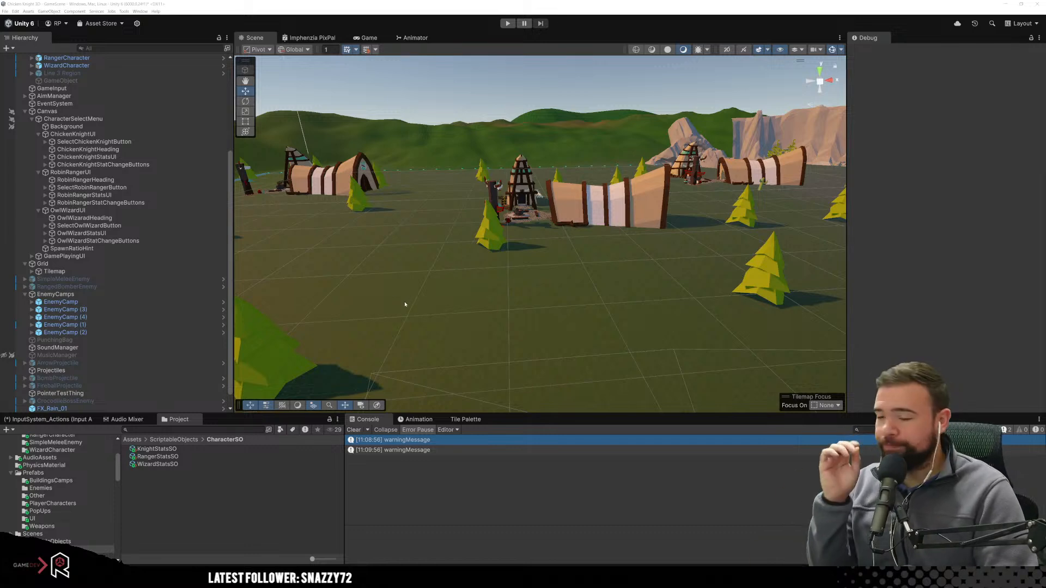
right_drag(404, 302, 635, 247)
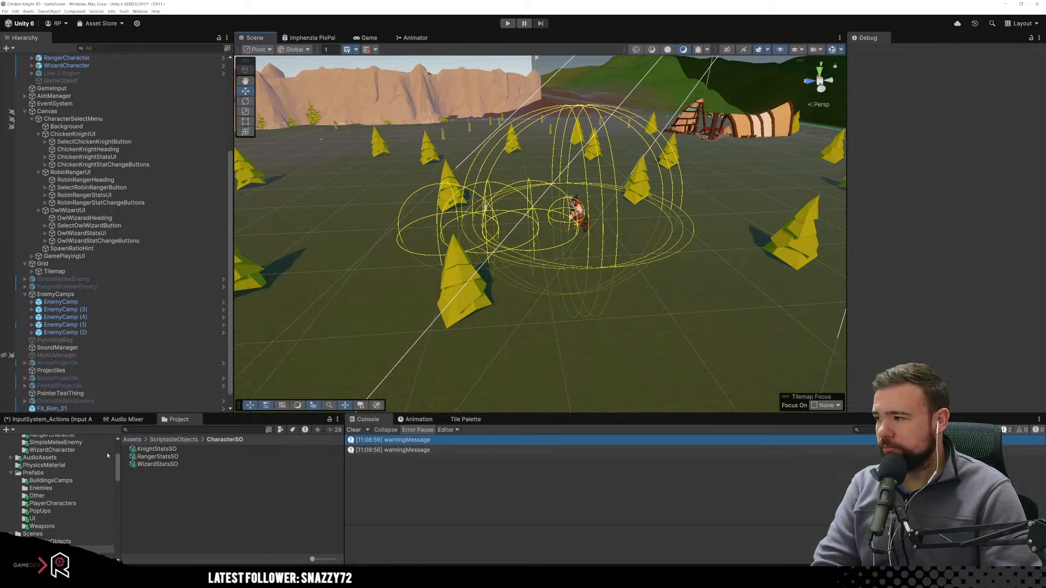
mouse_move(293, 579)
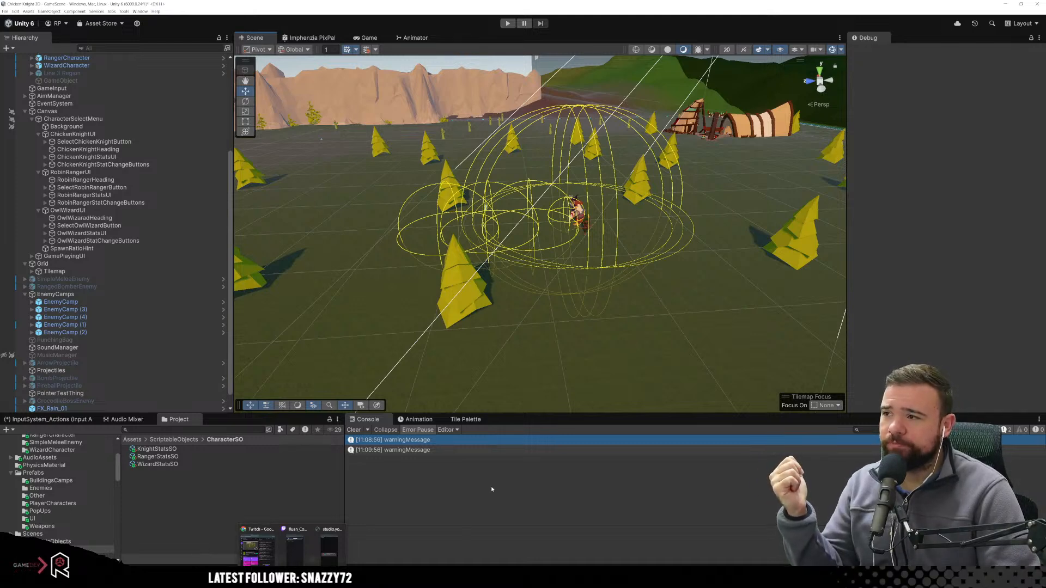
right_drag(483, 320, 400, 291)
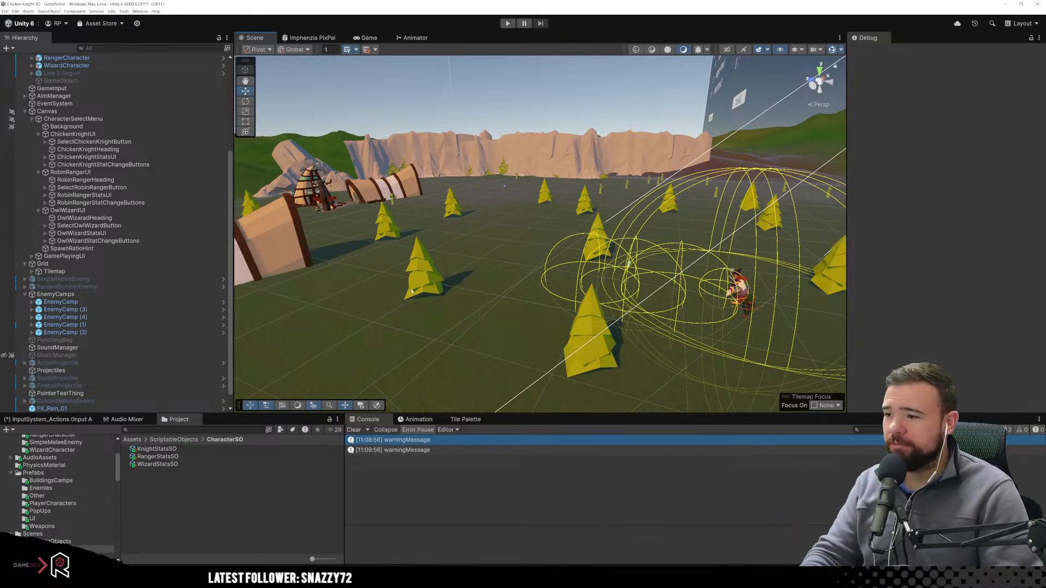
right_drag(436, 245, 320, 245)
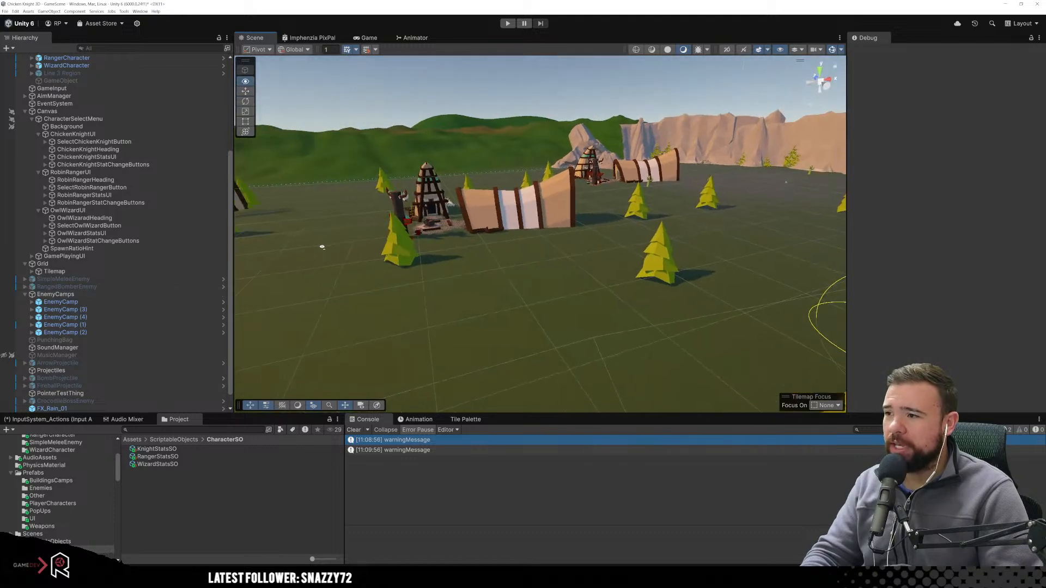
right_drag(559, 247, 761, 240)
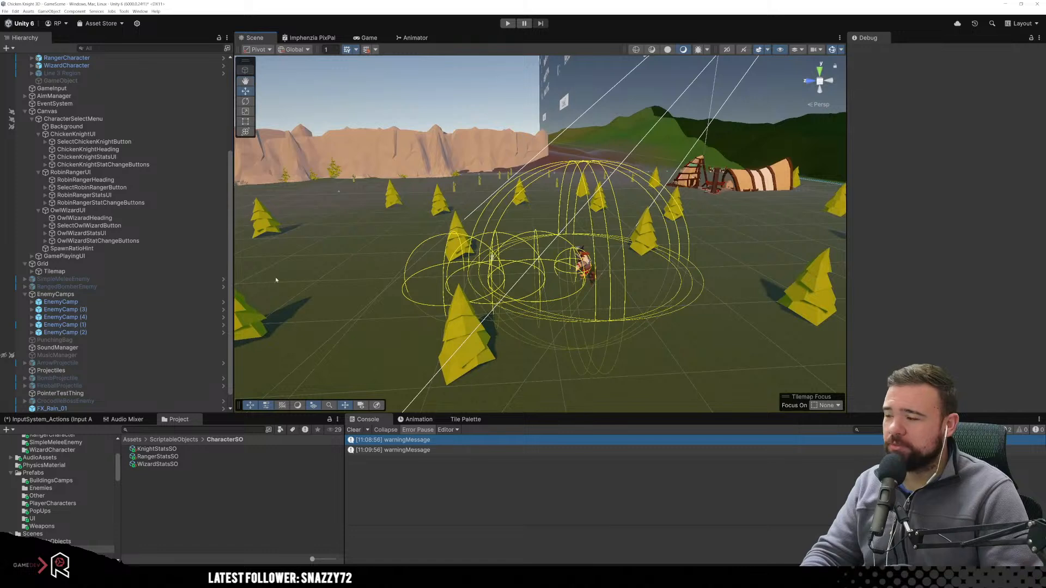
Delete EnemyCamp (3) and EnemyCamp (4) from the EnemyCamps group in the scene hierarchy.
click(104, 320)
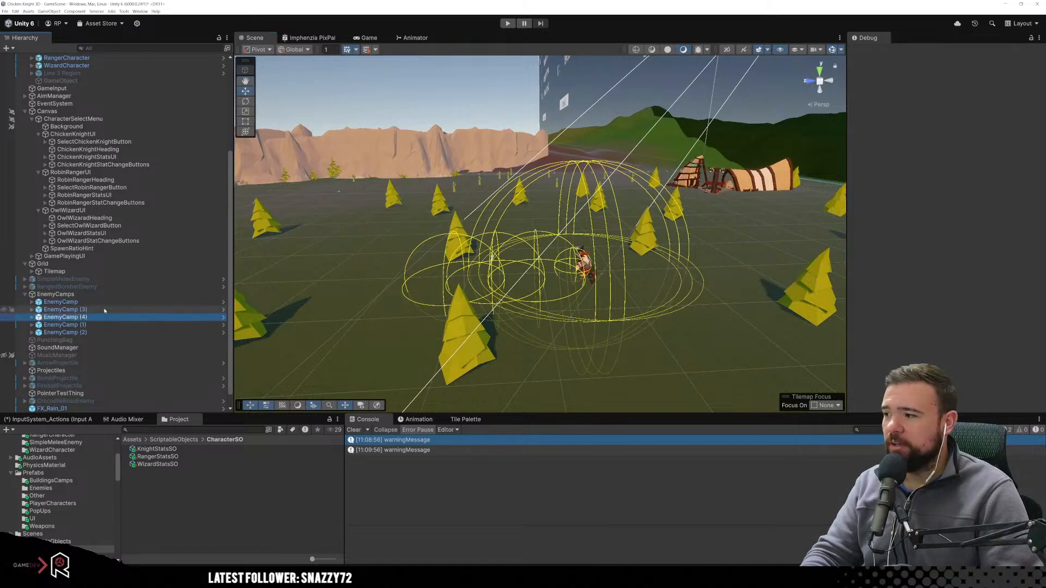
ctrl+click(104, 309)
key(Delete)
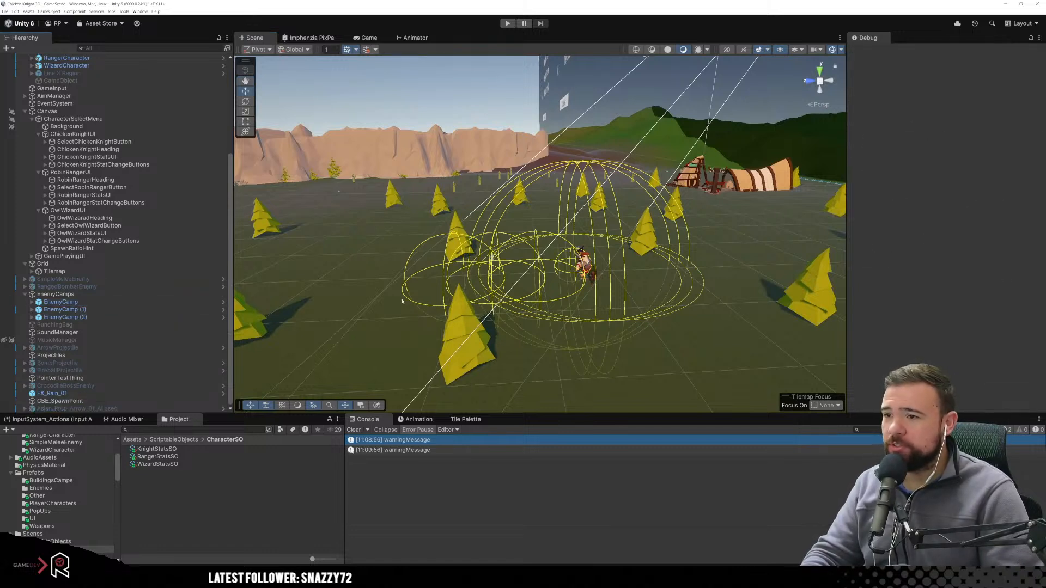
mouse_move(500, 250)
right_down()
mouse_move(343, 256)
mouse_move(397, 245)
mouse_move(499, 257)
right_up()
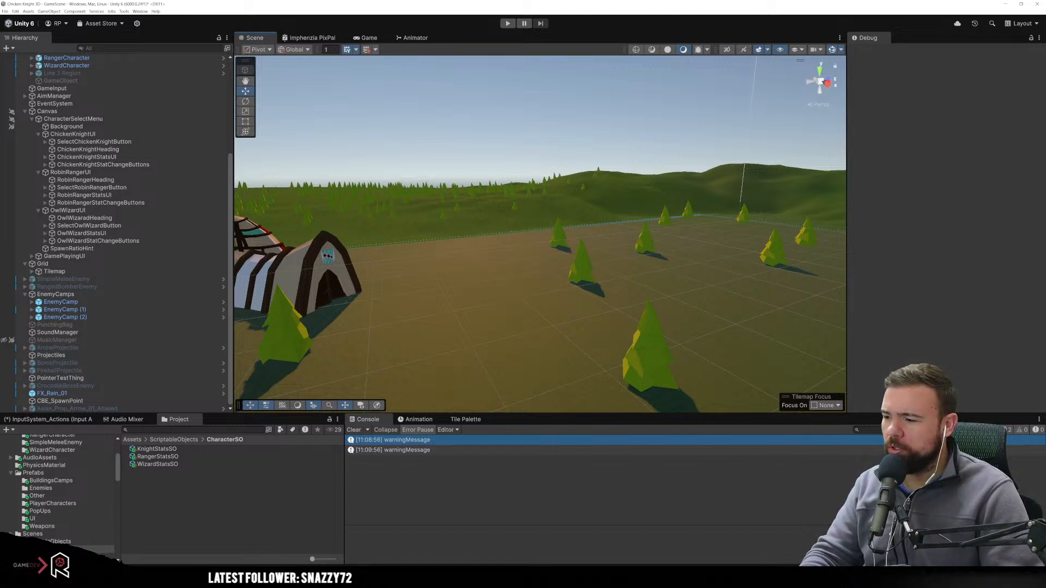
Switch to the Streaming To Do page in Notion and examine the open progression, level, boss enemy and bug tasks.
mouse_move(173, 580)
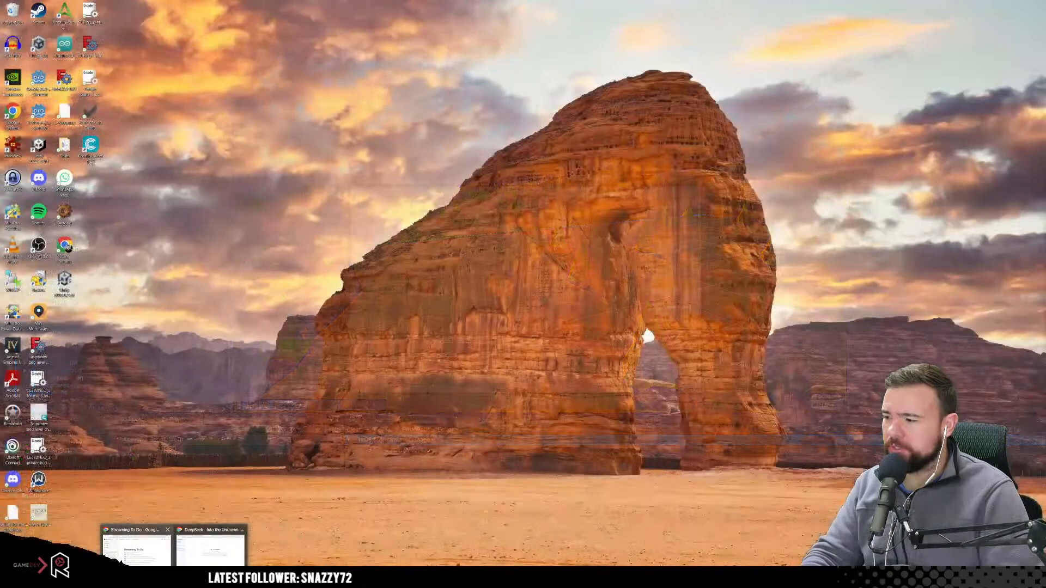
click(137, 552)
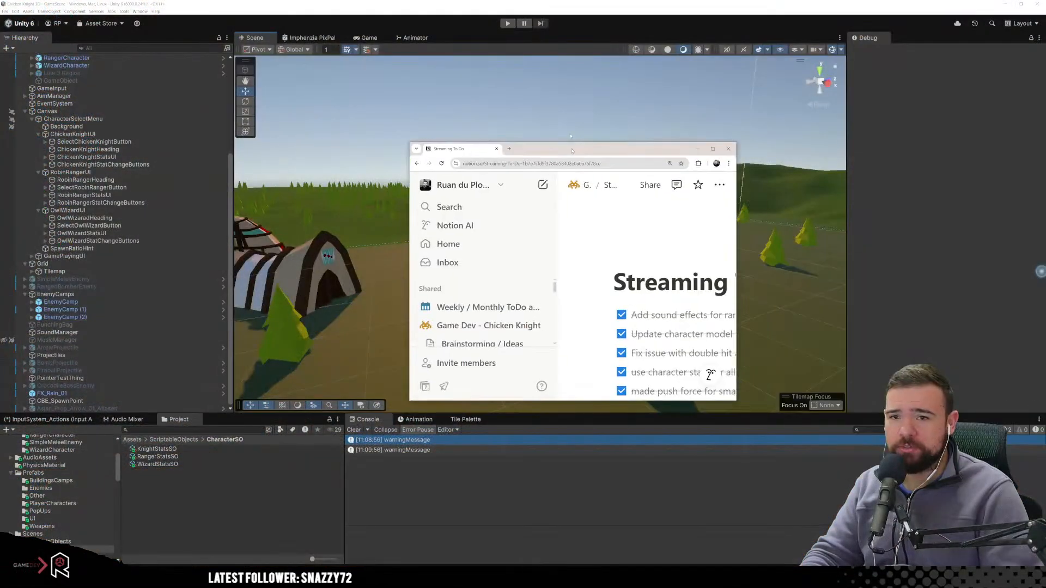
scroll(542, 283, down, 8)
scroll(542, 283, down, 15)
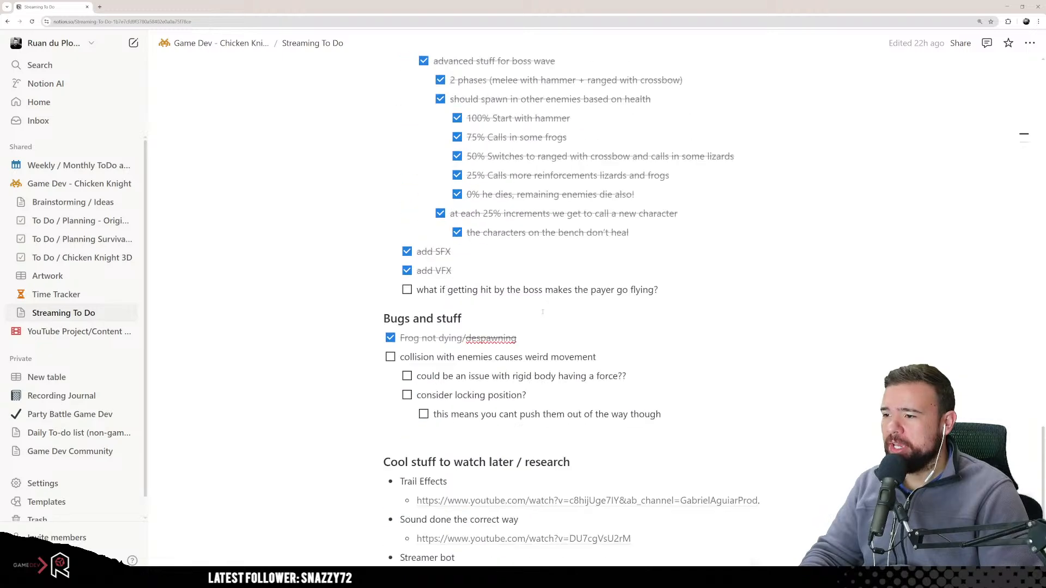
scroll(532, 345, up, 8)
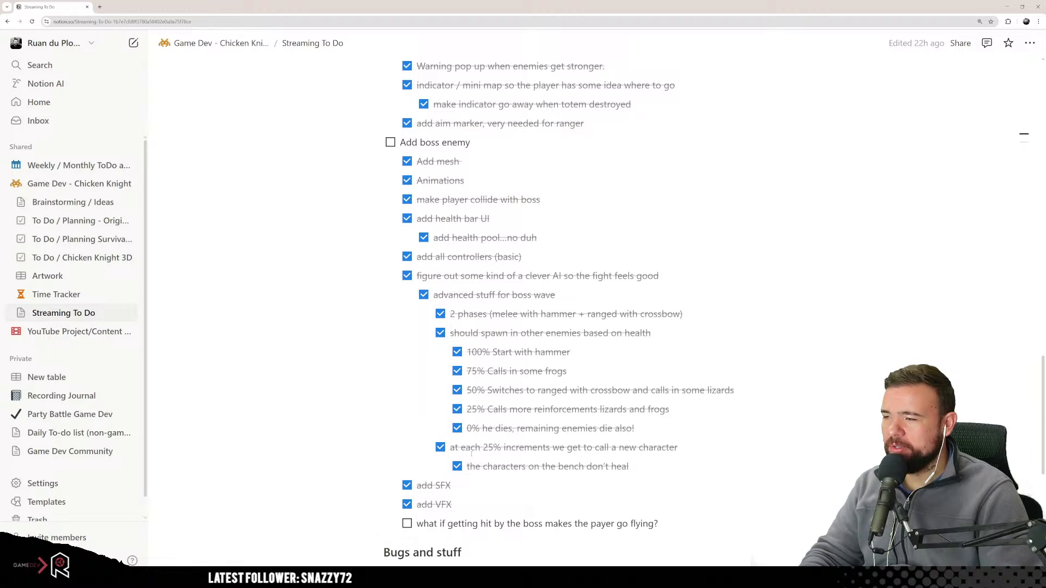
scroll(470, 452, up, 5)
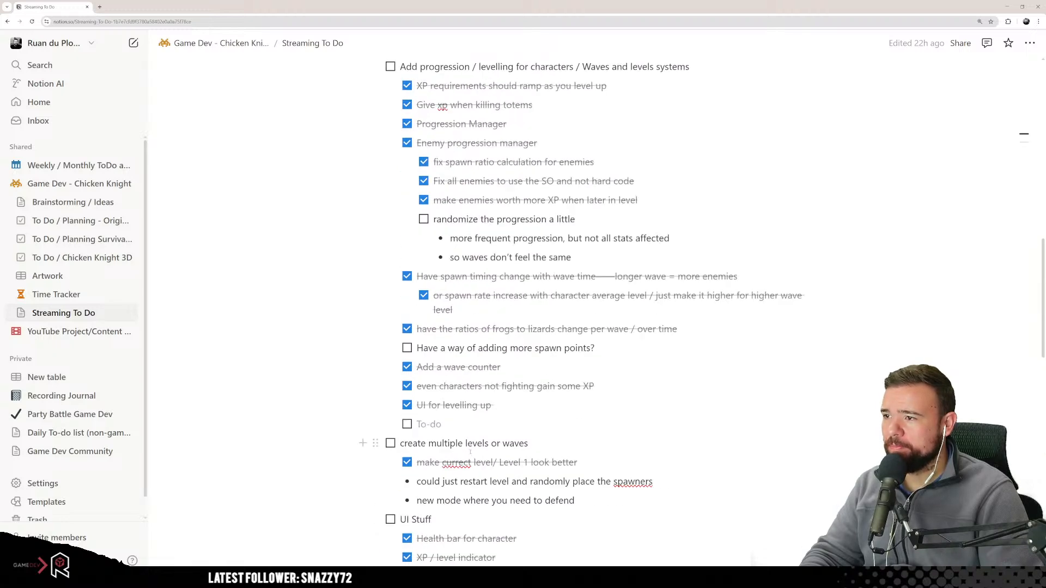
scroll(470, 469, up, 5)
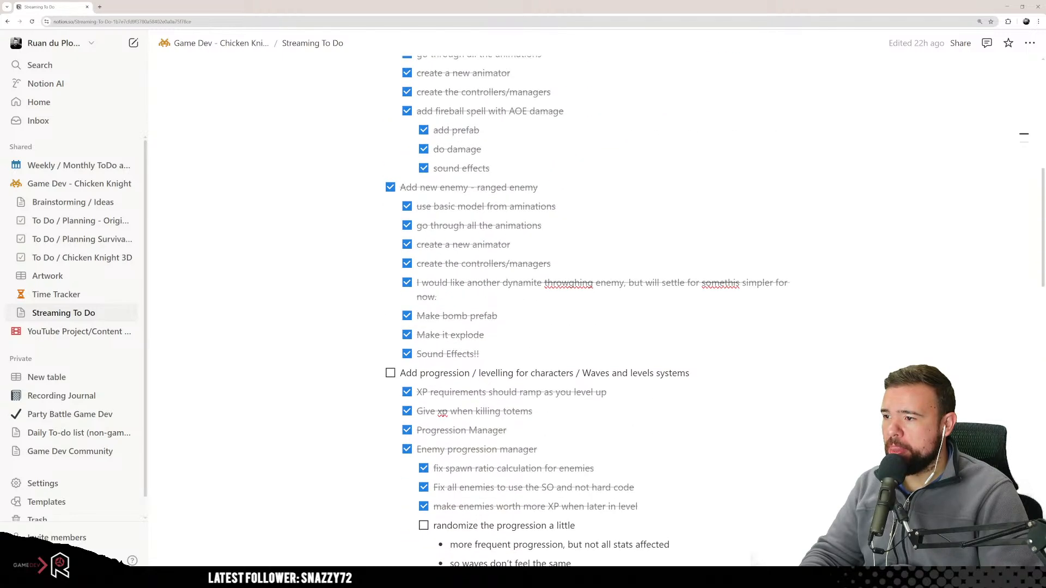
scroll(470, 468, down, 20)
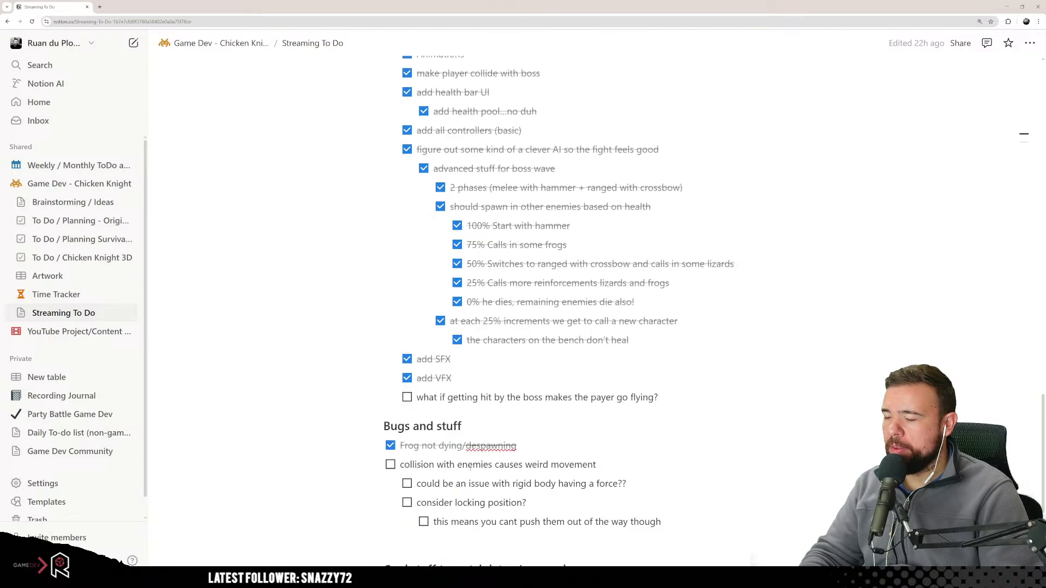
scroll(470, 468, up, 2)
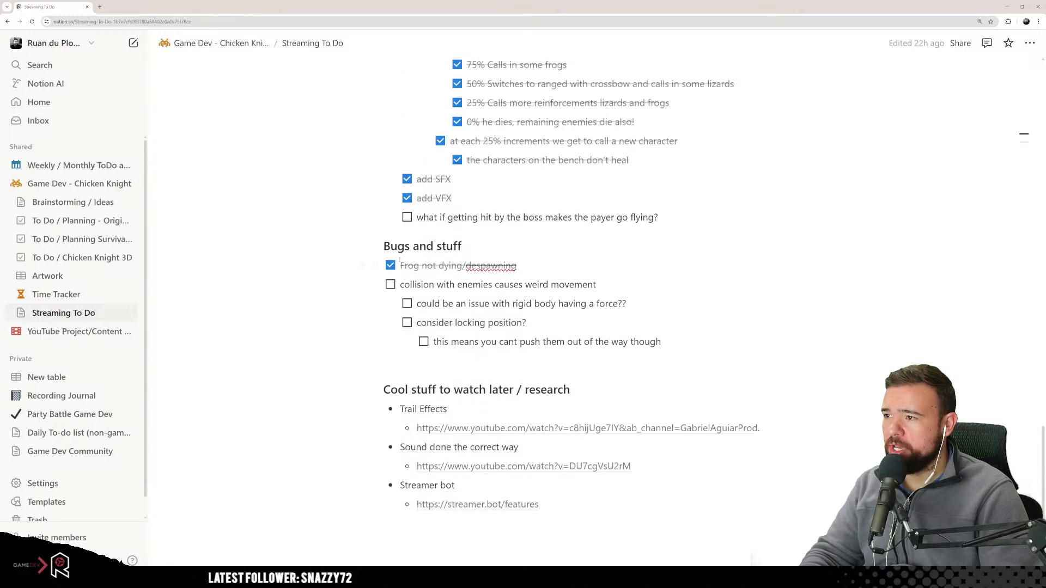
Check the Bugs and stuff section against the unfinished progression, wave and UI tasks higher up in the list.
drag(398, 246, 549, 284)
scroll(476, 351, up, 15)
scroll(475, 351, up, 10)
scroll(480, 351, down, 15)
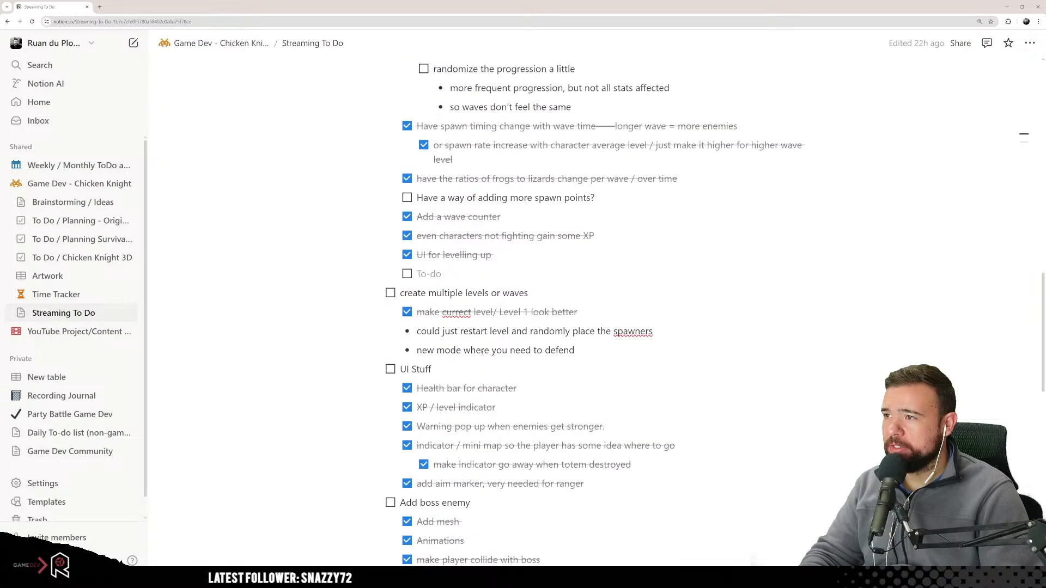
scroll(483, 352, up, 4)
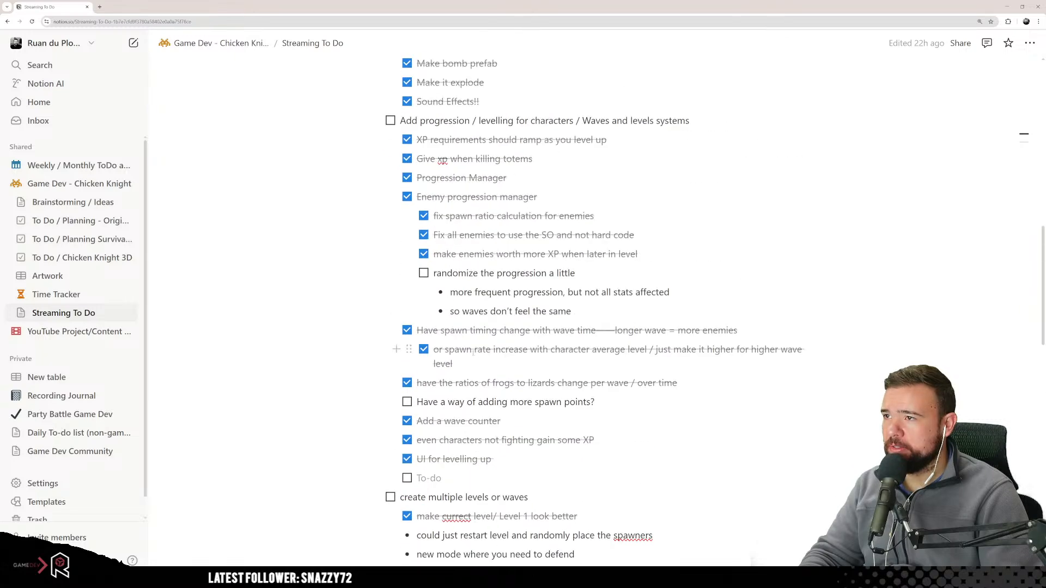
scroll(470, 351, down, 13)
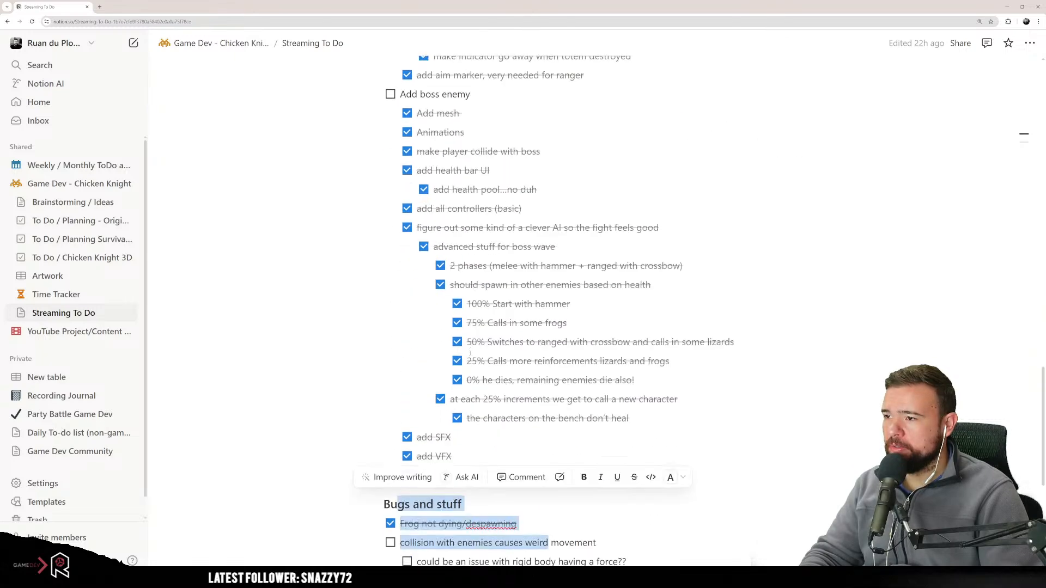
scroll(470, 355, down, 3)
scroll(480, 355, up, 2)
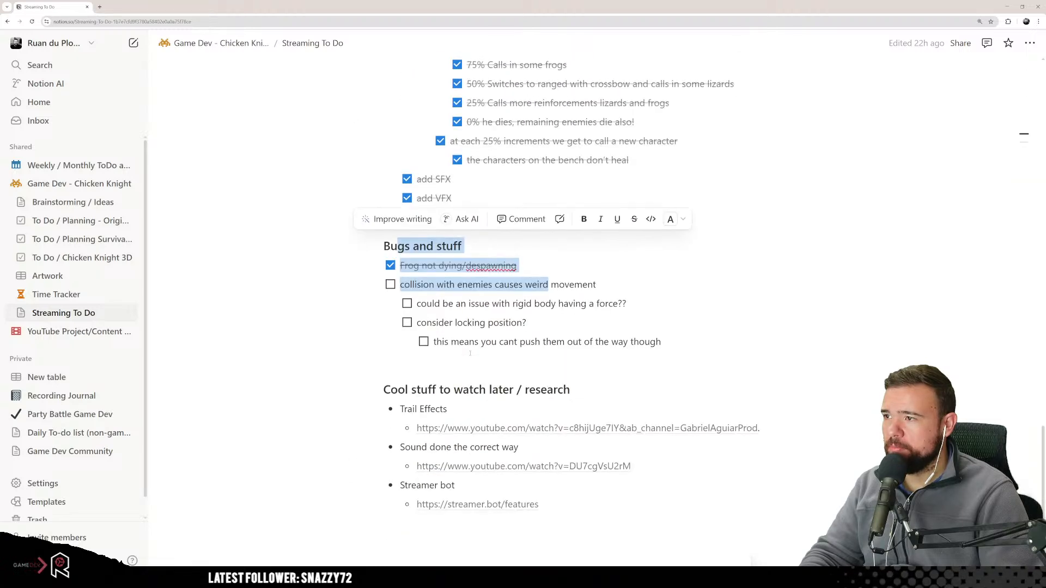
Insert three blank lines above the Bugs and stuff heading, after the last boss enemy task.
click(438, 364)
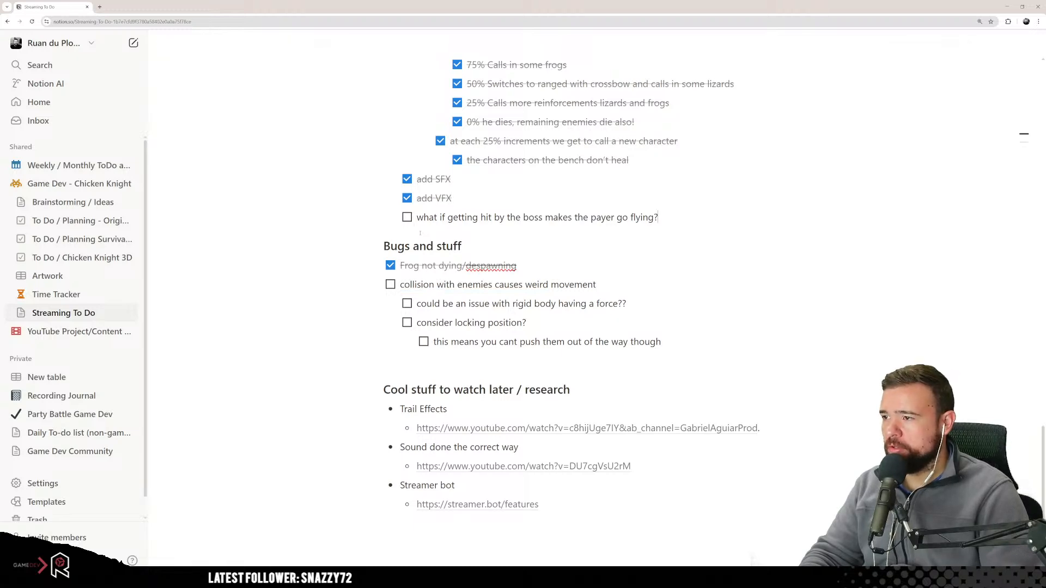
mouse_move(375, 245)
mouse_down()
mouse_move(377, 267)
mouse_move(377, 245)
mouse_up()
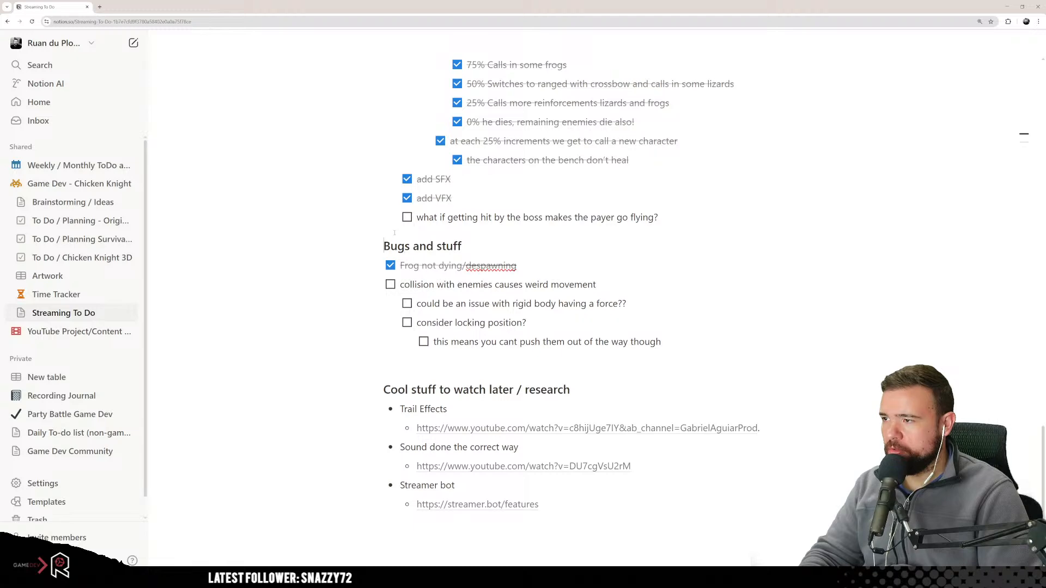
key(Return)
click(394, 234)
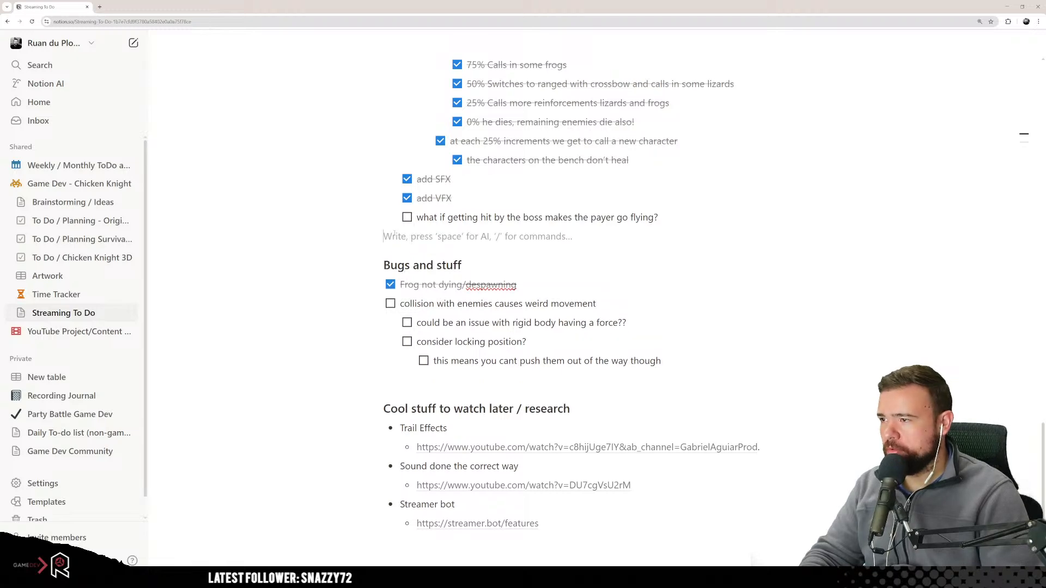
key(Return)
click(394, 234)
key(Return)
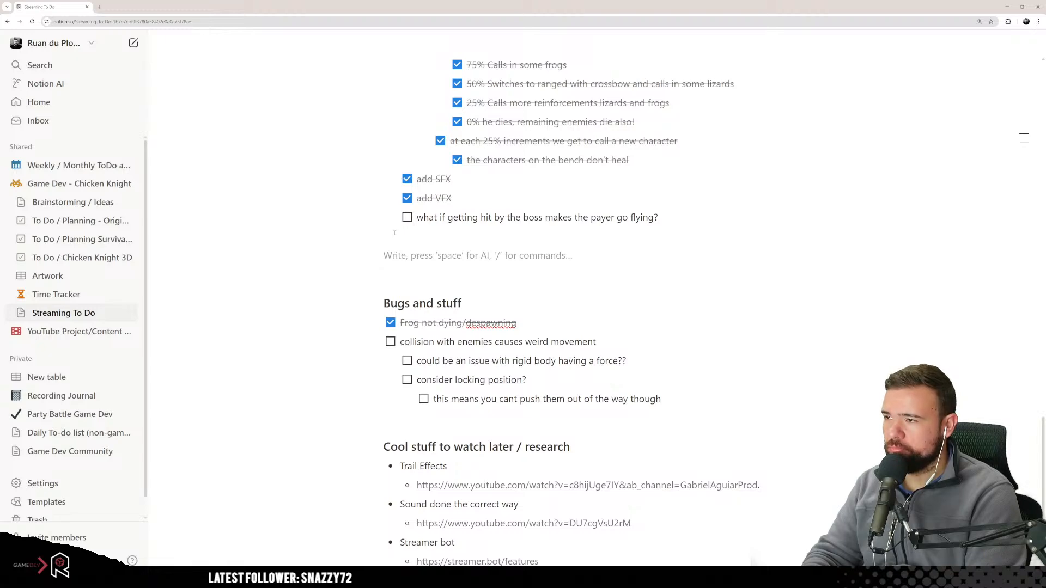
scroll(394, 233, up, 15)
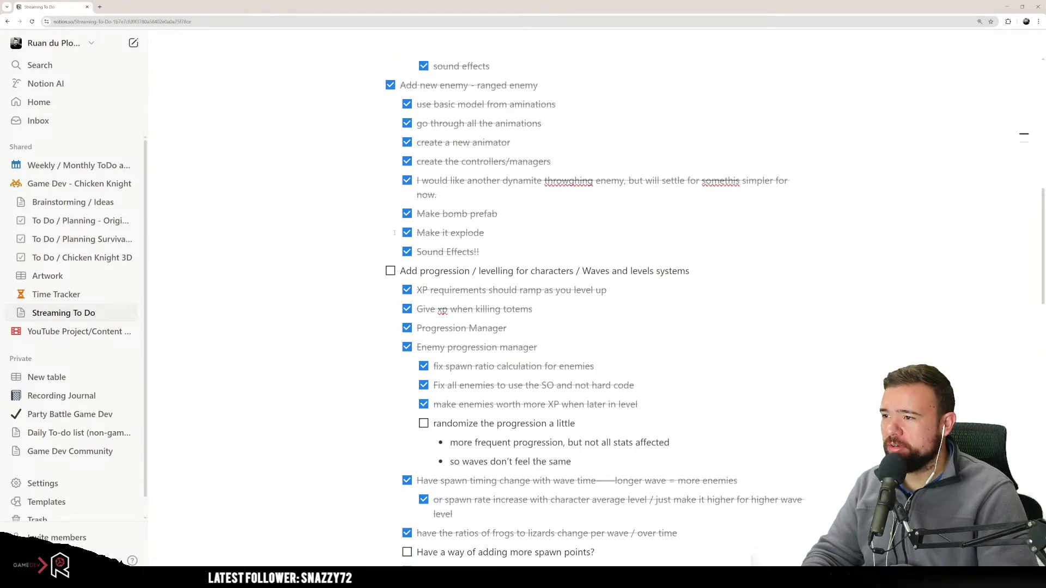
scroll(394, 233, up, 4)
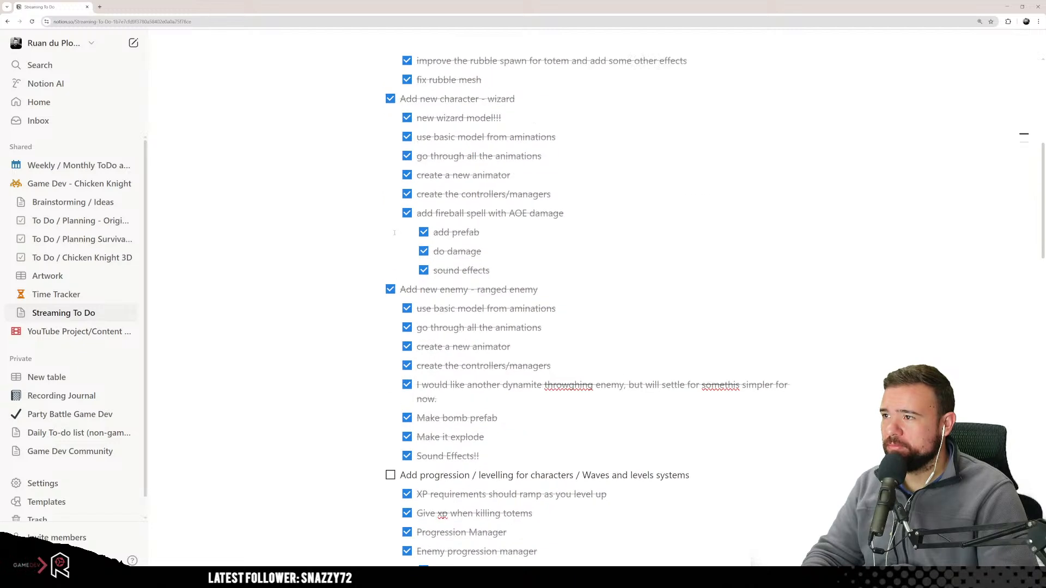
scroll(394, 233, up, 6)
scroll(394, 234, down, 20)
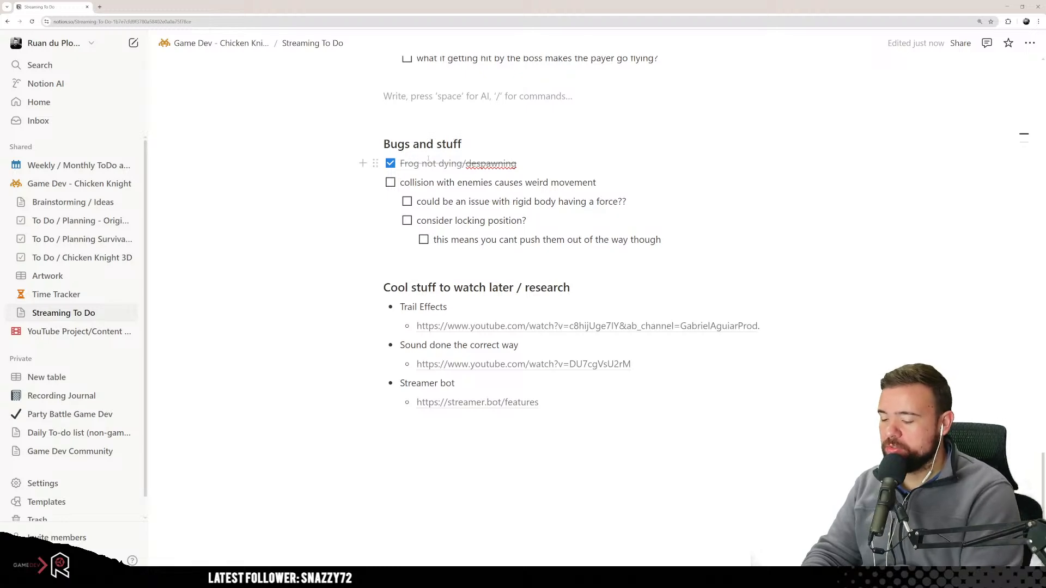
text(nj)
key(BackSpace)
key(BackSpace)
text(?)
key(BackSpace)
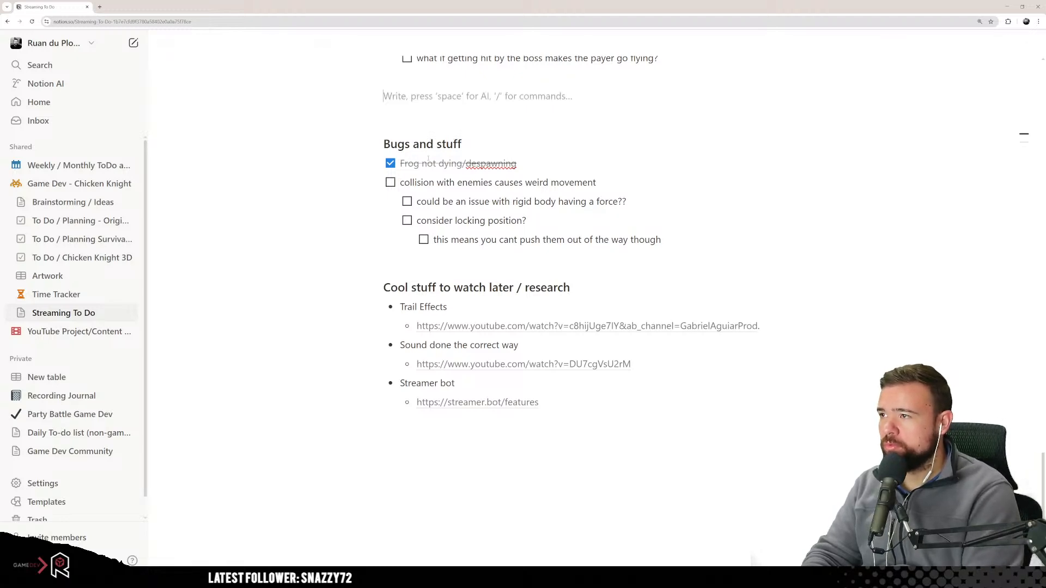
Add a to-do item "UI updates" above the Bugs and stuff heading, with a nested to-do beginning with "add".
text(/to)
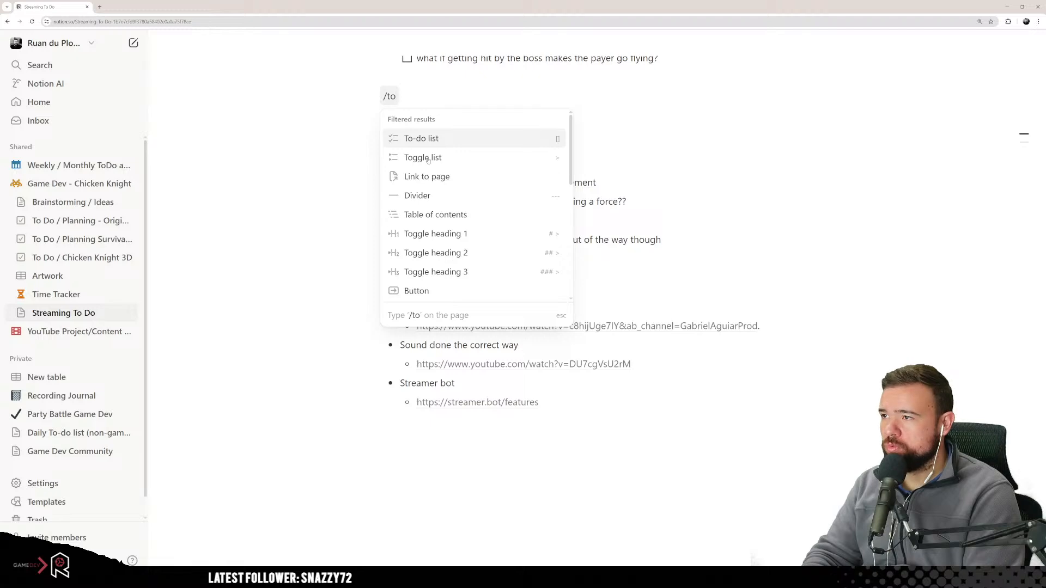
key(Return)
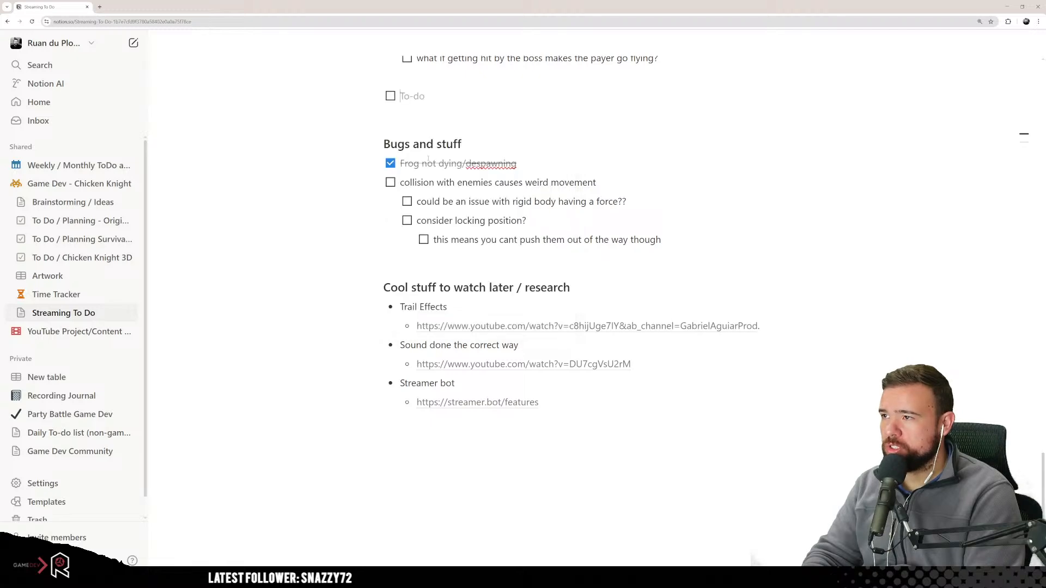
text(UI)
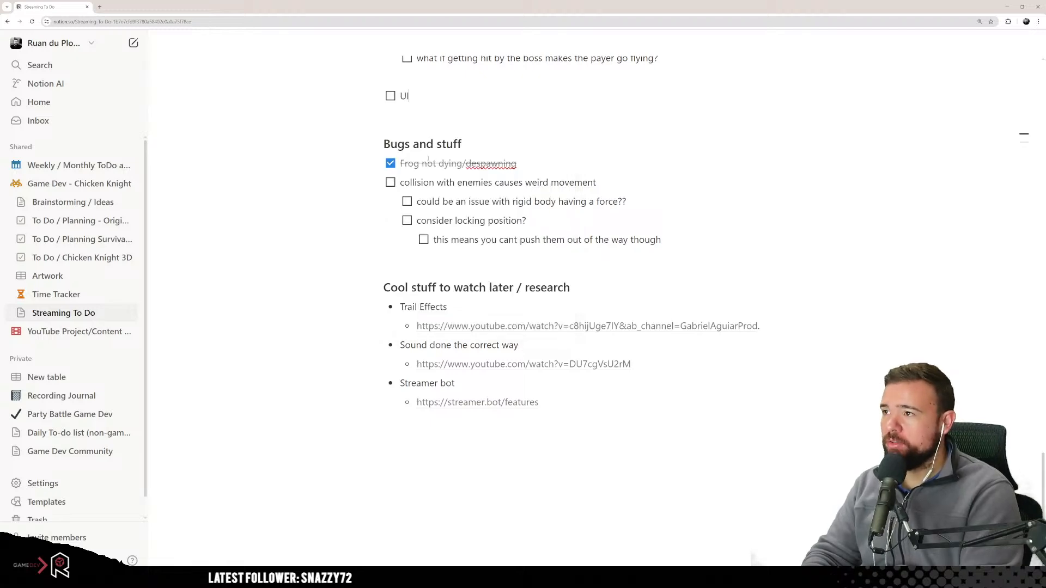
text( updates)
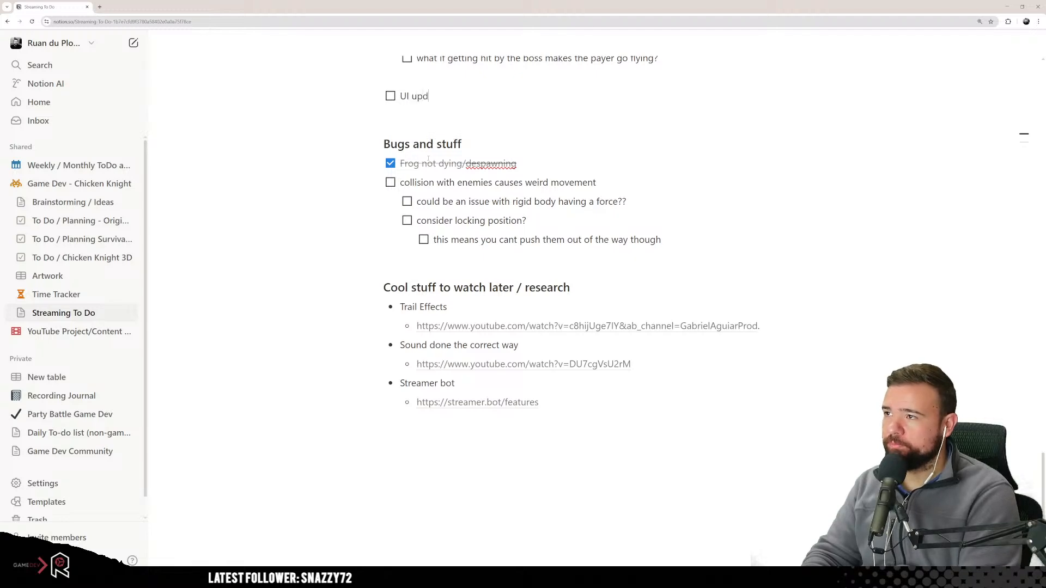
key(Return)
key(Tab)
text(add)
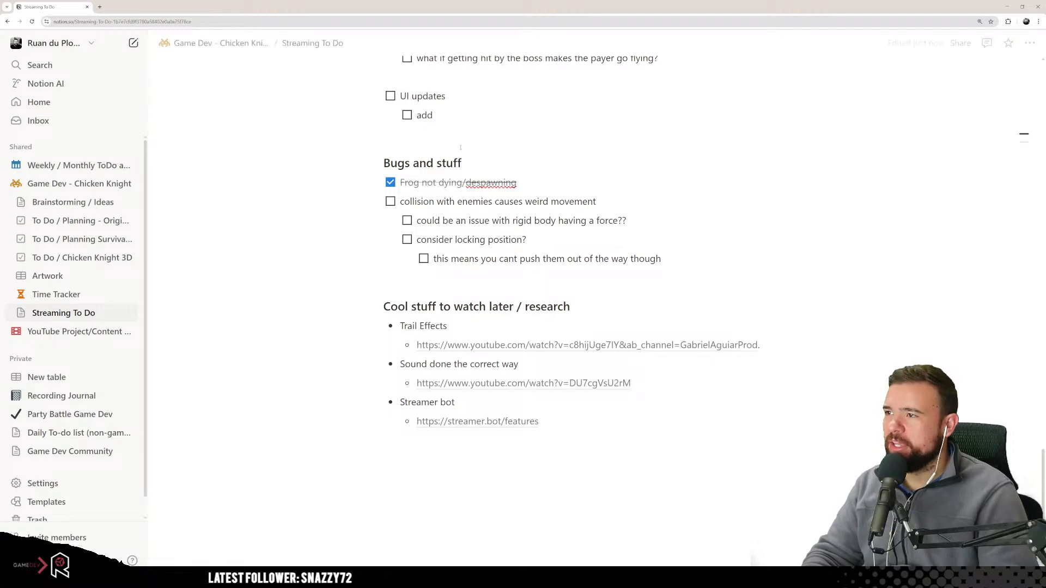
Turn the "UI updates" to-do and the blank line above it into Toggle heading 3 blocks.
drag(476, 100, 390, 100)
scroll(390, 127, up, 2)
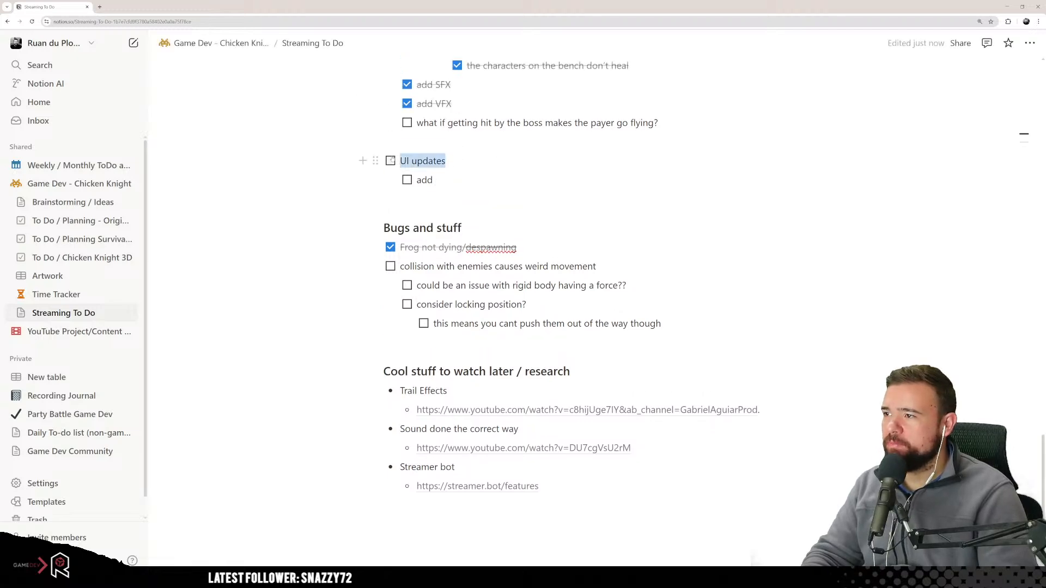
click(376, 160)
text(hea)
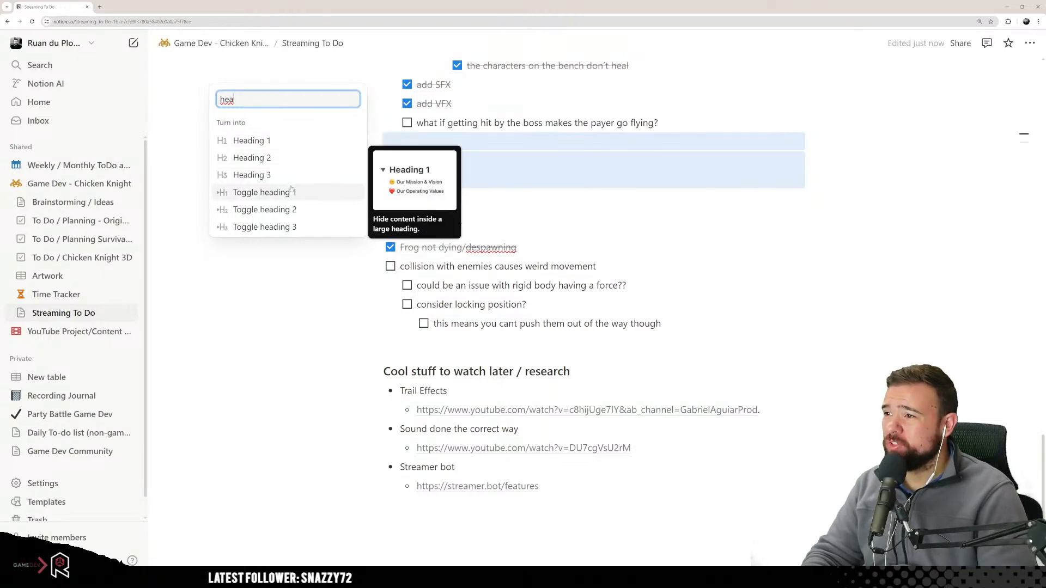
click(284, 223)
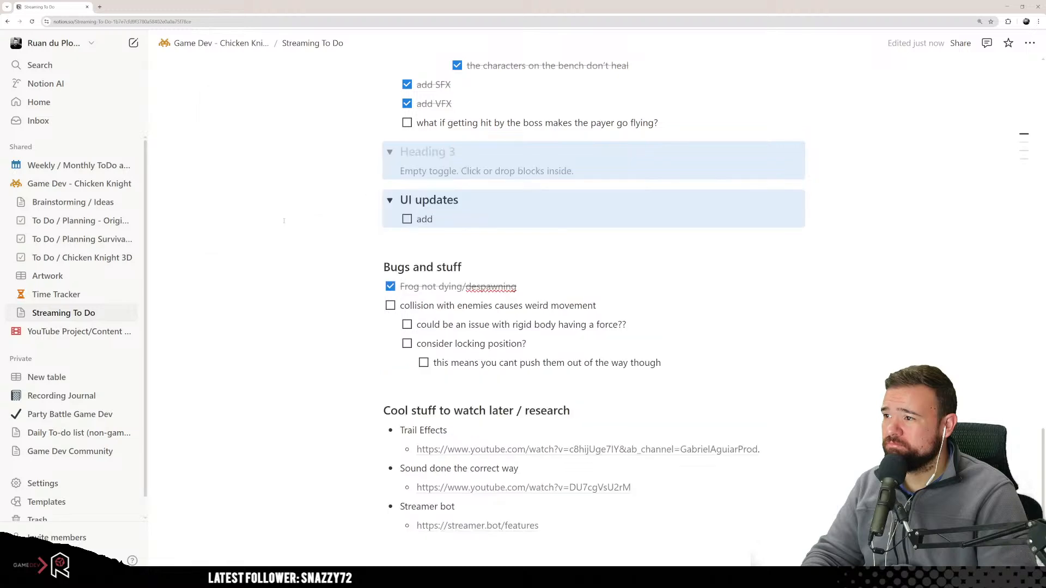
click(438, 233)
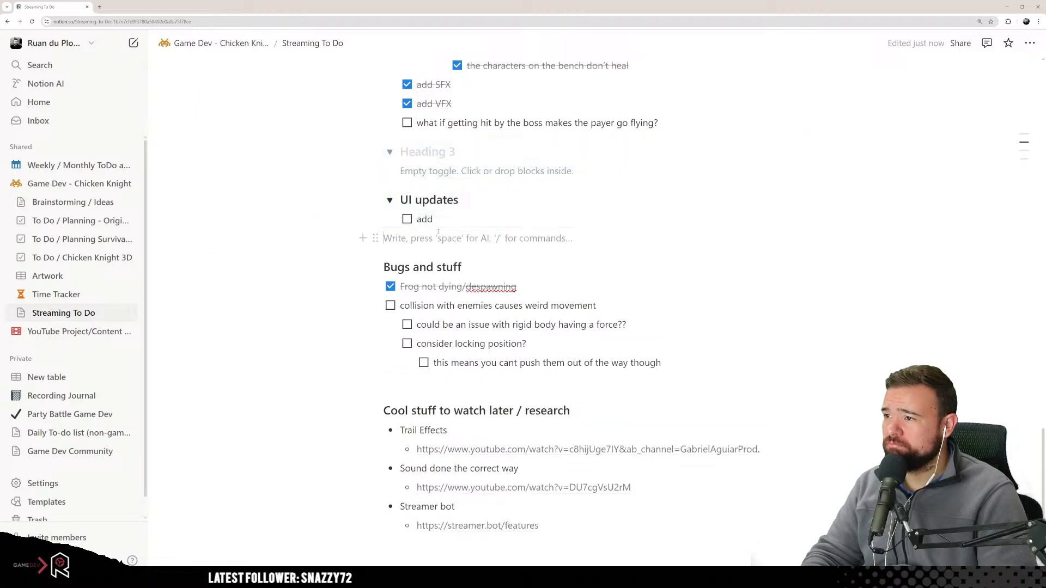
Title the empty toggle heading above "UI updates" as "UI Stuff".
click(452, 153)
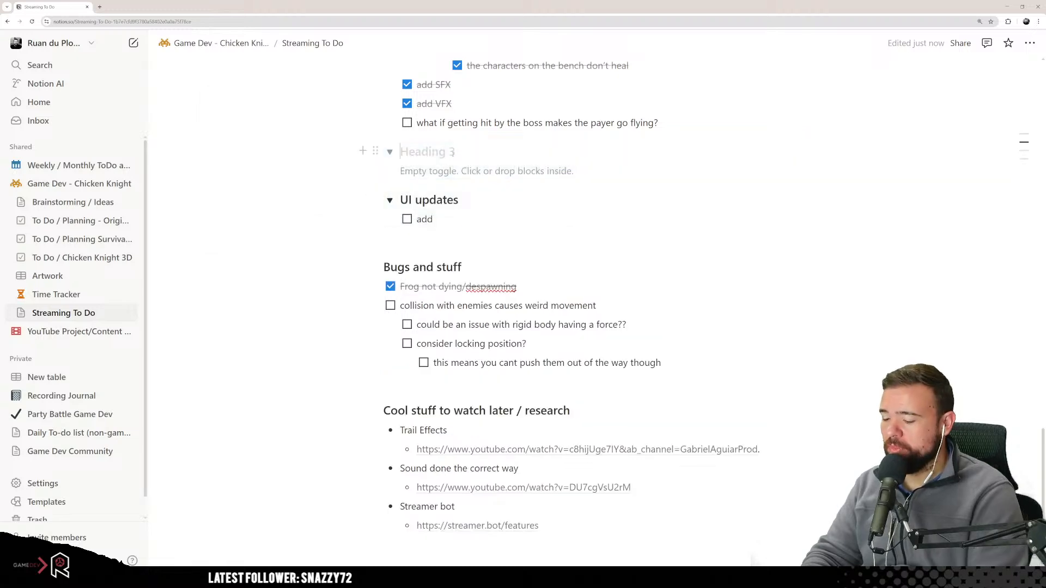
text(UI)
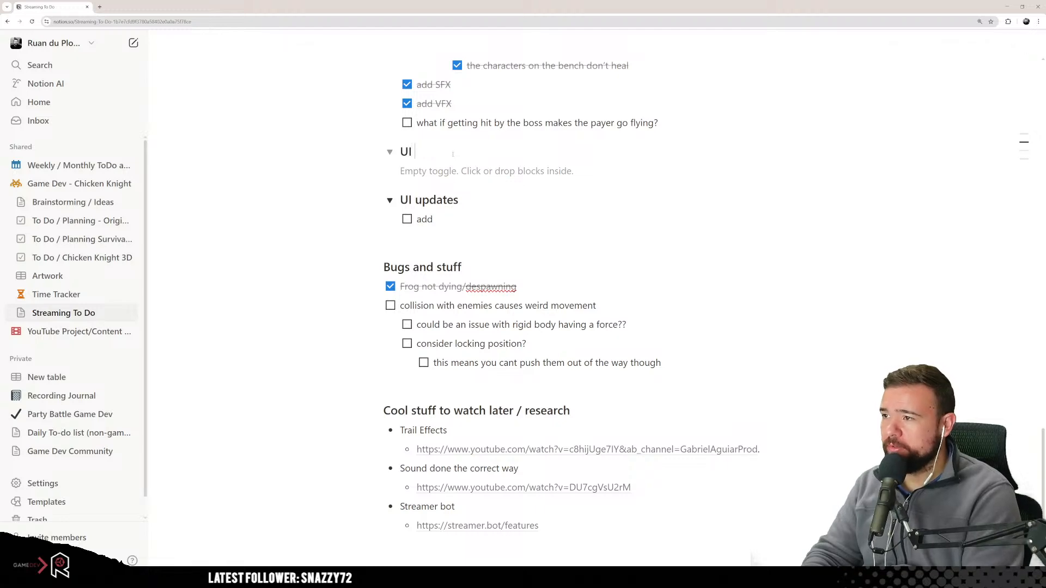
text( Stuff)
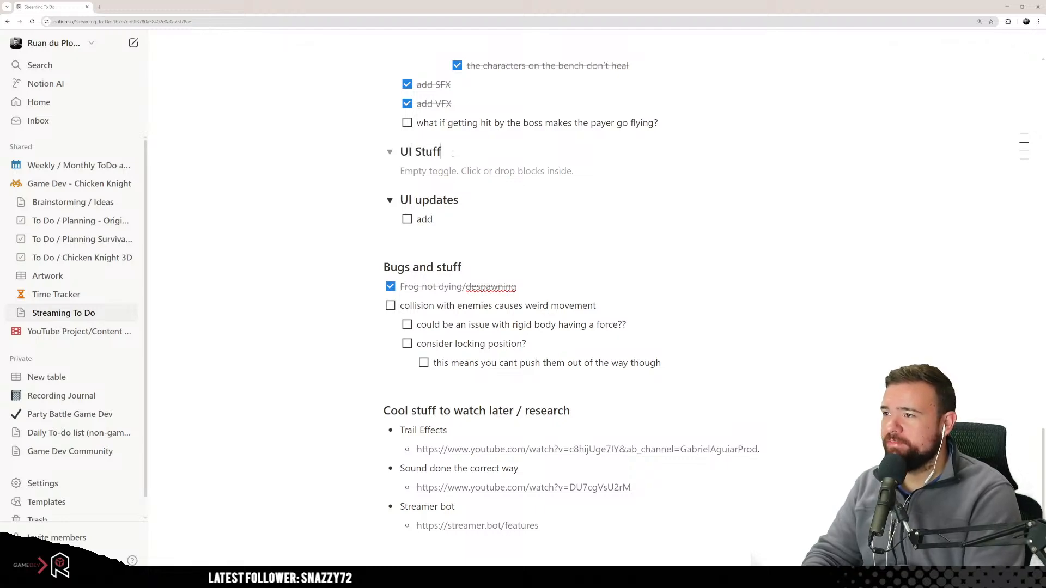
Delete the "UI updates" toggle heading together with its nested "add" to-do.
drag(436, 220, 400, 200)
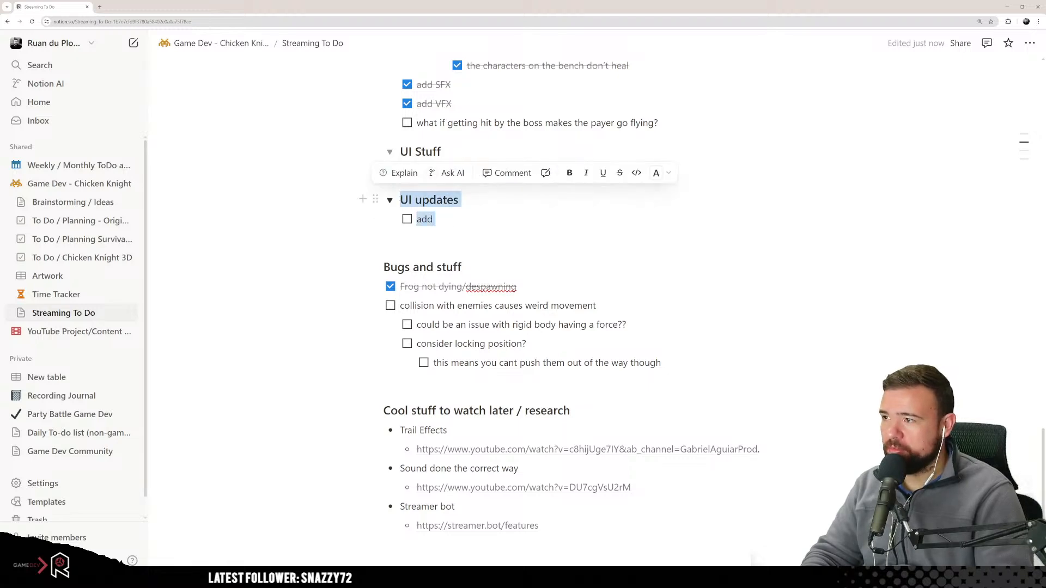
key(BackSpace)
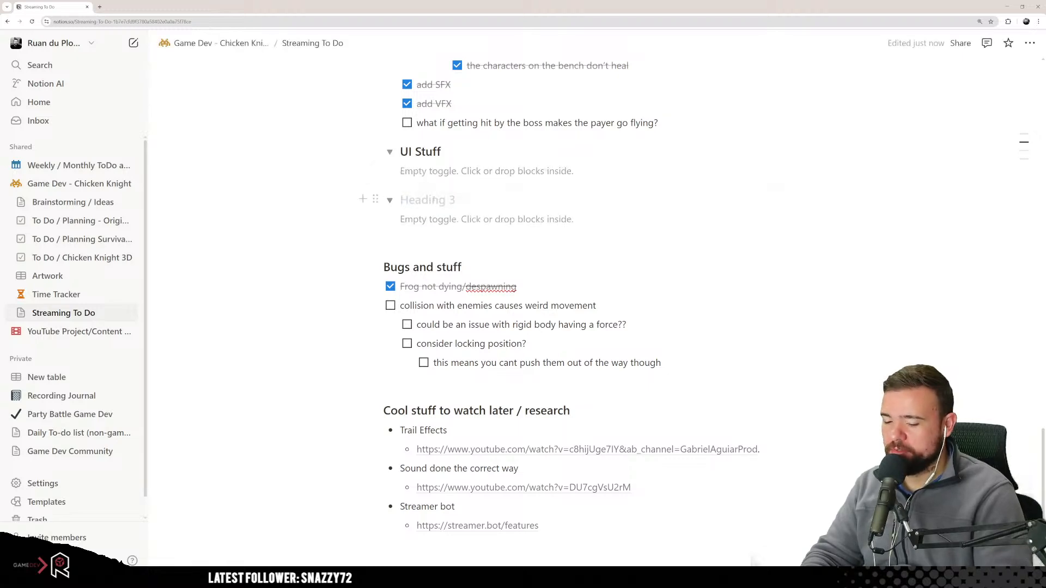
key(BackSpace)
key(BackSpace)
key(BackSpace)
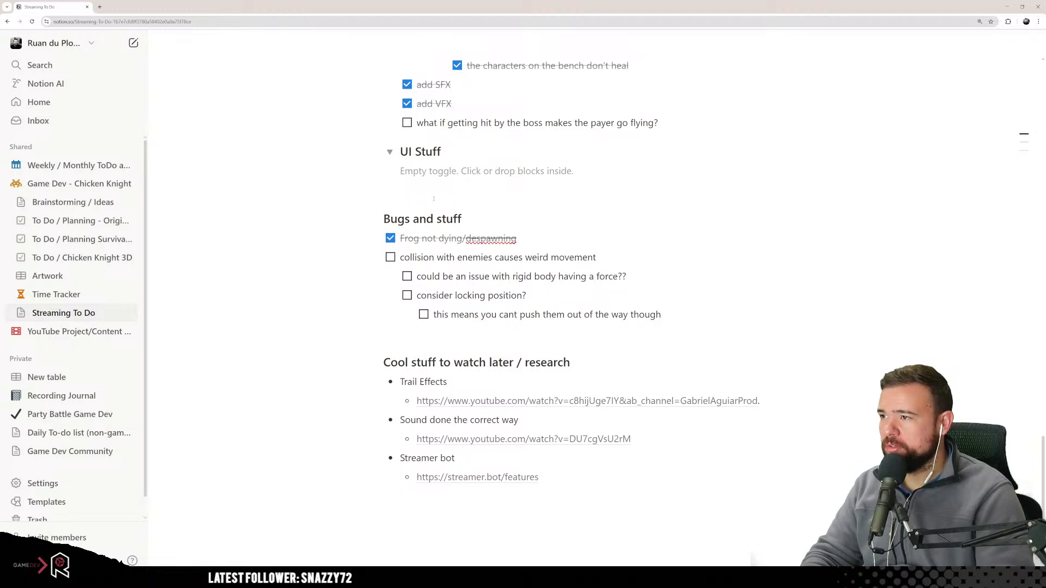
Add the to-do "Add main menu" inside the UI Stuff toggle, with an empty to-do nested beneath it.
click(420, 172)
text(/to)
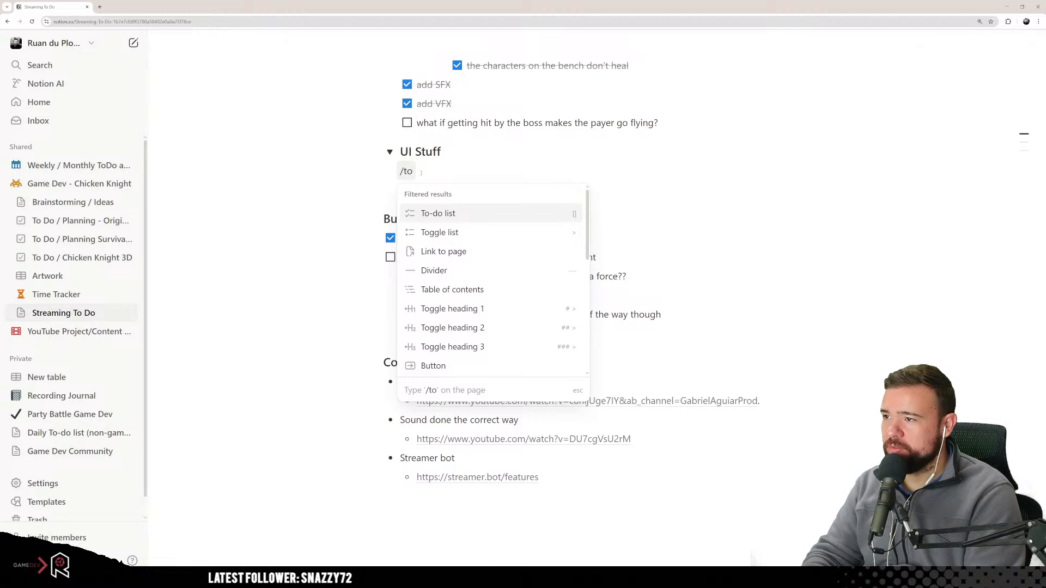
key(Return)
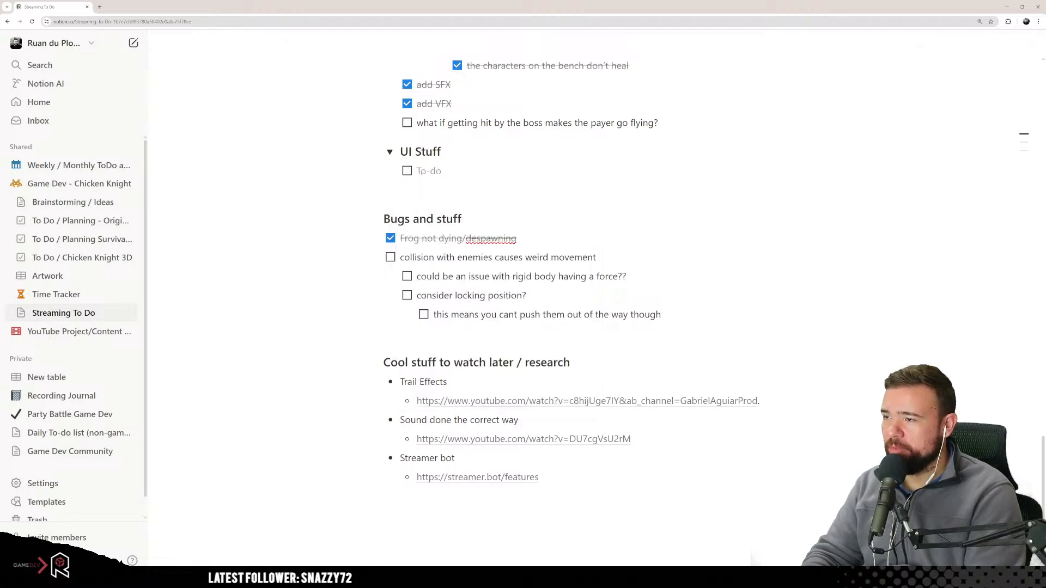
text(Add)
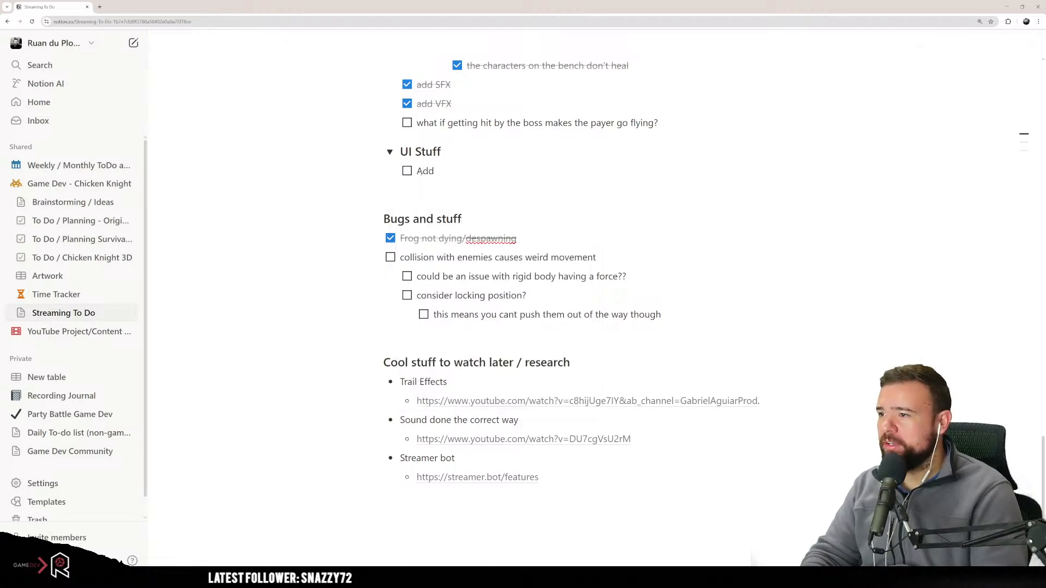
click(389, 152)
click(389, 152)
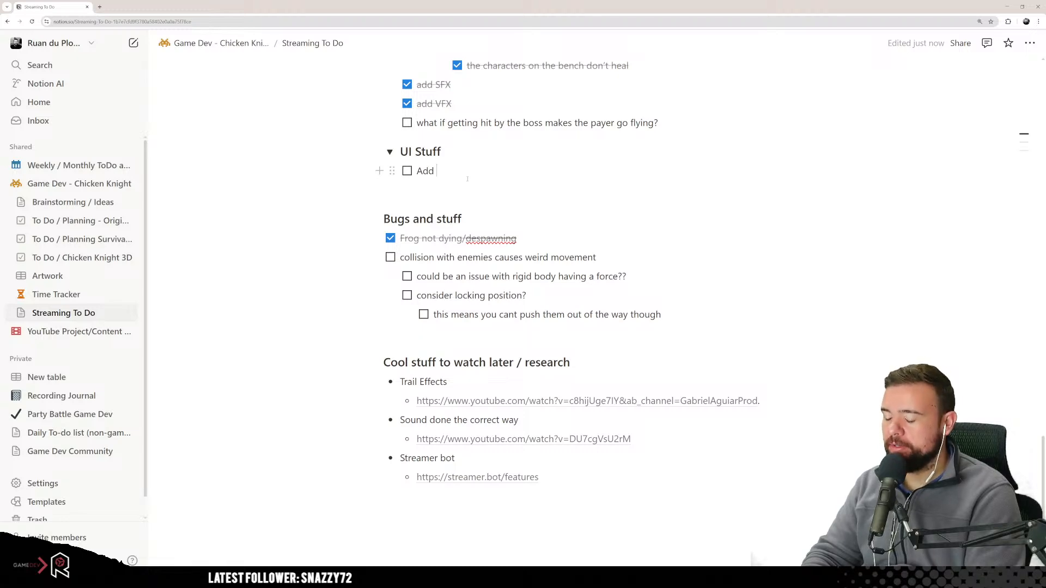
text(main menu)
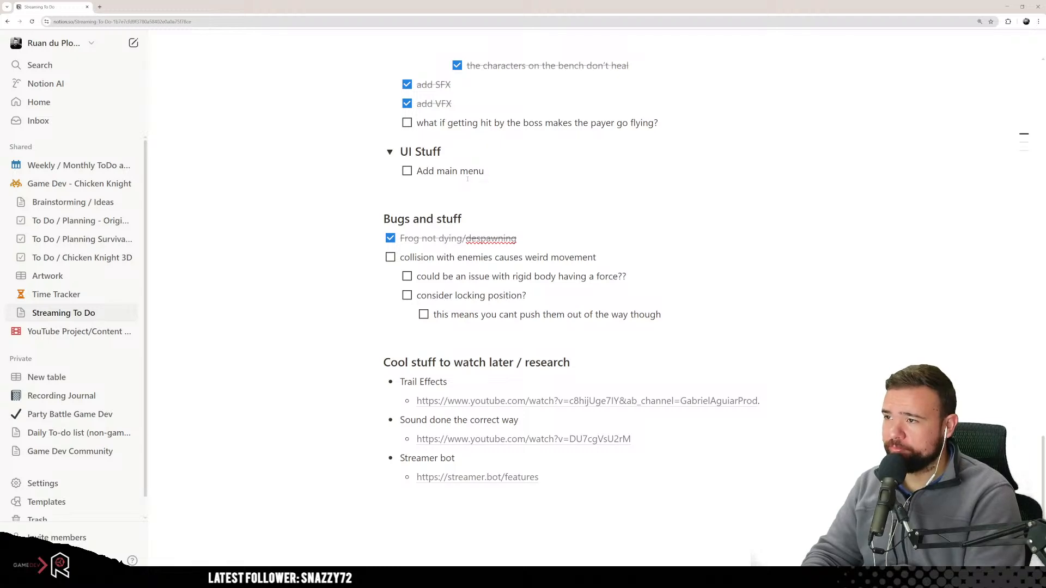
key(Return)
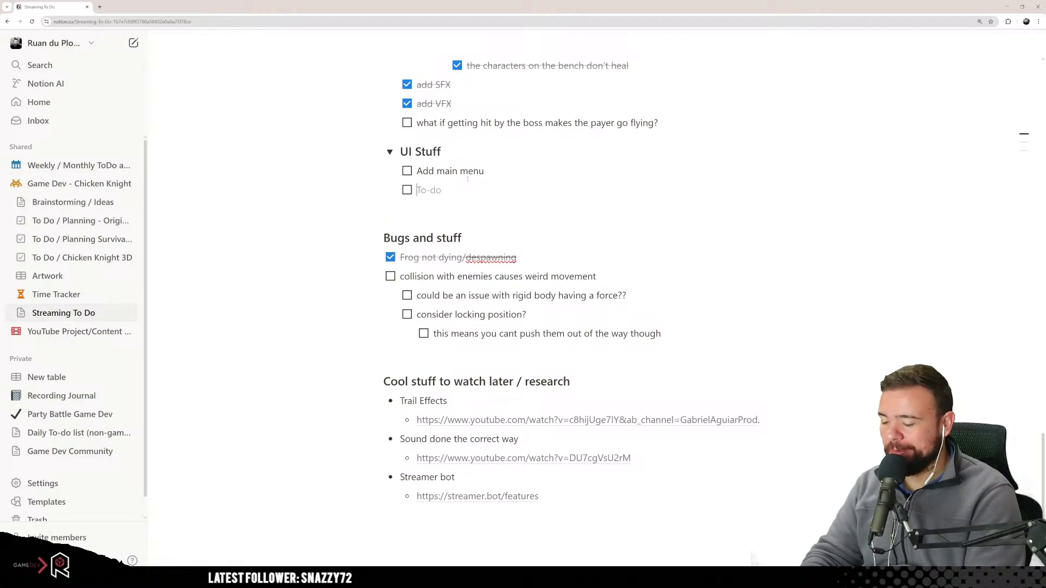
key(Tab)
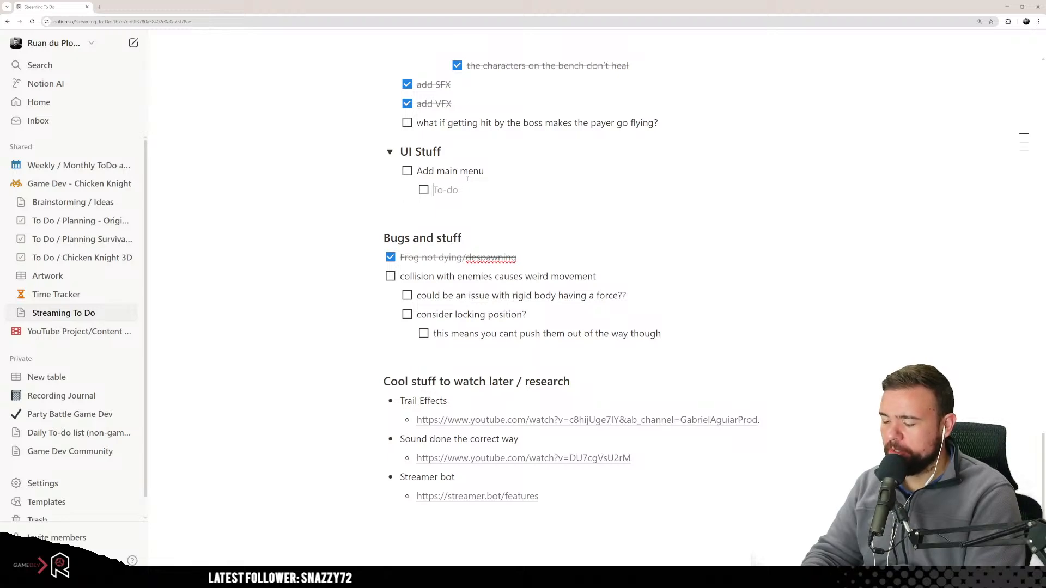
text(should be)
key(BackSpace)
key(BackSpace)
key(BackSpace)
key(BackSpace)
key(BackSpace)
key(BackSpace)
key(BackSpace)
key(BackSpace)
key(BackSpace)
key(BackSpace)
key(BackSpace)
key(BackSpace)
Fill the nested to-do under "Add main menu" with "button to return to main menu".
text(button t)
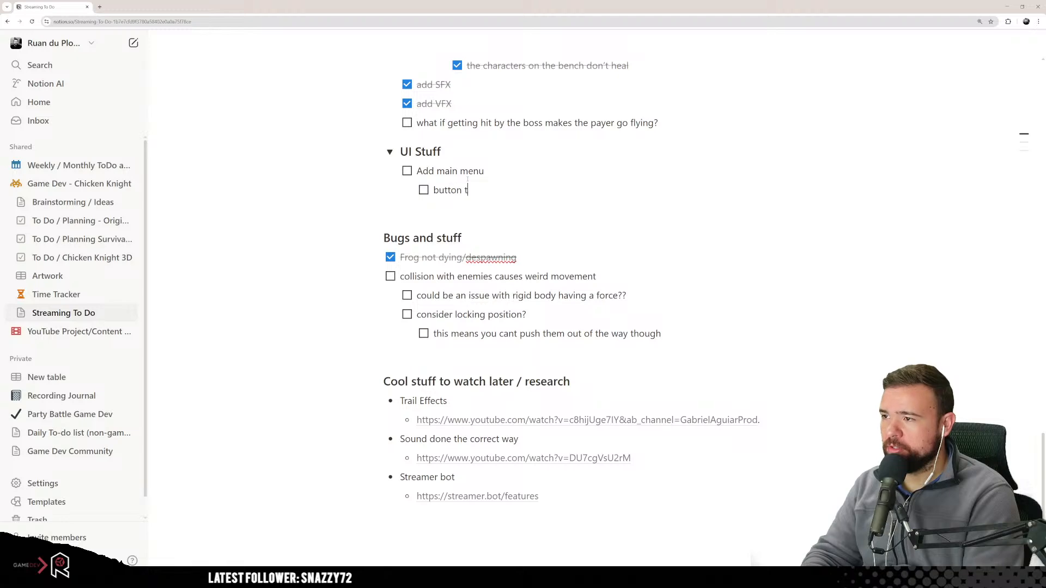
text(o return to me)
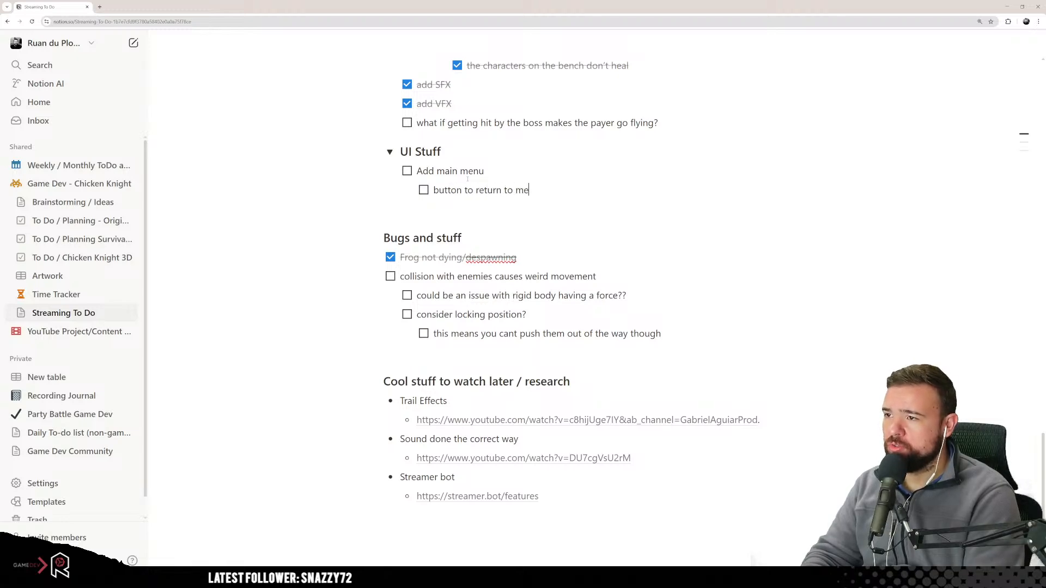
key(BackSpace)
text(ai)
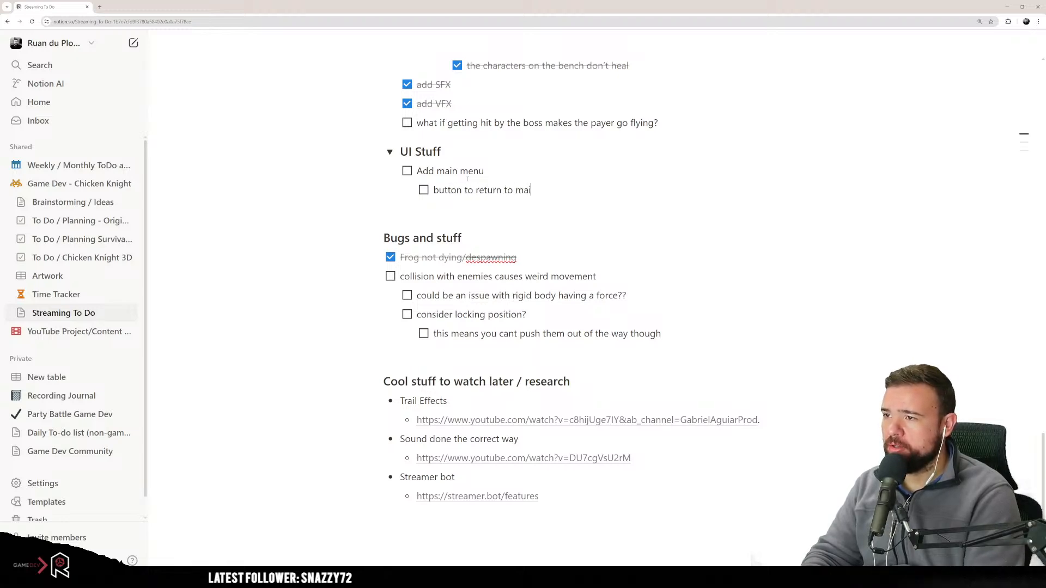
text(n menu)
Add a "pause menu" to-do below the main menu items, at the same level as "Add main menu".
key(Return)
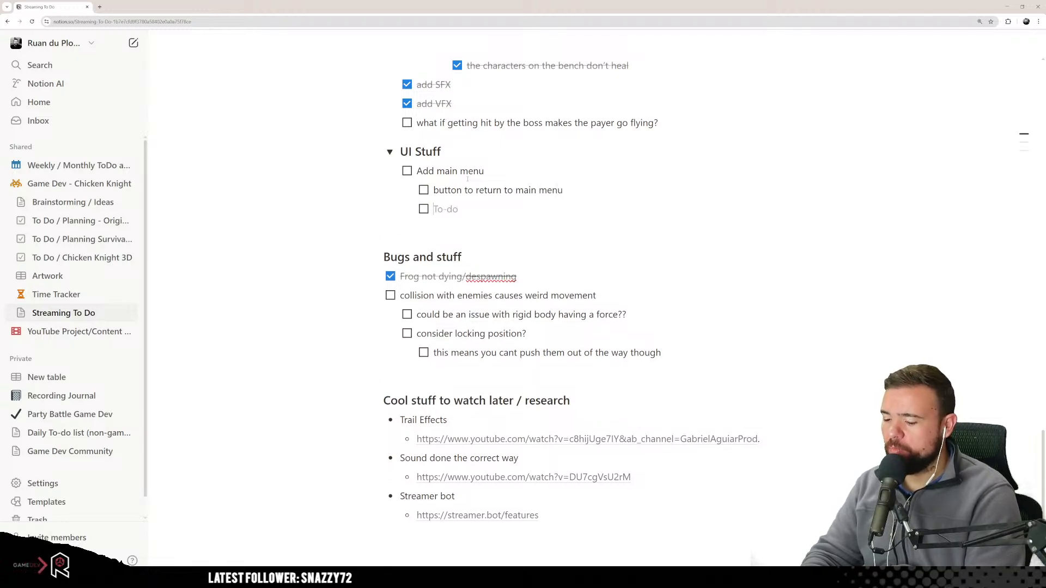
text(pau)
key(BackSpace)
key(BackSpace)
key(BackSpace)
key(BackSpace)
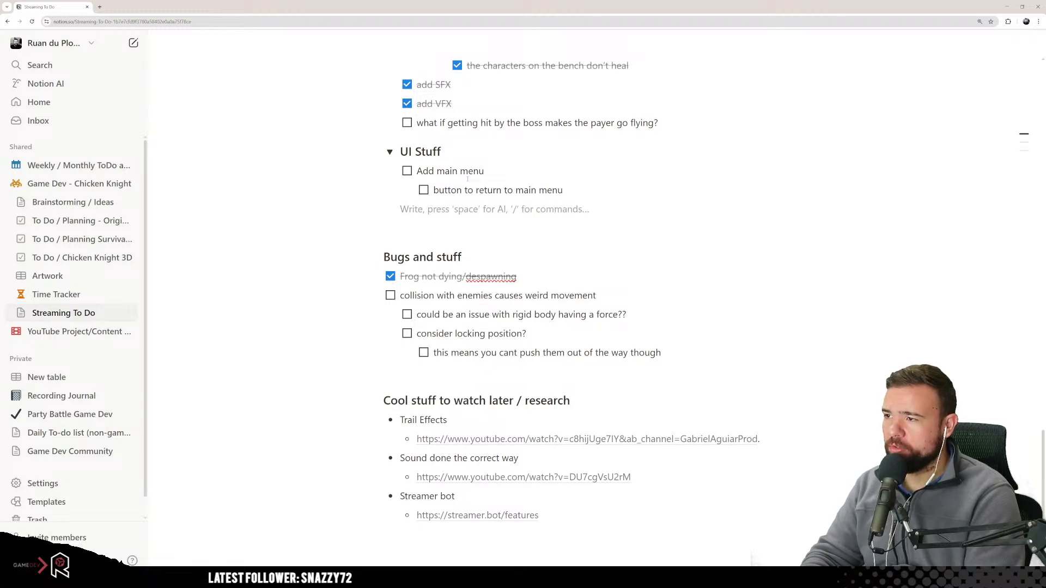
text(/)
key(Return)
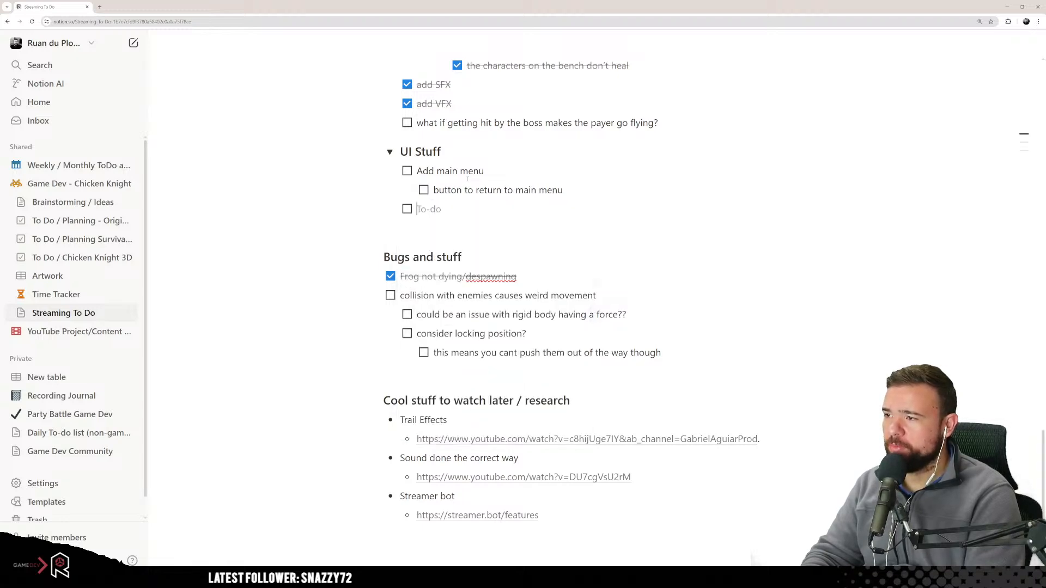
text(pause menu)
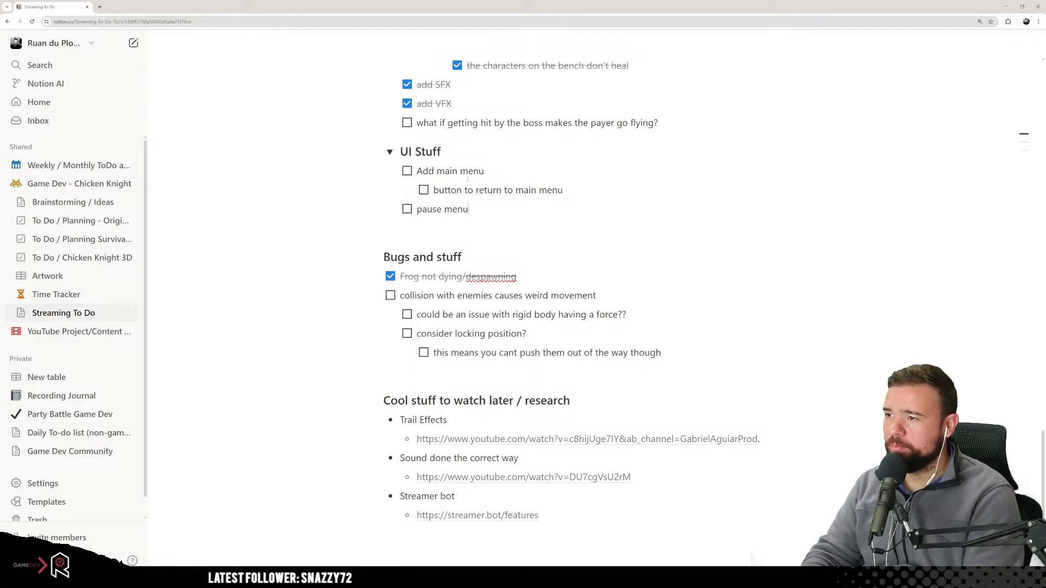
Nest the to-dos "Restart" and "return to main menu" under "pause menu".
key(Return)
key(Tab)
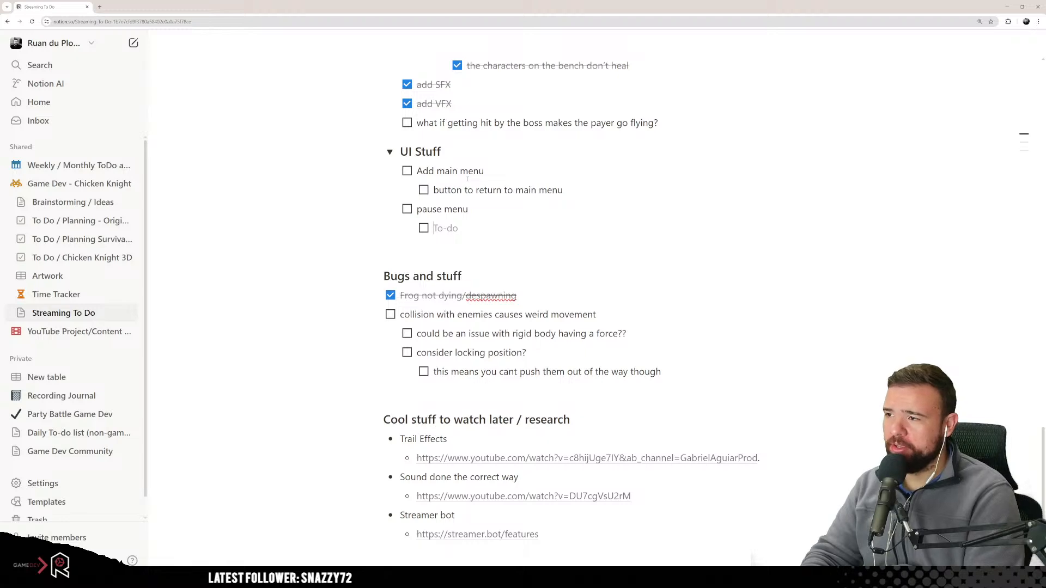
text(Restart)
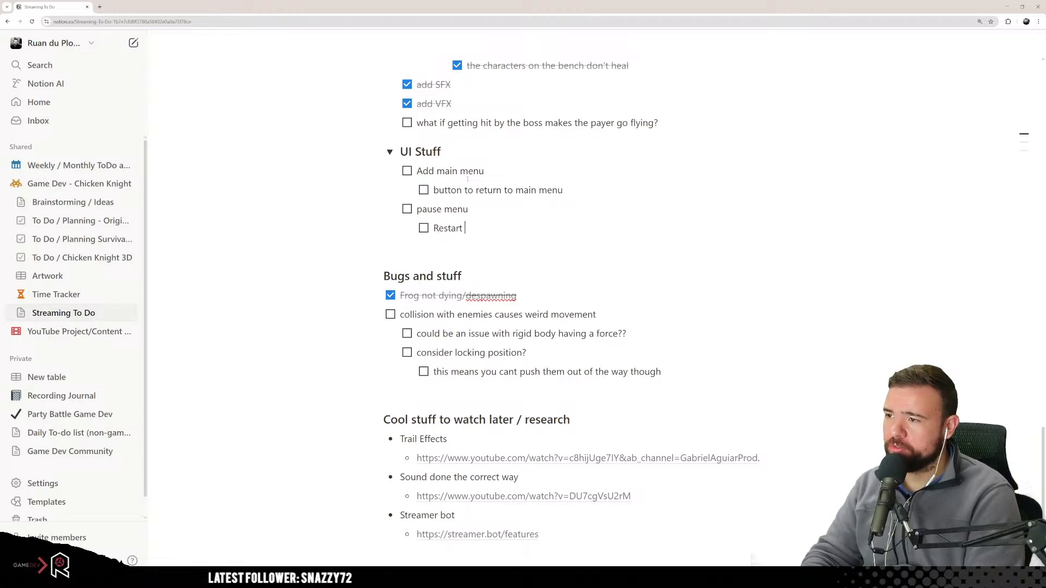
key(Return)
text(re)
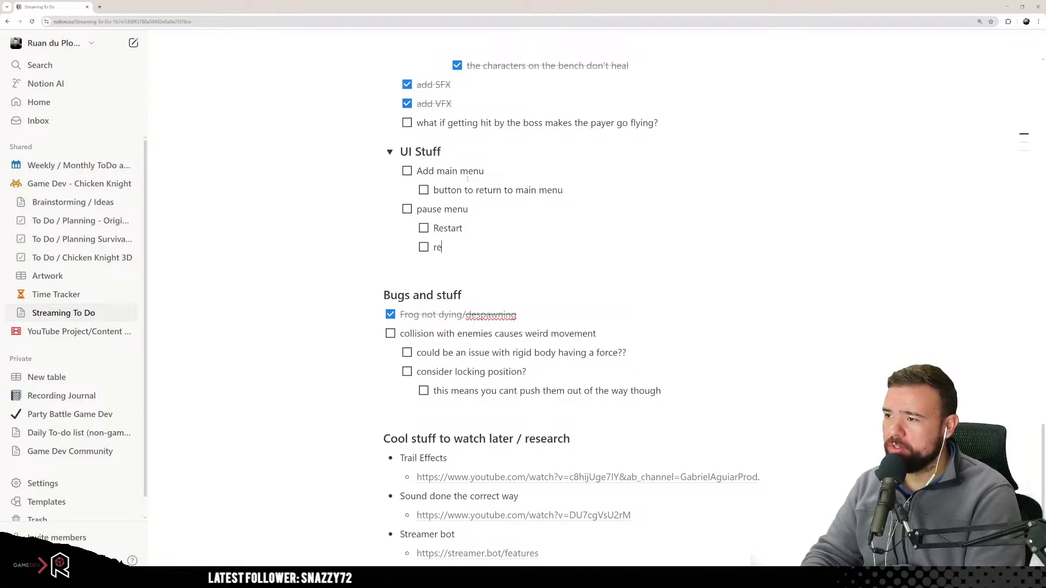
text(turn to main menu)
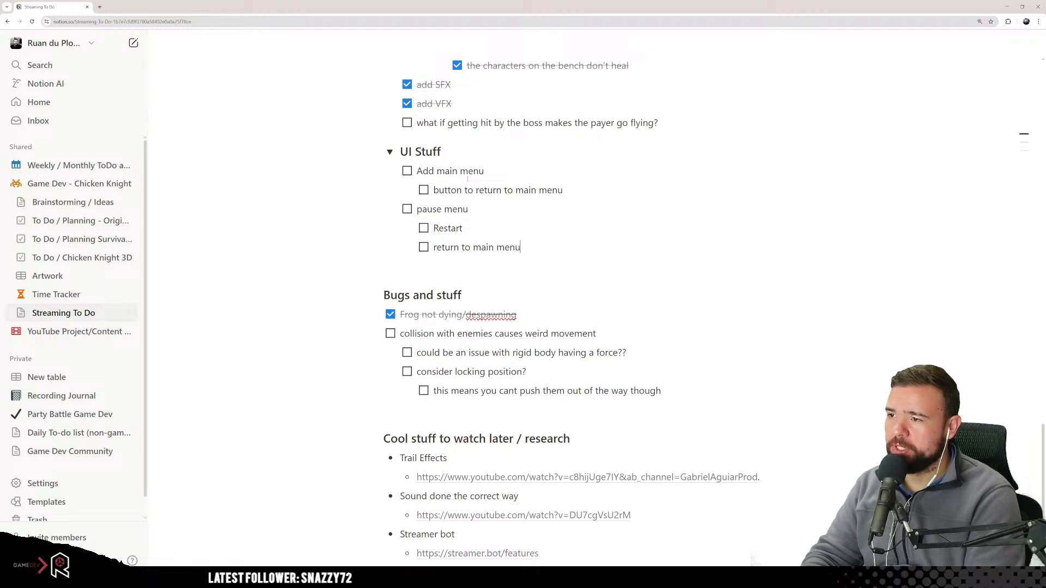
Add a nested "settings" to-do under "pause menu", followed by an empty to-do at the pause menu's level.
key(Return)
text(setting)
key(Return)
key(shift+Tab)
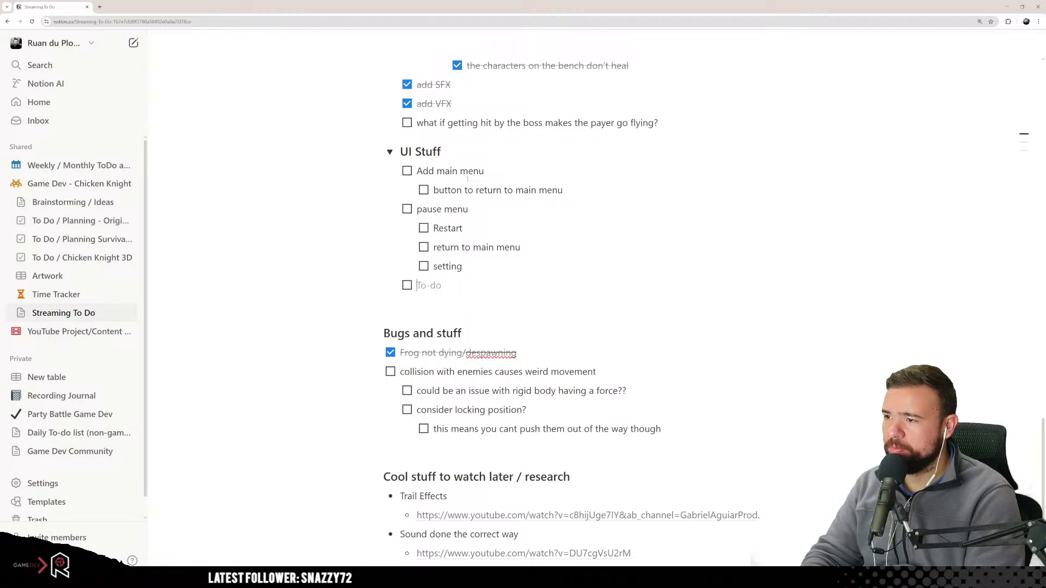
click(486, 267)
text(s)
click(459, 284)
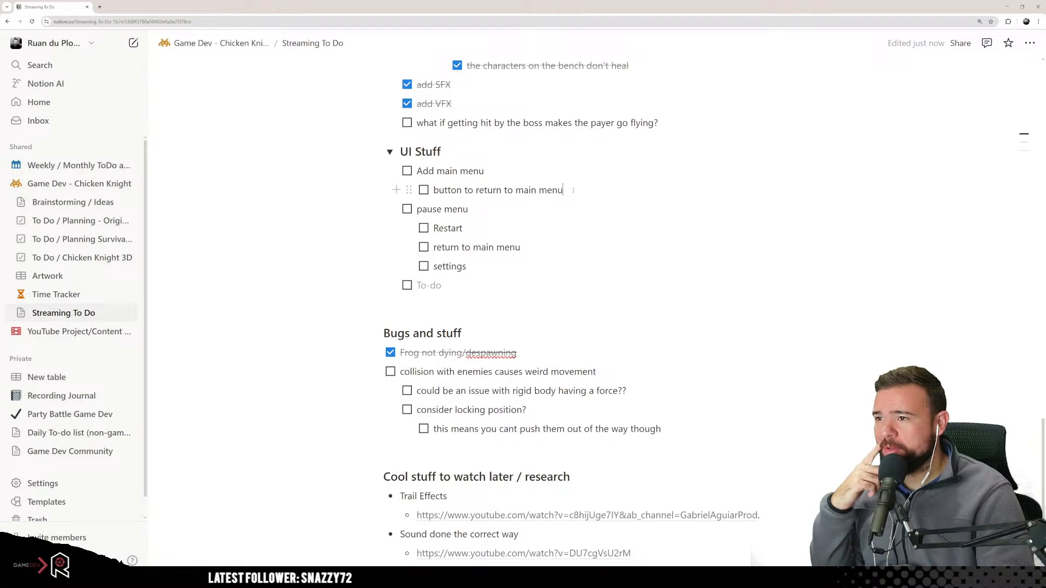
Nest the to-dos "setting" and "start run" under "Add main menu", after the return button item.
key(Return)
text(setting)
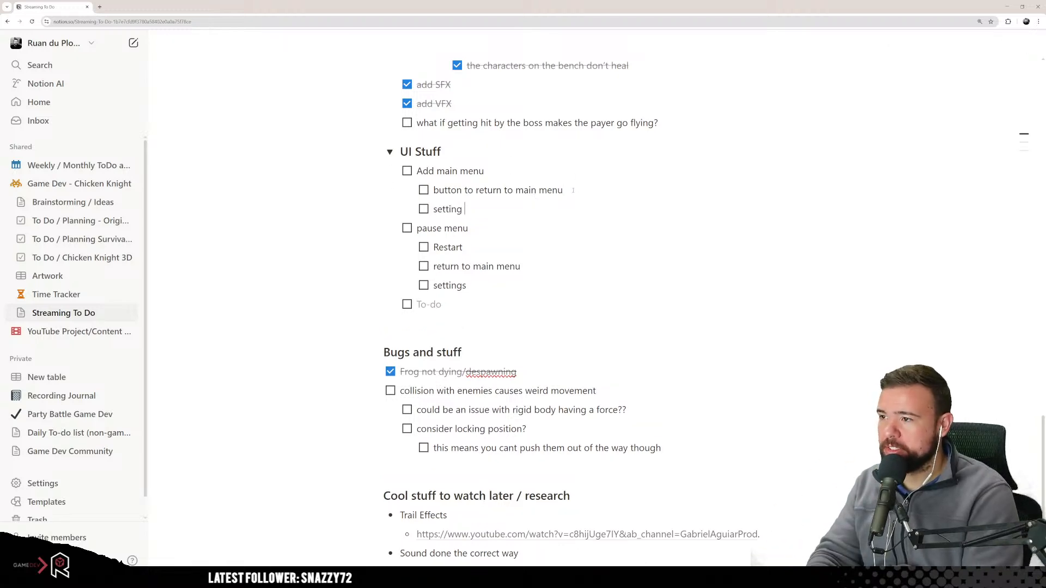
key(Return)
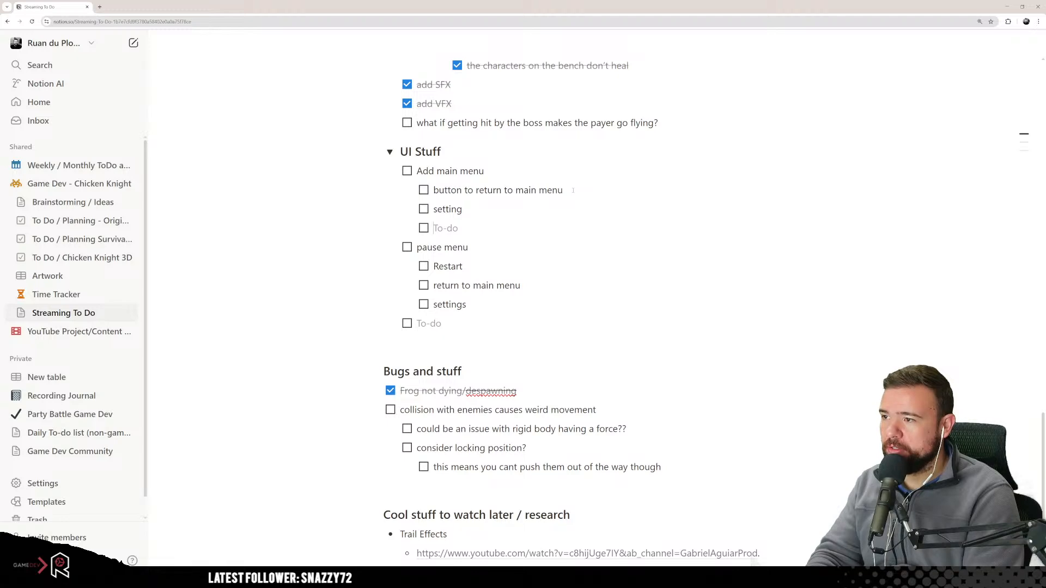
text(start run)
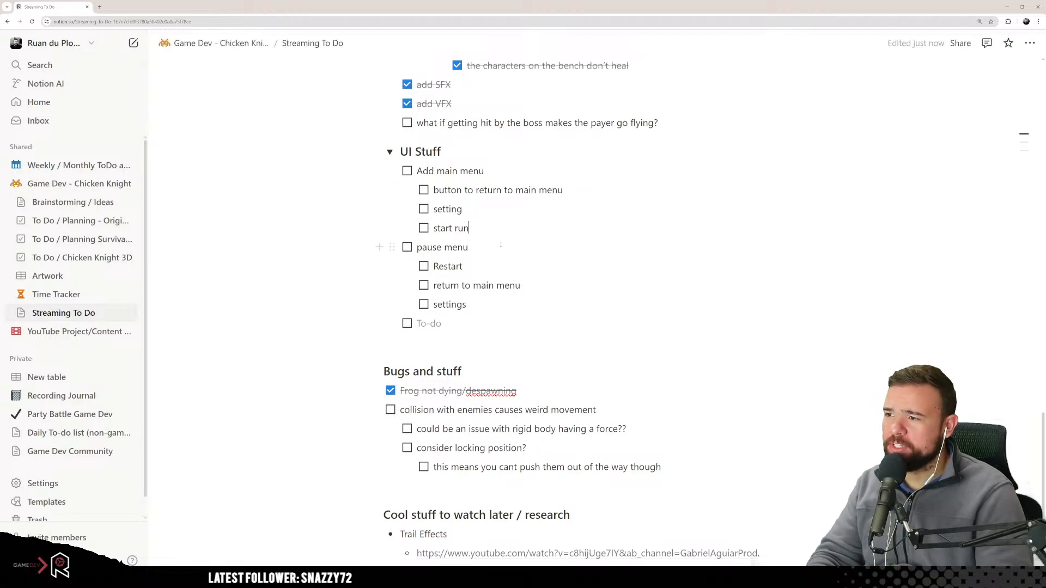
Nest a "need to make it look nice" to-do under "Add main menu", after "start run".
key(Return)
text(need ma)
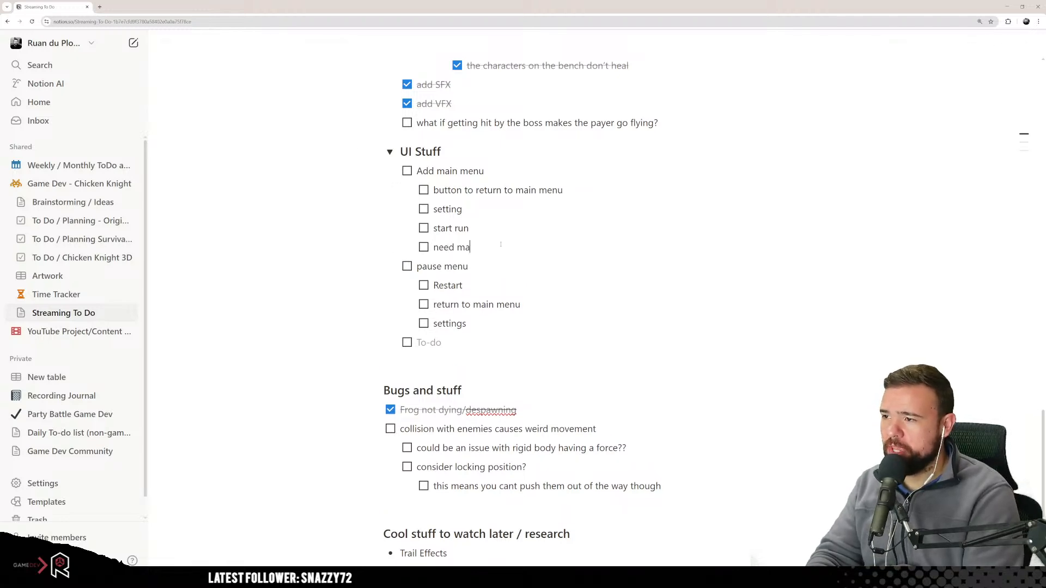
key(BackSpace)
key(BackSpace)
text(to make it l)
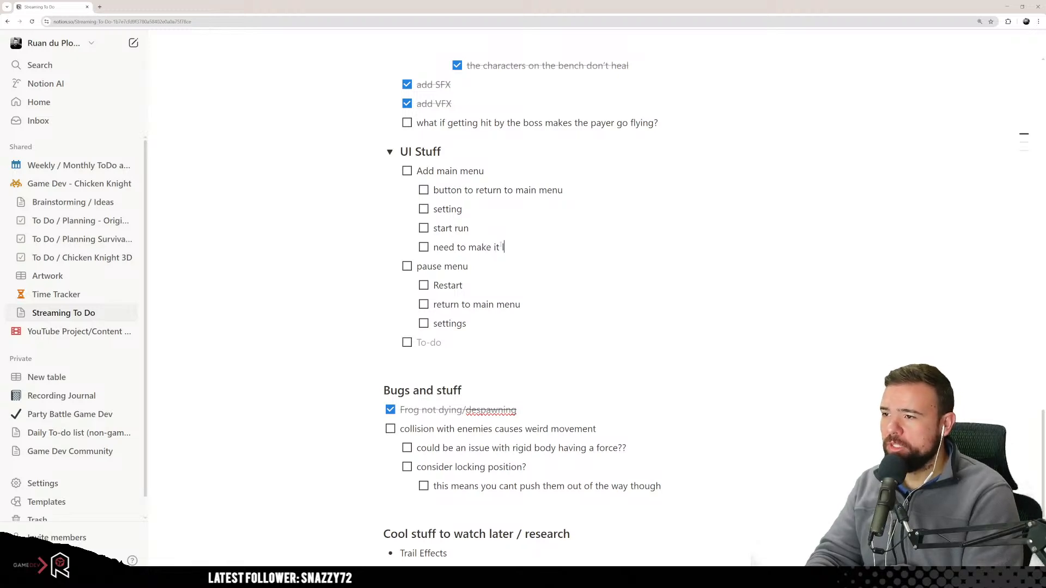
text(ook nice)
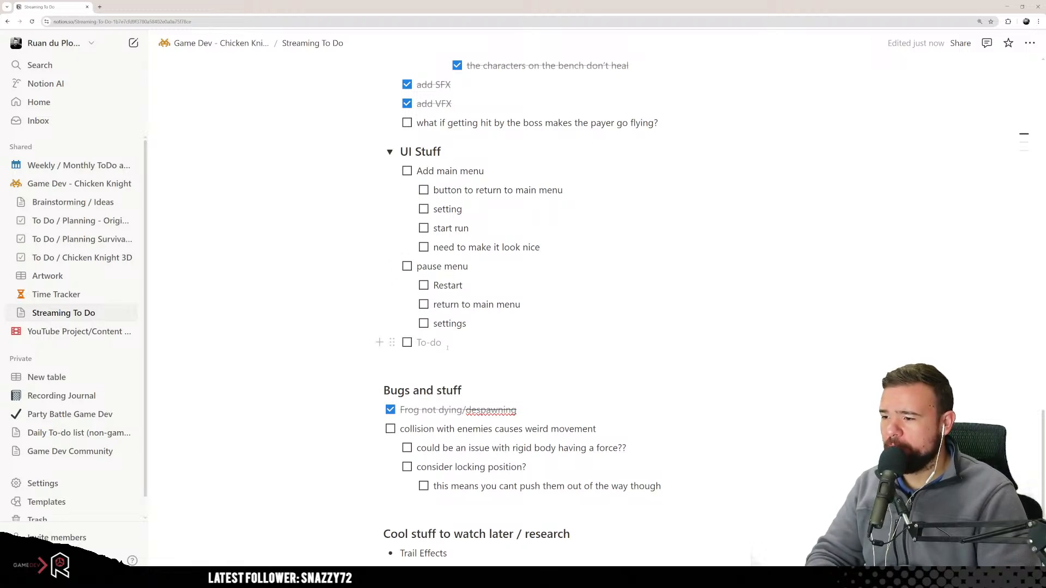
Fill the empty to-do below the pause menu items with "End game menu" and add an empty nested to-do under it.
text(Ens)
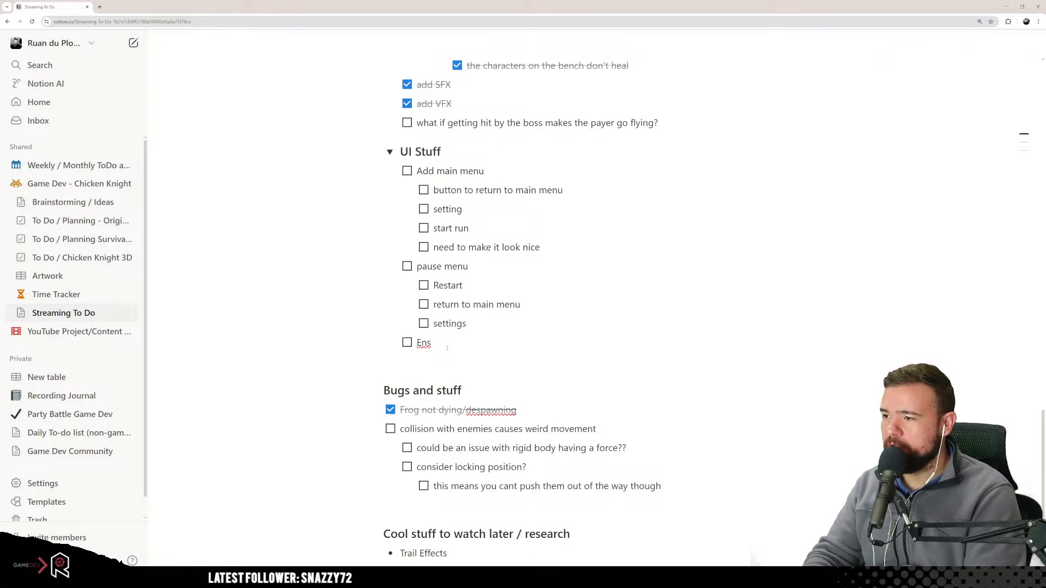
text( game menu)
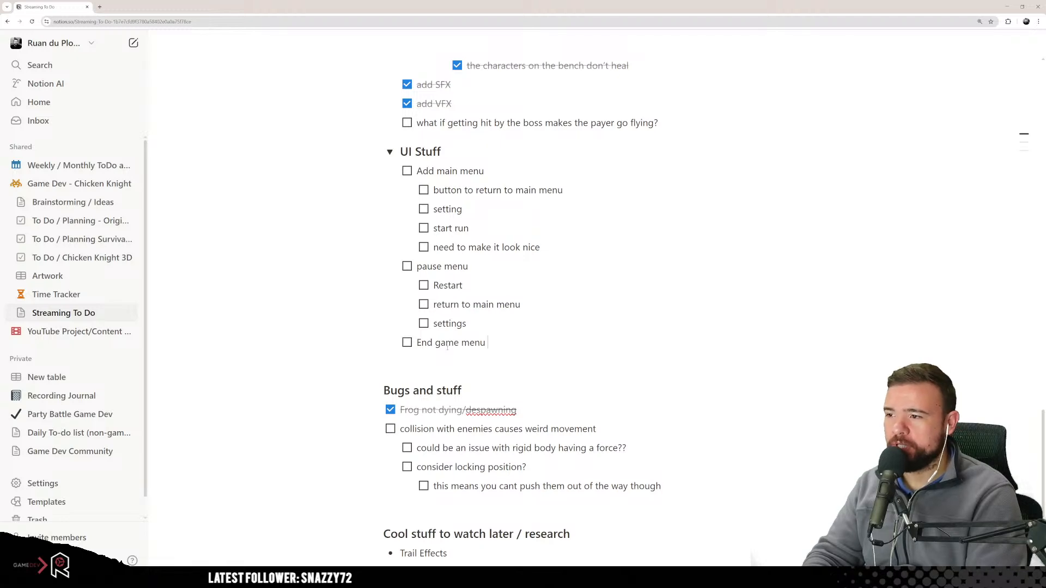
key(Return)
key(Tab)
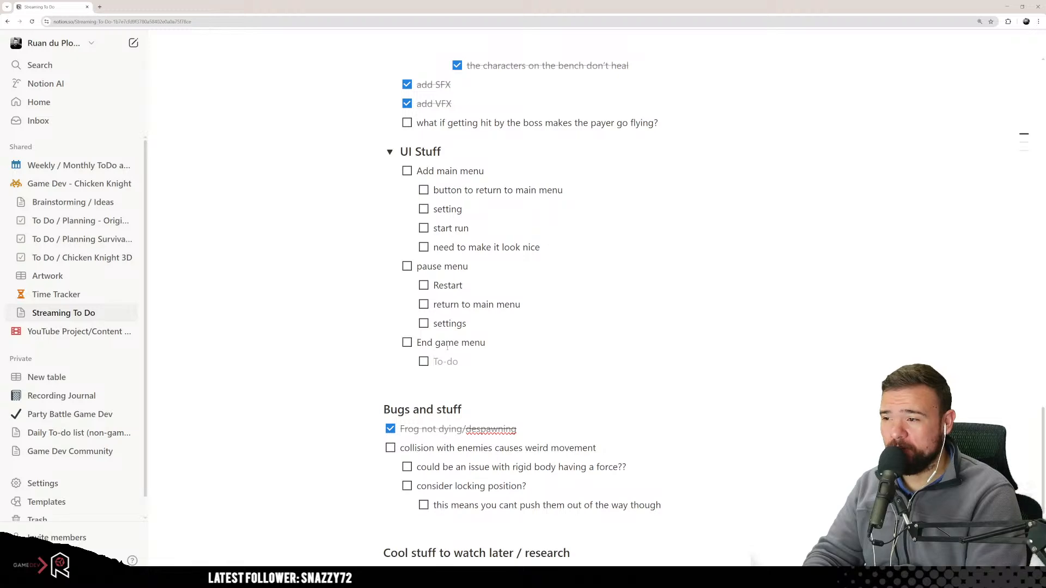
Enter "should have some cool stats" in the empty to-do nested under "End game menu".
text(shou)
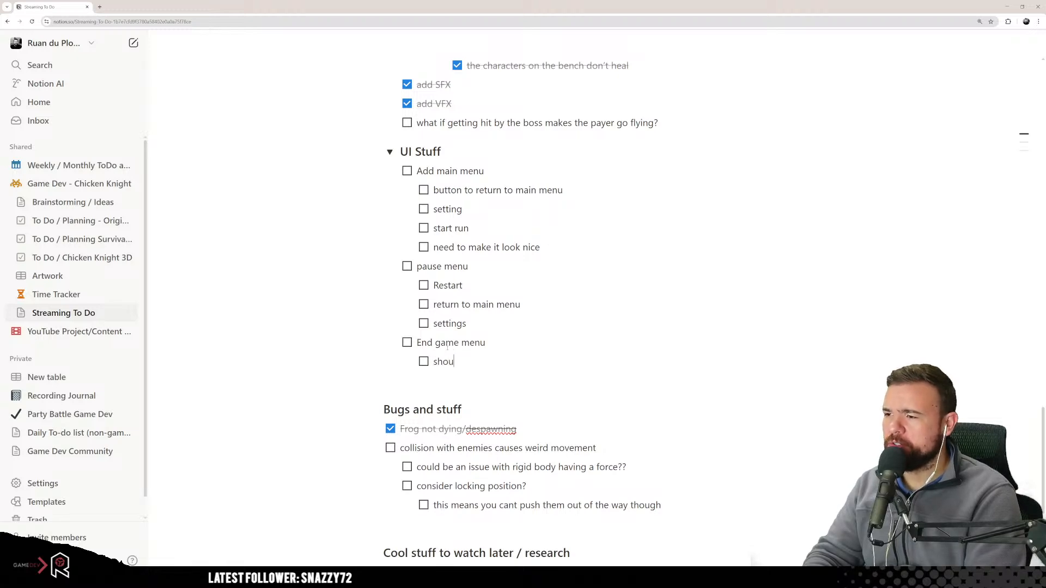
text(ld have so)
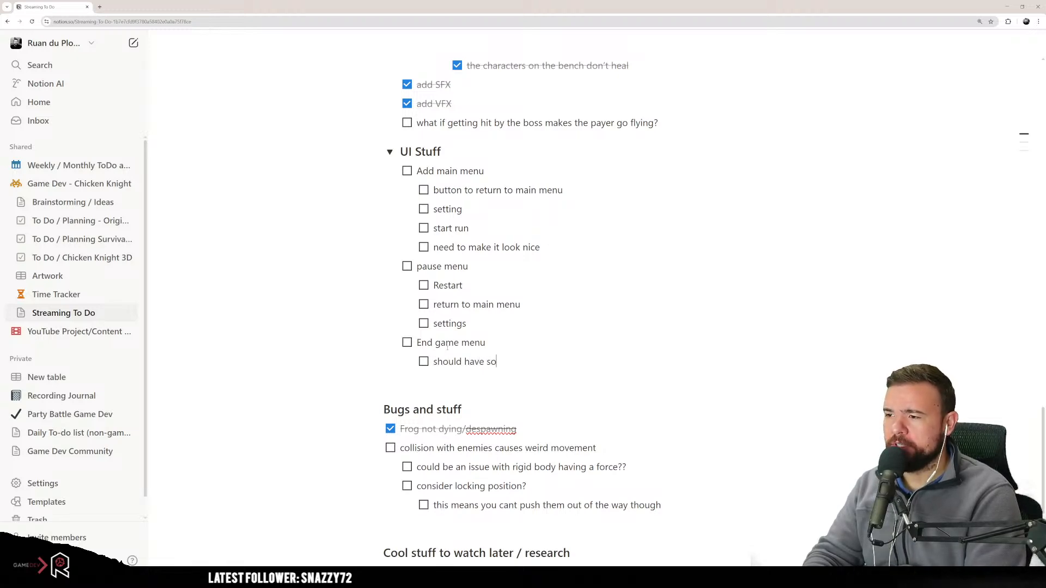
text(me coll)
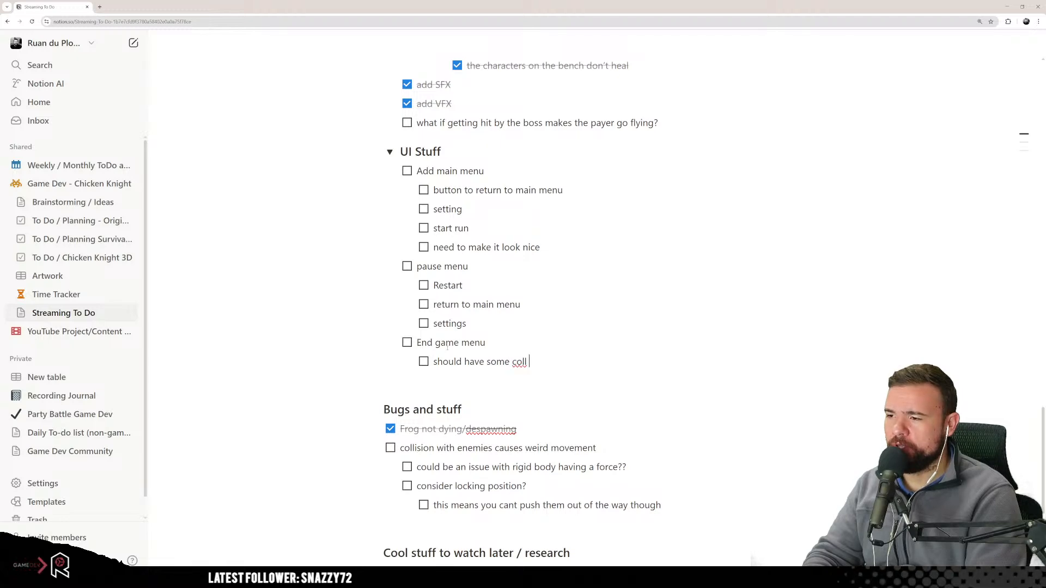
key(BackSpace)
key(BackSpace)
key(BackSpace)
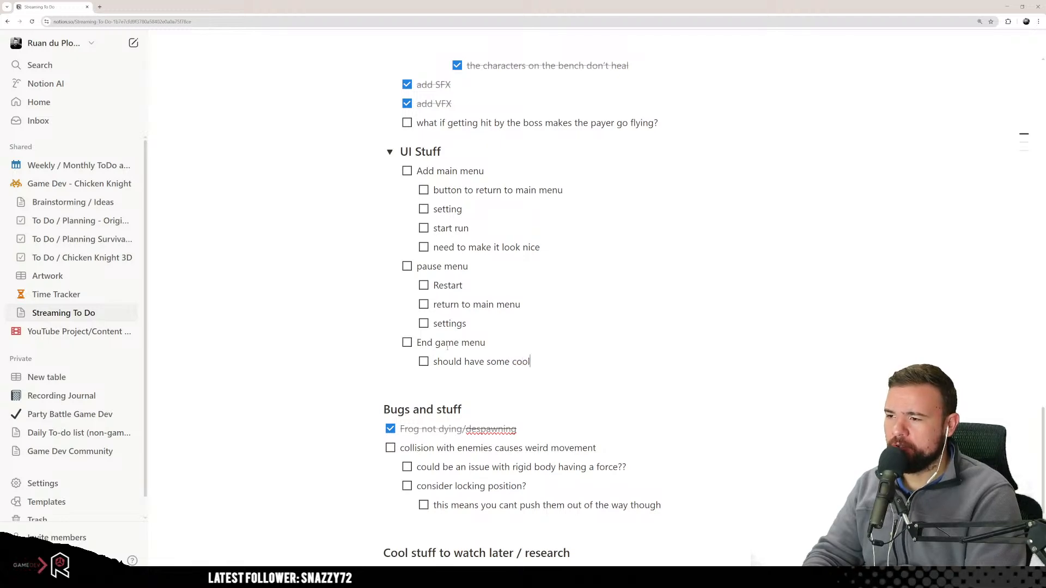
text(ol stats)
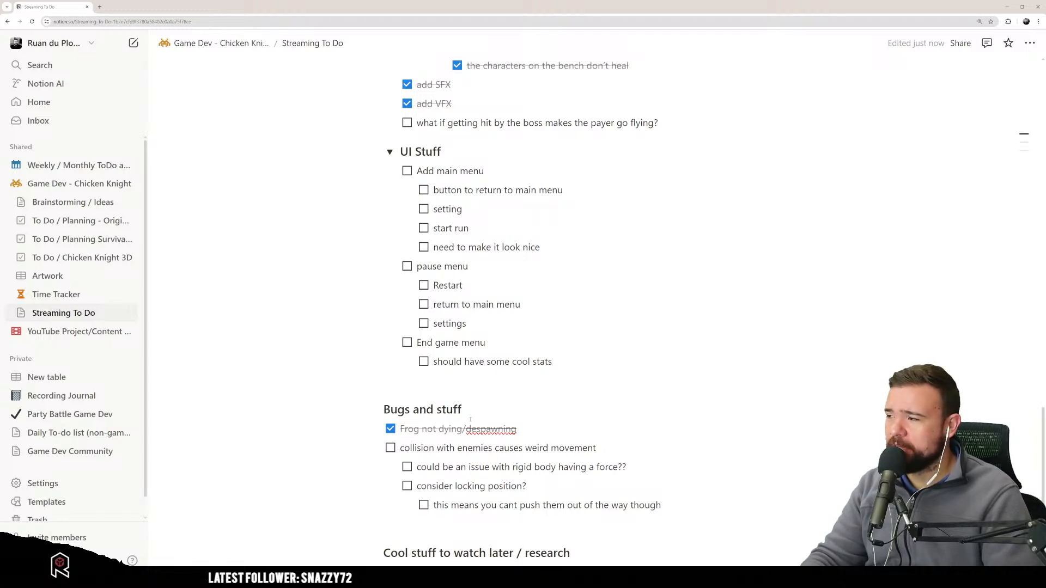
Open the Time Tracker page and look through its task board and time entry tables.
scroll(199, 327, up, 5)
scroll(199, 326, down, 3)
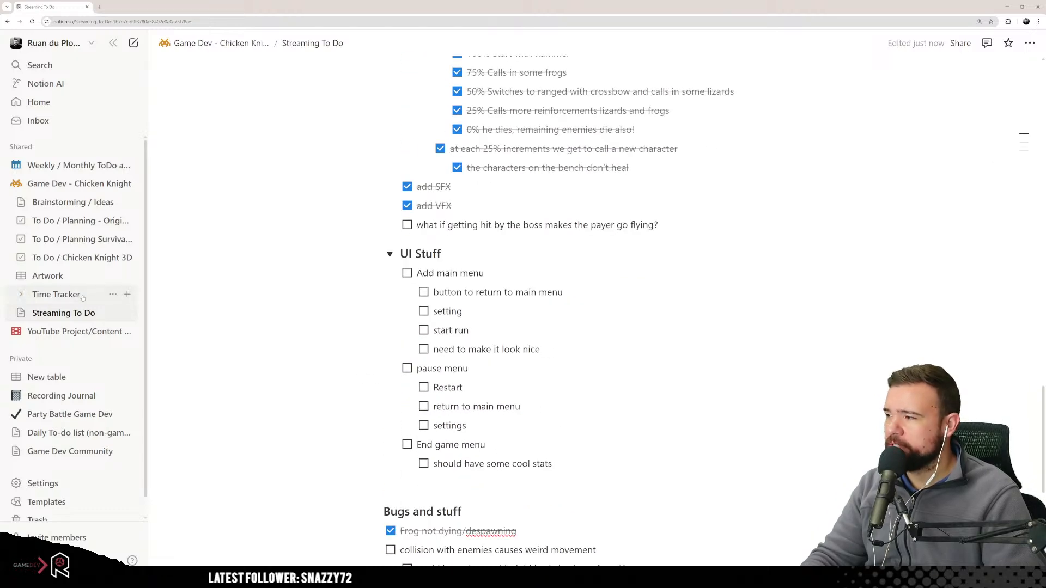
click(111, 295)
scroll(441, 371, down, 10)
scroll(440, 371, up, 5)
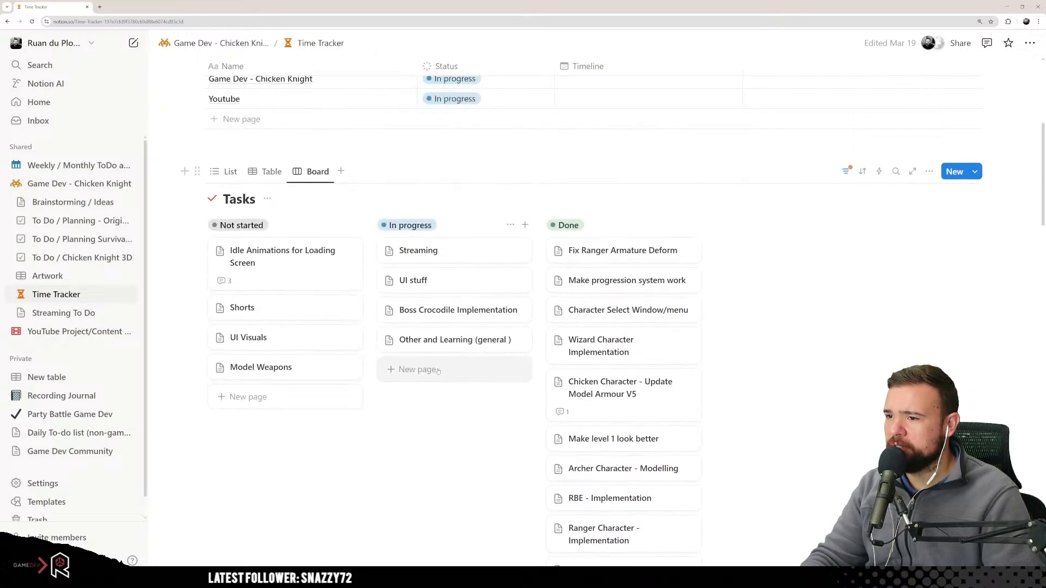
scroll(439, 370, up, 5)
scroll(440, 368, down, 6)
scroll(440, 367, down, 3)
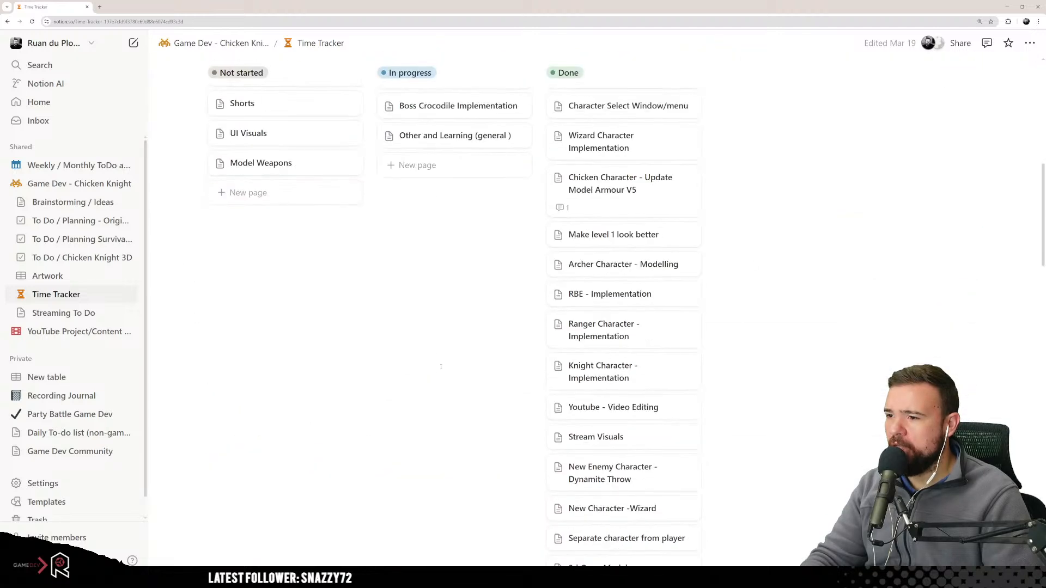
scroll(441, 366, up, 2)
scroll(440, 366, down, 10)
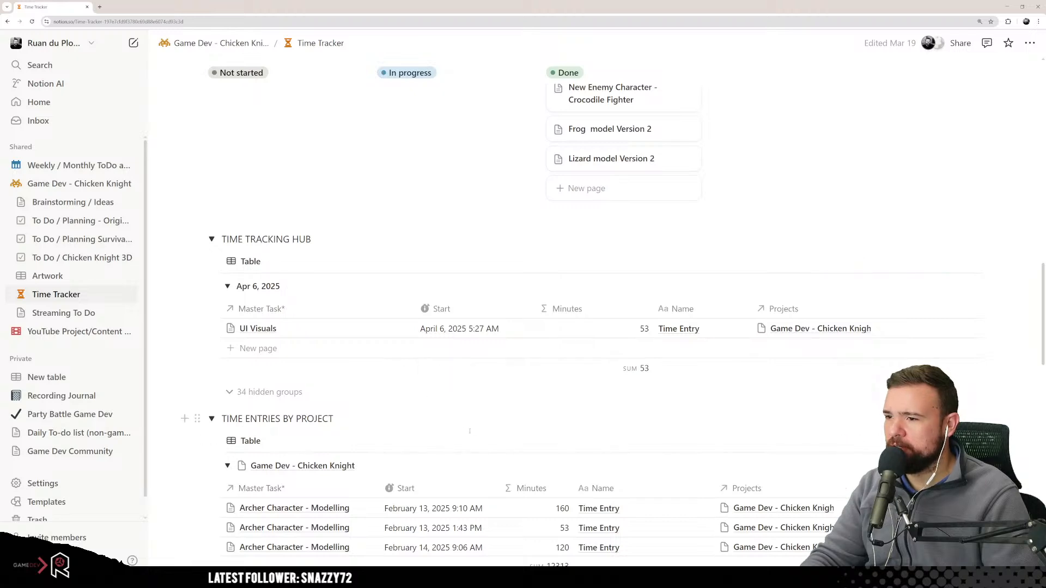
scroll(468, 414, down, 2)
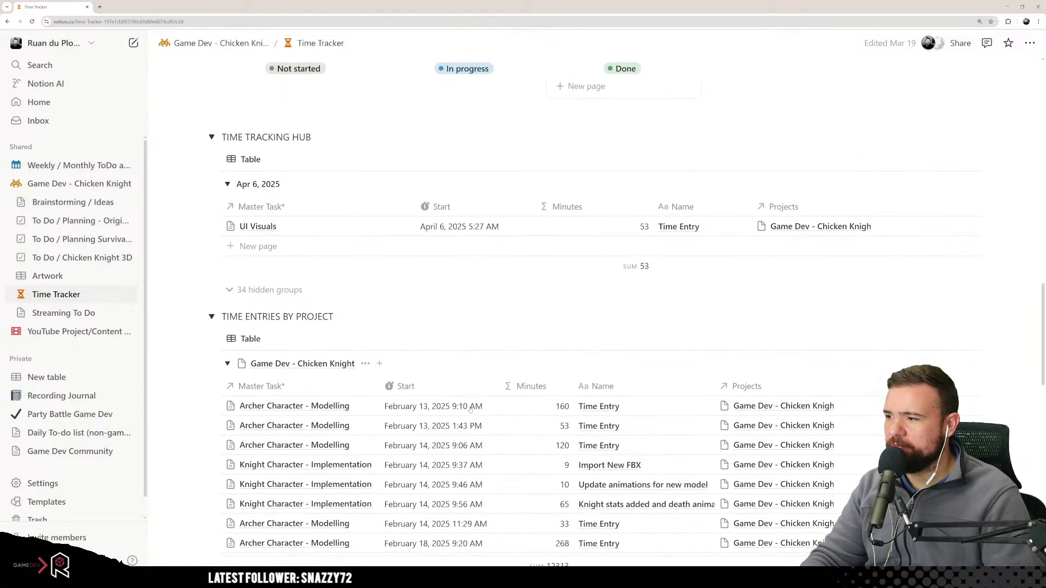
scroll(470, 409, down, 5)
scroll(470, 410, down, 7)
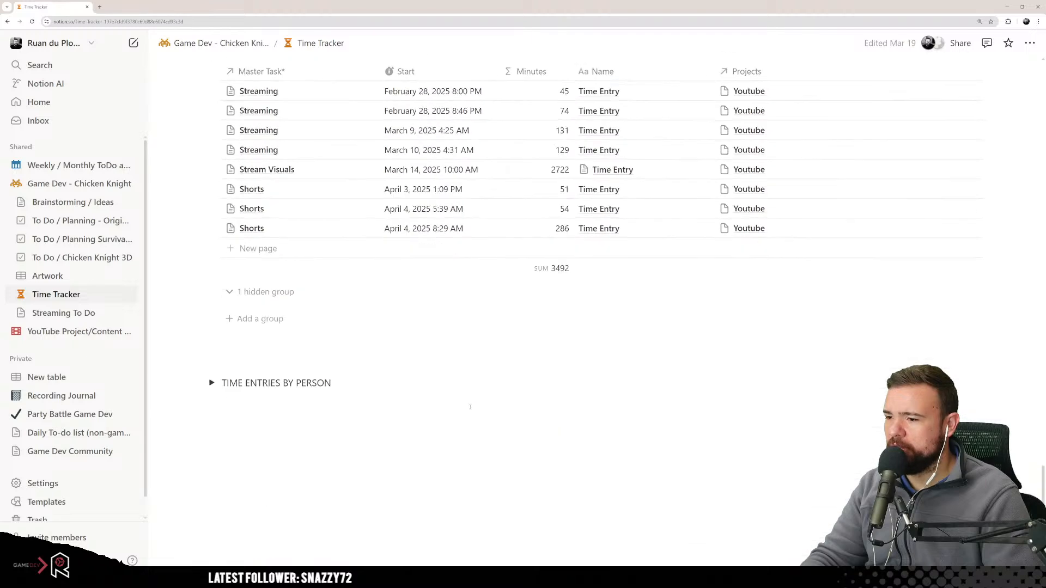
scroll(470, 409, up, 9)
scroll(470, 410, up, 6)
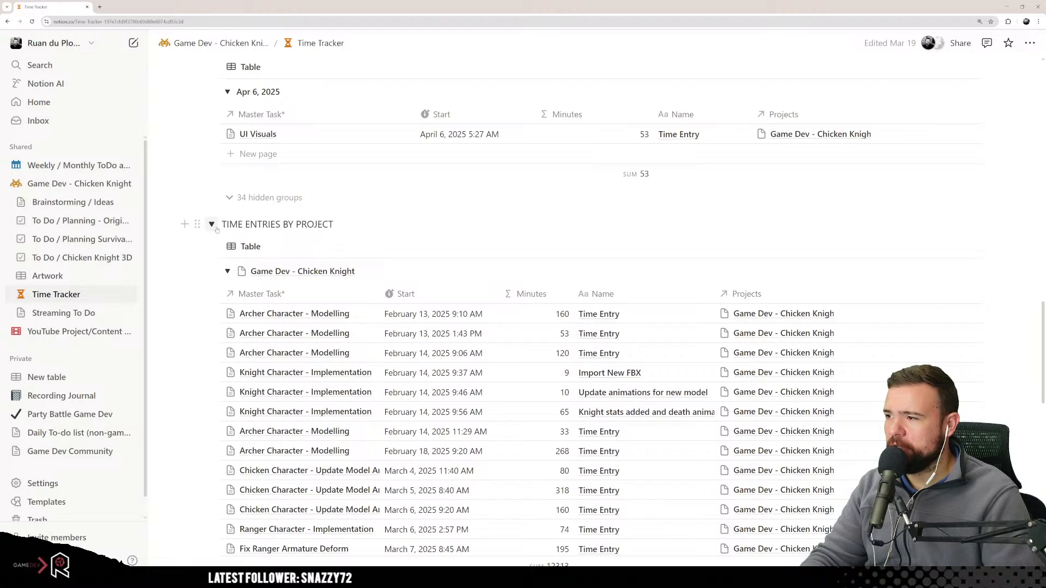
Check the time entries grouped by project, leaving that section collapsed.
click(212, 225)
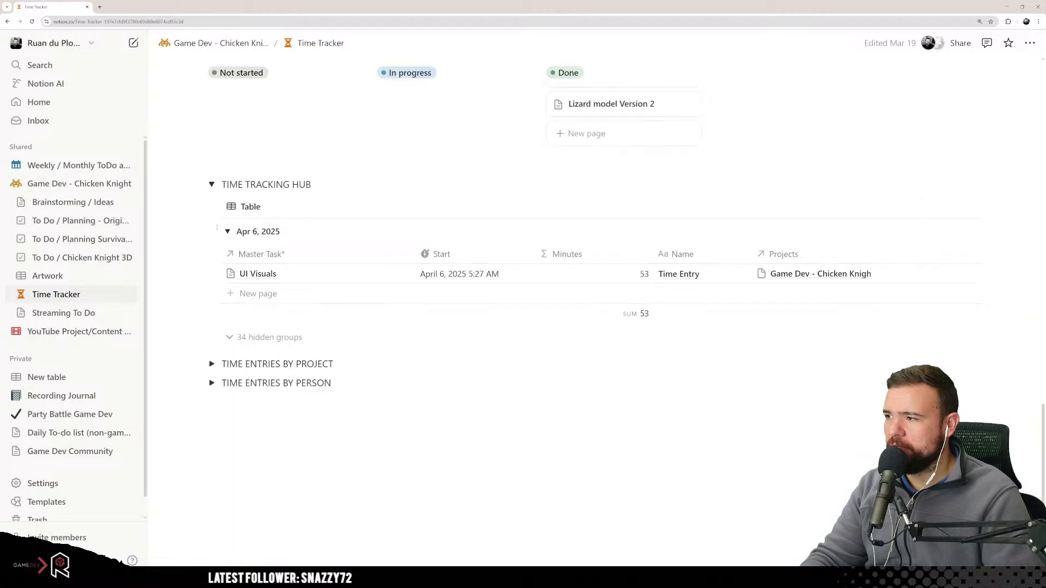
click(211, 364)
scroll(444, 364, down, 3)
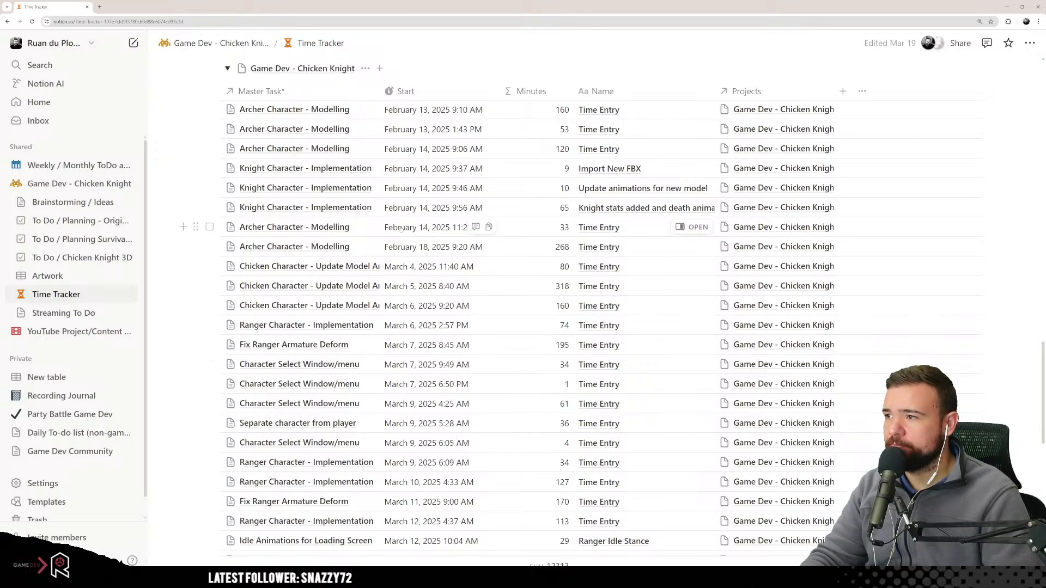
scroll(400, 229, up, 5)
click(212, 325)
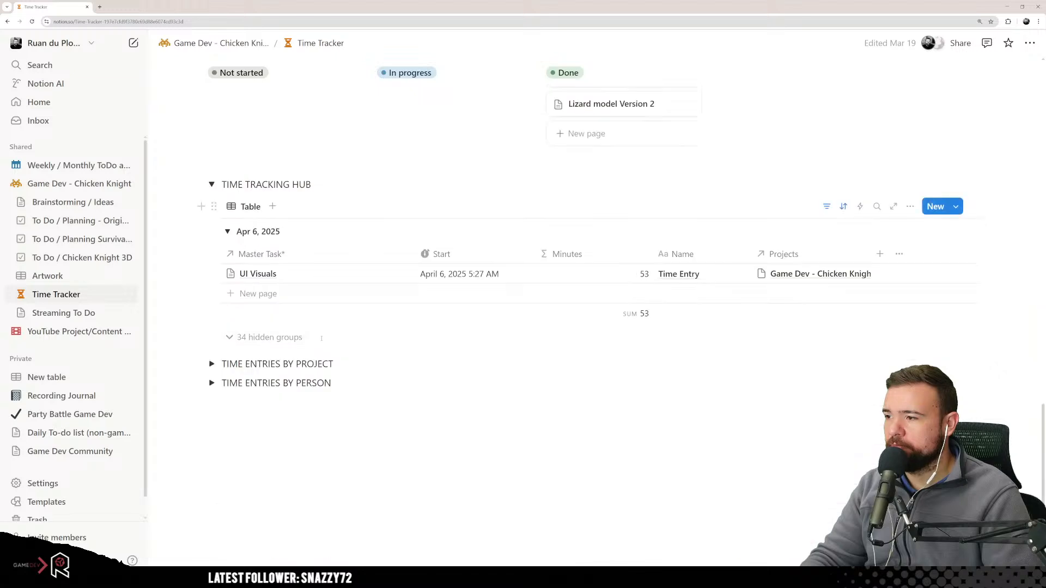
Expand the time entries grouped by person and sort them by Start in descending order.
click(211, 383)
scroll(410, 325, down, 3)
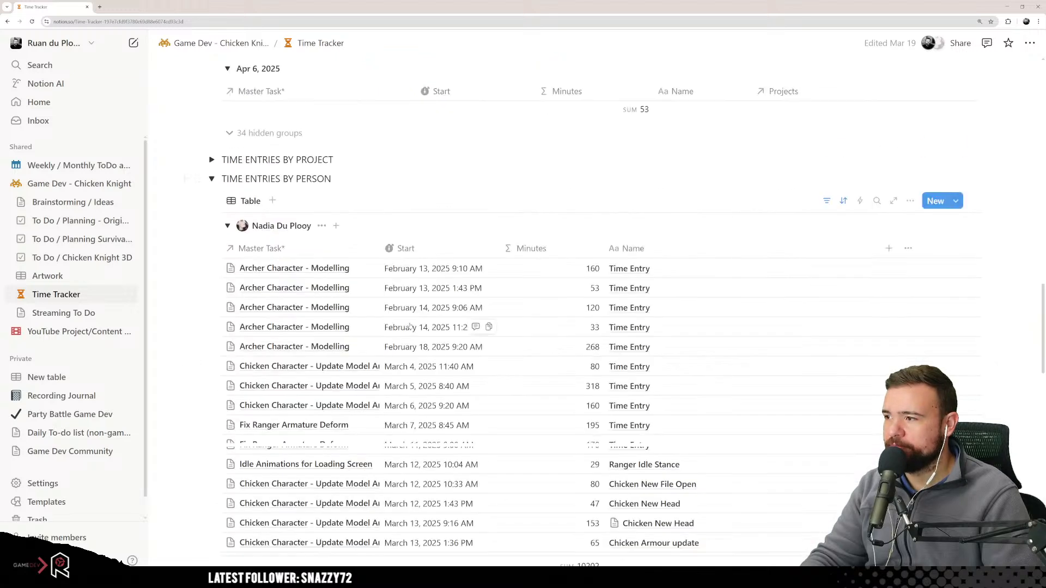
scroll(331, 248, down, 6)
scroll(331, 248, down, 1)
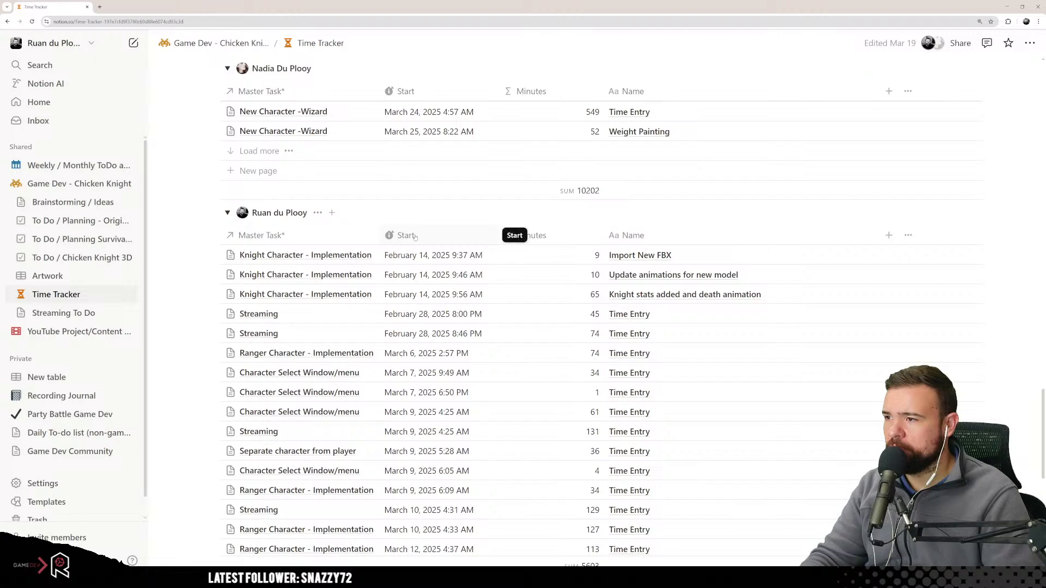
click(448, 239)
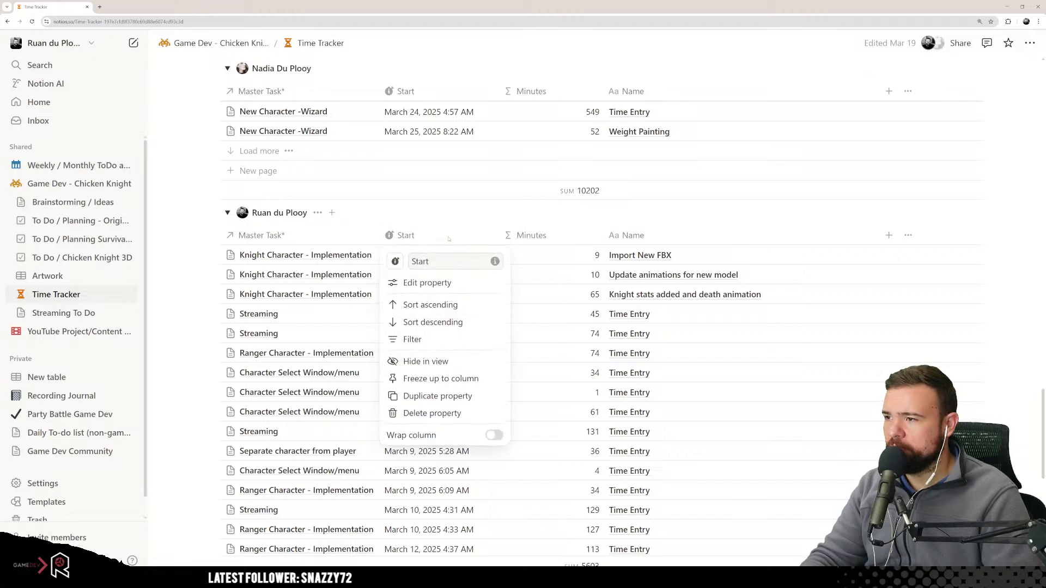
click(430, 305)
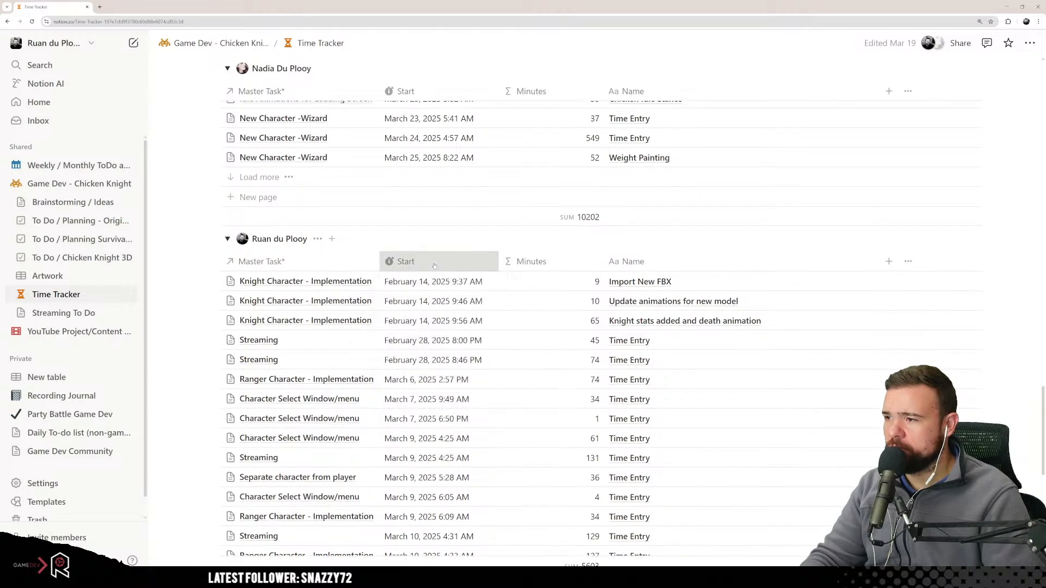
click(430, 261)
click(429, 349)
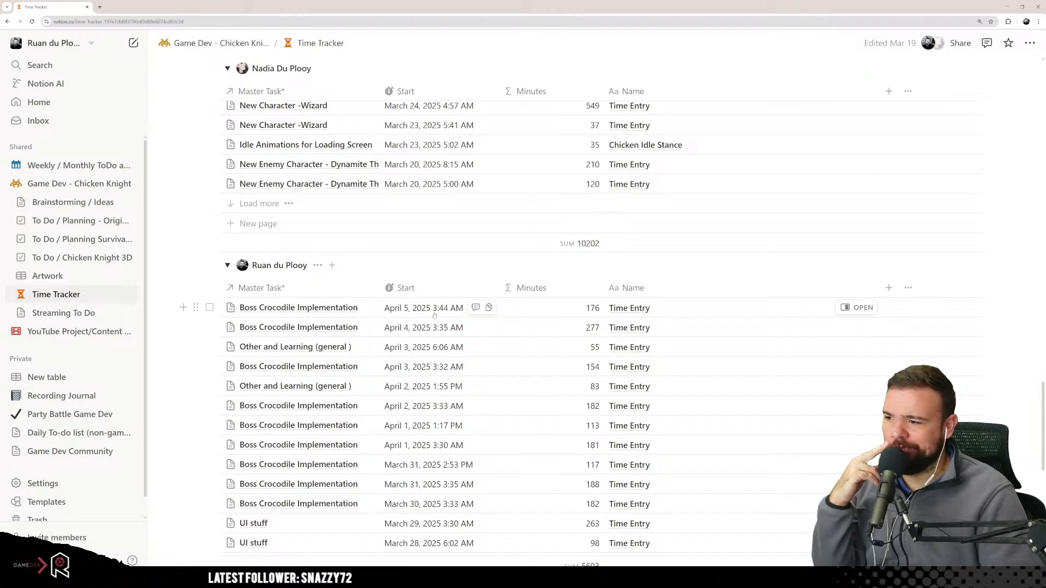
Open the in-progress task "Other and Learning (general )" and log a time entry by starting and stopping its timer.
scroll(434, 315, up, 15)
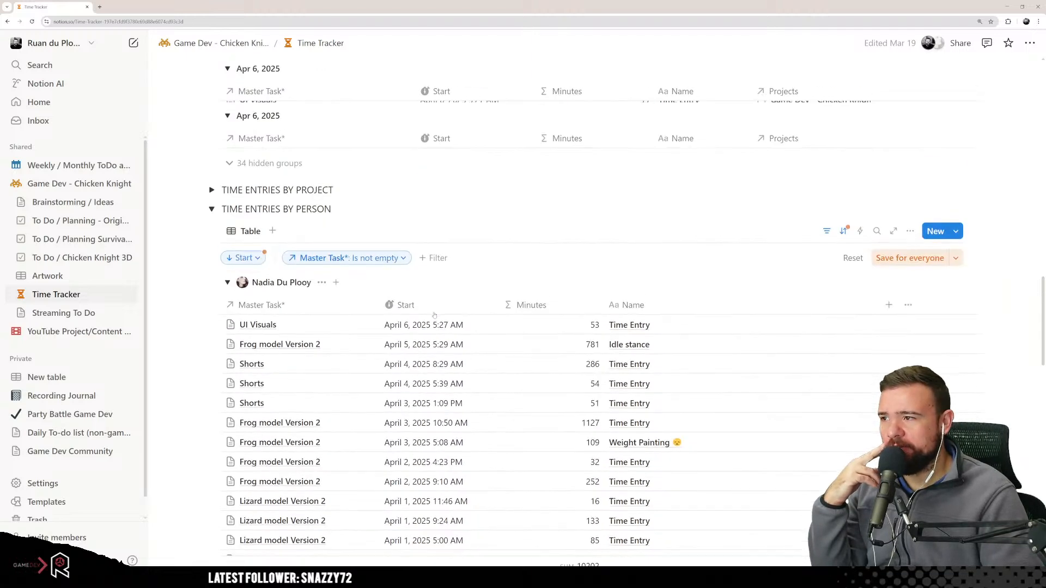
scroll(434, 315, down, 4)
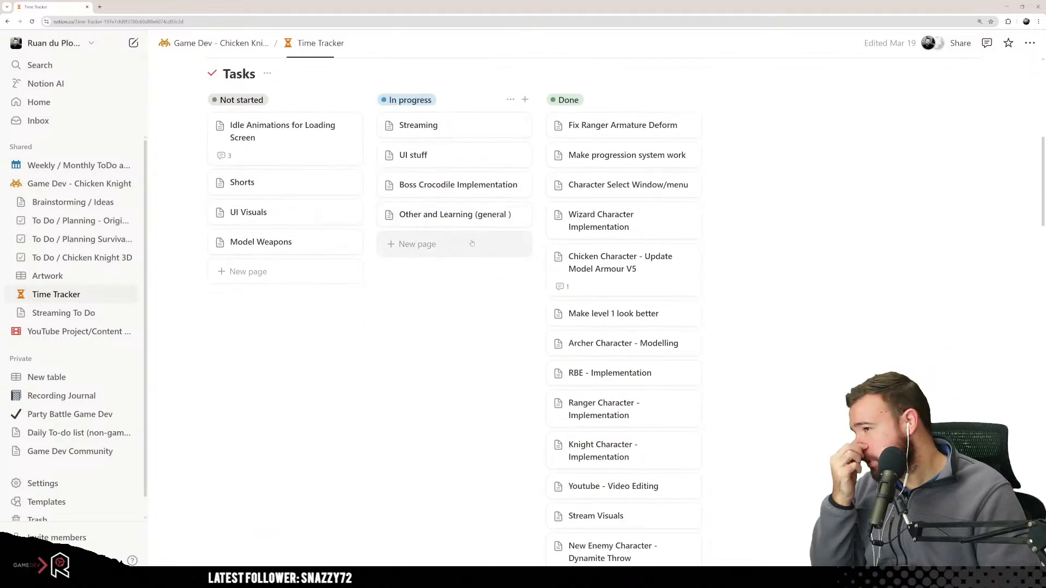
click(454, 214)
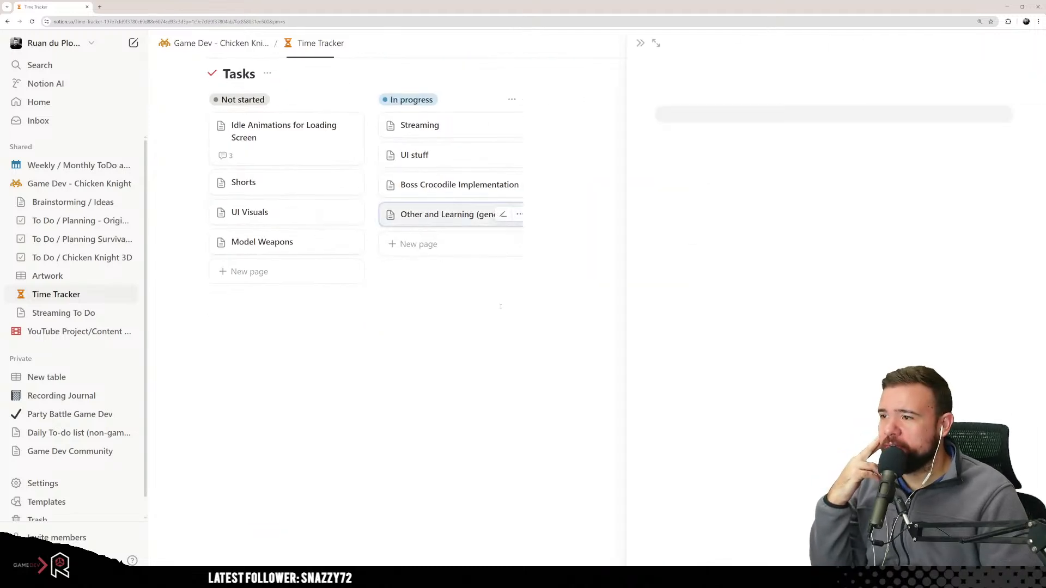
scroll(673, 328, down, 5)
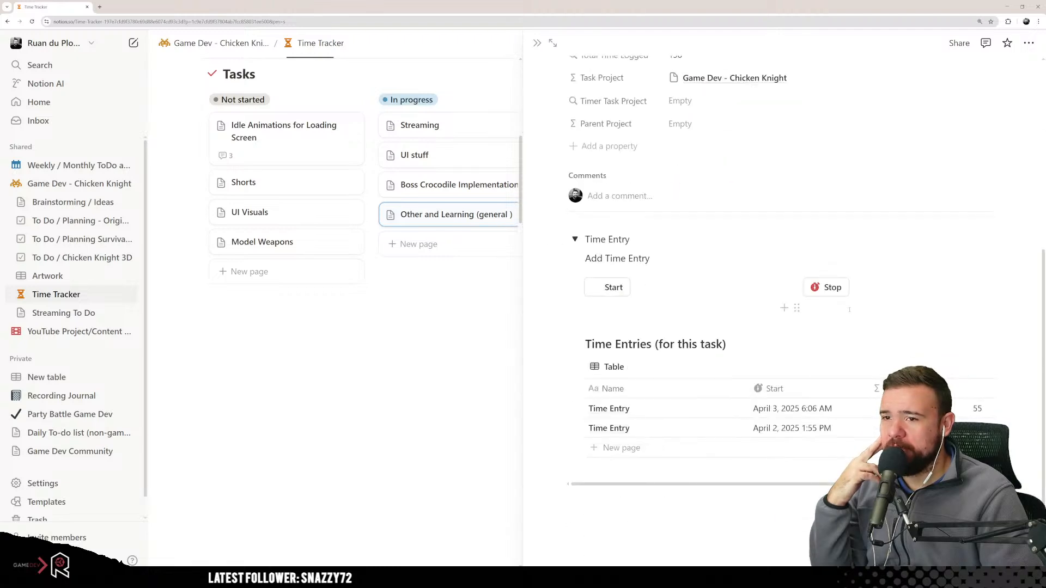
click(609, 287)
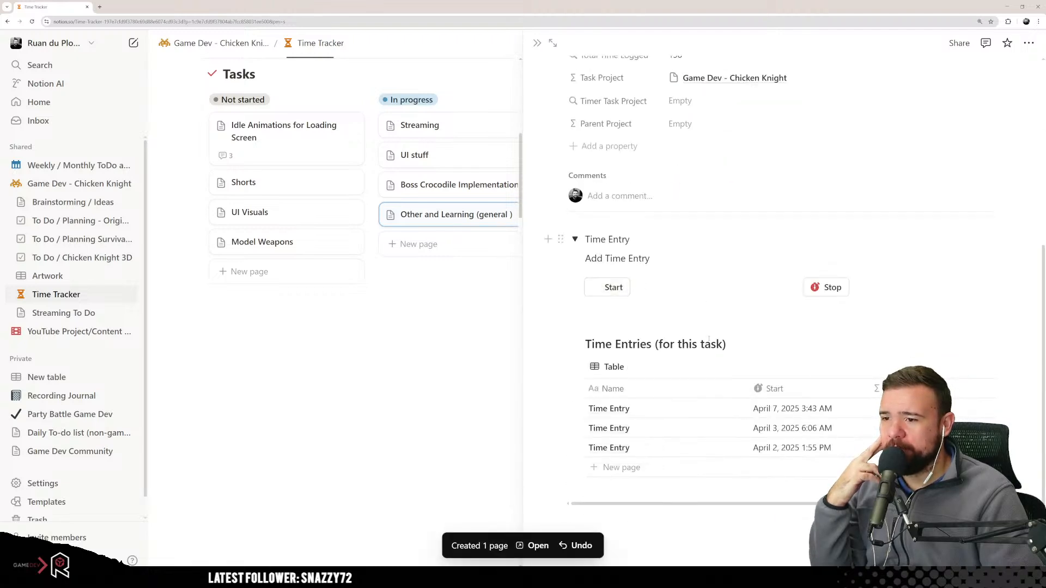
click(825, 287)
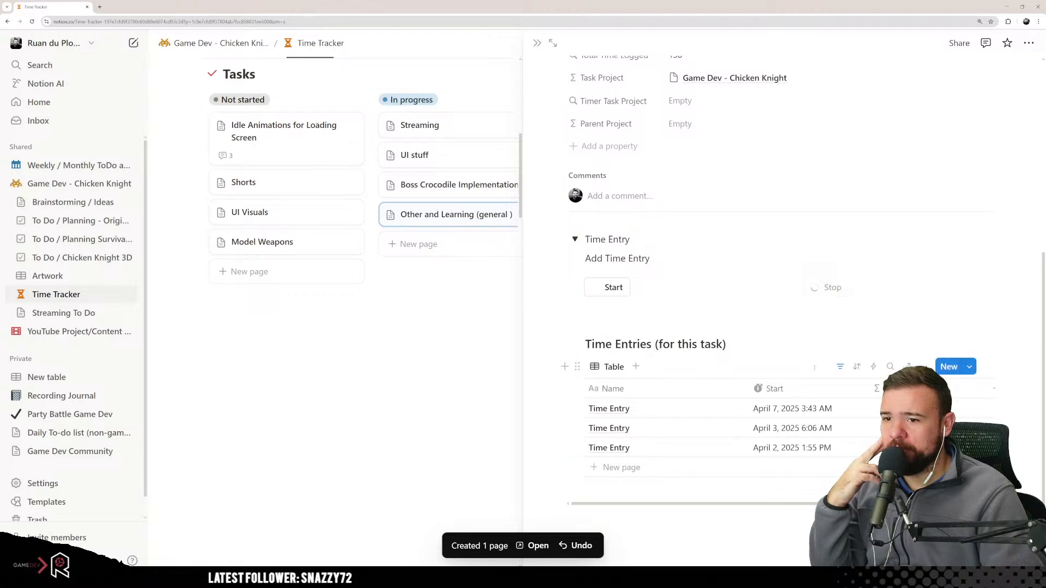
Open the newest time entry of the "Other and Learning (general )" task to show its full properties.
click(817, 408)
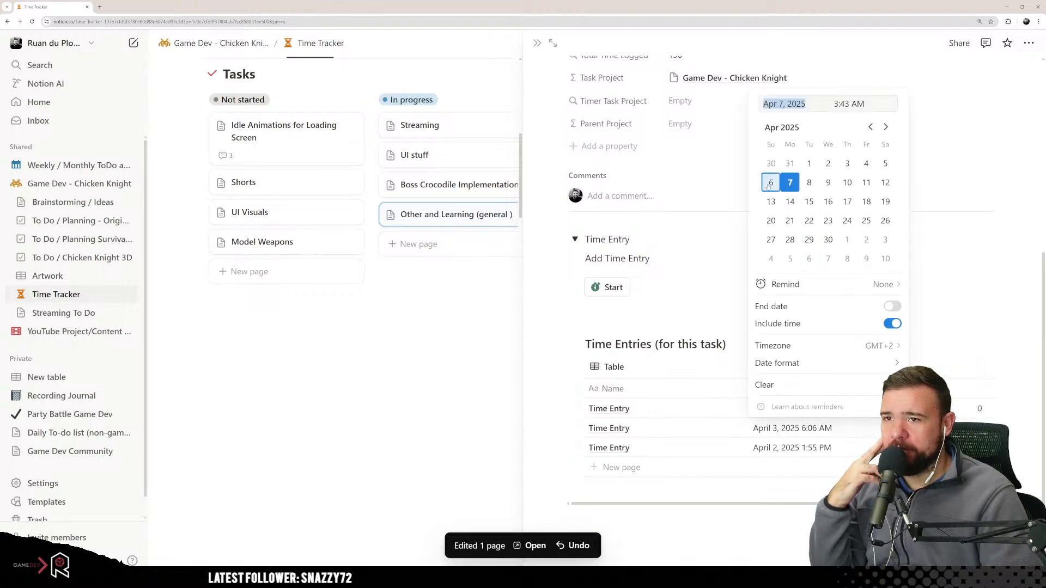
click(687, 322)
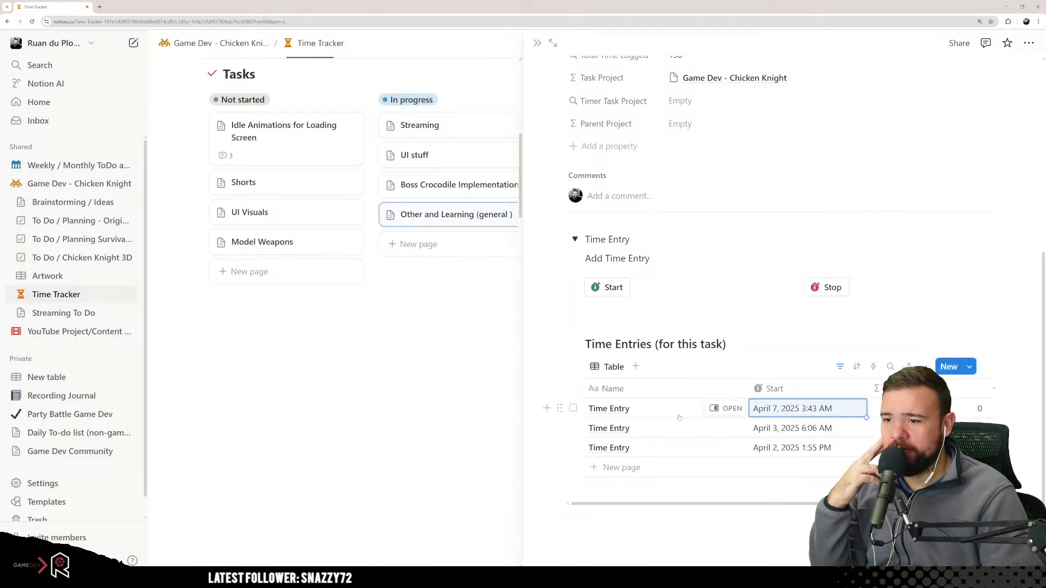
click(714, 411)
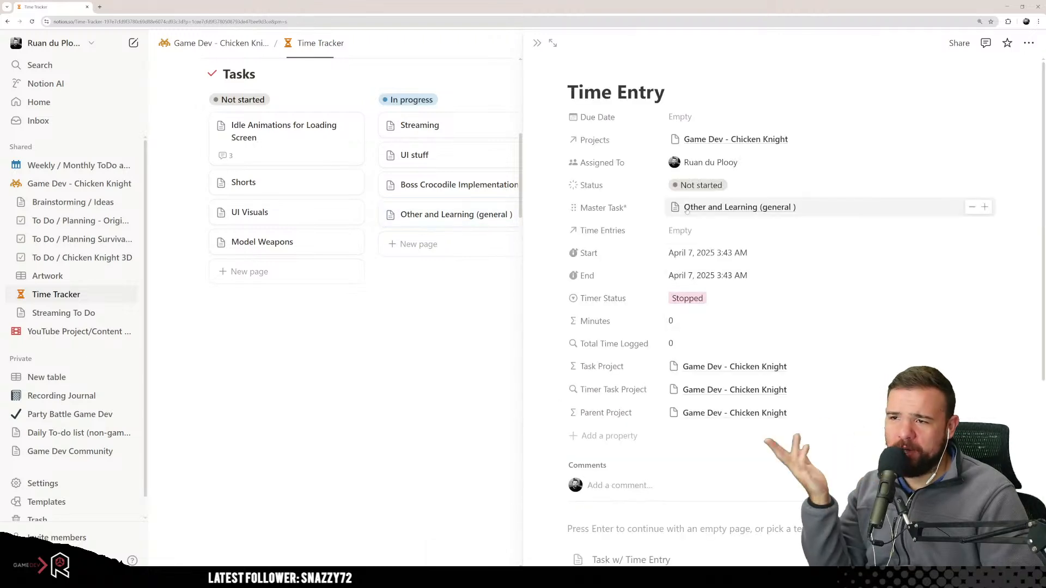
Set the time entry's Start to April 6, 2025 3:30 AM.
click(721, 256)
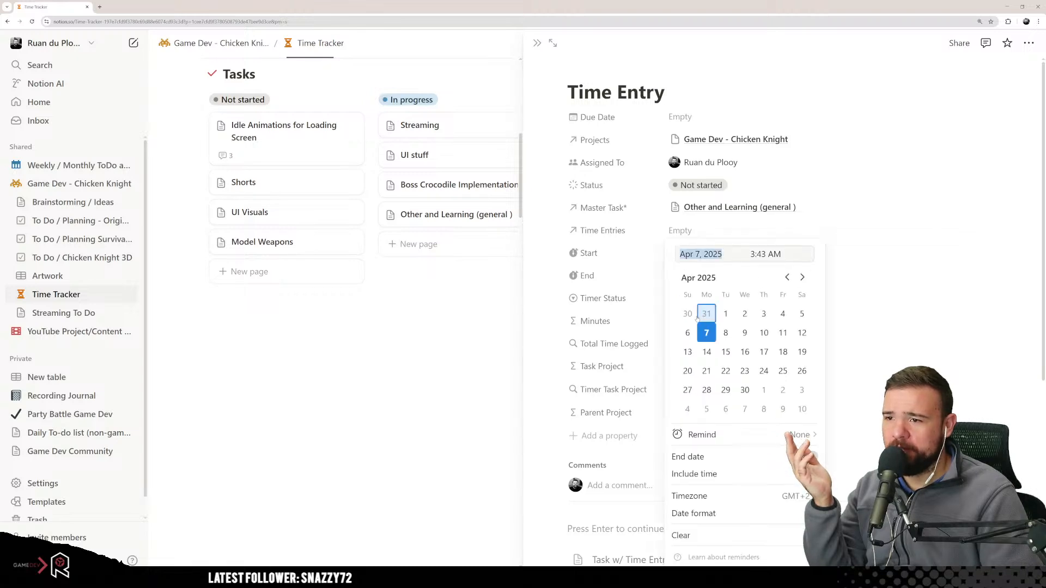
click(687, 332)
double_click(760, 254)
text(30)
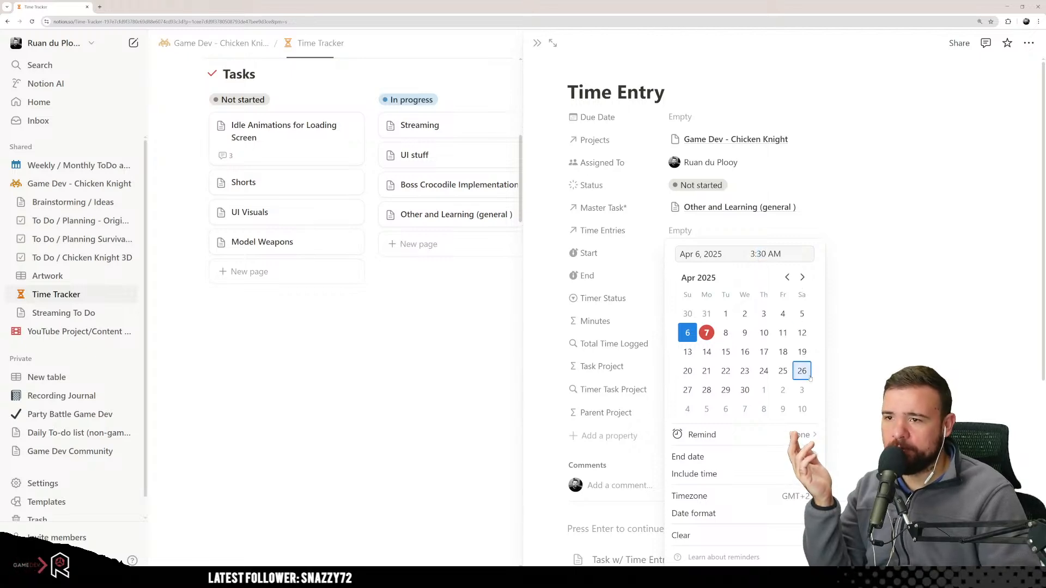
click(872, 349)
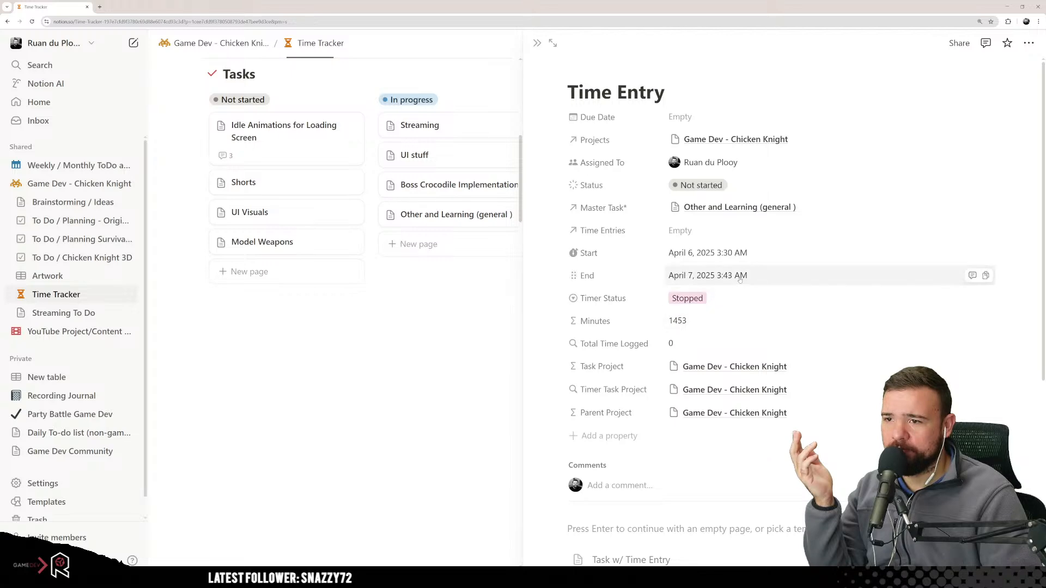
Set the time entry's End to April 6, 2025 6:43 AM and close the entry.
click(708, 276)
click(687, 333)
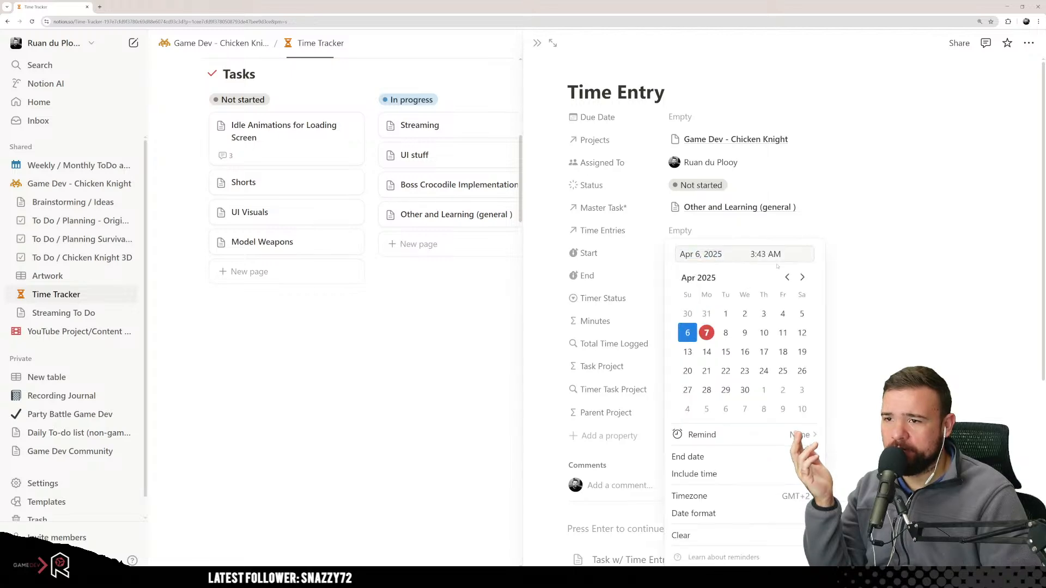
text(6)
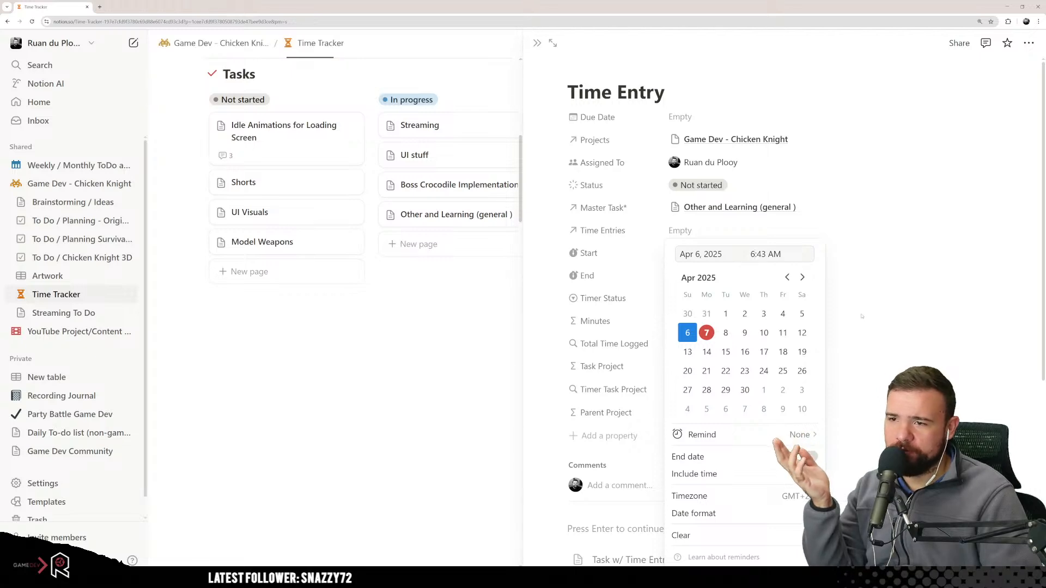
click(862, 316)
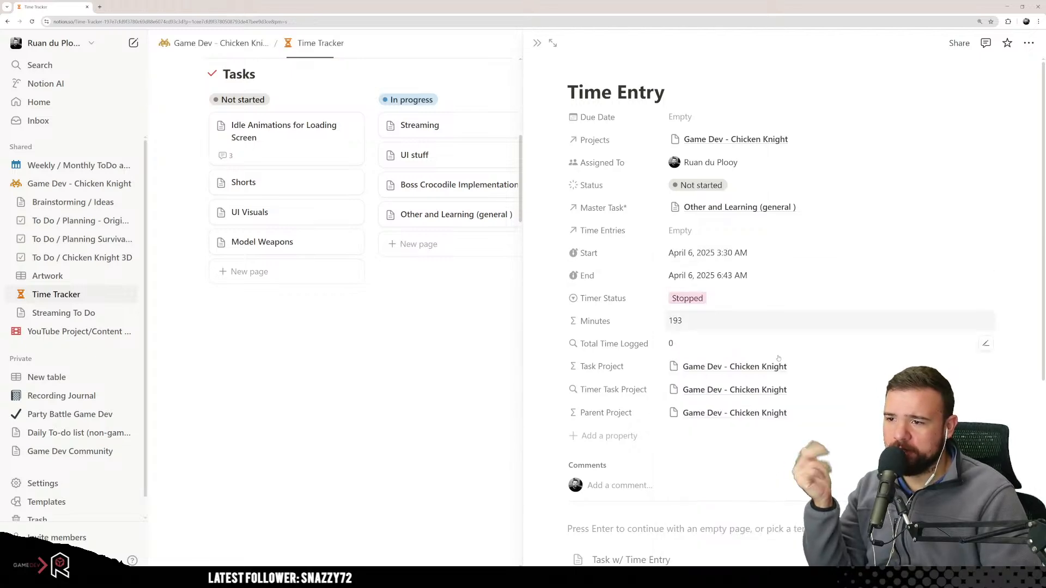
scroll(775, 363, down, 4)
scroll(745, 366, up, 1)
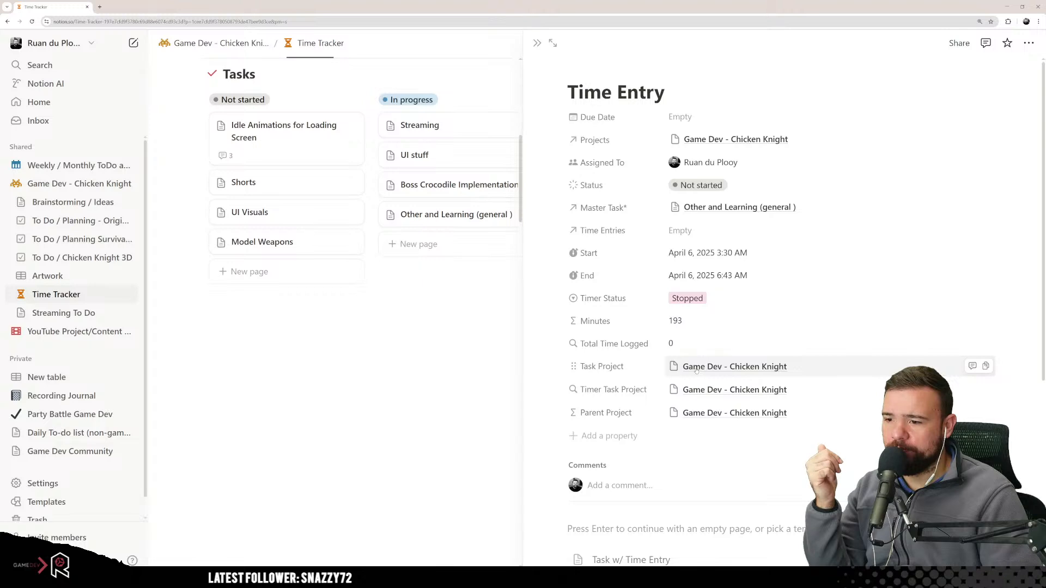
click(536, 42)
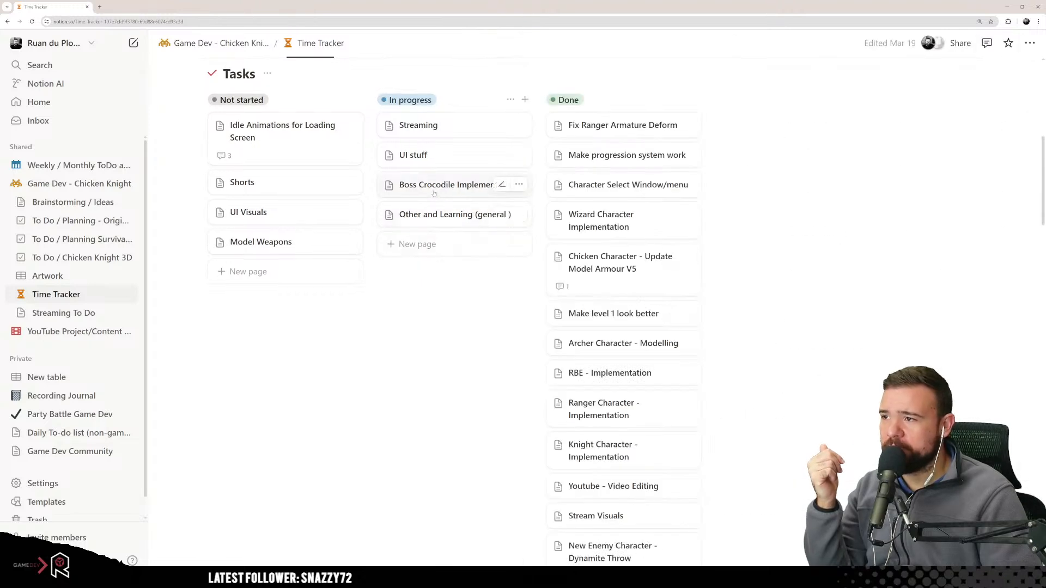
Check the "Boss Crocodile Implementation" task's details and move the task from In progress to Done.
click(455, 188)
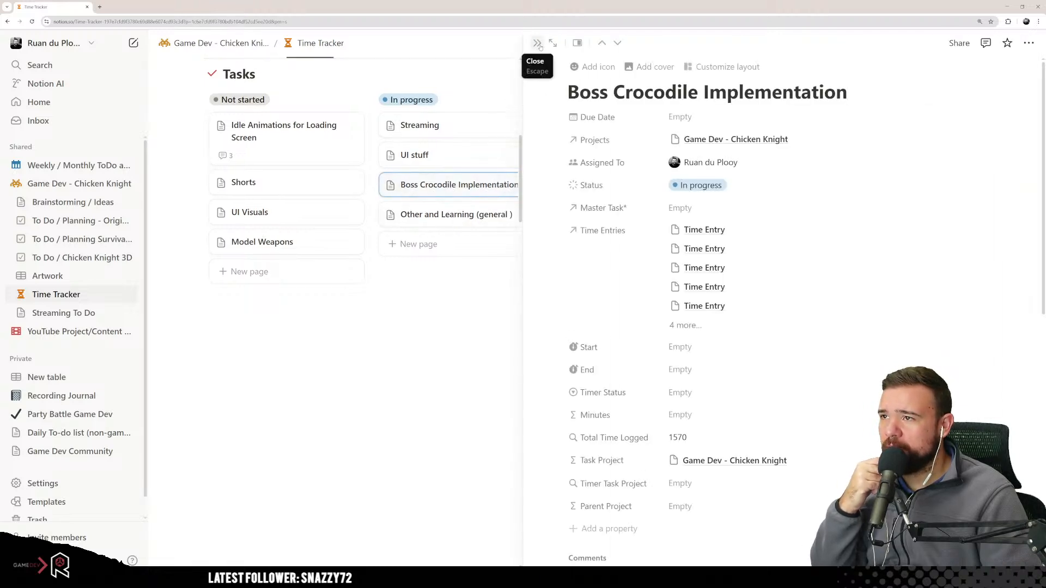
drag(457, 185, 609, 124)
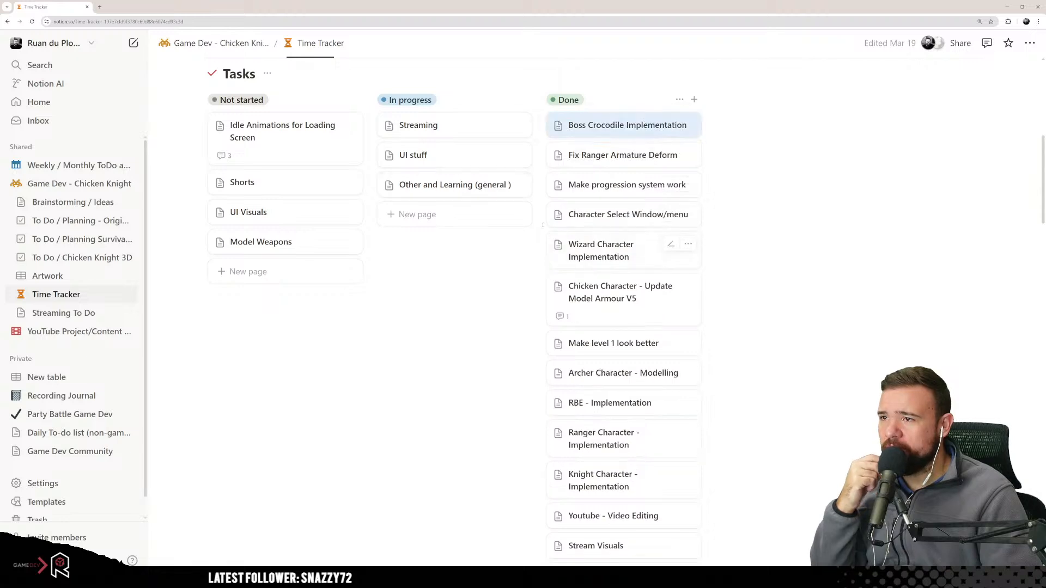
Open the in-progress "UI stuff" task, start a new time entry for it, and close the task.
click(429, 156)
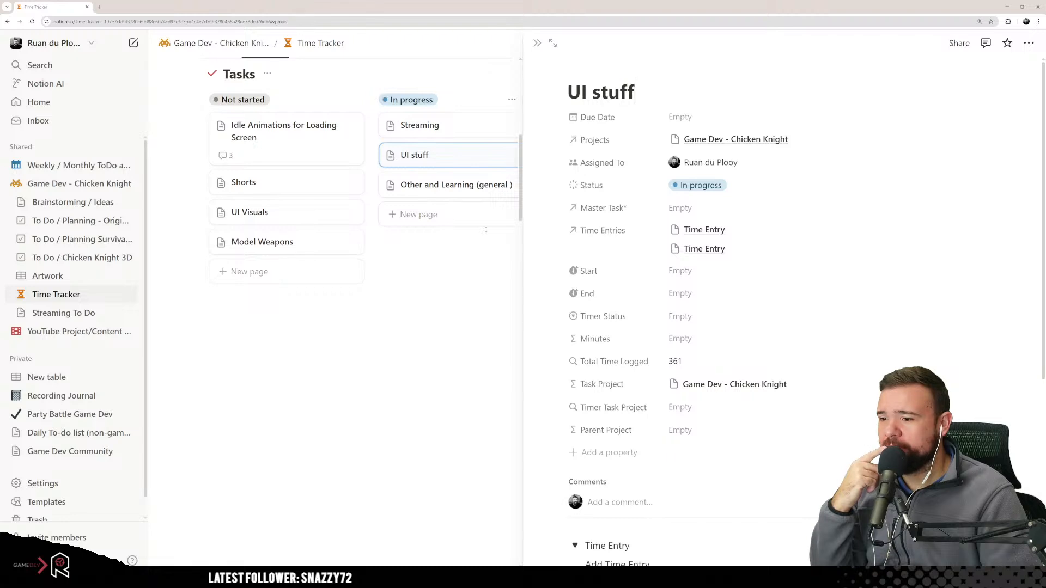
scroll(814, 303, down, 5)
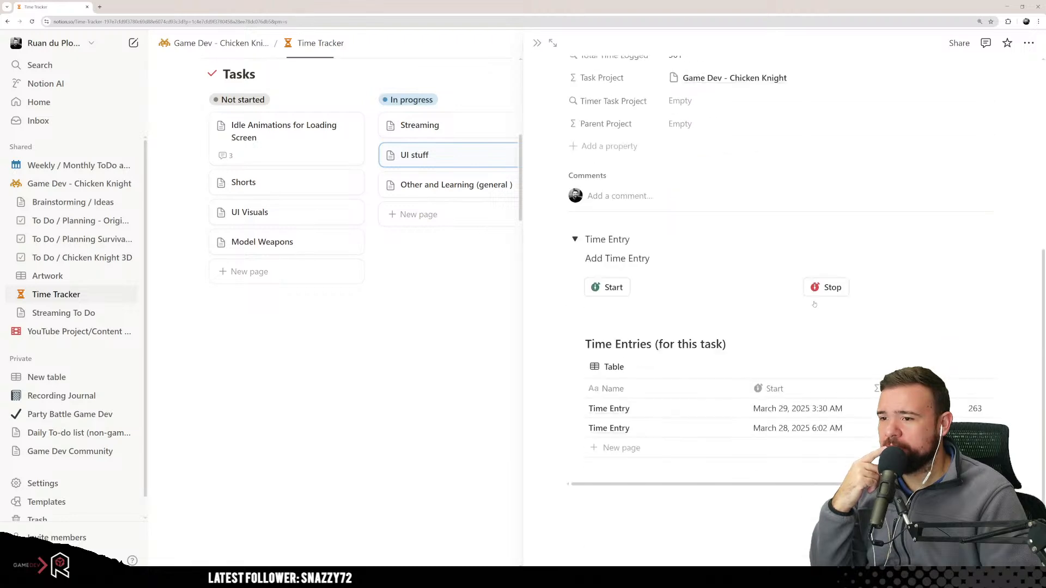
click(622, 290)
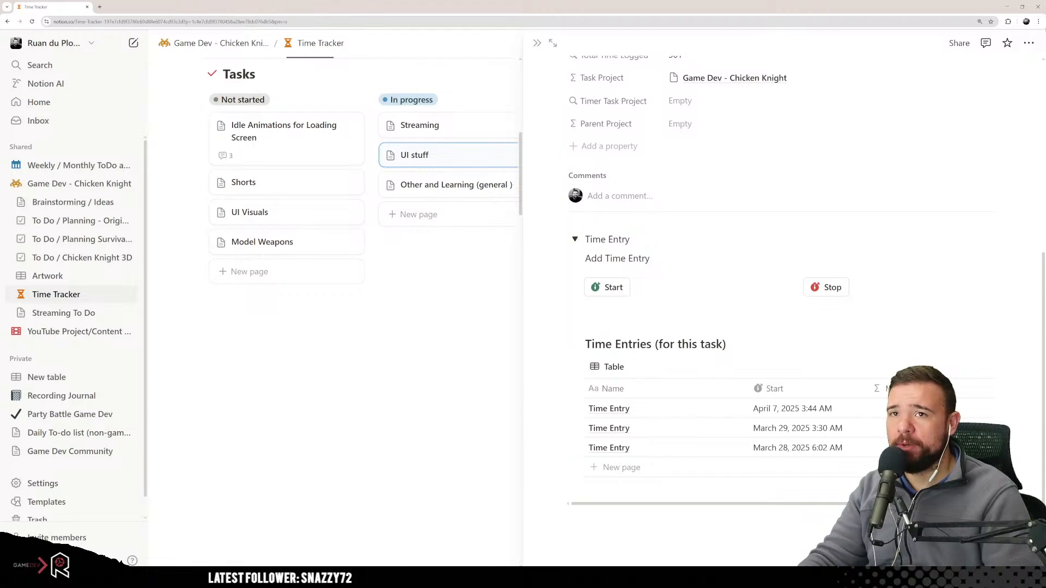
click(537, 43)
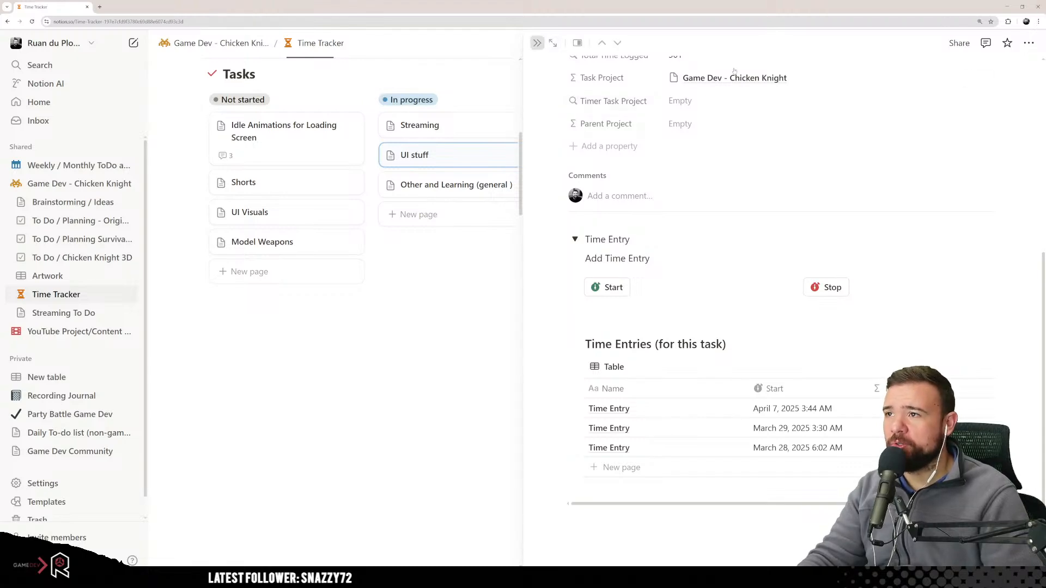
Switch to the Unity editor and examine the scene around the player characters from several angles.
click(1007, 7)
right_drag(624, 240, 572, 236)
scroll(572, 236, down, 4)
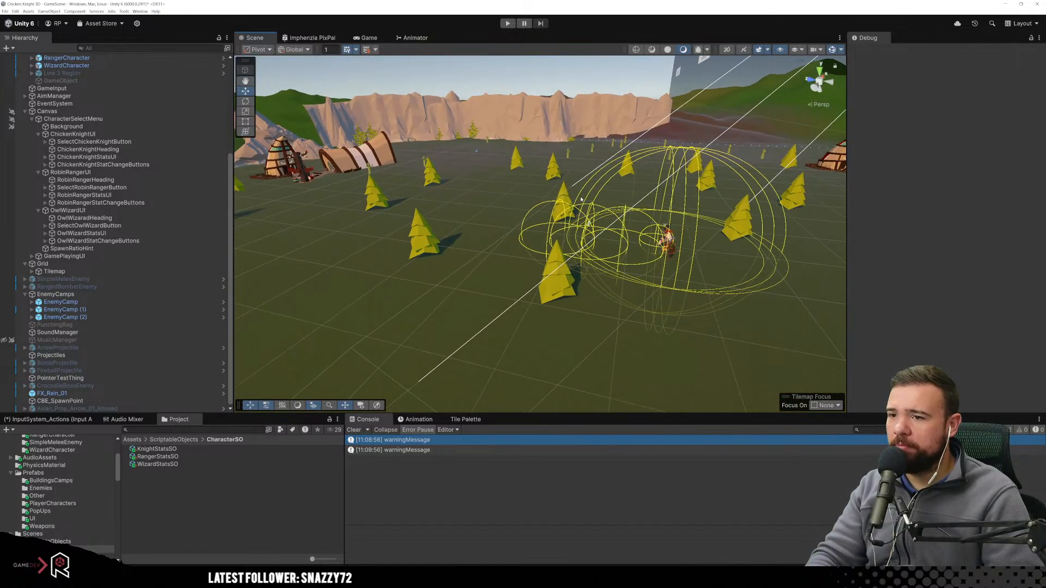
middle_drag(572, 236, 571, 261)
right_drag(571, 261, 582, 236)
middle_drag(582, 236, 604, 267)
scroll(604, 267, up, 4)
right_drag(604, 267, 700, 280)
middle_drag(663, 263, 703, 303)
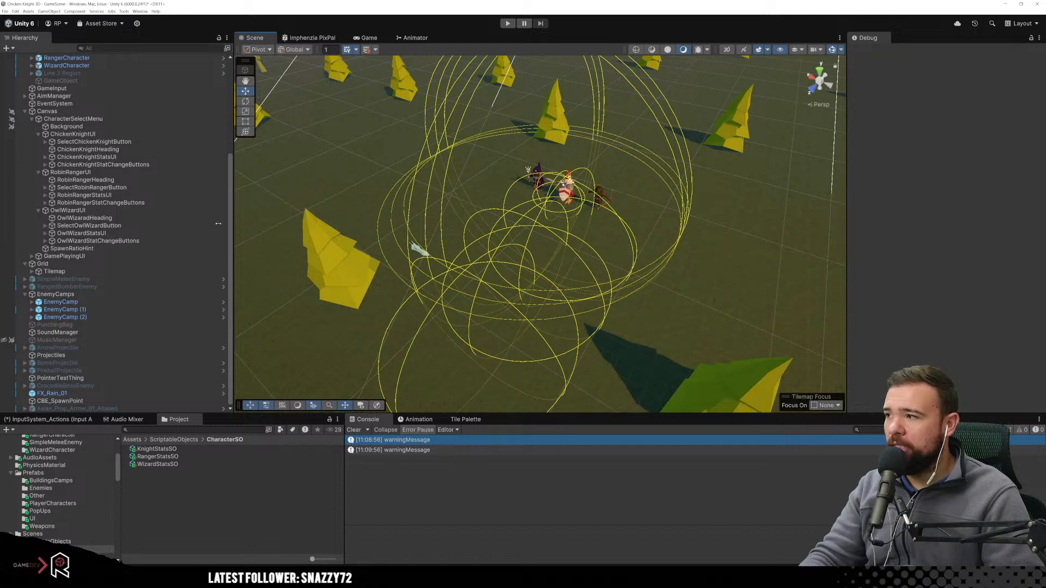
Focus the scene view on the Canvas in 2D mode, close enough to read the character select menu.
double_click(47, 111)
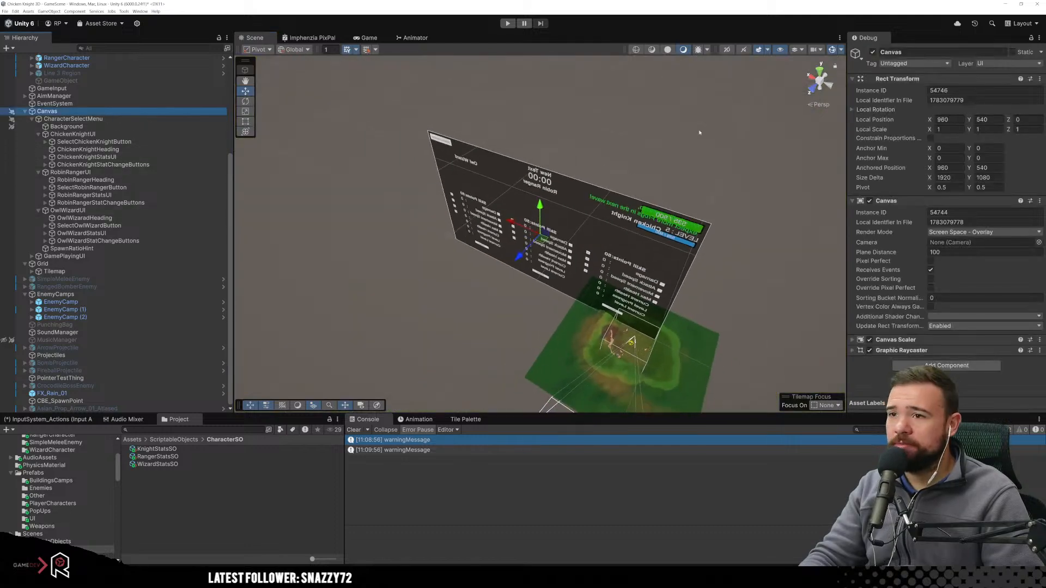
click(727, 50)
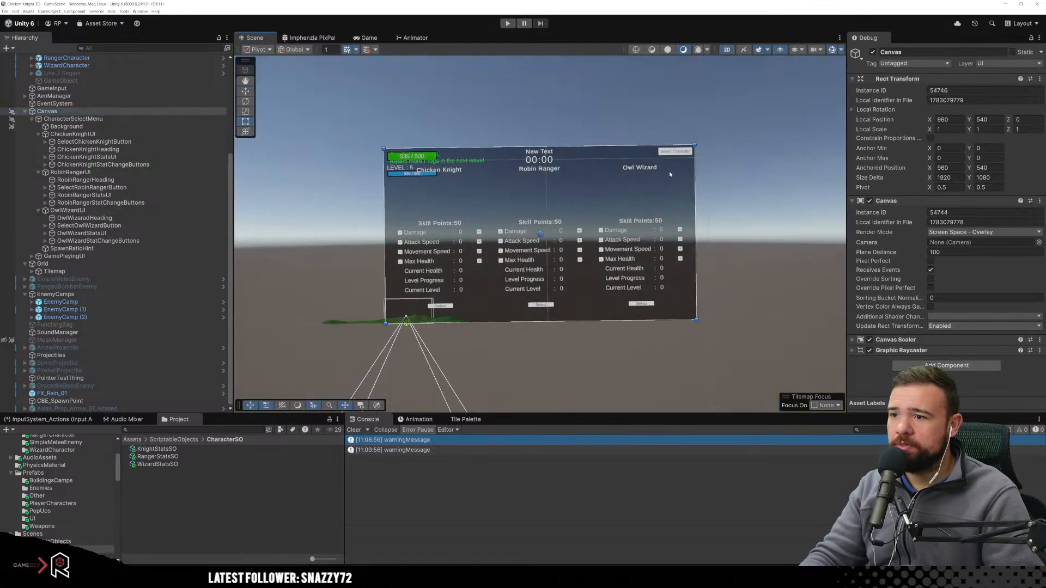
scroll(626, 292, up, 8)
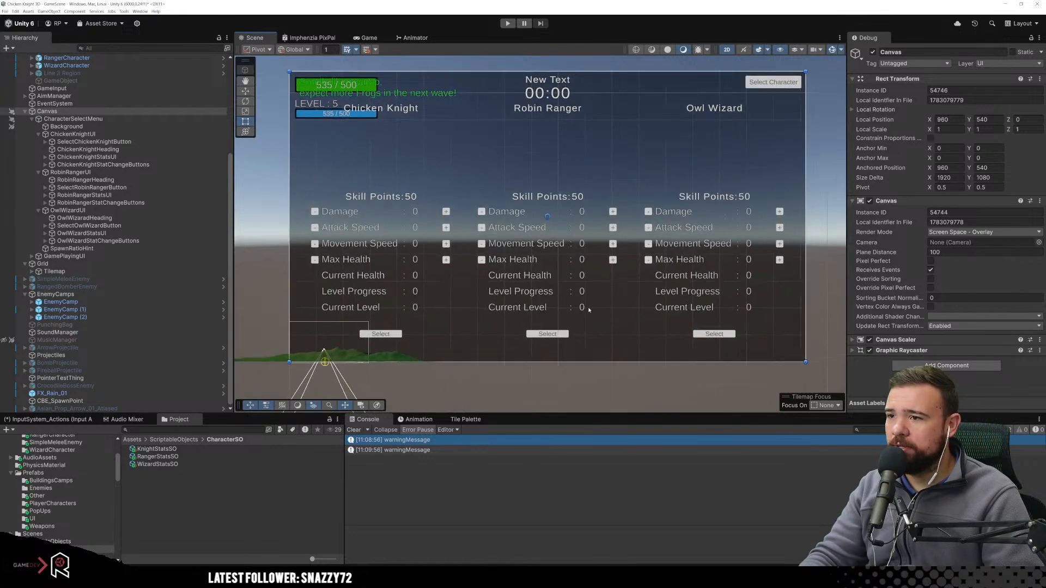
scroll(594, 310, up, 2)
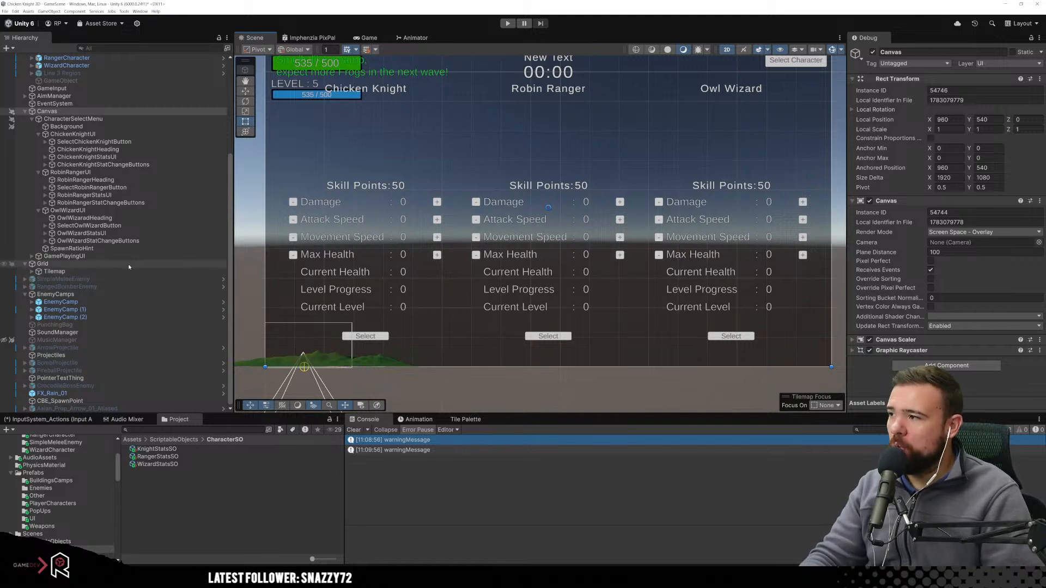
Open the CharacterSelectMenu script attached to the CharacterSelectMenu object and examine its character death handlers.
click(73, 119)
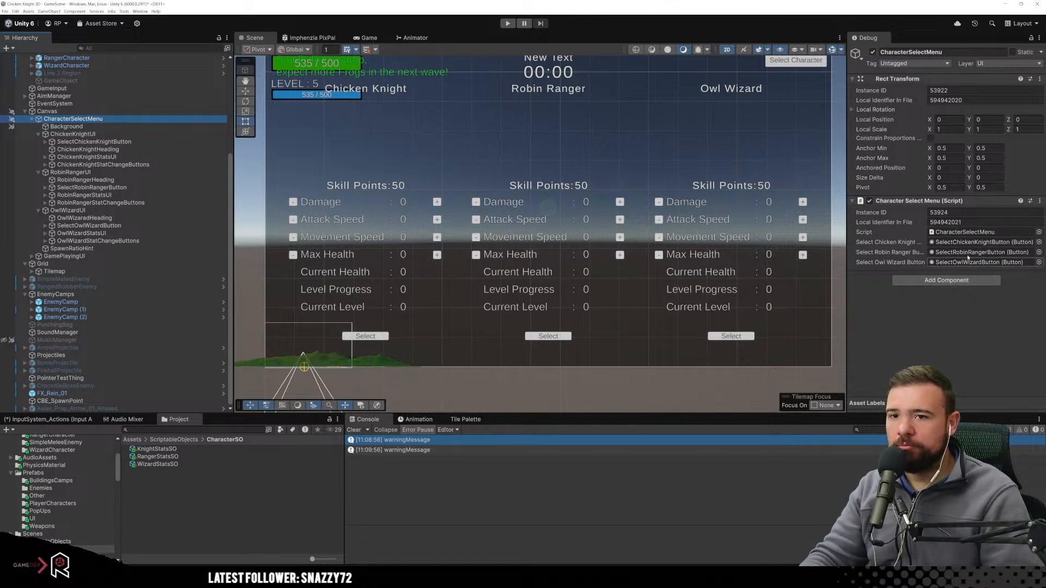
double_click(964, 232)
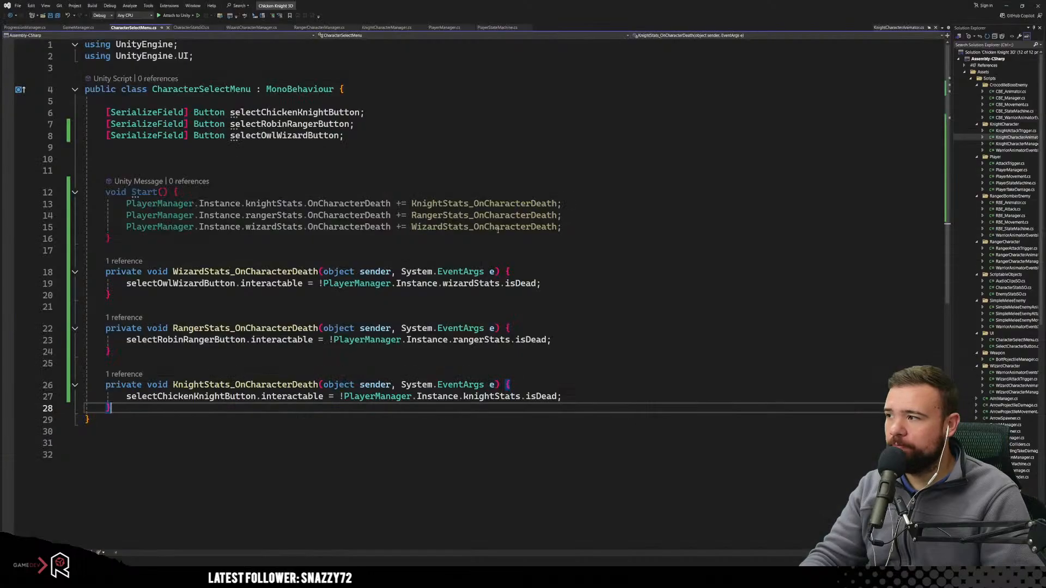
click(263, 264)
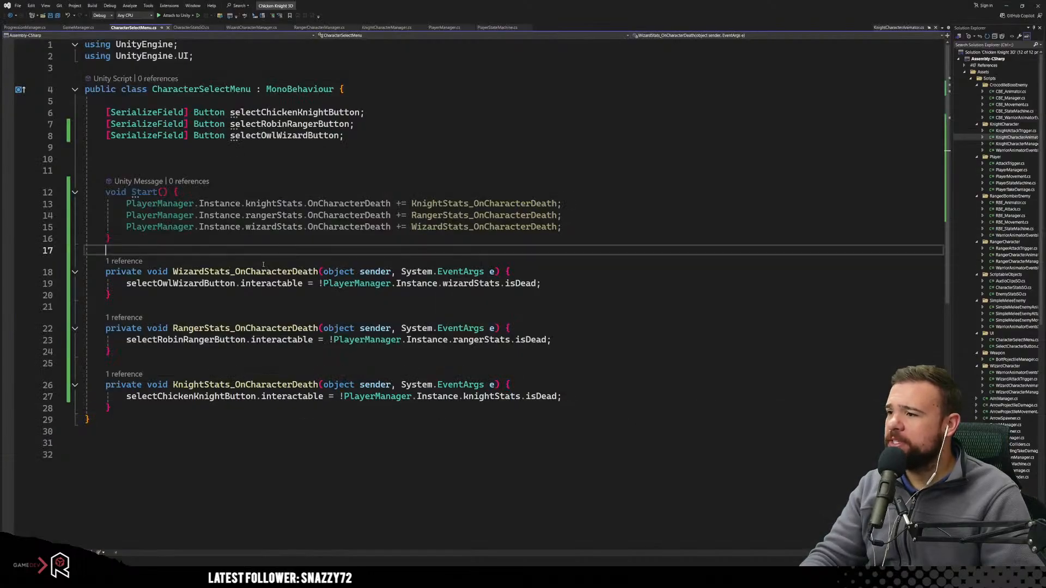
click(210, 225)
click(434, 307)
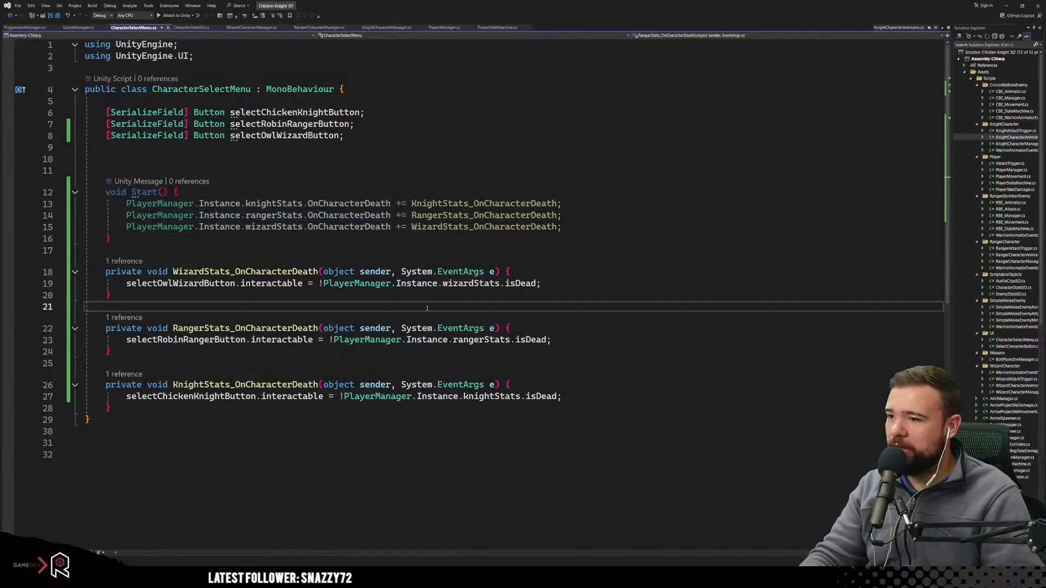
click(272, 284)
click(420, 308)
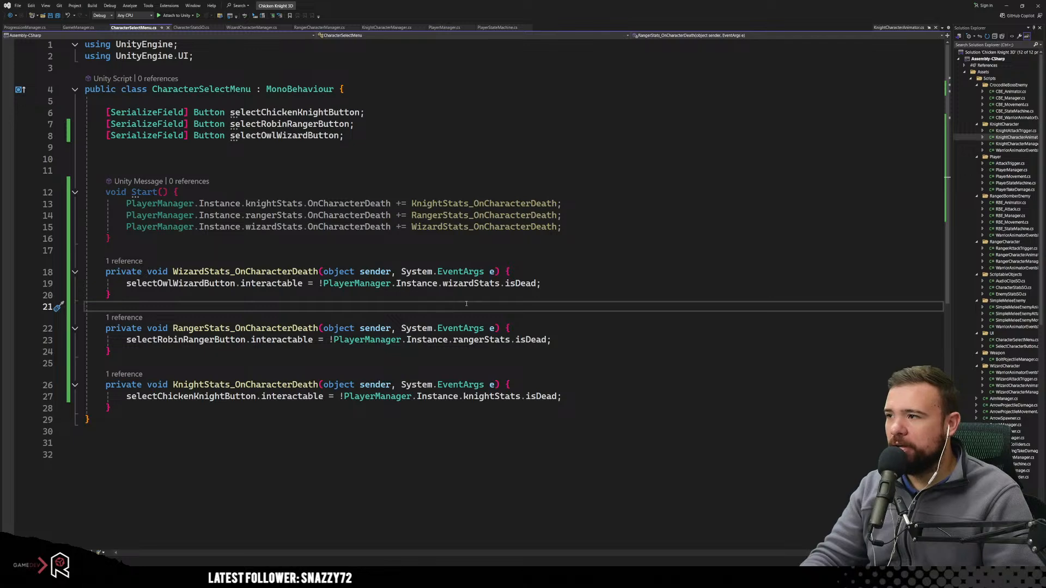
click(719, 252)
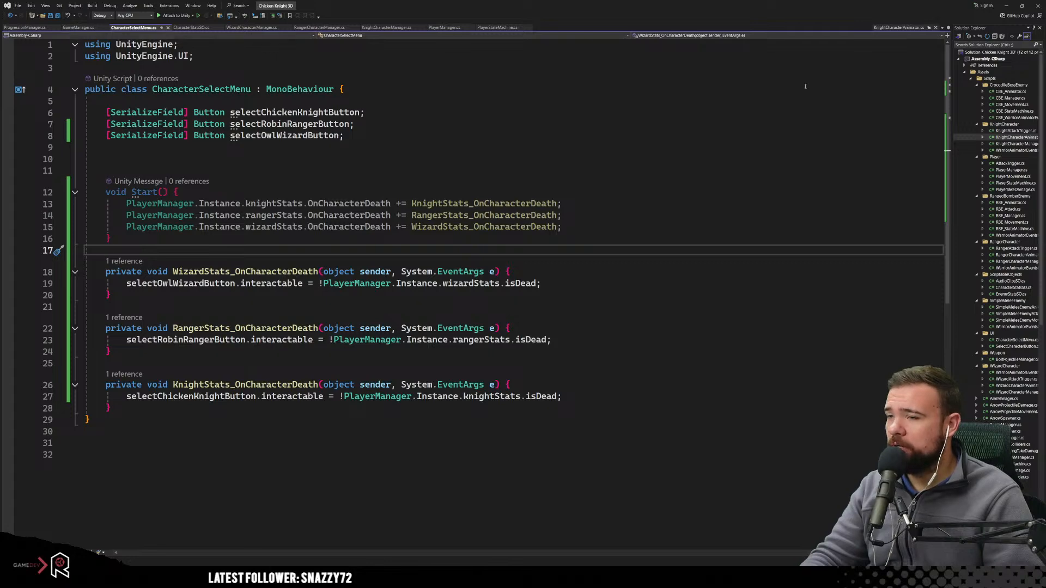
Back in Unity, create an empty child object under ChickenKnightUI and name it CharacterDeadUI.
key(alt+Tab)
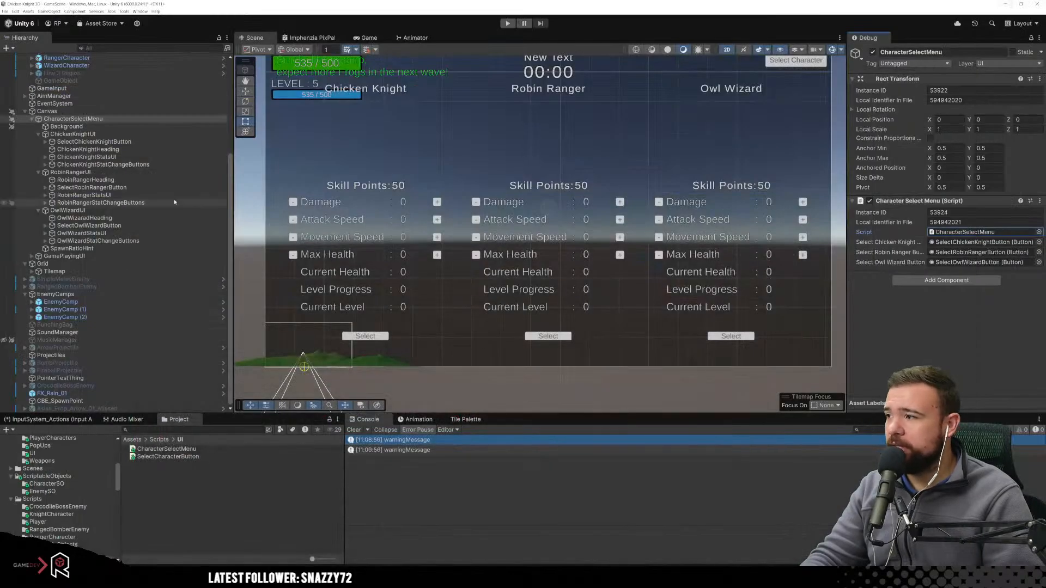
click(75, 134)
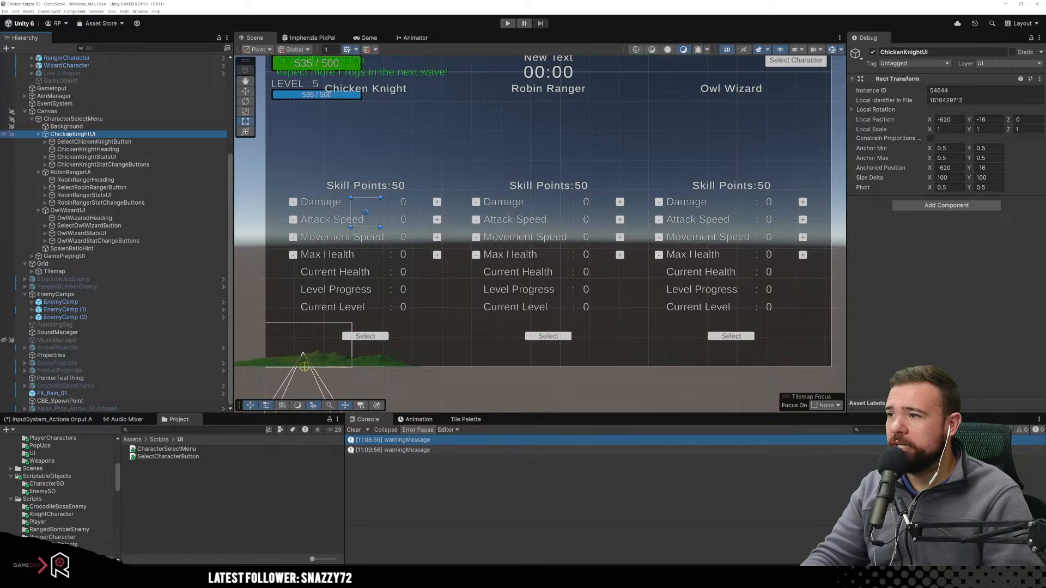
right_click(81, 134)
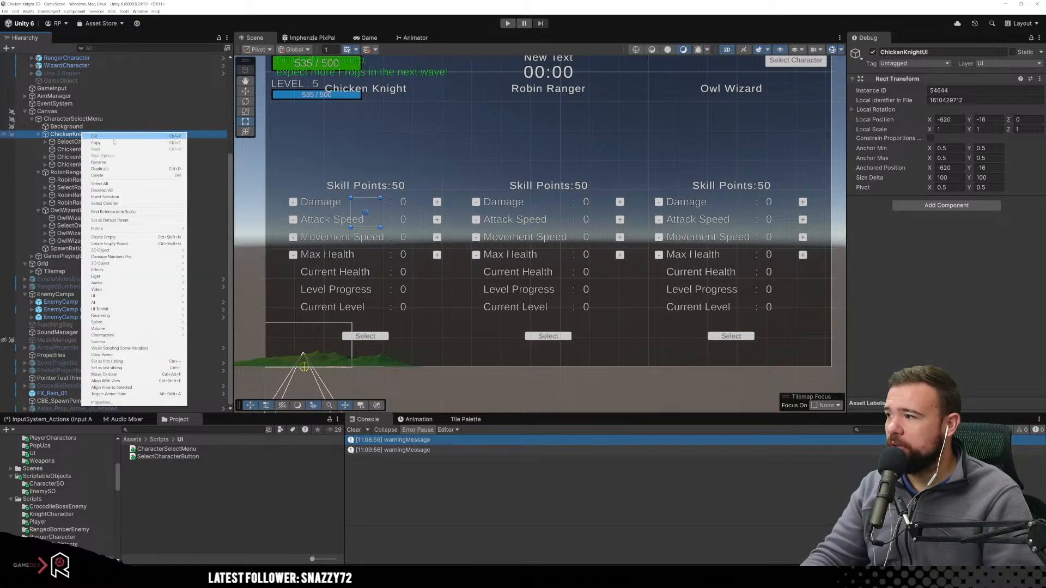
click(156, 237)
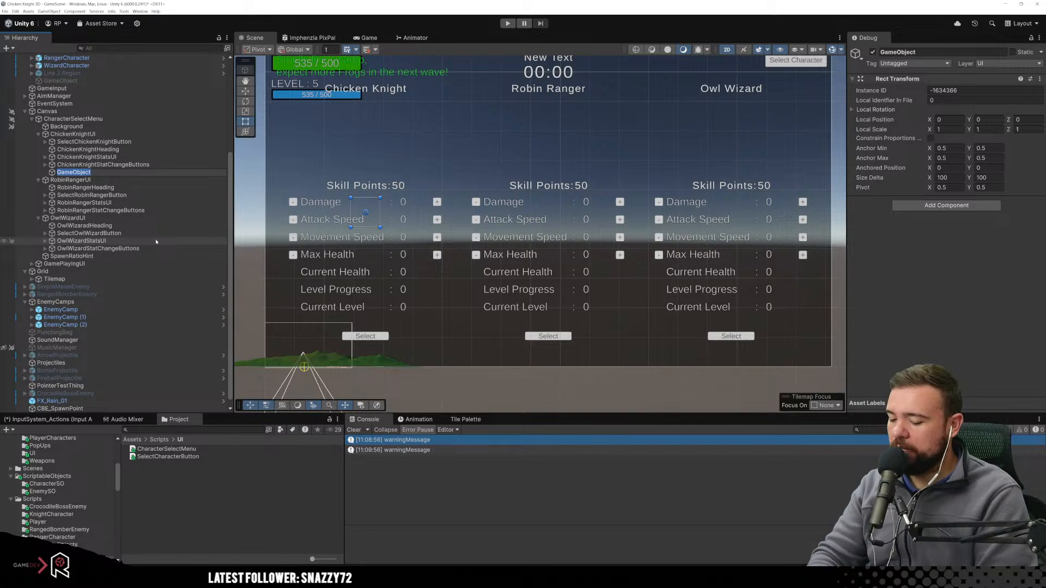
text(C)
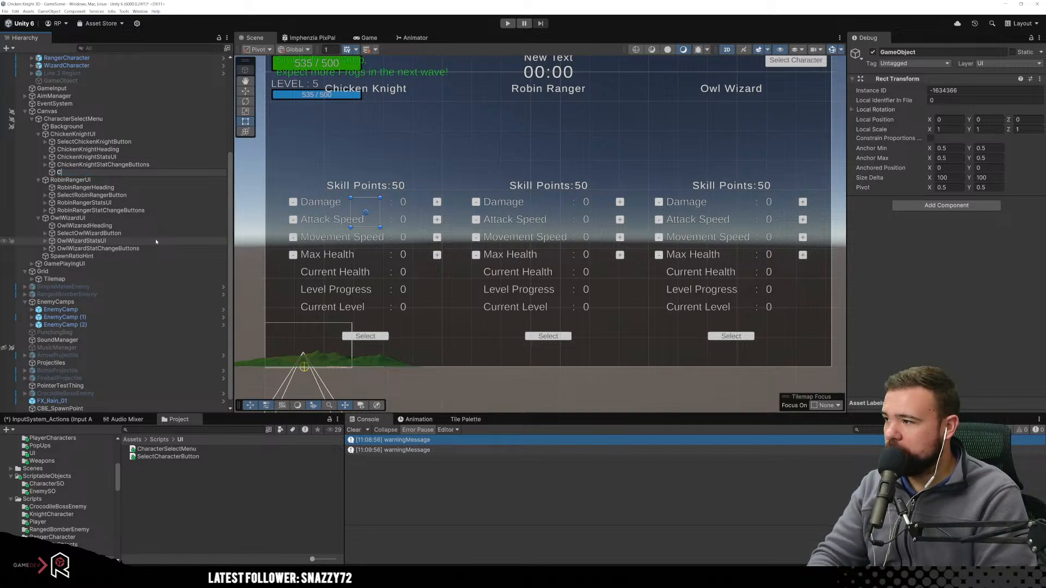
text(harac)
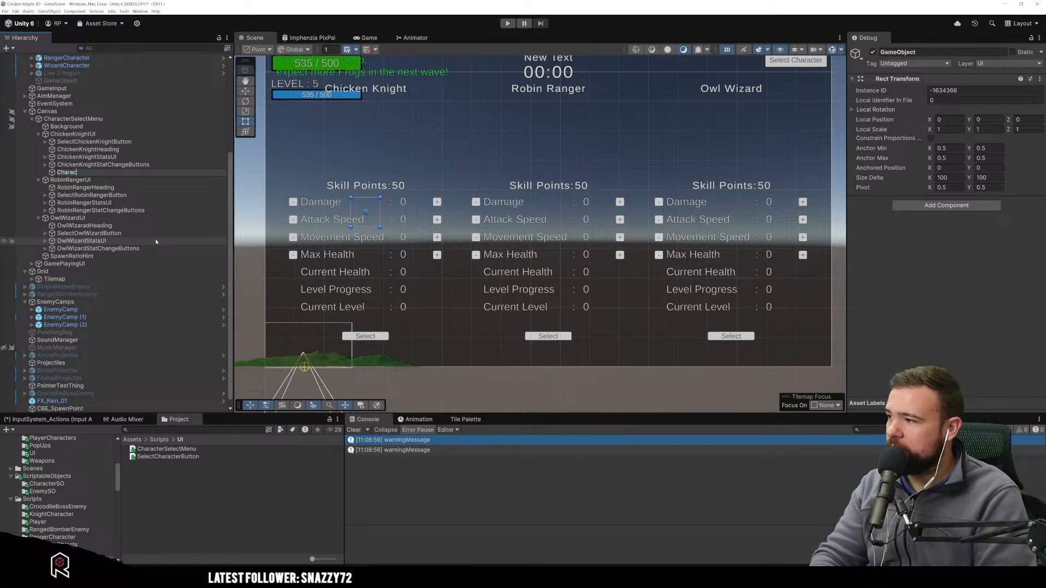
text(terDe)
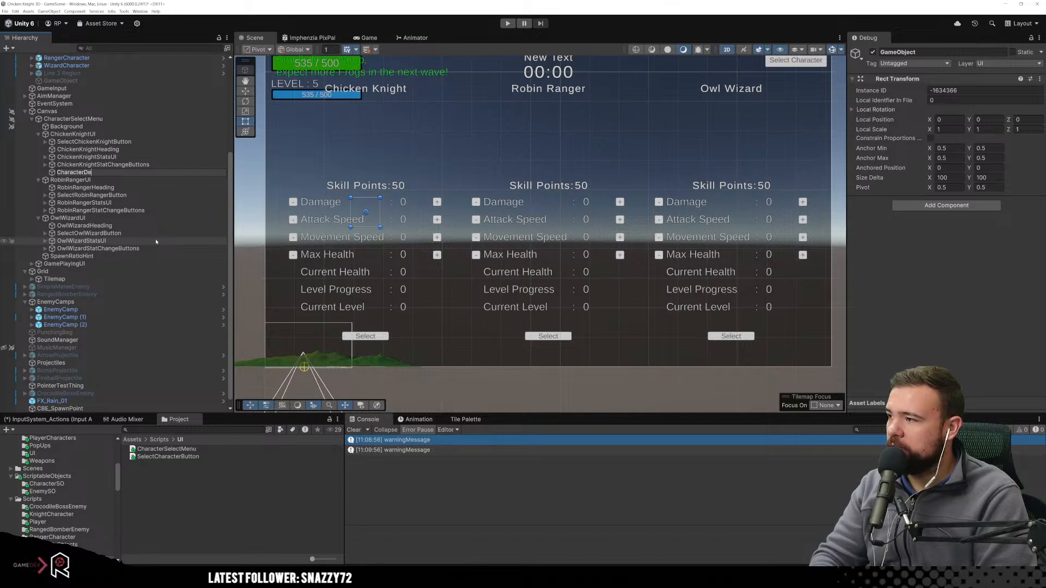
text(ad)
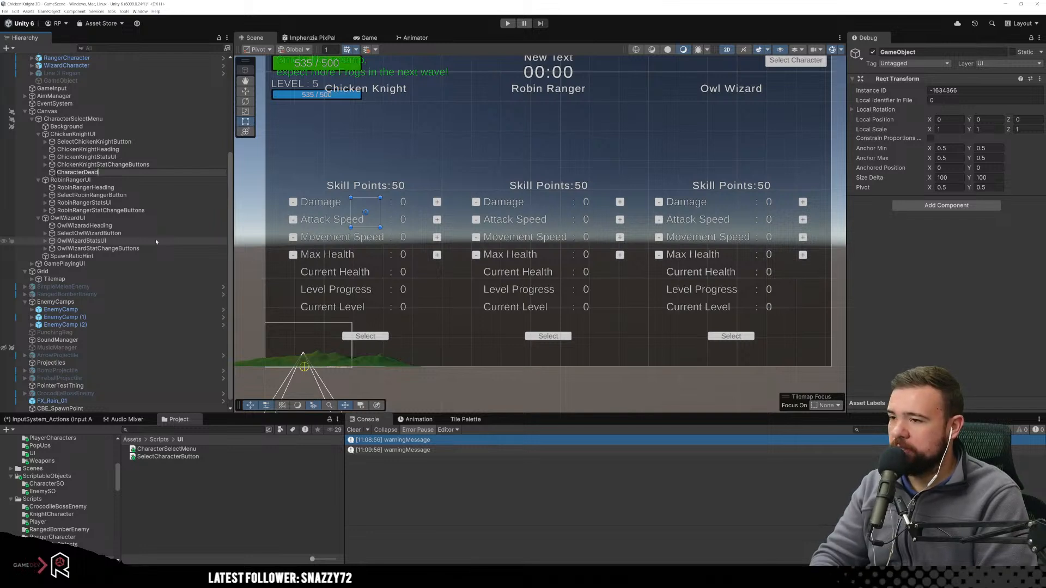
text(UI)
key(Return)
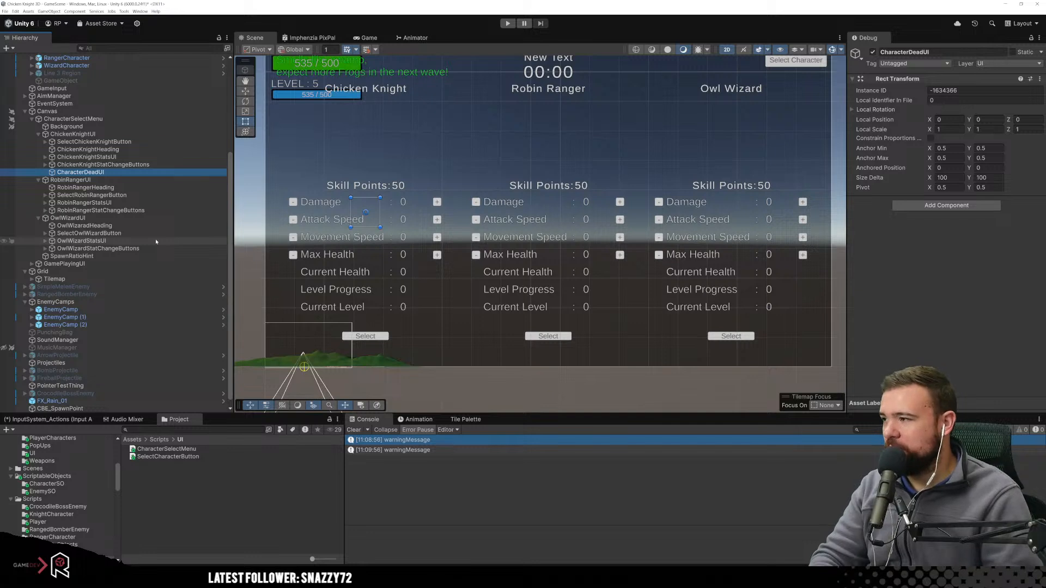
Add a UI Image as a child of CharacterDeadUI and name it SkullAndBones.
right_click(104, 177)
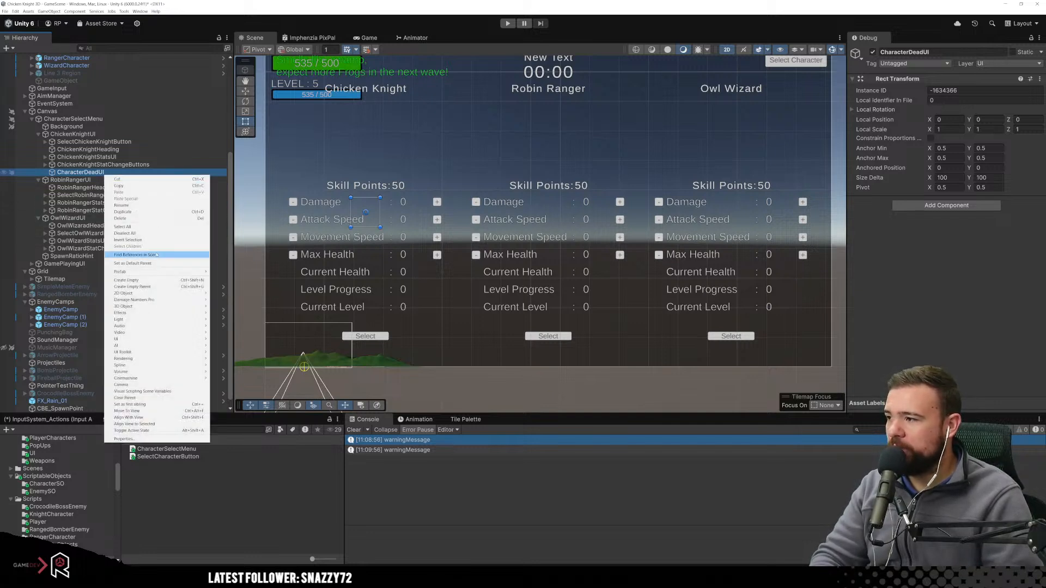
mouse_move(155, 294)
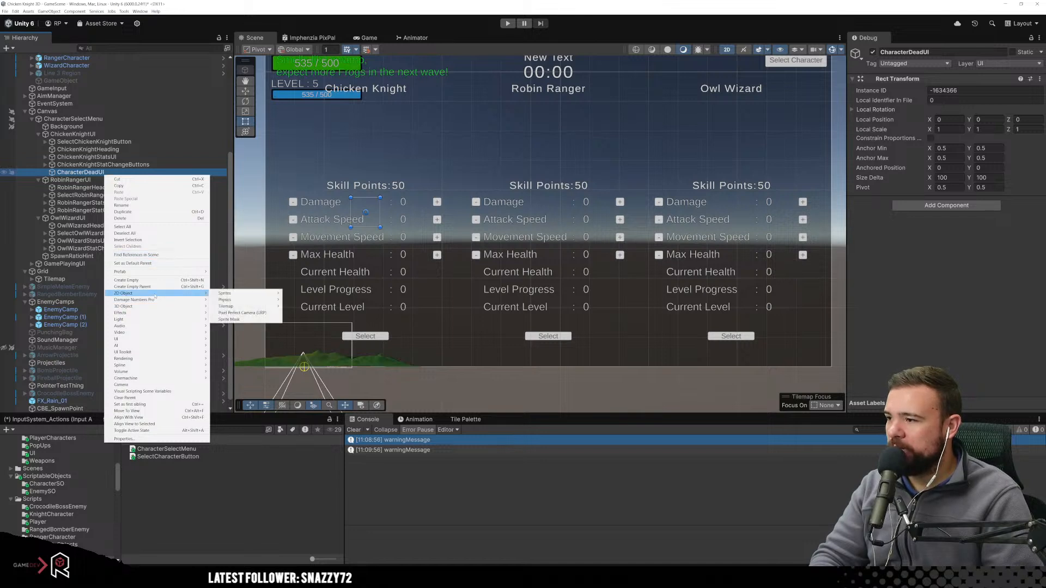
mouse_move(242, 295)
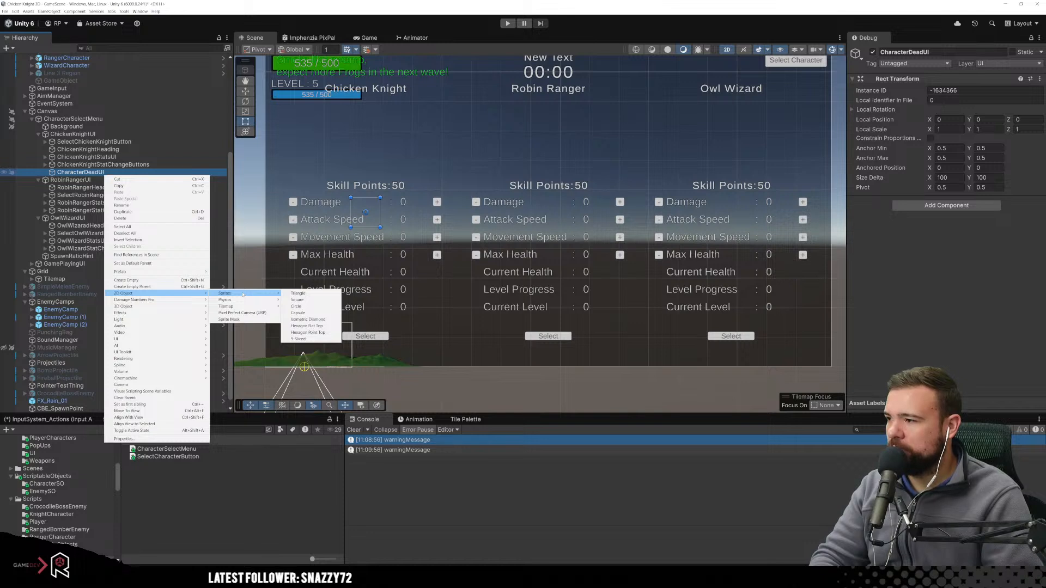
mouse_move(197, 338)
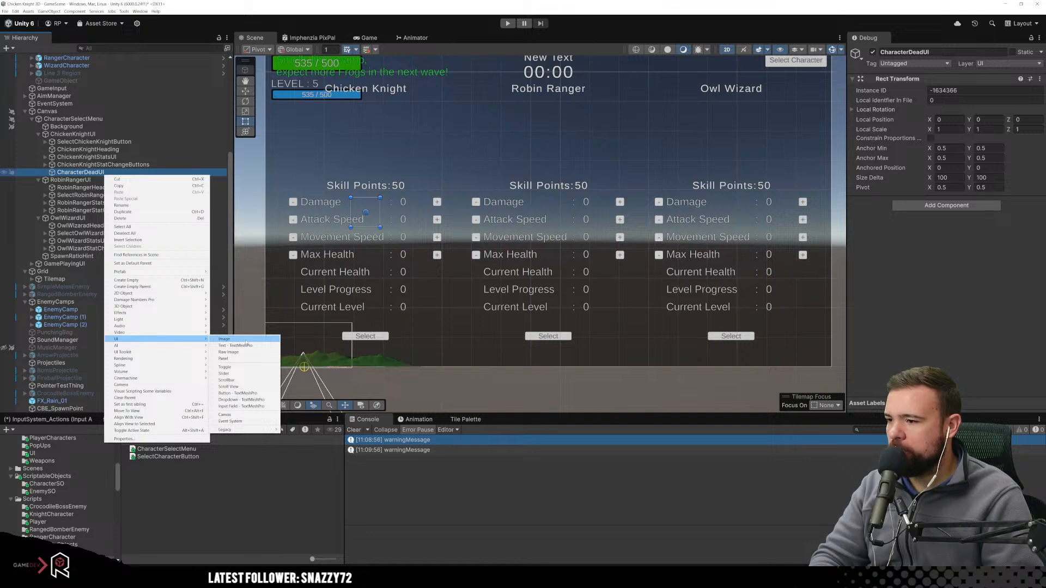
click(245, 339)
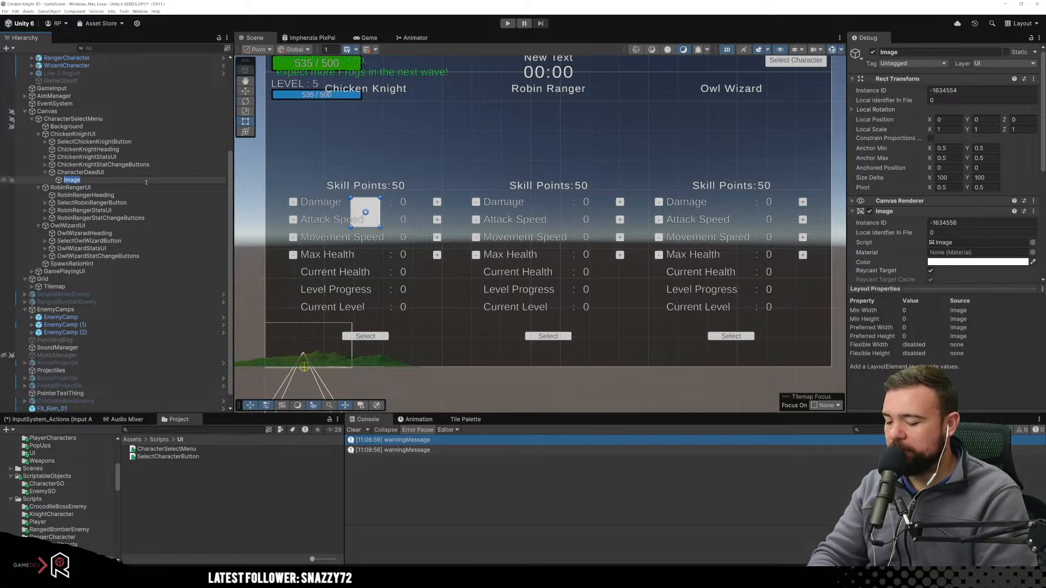
text(Skull)
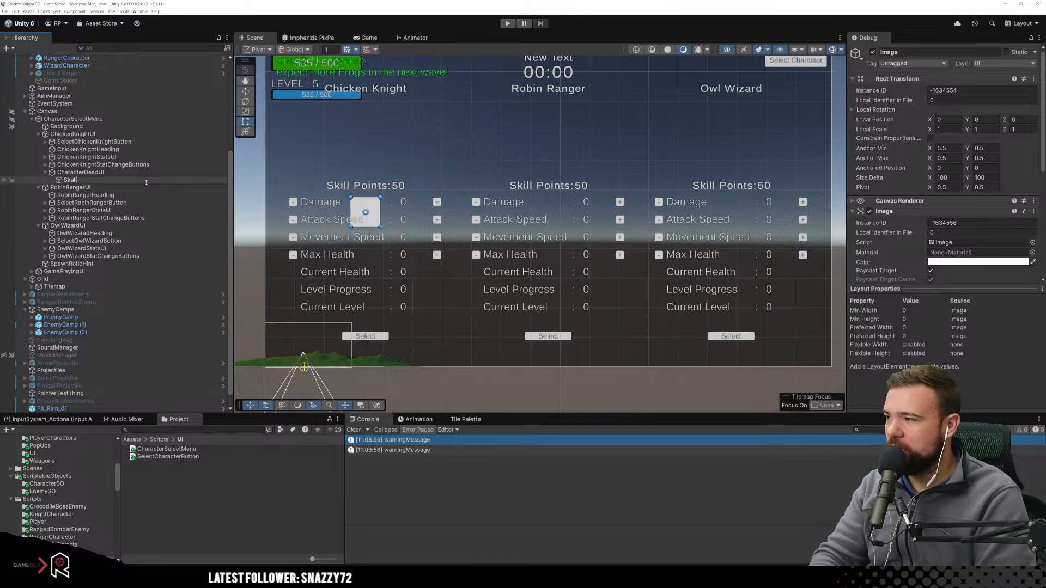
text(AndBones)
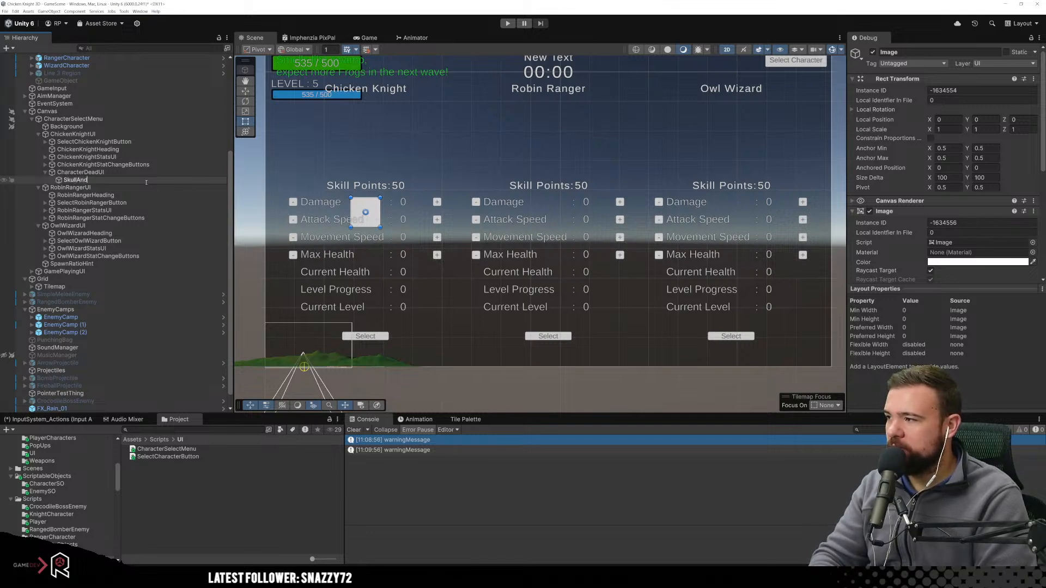
key(Return)
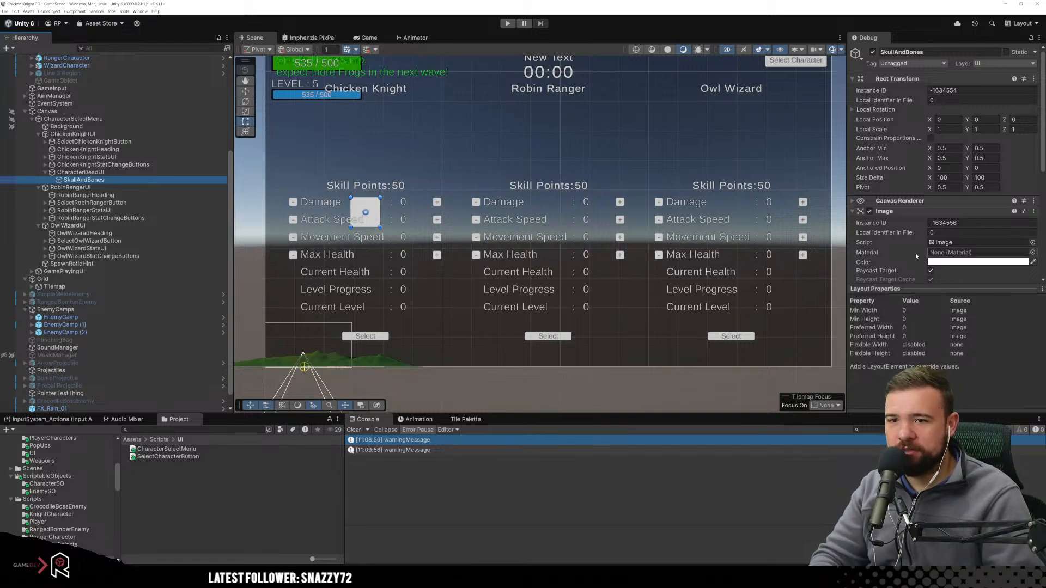
Examine the SkullAndBones object's Image, Canvas Renderer and Default UI Material properties to find where its sprite is assigned.
scroll(918, 256, down, 3)
scroll(900, 212, down, 5)
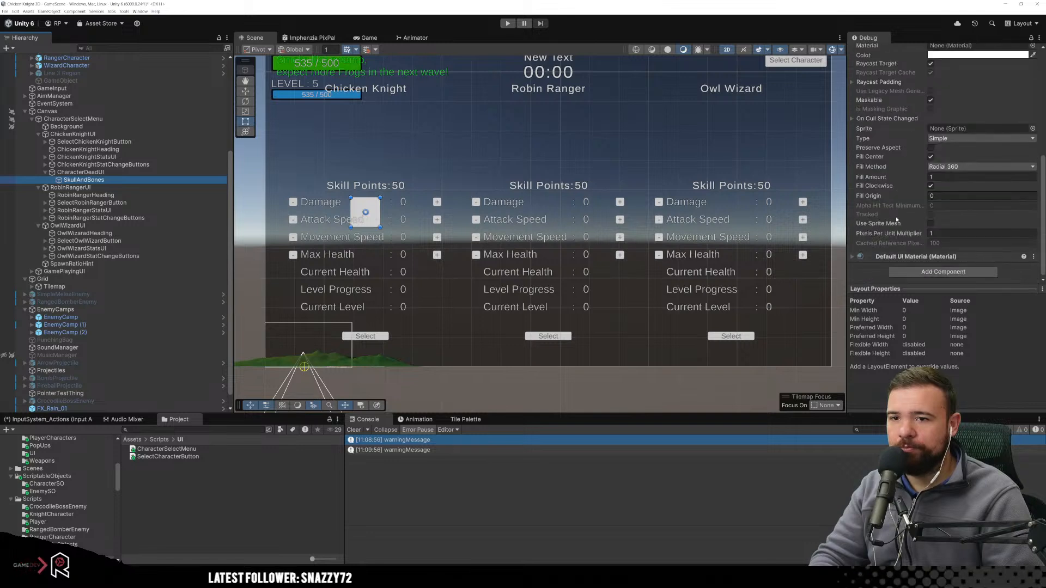
scroll(902, 244, up, 4)
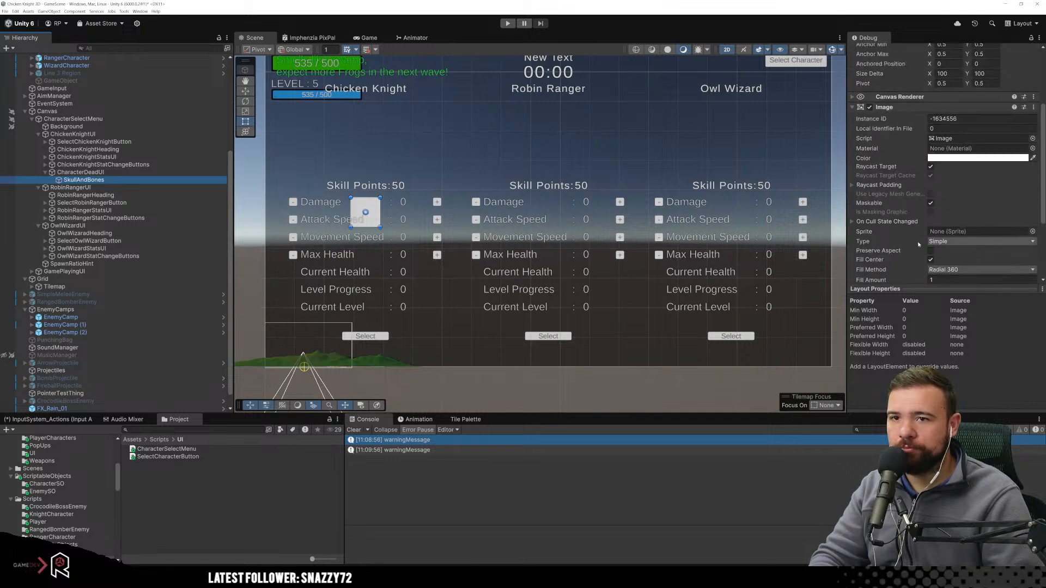
click(1032, 139)
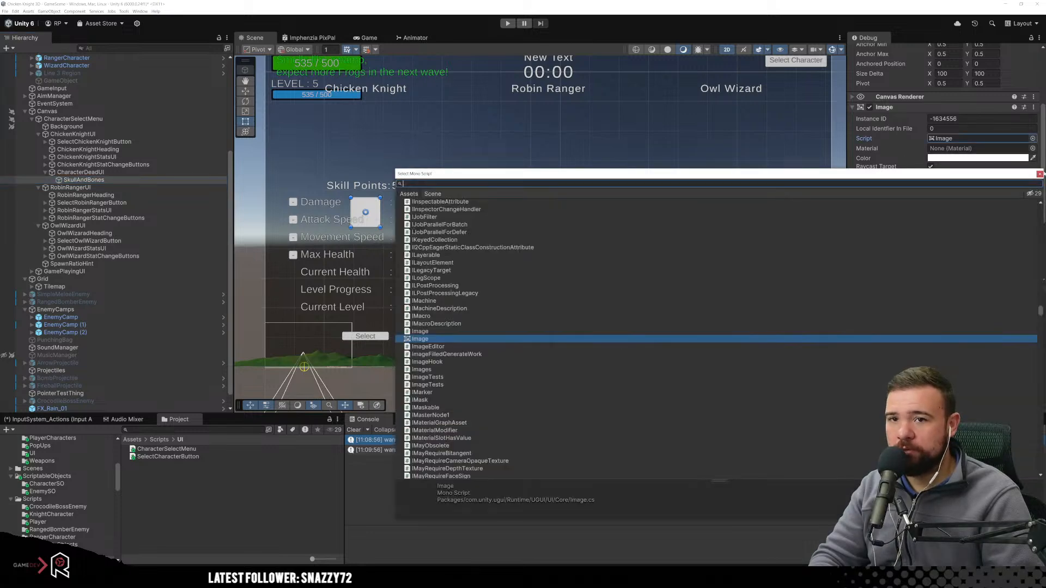
key(Escape)
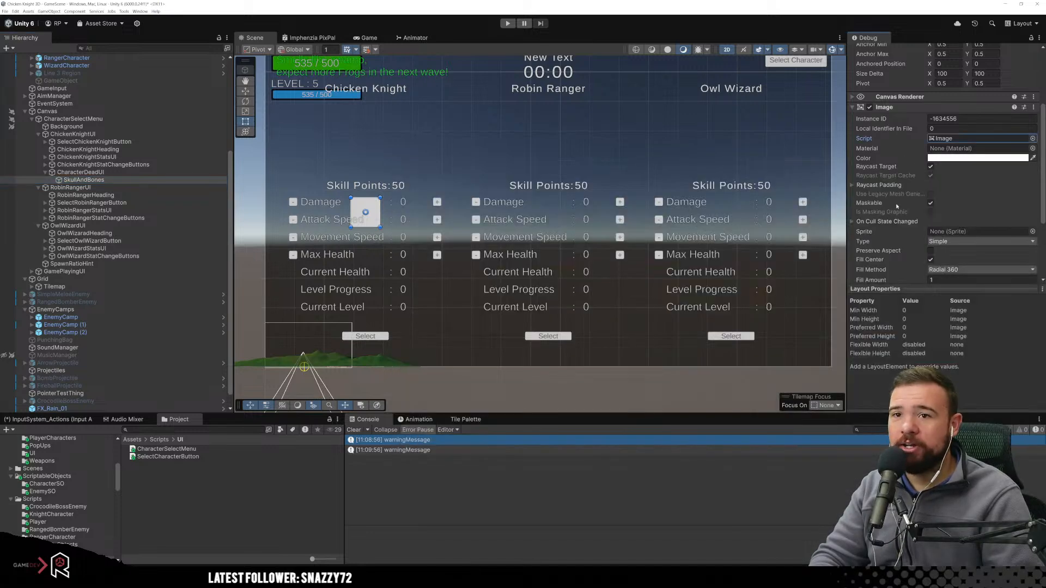
click(867, 149)
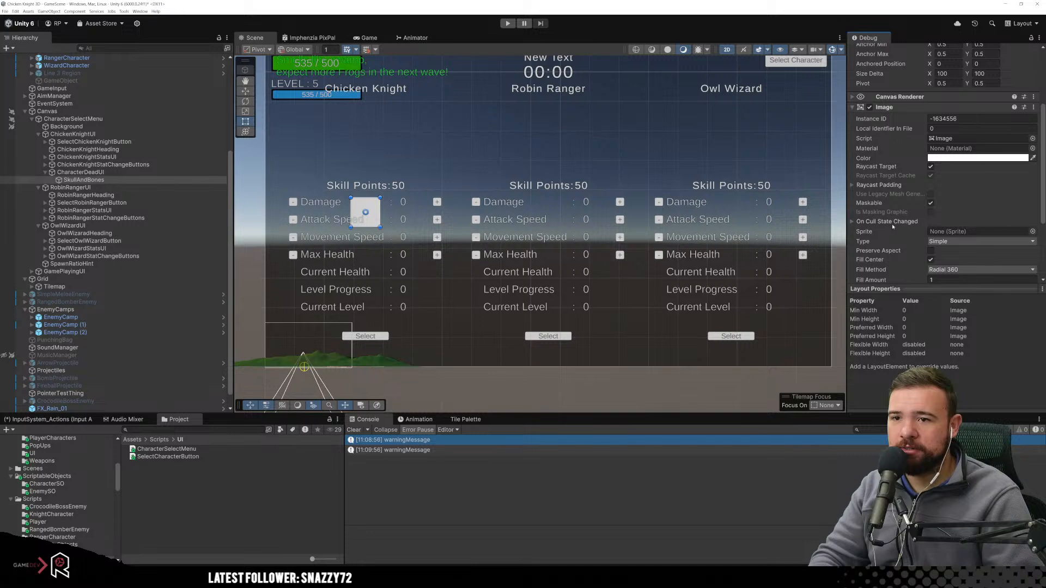
scroll(892, 226, down, 4)
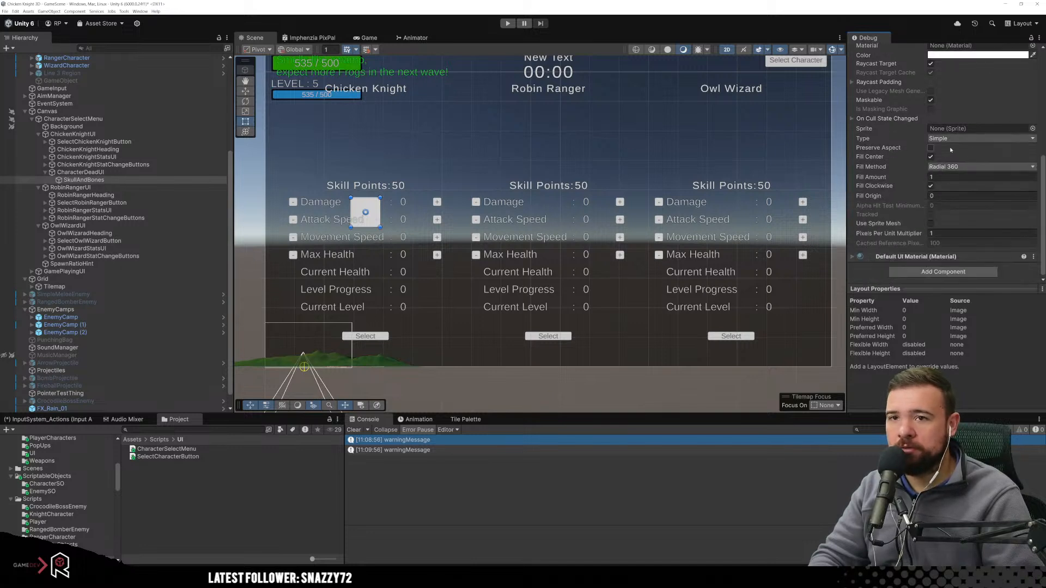
click(857, 259)
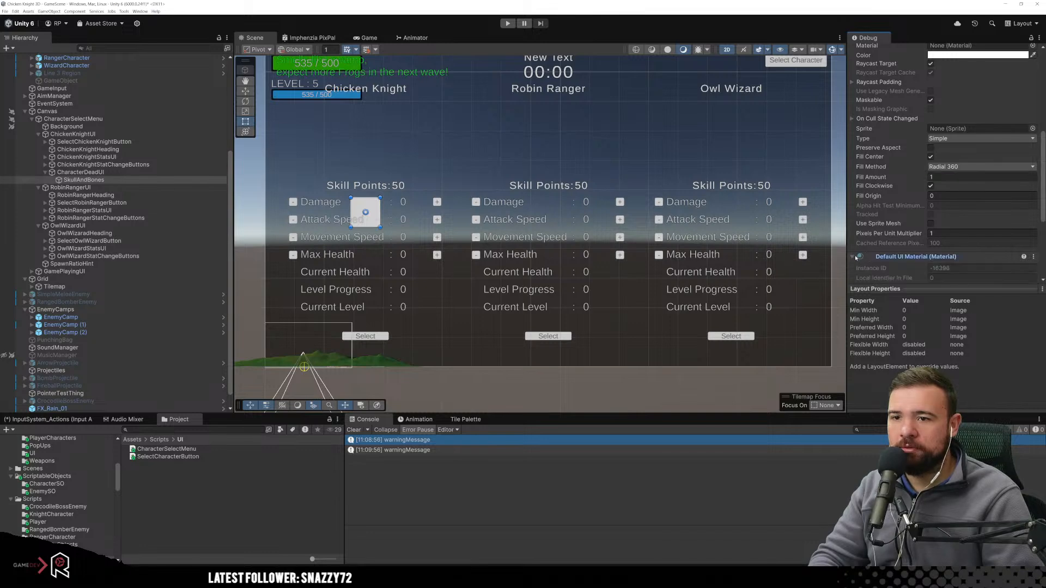
scroll(904, 247, down, 1)
scroll(893, 229, up, 6)
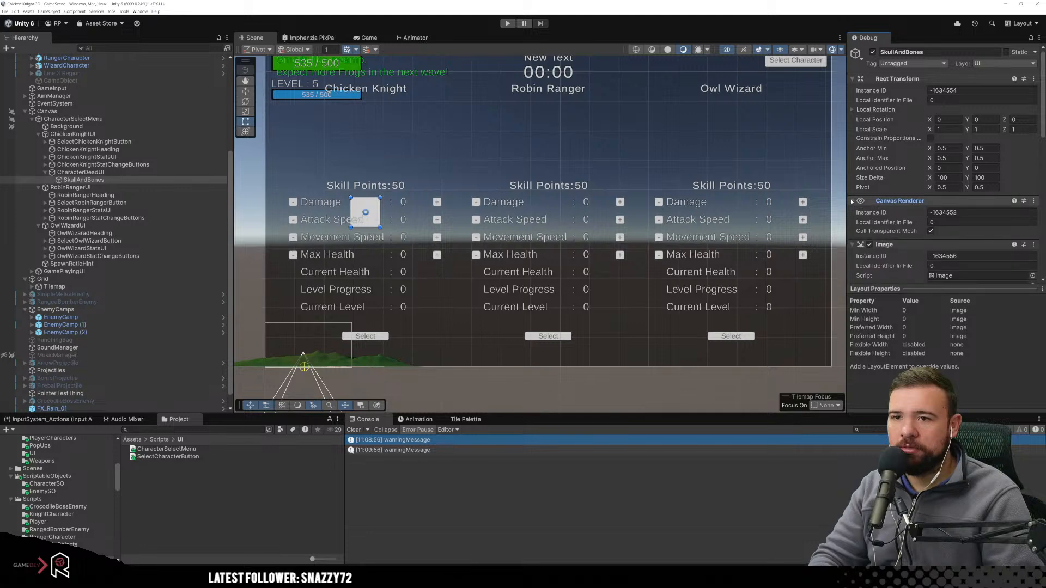
scroll(881, 206, down, 6)
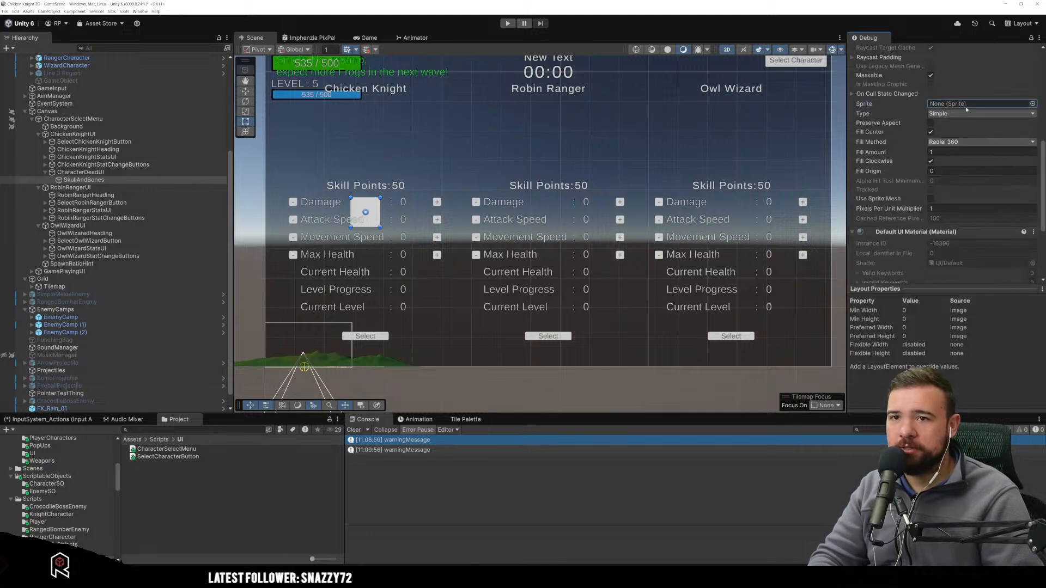
Open the sprite selection for the SkullAndBones Image and search it for "skull".
click(1032, 103)
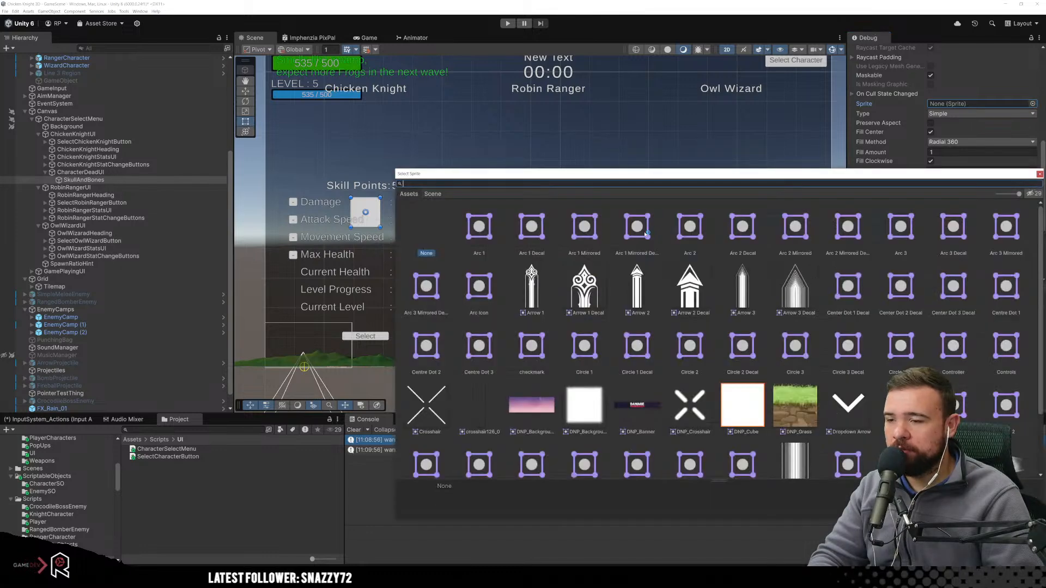
scroll(674, 327, down, 3)
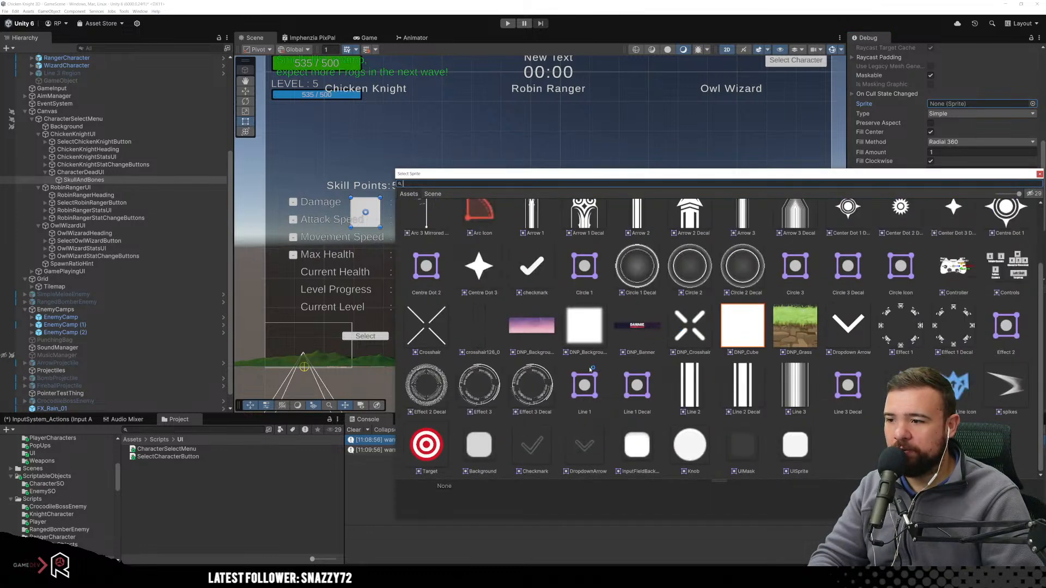
scroll(498, 384, up, 3)
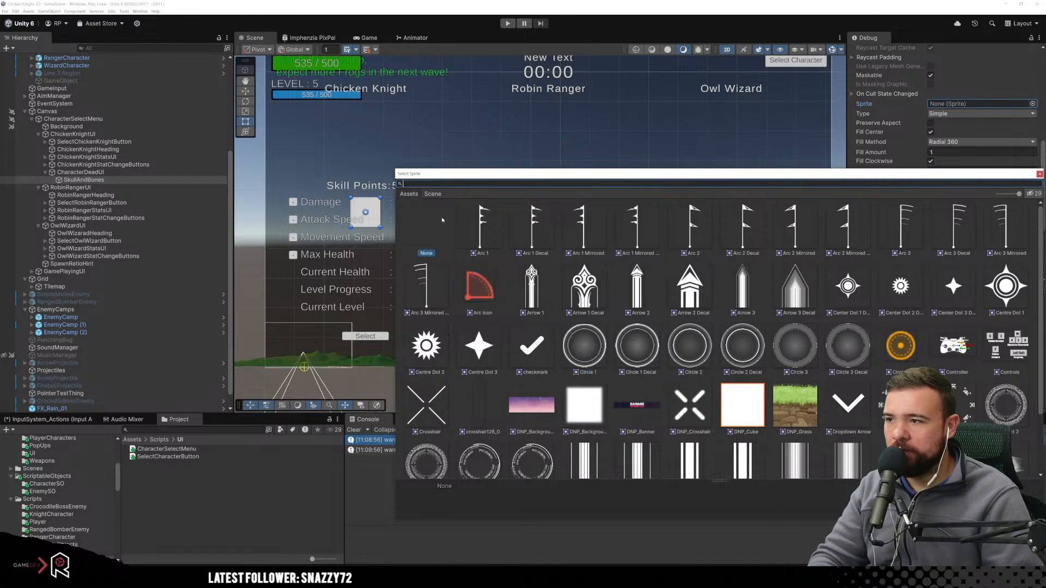
text(skul)
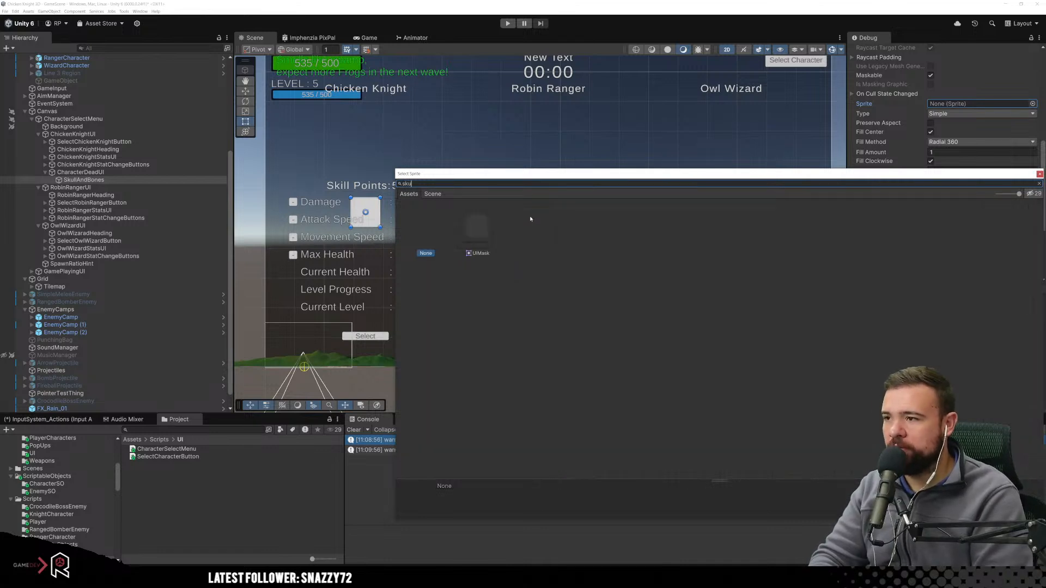
text(l)
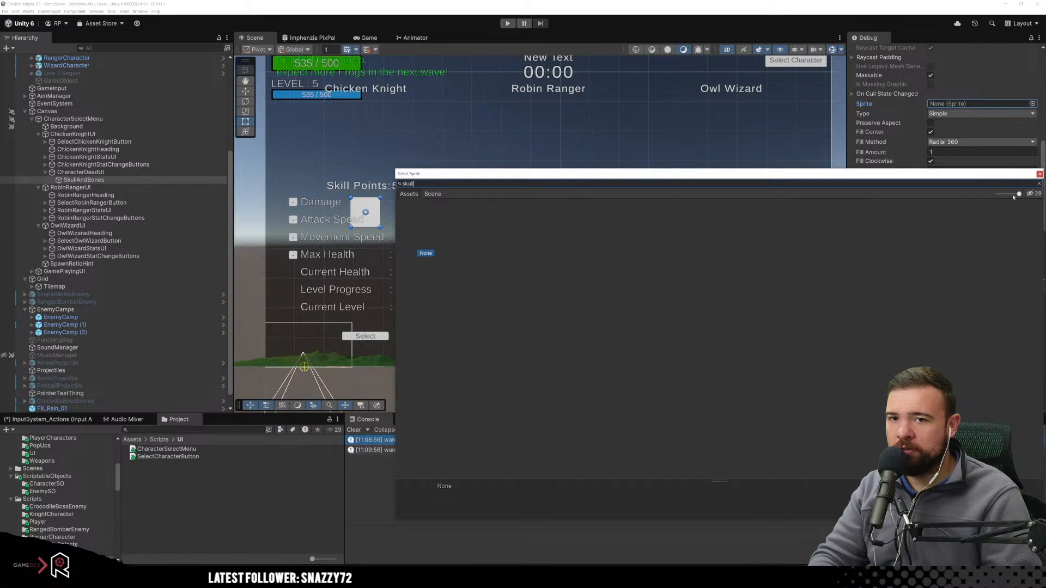
Include the hidden package assets in the sprite selection and clear the search text.
click(1028, 194)
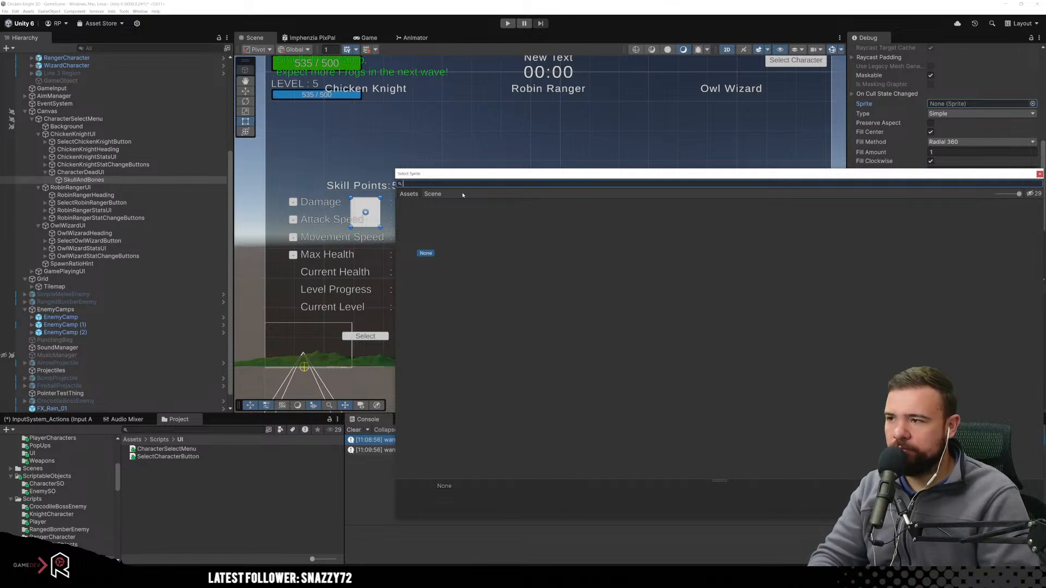
key(BackSpace)
key(BackSpace)
key(BackSpace)
key(BackSpace)
key(BackSpace)
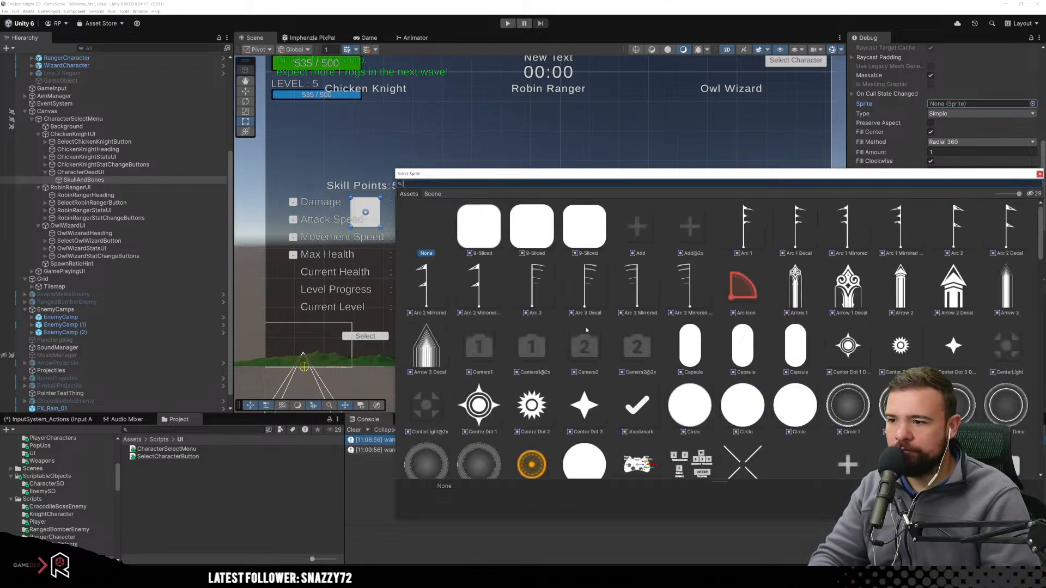
Browse the full set of available sprites and assign Arrow 1 Decal to the SkullAndBones Image.
scroll(589, 341, down, 1)
scroll(590, 340, down, 1)
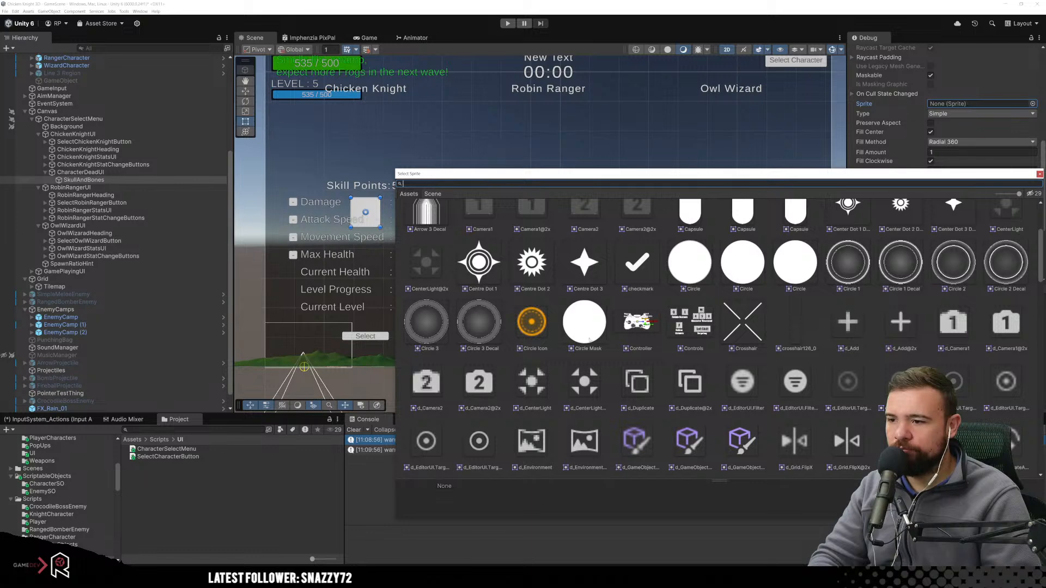
scroll(590, 341, down, 5)
scroll(589, 339, down, 4)
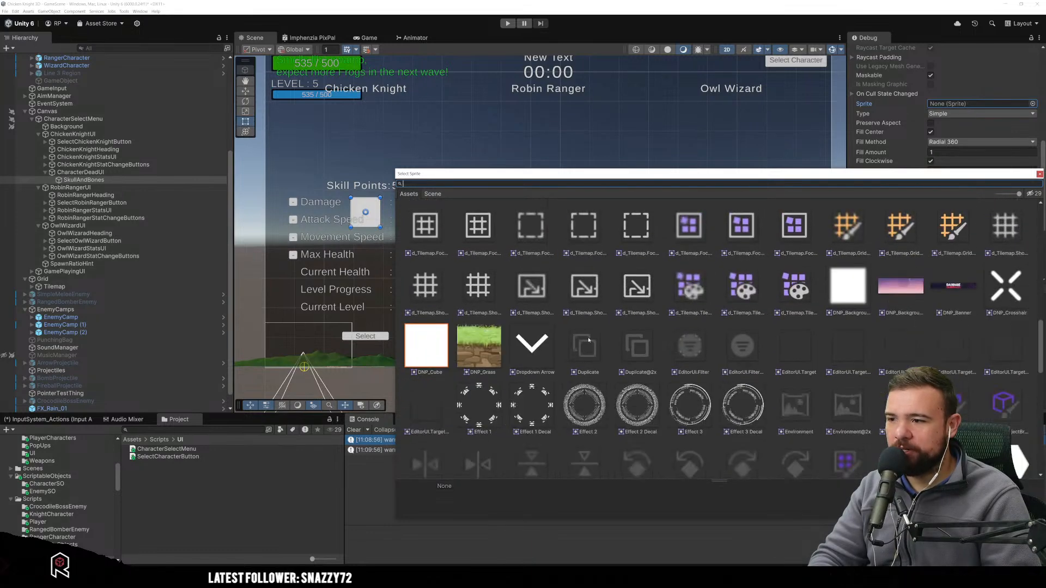
scroll(589, 339, down, 3)
scroll(588, 340, down, 2)
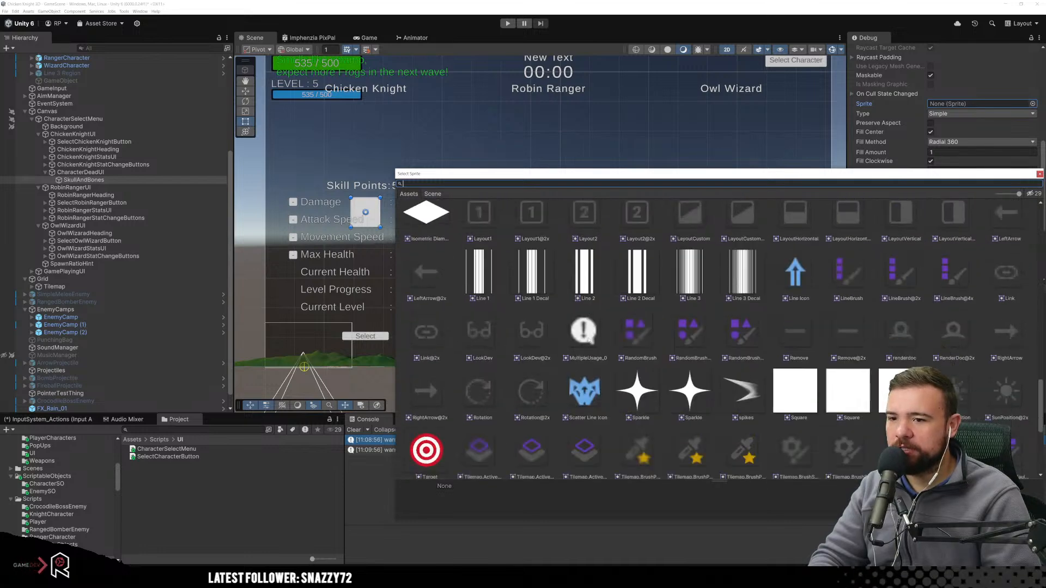
scroll(588, 340, down, 2)
scroll(588, 340, down, 3)
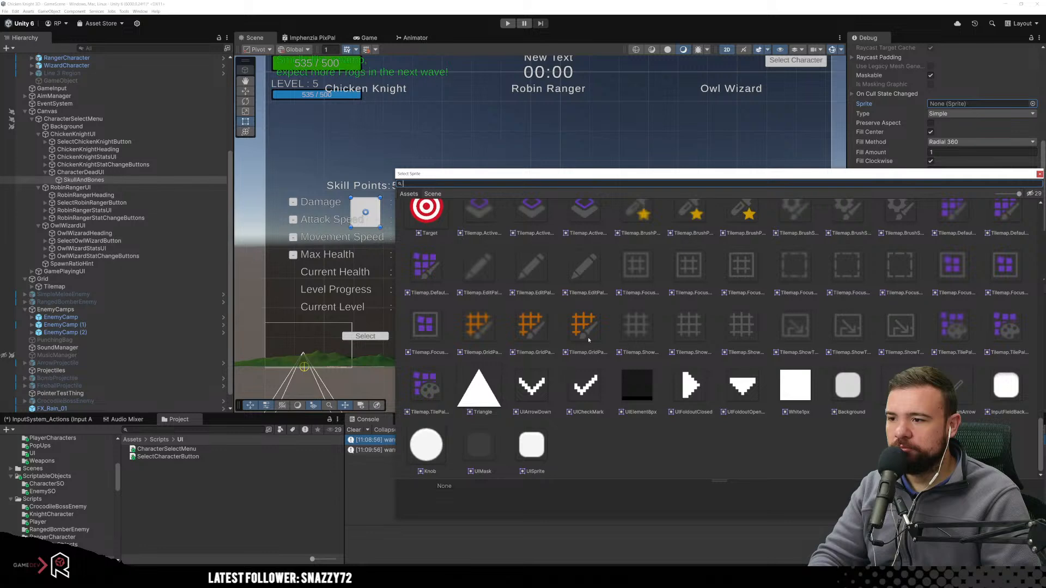
scroll(588, 340, up, 1)
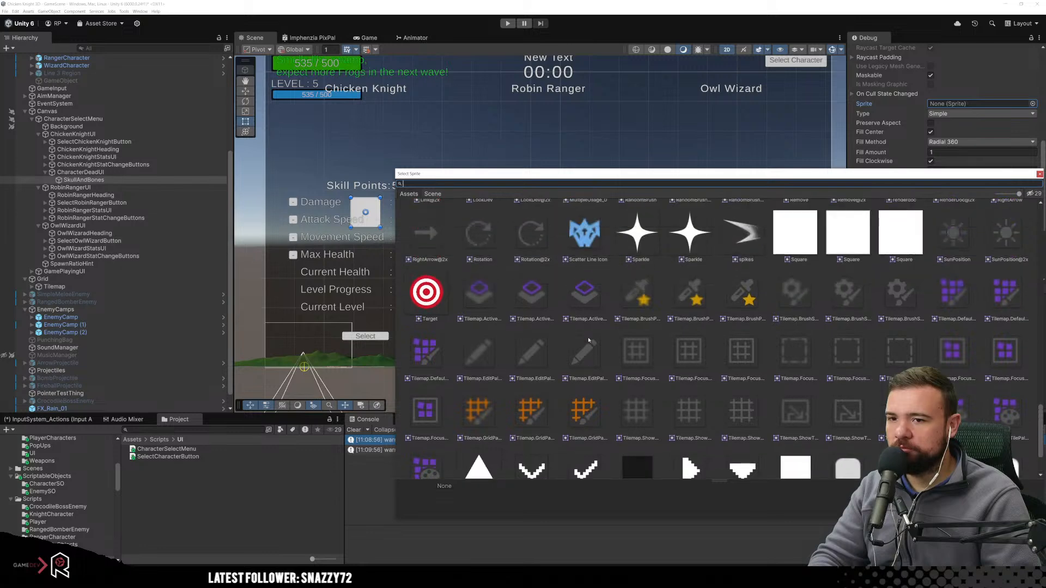
scroll(588, 340, up, 3)
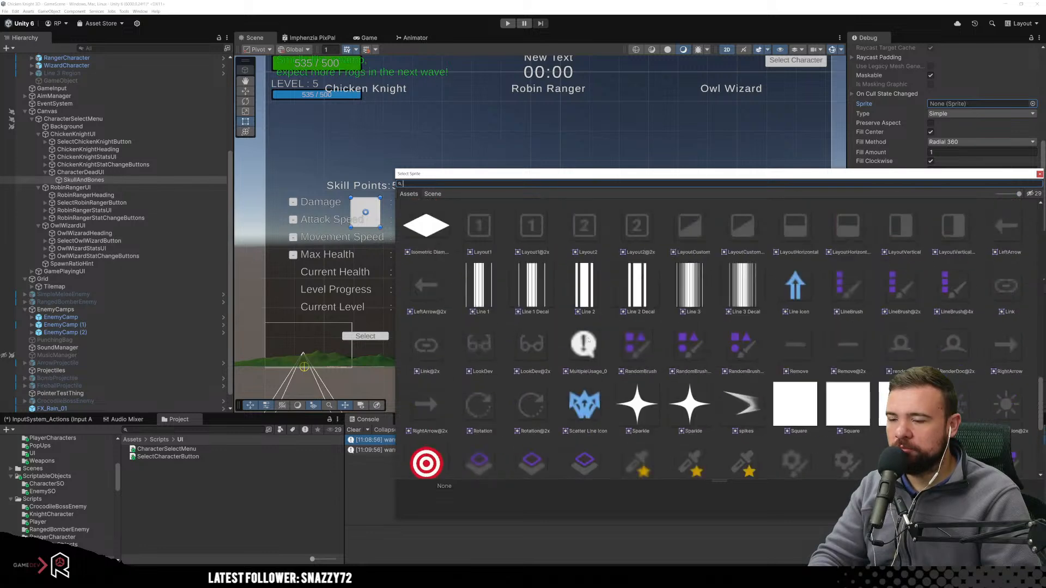
scroll(588, 340, up, 2)
scroll(588, 340, up, 4)
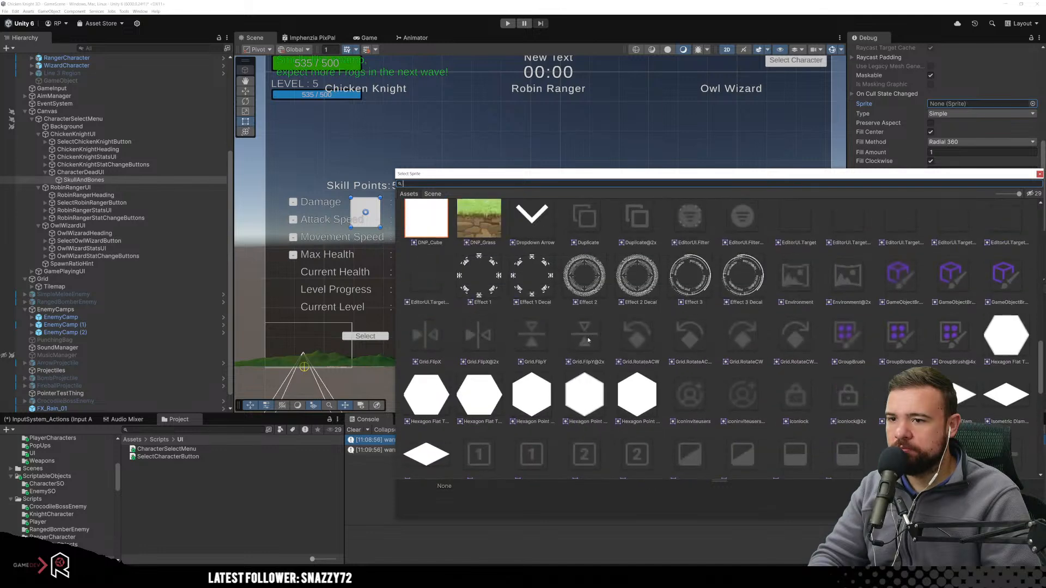
scroll(589, 340, up, 10)
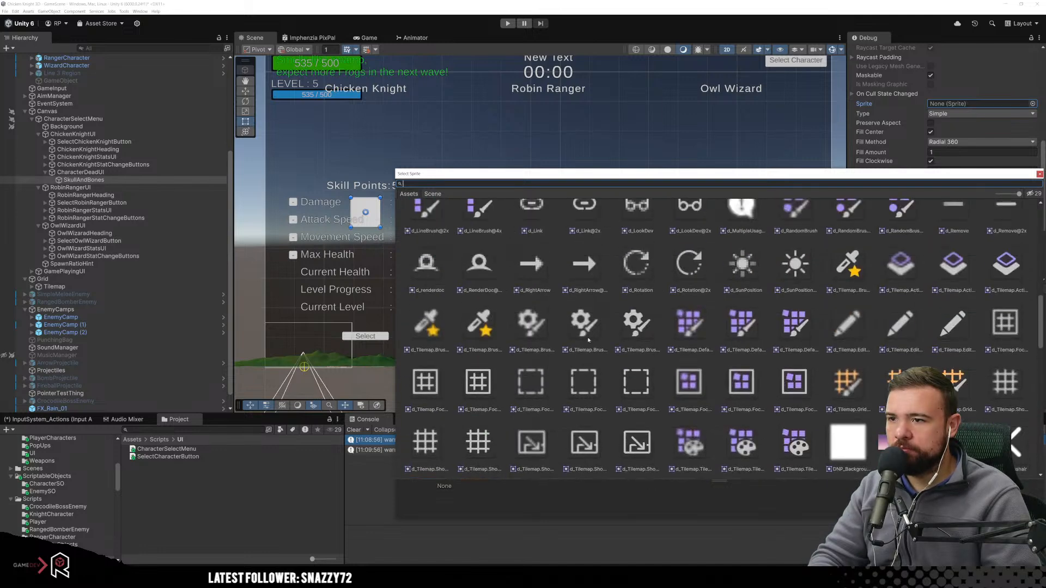
scroll(588, 340, up, 1)
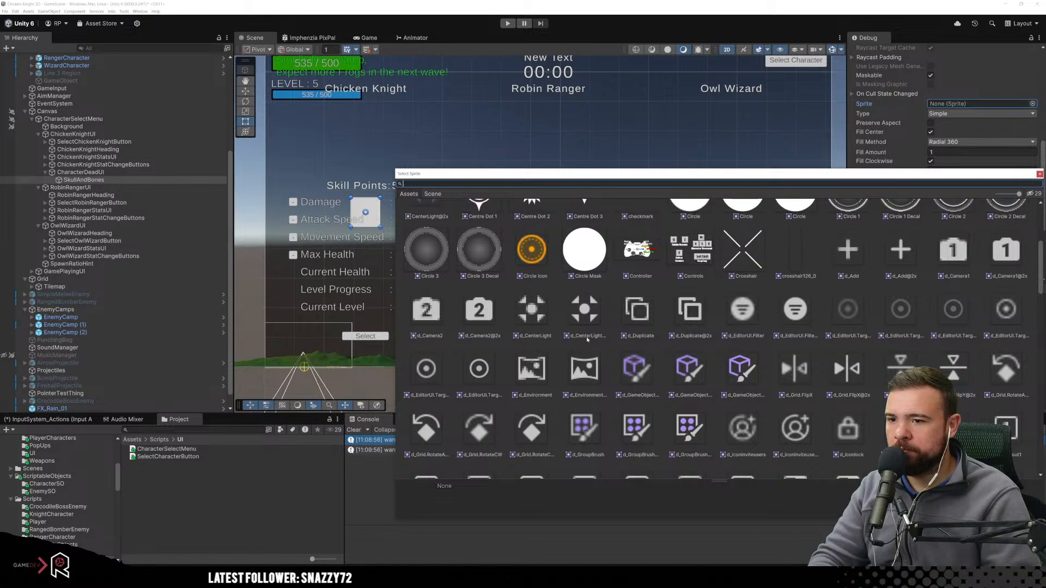
scroll(588, 340, up, 2)
scroll(588, 340, up, 2)
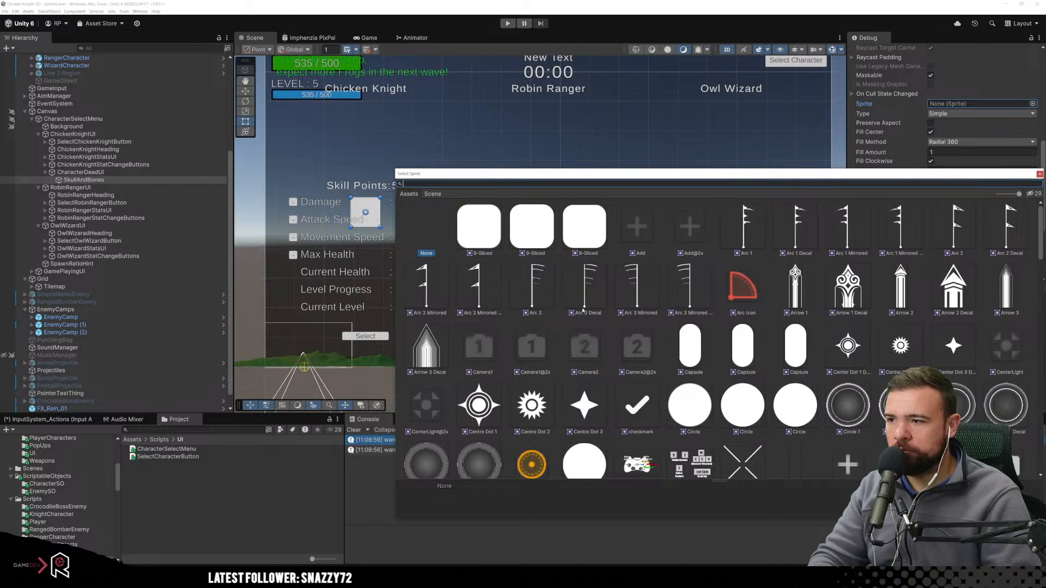
click(847, 286)
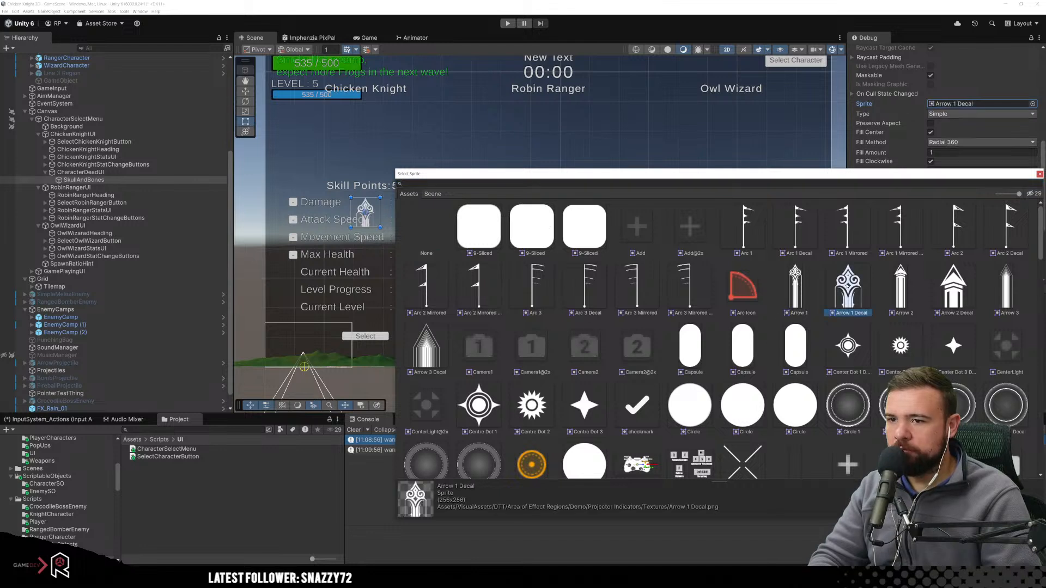
Try several arrow, arc, capsule and 9-Sliced sprites on the SkullAndBones Image.
click(790, 287)
click(730, 288)
click(691, 352)
click(685, 286)
click(584, 287)
click(528, 292)
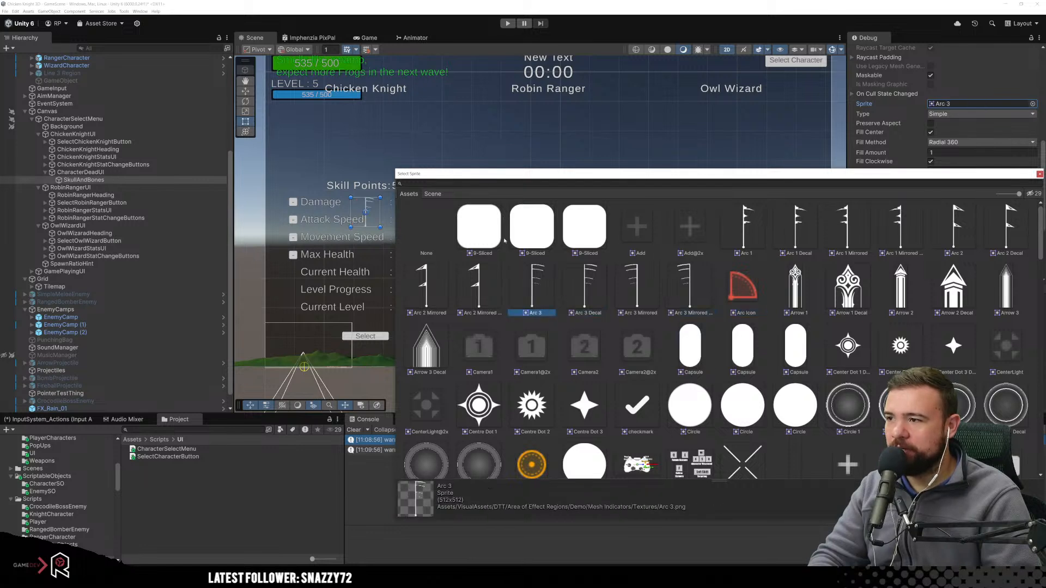
click(479, 226)
click(531, 226)
click(584, 226)
Try more sprites further down the available set on the SkullAndBones Image, ending with d_CenterLight@2x.
scroll(553, 411, down, 2)
click(584, 408)
click(478, 409)
click(625, 412)
click(785, 410)
scroll(786, 370, down, 2)
click(786, 365)
click(586, 360)
Browse the tilemap, effect, hexagon and line sprites, and assign Square to the SkullAndBones Image.
scroll(643, 414, down, 6)
scroll(643, 414, down, 4)
scroll(643, 415, down, 5)
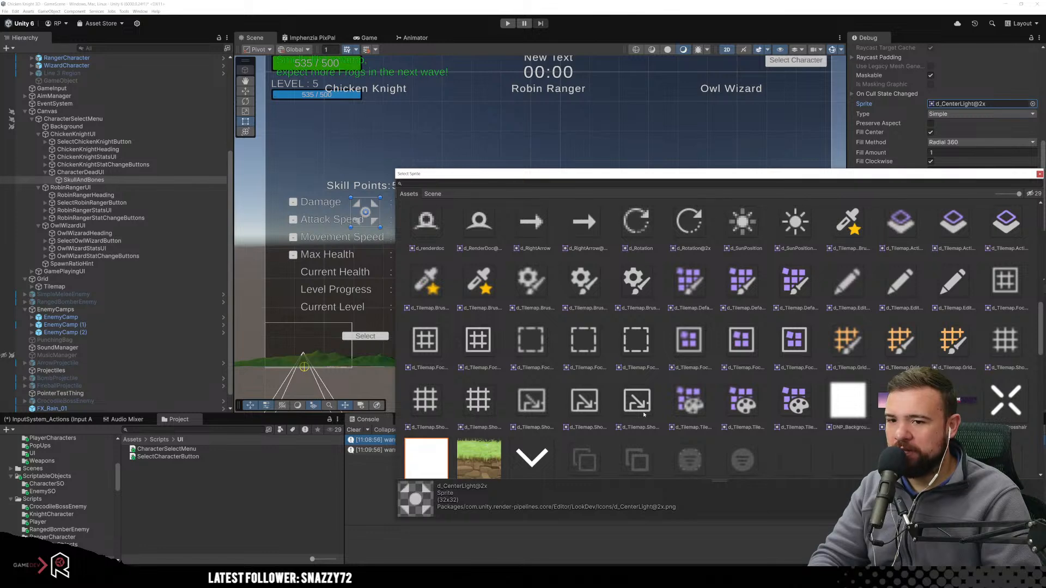
scroll(644, 415, down, 3)
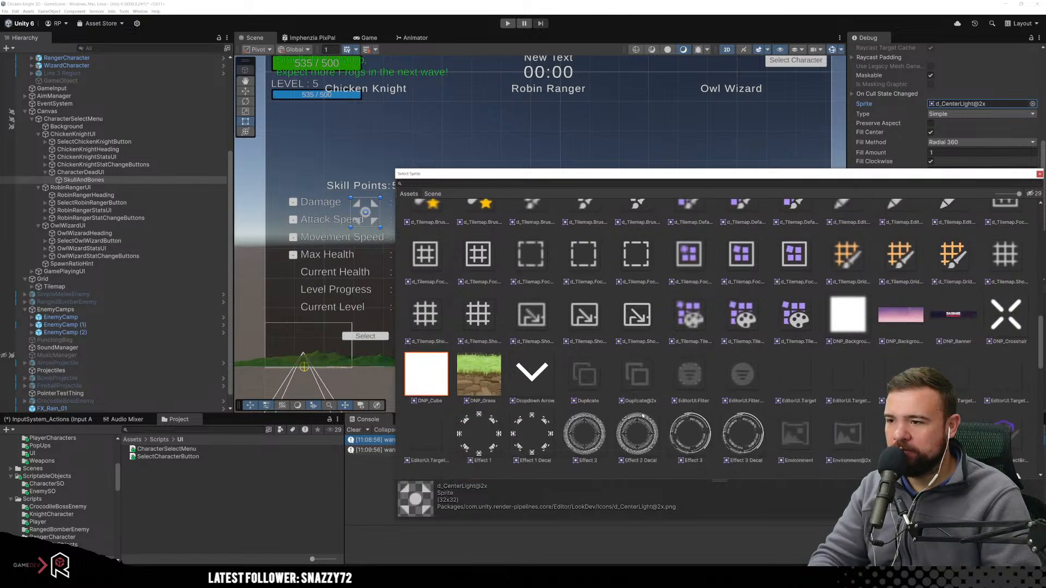
scroll(643, 415, down, 4)
scroll(643, 415, down, 5)
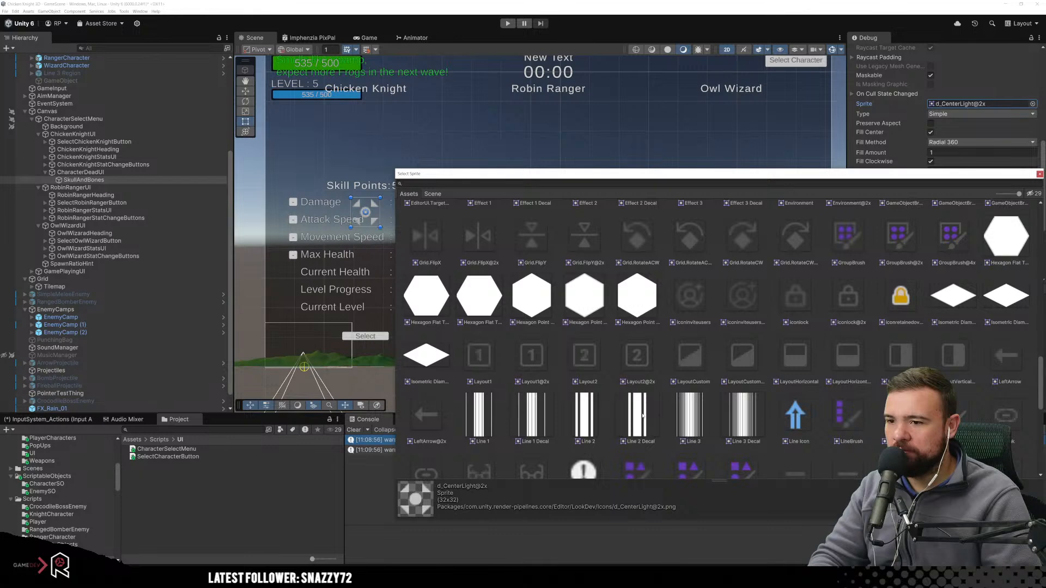
scroll(643, 415, down, 3)
click(809, 413)
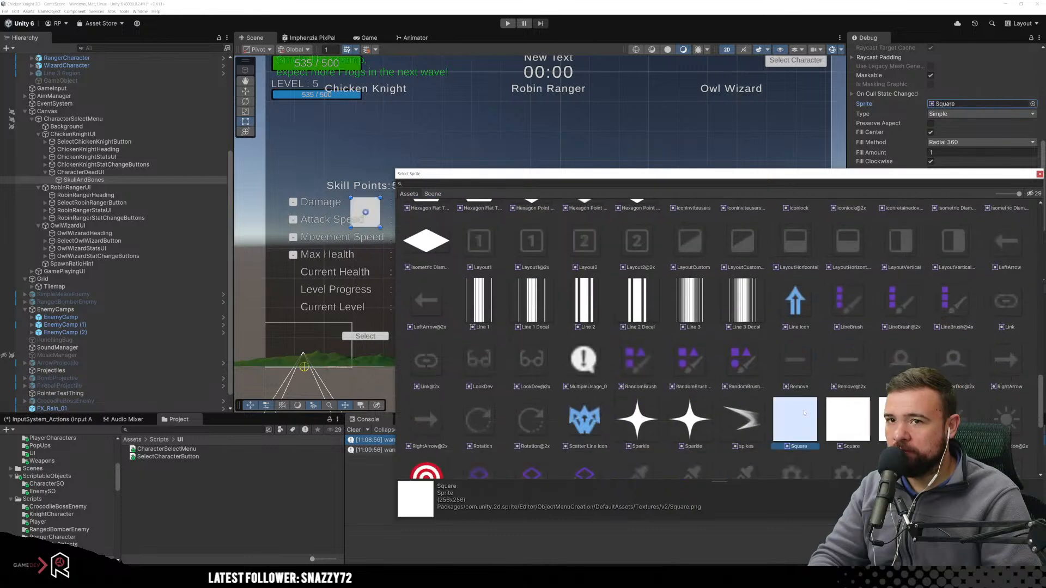
Reset the SkullAndBones Image's sprite to None and close the sprite selection.
scroll(512, 354, up, 15)
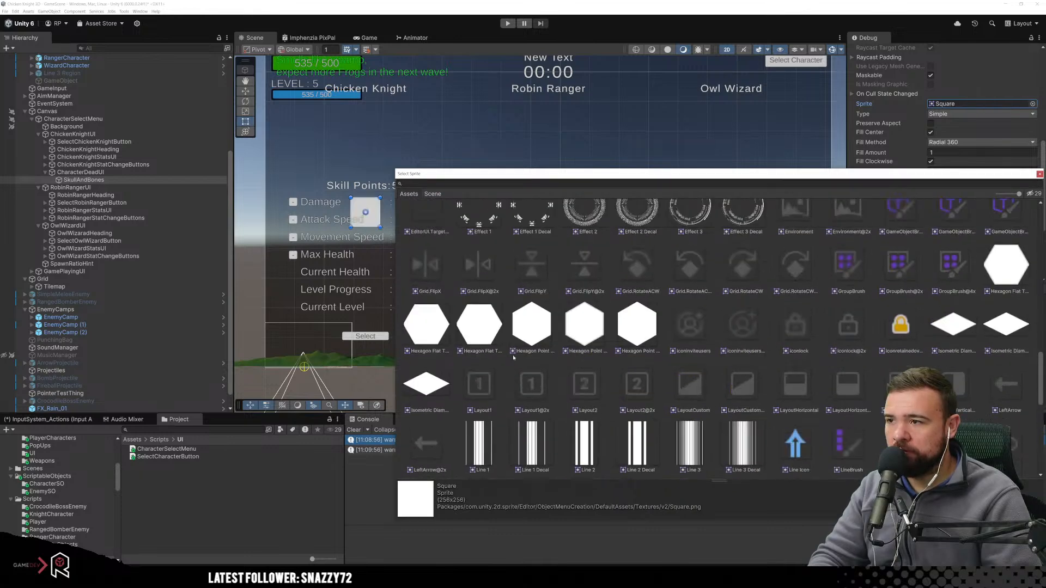
scroll(499, 342, up, 10)
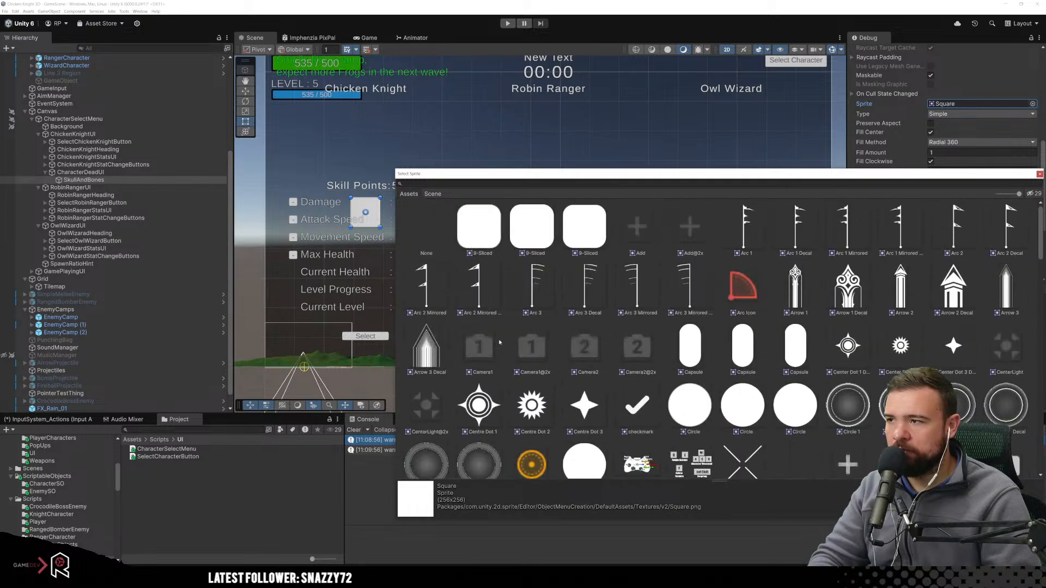
click(433, 210)
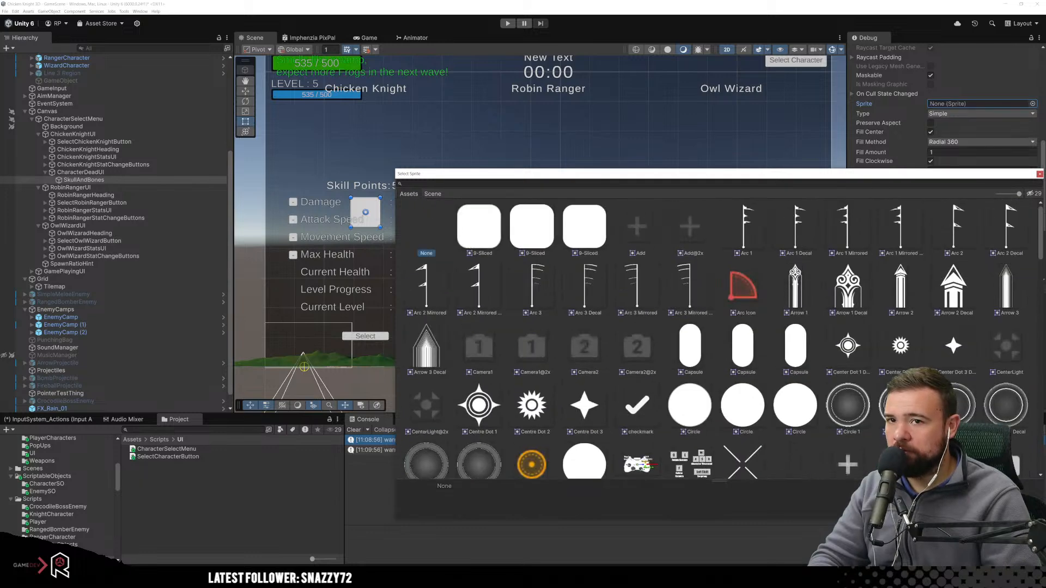
click(1040, 174)
Browse the project's visual asset folders and open the Black folder inside kenney_crosshairPack's PNG folder.
scroll(77, 496, down, 2)
scroll(78, 488, down, 3)
scroll(85, 534, down, 3)
scroll(81, 529, down, 5)
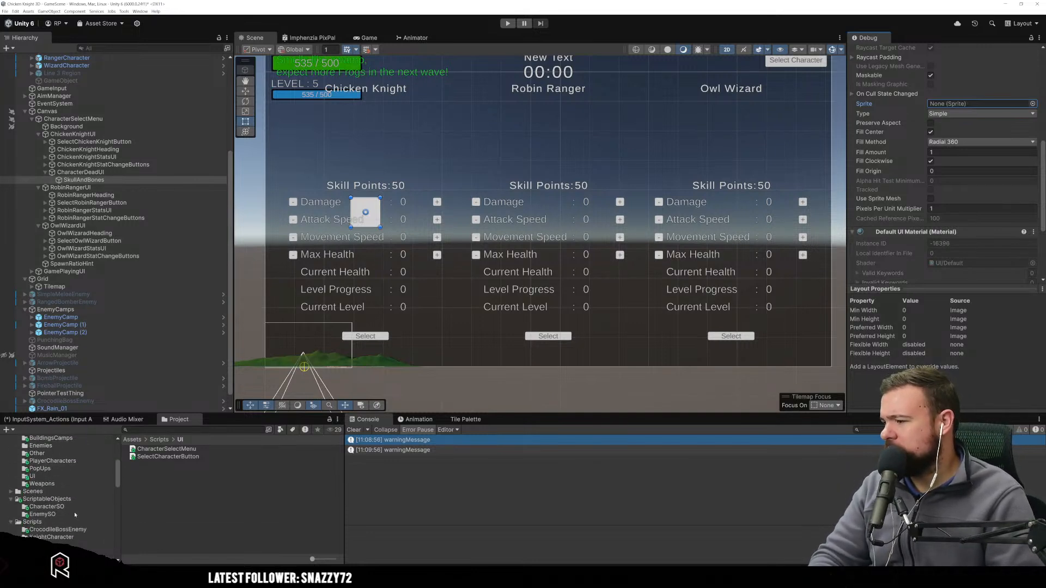
scroll(75, 515, down, 3)
scroll(48, 536, down, 3)
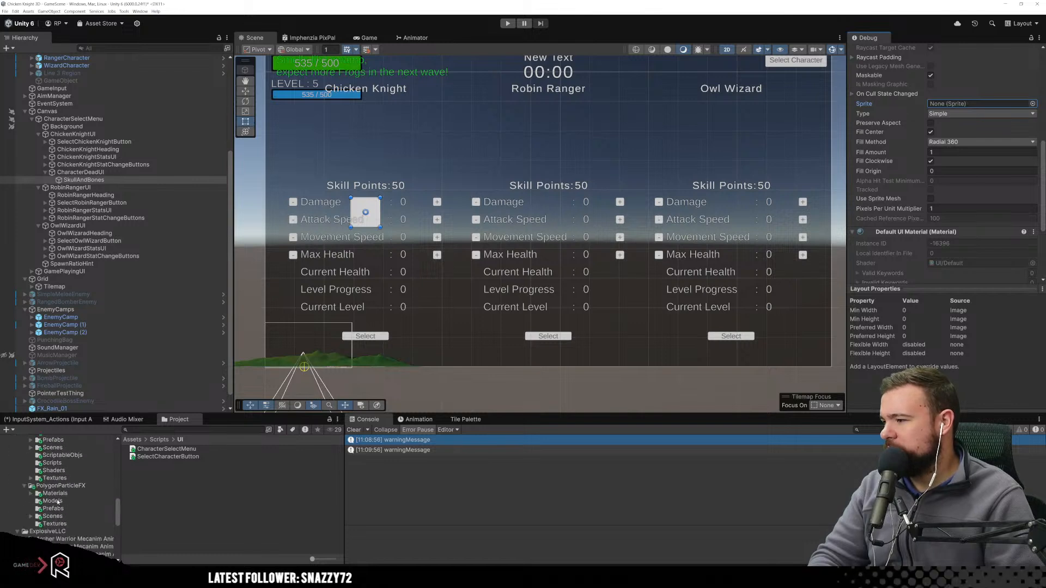
scroll(48, 535, down, 6)
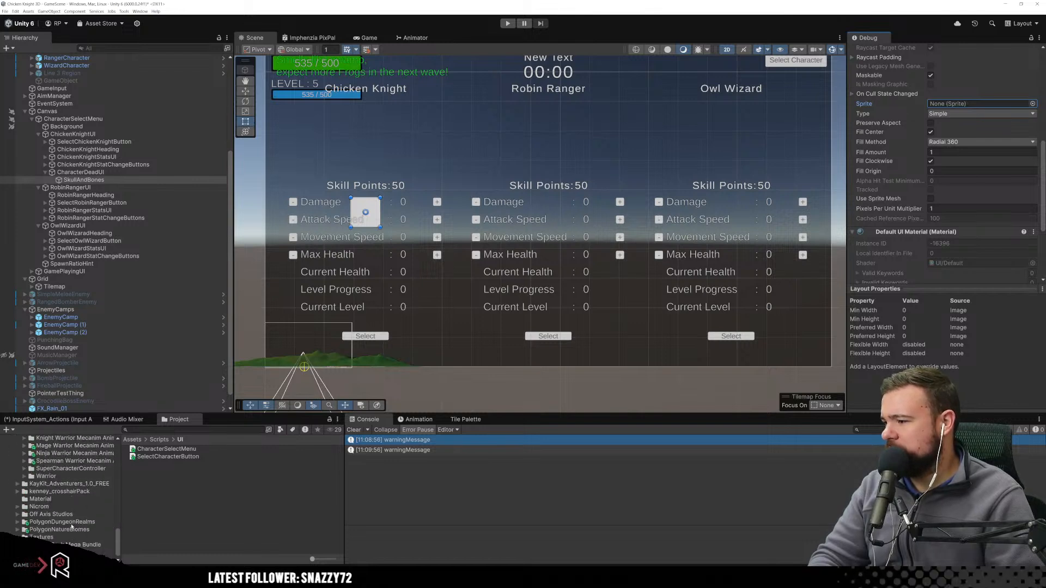
click(48, 484)
click(48, 492)
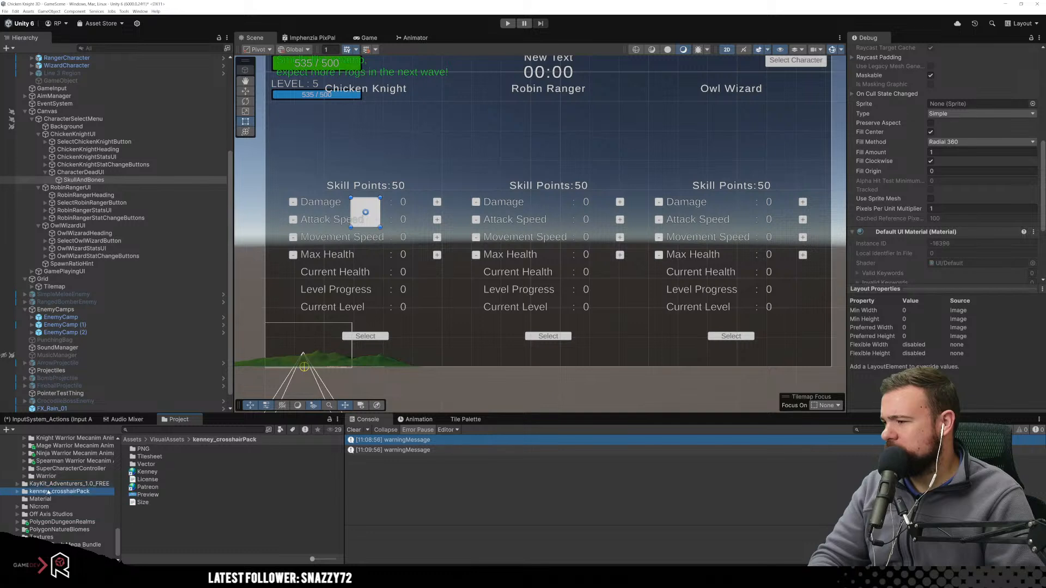
double_click(144, 450)
double_click(145, 449)
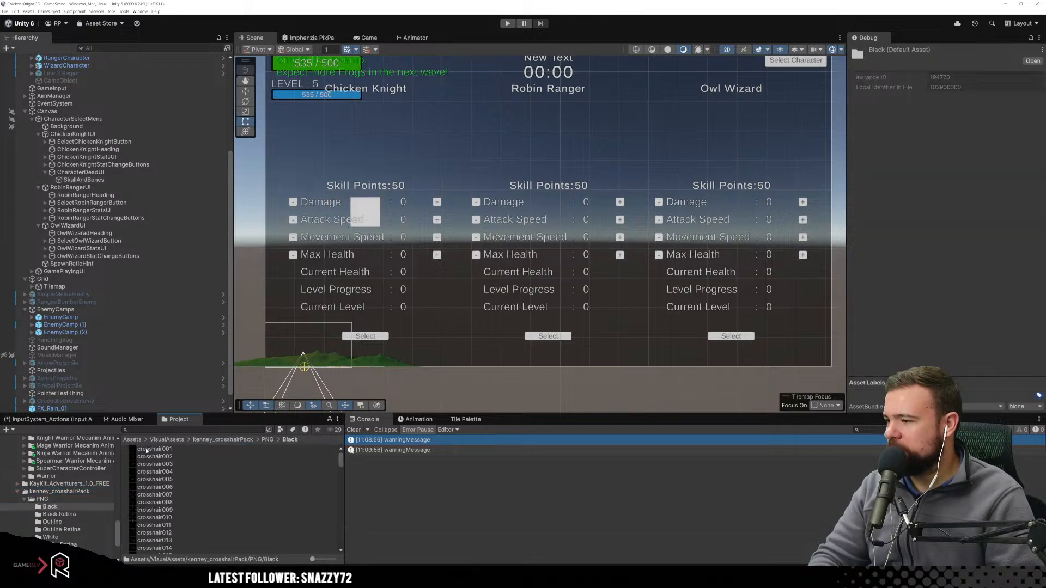
Look through the black crosshair textures, collapse the crosshair pack folders and open the Nicrom folder.
click(157, 512)
scroll(163, 518, down, 15)
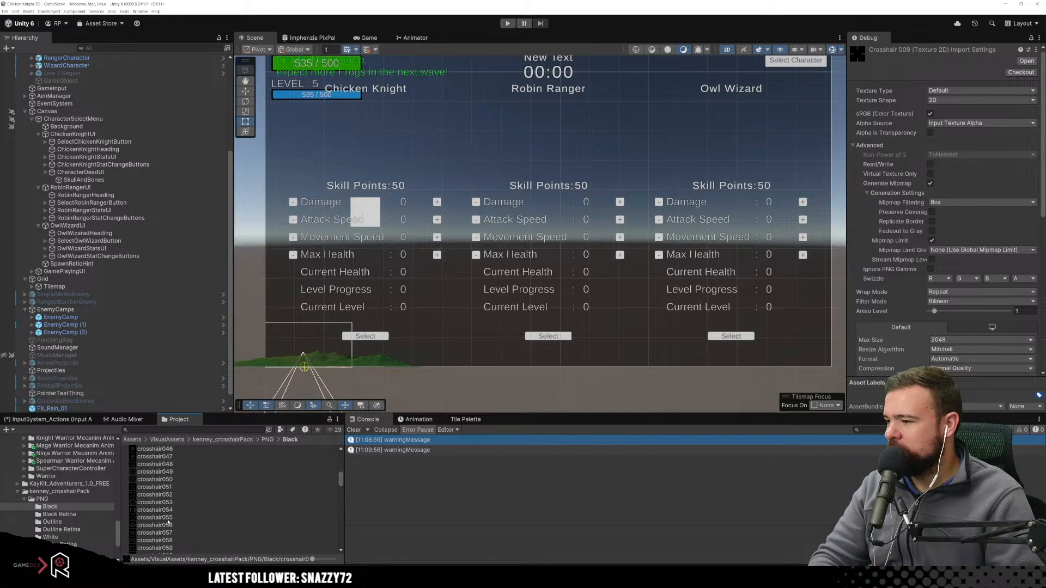
scroll(171, 522, down, 20)
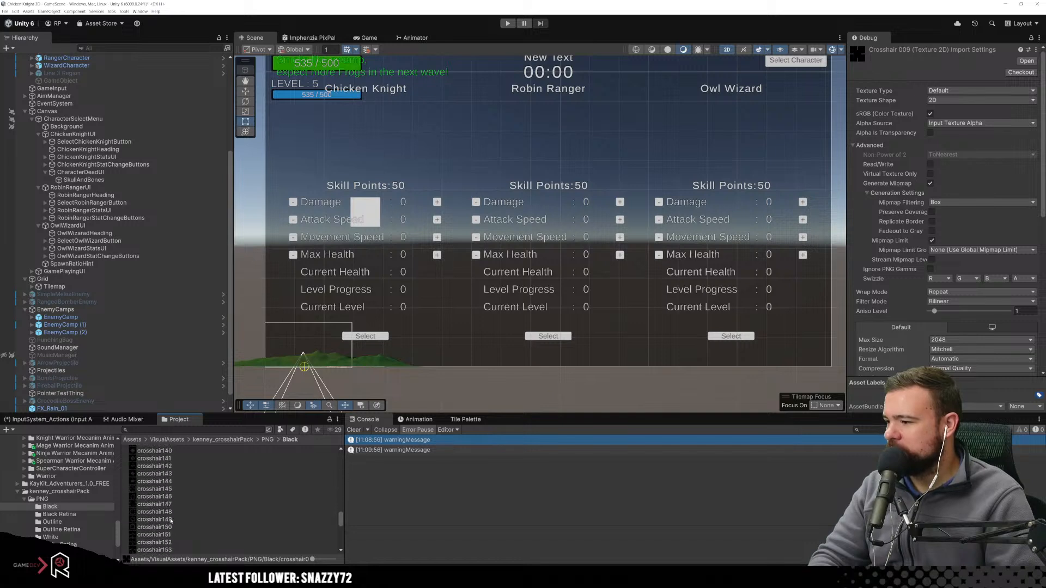
scroll(170, 521, down, 2)
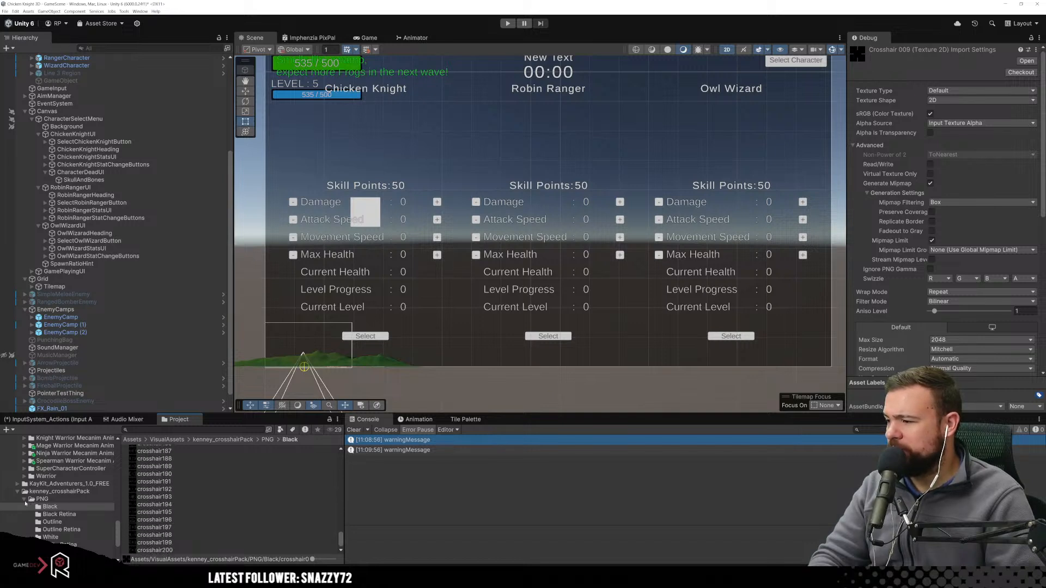
click(24, 499)
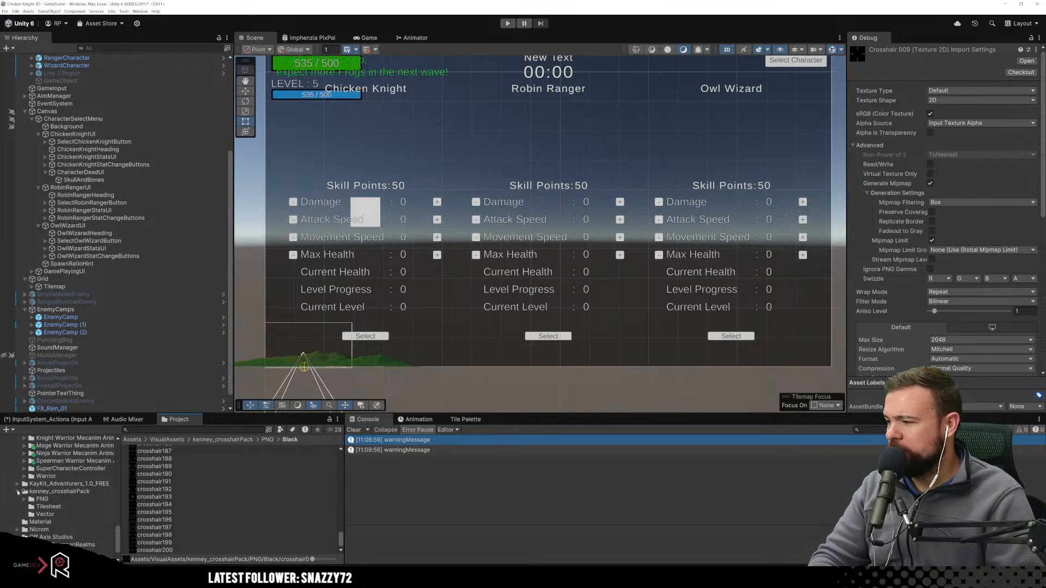
click(18, 491)
click(46, 507)
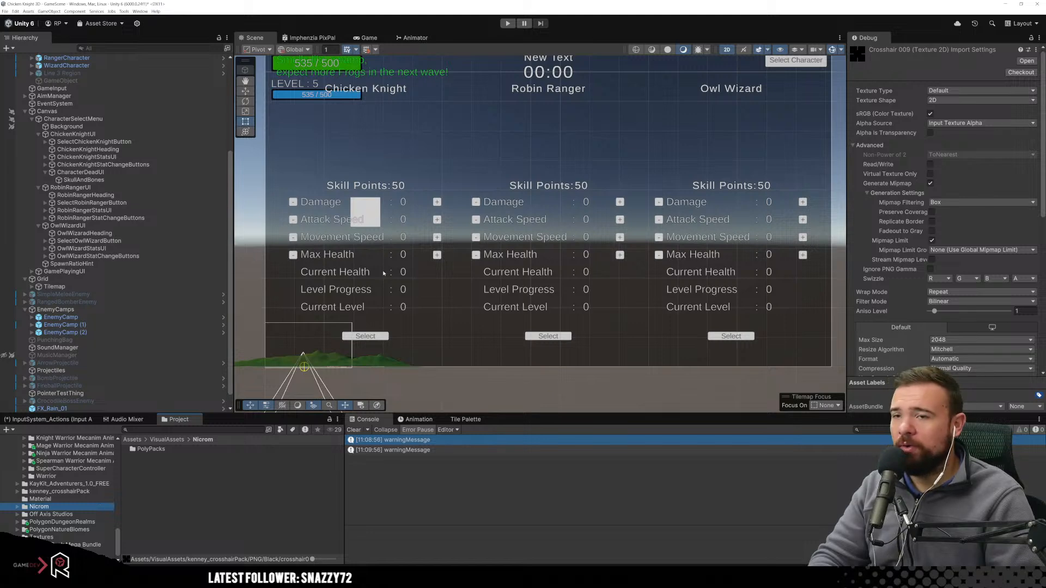
Search the sprites for the SkullAndBones Image for "cross" and close the selection without choosing one.
click(354, 219)
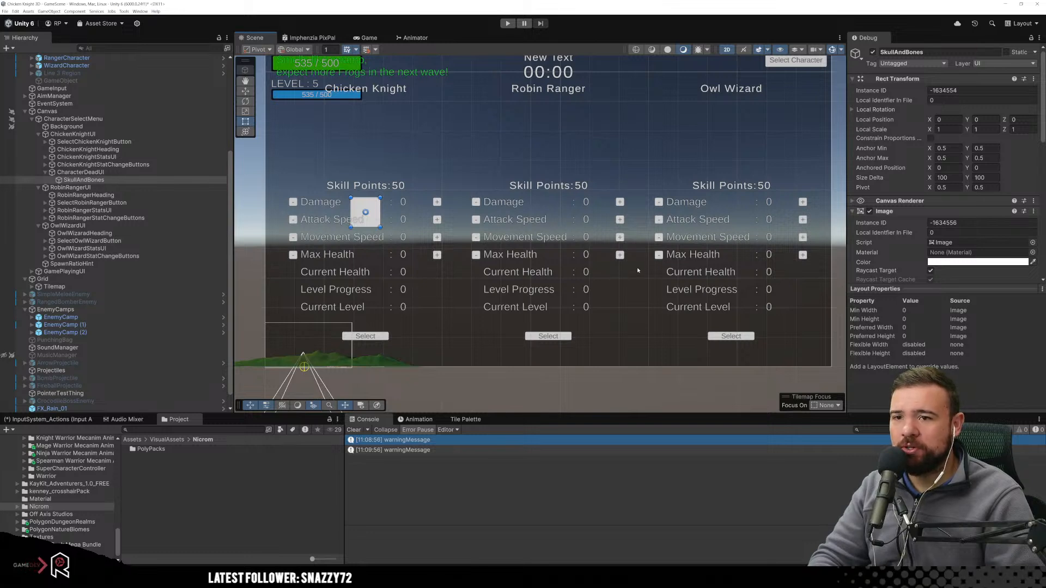
scroll(904, 212, down, 2)
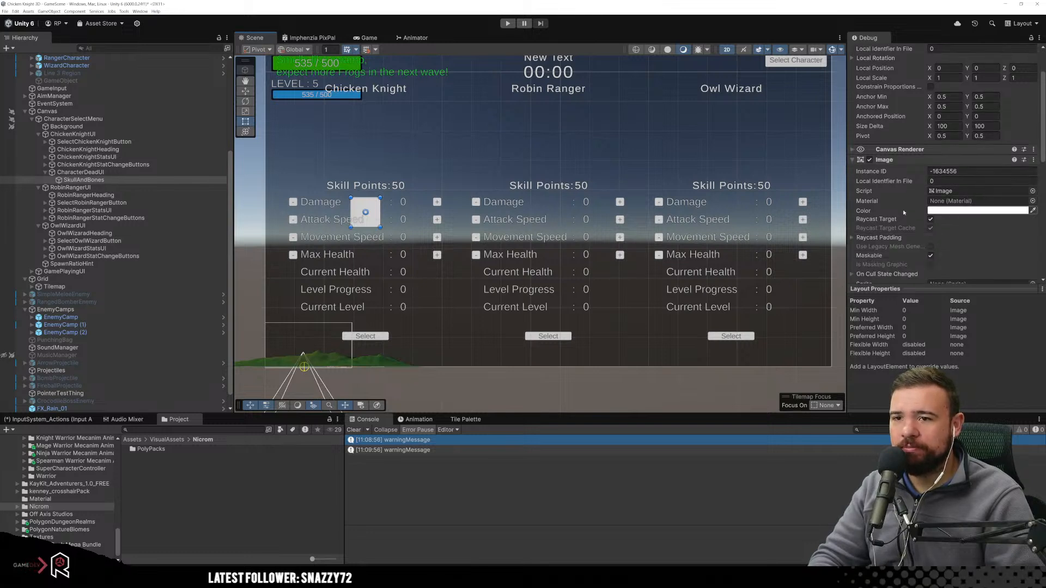
scroll(937, 213, down, 2)
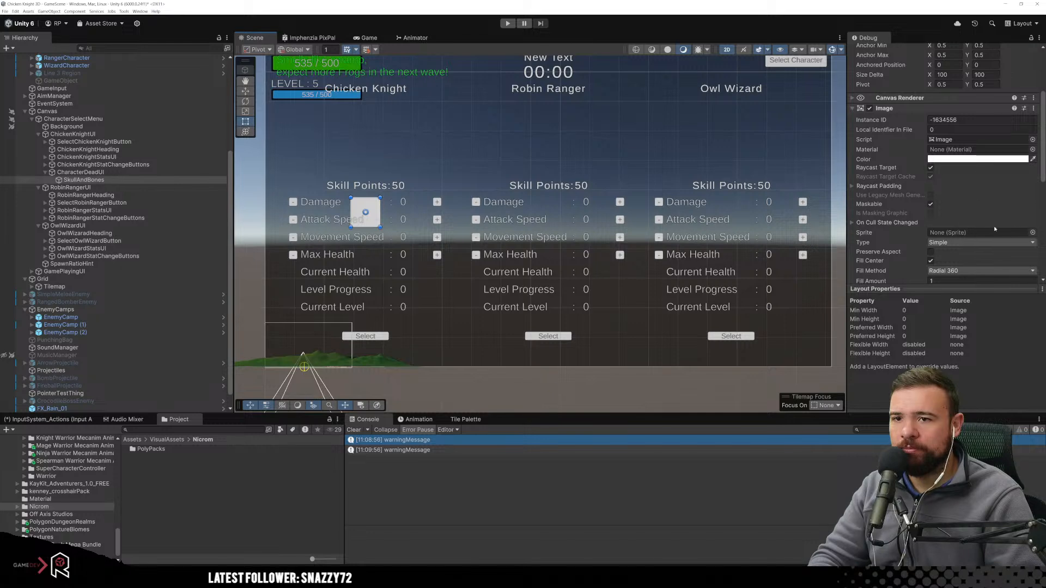
click(1032, 232)
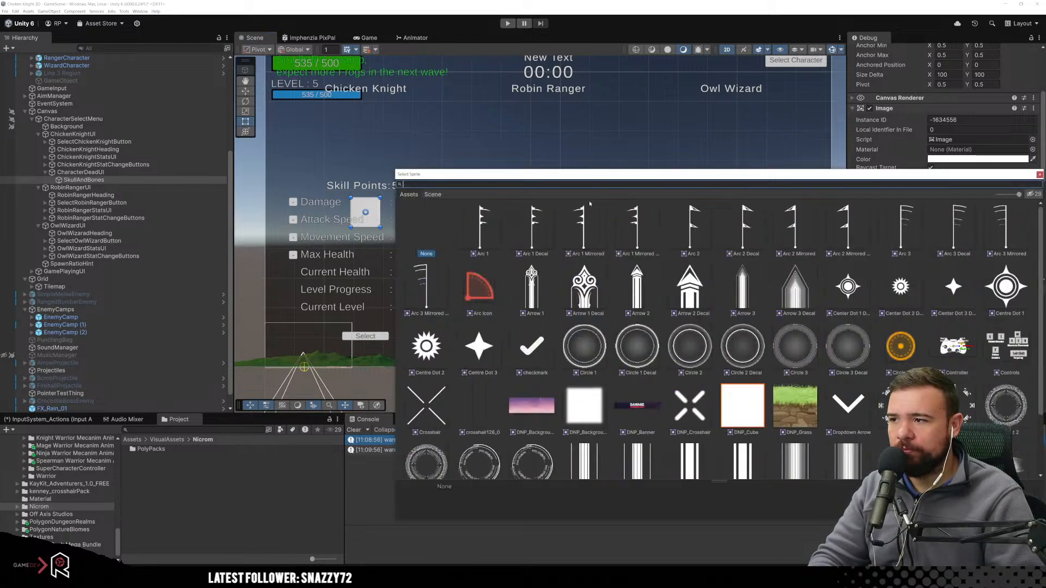
text(cross)
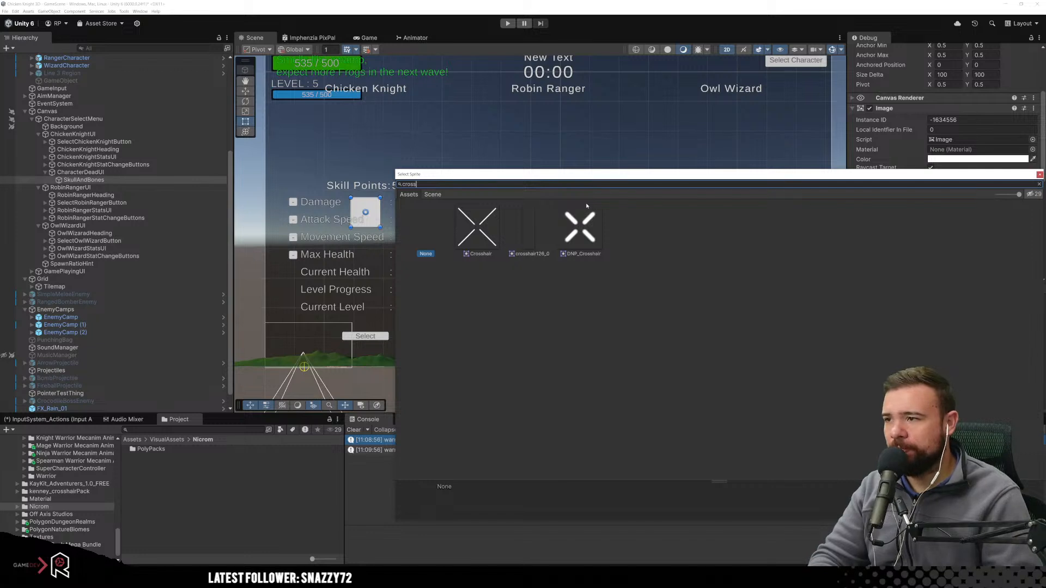
click(1039, 175)
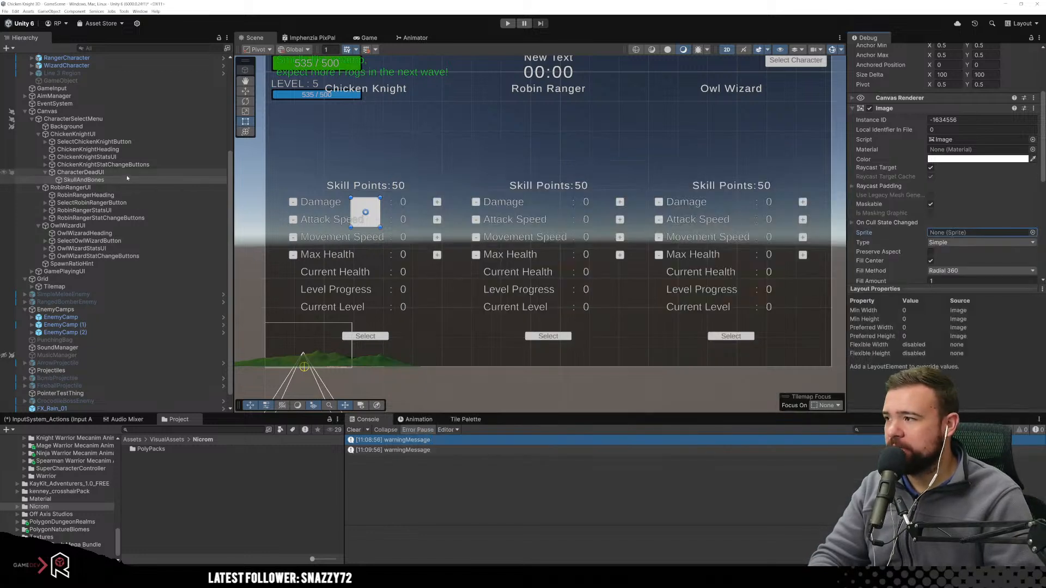
Delete the SkullAndBones object and add a TextMeshPro text under CharacterDeadUI in its place, keeping the default name.
click(112, 180)
key(Delete)
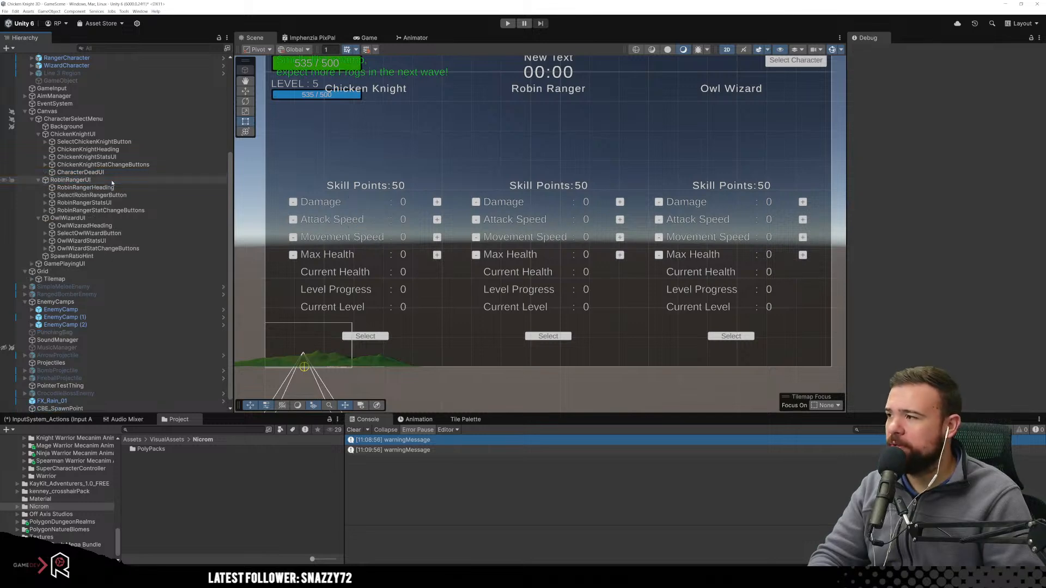
click(126, 172)
right_click(127, 177)
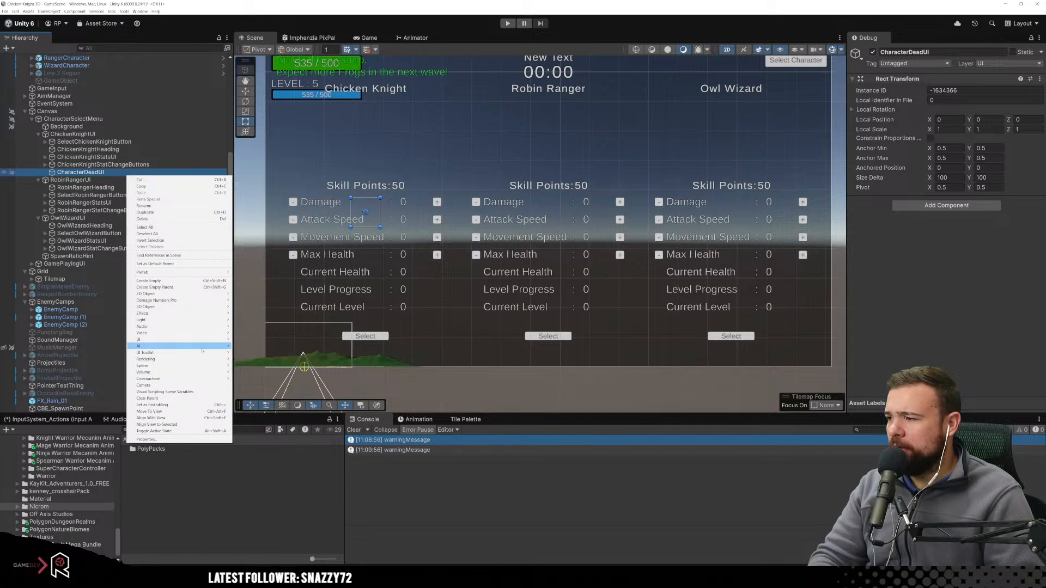
mouse_move(209, 348)
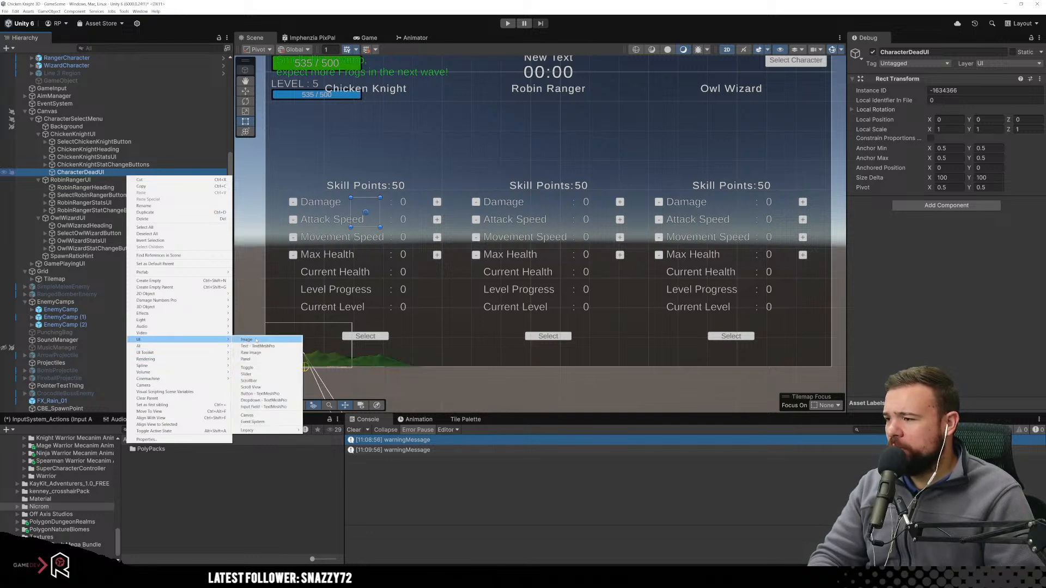
click(263, 346)
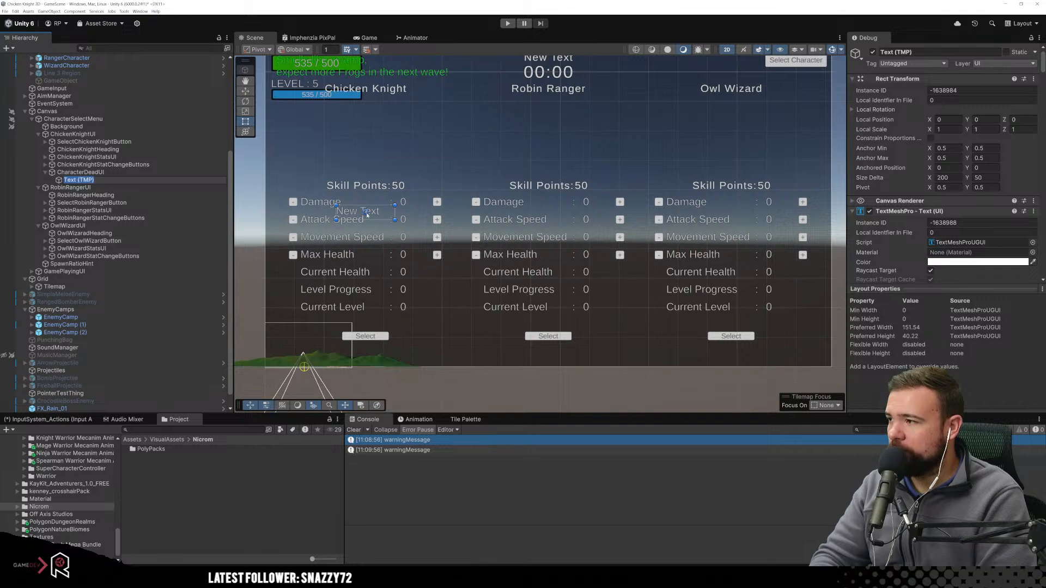
key(Return)
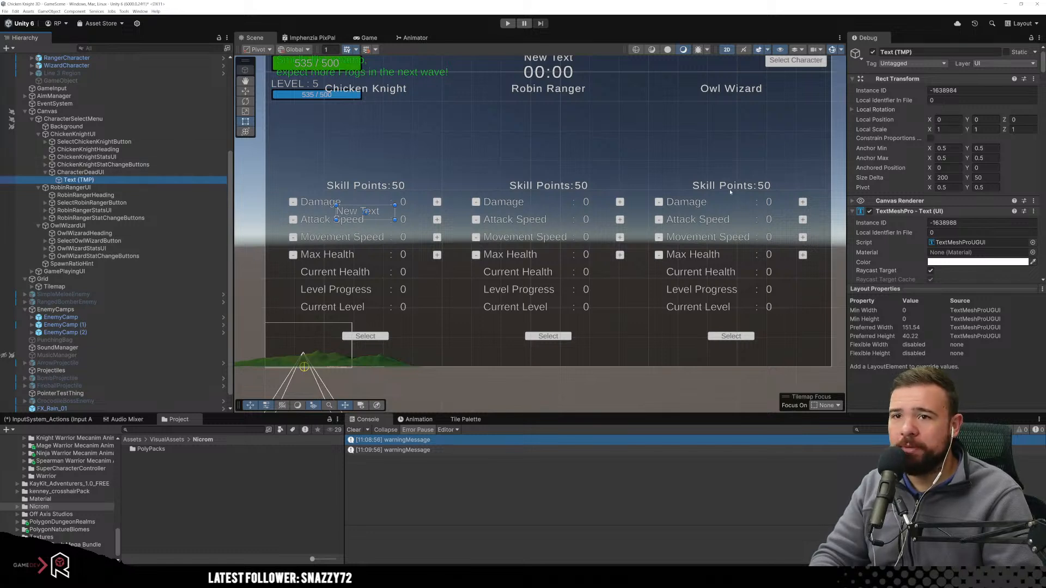
Look through the new text's TextMeshPro component properties in the debug inspector, from the text field down to the spacing values.
scroll(896, 219, down, 3)
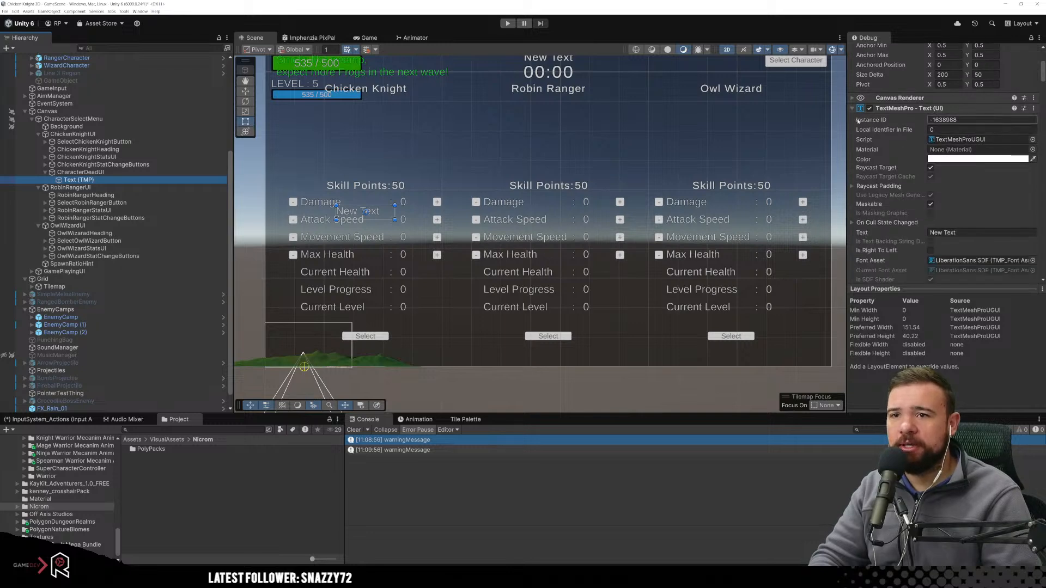
scroll(916, 201, down, 3)
scroll(915, 202, up, 5)
click(853, 186)
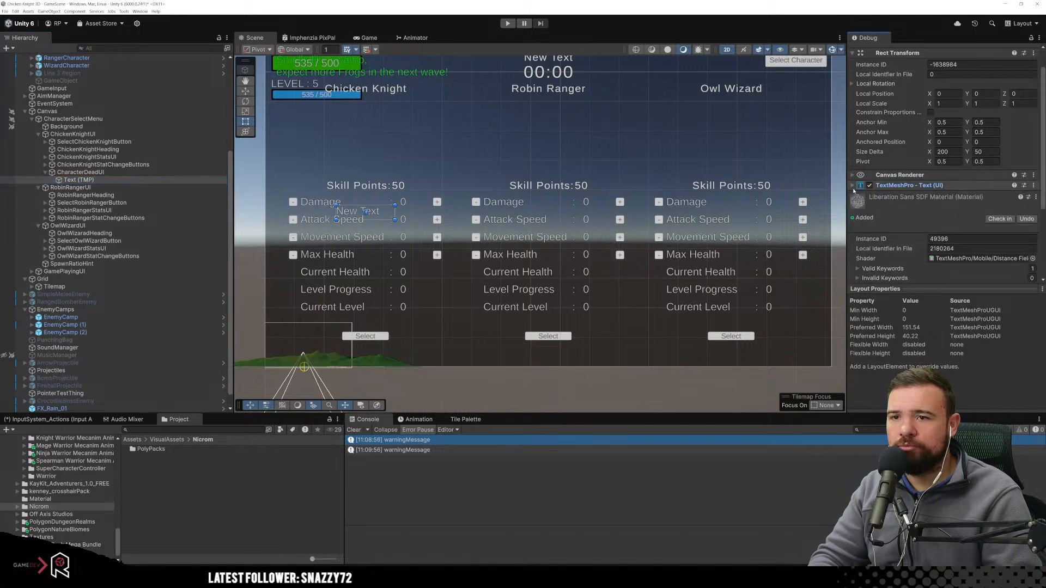
scroll(899, 193, down, 4)
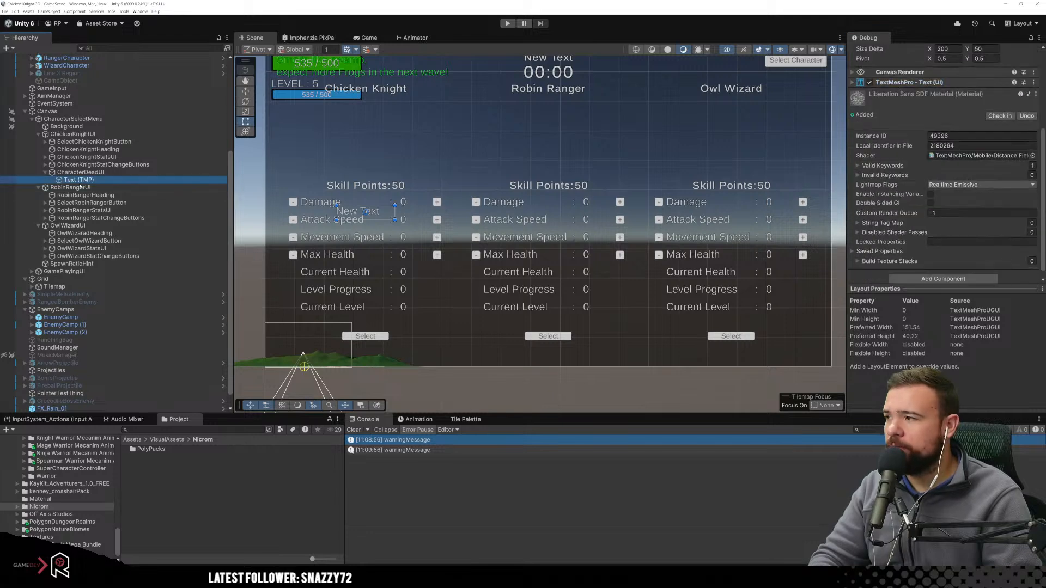
scroll(854, 155, up, 3)
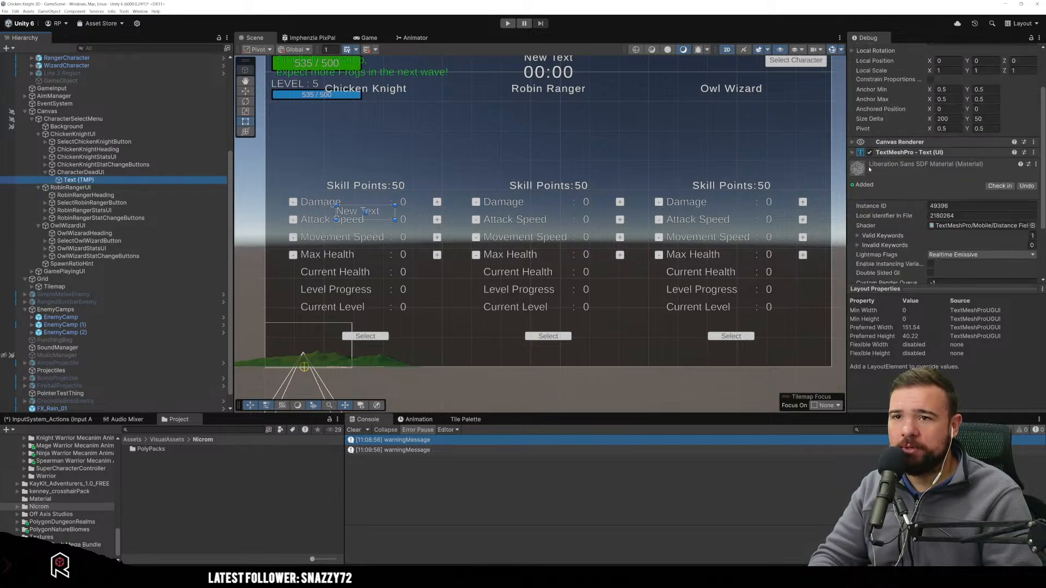
click(853, 153)
scroll(916, 205, down, 5)
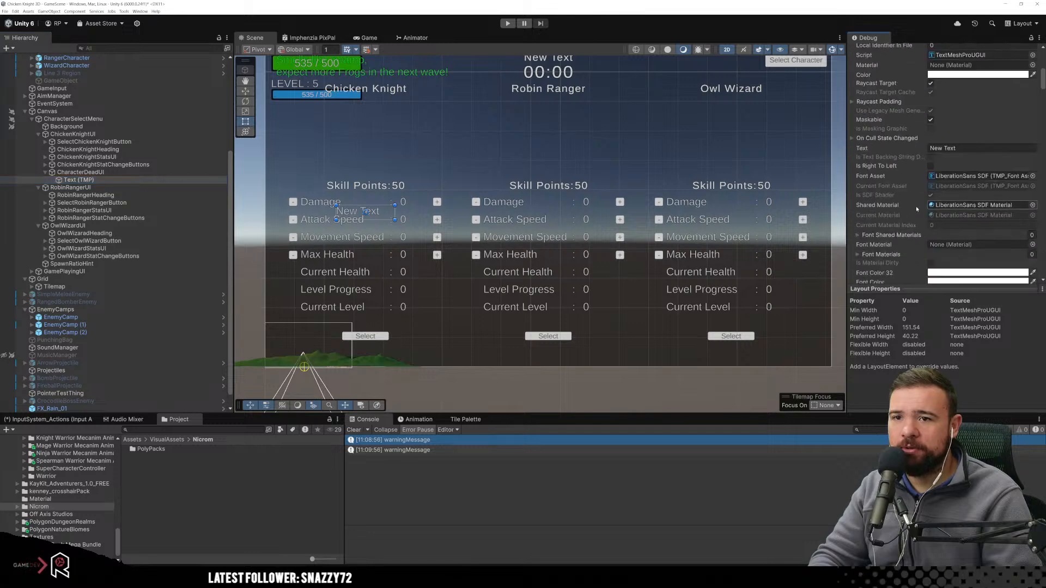
scroll(916, 206, down, 8)
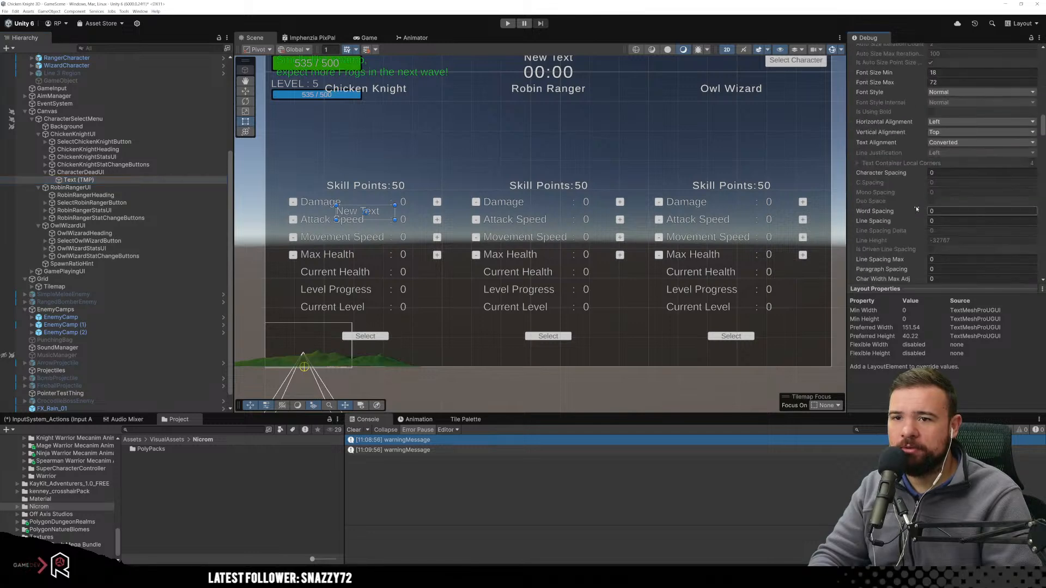
Switch the inspector from Debug to Normal mode and review the text's font, alignment and material settings.
click(1039, 37)
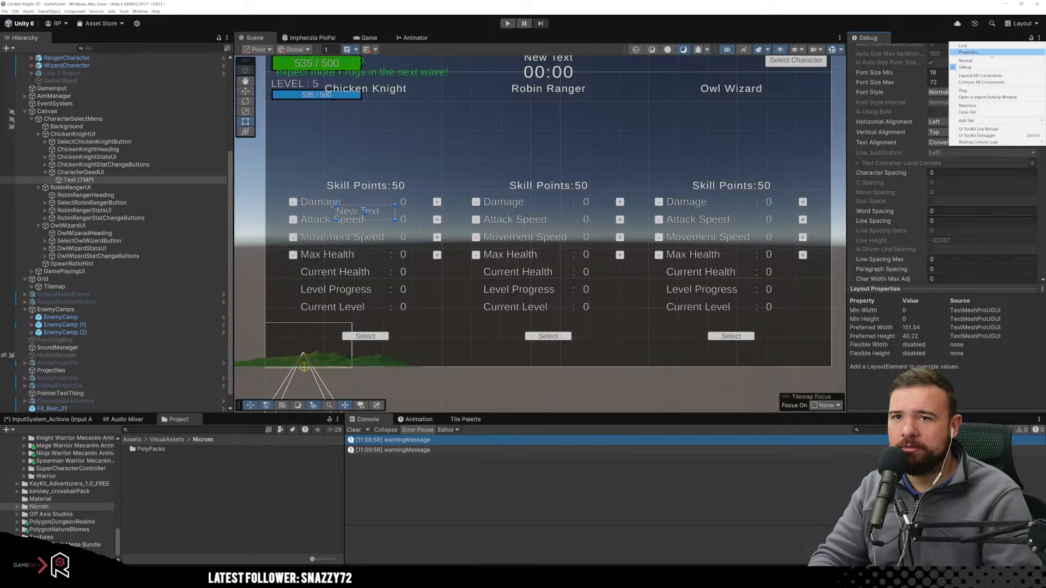
click(967, 61)
scroll(956, 139, up, 10)
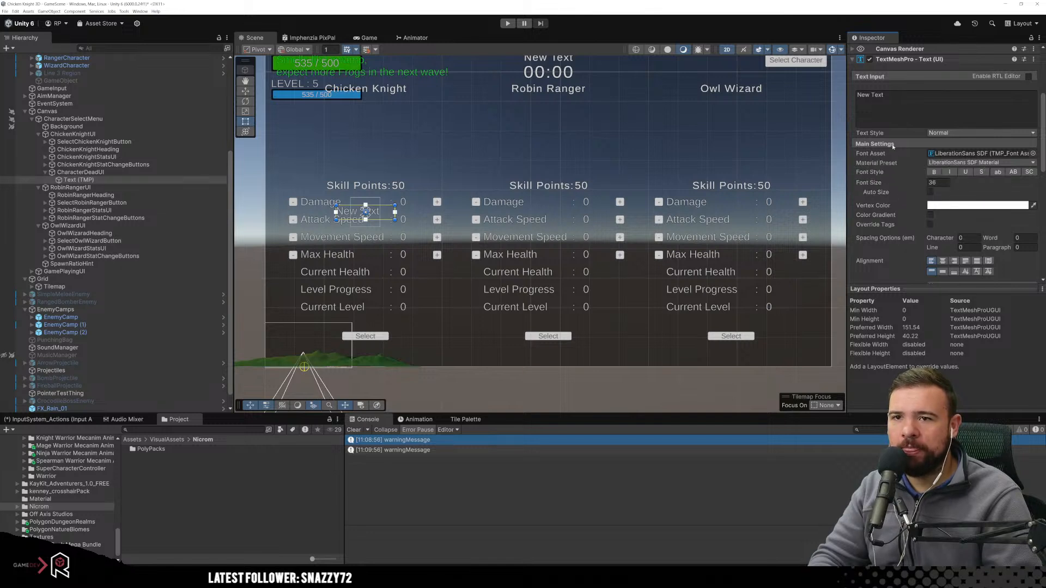
scroll(896, 147, up, 2)
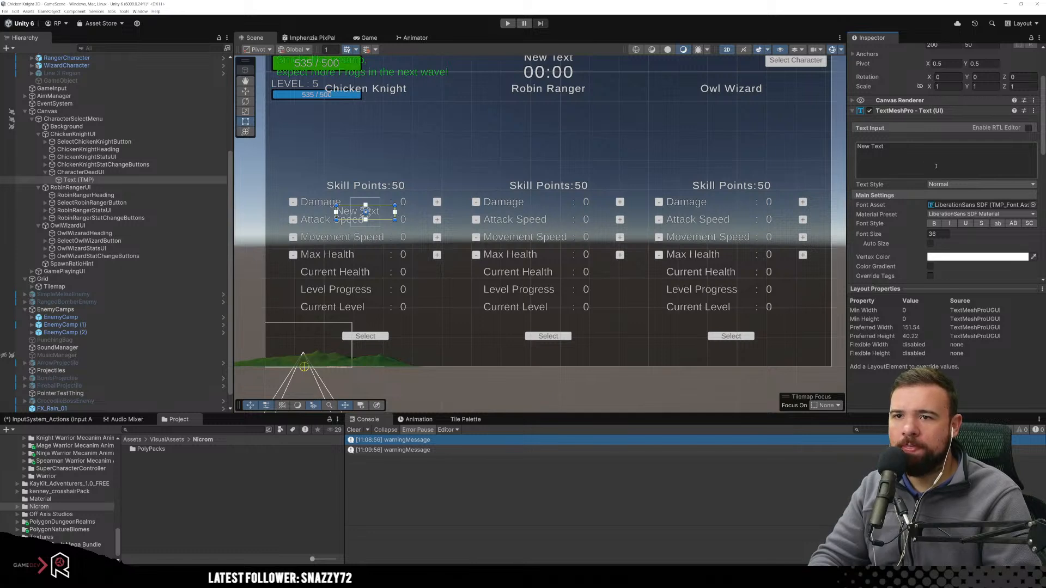
scroll(936, 166, down, 4)
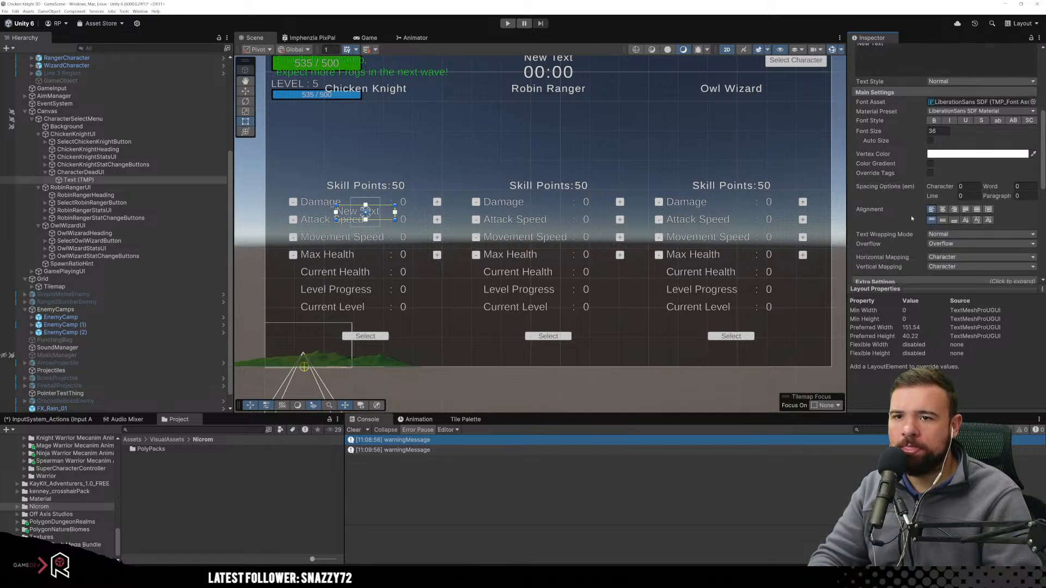
scroll(911, 218, down, 5)
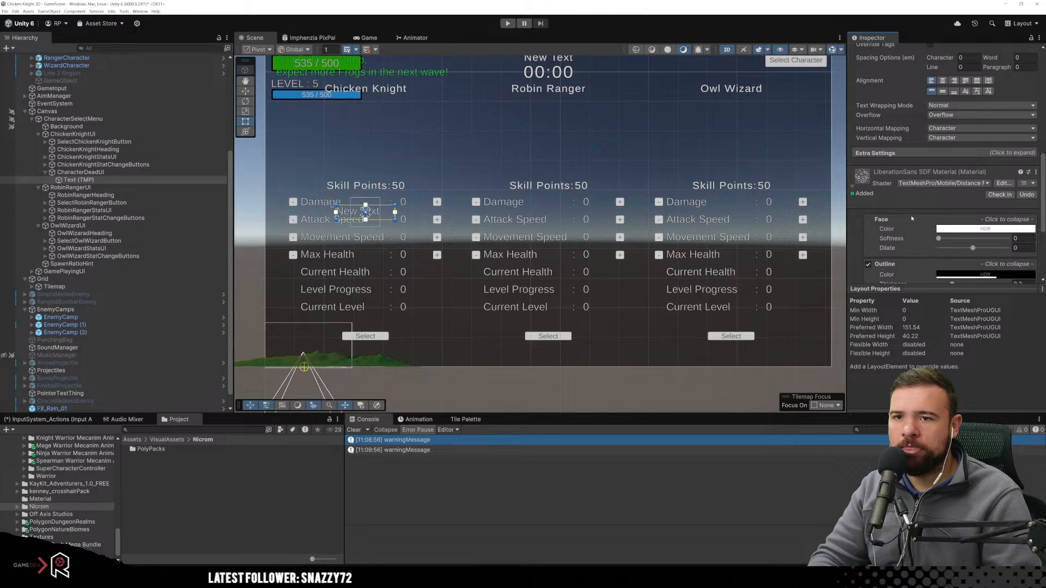
scroll(910, 214, up, 5)
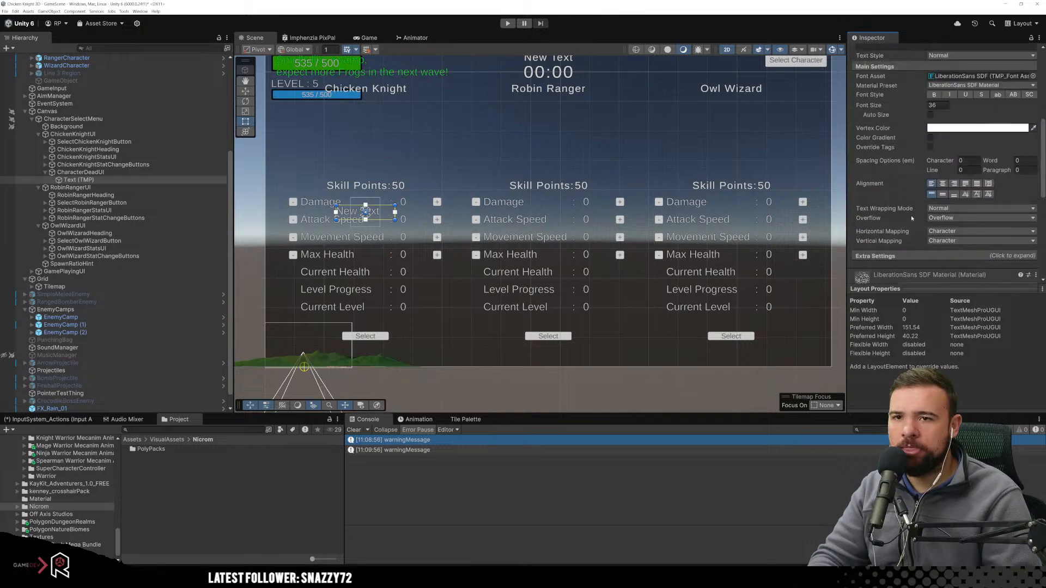
scroll(910, 215, up, 1)
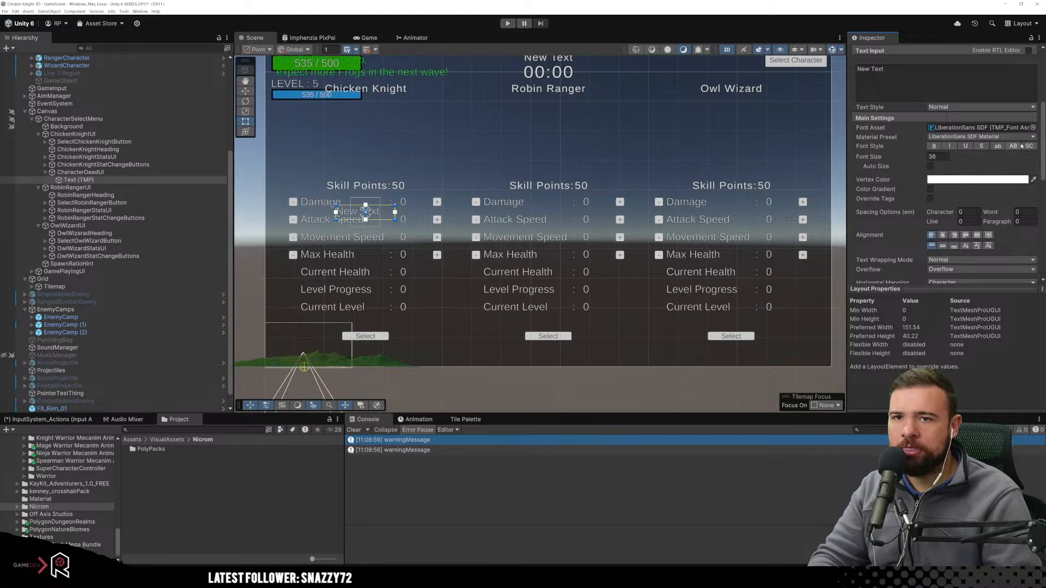
Open the font asset selection for the text and try the Basic-Shadow, Blood-Gore, Neon-Cyan and Neon-Blue fonts.
click(1032, 128)
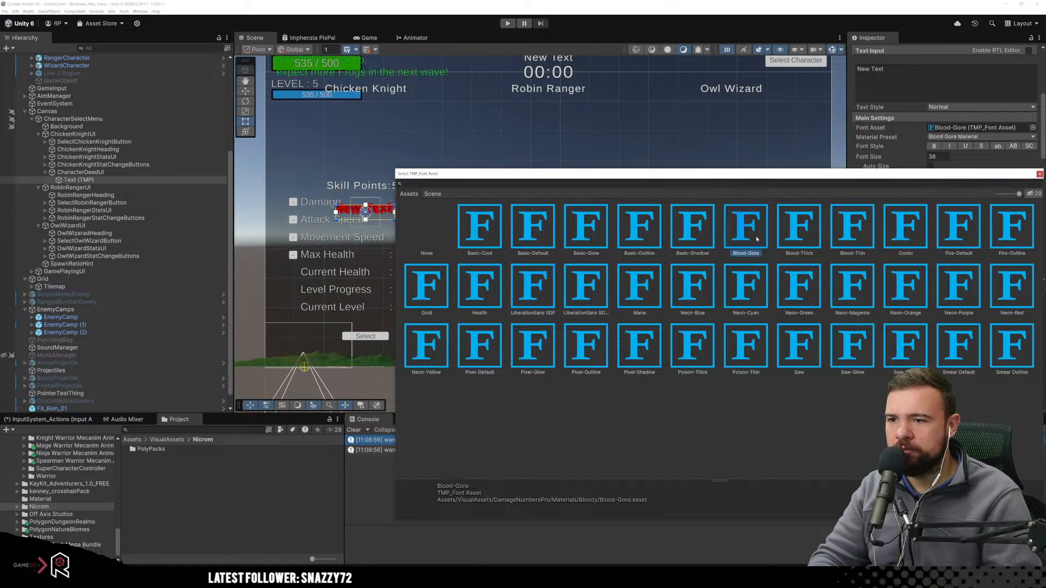
click(688, 237)
click(740, 236)
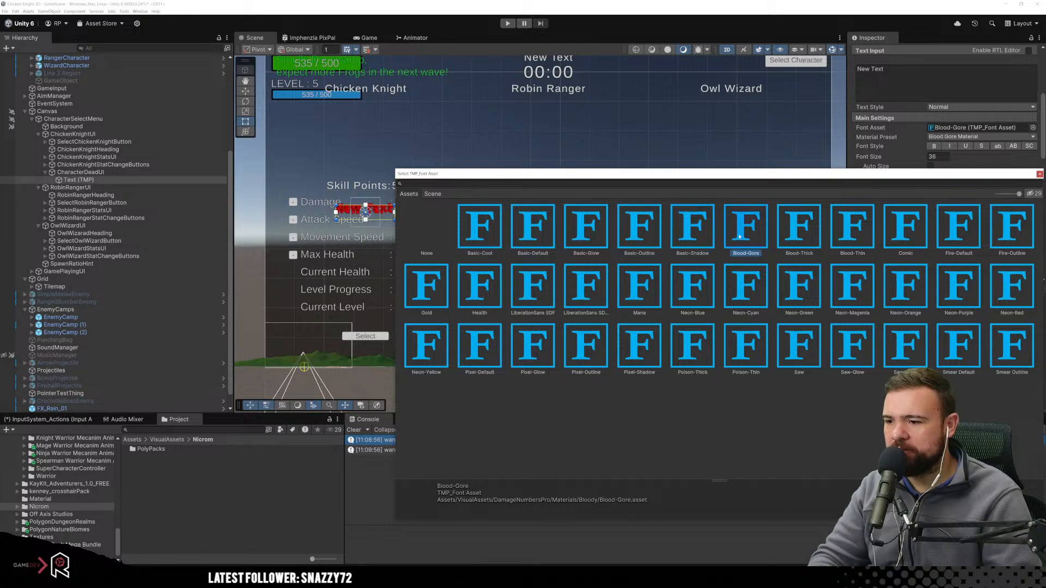
click(742, 294)
click(706, 294)
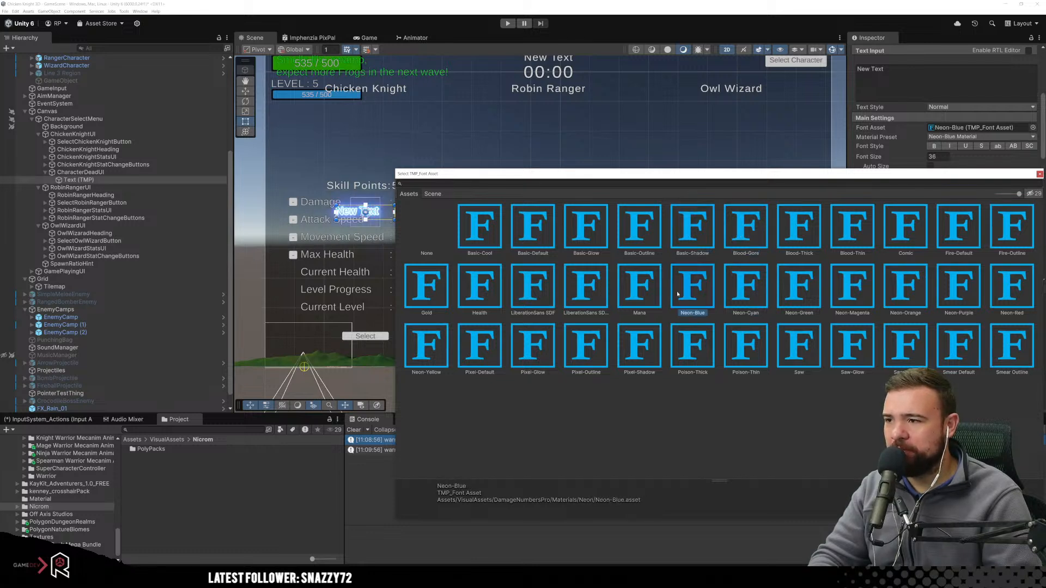
Try fonts from Mana back through LiberationSans SDF, Health and Gold, plus Neon-Yellow, Pixel-Default and Pixel-Glow, on the text.
click(644, 293)
click(606, 293)
click(522, 297)
click(473, 295)
click(434, 295)
click(427, 345)
click(479, 346)
click(514, 353)
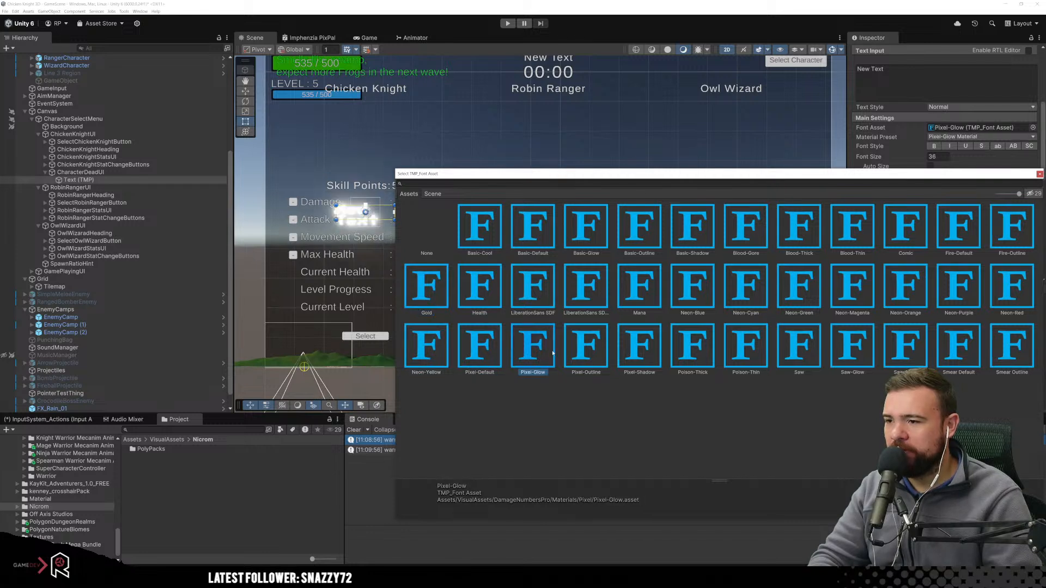
Uncover the text in the scene and try the Pixel-Outline, Pixel-Shadow, Poison-Thin, Blood-Thin and Blood-Thick fonts on it.
drag(584, 173, 605, 173)
click(608, 357)
click(660, 349)
click(778, 361)
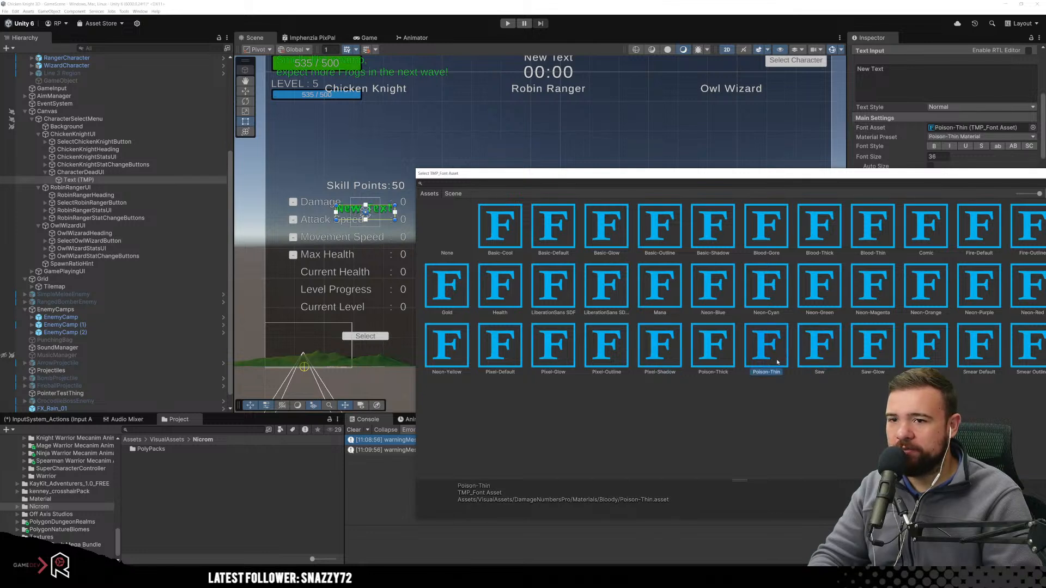
click(872, 234)
click(832, 234)
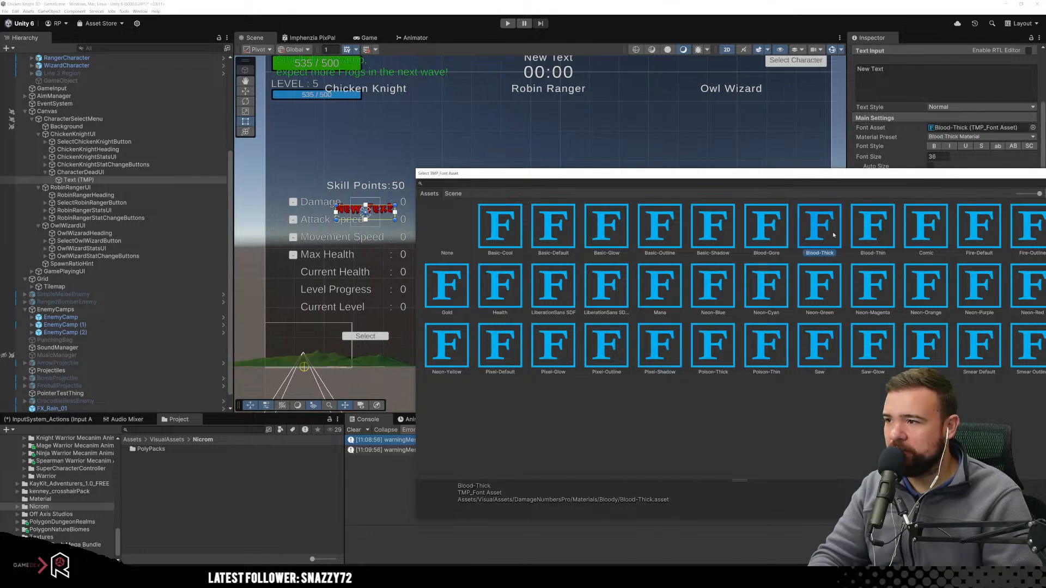
Try the Comic, Fire-Default, Fire-Outline and Blood-Thick fonts, repositioning the font selection window to see the text.
click(941, 236)
click(978, 227)
drag(952, 173, 863, 169)
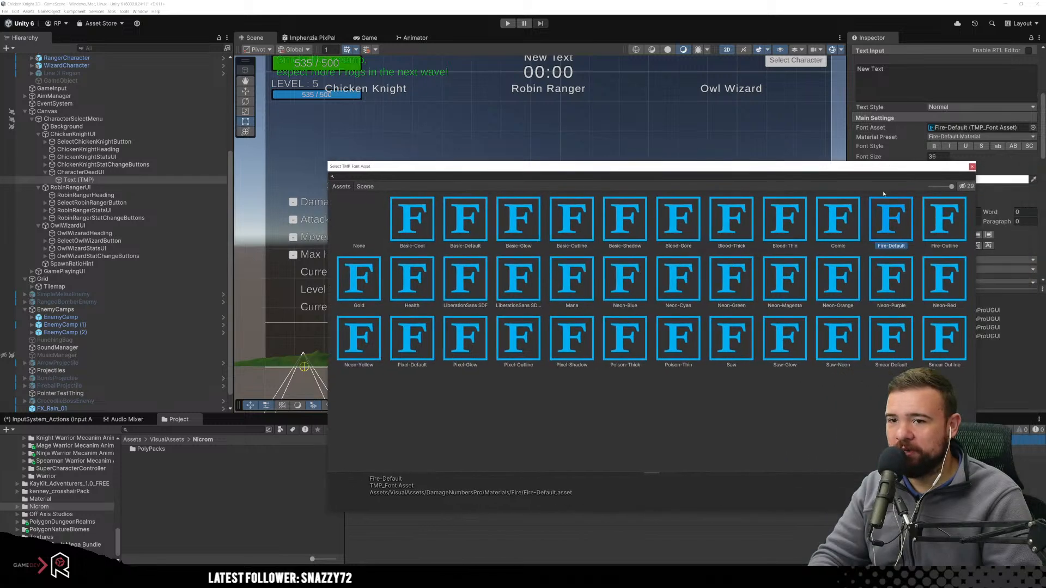
click(935, 229)
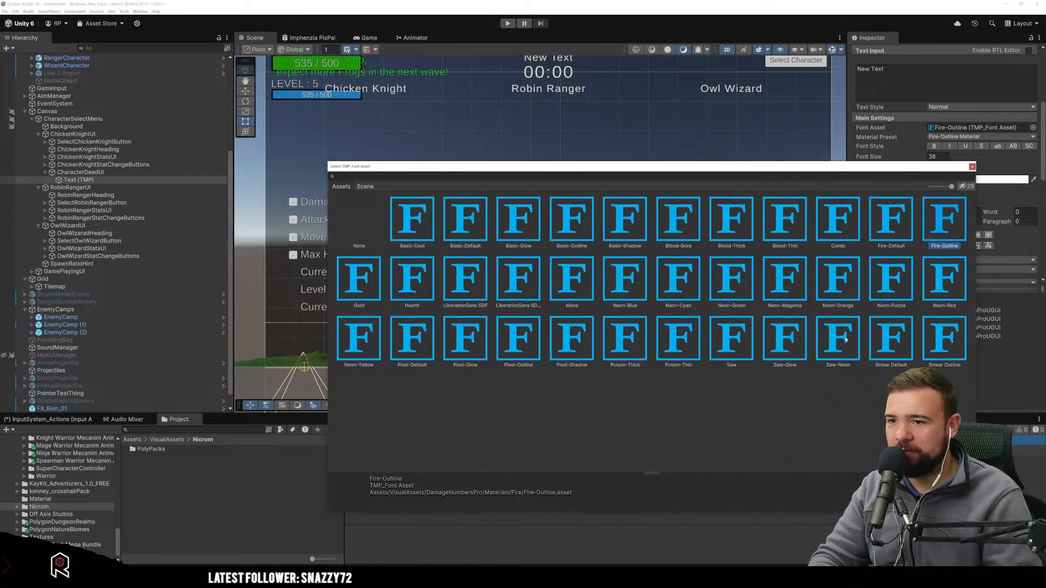
click(708, 212)
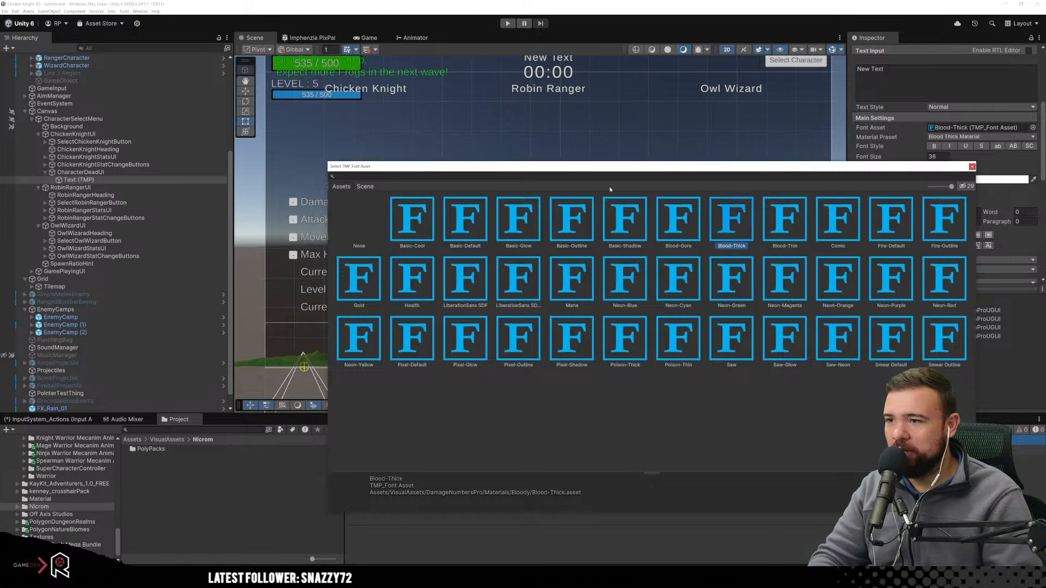
drag(598, 171, 673, 175)
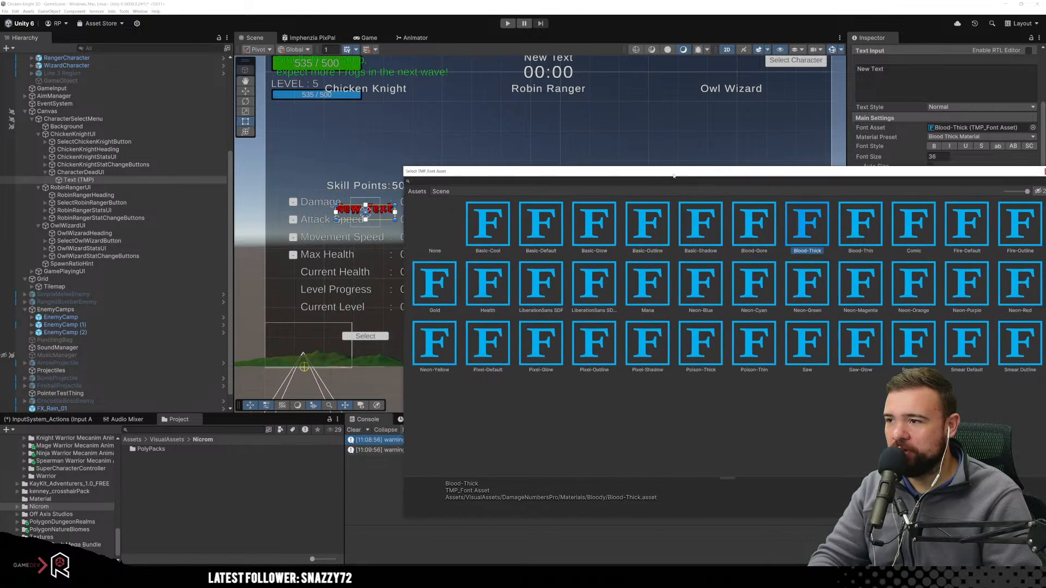
Preview the Basic fonts from Basic-Shadow to Basic-Cool, plus Gold and Health, on the text.
click(703, 237)
click(654, 231)
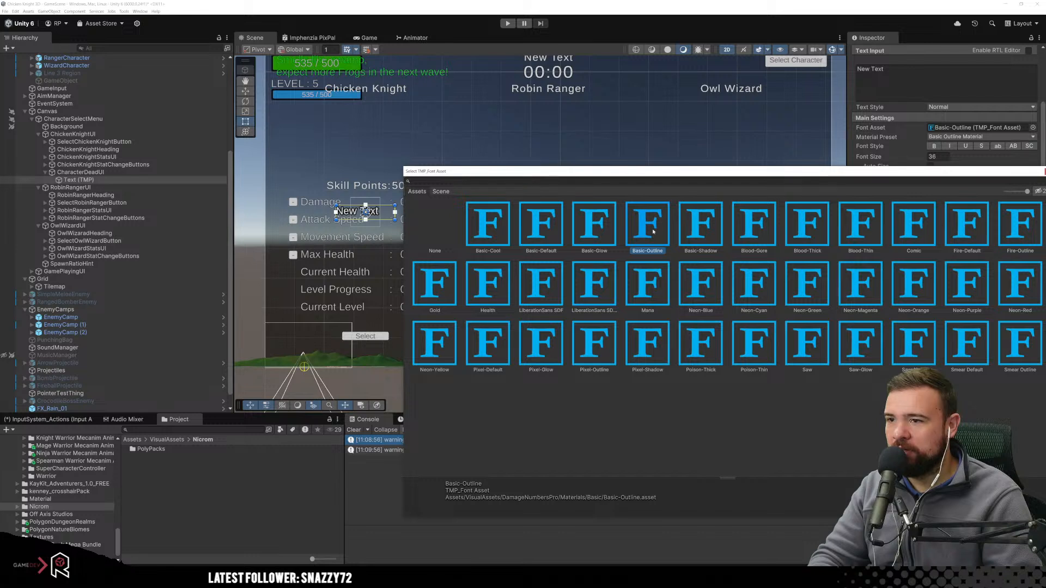
click(596, 229)
click(542, 227)
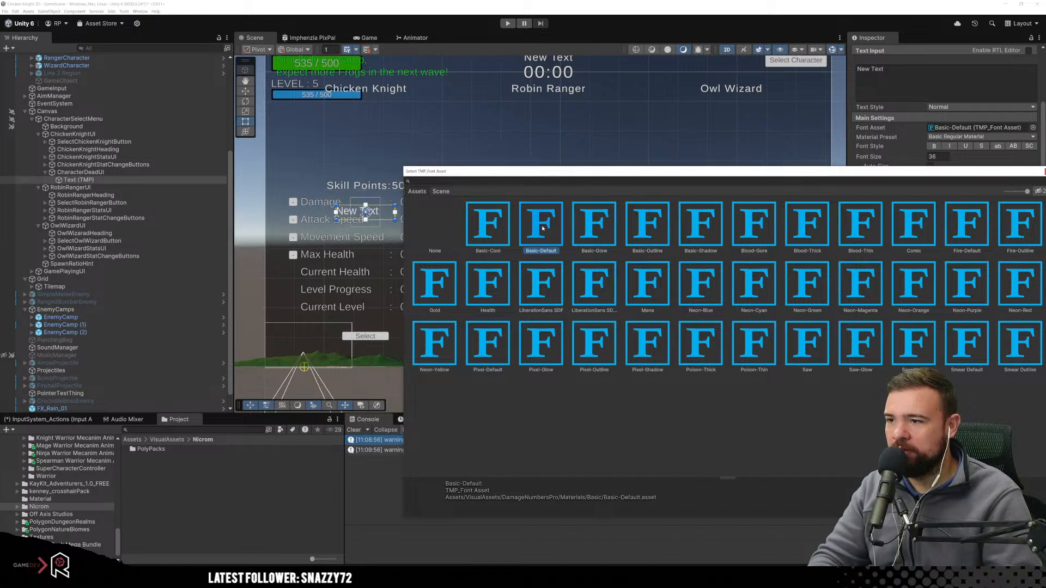
click(488, 228)
click(434, 284)
click(488, 288)
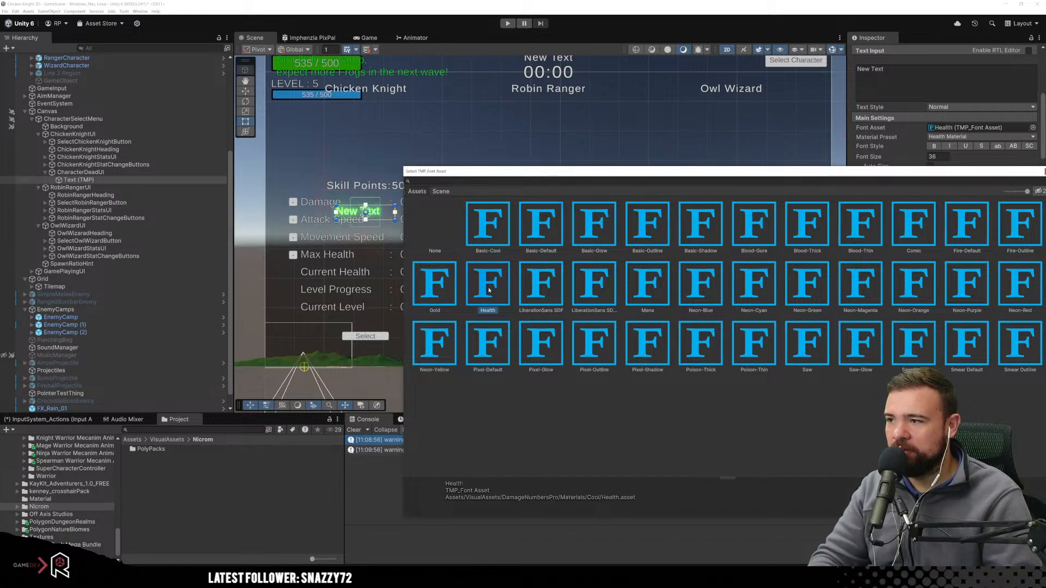
Try the Smear Outline, Smear Default, Neon-Red, Neon-Purple, Saw-Neon, Saw-Glow and Saw fonts on the text.
click(1019, 353)
click(975, 348)
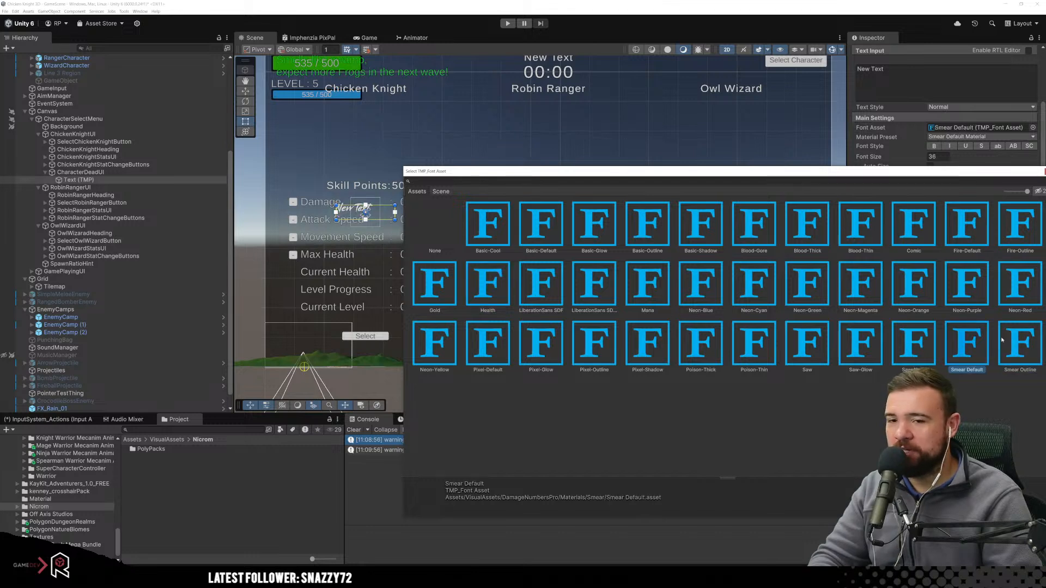
click(1019, 284)
click(975, 288)
click(913, 342)
click(867, 348)
click(805, 348)
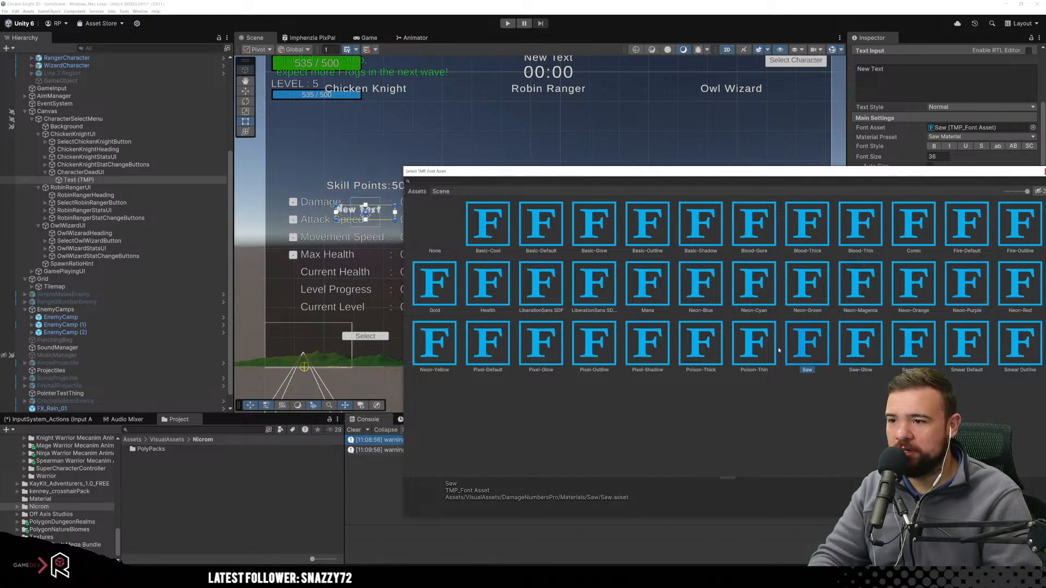
Compare the LiberationSans SDF font with its Fallback version on the text by alternating between them.
click(549, 289)
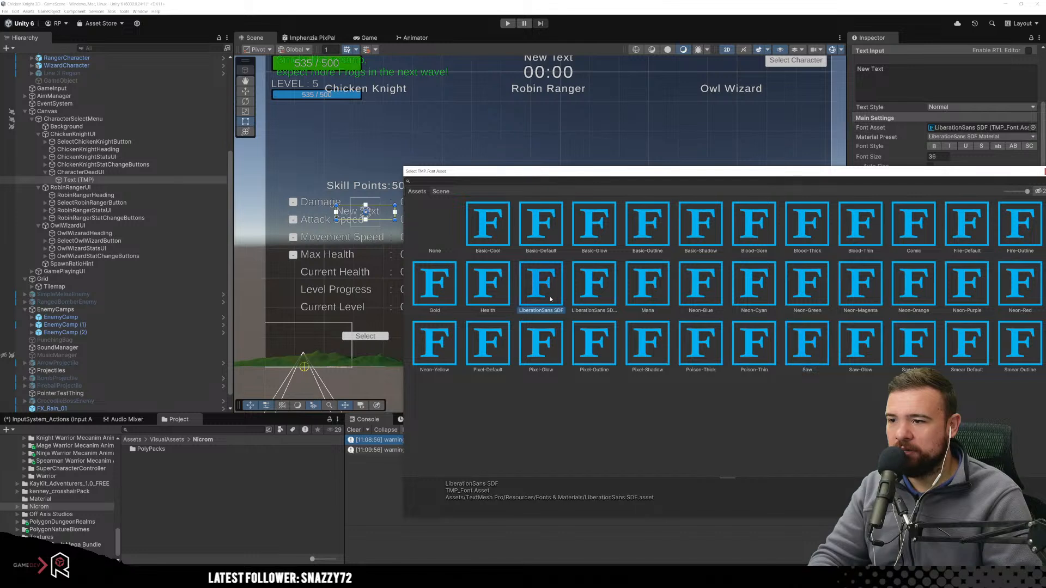
click(597, 289)
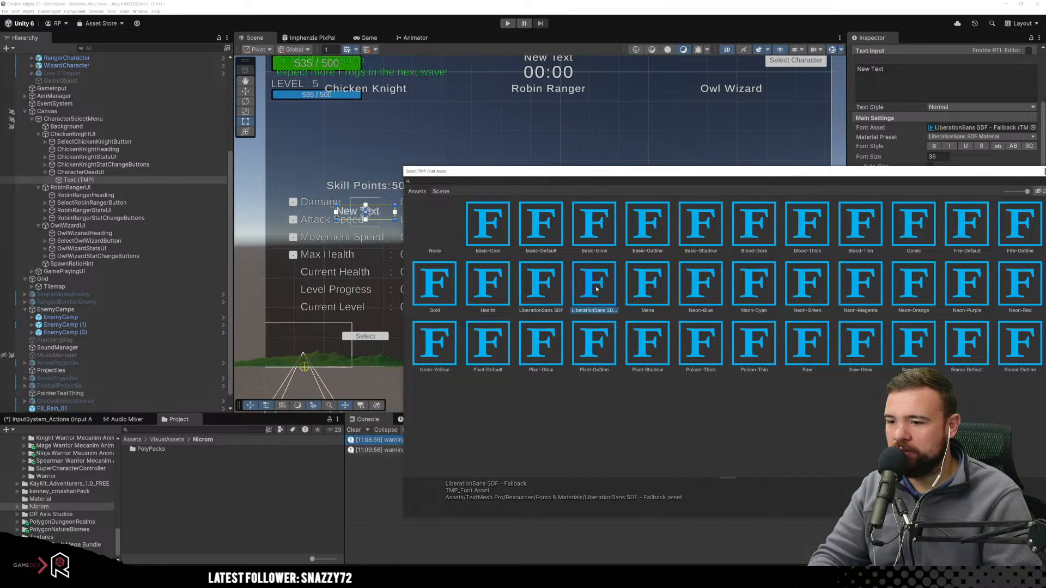
click(565, 289)
click(608, 291)
click(539, 290)
click(581, 290)
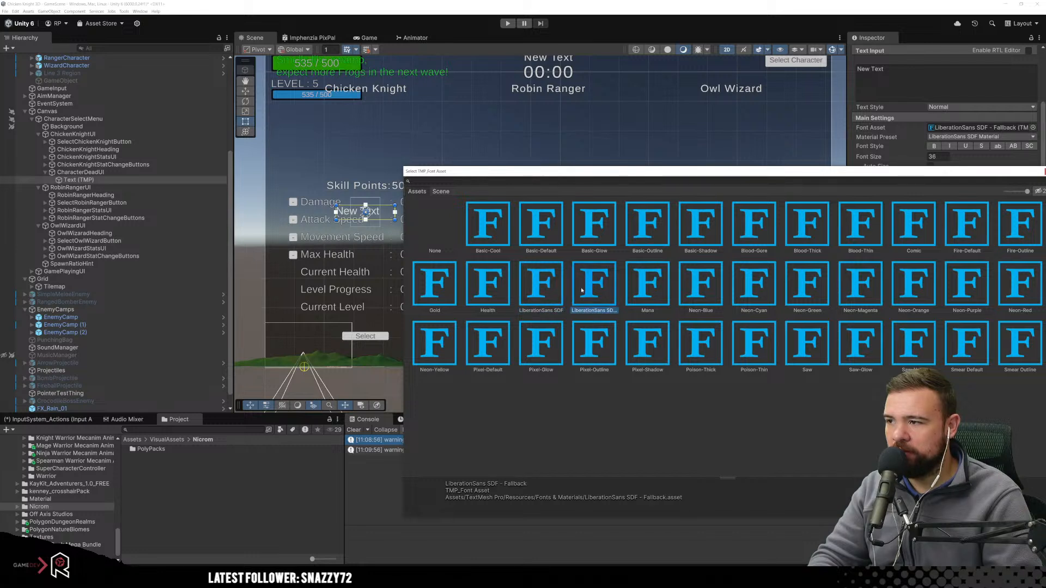
Try the Poison-Thick, Pixel-Shadow, Pixel-Outline, Pixel-Default and Pixel-Glow fonts on the text.
click(689, 348)
click(647, 351)
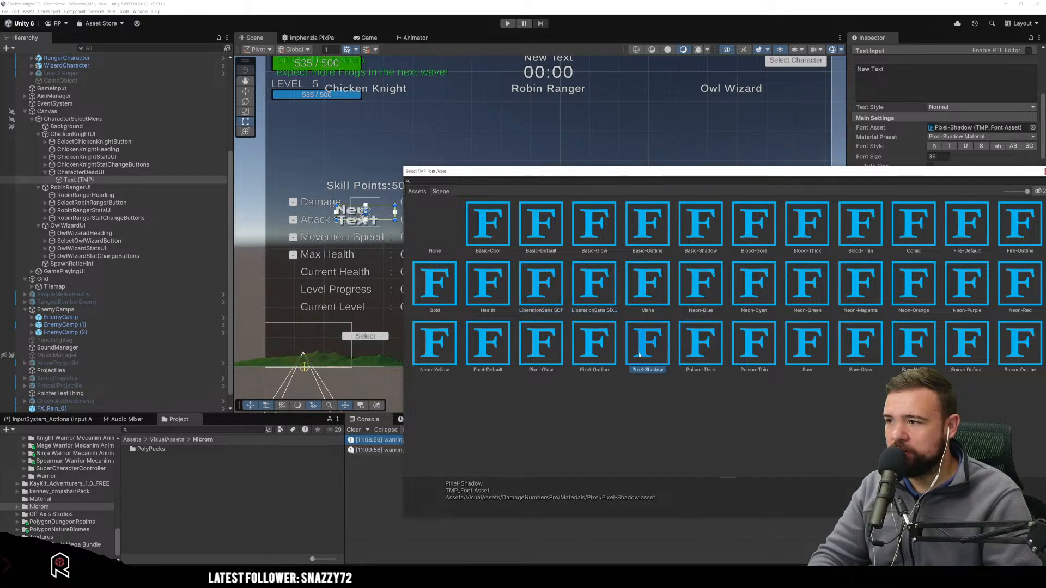
click(592, 355)
click(486, 349)
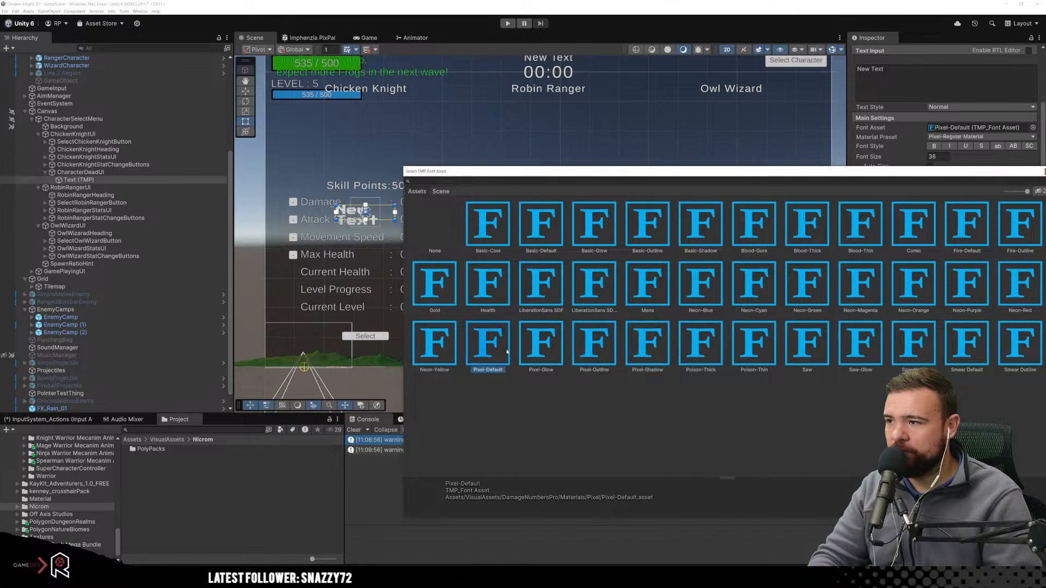
click(559, 358)
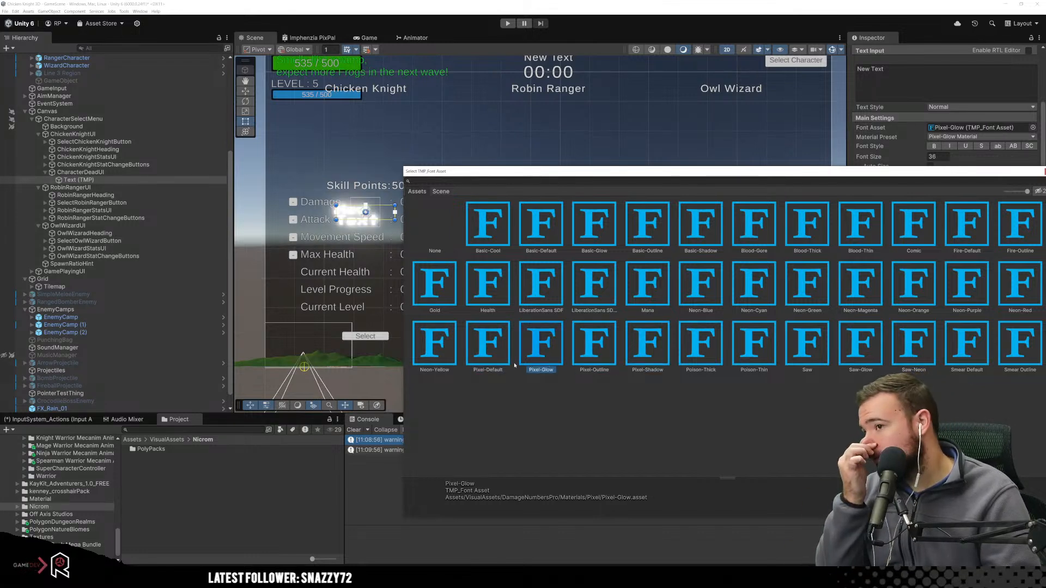
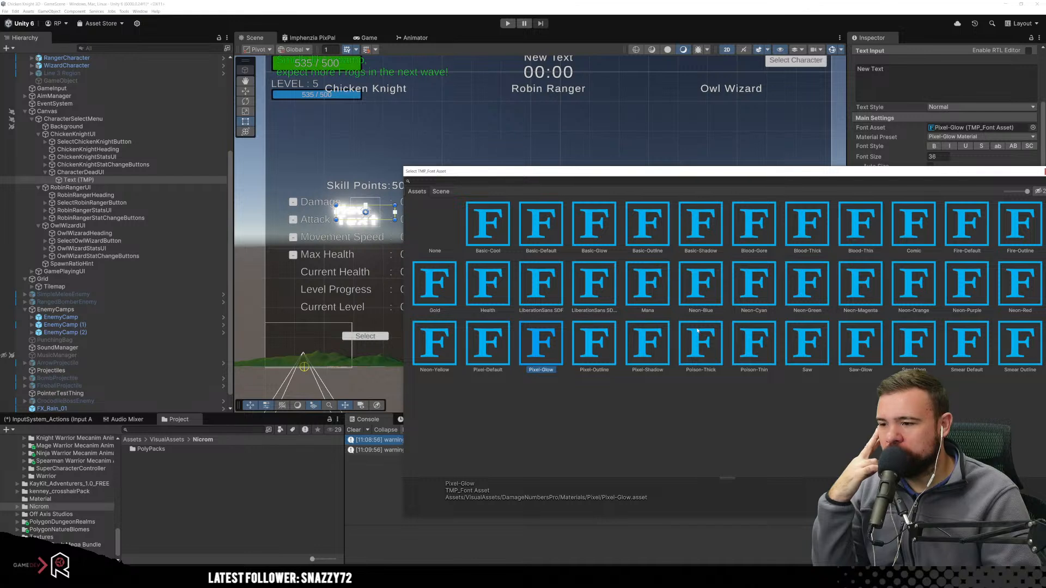
Try the Mana font on the text, then choose None and close the font selection.
click(667, 277)
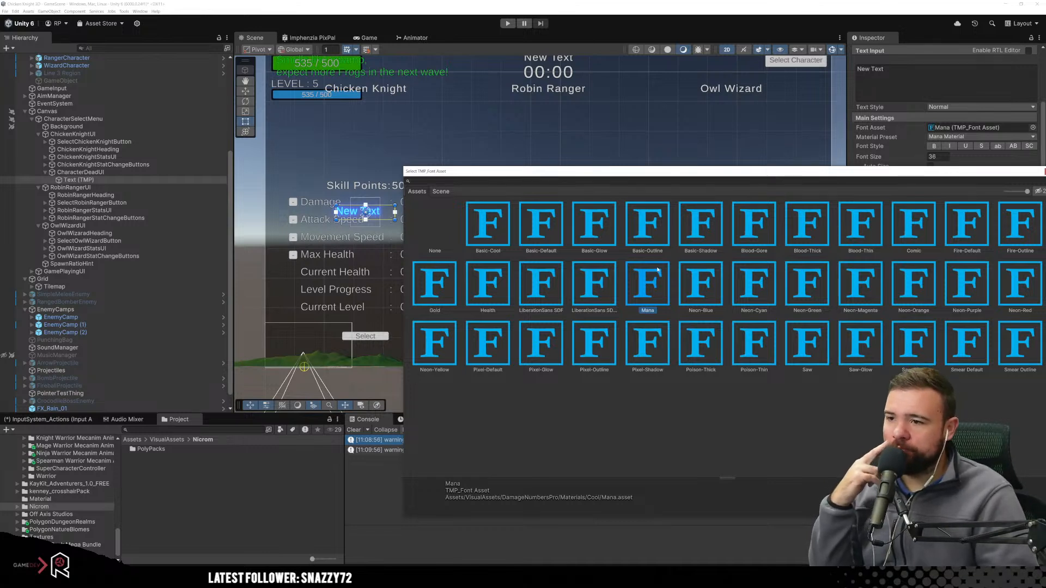
click(440, 227)
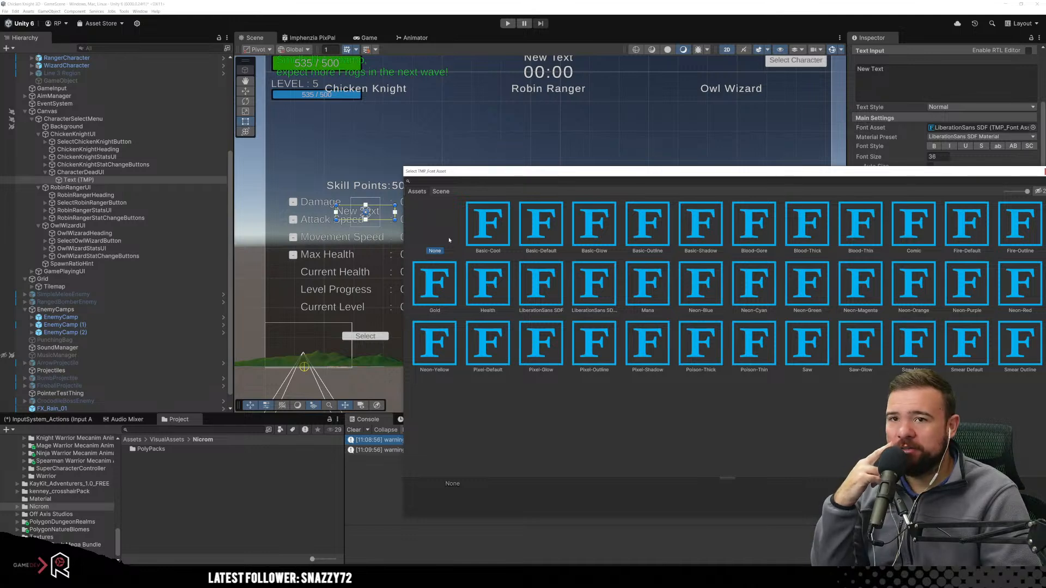
double_click(450, 241)
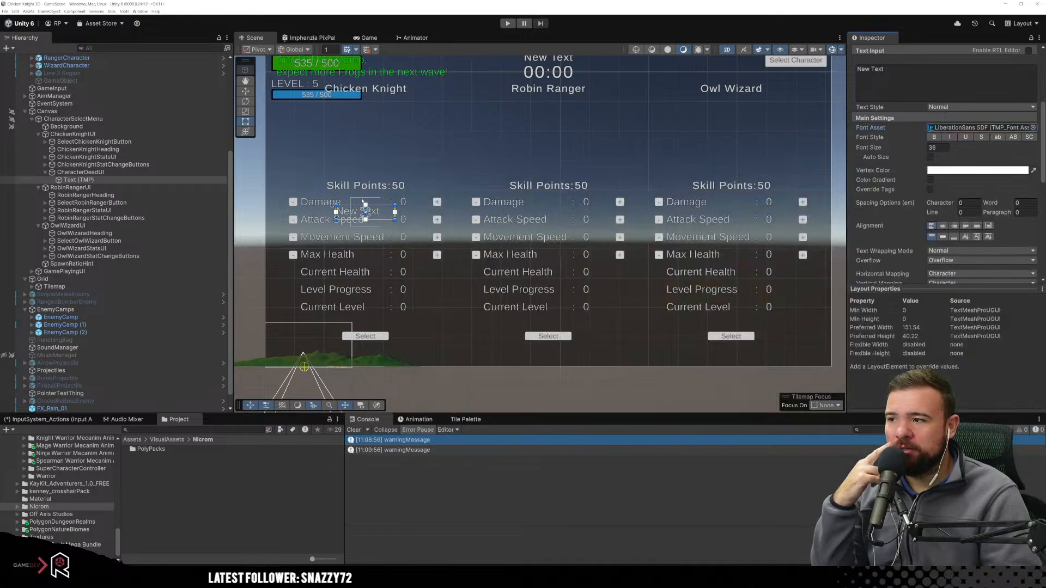
Reopen the font asset selection and preview Health, Gold, Neon-Magenta, Blood-Thin, Comic and Fire-Default on the text.
click(1032, 127)
click(496, 293)
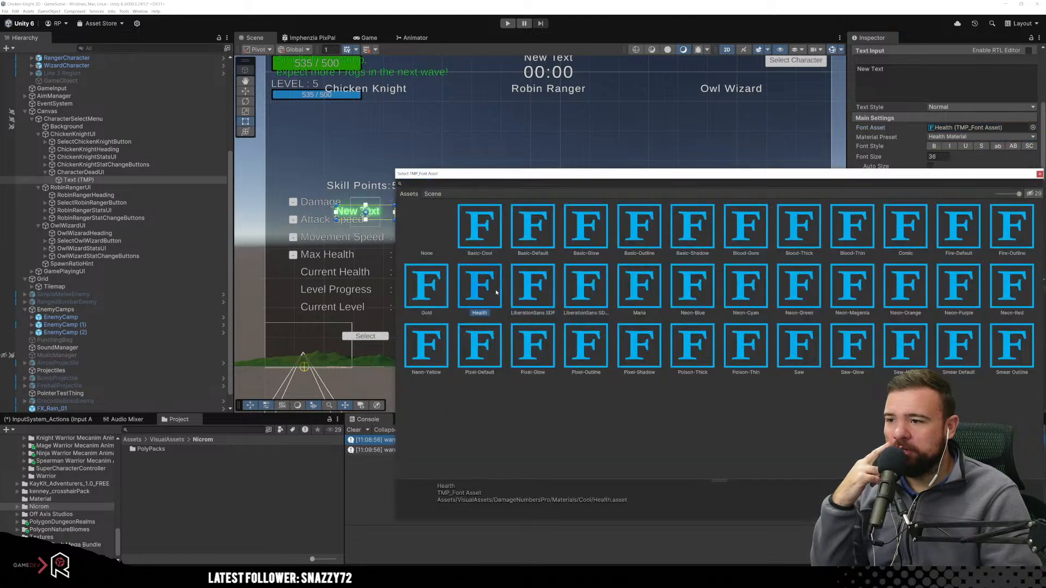
click(442, 300)
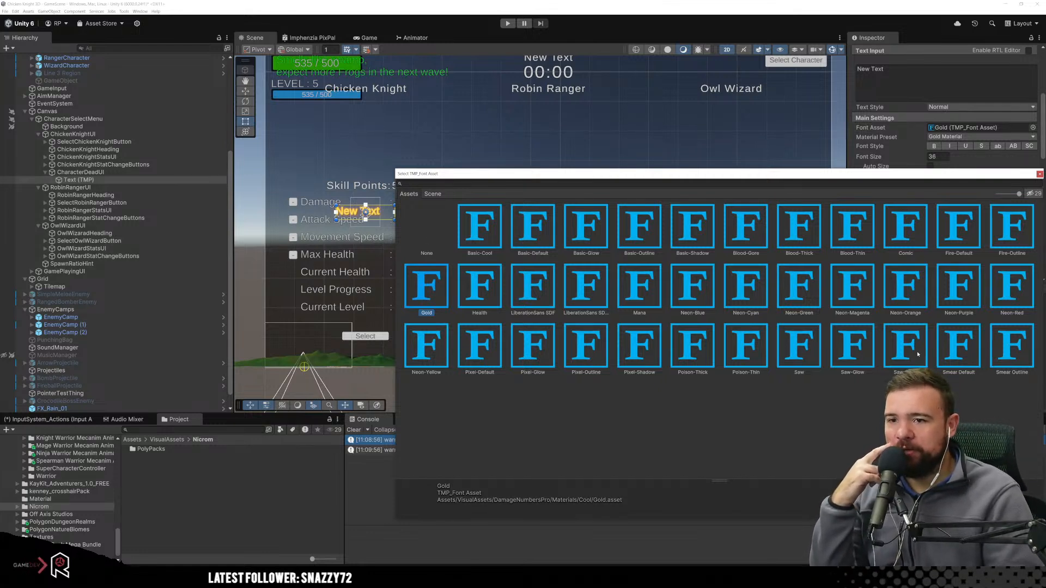
click(851, 289)
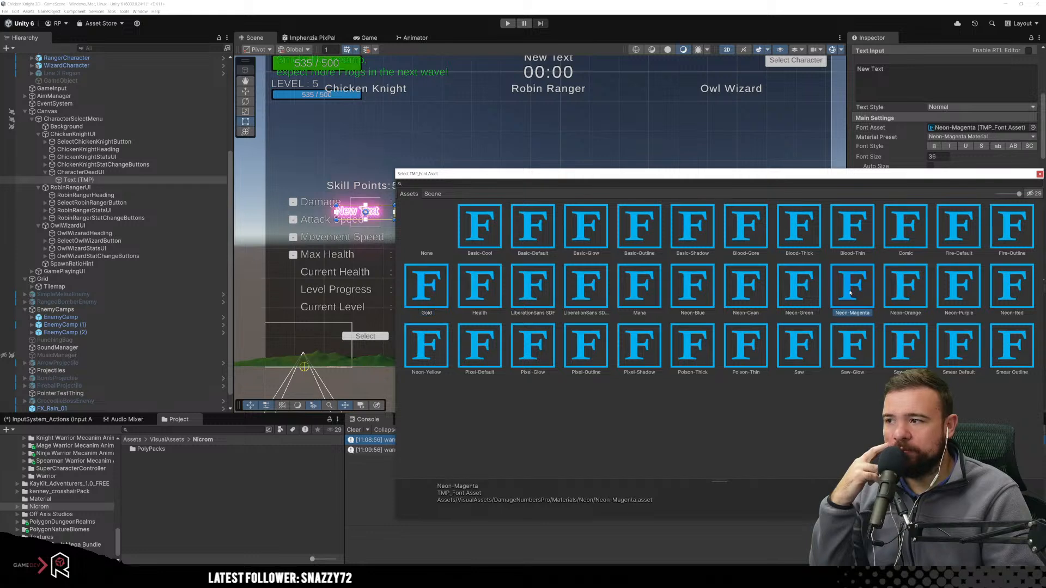
click(839, 230)
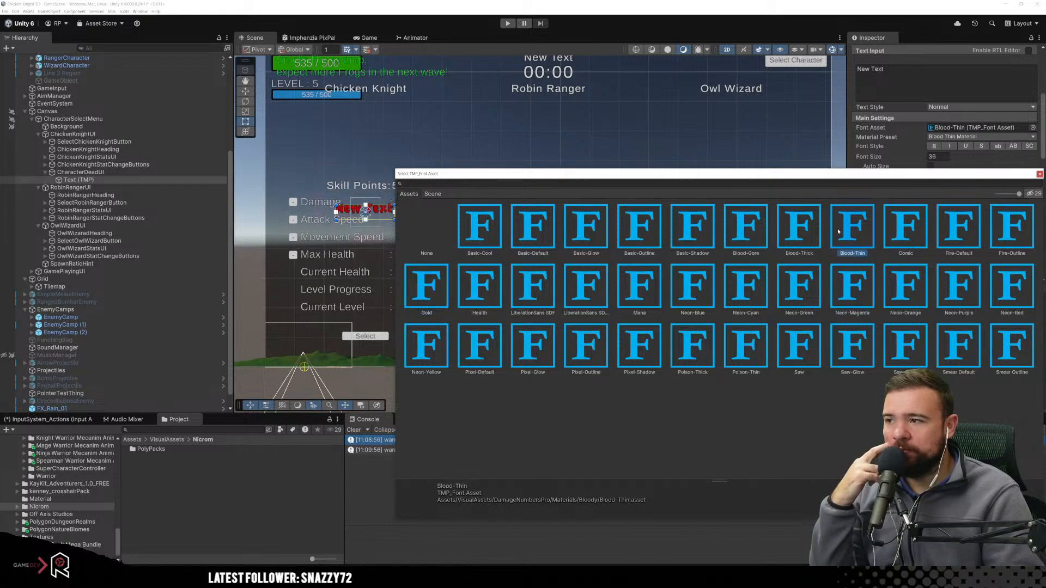
click(920, 239)
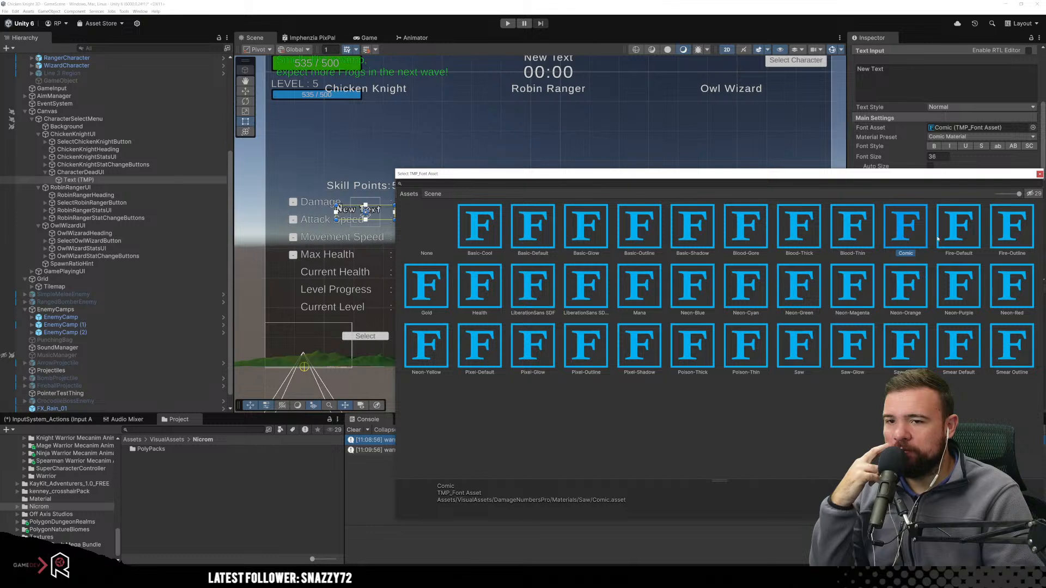
key(Right)
click(913, 238)
Compare LiberationSans SDF with its Fallback version and Health, and apply LiberationSans SDF as the text's font asset.
click(572, 299)
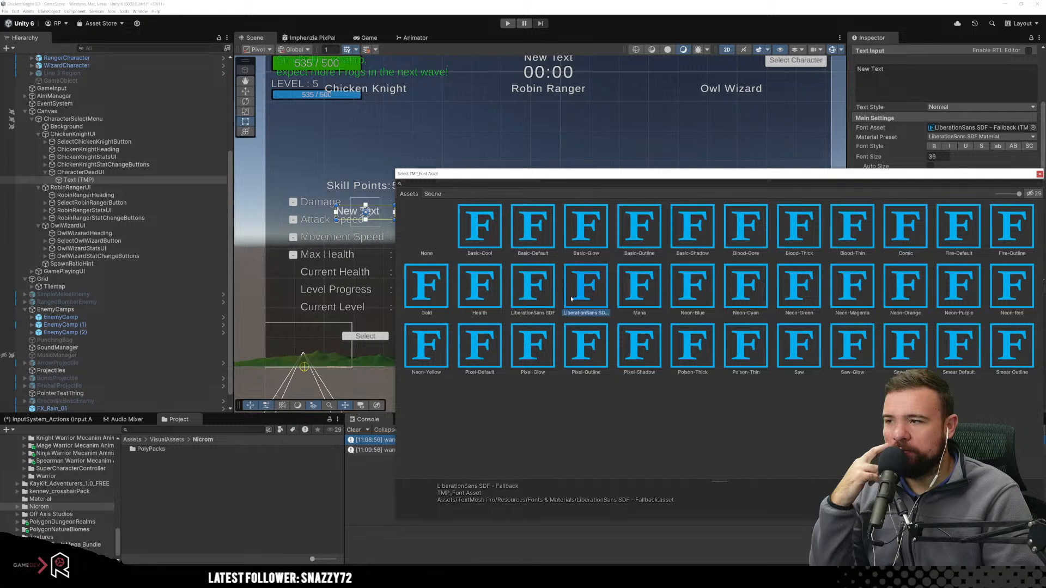
click(552, 298)
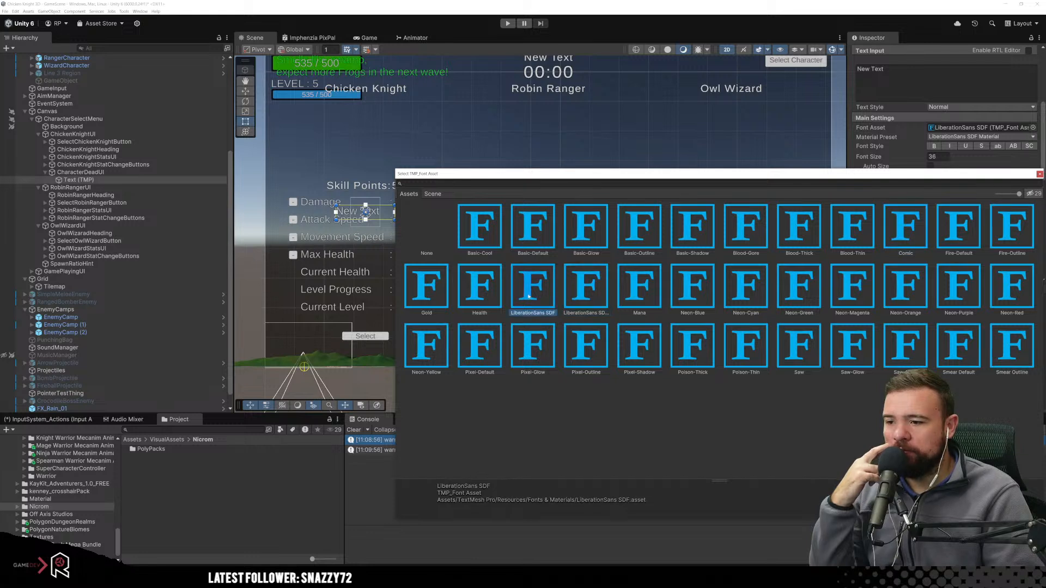
click(571, 299)
click(531, 298)
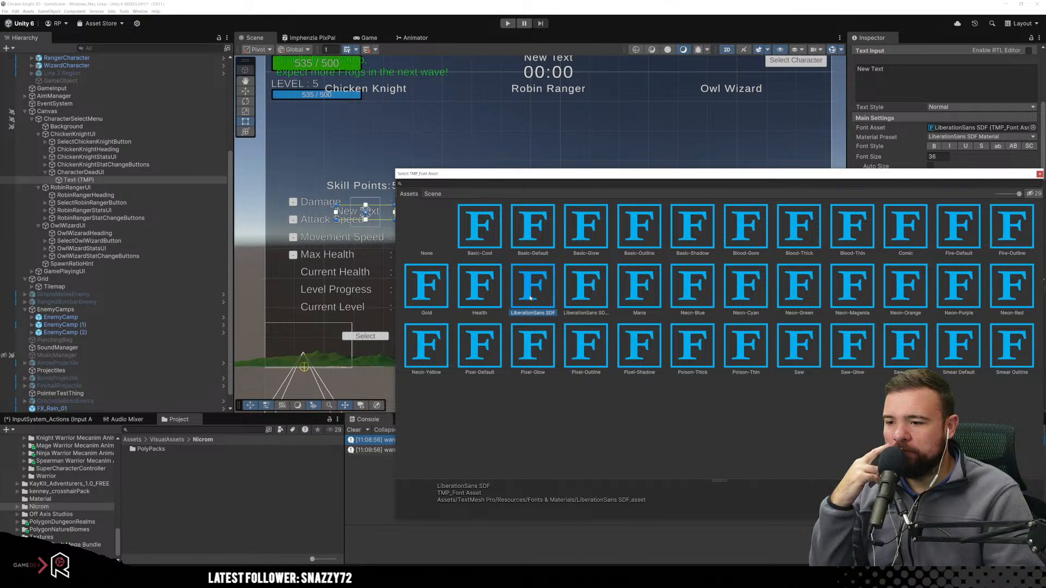
click(591, 299)
click(532, 299)
click(467, 300)
click(513, 299)
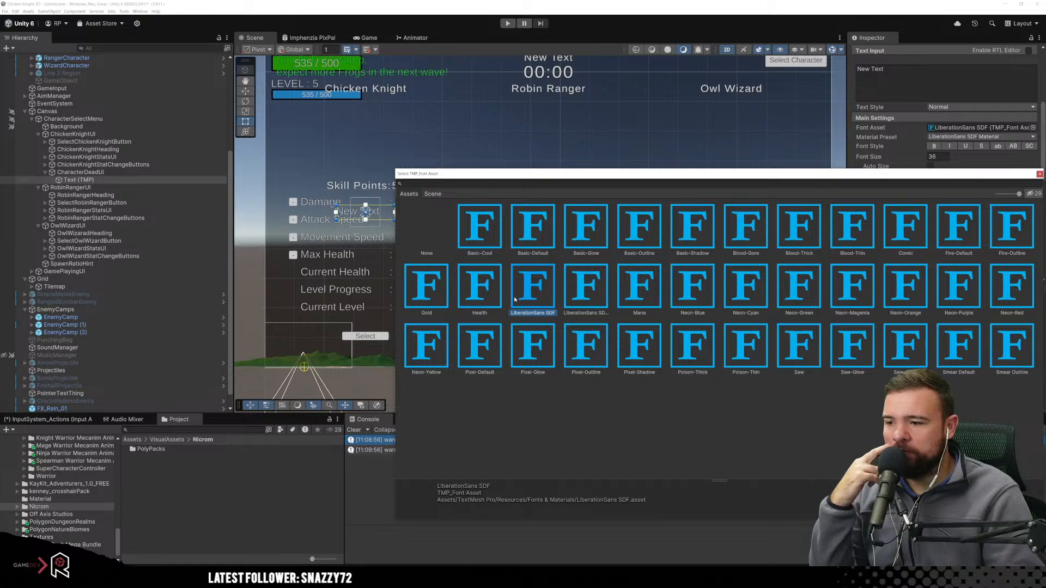
double_click(514, 299)
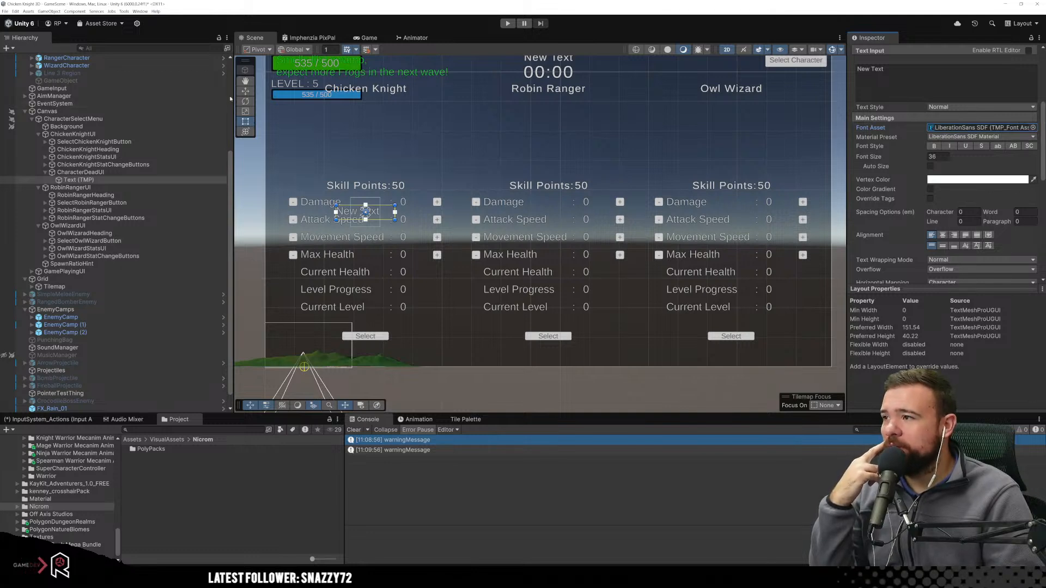
Raise the CharacterDeadUI object above the Chicken Knight's Skill Points line, to a Pos Y of about 134.
click(81, 172)
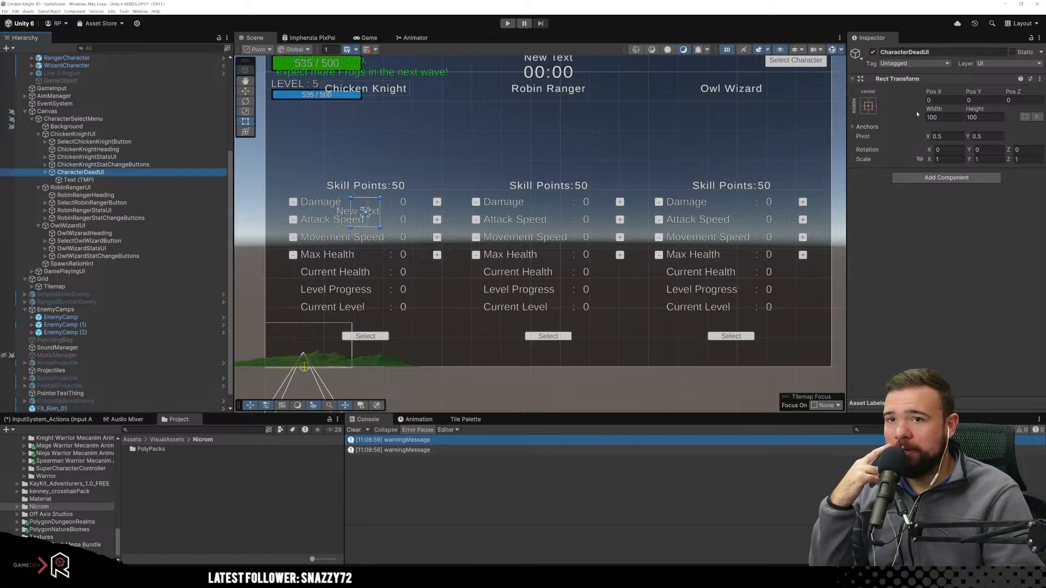
click(966, 94)
drag(967, 93, 1013, 276)
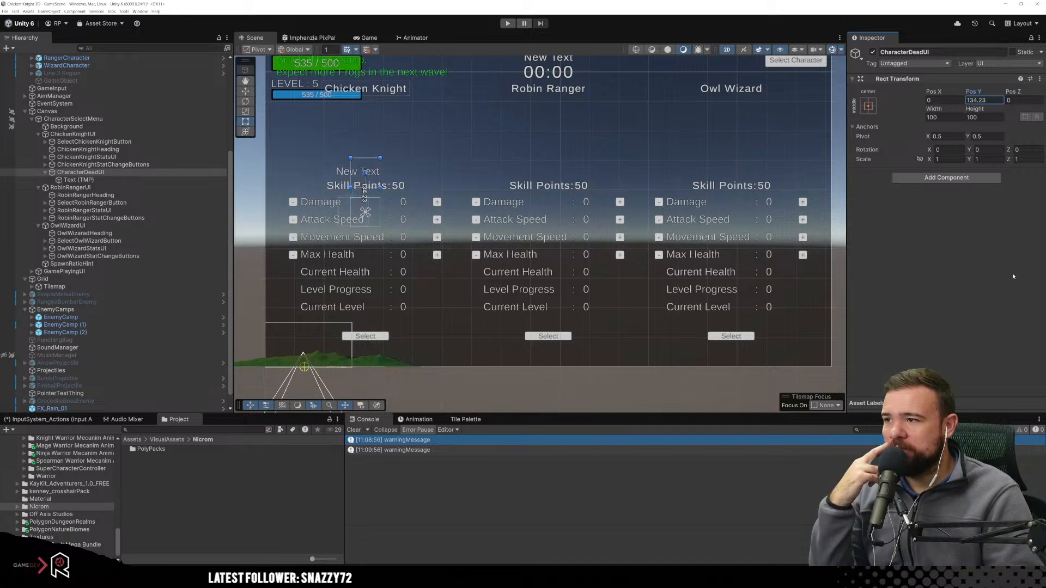
click(368, 172)
click(369, 172)
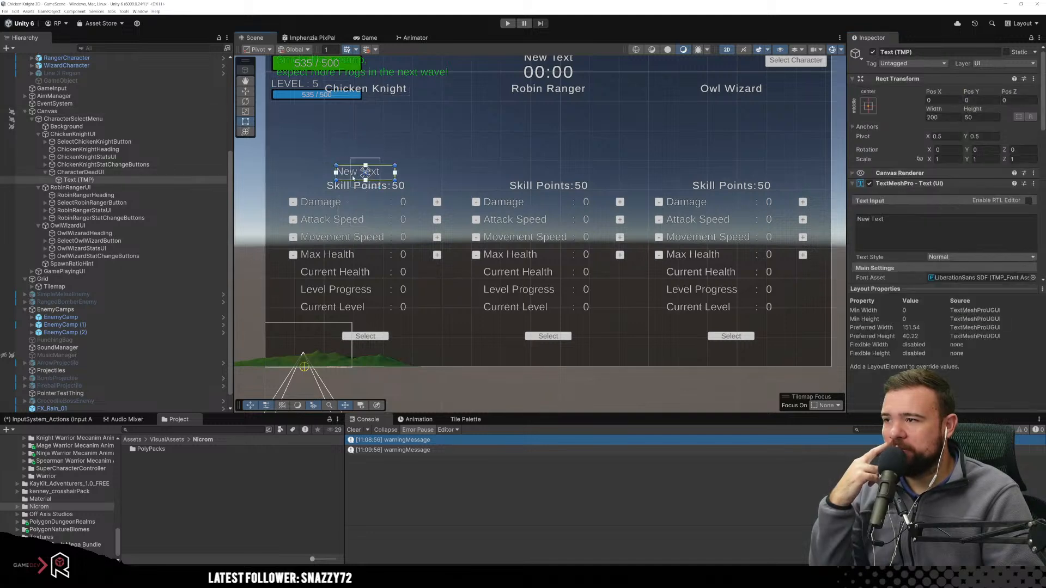
click(129, 165)
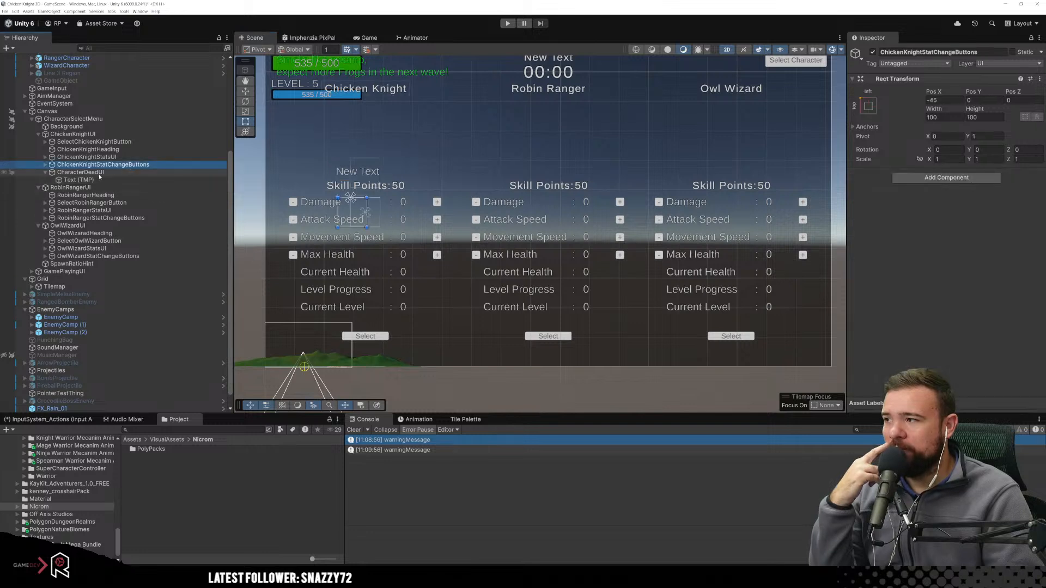
click(78, 180)
click(82, 172)
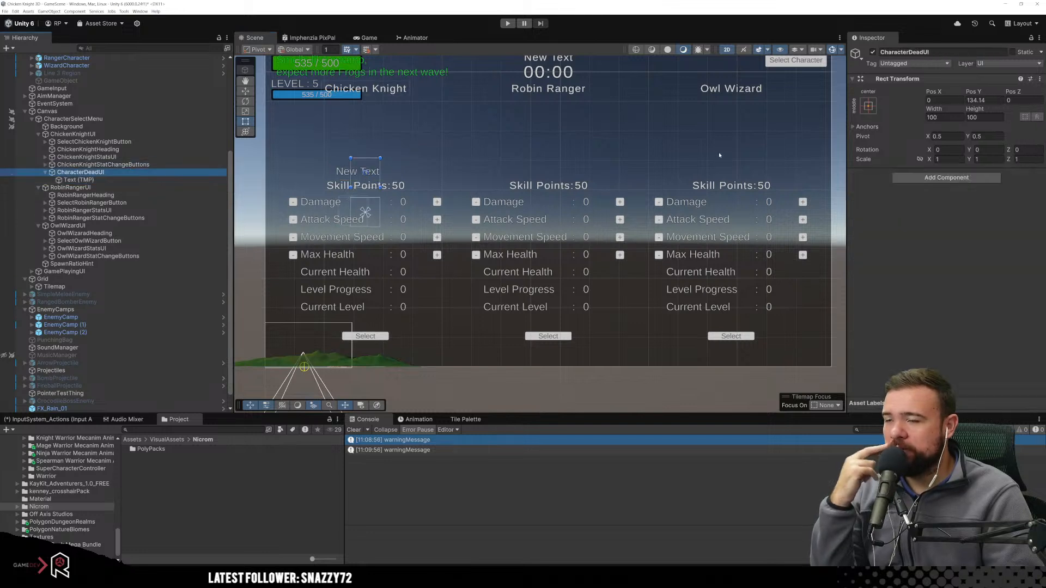
Apply the middle-center anchor preset to CharacterDeadUI's child text and set its Pos Y to 0.
key(Down)
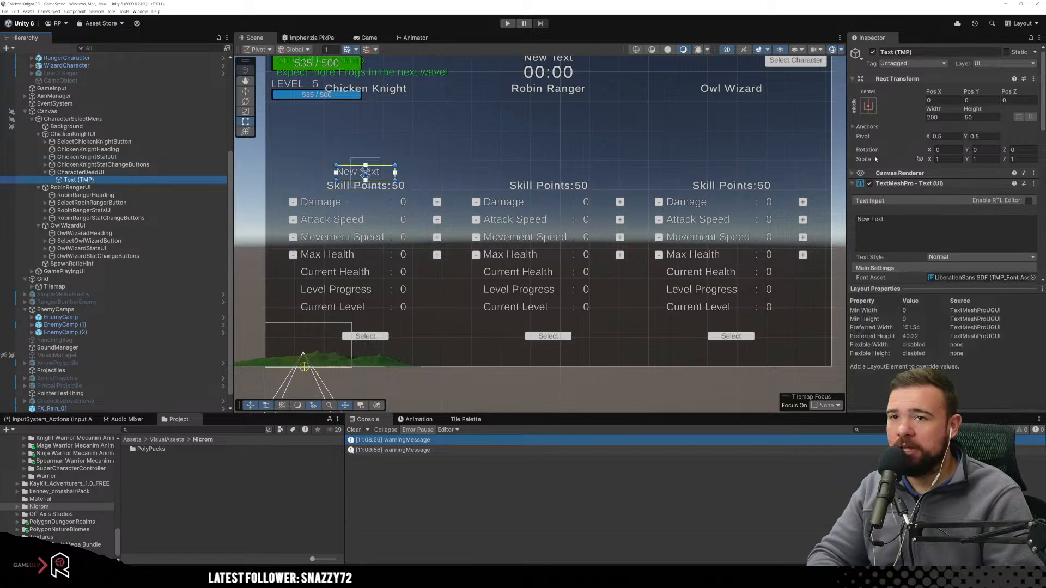
click(868, 105)
click(920, 199)
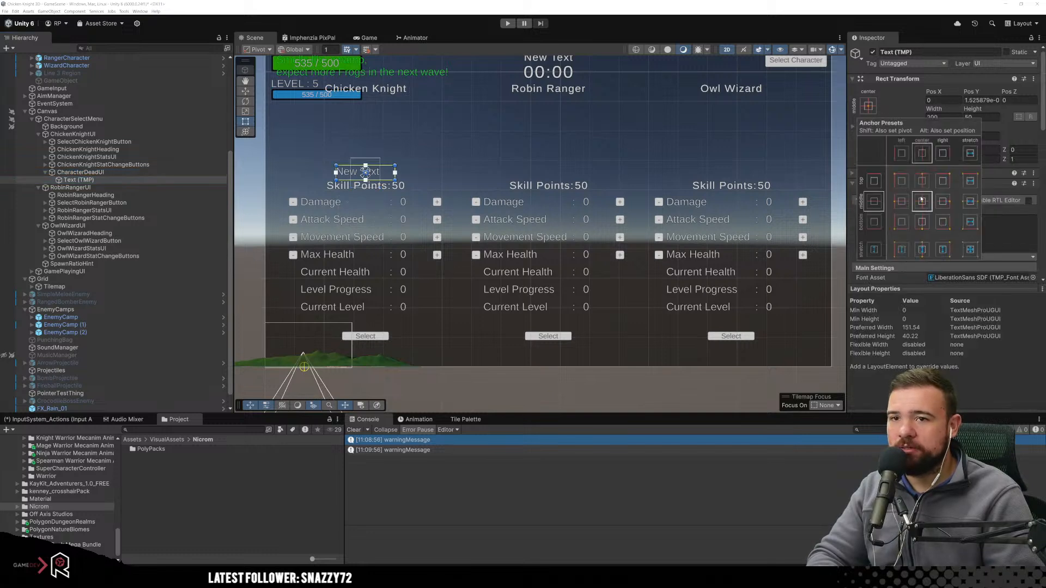
click(967, 101)
click(967, 100)
text(0)
Align the child text to the horizontal center and vertical middle of its box.
scroll(926, 207, down, 5)
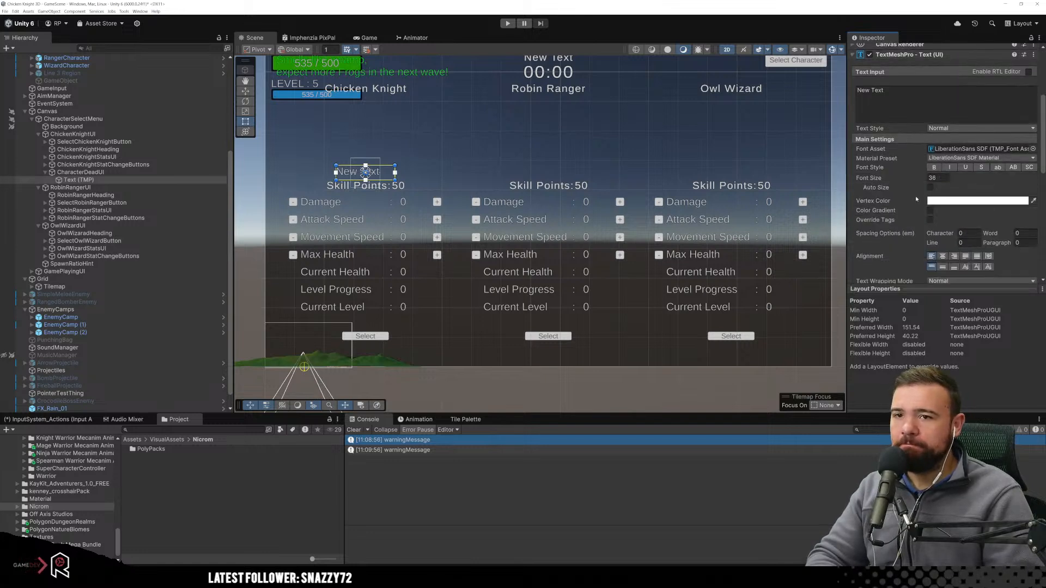
click(943, 230)
click(942, 242)
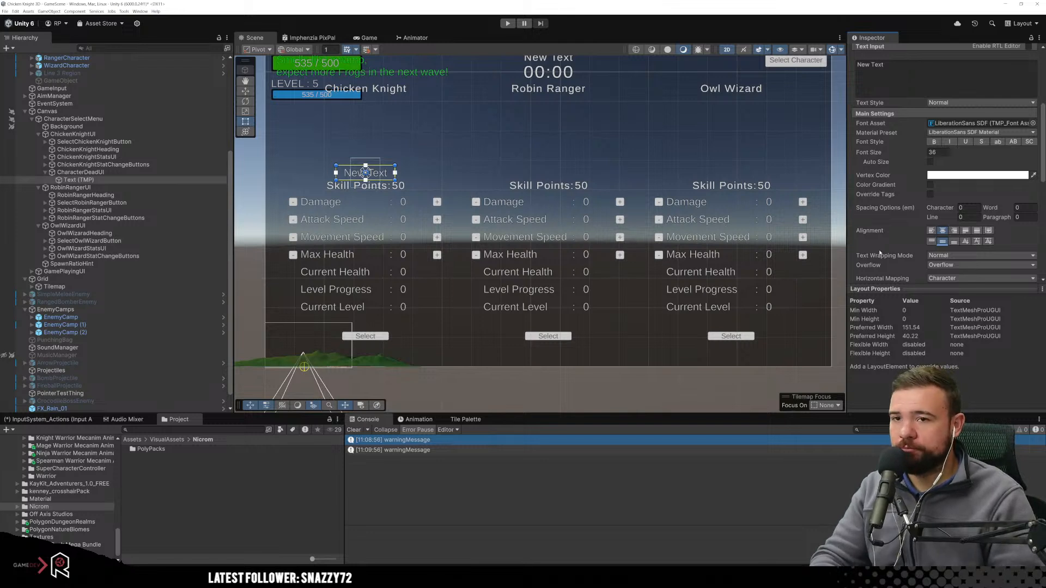
Replace the placeholder text with "The Chicken is dead".
scroll(871, 251, up, 3)
double_click(928, 143)
click(927, 143)
key(ctrl+a)
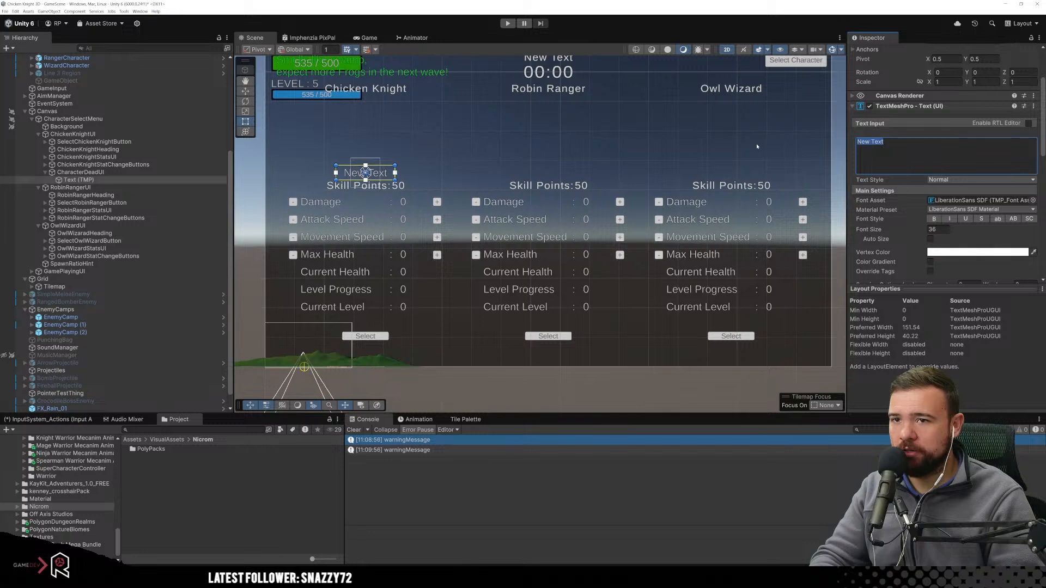
text(The Chi)
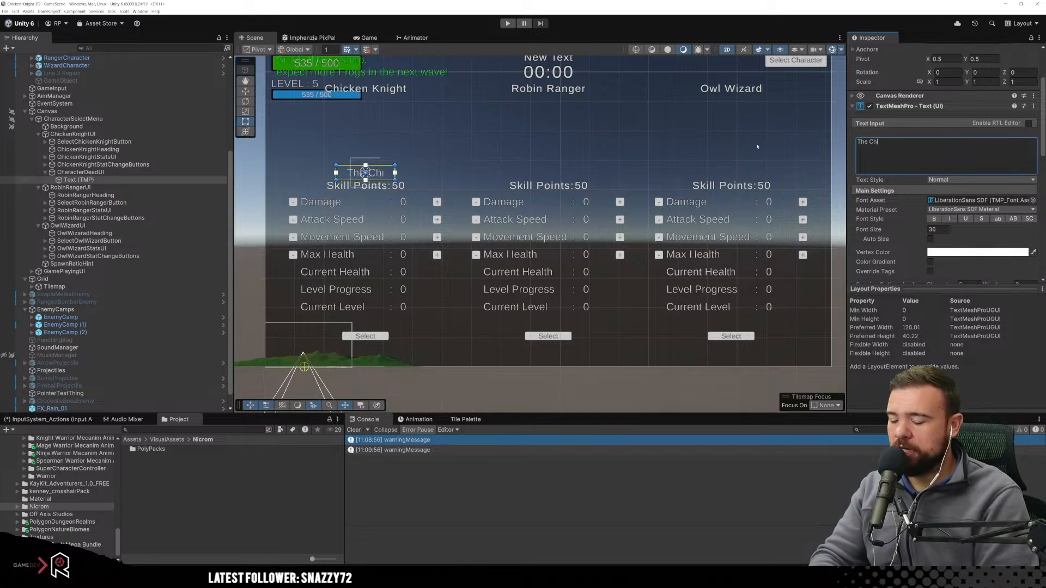
text(cken is)
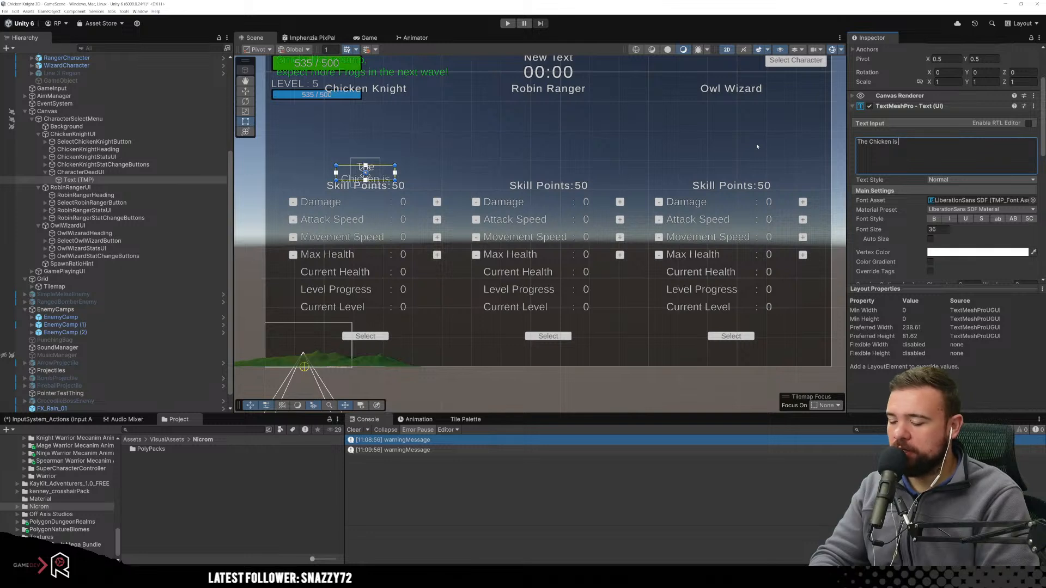
text( d)
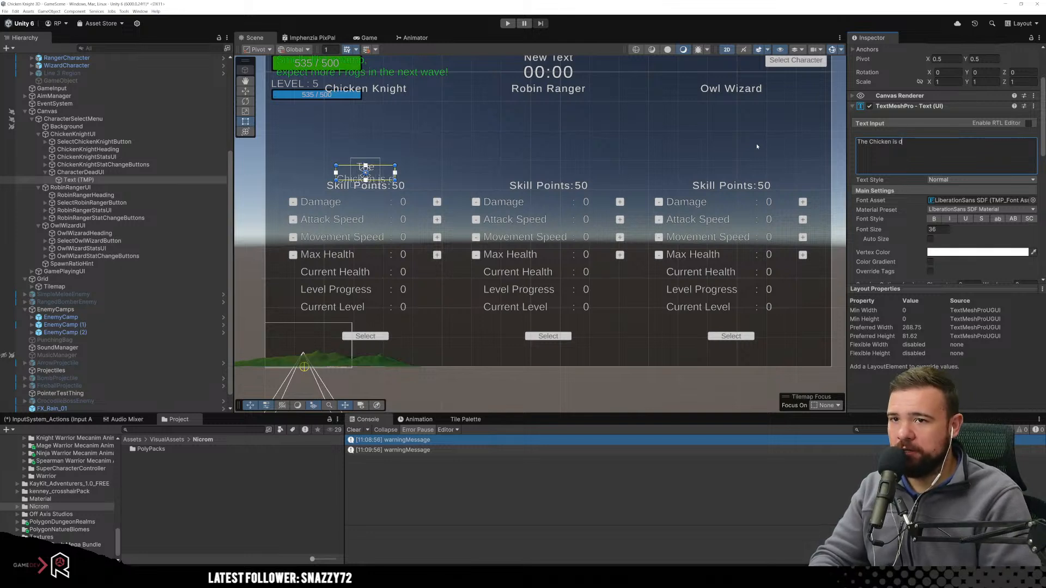
text(ead)
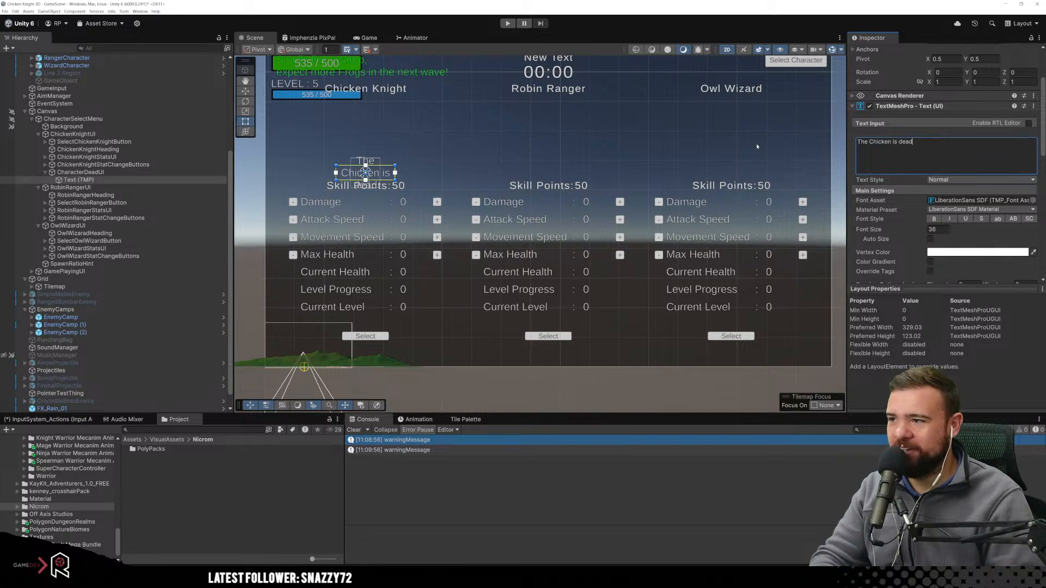
Set the text wrapping mode of the dead-character message to No Wrap.
scroll(894, 202, down, 3)
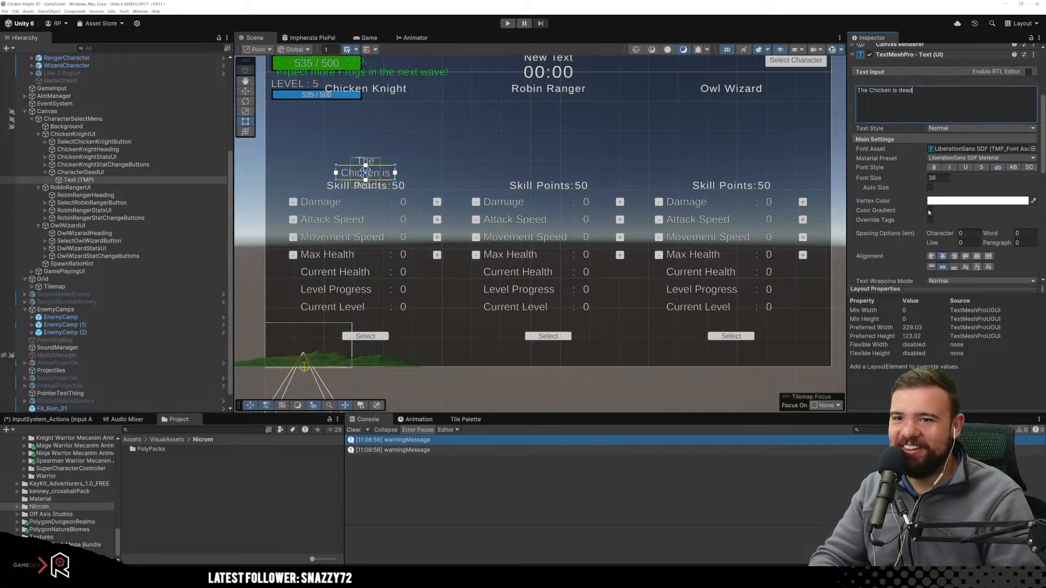
scroll(933, 246, down, 1)
click(934, 255)
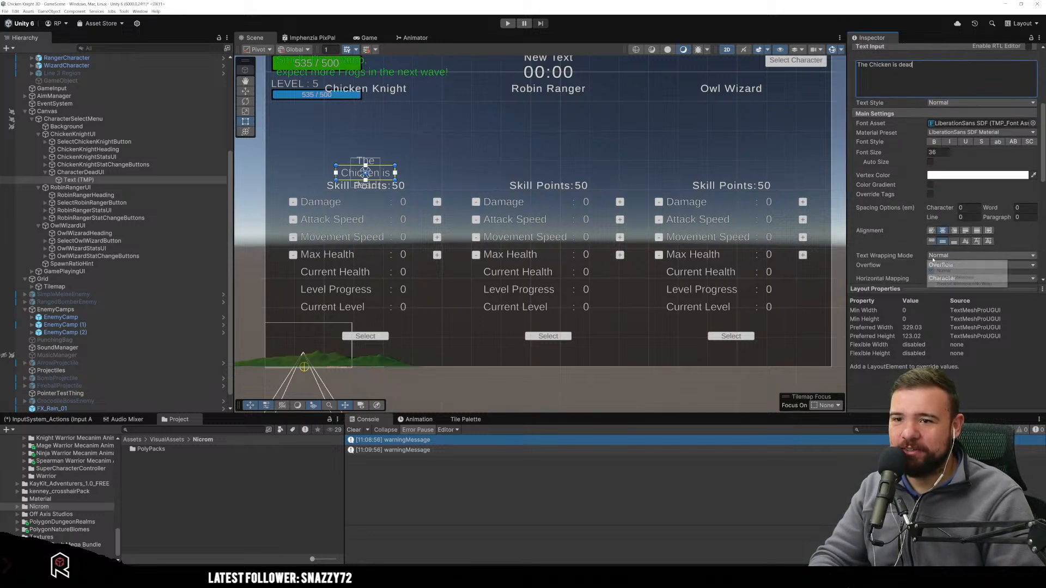
click(942, 265)
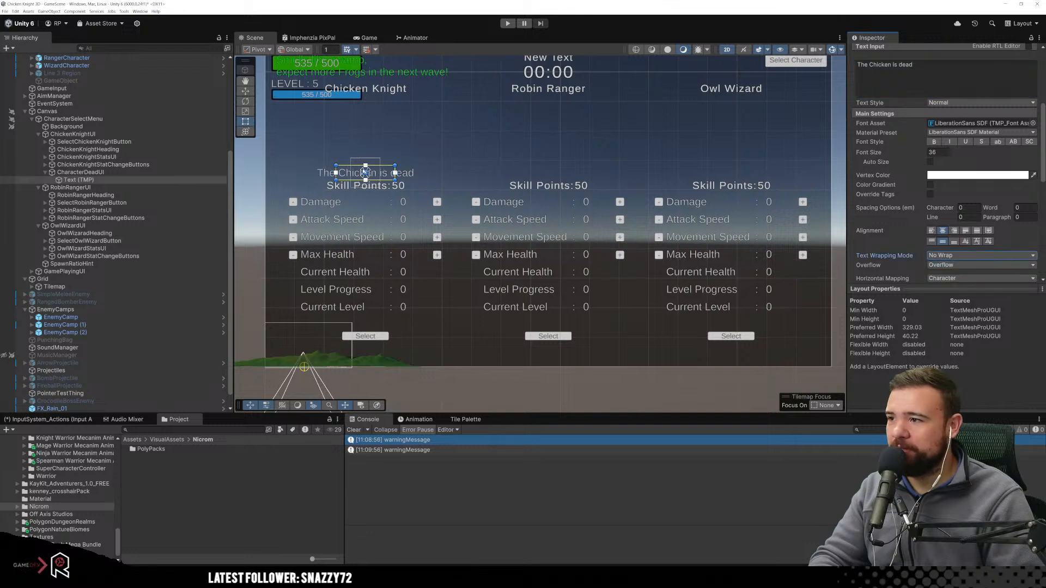
scroll(938, 203, up, 1)
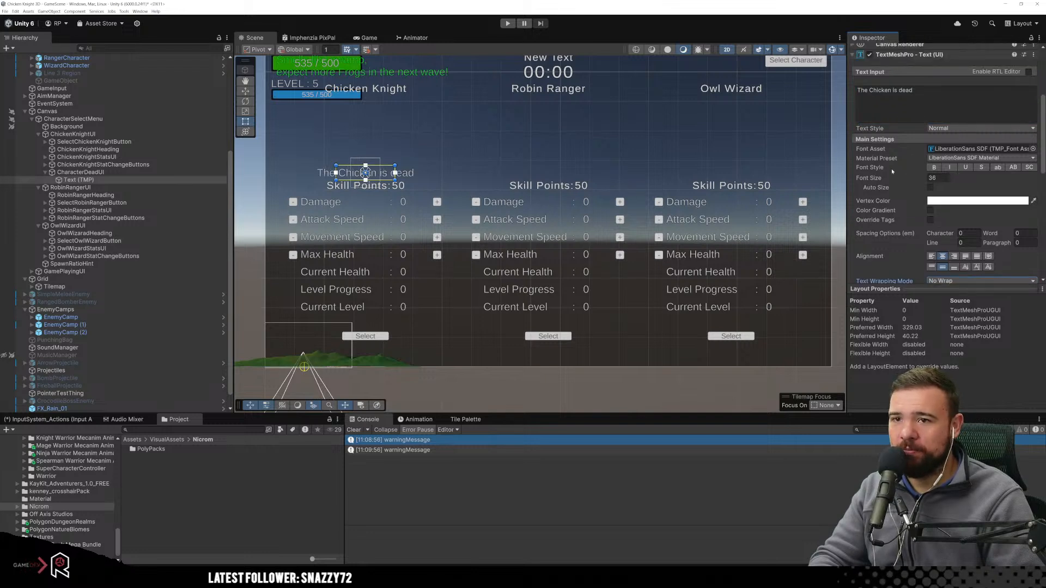
Style the dead-character message as bold, dark red (803838) text at font size 64.49.
drag(890, 177, 295, 256)
click(934, 167)
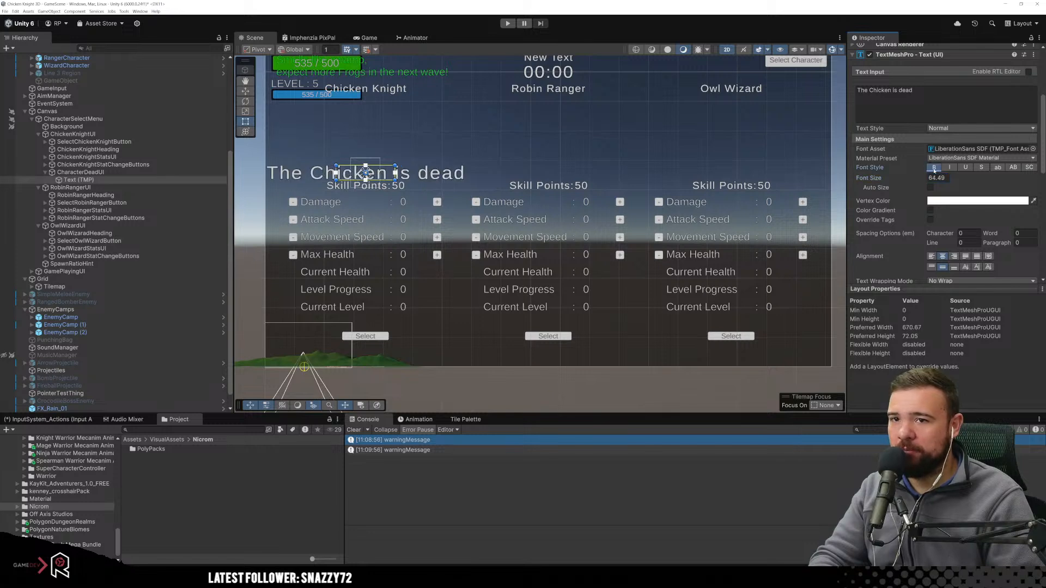
click(978, 201)
click(975, 279)
mouse_move(976, 280)
mouse_down()
mouse_move(960, 308)
mouse_move(991, 277)
mouse_up()
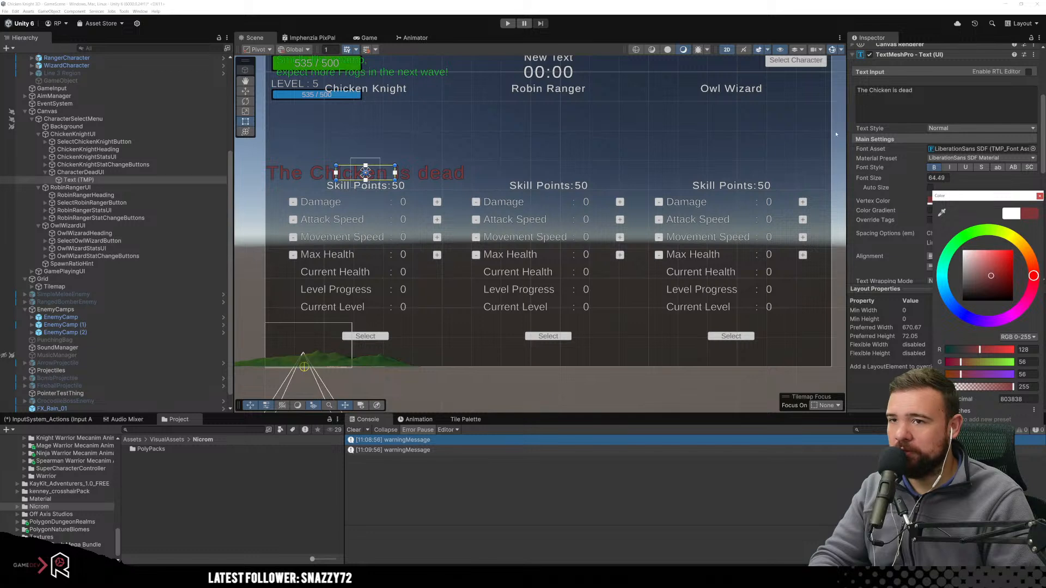
Reword the message over three lines as "The Chicken has died,", "he will return to action" and "in two waves".
click(900, 96)
click(894, 91)
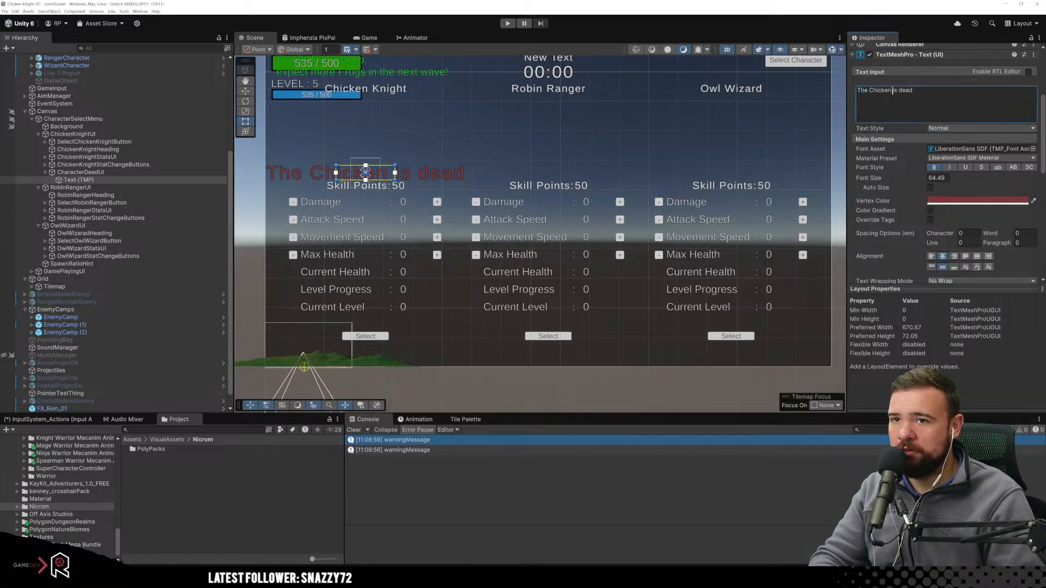
drag(909, 93, 911, 93)
text(h)
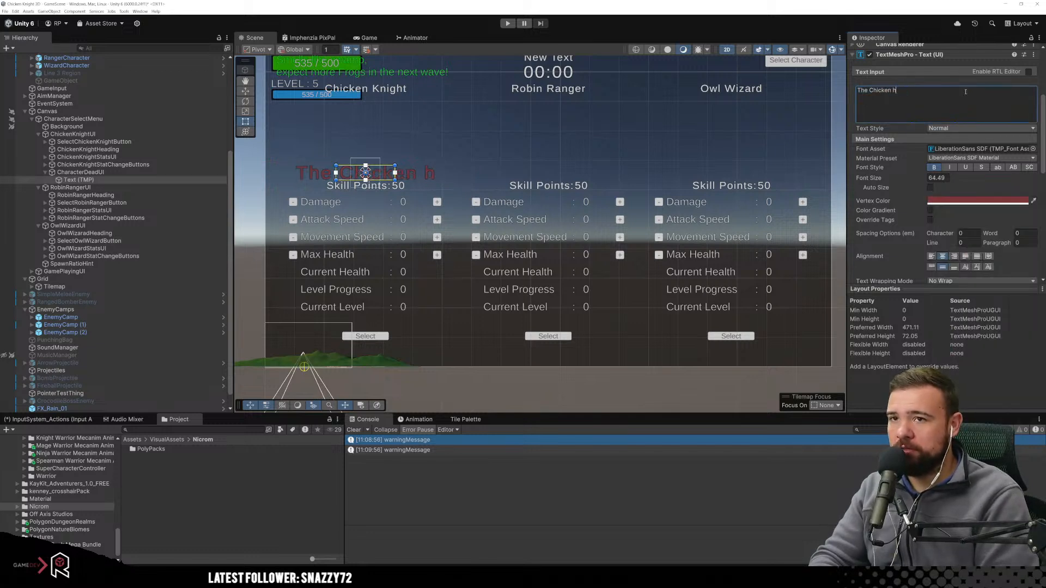
text(as died)
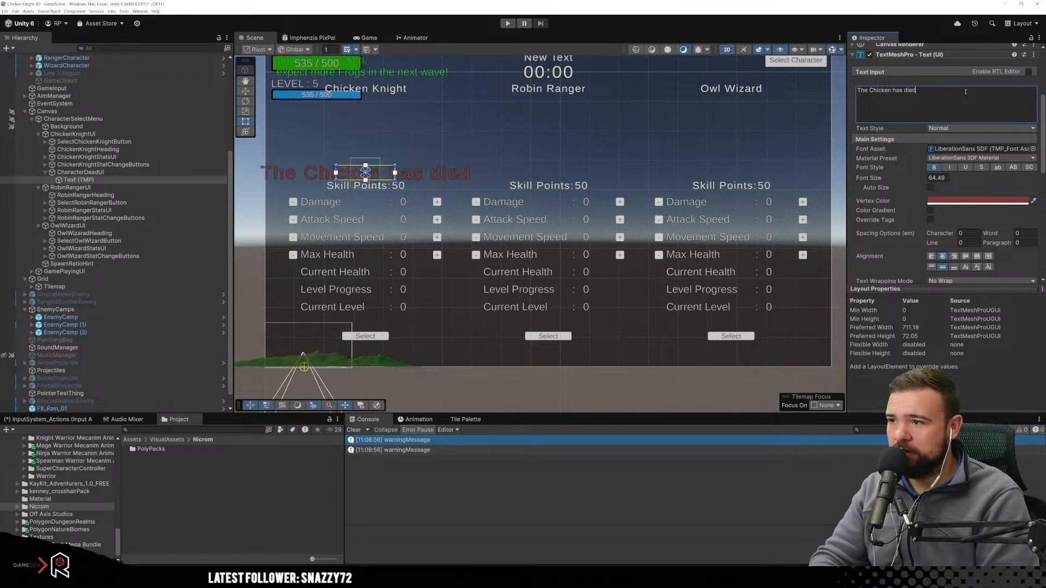
text(, )
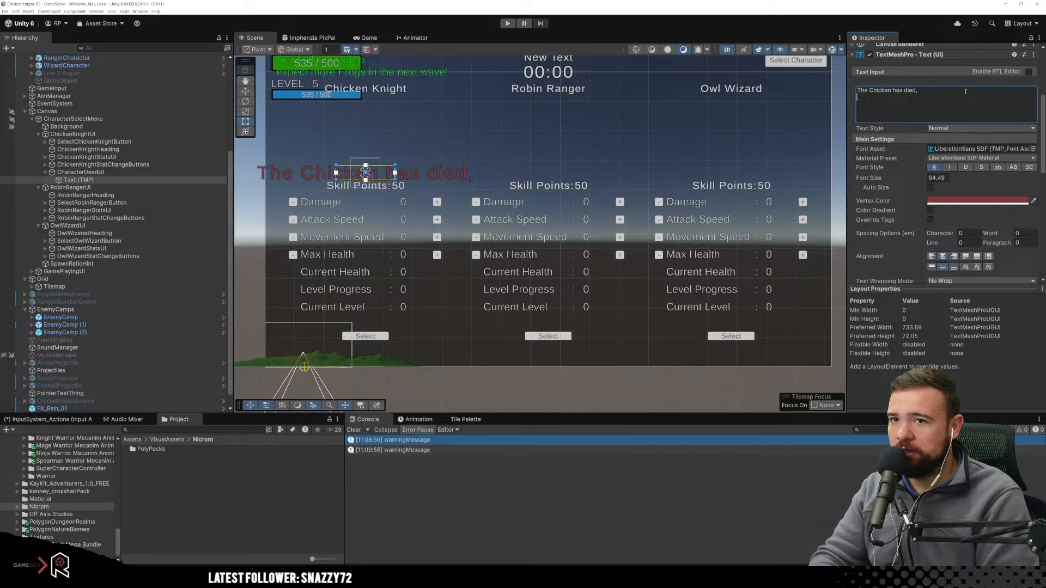
text(he)
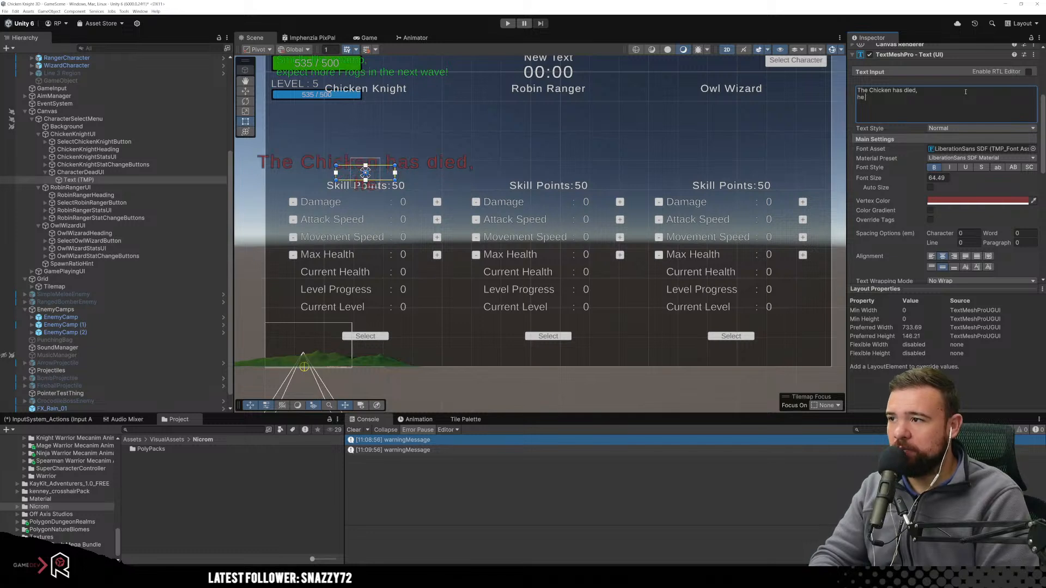
text( will retu)
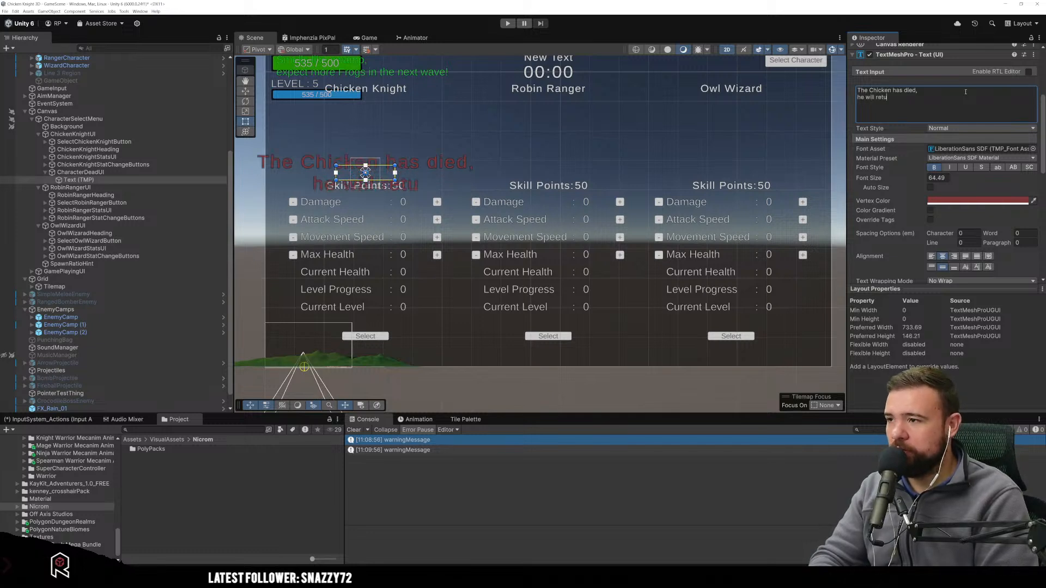
text(rn to )
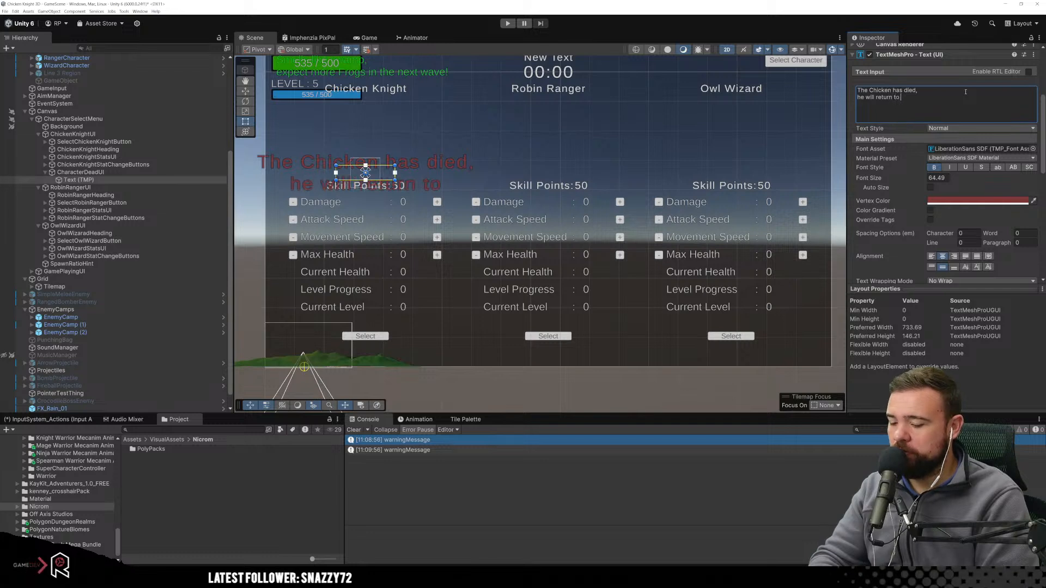
text(action)
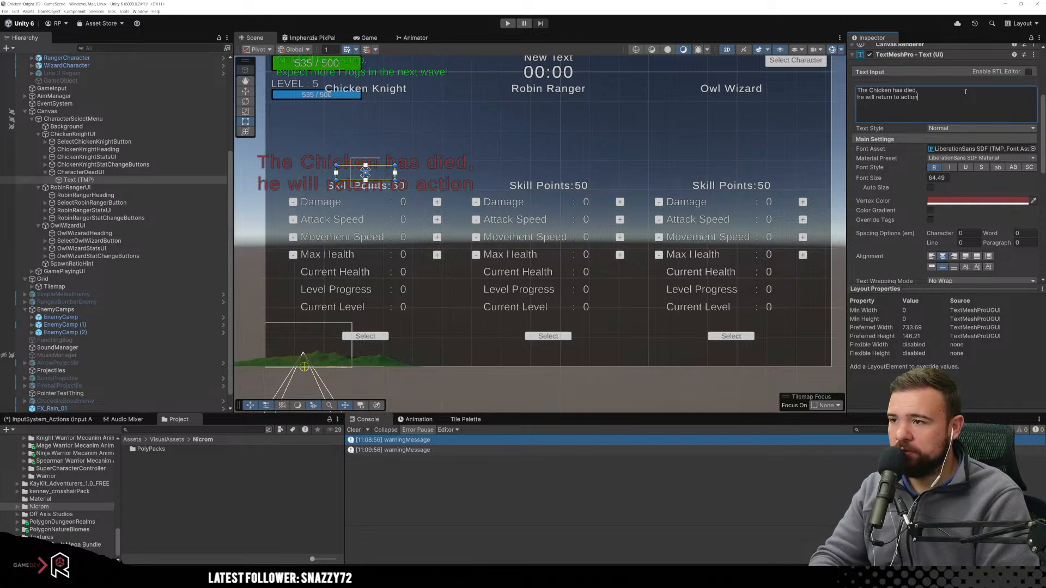
text(in two waves)
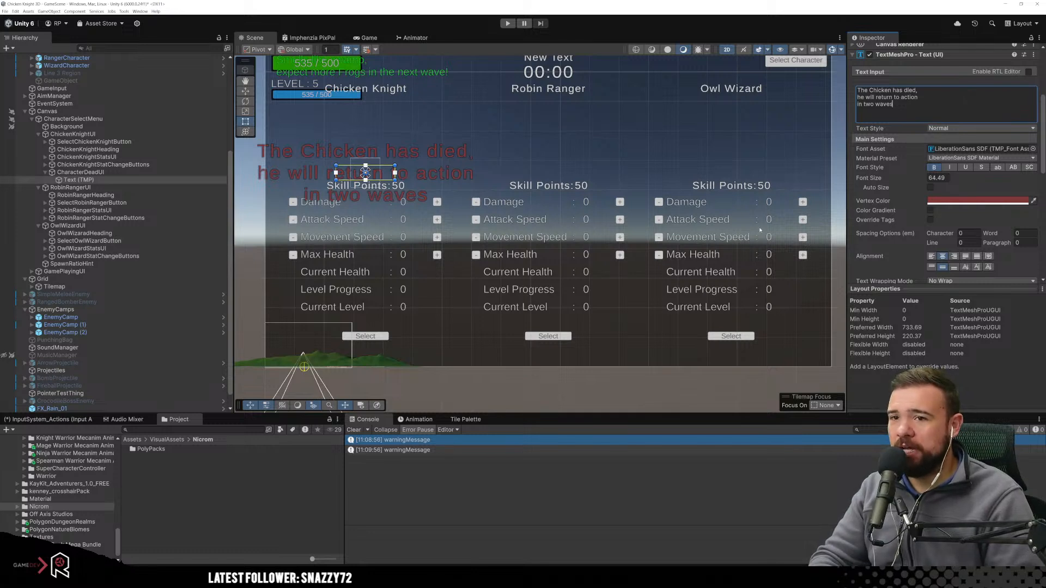
Reduce the font size of the Chicken Knight's death message to 45.
drag(908, 181, 865, 183)
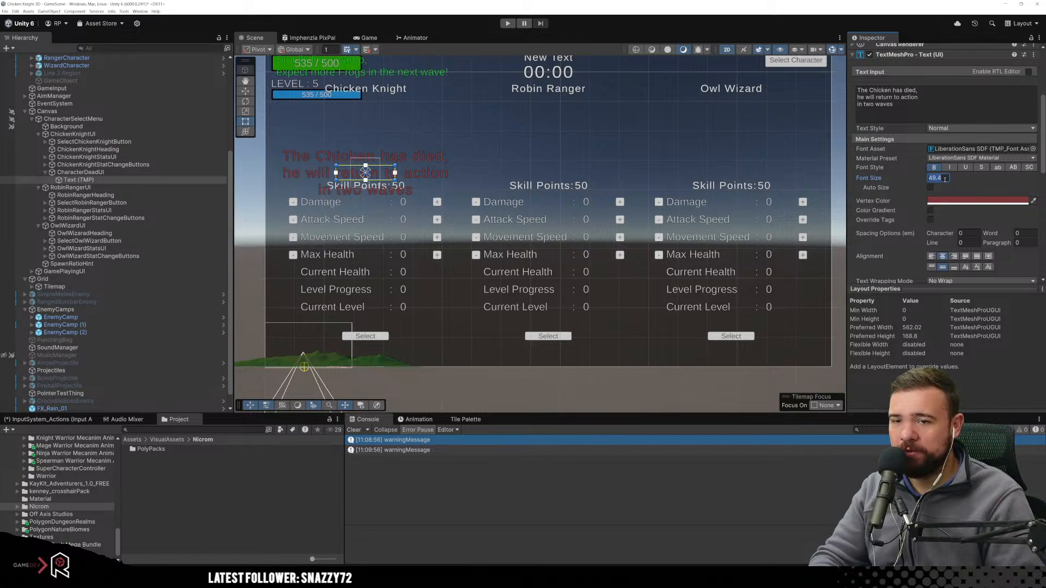
text(45)
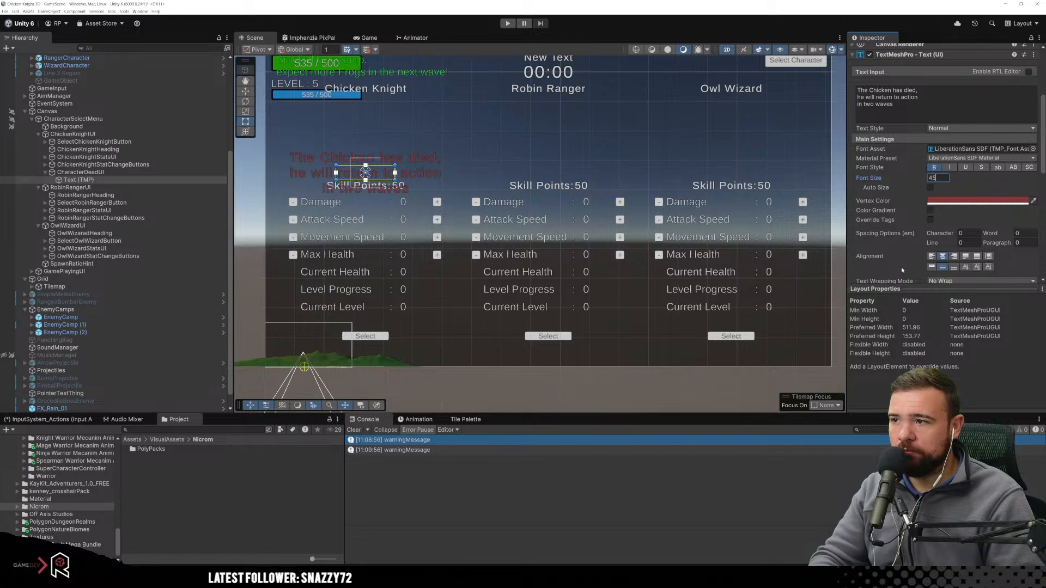
scroll(911, 233, up, 5)
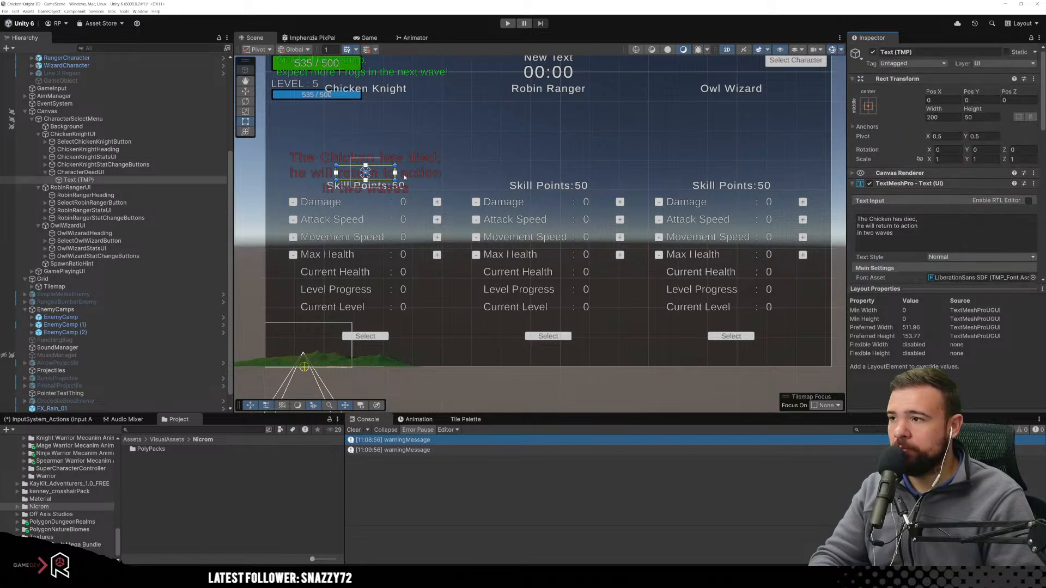
Raise CharacterDeadUI to Pos Y 246 so the message sits between the Chicken Knight heading and the skill points.
click(81, 172)
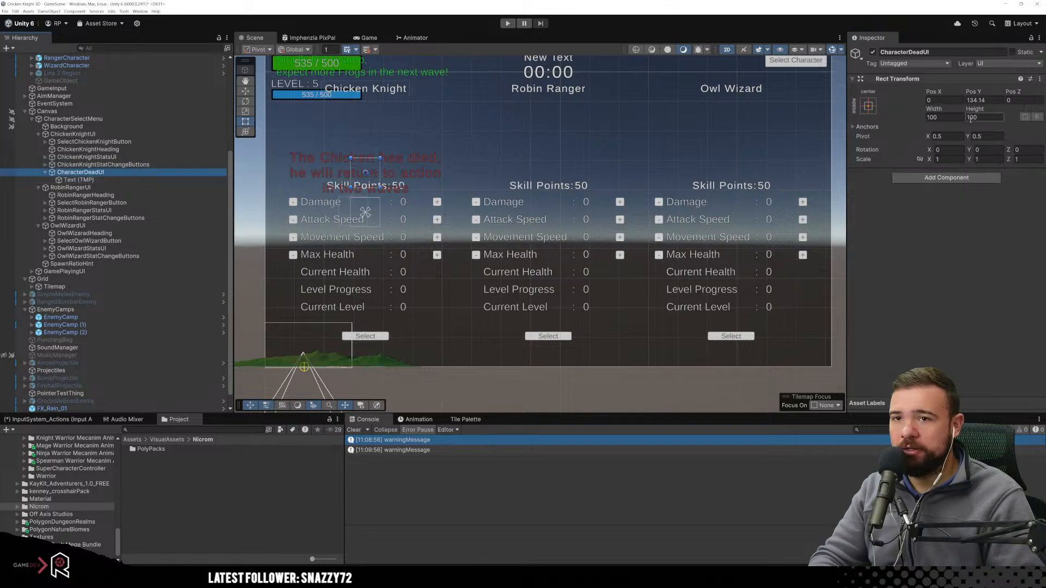
drag(973, 92, 155, 95)
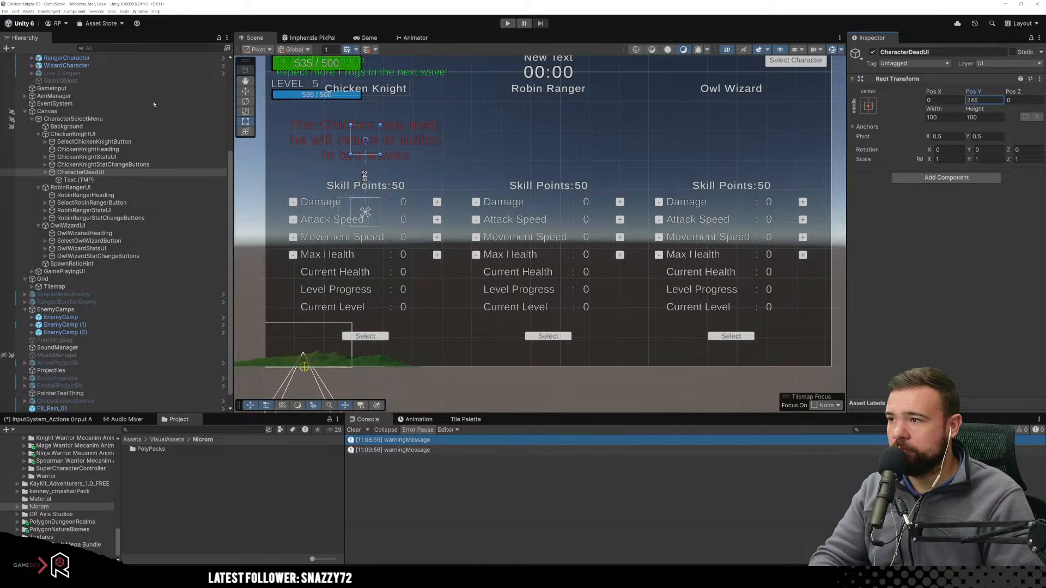
click(446, 378)
scroll(452, 354, down, 4)
middle_drag(459, 356, 509, 369)
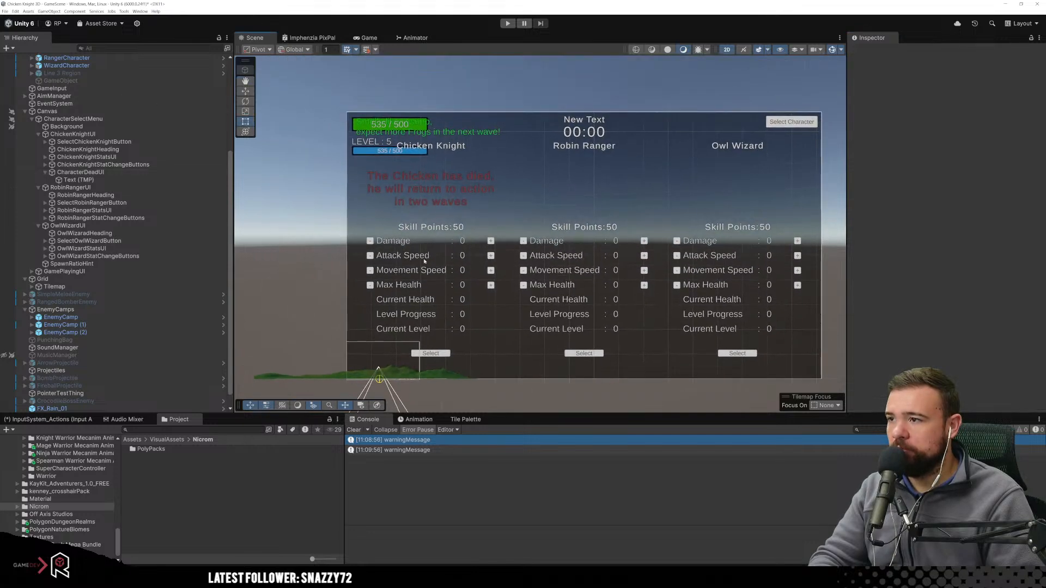
scroll(390, 206, up, 5)
scroll(662, 244, up, 1)
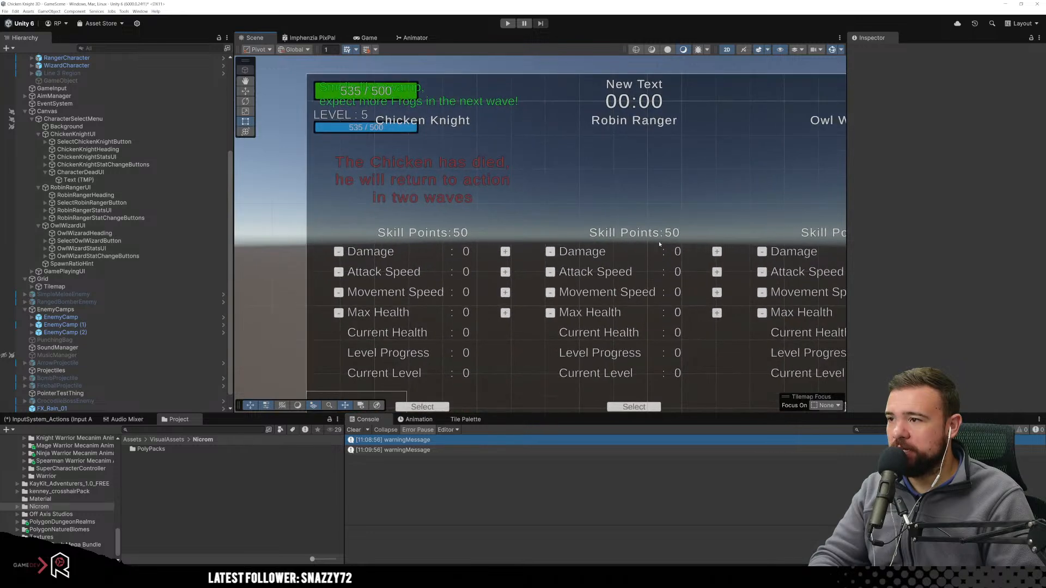
Duplicate CharacterDeadUI and make the copy the last child of RobinRangerUI.
click(423, 180)
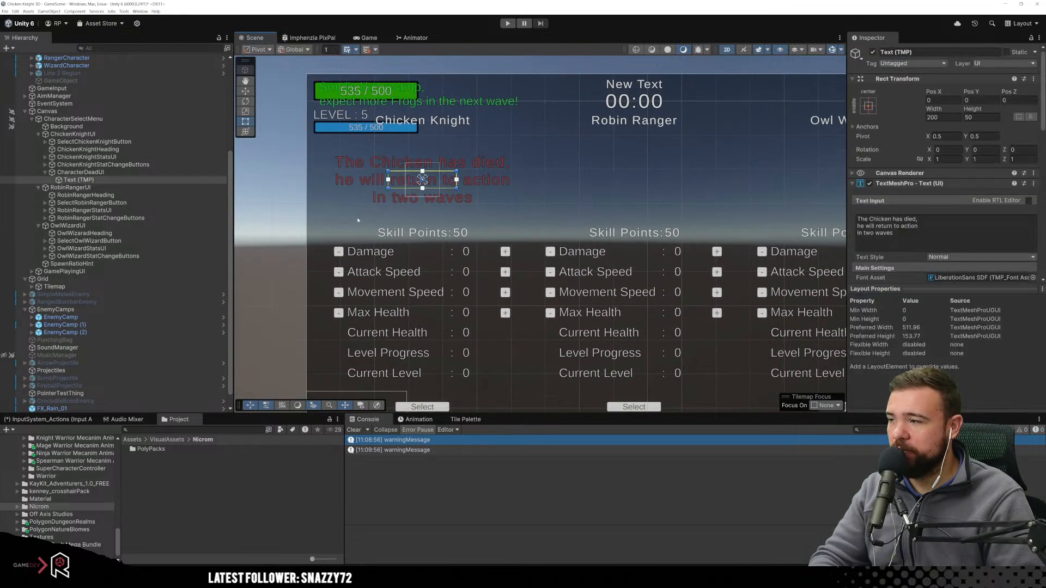
click(88, 172)
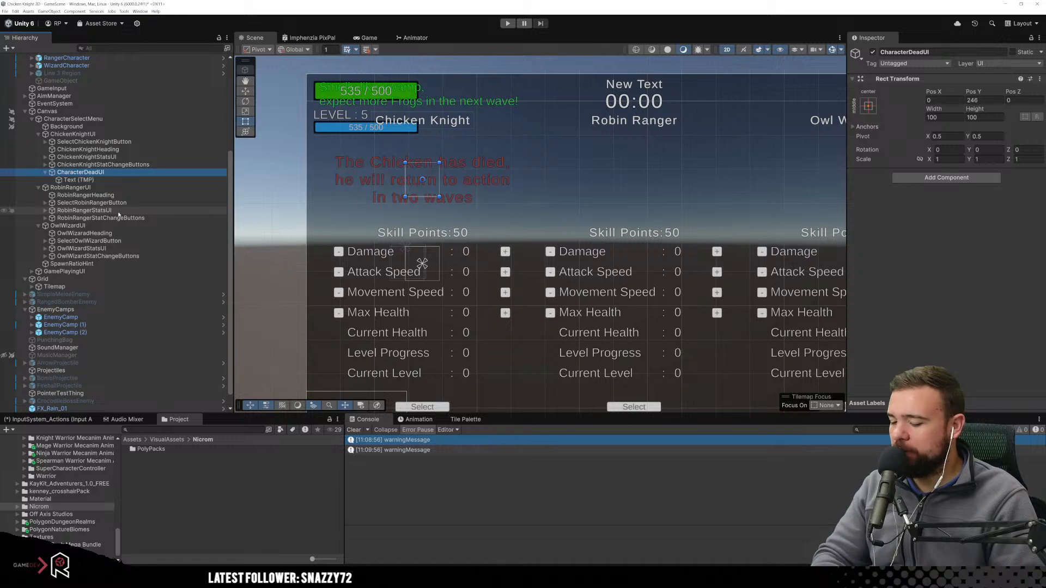
key(ctrl+d)
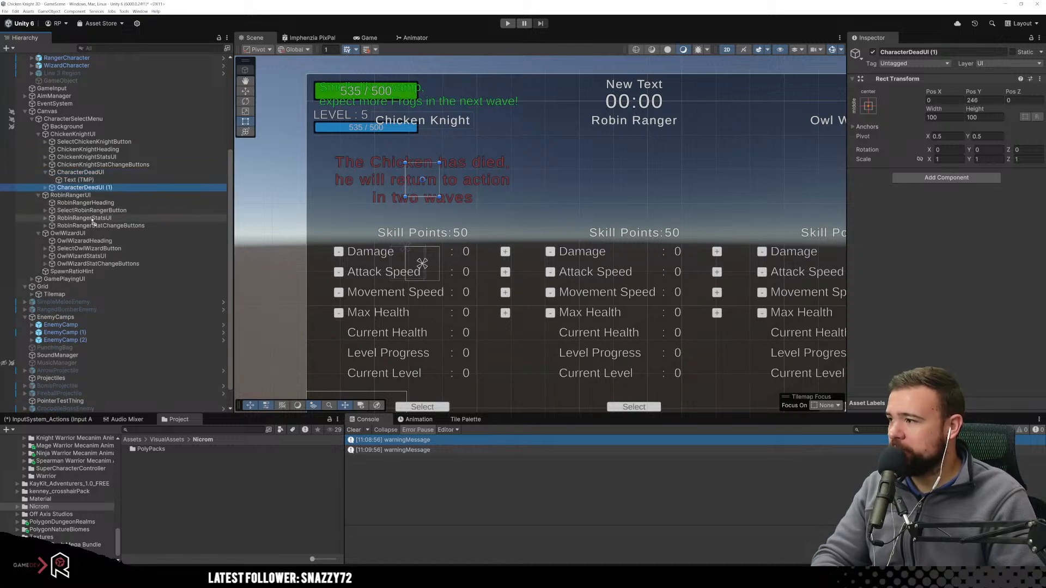
drag(90, 229, 51, 291)
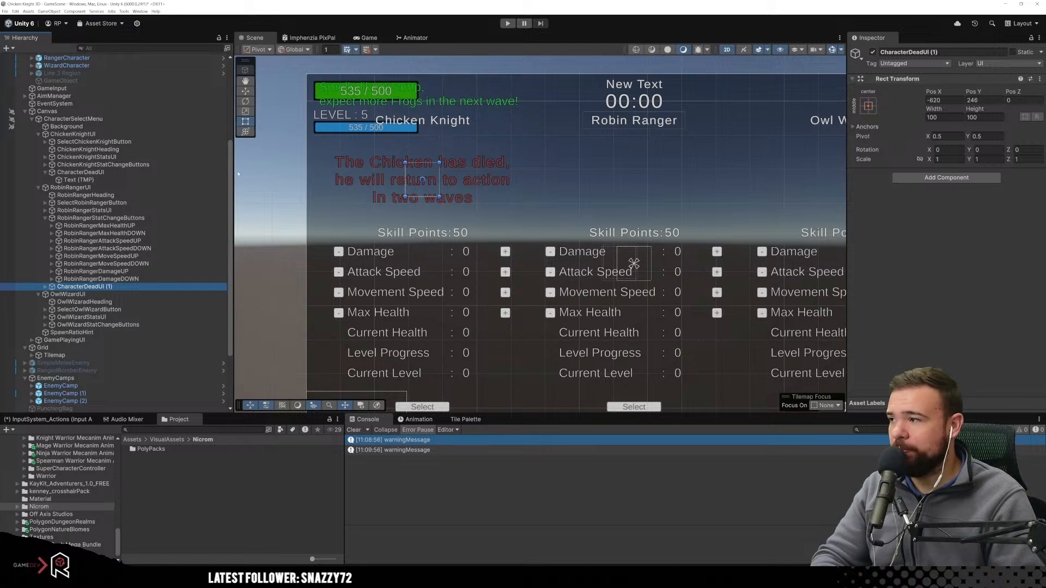
click(45, 218)
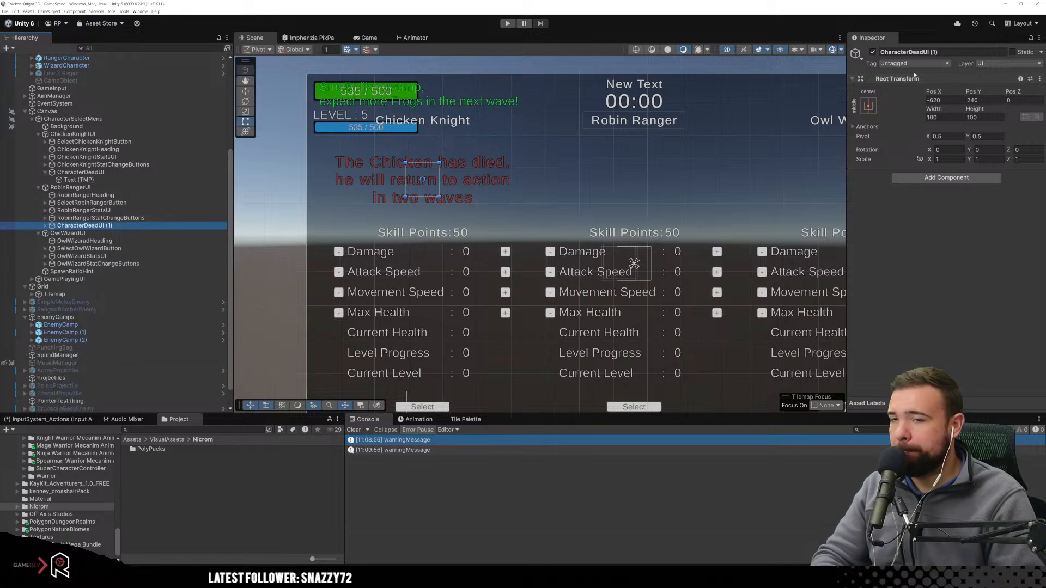
Set the Robin Ranger copy's Pos X to 0 and rename it CharacterDeadUI.
click(933, 99)
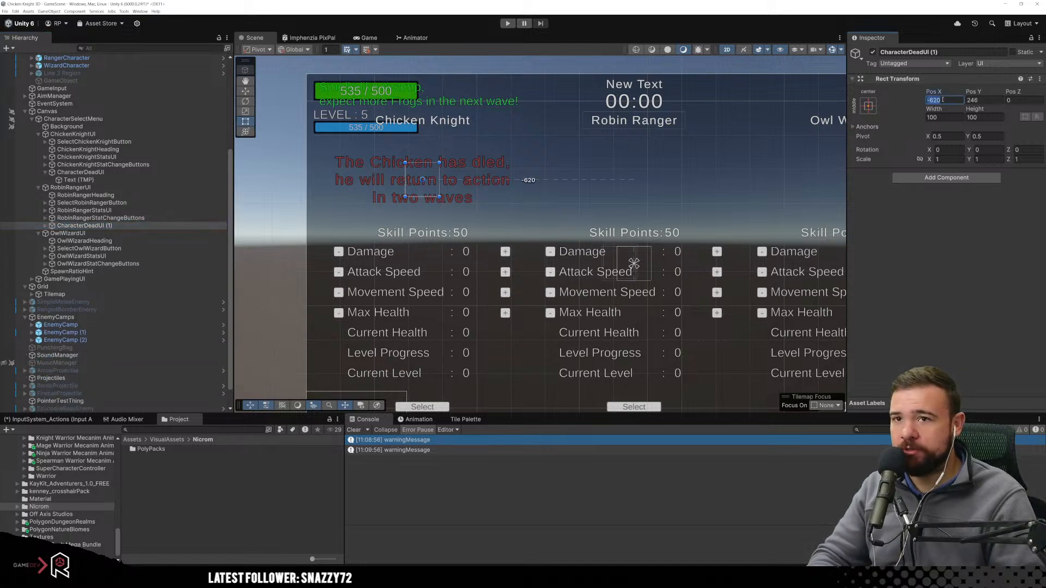
text(0)
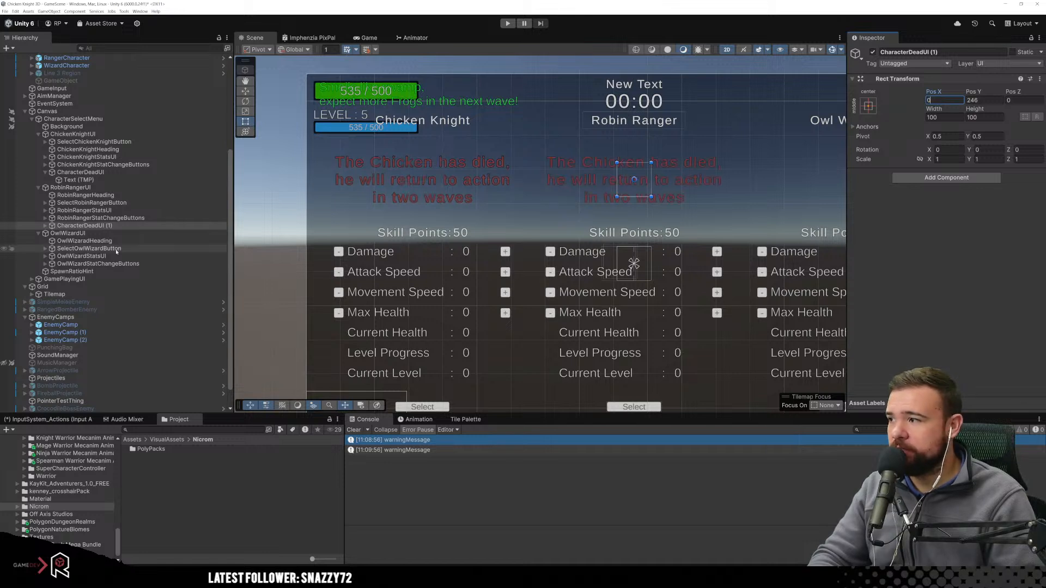
click(936, 52)
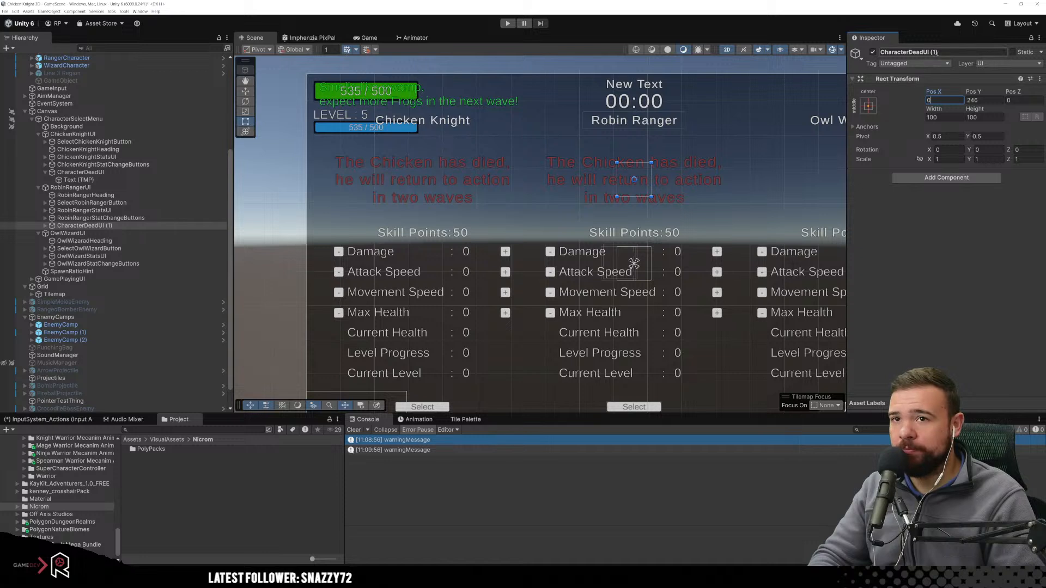
key(BackSpace)
key(BackSpace)
key(BackSpace)
key(BackSpace)
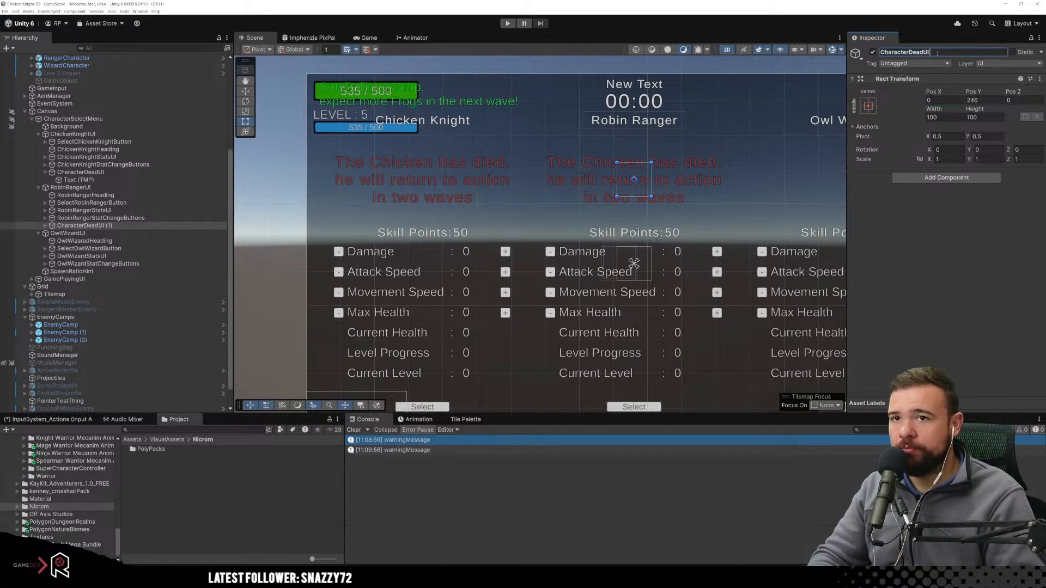
Replace "Chicken" with "Robin" in the text under RobinRangerUI's CharacterDeadUI.
click(46, 226)
click(76, 233)
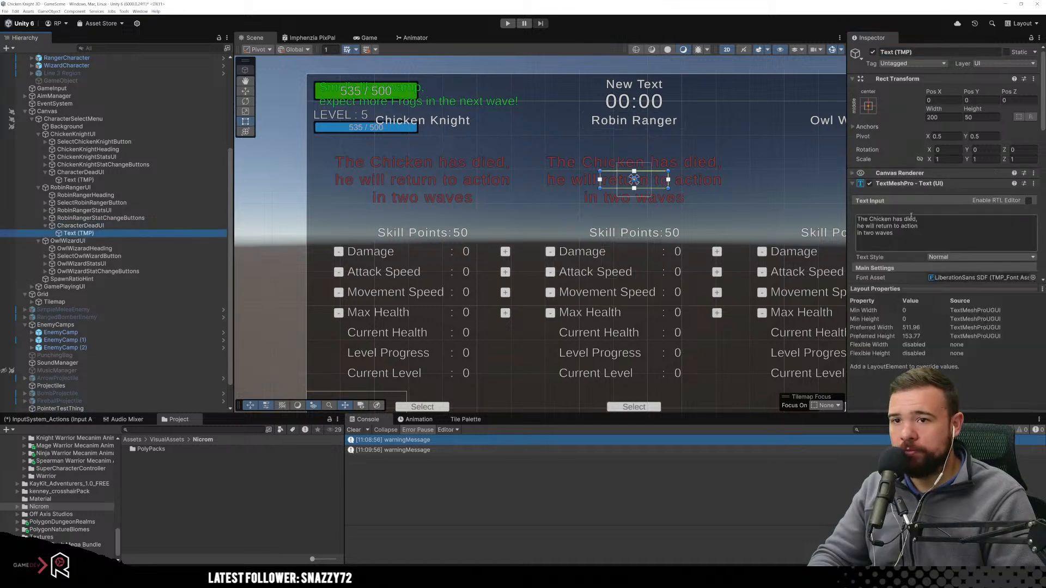
double_click(884, 219)
text(R)
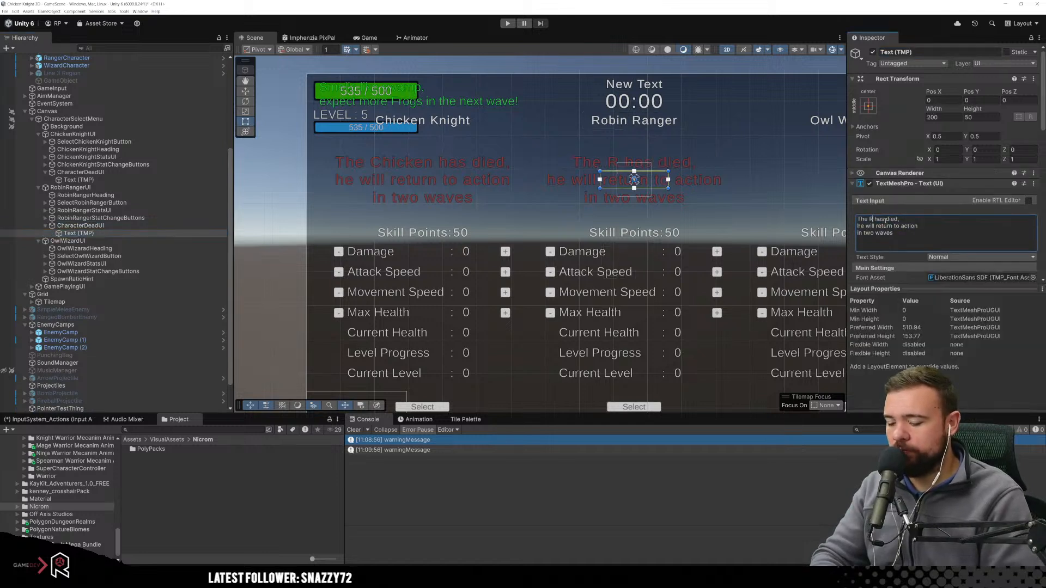
text(i)
text(obin)
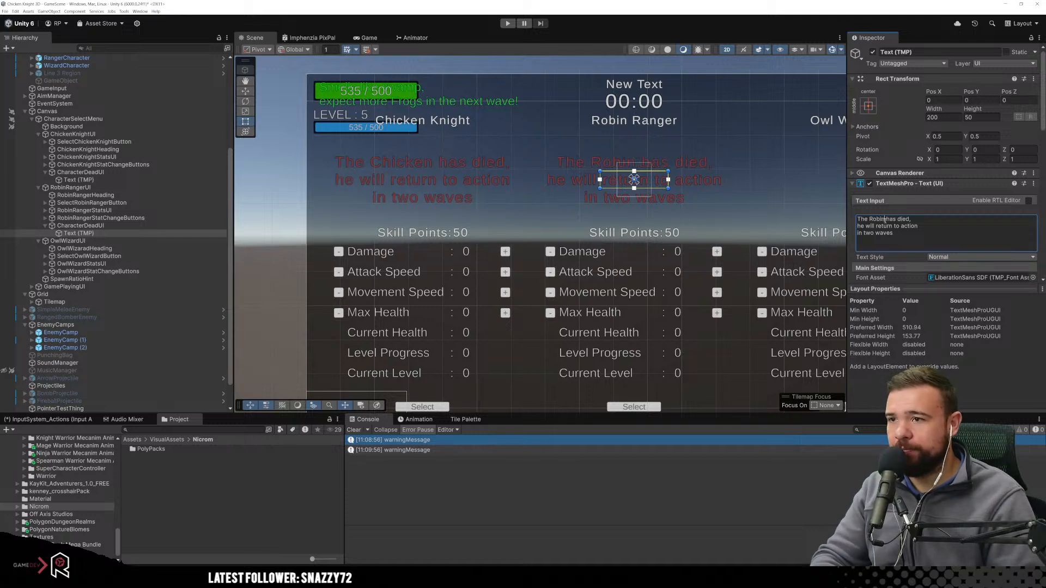
click(747, 208)
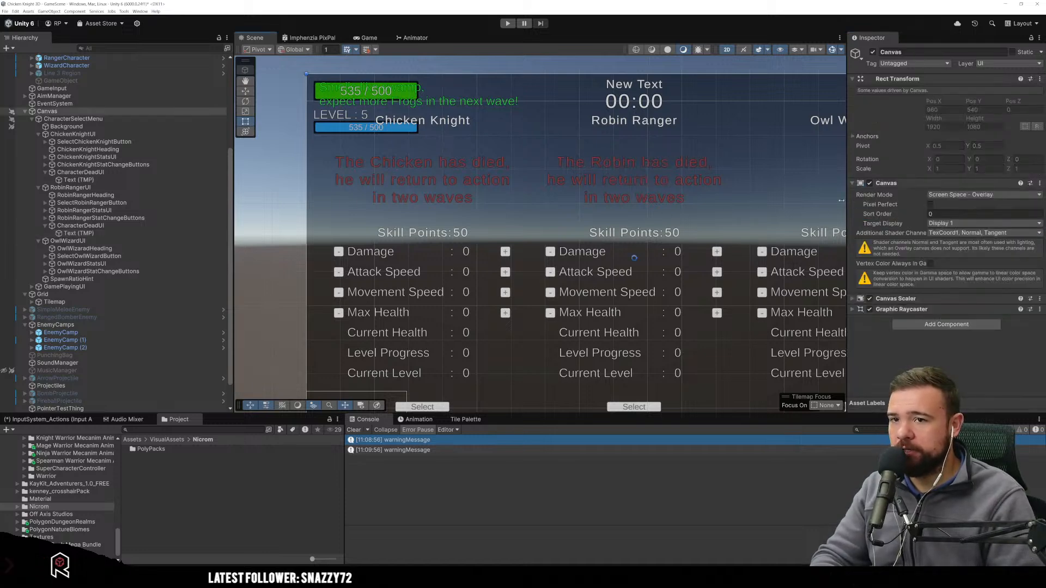
Change "he" to "she" at the start of the second line of the Robin's death message.
click(630, 184)
click(106, 234)
click(861, 228)
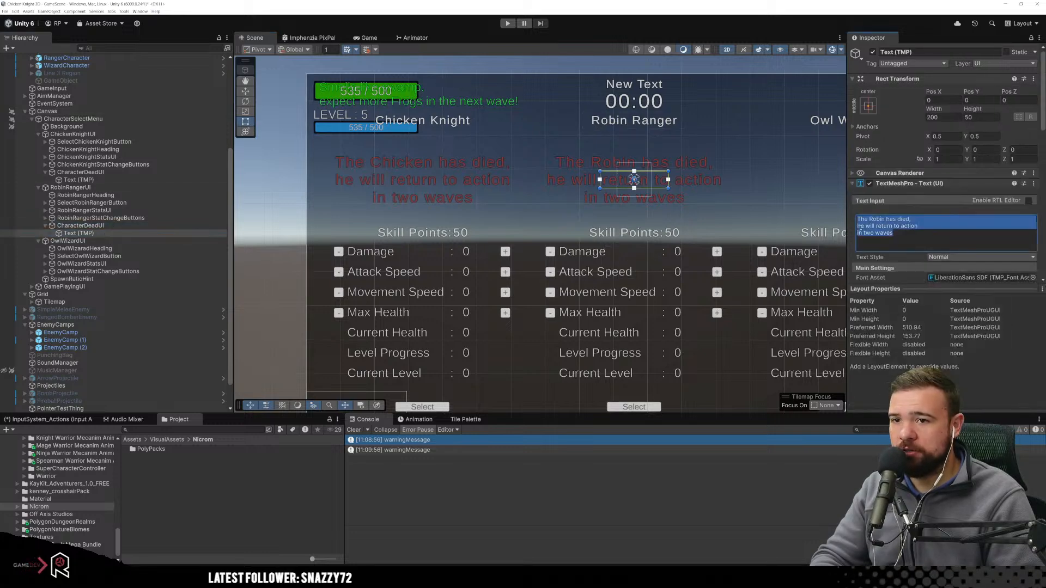
click(861, 228)
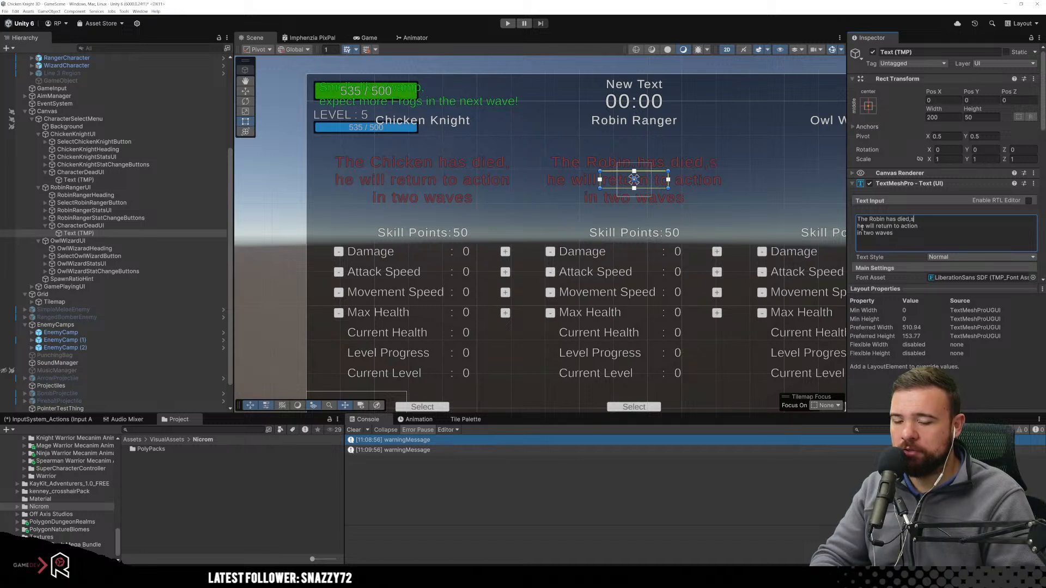
text(s)
key(Delete)
key(Return)
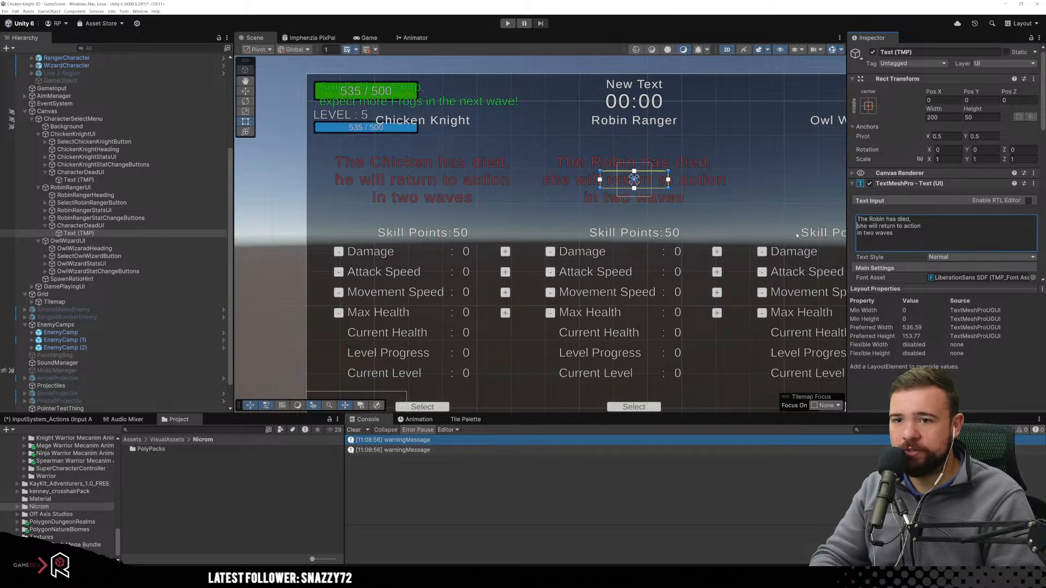
key(Down)
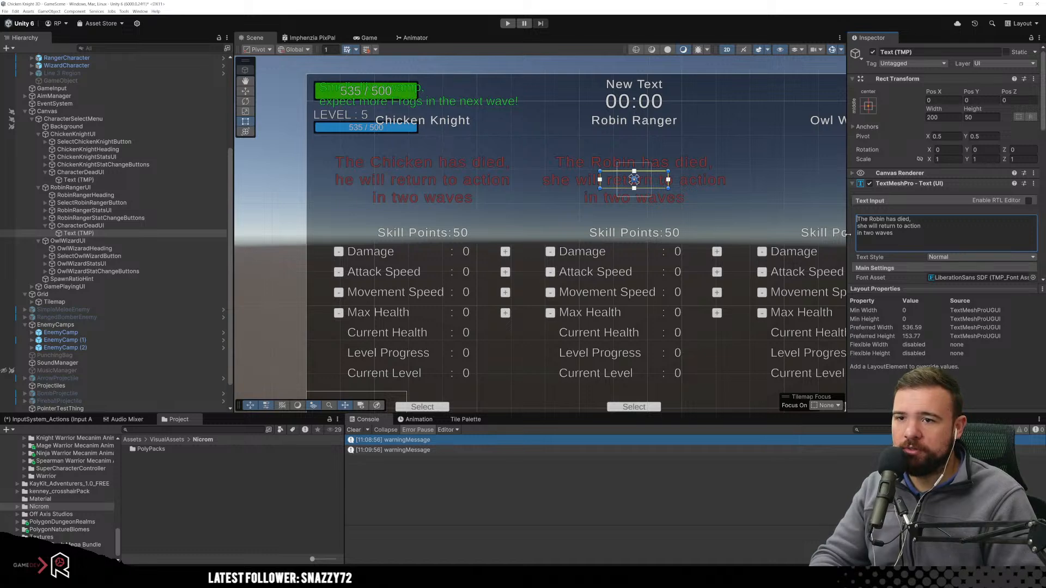
Duplicate RobinRangerUI's CharacterDeadUI and make the copy the last child of OwlWizardUI.
click(725, 249)
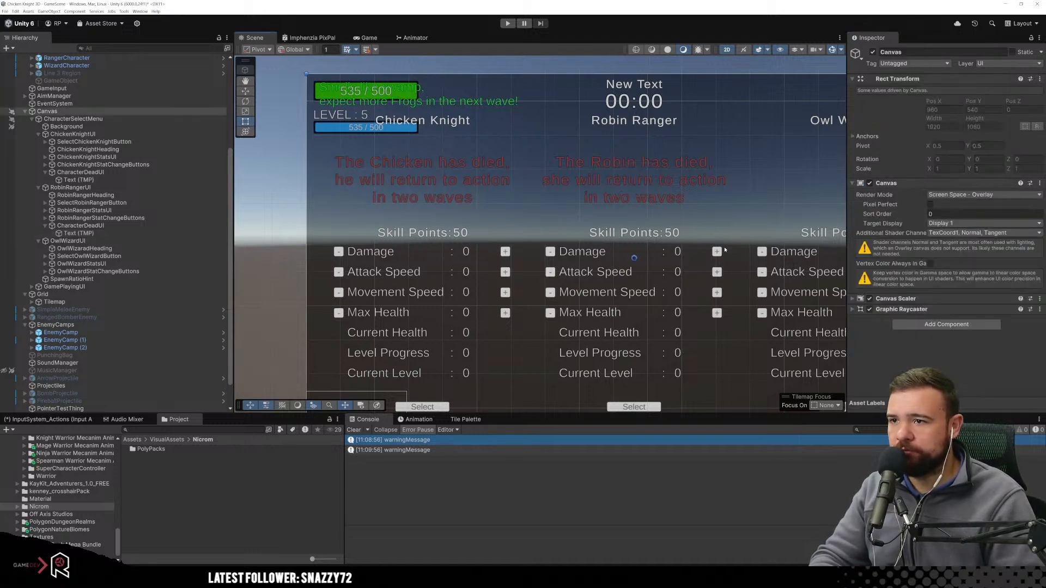
key(f)
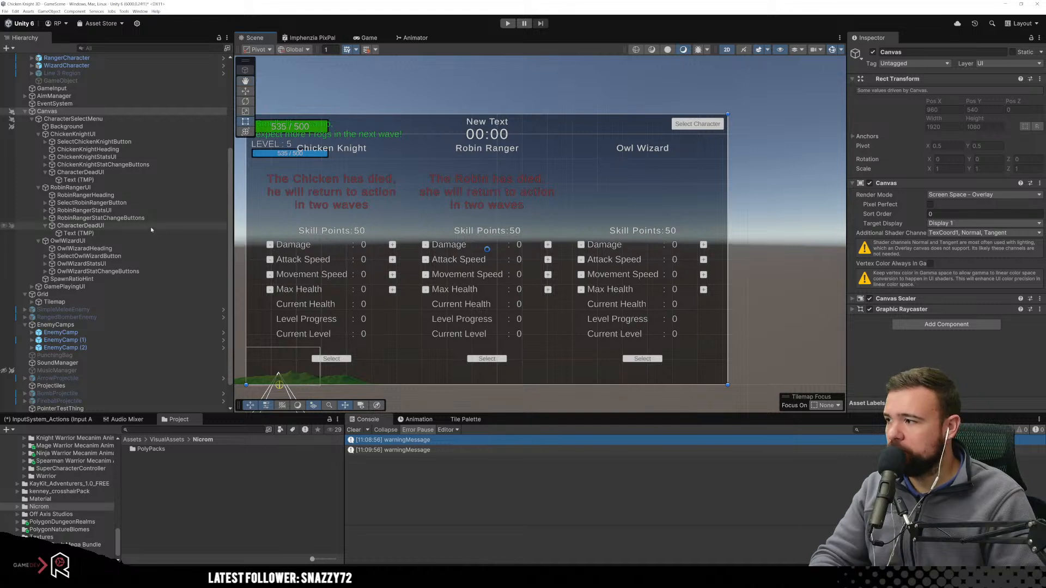
click(87, 226)
key(ctrl+d)
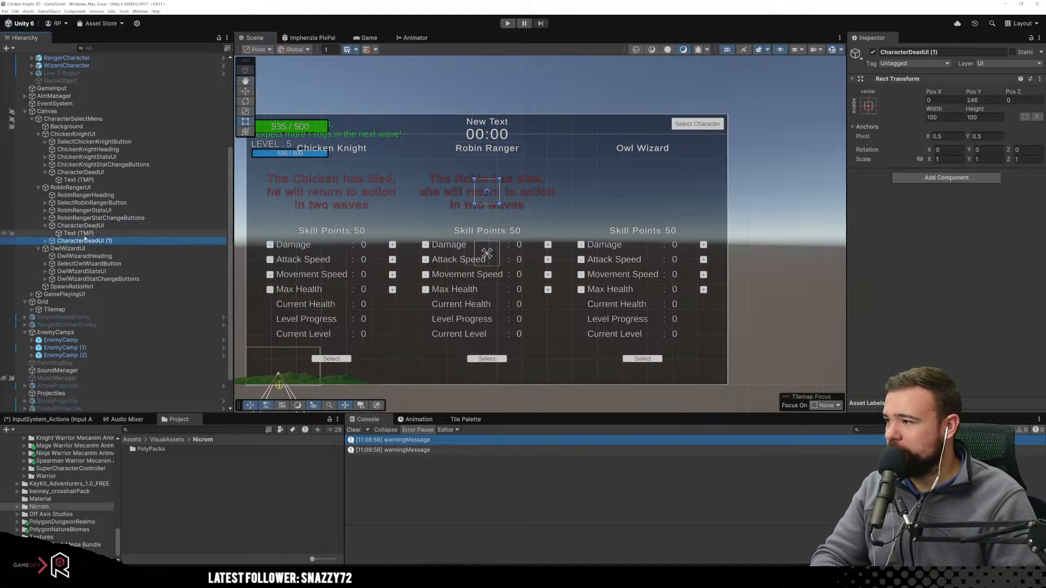
drag(81, 241, 87, 287)
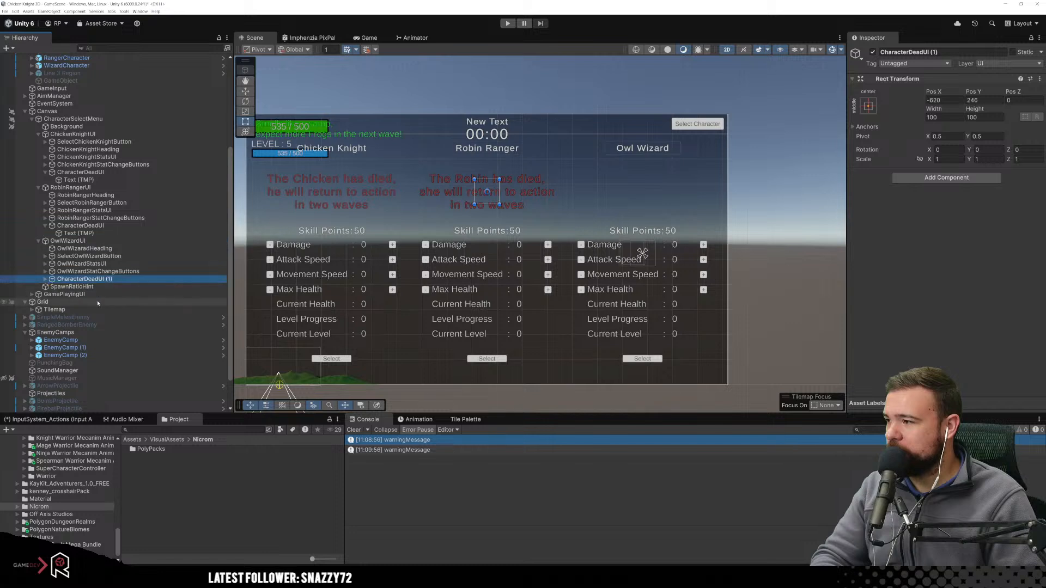
Set the Owl Wizard copy's Pos X to 0 and rename it CharacterDeadUI.
click(944, 101)
text(0)
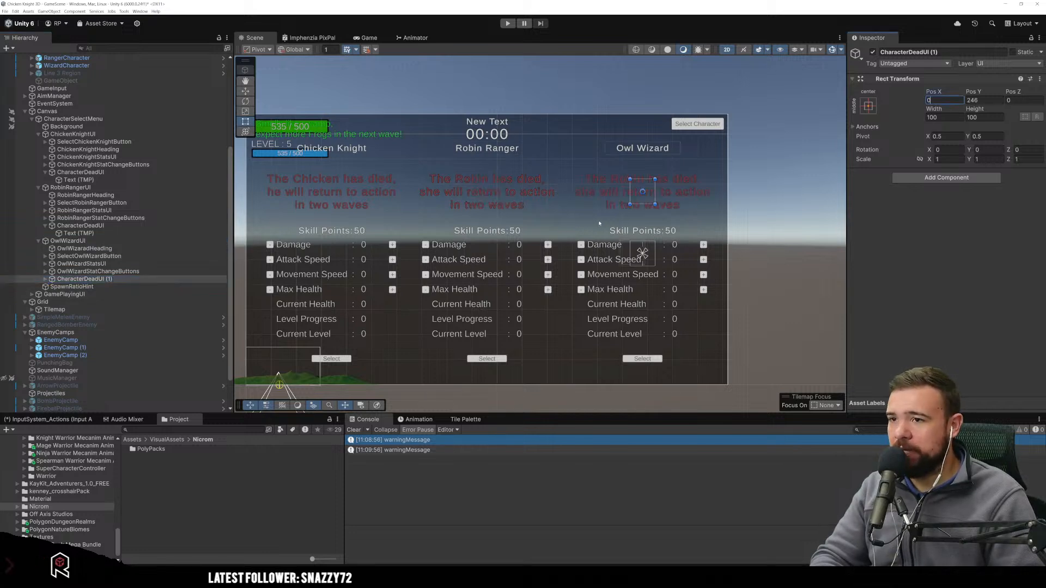
click(951, 52)
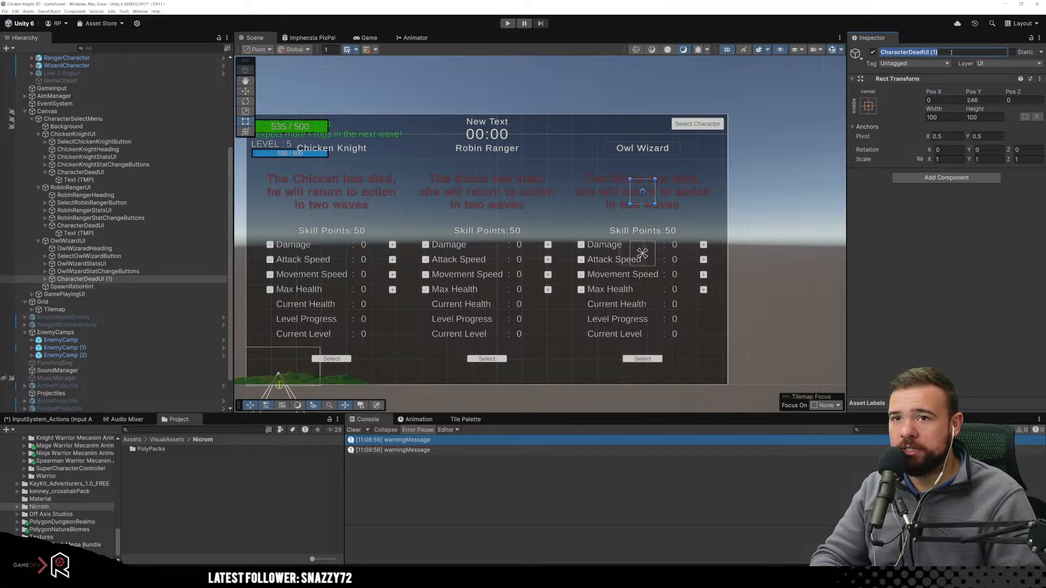
key(BackSpace)
key(BackSpace)
key(BackSpace)
key(BackSpace)
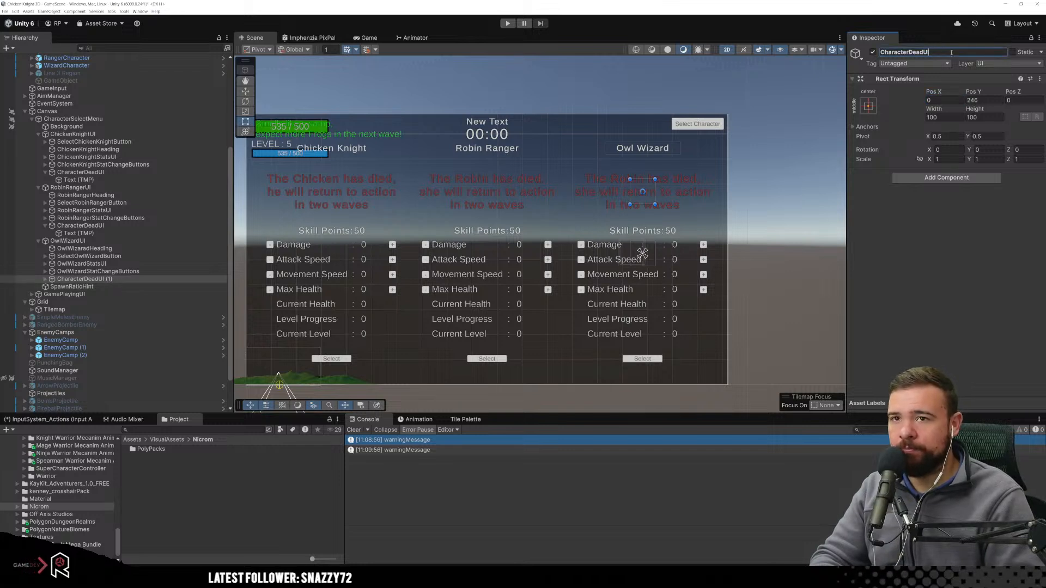
click(812, 134)
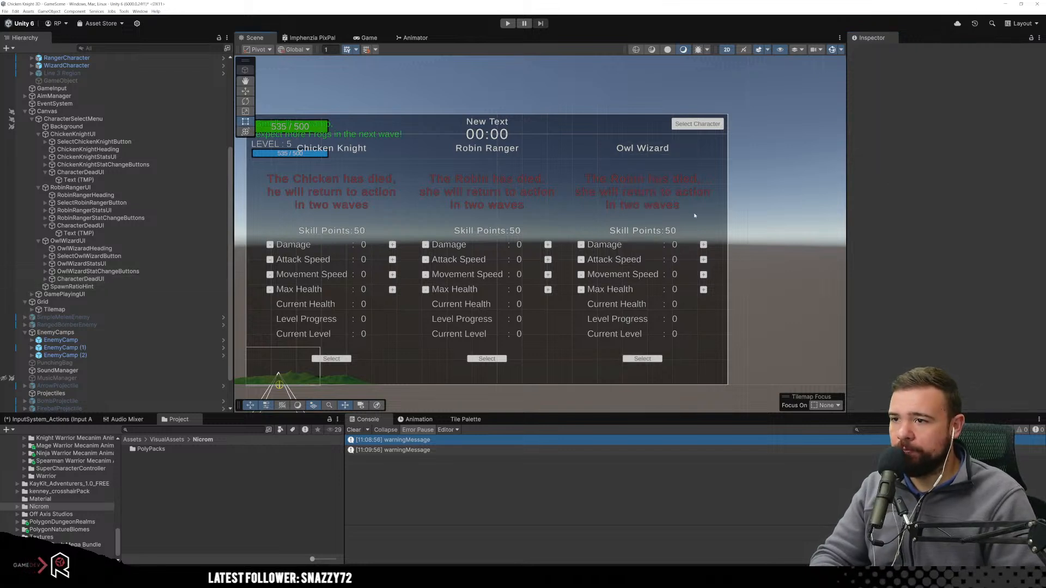
In the text under OwlWizardUI's CharacterDeadUI, replace "Robin" with "Owl" and change "she" to "he".
click(45, 279)
click(79, 287)
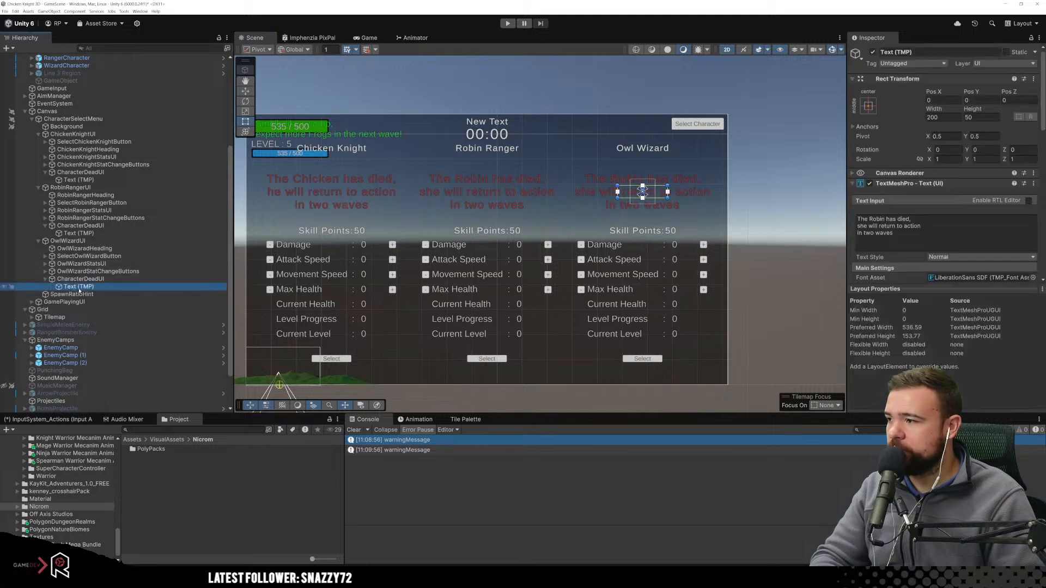
double_click(877, 219)
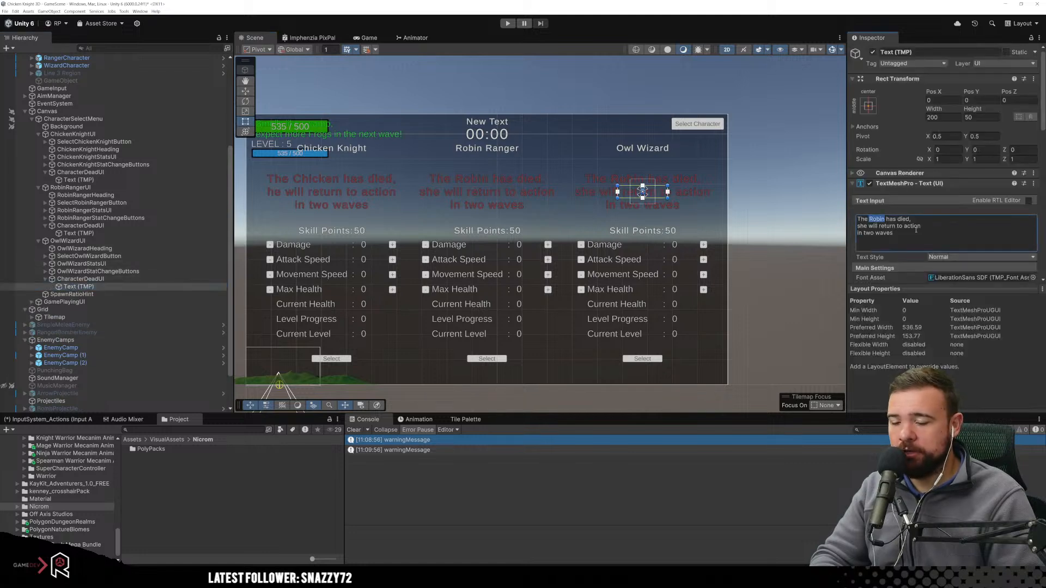
text(Owl)
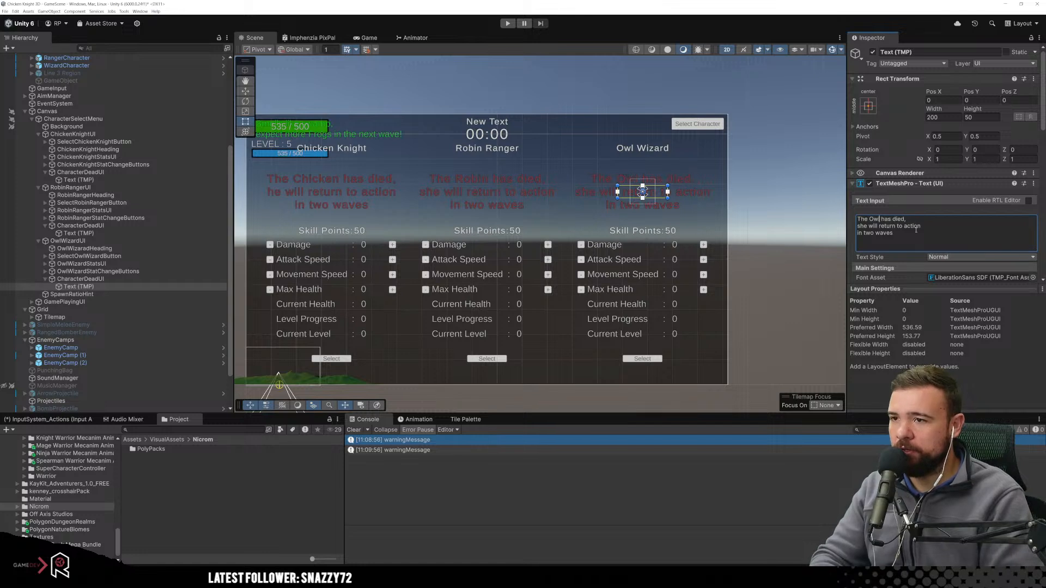
click(860, 225)
key(BackSpace)
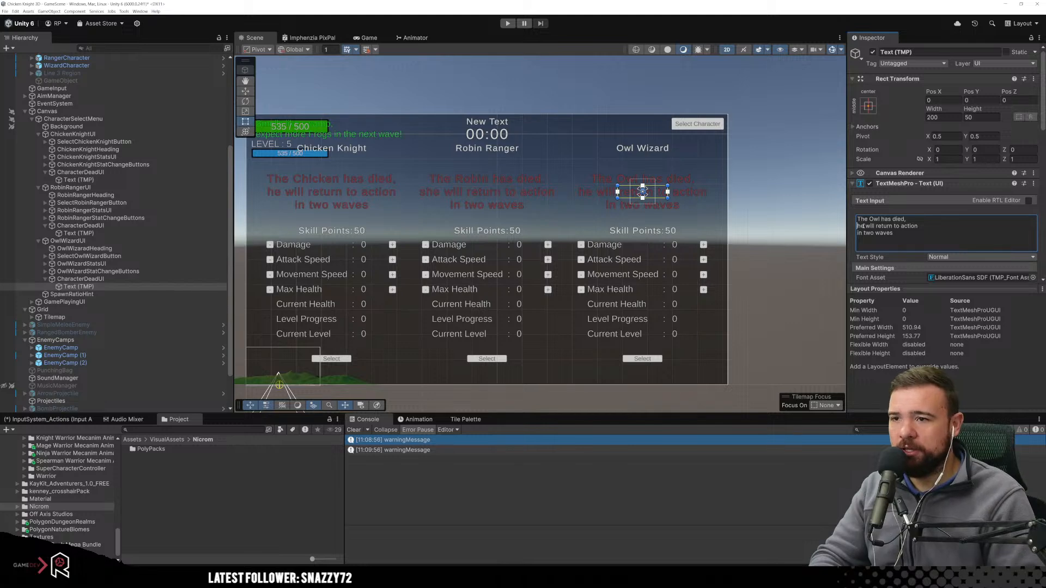
click(718, 244)
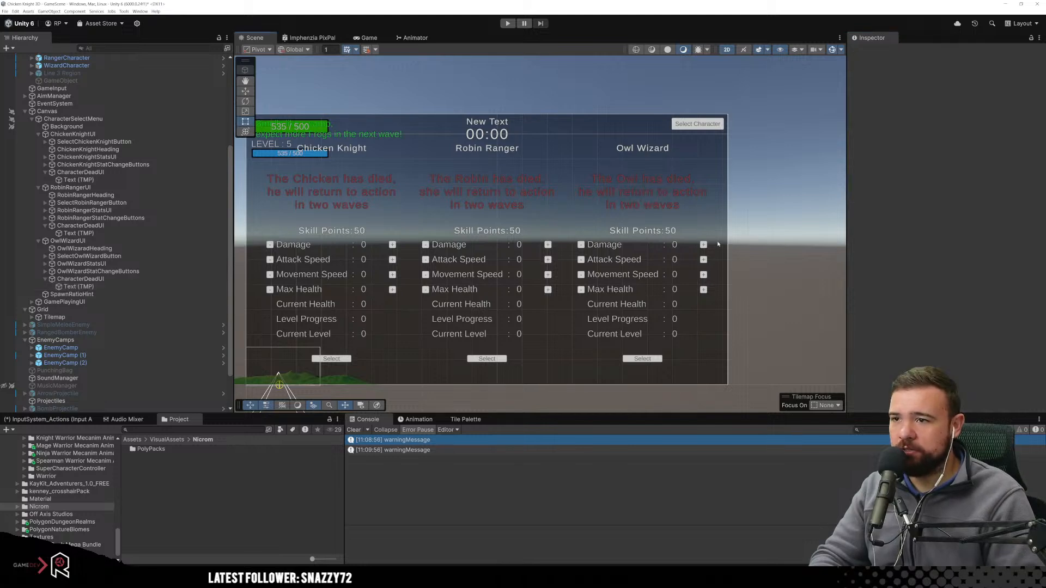
scroll(502, 101, down, 1)
middle_drag(507, 93, 561, 101)
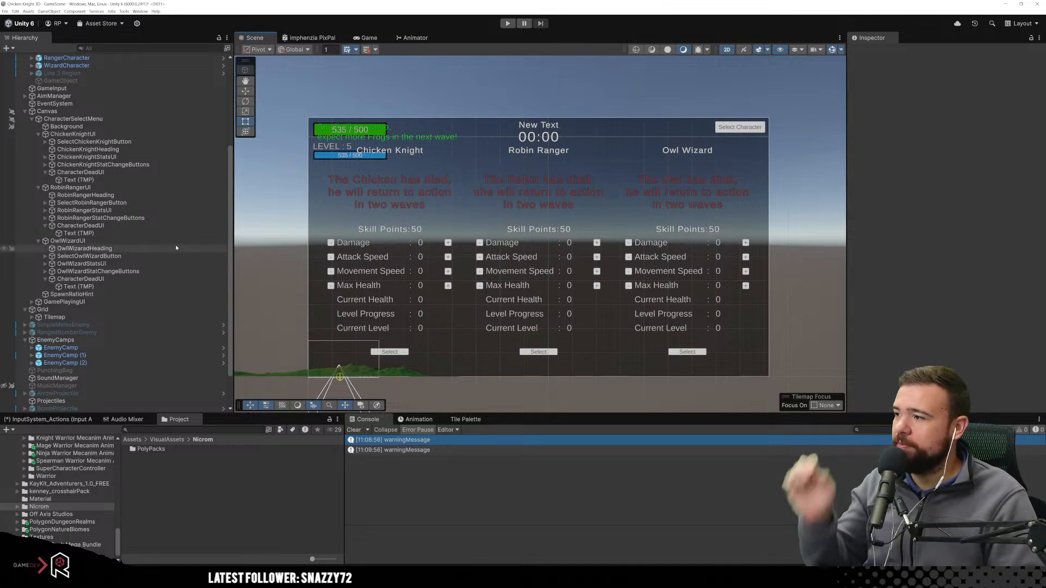
Collapse the three CharacterDeadUI objects in the hierarchy and open the CharacterSelectMenu script in Visual Studio.
click(46, 279)
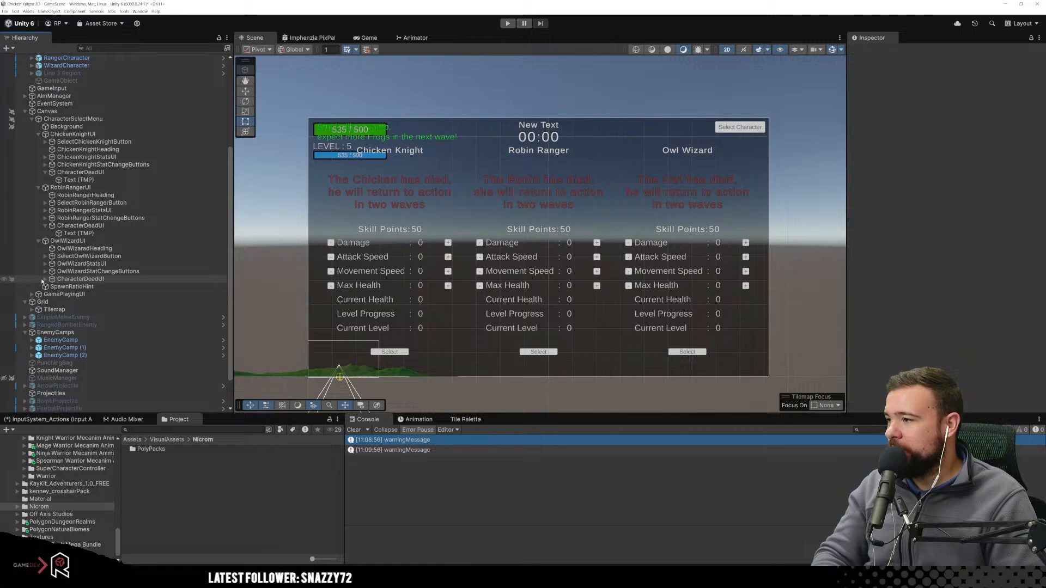
click(45, 225)
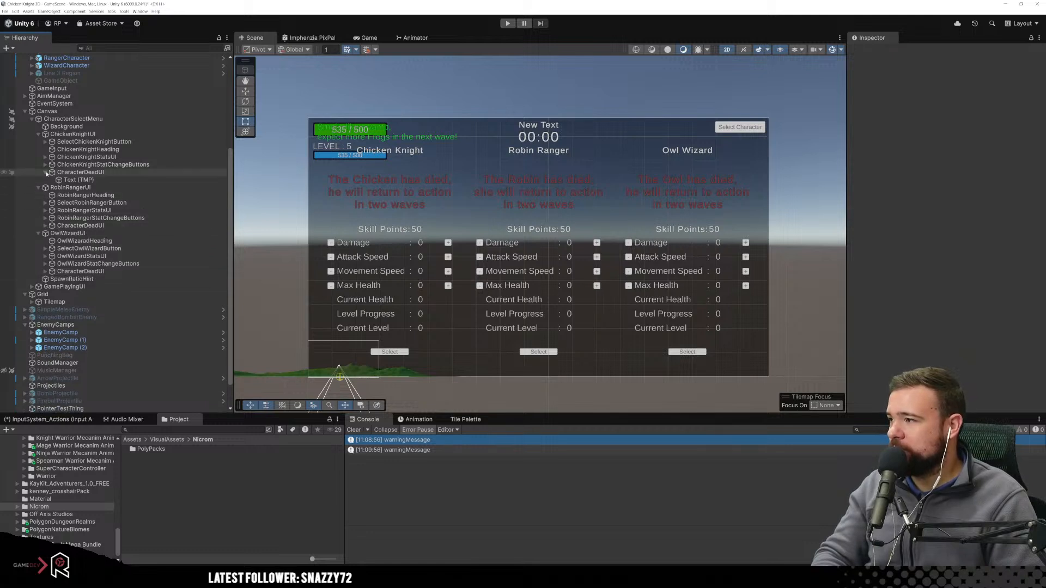
click(45, 172)
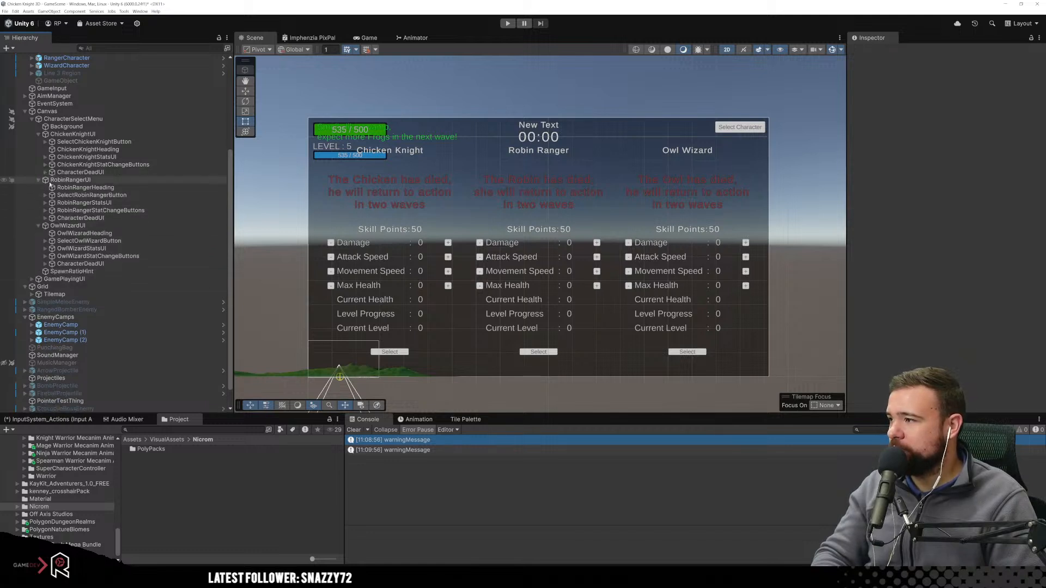
click(77, 120)
double_click(964, 184)
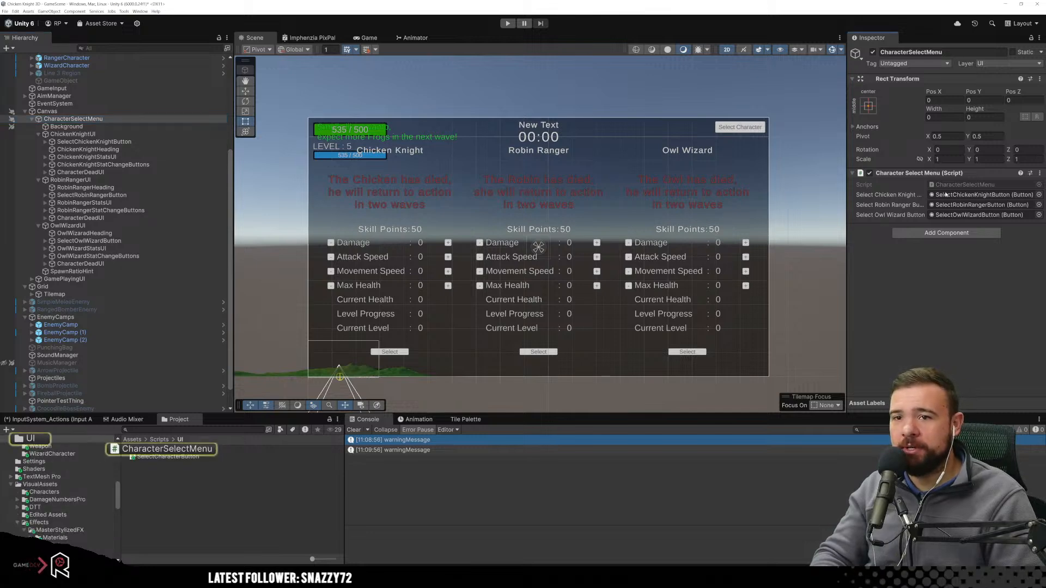
Below the button fields in CharacterSelectMenu, declare a serialized GameObject field named chickenDeadMessage, leaving blank lines around it.
click(335, 156)
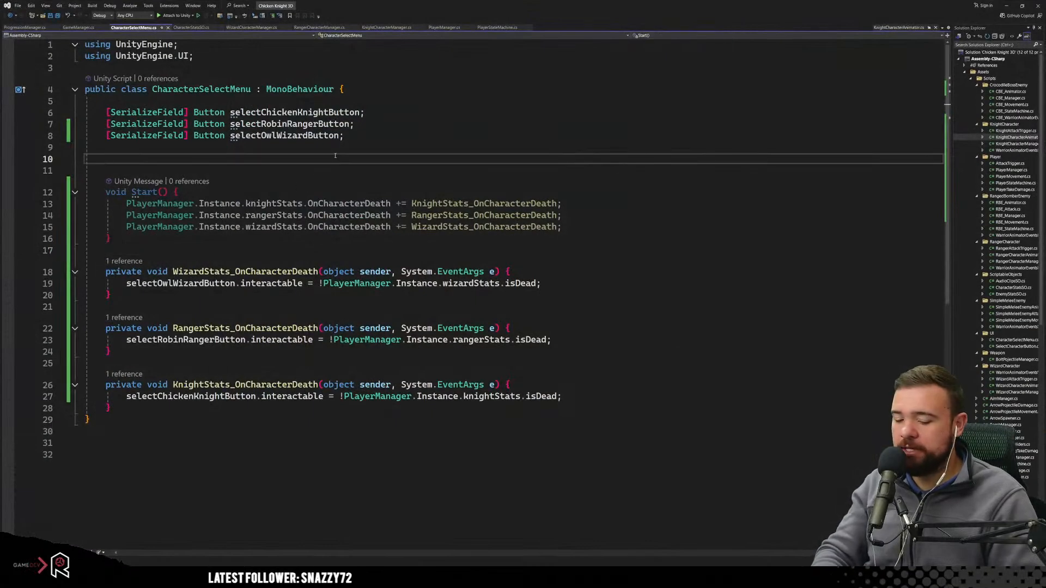
key(Up)
key(Return)
key(Return)
key(Return)
key(Return)
click(335, 155)
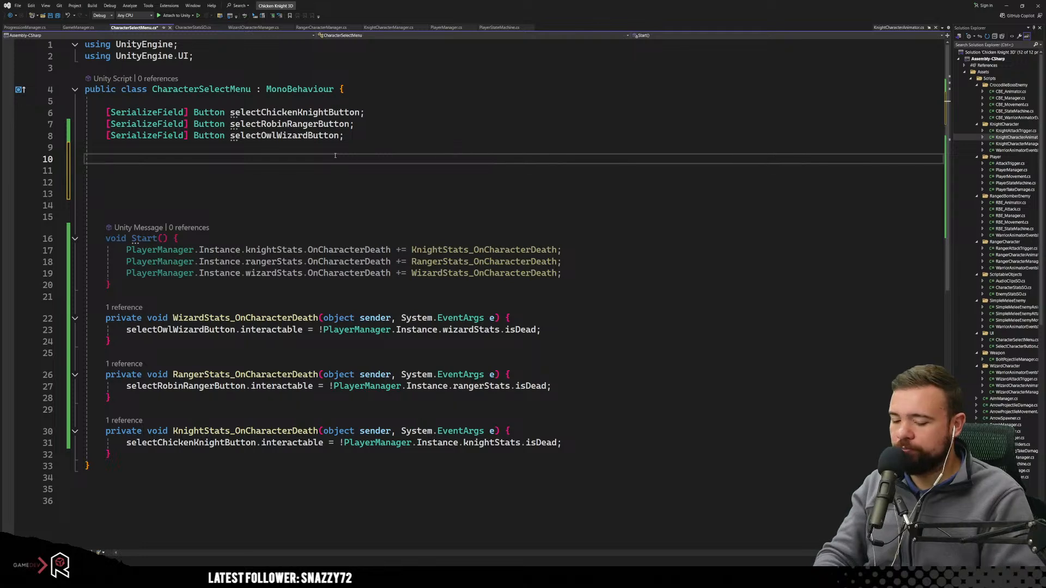
key(BackSpace)
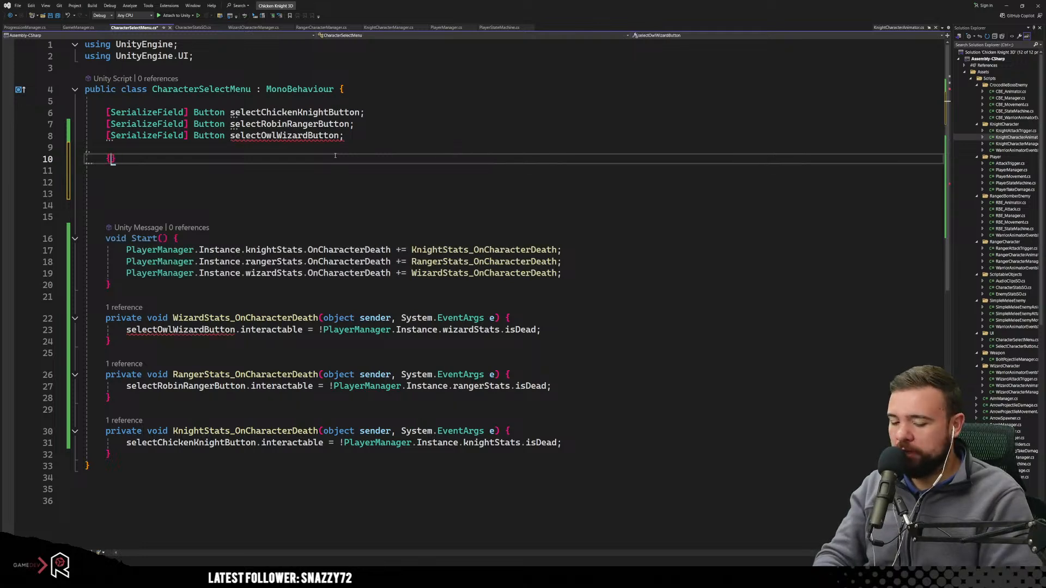
text([ser)
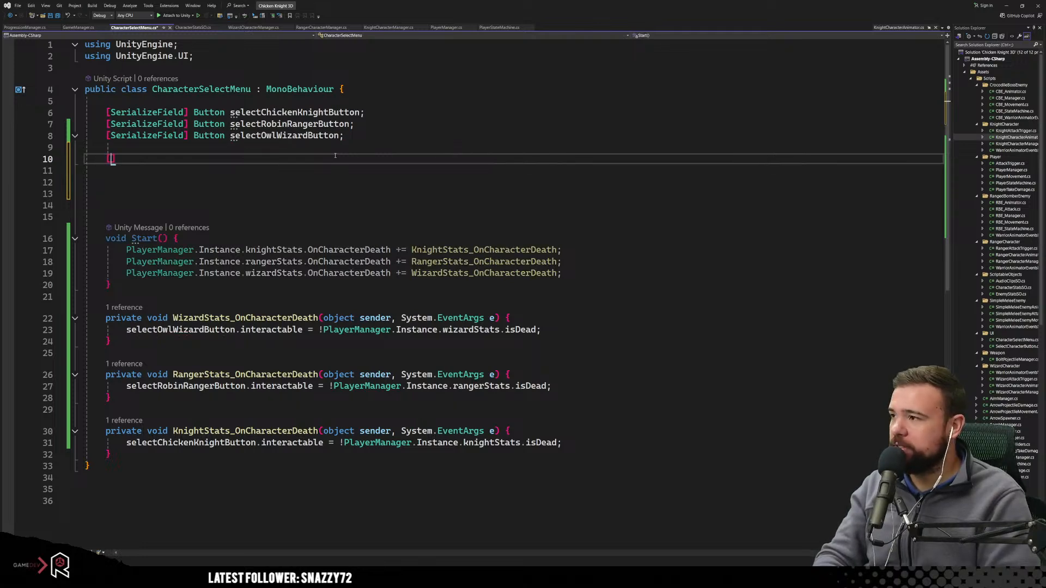
text(])
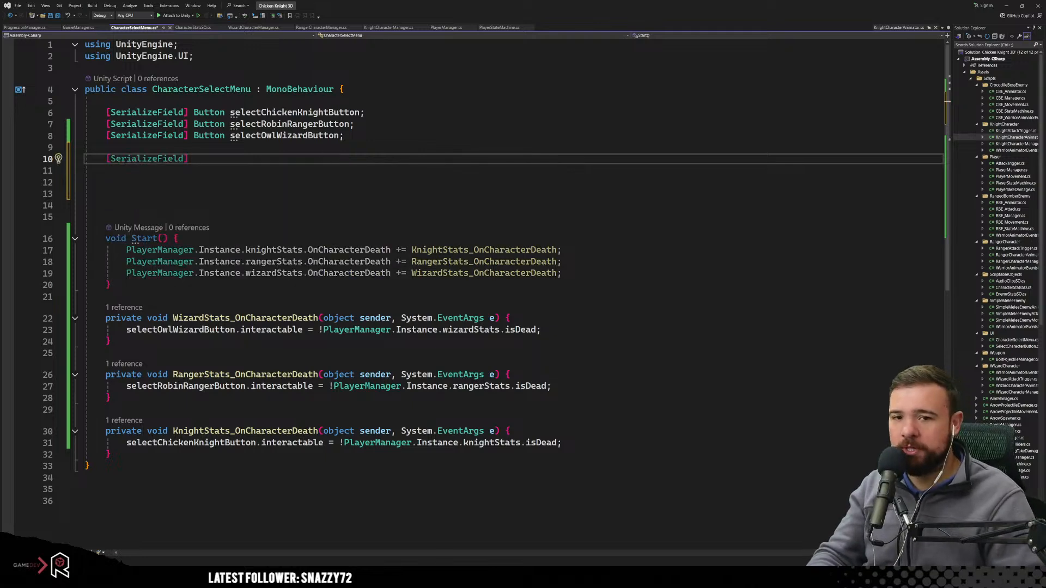
text( Game)
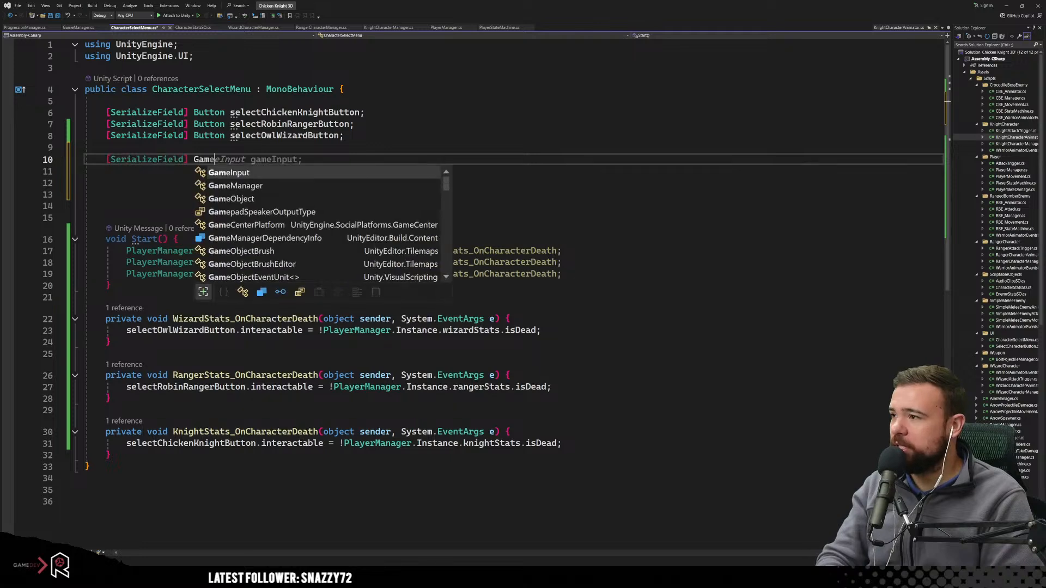
key(Down)
key(Down)
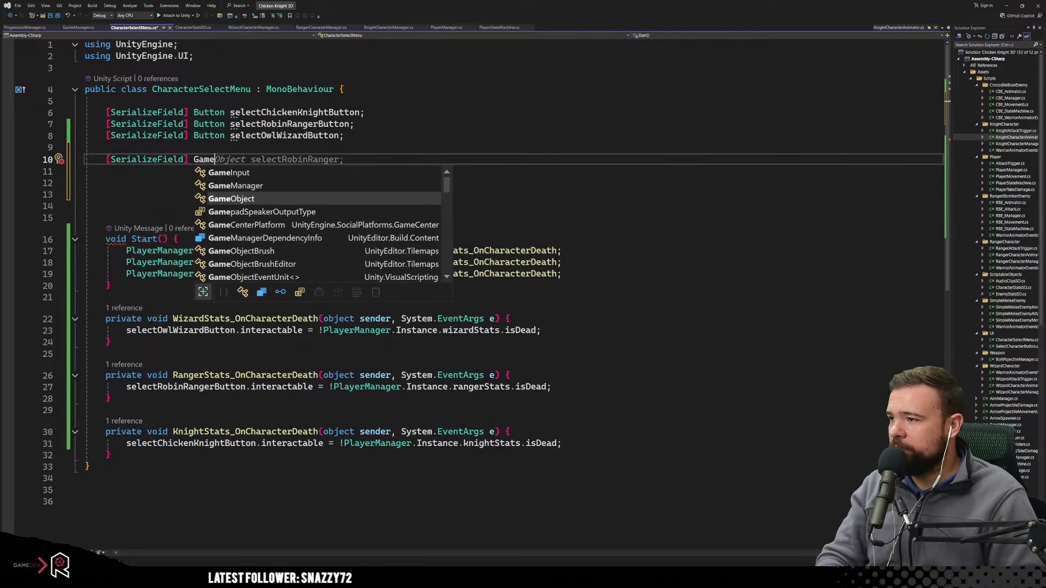
key(Tab)
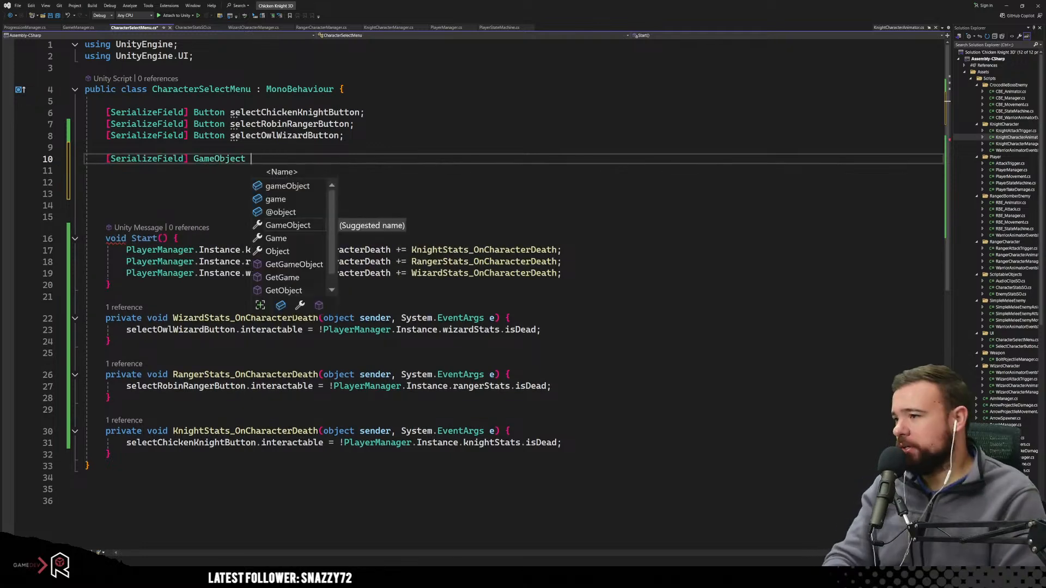
text(chickenDeadMessag)
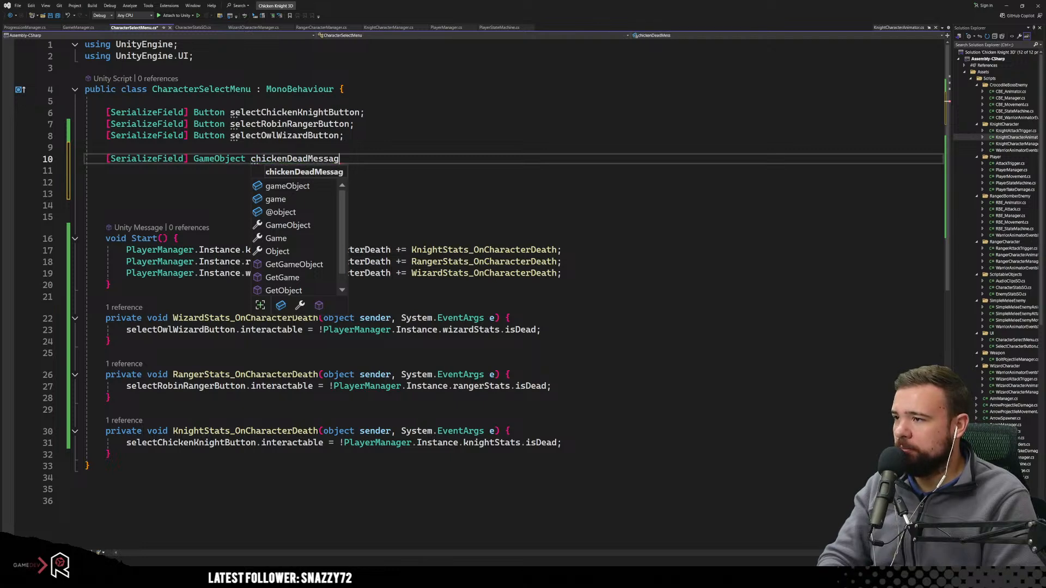
text(e;)
Copy the chickenDeadMessage declaration twice onto the lines directly beneath it, with no blank line between them.
key(shift+Up)
key(ctrl+c)
key(Right)
key(Return)
key(ctrl+v)
key(ctrl+v)
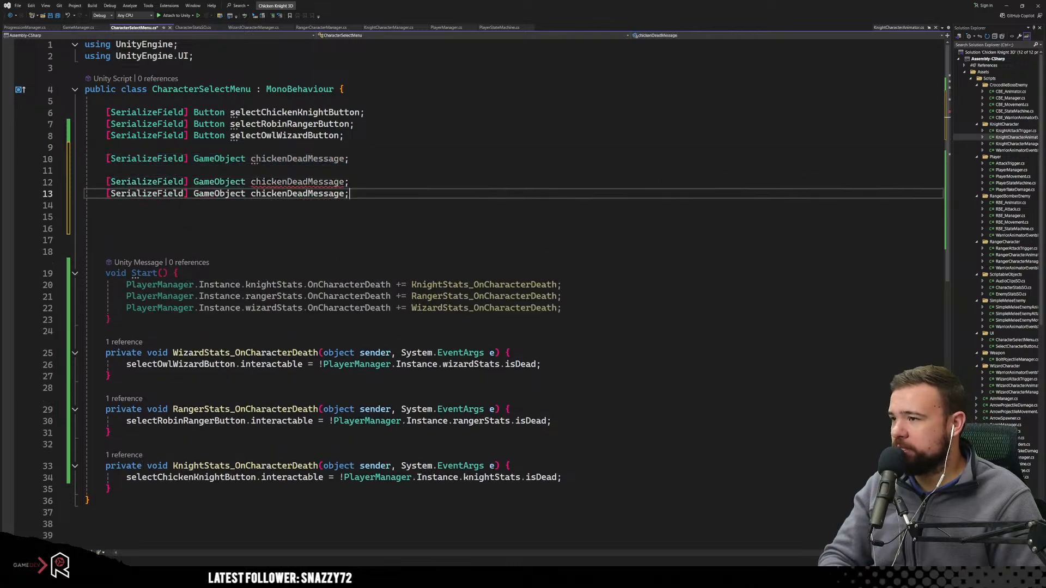
key(Up)
key(Up)
key(BackSpace)
key(Down)
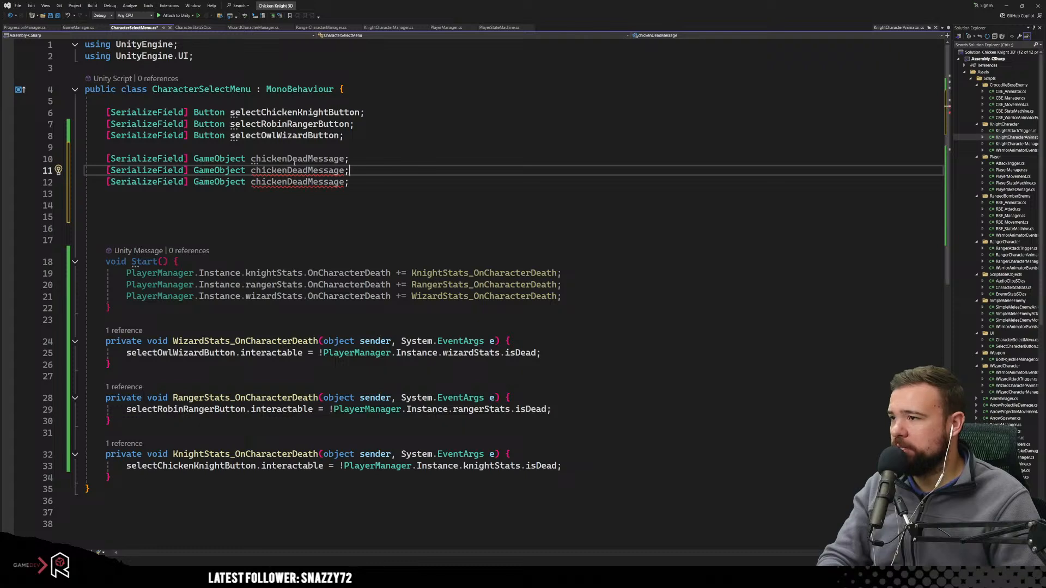
Rename the two copied GameObject fields robinDeadMessage and owlDeadMessage.
click(275, 124)
click(252, 171)
drag(251, 171, 288, 170)
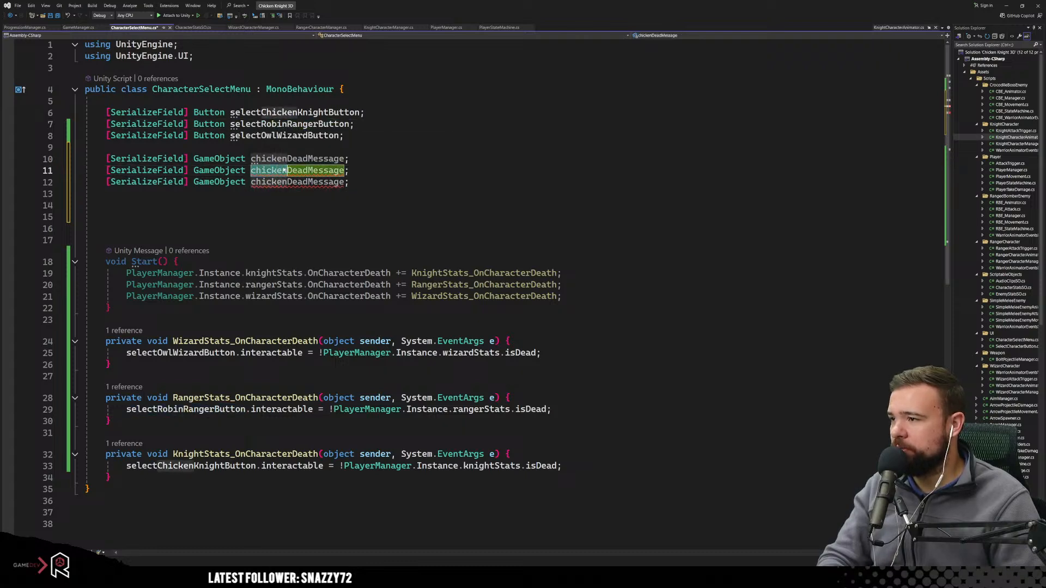
text(robin)
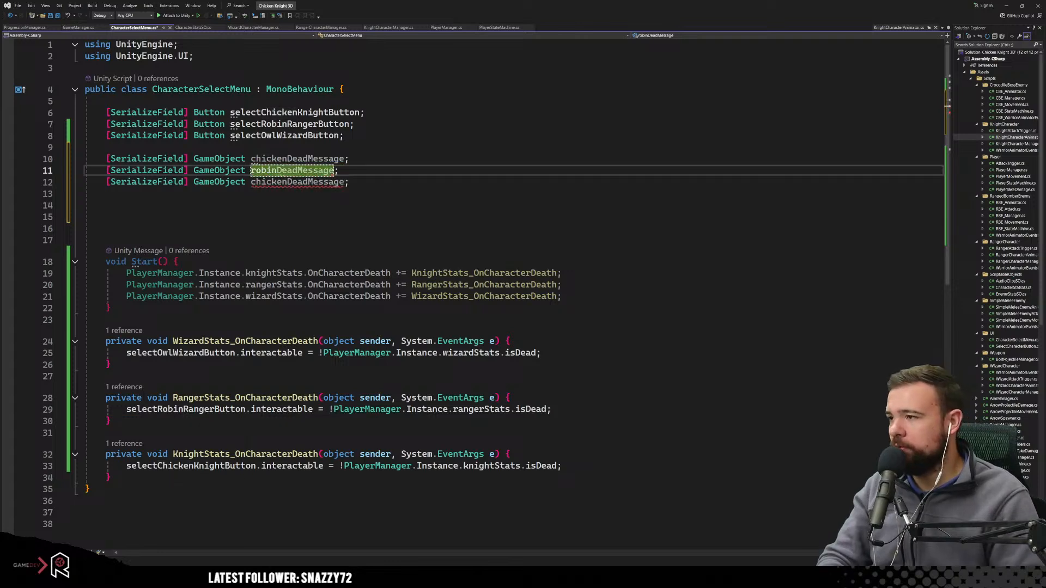
drag(251, 183, 287, 182)
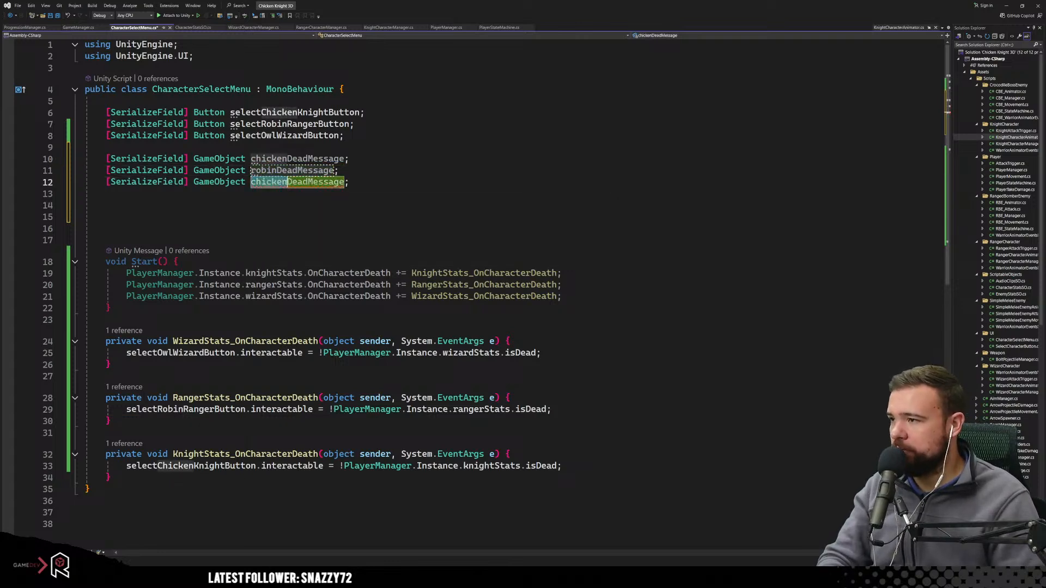
text(owl)
click(310, 229)
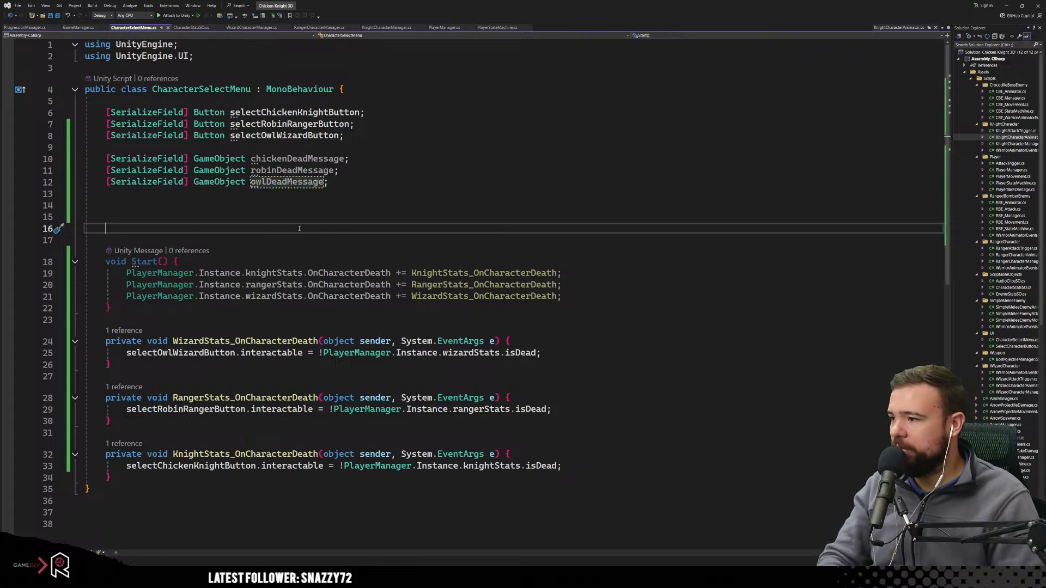
Add an empty line below the interactable assignment in the WizardStats_OnCharacterDeath handler.
click(353, 377)
scroll(353, 378, down, 2)
click(338, 328)
click(330, 295)
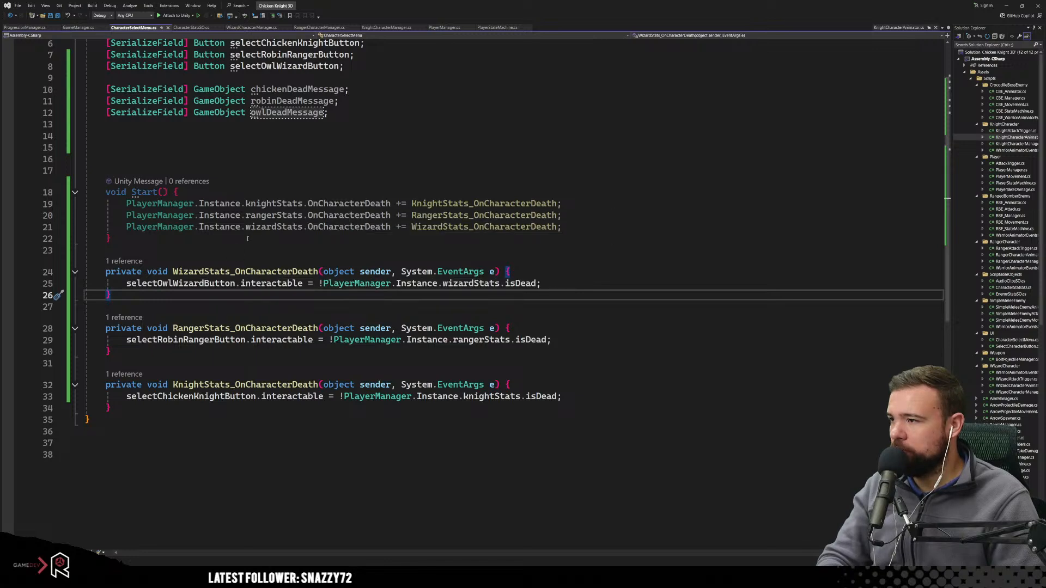
click(551, 283)
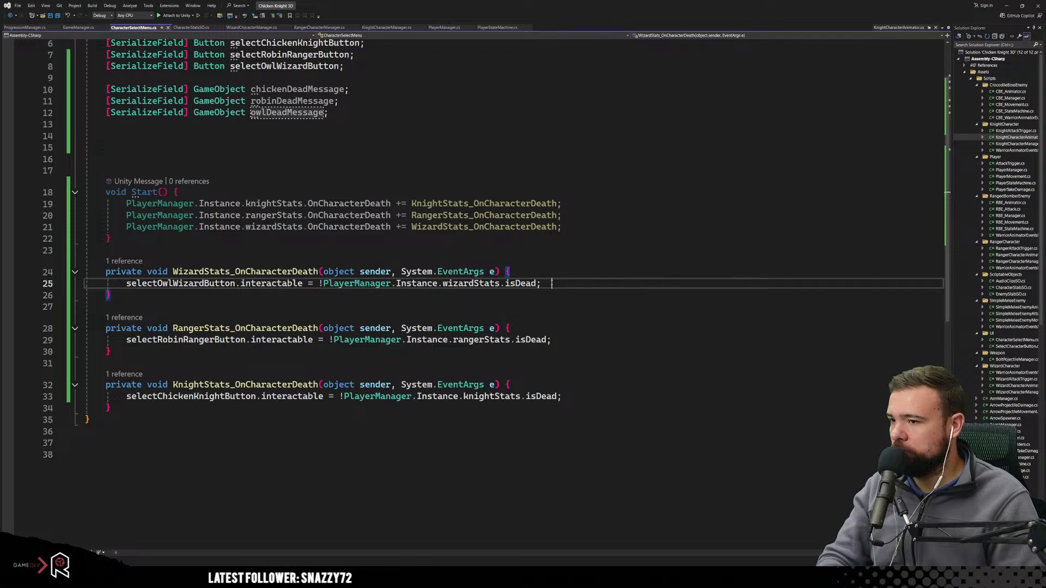
key(Return)
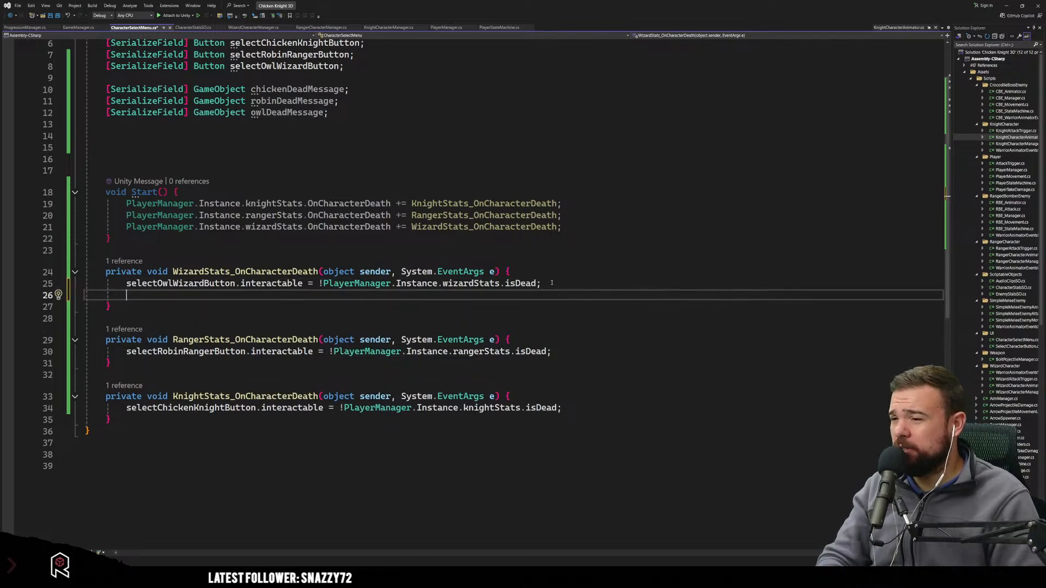
Rename the chicken and robin message fields to chickenKnightDeadMessage and robinRangerDeadMessage.
scroll(266, 274, up, 2)
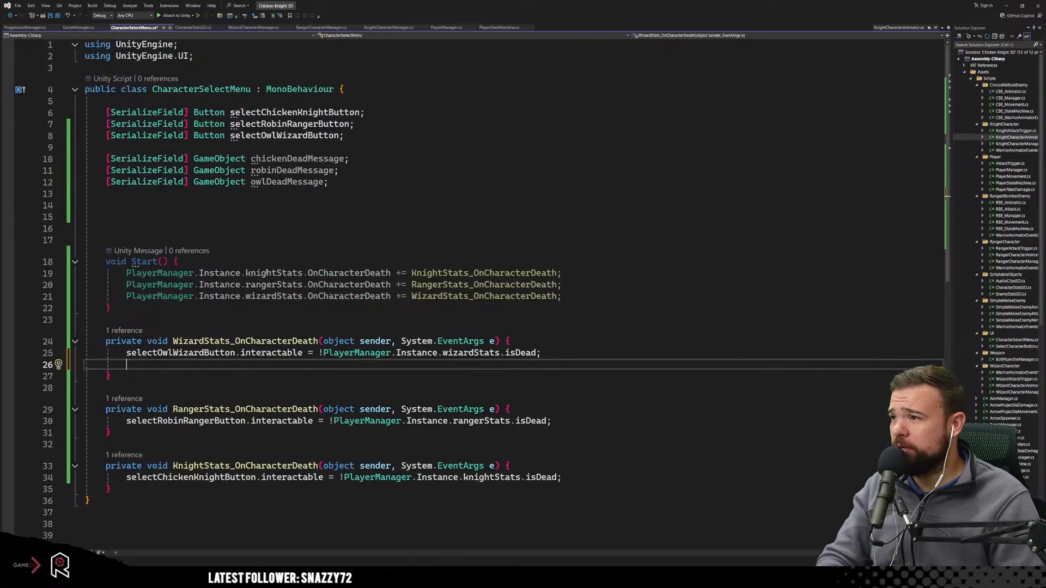
click(287, 159)
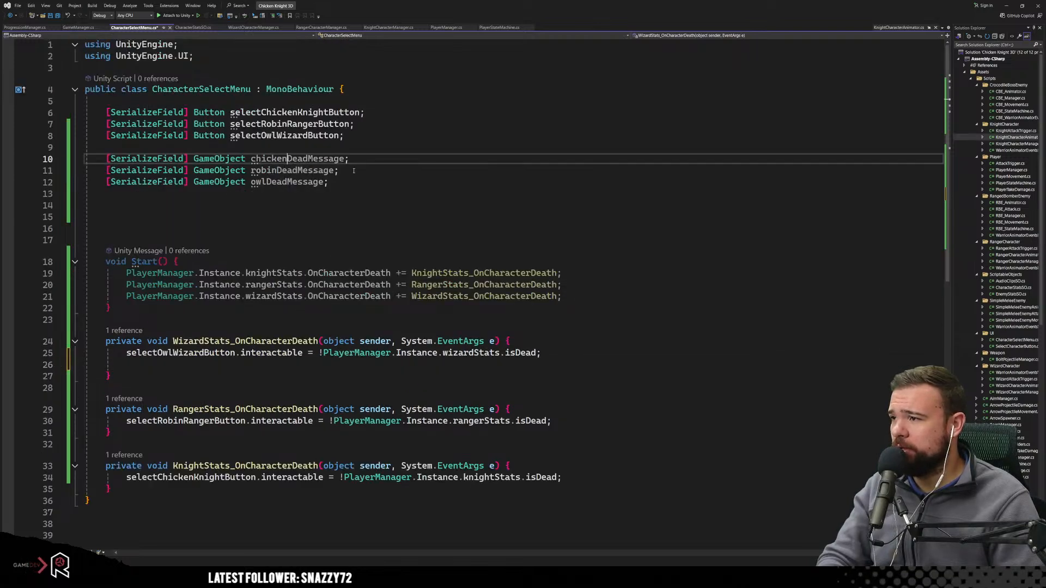
key(ctrl+r)
key(ctrl+r)
text(Knight)
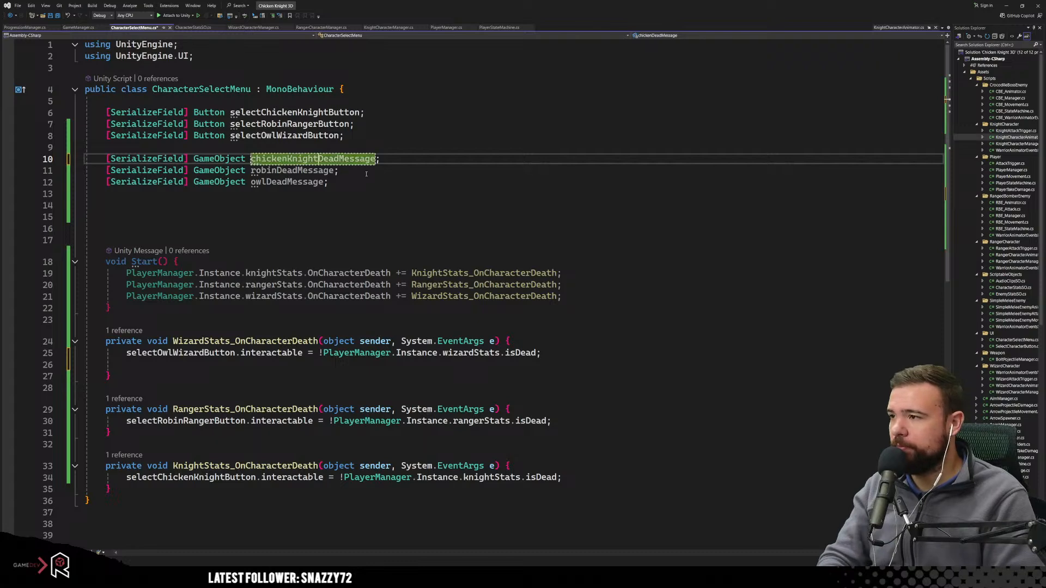
click(278, 171)
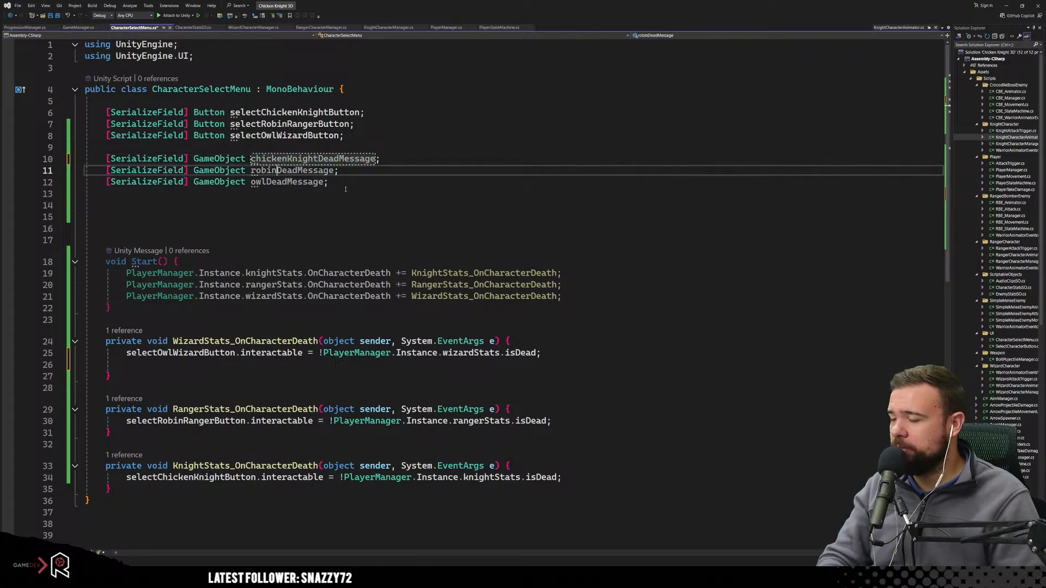
text(Ranger)
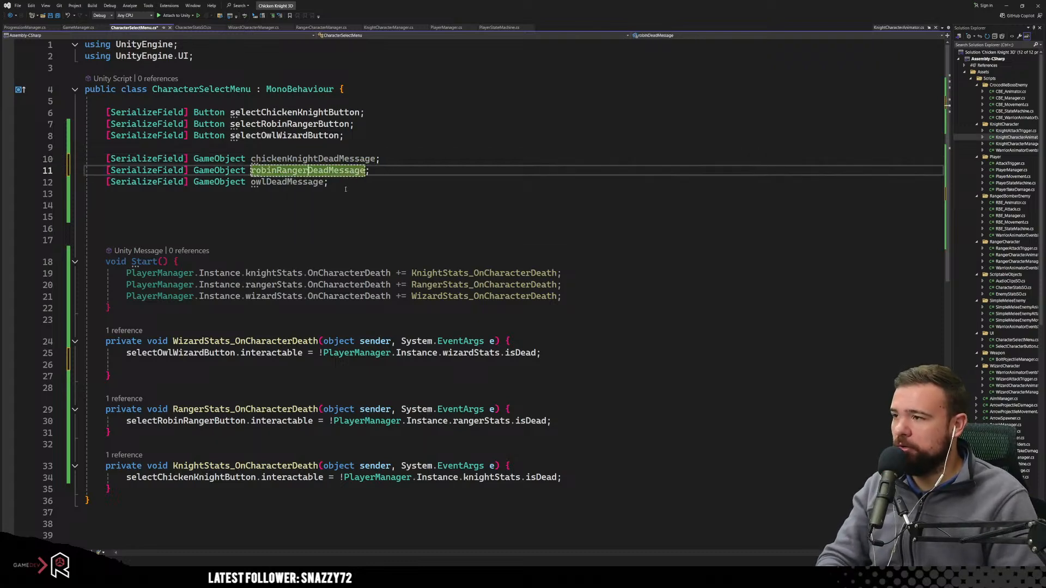
Rename the owlDeadMessage field to owlWizardDeadMessage.
click(263, 182)
key(ctrl+r)
key(ctrl+r)
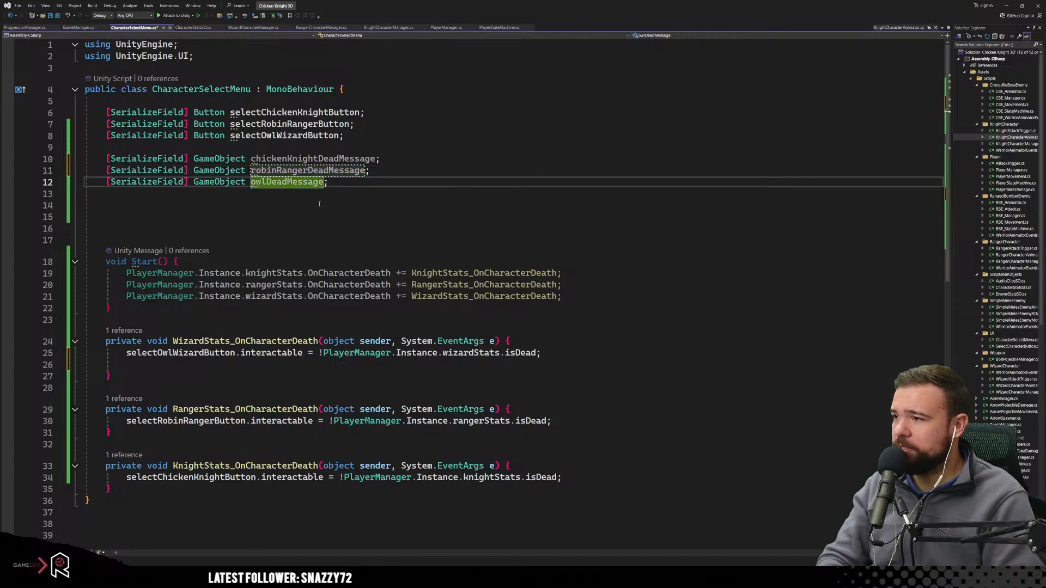
text(Wiz)
key(BackSpace)
key(BackSpace)
text(ir)
key(BackSpace)
text(zards)
key(BackSpace)
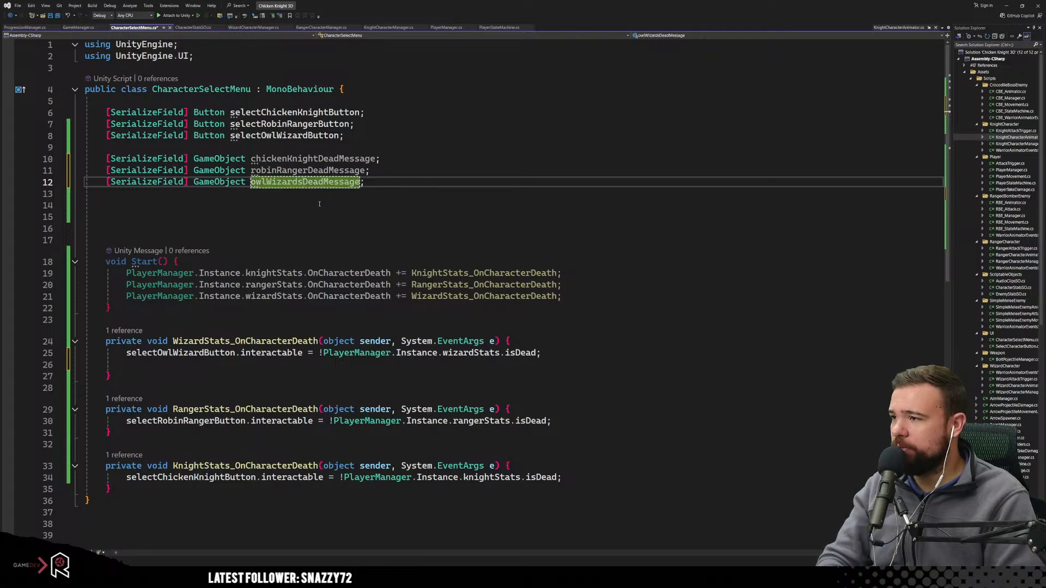
click(319, 204)
click(434, 228)
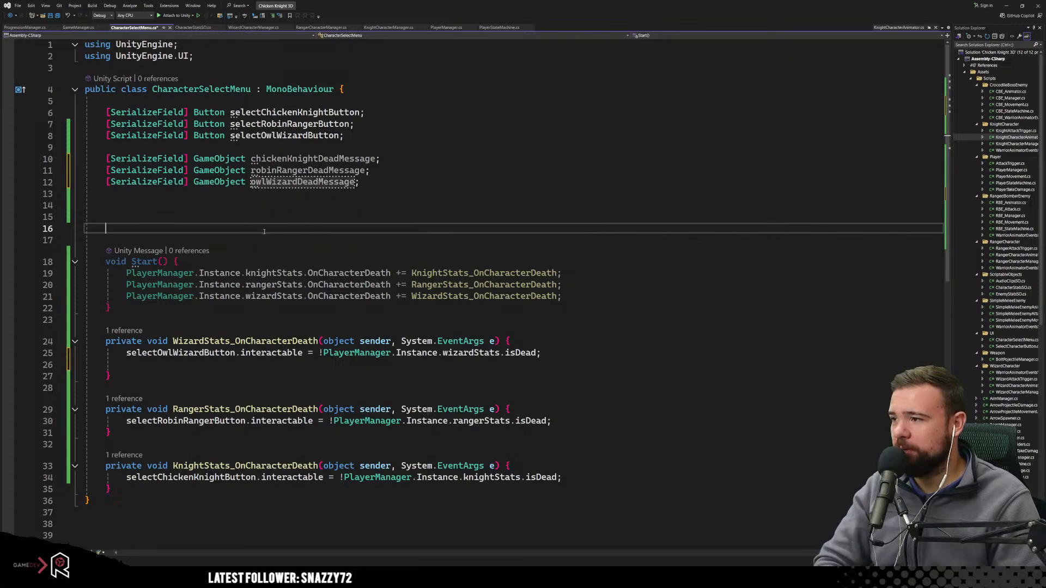
click(223, 308)
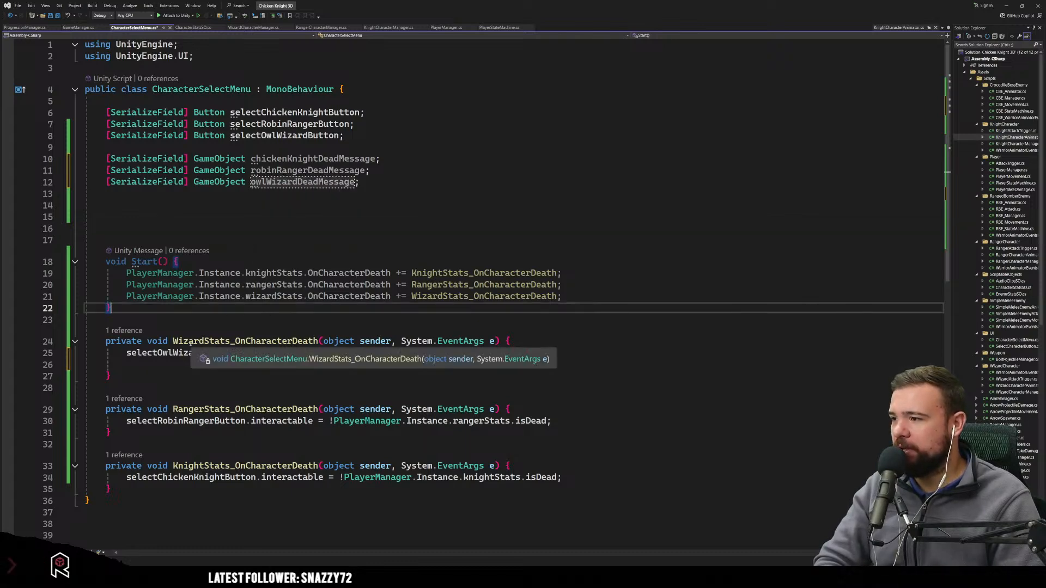
click(174, 343)
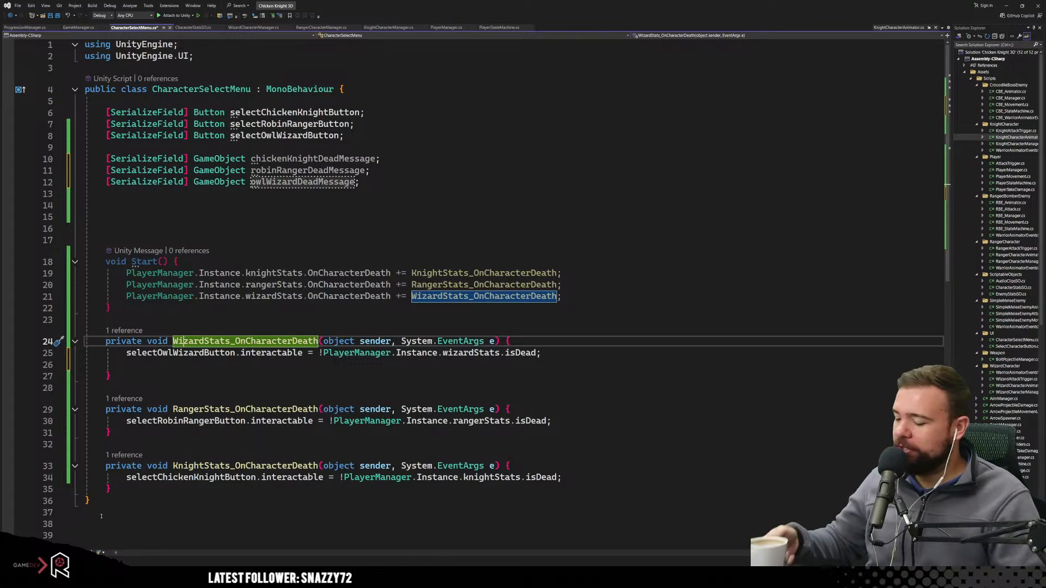
click(466, 377)
click(571, 352)
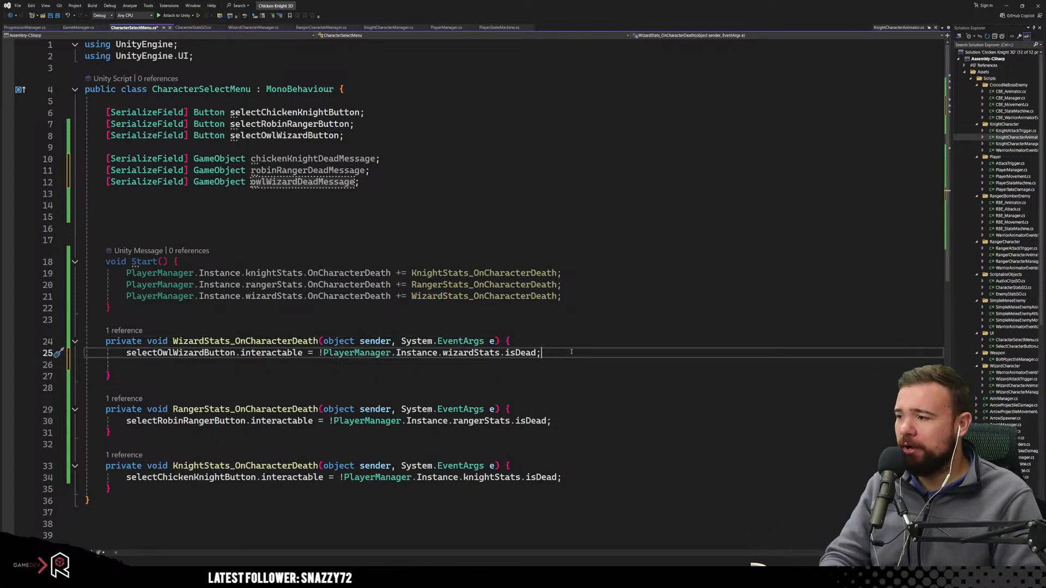
key(Return)
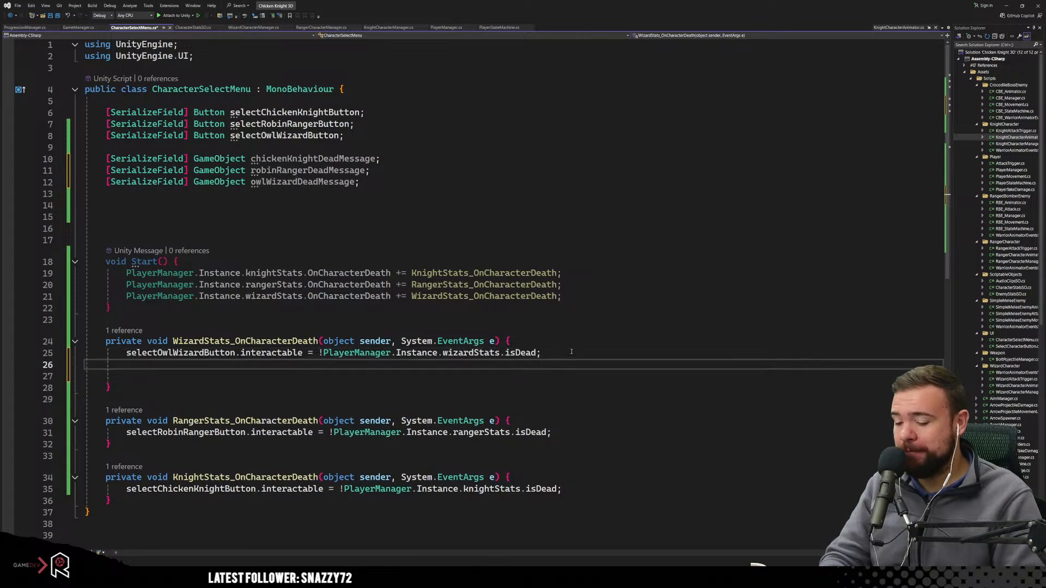
key(Return)
key(BackSpace)
key(Return)
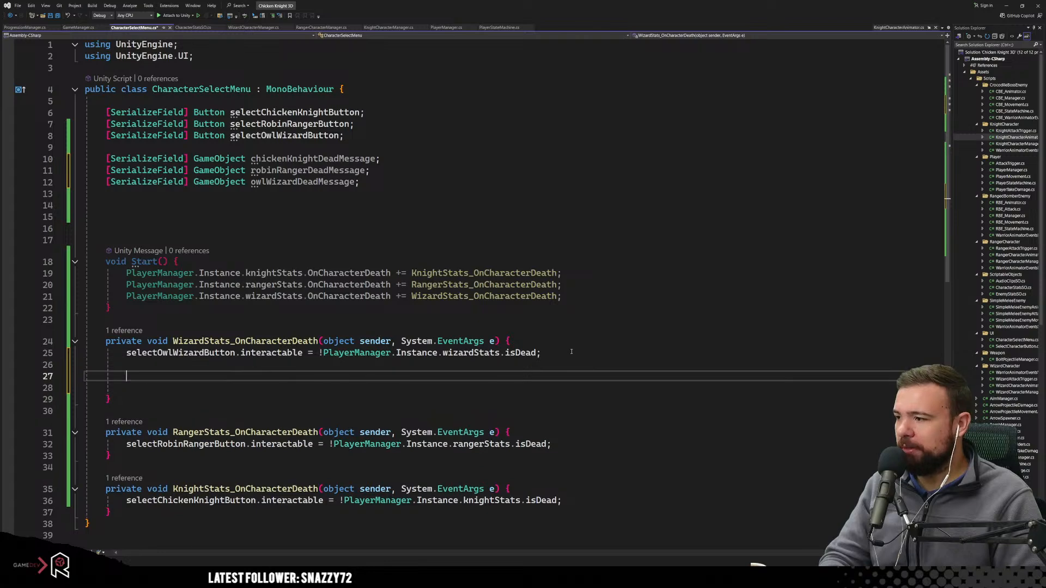
text(if (e.)
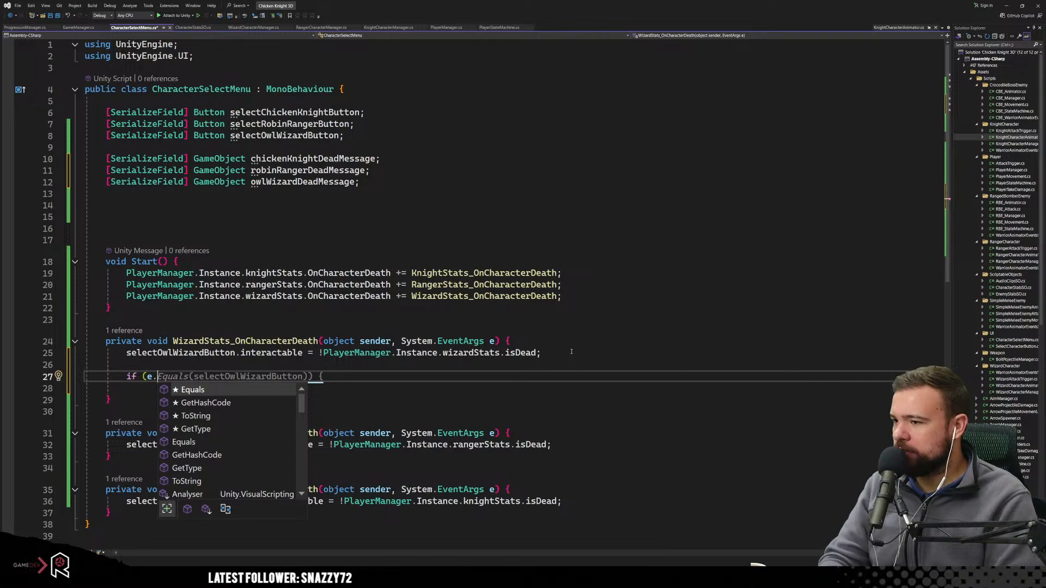
click(572, 351)
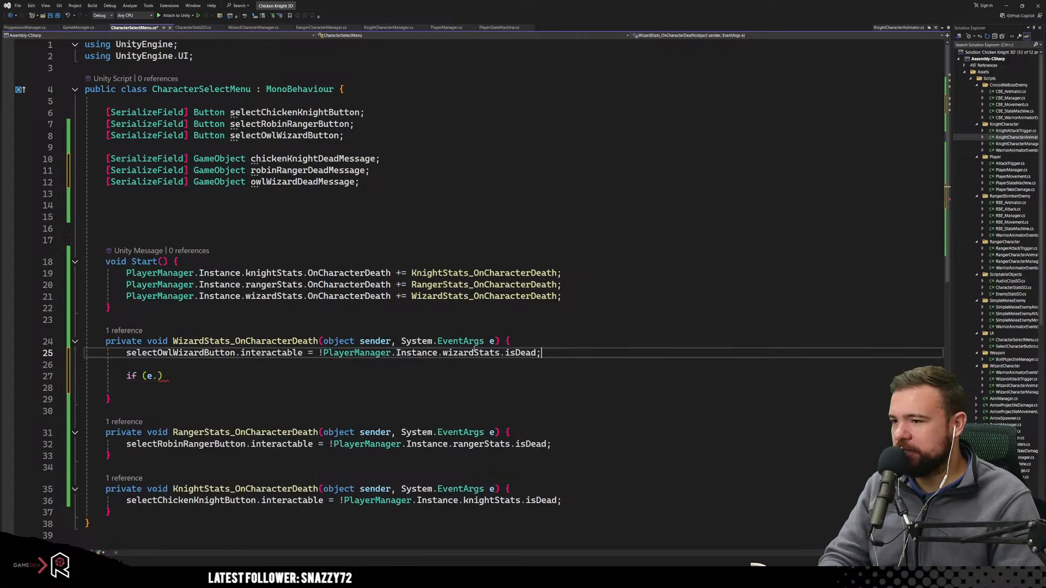
drag(375, 372, 291, 361)
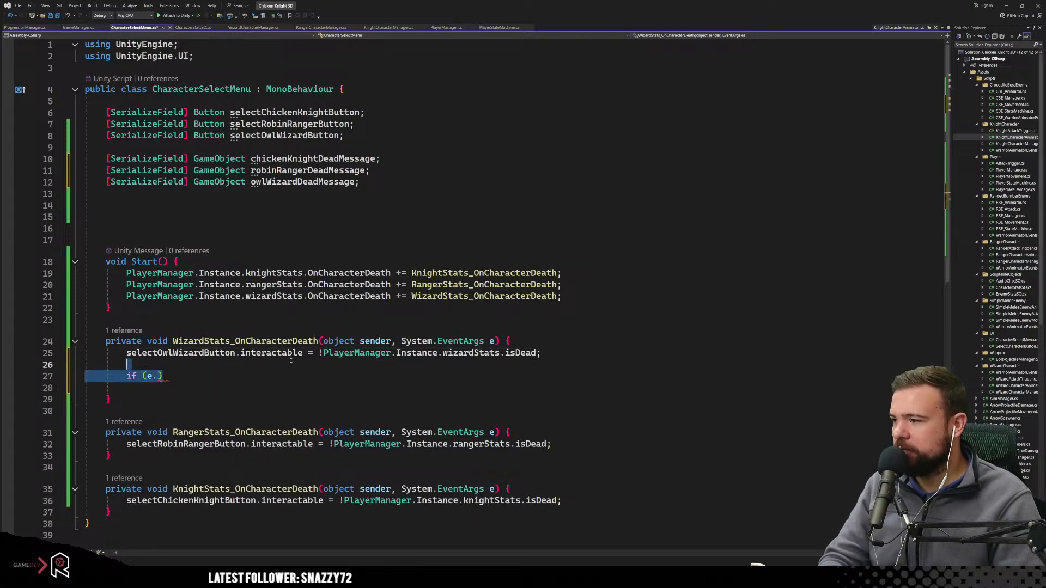
key(BackSpace)
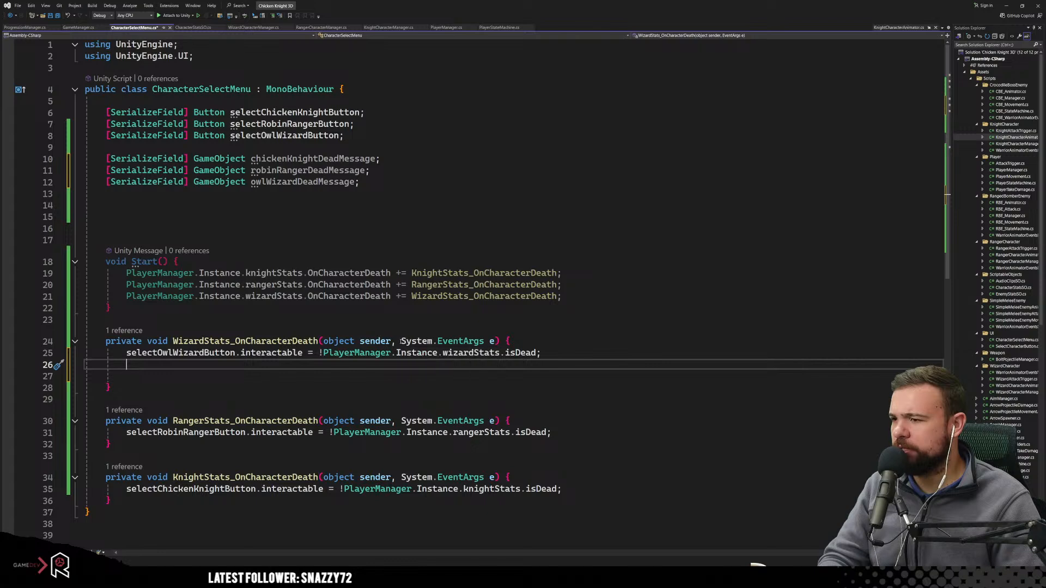
Save the CharacterSelectMenu script and look through the PlayerManager script's Start method and character event handlers.
key(ctrl+s)
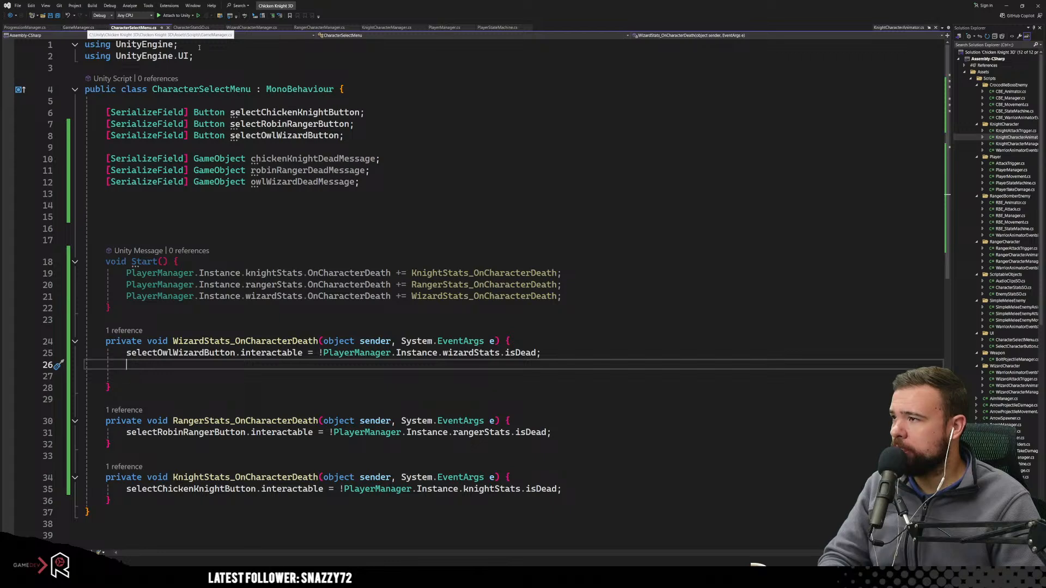
click(440, 28)
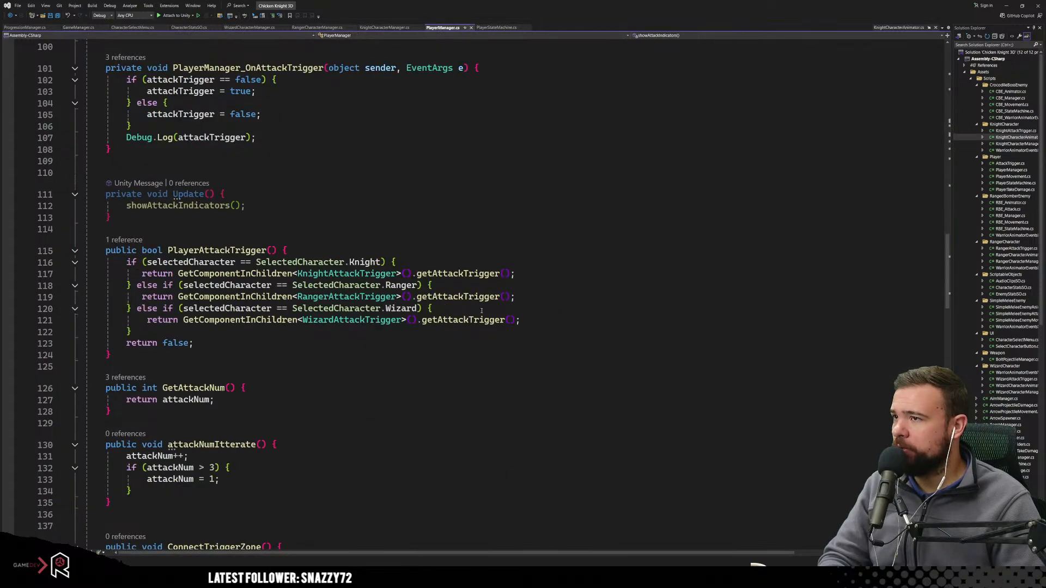
scroll(344, 327, down, 4)
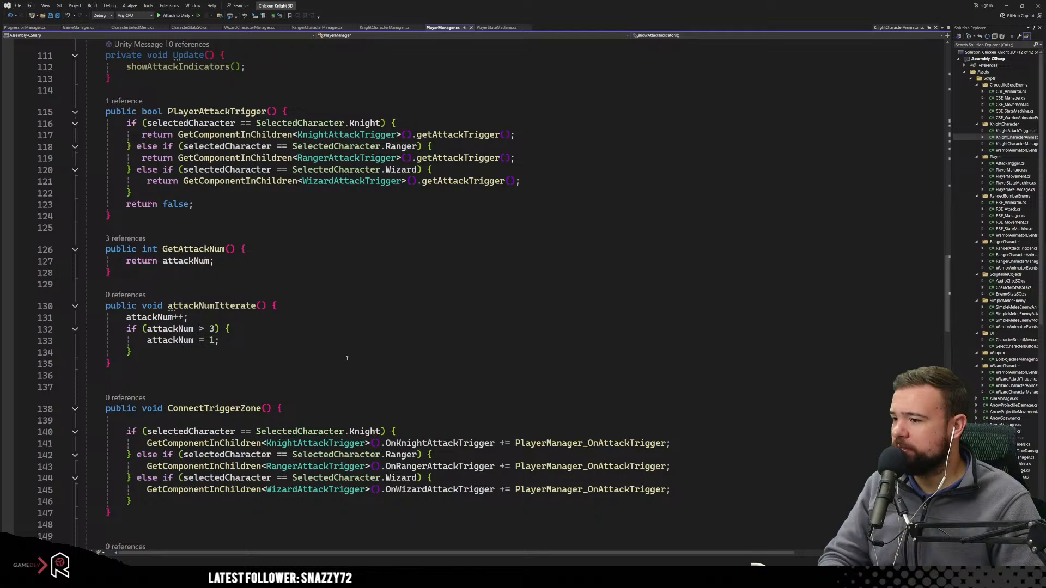
scroll(347, 358, down, 6)
scroll(293, 351, up, 20)
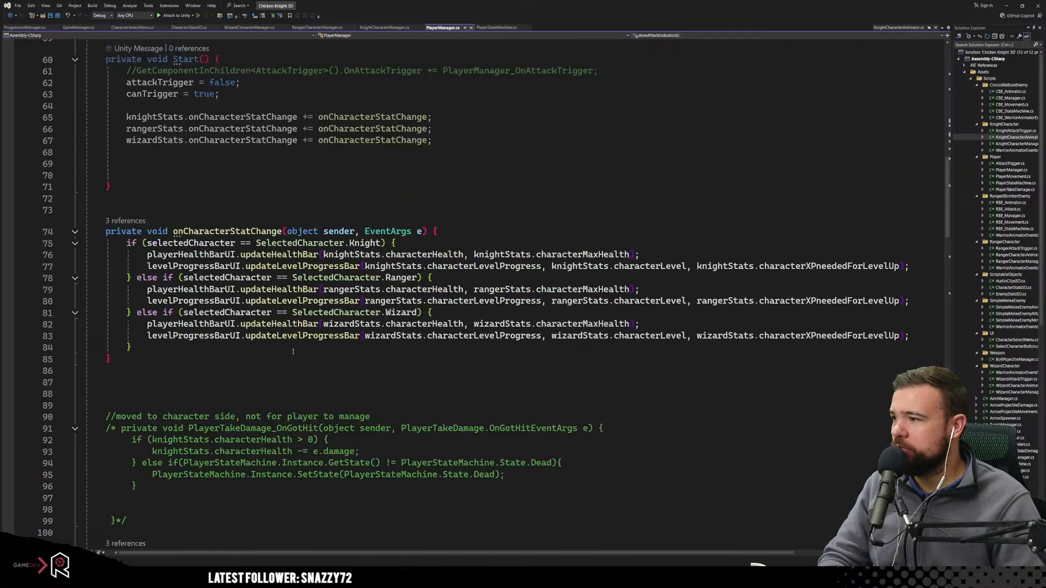
scroll(293, 352, up, 6)
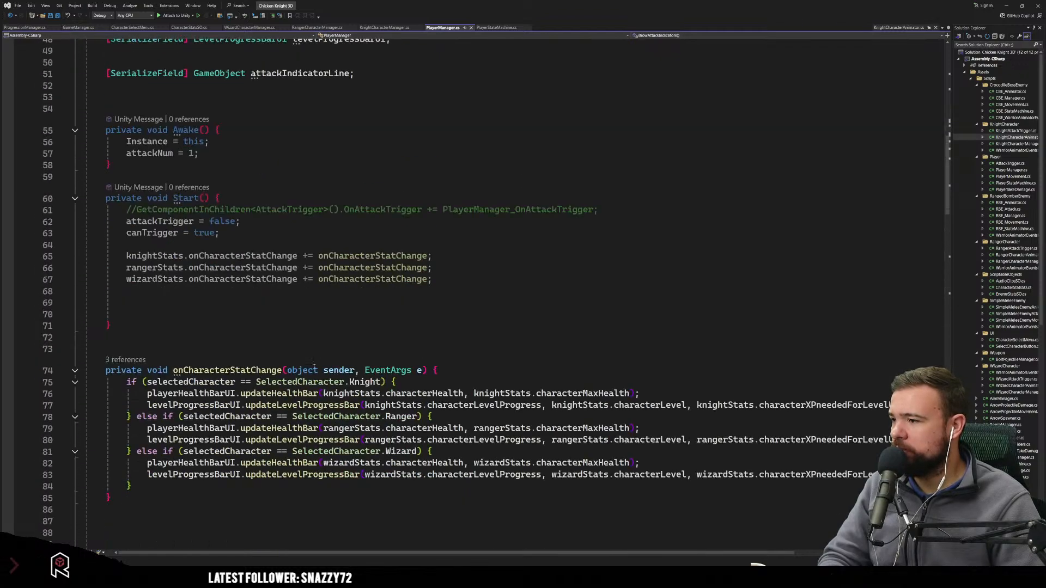
scroll(276, 360, down, 13)
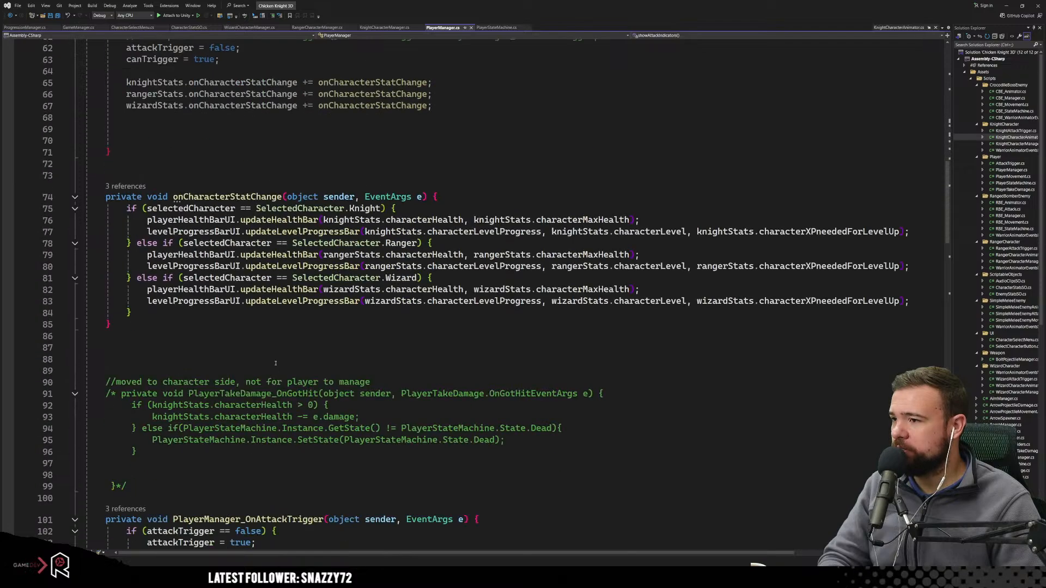
Open the GameManager script and examine the OnCharacterDeath subscriptions in its Start method.
click(78, 27)
scroll(240, 284, up, 12)
scroll(239, 284, up, 20)
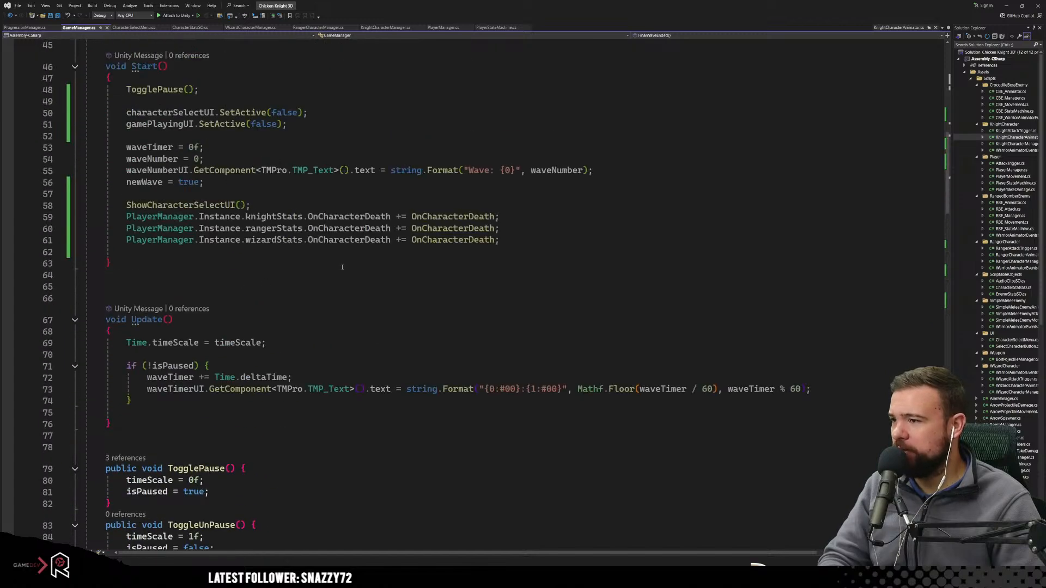
Copy the parameter "CharacterStatsSO.OnCharacterDeathEventArgs e" from the OnCharacterDeath method at the end of GameManager.cs.
click(417, 217)
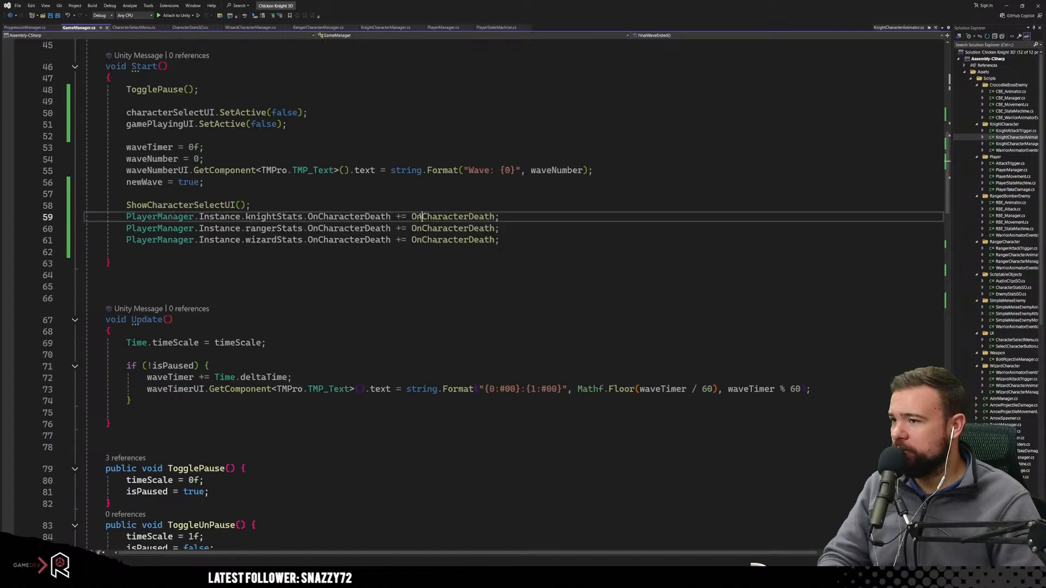
scroll(297, 369, down, 20)
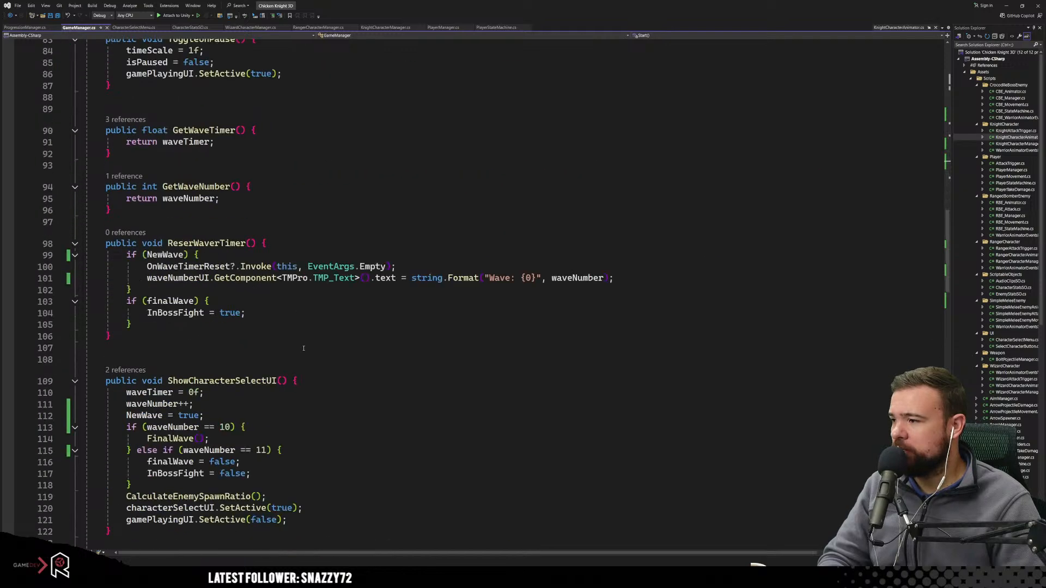
scroll(297, 368, down, 9)
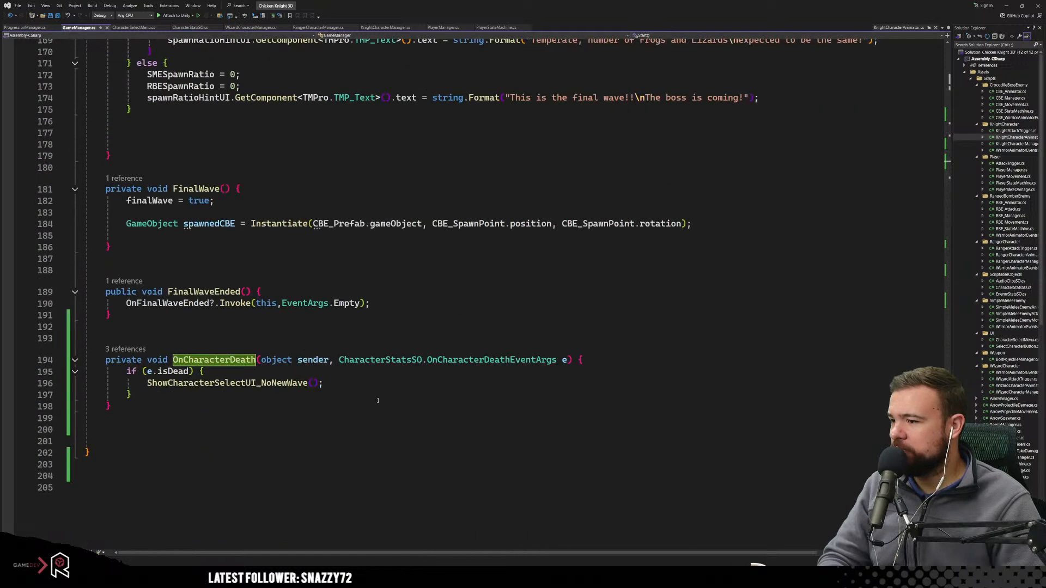
click(361, 394)
drag(339, 360, 567, 362)
key(ctrl+c)
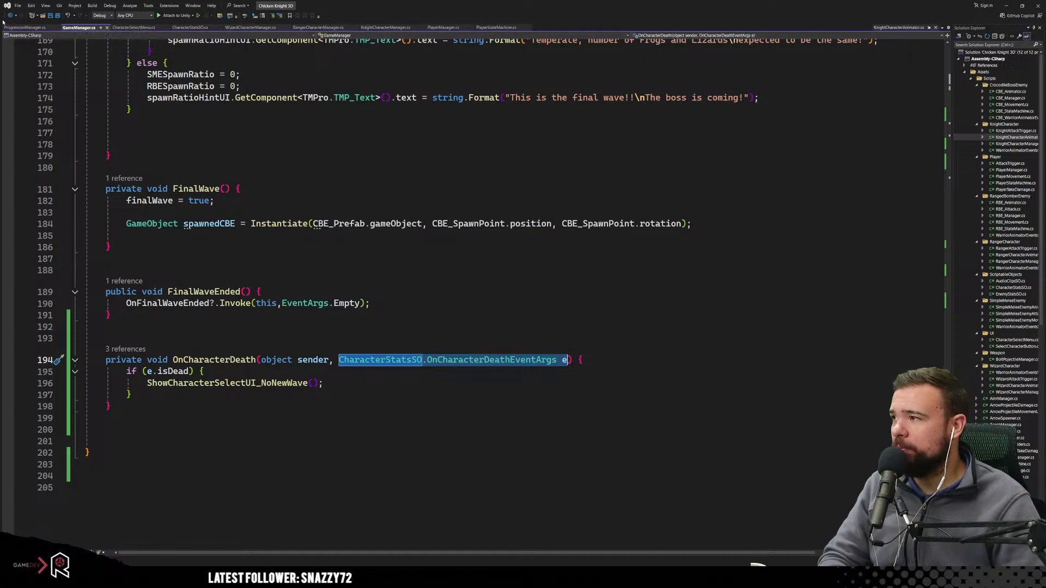
In CharacterSelectMenu.cs, replace the System.EventArgs parameter of the wizard, ranger and knight death handlers with the copied CharacterStatsSO.OnCharacterDeathEventArgs e.
click(133, 27)
click(495, 380)
drag(401, 341, 490, 342)
key(ctrl+v)
drag(402, 421, 494, 421)
key(ctrl+v)
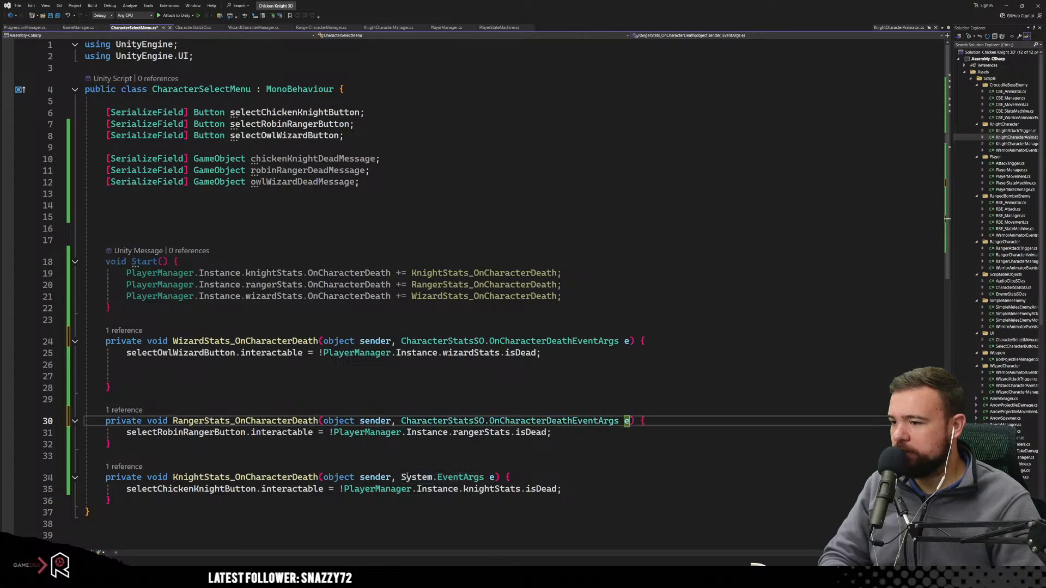
drag(401, 477, 490, 477)
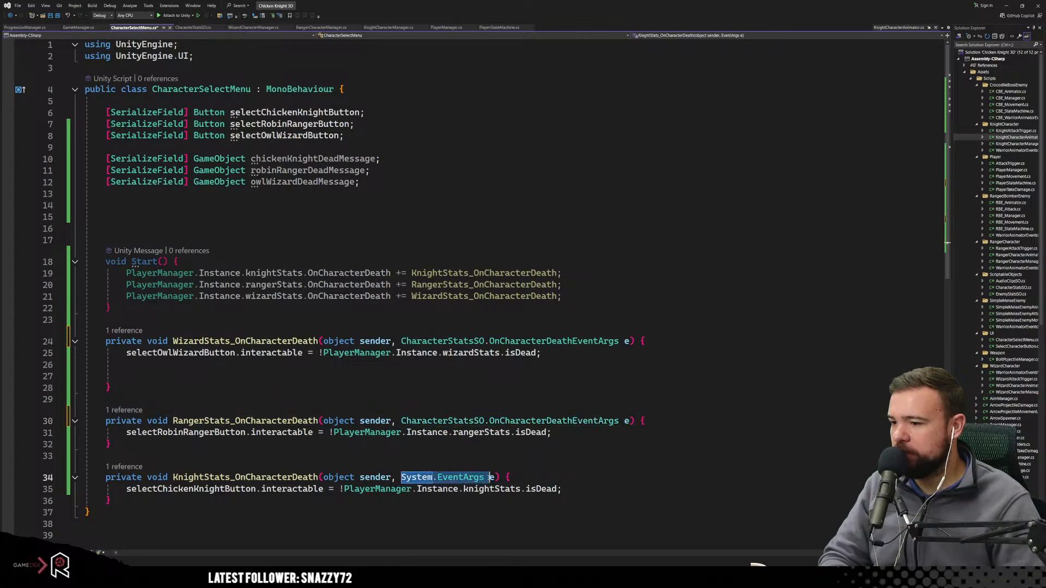
key(ctrl+v)
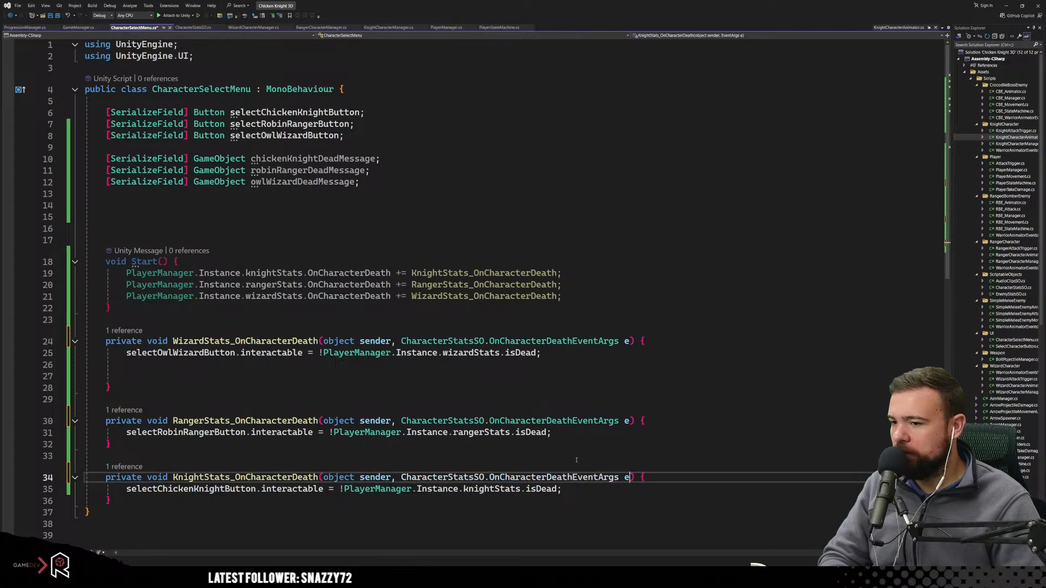
Tidy the blank lines in WizardStats_OnCharacterDeath and add an empty "if (e.isDead)" block below the interactable assignment.
key(Up)
key(Up)
key(Up)
key(Up)
key(Up)
key(Up)
key(Up)
key(Up)
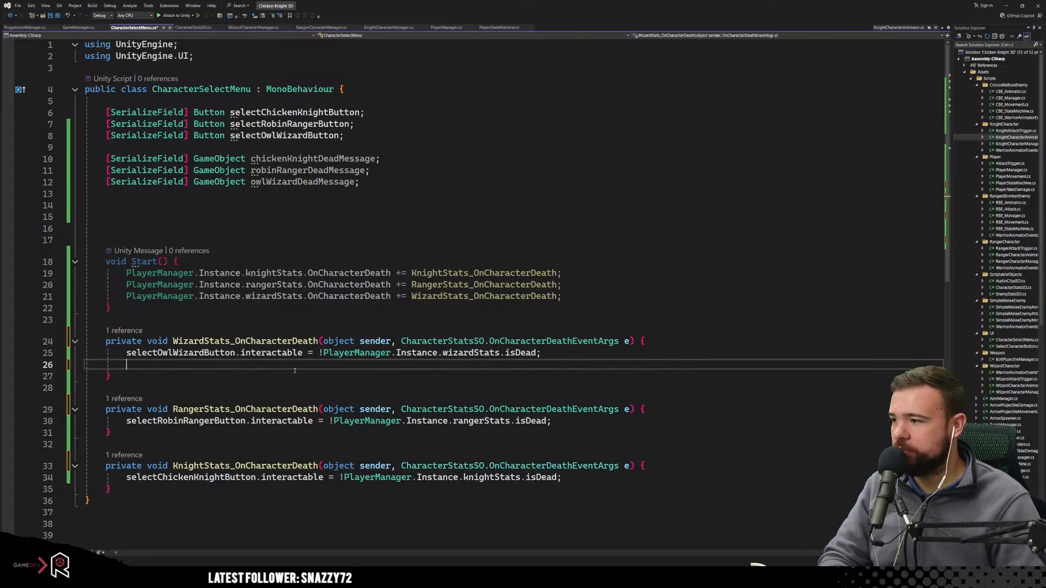
key(Down)
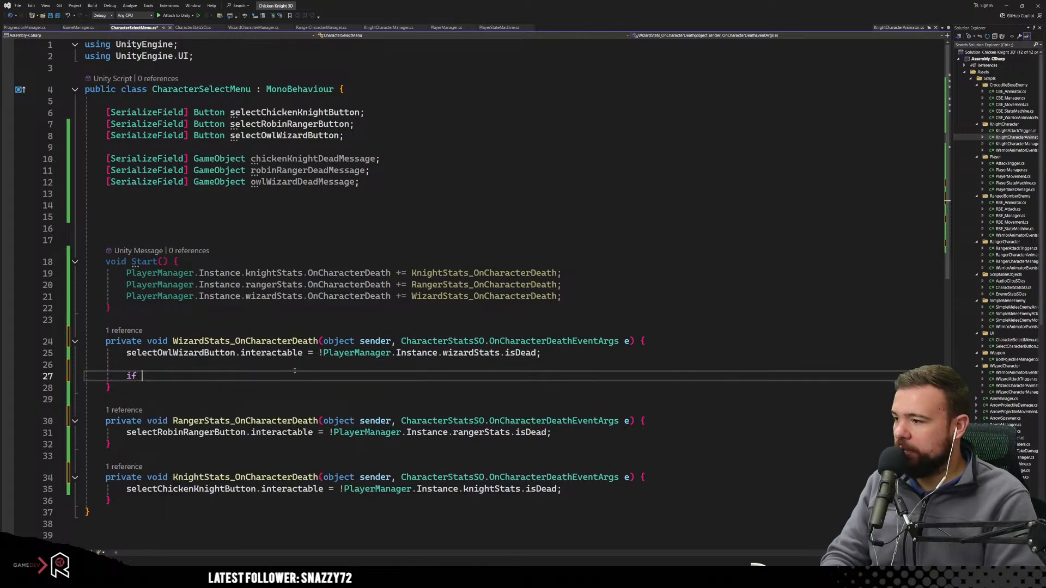
text(if (e)
text(.is)
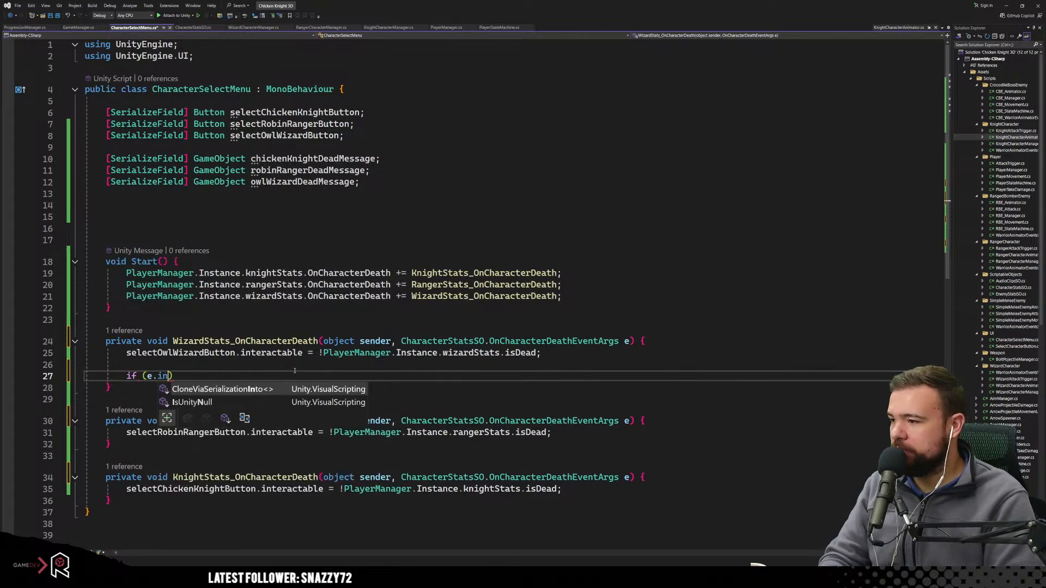
key(Tab)
key(Right)
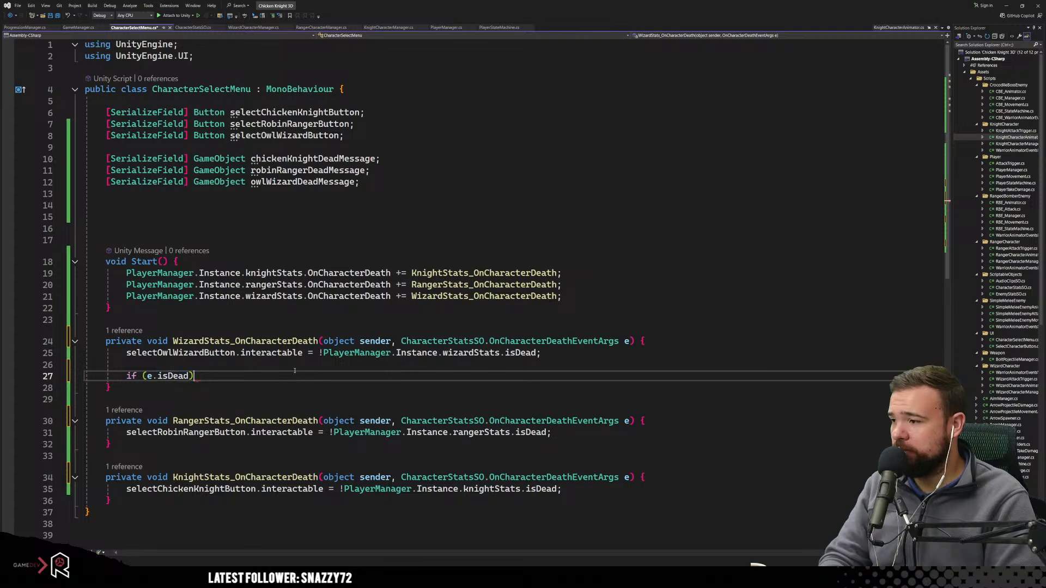
text({)
key(Return)
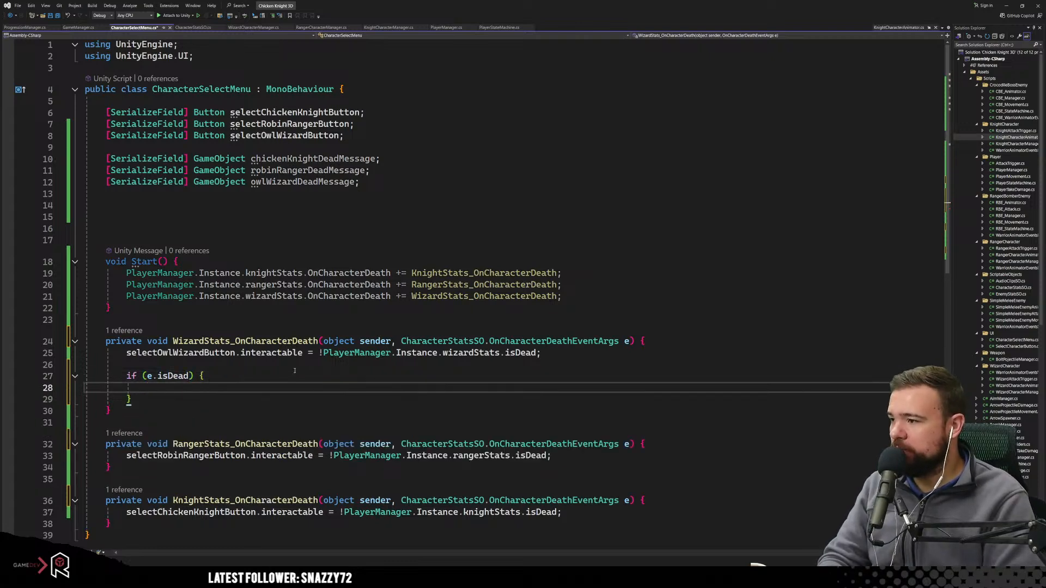
Inside the wizard handler's if block, add owlWizardDeadMessage.gameObject.SetActive(true);.
text(owl)
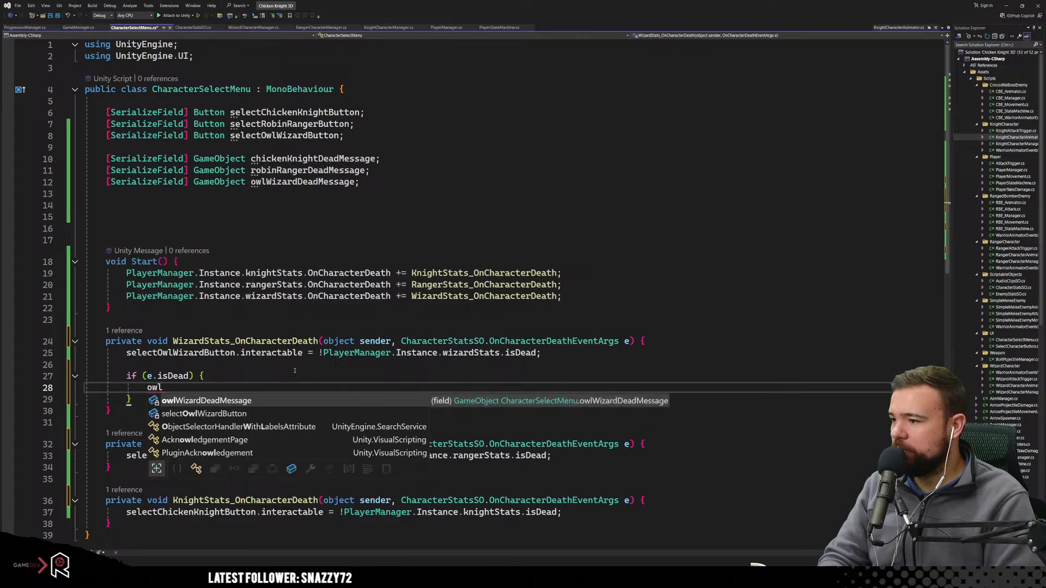
text(WizardDeadMessage.gameObject)
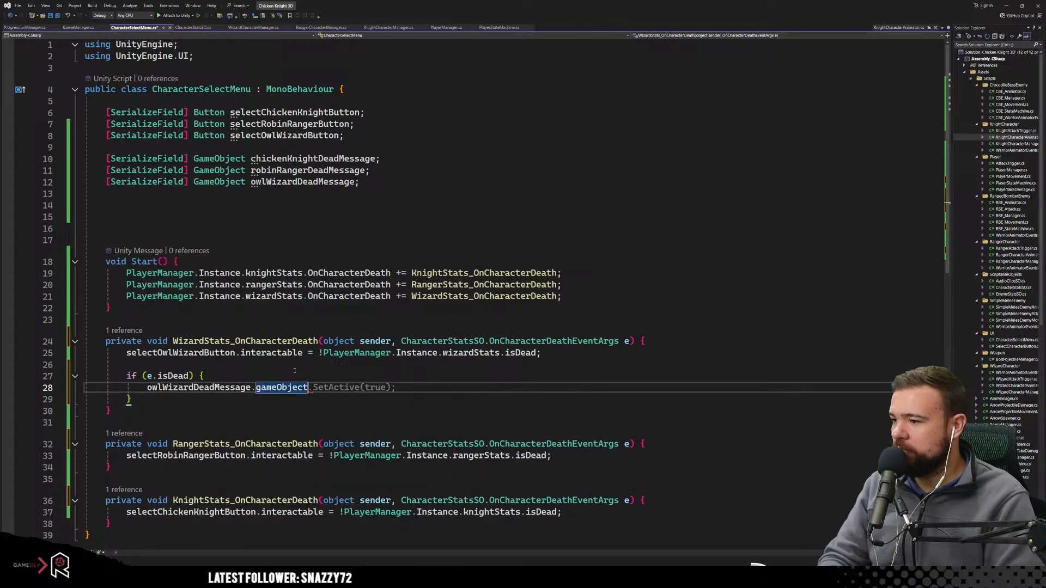
key(Tab)
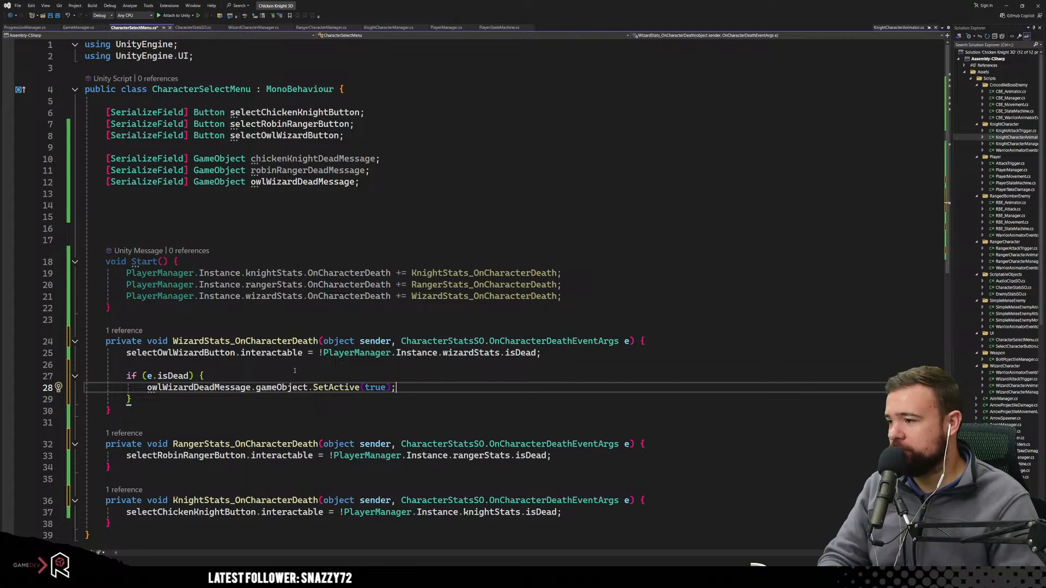
Add an empty else block after the wizard handler's isDead check.
key(Down)
key(Return)
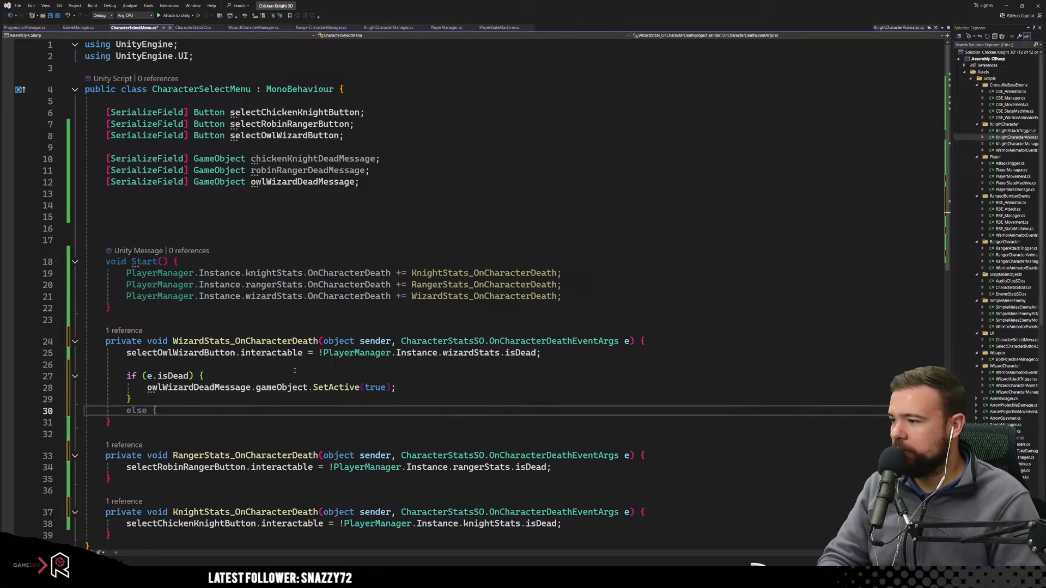
key(Tab)
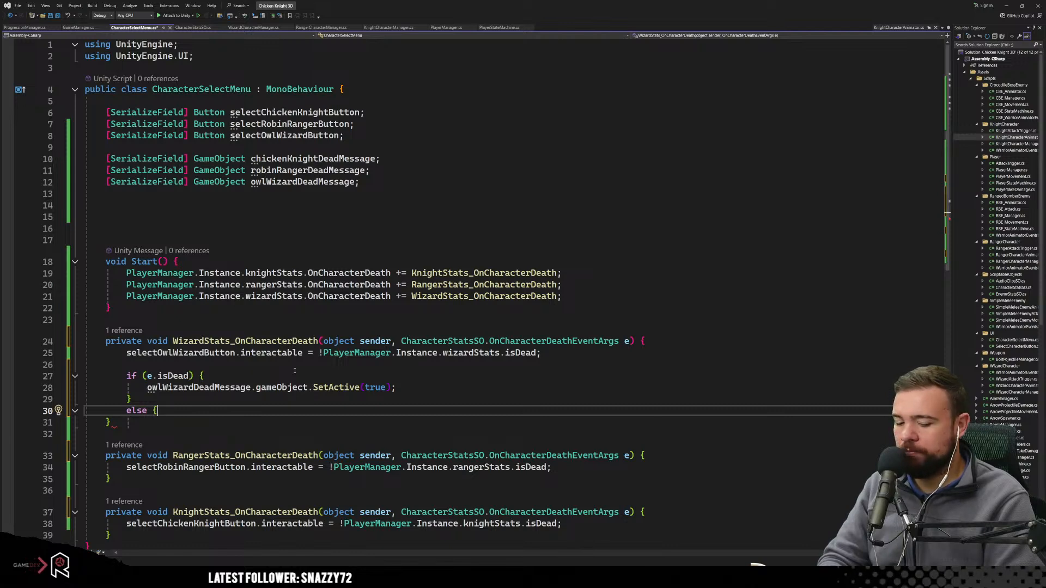
text(})
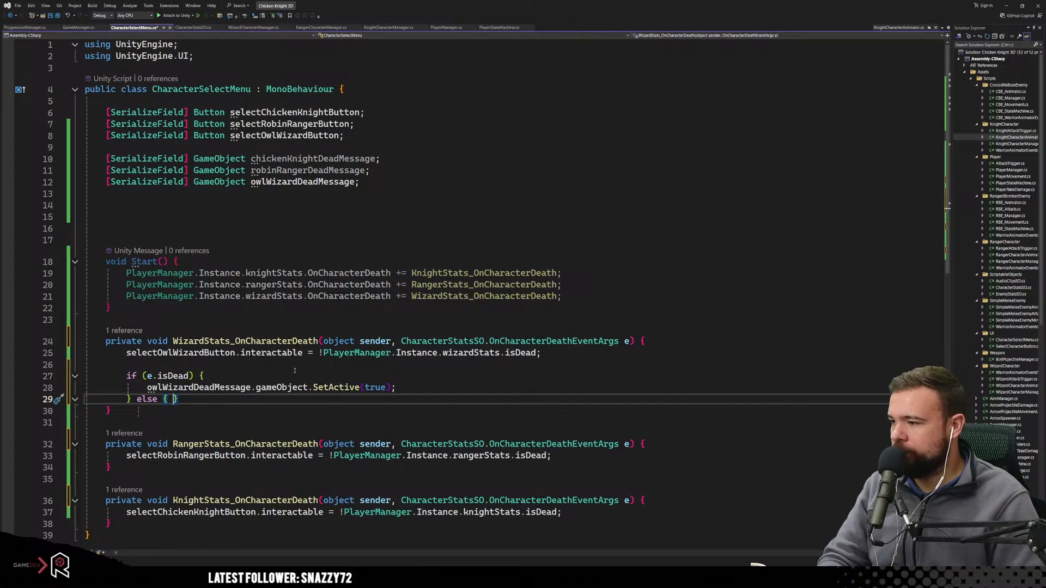
key(Return)
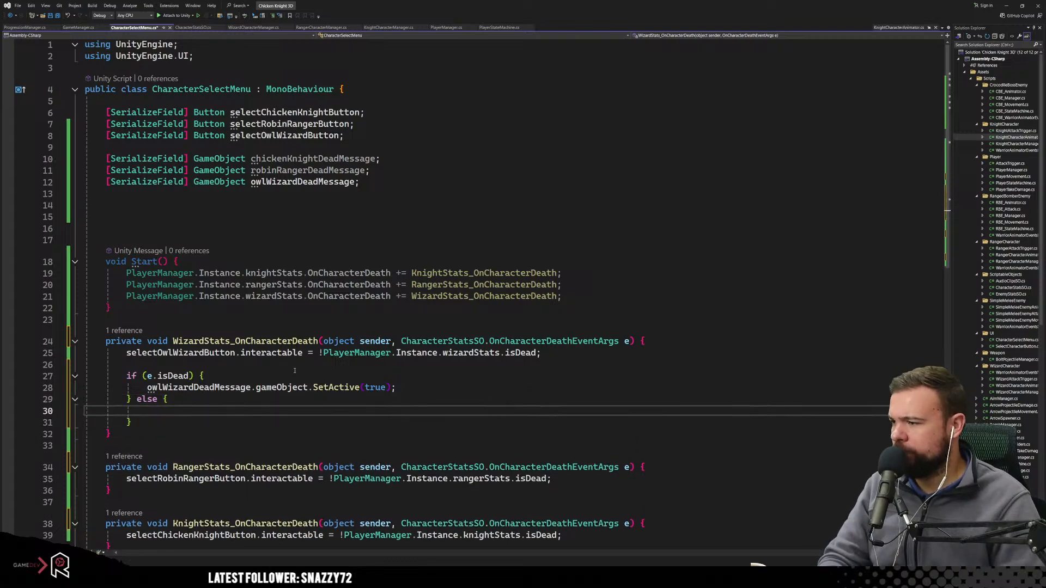
Duplicate the owlWizardDeadMessage SetActive line into the else block and change its argument to false.
drag(153, 390, 397, 388)
key(ctrl+c)
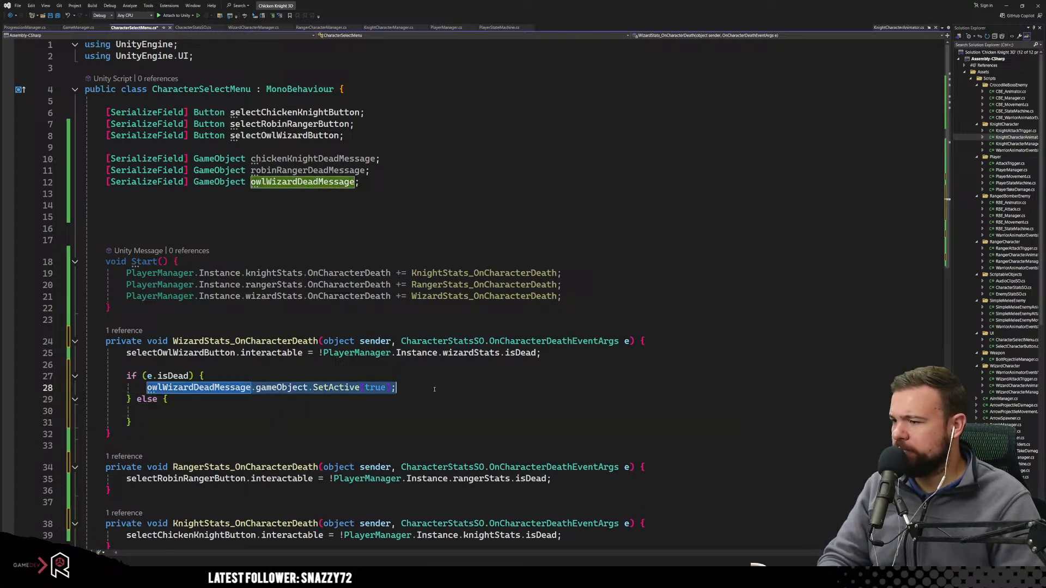
click(405, 404)
key(Down)
key(ctrl+v)
double_click(375, 411)
text(false)
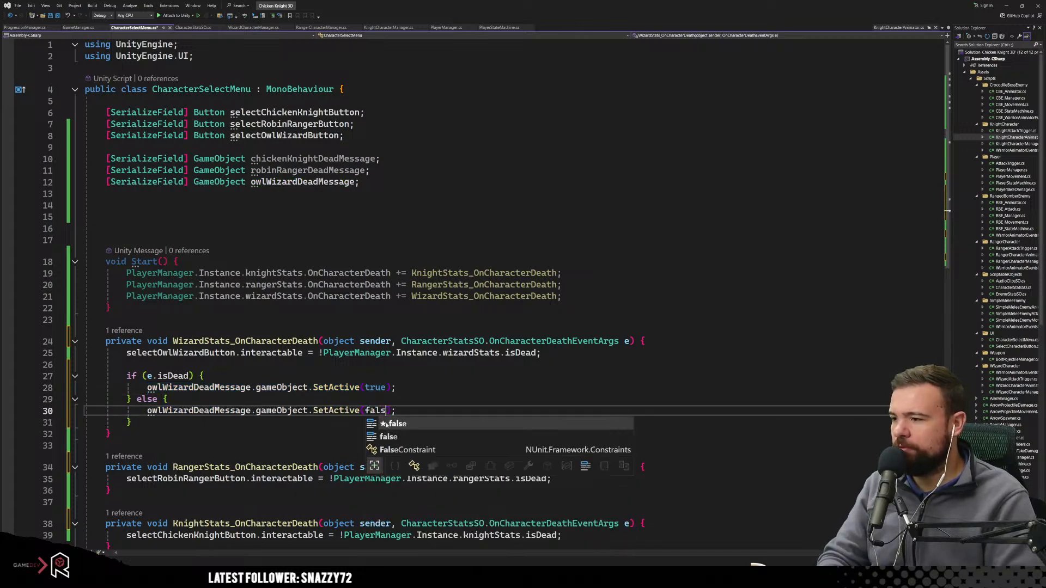
click(438, 381)
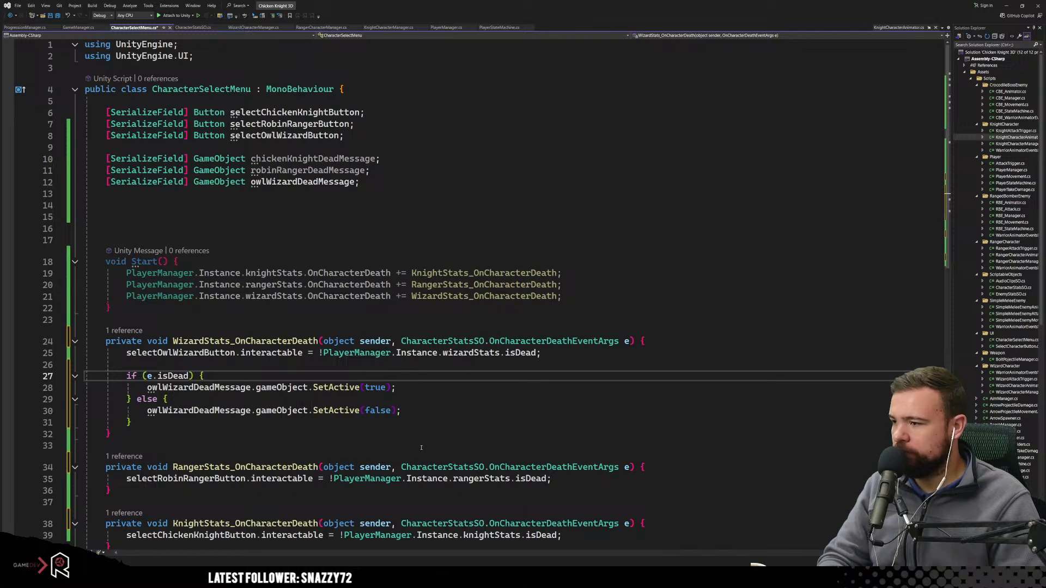
Copy the wizard handler's whole if/else block into RangerStats_OnCharacterDeath, separated by a blank line from the interactable assignment.
click(321, 435)
drag(138, 428, 130, 376)
key(ctrl+c)
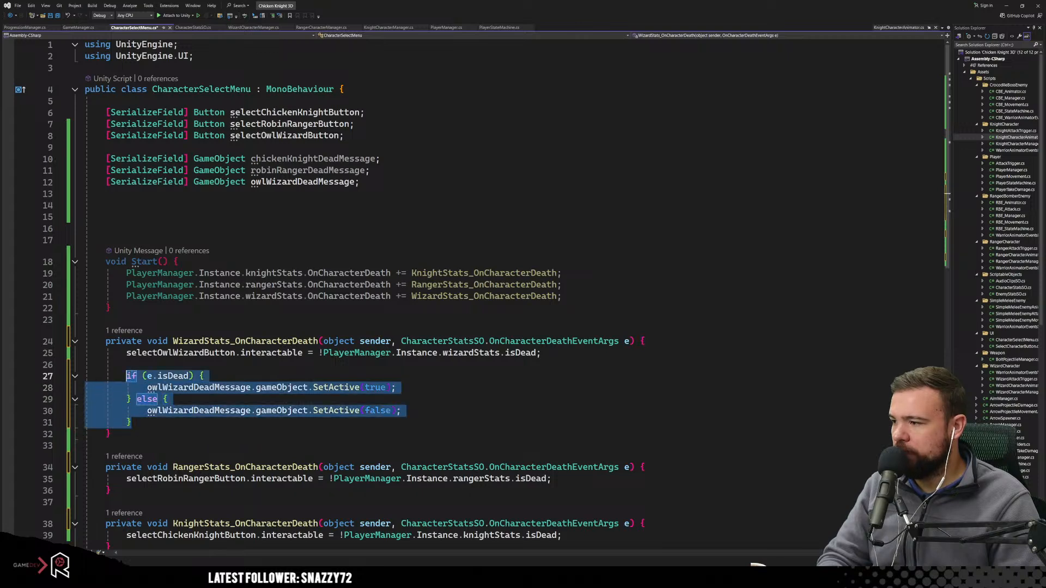
click(567, 487)
key(Return)
key(ctrl+v)
scroll(416, 453, down, 4)
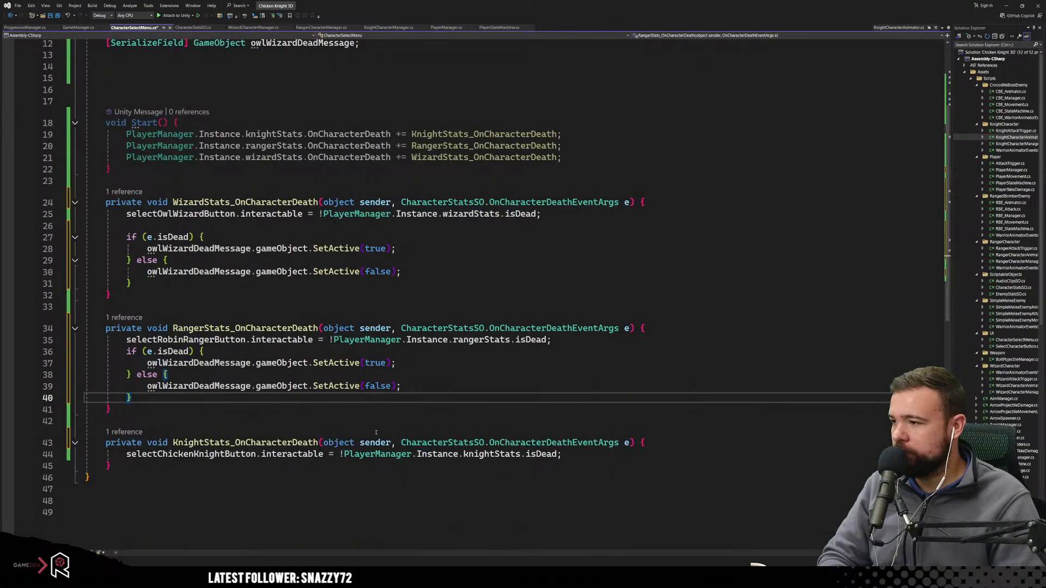
click(591, 342)
key(Return)
Paste the same if/else block into KnightStats_OnCharacterDeath, below a blank line after the interactable assignment.
click(589, 467)
key(Return)
key(ctrl+v)
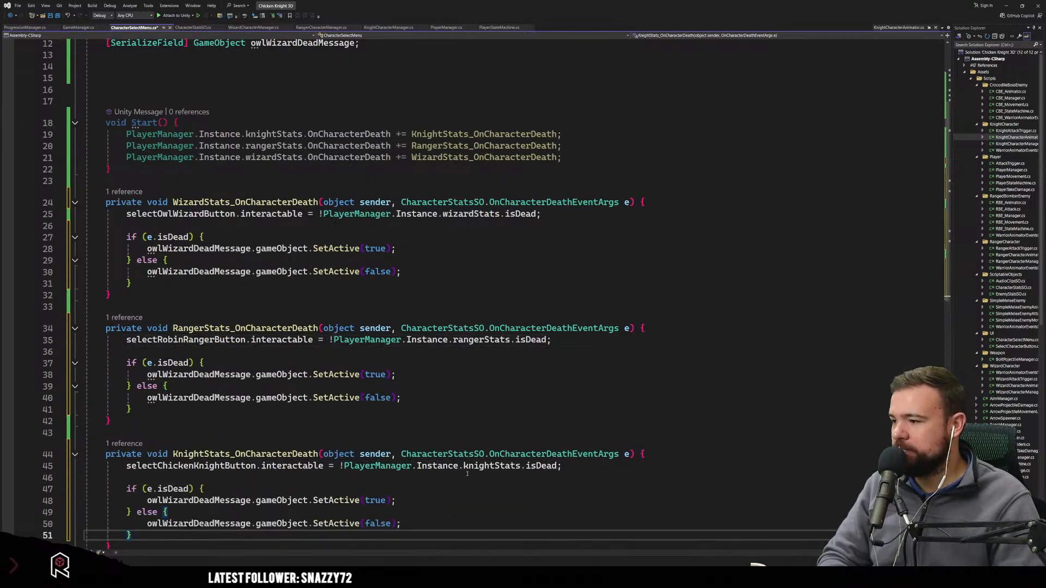
scroll(508, 466, down, 2)
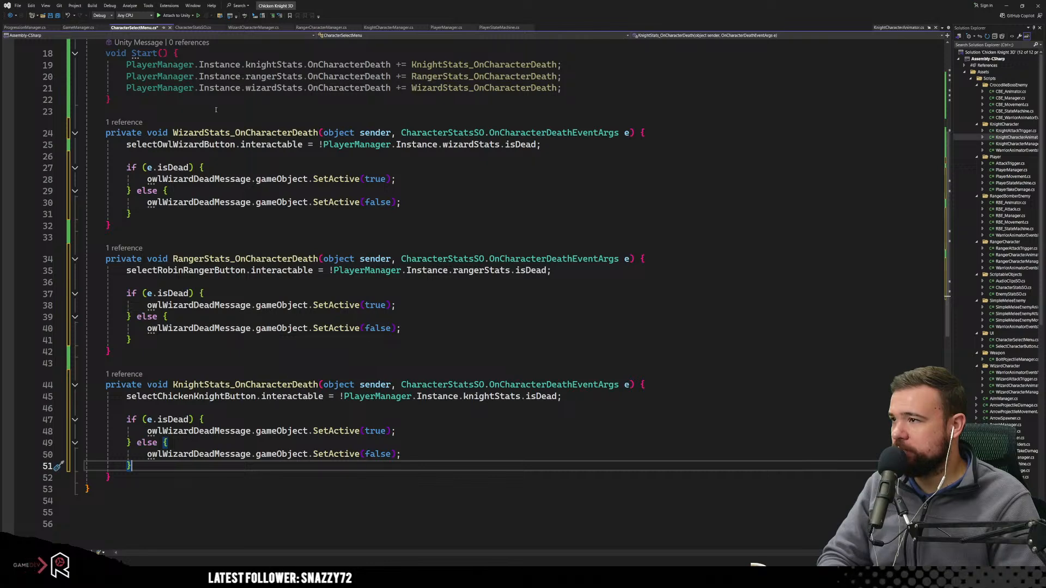
Replace both owlWizardDeadMessage references in RangerStats_OnCharacterDeath with robinRangerDeadMessage.
scroll(427, 131, up, 3)
click(314, 66)
double_click(314, 66)
key(ctrl+c)
scroll(274, 321, down, 4)
double_click(218, 271)
key(ctrl+v)
double_click(217, 294)
key(ctrl+v)
Replace both owlWizardDeadMessage references in KnightStats_OnCharacterDeath with chickenKnightDeadMessage.
scroll(233, 298, up, 4)
scroll(233, 299, up, 2)
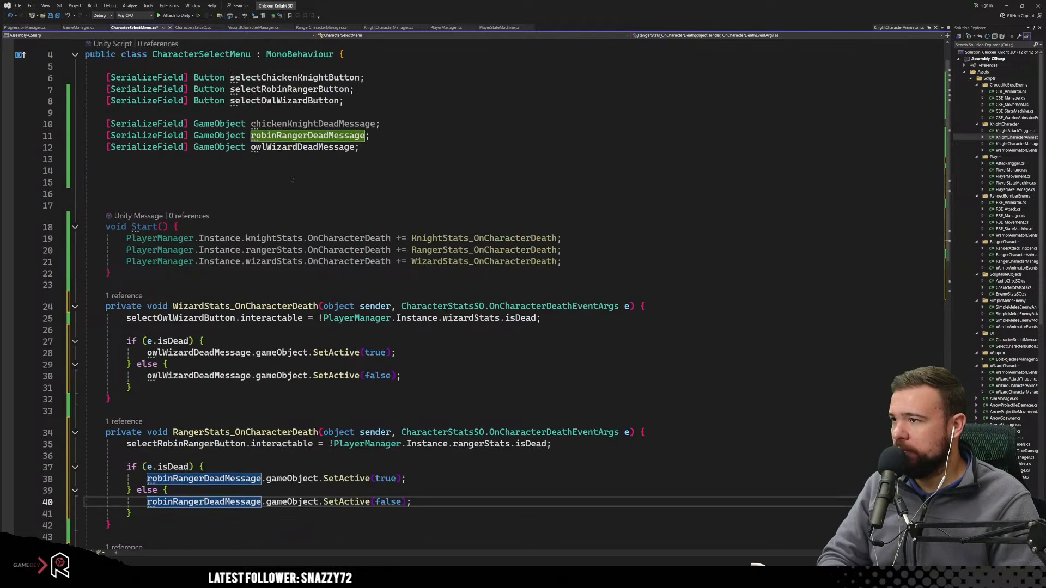
double_click(308, 124)
key(ctrl+c)
scroll(290, 325, down, 5)
scroll(290, 325, down, 3)
double_click(198, 326)
key(ctrl+v)
double_click(191, 349)
key(ctrl+v)
click(371, 391)
click(446, 326)
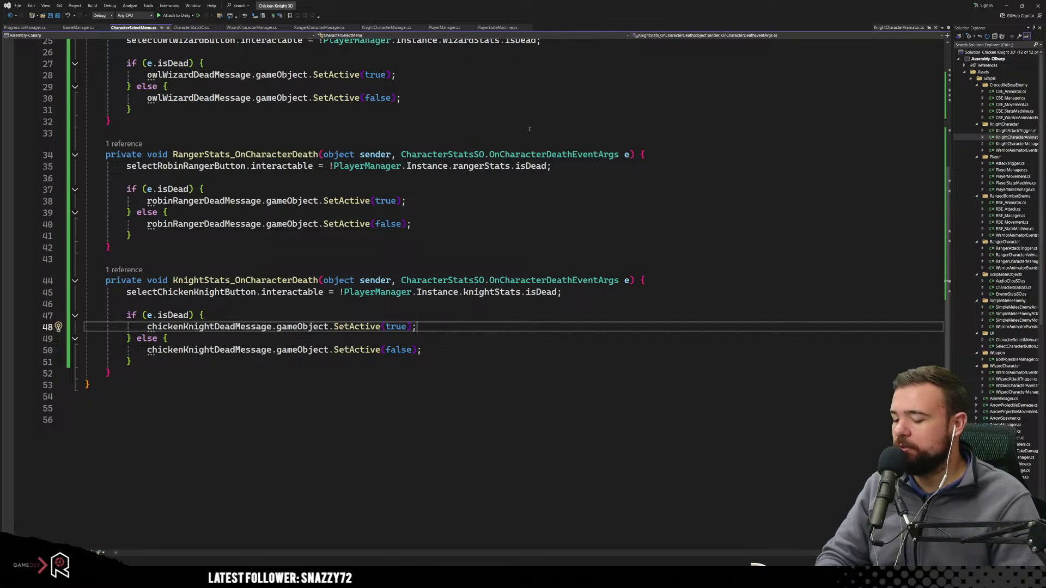
Switch to Unity and assign ChickenKnightUI's CharacterDeadUI to the Chicken Knight dead message field of CharacterSelectMenu.
key(alt+Tab)
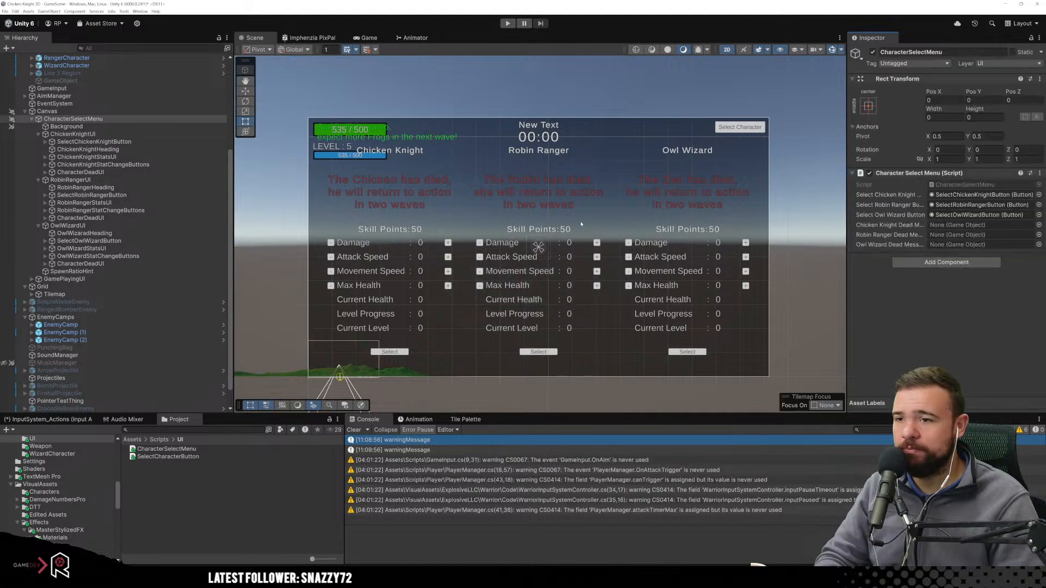
click(100, 165)
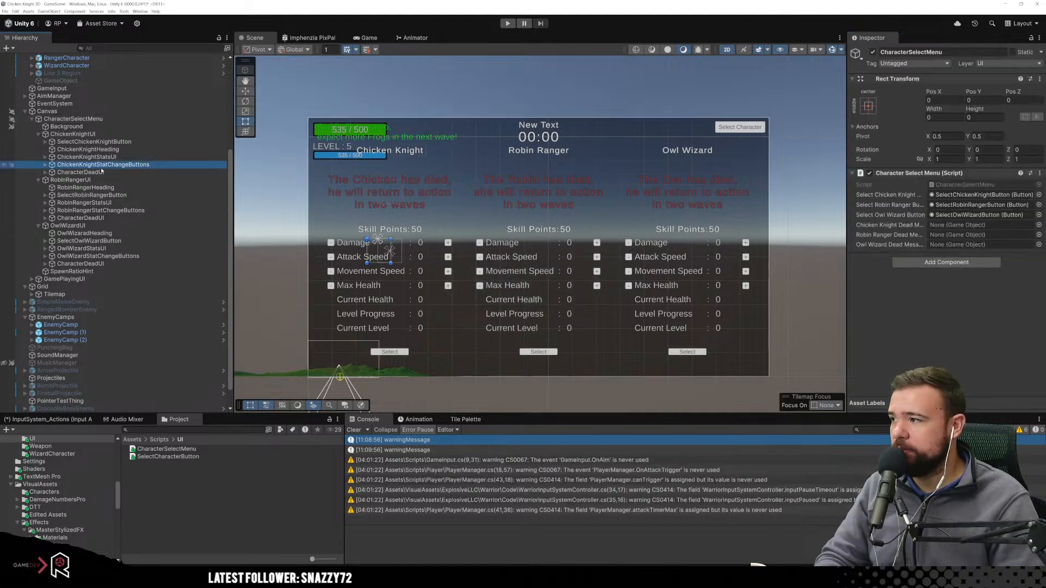
click(101, 173)
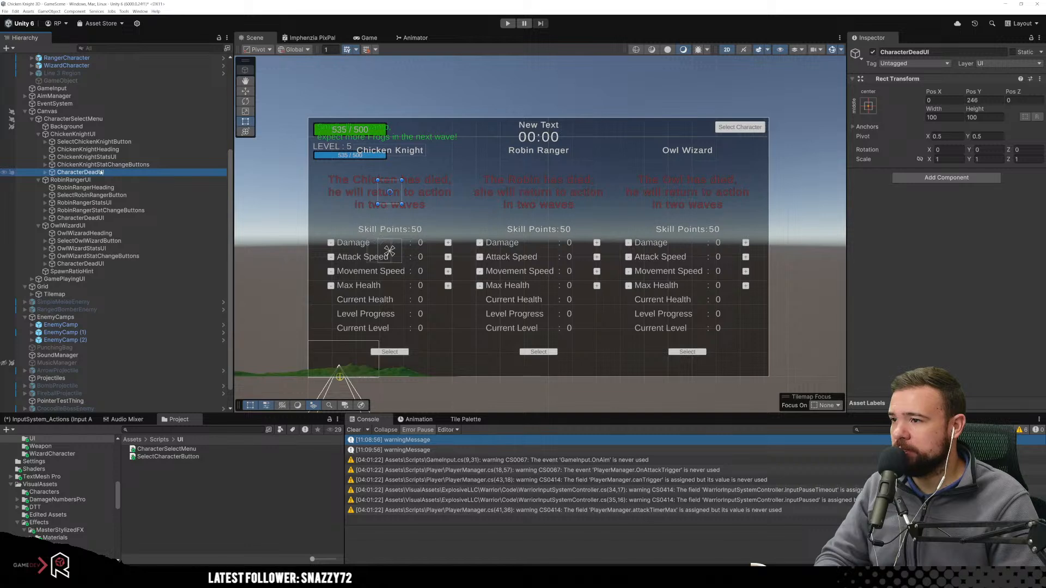
click(73, 119)
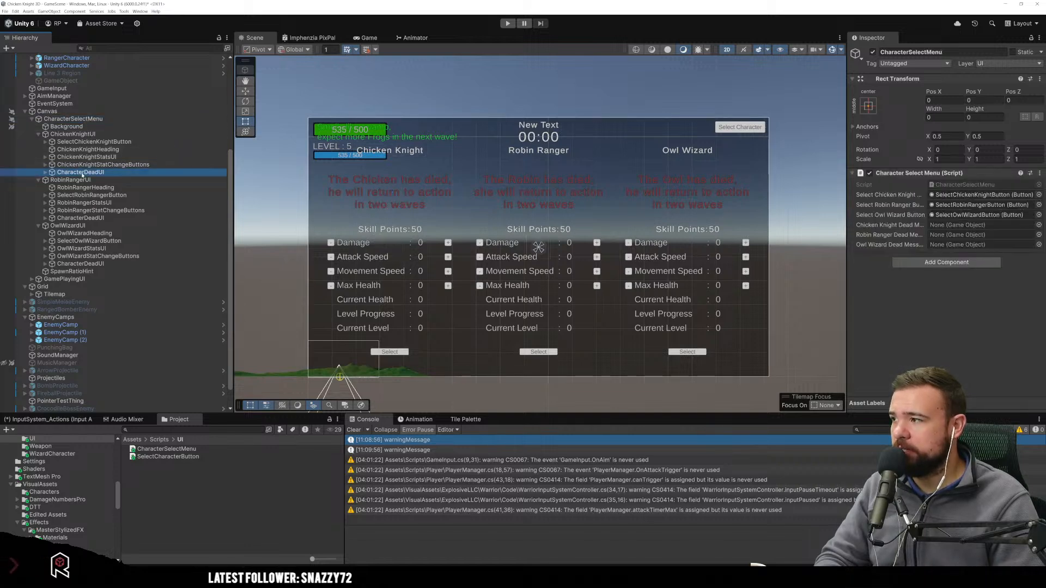
middle_click(833, 238)
drag(833, 238, 974, 226)
Assign the CharacterDeadUI objects of RobinRangerUI and OwlWizardUI to the Robin Ranger and Owl Wizard dead message fields, then deselect the menu.
drag(81, 218, 945, 236)
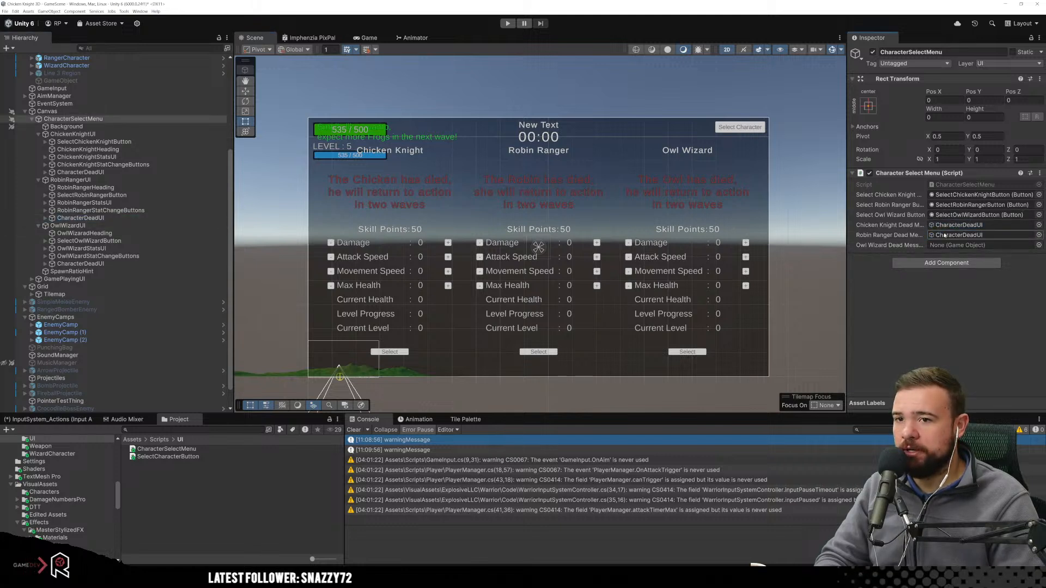
click(170, 265)
drag(171, 266, 961, 245)
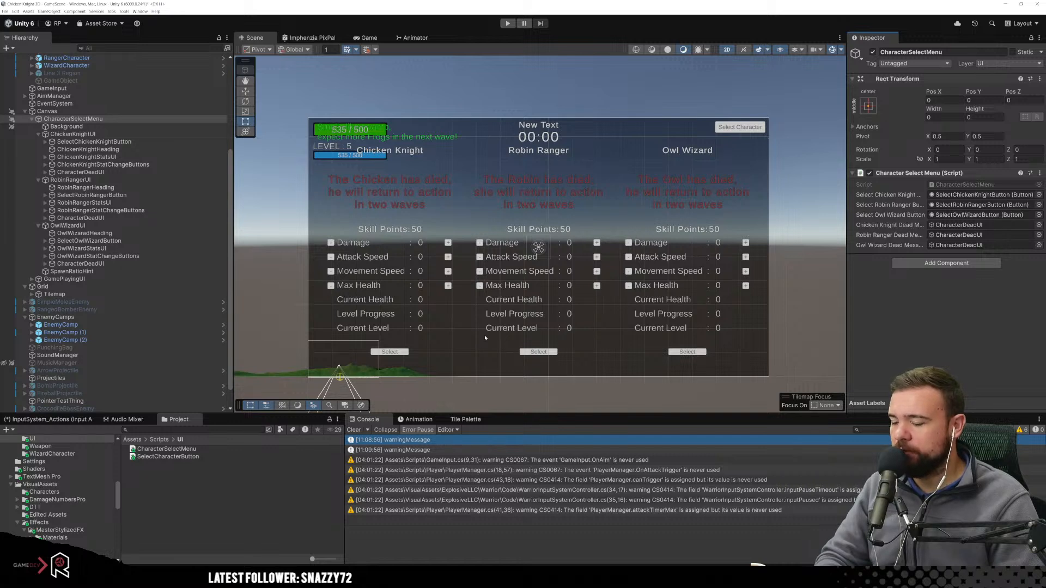
click(500, 106)
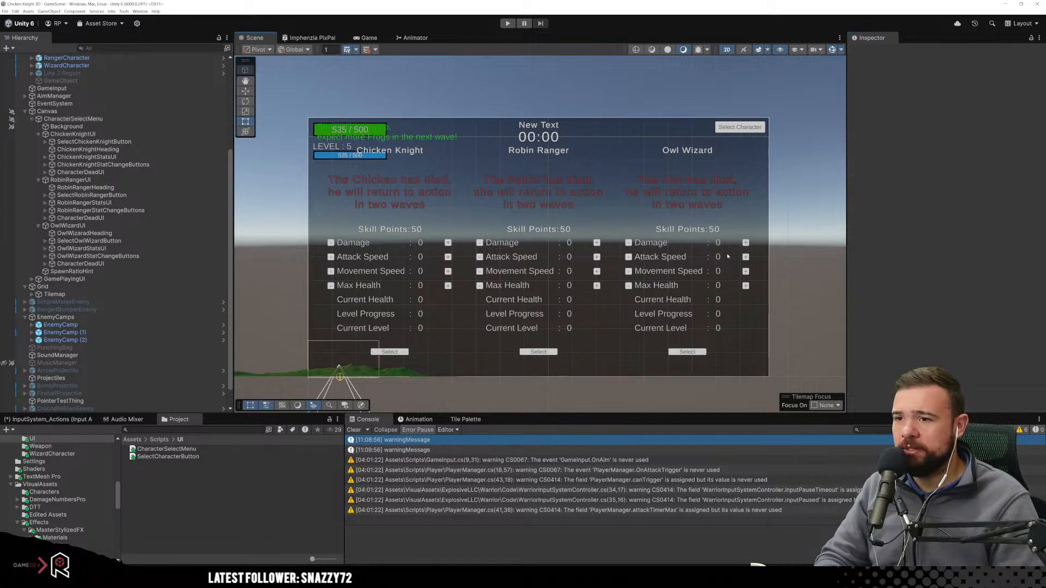
Test-run the character select menu briefly, stop it, and deactivate the CharacterDeadUI objects under ChickenKnightUI, RobinRangerUI and OwlWizardUI.
click(507, 24)
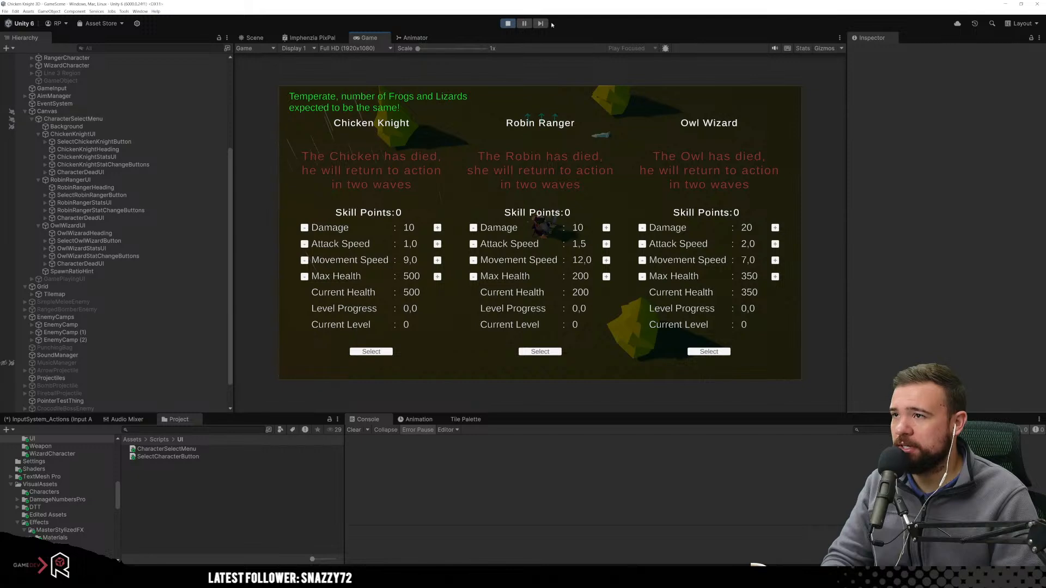
click(512, 21)
click(88, 172)
click(873, 52)
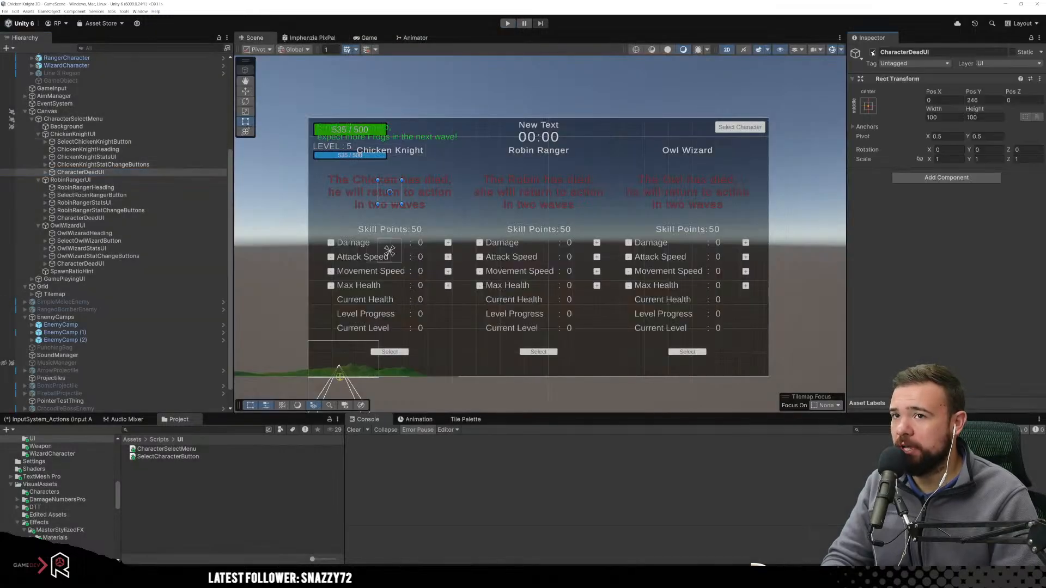
click(109, 219)
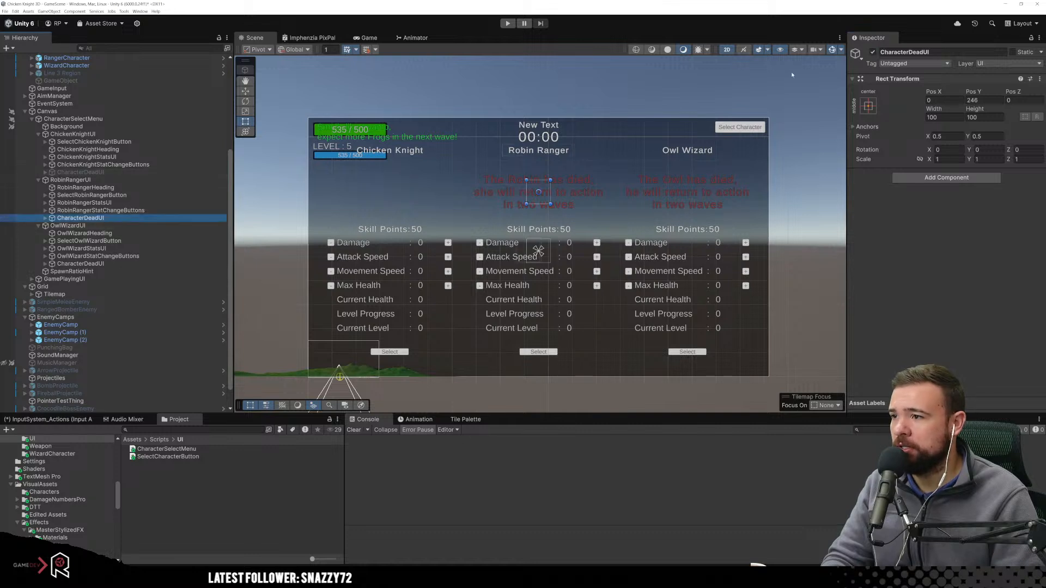
click(873, 52)
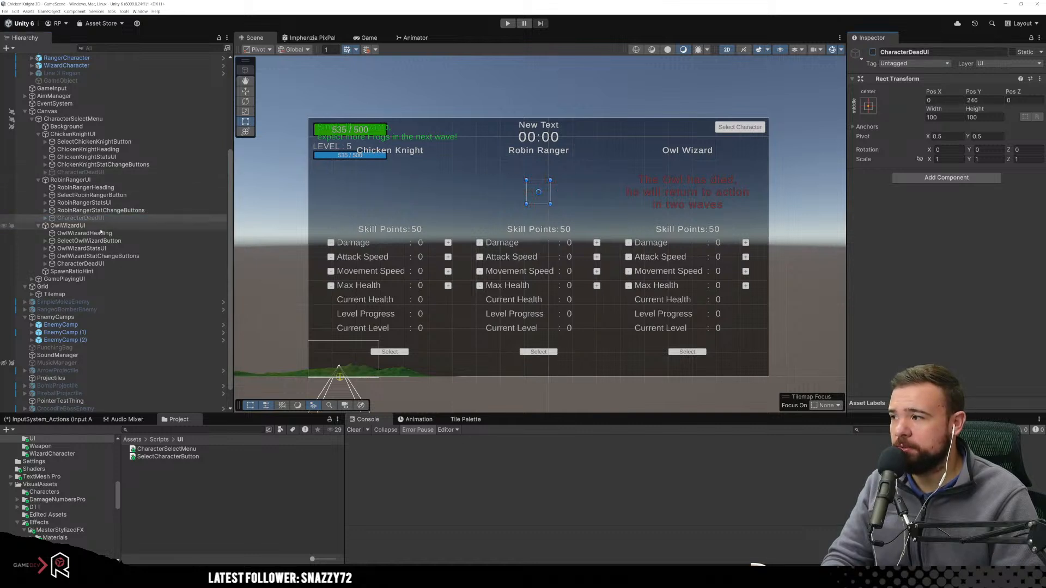
click(81, 263)
click(874, 52)
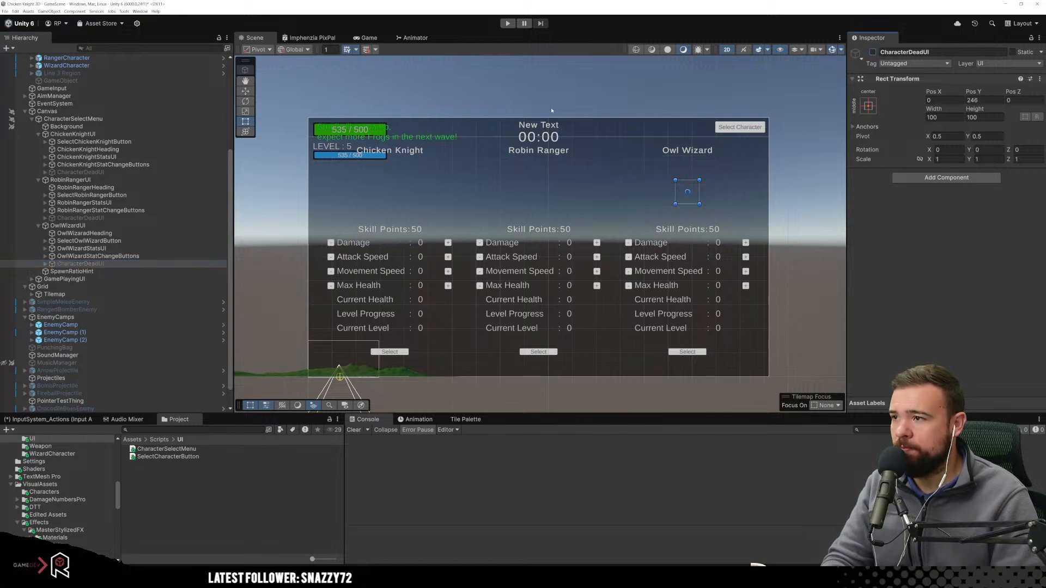
Run the game with the Robin Ranger as the chosen character and set Character Health in RangerStatsSO to 10.
click(507, 23)
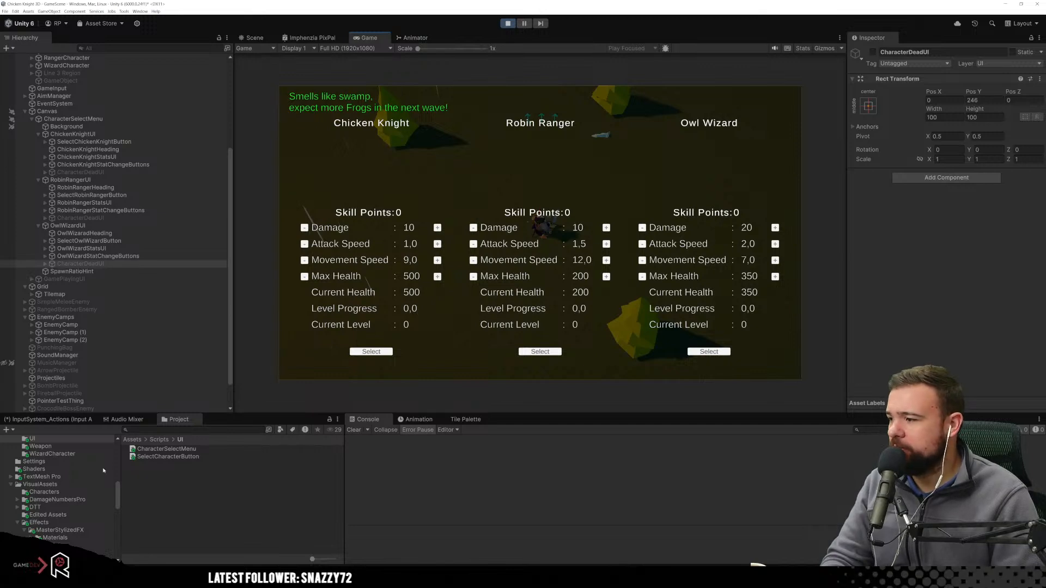
scroll(68, 476, up, 5)
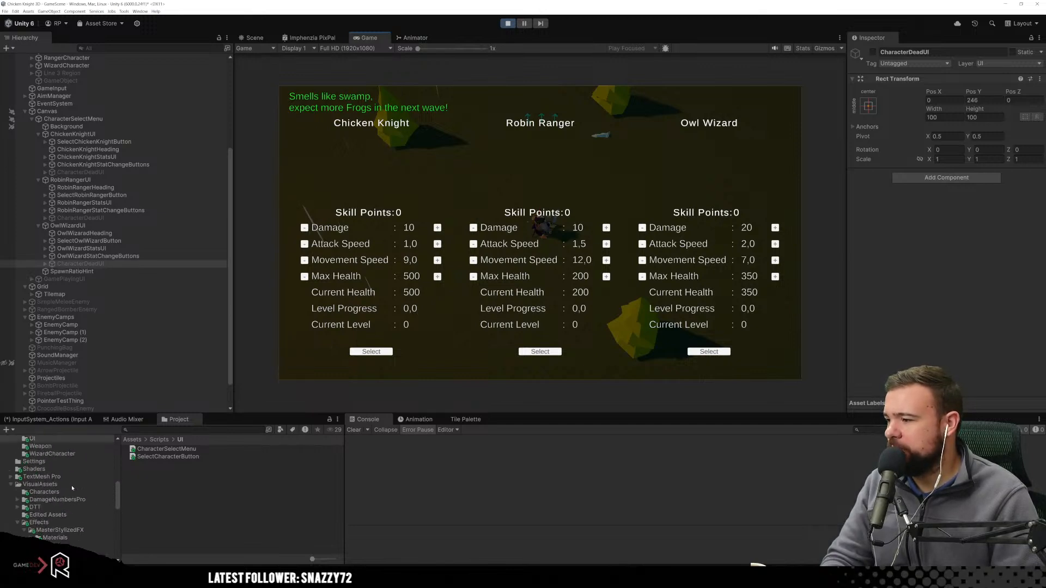
click(63, 478)
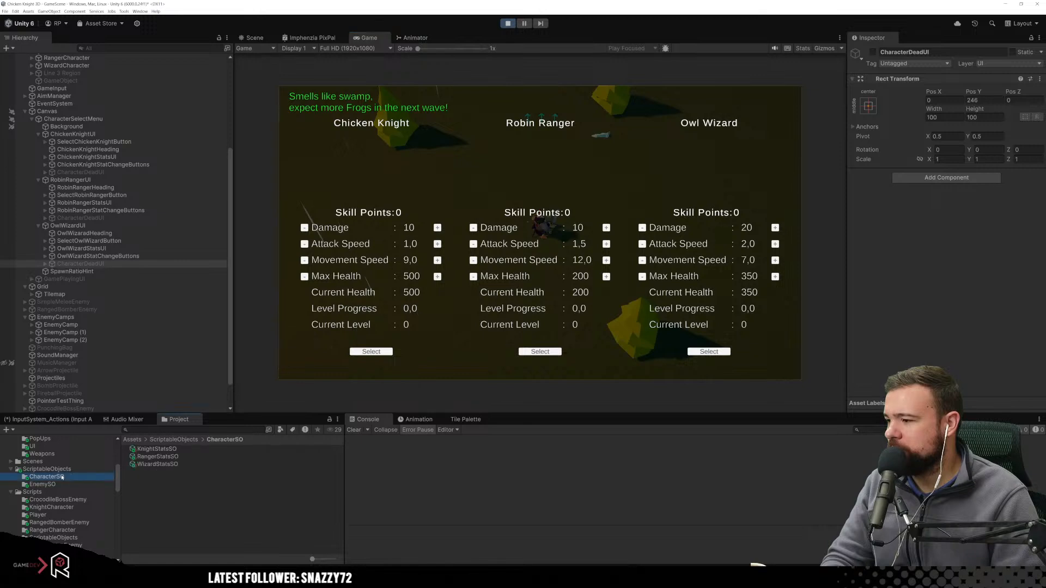
click(161, 457)
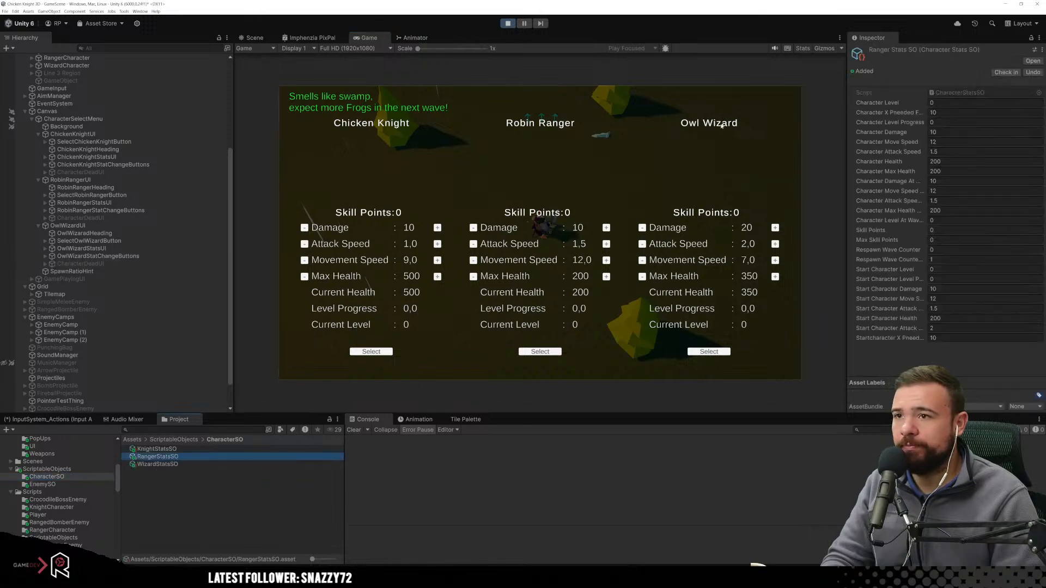
click(567, 321)
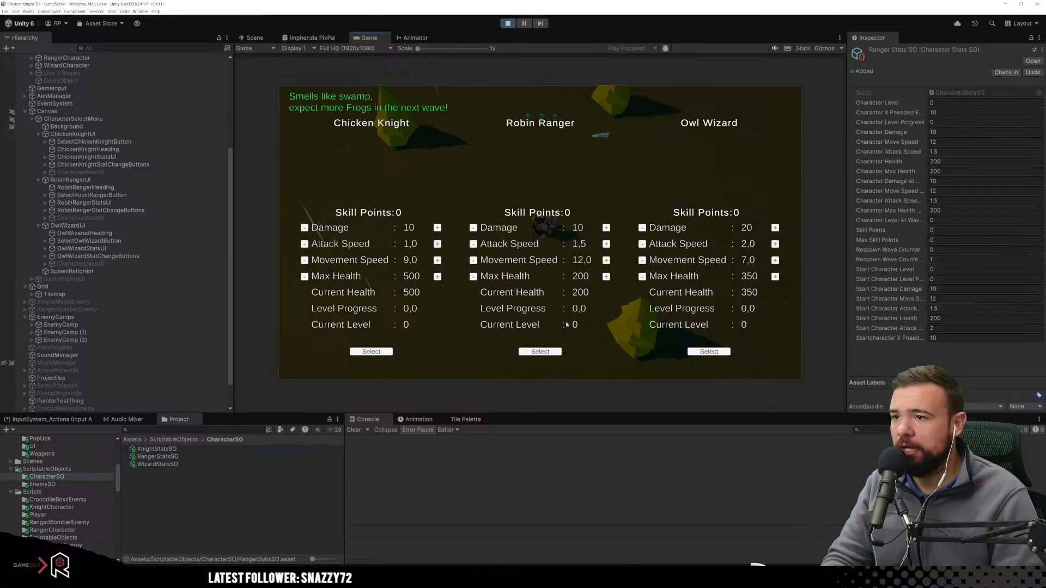
click(547, 352)
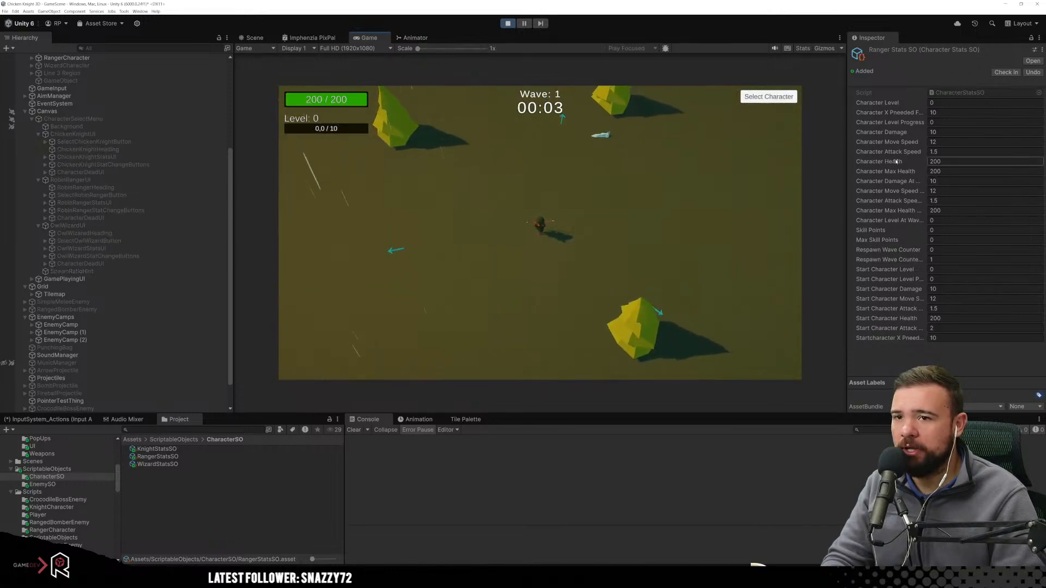
click(949, 162)
text(10)
Walk the Robin Ranger toward the enemies and let her die to test her dead message in the select menu.
click(619, 178)
key(w)
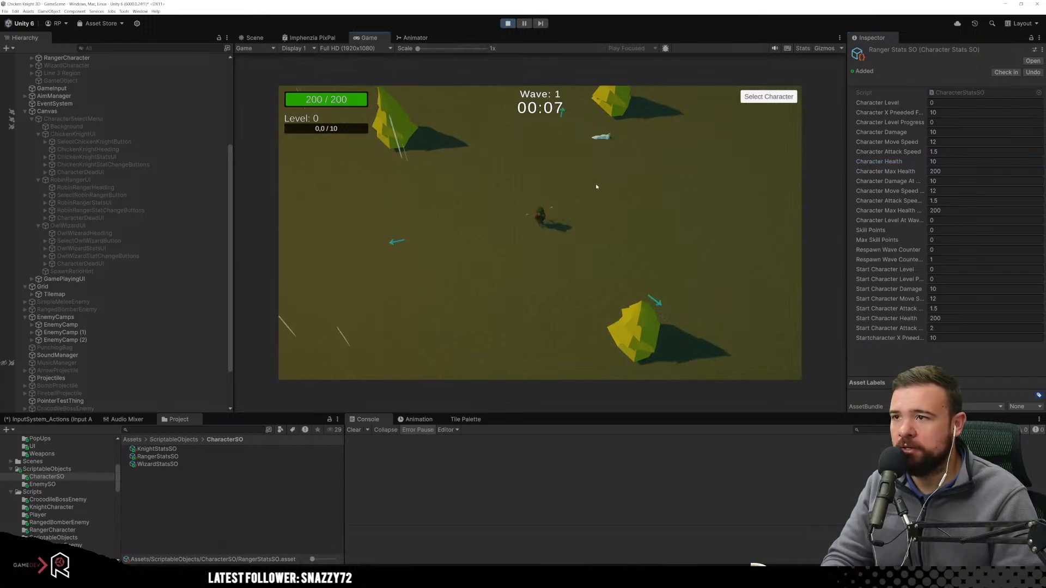
key(d)
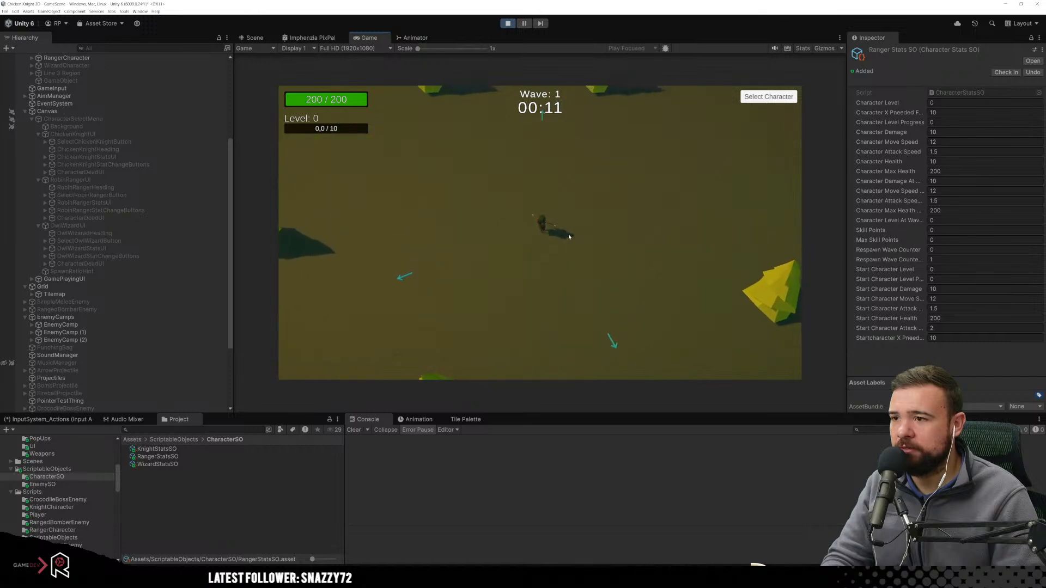
key(w)
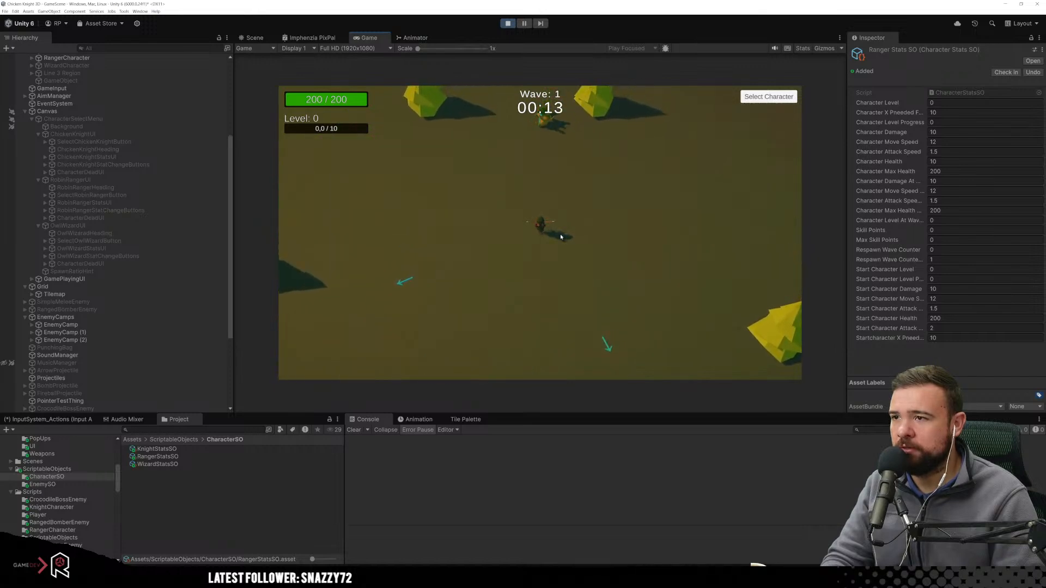
key(w)
key(a)
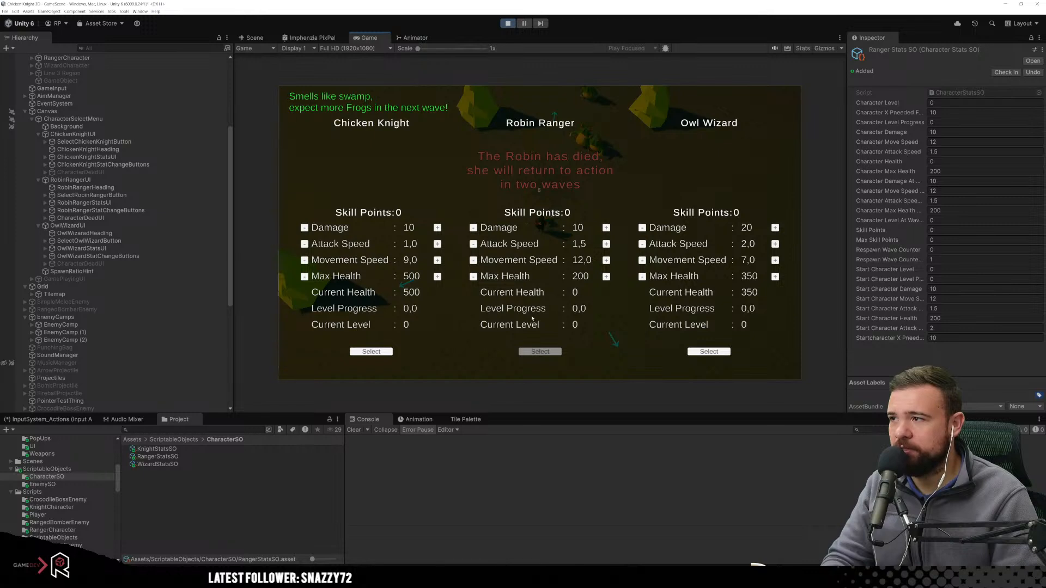
Continue the test as the Owl Wizard, moving around and attacking the approaching enemies, and stop the game.
click(710, 352)
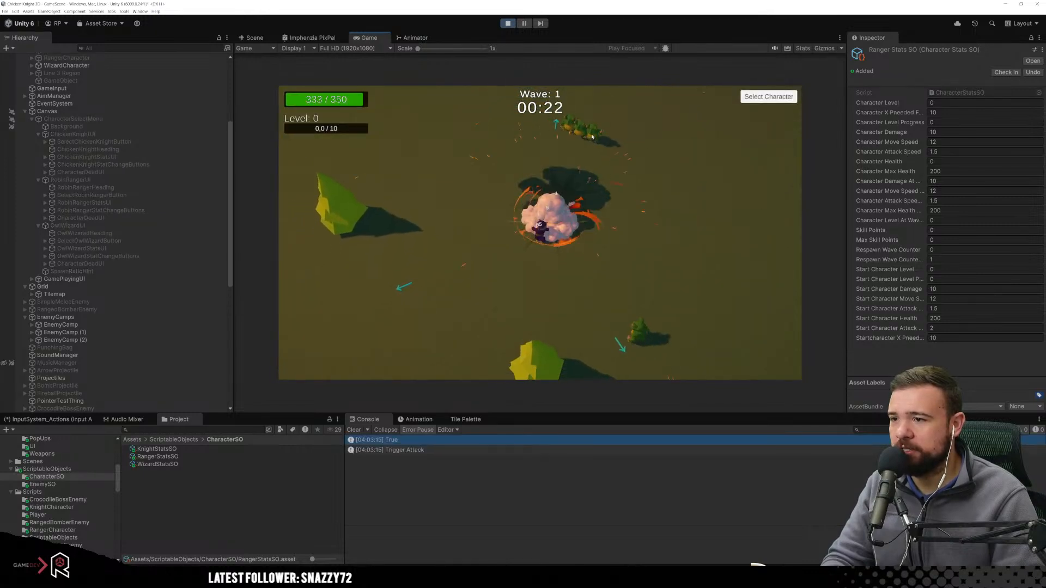
click(592, 136)
key(a)
key(w)
click(570, 256)
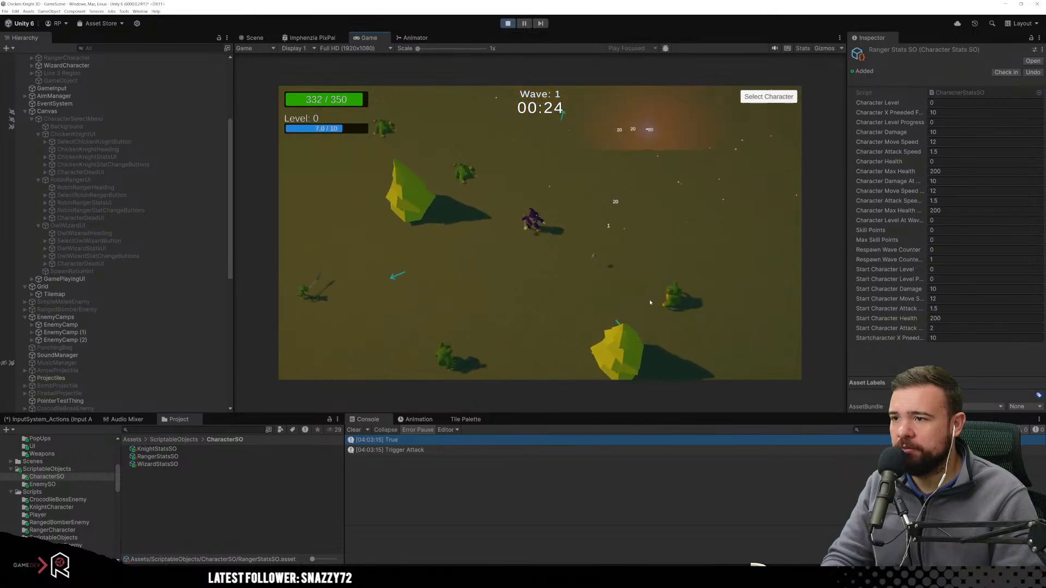
click(652, 304)
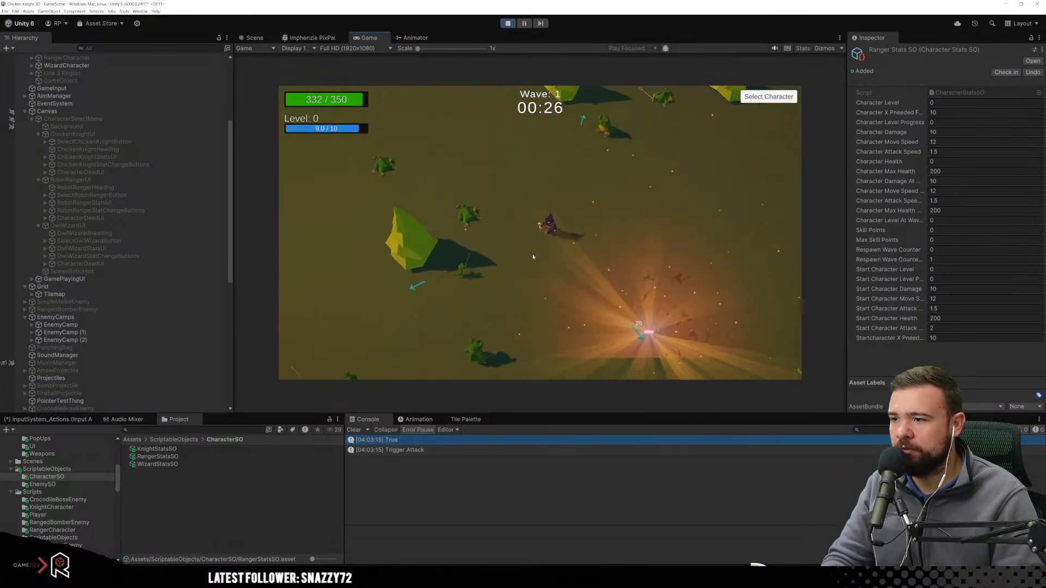
key(w)
click(515, 301)
click(514, 194)
key(s)
click(558, 155)
click(552, 128)
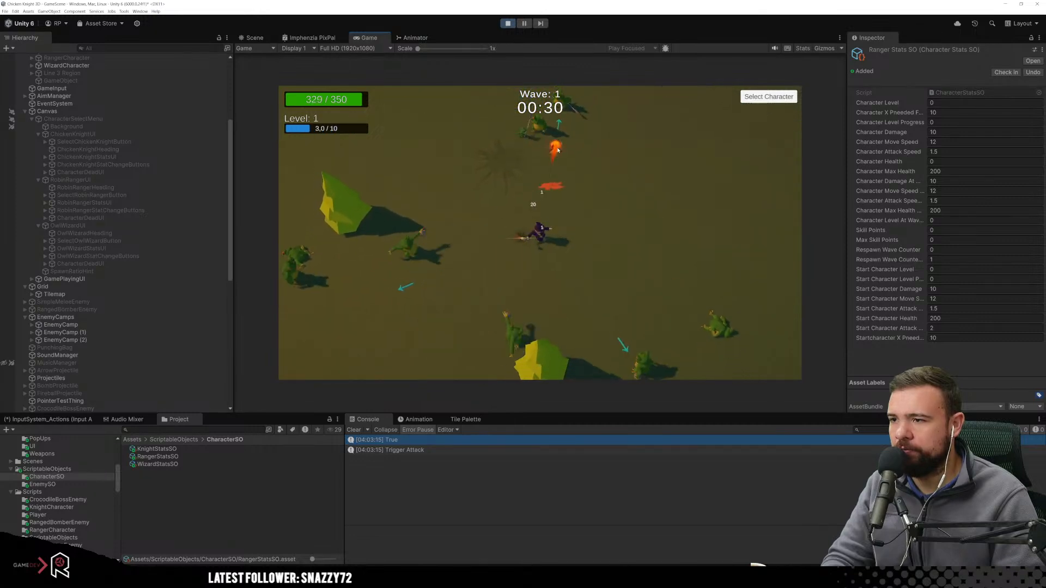
key(d)
key(w)
click(400, 260)
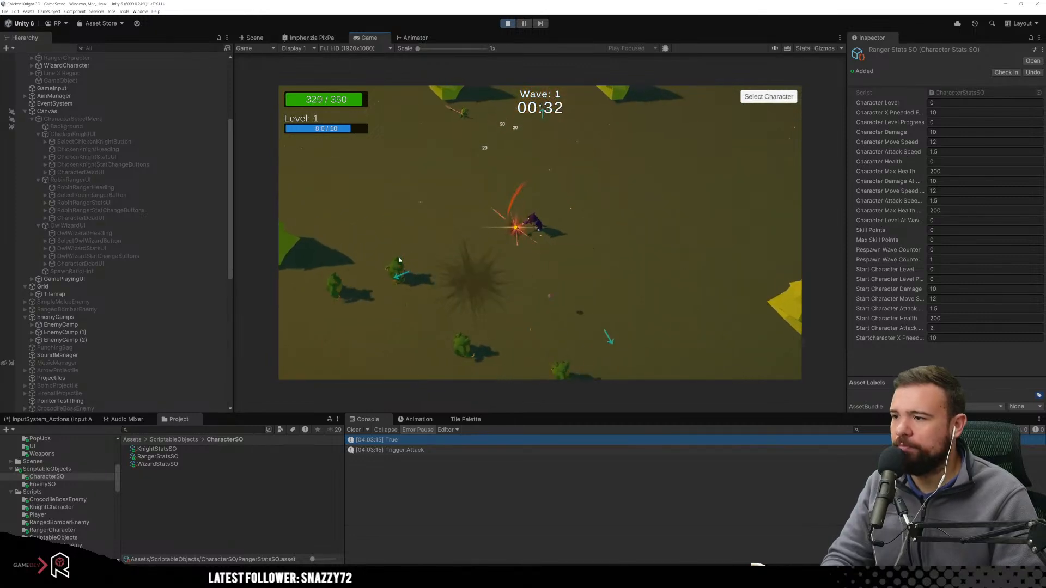
key(a)
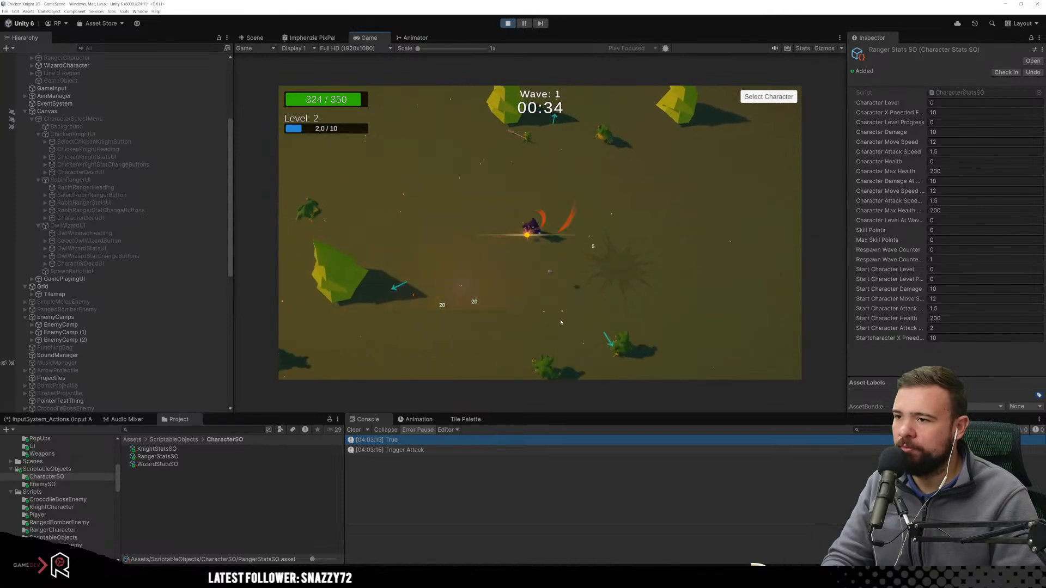
click(561, 322)
key(w)
key(a)
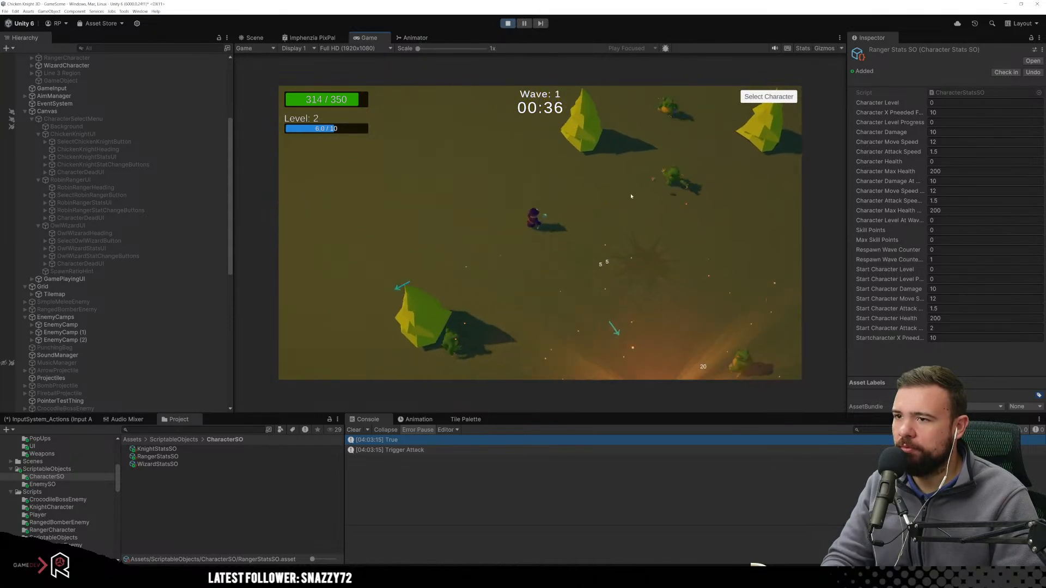
click(655, 190)
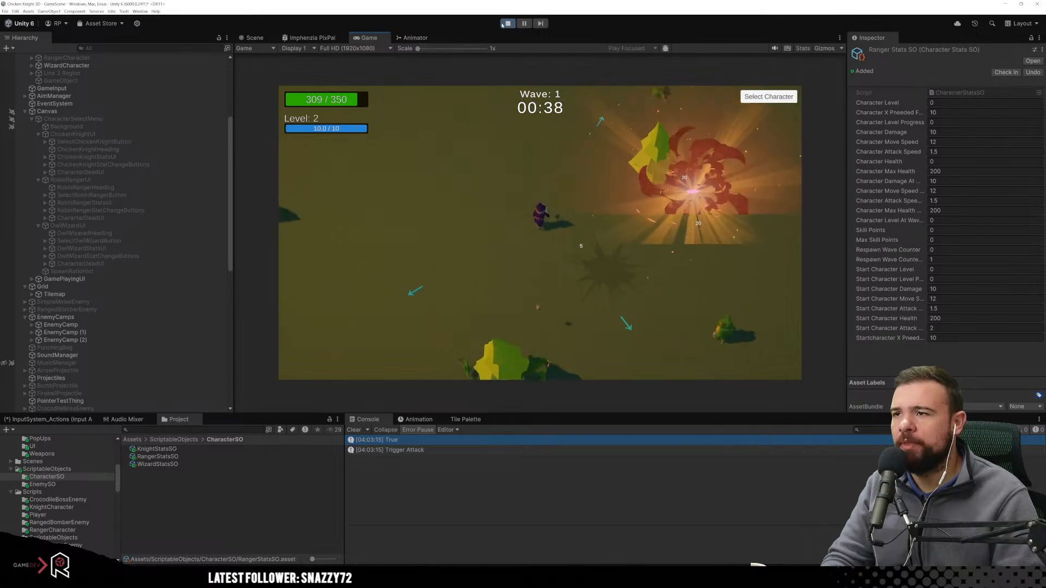
key(d)
click(498, 145)
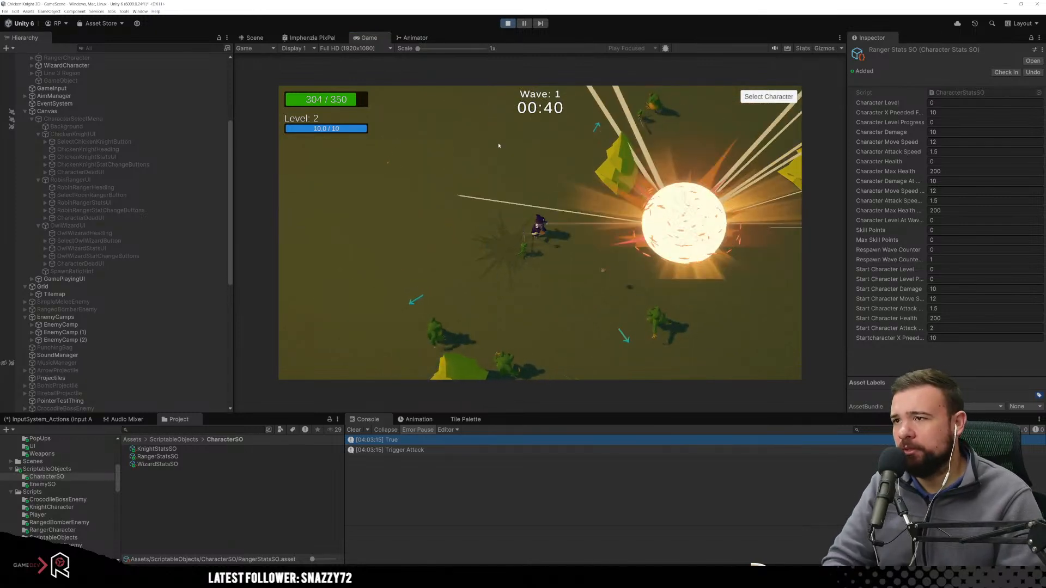
click(508, 24)
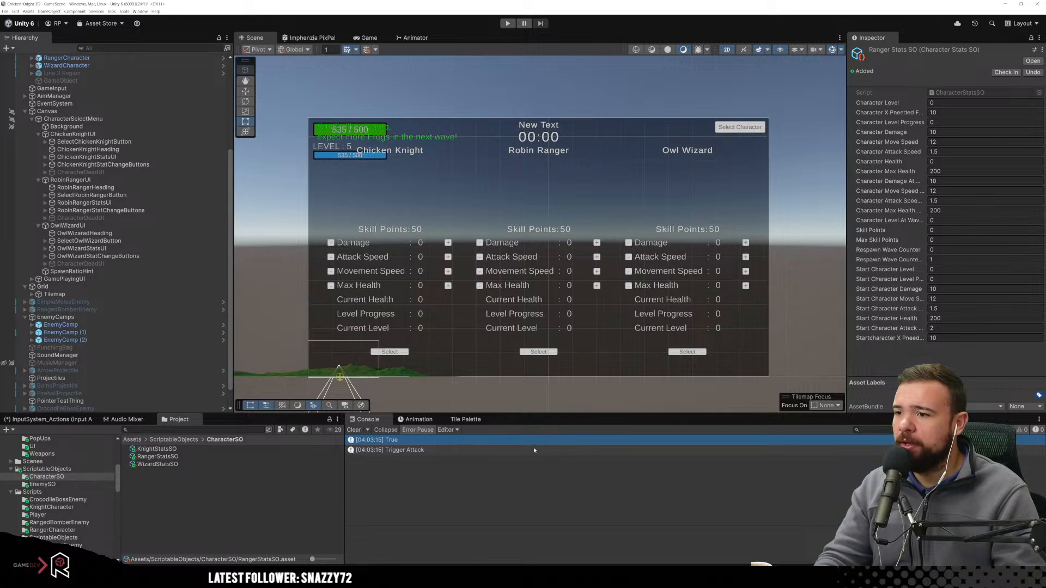
Collapse the ChickenKnightUI, RobinRangerUI and OwlWizardUI groups in the scene hierarchy.
click(38, 134)
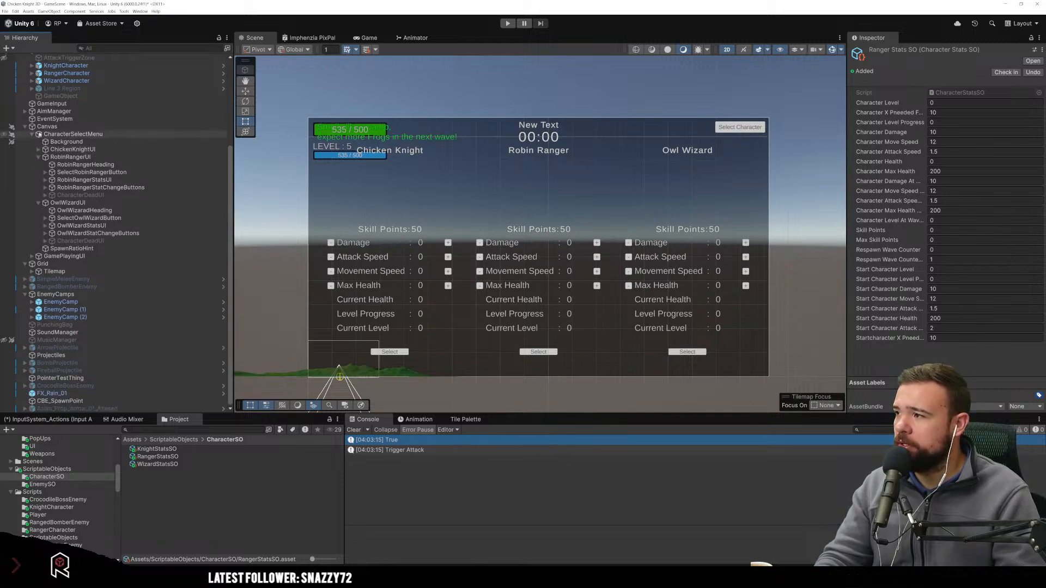
click(38, 157)
click(38, 203)
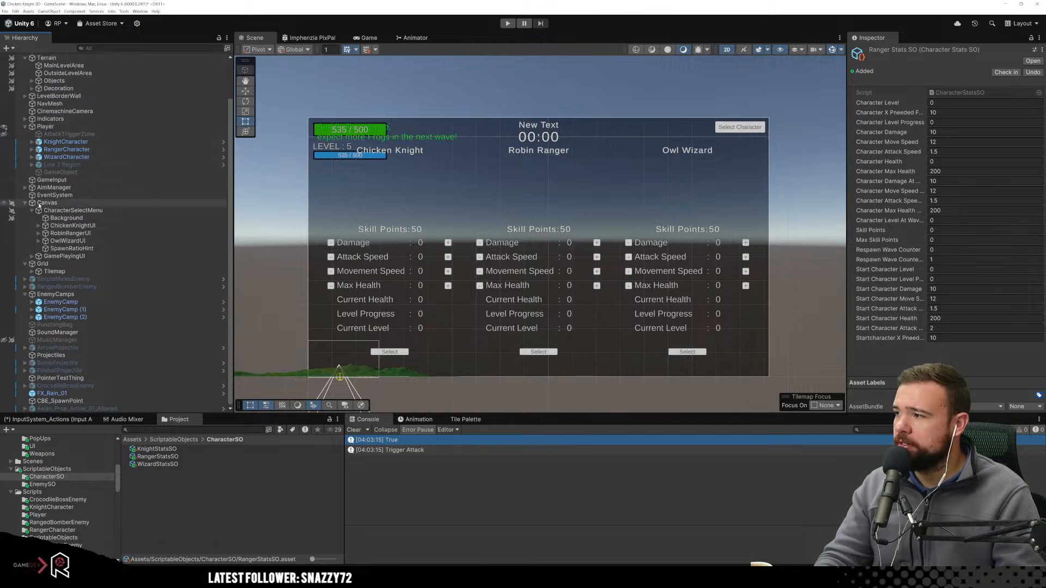
Add a TextMeshPro UI button as a child of CharacterSelectMenu and name it RestartButton.
click(61, 203)
click(64, 210)
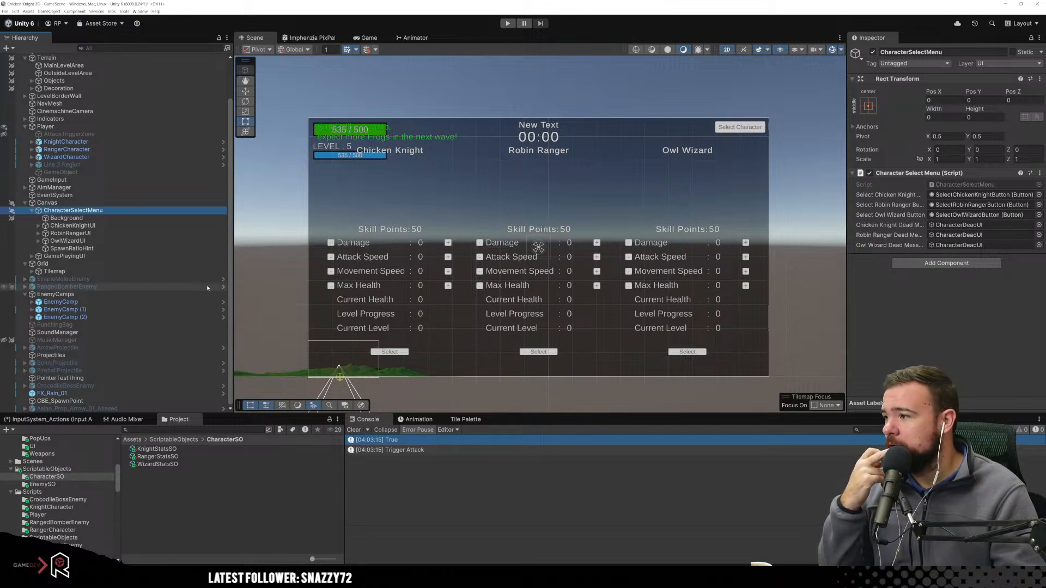
right_click(86, 211)
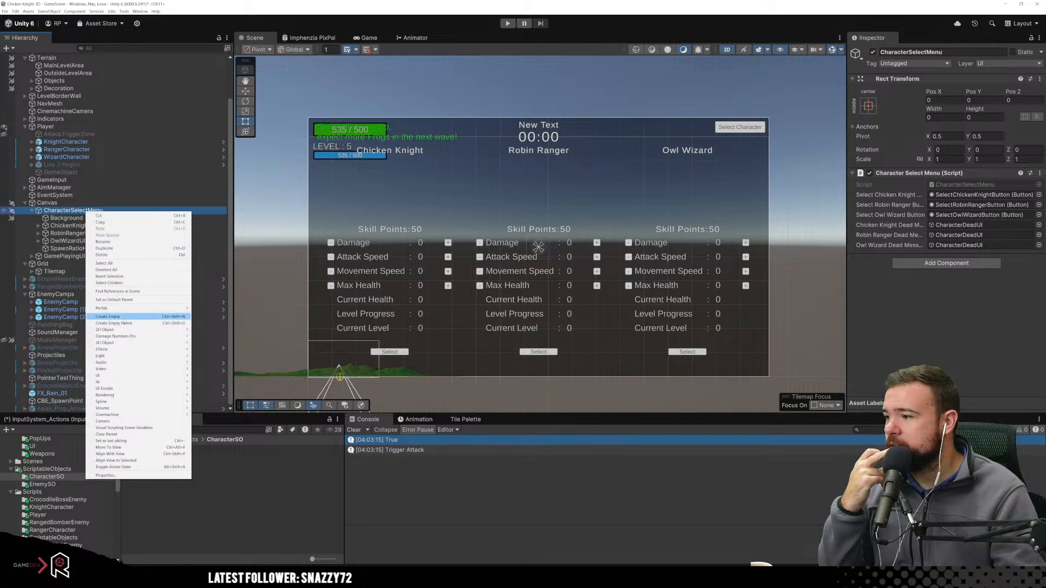
mouse_move(141, 377)
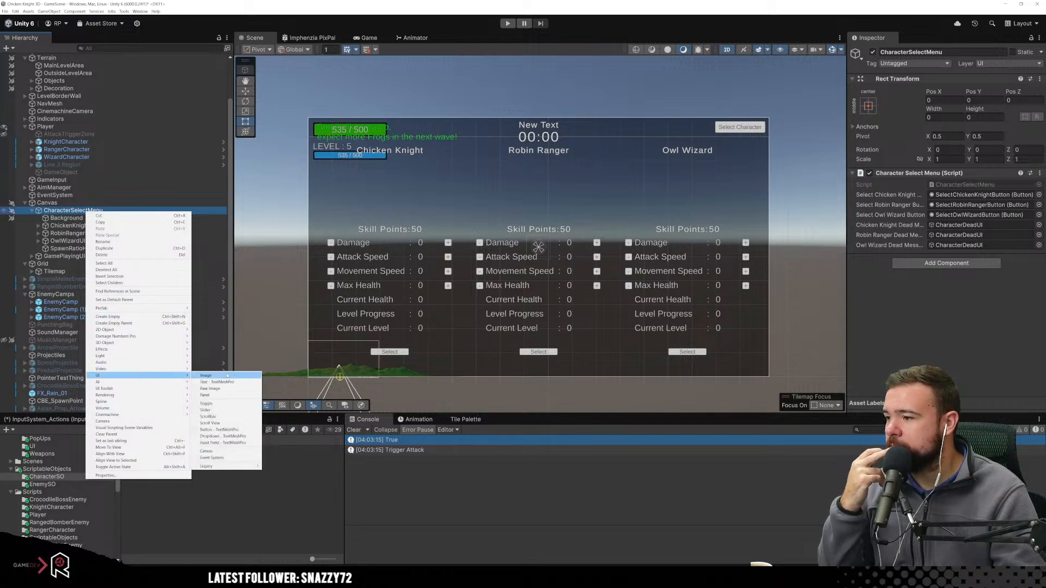
click(232, 431)
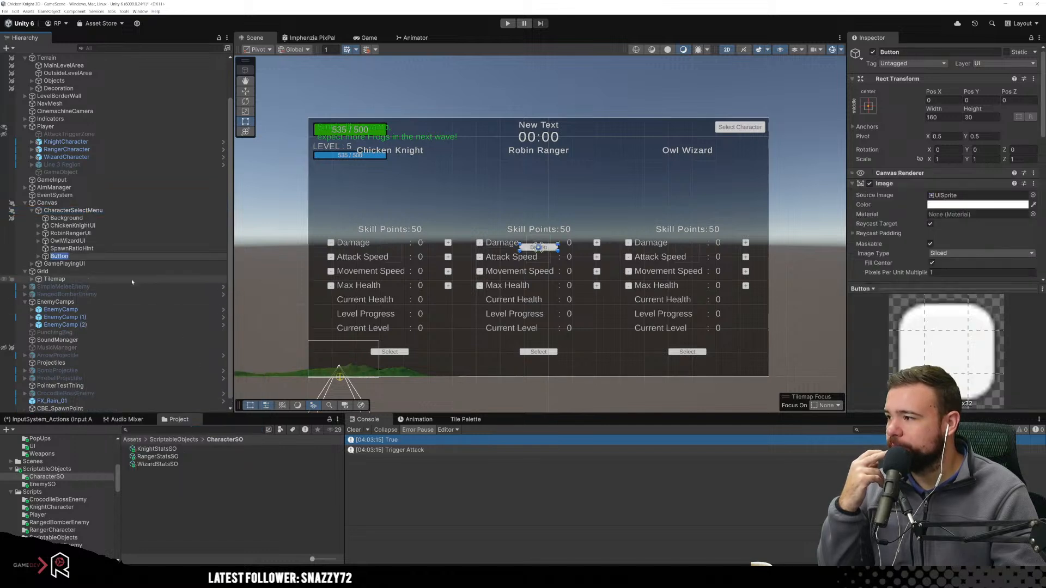
text(Rest)
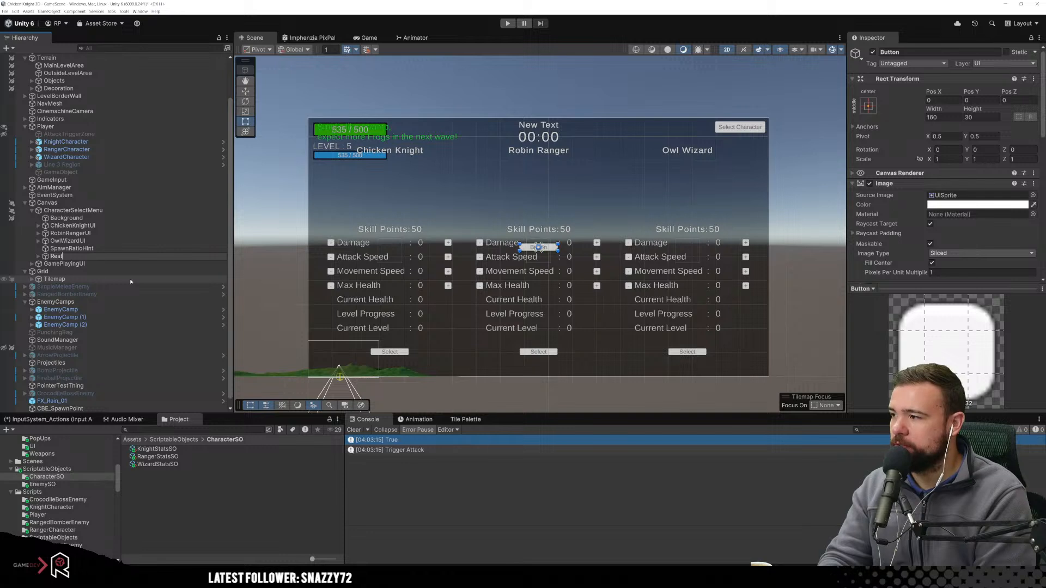
text(ar)
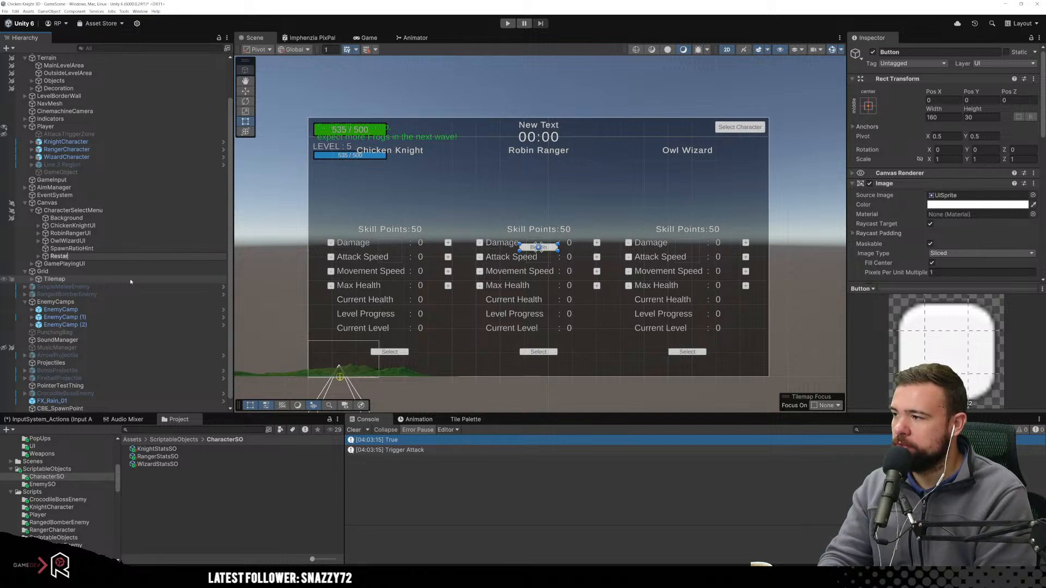
text(tButto)
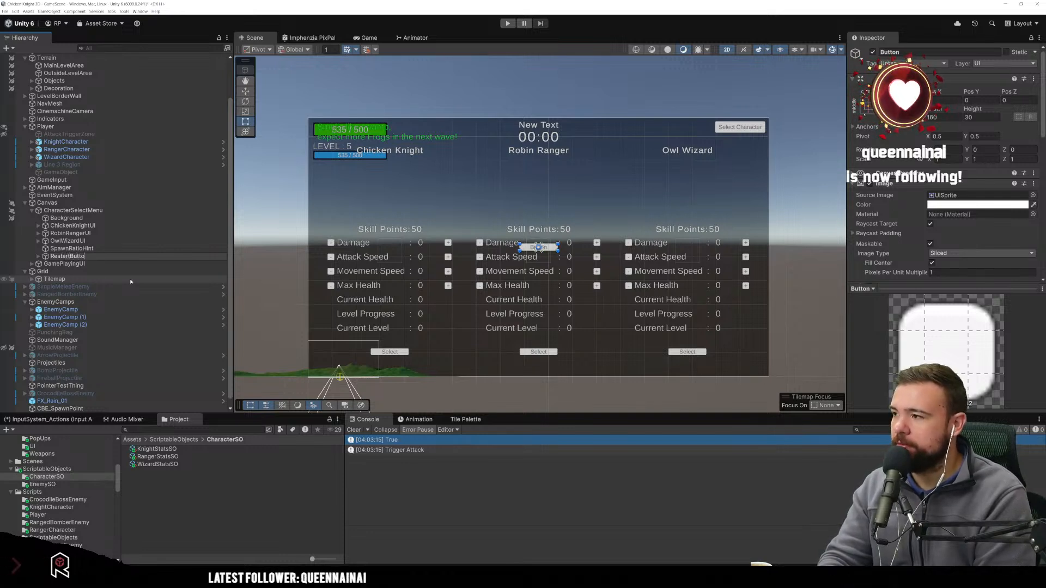
text(n)
key(Return)
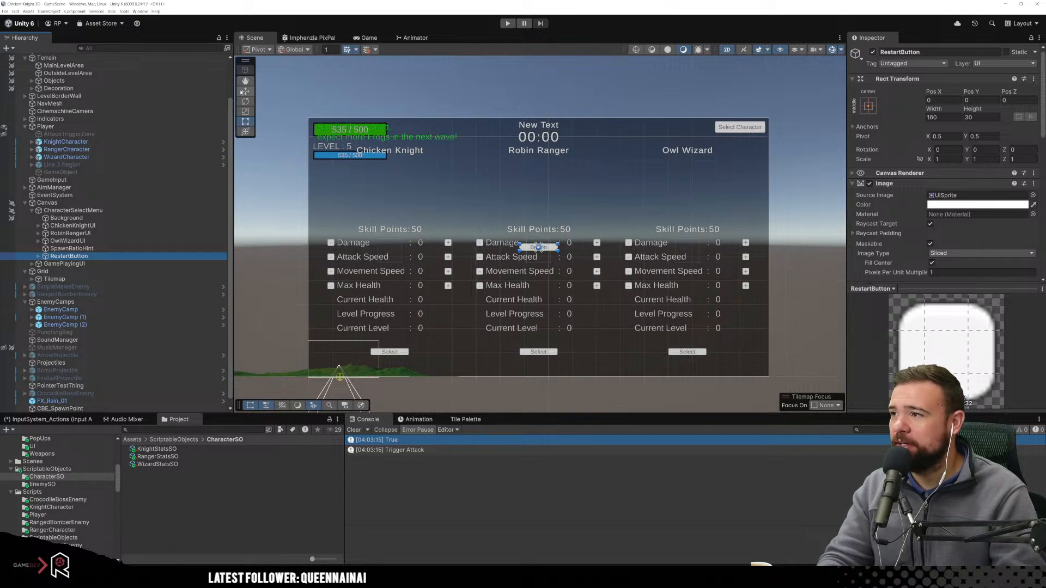
Move the RestartButton into the canvas's lower-right corner, to about X 837 and Y -491, and resize it to 200 by 50.
click(245, 92)
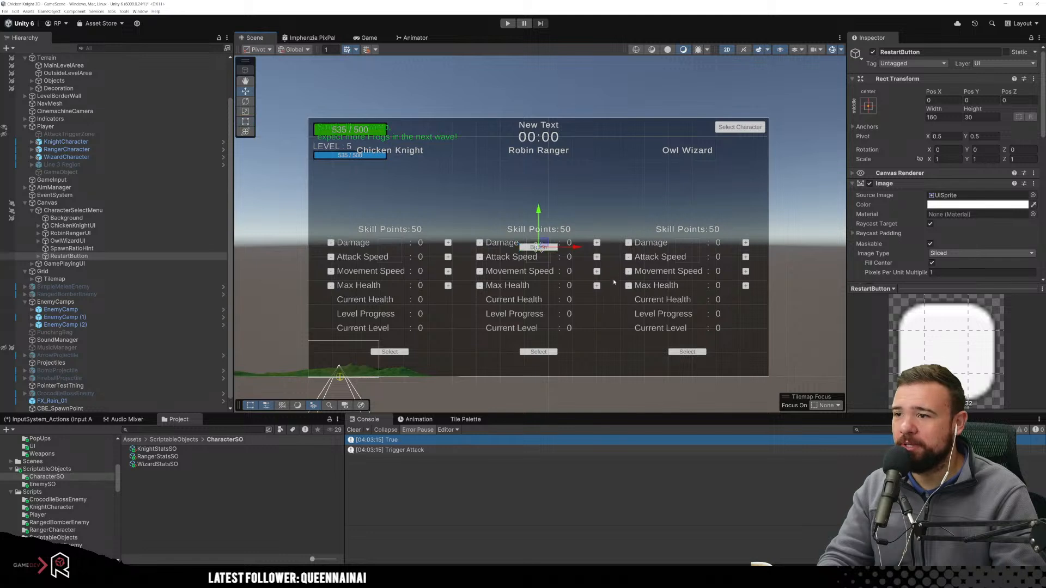
drag(538, 244, 742, 362)
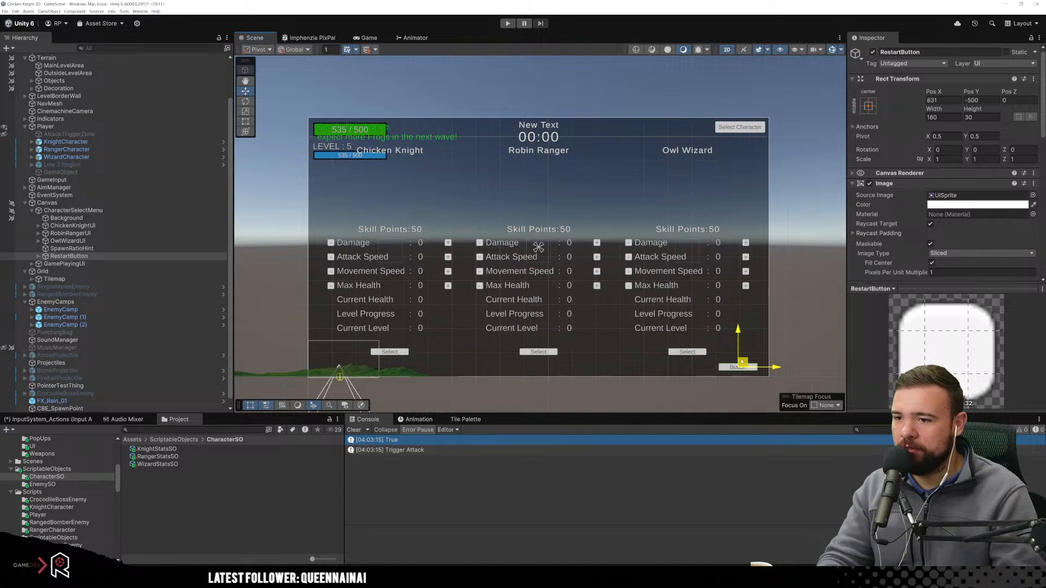
drag(742, 361, 743, 361)
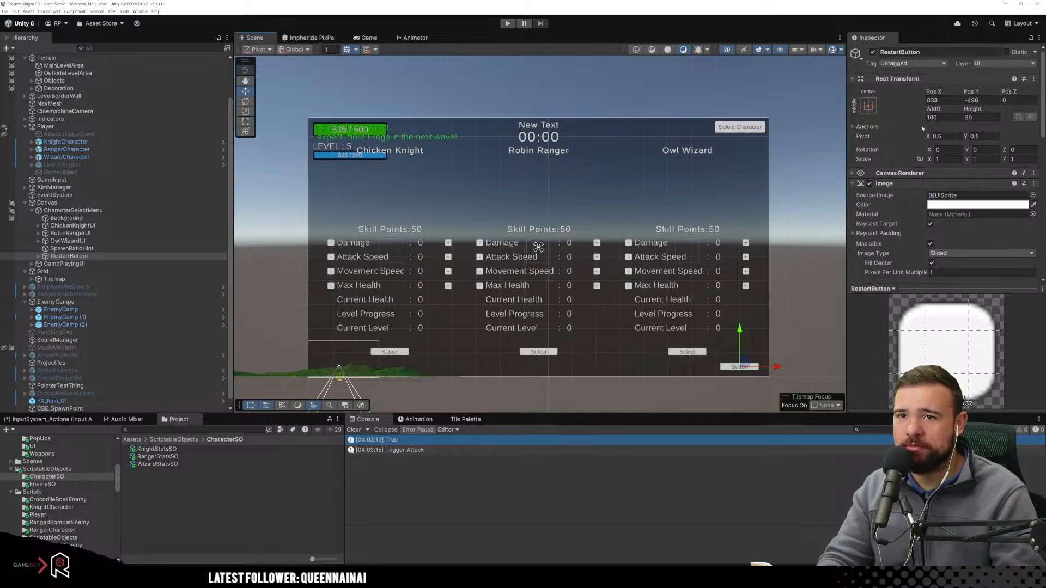
click(938, 118)
text(200)
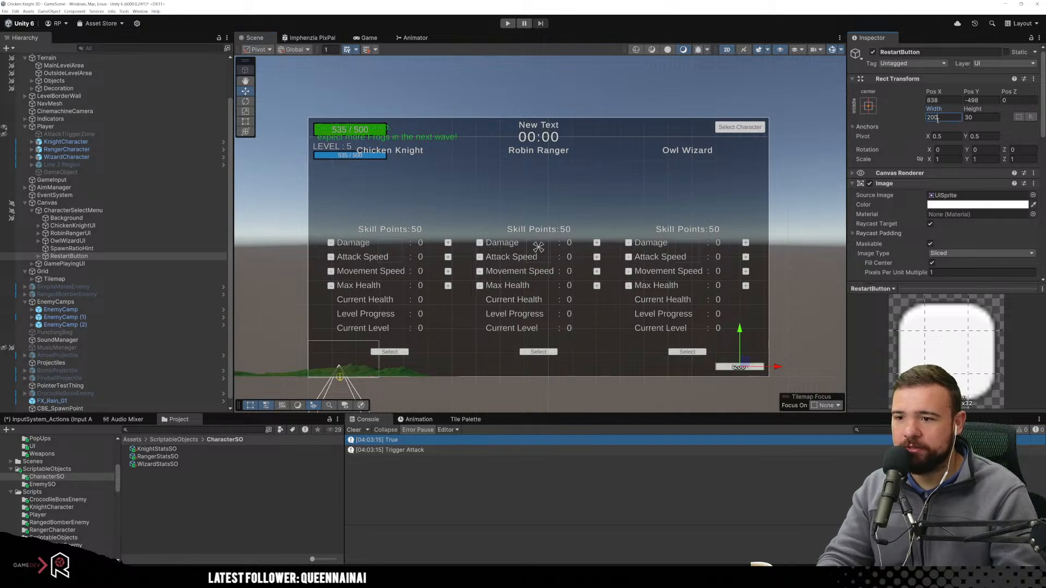
click(971, 117)
text(50)
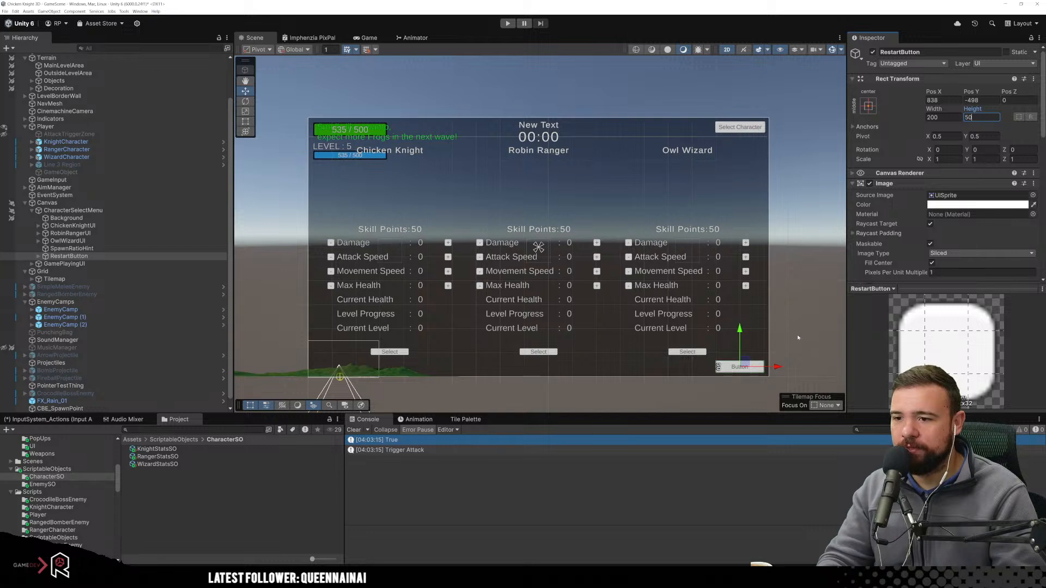
drag(752, 359, 751, 355)
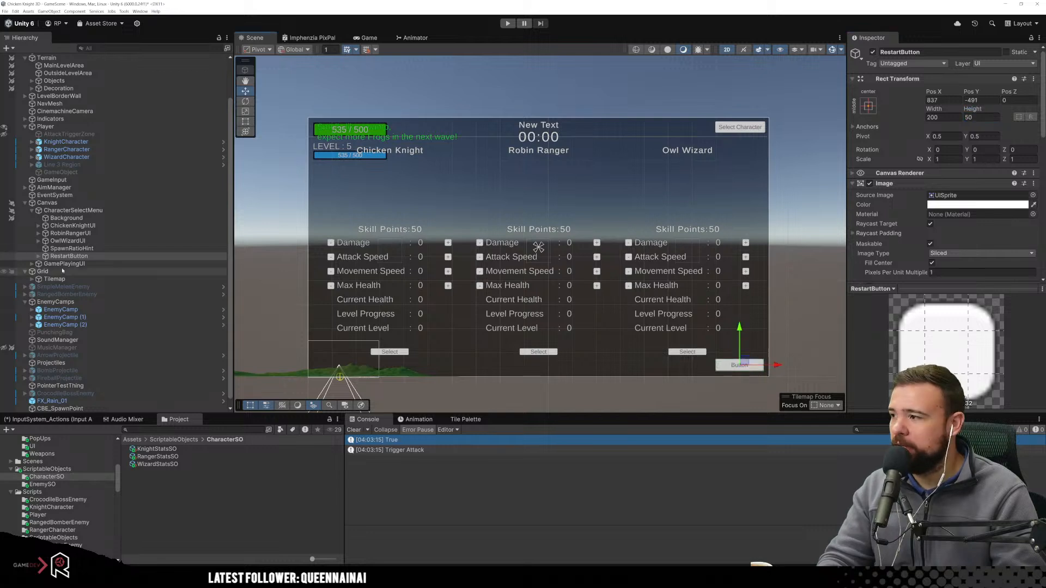
Change the label of the RestartButton's Text (TMP) child to "Restart".
scroll(953, 109, down, 5)
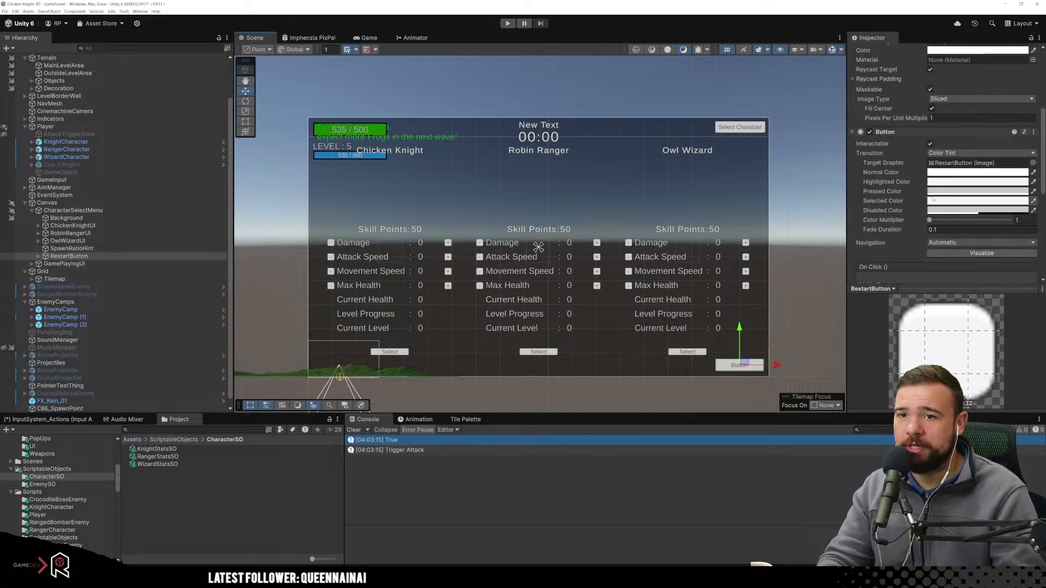
click(39, 256)
click(74, 264)
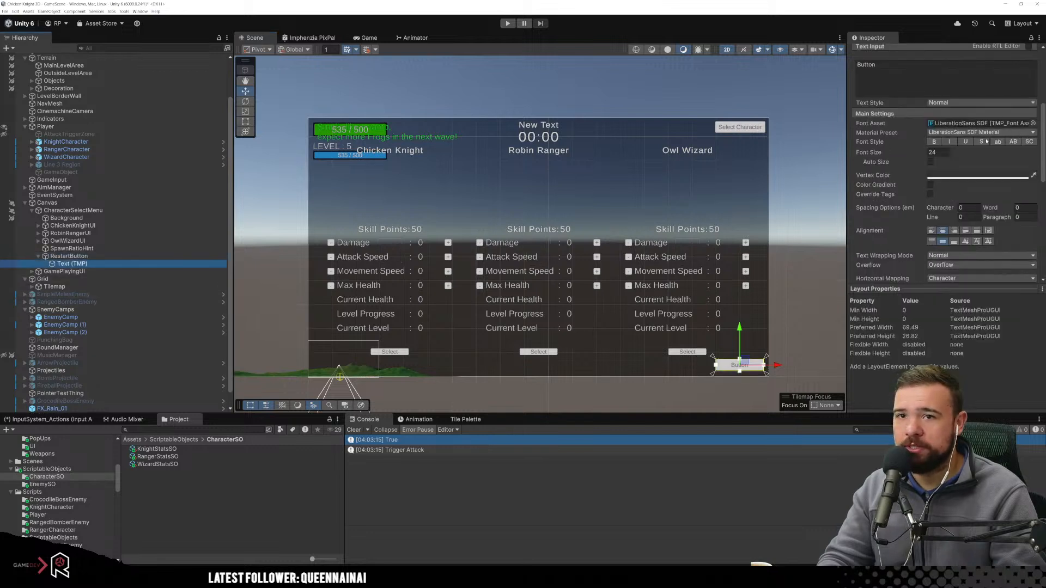
scroll(1000, 137, up, 3)
click(893, 183)
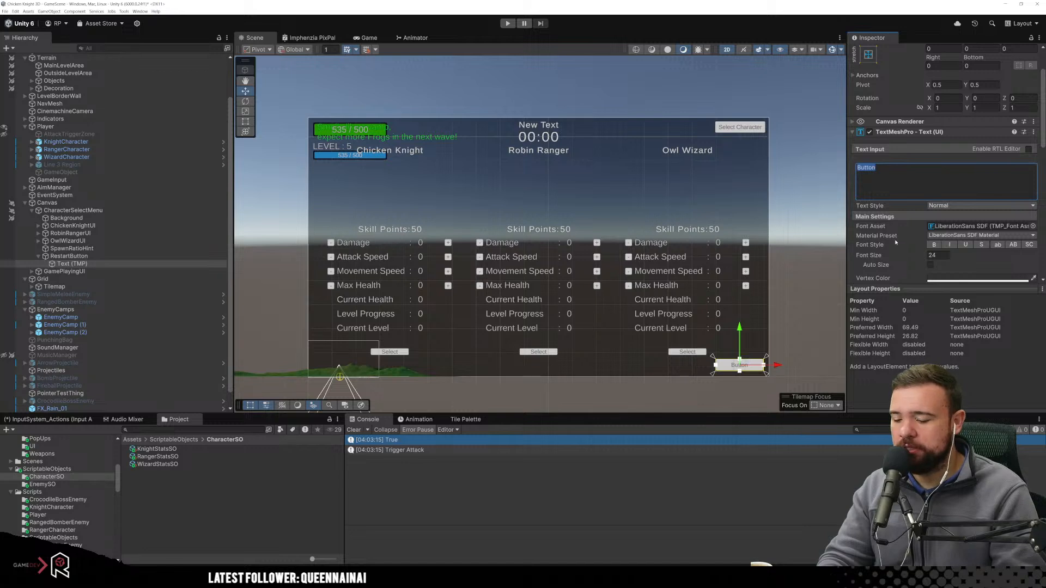
text(Restar)
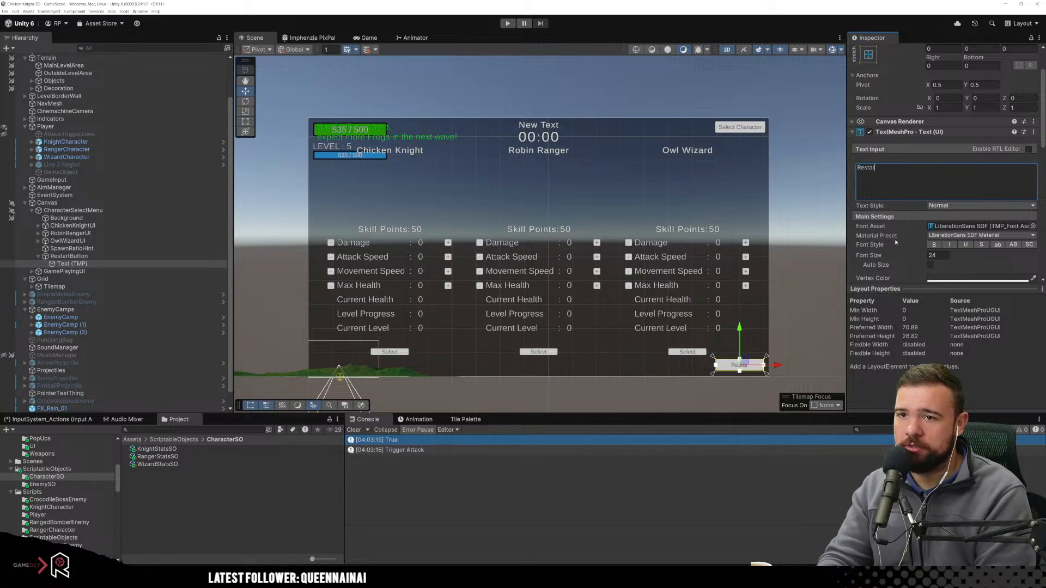
click(803, 253)
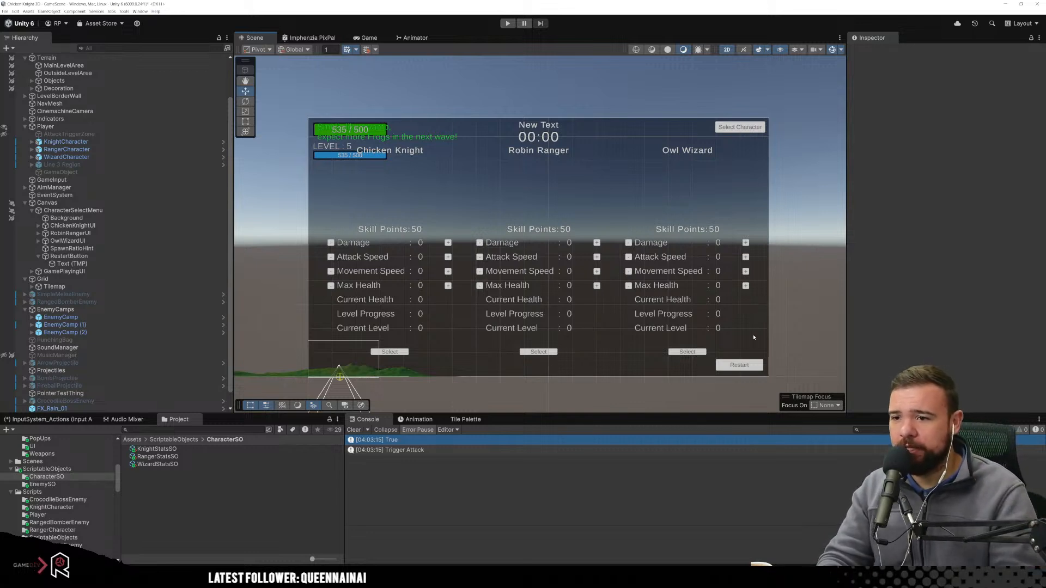
Shift the RestartButton to about X 832 and set both its anchor and pivot to bottom right.
click(743, 364)
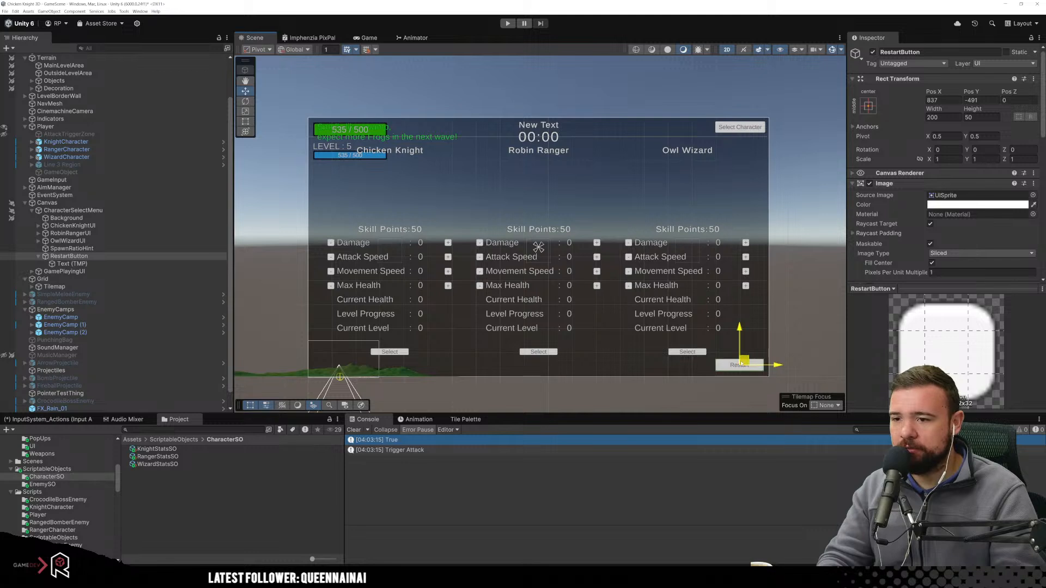
click(980, 100)
double_click(980, 101)
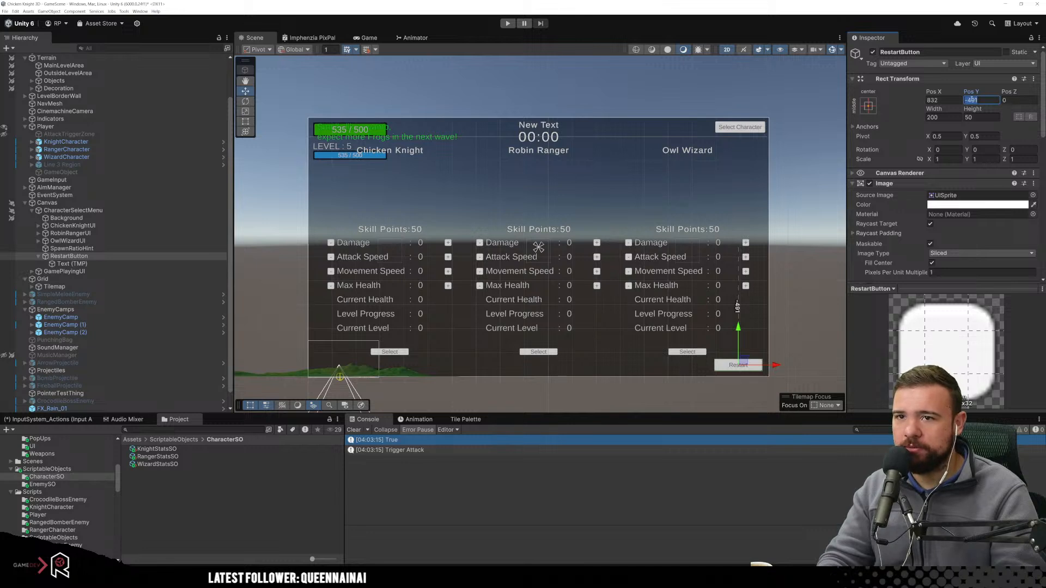
click(868, 106)
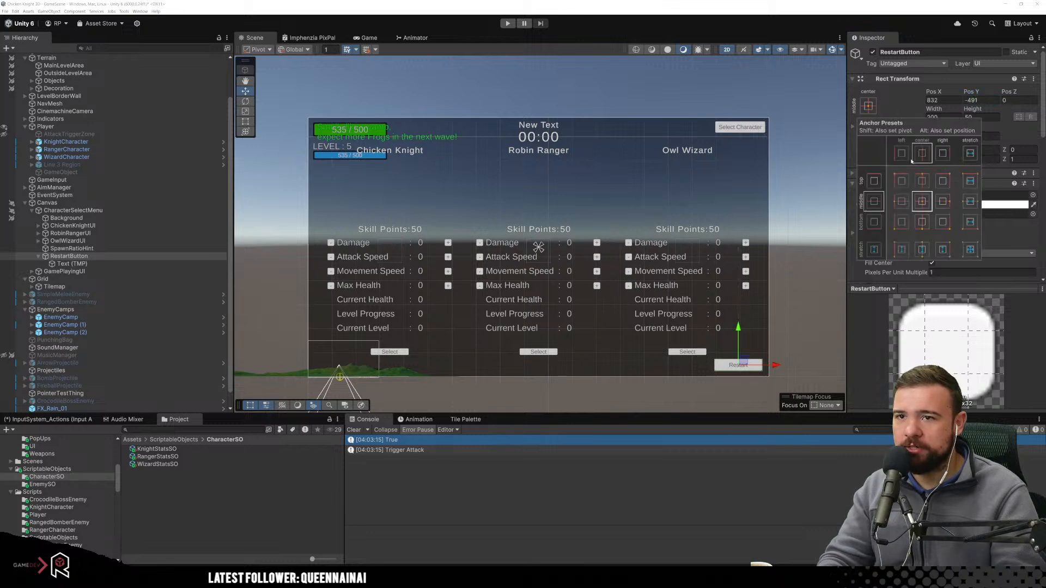
shift+click(943, 223)
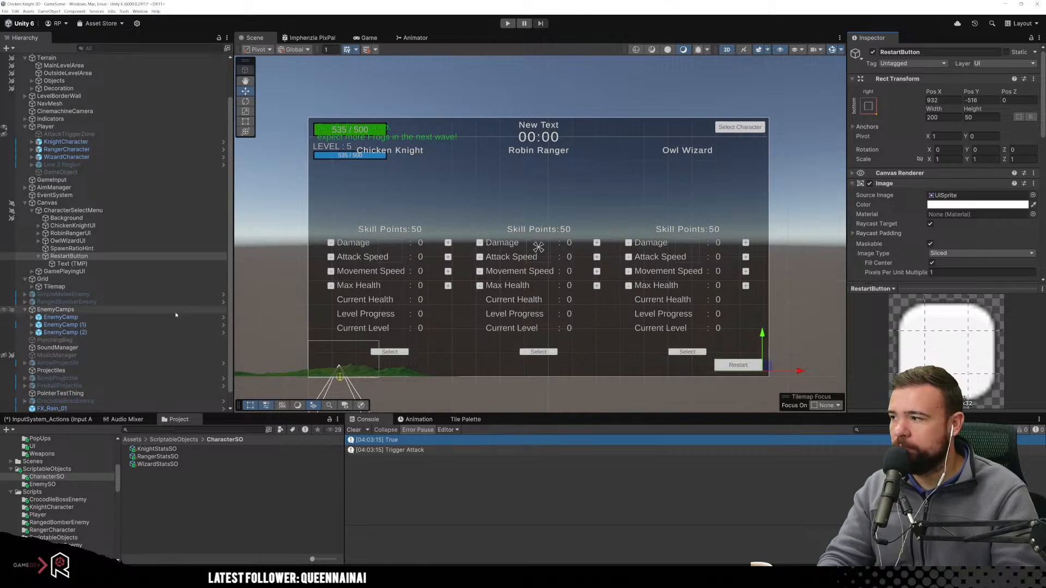
Place the RestartButton flush with the canvas's lower-right corner by setting Pos Y to -540 and Pos X to 1920/2.
click(100, 211)
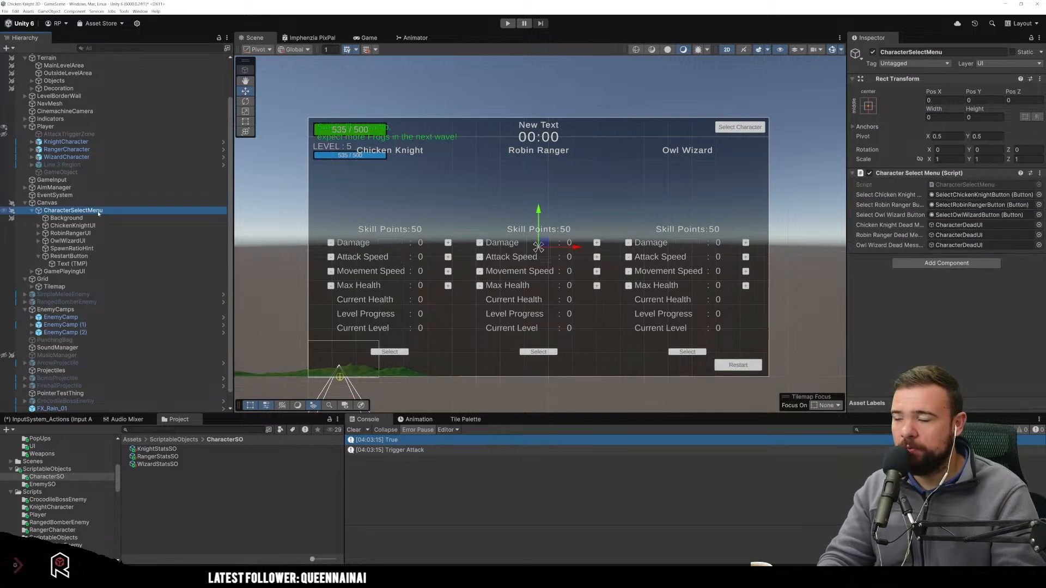
click(84, 260)
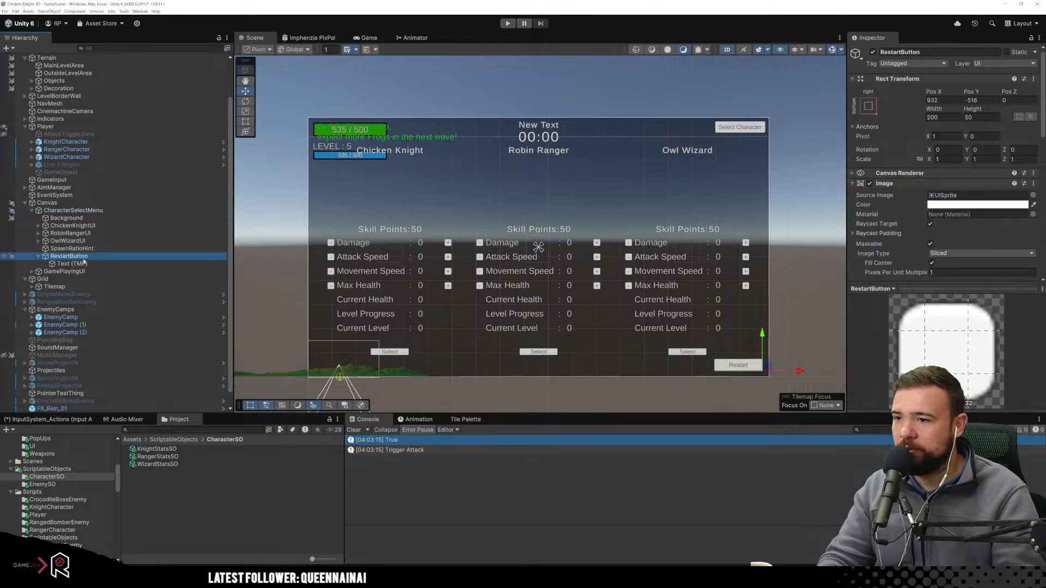
click(984, 101)
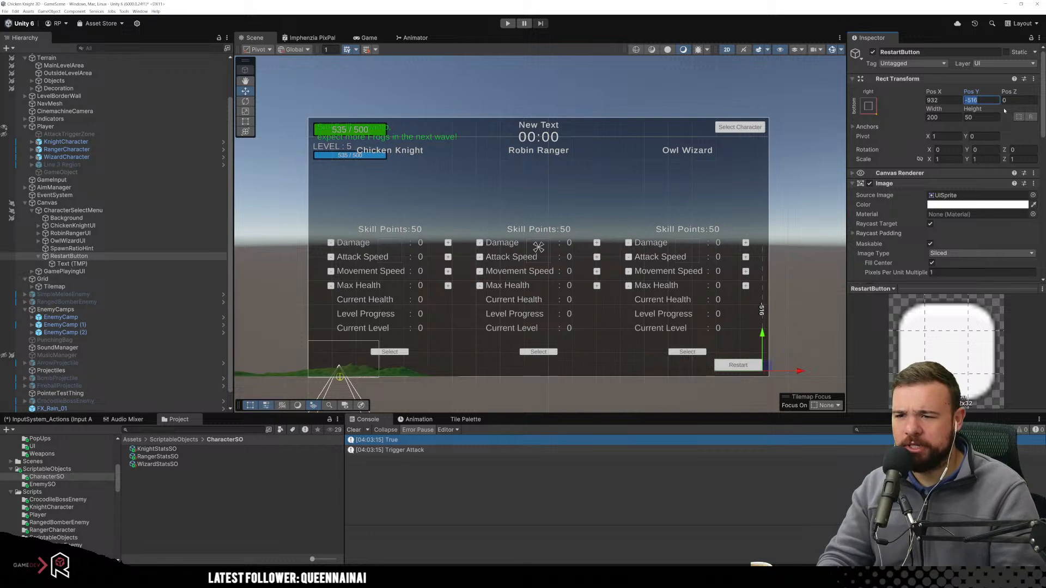
text(-)
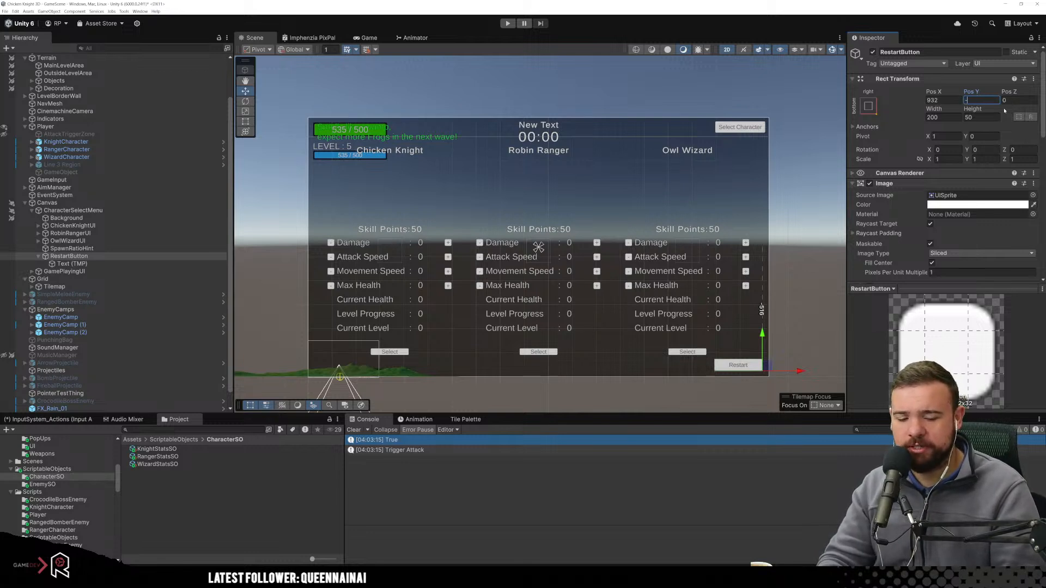
text(50)
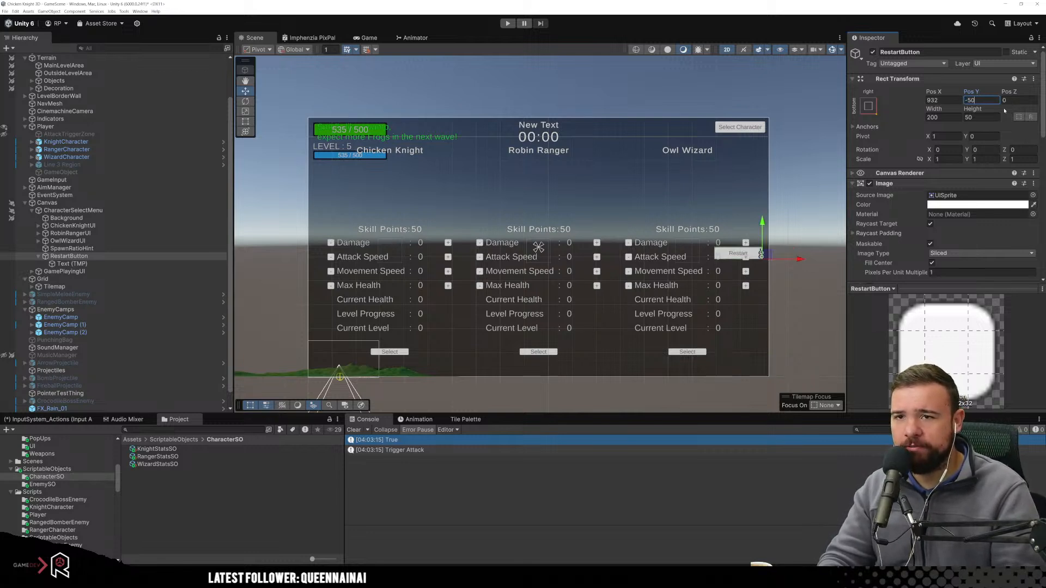
text(40)
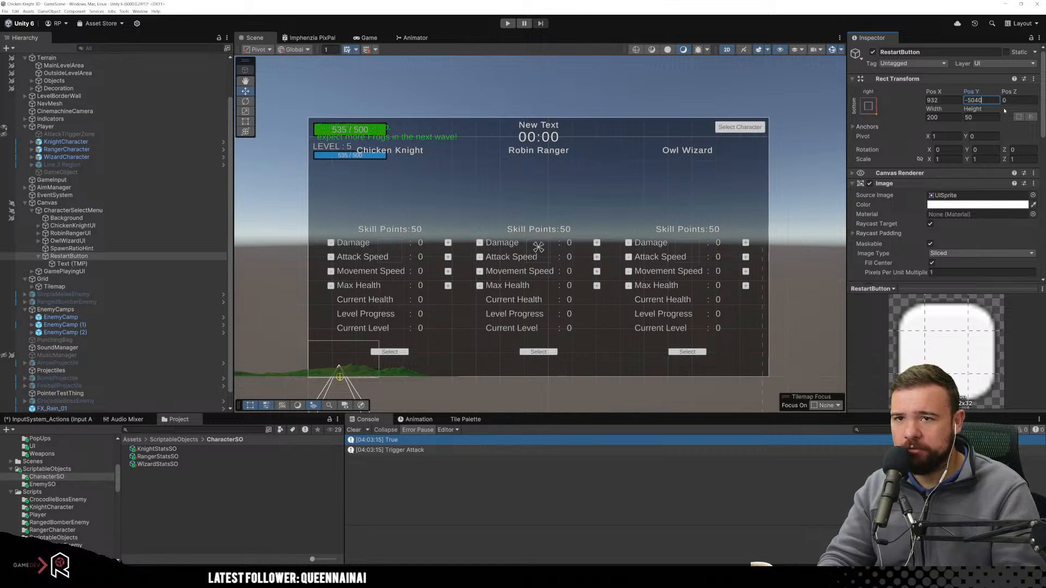
key(BackSpace)
key(BackSpace)
key(BackSpace)
text(40)
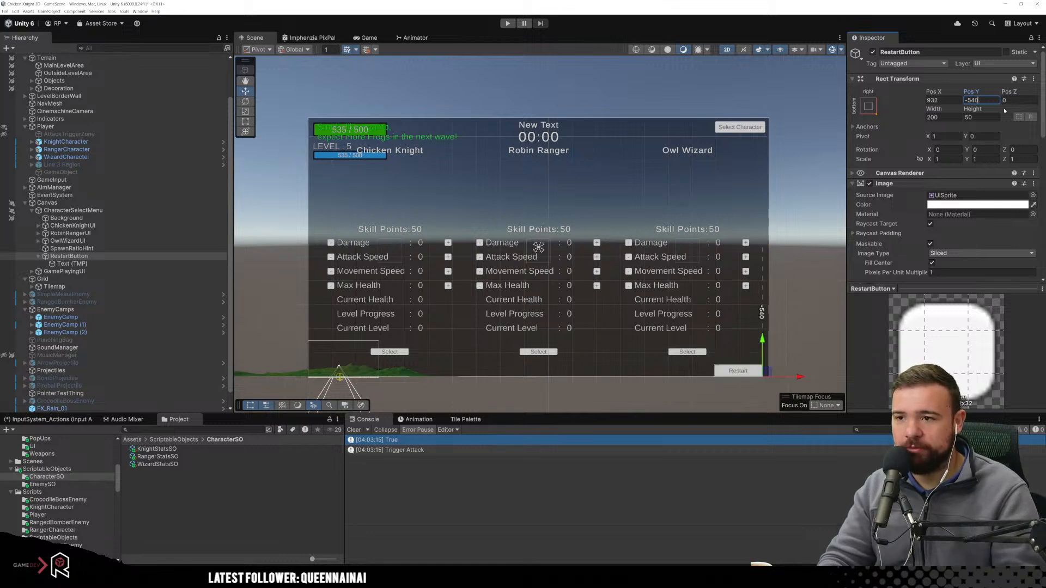
key(shift+Tab)
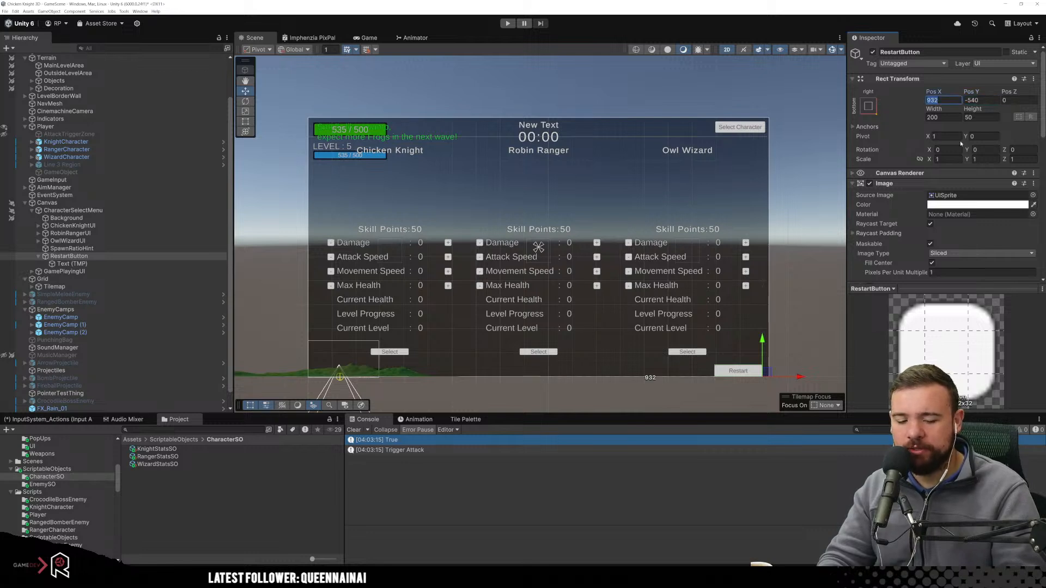
text(1920)
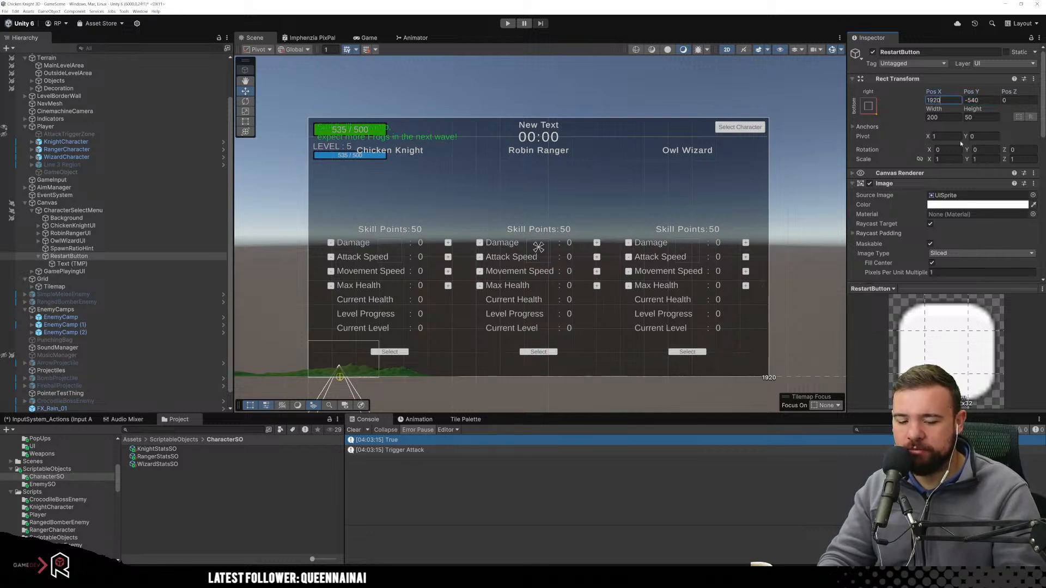
text(/2)
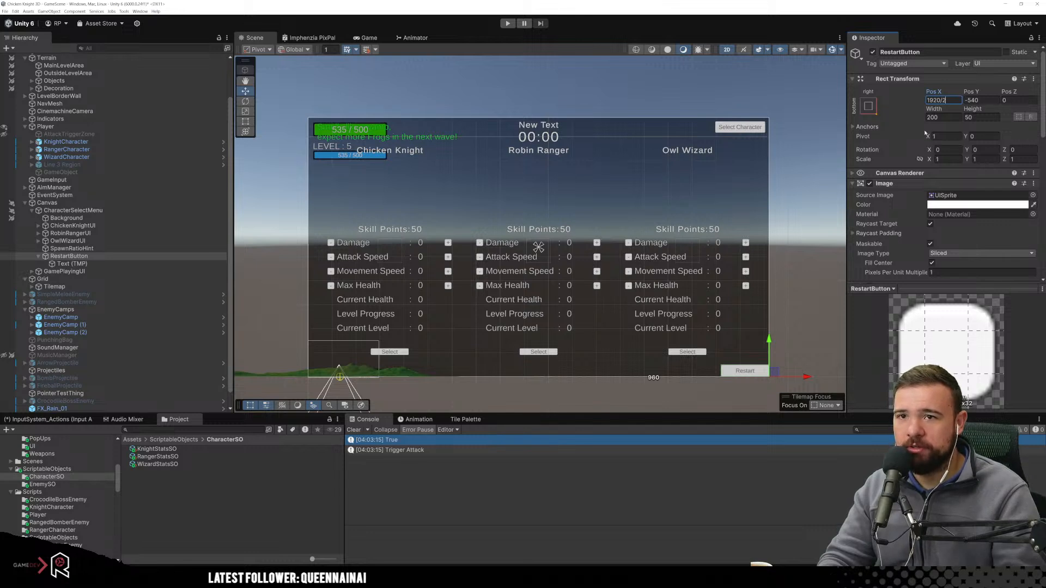
key(Return)
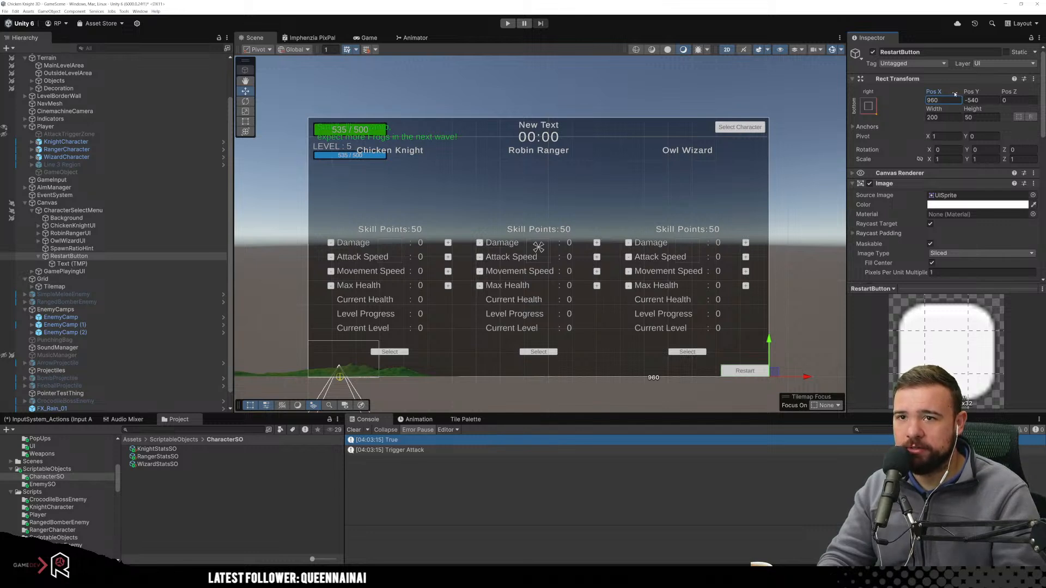
Offset the RestartButton from the canvas edges by setting Pos X to 940 and Pos Y to -520.
click(949, 102)
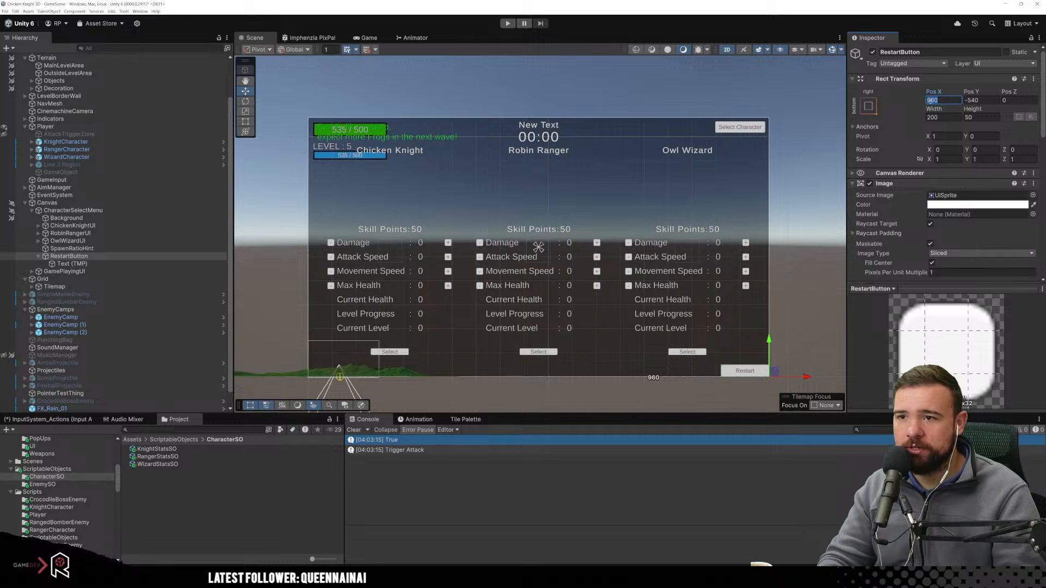
text(950)
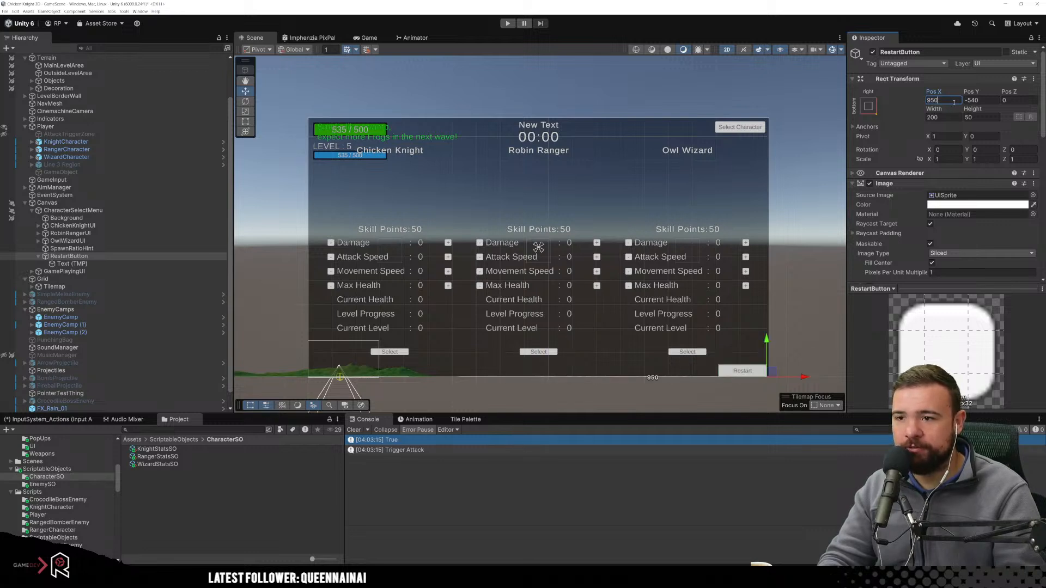
key(BackSpace)
key(BackSpace)
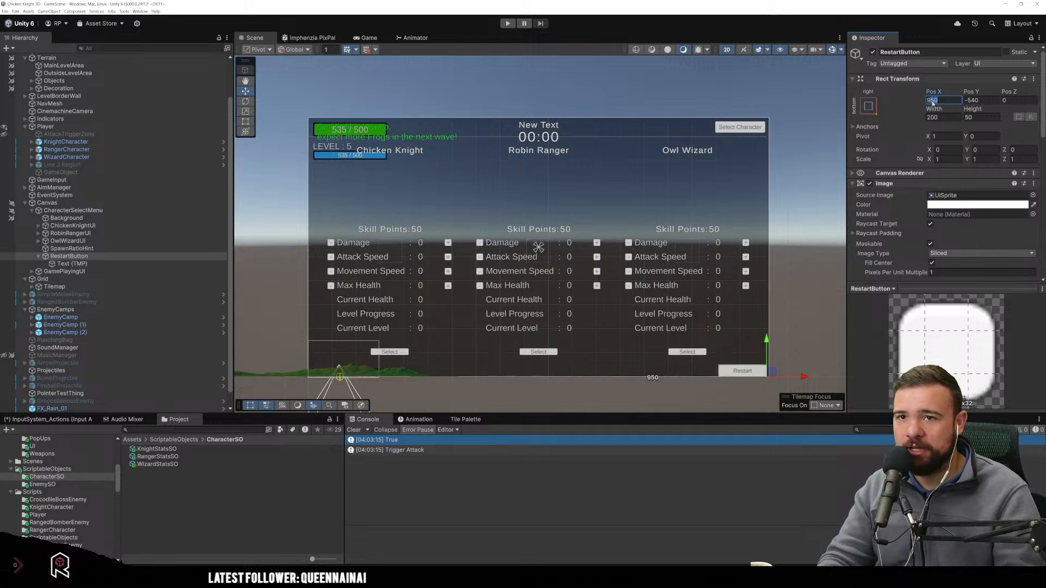
text(40)
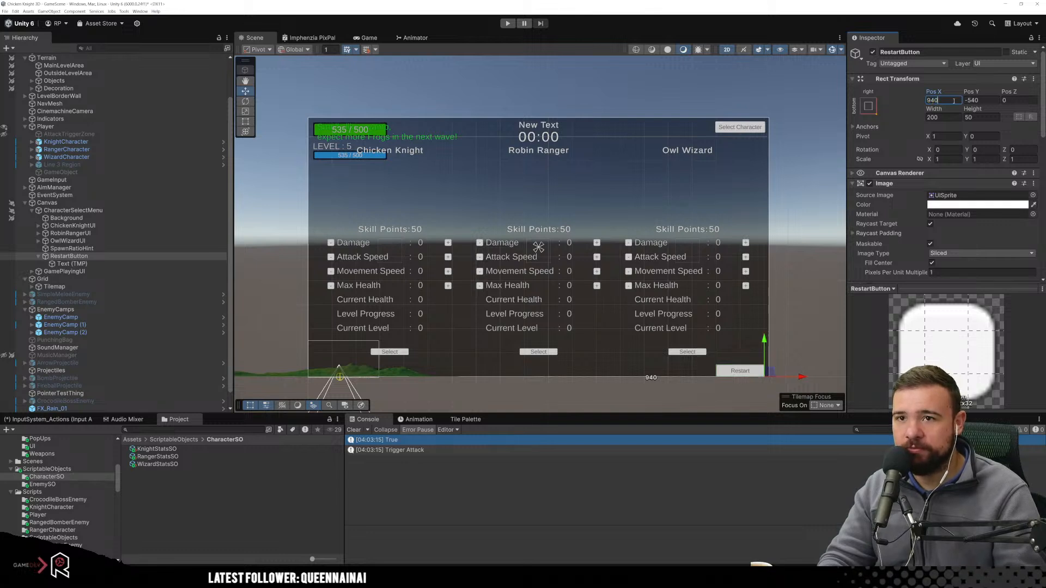
click(974, 101)
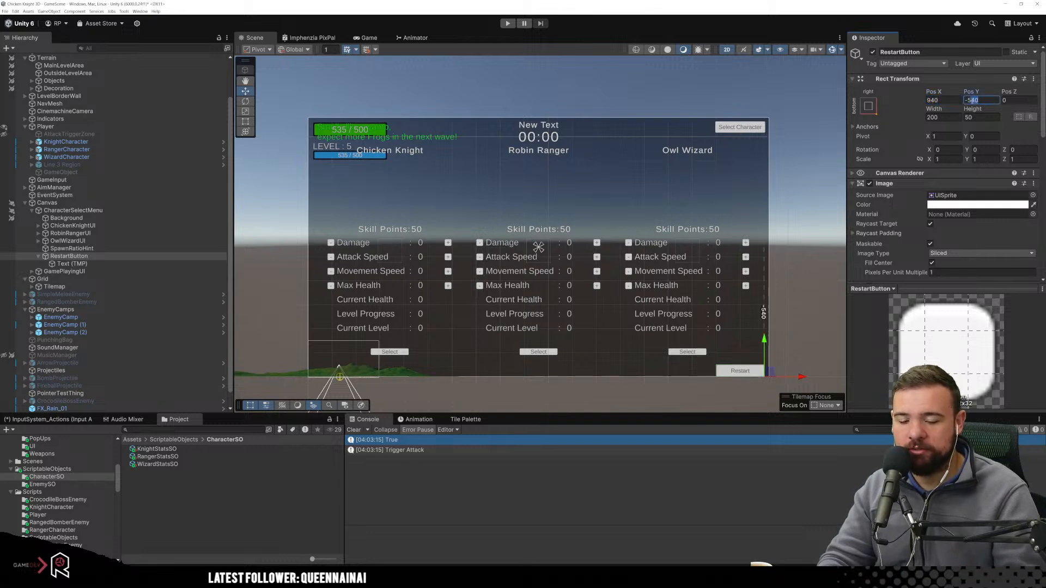
text(-520)
click(810, 231)
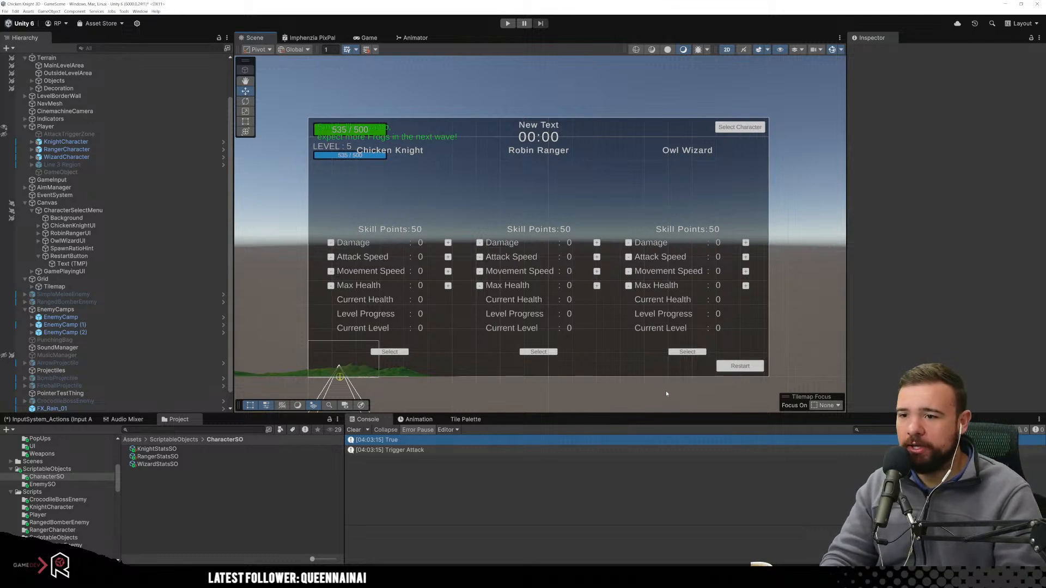
Collapse the RestartButton in the scene hierarchy and duplicate it within CharacterSelectMenu.
click(741, 364)
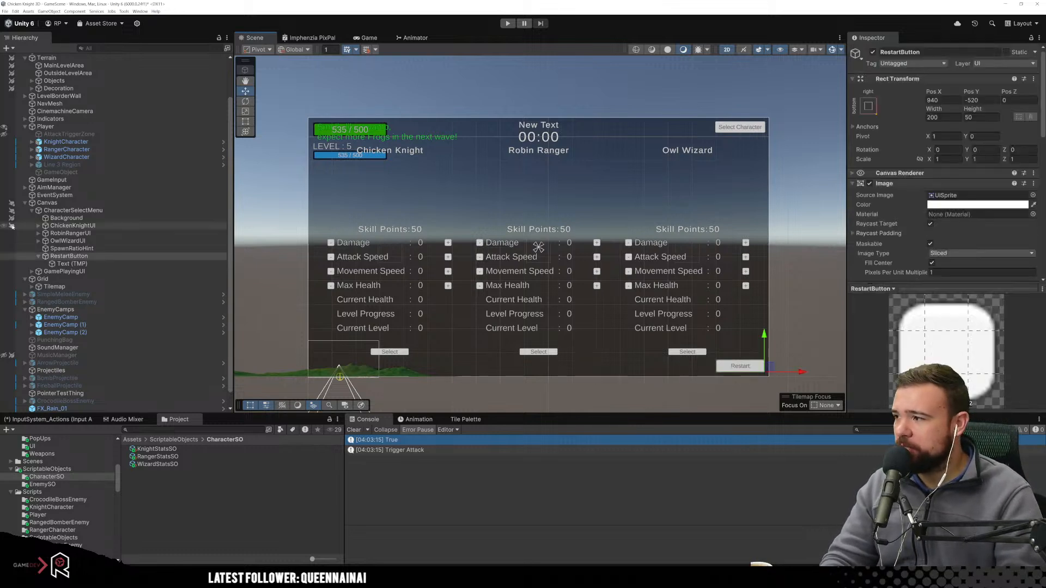
click(39, 256)
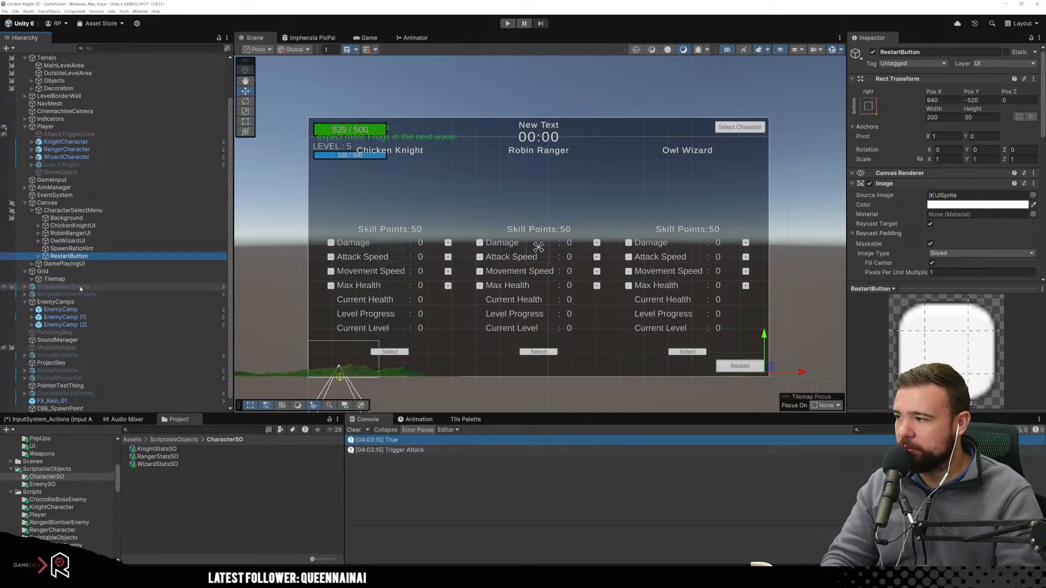
key(ctrl+d)
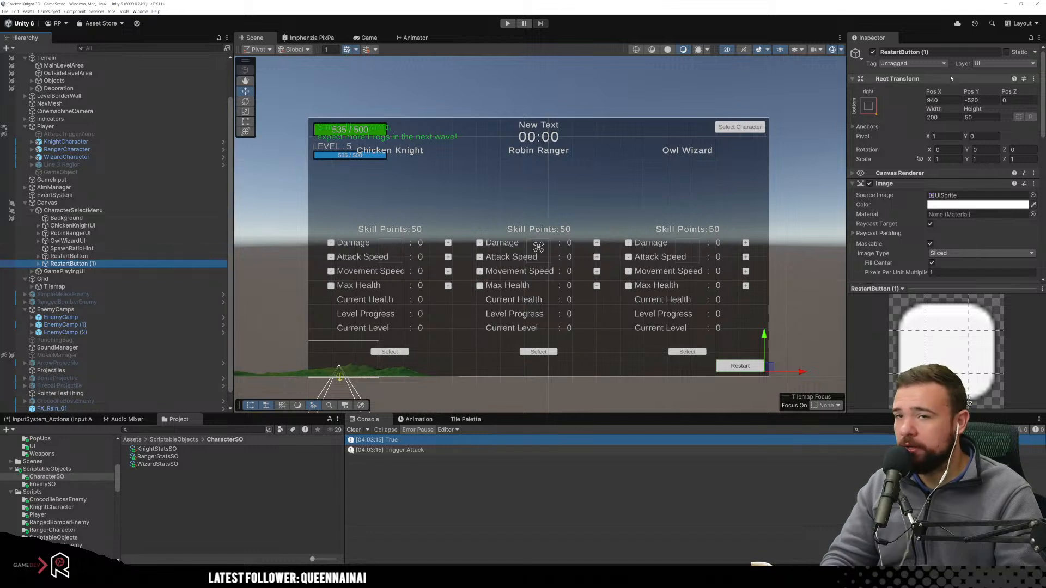
Rename the duplicated restart button as MainMenu.
click(918, 53)
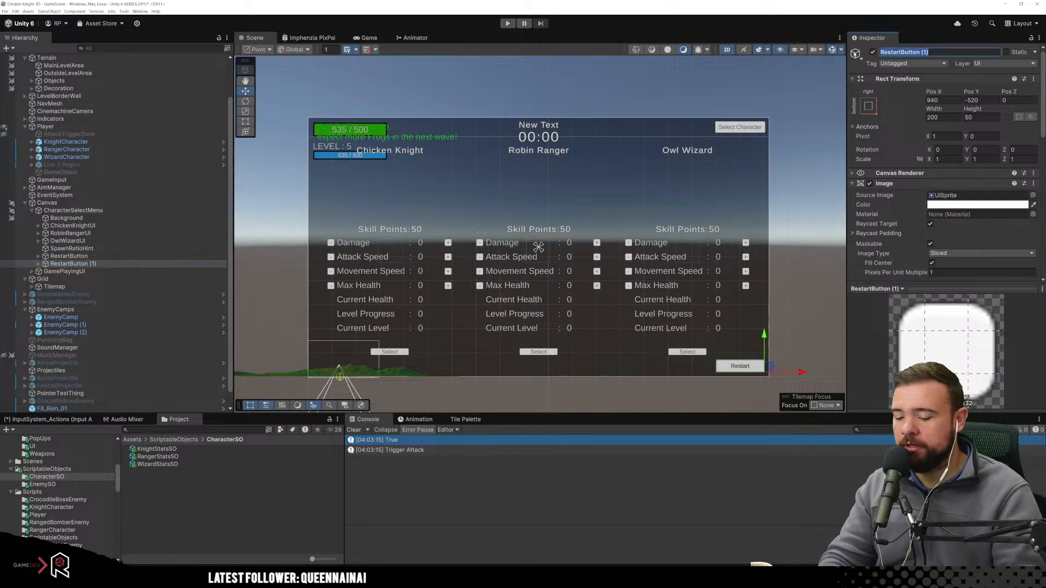
key(BackSpace)
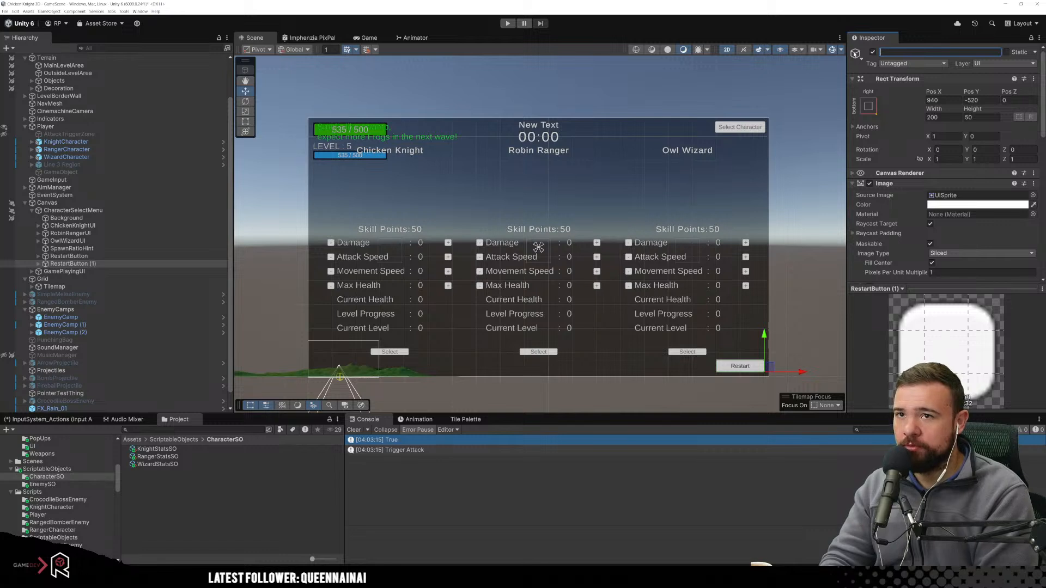
text(Main)
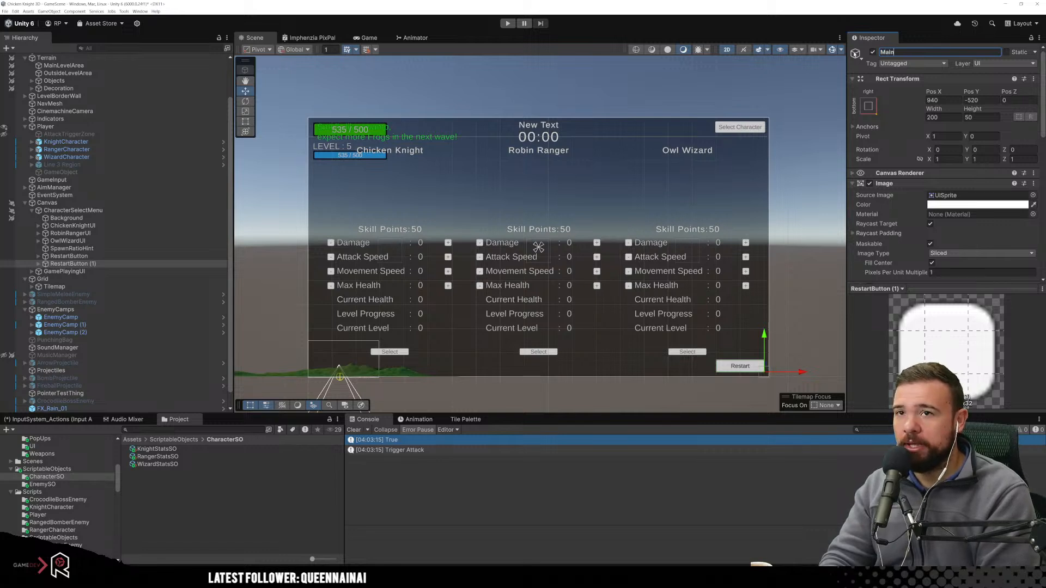
text(Menu)
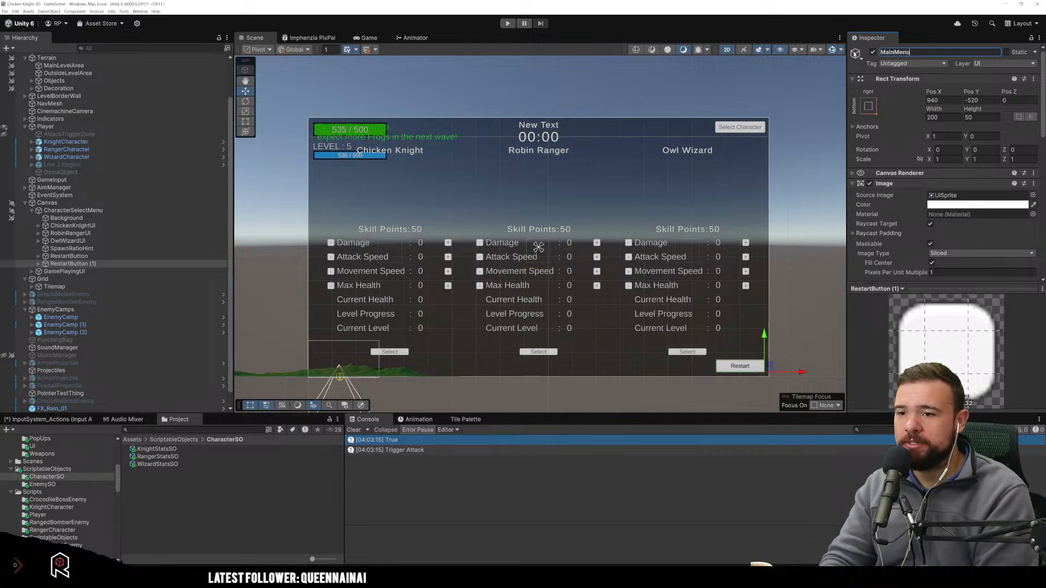
key(Return)
scroll(920, 216, down, 10)
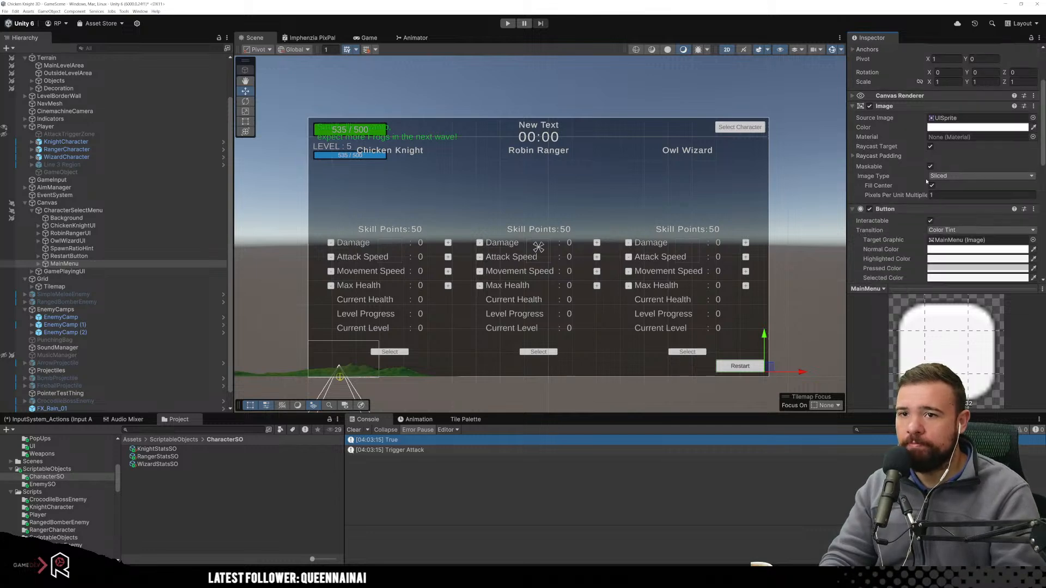
scroll(920, 216, up, 10)
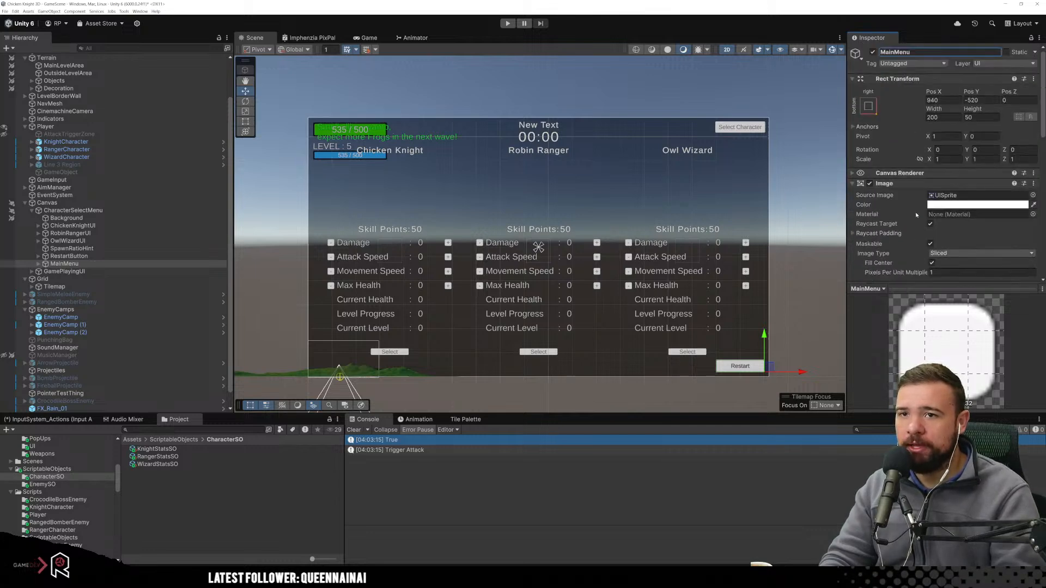
Change the text label inside the MainMenu button to "Main Menu".
click(39, 264)
click(71, 271)
click(907, 229)
text(Main Menu)
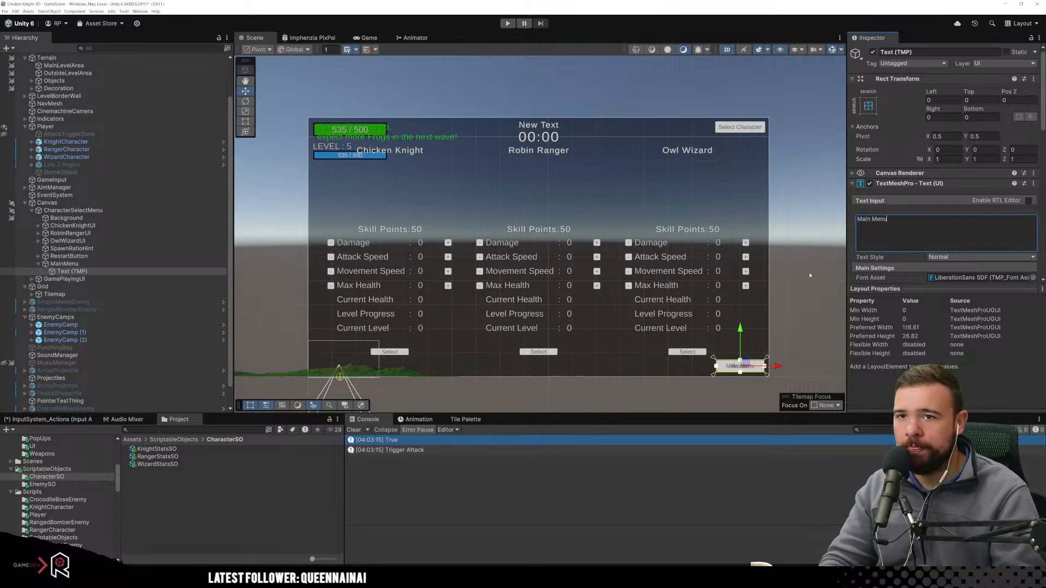
Set the MainMenu button's anchor and pivot to bottom left and collapse it in the scene hierarchy.
click(139, 263)
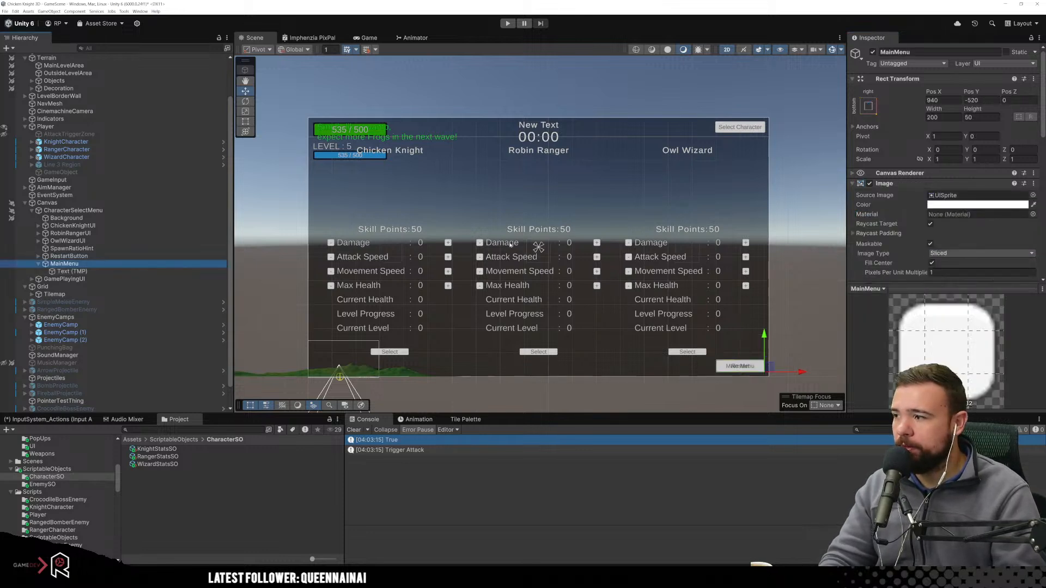
click(869, 106)
click(905, 223)
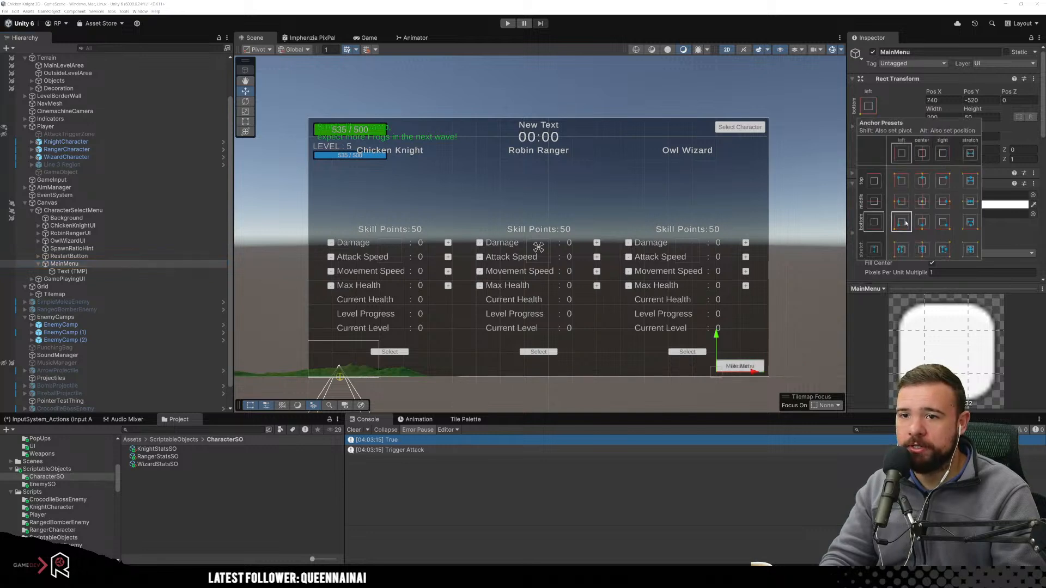
click(827, 250)
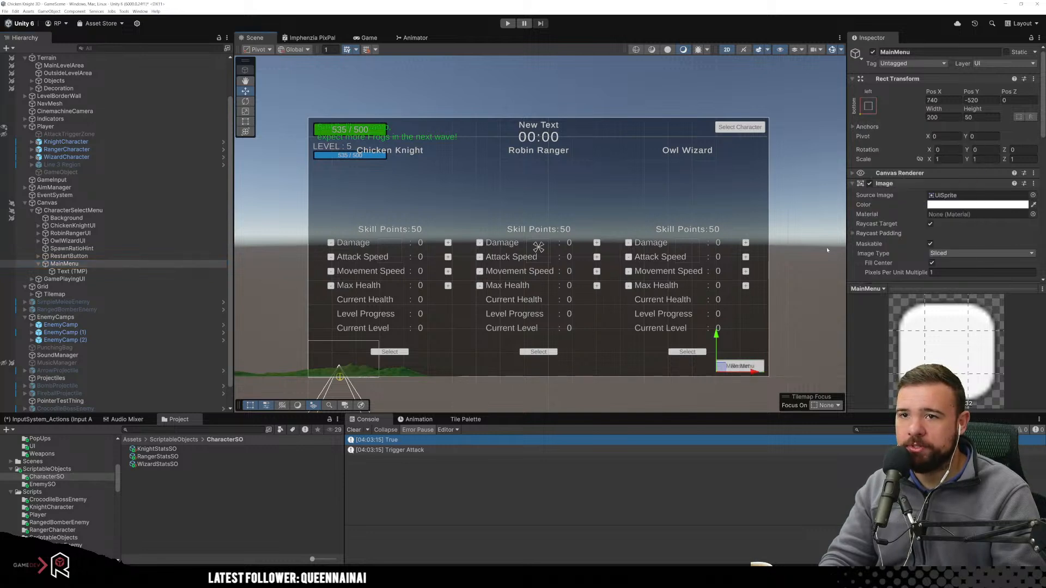
click(39, 265)
click(91, 266)
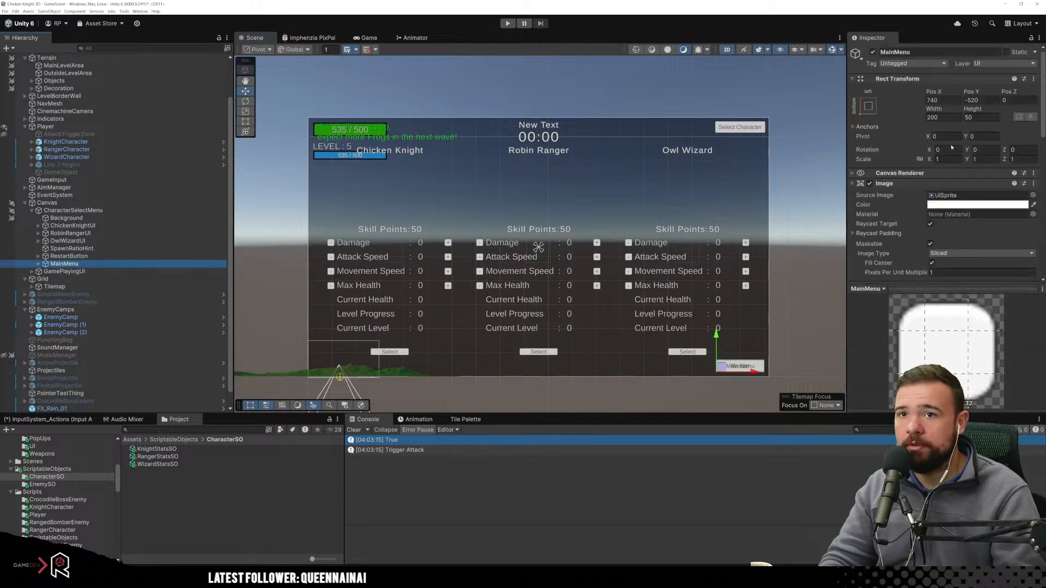
Place the MainMenu button near the canvas's lower-left corner by setting Pos Y to -520 and Pos X to -940.
click(978, 100)
text(50)
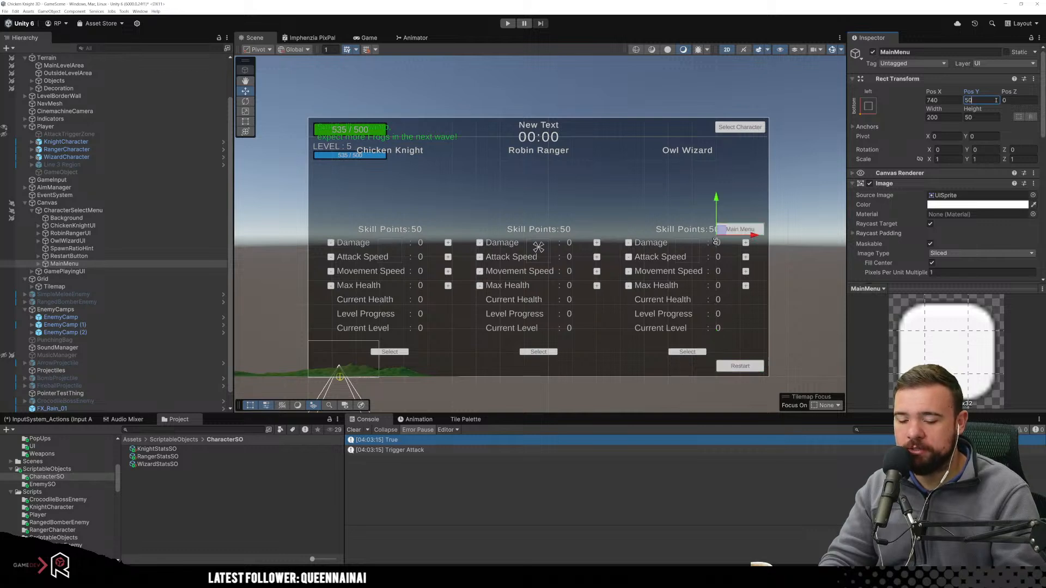
key(BackSpace)
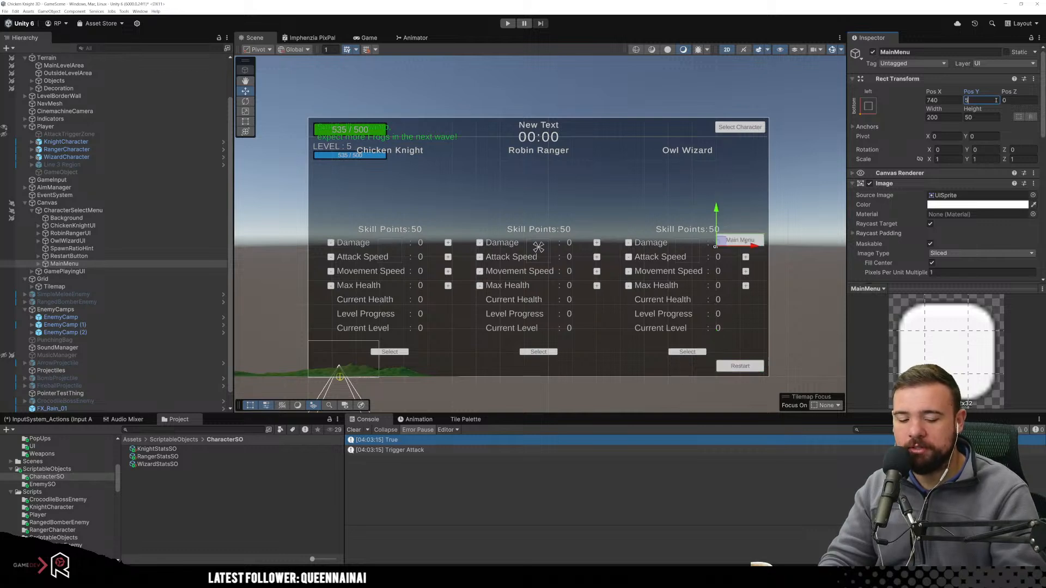
text(20)
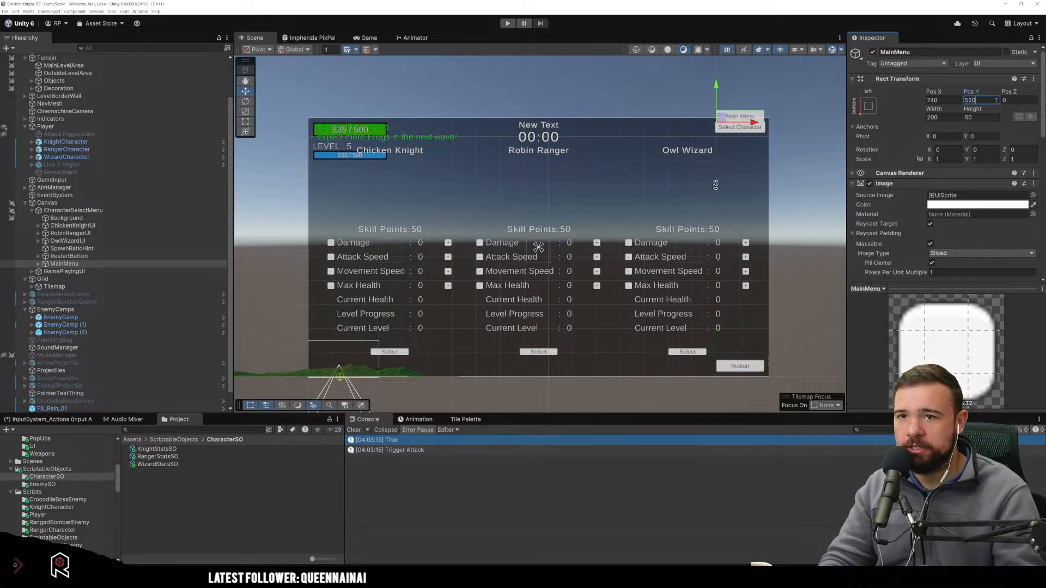
key(Home)
text(-)
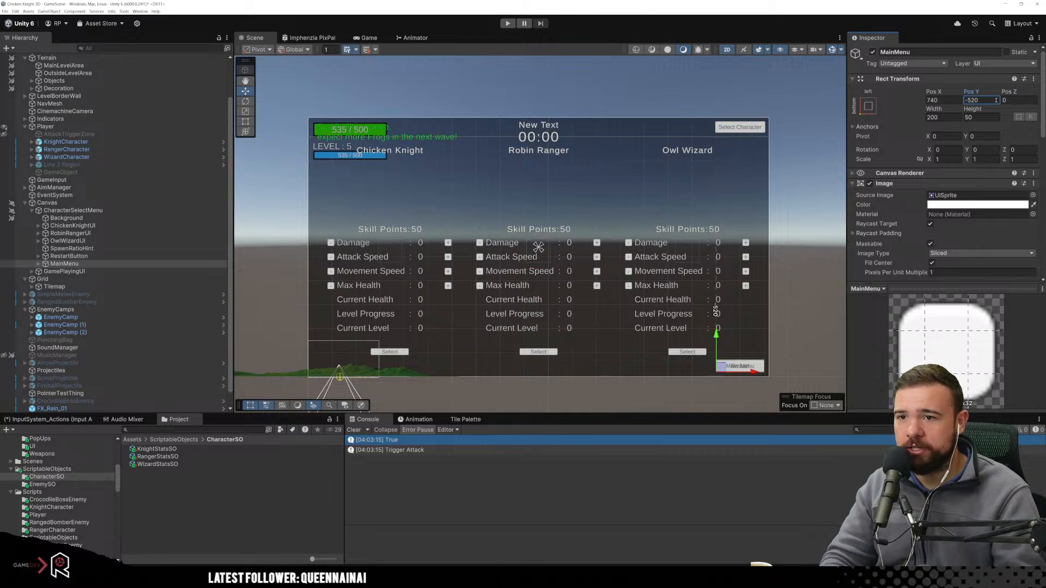
click(944, 101)
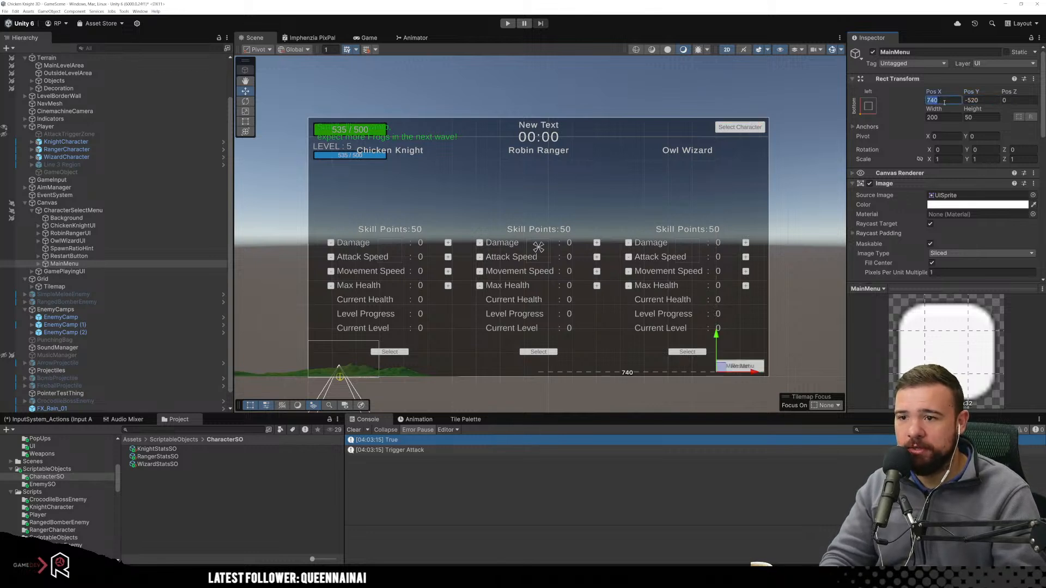
text(940)
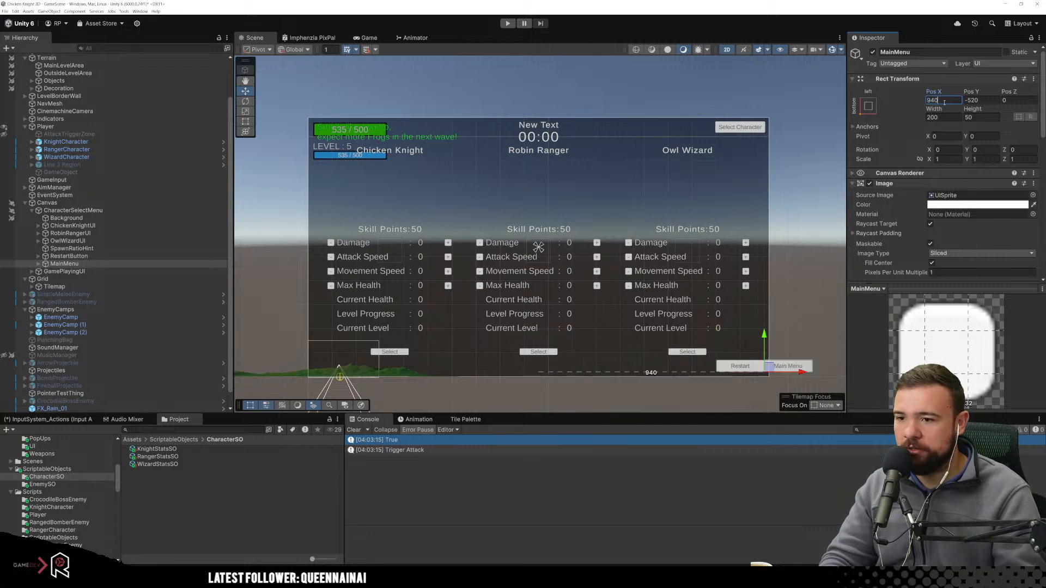
key(Left)
key(Left)
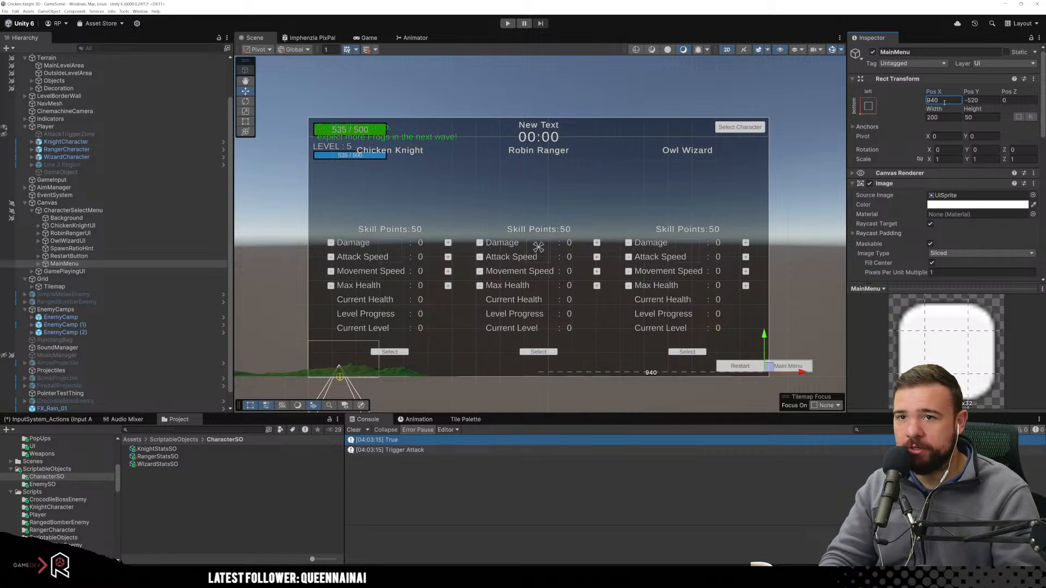
text(-)
click(599, 115)
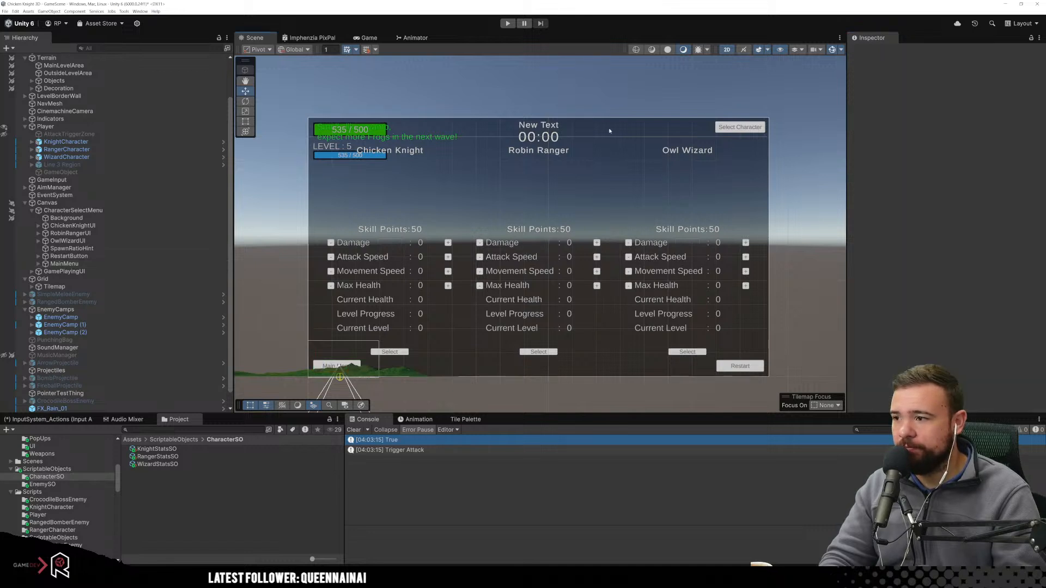
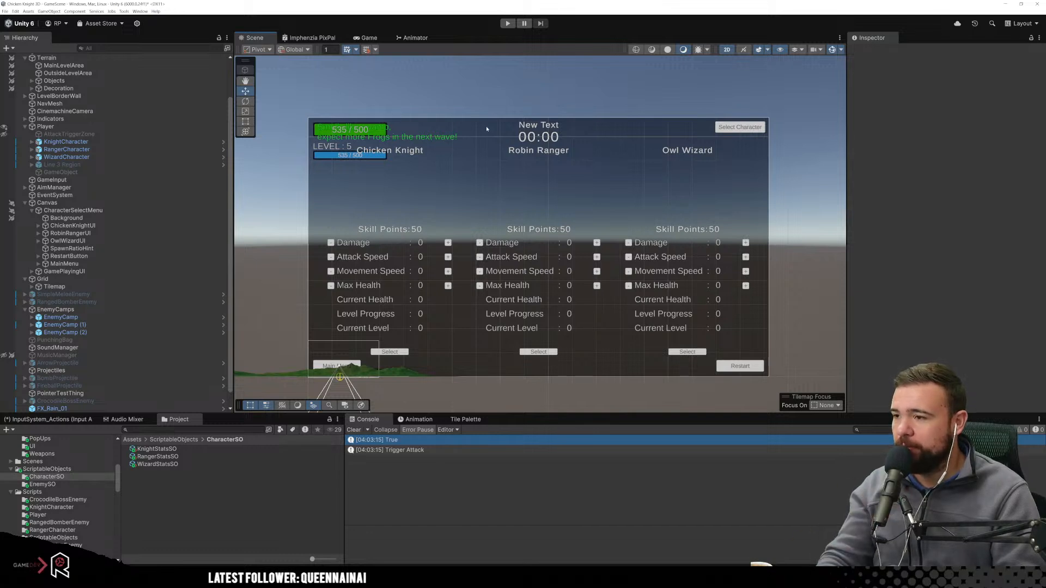
click(413, 380)
click(358, 396)
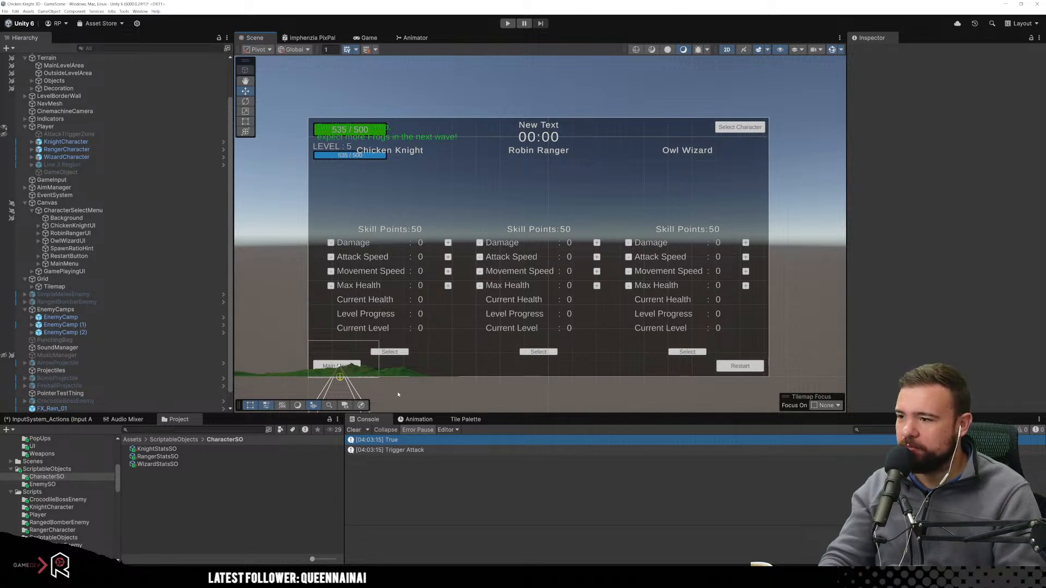
middle_drag(549, 107, 635, 97)
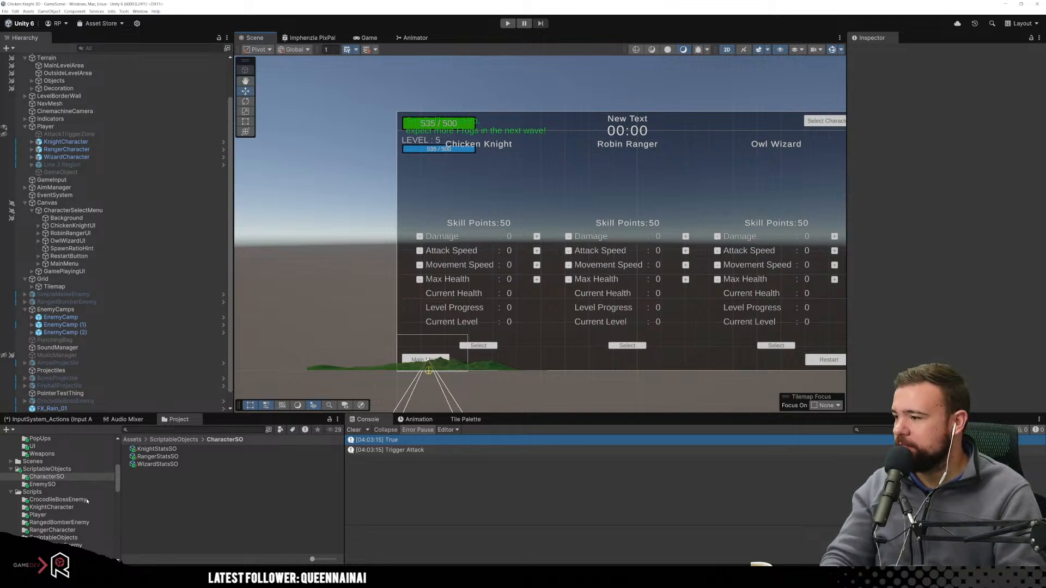
Create a new scene named MainMenu in the project's Scenes folder.
click(17, 462)
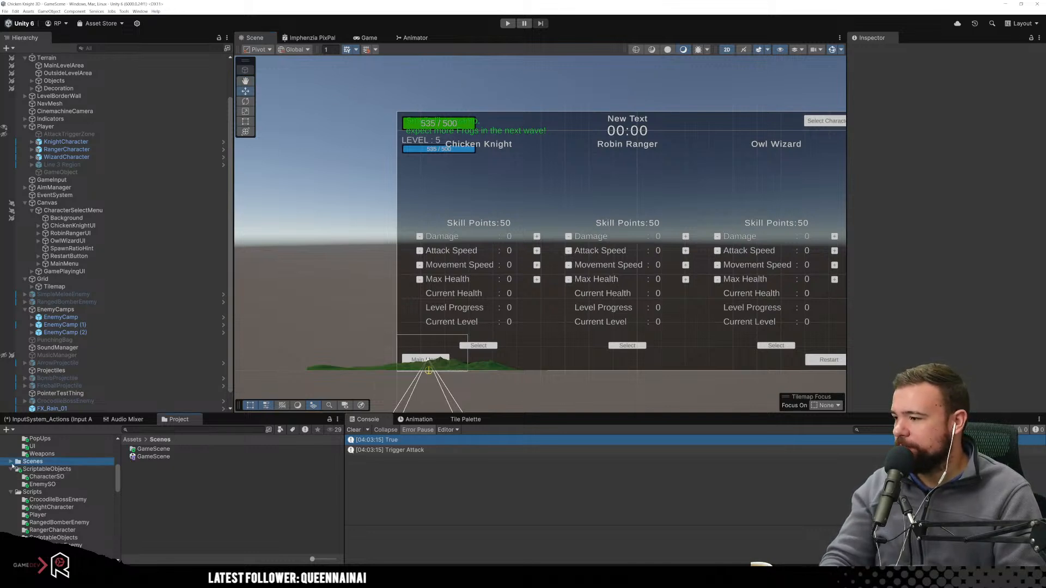
right_click(159, 475)
mouse_move(221, 293)
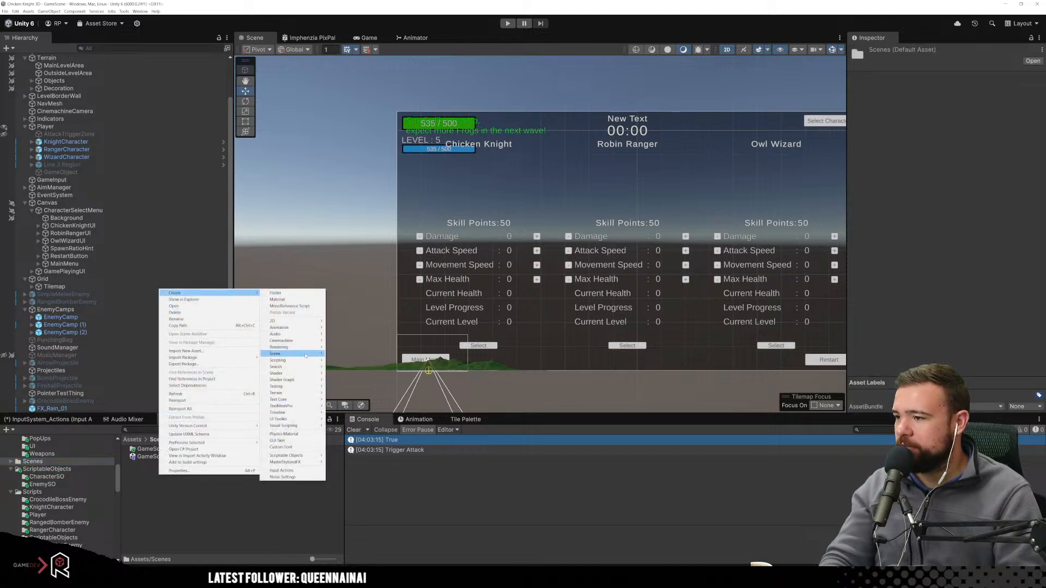
mouse_move(297, 353)
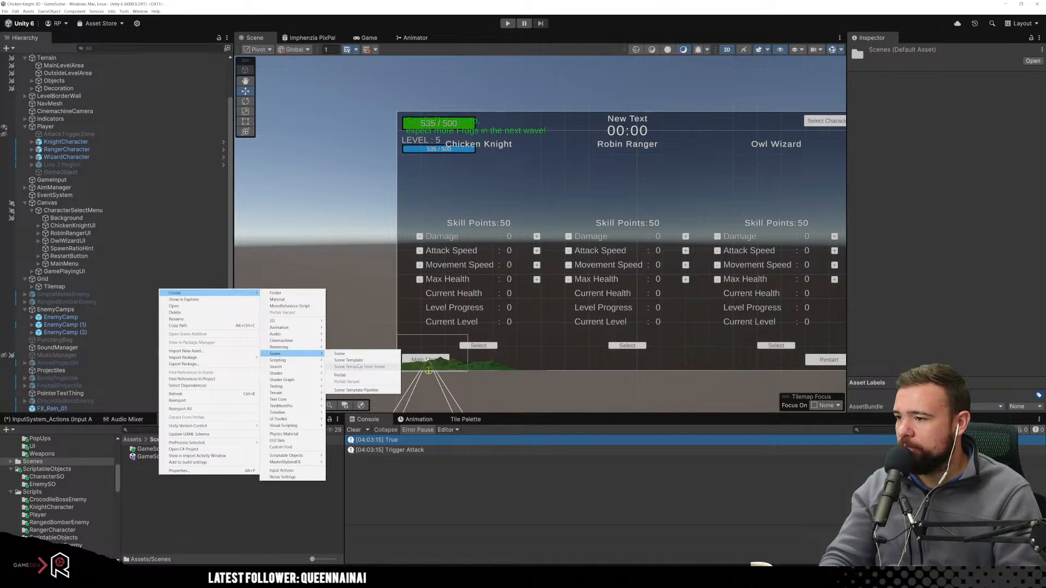
click(340, 353)
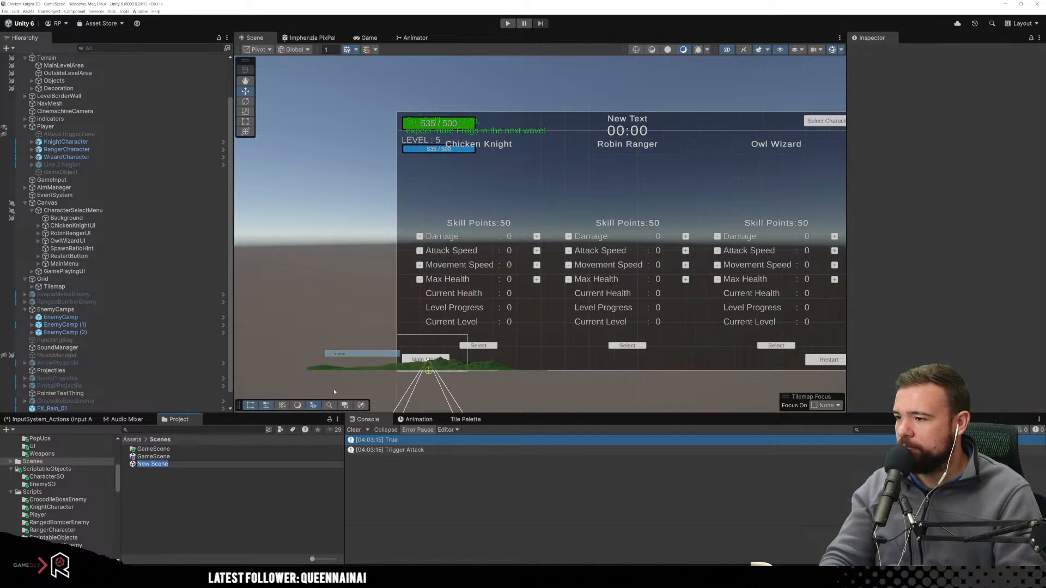
text(Main)
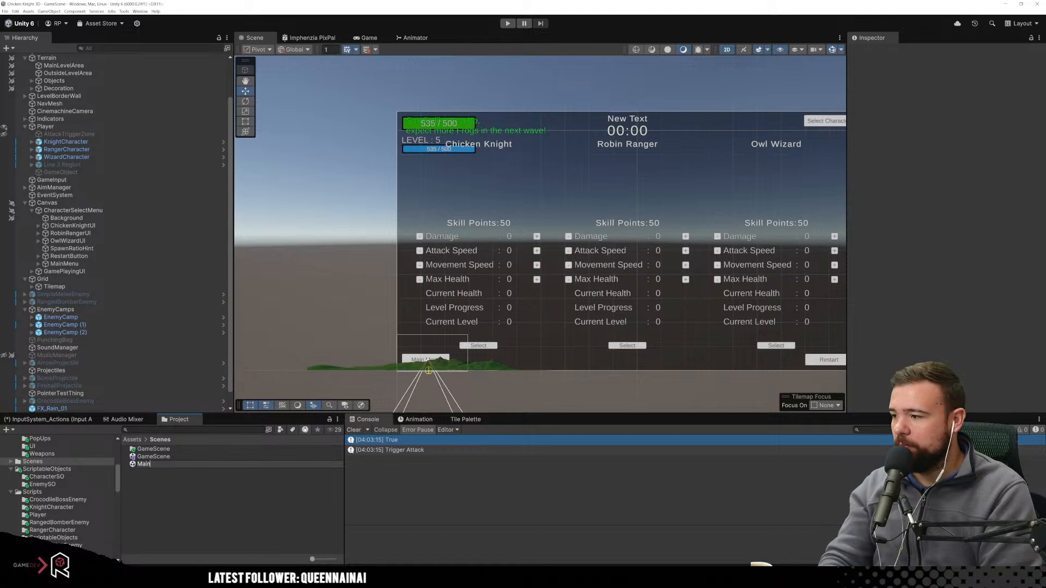
text(M)
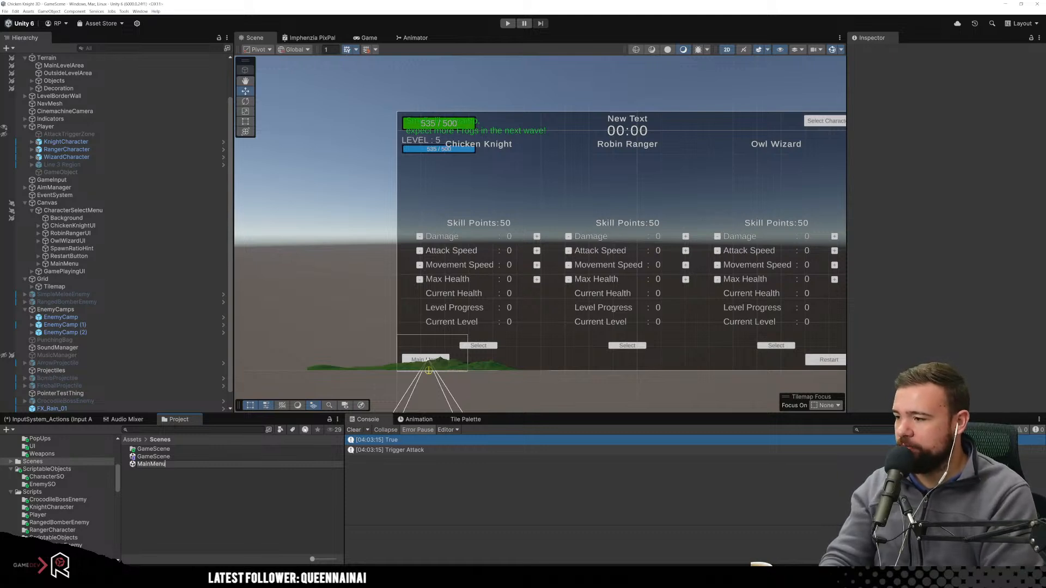
text(enu)
key(Return)
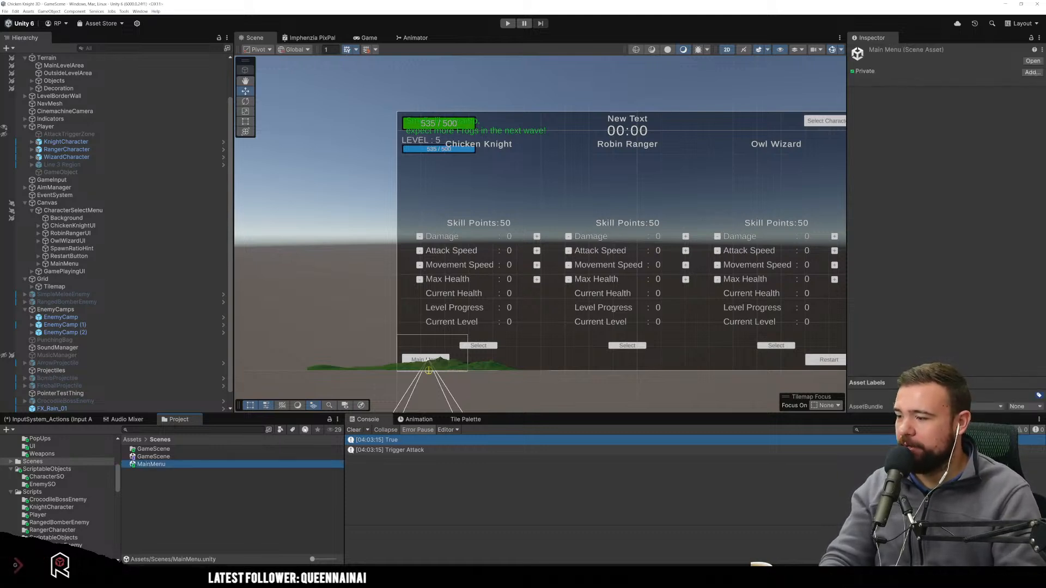
Open the MainMenu scene for editing and switch its scene view from 2D to 3D.
scroll(135, 299, up, 2)
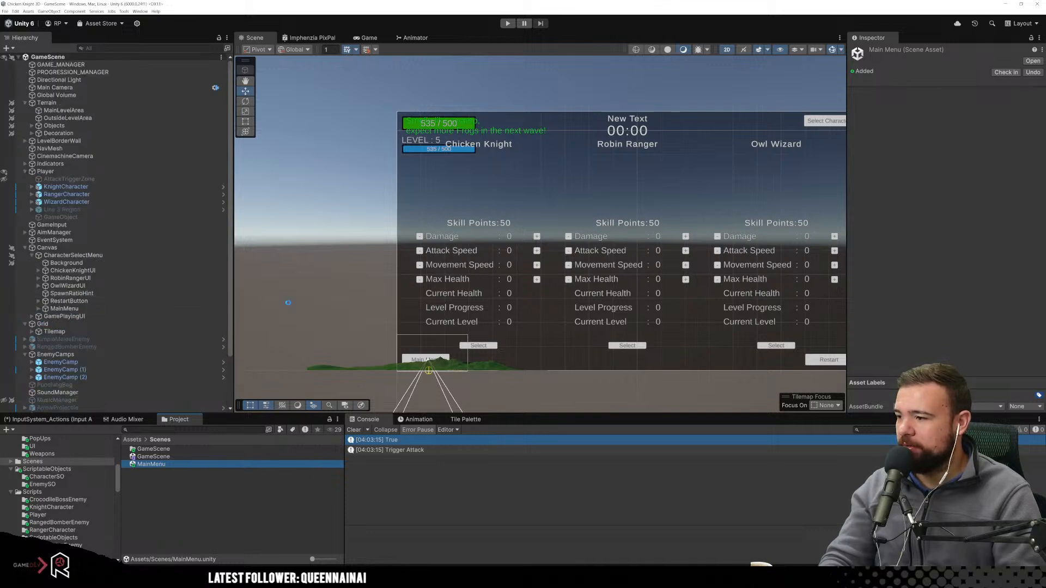
double_click(150, 464)
middle_drag(570, 164, 569, 164)
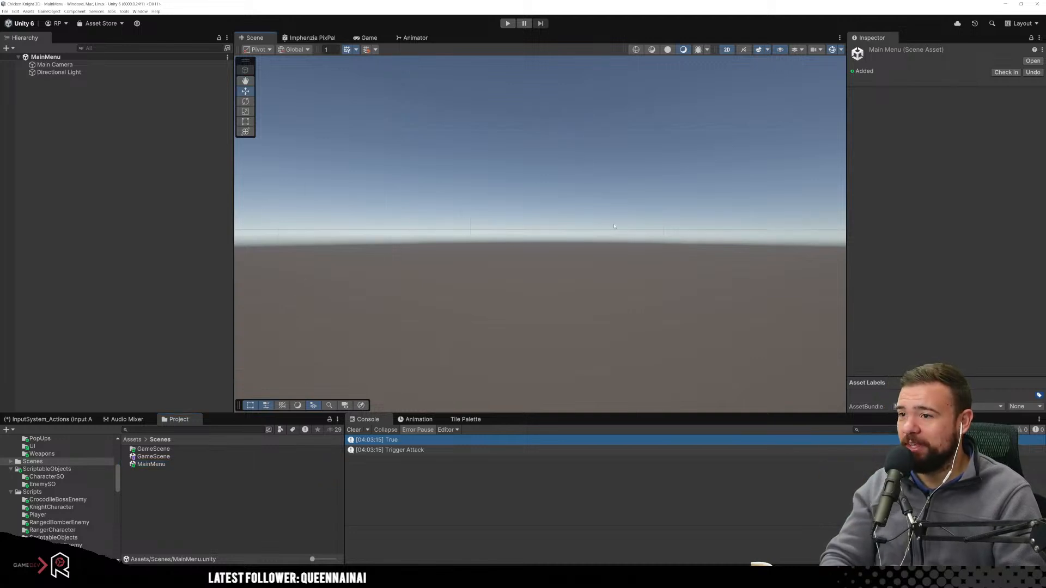
click(726, 50)
right_drag(562, 280, 564, 206)
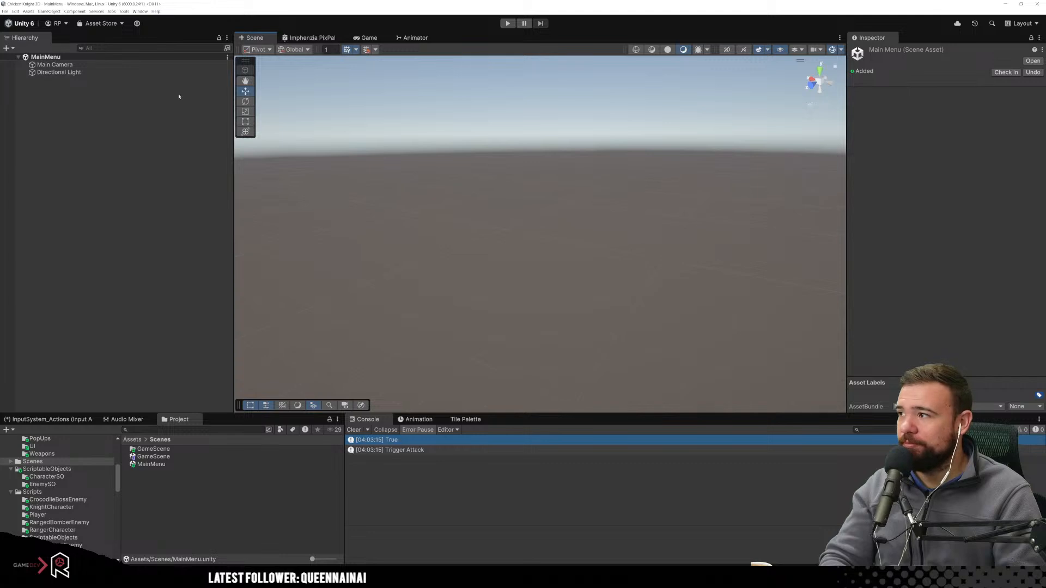
Add a Cinemachine Camera to the MainMenu scene and bring it into view in the scene.
click(59, 72)
click(100, 131)
right_click(105, 126)
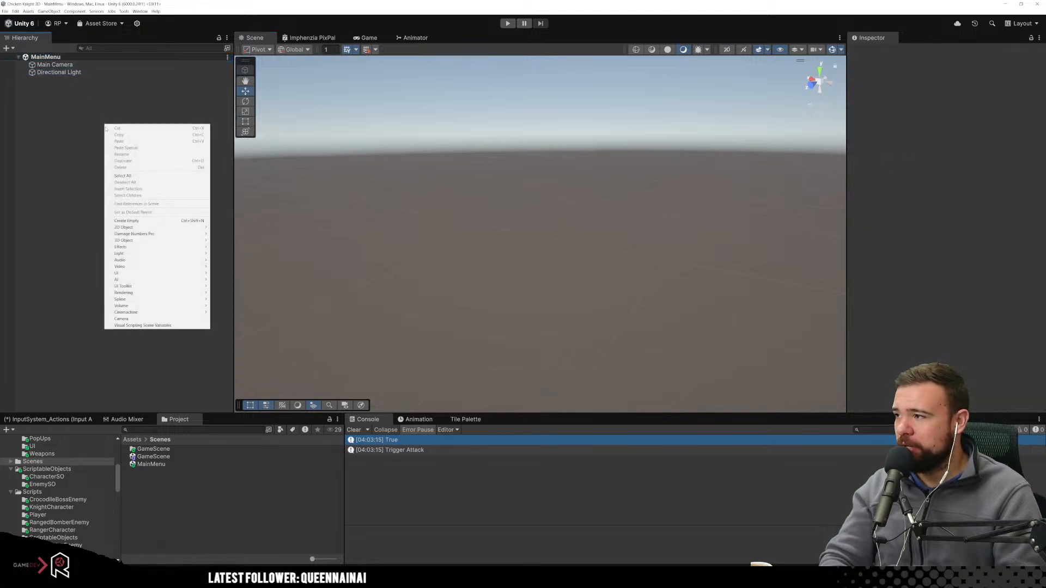
mouse_move(162, 272)
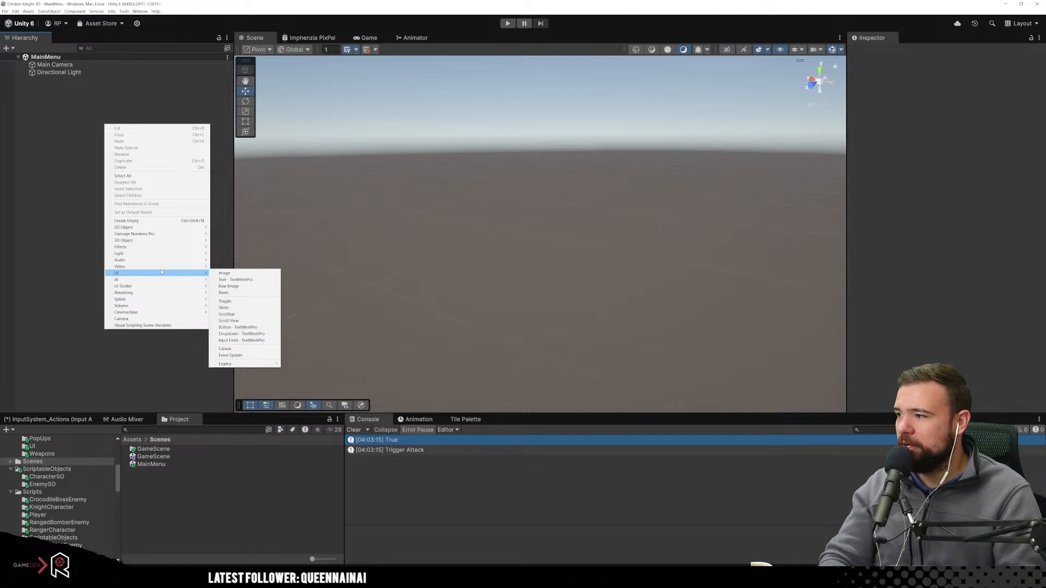
mouse_move(176, 243)
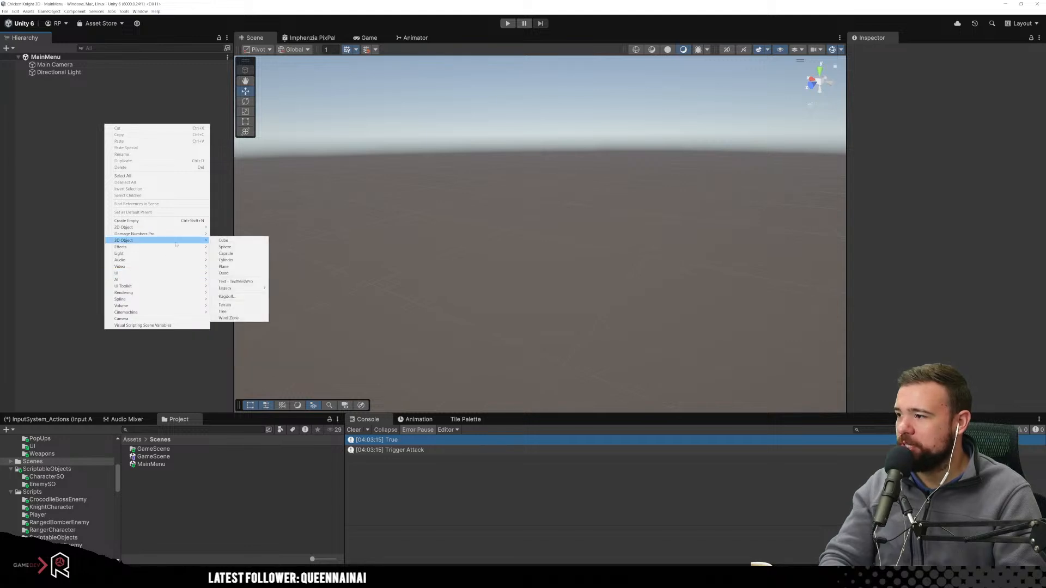
mouse_move(180, 312)
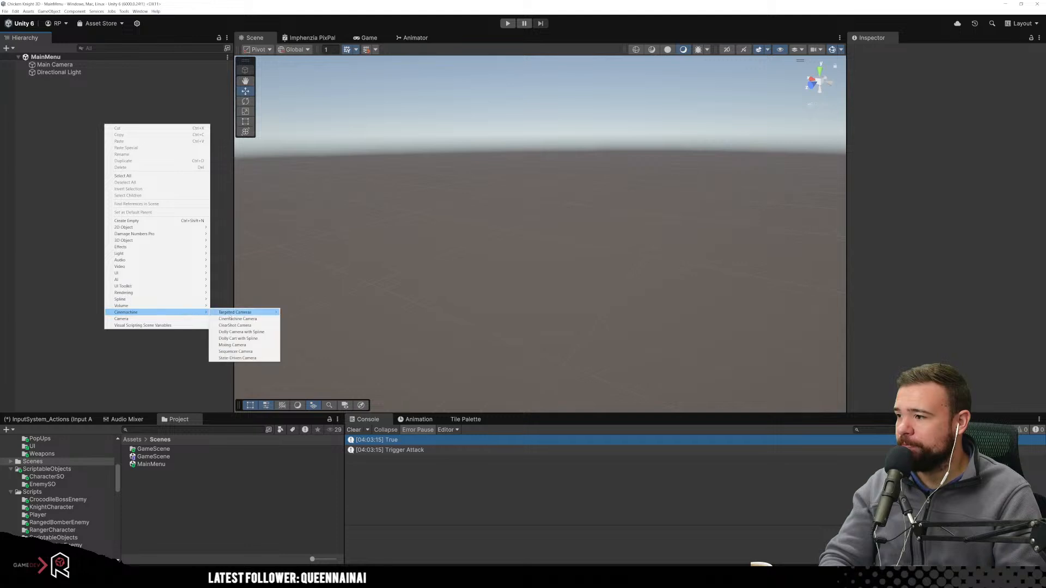
click(237, 319)
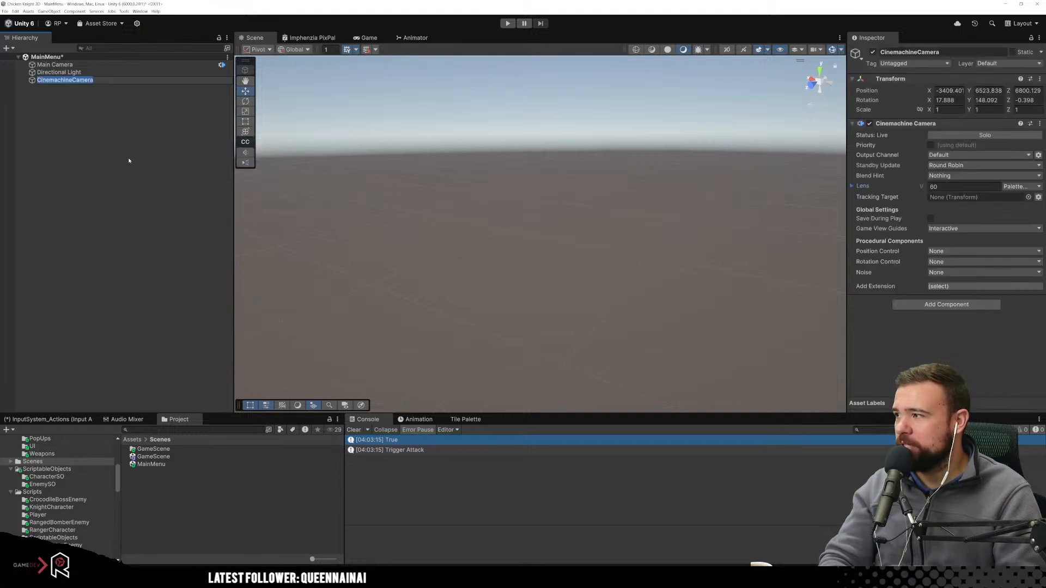
click(120, 168)
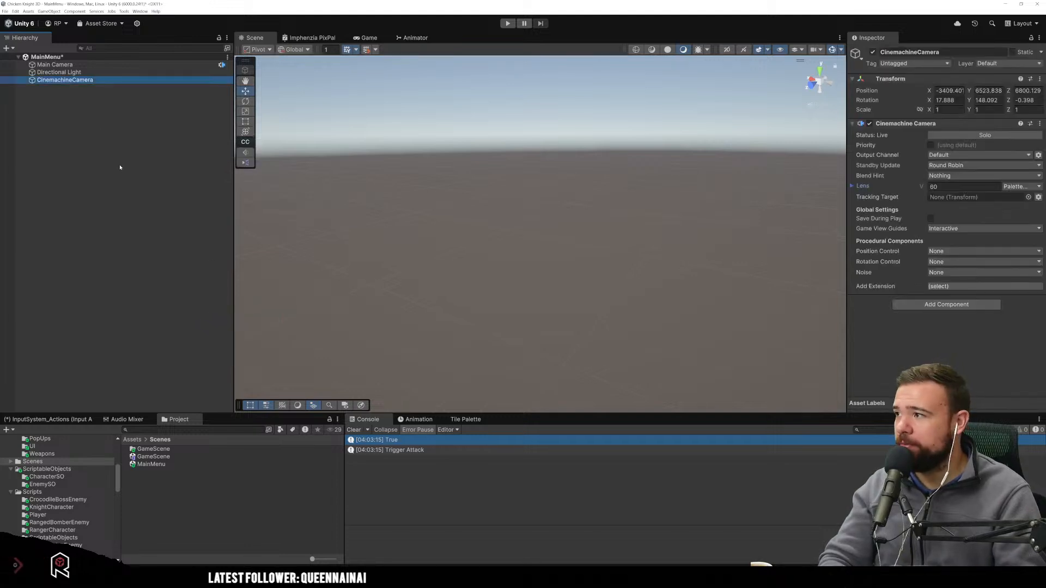
click(120, 168)
click(82, 80)
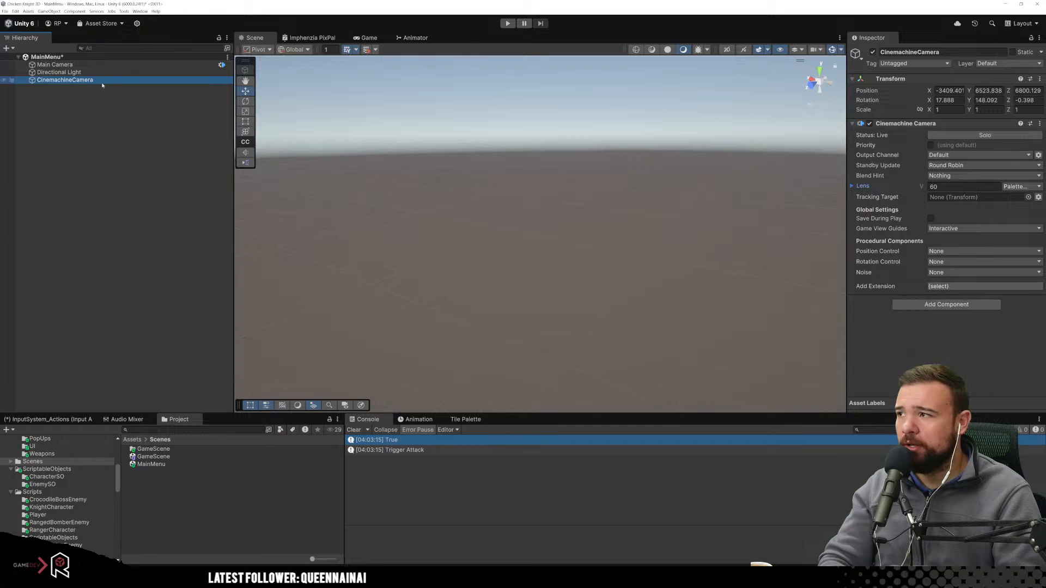
double_click(61, 80)
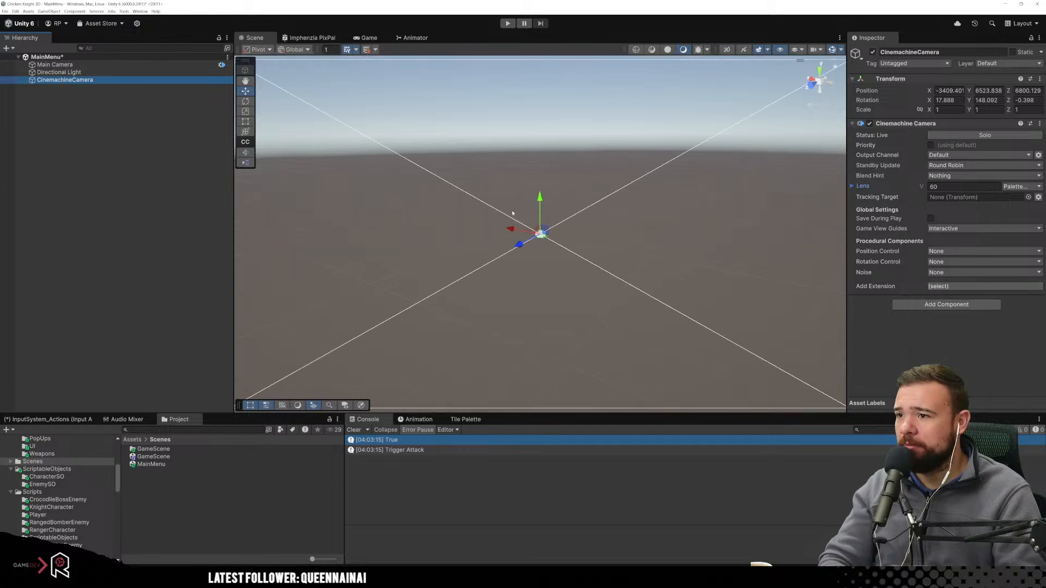
click(550, 320)
right_drag(553, 289, 600, 308)
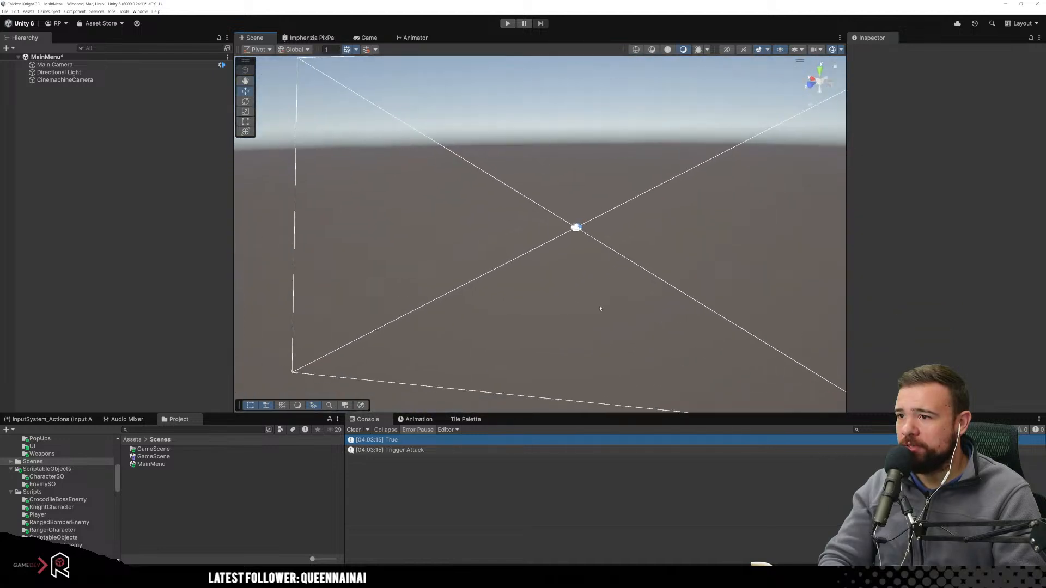
Add a Terrain object to the MainMenu scene and frame it in the scene view.
right_click(67, 89)
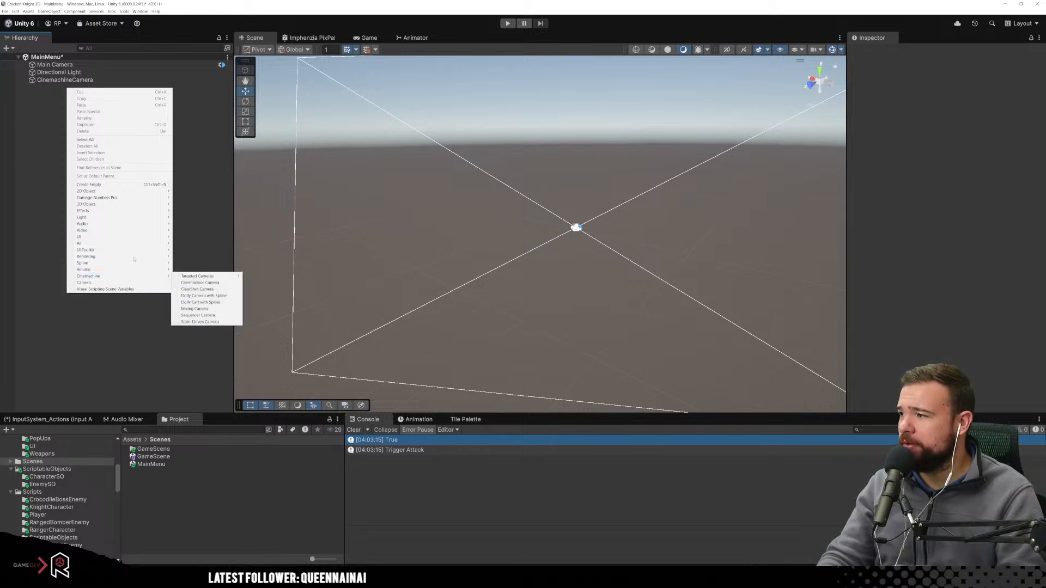
mouse_move(152, 206)
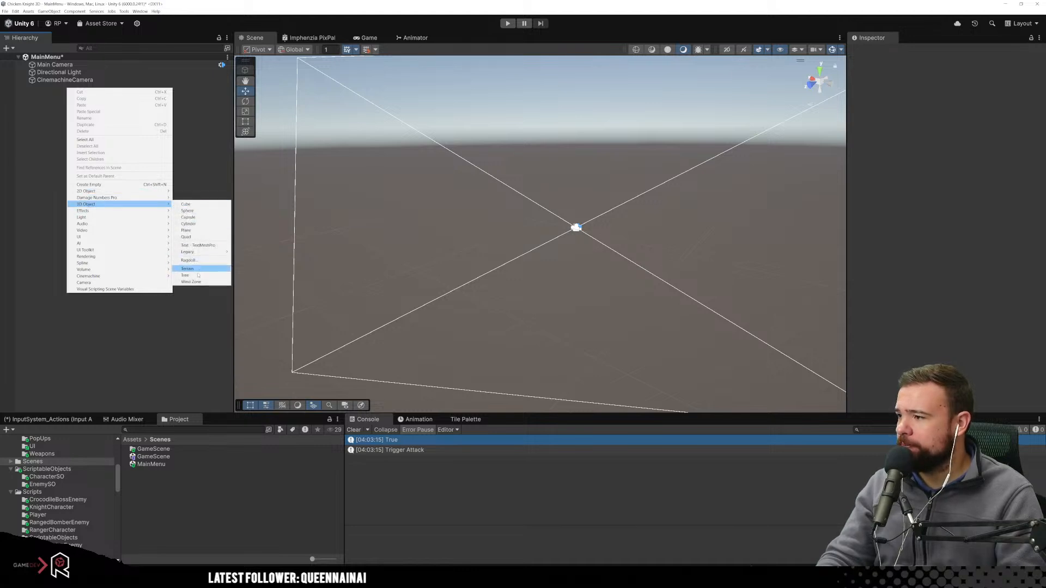
click(191, 268)
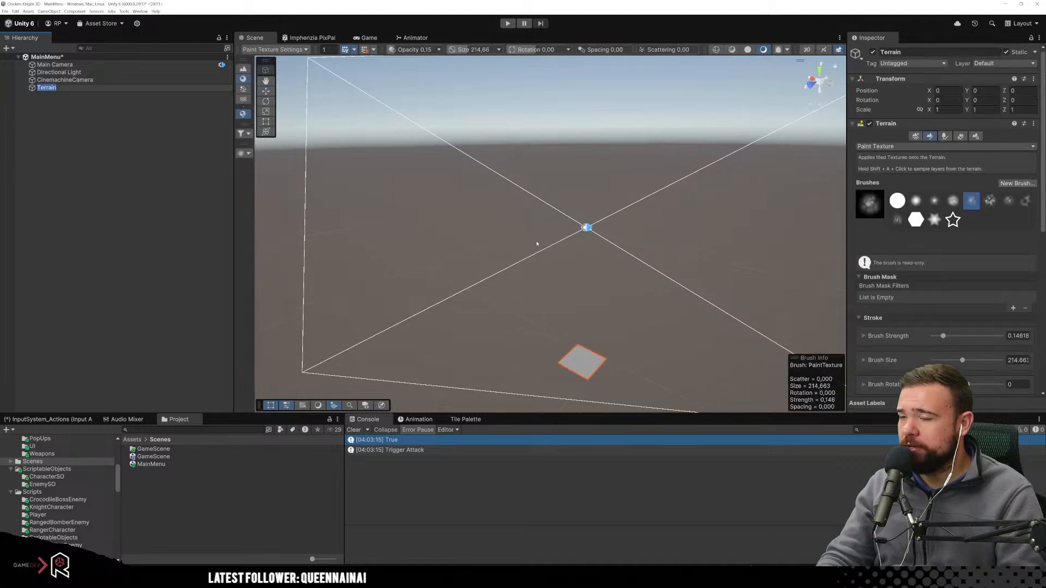
middle_drag(580, 284, 587, 174)
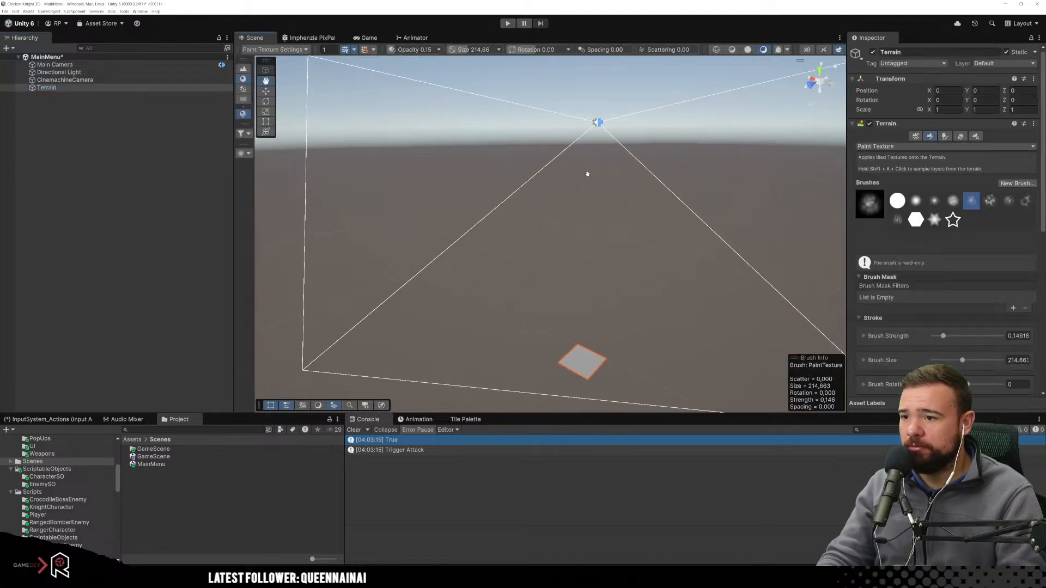
double_click(48, 88)
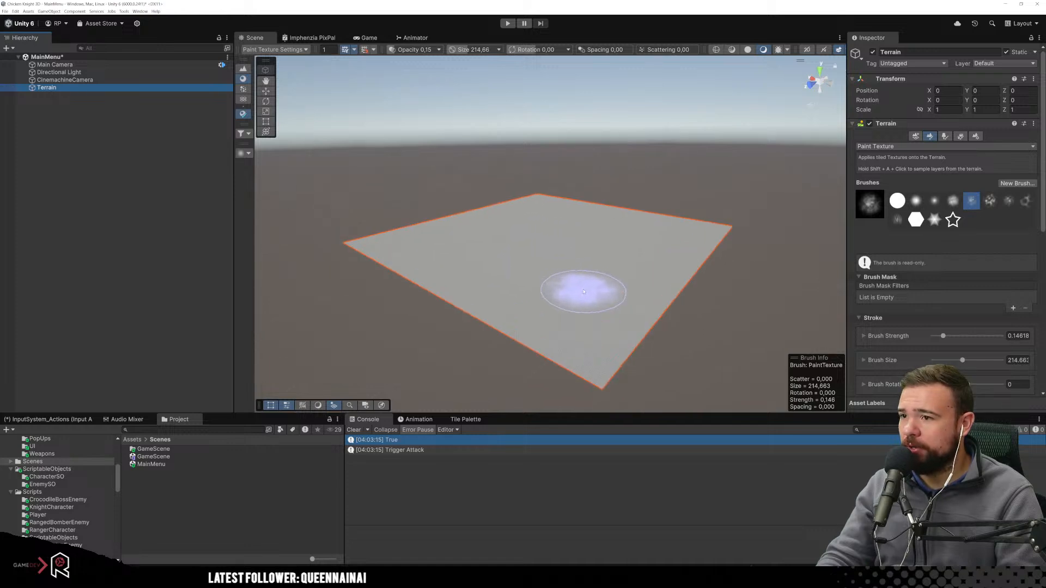
click(88, 81)
click(82, 94)
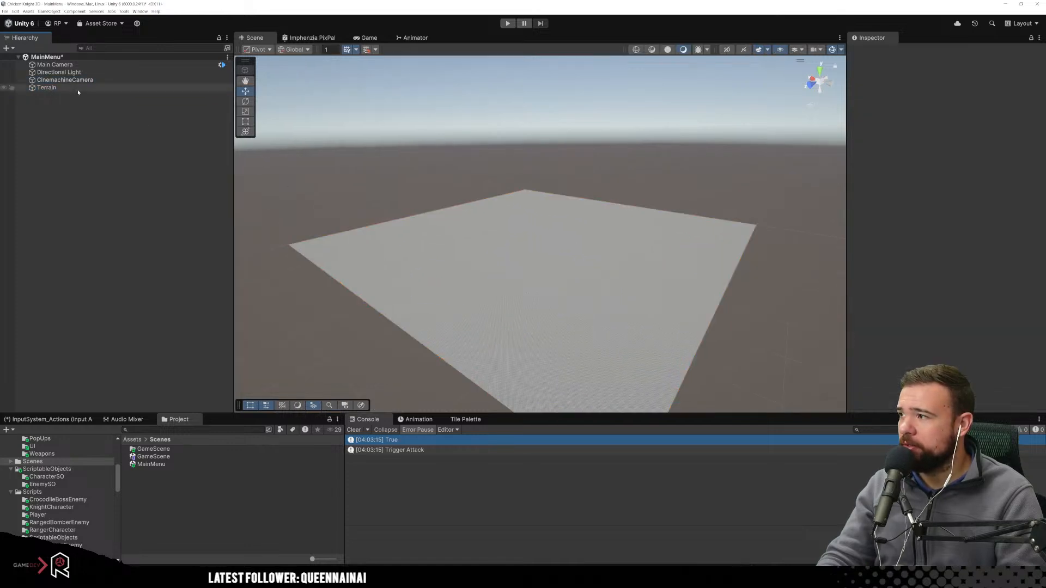
Set the terrain's mesh resolution to a width of 250 and a length of 250.
click(72, 88)
scroll(923, 254, up, 5)
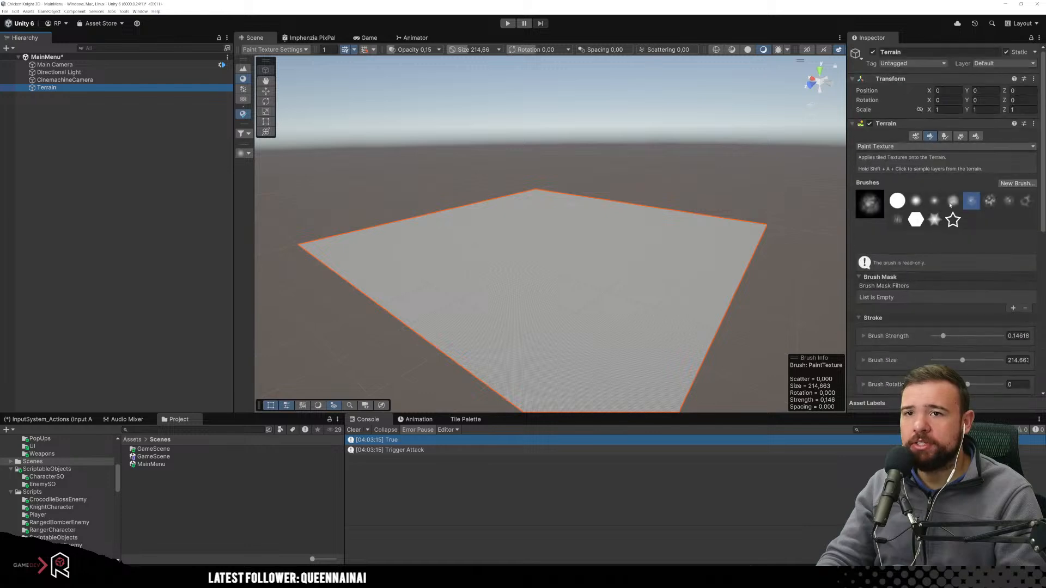
click(976, 136)
scroll(958, 268, down, 6)
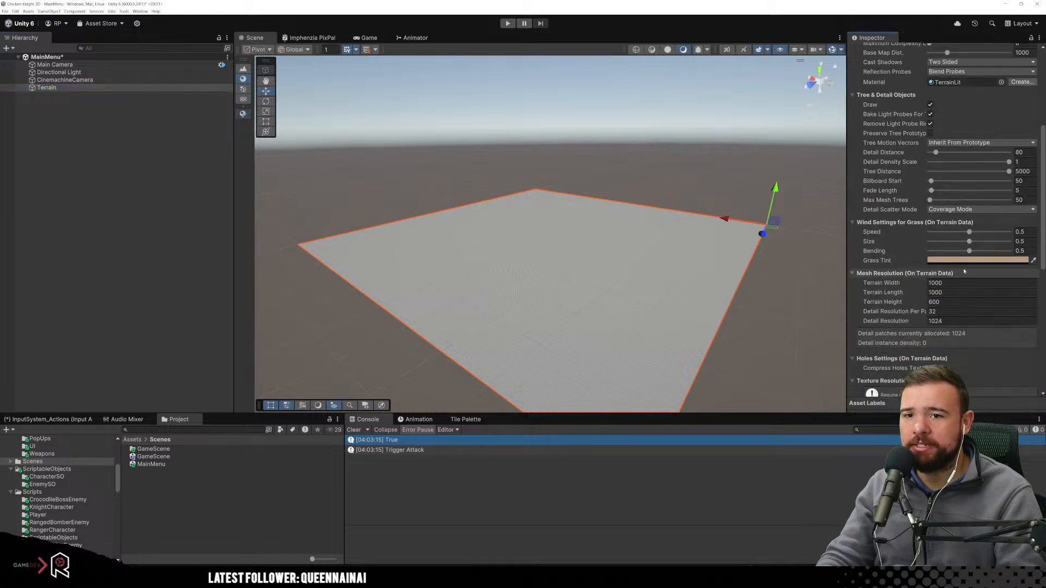
click(929, 282)
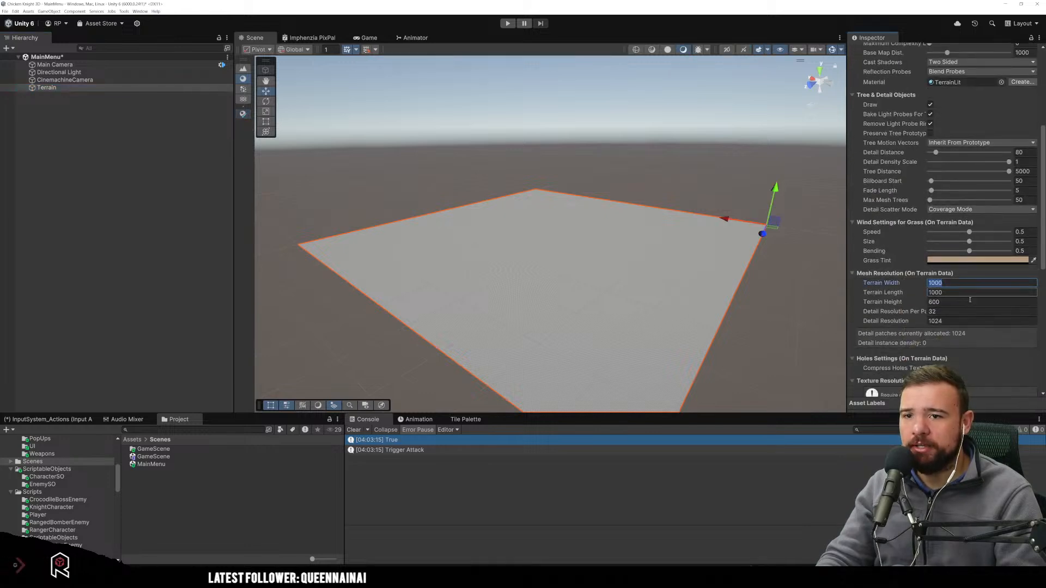
text(250)
key(Tab)
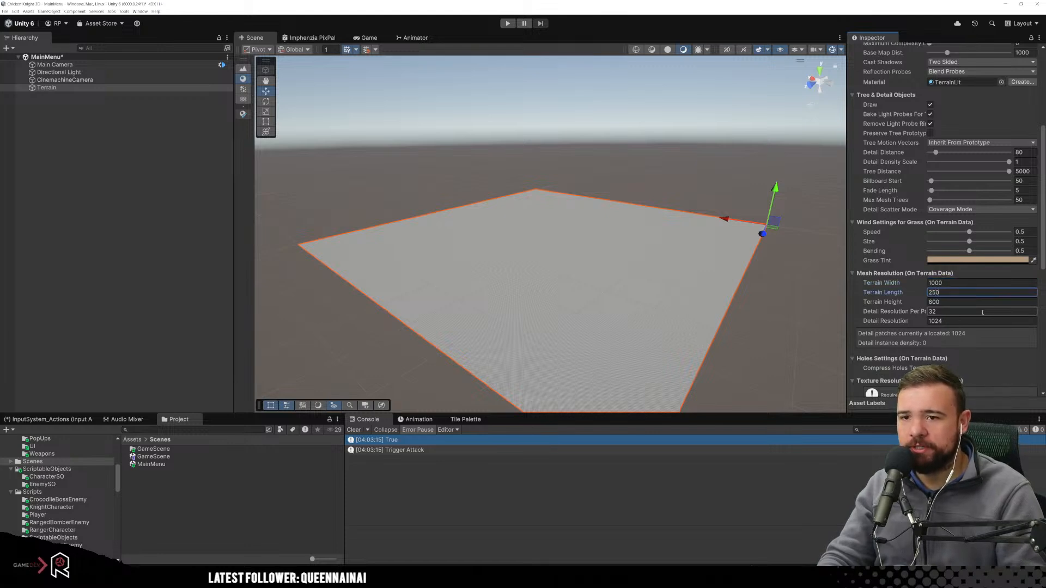
key(Return)
click(962, 284)
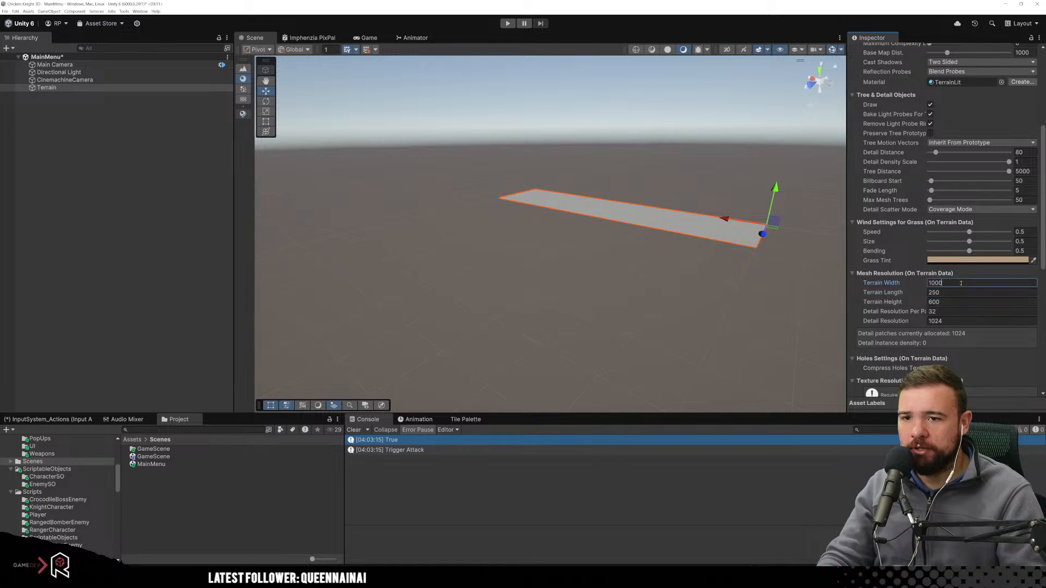
key(Return)
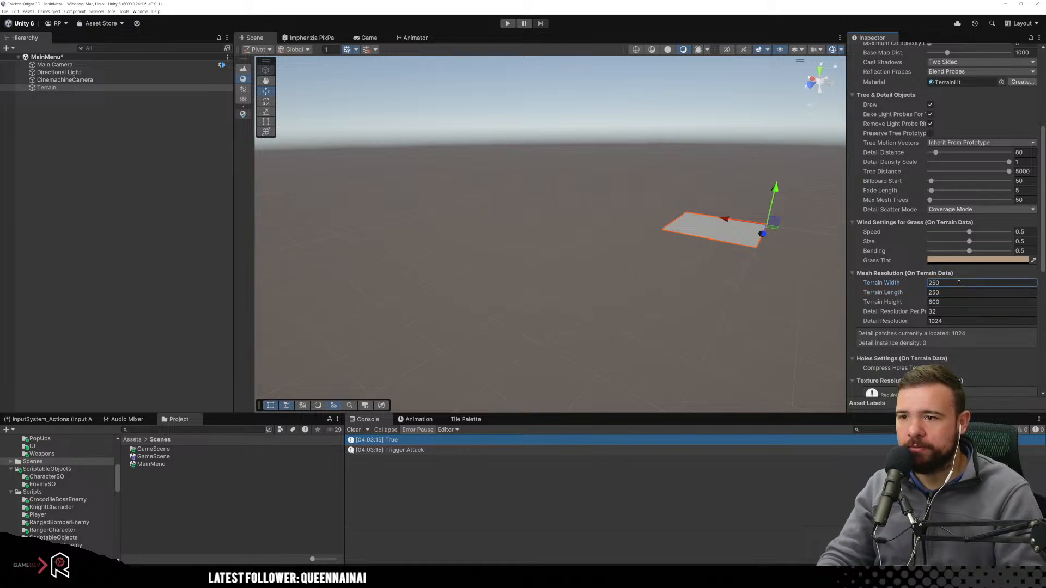
Examine the resized terrain's extent and surface in the scene view from several angles and distances.
double_click(138, 91)
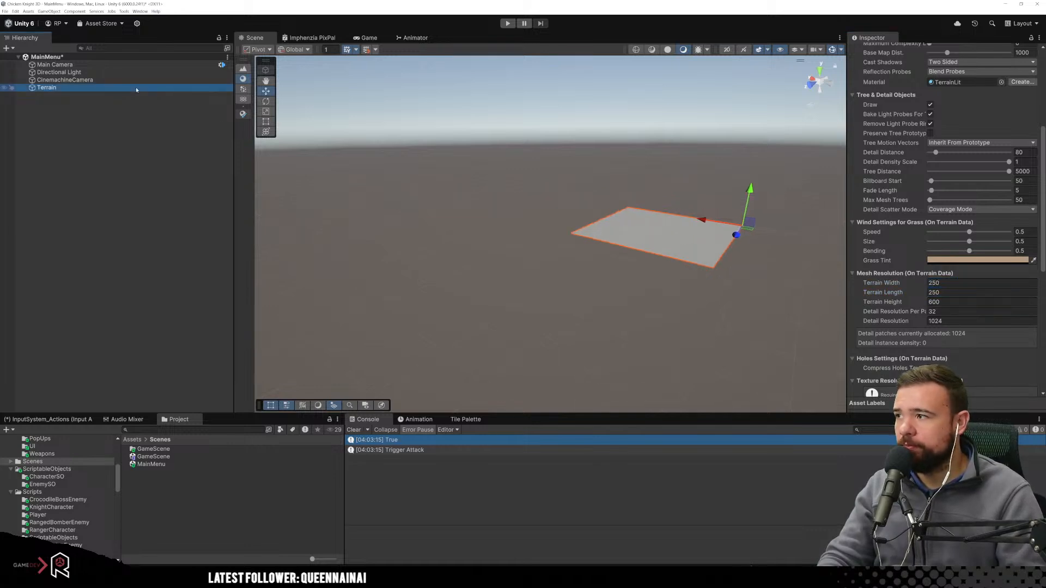
scroll(609, 264, down, 6)
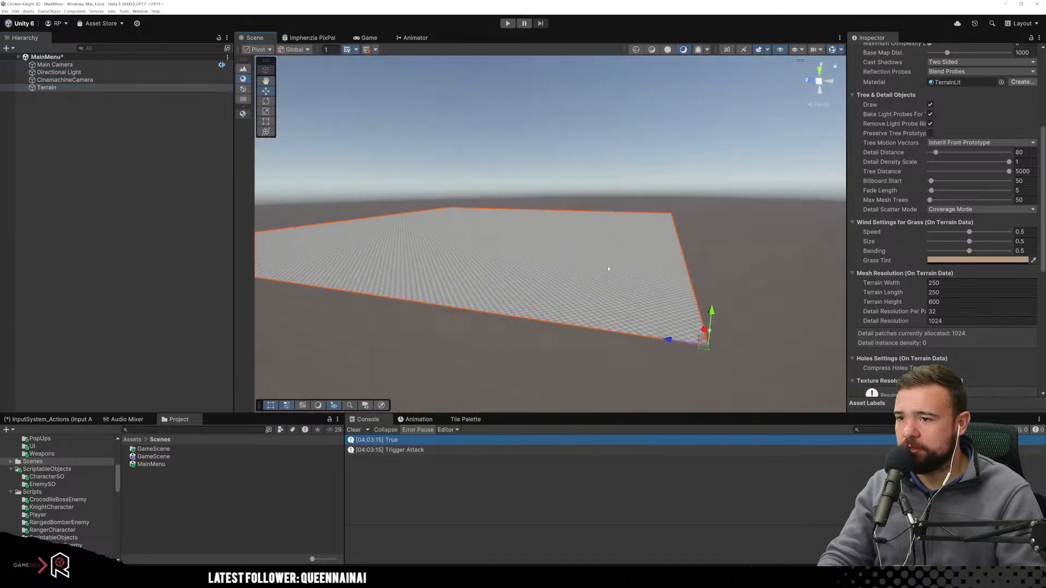
right_drag(714, 256, 626, 264)
middle_drag(773, 226, 694, 240)
right_drag(694, 240, 612, 238)
right_drag(656, 212, 708, 226)
middle_drag(737, 229, 701, 237)
scroll(649, 278, up, 4)
middle_drag(649, 313, 635, 272)
scroll(634, 271, down, 4)
scroll(457, 331, up, 2)
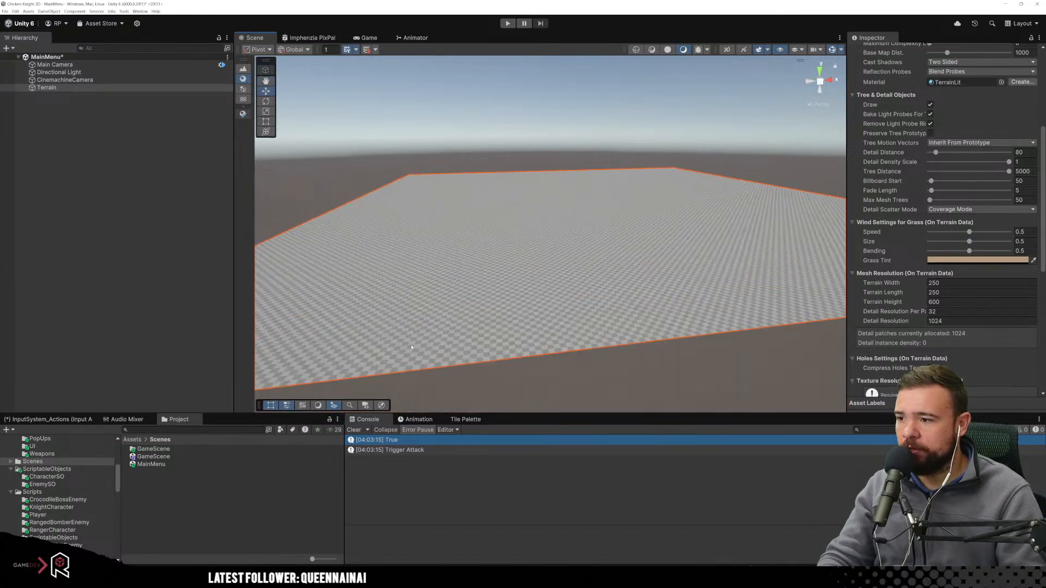
Show the Cameras overlay, choose CinemachineCamera in it, and control that camera directly through the scene view.
click(369, 406)
scroll(551, 241, up, 2)
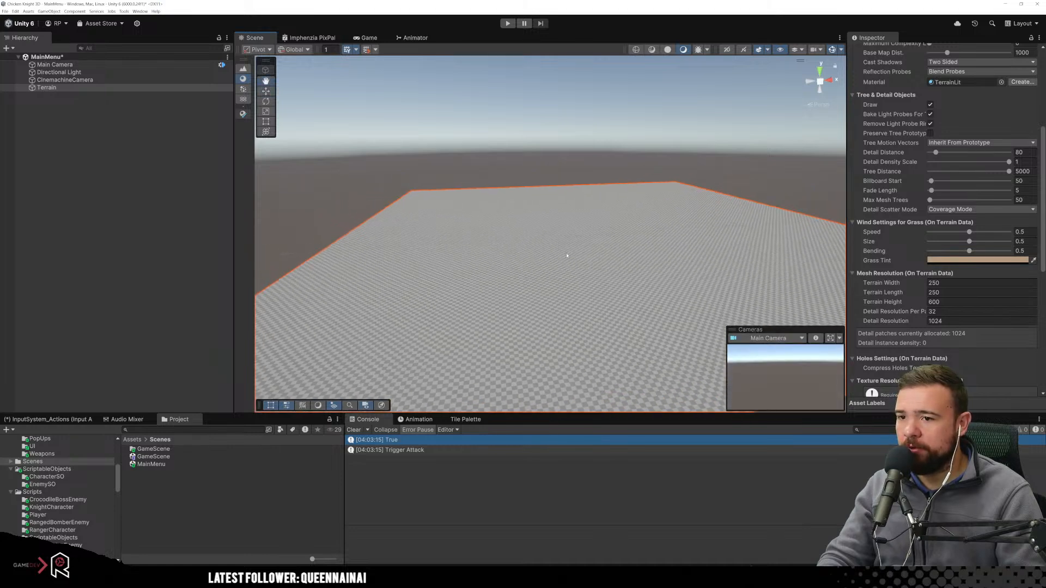
click(803, 339)
click(766, 348)
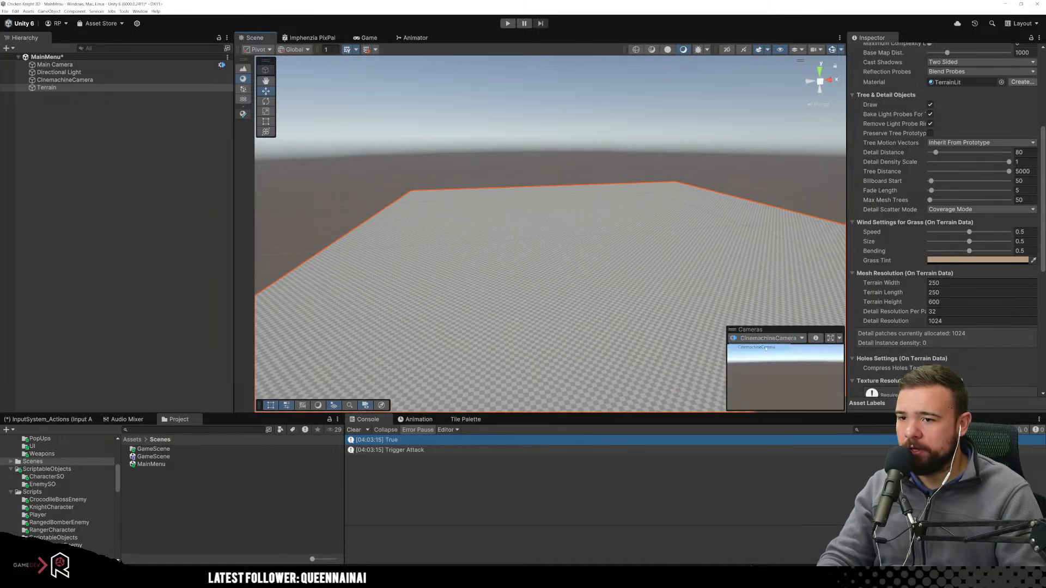
click(831, 339)
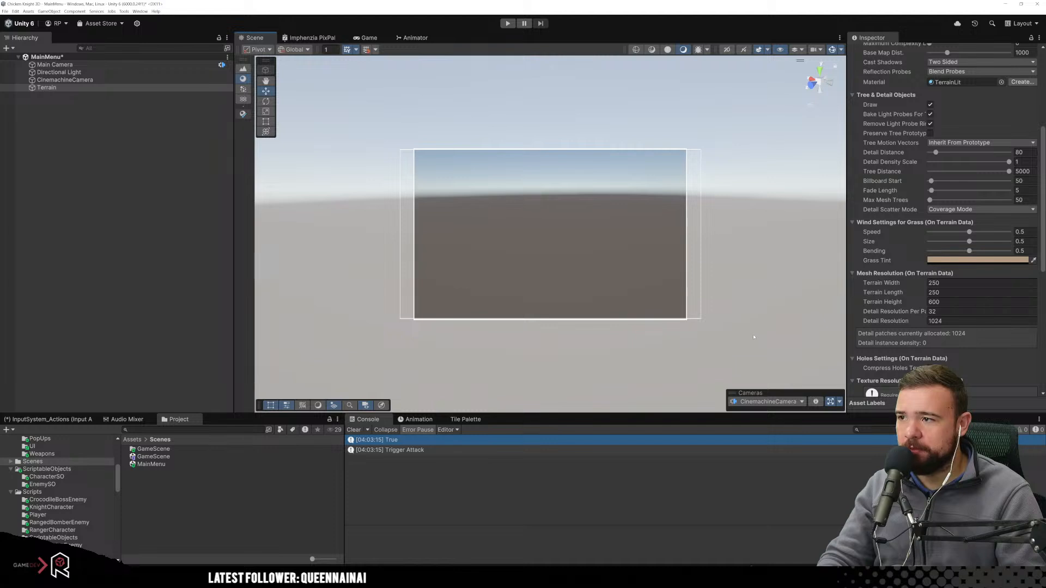
Move the controlled Cinemachine camera over to the terrain and bring it in closer.
right_drag(644, 285, 173, 245)
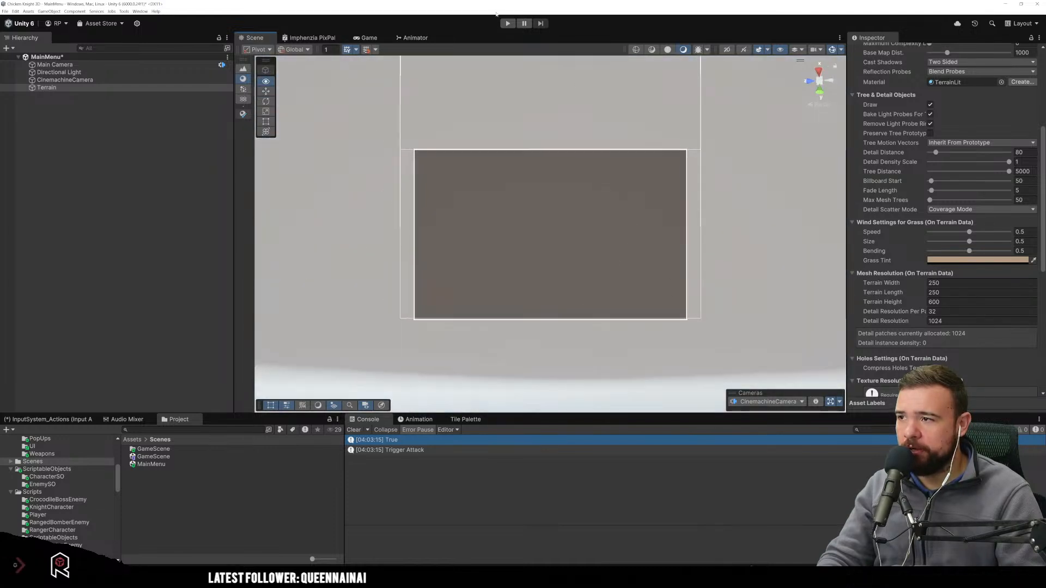
double_click(47, 88)
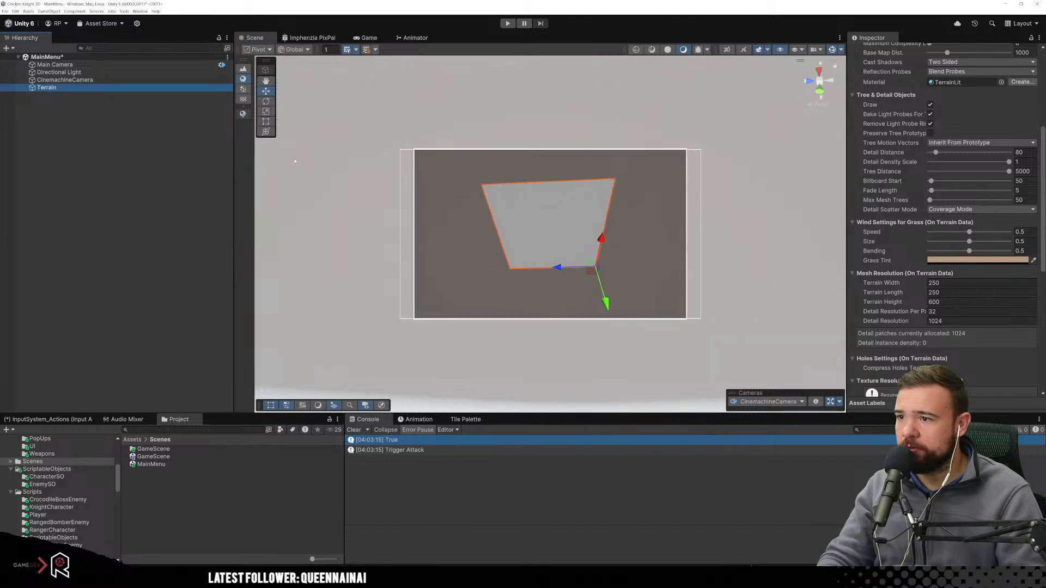
right_drag(504, 221, 549, 147)
scroll(542, 175, up, 4)
middle_drag(549, 147, 502, 217)
alt+drag(501, 217, 349, 82)
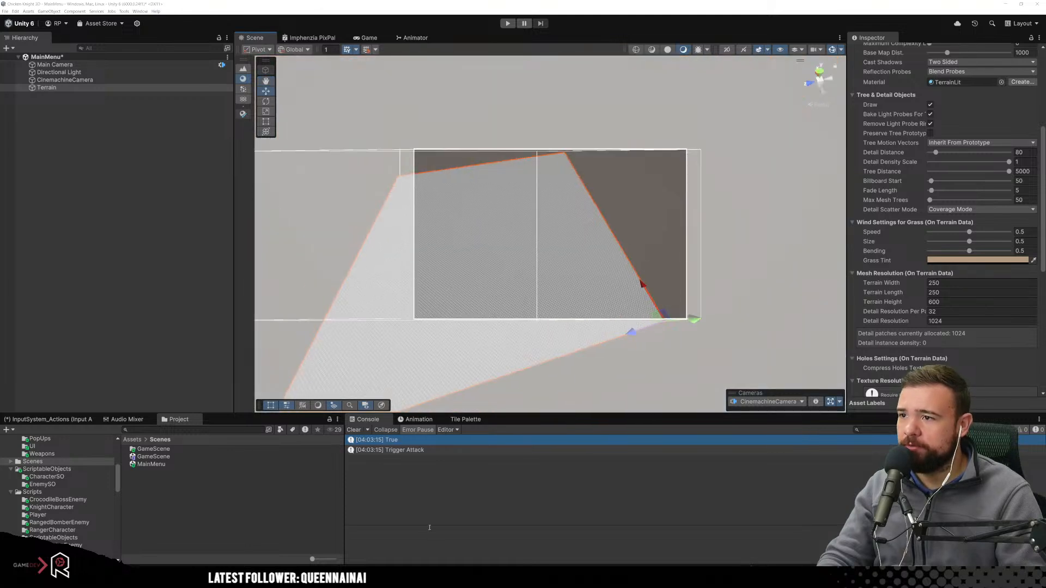
Aim the Cinemachine camera diagonally across the terrain from its origin corner, keeping the whole terrain inside the camera frame.
alt+drag(565, 359, 553, 259)
middle_drag(554, 259, 583, 268)
scroll(577, 274, up, 3)
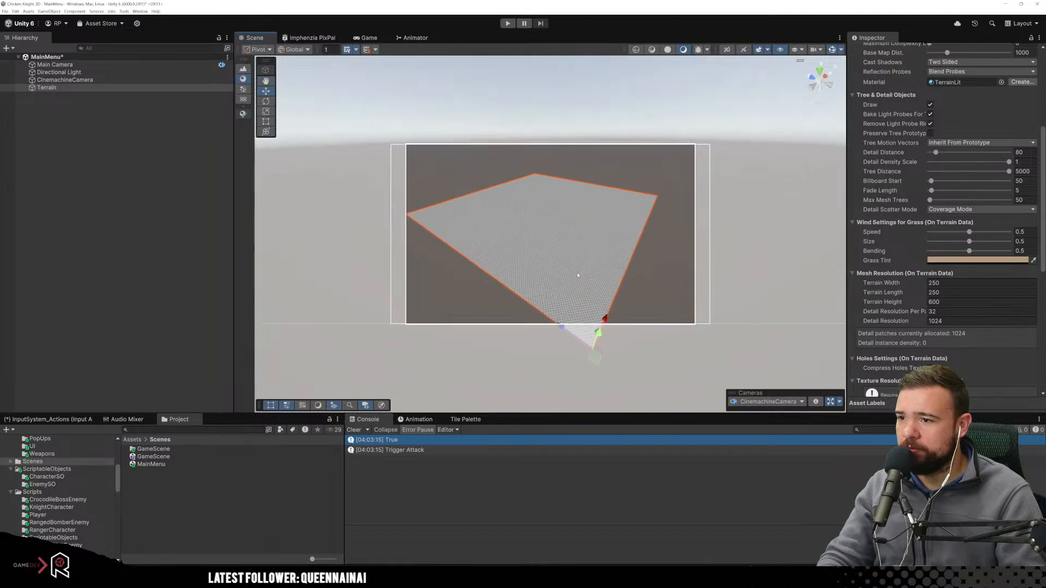
mouse_move(578, 275)
alt+mouse_down()
mouse_move(560, 249)
mouse_move(574, 290)
alt+mouse_up()
mouse_move(575, 289)
middle_down()
mouse_move(564, 270)
mouse_move(569, 286)
mouse_move(560, 280)
middle_up()
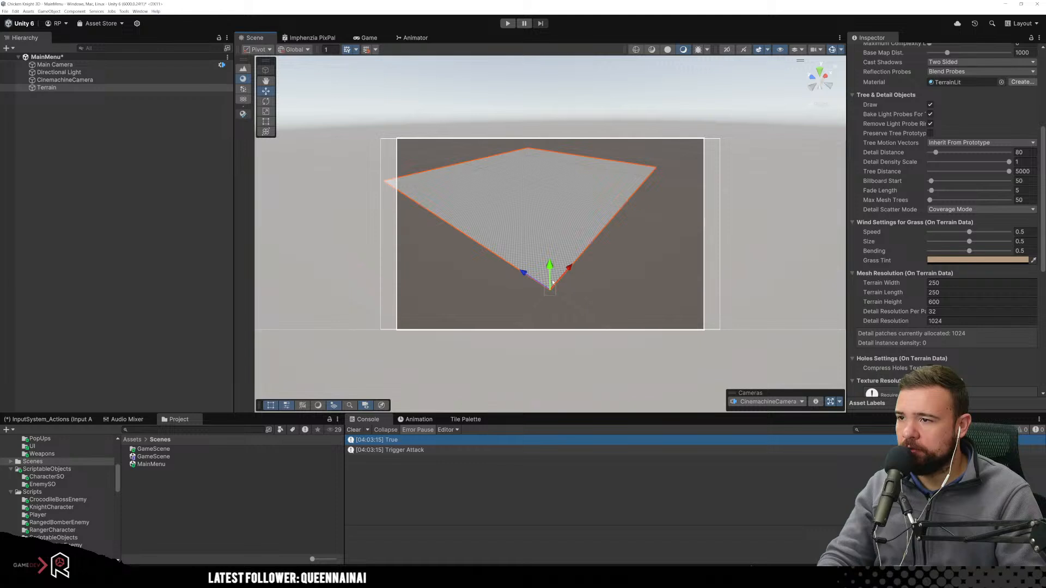
alt+drag(632, 247, 597, 229)
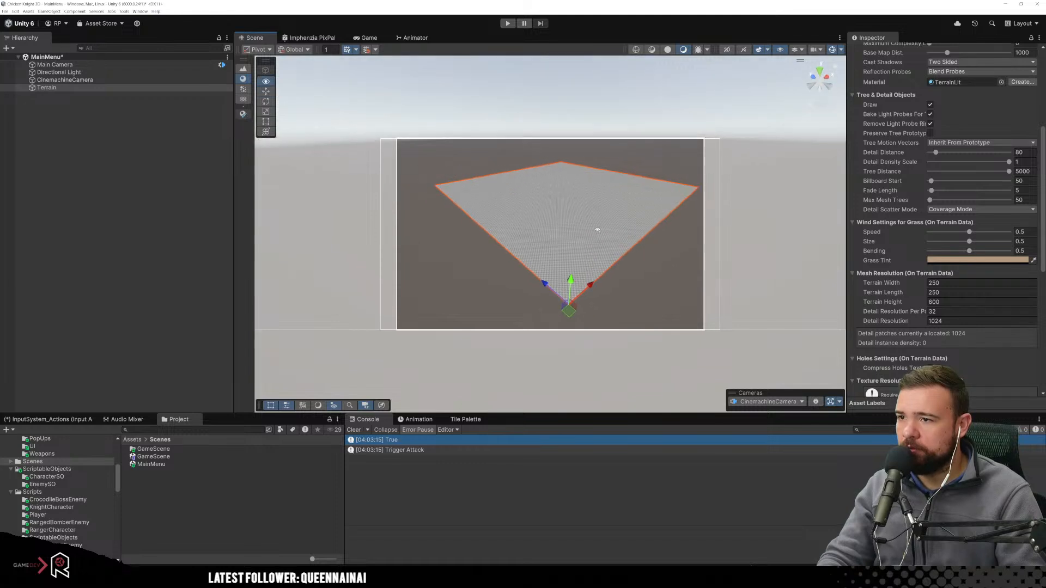
scroll(587, 231, up, 4)
scroll(588, 231, up, 4)
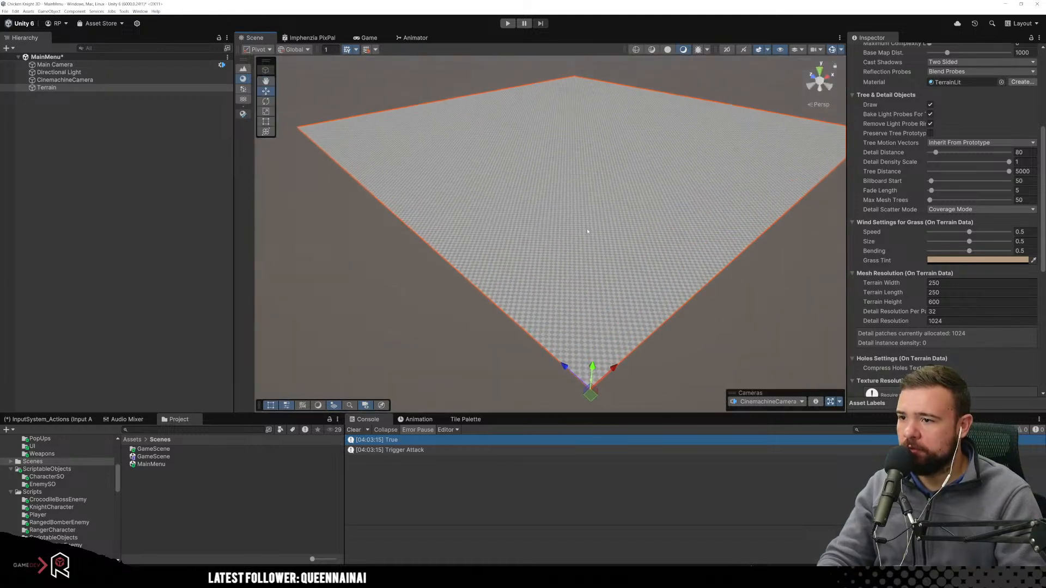
scroll(590, 237, down, 4)
scroll(592, 239, down, 2)
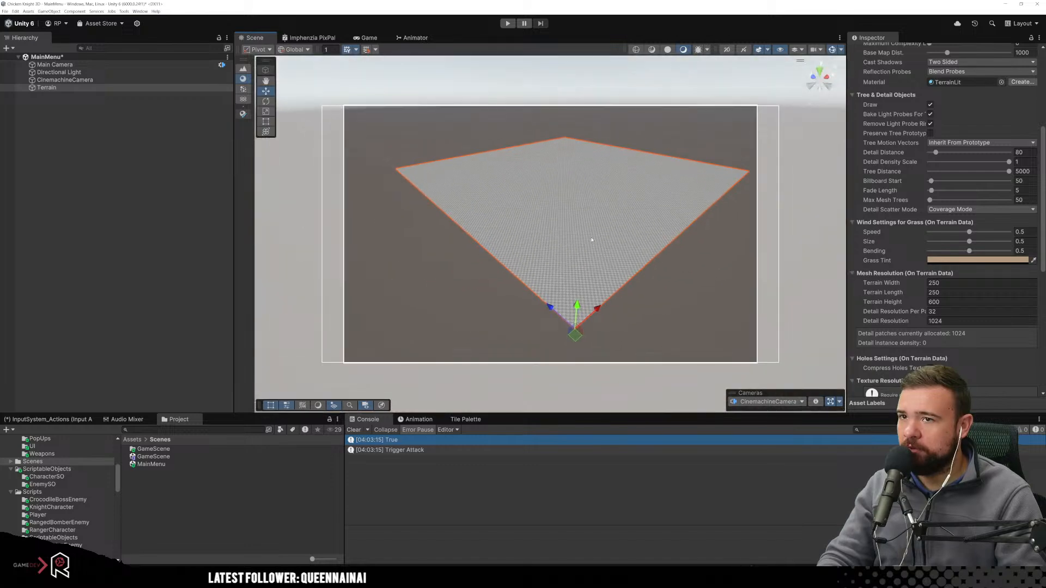
Fine-tune the Cinemachine camera's framing of the terrain and stop controlling that camera through the scene view.
mouse_move(581, 218)
alt+mouse_down()
mouse_move(581, 248)
mouse_move(585, 219)
alt+mouse_up()
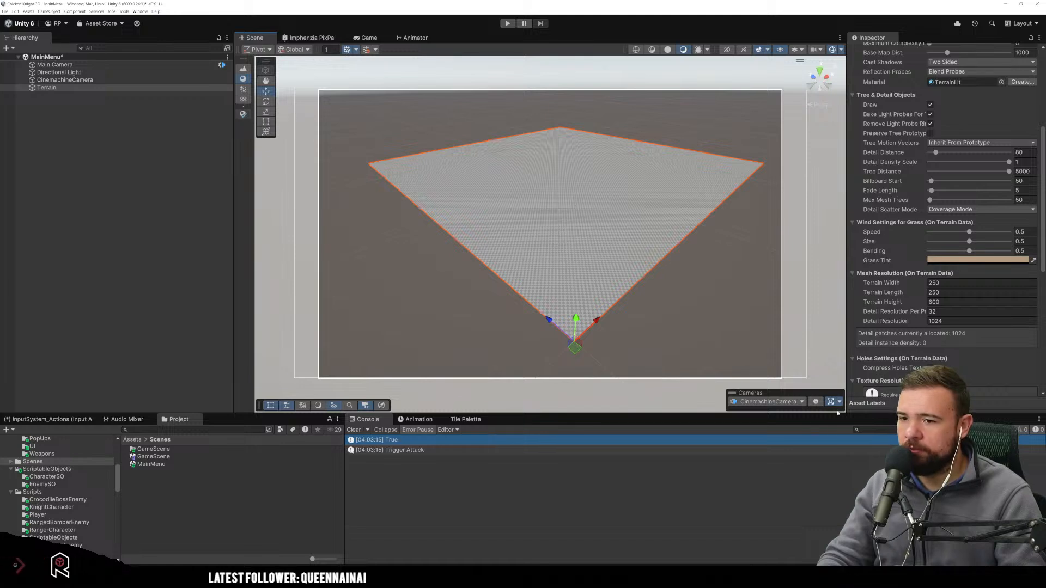
click(792, 402)
click(830, 402)
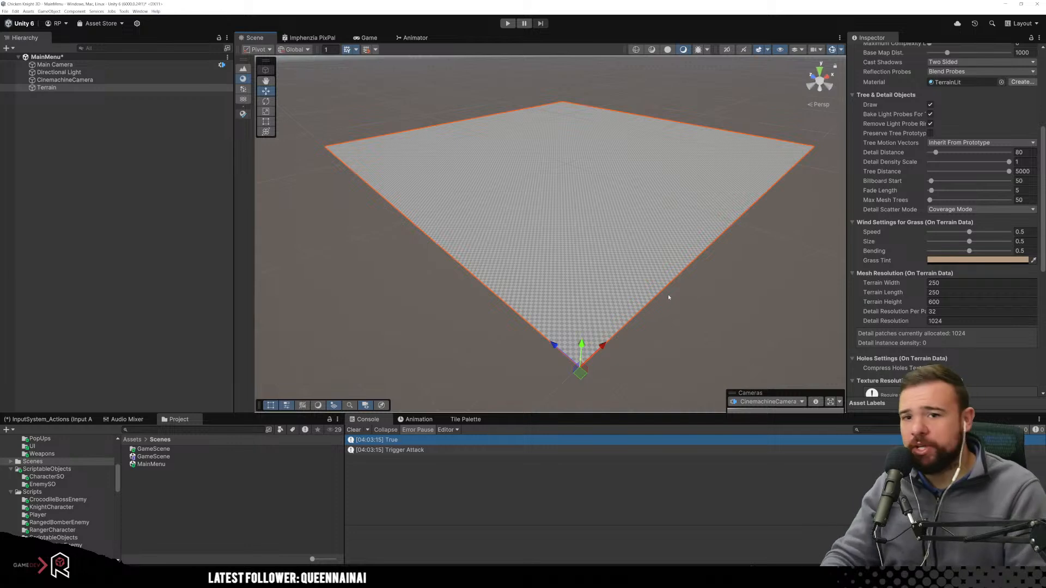
Locate the cameras beside the terrain and inspect the CinemachineCamera's and Main Camera's components in turn.
right_drag(636, 253, 422, 133)
scroll(595, 208, down, 4)
right_drag(695, 254, 665, 282)
drag(462, 253, 395, 307)
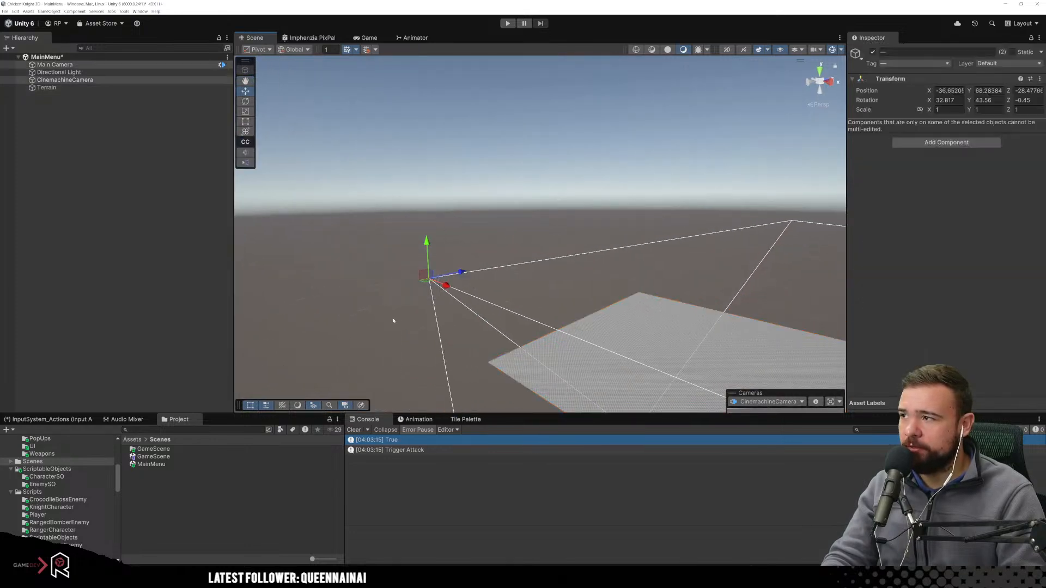
click(70, 81)
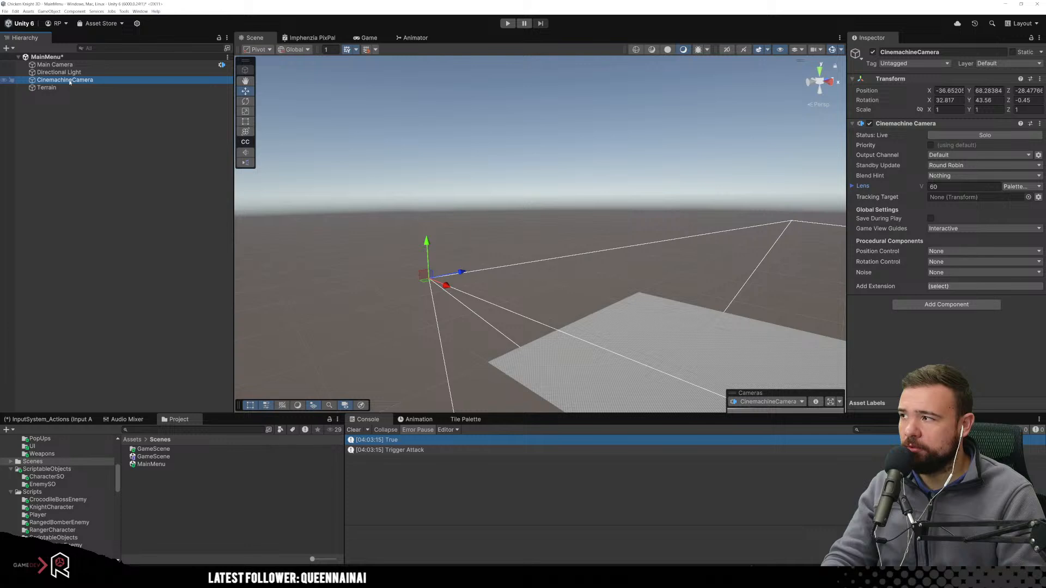
click(57, 65)
key(f)
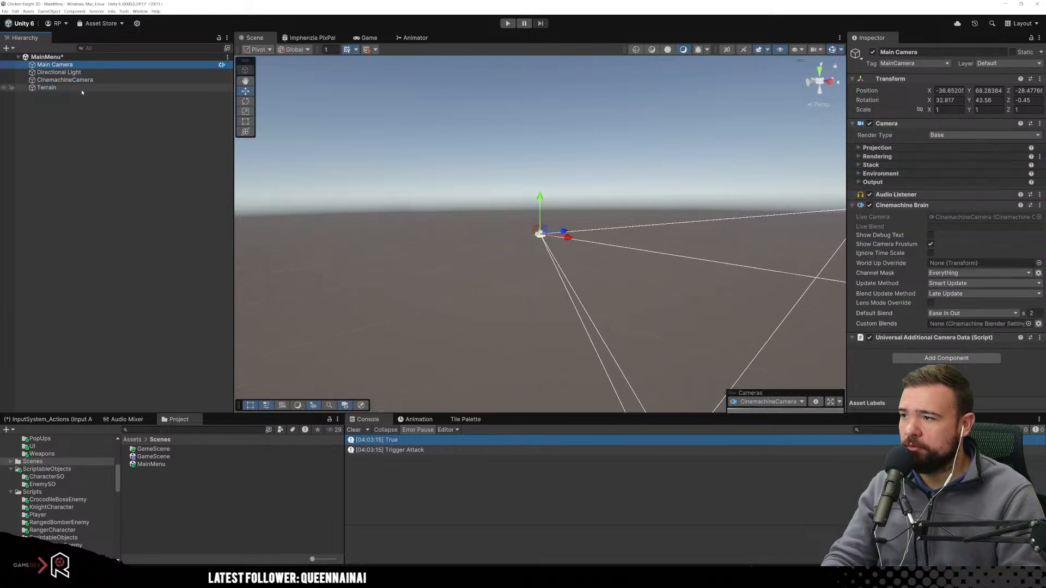
Select the CinemachineCamera, move it over to the terrain's near edge and lower it to a height of about 61.2.
click(87, 81)
right_drag(760, 180, 707, 189)
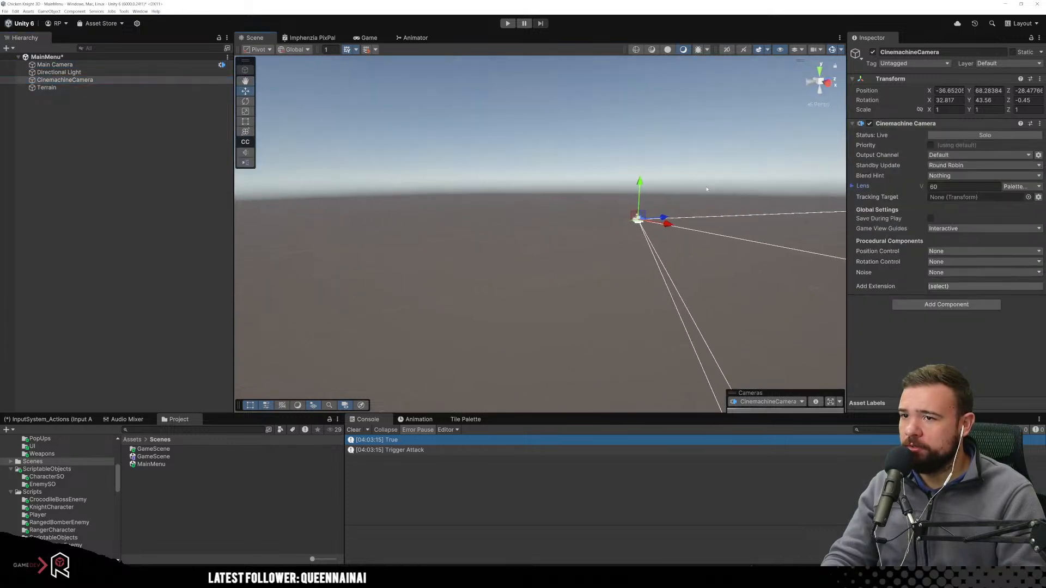
right_drag(523, 139, 665, 171)
middle_drag(665, 171, 586, 251)
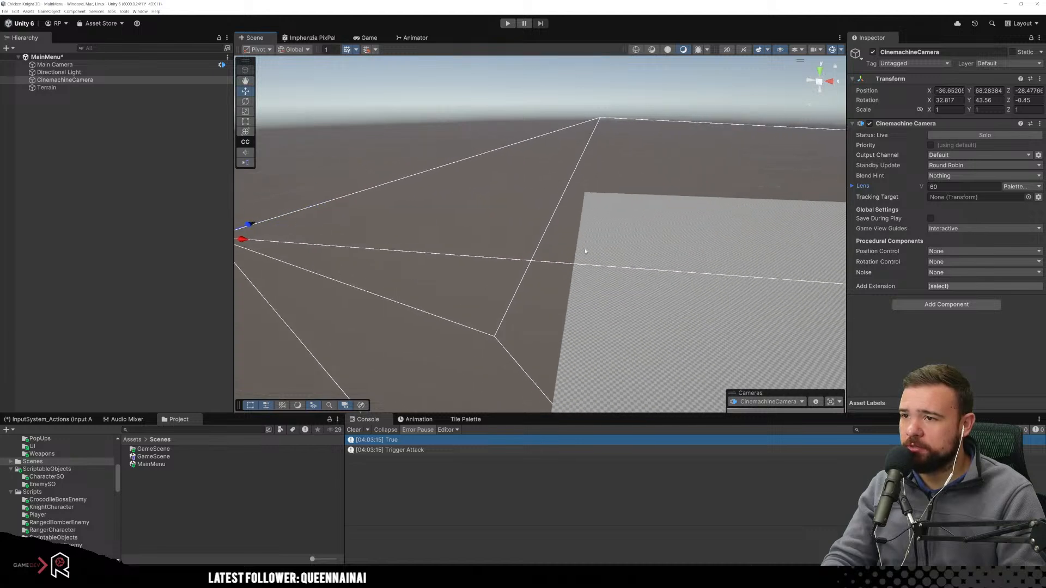
scroll(591, 248, down, 2)
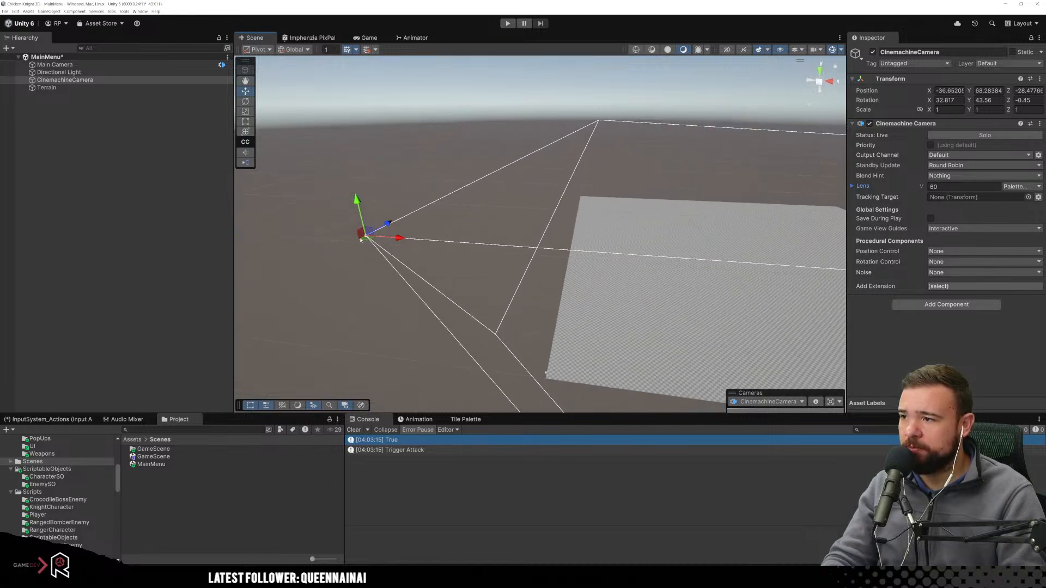
drag(362, 239, 580, 318)
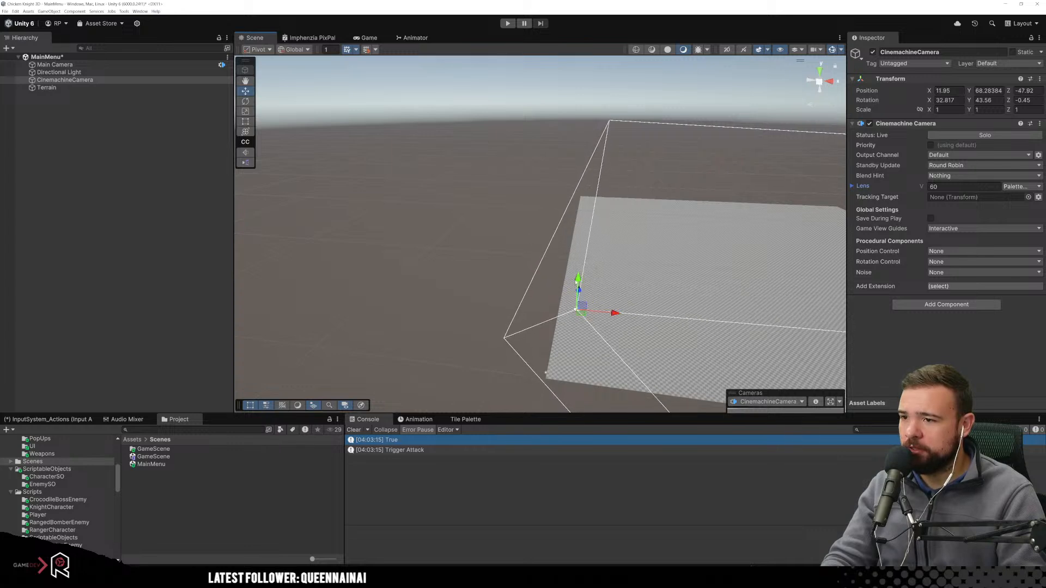
drag(578, 280, 577, 318)
Try to place the Cinemachine camera freehand at the terrain's origin corner.
middle_drag(646, 333, 508, 210)
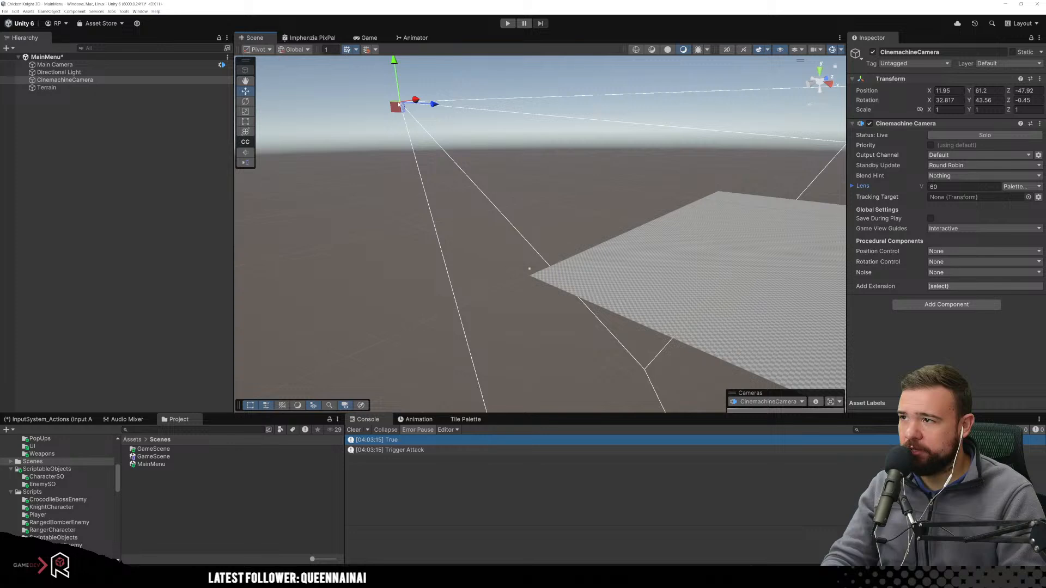
drag(398, 104, 544, 217)
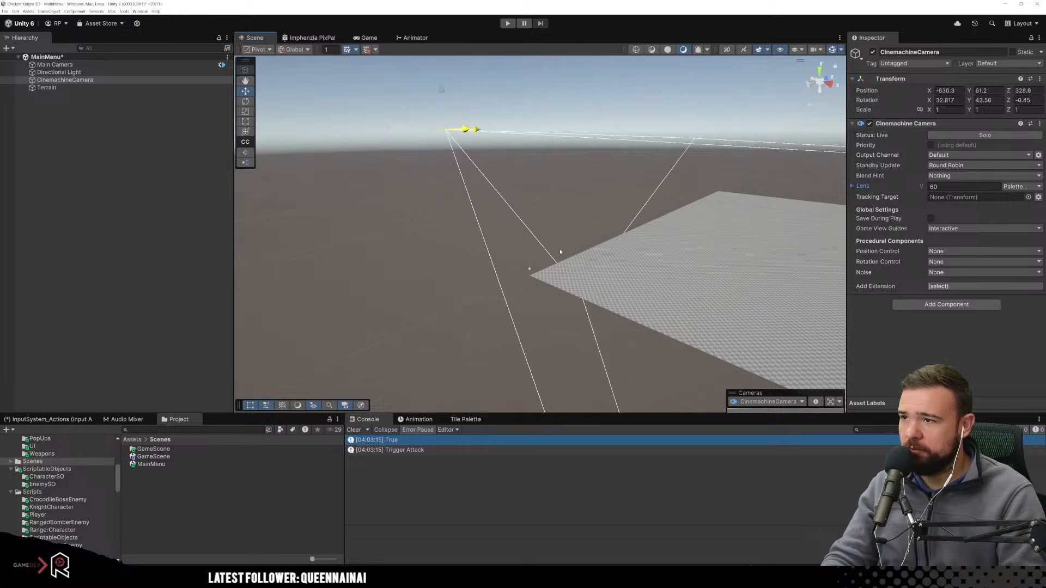
drag(443, 105, 661, 280)
Find the displaced Cinemachine camera relative to the terrain and undo its last move.
middle_drag(783, 347, 463, 288)
right_drag(549, 332, 566, 224)
middle_drag(619, 285, 612, 116)
middle_drag(653, 250, 663, 156)
scroll(712, 203, down, 5)
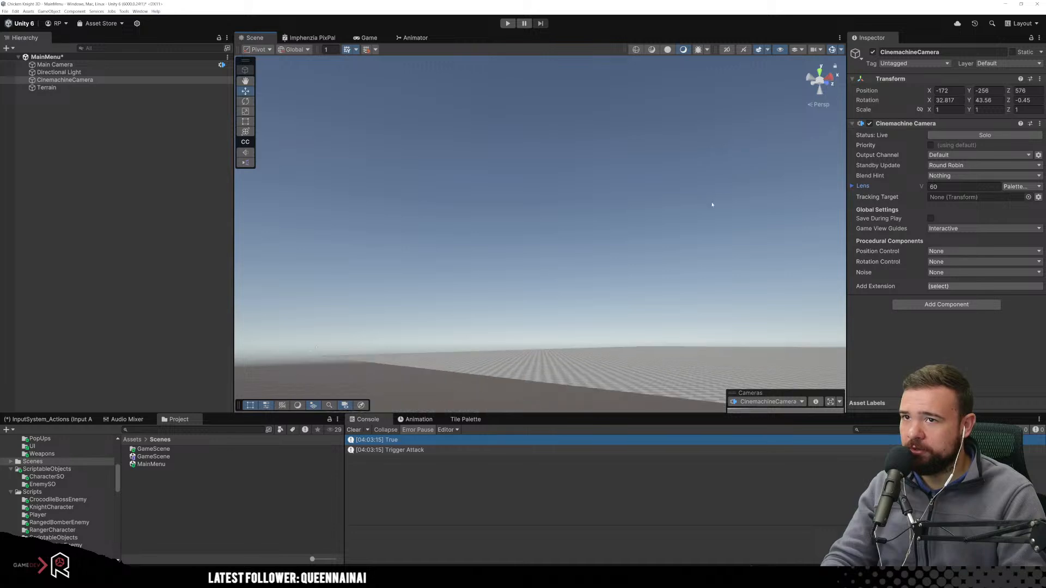
right_drag(717, 210, 703, 260)
scroll(702, 260, down, 3)
scroll(702, 260, down, 3)
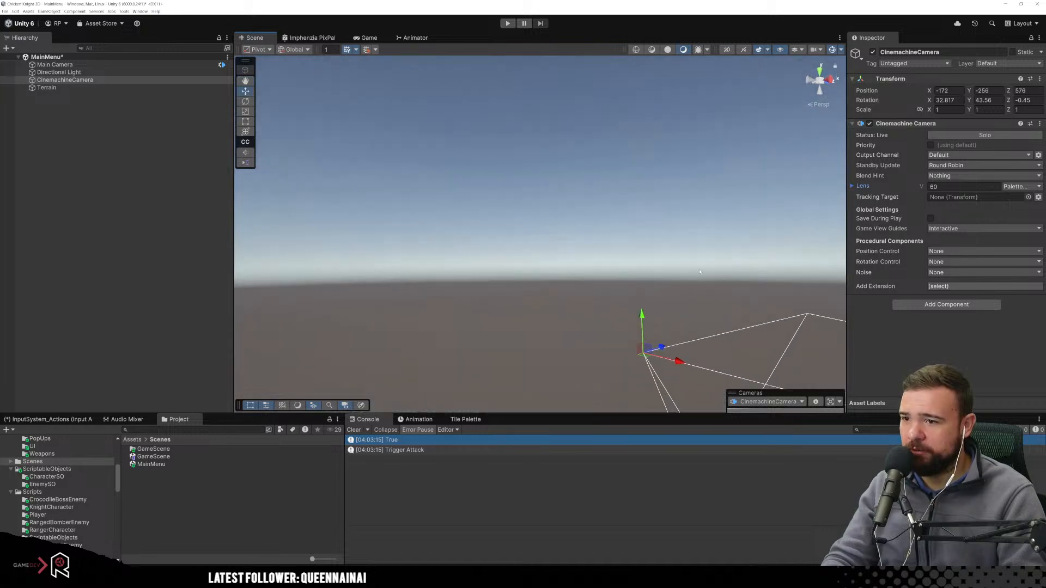
right_drag(654, 205, 646, 245)
scroll(645, 245, down, 4)
scroll(609, 234, down, 2)
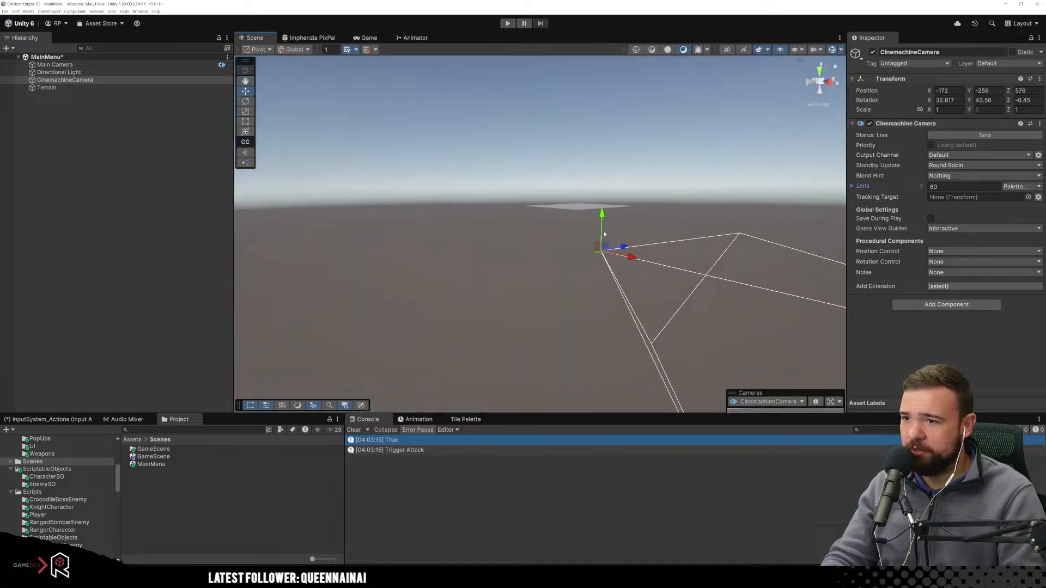
middle_drag(581, 237, 600, 313)
scroll(652, 335, up, 6)
middle_drag(651, 335, 476, 230)
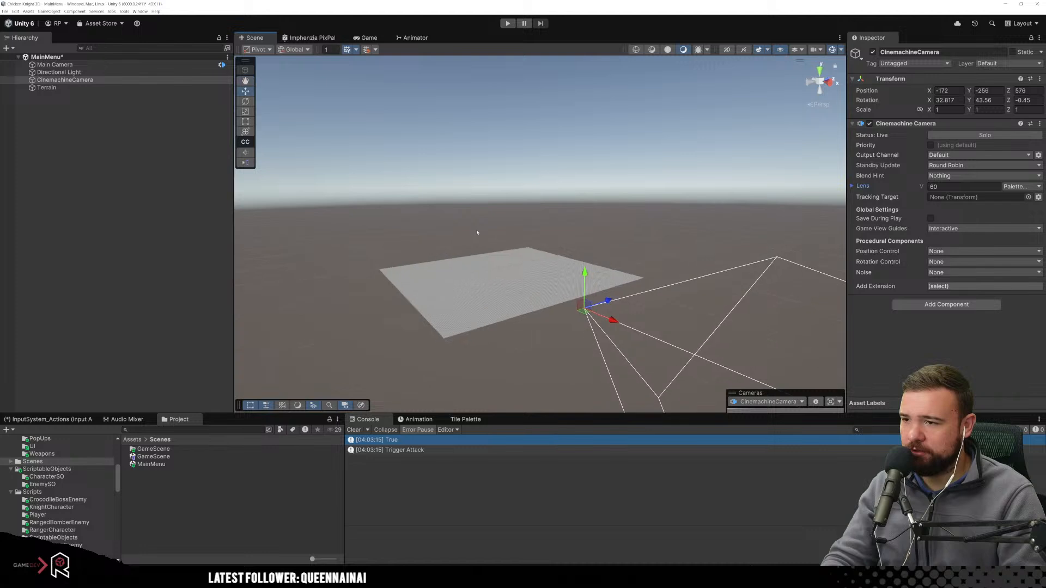
key(ctrl+z)
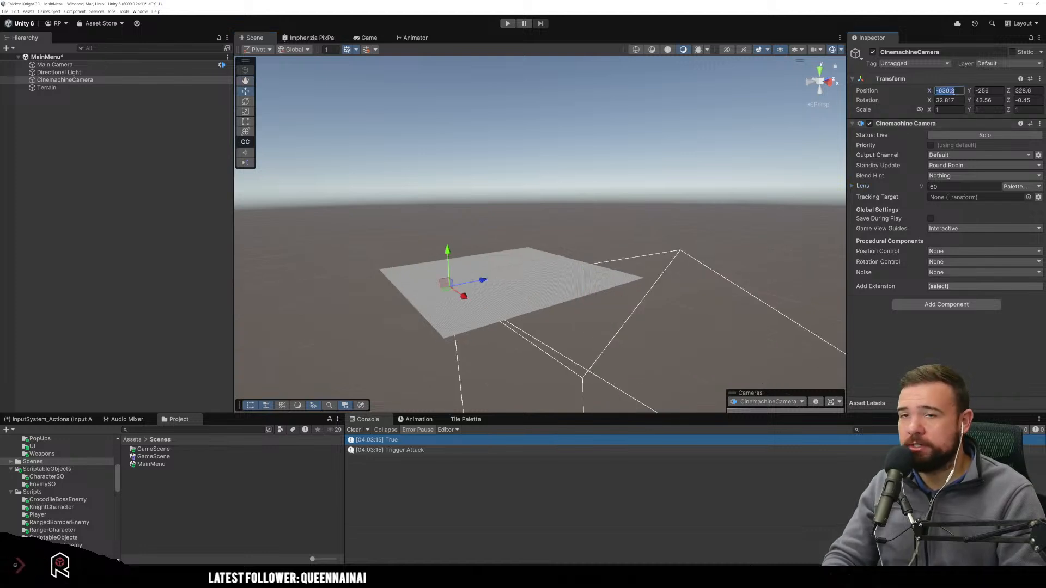
Reset the Cinemachine camera's position and rotation to 0 on the X, Y and Z axes.
click(961, 91)
text(00)
key(Tab)
text(0)
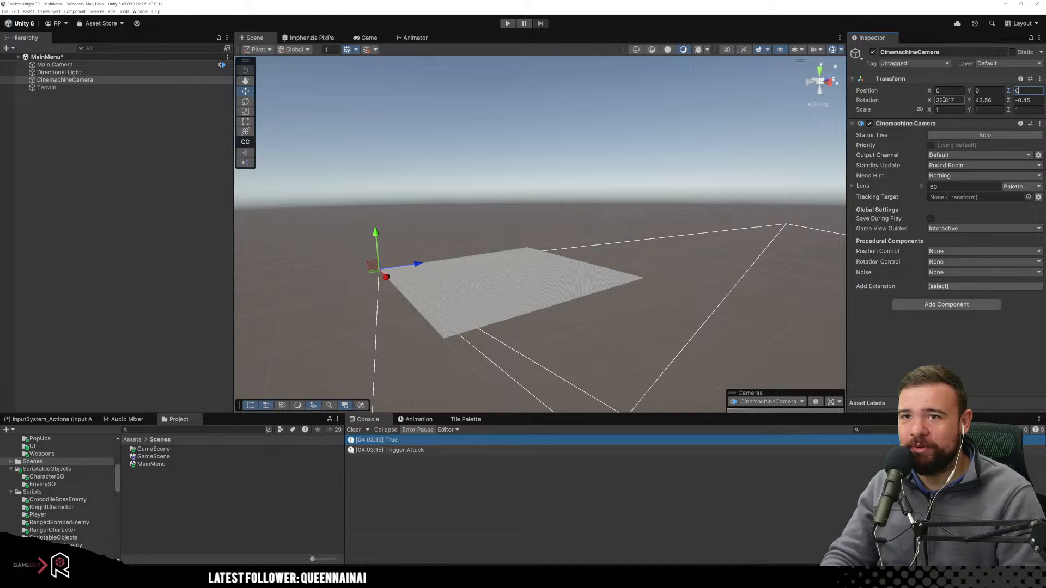
text(0)
key(Tab)
text(0)
key(Tab)
text(0)
Enlarge the Cameras overlay so it displays the CinemachineCamera preview, and clear the selection.
alt+drag(436, 277, 747, 245)
scroll(746, 245, down, 3)
middle_drag(664, 284, 500, 318)
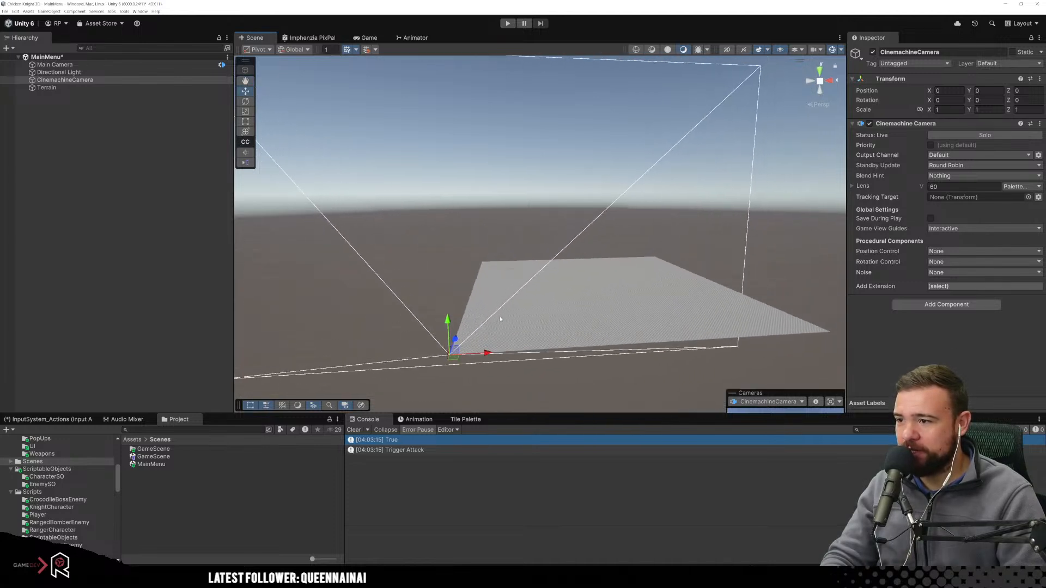
drag(768, 393, 762, 362)
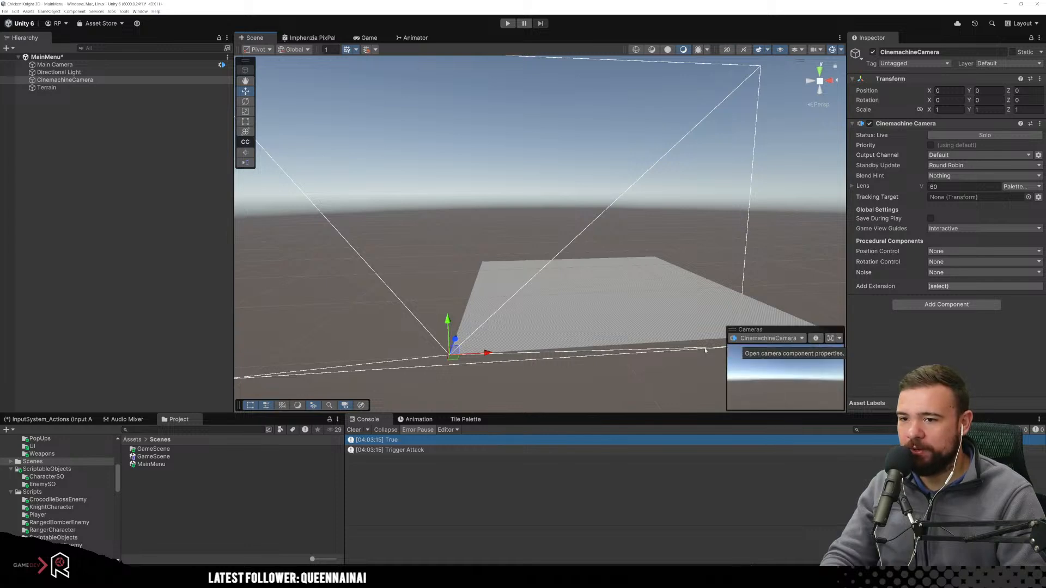
click(501, 375)
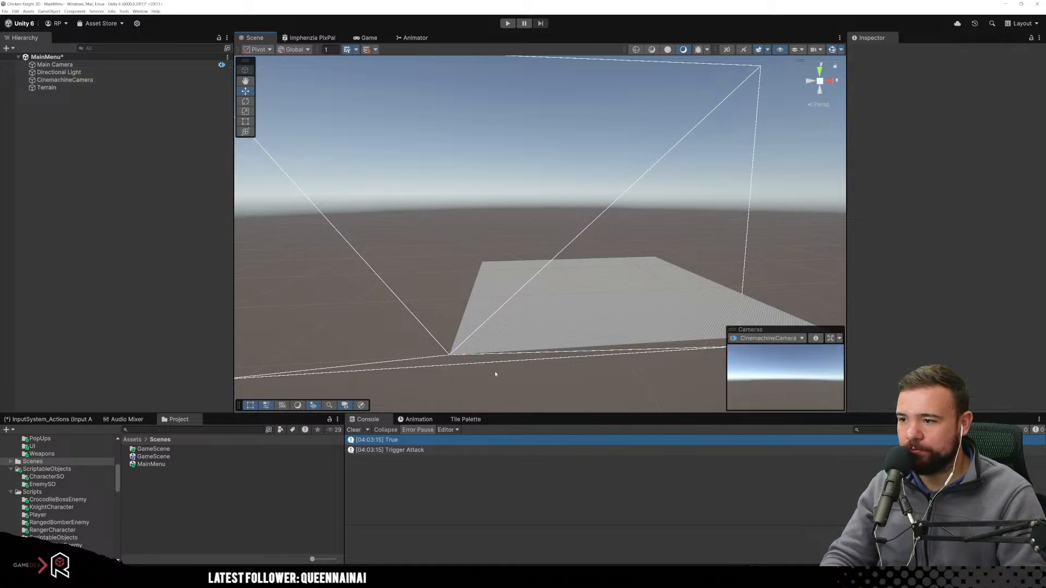
Turn the CinemachineCamera diagonally across the terrain by setting its Y rotation to 45.
click(65, 80)
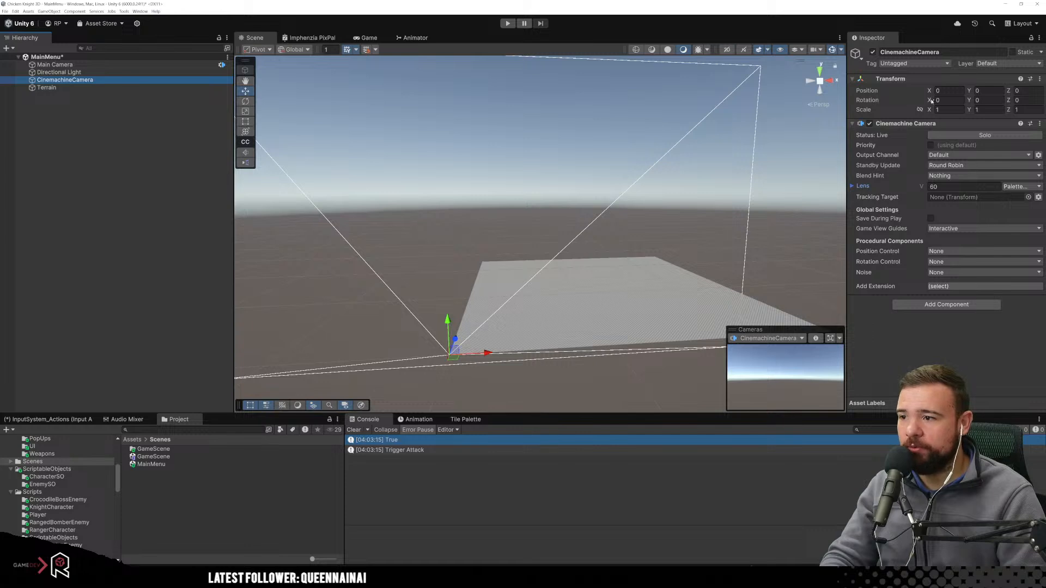
drag(972, 101, 980, 107)
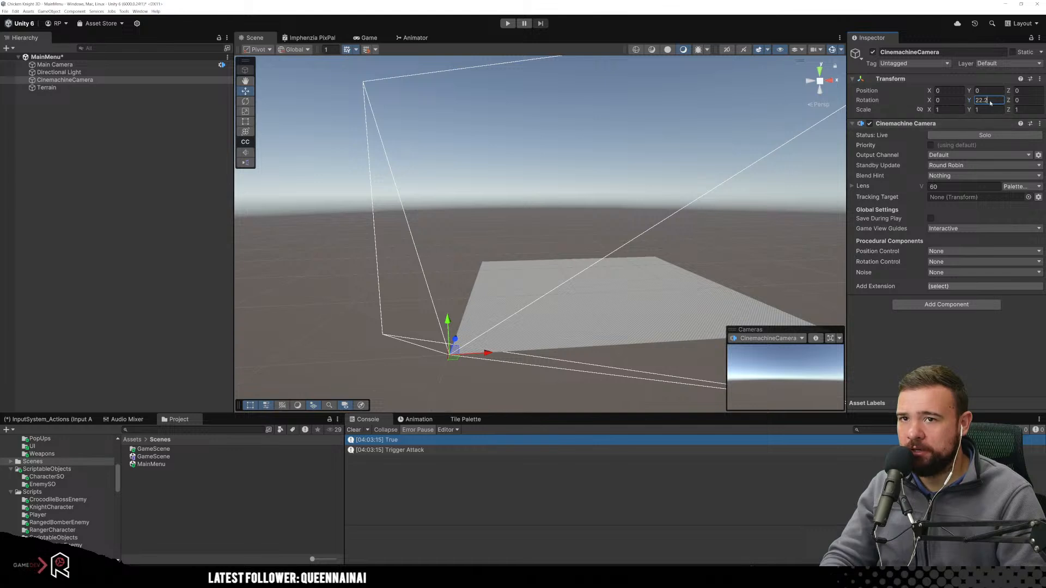
text(45)
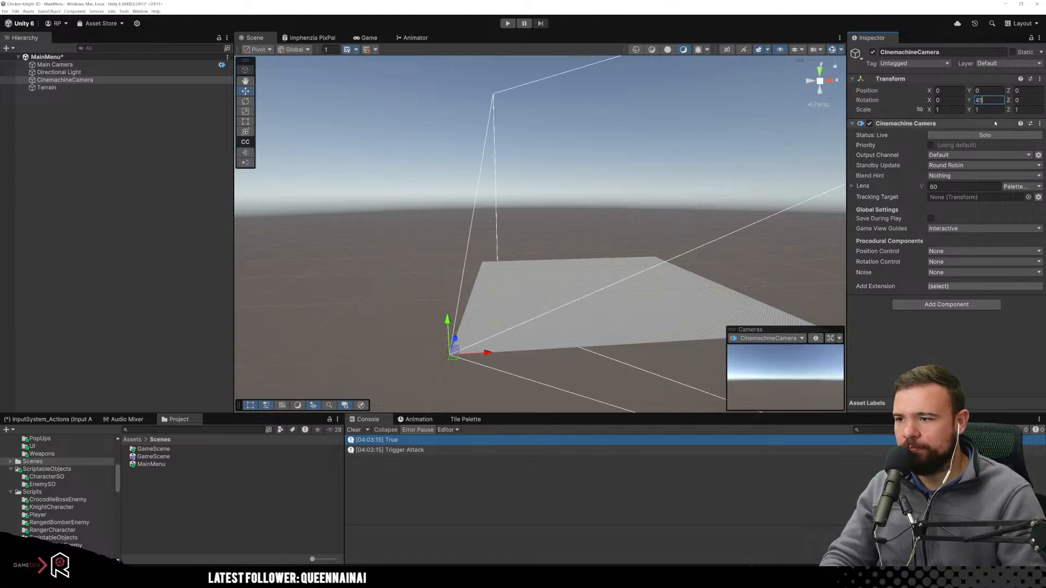
Raise the Cinemachine camera to a height of about 44.7 and tilt it downward to an X rotation of 14.97.
right_drag(537, 172, 612, 192)
middle_drag(523, 202, 591, 223)
middle_drag(526, 261, 528, 240)
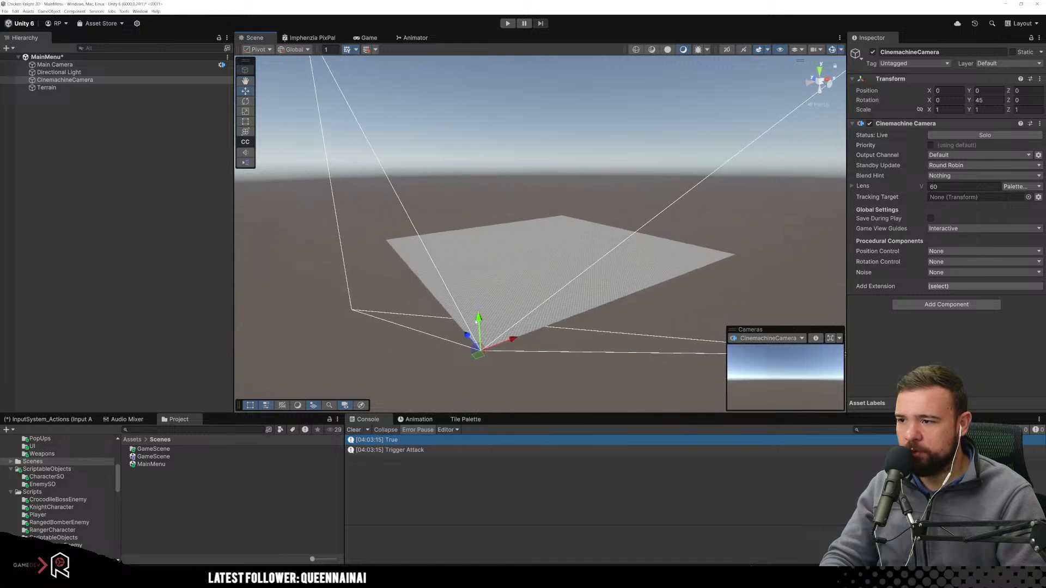
drag(478, 318, 479, 224)
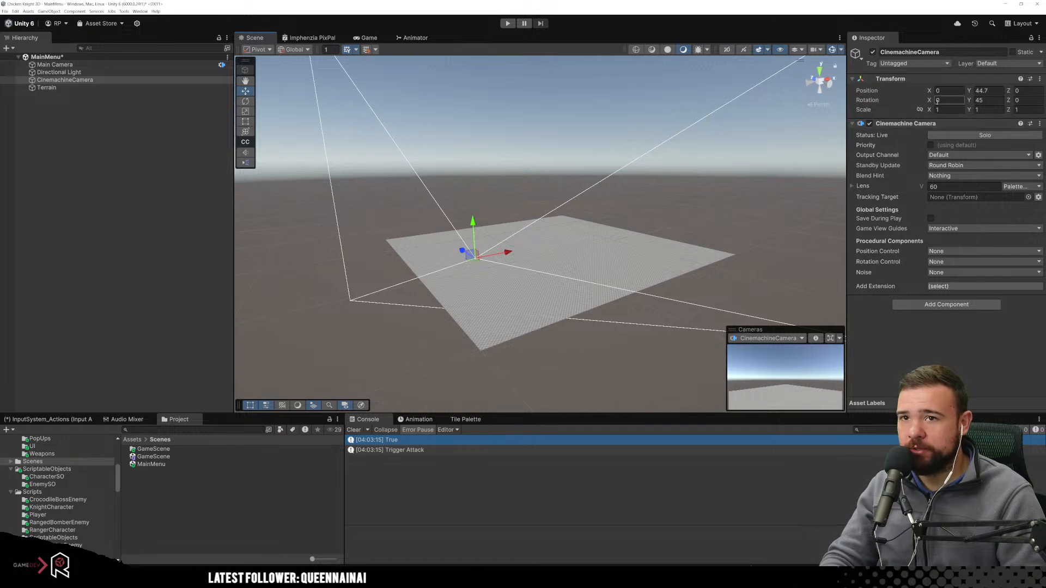
drag(931, 103, 125, 140)
middle_drag(505, 277, 346, 294)
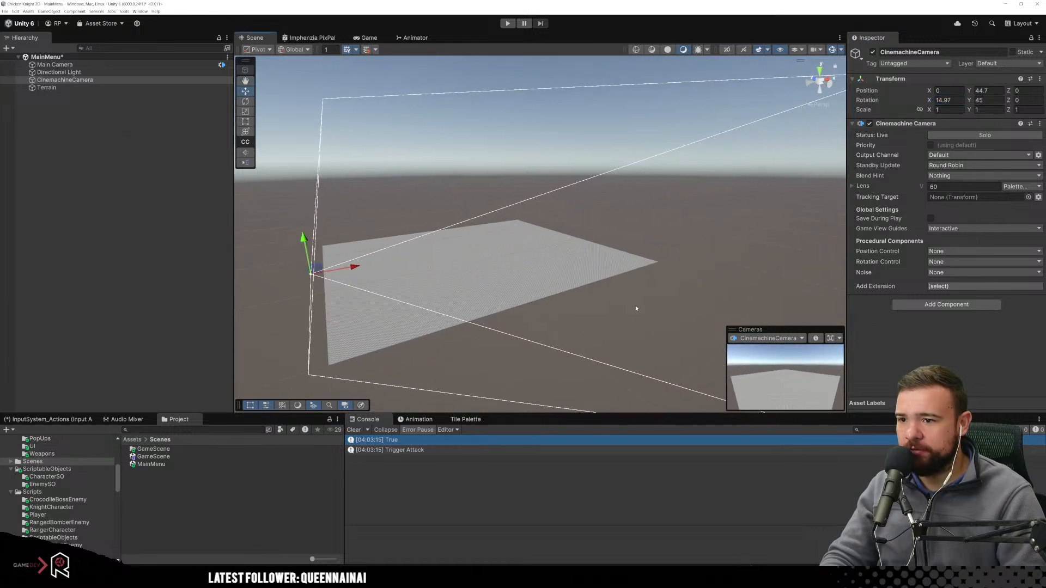
Deselect the camera and examine the terrain surface up close from a low angle.
click(638, 313)
middle_drag(640, 318, 305, 353)
right_drag(598, 354, 513, 350)
middle_drag(544, 347, 611, 341)
scroll(600, 330, up, 4)
scroll(600, 330, up, 2)
middle_drag(638, 300, 574, 283)
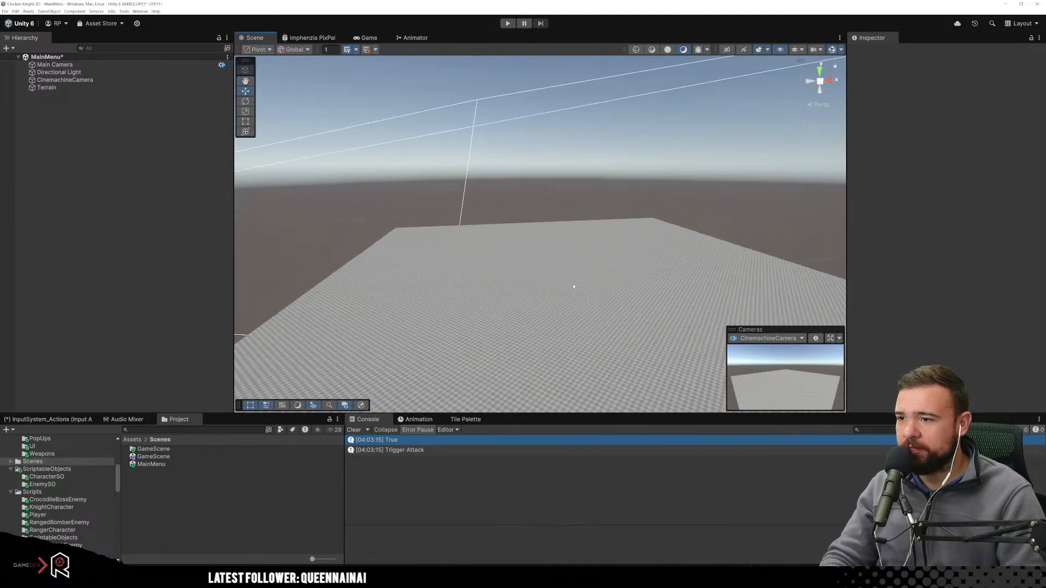
Select the terrain and review its detail, mesh resolution and texture resolution settings.
click(556, 300)
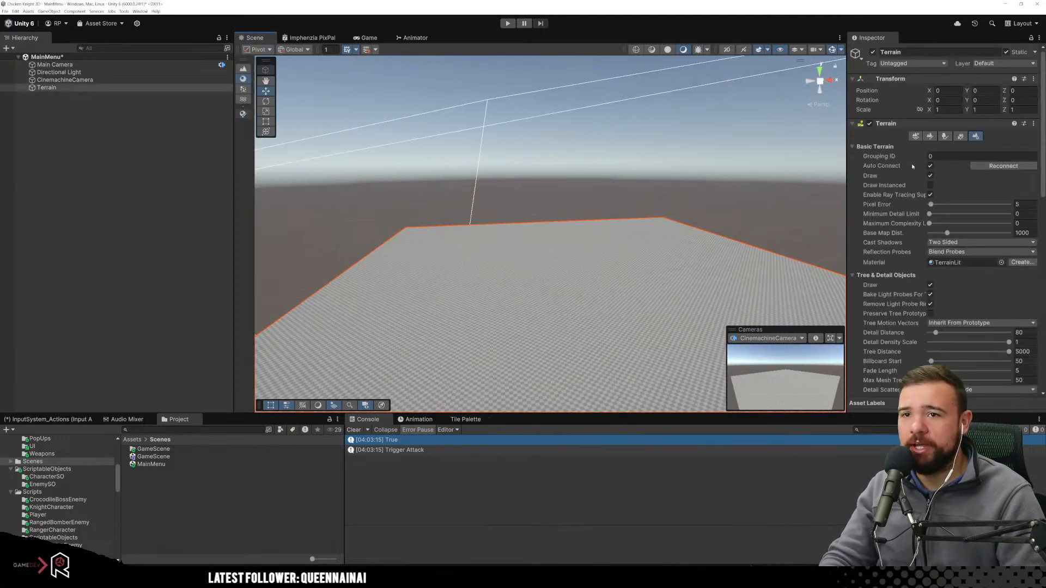
scroll(906, 171, down, 10)
scroll(903, 187, up, 4)
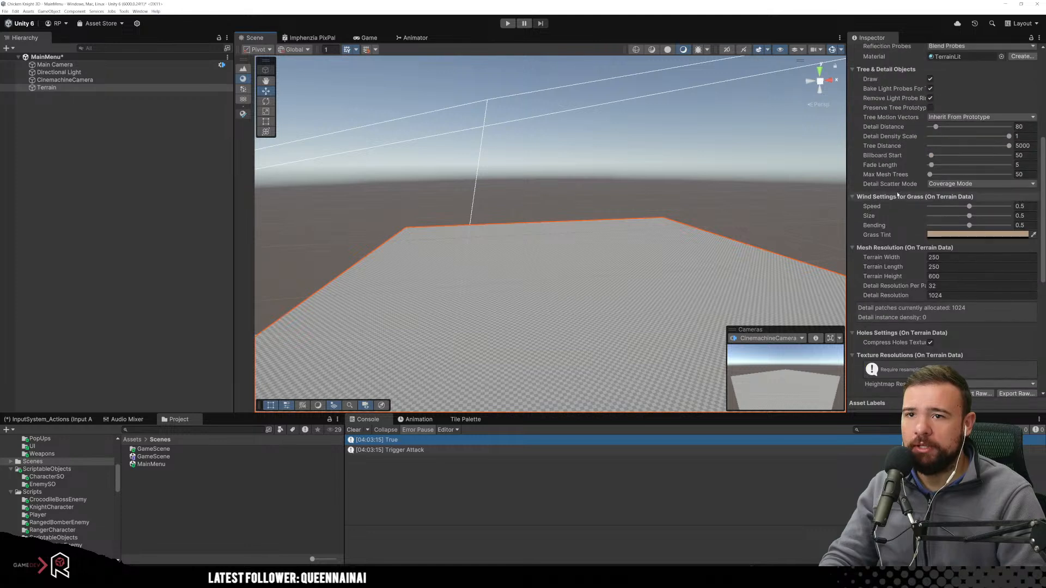
scroll(905, 247, up, 3)
click(1038, 37)
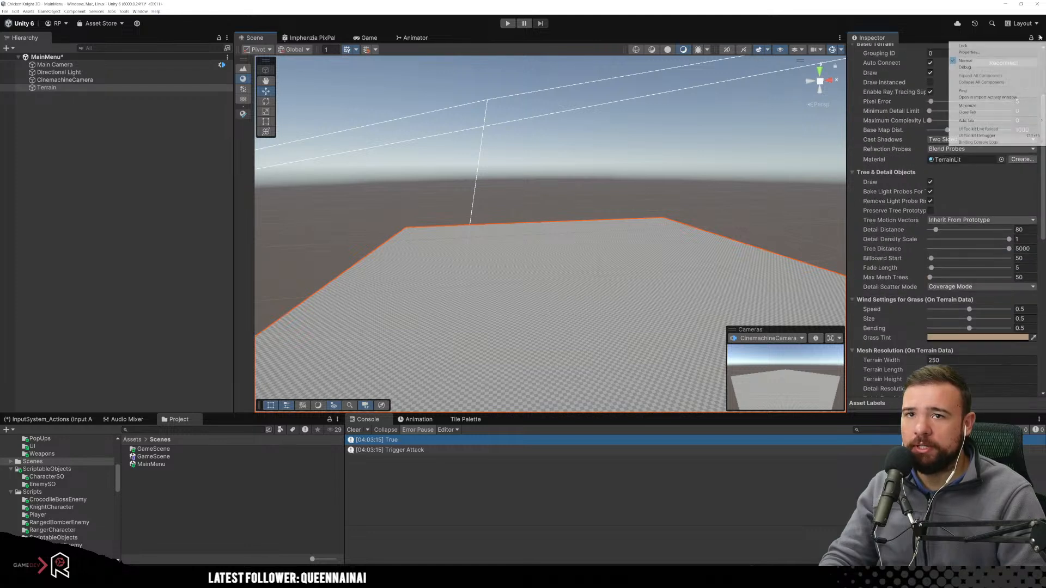
click(976, 189)
scroll(950, 202, up, 3)
scroll(950, 229, down, 7)
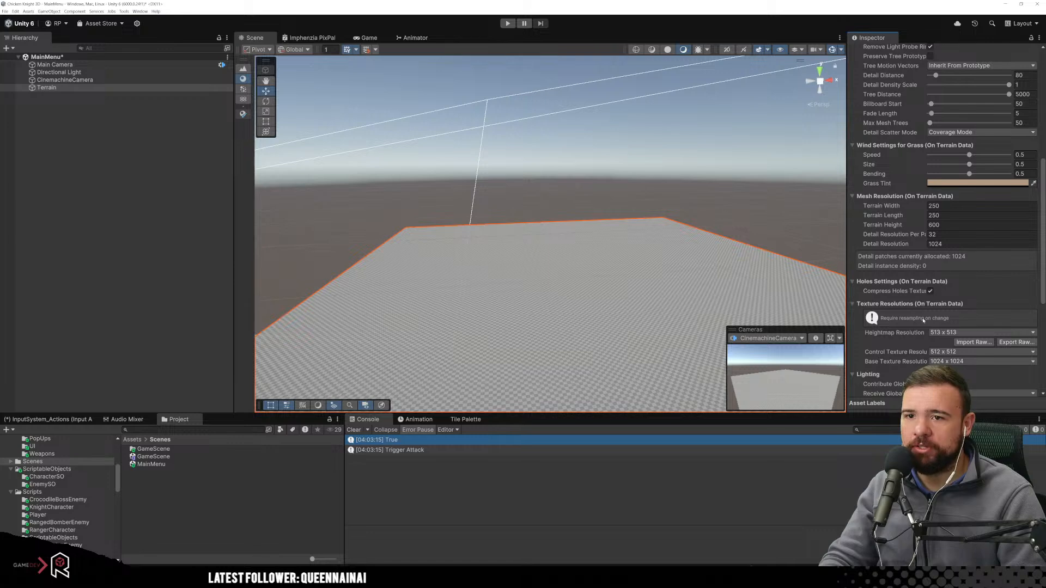
scroll(922, 273, up, 10)
Switch the terrain to Paint Terrain mode with the Paint Texture tool.
click(928, 137)
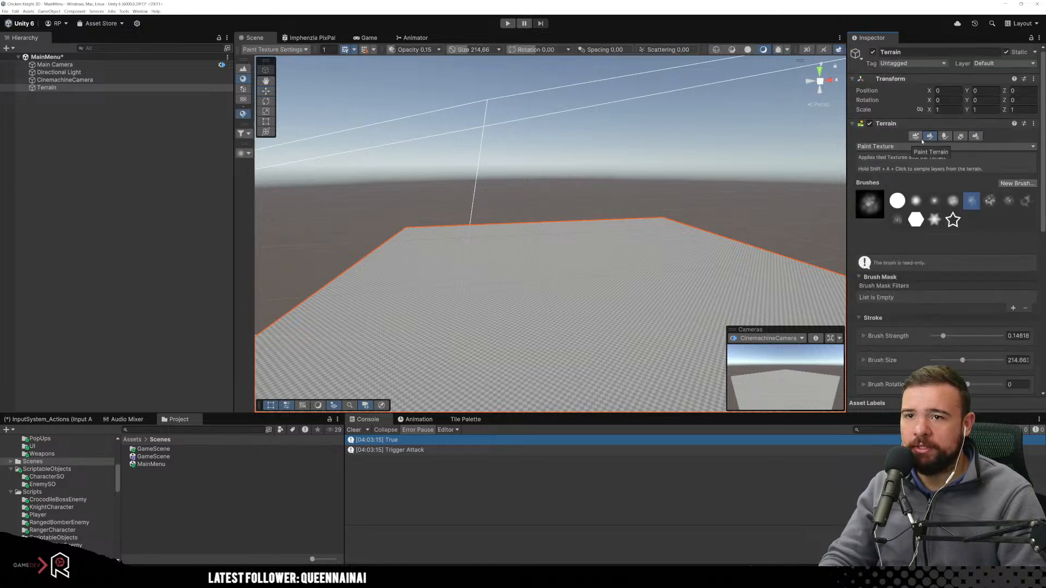
click(883, 147)
click(887, 216)
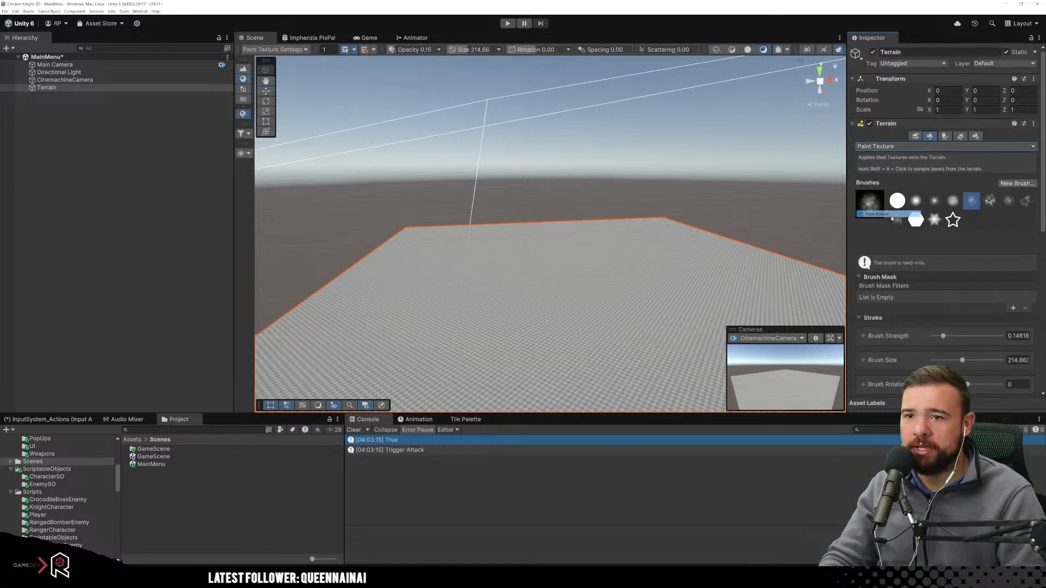
Compare the available terrain layers and add Terrain_Meadow_Dirt_01 to the terrain's layer palette as its base texture.
scroll(896, 309, down, 3)
scroll(897, 308, down, 4)
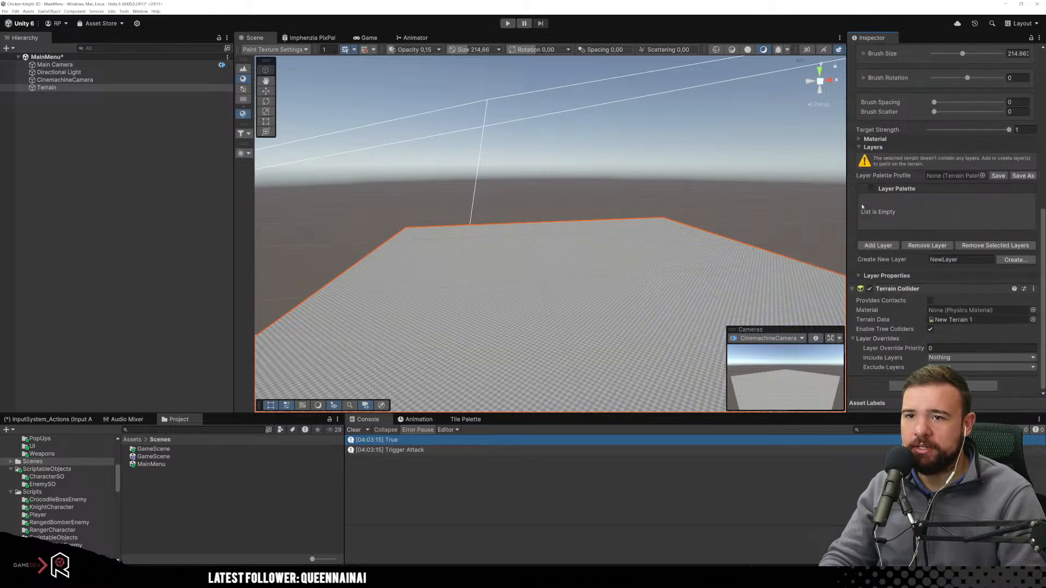
click(878, 246)
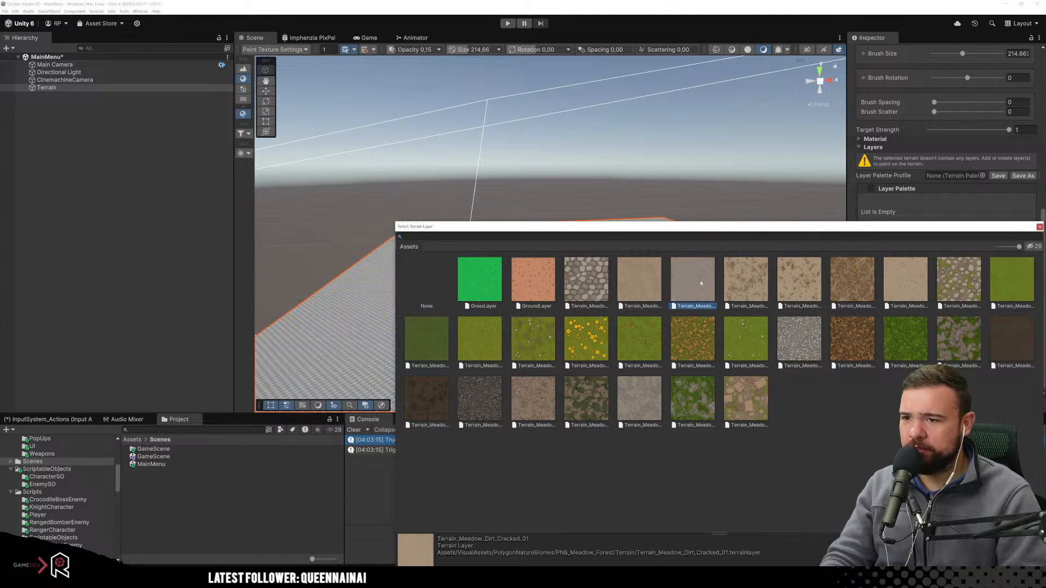
click(732, 285)
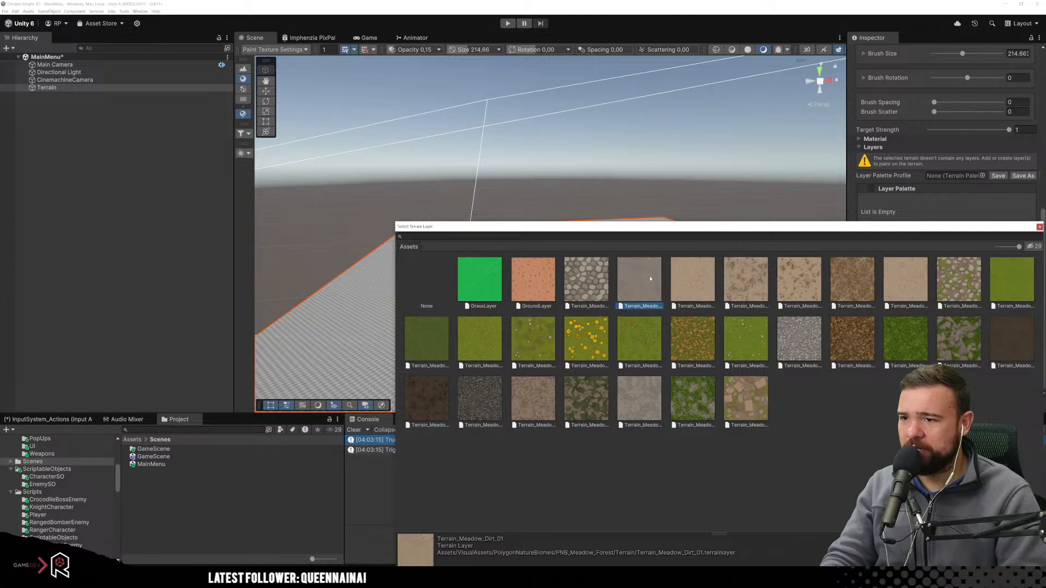
click(683, 280)
click(765, 281)
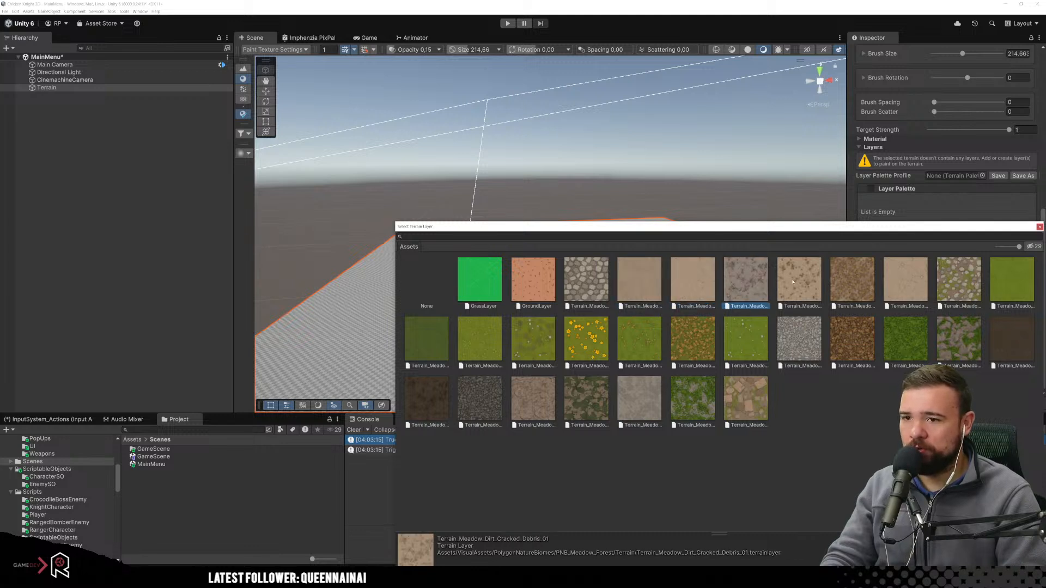
click(793, 281)
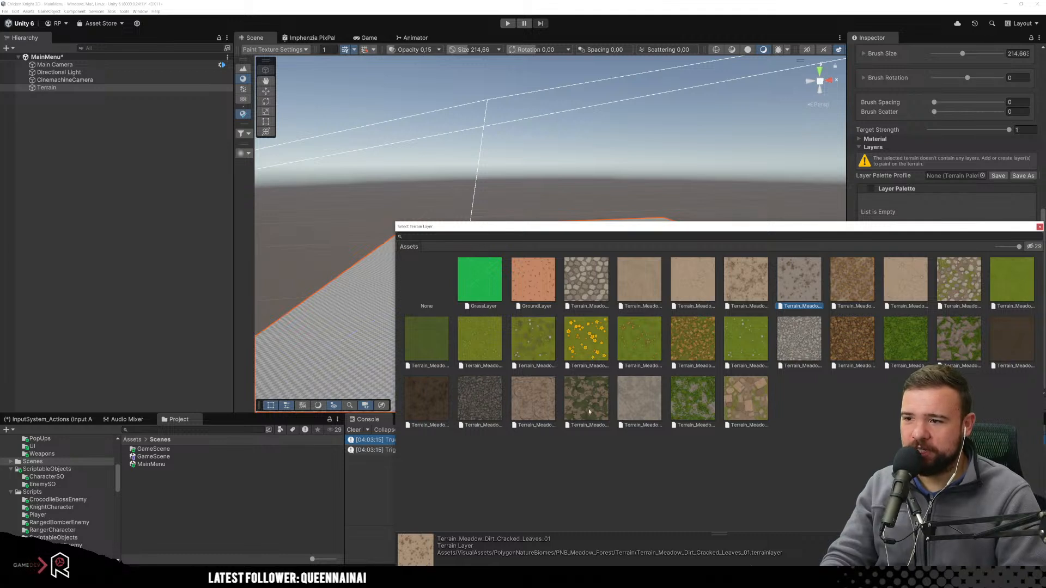
click(434, 352)
click(430, 401)
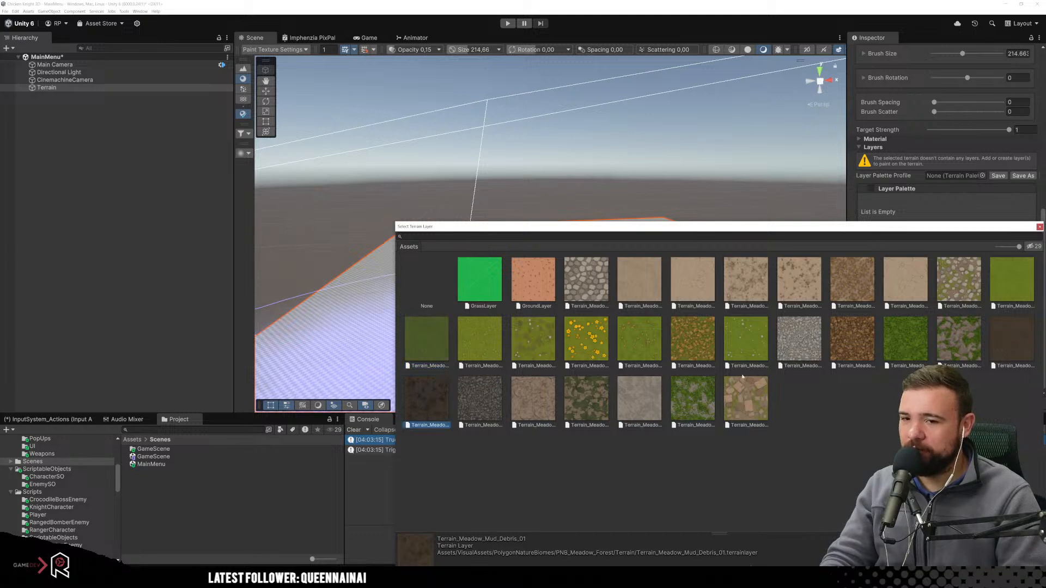
click(1011, 343)
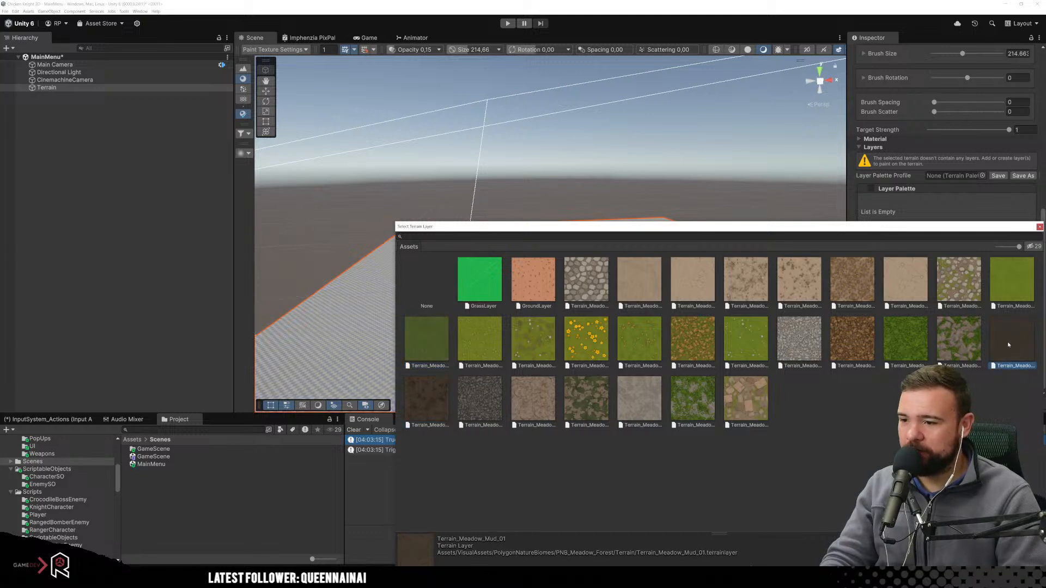
click(903, 293)
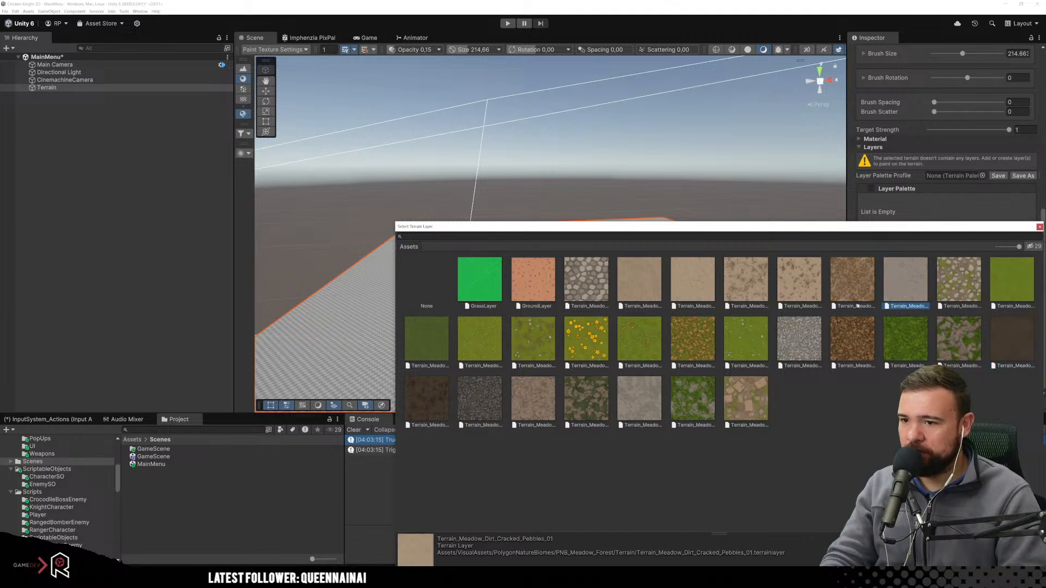
click(847, 293)
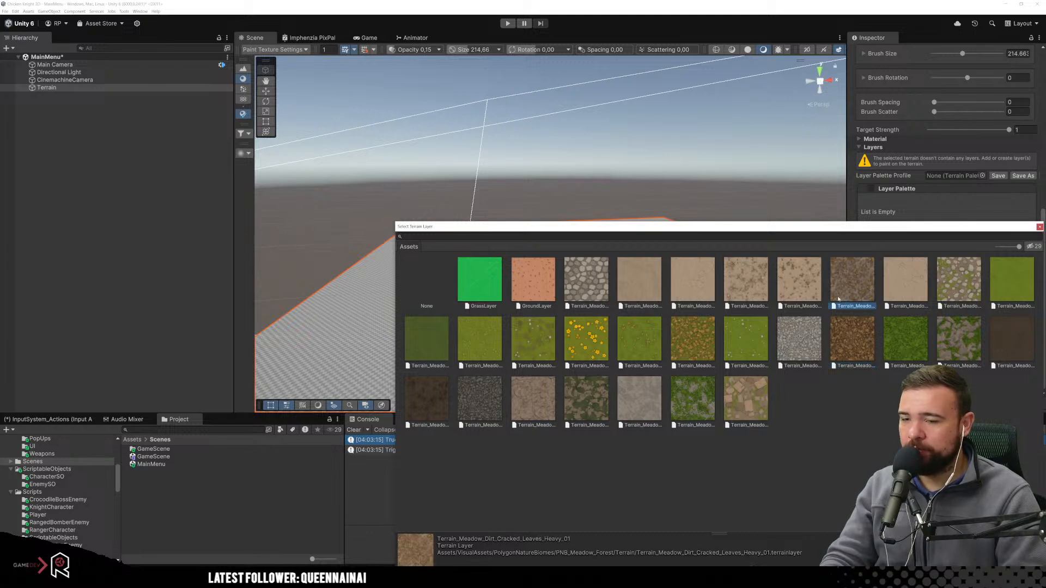
click(808, 303)
click(629, 296)
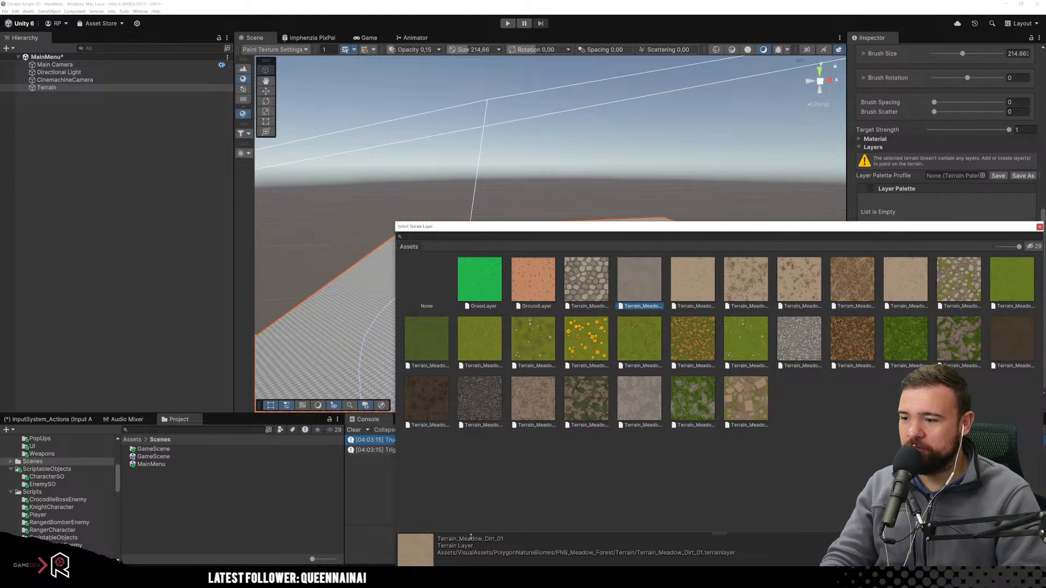
double_click(642, 282)
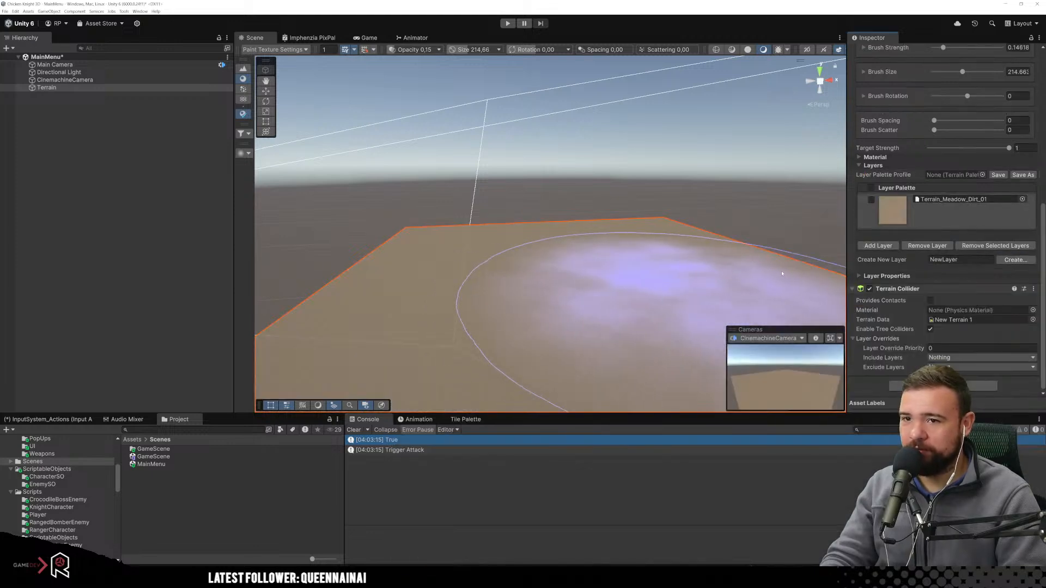
Examine the dirt texture across the terrain from above and around its near corner.
scroll(563, 256, down, 4)
right_drag(616, 218, 537, 282)
middle_drag(676, 234, 545, 309)
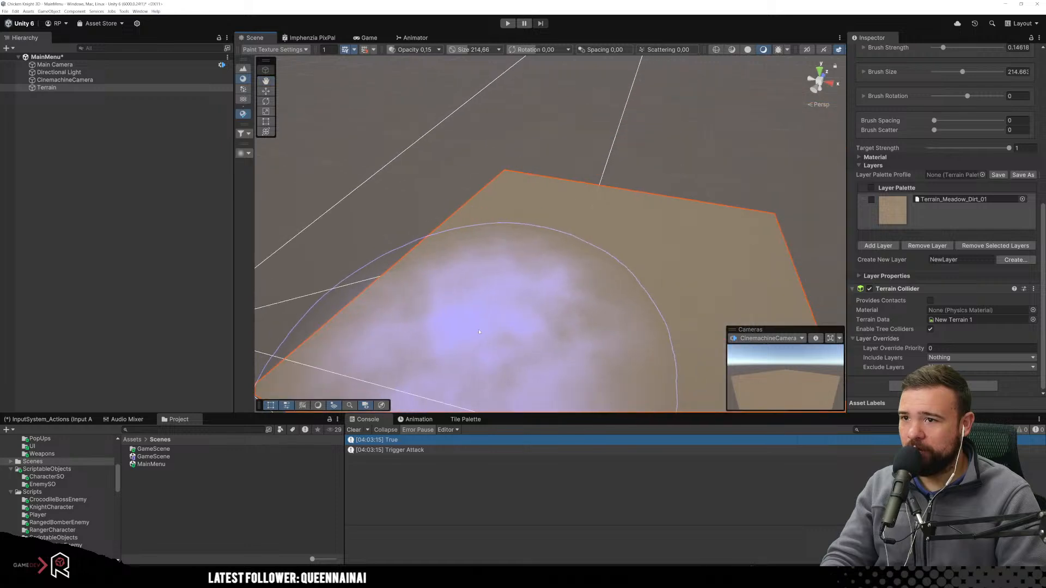
middle_drag(474, 311, 555, 260)
scroll(501, 305, up, 8)
scroll(602, 237, down, 6)
scroll(603, 241, down, 5)
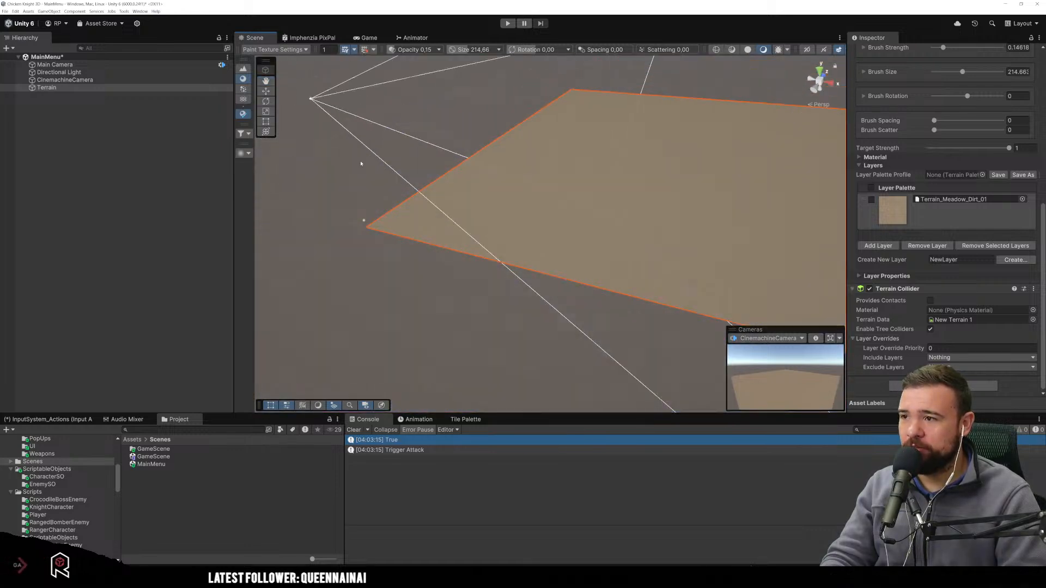
middle_drag(358, 158, 399, 173)
scroll(374, 240, up, 6)
scroll(287, 247, down, 6)
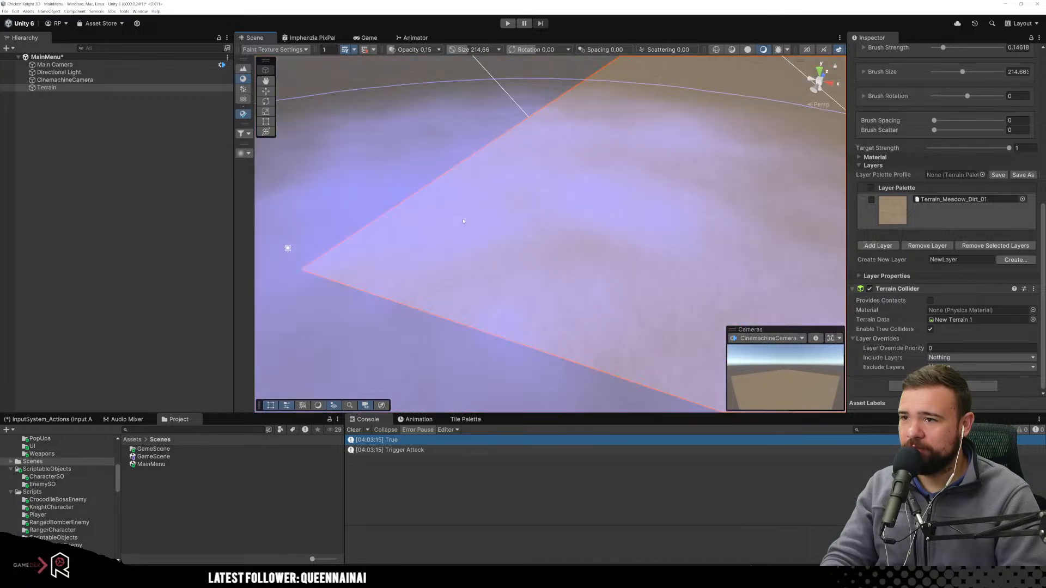
middle_drag(697, 226, 535, 213)
Compare the grass terrain layers and add Terrain_Meadow_Grass_01 to the layer palette as a second layer.
click(878, 245)
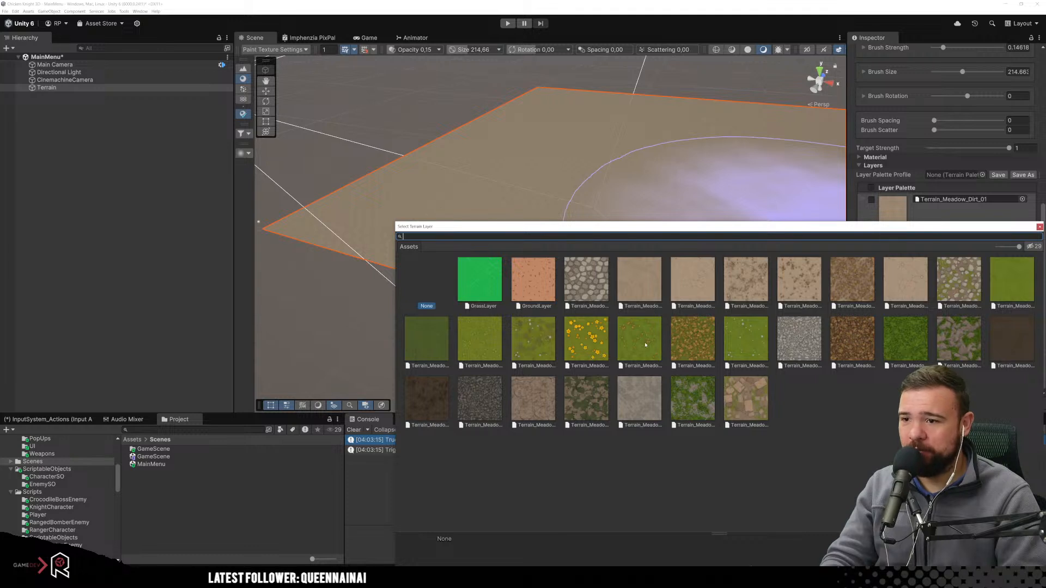
click(581, 343)
click(478, 343)
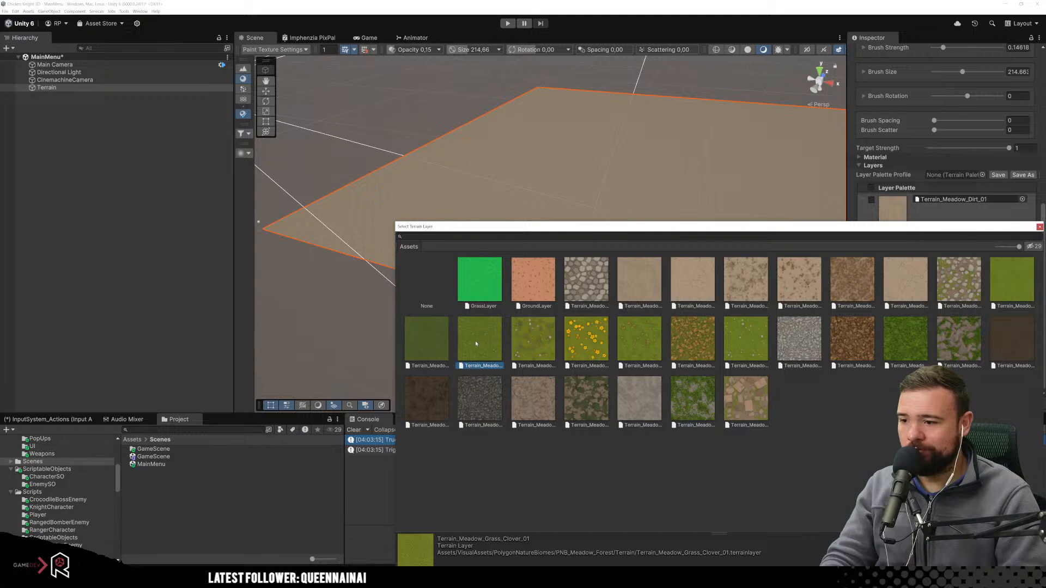
click(432, 350)
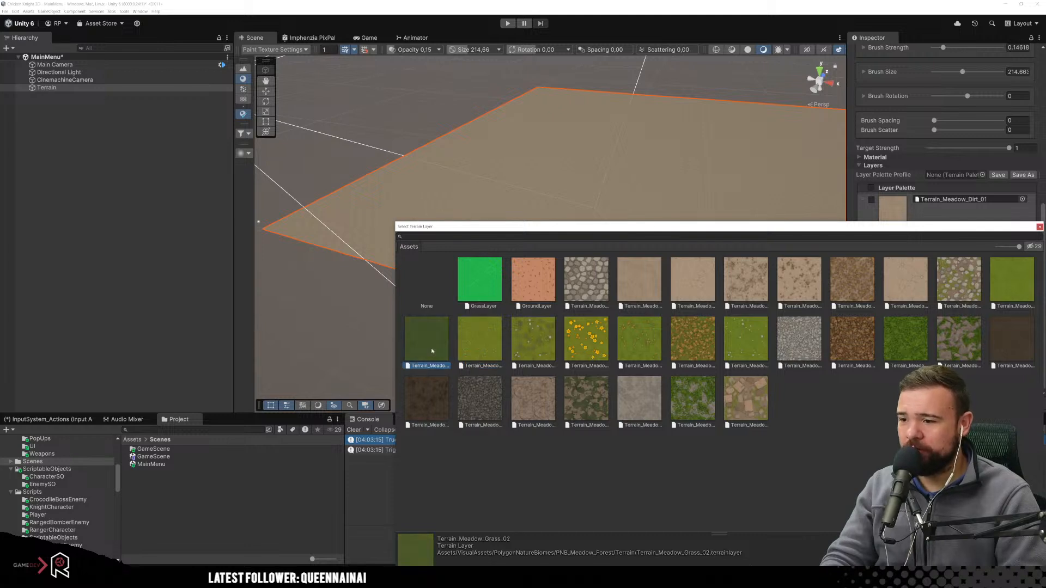
click(1024, 283)
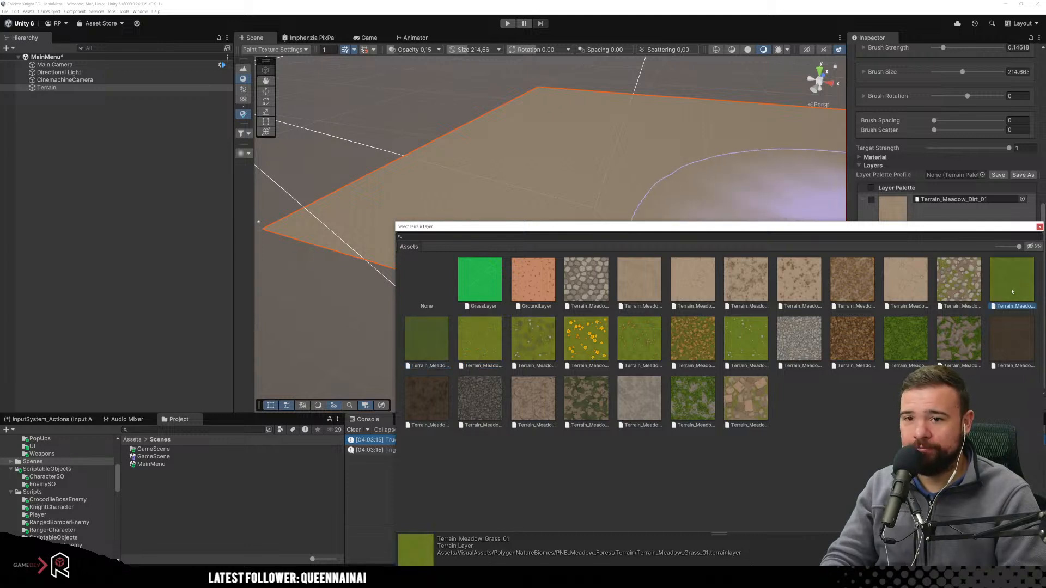
double_click(1011, 288)
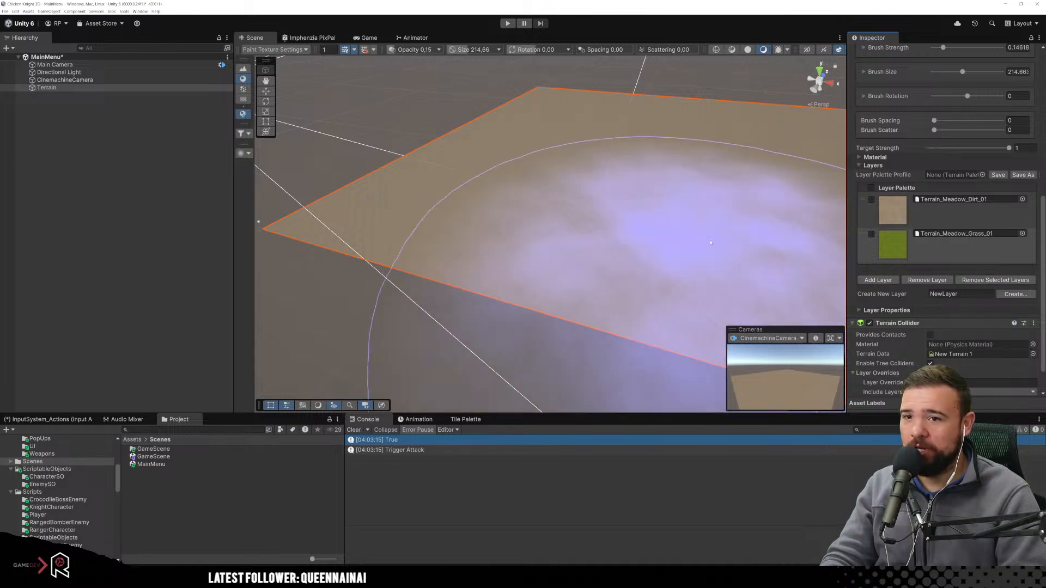
Select the Terrain_Meadow_Grass_01 layer for painting with the solid round brush at strength 1 and size 25.
click(923, 251)
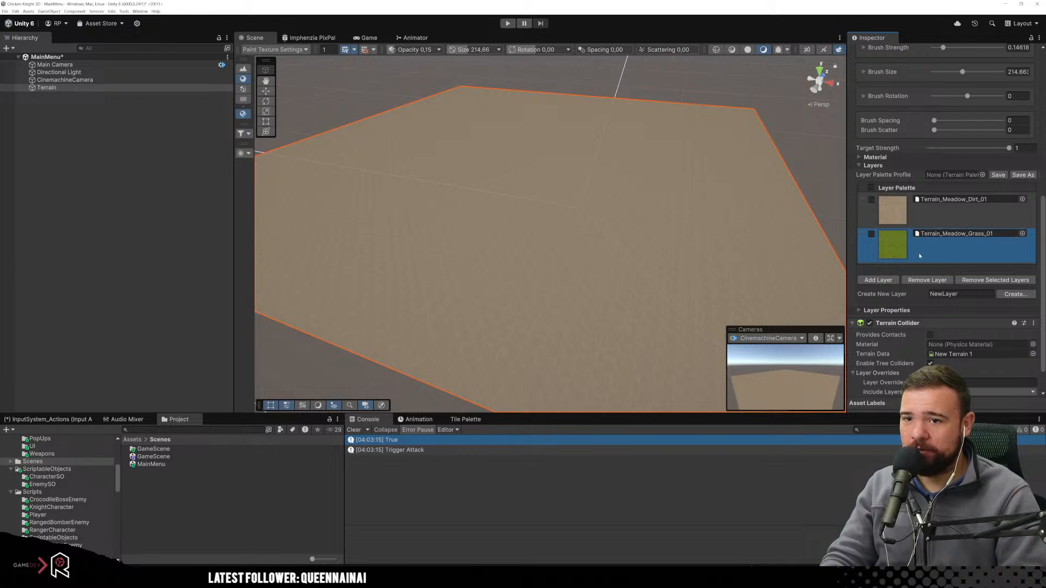
scroll(935, 195, up, 4)
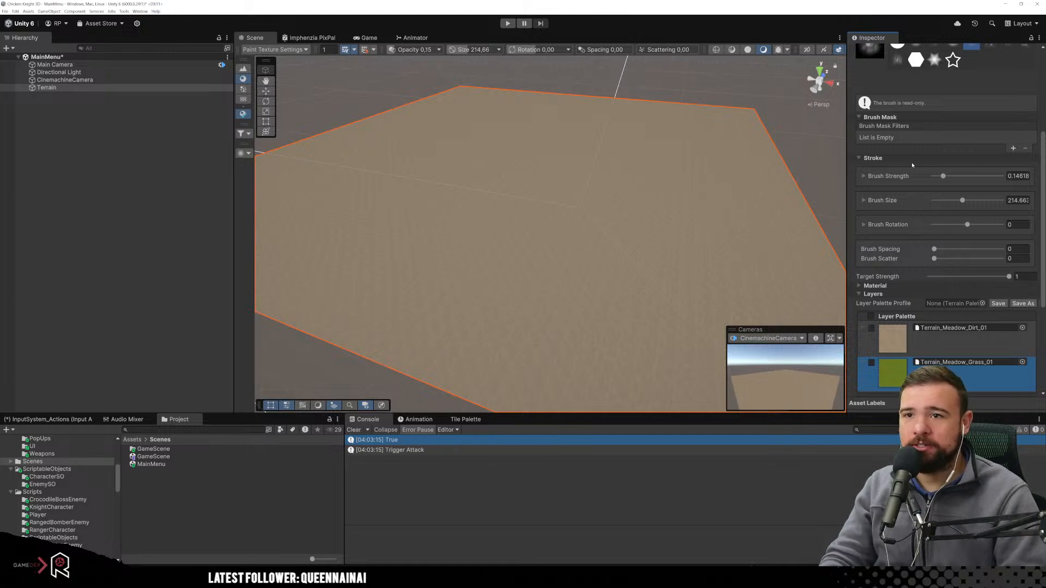
scroll(915, 174, up, 2)
scroll(883, 196, down, 6)
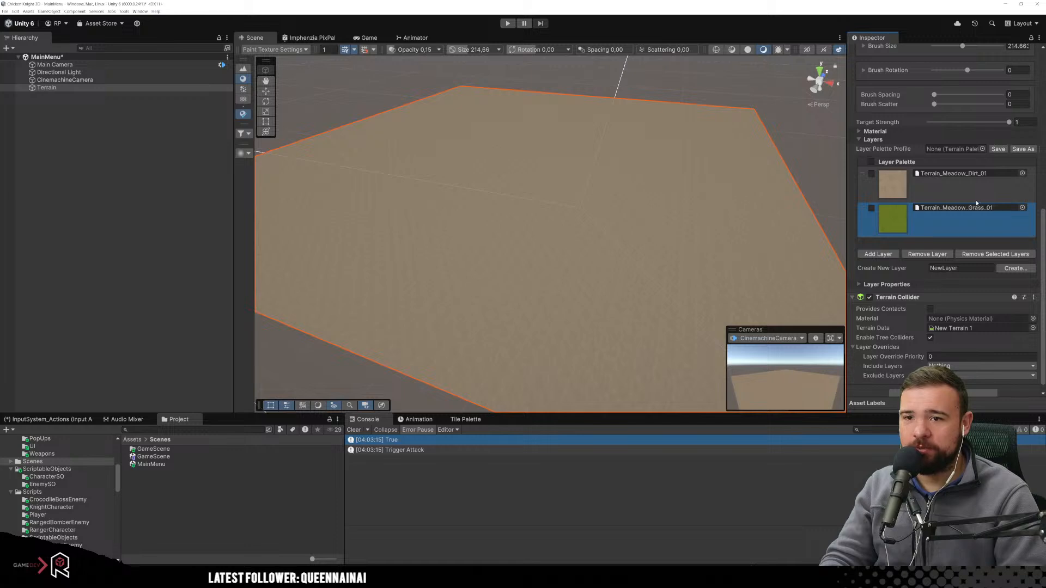
scroll(913, 207, up, 7)
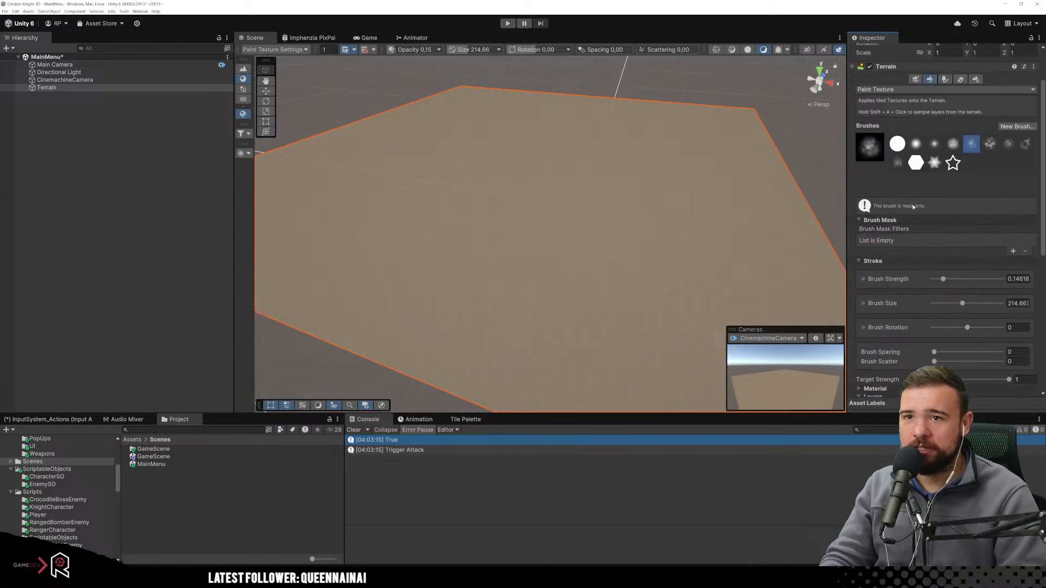
click(897, 144)
mouse_move(940, 283)
mouse_down()
mouse_move(1005, 281)
mouse_move(939, 303)
mouse_up()
click(1015, 303)
text(25)
Paint a single circular patch of the grass layer onto the dirt terrain.
scroll(523, 217, up, 5)
scroll(517, 193, down, 2)
scroll(545, 229, up, 2)
scroll(551, 231, down, 4)
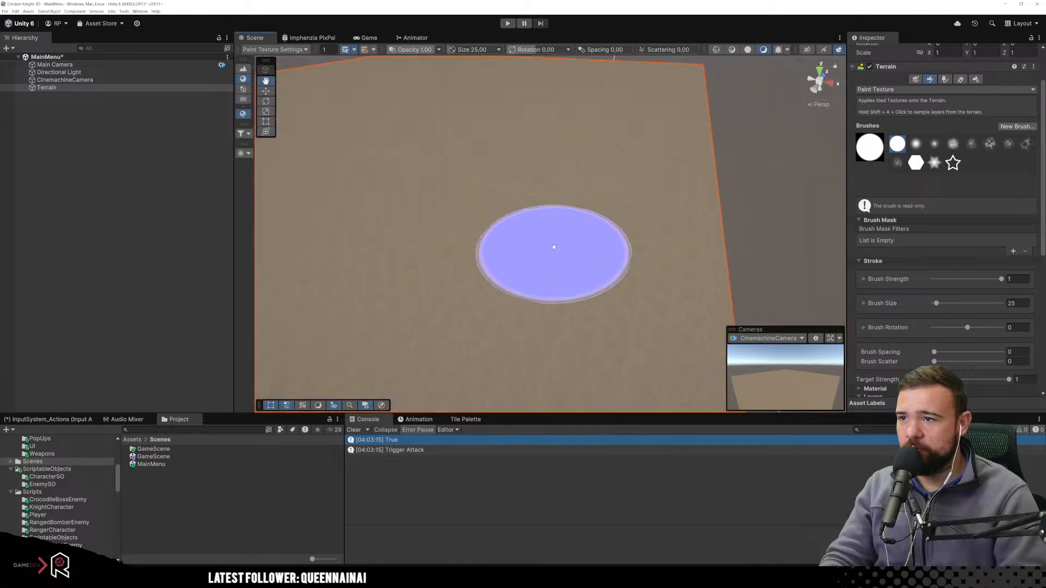
middle_drag(552, 239, 565, 242)
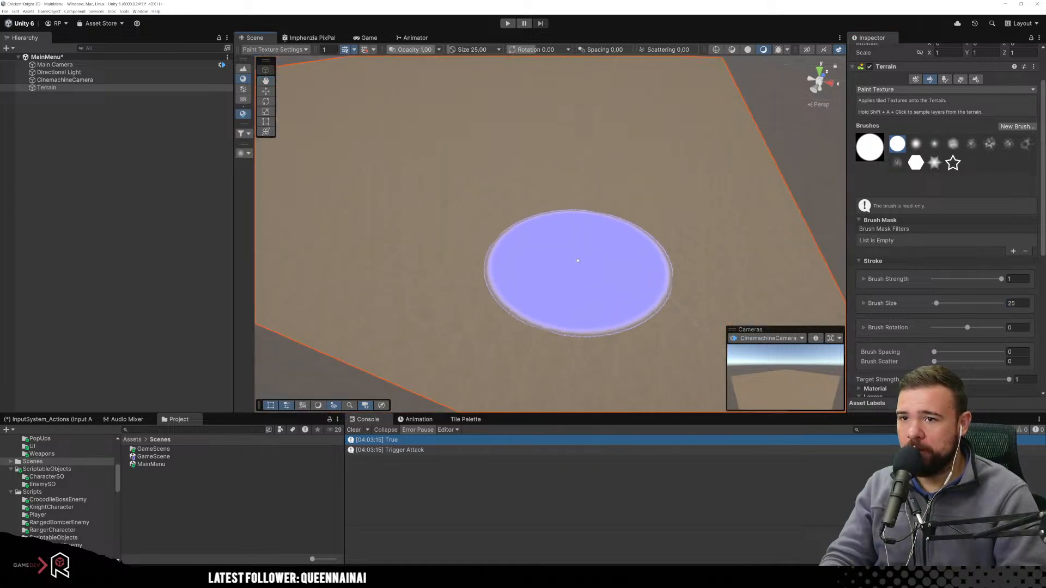
click(591, 269)
mouse_move(754, 157)
alt+mouse_down()
mouse_move(727, 136)
mouse_move(737, 145)
alt+mouse_up()
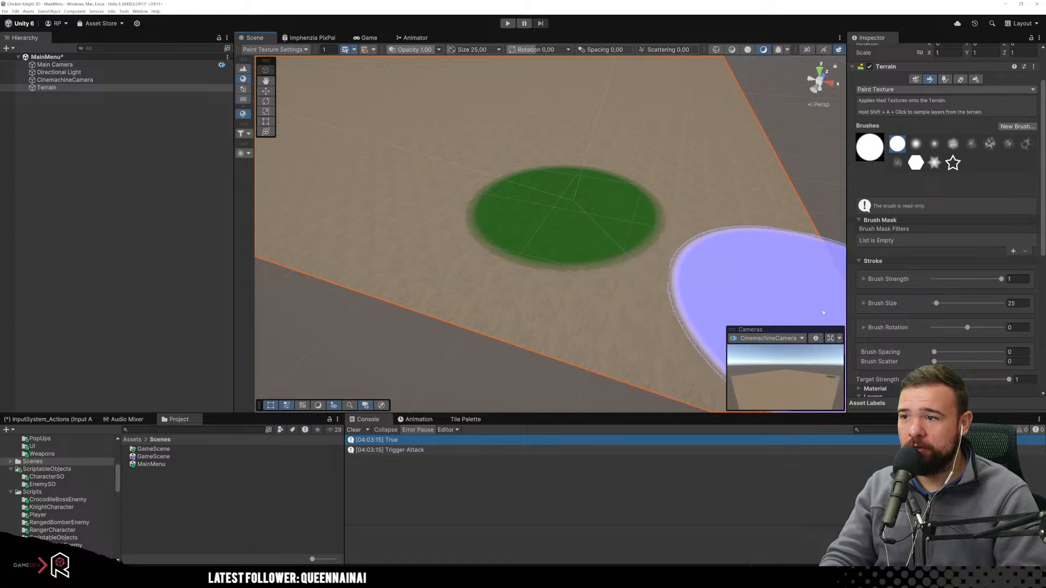
Expand the layer properties of Terrain_Meadow_Grass_01, set its color tint to white (FFFFFF), and inspect the painted patch.
scroll(952, 231, down, 10)
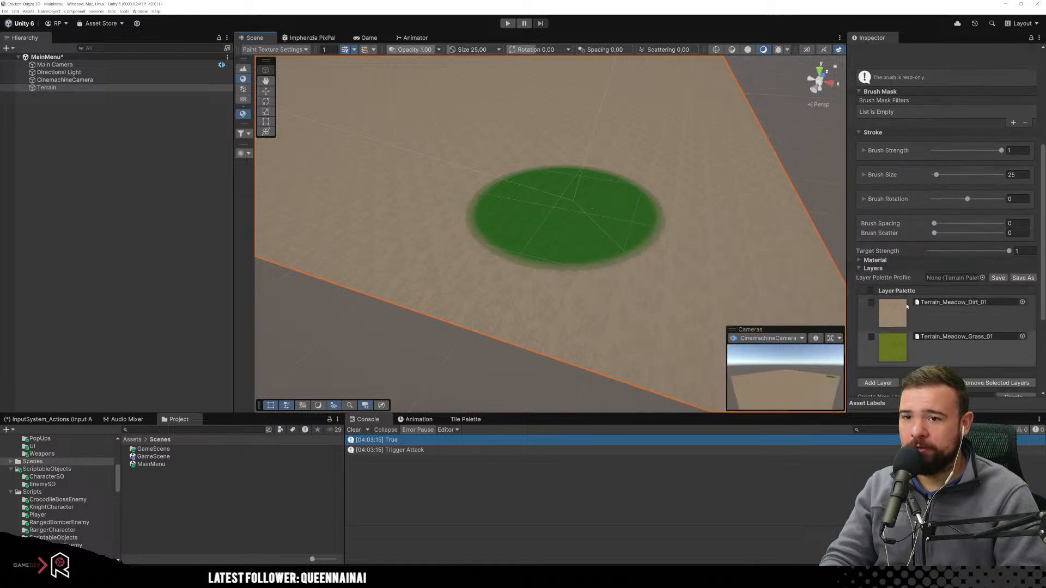
click(952, 231)
scroll(899, 235, down, 1)
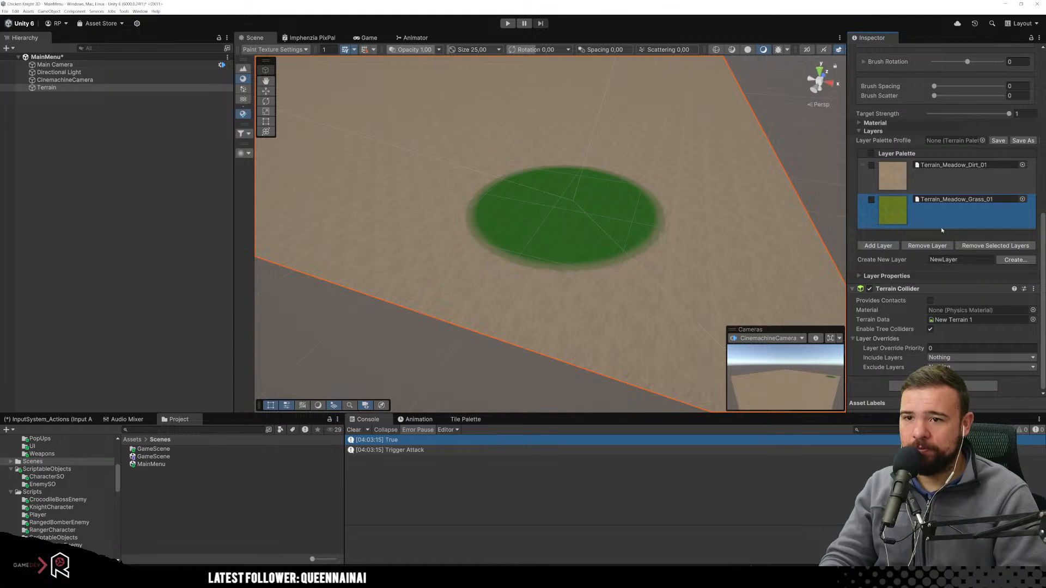
click(859, 276)
scroll(954, 223, down, 3)
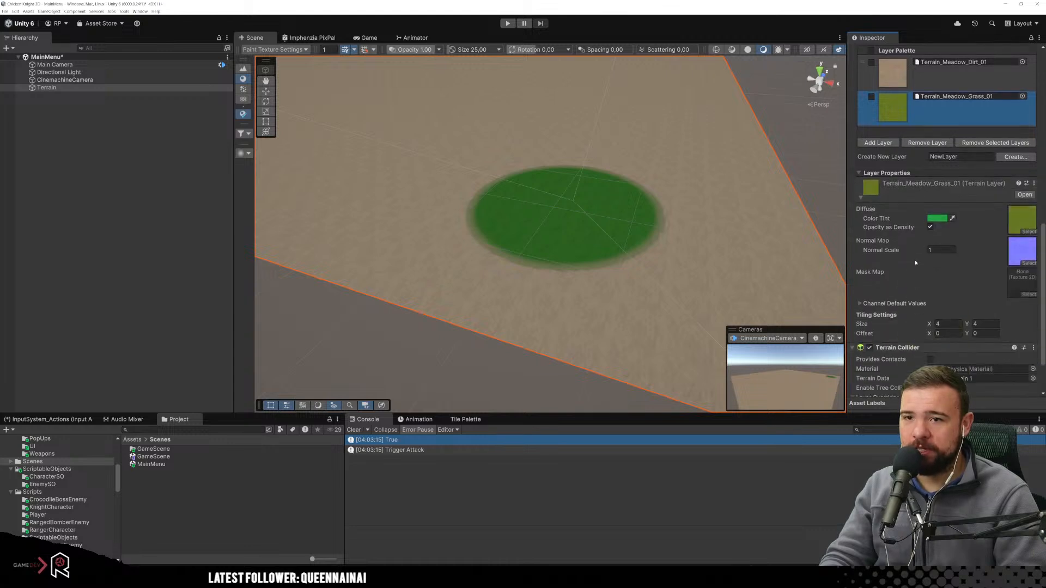
click(953, 219)
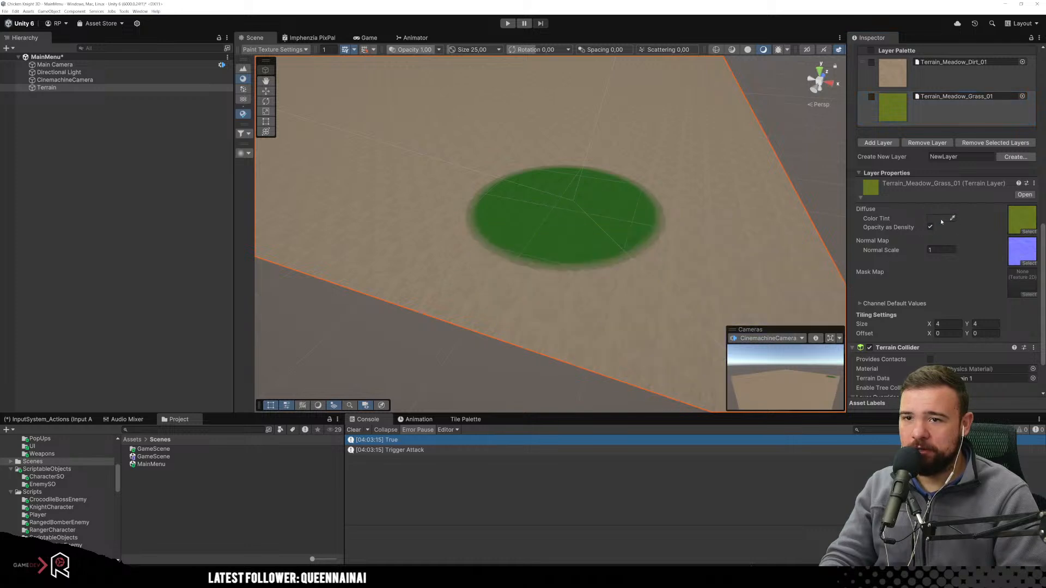
click(942, 222)
click(934, 218)
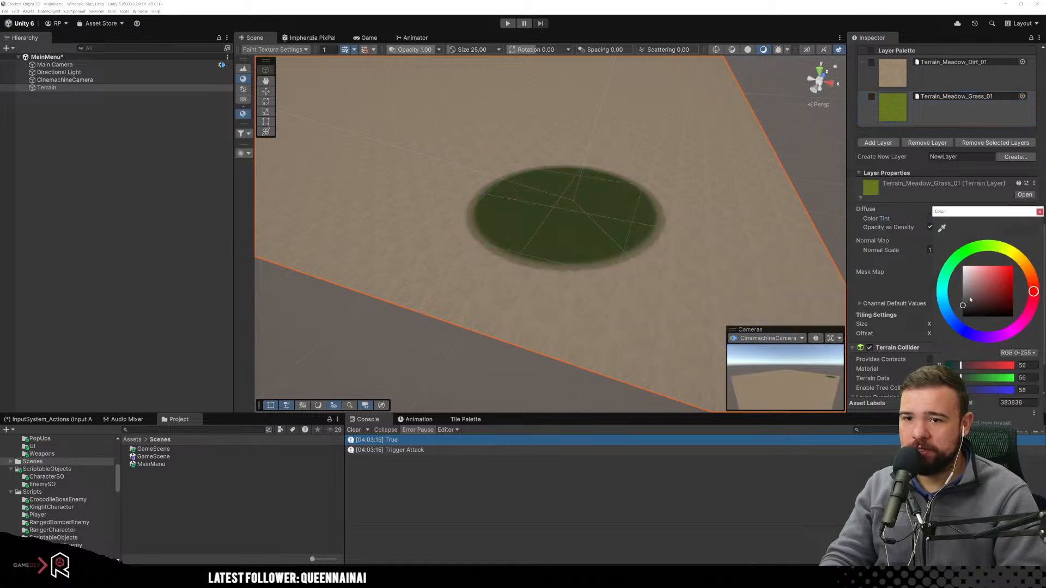
drag(970, 299, 954, 253)
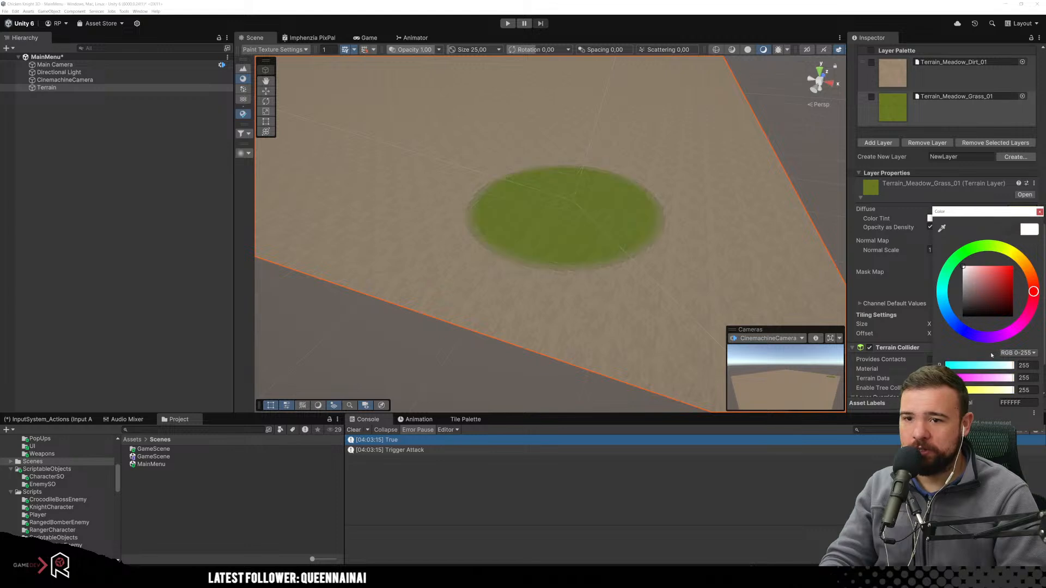
click(911, 274)
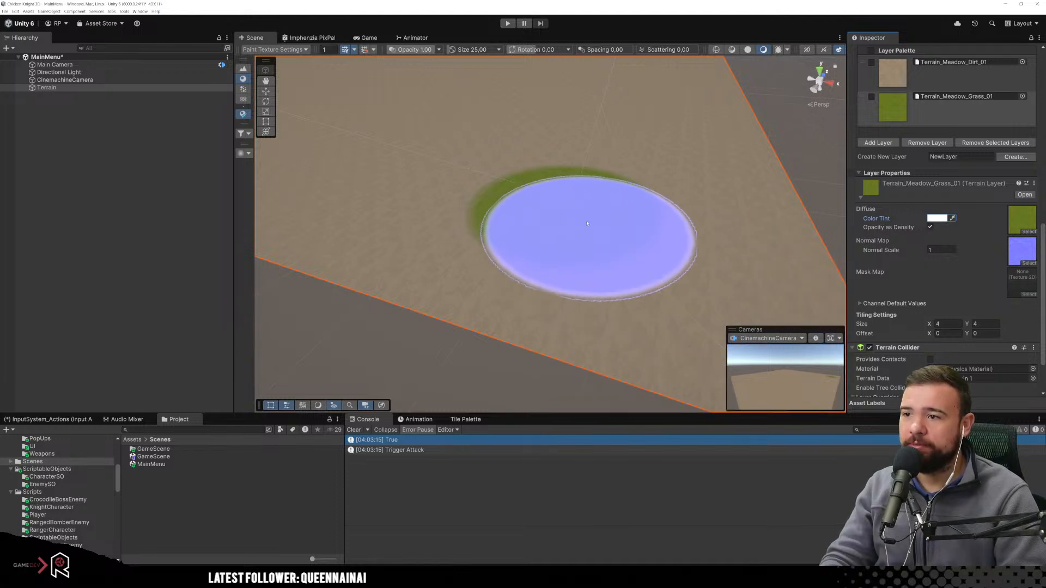
scroll(705, 133, up, 8)
scroll(699, 113, down, 4)
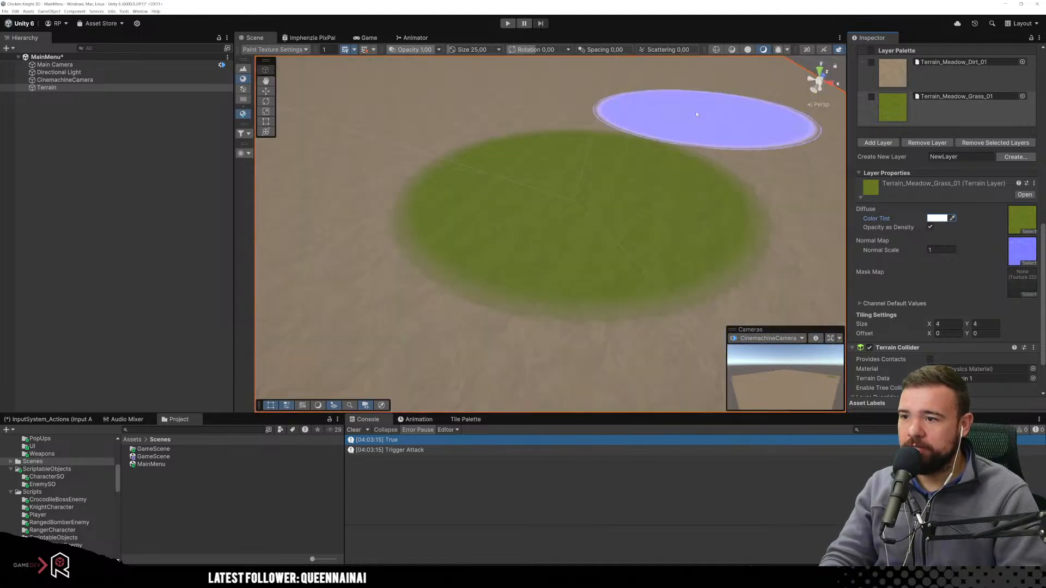
scroll(696, 114, down, 3)
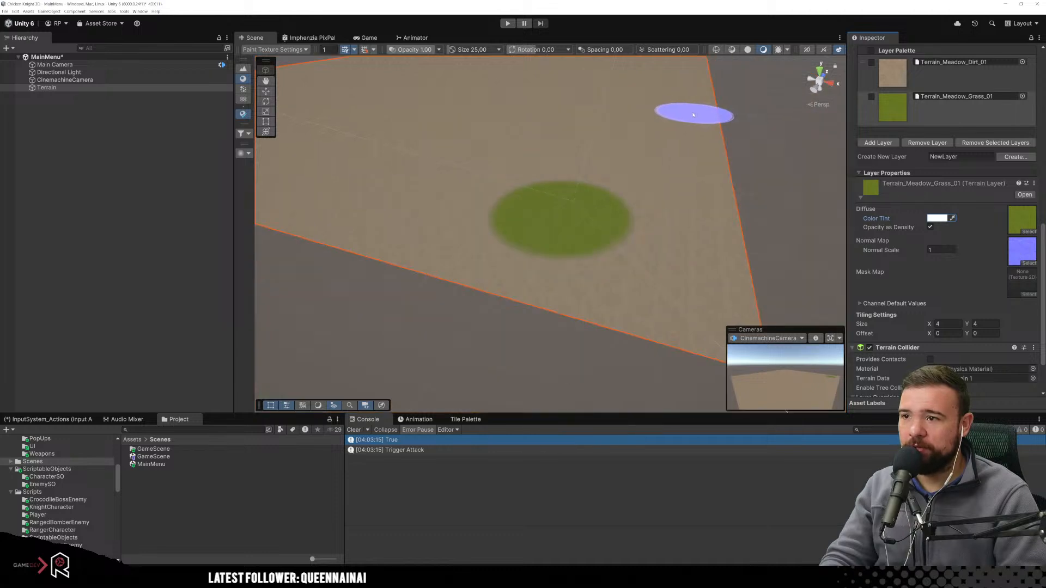
Select the Terrain_Meadow_Grass_01 layer for painting and try to set the brush strength to 20.
scroll(944, 199, up, 2)
click(934, 161)
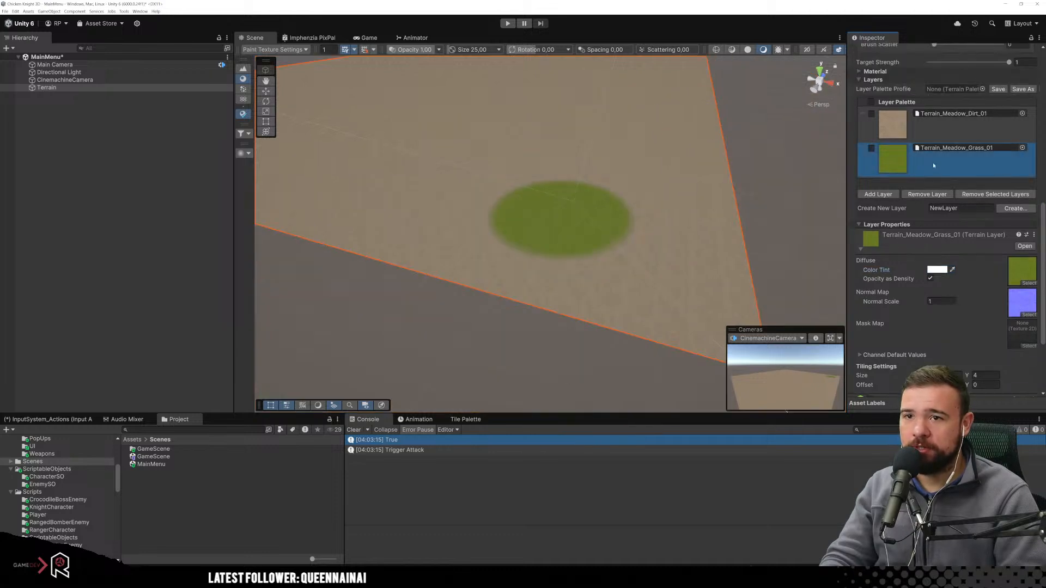
scroll(933, 164, up, 8)
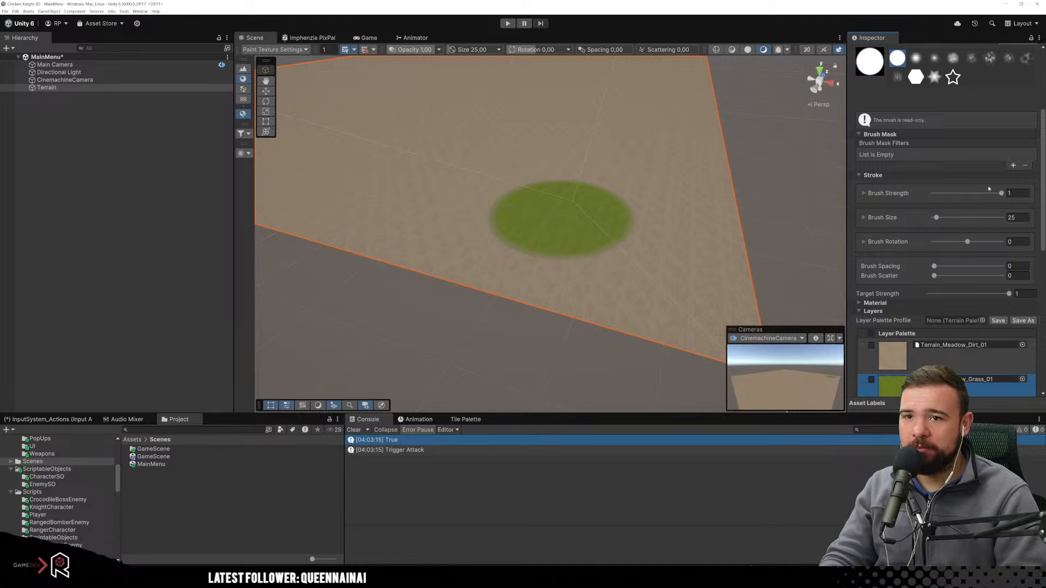
drag(983, 193, 964, 195)
click(1017, 193)
text(20)
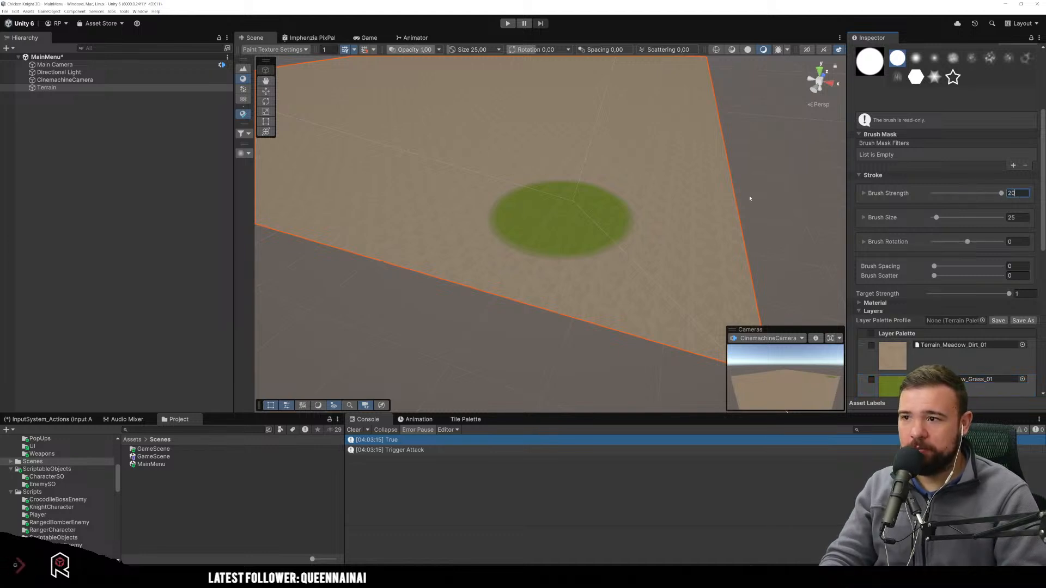
Choose the soft-edged round brush and paint a single grass patch beside the existing one on the dirt terrain.
scroll(939, 214, up, 4)
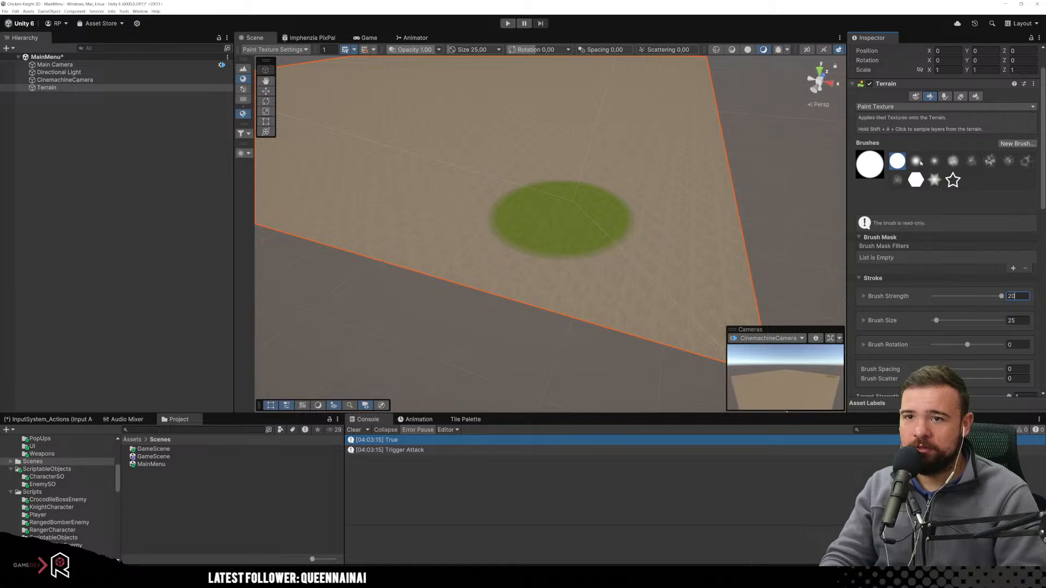
click(920, 163)
mouse_move(522, 154)
middle_down()
mouse_move(561, 175)
mouse_move(546, 159)
middle_up()
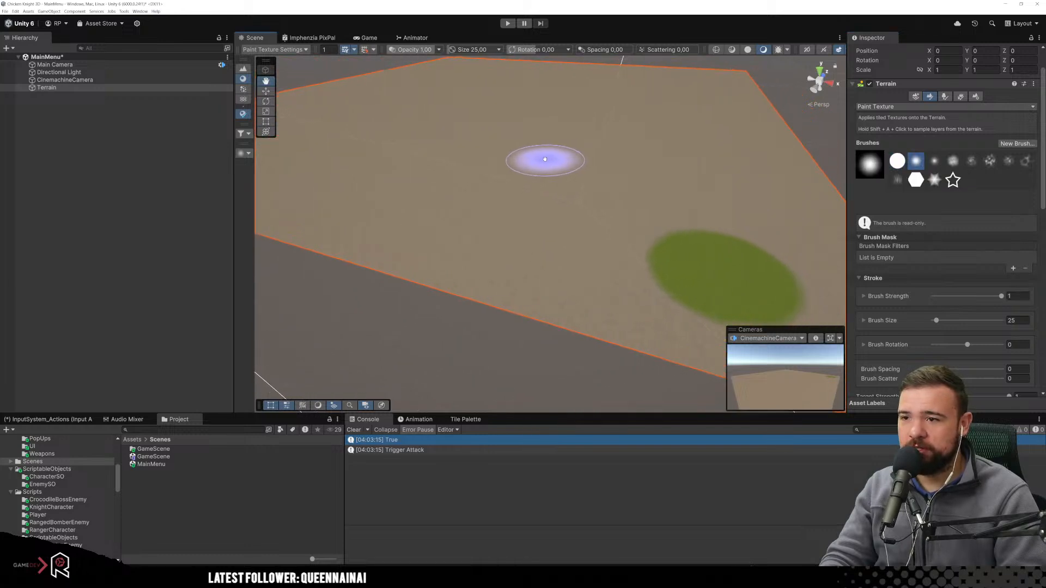
scroll(520, 187, up, 5)
click(520, 237)
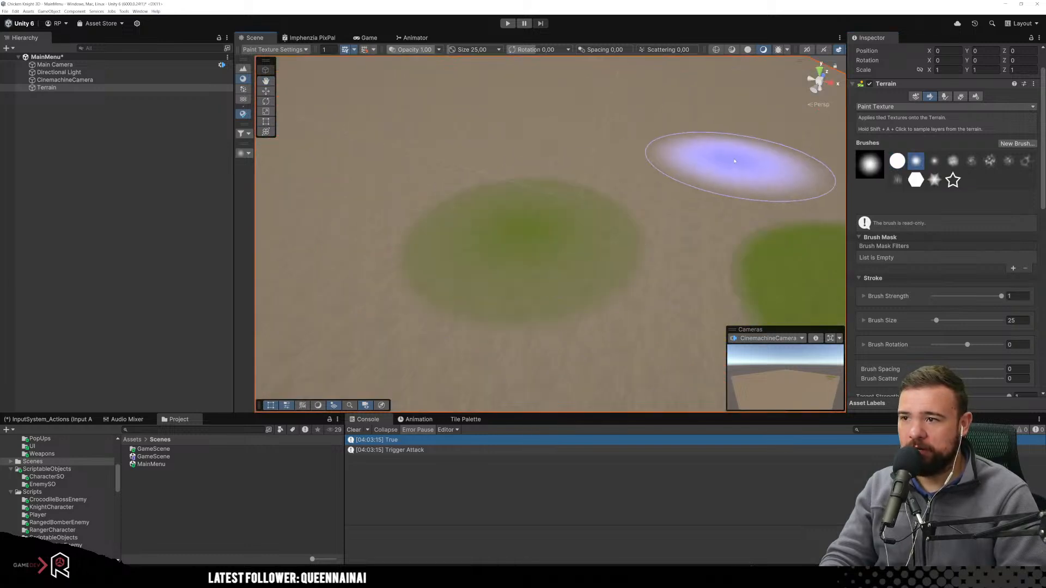
Inspect the blended patch edges and paint grass around both patches to join them into one large area.
scroll(737, 161, down, 6)
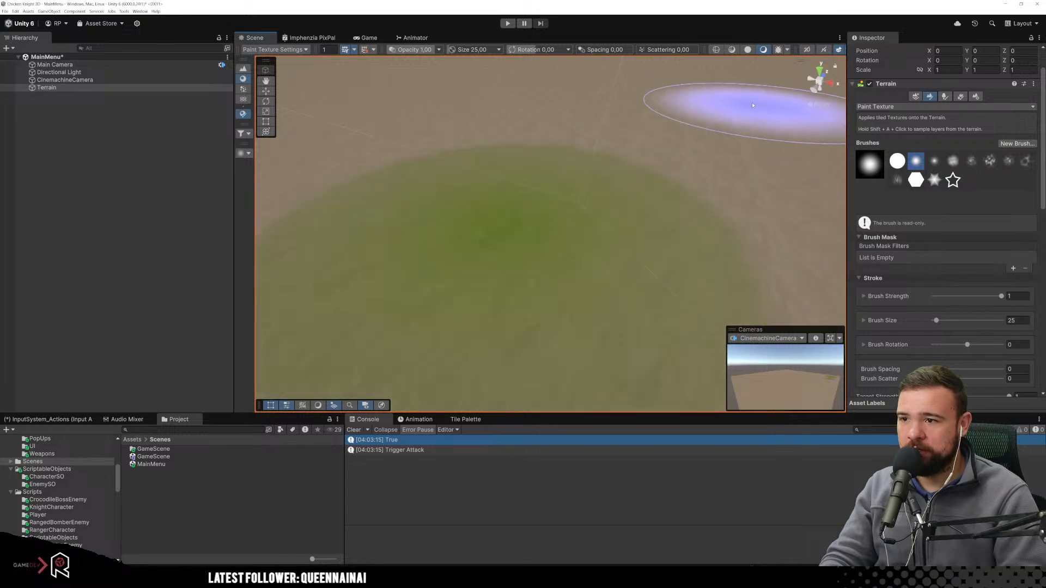
scroll(730, 101, down, 2)
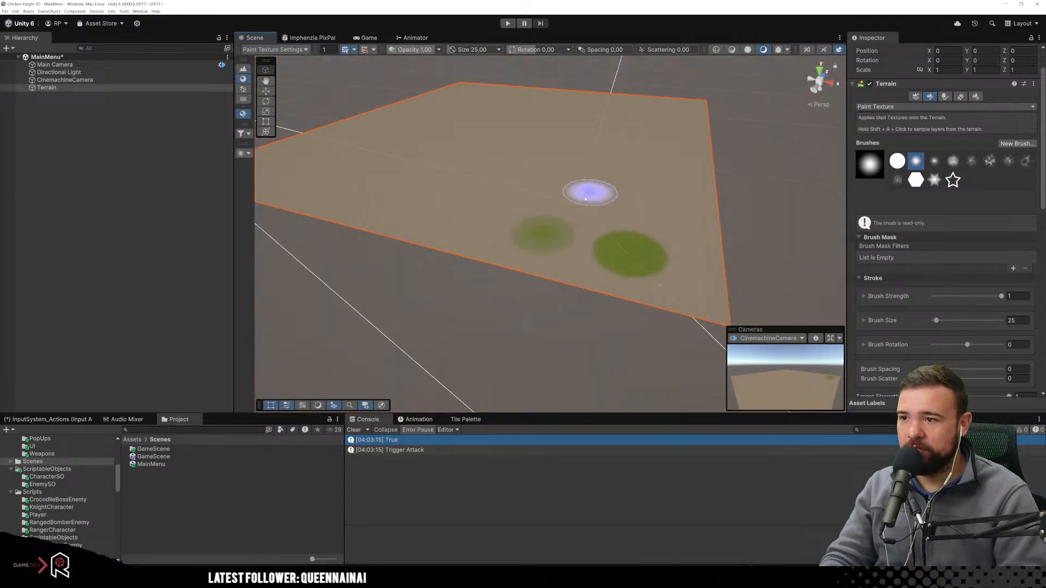
scroll(553, 280, up, 8)
scroll(692, 135, down, 5)
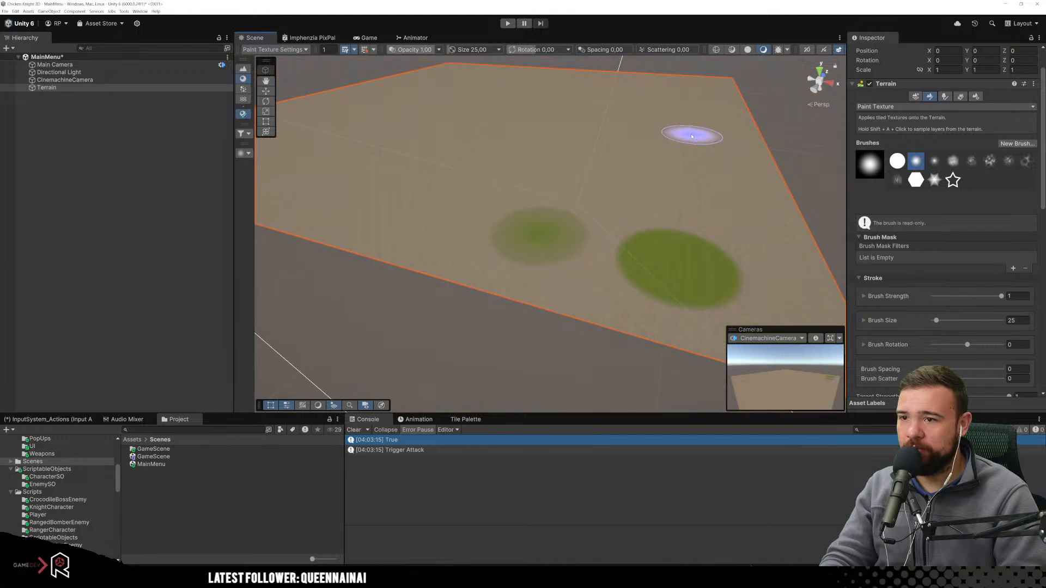
mouse_move(623, 213)
mouse_down()
mouse_move(572, 253)
mouse_move(677, 203)
mouse_move(571, 217)
mouse_move(727, 213)
mouse_move(626, 304)
mouse_move(602, 291)
mouse_move(563, 238)
mouse_move(421, 351)
mouse_move(514, 243)
mouse_move(642, 228)
mouse_move(613, 243)
mouse_up()
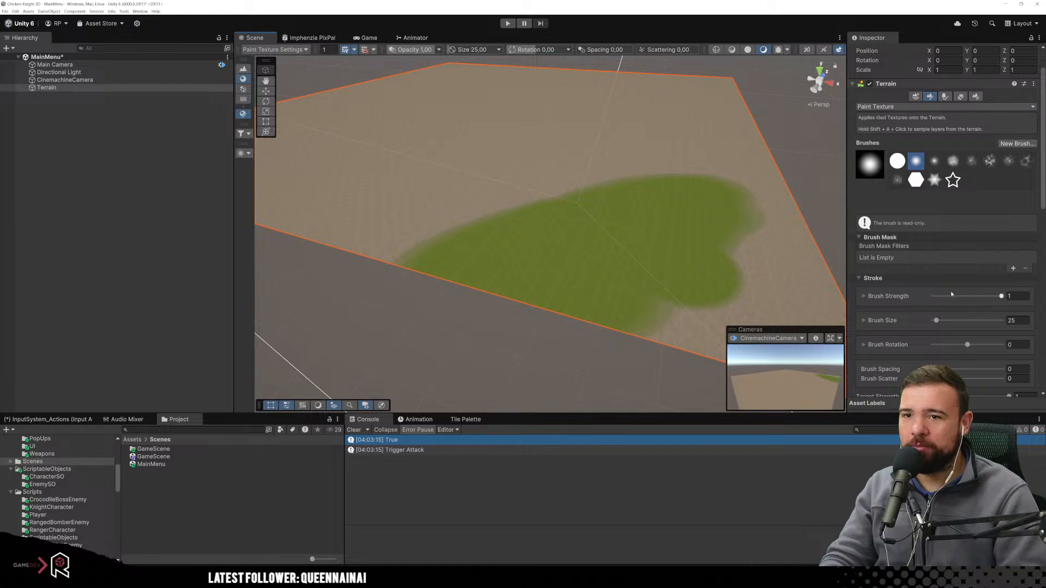
Set the brush strength to 0.2 and paint grass lightly out to the terrain's near corner.
drag(948, 294, 944, 295)
double_click(1027, 296)
text(0.2)
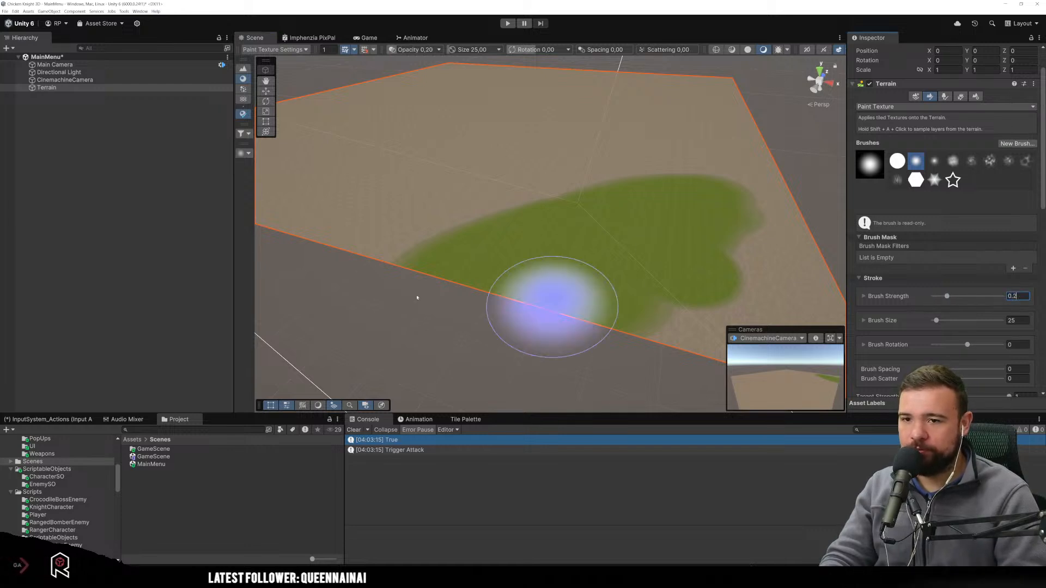
scroll(556, 277, down, 3)
middle_drag(548, 284, 523, 286)
mouse_move(523, 286)
mouse_down()
mouse_move(574, 246)
mouse_move(651, 214)
mouse_move(556, 247)
mouse_move(606, 261)
mouse_move(631, 233)
mouse_move(607, 280)
mouse_move(555, 283)
mouse_up()
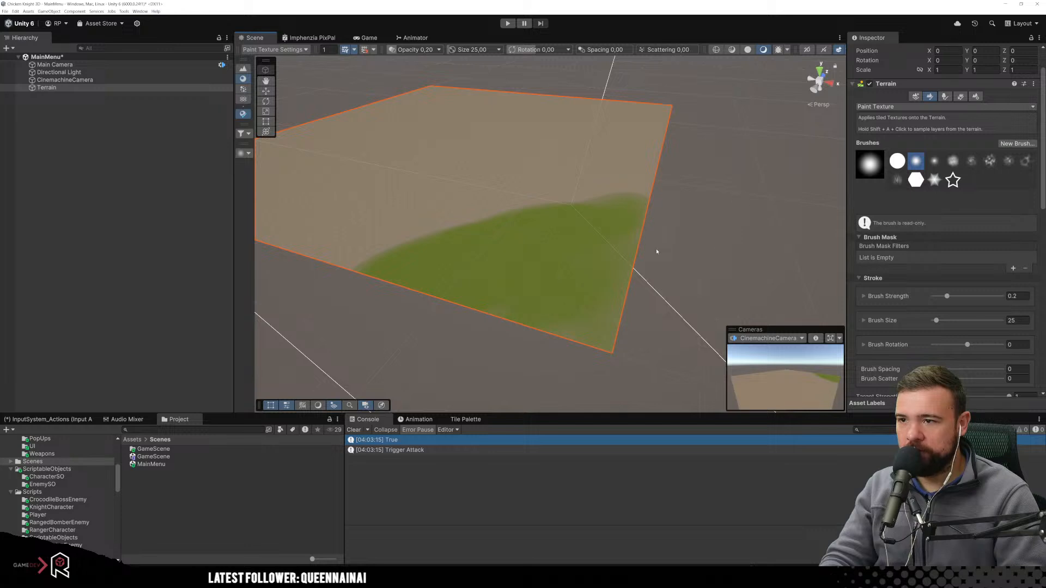
Paint further light grass strokes along the border between the grass area and the dirt.
middle_drag(662, 283, 717, 274)
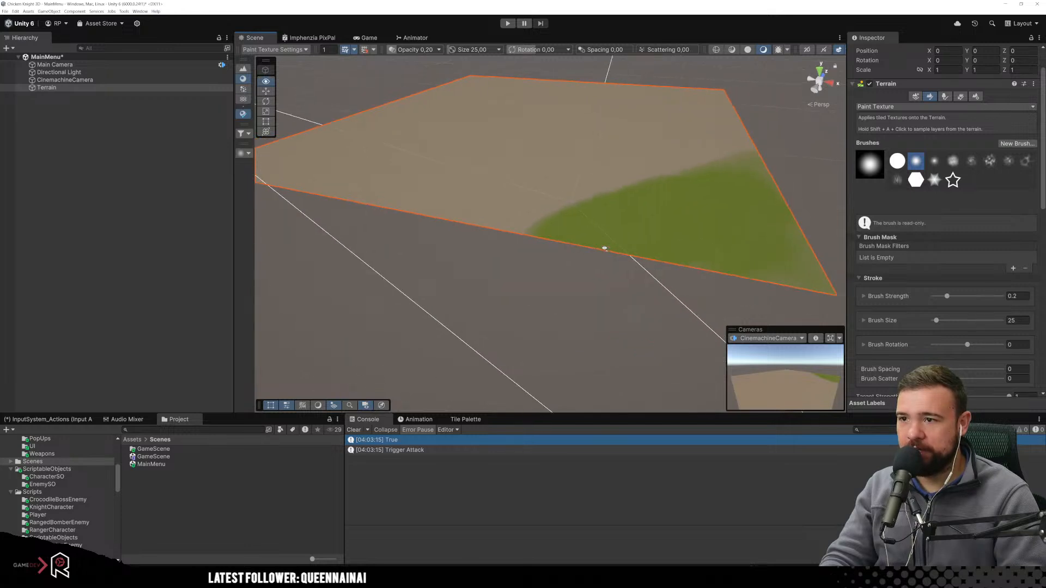
right_drag(588, 247, 609, 275)
mouse_move(610, 276)
middle_down()
mouse_move(642, 273)
mouse_move(620, 280)
middle_up()
mouse_move(602, 248)
mouse_down()
mouse_move(665, 156)
mouse_move(467, 345)
mouse_move(648, 147)
mouse_move(516, 236)
mouse_move(626, 187)
mouse_move(532, 382)
mouse_up()
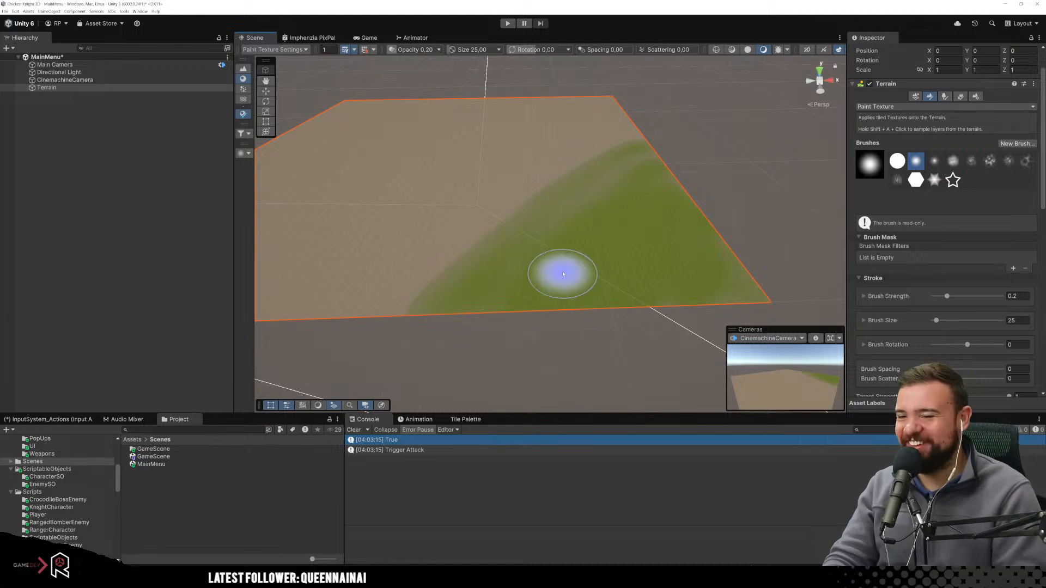
Undo the last action and paint a short grass stroke in the terrain's far left corner.
scroll(612, 320, down, 2)
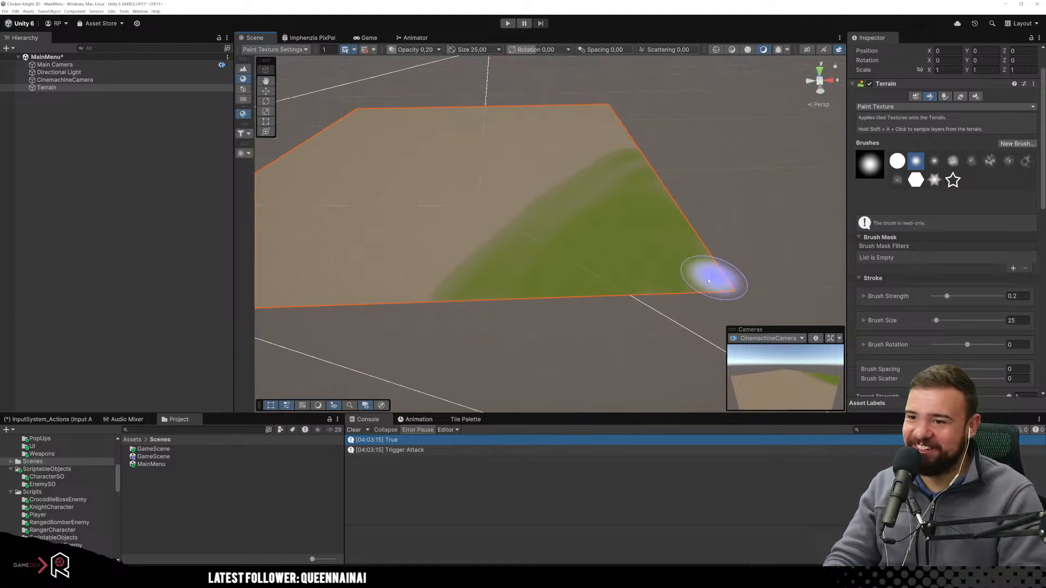
mouse_move(576, 284)
middle_down()
mouse_move(677, 251)
mouse_move(658, 282)
middle_up()
scroll(633, 299, down, 3)
mouse_move(599, 262)
middle_down()
mouse_move(591, 349)
mouse_move(598, 297)
middle_up()
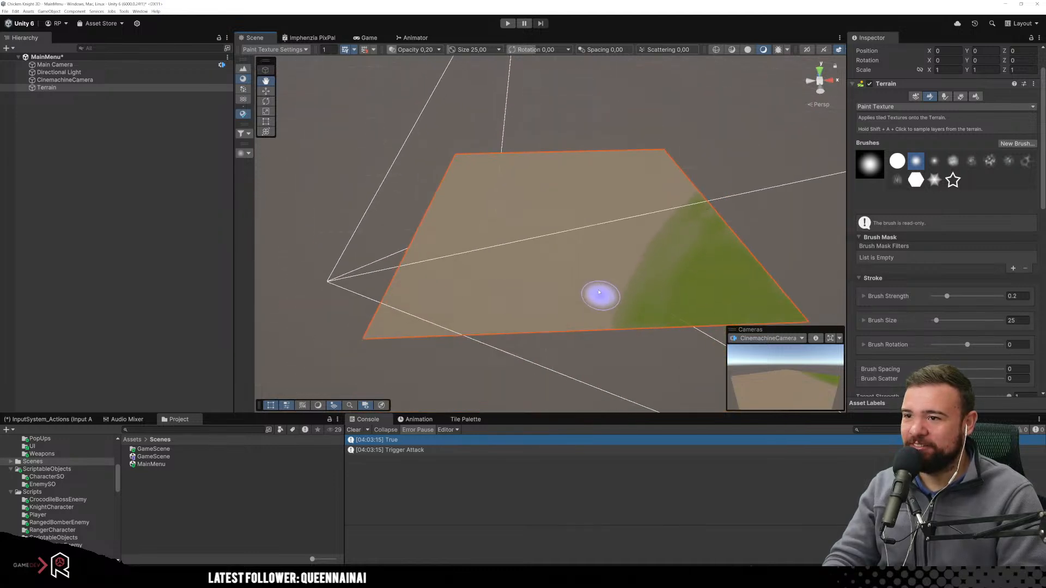
key(ctrl+z)
click(464, 168)
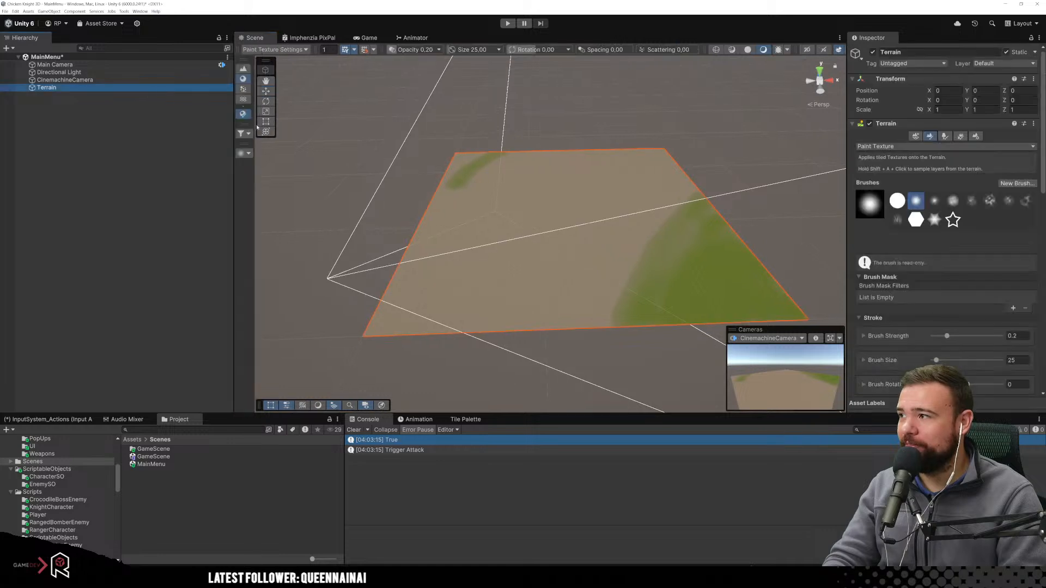
Try Terrain_Meadow_Grass_01 above Terrain_Meadow_Dirt_01 in the layer palette, and move it back below the dirt layer.
scroll(886, 266, down, 6)
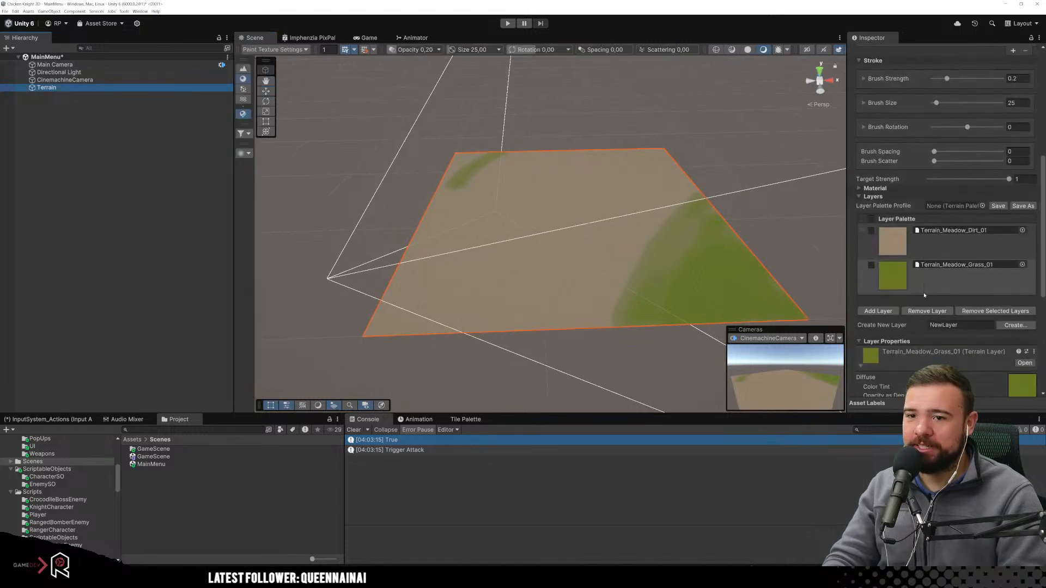
click(893, 248)
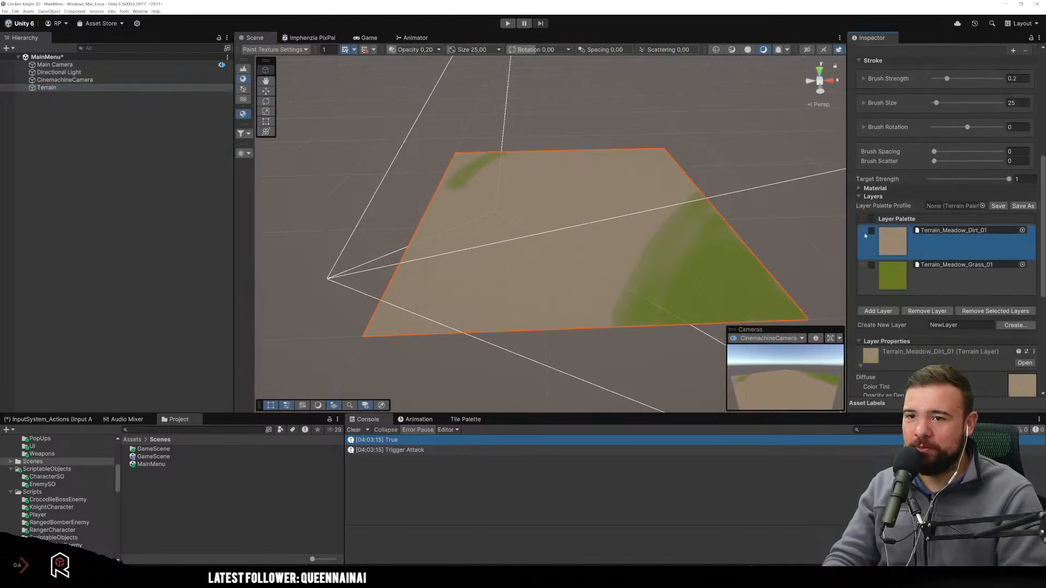
click(866, 267)
drag(862, 266, 864, 236)
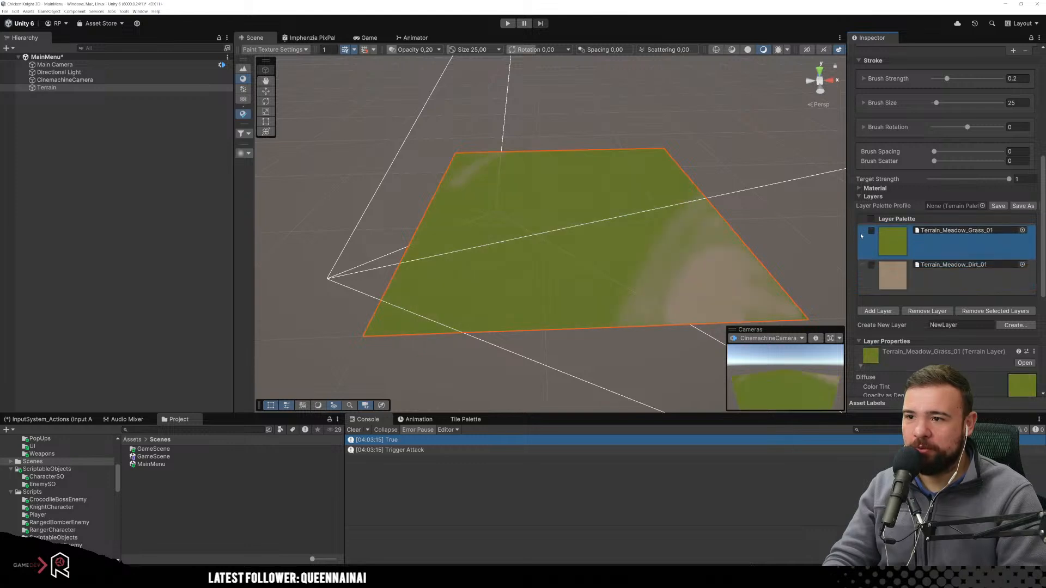
middle_drag(797, 234, 780, 232)
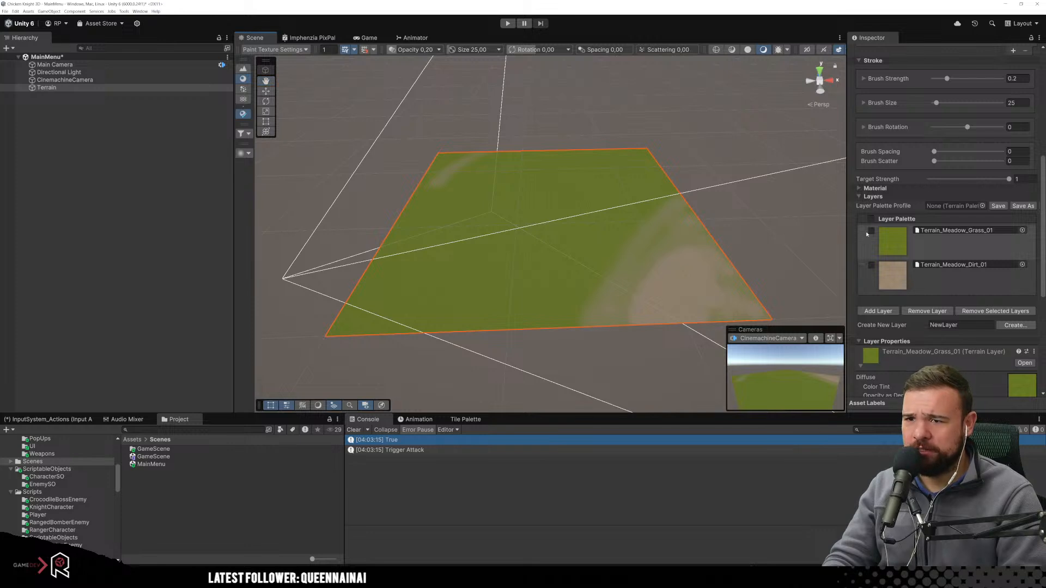
drag(864, 230, 865, 264)
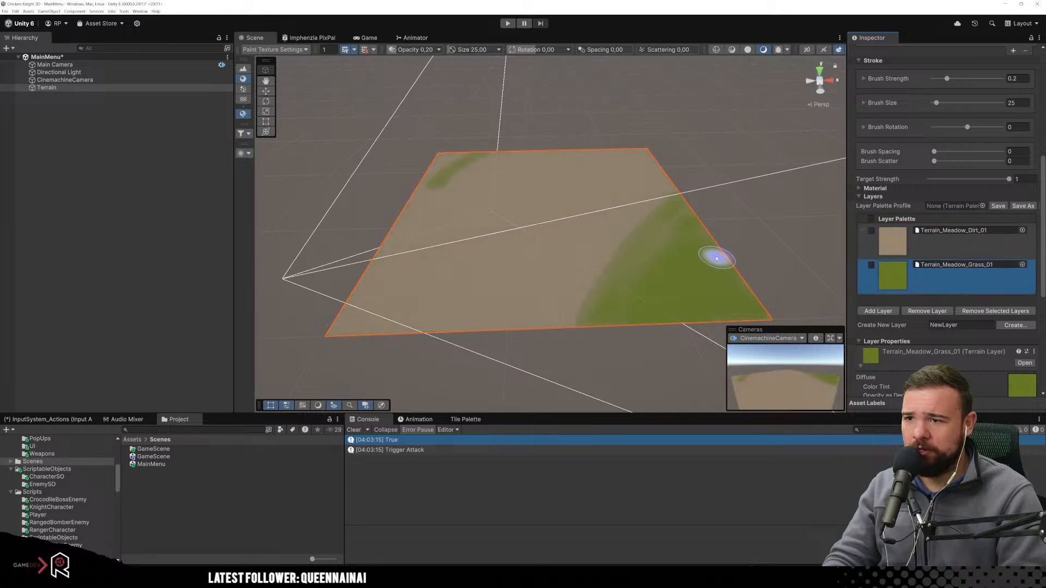
Reselect the Terrain_Meadow_Grass_01 layer and paint more grass over the large corner area.
middle_drag(735, 235, 726, 223)
click(917, 276)
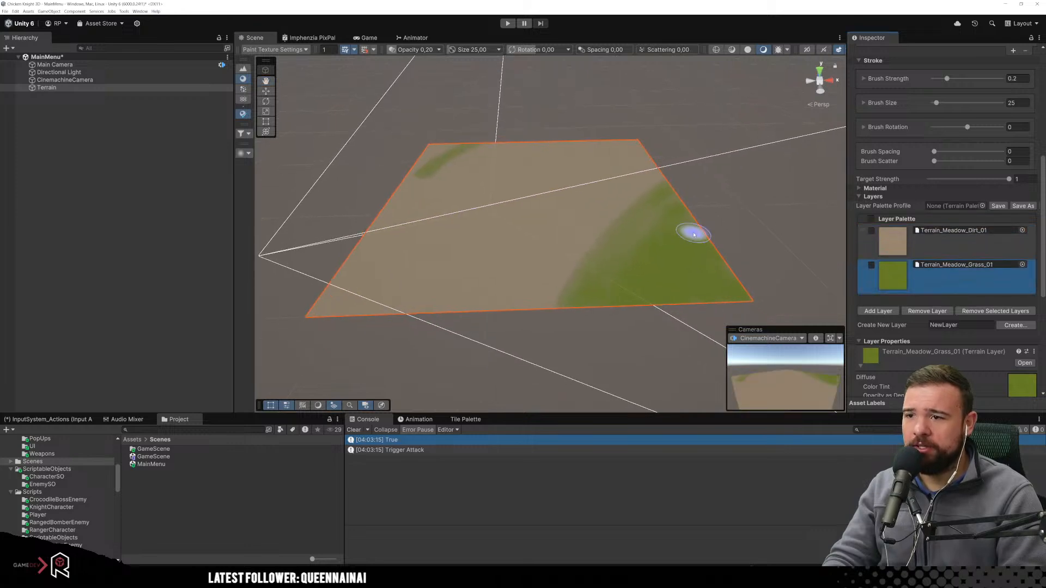
mouse_move(637, 270)
mouse_down()
mouse_move(621, 251)
mouse_move(656, 214)
mouse_move(618, 267)
mouse_up()
Switch to the Terrain_Meadow_Dirt_01 layer and paint light dirt strokes over the grass corner area.
scroll(947, 244, up, 5)
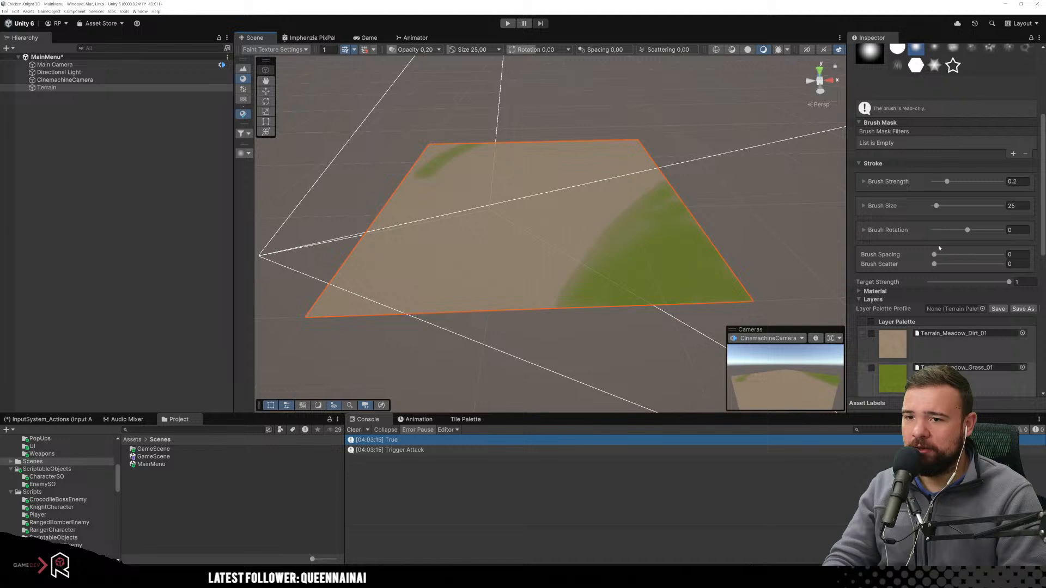
scroll(939, 248, down, 3)
click(926, 268)
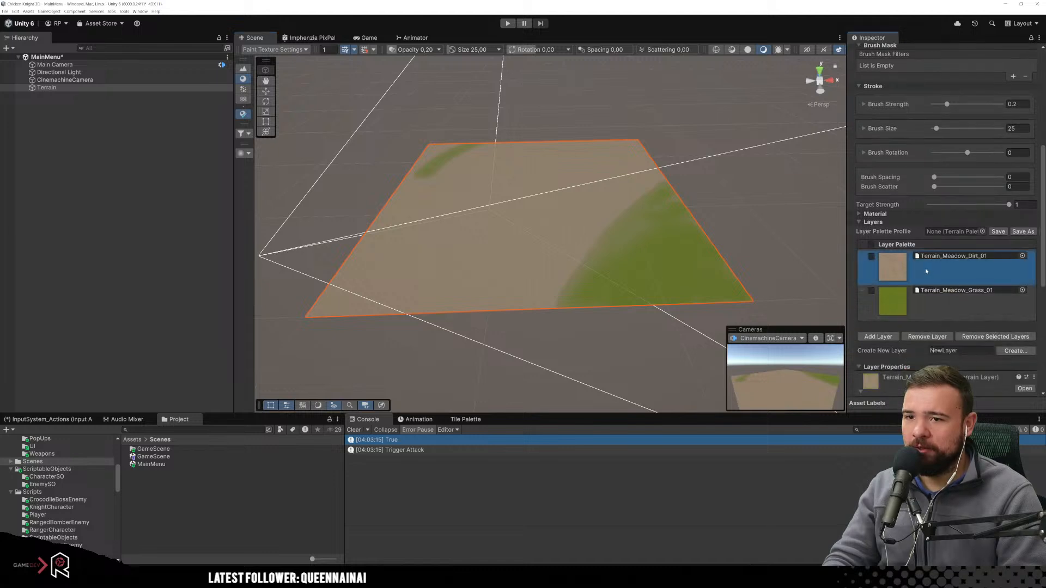
mouse_move(575, 274)
mouse_down()
mouse_move(626, 262)
mouse_move(689, 289)
mouse_move(637, 275)
mouse_move(602, 285)
mouse_up()
mouse_move(870, 260)
mouse_down()
mouse_move(864, 293)
mouse_move(864, 261)
mouse_up()
click(916, 303)
click(915, 274)
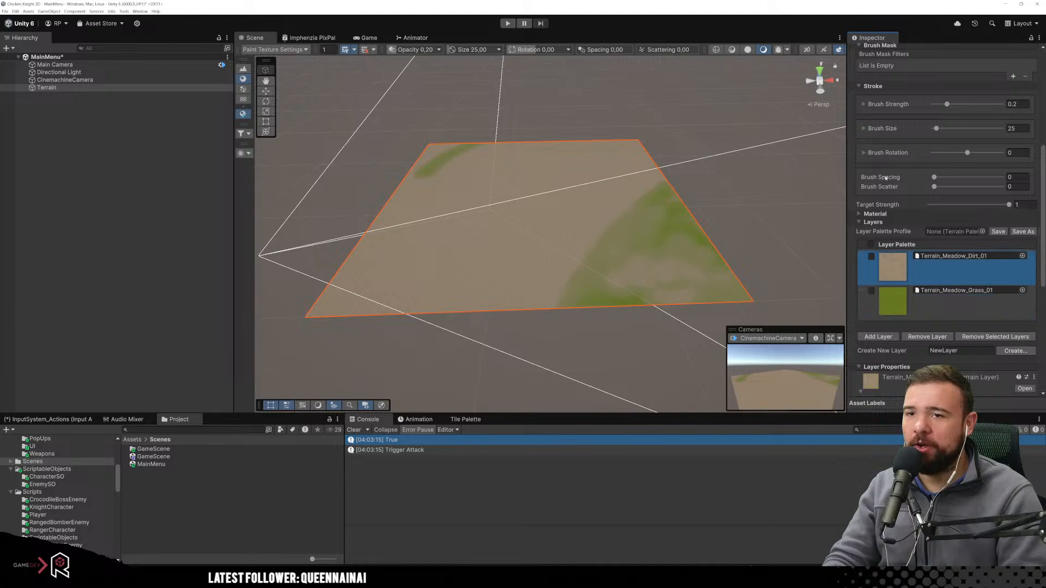
Cover the whole terrain with the dirt layer using the solid round brush at strength 1 and size 500.
scroll(886, 177, up, 5)
click(897, 126)
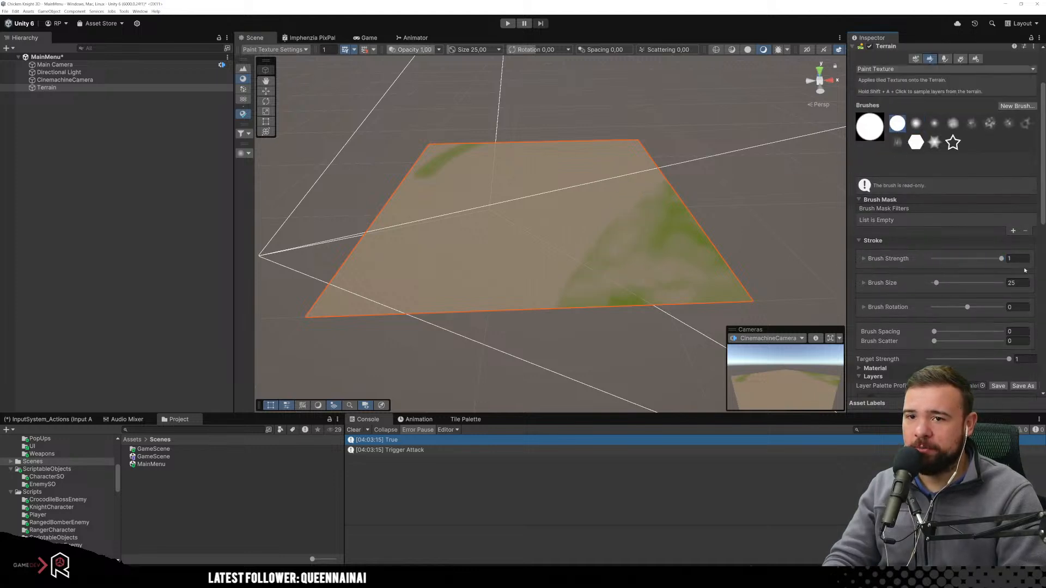
drag(1038, 284, 1040, 284)
drag(646, 264, 544, 204)
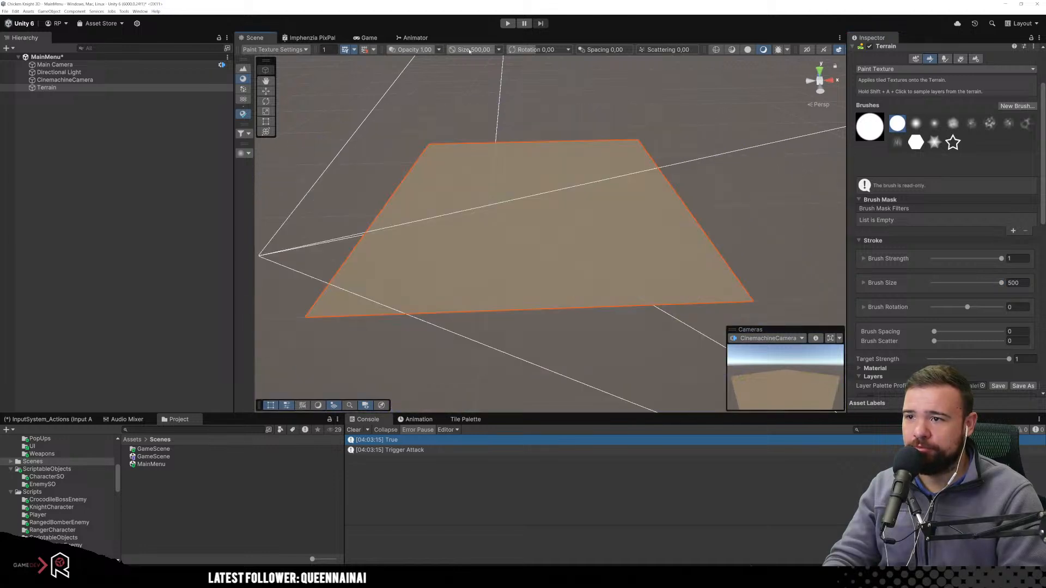
Select the Terrain_Meadow_Grass_01 layer and the fourth, cloudy brush, with strength set to 0.2 and size to 50.
scroll(924, 279, down, 5)
click(922, 349)
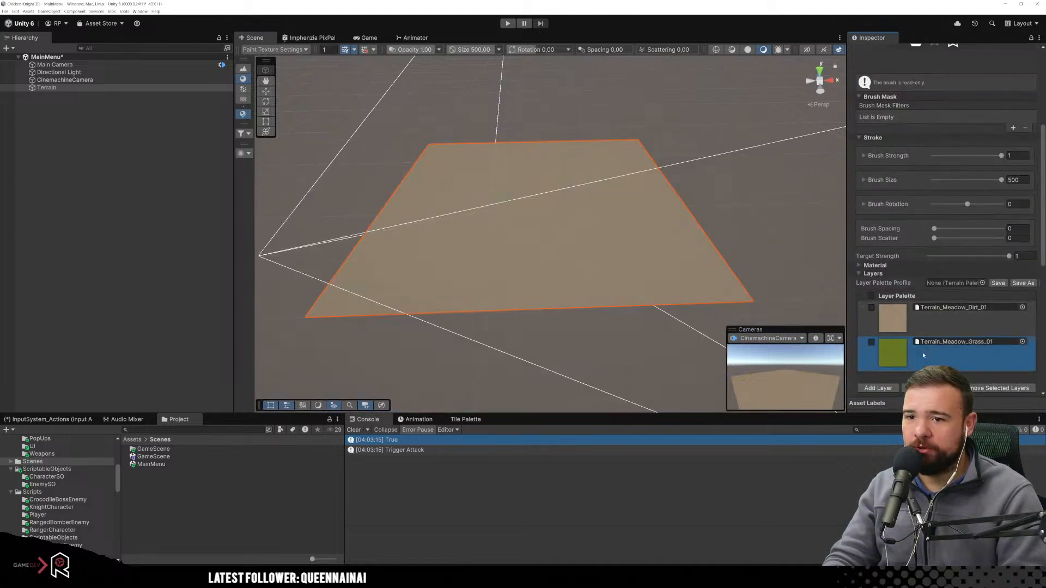
scroll(865, 231, up, 5)
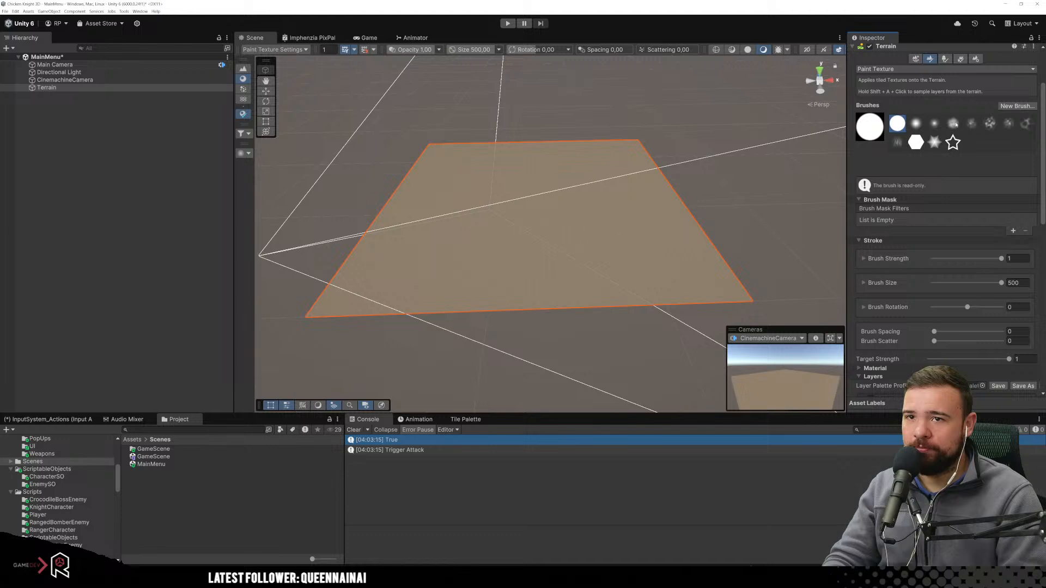
click(953, 124)
scroll(969, 249, down, 2)
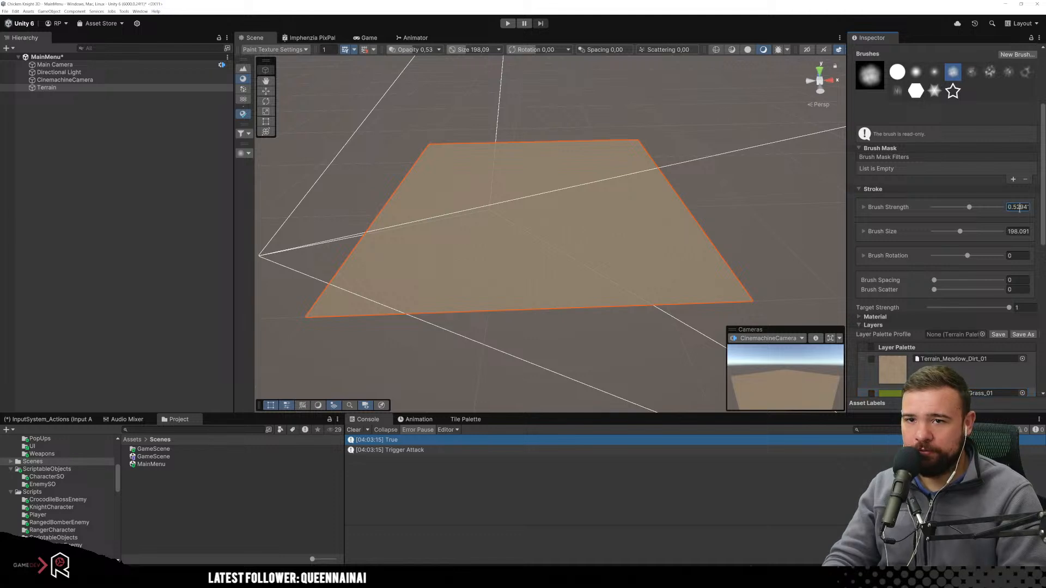
text(0)
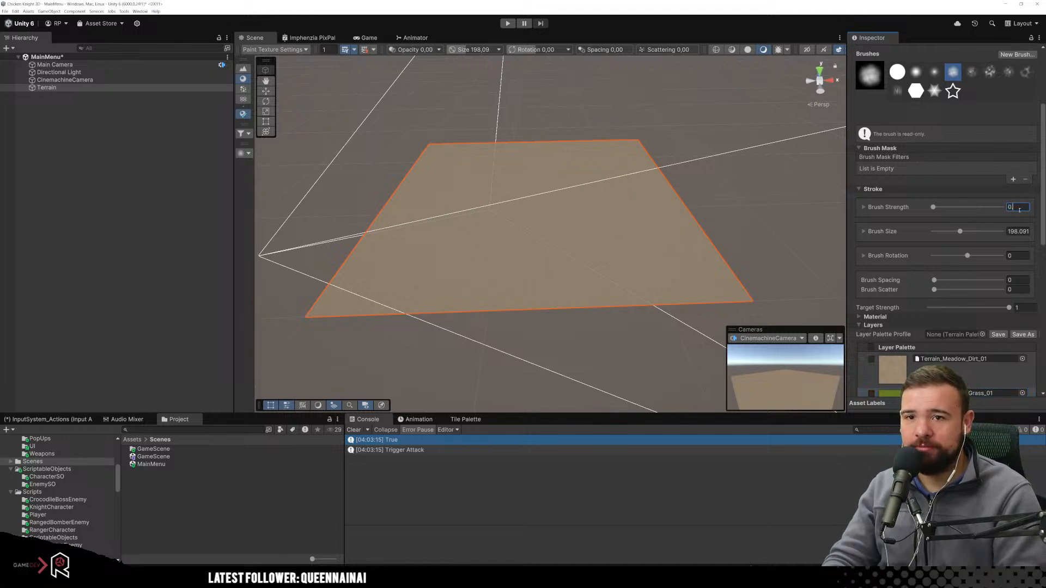
text(.2)
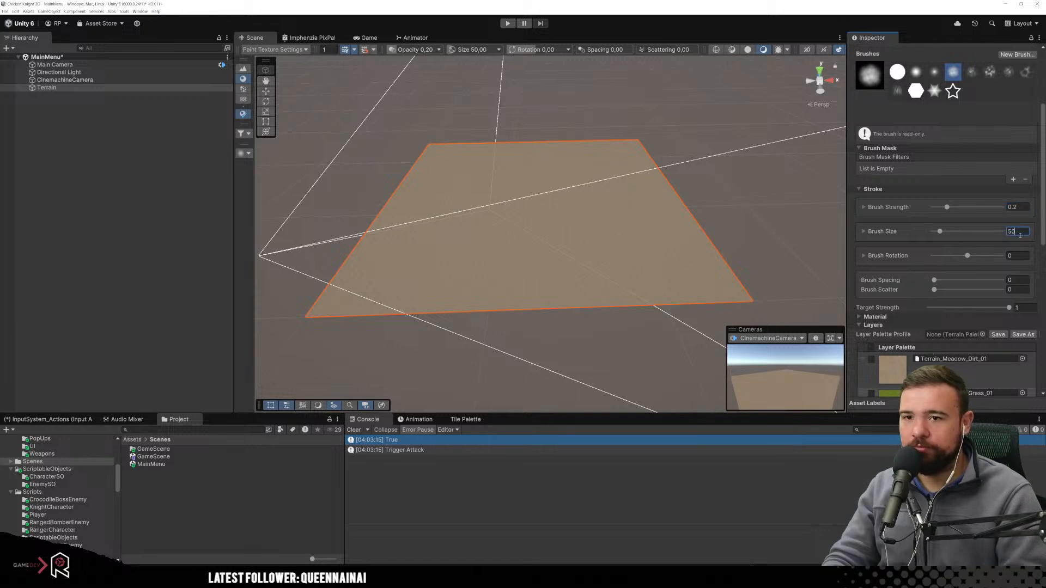
scroll(883, 305, down, 5)
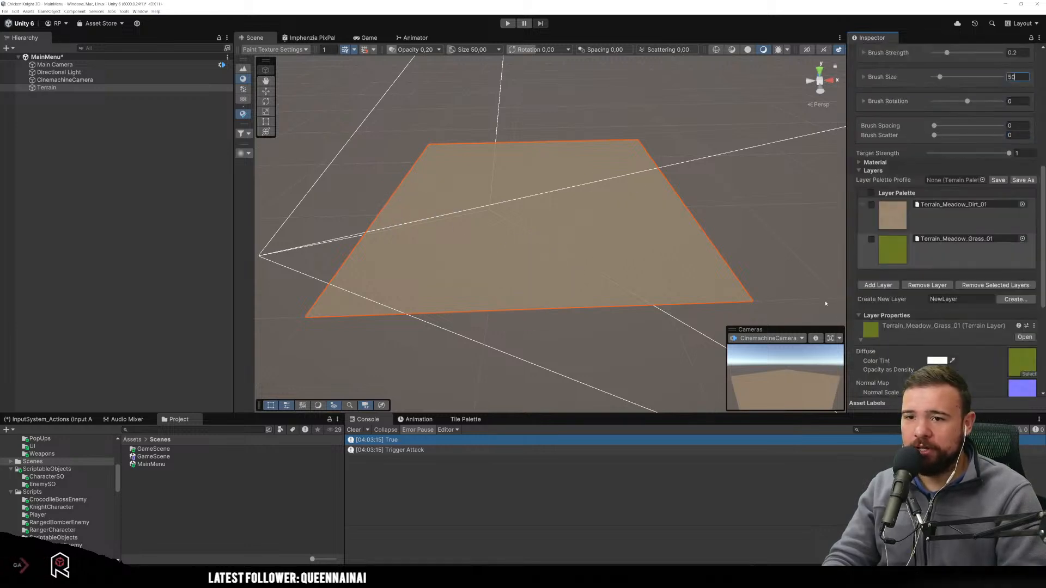
mouse_move(591, 346)
middle_down()
mouse_move(632, 316)
mouse_move(631, 338)
mouse_move(583, 355)
mouse_move(625, 344)
middle_up()
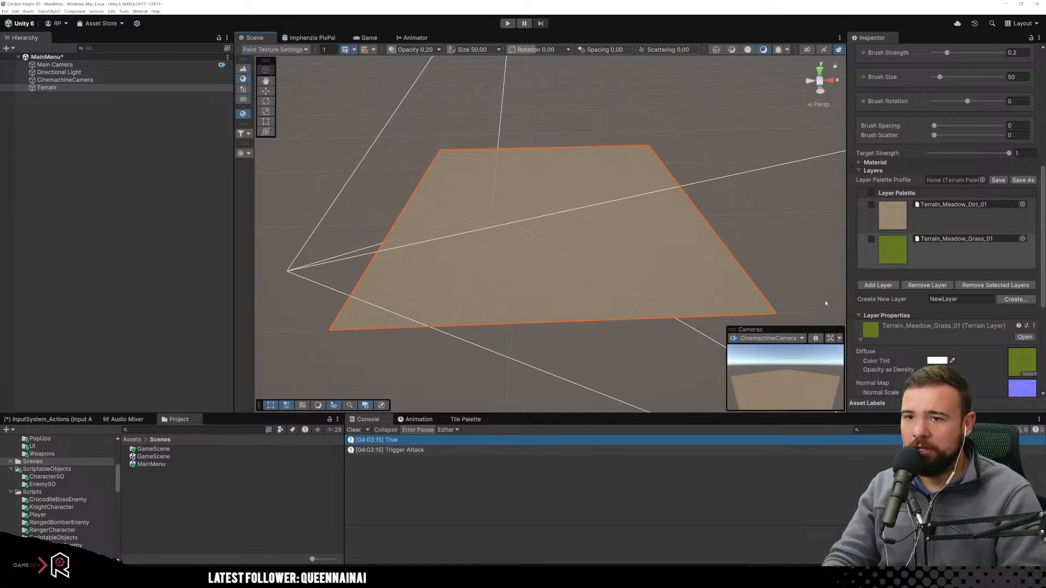
Switch the terrain tool from Paint Texture to Sculpt/Noise.
scroll(860, 308, up, 9)
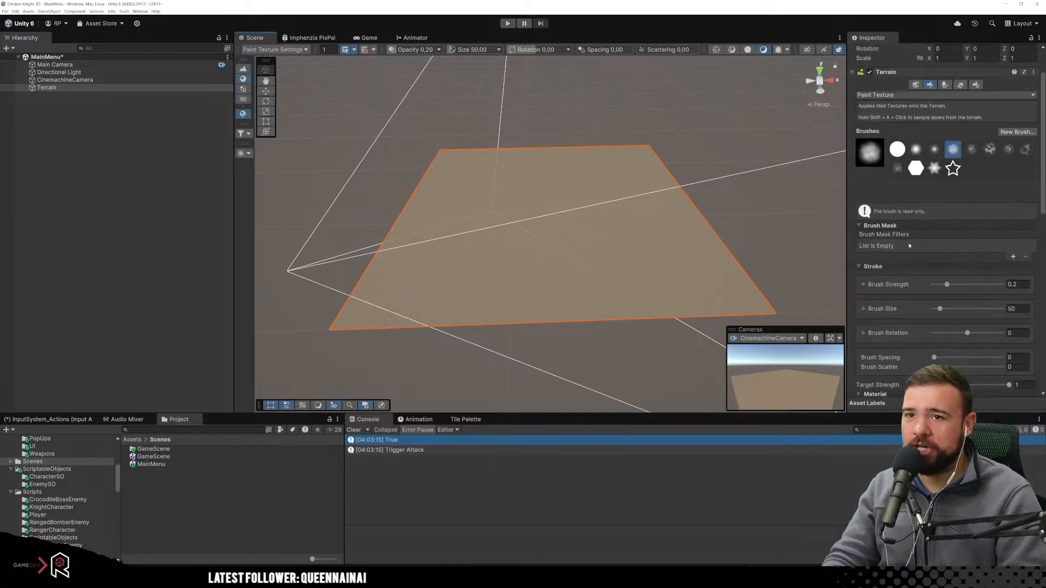
scroll(908, 150, up, 2)
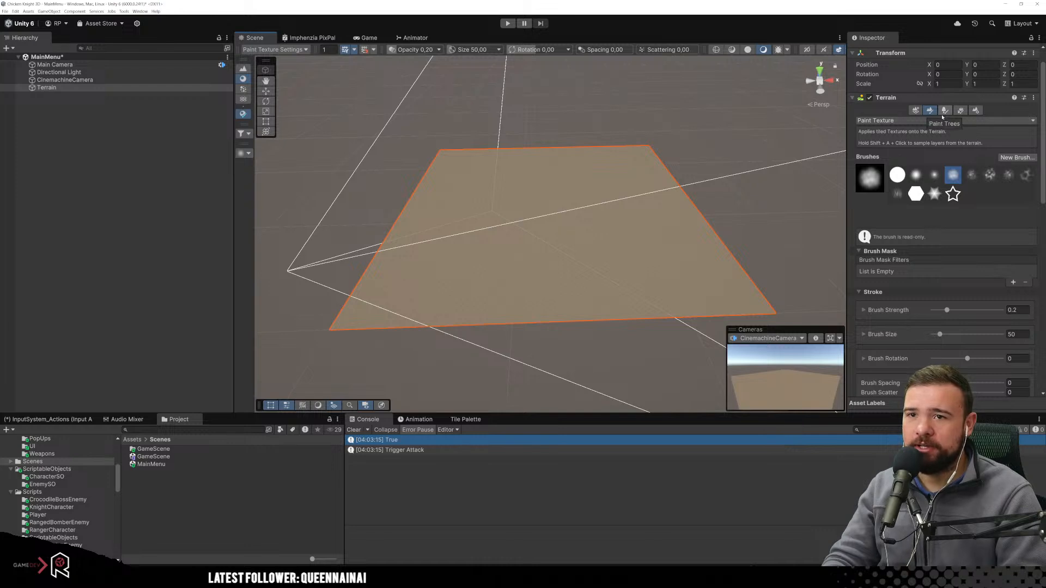
click(920, 120)
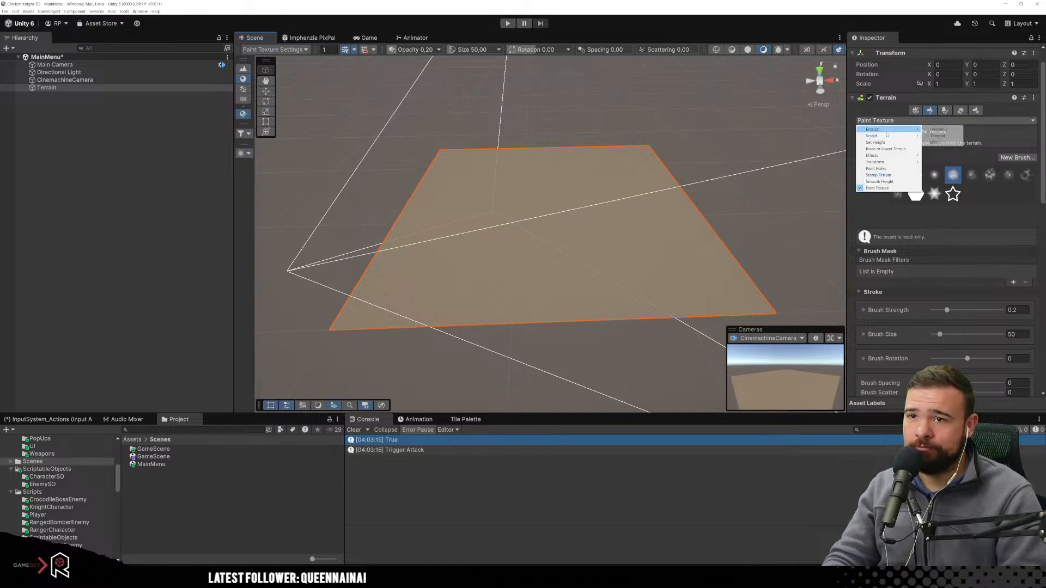
mouse_move(915, 139)
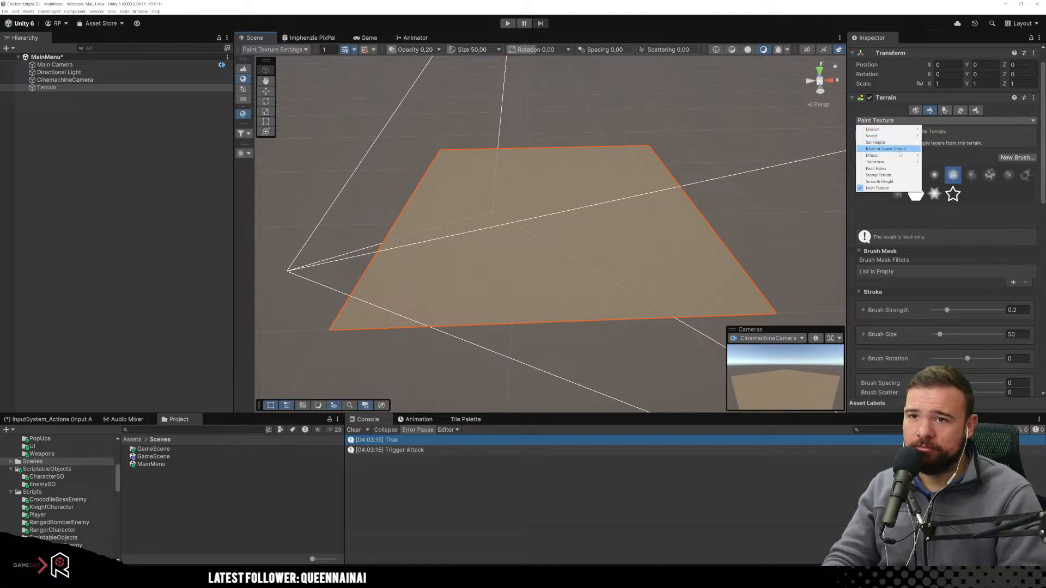
mouse_move(900, 157)
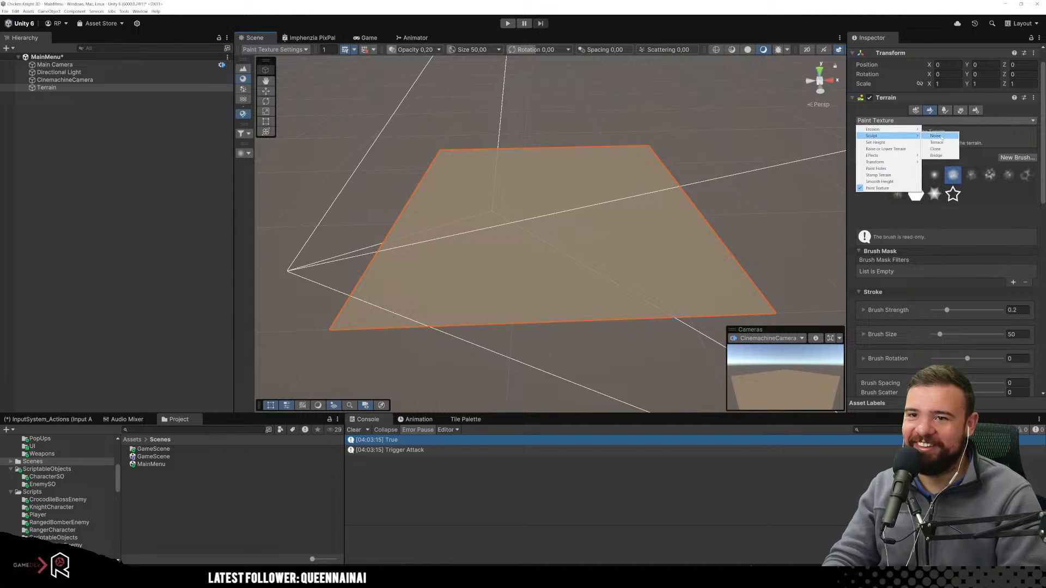
click(942, 136)
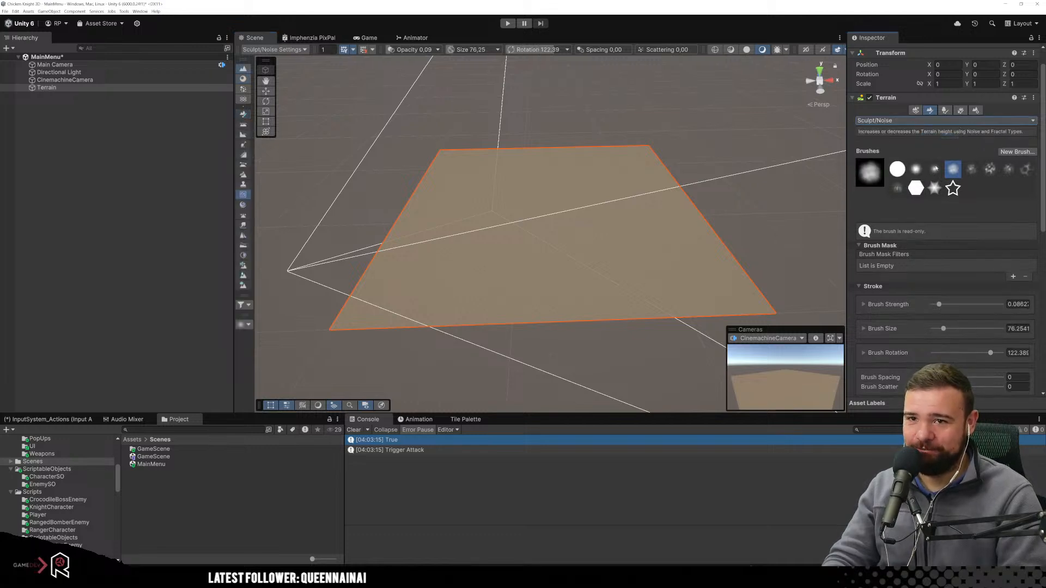
Sculpt noise relief across the whole terrain with the cloudy brush, reselecting the Terrain object if it gets deselected.
mouse_move(674, 240)
mouse_down()
mouse_move(635, 285)
mouse_move(666, 222)
mouse_up()
click(732, 218)
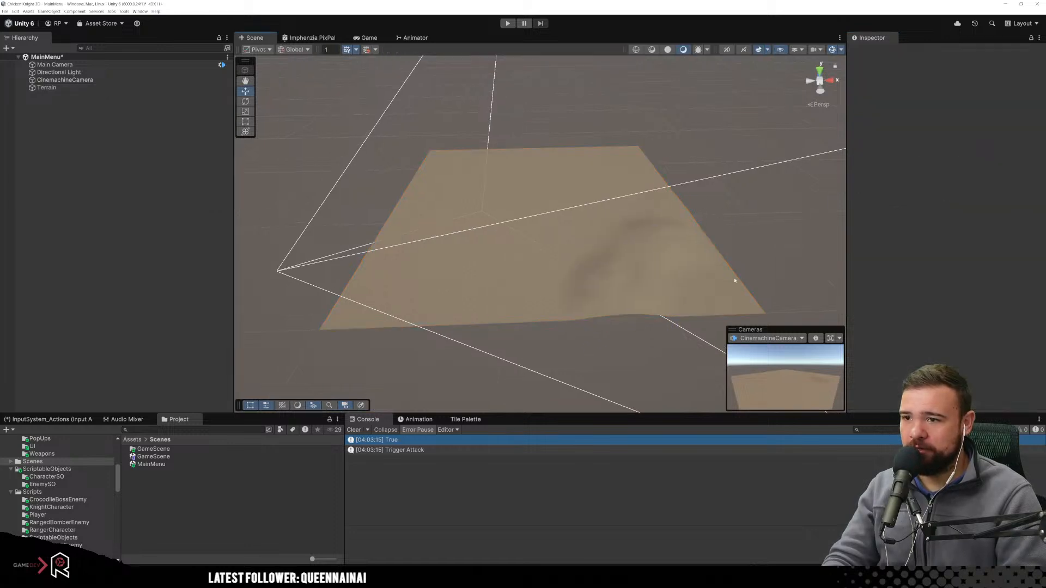
click(46, 87)
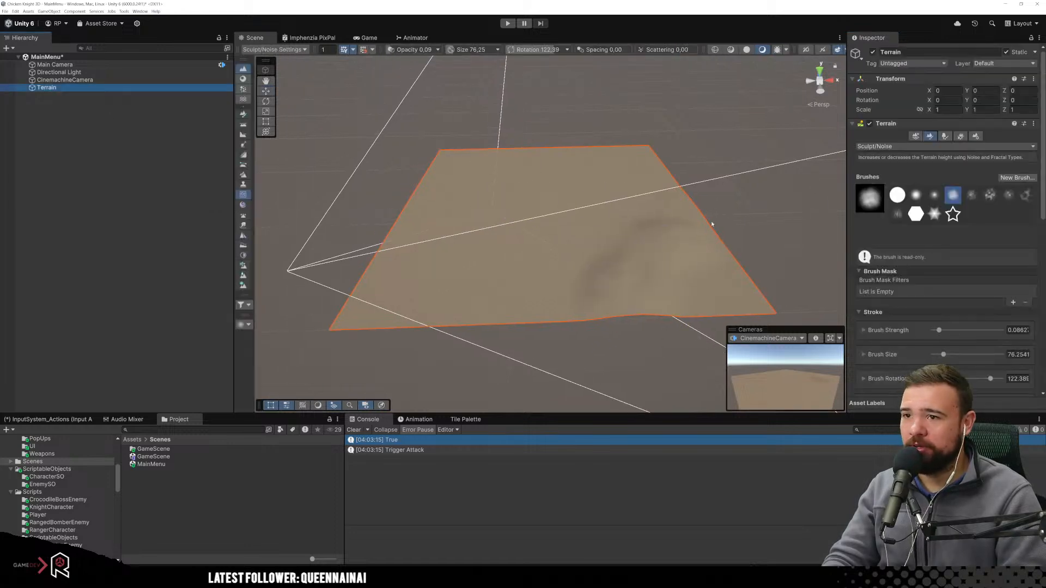
mouse_move(690, 260)
mouse_down()
mouse_move(701, 280)
mouse_move(665, 252)
mouse_move(654, 206)
mouse_move(672, 201)
mouse_move(630, 154)
mouse_move(642, 187)
mouse_move(543, 149)
mouse_up()
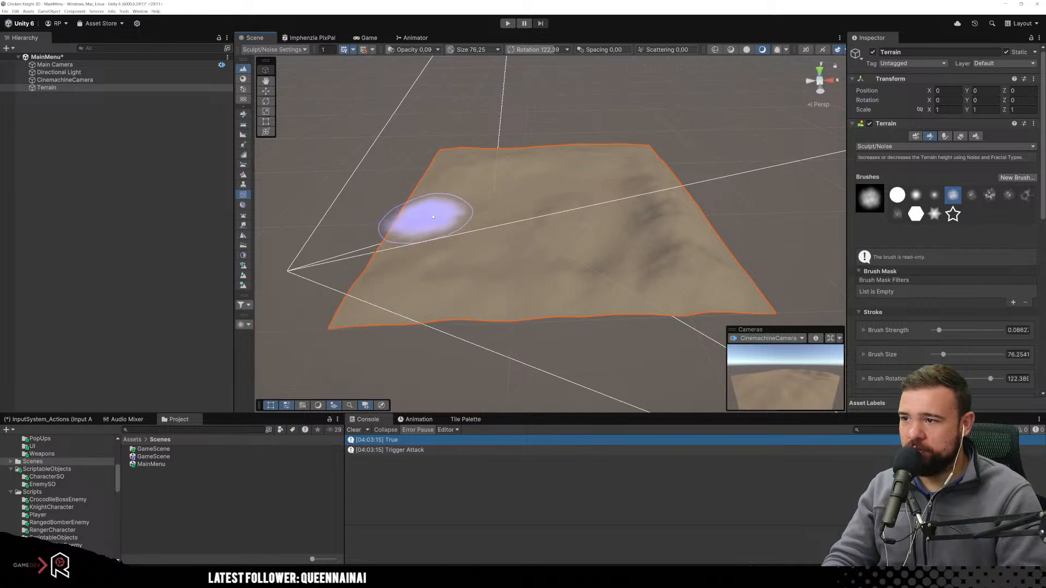
Sculpt further noise over the raised side and middle of the terrain to build up the hills.
scroll(501, 236, up, 5)
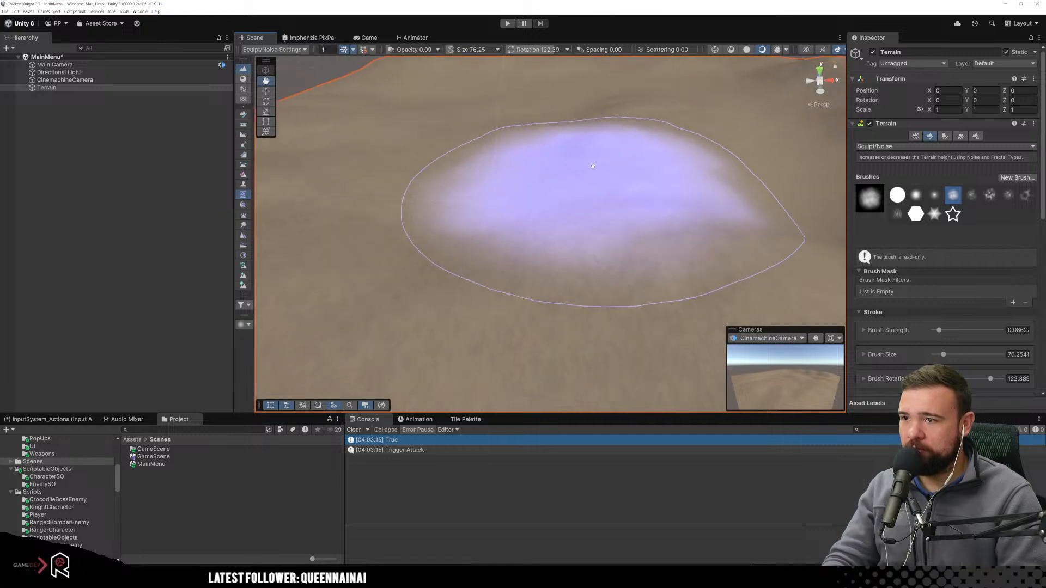
scroll(641, 176, down, 4)
middle_drag(697, 217, 604, 249)
mouse_move(629, 272)
mouse_down()
mouse_move(624, 245)
mouse_move(640, 199)
mouse_move(612, 282)
mouse_move(517, 309)
mouse_move(578, 235)
mouse_up()
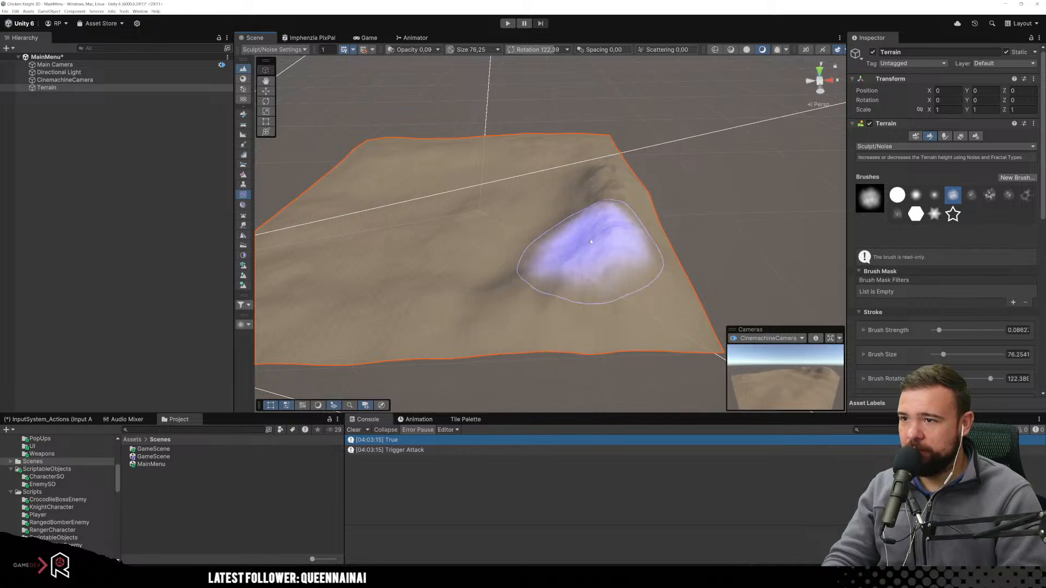
middle_drag(470, 256, 536, 240)
mouse_move(536, 240)
alt+mouse_down()
mouse_move(501, 245)
mouse_move(572, 256)
mouse_move(594, 240)
alt+mouse_up()
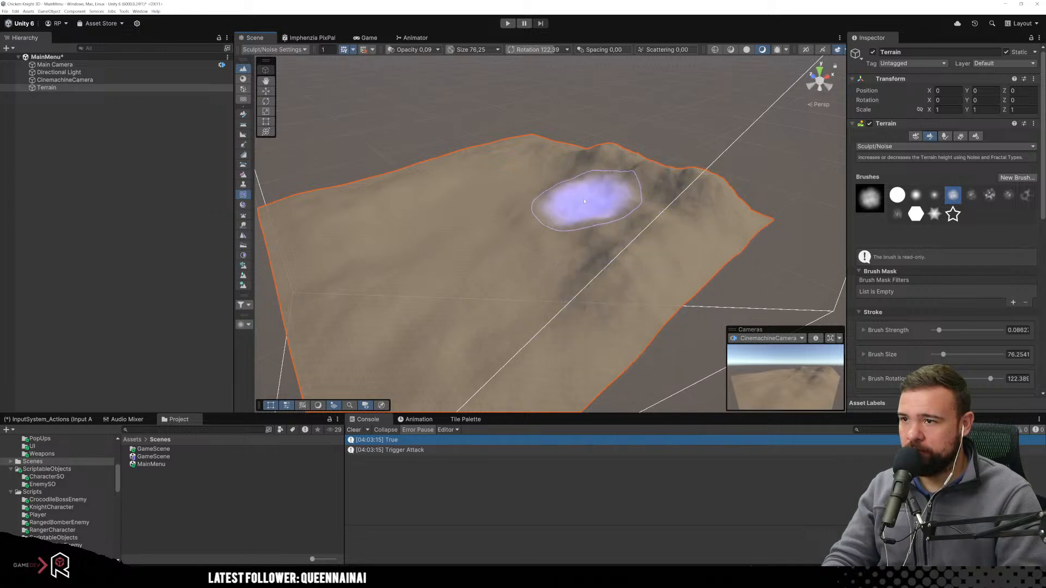
mouse_move(479, 252)
alt+mouse_down()
mouse_move(502, 245)
mouse_move(509, 261)
mouse_move(450, 220)
alt+mouse_up()
mouse_move(612, 263)
alt+mouse_down()
mouse_move(584, 256)
mouse_move(581, 299)
alt+mouse_up()
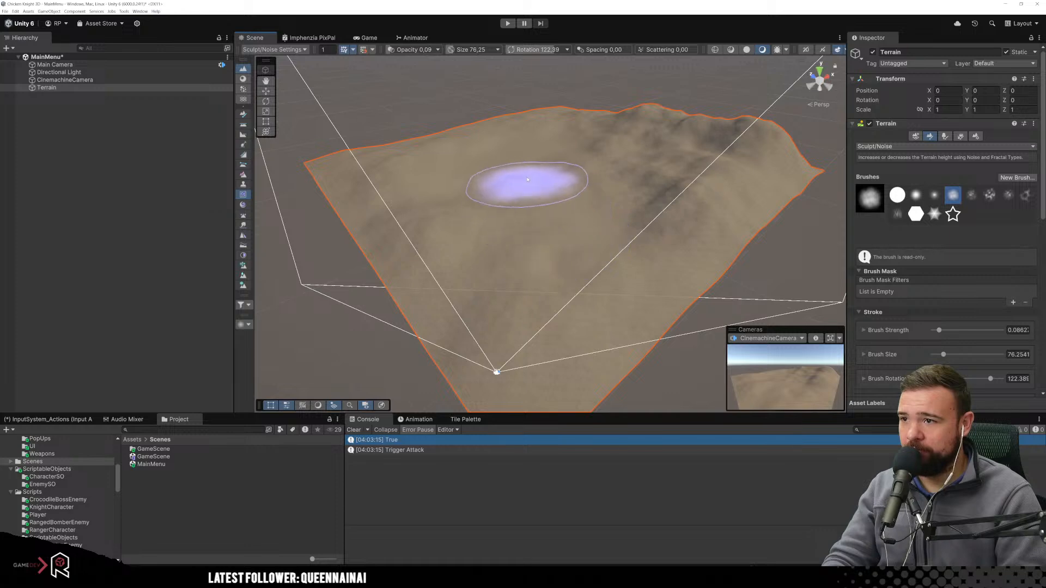
middle_drag(587, 149, 619, 209)
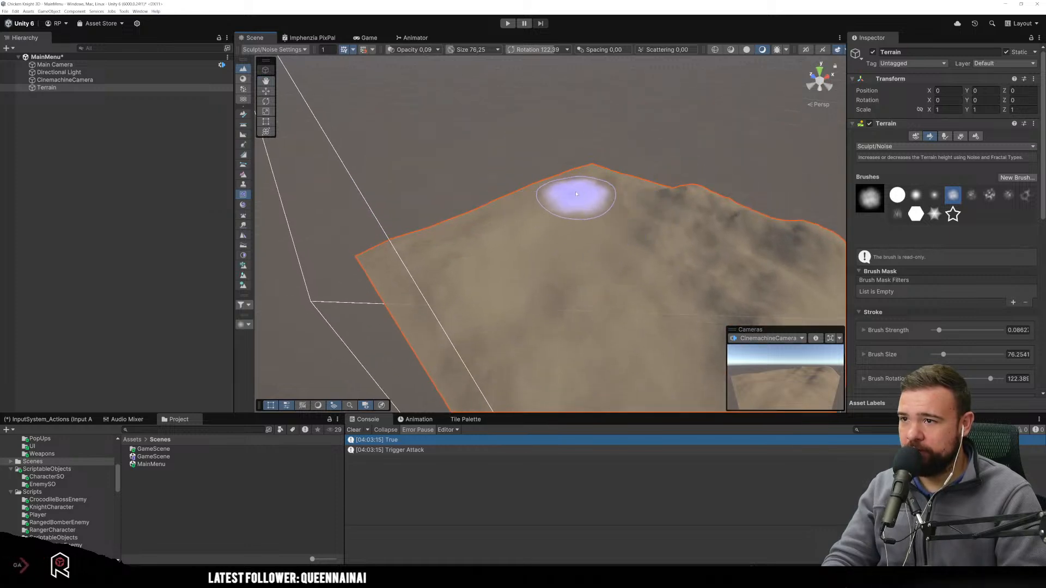
middle_drag(597, 201, 610, 226)
Select the third, small soft round brush for the Sculpt/Noise tool and inspect the sculpted terrain.
click(897, 195)
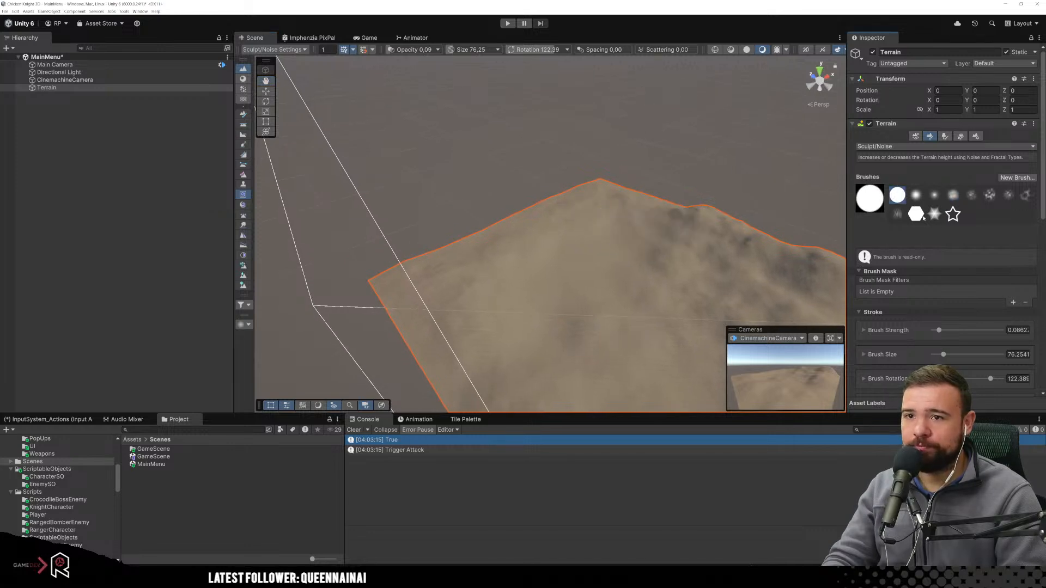
click(935, 201)
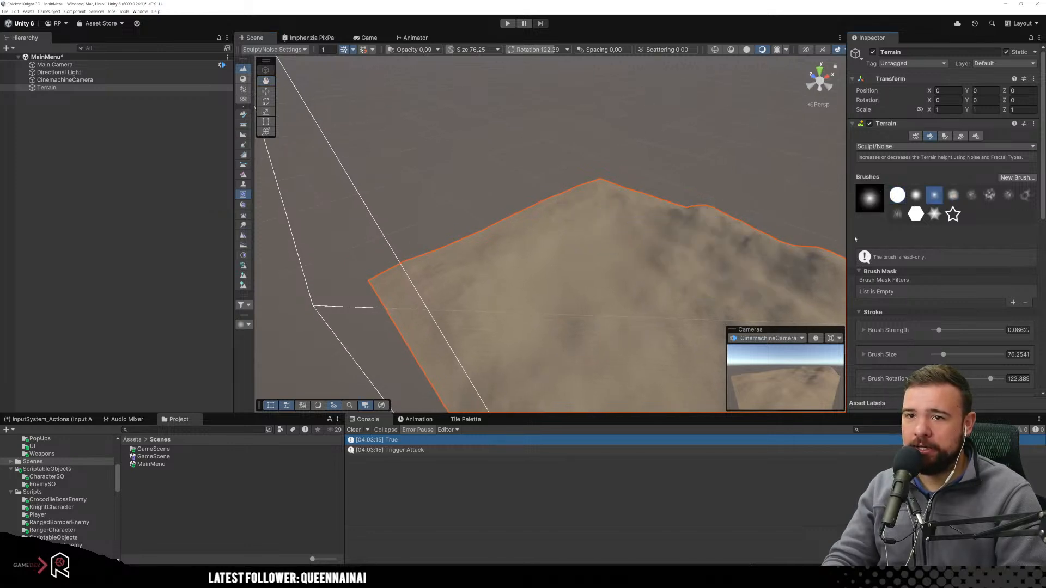
middle_drag(621, 269, 604, 206)
right_drag(614, 234, 618, 203)
mouse_move(635, 251)
middle_down()
mouse_move(615, 203)
mouse_move(616, 254)
mouse_move(624, 210)
mouse_move(619, 247)
mouse_move(599, 271)
mouse_move(598, 230)
mouse_move(617, 243)
middle_up()
mouse_move(663, 279)
middle_down()
mouse_move(643, 241)
mouse_move(662, 278)
middle_up()
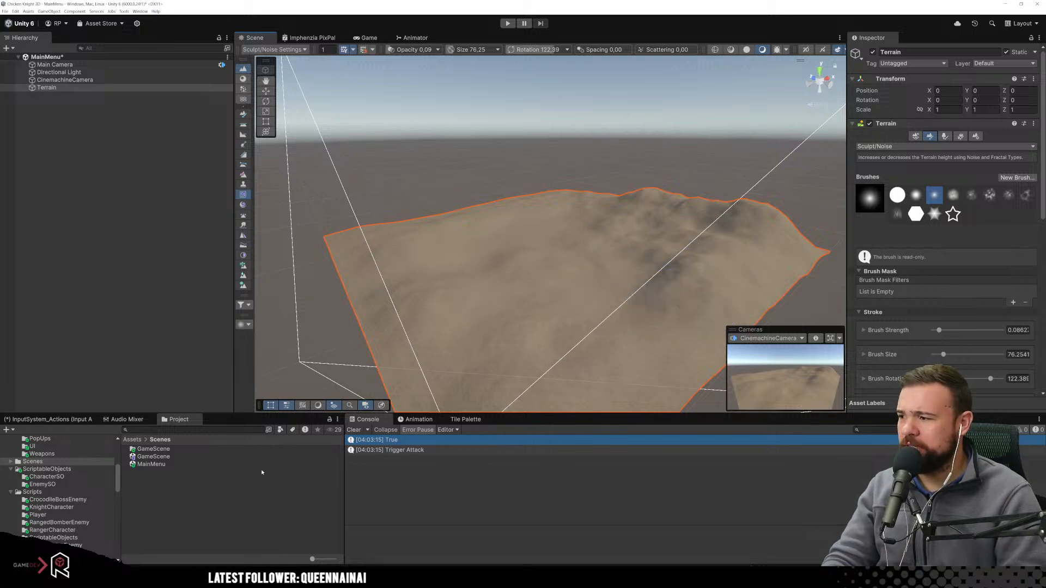
Look through the project's folder tree for environment asset packs.
scroll(47, 484, down, 5)
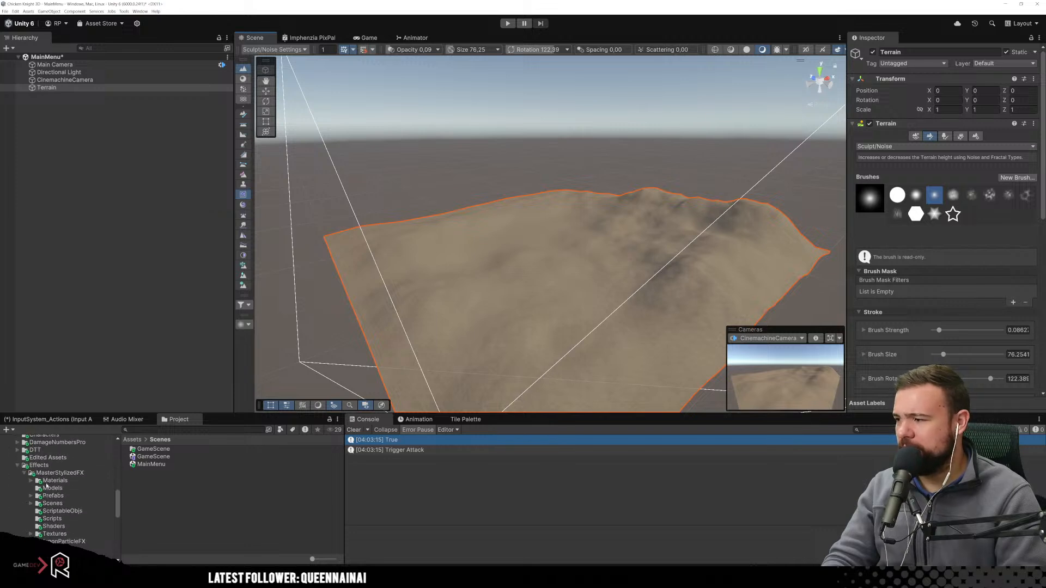
scroll(46, 485, down, 2)
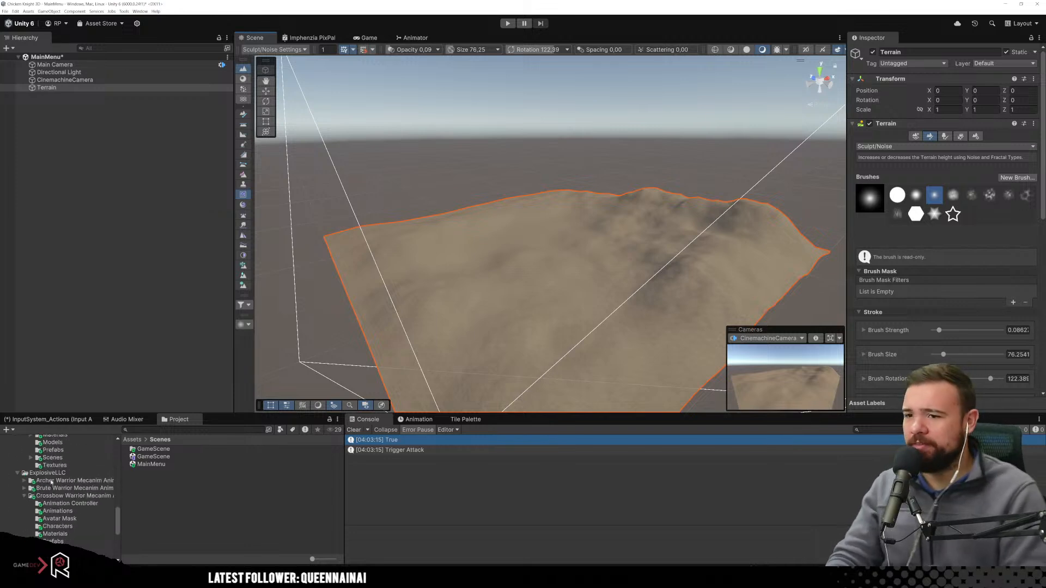
scroll(65, 513, down, 1)
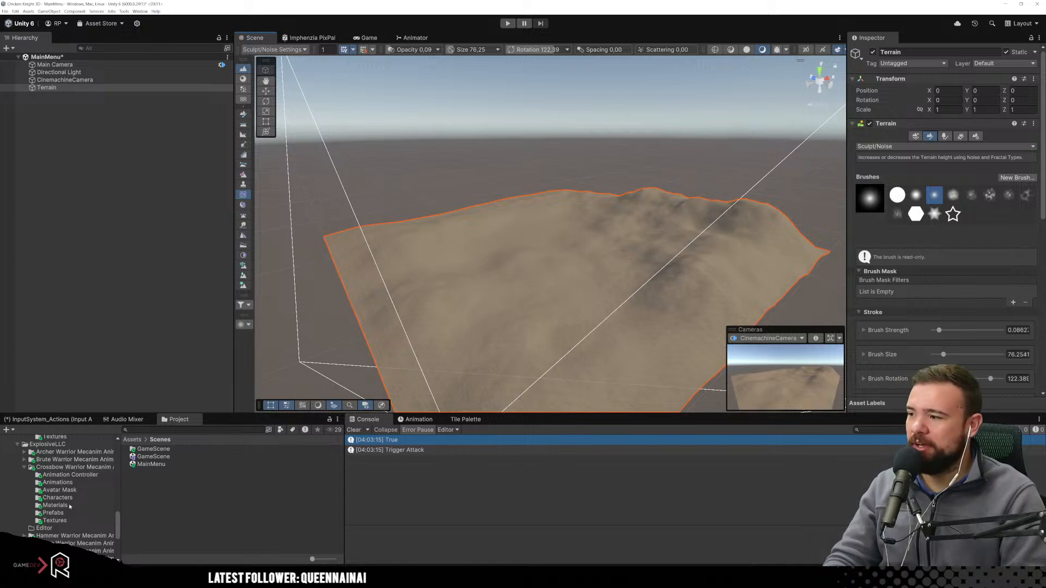
scroll(73, 509, down, 2)
scroll(73, 510, down, 5)
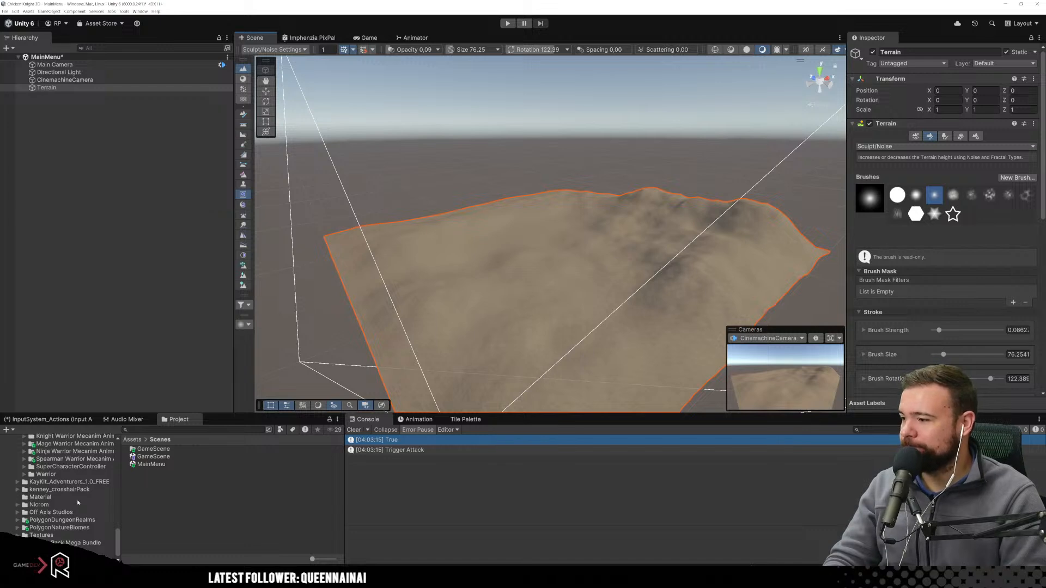
scroll(78, 503, up, 8)
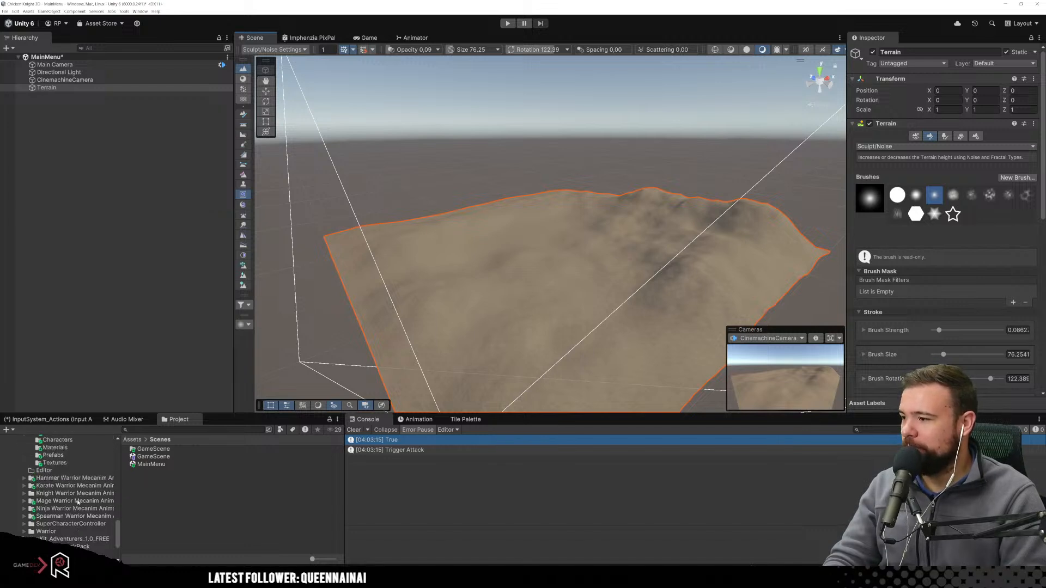
scroll(79, 503, up, 10)
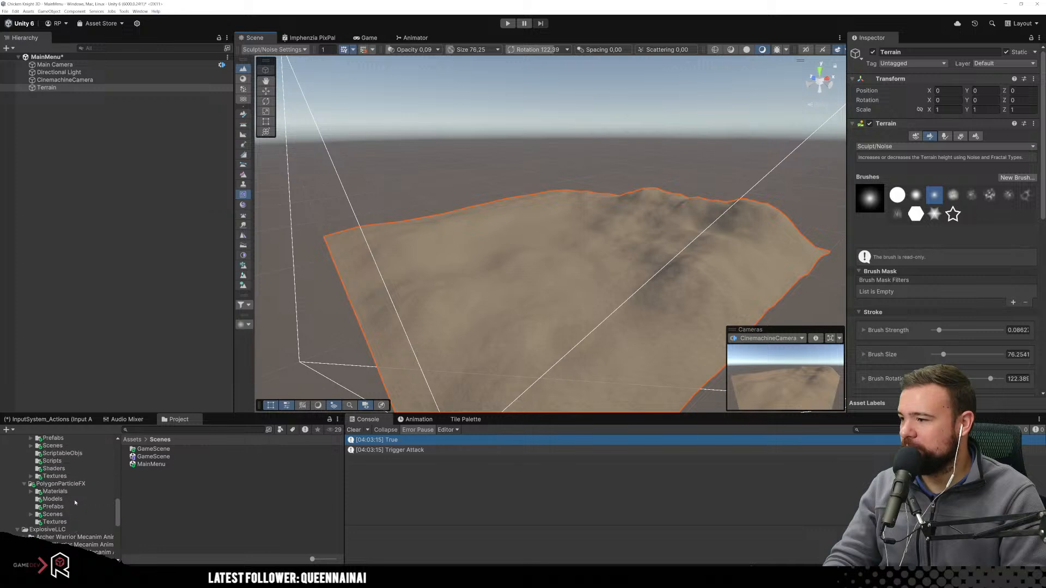
scroll(80, 502, up, 2)
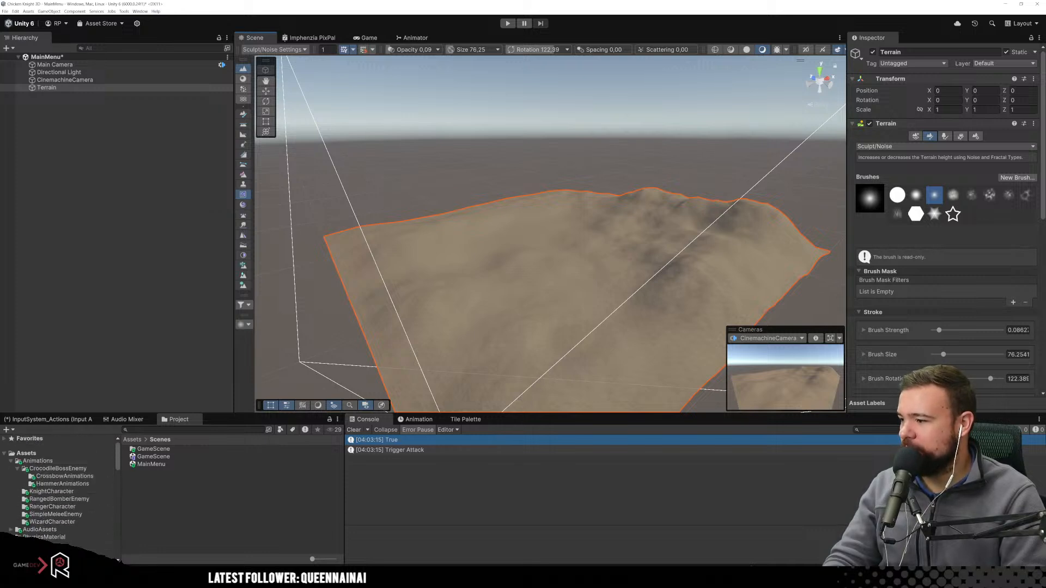
Collapse the CrocodileBossEnemy, Animations, ScriptableObjects and Scripts folders in the project tree.
click(16, 469)
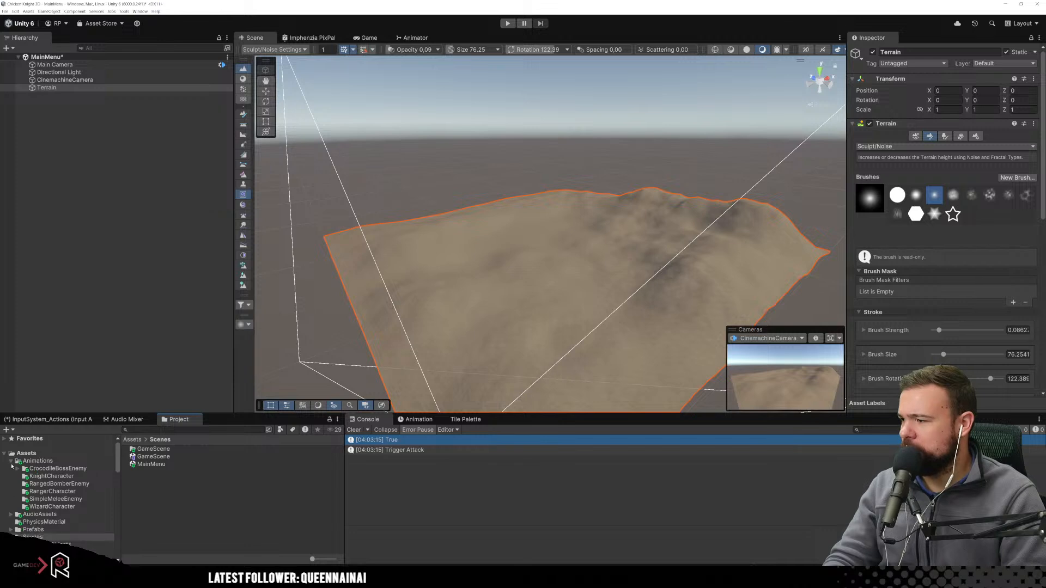
click(11, 461)
click(8, 500)
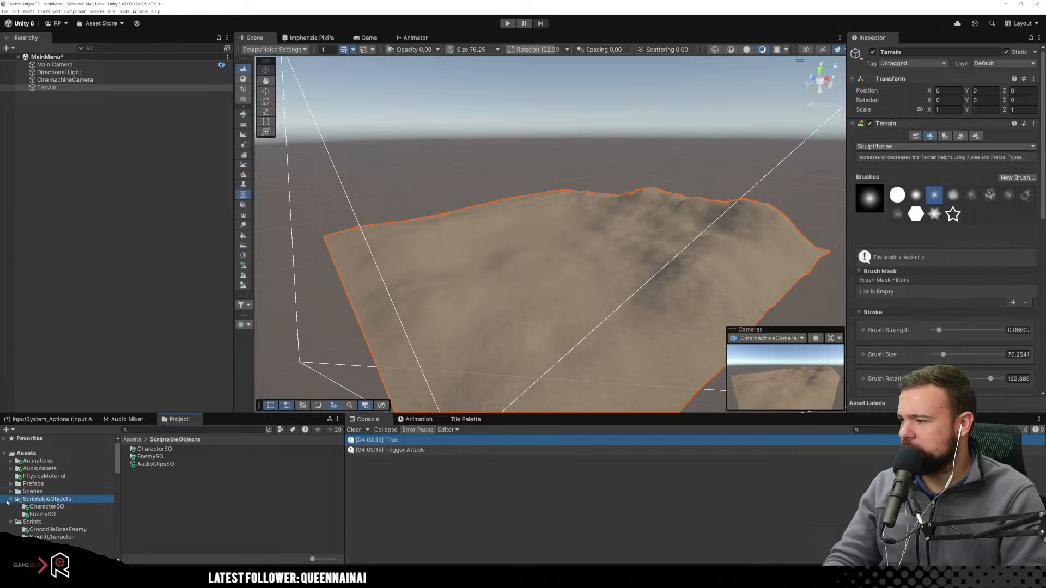
click(11, 500)
click(11, 507)
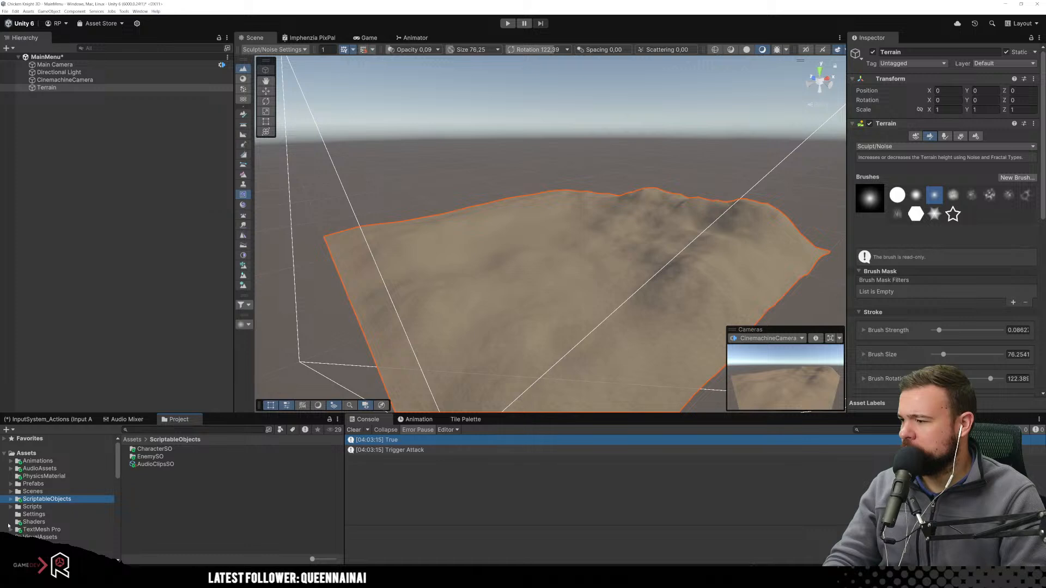
Open the PolygonNatureBiomes folder inside VisualAssets.
scroll(37, 533, down, 2)
click(39, 509)
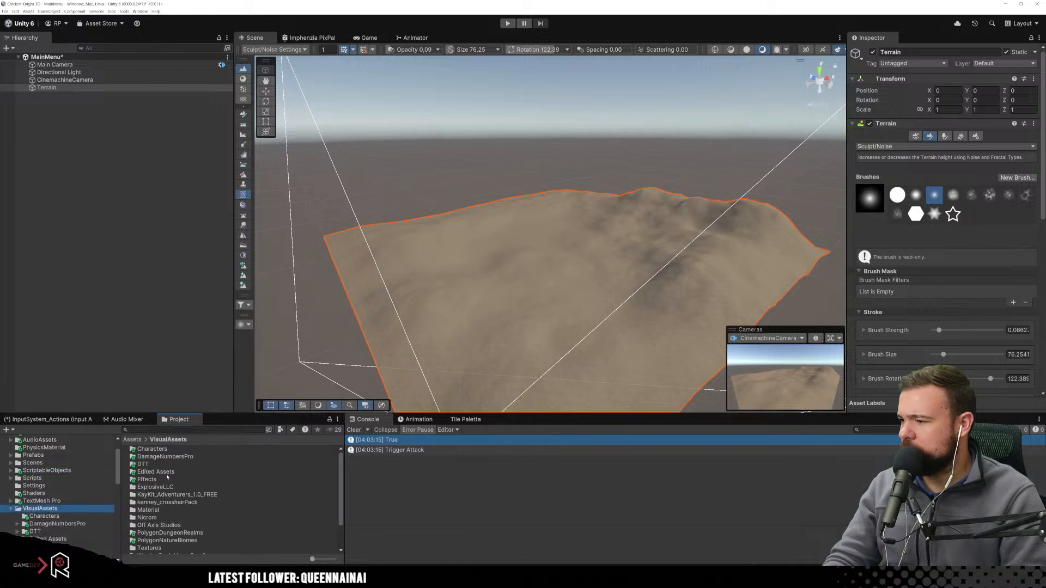
scroll(190, 501, down, 3)
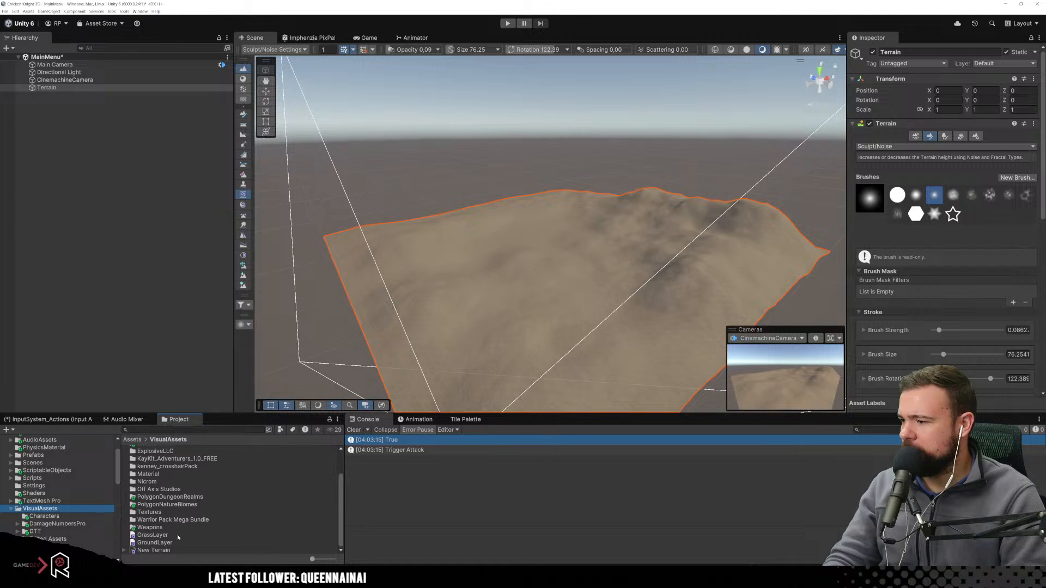
click(188, 505)
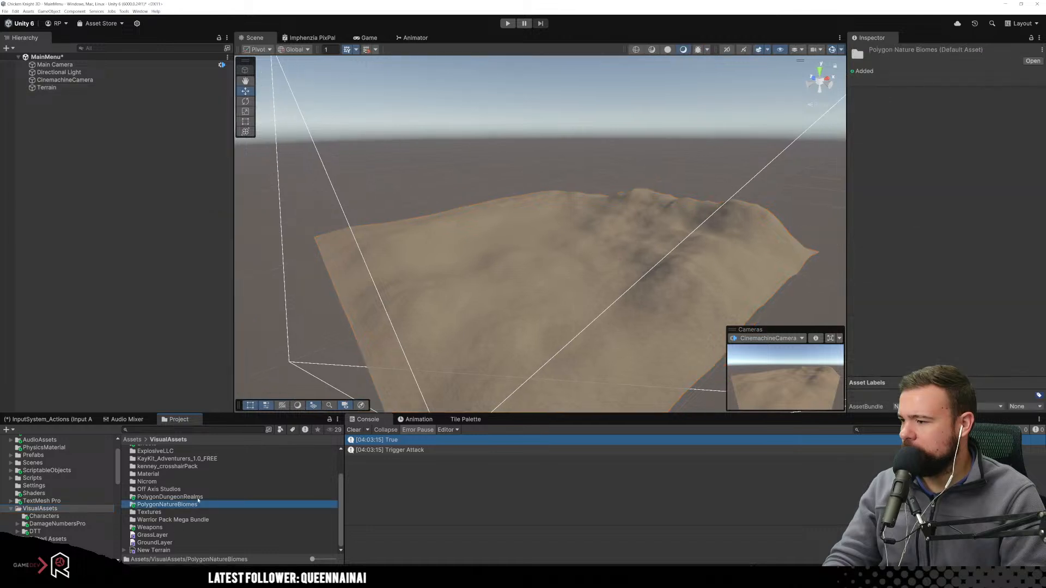
click(198, 498)
double_click(185, 505)
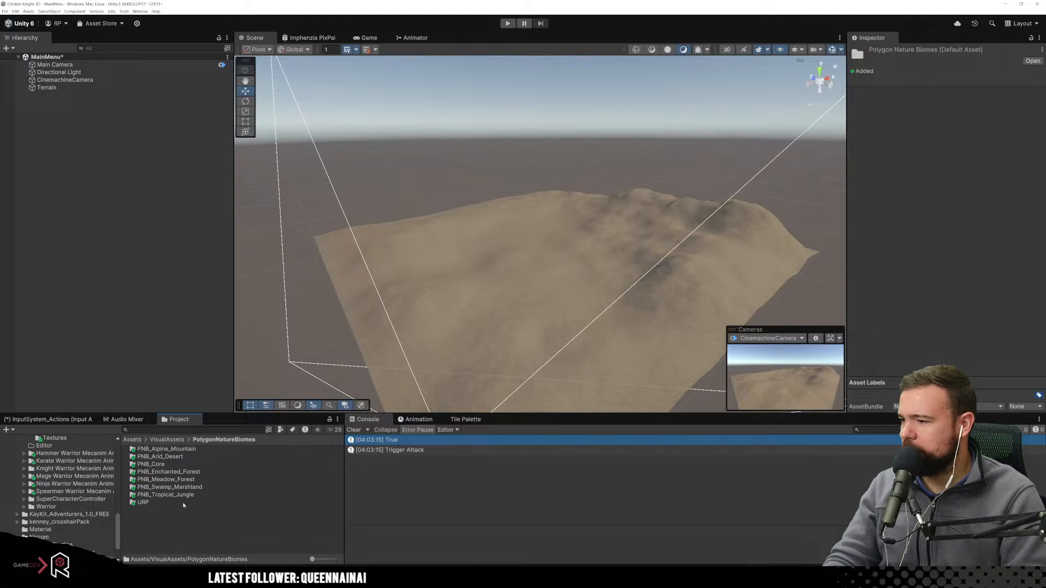
Open the Prefabs folder of PNB_Meadow_Forest and select the SM_Env_Bush_01 prefab to preview it.
click(174, 482)
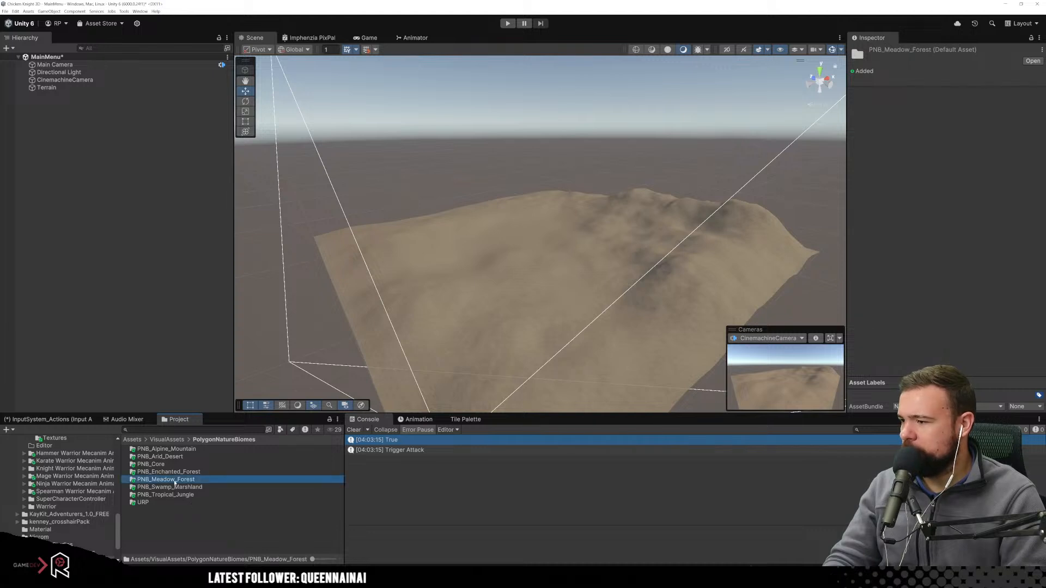
double_click(175, 480)
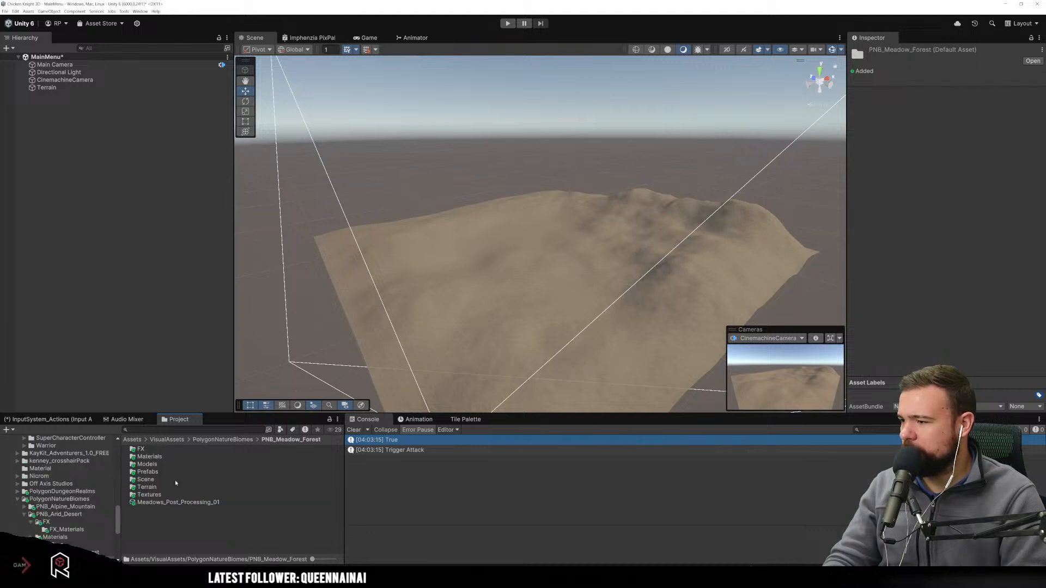
click(158, 466)
double_click(148, 472)
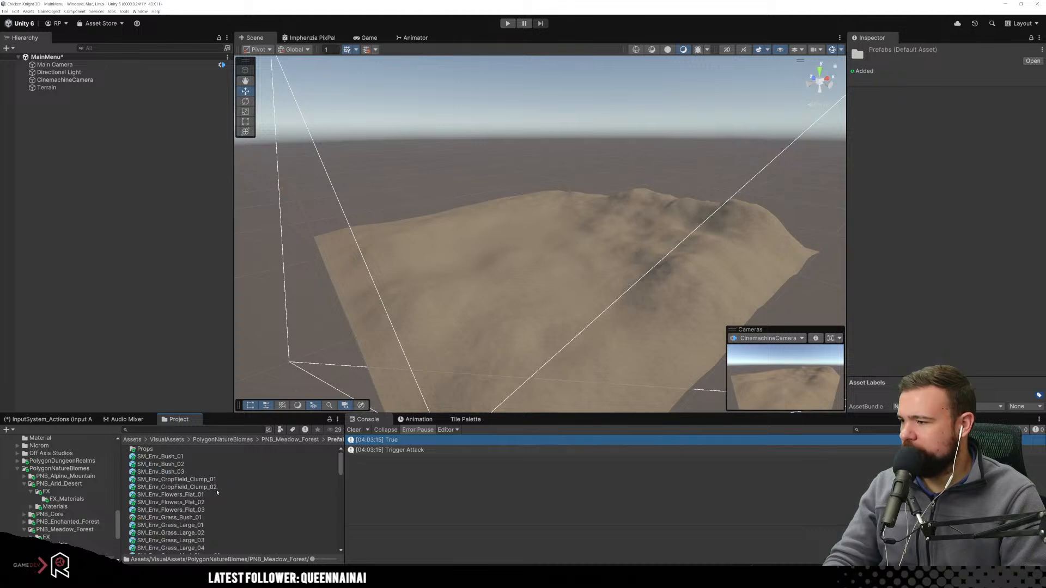
click(174, 457)
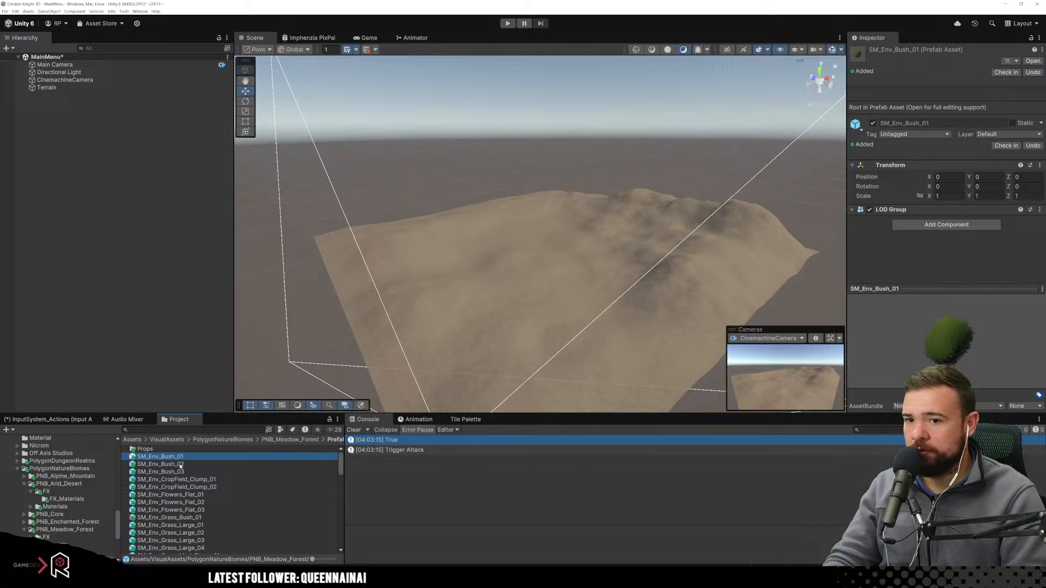
Preview the bush, crop field and flat flower prefabs in the Meadow Forest Prefabs folder.
click(180, 464)
click(210, 472)
click(218, 480)
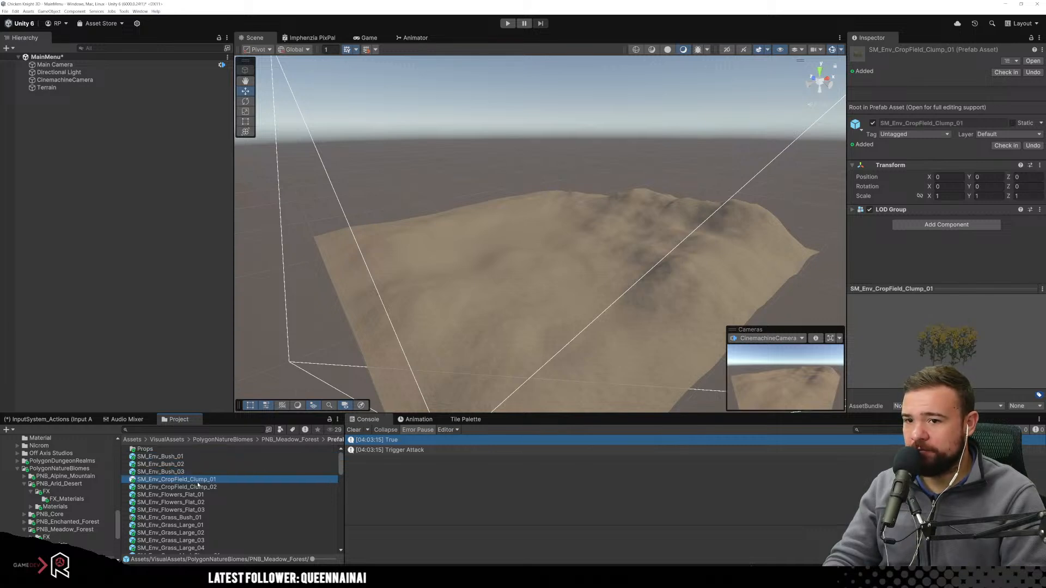
click(192, 495)
click(173, 504)
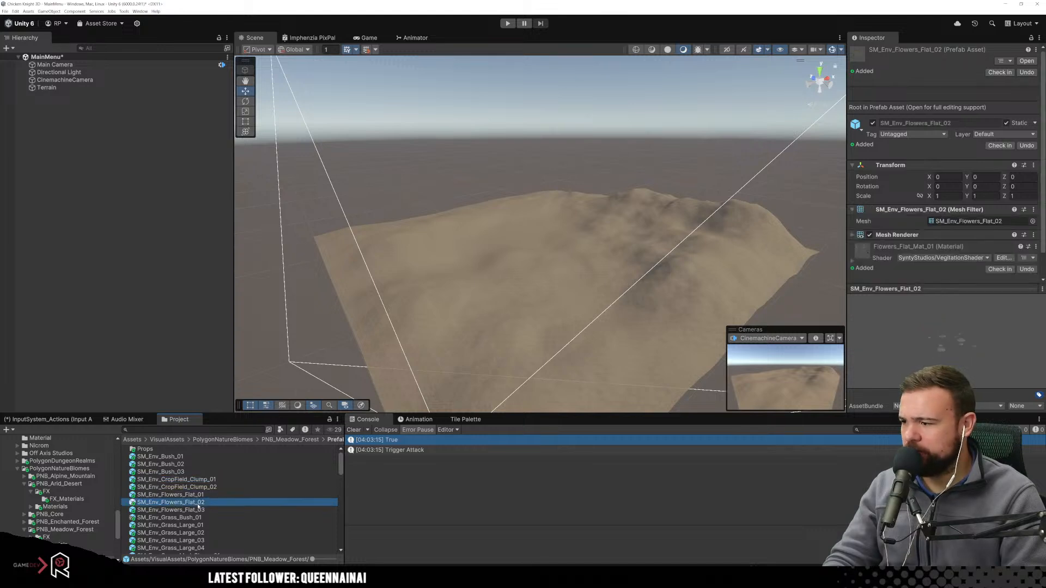
scroll(535, 345, up, 5)
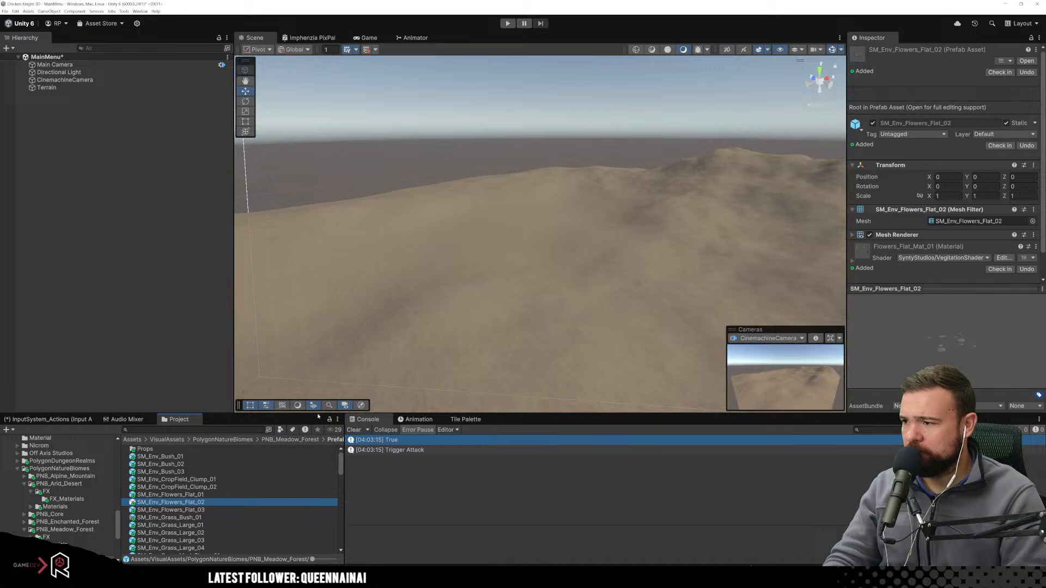
middle_drag(456, 355, 455, 340)
Preview the tall grass clump, ground cover and rock prefabs further down the Meadow Forest Prefabs folder.
scroll(211, 501, down, 6)
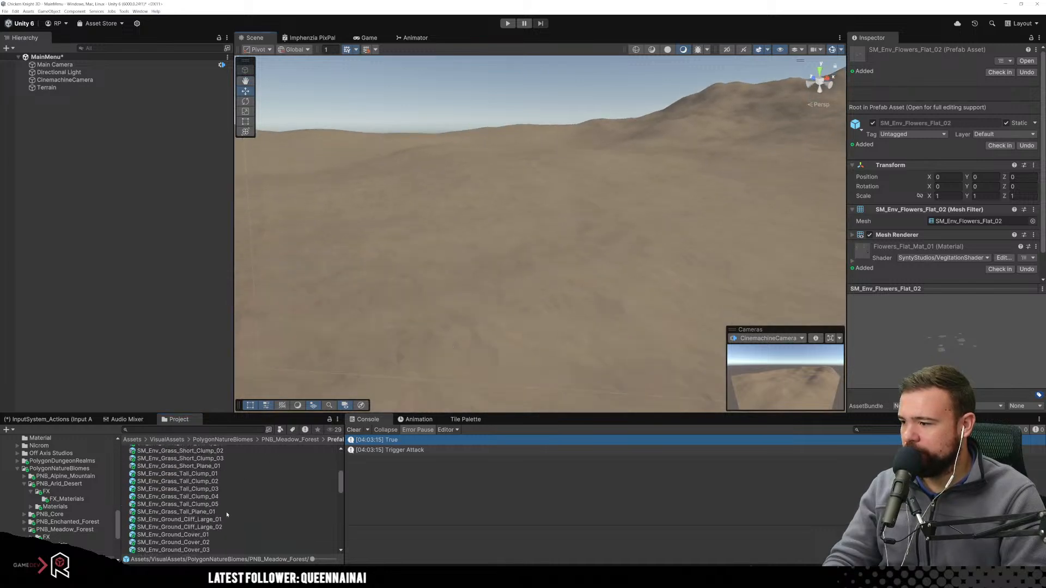
click(220, 504)
click(216, 490)
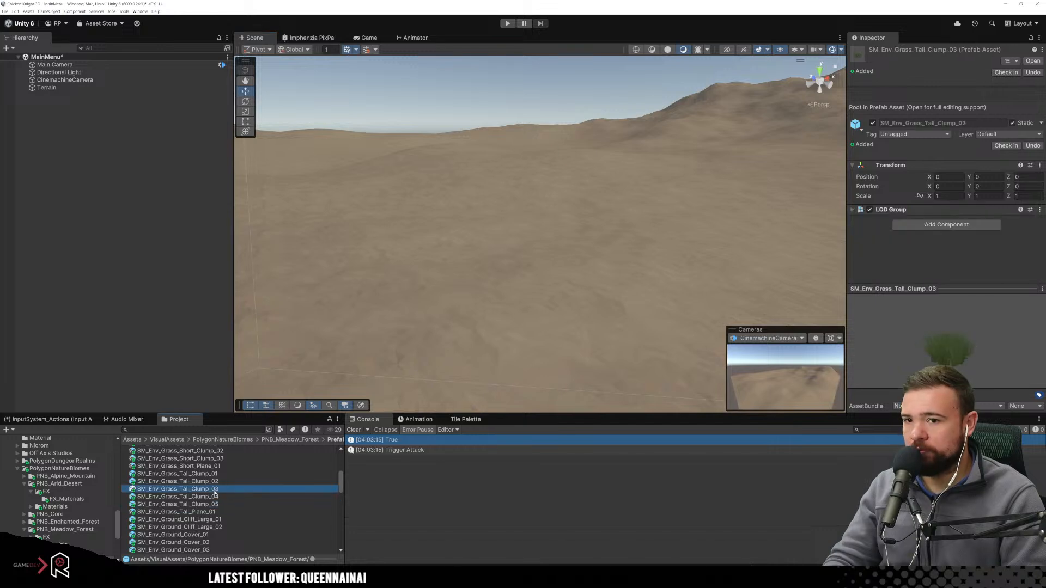
scroll(229, 512, down, 1)
click(222, 507)
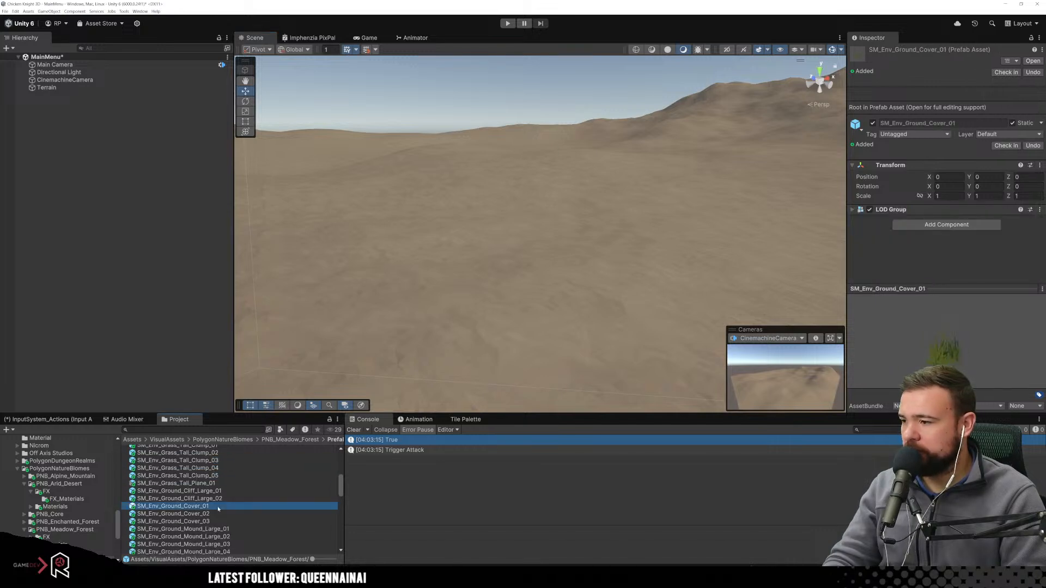
scroll(223, 515, down, 3)
click(222, 482)
click(207, 504)
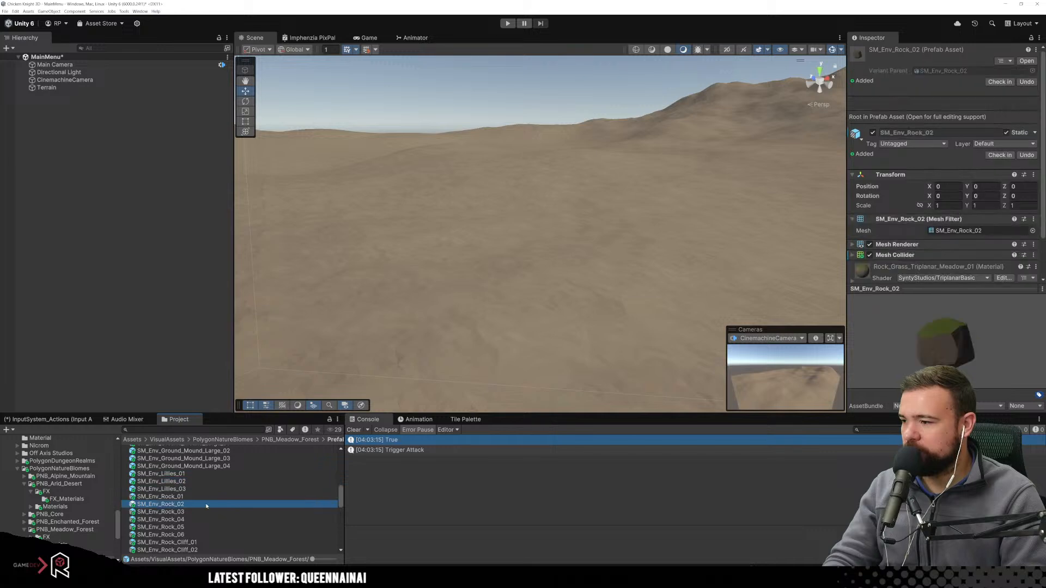
scroll(206, 506, down, 2)
click(207, 509)
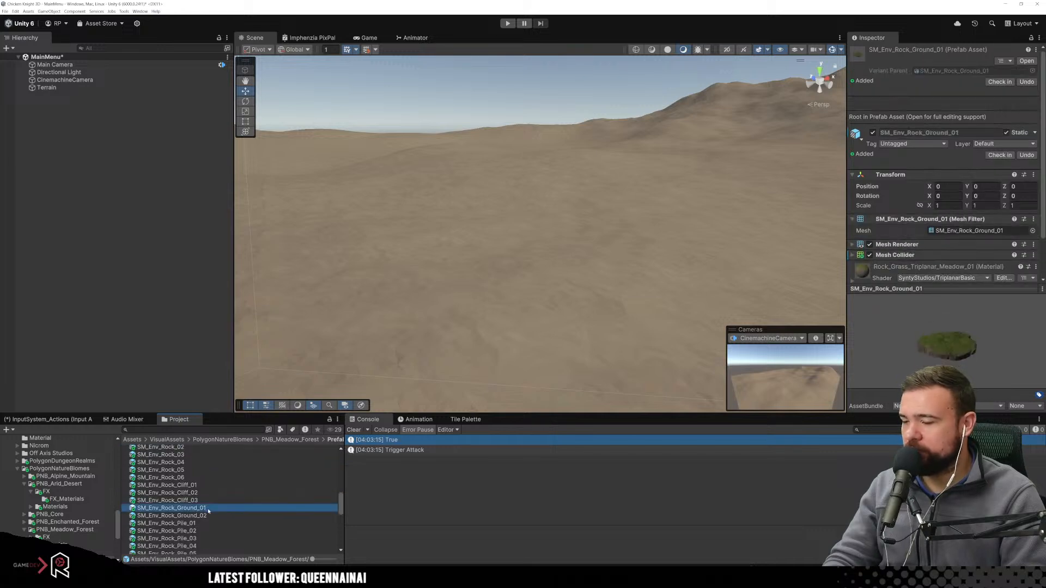
scroll(208, 511, down, 1)
scroll(209, 510, down, 6)
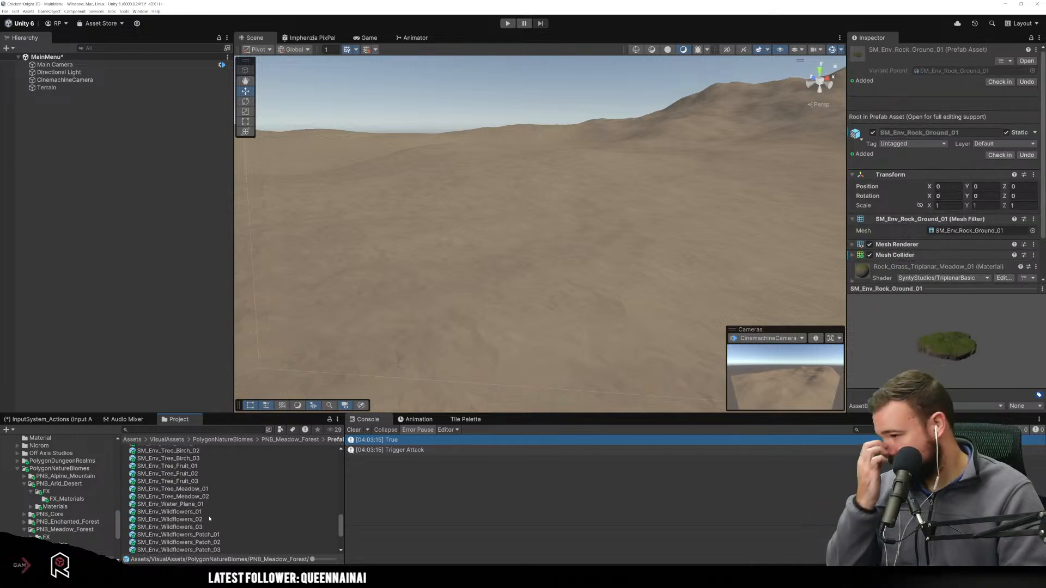
Preview the stone wall, pillar and steam car prefabs at the end of the Meadow Forest Prefabs list.
scroll(207, 518, down, 5)
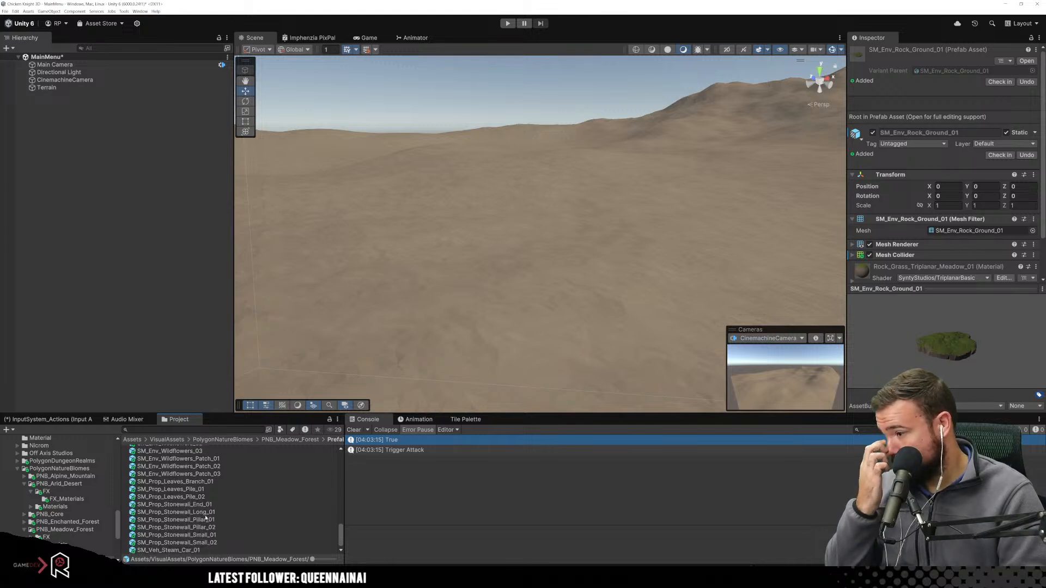
click(202, 513)
click(197, 520)
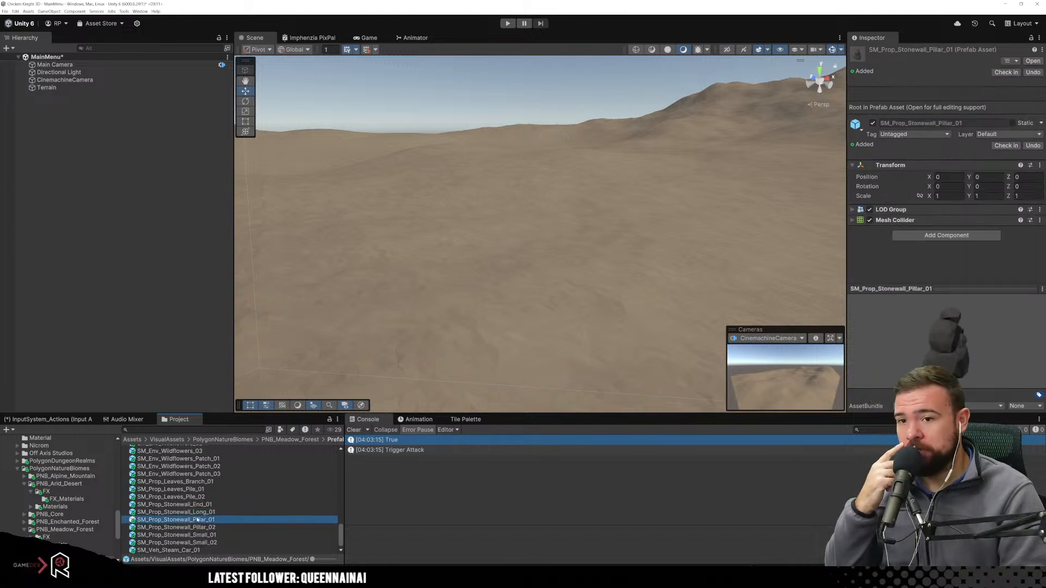
click(194, 527)
click(191, 543)
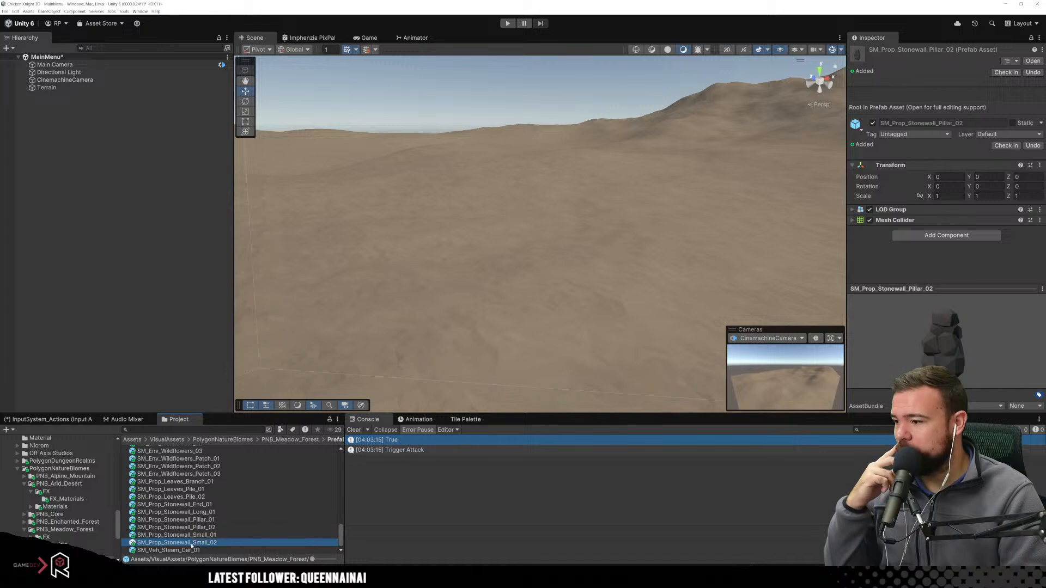
click(179, 551)
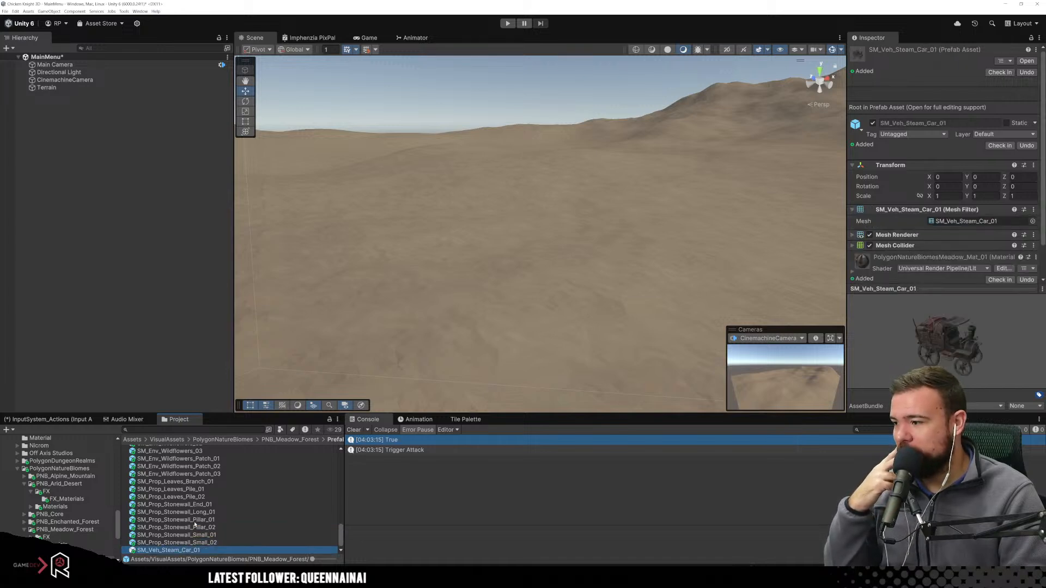
Open the Props subfolder and preview its prefabs one by one, from the stone cabin through to SM_Prop_WindChime_02.
scroll(207, 526, up, 10)
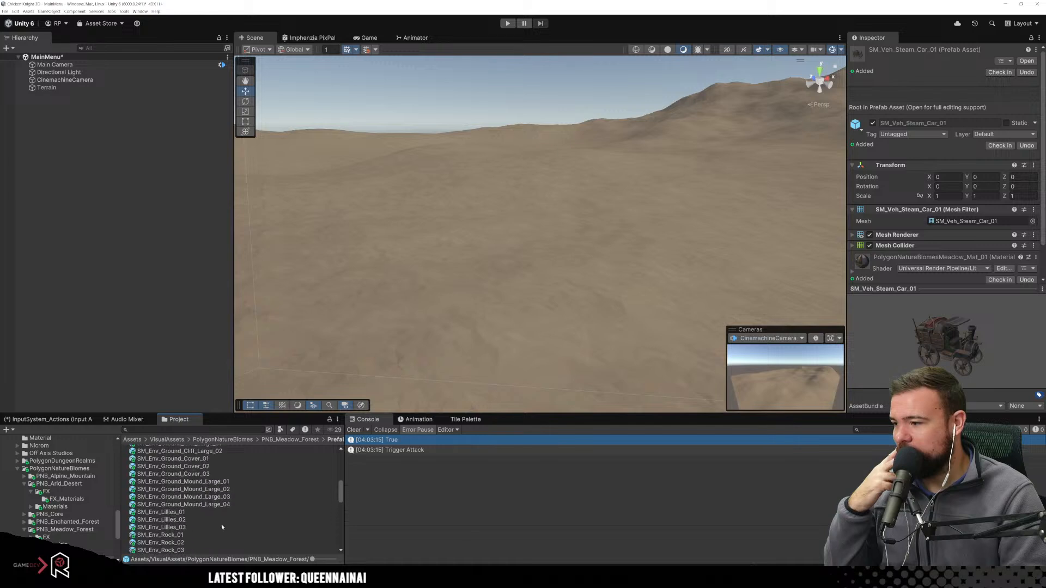
scroll(223, 527, up, 5)
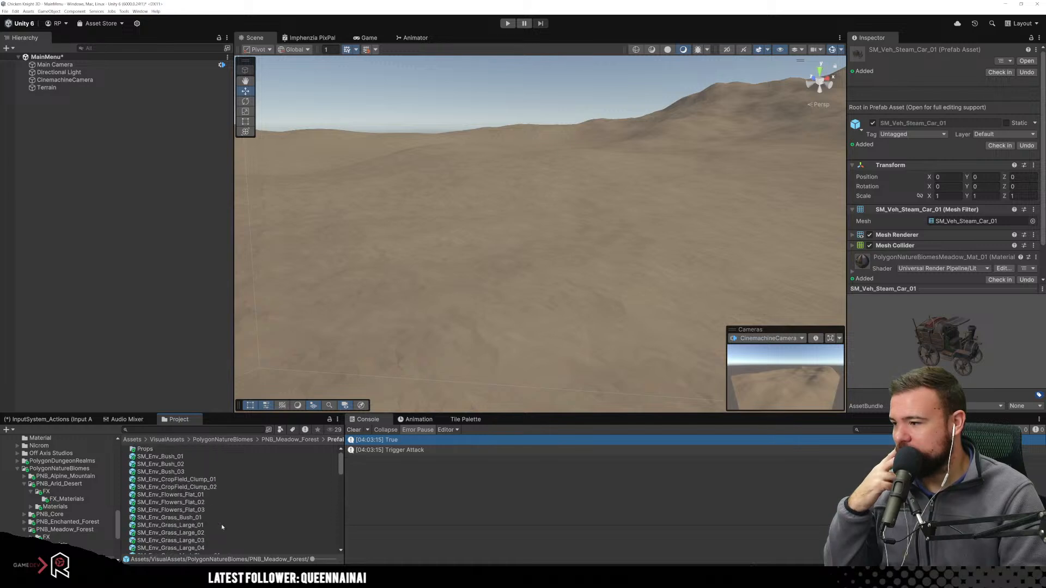
double_click(145, 450)
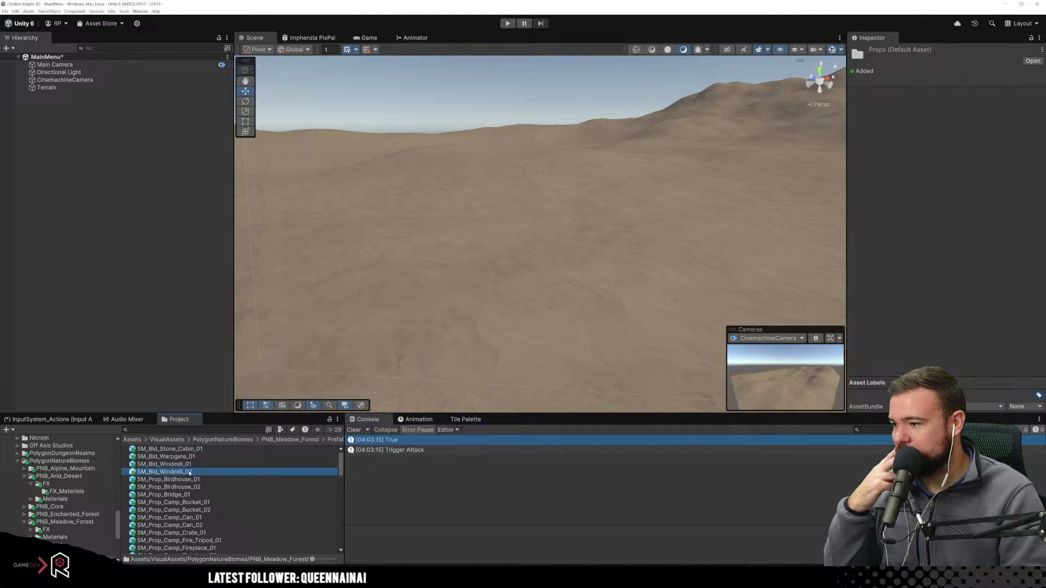
click(189, 467)
key(Up)
key(Up)
key(Down)
key(Down)
key(Down)
key(Down)
key(Down)
key(Down)
key(Down)
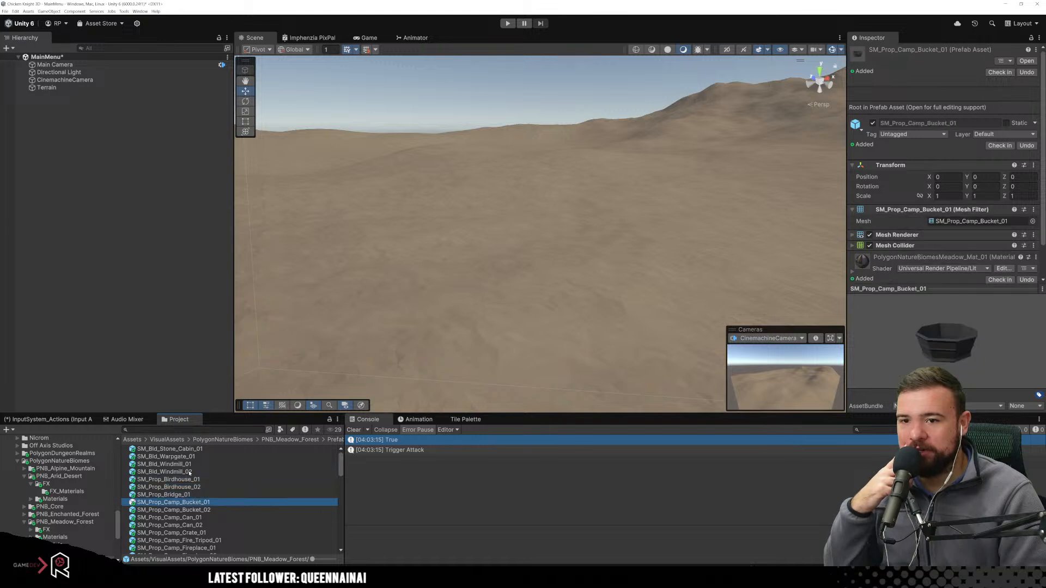
key(Down)
key(Down)
key(Down)
key(Down)
key(Down)
key(Down)
key(Down)
key(Down)
key(Down)
key(Down)
key(Down)
key(Down)
key(Down)
key(Down)
key(Down)
key(Down)
key(Down)
key(Down)
key(Down)
key(Down)
key(Down)
key(Down)
key(Down)
key(Down)
key(Down)
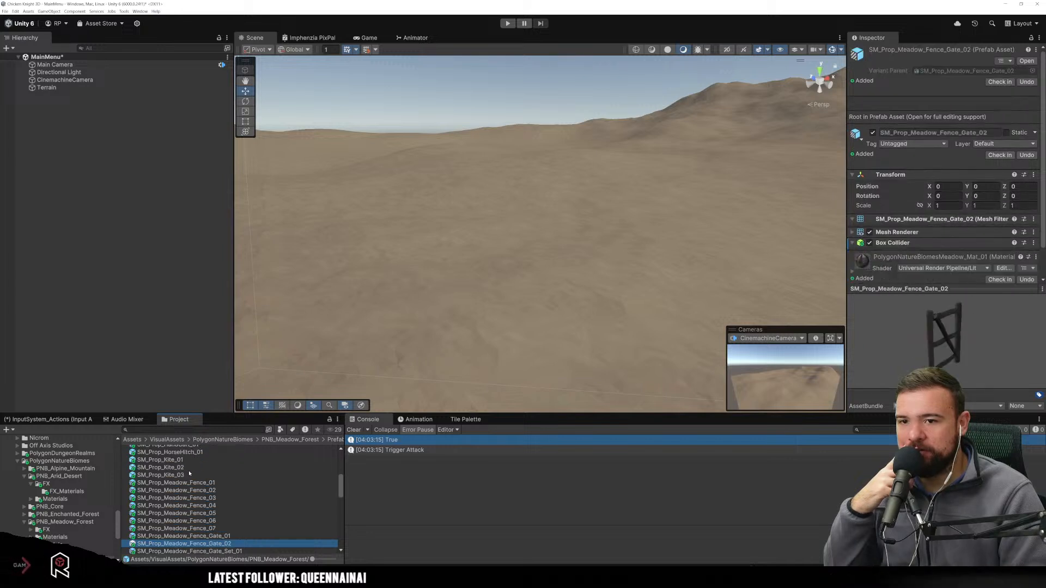
key(Down)
key(Down)
key(Down)
key(Down)
key(Down)
key(Down)
key(Down)
key(Down)
key(Down)
key(Down)
key(Down)
key(Down)
key(Down)
key(Down)
key(Down)
key(Down)
key(Down)
key(Down)
key(Down)
key(Down)
key(Down)
key(Down)
key(Down)
key(Down)
key(Down)
key(Down)
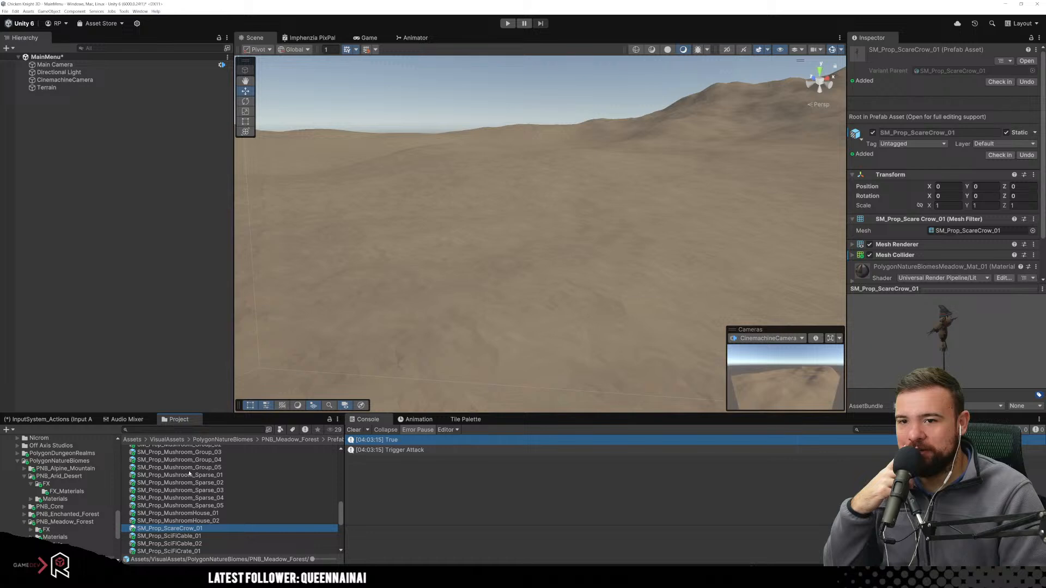
key(Down)
key(Down)
key(Down)
key(Down)
key(Down)
key(Down)
key(Down)
key(Down)
key(Down)
key(Down)
key(Down)
key(Down)
key(Down)
key(Down)
key(Down)
key(Down)
key(Down)
key(Down)
key(Down)
key(Down)
key(Down)
key(Down)
key(Down)
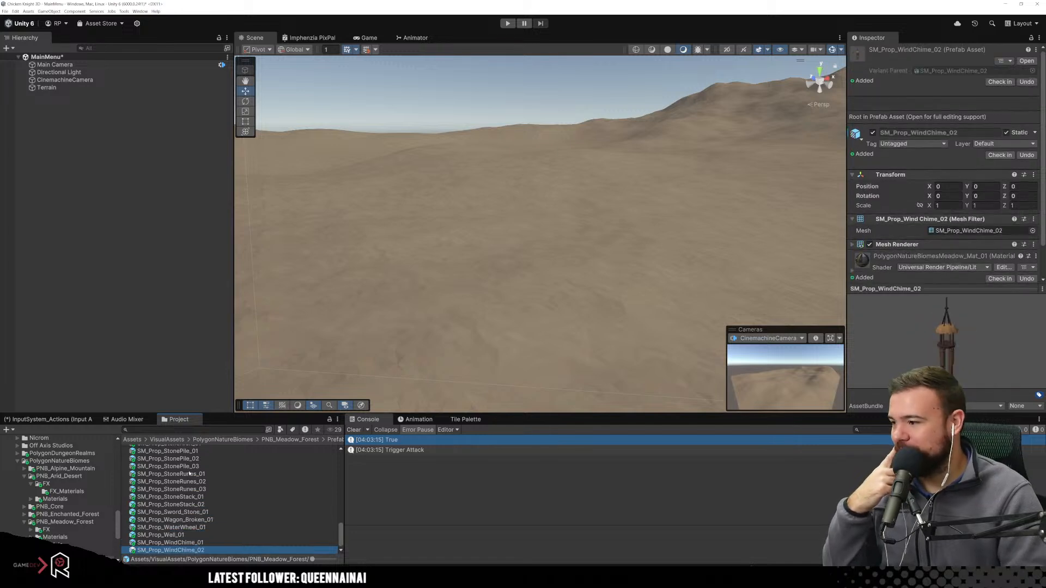
Look through the Terrain folder's materials and terrain layers, and return to the PNB_Meadow_Forest folder.
scroll(81, 501, down, 2)
scroll(81, 498, down, 2)
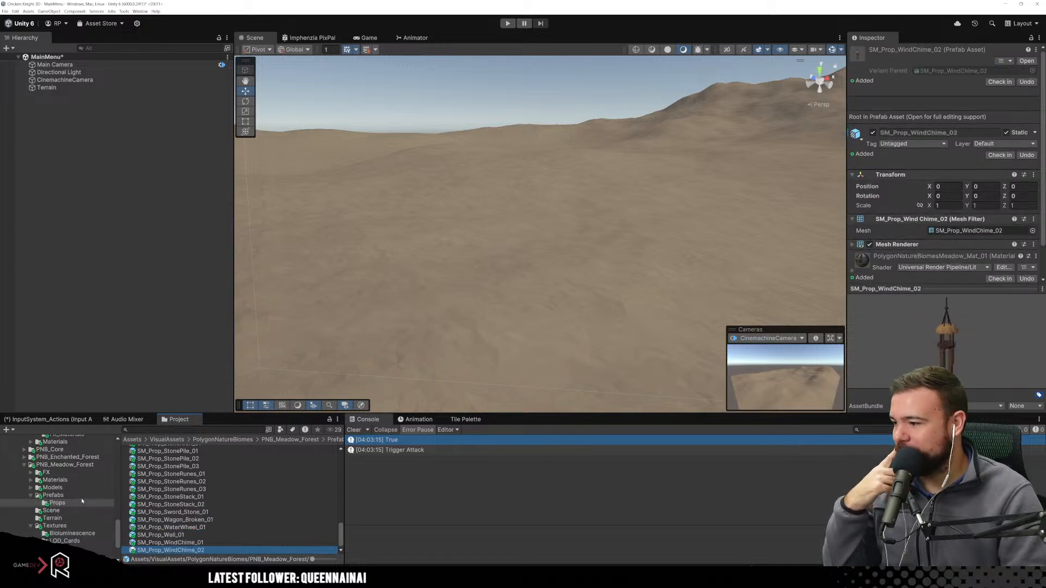
click(62, 518)
scroll(227, 521, up, 10)
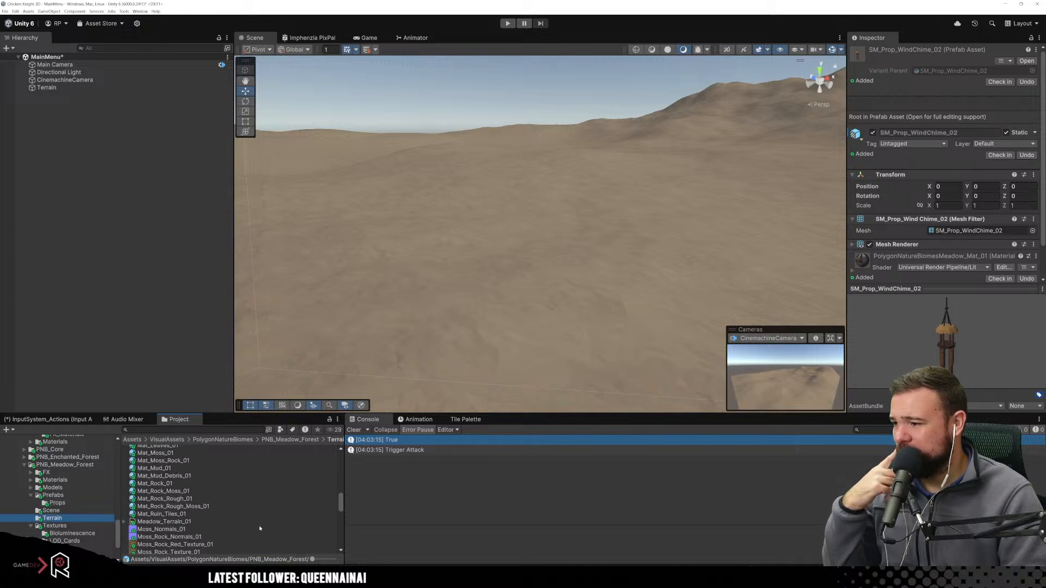
scroll(227, 521, up, 2)
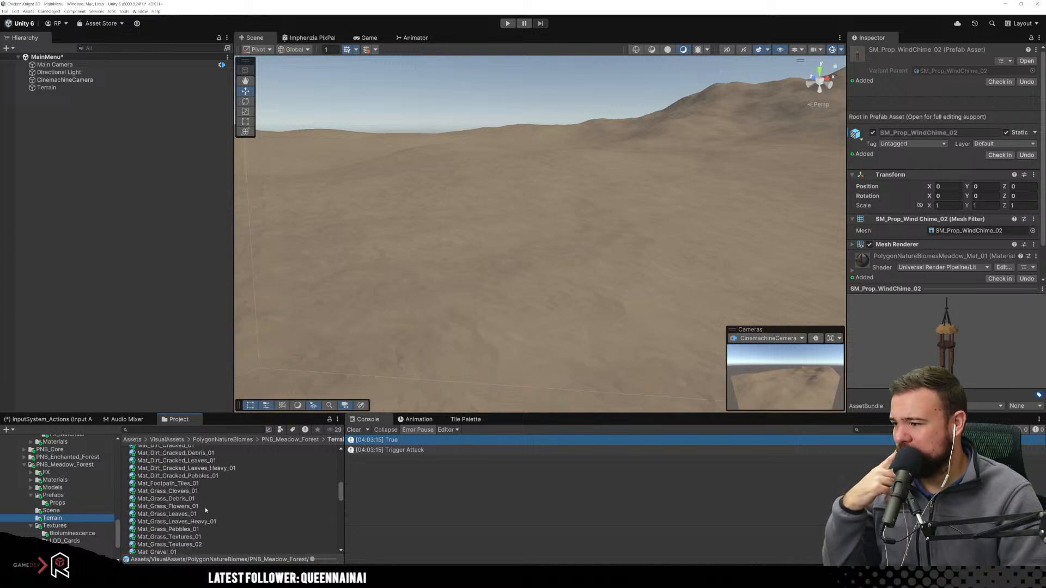
scroll(213, 506, down, 10)
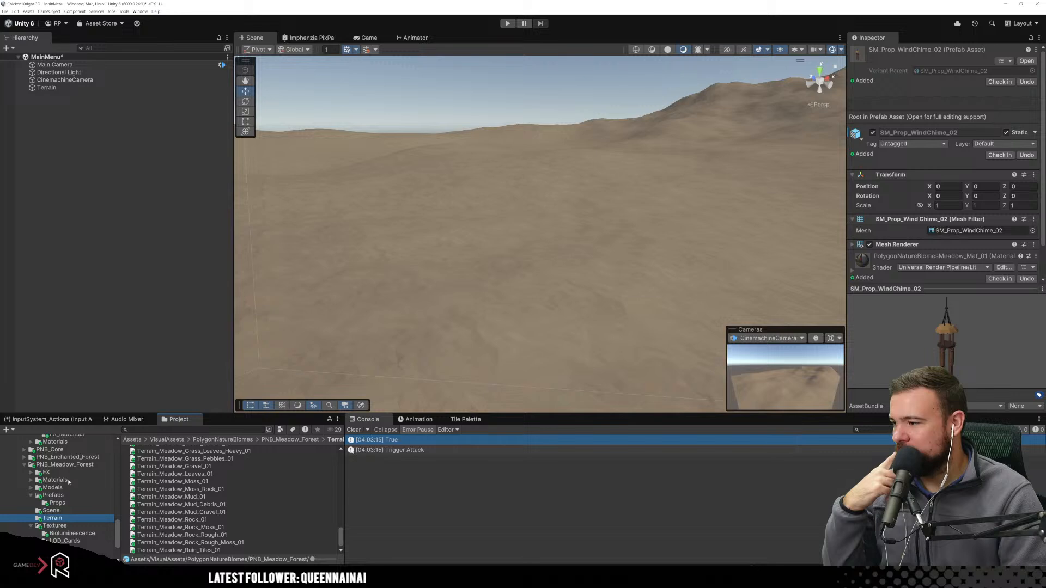
scroll(81, 493, down, 2)
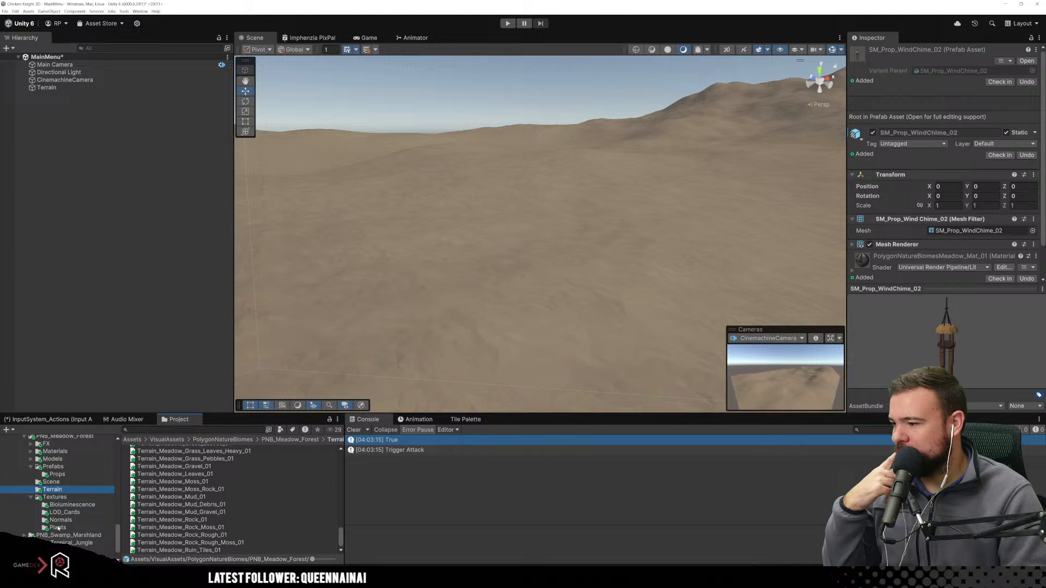
scroll(59, 528, up, 2)
click(66, 464)
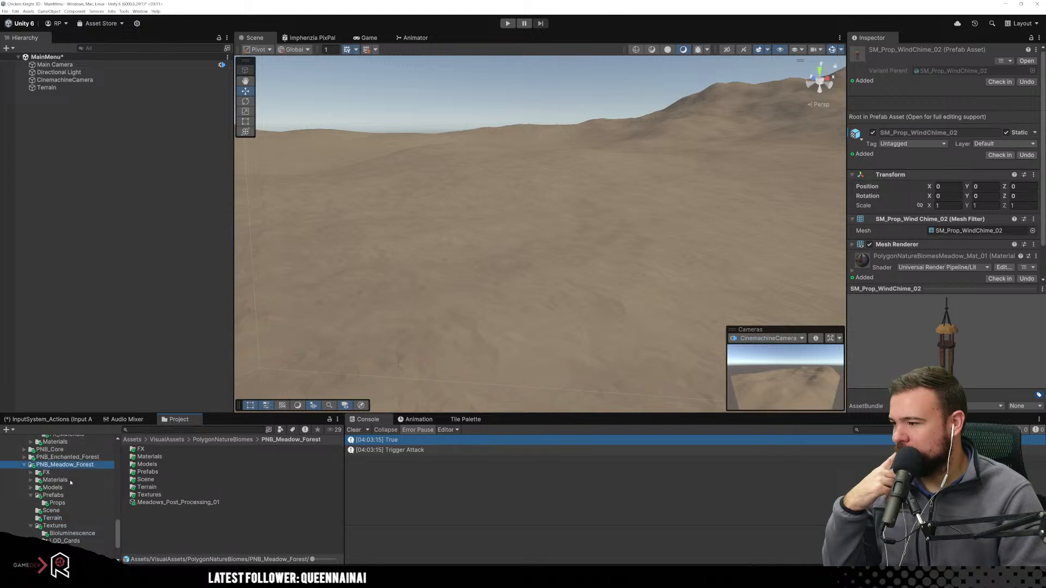
Open the Prefabs folder of PNB_Core and select SM_Env_Fog_Ring_01 to preview it.
click(50, 449)
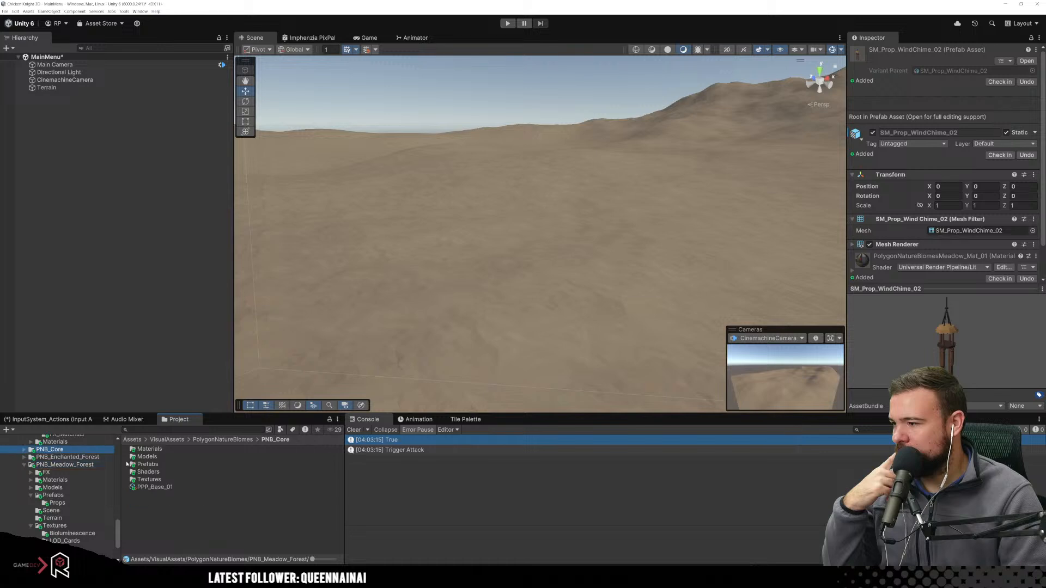
double_click(148, 465)
click(153, 465)
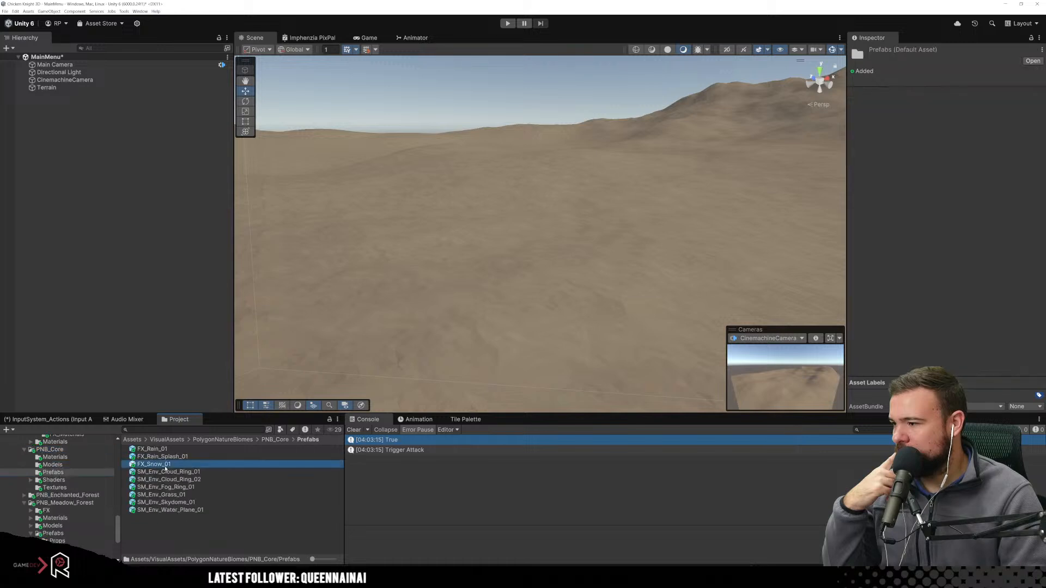
click(170, 488)
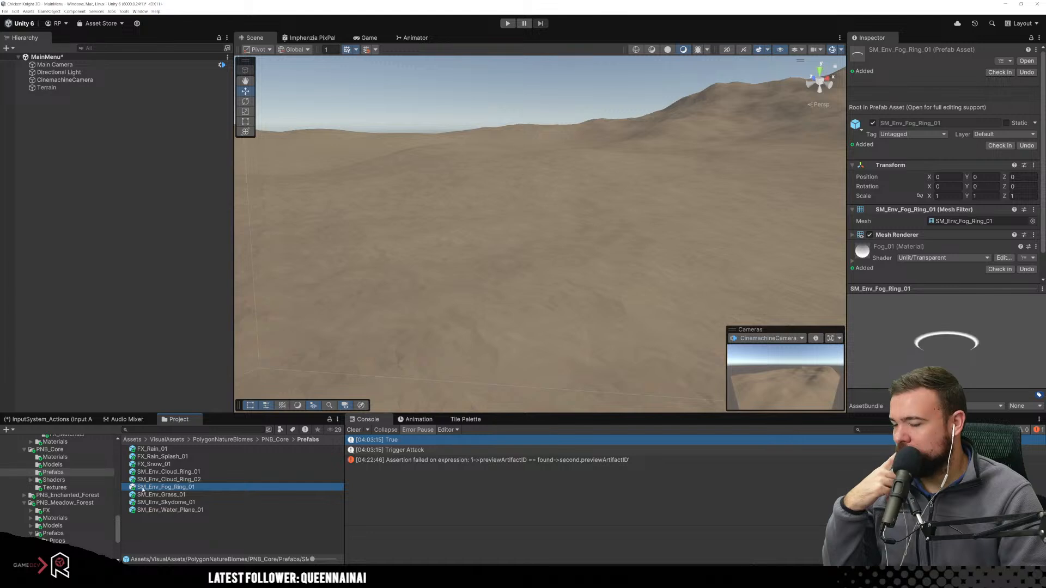
Review the biome packs in PolygonNatureBiomes and open the Models folder of PNB_Meadow_Forest.
scroll(69, 477, up, 3)
click(59, 462)
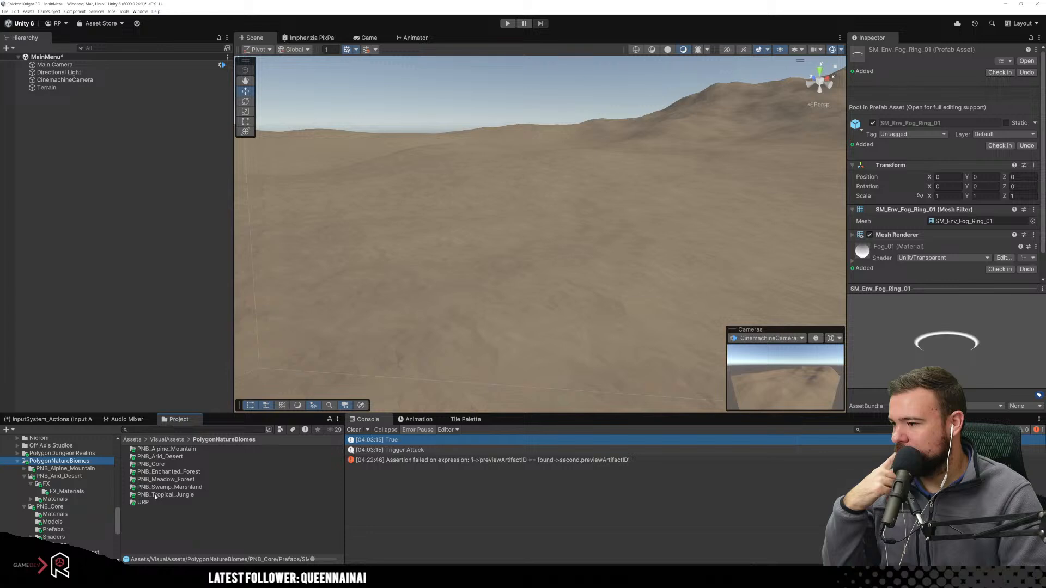
scroll(82, 504, down, 4)
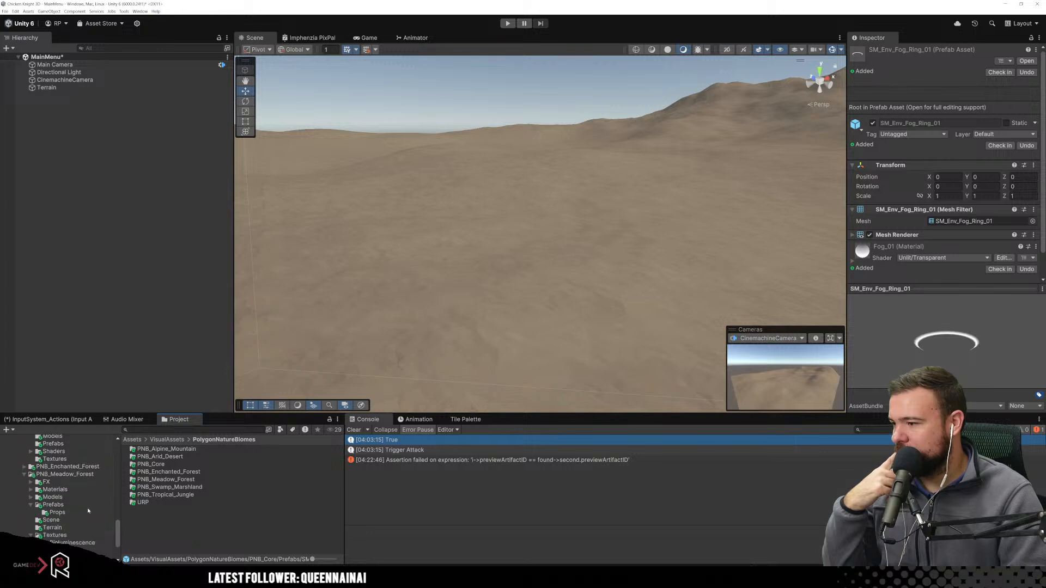
click(54, 498)
Dock the Project window beside the Animator and enlarge its asset thumbnails to browse the Meadow Forest models.
drag(180, 420, 463, 38)
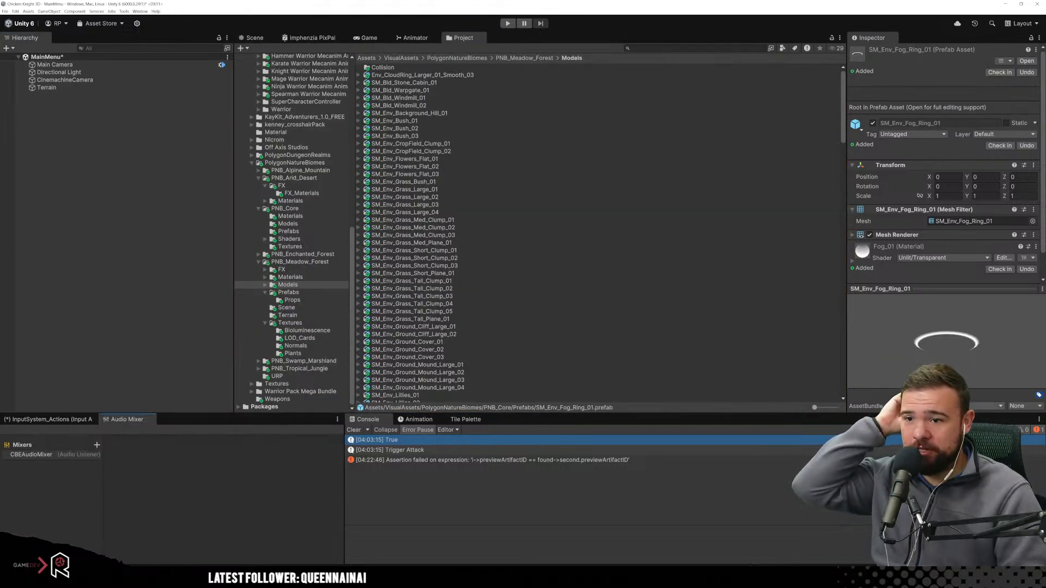
ctrl+scroll(547, 281, up, 3)
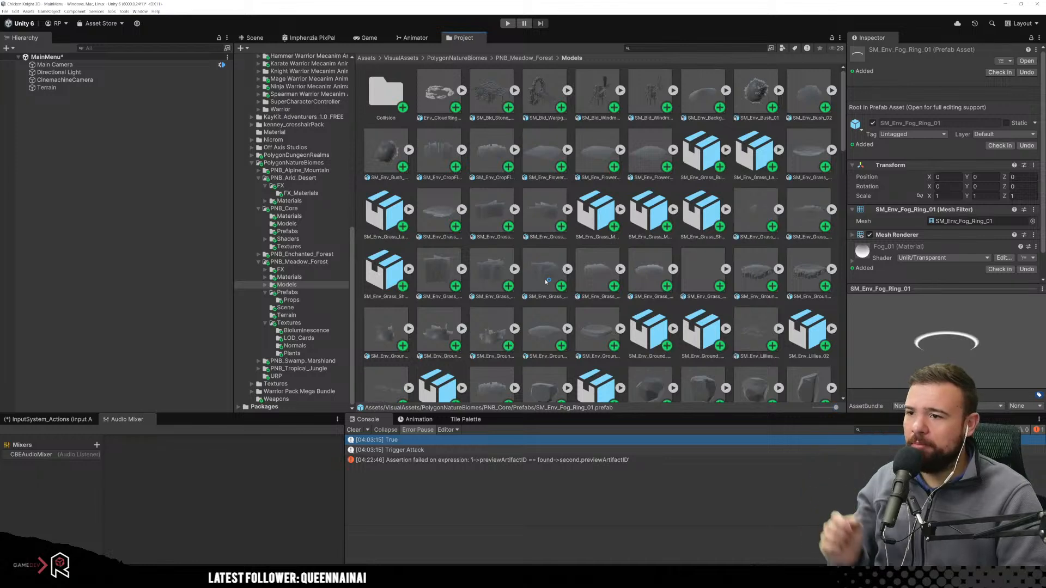
scroll(599, 286, down, 3)
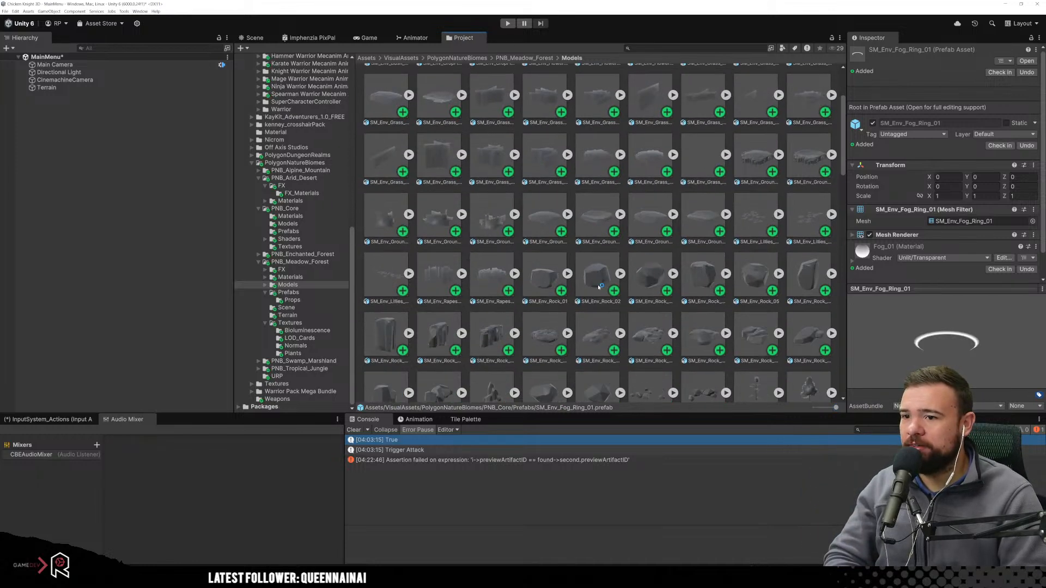
scroll(599, 286, down, 10)
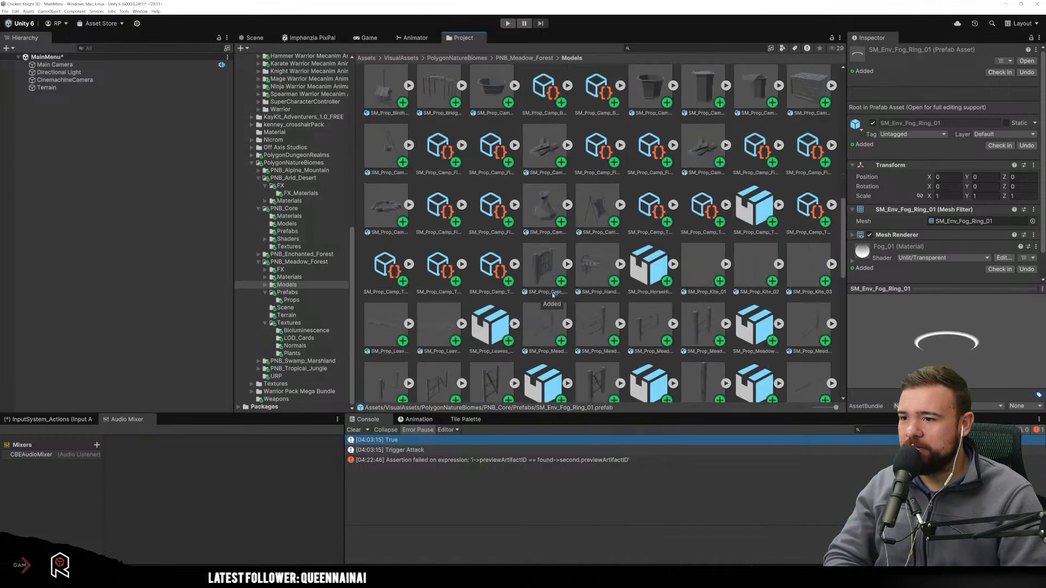
Clear the Console and open the FX_Prefabs folder of PNB_Meadow_Forest, selecting FX_Wind_01 to preview it.
click(303, 262)
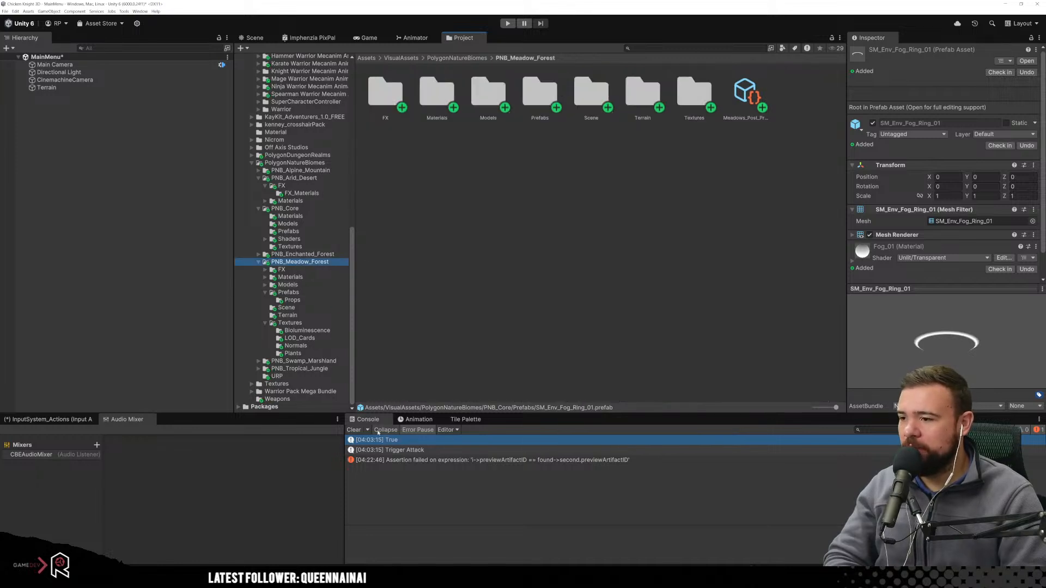
click(353, 430)
double_click(385, 93)
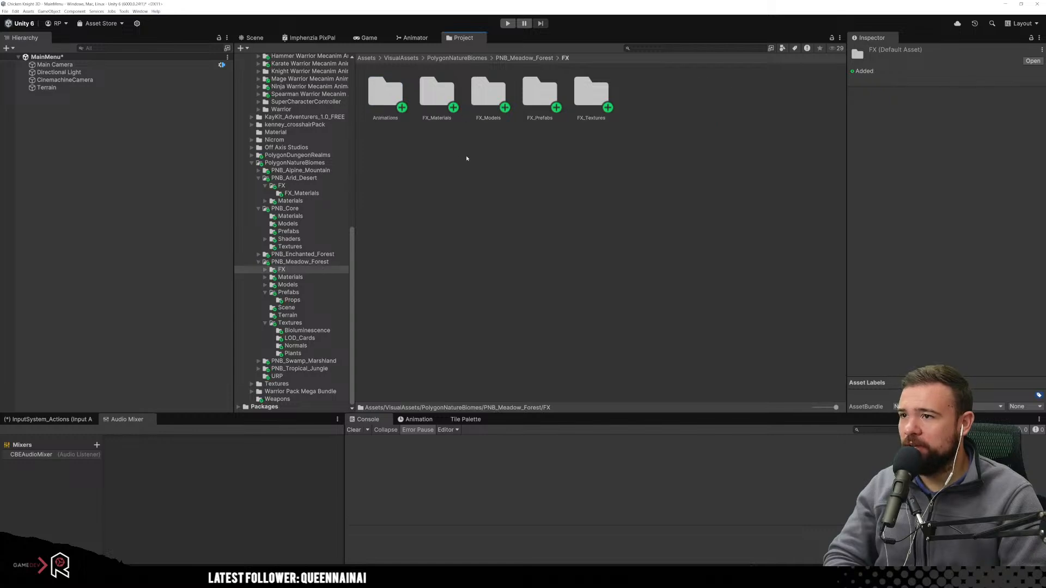
double_click(539, 93)
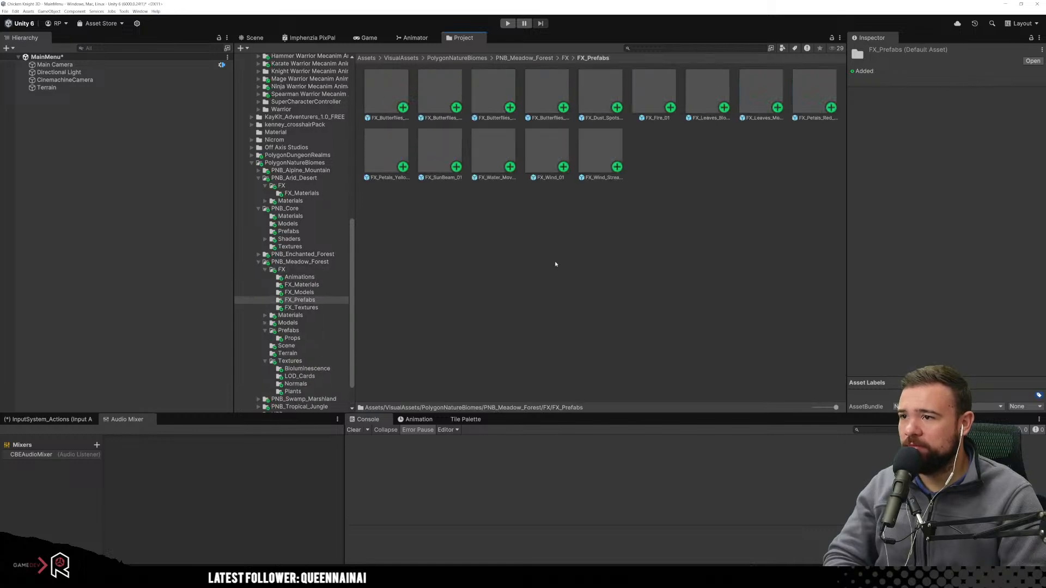
click(605, 155)
key(Left)
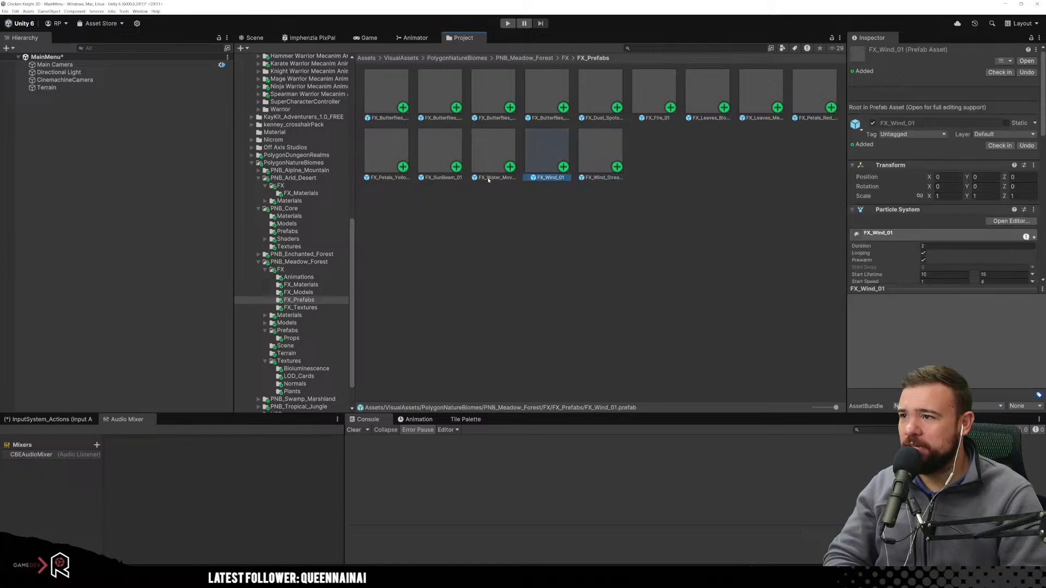
Return to the FX folder and open FX_Models to review its effect meshes.
click(565, 58)
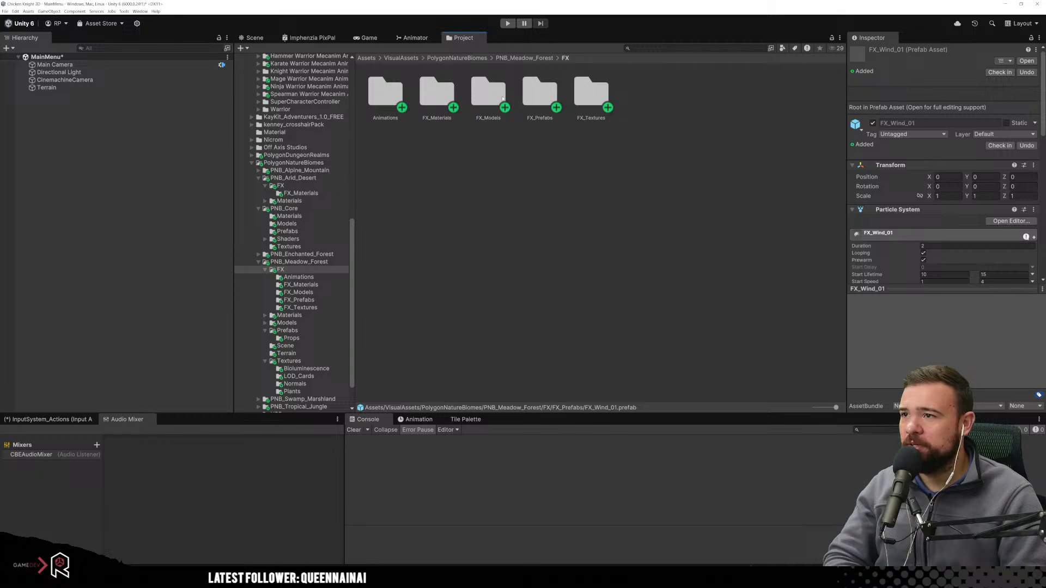
click(498, 99)
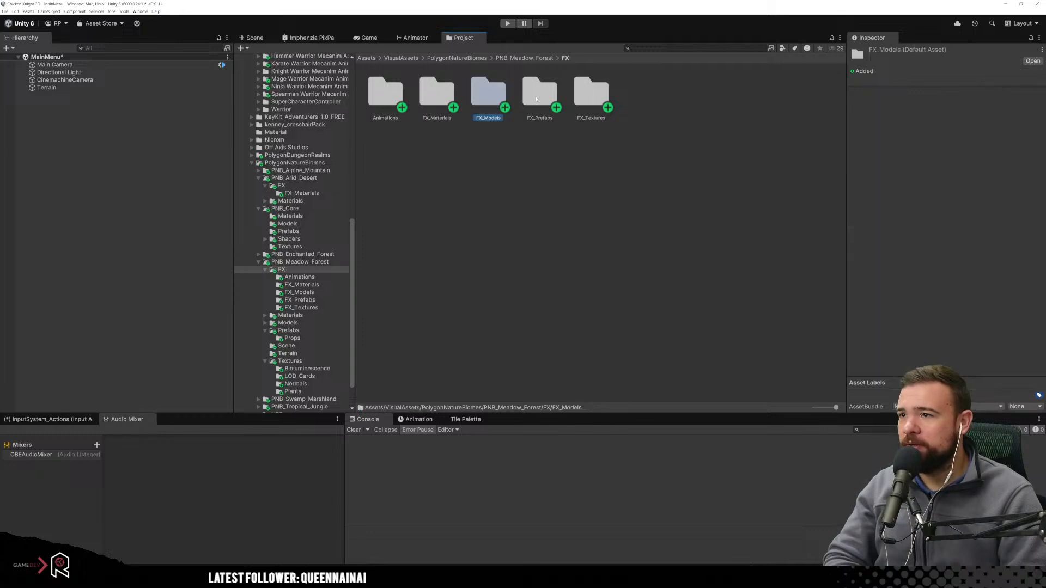
double_click(488, 94)
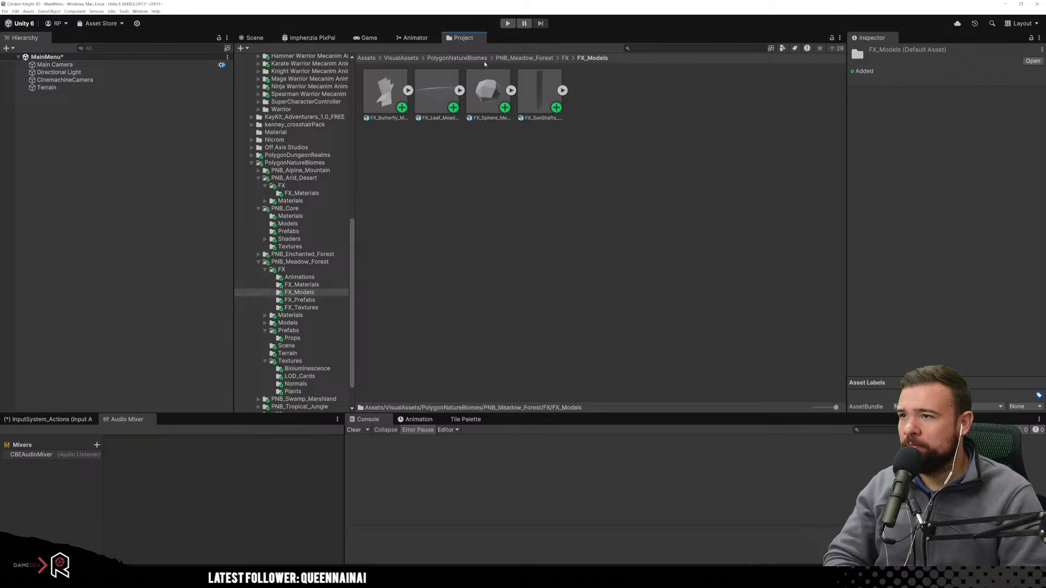
Go back to PNB_Meadow_Forest and open its Prefabs folder to look through the rock and tree prefabs.
click(526, 59)
click(590, 92)
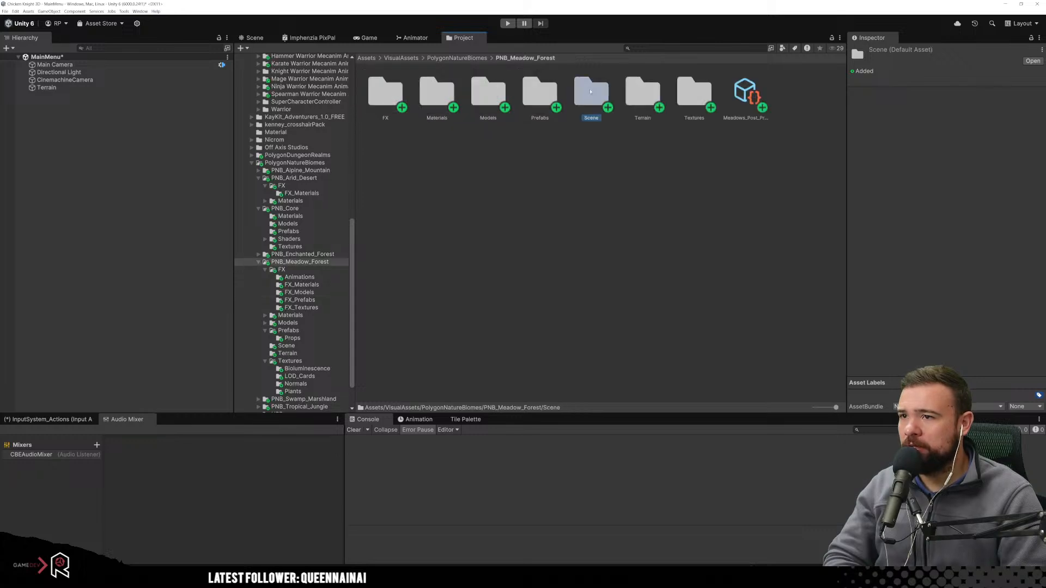
click(648, 93)
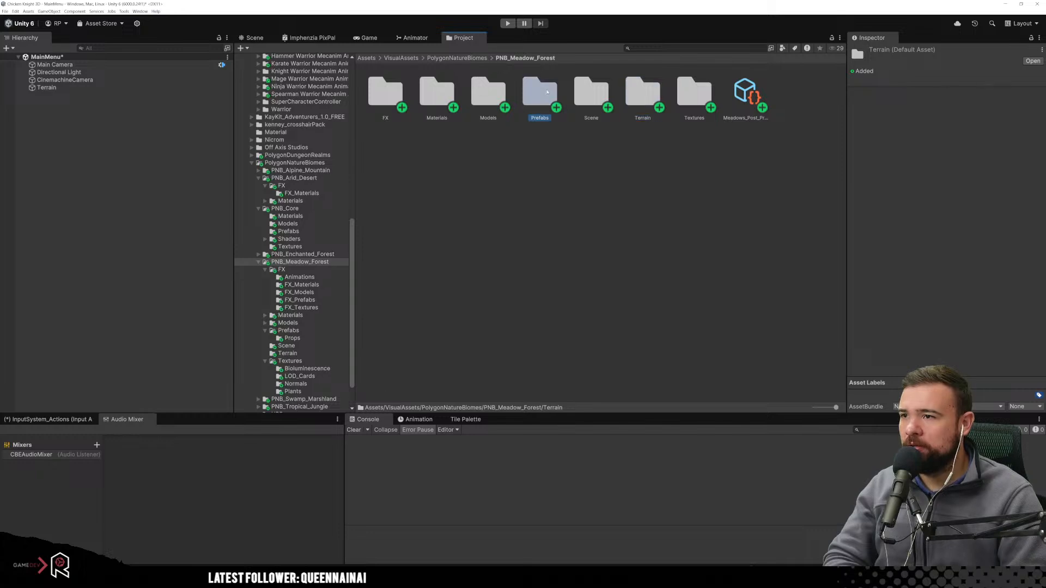
double_click(540, 93)
scroll(559, 189, down, 6)
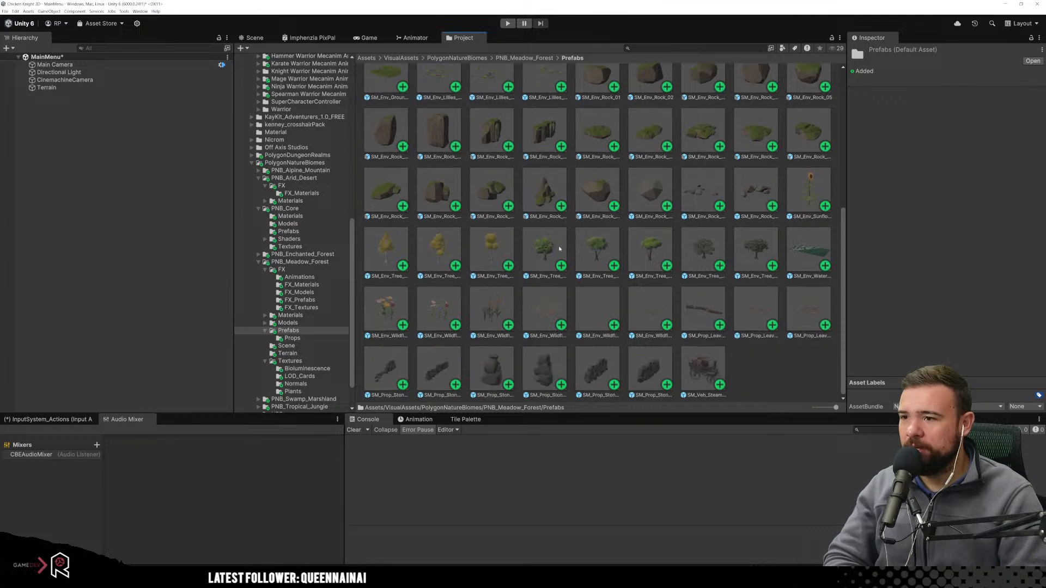
Compare previews of the Meadow Forest tree prefabs, ending with SM_Env_Tree_Fruit_01 selected.
click(560, 249)
click(598, 248)
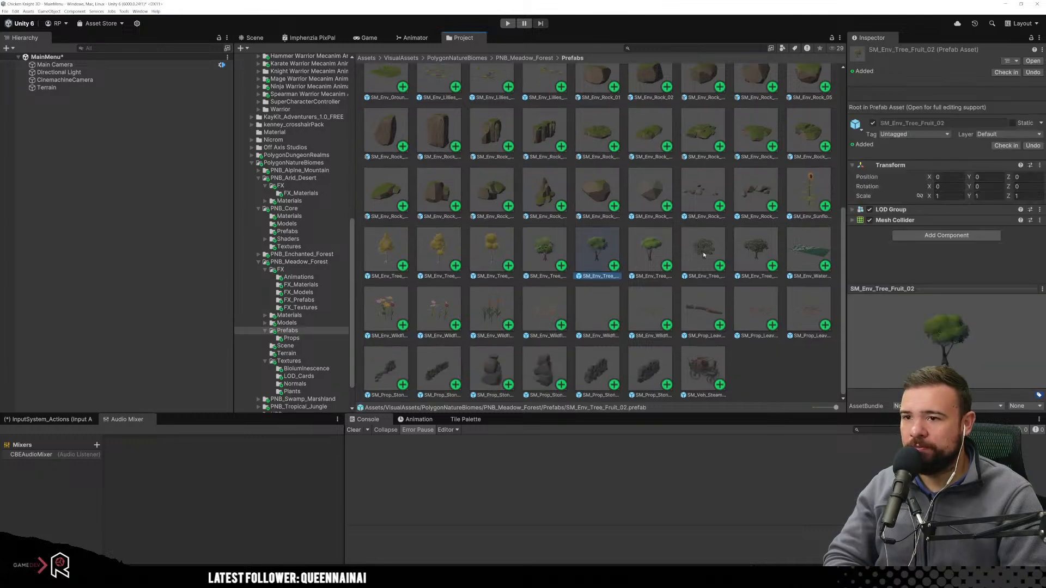
click(703, 251)
click(640, 251)
click(561, 245)
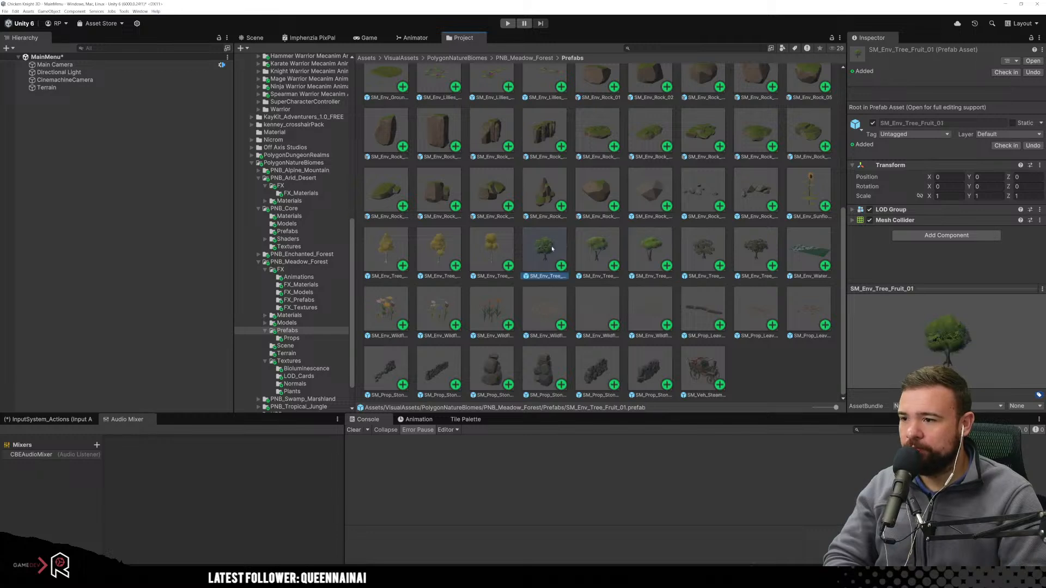
Preview the SM_Env_Water_Plane_01 prefab and look back over the rock, grass and bush prefabs.
scroll(541, 305, up, 1)
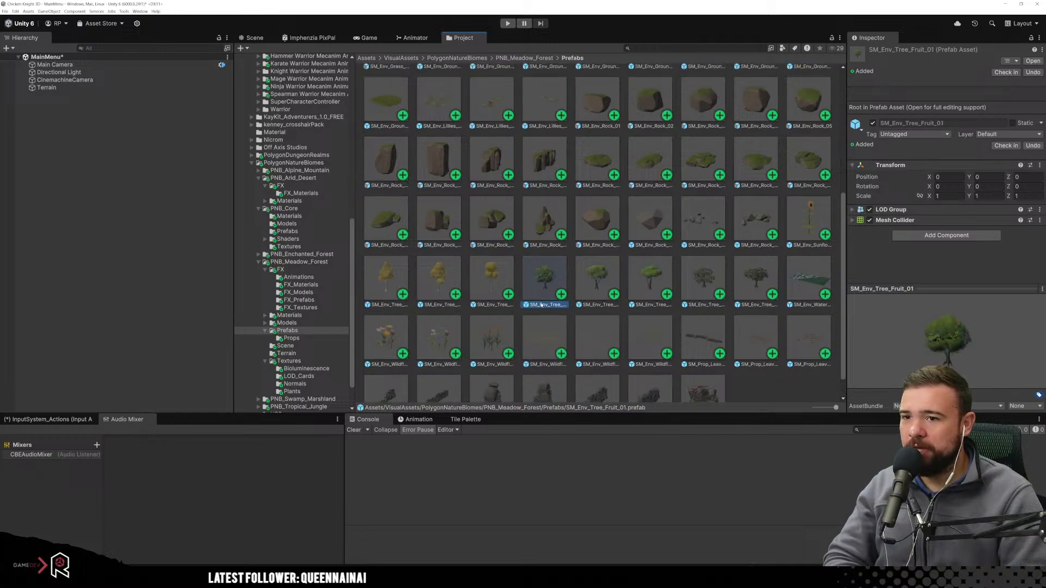
click(796, 294)
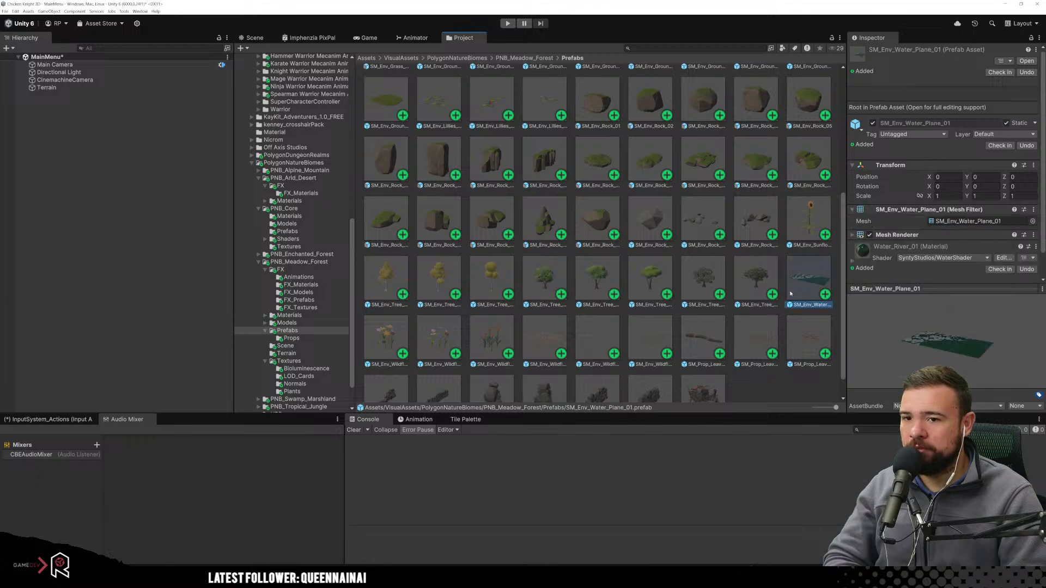
scroll(617, 278, up, 3)
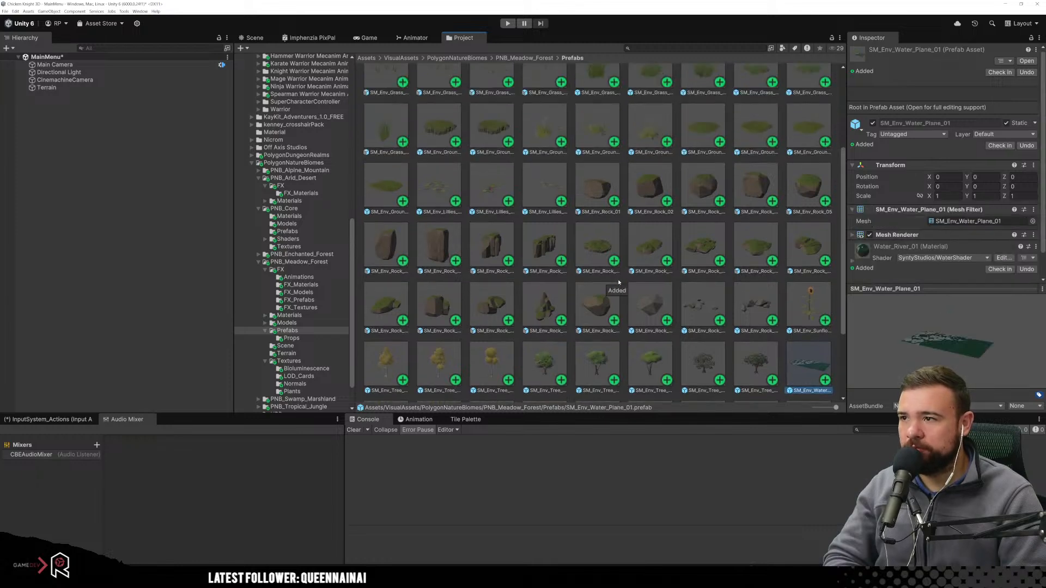
scroll(619, 282, up, 4)
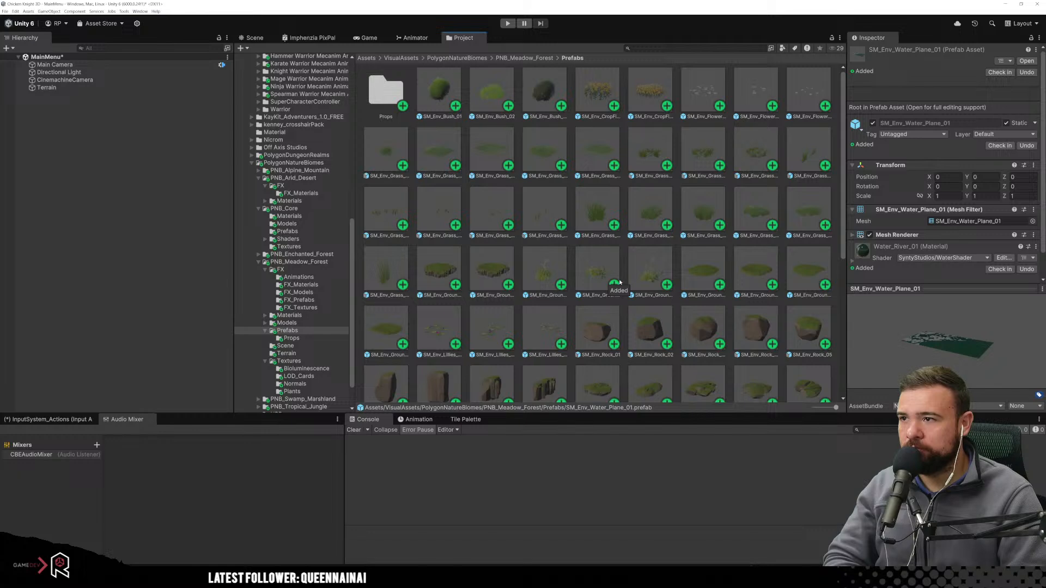
Dock the Project window beside the Audio Mixer so the Scene view and the prefabs are accessible together.
scroll(443, 100, down, 2)
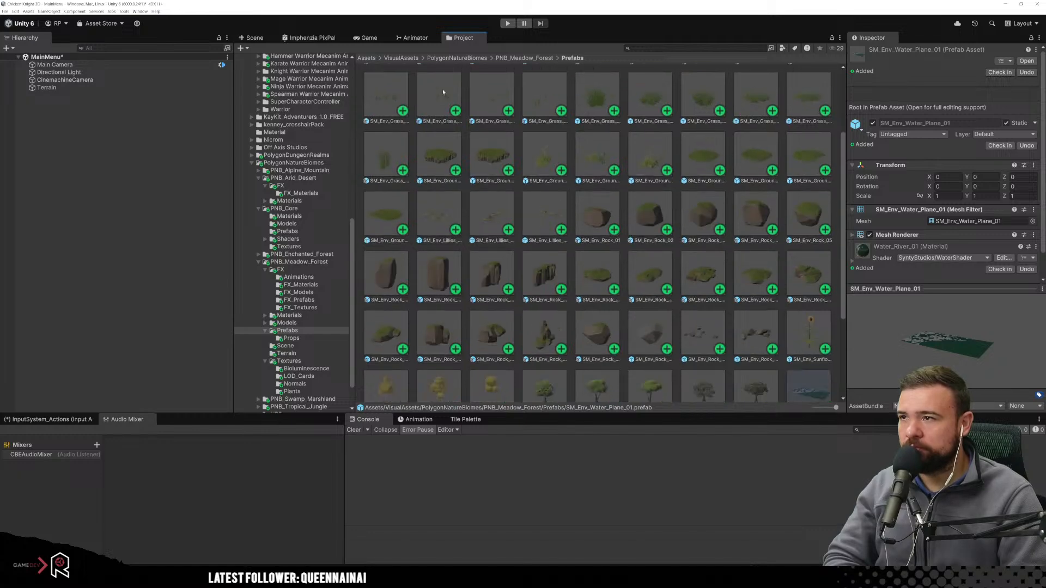
drag(462, 37, 191, 419)
Place the SM_Env_Tree_Fruit_01 prefab on the terrain near the foot of the hills.
scroll(248, 511, down, 1)
scroll(242, 508, down, 1)
scroll(229, 502, up, 3)
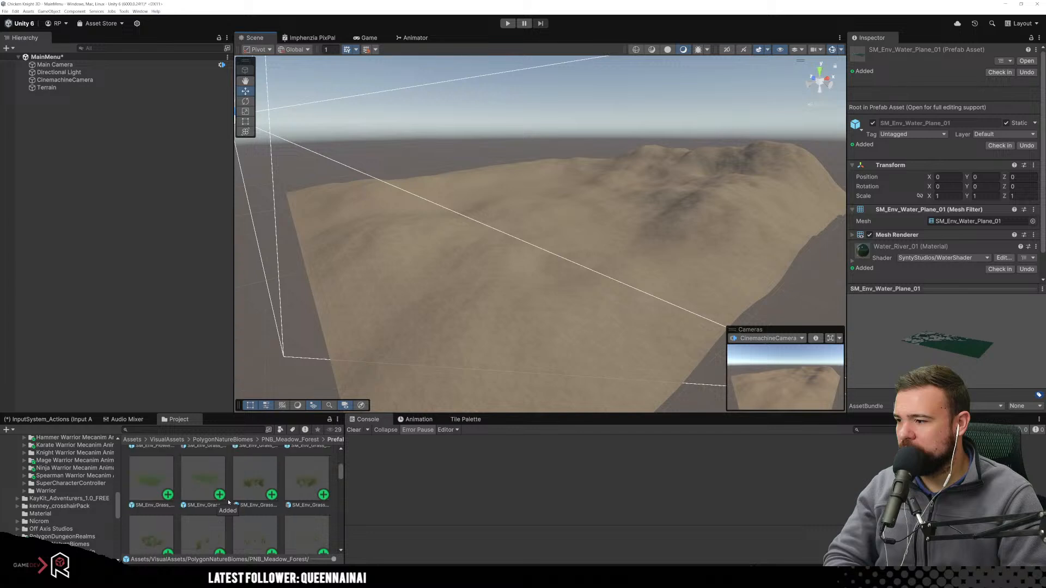
scroll(229, 502, up, 2)
scroll(229, 502, down, 5)
scroll(250, 497, down, 4)
drag(250, 498, 683, 235)
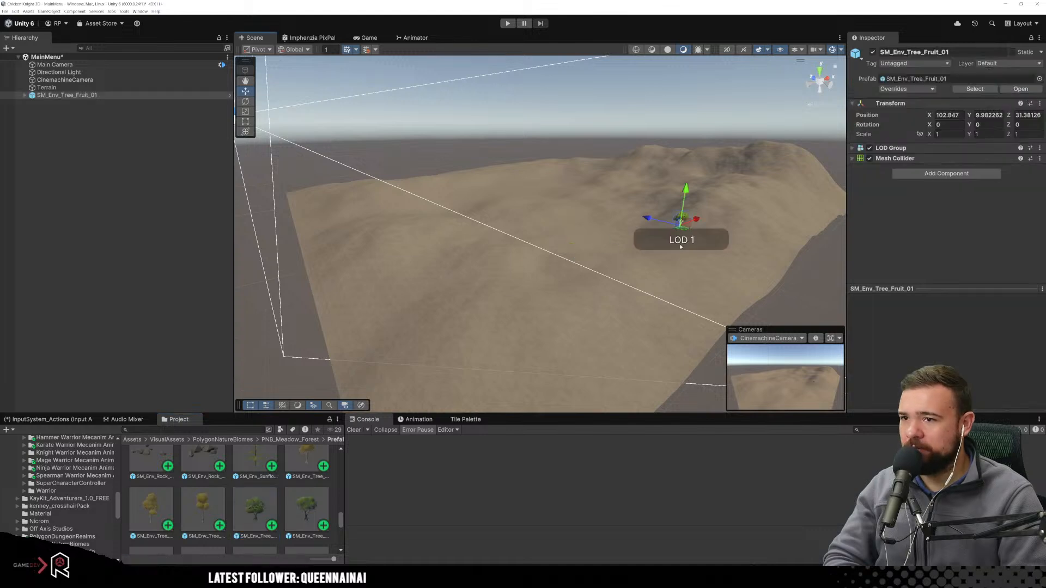
click(800, 290)
Try moving the fruit tree farther along the slope in X and Z, and undo the move.
middle_drag(717, 257, 587, 257)
scroll(587, 256, up, 5)
scroll(565, 256, up, 5)
scroll(562, 258, down, 4)
click(545, 247)
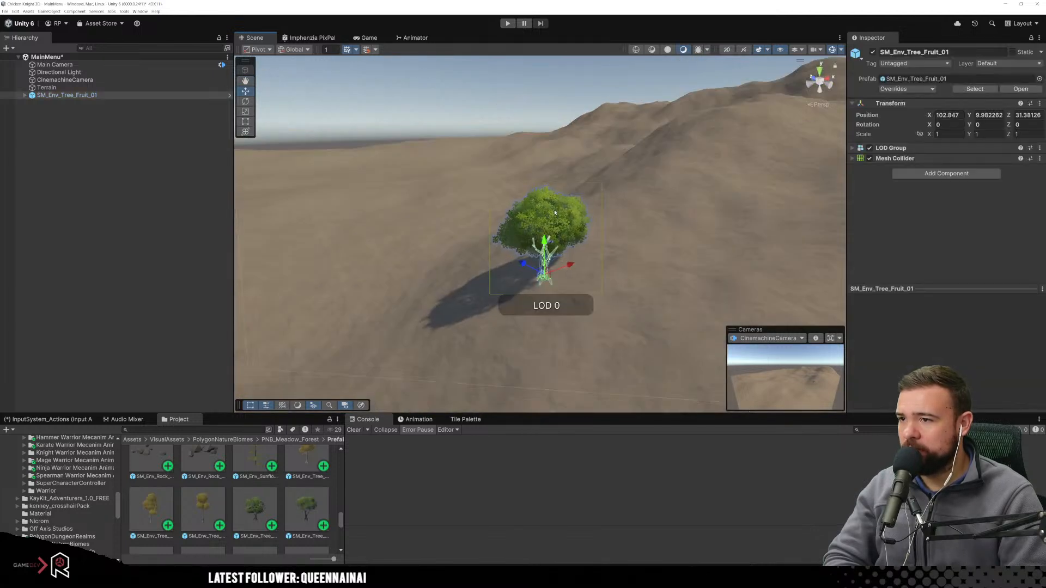
click(583, 191)
click(99, 94)
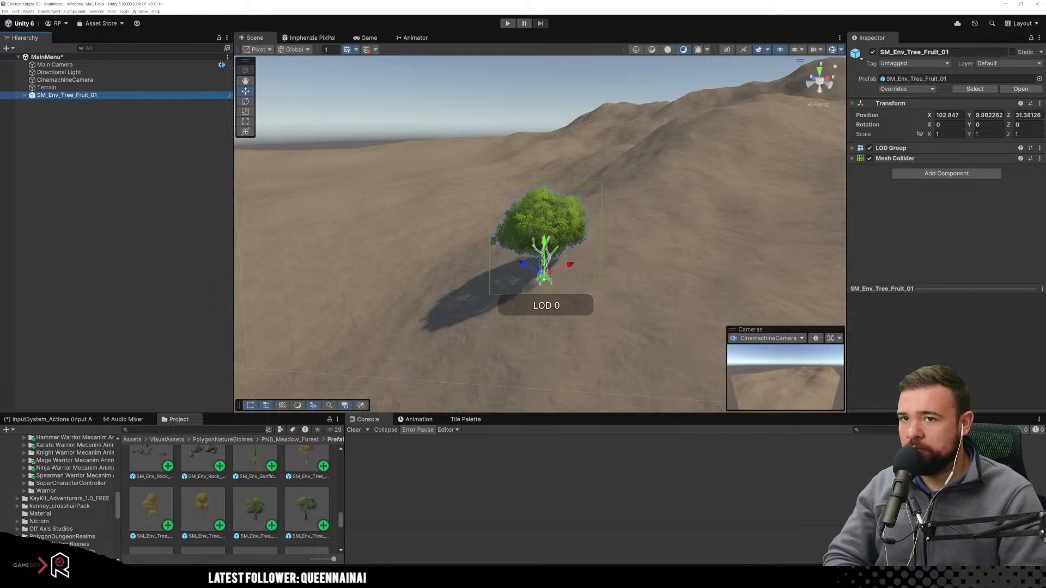
middle_drag(543, 279, 610, 246)
key(f)
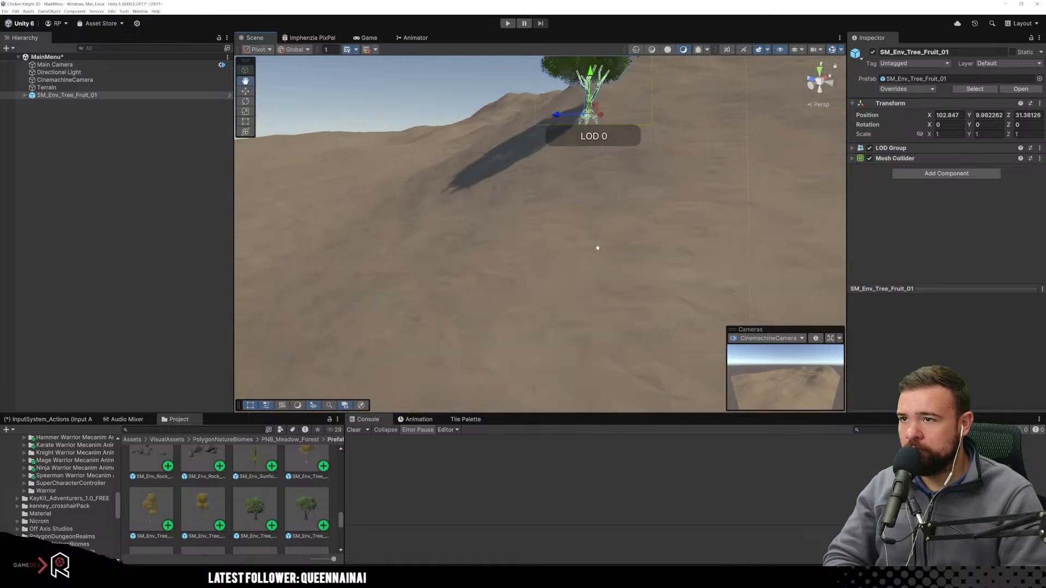
drag(446, 270, 556, 162)
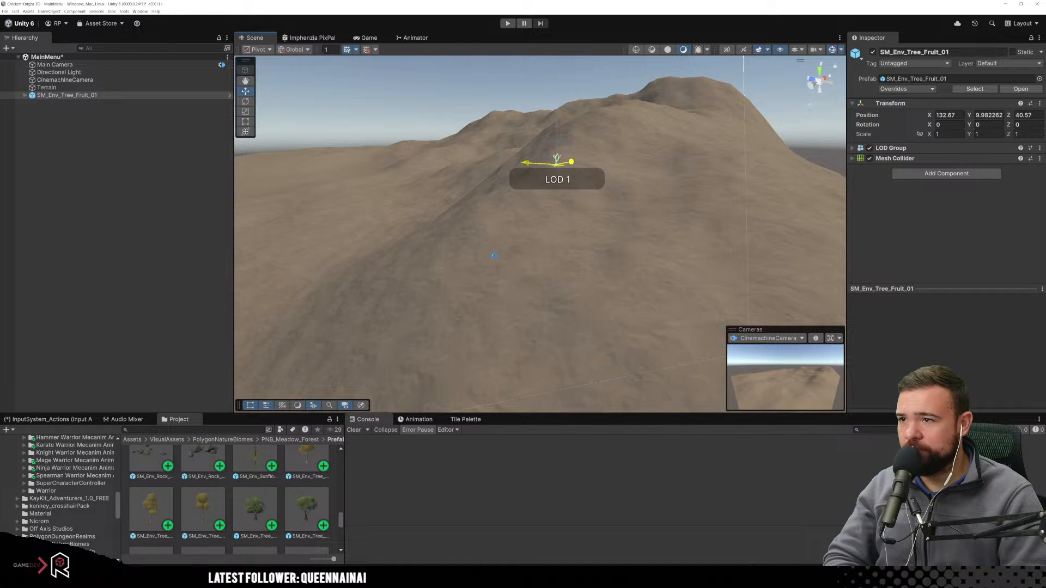
key(ctrl+z)
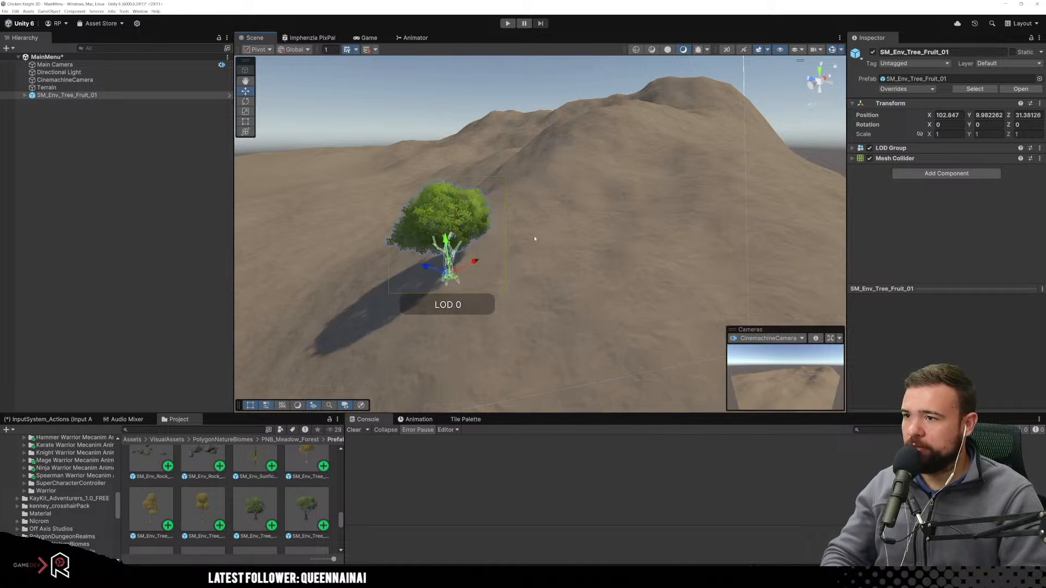
Examine the fruit tree's size against the terrain from close up and from far away.
scroll(529, 242, down, 5)
click(786, 201)
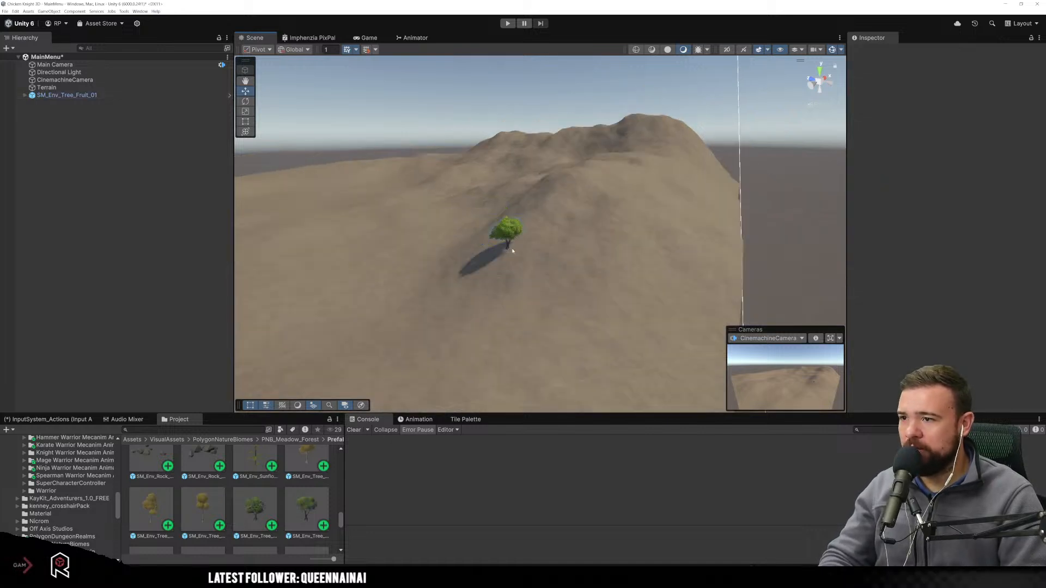
scroll(506, 240, up, 7)
scroll(507, 240, down, 6)
right_drag(569, 244, 526, 255)
scroll(457, 241, up, 2)
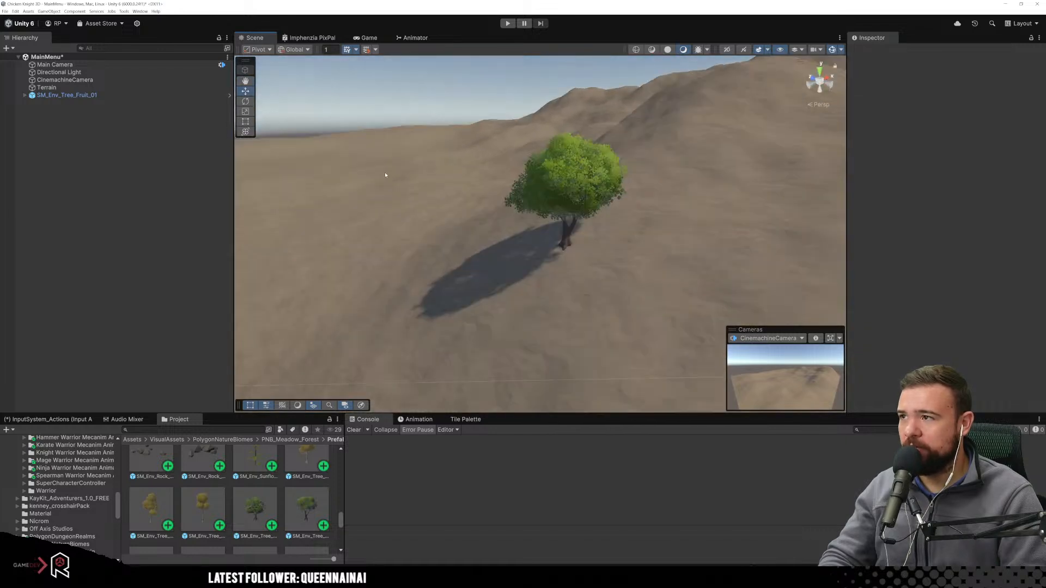
click(355, 50)
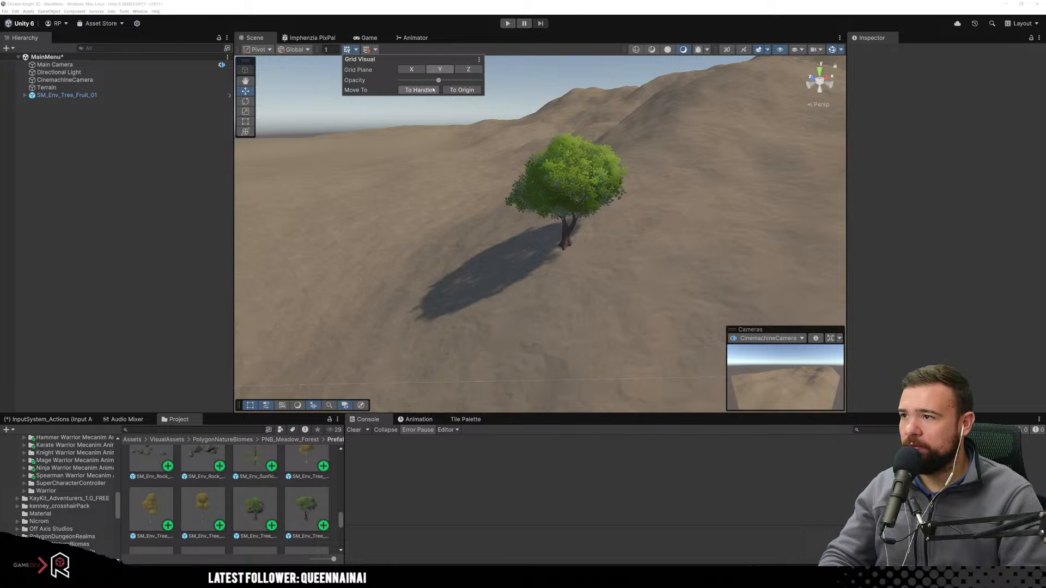
click(396, 159)
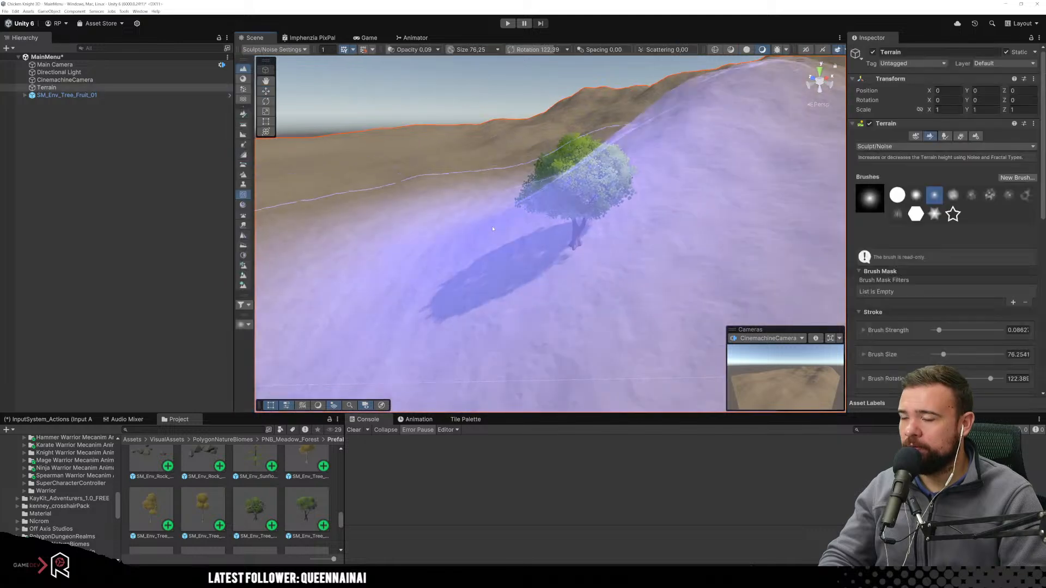
click(68, 95)
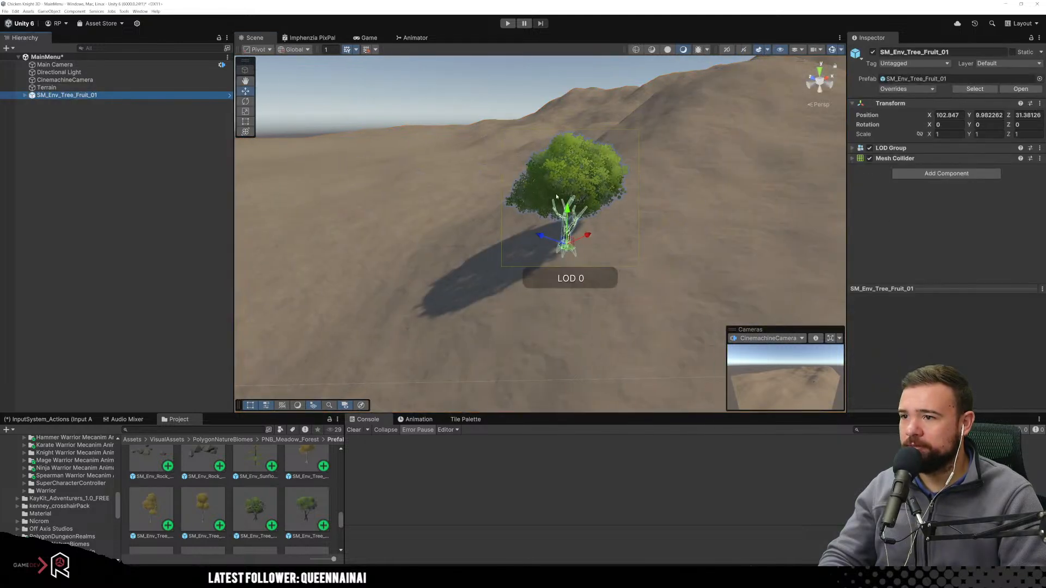
scroll(590, 266, down, 10)
scroll(522, 280, up, 9)
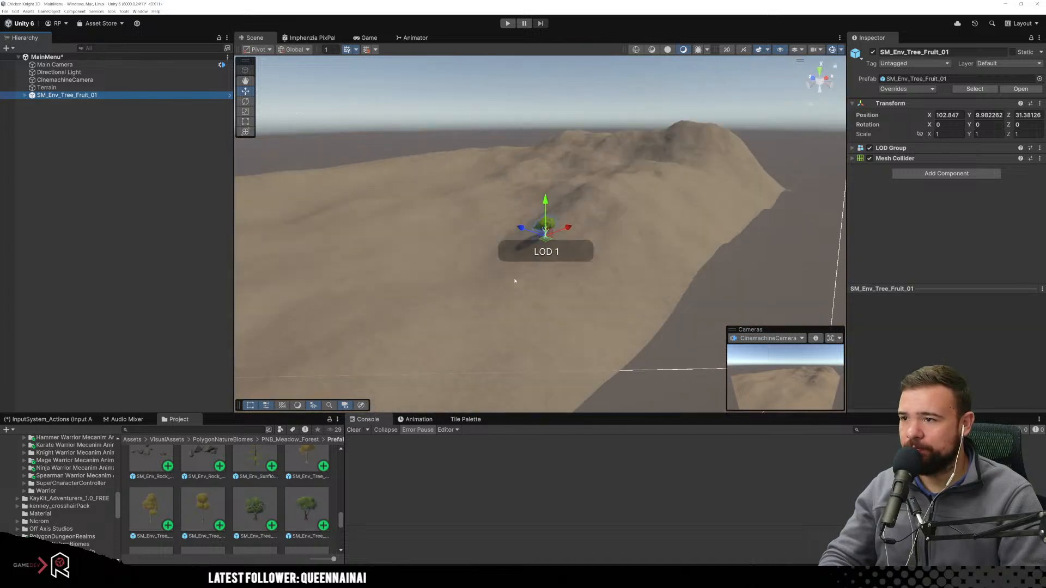
middle_drag(359, 309, 472, 232)
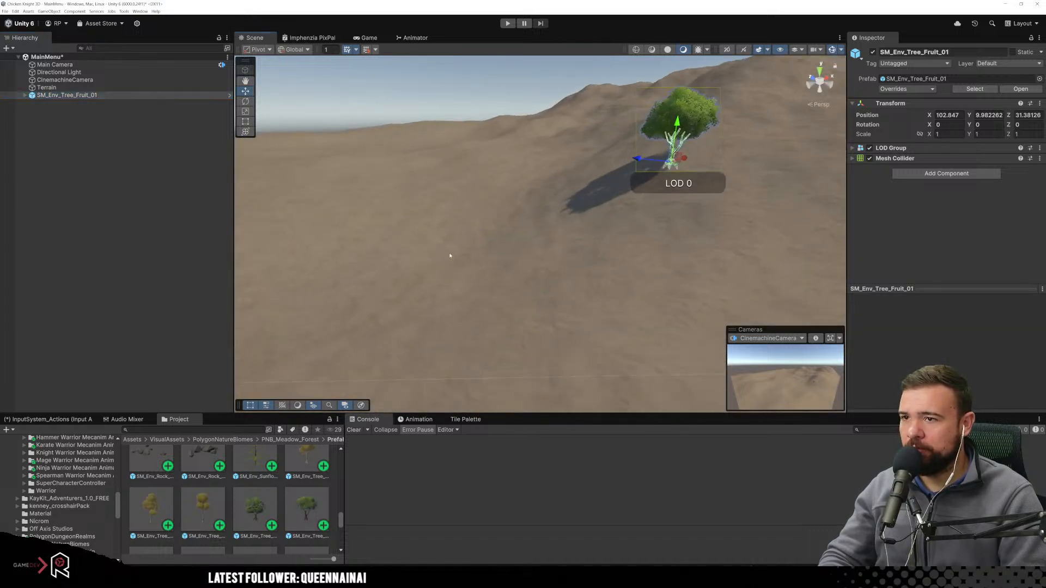
click(427, 193)
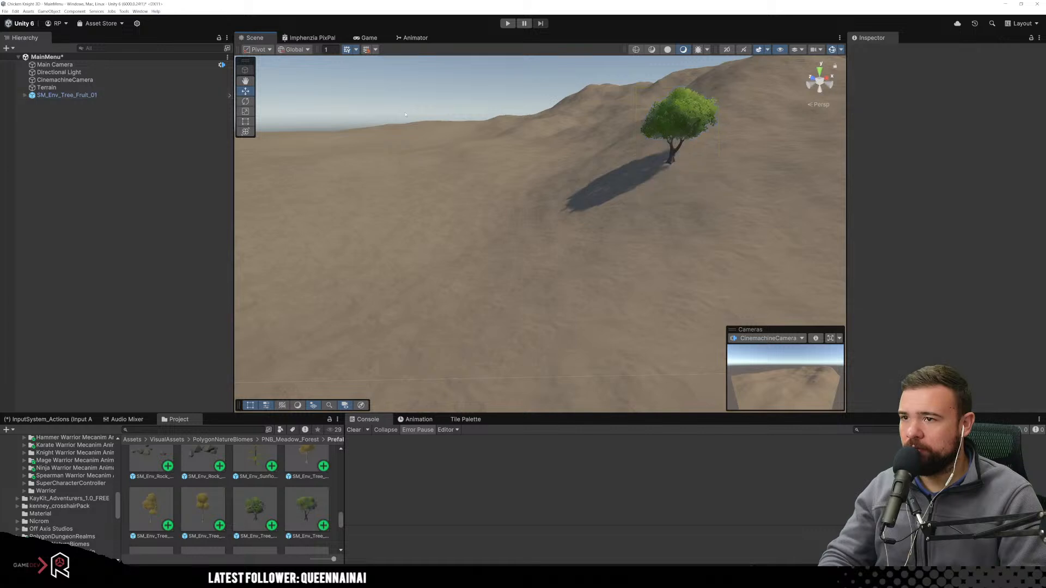
scroll(451, 178, down, 8)
alt+drag(442, 234, 464, 283)
mouse_move(465, 283)
middle_down()
mouse_move(459, 249)
mouse_move(469, 269)
middle_up()
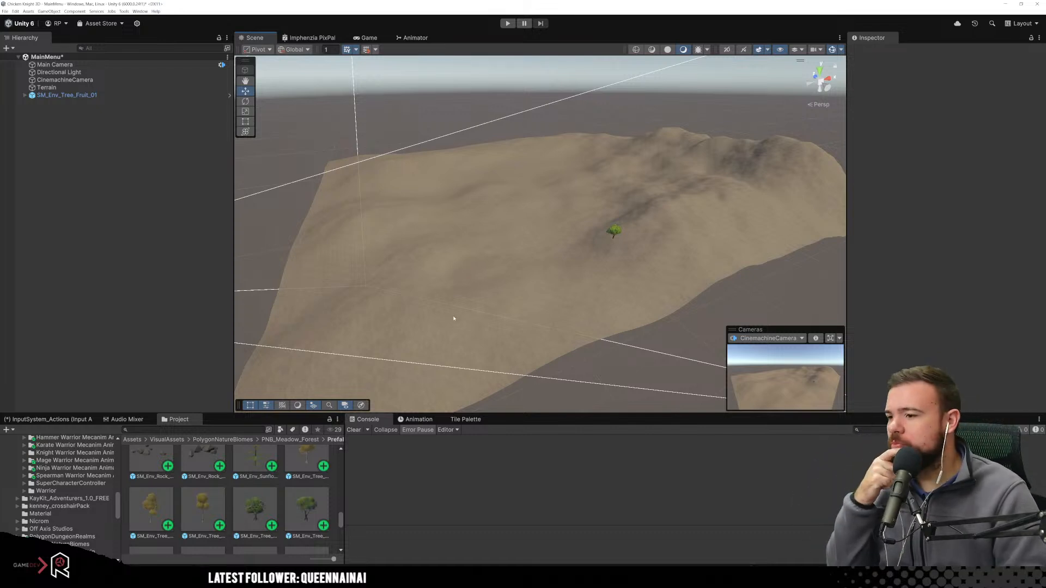
Delete the SM_Env_Tree_Fruit_01 test tree from the scene.
scroll(319, 481, down, 1)
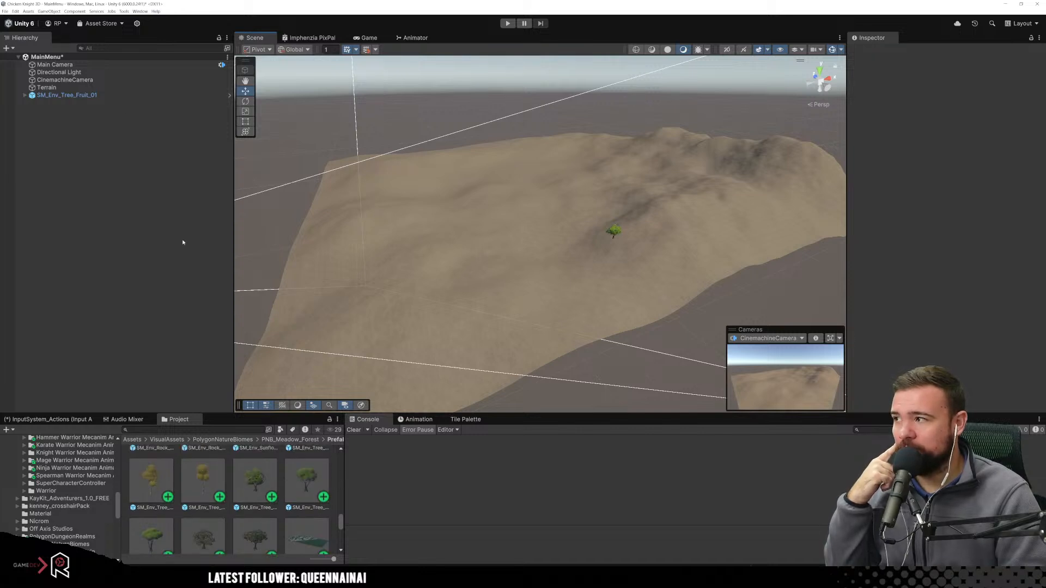
click(67, 95)
key(Delete)
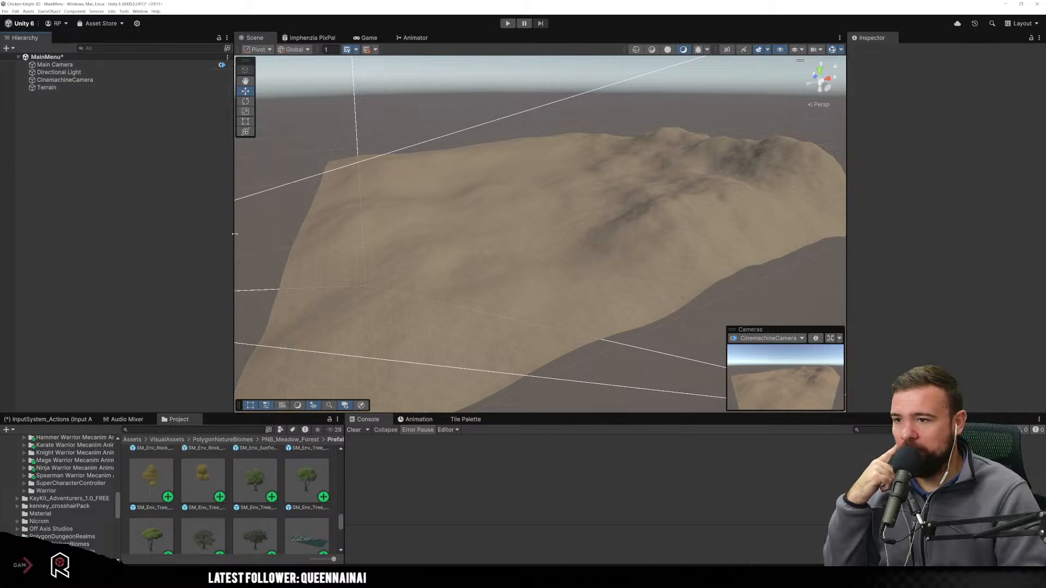
Add SM_Env_Tree_Fruit_01 to the terrain's Paint Trees list with NavMesh LOD Index set to Last.
click(48, 88)
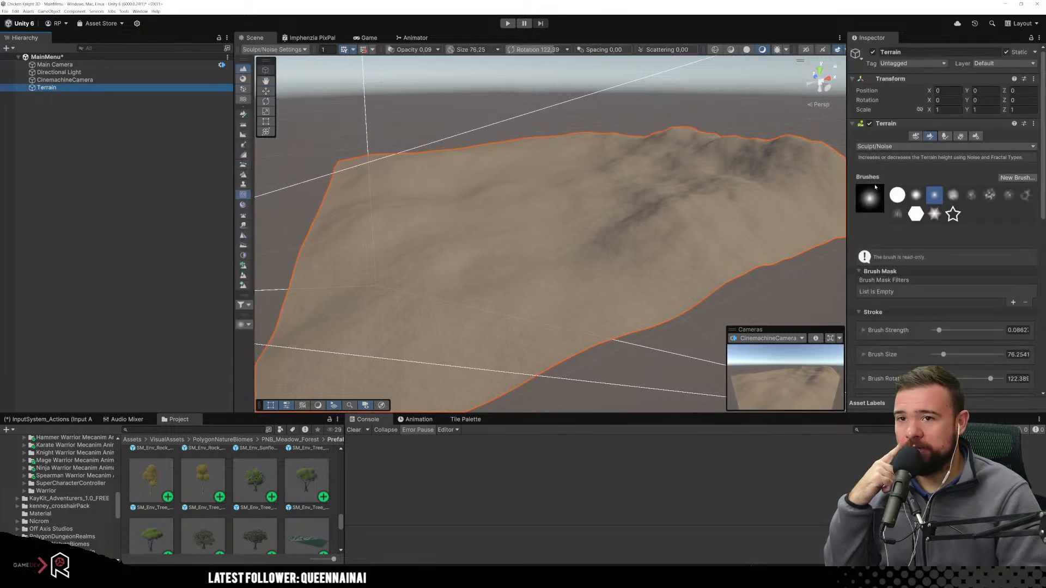
click(945, 136)
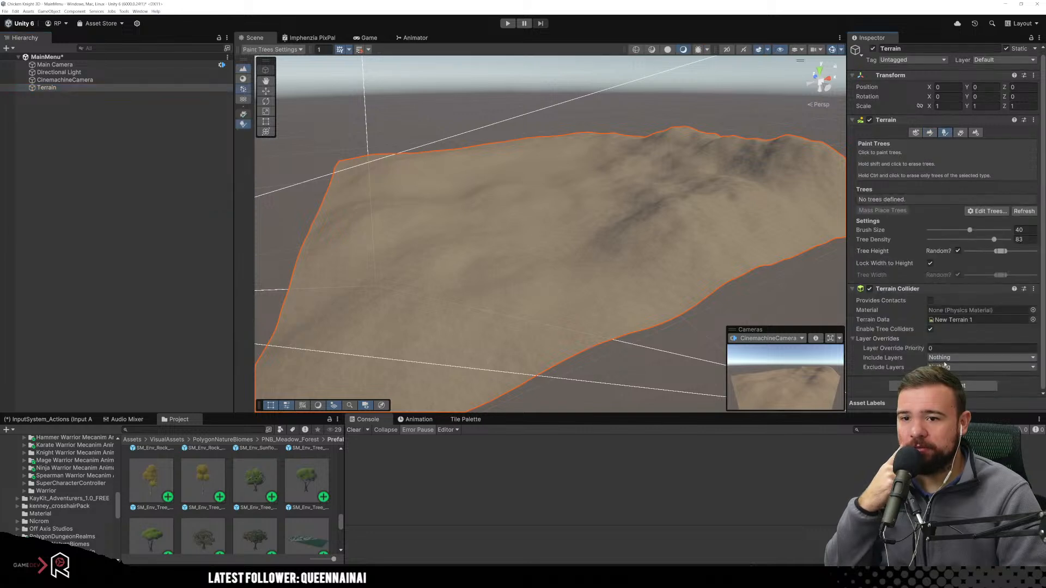
click(987, 210)
click(978, 213)
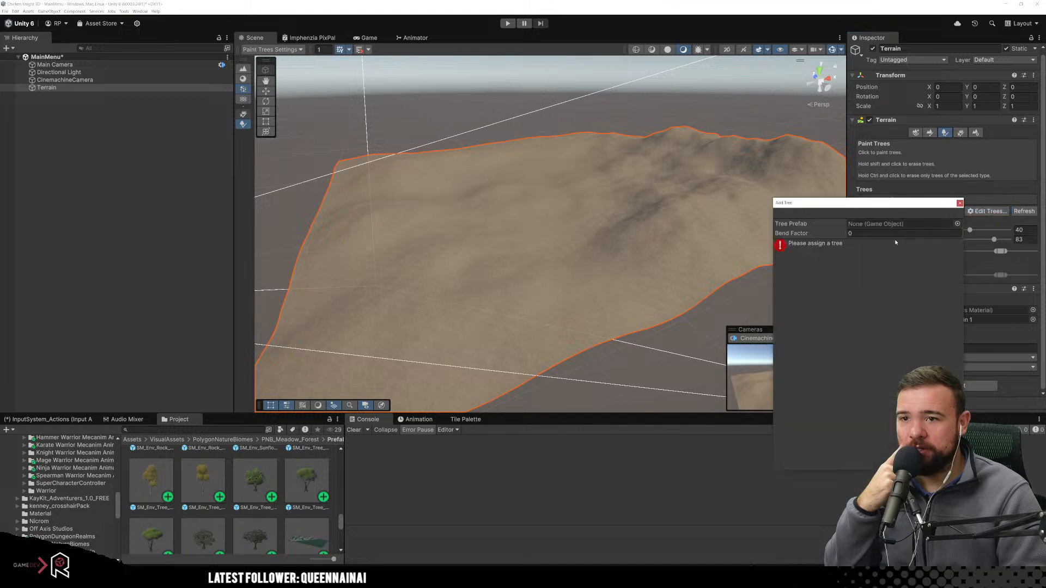
drag(190, 520, 894, 224)
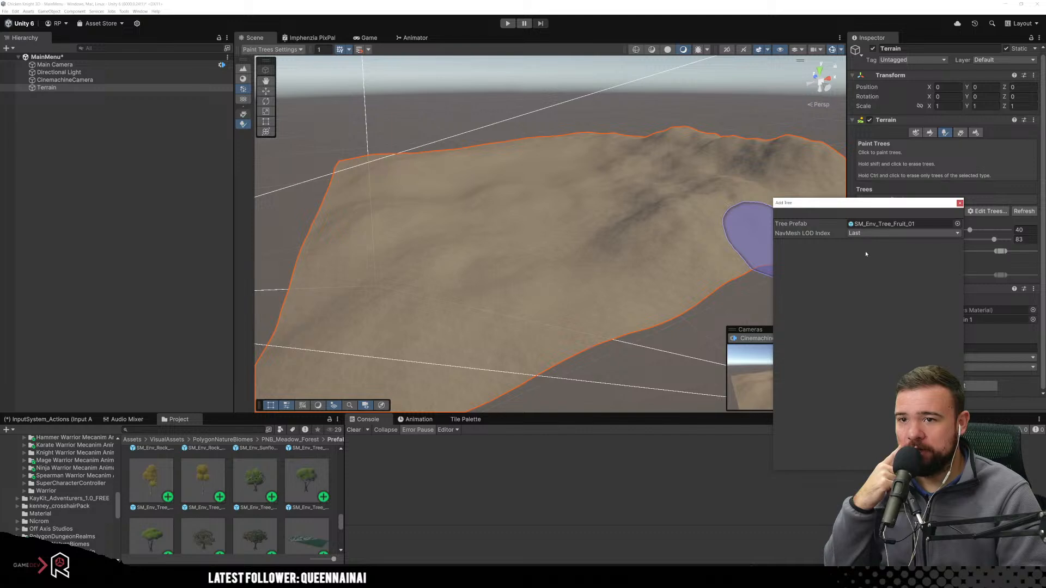
click(865, 233)
click(885, 234)
click(828, 277)
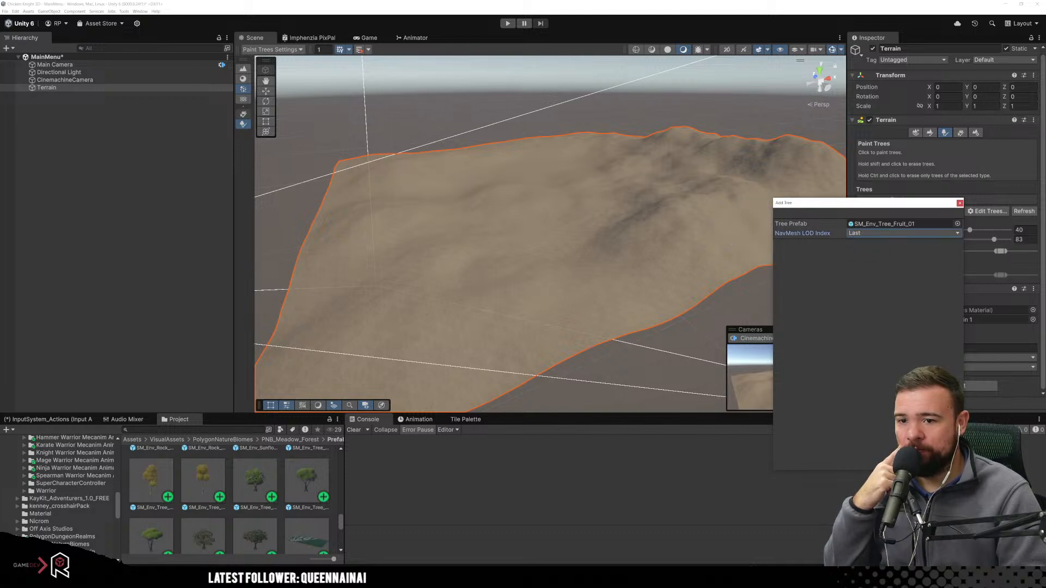
click(935, 463)
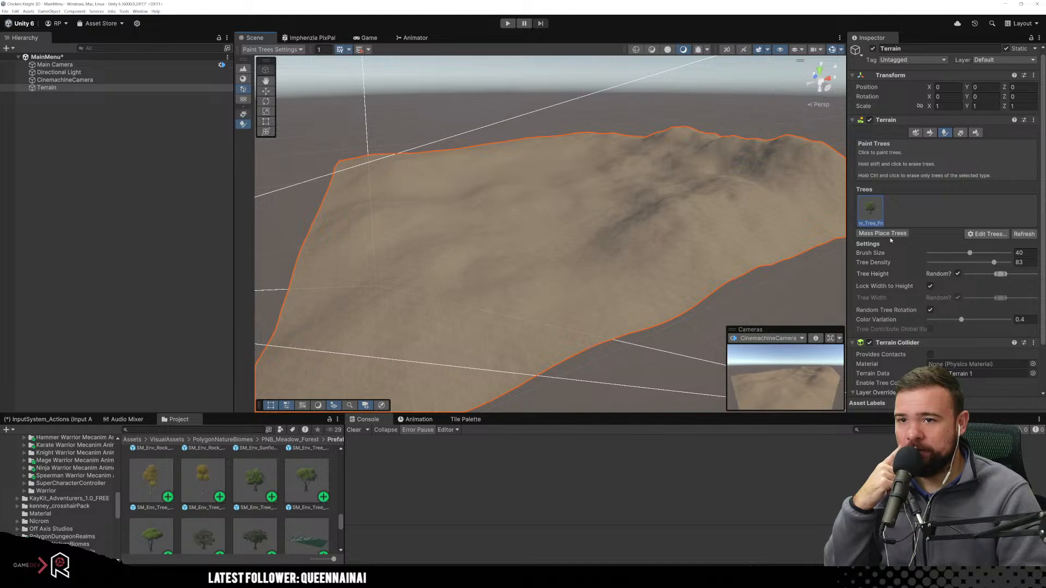
Add SM_Env_Tree_Fruit_02 as a second paintable tree on the terrain.
click(983, 238)
click(980, 235)
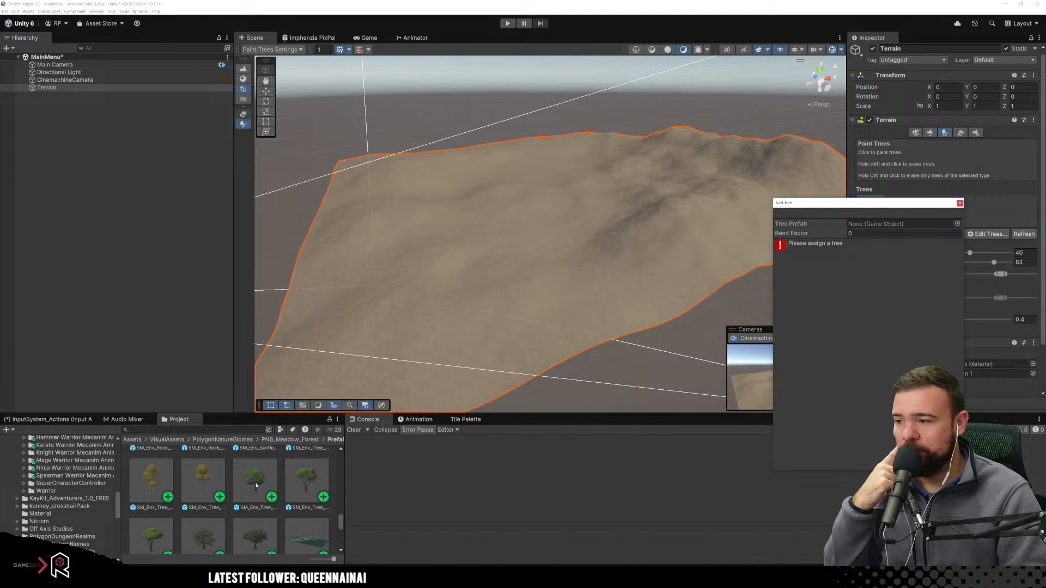
drag(306, 482, 899, 224)
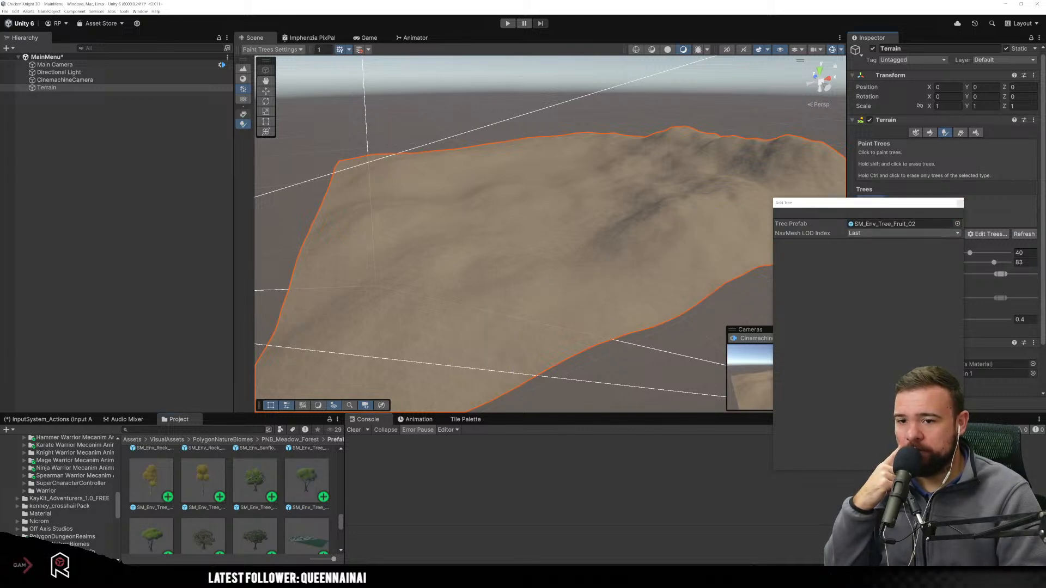
click(937, 463)
Add SM_Env_Tree_Fruit_03 as a third paintable tree on the terrain.
click(987, 234)
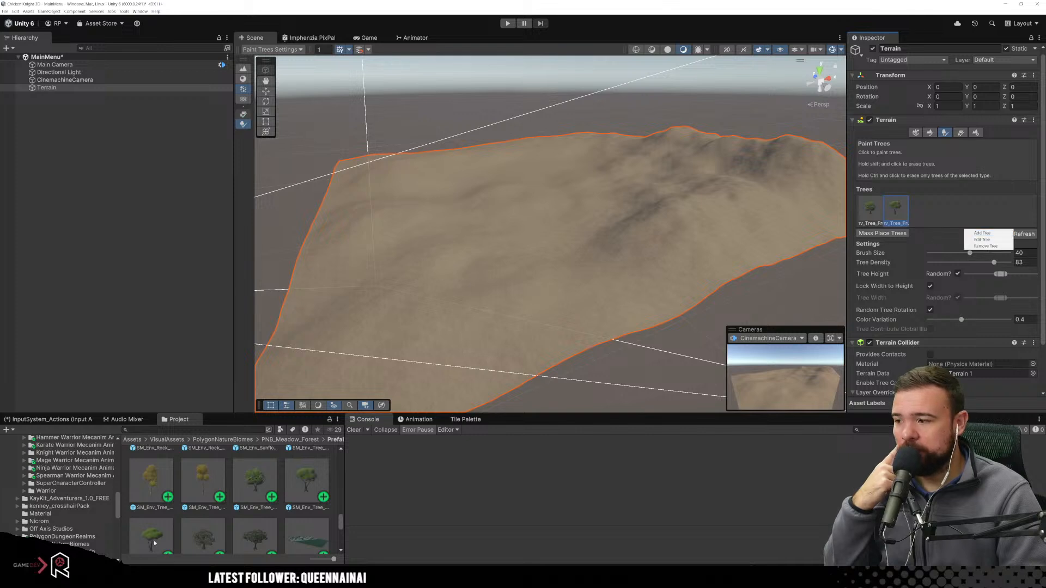
click(982, 233)
scroll(179, 542, down, 1)
drag(203, 462, 900, 230)
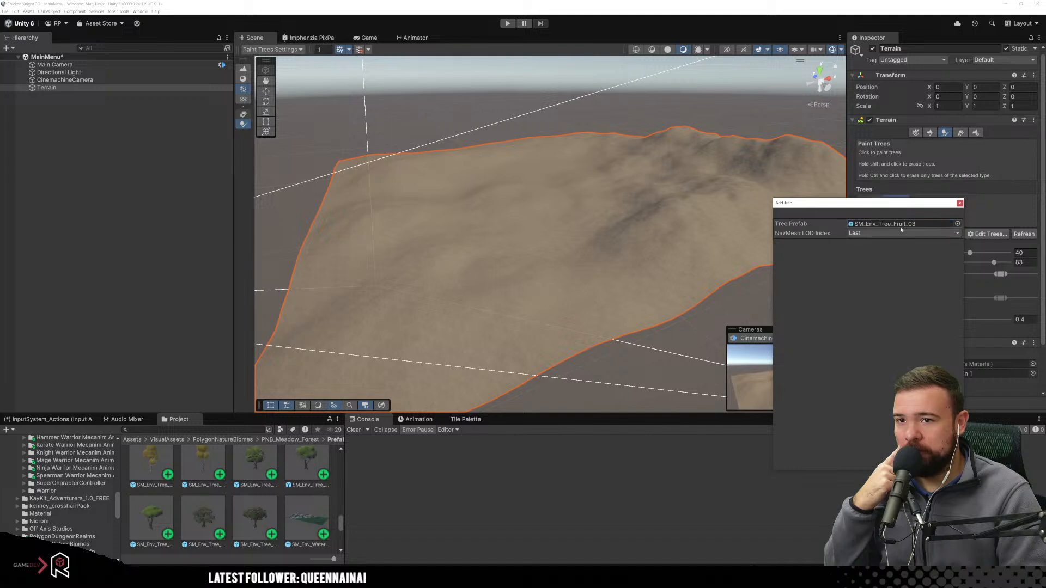
click(940, 463)
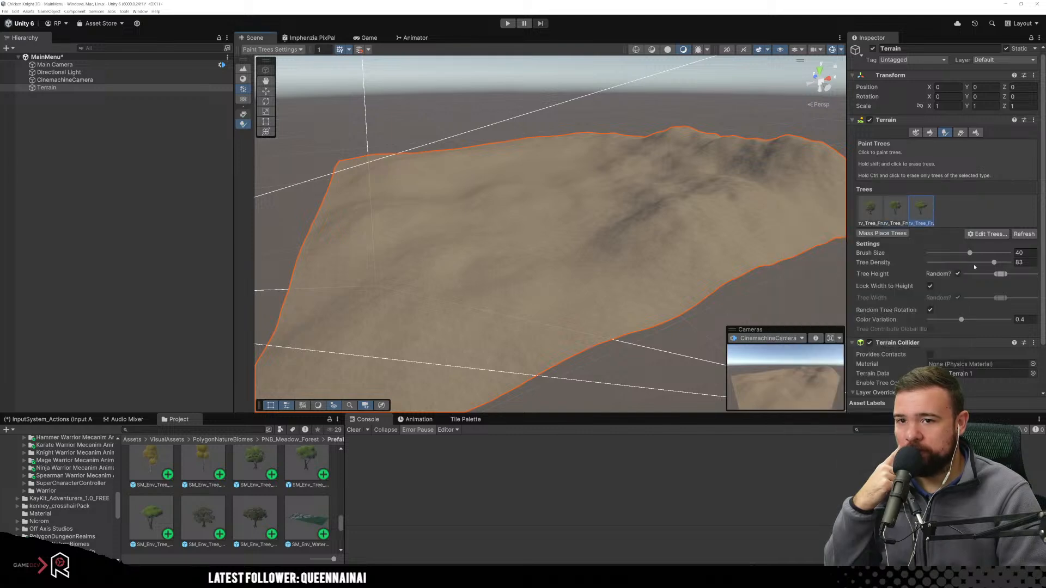
Add the birch prefab SM_Env_Tree_Birch_02 to the terrain's paintable trees.
click(980, 234)
click(982, 233)
scroll(163, 482, up, 1)
drag(152, 482, 887, 230)
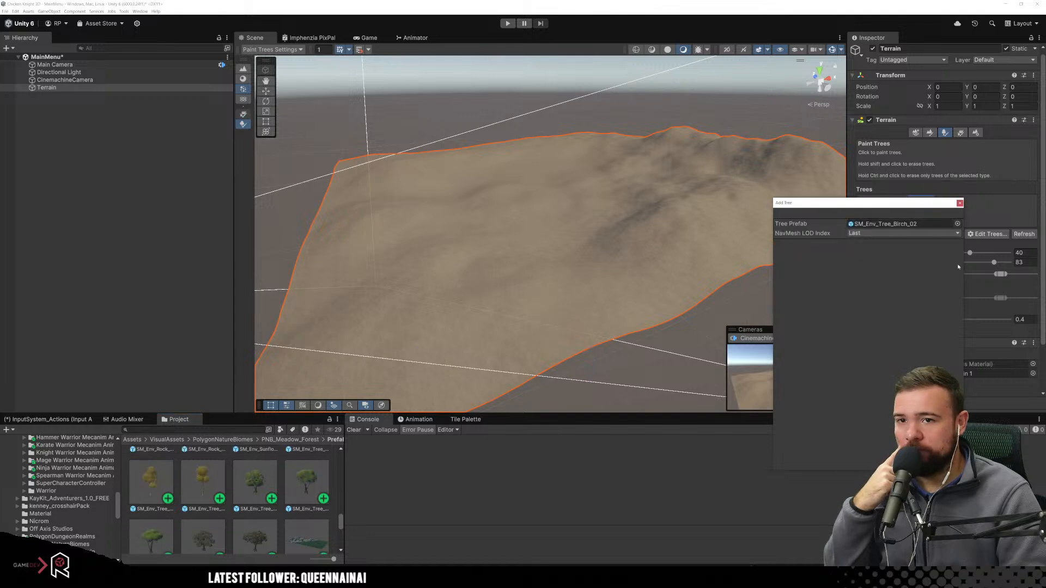
click(941, 463)
Add the yellow birch prefab that follows SM_Env_Tree_Birch_02 to the terrain's paintable trees.
drag(207, 484, 992, 205)
click(987, 234)
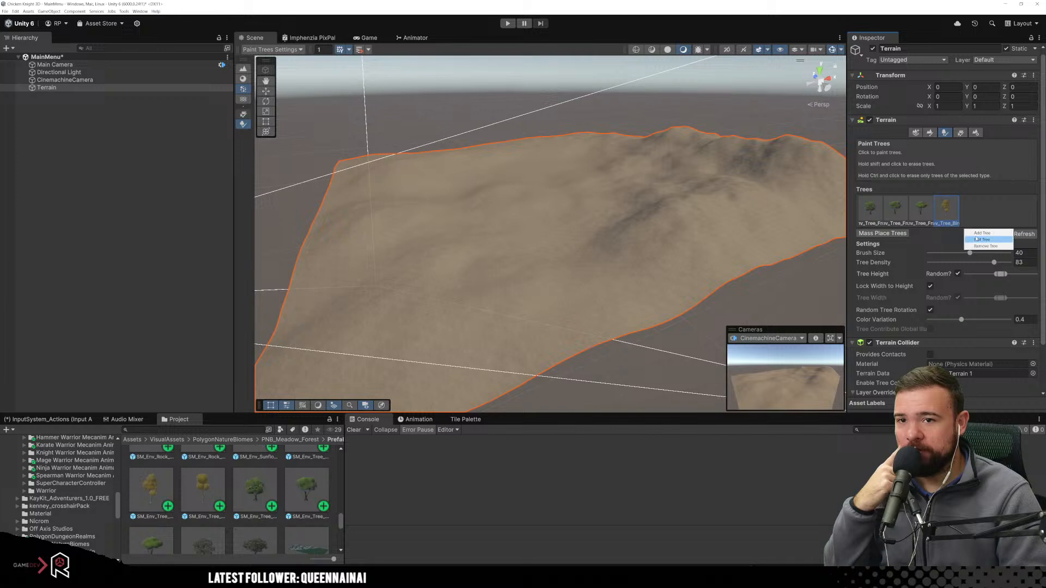
click(983, 241)
drag(202, 487, 899, 224)
click(935, 463)
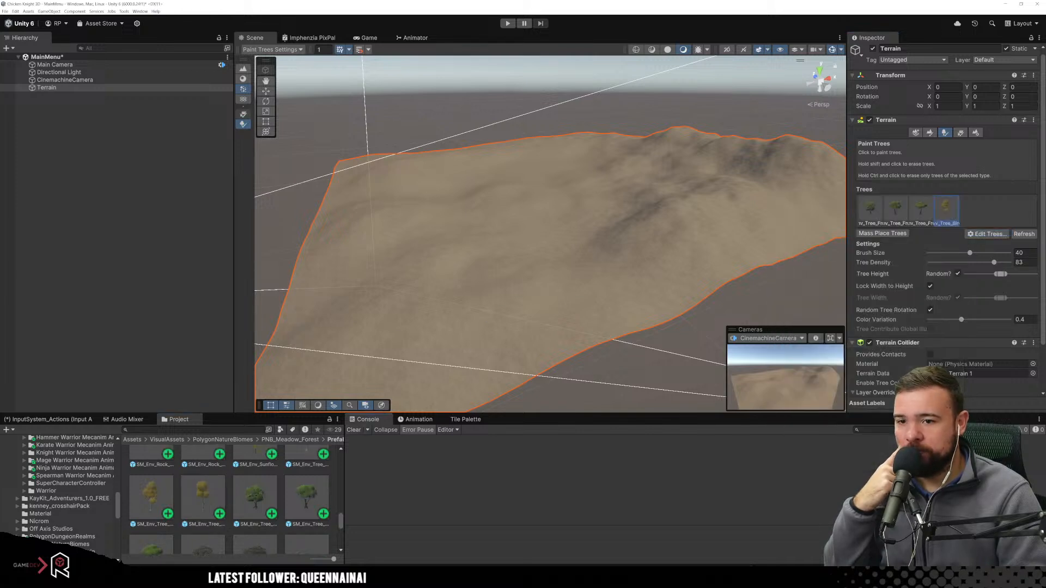
Add the birch prefab SM_Env_Tree_Birch_01 to the terrain's paintable trees.
scroll(264, 519, up, 1)
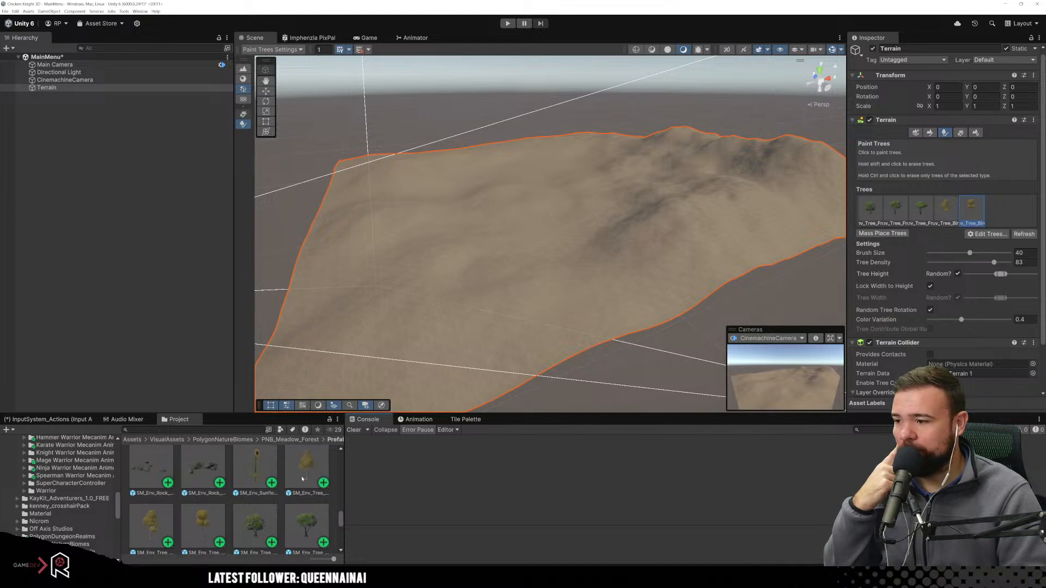
scroll(299, 485, up, 1)
click(298, 486)
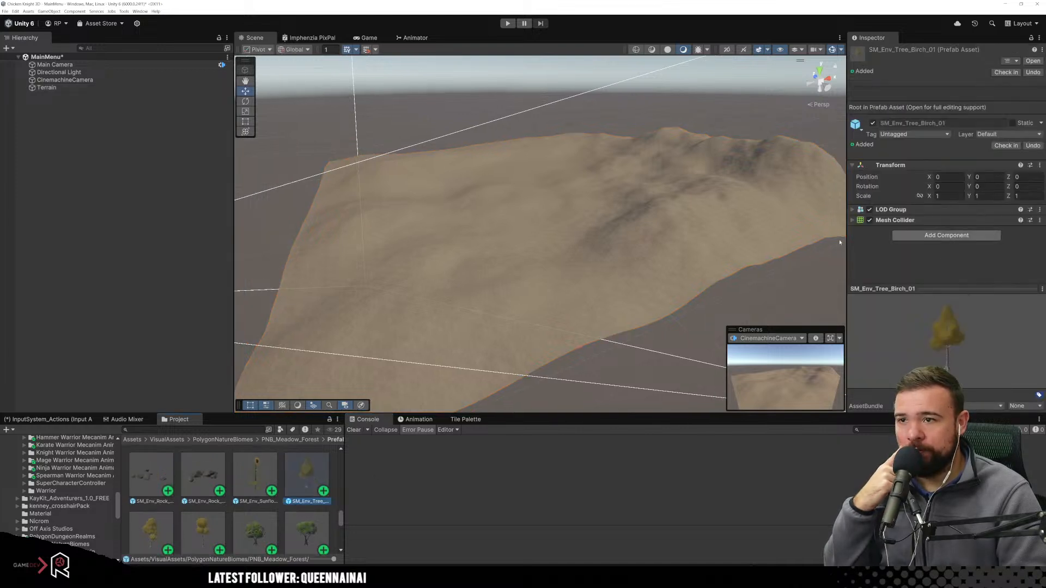
click(61, 88)
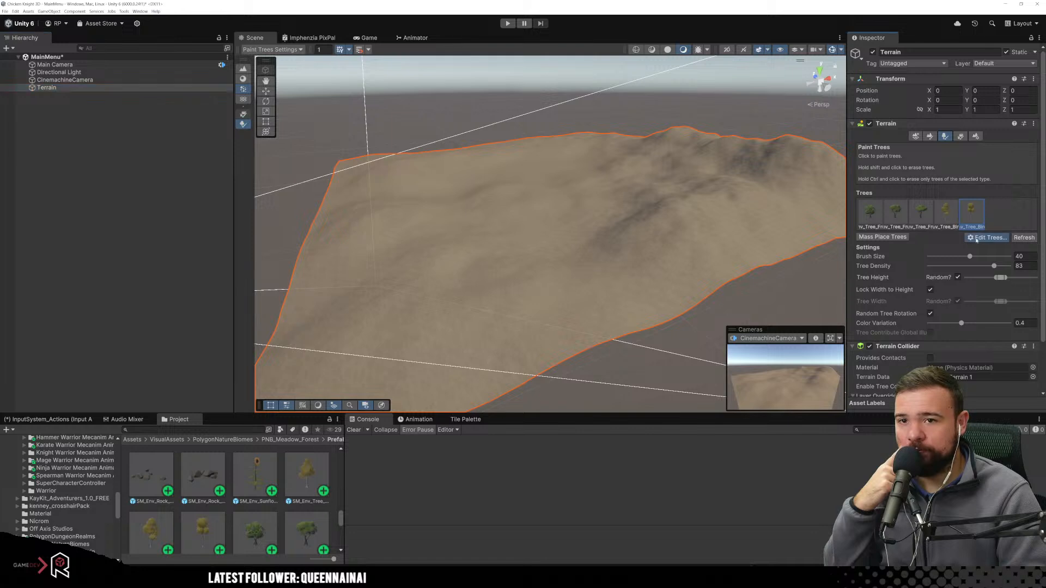
click(977, 238)
click(982, 236)
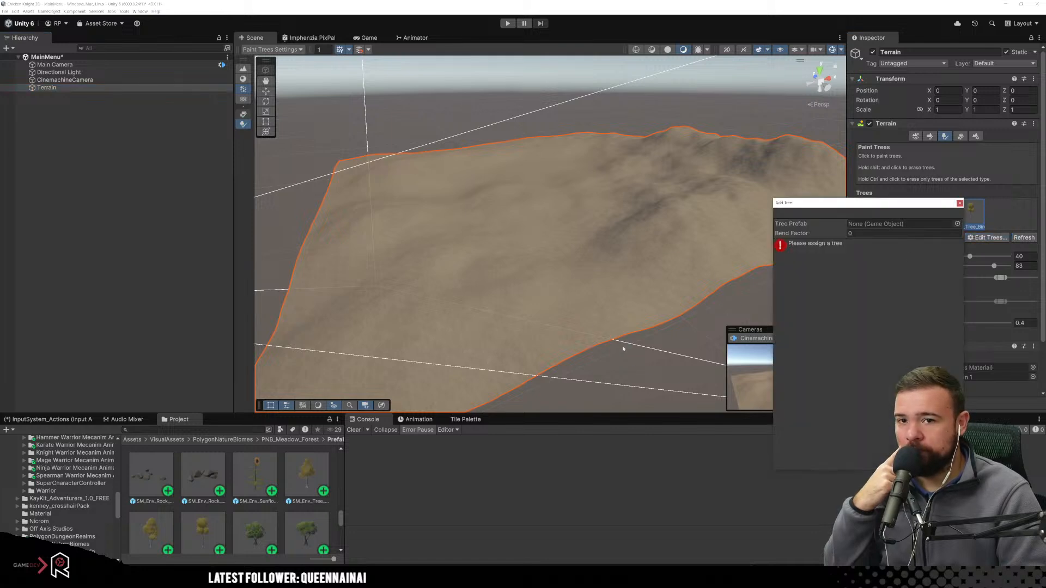
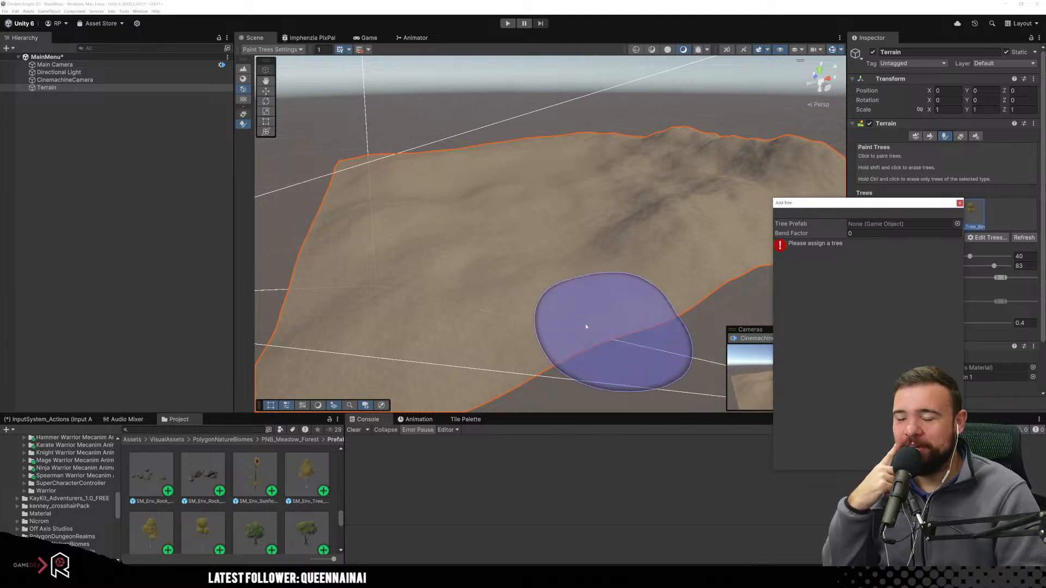
drag(294, 469, 898, 224)
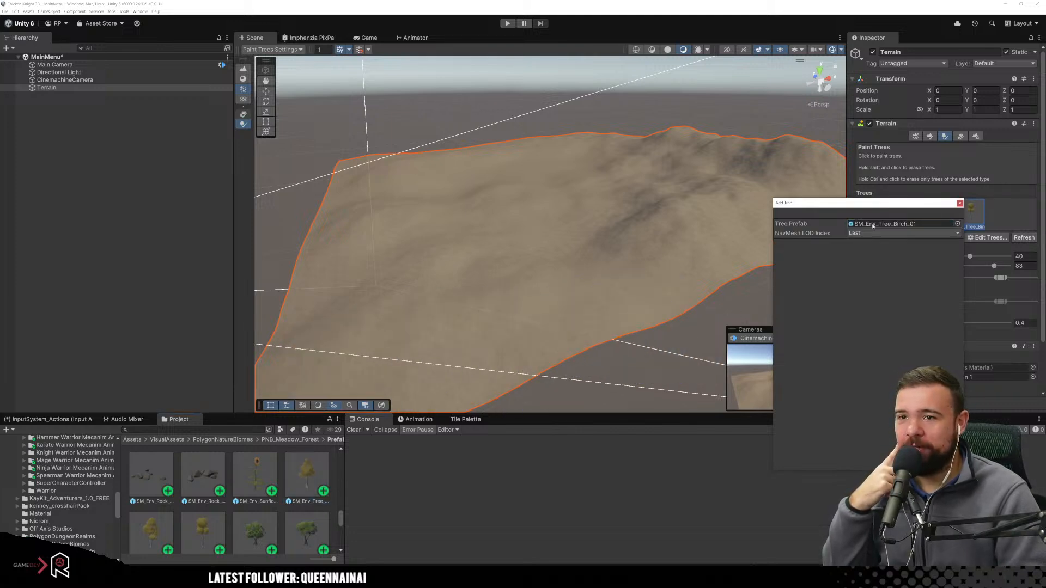
click(934, 463)
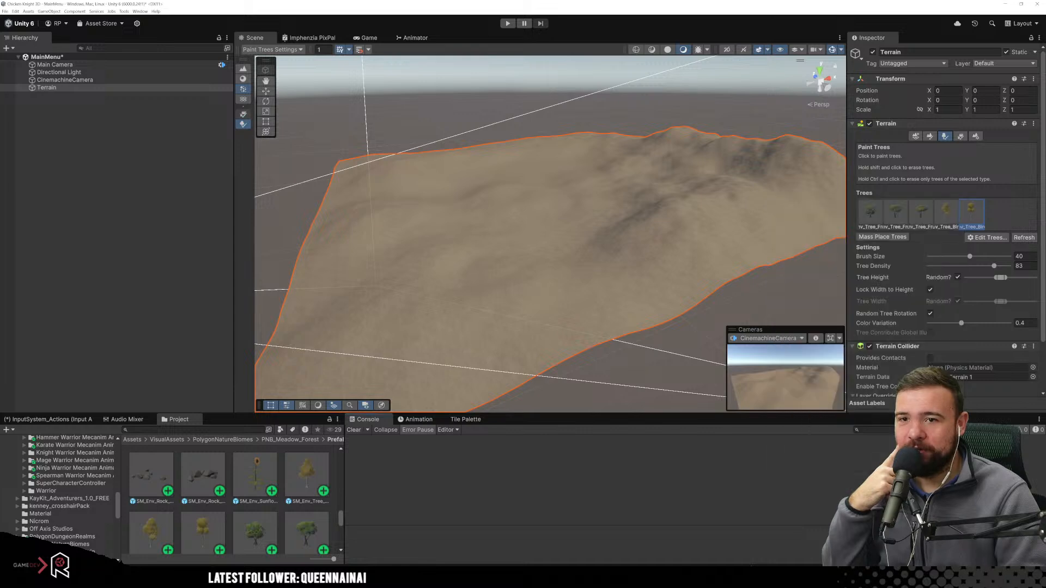
Add the meadow tree prefab SM_Env_Tree_Meadow_01 to the terrain's paintable trees.
click(972, 239)
click(981, 236)
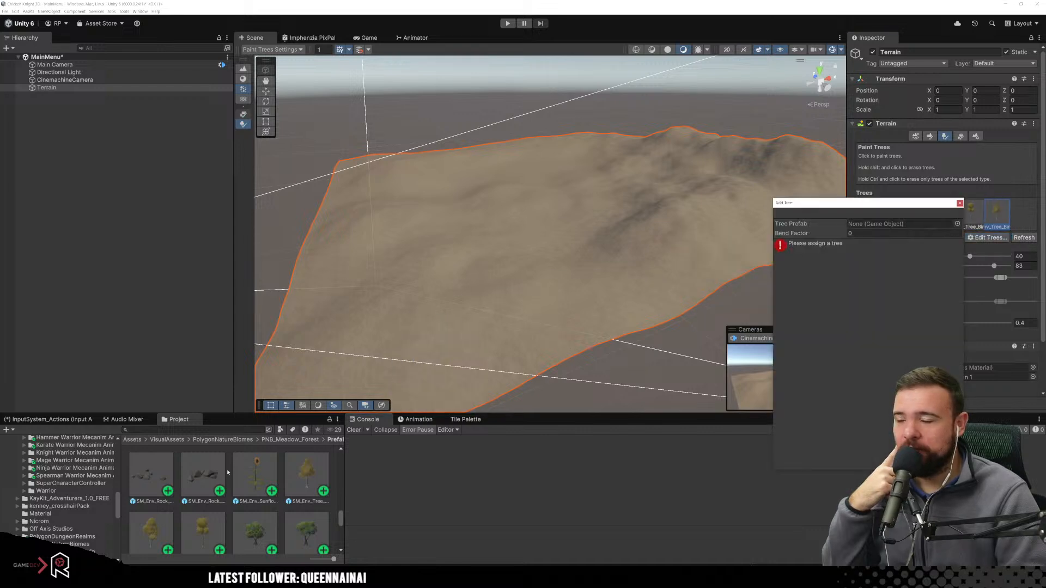
scroll(223, 499, down, 3)
scroll(207, 512, up, 1)
drag(207, 515, 899, 224)
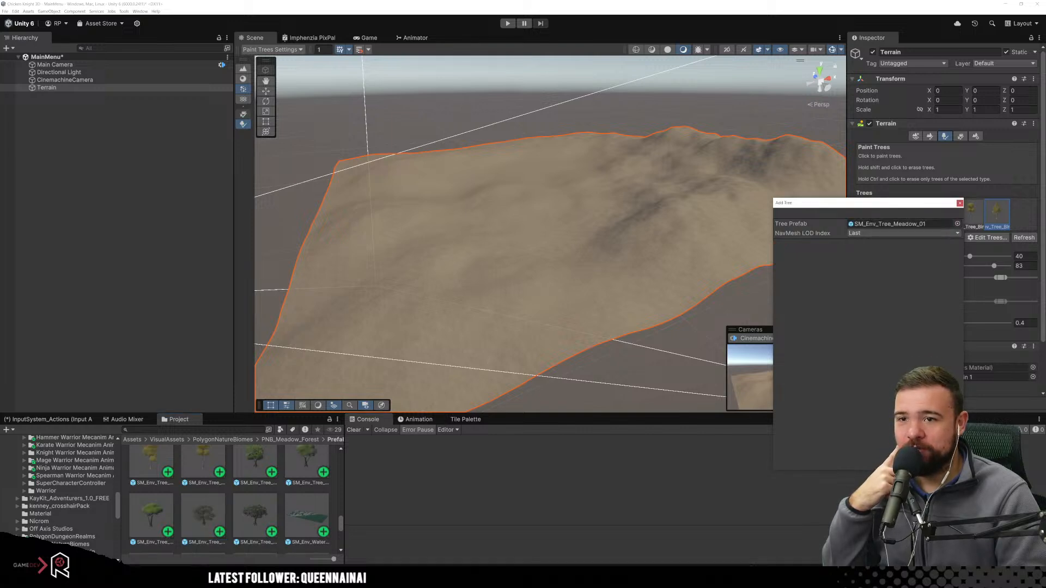
click(935, 463)
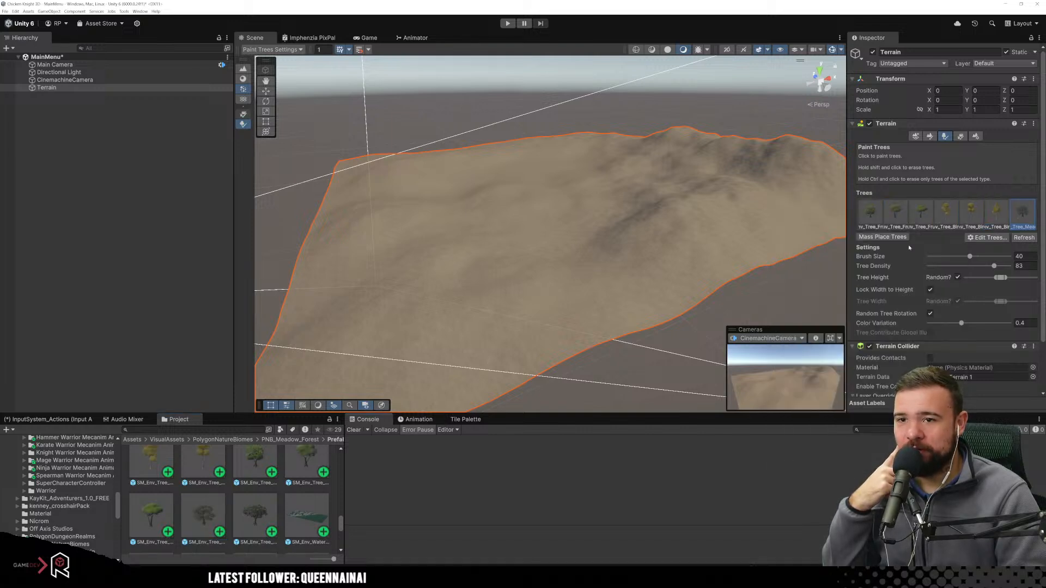
Add the meadow tree prefab that follows SM_Env_Tree_Meadow_01 to the terrain's paintable trees.
click(987, 237)
click(983, 248)
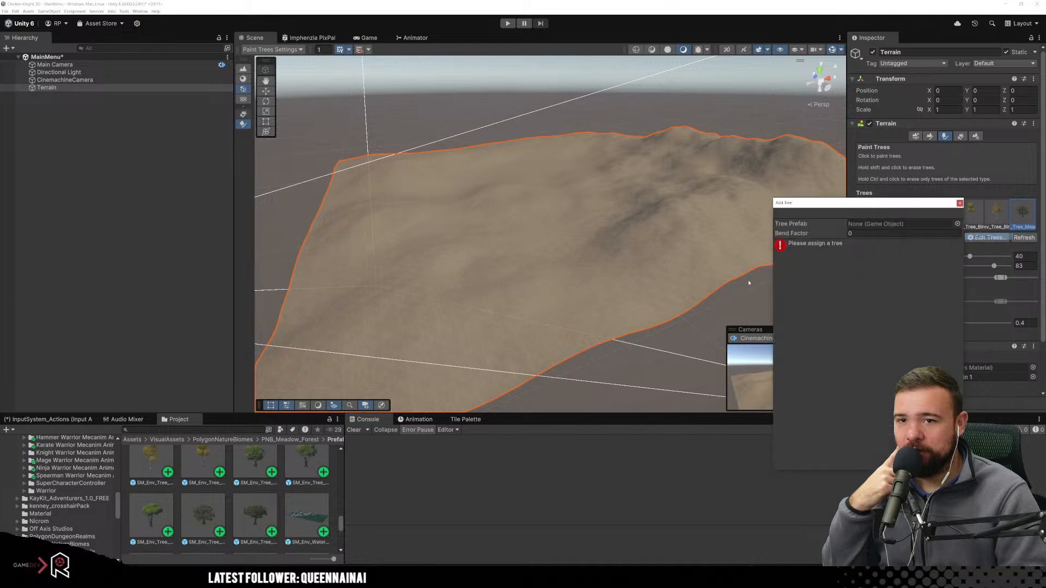
drag(259, 527, 909, 228)
click(934, 464)
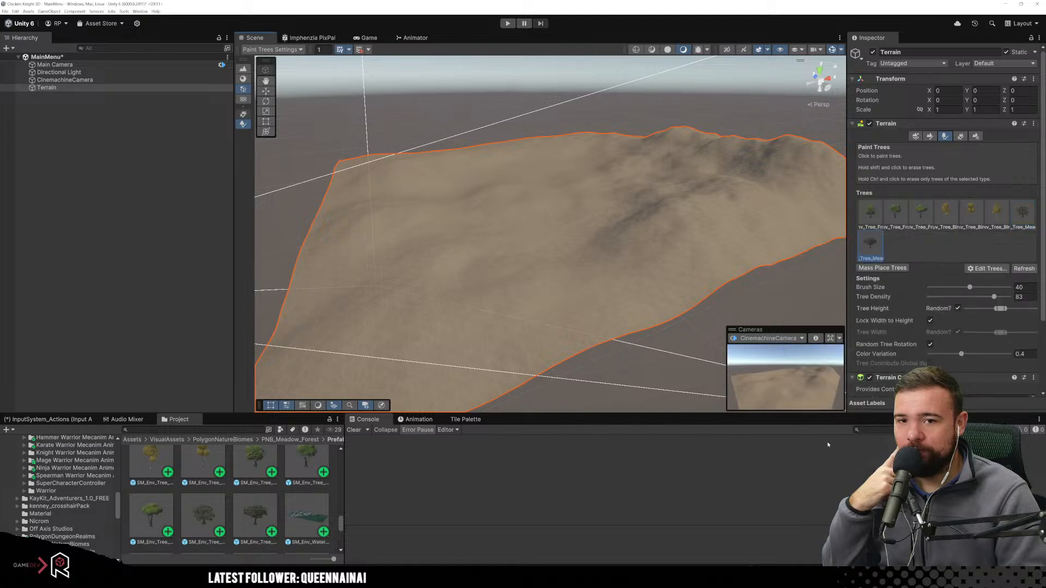
Try mass placing 500 trees across the whole terrain with existing trees kept.
scroll(926, 278, down, 3)
scroll(925, 292, down, 2)
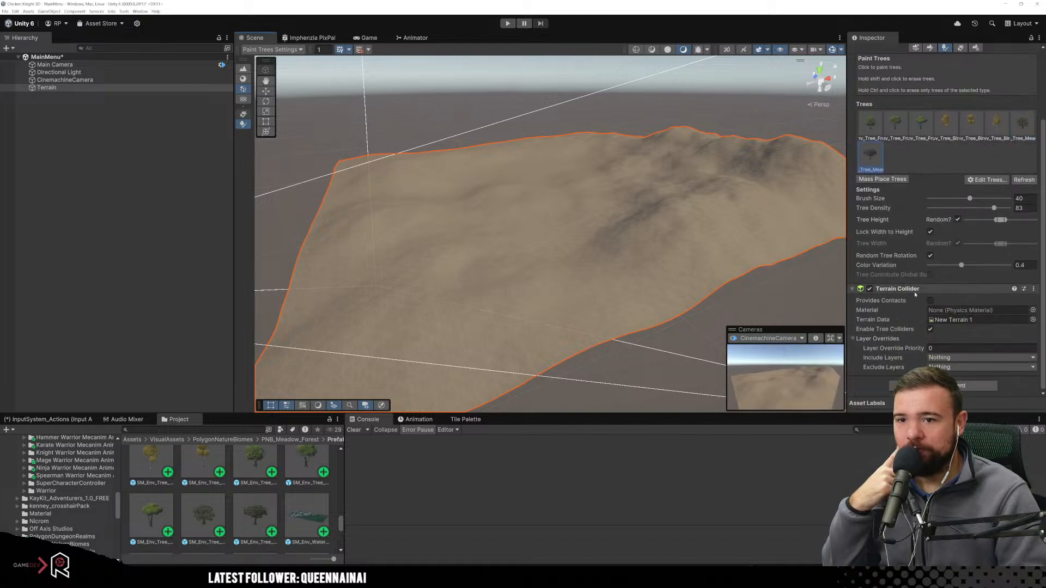
scroll(926, 245, up, 2)
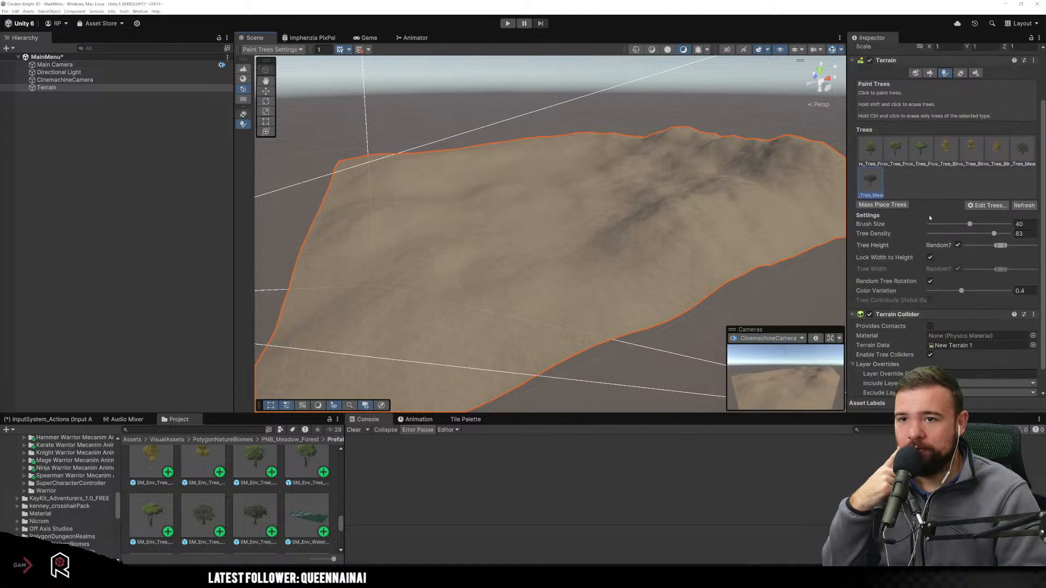
click(870, 150)
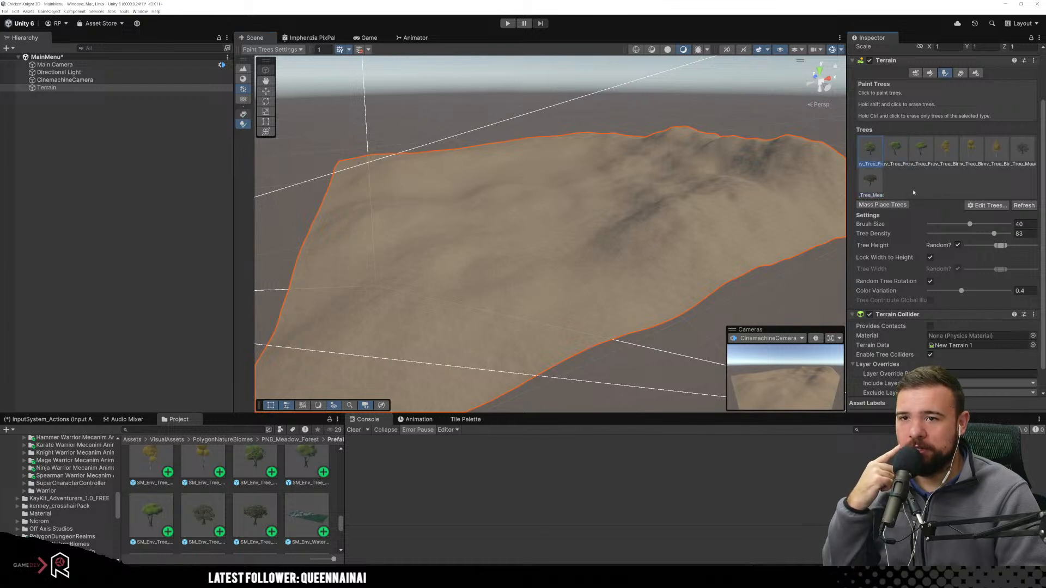
click(889, 207)
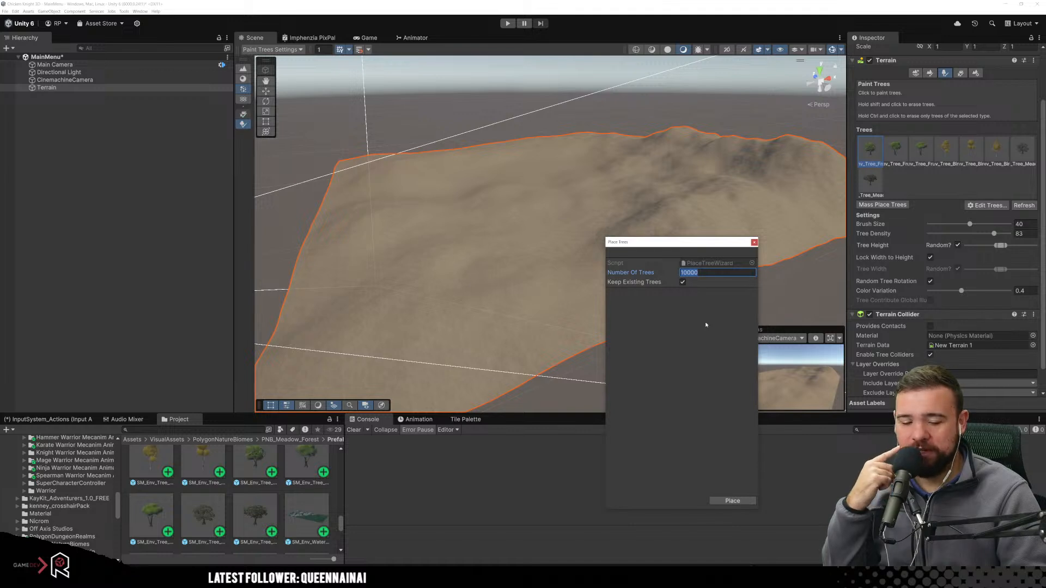
text(500)
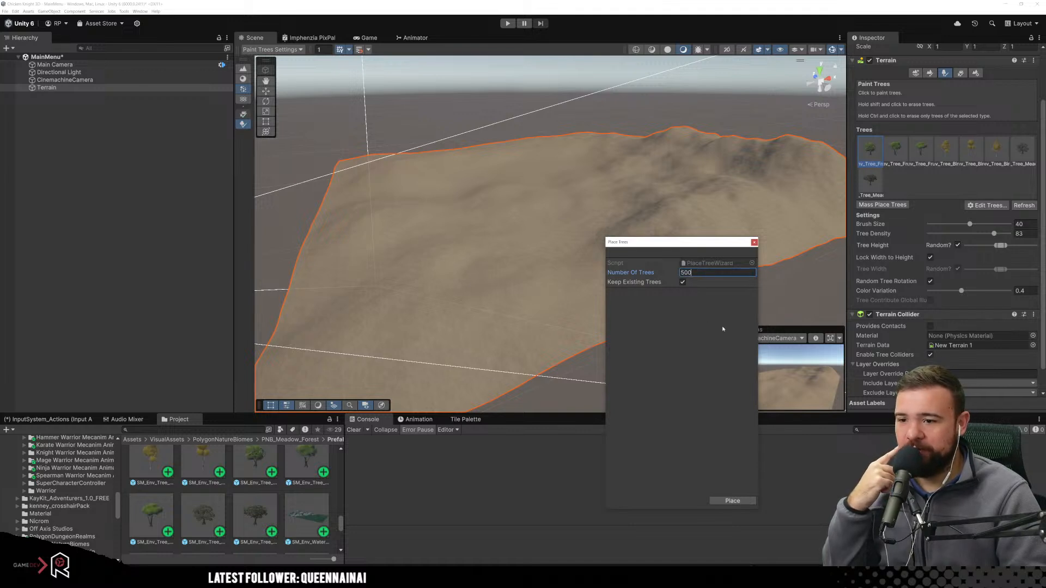
click(732, 501)
Look over the mass-placed trees up close and undo their placement.
alt+drag(668, 310, 595, 327)
middle_drag(595, 326, 683, 339)
scroll(618, 233, up, 10)
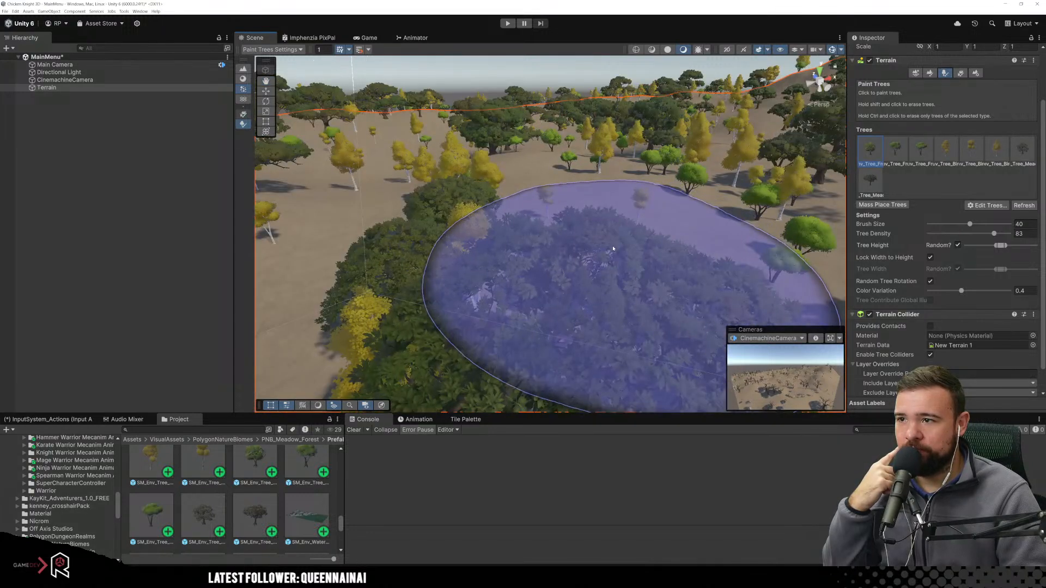
scroll(613, 249, down, 8)
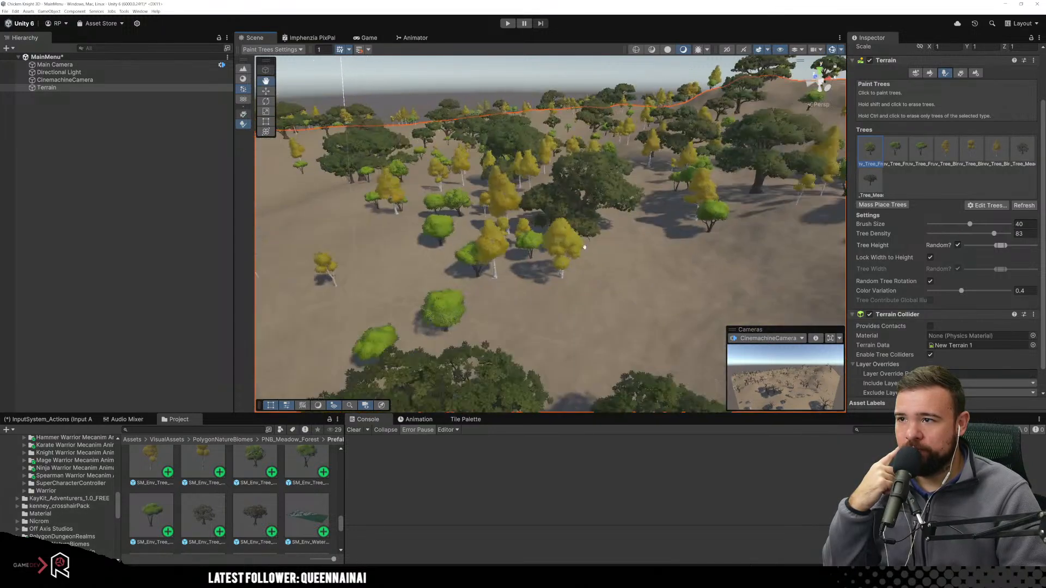
scroll(584, 247, up, 10)
scroll(584, 244, down, 10)
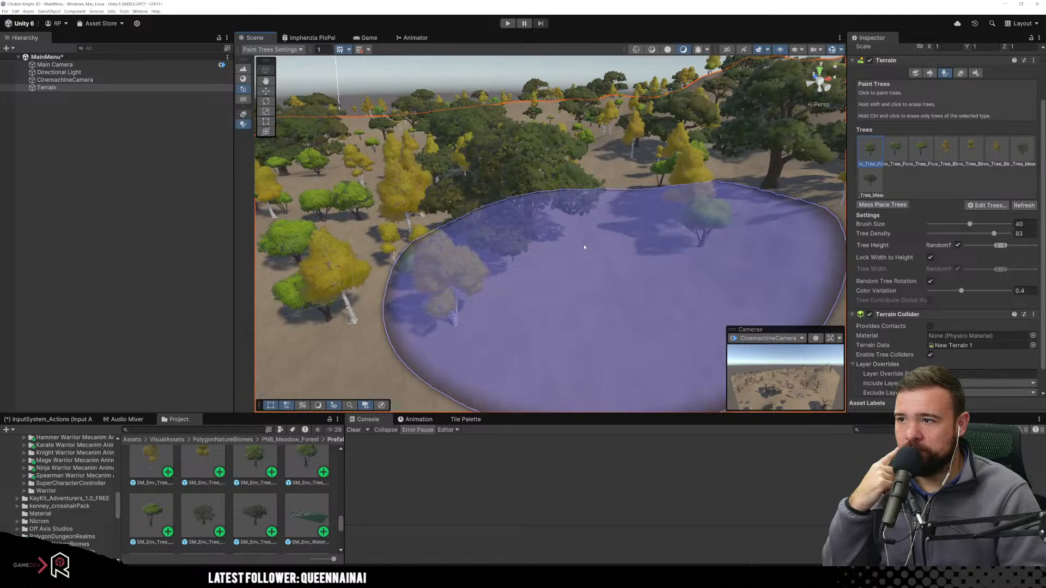
middle_drag(513, 305, 544, 309)
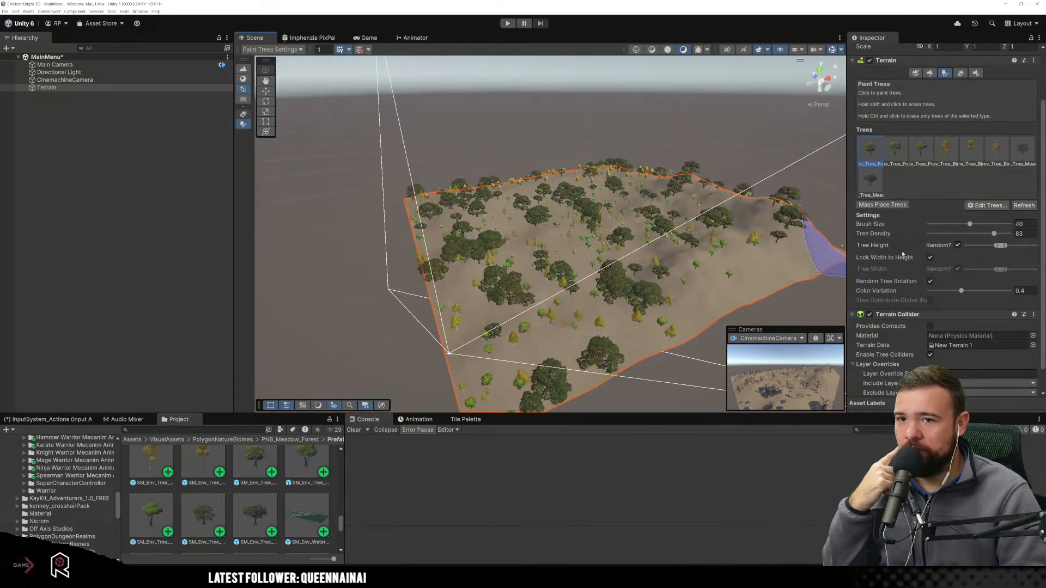
scroll(907, 238, up, 1)
scroll(907, 238, up, 1)
scroll(907, 239, down, 1)
key(ctrl+z)
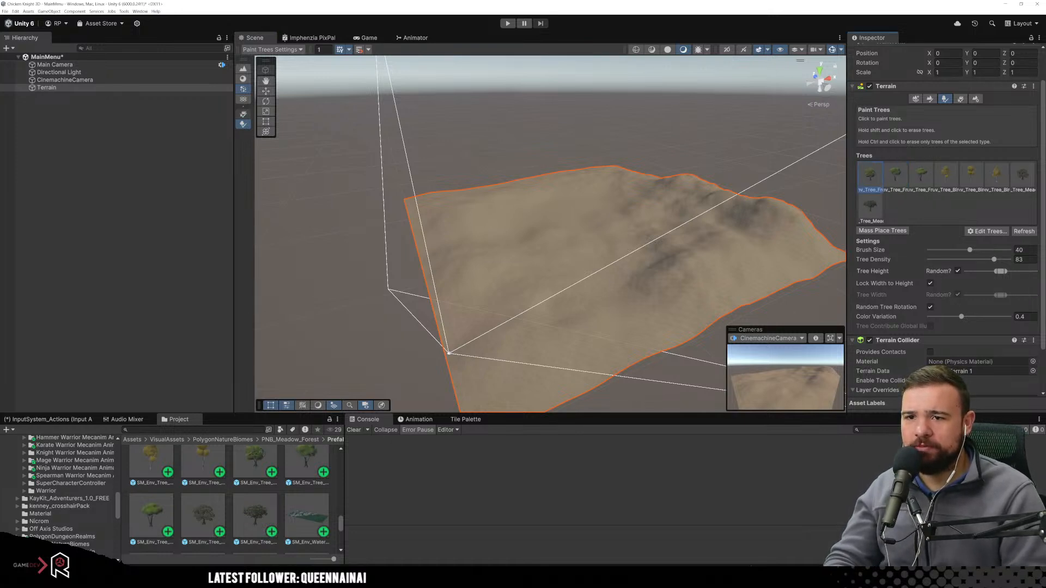
Set tree painting to density 10 and brush size 1, and widen the random tree height range to its full extent.
click(1018, 259)
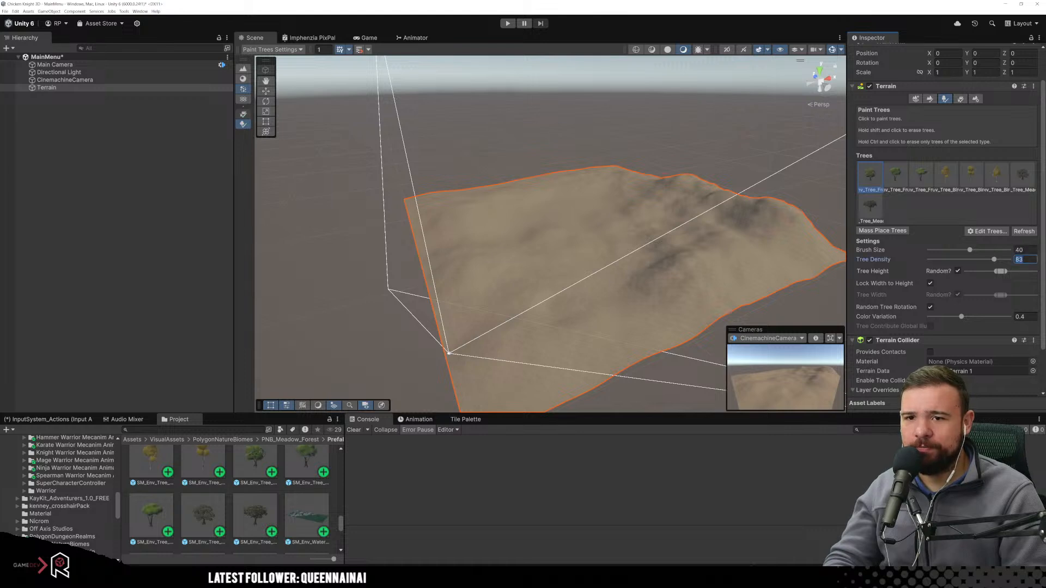
text(2)
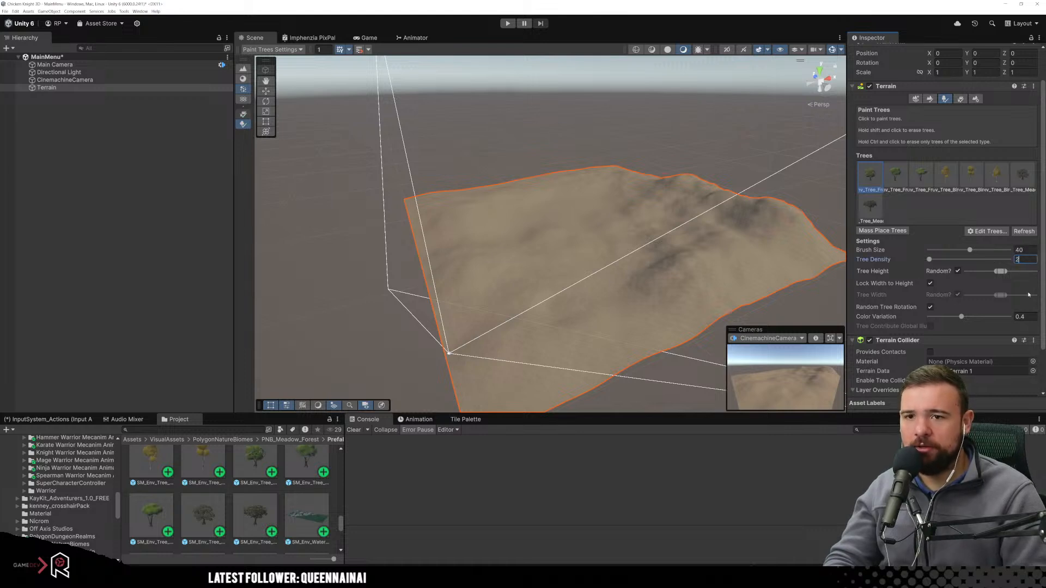
mouse_move(1008, 271)
mouse_down()
mouse_move(1036, 271)
mouse_move(961, 271)
mouse_up()
click(1024, 250)
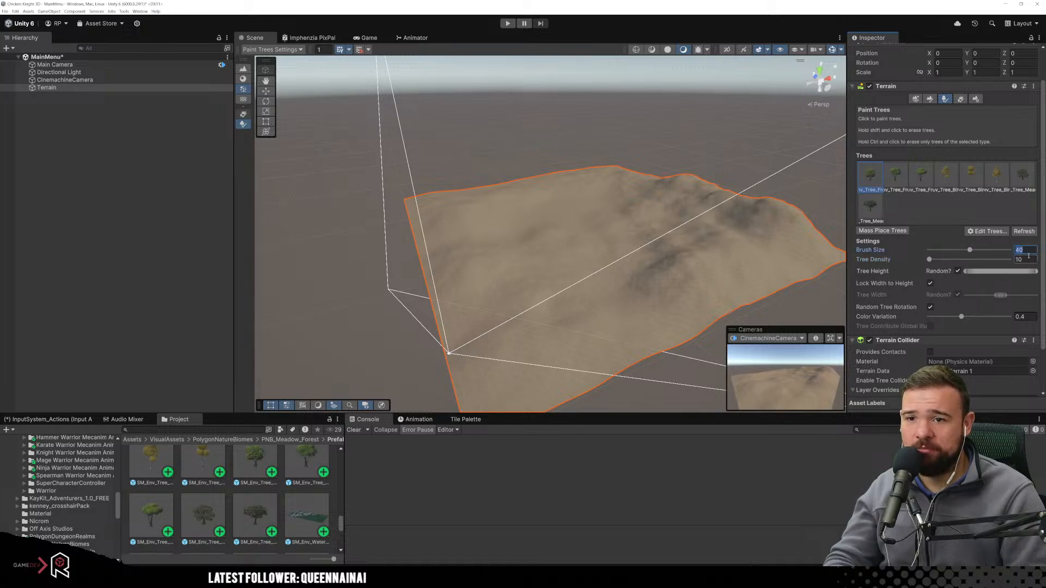
drag(970, 250, 825, 253)
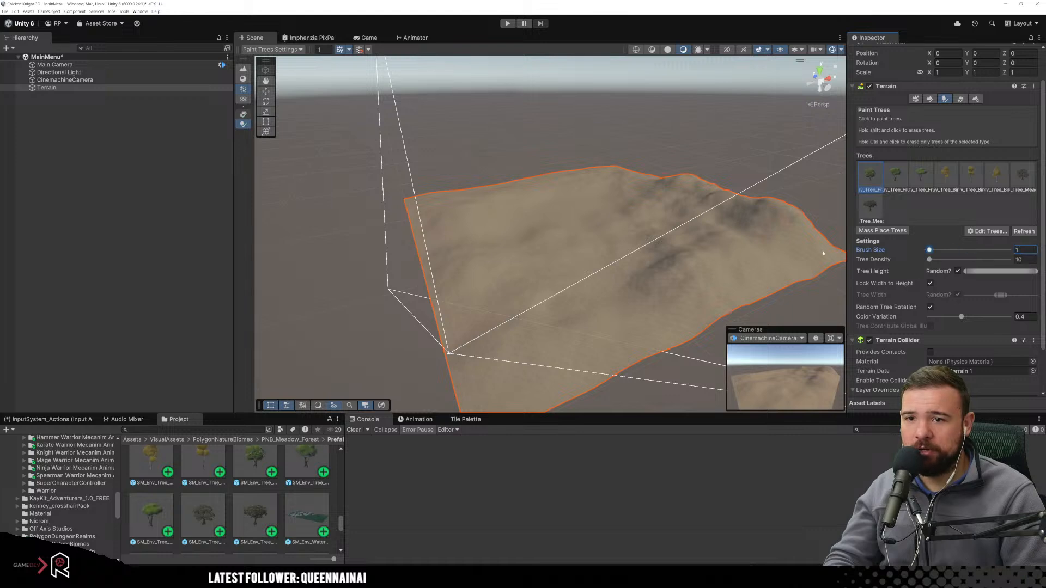
Paint a loose cluster of individual trees with the first fruit tree on the slope below the terrain's hills.
scroll(676, 302, up, 3)
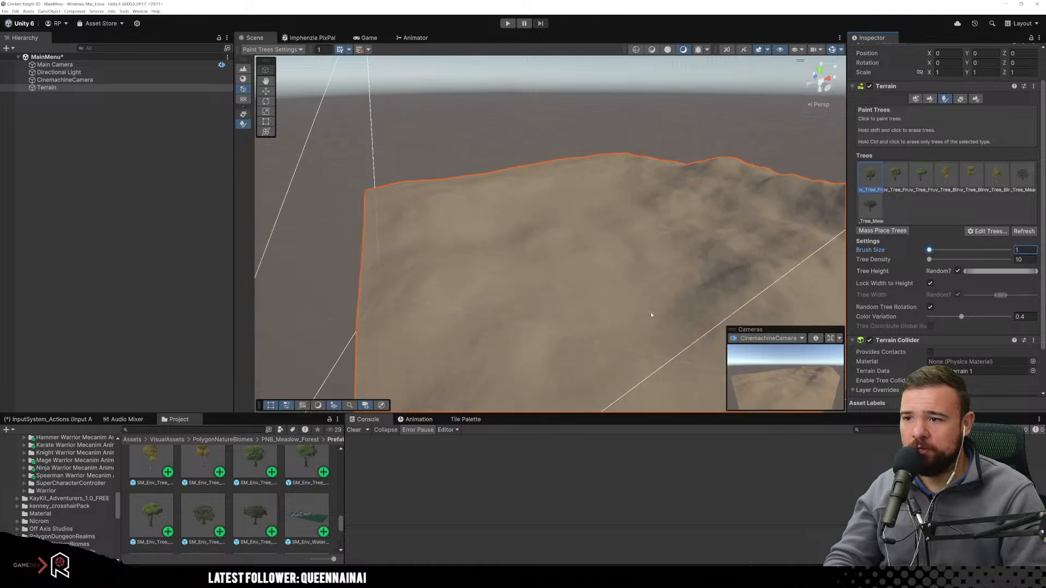
scroll(648, 283, up, 3)
click(659, 263)
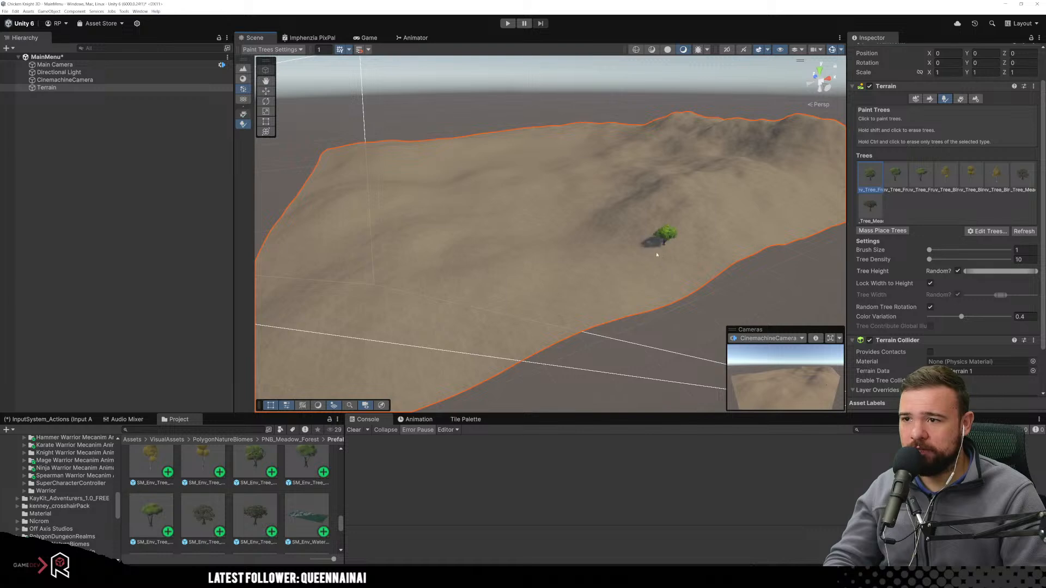
scroll(639, 272, up, 2)
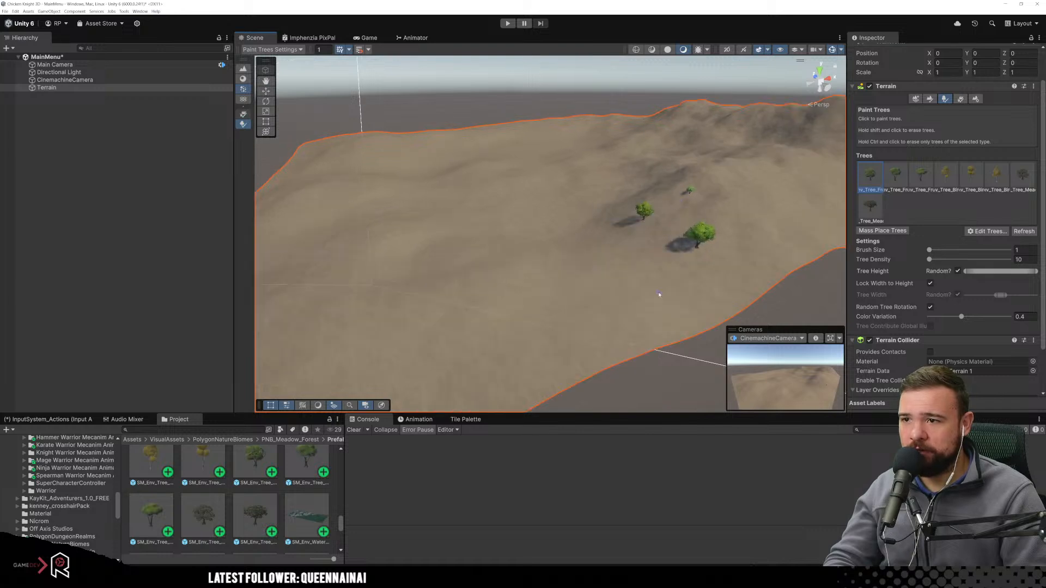
click(656, 266)
drag(582, 264, 609, 210)
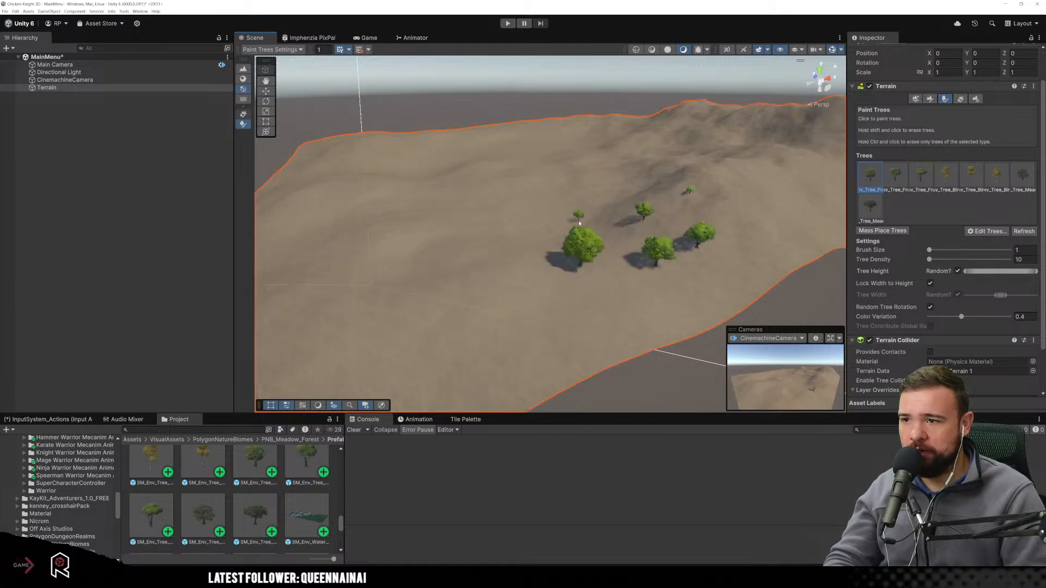
click(649, 183)
click(678, 219)
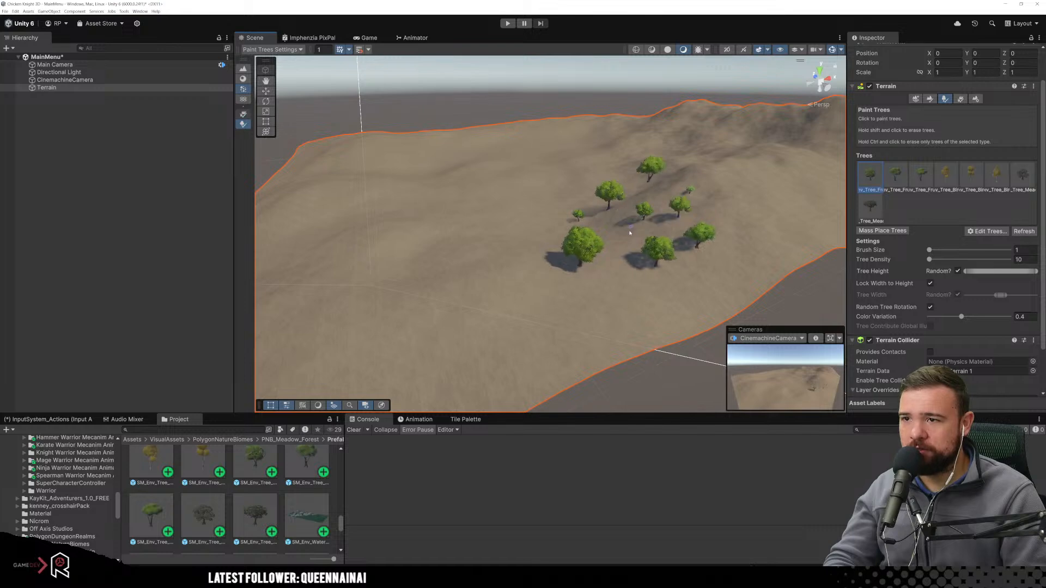
Paint small extra fruit trees in the gap between the large trees at the front of the cluster.
scroll(626, 235, up, 6)
mouse_move(628, 306)
middle_down()
mouse_move(619, 289)
mouse_move(642, 301)
middle_up()
middle_drag(523, 261, 521, 260)
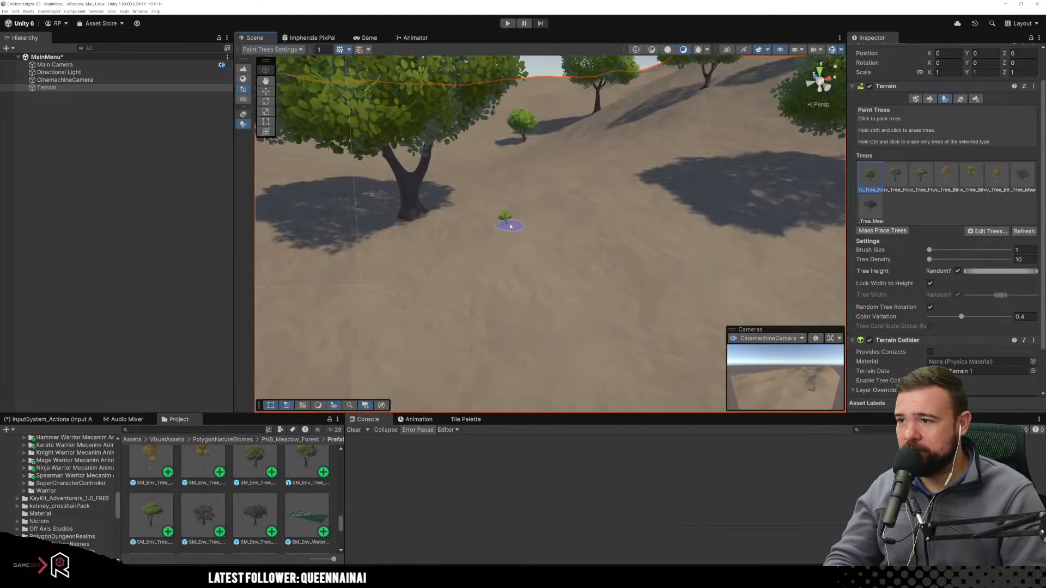
scroll(538, 285, down, 5)
scroll(568, 240, up, 2)
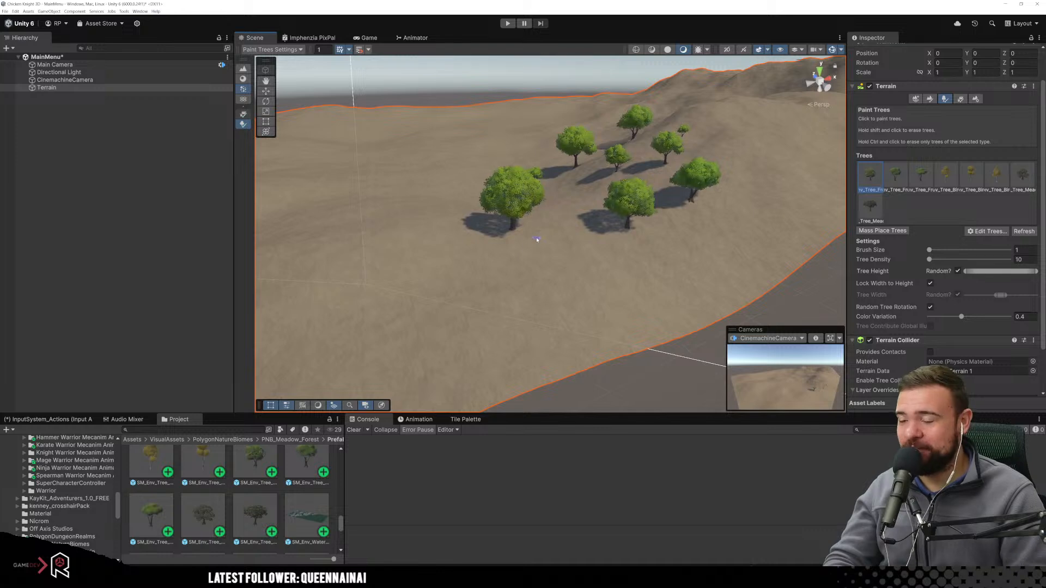
scroll(537, 239, up, 3)
scroll(537, 240, up, 4)
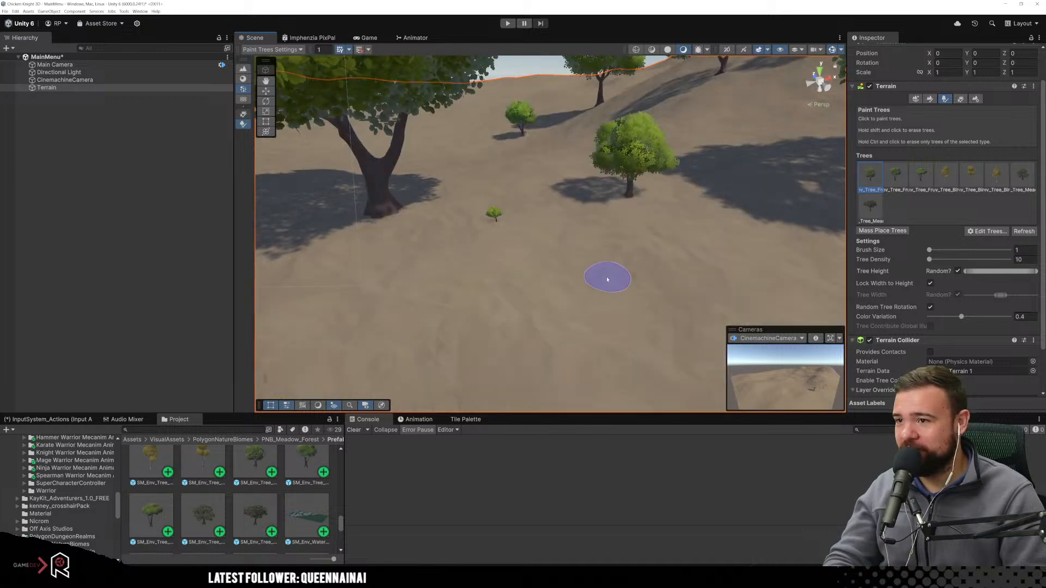
scroll(596, 330, down, 5)
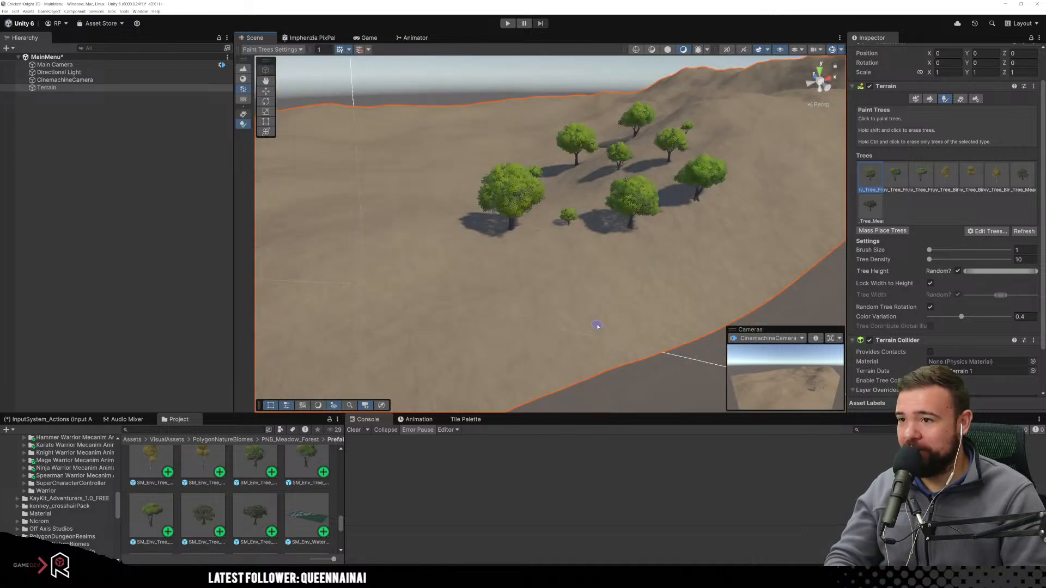
Undo all the individually painted fruit trees so the terrain slope is bare.
key(ctrl+z)
key(ctrl+z)
key(ctrl+z)
key(ctrl+z)
key(ctrl+z)
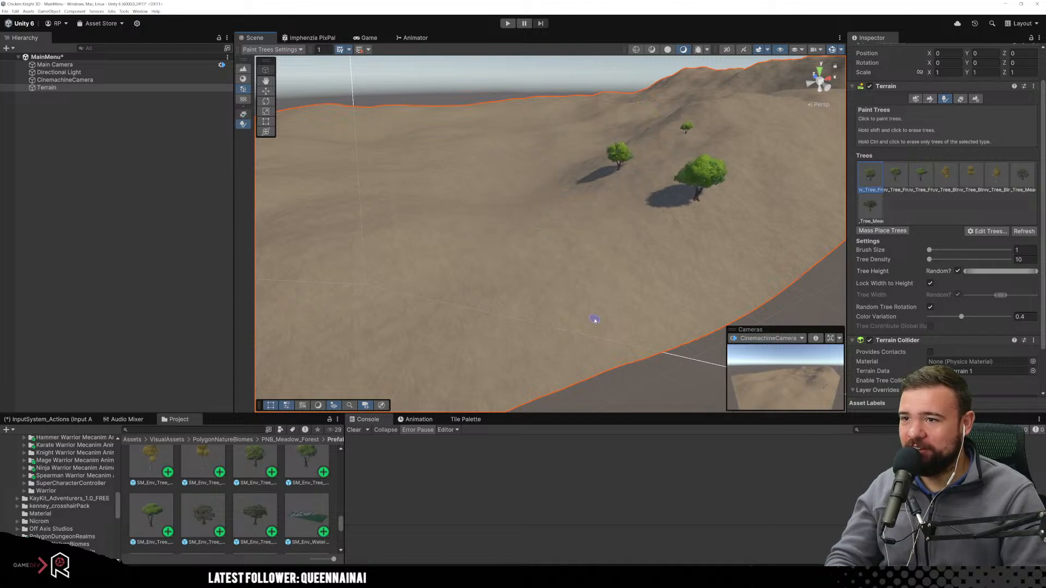
key(ctrl+z)
key(ctrl+z)
key(ctrl+z)
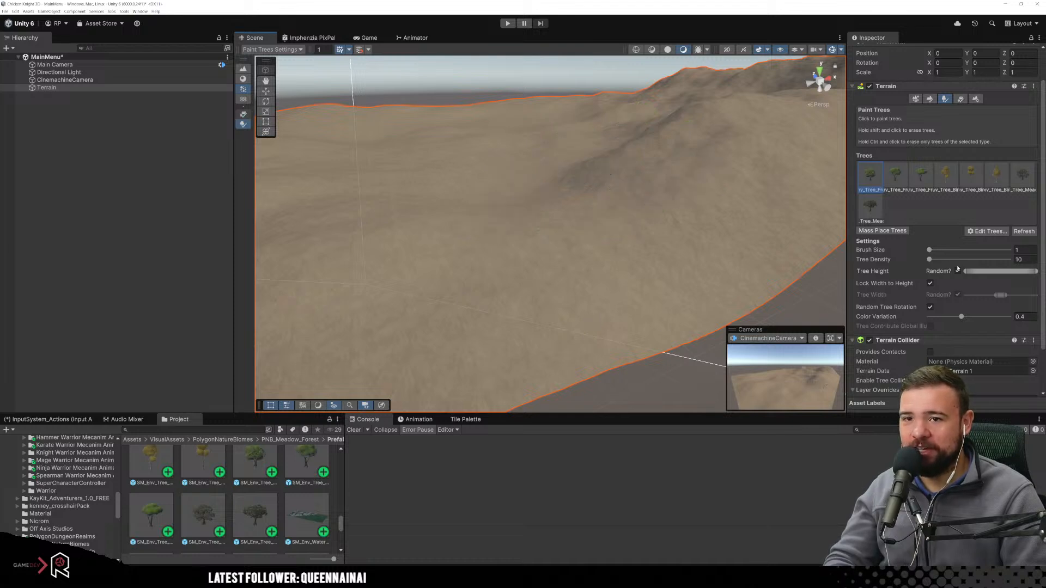
Narrow the random tree height range to its middle and paint a tight cluster of seven trees with the first fruit tree.
mouse_move(966, 271)
mouse_down()
mouse_move(1014, 272)
mouse_move(1000, 273)
mouse_up()
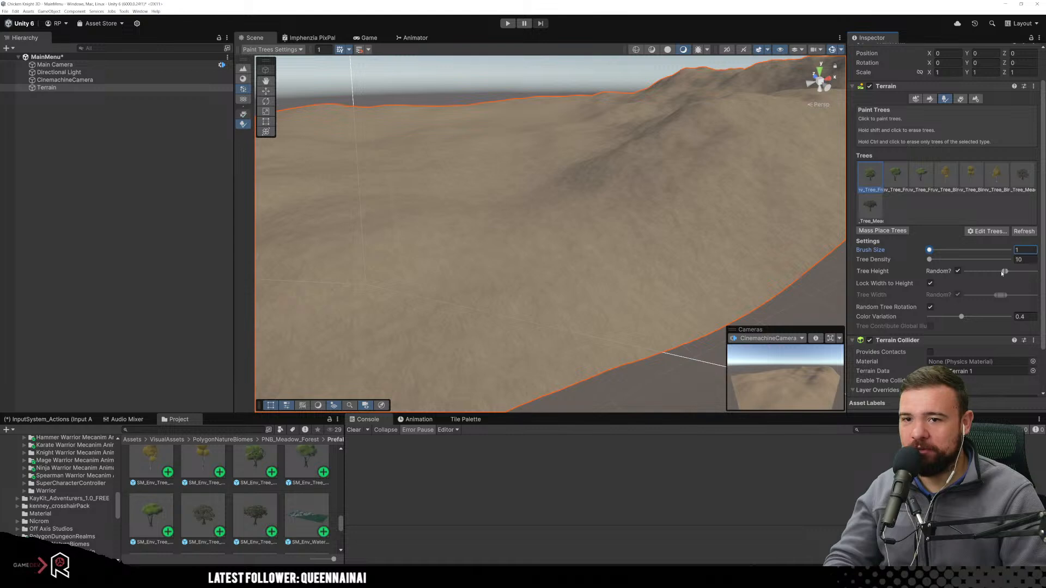
click(576, 226)
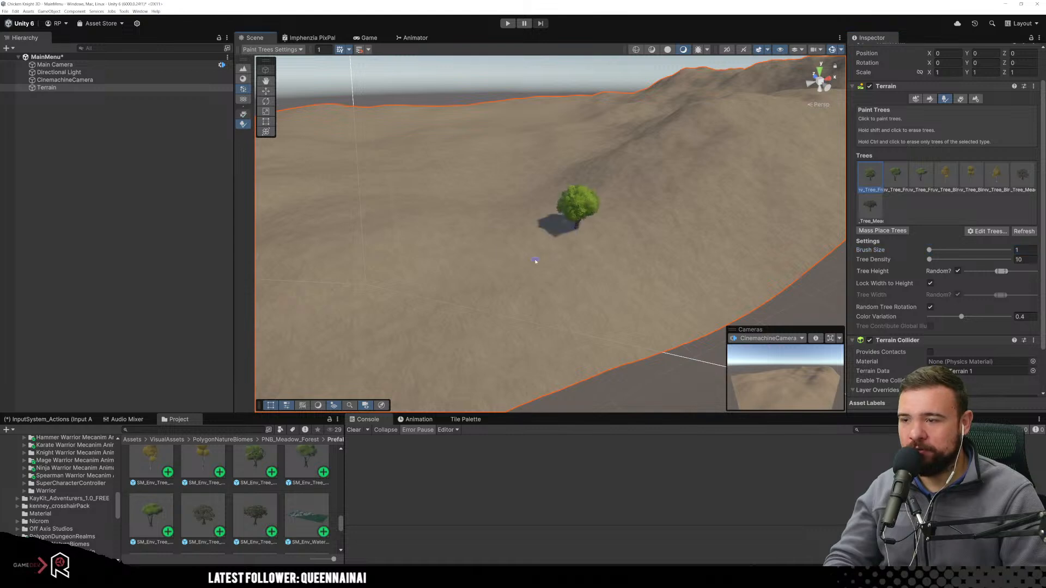
click(534, 257)
click(638, 276)
click(676, 222)
click(663, 174)
click(631, 224)
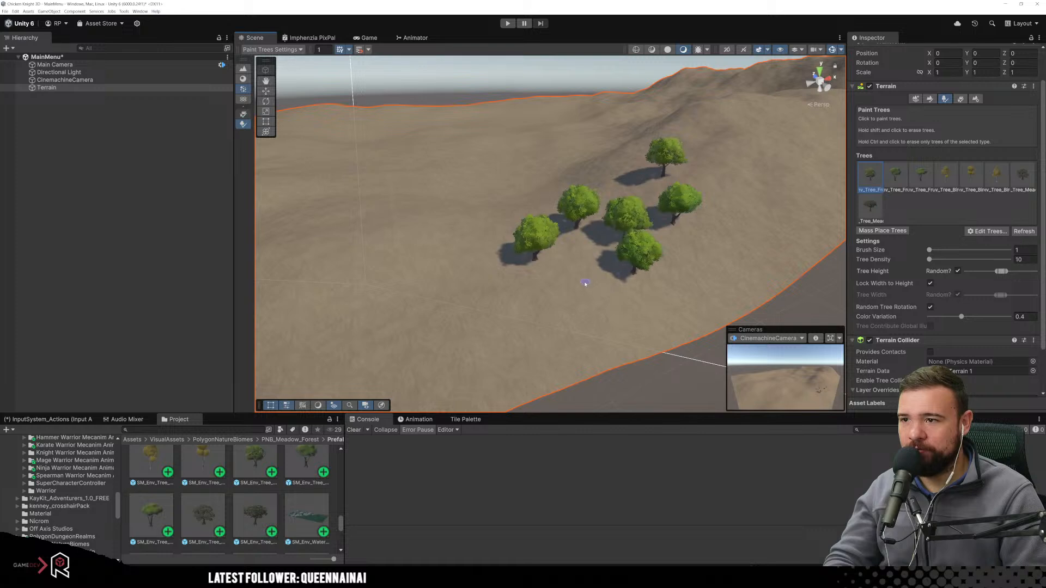
click(584, 275)
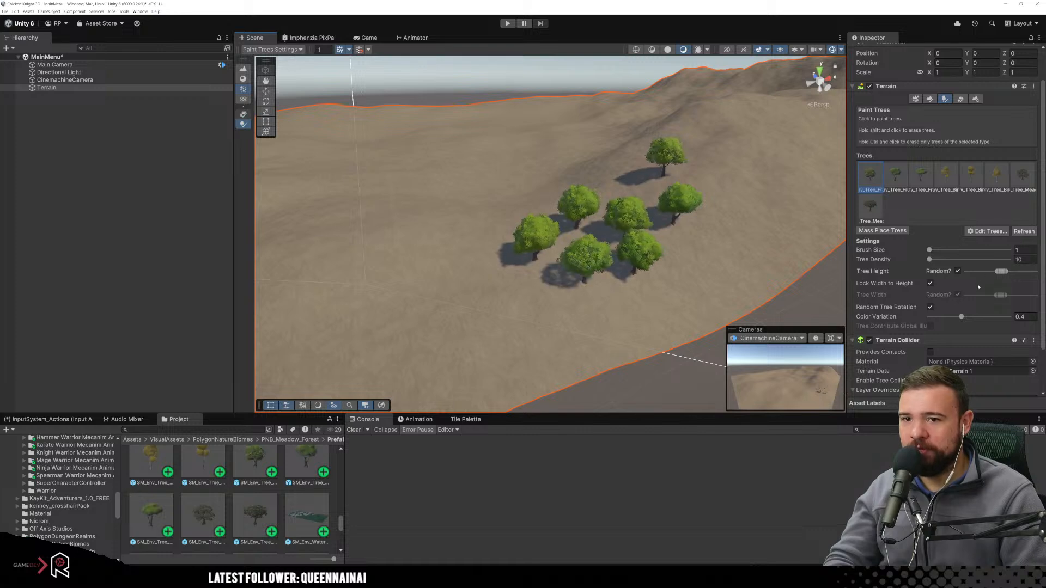
Paint three trees of the third fruit tree type along the far side and back of the cluster.
click(921, 175)
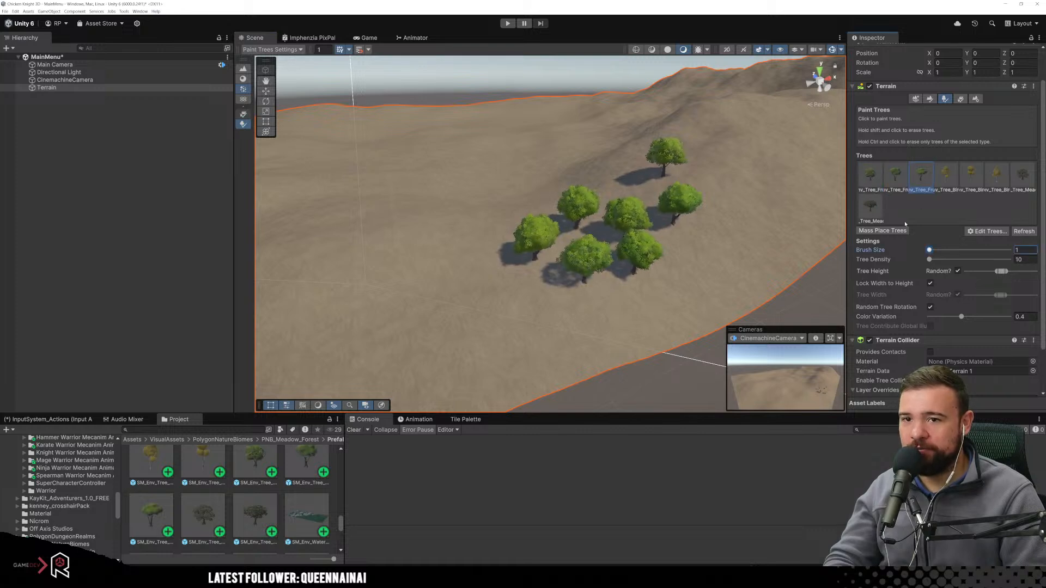
click(739, 202)
click(711, 254)
click(645, 186)
Paint five trees of the last meadow tree type around the outside of the fruit tree cluster.
click(870, 206)
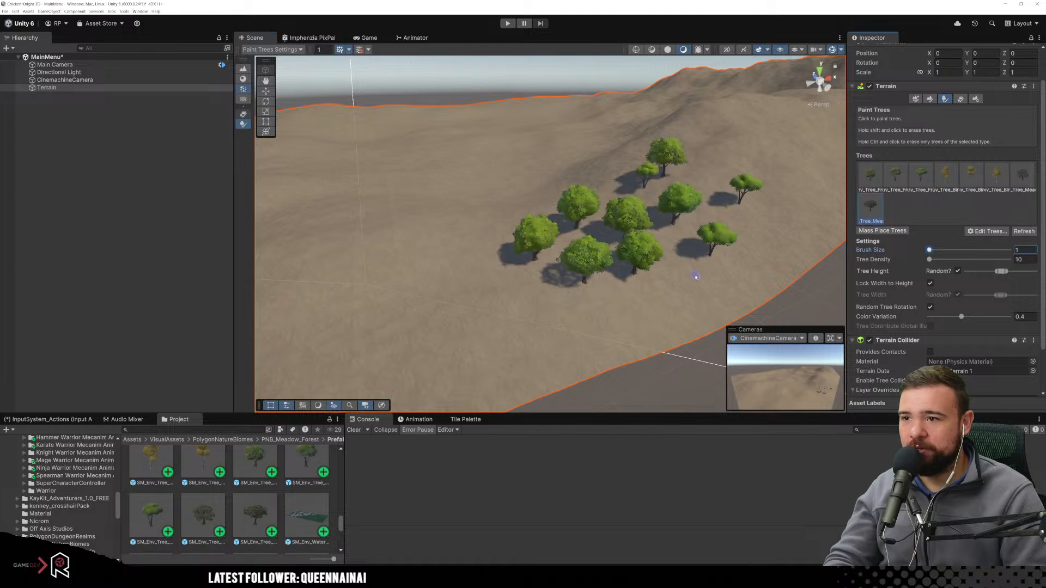
click(713, 261)
click(641, 294)
click(517, 300)
click(517, 211)
click(636, 182)
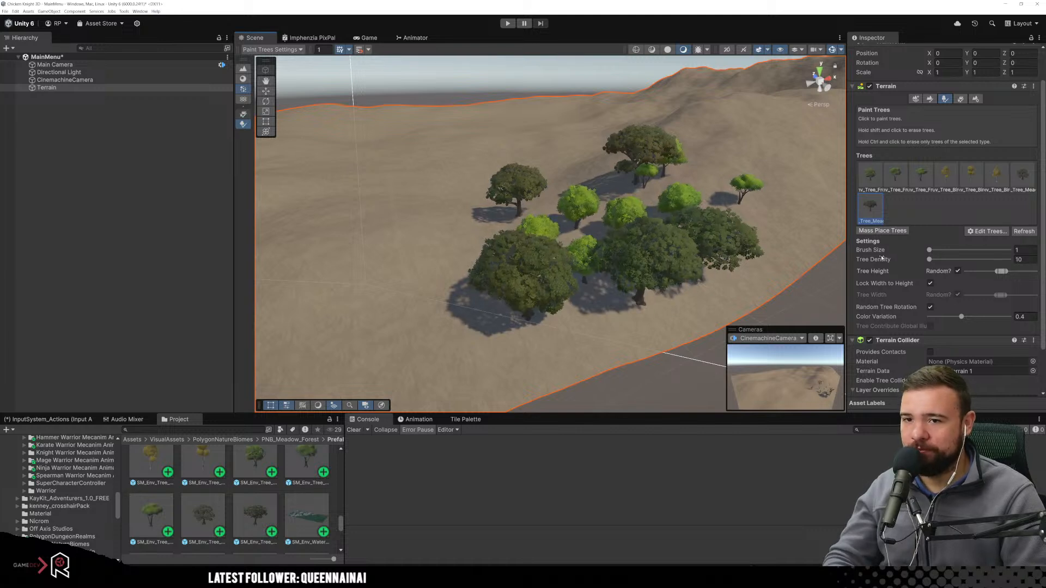
Undo every tree of the mixed fruit and meadow tree cluster.
key(ctrl+z)
key(ctrl+z)
key(ctrl+z)
key(ctrl+z)
key(ctrl+z)
key(ctrl+z)
key(ctrl+z)
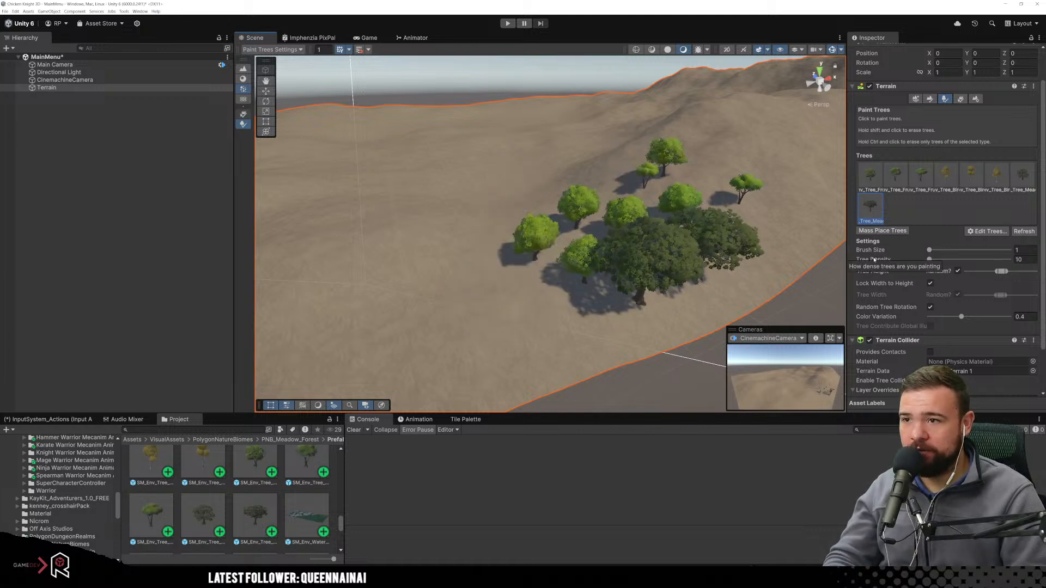
key(ctrl+z)
key(ctrl+z)
key(ctrl+z)
key(ctrl+z)
key(ctrl+z)
key(ctrl+z)
key(ctrl+z)
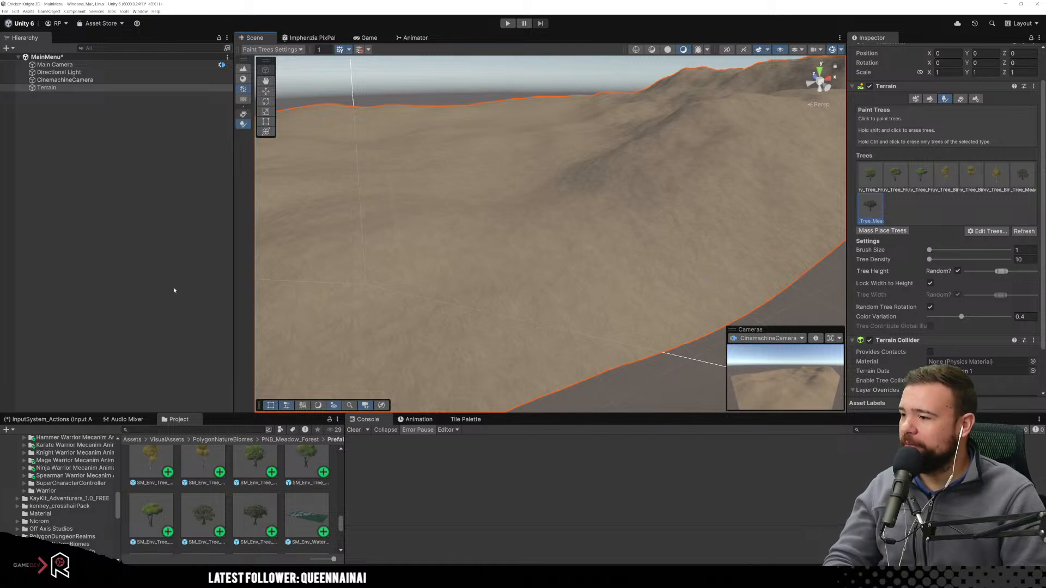
Open the PlayerCharacters folder under Assets/Prefabs in the project files.
scroll(68, 498, up, 6)
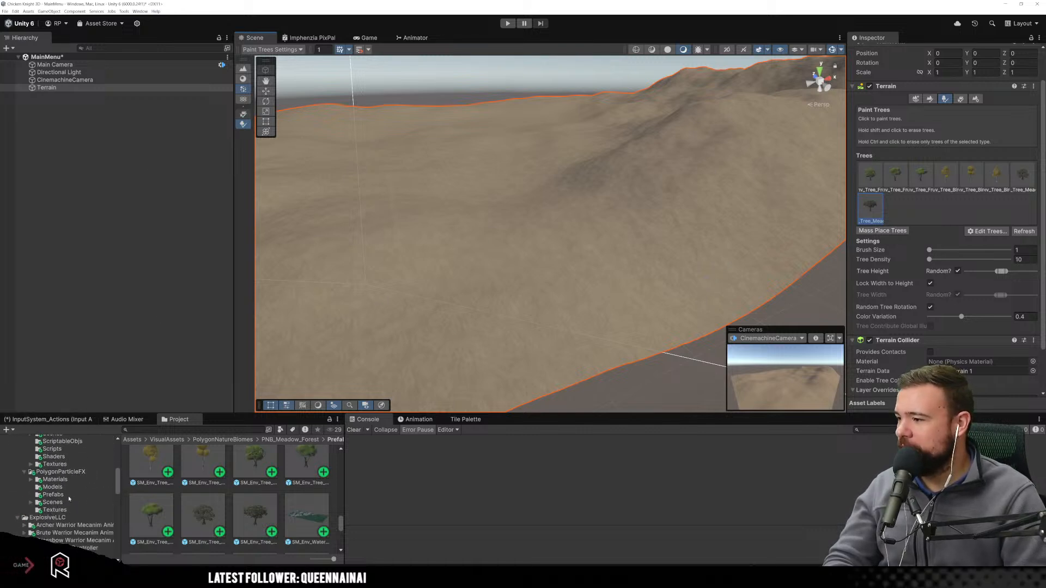
scroll(68, 496, up, 2)
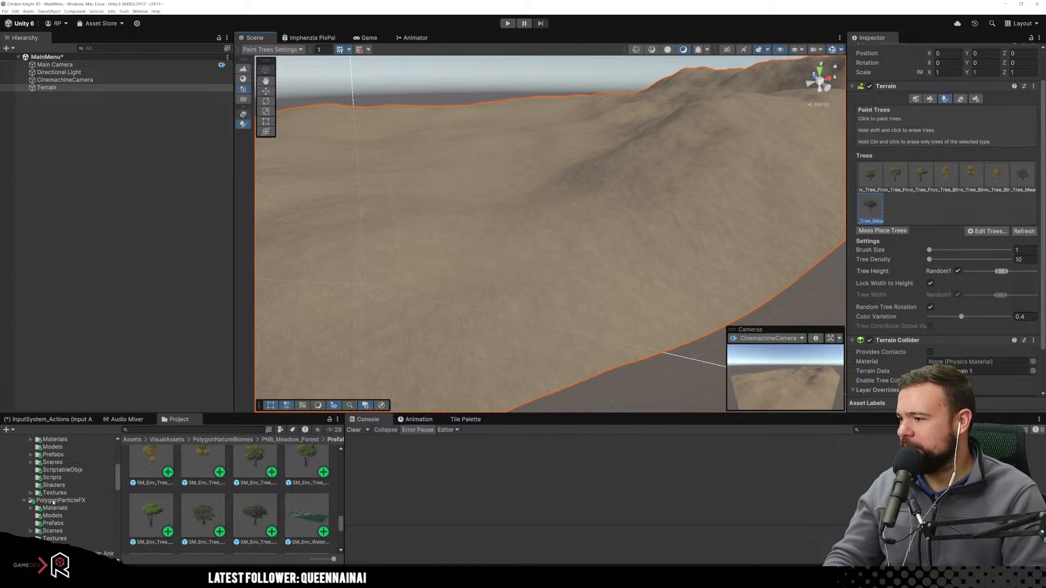
click(53, 463)
click(53, 455)
scroll(55, 484, up, 4)
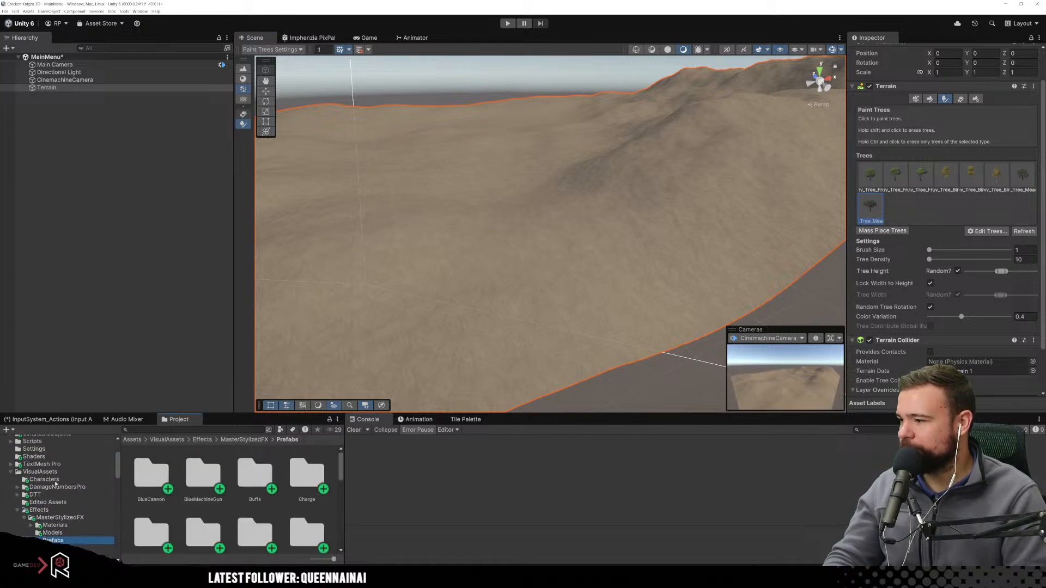
scroll(55, 483, up, 2)
click(52, 447)
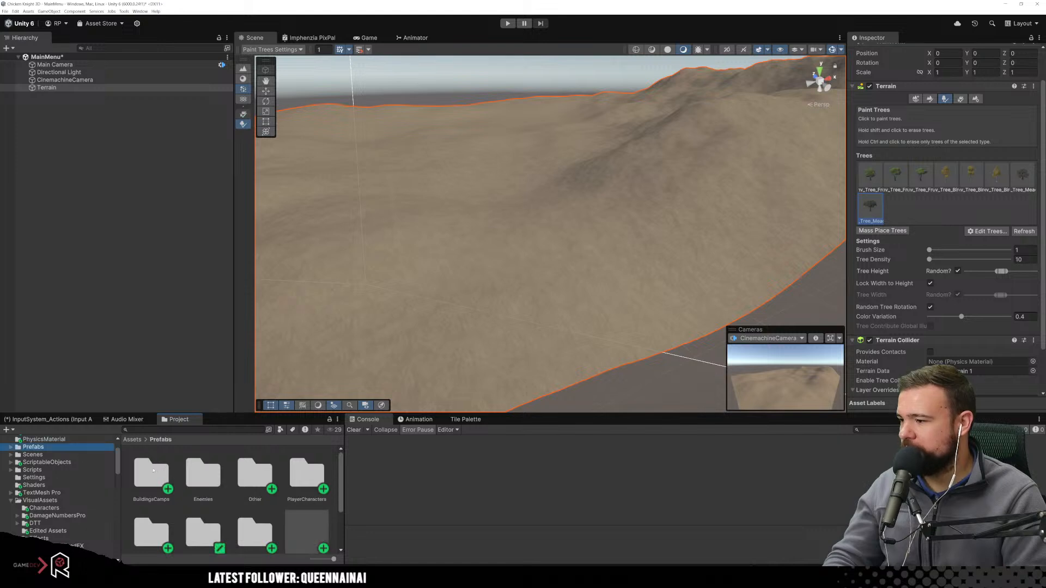
double_click(307, 474)
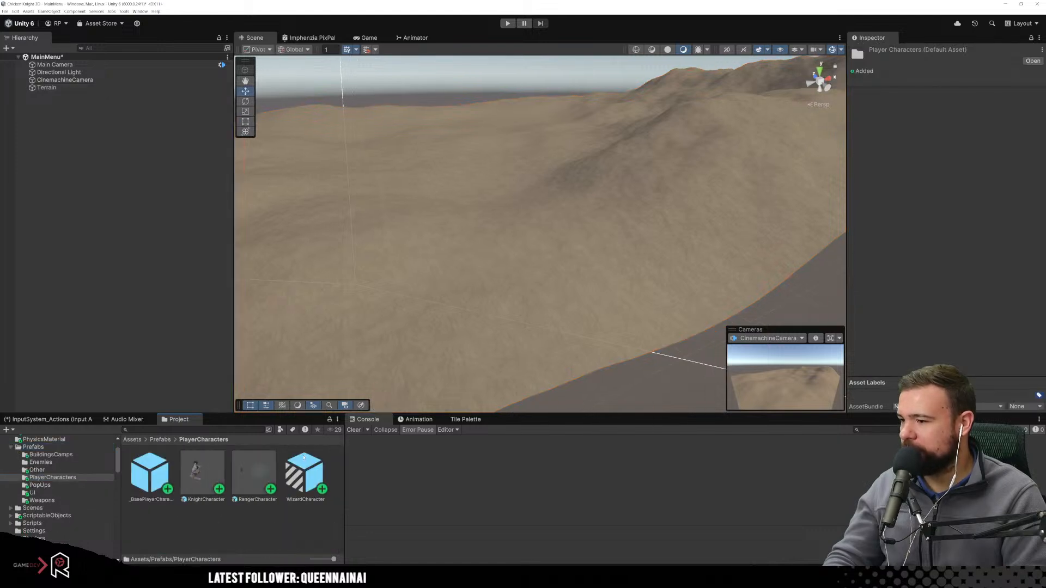
Place the KnightCharacter, RangerCharacter and WizardCharacter prefabs side by side in a row on the terrain.
click(210, 483)
click(238, 476)
click(298, 475)
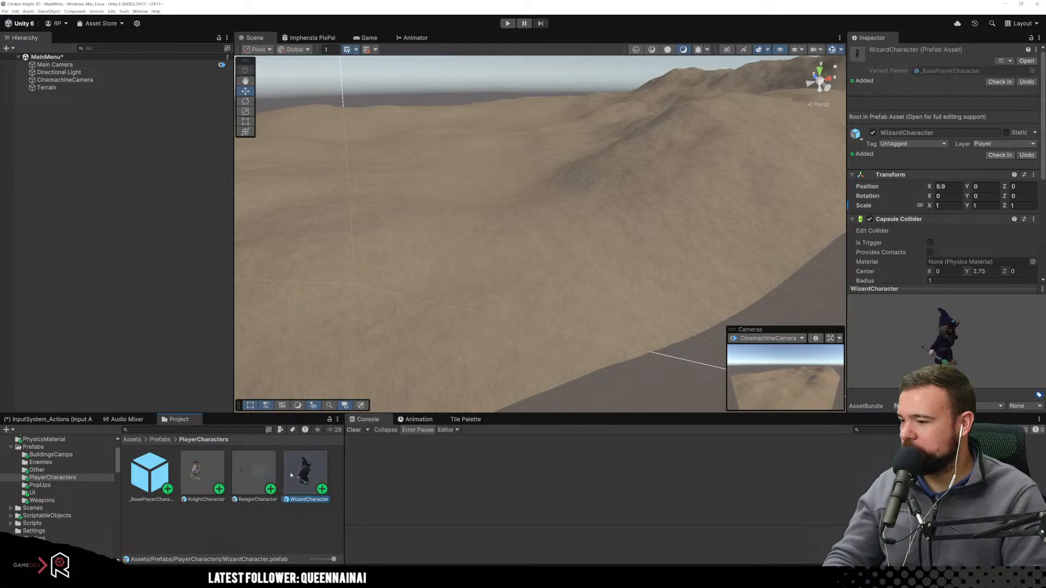
click(260, 475)
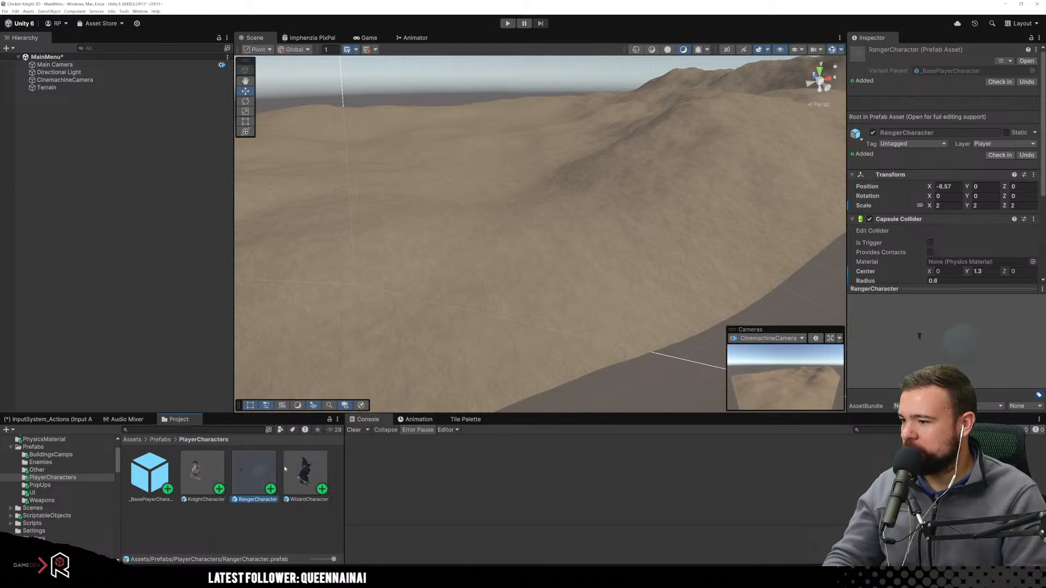
scroll(605, 313, down, 5)
middle_drag(604, 313, 476, 301)
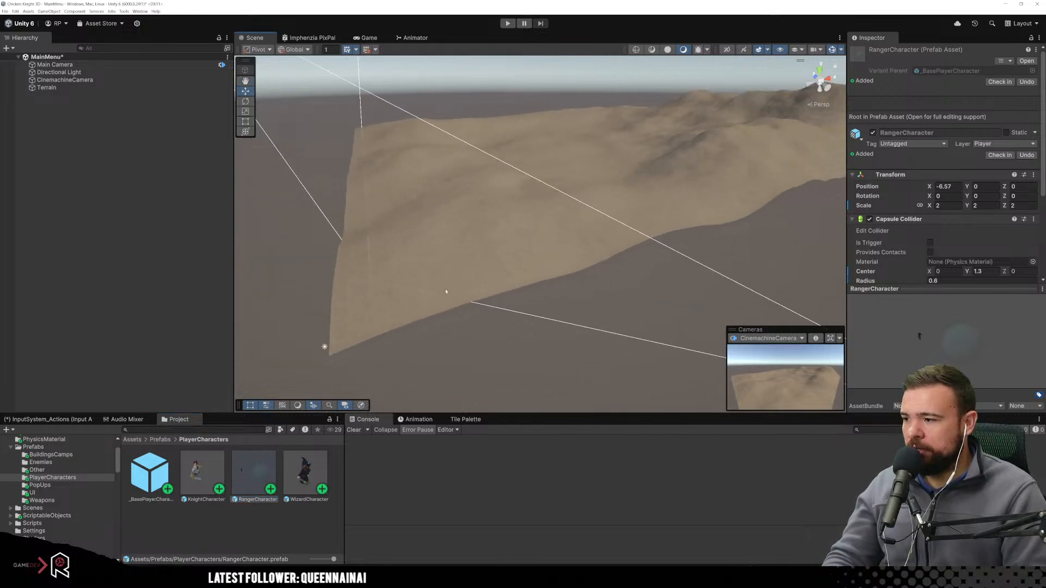
scroll(413, 260, up, 3)
middle_drag(413, 260, 429, 272)
drag(203, 472, 482, 275)
drag(254, 472, 536, 277)
drag(319, 460, 591, 275)
scroll(481, 293, up, 5)
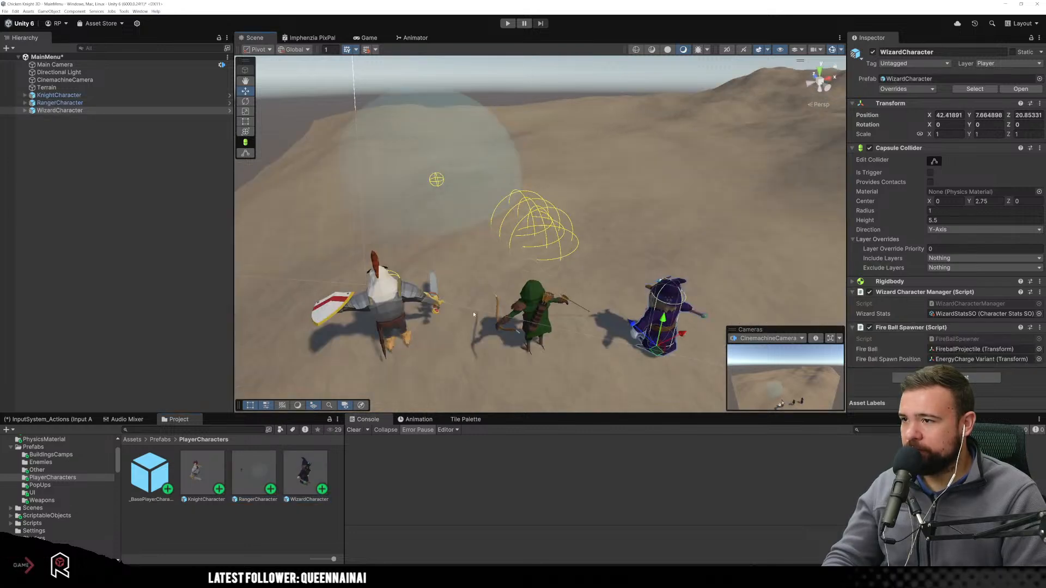
scroll(508, 288, down, 3)
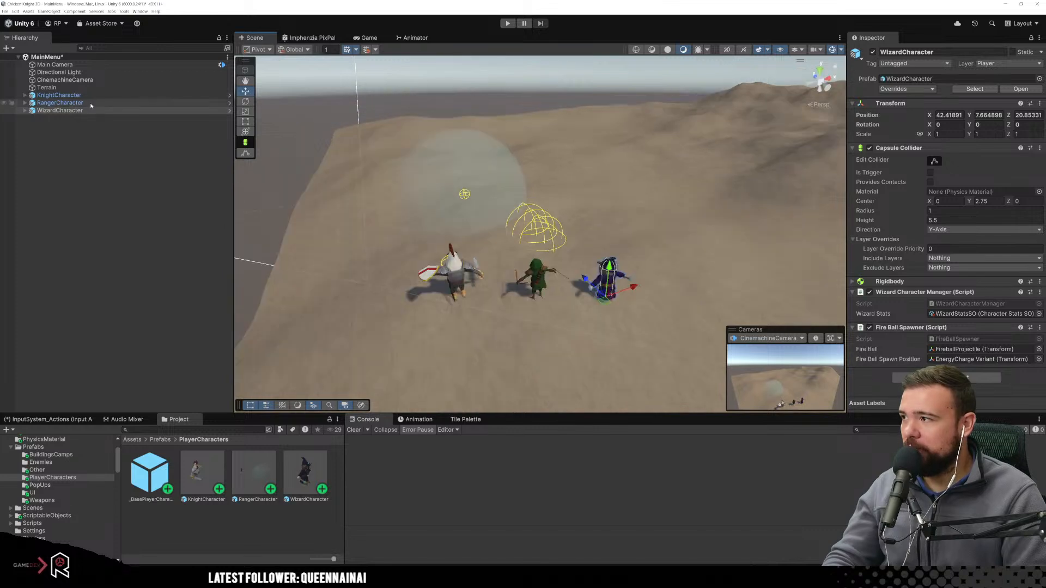
Disable the Mesh Renderer on the RangerCharacter's AttackTriggerZone to hide its translucent sphere.
click(163, 102)
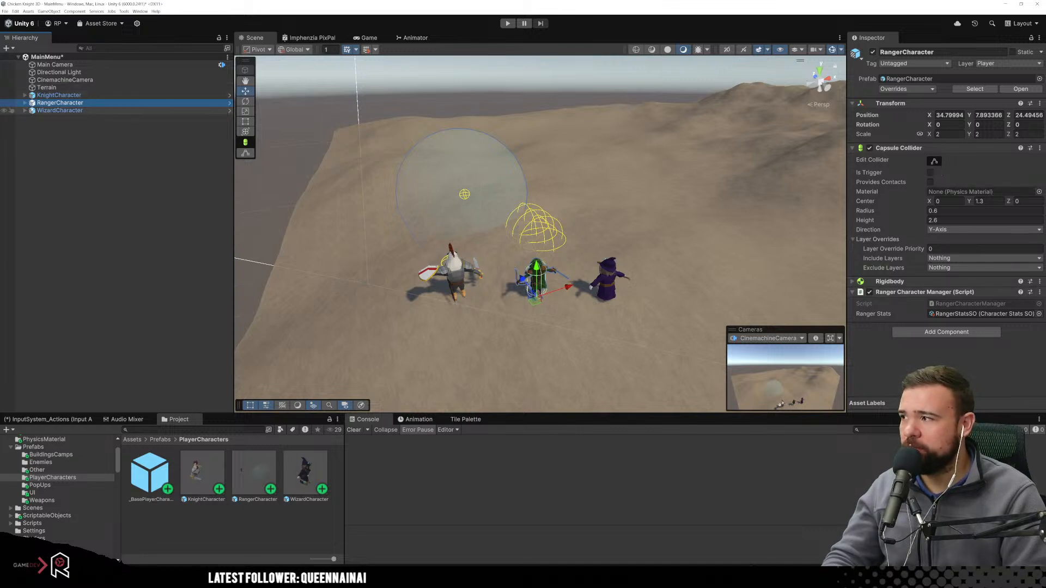
click(24, 103)
click(66, 110)
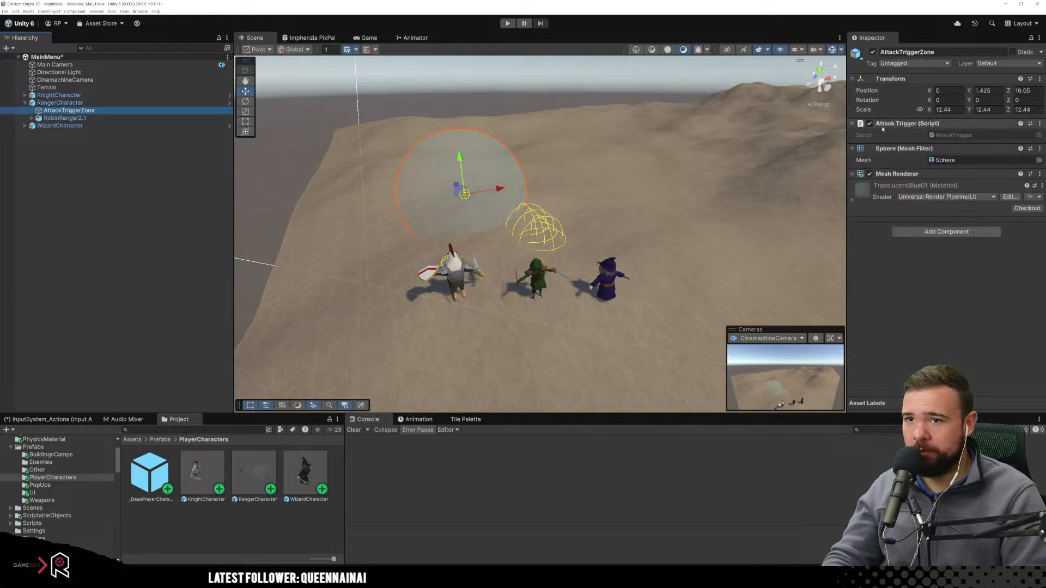
click(869, 173)
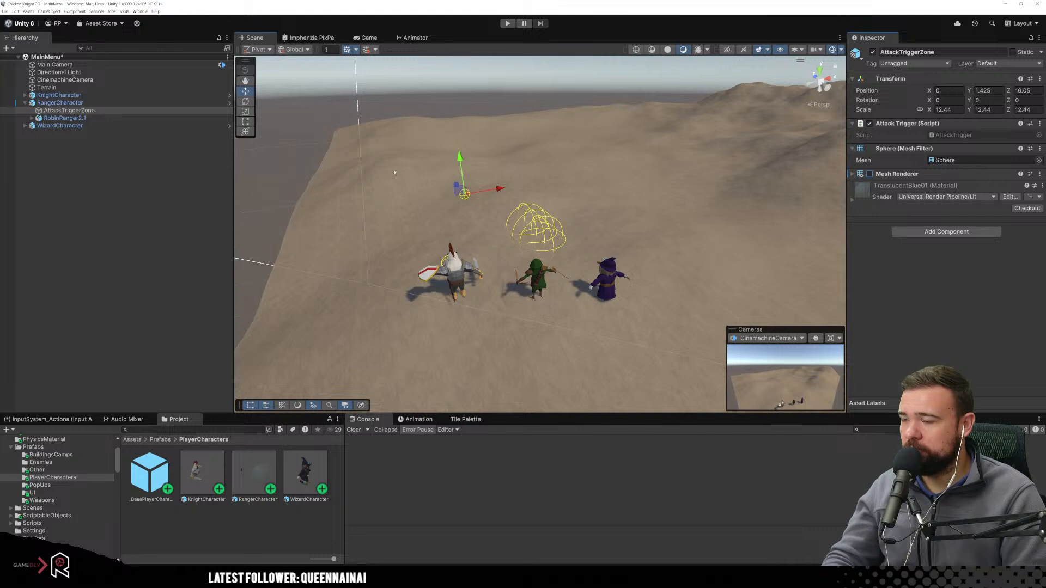
Inspect the yellow wireframes around the characters and turn off gizmo display in the scene view.
middle_drag(390, 174, 423, 173)
click(644, 227)
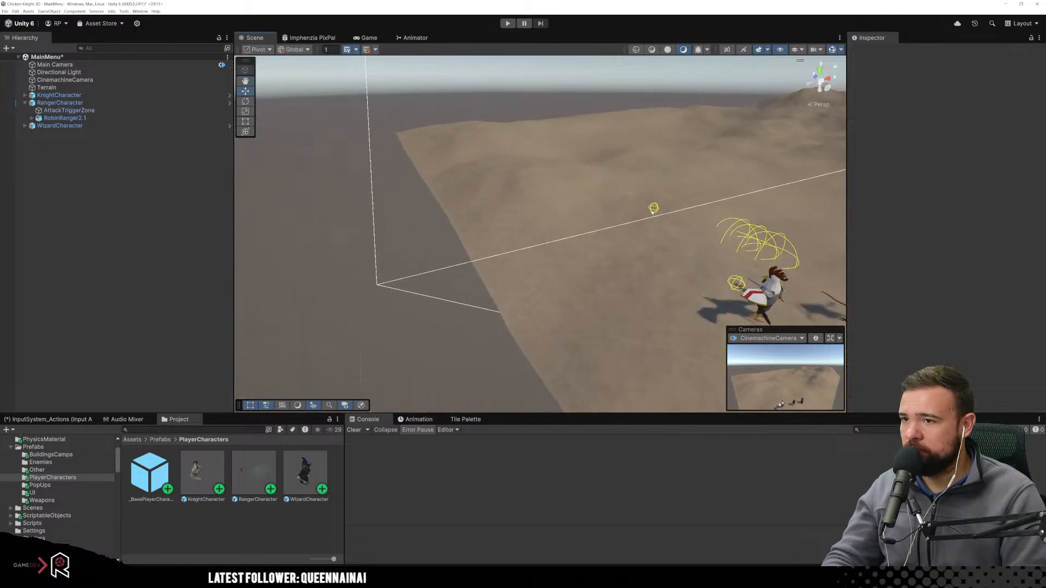
click(652, 213)
mouse_move(652, 212)
middle_down()
mouse_move(588, 170)
mouse_move(550, 168)
middle_up()
middle_drag(520, 130, 511, 195)
click(117, 111)
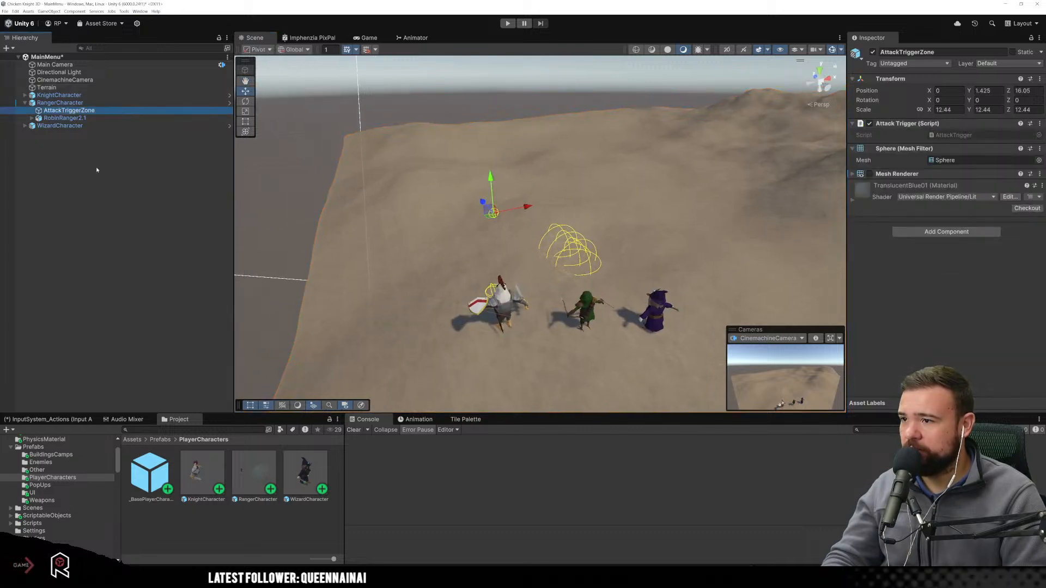
click(832, 51)
click(292, 194)
Rotate the KnightCharacter around its vertical axis so its body and sword turn toward the ranger.
scroll(588, 147, down, 6)
scroll(498, 319, up, 6)
middle_drag(542, 305, 539, 270)
scroll(473, 240, up, 4)
click(376, 199)
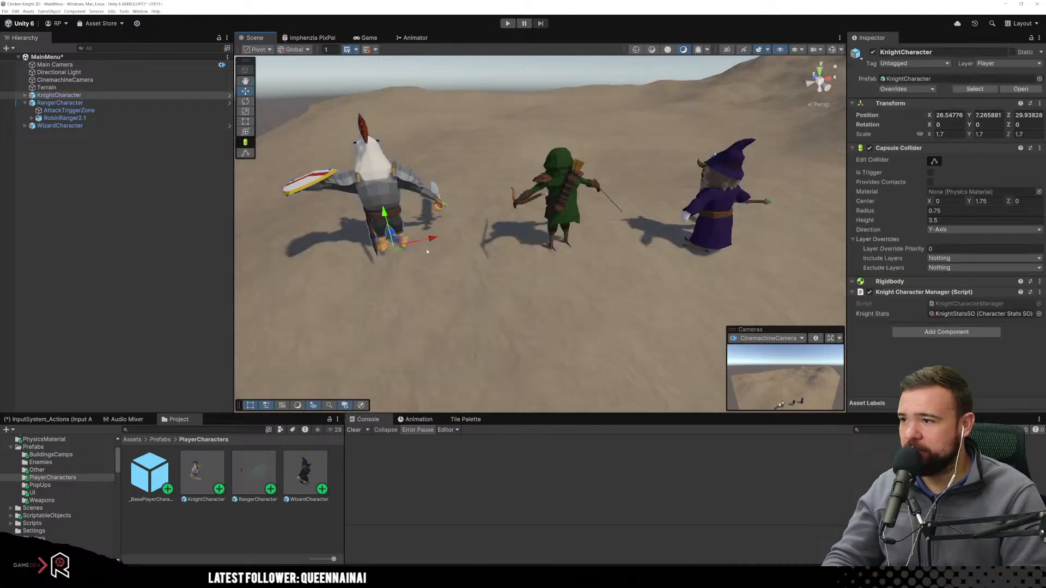
middle_drag(403, 263, 479, 262)
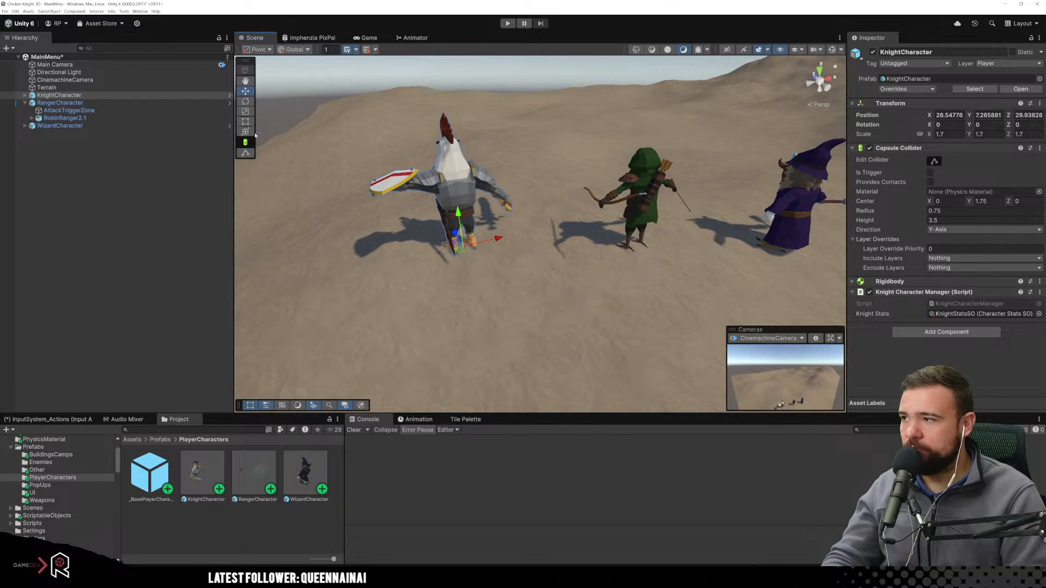
click(245, 101)
drag(482, 266, 374, 271)
Select the terrain, paint two trial meadow trees beside the knight and ranger for a size comparison, and undo both.
click(375, 271)
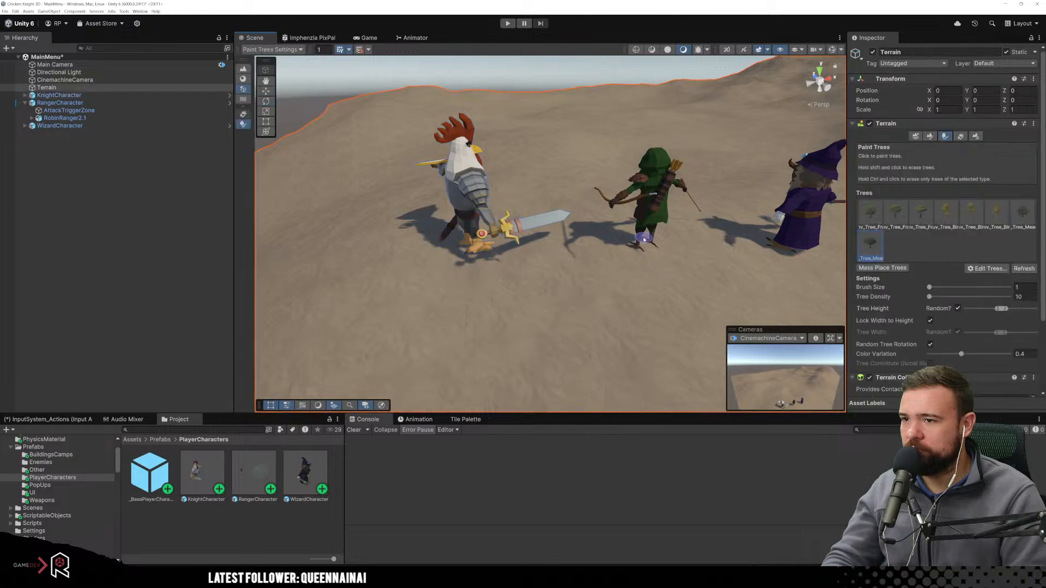
scroll(507, 244, down, 5)
scroll(584, 259, up, 2)
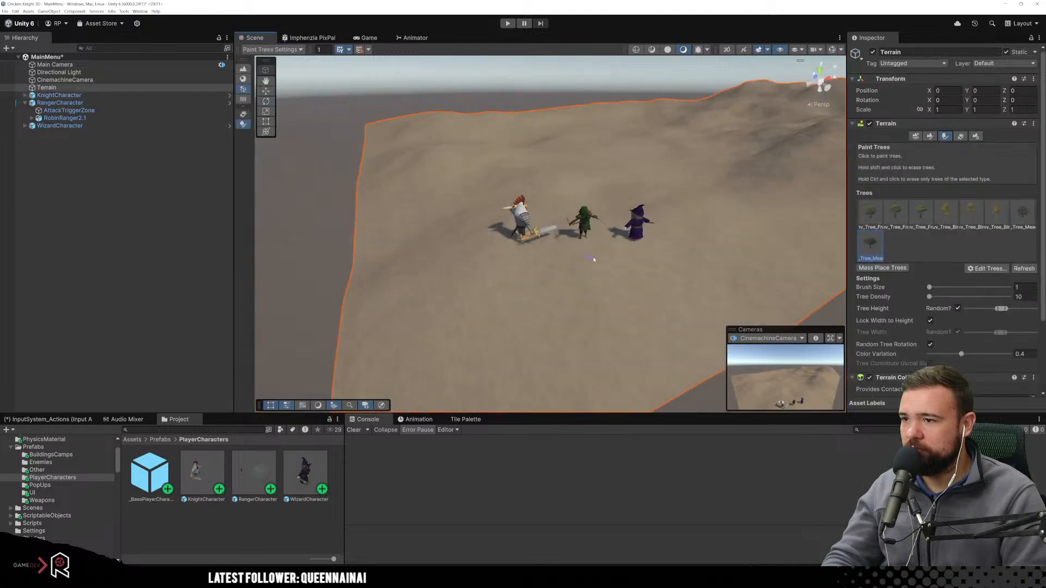
click(471, 243)
click(550, 279)
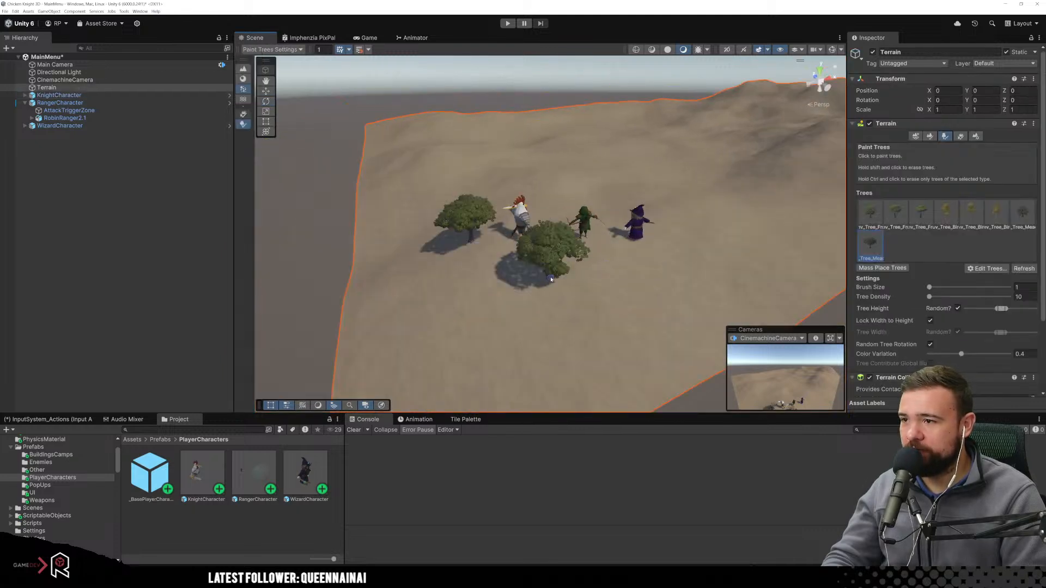
key(ctrl+z)
key(ctrl+z)
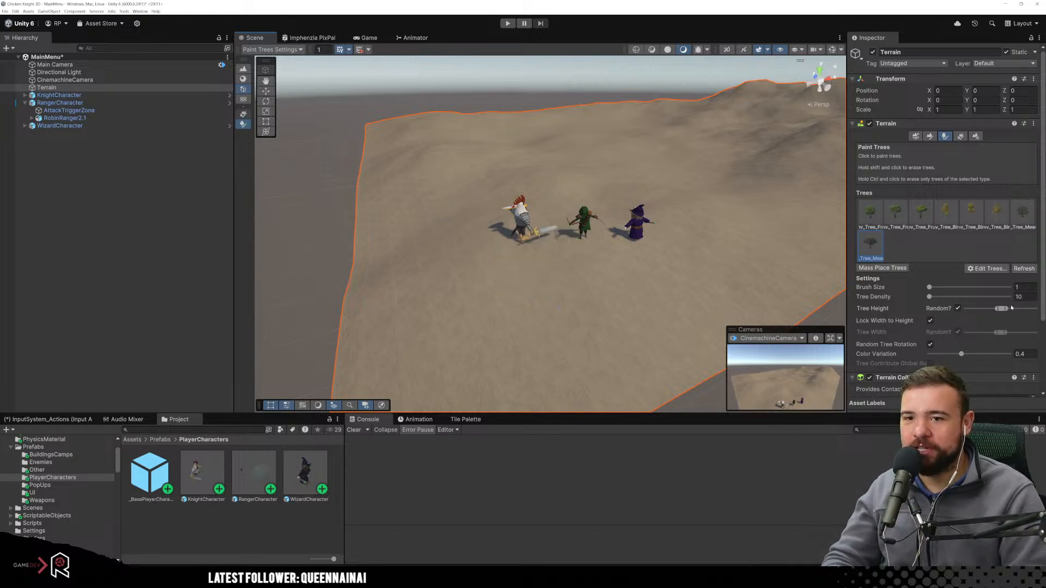
Shift the random tree height range to its upper end and paint one tall meadow tree beside the knight.
mouse_move(1009, 308)
mouse_down()
mouse_move(1033, 313)
mouse_move(990, 312)
mouse_move(1020, 315)
mouse_up()
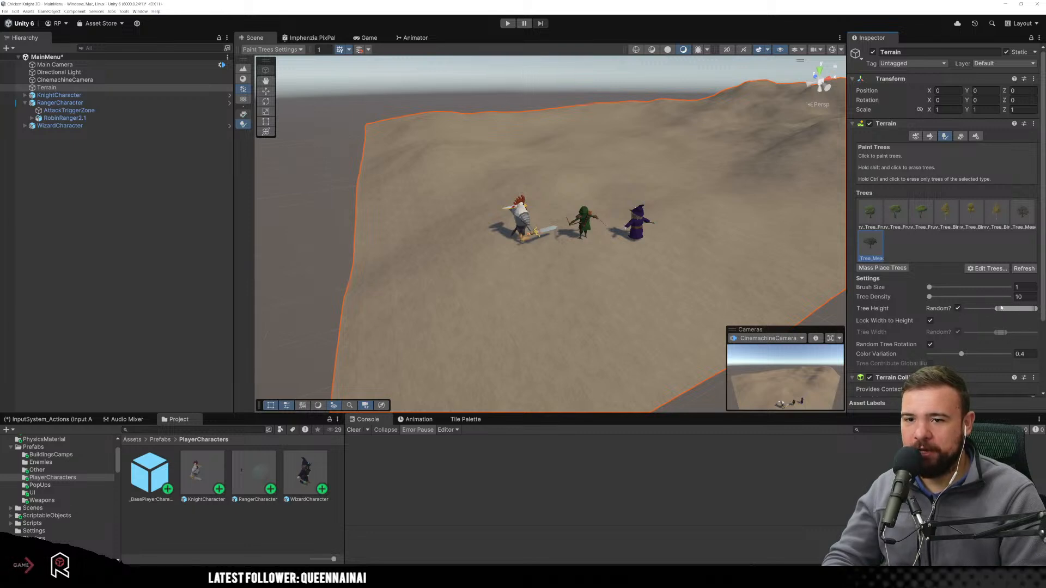
drag(999, 309, 1025, 311)
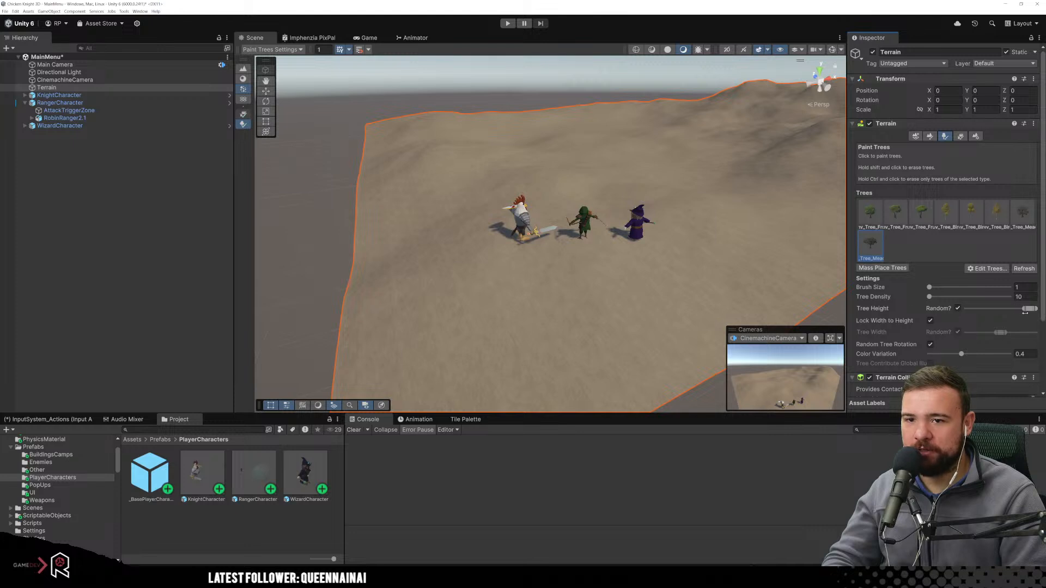
click(477, 244)
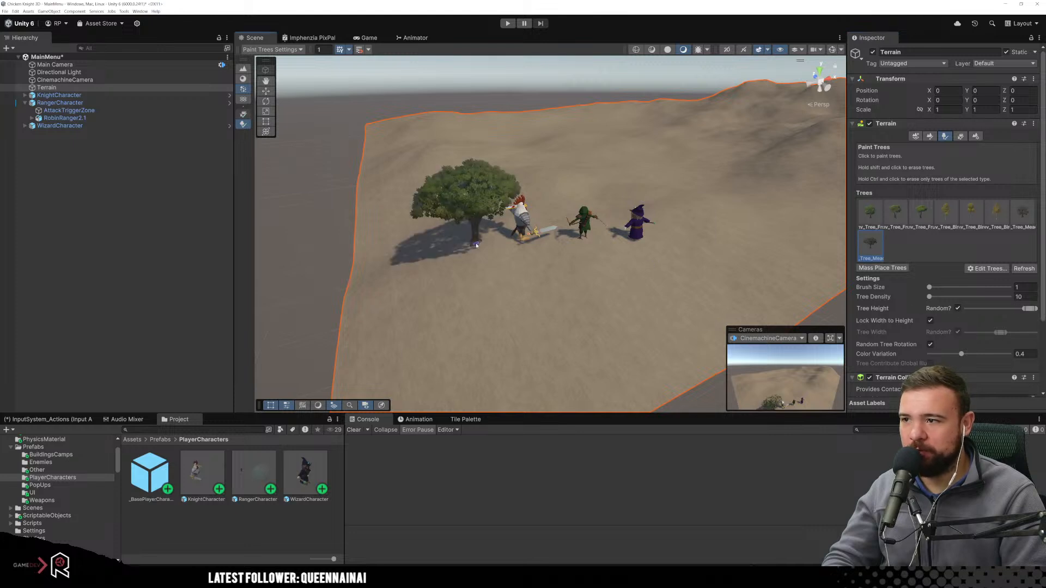
Paint three more tall meadow trees around the knight, ranger and wizard, and undo all four trial trees.
click(575, 277)
click(687, 246)
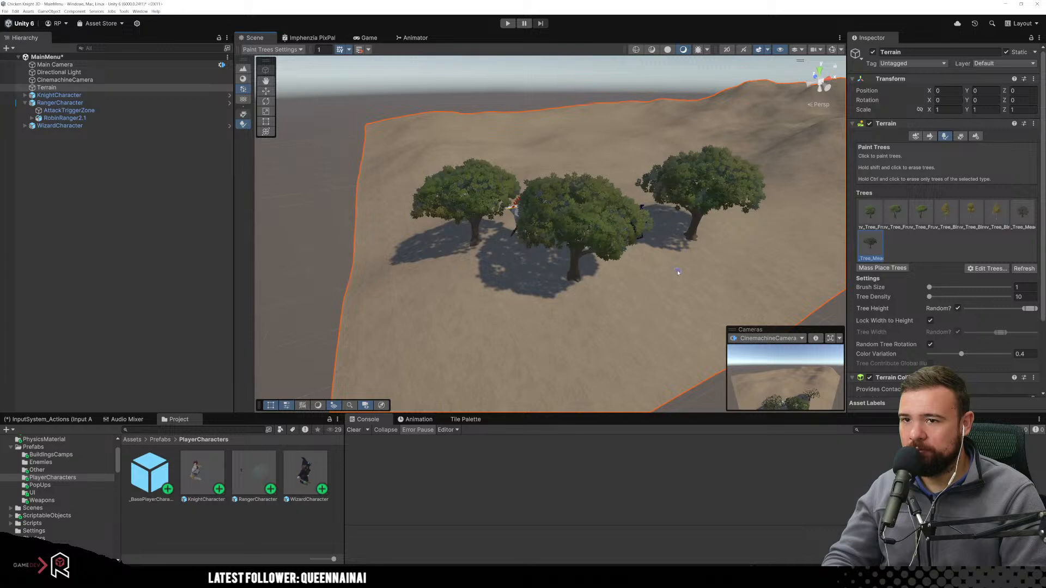
click(644, 270)
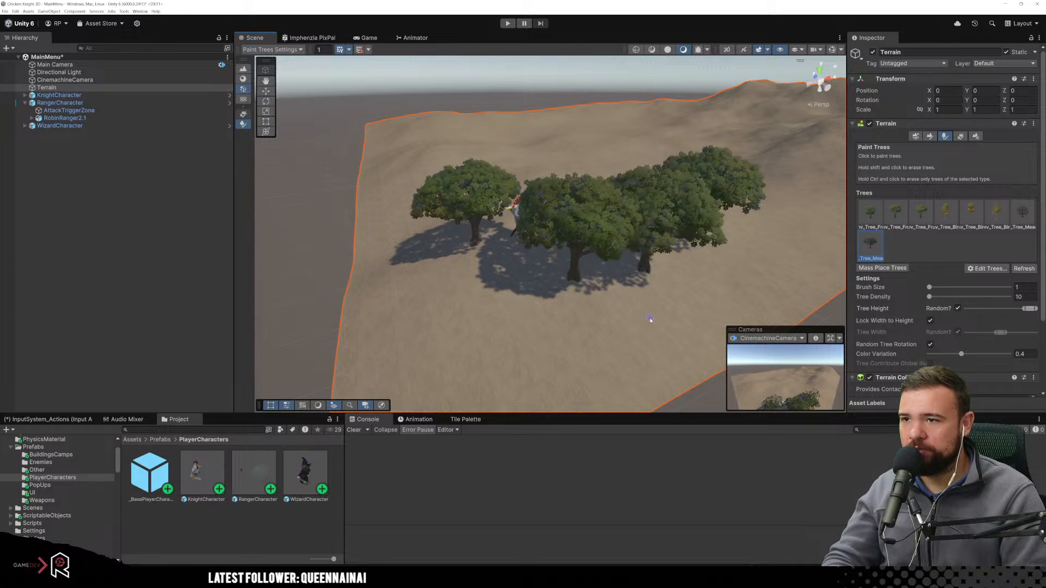
key(ctrl+z)
key(ctrl+z)
key(ctrl+z)
key(ctrl+z)
Paint four trial trees of the first bright green variety around the characters, and undo them all.
click(869, 215)
click(496, 250)
click(509, 242)
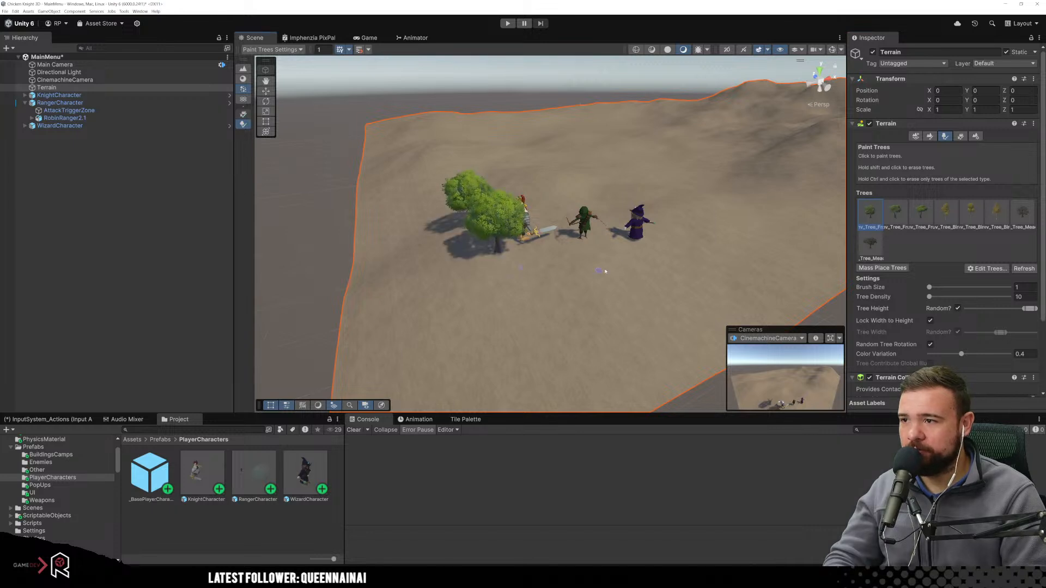
click(622, 265)
click(707, 215)
key(ctrl+z)
key(ctrl+z)
key(ctrl+z)
key(ctrl+z)
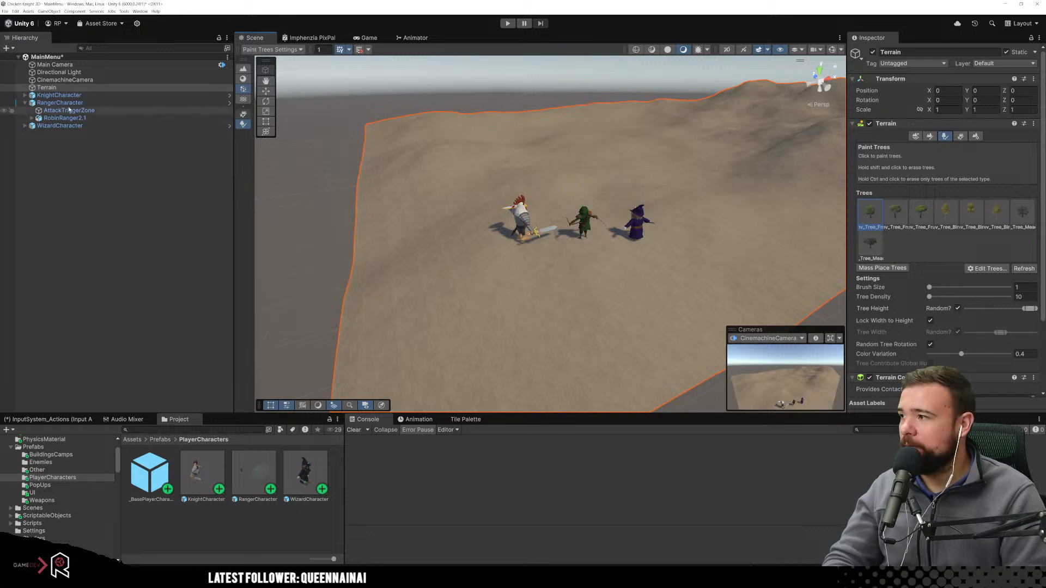
Collapse RangerCharacter and compare the transform and component settings of the knight, ranger and wizard characters.
click(25, 102)
click(75, 95)
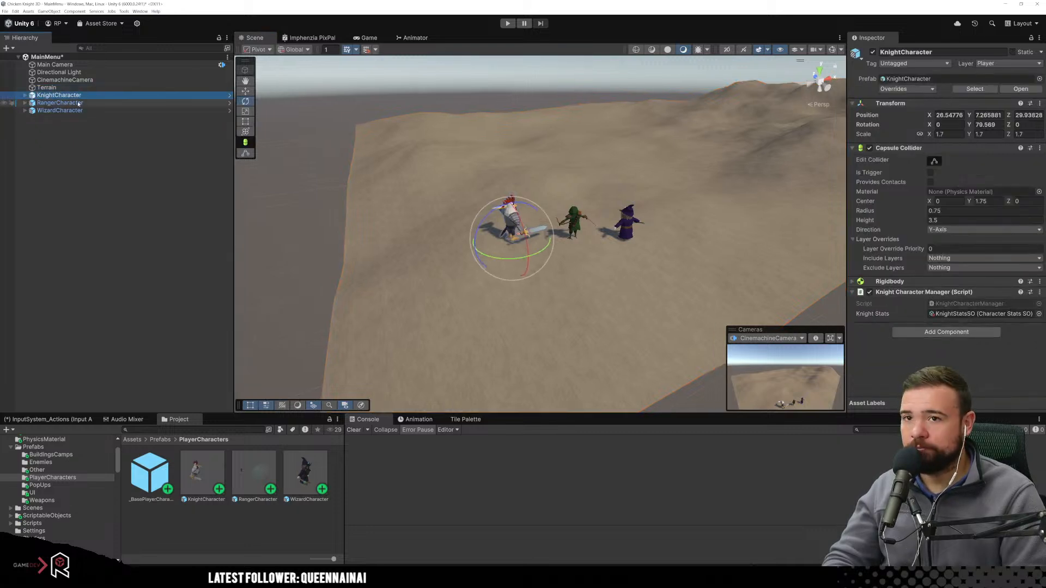
click(78, 105)
click(79, 110)
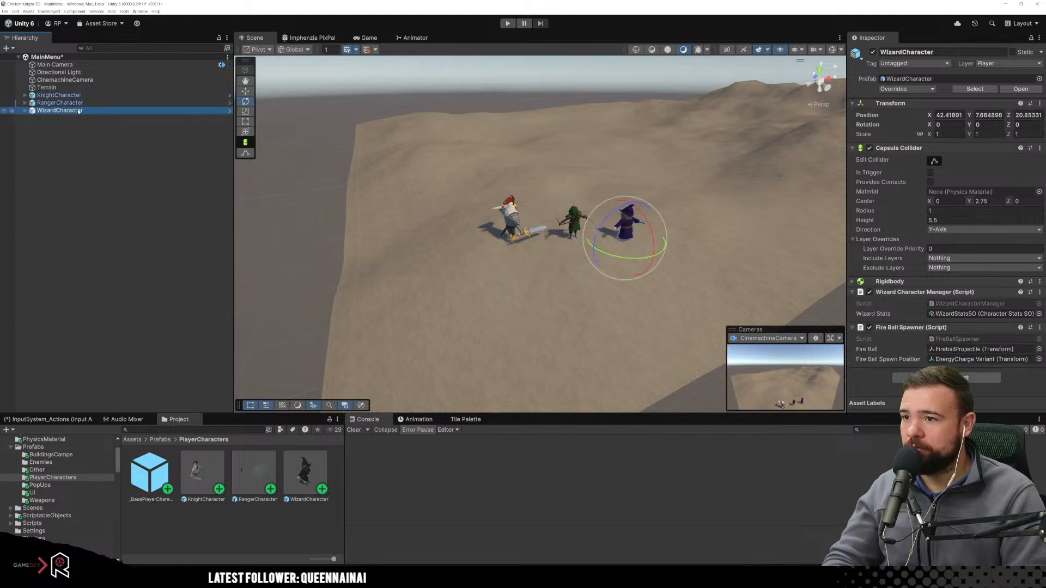
click(81, 96)
click(94, 104)
click(82, 111)
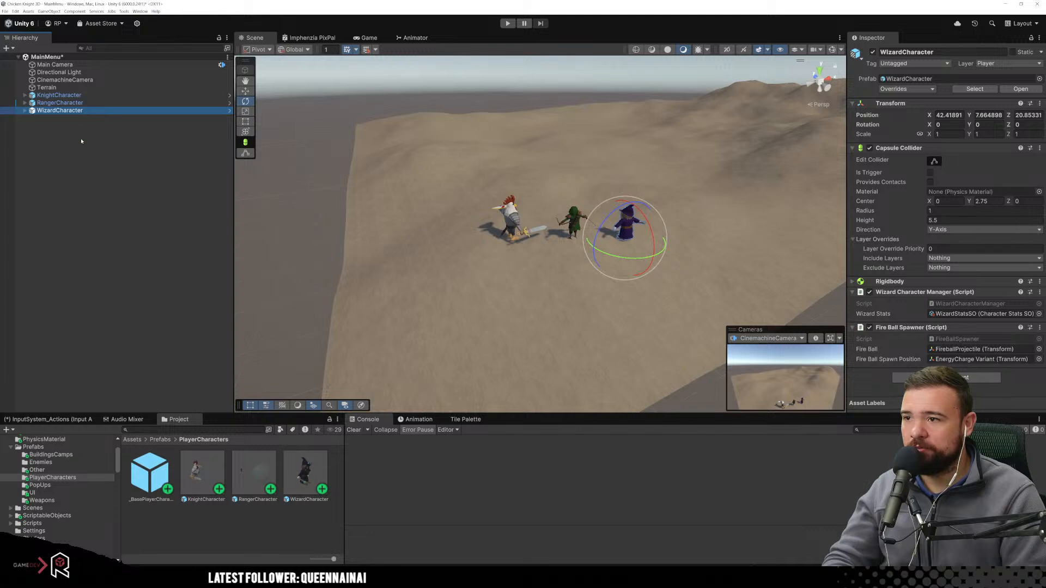
click(76, 130)
right_click(75, 127)
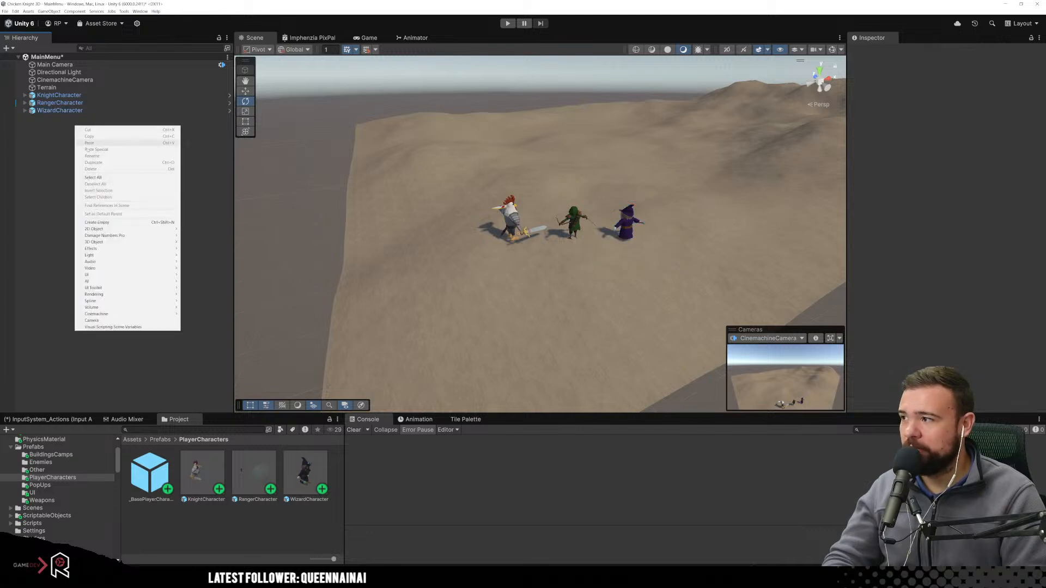
click(46, 150)
Group KnightCharacter, RangerCharacter and WizardCharacter under a new empty parent object named CharacterStaging.
click(59, 95)
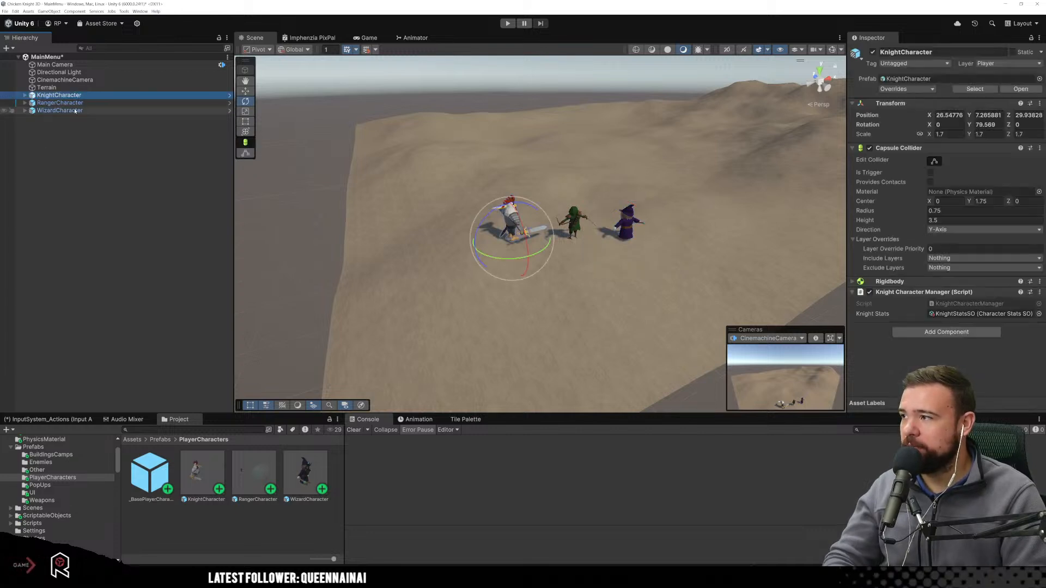
shift+click(75, 110)
right_click(75, 105)
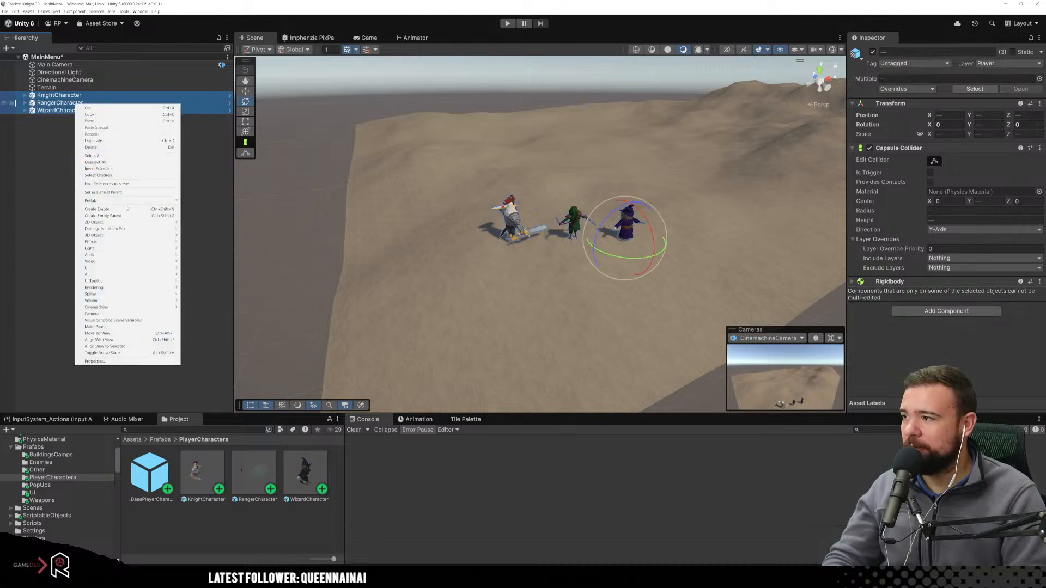
click(104, 210)
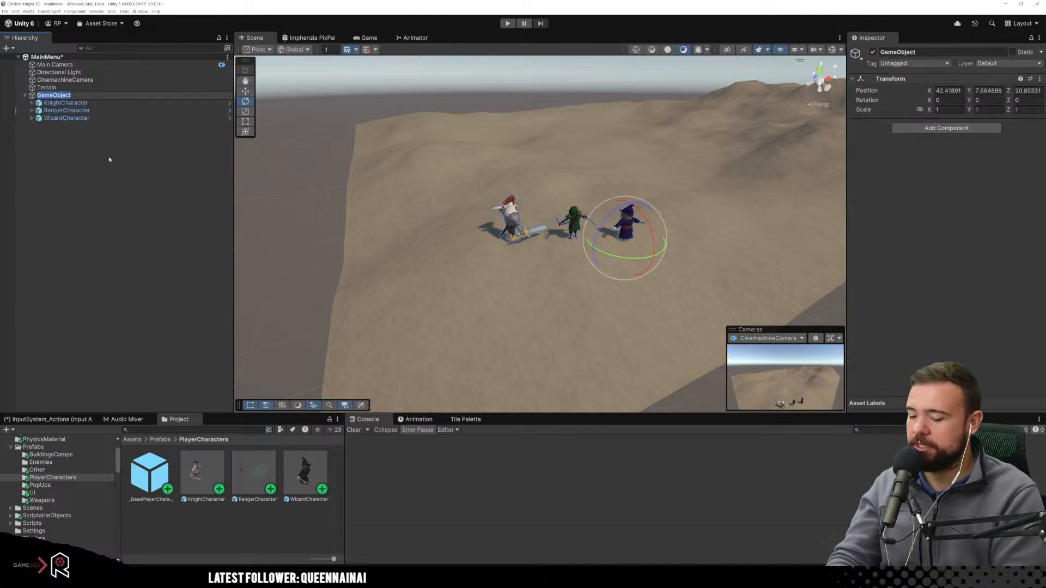
text(d)
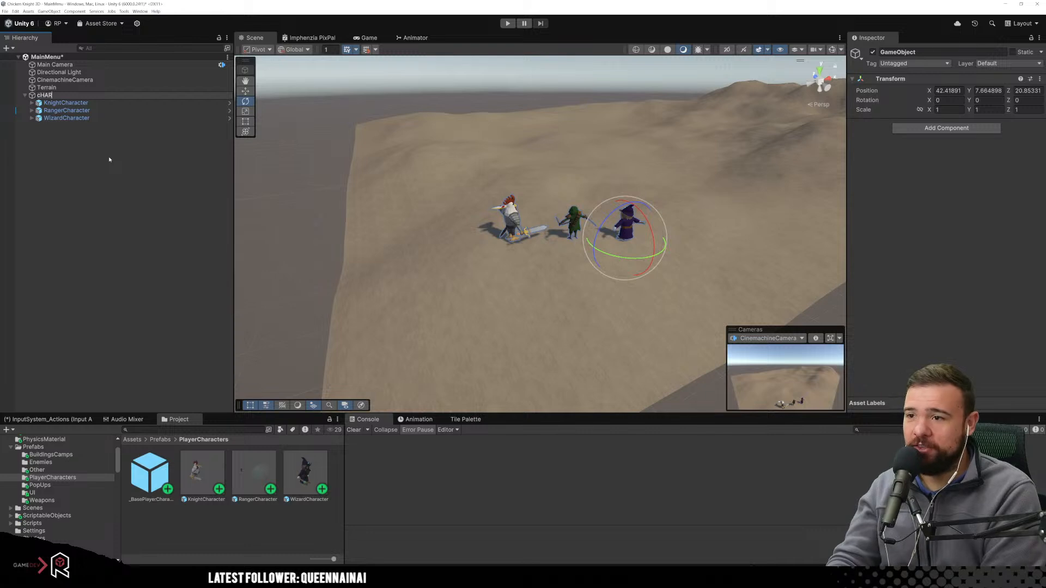
key(BackSpace)
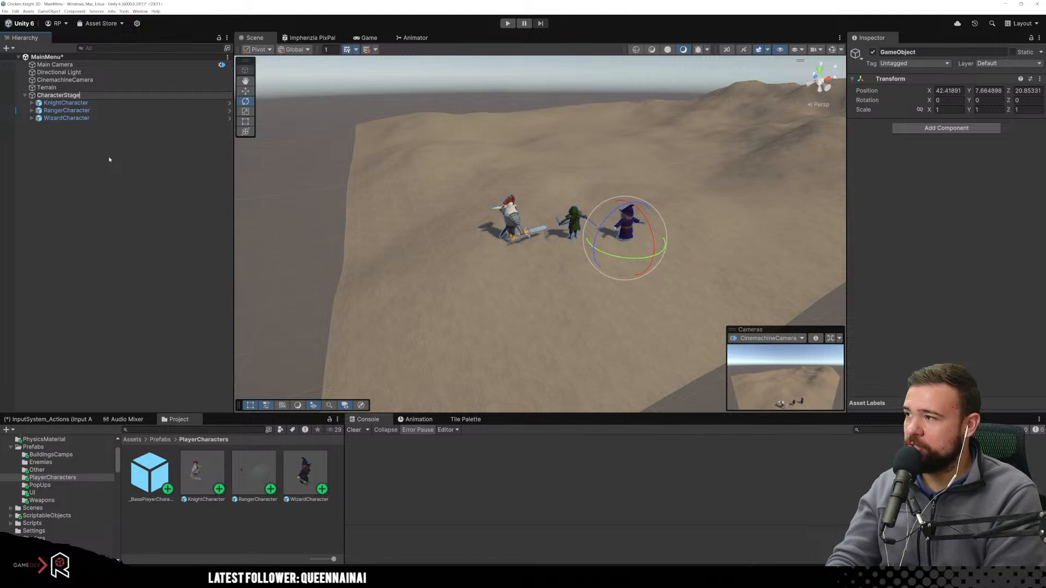
key(BackSpace)
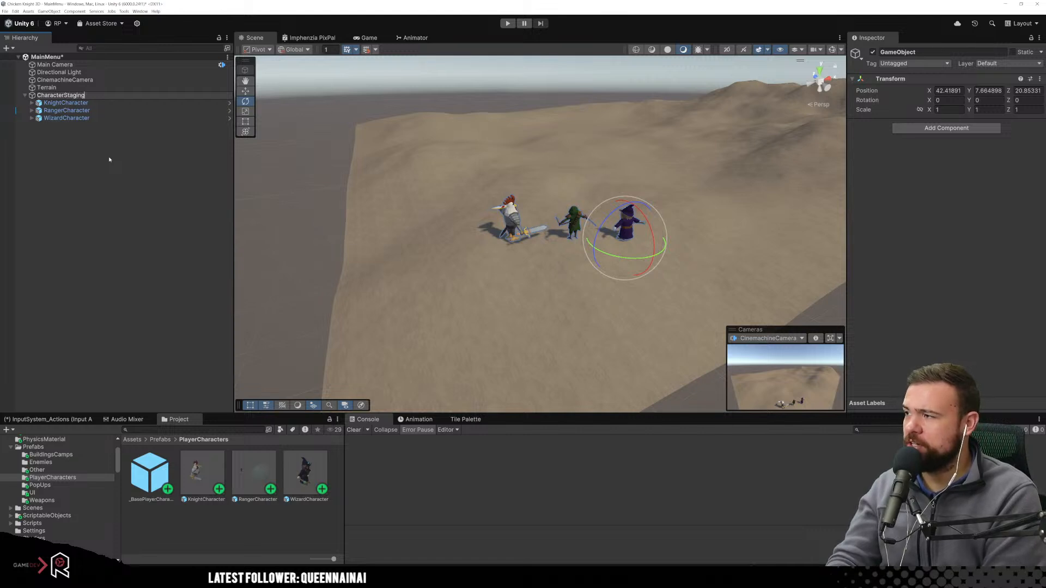
text(ing)
key(Return)
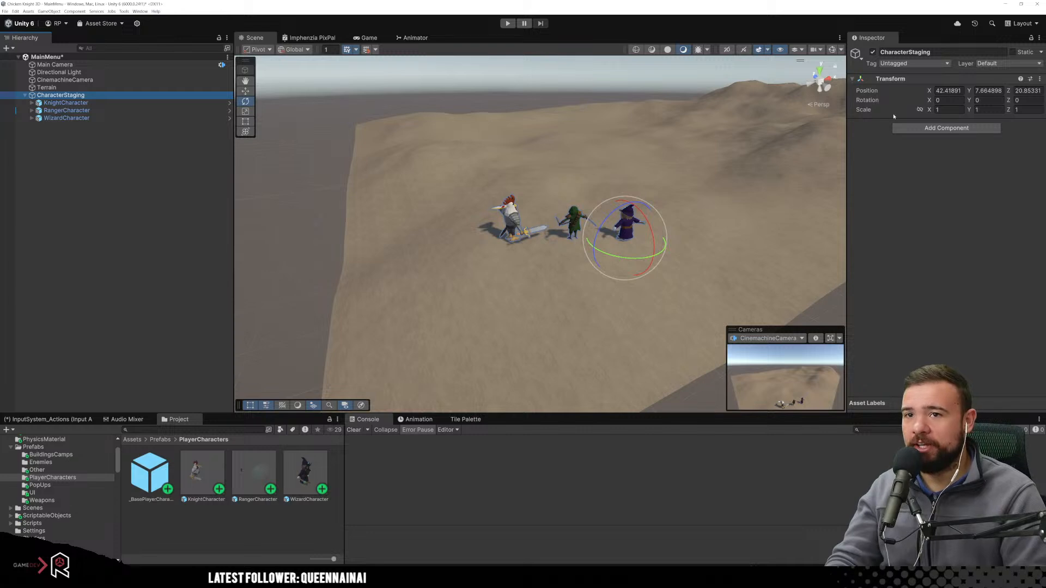
Scale the CharacterStaging group down uniformly to 0.54 on all axes, then deselect it.
click(933, 114)
text(0.61)
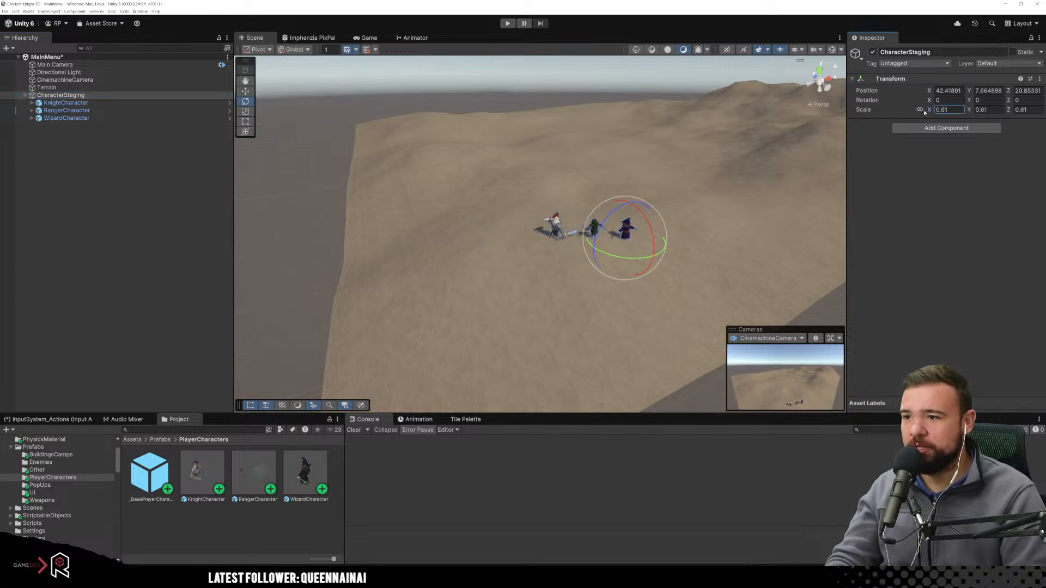
key(BackSpace)
key(BackSpace)
text(54)
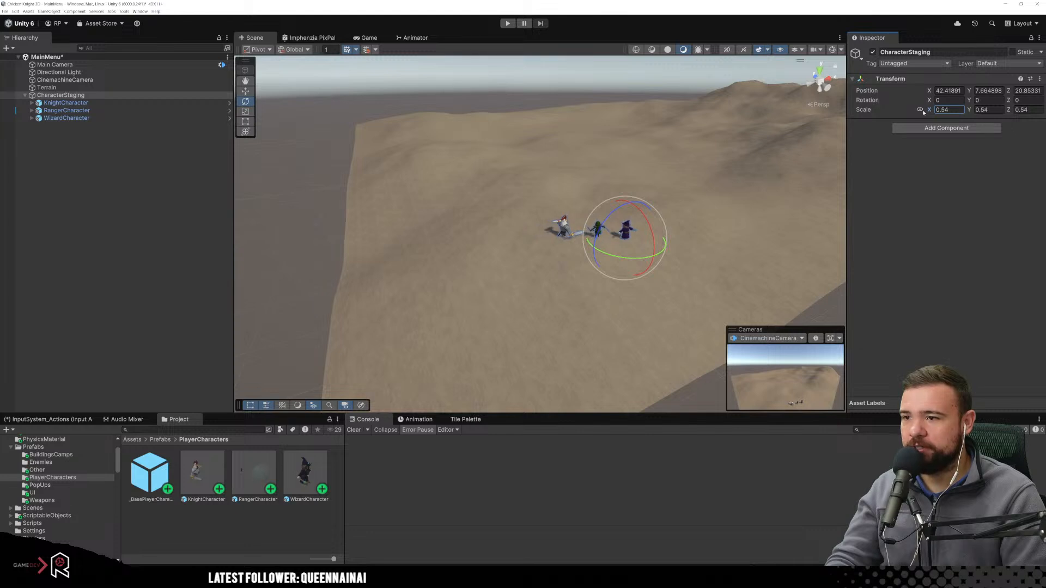
click(226, 158)
Raise the knight onto the terrain surface and nudge the ranger and wizard slightly in height, with the wizard at Y 0.02.
scroll(531, 218, up, 10)
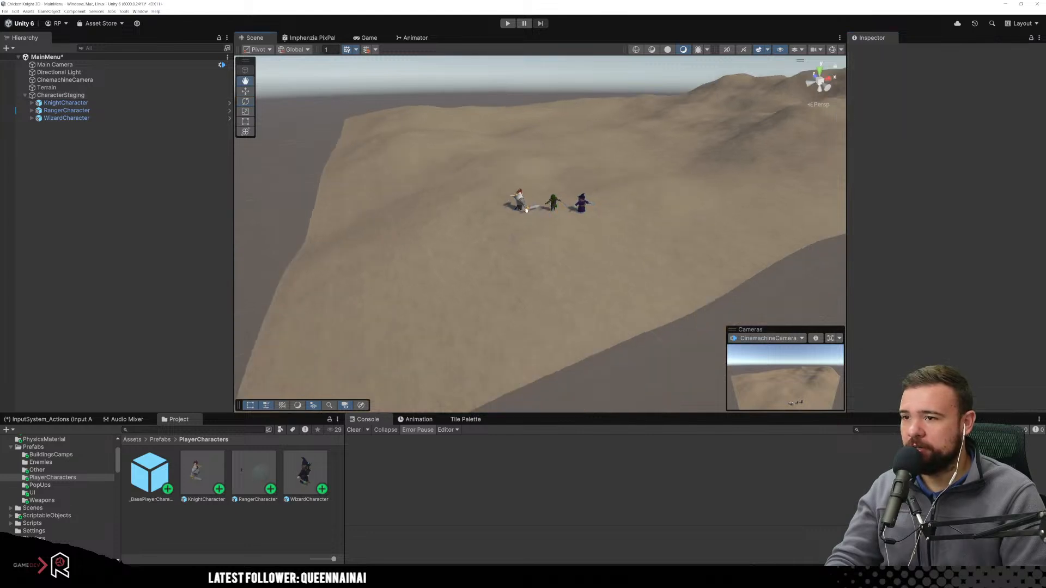
scroll(545, 212, down, 10)
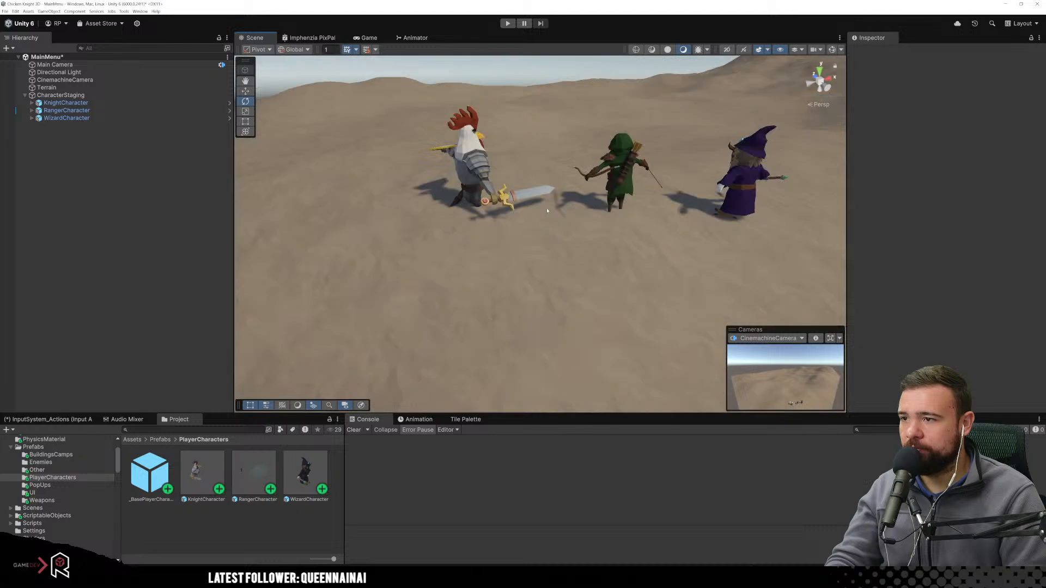
click(478, 176)
key(w)
drag(473, 196, 471, 165)
click(618, 165)
drag(619, 174, 619, 173)
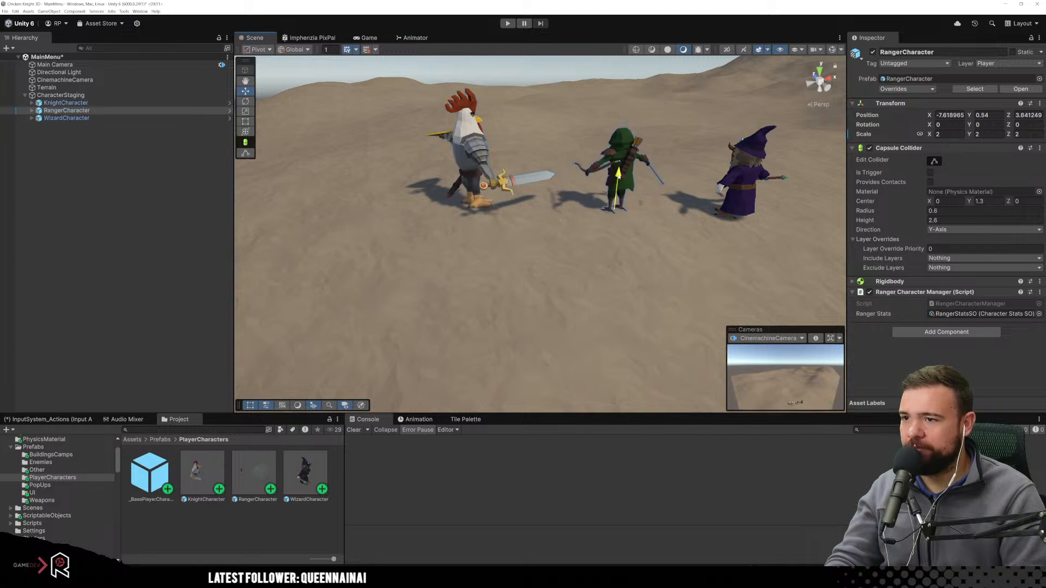
click(740, 179)
drag(743, 180, 742, 179)
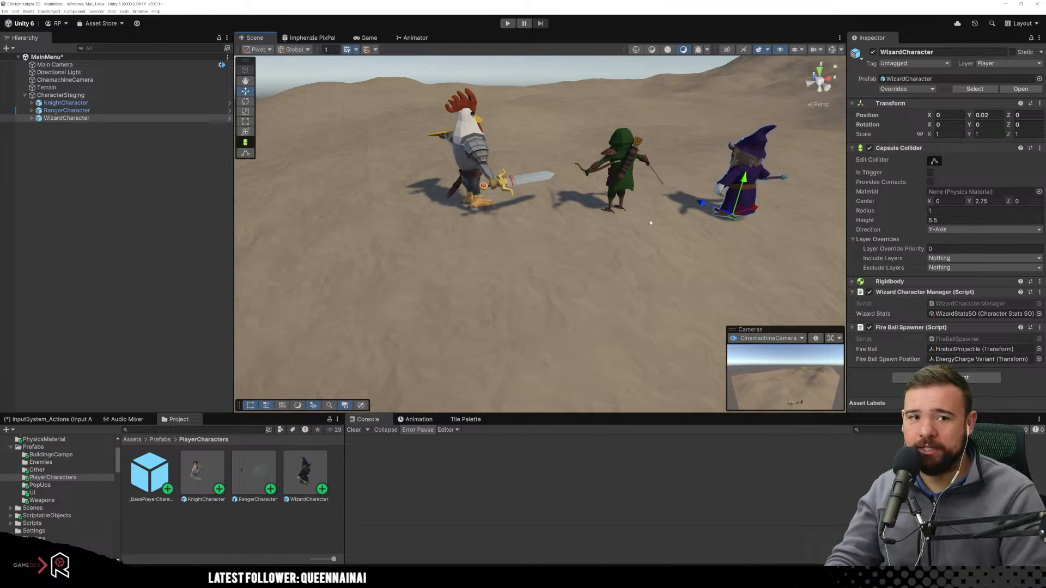
Collapse the CharacterStaging group and select the terrain for tree painting.
scroll(580, 260, down, 14)
scroll(579, 266, up, 4)
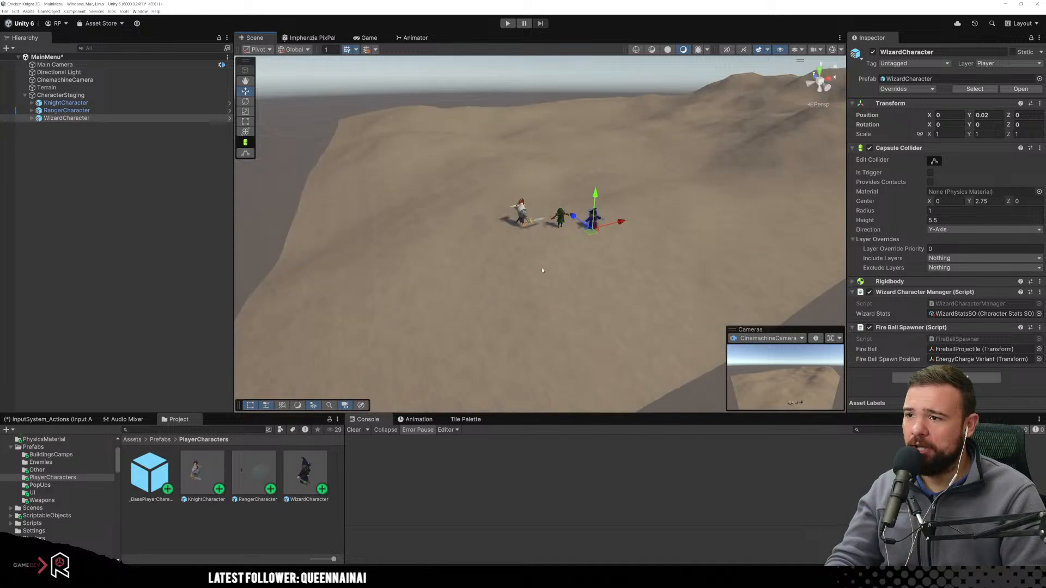
click(25, 95)
click(46, 87)
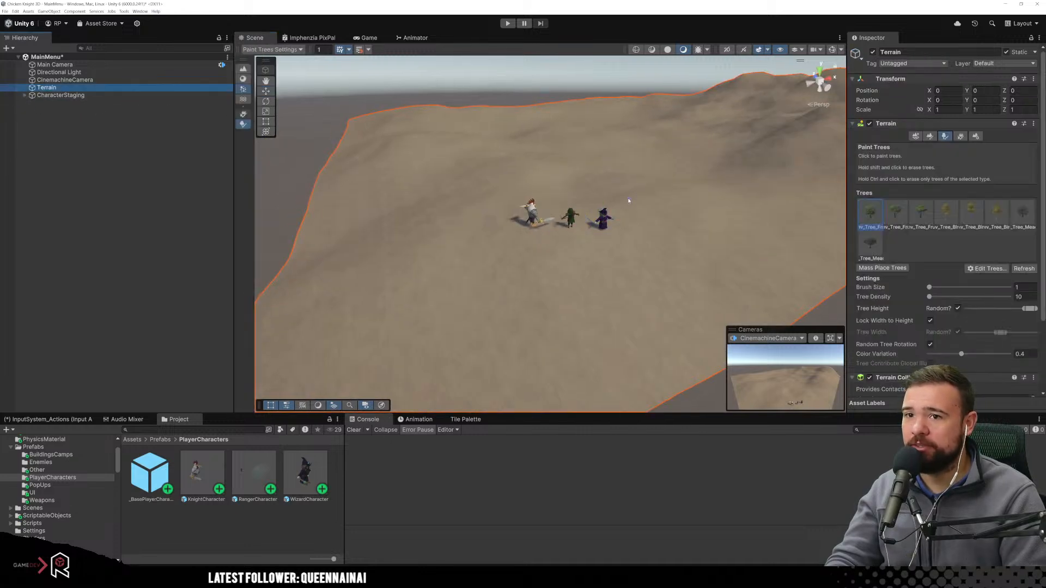
Paint one bright green tree beside the knight and three yellow birches around the ranger and wizard.
click(499, 234)
scroll(537, 256, up, 3)
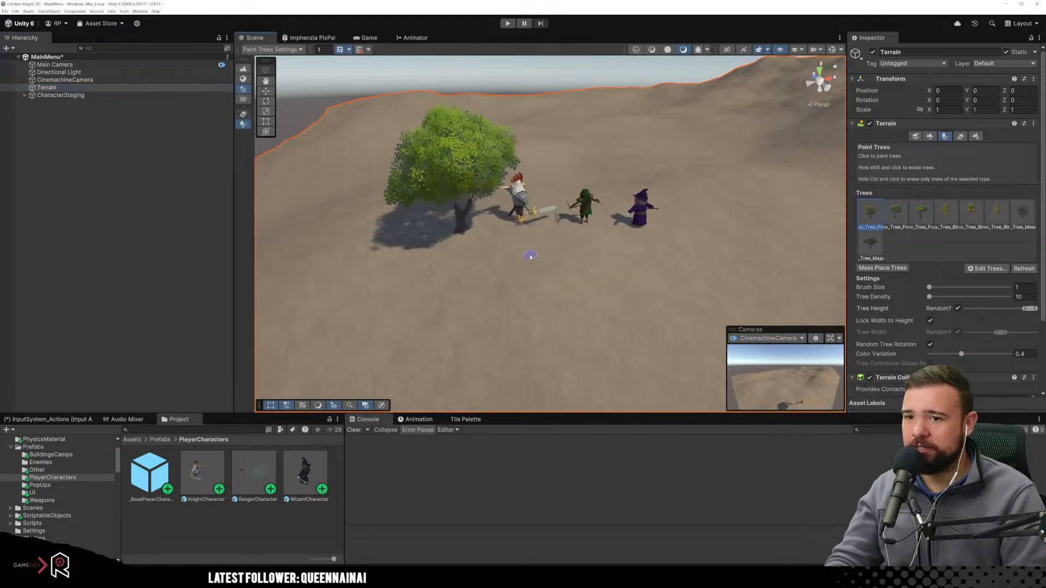
click(1007, 214)
click(690, 220)
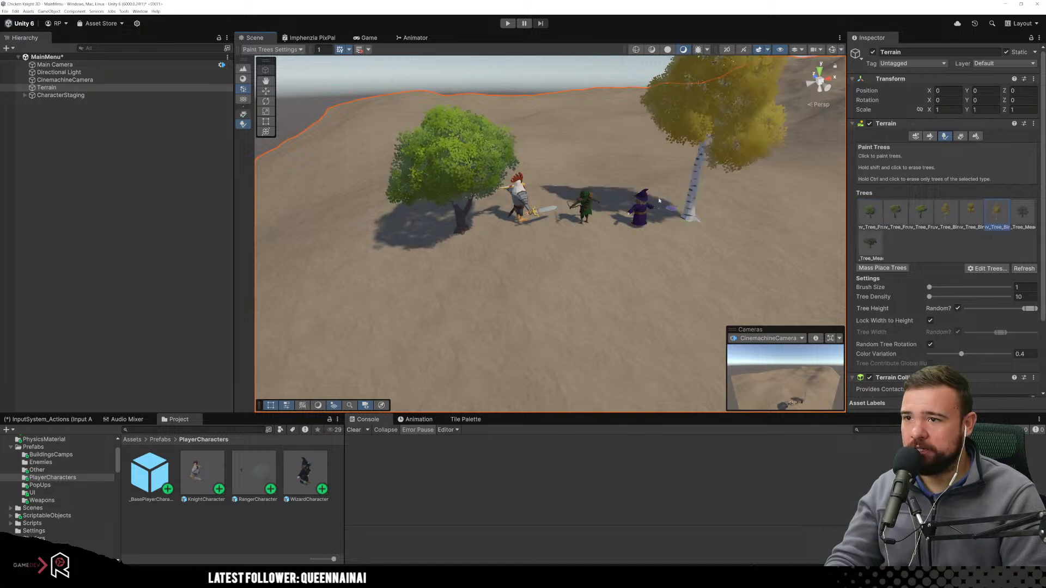
click(597, 179)
click(702, 269)
Paint a dark meadow tree behind the characters and two bright green trees in front of them.
click(1022, 213)
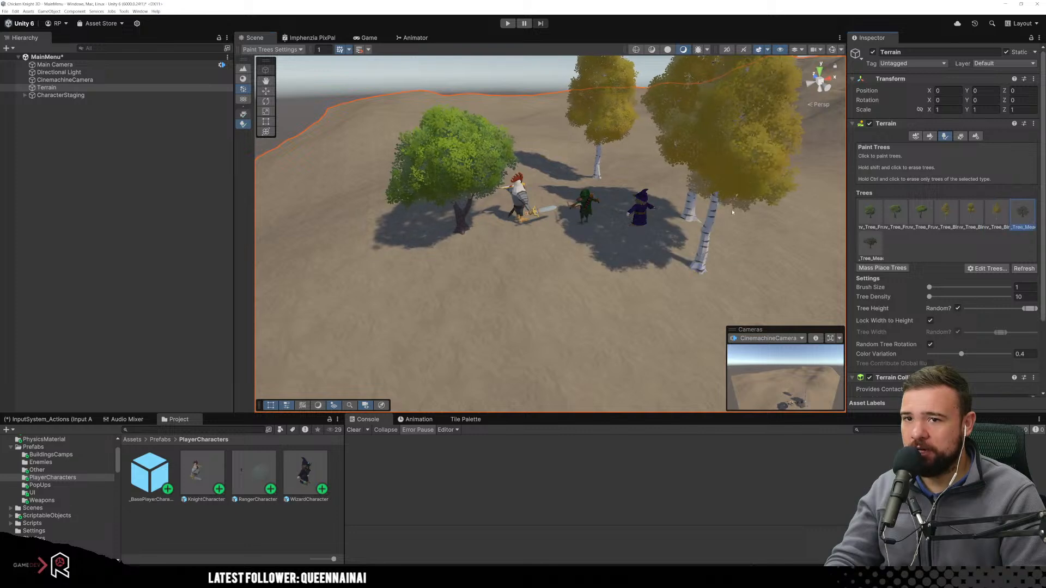
click(537, 178)
click(870, 213)
click(507, 256)
click(620, 280)
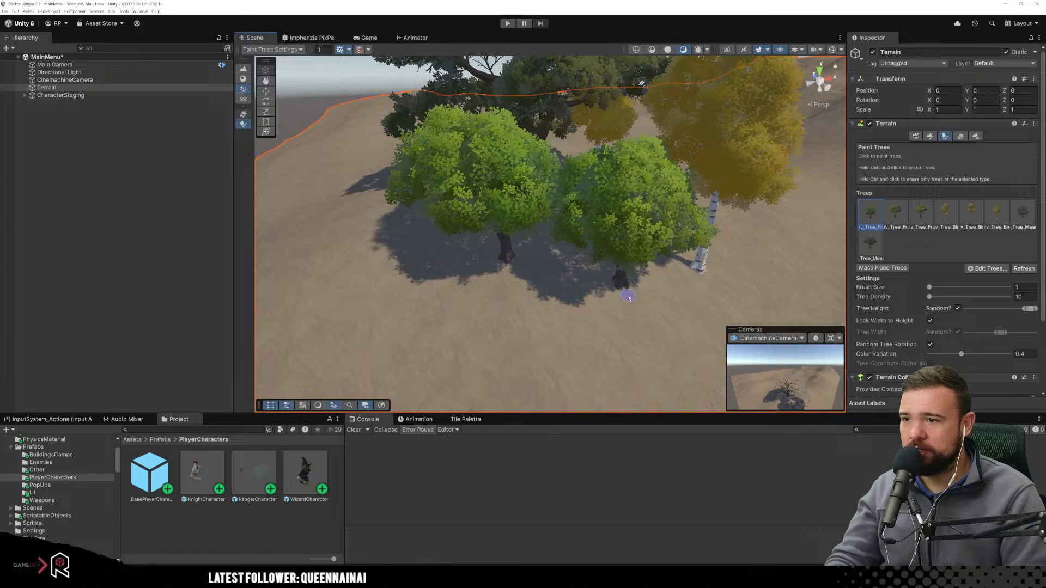
Undo all the green, birch and meadow trial trees painted around the scaled-down characters.
key(ctrl+z)
key(ctrl+z)
key(ctrl+z)
key(ctrl+z)
key(ctrl+z)
key(ctrl+z)
key(ctrl+z)
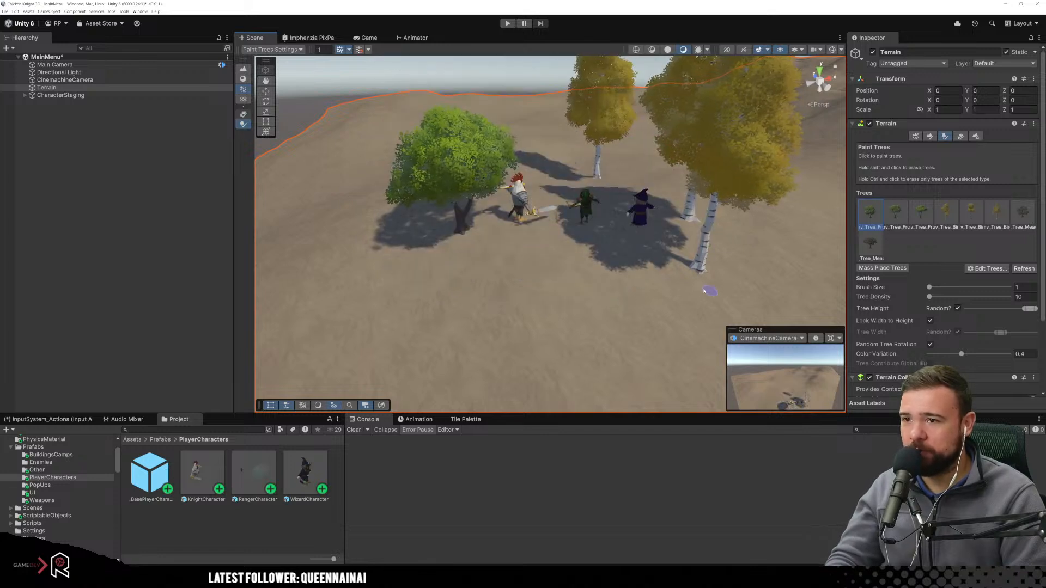
Paint three trial trees of the third green variety around the characters, and undo all three.
click(921, 212)
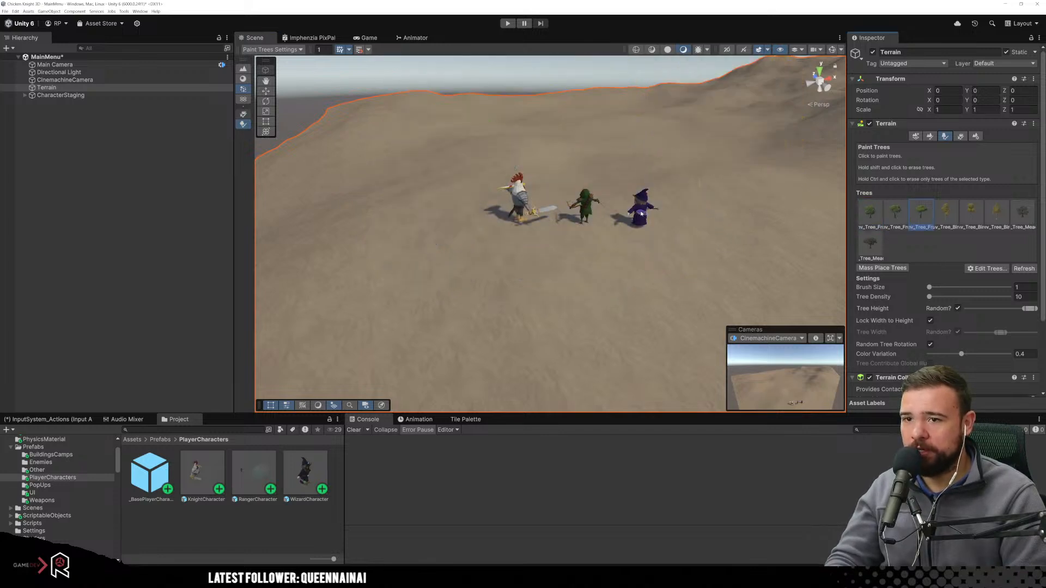
click(600, 191)
click(461, 236)
click(668, 255)
key(ctrl+z)
key(ctrl+z)
key(ctrl+z)
Paint one trial tree of the second green variety beside the wizard and undo it.
click(895, 212)
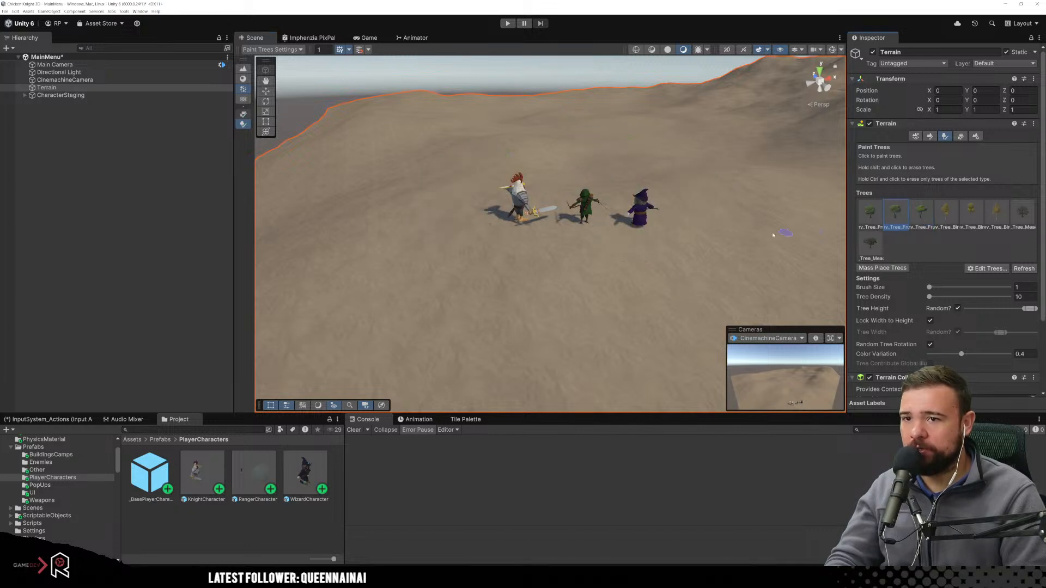
click(675, 219)
key(ctrl+z)
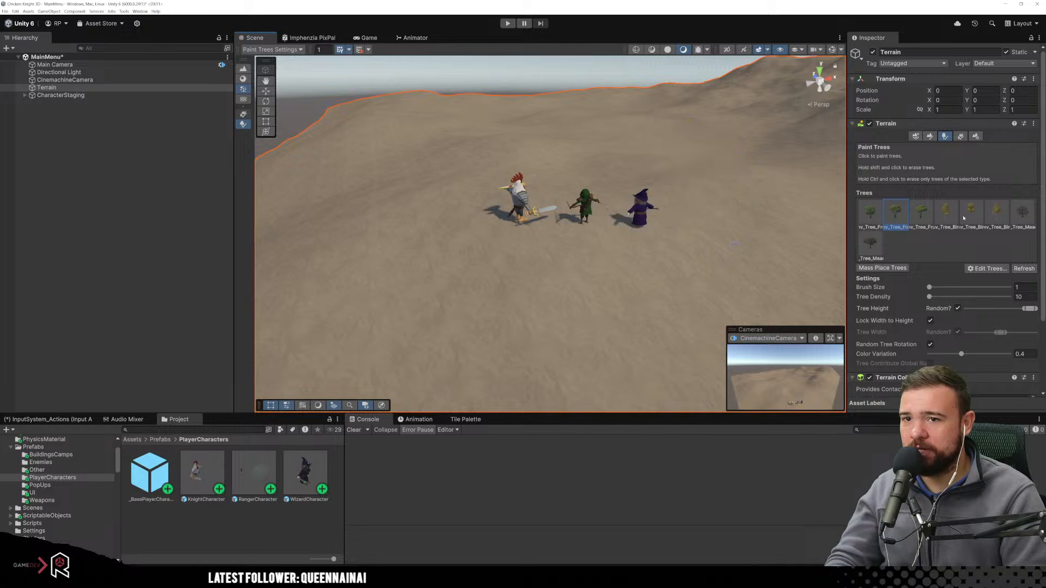
Paint four trial birches of the first yellow birch variety around the characters, and undo them all.
click(945, 213)
click(447, 217)
click(469, 259)
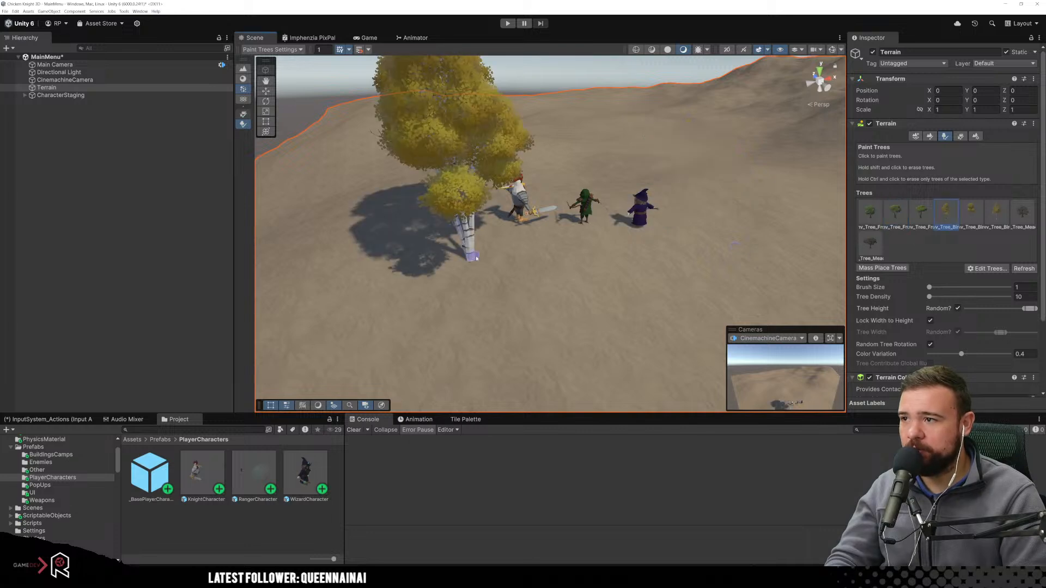
click(717, 255)
click(653, 163)
key(ctrl+z)
key(ctrl+z)
key(ctrl+z)
key(ctrl+z)
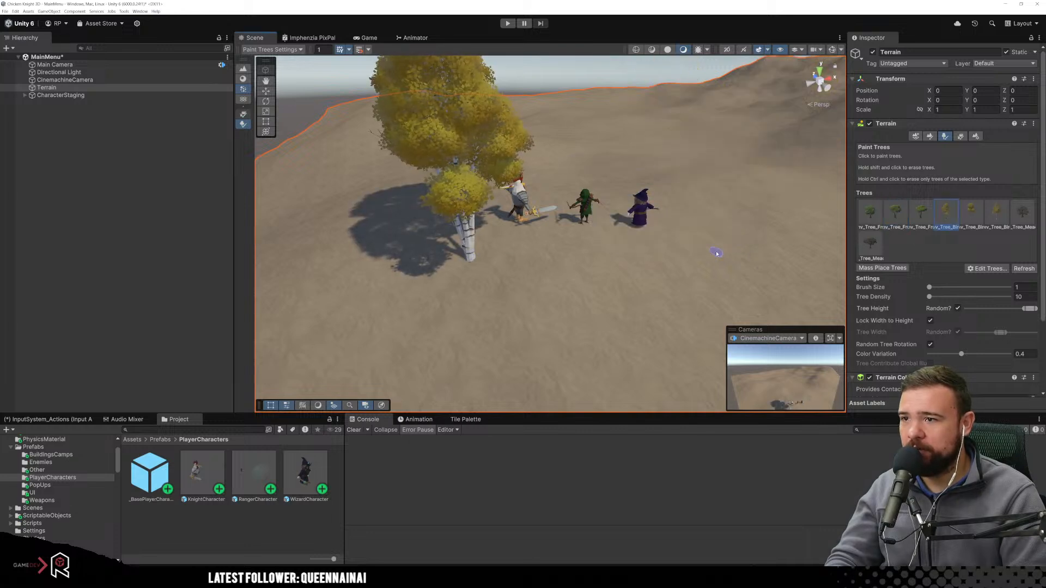
Paint three trial trees of the last meadow variety around the characters, and undo them.
click(867, 244)
click(711, 215)
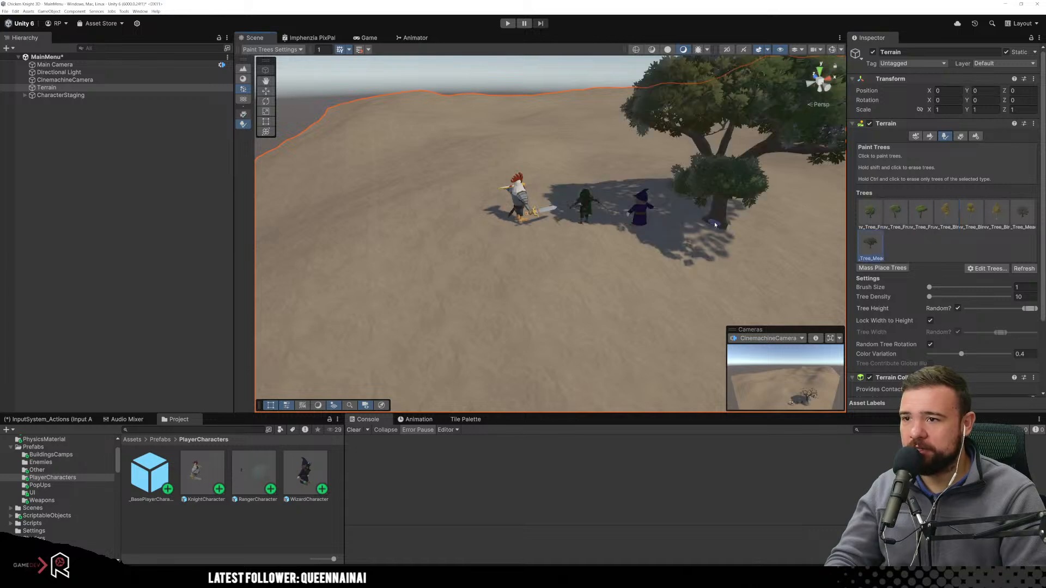
click(605, 259)
click(416, 194)
key(ctrl+z)
key(ctrl+z)
key(ctrl+z)
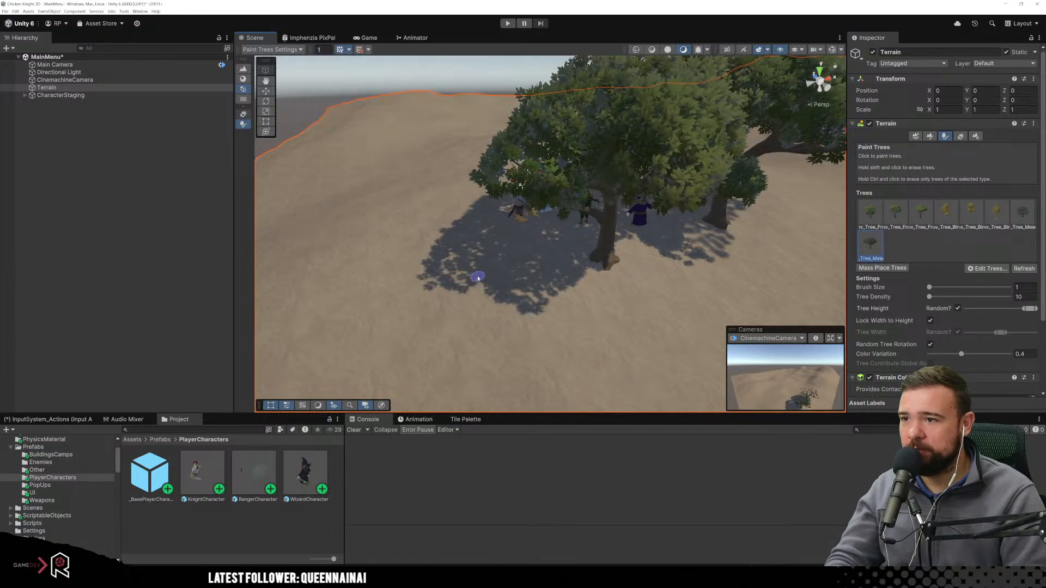
Examine the bare terrain and the character group's placement on it from several angles and distances.
scroll(547, 187, down, 5)
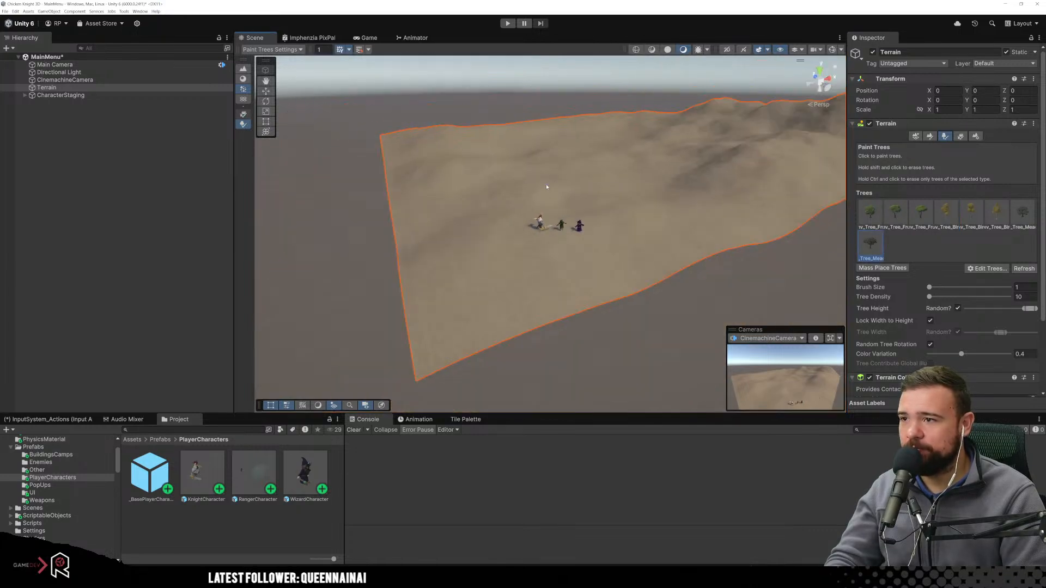
click(90, 96)
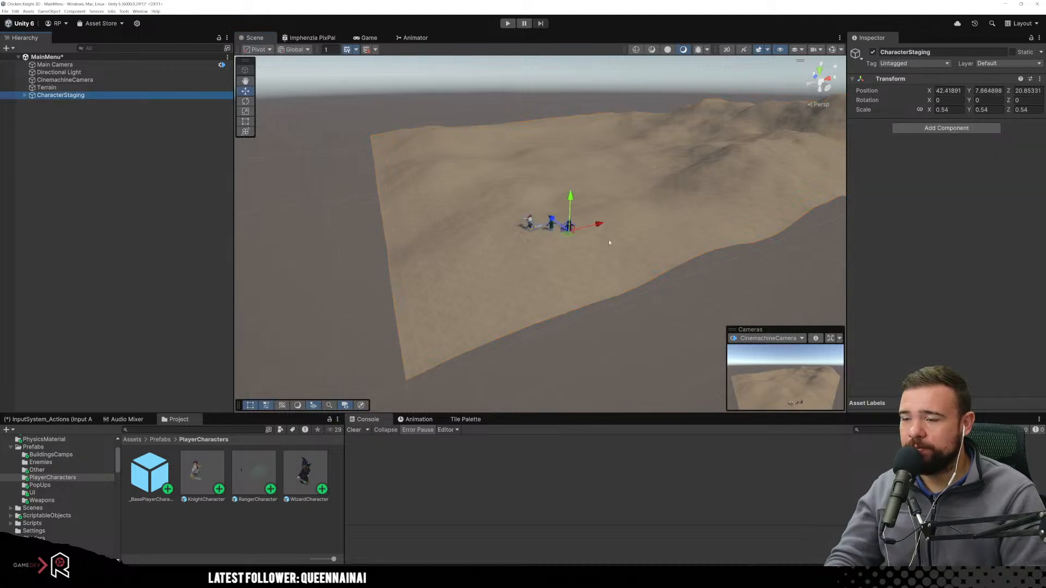
scroll(609, 243, up, 5)
right_drag(622, 171, 590, 132)
middle_drag(591, 138, 565, 232)
scroll(595, 147, down, 5)
right_drag(564, 218, 542, 250)
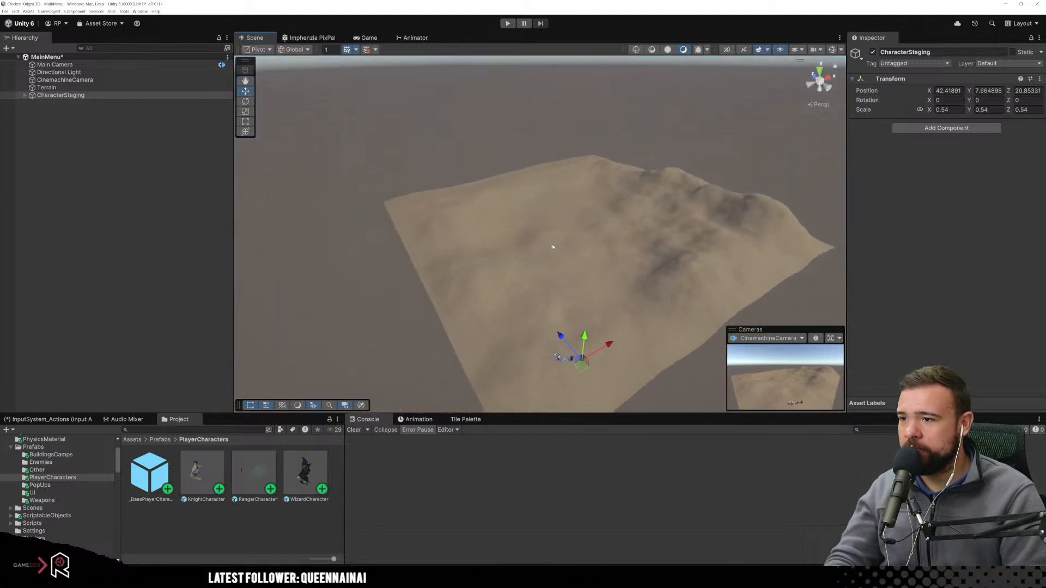
middle_drag(610, 169, 574, 227)
scroll(525, 250, up, 5)
right_drag(584, 210, 536, 247)
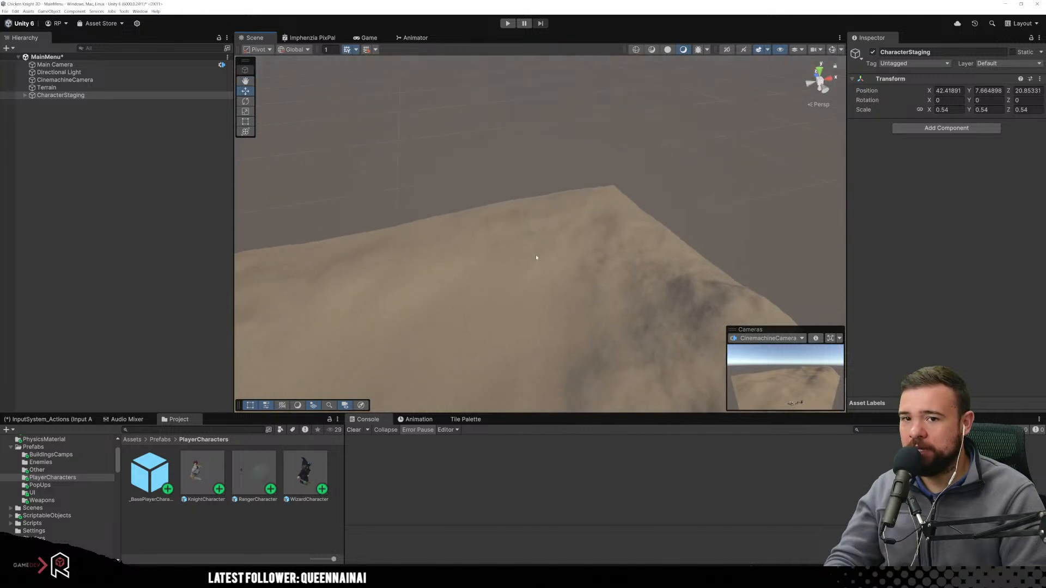
scroll(555, 257, up, 4)
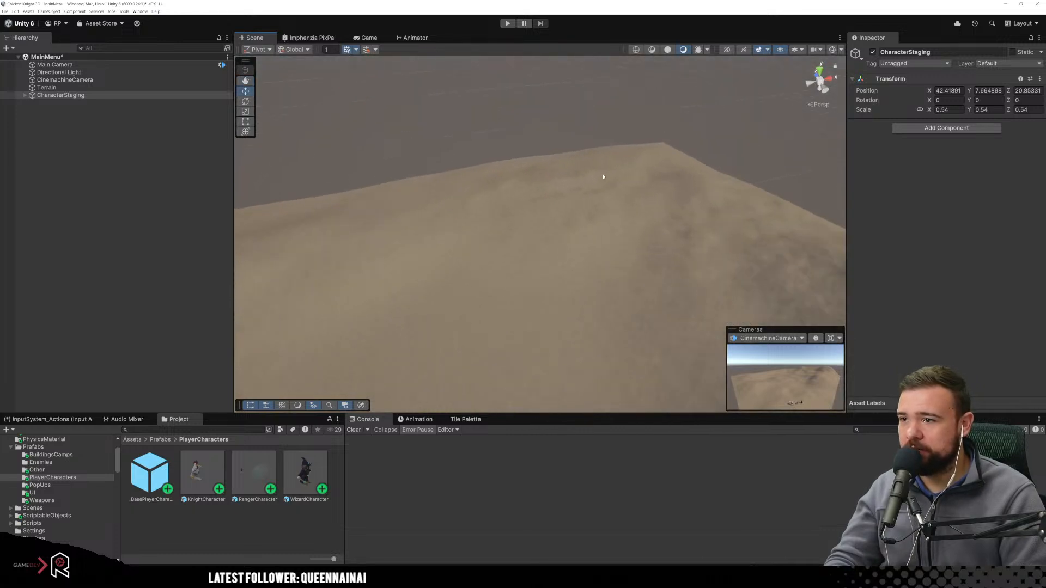
scroll(621, 215, down, 6)
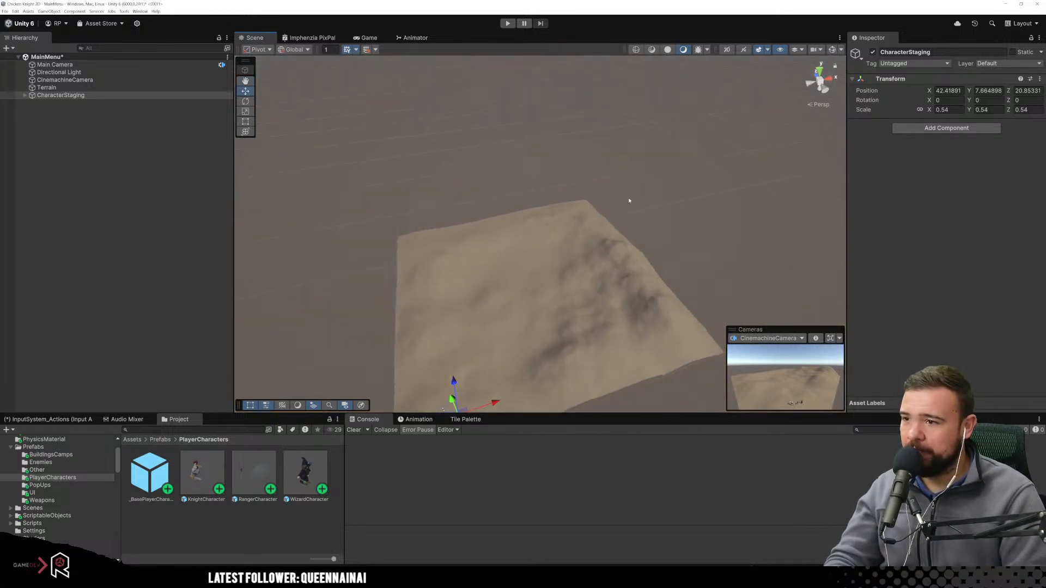
middle_drag(603, 247, 623, 225)
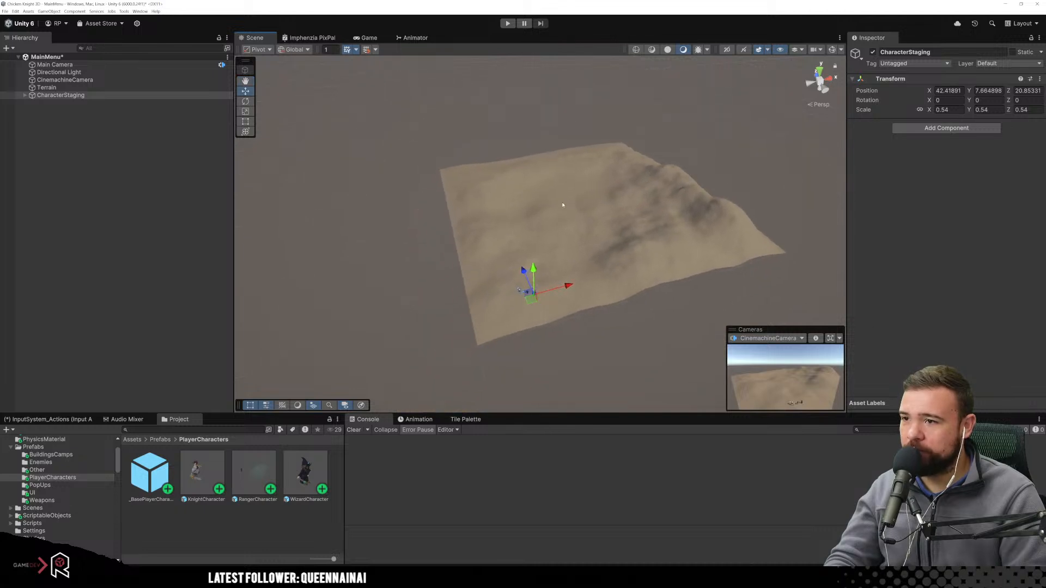
alt+drag(588, 172, 571, 222)
middle_drag(571, 222, 576, 196)
scroll(549, 275, up, 4)
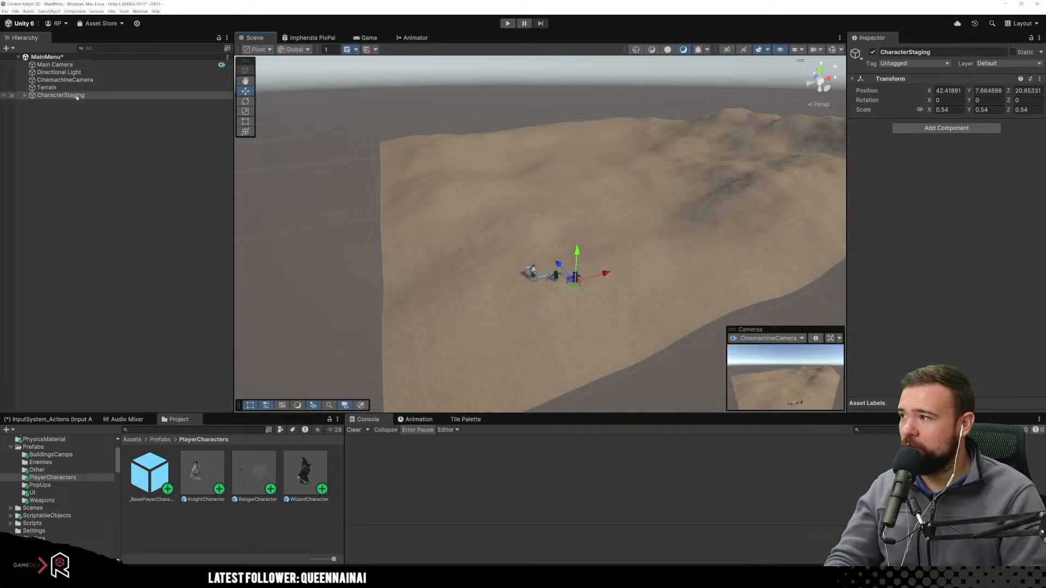
Switch the Terrain object from tree painting to the Paint Texture tool.
click(65, 87)
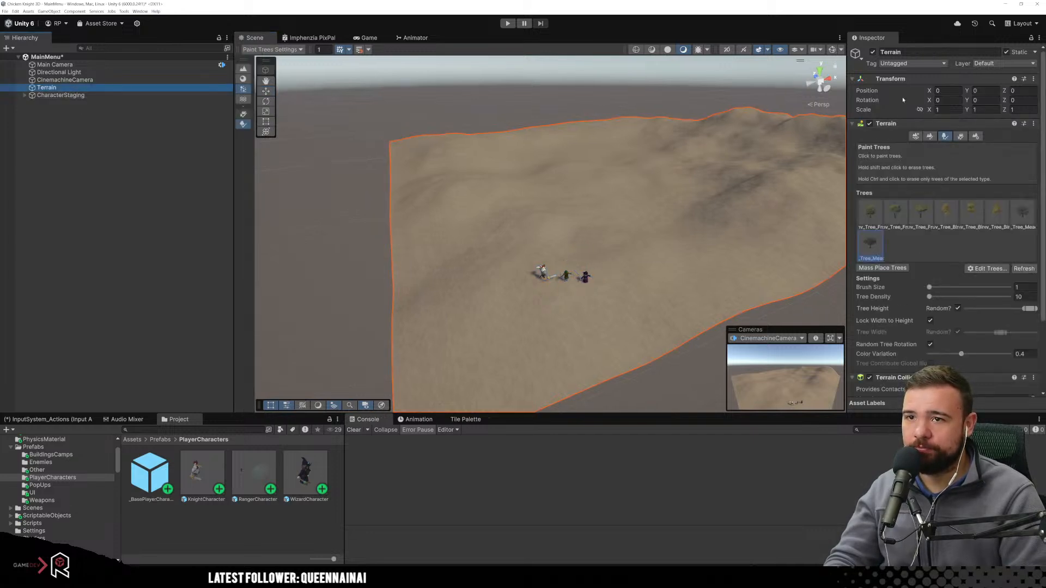
click(930, 136)
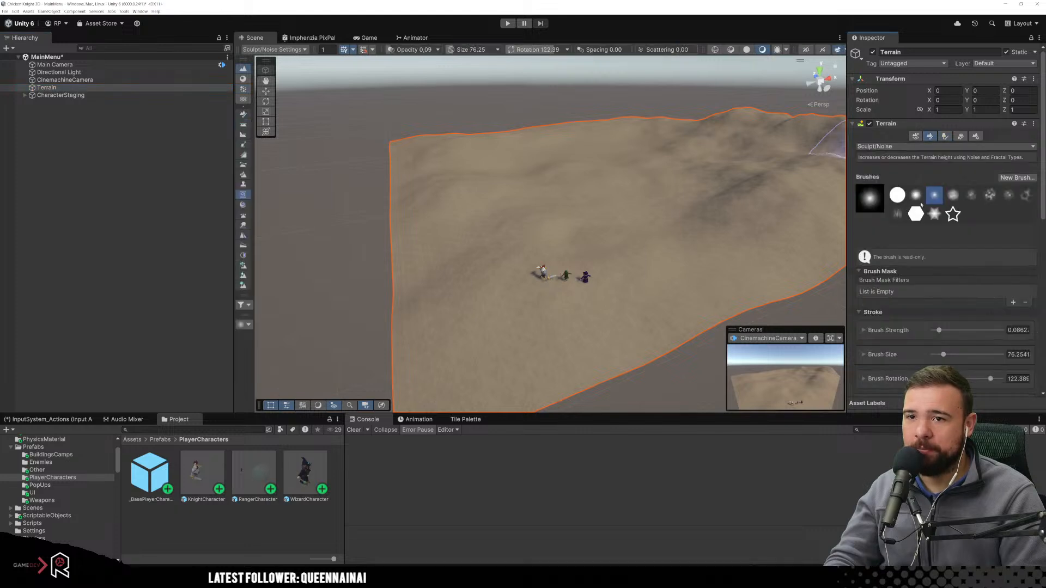
click(880, 147)
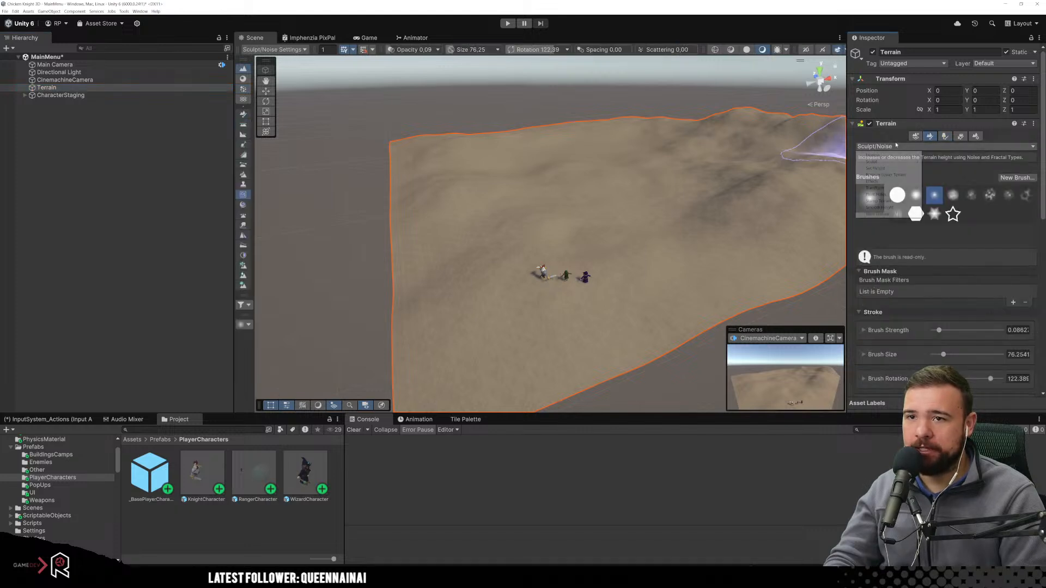
click(891, 214)
Add Terrain_Meadow_Ruin_Tiles_01 as a third layer in the terrain's layer palette.
scroll(905, 258, down, 8)
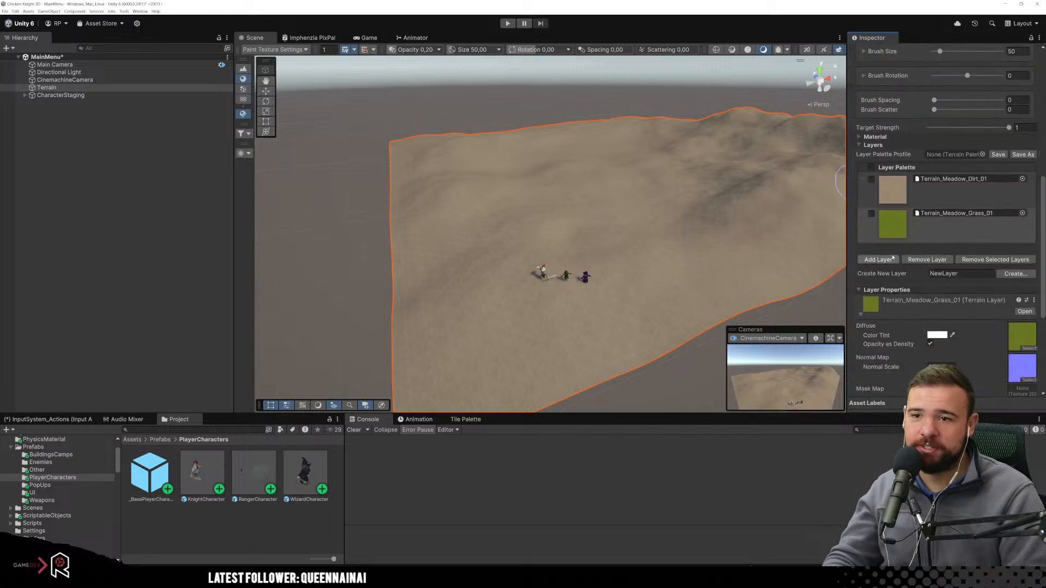
click(878, 259)
click(586, 280)
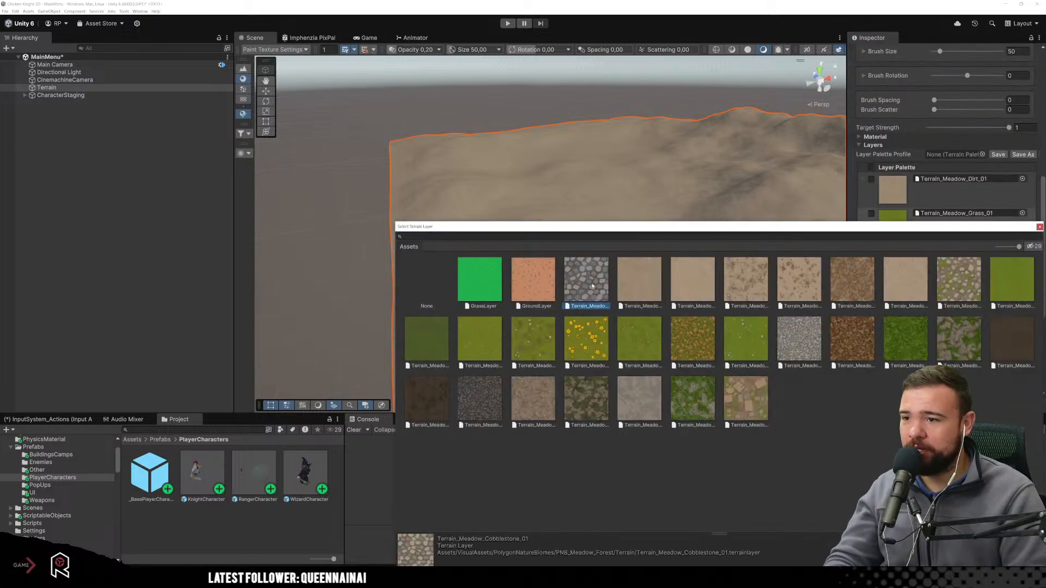
click(955, 285)
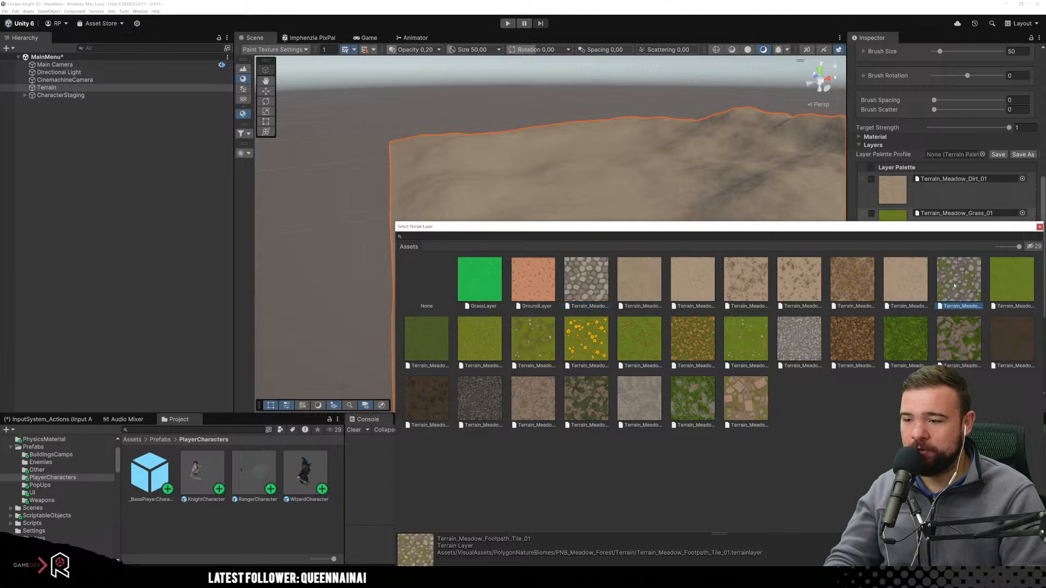
click(742, 414)
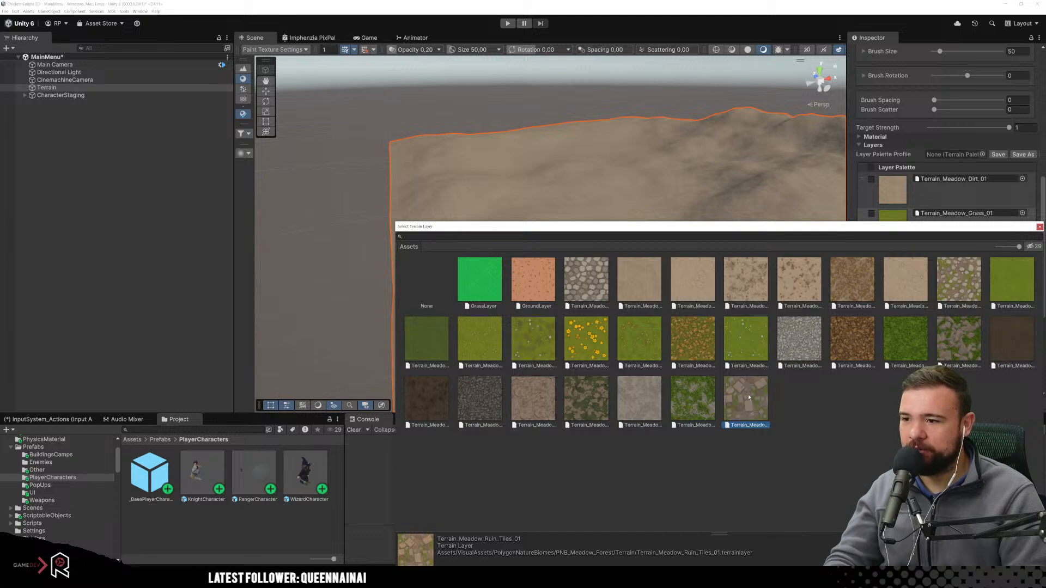
double_click(748, 397)
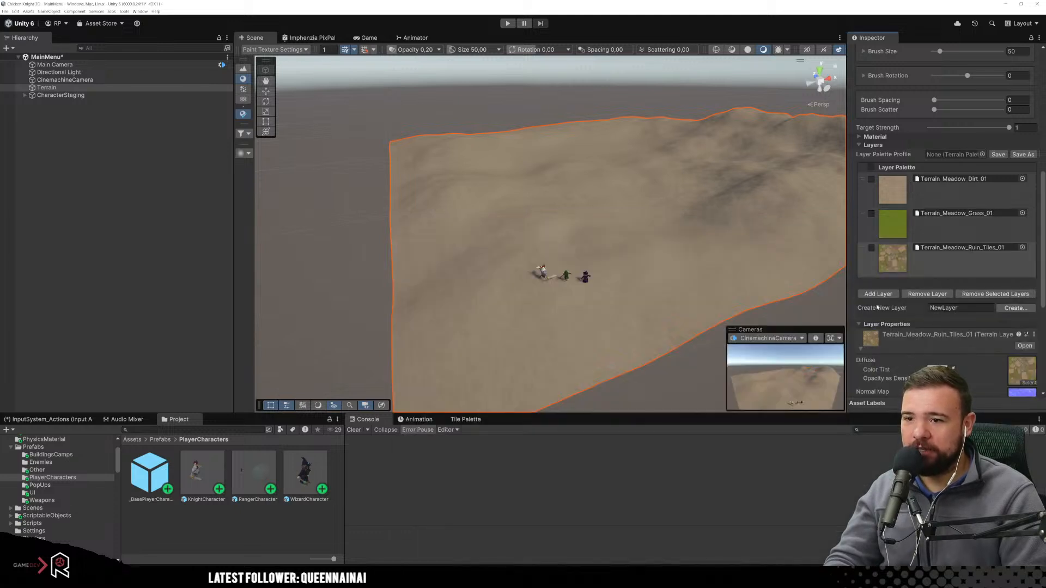
Choose the solid round texture brush and lower its strength to about 0.04.
scroll(926, 205, up, 5)
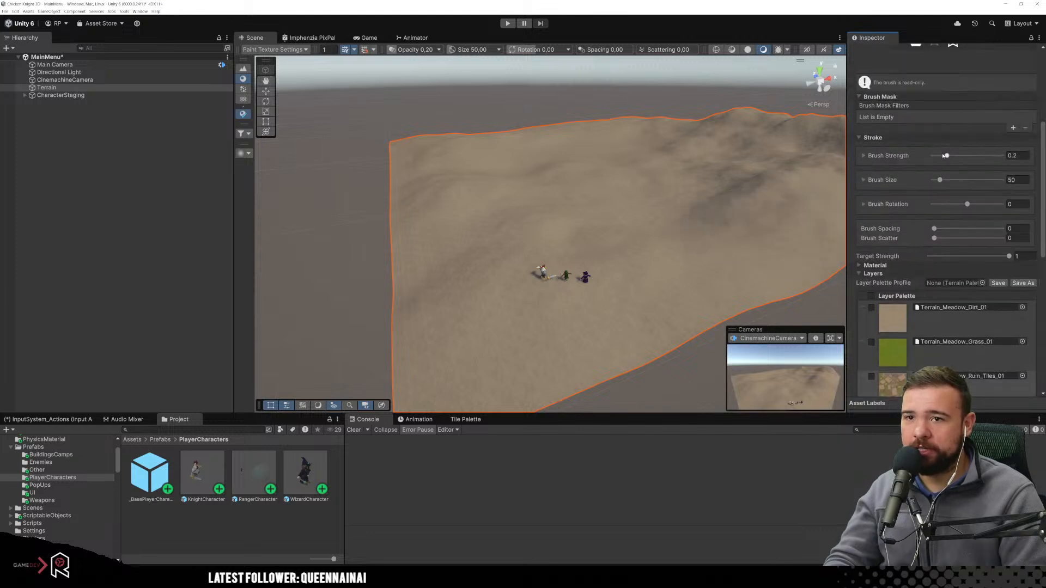
scroll(910, 164, up, 4)
click(901, 126)
drag(946, 258, 931, 258)
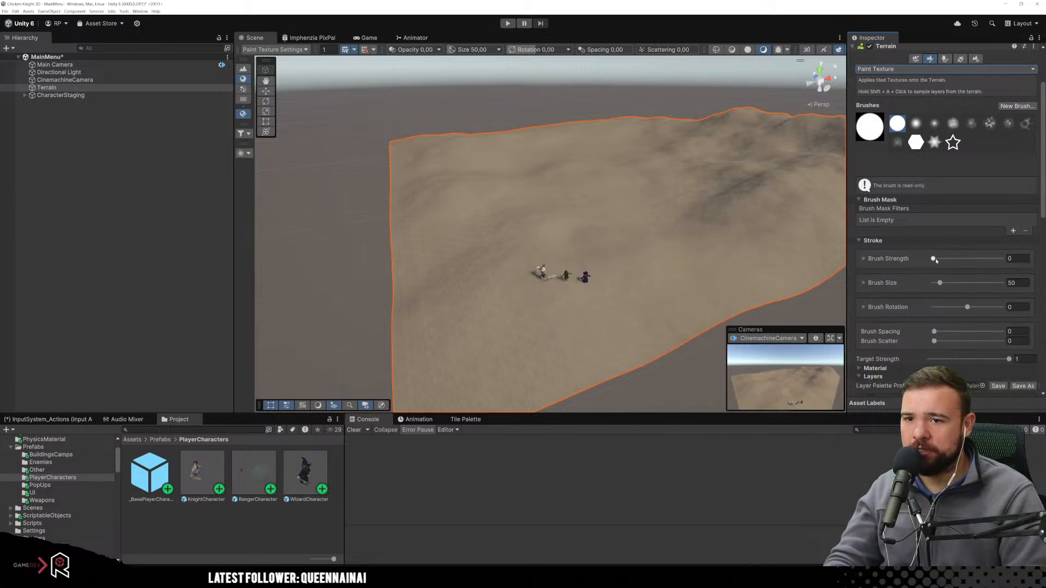
drag(937, 260, 937, 261)
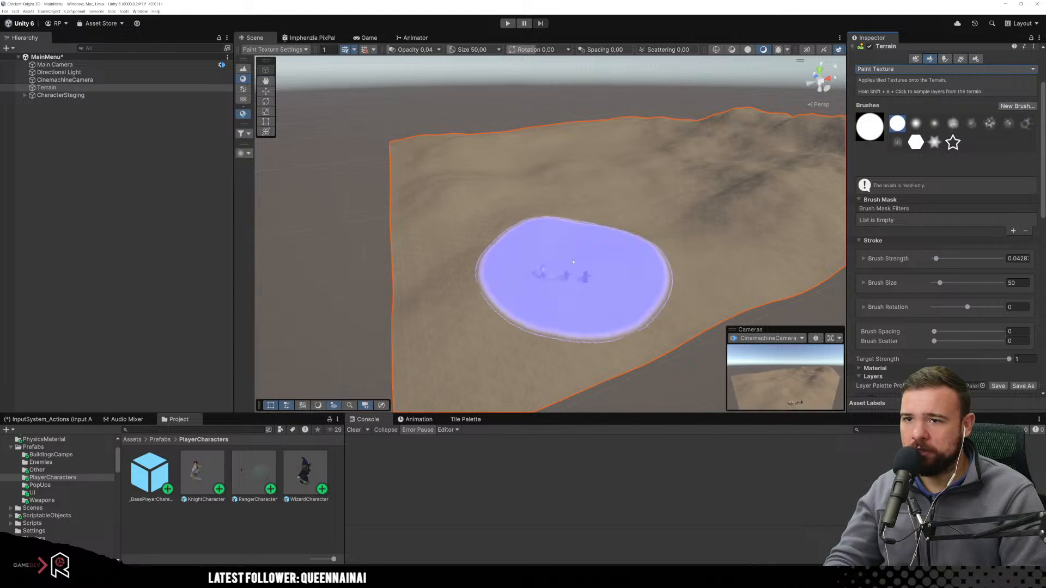
scroll(956, 232, up, 2)
scroll(939, 230, down, 1)
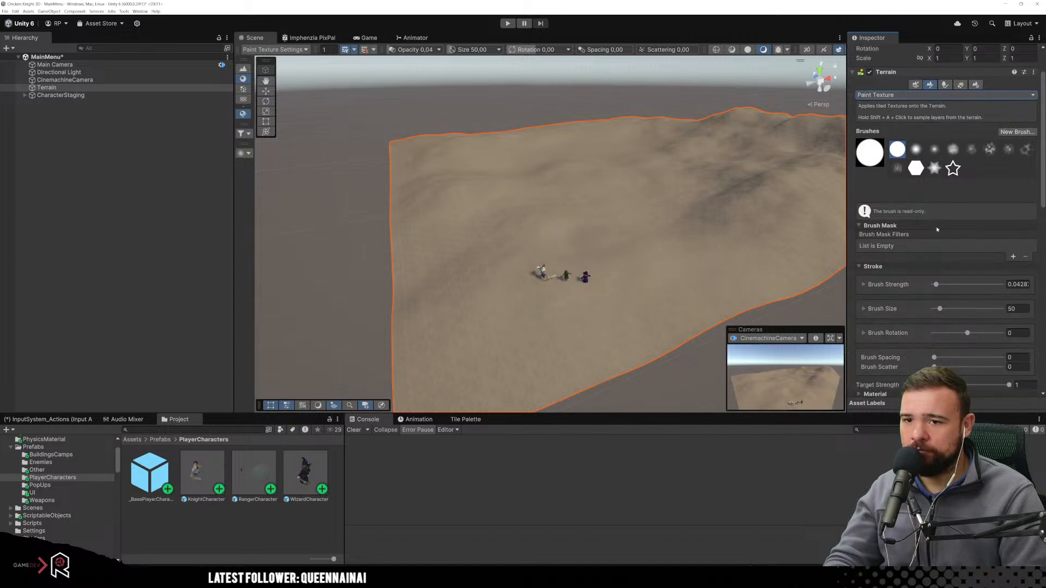
Set the texture brush's strength to 1 and its size to 10.
drag(936, 284, 1035, 288)
drag(939, 310, 932, 309)
scroll(568, 274, up, 6)
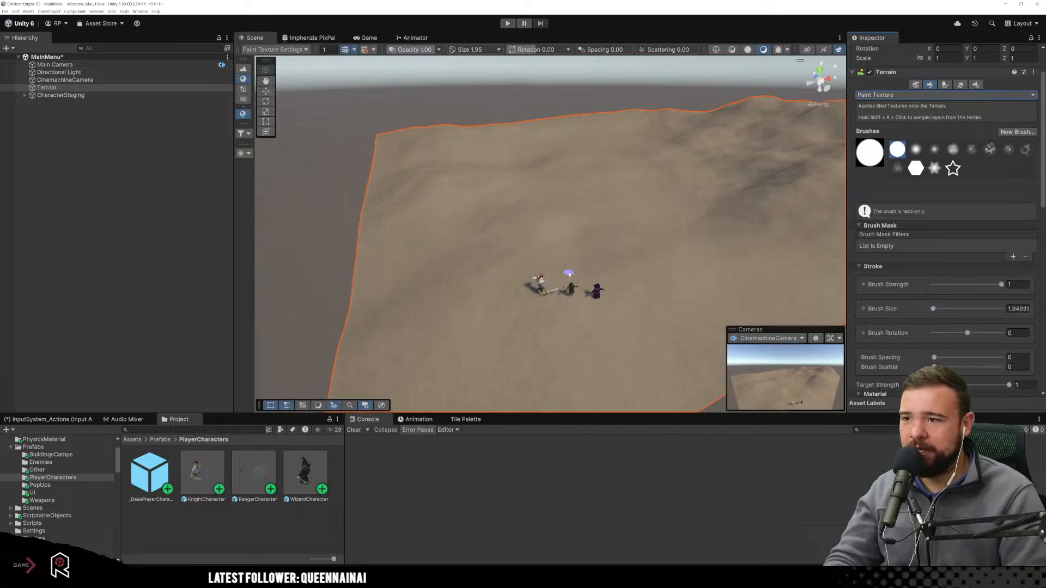
click(1009, 308)
text(3)
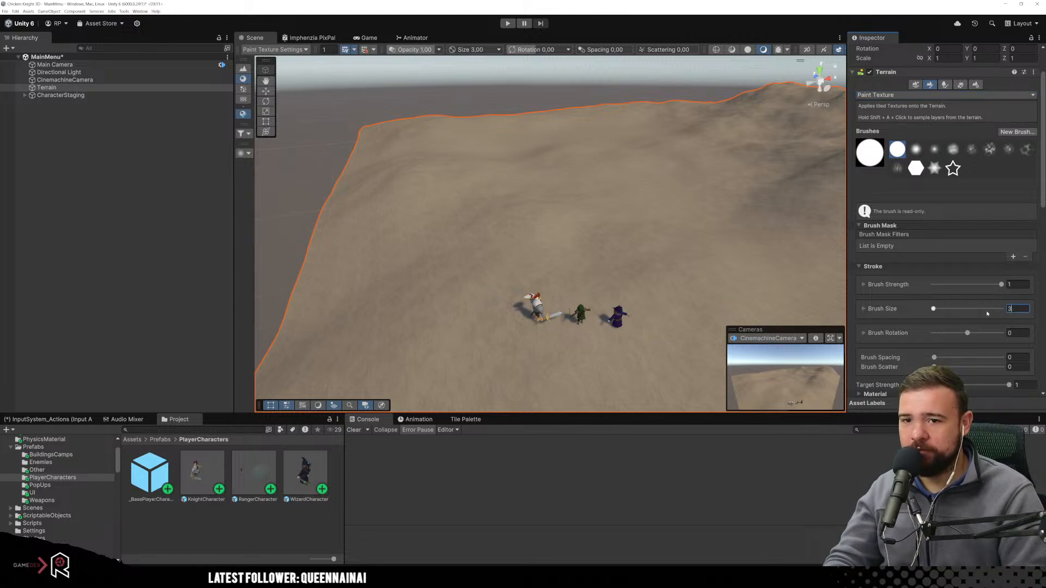
text(5)
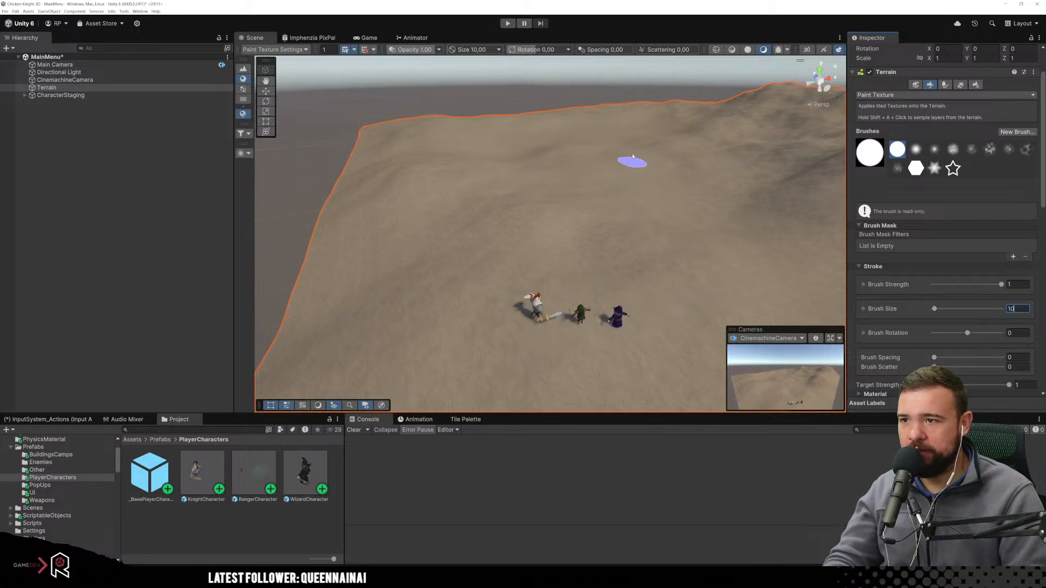
From a top-down view, paint a short trial tile stroke from the terrain edge past the characters, and undo it.
scroll(631, 138, down, 5)
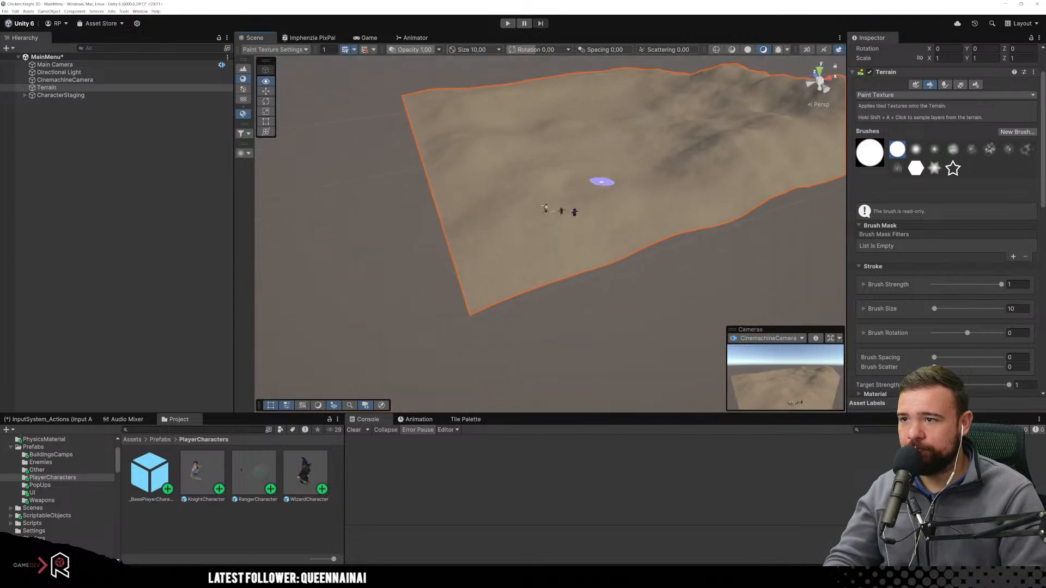
middle_drag(598, 155, 597, 187)
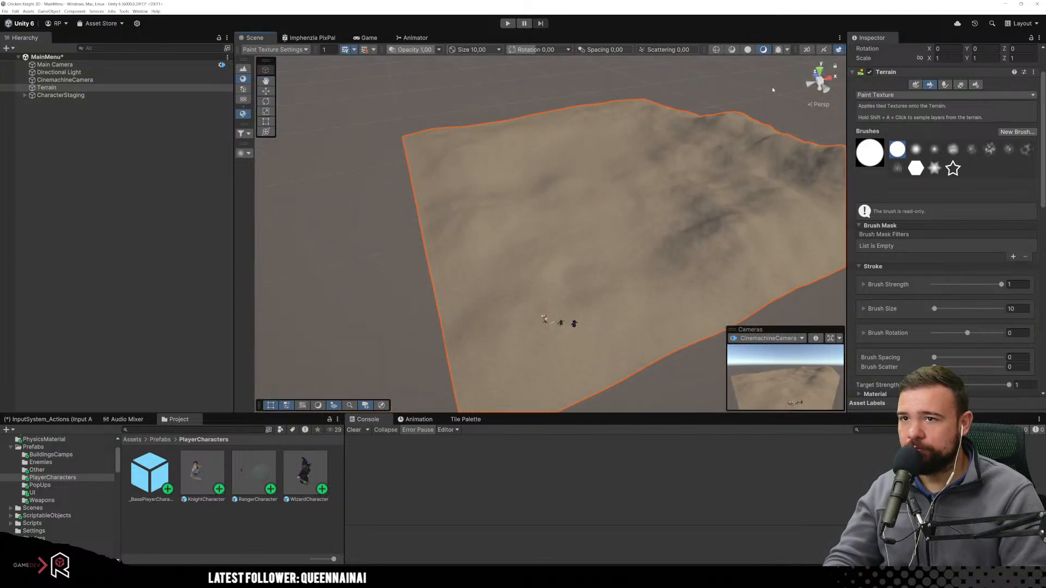
click(821, 71)
middle_drag(696, 217, 728, 106)
middle_drag(546, 271, 593, 215)
scroll(587, 234, up, 3)
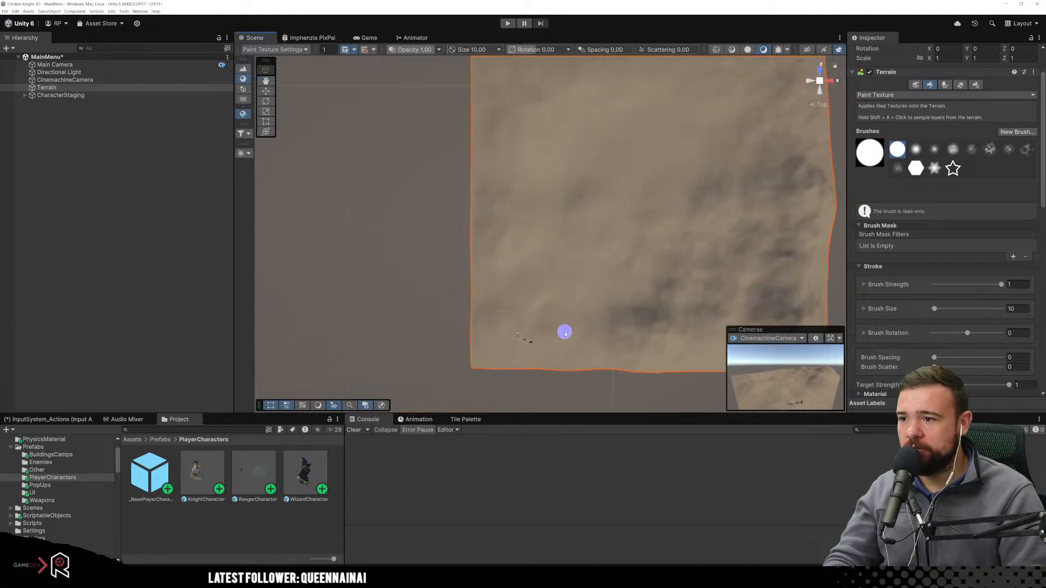
drag(517, 352, 518, 375)
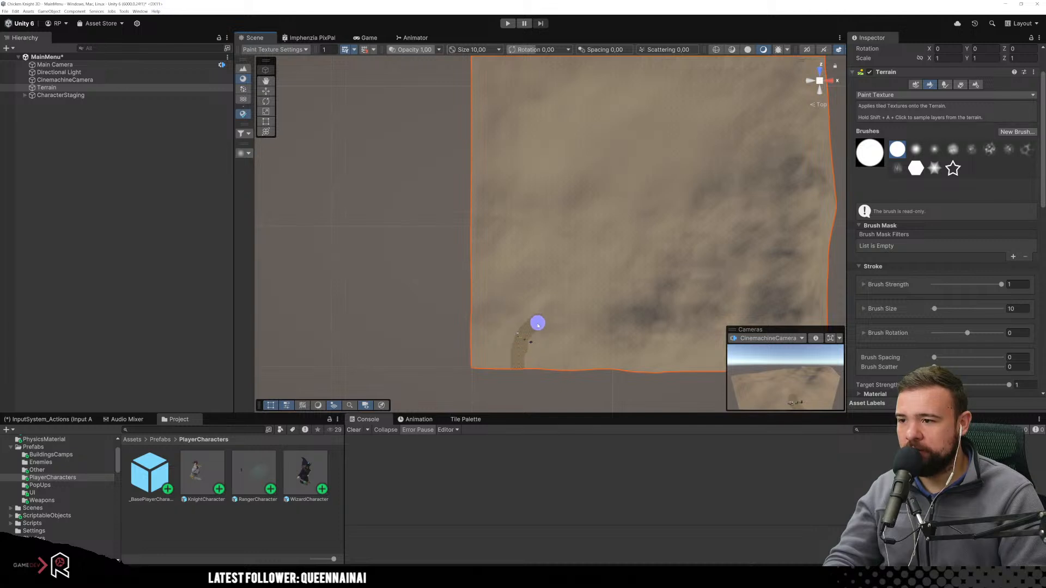
key(ctrl+z)
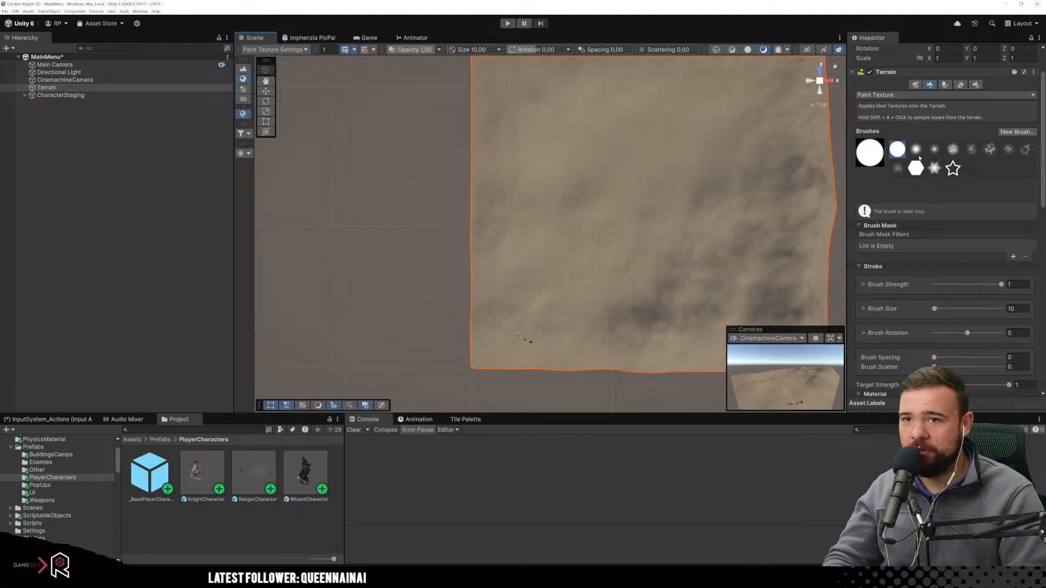
Choose the soft round texture brush and set its strength to 0.8.
click(917, 152)
drag(1003, 288, 987, 287)
text(0.8)
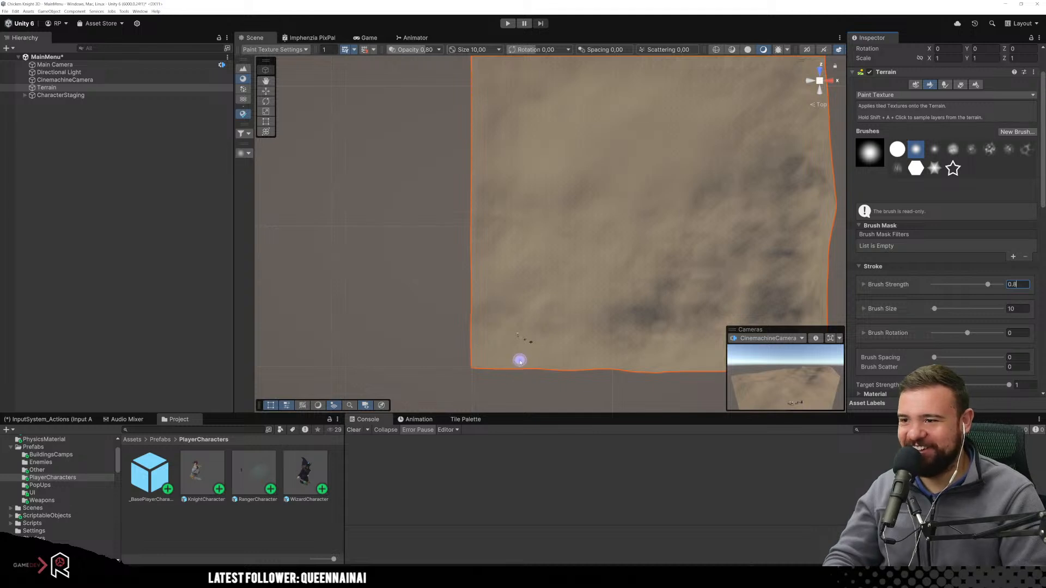
Paint a winding ruin-tile path from the terrain edge nearest the characters, past them, towards the diagonally opposite corner.
drag(489, 369, 518, 351)
click(528, 382)
click(556, 280)
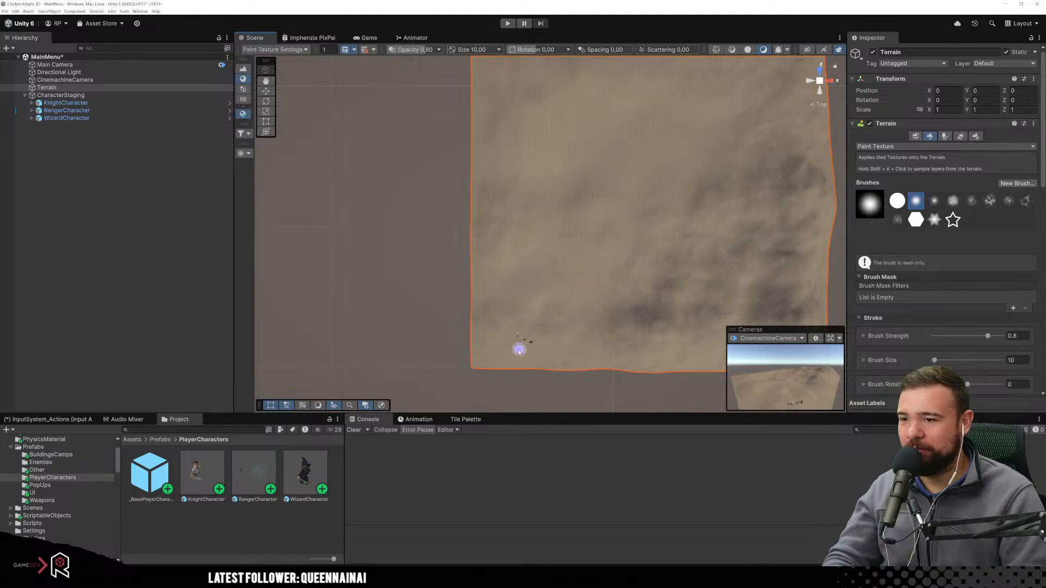
mouse_move(511, 366)
mouse_down()
mouse_move(532, 324)
mouse_move(697, 192)
mouse_move(724, 82)
mouse_up()
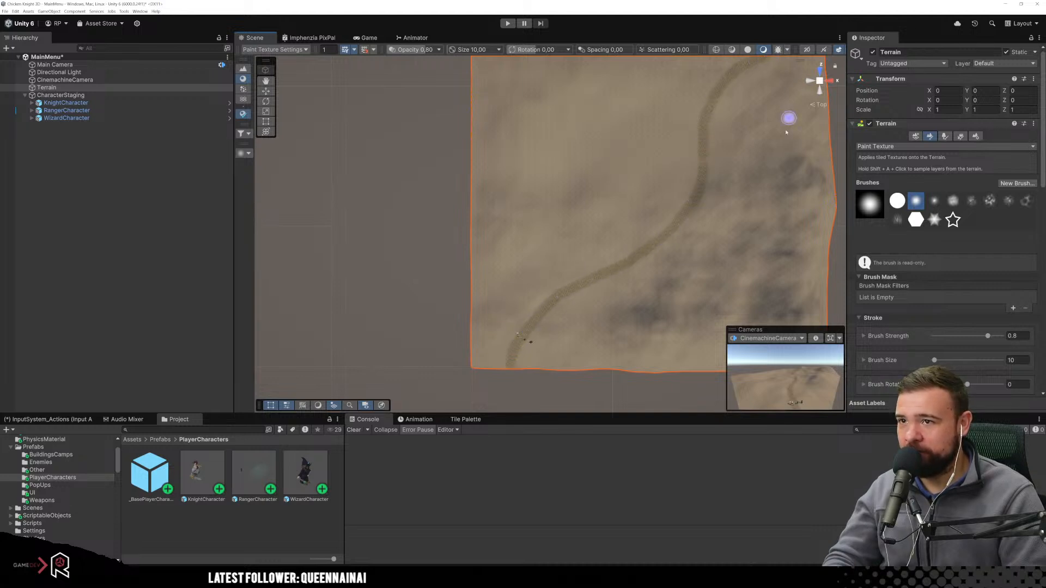
Inspect the painted tile path along its length, from close up and from a distance.
scroll(726, 213, down, 2)
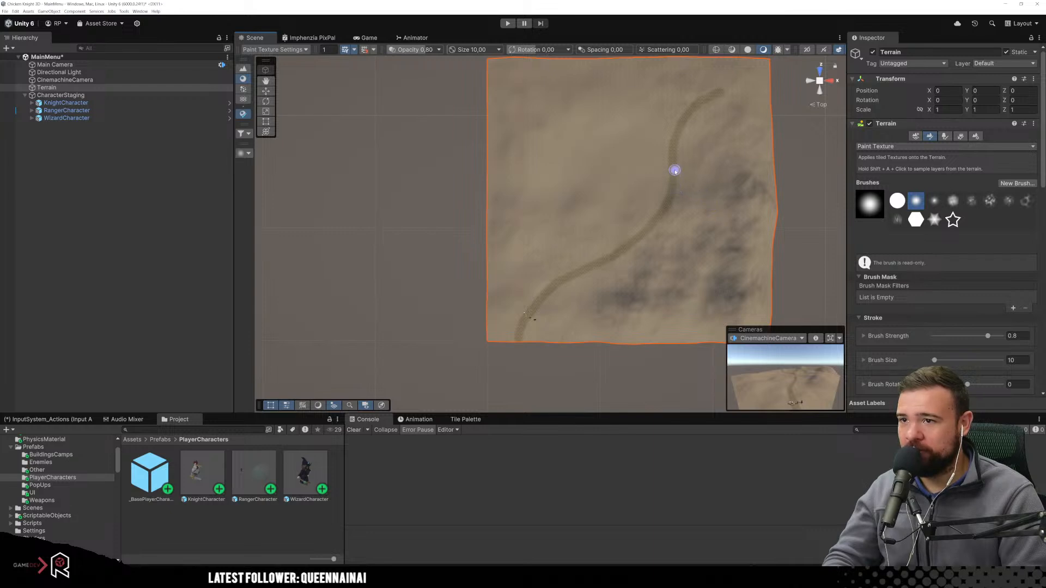
right_drag(589, 294, 621, 227)
middle_drag(604, 284, 626, 211)
scroll(627, 313, up, 4)
scroll(629, 317, up, 6)
mouse_move(630, 316)
middle_down()
mouse_move(612, 238)
mouse_move(621, 176)
middle_up()
scroll(616, 211, down, 8)
scroll(609, 183, up, 6)
mouse_move(565, 260)
middle_down()
mouse_move(620, 169)
mouse_move(605, 215)
mouse_move(619, 227)
mouse_move(567, 267)
mouse_move(562, 294)
middle_up()
right_drag(622, 202, 628, 187)
scroll(628, 187, up, 3)
middle_drag(646, 120, 608, 240)
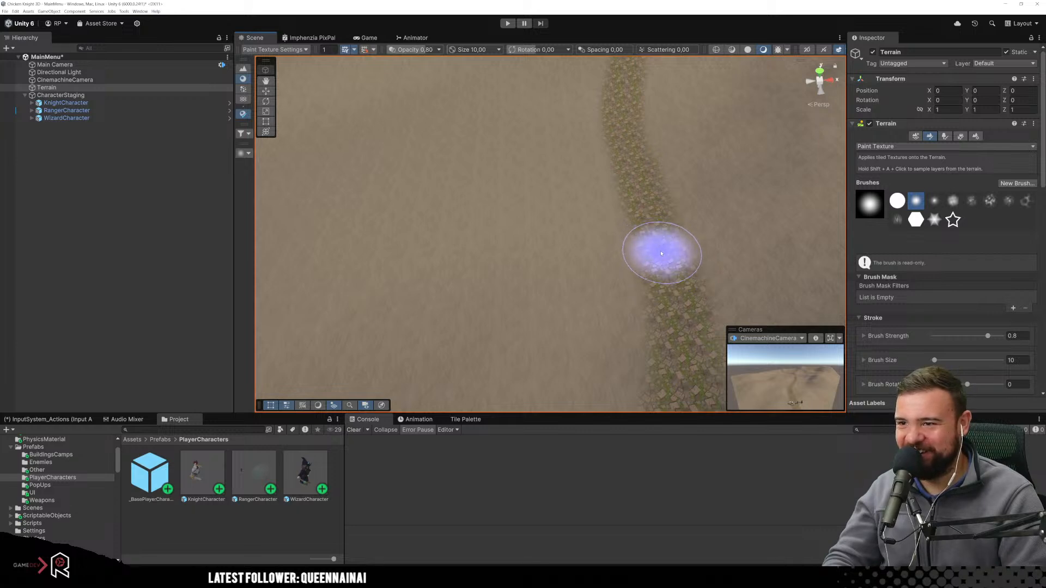
middle_drag(736, 199, 663, 254)
middle_drag(568, 314, 618, 201)
middle_drag(616, 283, 576, 183)
scroll(621, 229, down, 3)
scroll(610, 205, up, 5)
scroll(644, 207, down, 6)
scroll(644, 207, up, 2)
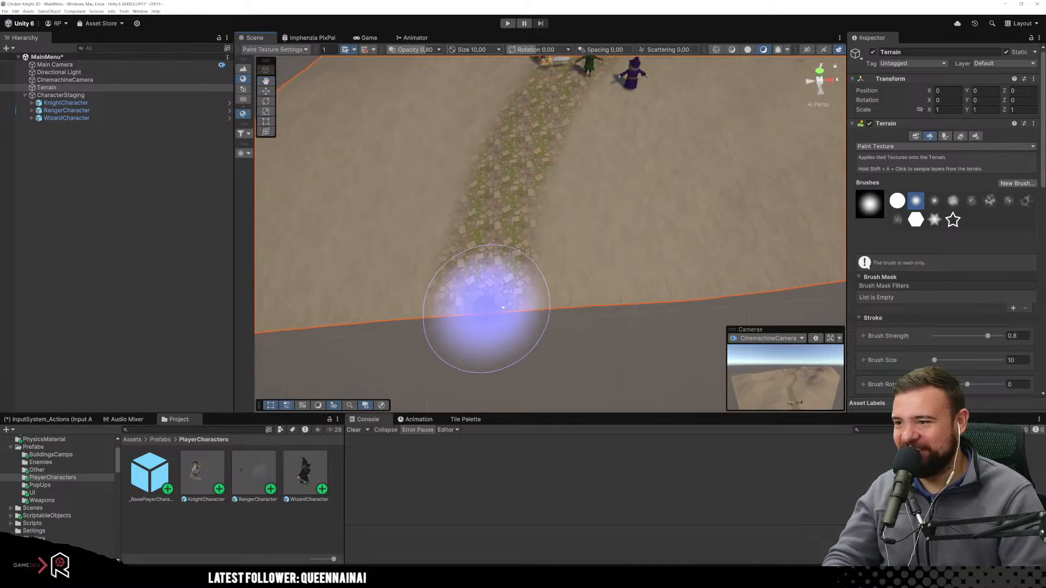
scroll(605, 313, down, 8)
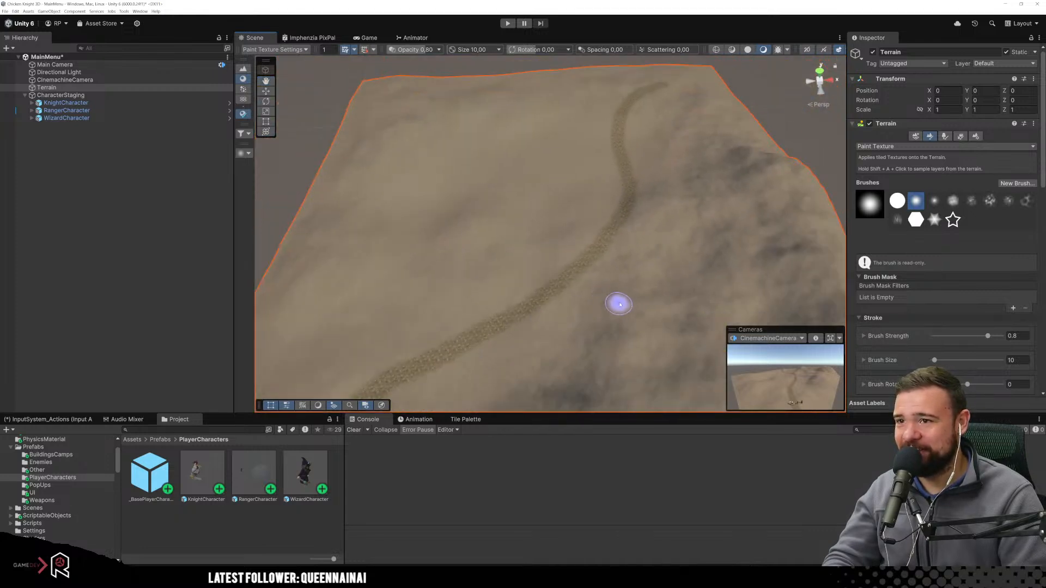
Examine the area around the characters and the bends of the tile path from several angles and distances.
scroll(670, 256, up, 4)
scroll(656, 276, down, 3)
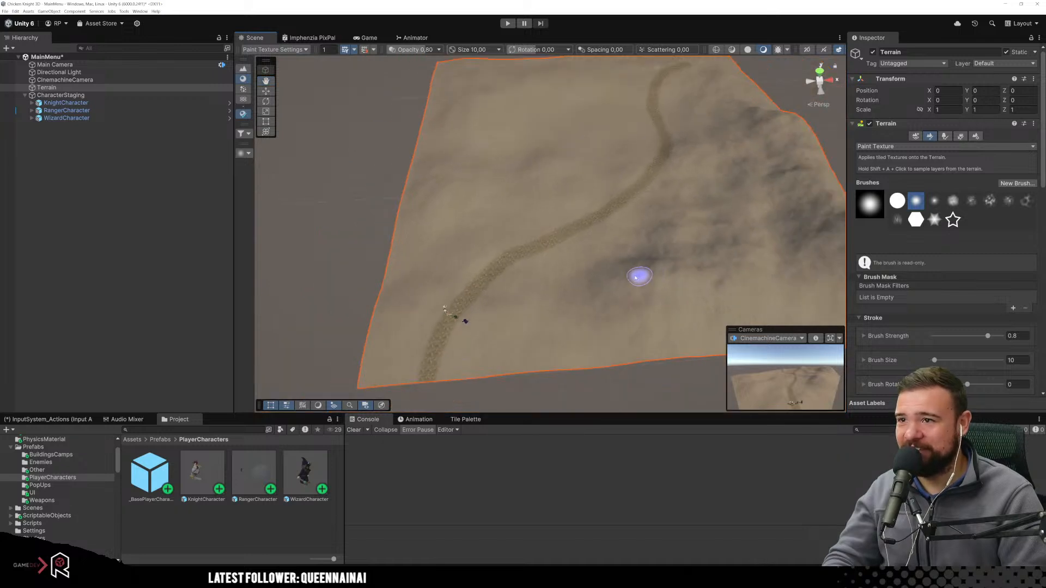
scroll(588, 275, down, 2)
middle_drag(499, 308, 617, 280)
scroll(619, 282, up, 5)
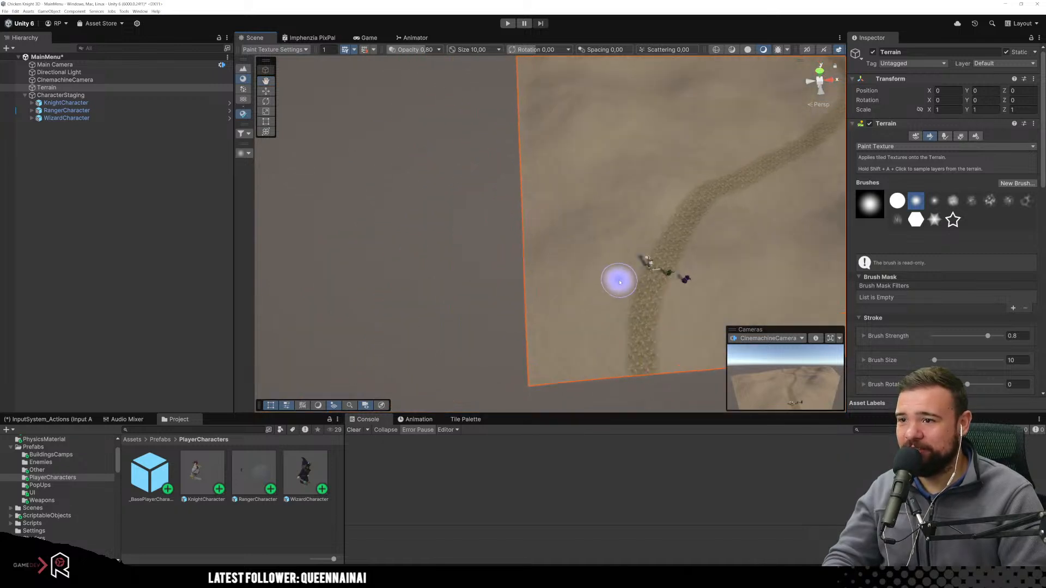
right_drag(623, 294, 673, 222)
middle_drag(665, 257, 655, 236)
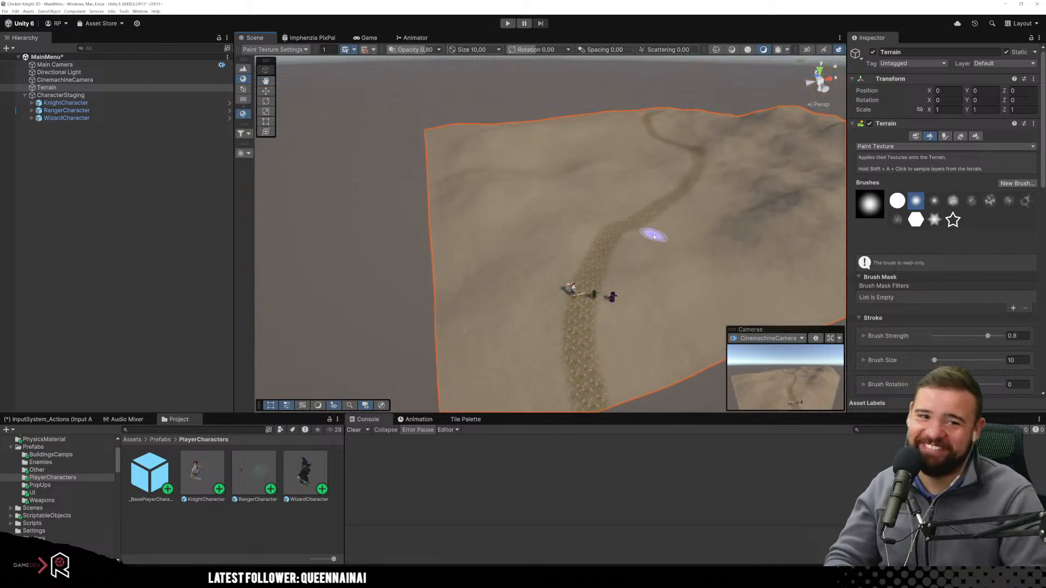
scroll(629, 287, up, 3)
right_drag(628, 288, 578, 271)
scroll(578, 271, up, 8)
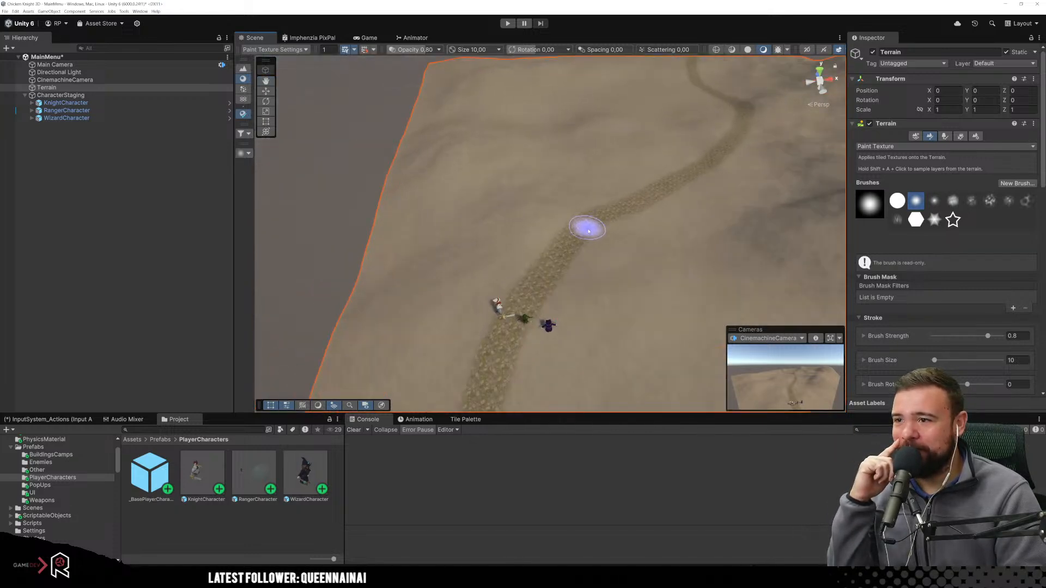
scroll(588, 198, down, 6)
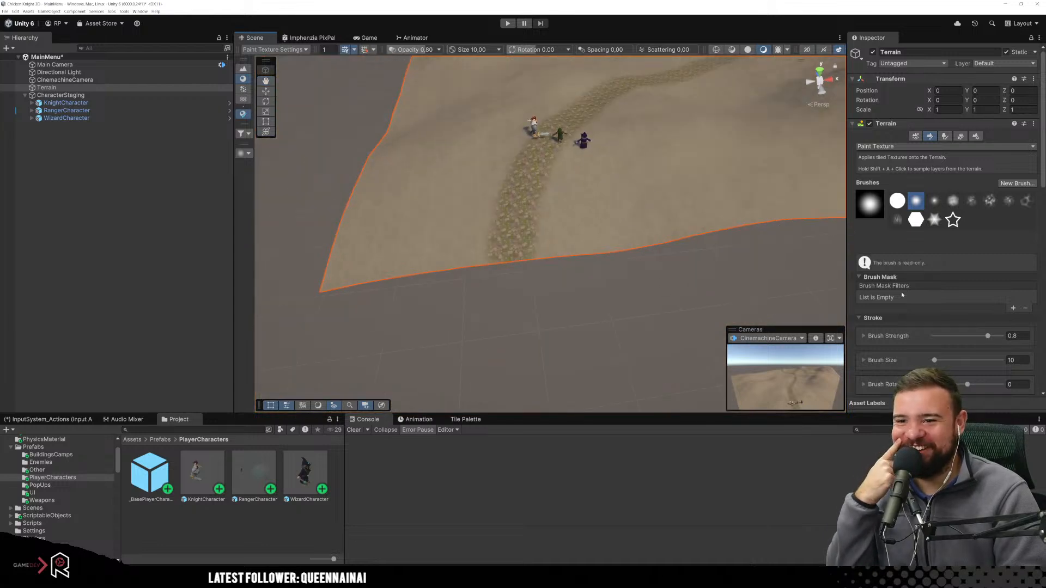
Choose the builtin_brush_3 brush and the Terrain_Meadow_Grass_01 layer, and lower the brush strength to about 0.17.
click(936, 202)
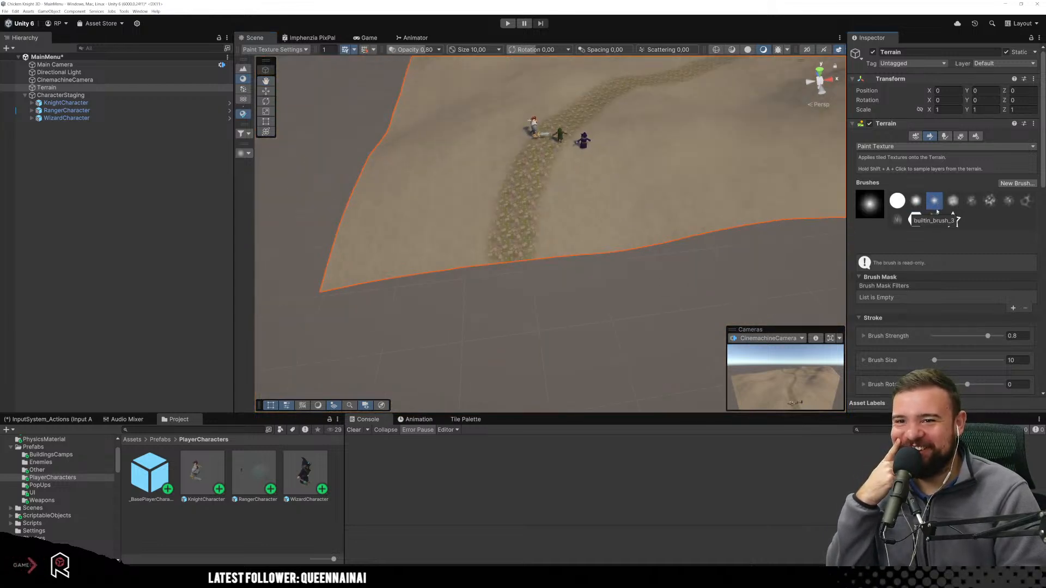
scroll(903, 301, down, 10)
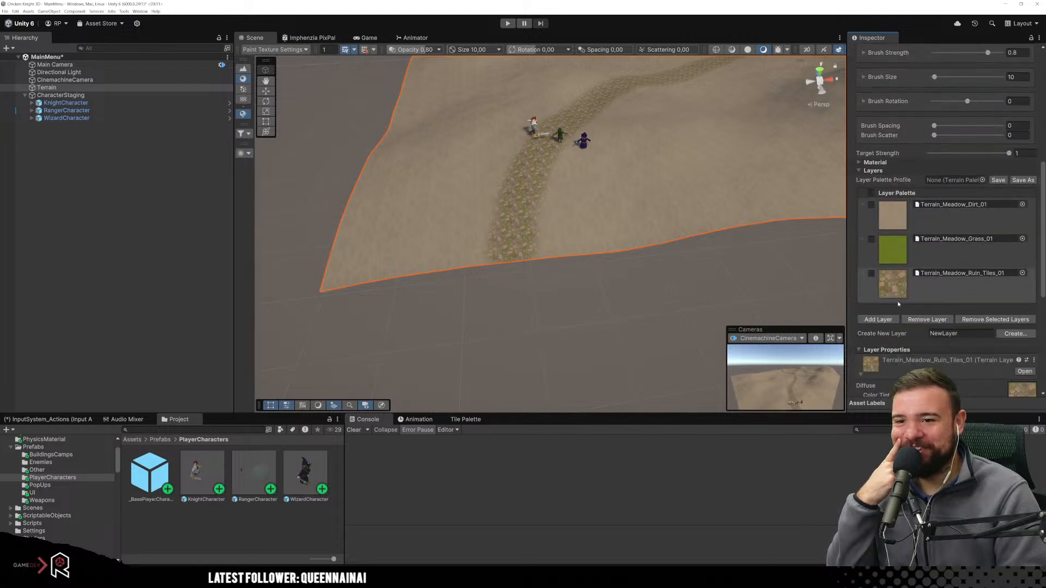
click(894, 249)
scroll(960, 197, up, 4)
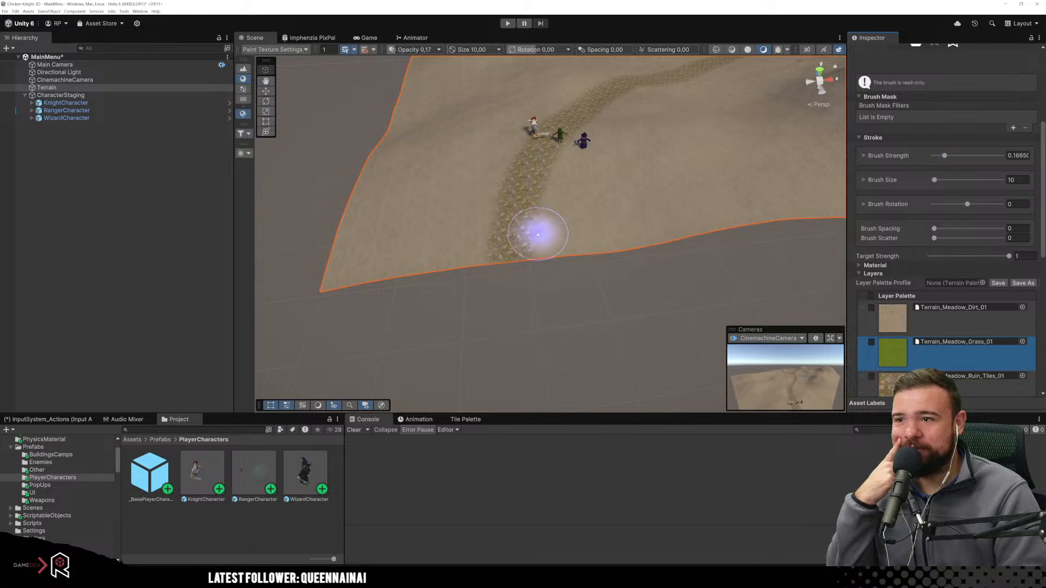
Paint a narrow grass strip beside the tile path on the wizard's side, from the terrain edge past the characters and the first bend.
drag(563, 239, 571, 220)
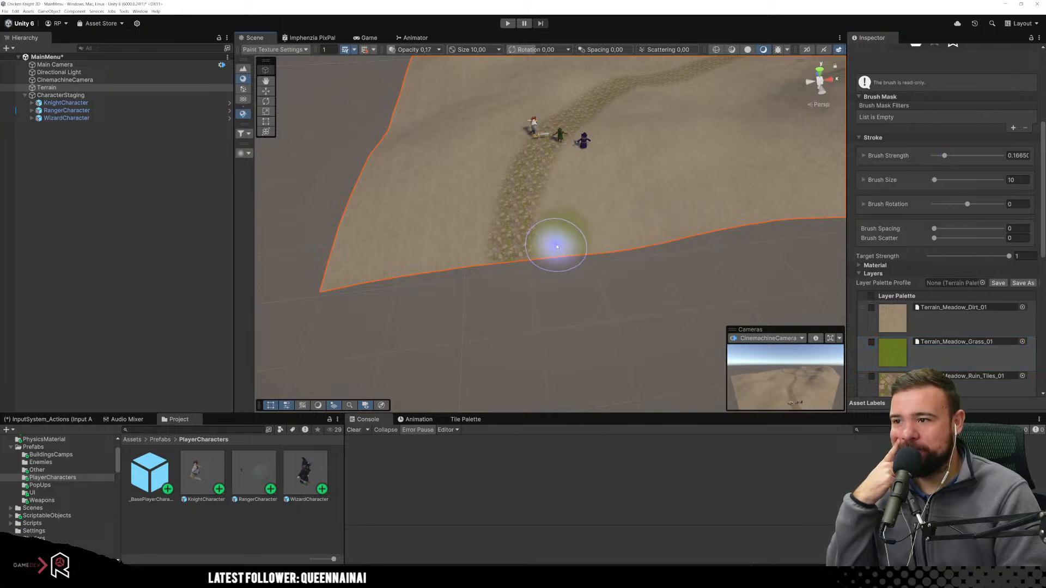
mouse_move(572, 224)
mouse_down()
mouse_move(590, 165)
mouse_move(647, 110)
mouse_up()
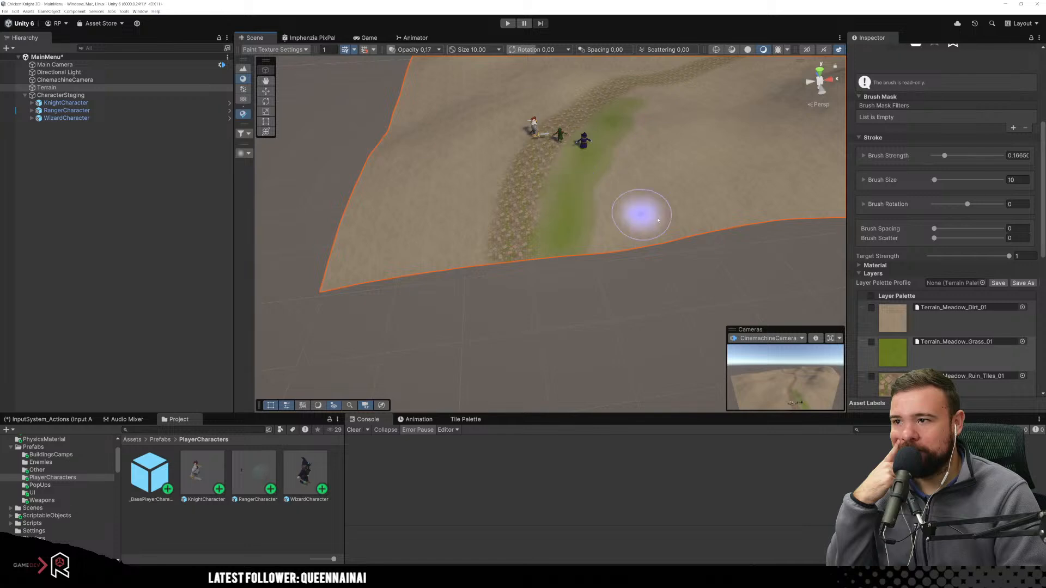
middle_drag(652, 82, 648, 295)
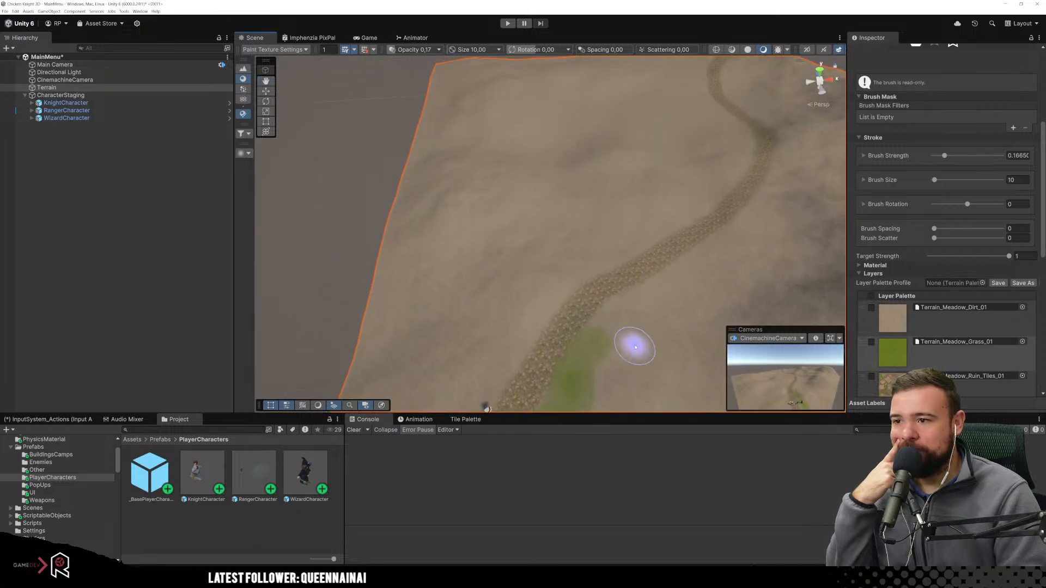
mouse_move(607, 334)
mouse_down()
mouse_move(594, 333)
mouse_move(650, 301)
mouse_up()
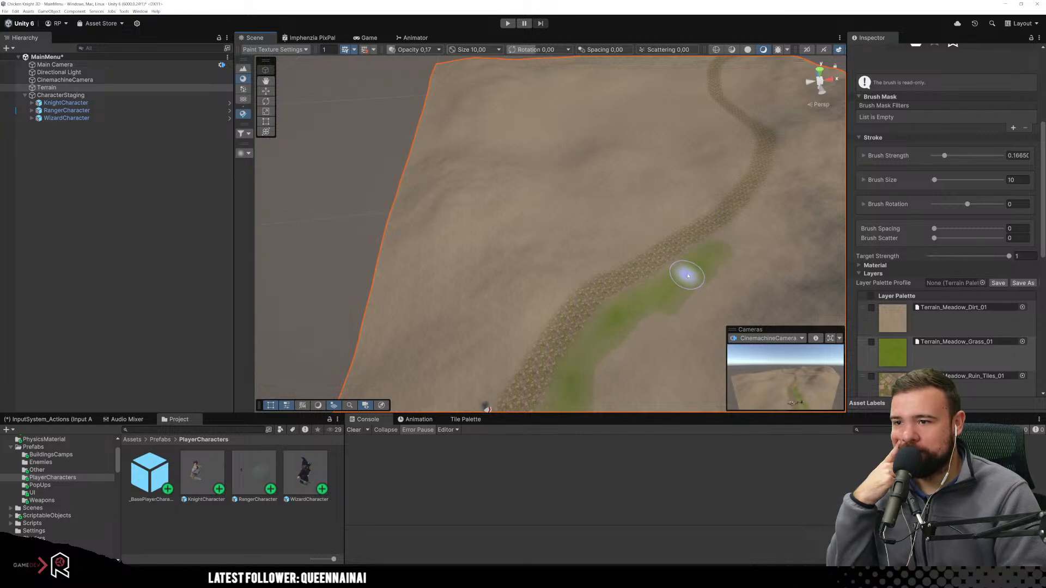
middle_drag(676, 319, 667, 278)
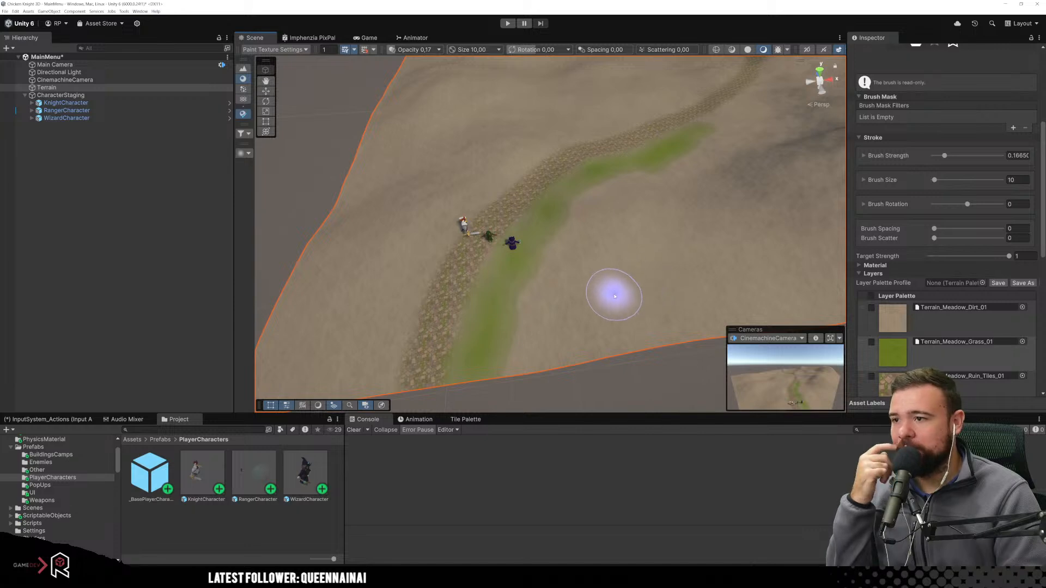
Using brush strength 0.1 and size about 37, widen the grass on the wizard's side and extend it along the path to the far corner.
click(1009, 156)
text(0.1)
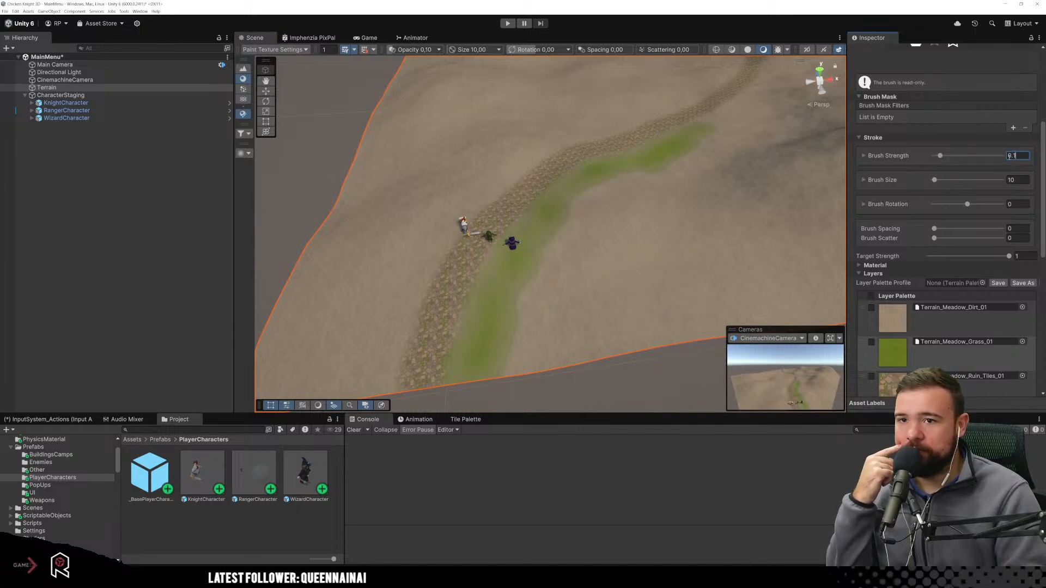
click(947, 181)
scroll(793, 268, down, 3)
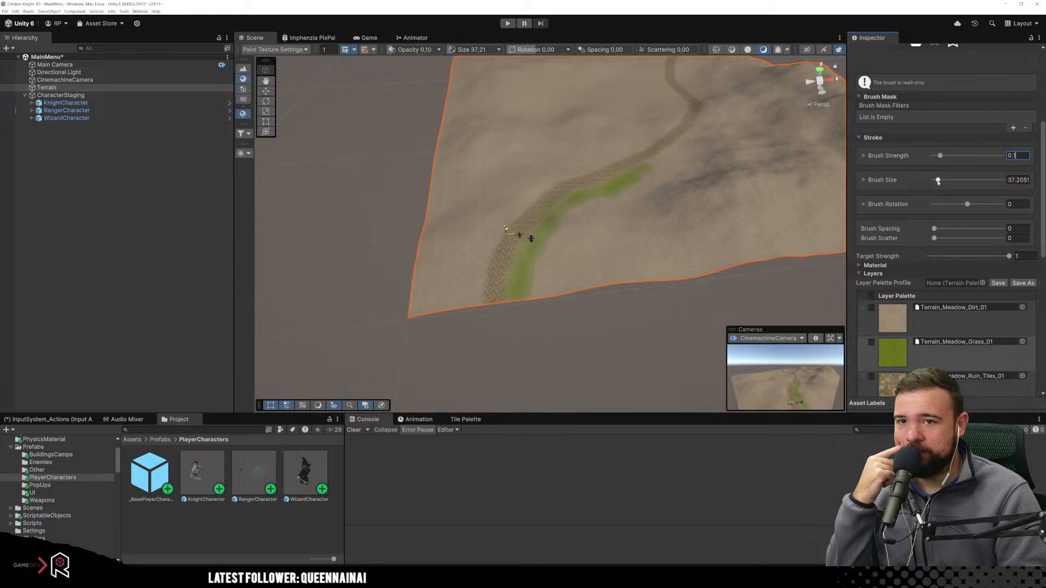
mouse_move(558, 278)
mouse_down()
mouse_move(635, 193)
mouse_move(665, 187)
mouse_move(714, 149)
mouse_move(626, 217)
mouse_move(596, 226)
mouse_move(551, 294)
mouse_move(560, 279)
mouse_up()
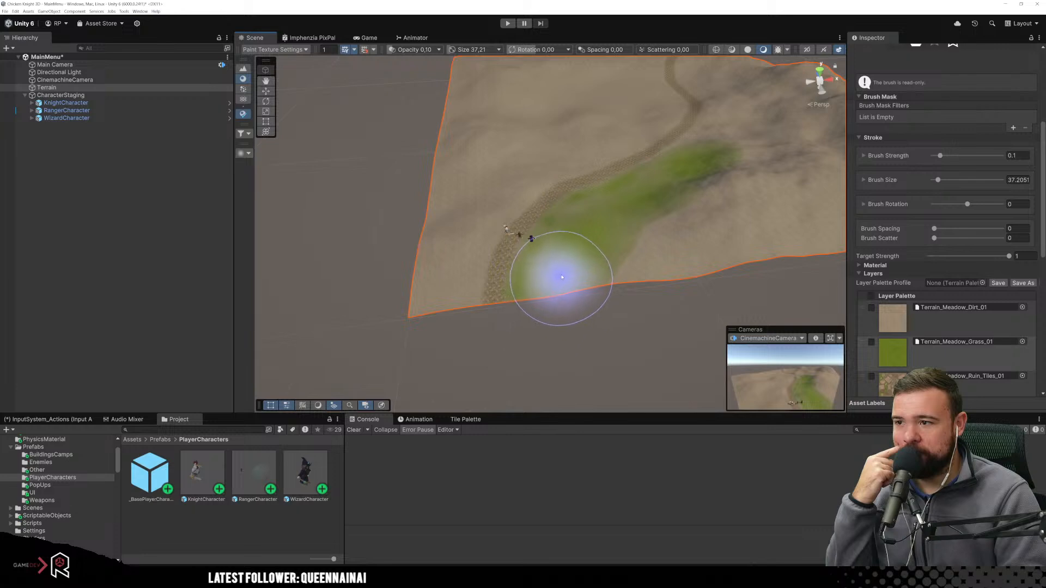
alt+drag(602, 179, 648, 193)
mouse_move(599, 194)
middle_down()
mouse_move(584, 190)
mouse_move(619, 310)
middle_up()
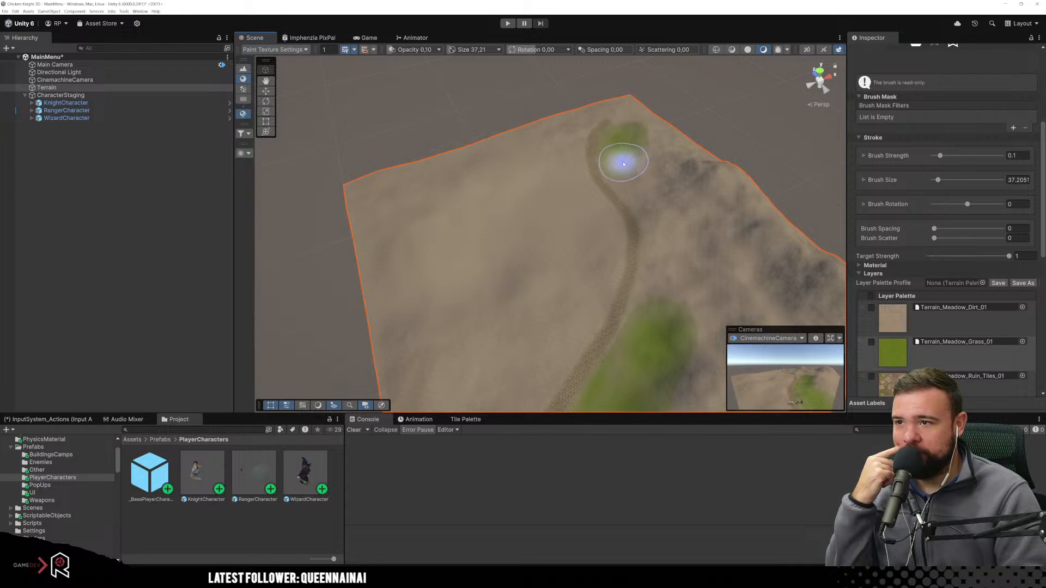
mouse_move(648, 204)
mouse_down()
mouse_move(663, 240)
mouse_move(644, 306)
mouse_move(663, 297)
mouse_up()
mouse_move(663, 297)
middle_down()
mouse_move(673, 238)
mouse_move(637, 191)
middle_up()
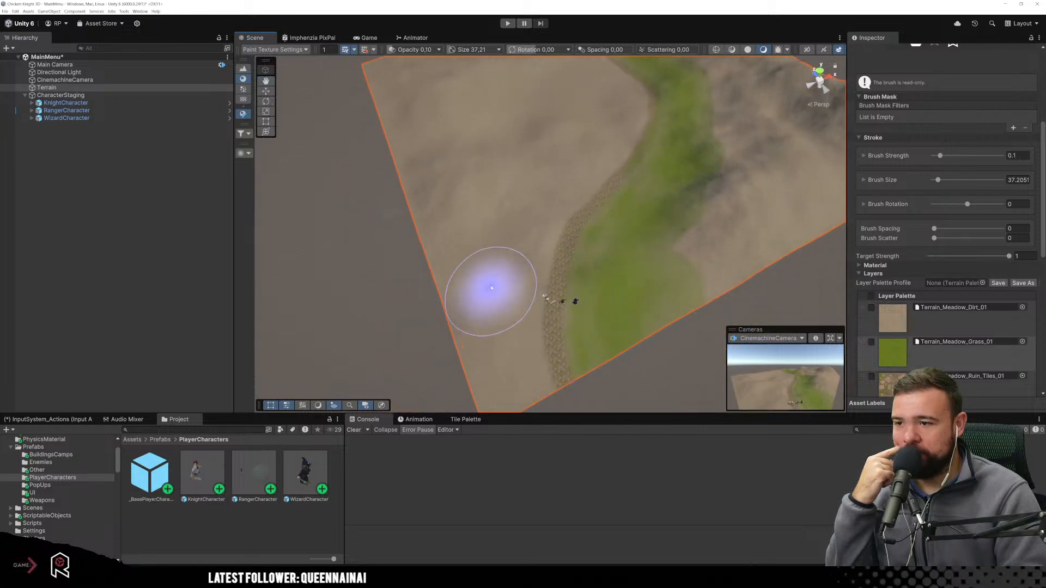
Paint a broad grass band along the knight's side of the tile path, from the near terrain edge towards the far corner.
middle_drag(485, 294, 507, 245)
mouse_move(529, 325)
mouse_down()
mouse_move(525, 255)
mouse_move(560, 141)
mouse_up()
middle_drag(567, 135, 529, 267)
mouse_move(530, 267)
mouse_down()
mouse_move(562, 219)
mouse_move(544, 269)
mouse_move(616, 145)
mouse_up()
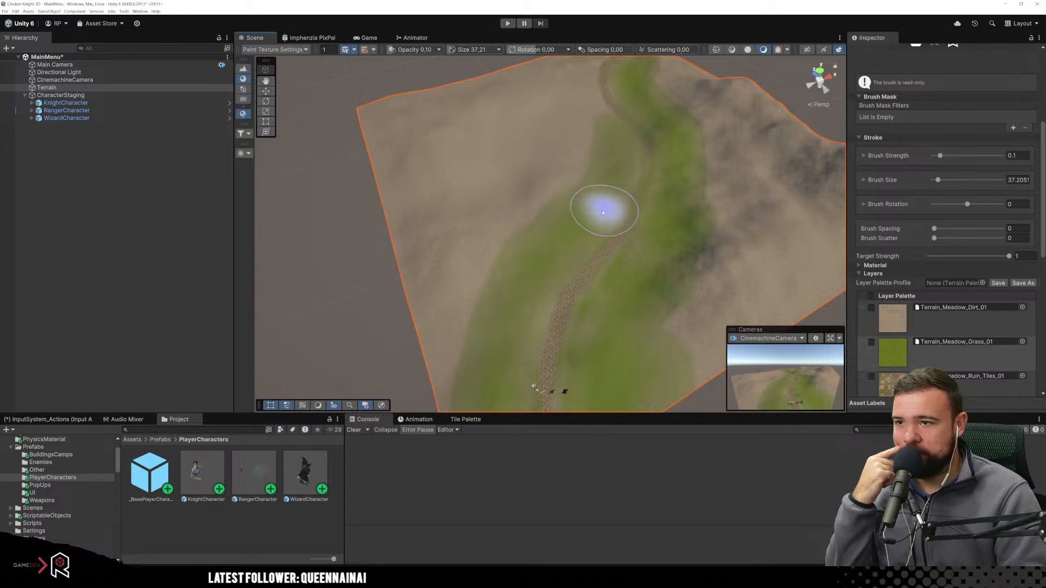
middle_drag(563, 203, 572, 245)
mouse_move(596, 108)
mouse_down()
mouse_move(572, 144)
mouse_move(606, 98)
mouse_move(588, 236)
mouse_move(581, 148)
mouse_move(602, 243)
mouse_move(583, 158)
mouse_move(606, 128)
mouse_move(672, 277)
mouse_up()
middle_drag(671, 277, 677, 226)
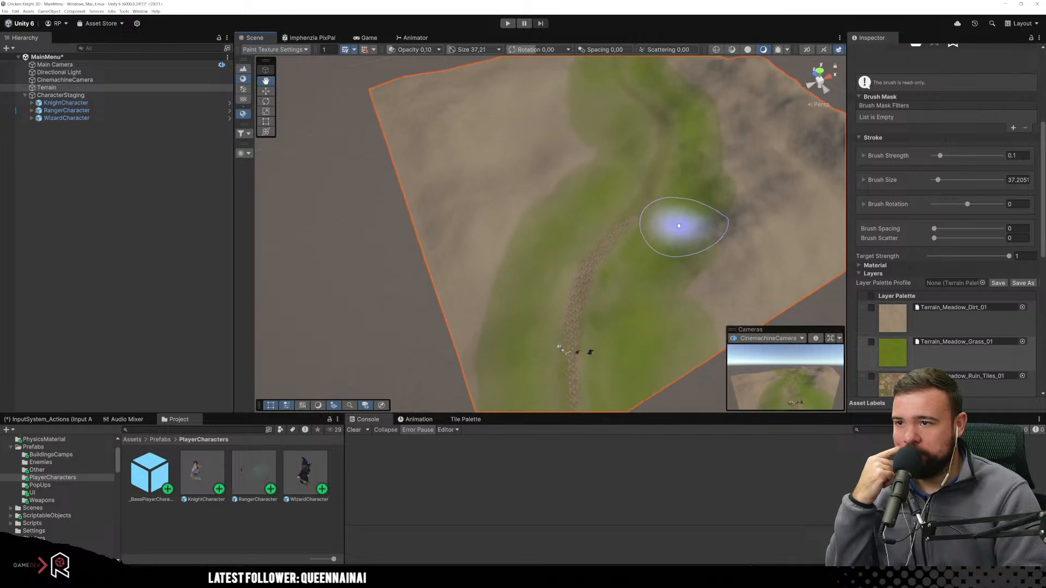
Try moving the grass layer below the ruin-tile layer, and restore the original layer order.
drag(862, 343, 863, 378)
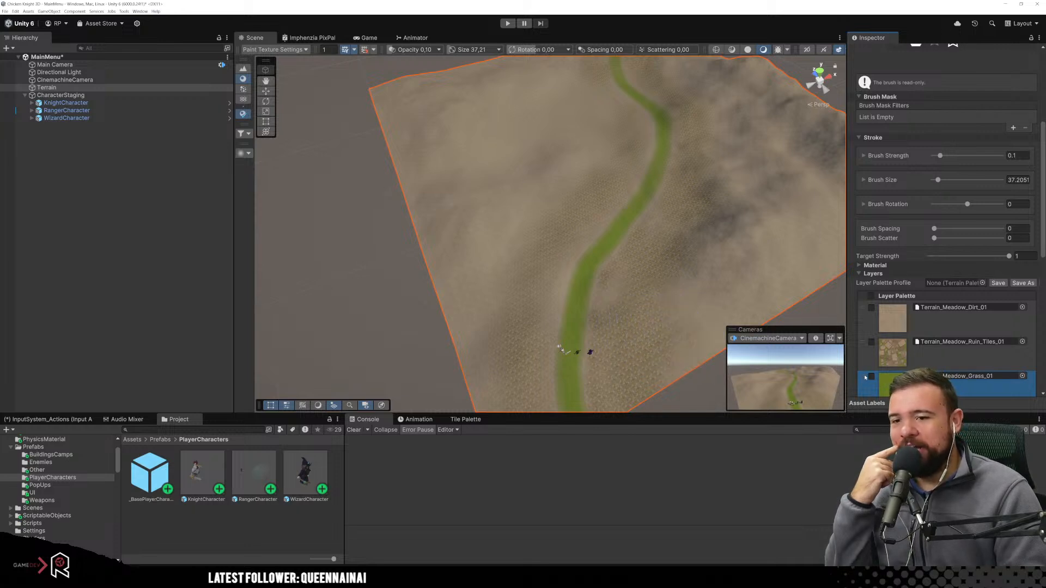
drag(861, 378, 861, 344)
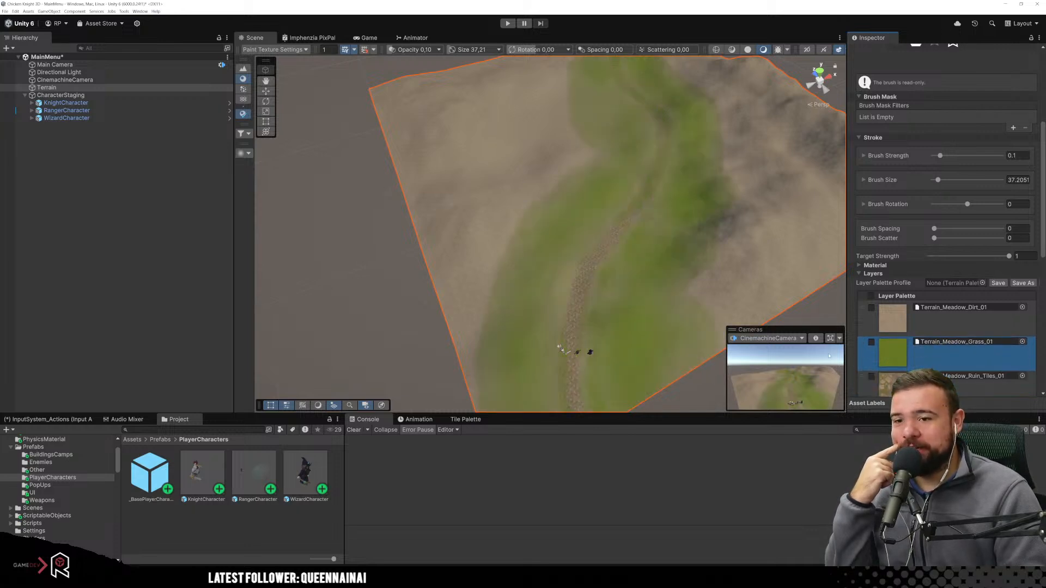
middle_drag(658, 328, 659, 305)
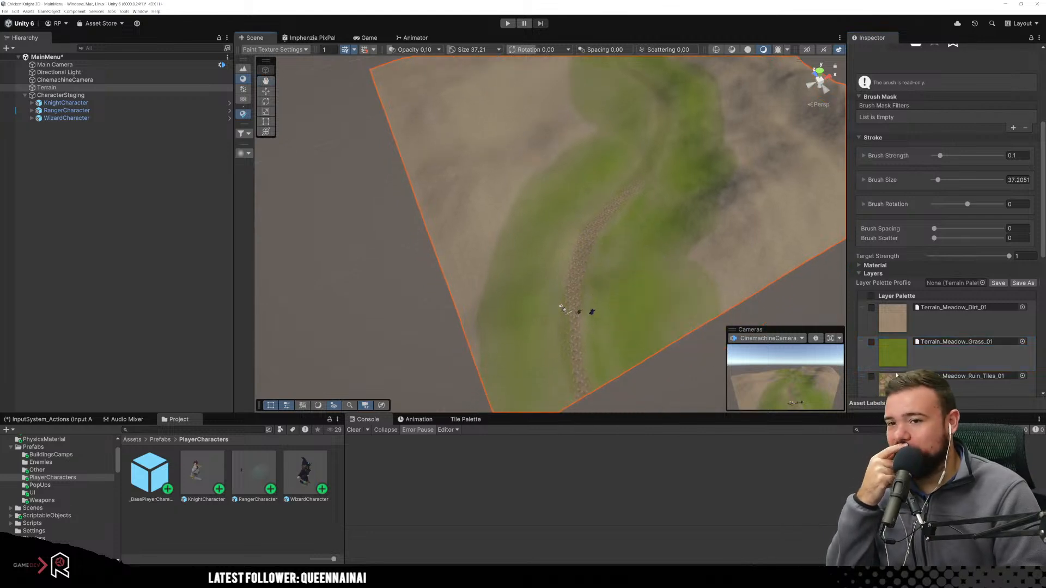
Paint the grass layer over the tile path from the characters to the far corner, keeping the terrain selected.
scroll(900, 349, down, 2)
click(927, 346)
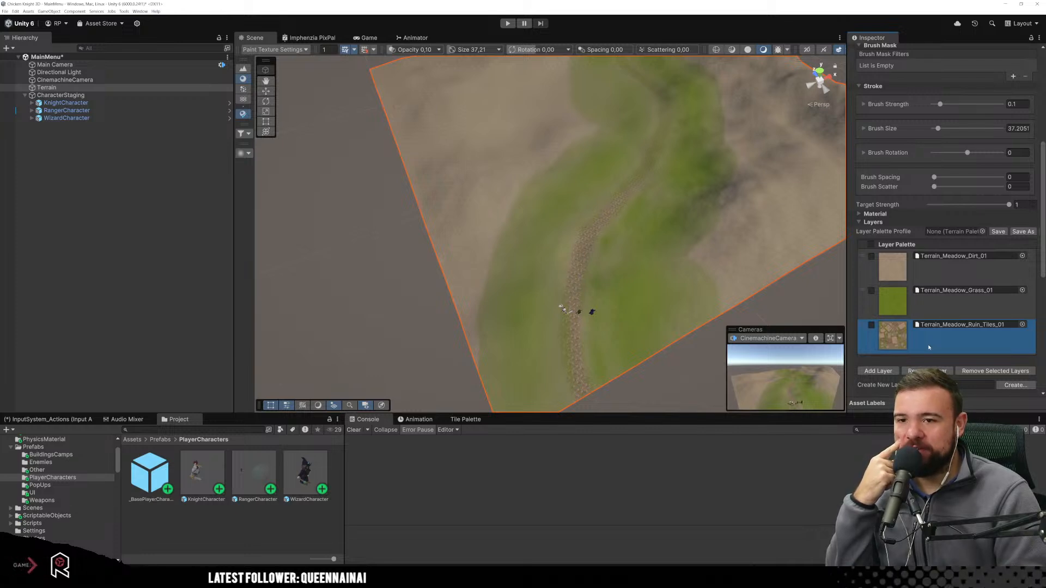
click(924, 308)
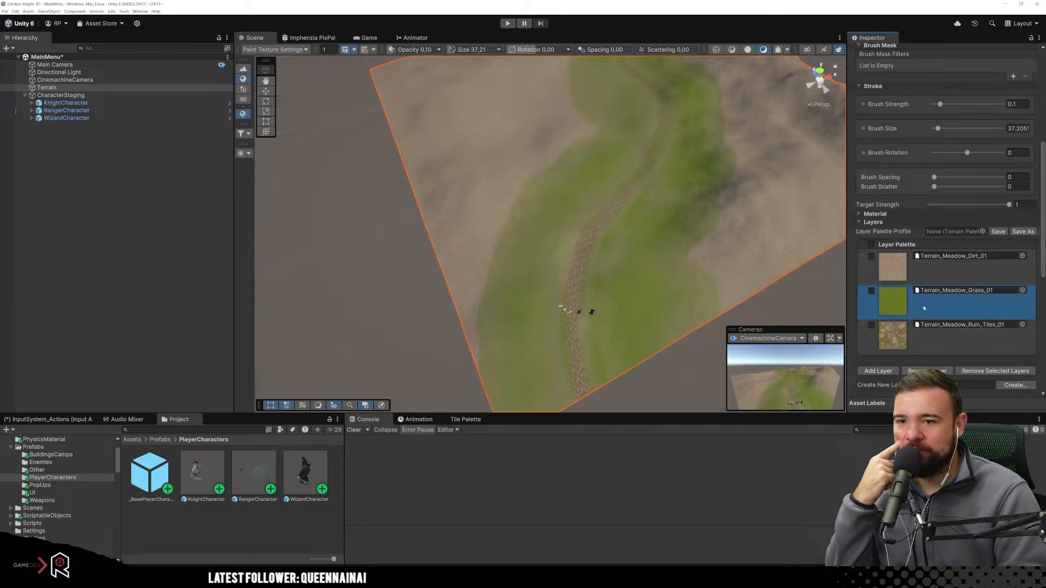
mouse_move(572, 263)
mouse_down()
mouse_move(595, 334)
mouse_move(572, 343)
mouse_move(605, 248)
mouse_move(677, 145)
mouse_move(556, 391)
mouse_up()
middle_drag(619, 265, 616, 343)
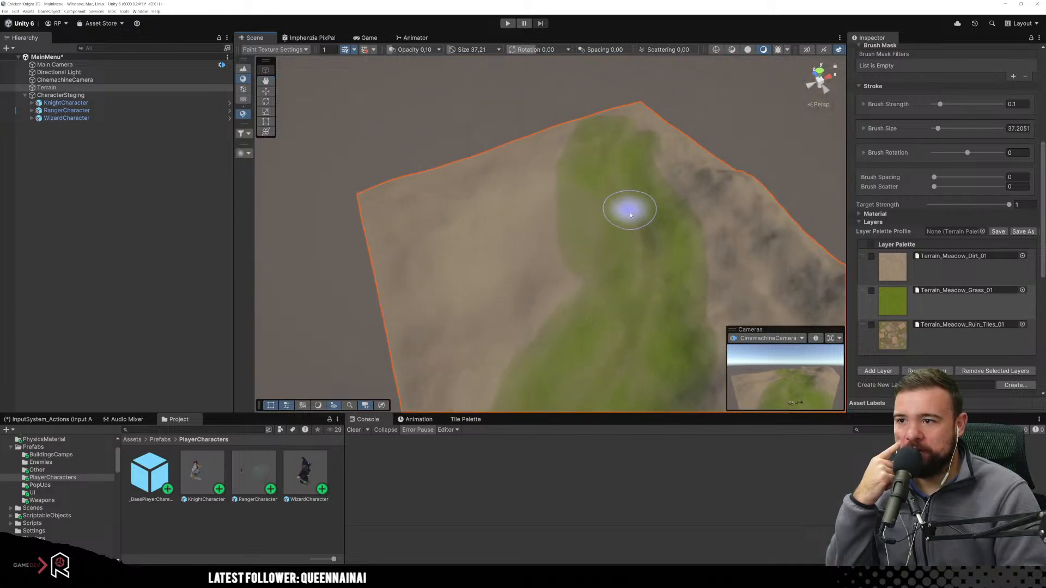
mouse_move(603, 304)
mouse_down()
mouse_move(600, 281)
mouse_move(593, 308)
mouse_up()
mouse_move(615, 323)
middle_down()
mouse_move(619, 245)
mouse_move(577, 210)
middle_up()
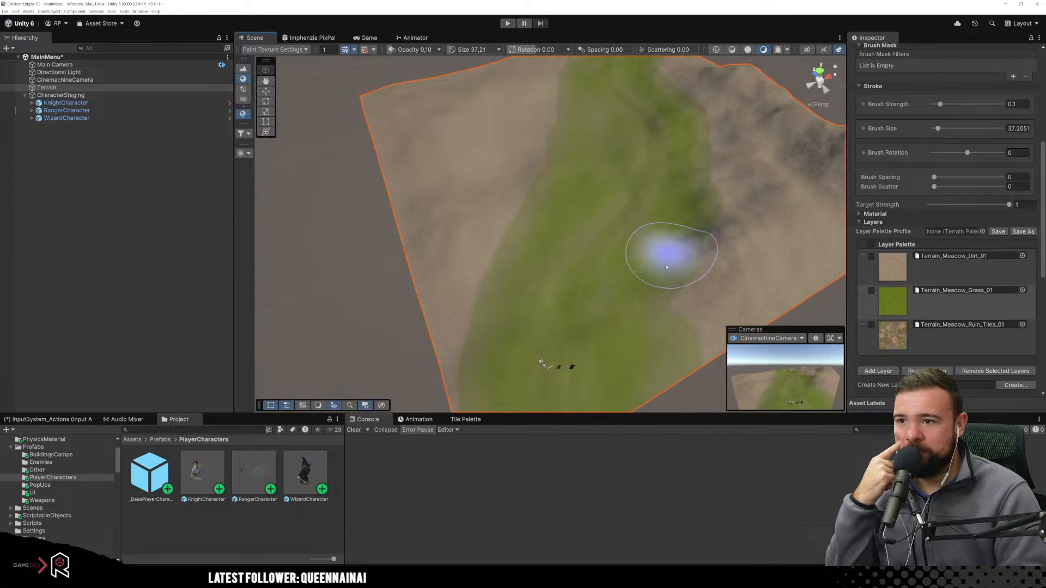
middle_drag(677, 147, 661, 299)
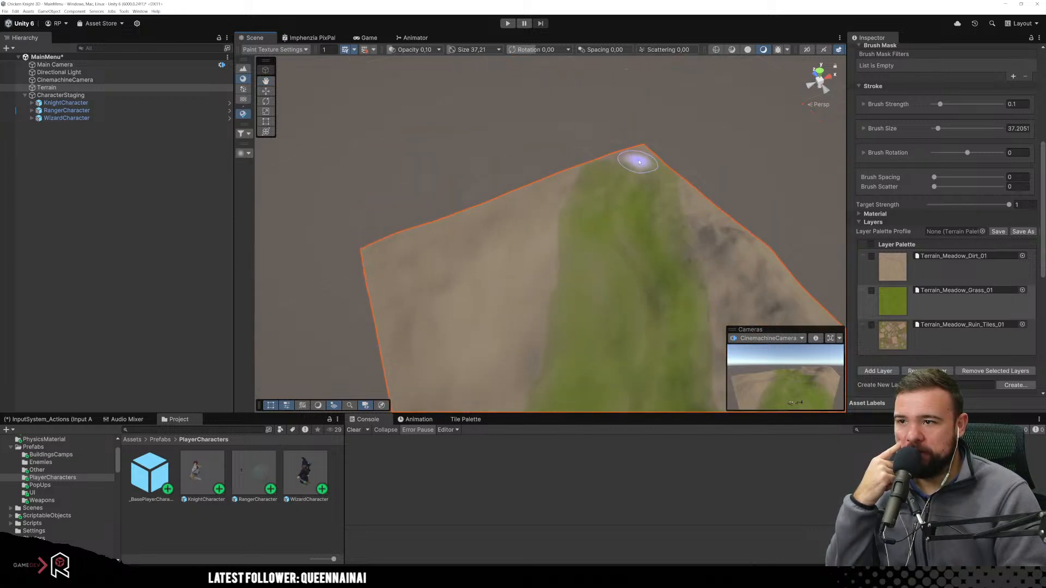
click(583, 168)
middle_drag(638, 330, 628, 218)
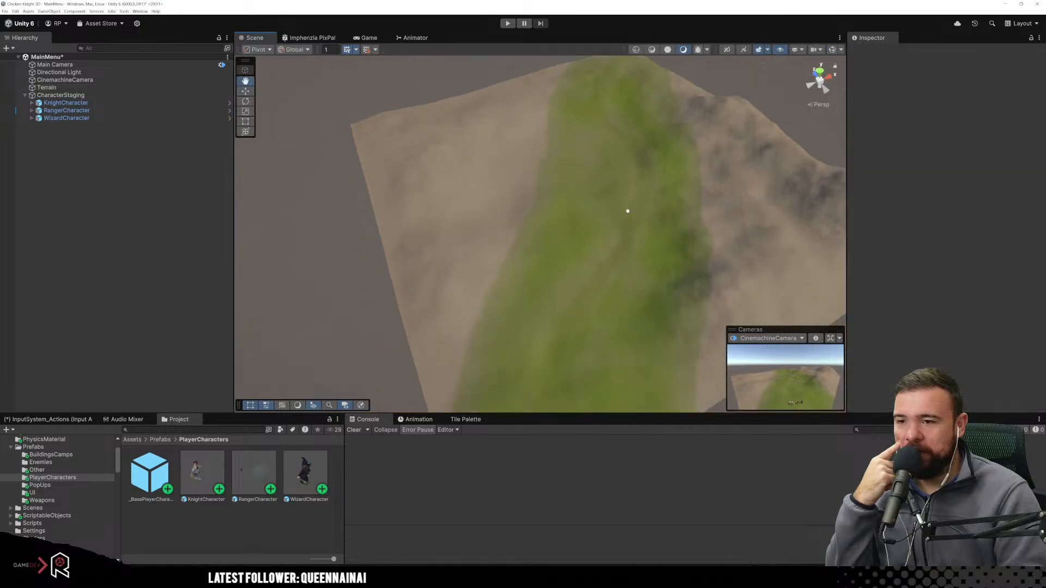
click(109, 88)
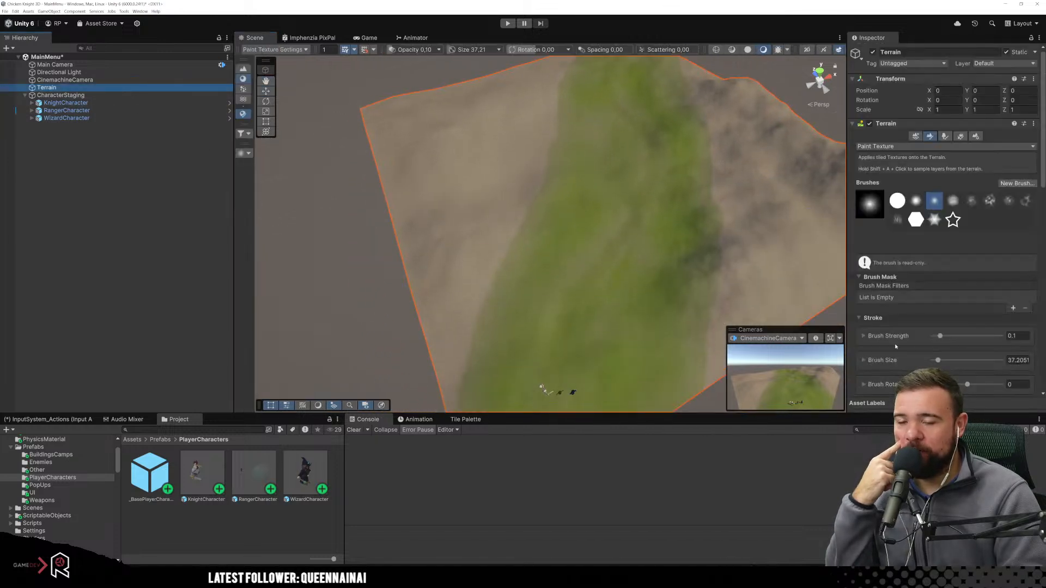
Try the swapped grass and ruin-tile layer order once more, and move the ruin tiles back to last place.
scroll(892, 335, down, 10)
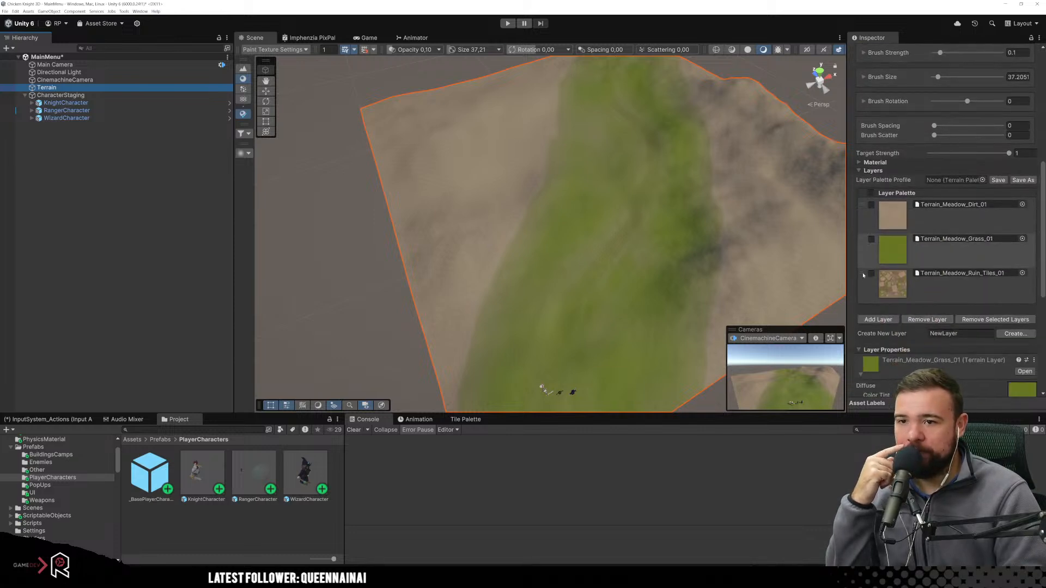
drag(862, 243, 861, 272)
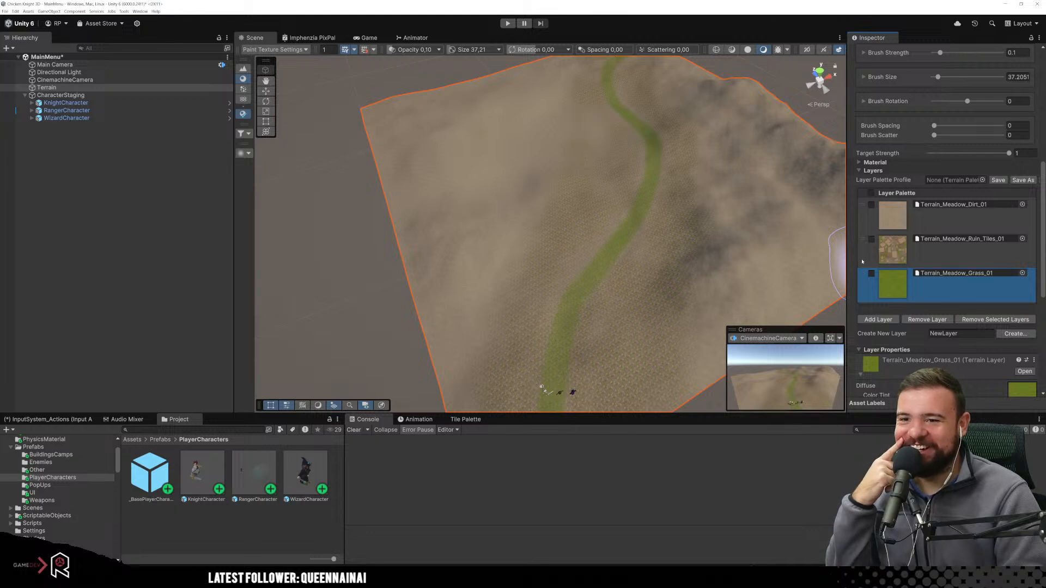
drag(864, 243, 864, 275)
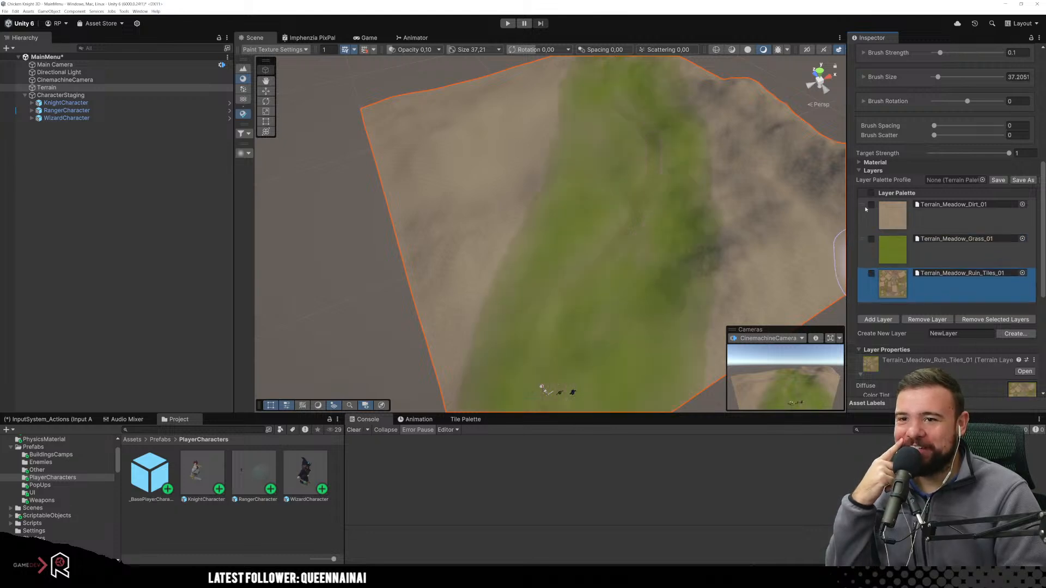
Repaint the ruin-tile path over the grass from the near terrain edge past the characters with brush size 10.
middle_drag(717, 280, 713, 150)
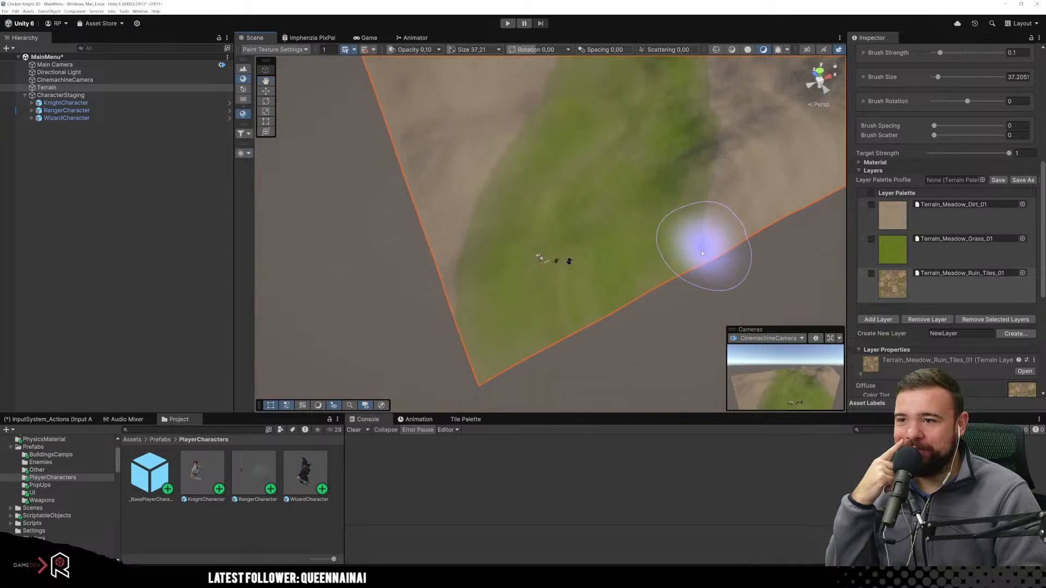
scroll(916, 359, up, 5)
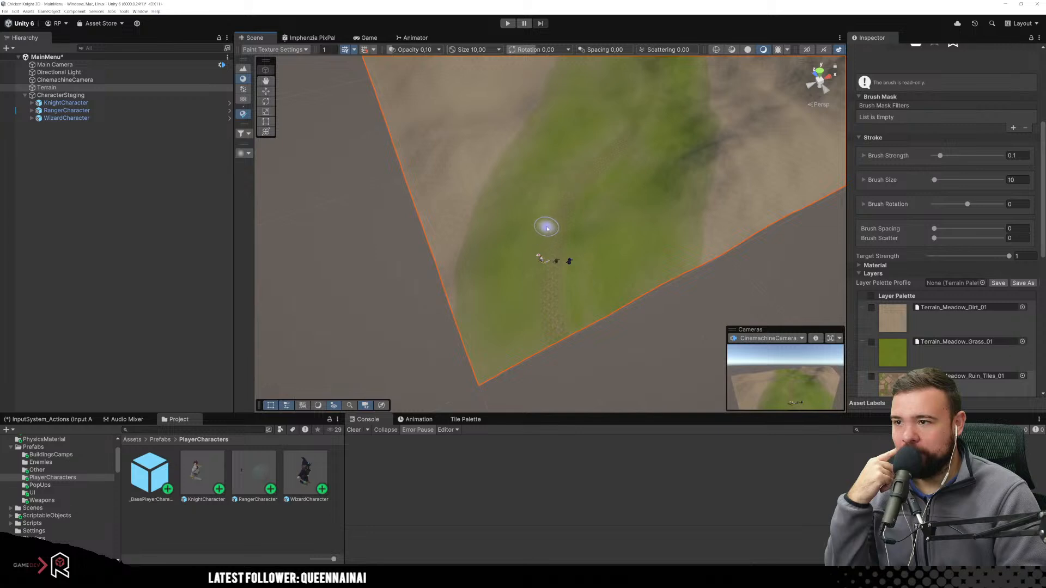
scroll(547, 296, up, 8)
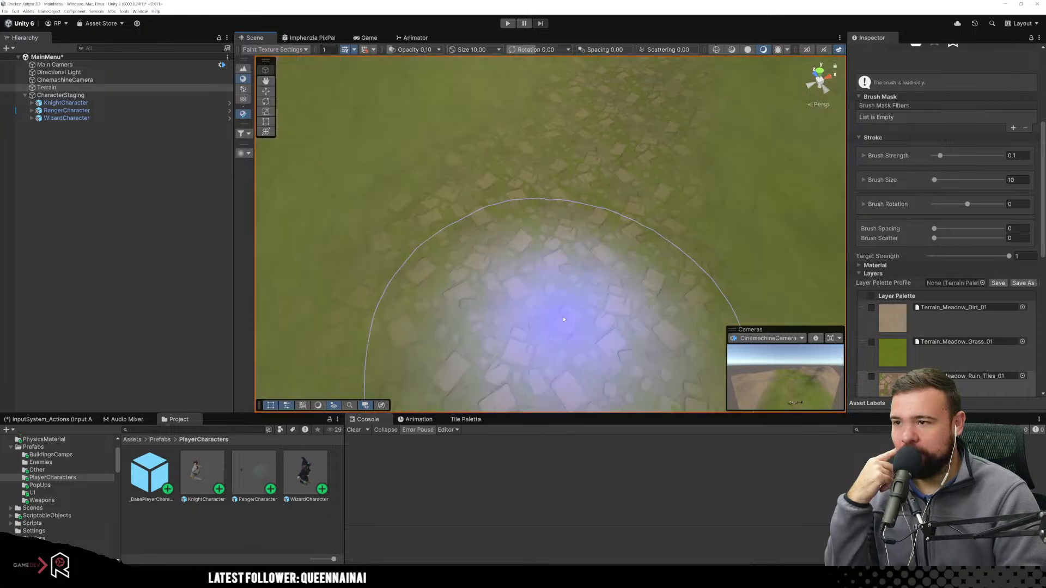
scroll(561, 305, down, 3)
middle_drag(591, 152, 585, 233)
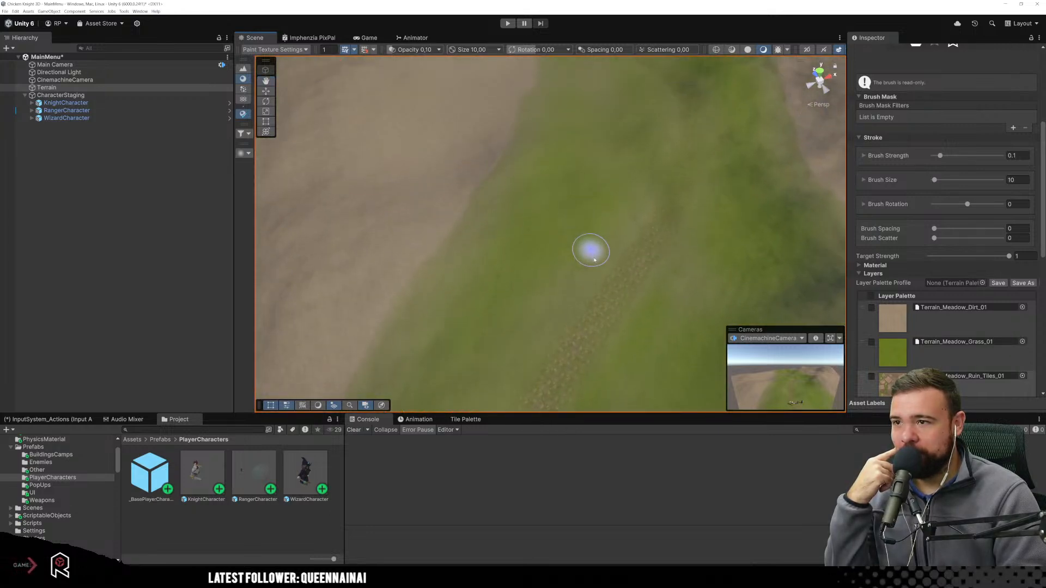
Extend the ruin-tile path along the middle of the grass band towards the terrain's far corner, using the same size 10 brush.
scroll(687, 119, down, 5)
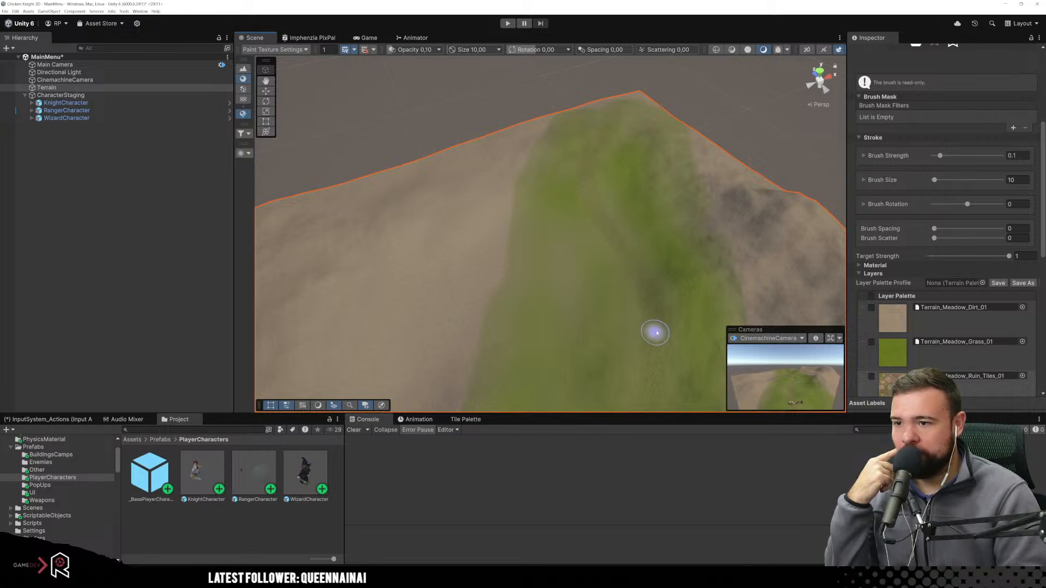
middle_drag(655, 333, 659, 248)
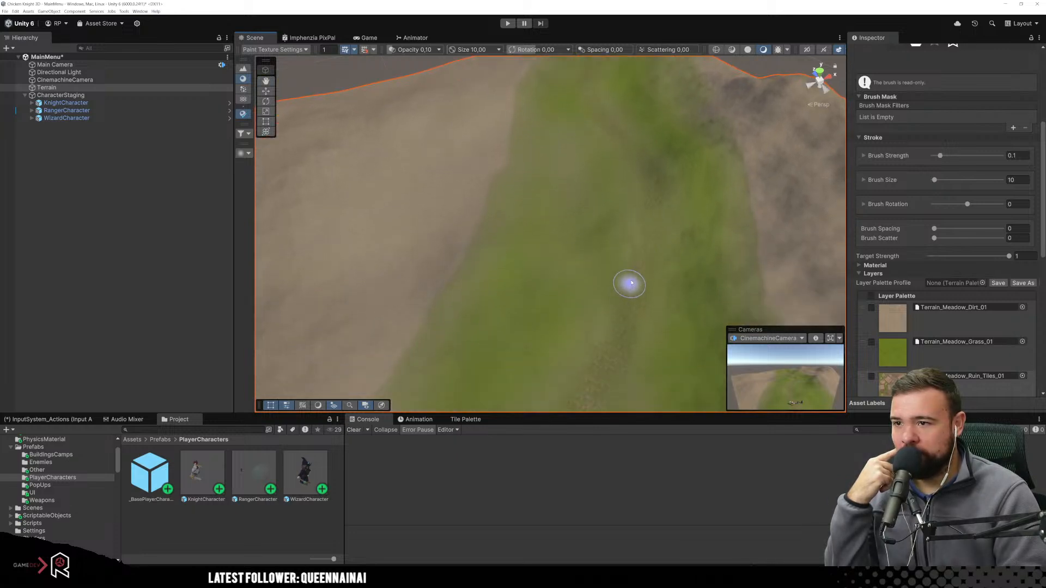
mouse_move(647, 189)
mouse_down()
mouse_move(620, 328)
mouse_move(644, 204)
mouse_up()
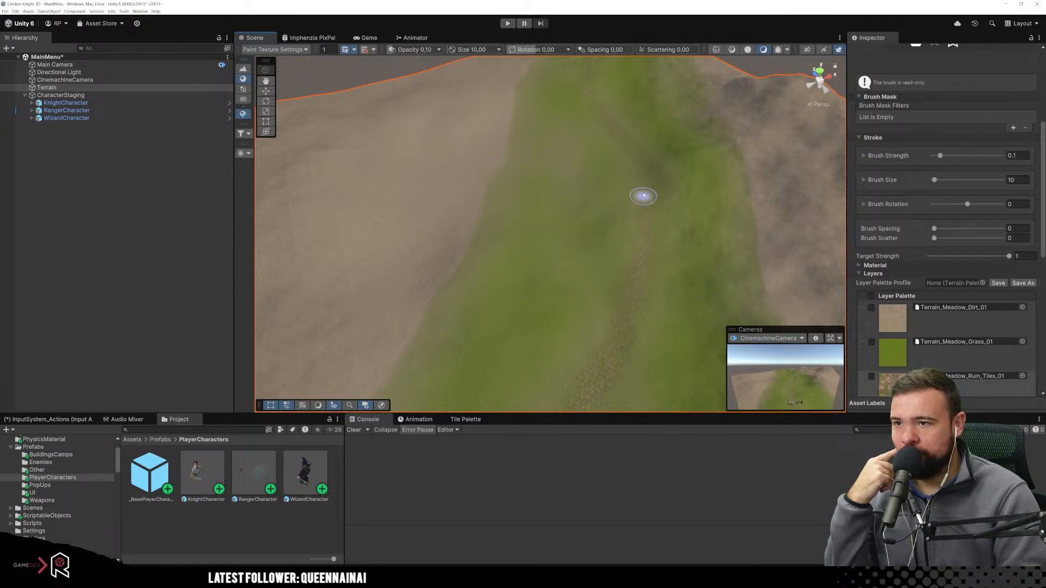
middle_drag(619, 324, 619, 357)
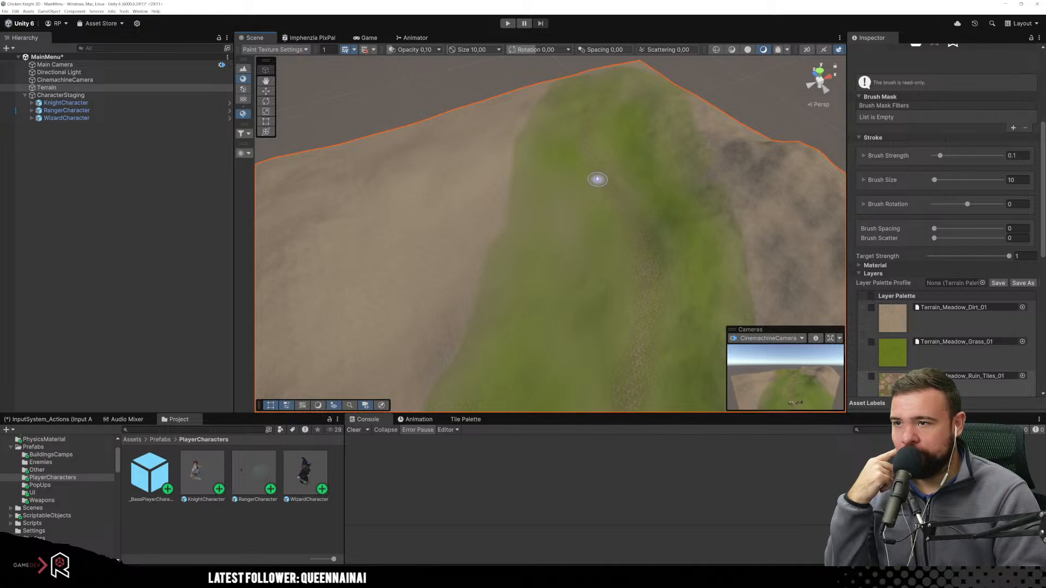
scroll(622, 281, up, 4)
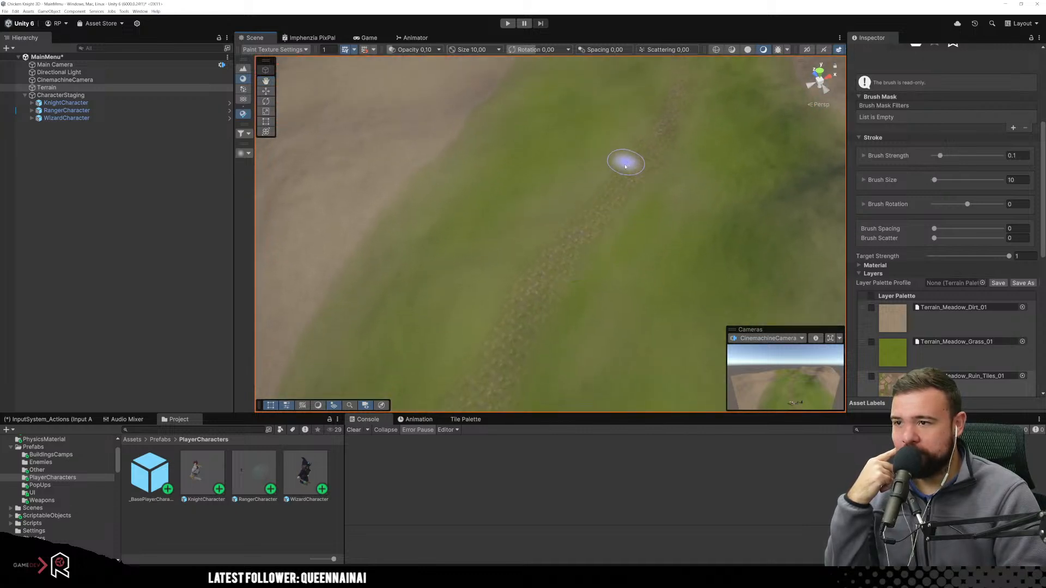
scroll(564, 266, up, 3)
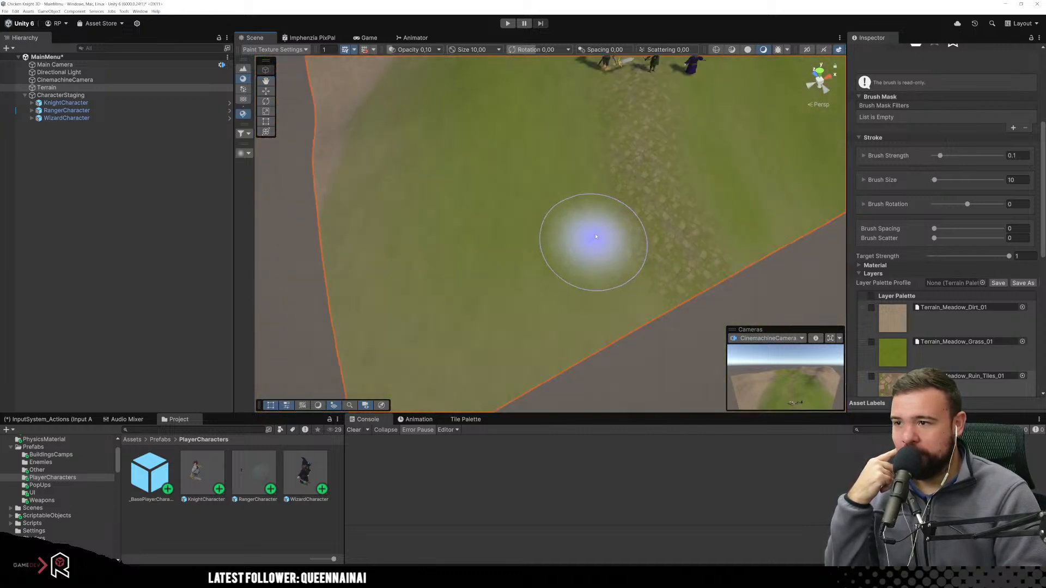
mouse_move(668, 211)
middle_down()
mouse_move(652, 266)
mouse_move(621, 290)
middle_up()
middle_drag(556, 330, 561, 272)
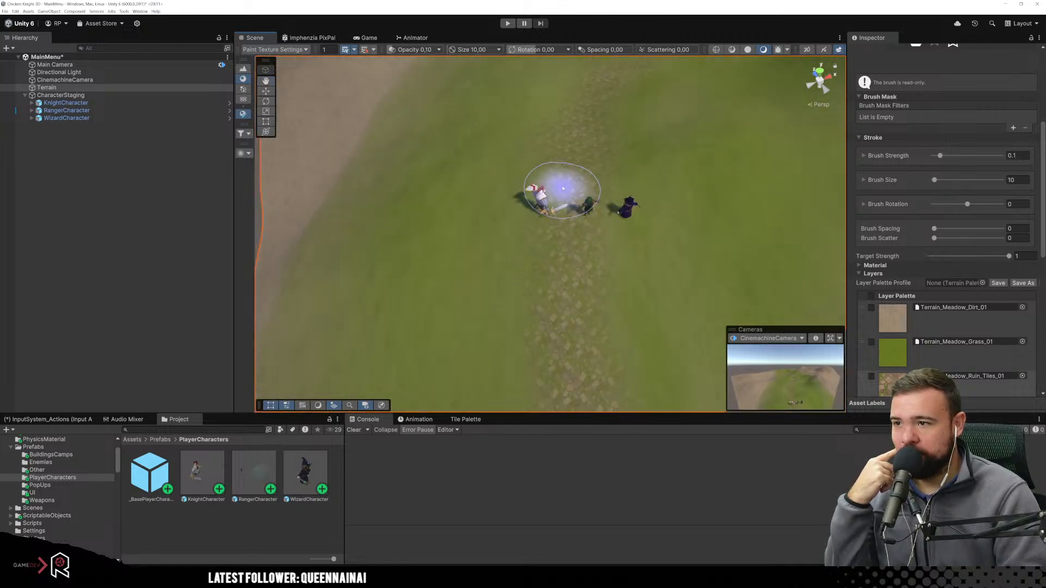
scroll(566, 278, down, 10)
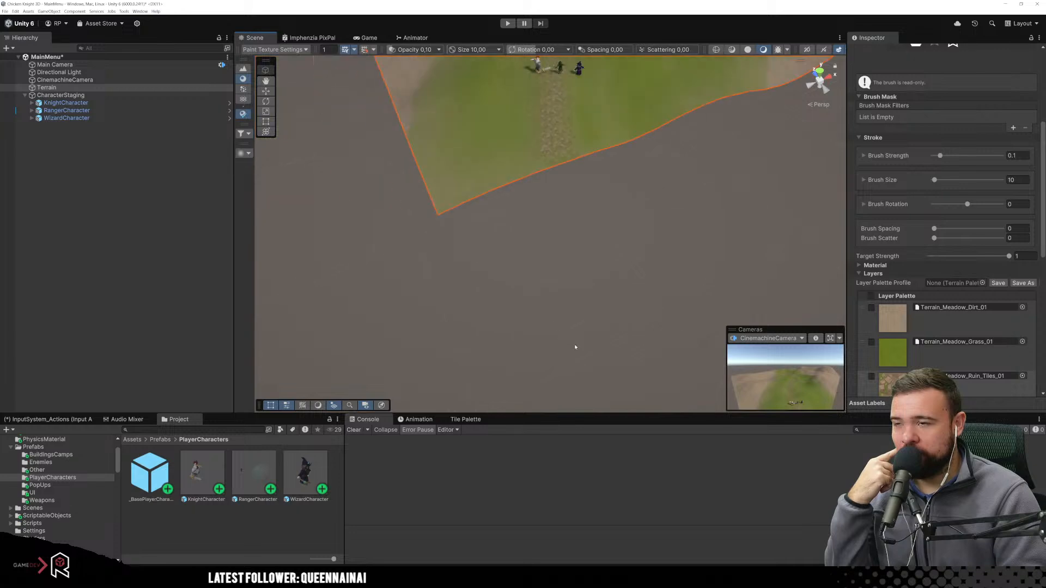
right_drag(581, 257, 555, 376)
scroll(561, 367, up, 8)
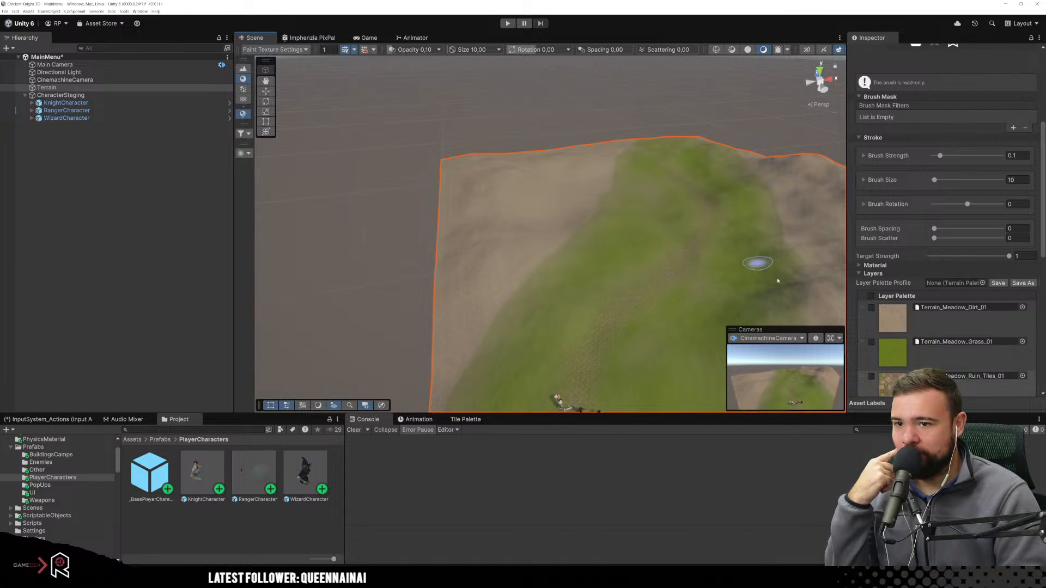
Paint the grass layer over the bare dirt on the knight's side of the path with a brush size of about 95.
click(906, 359)
scroll(911, 208, up, 3)
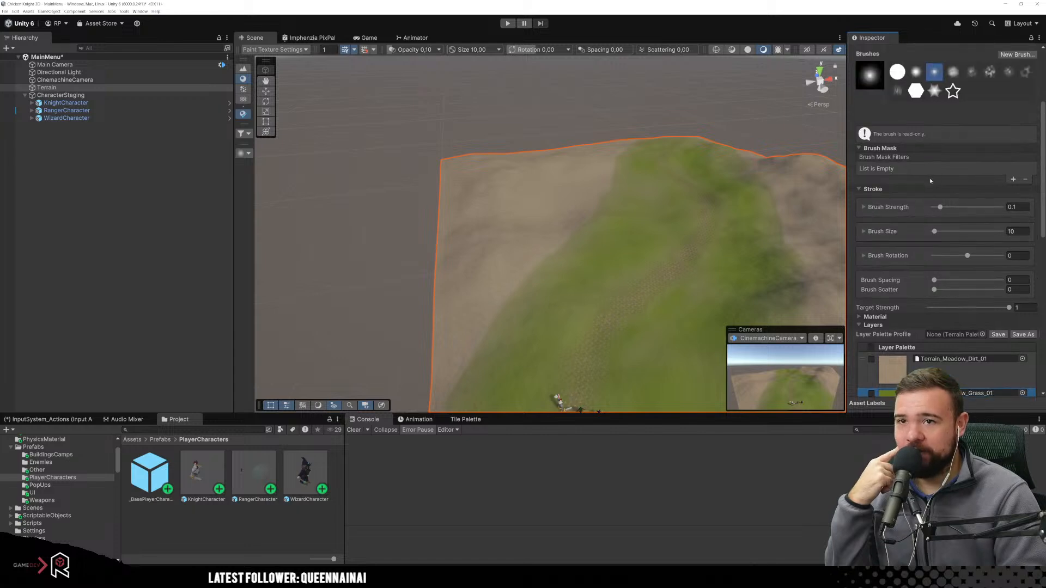
drag(943, 258, 947, 258)
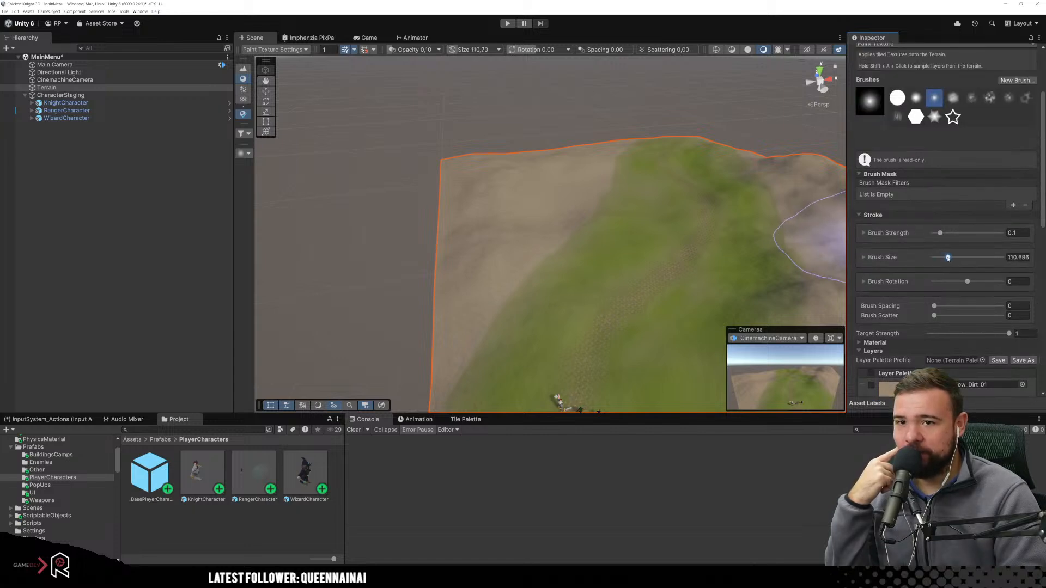
mouse_move(572, 234)
mouse_down()
mouse_move(602, 157)
mouse_move(582, 149)
mouse_up()
click(574, 144)
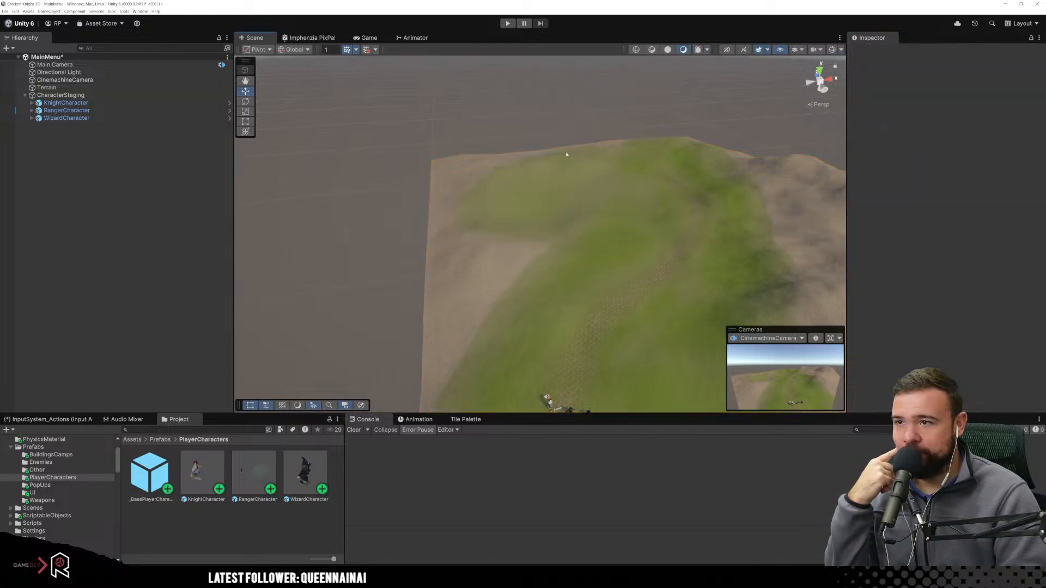
click(46, 87)
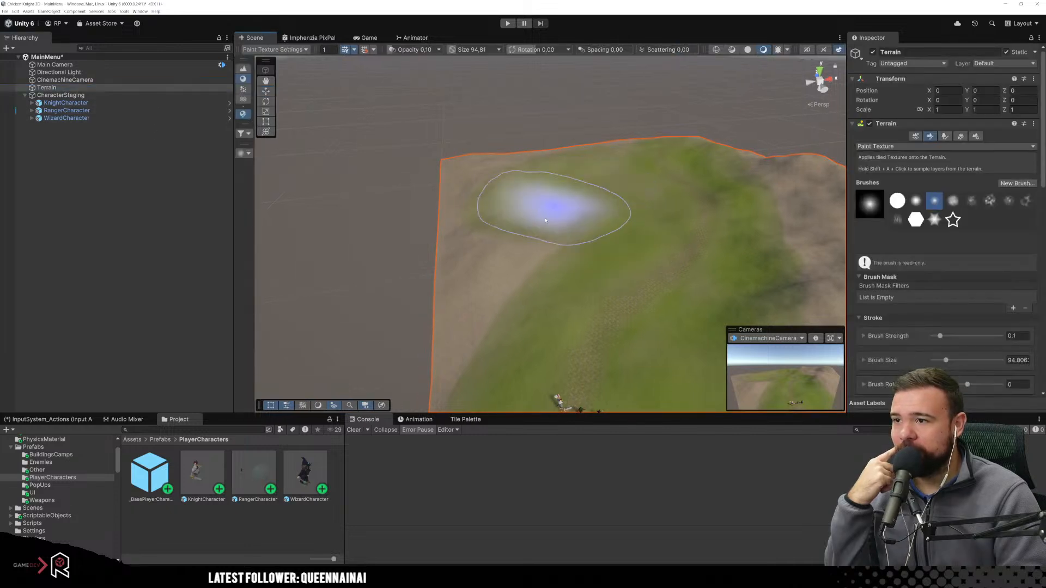
mouse_move(488, 275)
mouse_down()
mouse_move(482, 149)
mouse_move(478, 210)
mouse_move(610, 156)
mouse_move(572, 153)
mouse_move(621, 159)
mouse_up()
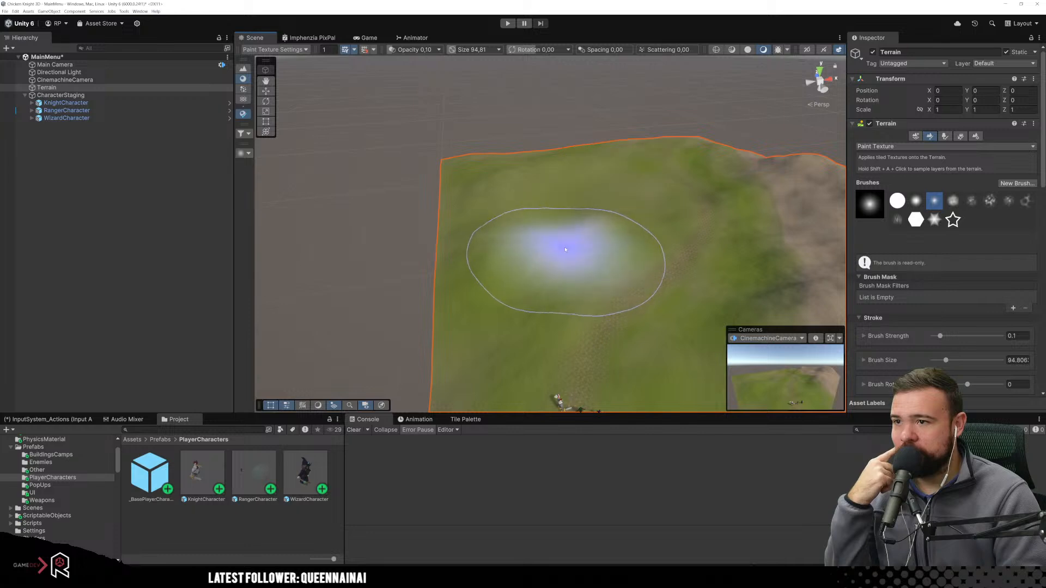
Paint grass over the remaining dirt and hills on the wizard's side of the terrain.
right_drag(564, 247, 667, 230)
mouse_move(667, 230)
mouse_down()
mouse_move(595, 292)
mouse_move(770, 245)
mouse_move(619, 206)
mouse_move(563, 172)
mouse_up()
scroll(602, 292, down, 5)
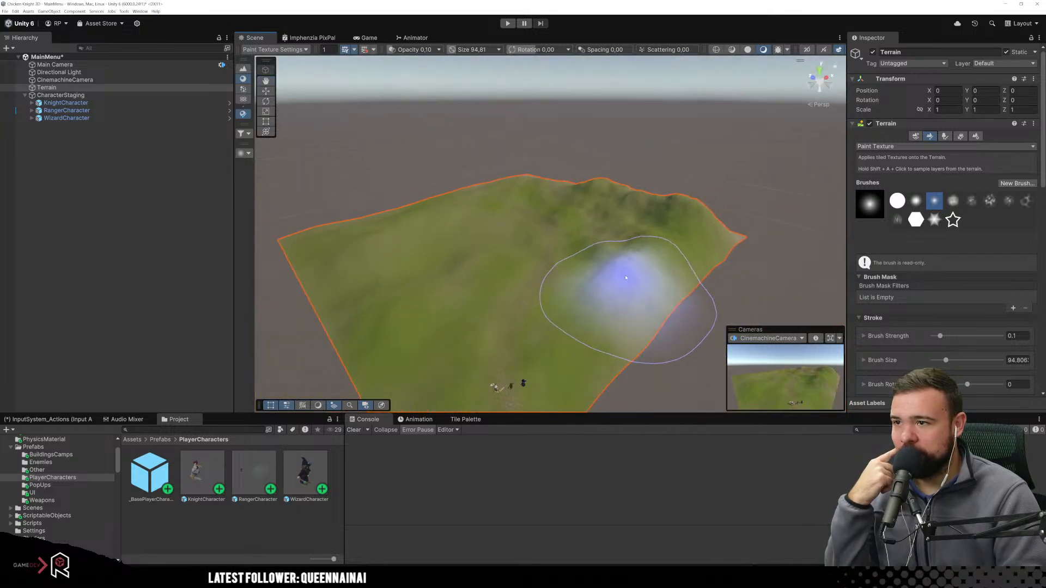
Repaint the ruin-tile path from the near terrain edge past the characters with the solid round brush at size 8.
click(897, 201)
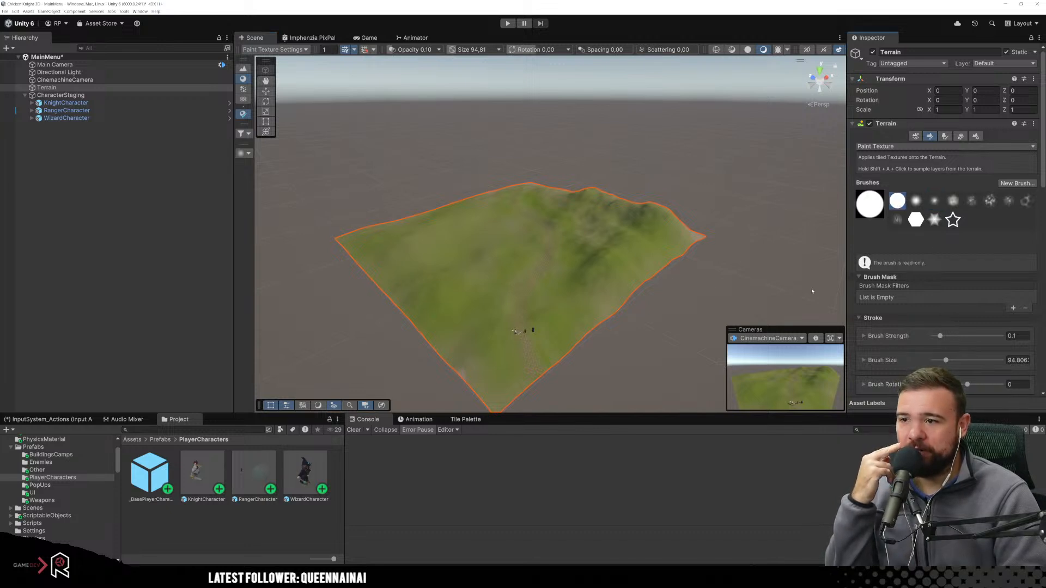
scroll(922, 314, down, 9)
click(915, 340)
scroll(980, 234, up, 3)
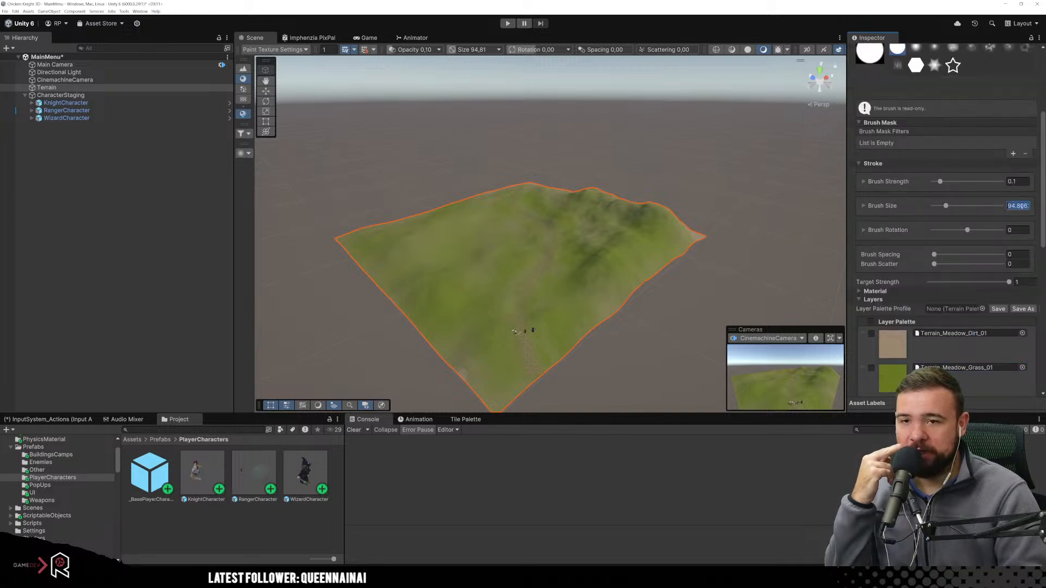
text(8)
scroll(669, 256, up, 3)
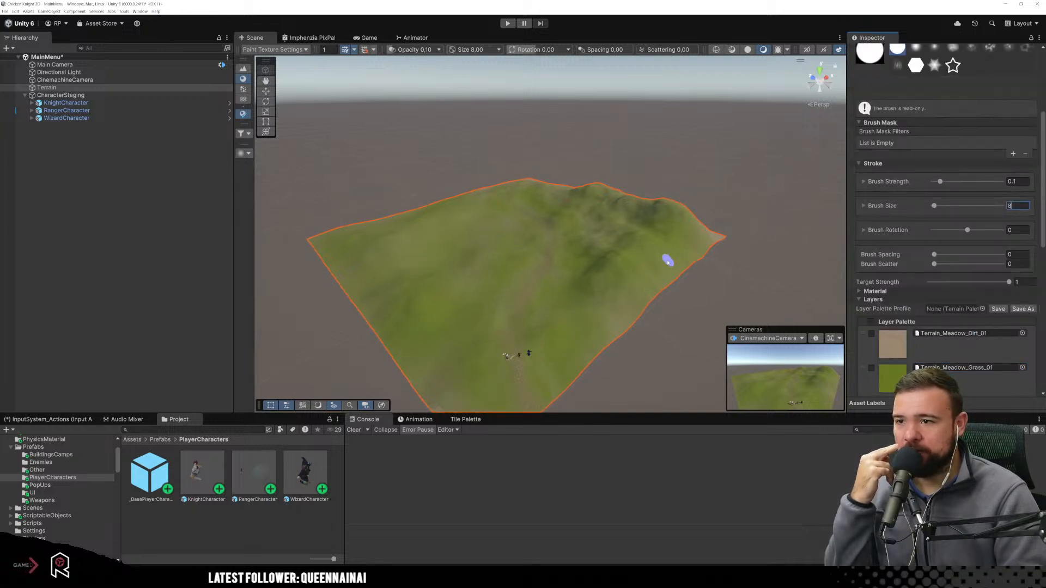
right_drag(641, 261, 578, 310)
scroll(581, 327, up, 4)
mouse_move(583, 337)
mouse_down()
mouse_move(590, 252)
mouse_move(588, 354)
mouse_up()
mouse_move(589, 354)
right_down()
mouse_move(576, 321)
mouse_move(579, 332)
right_up()
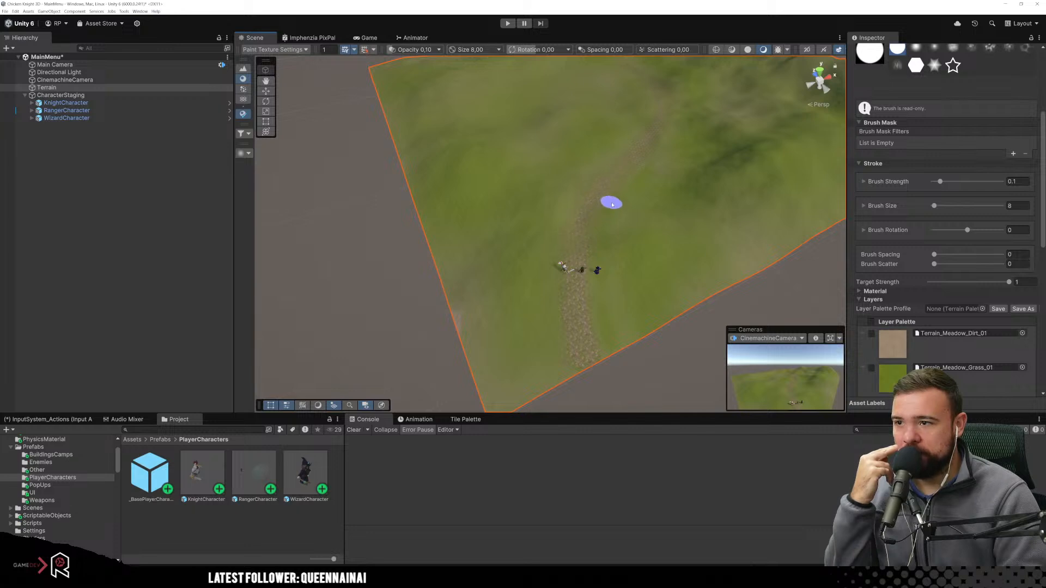
Continue the narrow ruin-tile path along its curve up to the terrain's far corner.
right_drag(612, 205, 612, 252)
scroll(577, 297, up, 5)
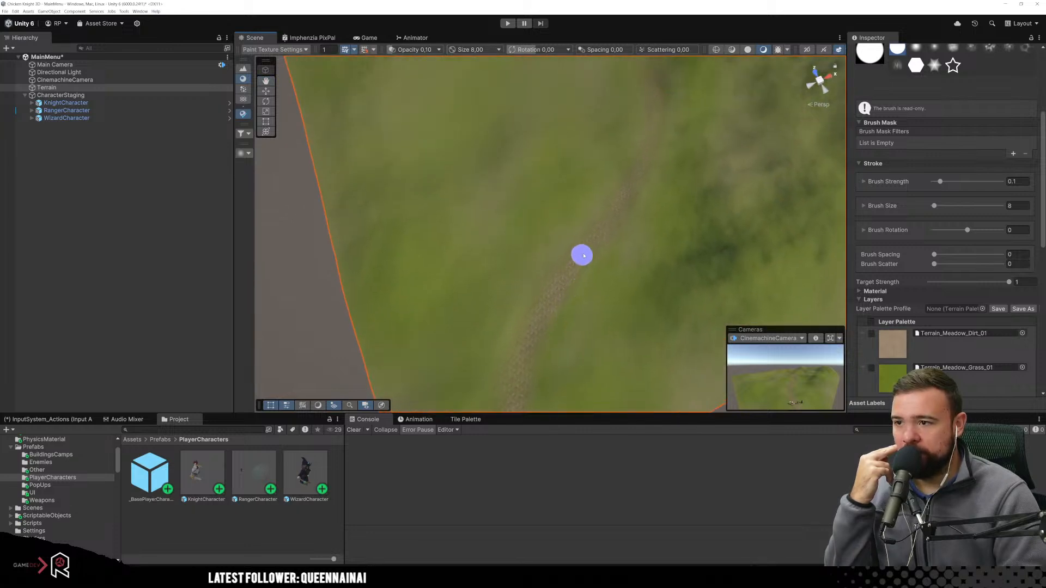
scroll(675, 141, down, 5)
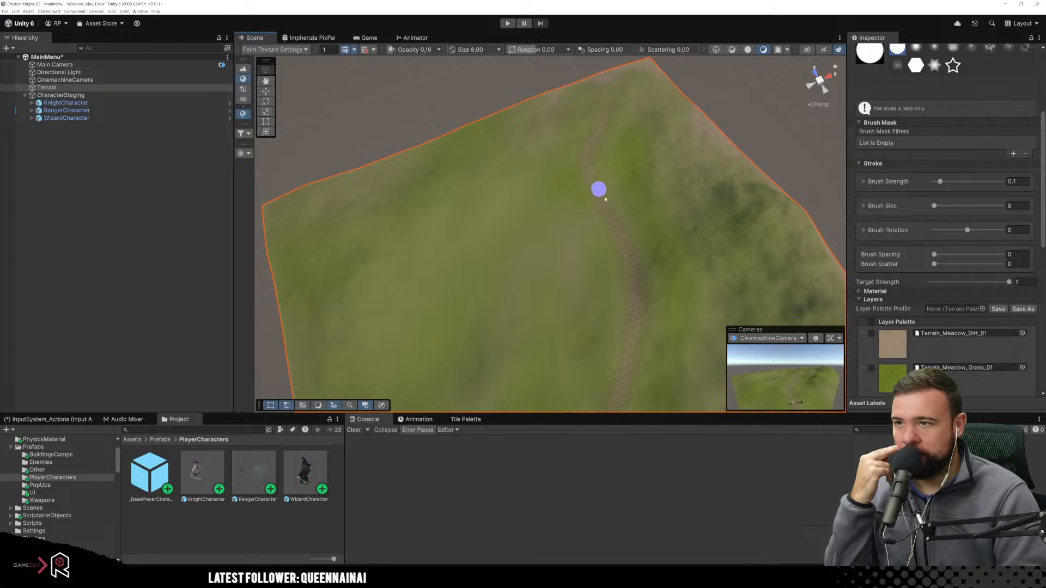
middle_drag(630, 295, 653, 114)
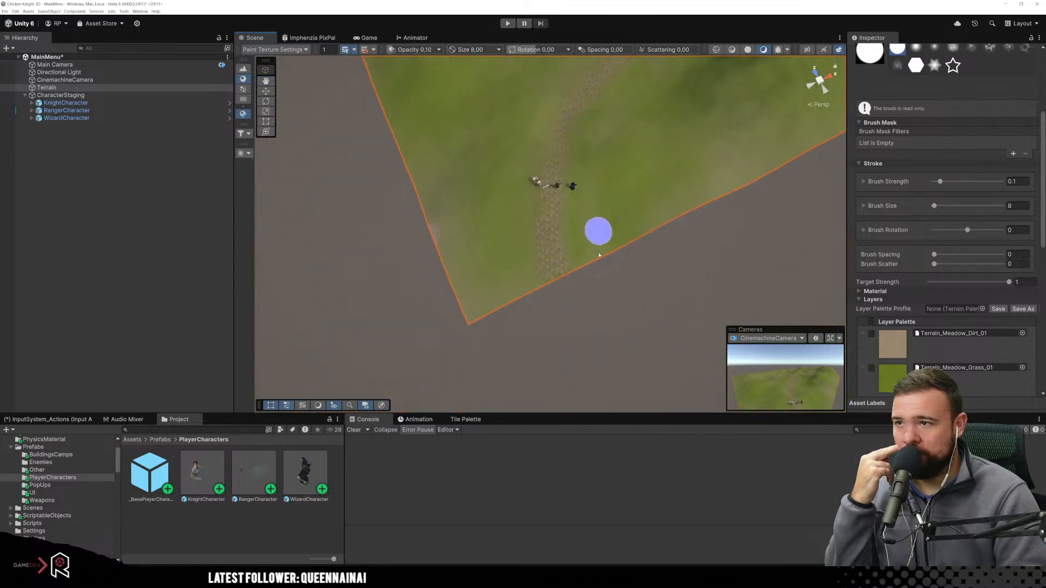
Examine the characters, the tile path and the surrounding grass from ground level and from above.
right_drag(609, 330, 678, 190)
middle_drag(608, 294, 614, 224)
right_drag(609, 281, 556, 214)
scroll(570, 242, up, 4)
scroll(571, 242, up, 3)
middle_drag(577, 238, 562, 235)
right_drag(610, 282, 644, 256)
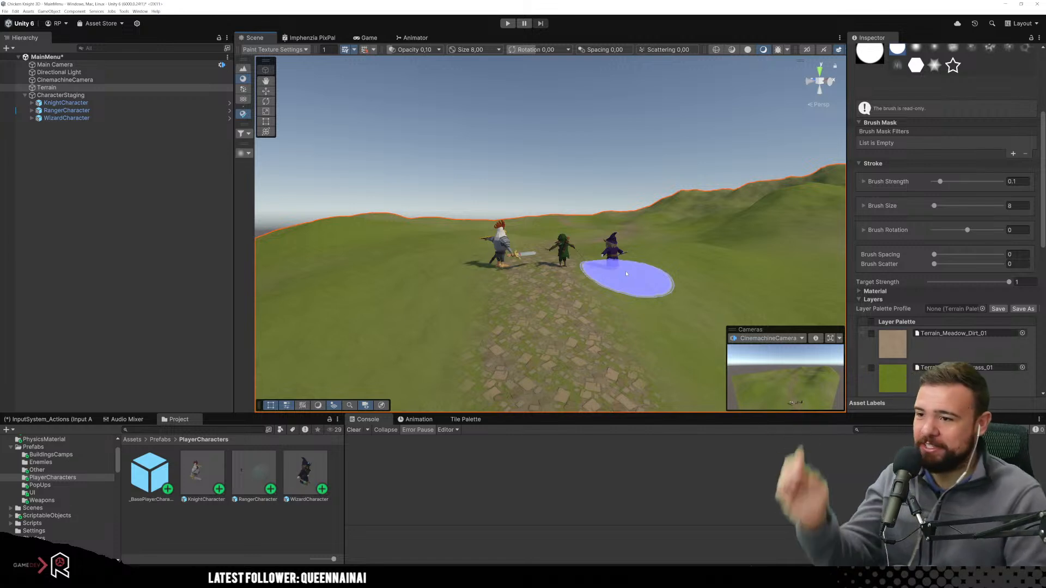
scroll(638, 275, down, 5)
scroll(640, 275, up, 5)
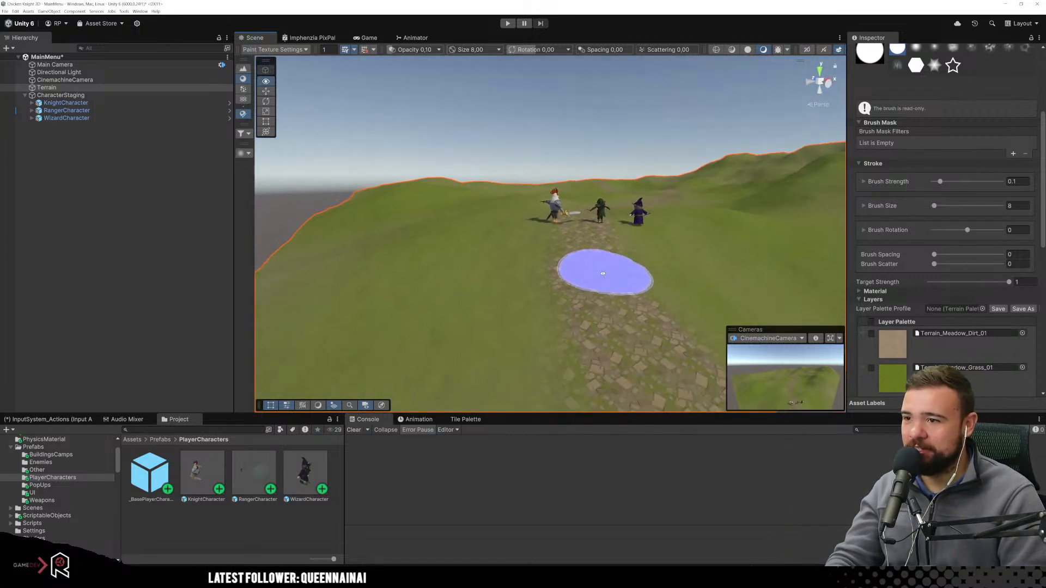
scroll(638, 271, up, 3)
mouse_move(615, 255)
right_down()
mouse_move(568, 262)
mouse_move(588, 299)
right_up()
scroll(593, 329, up, 2)
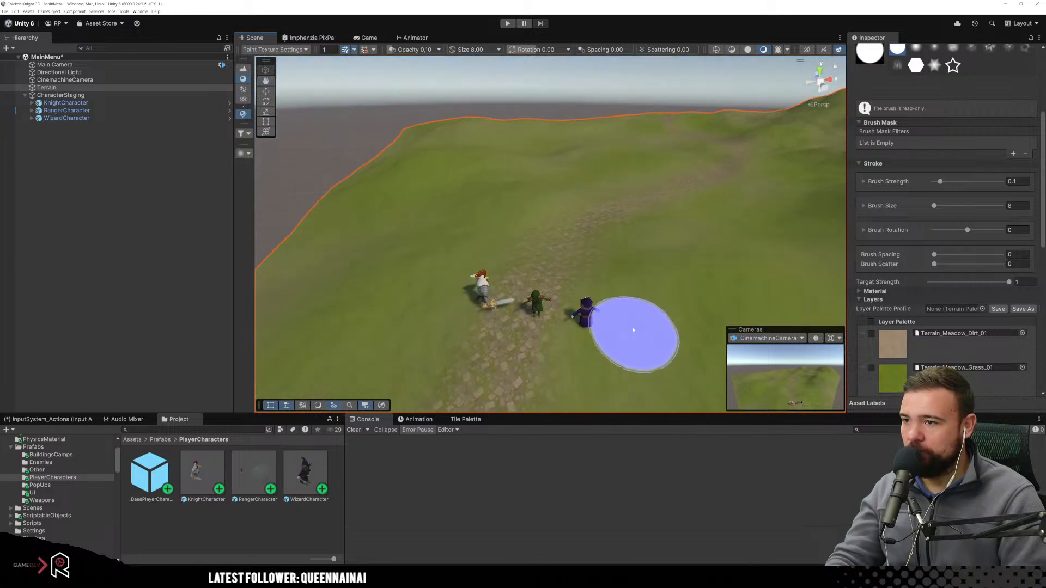
right_drag(483, 231, 450, 222)
right_drag(605, 245, 551, 236)
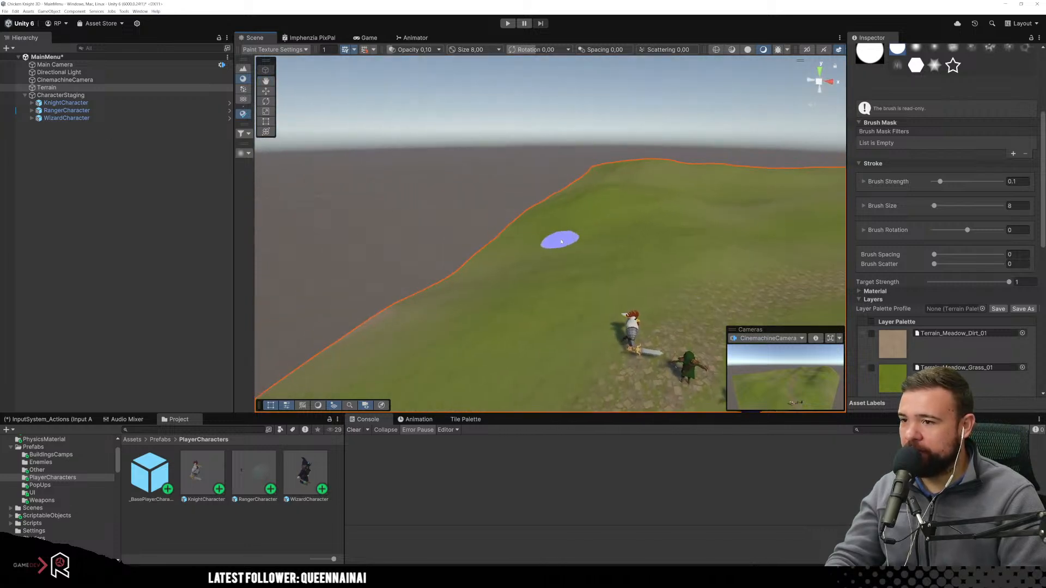
middle_drag(695, 284, 539, 231)
Move the knight forward along the tile path and the ranger back towards the near terrain edge.
click(65, 102)
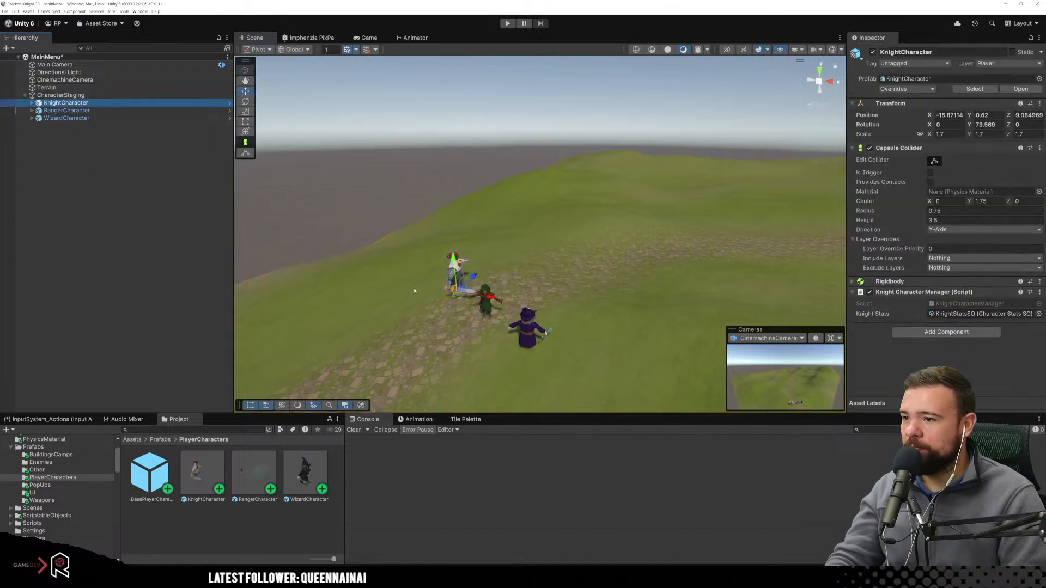
drag(462, 298, 451, 346)
click(491, 310)
Move the wizard onto the tile path between the knight and the ranger, at about X -9.69, Z 7.82.
click(526, 339)
drag(526, 340, 493, 321)
key(ctrl+z)
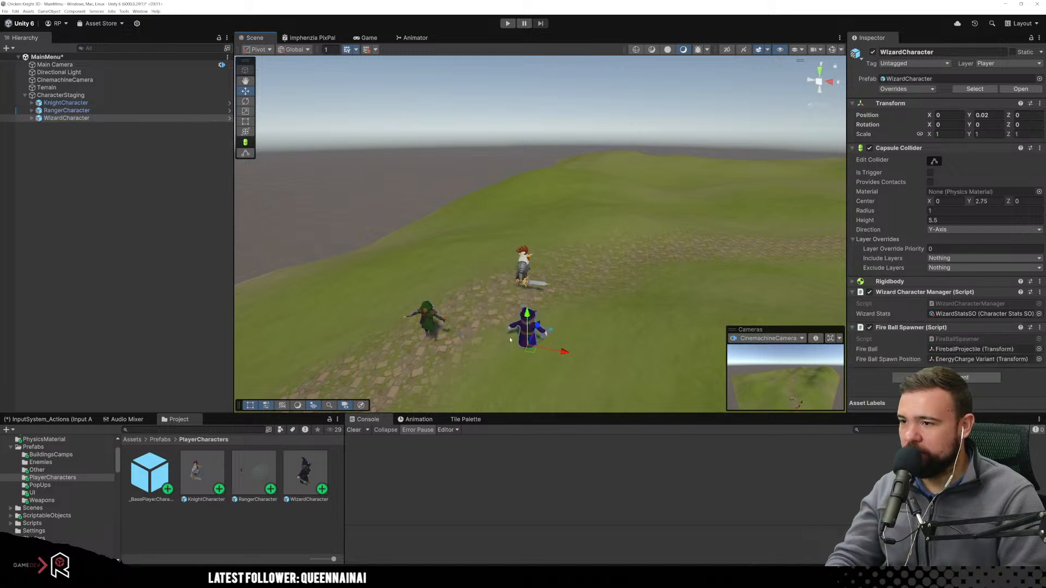
drag(531, 350, 491, 323)
Rotate the wizard to about 38.6 degrees around the vertical axis.
right_drag(511, 336, 457, 331)
scroll(524, 320, up, 5)
scroll(523, 320, down, 2)
scroll(458, 332, up, 4)
scroll(466, 343, down, 4)
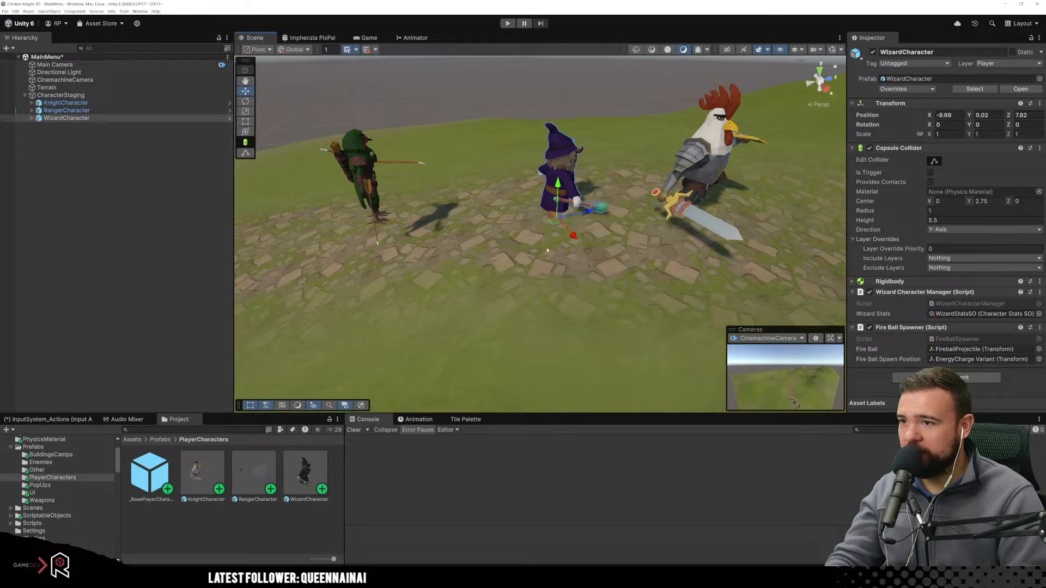
click(245, 103)
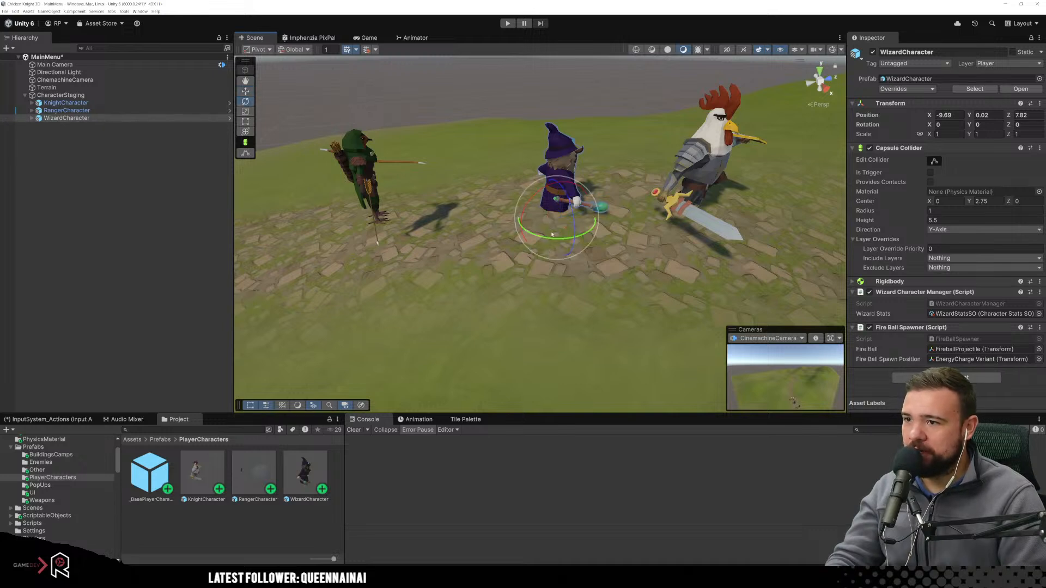
drag(553, 241, 577, 240)
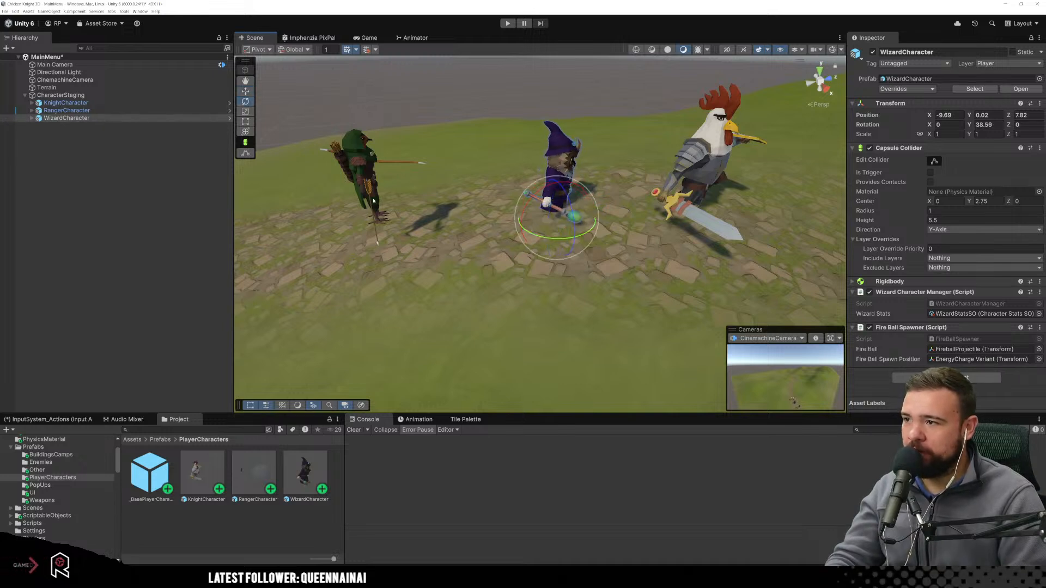
Rotate the ranger to about 19.8 degrees around the vertical axis and move the wizard to about X -9.74, Z 6.63.
click(382, 234)
mouse_move(385, 240)
mouse_down()
mouse_move(359, 248)
mouse_move(394, 226)
mouse_up()
click(553, 188)
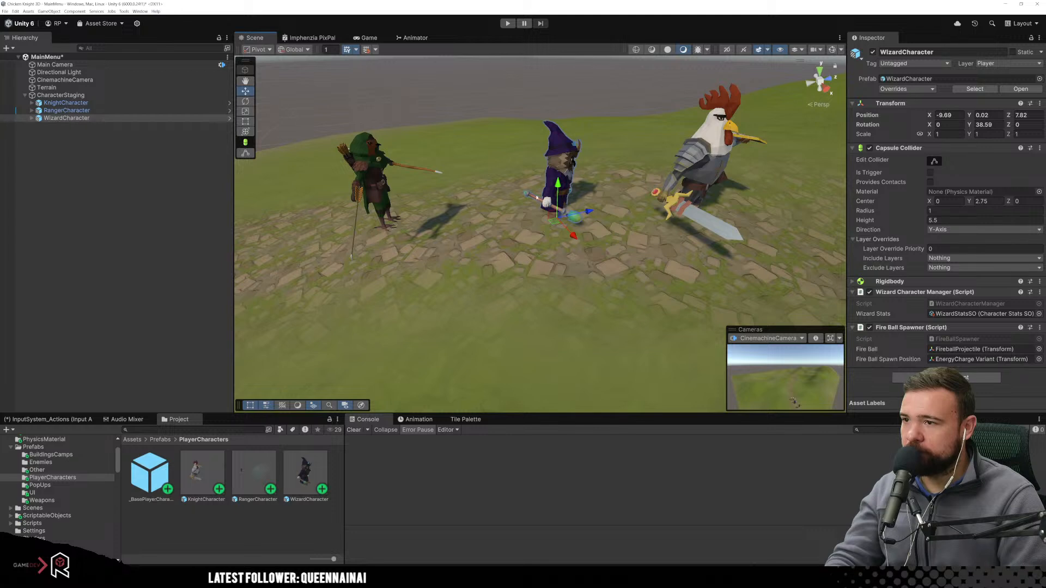
drag(552, 223, 537, 226)
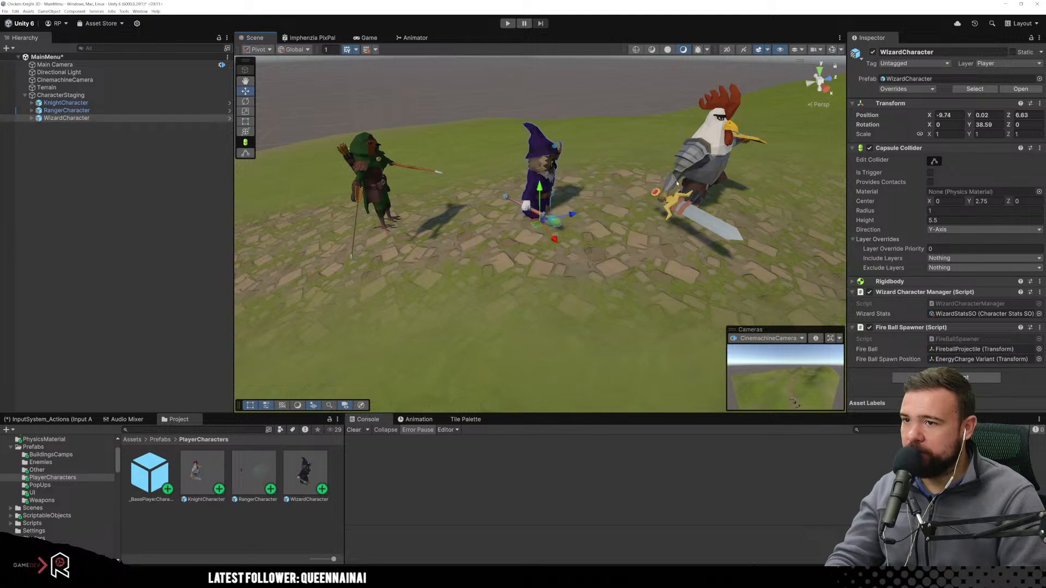
Rotate the knight to about 57.3 degrees around the vertical axis.
click(676, 181)
key(e)
drag(676, 238, 708, 245)
Examine the staged characters and the tile path from behind the ranger, from a distance and at the near terrain edge.
alt+drag(645, 270, 668, 256)
middle_drag(588, 306, 644, 273)
alt+drag(644, 273, 802, 245)
scroll(668, 248, up, 5)
right_drag(673, 252, 516, 252)
click(664, 183)
key(f)
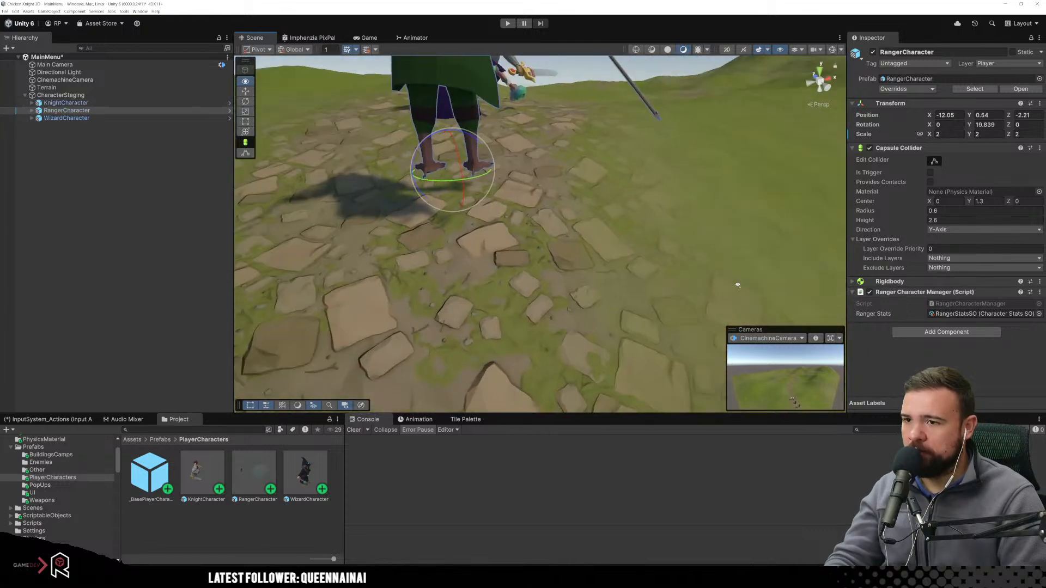
key(s)
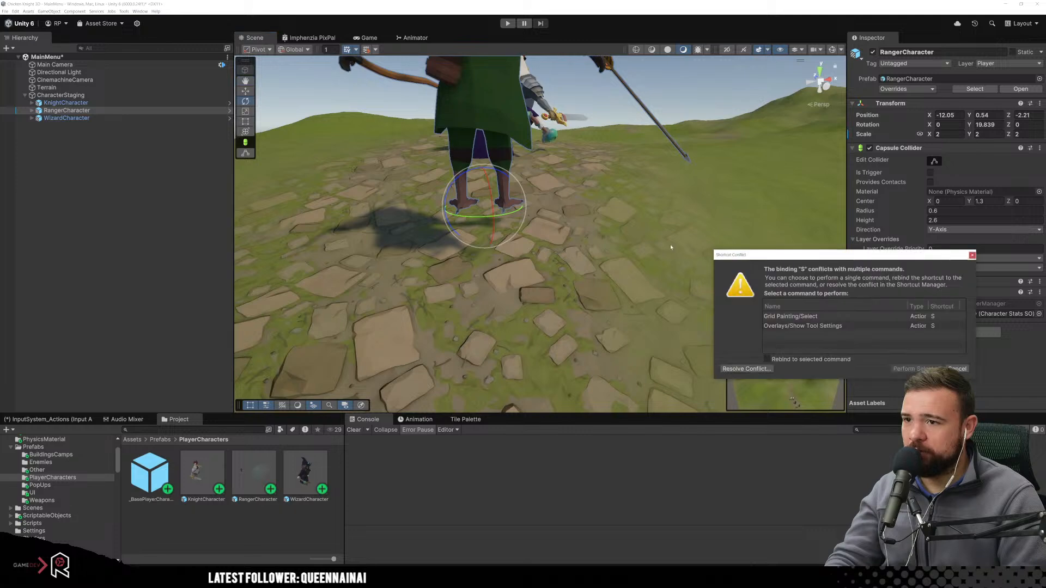
click(957, 369)
scroll(577, 265, down, 5)
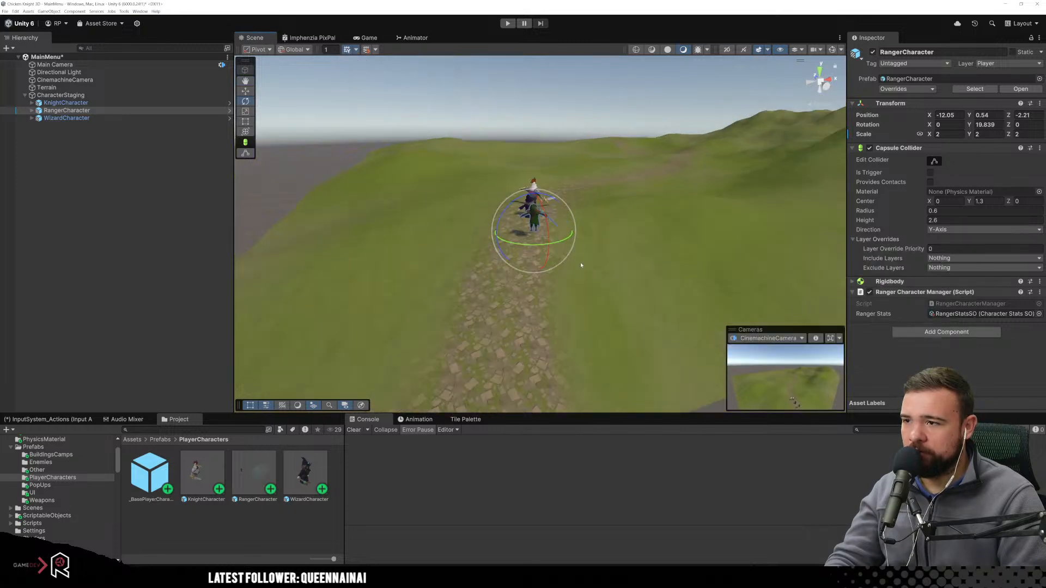
click(586, 124)
right_drag(586, 123, 573, 129)
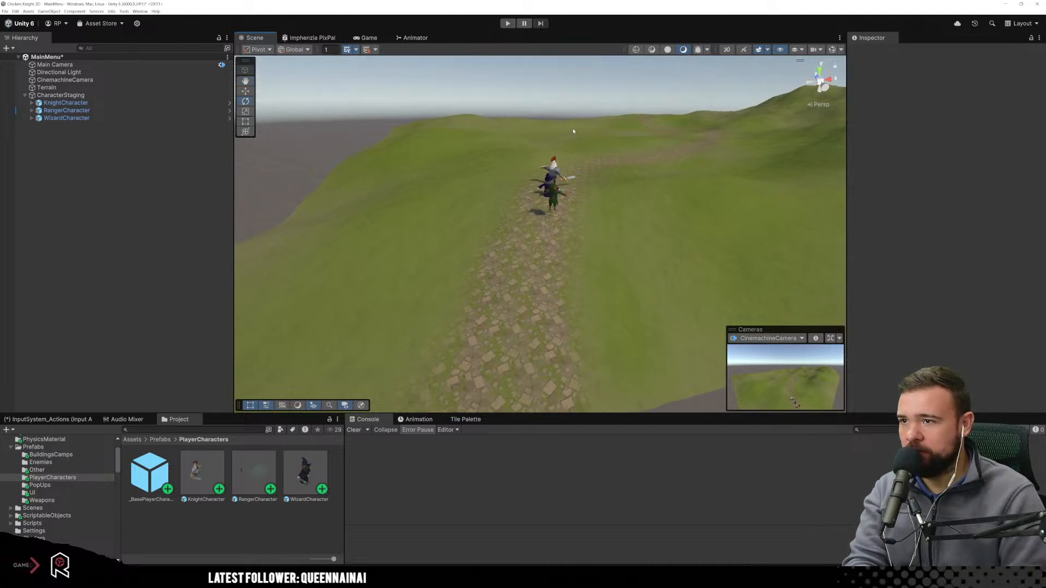
right_drag(561, 123, 539, 204)
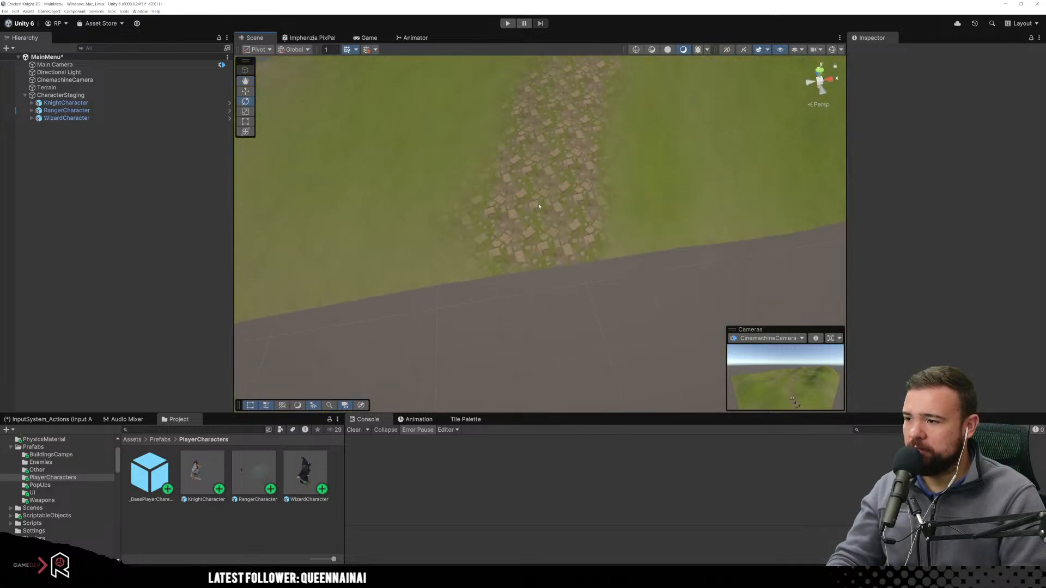
middle_drag(538, 208, 567, 226)
scroll(565, 231, up, 6)
right_drag(567, 227, 485, 164)
middle_drag(614, 208, 602, 208)
Lower the ranger so its feet rest on the tile path.
click(381, 197)
right_drag(468, 239, 359, 215)
middle_drag(692, 245, 564, 242)
right_drag(565, 242, 474, 183)
scroll(473, 183, up, 3)
scroll(474, 183, down, 3)
right_drag(569, 193, 264, 116)
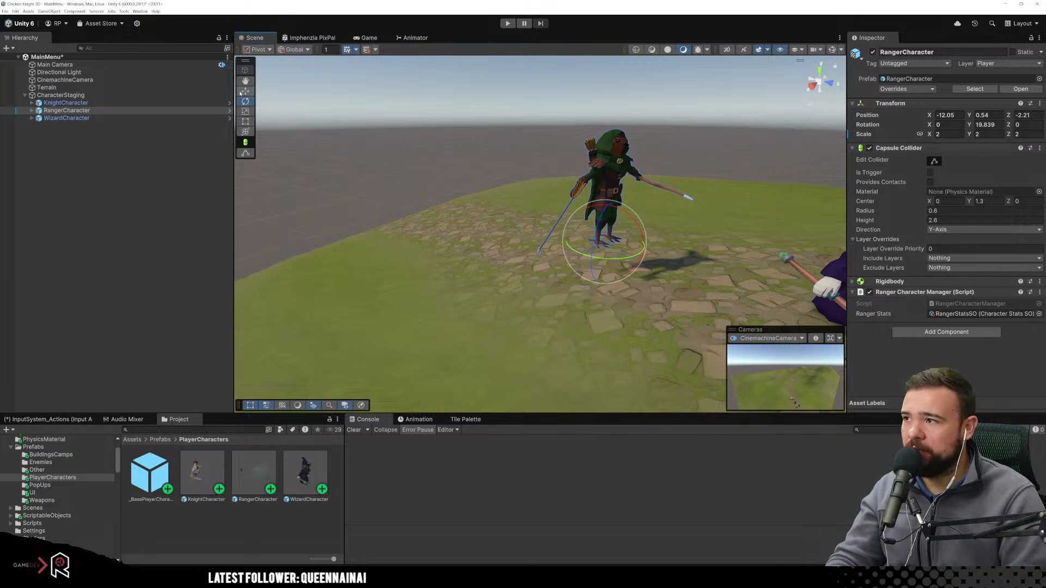
drag(611, 209, 608, 239)
Raise the wizard to about Y 0.84 so it stands on the tile path.
right_drag(609, 239, 681, 226)
click(673, 239)
drag(662, 275, 658, 255)
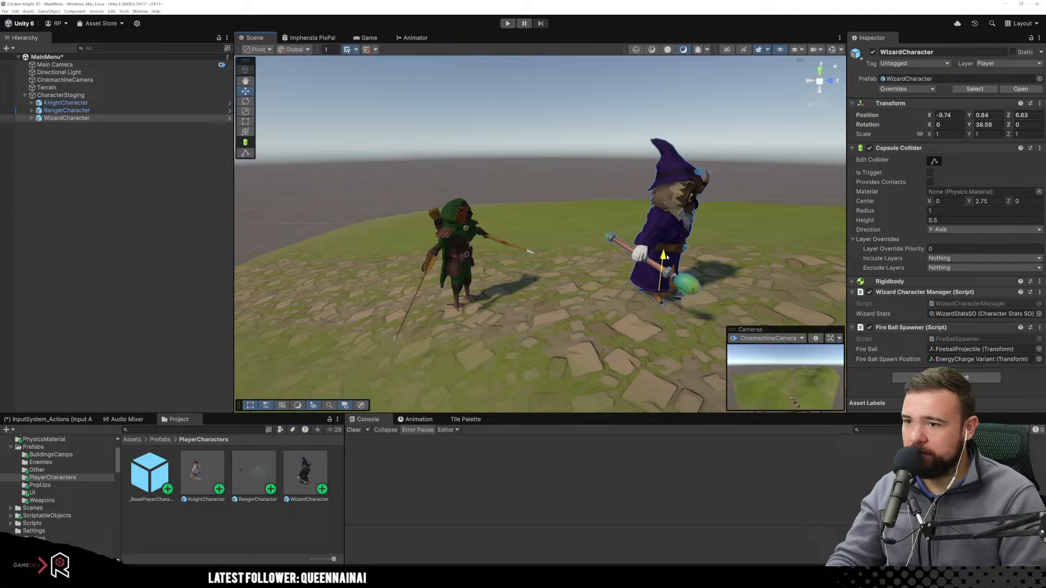
drag(665, 256, 665, 255)
Raise the knight to about Y 1.07 so it stands on top of the tile path.
right_drag(616, 261, 699, 230)
click(699, 230)
drag(683, 263, 682, 252)
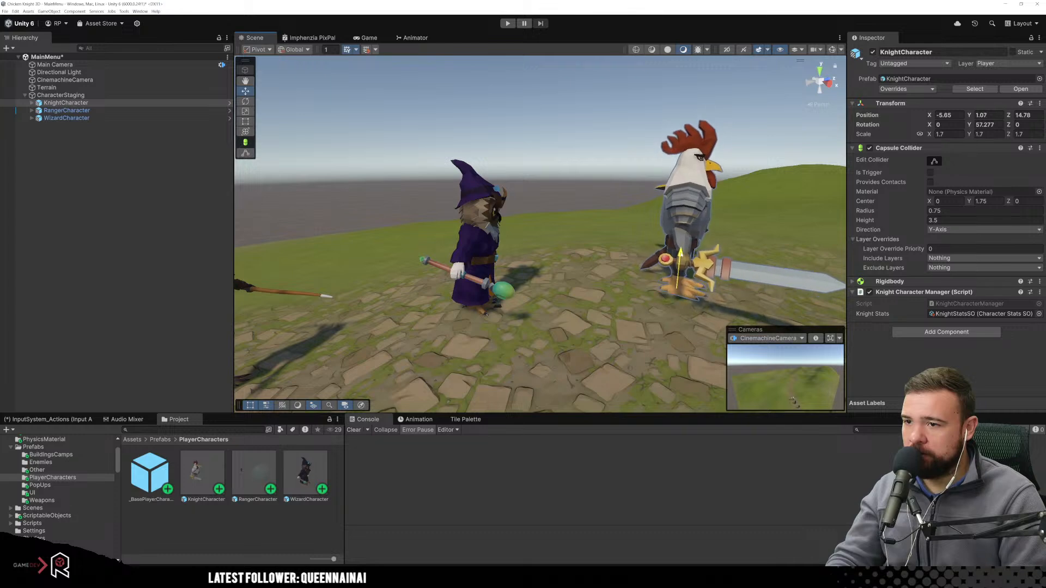
Examine the line-up of knight, wizard and ranger against the hills from several low angles on the grass.
click(616, 255)
scroll(607, 248, down, 5)
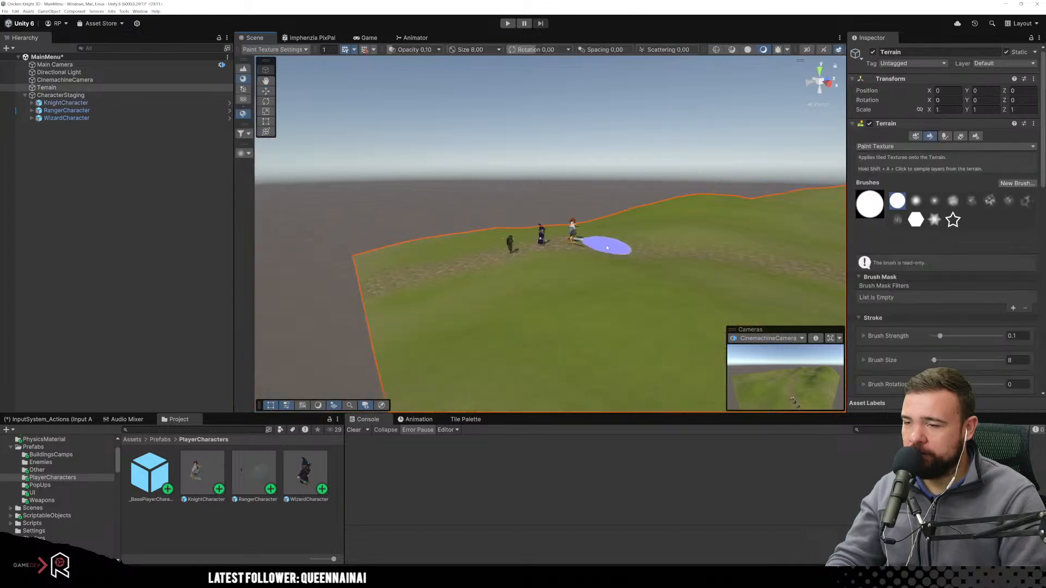
click(488, 191)
mouse_move(488, 191)
right_down()
mouse_move(569, 215)
mouse_move(646, 205)
mouse_move(665, 214)
mouse_move(649, 227)
mouse_move(647, 172)
right_up()
middle_drag(647, 171, 635, 185)
right_drag(638, 210, 673, 177)
middle_drag(656, 215, 660, 201)
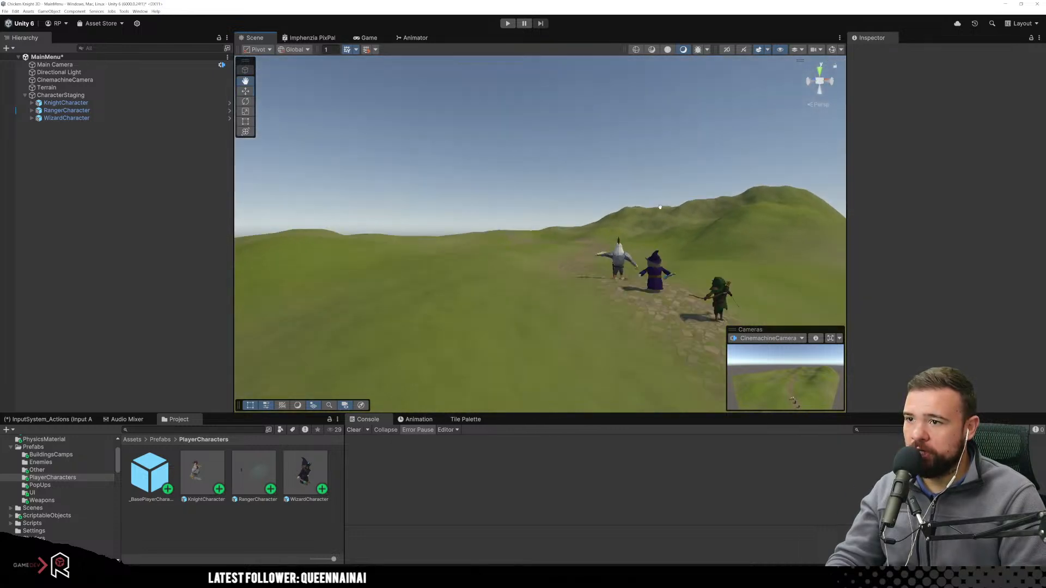
right_drag(661, 201, 625, 213)
middle_drag(621, 198, 598, 233)
scroll(599, 233, up, 5)
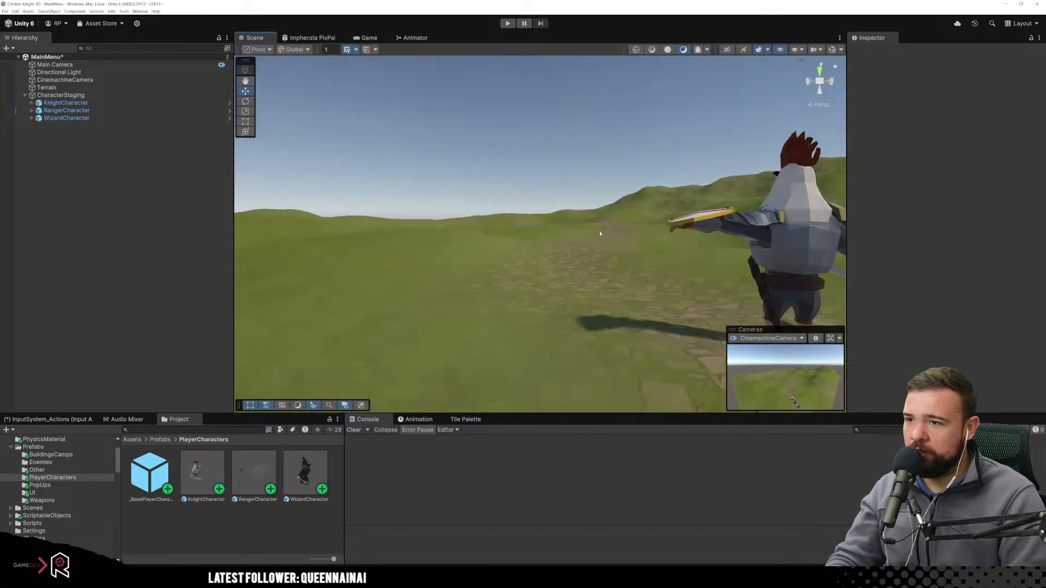
right_drag(602, 233, 624, 229)
middle_drag(629, 227, 628, 225)
scroll(628, 225, down, 5)
scroll(635, 204, up, 4)
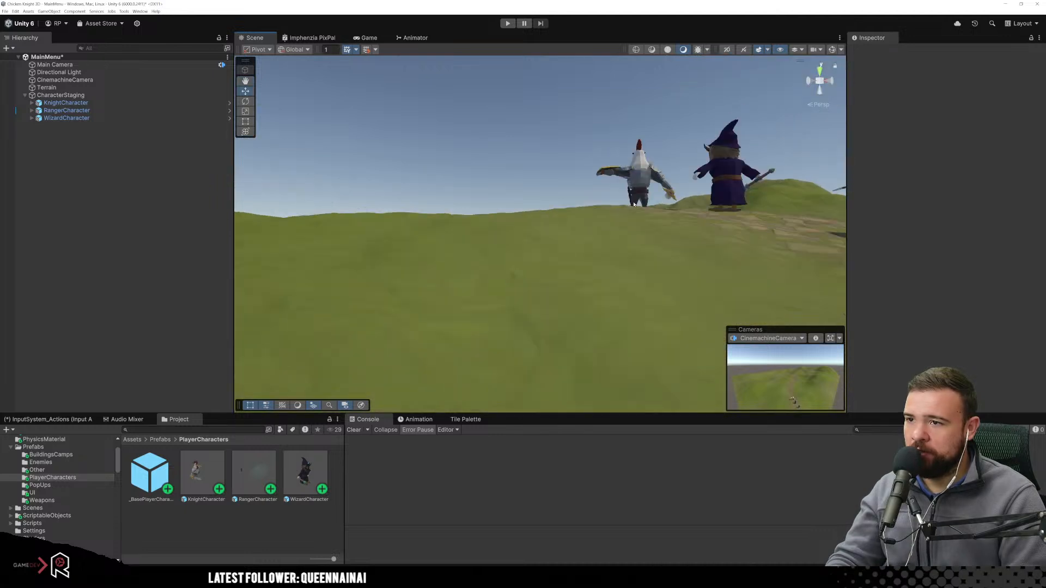
scroll(630, 214, up, 3)
scroll(629, 214, down, 3)
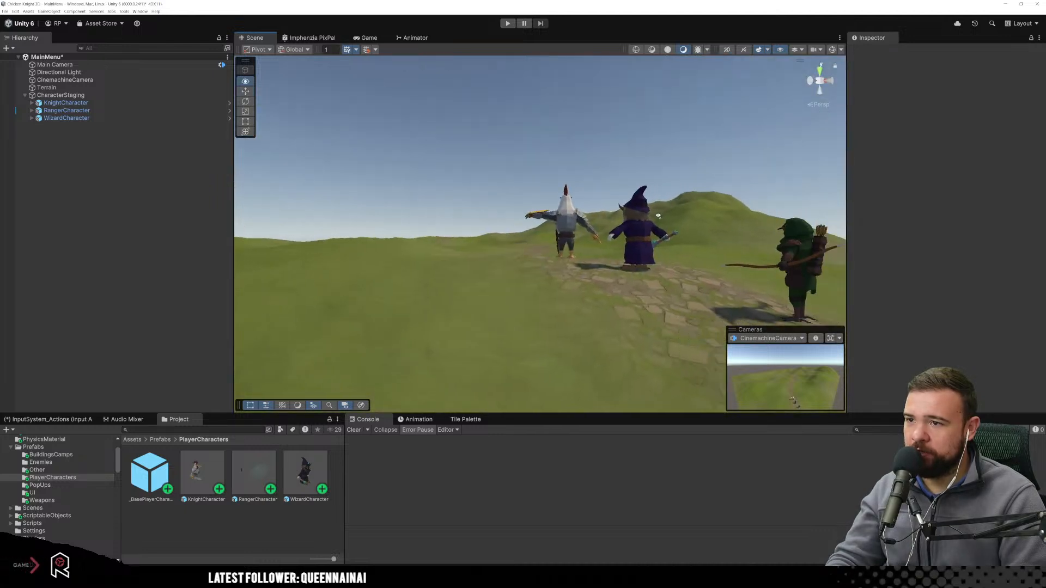
scroll(565, 242, down, 2)
scroll(564, 242, up, 4)
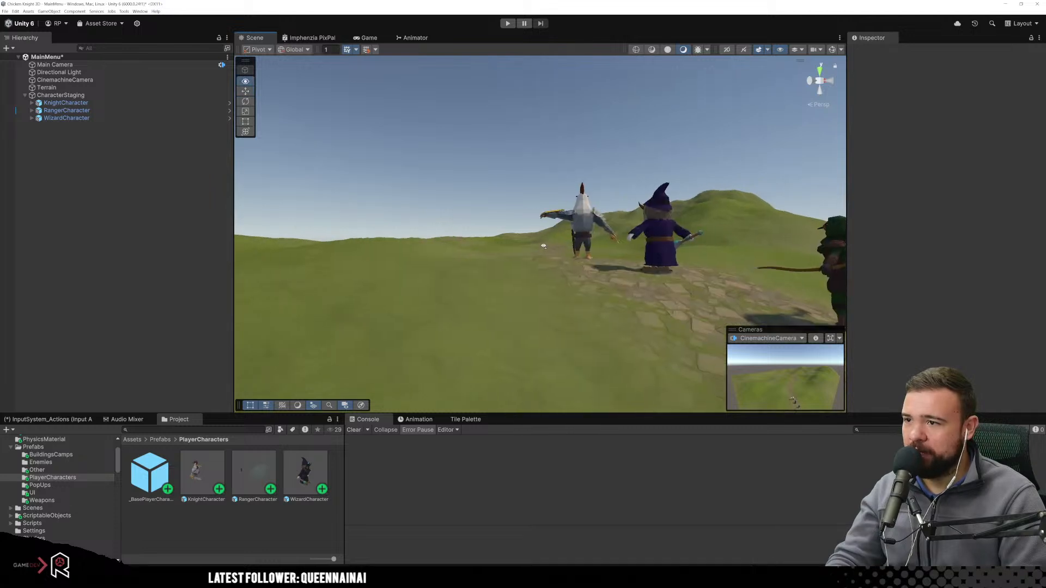
middle_drag(595, 249, 560, 249)
scroll(556, 252, down, 3)
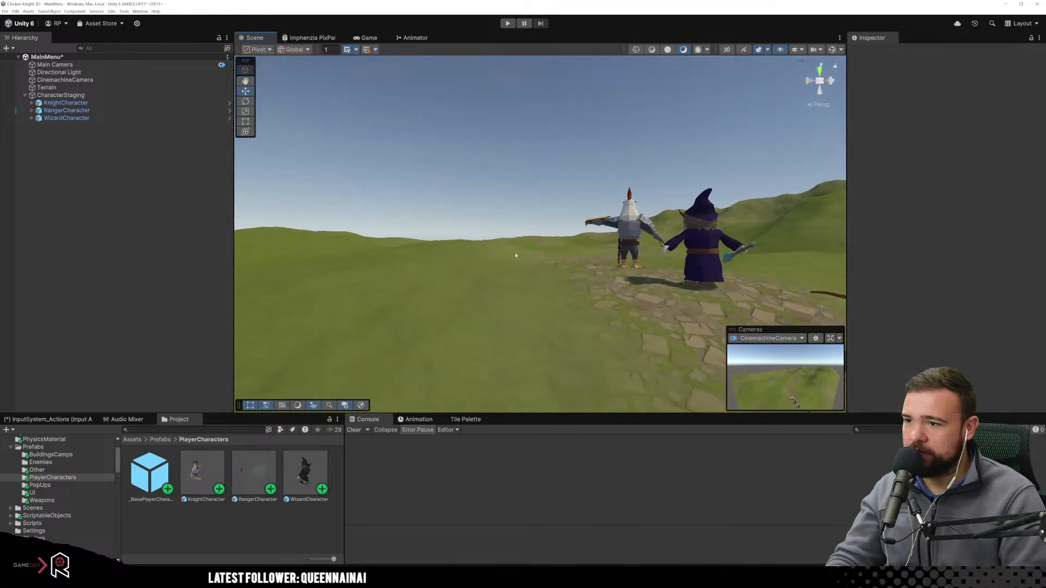
scroll(531, 254, up, 2)
Examine the view past the characters along the path towards the hills, plus the whole path from above.
alt+drag(572, 264, 542, 267)
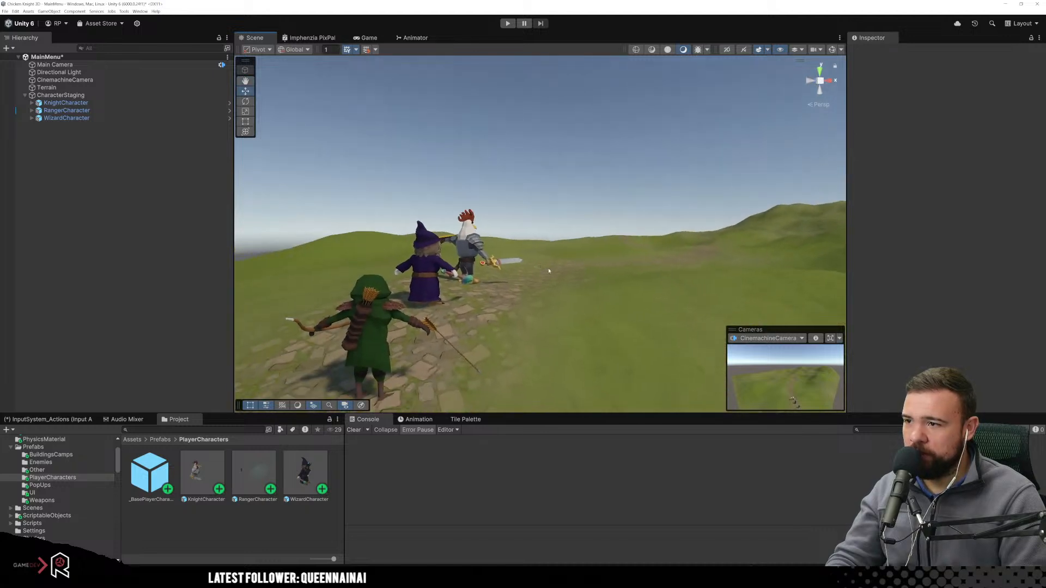
middle_drag(549, 270, 543, 268)
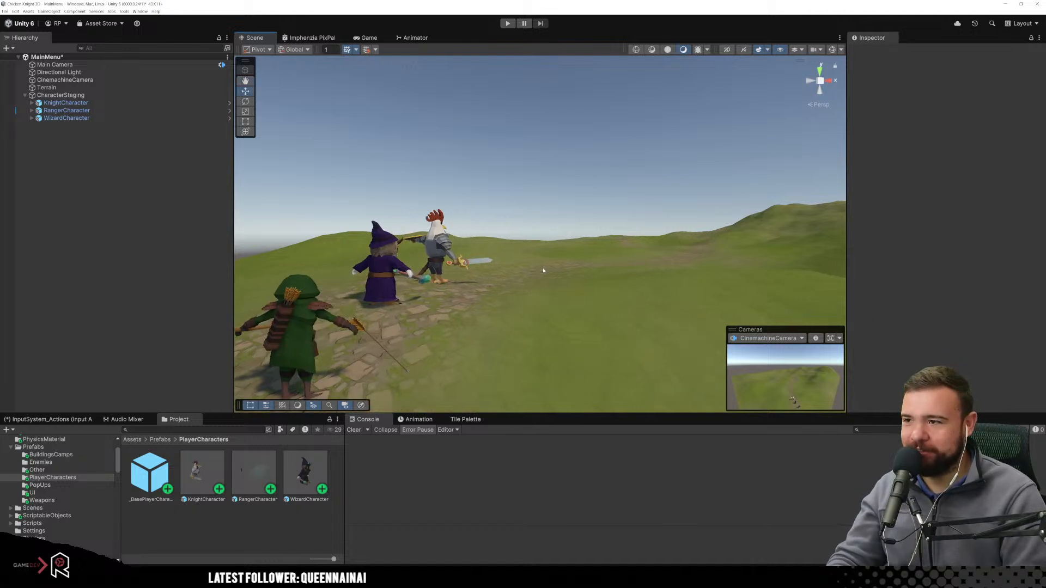
scroll(561, 277, down, 3)
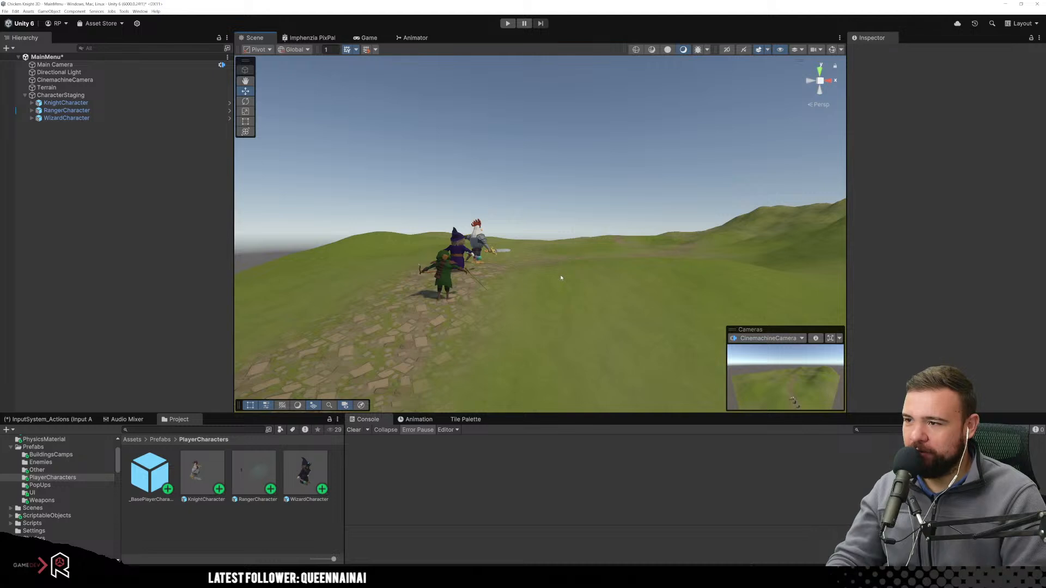
scroll(561, 278, up, 3)
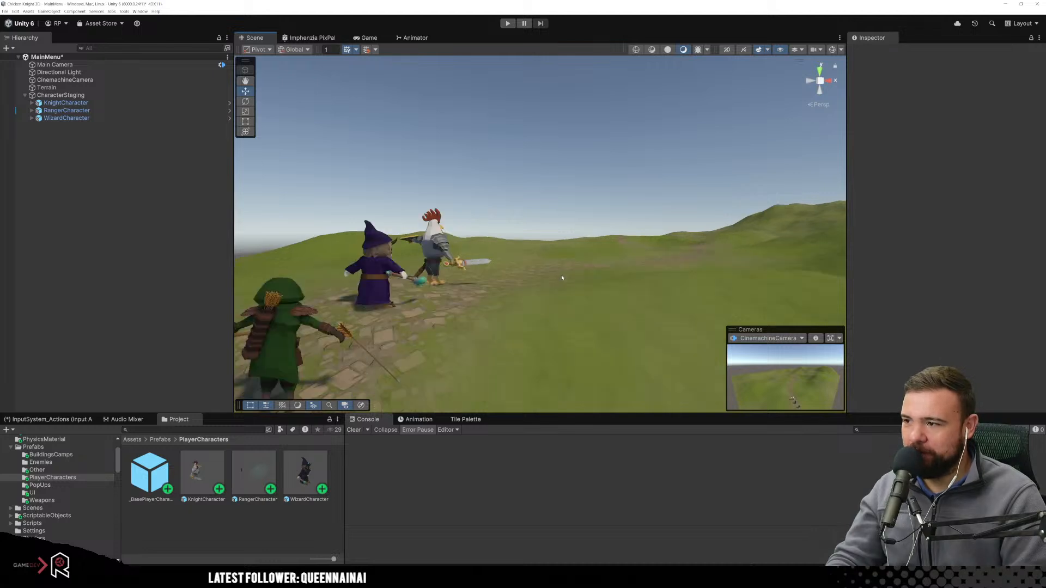
right_drag(561, 277, 570, 275)
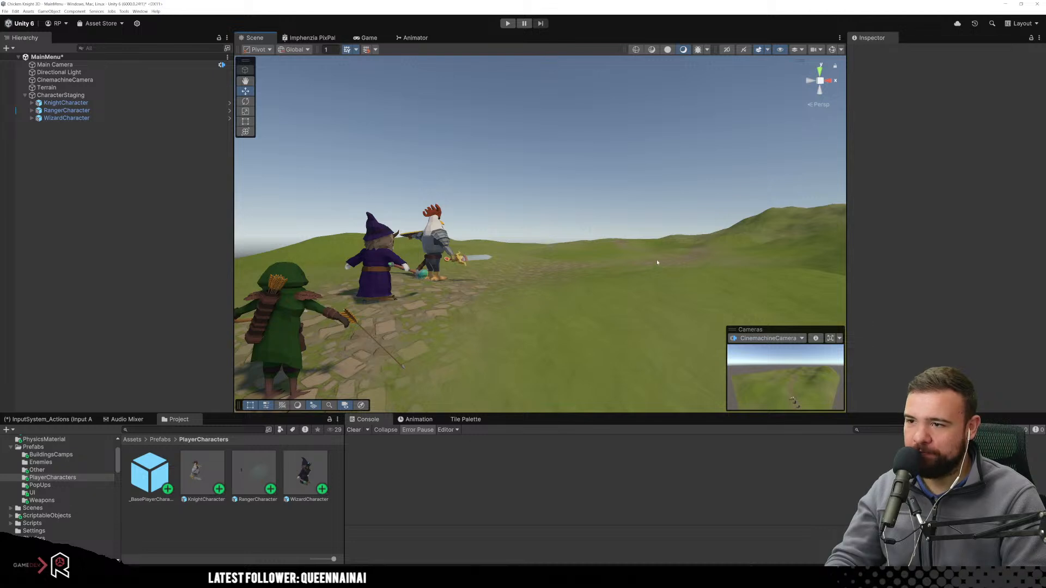
scroll(553, 254, down, 8)
right_drag(553, 254, 632, 279)
middle_drag(632, 280, 584, 172)
scroll(573, 214, down, 3)
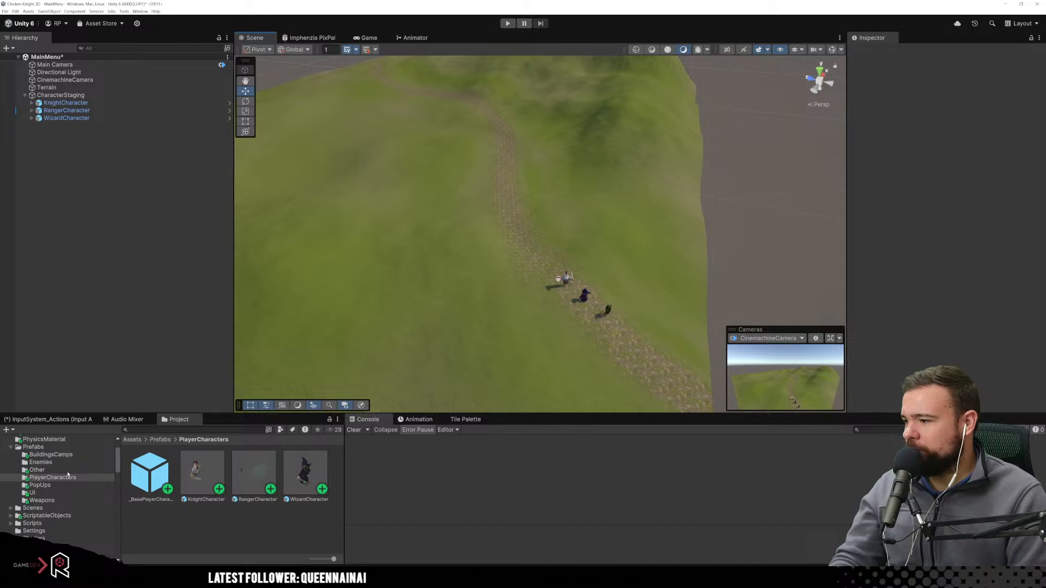
Open the Prefabs folder of PNB_Meadow_Forest within the PolygonNatureBiomes assets.
scroll(66, 474, down, 5)
scroll(62, 492, down, 3)
scroll(65, 478, down, 10)
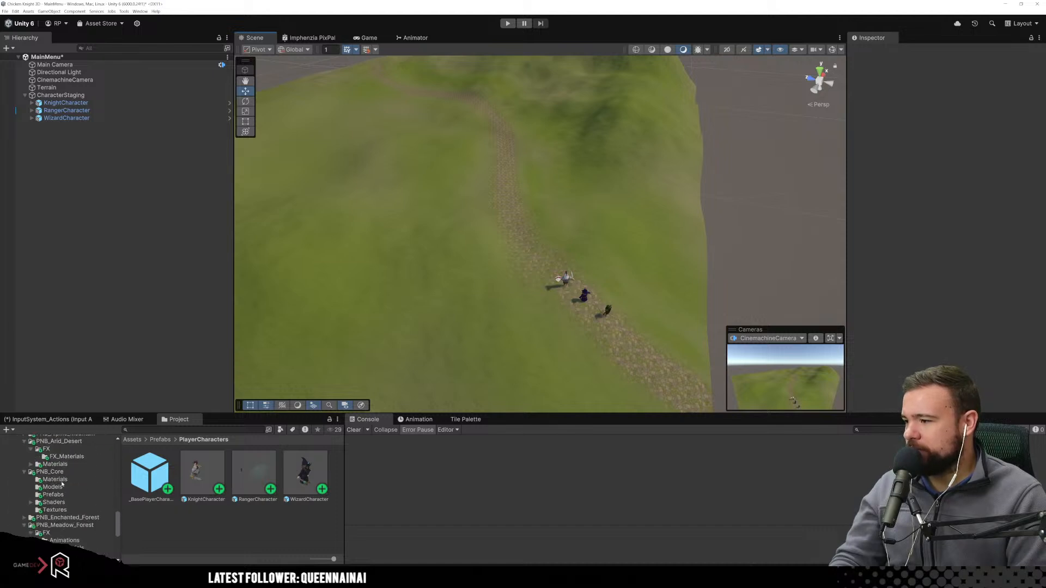
scroll(64, 476, up, 2)
click(60, 455)
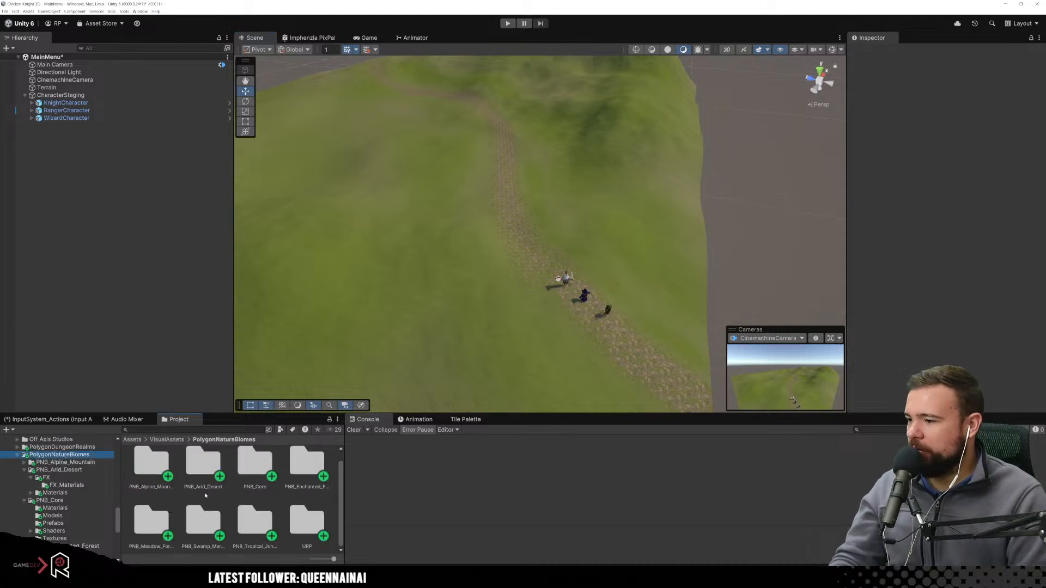
click(53, 502)
scroll(97, 509, down, 5)
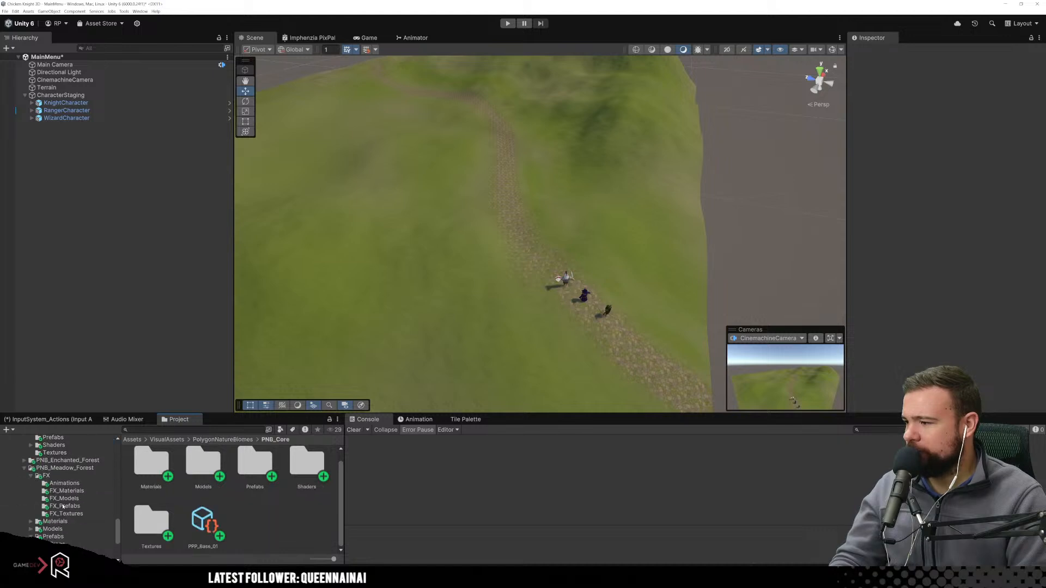
click(64, 468)
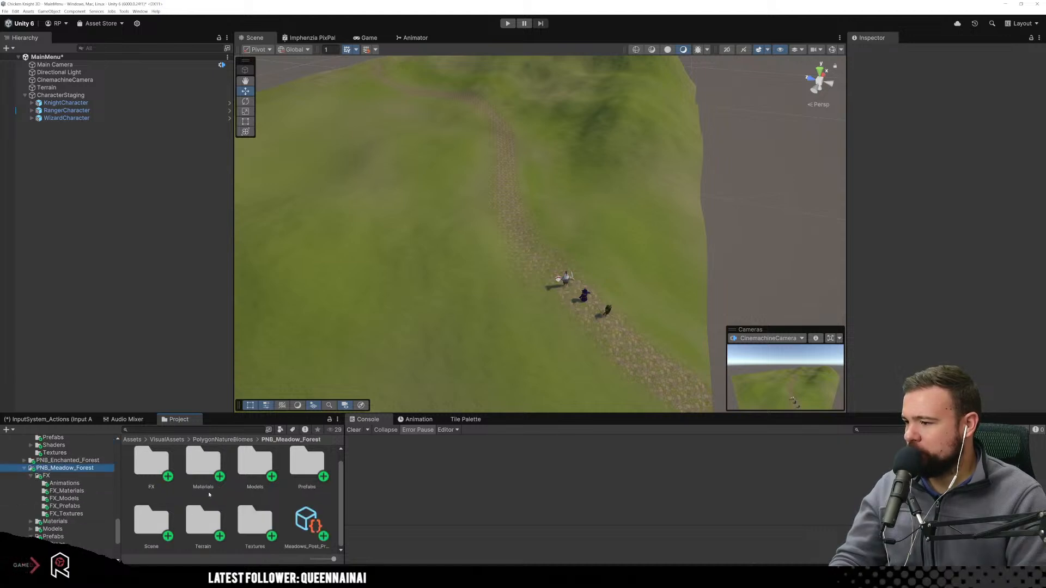
double_click(297, 475)
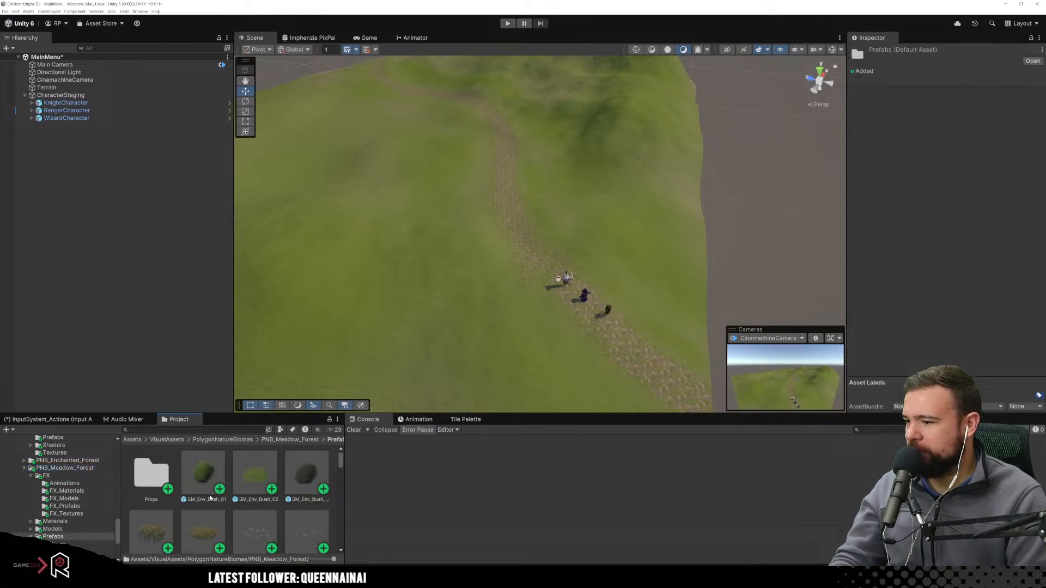
Place the SM_Env_Grass_Large_01 prefab on the terrain beside the tile path.
alt+drag(523, 390, 506, 312)
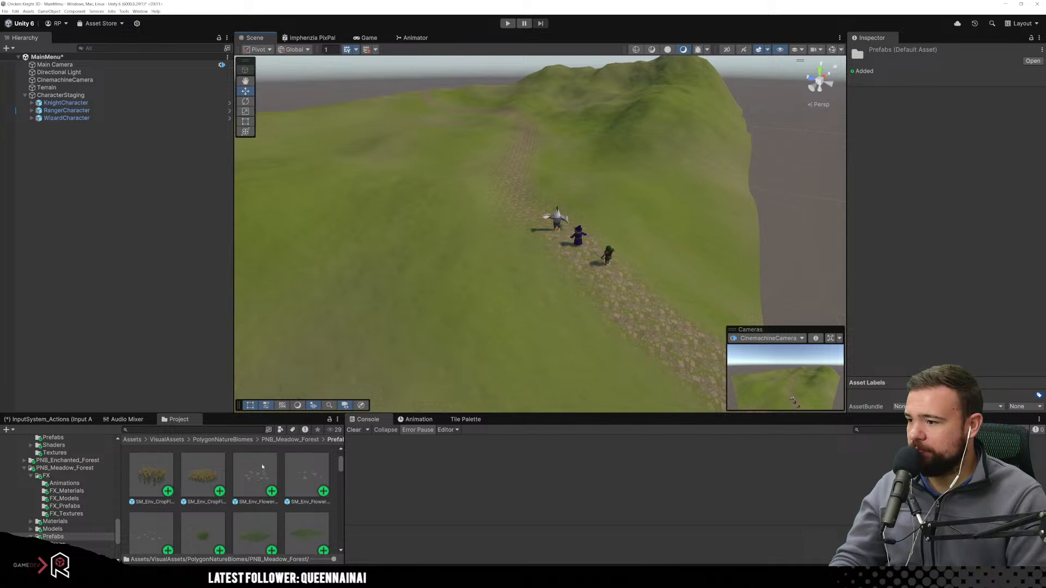
scroll(267, 479, down, 2)
drag(258, 486, 427, 199)
key(f)
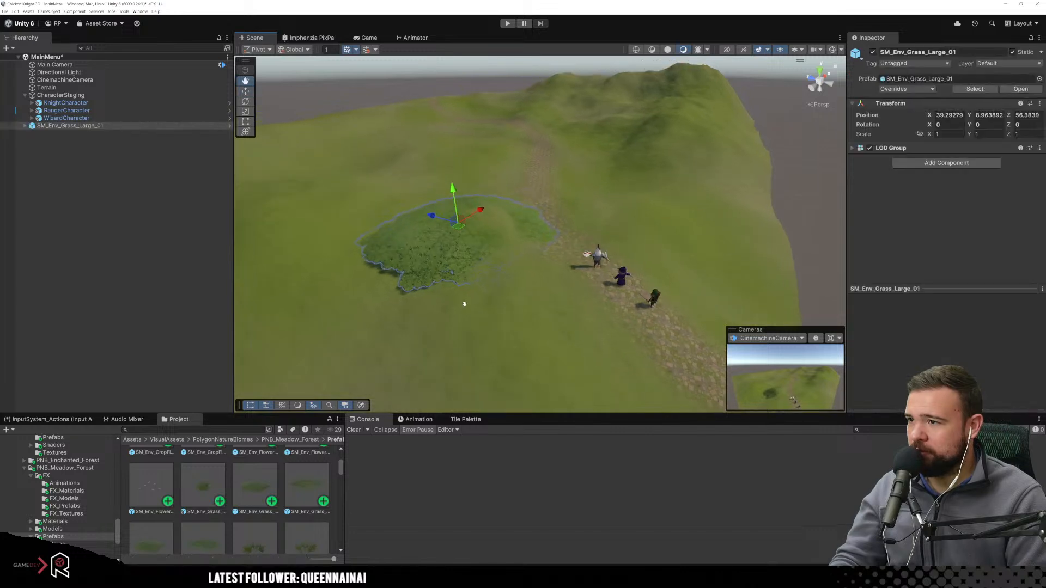
Move the large grass patch across the path onto the slope beside the characters, at about X 59.76, Y 9.14, Z 20.39.
drag(498, 273, 684, 246)
alt+drag(702, 301, 387, 304)
scroll(423, 293, up, 2)
drag(557, 236, 492, 267)
drag(496, 230, 495, 226)
right_drag(496, 312, 543, 304)
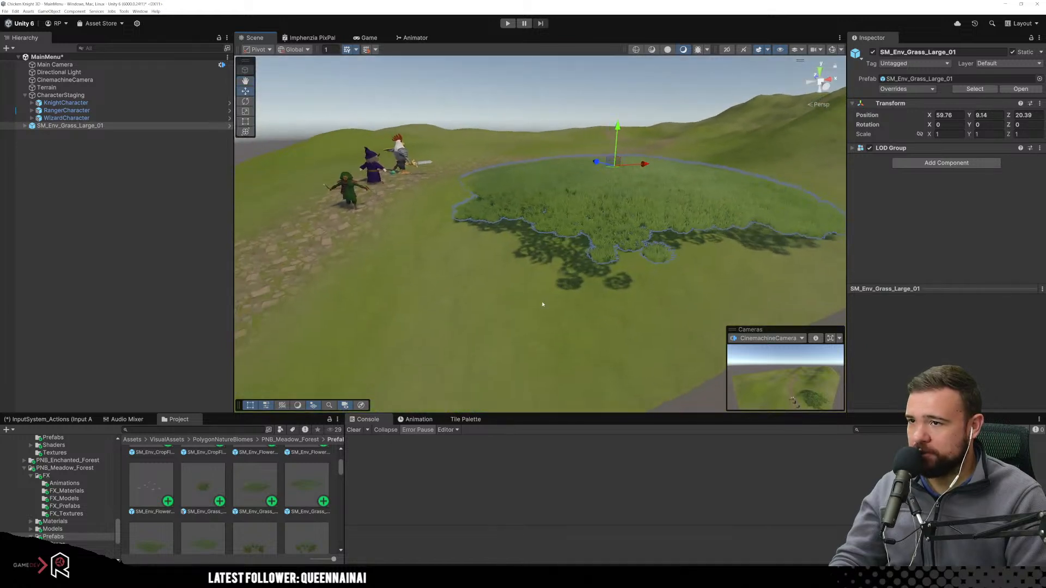
middle_drag(544, 303, 520, 312)
middle_drag(608, 131, 594, 205)
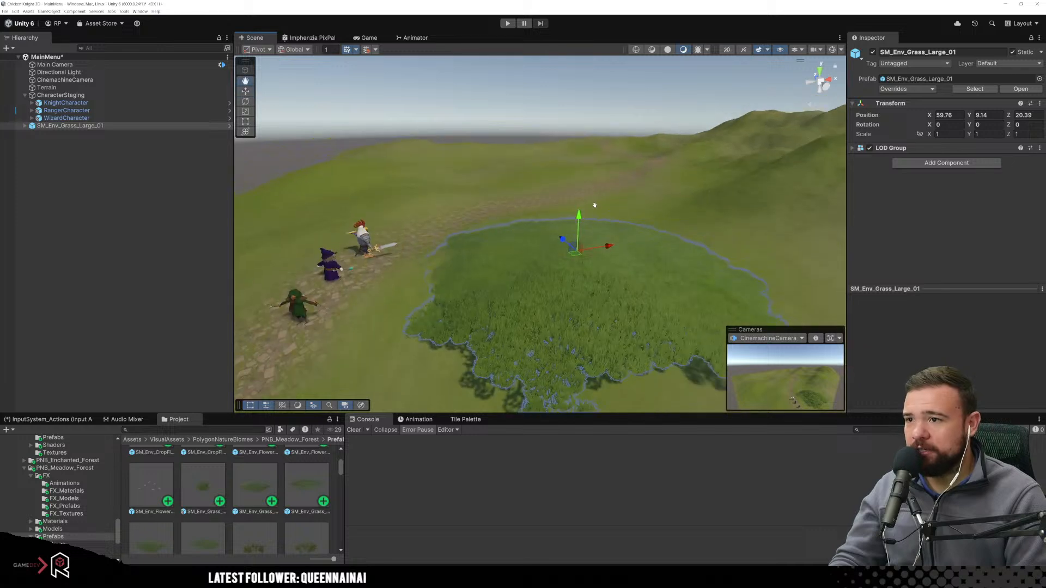
Tilt the large grass patch to about -1.85 degrees around X and lower it to about Y 7.63 to follow the slope.
key(e)
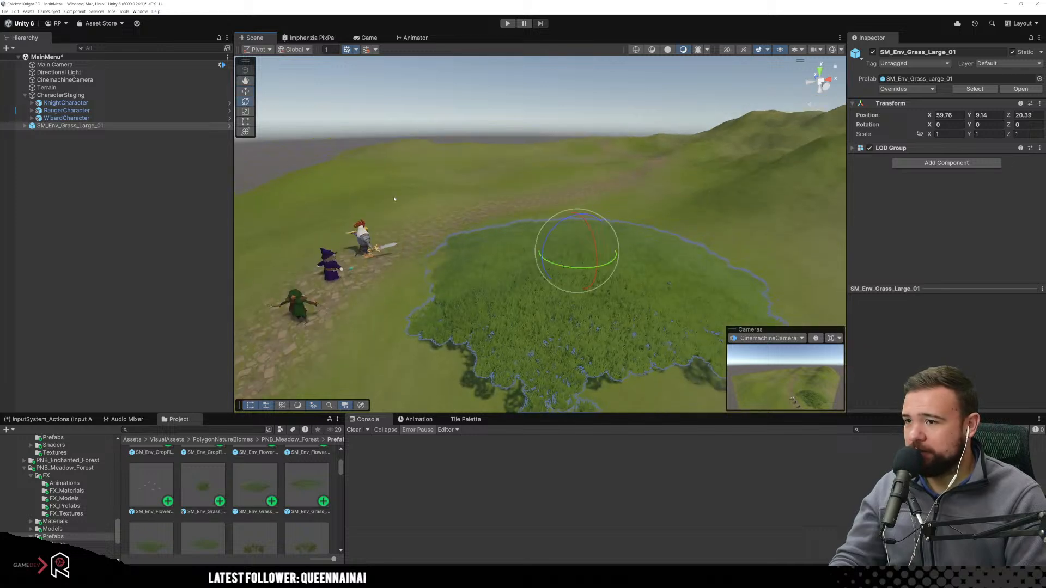
drag(587, 269, 590, 245)
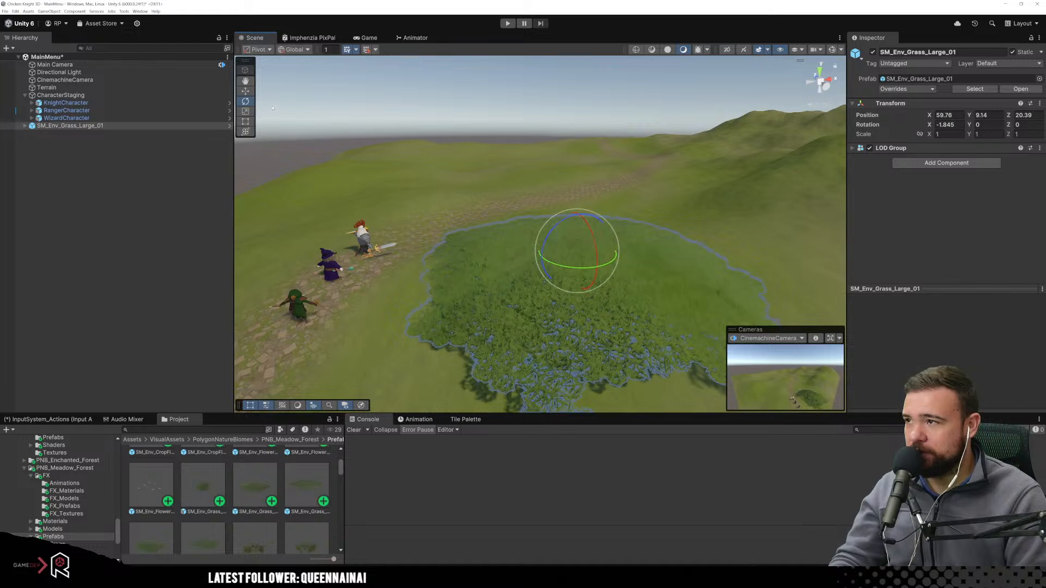
click(240, 91)
drag(573, 215, 578, 229)
right_drag(575, 317, 593, 301)
middle_drag(593, 303, 596, 275)
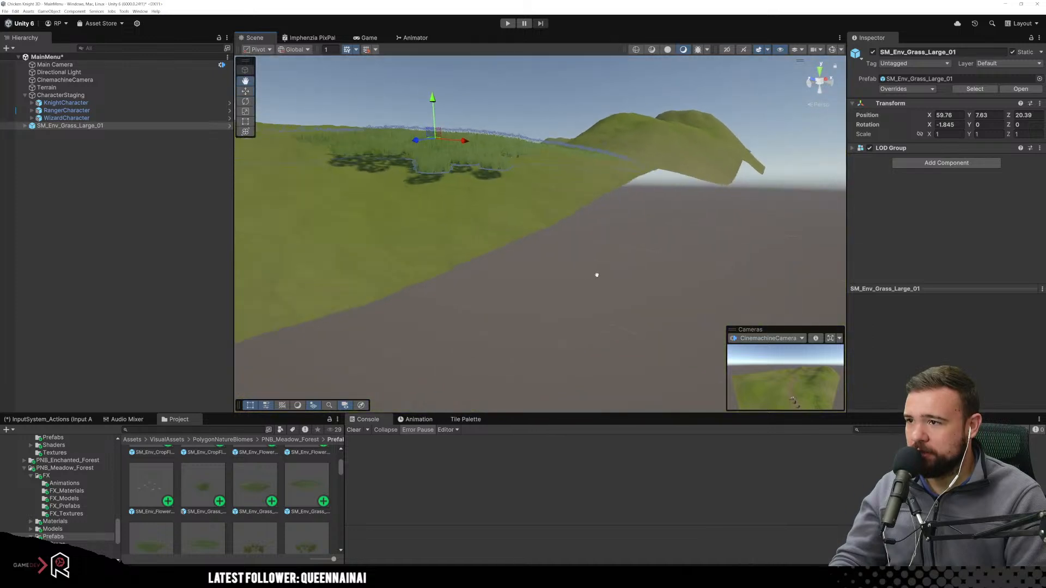
Tilt the large grass patch to about -6.88 degrees around X and raise it to about Y 8.31.
key(f)
key(e)
drag(479, 213, 480, 217)
key(w)
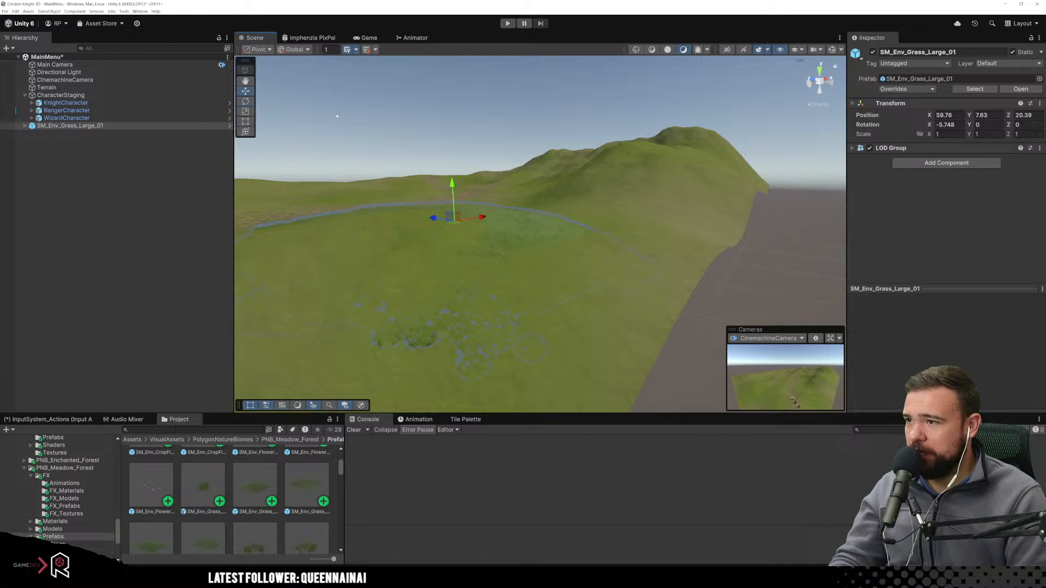
drag(451, 177, 451, 174)
key(e)
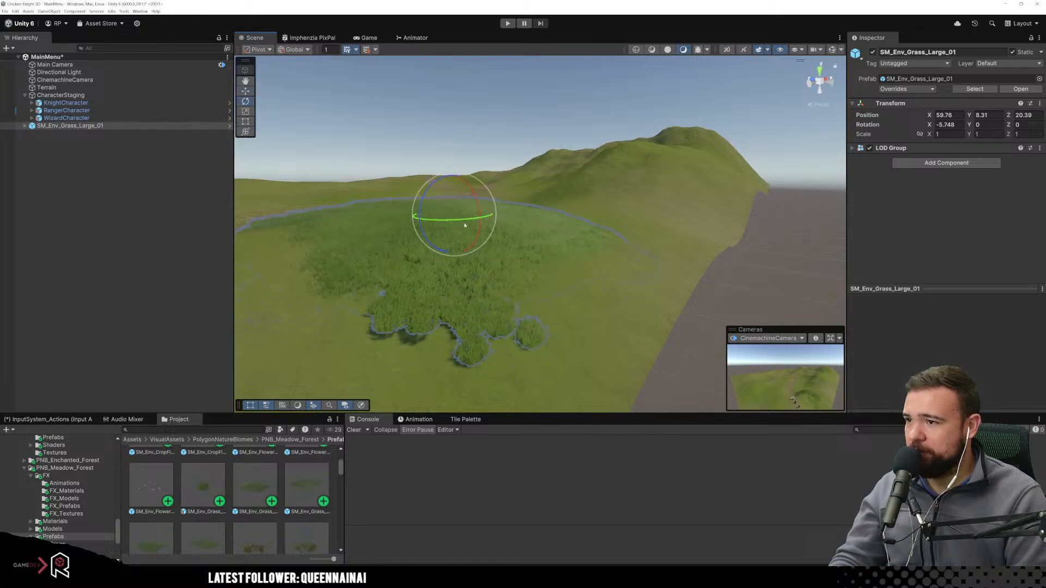
drag(471, 247, 474, 245)
Lower the large grass patch slightly and fine-tune its tilt so it sits on the slope beside the characters.
click(579, 341)
mouse_move(688, 243)
right_down()
mouse_move(502, 245)
mouse_move(481, 278)
mouse_move(477, 268)
mouse_move(542, 243)
mouse_move(628, 245)
mouse_move(606, 247)
right_up()
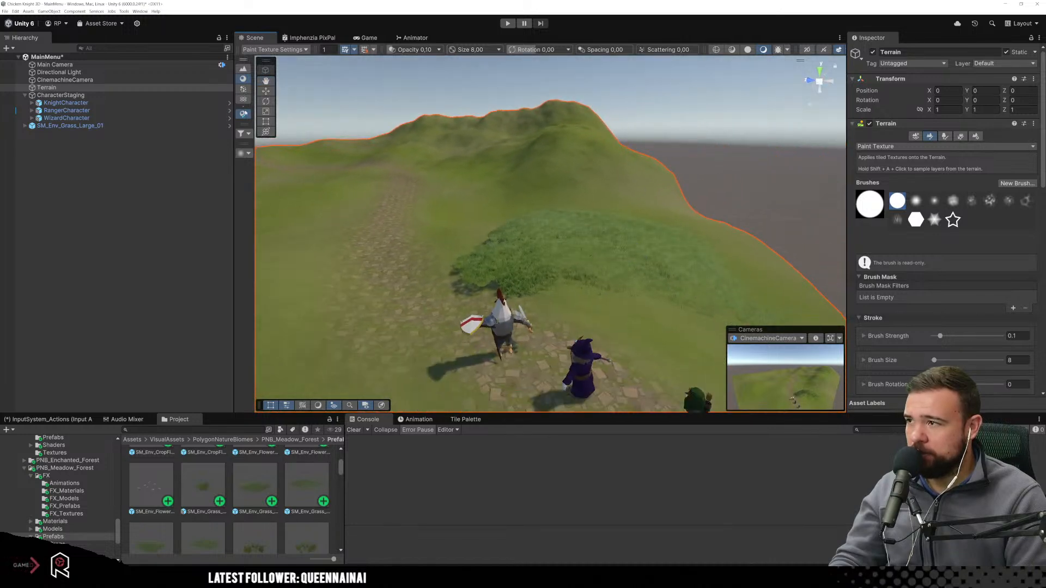
key(w)
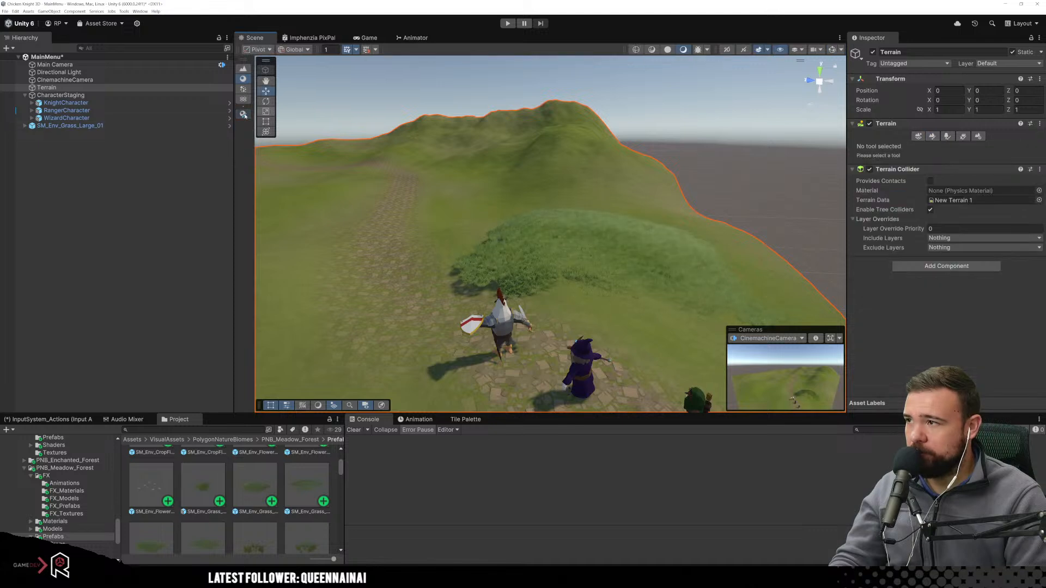
click(87, 126)
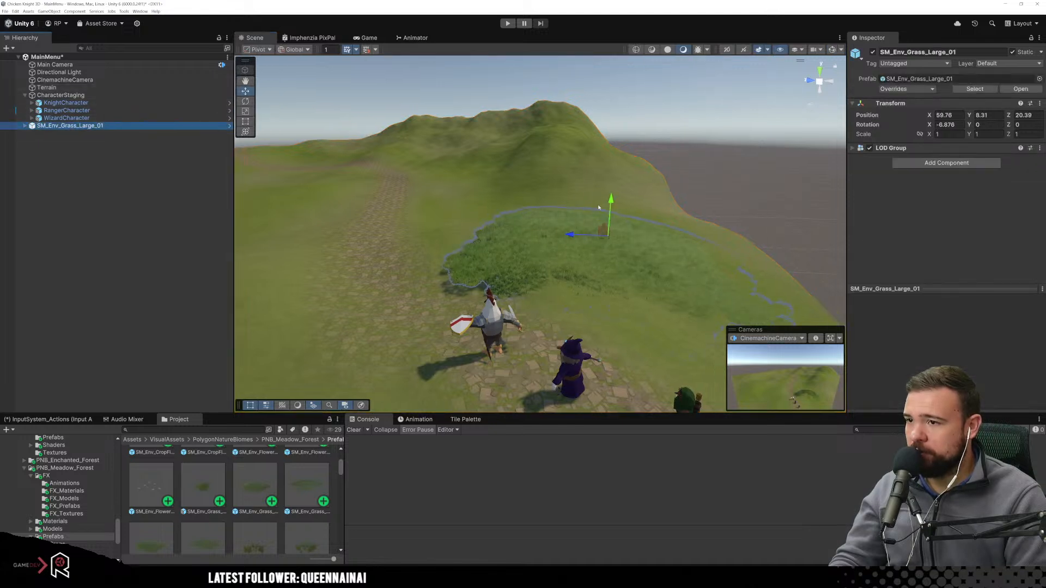
drag(611, 203, 627, 233)
click(246, 102)
drag(626, 223, 629, 188)
click(245, 91)
Examine how the large grass patch sits on the terrain beside the path and characters from several angles and distances.
right_drag(610, 210, 409, 206)
key(w)
click(524, 104)
right_drag(549, 185, 509, 191)
scroll(526, 201, down, 4)
scroll(572, 227, up, 2)
scroll(574, 227, up, 5)
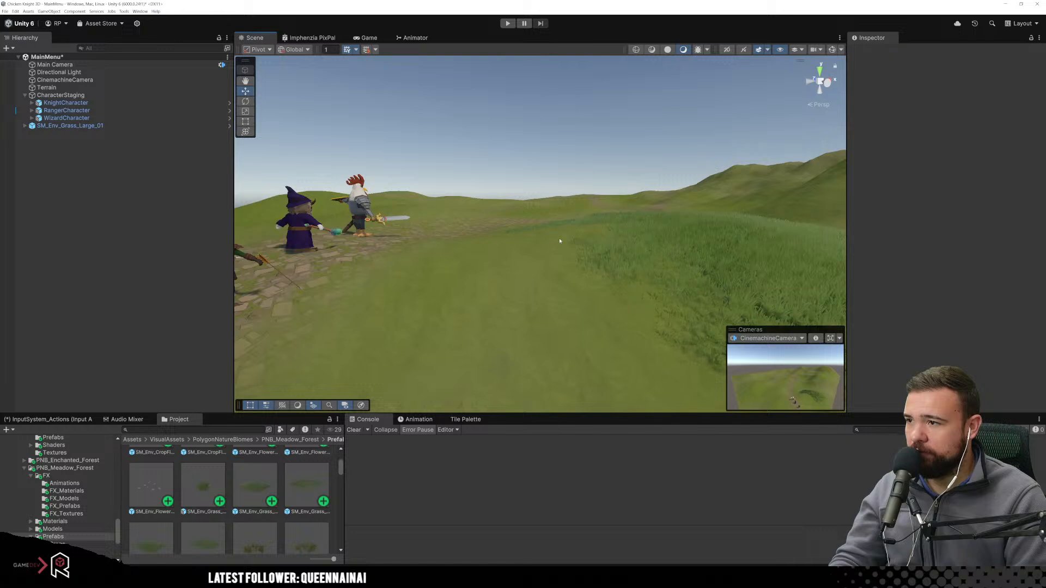
scroll(560, 241, down, 3)
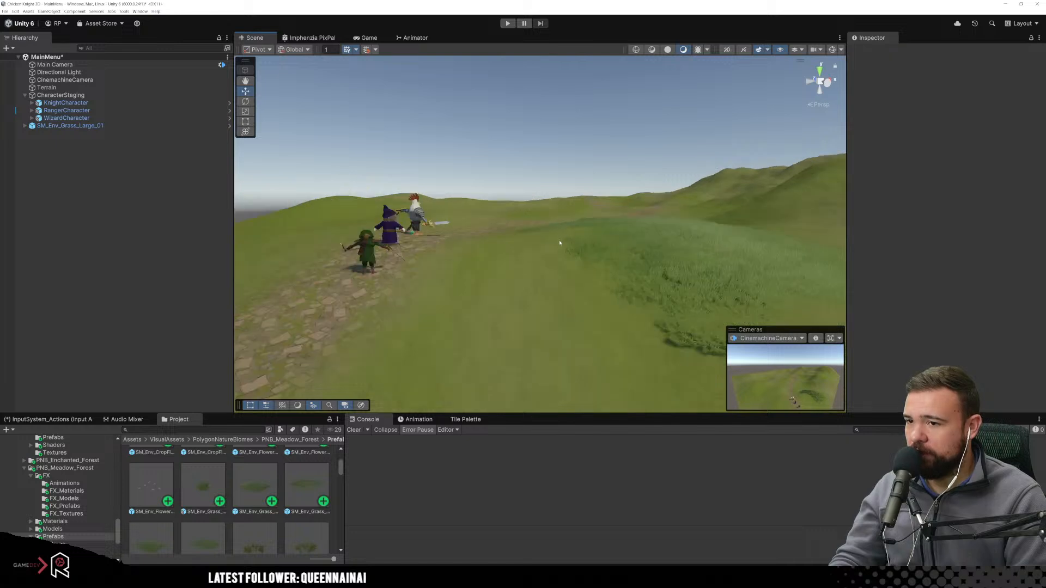
Reposition the CinemachineCamera in first-person control to frame the path, characters and grass, at about X 29.18, Y 16.95, Z -33.55.
click(830, 338)
alt+drag(646, 283, 468, 203)
scroll(609, 285, up, 2)
mouse_move(613, 293)
middle_down()
mouse_move(610, 273)
mouse_move(601, 285)
middle_up()
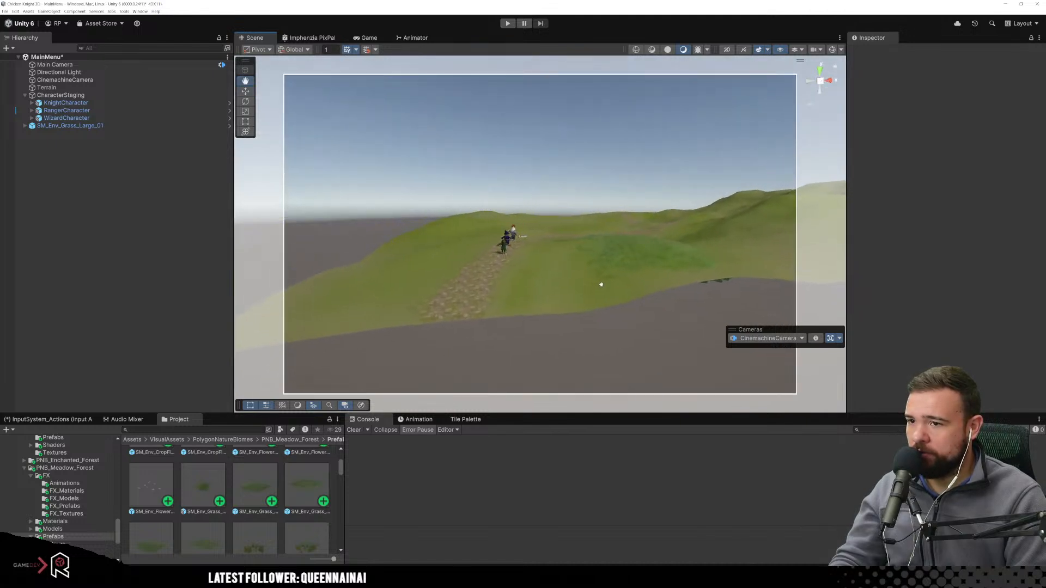
click(830, 338)
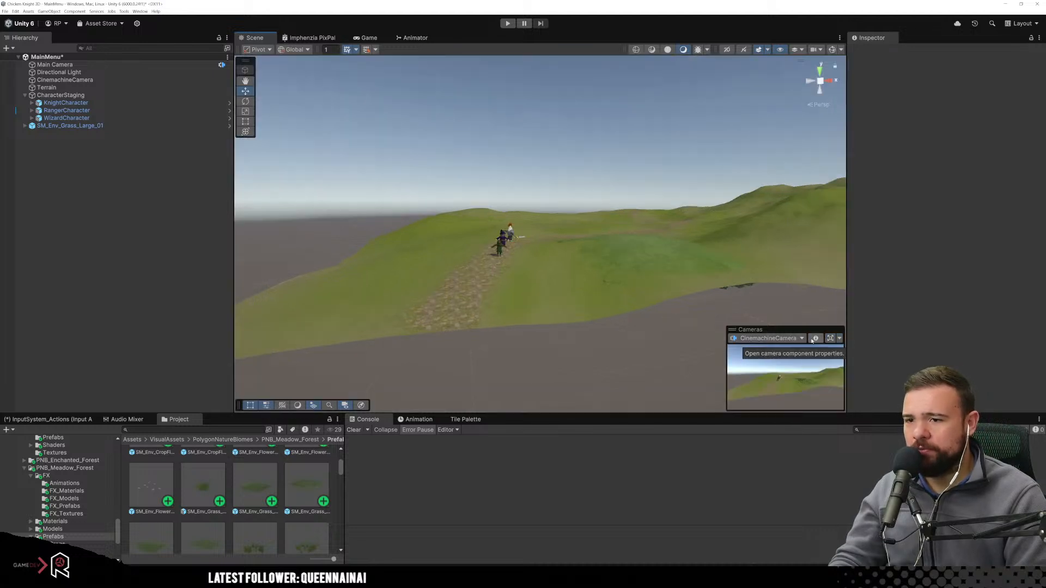
Collapse the CharacterStaging group and check the camera's framing in the Game view.
click(73, 95)
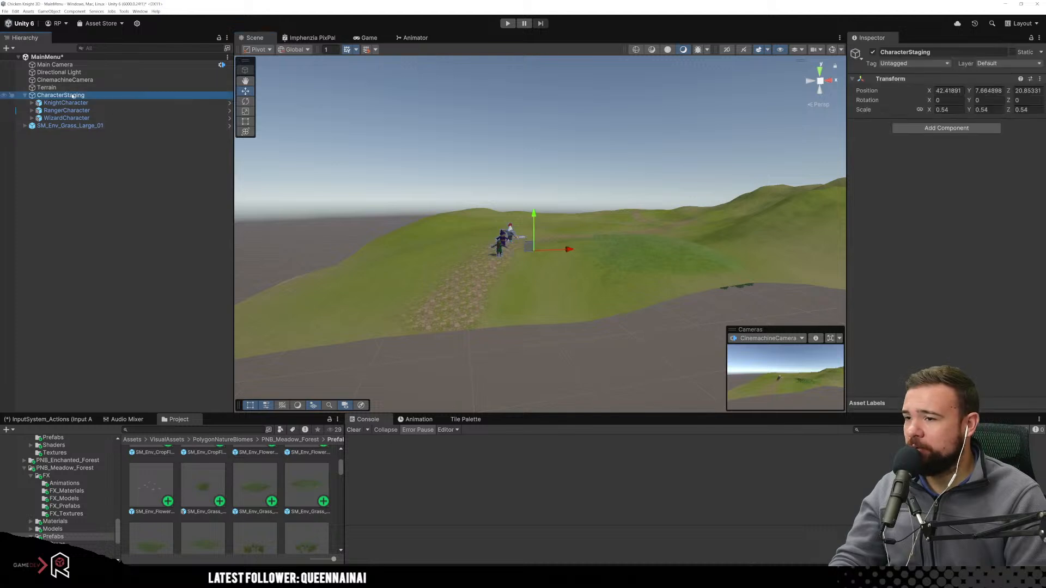
click(25, 96)
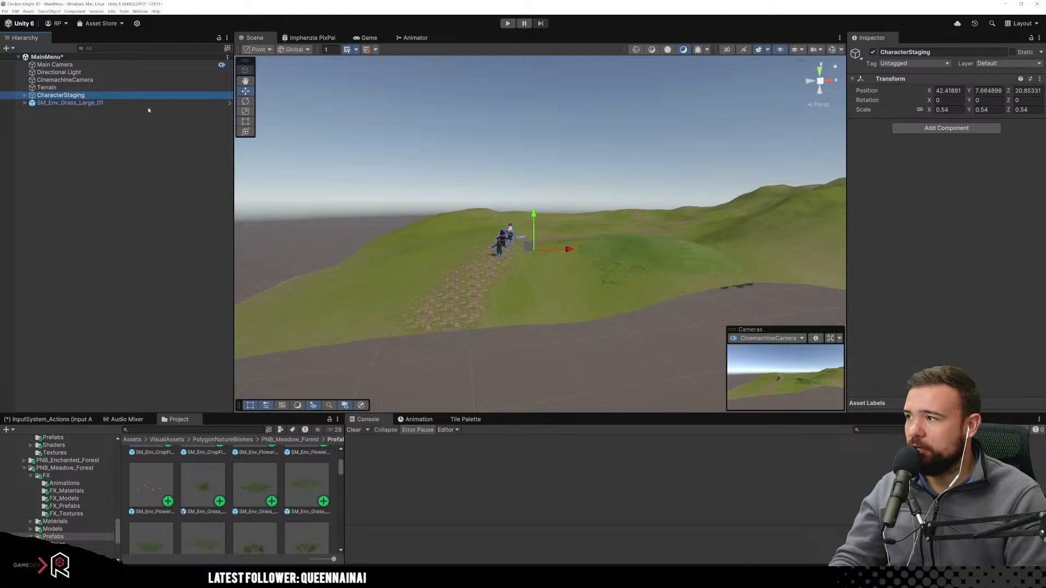
click(369, 38)
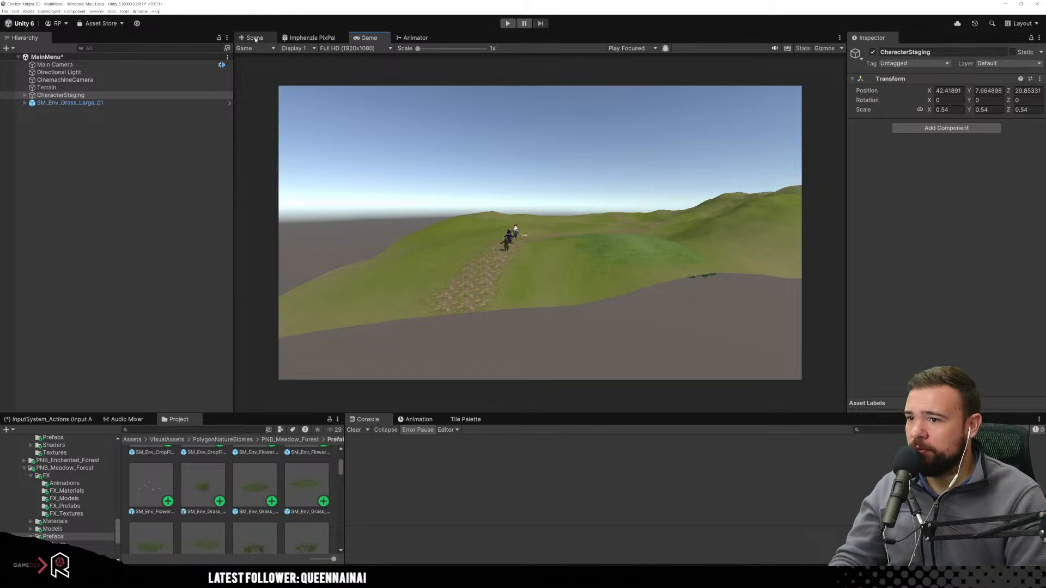
click(254, 37)
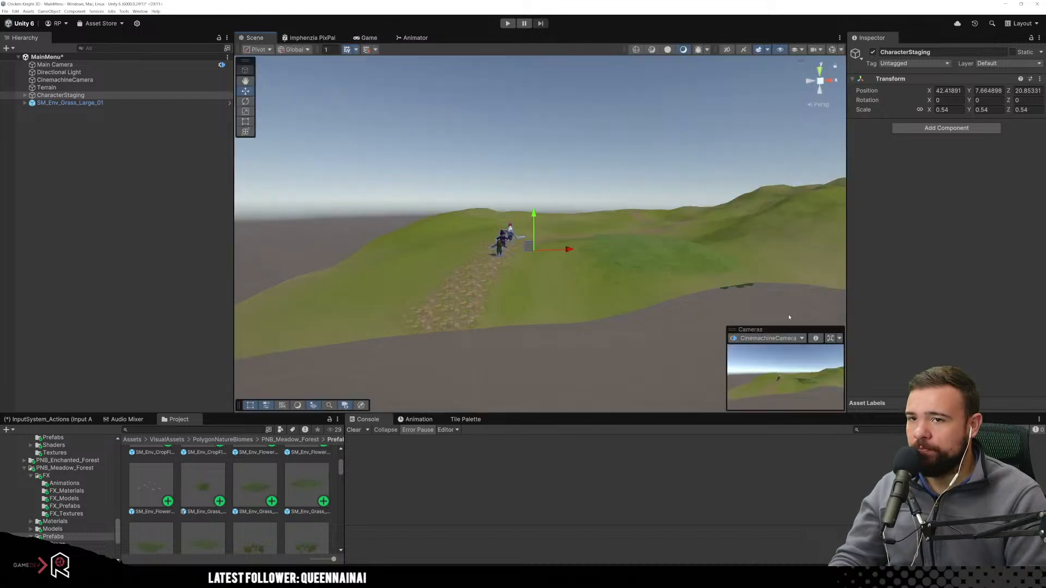
Frame the characters and grass closely in the scene view and check the camera objects plus the camera preview's overscan and camera choices.
click(82, 79)
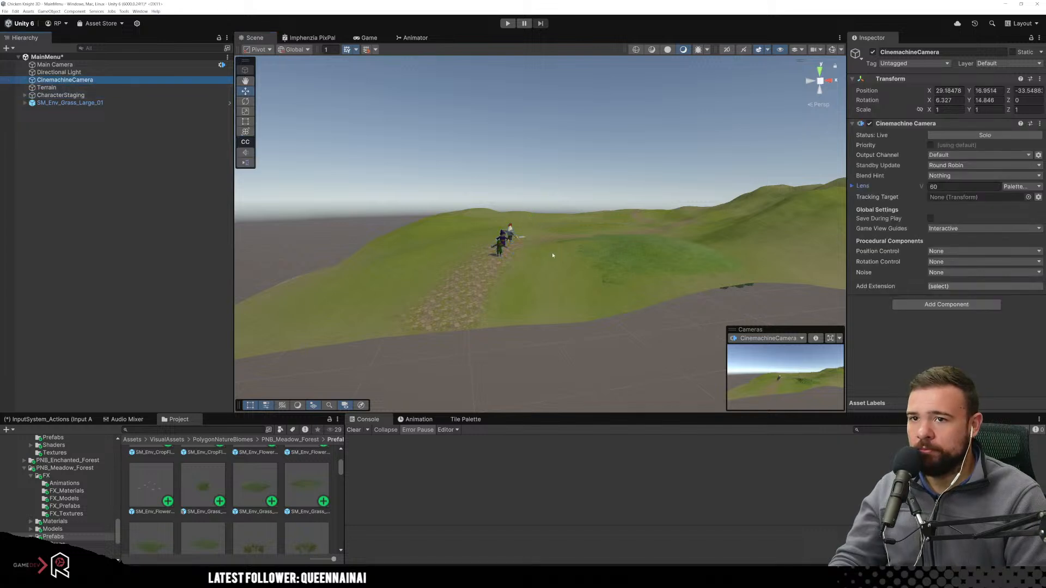
click(55, 65)
click(63, 80)
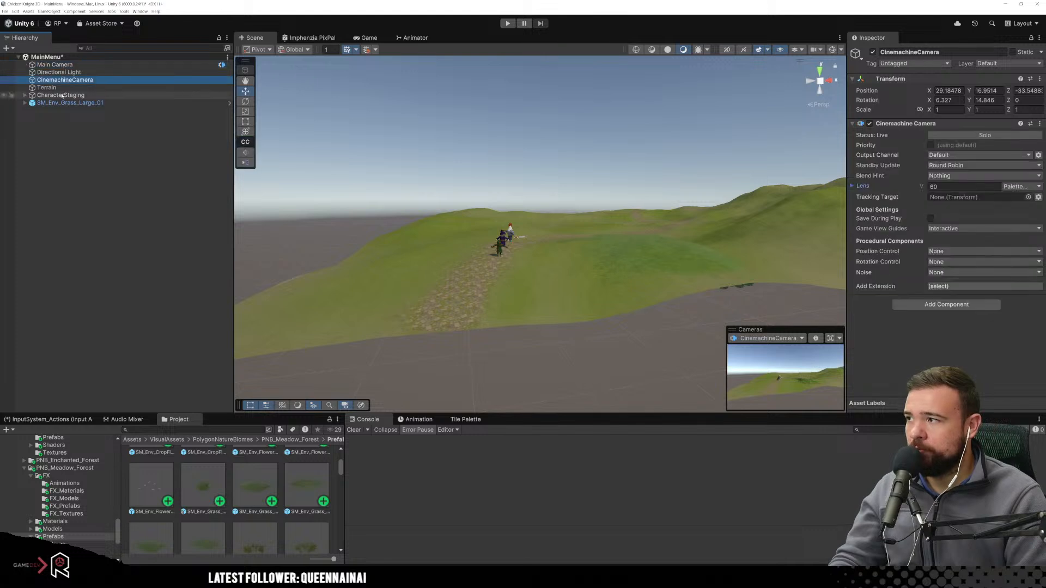
click(533, 139)
scroll(603, 266, up, 5)
middle_drag(612, 255, 609, 240)
right_drag(608, 240, 644, 231)
middle_drag(645, 231, 648, 235)
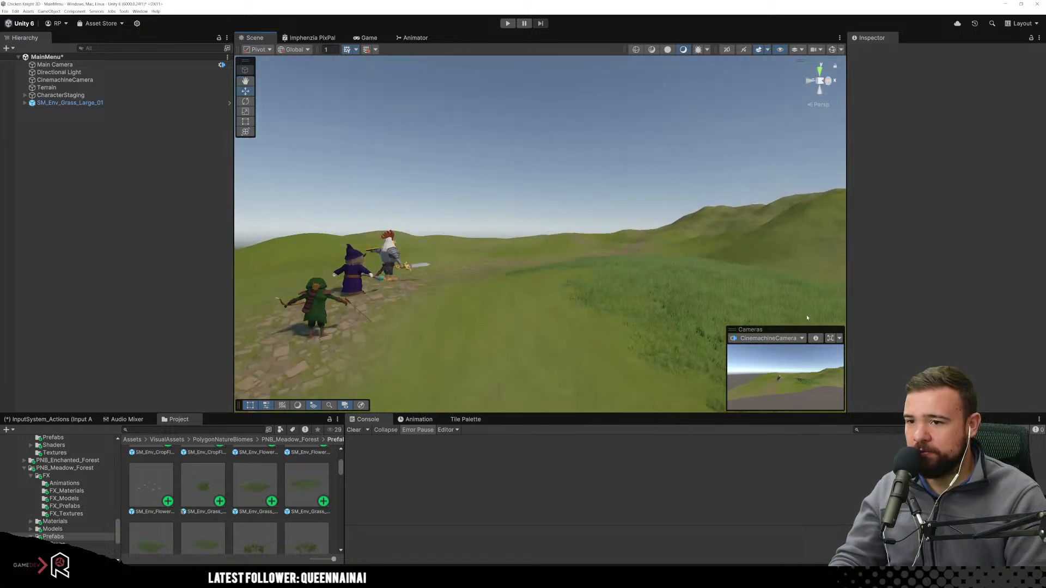
click(839, 339)
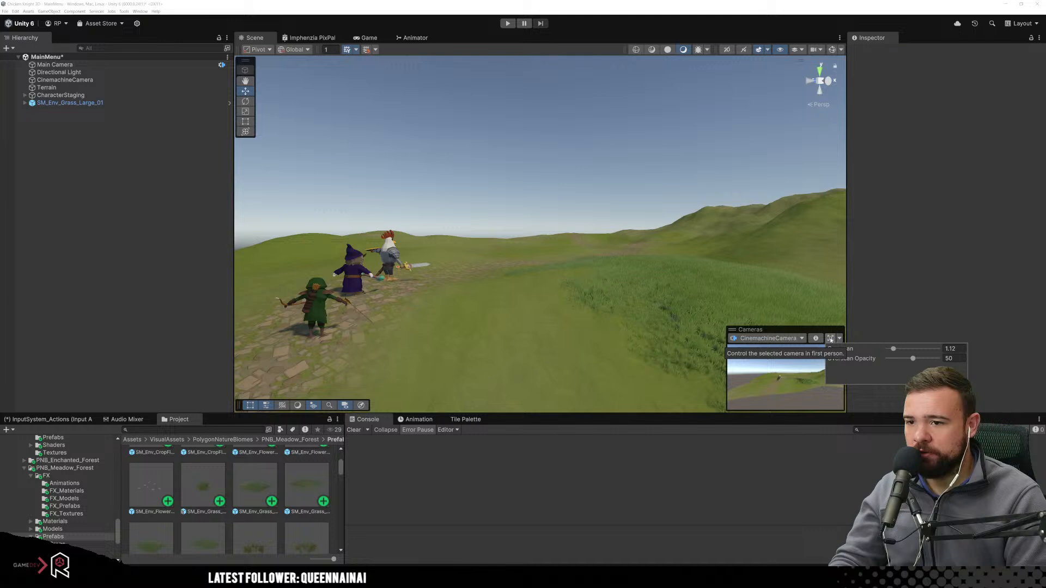
click(779, 339)
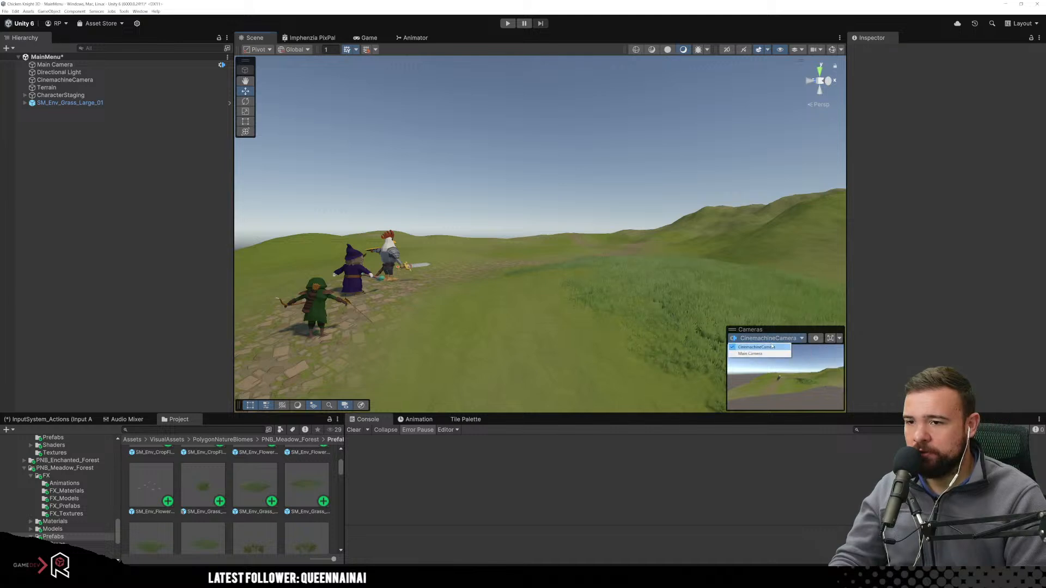
click(141, 186)
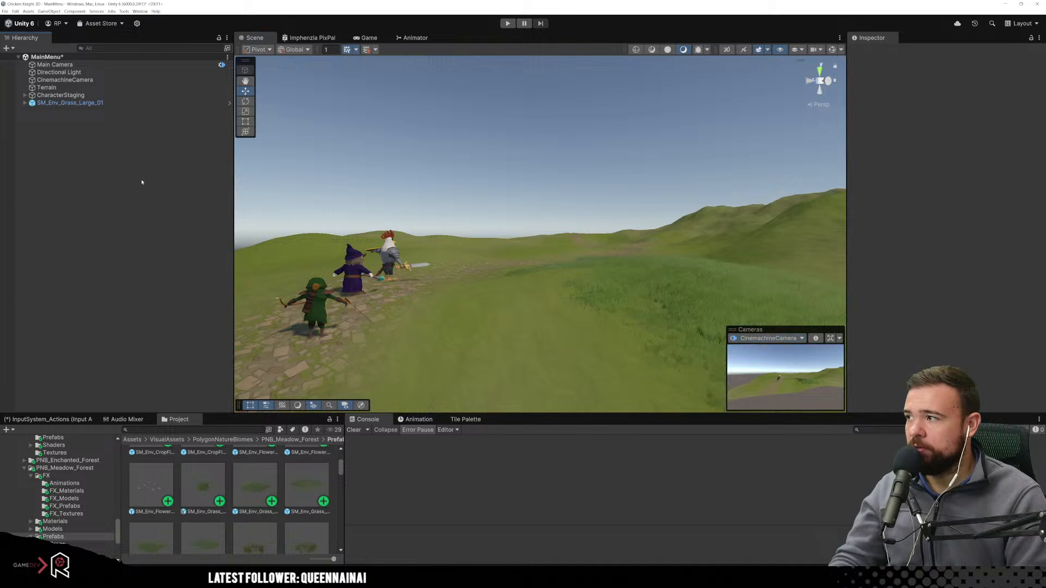
right_click(78, 80)
key(Escape)
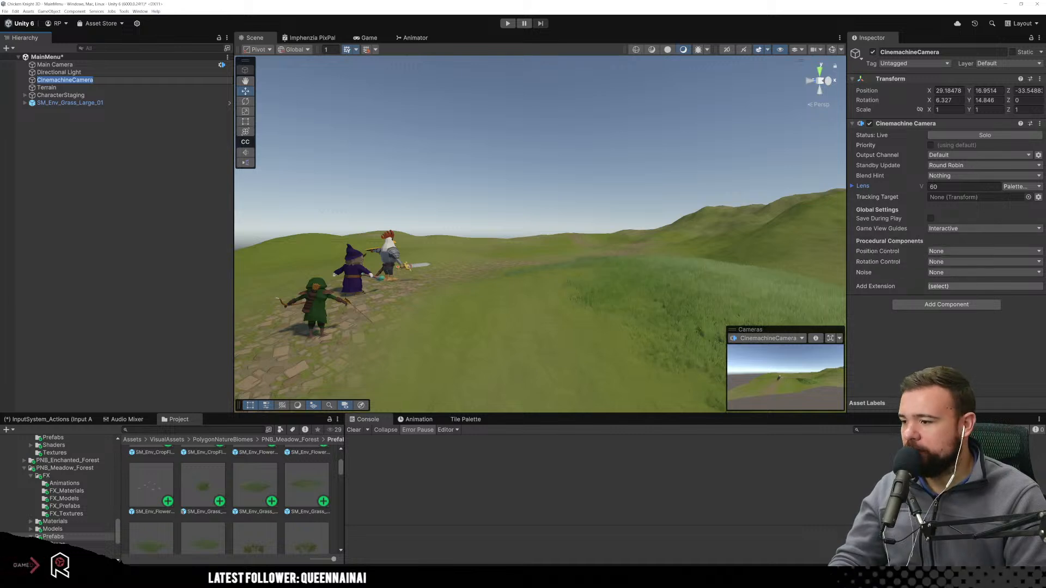
click(174, 577)
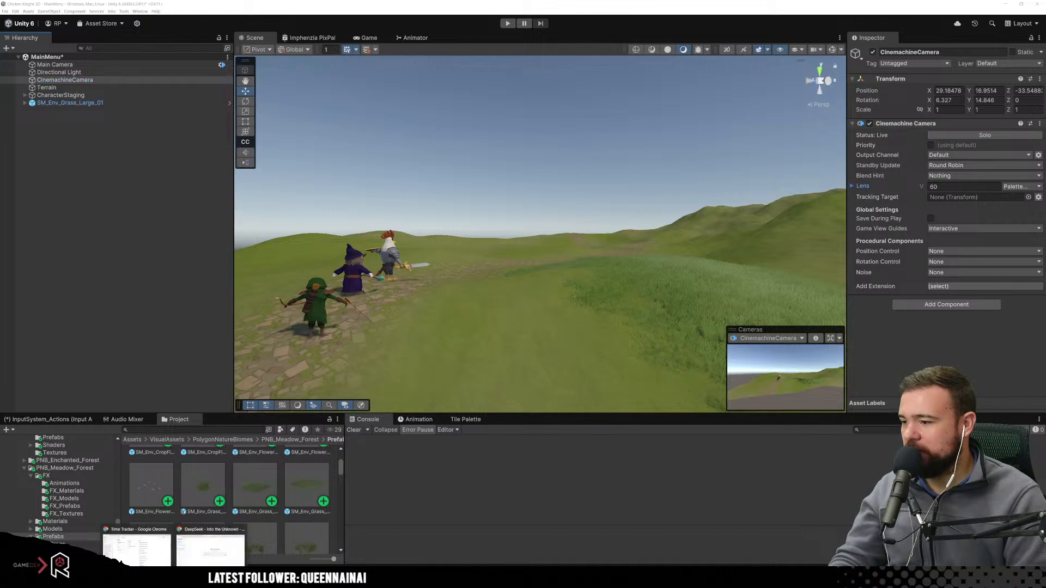
click(271, 564)
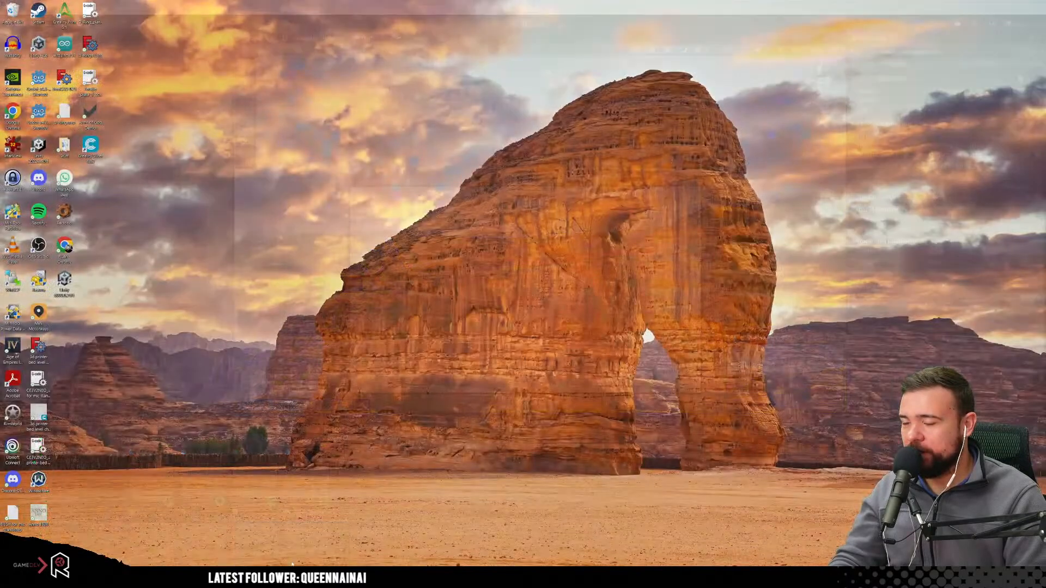
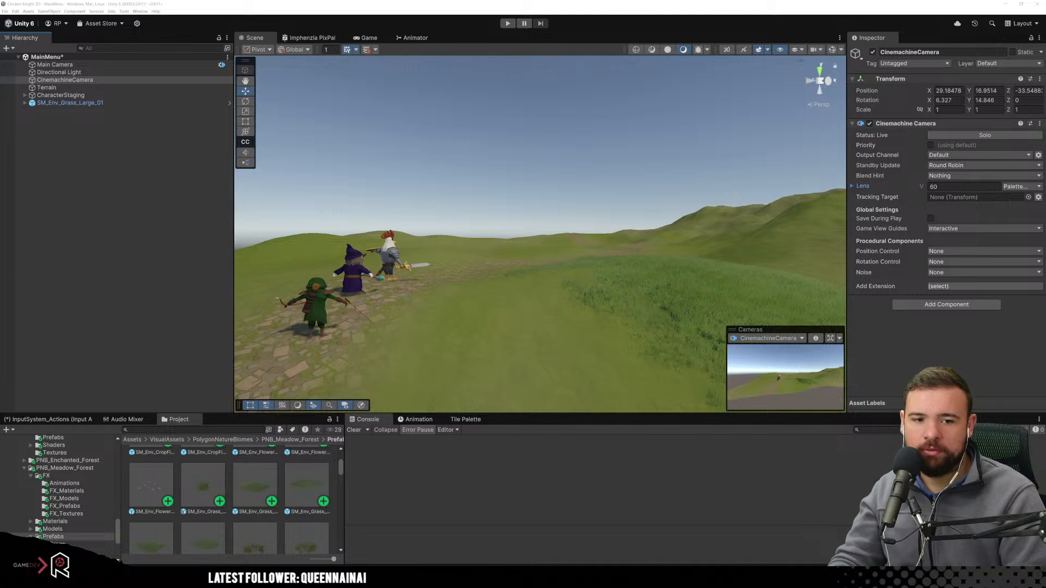
Examine the Main Camera's Cinemachine Brain settings and the CinemachineCamera's position control, rotation control and Game View Guides options.
click(81, 80)
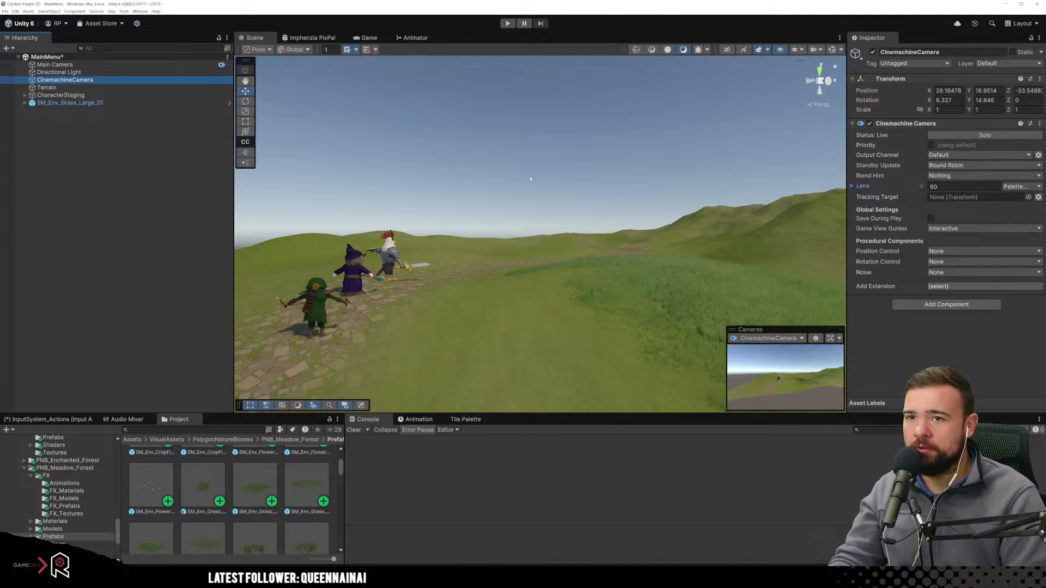
click(55, 64)
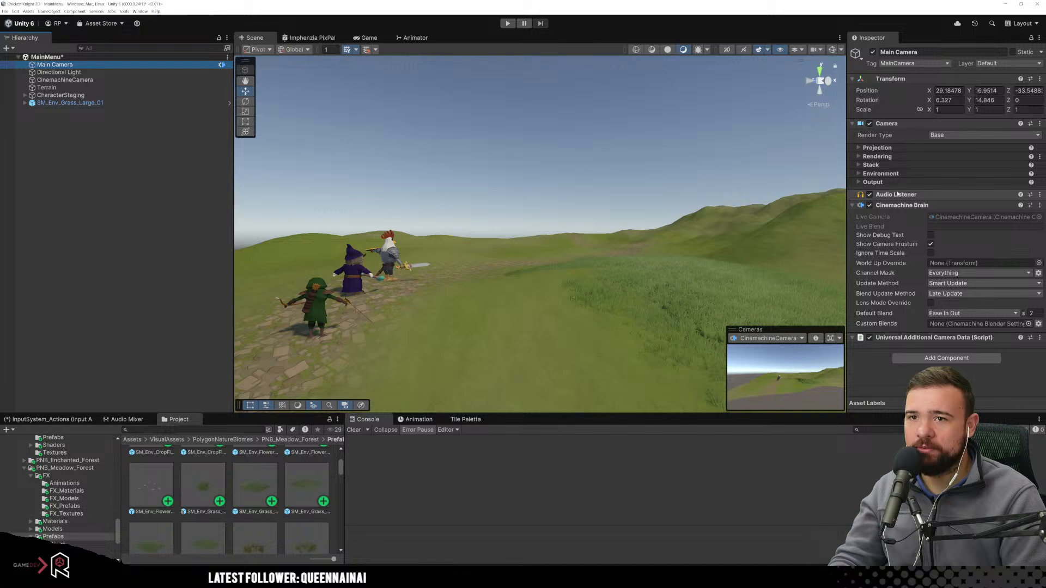
mouse_move(900, 240)
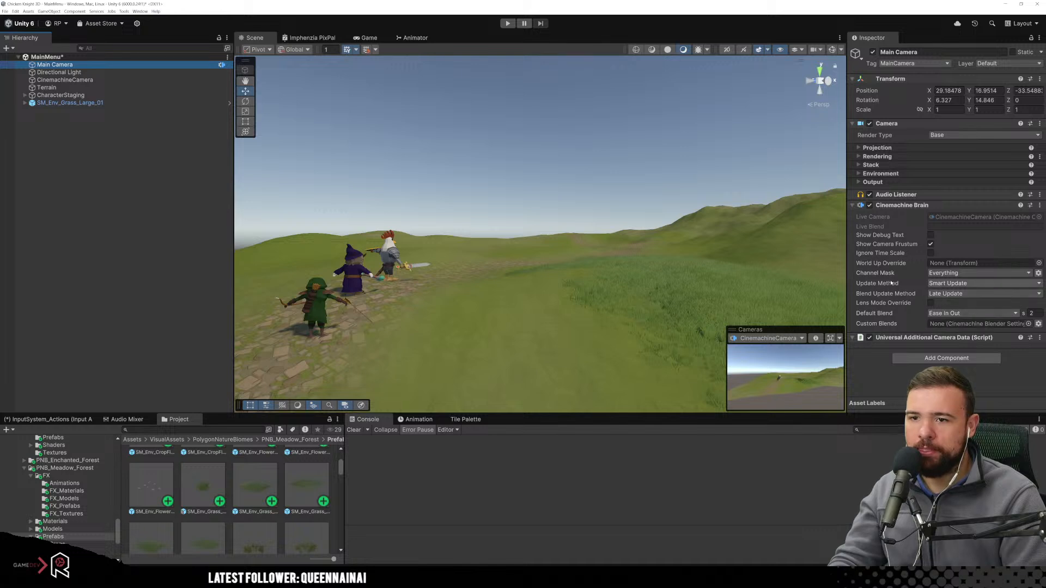
click(81, 80)
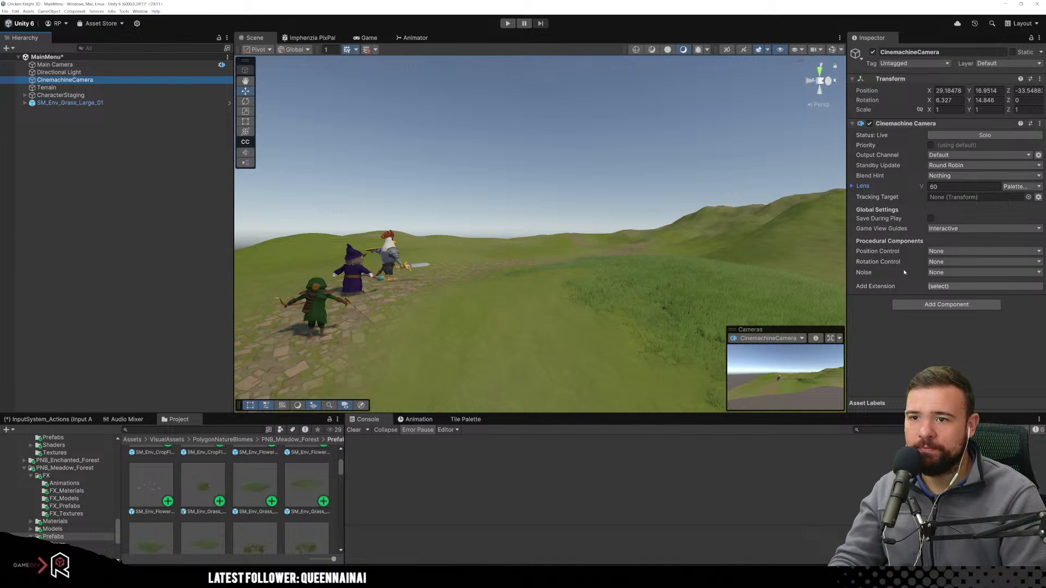
click(949, 252)
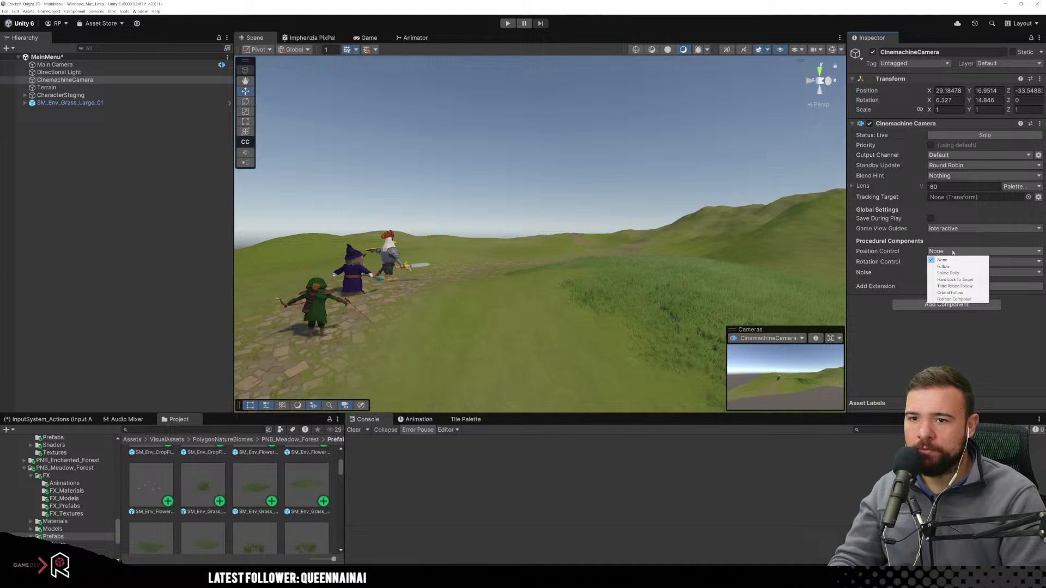
click(959, 247)
click(946, 261)
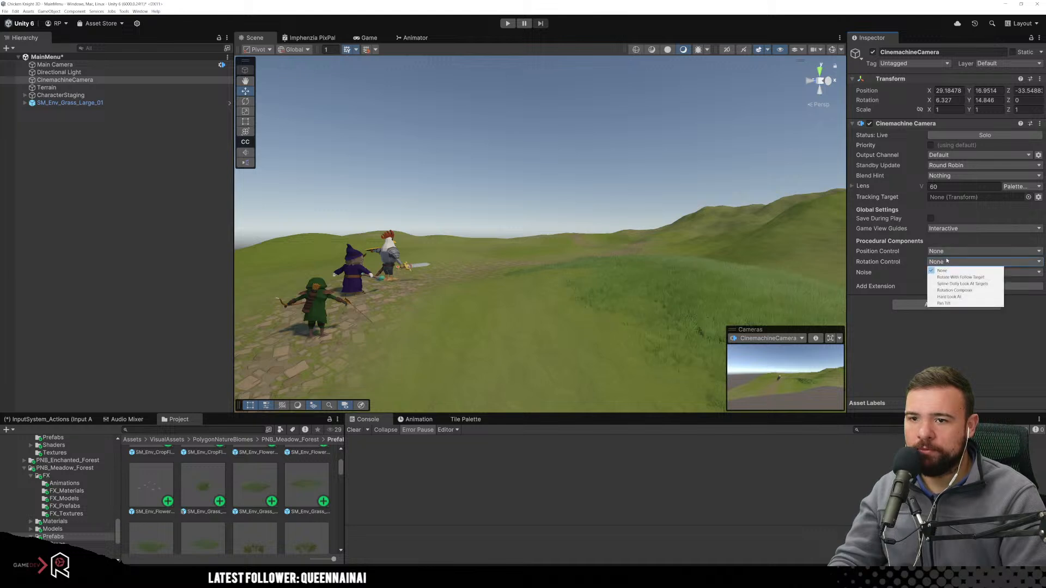
click(967, 244)
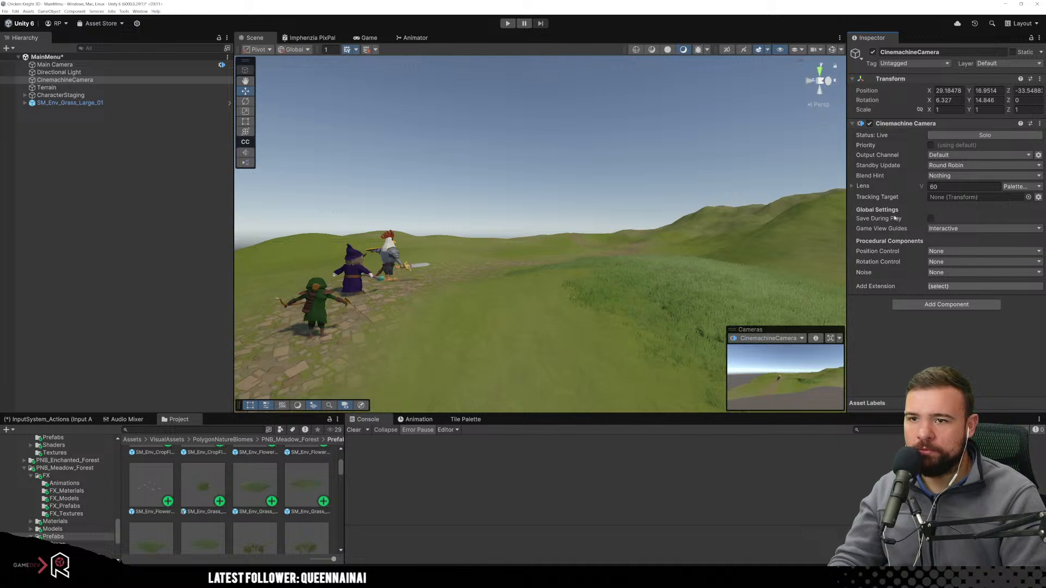
click(937, 228)
click(984, 208)
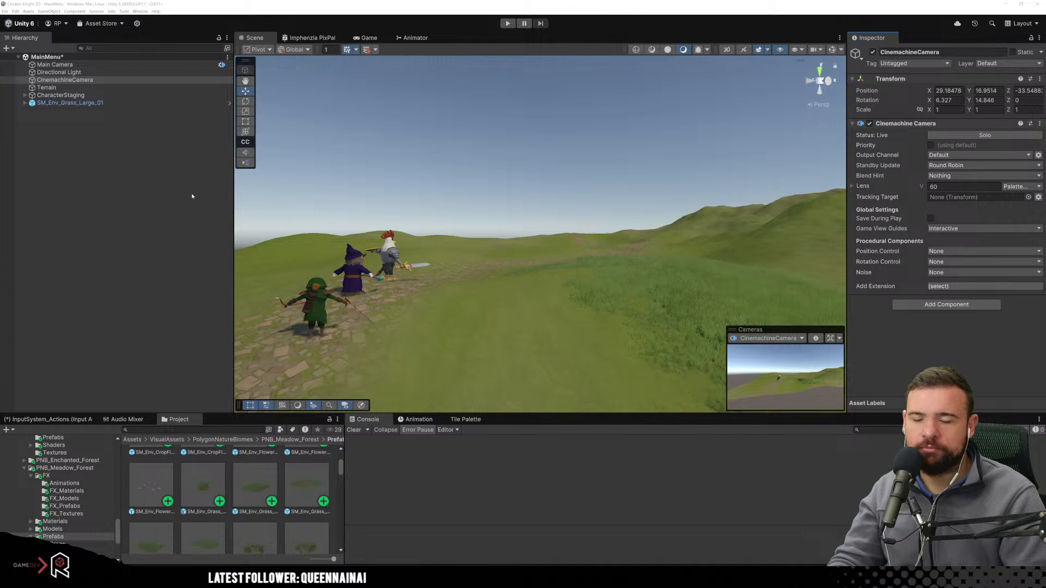
Align the CinemachineCamera with the current scene view of the characters, path and grass.
right_click(79, 81)
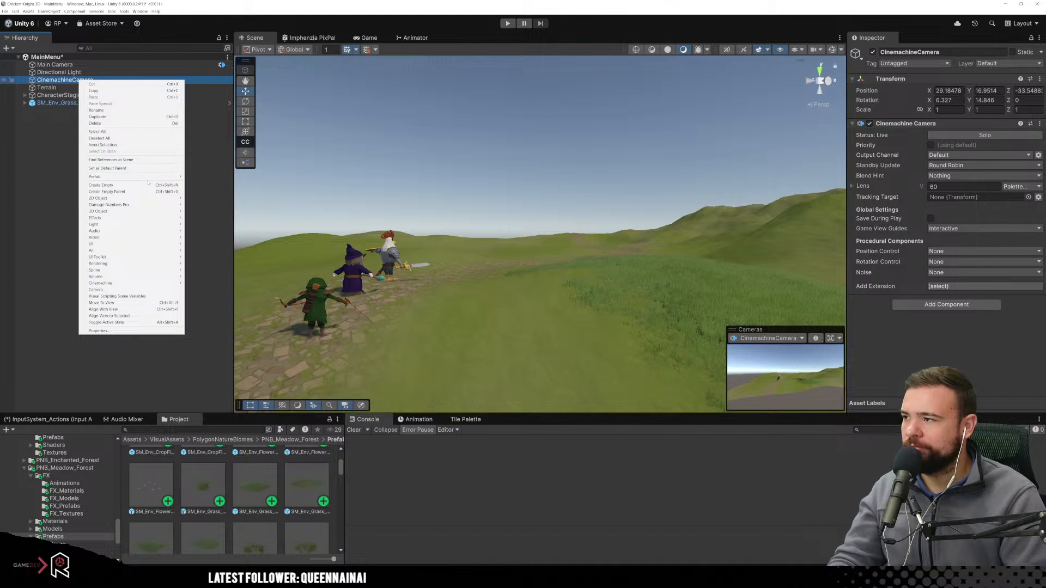
mouse_move(135, 176)
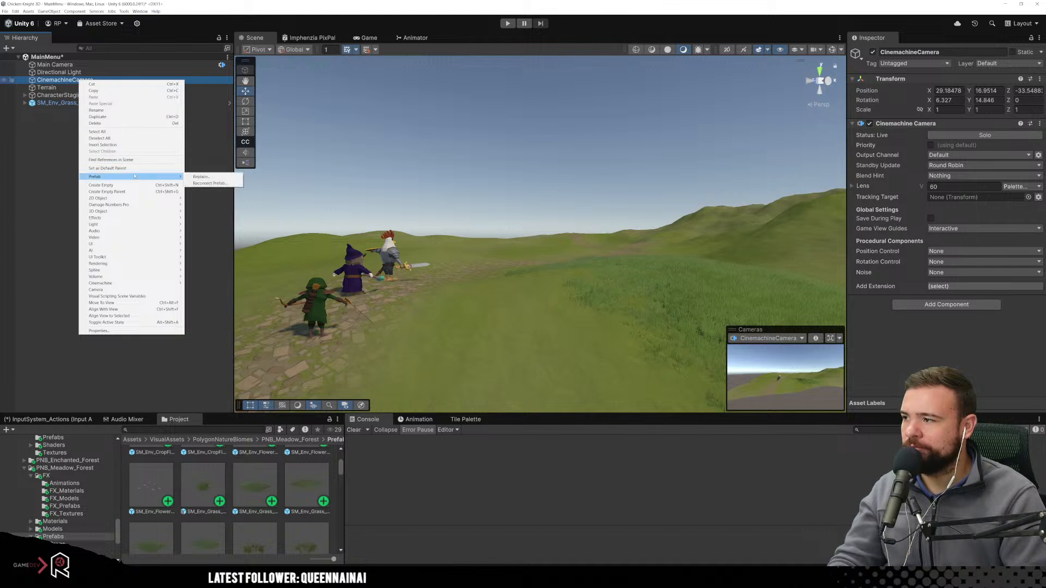
mouse_move(146, 284)
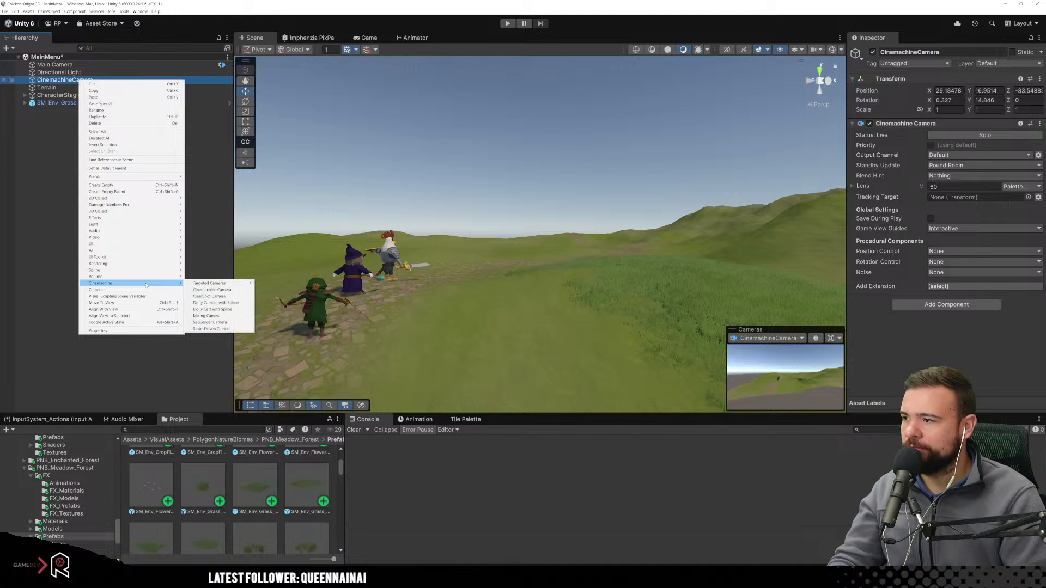
mouse_move(193, 285)
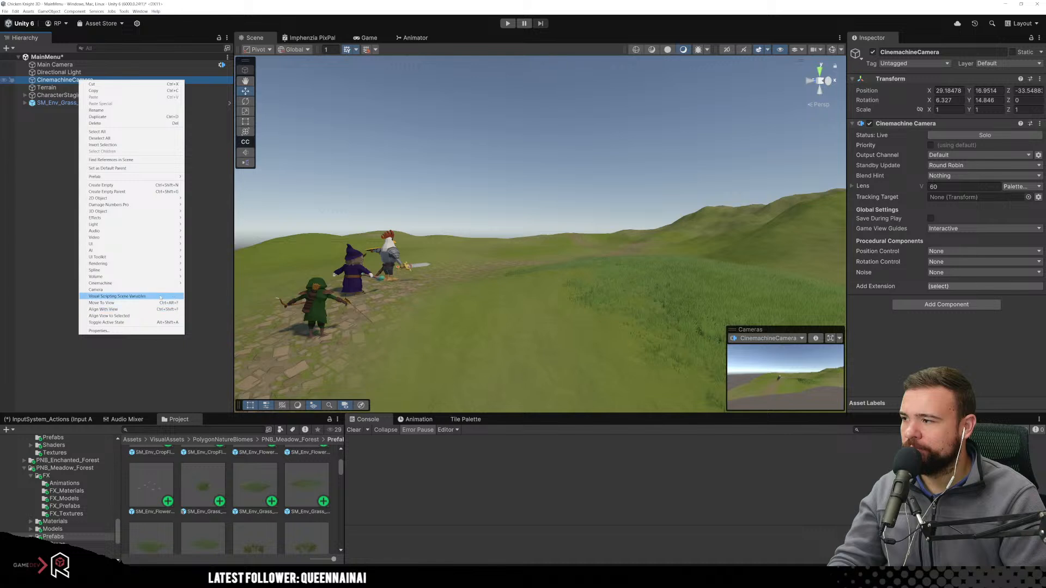
click(129, 311)
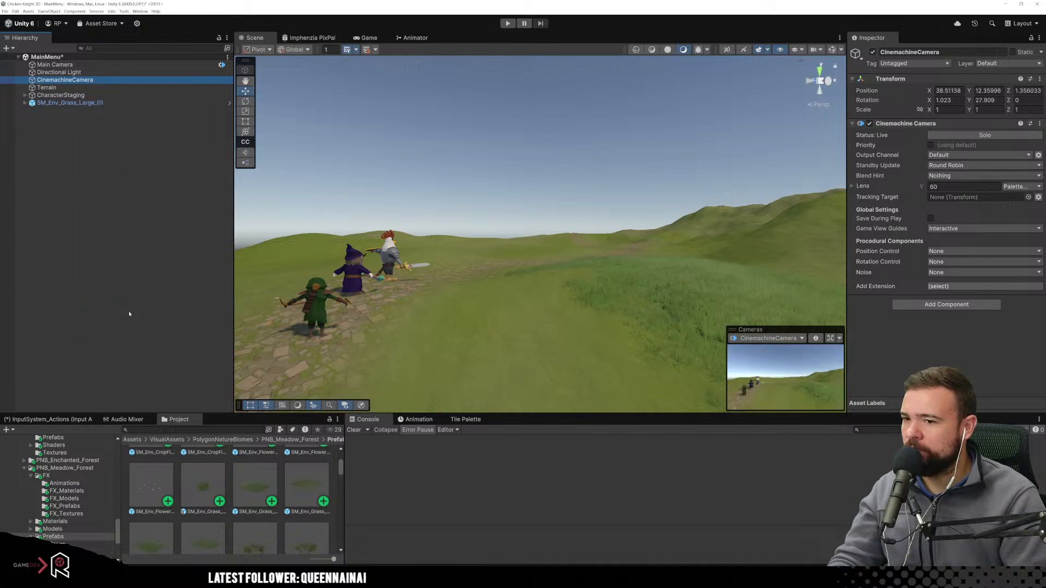
click(129, 314)
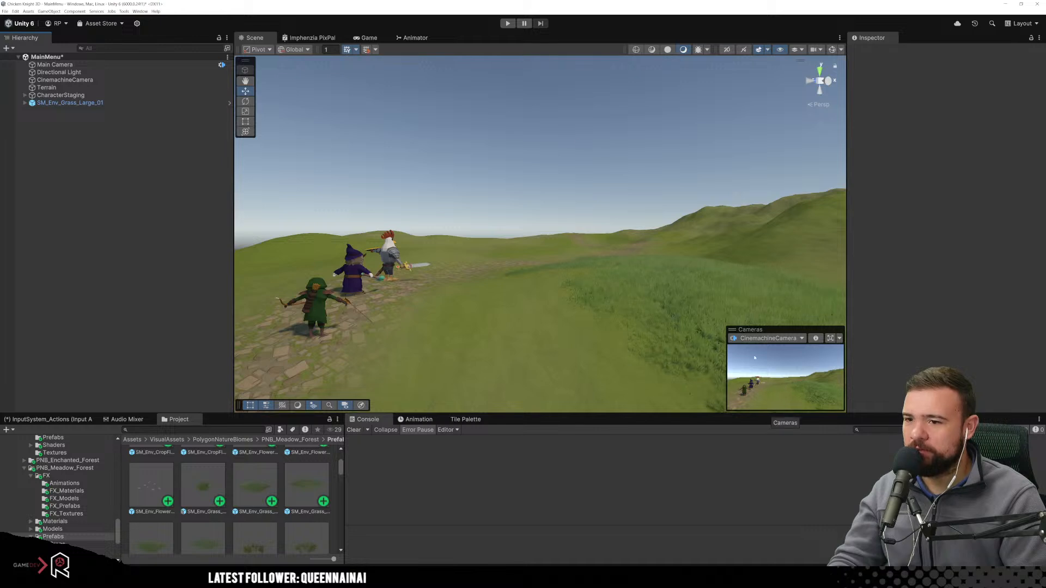
Check the camera's framing in the Game view and run the scene briefly in play mode.
click(365, 38)
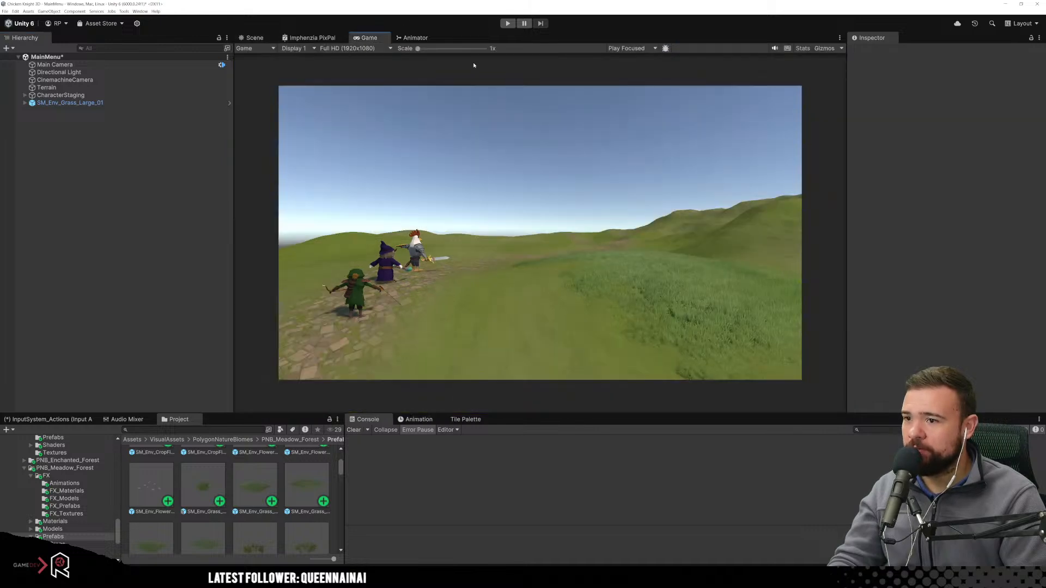
key(ctrl+p)
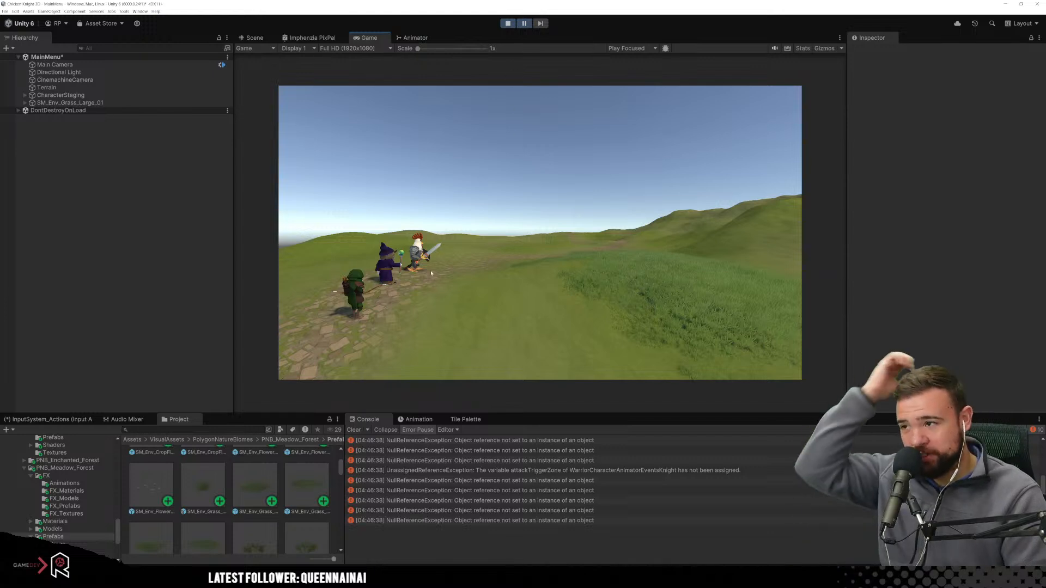
click(509, 25)
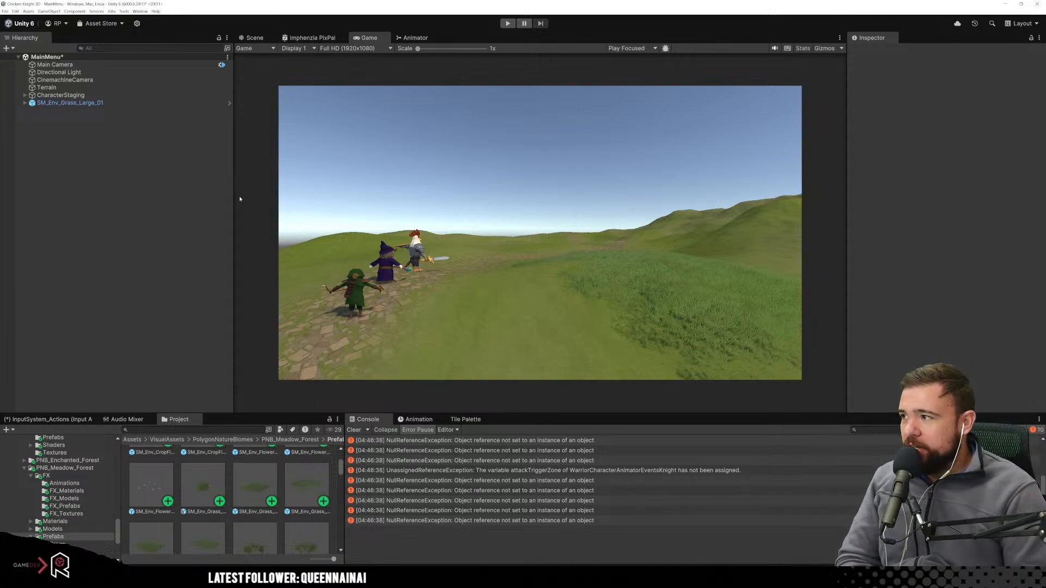
Trace the attackTriggerZone error to ChickenKnight5.0 and examine its Warrior Character Animator Events Knight script settings.
click(423, 471)
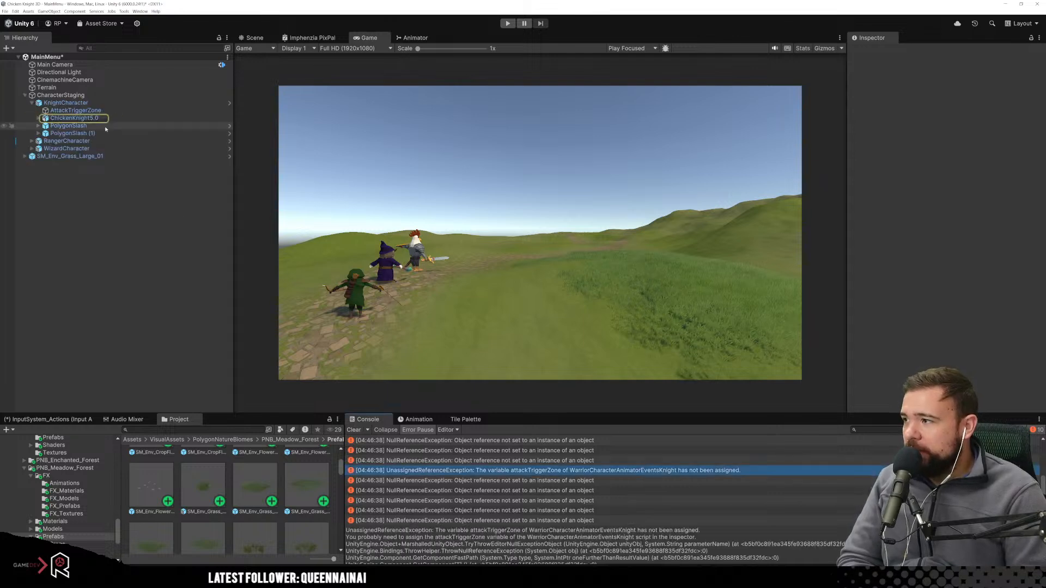
click(99, 120)
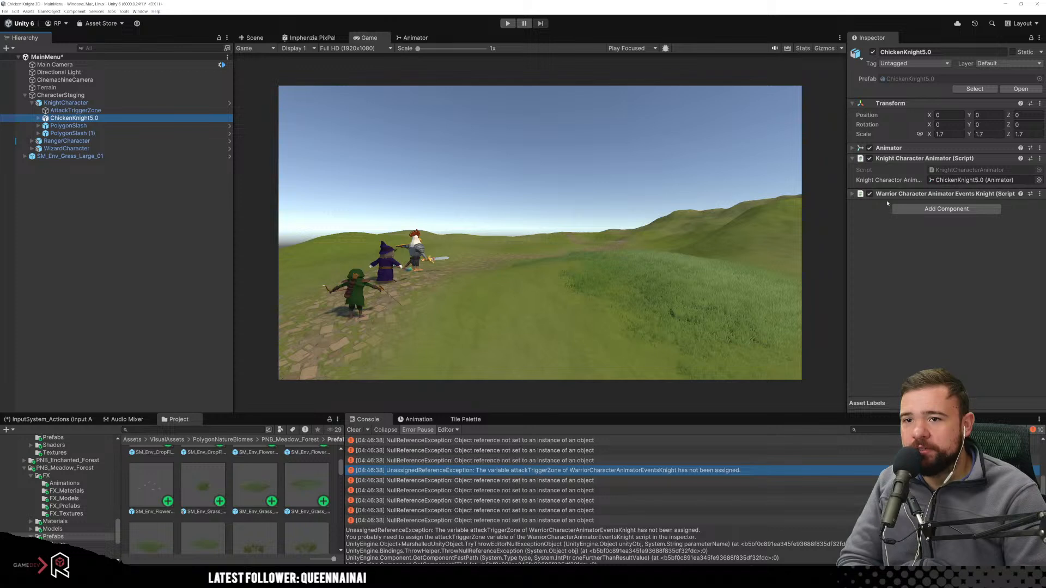
click(853, 195)
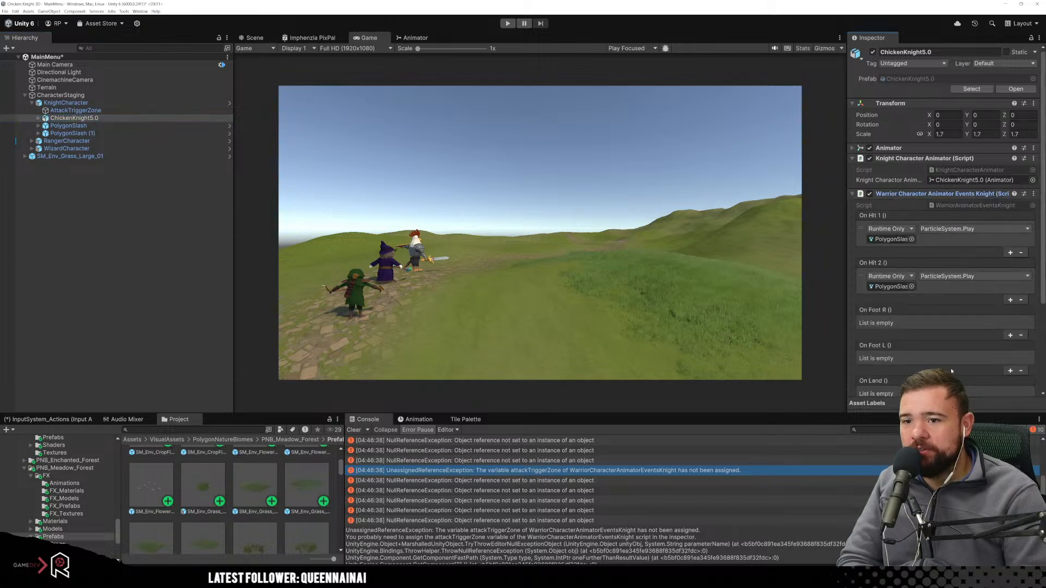
scroll(951, 373, down, 4)
scroll(913, 324, up, 4)
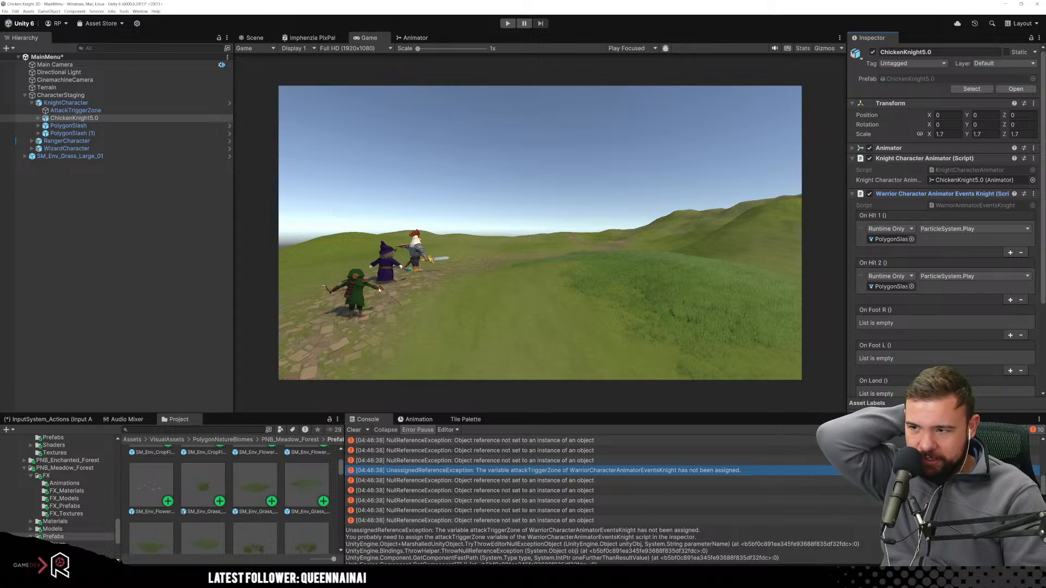
Survey the characters, path and grass patch from above in the scene view and clear the console.
click(255, 38)
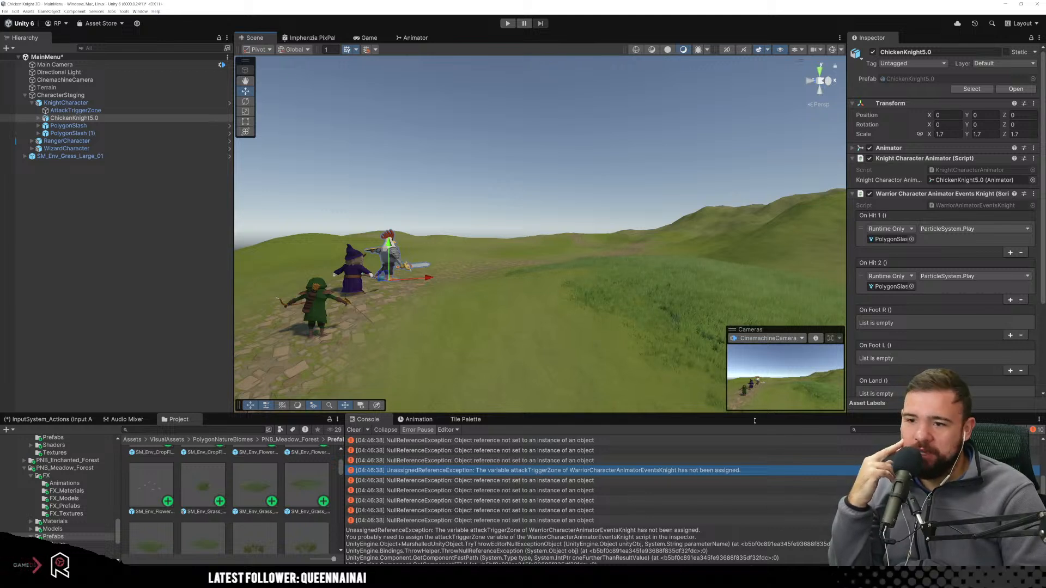
right_drag(595, 187, 550, 272)
key(s)
scroll(601, 197, up, 6)
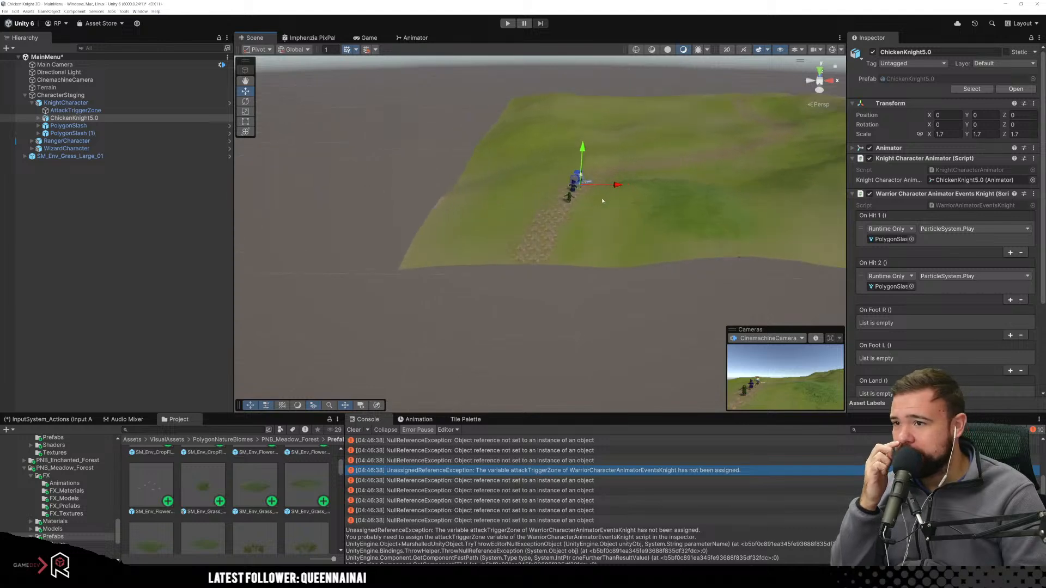
right_drag(635, 154, 646, 140)
scroll(608, 160, up, 6)
middle_drag(565, 267, 648, 212)
right_drag(648, 211, 646, 228)
middle_drag(646, 227, 631, 248)
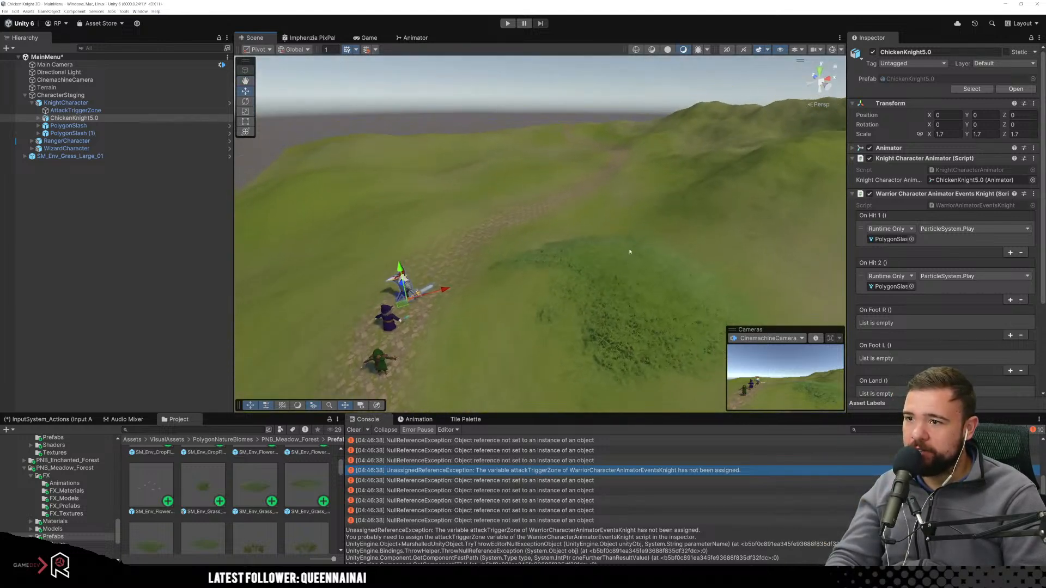
click(629, 251)
middle_drag(571, 206, 637, 137)
click(626, 97)
click(353, 429)
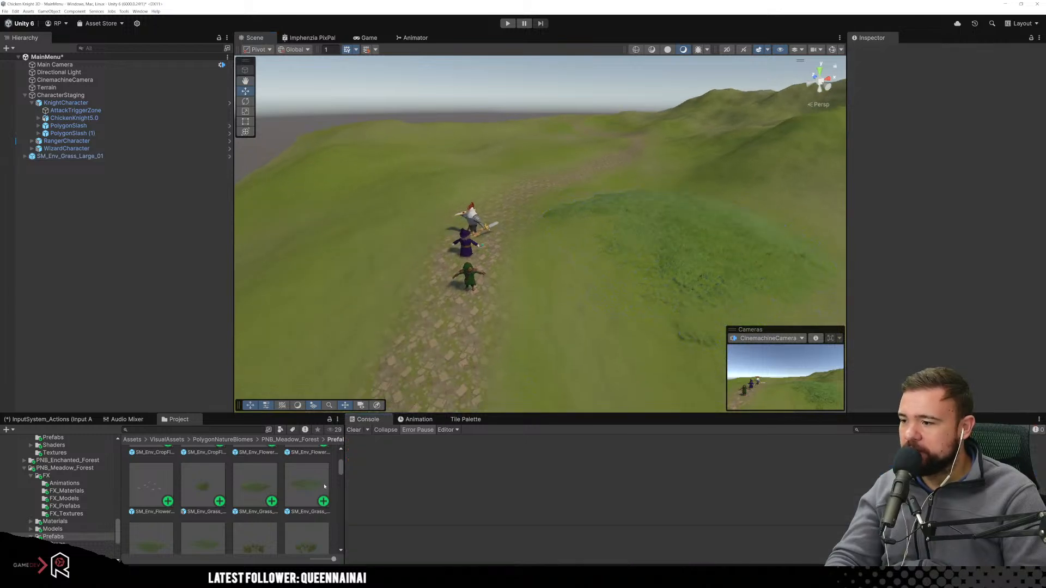
Try placing the SM_Env_Grass_Bush_01 prefab on the bare ground between the path and the grass patch.
click(203, 489)
drag(203, 489, 586, 256)
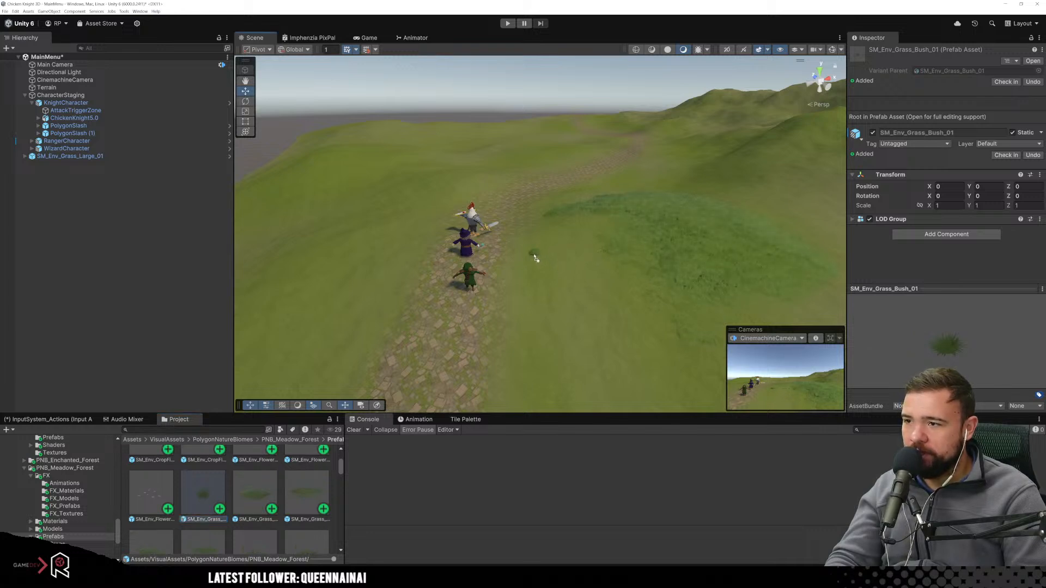
drag(412, 343, 578, 248)
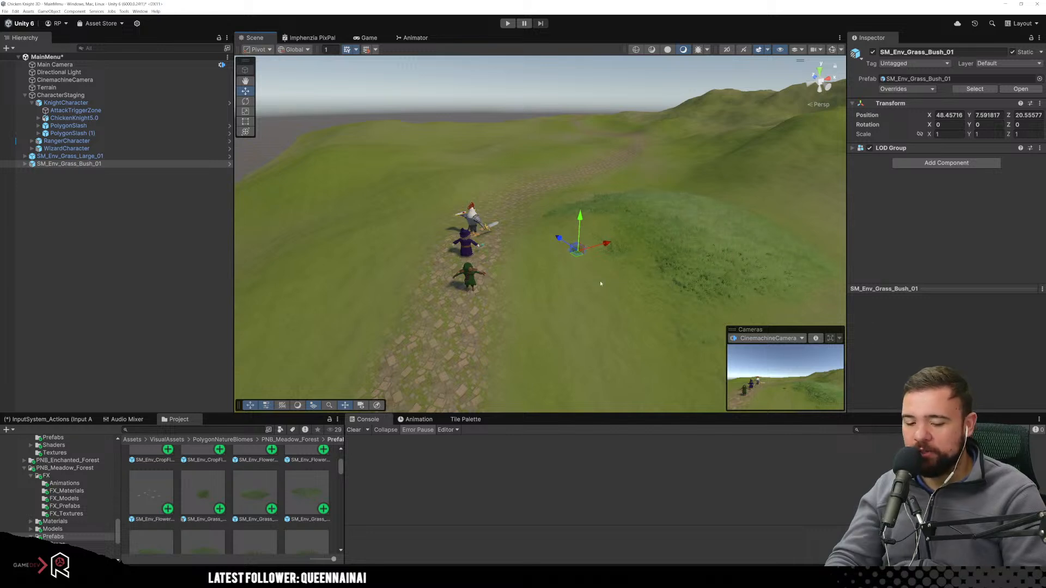
key(ctrl+z)
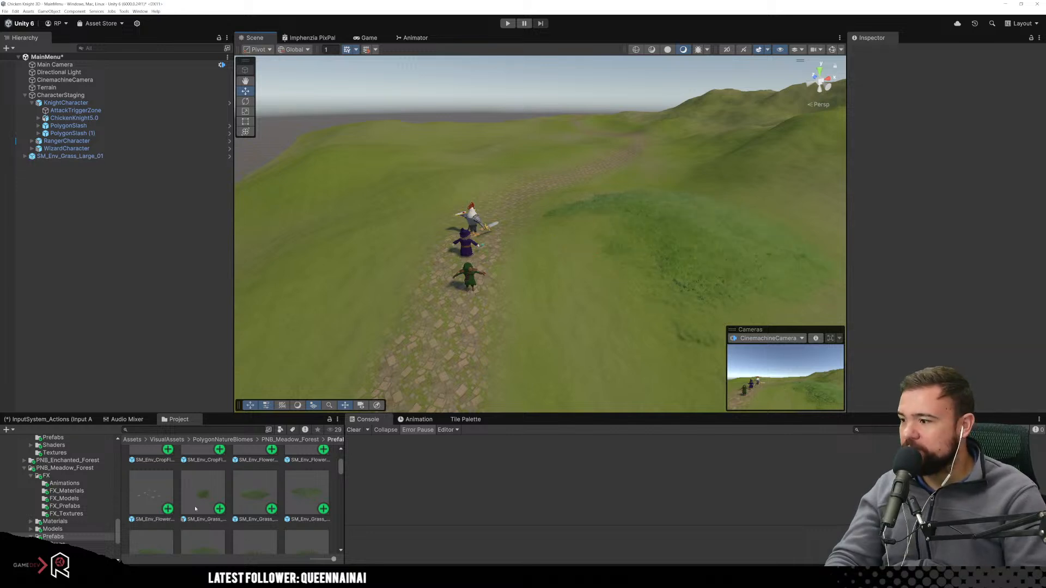
Try placing the SM_Env_Grass_Tall_Clump_03 prefab on the ground between the path and the grass patch.
scroll(154, 500, down, 5)
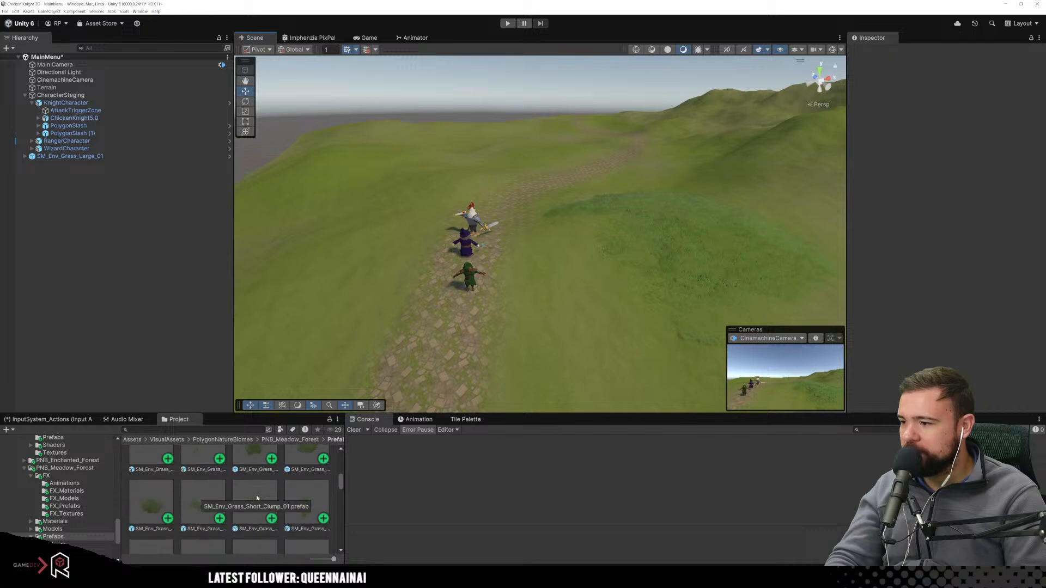
scroll(199, 522, up, 2)
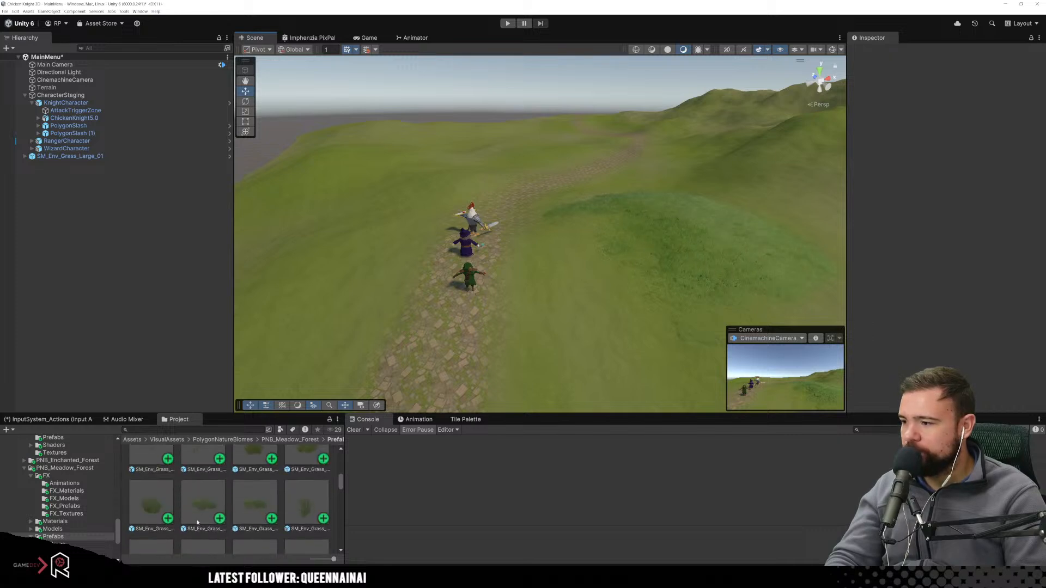
drag(151, 500, 632, 243)
drag(567, 256, 566, 252)
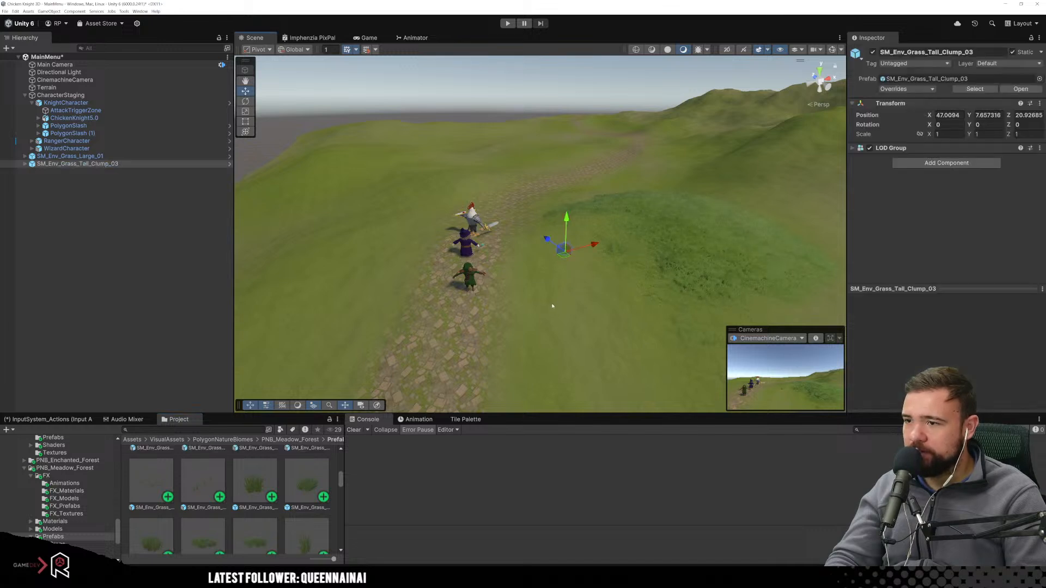
key(ctrl+z)
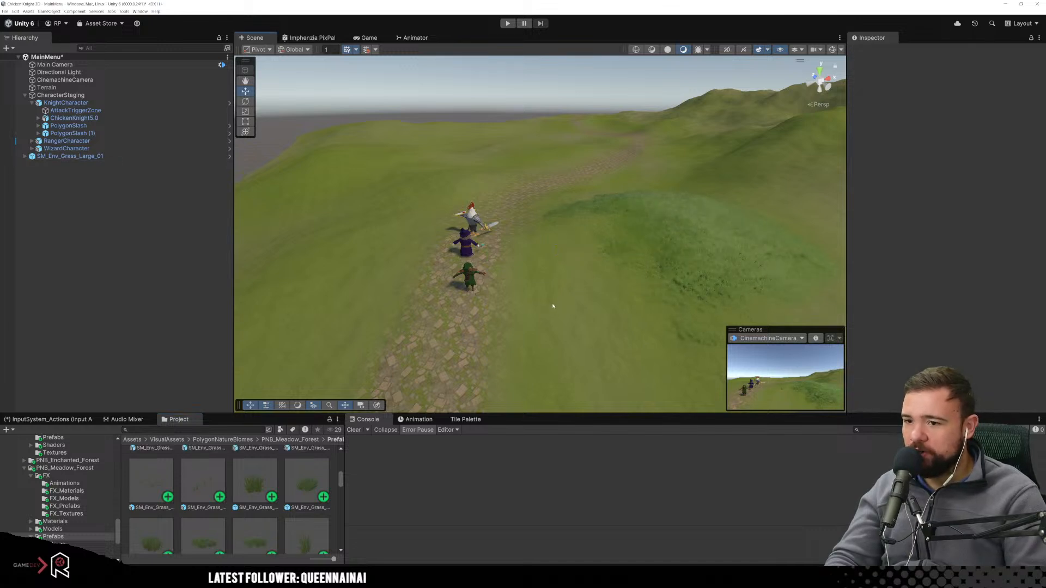
Place the SM_Env_CropField_Clump_02 prefab at the grass patch's edge, at about X 53.11, Y 8.29, Z 24.02.
scroll(260, 498, up, 5)
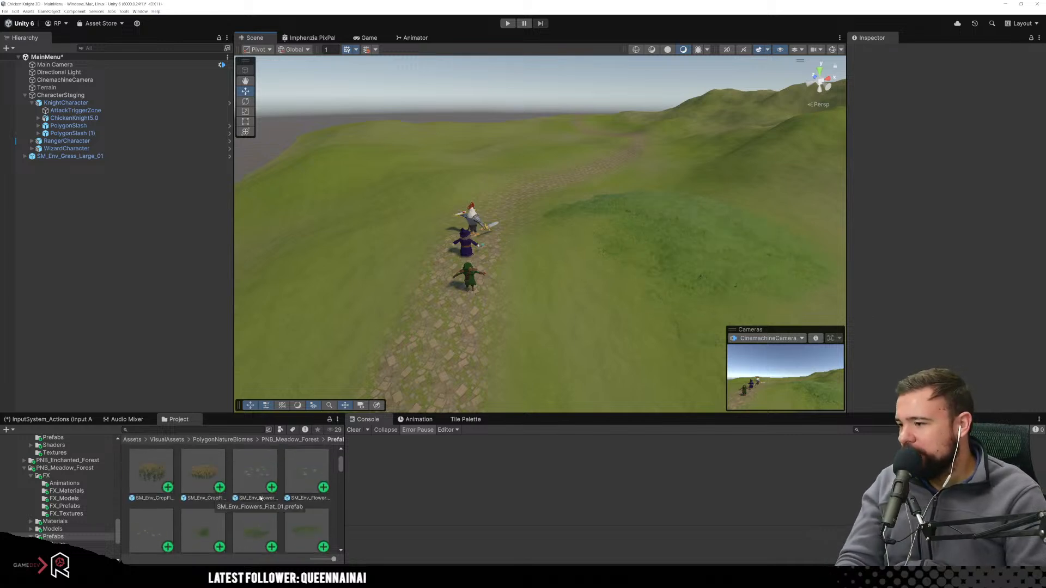
scroll(163, 480, up, 1)
drag(151, 480, 593, 228)
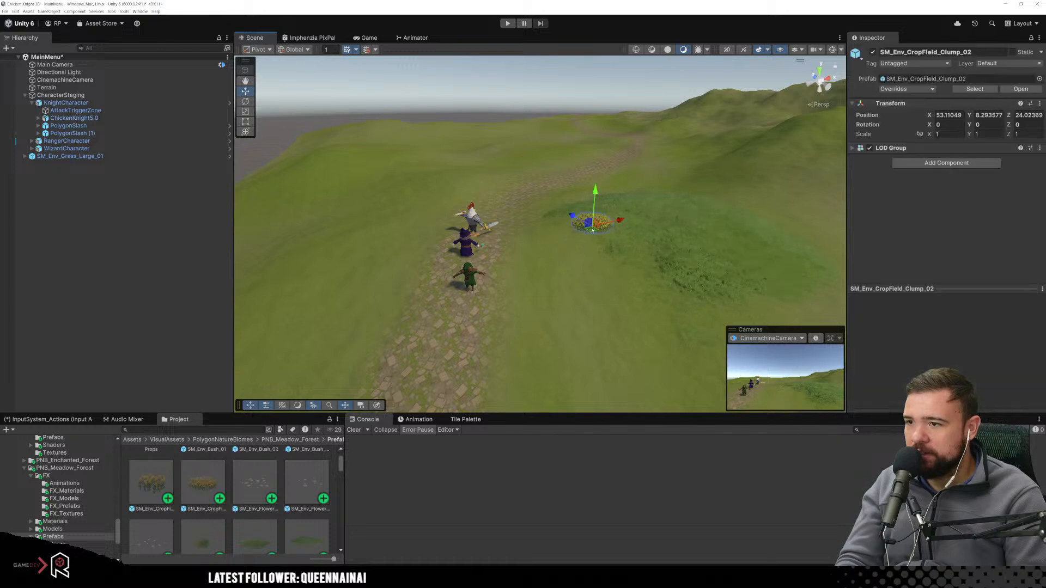
Add one SM_Env_CropField_Clump_01 and a second SM_Env_CropField_Clump_02 right beside the first crop clump.
scroll(591, 245, up, 5)
scroll(591, 253, down, 2)
right_drag(596, 268, 534, 264)
key(d)
scroll(517, 263, up, 3)
key(a)
scroll(534, 264, down, 3)
drag(159, 486, 583, 266)
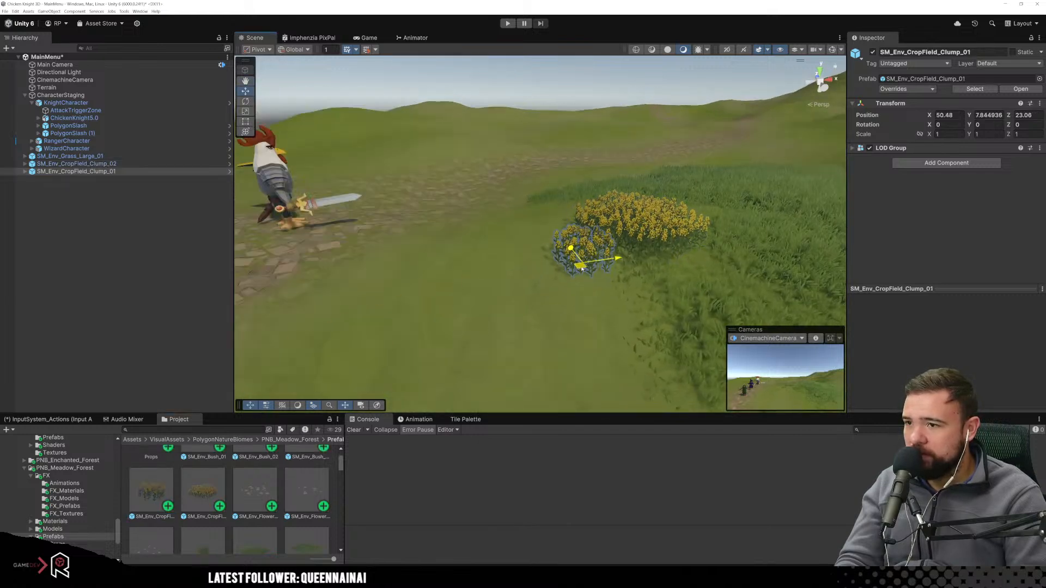
drag(614, 319, 657, 295)
Add a second SM_Env_CropField_Clump_01 at about X 54.54, Y 7.99, Z 21.44 and check the clumps in the Game view.
scroll(584, 345, down, 6)
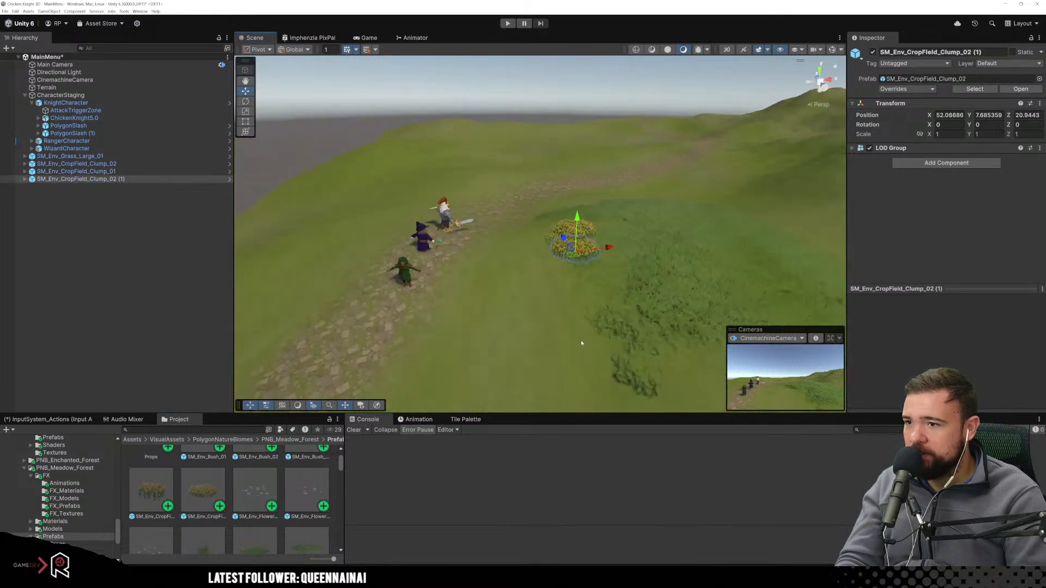
scroll(585, 343, up, 2)
drag(202, 489, 613, 251)
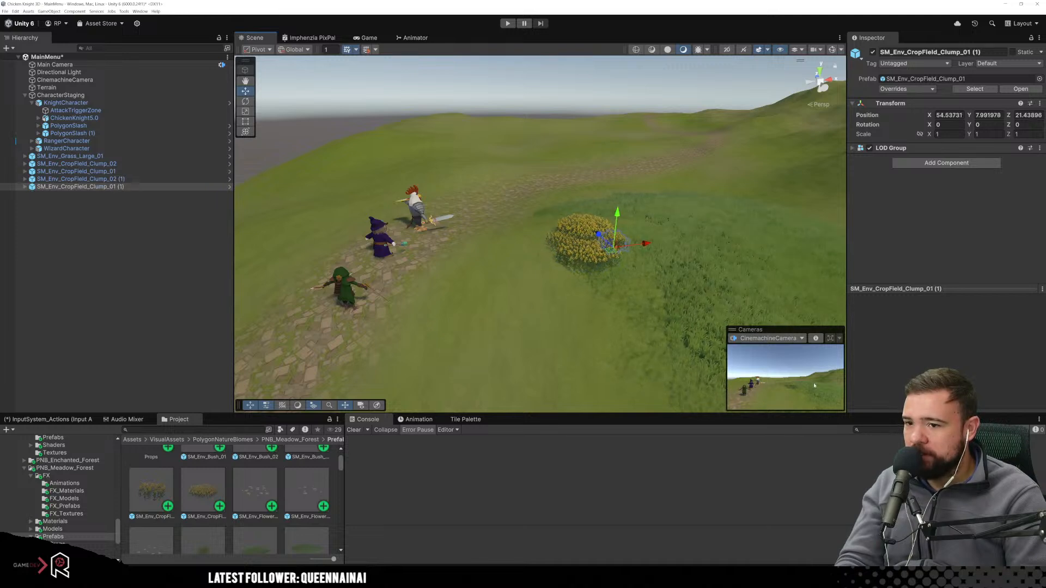
click(365, 37)
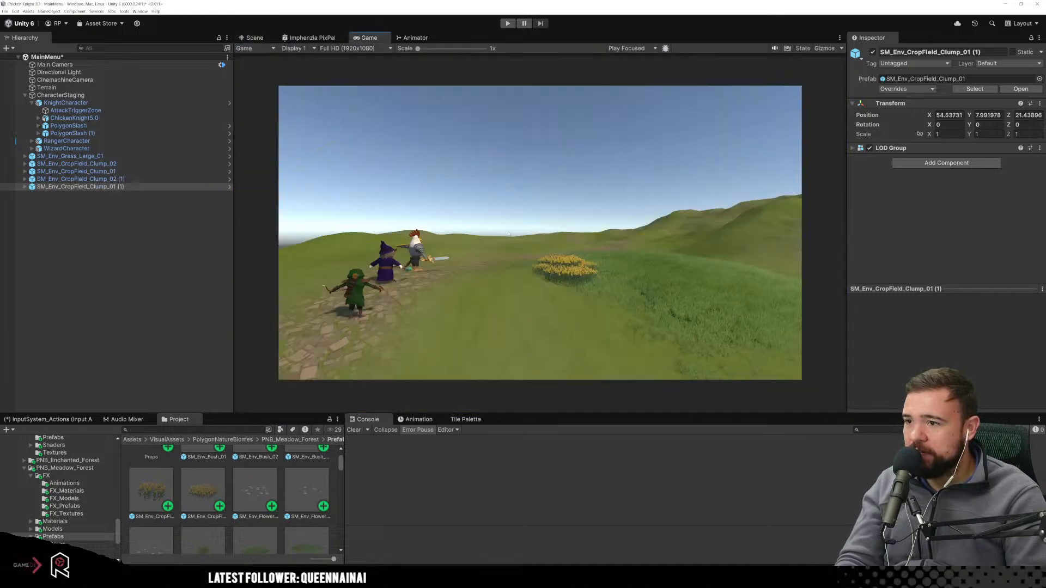
Delete all four crop field clumps from the scene.
click(263, 39)
click(559, 225)
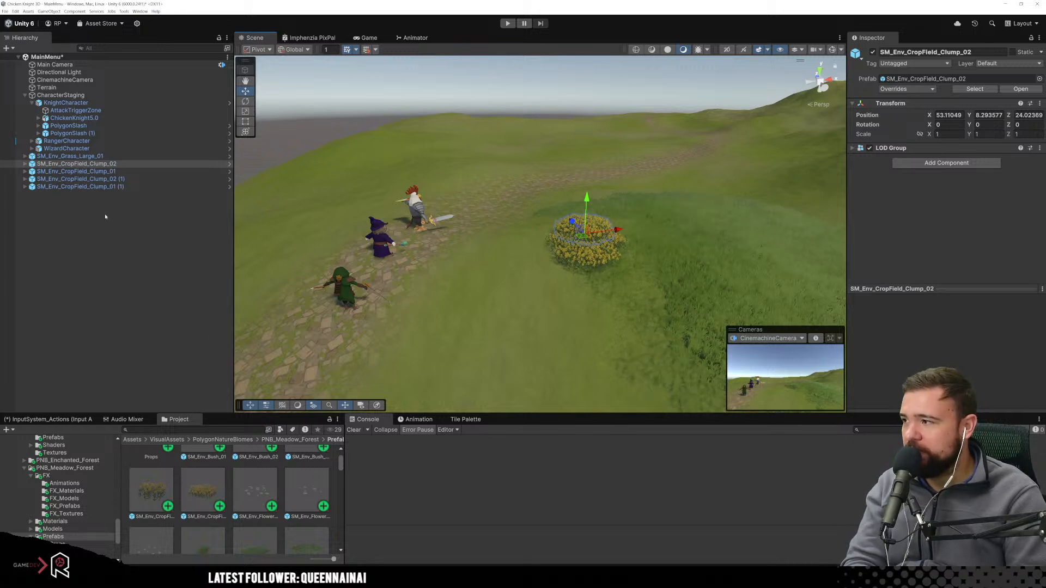
key(Delete)
click(87, 171)
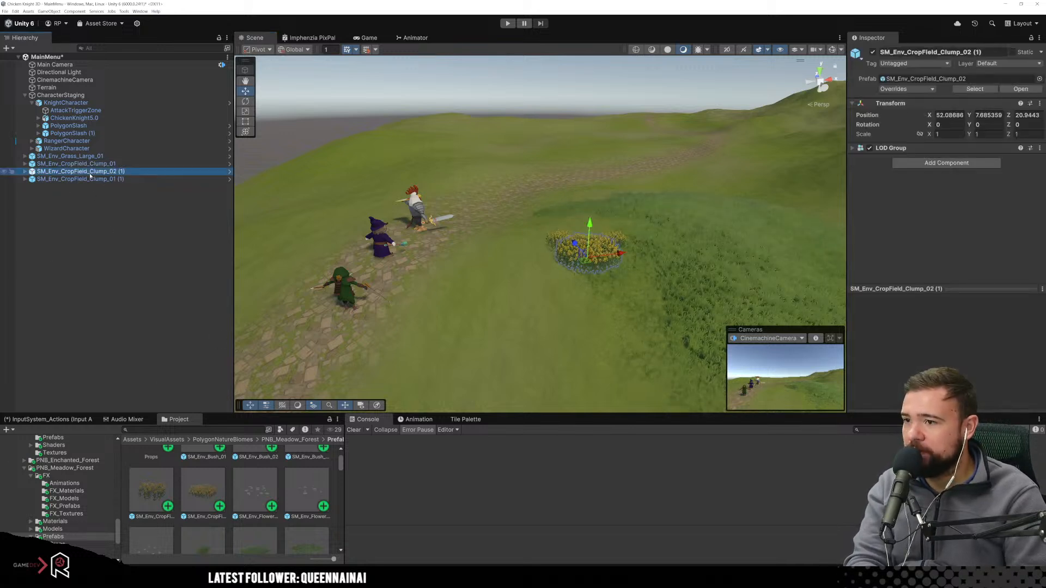
key(Delete)
click(89, 174)
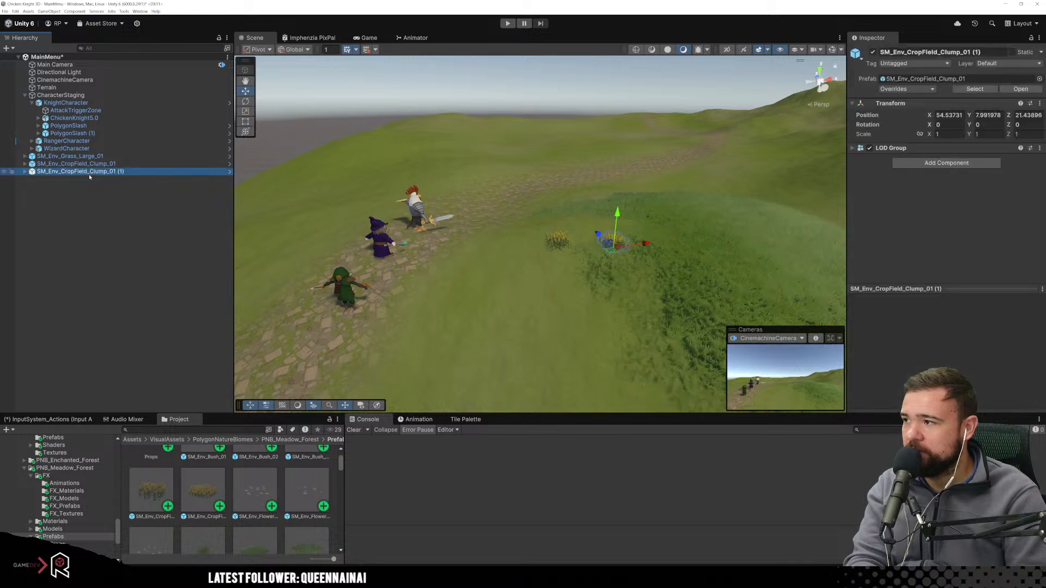
click(100, 195)
click(106, 164)
key(Delete)
click(99, 164)
key(Delete)
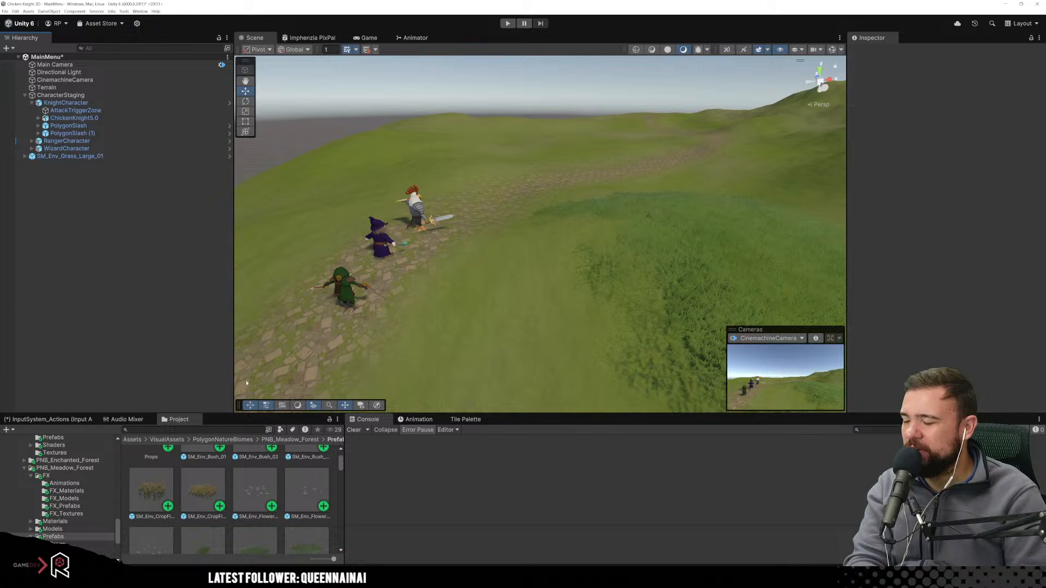
Place the SM_Env_Bush_01 prefab at the grass patch's edge, at about X 53.16, Y 8.31, Z 24.11.
scroll(250, 517, up, 1)
scroll(250, 499, up, 1)
drag(202, 472, 584, 237)
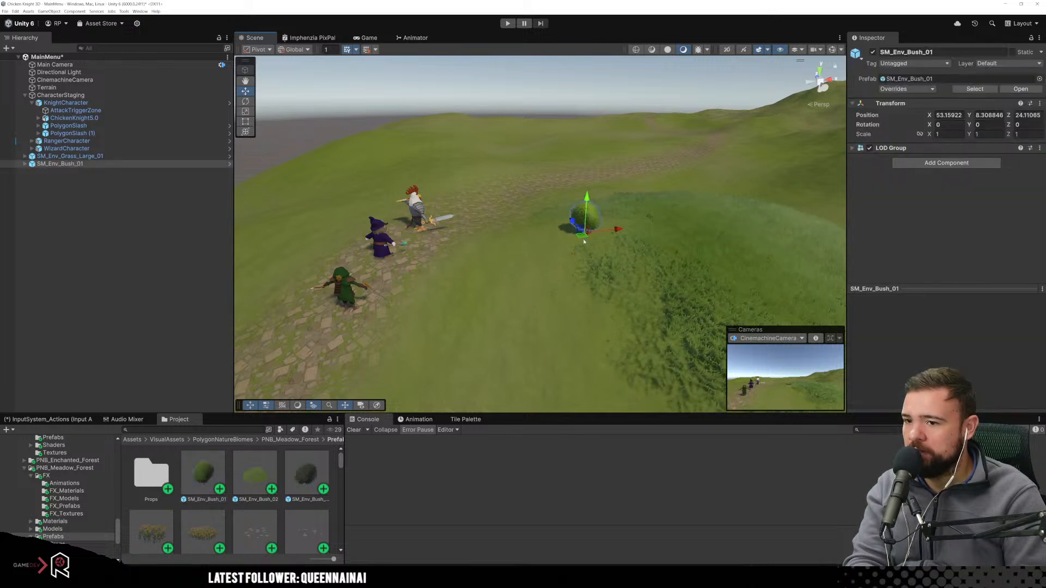
Cluster SM_Env_Bush_03 and two SM_Env_Bush_02 prefabs around SM_Env_Bush_01, the second SM_Env_Bush_02 at about X 54.33, Y 7.13, Z 20.45, and nudge SM_Env_Bush_01.
drag(259, 483, 584, 248)
drag(307, 473, 580, 269)
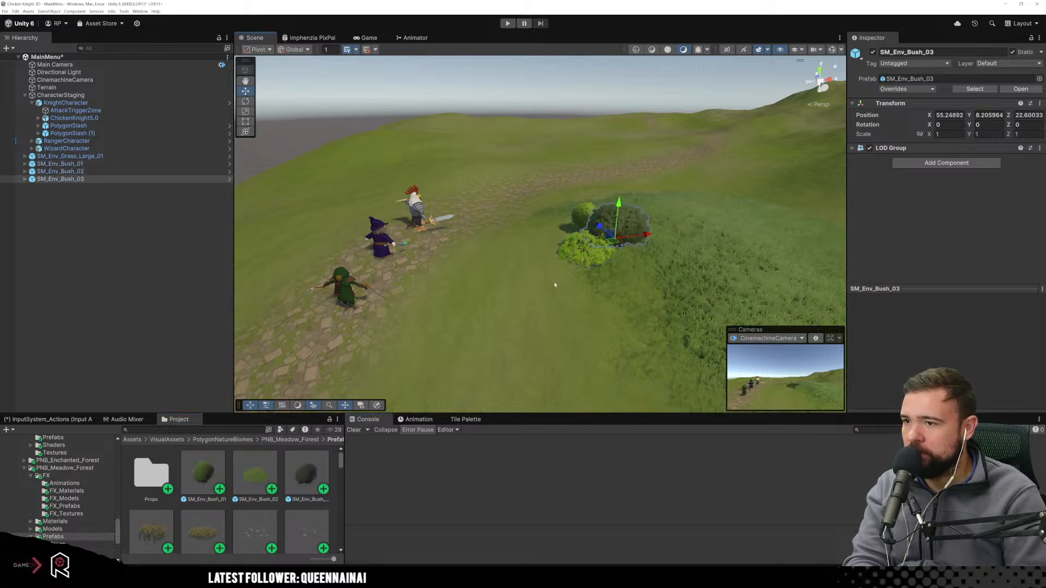
click(581, 218)
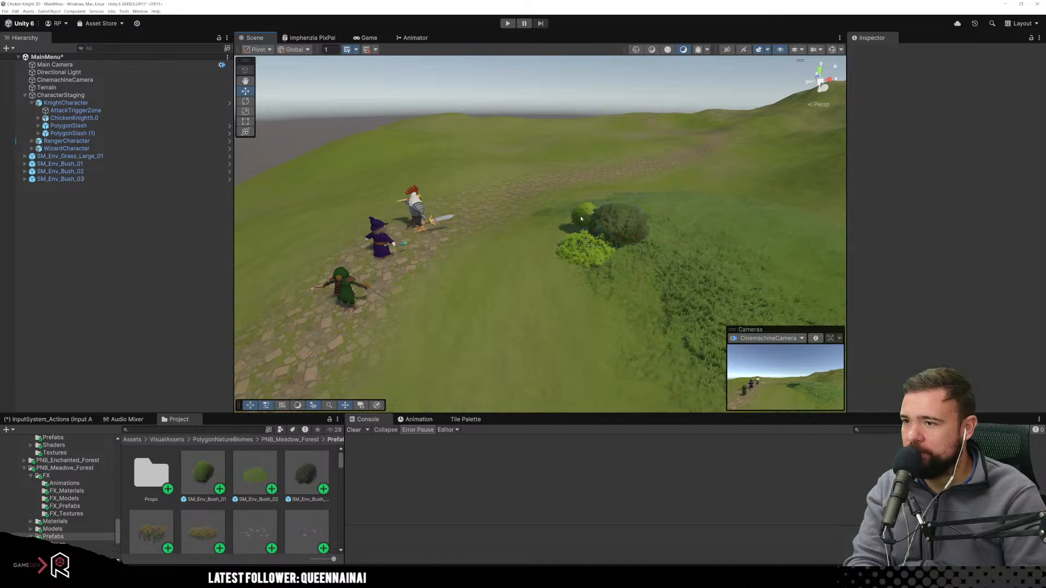
click(580, 218)
click(580, 218)
drag(583, 236, 579, 240)
drag(269, 497, 618, 269)
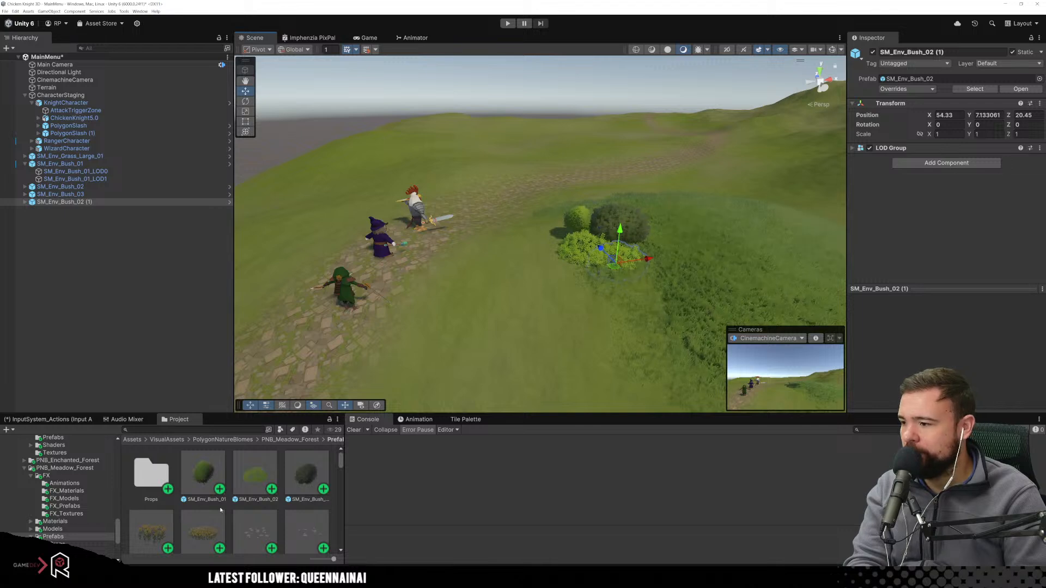
scroll(221, 509, down, 4)
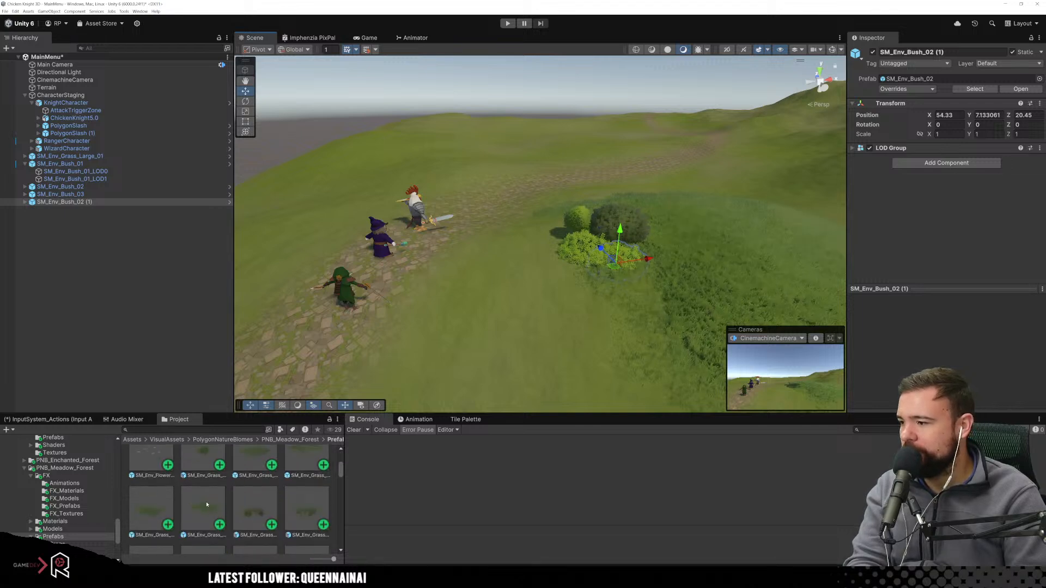
scroll(207, 504, down, 3)
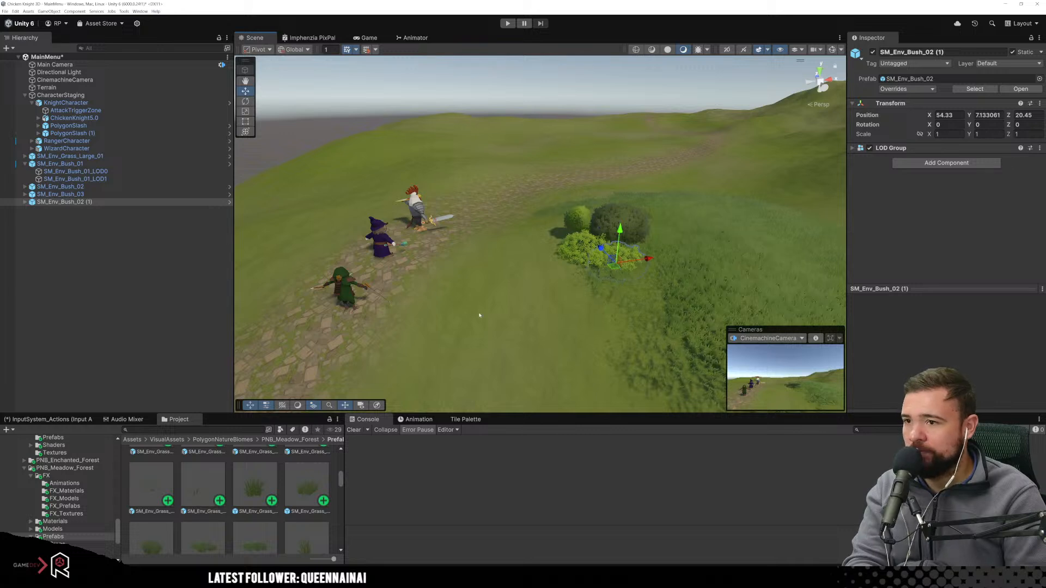
scroll(325, 459, down, 2)
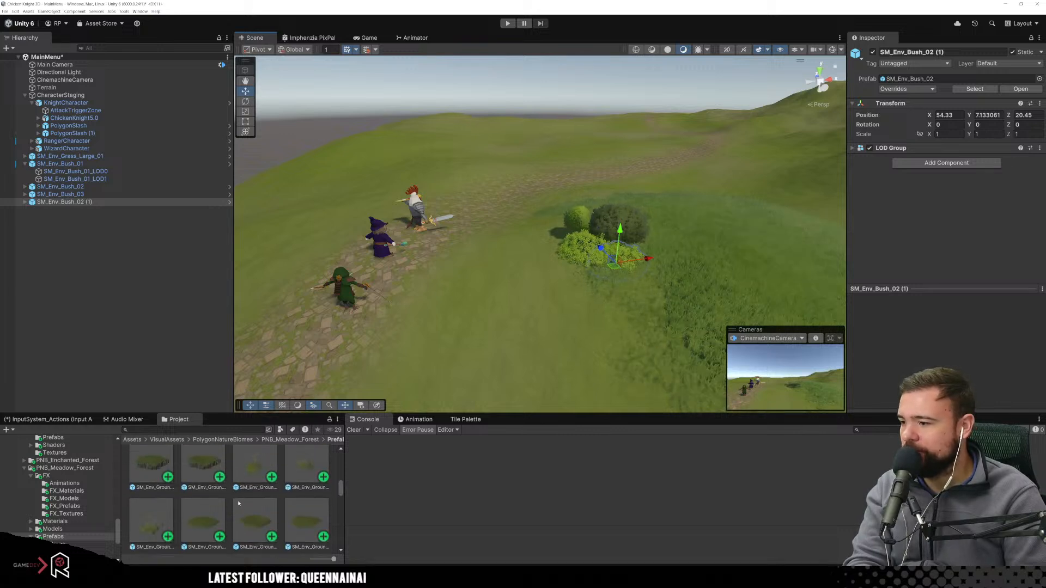
click(309, 464)
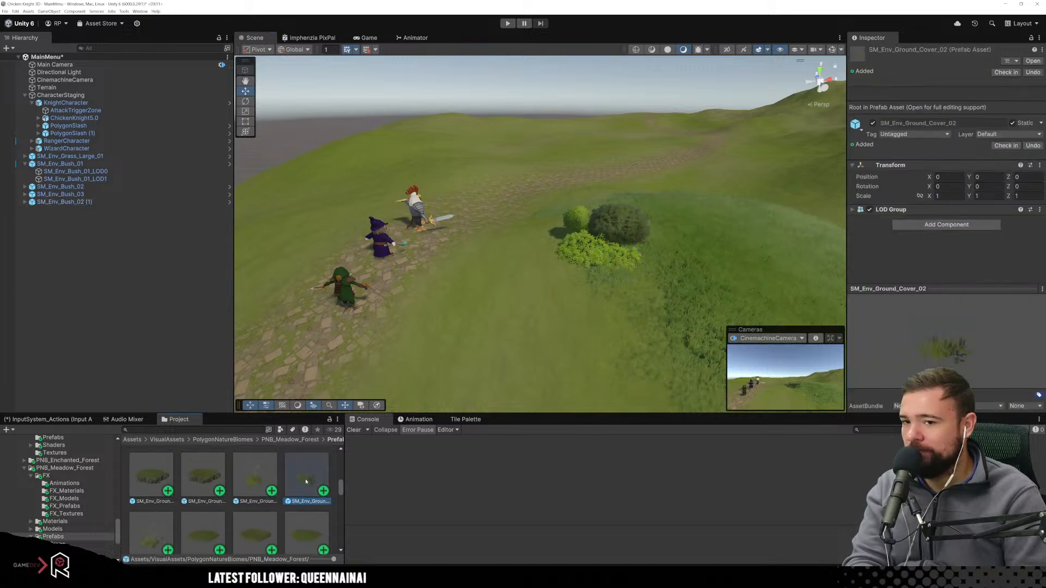
scroll(305, 482, down, 1)
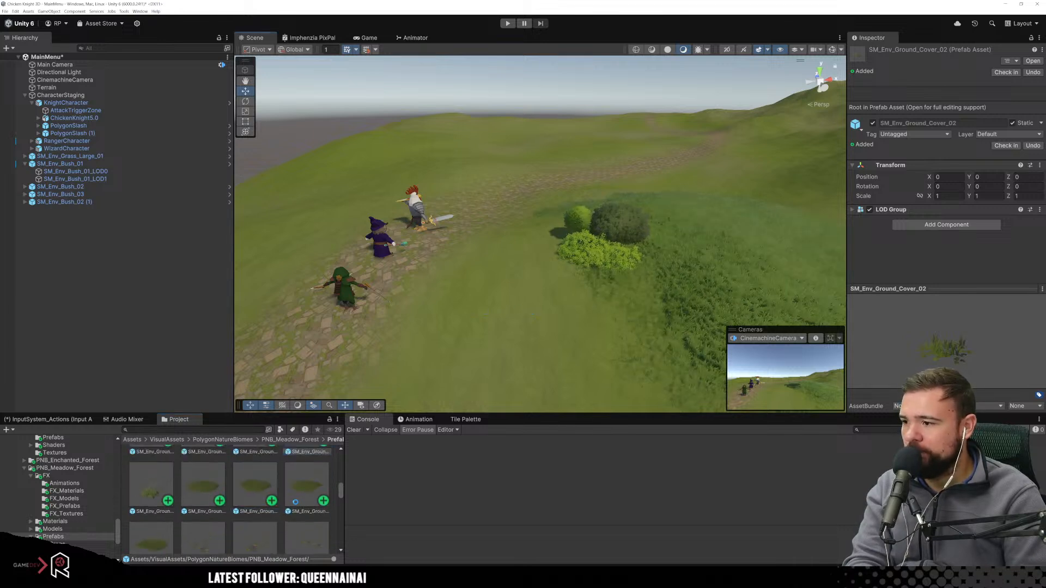
drag(302, 500, 528, 292)
scroll(532, 263, down, 5)
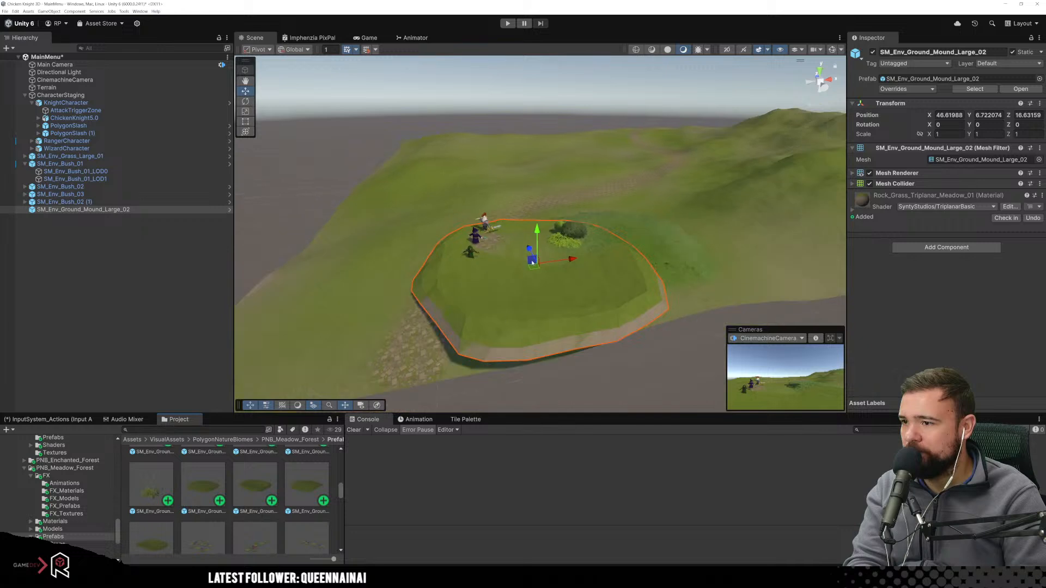
drag(537, 233, 528, 152)
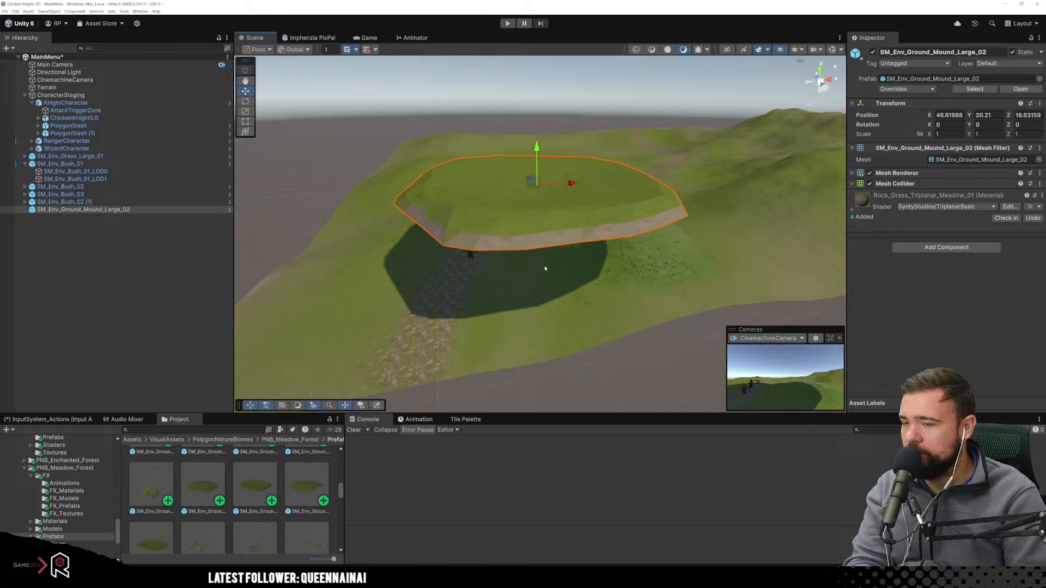
key(Delete)
Group SM_Env_Rock_02, SM_Env_Rock_04 and SM_Env_Rock_03 beside the path short of the grass patch, the last at about X 42.12, Y 4.15, Z 7.35.
scroll(235, 508, down, 3)
drag(217, 510, 701, 212)
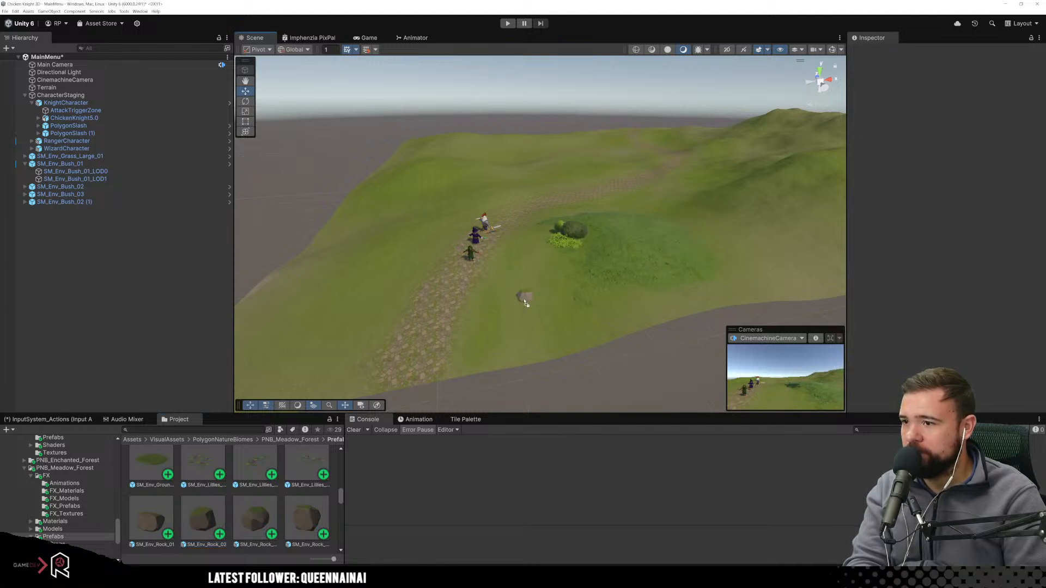
drag(528, 300, 529, 300)
scroll(513, 343, up, 3)
drag(306, 517, 526, 344)
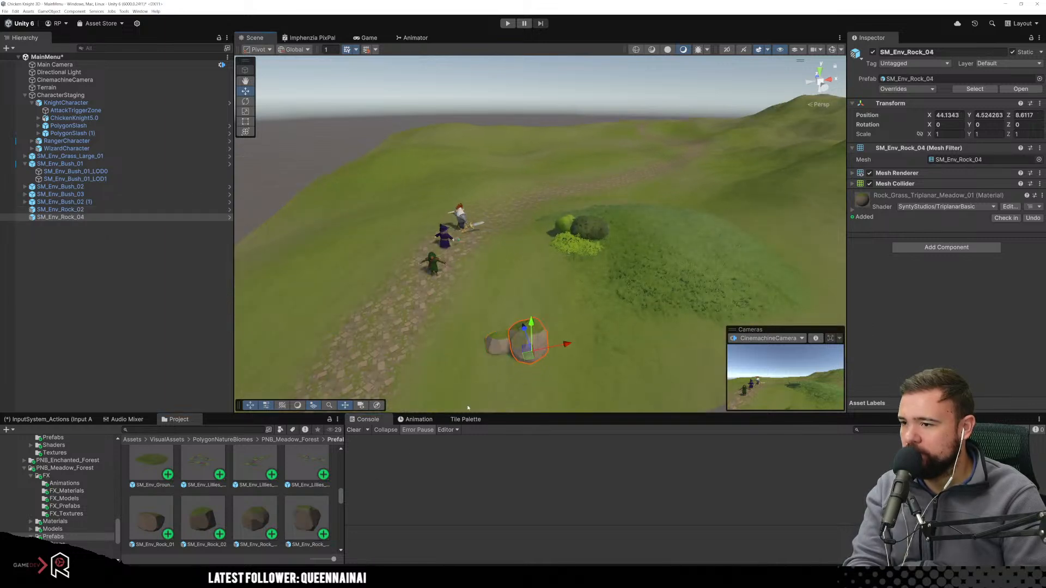
drag(273, 500, 518, 384)
Place SM_Env_Rock_Cliff_02 on the far side of the path beside the characters, at about X 24.8, Y 7.3, Z 28.2.
right_drag(518, 384, 478, 318)
scroll(220, 488, down, 2)
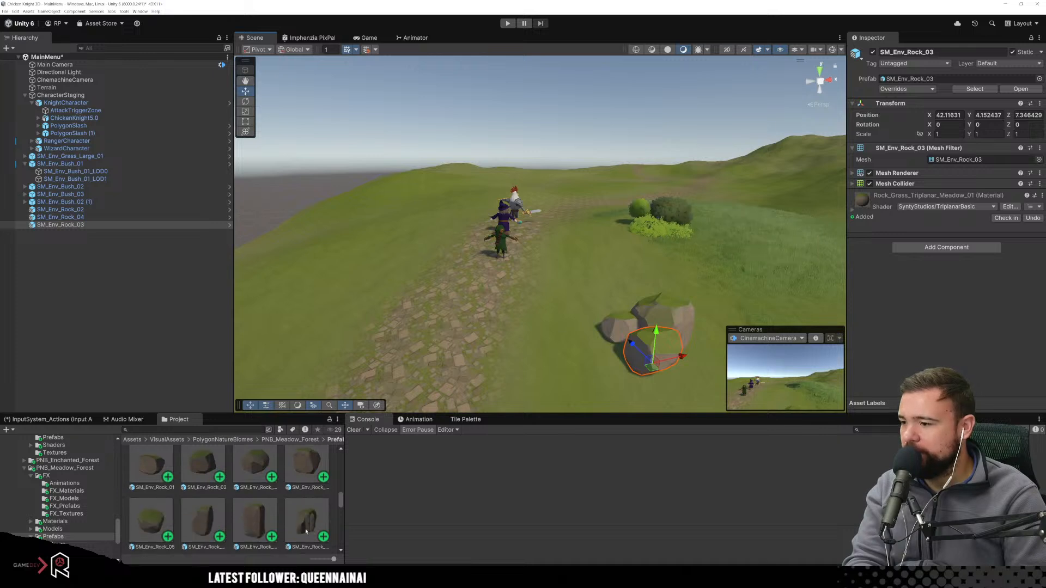
scroll(379, 391, down, 3)
drag(293, 515, 321, 354)
right_drag(447, 345, 372, 342)
drag(342, 344, 438, 309)
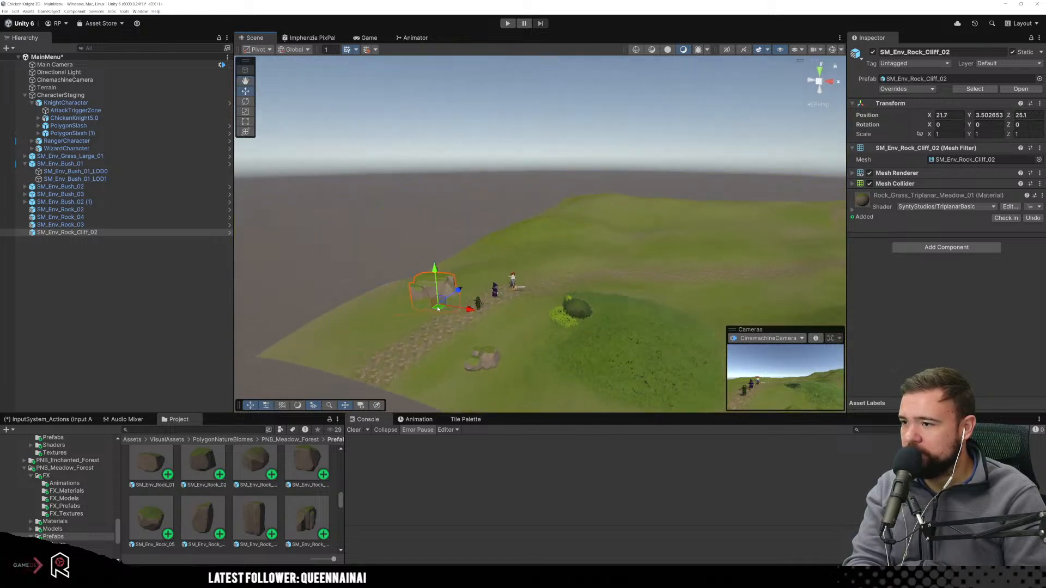
drag(439, 270, 437, 254)
drag(438, 294, 457, 293)
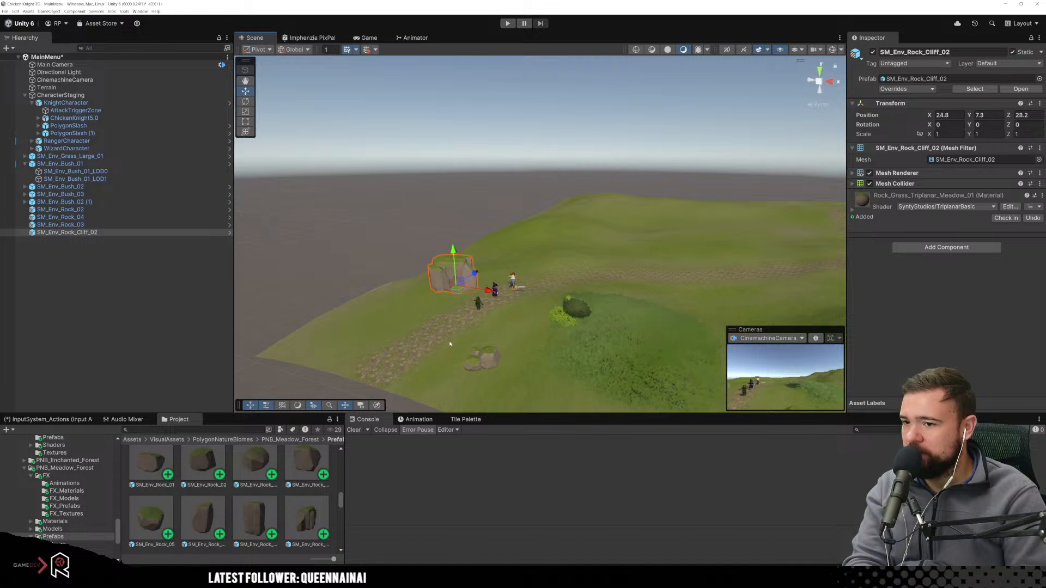
Scatter four SM_Env_Sunflower_01 prefabs in and around the grass patch, the last at about X 66.00, Y 6.54, Z 16.46.
right_drag(508, 322, 645, 300)
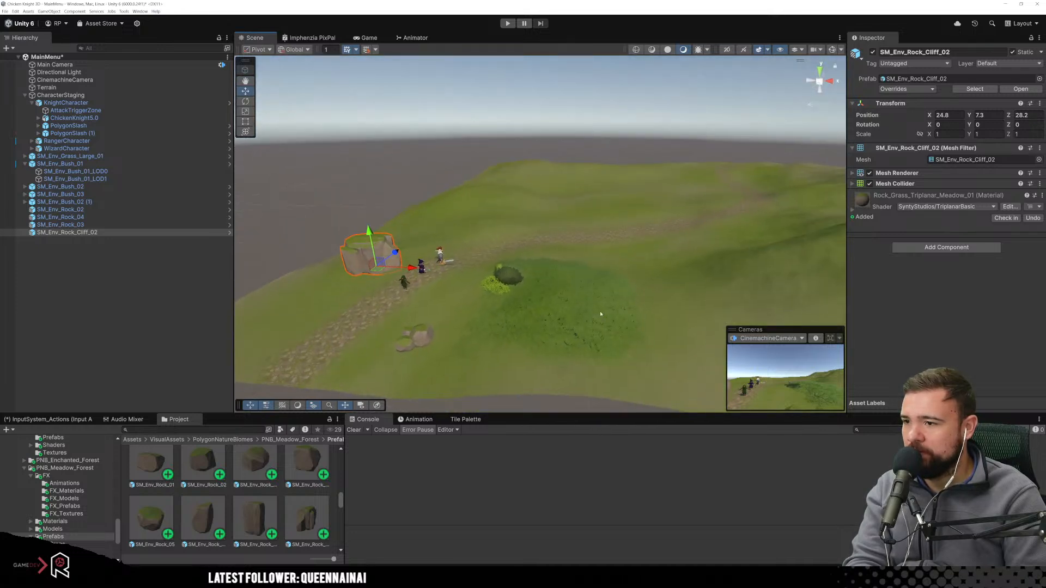
scroll(263, 519, down, 4)
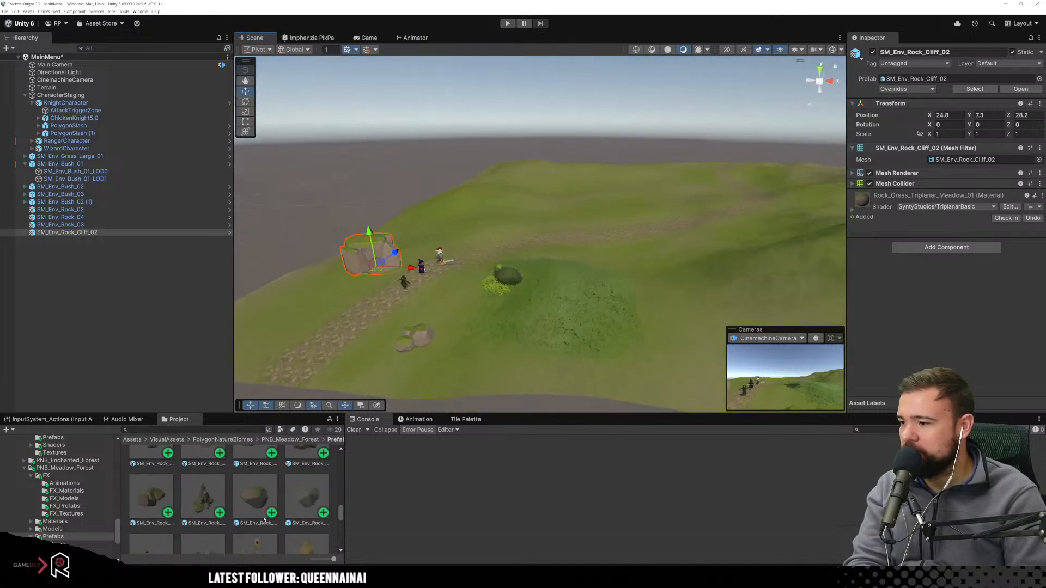
scroll(264, 519, down, 2)
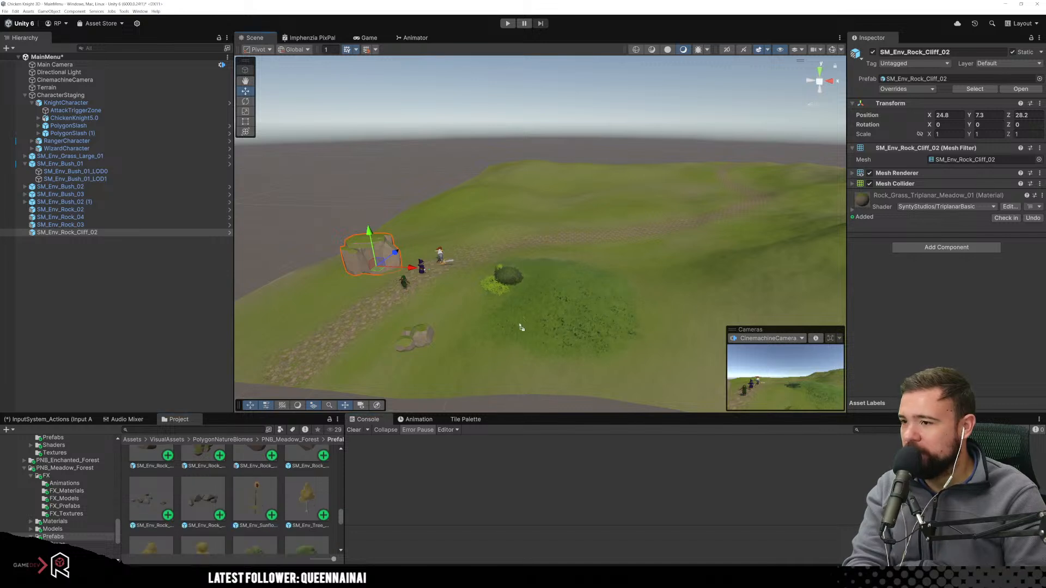
drag(488, 306, 488, 304)
drag(270, 520, 419, 322)
drag(253, 495, 484, 353)
drag(255, 512, 553, 327)
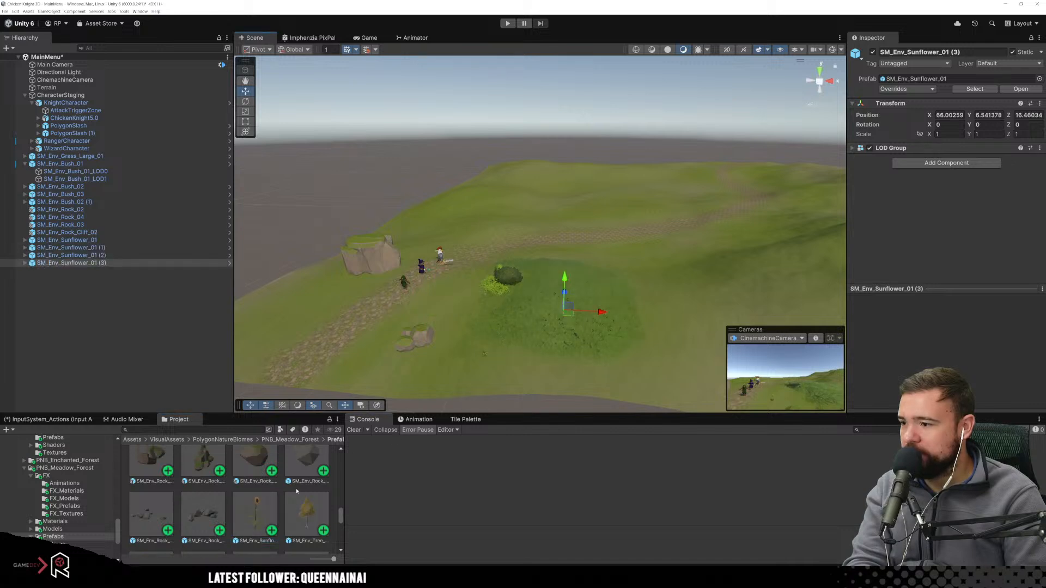
Place four more SM_Env_Sunflower_01 prefabs on the terrain around the foreground rocks and the grass patch.
scroll(304, 486, up, 1)
drag(255, 521, 370, 375)
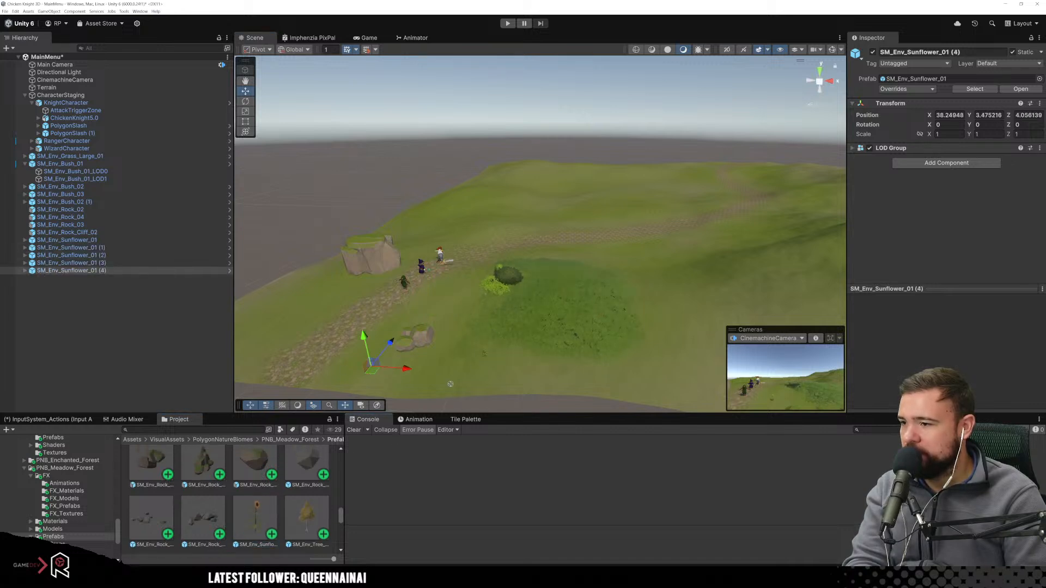
drag(255, 521, 444, 348)
scroll(255, 520, up, 1)
drag(255, 524, 461, 322)
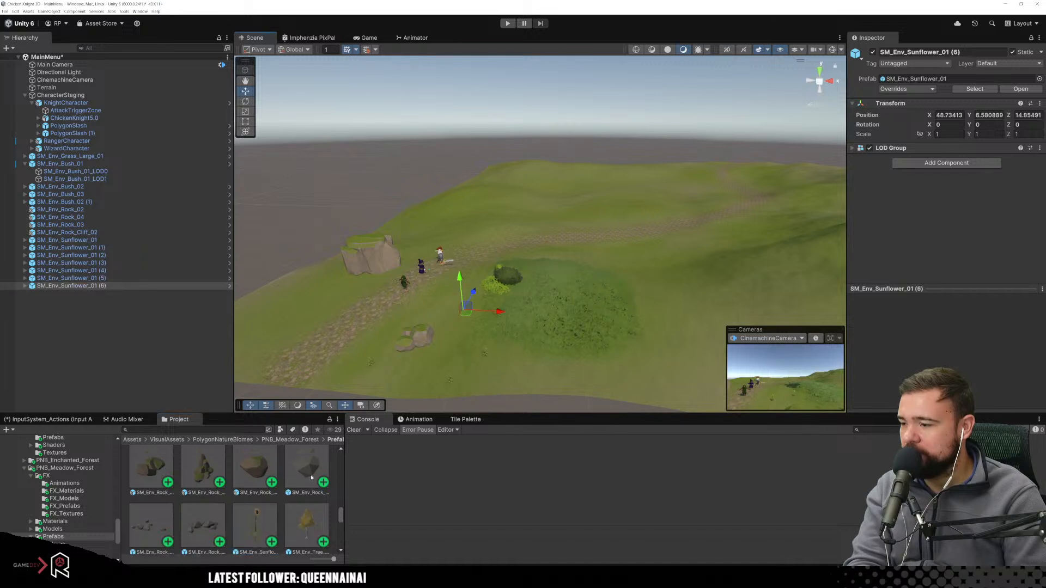
scroll(255, 520, down, 1)
drag(255, 517, 563, 348)
scroll(266, 486, up, 1)
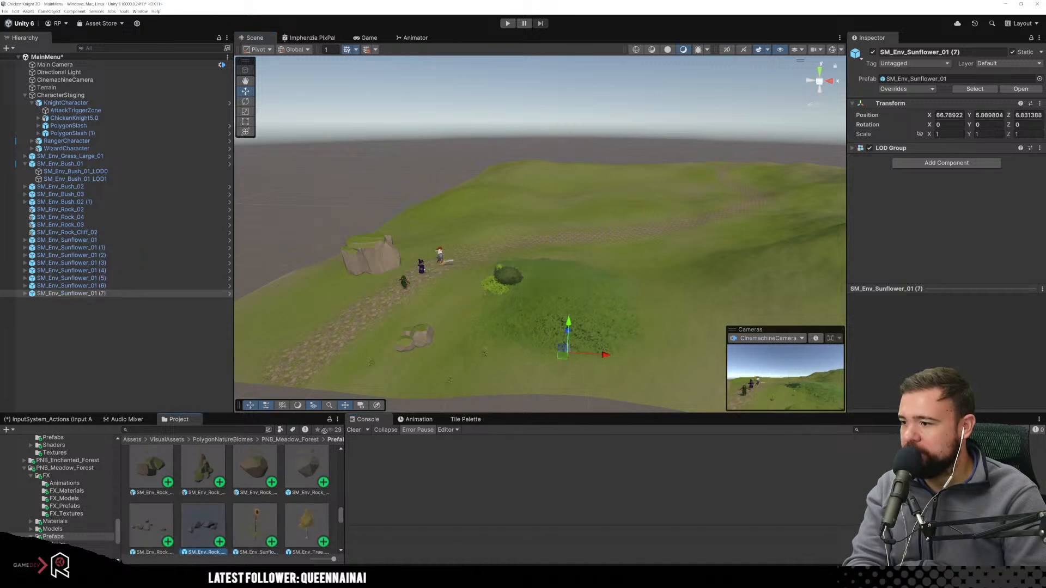
middle_drag(468, 323, 561, 327)
scroll(514, 297, up, 5)
scroll(523, 283, down, 8)
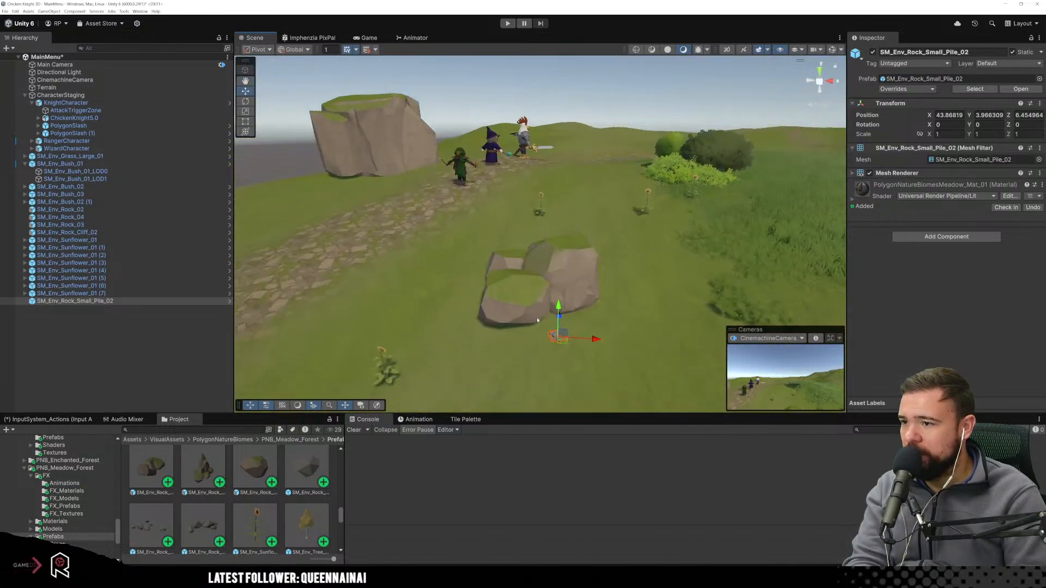
drag(561, 327, 554, 329)
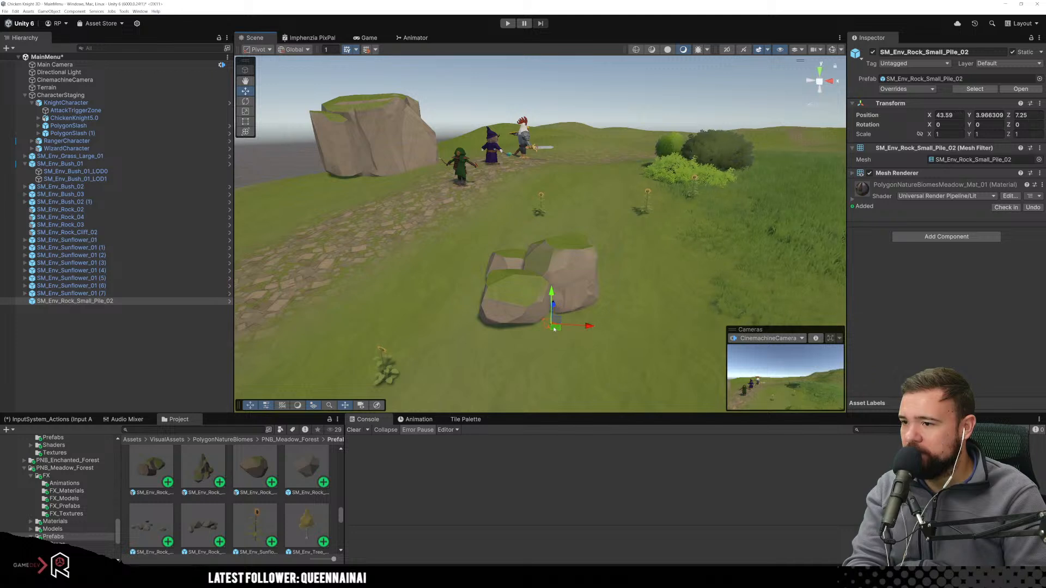
key(Delete)
Place an SM_Env_Rock_Small_Pile_02 prefab against the base of the foreground rocks.
drag(199, 522, 556, 330)
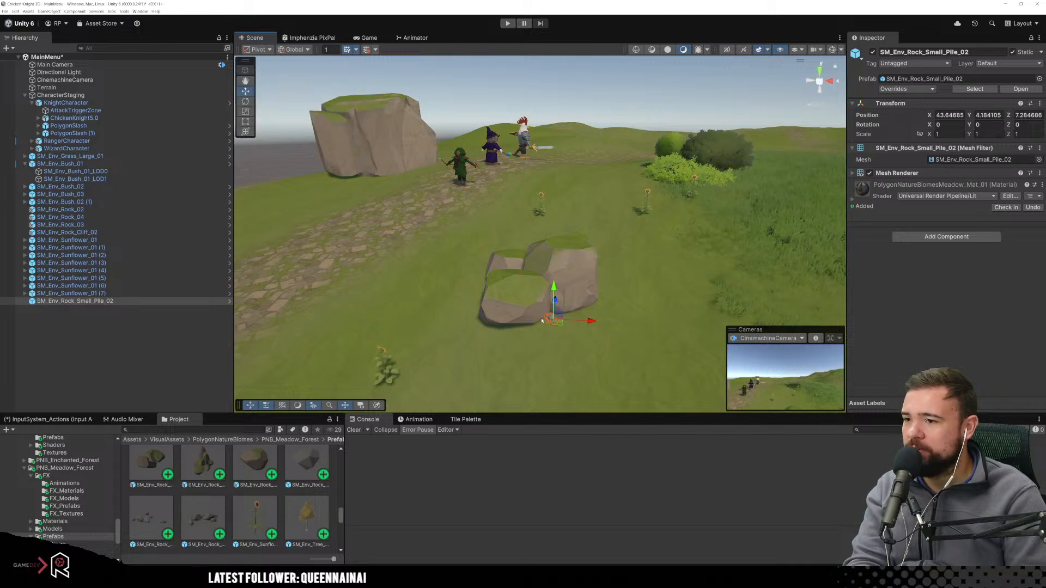
click(539, 335)
key(q)
drag(529, 352, 556, 297)
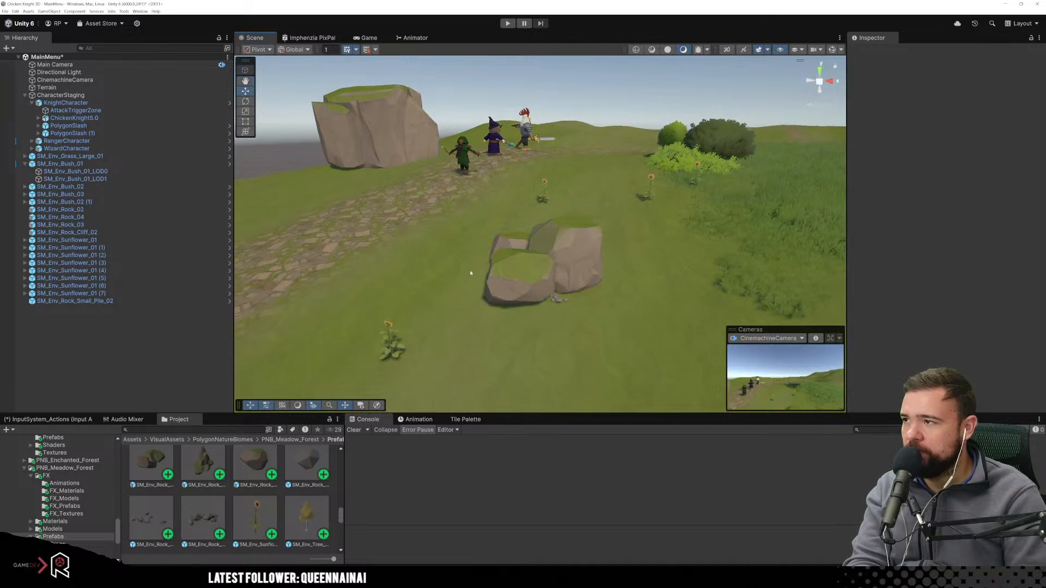
click(556, 299)
drag(555, 297, 573, 268)
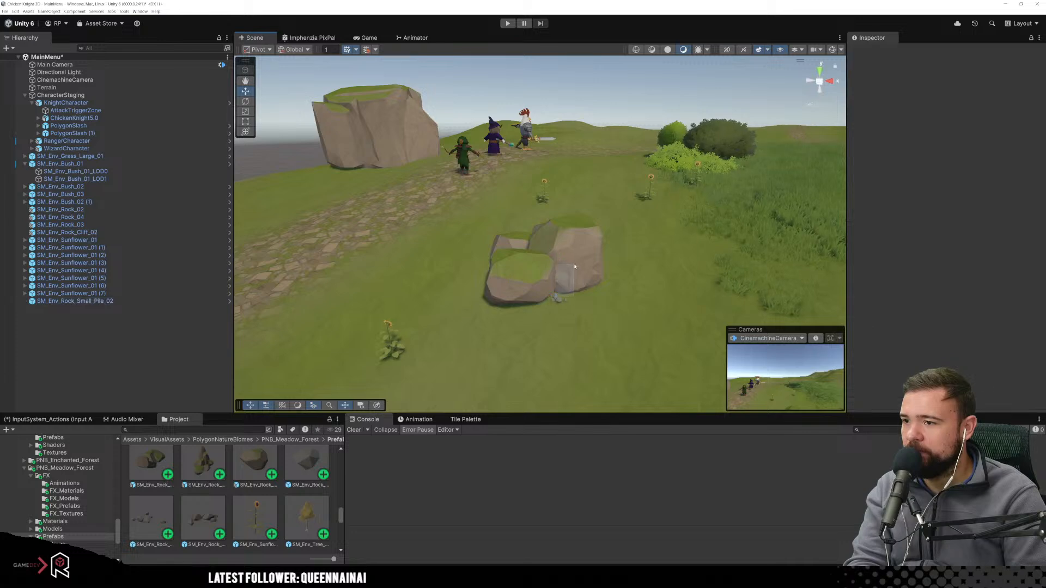
click(554, 299)
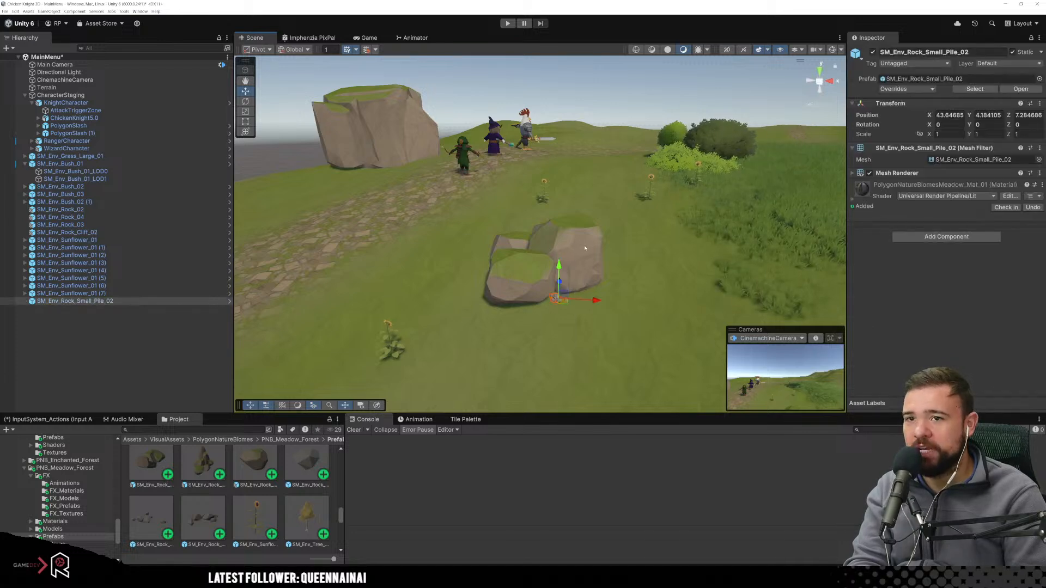
scroll(570, 250, down, 2)
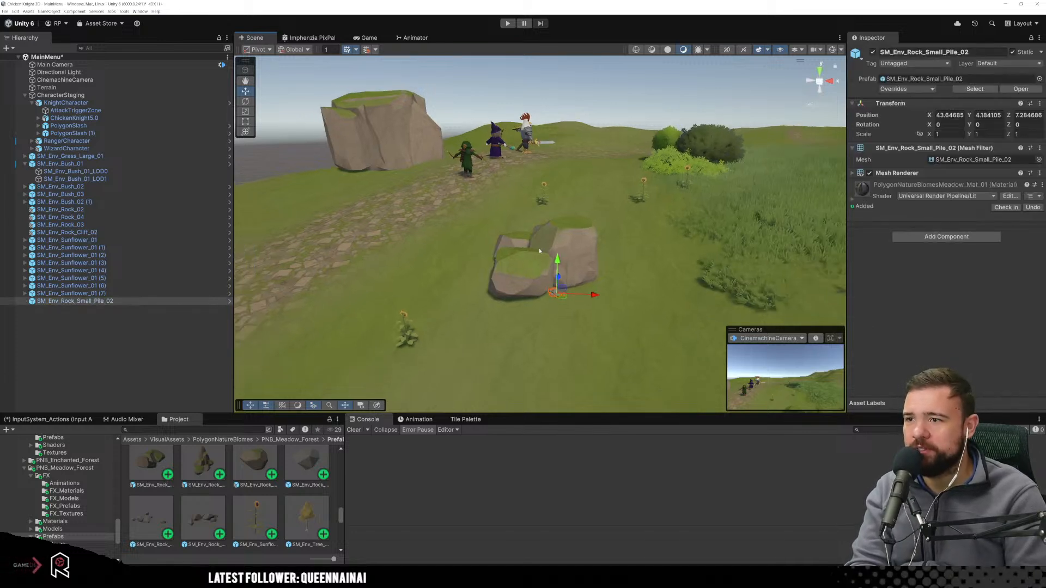
Rotate SM_Env_Sunflower_01 (1), just behind the foreground rocks, to about 96° around the Y axis.
right_drag(556, 245, 619, 206)
click(488, 267)
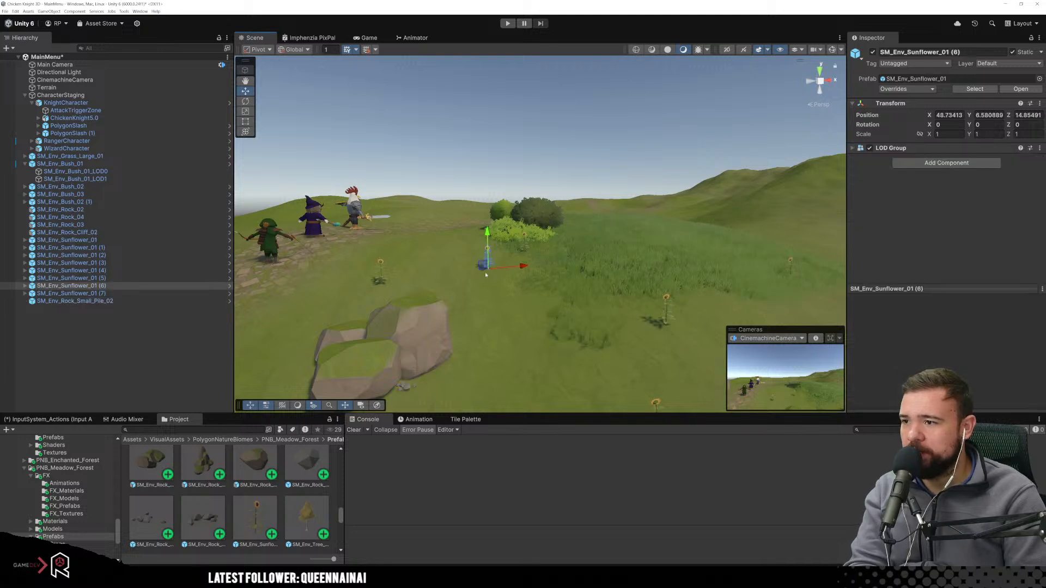
click(133, 271)
click(380, 266)
key(e)
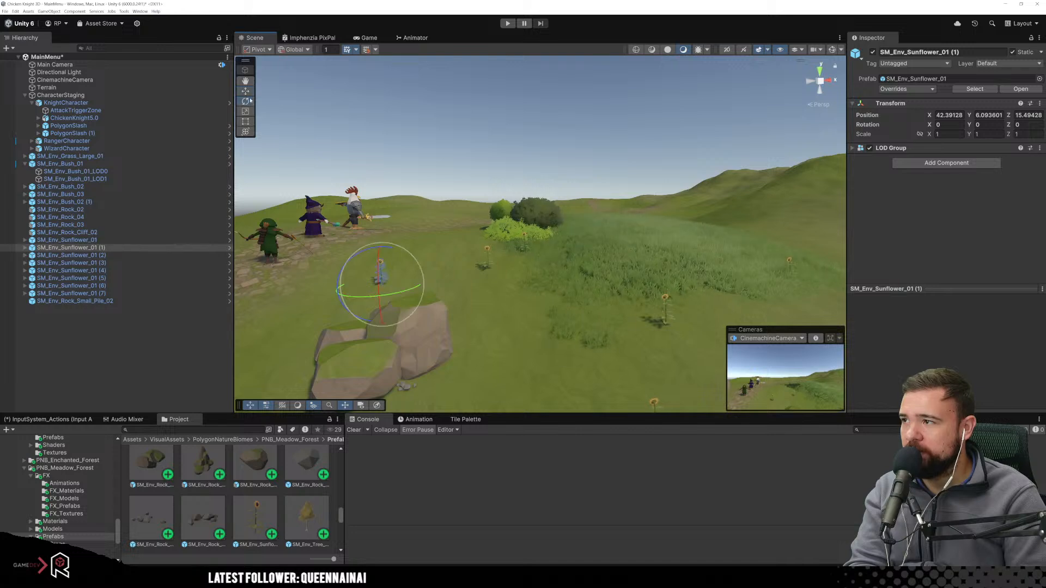
drag(407, 269, 274, 309)
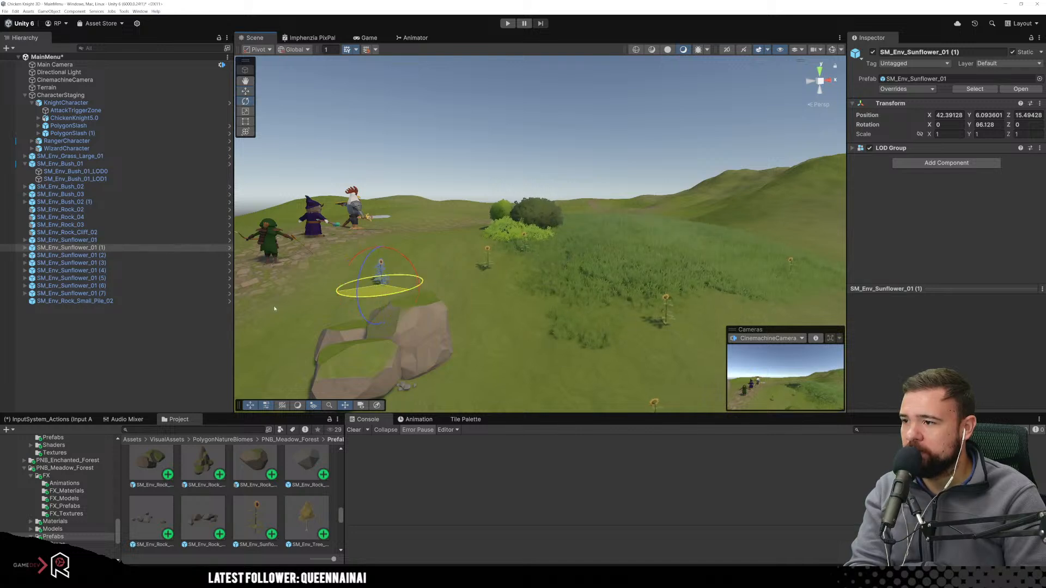
Rotate SM_Env_Sunflower_01 (6) to about 141° and SM_Env_Sunflower_01 (2) to about 155° around the Y axis.
click(489, 267)
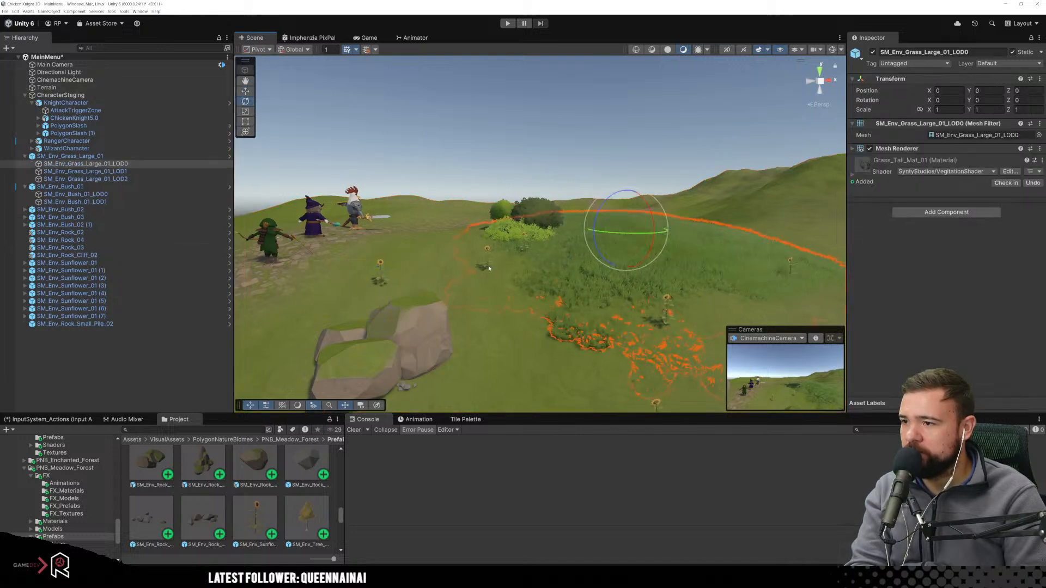
click(488, 266)
drag(424, 281, 282, 295)
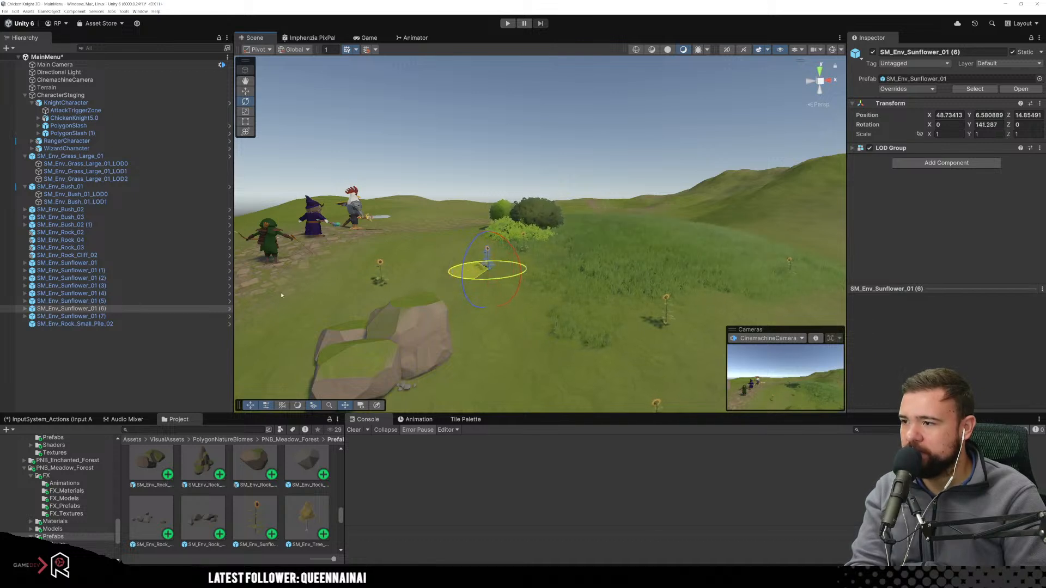
click(664, 313)
drag(653, 343, 434, 305)
scroll(592, 310, down, 2)
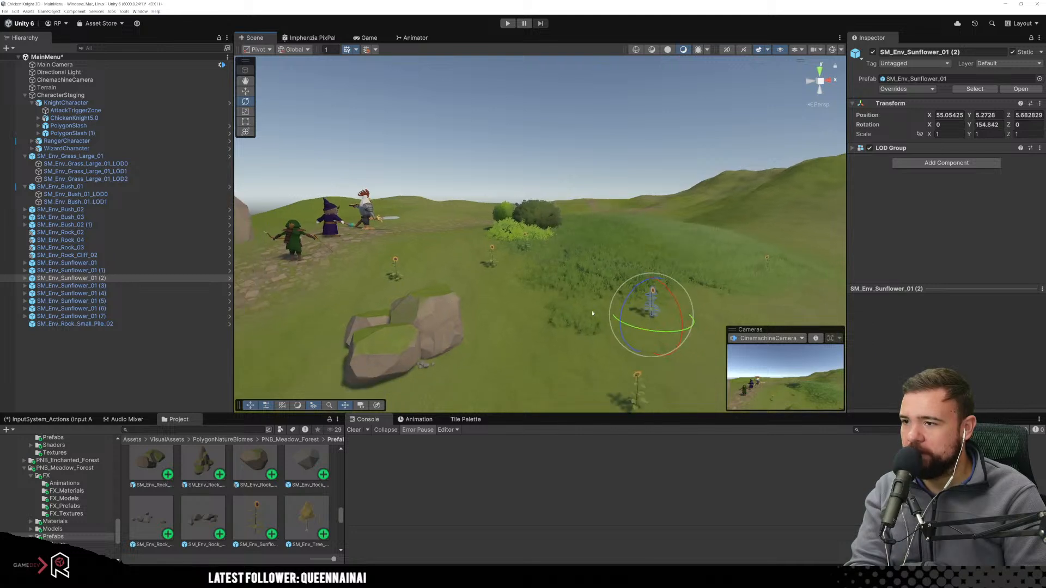
Rotate SM_Env_Sunflower_01 (5) to about 143° and SM_Env_Sunflower_01 to about 147° around Y, checking the composition in the game view.
click(638, 386)
scroll(621, 391, down, 2)
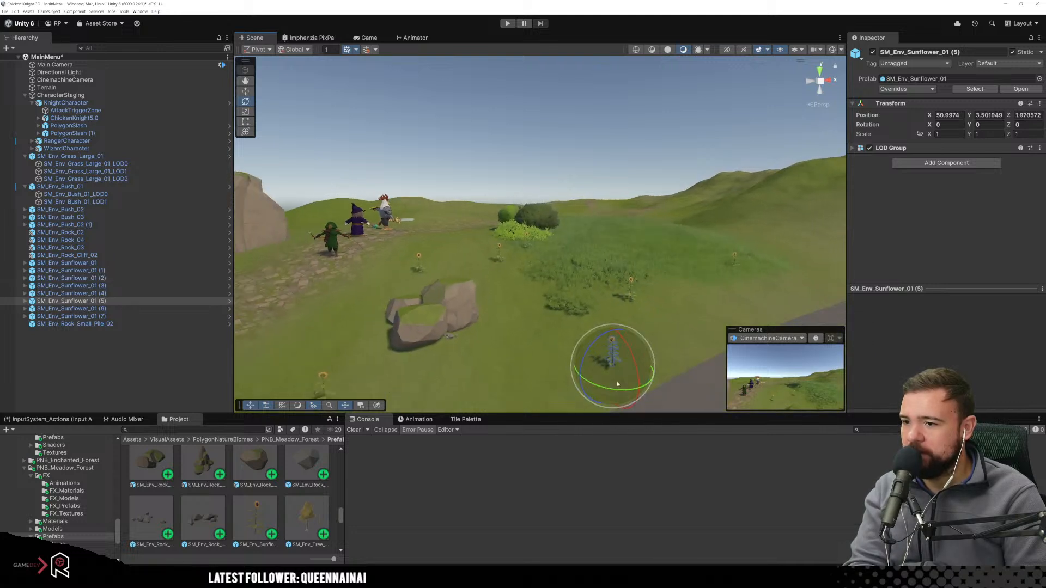
drag(608, 392, 508, 167)
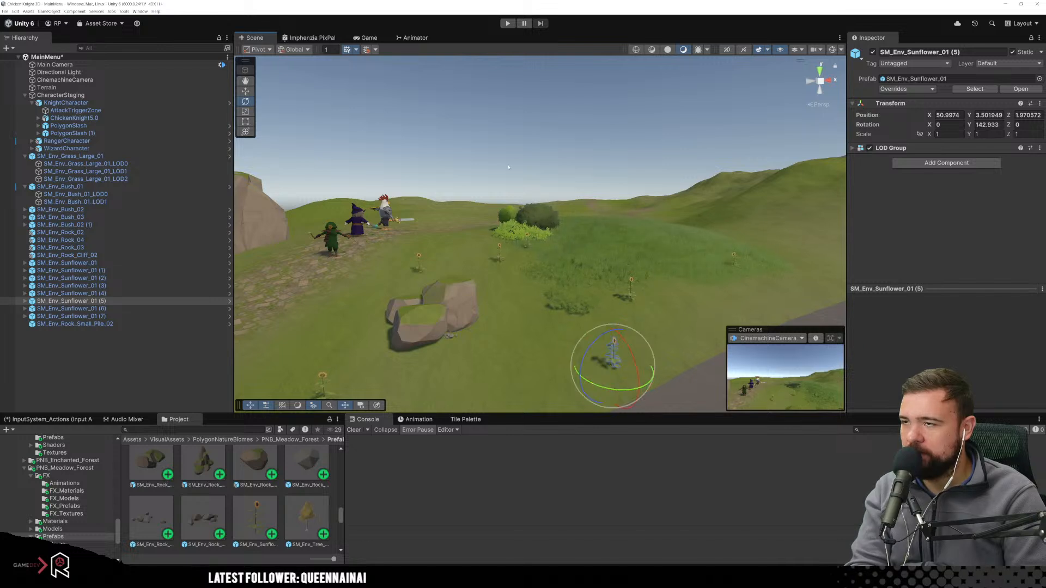
click(368, 37)
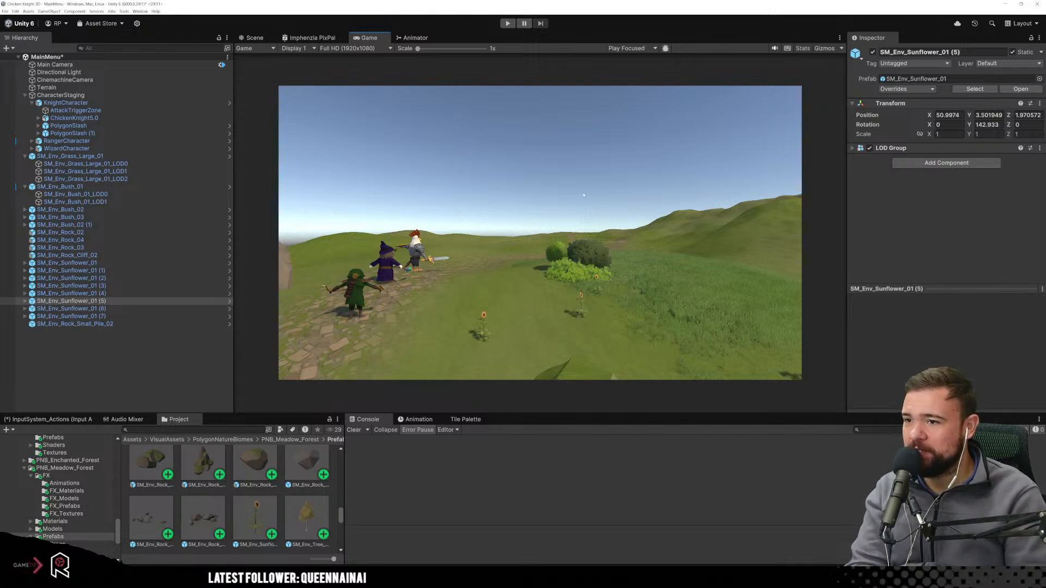
click(254, 38)
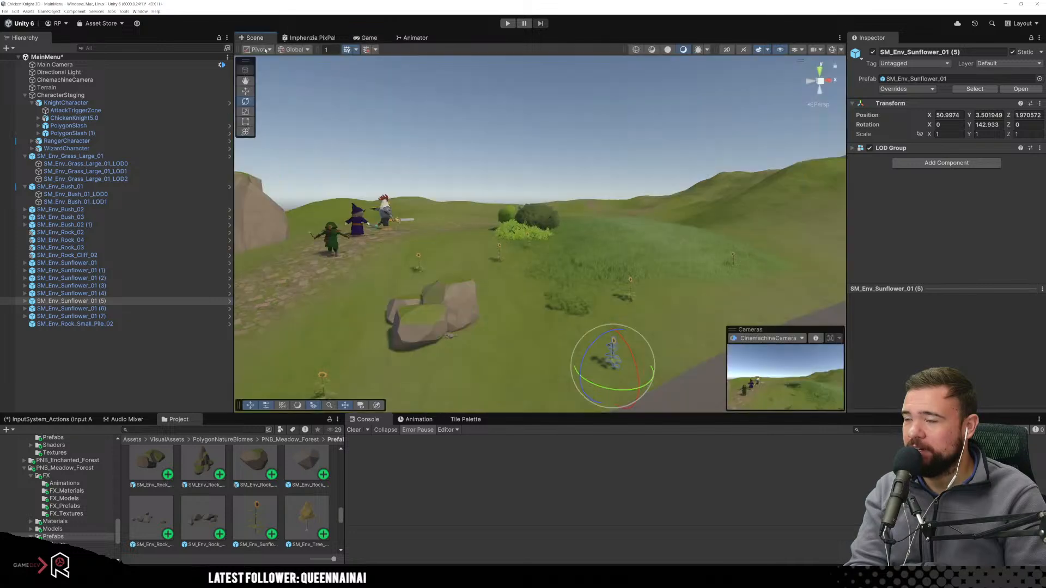
click(527, 245)
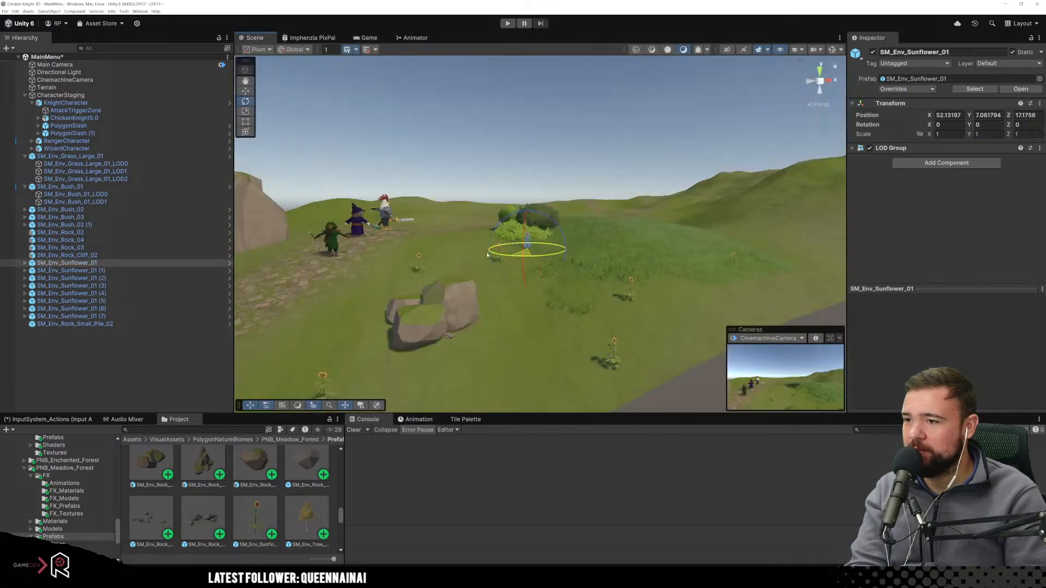
drag(323, 238, 320, 237)
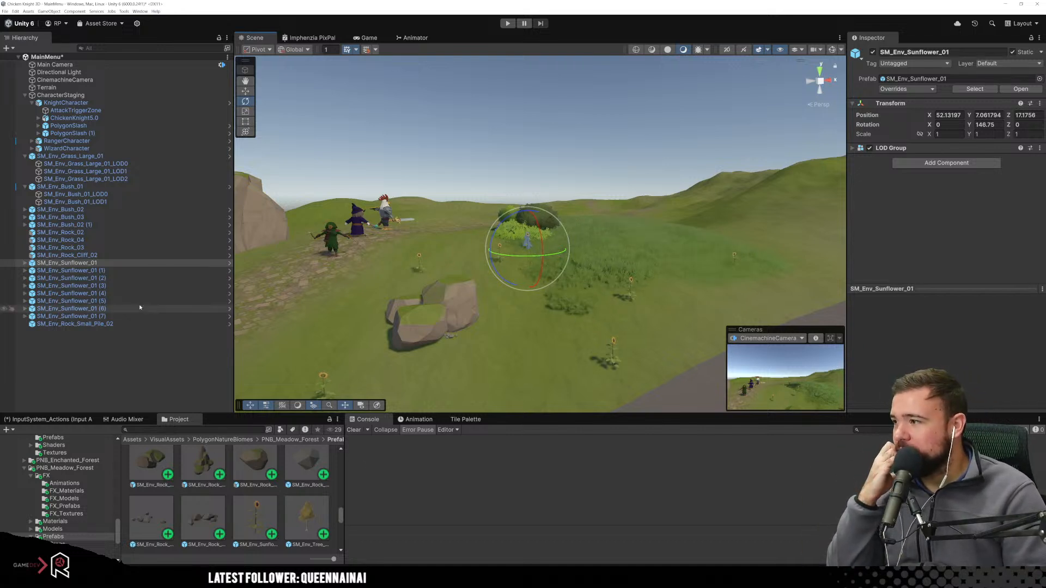
Use the terrain's Paint Trees tool with the third tree type to place two small green trees beside the large cliff rock.
scroll(569, 106, down, 2)
right_drag(570, 107, 524, 143)
middle_drag(524, 142, 555, 200)
right_drag(555, 199, 626, 256)
middle_drag(525, 149, 681, 201)
click(95, 95)
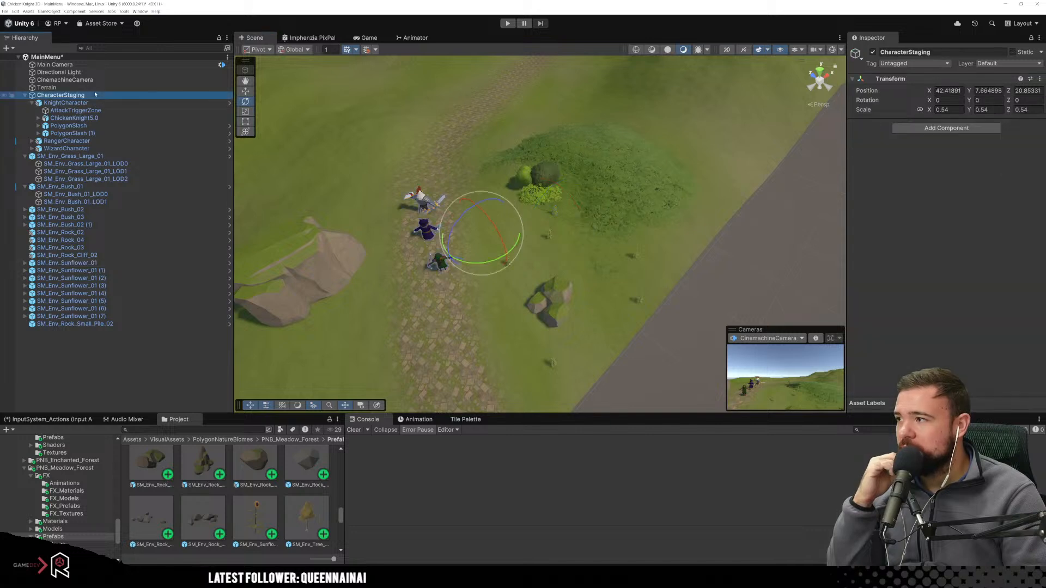
click(92, 87)
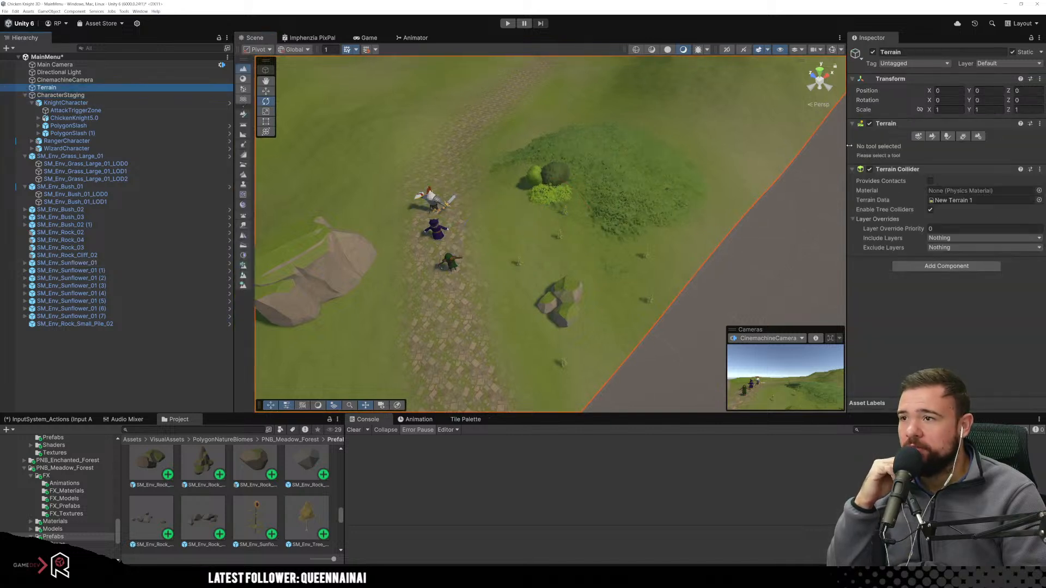
click(945, 136)
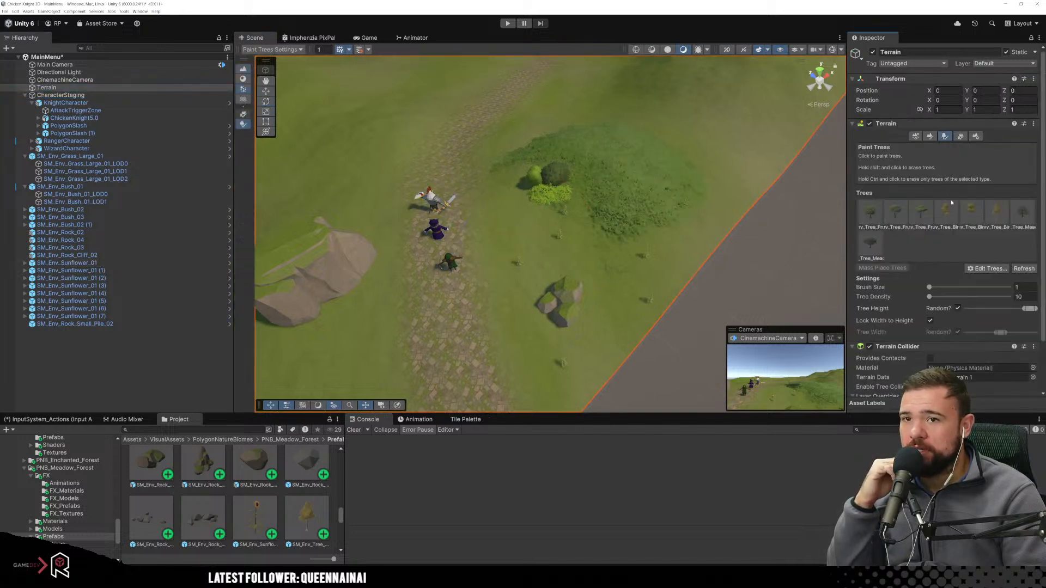
click(928, 222)
right_drag(665, 200, 455, 200)
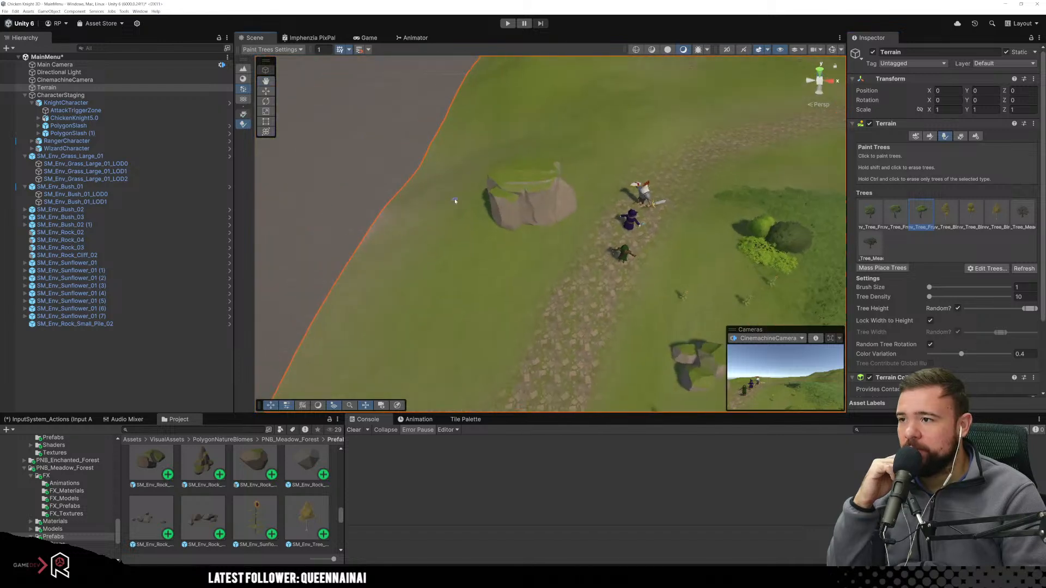
click(524, 245)
click(583, 188)
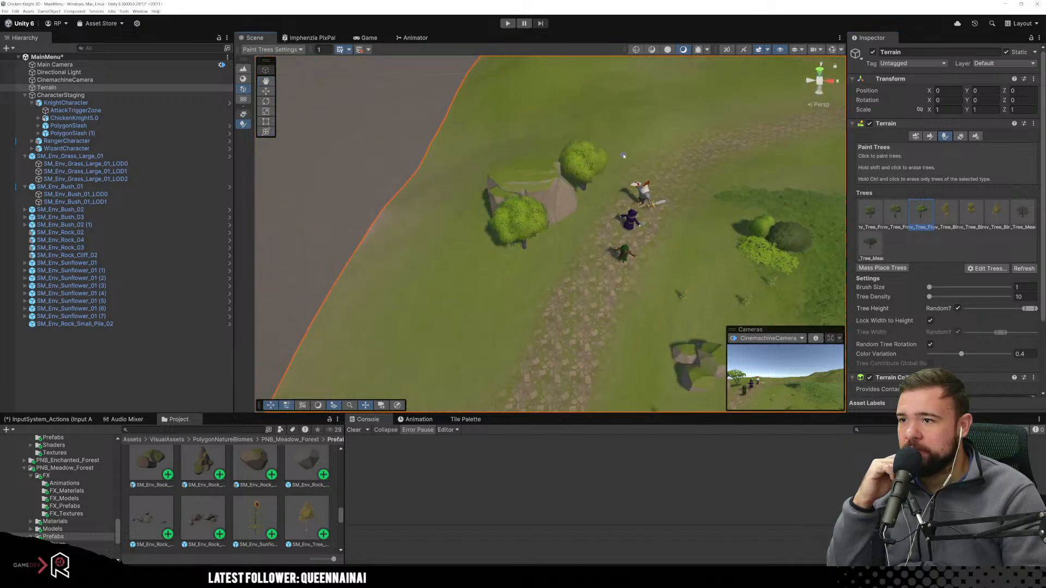
Paint three larger green trees of the first tree type behind the cliff rock, discarding one placed too close to the characters.
click(877, 215)
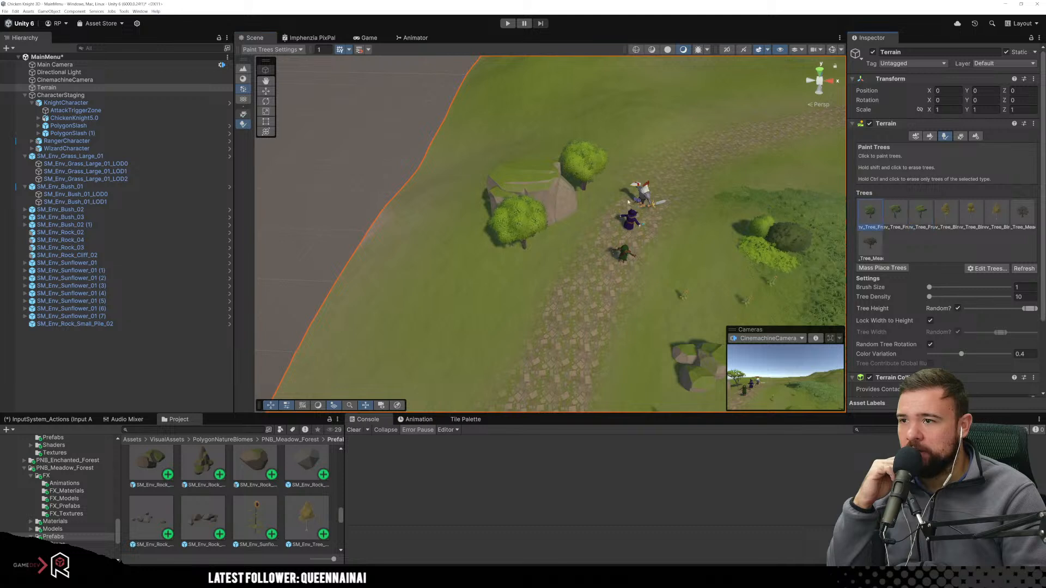
click(598, 204)
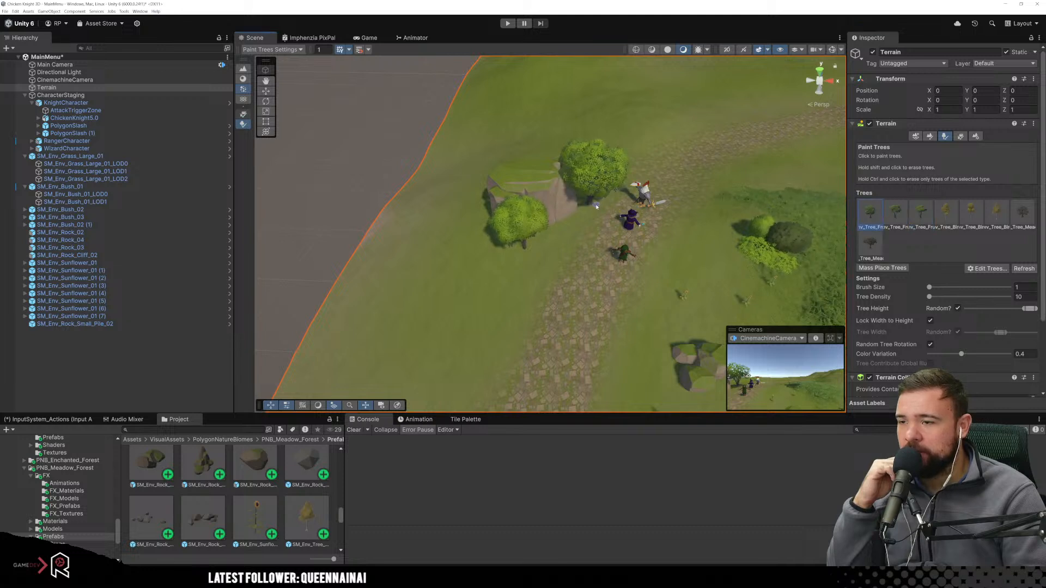
key(ctrl+z)
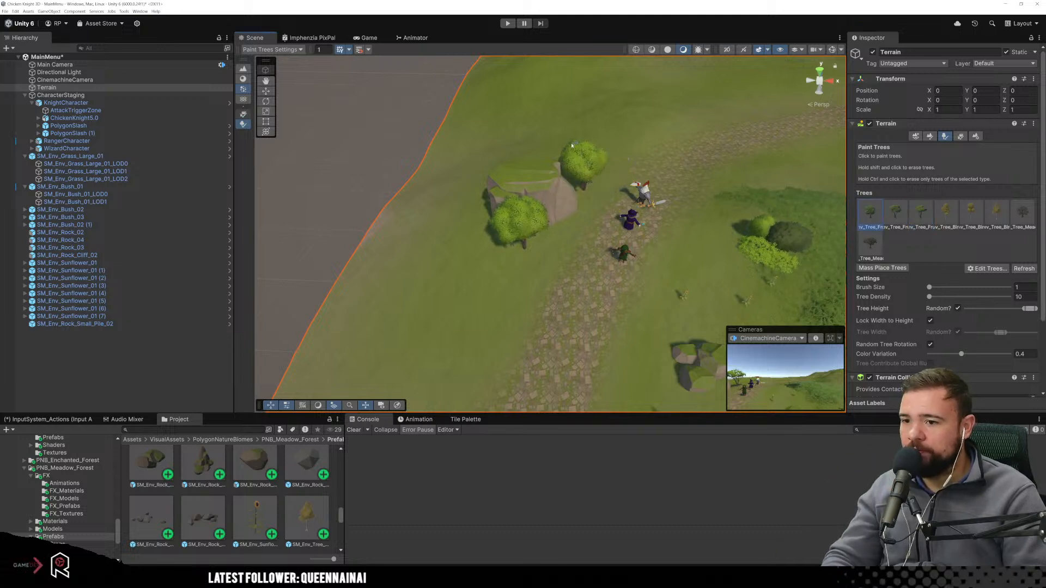
click(547, 143)
click(451, 150)
click(634, 113)
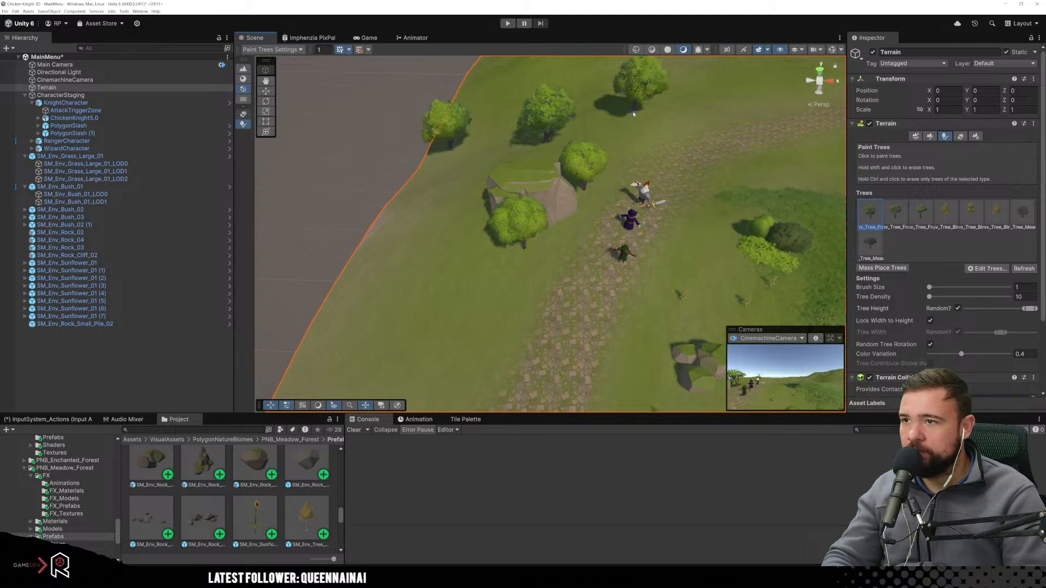
Paint two small green trees of the third tree type in gaps between the larger trees behind the cliff rock.
click(925, 218)
click(622, 143)
mouse_move(657, 174)
right_down()
mouse_move(601, 184)
mouse_move(684, 147)
right_up()
middle_drag(684, 147, 657, 296)
click(453, 317)
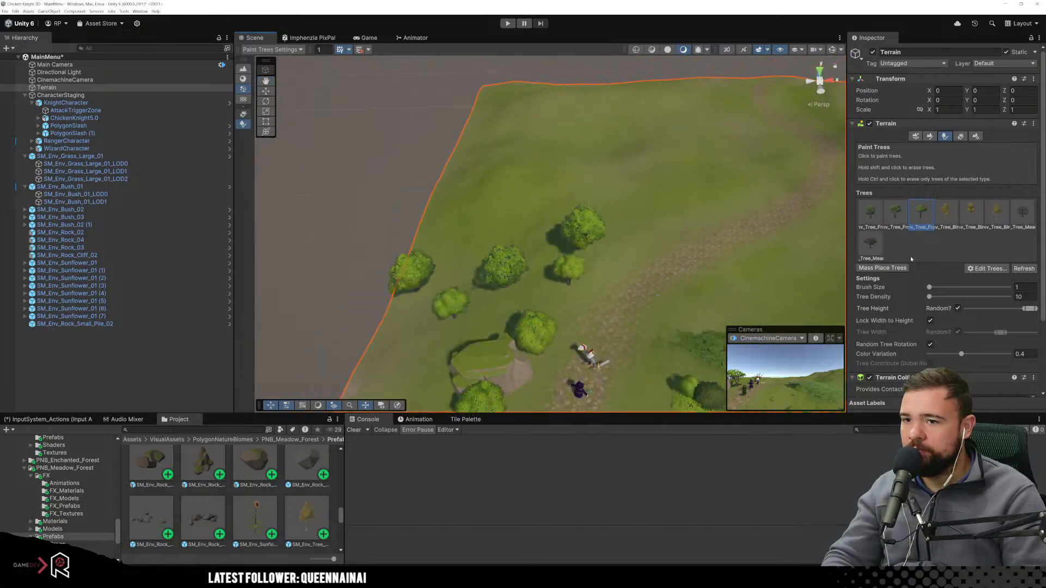
Paint five small yellow birch trees with the fifth tree type among the green trees behind the cliff rock.
click(970, 213)
click(629, 233)
click(517, 235)
click(539, 264)
click(553, 312)
click(618, 264)
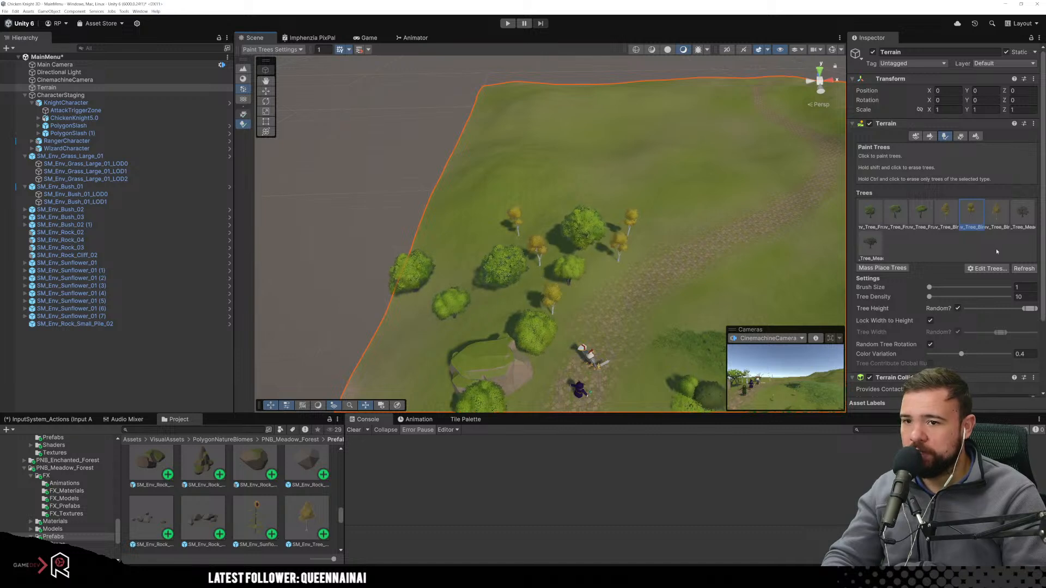
Paint tall yellow birch trees with the sixth tree type between the grove and the stone path.
click(995, 224)
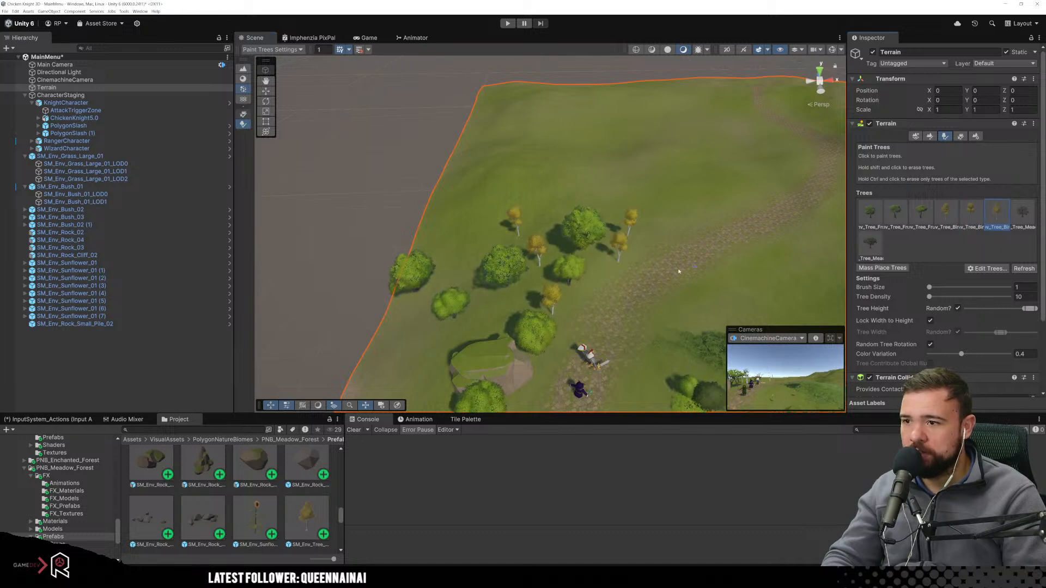
click(678, 232)
click(648, 250)
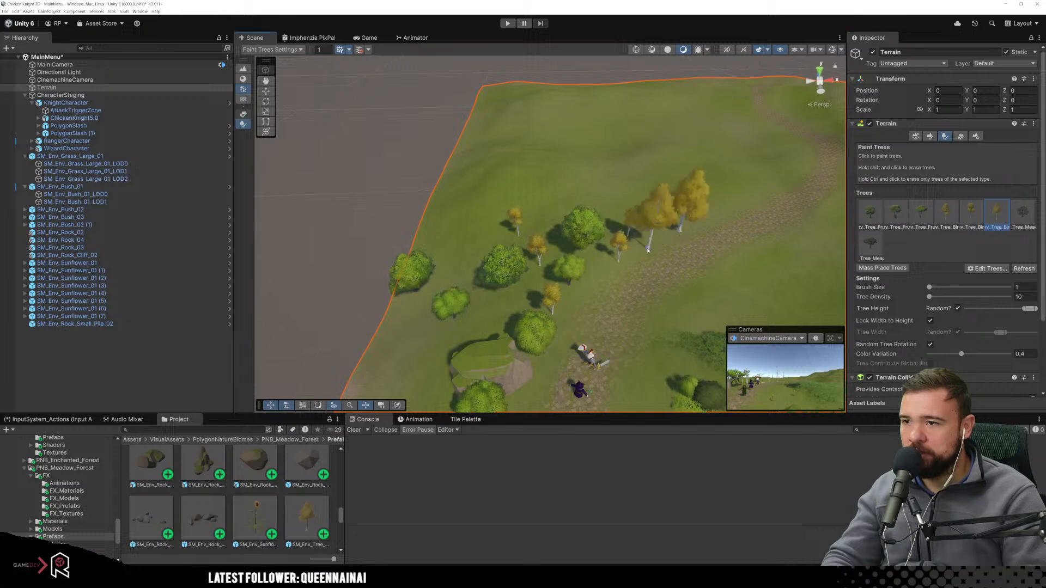
Undo the last birch and paint two tall sixth-type birches, one behind the grove and one near the cliff rock.
key(ctrl+z)
click(598, 207)
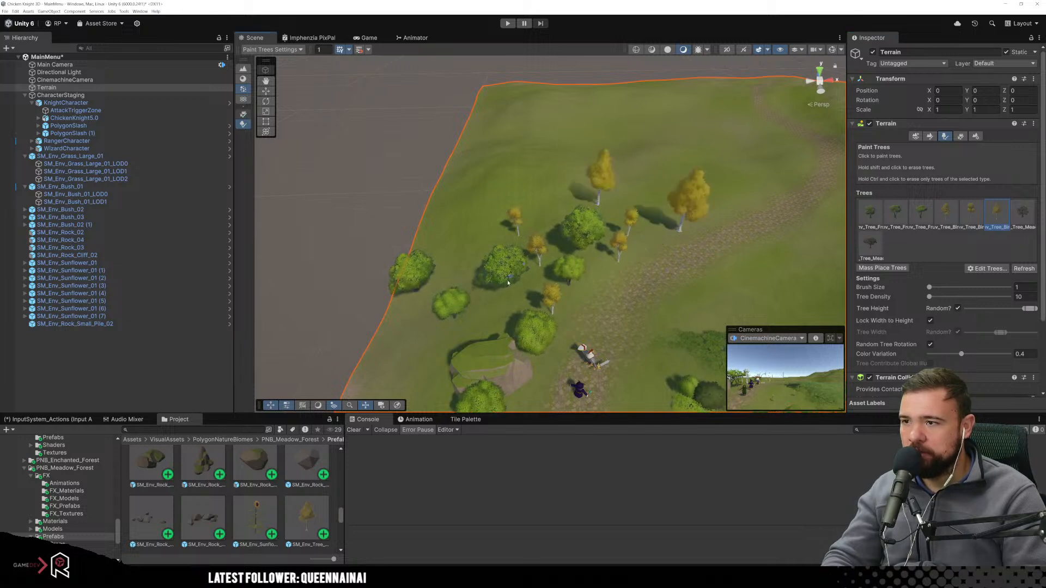
click(496, 314)
Paint three large dark trees of the seventh tree type, two behind the grove and one across the path by the grass patch.
middle_drag(769, 271, 684, 210)
click(1019, 216)
click(604, 188)
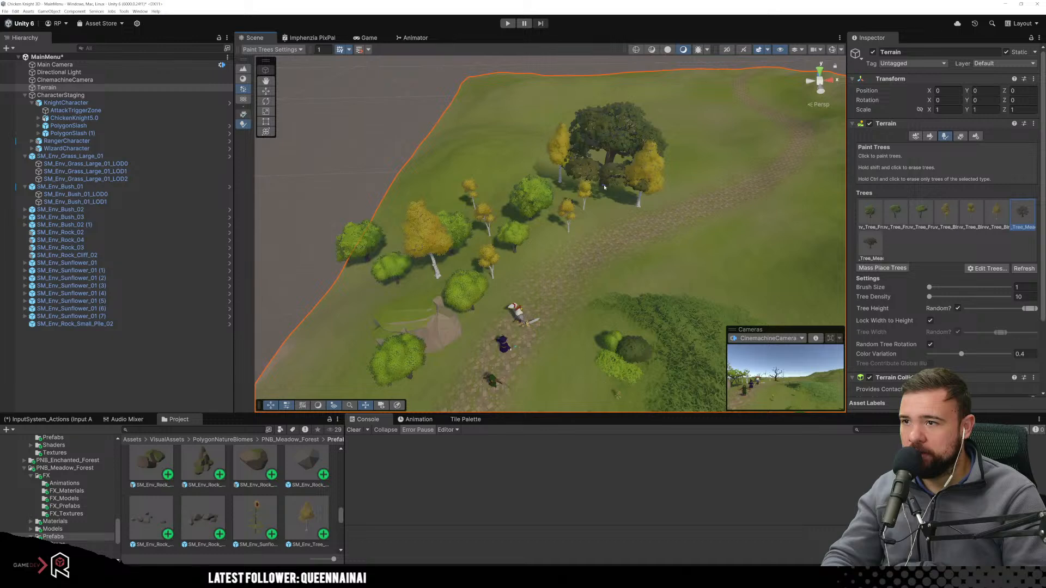
click(491, 184)
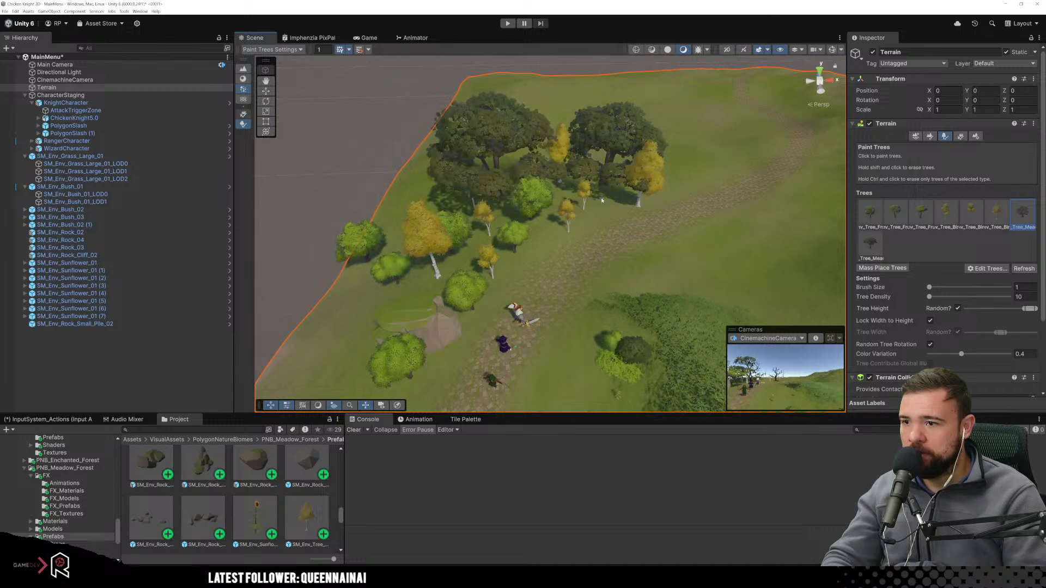
scroll(602, 201, down, 1)
click(670, 283)
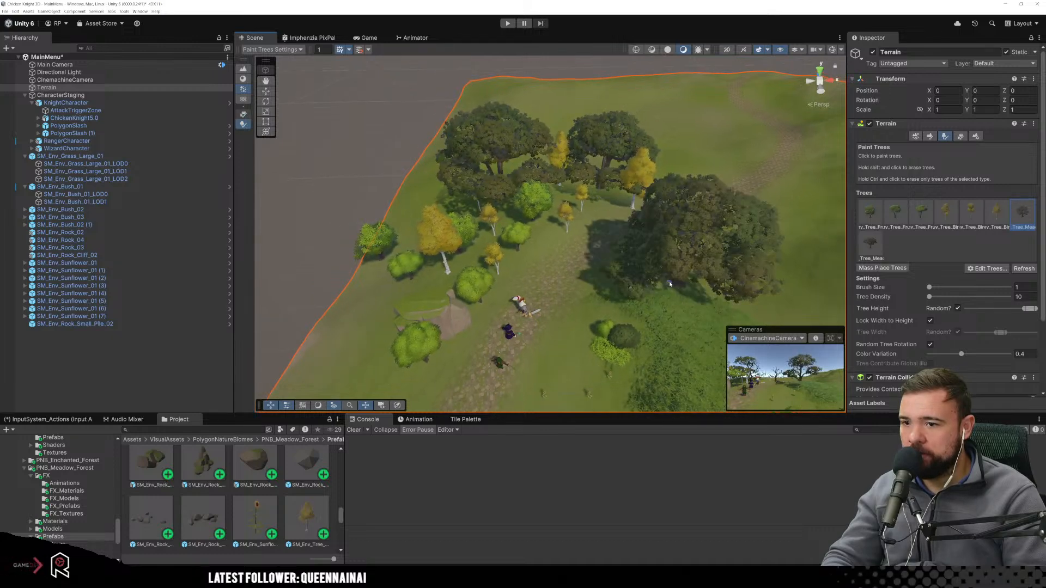
Paint two wide dark trees of the eighth tree type, one beside the cliff rock at the terrain edge and one beyond the grass patch.
click(871, 243)
scroll(704, 207, down, 1)
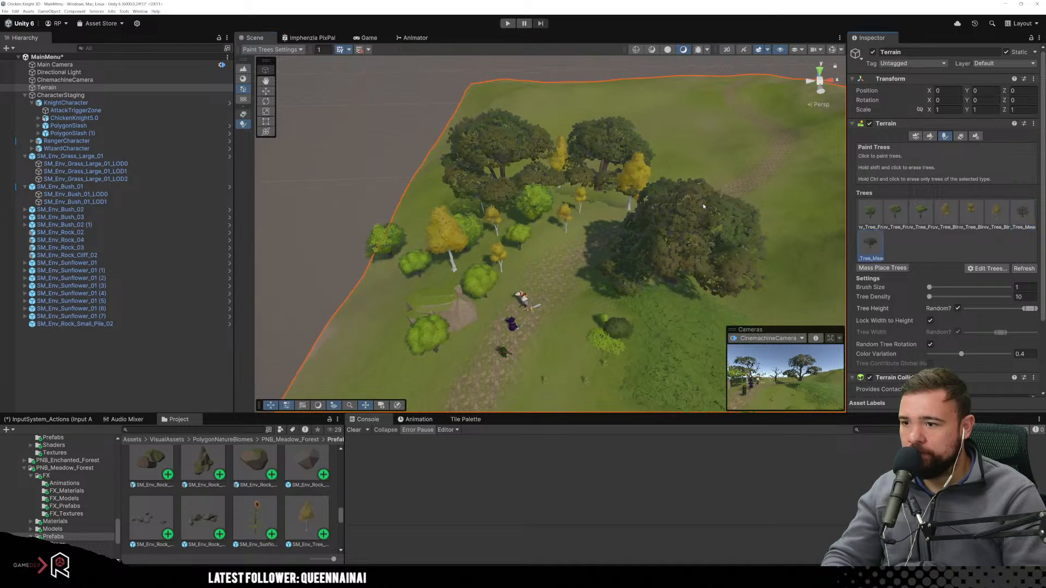
middle_drag(665, 344, 678, 205)
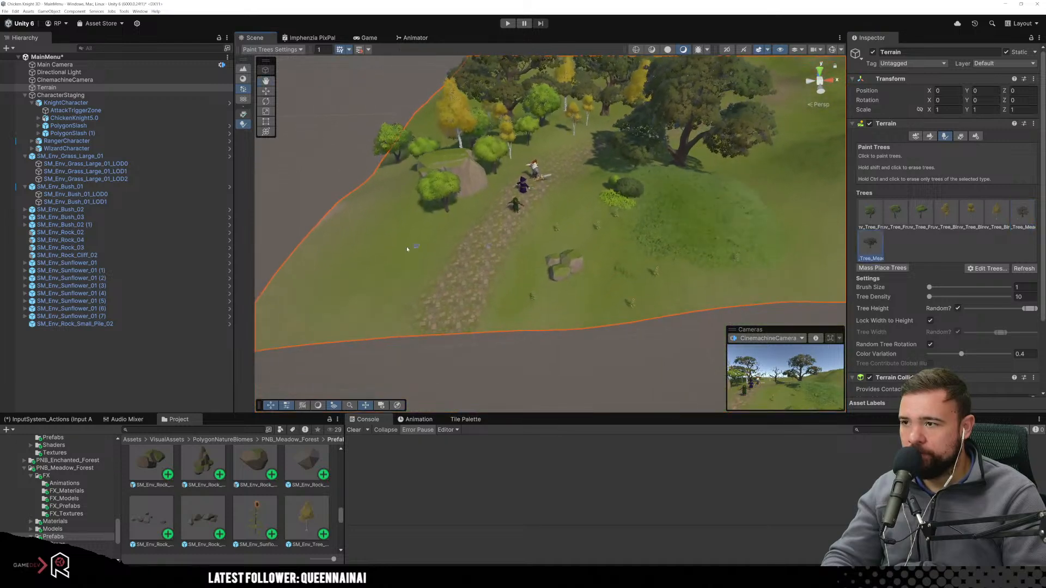
click(390, 237)
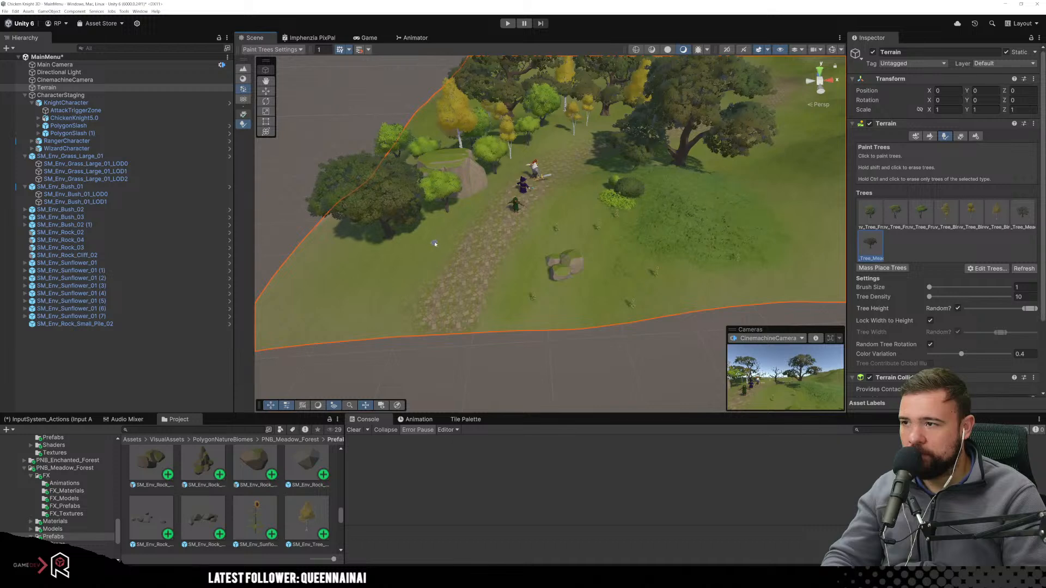
scroll(586, 215, down, 2)
mouse_move(587, 216)
middle_down()
mouse_move(474, 350)
mouse_move(472, 366)
middle_up()
click(674, 348)
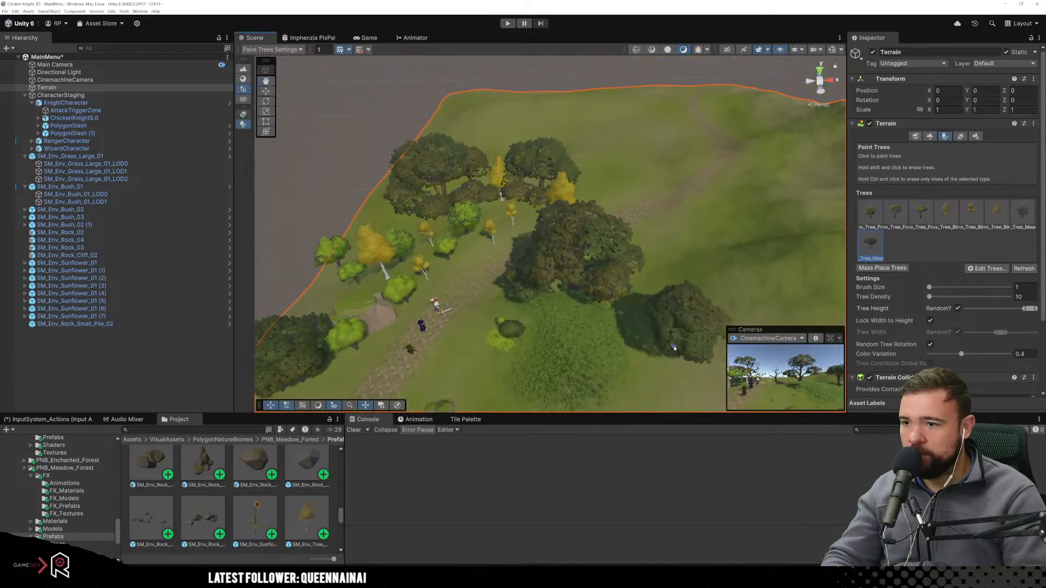
Paint four yellow birches of the fourth tree type around the dark tree beyond the grass patch.
mouse_move(717, 266)
middle_down()
mouse_move(611, 206)
mouse_move(670, 213)
middle_up()
click(945, 213)
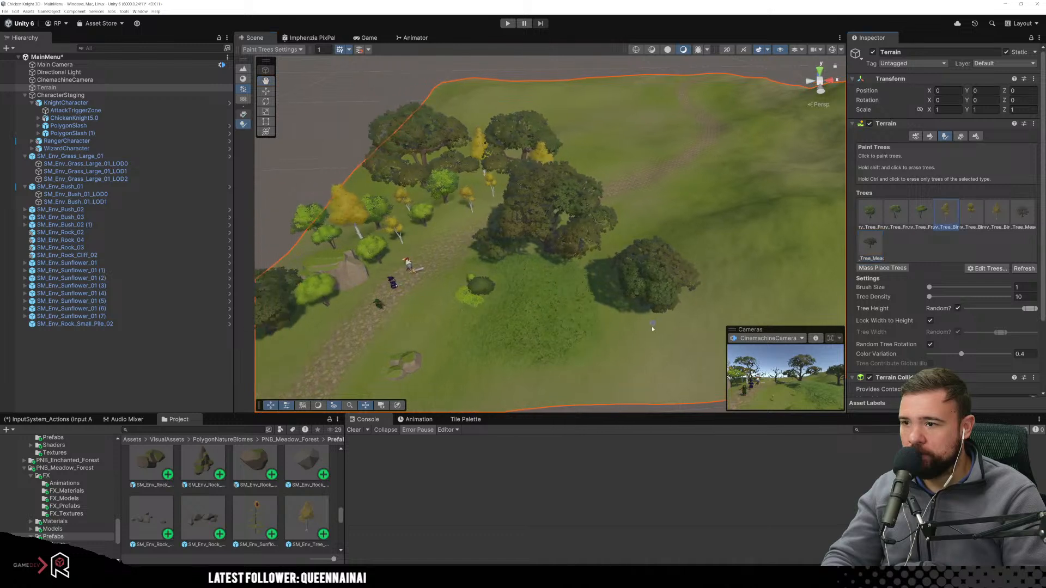
click(652, 345)
click(602, 362)
click(590, 288)
click(629, 235)
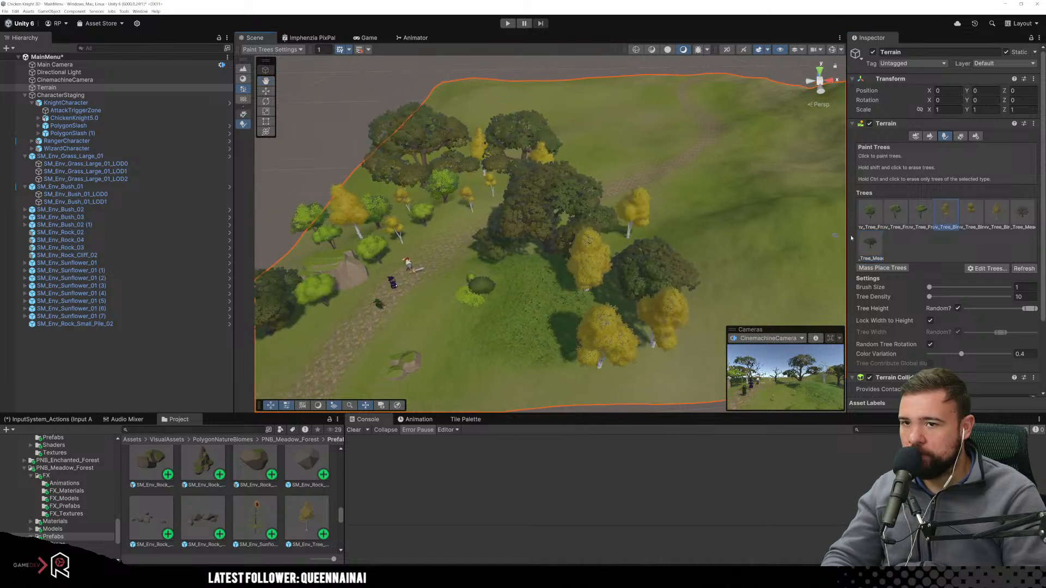
Paint four green trees of the second tree type on the slope behind the yellow birches.
click(895, 213)
click(688, 220)
click(730, 271)
click(726, 306)
click(701, 337)
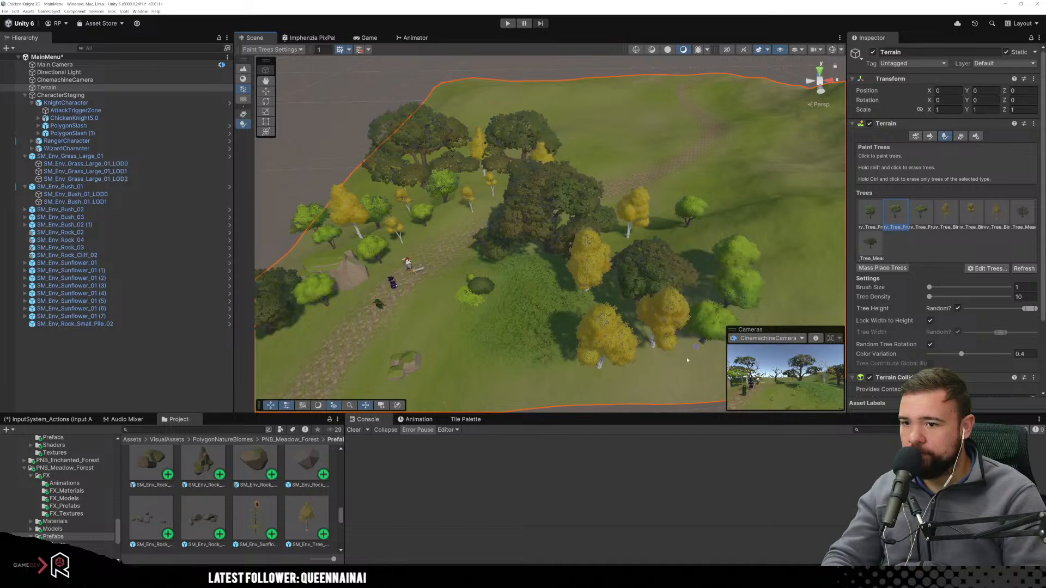
Try to paint three second-type green trees along the near side of the grass patch, then undo them.
click(546, 363)
click(483, 380)
click(444, 329)
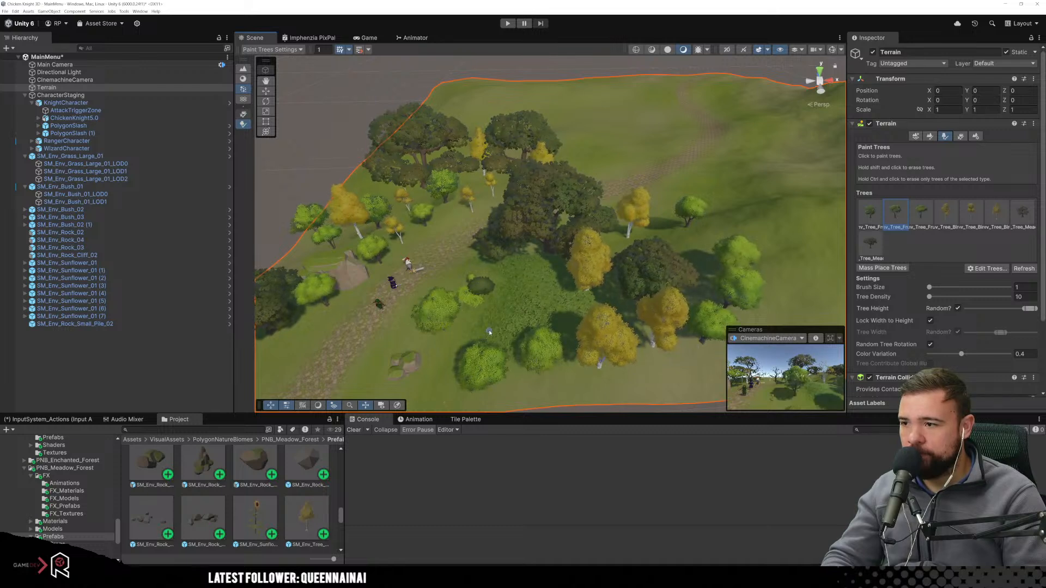
key(ctrl+z)
key(ctrl+z)
key(ctrl+z)
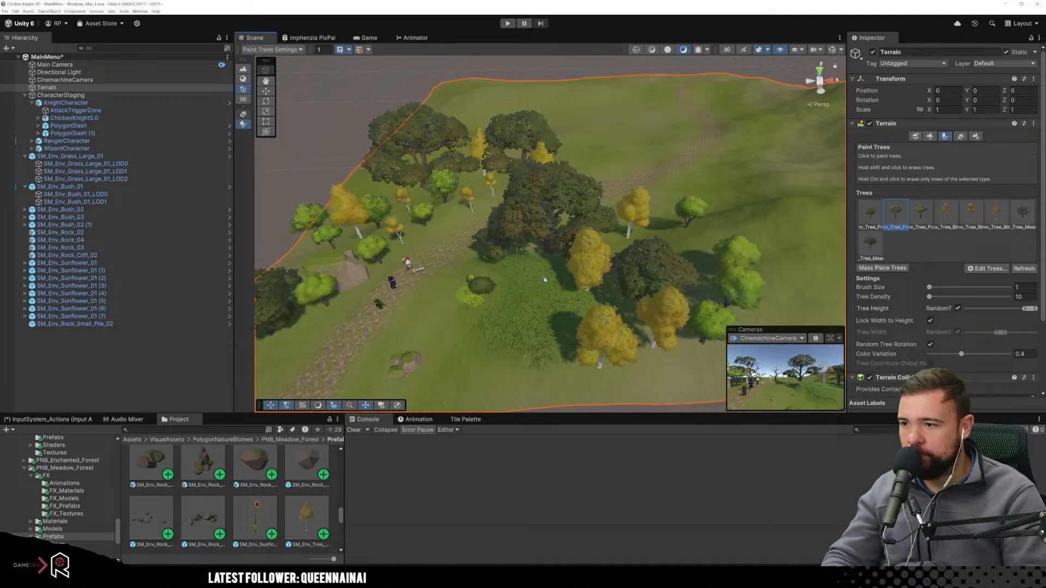
Paint a second-type green tree at the grass patch's far edge and three large seventh-type trees farther back on the meadow.
click(545, 280)
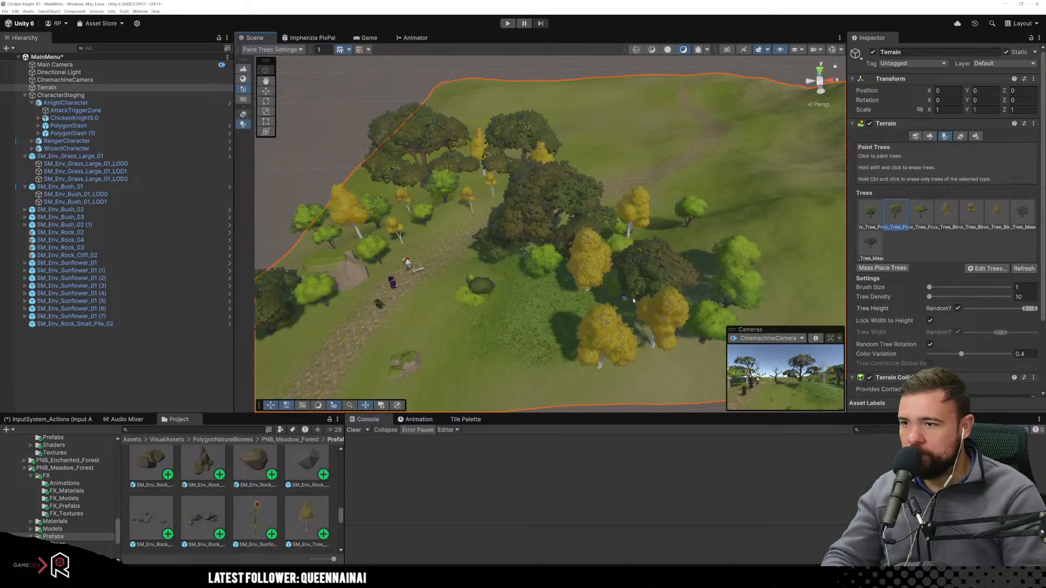
click(1020, 212)
click(653, 155)
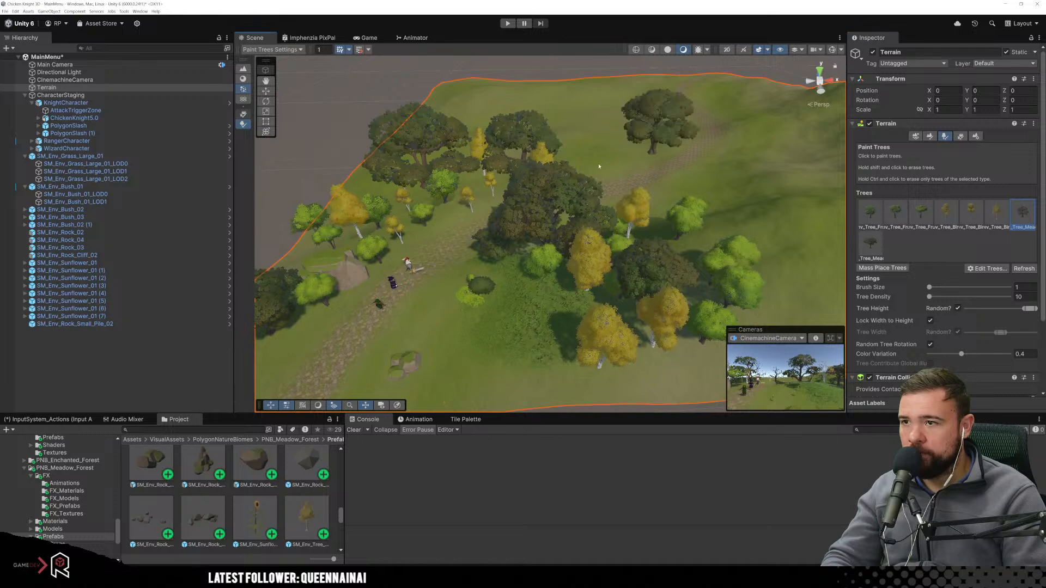
click(583, 167)
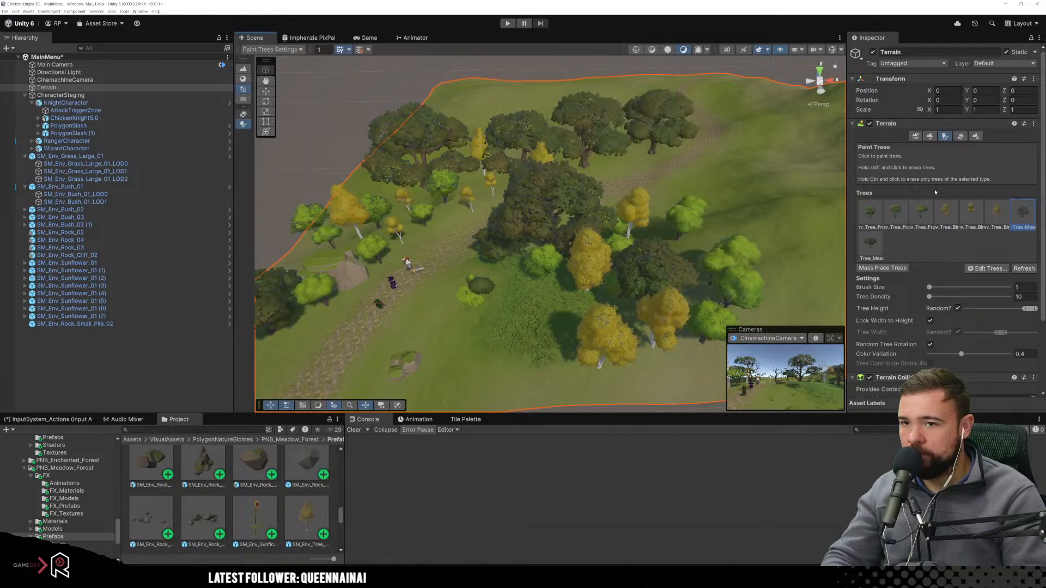
click(751, 192)
Paint three small green trees between the stone path and the birches beyond the grass patch.
click(687, 180)
click(662, 200)
click(653, 213)
Paint four yellow birches of the fourth tree type among the green trees on the slope beyond the grass patch.
click(946, 213)
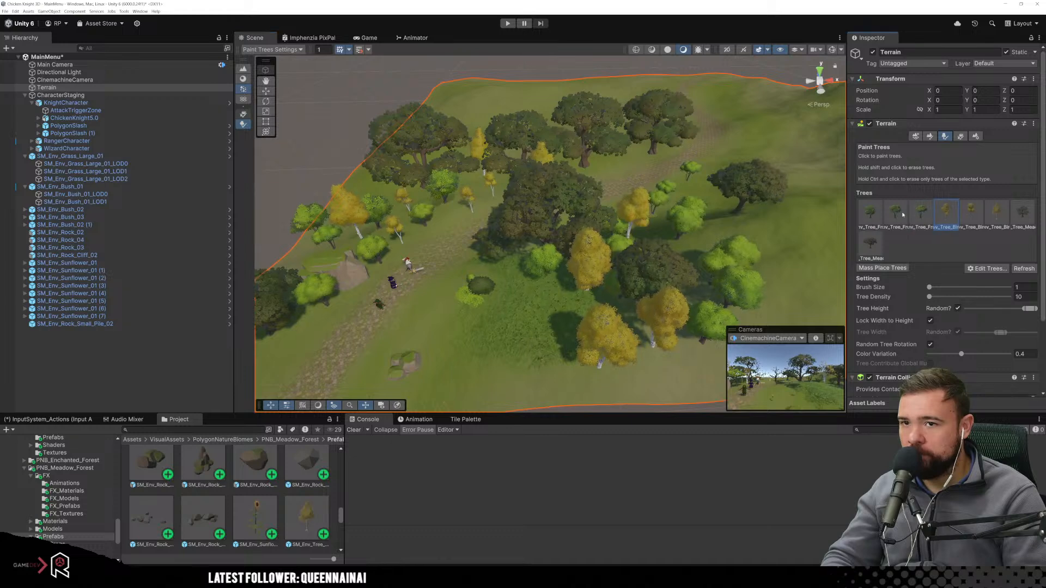
click(771, 215)
click(710, 223)
click(628, 209)
click(605, 211)
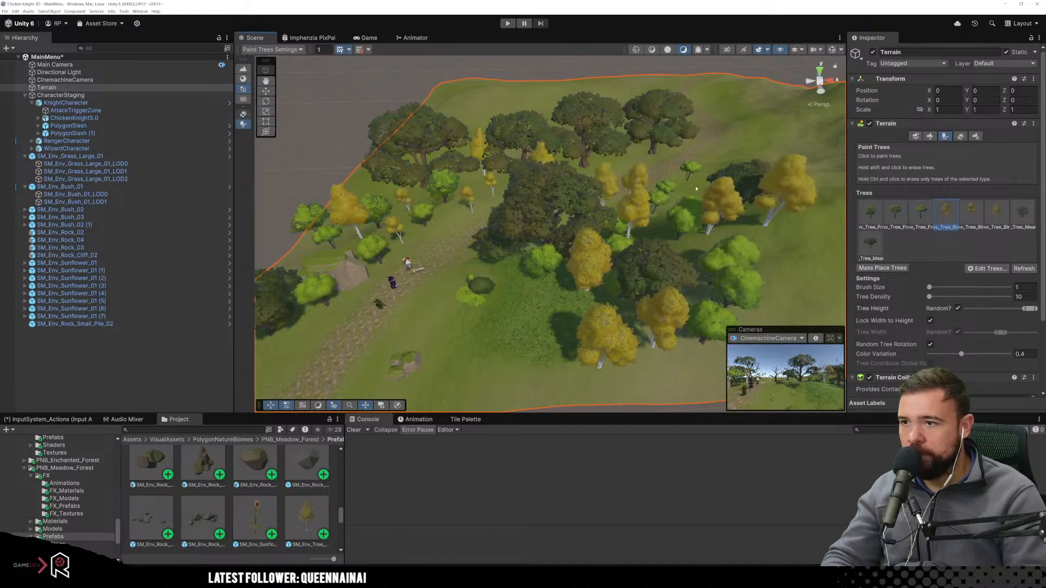
Paint five more fourth-type yellow birches among the large dark trees behind the grove.
click(579, 156)
click(547, 143)
click(510, 140)
click(480, 140)
click(486, 170)
Paint three green trees of the first tree type between the grove and the stone path, and check the result in the Game view.
click(971, 213)
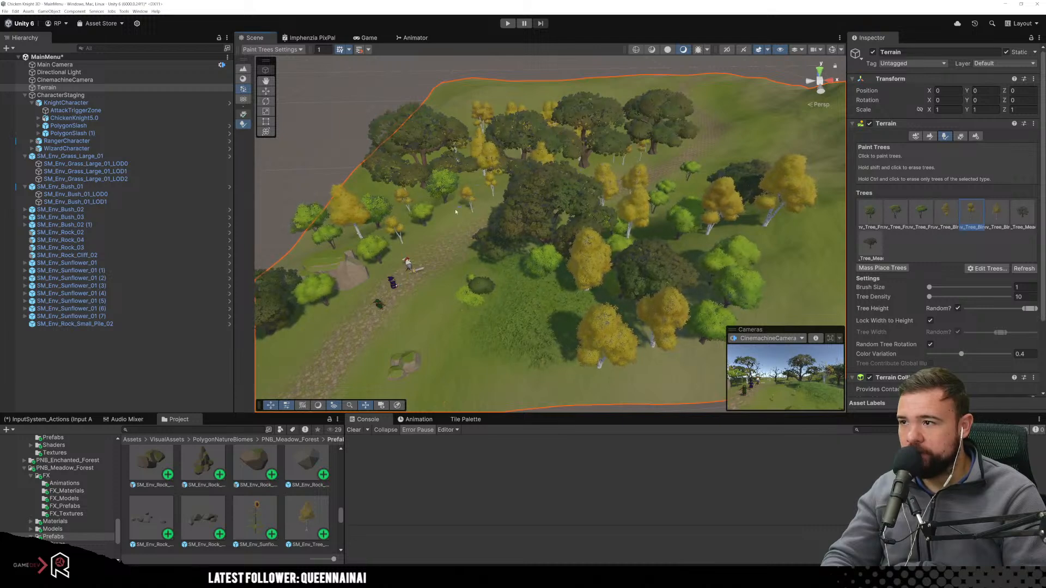
click(869, 214)
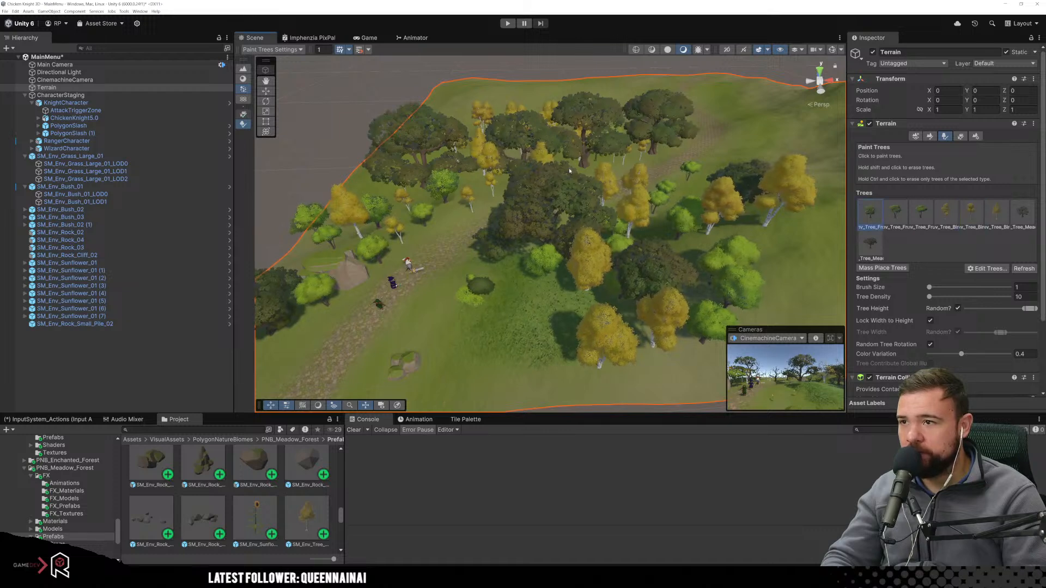
click(481, 185)
click(466, 206)
click(439, 219)
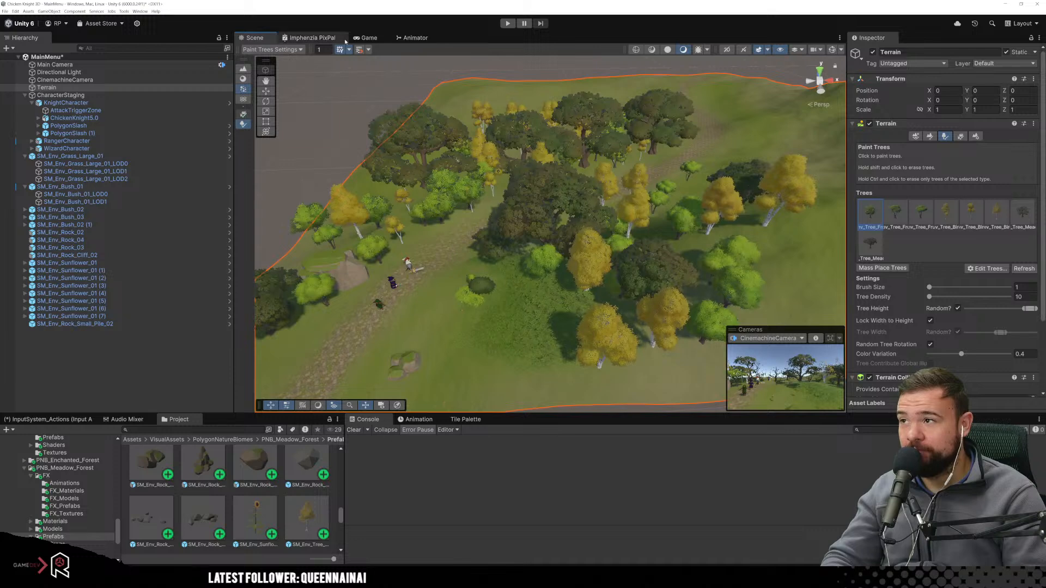
click(365, 39)
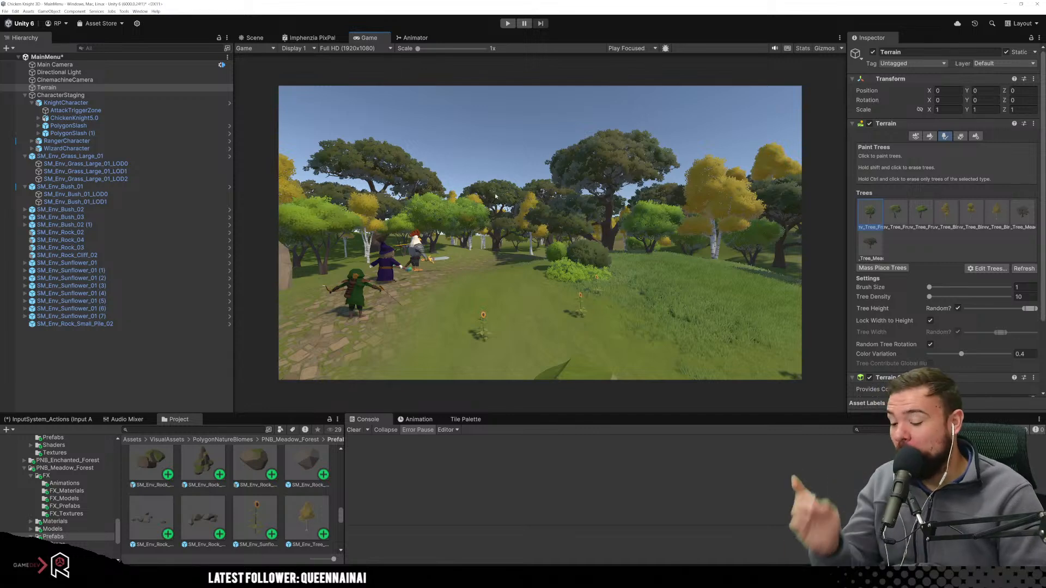
click(253, 38)
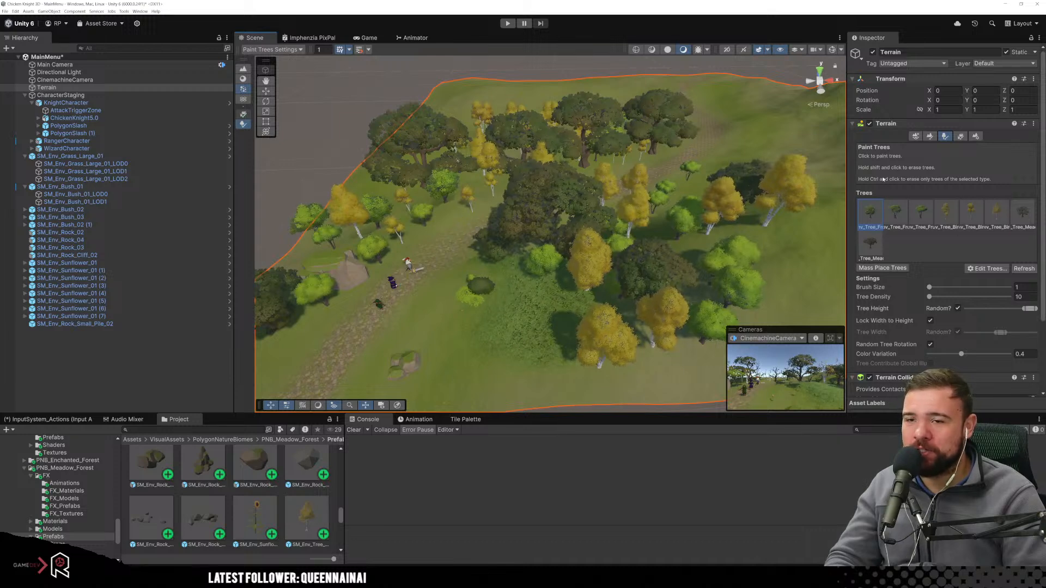
Erase all painted trees from the terrain, enlarging the brush size to 164.
mouse_move(595, 248)
shift+mouse_down()
mouse_move(656, 212)
mouse_move(741, 286)
shift+mouse_up()
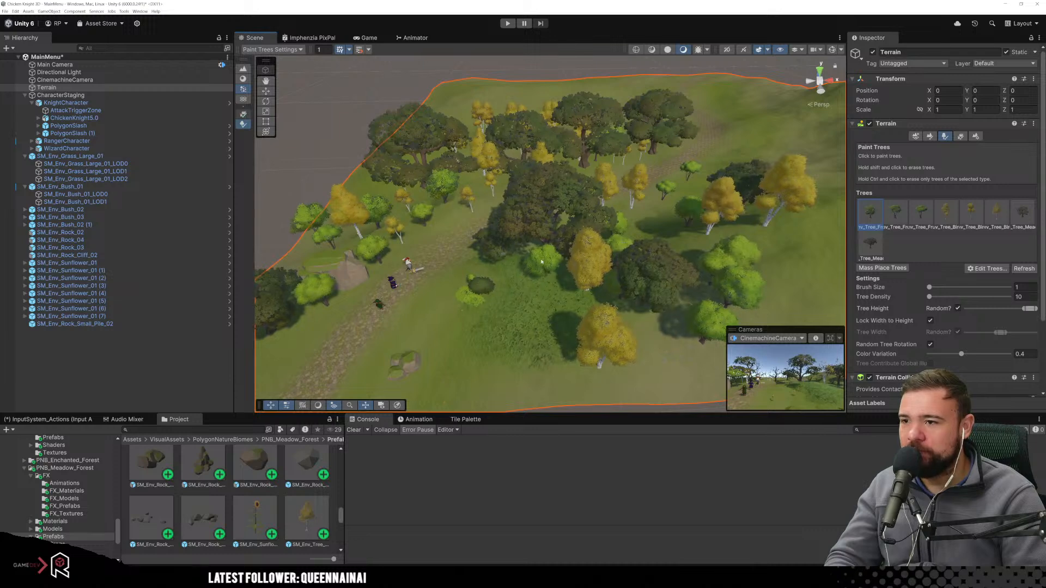
shift+drag(504, 258, 453, 165)
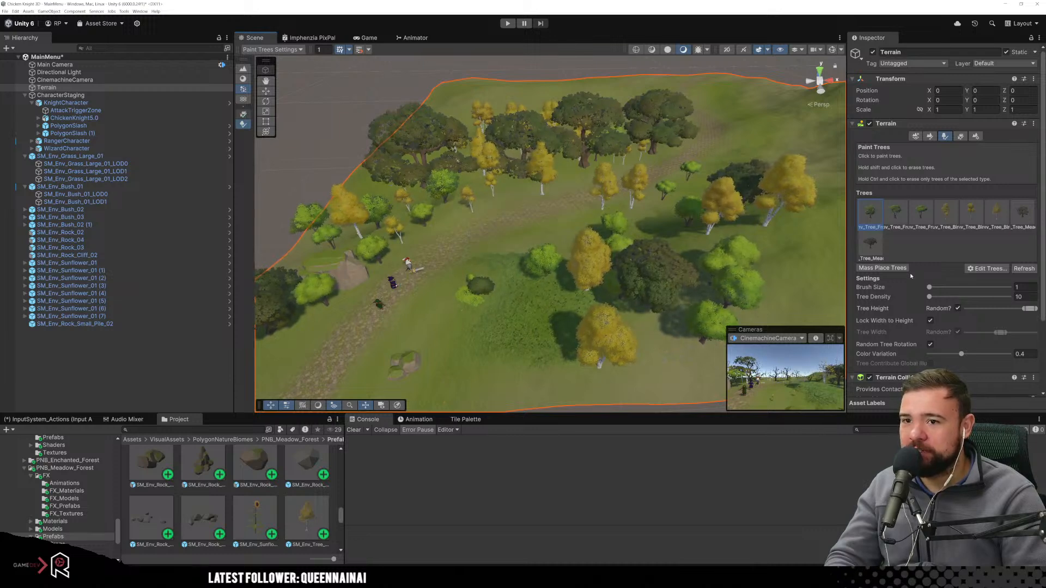
drag(987, 287, 1001, 287)
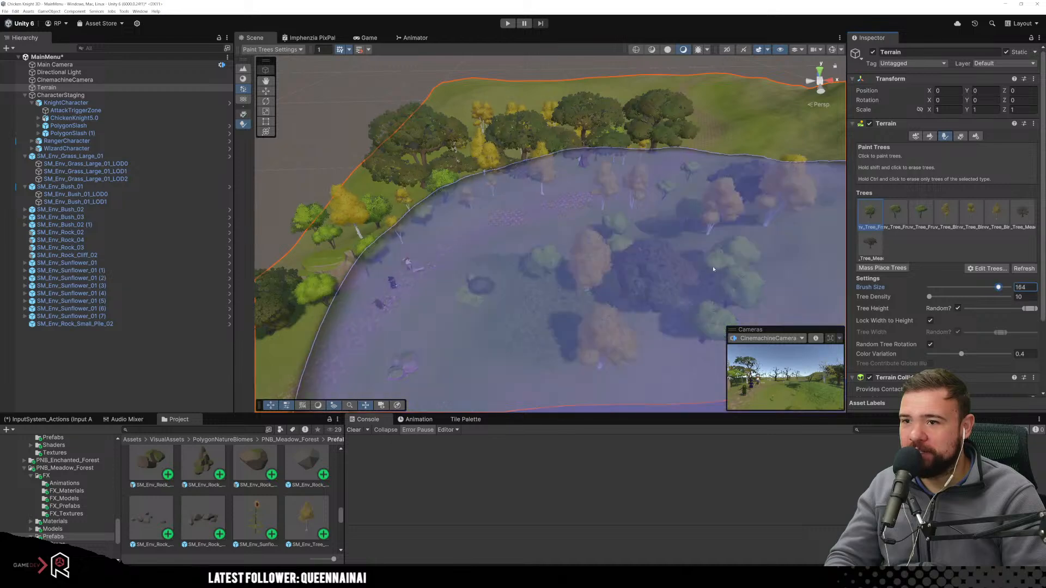
shift+click(577, 196)
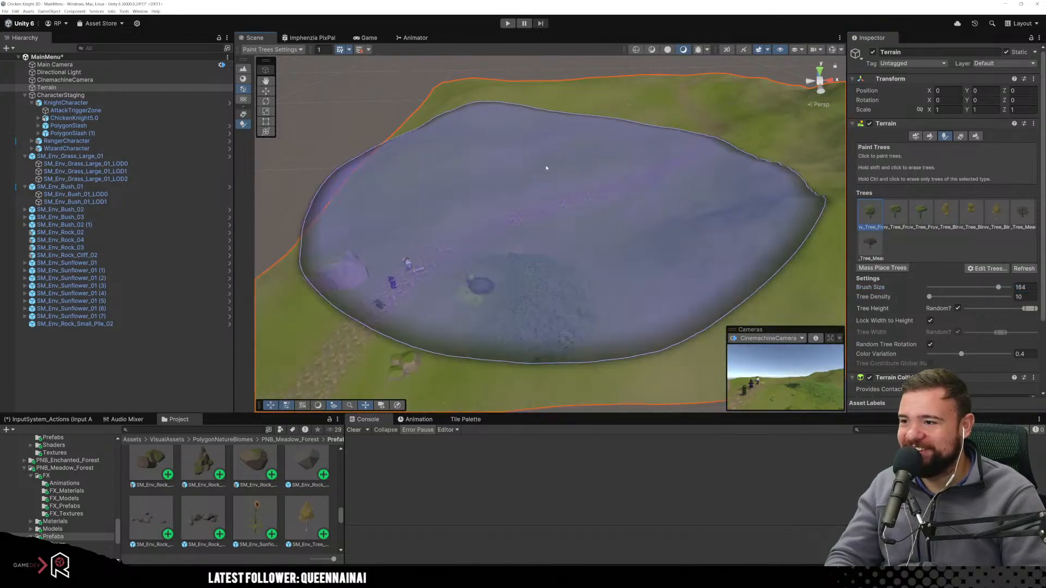
Try to paint the fourth tree type across the whole meadow with a brush size of 127, then undo it.
drag(950, 285, 945, 290)
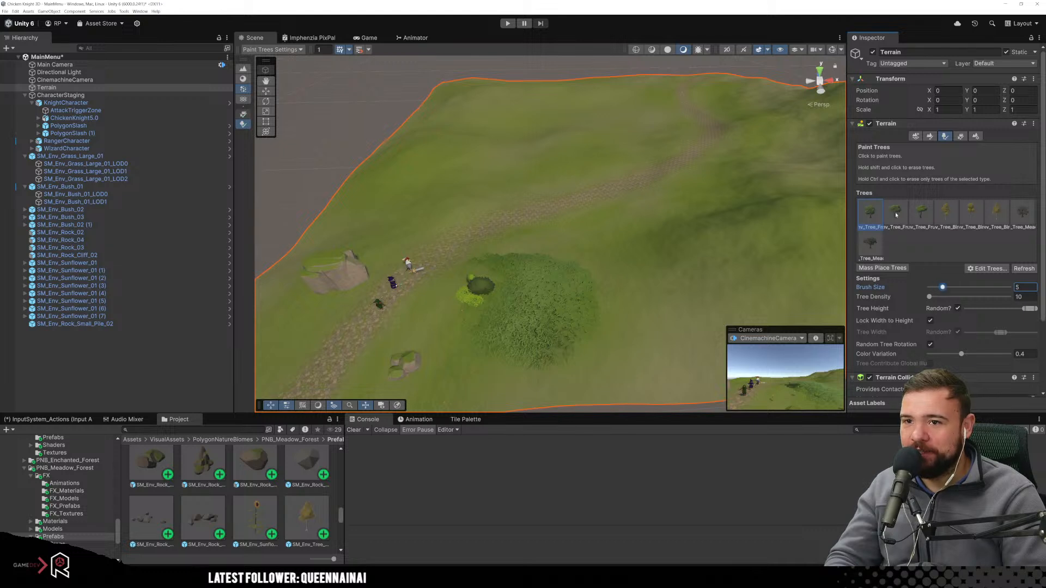
click(951, 218)
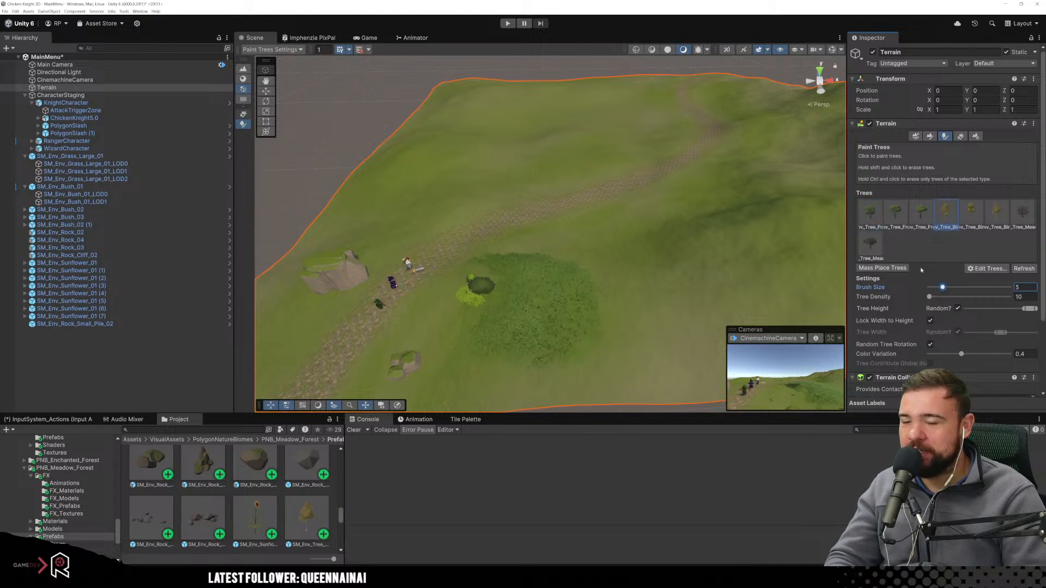
drag(971, 289, 992, 287)
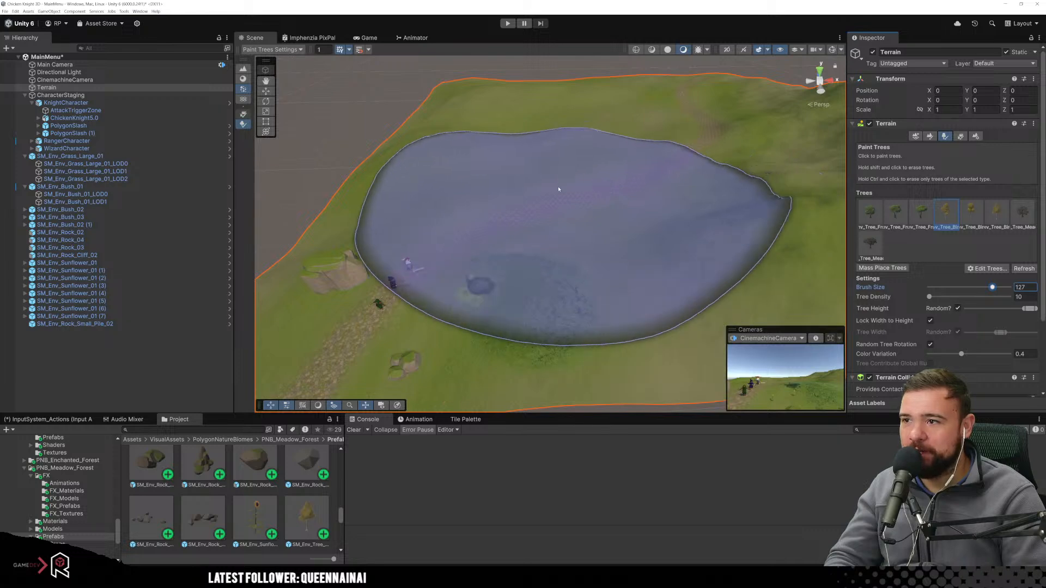
click(550, 245)
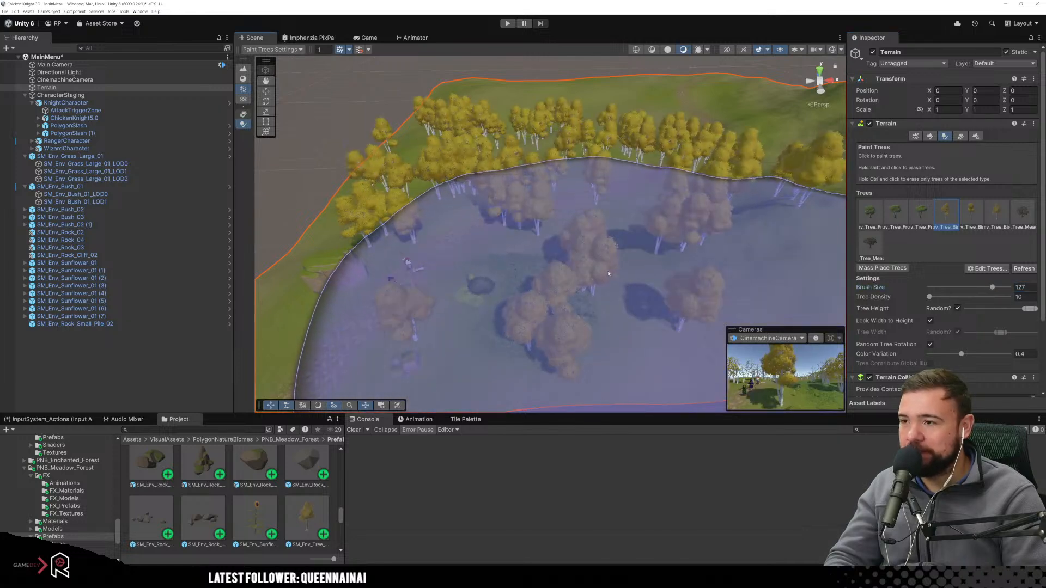
key(ctrl+z)
Paint three small clusters of fourth-type yellow birches with brush size 15 behind the cliff rock, by the path and beyond the grass patch.
drag(992, 287, 955, 288)
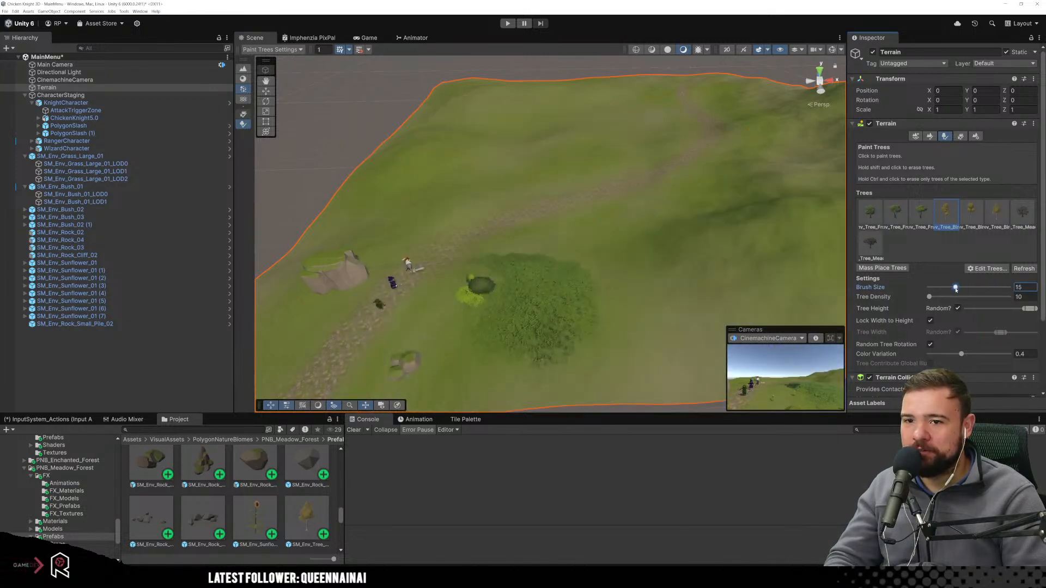
click(384, 204)
click(479, 199)
click(652, 238)
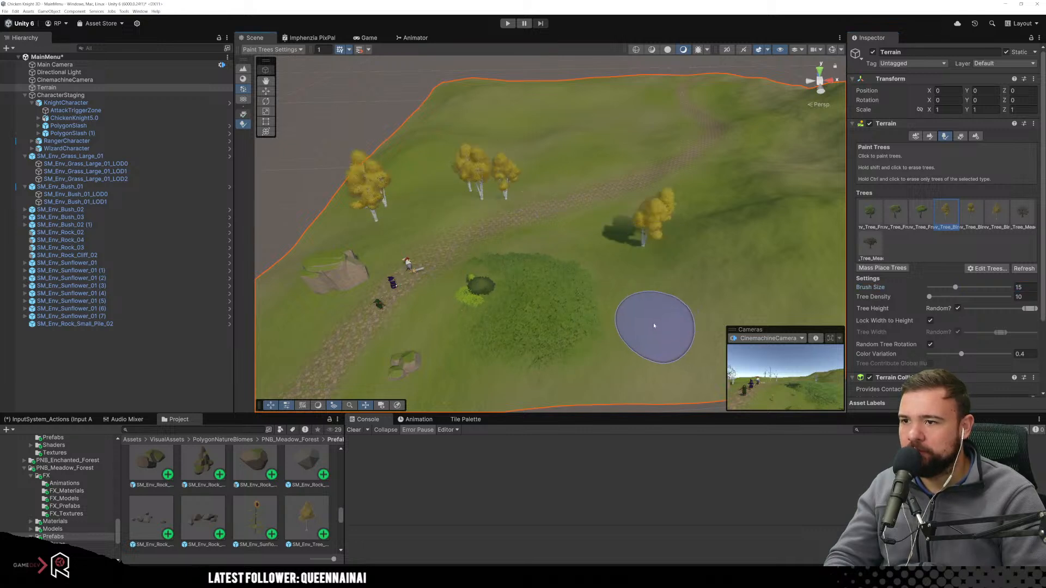
Paint two small fifth-type yellow birches with brush size 1 between the grass patch and the nearby birch cluster, discarding trial placements elsewhere.
click(971, 212)
click(640, 124)
key(ctrl+z)
drag(955, 287, 922, 285)
click(621, 173)
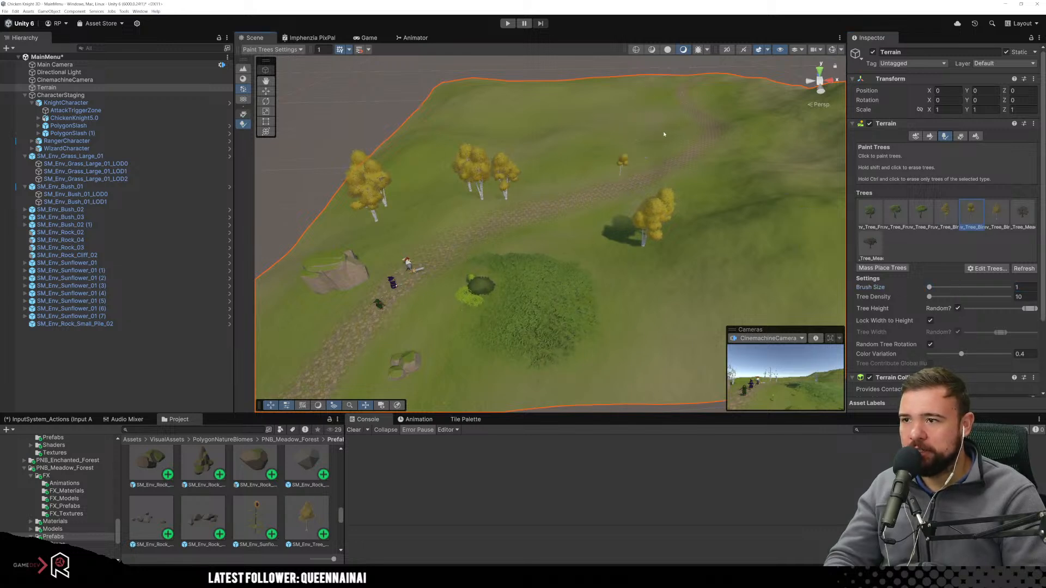
key(ctrl+z)
key(ctrl+z)
click(595, 247)
click(563, 253)
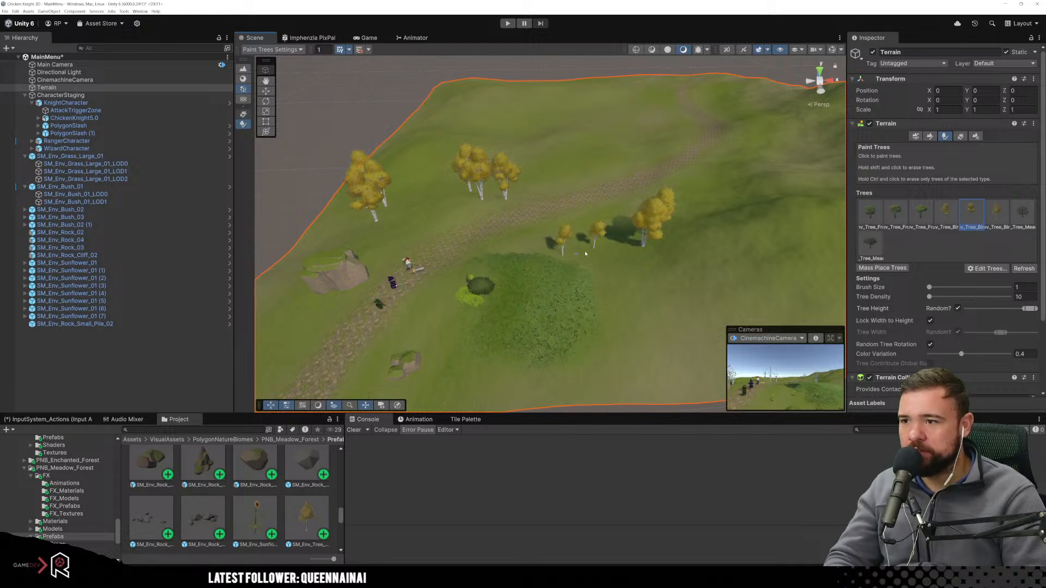
Paint three third-type green trees on the far meadow side of the path, beyond the birches near the grass patch.
click(920, 213)
click(740, 137)
click(738, 162)
click(689, 209)
Scatter second-type green trees across the meadow behind the path, from beside the cliff-side birches out to the far terrain edge.
click(895, 212)
click(627, 134)
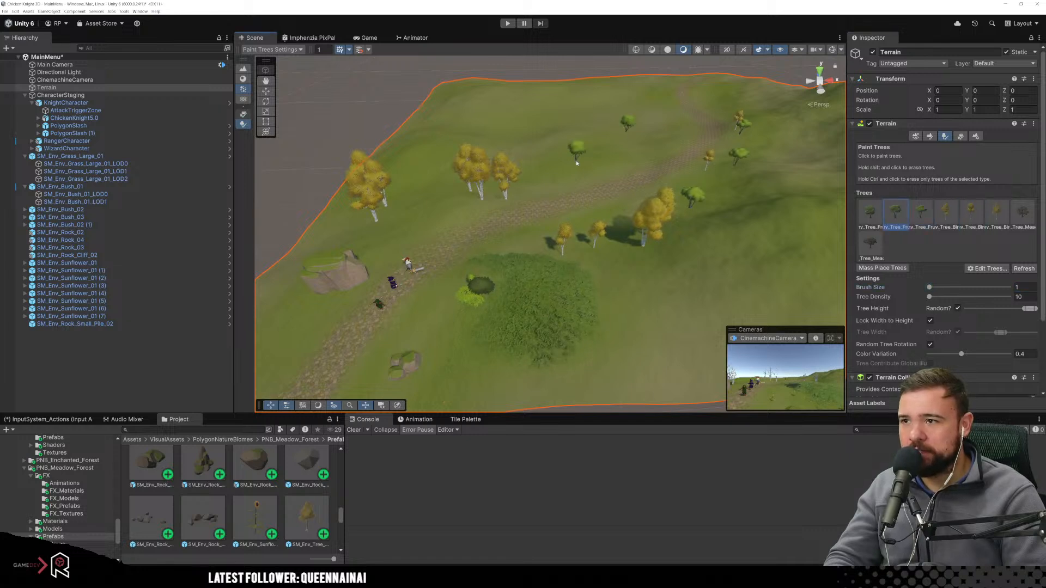
click(416, 173)
click(491, 106)
click(621, 88)
Paint one large seventh-type tree behind the middle birches and one eighth-type tree on the opposite hillside, and check the Game view.
click(1021, 213)
click(533, 161)
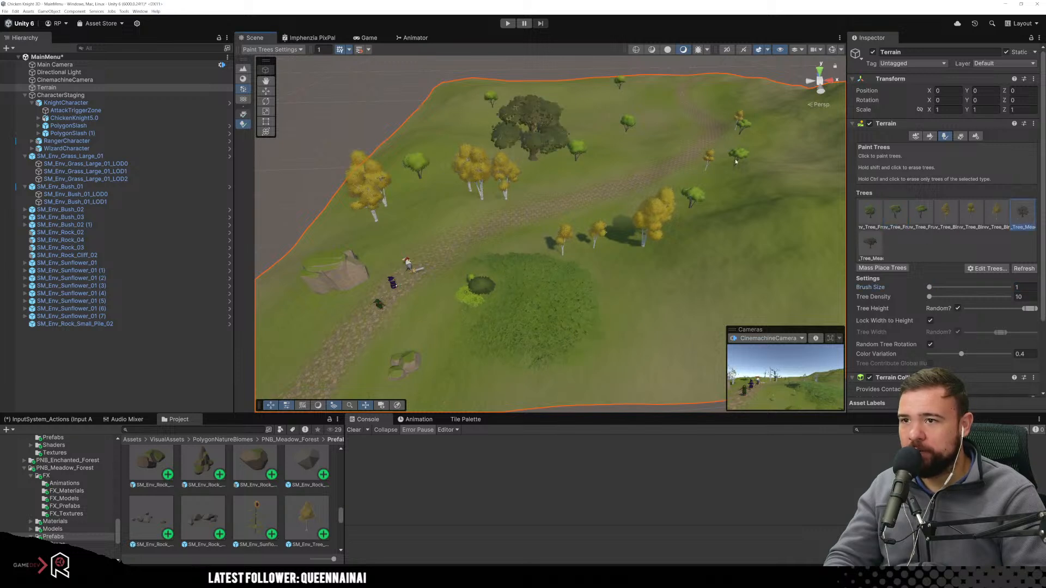
click(780, 163)
key(ctrl+z)
click(870, 244)
click(775, 198)
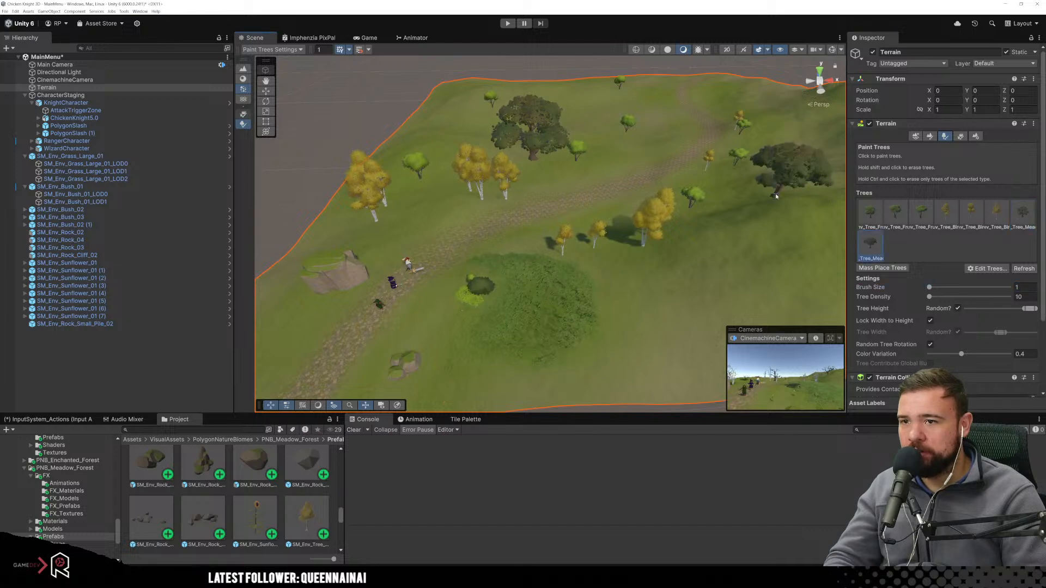
click(366, 38)
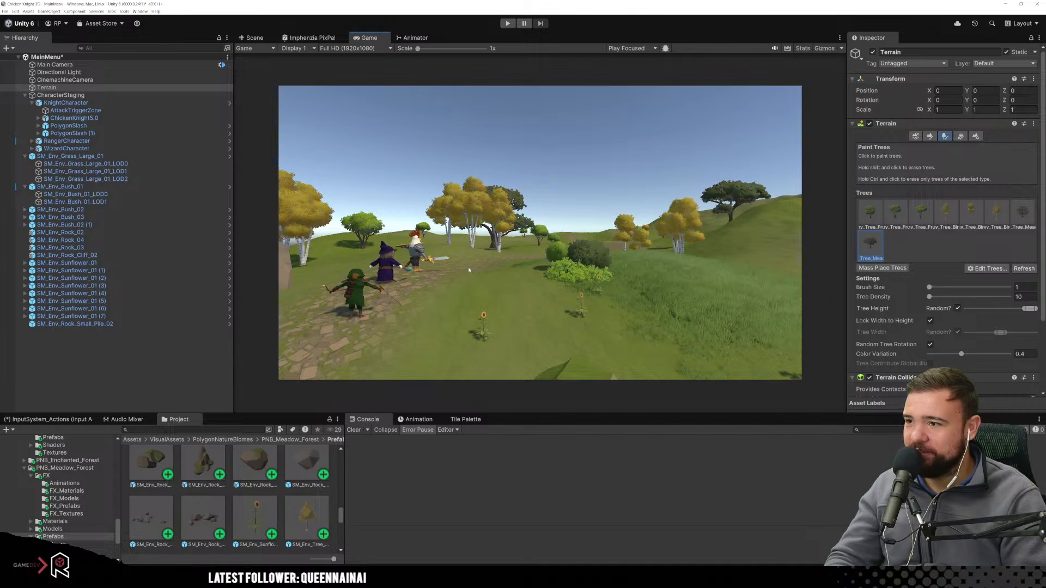
key(ctrl+1)
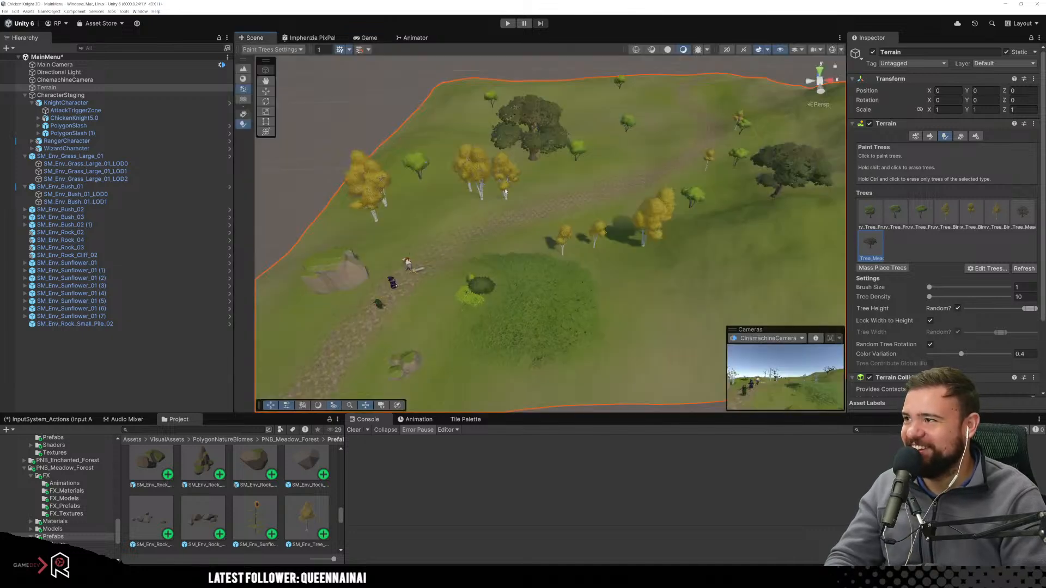
Add a first-type green tree between the two rear birch clusters and a second-type one beside the cliff rock, discarding one trial placement.
click(876, 220)
click(422, 219)
click(393, 242)
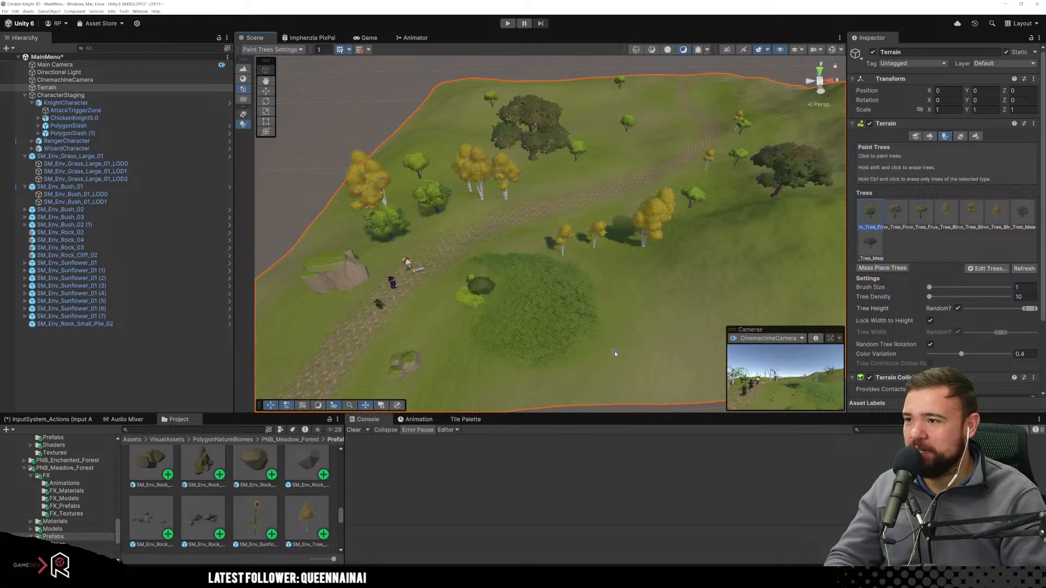
key(ctrl+z)
click(895, 214)
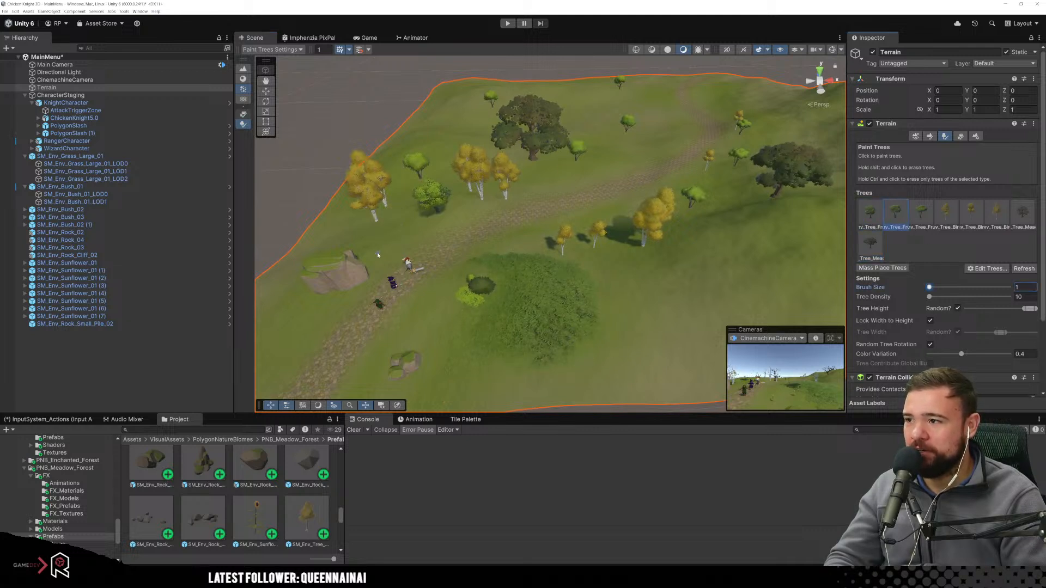
click(375, 252)
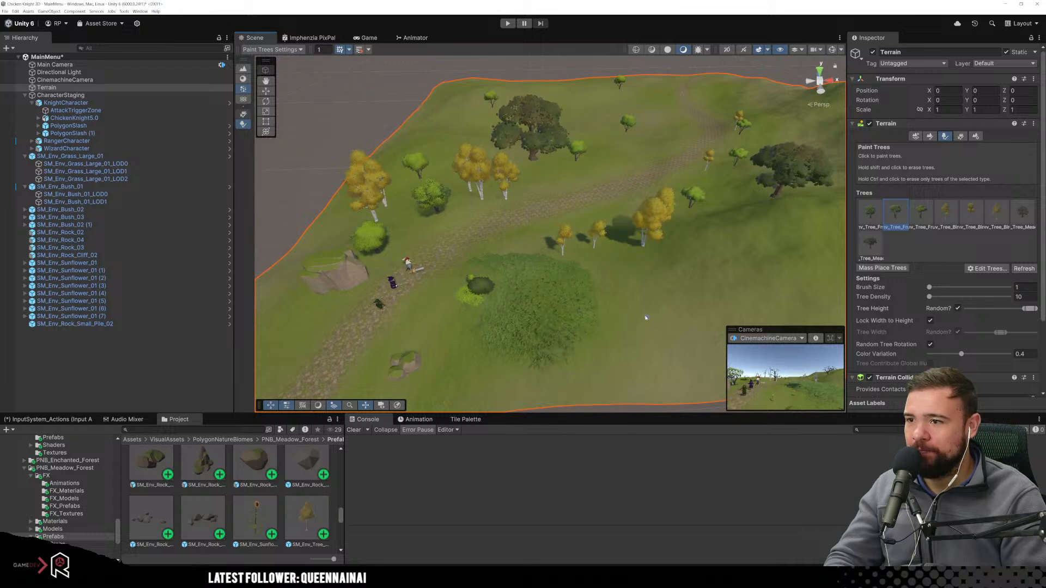
Erase the two small birches by the grass patch and paint a fourth-type and a sixth-type birch along the far path.
shift+click(564, 257)
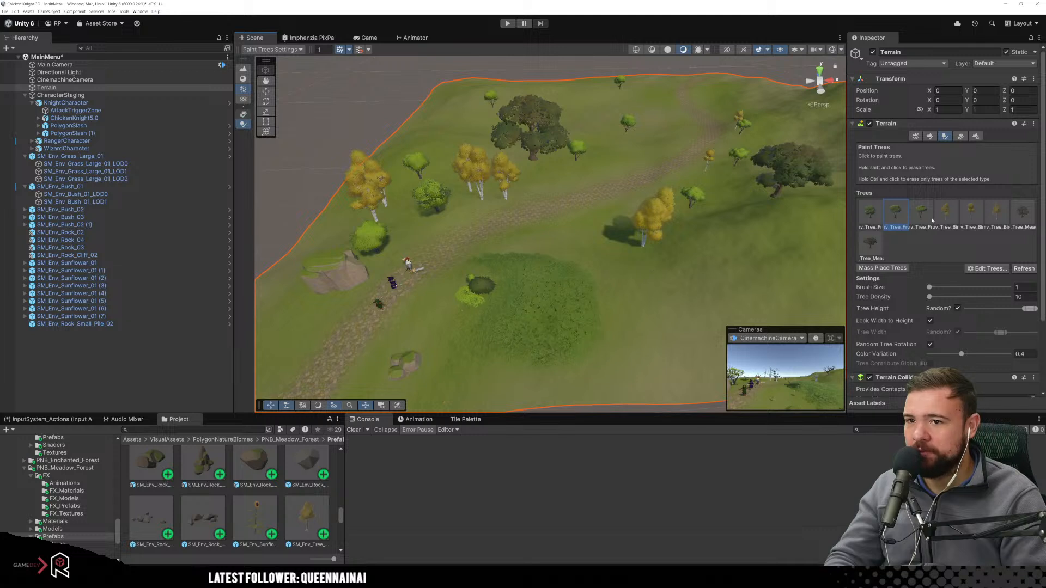
click(955, 219)
click(616, 163)
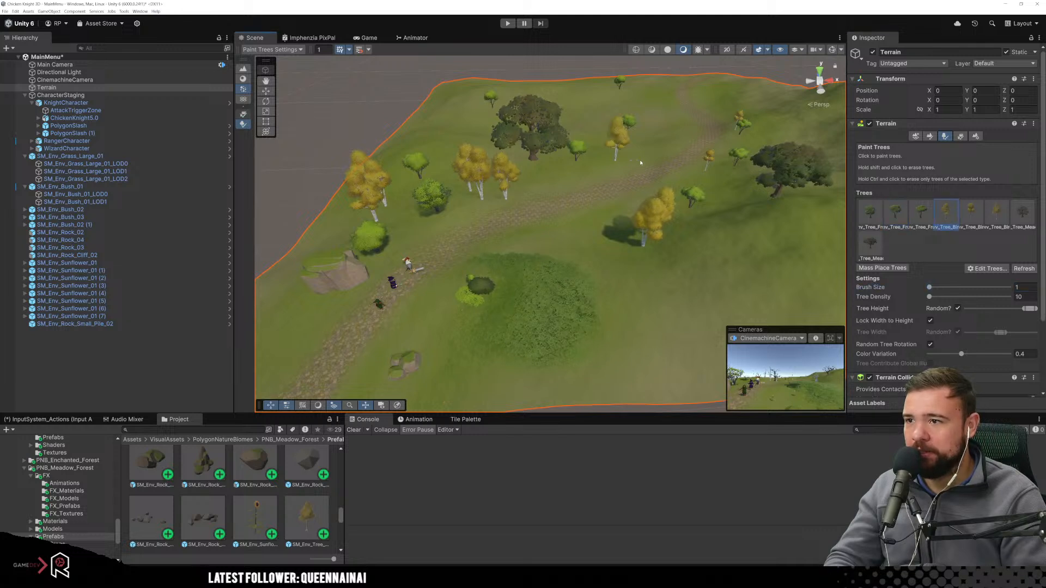
click(998, 213)
click(680, 126)
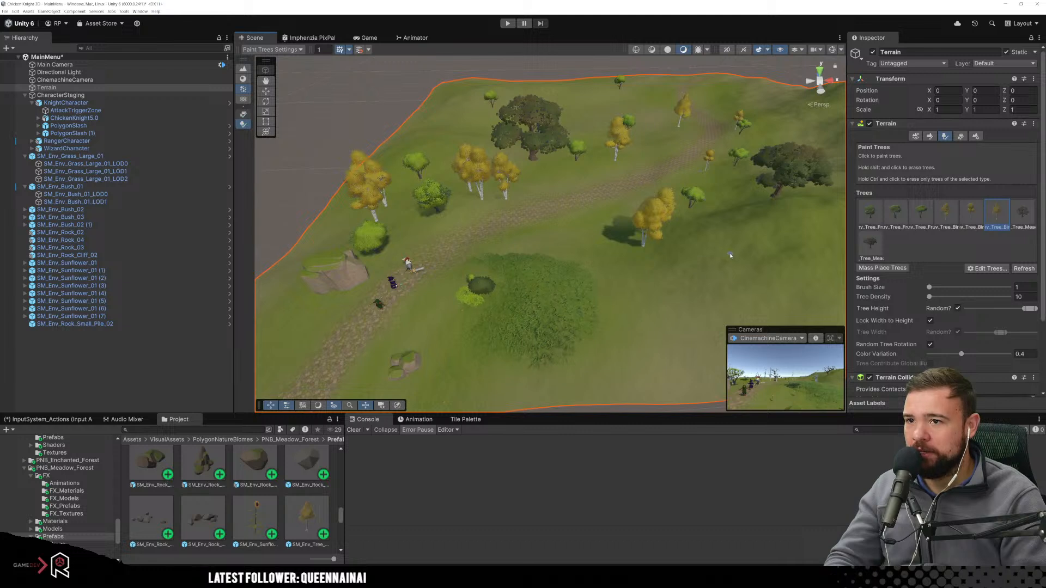
Paint an eighth-type tree on the far terrain corner and a seventh-type tree behind the existing large tree.
click(867, 243)
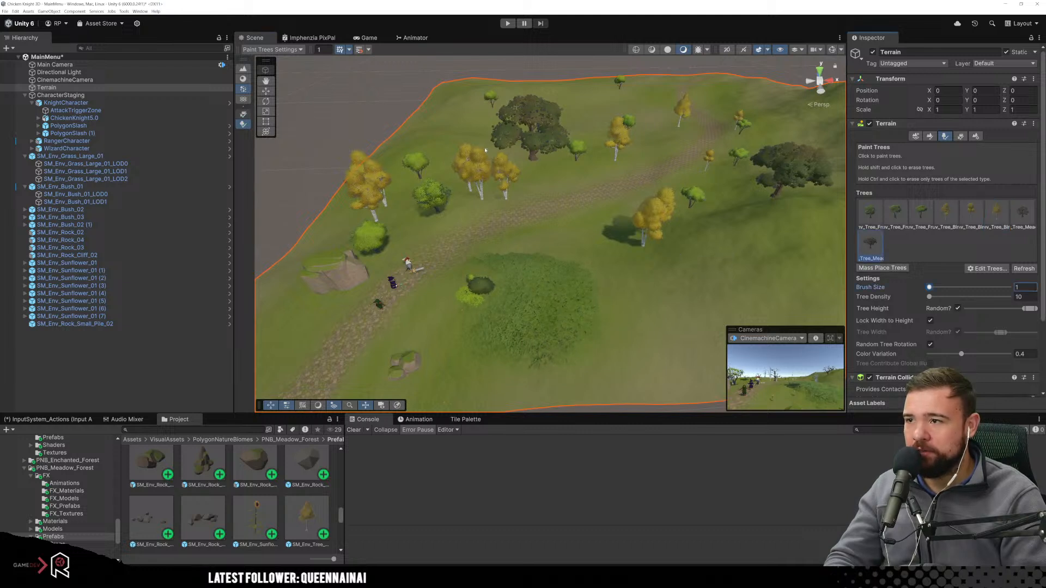
click(441, 112)
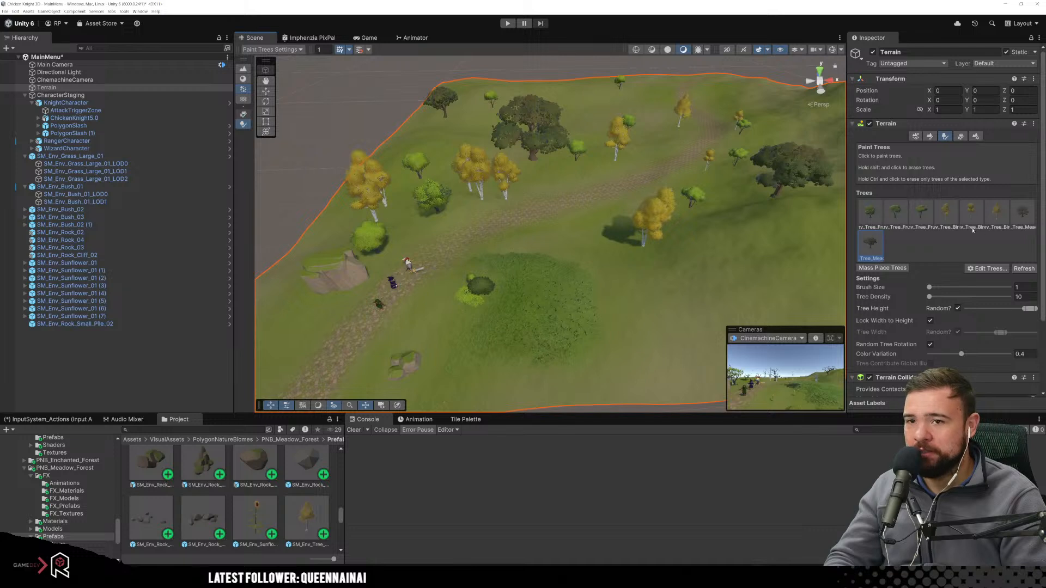
click(1023, 212)
click(579, 101)
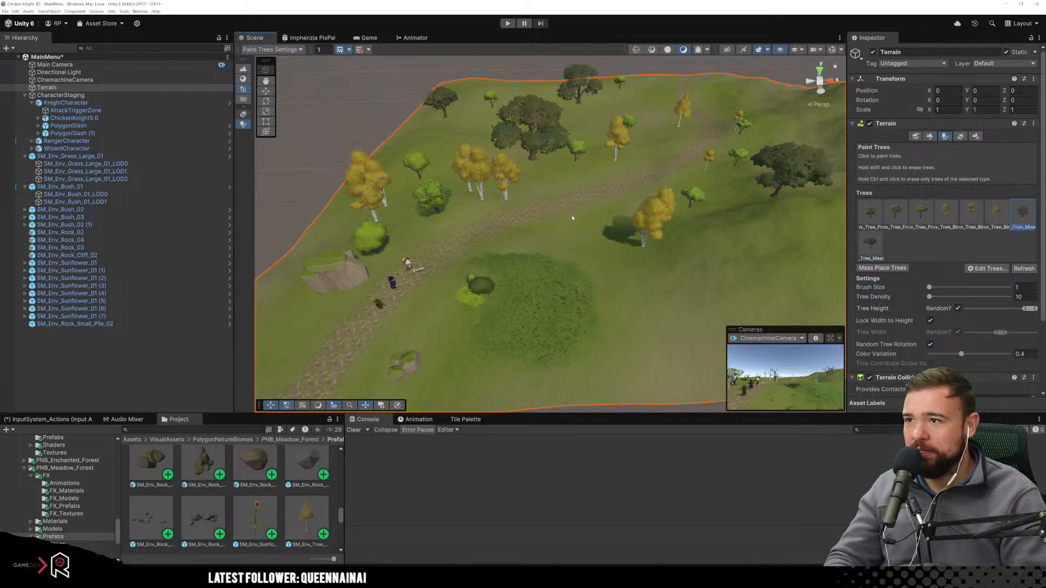
Paint two third-type green trees behind the rear birches, in front of the tree at the far terrain corner.
click(921, 212)
click(450, 142)
click(417, 143)
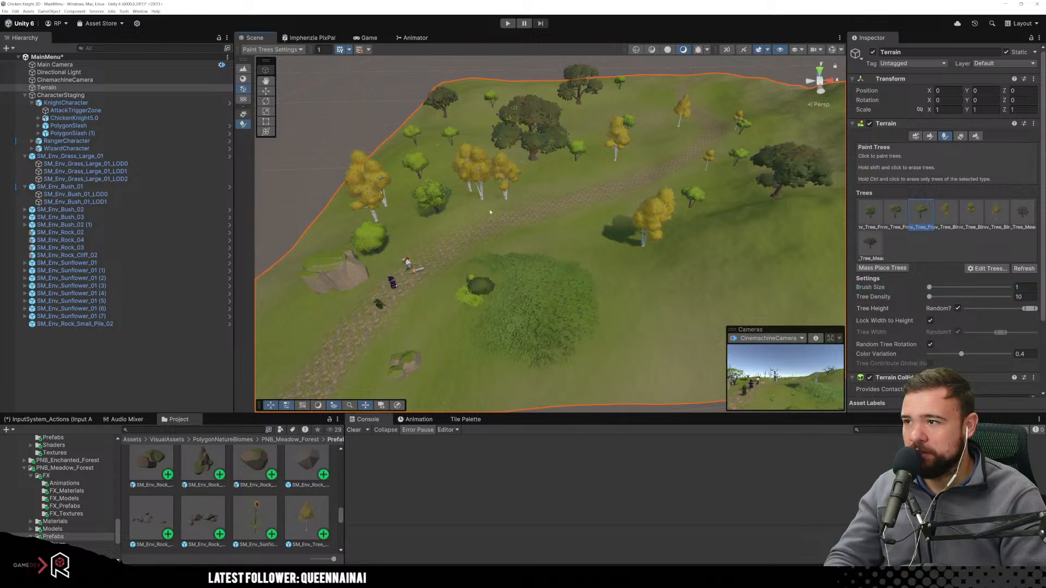
Place the SM_Env_Wildflowers_03 prefab on the grass between the sunflowers, across the path from the three characters.
scroll(532, 222, down, 3)
scroll(539, 225, up, 3)
scroll(237, 501, down, 1)
scroll(236, 501, down, 4)
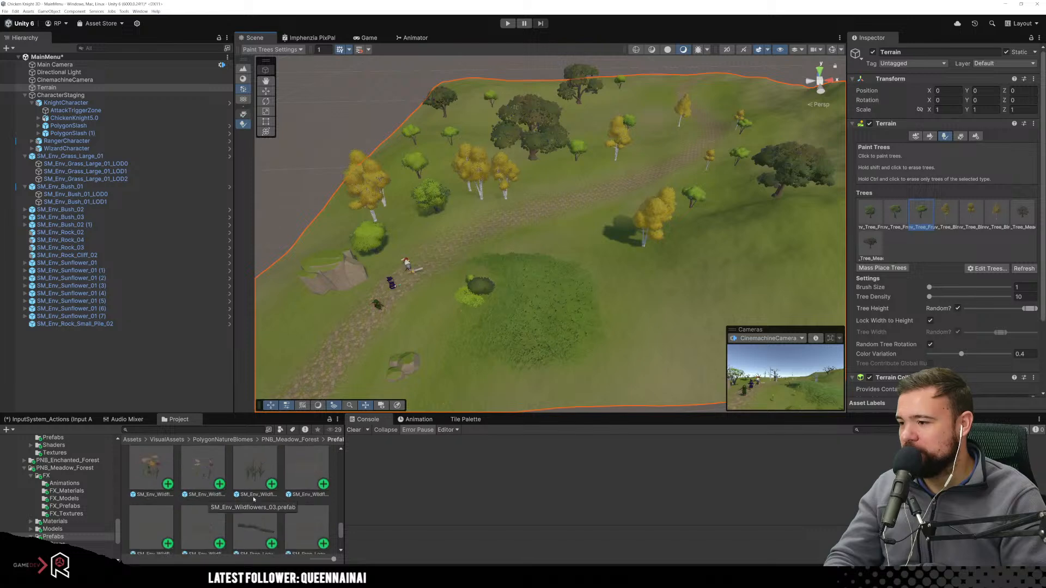
click(253, 488)
scroll(322, 497, up, 1)
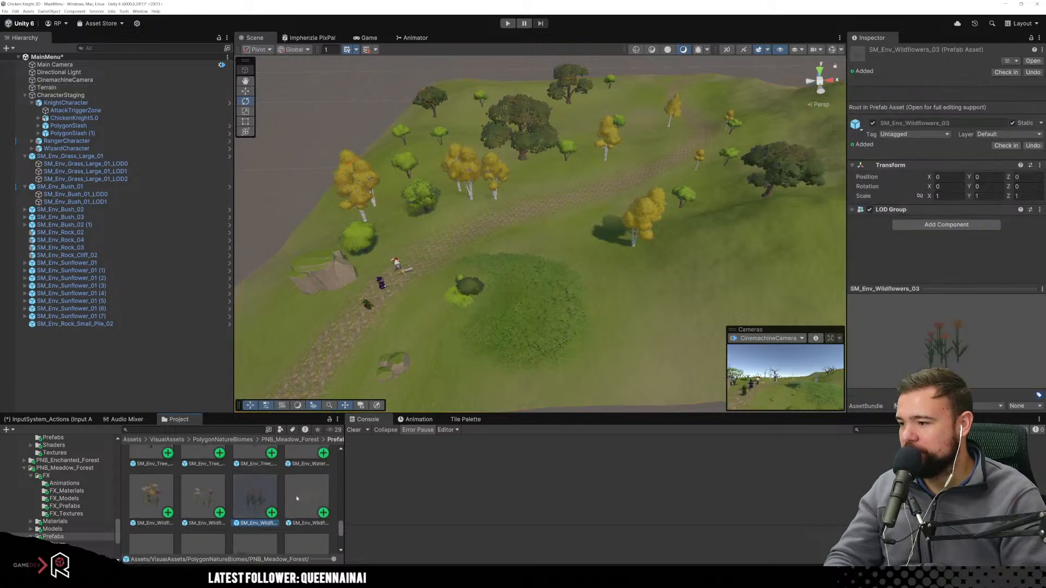
drag(261, 499, 417, 366)
drag(419, 323, 421, 314)
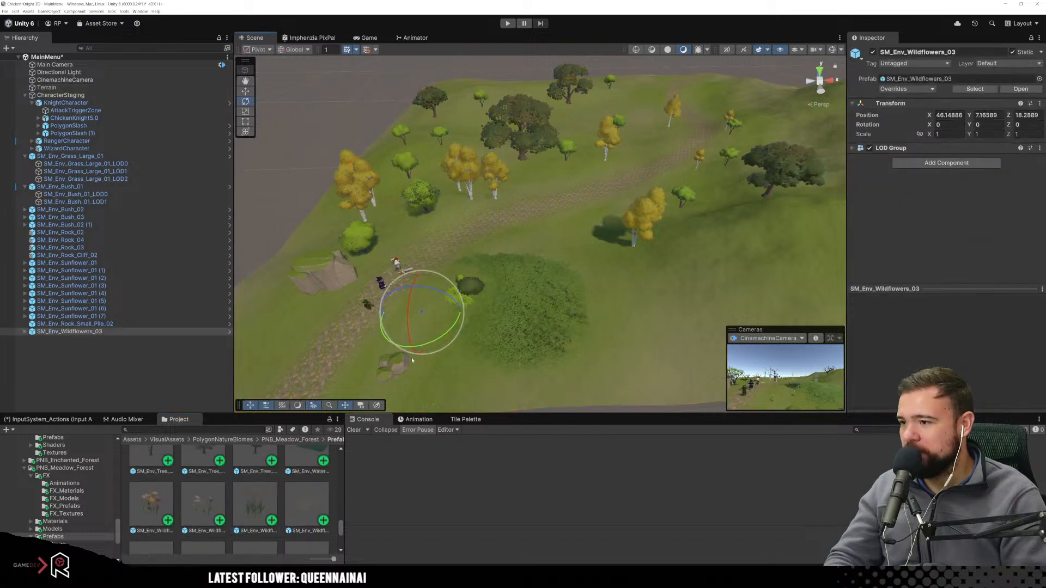
scroll(486, 341, up, 6)
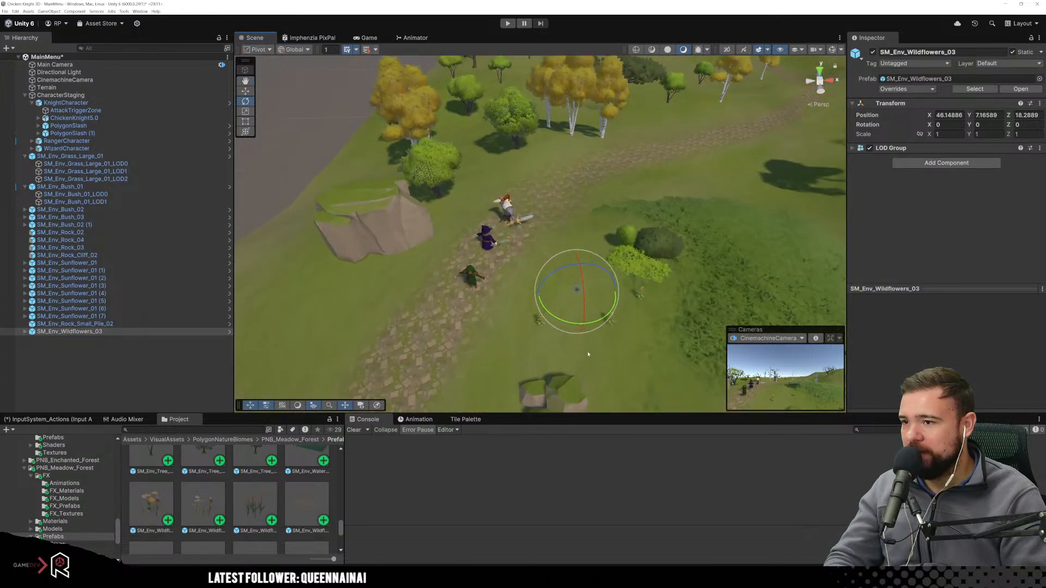
middle_drag(583, 362, 507, 304)
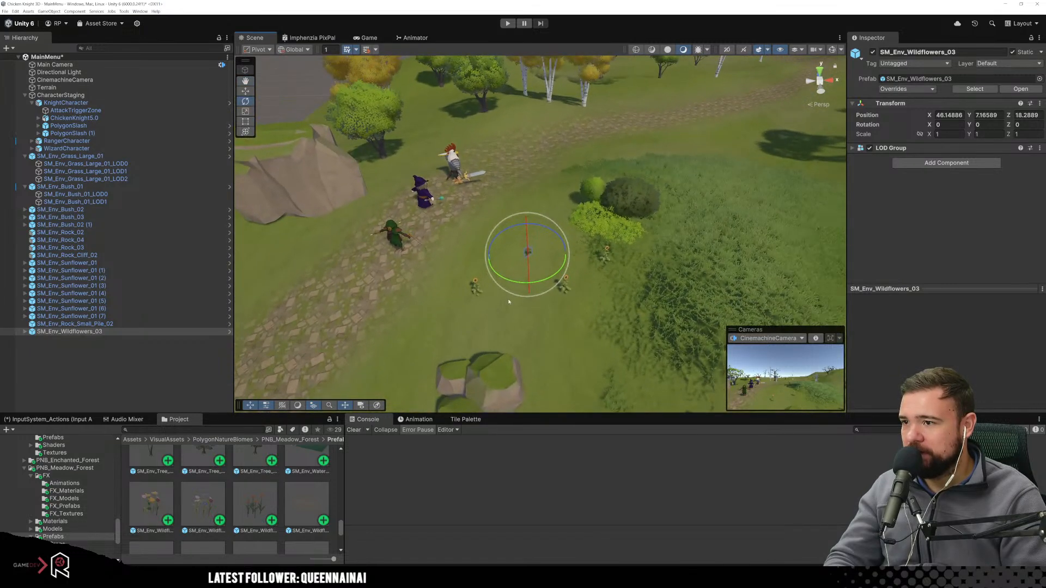
Try placing the SM_Prop_Stonewall_Long_01 prefab on the grass beside the characters, and undo it.
scroll(236, 531, down, 2)
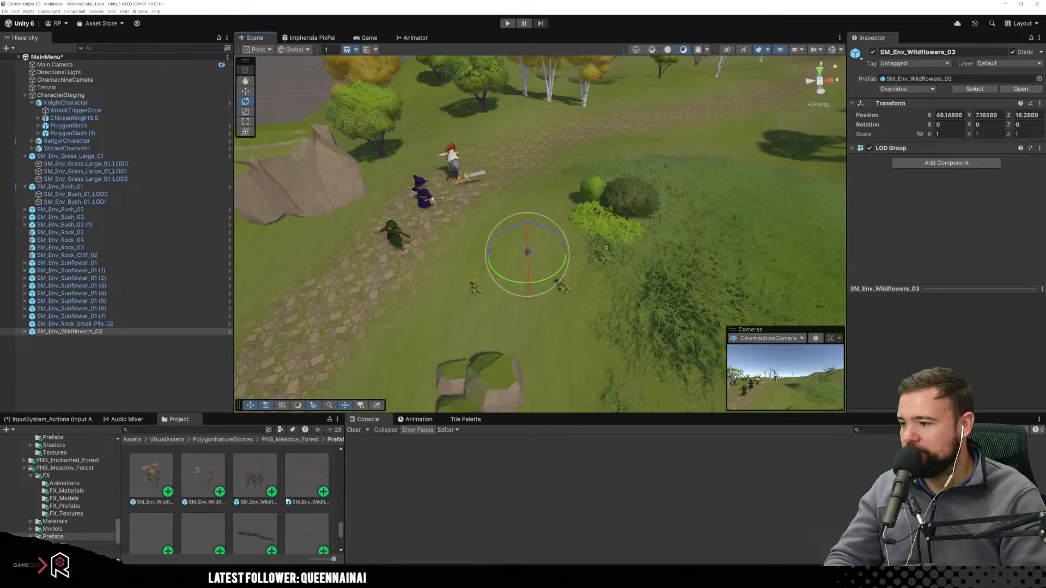
click(255, 507)
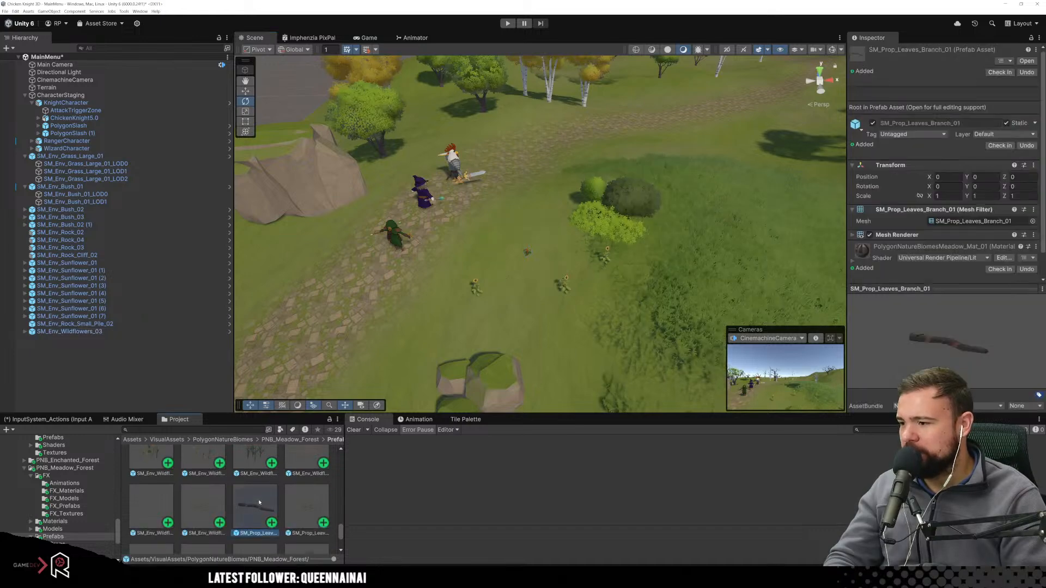
scroll(259, 503, down, 2)
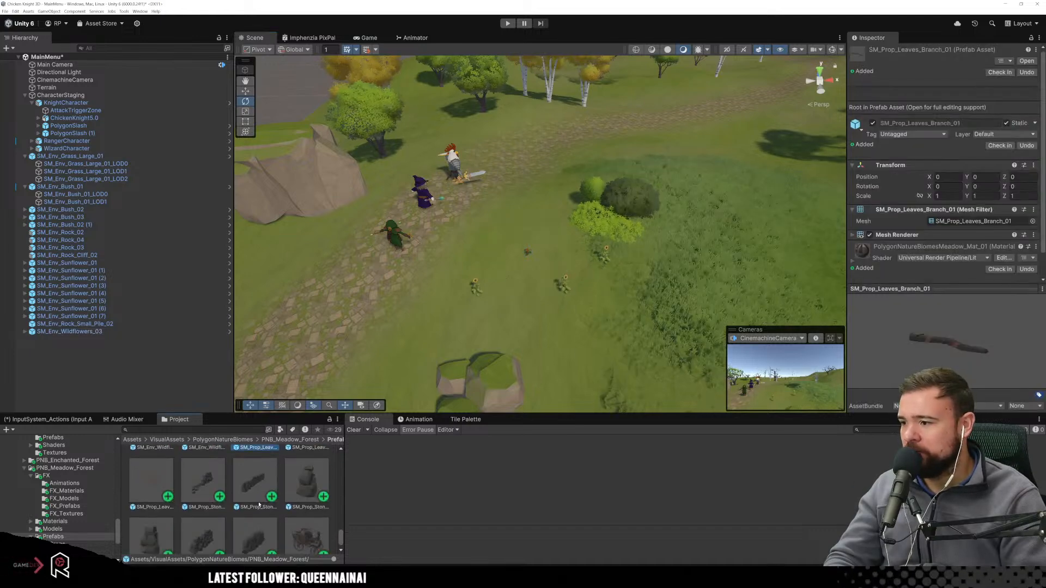
click(257, 504)
scroll(231, 521, down, 2)
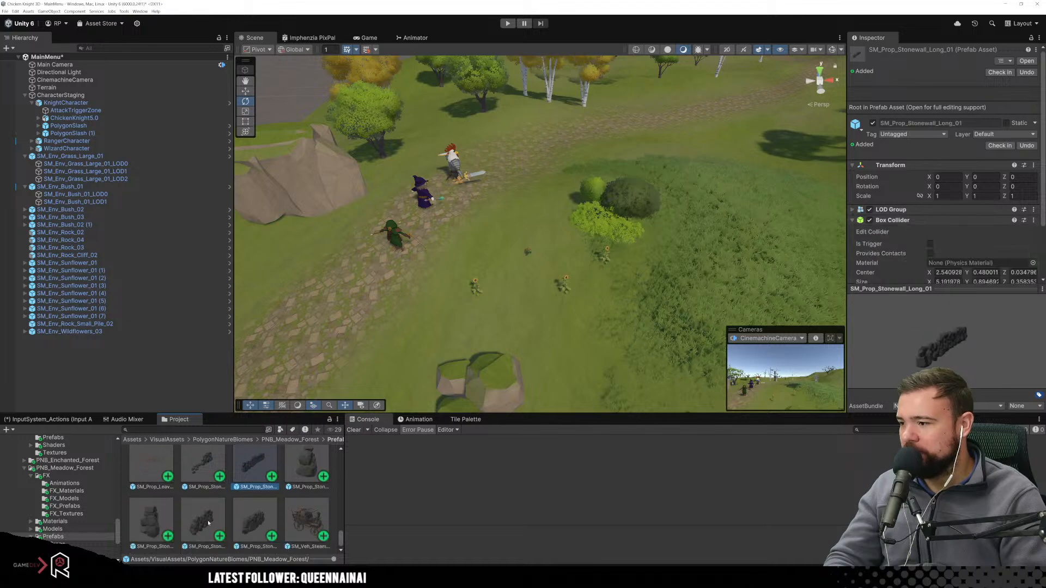
scroll(217, 487, up, 2)
drag(254, 485, 448, 278)
drag(425, 371, 349, 330)
key(ctrl+z)
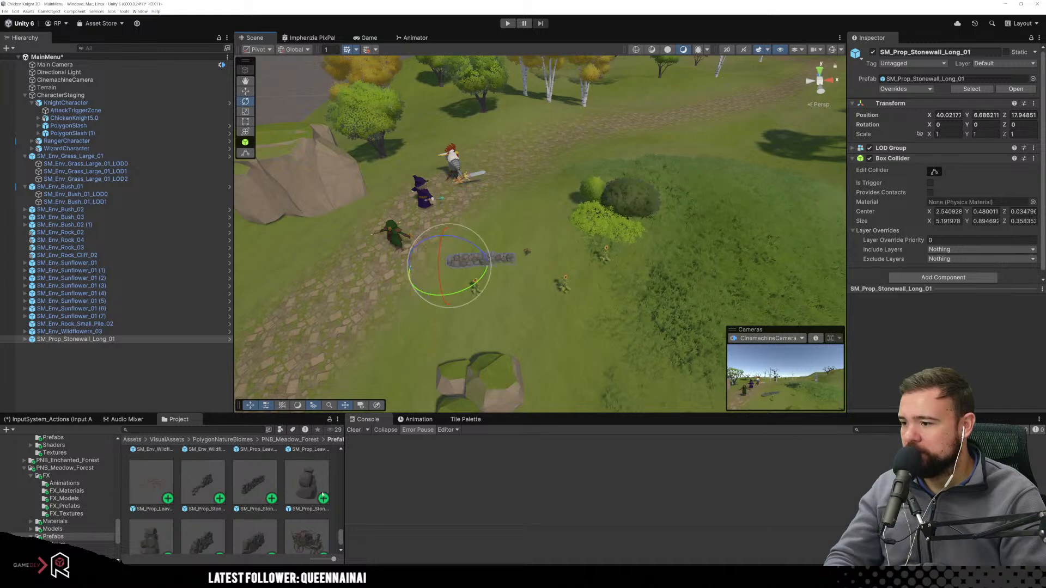
key(ctrl+z)
Try placing a stacked-stone prop and SM_Prop_Leaves_Pile_02 on the grass near the characters, undoing each placement.
drag(303, 503, 522, 239)
key(ctrl+z)
scroll(229, 521, down, 2)
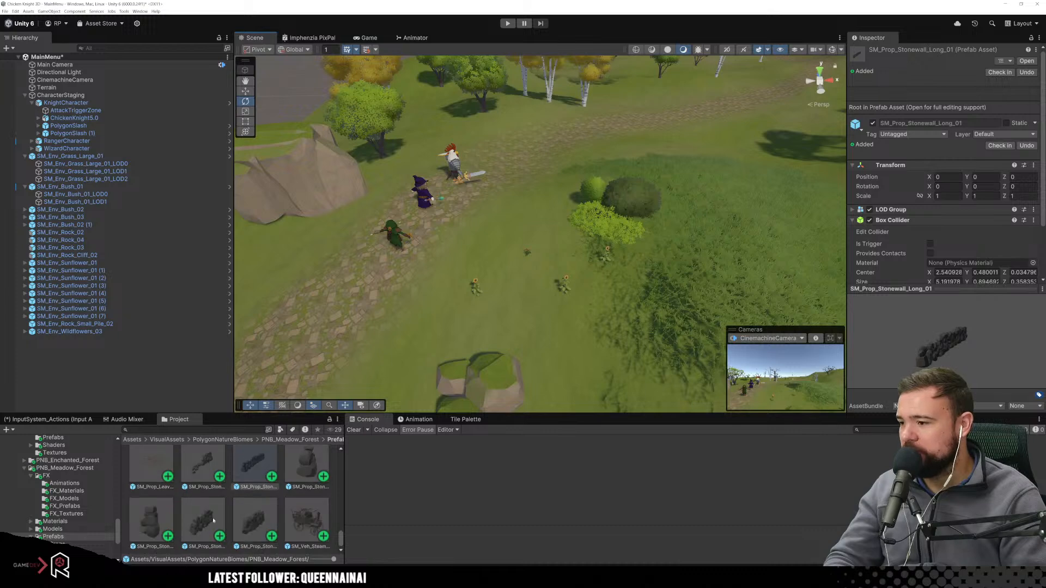
scroll(155, 523, up, 1)
click(141, 487)
drag(141, 488, 496, 232)
key(ctrl+z)
scroll(185, 490, down, 1)
scroll(185, 490, up, 1)
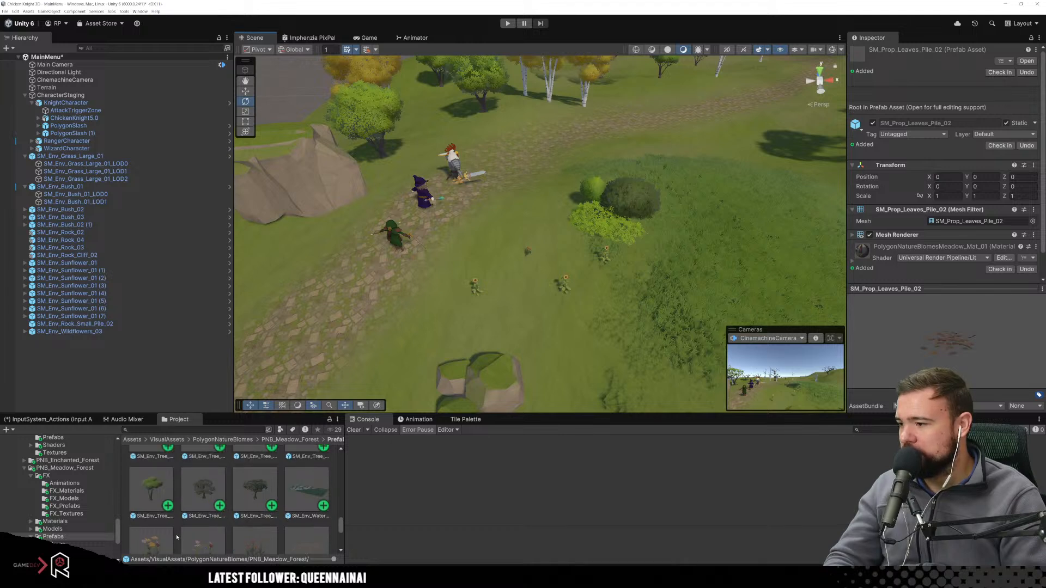
Place SM_Env_Rock_Pile_07 on the slope beyond the grass patch, near the birch cluster, and rotate it about -109 degrees around Y.
scroll(212, 530, up, 3)
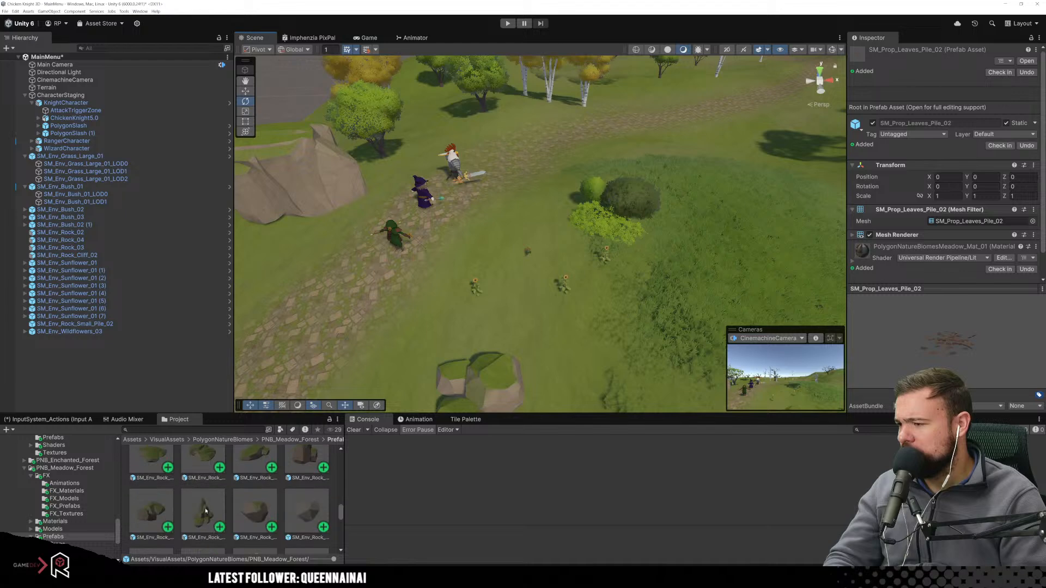
scroll(206, 507, up, 1)
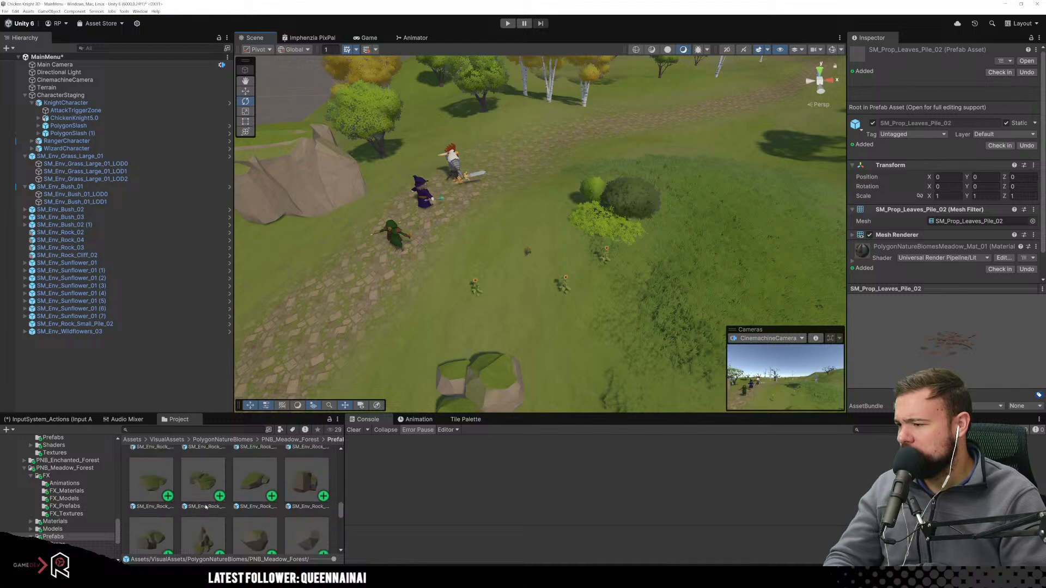
click(199, 536)
scroll(201, 518, down, 3)
scroll(525, 291, down, 3)
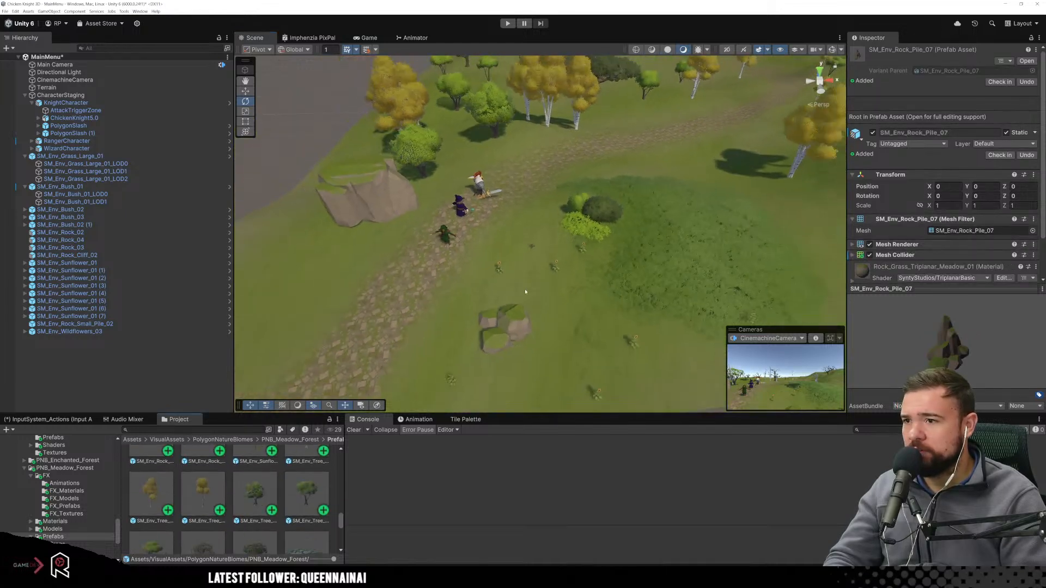
scroll(525, 291, down, 2)
scroll(224, 507, up, 2)
drag(259, 421, 678, 167)
middle_drag(732, 204, 459, 274)
key(ctrl+z)
drag(213, 490, 576, 284)
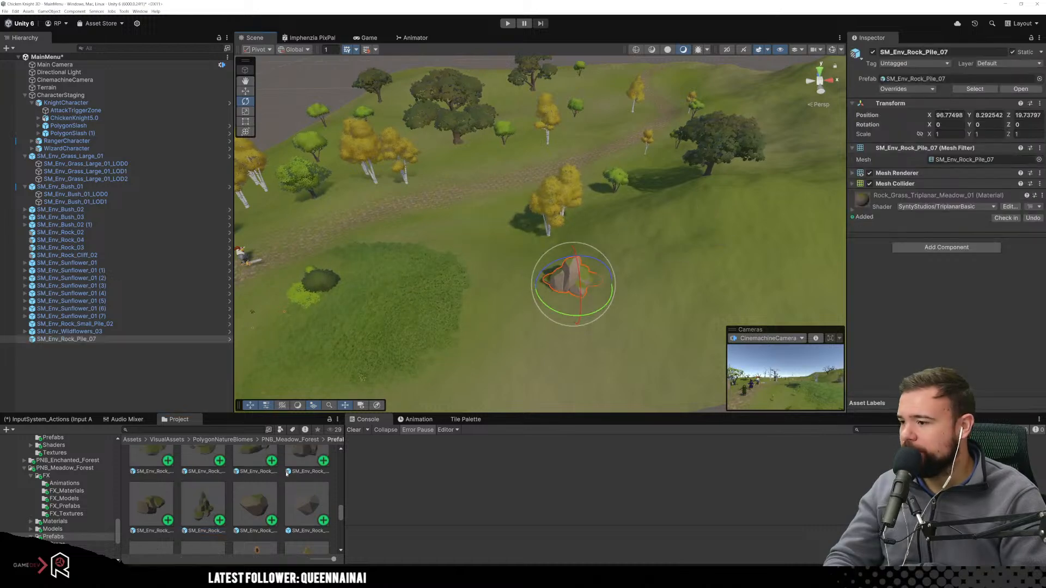
scroll(287, 472, up, 3)
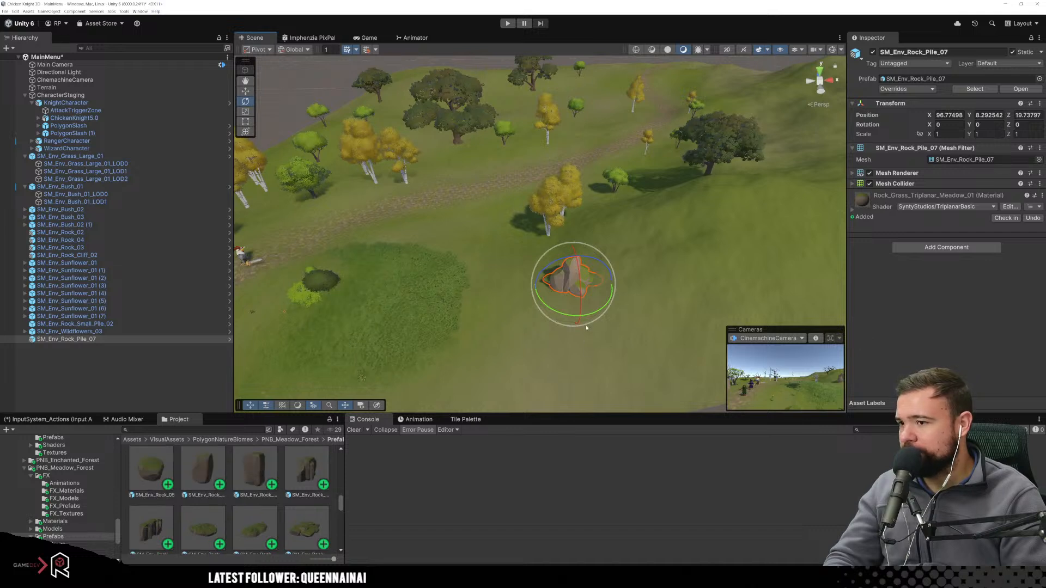
drag(606, 297, 722, 249)
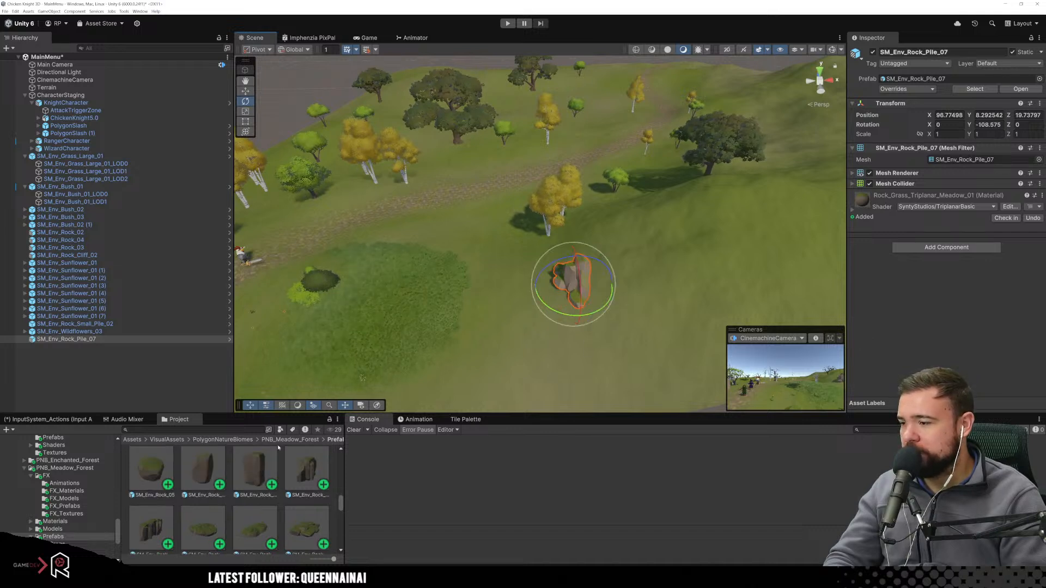
Place the SM_Prop_Sign_03 prefab from the meadow props folder on the grass beside the path, near the large rock cliff.
scroll(242, 490, down, 5)
scroll(242, 490, up, 1)
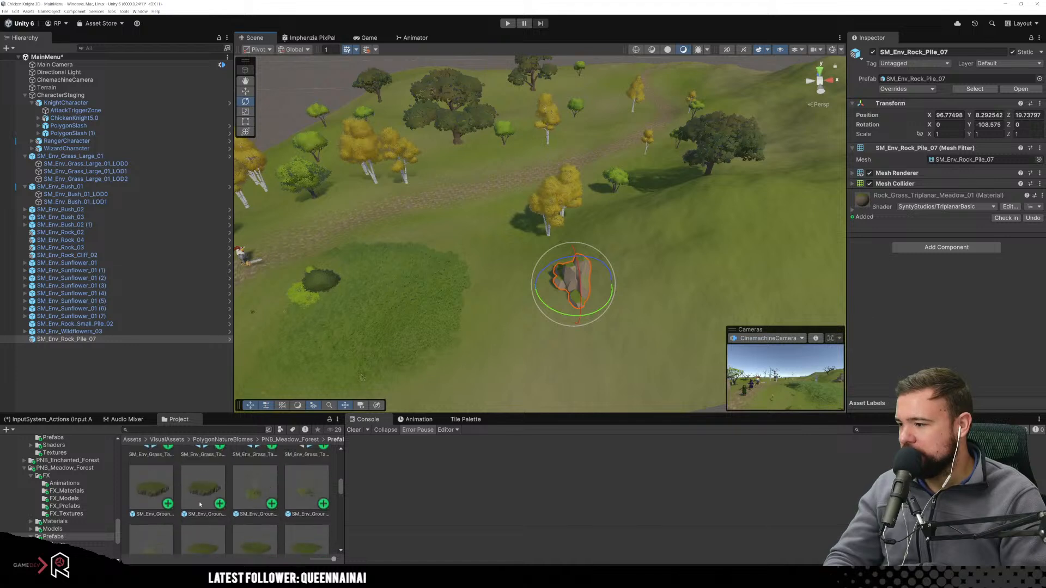
click(59, 545)
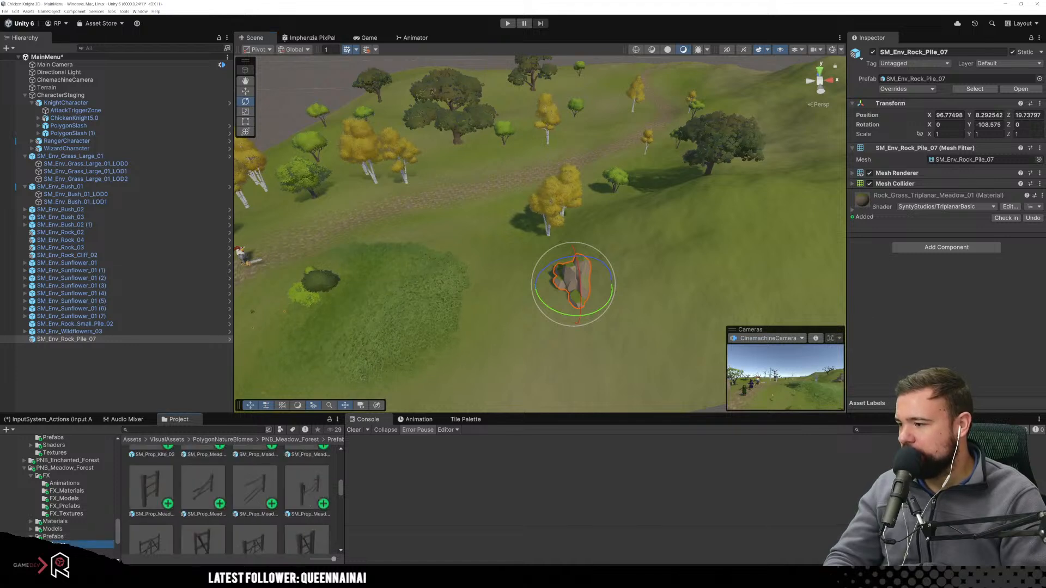
scroll(264, 503, down, 5)
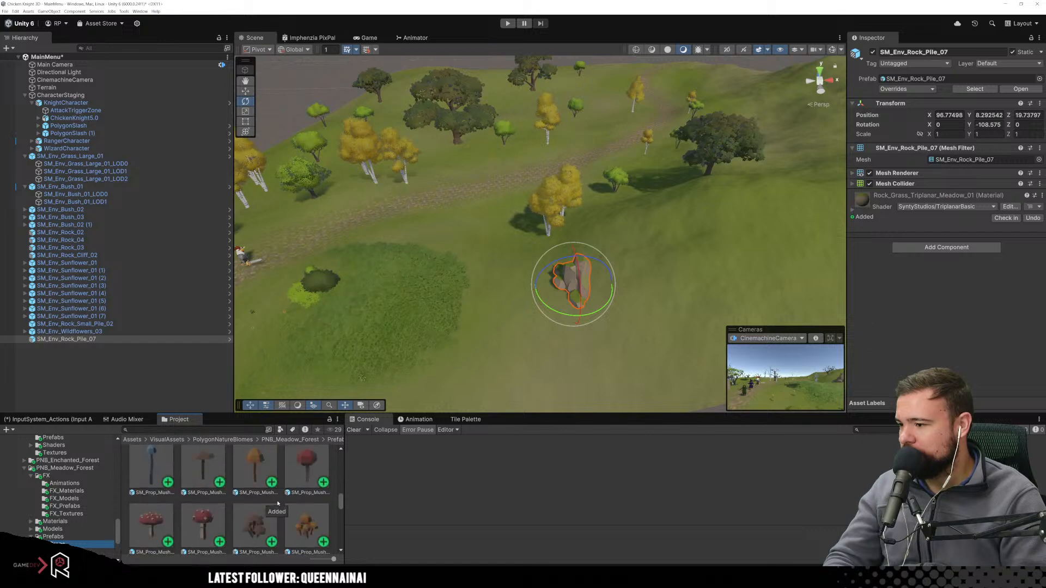
scroll(277, 503, down, 3)
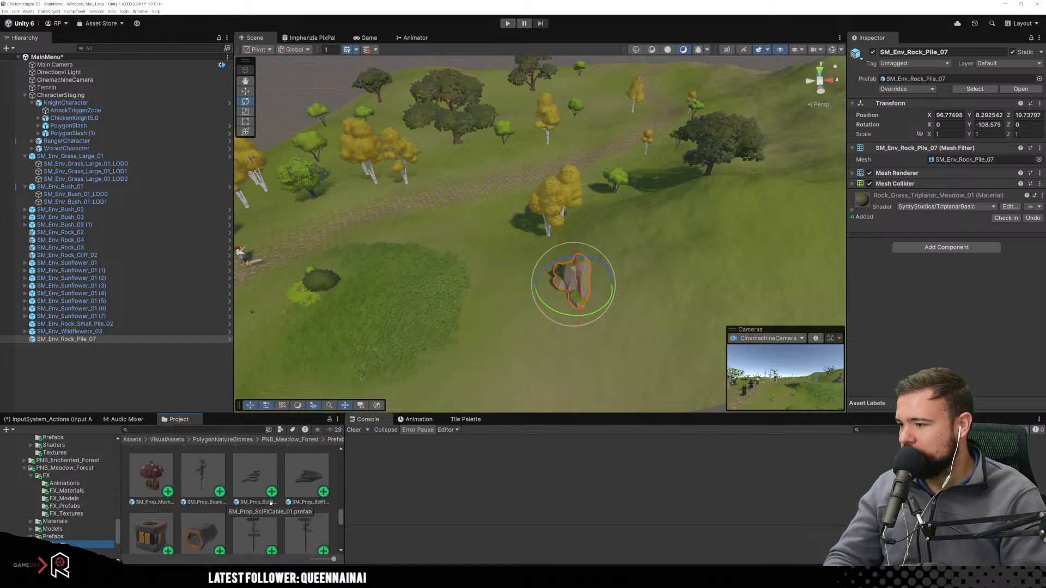
middle_drag(371, 387, 553, 318)
scroll(221, 511, down, 1)
middle_drag(464, 310, 543, 292)
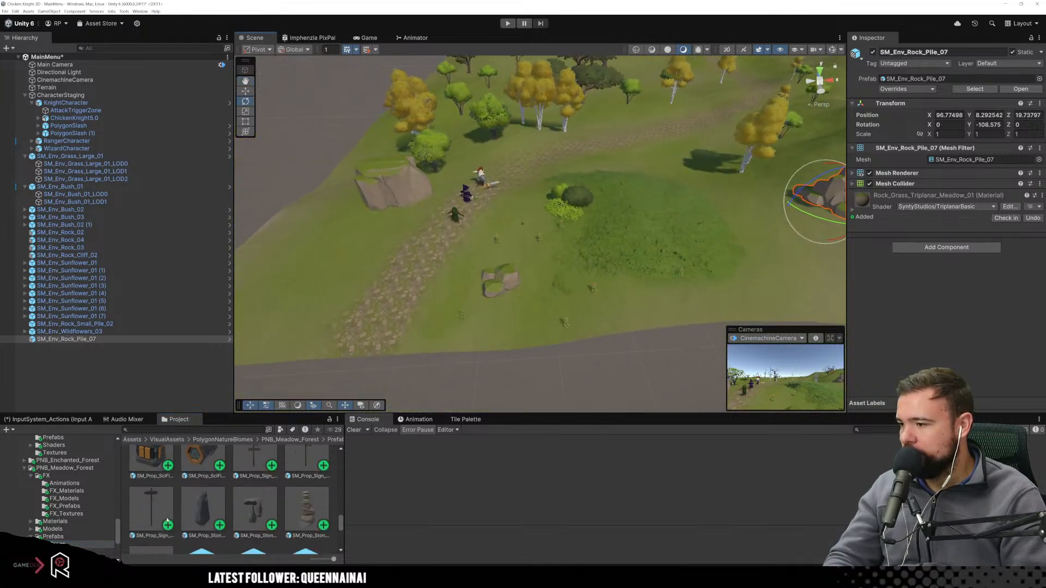
scroll(261, 507, down, 1)
drag(414, 269, 421, 277)
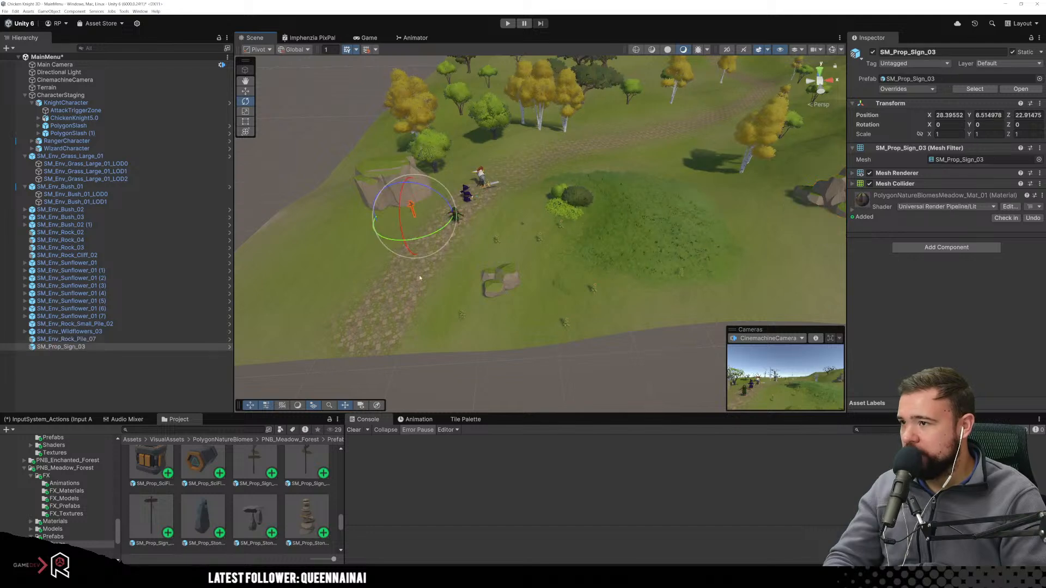
Rotate the sign to about 147 degrees around Y and move it beside the rock cliff at X 31.03, Y 7.88, Z 27.83.
scroll(469, 275, up, 6)
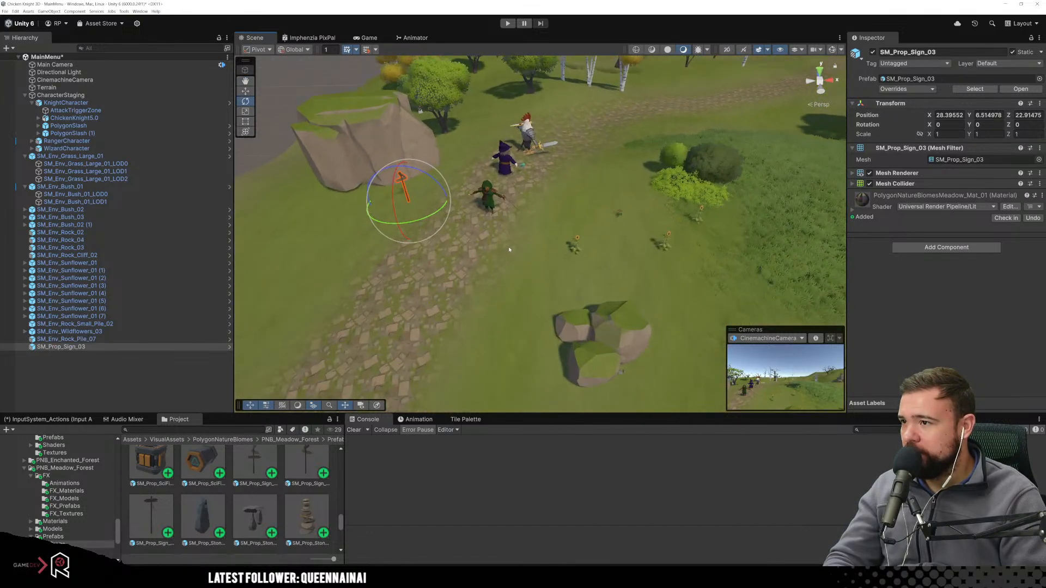
key(f)
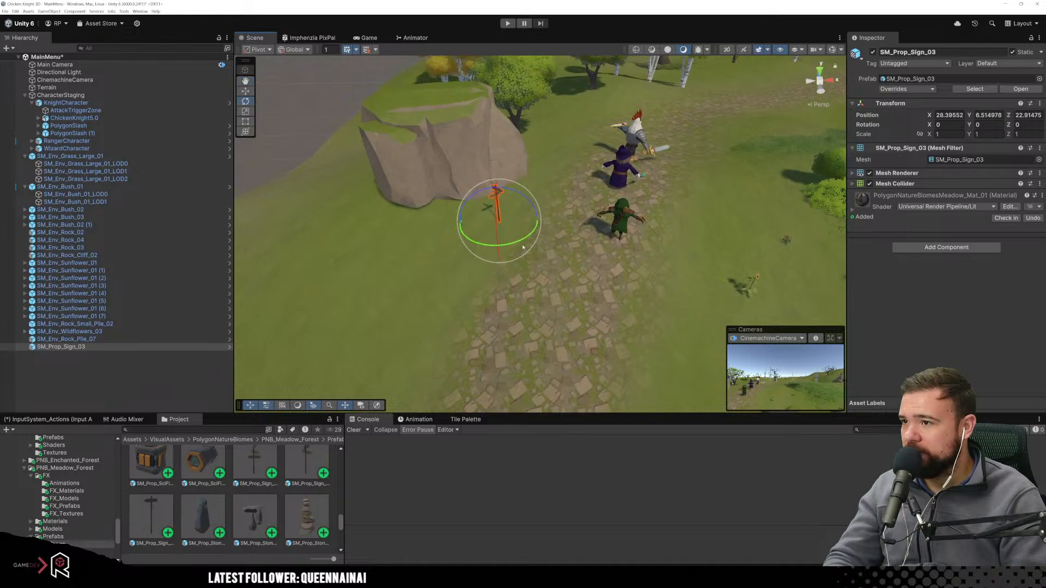
drag(522, 243, 314, 211)
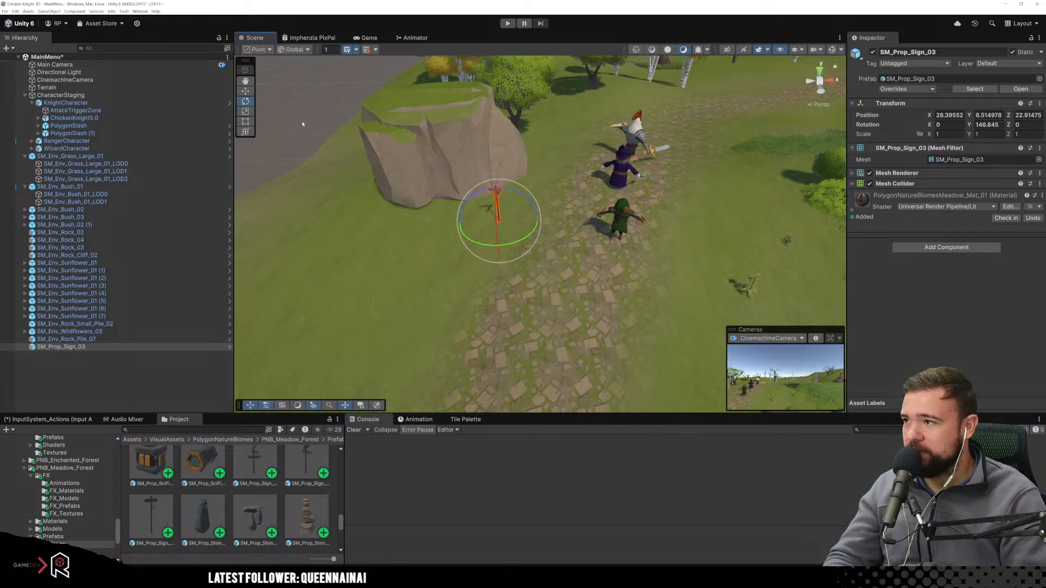
click(246, 92)
drag(509, 229, 538, 190)
scroll(550, 231, up, 5)
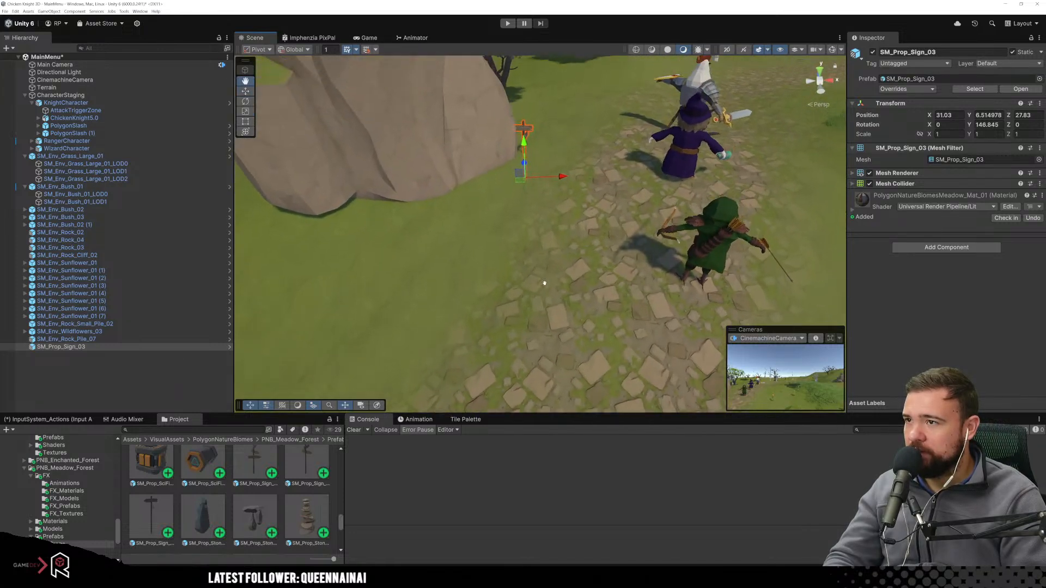
middle_drag(544, 282, 539, 315)
scroll(495, 185, up, 4)
drag(511, 177, 508, 146)
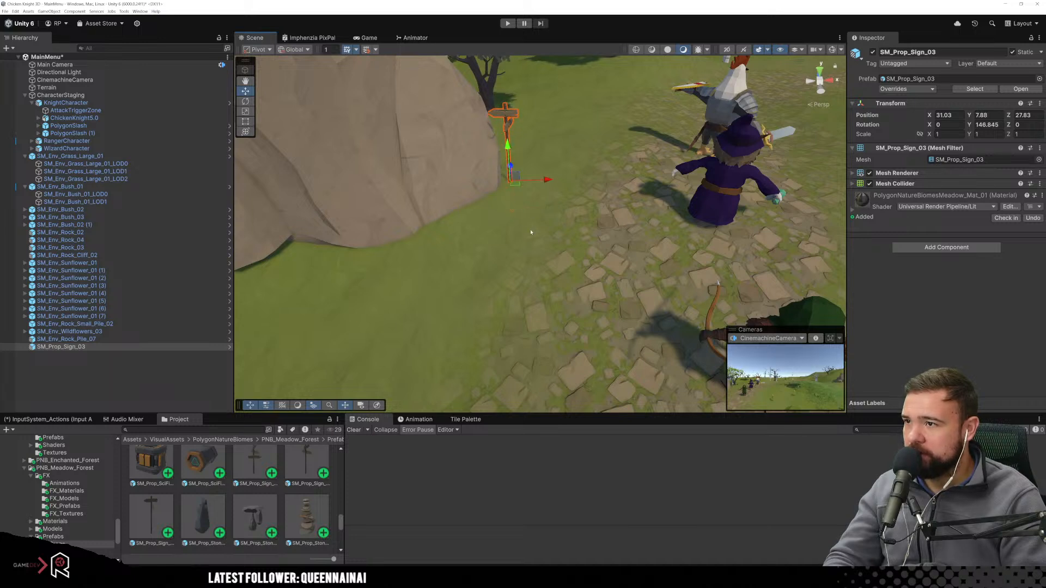
Place SM_Prop_StoneRunes_01 on the grass between the sign and the path, behind the wizard, and check the composition in the Game view.
scroll(225, 513, down, 1)
scroll(260, 504, down, 3)
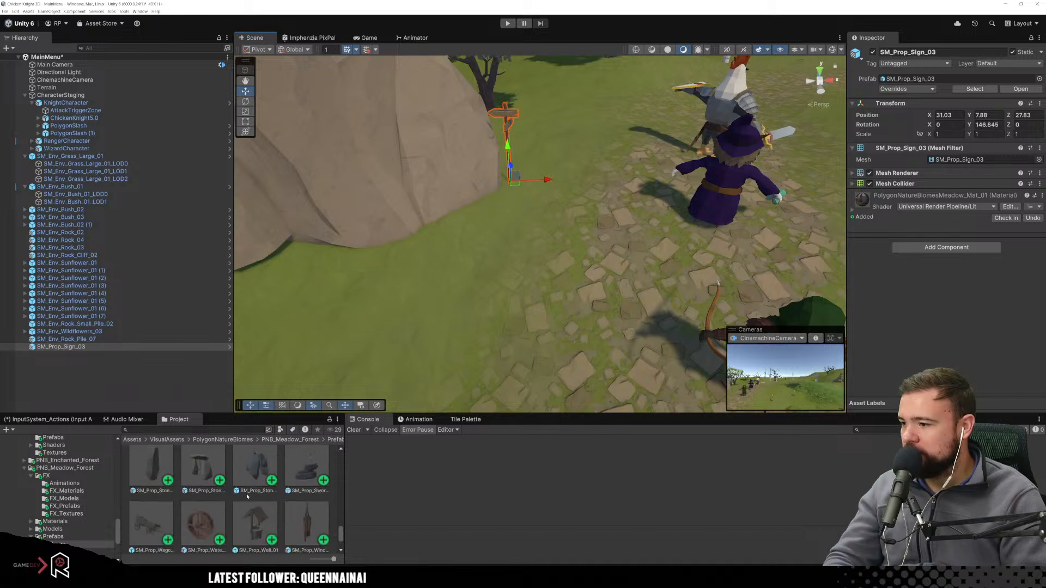
scroll(247, 497, up, 2)
click(251, 503)
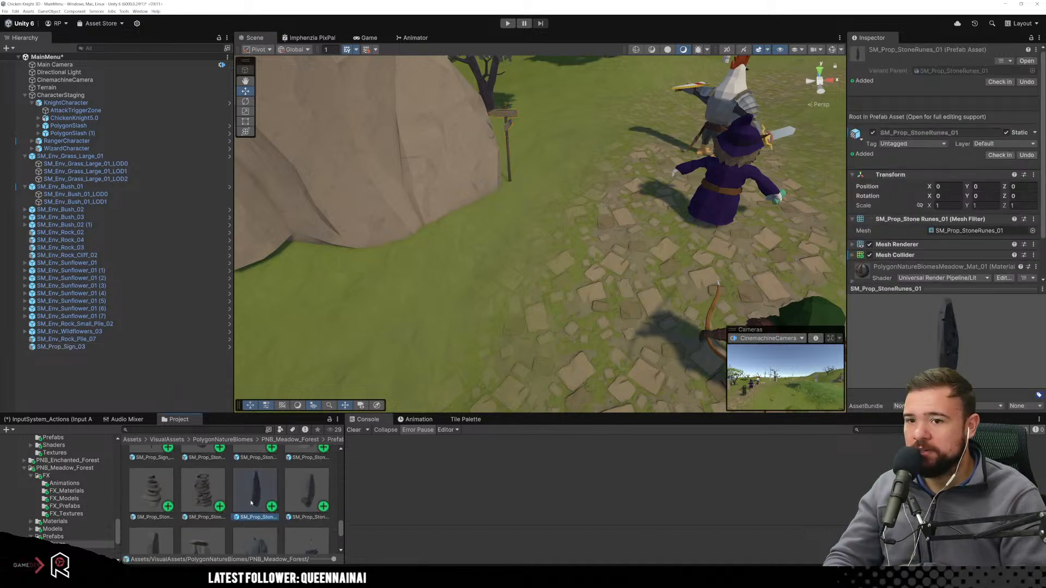
drag(251, 502, 545, 168)
right_drag(577, 210, 403, 274)
scroll(517, 273, down, 4)
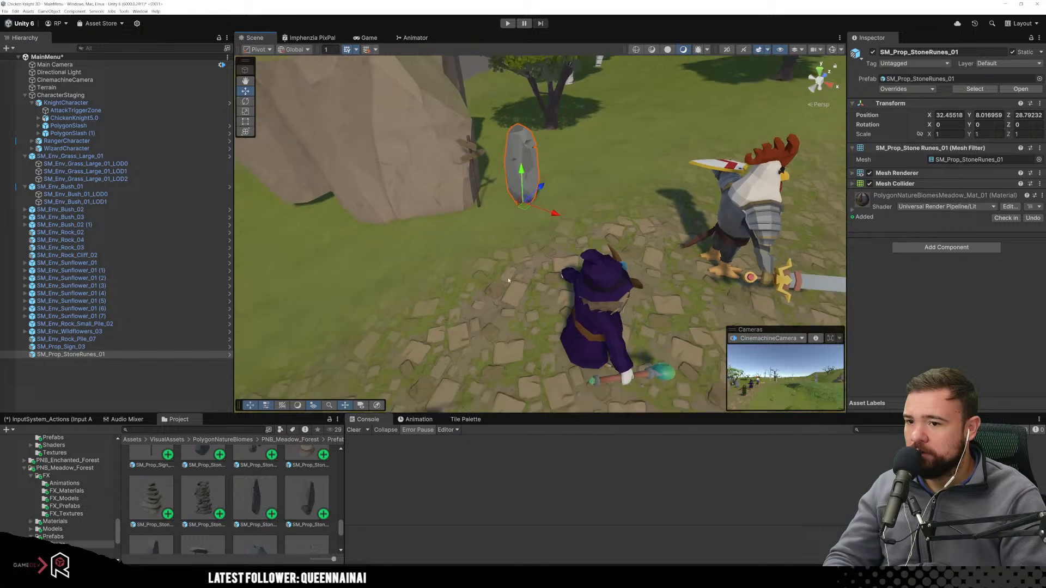
click(374, 36)
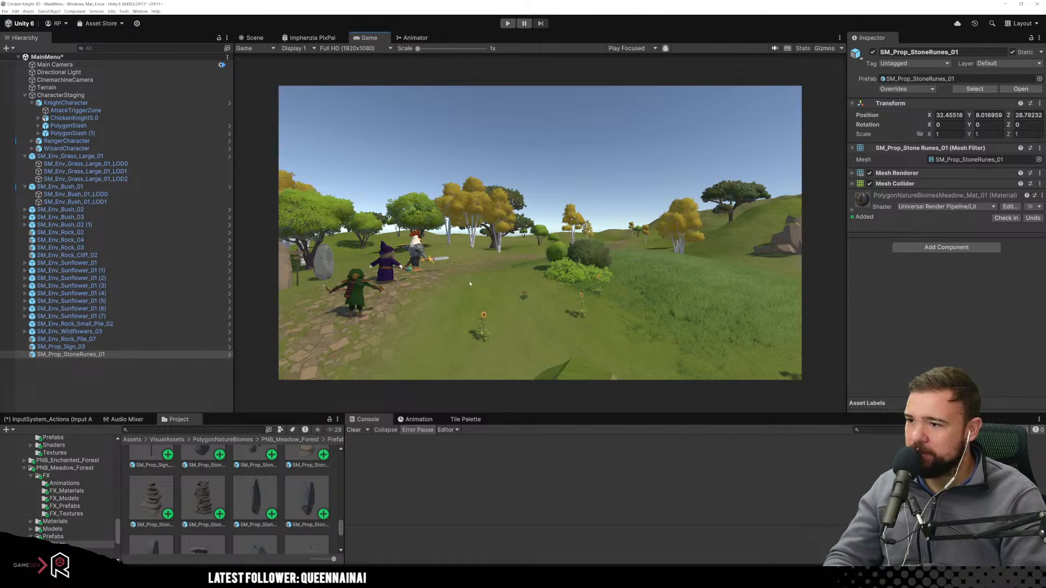
click(255, 38)
Try placing the last SM_Prop_Wind prefab of the props folder on the grass near the characters, and undo it.
scroll(251, 514, down, 3)
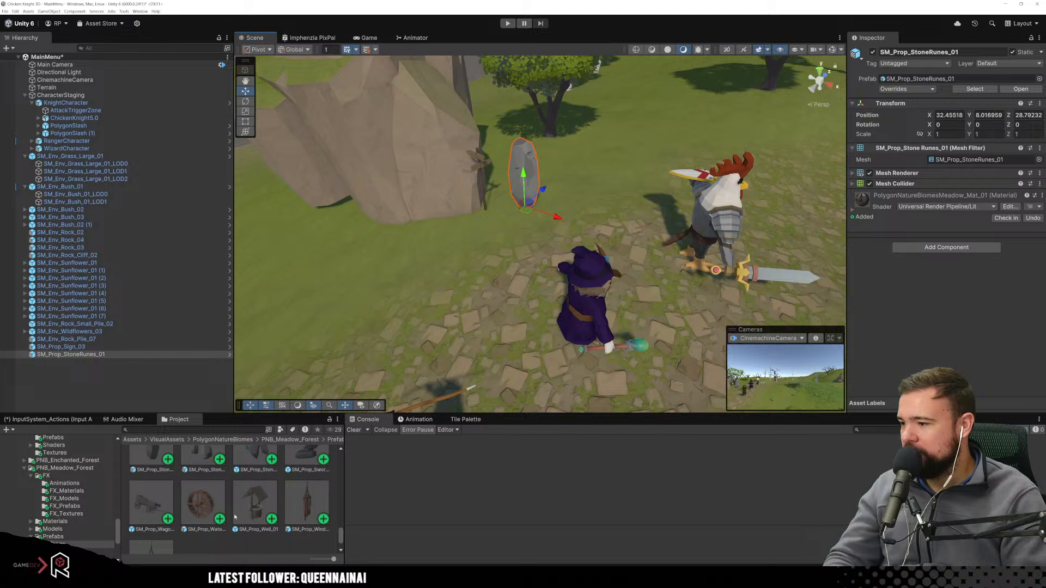
scroll(235, 516, down, 1)
scroll(231, 516, down, 1)
drag(157, 524, 475, 325)
key(ctrl+z)
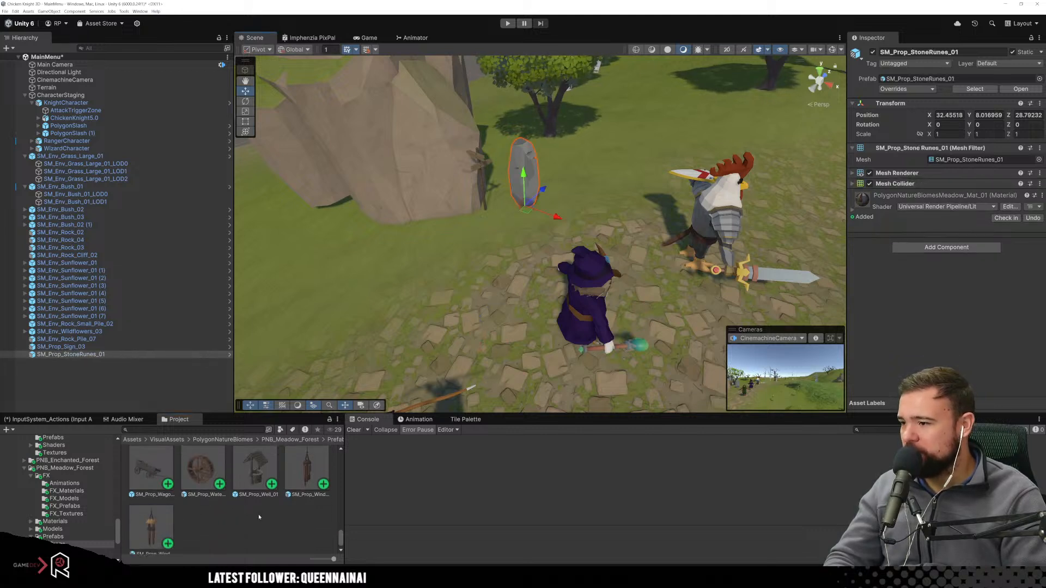
Place SM_Prop_Well_01 on the grass beyond the path, near the trees behind the knight.
scroll(259, 517, up, 2)
scroll(392, 322, down, 2)
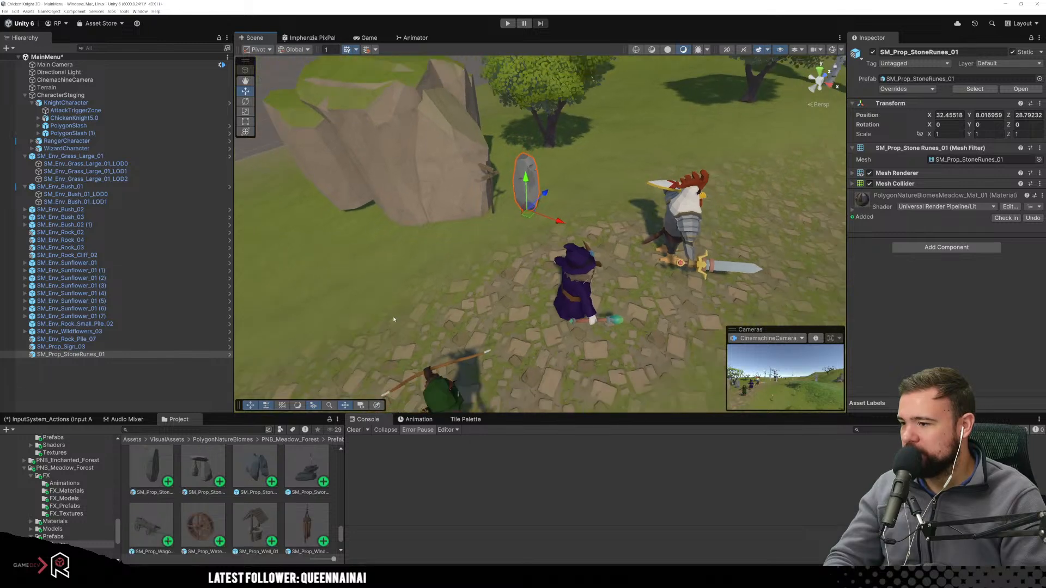
scroll(393, 322, down, 2)
middle_drag(577, 386, 435, 218)
scroll(482, 313, down, 3)
middle_drag(483, 289, 572, 218)
scroll(578, 234, down, 3)
middle_drag(583, 278, 495, 342)
drag(262, 527, 595, 144)
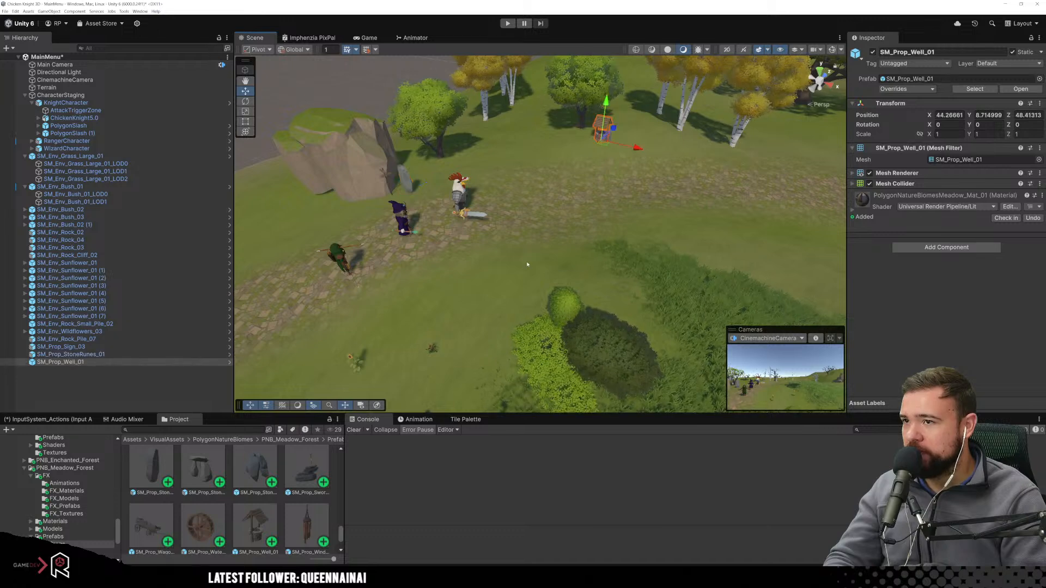
middle_drag(527, 261, 631, 250)
Browse the meadow props and preview the fence, fence gate and horse hitch prefabs for a suitable foreground piece.
scroll(203, 548, up, 5)
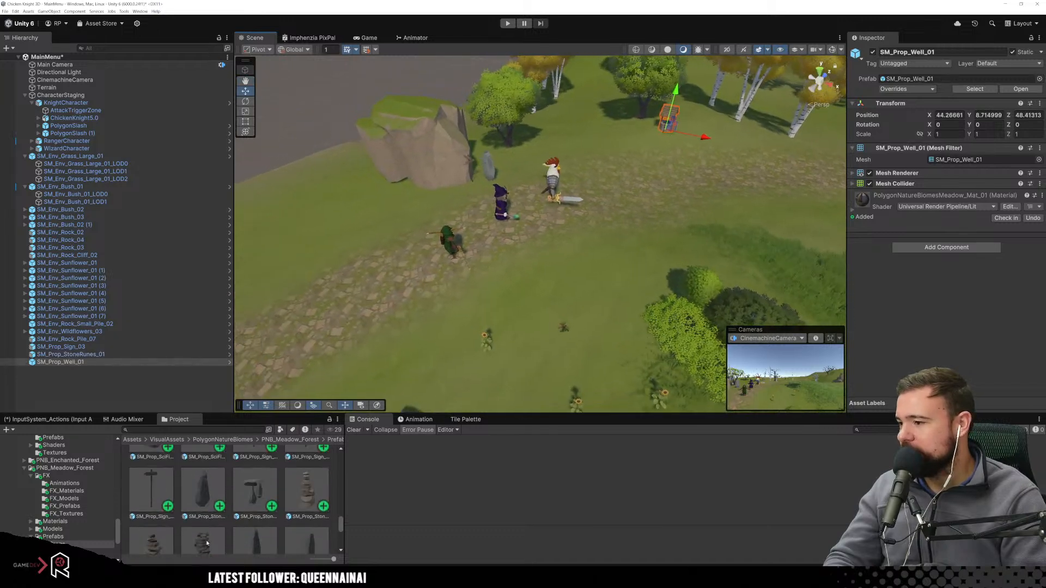
scroll(207, 543, up, 6)
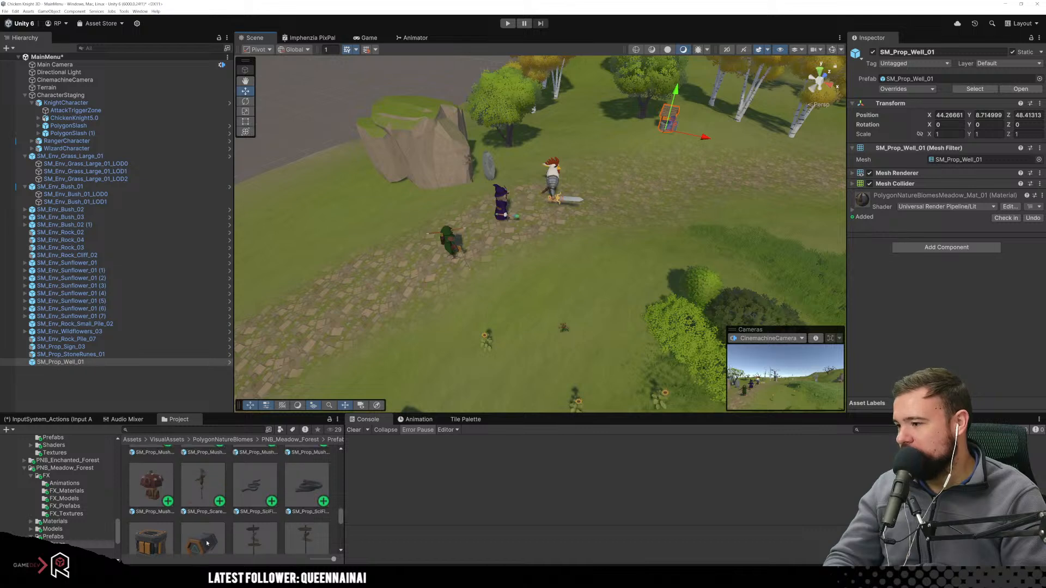
scroll(207, 543, up, 2)
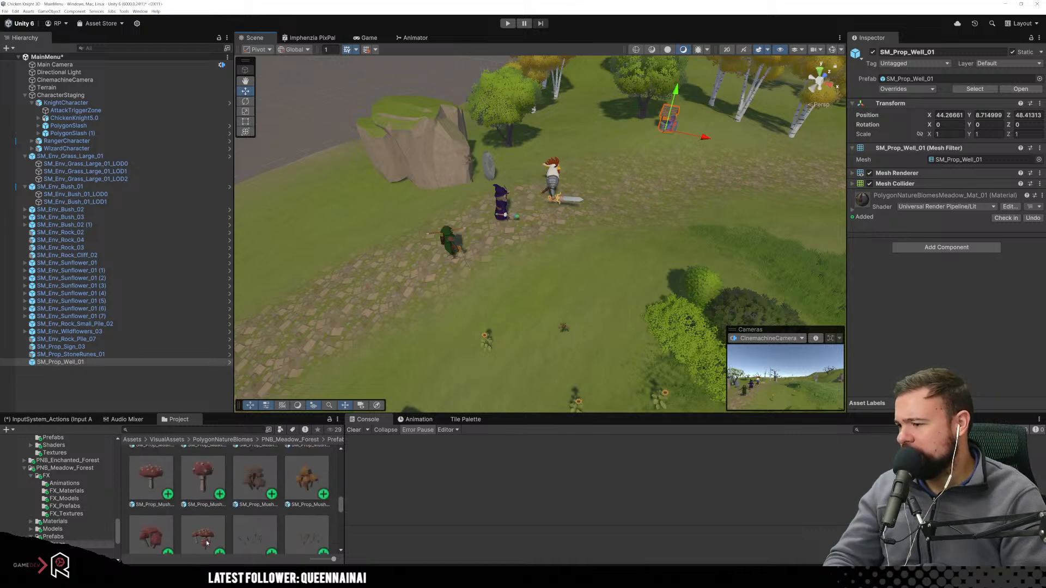
scroll(207, 543, up, 4)
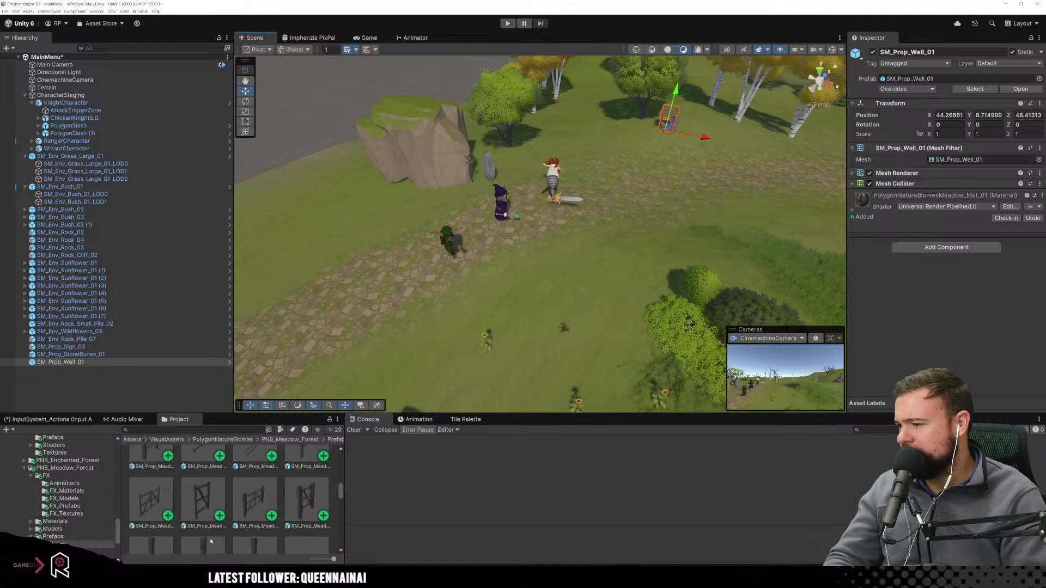
click(151, 500)
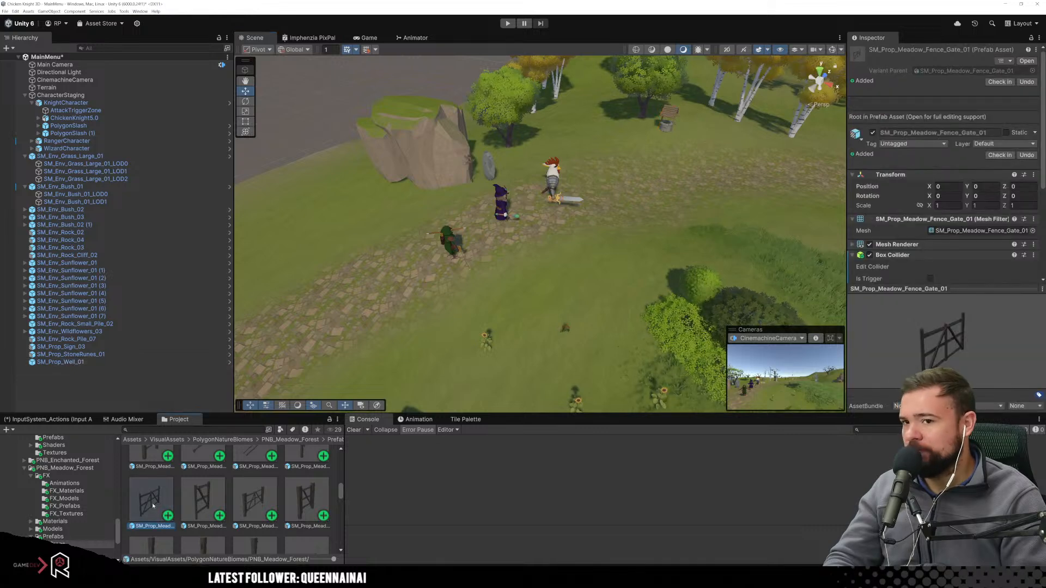
click(196, 498)
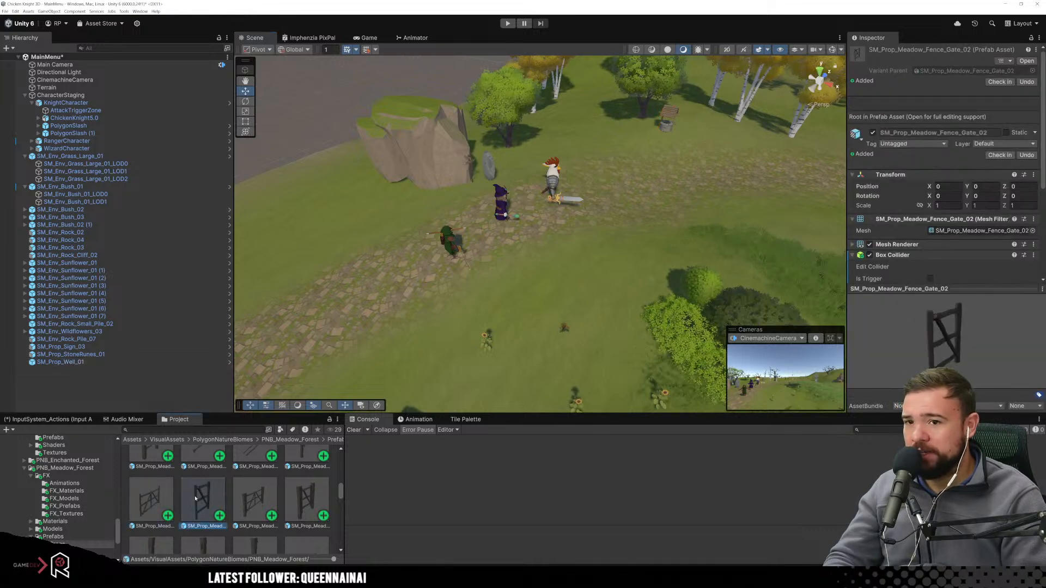
scroll(196, 498, up, 1)
scroll(158, 469, up, 1)
click(158, 469)
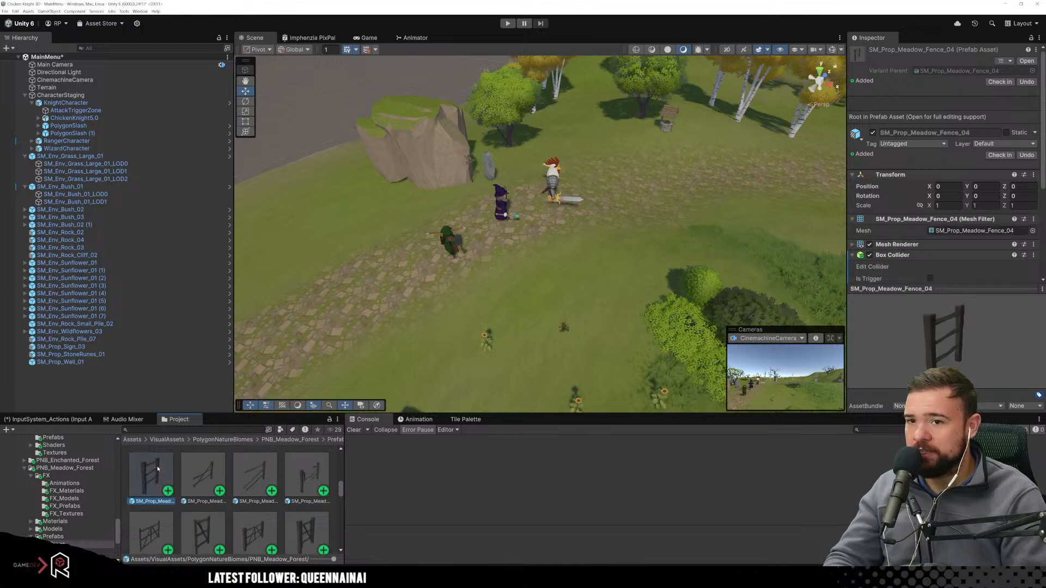
scroll(199, 482, up, 2)
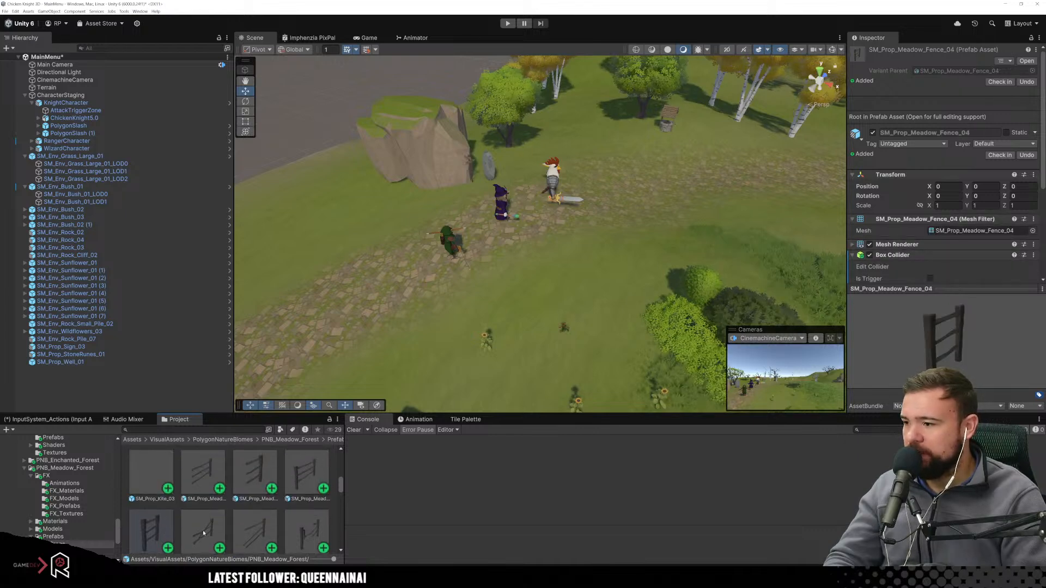
scroll(203, 533, down, 1)
click(203, 533)
scroll(203, 531, up, 3)
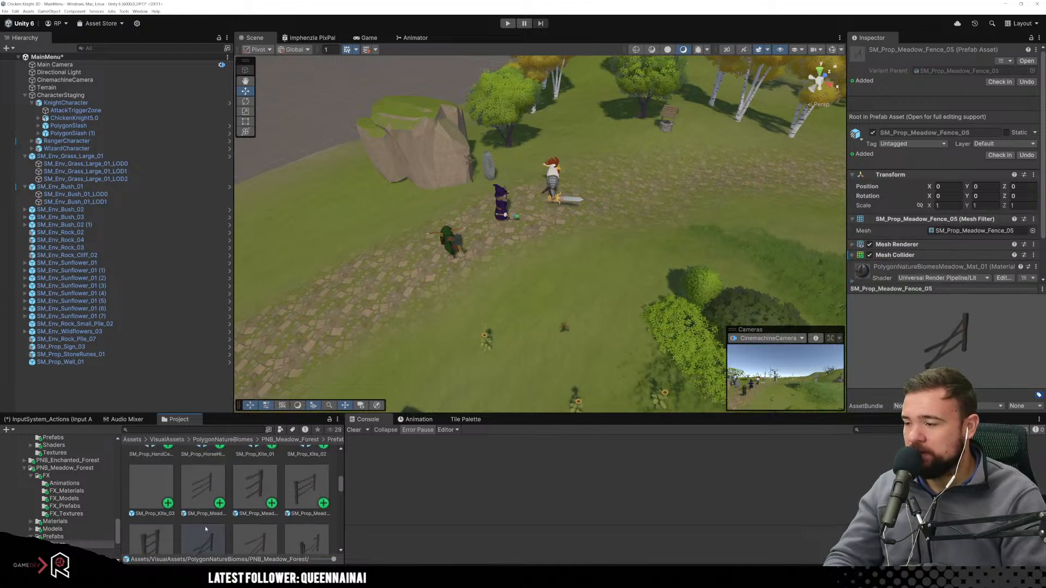
click(210, 496)
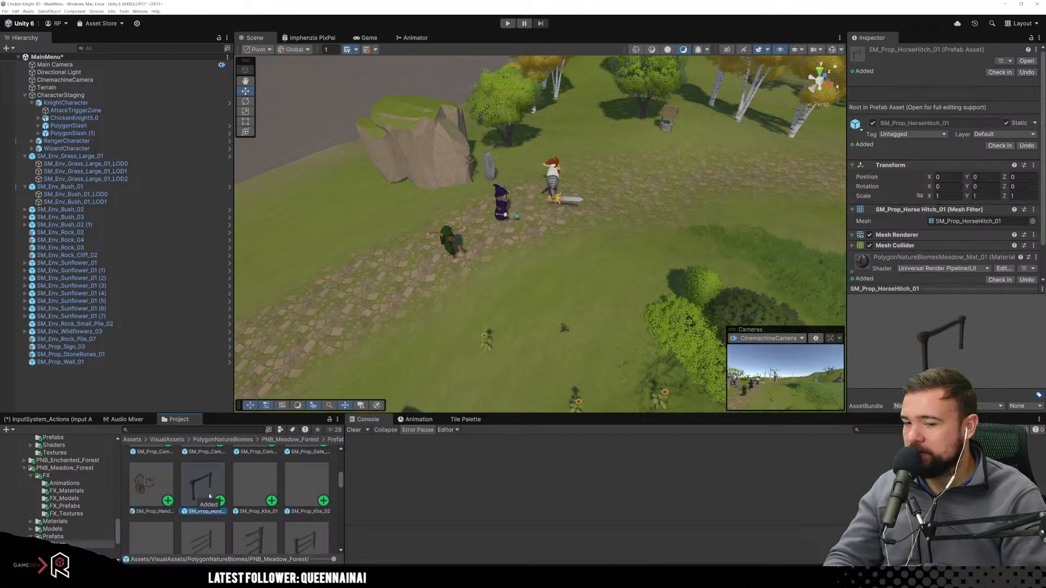
Place SM_Prop_HandCart_01 on the grass between the path and the small rock pile, and shift it to X 40.39, Z 12.82.
click(156, 490)
scroll(454, 330, down, 3)
middle_drag(454, 330, 508, 239)
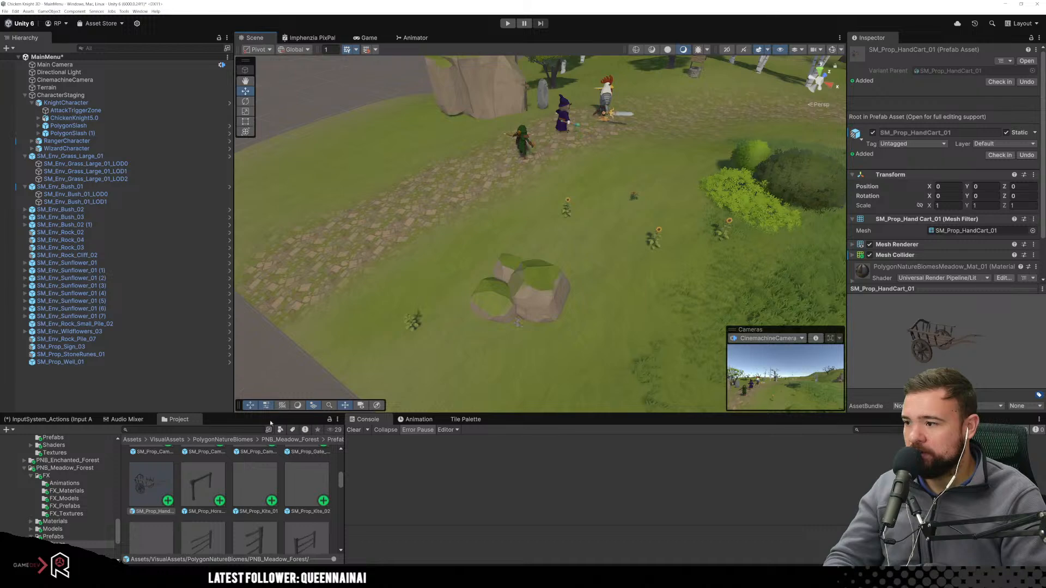
right_drag(386, 268, 490, 266)
middle_drag(491, 267, 556, 249)
drag(154, 494, 445, 253)
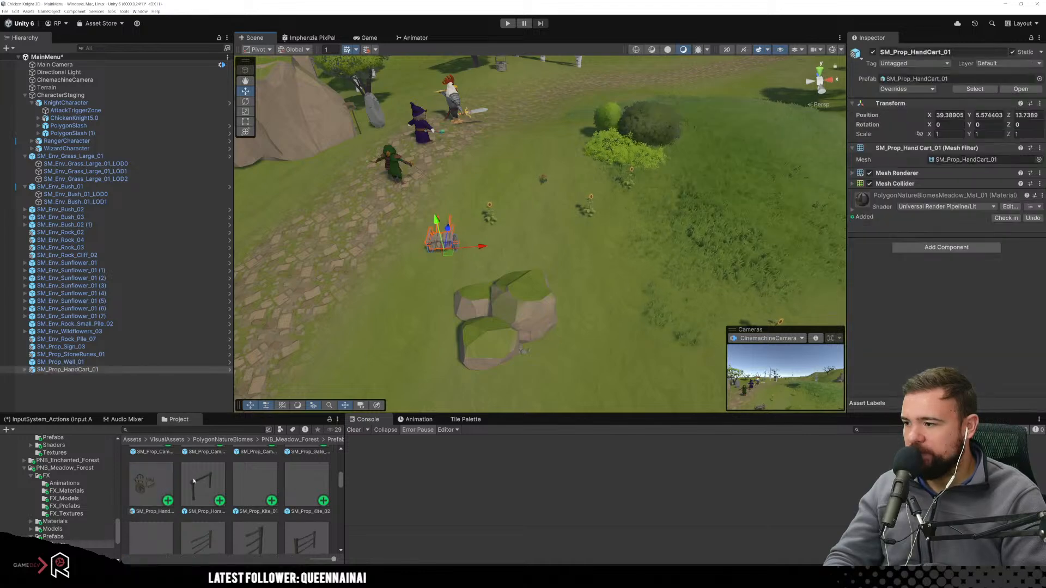
scroll(174, 487, up, 2)
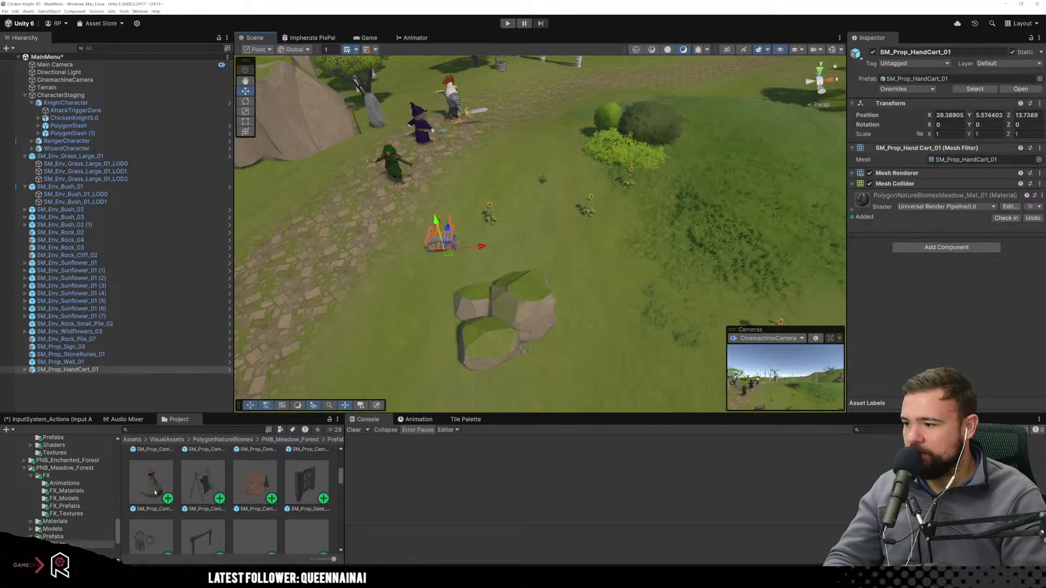
scroll(250, 497, up, 2)
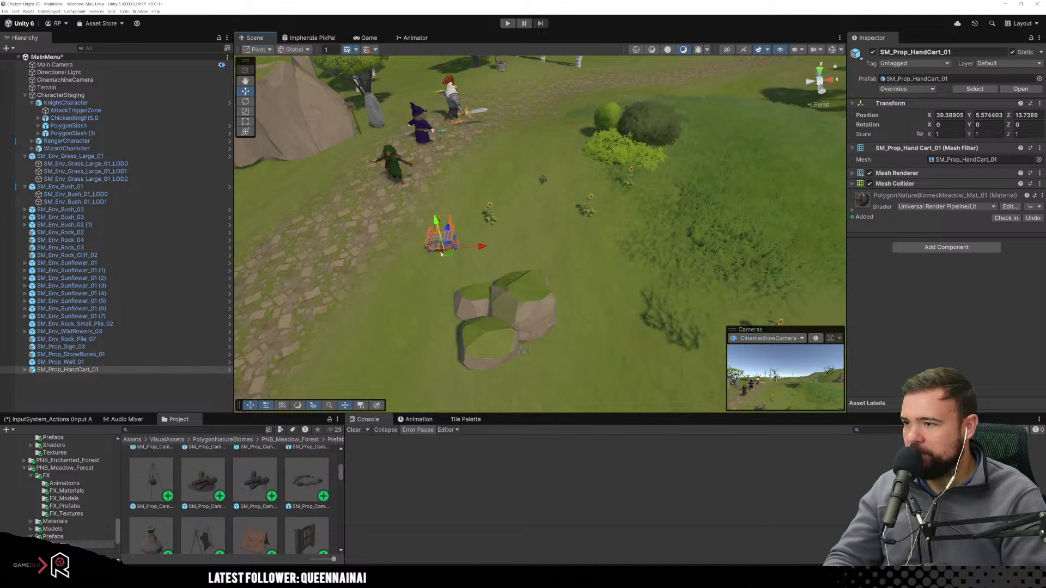
drag(446, 255, 462, 264)
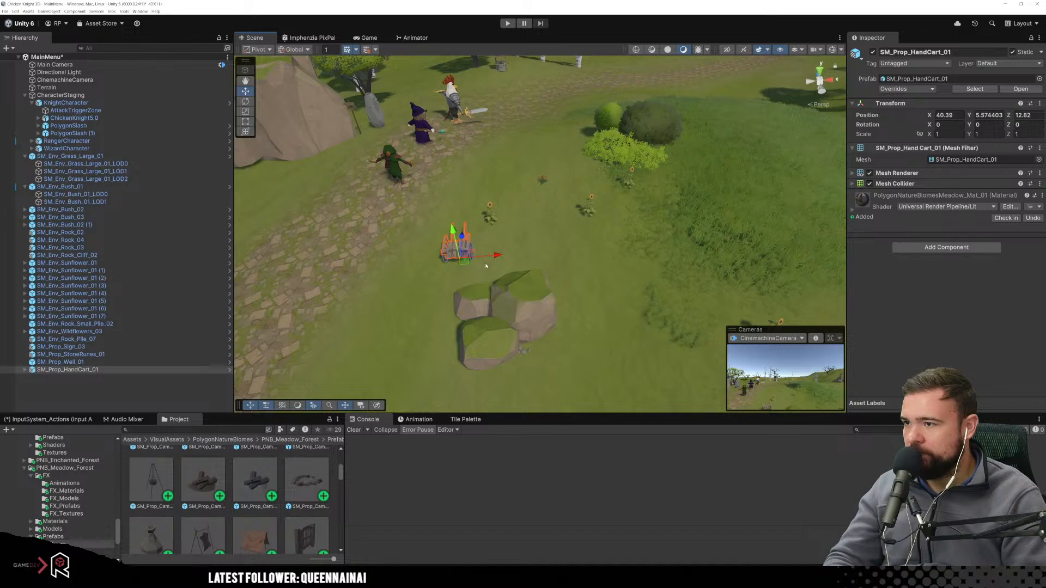
click(490, 216)
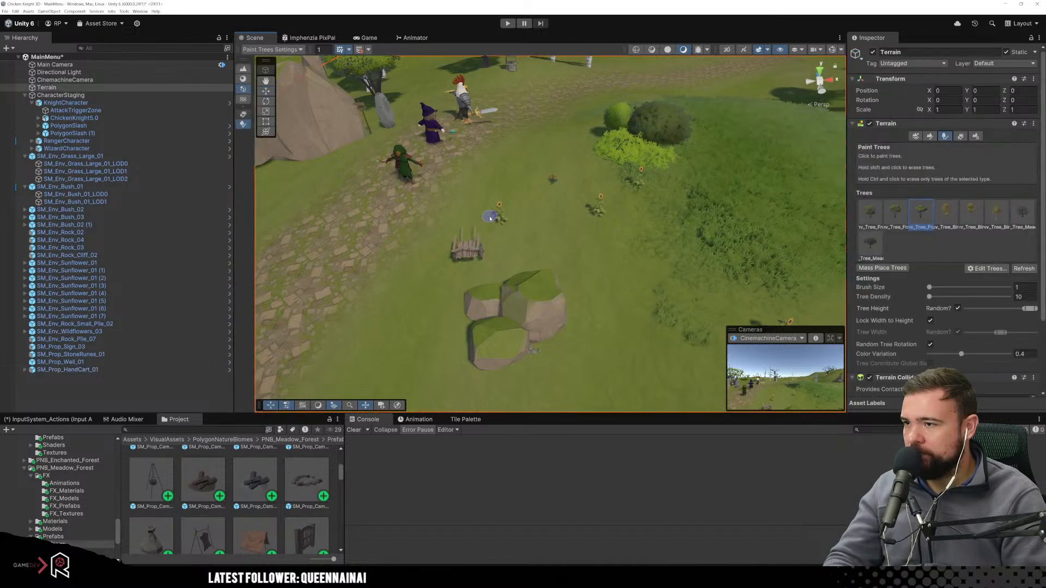
Try placing SM_Prop_Camp_Fireplace_Stones_01 on the grass near the hand cart, and undo it.
click(302, 485)
drag(212, 487, 540, 214)
key(ctrl+z)
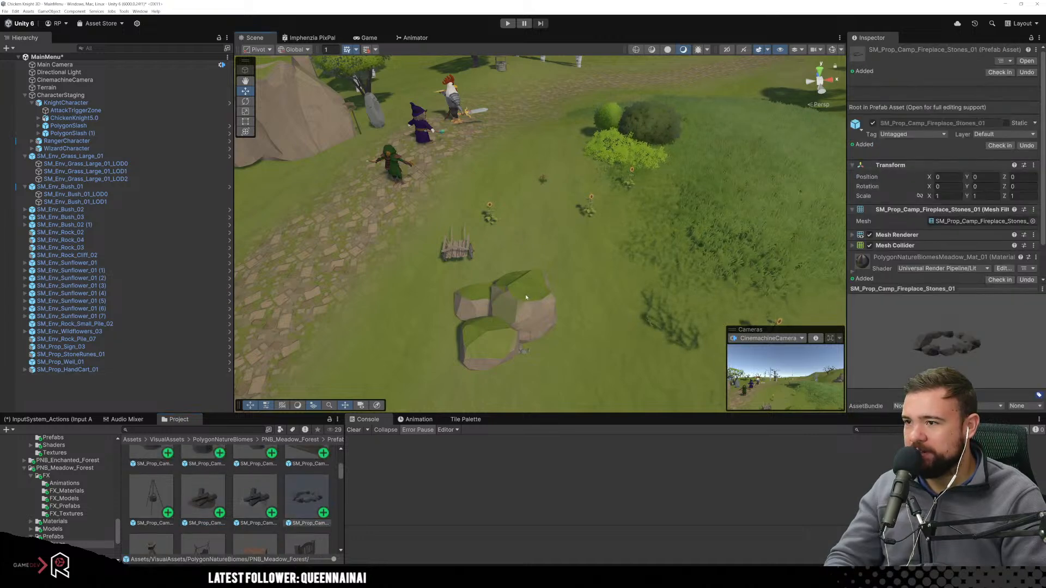
Preview the two windmill prefabs and place SM_Bld_Windmill_02 on the distant hillside beside the yellow birch trees.
scroll(180, 544, up, 1)
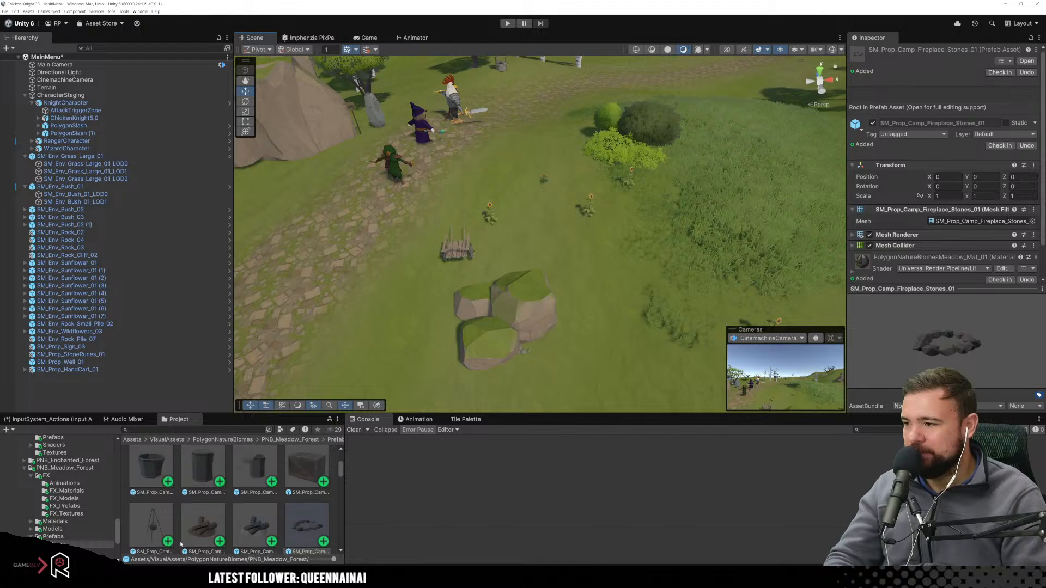
scroll(218, 518, up, 1)
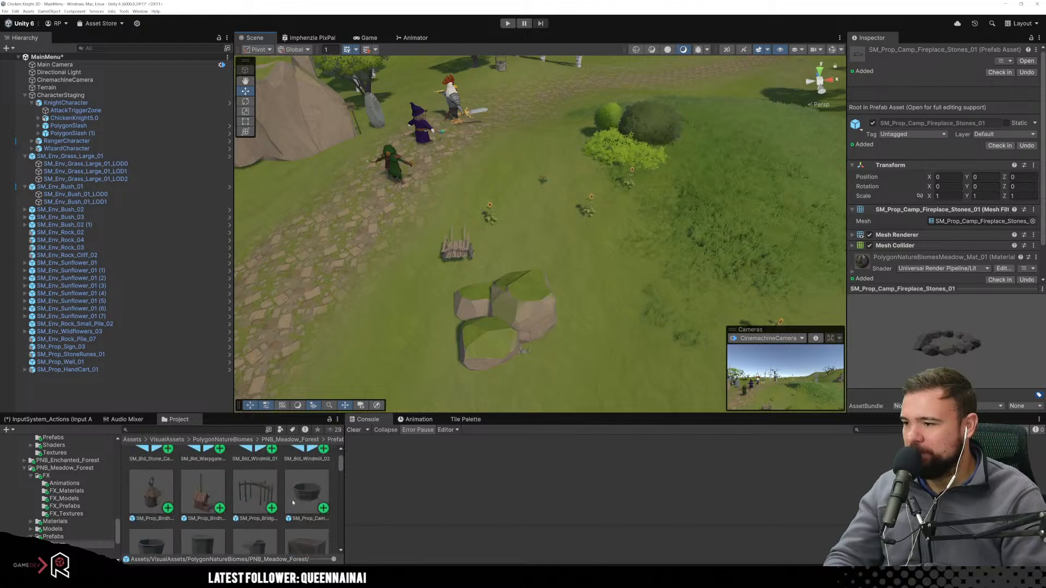
scroll(293, 502, up, 1)
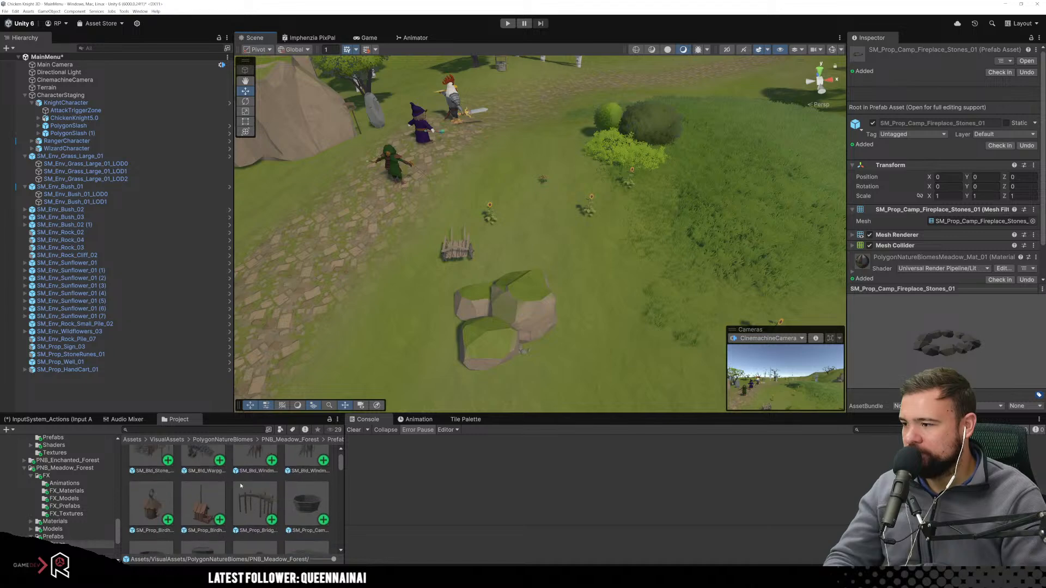
scroll(536, 215, down, 4)
middle_drag(536, 215, 358, 335)
middle_drag(577, 201, 387, 239)
scroll(383, 392, up, 1)
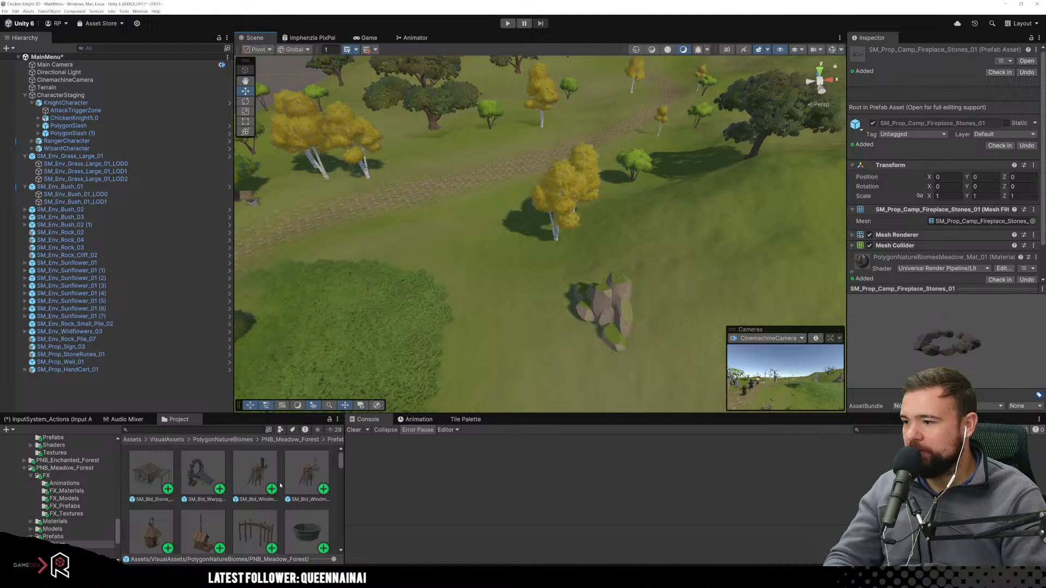
click(261, 481)
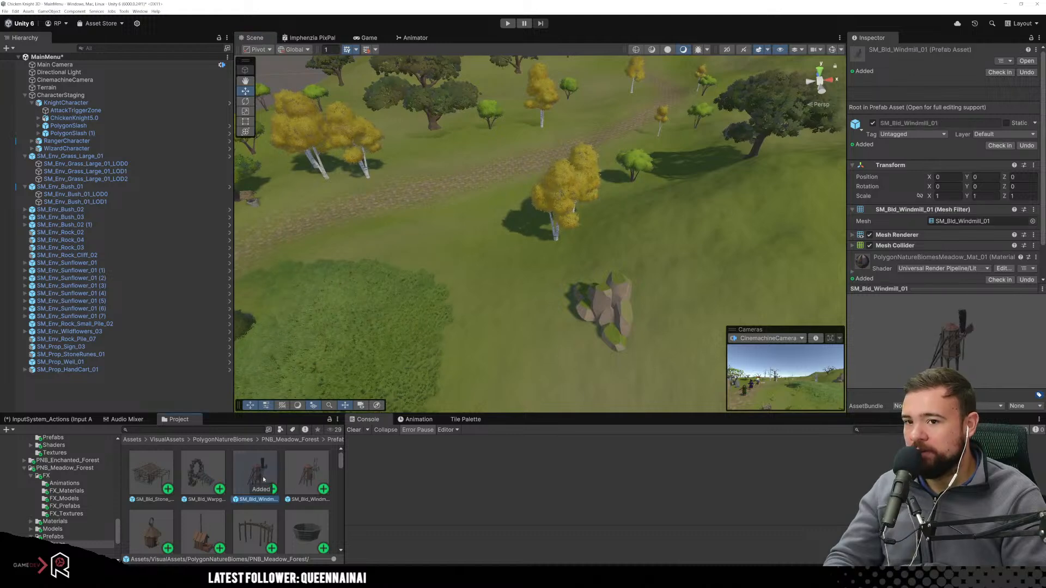
click(311, 478)
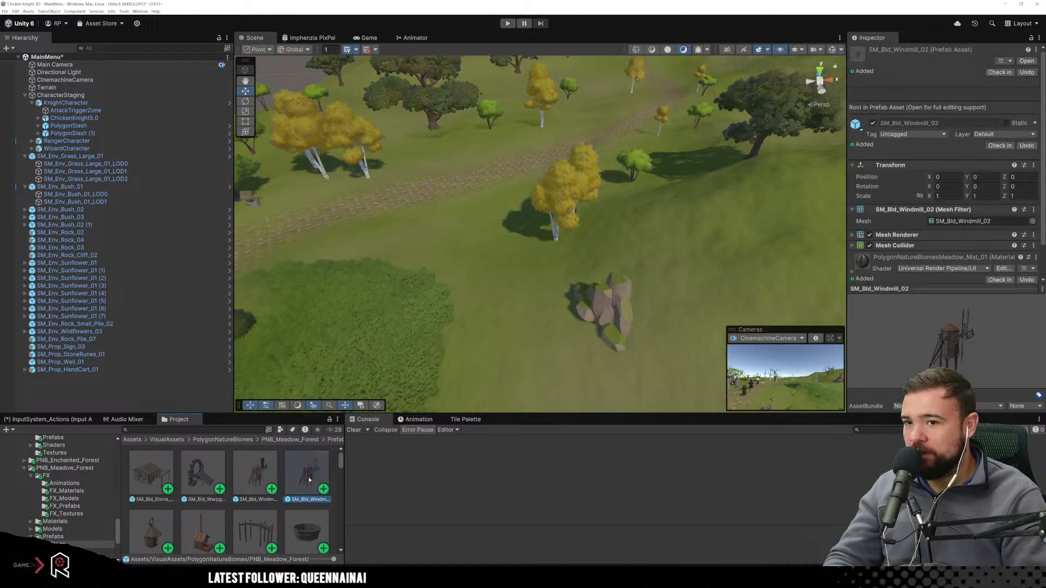
drag(315, 474, 861, 187)
Rotate the windmill on the hillside to about -129.8 degrees on Y.
click(245, 101)
right_drag(462, 229, 497, 249)
middle_drag(506, 247, 778, 272)
right_drag(354, 269, 544, 267)
middle_drag(544, 266, 733, 257)
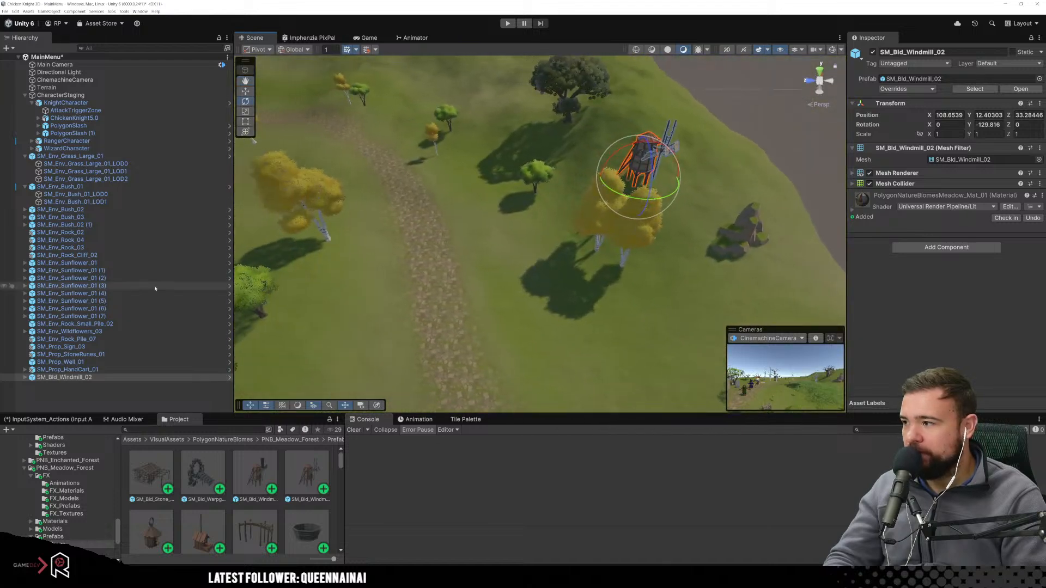
Set the Terrain to Paint Texture with a soft round brush of size 6.
click(48, 87)
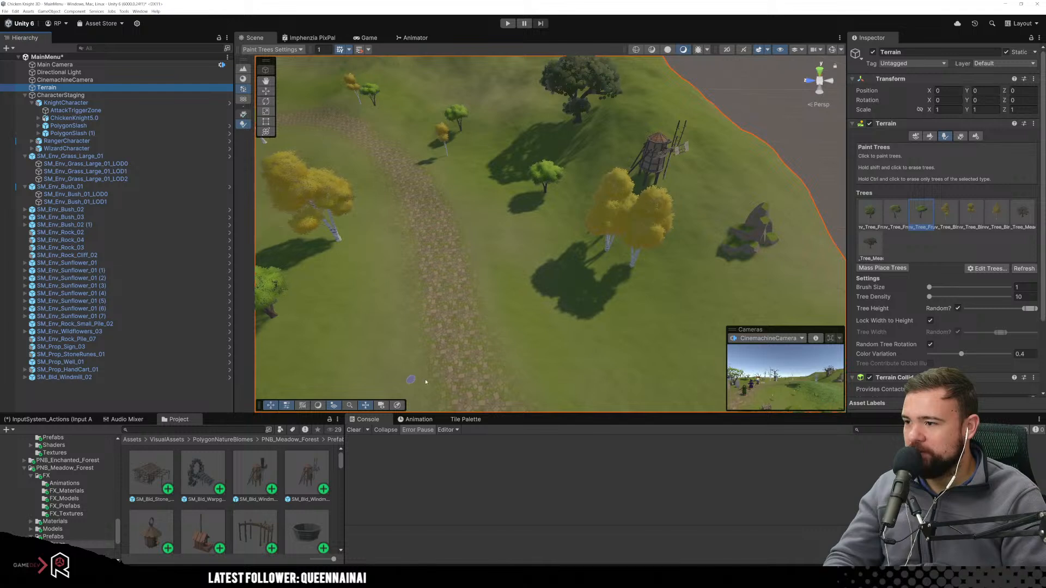
click(928, 137)
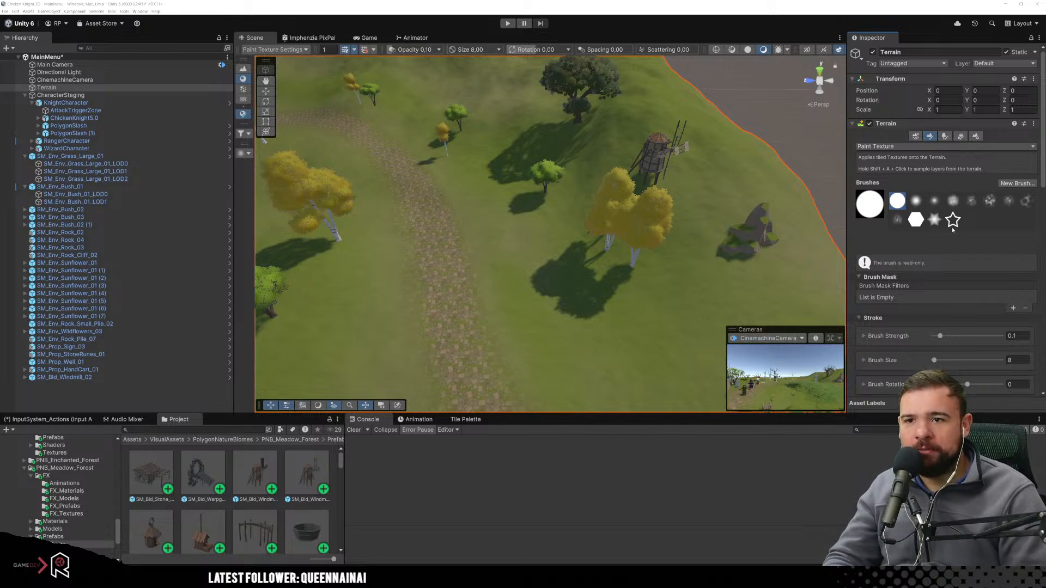
scroll(902, 309, down, 8)
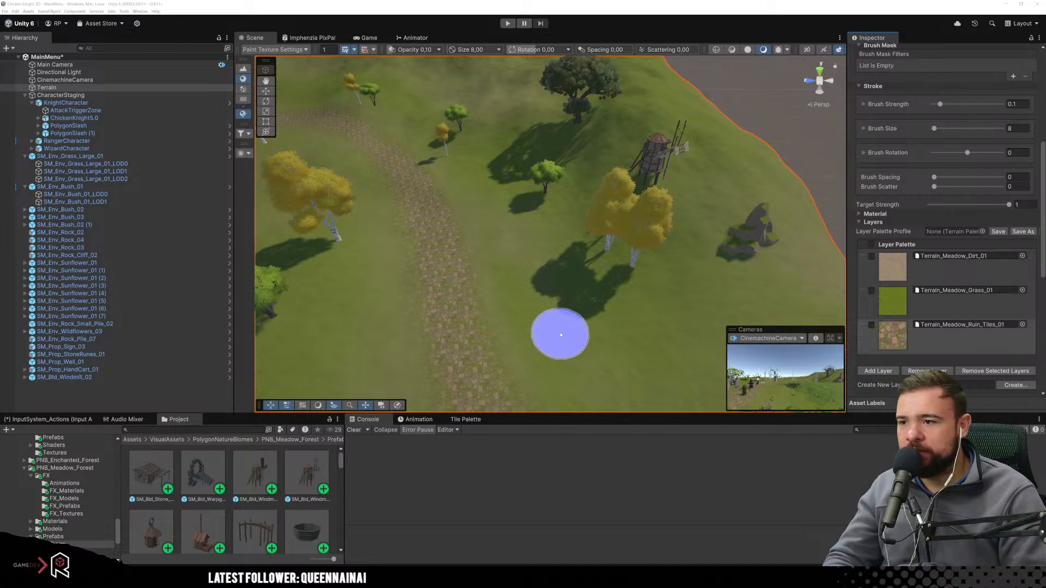
right_drag(555, 330, 603, 302)
middle_drag(603, 303, 871, 201)
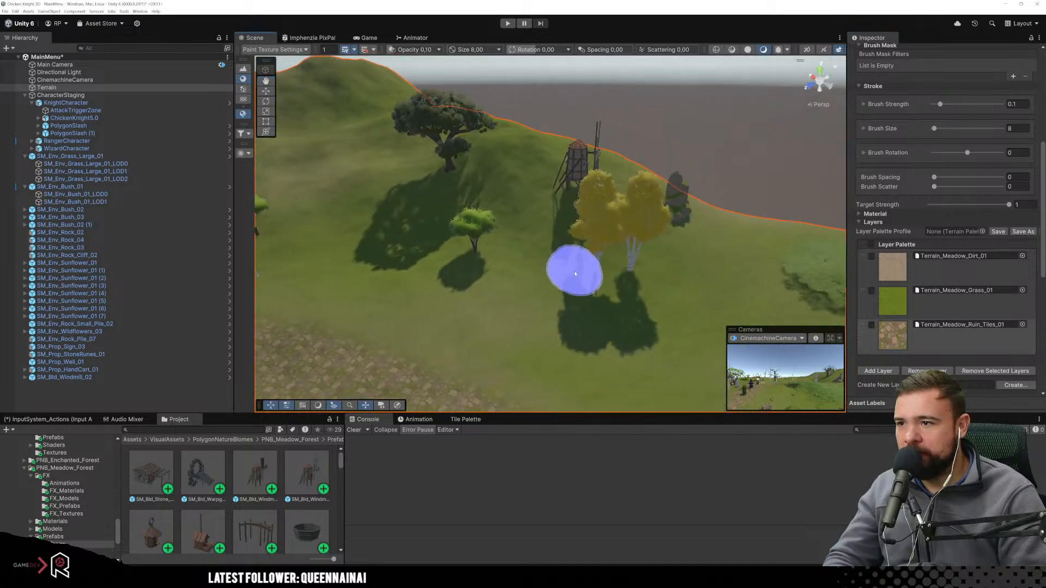
middle_drag(577, 267, 607, 237)
scroll(898, 195, up, 2)
scroll(898, 195, up, 3)
click(923, 97)
click(934, 98)
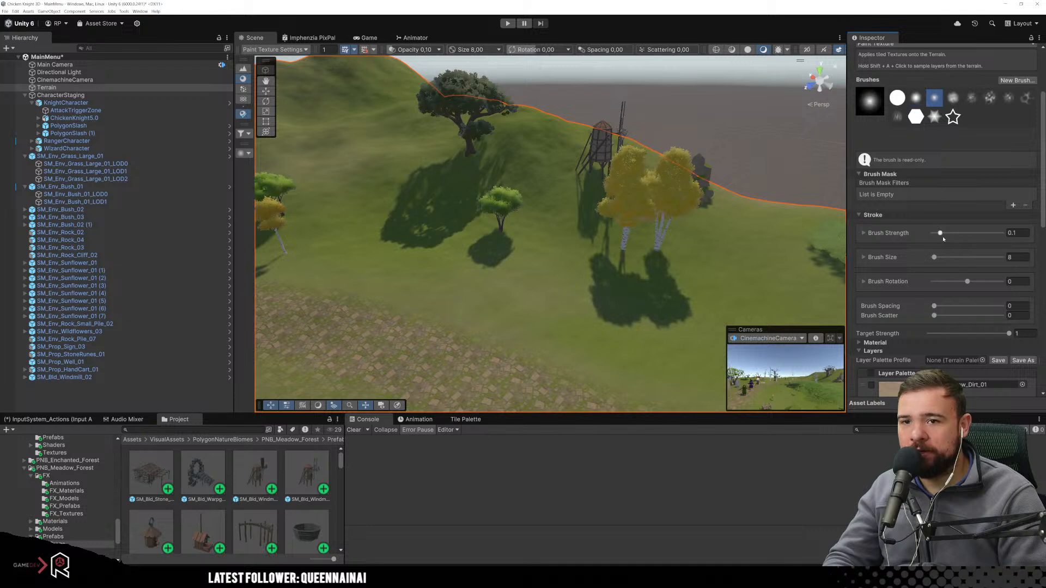
text(6)
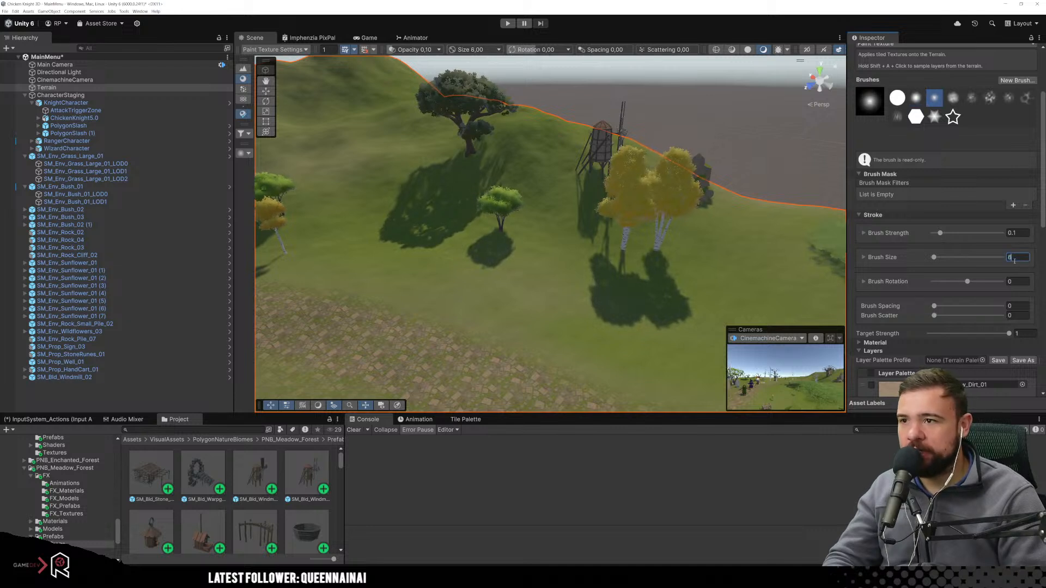
key(Return)
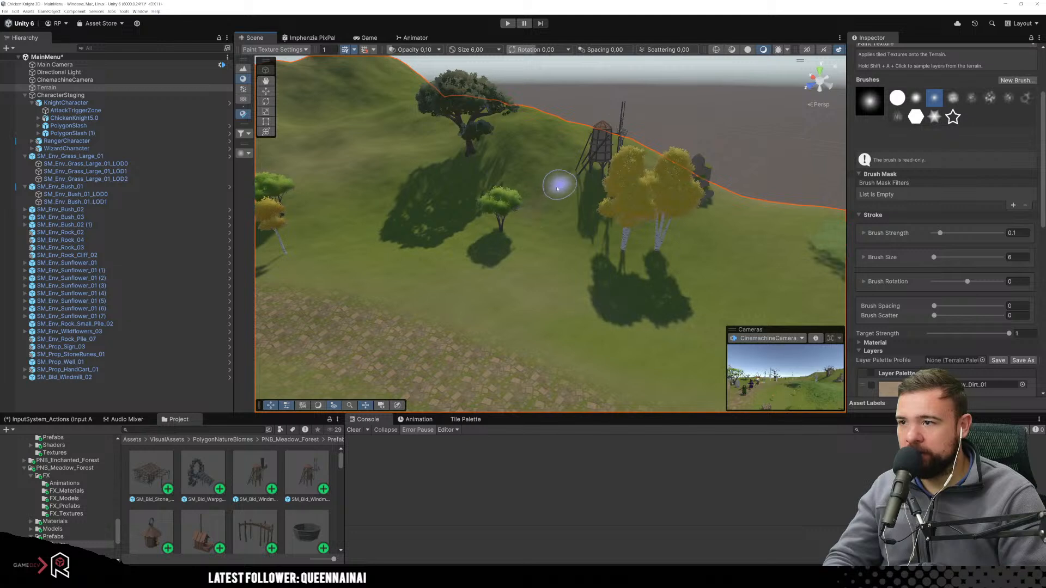
Paint a stone path branch from the main path up to the windmill and check it through the game camera.
mouse_move(510, 289)
mouse_down()
mouse_move(523, 367)
mouse_move(512, 294)
mouse_move(542, 214)
mouse_move(574, 180)
mouse_move(511, 282)
mouse_up()
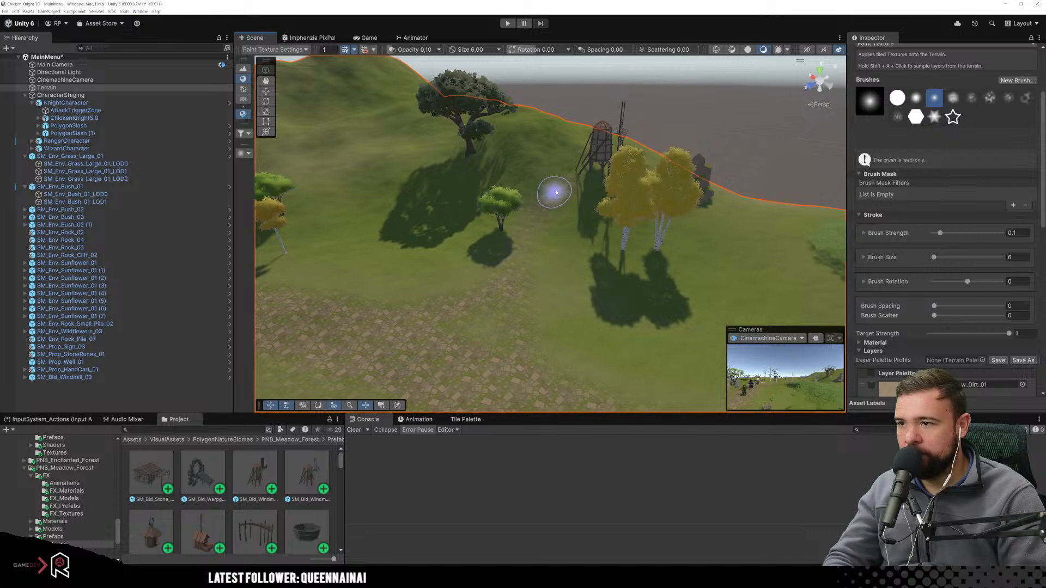
mouse_move(555, 196)
mouse_down()
mouse_move(520, 274)
mouse_move(553, 199)
mouse_move(579, 181)
mouse_up()
alt+drag(591, 287, 511, 269)
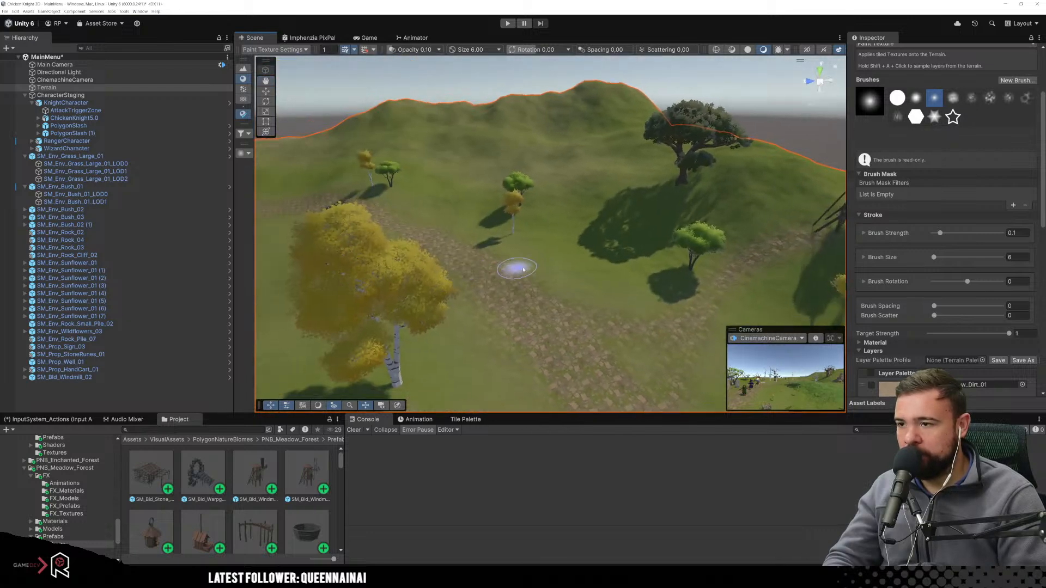
click(370, 37)
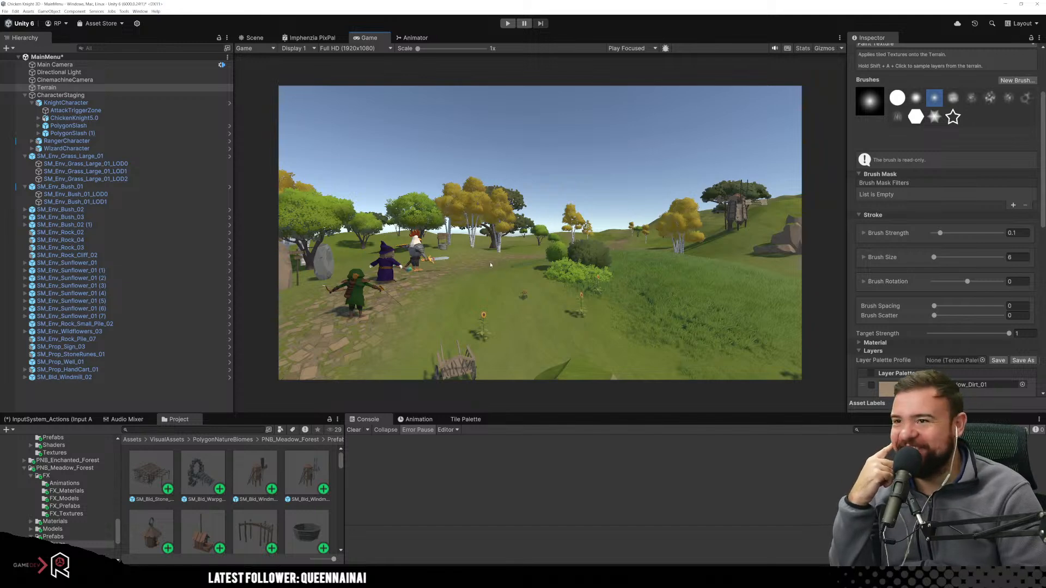
click(254, 38)
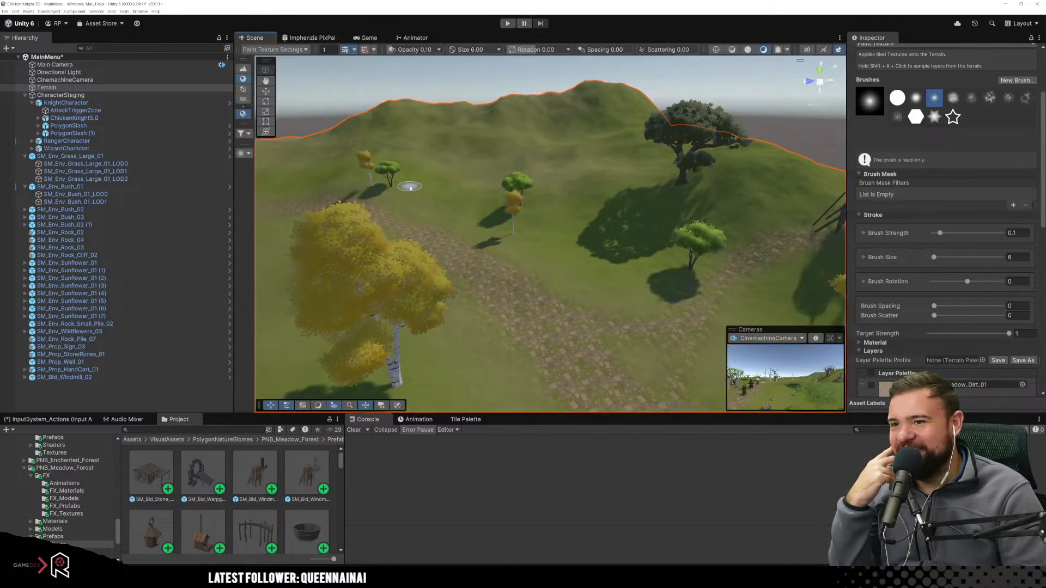
Turn off scene picking for the Terrain so that props standing on it can be selected.
scroll(410, 186, down, 4)
key(s)
mouse_move(607, 295)
right_down()
mouse_move(640, 267)
mouse_move(605, 261)
mouse_move(551, 285)
mouse_move(553, 308)
mouse_move(674, 308)
mouse_move(631, 299)
mouse_move(615, 283)
mouse_move(599, 289)
right_up()
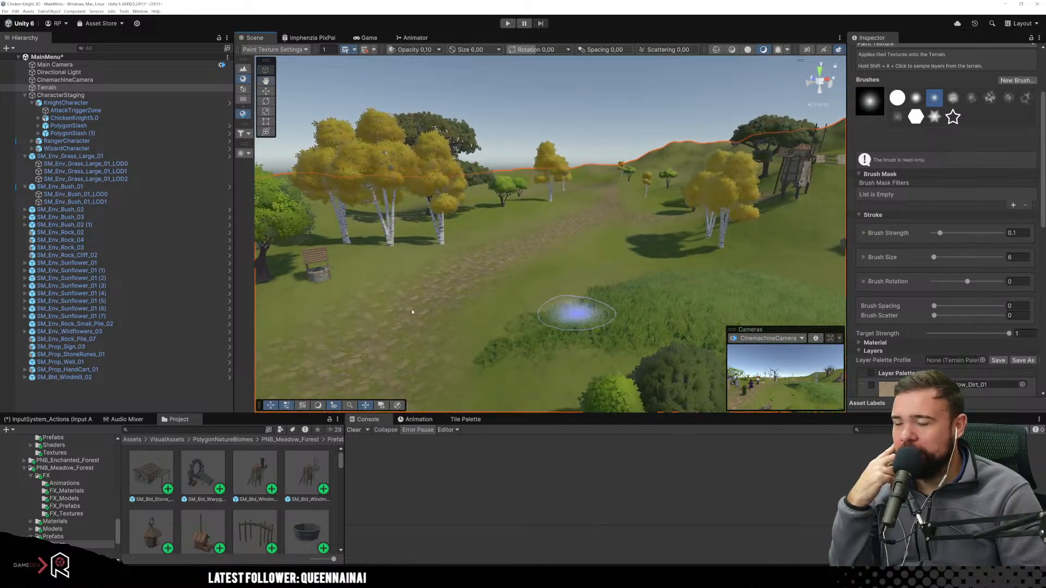
scroll(375, 296, down, 4)
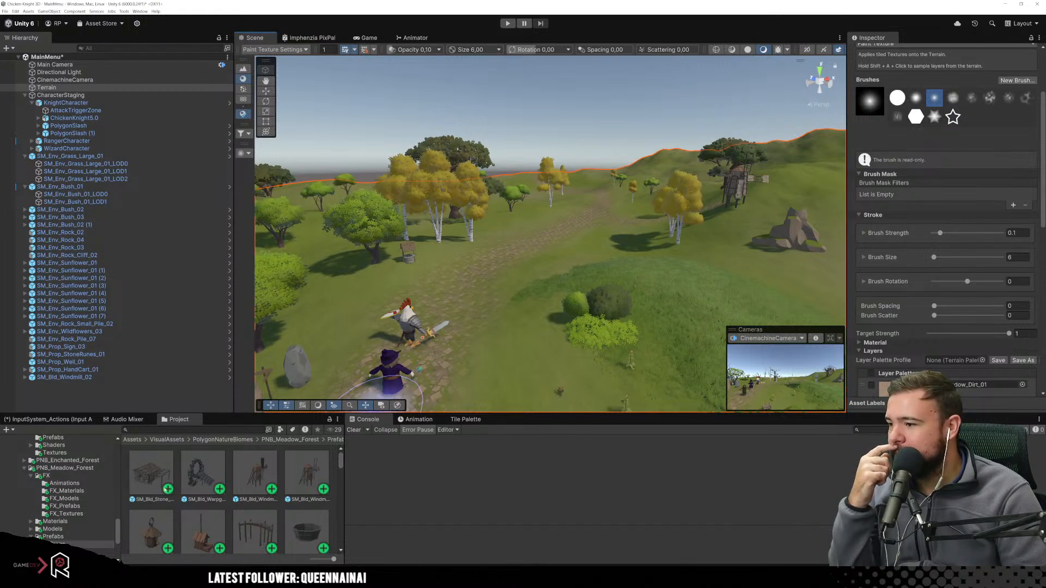
click(63, 224)
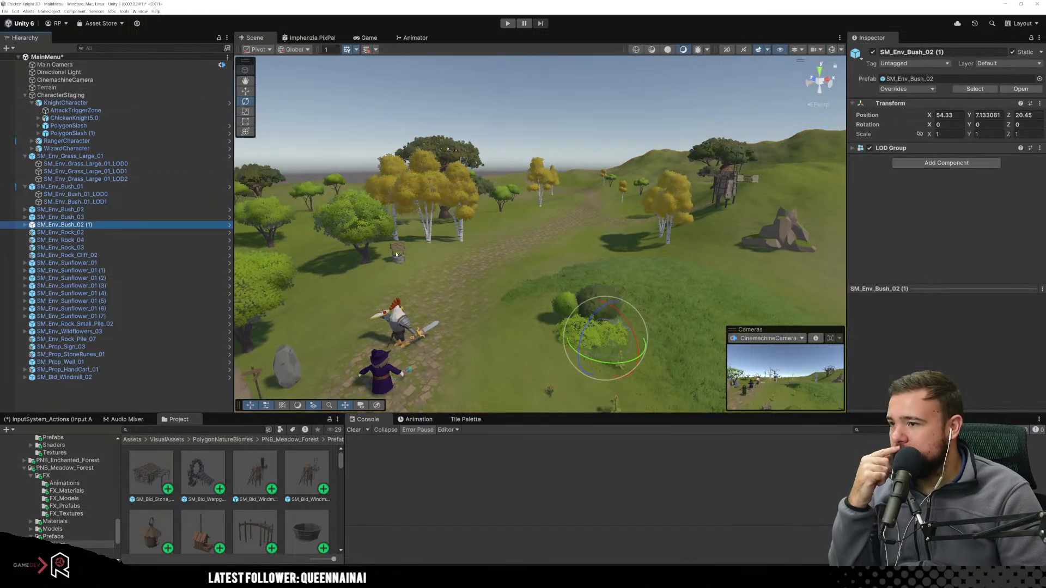
click(396, 254)
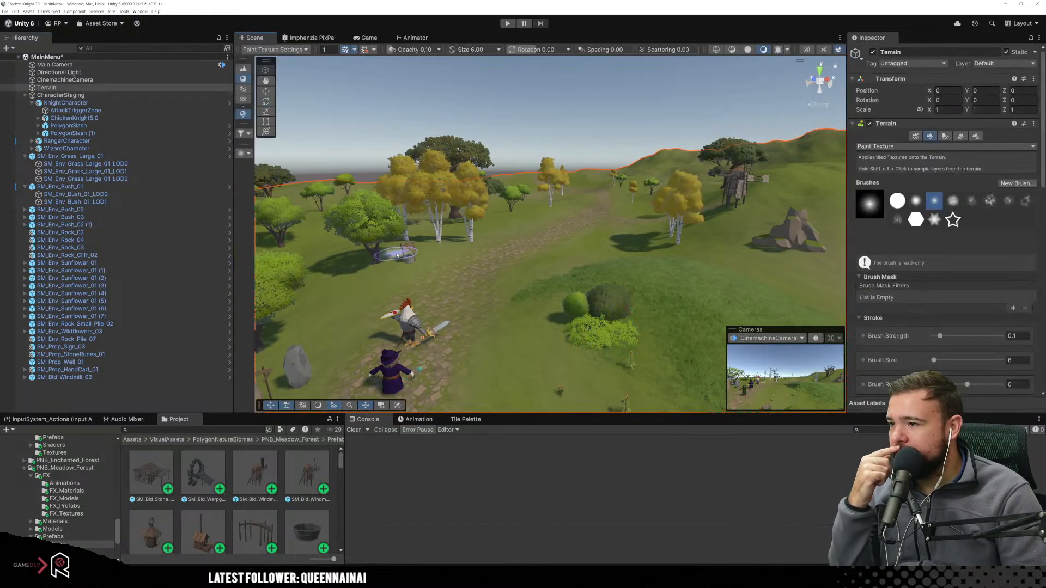
click(16, 90)
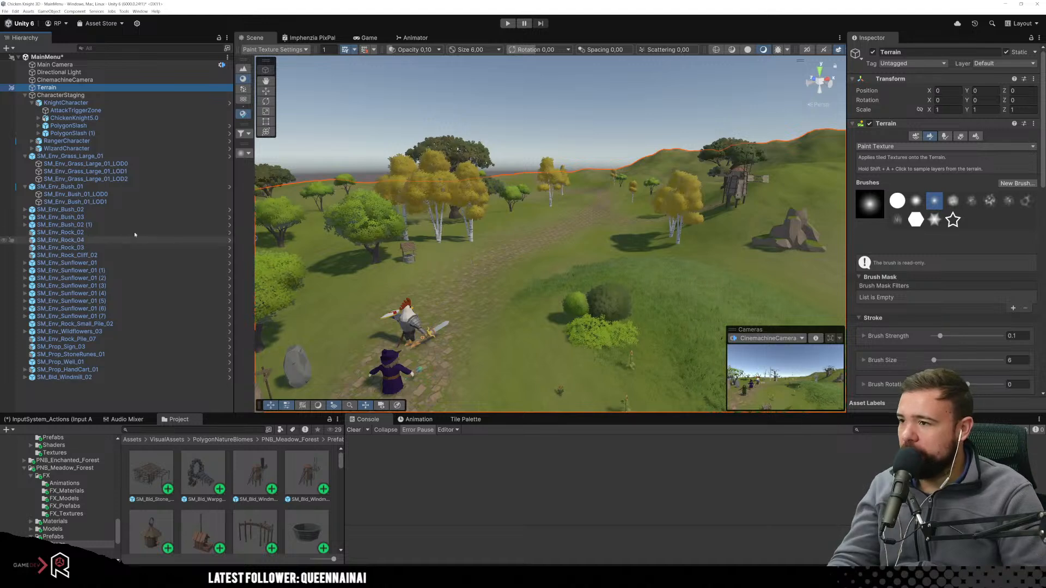
click(224, 233)
Move SM_Prop_Well_01 away from the trees to the path junction near the windmill, at about X 93.8, Z 60.3.
click(399, 261)
middle_drag(446, 250, 488, 279)
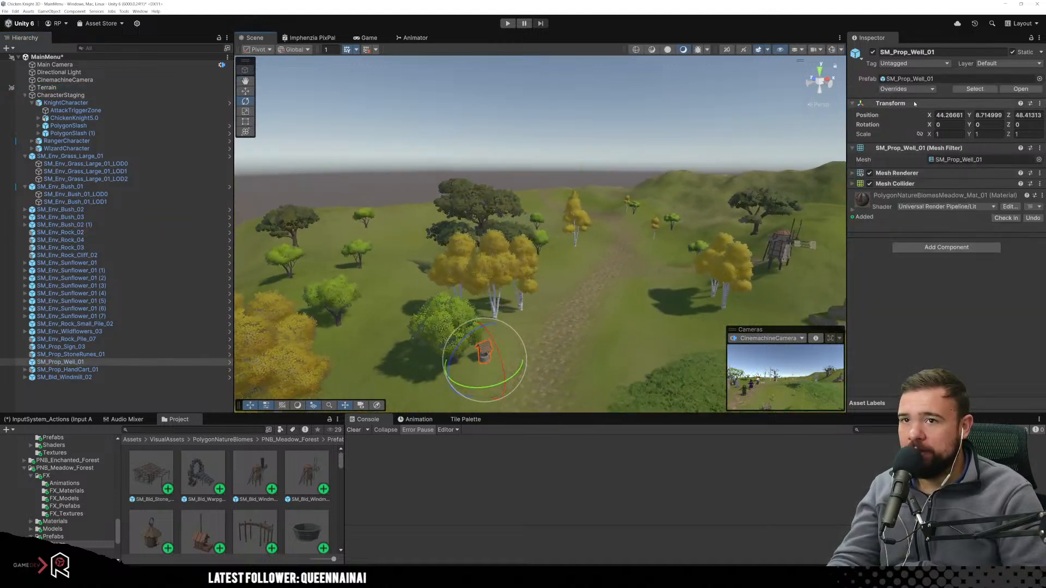
key(w)
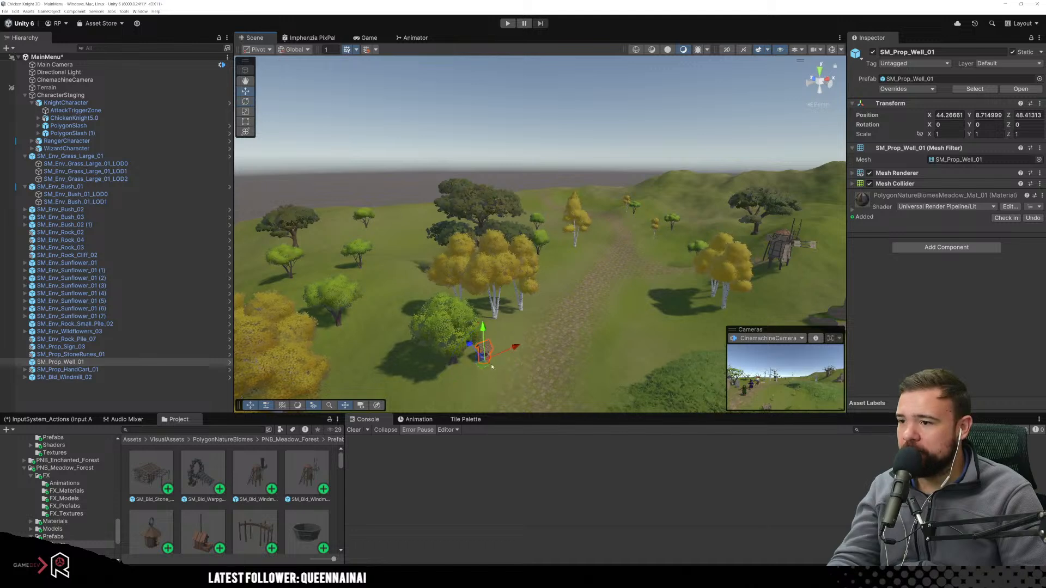
drag(490, 365, 635, 268)
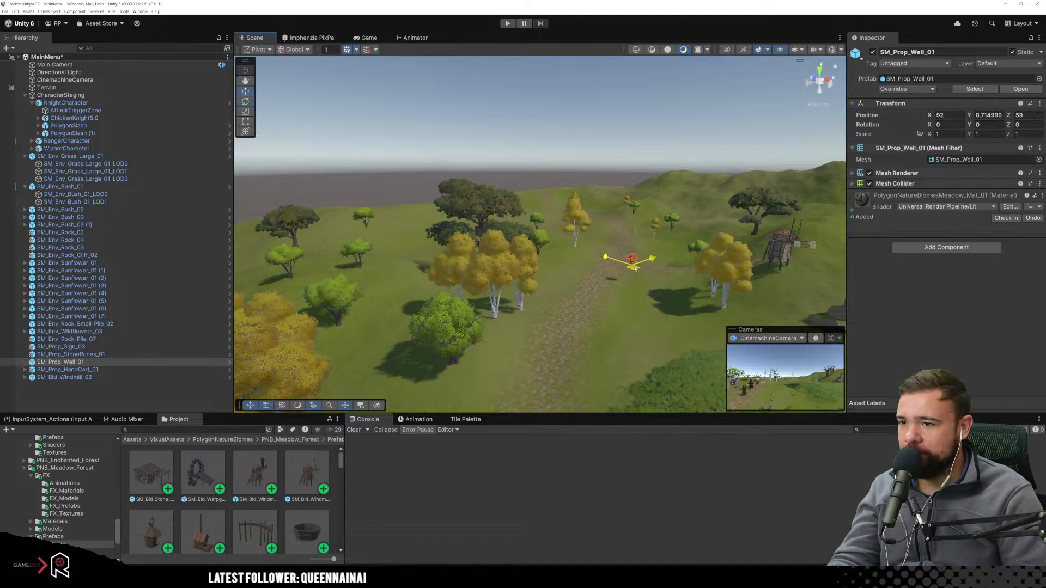
Lower the well onto the path junction at X 99.8, Y 4.69, Z 64.2 and check the composition through the game camera.
middle_drag(648, 293, 572, 328)
scroll(572, 329, up, 6)
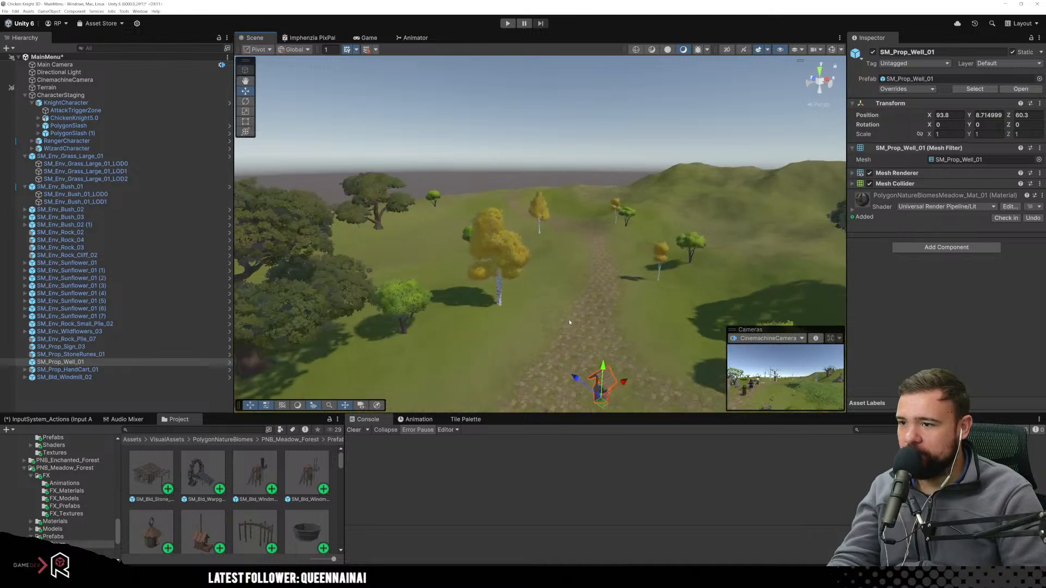
right_drag(572, 329, 615, 384)
middle_drag(615, 384, 567, 322)
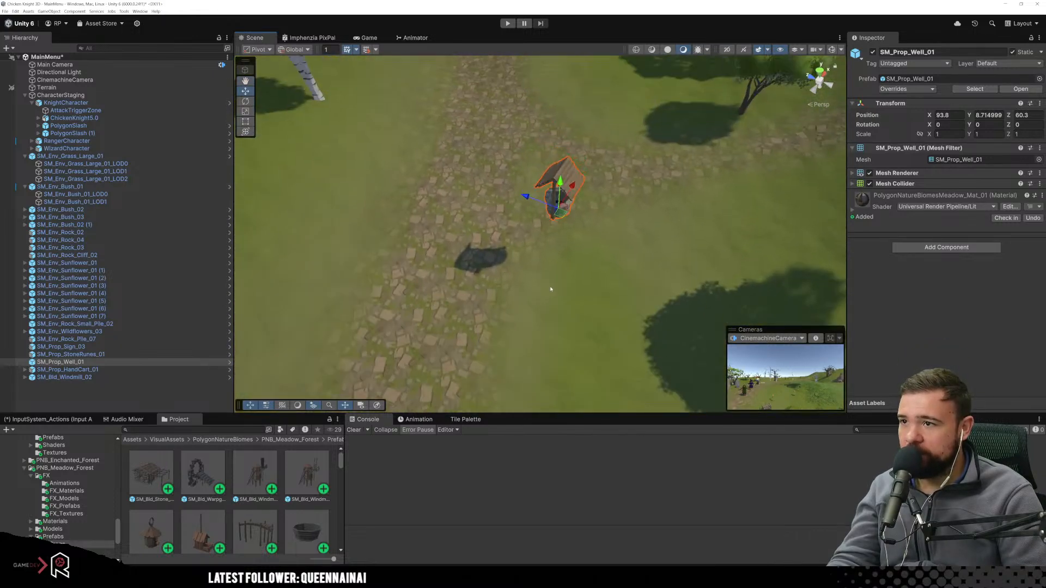
scroll(567, 322, up, 3)
drag(567, 204, 546, 147)
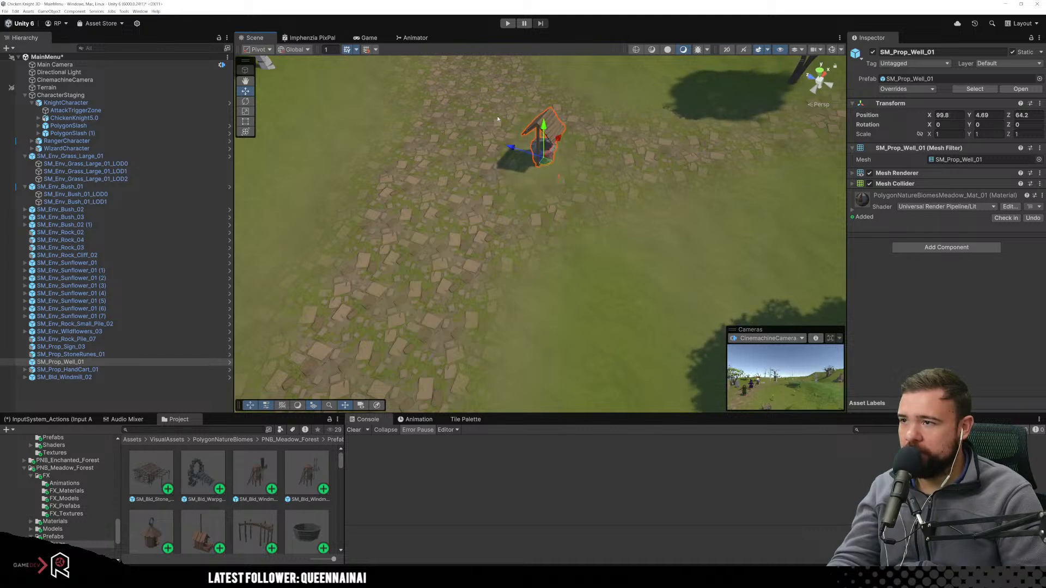
click(369, 37)
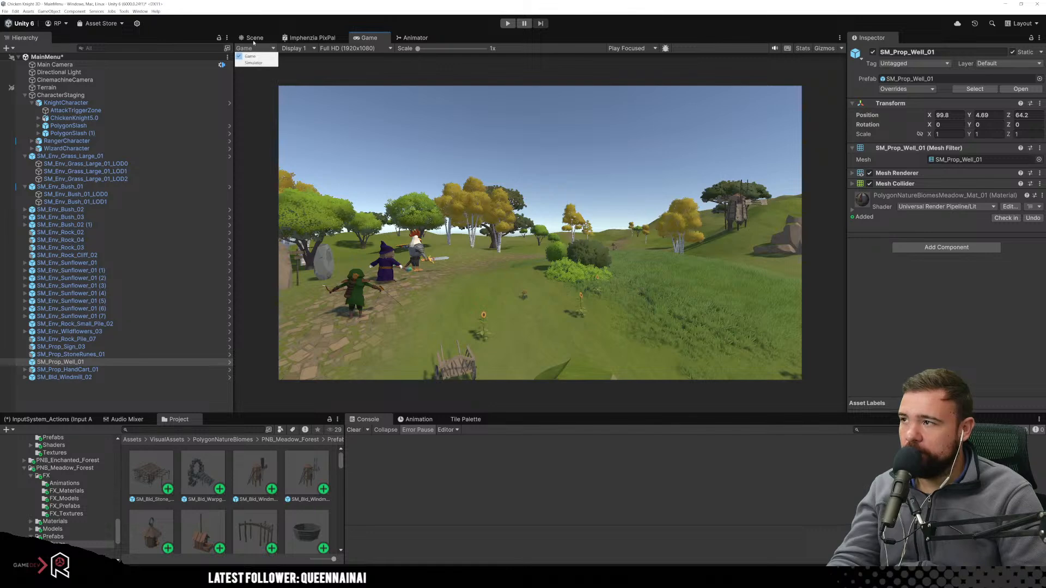
click(254, 37)
Place SM_Prop_Meadow_Fence_01 beside the near end of the stone path, at about X 32.35, Z 2.57.
scroll(484, 270, down, 5)
right_drag(512, 259, 609, 178)
key(q)
scroll(547, 169, down, 8)
middle_drag(609, 178, 588, 254)
right_drag(588, 253, 569, 245)
mouse_move(569, 245)
middle_down()
mouse_move(549, 227)
mouse_move(572, 244)
middle_up()
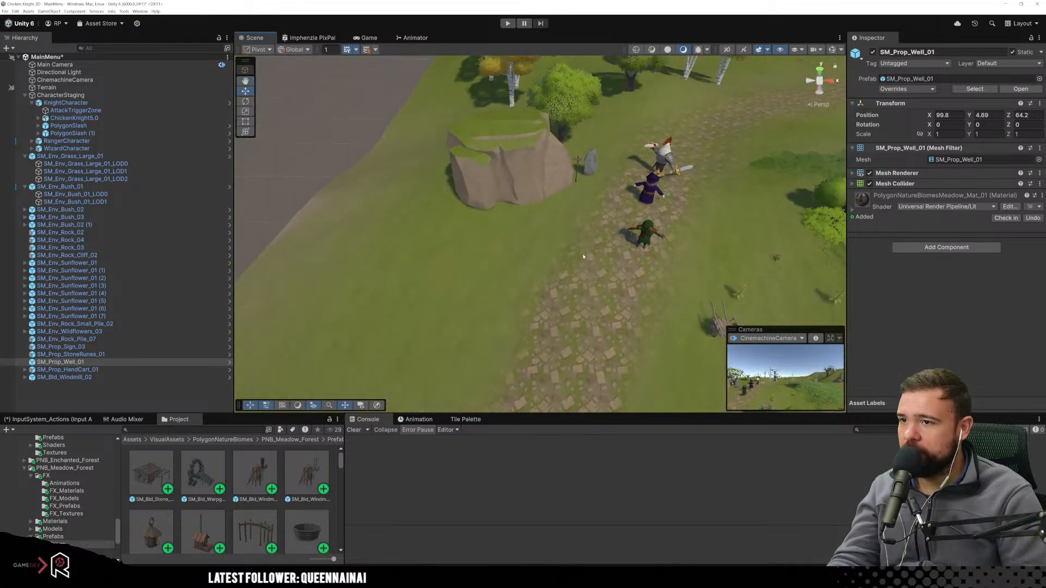
right_drag(572, 243, 561, 294)
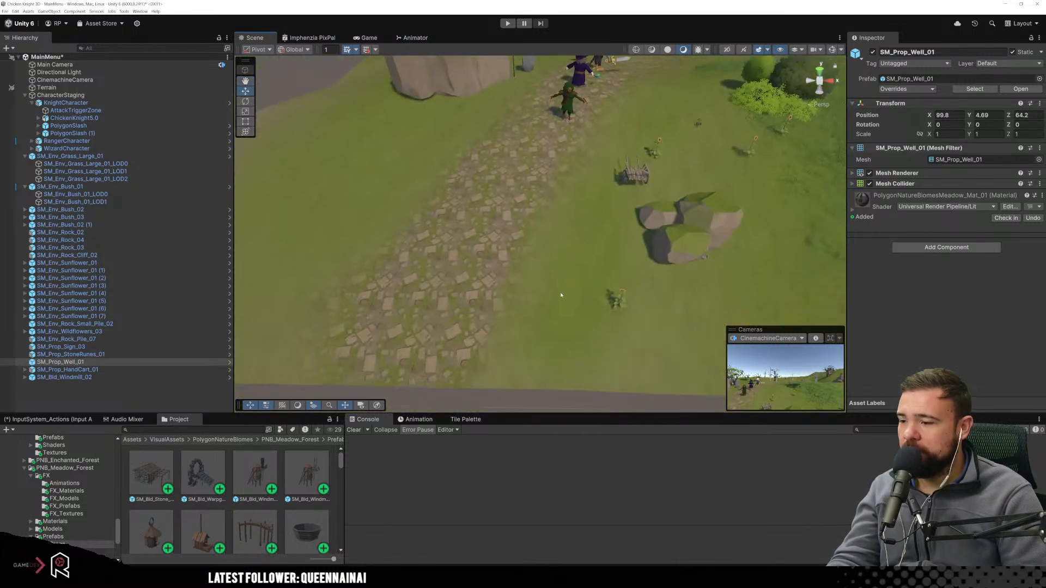
scroll(263, 479, down, 5)
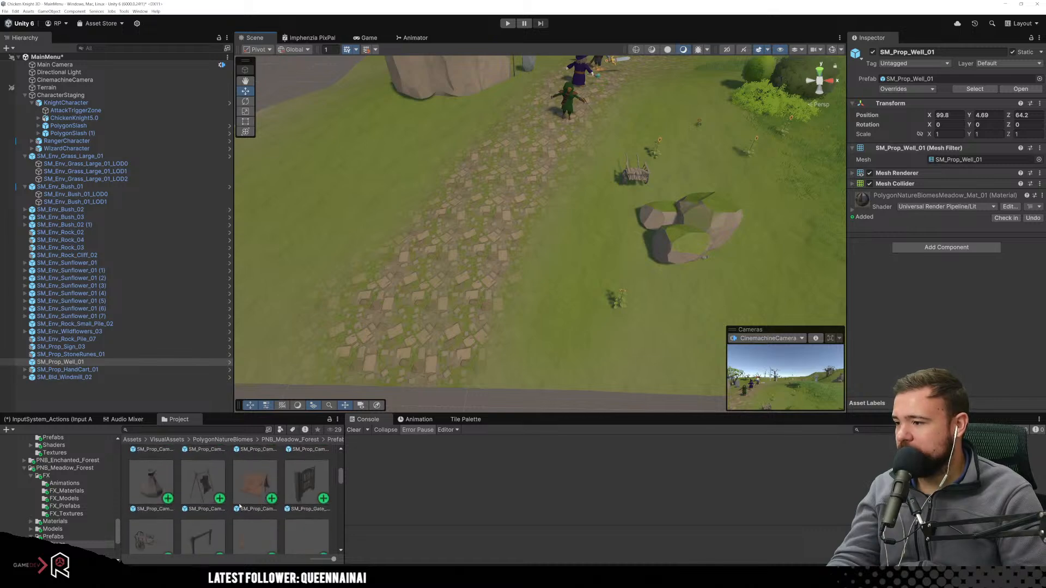
scroll(236, 517, down, 2)
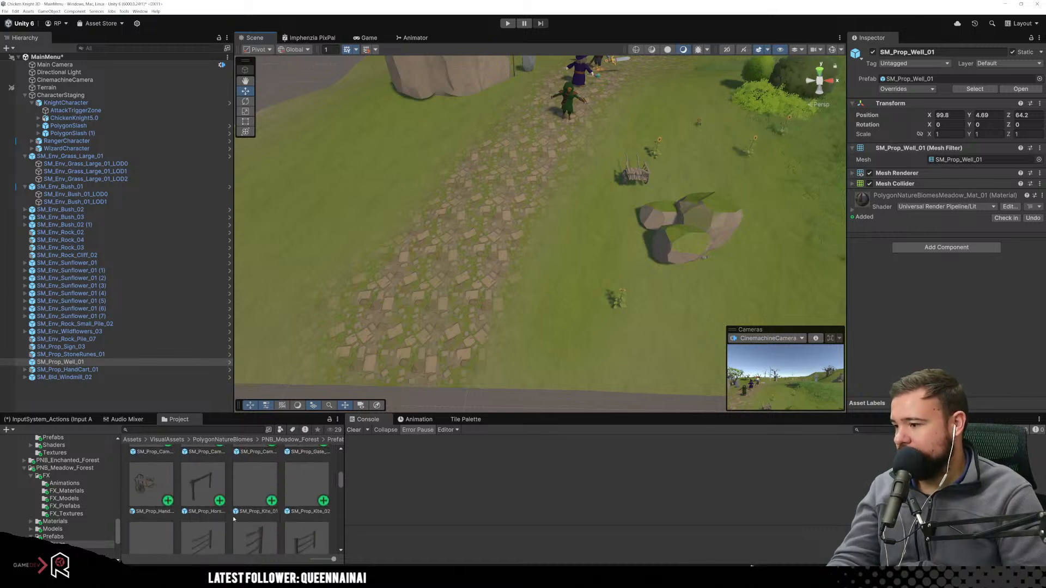
click(215, 543)
drag(527, 265, 509, 334)
right_drag(584, 368, 598, 322)
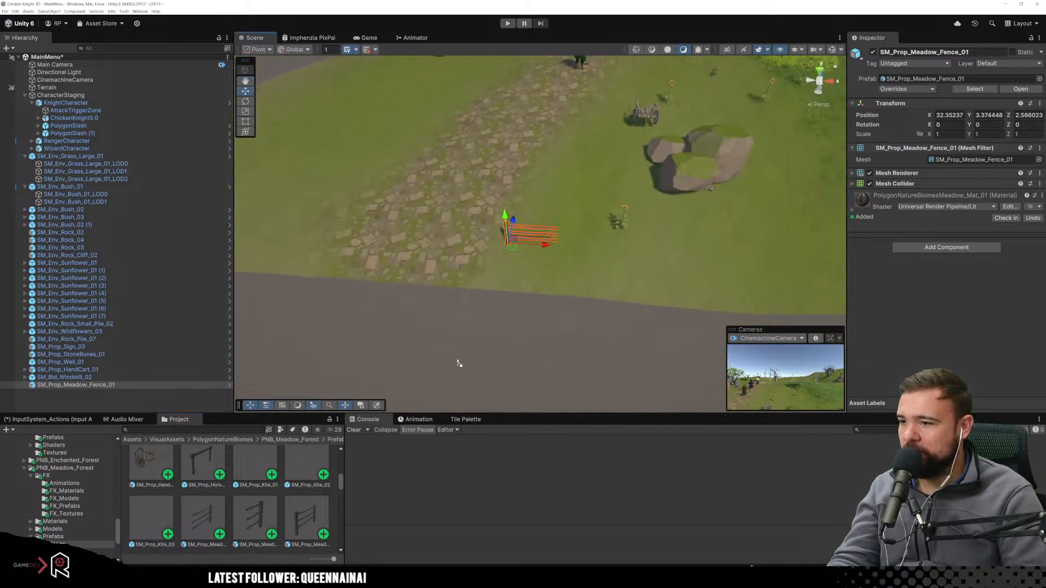
Add a second meadow fence section in line with the first and align it at about X 34.94, Z 2.73.
drag(557, 250, 558, 251)
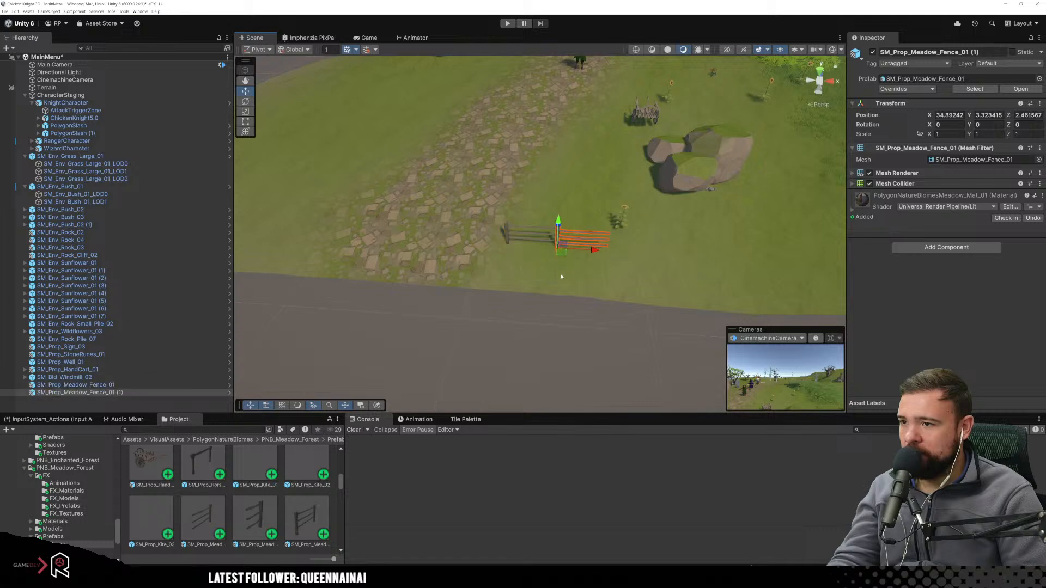
scroll(559, 274, up, 3)
scroll(559, 274, down, 2)
right_drag(574, 285, 587, 282)
mouse_move(587, 282)
middle_down()
mouse_move(600, 270)
mouse_move(587, 283)
middle_up()
drag(481, 315, 479, 305)
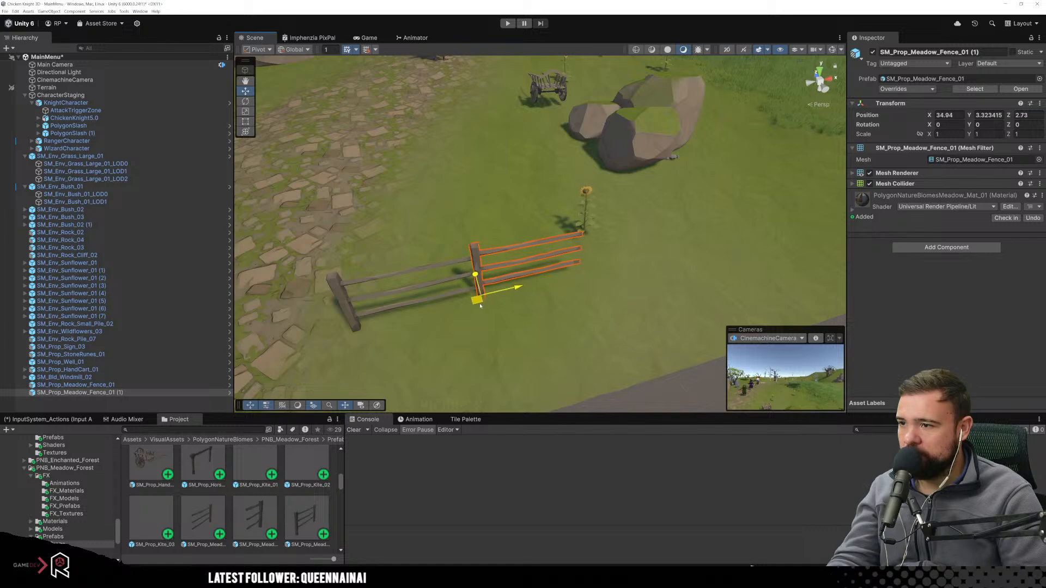
Undo the placement of both fence sections at the near end of the path.
key(ctrl+z)
key(ctrl+z)
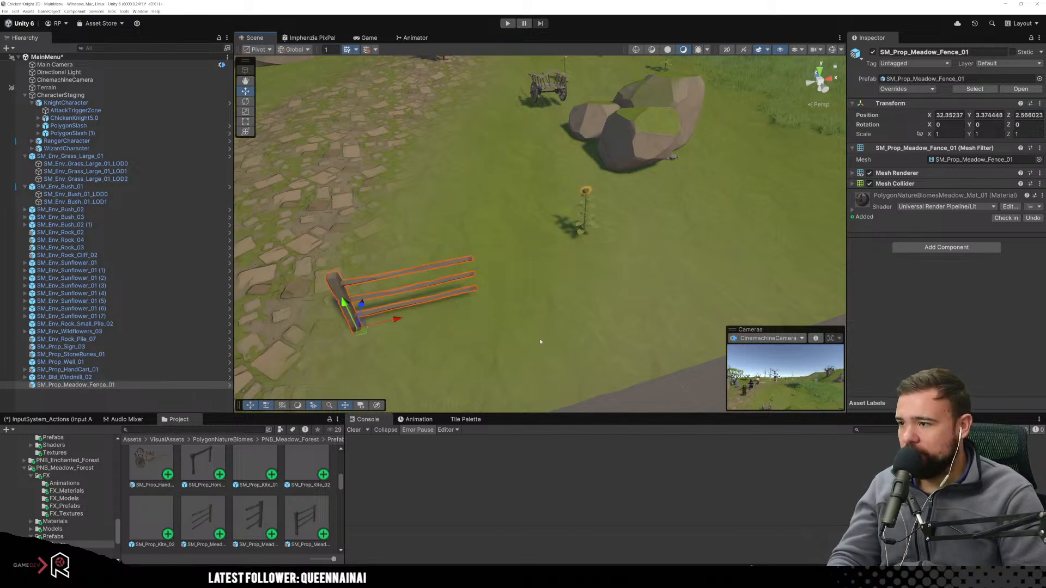
key(ctrl+z)
Place SM_Prop_Meadow_Fence_01 at the terrain edge beside the path, about X 31.73, Z 0.71, and rotate it about -91.7° around Y.
right_drag(562, 306, 453, 275)
scroll(459, 259, up, 5)
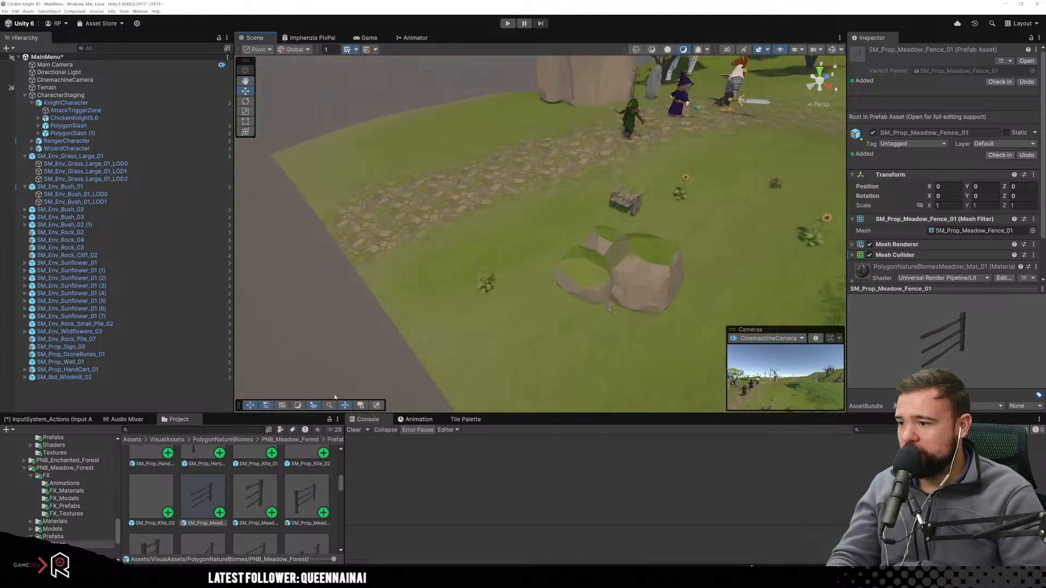
drag(215, 498, 374, 274)
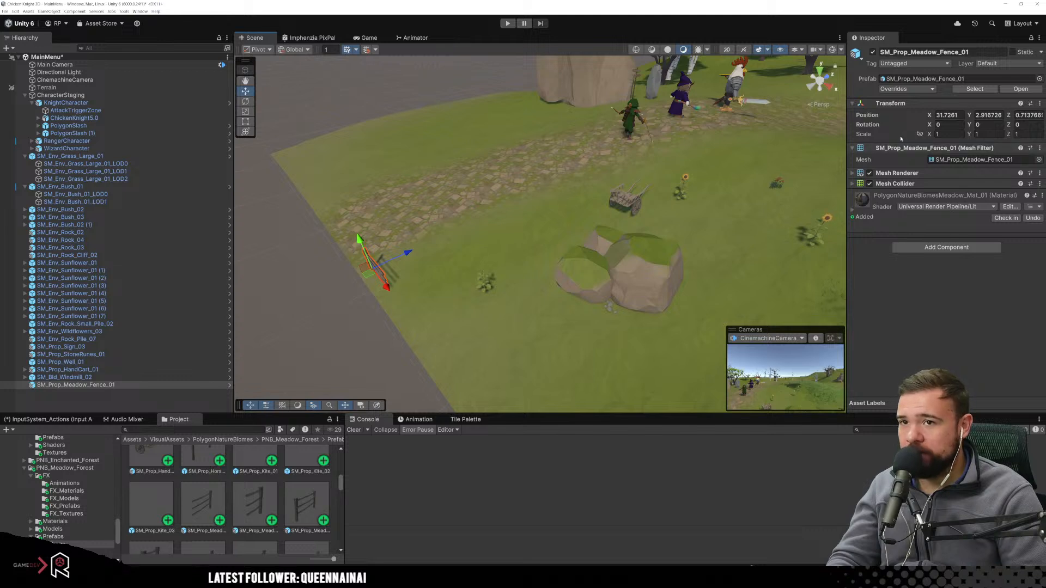
click(245, 101)
drag(409, 266, 425, 277)
drag(481, 167, 473, 219)
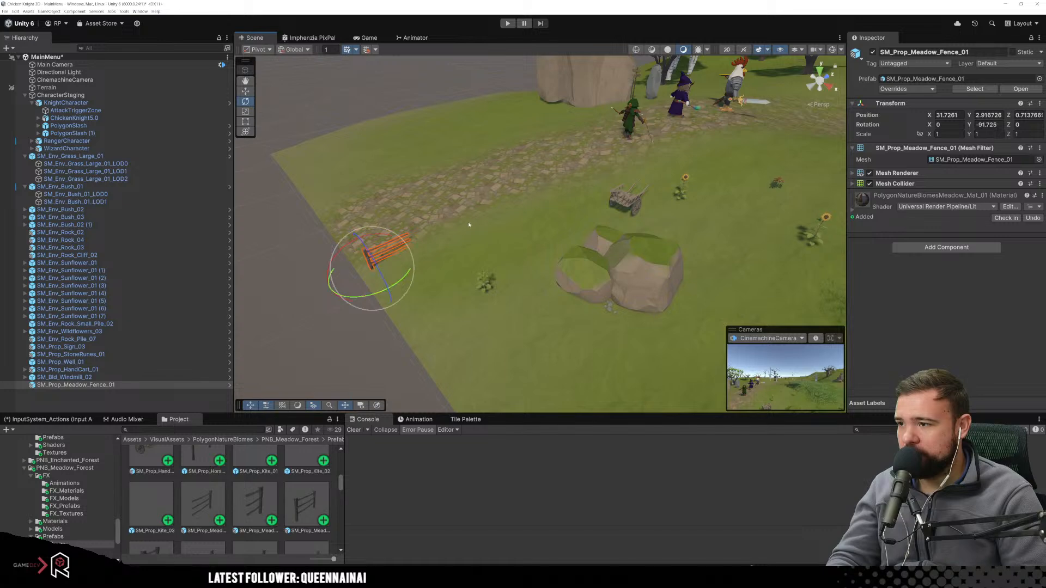
click(378, 316)
Tilt the terrain-edge fence about 12.4° around Z to follow the slope, and delete it from the scene.
scroll(376, 313, up, 4)
middle_drag(415, 281, 493, 218)
click(469, 204)
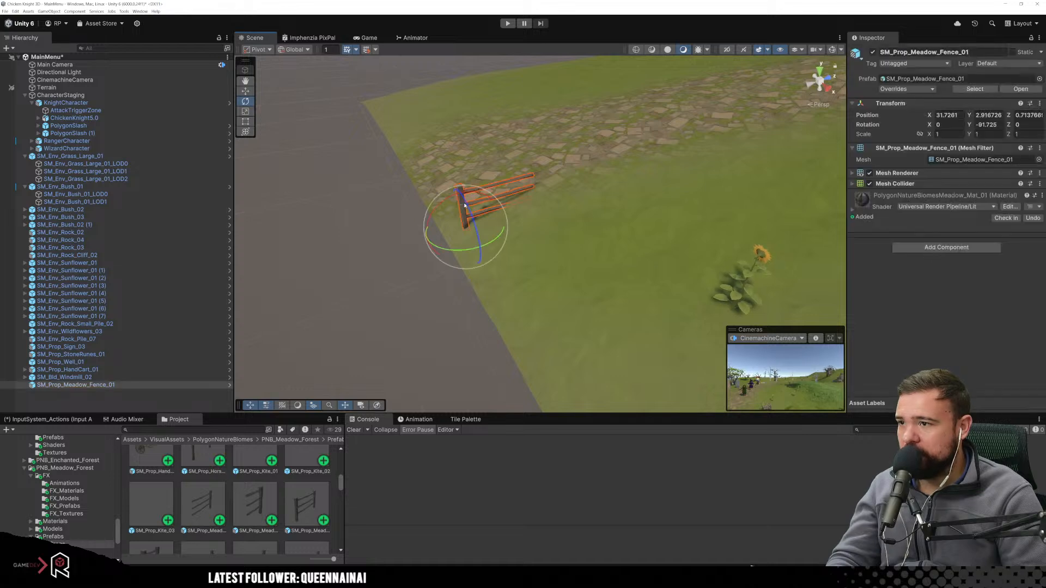
drag(456, 197, 442, 209)
middle_drag(526, 171, 525, 231)
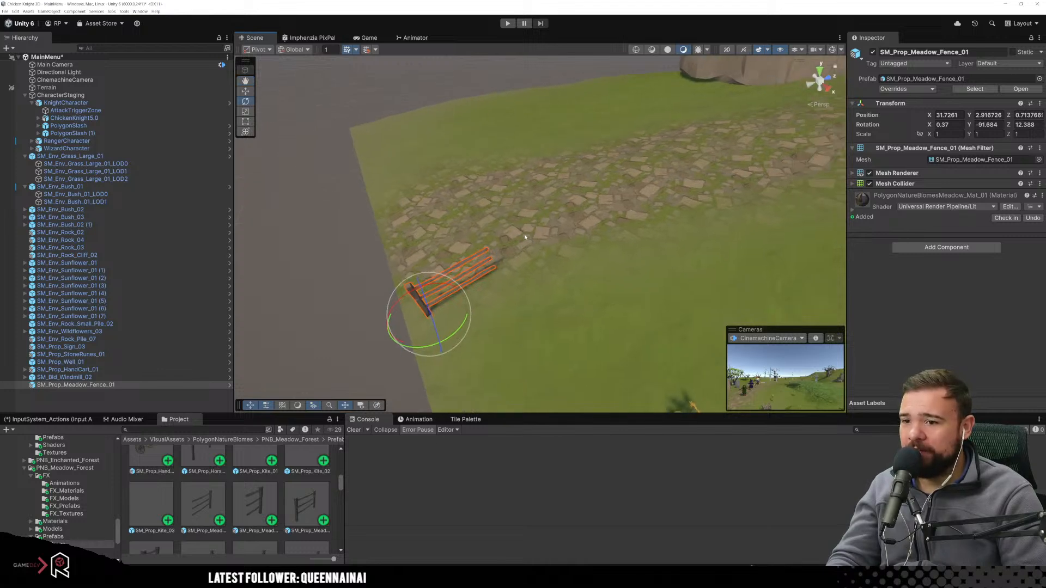
scroll(517, 239, down, 6)
scroll(518, 239, up, 3)
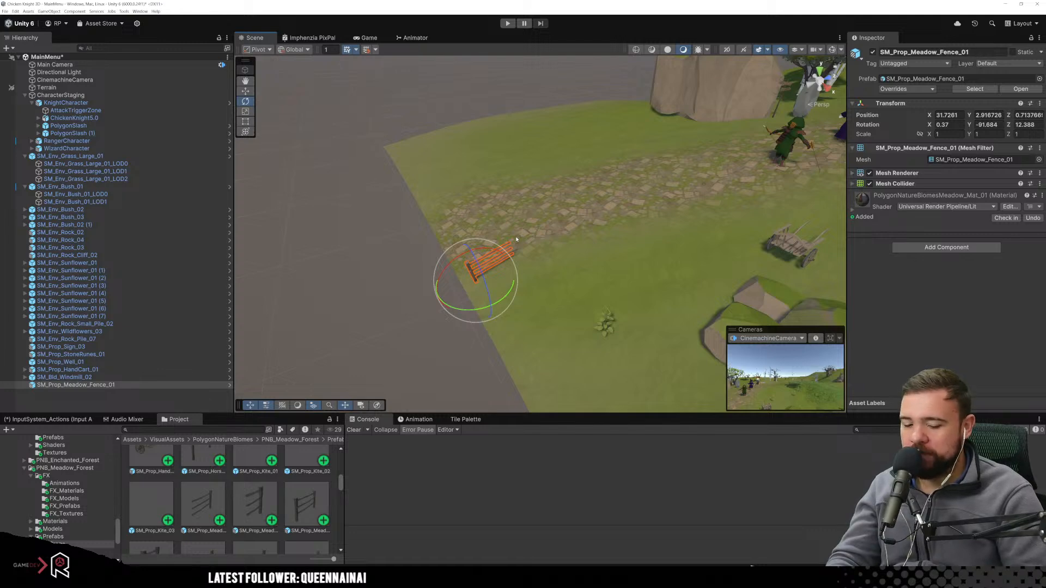
key(Delete)
Place SM_Prop_Meadow_Fence_01 between the path and the hand cart at about X 37.38, Z 15.16, rotated about -69.5° around Y and 12° around Z.
mouse_move(626, 229)
middle_down()
mouse_move(551, 231)
mouse_move(588, 234)
mouse_move(616, 220)
middle_up()
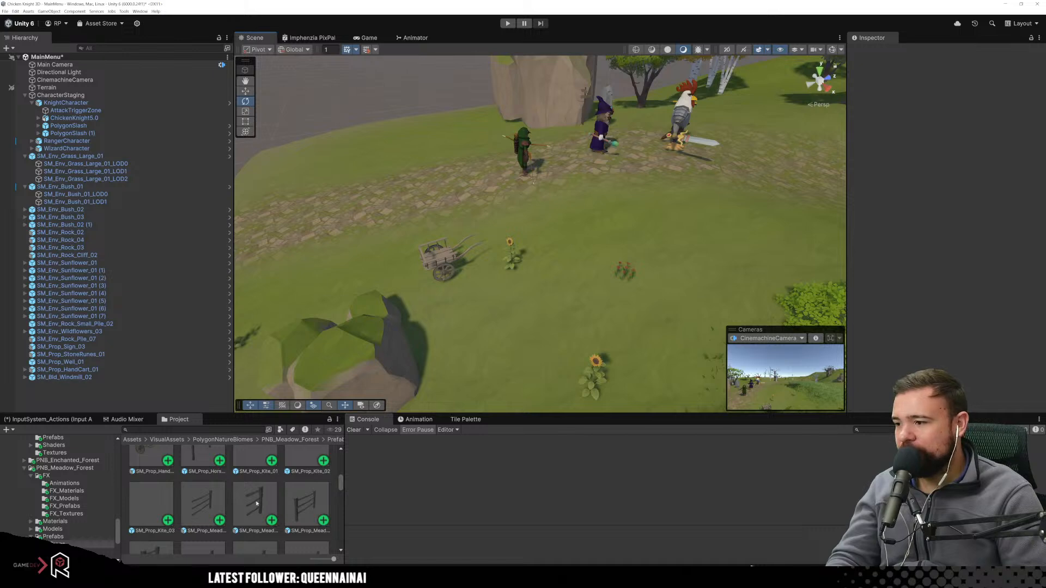
drag(268, 503, 494, 201)
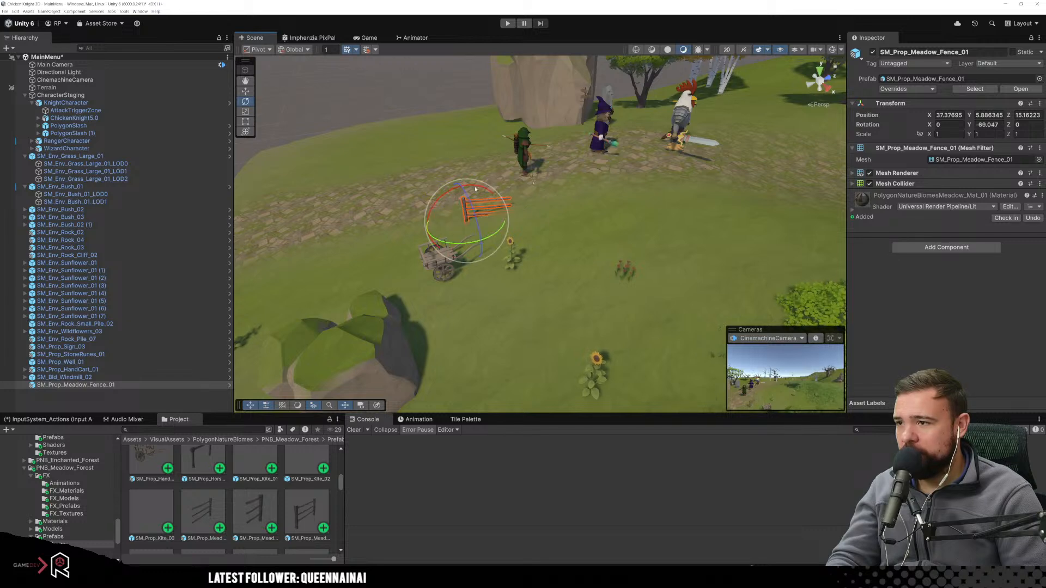
middle_drag(475, 189, 627, 278)
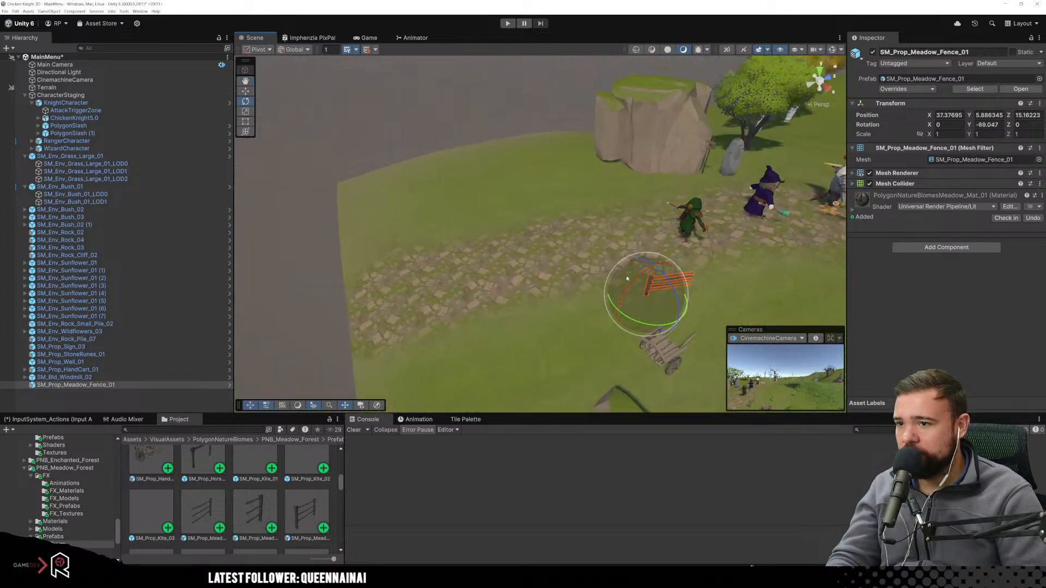
drag(630, 278, 610, 286)
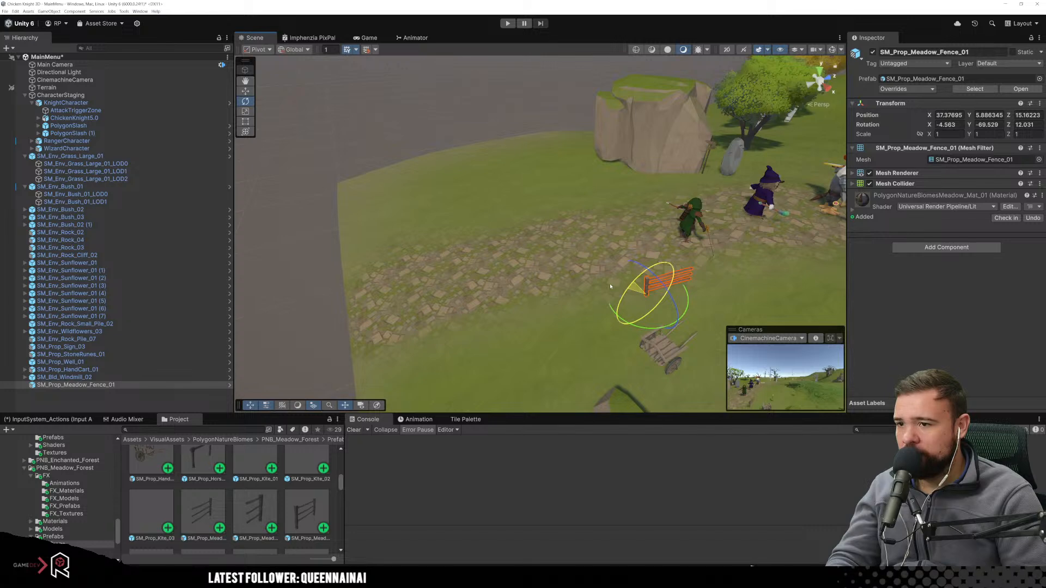
Continue the fence with a second section at about X 38.44, Z 17.28, rotated about -61.3° around Y, and check it through the game camera.
middle_drag(610, 284, 537, 299)
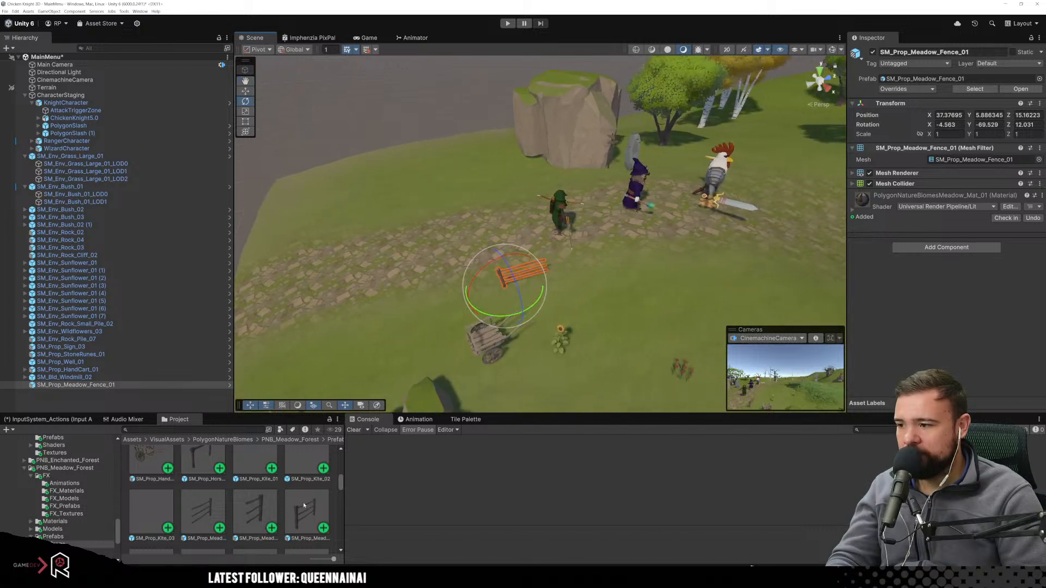
drag(202, 512, 563, 257)
drag(545, 305, 579, 293)
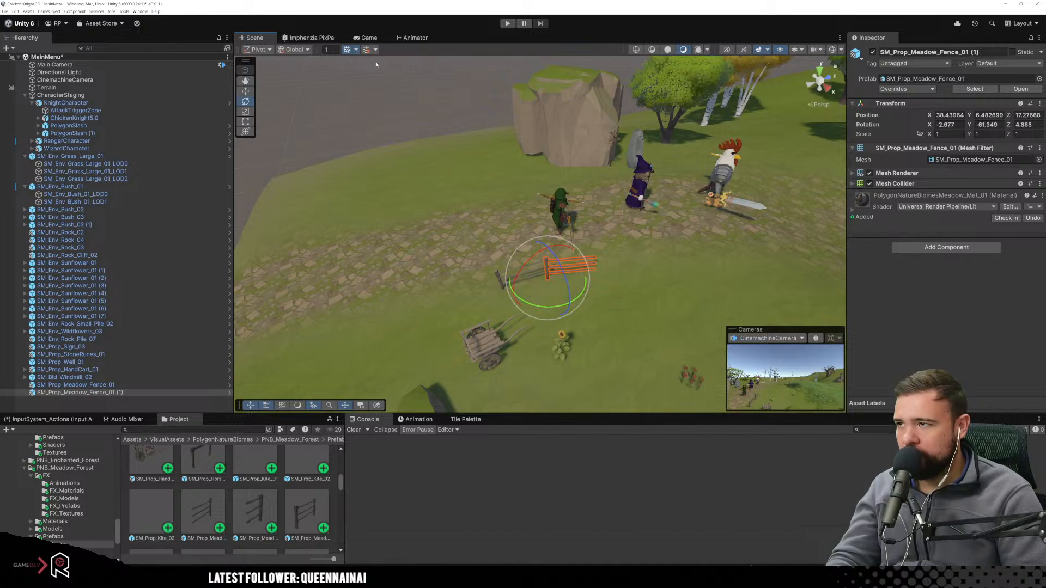
click(364, 38)
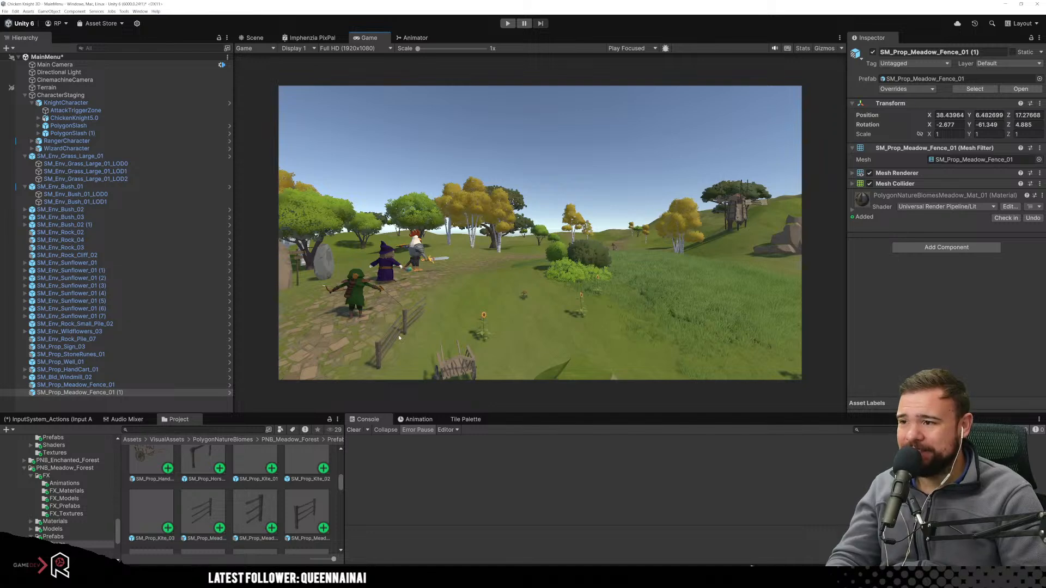
Delete both meadow fence sections between the path and the hand cart.
click(254, 38)
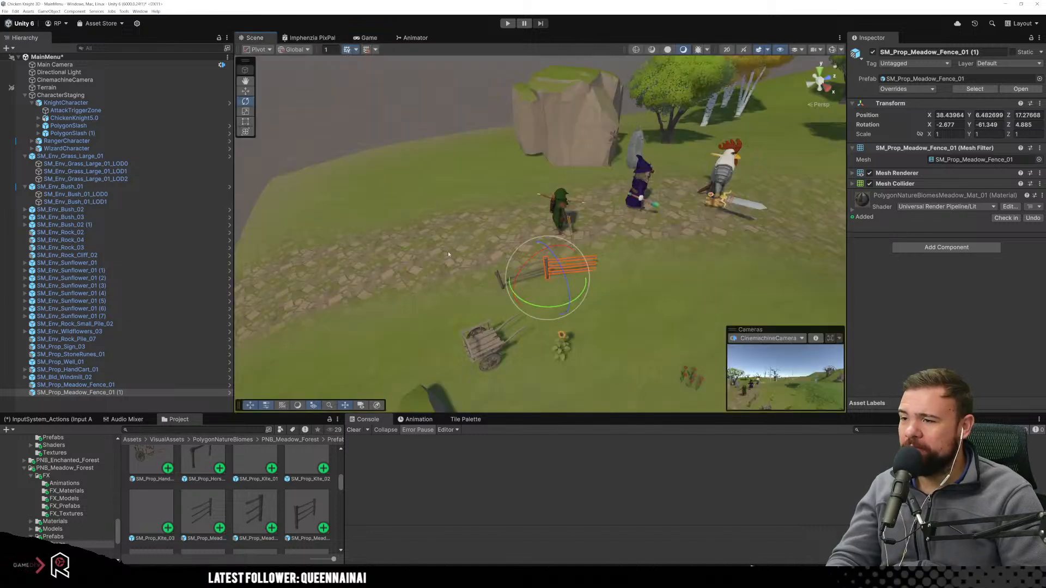
key(Delete)
click(498, 288)
key(Delete)
Look through the Meadow Forest building and prop prefabs for another object to dress the scene.
scroll(286, 495, down, 3)
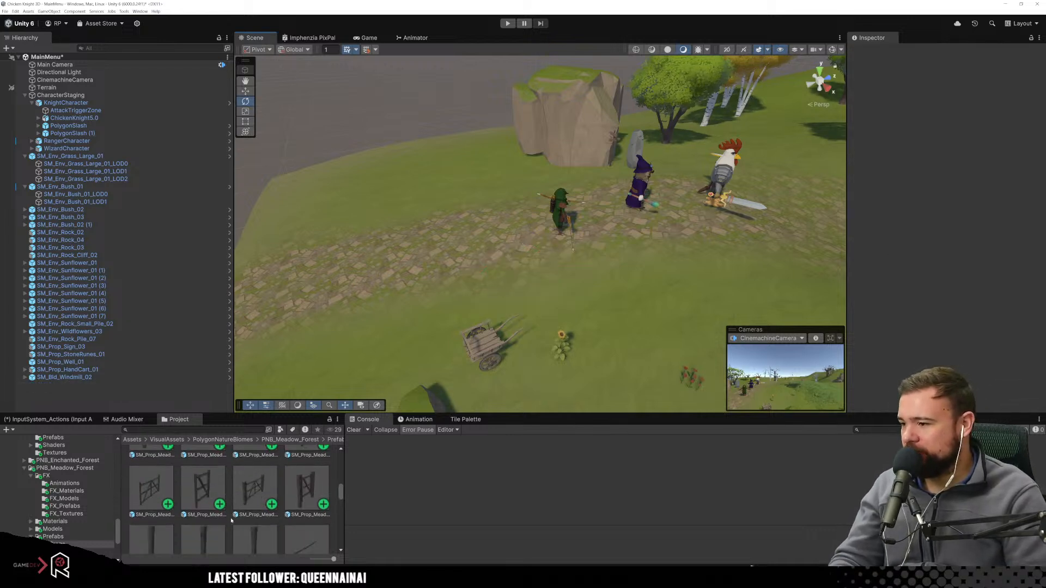
scroll(232, 513, down, 6)
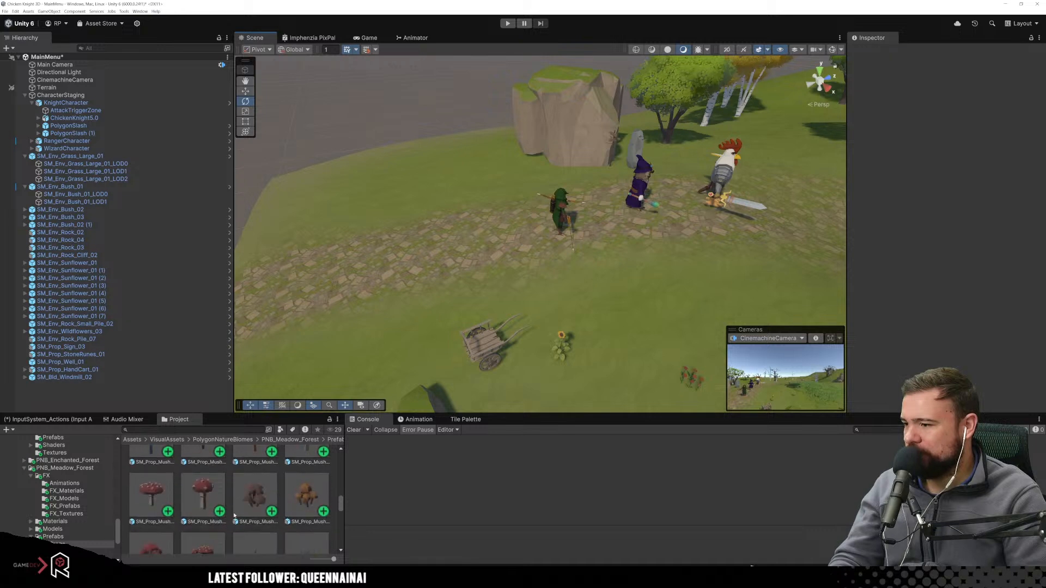
scroll(234, 515, down, 1)
scroll(234, 515, down, 5)
scroll(234, 515, down, 5)
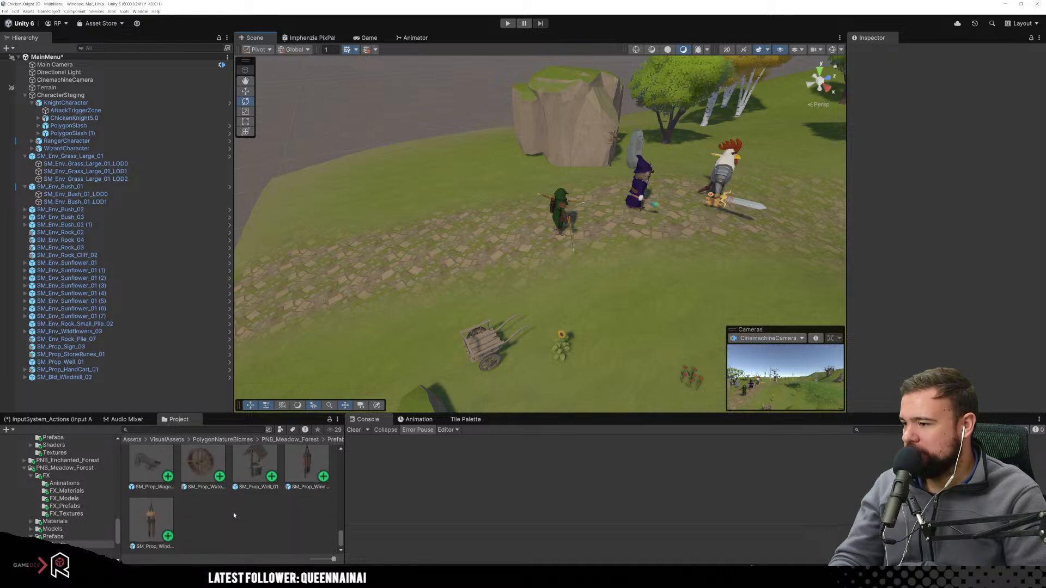
scroll(234, 515, up, 8)
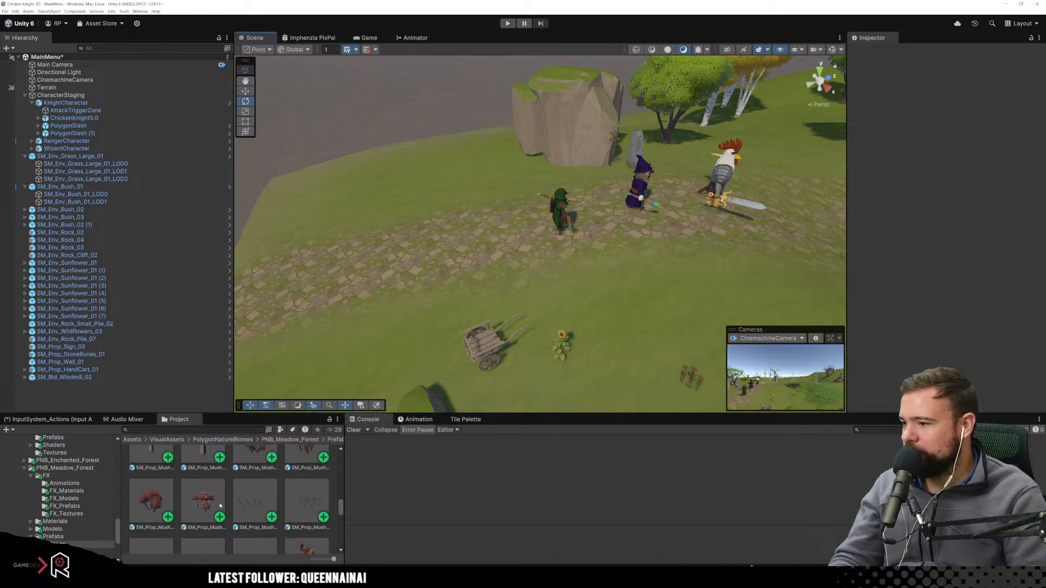
scroll(207, 514, up, 5)
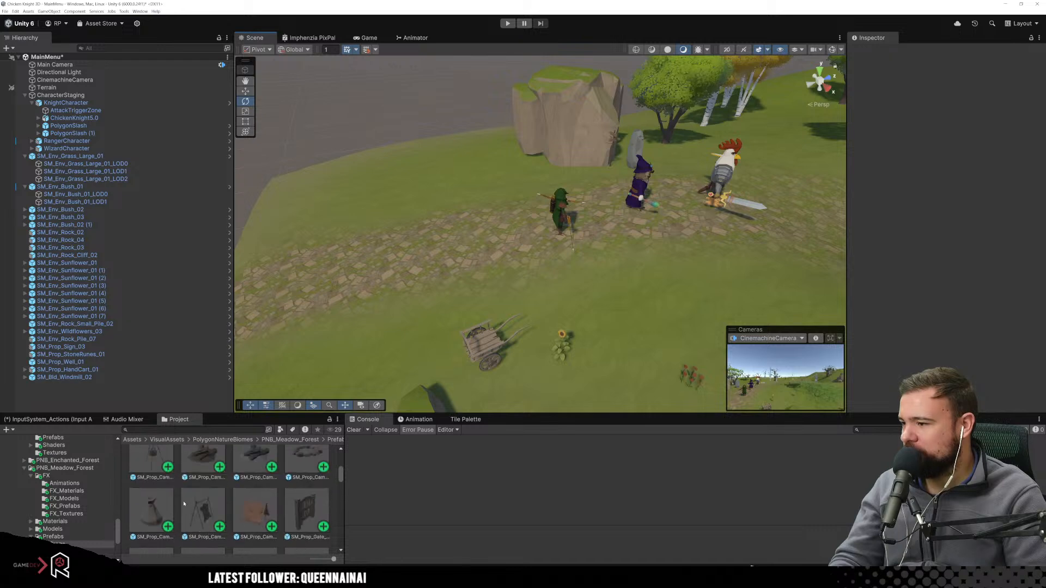
scroll(171, 507, up, 3)
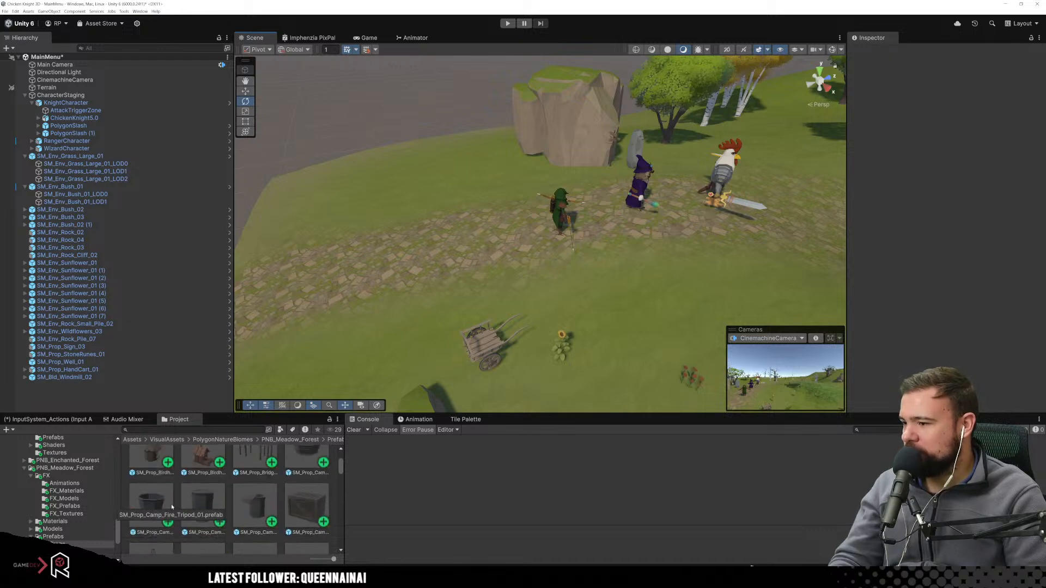
scroll(172, 507, up, 3)
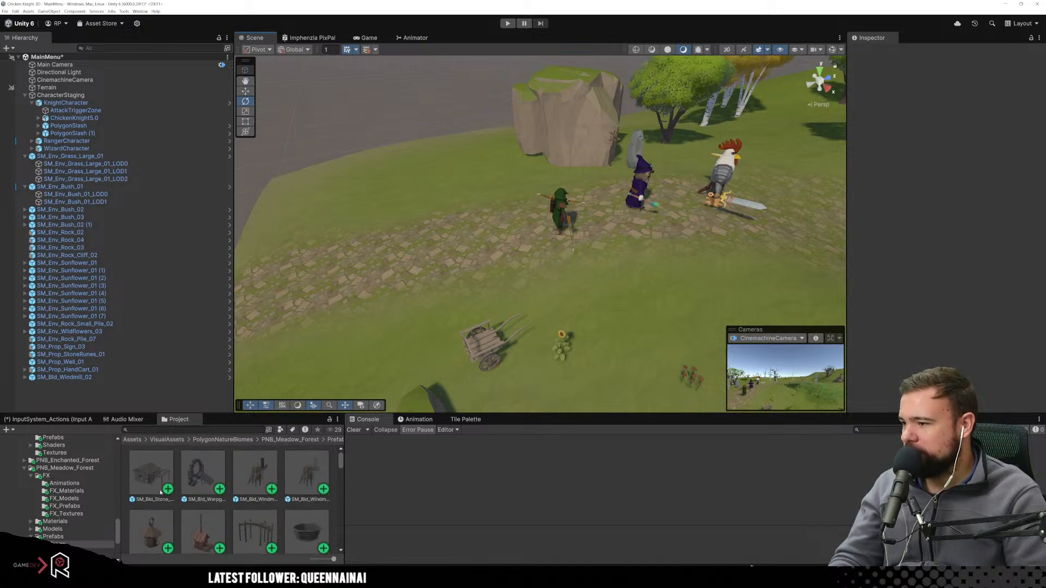
Open the main Prefabs folder of PNB_Meadow_Forest and look through its flower and grass prefabs.
click(282, 440)
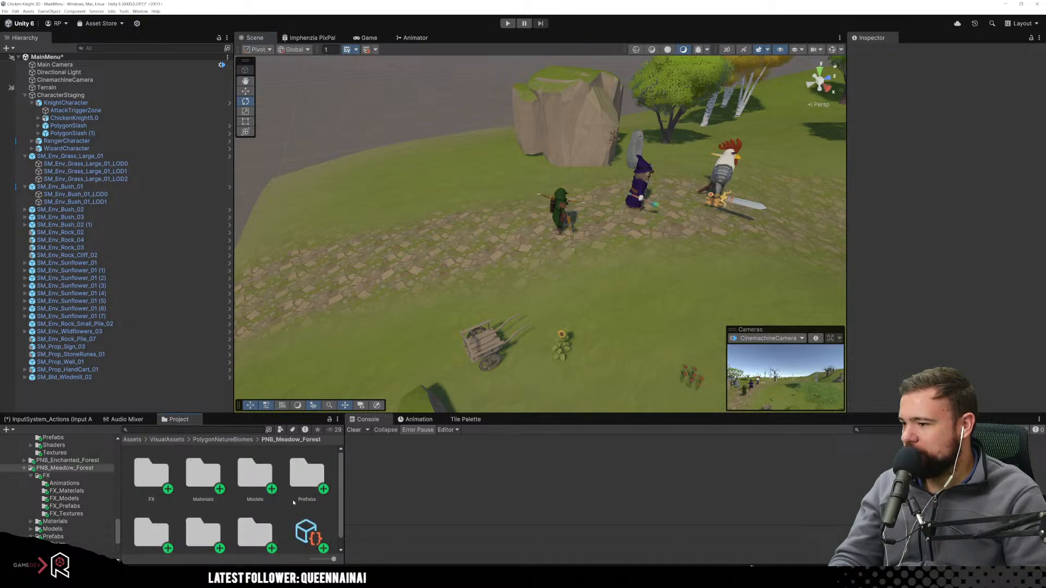
double_click(298, 482)
scroll(256, 488, down, 5)
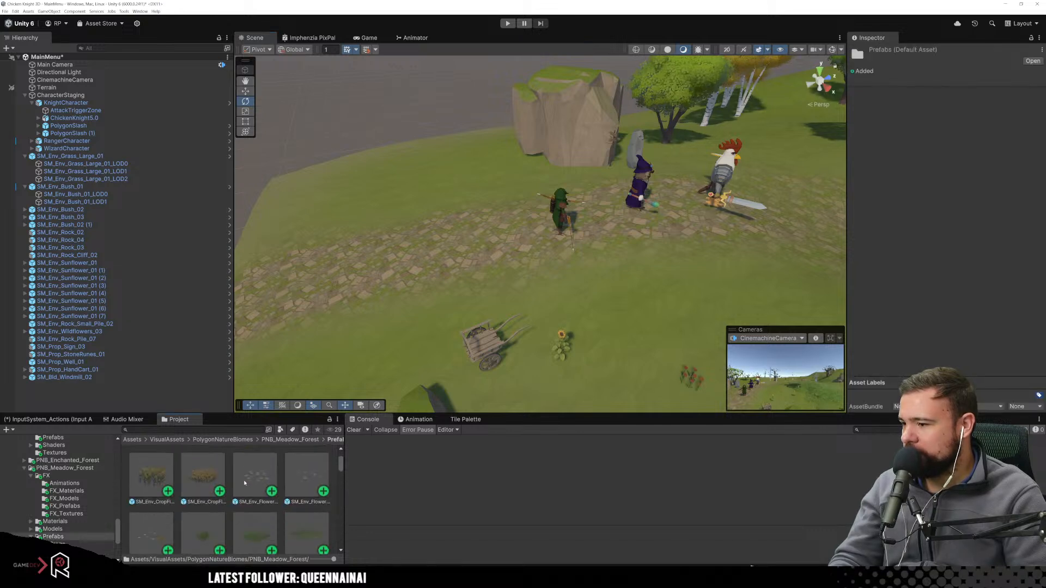
scroll(223, 491, down, 2)
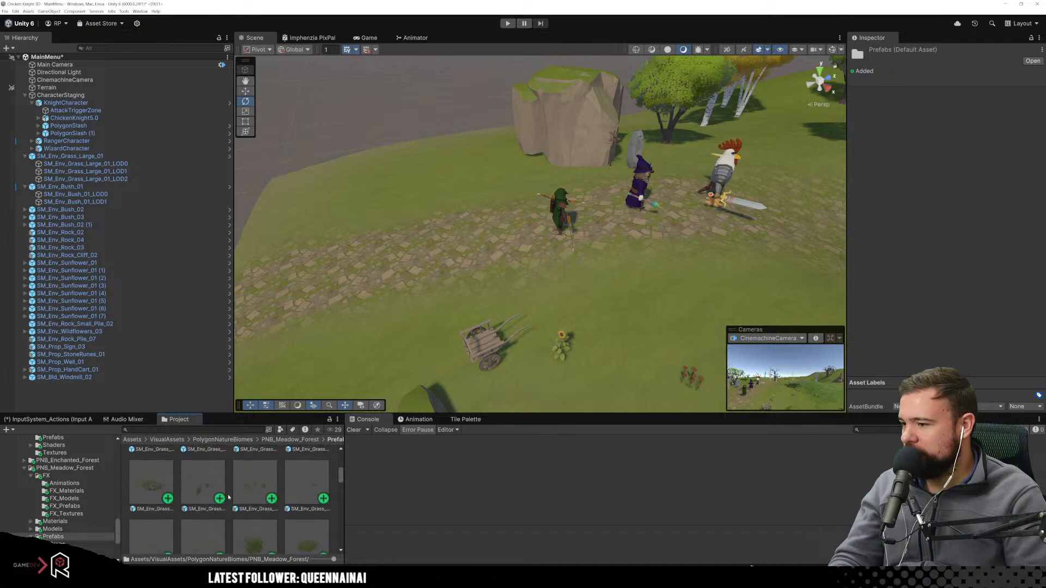
Place grass prefabs SM_Env_Grass_Tall_Clump_01, 02 and 04 in the meadow between the hand cart and the sunflowers.
right_drag(416, 304, 497, 310)
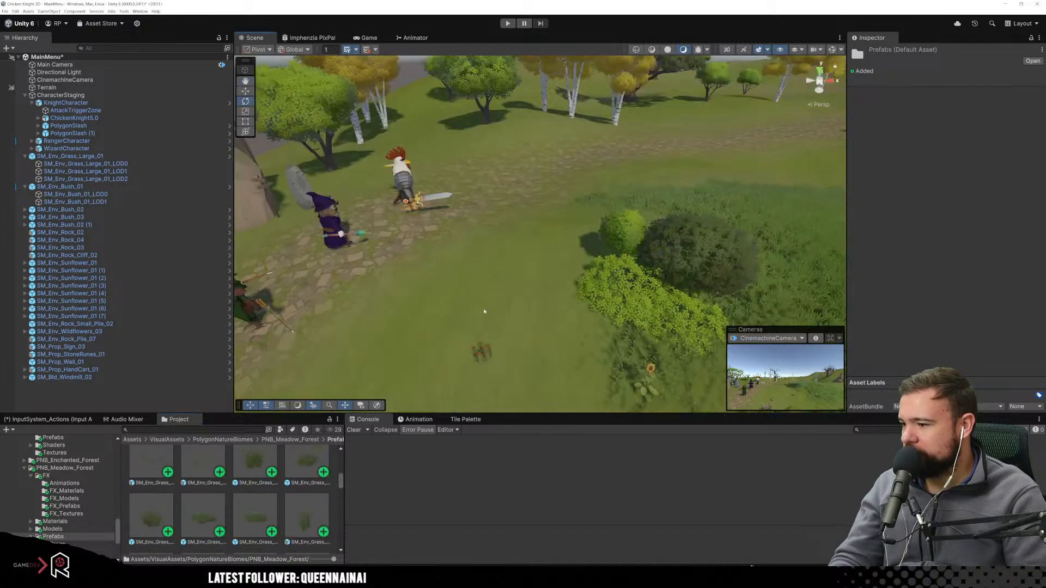
scroll(436, 329, down, 10)
middle_drag(471, 374, 508, 314)
scroll(507, 314, up, 8)
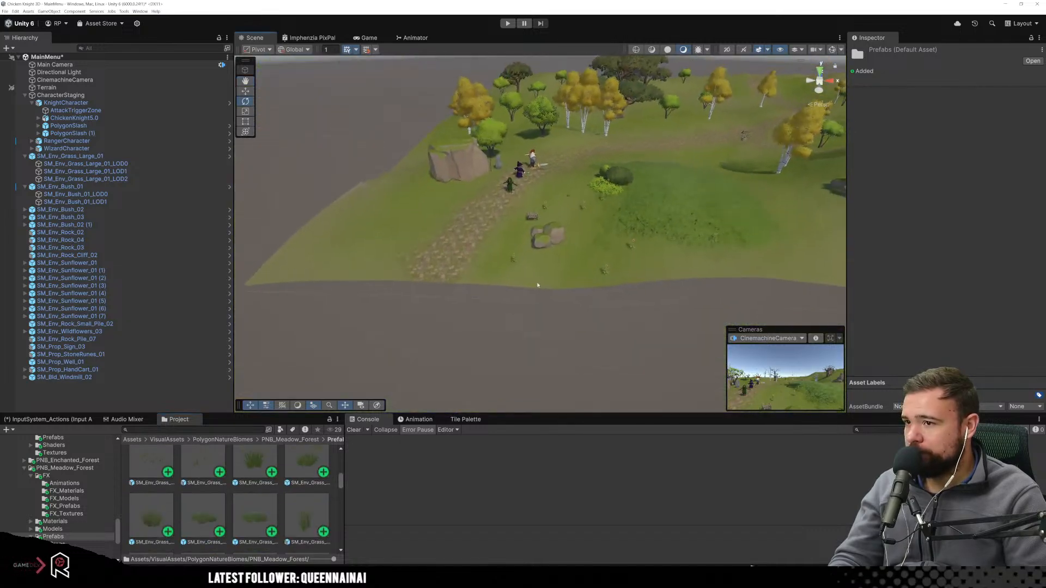
middle_drag(588, 271, 581, 176)
scroll(585, 284, up, 5)
click(544, 177)
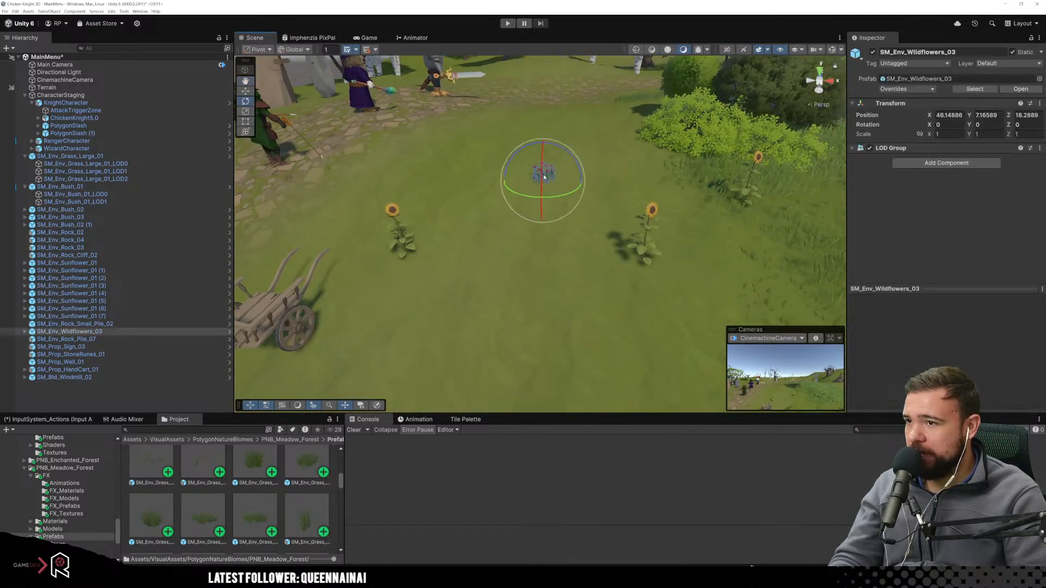
drag(248, 480, 507, 266)
drag(312, 470, 461, 332)
drag(205, 541, 587, 327)
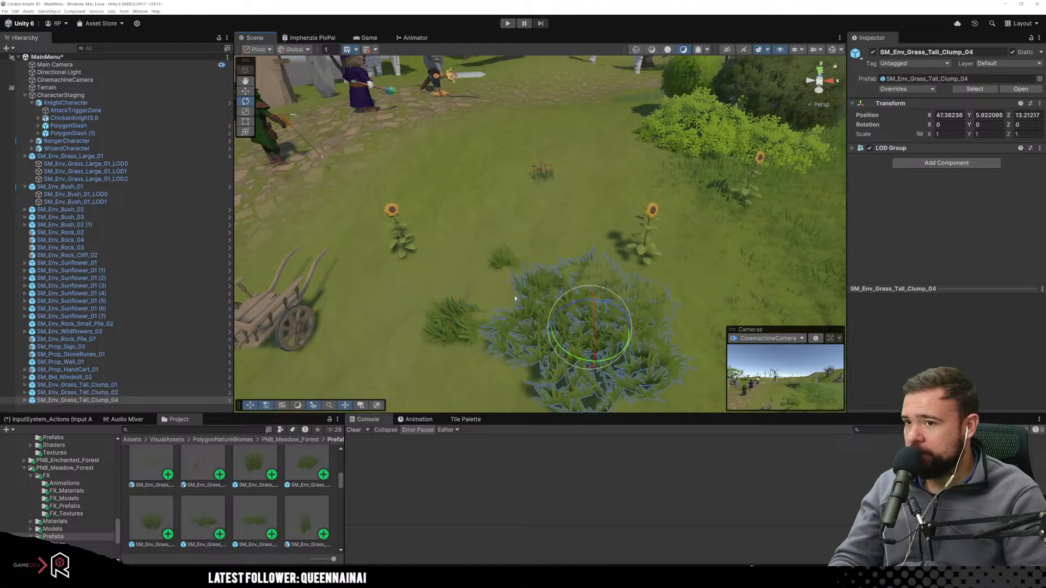
Tilt the SM_Env_Grass_Tall_Clump_04 by about -15.5° around X to follow the terrain slope.
scroll(523, 294, down, 4)
scroll(523, 294, up, 4)
scroll(479, 305, down, 4)
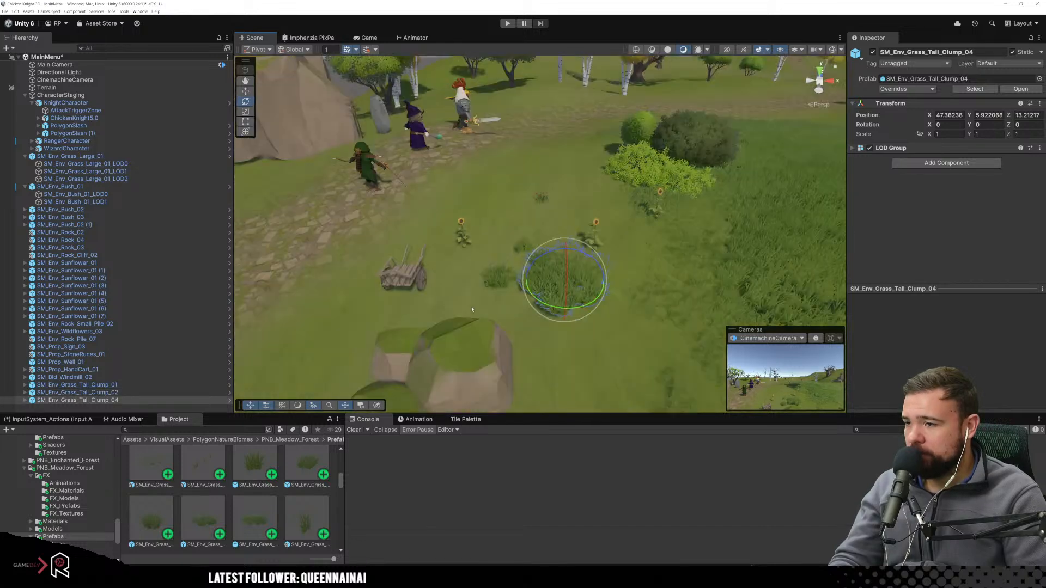
scroll(497, 301, up, 4)
drag(616, 320, 616, 295)
middle_drag(615, 296, 639, 189)
drag(631, 233, 629, 246)
scroll(773, 302, up, 4)
middle_drag(774, 303, 659, 289)
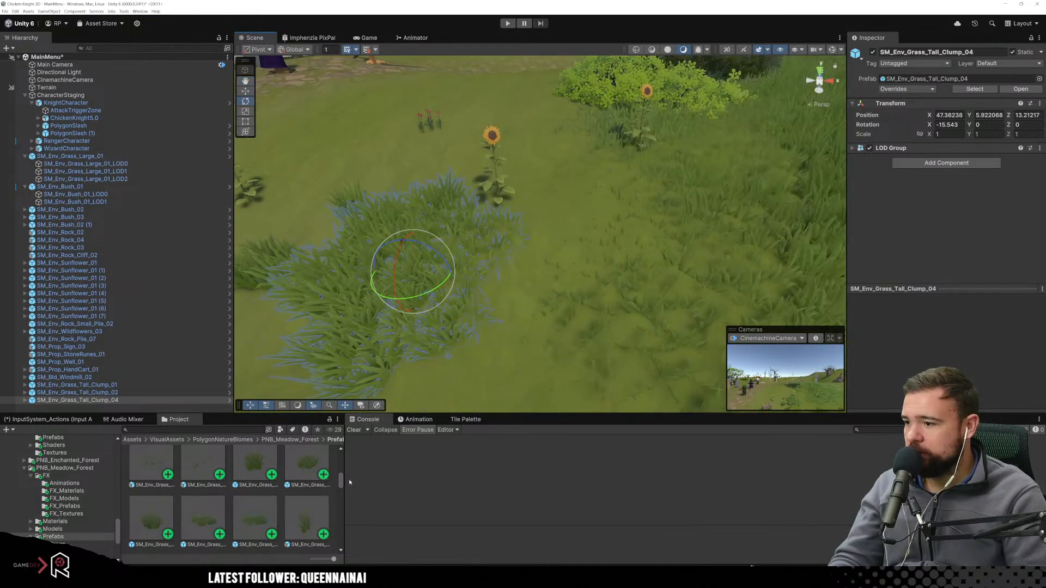
Place a SM_Env_Grass_Tall_Plane_01 tuft beside the tall clump at about X 49.45, Z 13.28.
scroll(293, 470, down, 1)
scroll(247, 518, down, 1)
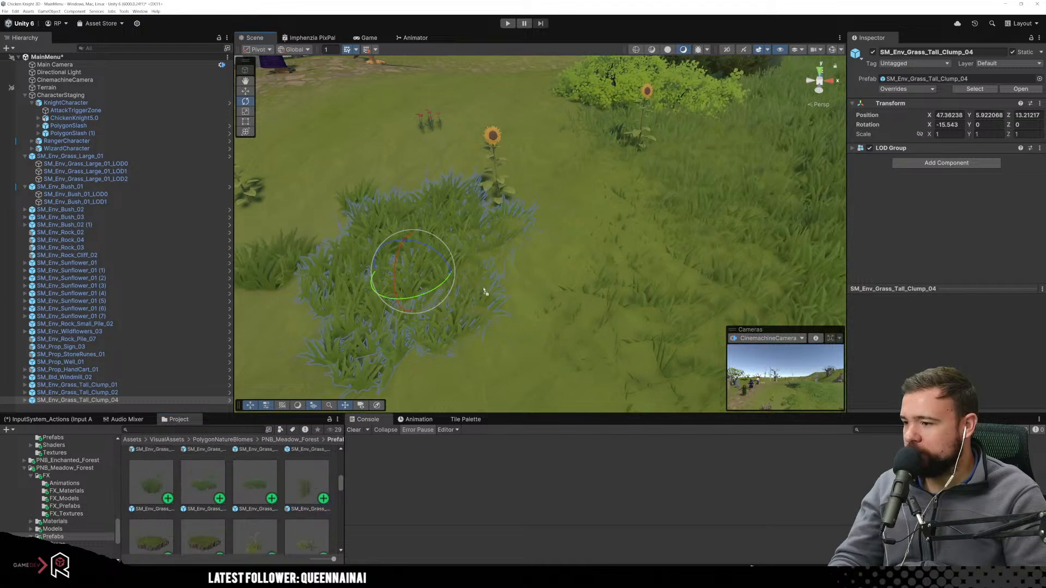
drag(527, 248, 526, 251)
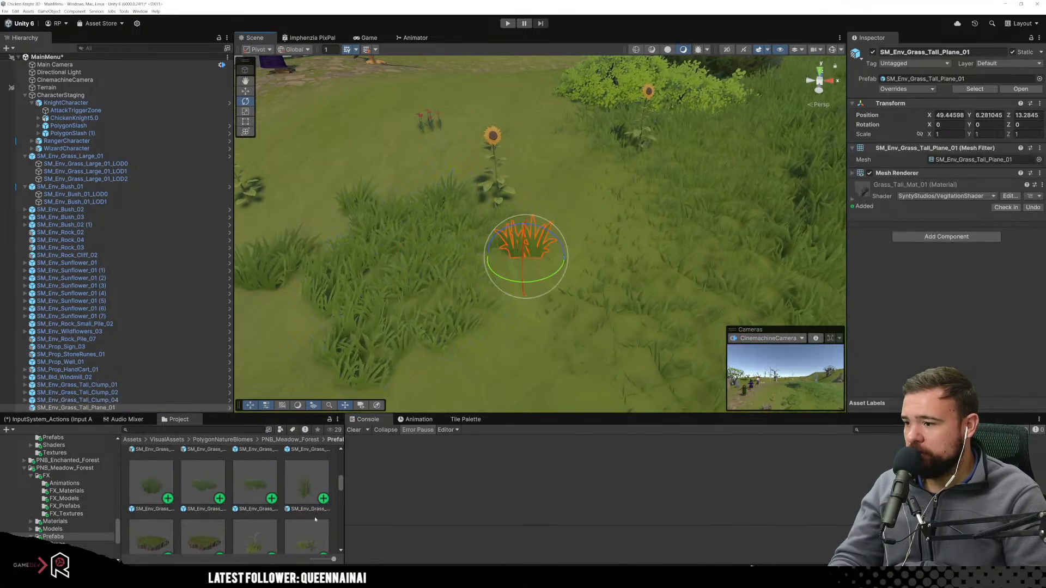
scroll(229, 496, down, 1)
drag(582, 178, 558, 192)
key(Delete)
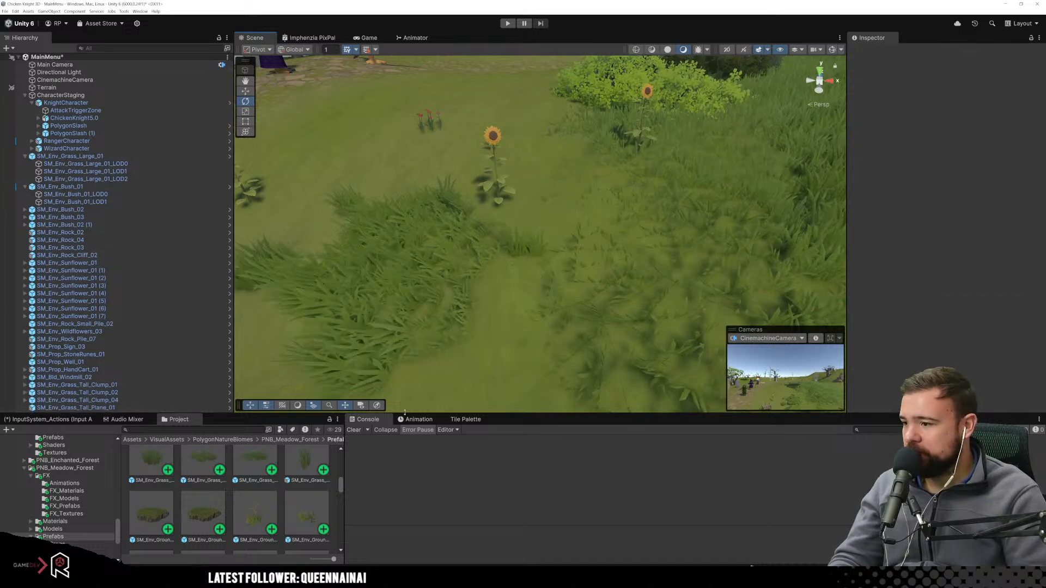
Add a second SM_Env_Grass_Tall_Clump_04 between the sunflowers at about X 50.54, Y 6.63, Z 15.21, tilted about -9.2° around X and 4.6° around Z.
scroll(231, 499, down, 1)
scroll(168, 528, down, 1)
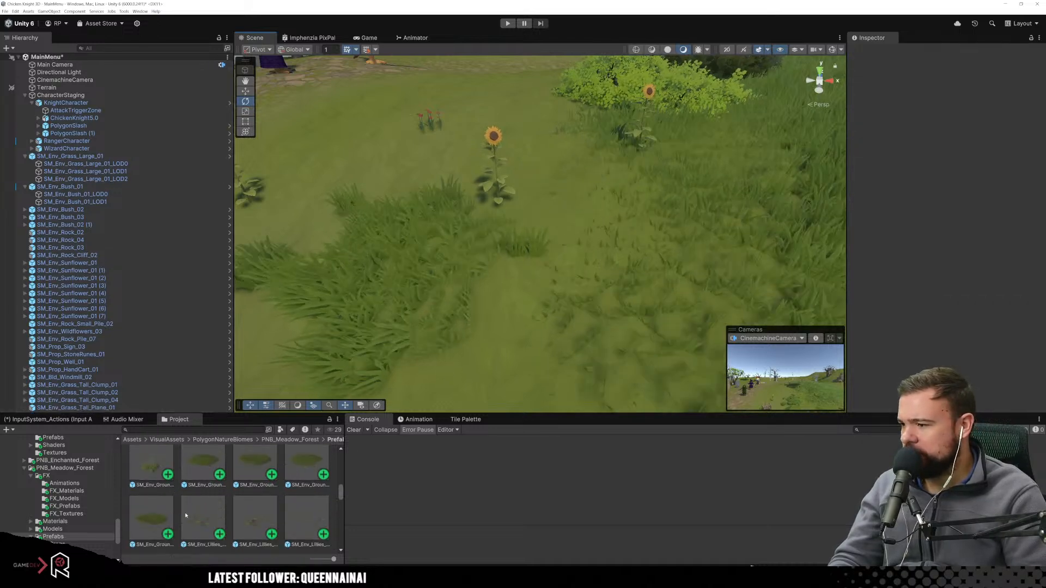
scroll(175, 478, up, 1)
scroll(184, 489, up, 1)
drag(200, 487, 583, 200)
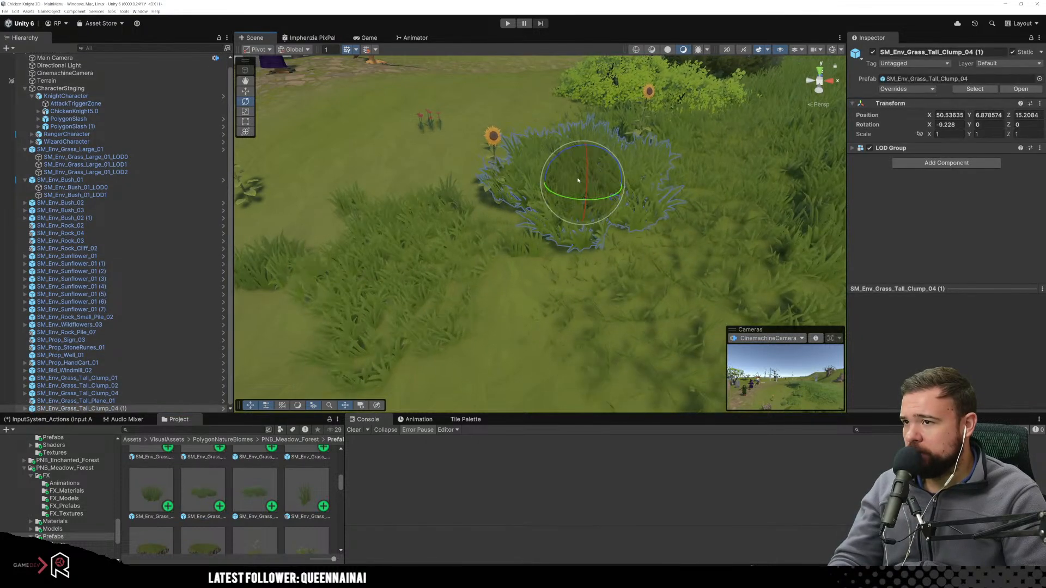
drag(551, 166, 549, 180)
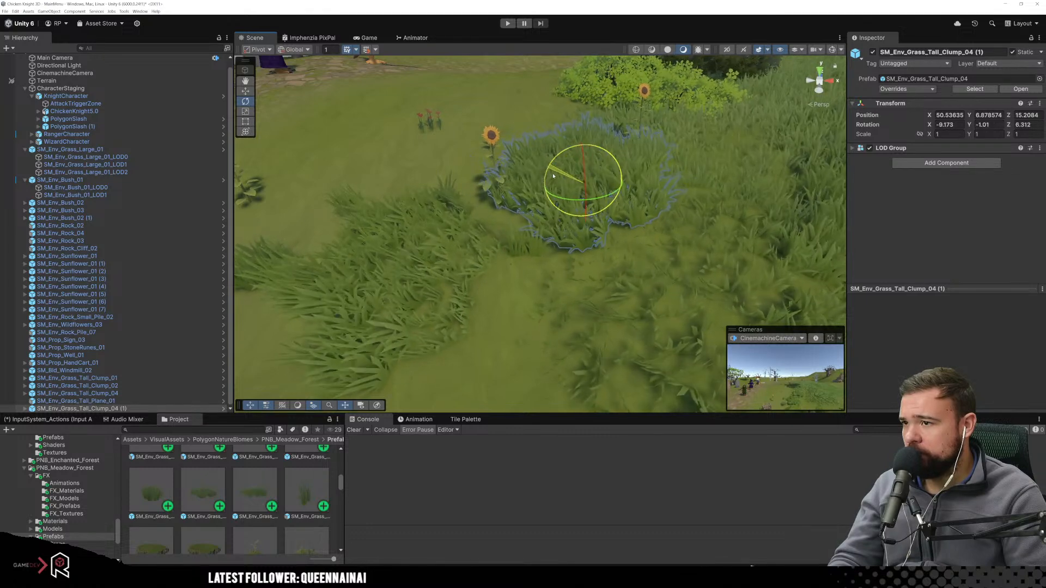
key(w)
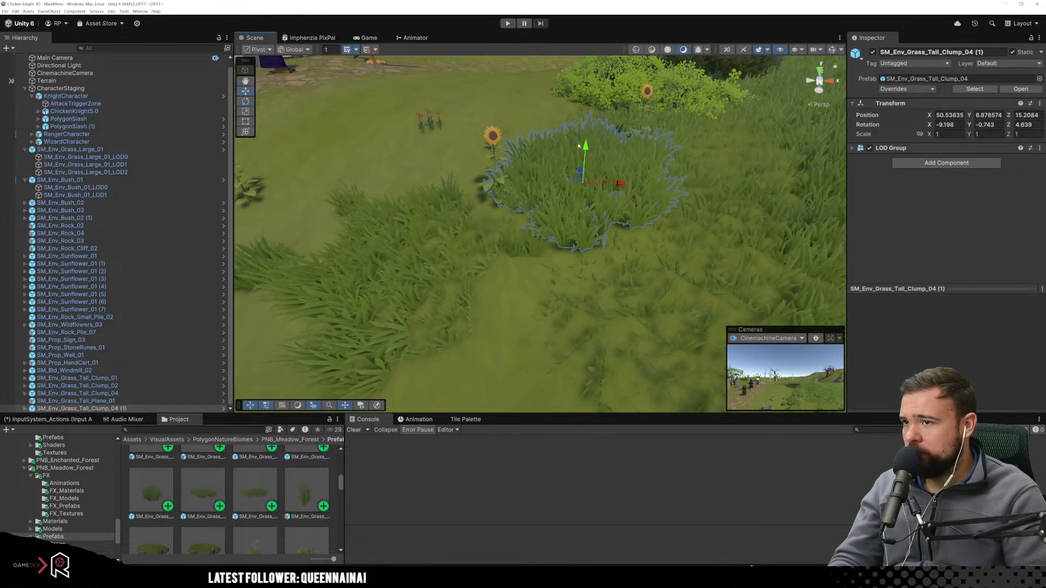
drag(583, 146, 584, 157)
Lower the first SM_Env_Grass_Tall_Clump_04 near the hand cart to about Y 5.84.
scroll(569, 255, down, 10)
scroll(557, 258, up, 5)
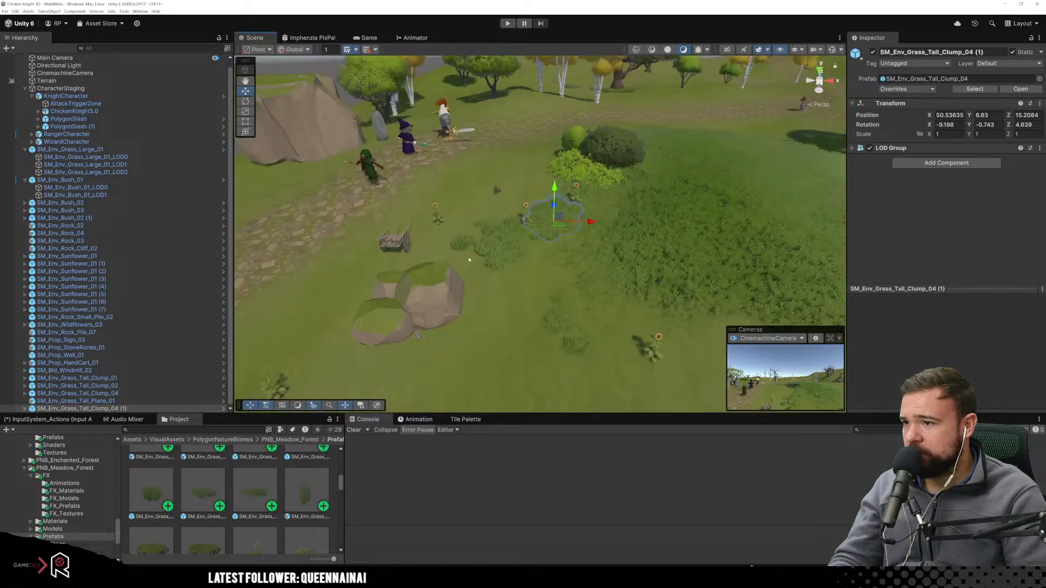
click(500, 240)
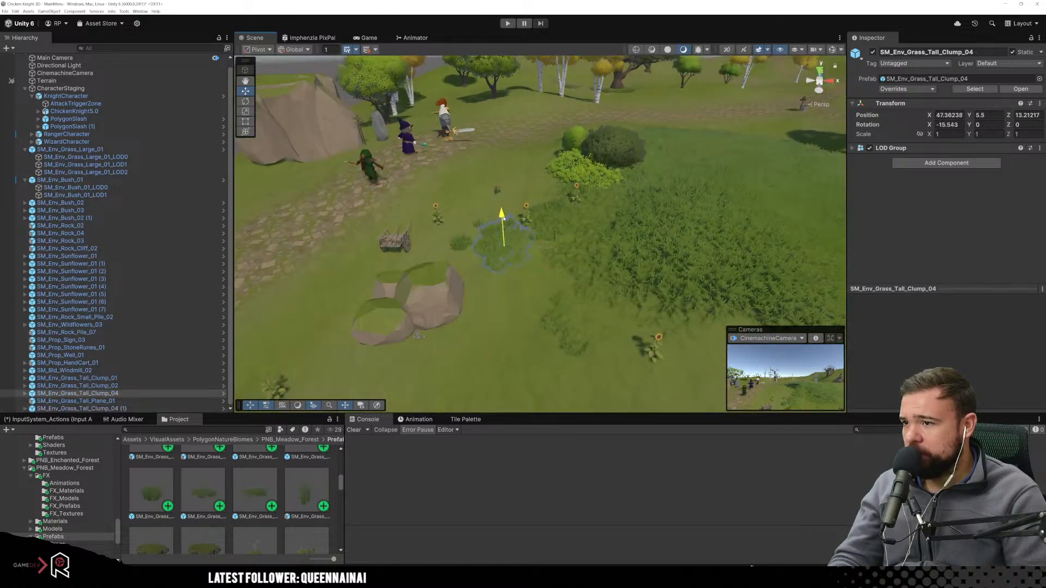
scroll(519, 274, up, 3)
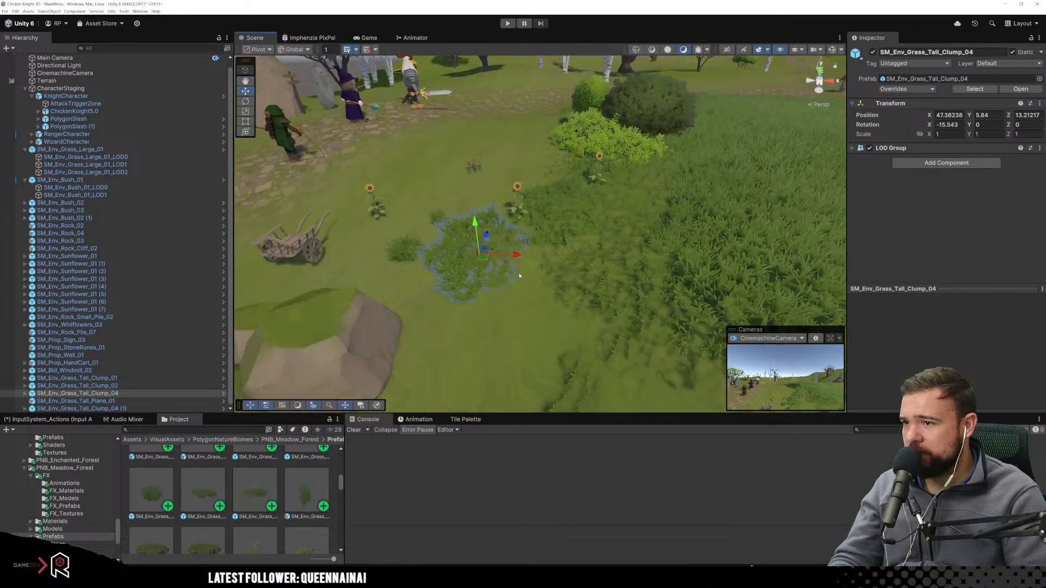
scroll(249, 500, up, 1)
scroll(249, 500, down, 1)
click(149, 493)
drag(148, 493, 512, 276)
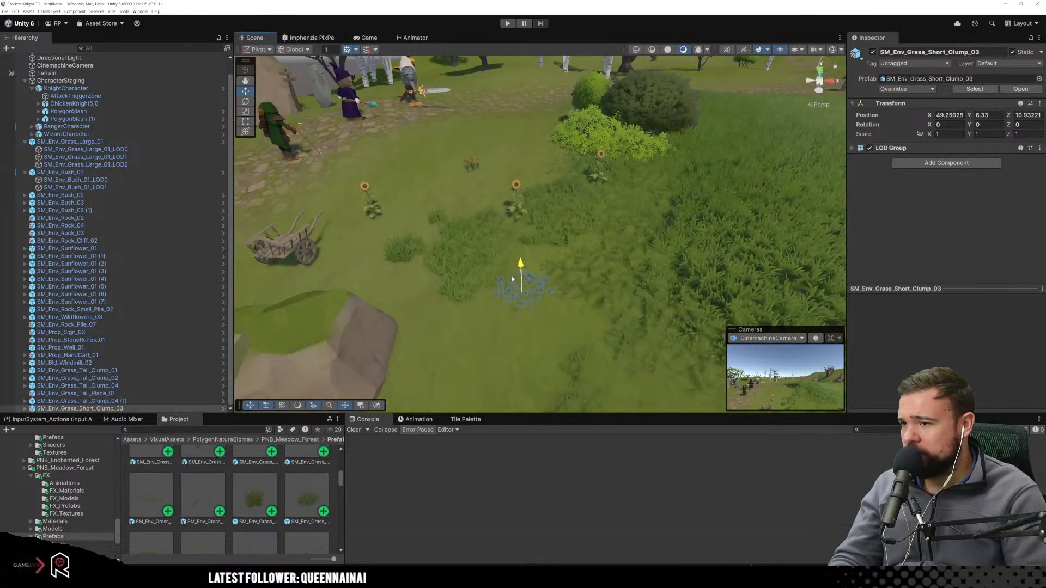
key(Delete)
Add a SM_Env_Grass_Large_04 patch and set it in front of the large distant tree at about X 72, Y 4.5, Z 73.8.
scroll(210, 498, up, 1)
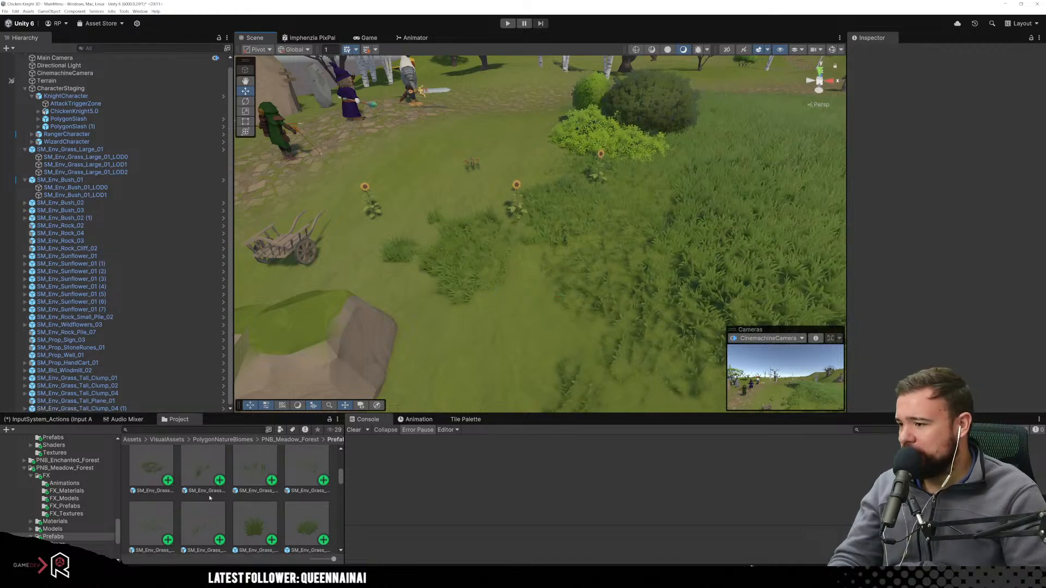
scroll(218, 493, up, 2)
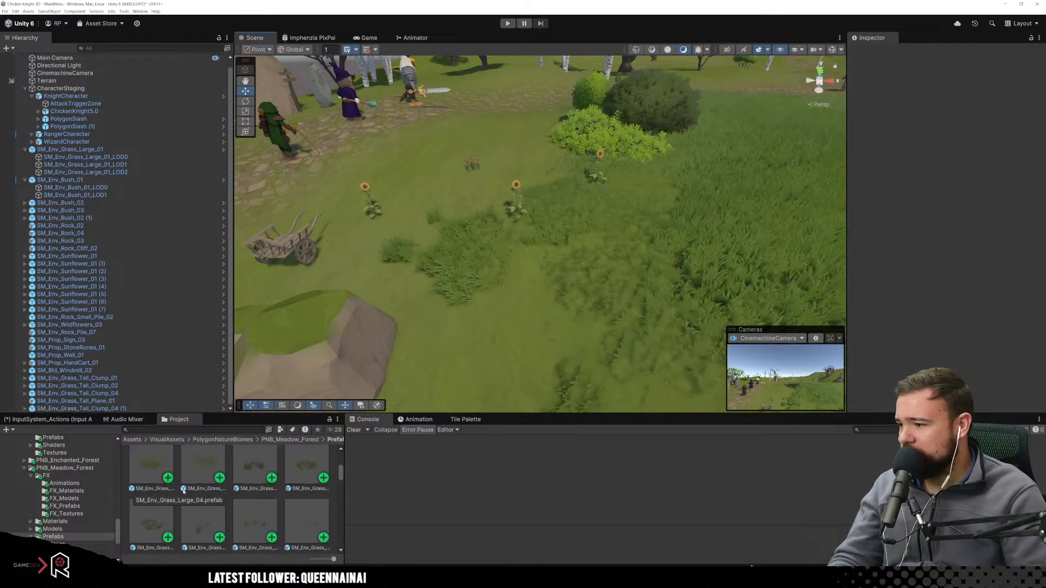
drag(212, 465, 533, 234)
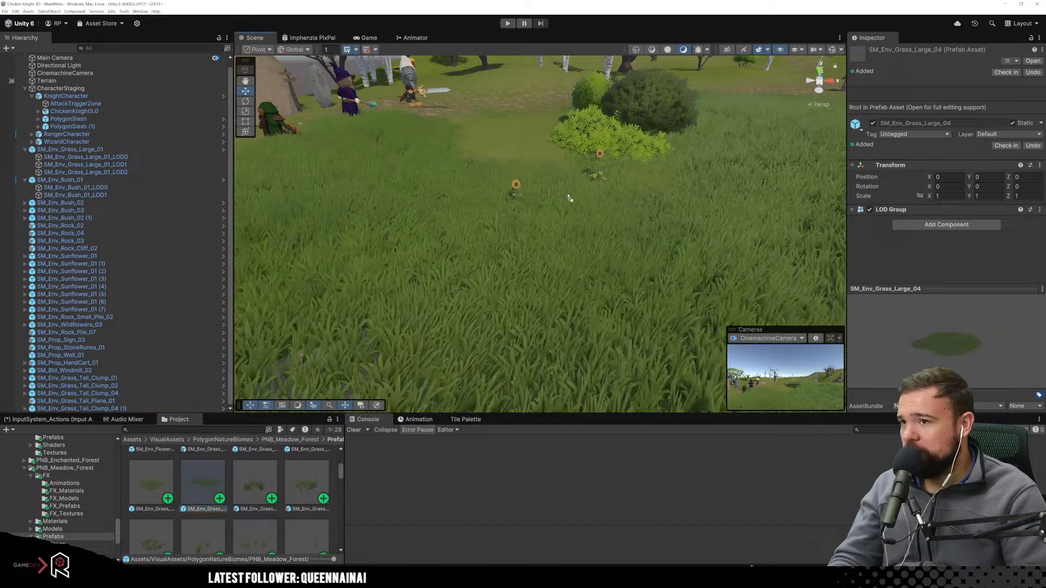
scroll(557, 204, down, 5)
drag(548, 197, 616, 127)
middle_drag(662, 170, 625, 196)
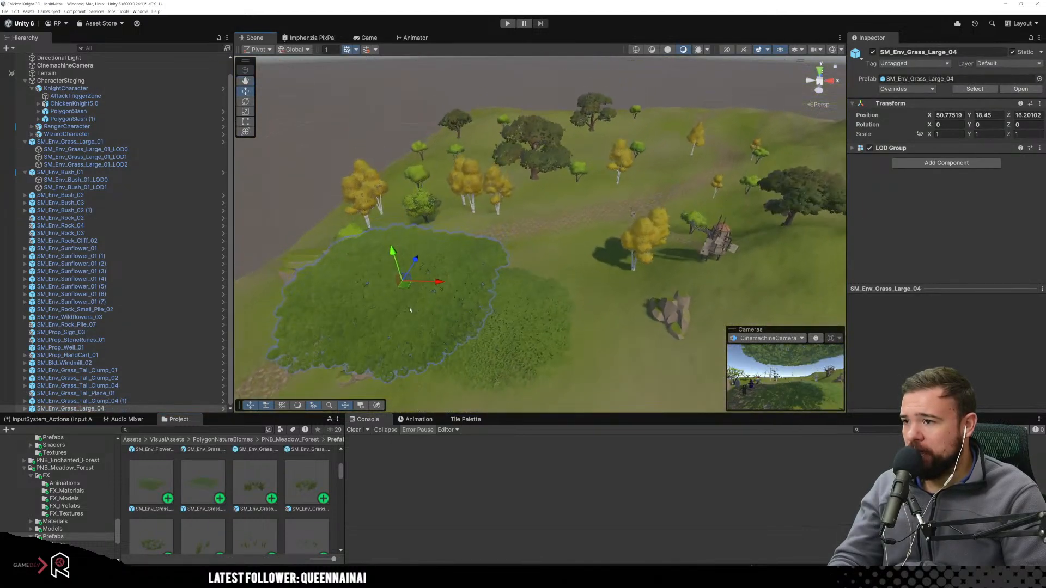
drag(406, 286, 551, 165)
middle_drag(551, 190, 543, 329)
scroll(544, 329, up, 4)
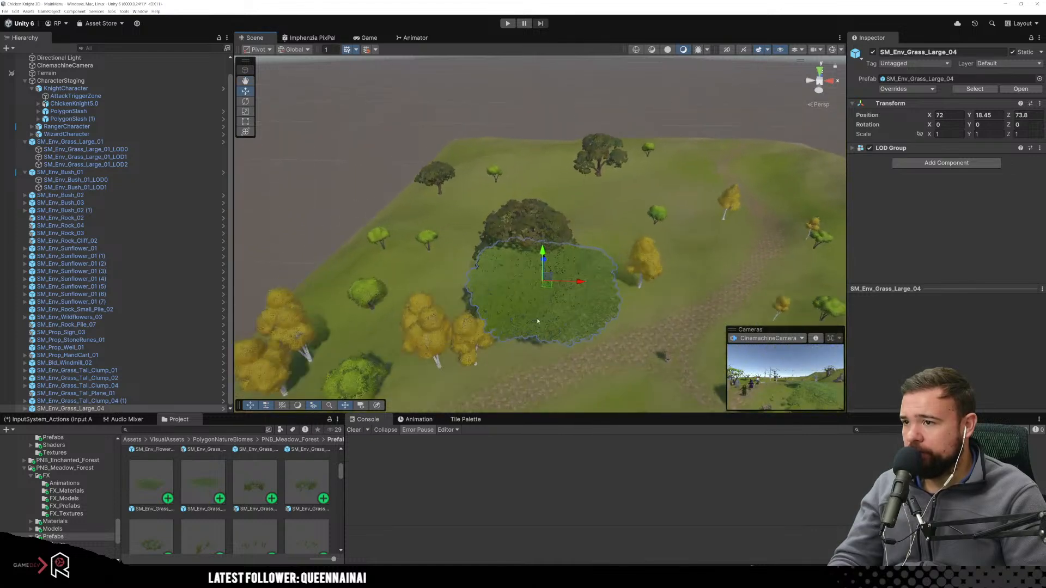
drag(534, 252, 543, 299)
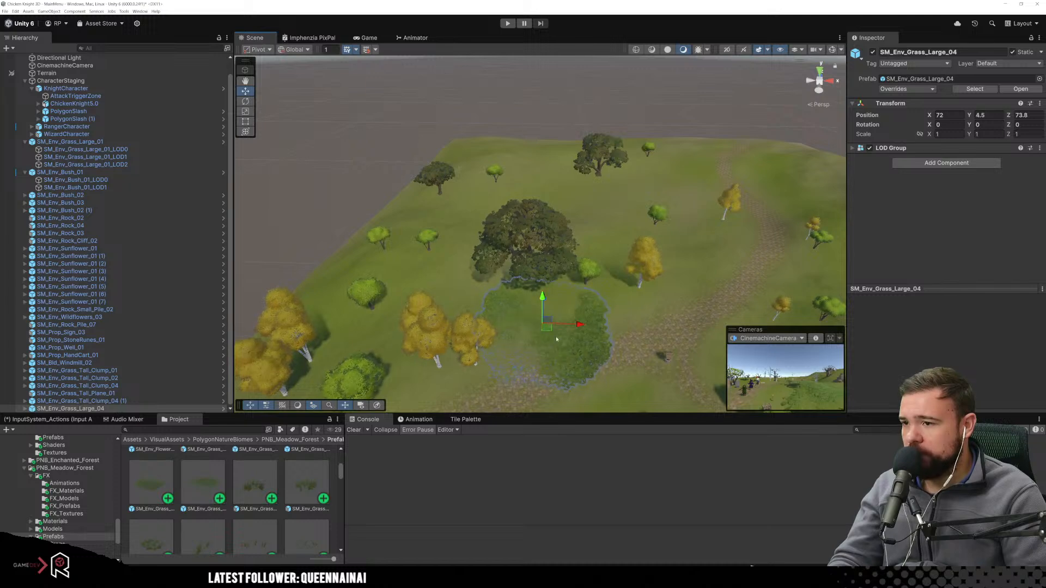
Shift the large grass patch under the big tree to about X 66.15, Z 81.15.
middle_drag(557, 339, 560, 311)
scroll(565, 311, up, 3)
drag(553, 285, 531, 254)
middle_drag(546, 308, 543, 282)
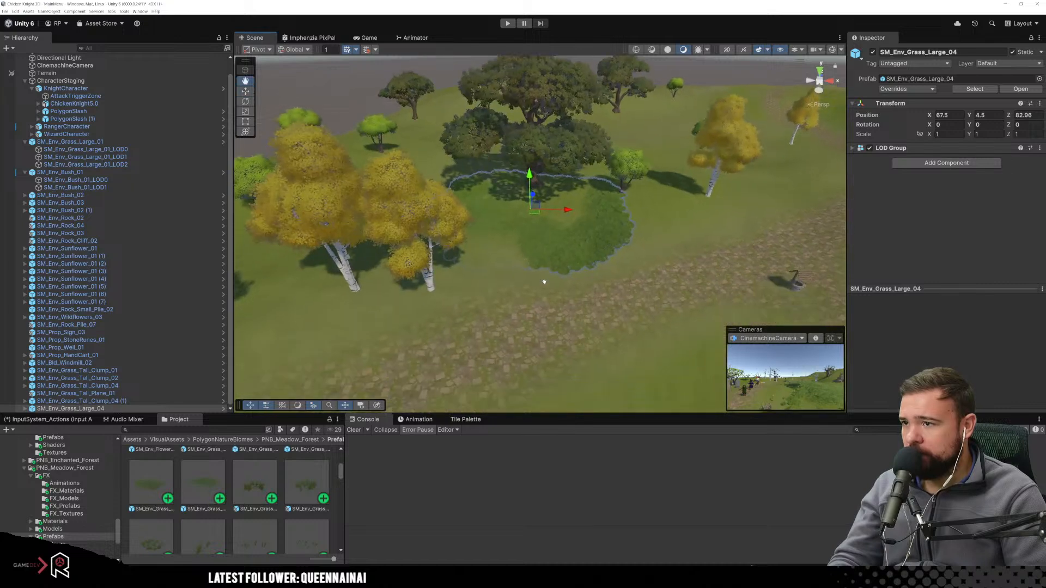
scroll(543, 275, up, 2)
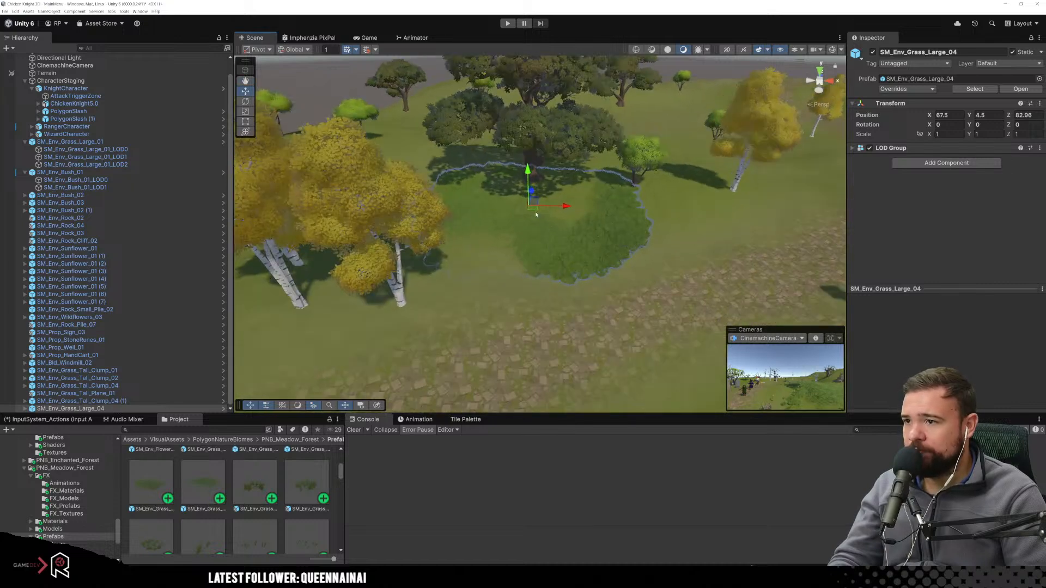
drag(532, 208, 524, 213)
scroll(567, 284, up, 2)
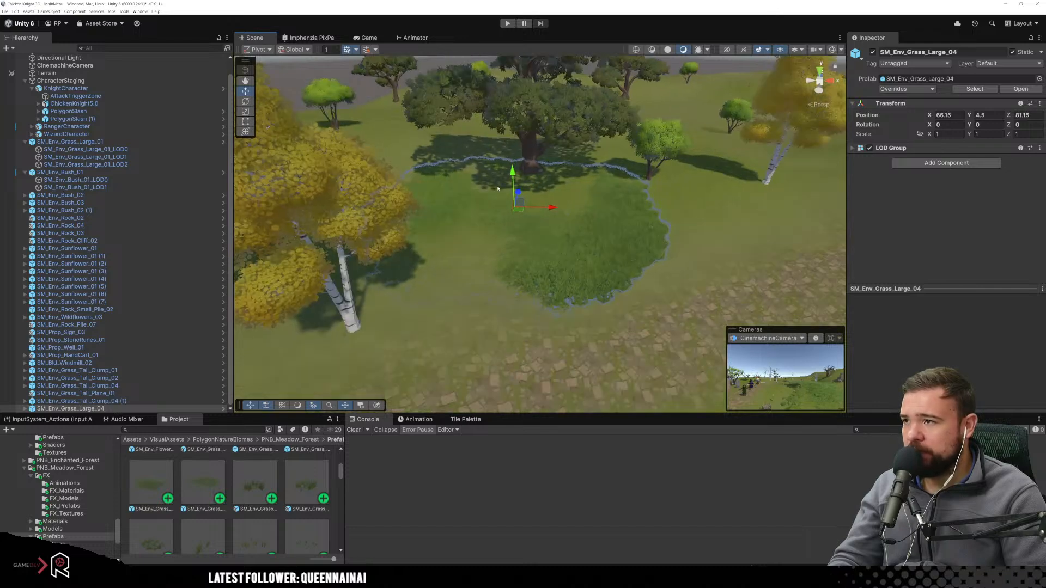
Rotate the large grass patch to about 0.26° X, 2.35° Y and -4.21° Z to match the ground slope.
key(e)
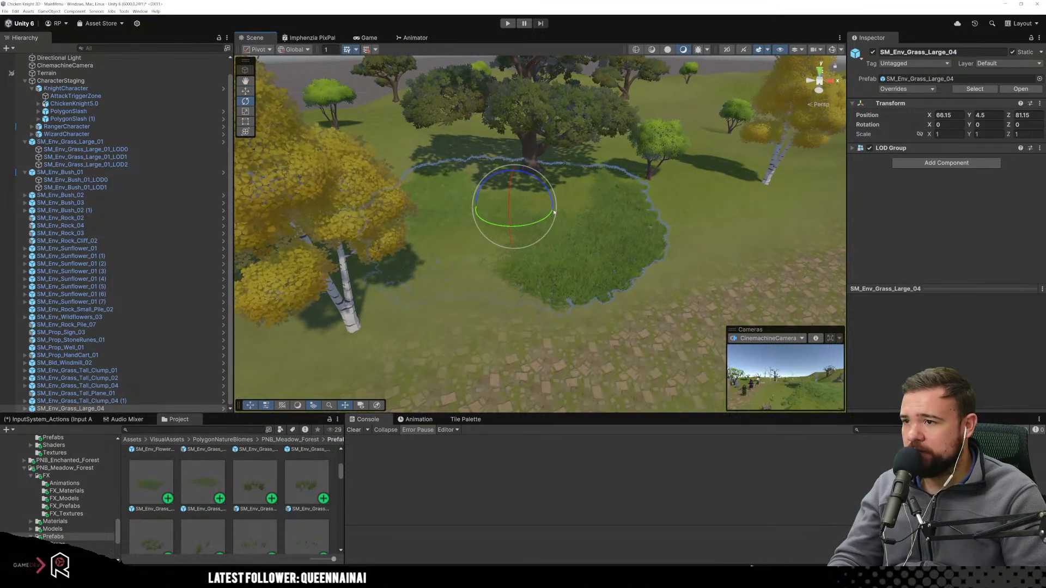
drag(555, 215, 547, 201)
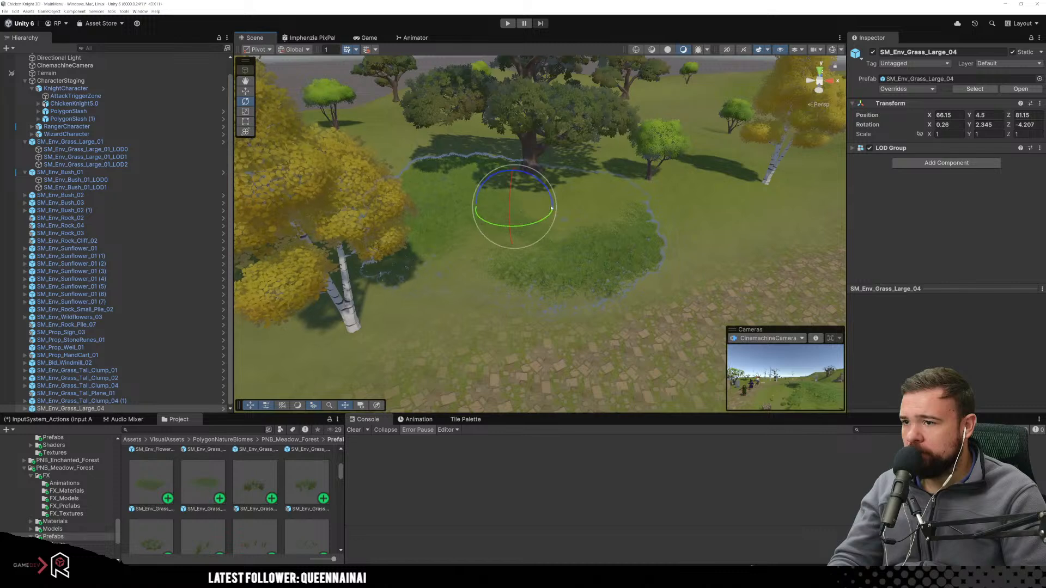
middle_drag(598, 305, 572, 267)
scroll(580, 270, up, 3)
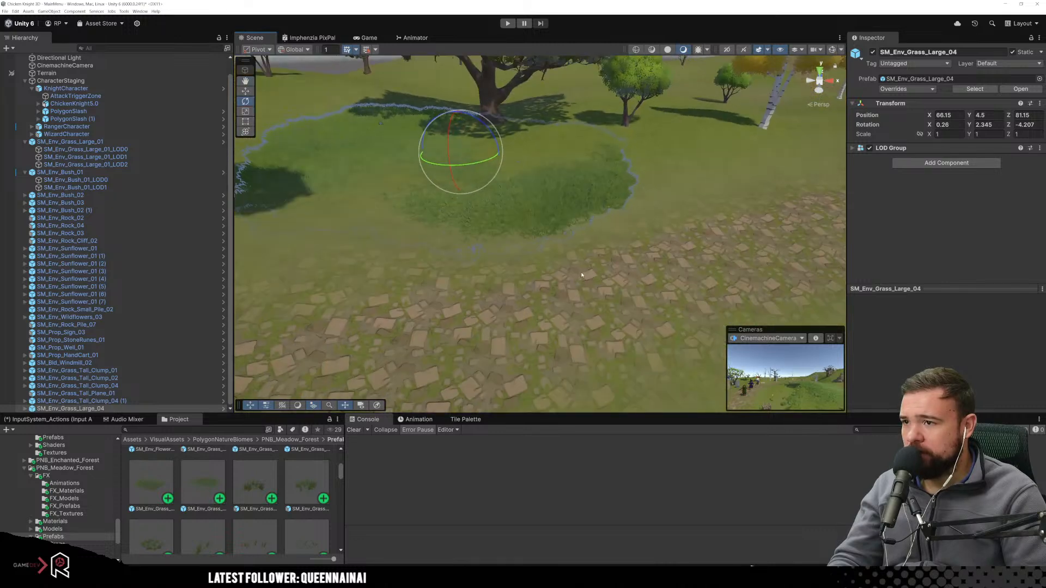
Inspect the new grass patch beside the stone path and check the whole scene through the game camera.
click(592, 275)
right_drag(592, 275, 483, 242)
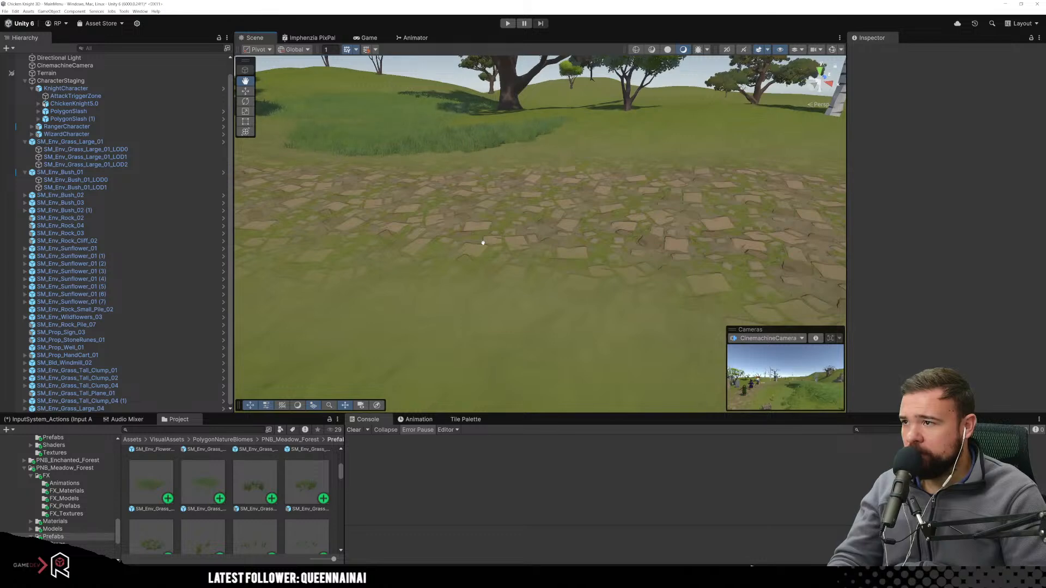
middle_drag(483, 242, 493, 250)
scroll(492, 251, down, 5)
right_drag(523, 268, 502, 264)
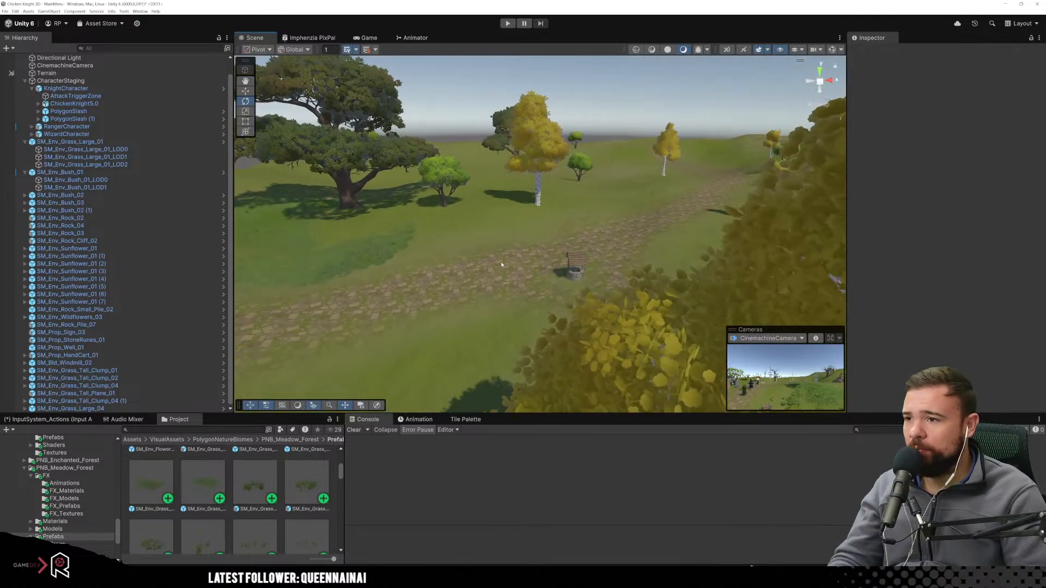
scroll(499, 264, down, 3)
click(368, 37)
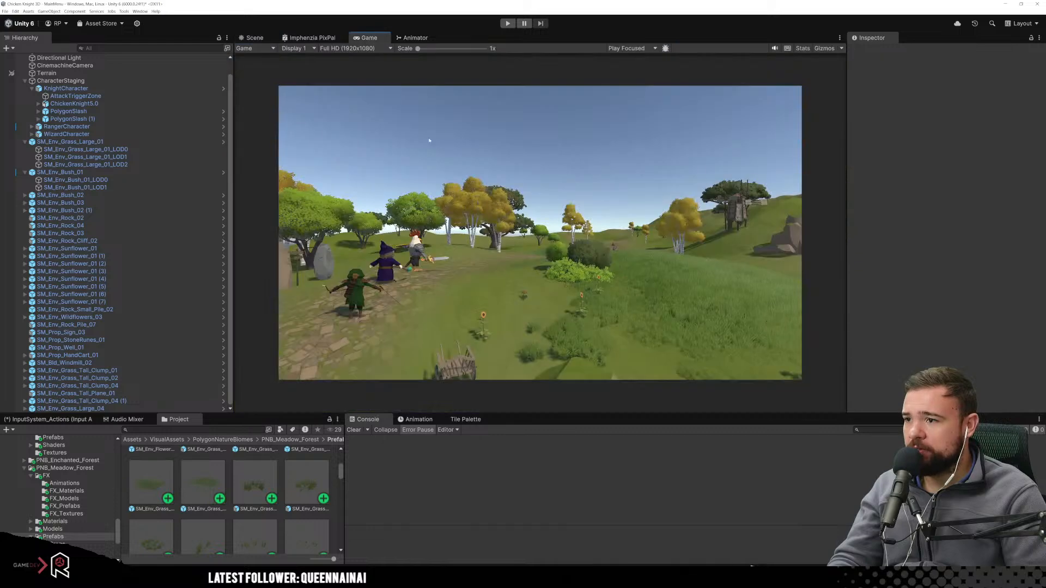
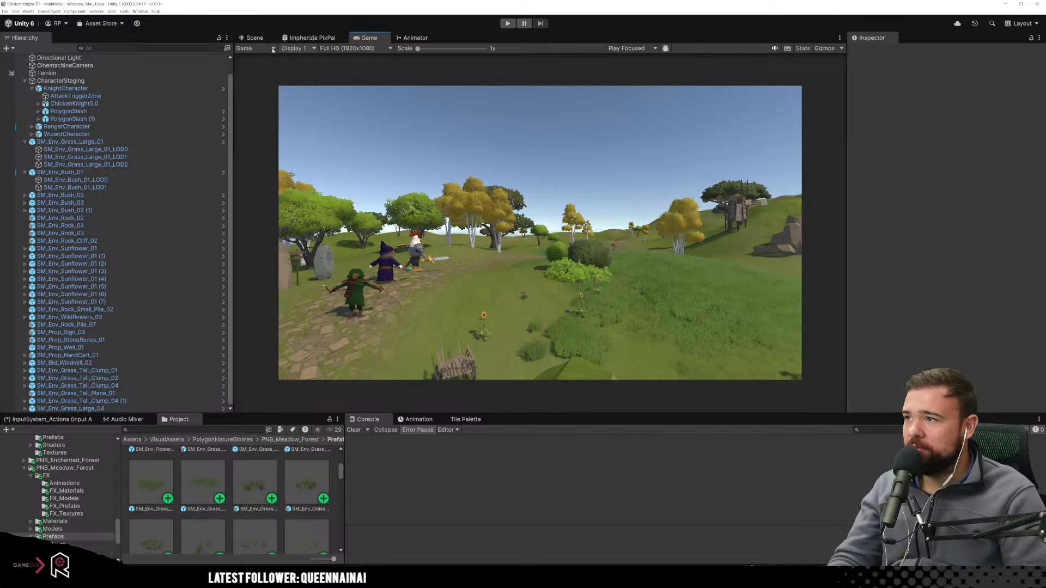
Lower SM_Env_Grass_Tall_Clump_04 to about Y 5.62 and SM_Env_Grass_Tall_Clump_02 to about Y 5.42 near the hand cart.
click(251, 38)
key(s)
right_drag(445, 241, 577, 245)
key(w)
key(s)
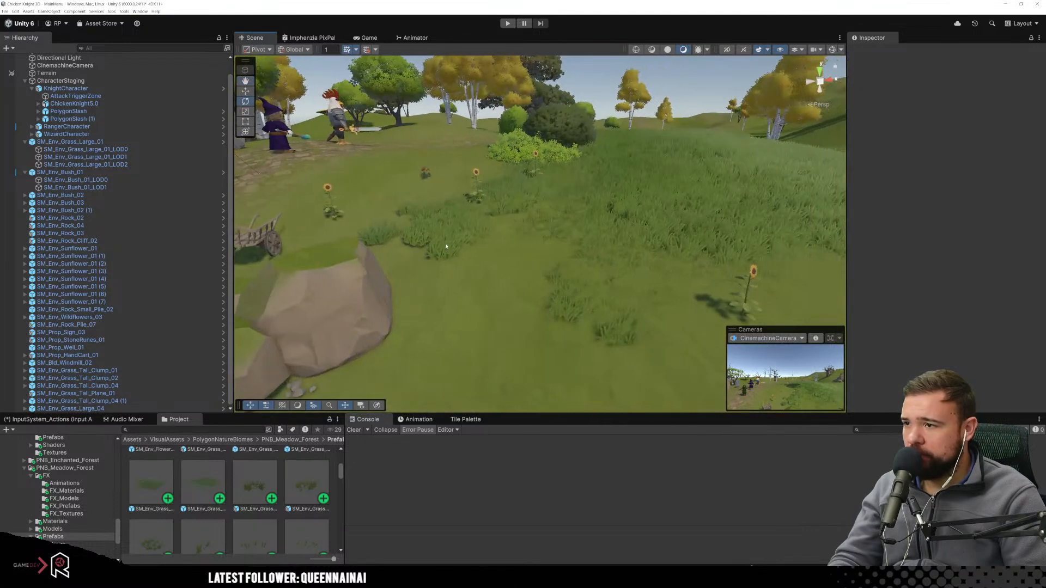
click(448, 232)
key(w)
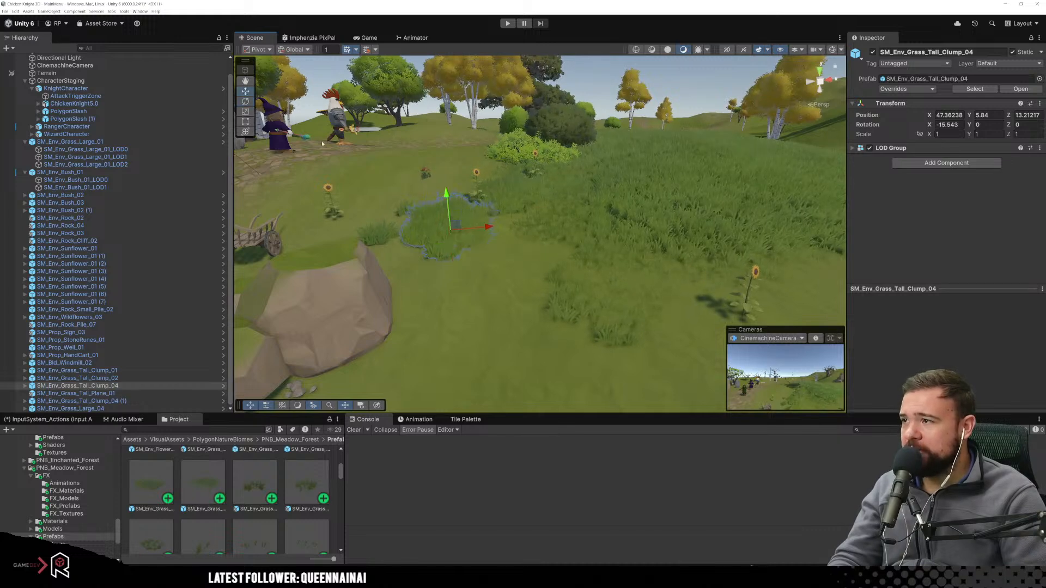
middle_drag(470, 208, 572, 296)
click(598, 271)
drag(605, 237, 605, 241)
click(613, 329)
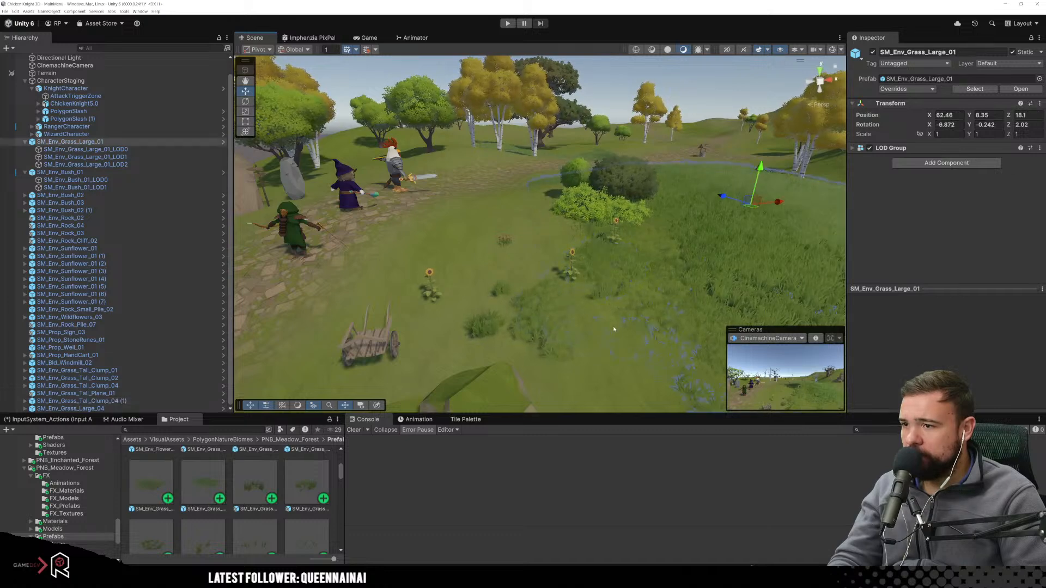
click(502, 322)
drag(486, 308, 487, 308)
Add SM_Env_Grass_Med_Clump_03 at about X 46.8, Z 15.6 and SM_Env_Grass_Tall_Clump_03 at about X 49.64, Y 6.95, Z 17.63 near the sunflowers.
scroll(250, 510, down, 2)
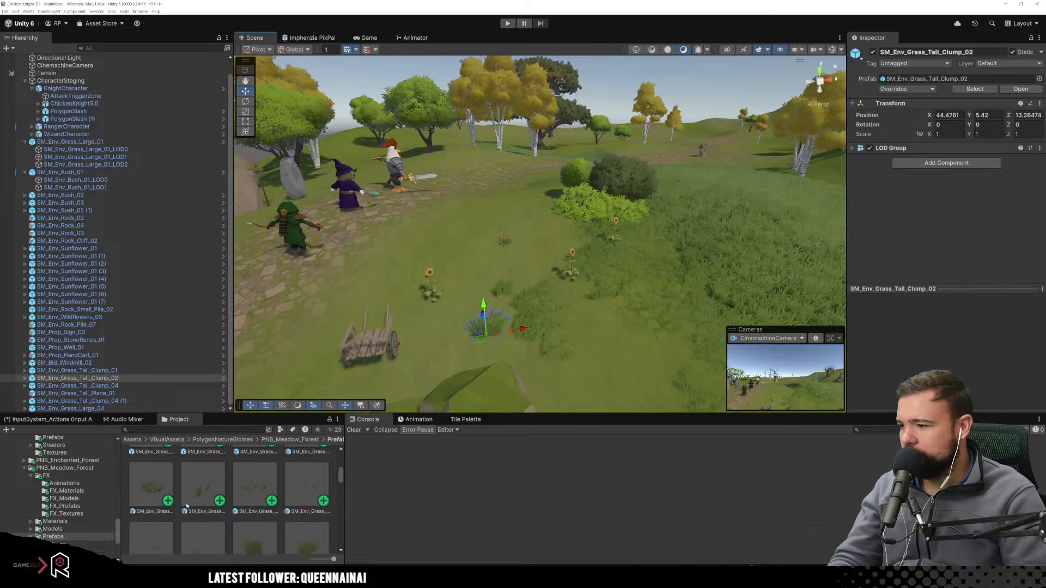
drag(139, 491, 523, 275)
scroll(432, 343, up, 4)
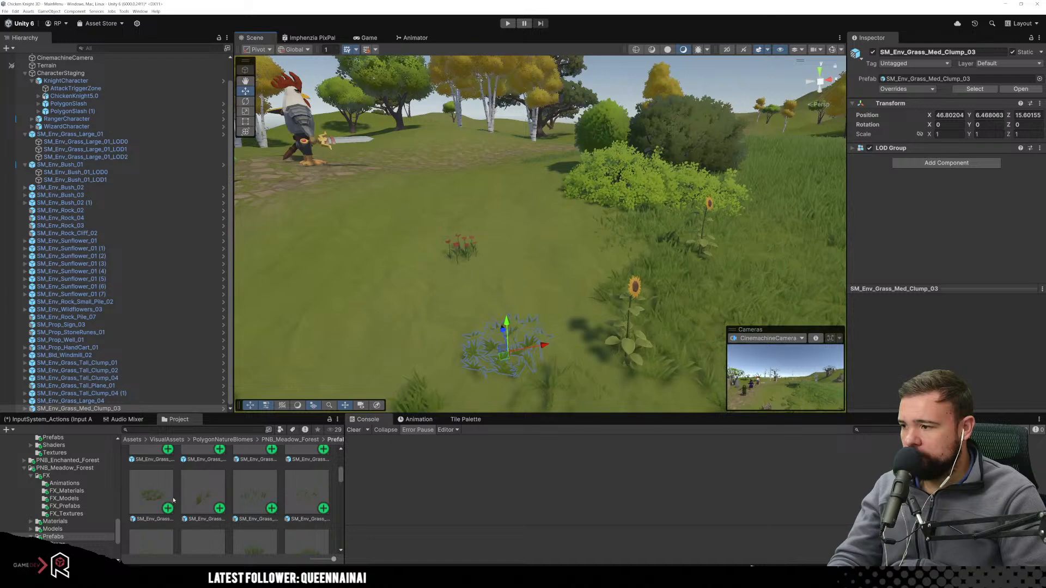
scroll(190, 500, down, 1)
scroll(272, 507, down, 1)
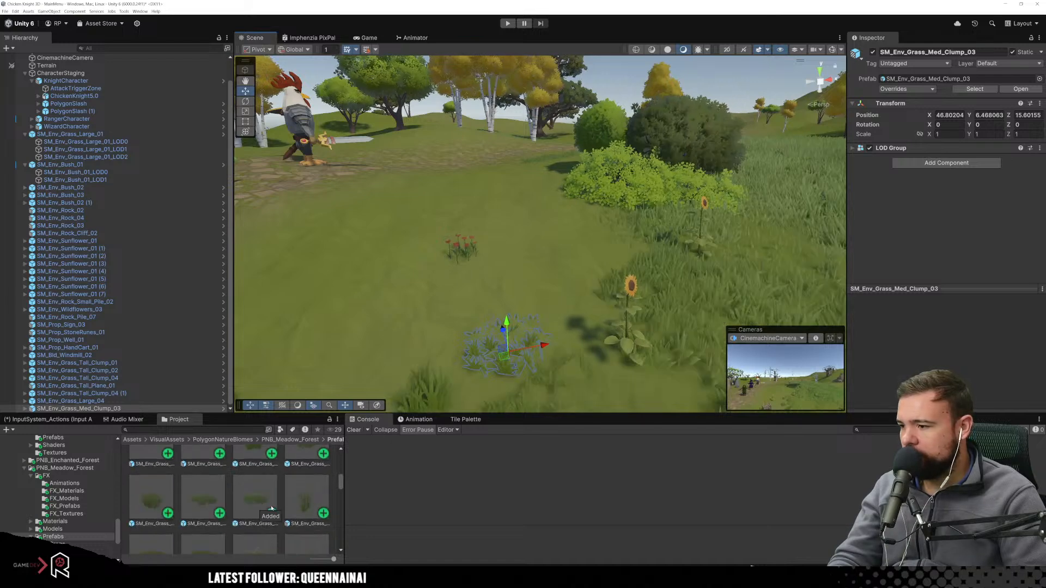
drag(169, 499, 605, 230)
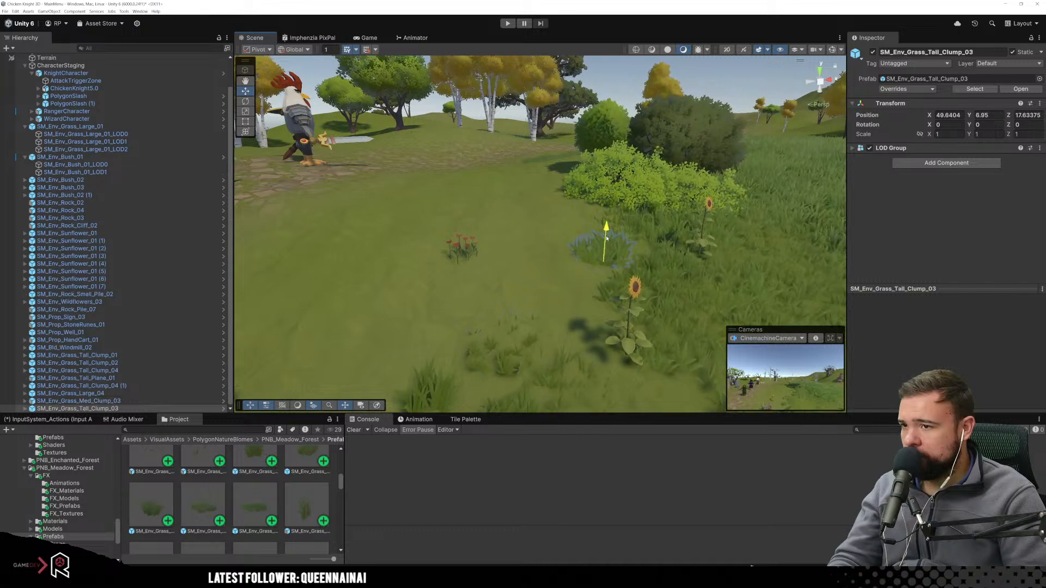
right_drag(557, 286, 456, 294)
middle_drag(485, 281, 472, 254)
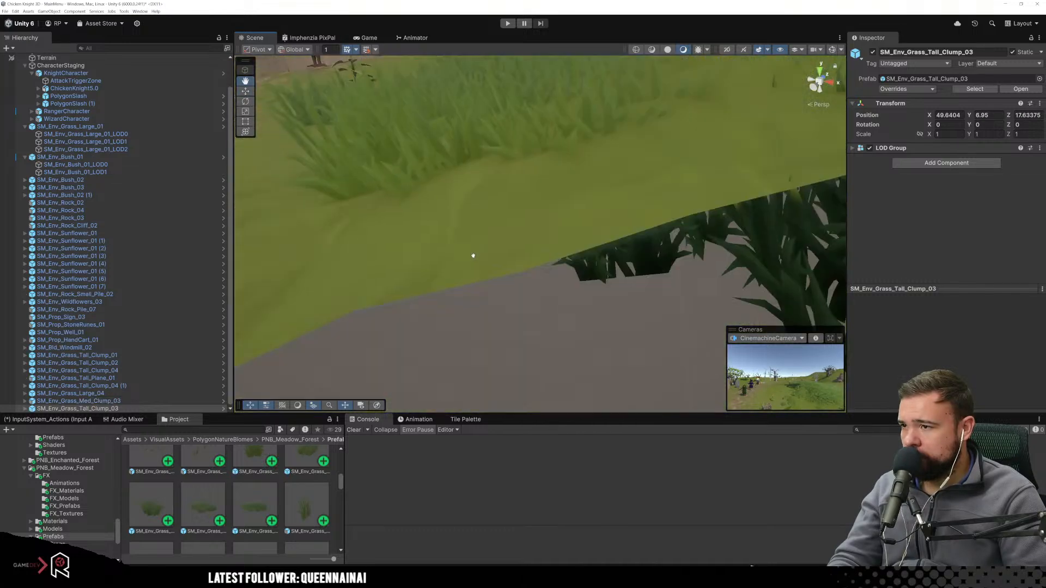
Add SM_Env_Grass_Tall_Clump_05 at about X 49, Y 5.84, Z 12.8 and tilt it -13.53° about X to follow the slope.
scroll(475, 257, down, 8)
scroll(498, 285, up, 3)
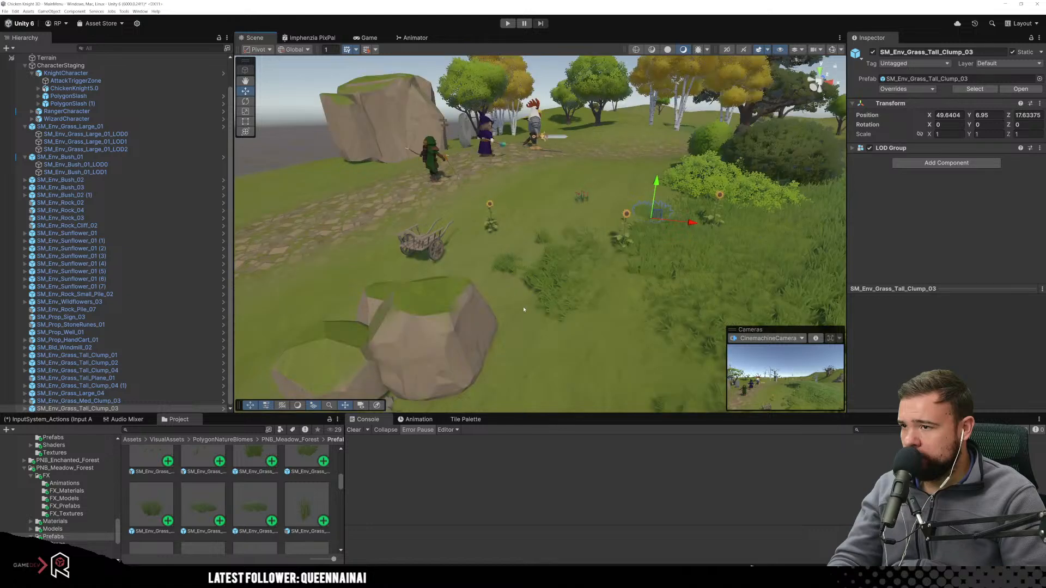
drag(258, 516, 628, 281)
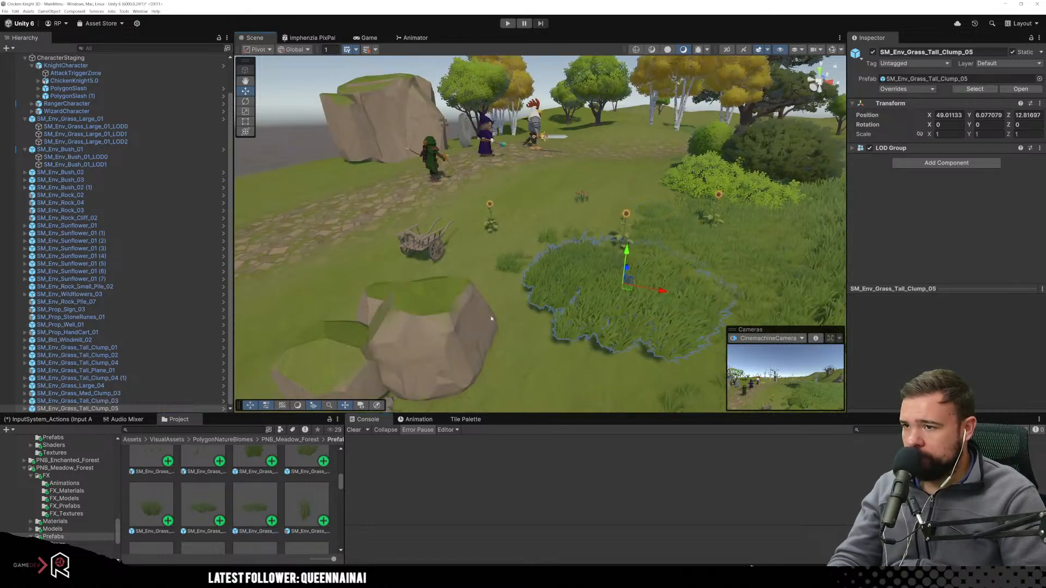
key(e)
drag(619, 317, 610, 280)
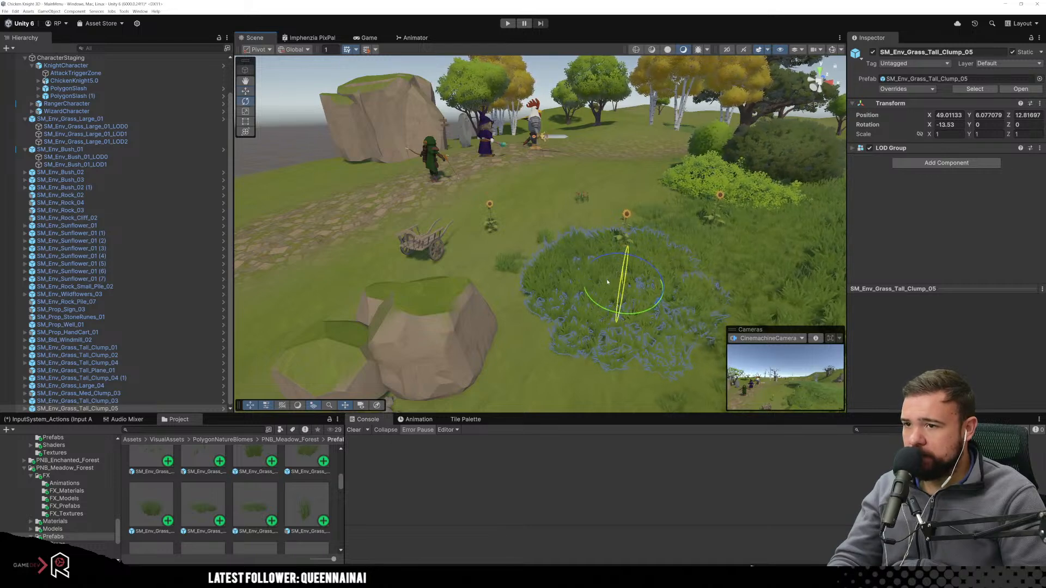
key(w)
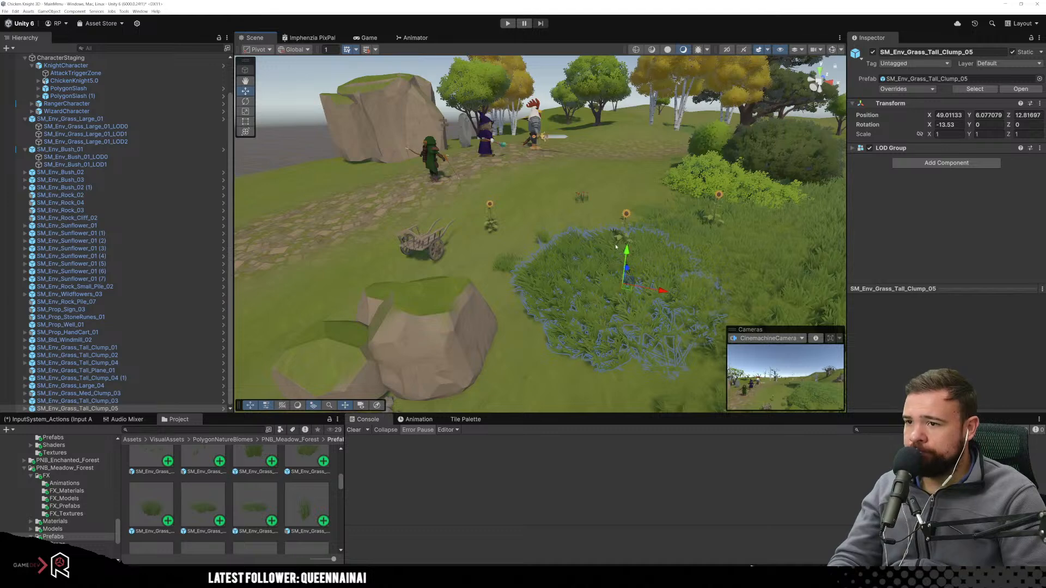
drag(616, 247, 615, 258)
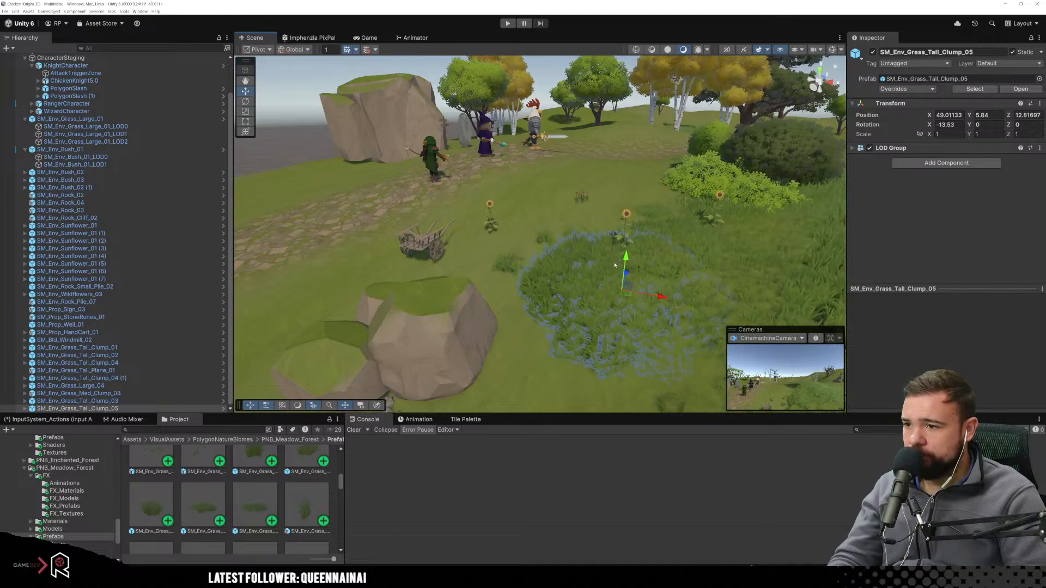
Duplicate the SM_Env_Grass_Tall_Clump_05 patch and move the copy beside the bright bush, at about X 47.6, Z 18.74.
key(ctrl+d)
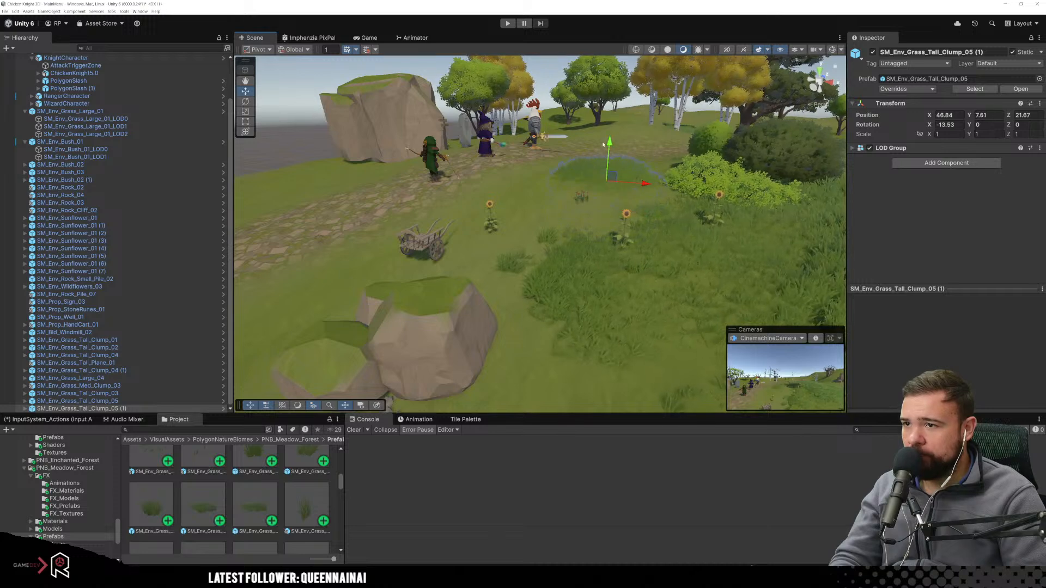
key(e)
right_drag(613, 191, 686, 321)
scroll(455, 301, up, 4)
drag(440, 268, 493, 304)
click(602, 315)
middle_drag(586, 320, 578, 290)
scroll(513, 283, up, 4)
click(460, 281)
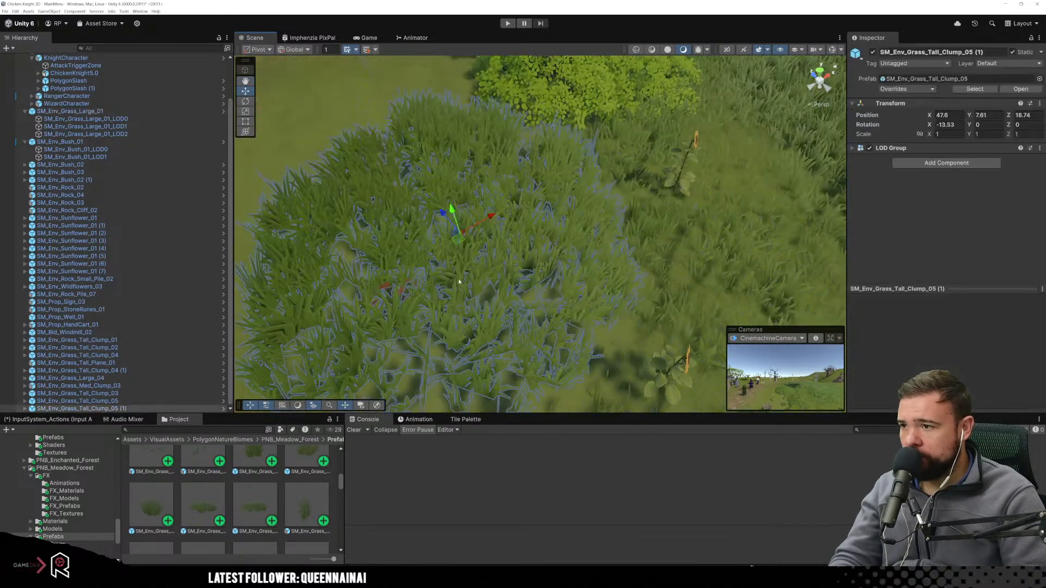
Lower the duplicated tall grass clump beside the bush to about Y 7.03 so it sinks into the ground.
drag(453, 213, 456, 221)
right_drag(531, 280, 495, 262)
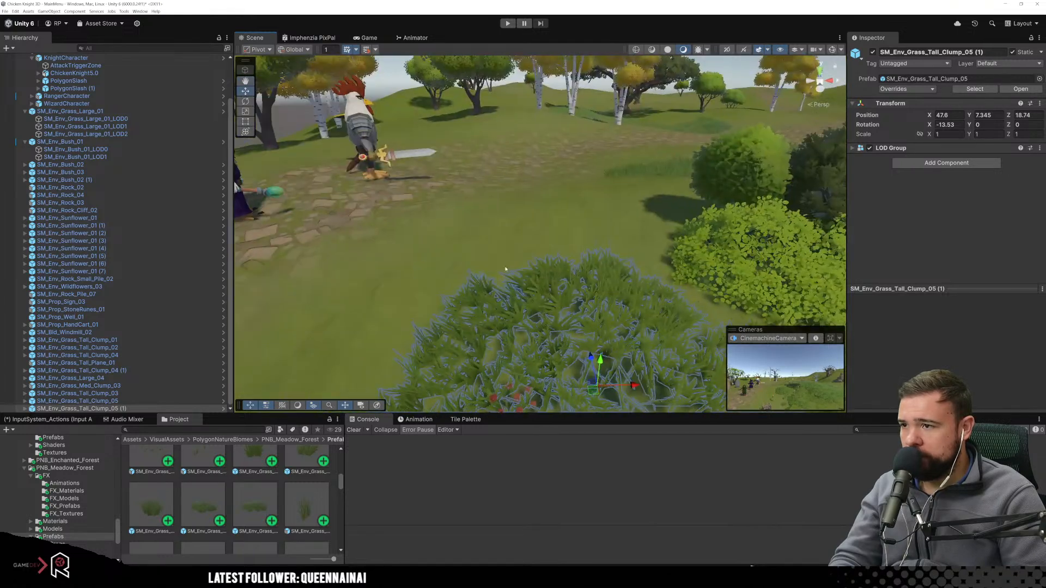
middle_drag(497, 321, 508, 257)
drag(630, 106, 627, 115)
Lower the original SM_Env_Grass_Tall_Clump_05 patch near the hand cart to about Y 5.66.
scroll(600, 256, down, 8)
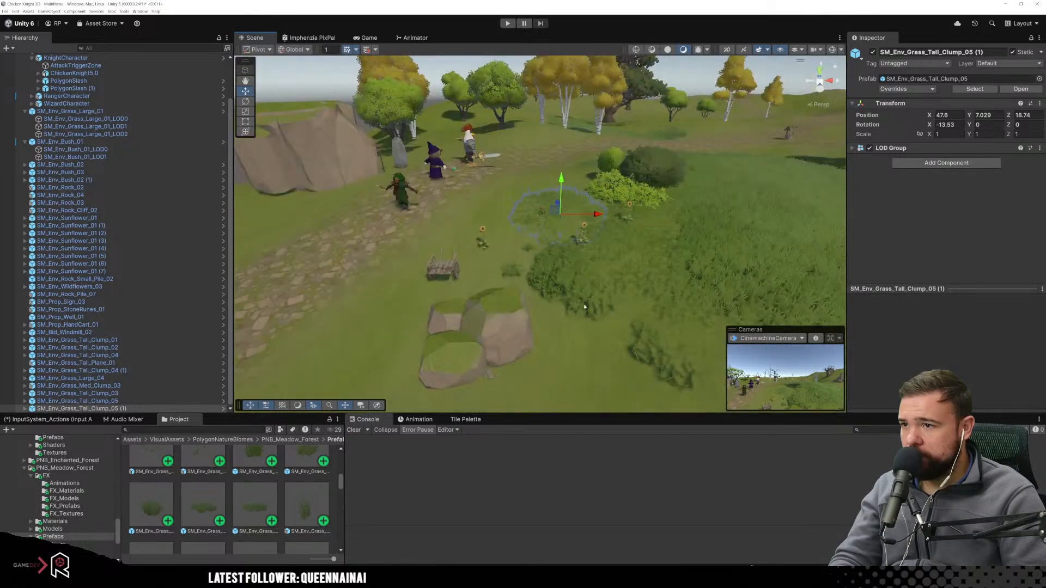
click(578, 323)
scroll(578, 323, up, 4)
click(548, 349)
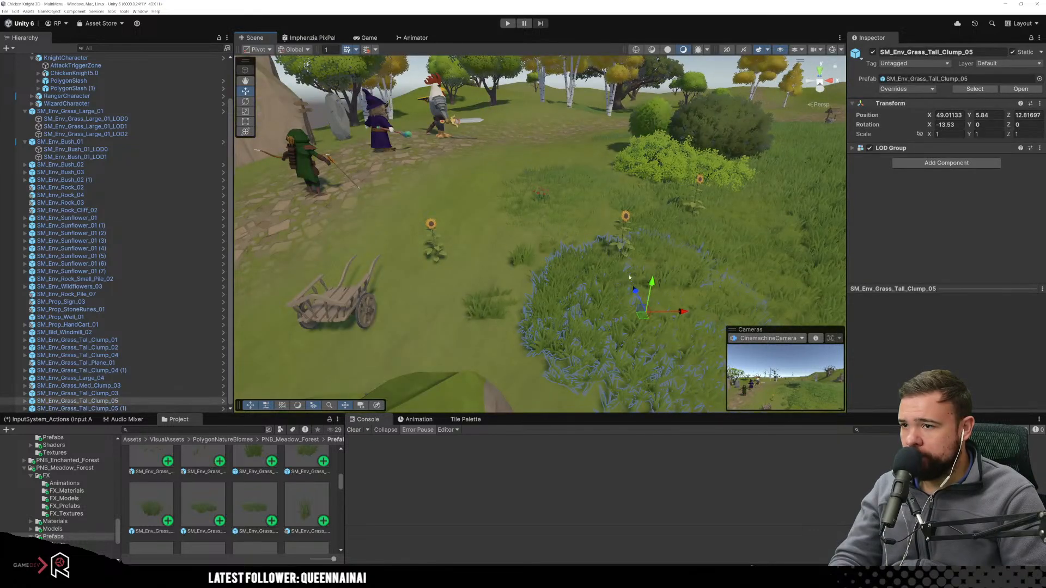
drag(654, 287, 652, 291)
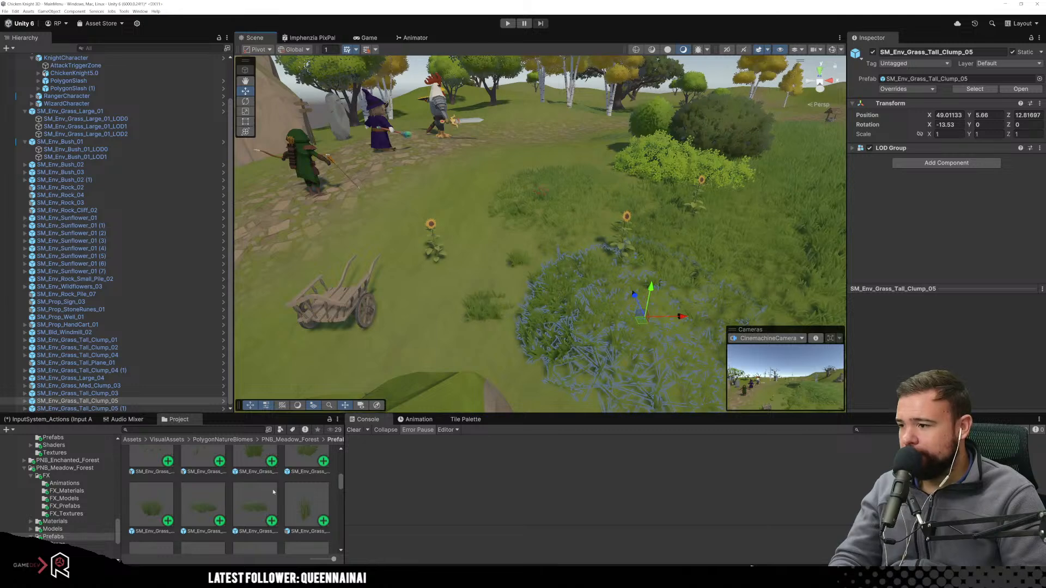
scroll(277, 488, up, 1)
Duplicate the sunflower near the hand cart ten times and cluster the copies at the edge of the tall grass, around X 46.15, Z 14.68.
click(439, 248)
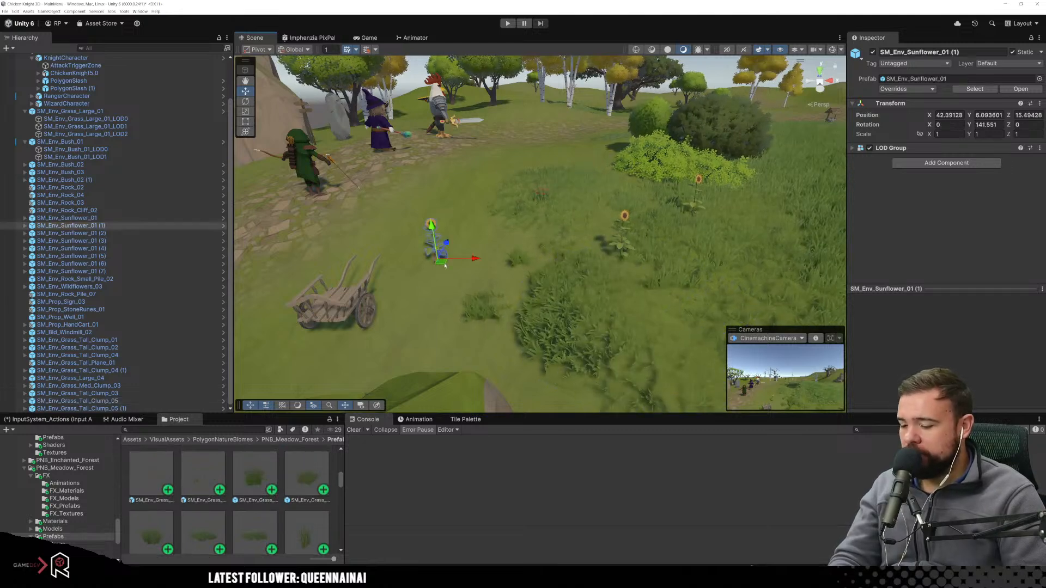
key(ctrl+d)
drag(439, 265, 535, 273)
key(ctrl+d)
key(ctrl+d)
key(ctrl+d)
key(ctrl+d)
key(ctrl+d)
key(ctrl+d)
key(ctrl+d)
key(ctrl+d)
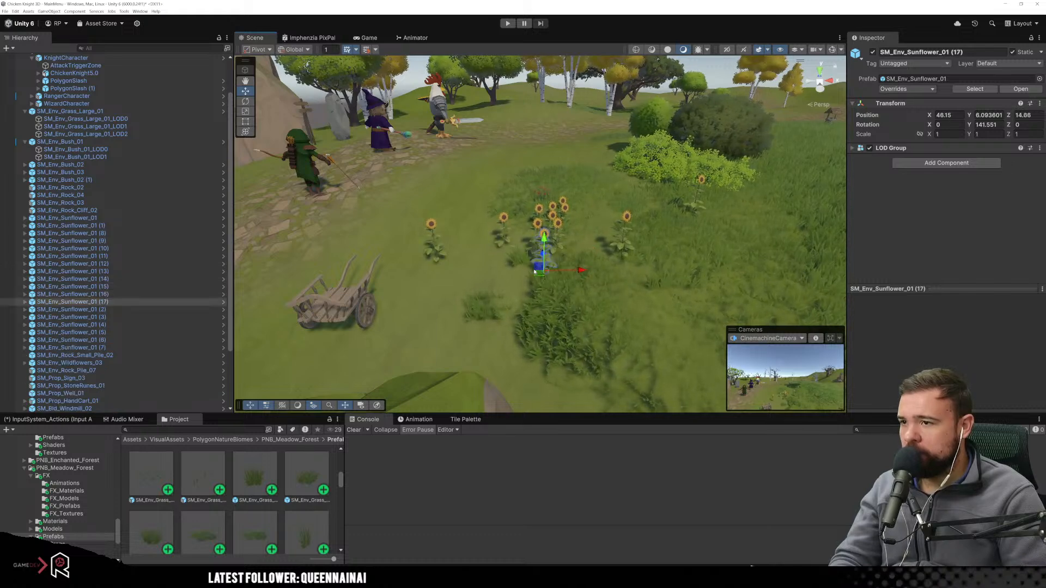
Add five more sunflower copies to the cluster, around X 45.5, and check the scene through the game camera.
click(518, 272)
click(545, 266)
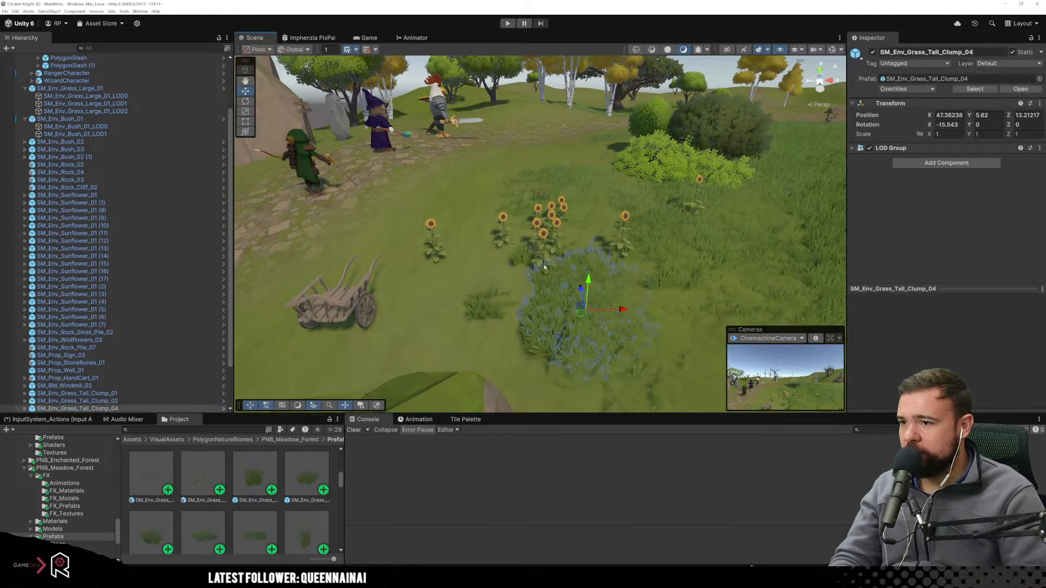
click(543, 262)
key(ctrl+d)
drag(522, 268, 531, 268)
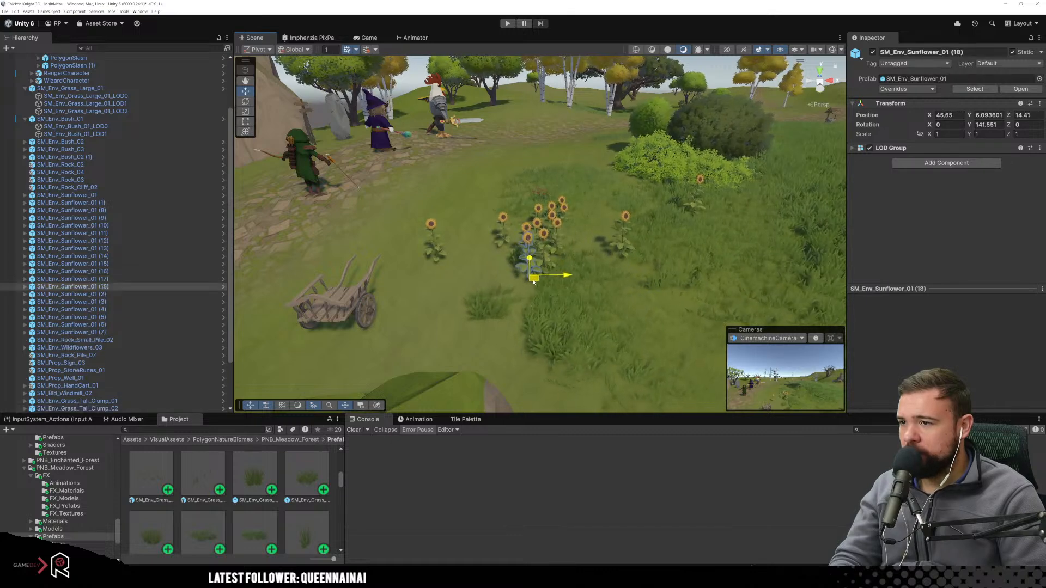
drag(521, 284, 526, 250)
key(ctrl+d)
key(ctrl+d)
key(ctrl+d)
key(ctrl+p)
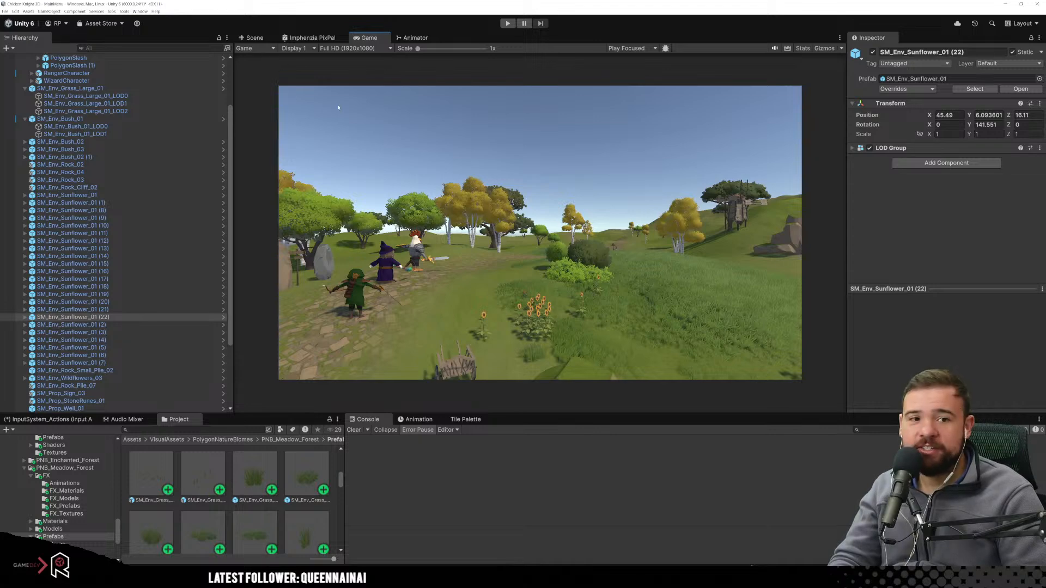
Move the lone sunflower near the hand cart into the cluster and spread five copies of the sunflower in the grass around X 48.8, Z 14.7.
click(254, 38)
click(439, 253)
drag(441, 259, 499, 285)
click(629, 245)
mouse_move(645, 259)
mouse_down()
mouse_move(604, 253)
mouse_move(607, 232)
mouse_move(633, 210)
mouse_move(623, 232)
mouse_move(606, 219)
mouse_move(633, 270)
mouse_move(631, 256)
mouse_up()
key(ctrl+d)
key(ctrl+d)
key(ctrl+d)
key(ctrl+d)
key(ctrl+d)
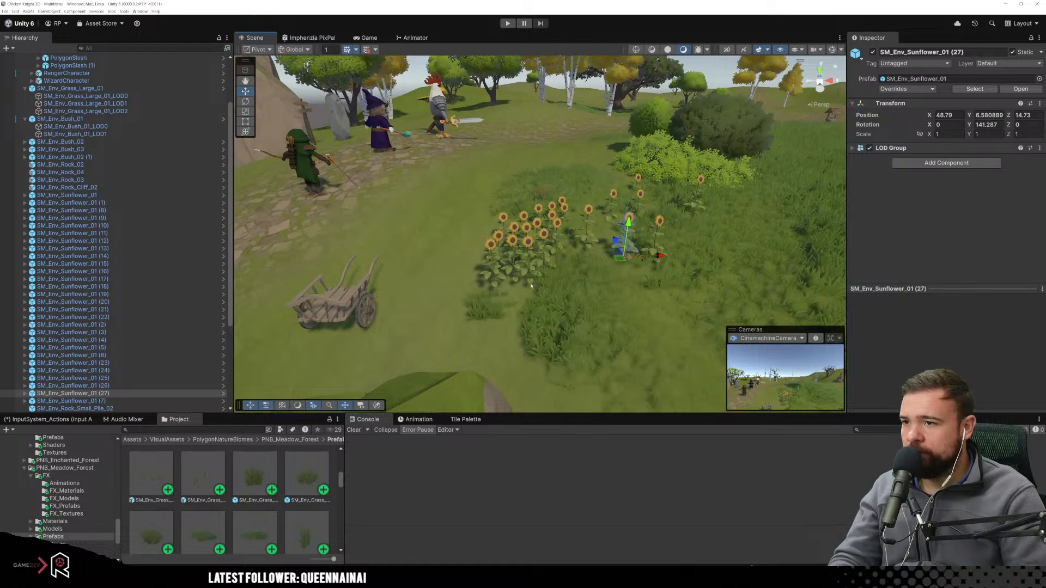
Look through the meadow forest prefabs for wildflowers and select SM_Env_Wildflowers_02.
scroll(289, 492, down, 3)
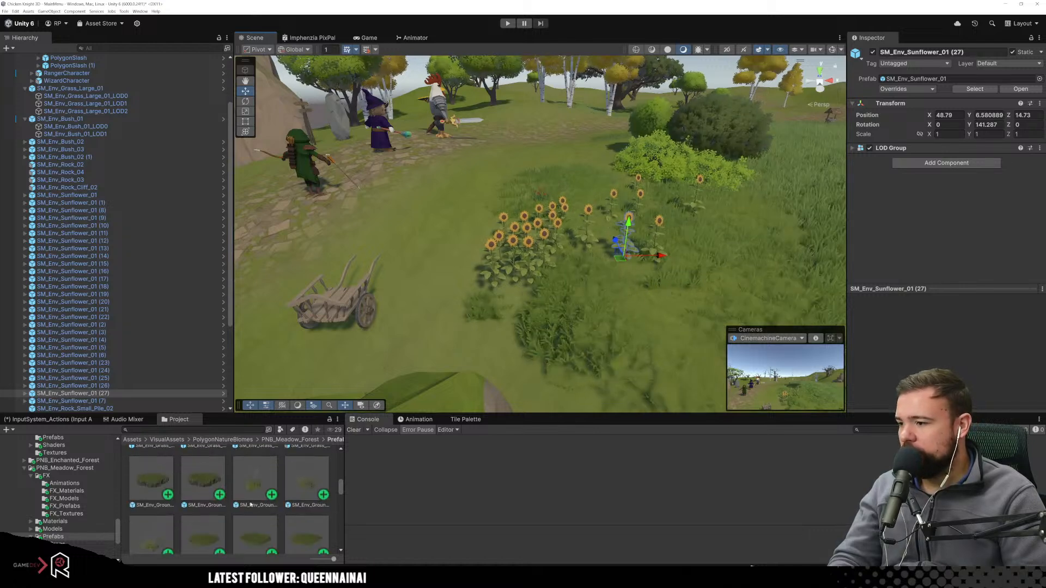
scroll(250, 501, up, 3)
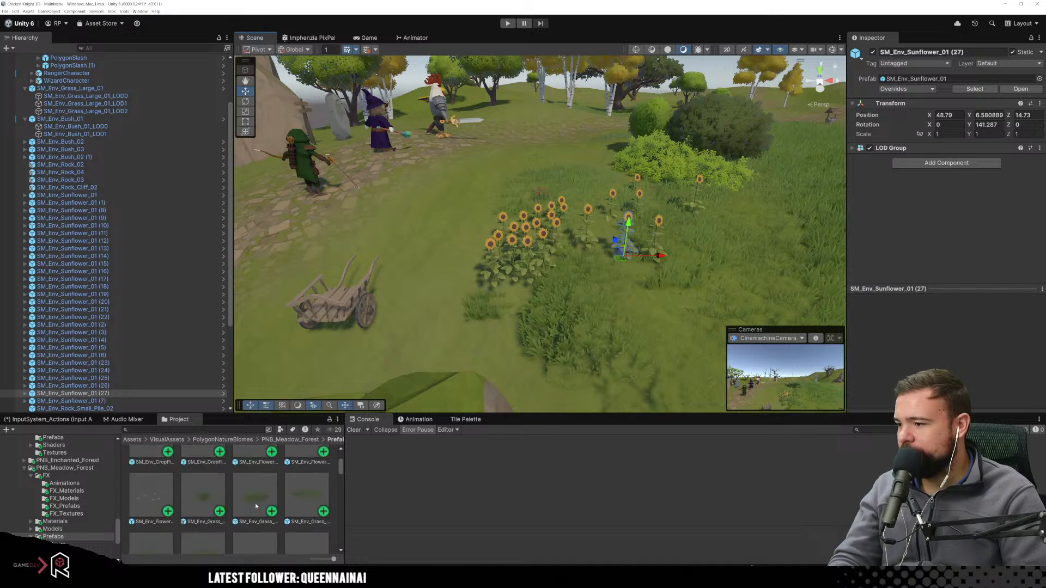
click(543, 194)
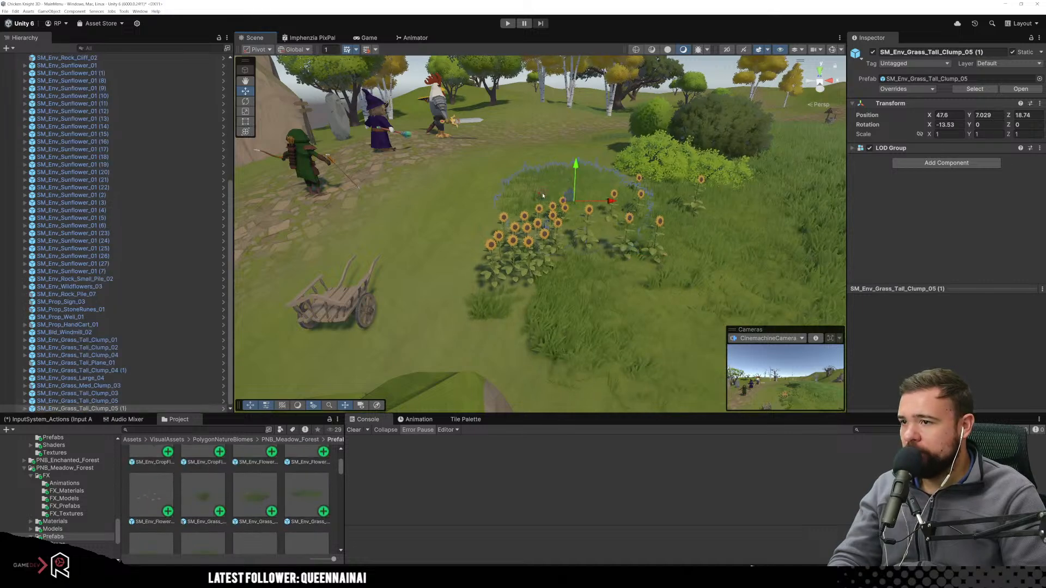
click(541, 195)
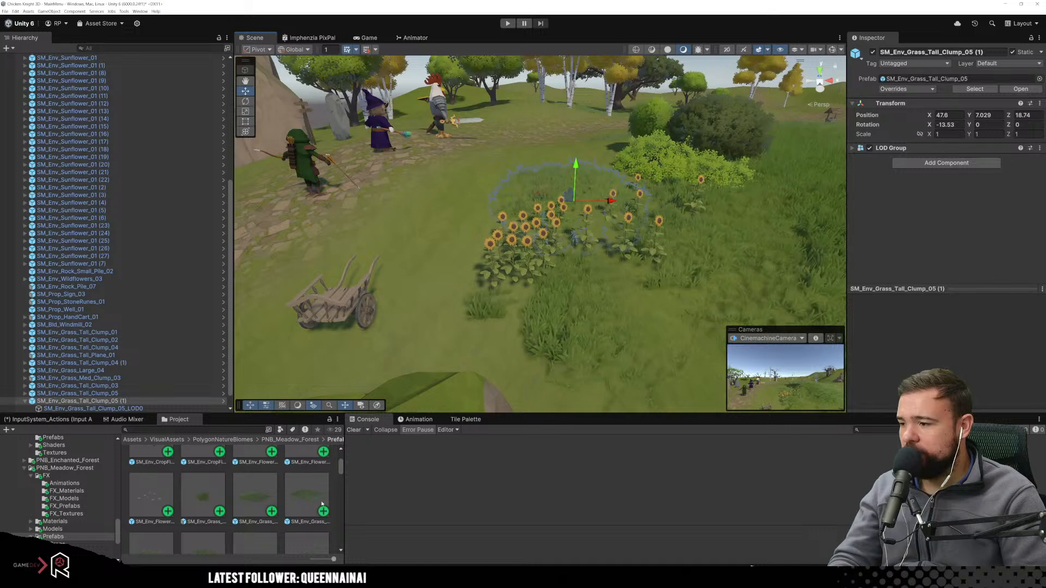
scroll(232, 529, up, 2)
scroll(233, 528, down, 5)
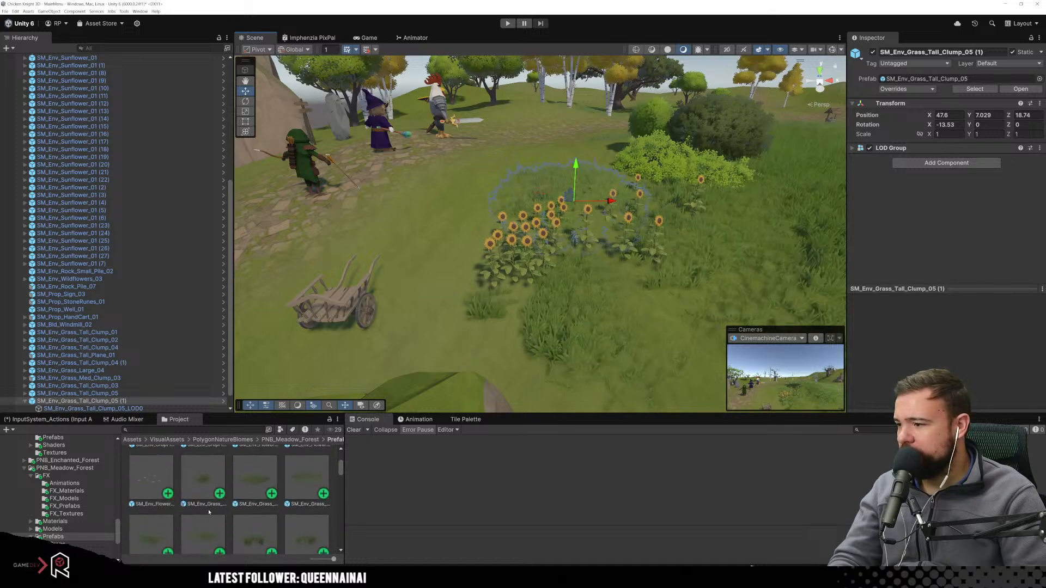
scroll(243, 512, down, 4)
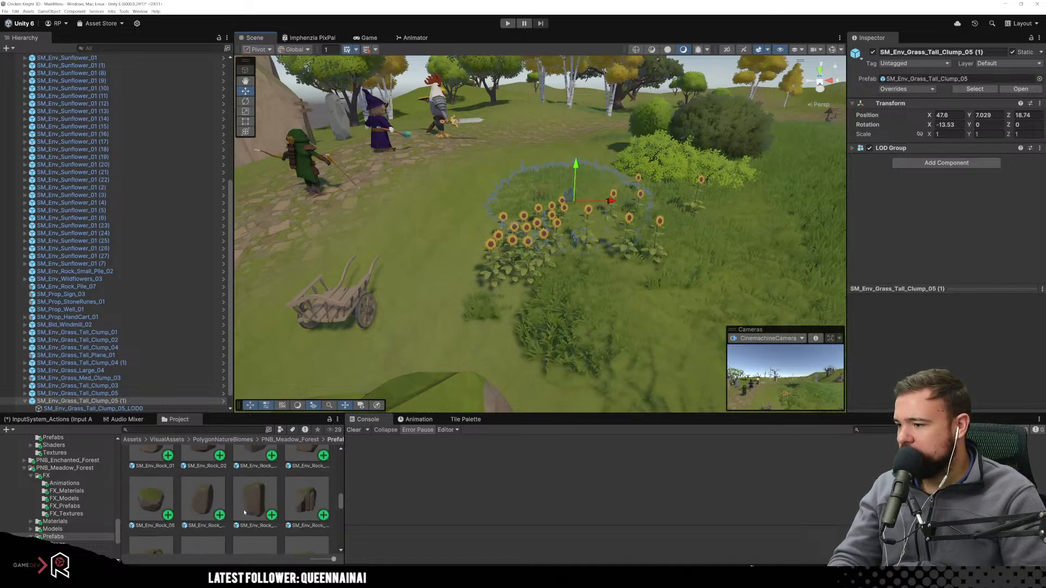
scroll(244, 512, down, 3)
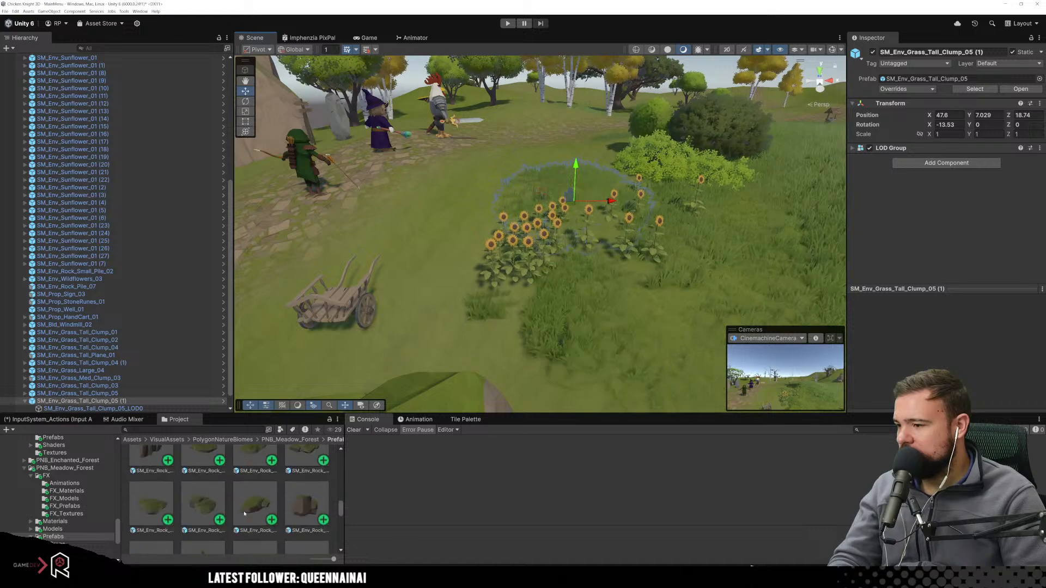
scroll(244, 513, down, 4)
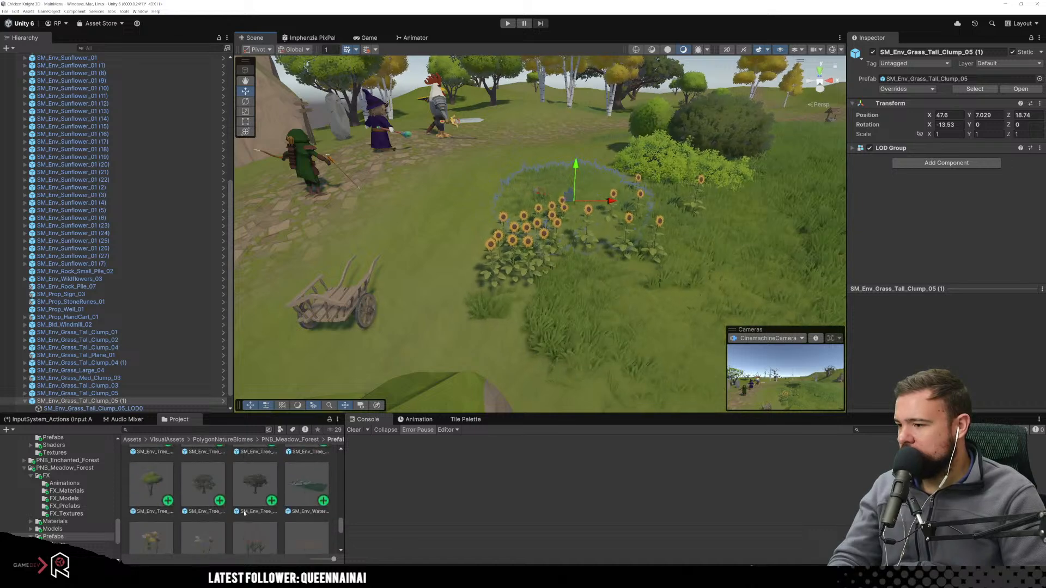
click(205, 518)
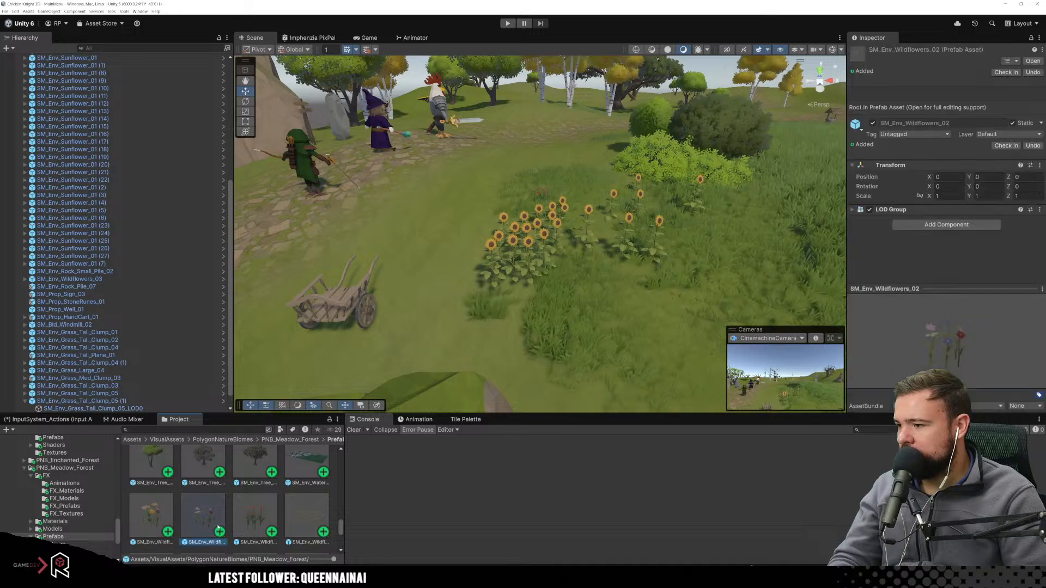
Scatter SM_Env_Wildflowers_01, SM_Env_Wildflowers_02 and SM_Env_Wildflowers_03 plants around the sunflower cluster, using four of the SM_Env_Wildflowers_02 variant.
scroll(229, 518, up, 1)
drag(366, 259, 363, 258)
mouse_move(406, 285)
middle_down()
mouse_move(436, 287)
mouse_move(408, 285)
mouse_move(420, 292)
middle_up()
drag(429, 295, 512, 239)
key(ctrl+d)
drag(246, 518, 506, 264)
drag(207, 517, 482, 250)
drag(536, 304, 496, 301)
drag(207, 516, 487, 270)
drag(296, 512, 513, 245)
Add an SM_Env_Wildflowers_Patch_01 beside the characters and bushes at about X 47.5, Y 7.79, Z 22.6.
drag(314, 528, 629, 234)
scroll(629, 234, down, 5)
scroll(629, 234, up, 3)
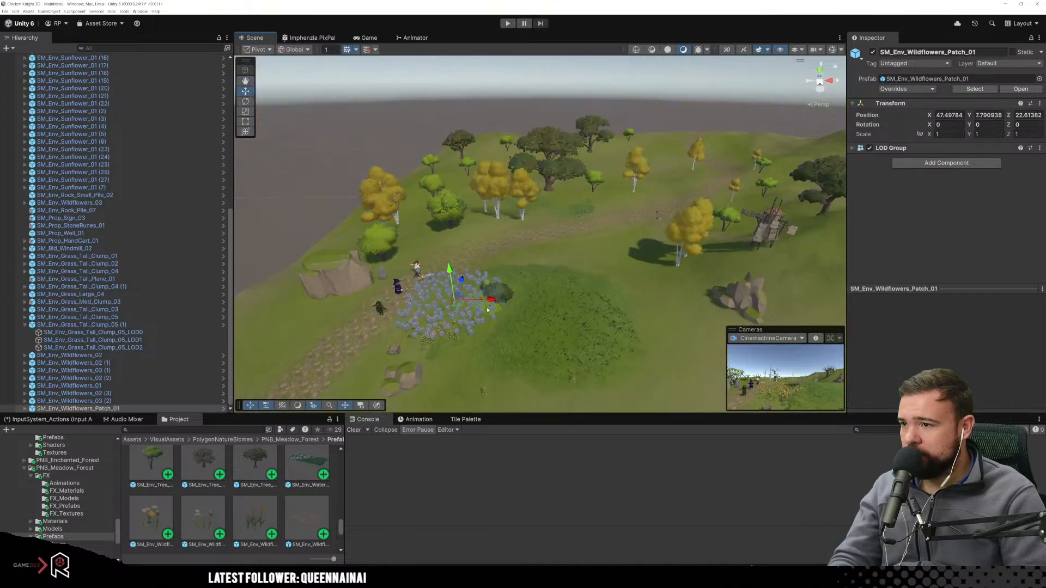
Try moving the wildflower patch onto the open grass beyond the bushes at about X 67.55, Y 7.31, Z 20.52.
drag(460, 299, 579, 312)
middle_drag(603, 271, 606, 189)
scroll(605, 189, up, 5)
drag(606, 189, 602, 192)
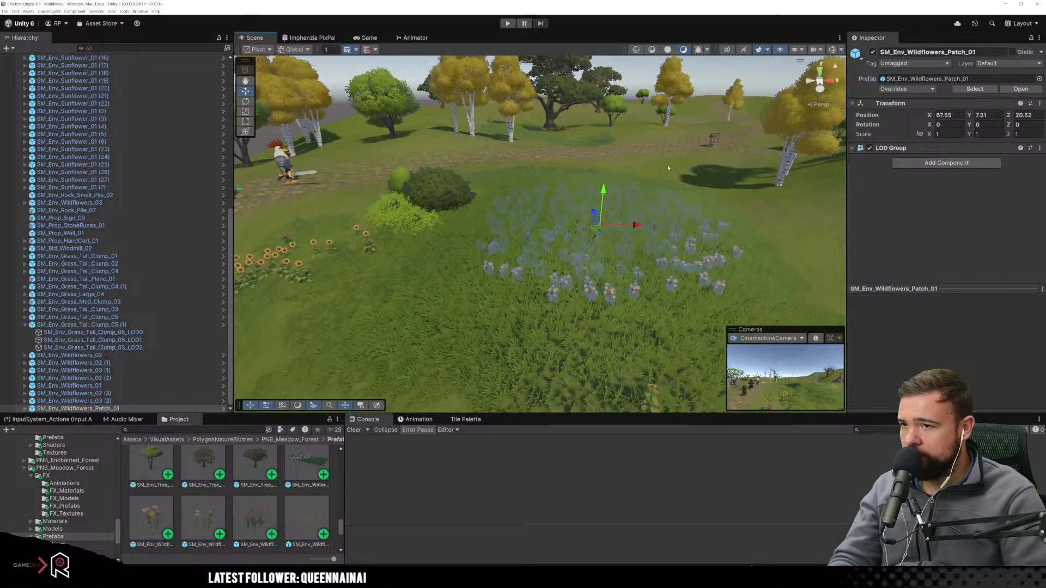
click(665, 169)
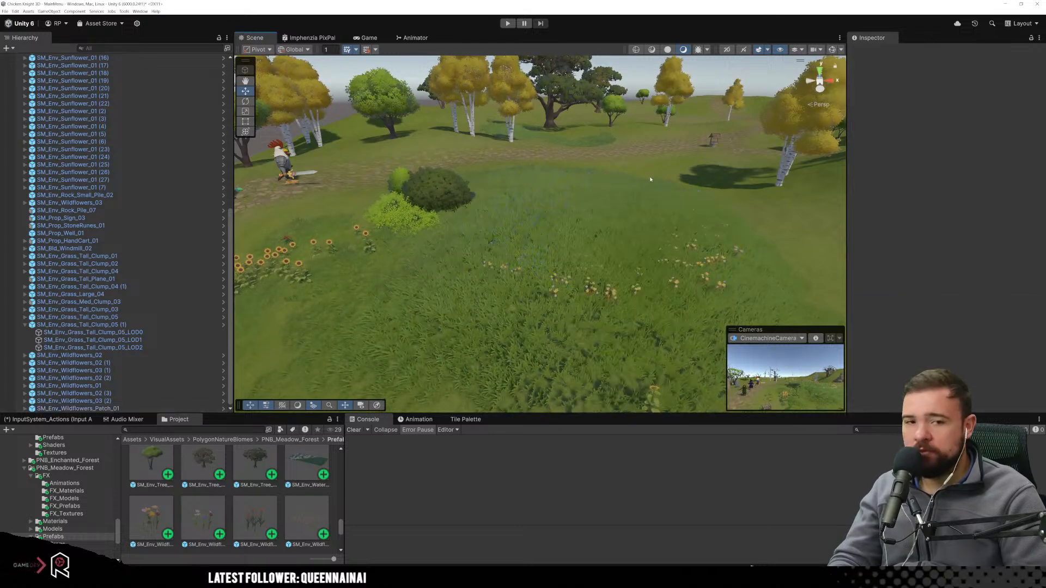
click(650, 183)
Undo the wildflower patch's moves and its placement so it is removed from the scene.
key(ctrl+z)
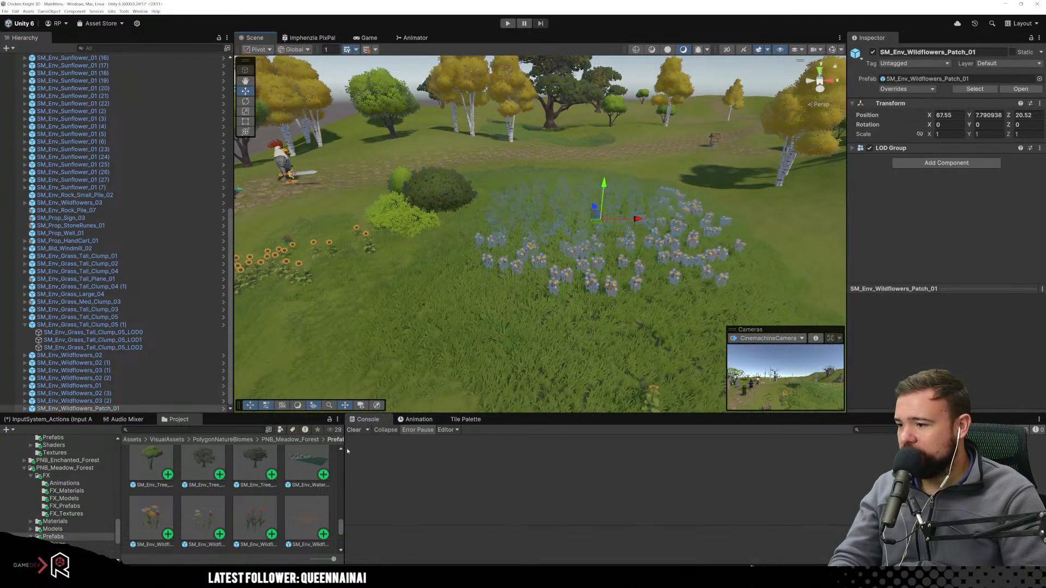
key(ctrl+z)
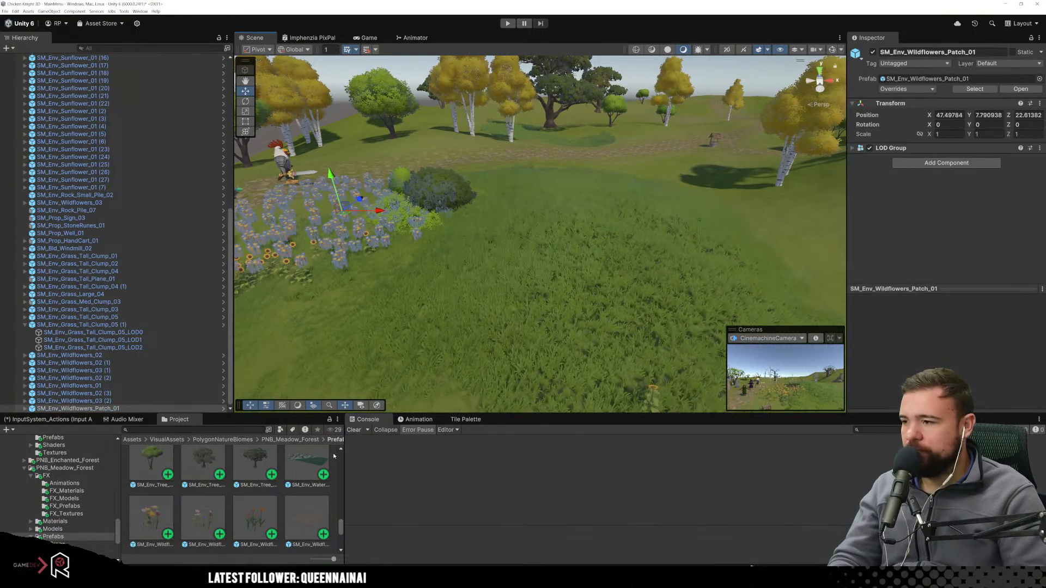
key(ctrl+z)
Try placing an SM_Prop_Leaves_Pile_01 and an SM_Env_Wildflowers_Patch_01 around the three characters.
scroll(327, 482, down, 2)
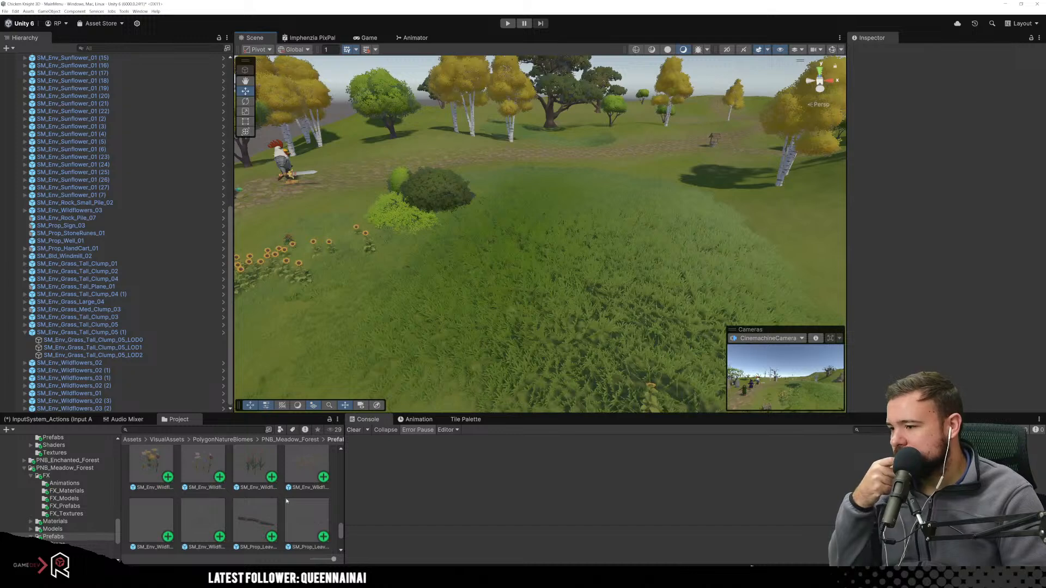
click(305, 526)
middle_drag(343, 327, 474, 350)
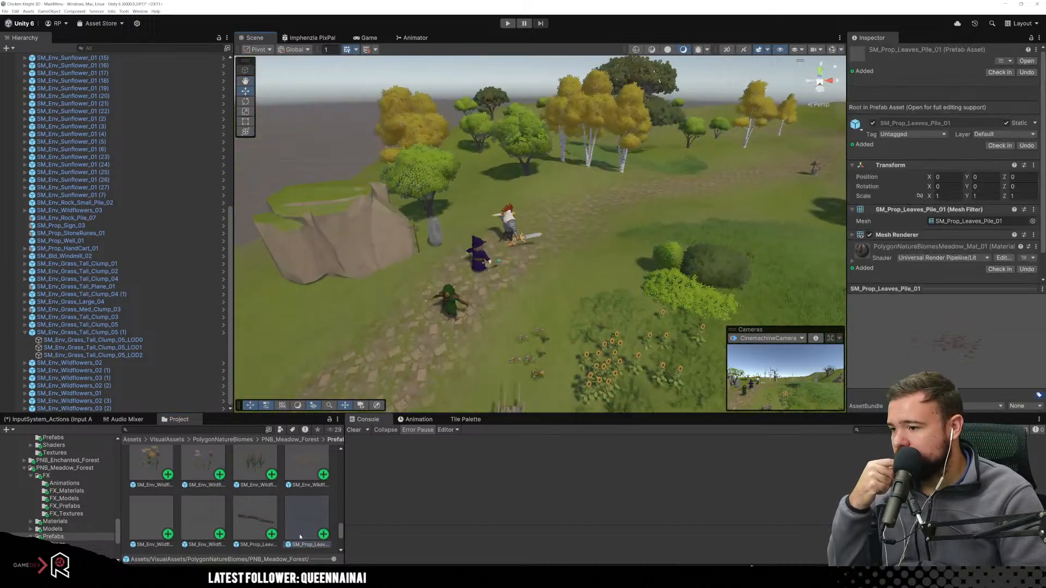
drag(454, 232, 454, 231)
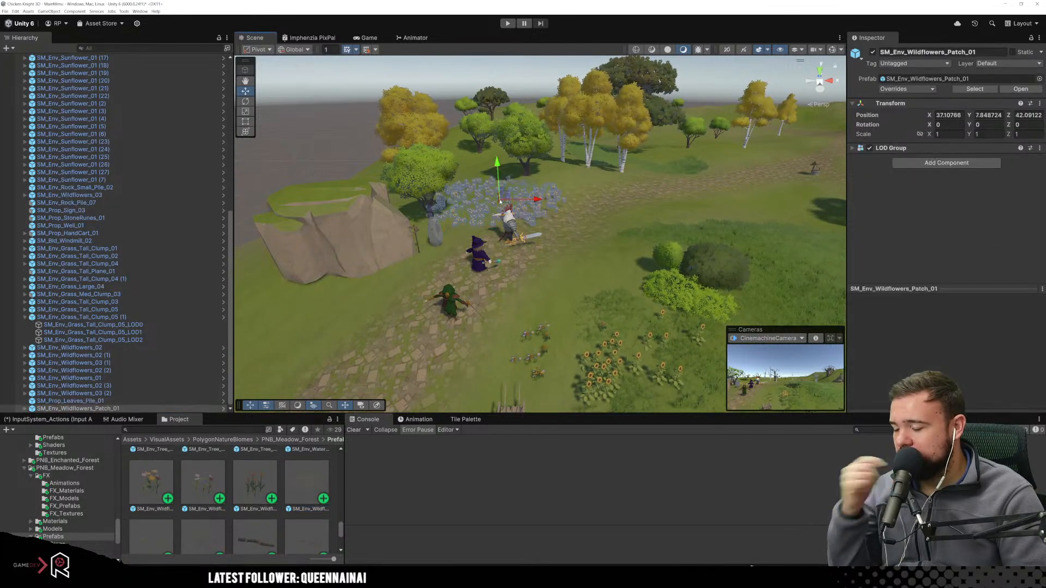
key(ctrl+z)
Look through the leaf pile and stone prop prefabs and examine the scene in the game camera view.
scroll(214, 505, down, 2)
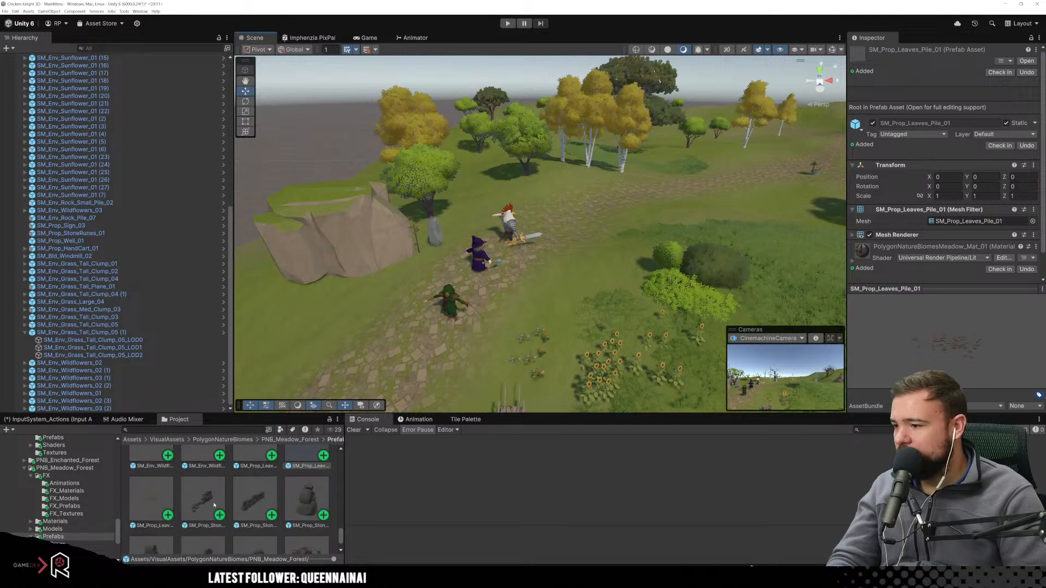
click(152, 500)
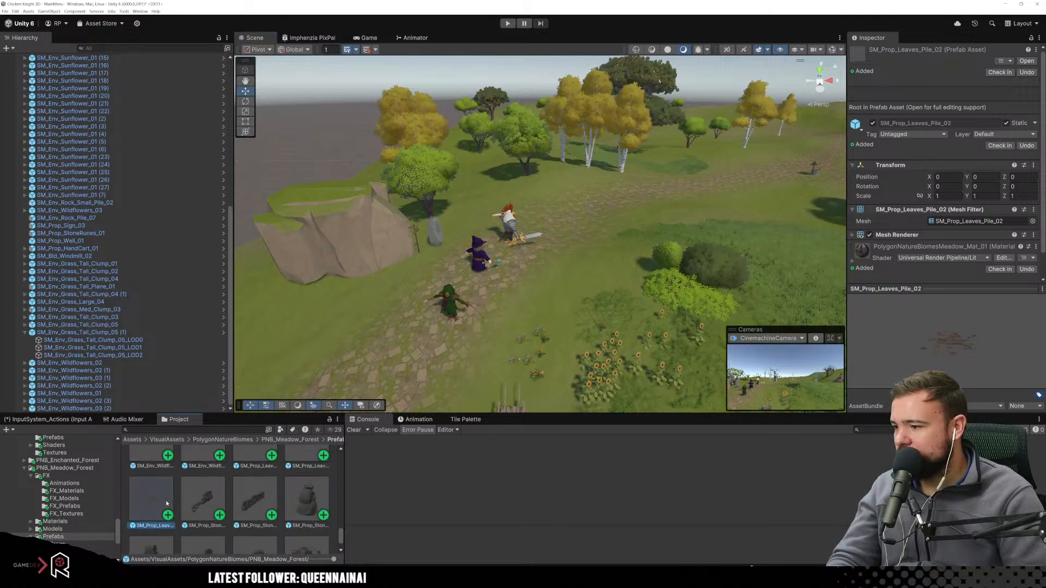
scroll(152, 500, down, 1)
scroll(223, 507, down, 1)
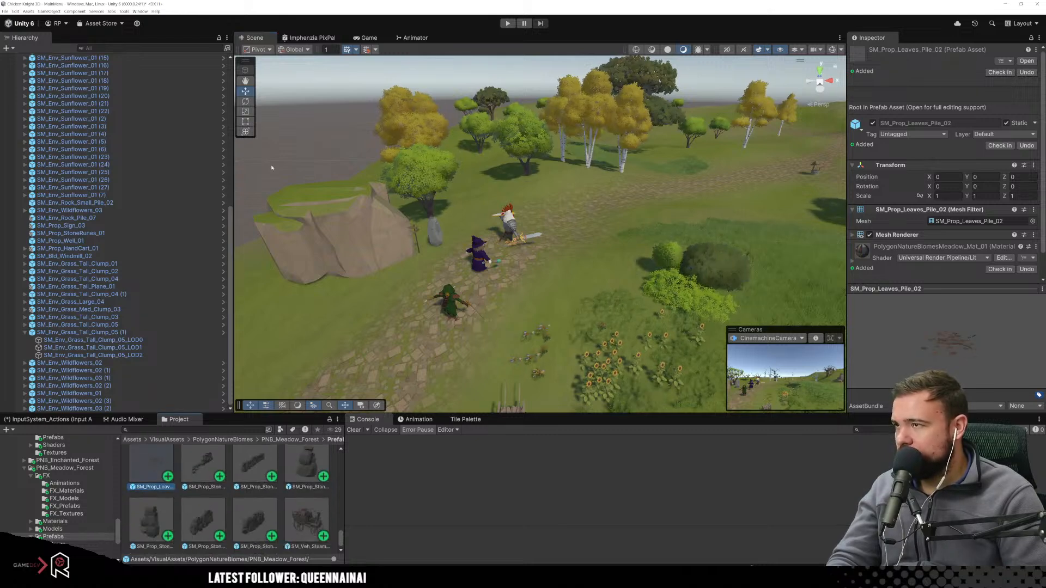
click(369, 37)
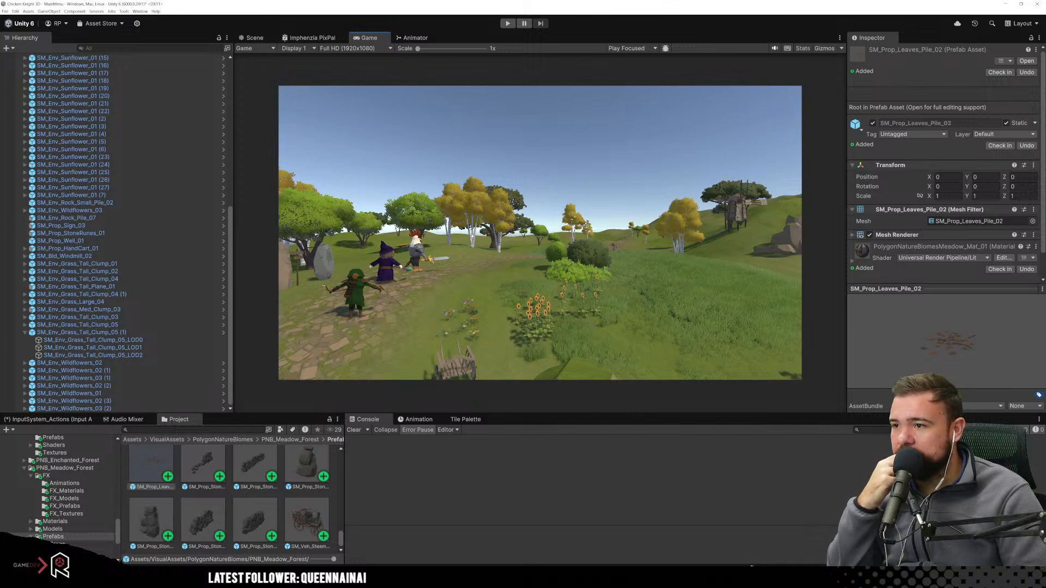
Erase the middle birch of the group behind the characters with the Terrain's Paint Trees tool and check the camera view.
click(253, 40)
middle_drag(591, 90, 494, 276)
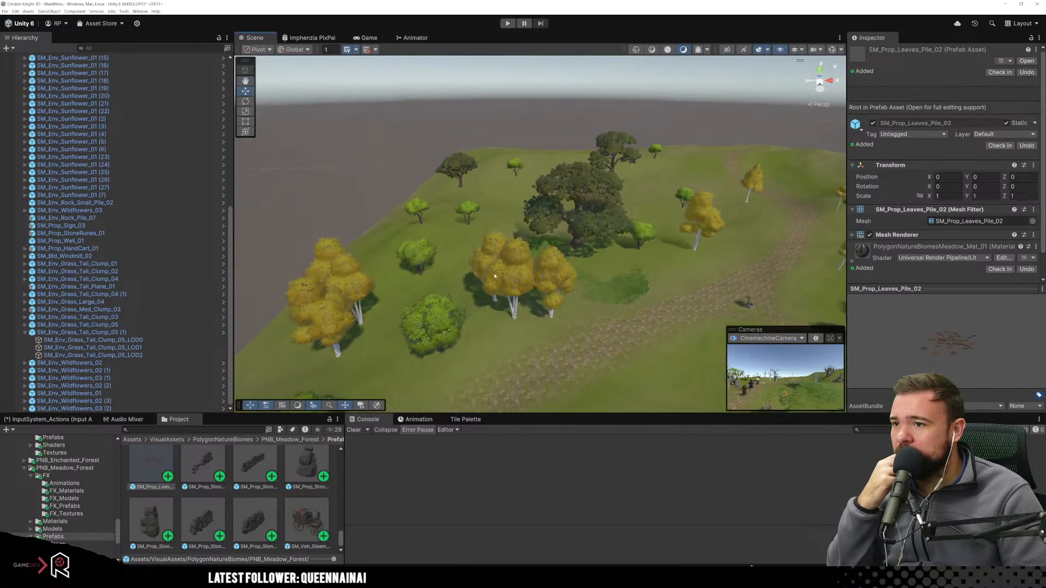
click(511, 318)
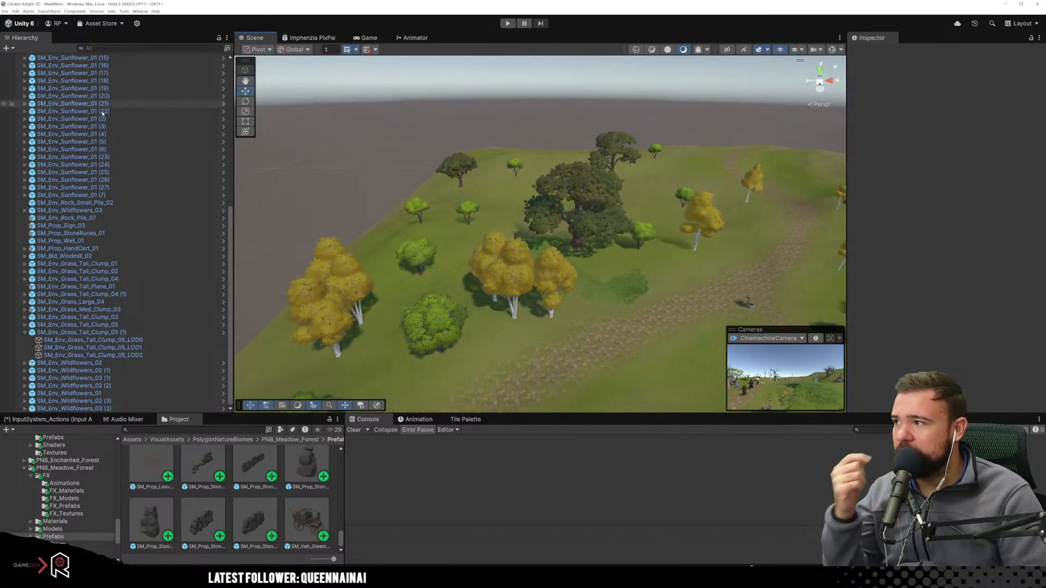
scroll(22, 93, up, 12)
click(22, 88)
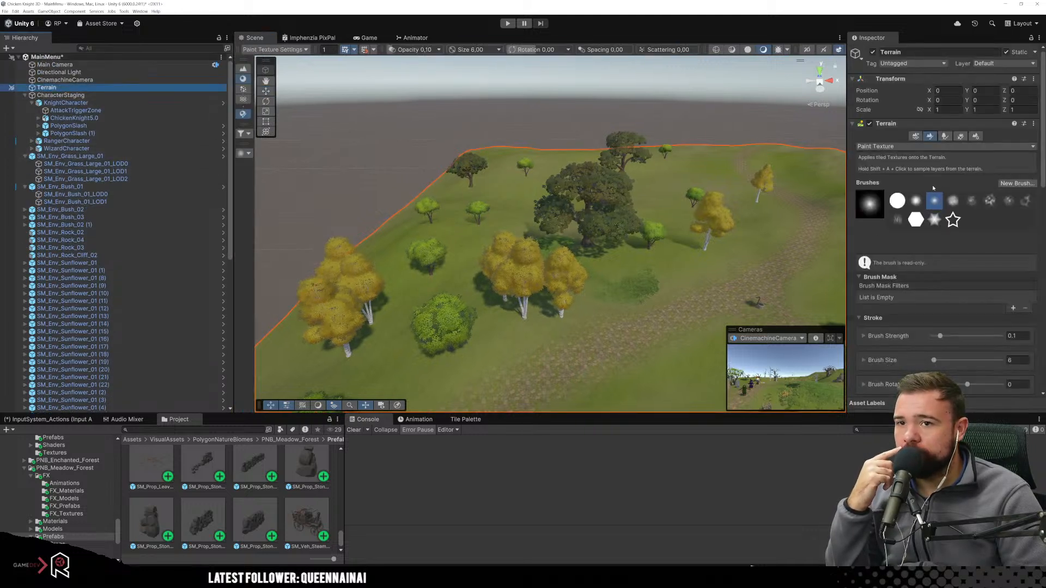
click(890, 148)
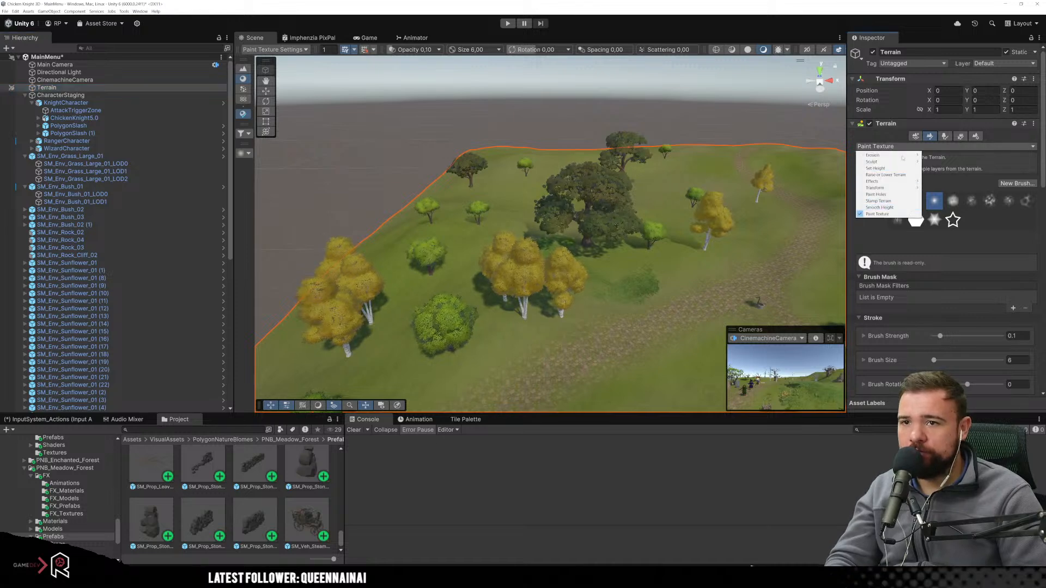
click(942, 136)
click(945, 136)
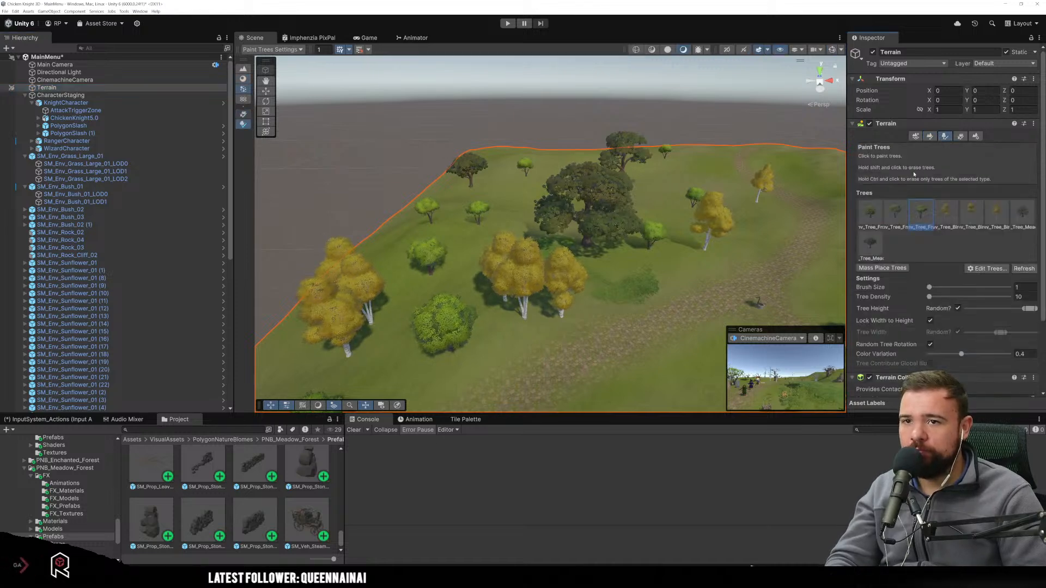
shift+click(525, 320)
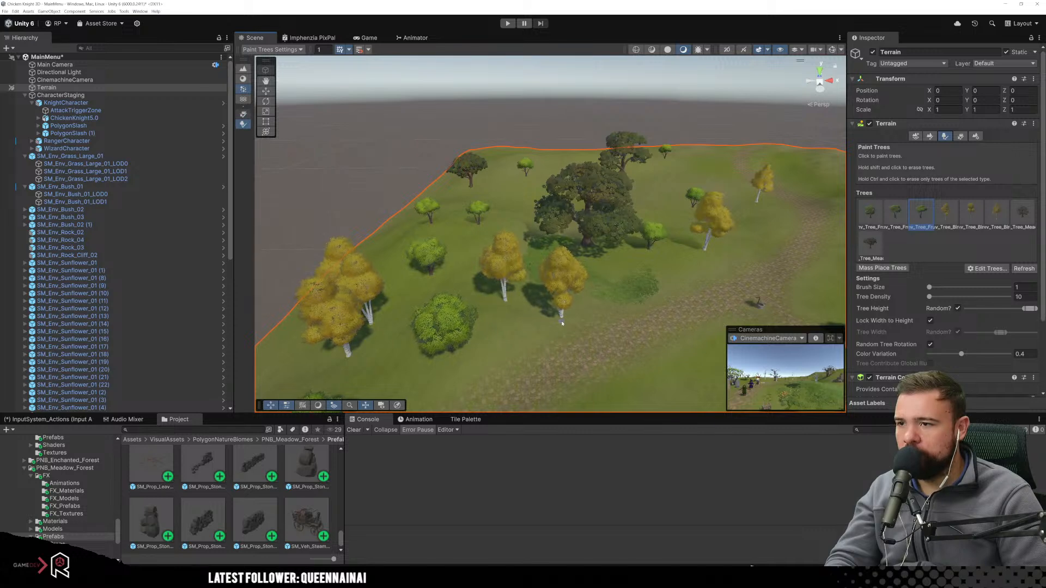
click(366, 38)
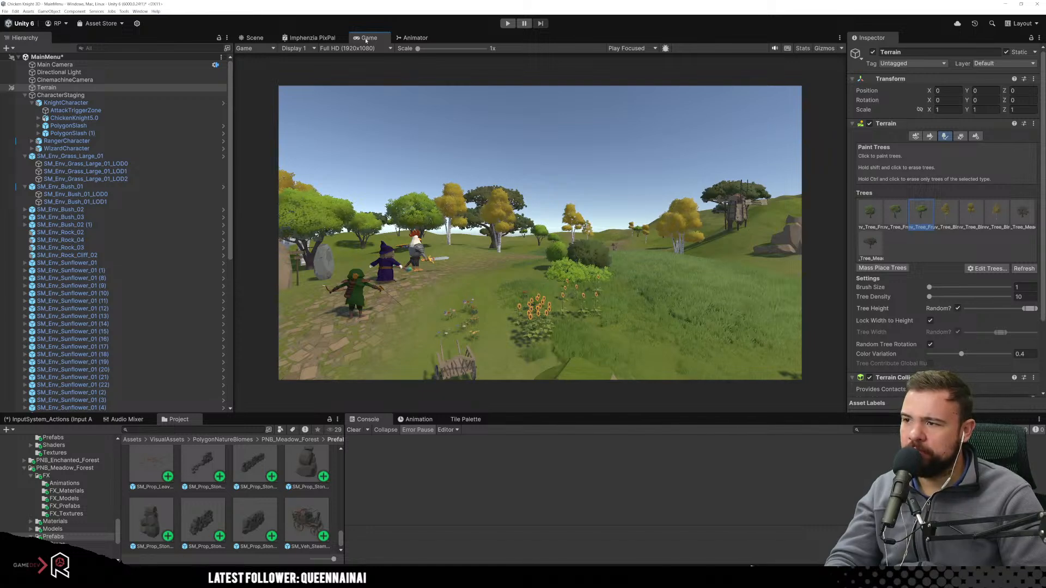
Paint small green trees of the third and second tree types across the open field behind the large dark tree.
click(260, 39)
middle_drag(485, 181, 525, 247)
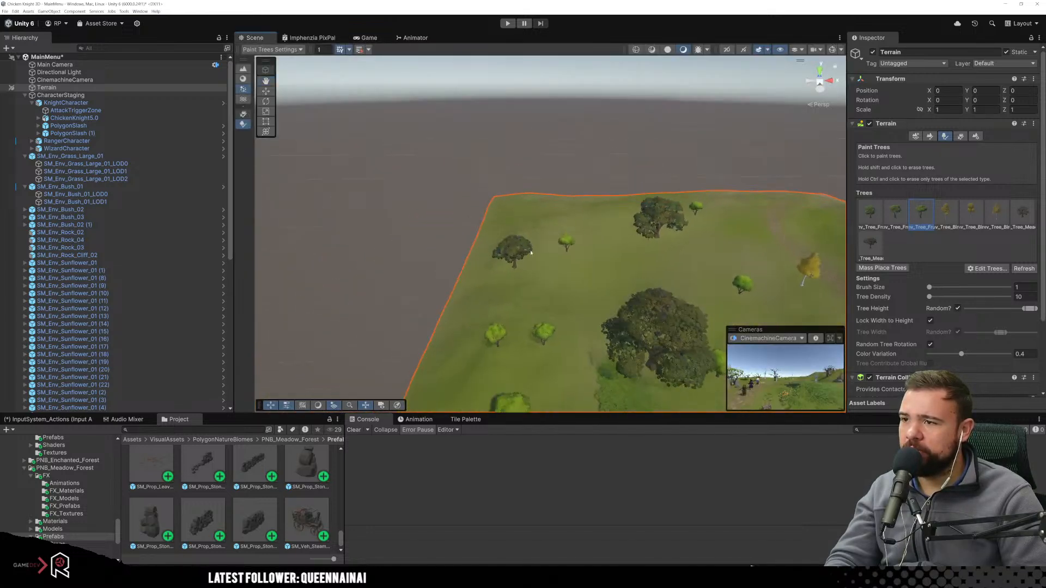
right_drag(525, 247, 629, 254)
middle_drag(629, 254, 617, 217)
right_drag(617, 217, 598, 245)
middle_drag(598, 245, 660, 251)
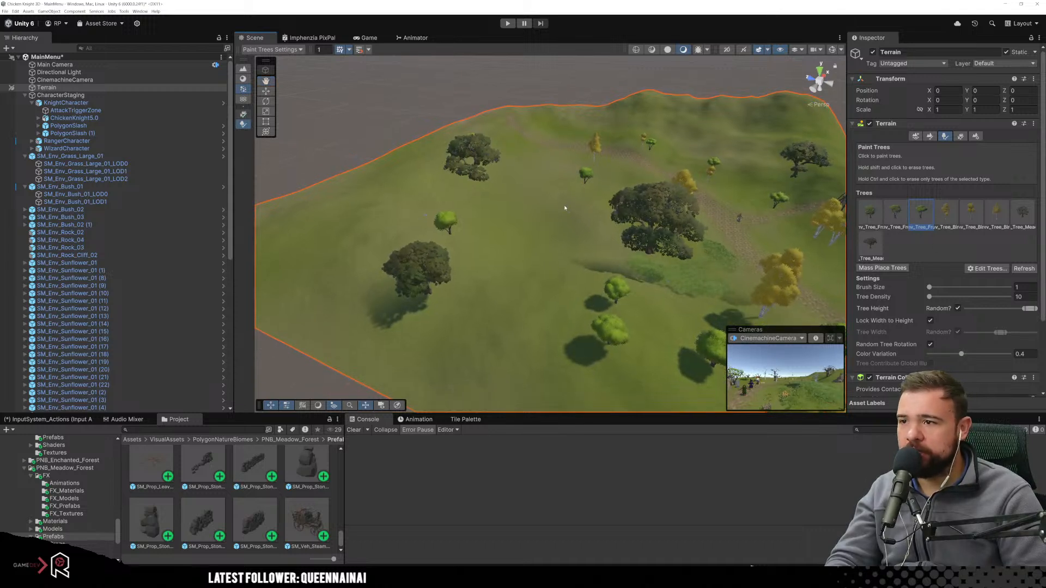
click(523, 299)
click(563, 364)
click(461, 349)
click(896, 212)
click(518, 237)
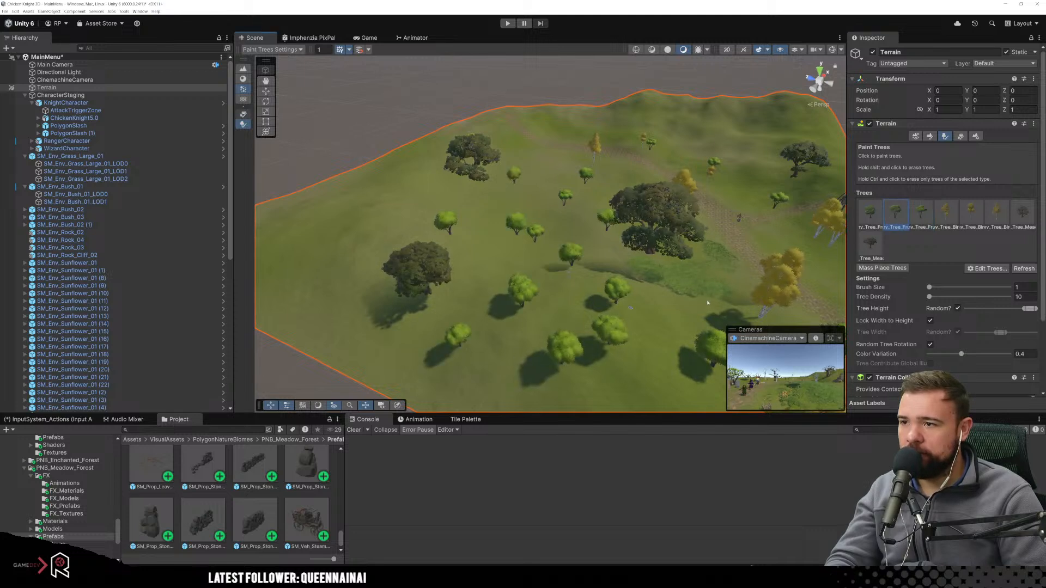
Paint yellow birches of the first birch type among the green trees and out along the far edge of the field.
click(948, 215)
click(594, 282)
click(542, 289)
click(484, 254)
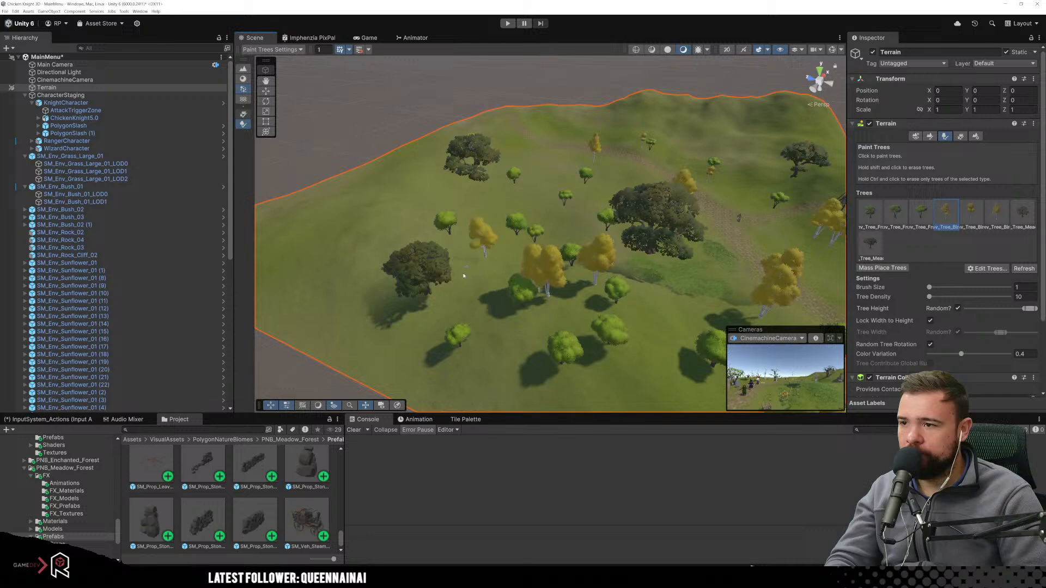
click(462, 287)
click(384, 321)
click(340, 246)
click(388, 190)
click(480, 189)
click(497, 139)
click(536, 171)
click(559, 174)
click(546, 202)
click(569, 218)
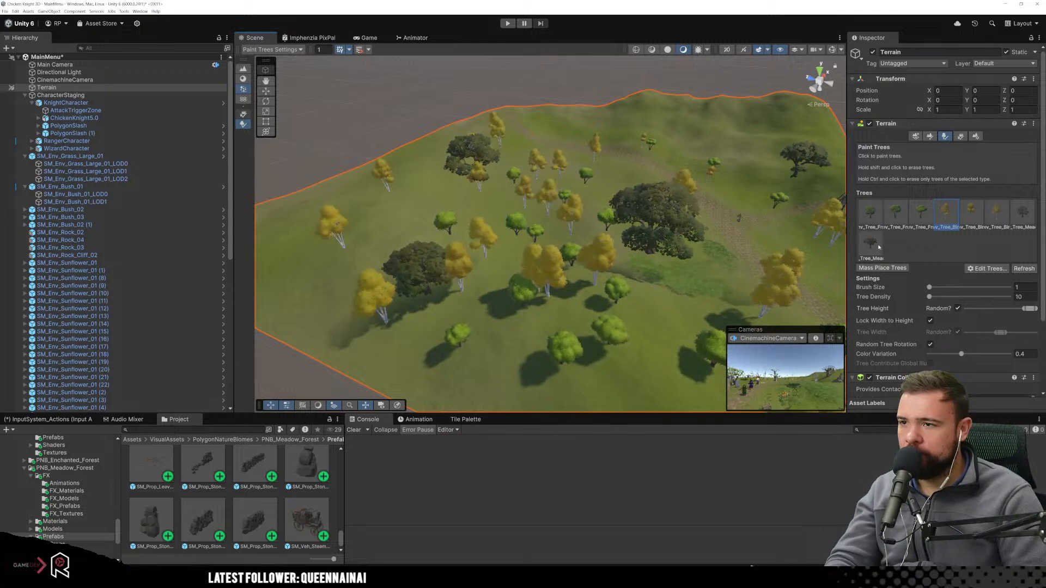
Paint tall birches of the third birch type around the edges and near side of the new grove.
click(997, 213)
click(449, 202)
click(382, 239)
click(470, 327)
click(497, 370)
click(590, 390)
click(627, 390)
click(663, 338)
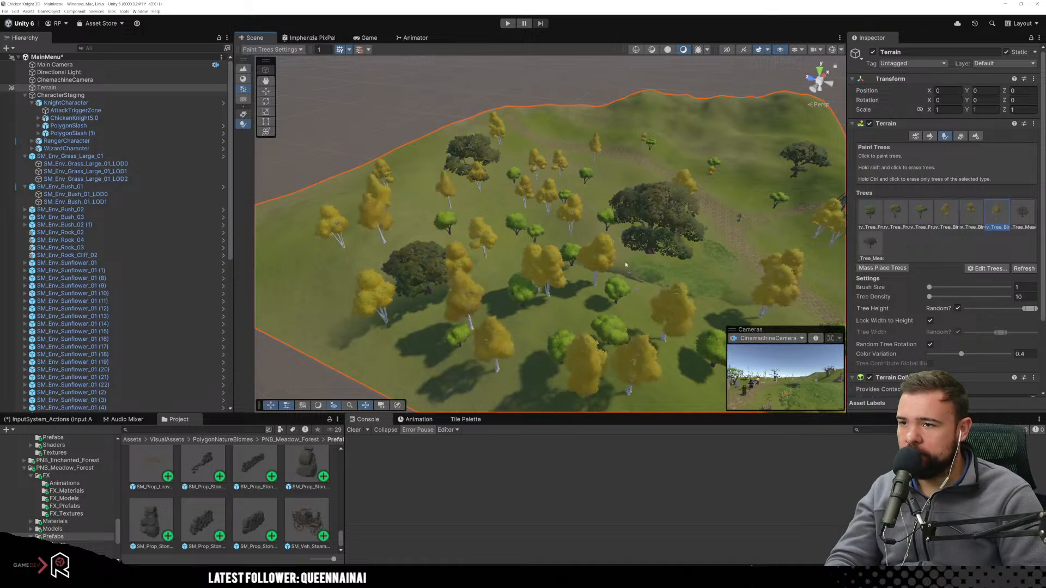
Paint large dark meadow trees of both types in the middle of the grove and along the terrain's outer edge.
click(1017, 214)
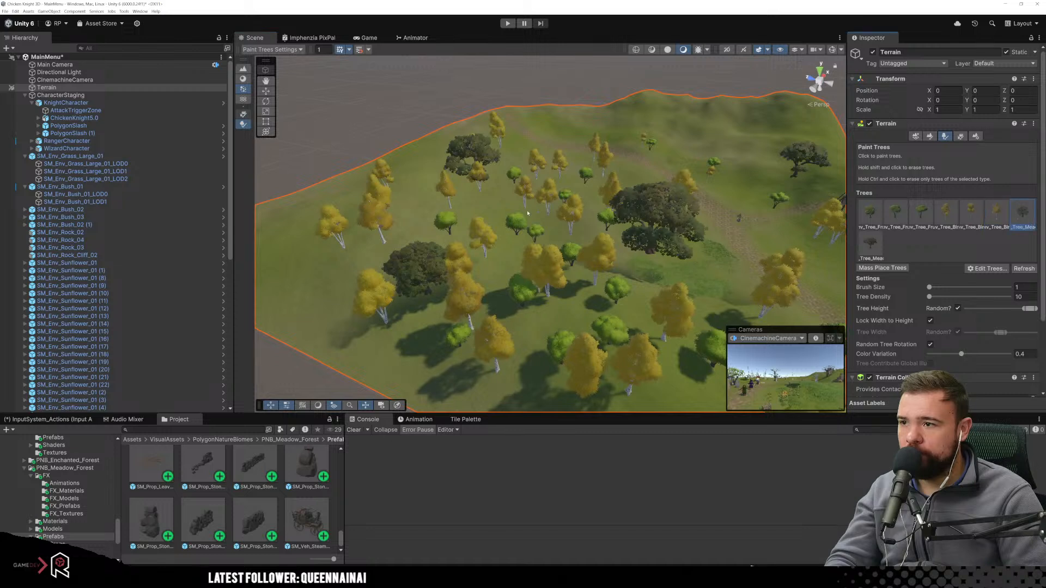
click(493, 204)
click(498, 256)
click(404, 183)
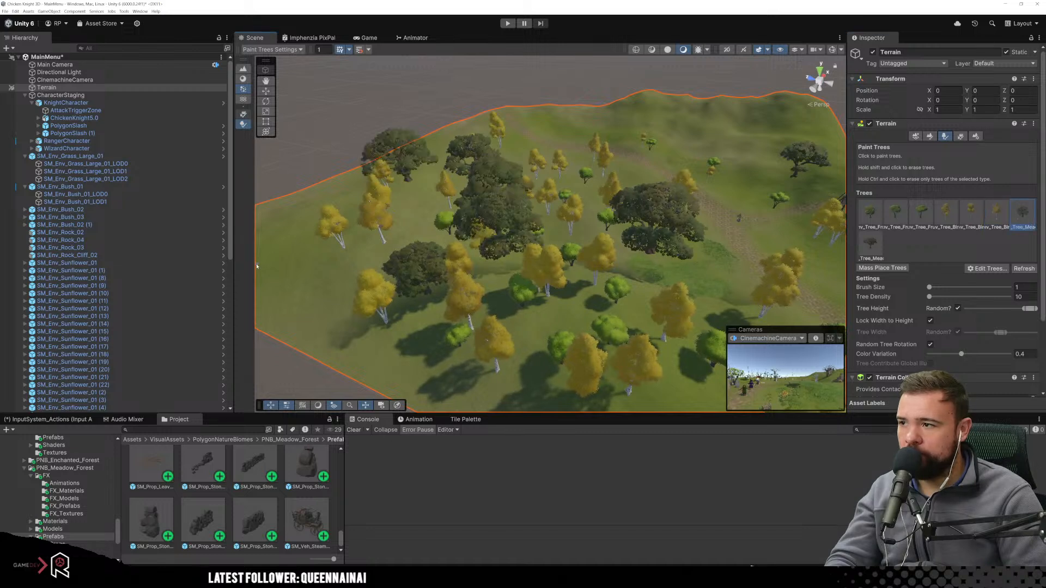
click(870, 243)
click(307, 272)
click(316, 327)
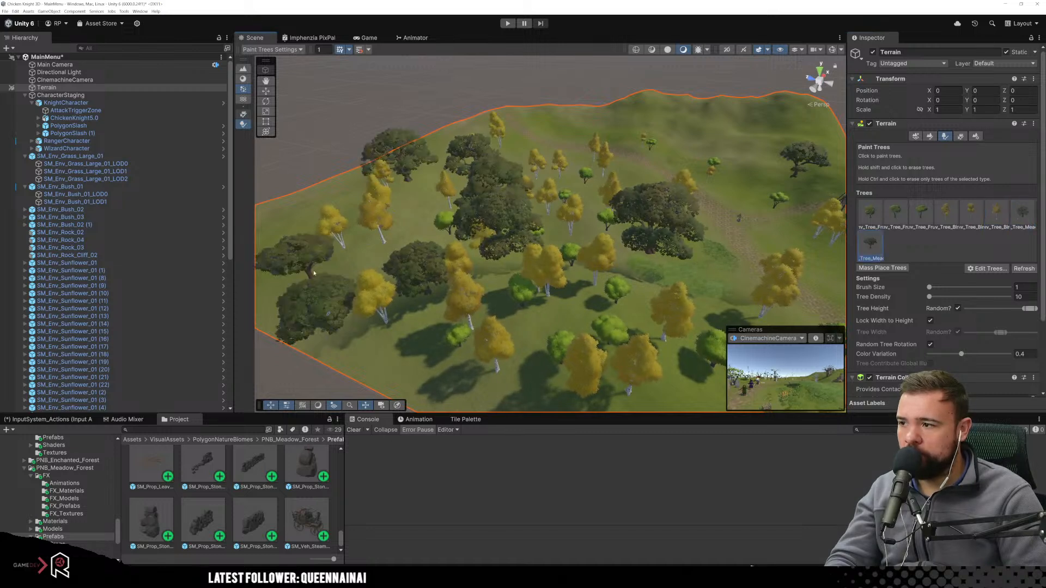
click(299, 210)
click(348, 179)
Fill the gaps near the terrain's outer edge with small green trees of the third tree type.
click(920, 214)
click(403, 231)
click(354, 251)
click(349, 276)
click(402, 353)
click(433, 373)
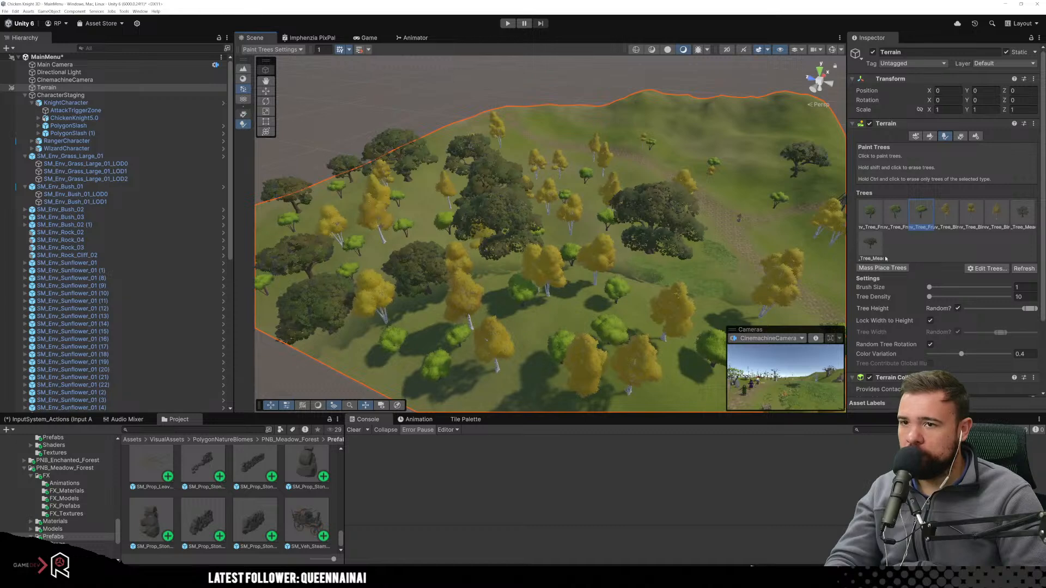
Paint small birches of the second birch type between the grove's trees and check the game camera view.
click(961, 215)
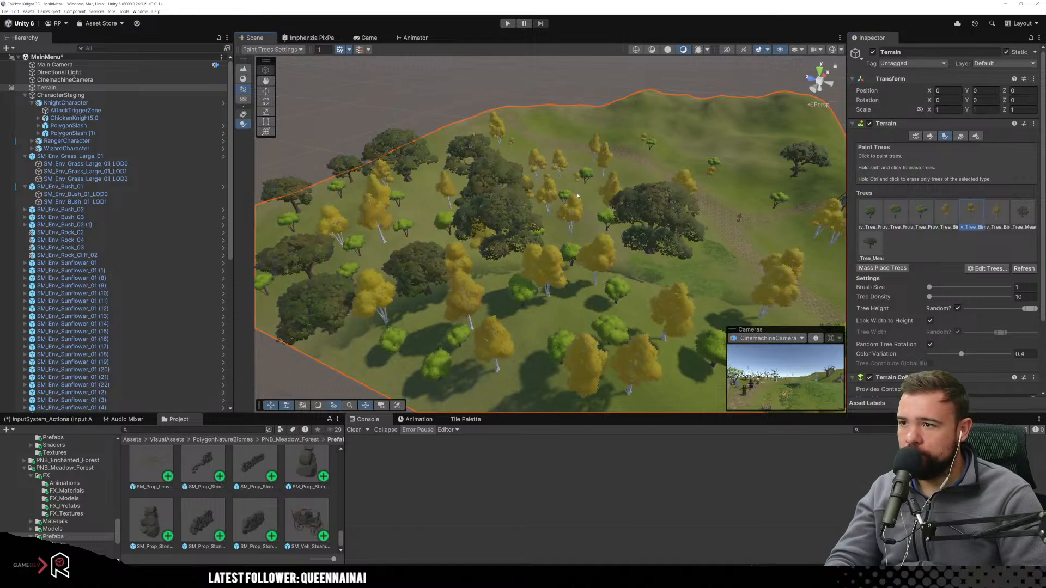
click(554, 330)
click(518, 360)
click(537, 399)
click(481, 289)
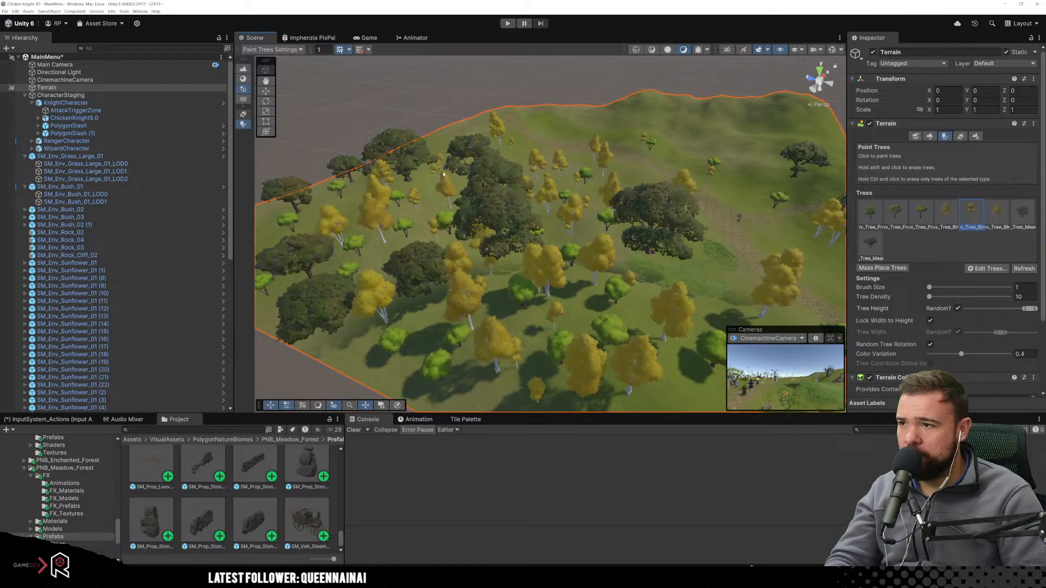
click(366, 38)
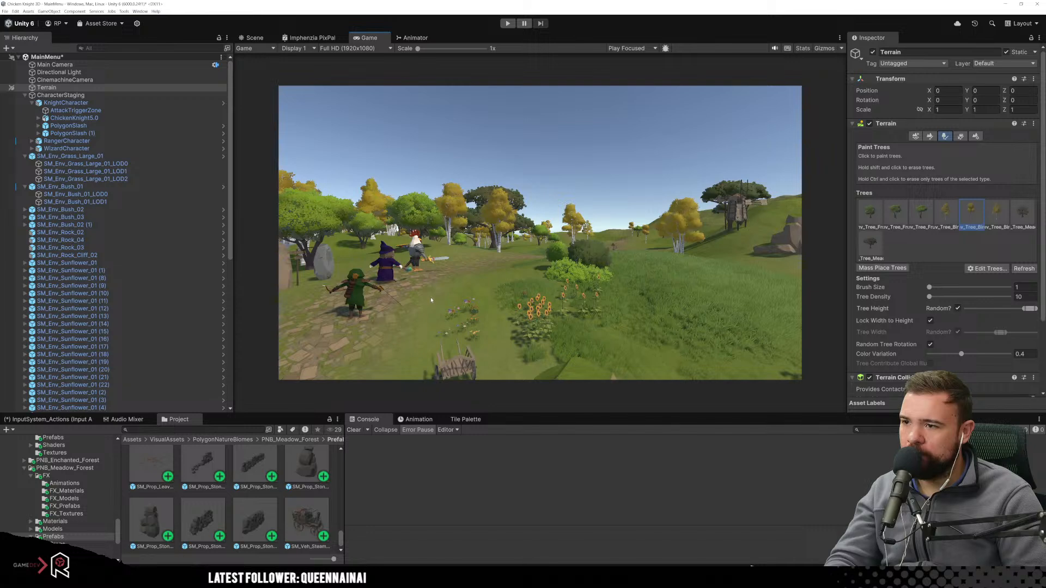
Paint more small green trees of the third and second tree types throughout the grove and toward its far edge.
key(ctrl+1)
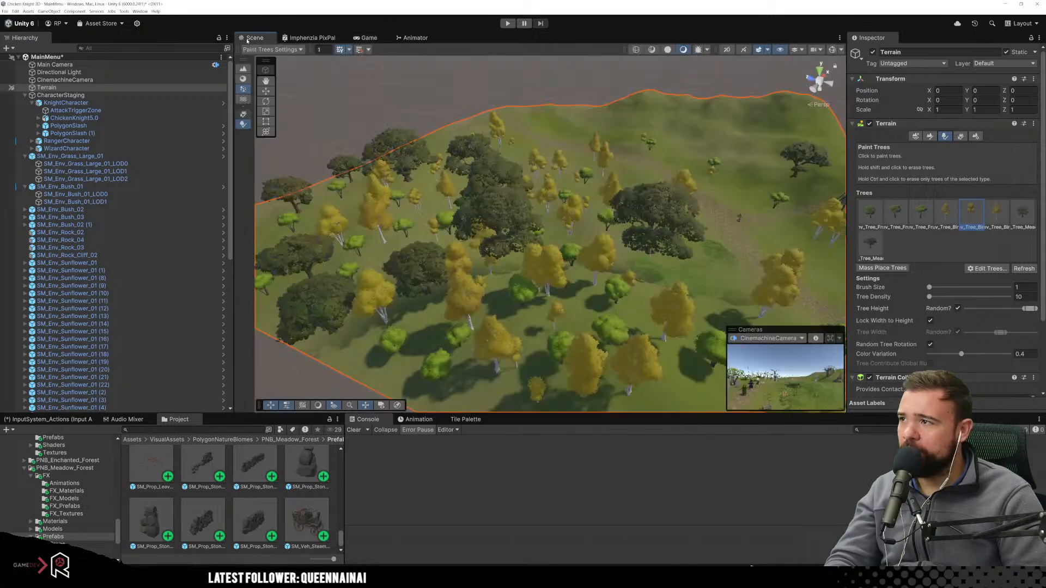
middle_drag(702, 366, 580, 320)
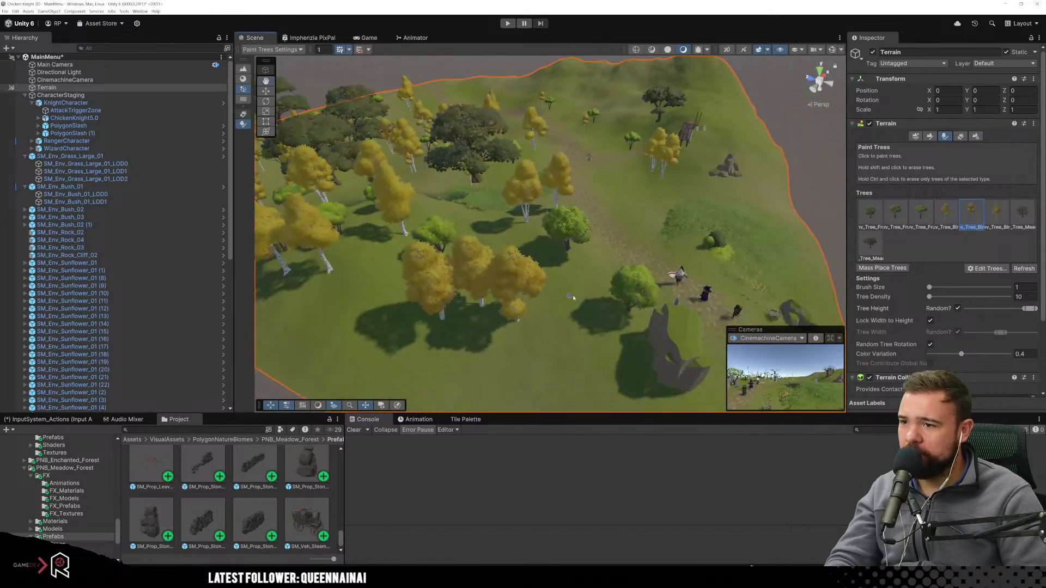
mouse_move(580, 321)
mouse_down()
mouse_move(545, 359)
mouse_move(414, 376)
mouse_move(338, 305)
mouse_move(390, 243)
mouse_up()
middle_drag(394, 174, 536, 301)
drag(570, 330, 556, 274)
click(921, 214)
click(523, 285)
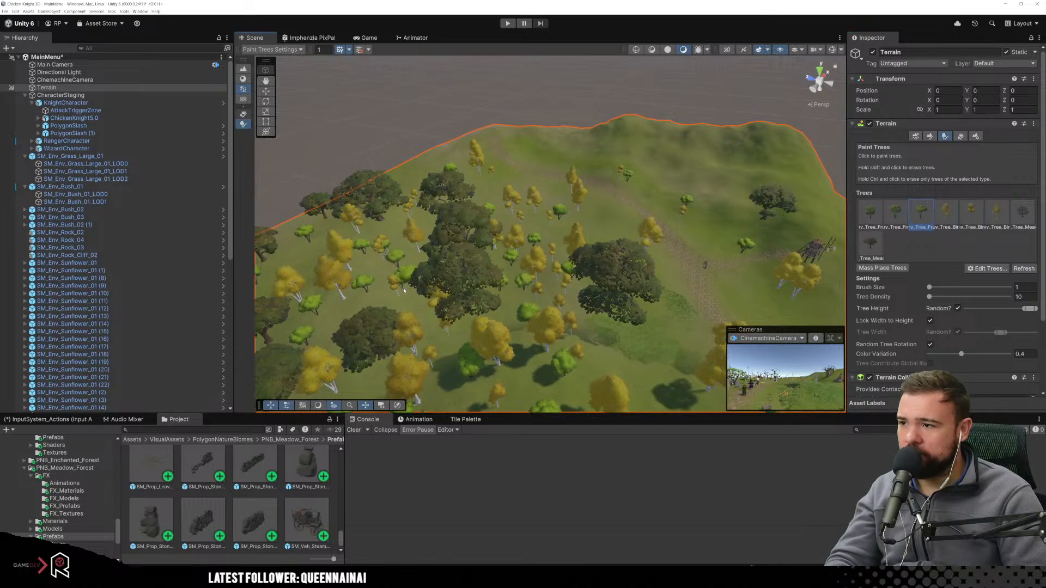
click(367, 313)
click(334, 317)
click(318, 340)
click(893, 214)
drag(423, 283, 424, 169)
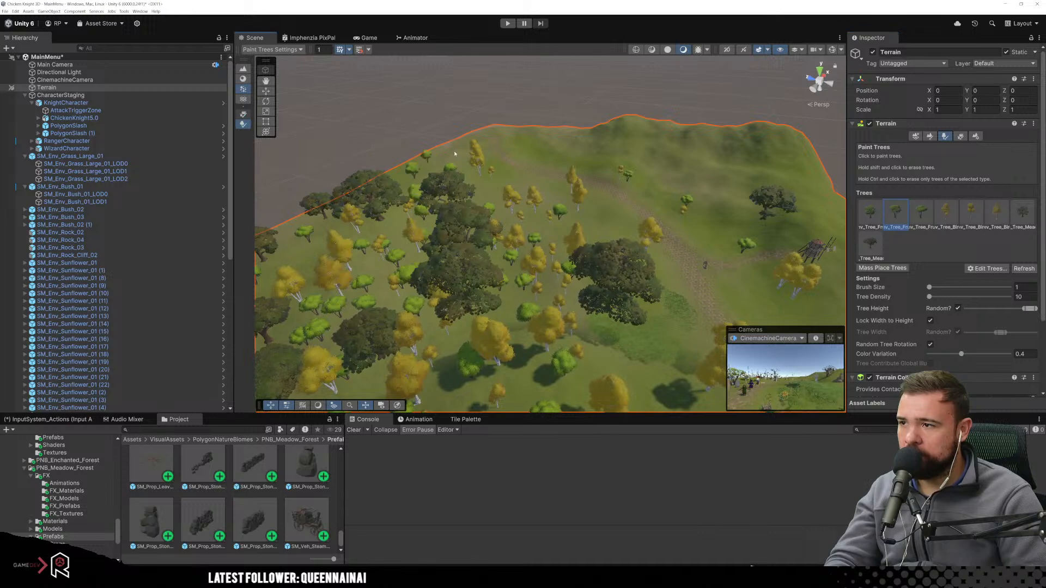
Paint large dark meadow trees of the seventh tree type along the grove's far edge and beside the path, then check the game view.
click(1023, 214)
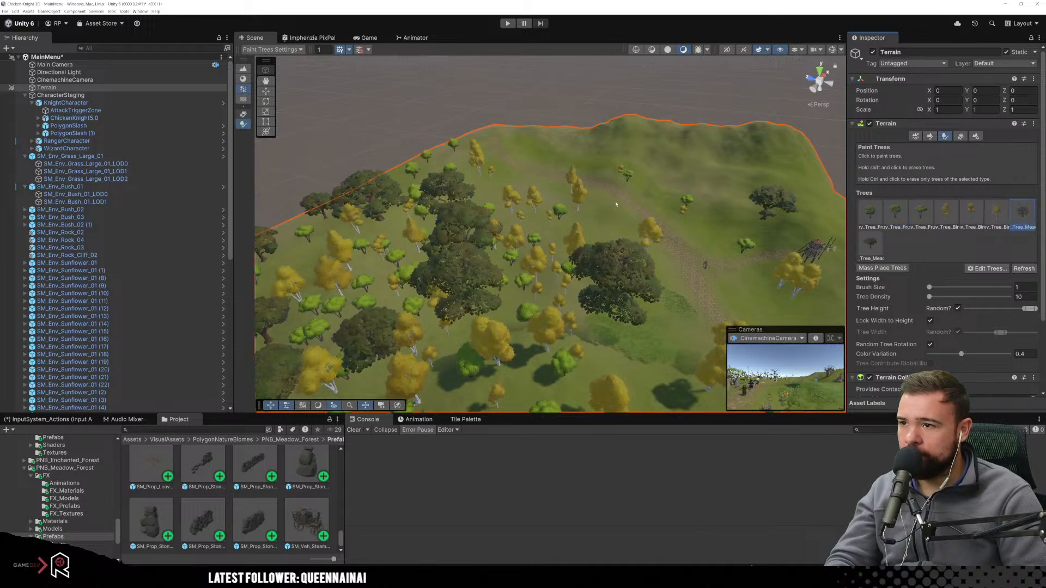
click(566, 221)
click(481, 188)
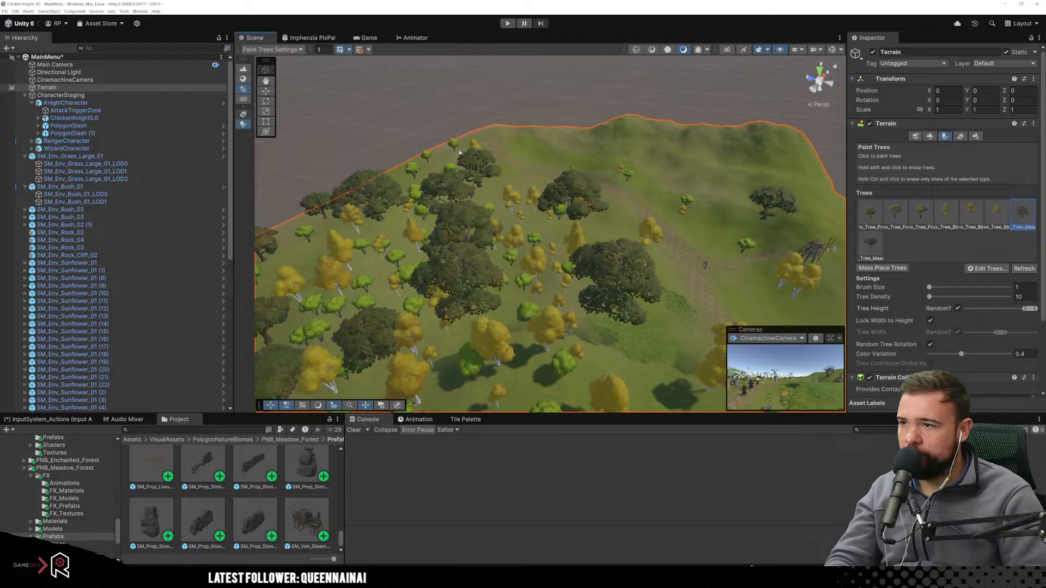
click(463, 144)
click(443, 169)
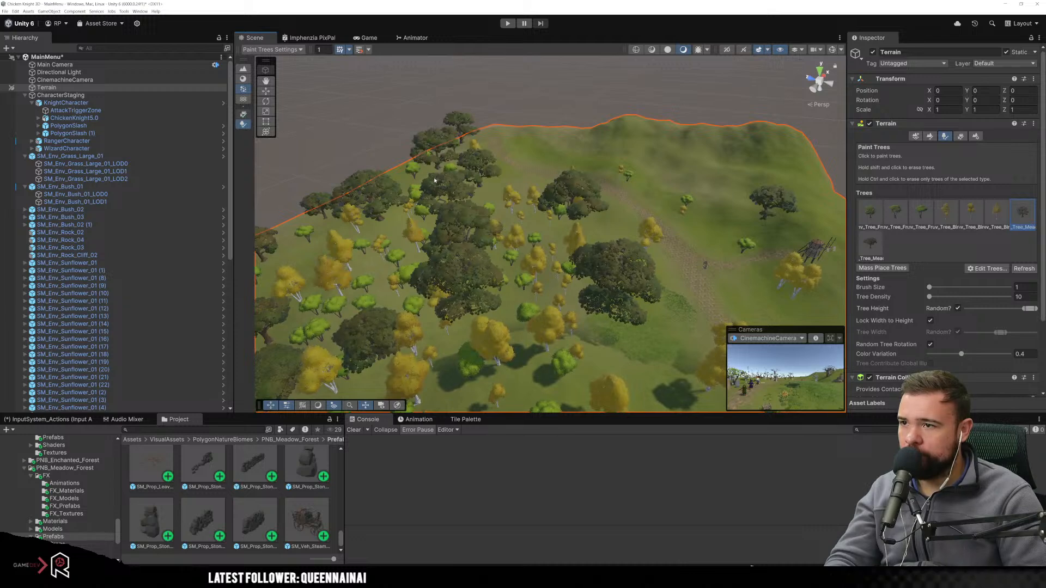
click(368, 38)
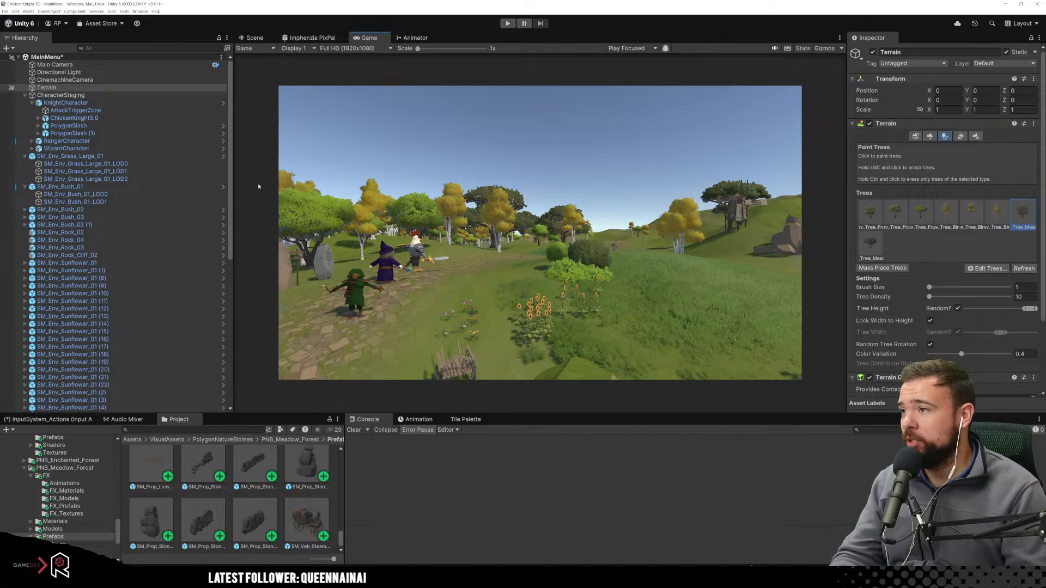
Tilt the CinemachineCamera downward to an X rotation of 16.05.
click(59, 80)
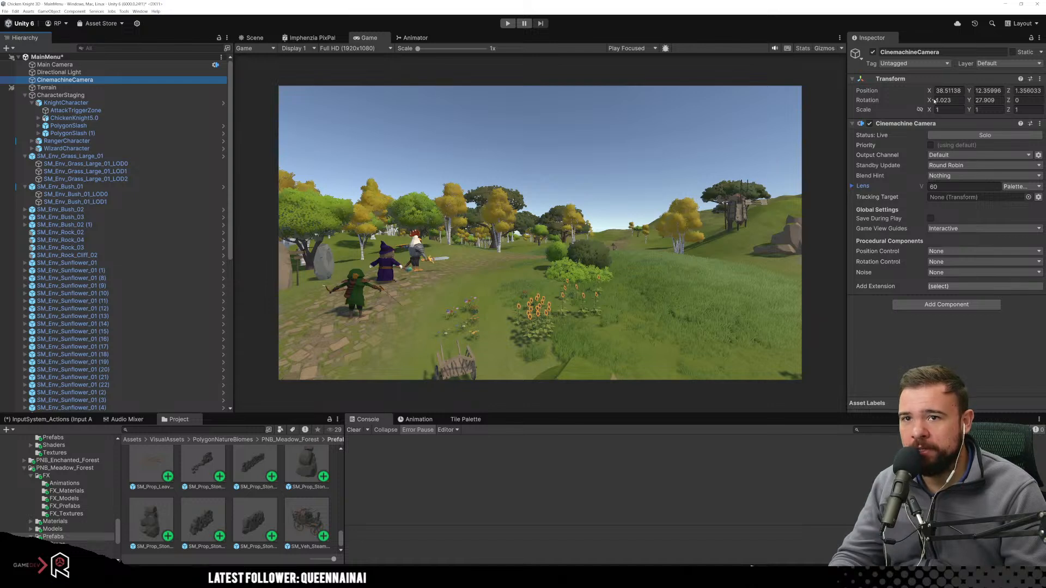
click(930, 101)
drag(929, 100, 122, 145)
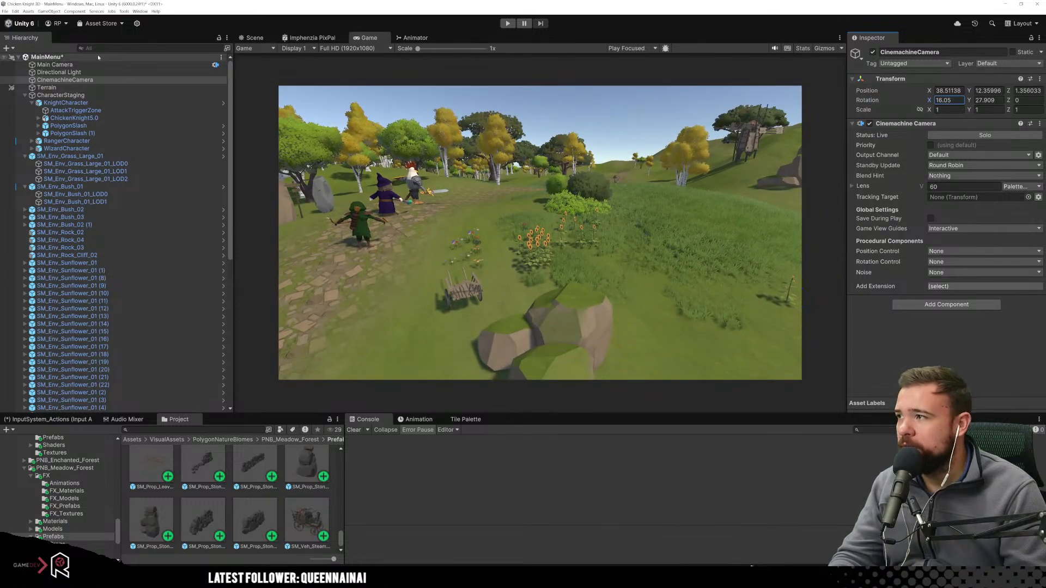
Examine the scene from low viewpoints behind the three characters, looking over the path, flowers, grove and hill to judge the framing.
click(255, 37)
right_drag(634, 247, 461, 206)
scroll(613, 260, up, 3)
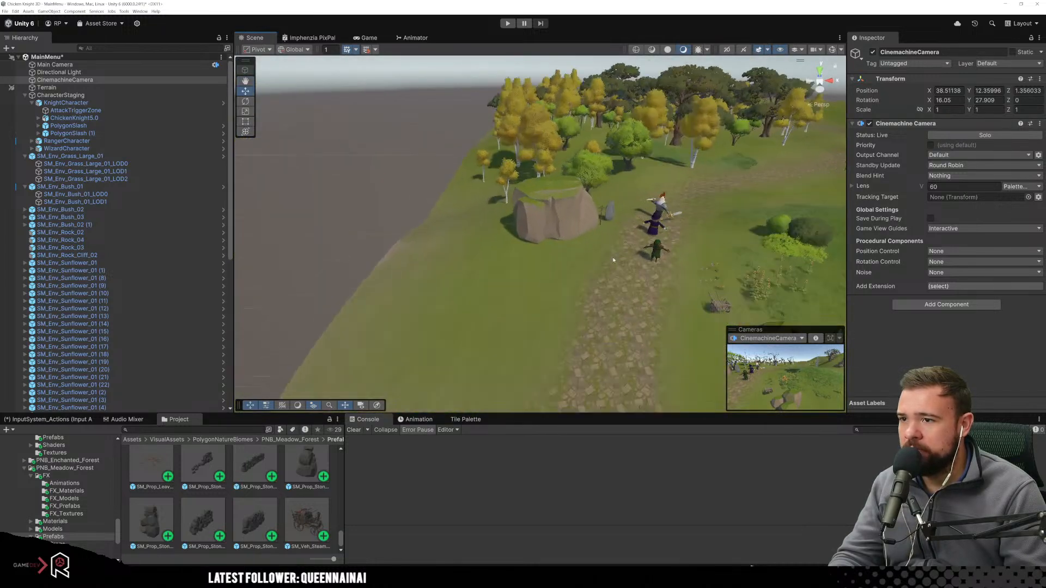
scroll(613, 260, up, 4)
right_drag(604, 235, 678, 169)
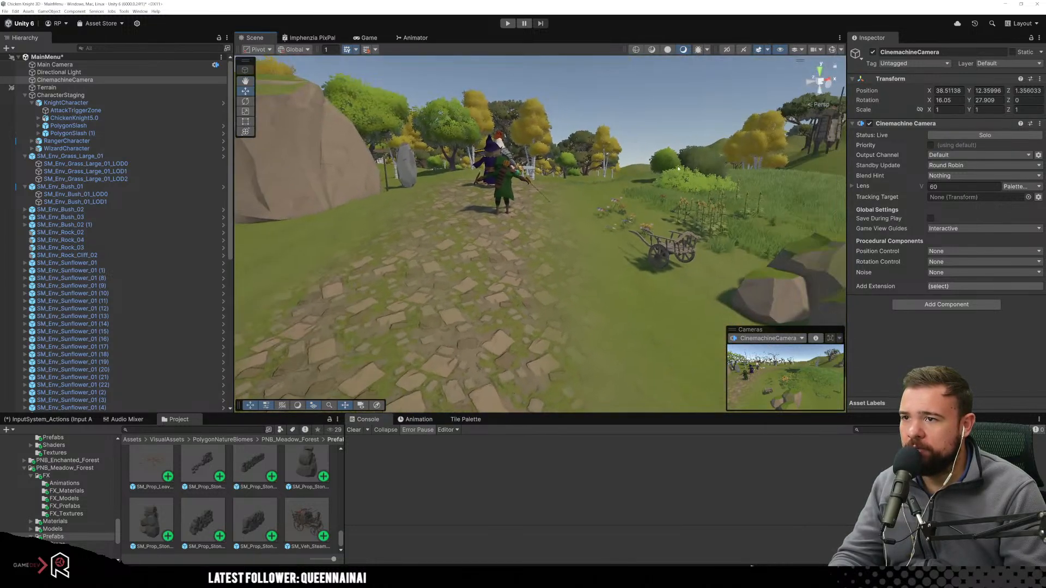
right_drag(642, 212, 636, 222)
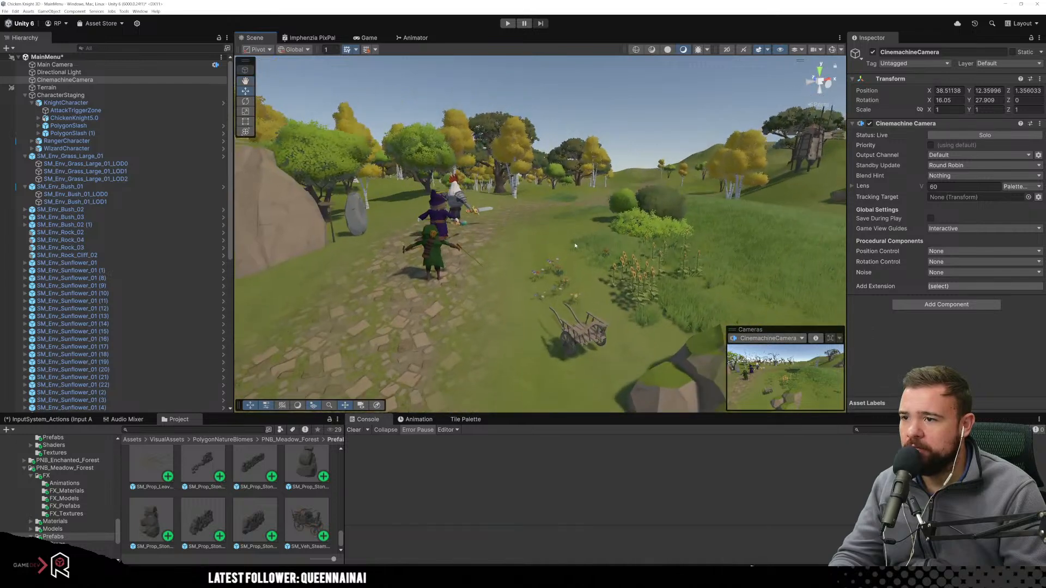
scroll(575, 246, up, 3)
right_drag(552, 254, 581, 196)
scroll(559, 235, down, 4)
scroll(559, 236, up, 3)
right_drag(559, 238, 555, 261)
mouse_move(553, 262)
middle_down()
mouse_move(532, 254)
mouse_move(572, 250)
mouse_move(548, 254)
middle_up()
scroll(533, 255, up, 2)
scroll(534, 253, down, 2)
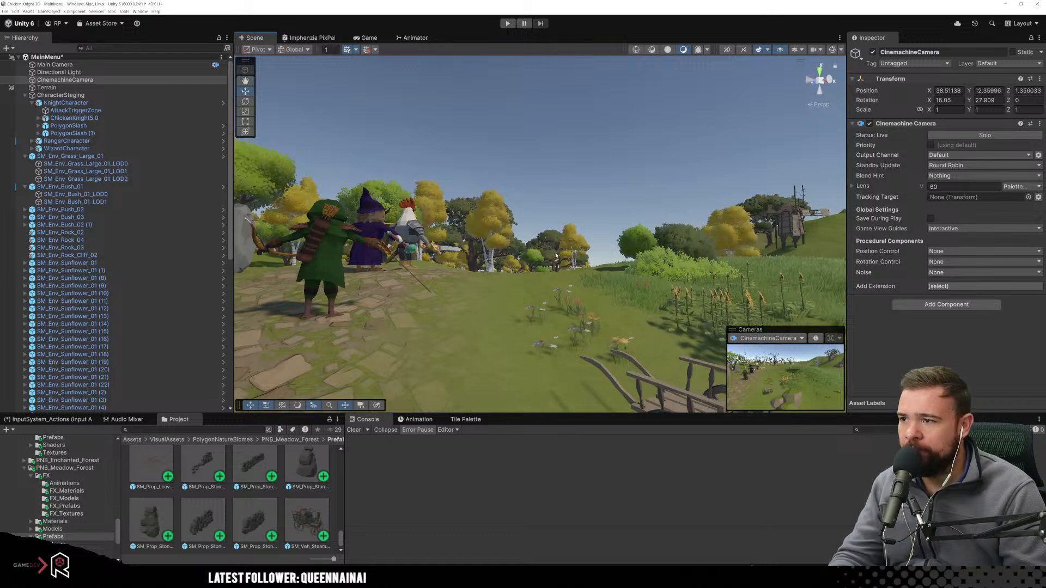
right_drag(556, 256, 571, 251)
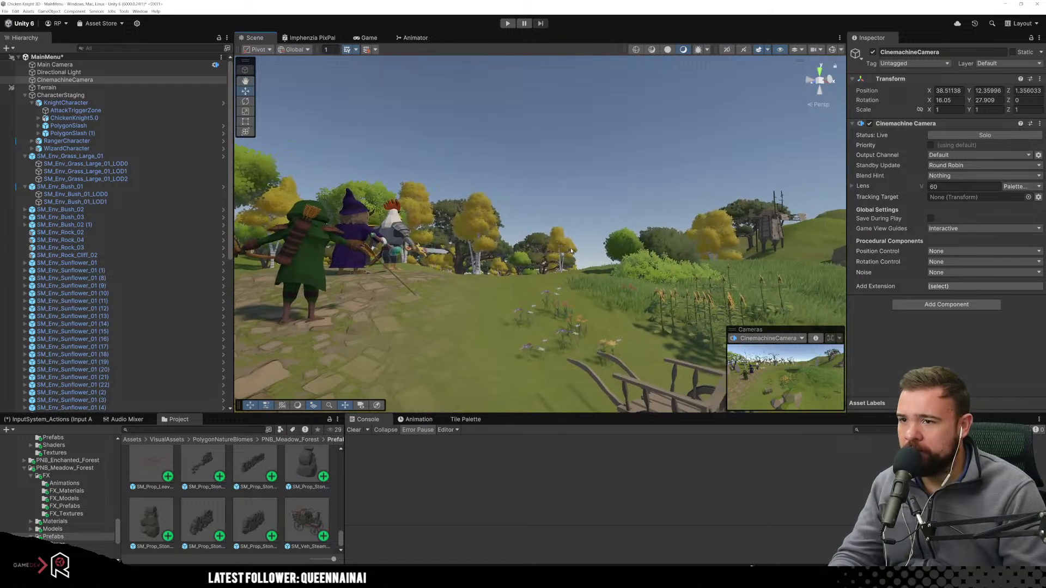
scroll(571, 252, up, 3)
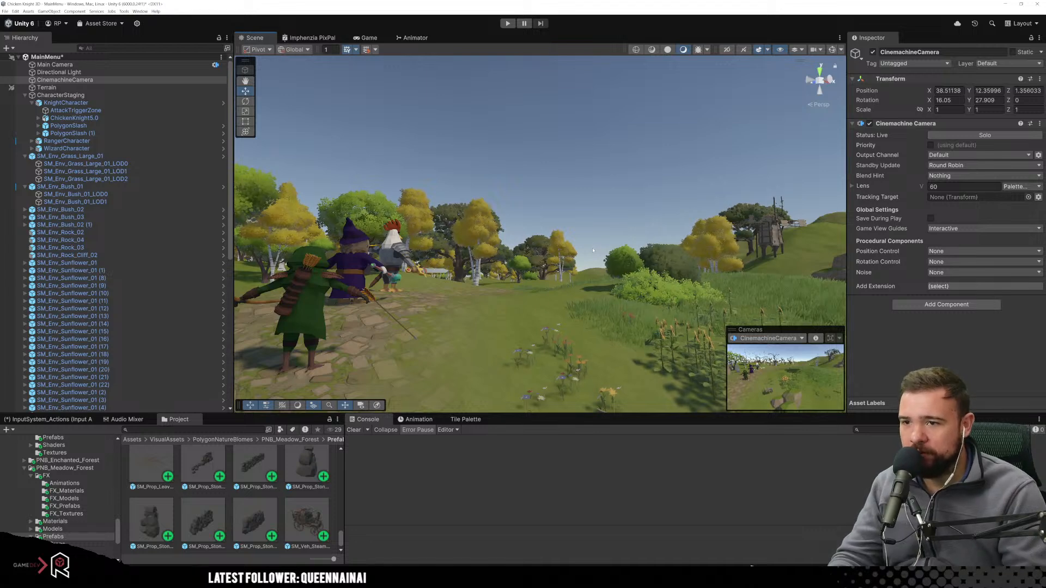
mouse_move(603, 275)
right_down()
mouse_move(538, 281)
mouse_move(589, 287)
right_up()
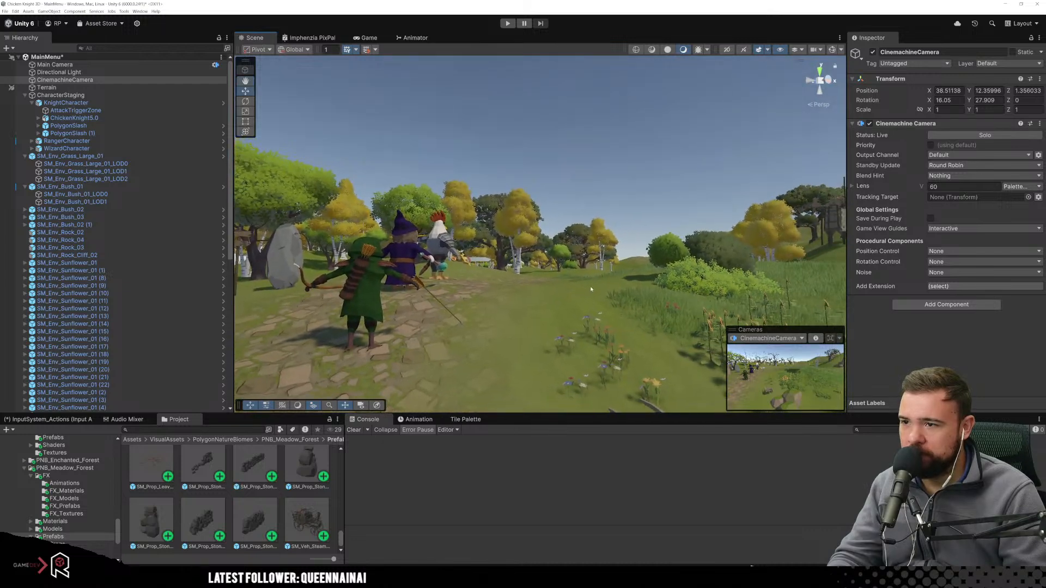
middle_drag(591, 289, 593, 281)
right_drag(593, 281, 603, 276)
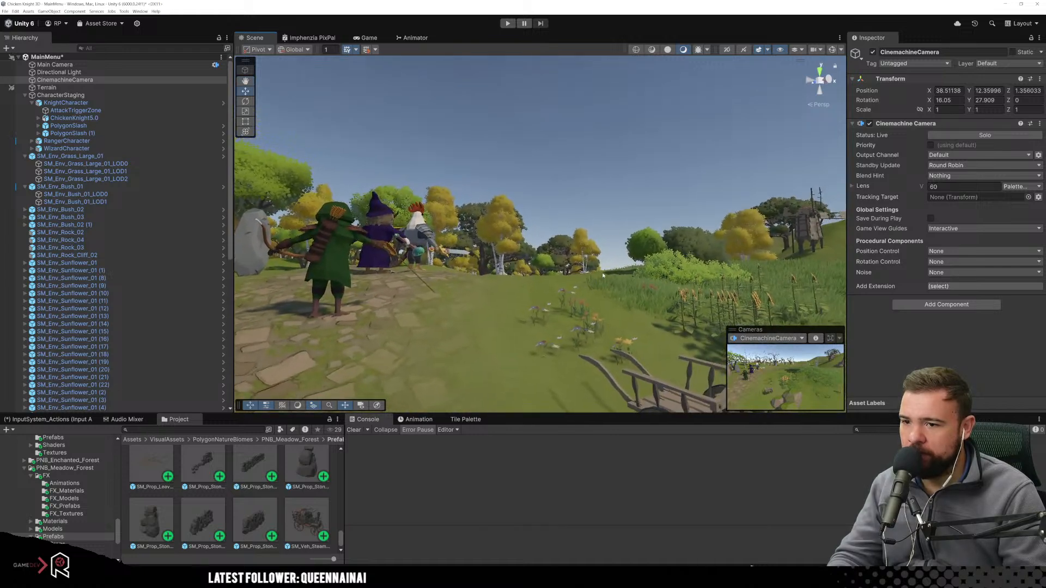
middle_drag(605, 272, 594, 282)
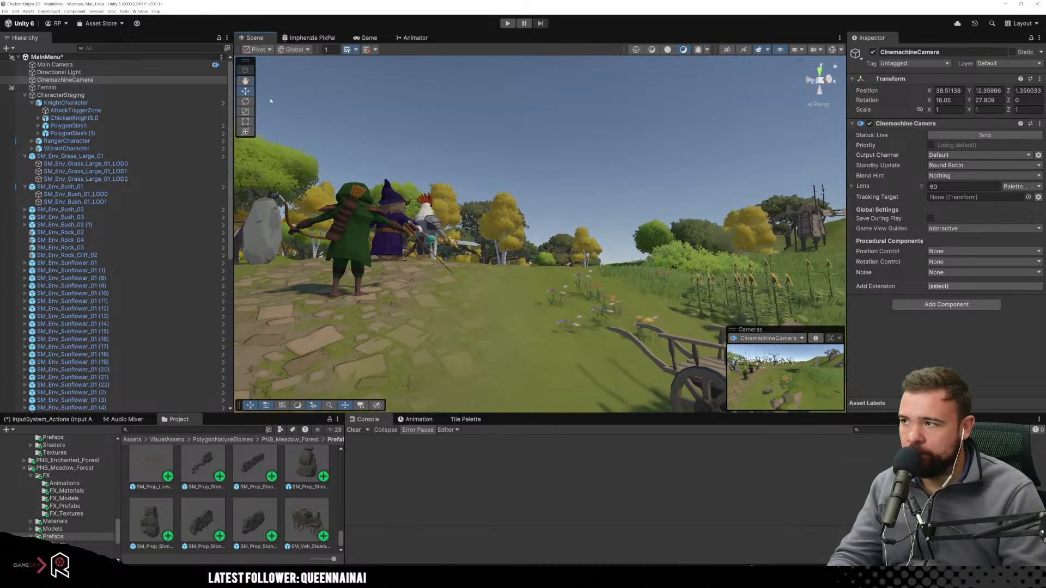
mouse_move(549, 216)
right_down()
mouse_move(549, 201)
mouse_move(561, 209)
right_up()
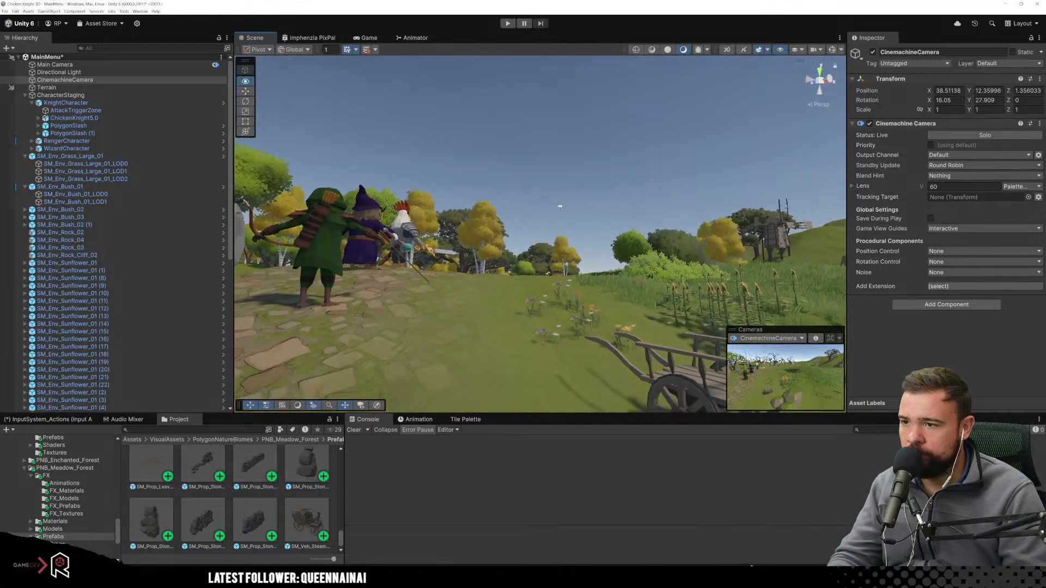
middle_drag(561, 208, 566, 232)
right_drag(577, 242, 580, 239)
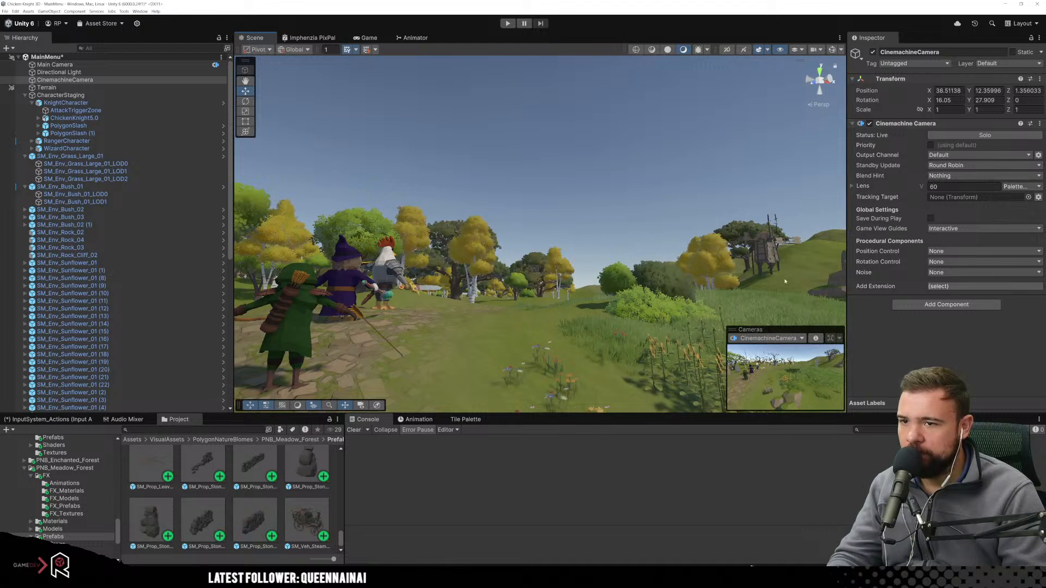
right_drag(751, 266, 747, 267)
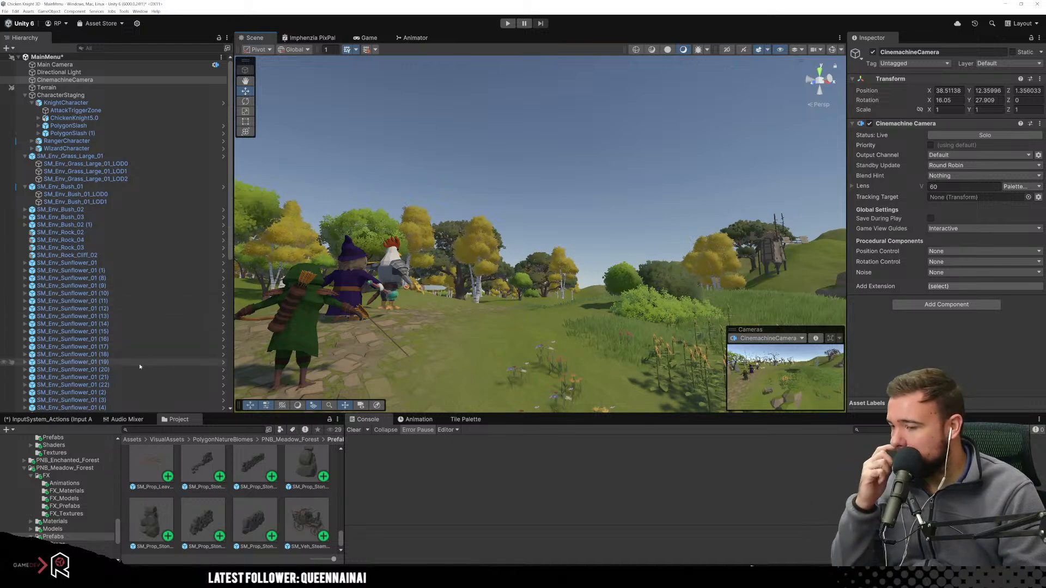
Scatter more wildflower prefabs from the meadow set across the open foreground grass beside the stone path.
scroll(184, 519, up, 5)
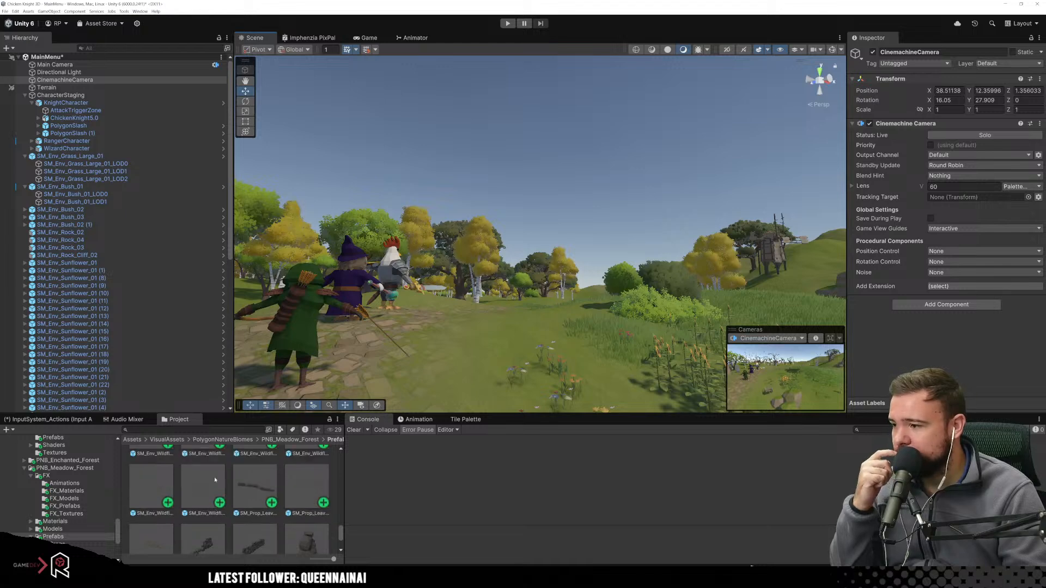
drag(203, 512, 495, 360)
drag(263, 519, 490, 392)
click(174, 518)
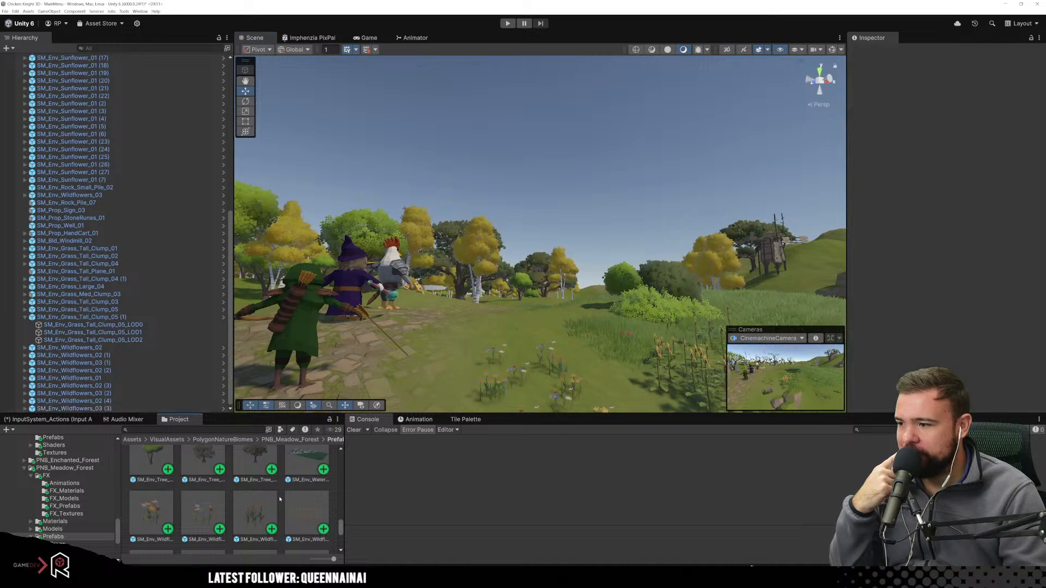
drag(306, 494, 531, 364)
drag(255, 520, 536, 388)
scroll(203, 502, up, 5)
drag(252, 538, 588, 381)
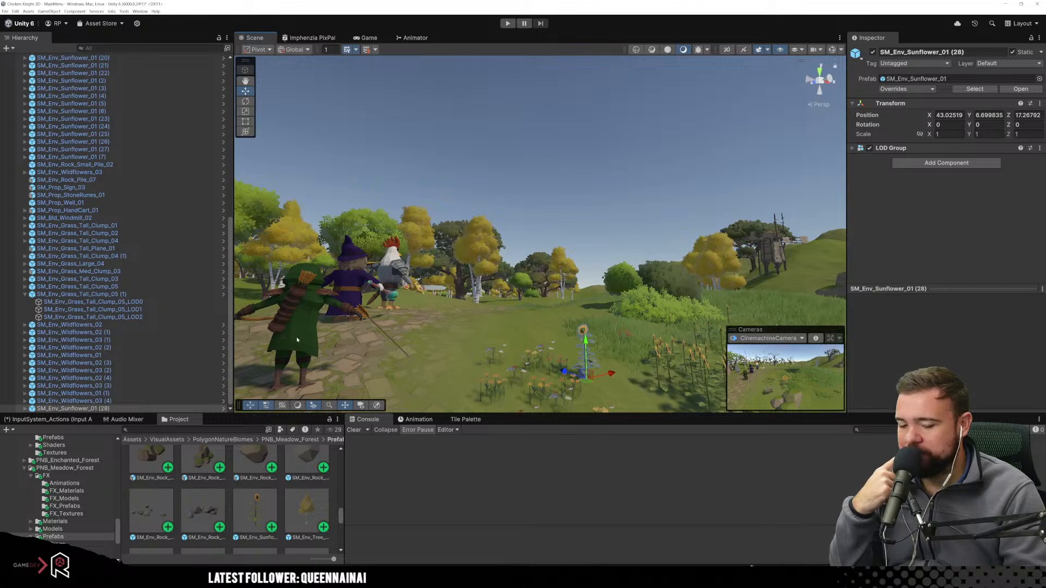
key(Delete)
Place the SM_Env_Rock_Small_Pile_02 and SM_Env_Rock_Small_Pile_01 prefabs on either side of the foreground wildflowers.
drag(202, 512, 464, 406)
drag(152, 512, 599, 382)
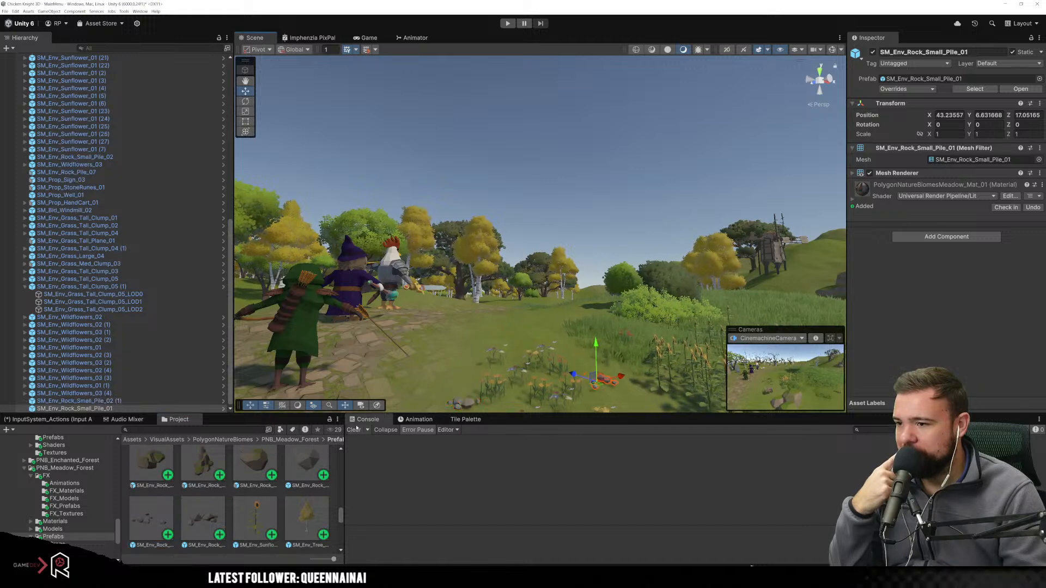
drag(468, 386, 527, 331)
key(Delete)
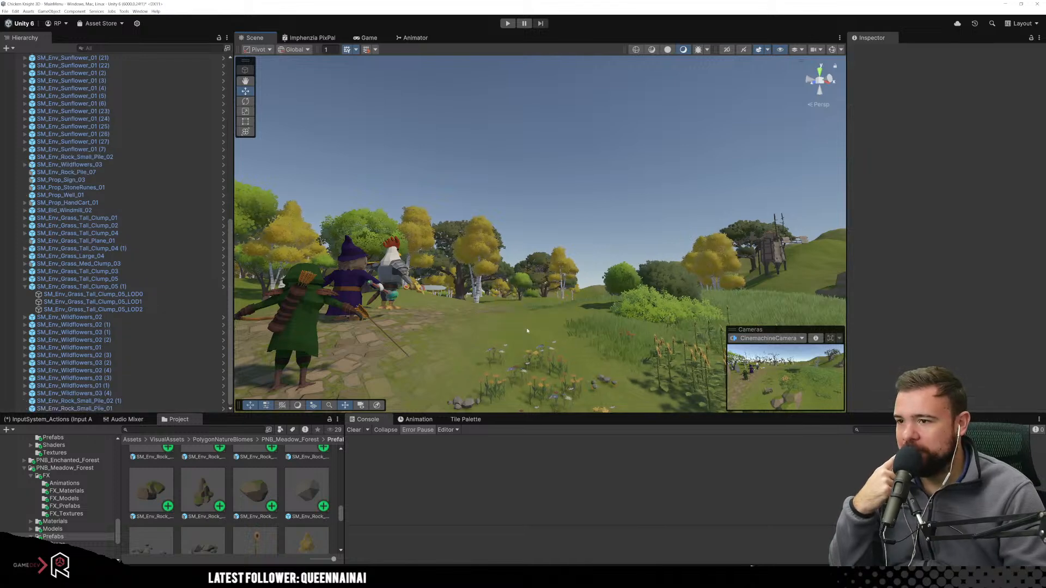
scroll(289, 493, up, 1)
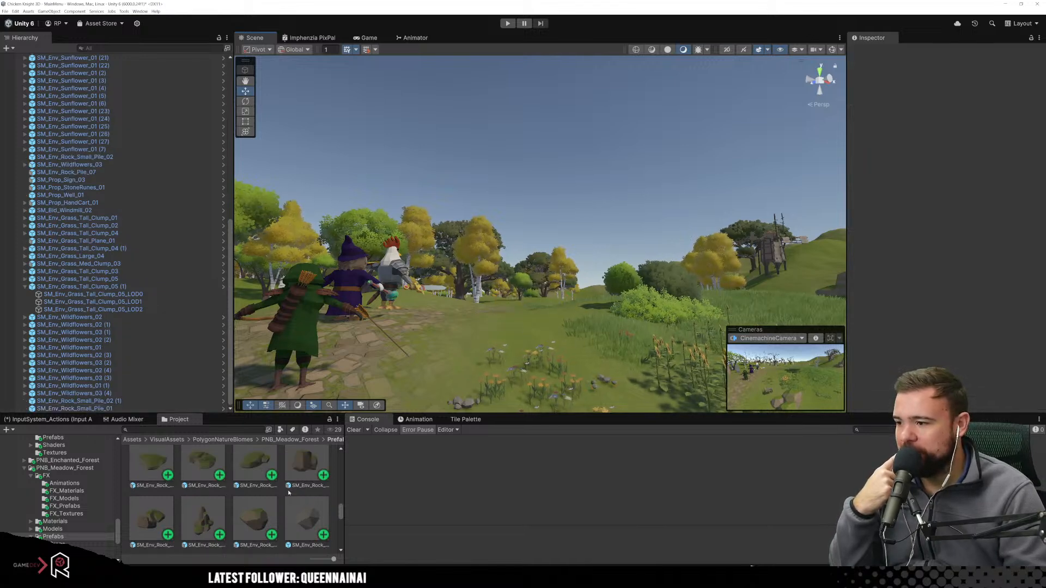
scroll(276, 481, up, 5)
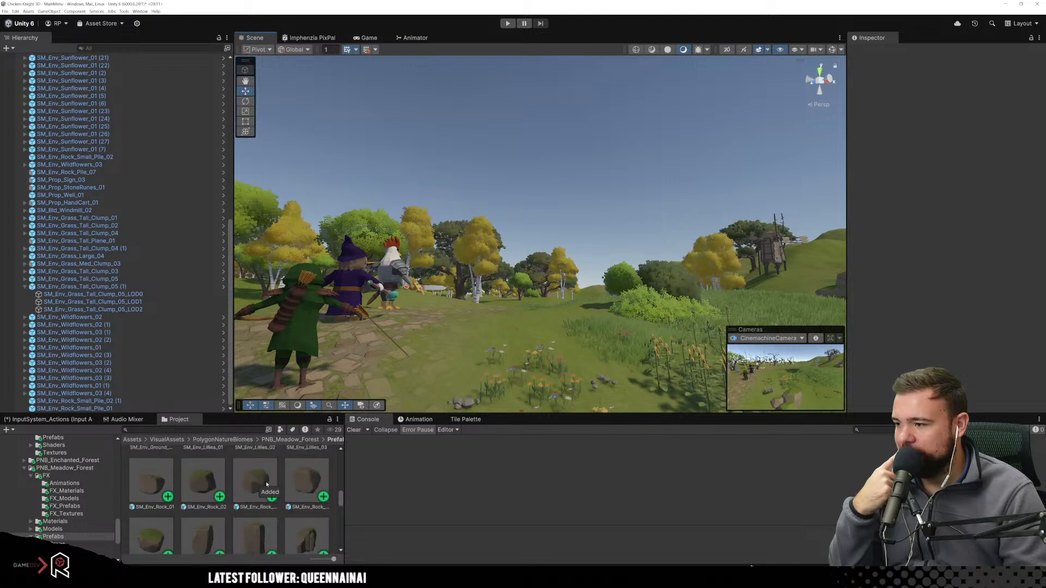
scroll(309, 475, up, 1)
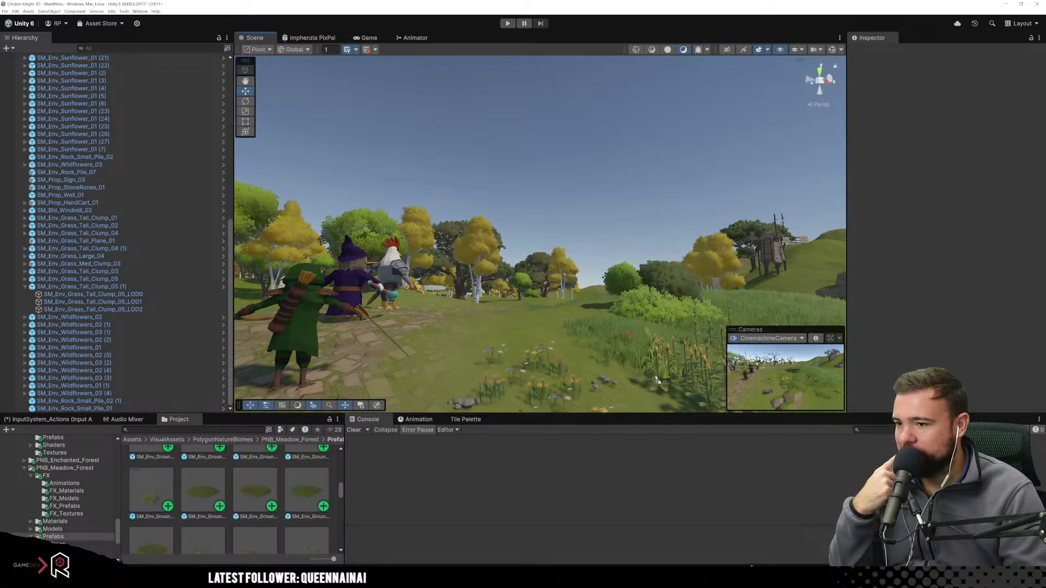
drag(628, 414, 554, 350)
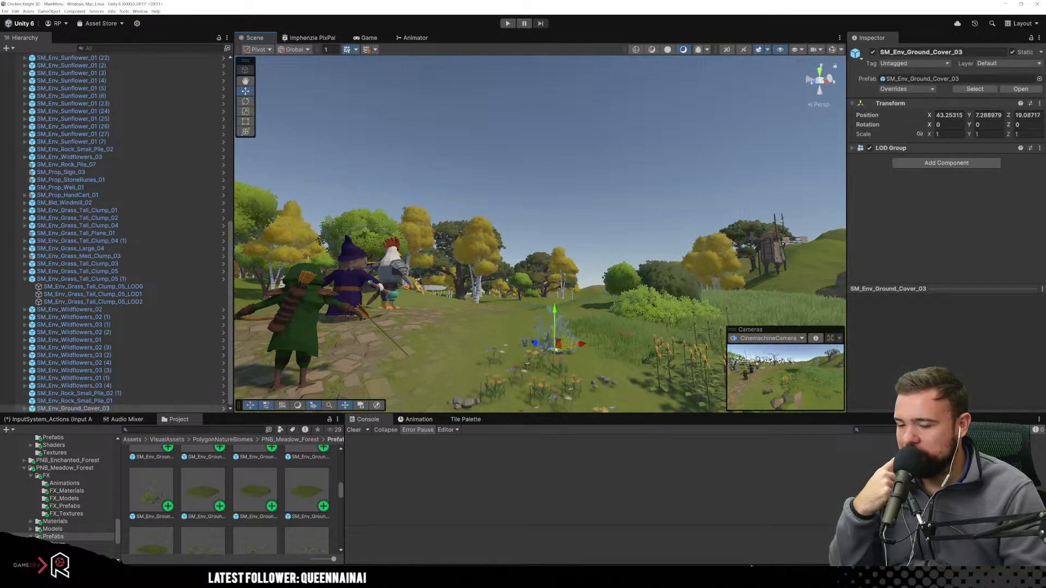
key(Delete)
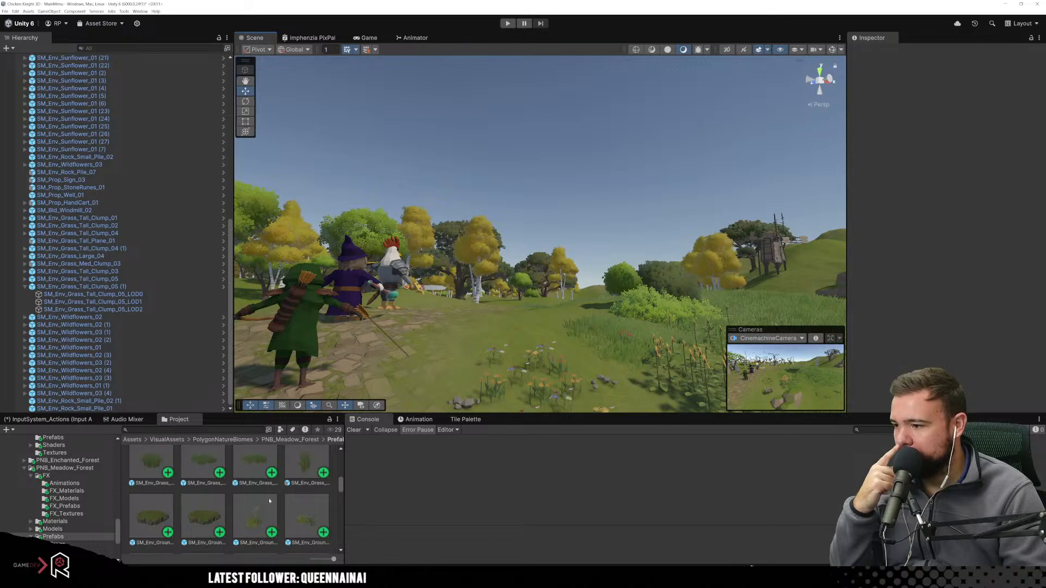
Place SM_Env_Grass_Tall_Clump_03, SM_Env_Grass_Tall_Plane_01 and SM_Env_Grass_Tall_Clump_02 grass around the foreground wildflowers.
drag(220, 472, 507, 322)
drag(254, 473, 583, 349)
key(Delete)
scroll(293, 505, down, 2)
drag(314, 453, 543, 325)
scroll(252, 483, up, 1)
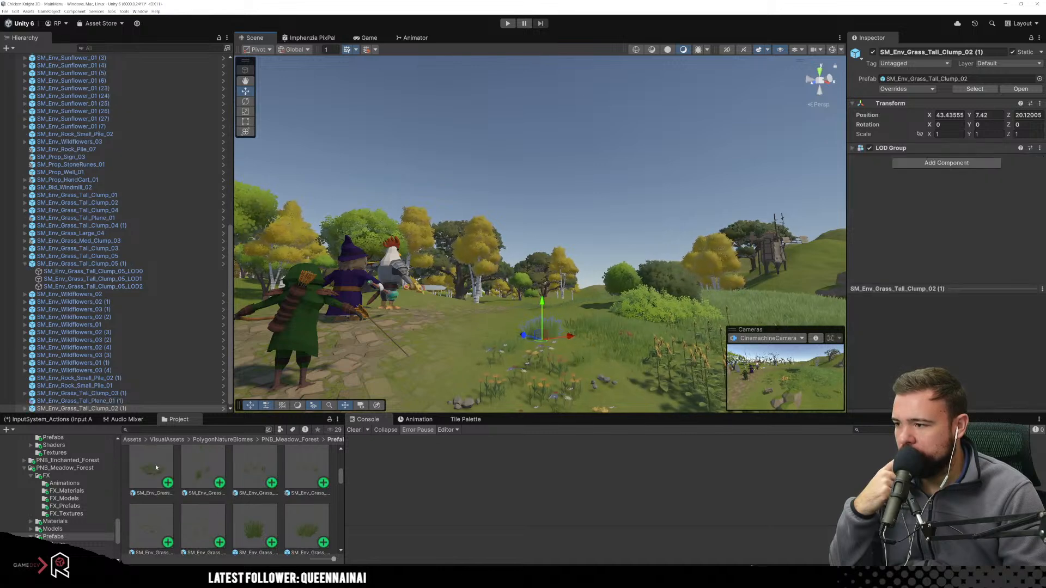
Place four SM_Env_Grass_Med_Clump_03 grass clumps behind and among the foreground wildflowers, and select the neighbouring SM_Env_Grass_Tall_Clump_05 (1).
scroll(157, 468, down, 1)
drag(152, 482, 491, 325)
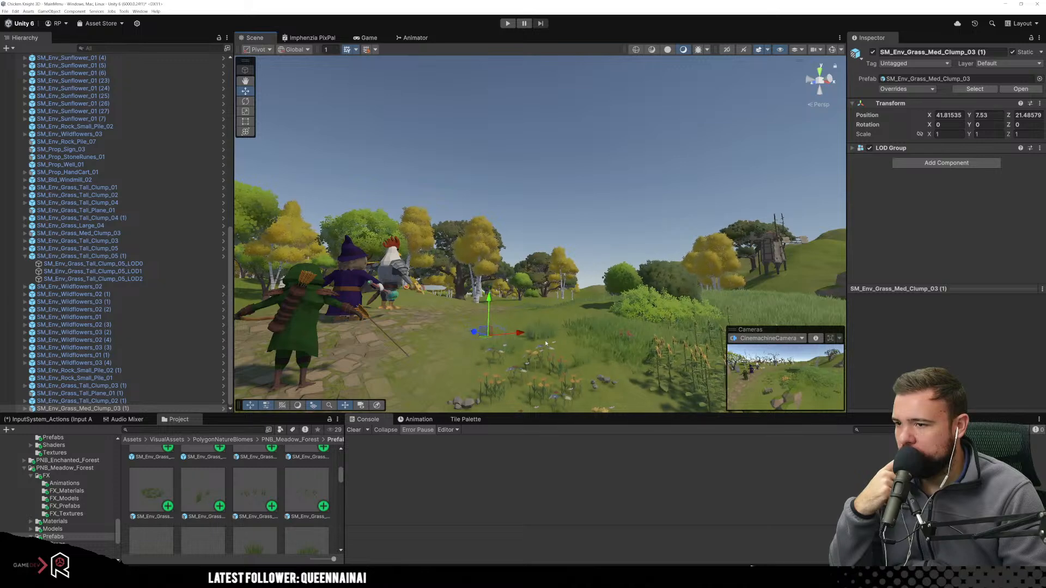
click(170, 486)
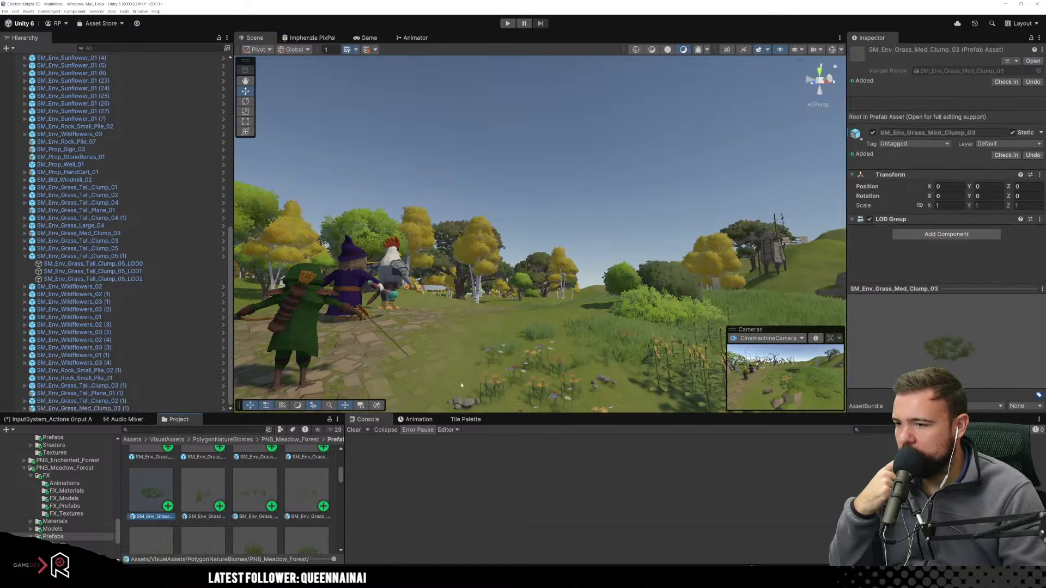
scroll(227, 477, up, 1)
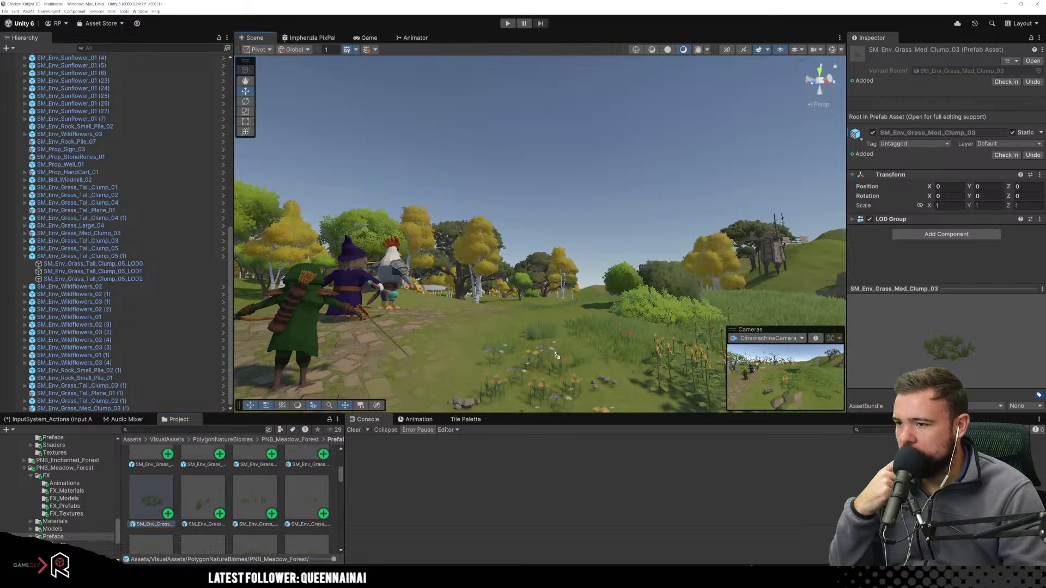
drag(556, 355, 555, 349)
drag(507, 384, 545, 384)
drag(210, 486, 614, 387)
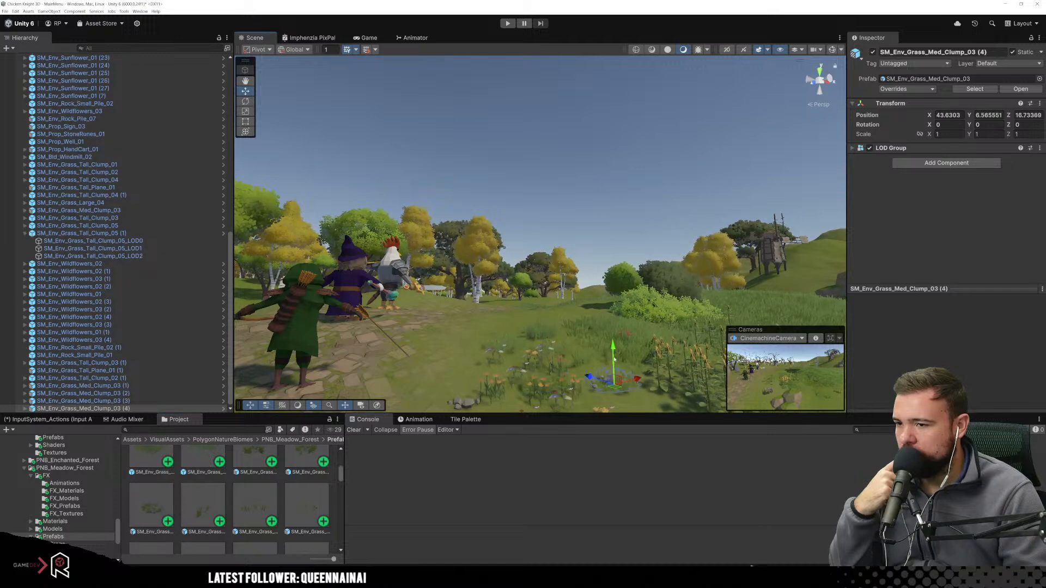
click(600, 179)
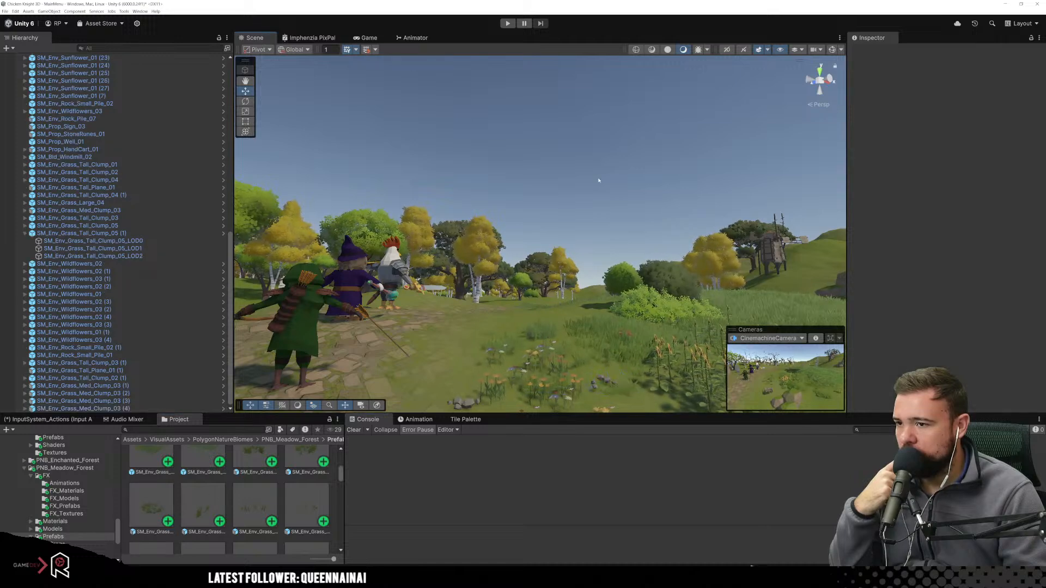
click(589, 328)
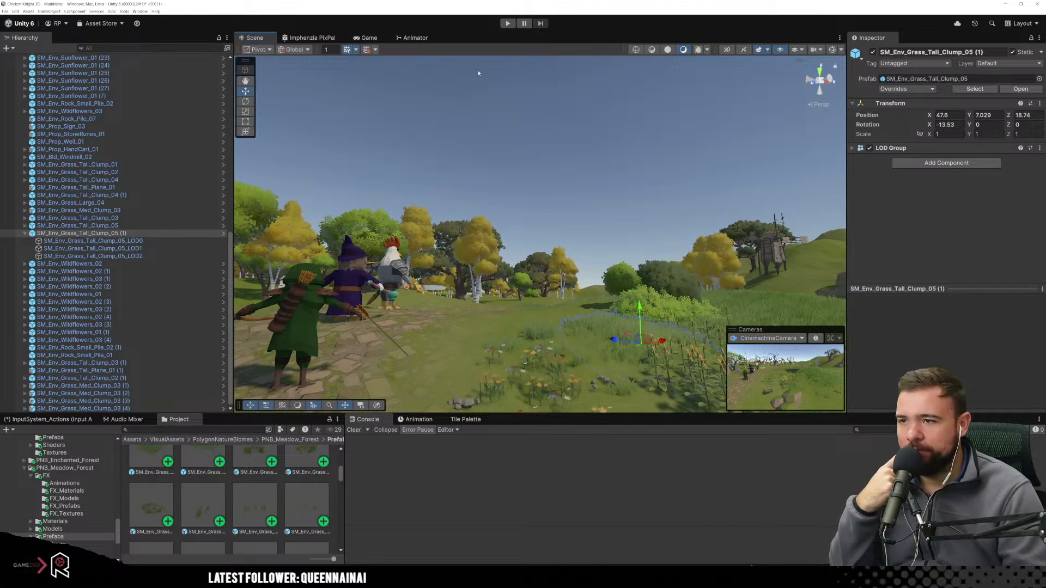
Align the CinemachineCamera with the current Scene view and check its framing in the Game view.
scroll(143, 190, up, 15)
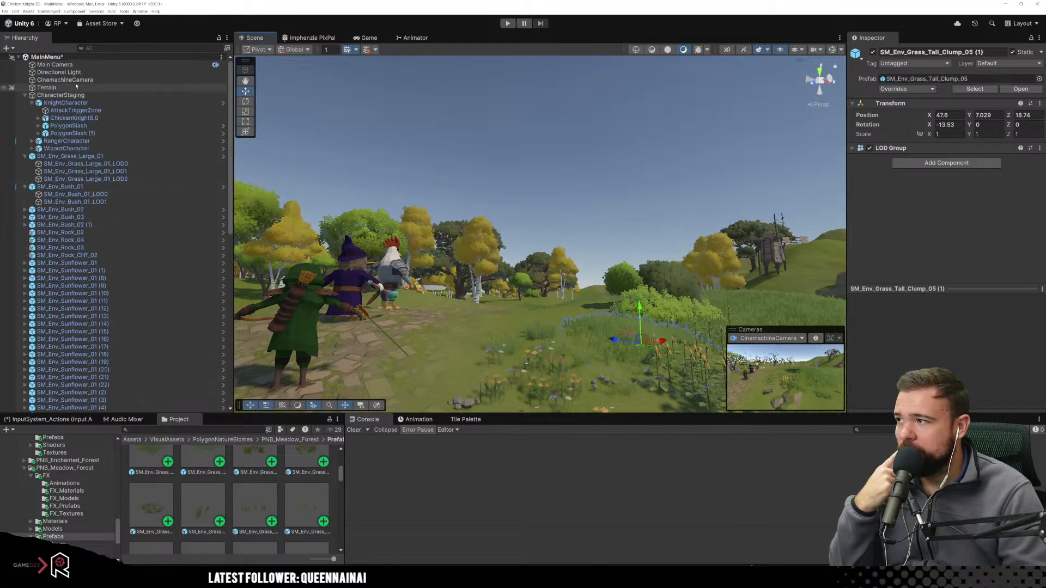
right_click(77, 80)
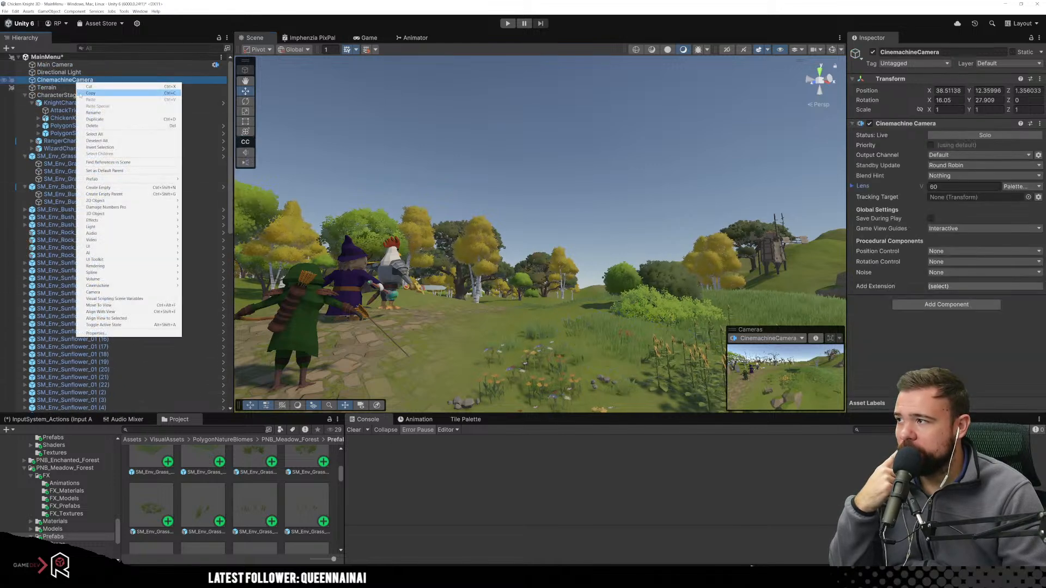
click(147, 314)
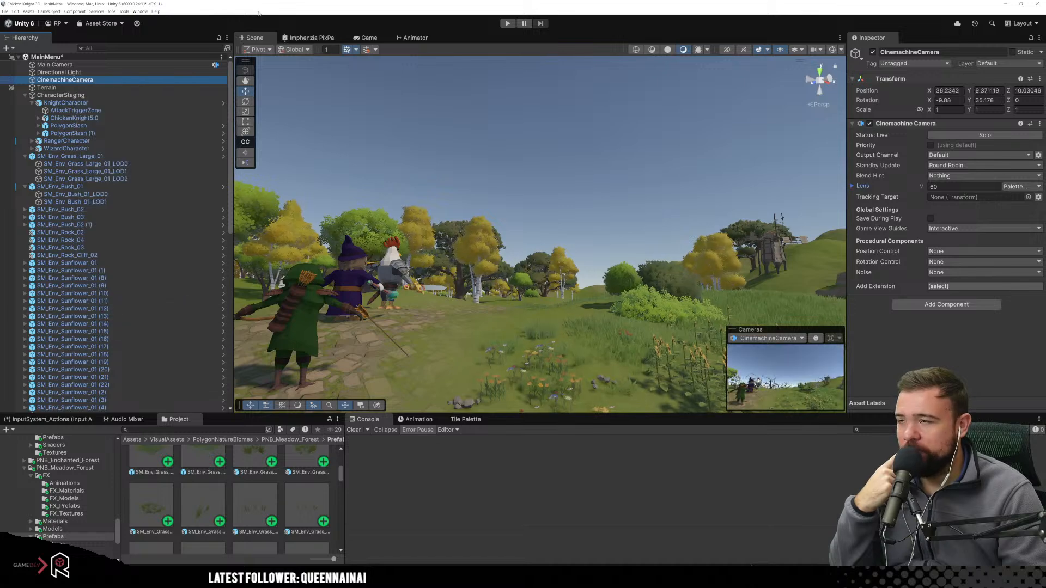
click(365, 38)
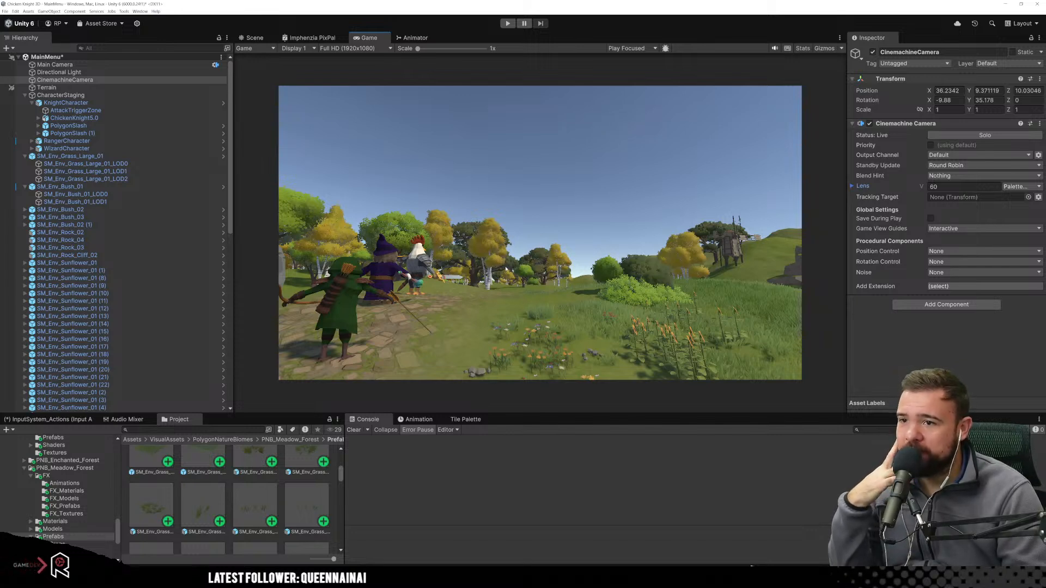
click(254, 38)
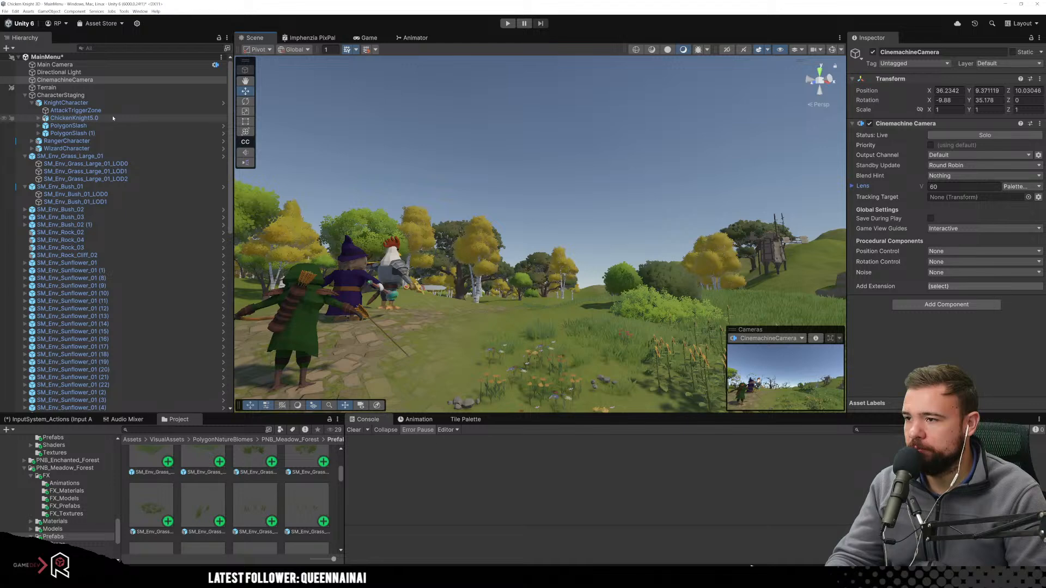
Save the scene and collapse the CharacterStaging, SM_Env_Grass_Large_01 and SM_Env_Bush_01 entries in the hierarchy.
key(ctrl+s)
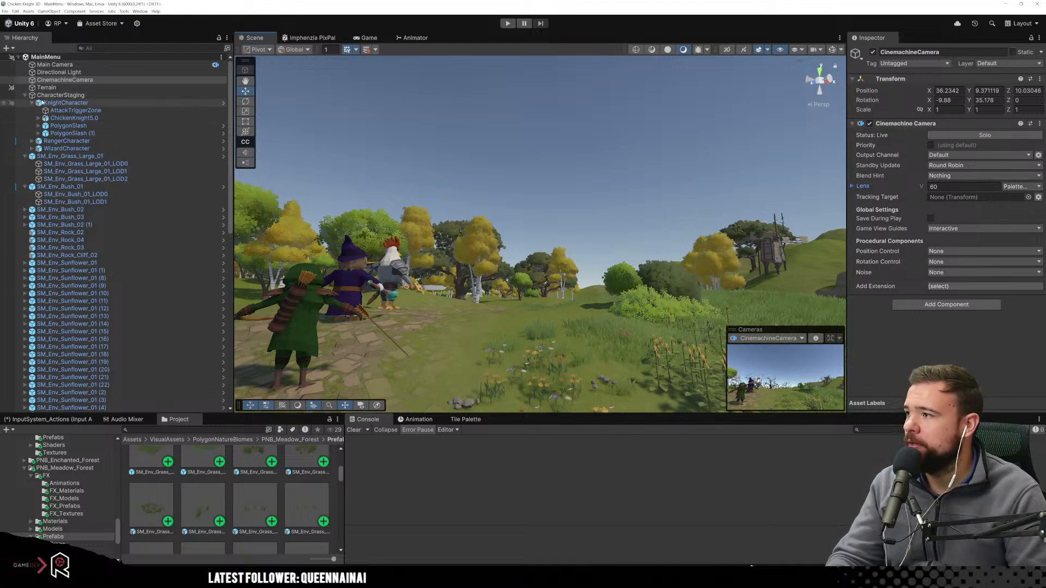
click(25, 95)
click(25, 103)
click(24, 110)
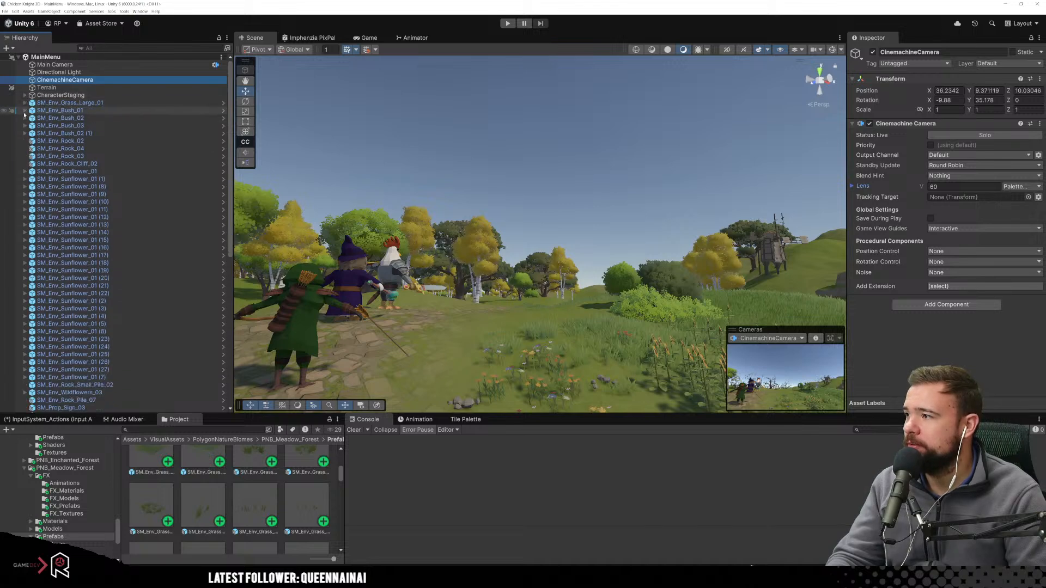
Group all environment objects from SM_Env_Grass_Large_01 through SM_Env_Grass_Med_Clump_03 (4) under a new empty parent named Nature.
click(60, 148)
click(59, 126)
click(69, 103)
scroll(92, 229, down, 10)
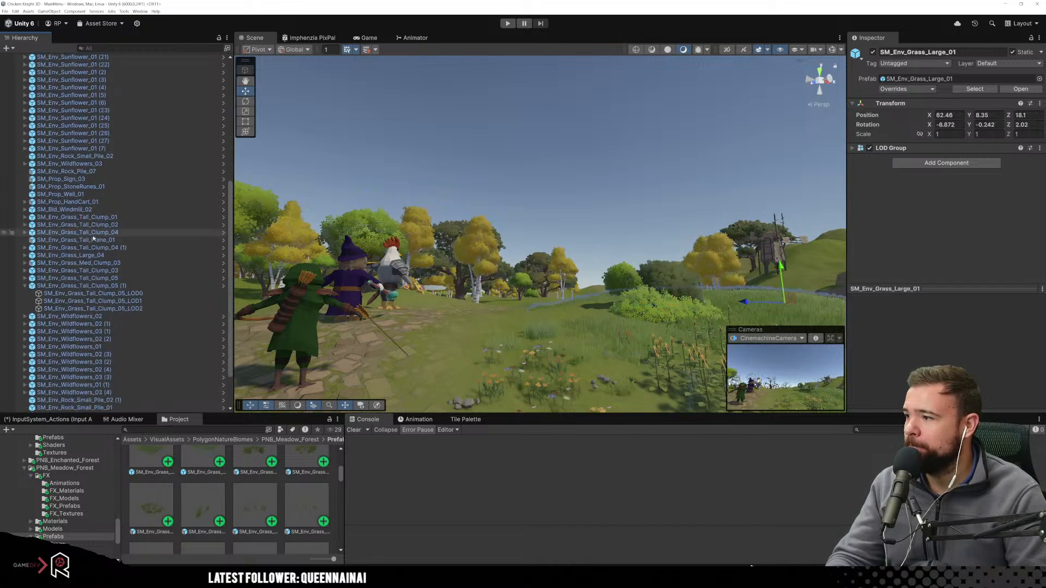
click(24, 285)
scroll(86, 314, down, 2)
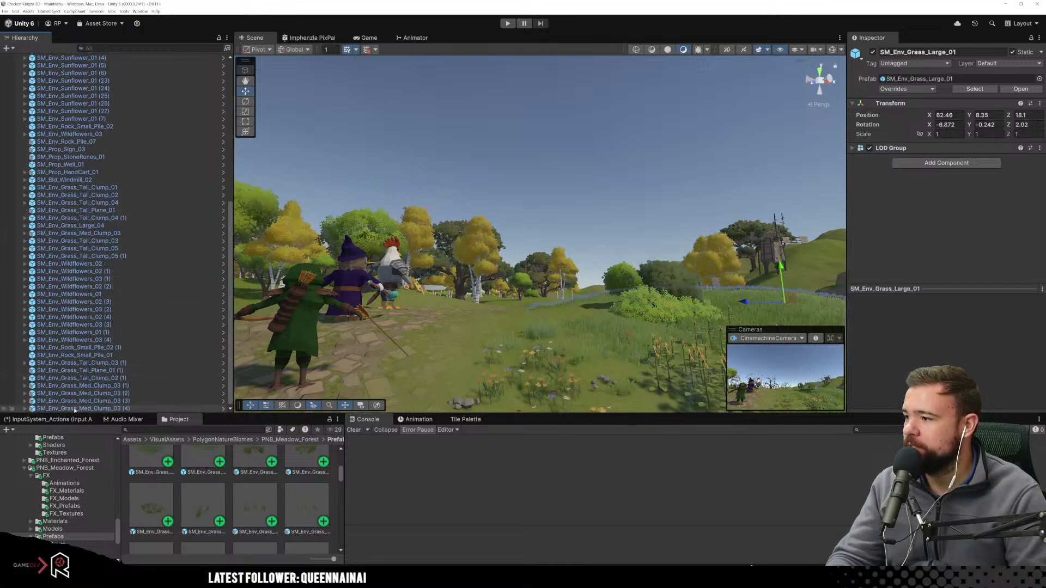
shift+click(87, 408)
right_click(87, 278)
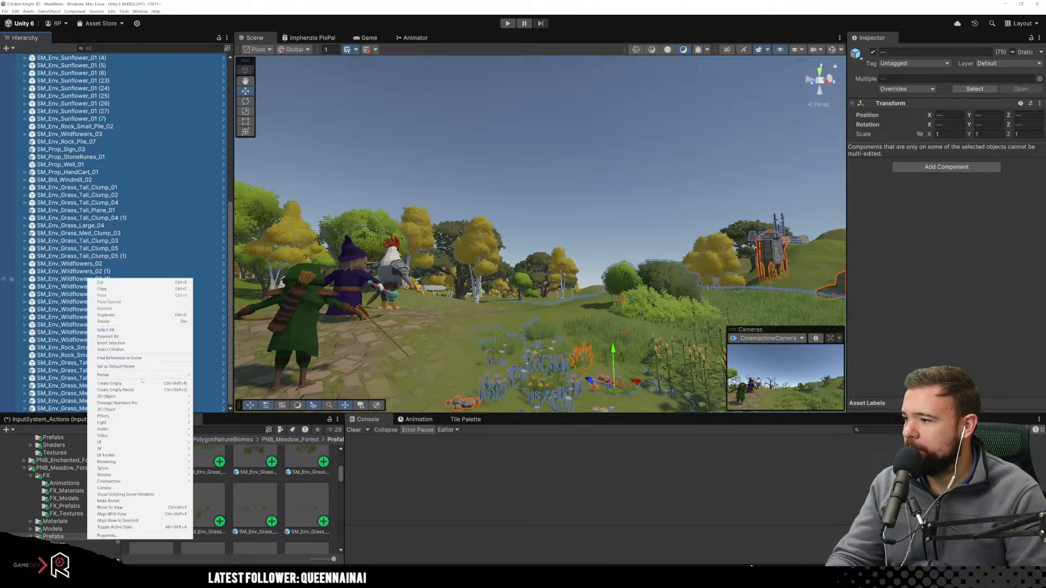
click(118, 390)
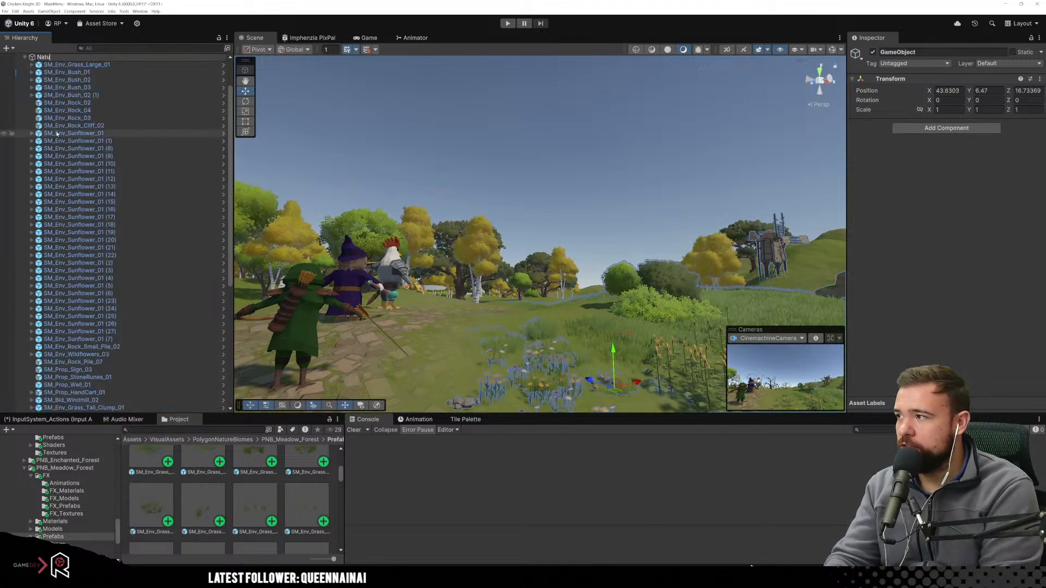
text(Nature)
key(Return)
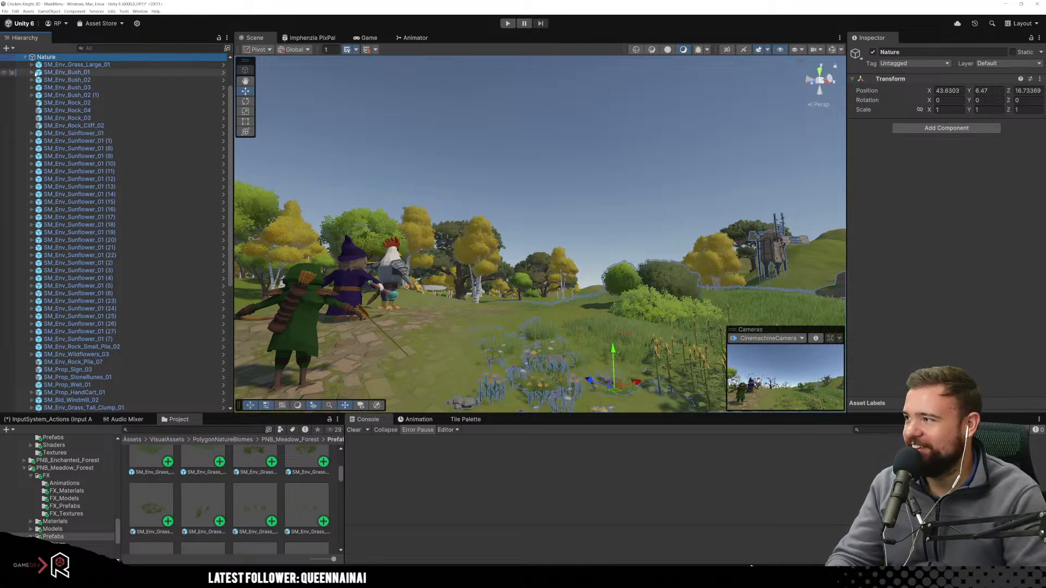
Collapse the Nature, KnightCharacter and CharacterStaging entries to tidy the hierarchy.
click(24, 57)
click(405, 280)
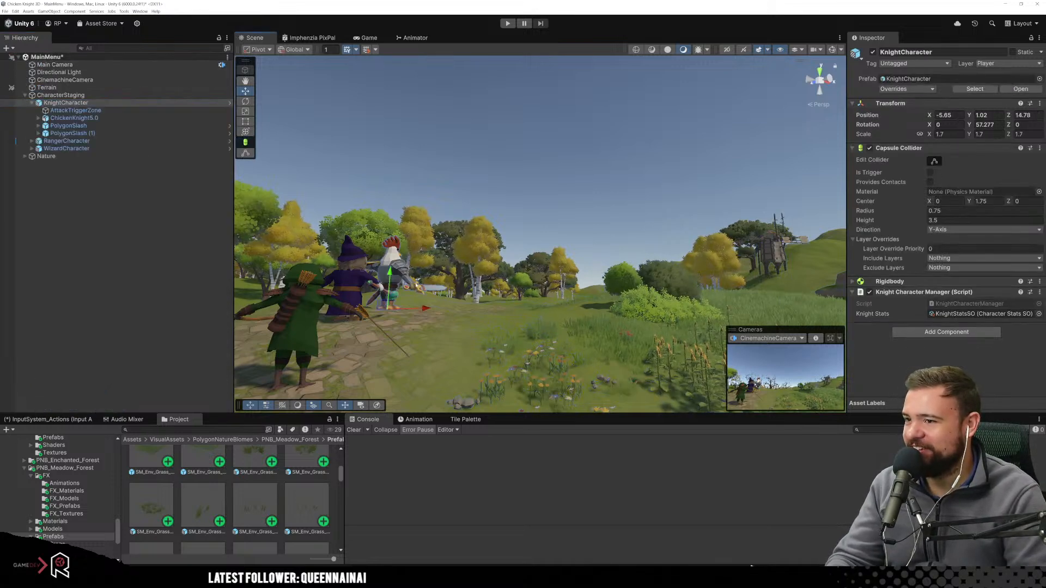
click(31, 102)
click(24, 94)
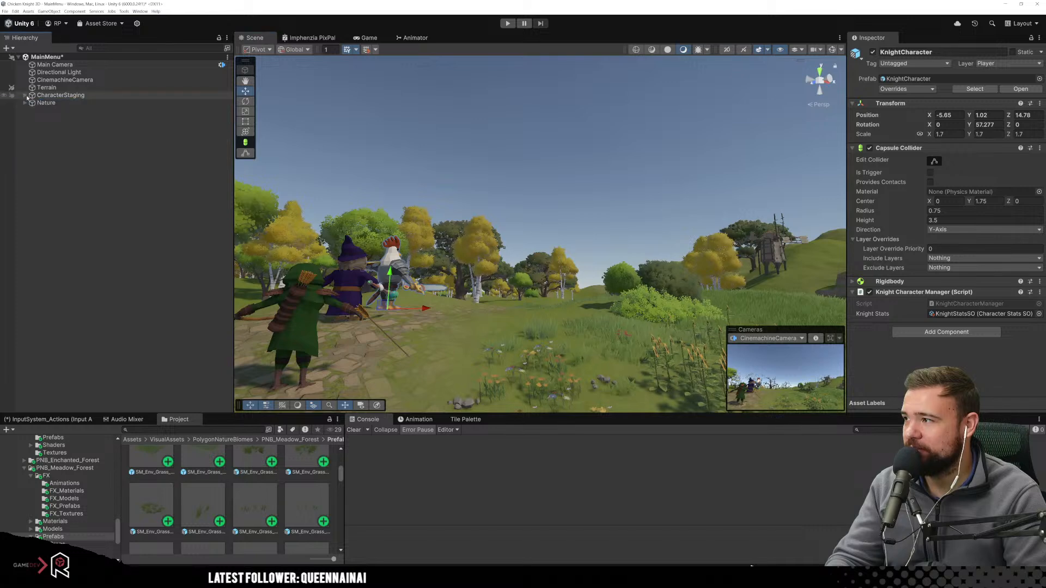
Examine the ground around the characters, the stone path and the meadow from above.
scroll(545, 203, down, 5)
scroll(545, 212, up, 6)
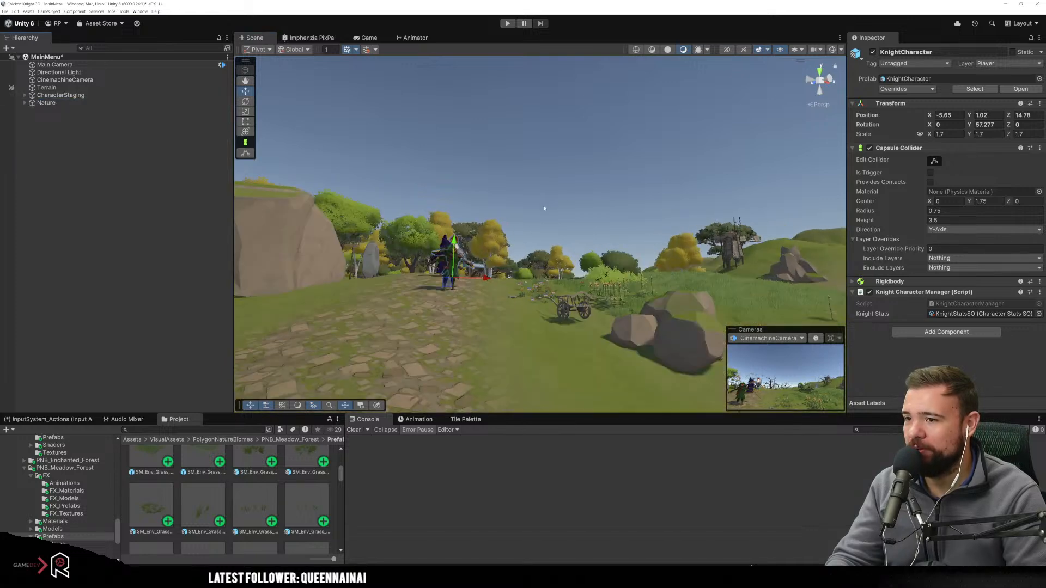
right_drag(544, 218, 667, 265)
key(s)
key(w)
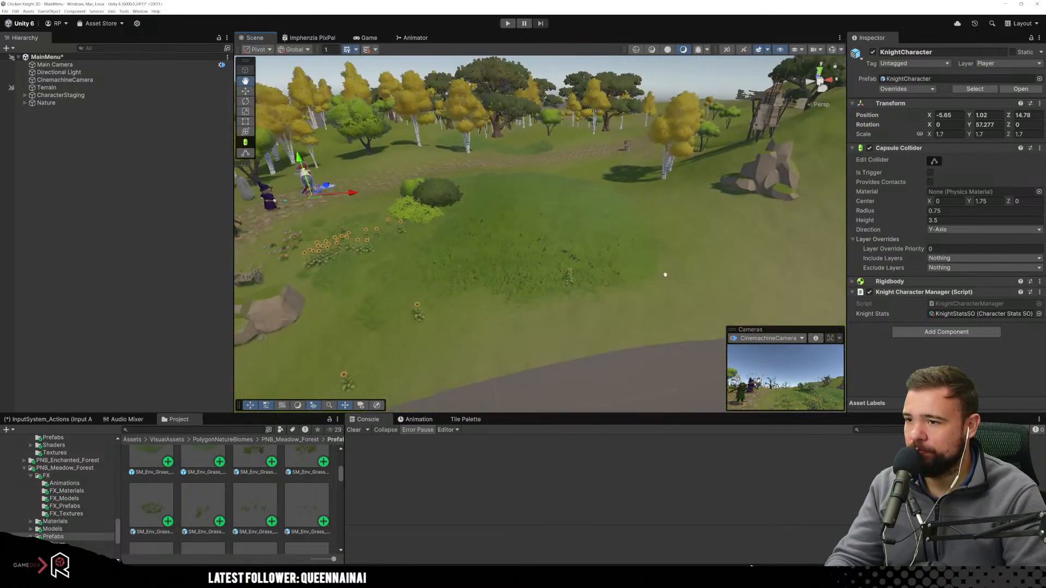
middle_drag(667, 267, 642, 322)
scroll(641, 322, down, 3)
right_drag(568, 239, 584, 284)
mouse_move(565, 259)
middle_down()
mouse_move(679, 296)
mouse_move(562, 255)
mouse_move(617, 232)
mouse_move(668, 267)
middle_up()
Add the Terrain_Meadow_Grass_Flowers_01 layer to the Terrain's Paint Texture layer palette.
click(46, 87)
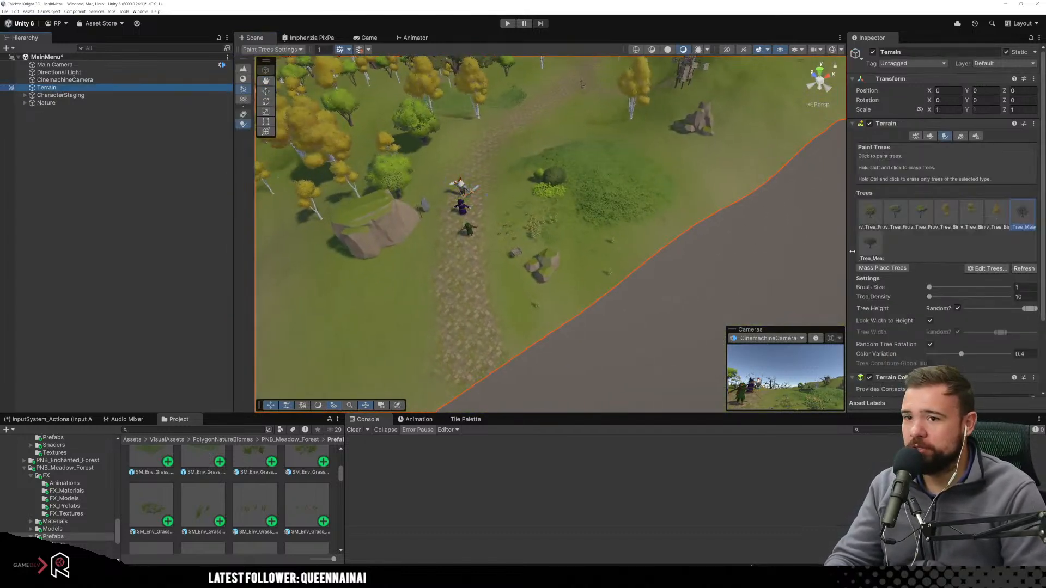
click(917, 137)
click(931, 139)
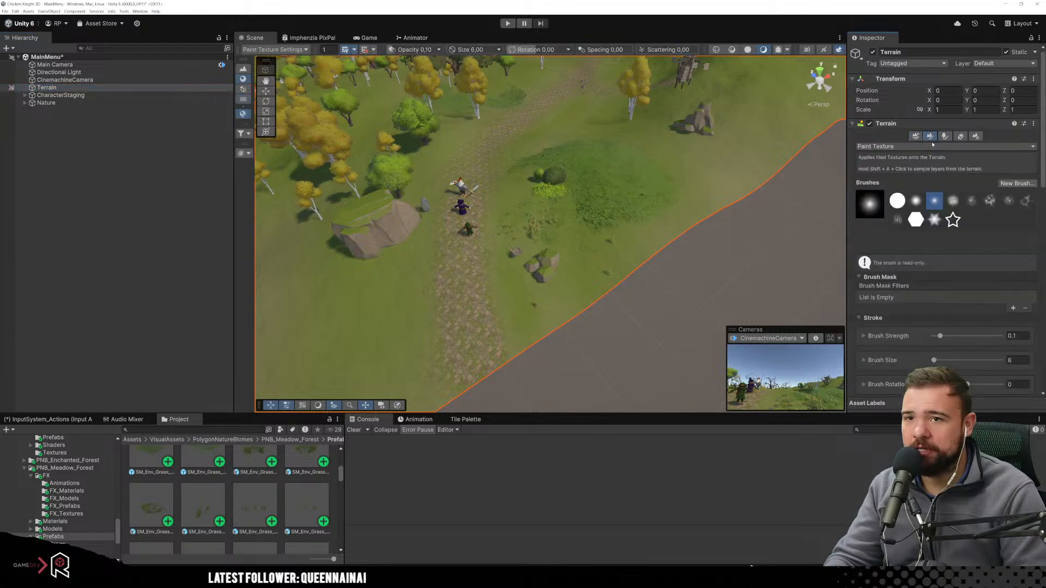
click(904, 147)
click(888, 220)
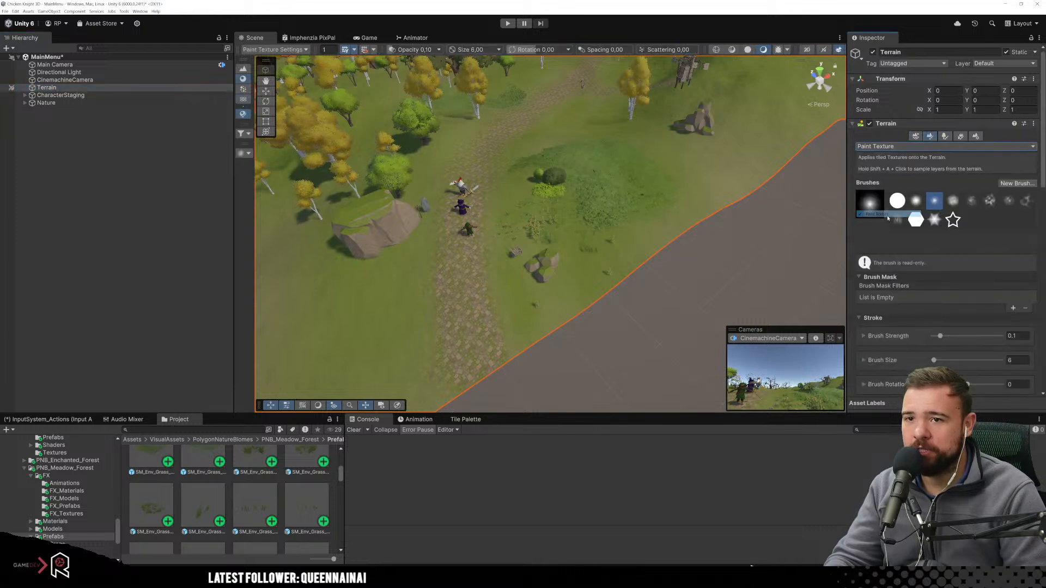
scroll(946, 239, down, 10)
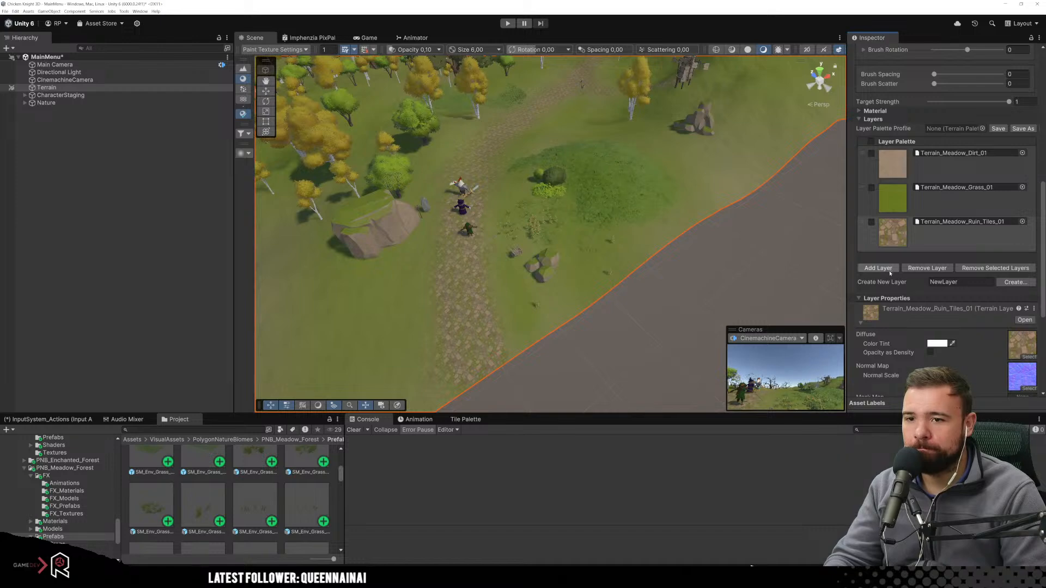
click(893, 269)
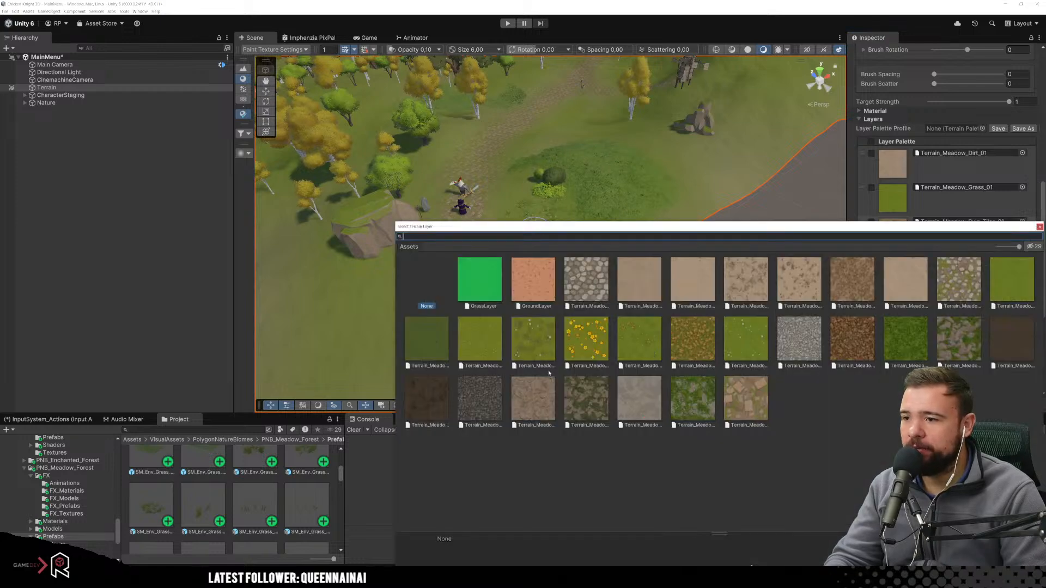
click(591, 341)
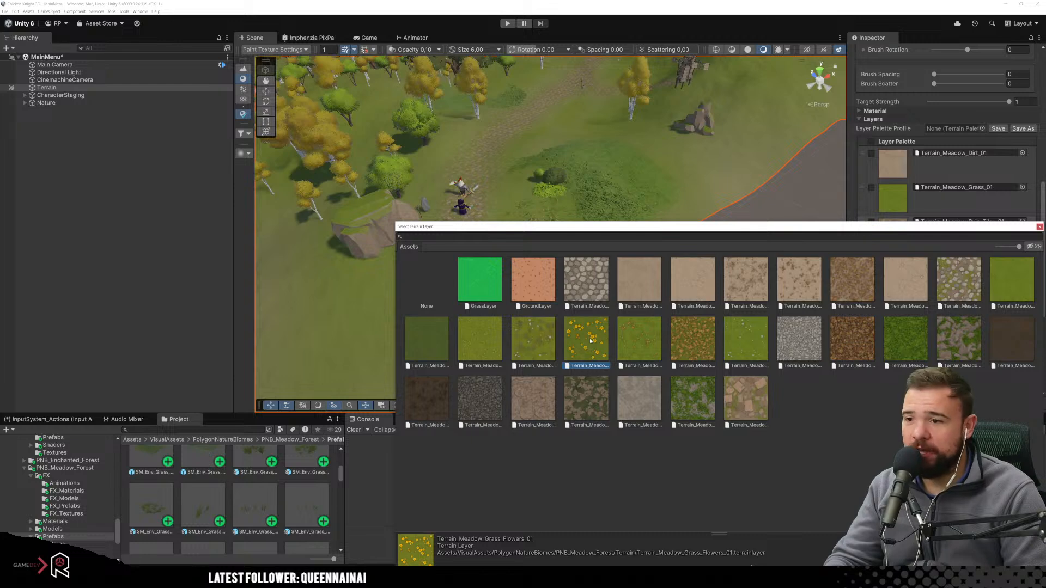
Add the Terrain_Meadow_Grass_Flowers_01 layer to the terrain palette and select the soft mottled brush with a size of 10.
double_click(591, 341)
scroll(946, 338, up, 10)
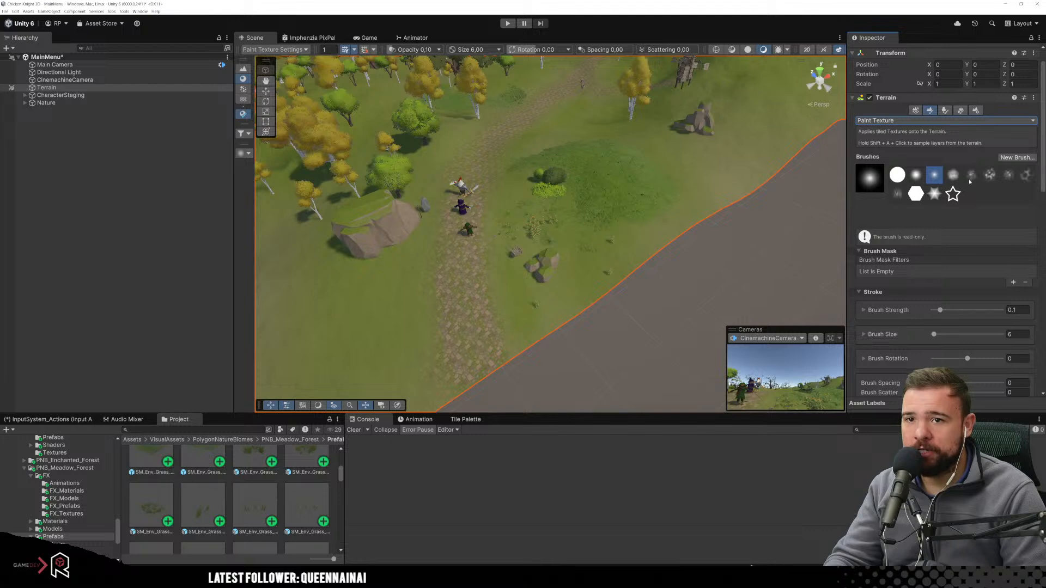
click(953, 174)
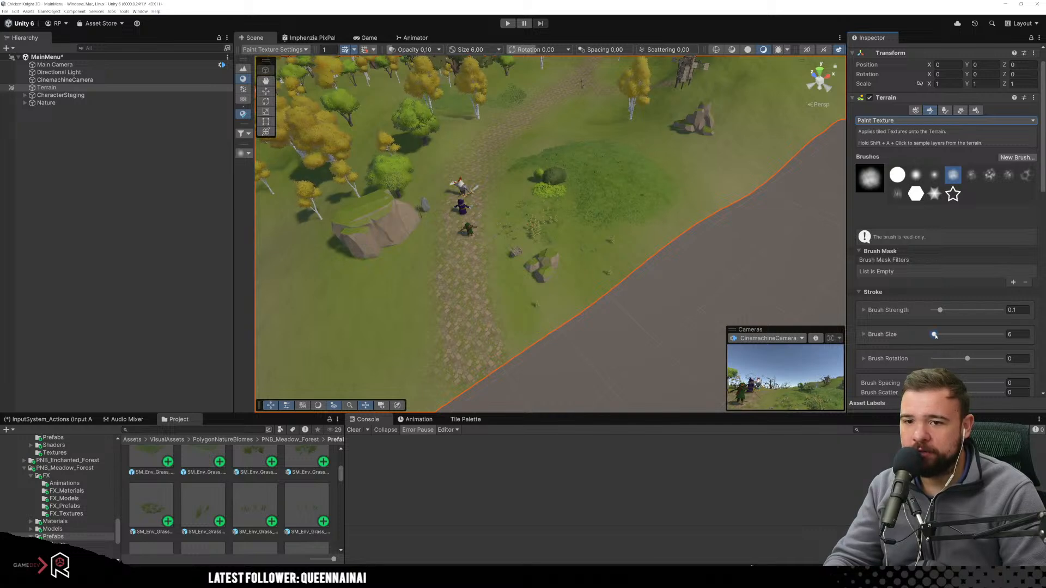
drag(935, 336, 937, 336)
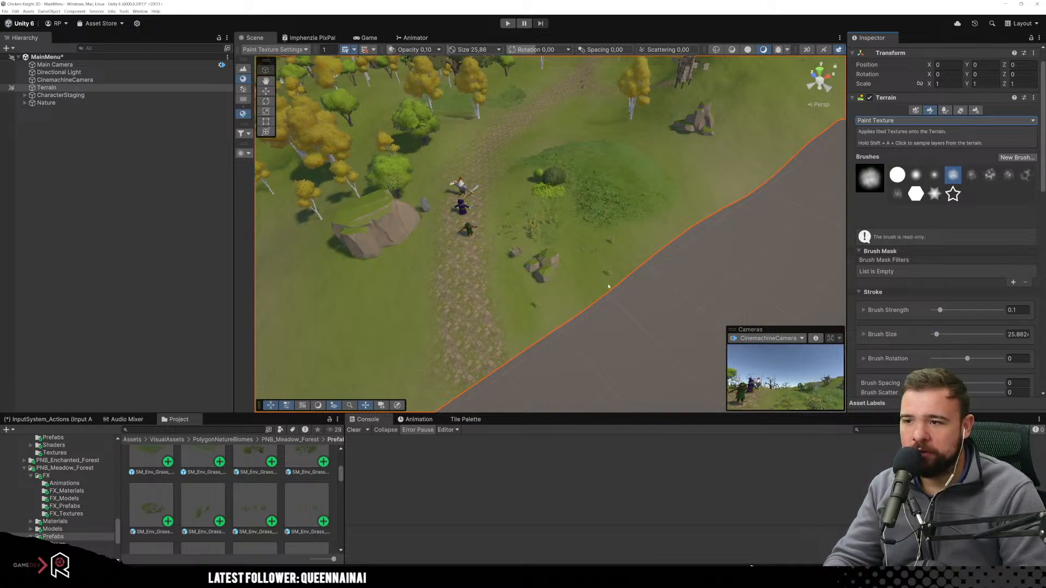
click(1023, 336)
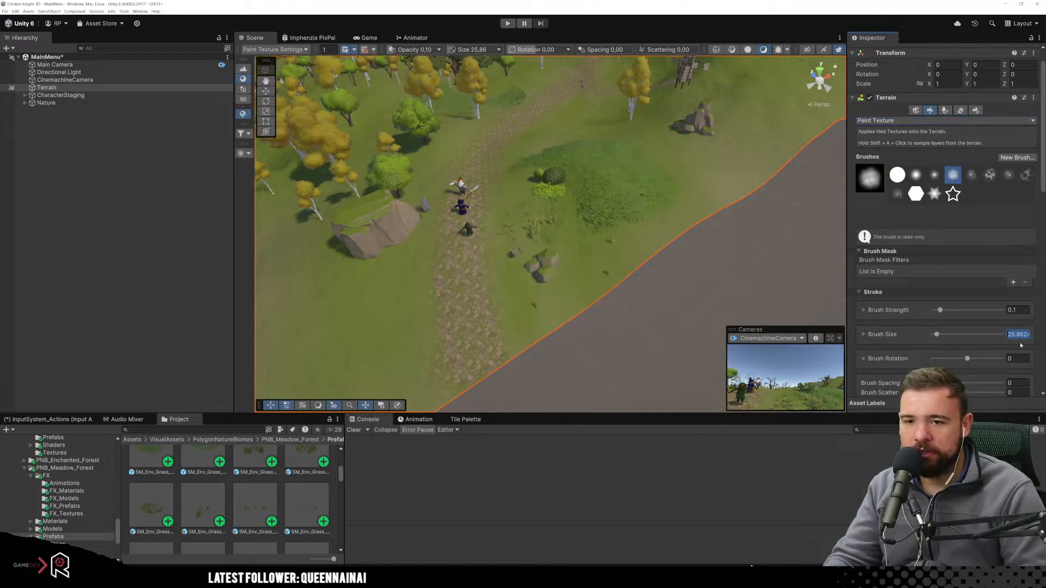
Examine the flower patch and meadow beside the characters up close and through the game camera.
scroll(550, 308, up, 6)
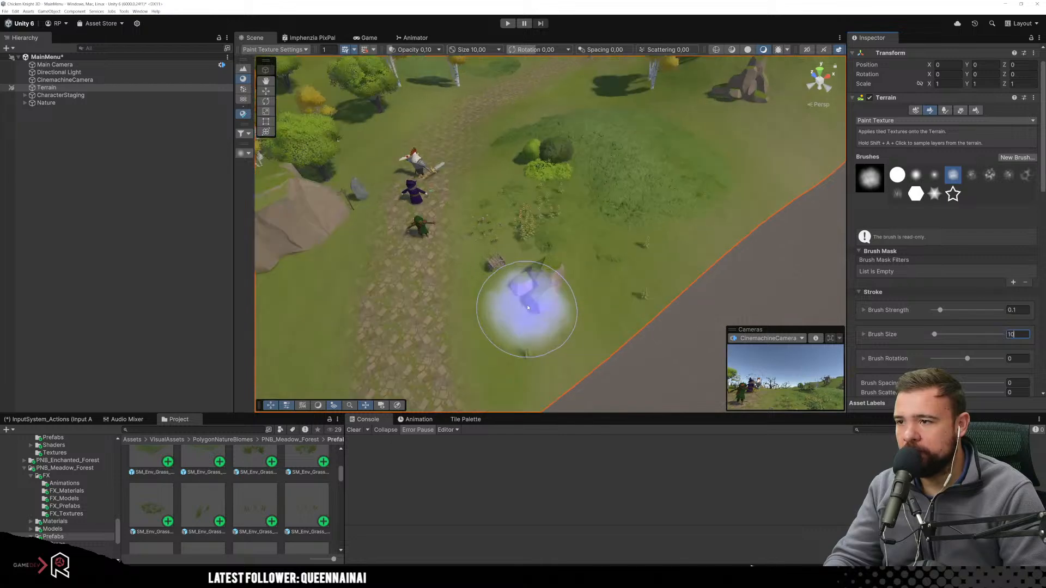
scroll(527, 308, down, 8)
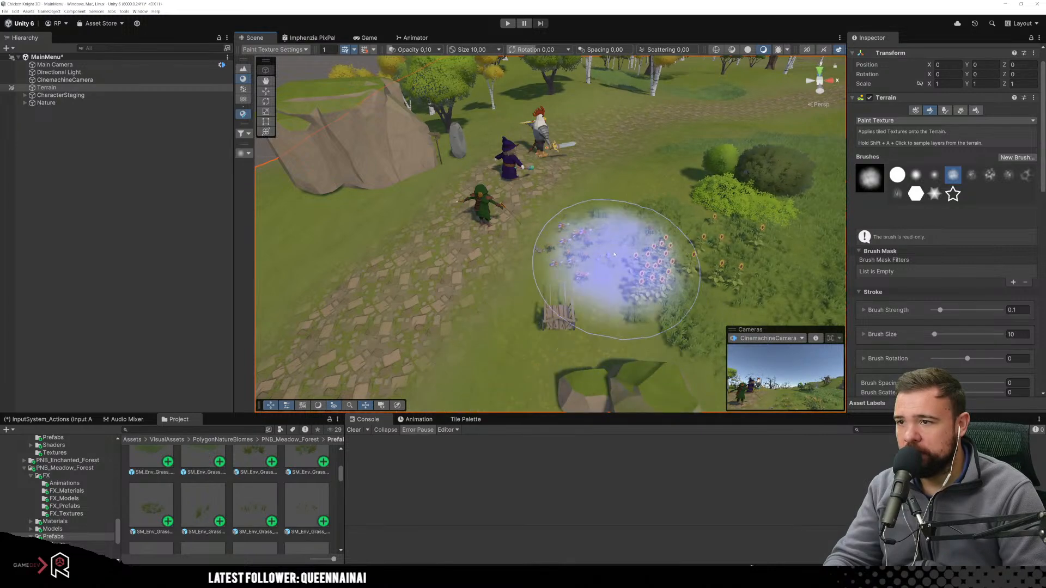
right_drag(710, 260, 801, 248)
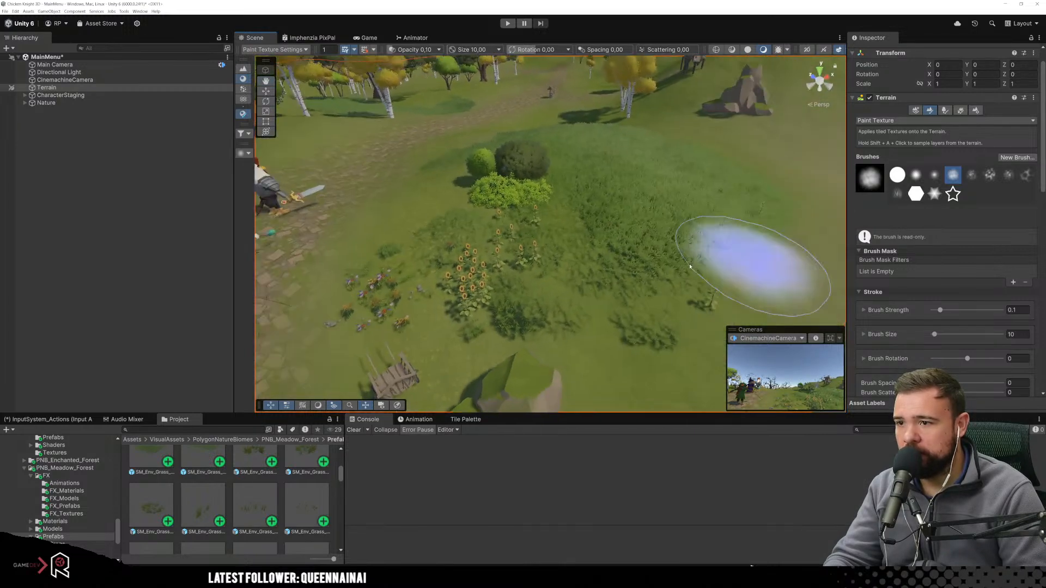
scroll(670, 269, down, 5)
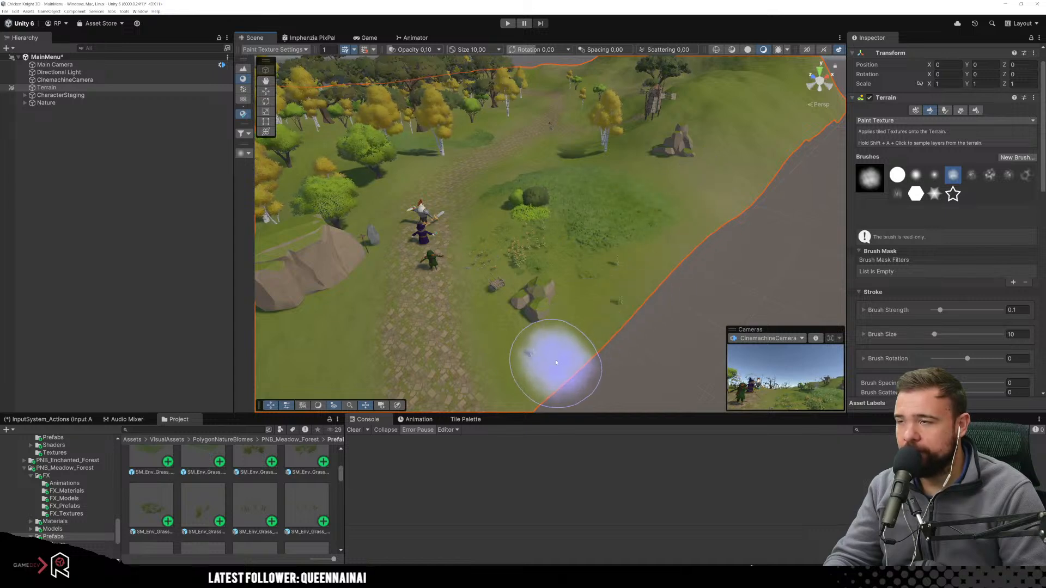
click(369, 38)
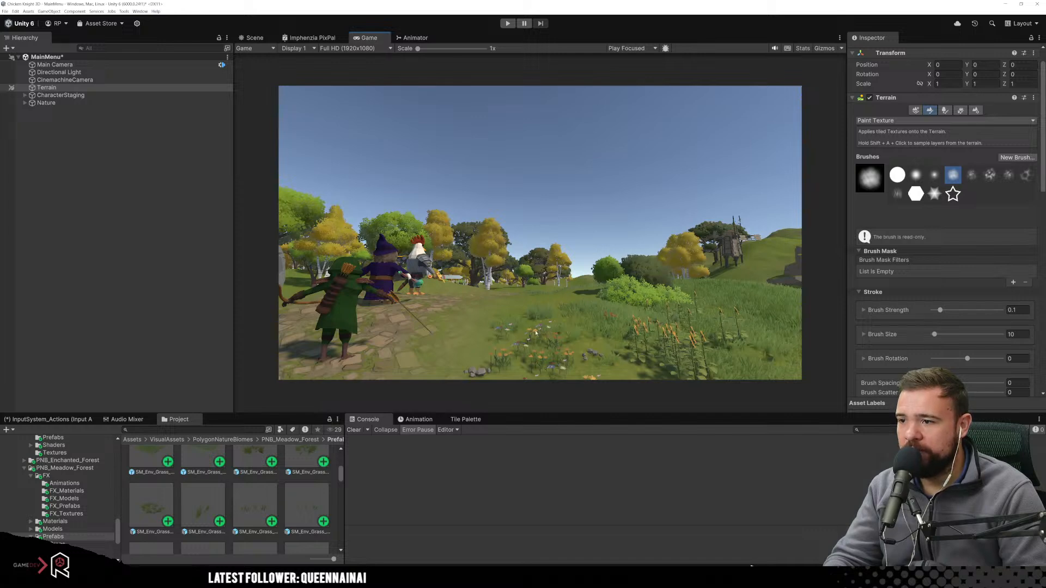
click(255, 37)
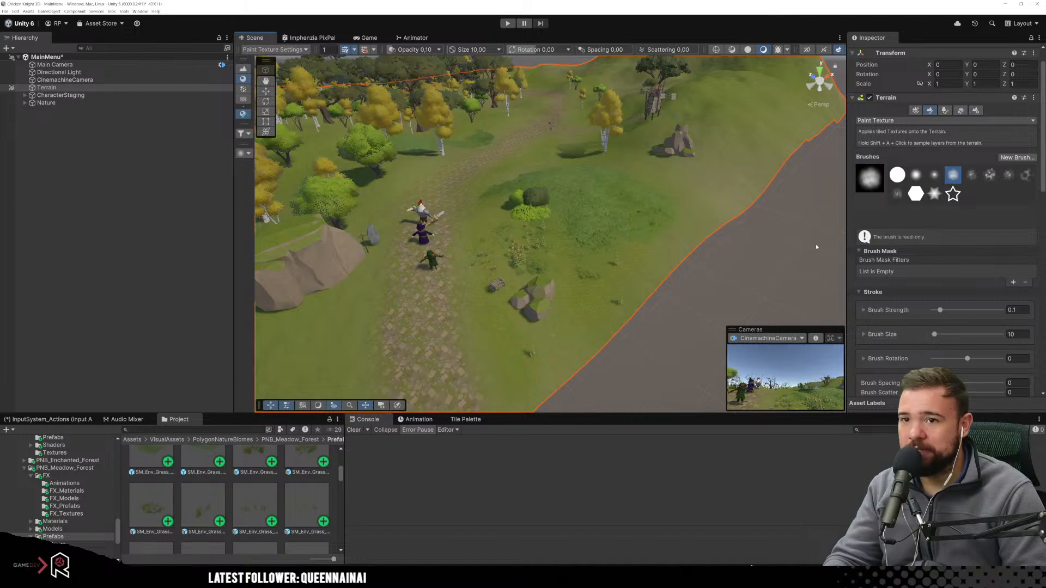
Add the Terrain_Meadow_Grass_Debris_01 layer, paint it on the grass beside the stone path, and check it through the game camera.
scroll(951, 233, down, 10)
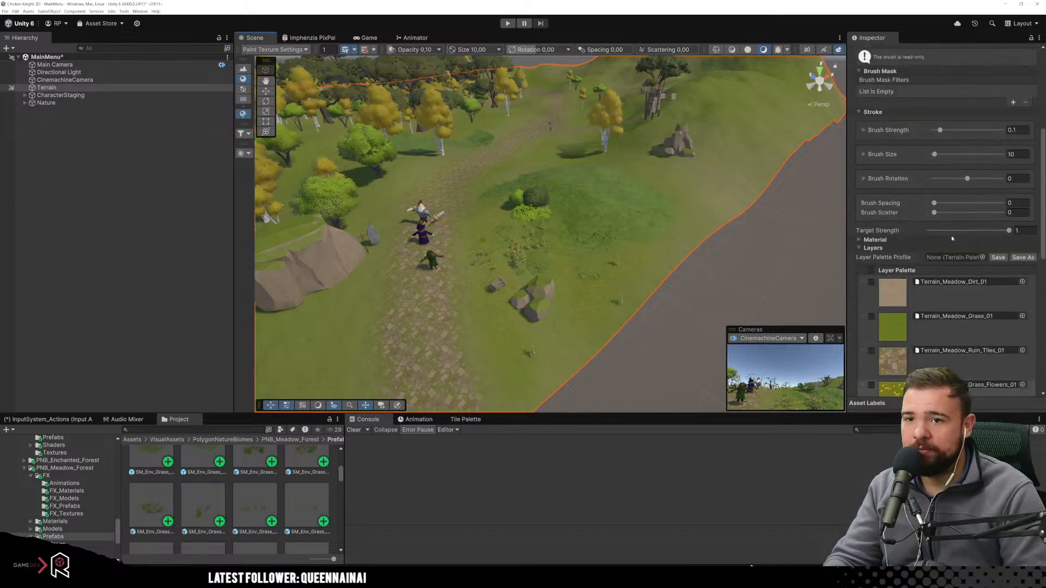
click(874, 304)
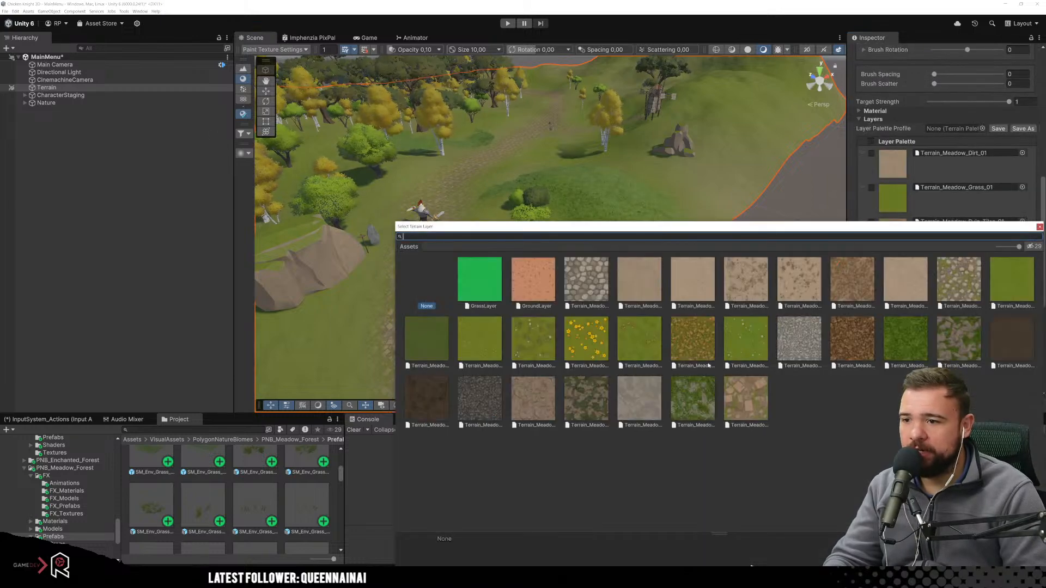
double_click(535, 340)
click(928, 303)
mouse_move(493, 284)
mouse_down()
mouse_move(491, 331)
mouse_move(524, 373)
mouse_move(586, 321)
mouse_move(511, 334)
mouse_move(492, 250)
mouse_move(493, 215)
mouse_move(507, 212)
mouse_move(546, 245)
mouse_move(505, 268)
mouse_move(560, 285)
mouse_move(572, 331)
mouse_move(498, 346)
mouse_move(495, 292)
mouse_up()
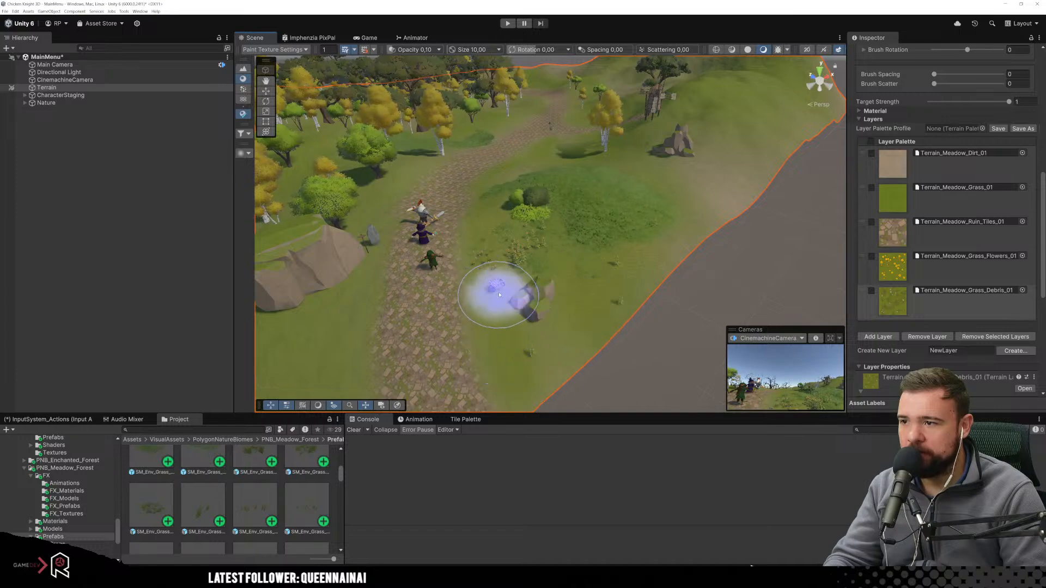
click(367, 37)
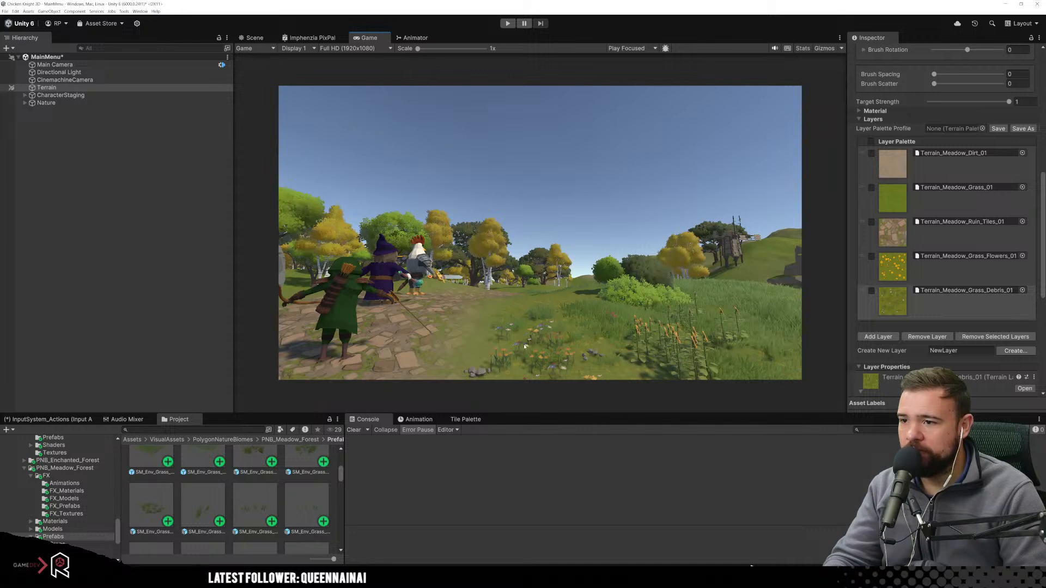
click(507, 24)
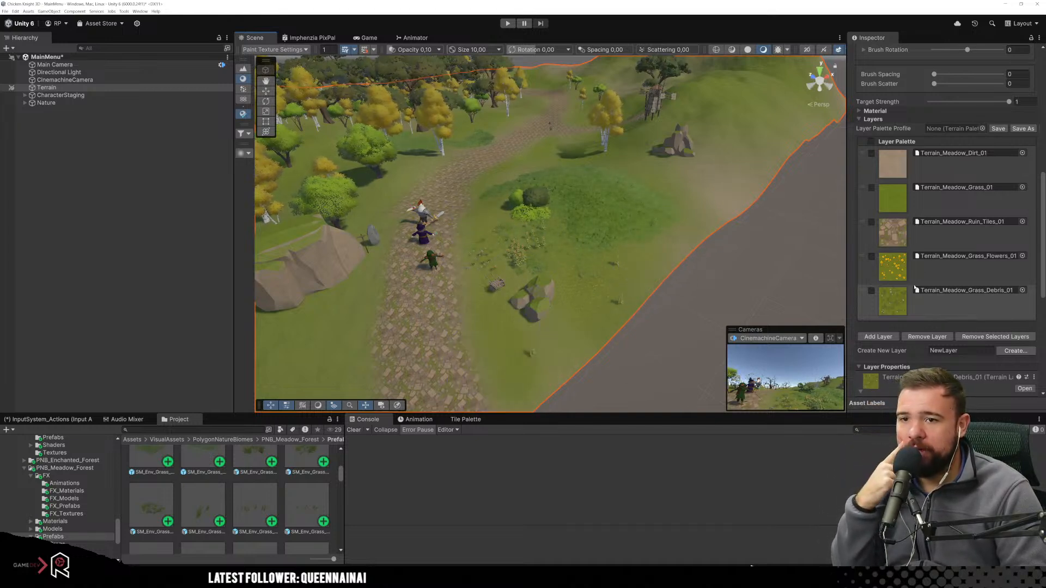
Compare the moss, gravel, mud and leaf terrain layers, add Terrain_Meadow_Grass_Pebbles_01, and paint it on the grass beside the path.
click(878, 337)
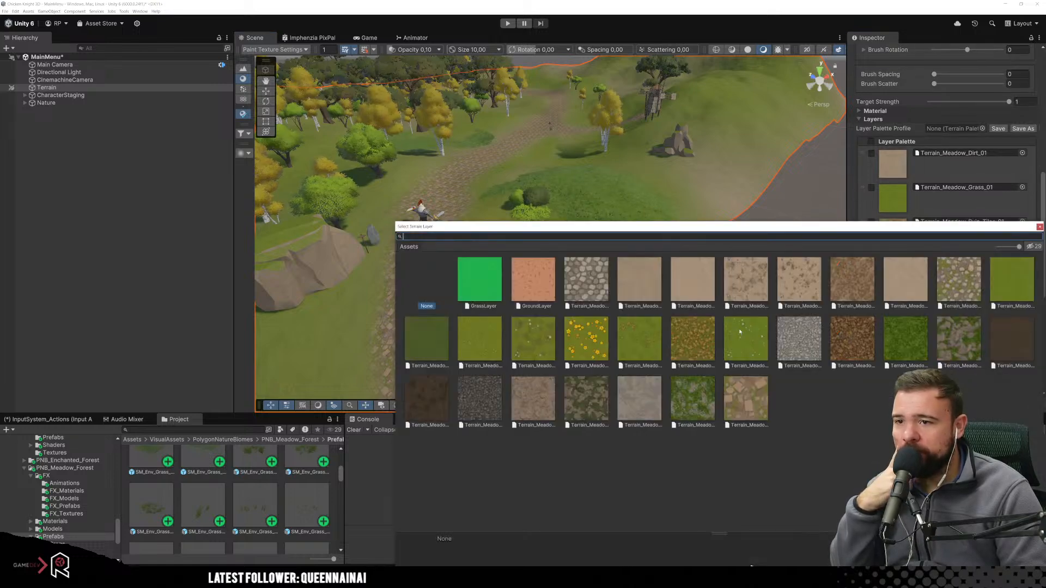
click(968, 357)
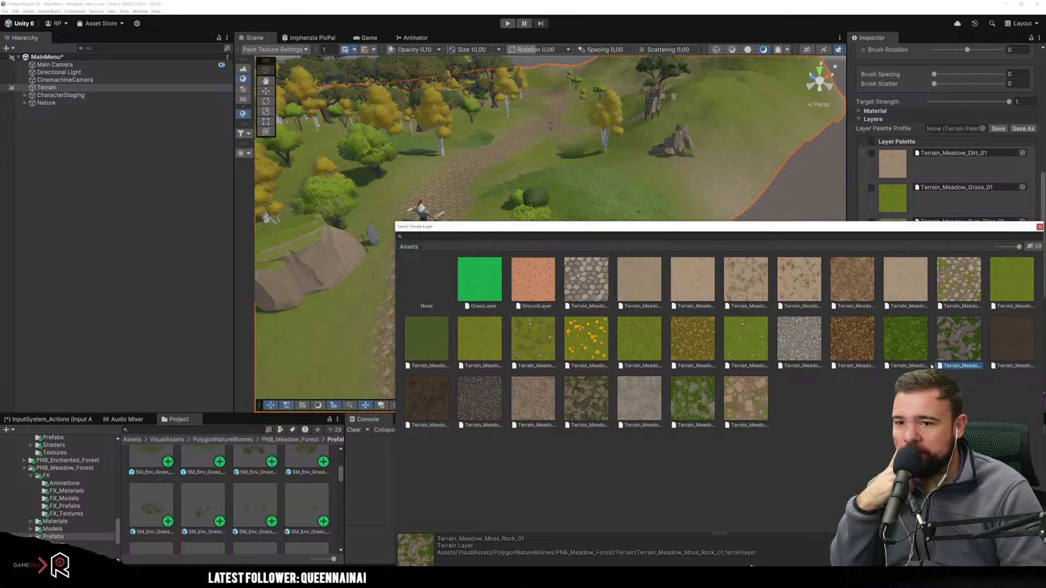
click(799, 347)
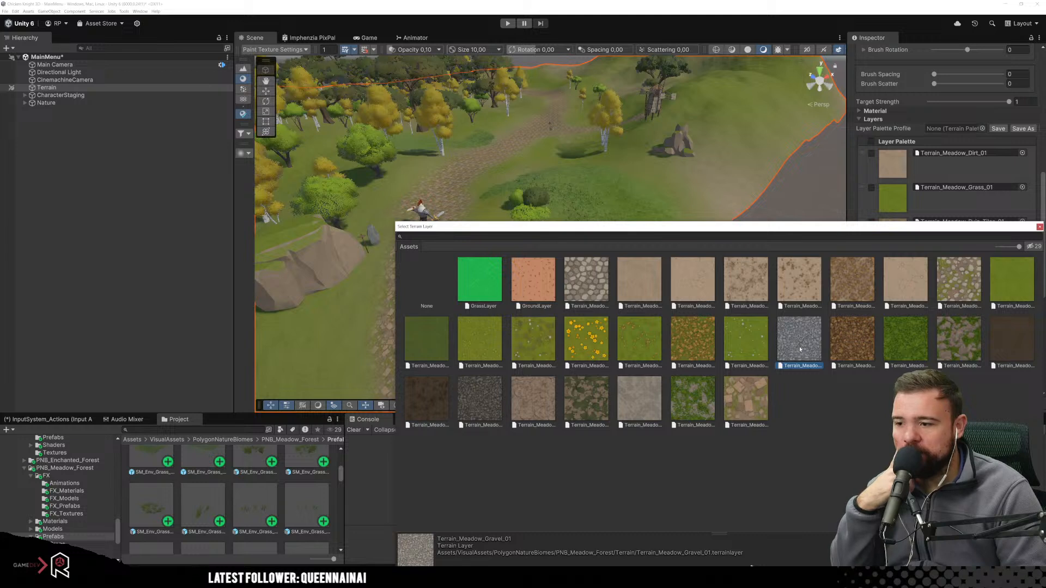
click(700, 343)
click(591, 398)
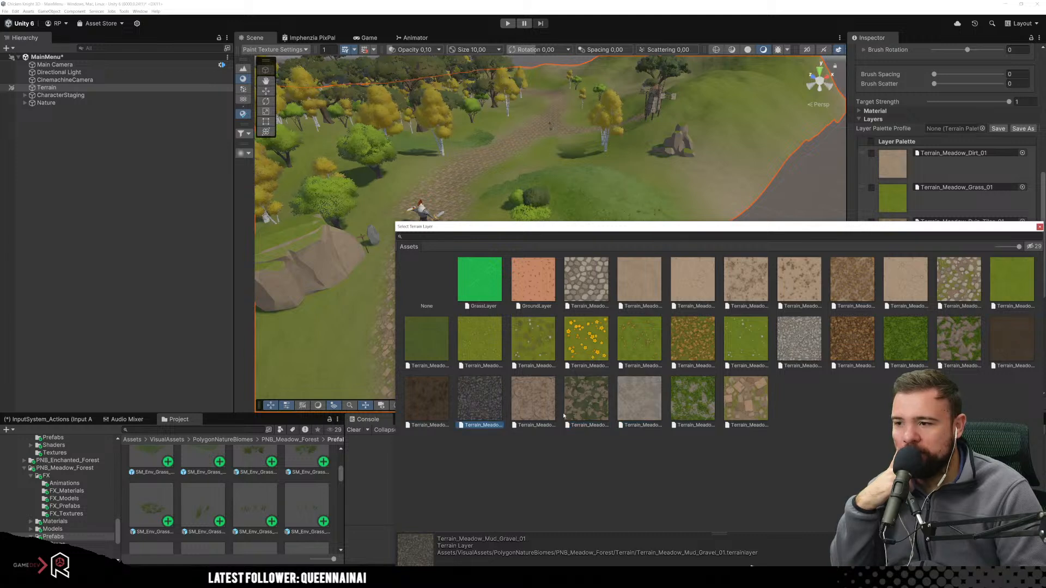
click(708, 415)
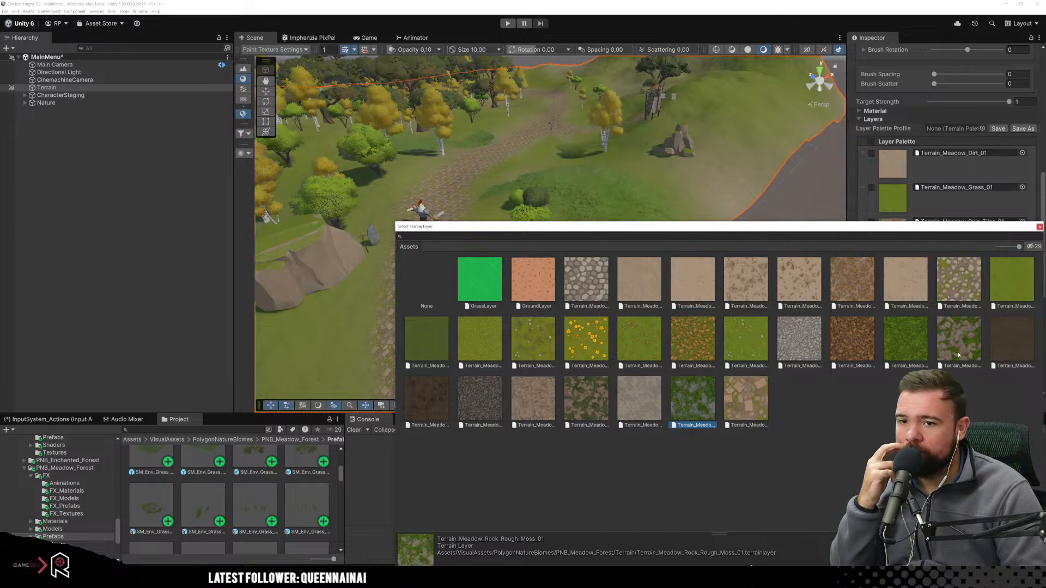
click(910, 351)
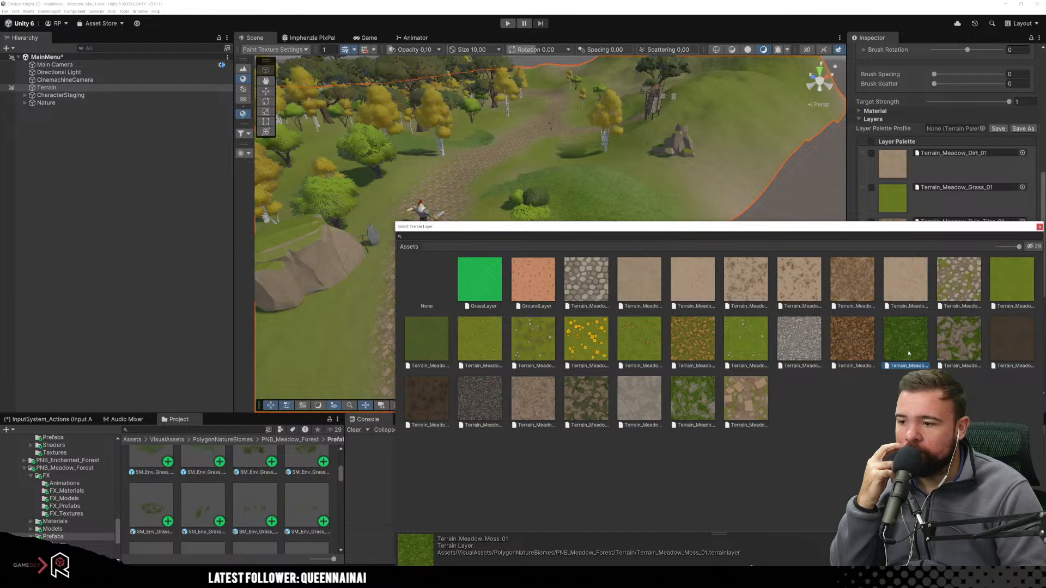
click(841, 344)
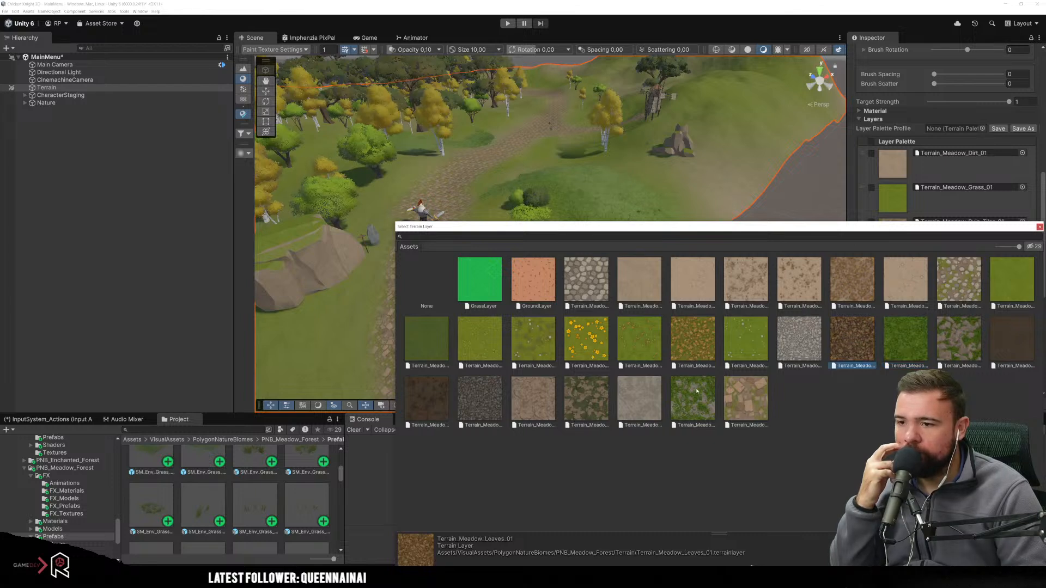
click(738, 349)
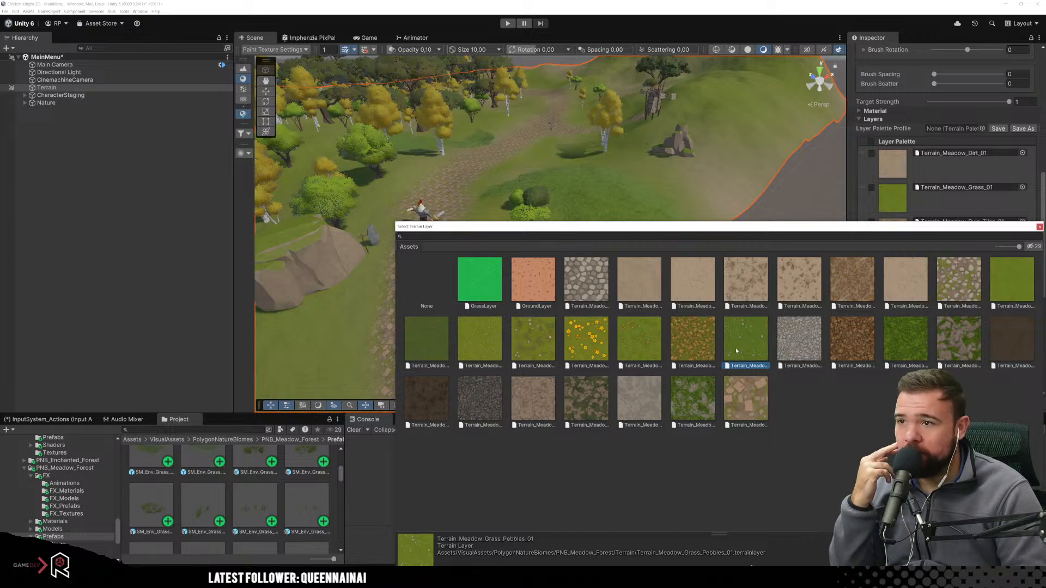
double_click(734, 348)
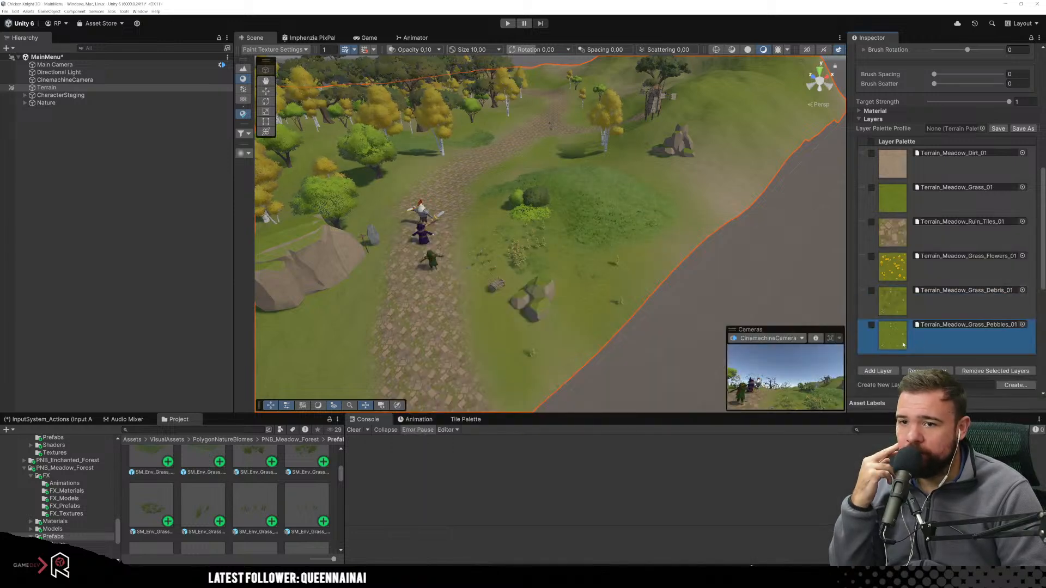
drag(497, 185, 511, 175)
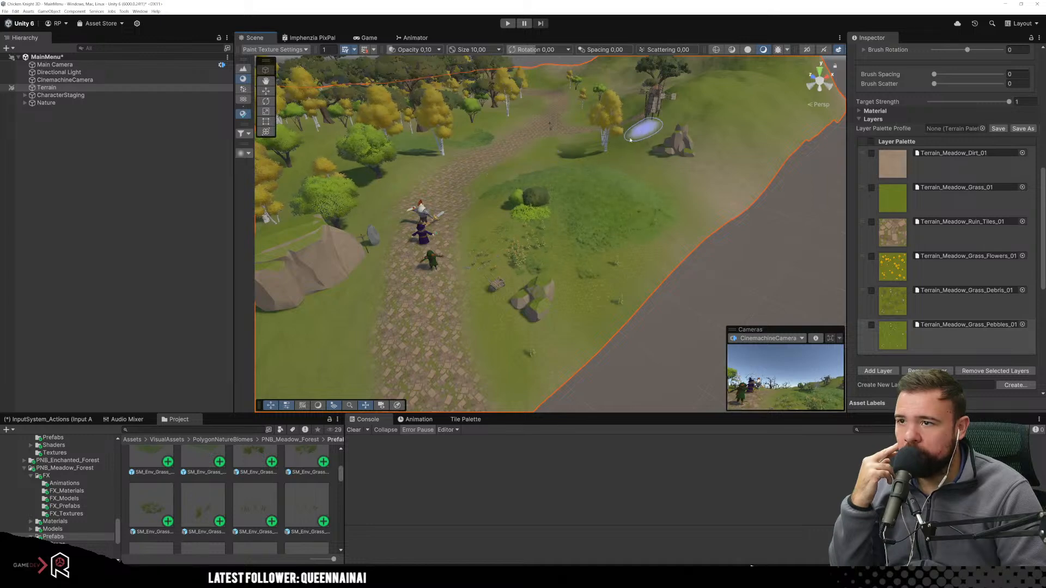
Paint Terrain_Meadow_Grass_Debris_01 over the grass along the path and near the trees, and check the result through the game camera.
right_drag(626, 157, 647, 217)
middle_drag(628, 180, 622, 260)
scroll(619, 277, up, 3)
scroll(619, 276, up, 2)
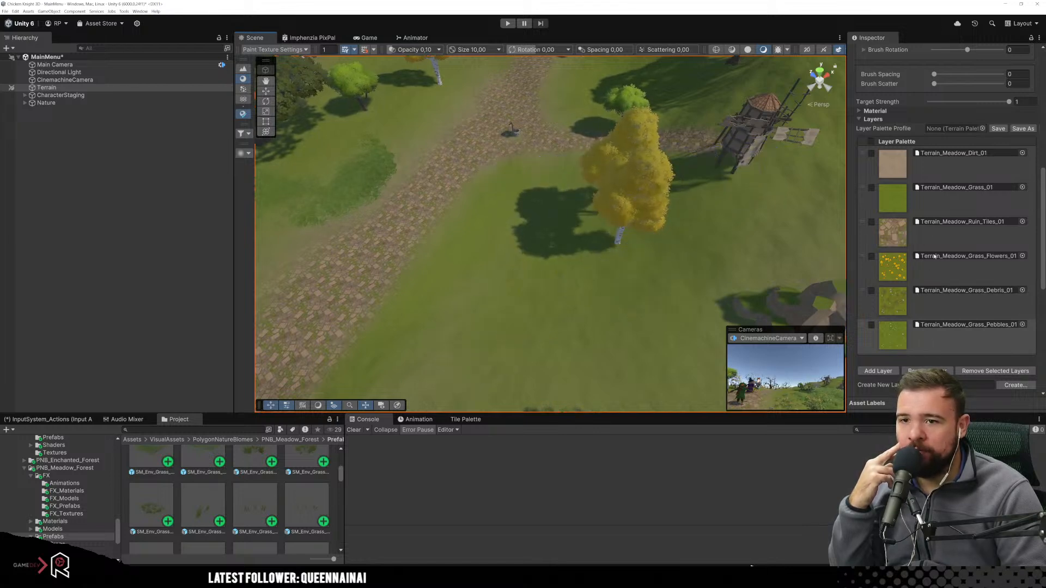
click(906, 298)
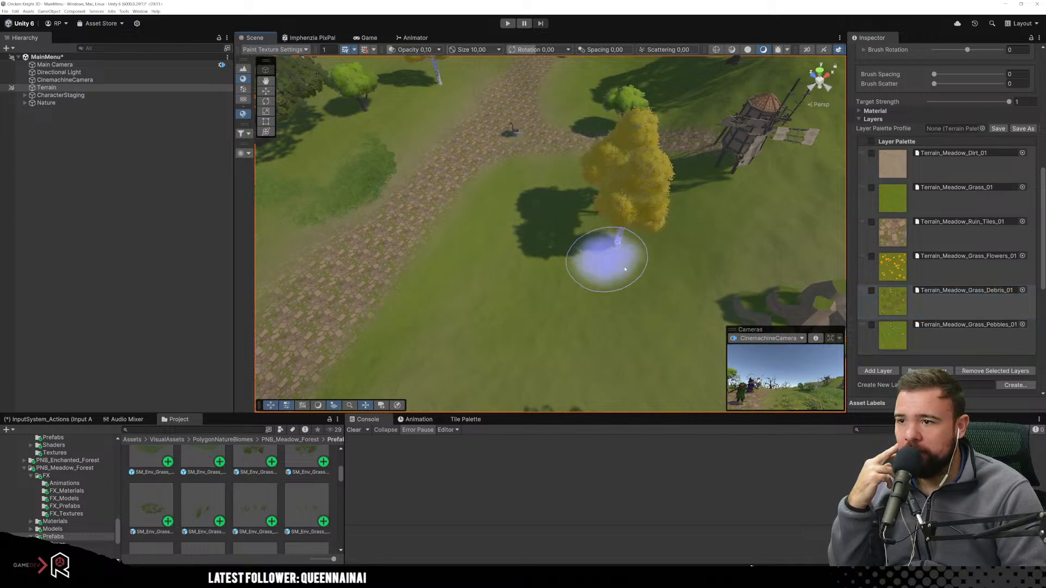
right_drag(564, 327, 437, 307)
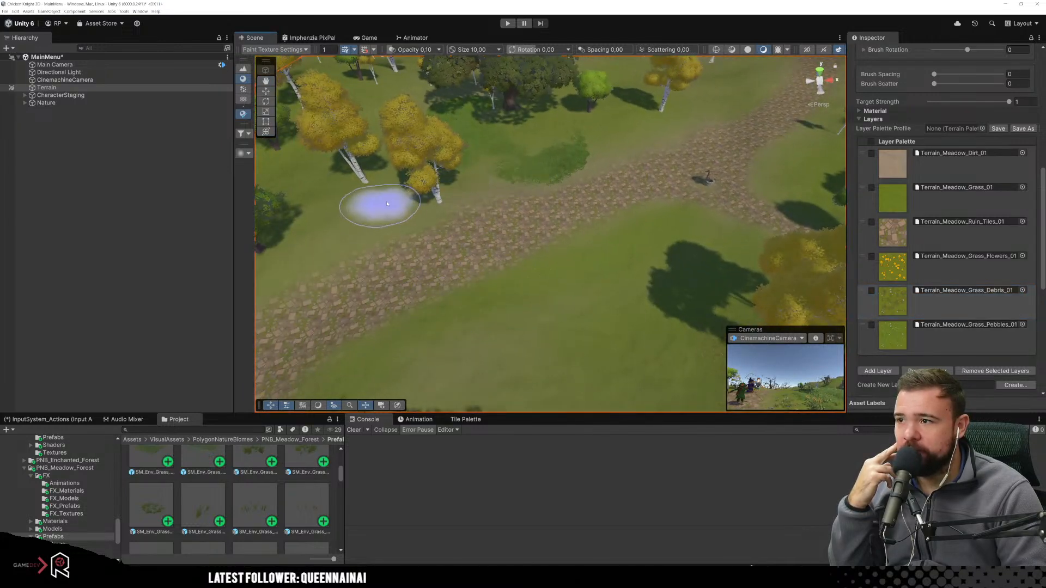
mouse_move(371, 227)
right_down()
mouse_move(479, 221)
mouse_move(261, 226)
right_up()
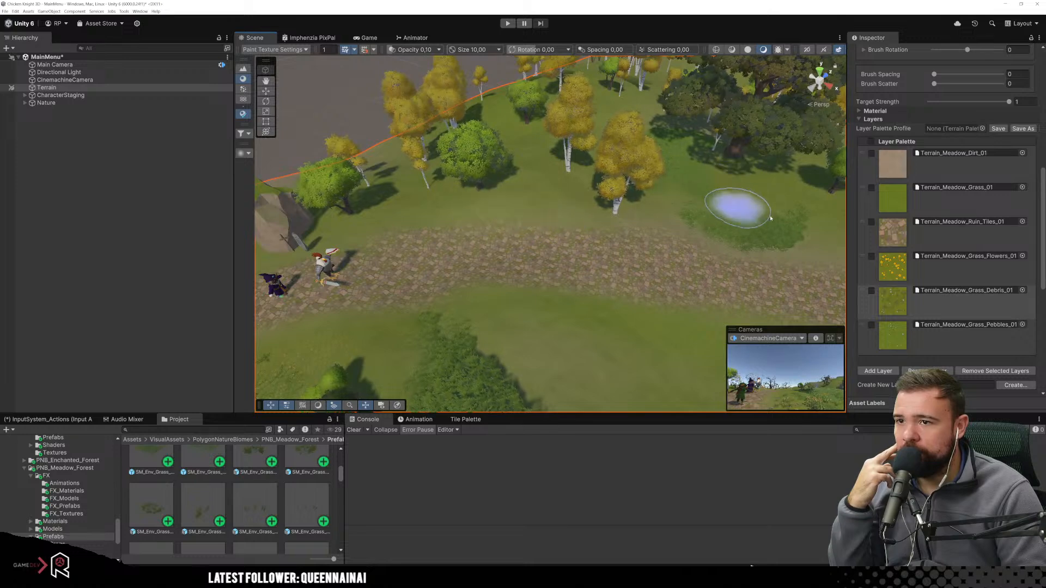
click(367, 38)
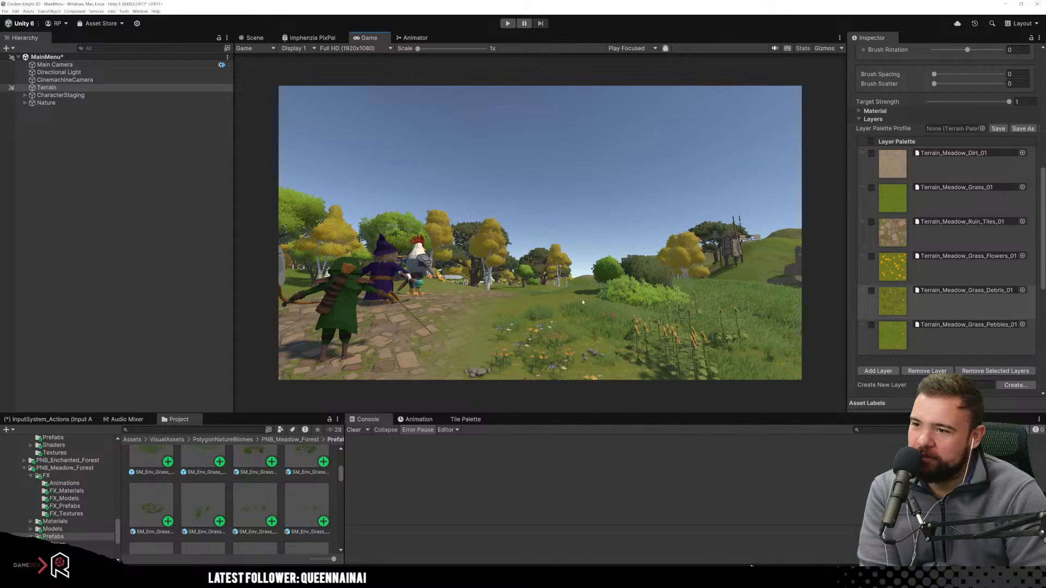
click(254, 38)
Browse the PNB_Meadow_Forest prefabs, from grass to rocks and wildflowers, for props to dress the area beside the characters.
mouse_move(614, 265)
right_down()
mouse_move(507, 269)
mouse_move(599, 271)
mouse_move(621, 303)
mouse_move(525, 287)
mouse_move(773, 276)
mouse_move(606, 273)
mouse_move(602, 299)
mouse_move(677, 287)
mouse_move(595, 338)
mouse_move(611, 233)
right_up()
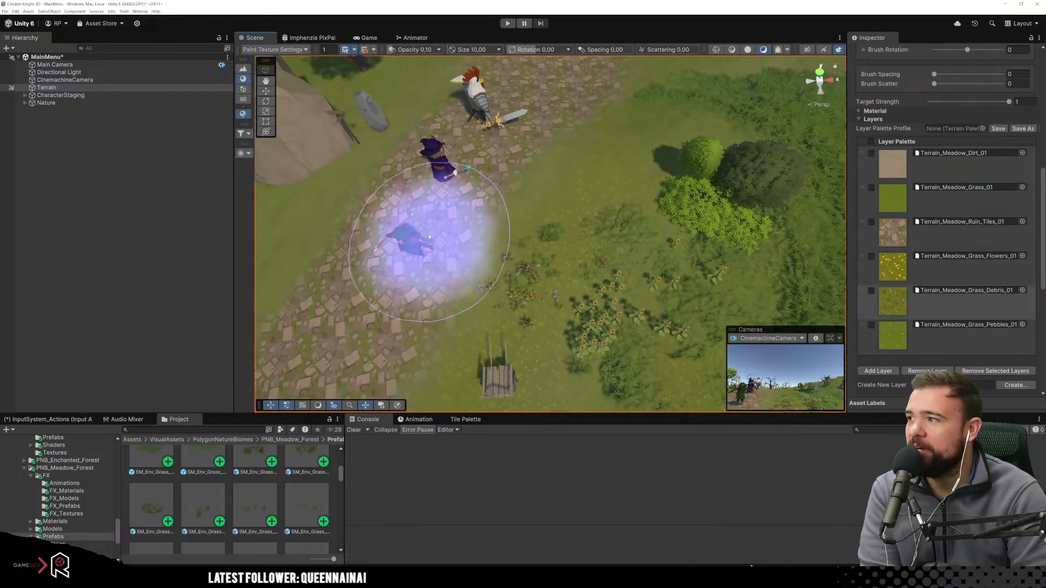
scroll(237, 482, down, 5)
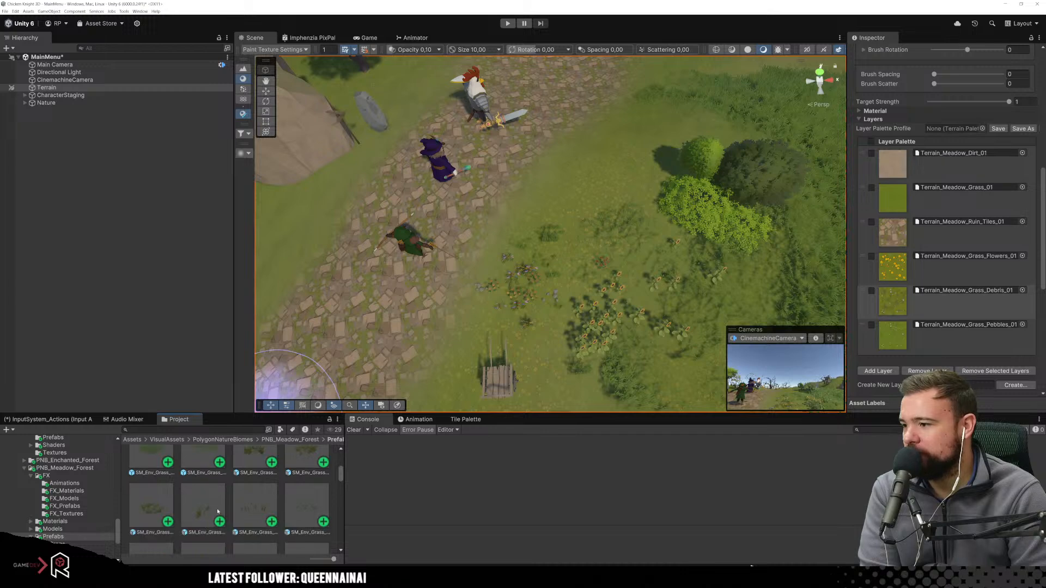
scroll(229, 507, down, 5)
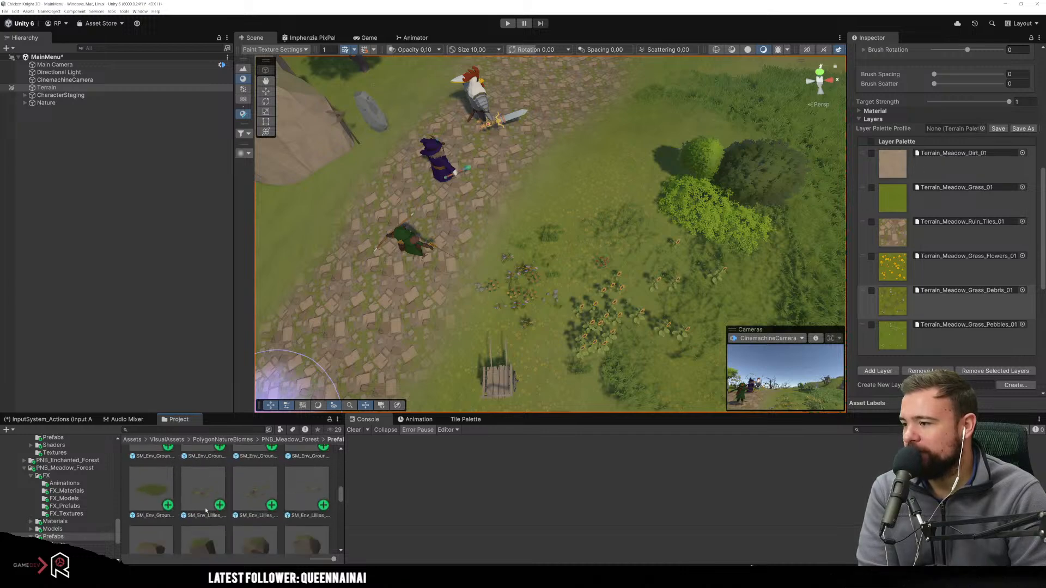
scroll(214, 510, down, 5)
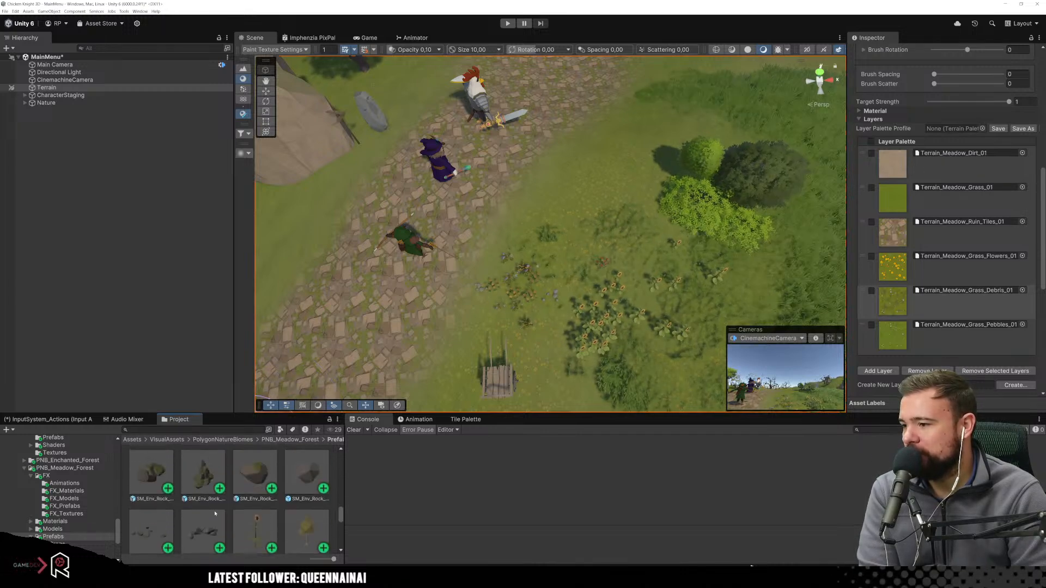
scroll(214, 511, down, 5)
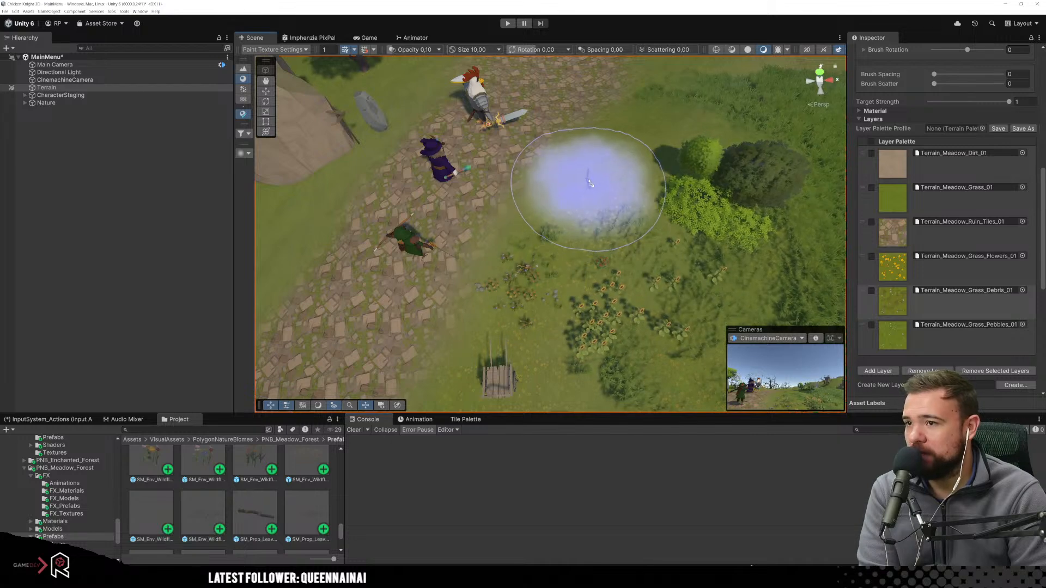
Place SM_Prop_Leaves_Branch_01 on the grass beside the stone path and parent it under the Nature object.
drag(589, 181, 589, 182)
scroll(533, 239, up, 5)
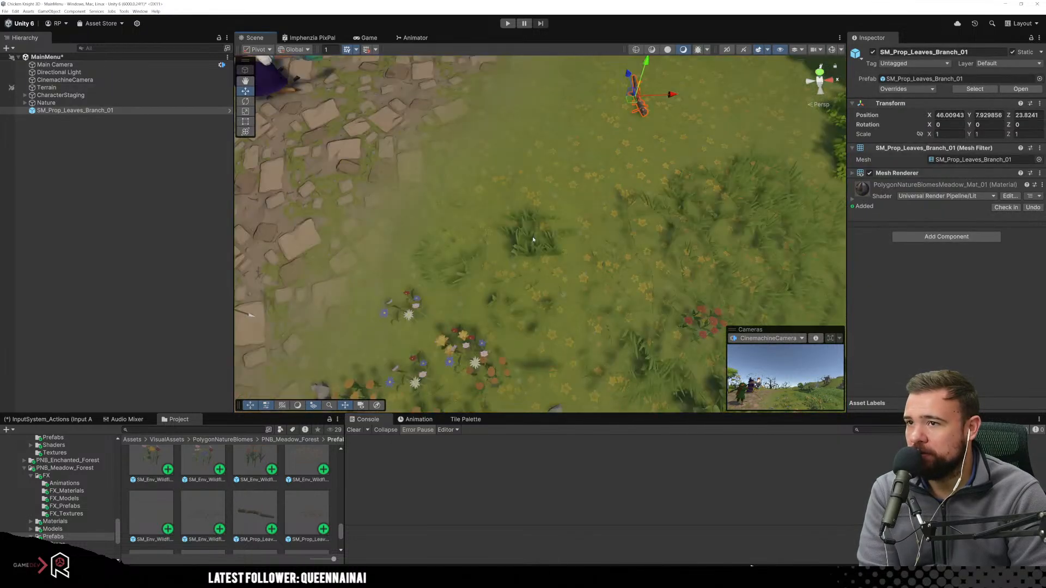
click(64, 110)
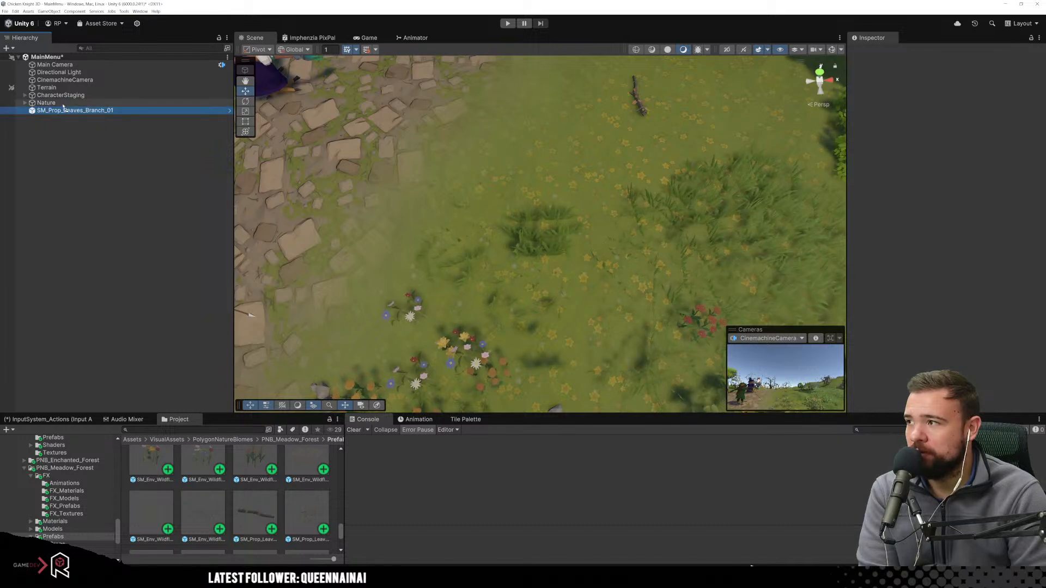
drag(64, 109, 61, 104)
mouse_move(482, 177)
middle_down()
mouse_move(471, 210)
mouse_move(476, 195)
middle_up()
scroll(163, 175, up, 15)
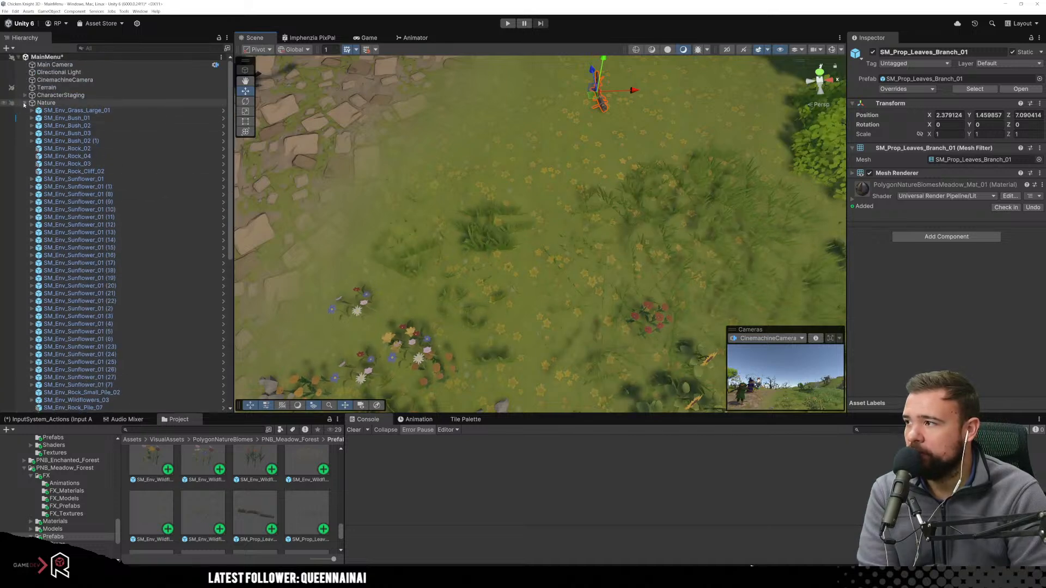
click(25, 103)
right_drag(387, 199, 432, 214)
click(493, 231)
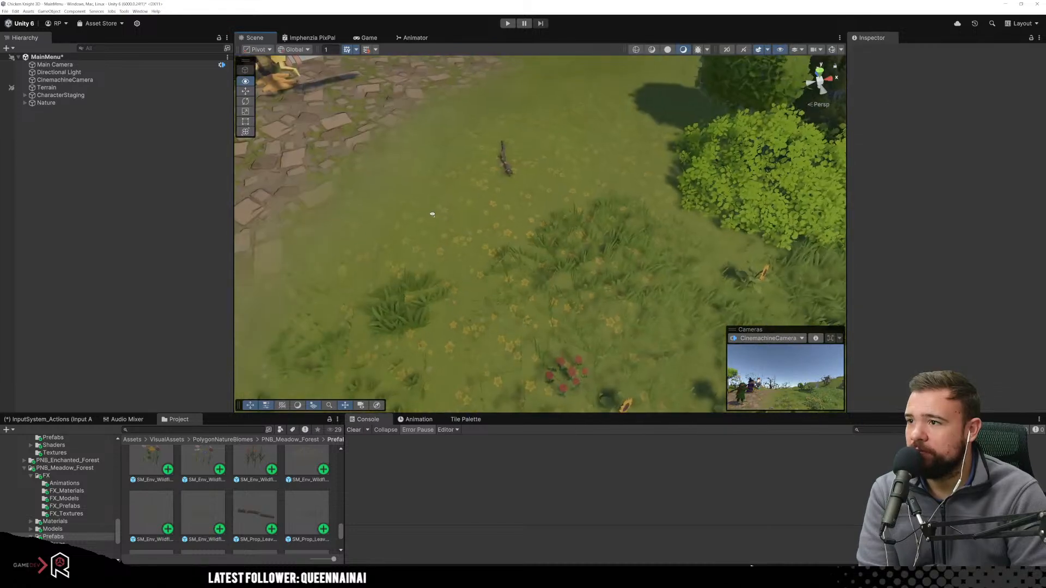
Place SM_Prop_Stonewall_Pillar_01 on the grass between the stone path and the branch, and remove the trial leaves prop.
scroll(305, 502, down, 2)
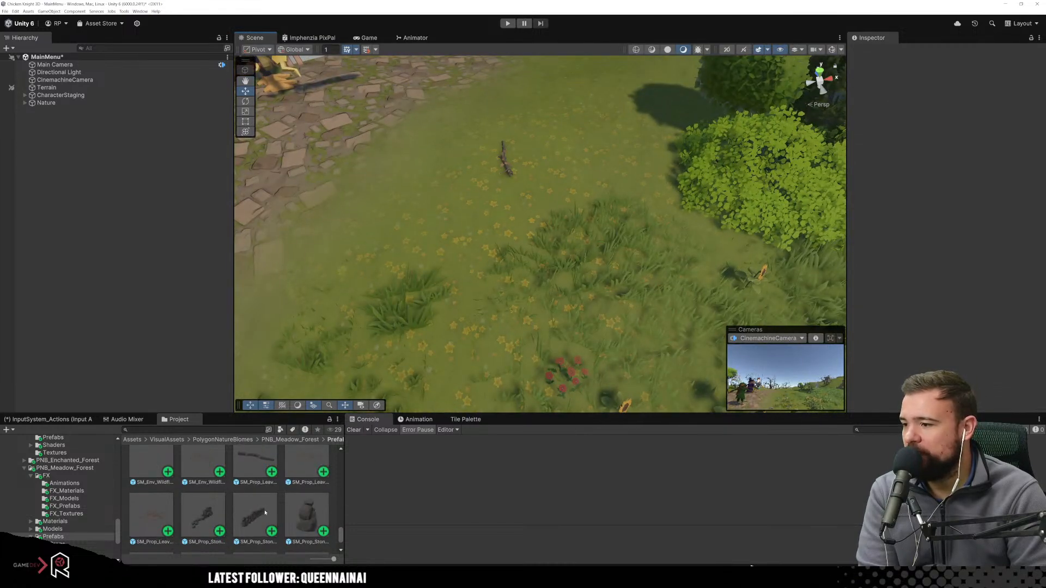
scroll(265, 511, down, 1)
drag(308, 509, 415, 217)
scroll(300, 470, down, 1)
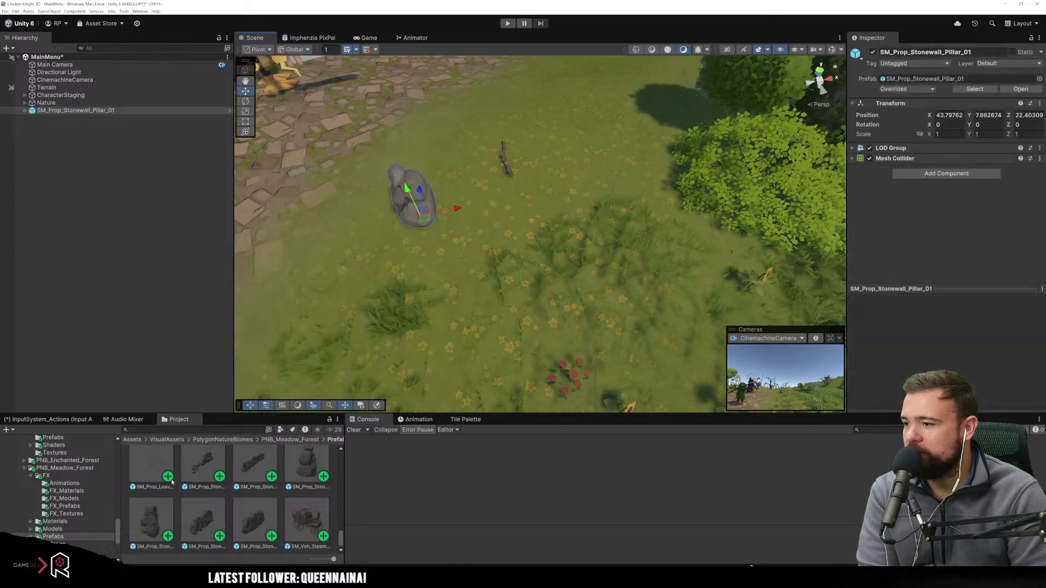
drag(153, 471, 474, 220)
key(Delete)
Place SM_Env_Rock_Small_Pile_02, SM_Env_Rock_Small_Pile_01 and SM_Env_Rock_Small_01 around the base of the stone pillar.
scroll(269, 483, down, 1)
scroll(269, 485, up, 5)
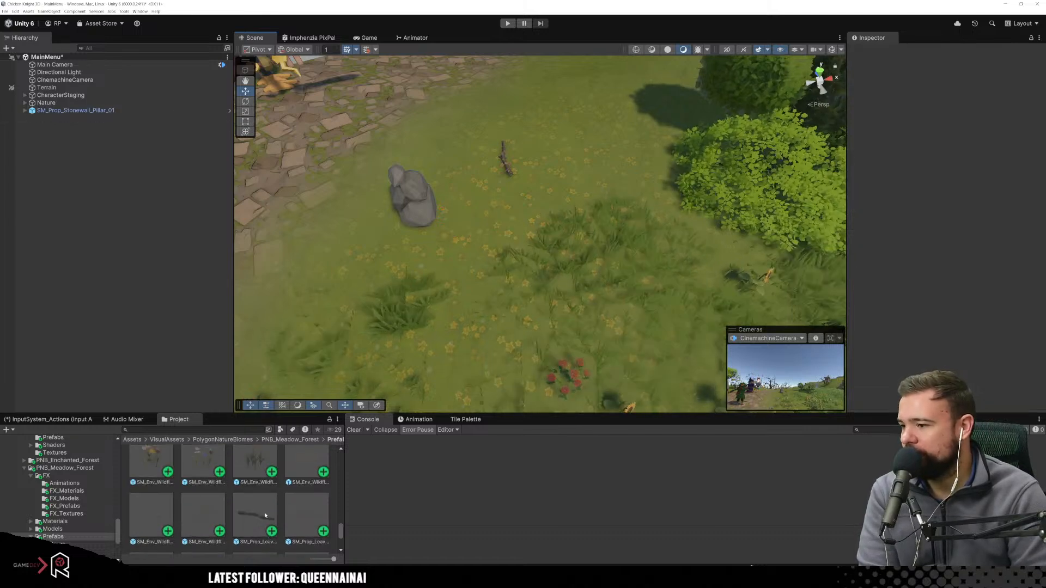
scroll(264, 517, up, 3)
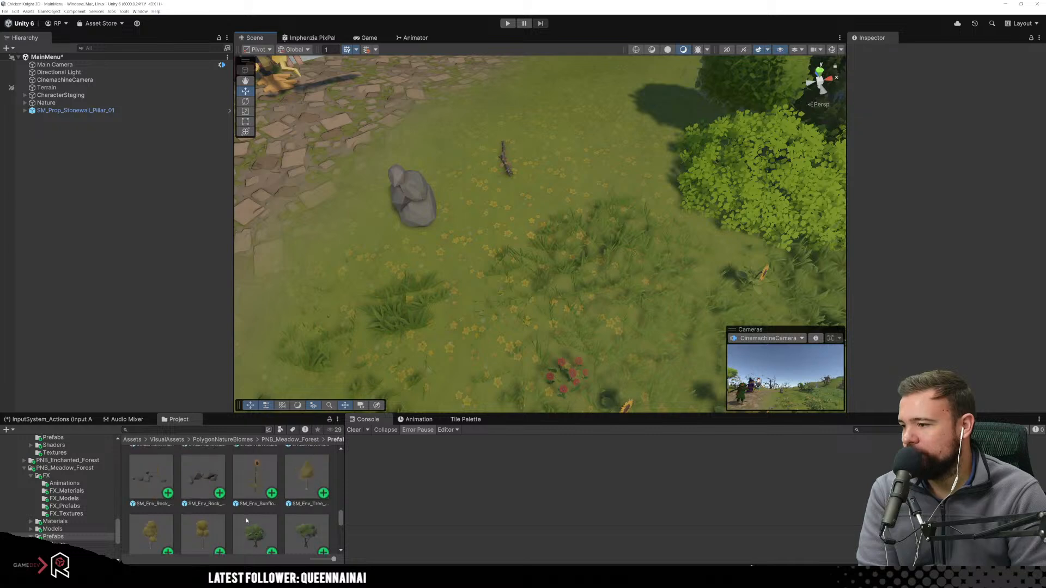
click(219, 493)
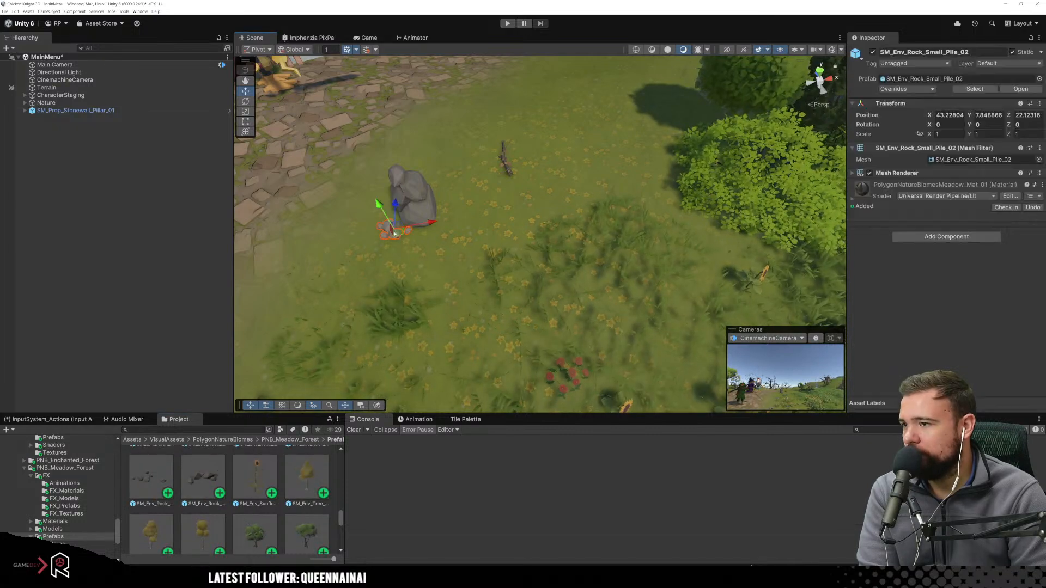
drag(208, 458, 442, 230)
scroll(219, 506, up, 2)
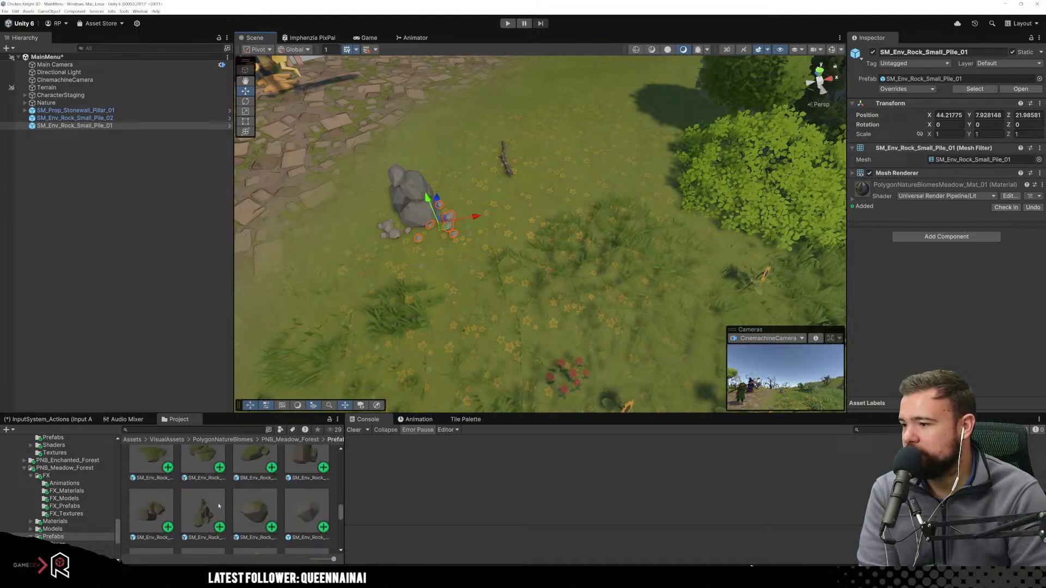
drag(310, 514, 384, 212)
Place SM_Env_Ground_Cover_02 and SM_Env_Ground_Cover_01 on the grass along the edge of the bright green bush.
scroll(249, 494, up, 2)
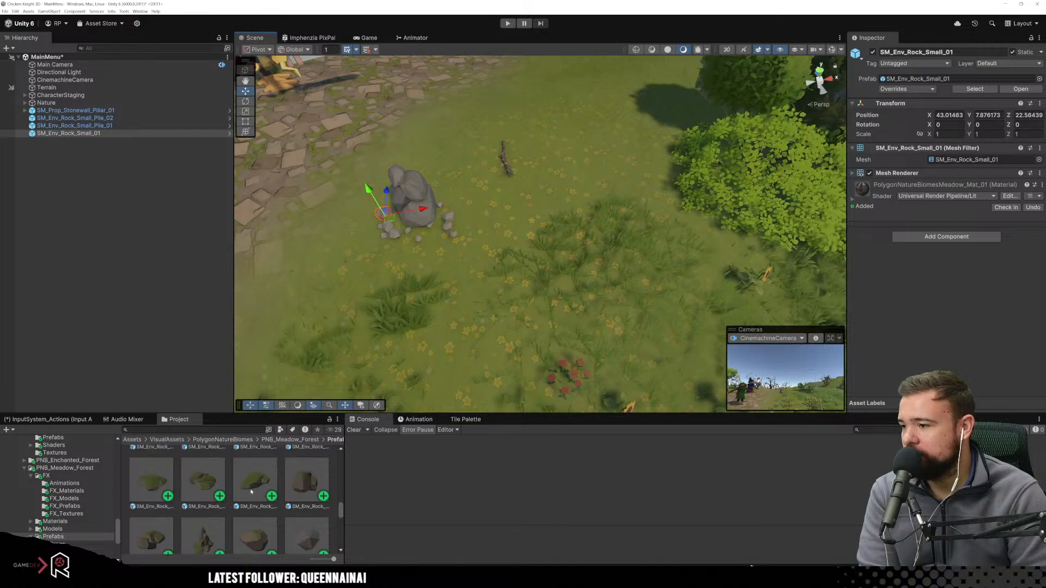
scroll(256, 501, up, 3)
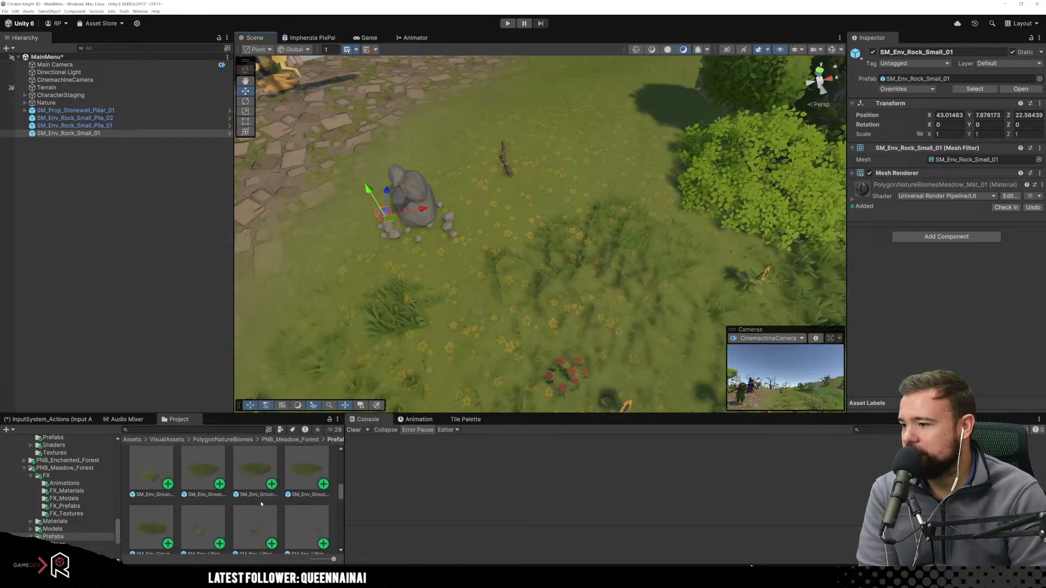
scroll(261, 504, up, 4)
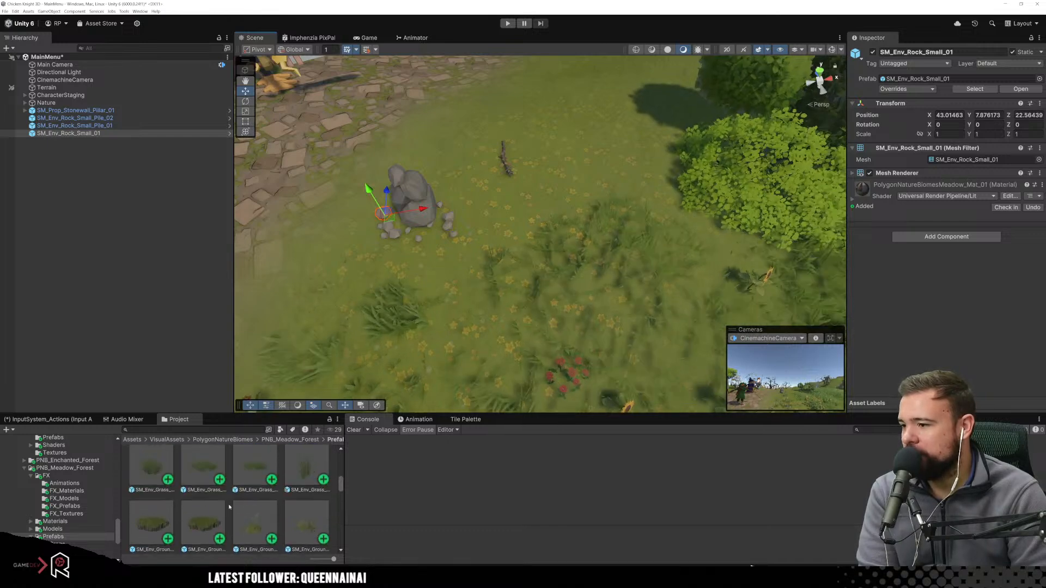
scroll(239, 506, down, 1)
drag(312, 496, 658, 200)
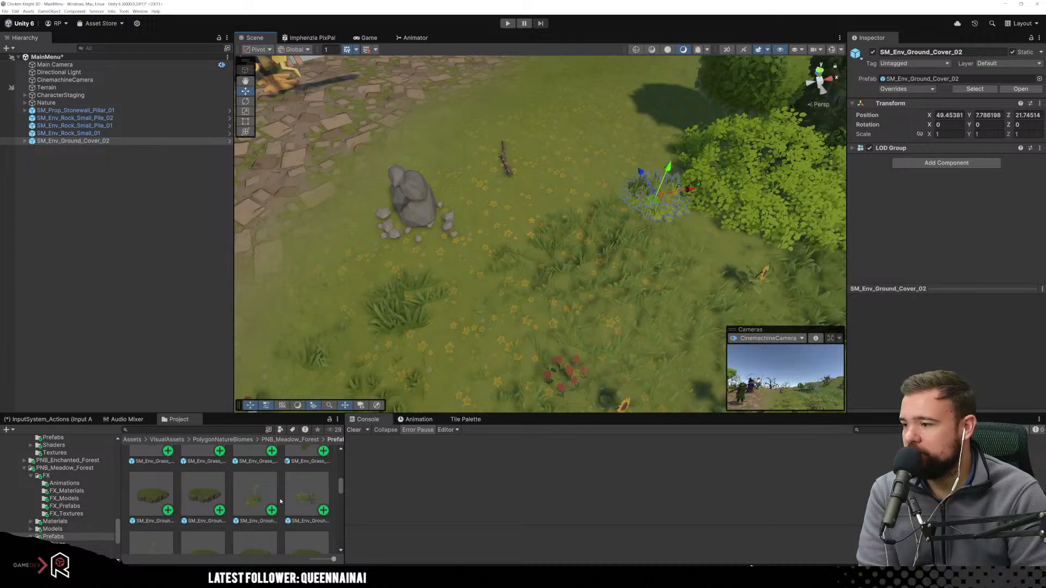
drag(718, 246, 717, 243)
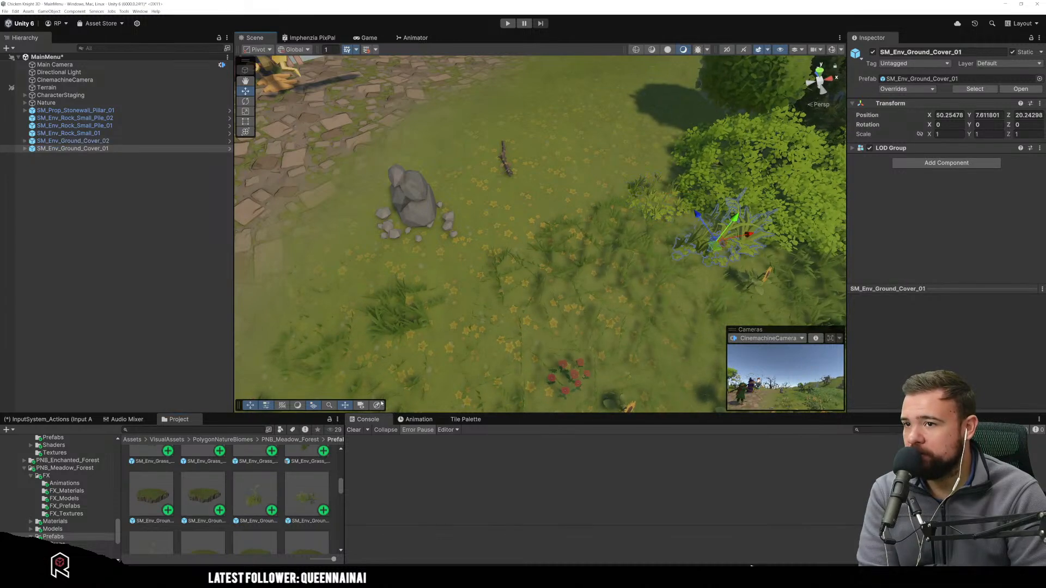
scroll(256, 499, up, 2)
scroll(257, 501, up, 1)
drag(152, 502, 495, 243)
key(Delete)
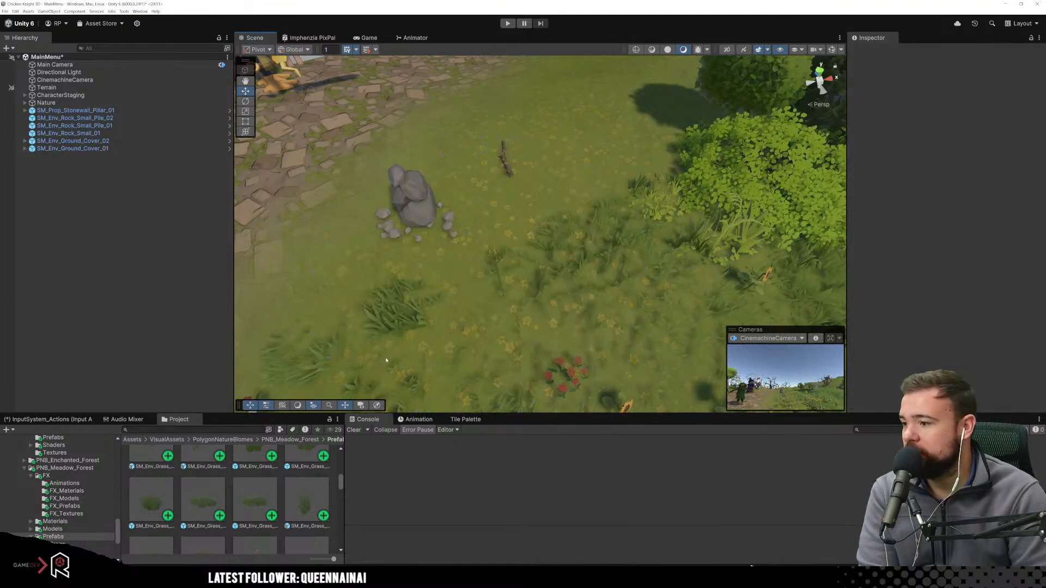
Scatter two SM_Env_Grass_Short_Clump_01 and two SM_Env_Grass_Short_Clump_02 prefabs on the grass around the stone pillar and branch.
scroll(257, 494, up, 2)
scroll(256, 495, up, 1)
drag(256, 497, 500, 209)
drag(256, 502, 396, 262)
drag(276, 470, 472, 252)
Place three SM_Env_Grass_Med_Clump_03 prefabs on the grass beside the branch, behind the stone pillar and in front of it.
drag(169, 509, 561, 193)
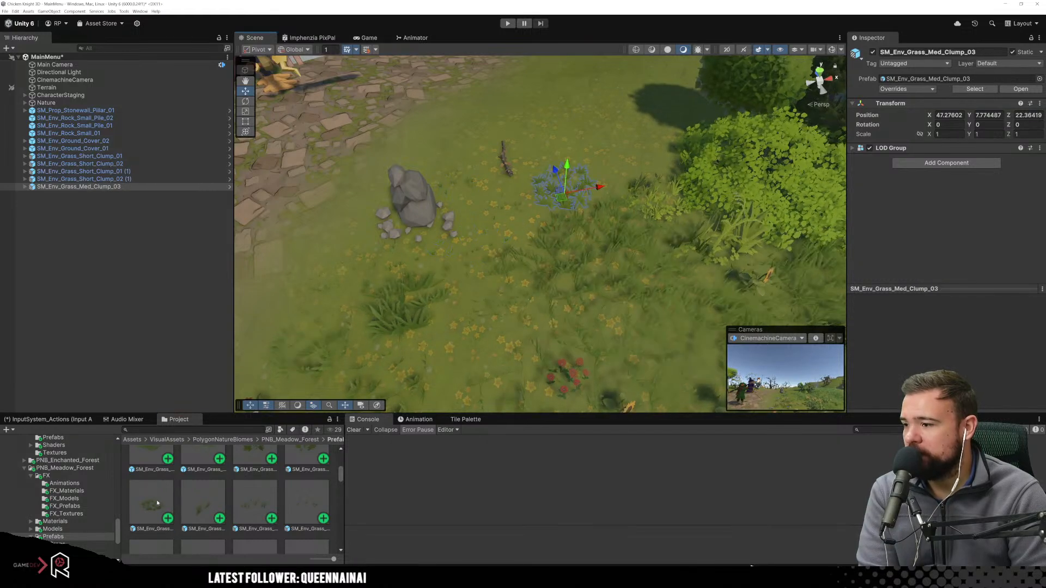
drag(162, 506, 451, 156)
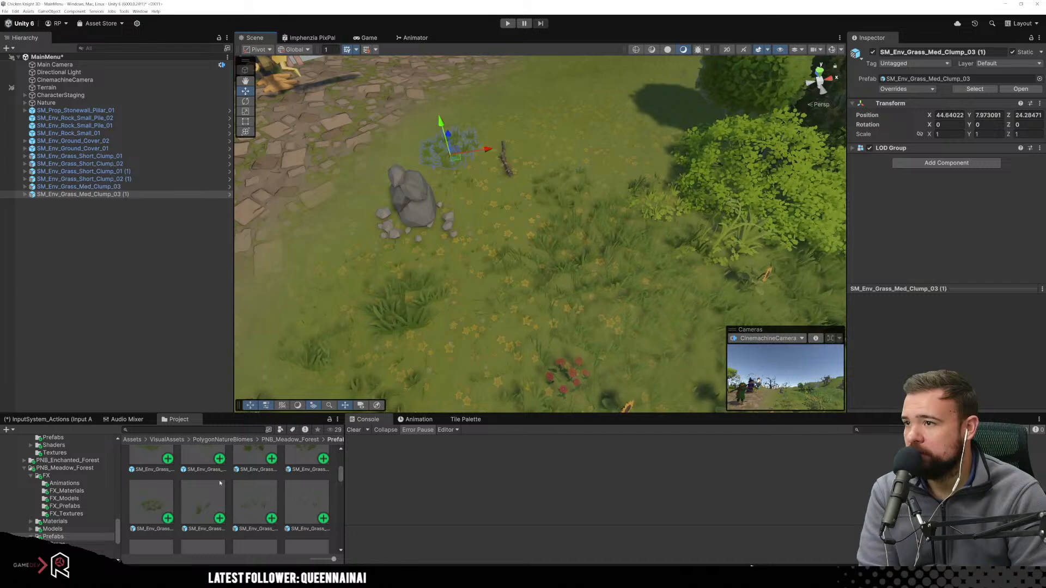
drag(160, 506, 502, 251)
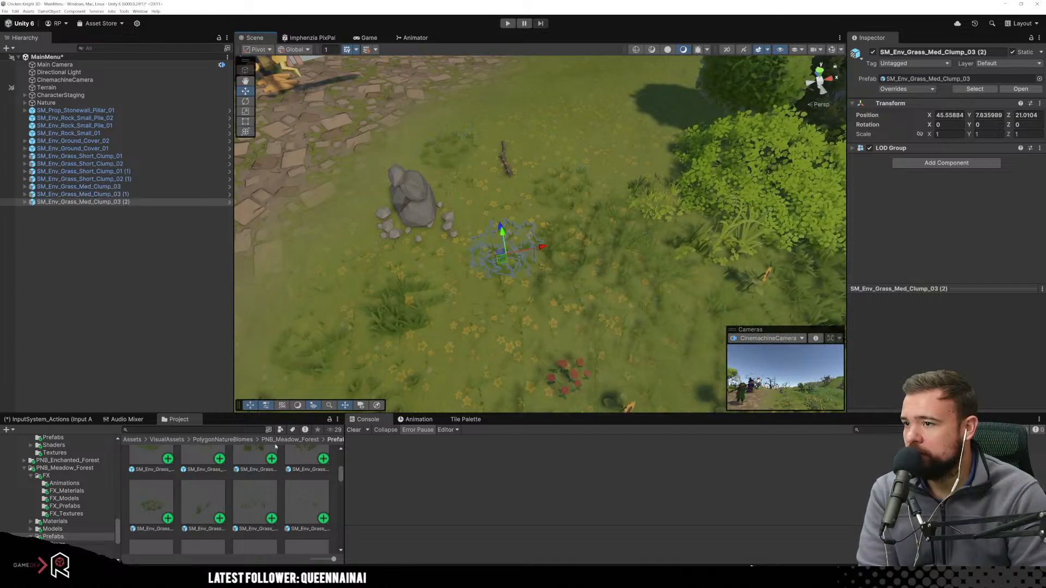
Scatter two SM_Env_Grass_Med_Clump_02 and four SM_Env_Grass_Med_Clump_01 prefabs around the branch, stone pillar and nearby grass.
scroll(255, 498, up, 1)
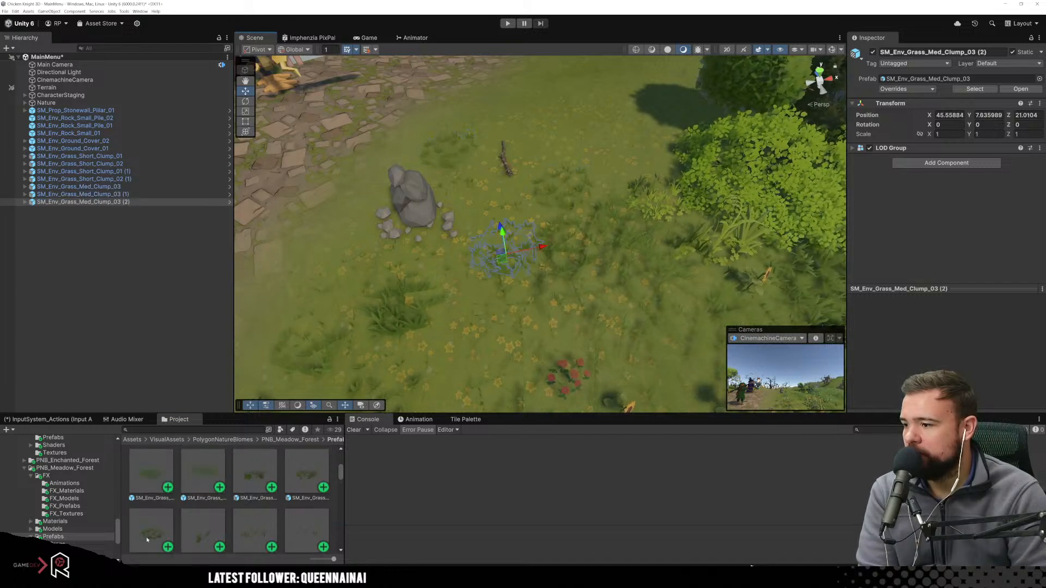
drag(297, 461, 626, 167)
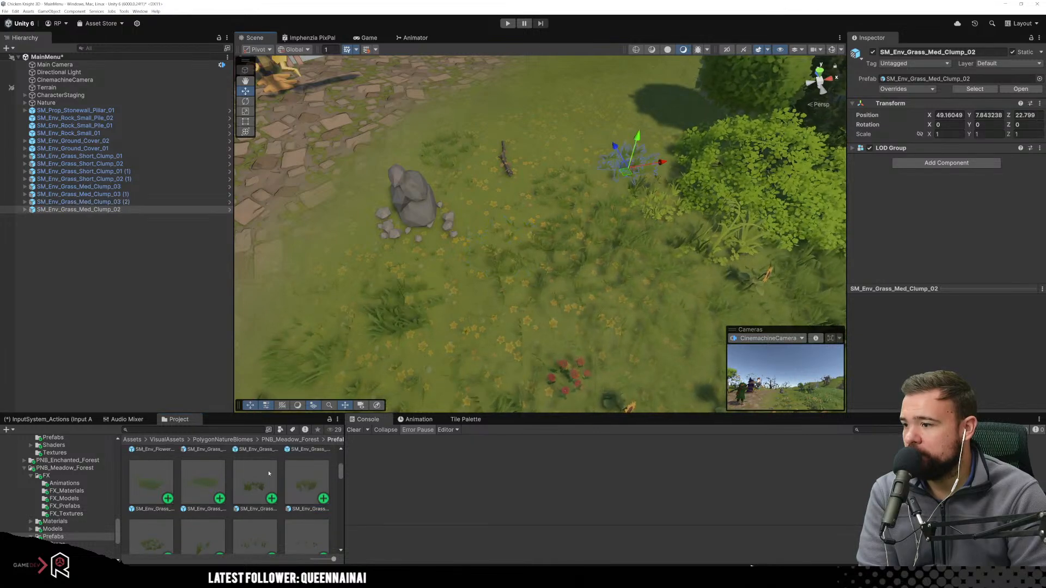
drag(561, 164, 539, 157)
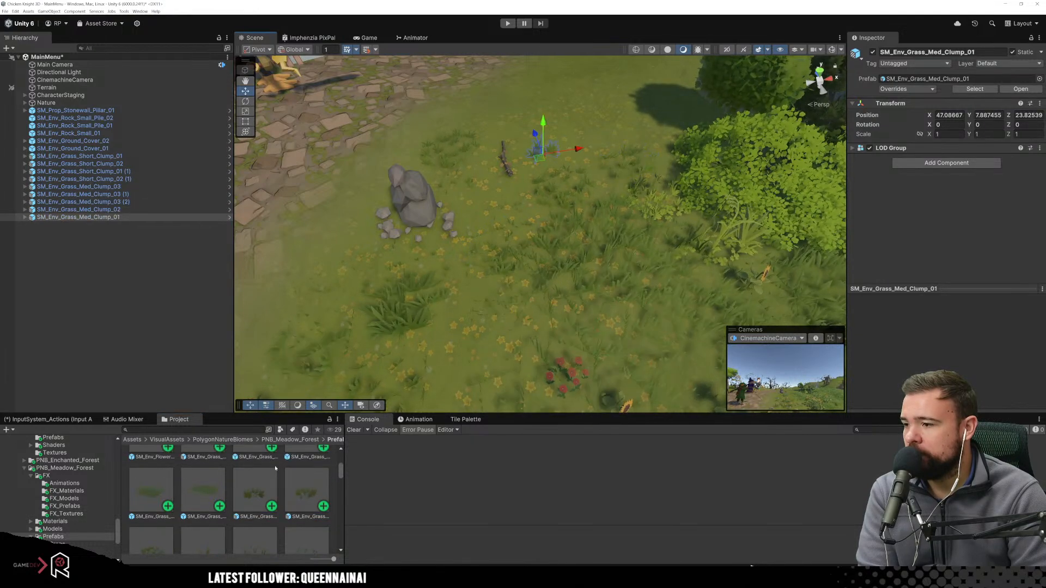
drag(332, 299, 328, 297)
drag(255, 499, 380, 204)
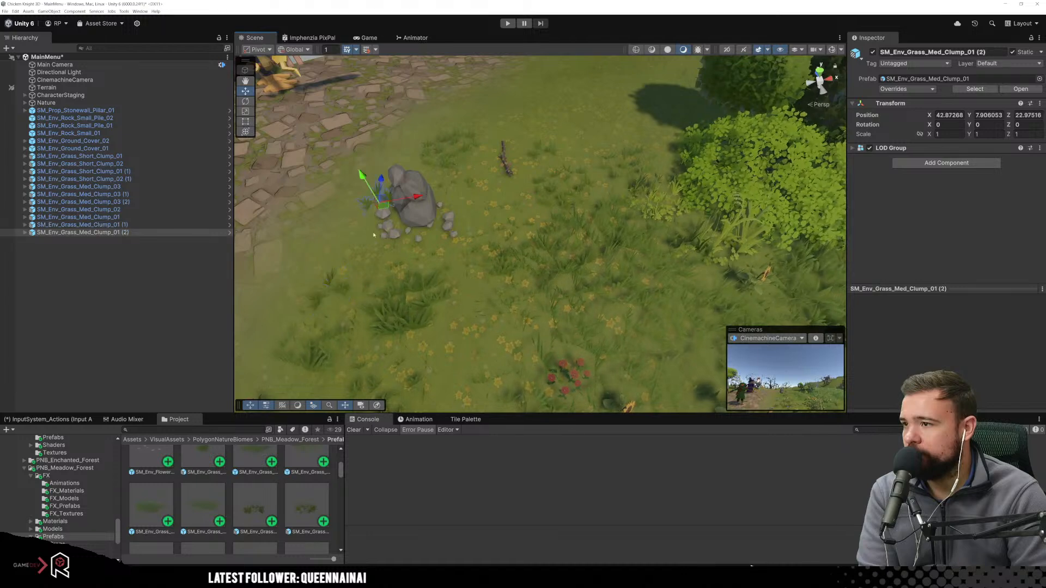
drag(313, 504, 500, 189)
drag(250, 497, 488, 140)
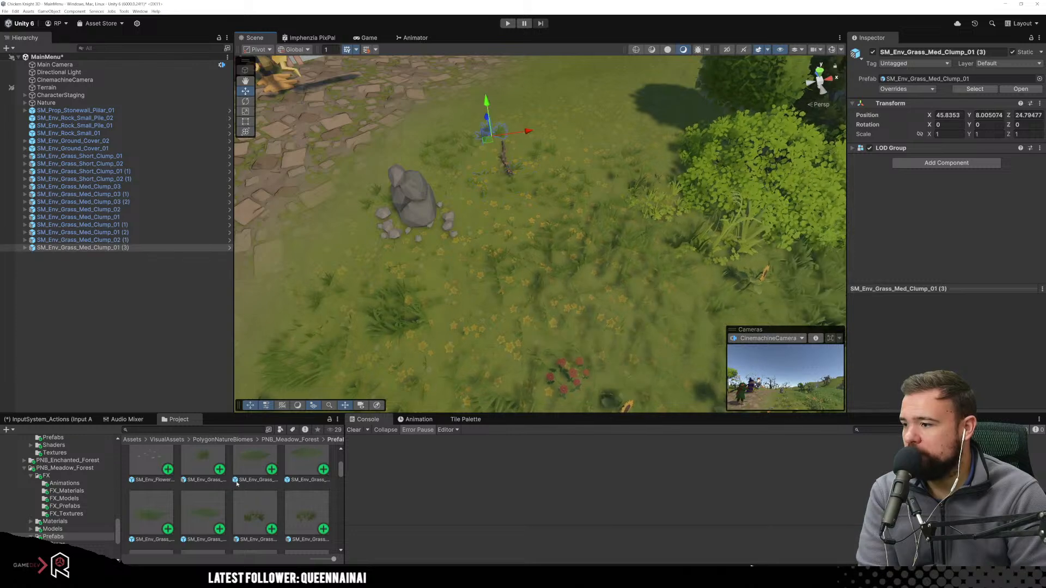
Spread three SM_Env_Flowers_Flat_03 patches and one SM_Env_Flowers_Flat_01 patch over the meadow between the stone pillar and the bushes.
scroll(204, 511, up, 1)
drag(162, 479, 502, 243)
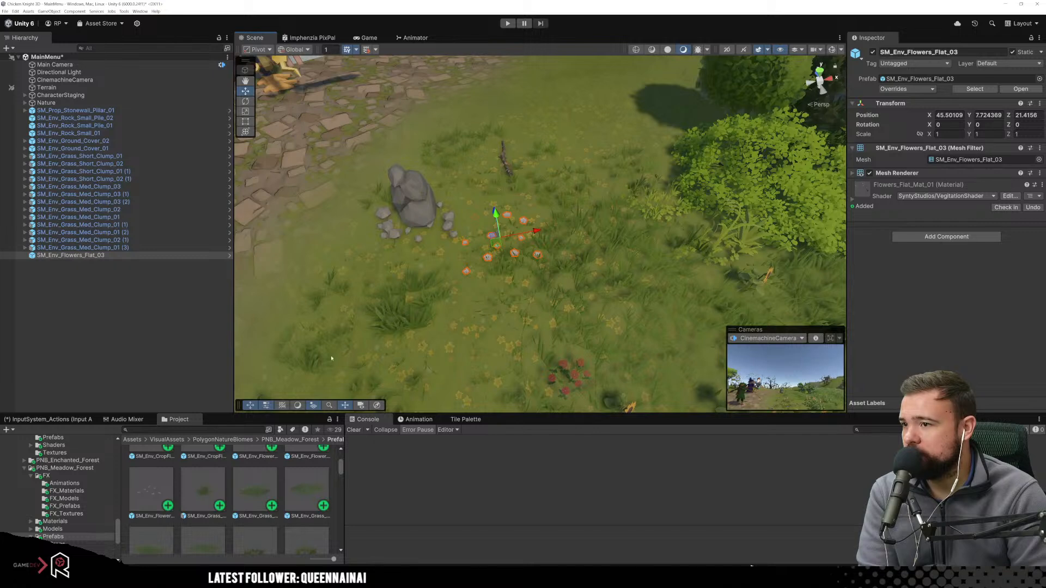
drag(151, 487, 474, 369)
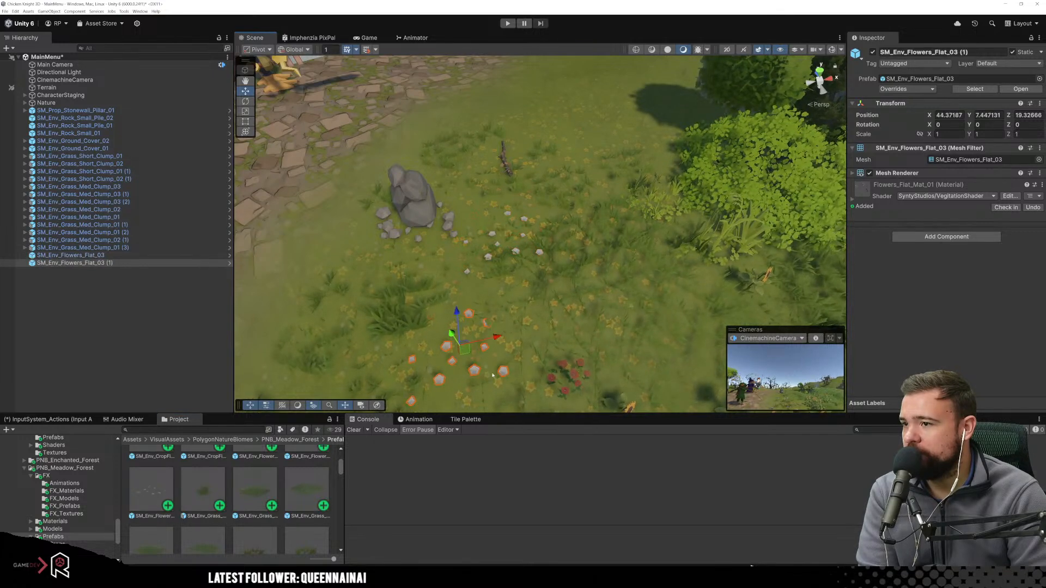
drag(151, 488, 610, 139)
scroll(261, 479, up, 2)
drag(255, 480, 673, 324)
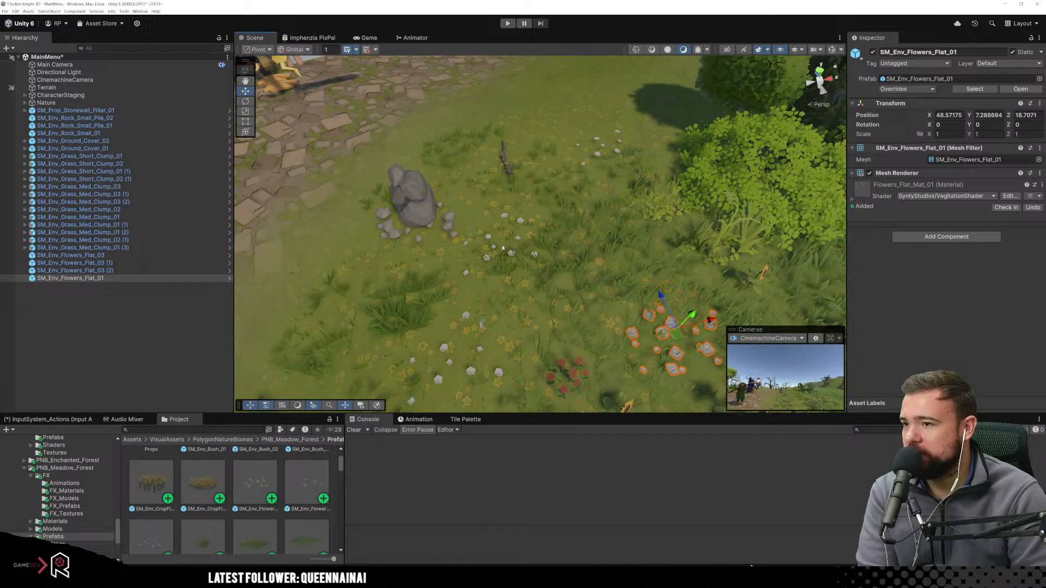
Place SM_Env_Flowers_Flat_01 and SM_Env_Flowers_Flat_02 on the grass on either side of the wooden cart's handles.
scroll(502, 244, down, 5)
scroll(508, 337, up, 4)
middle_drag(509, 333, 508, 275)
scroll(517, 245, up, 3)
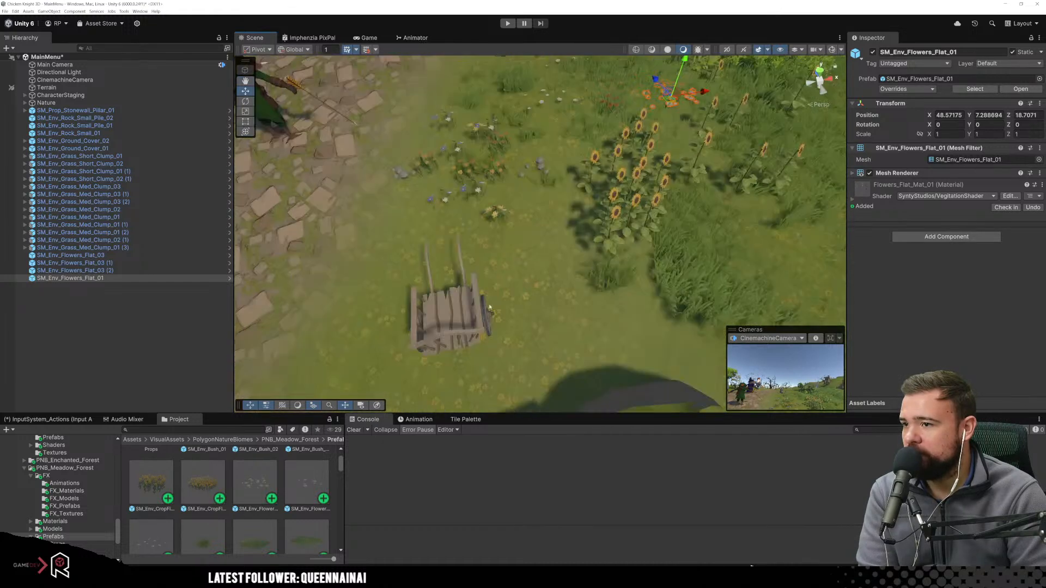
drag(256, 484, 530, 229)
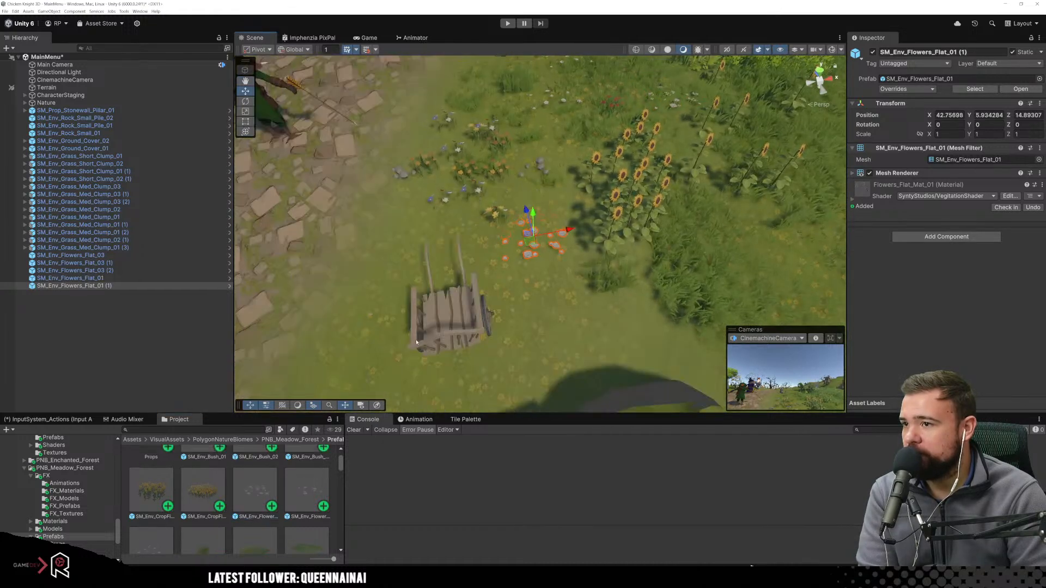
click(288, 492)
drag(289, 492, 415, 240)
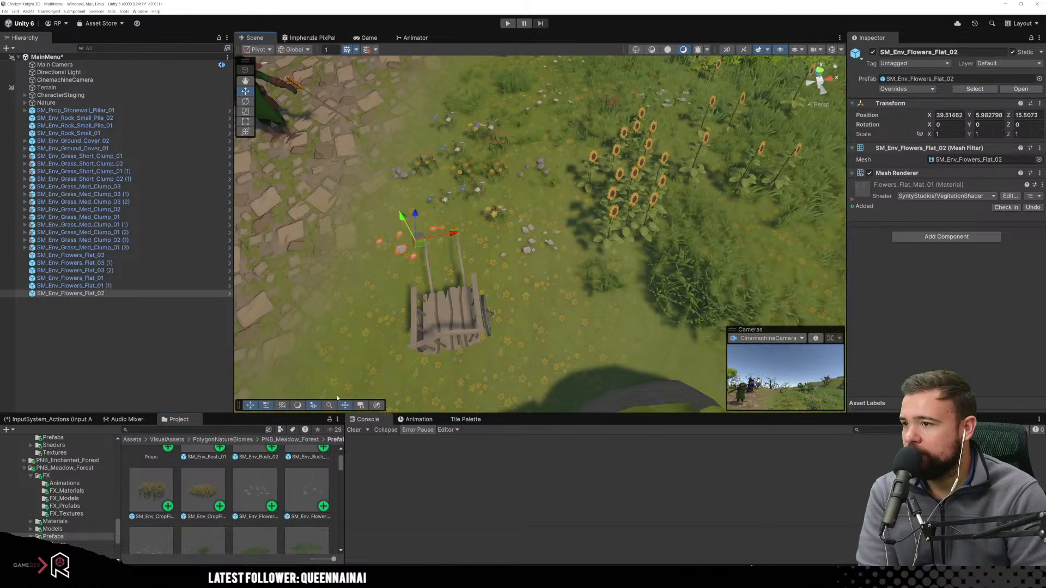
Place SM_Env_Bush_01 and SM_Env_Bush_03 beside the large rock across the stone path from the meadow.
scroll(254, 486, up, 1)
scroll(254, 495, up, 1)
scroll(257, 493, down, 3)
scroll(257, 490, up, 4)
scroll(423, 293, up, 4)
scroll(423, 294, down, 10)
drag(203, 474, 373, 159)
drag(306, 474, 340, 176)
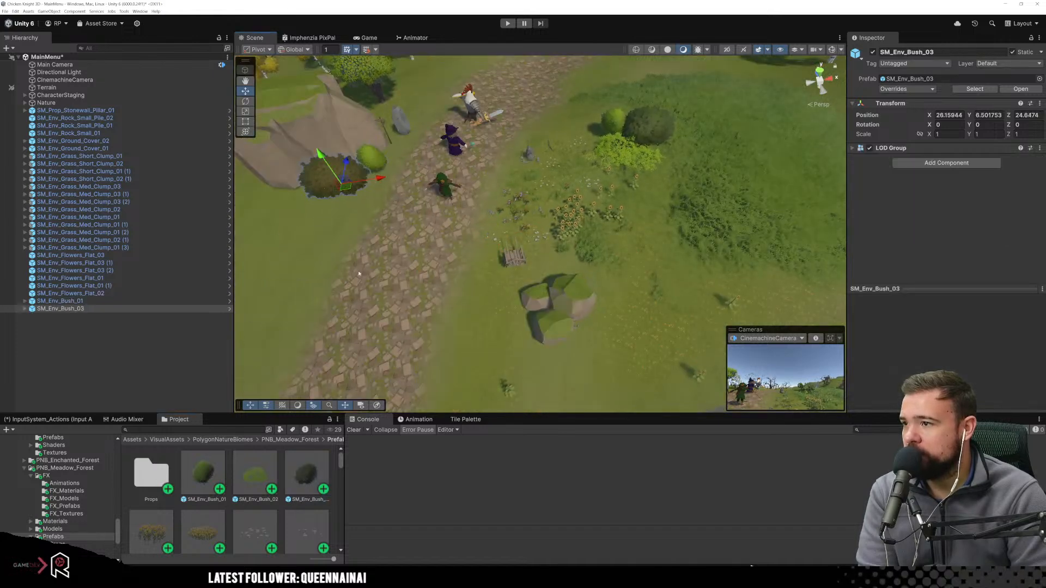
Inspect the meadow from above and through the game camera, and return to a close view of the branch area.
mouse_move(498, 278)
middle_down()
mouse_move(485, 312)
mouse_move(511, 296)
mouse_move(493, 295)
mouse_move(483, 277)
middle_up()
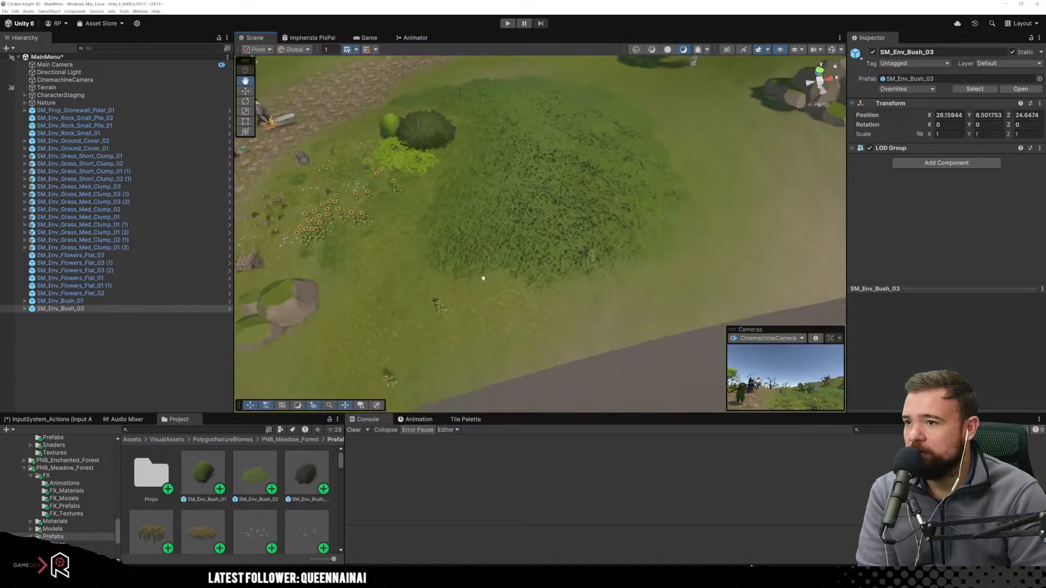
scroll(484, 277, down, 3)
scroll(484, 275, up, 2)
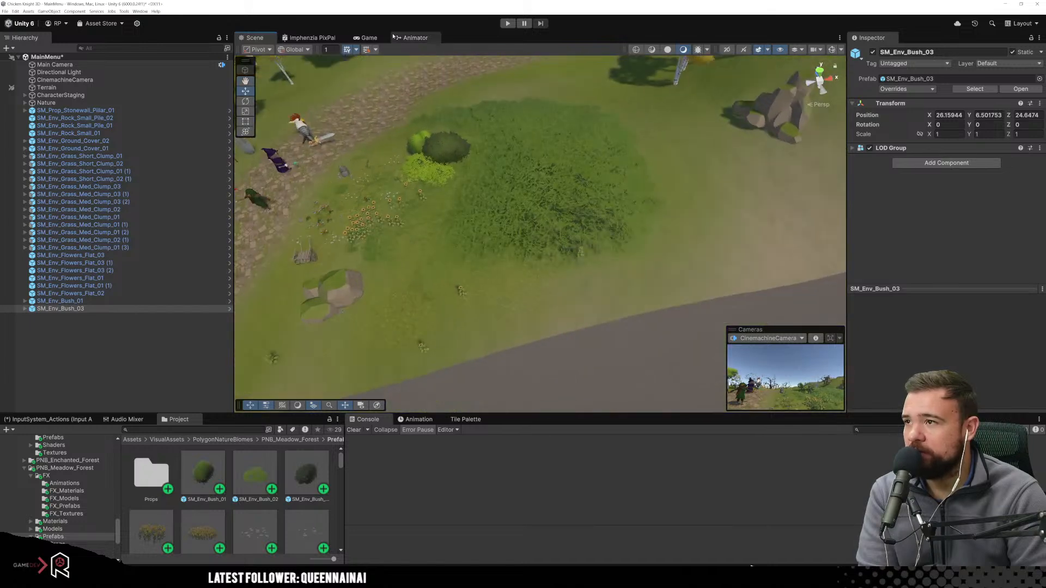
click(368, 38)
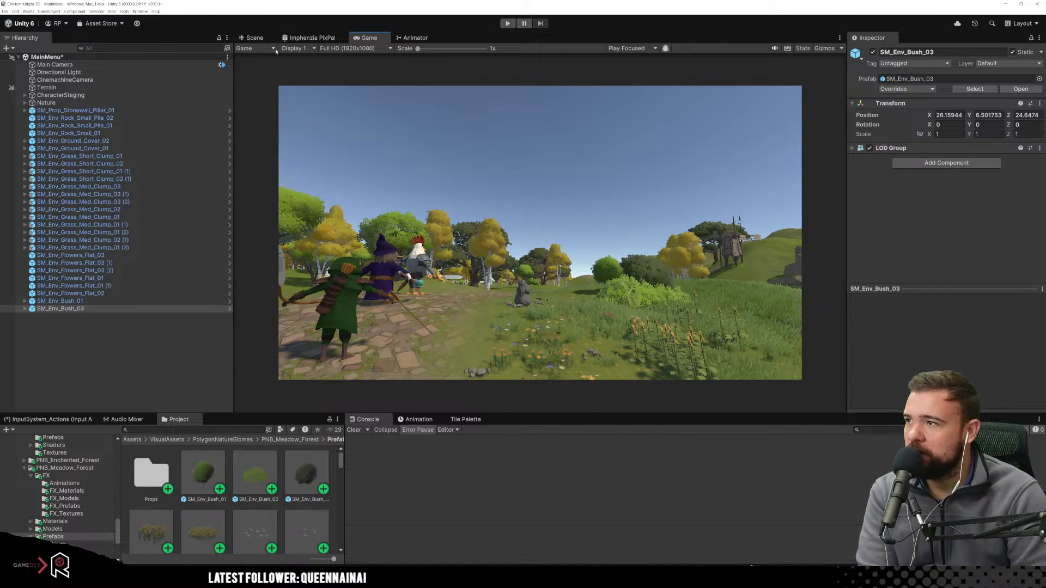
click(261, 39)
middle_drag(427, 182, 589, 70)
scroll(537, 297, up, 8)
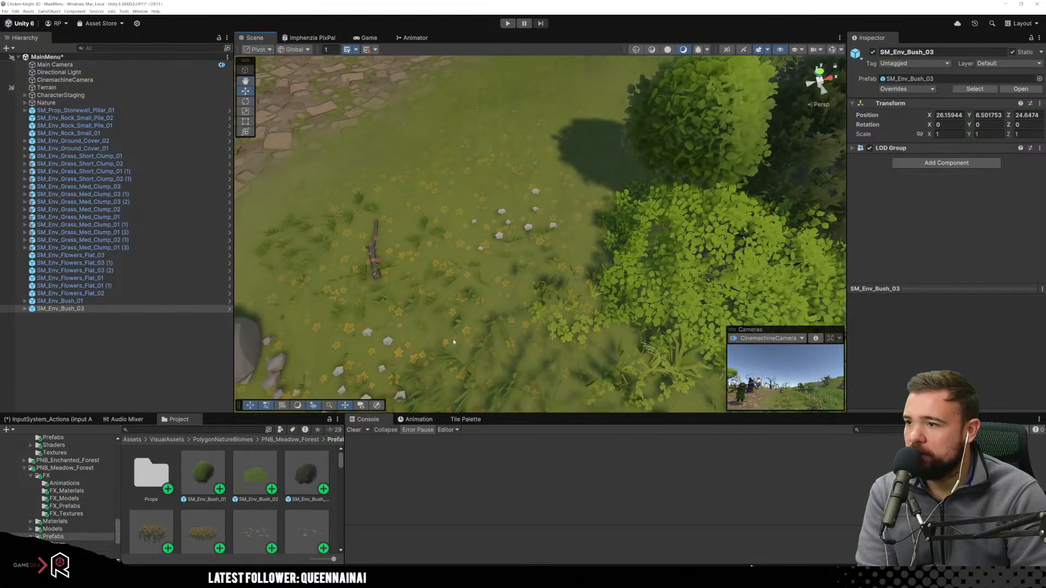
Place three SM_Env_Grass_Bush_01 plants and one SM_Env_Grass_Med_Clump_01 along the meadow-side edge of the bushes.
scroll(260, 521, down, 2)
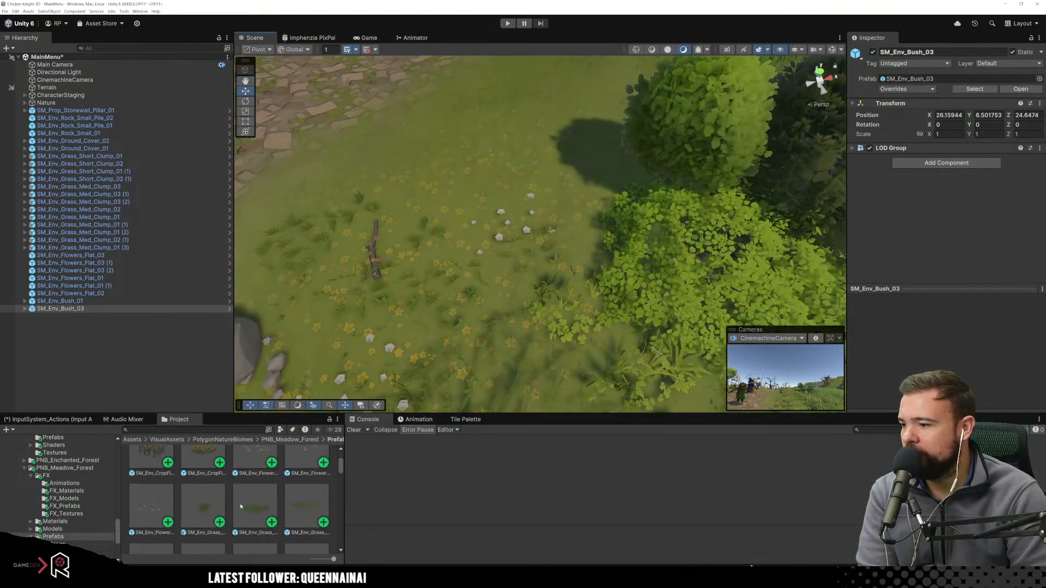
drag(210, 519, 583, 179)
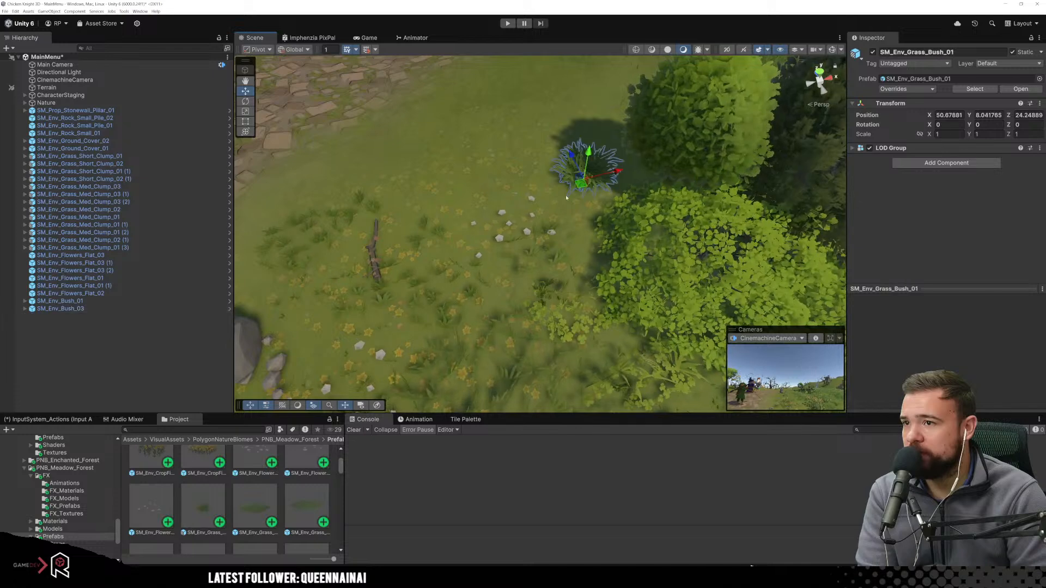
drag(204, 506, 598, 218)
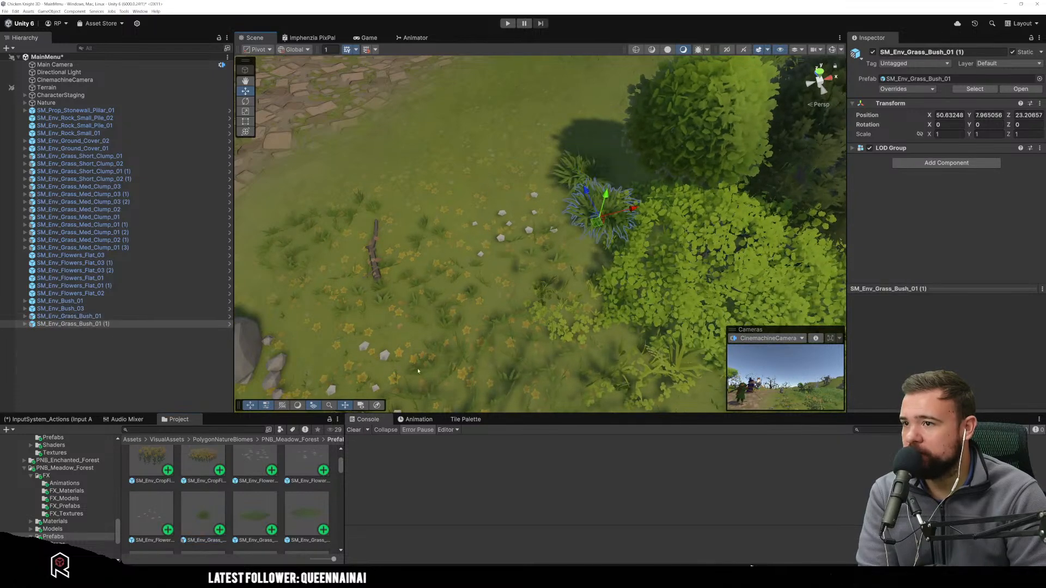
scroll(262, 502, down, 2)
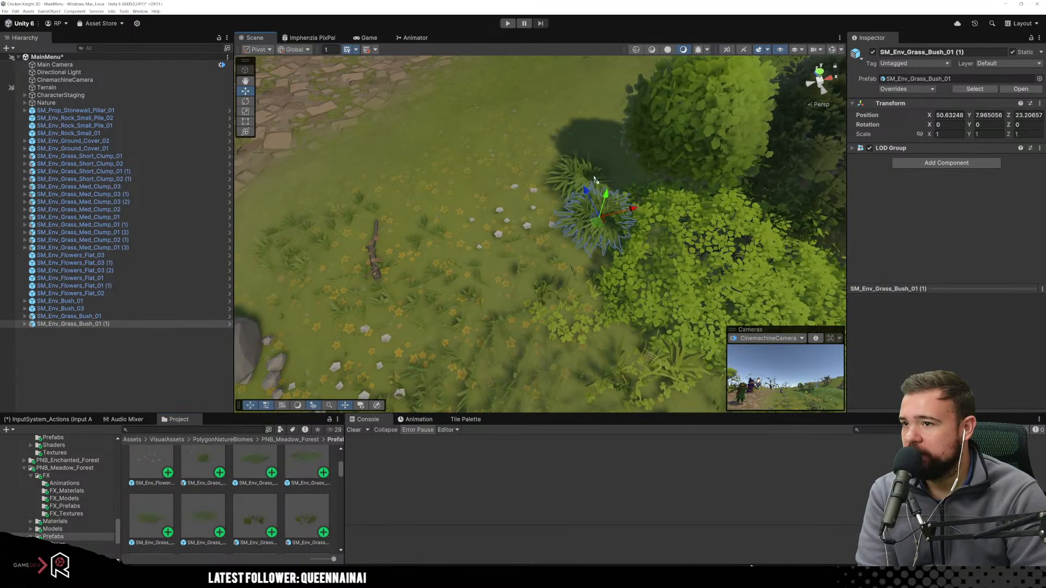
drag(627, 187, 541, 205)
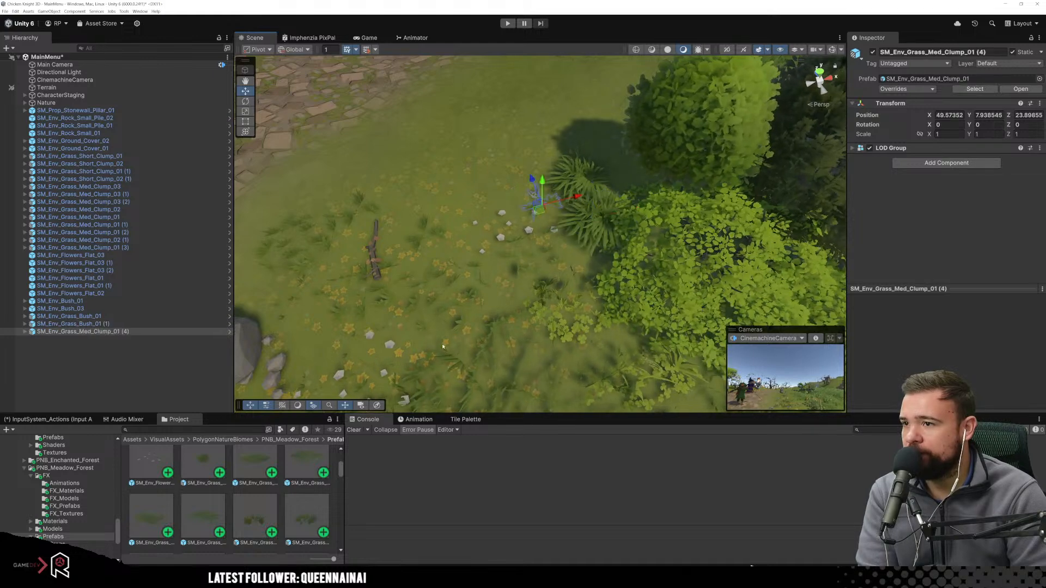
drag(216, 470, 583, 148)
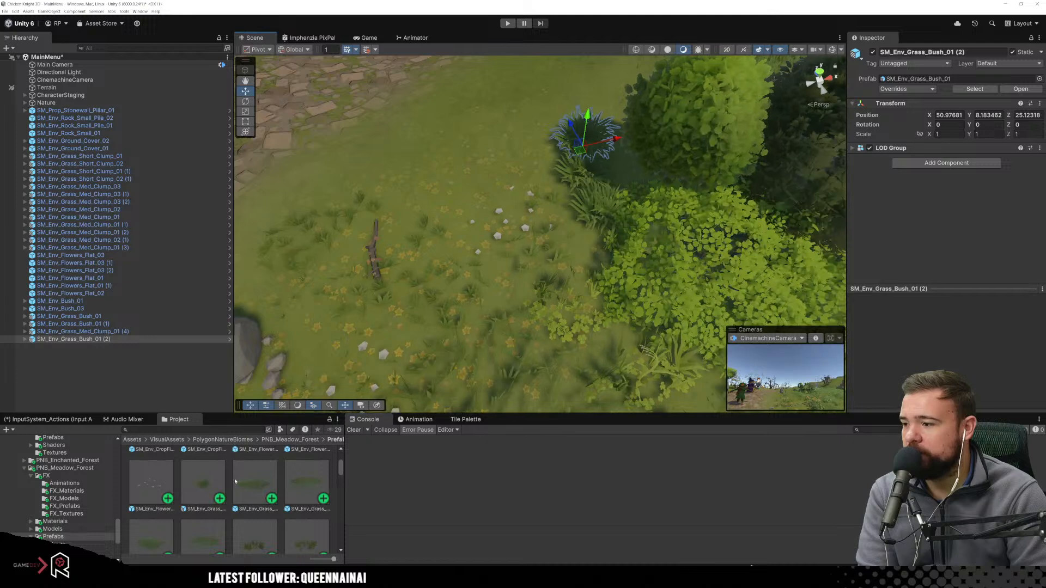
Place SM_Env_Grass_Med_Clump_03 on the open grass near the grass bushes and SM_Env_Ground_Cover_02 beside the bright leafy bush.
scroll(245, 545, down, 2)
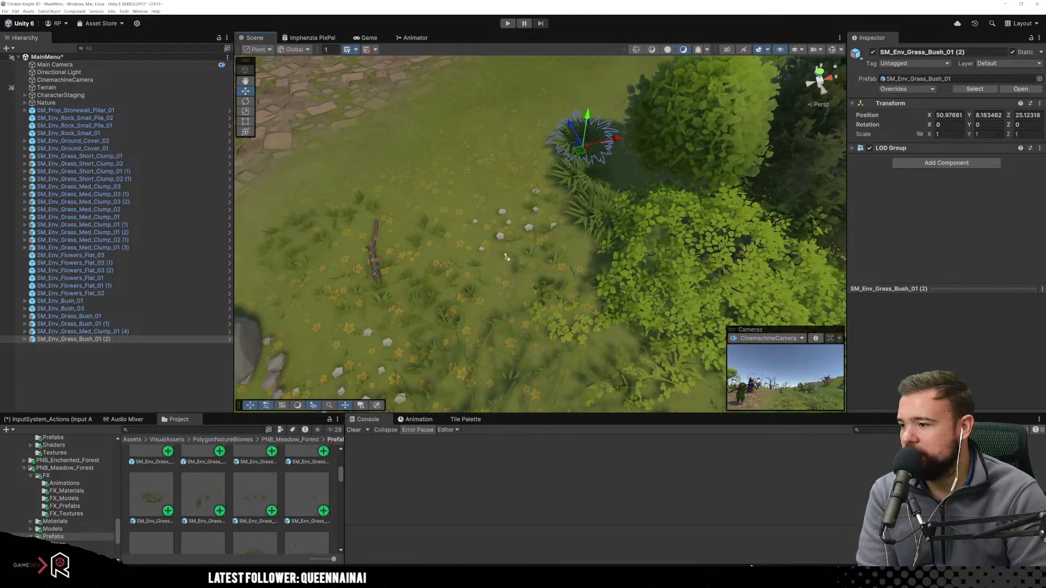
drag(623, 179, 510, 166)
scroll(297, 519, down, 1)
scroll(267, 531, down, 1)
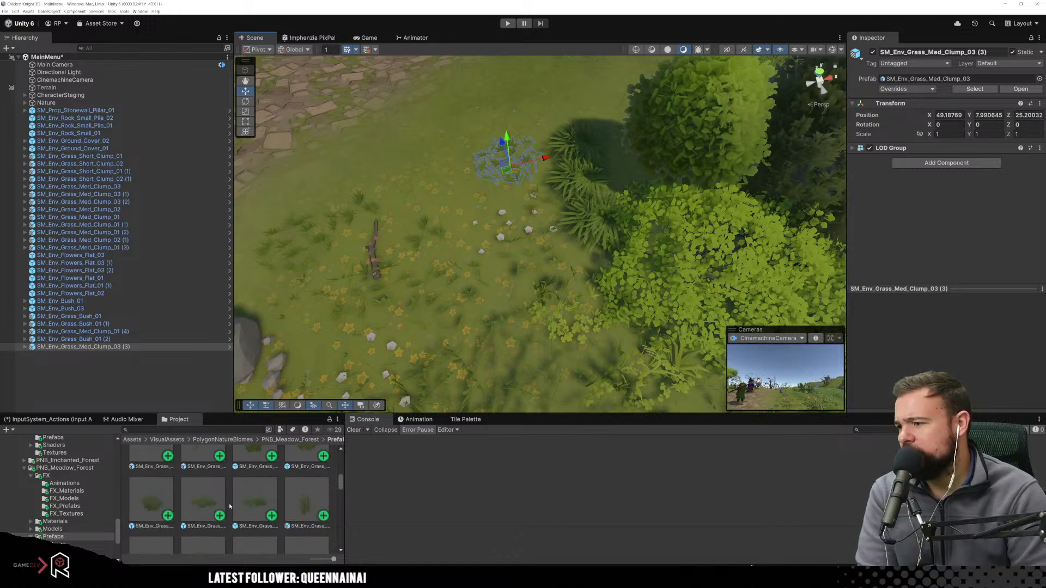
scroll(226, 505, down, 1)
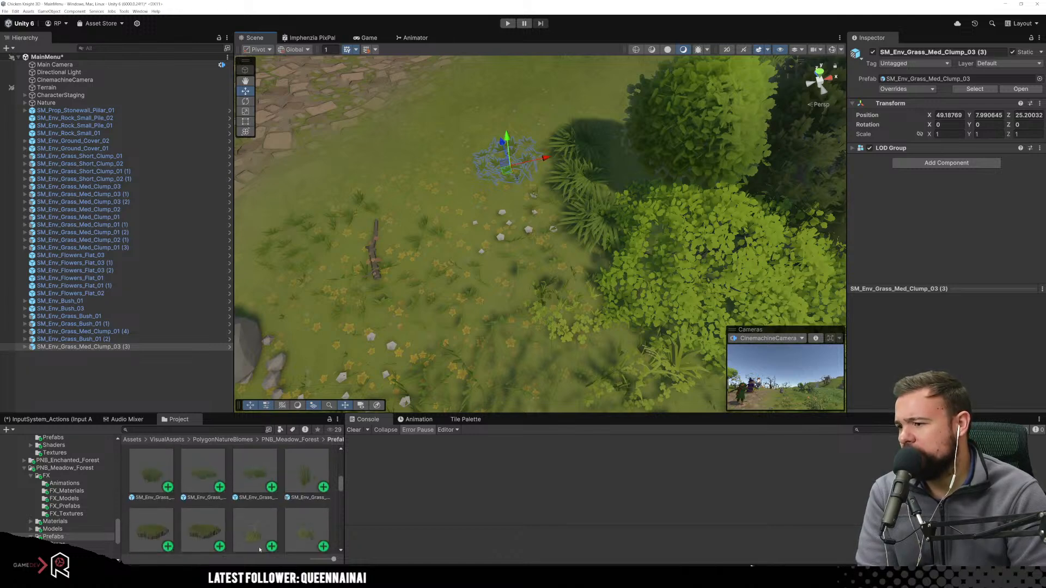
drag(299, 539, 569, 239)
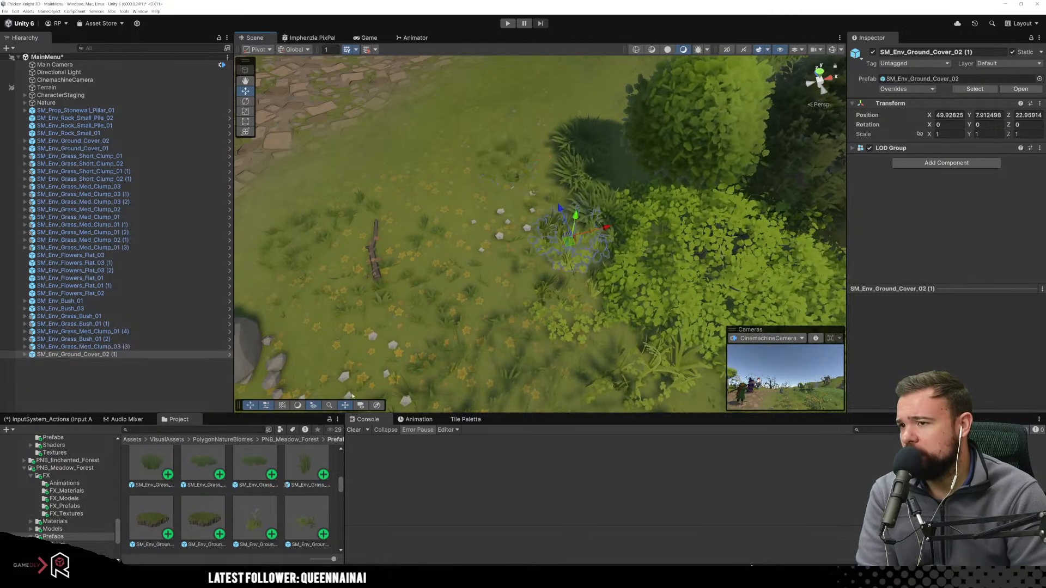
scroll(272, 496, down, 2)
scroll(236, 524, down, 2)
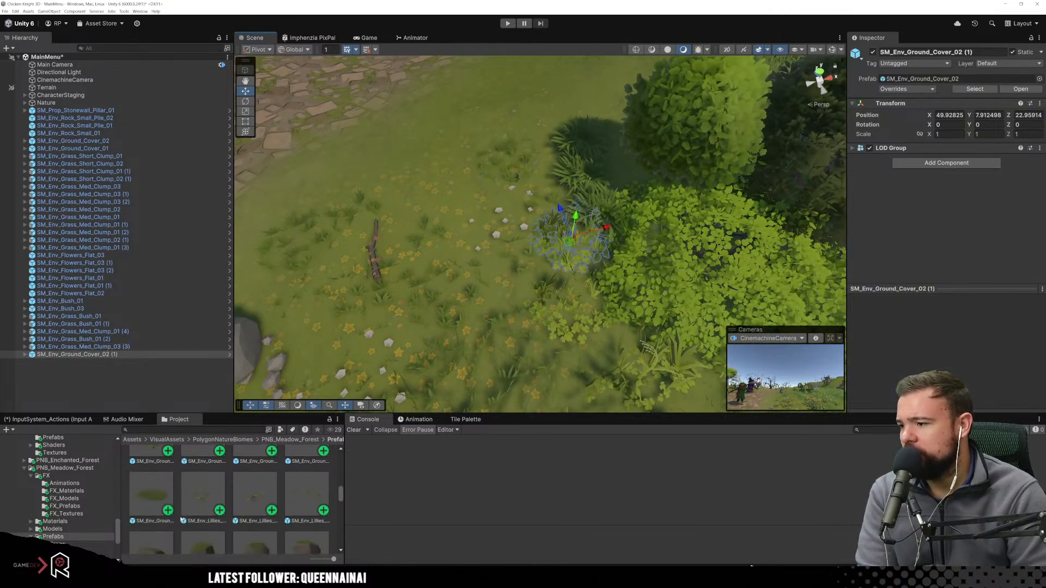
drag(208, 477, 460, 178)
key(Delete)
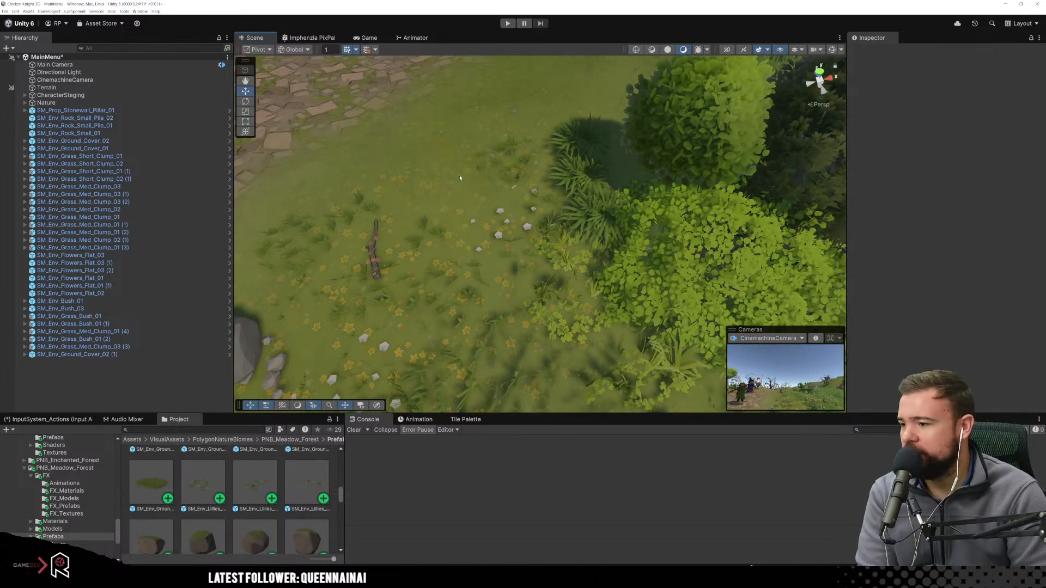
Place SM_Env_Rock_Small_Pile_02 and SM_Env_Rock_Small_Pile_01 on the grass between the existing branch and the grass bushes.
scroll(255, 480, down, 1)
scroll(255, 480, down, 3)
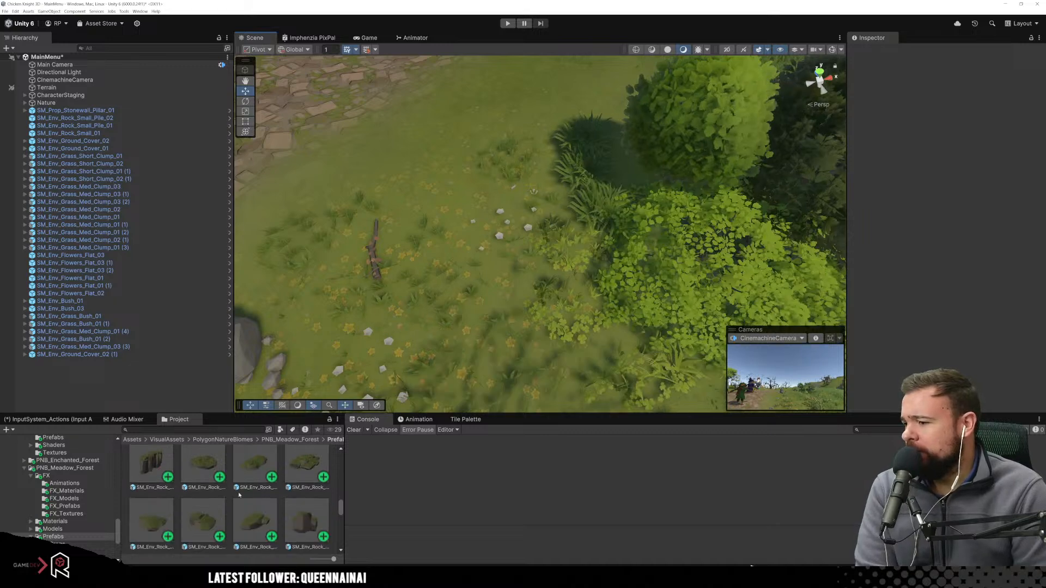
drag(216, 498, 438, 194)
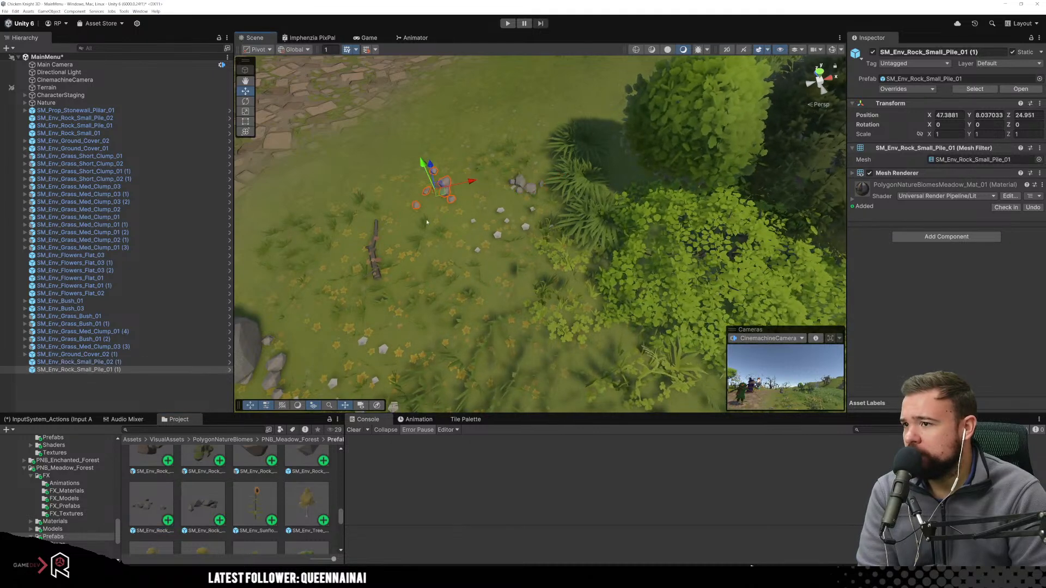
Place SM_Prop_Leaves_Branch_01 between the white flowers and the leafy bush, rotated about -77 degrees around Y.
scroll(227, 506, down, 4)
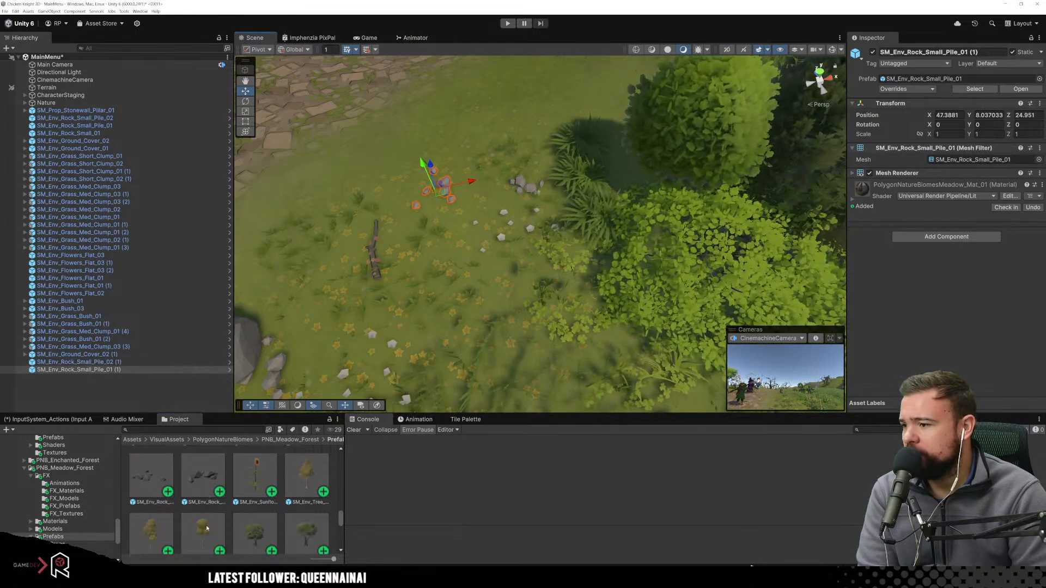
scroll(227, 507, down, 3)
drag(254, 485, 559, 302)
key(e)
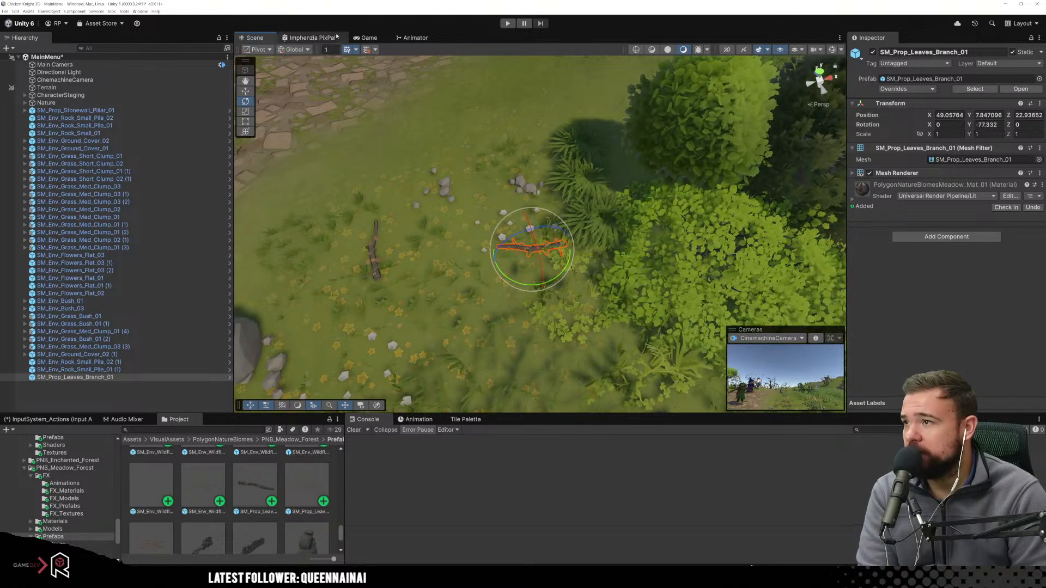
Examine the dressed meadow through the game camera, and survey the path, cart and surrounding grass from above.
click(368, 38)
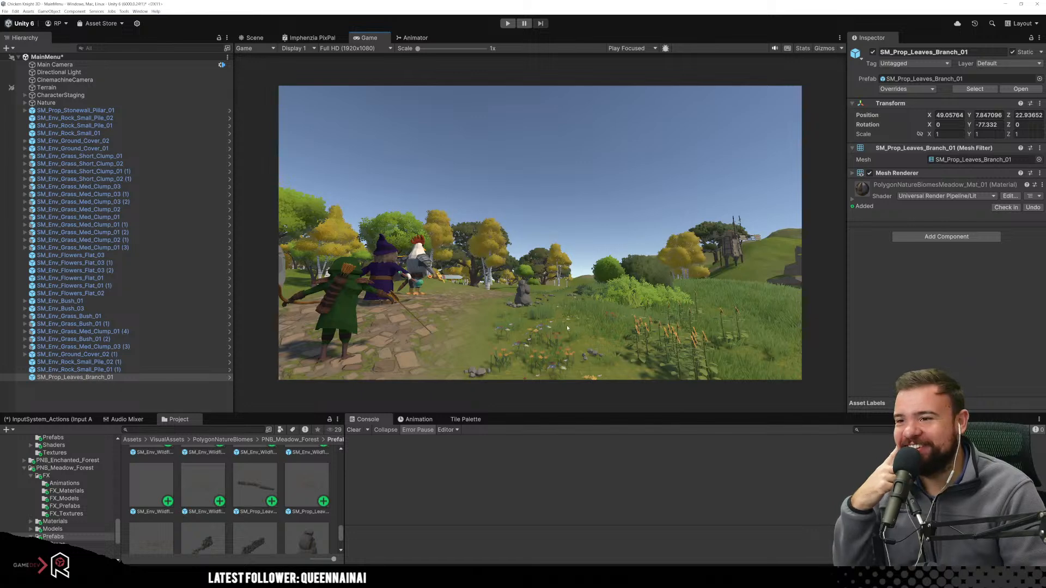
click(250, 38)
right_click(531, 184)
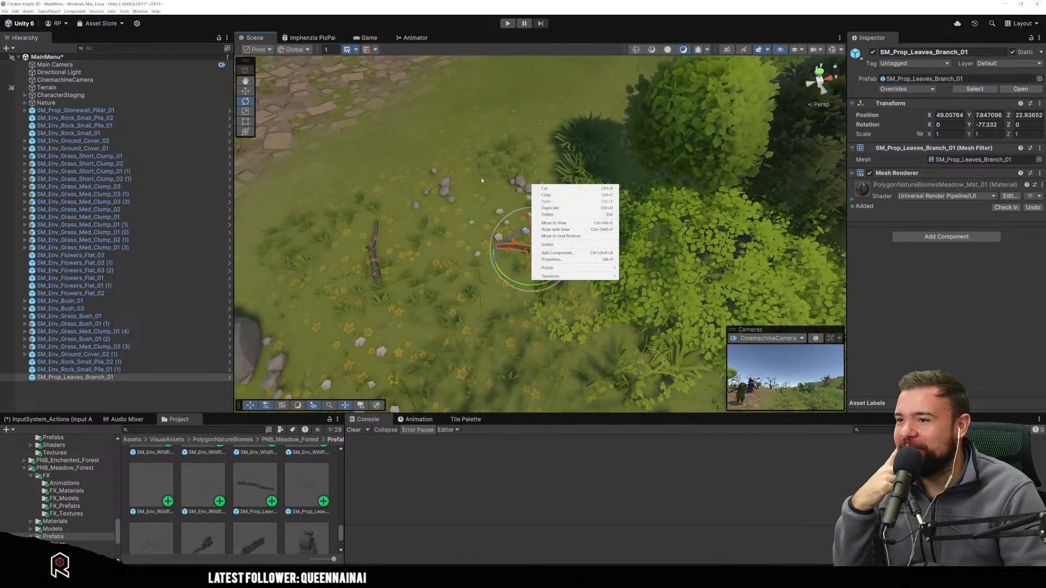
click(471, 274)
scroll(472, 275, down, 12)
scroll(545, 302, up, 6)
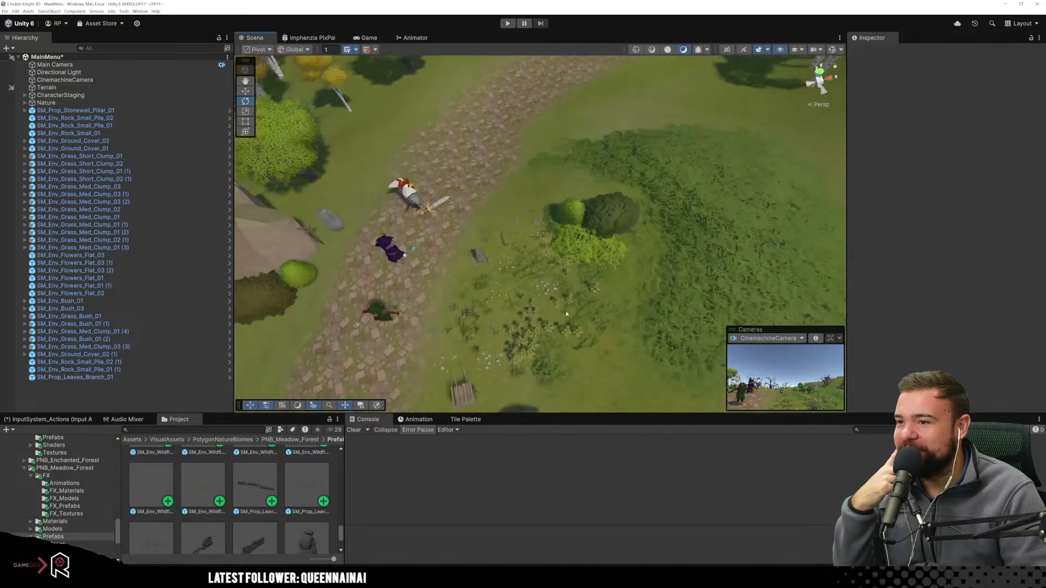
scroll(561, 310, down, 4)
scroll(561, 310, up, 6)
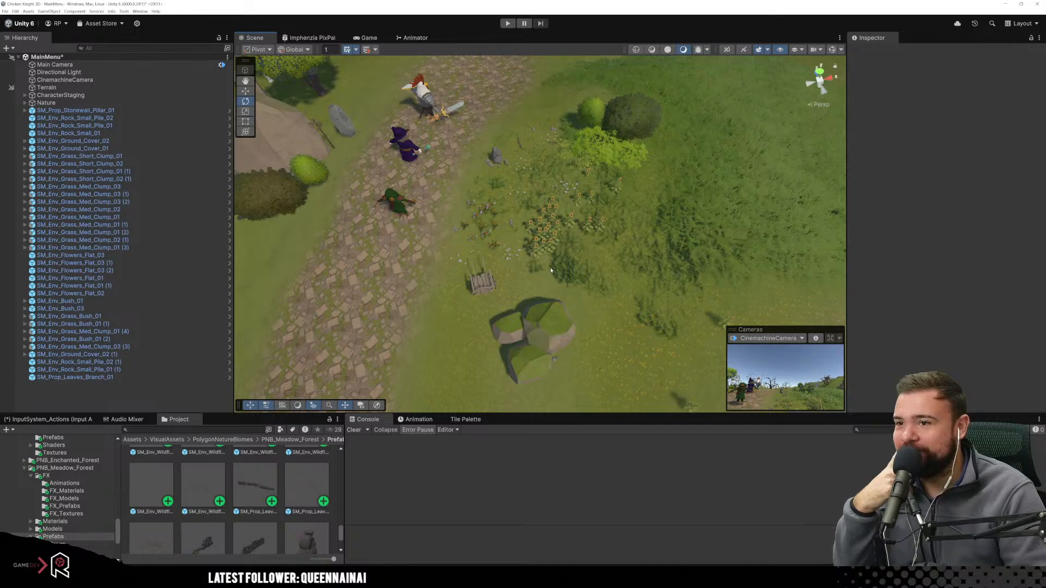
scroll(552, 275, up, 5)
scroll(567, 251, down, 9)
right_drag(579, 240, 531, 241)
middle_drag(605, 243, 580, 253)
scroll(581, 254, up, 2)
scroll(581, 254, up, 4)
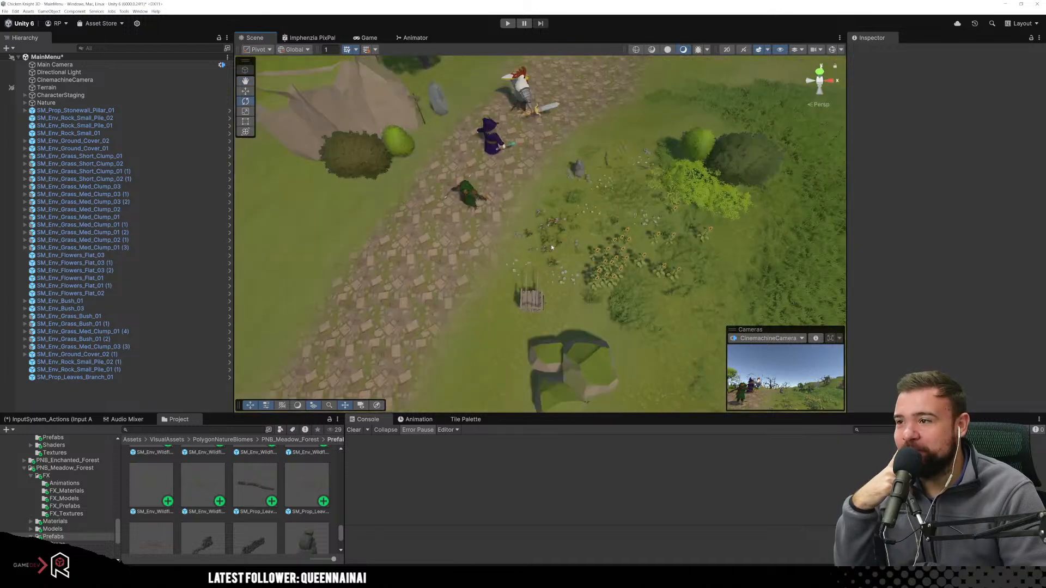
right_drag(573, 235, 602, 191)
middle_drag(602, 191, 572, 219)
right_drag(584, 219, 600, 247)
middle_drag(600, 248, 619, 234)
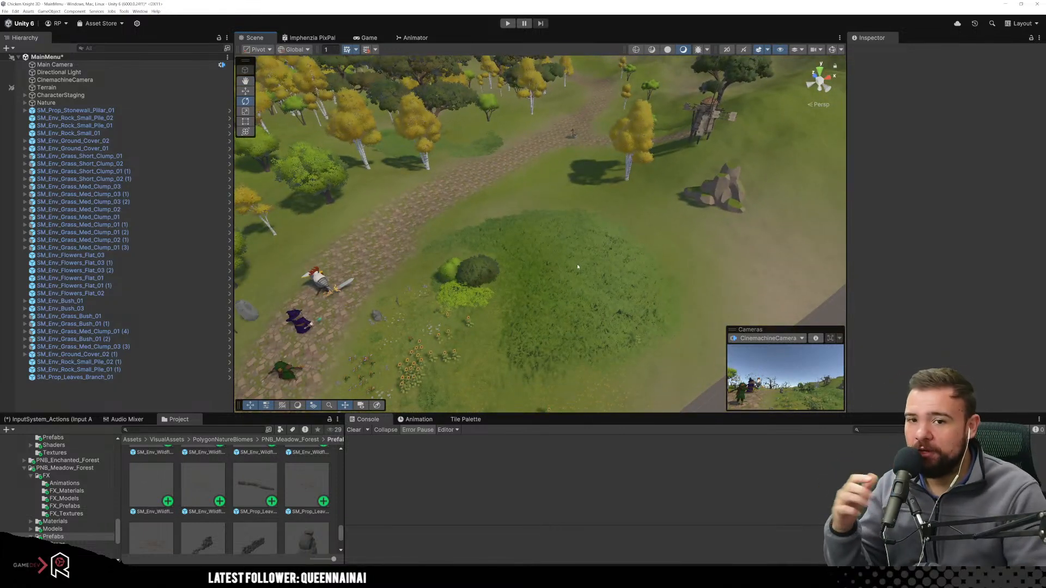
Move all loose scene props from SM_Prop_Stonewall_Pillar_01 to SM_Prop_Leaves_Branch_01 into the Nature group and collapse it.
click(111, 118)
click(106, 111)
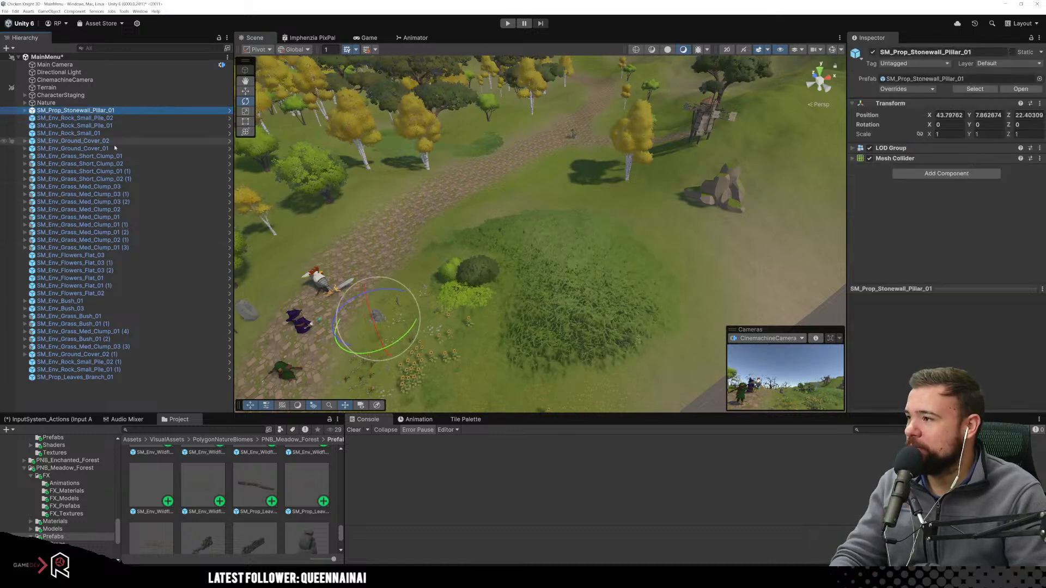
shift+click(86, 377)
drag(78, 114, 48, 103)
scroll(88, 314, up, 9)
scroll(89, 314, up, 11)
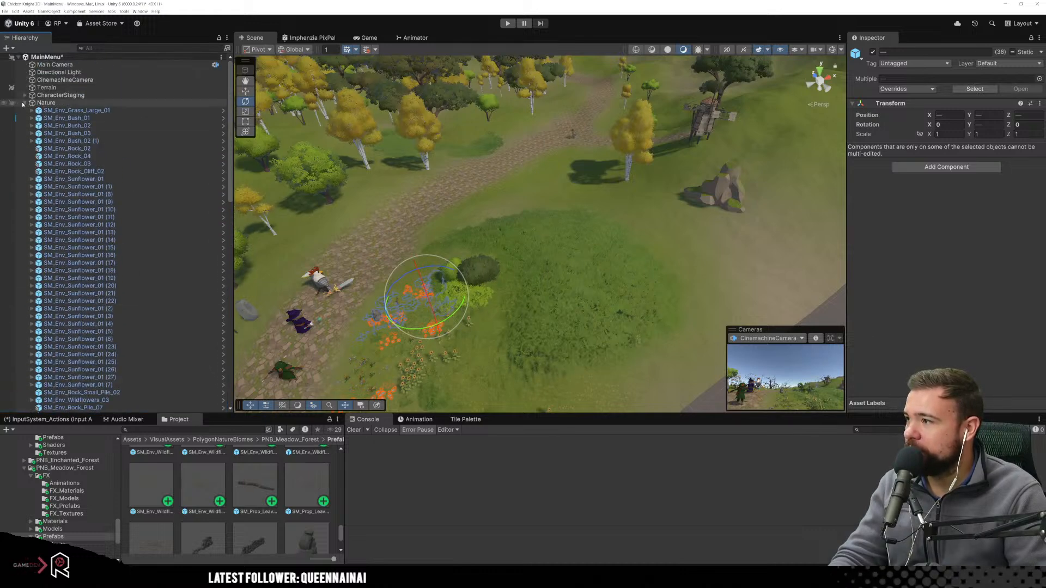
click(24, 103)
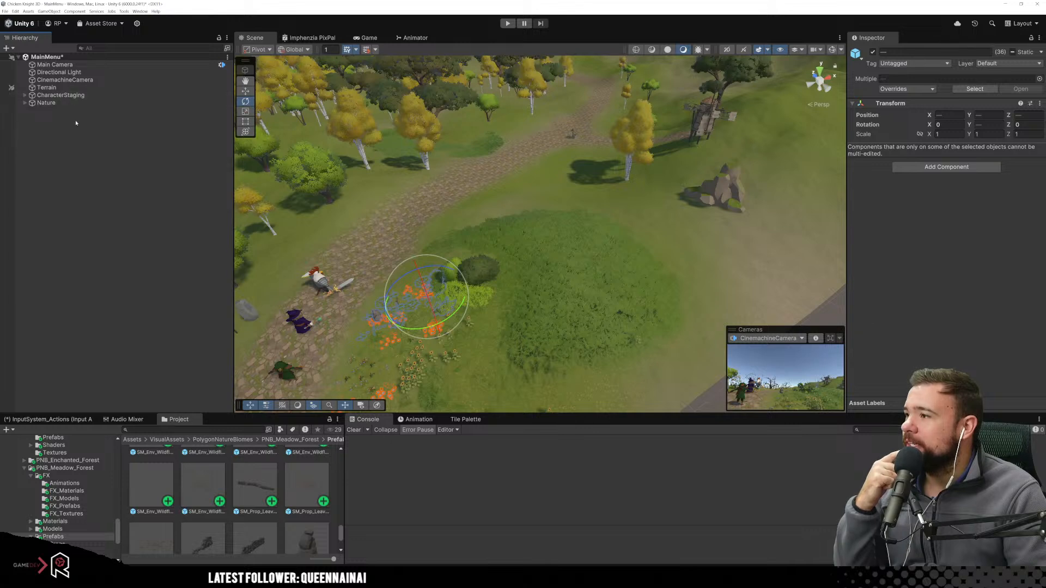
Add a UI Canvas to the MainMenu scene, keeping its default name.
click(60, 125)
right_click(60, 125)
mouse_move(116, 223)
mouse_move(113, 271)
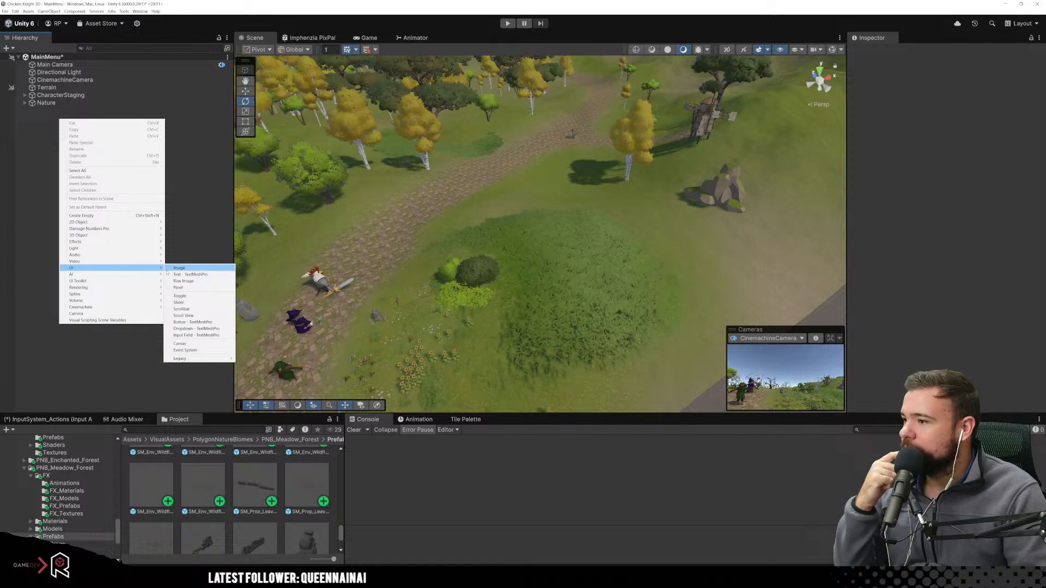
click(180, 343)
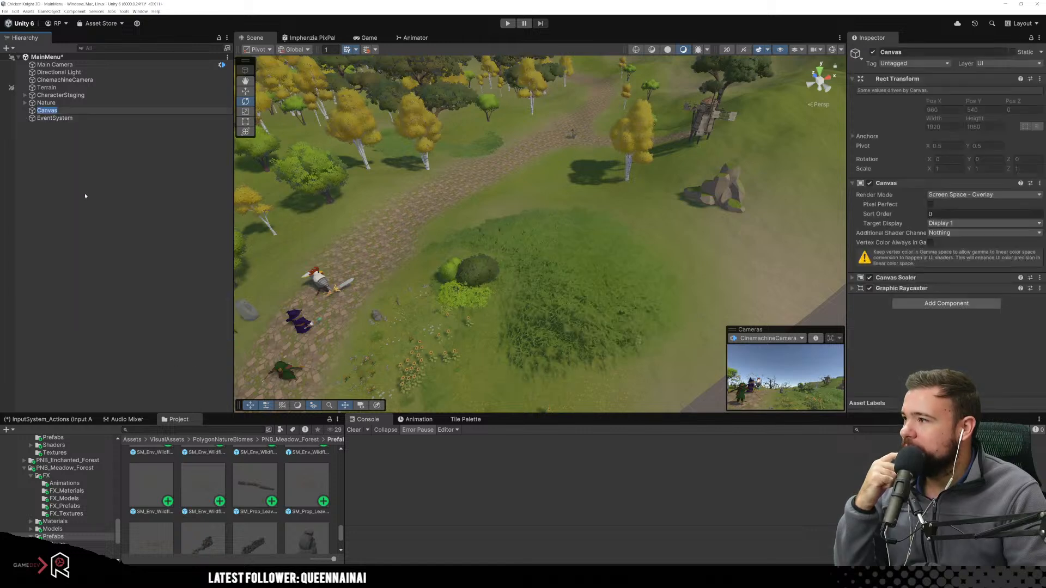
key(Return)
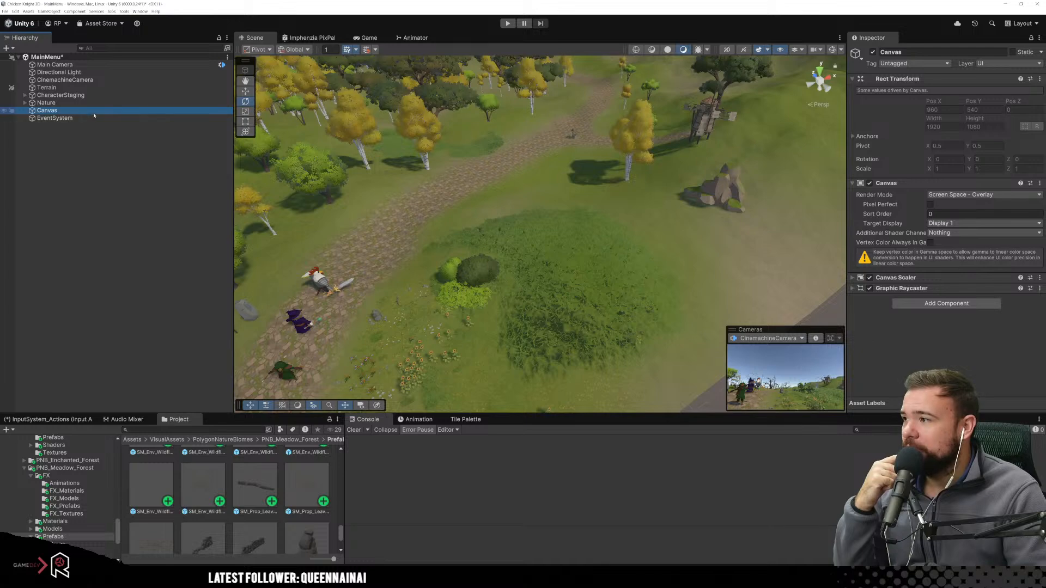
Frame the Canvas in the scene view and switch the view to 2D, with the Canvas selected.
double_click(93, 112)
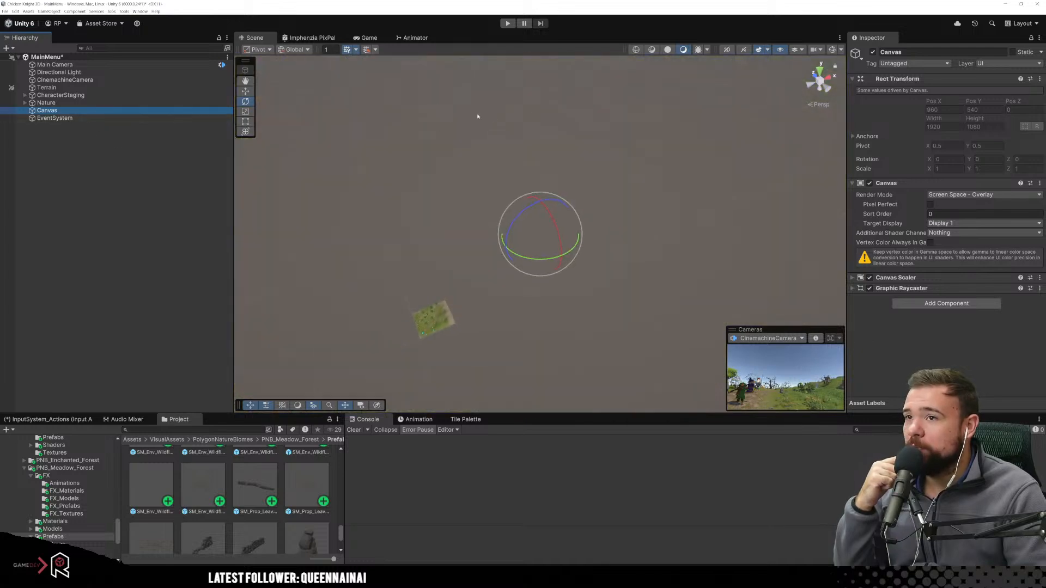
click(726, 49)
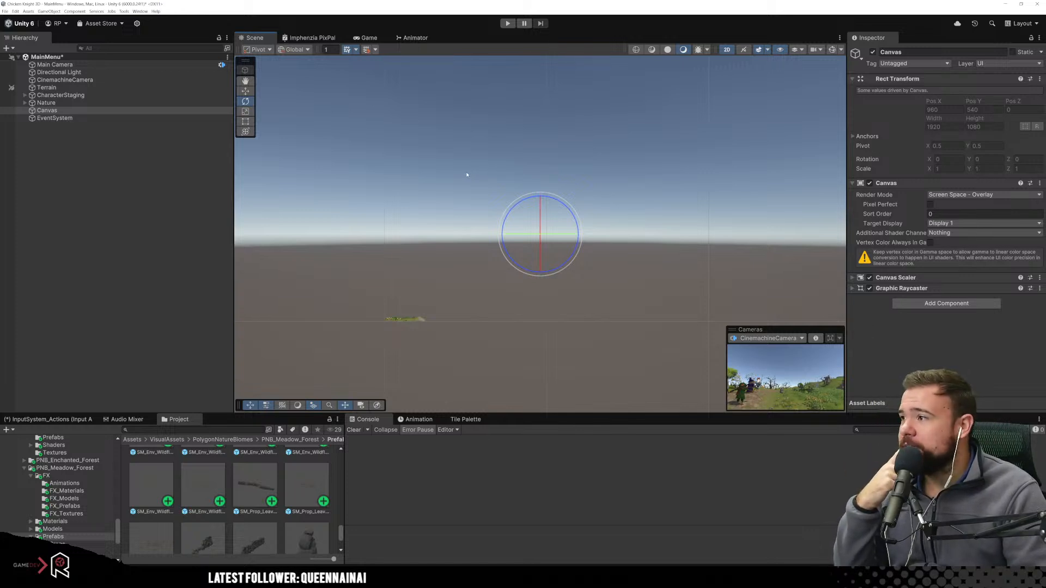
click(72, 112)
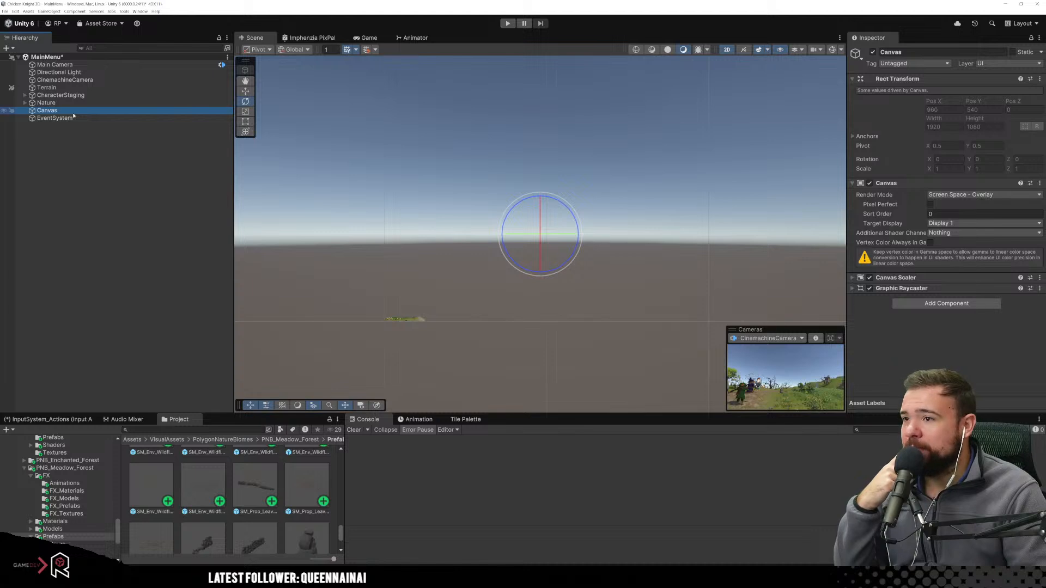
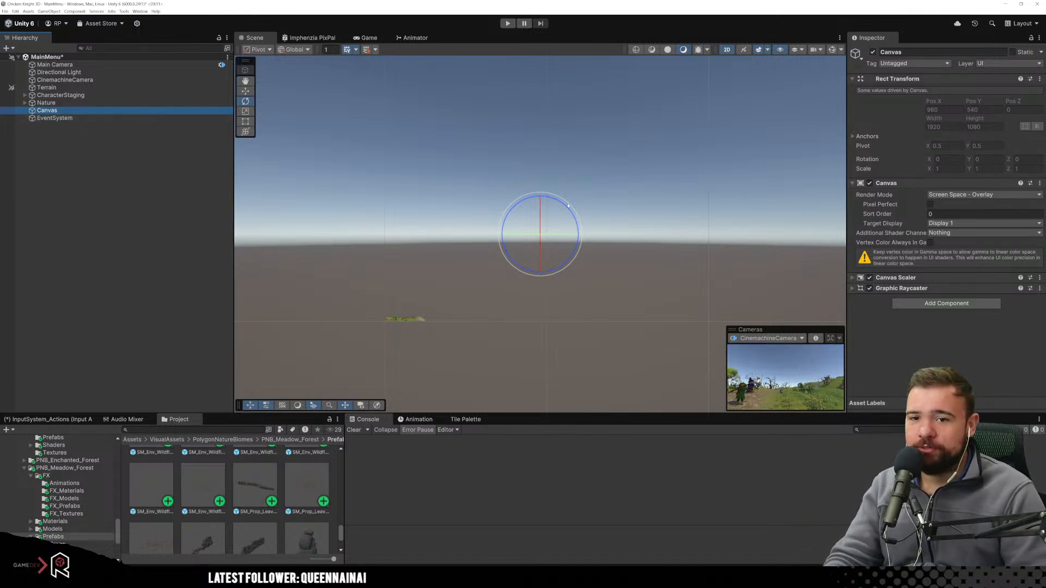
Add a TextMeshPro text object as a child of the Canvas, keeping its default name.
click(27, 158)
click(60, 111)
right_click(67, 110)
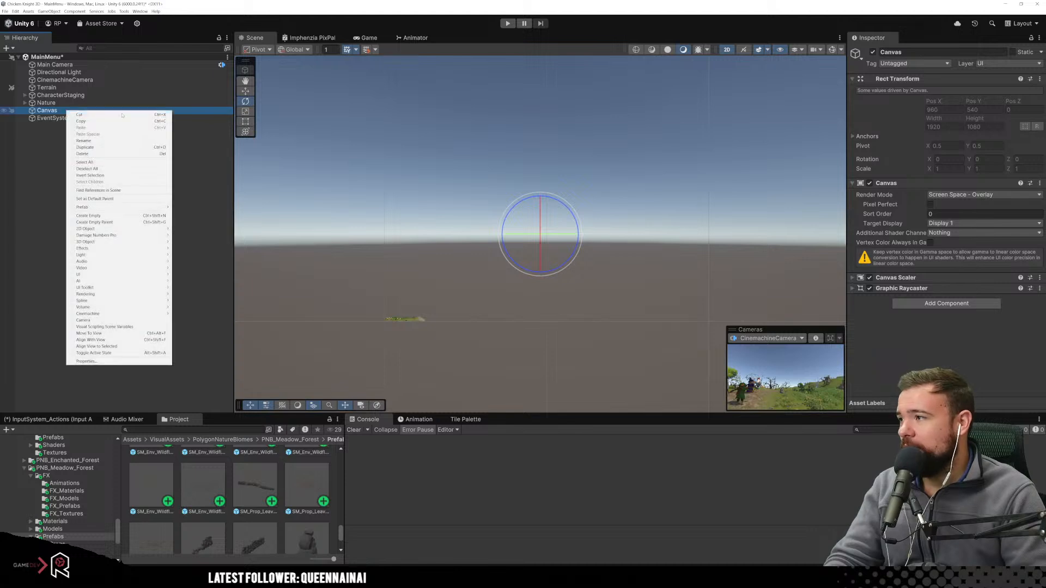
mouse_move(110, 300)
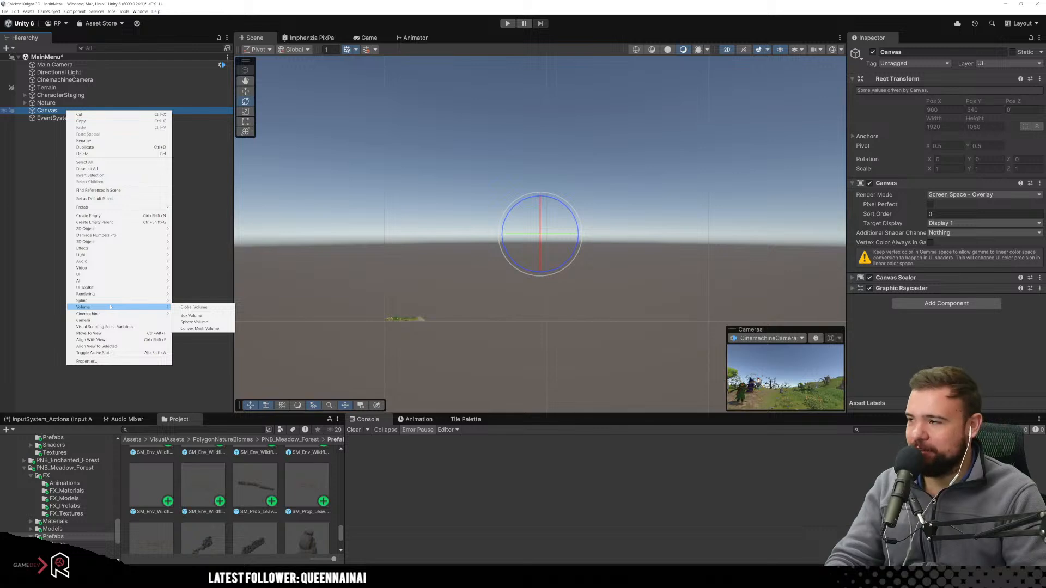
mouse_move(138, 239)
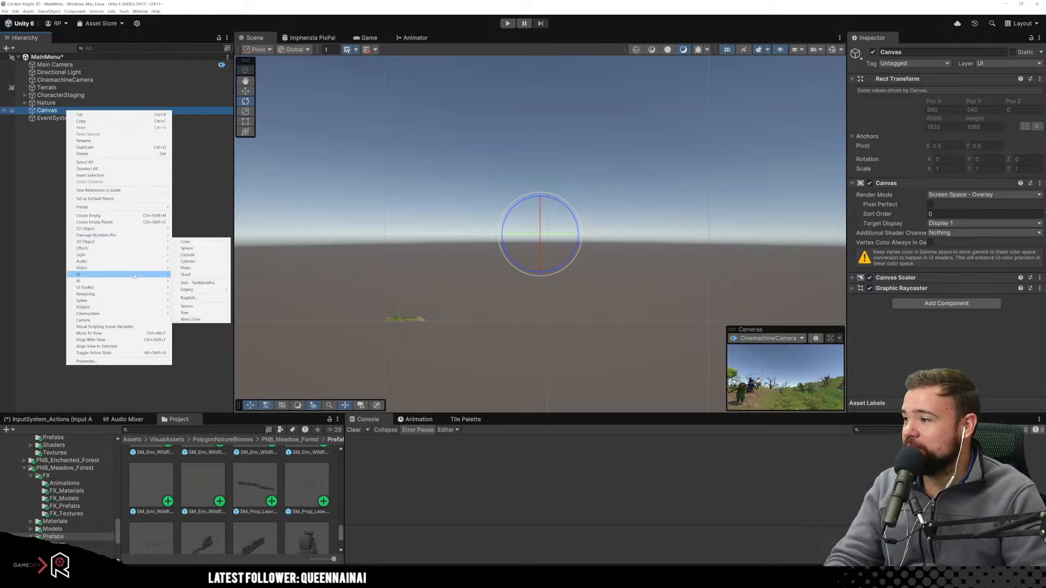
mouse_move(136, 274)
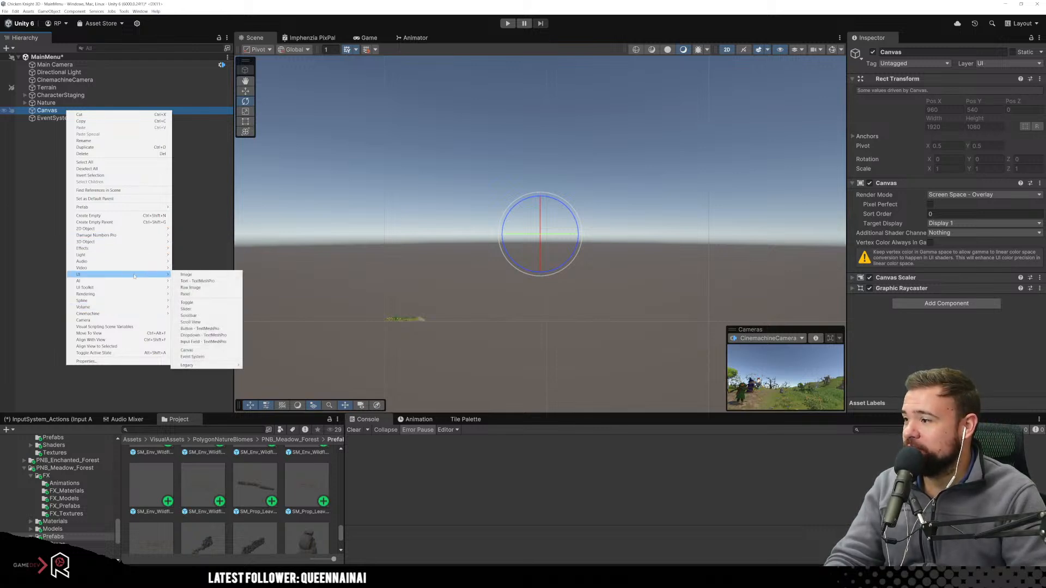
click(205, 281)
scroll(554, 275, up, 4)
scroll(526, 270, up, 2)
Locate the new text's font asset in the project and inspect the LiberationSans font assets and materials beside it.
scroll(886, 252, down, 3)
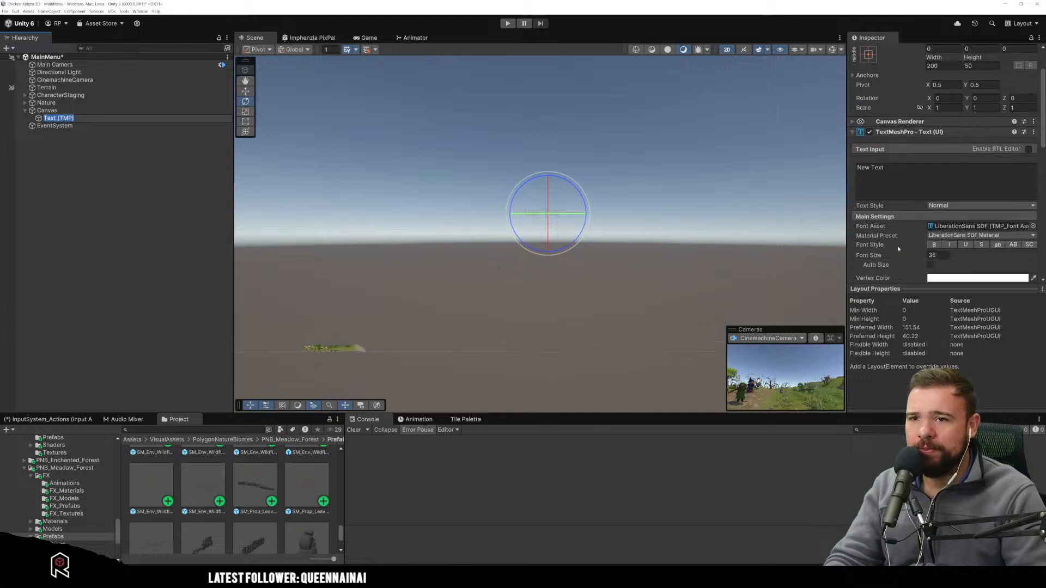
scroll(886, 252, down, 2)
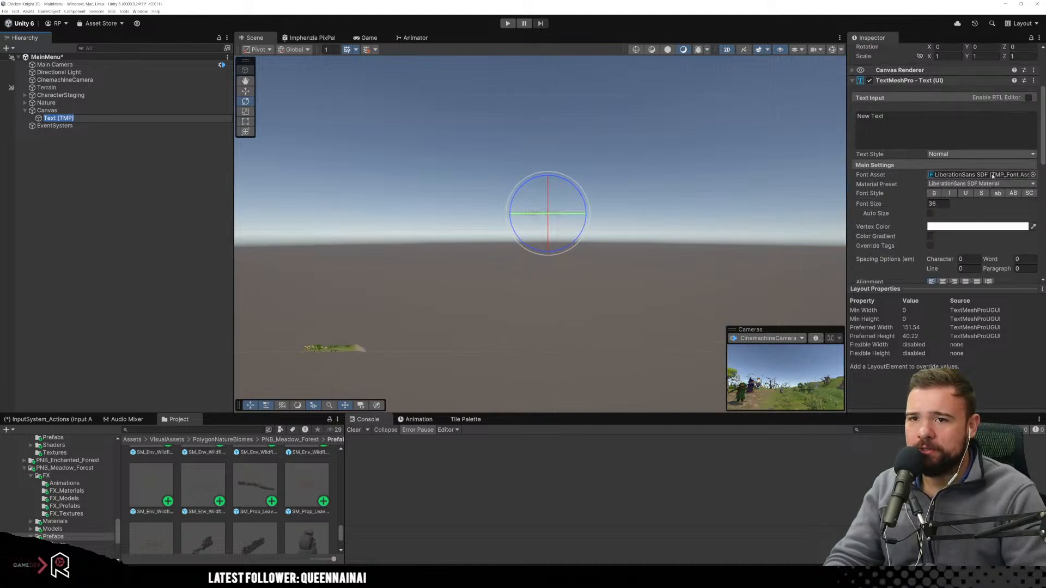
click(993, 176)
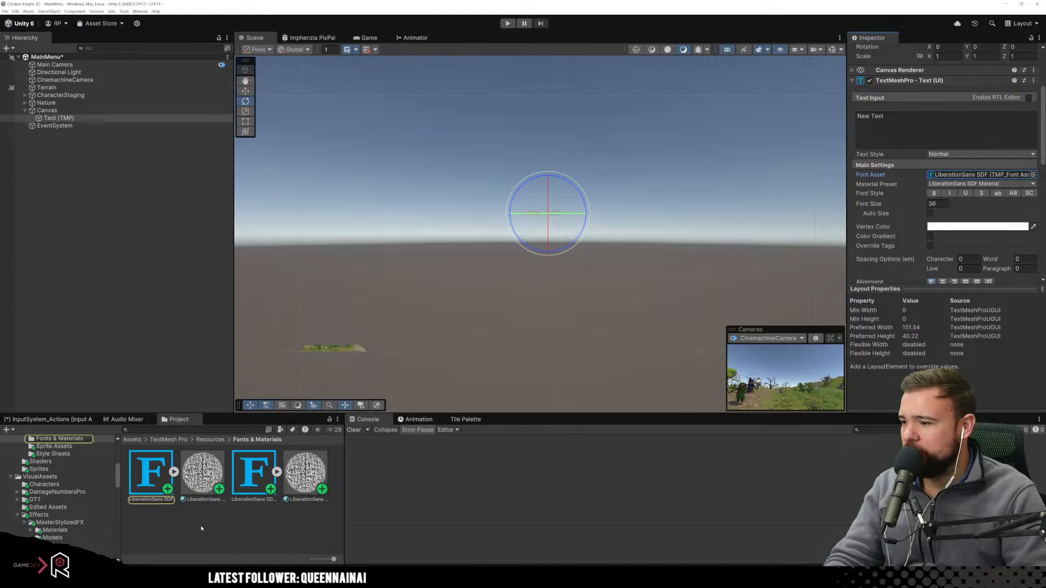
click(174, 473)
click(174, 472)
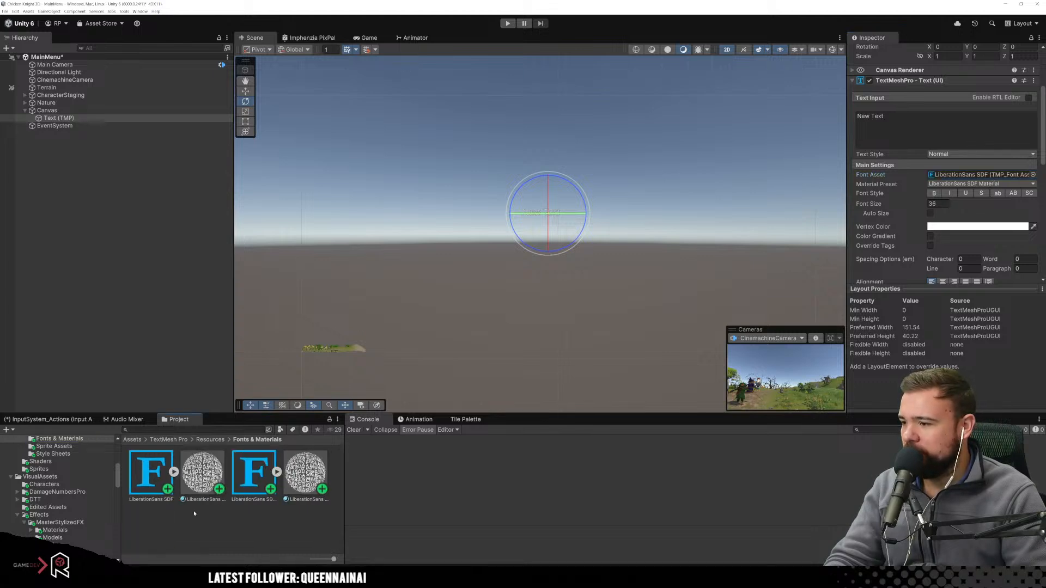
click(152, 478)
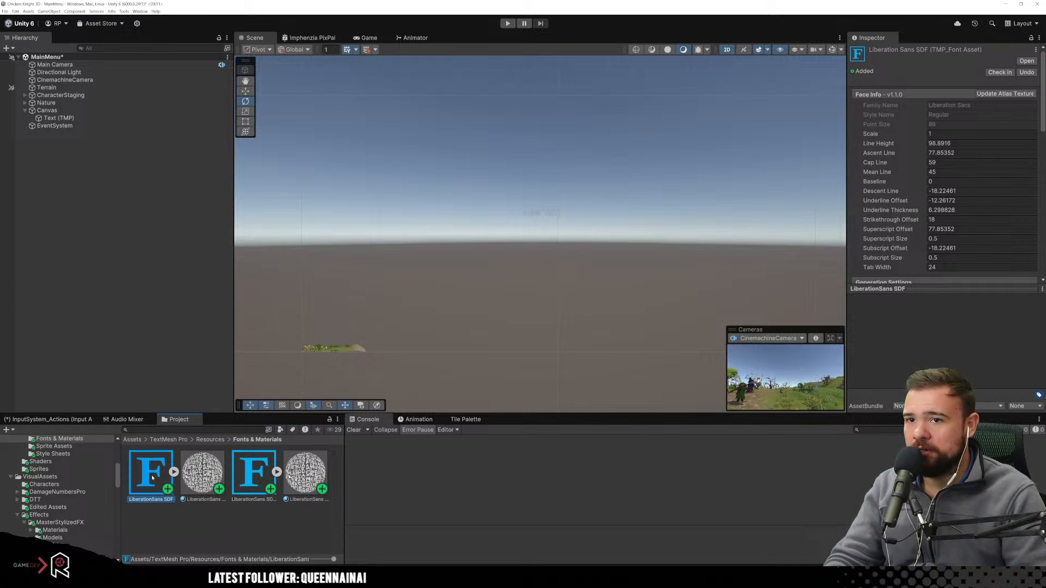
click(202, 473)
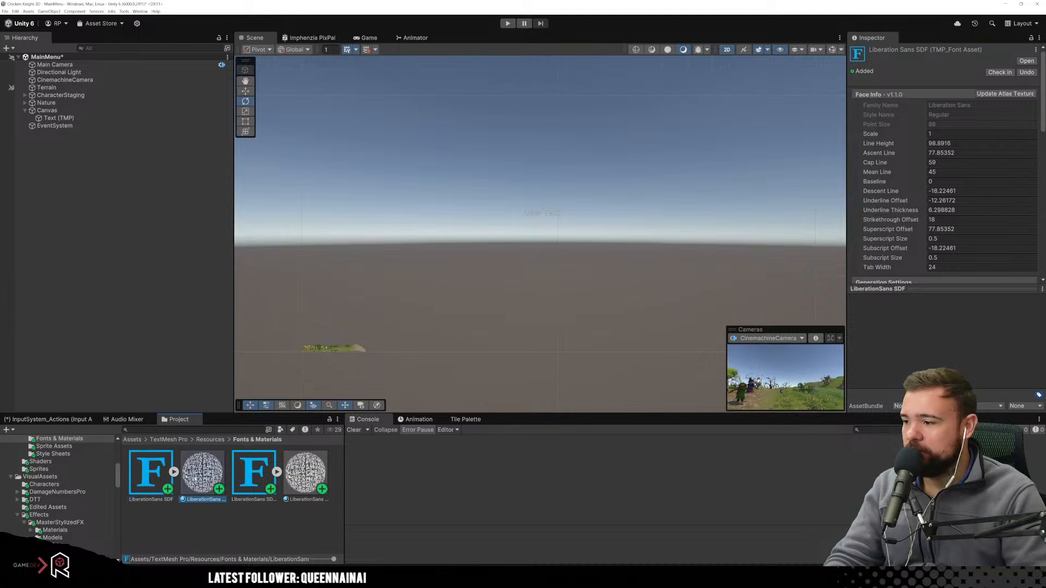
click(241, 484)
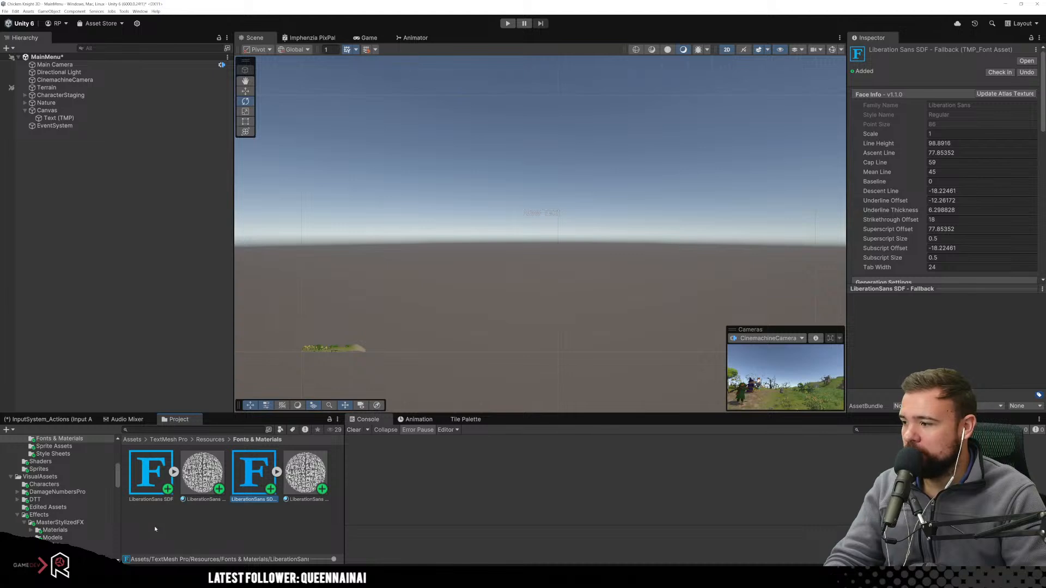
Try to create a new TextMeshPro SDF font asset in the Fonts & Materials folder with no source font selected.
scroll(79, 476, up, 2)
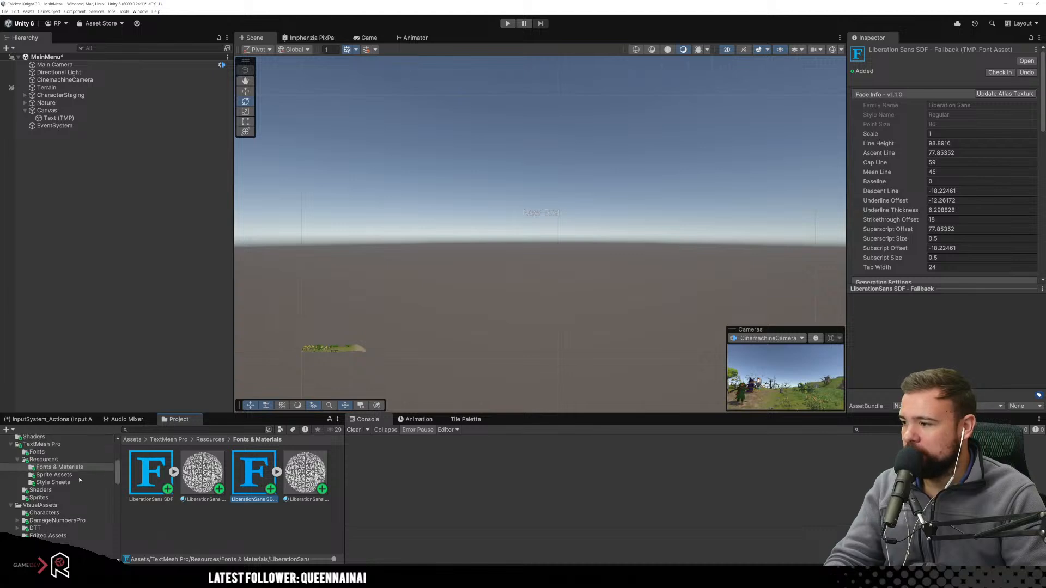
click(44, 460)
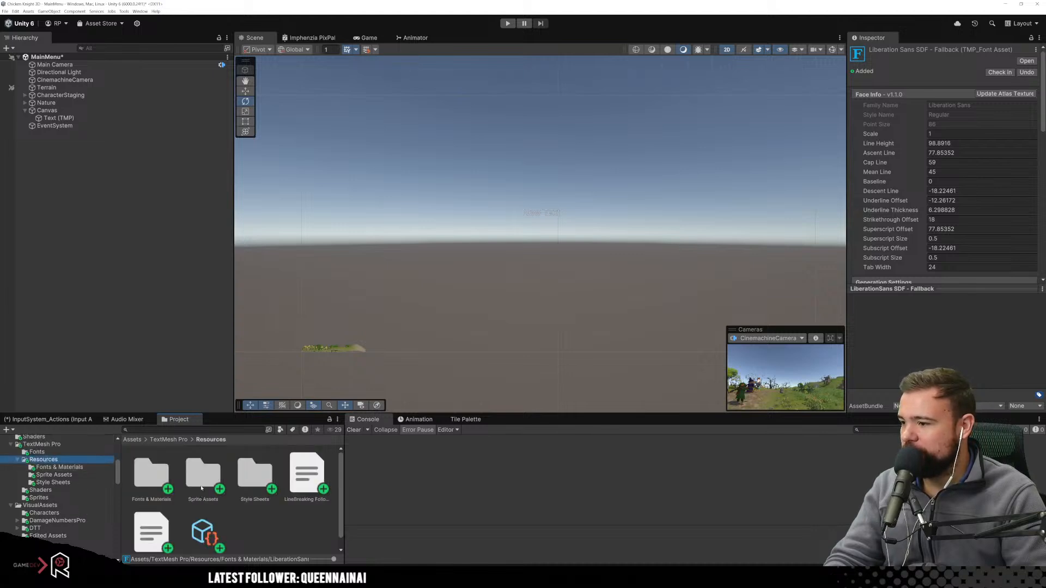
scroll(201, 488, down, 1)
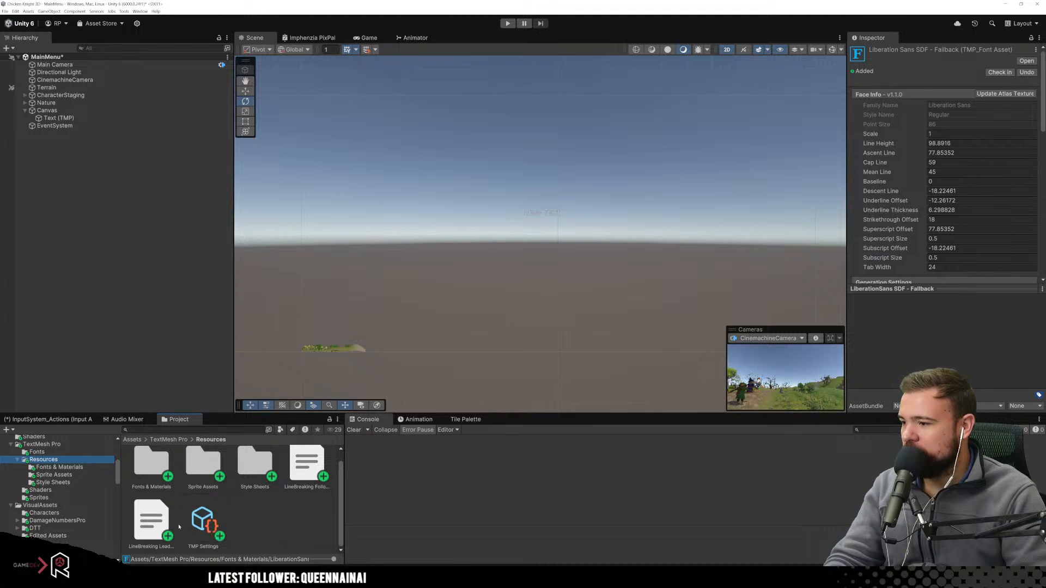
double_click(150, 487)
right_click(157, 526)
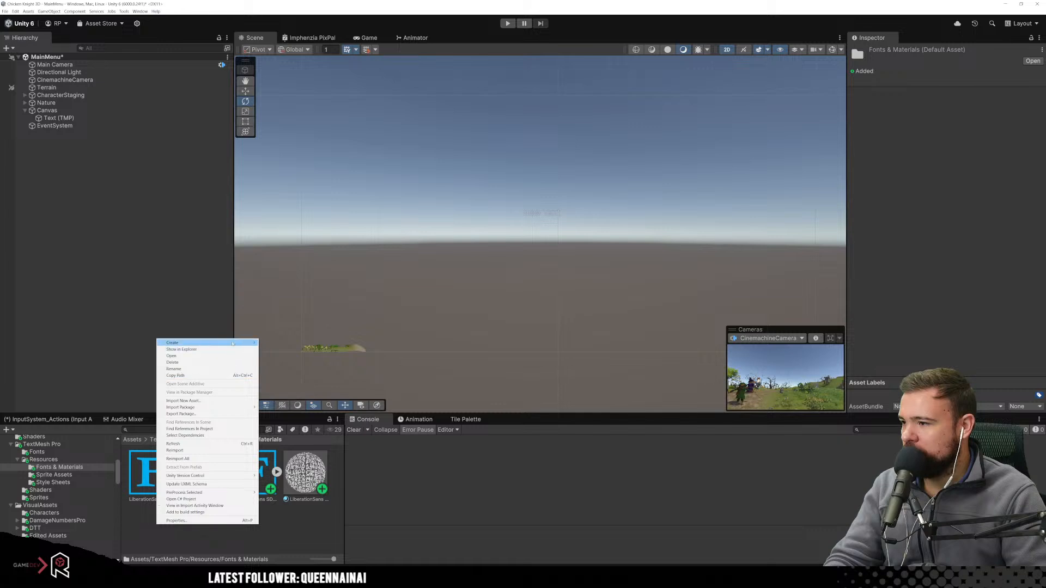
mouse_move(233, 342)
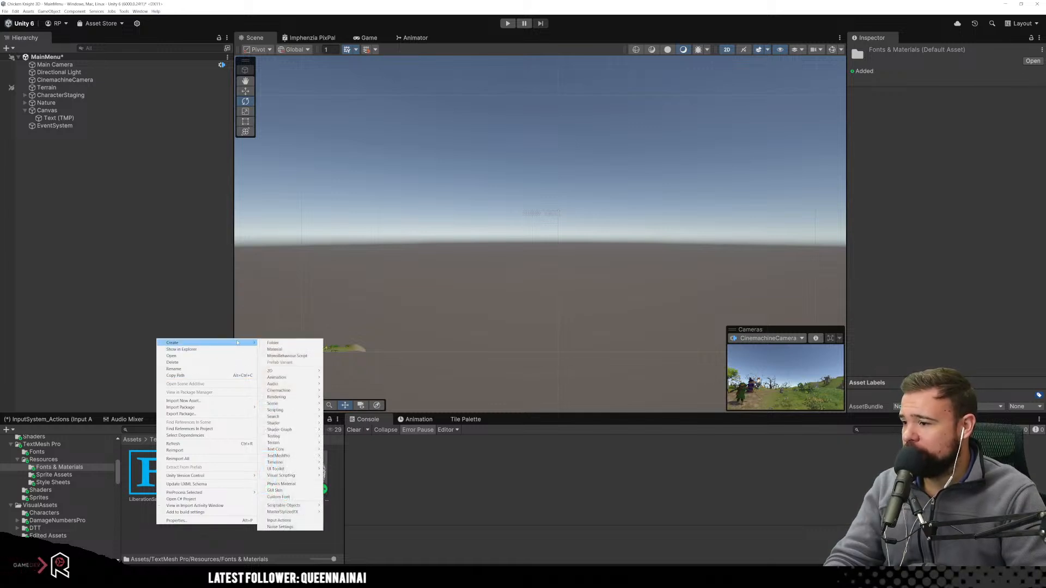
mouse_move(300, 450)
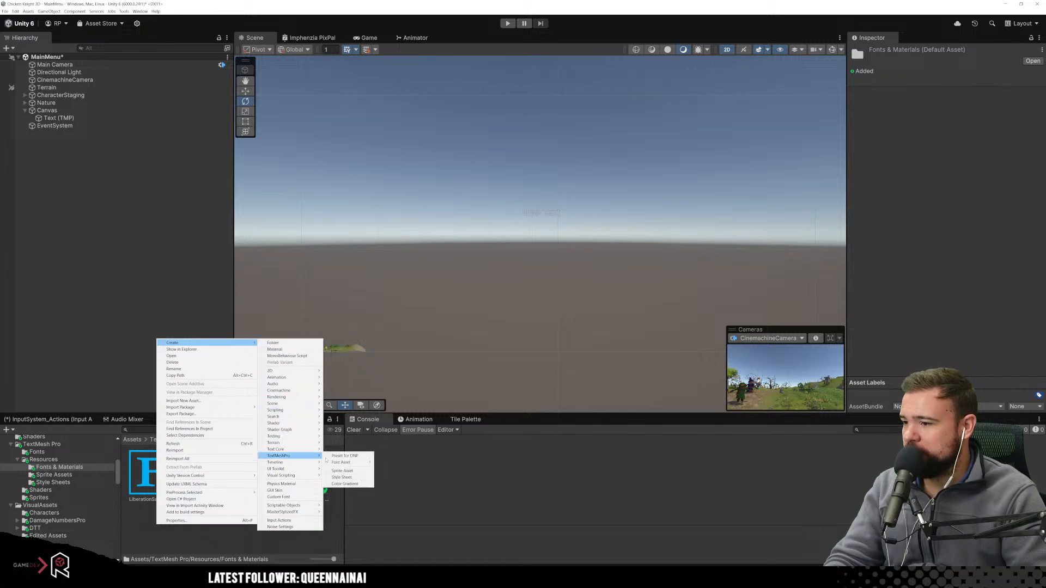
mouse_move(358, 463)
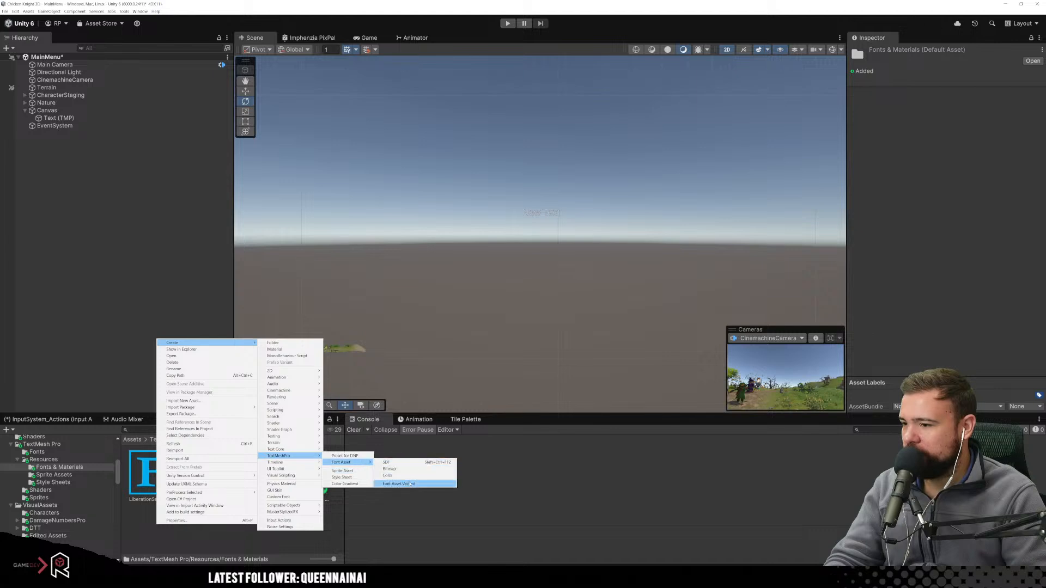
click(400, 463)
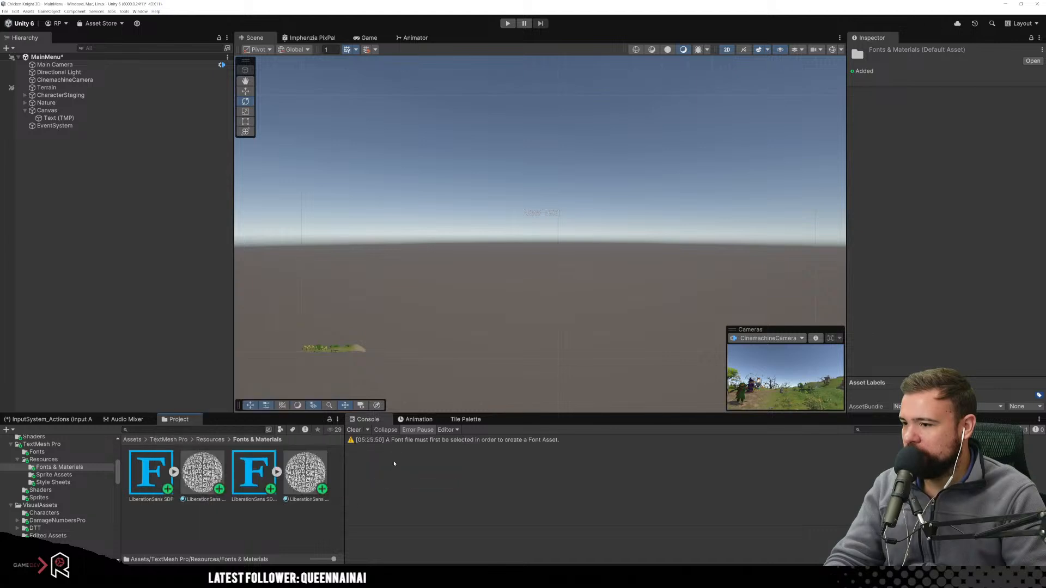
Duplicate the LiberationSans SDF font asset in the Fonts & Materials folder.
right_click(150, 479)
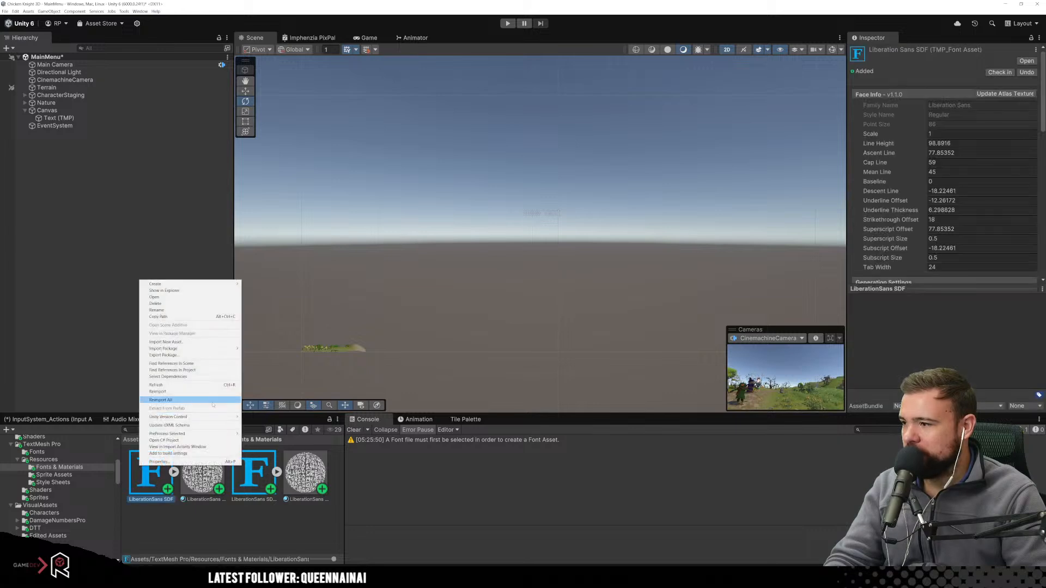
click(195, 376)
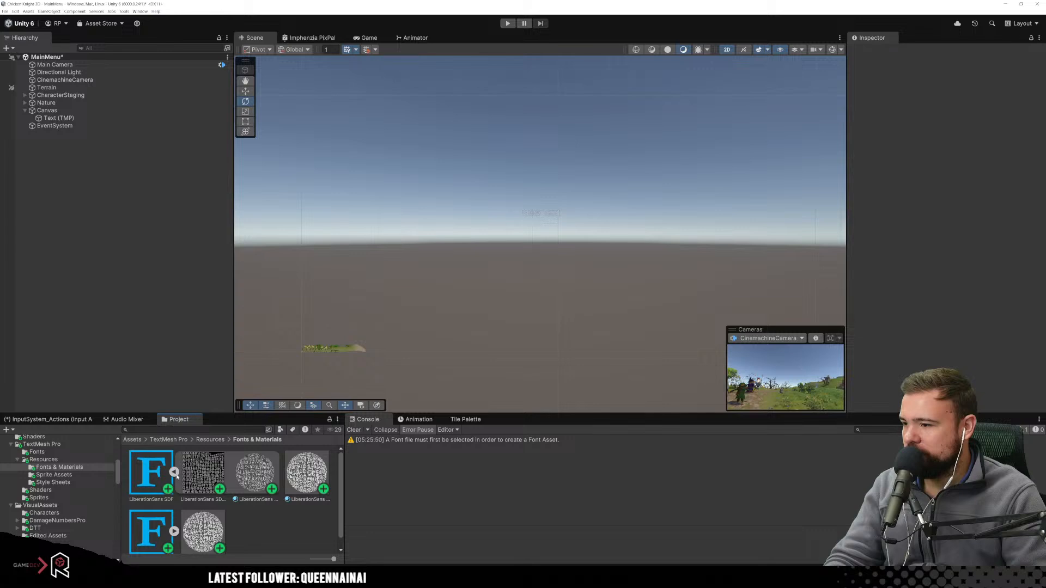
click(175, 472)
click(203, 489)
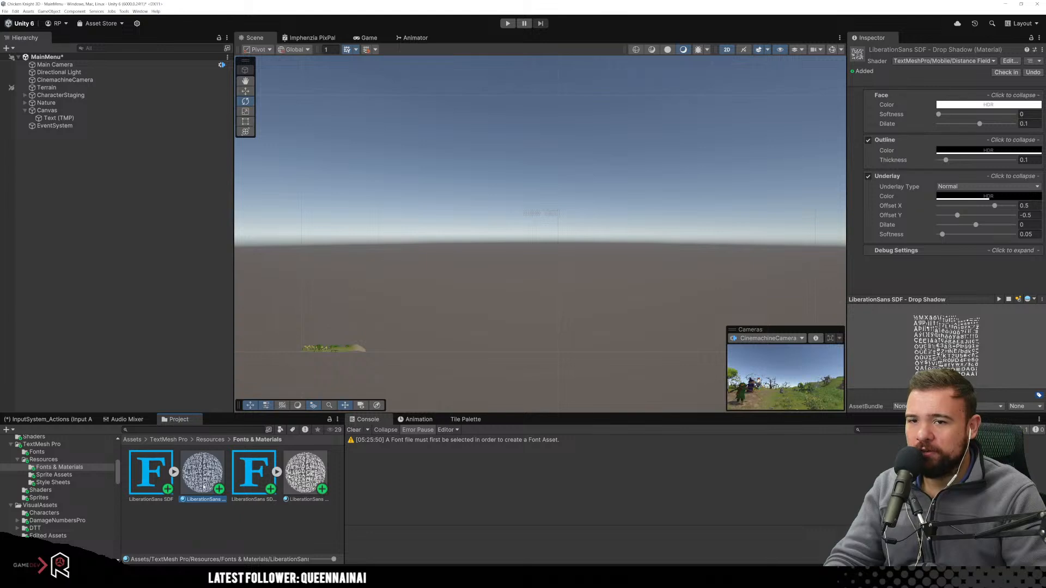
click(166, 489)
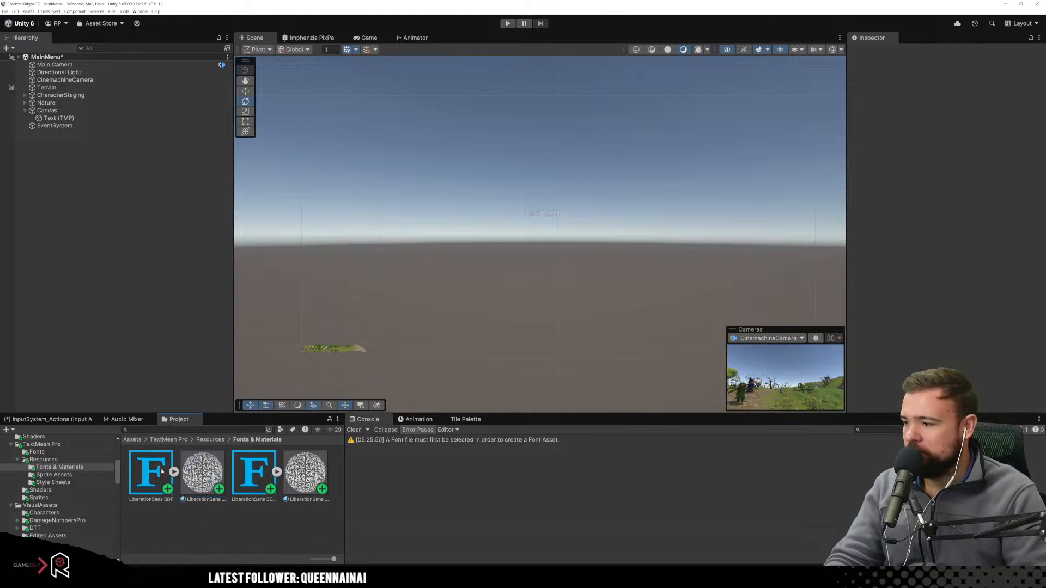
key(ctrl+d)
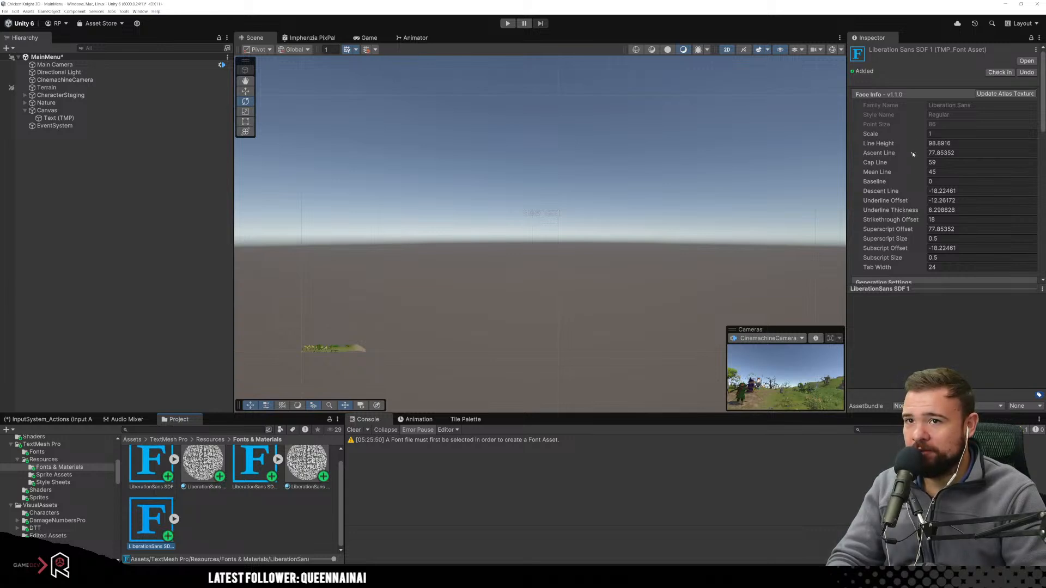
Rename the duplicated font asset as LiberationSans SDF Main Menu.
right_click(146, 527)
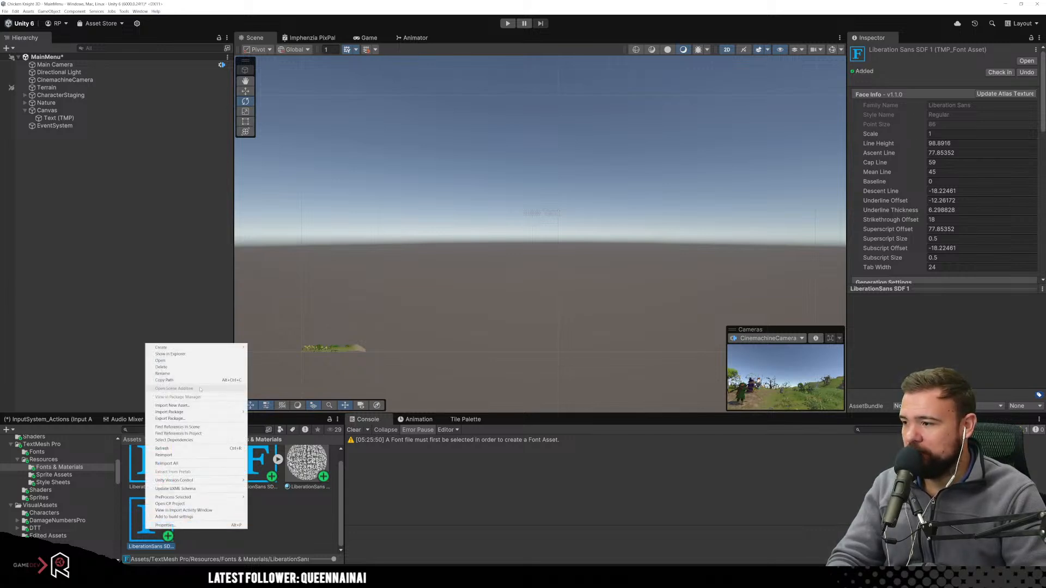
click(185, 368)
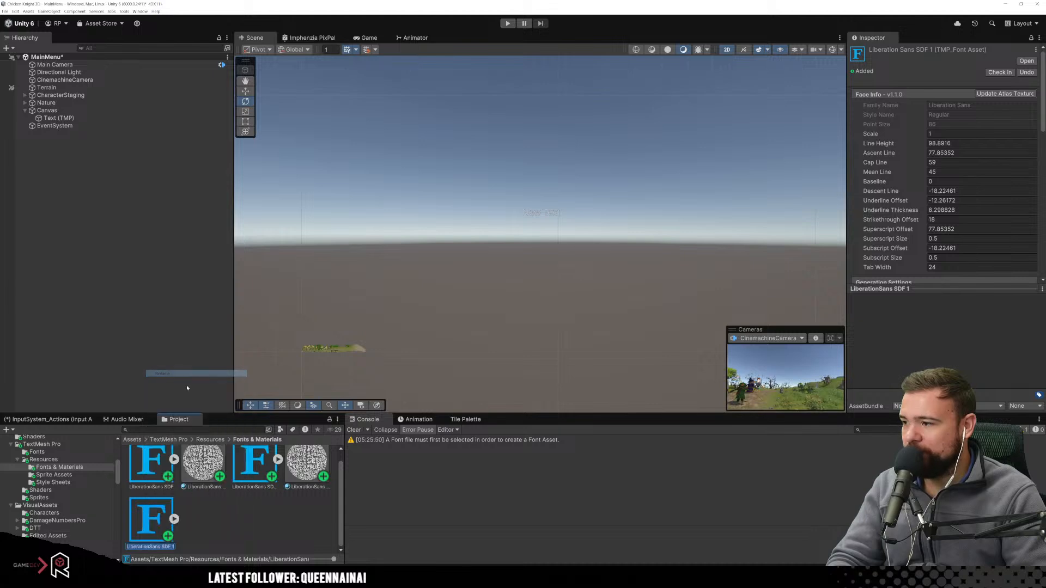
click(169, 548)
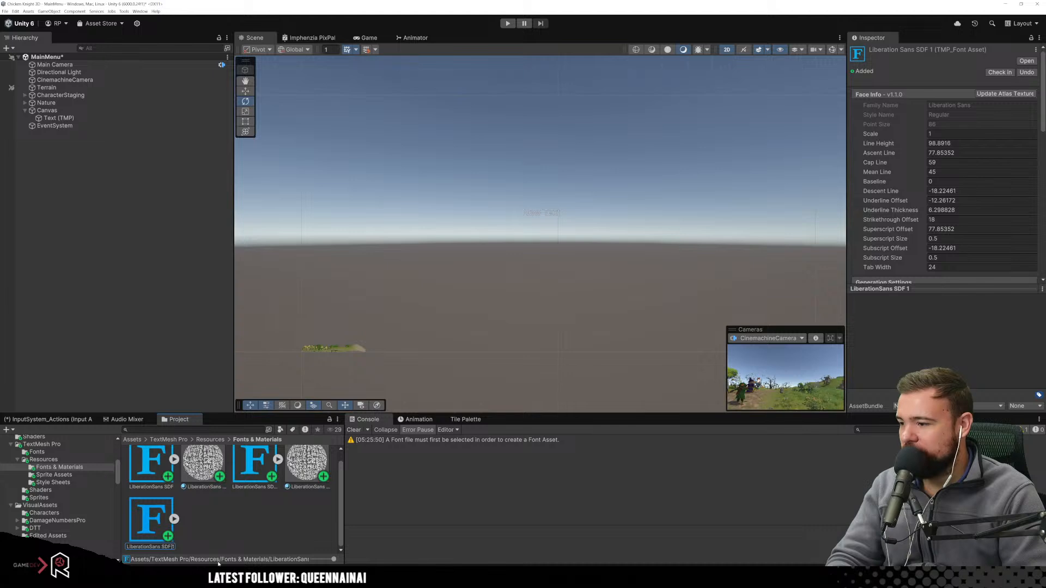
key(BackSpace)
key(BackSpace)
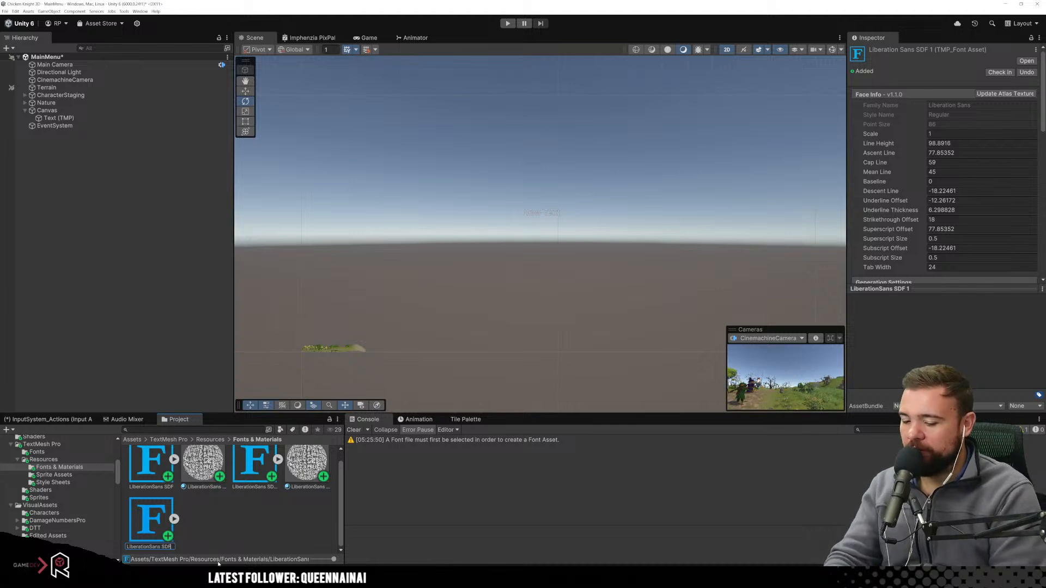
text(M)
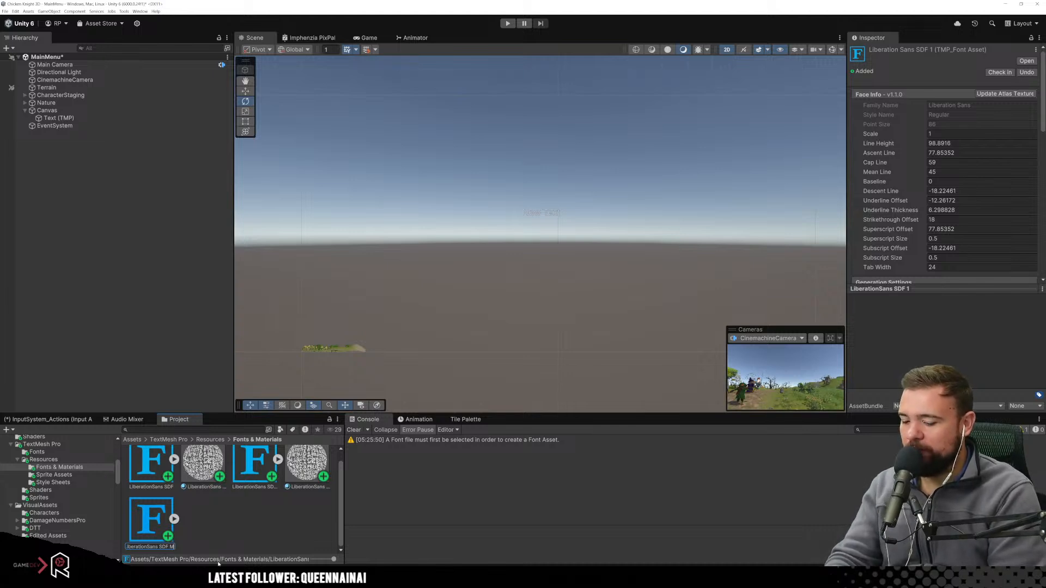
text(ain Menu)
key(Return)
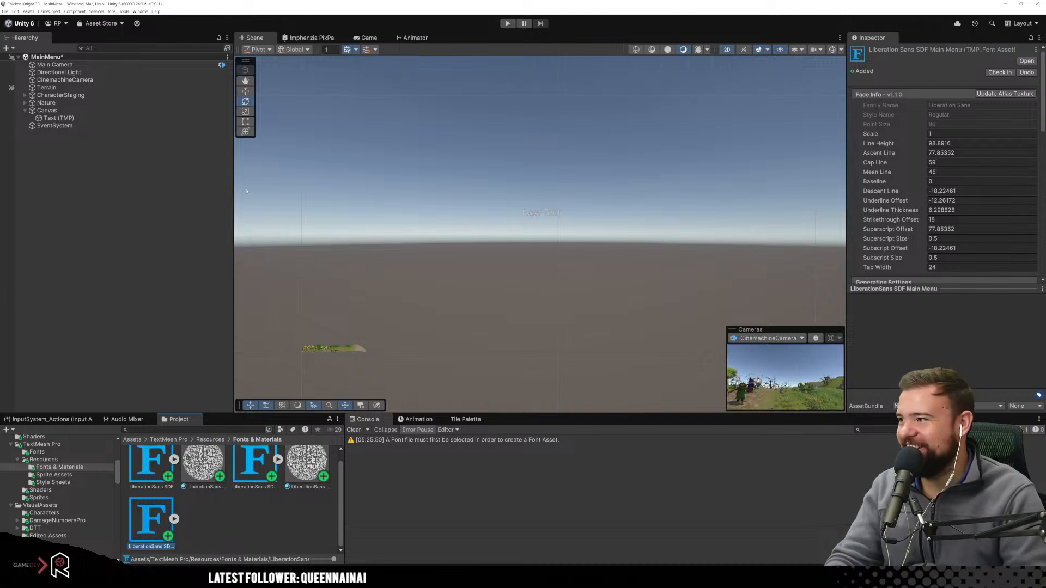
Assign the LiberationSans SDF Main Menu font asset to the Text (TMP) object and bring up its material settings.
click(57, 118)
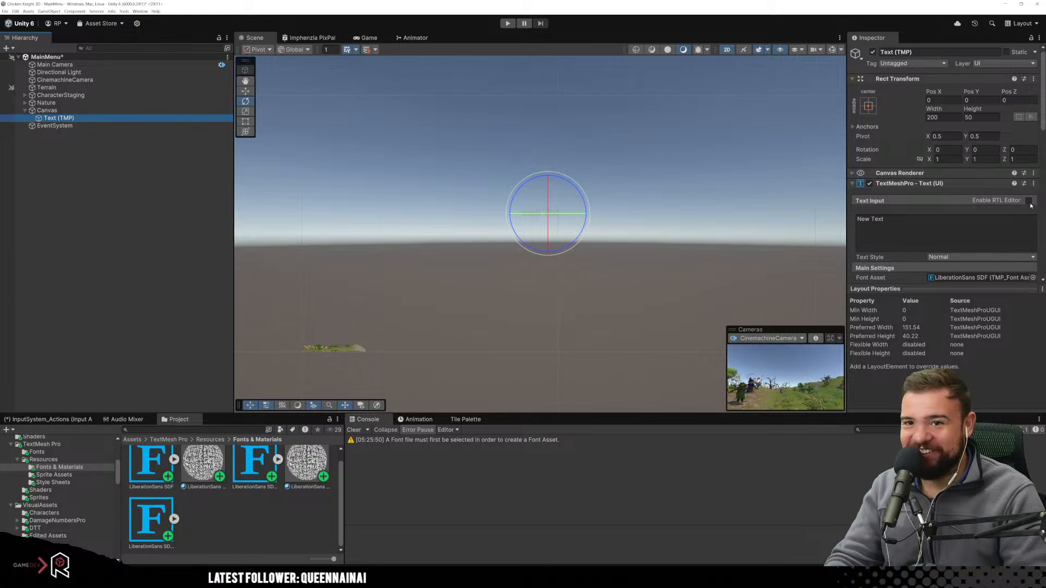
scroll(970, 206, down, 3)
click(1032, 225)
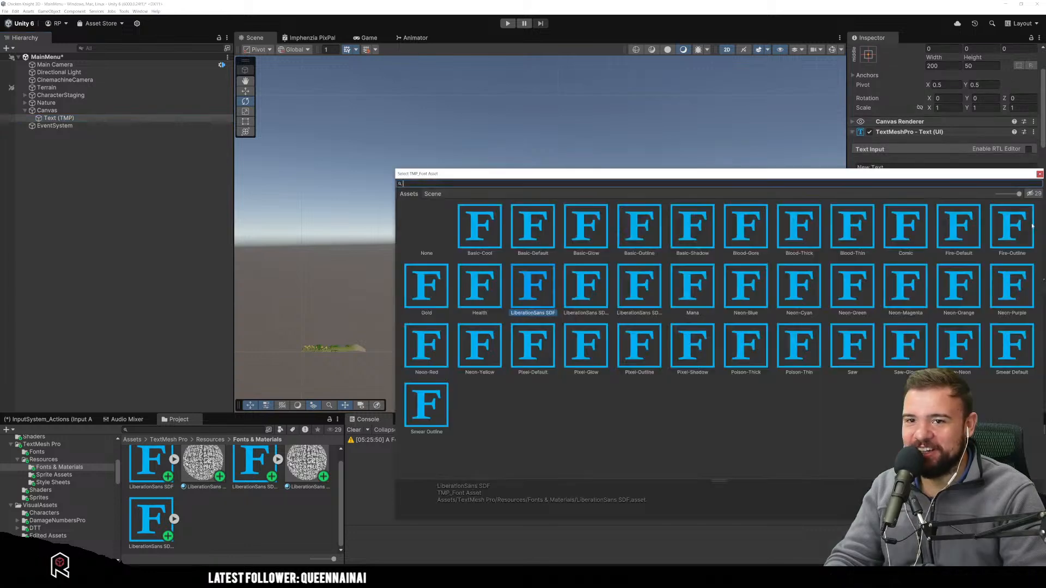
click(594, 300)
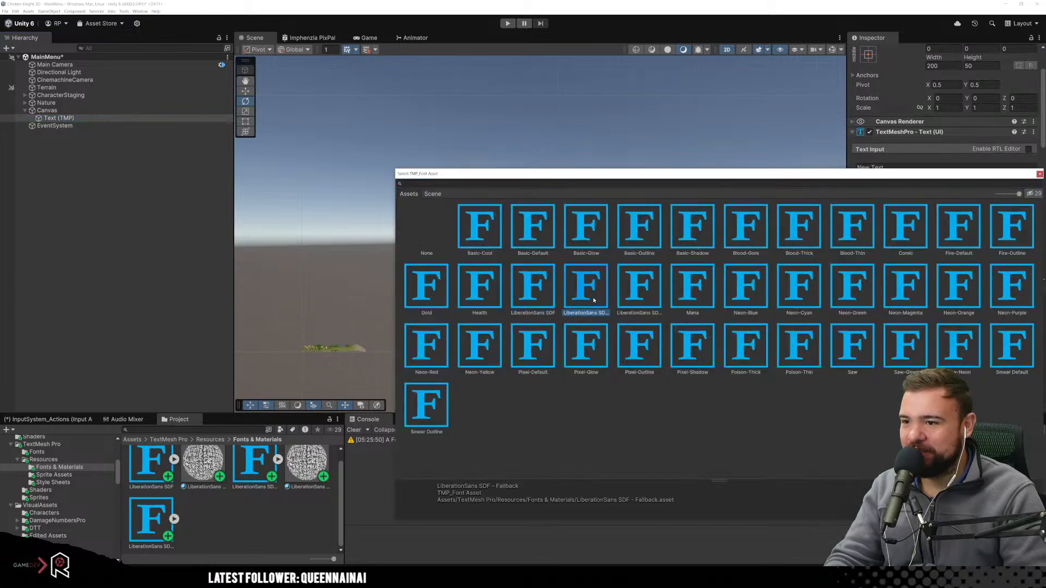
click(648, 302)
double_click(646, 301)
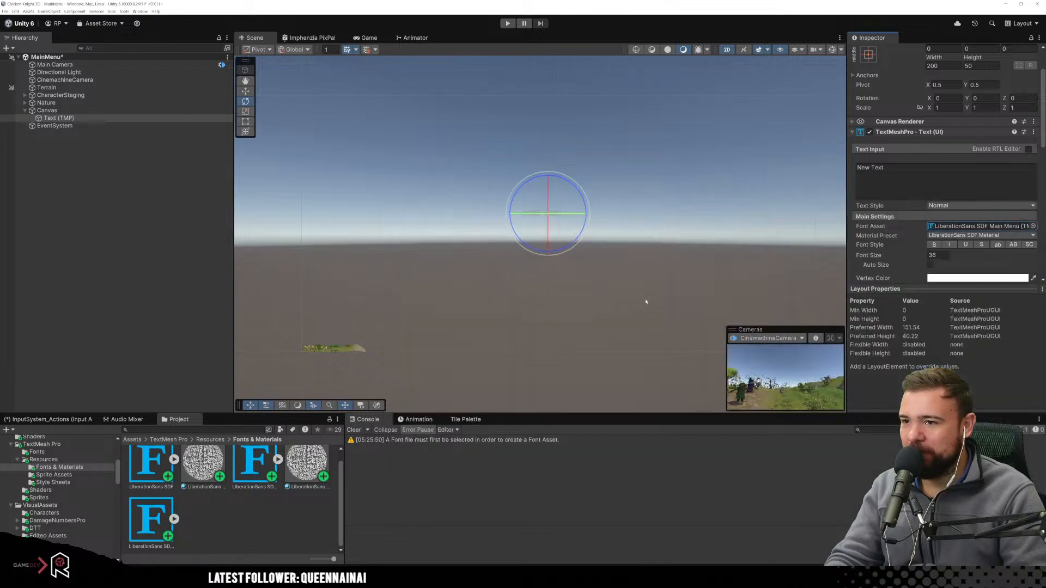
scroll(921, 247, down, 8)
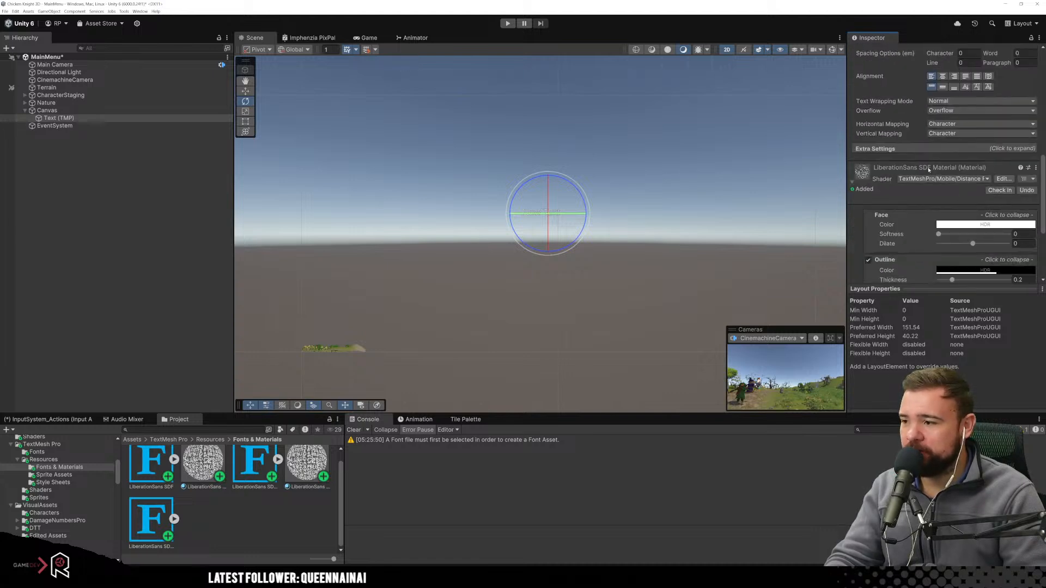
Examine the Text (TMP) object's main settings and its LiberationSans SDF Material's shader, Face, Outline and Underlay options.
click(928, 168)
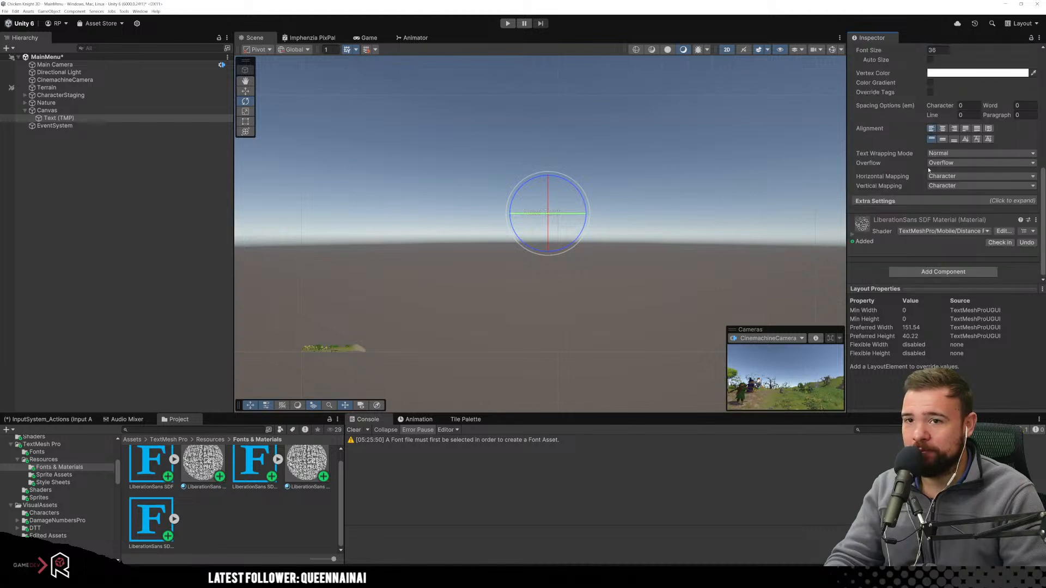
click(910, 223)
click(918, 231)
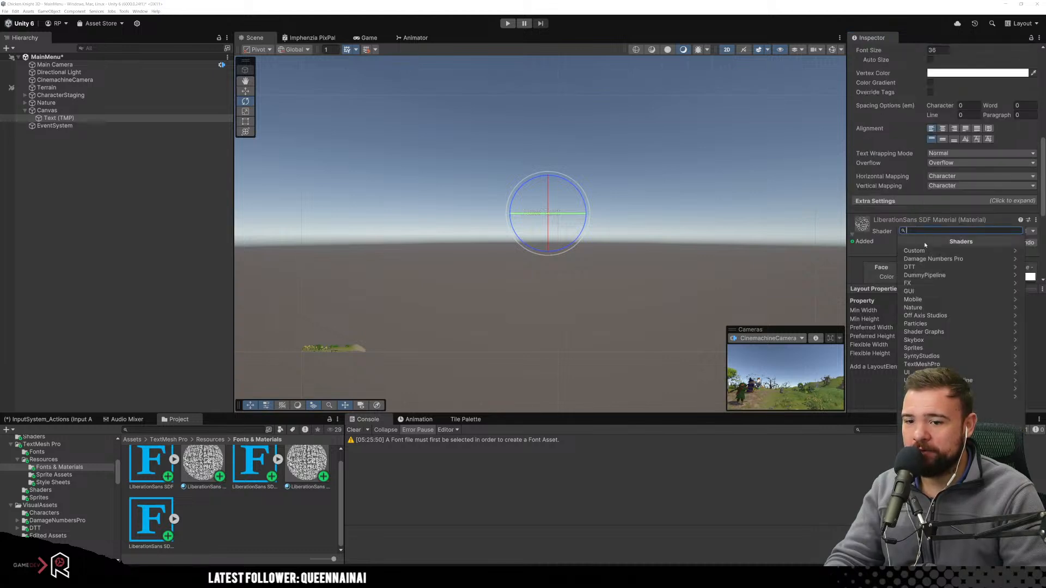
click(884, 248)
scroll(921, 246, down, 3)
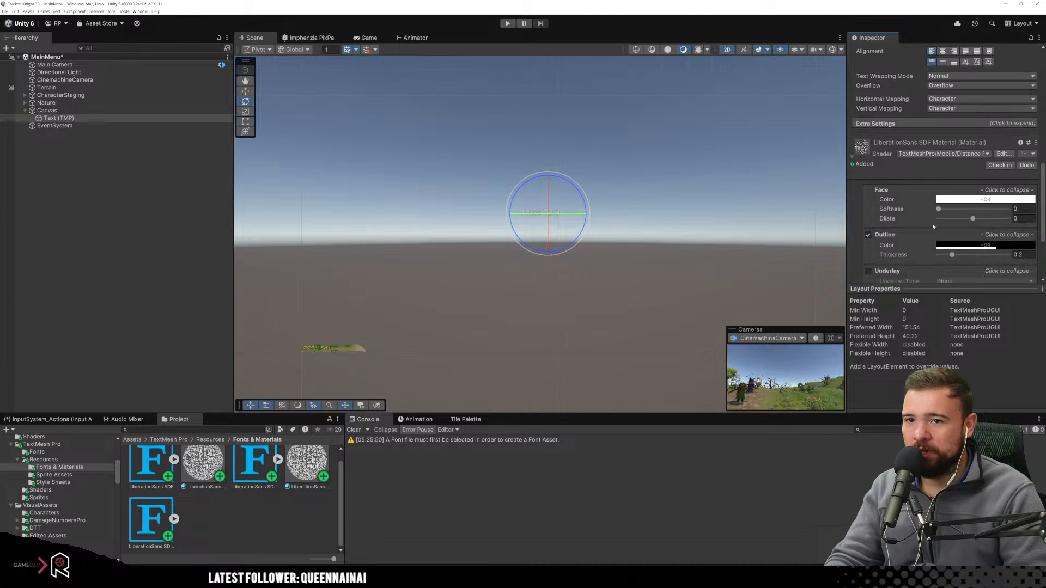
click(948, 148)
click(916, 221)
scroll(913, 232, down, 3)
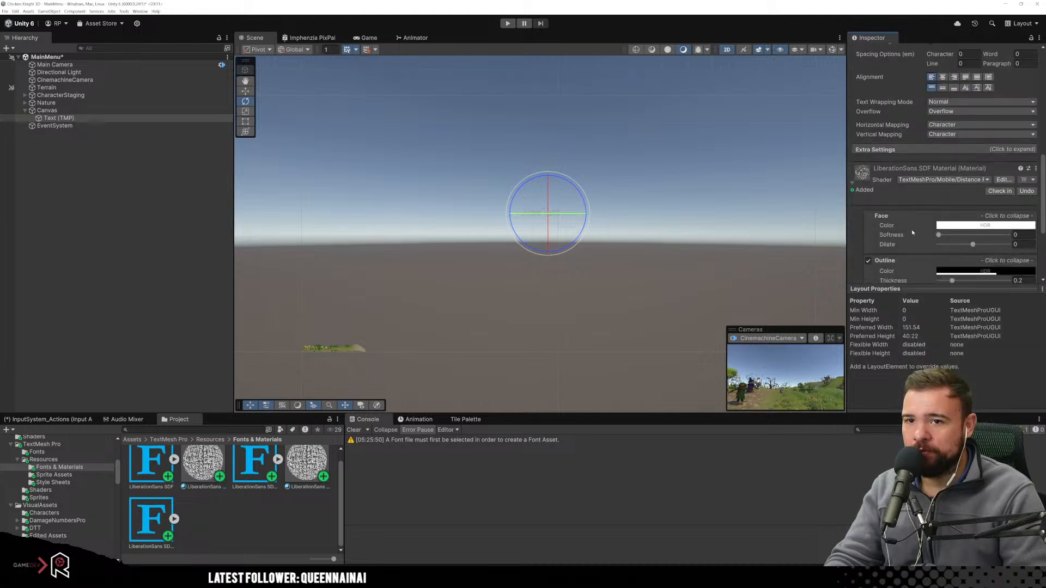
scroll(909, 234, up, 4)
scroll(905, 233, up, 3)
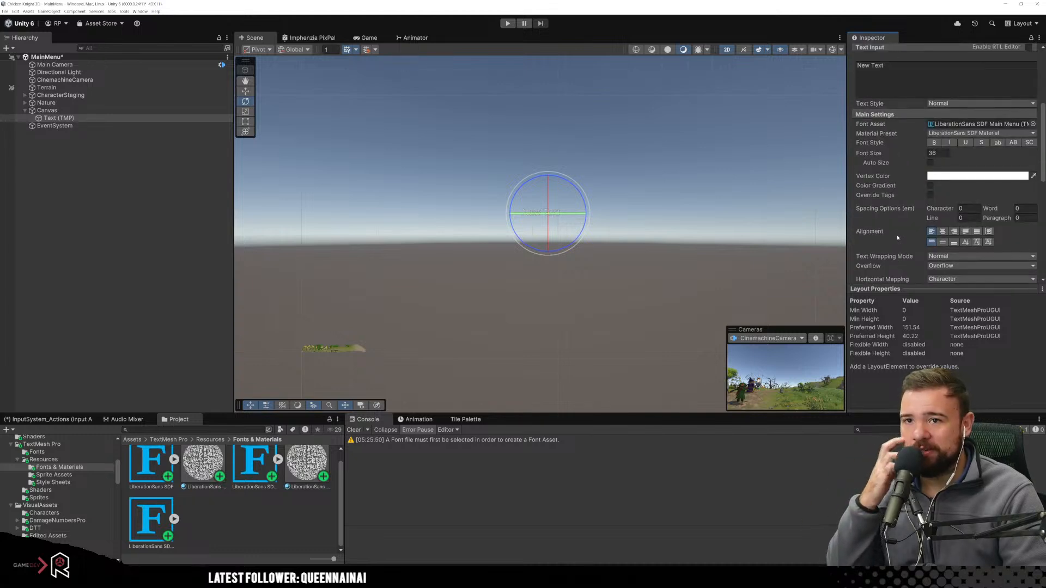
scroll(897, 234, up, 2)
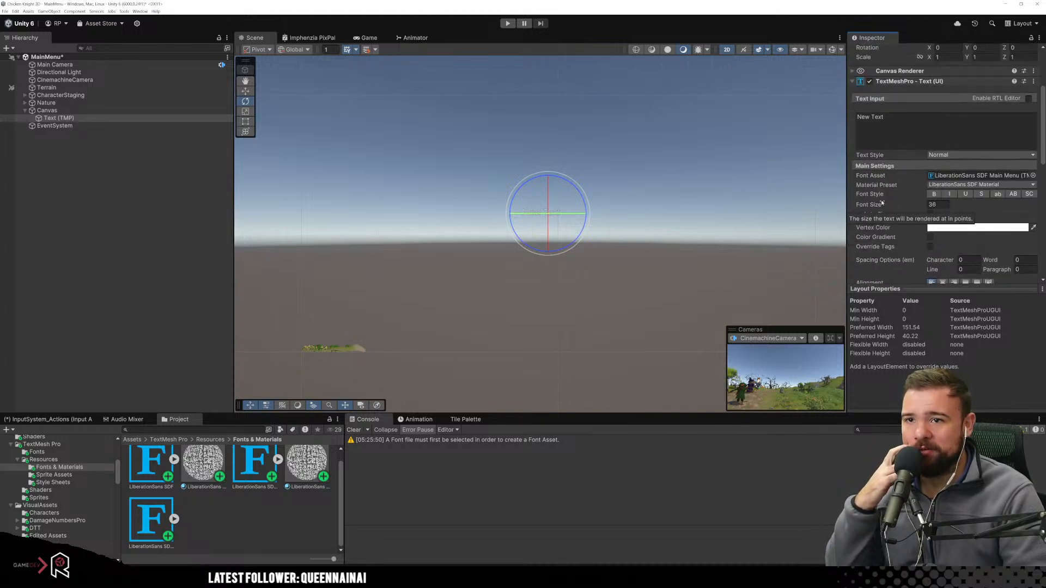
scroll(896, 191, down, 5)
scroll(896, 192, down, 2)
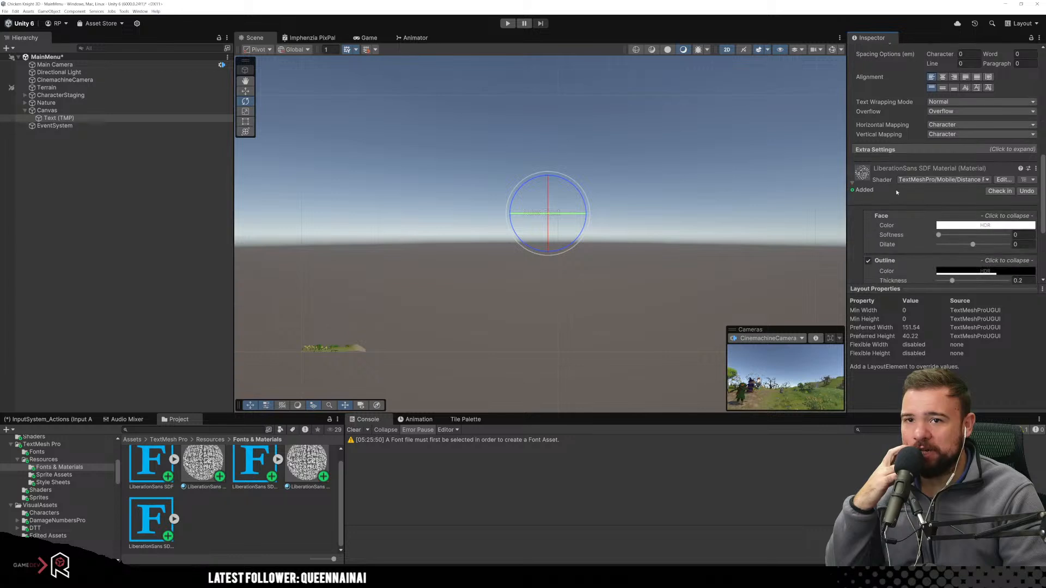
scroll(873, 203, down, 2)
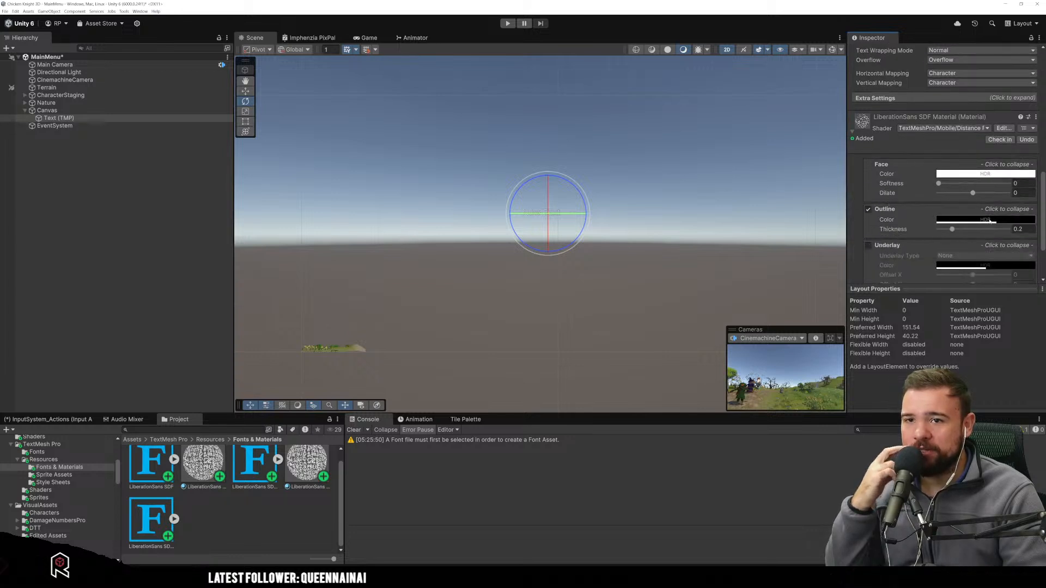
scroll(897, 193, down, 3)
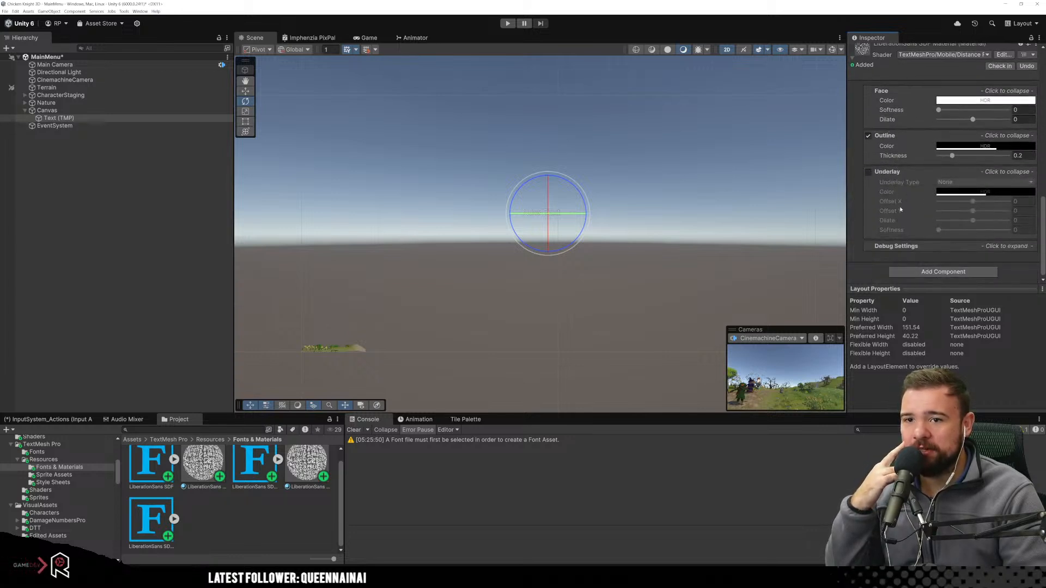
scroll(902, 244, up, 2)
scroll(901, 238, up, 1)
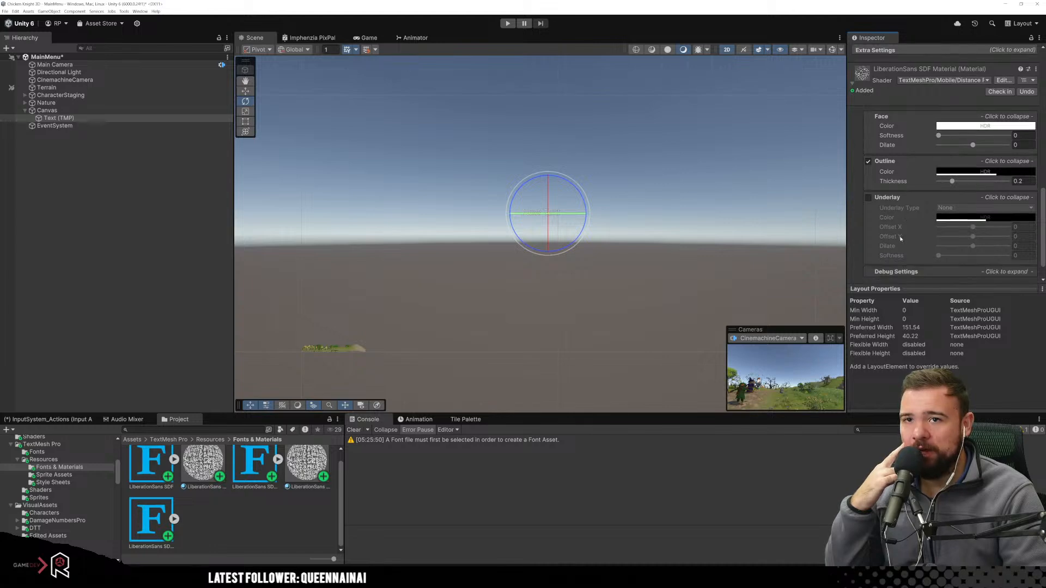
click(1002, 132)
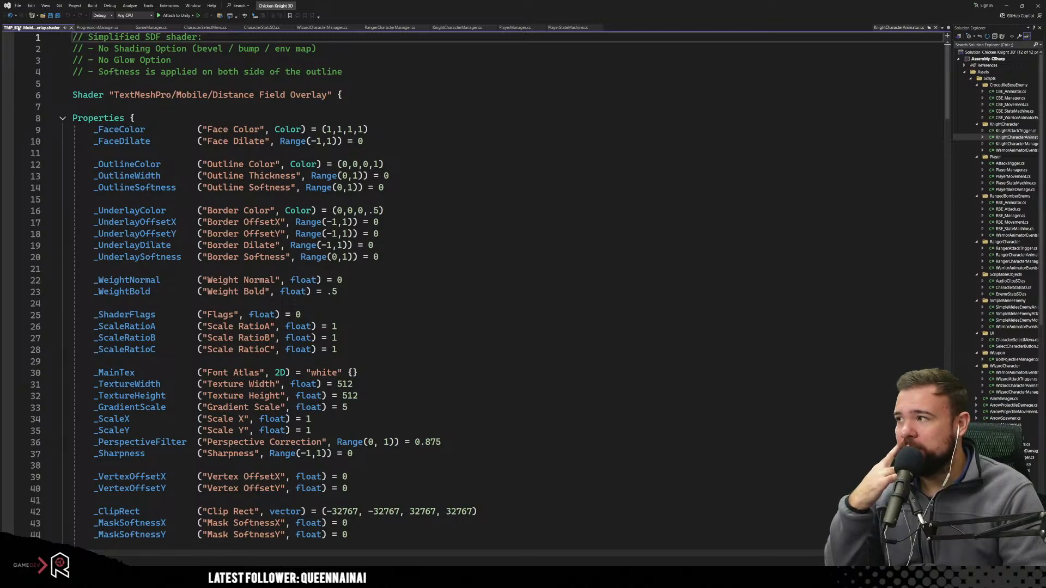
click(70, 28)
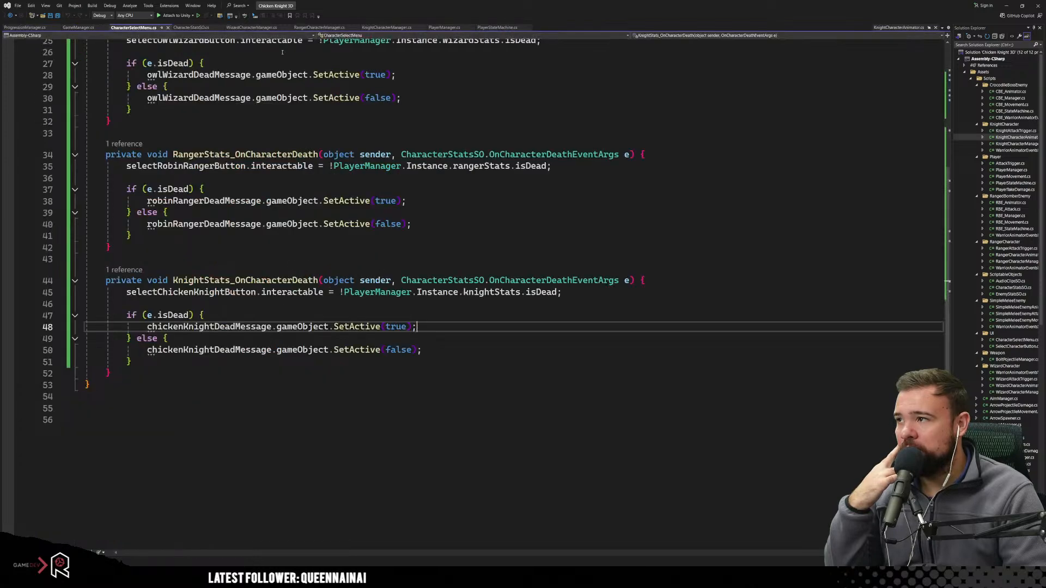
key(alt+Tab)
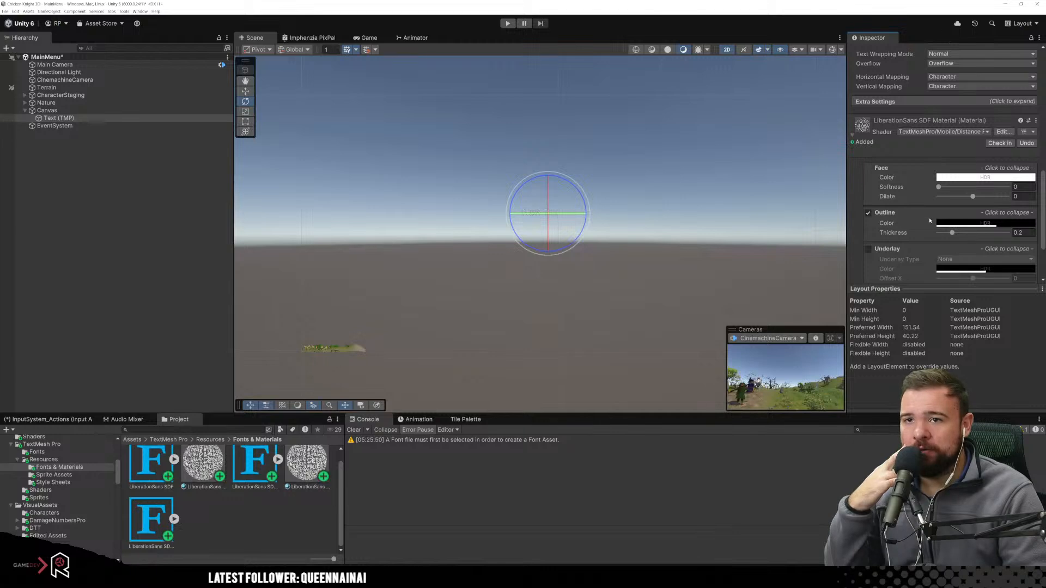
Browse the TextMeshPro shaders available for the text's material, including the SRP and Mobile groups, without choosing one.
click(943, 131)
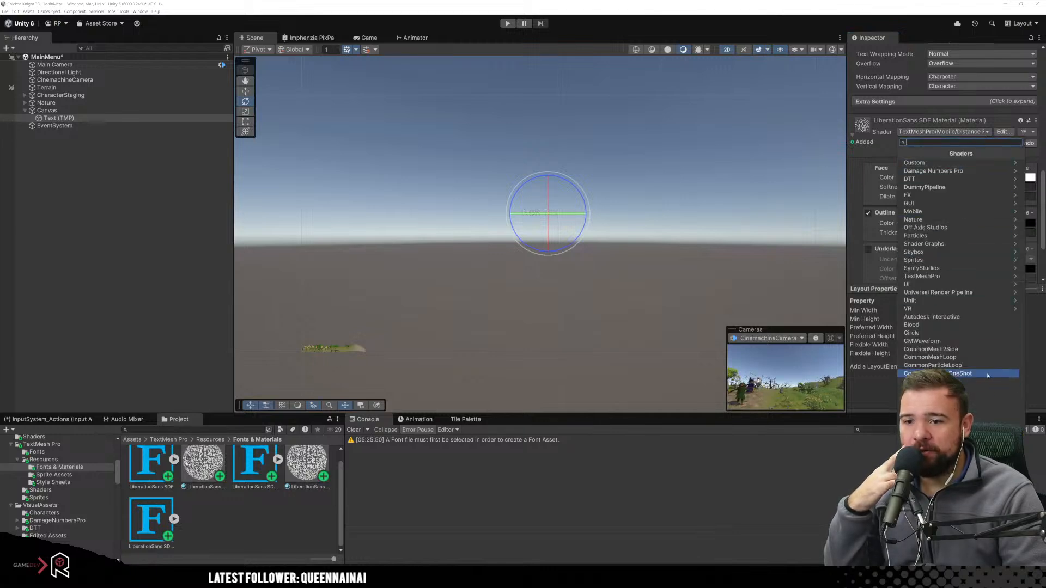
click(960, 278)
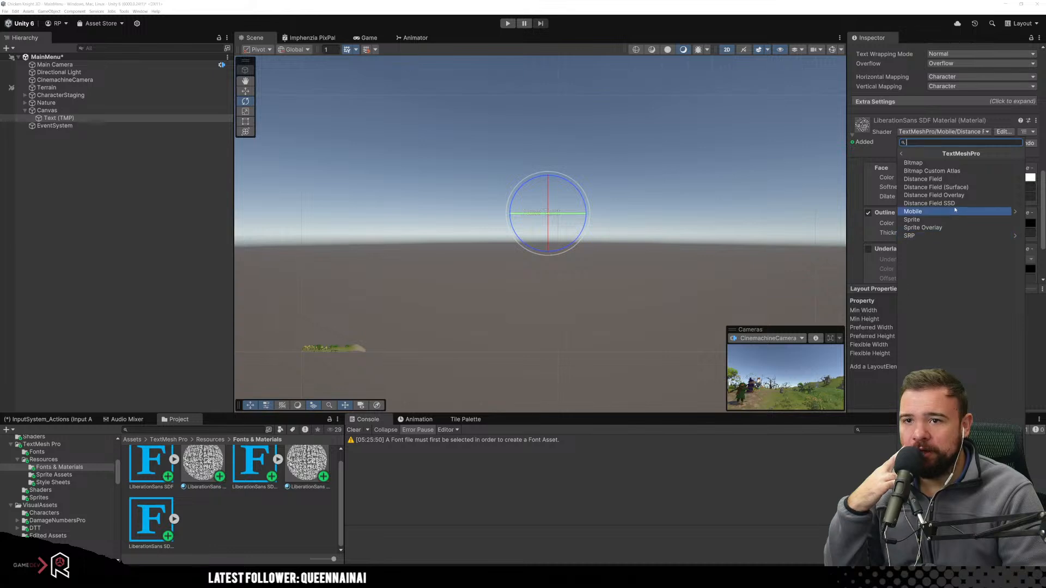
click(938, 236)
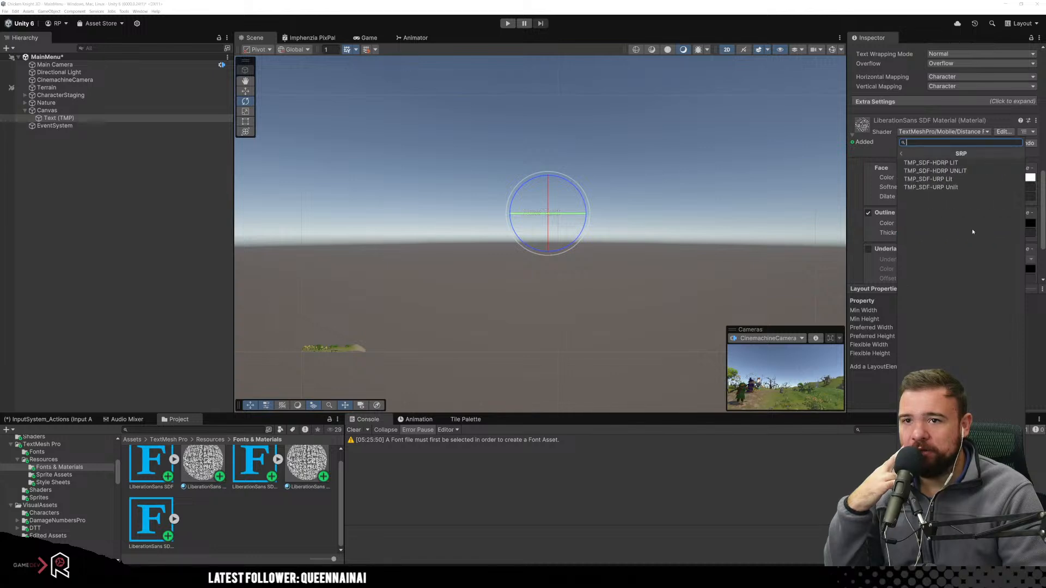
click(902, 154)
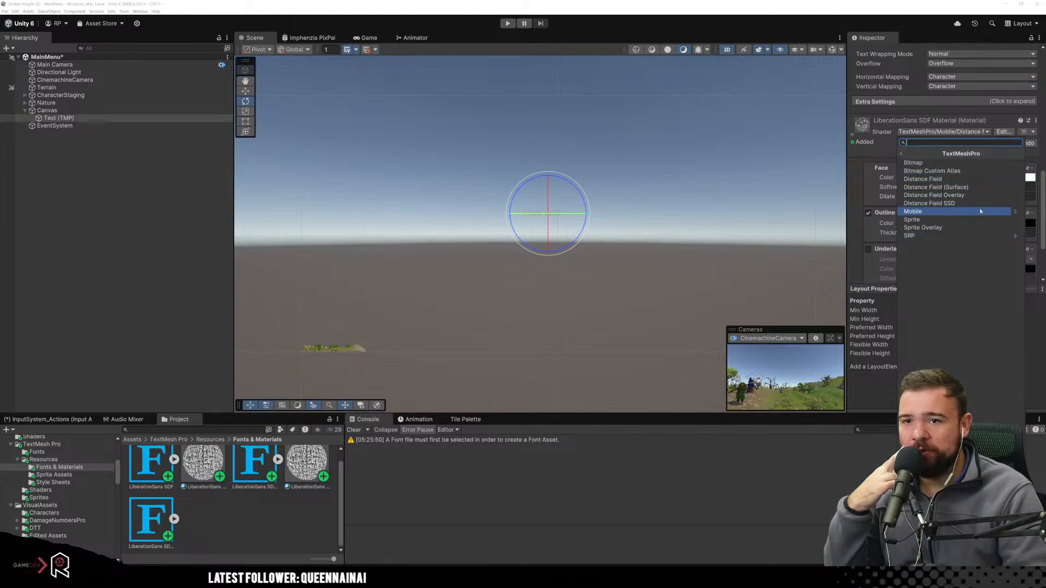
click(921, 212)
click(902, 154)
click(902, 155)
click(863, 180)
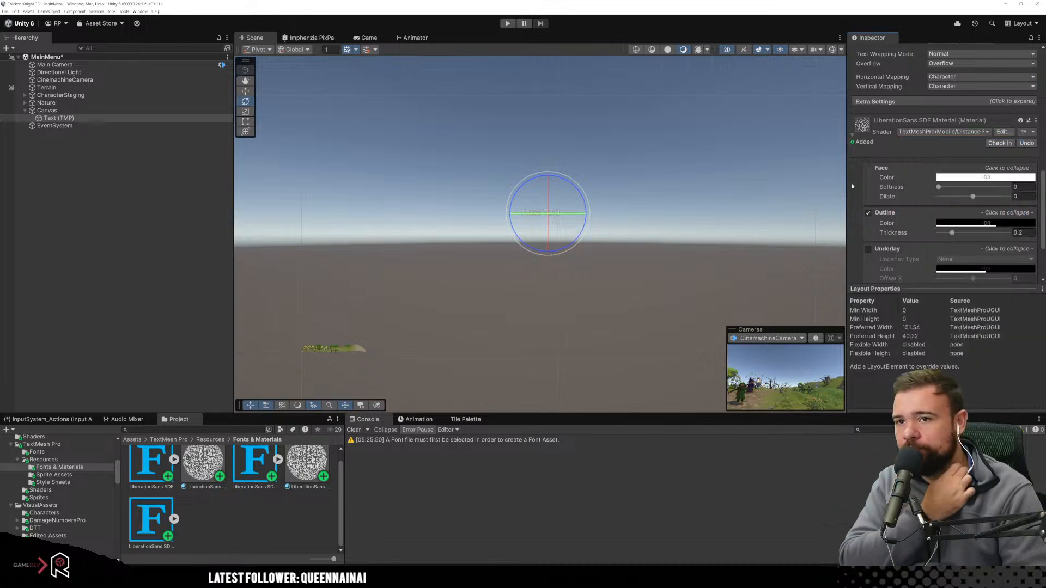
Check the variant family of the text's LiberationSans SDF Material.
right_click(932, 136)
click(907, 145)
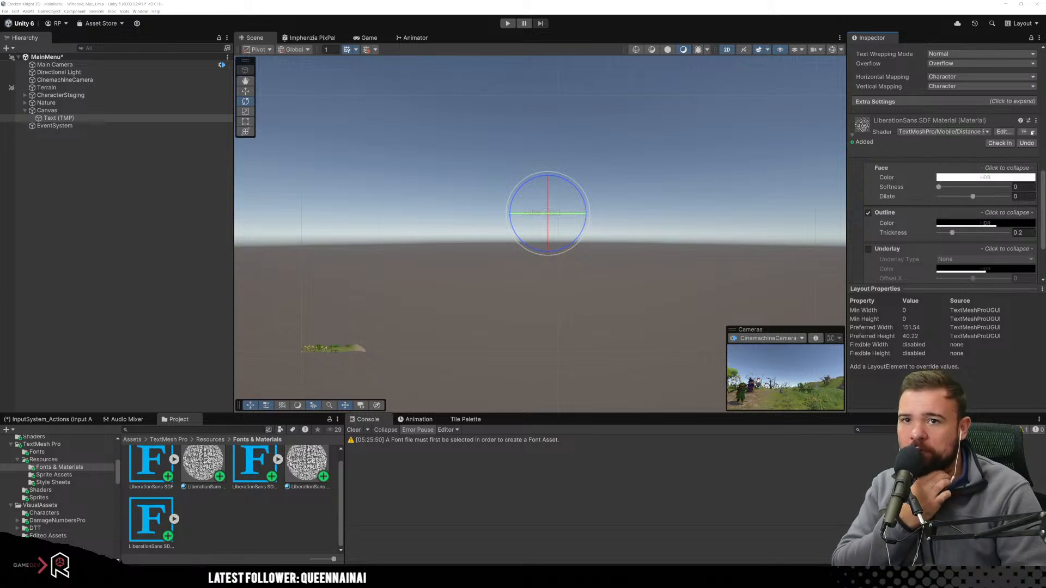
click(990, 135)
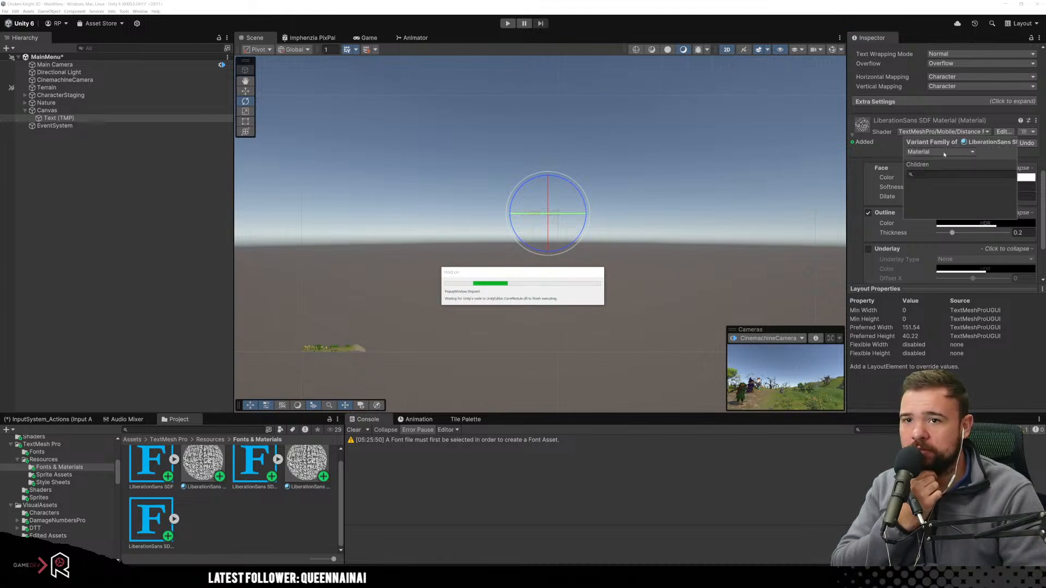
Review the expanded material properties and the Extra Settings of the Text (TMP) object.
scroll(879, 214, down, 1)
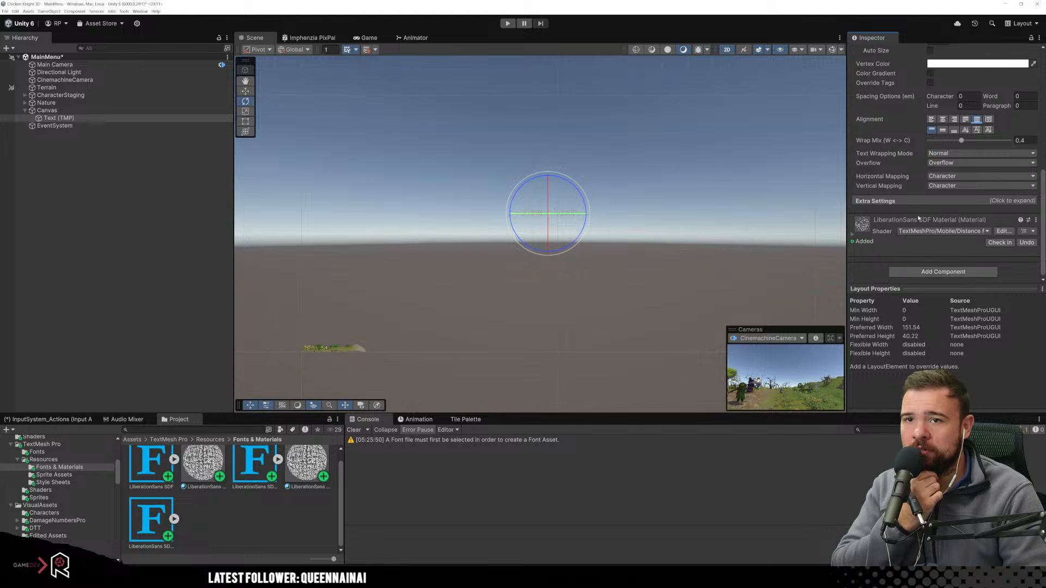
click(943, 221)
scroll(948, 230, down, 2)
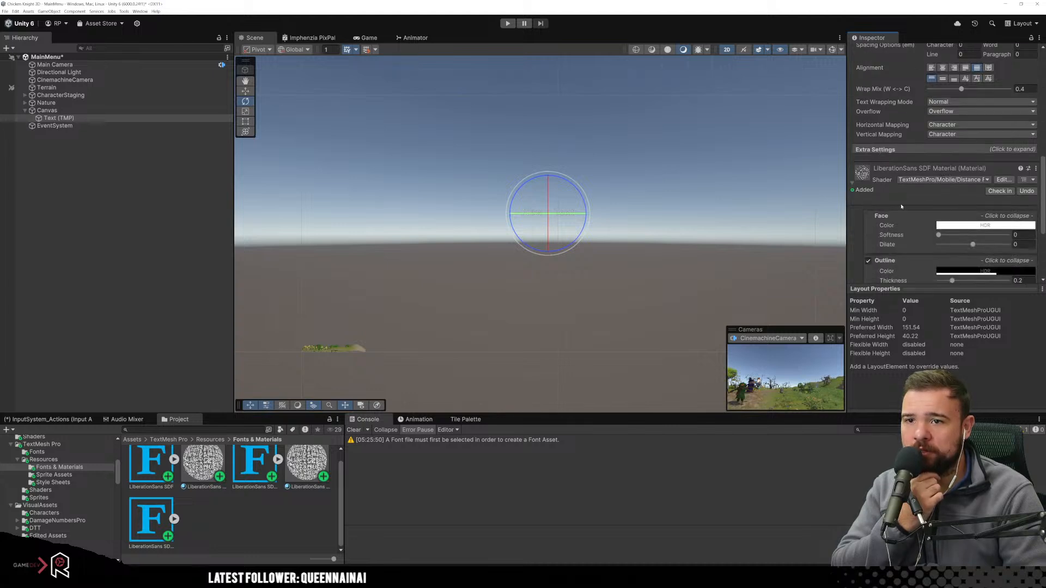
scroll(882, 207, down, 4)
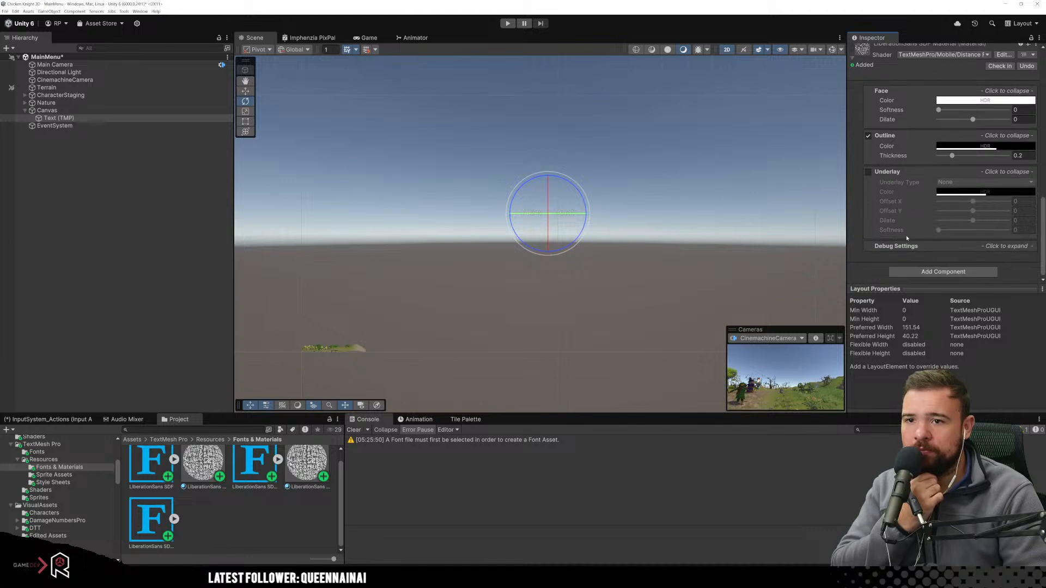
scroll(937, 248, up, 4)
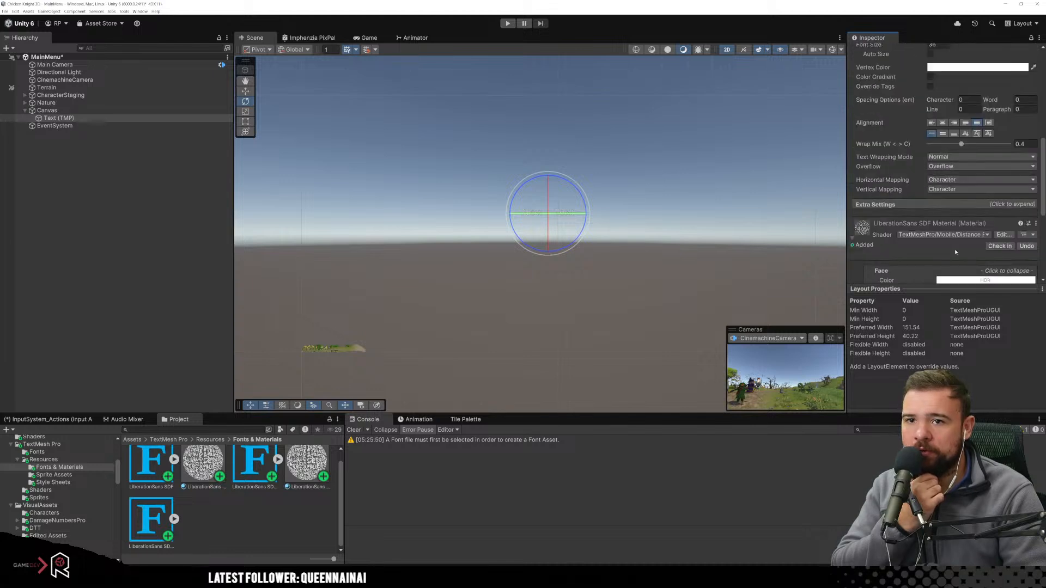
click(899, 153)
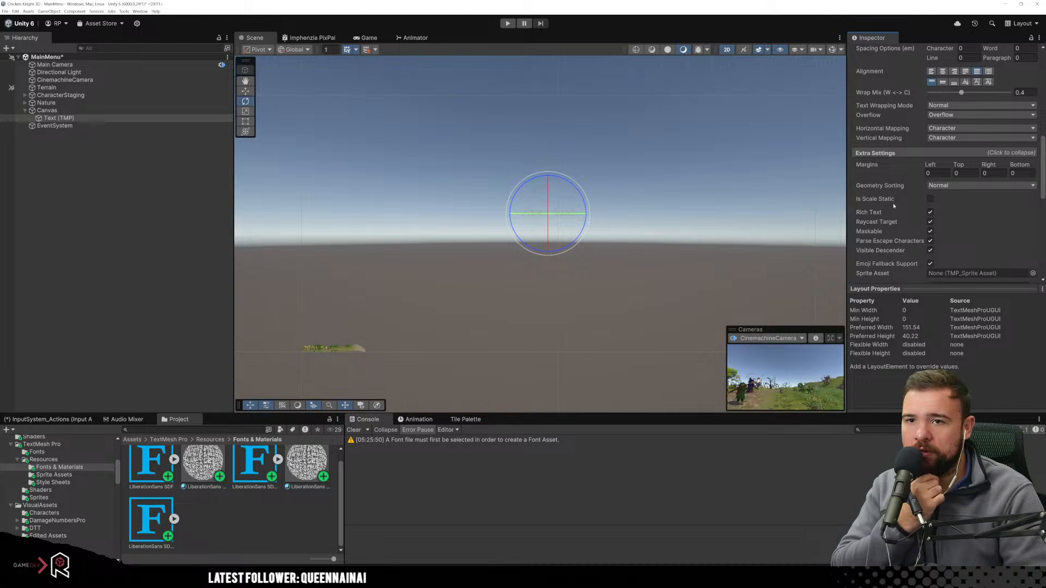
scroll(898, 196, down, 2)
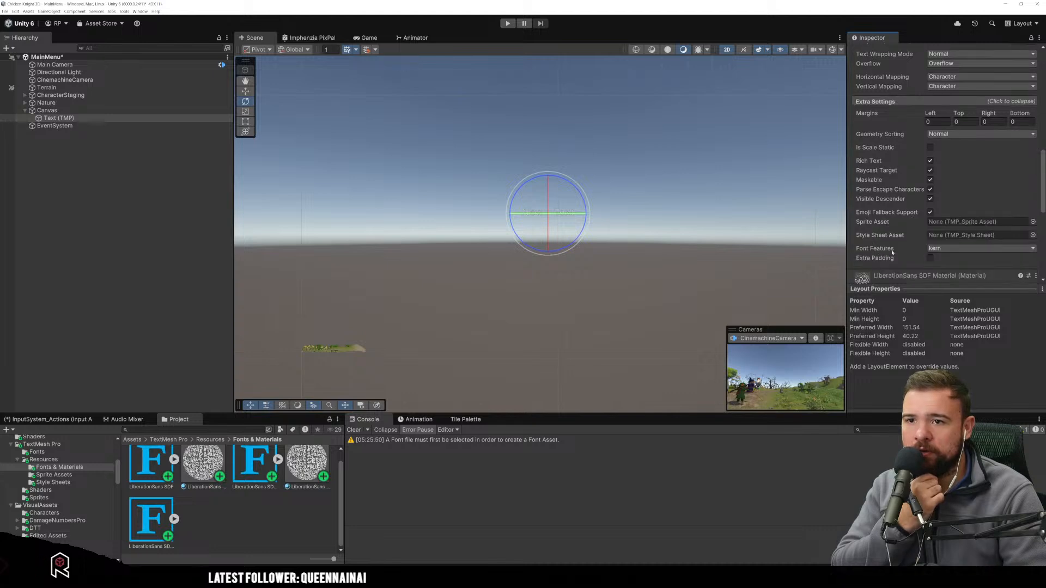
scroll(894, 250, down, 2)
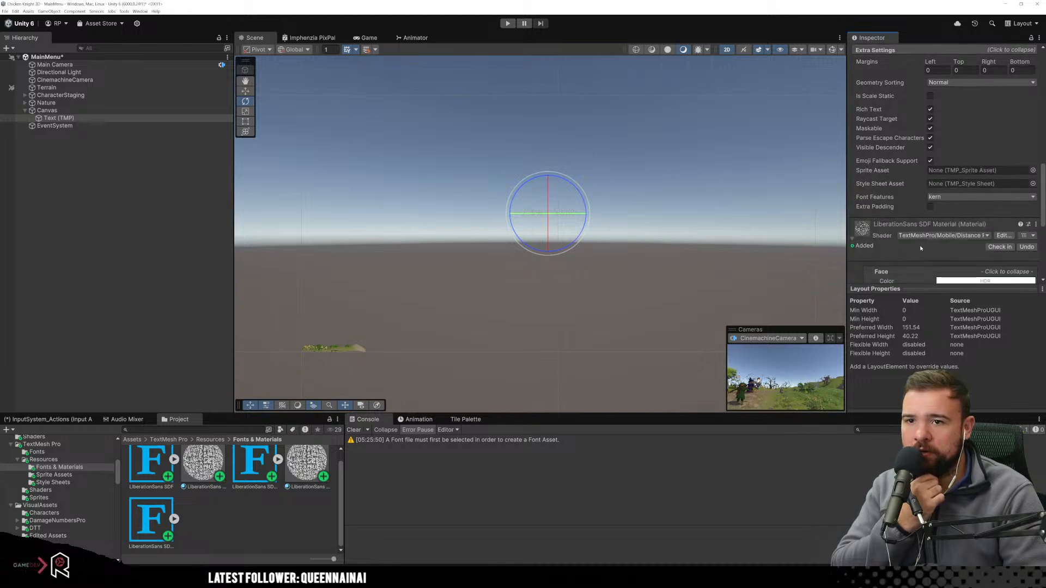
Locate the text's LiberationSans SDF Material in the Fonts & Materials folder and select it.
click(1037, 225)
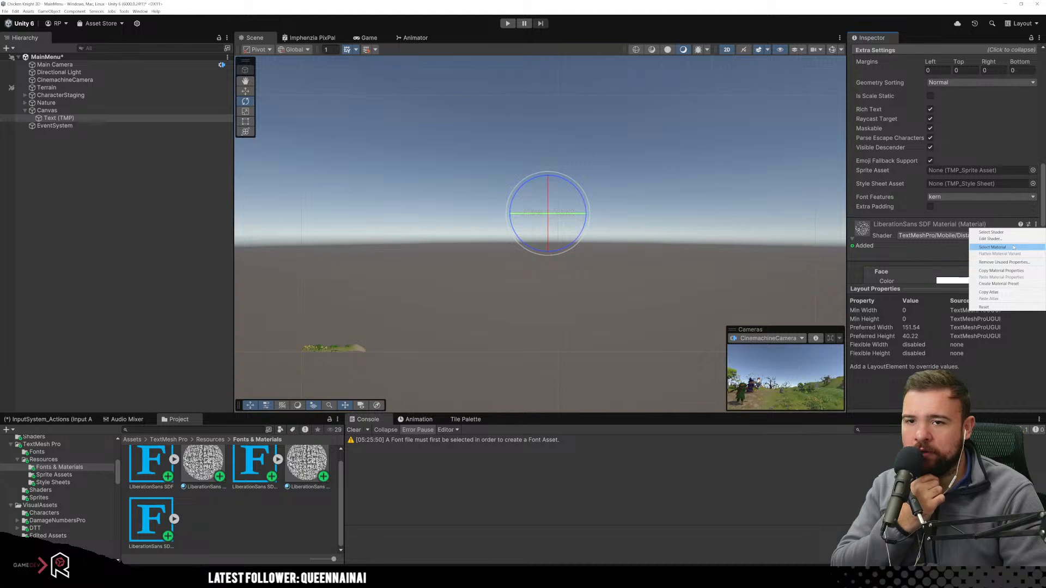
click(1013, 248)
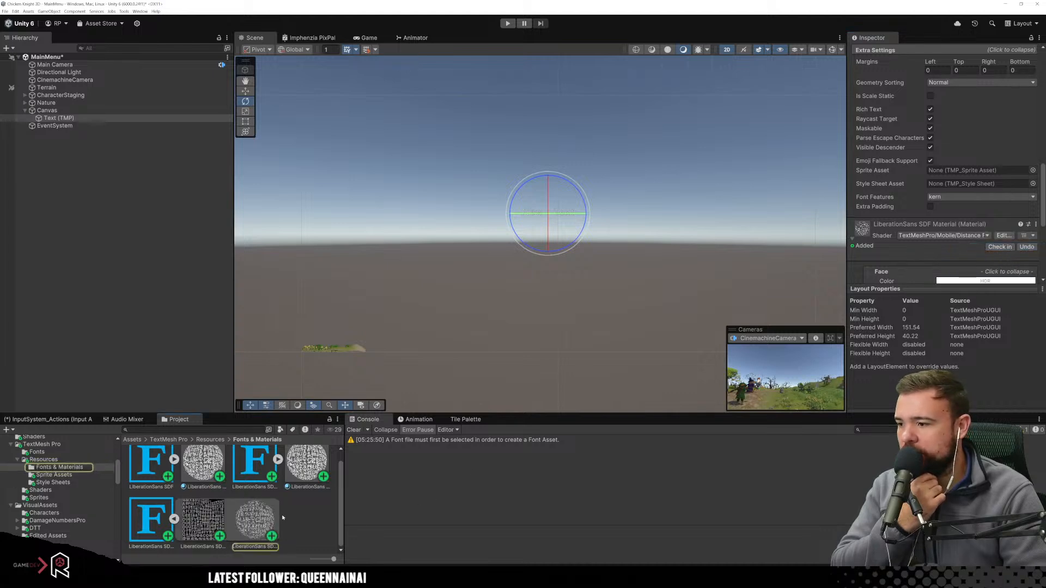
click(258, 519)
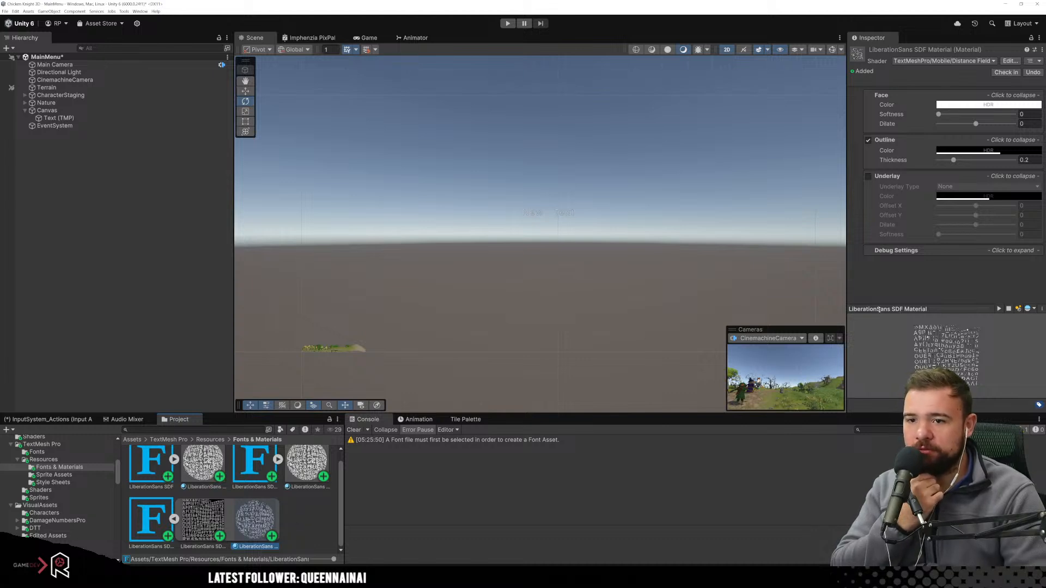
Inspect the Main Menu font asset with its atlas texture and material, and return to the Text (TMP) object's material settings.
click(216, 509)
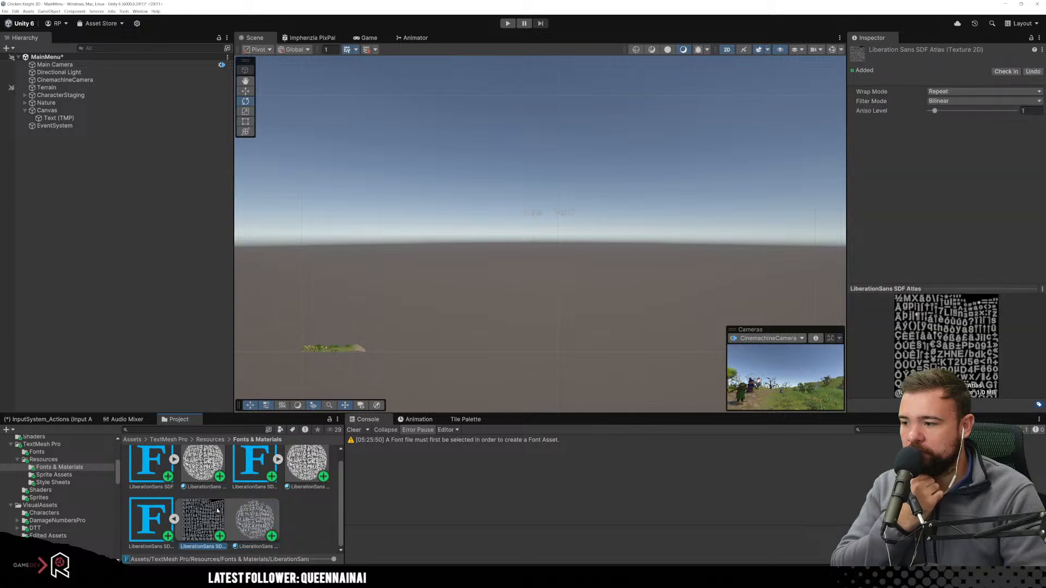
click(248, 514)
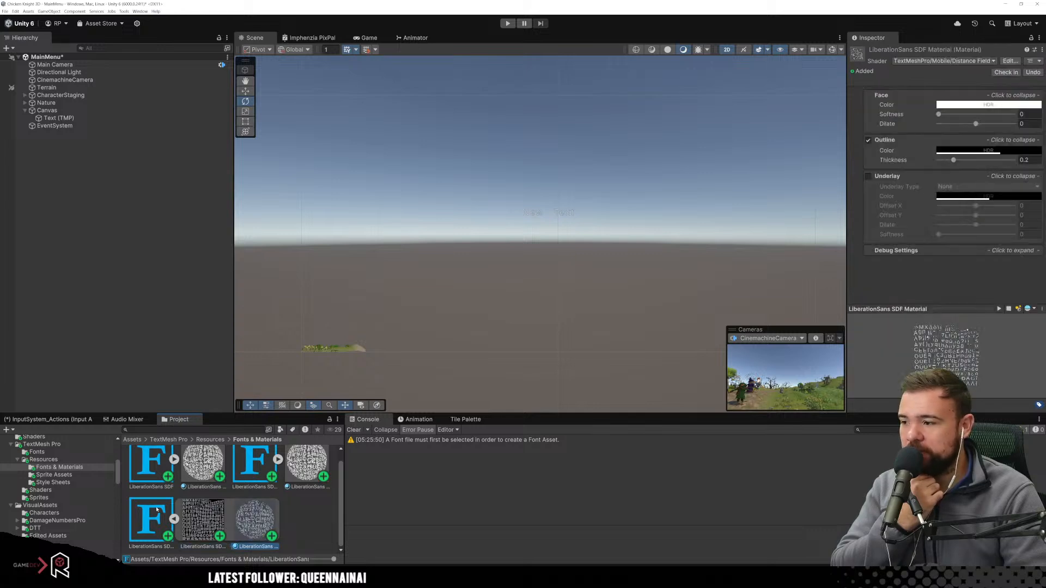
click(225, 526)
click(258, 526)
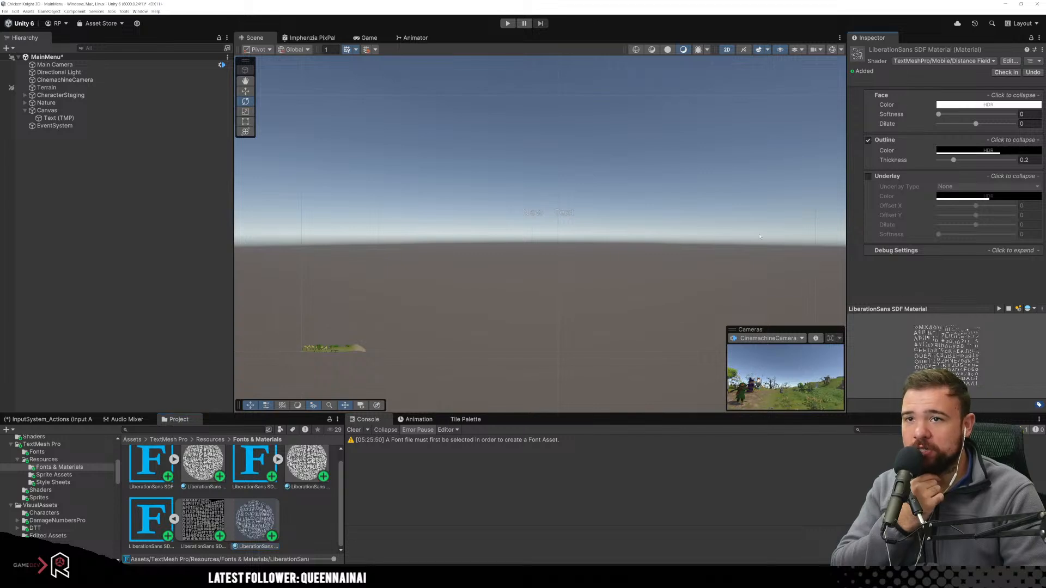
click(160, 536)
click(55, 118)
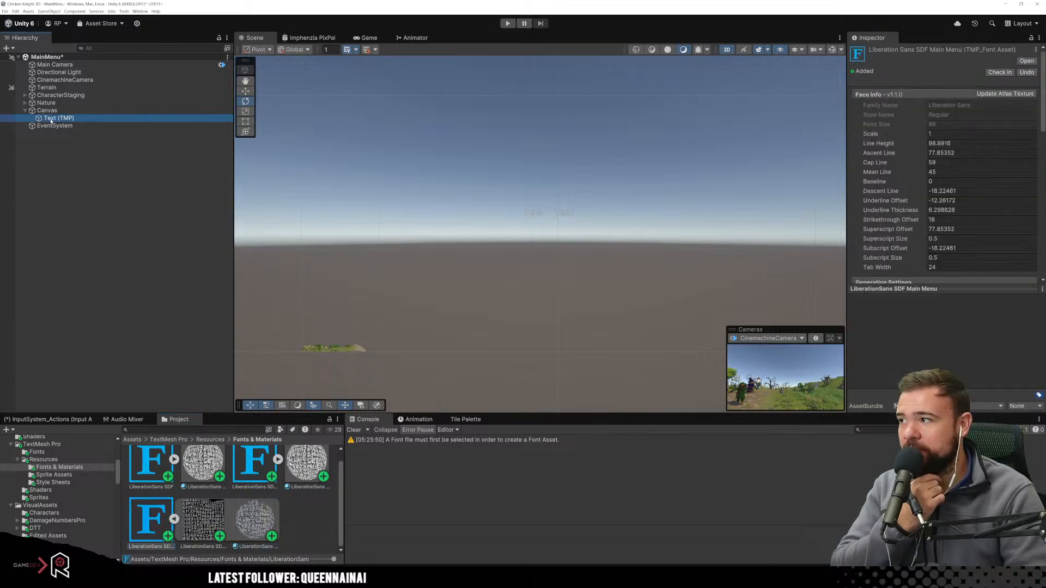
scroll(941, 230, down, 10)
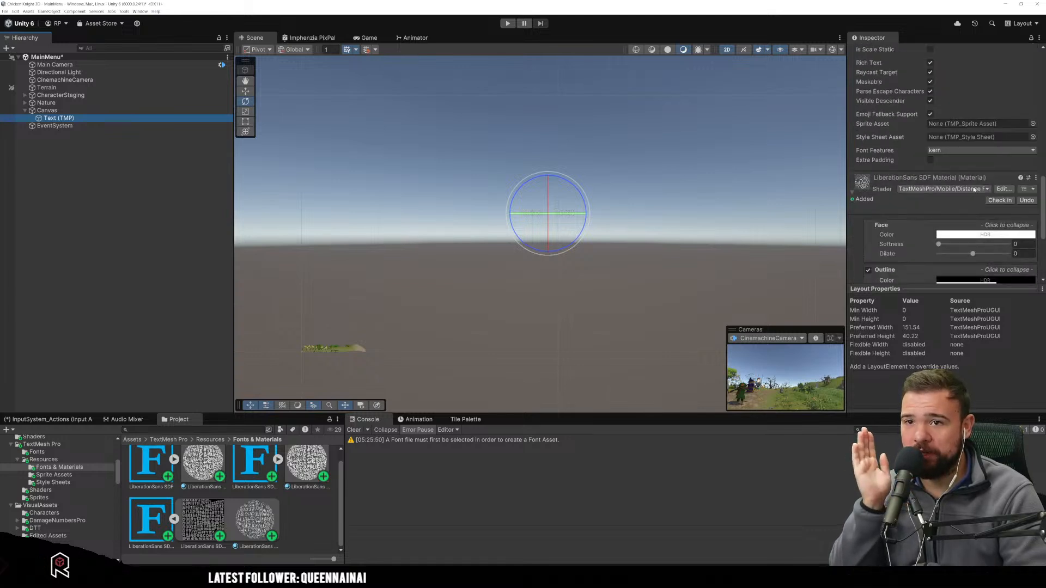
Set the vertex color of the Text (TMP) object to black.
click(852, 191)
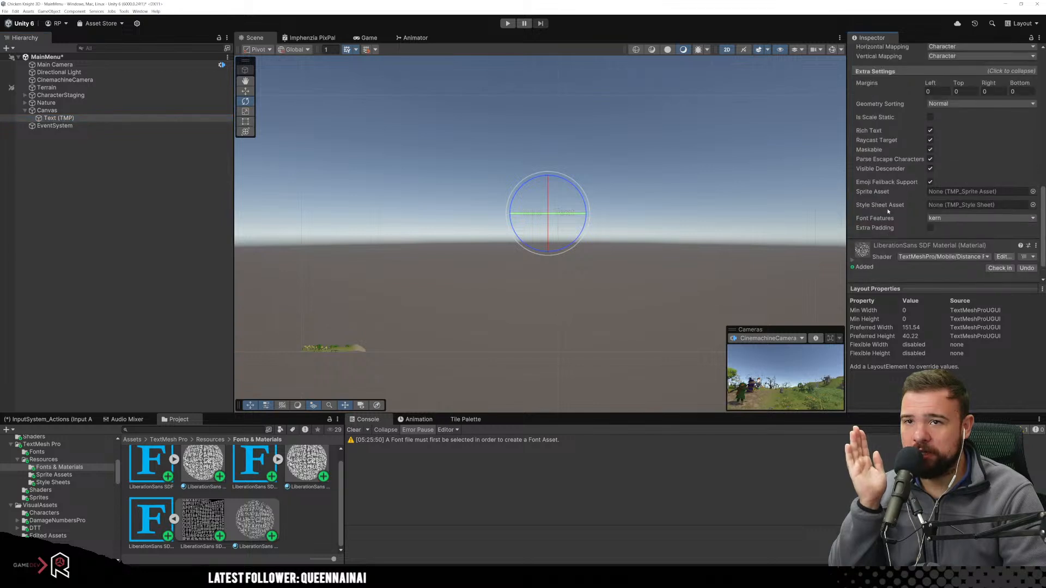
click(853, 235)
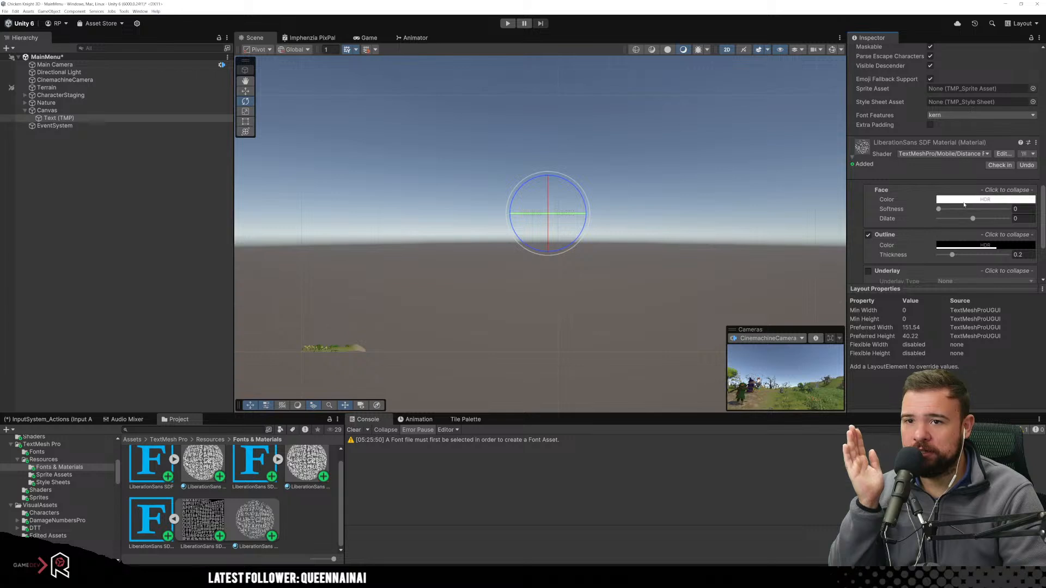
scroll(962, 206, up, 8)
click(963, 114)
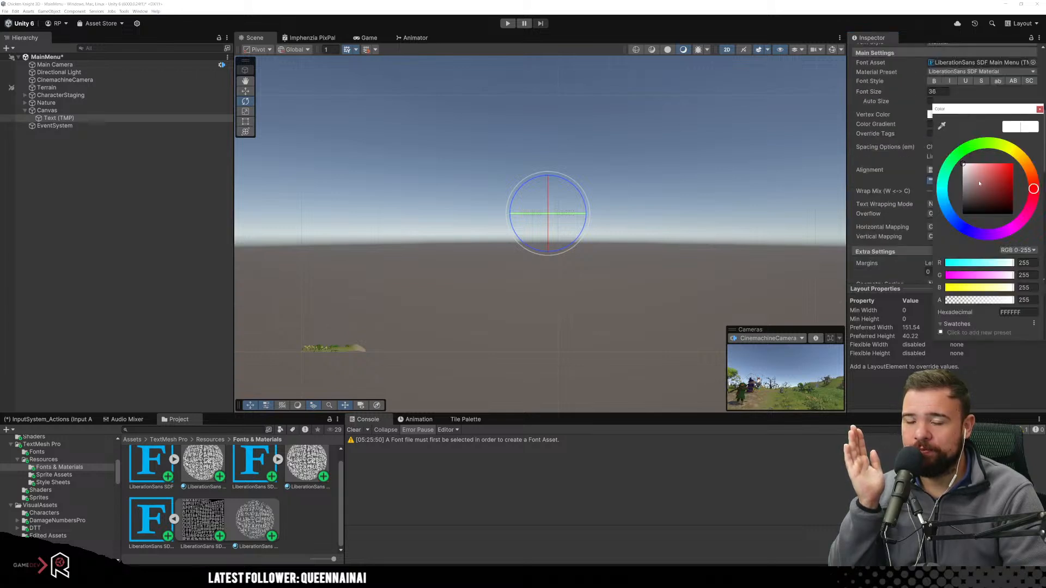
drag(979, 184, 1036, 239)
click(906, 165)
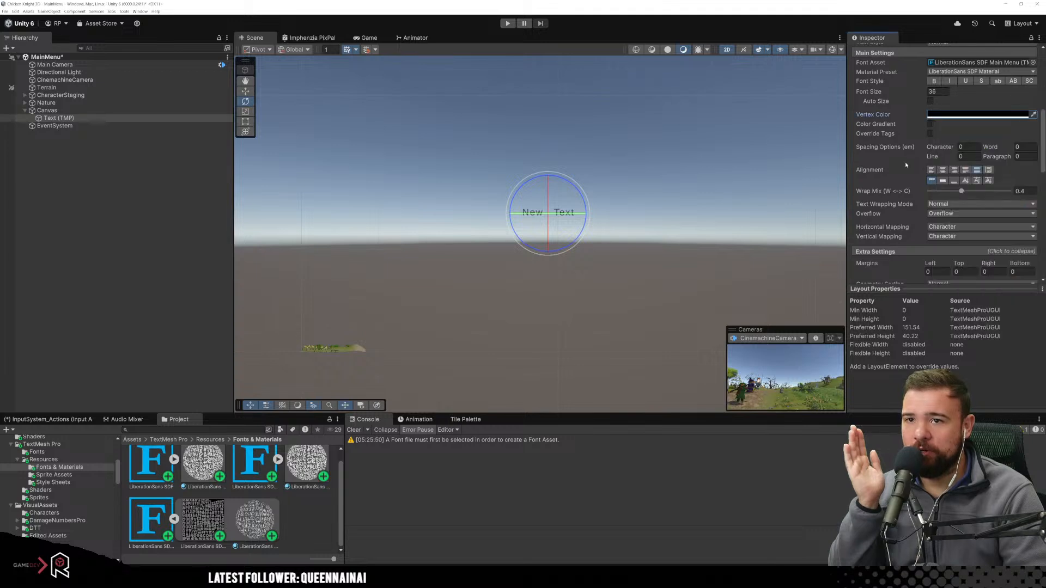
Disable the Outline and enable the Underlay on the text's LiberationSans SDF Material.
scroll(962, 161, down, 7)
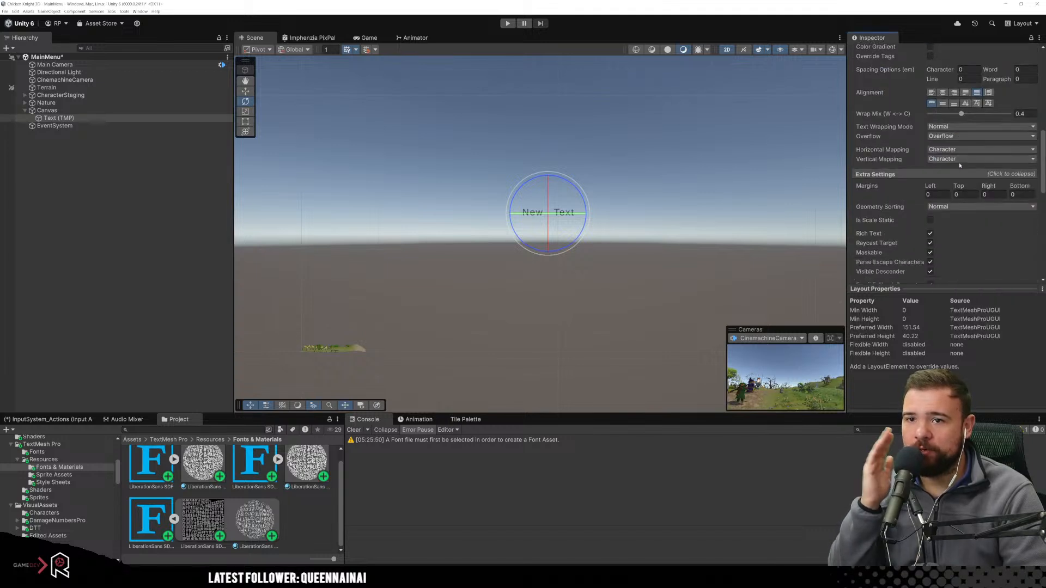
scroll(963, 161, down, 5)
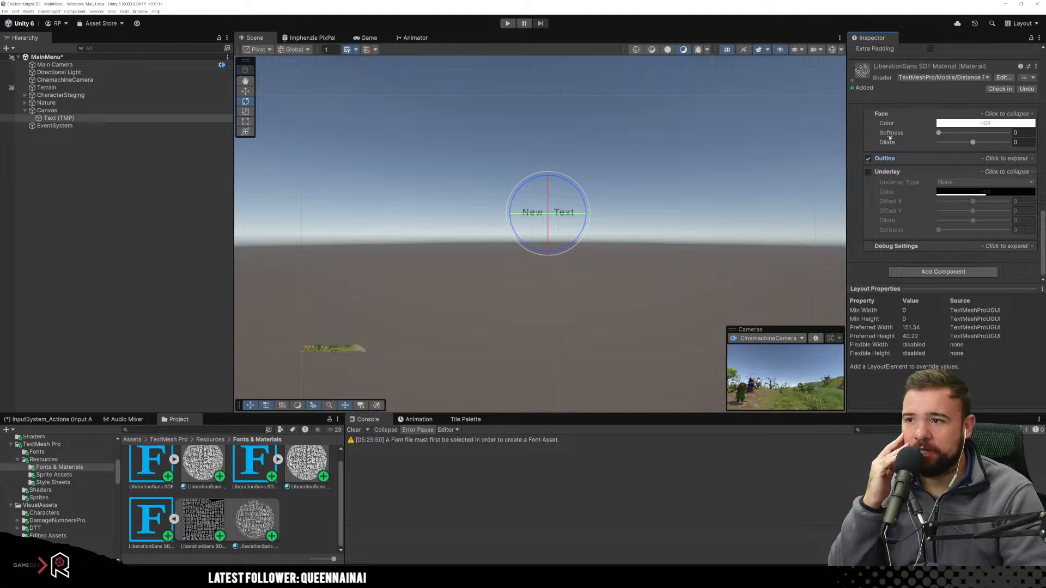
click(868, 158)
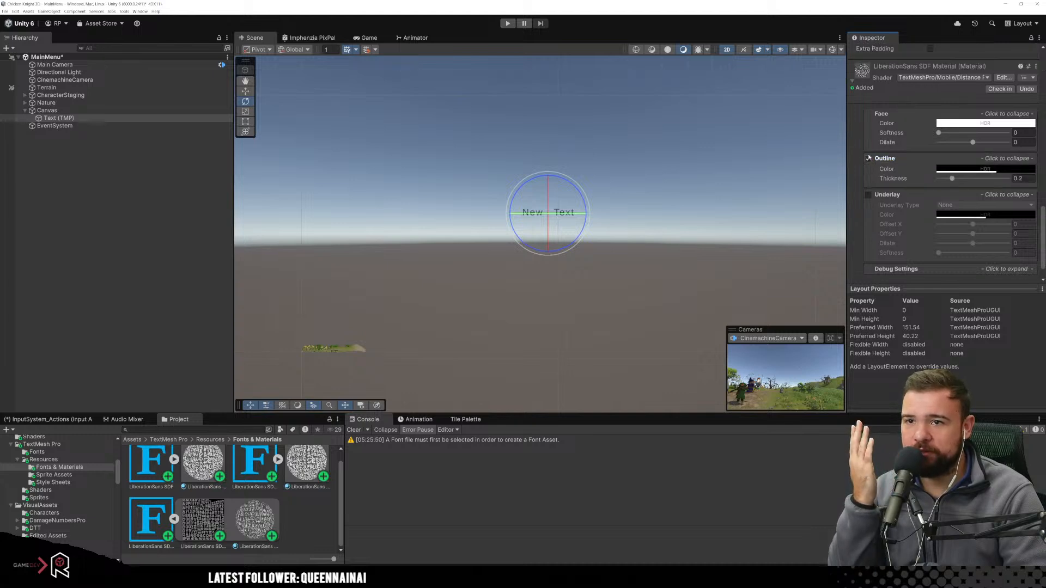
click(868, 195)
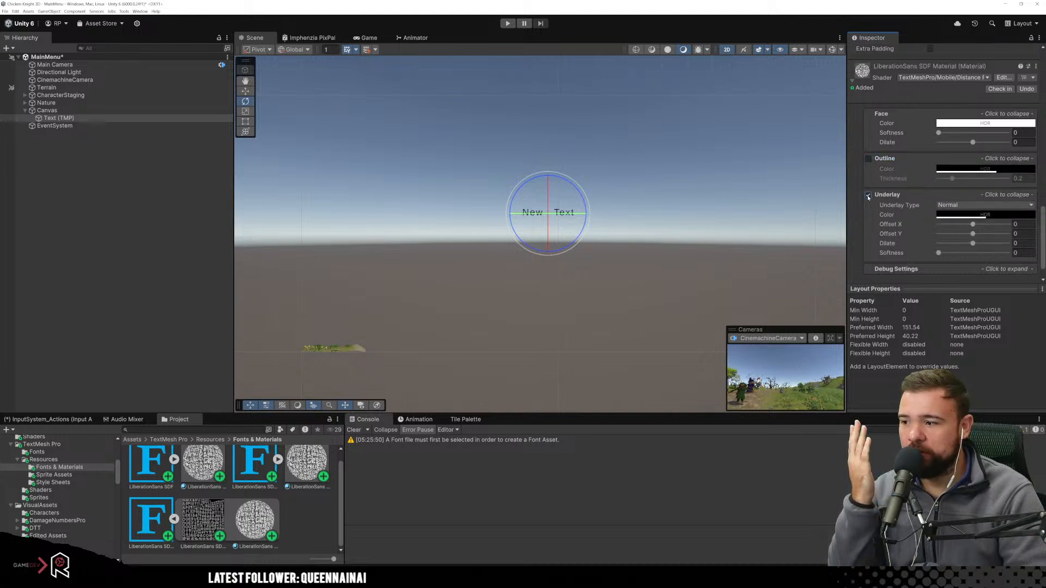
scroll(551, 233, up, 3)
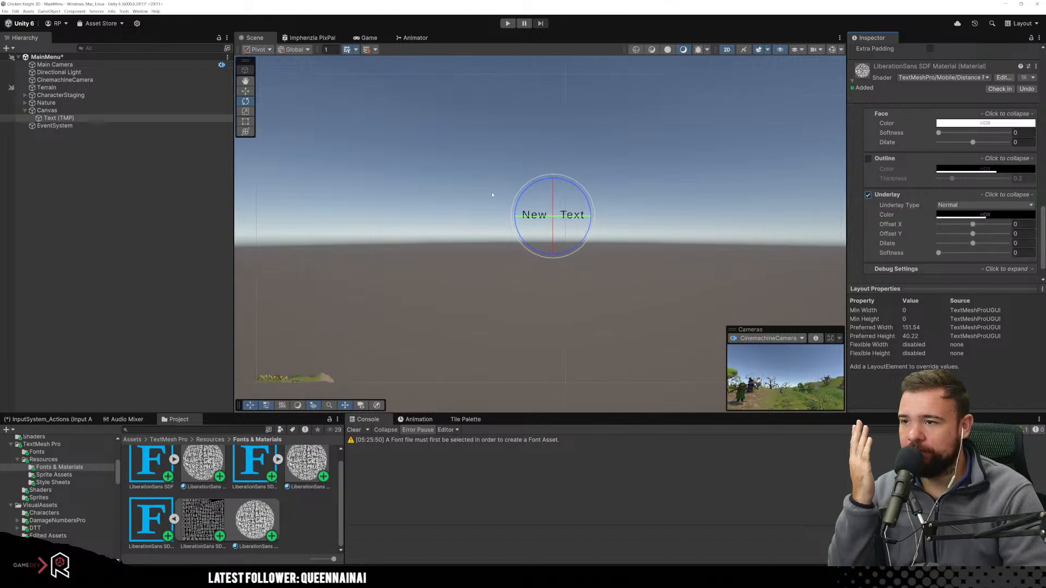
scroll(550, 233, up, 2)
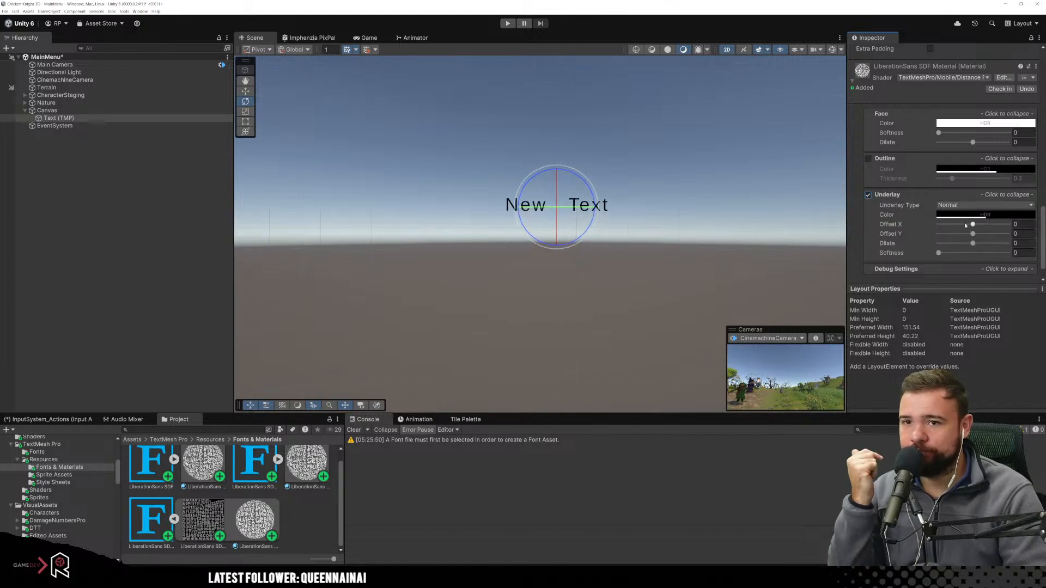
Set the underlay's Offset X to -0.63, Offset Y to -0.86, Dilate to 1 and Softness to about 0.37.
click(958, 206)
click(950, 221)
click(888, 233)
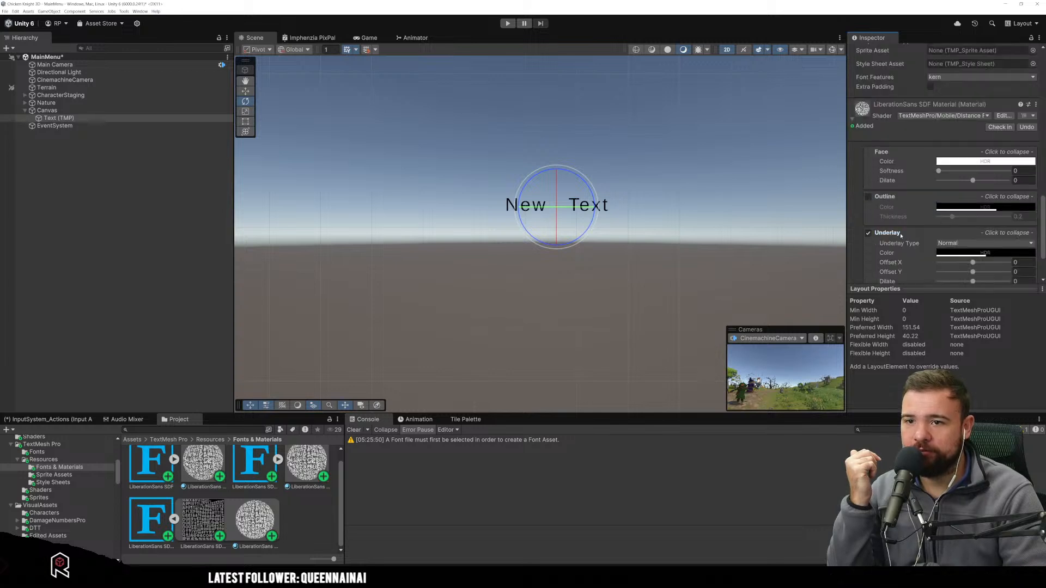
scroll(973, 212, down, 2)
drag(973, 211, 1019, 232)
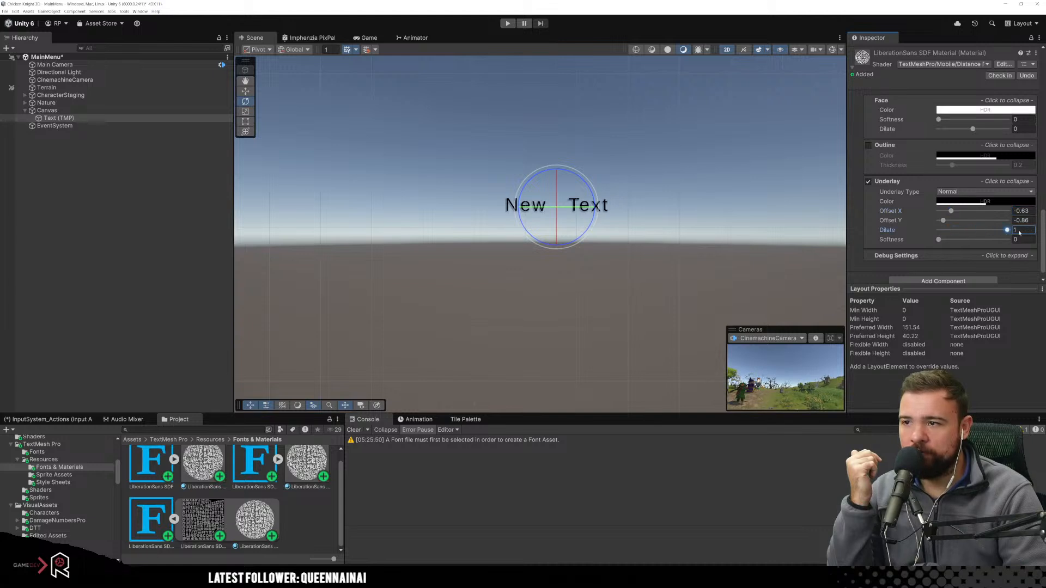
drag(939, 241, 974, 240)
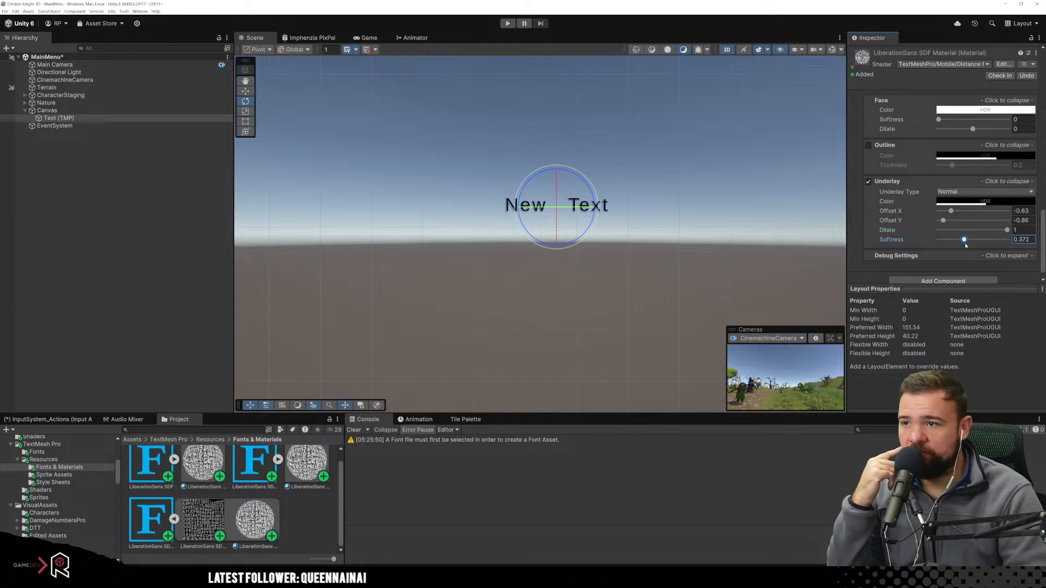
Check the material presets available for the text, then deselect it and save the MainMenu scene.
scroll(943, 235, up, 3)
scroll(943, 235, up, 8)
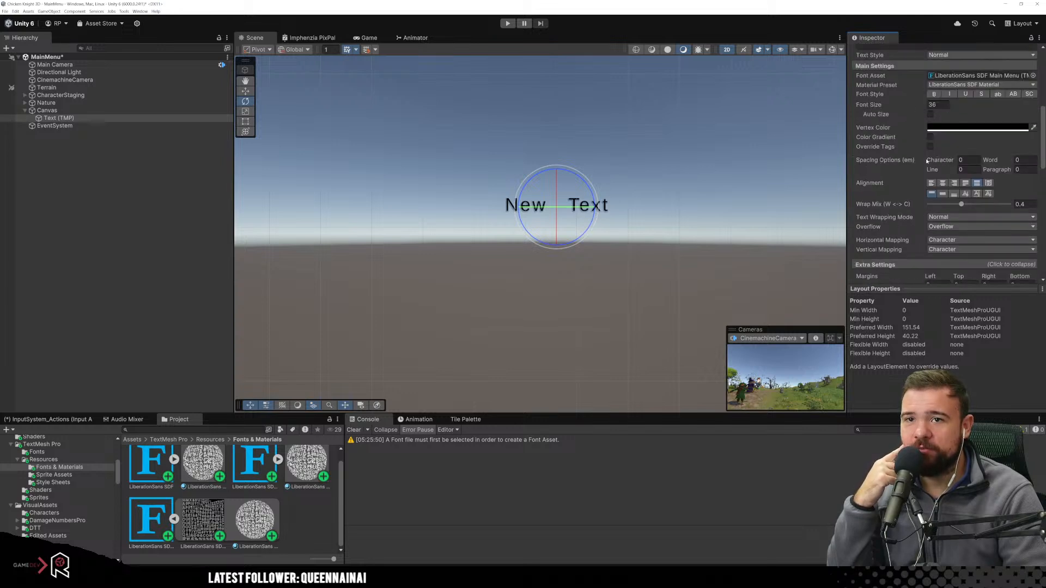
click(987, 85)
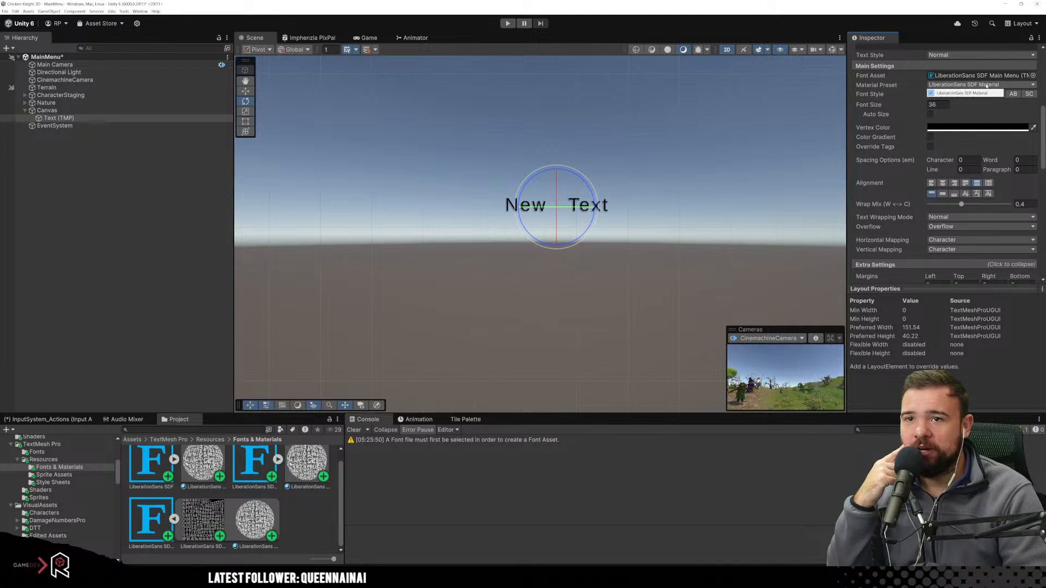
click(979, 122)
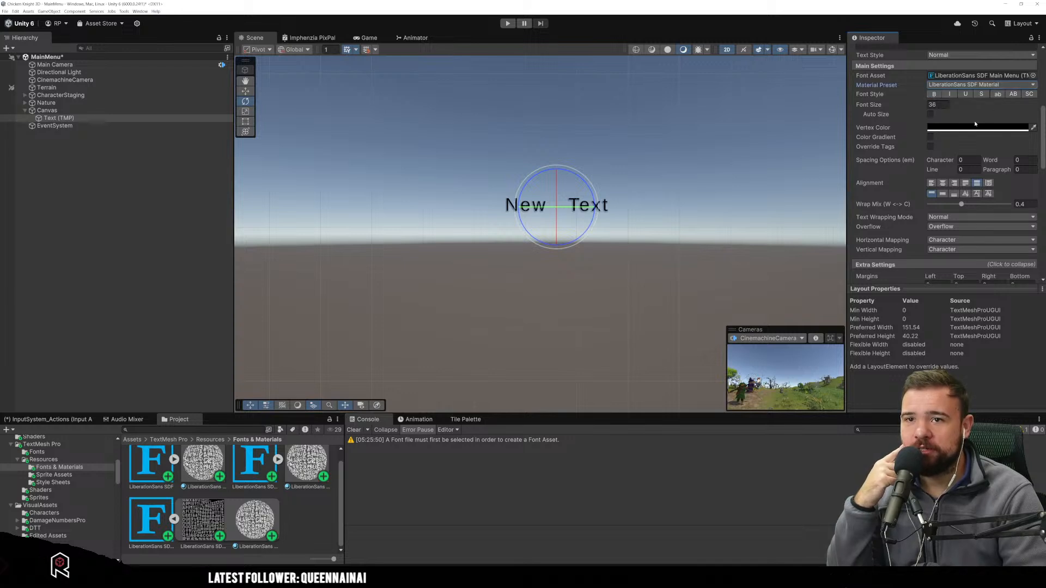
click(557, 305)
key(ctrl+s)
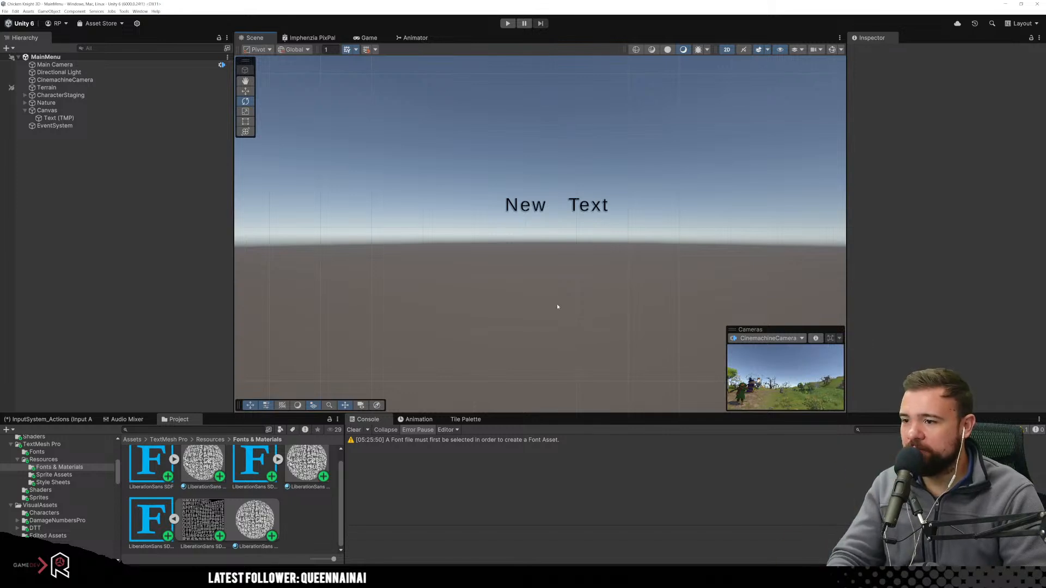
Open GameScene from the Scenes folder to review its canvas layout, and return to the MainMenu scene.
click(476, 441)
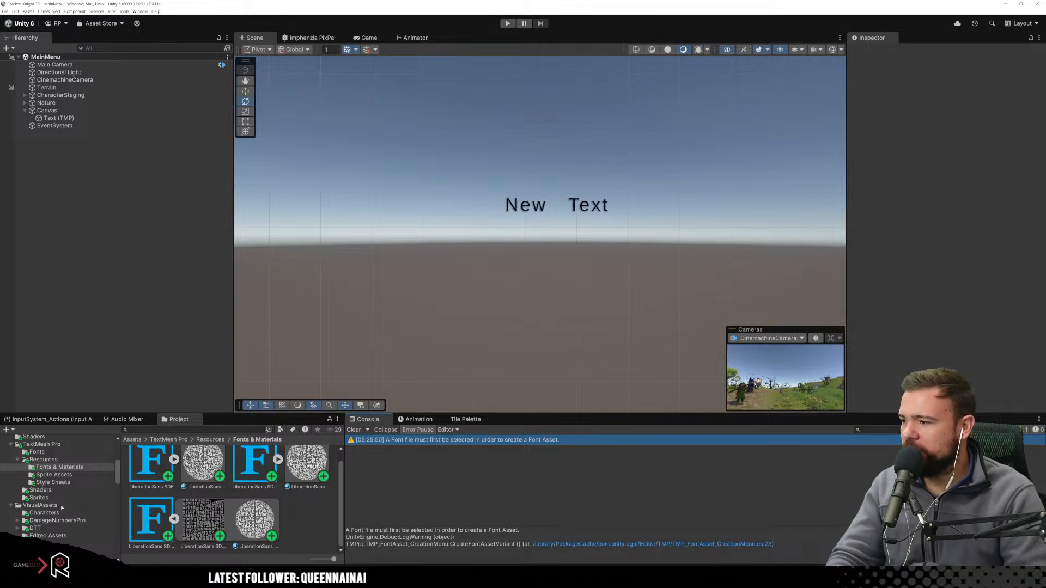
scroll(62, 506, up, 3)
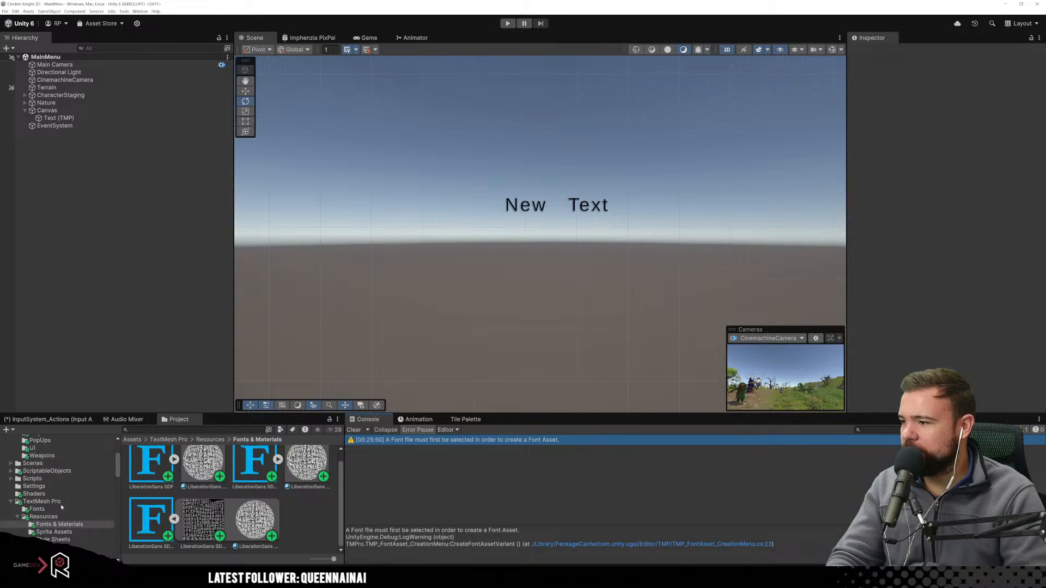
click(33, 463)
click(11, 463)
click(215, 483)
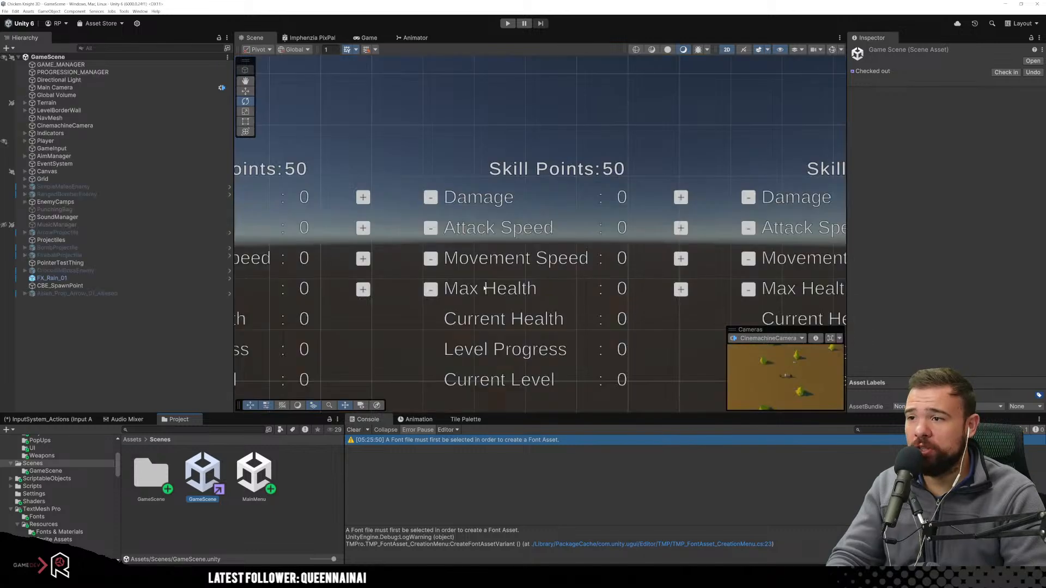
scroll(485, 289, down, 8)
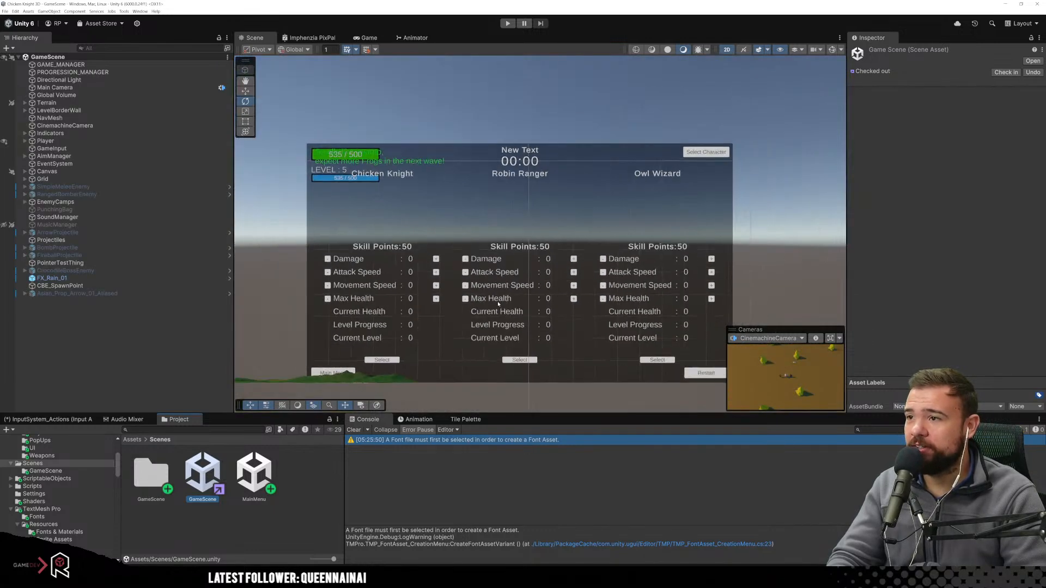
scroll(496, 305, up, 2)
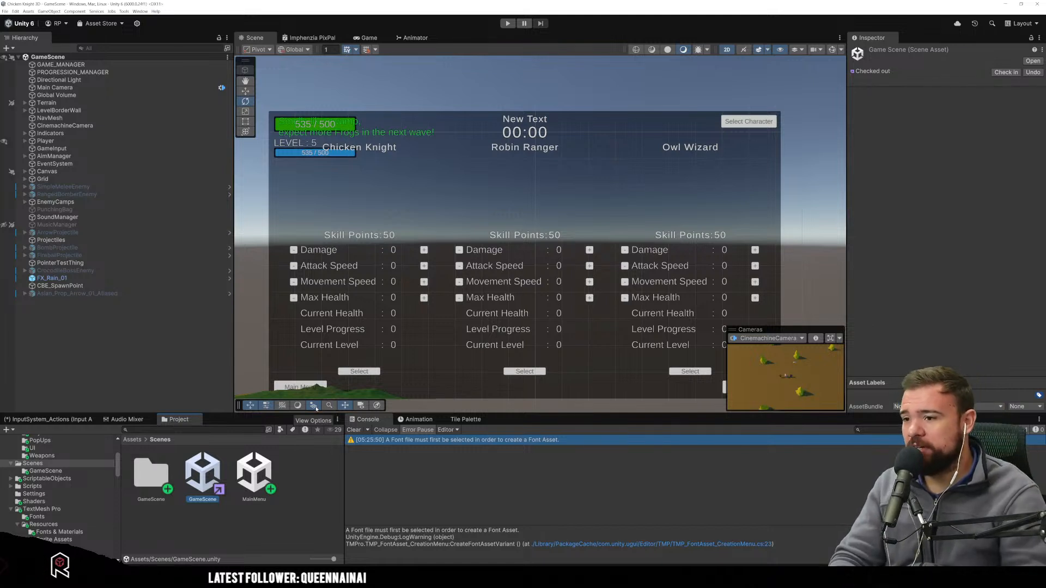
double_click(254, 473)
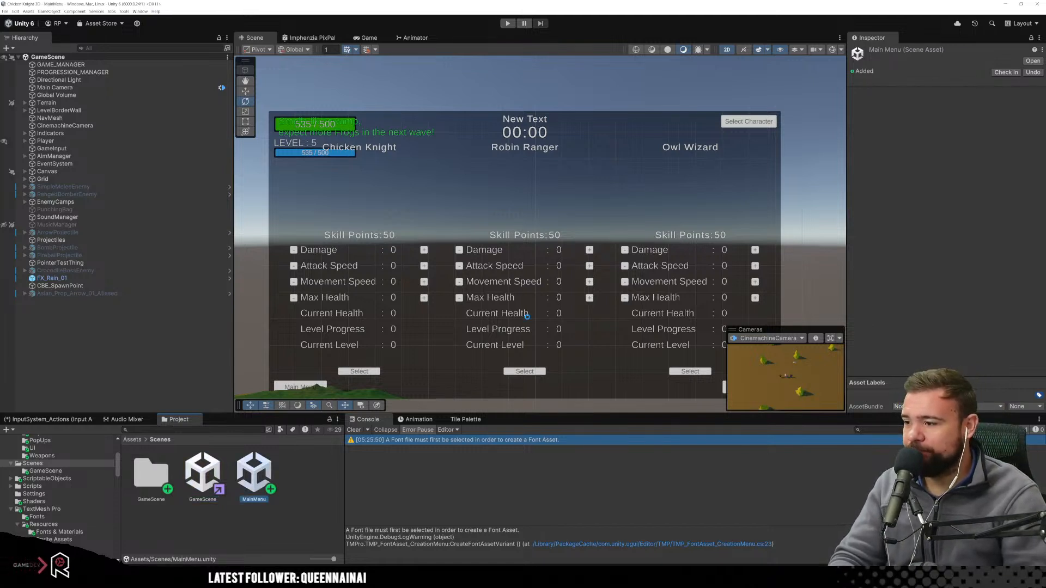
click(522, 261)
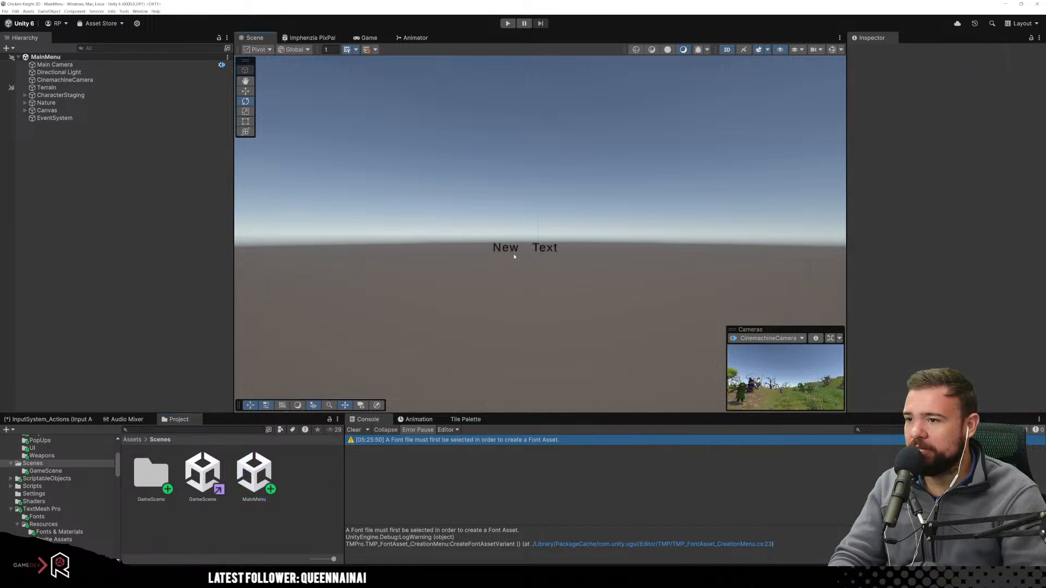
Change the content of the canvas's Text (TMP) object to "GAME NAME".
click(65, 118)
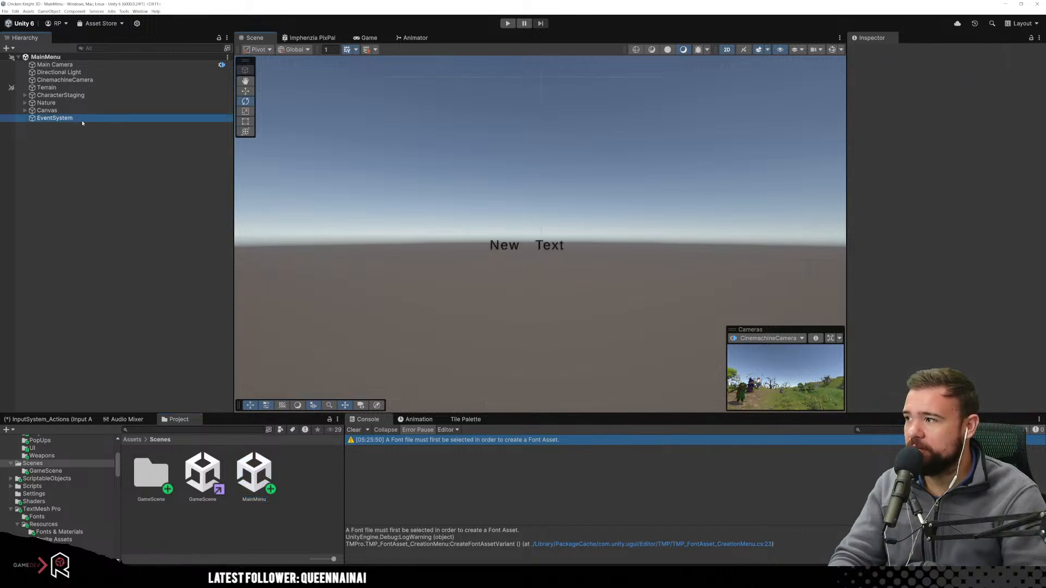
click(25, 110)
click(59, 118)
click(901, 229)
key(ctrl+a)
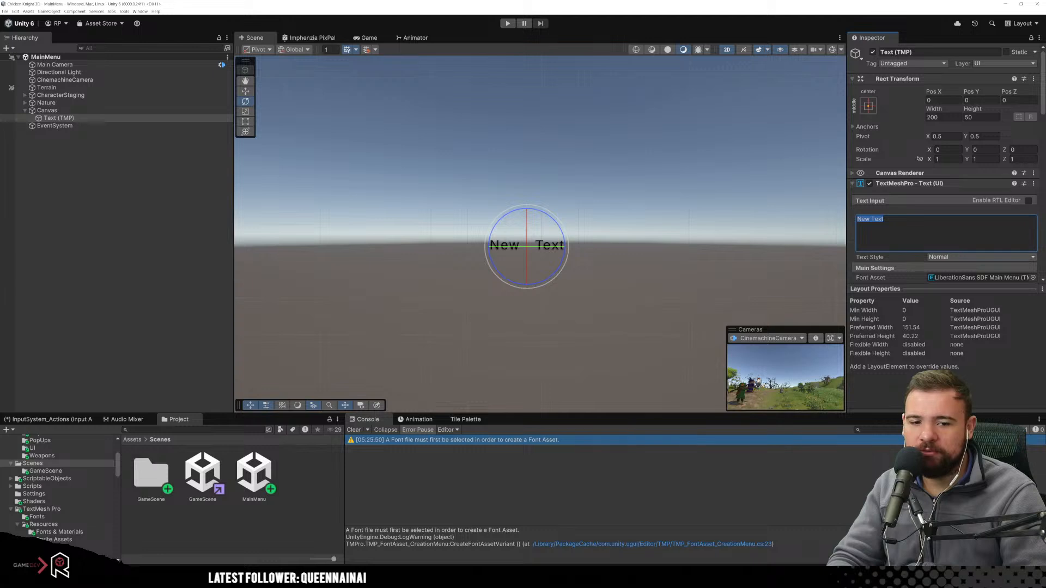
text(GAME NAME)
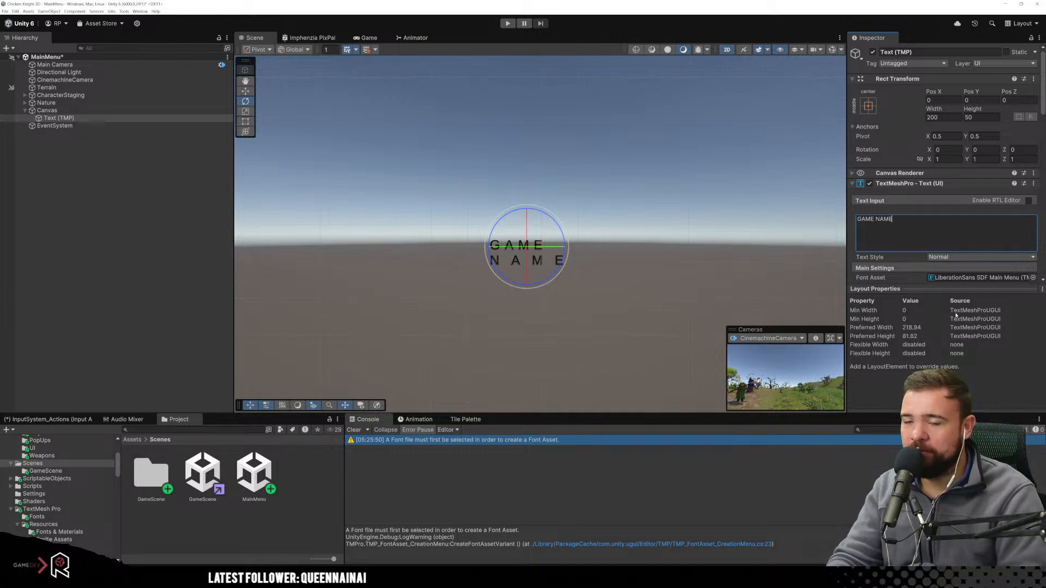
scroll(961, 243, down, 1)
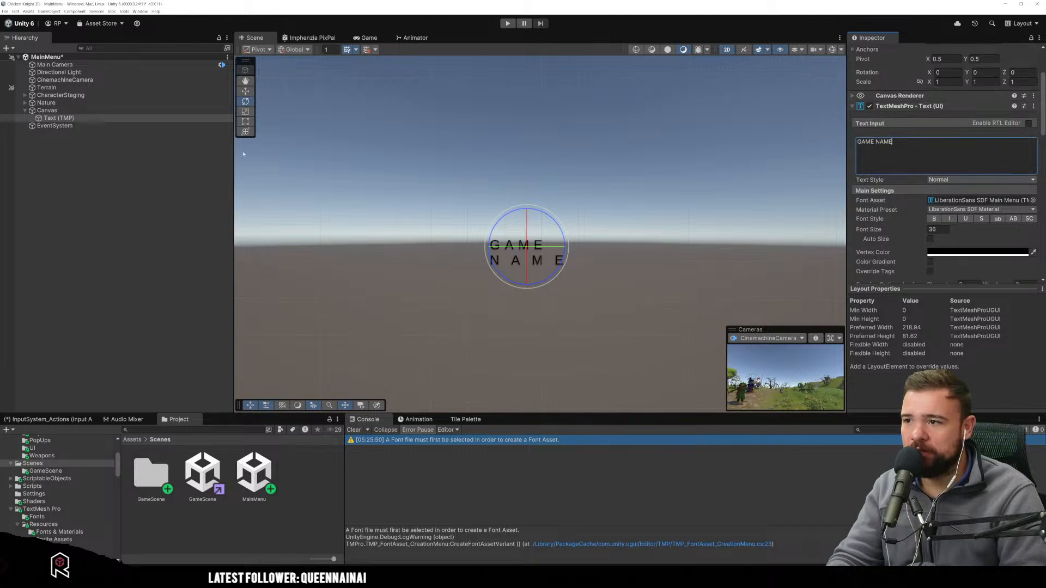
click(59, 118)
click(564, 178)
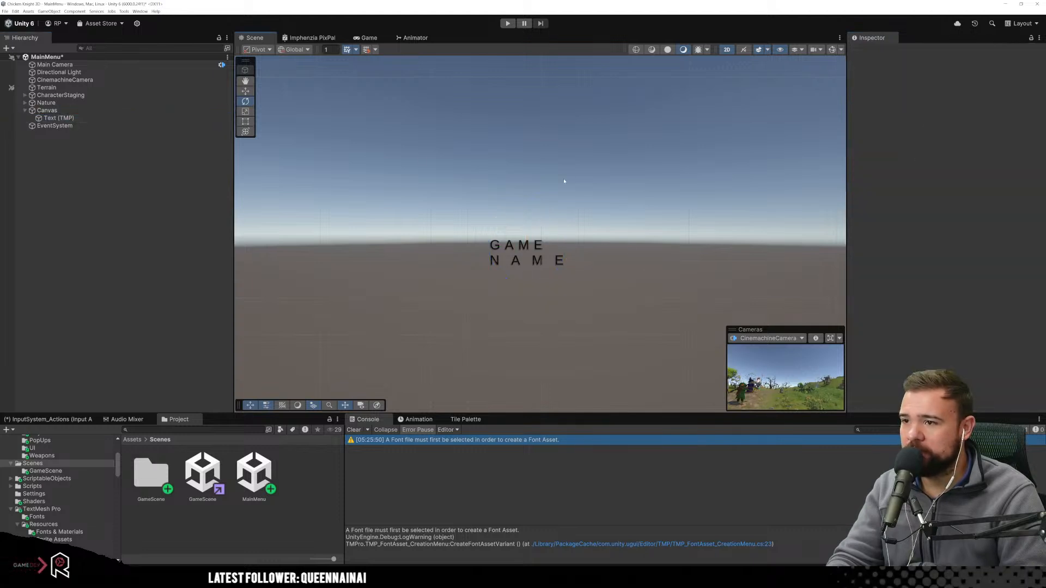
Select the Text (TMP) object and activate the Move tool for it in the scene.
click(74, 118)
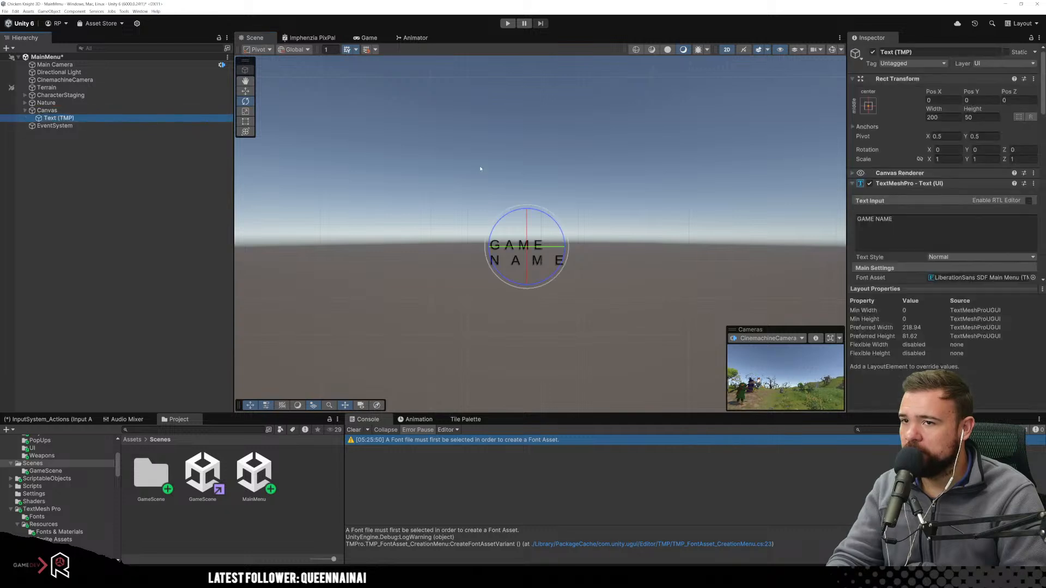
scroll(480, 169, down, 3)
scroll(563, 191, down, 7)
scroll(527, 233, up, 4)
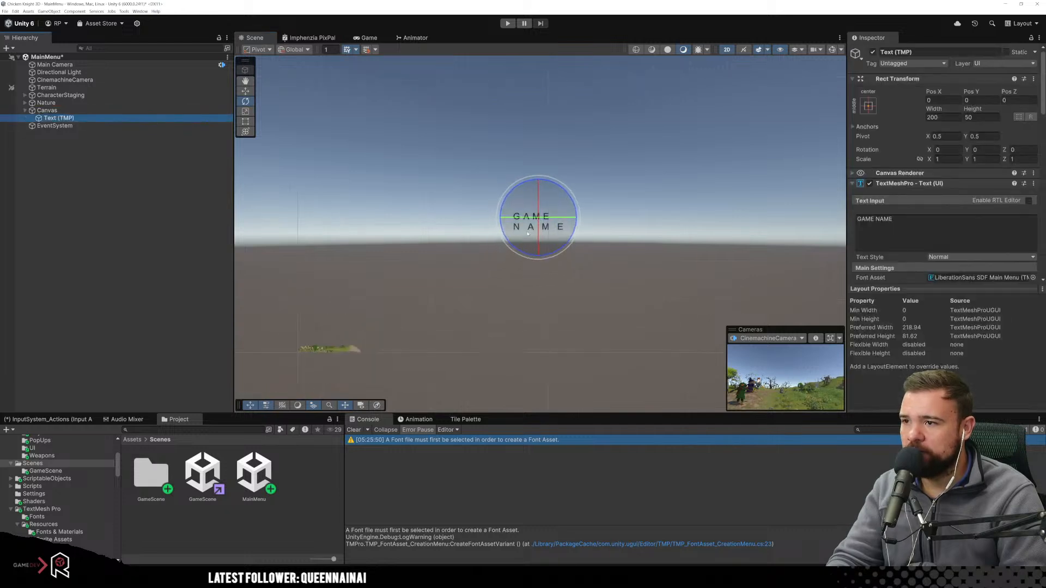
click(245, 80)
click(245, 90)
click(73, 118)
scroll(753, 182, up, 2)
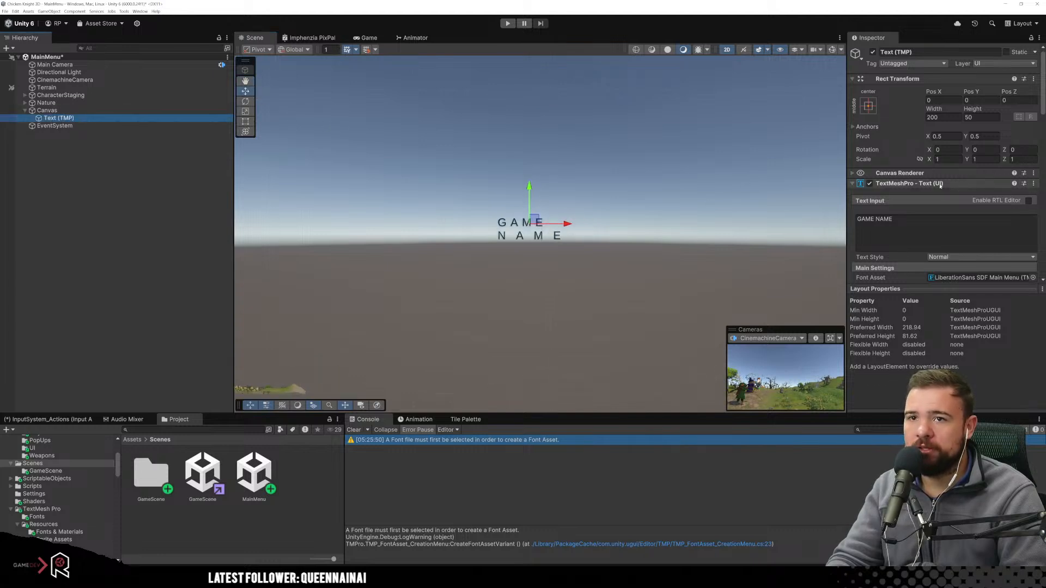
Make the GAME NAME text bold and set its vertical alignment to middle.
scroll(917, 238, down, 3)
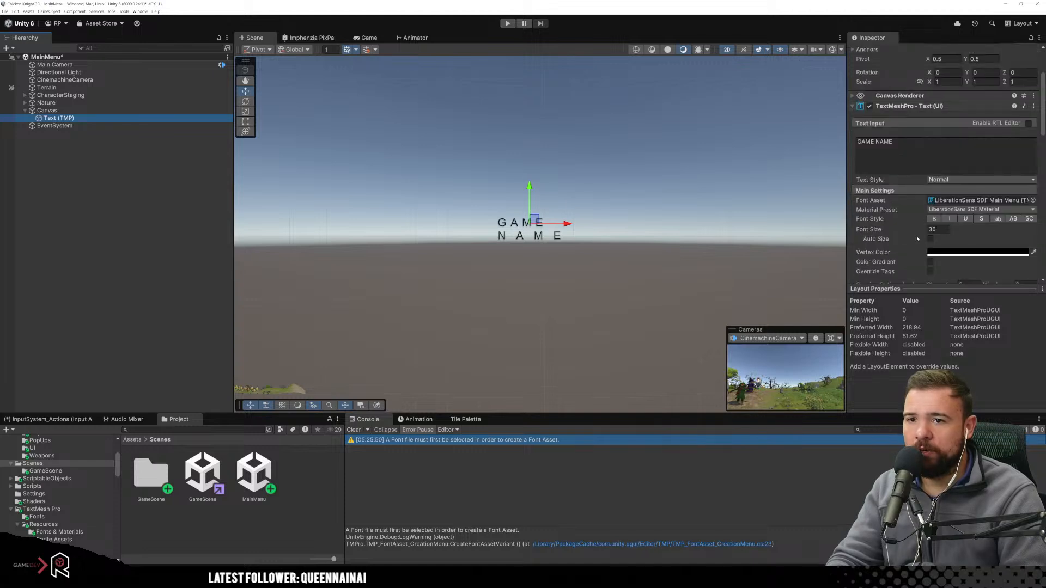
scroll(910, 242, down, 1)
scroll(935, 236, down, 1)
click(933, 167)
scroll(950, 204, down, 1)
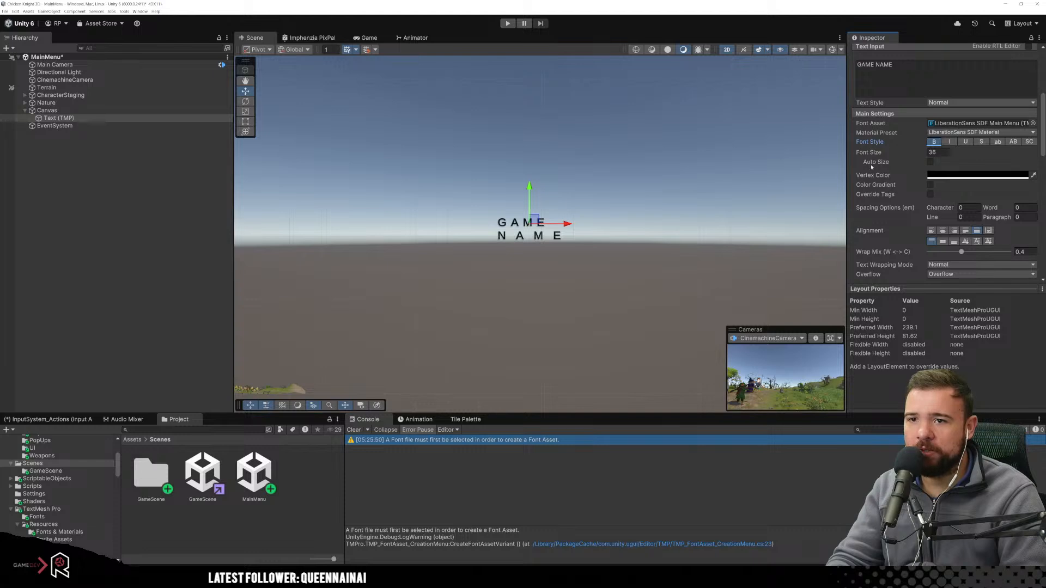
click(942, 242)
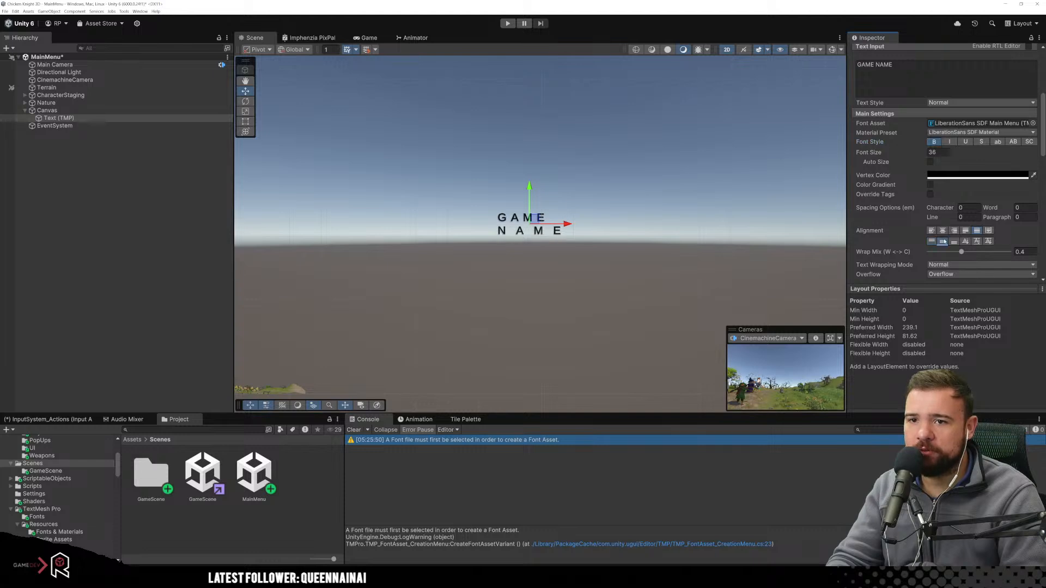
Set the GAME NAME text's wrapping mode to No Wrap.
click(935, 265)
click(938, 275)
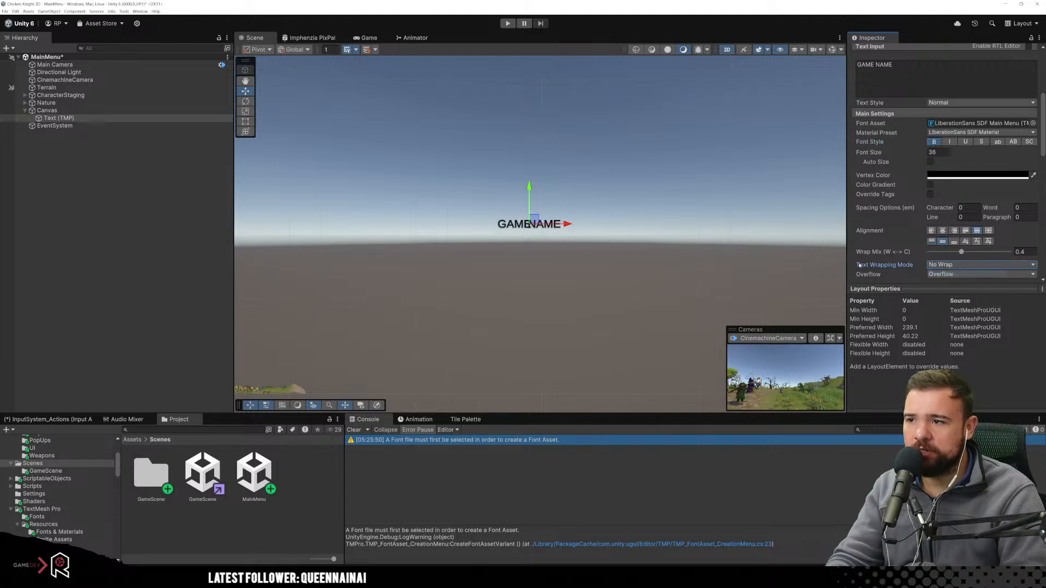
scroll(583, 219, up, 3)
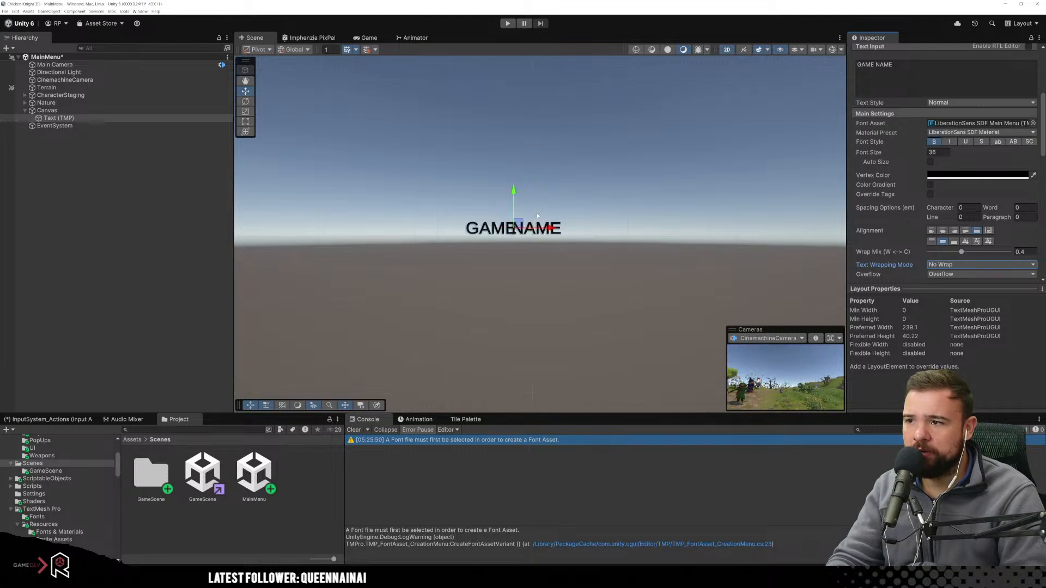
scroll(956, 179, up, 3)
click(876, 169)
scroll(961, 235, down, 3)
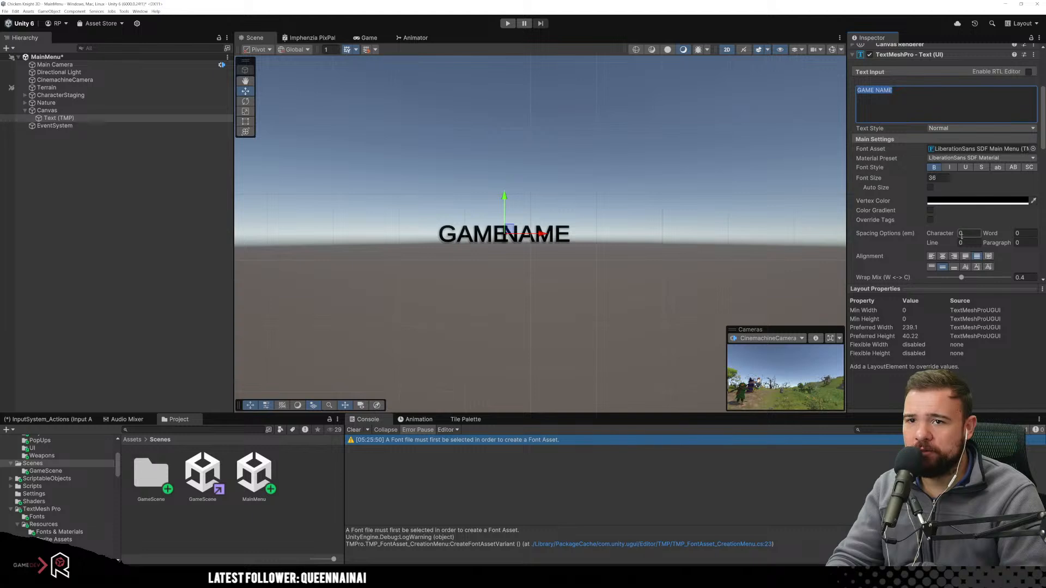
scroll(961, 236, down, 1)
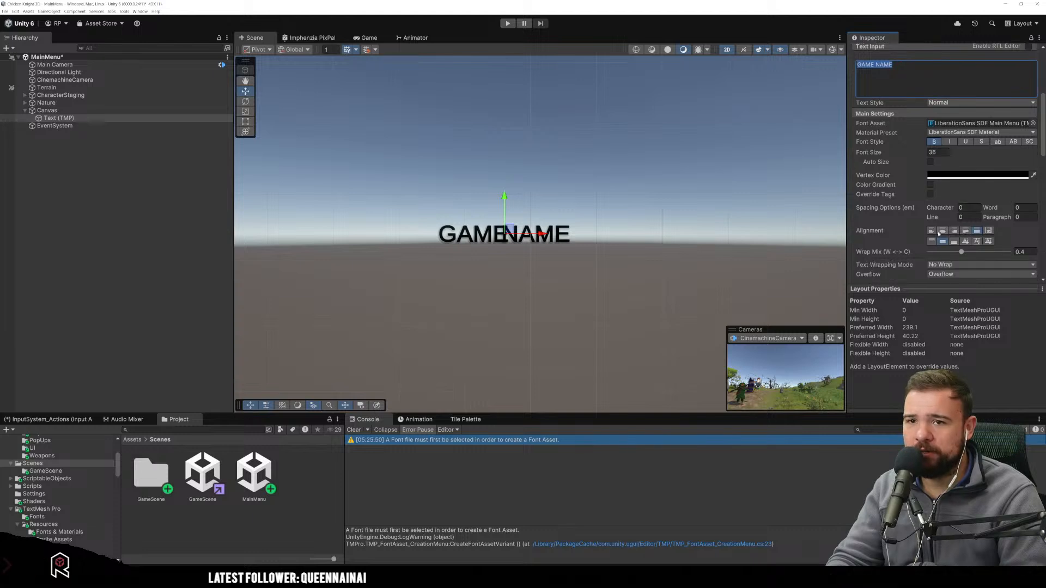
Try a character spacing of about -15.38 on the GAME NAME text, and undo it.
click(954, 220)
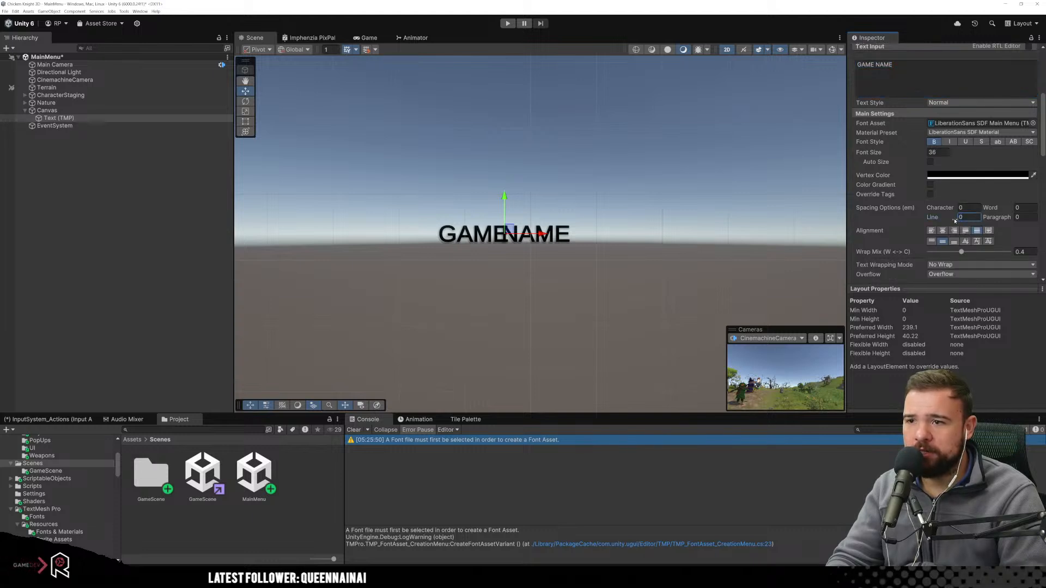
click(949, 209)
drag(951, 209, 711, 218)
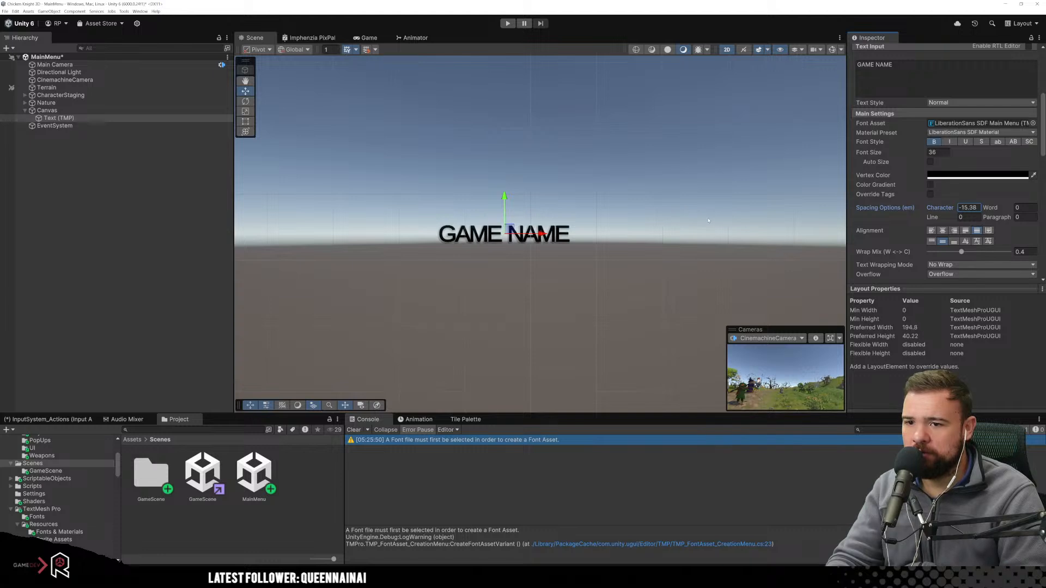
key(ctrl+z)
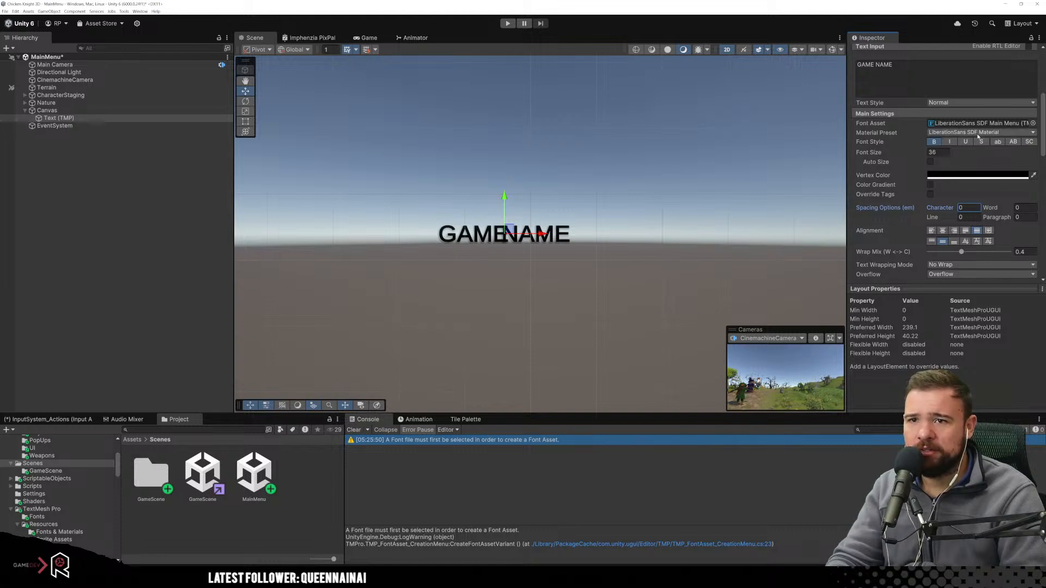
Toggle Auto Size for the GAME NAME text to compare its effect, and leave it disabled.
click(931, 161)
click(930, 162)
click(930, 162)
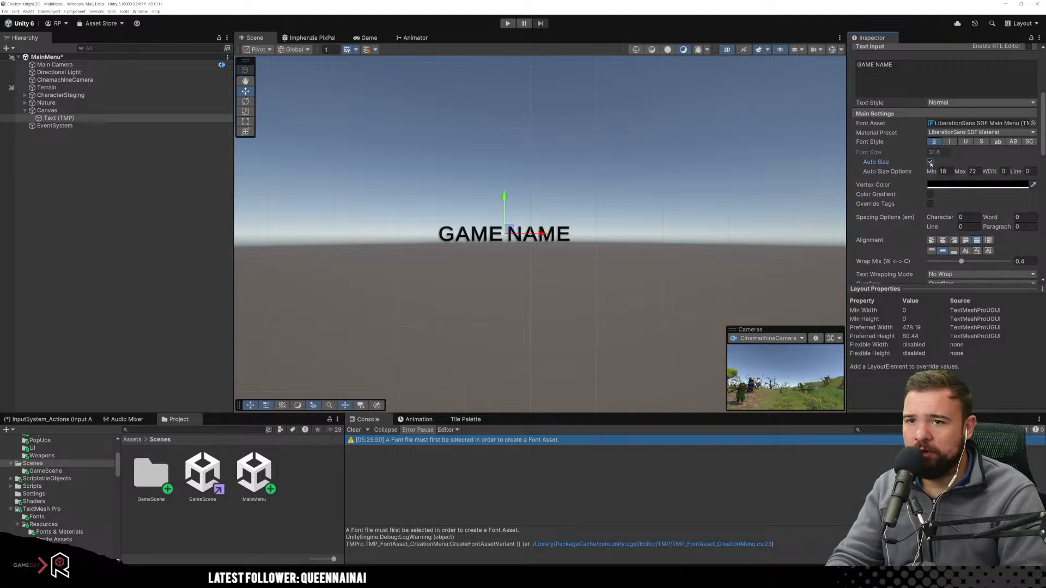
click(930, 161)
click(931, 161)
click(930, 163)
click(930, 162)
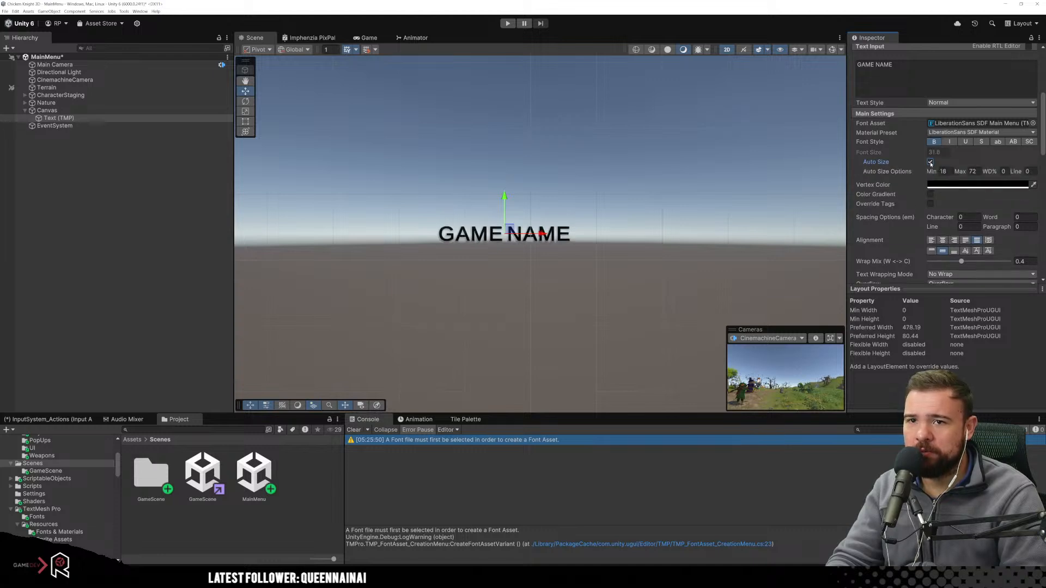
click(930, 162)
Raise the GAME NAME text's Wrap Mix to about 0.966 and keep its overflow mode at Overflow.
scroll(942, 233, down, 2)
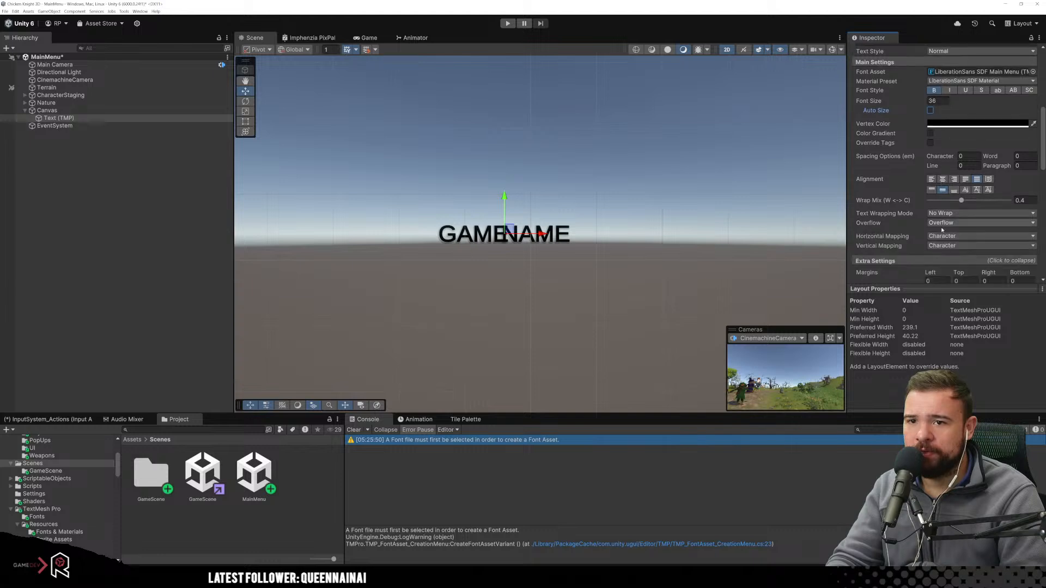
drag(962, 201, 1024, 207)
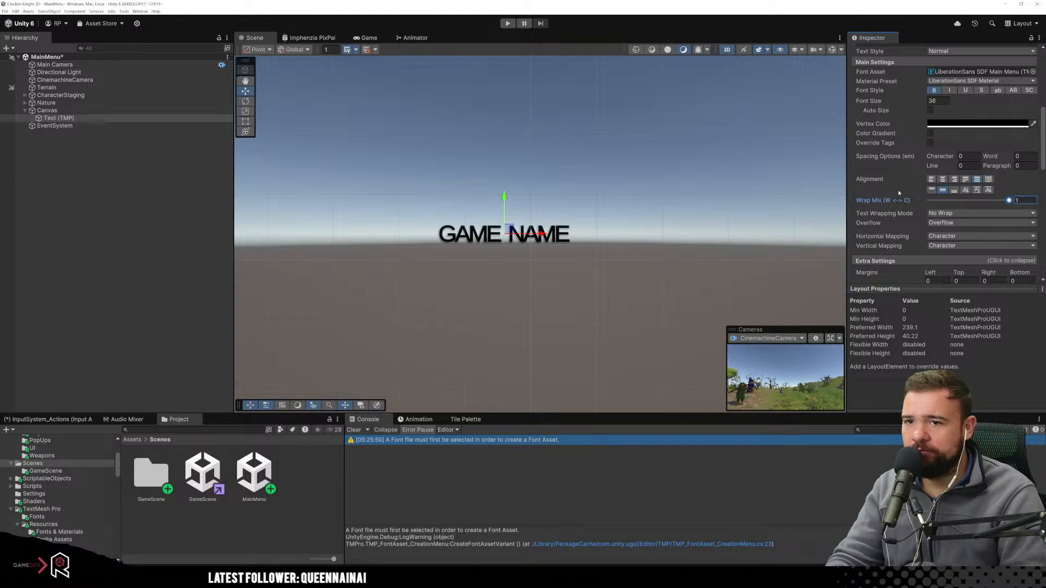
drag(998, 208, 1007, 204)
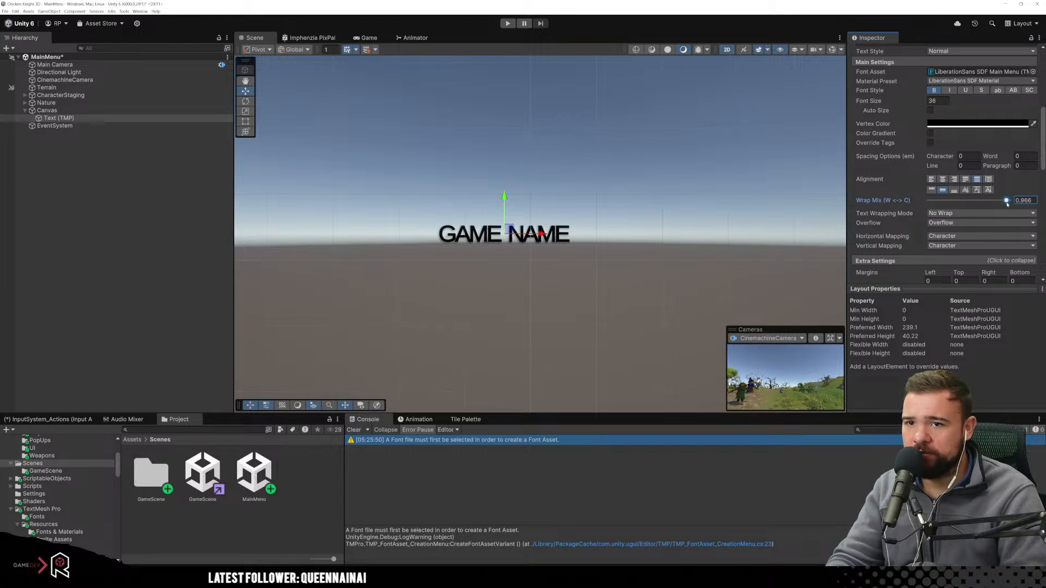
click(954, 223)
click(908, 227)
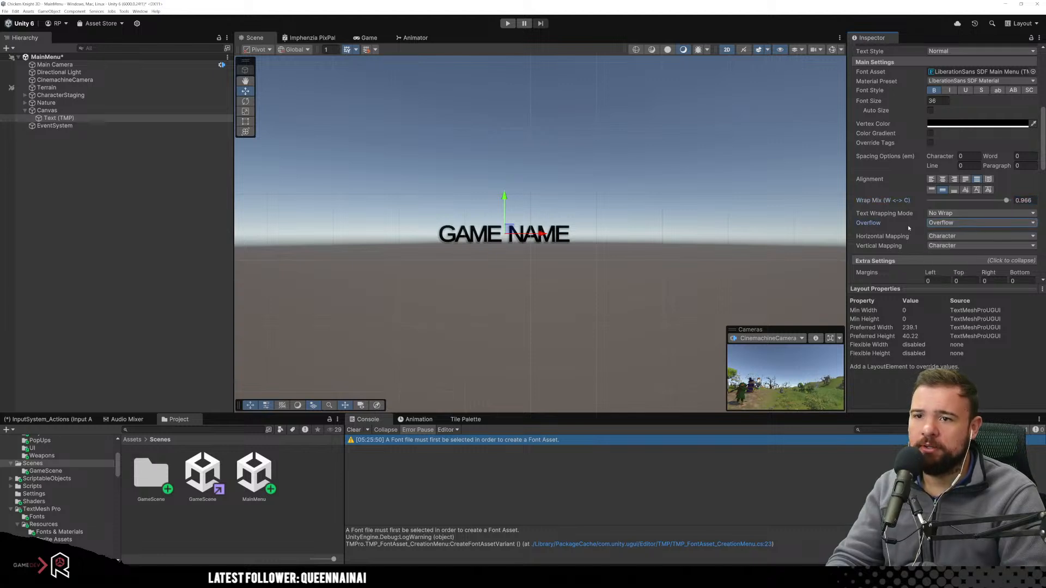
Review the GAME NAME text's Extra Settings and locate its assigned font asset in the project files.
scroll(926, 253, down, 3)
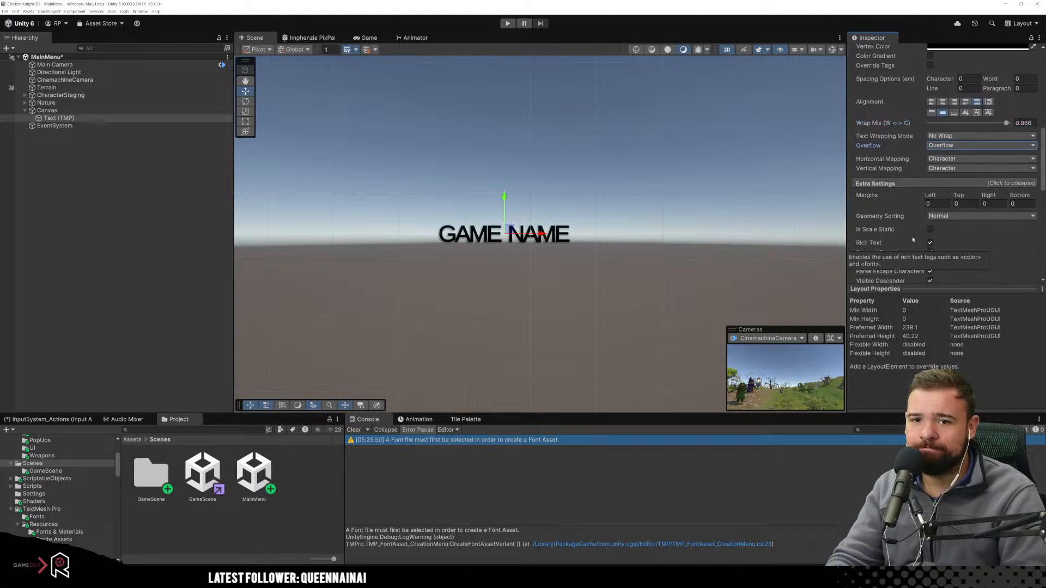
scroll(926, 229, down, 1)
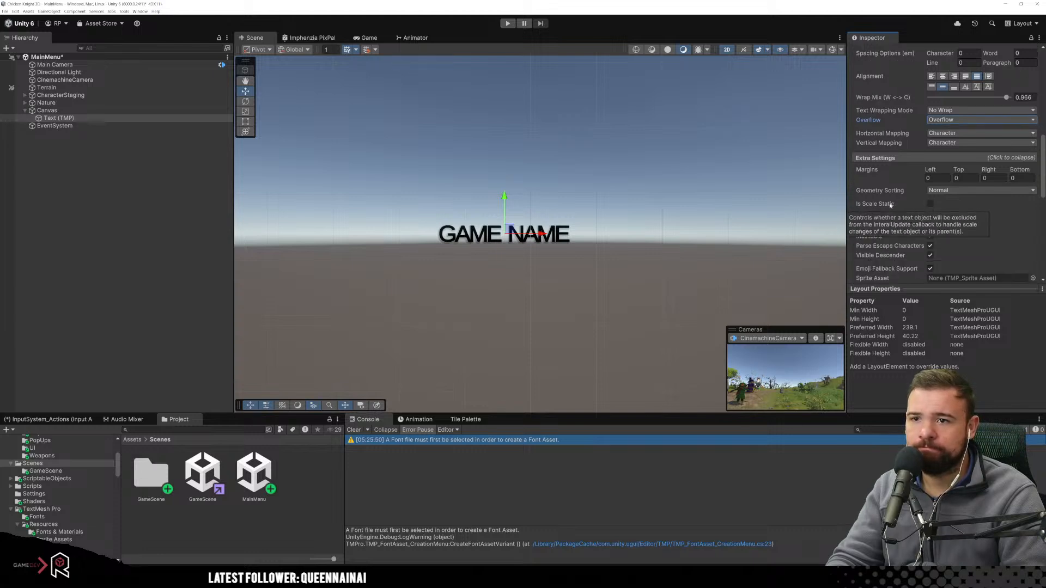
scroll(962, 221, up, 1)
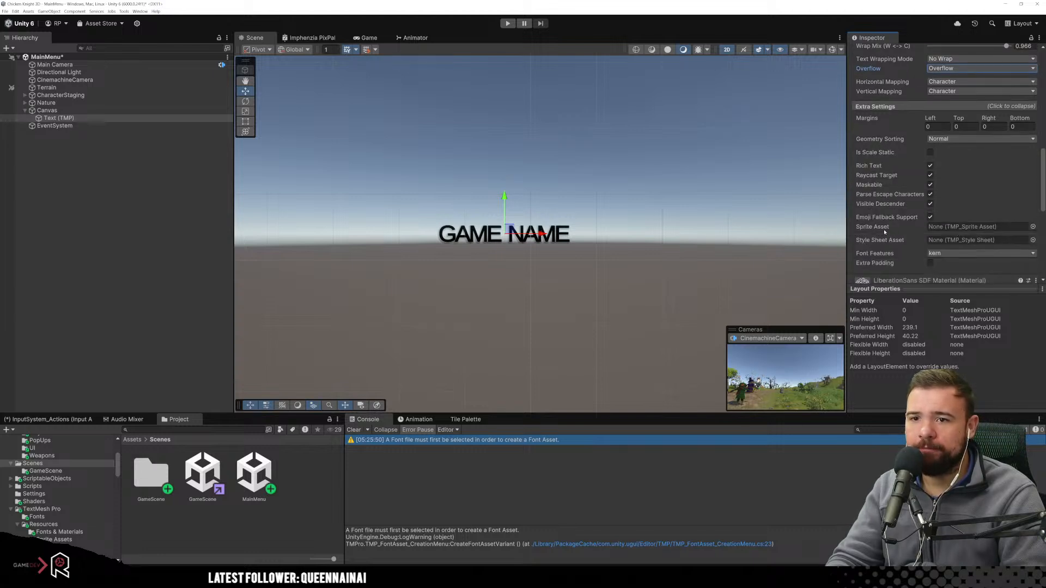
scroll(973, 129, up, 5)
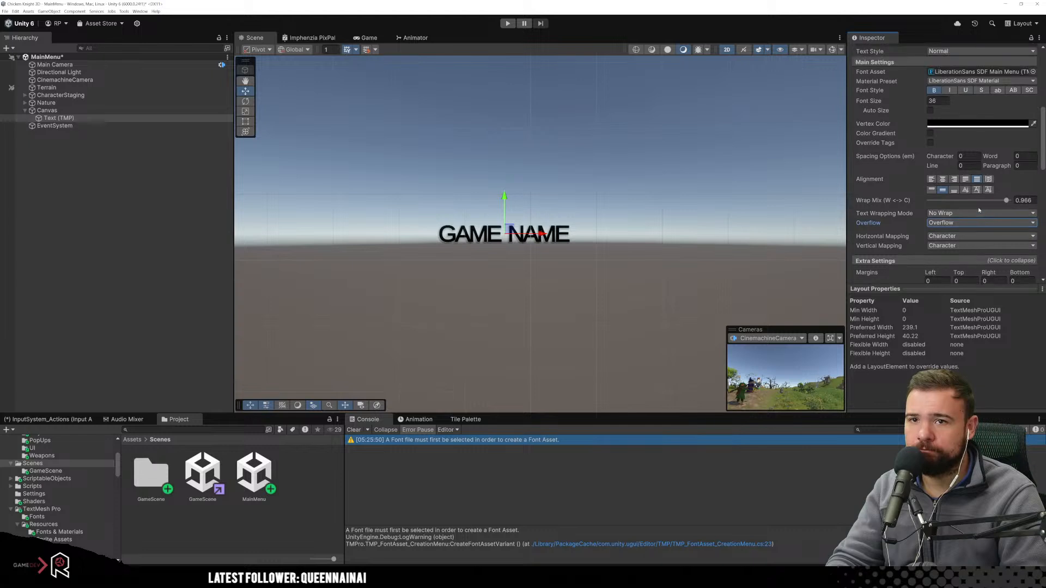
click(971, 127)
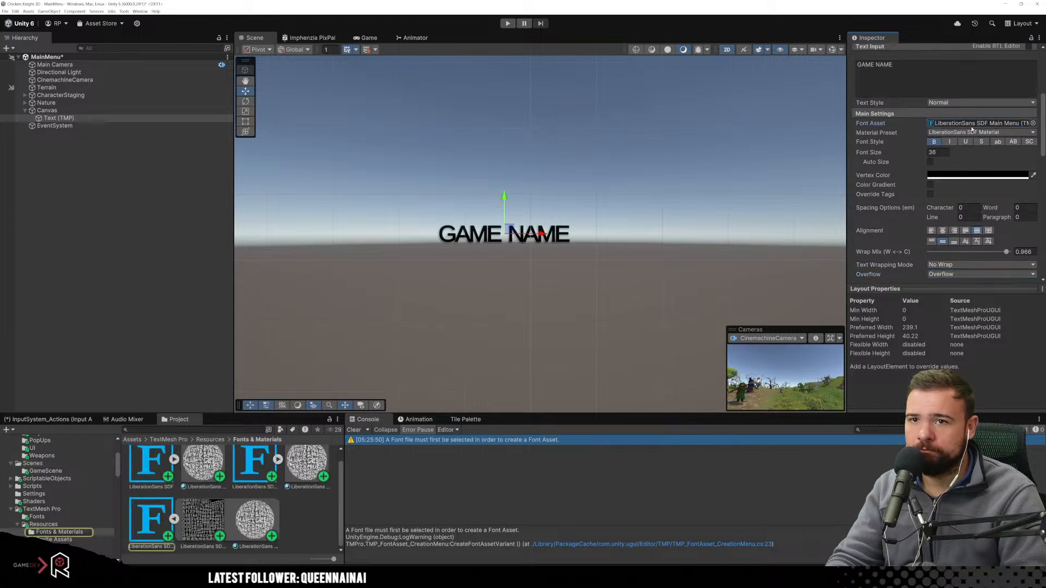
Anchor the GAME NAME text to the canvas's top-left corner and move its pivot there as well.
scroll(608, 222, down, 6)
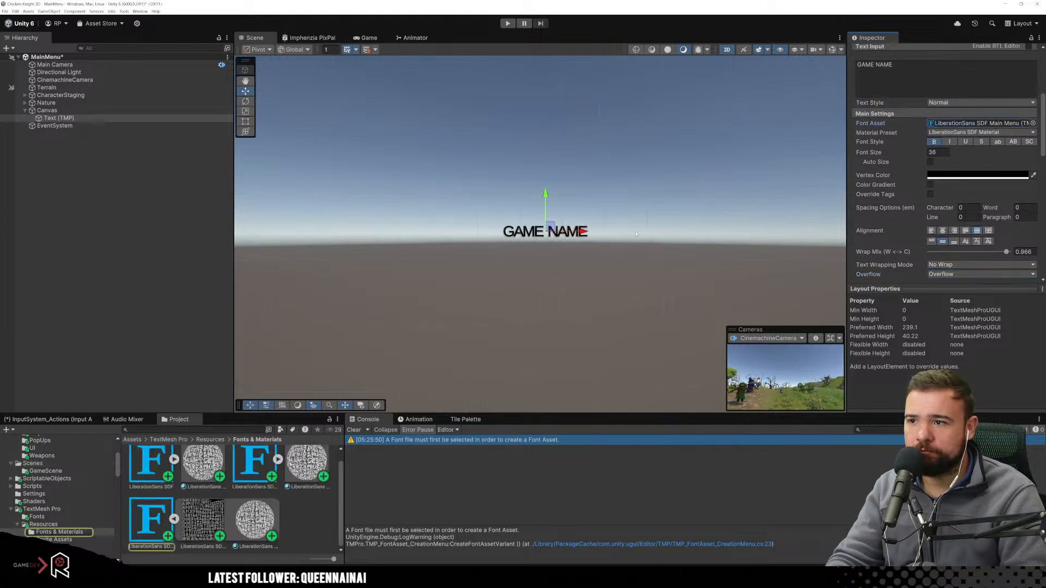
middle_drag(634, 241, 579, 281)
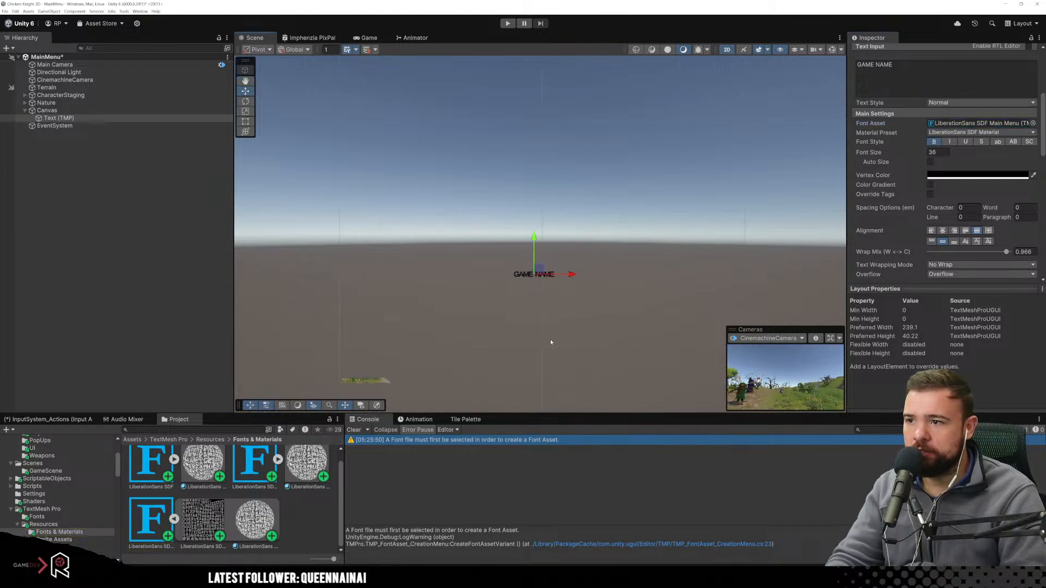
middle_drag(497, 320, 507, 318)
scroll(868, 106, up, 6)
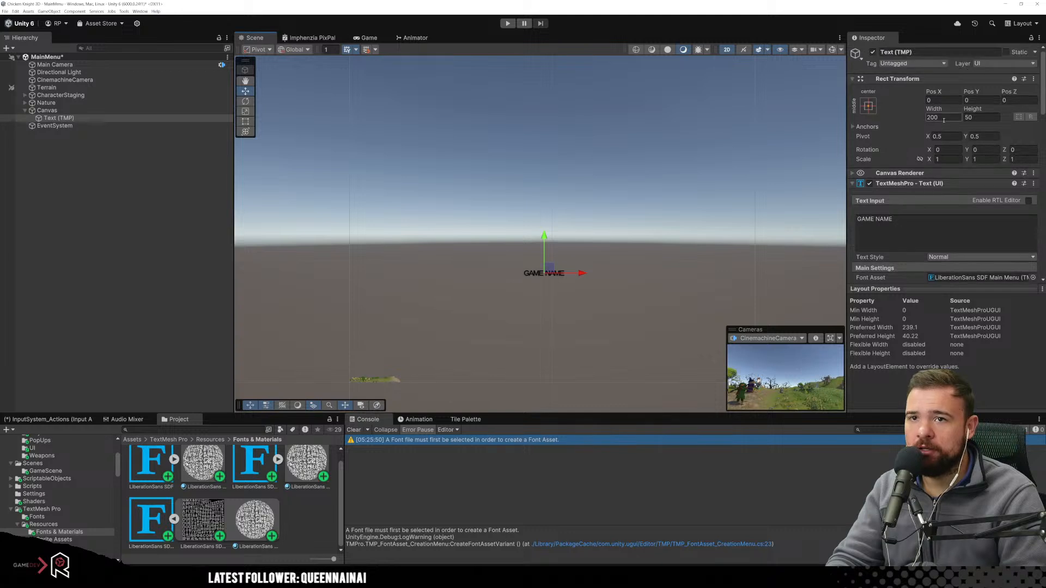
click(868, 106)
click(901, 181)
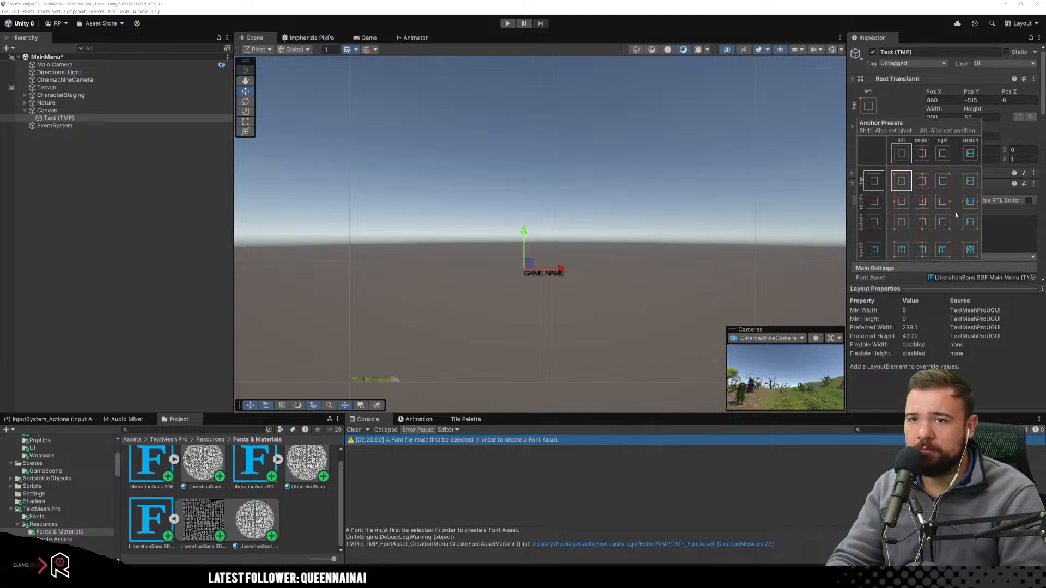
click(1008, 231)
Set the GAME NAME text's X and Y positions to 0 and check its placement in the Game view.
click(948, 110)
click(948, 103)
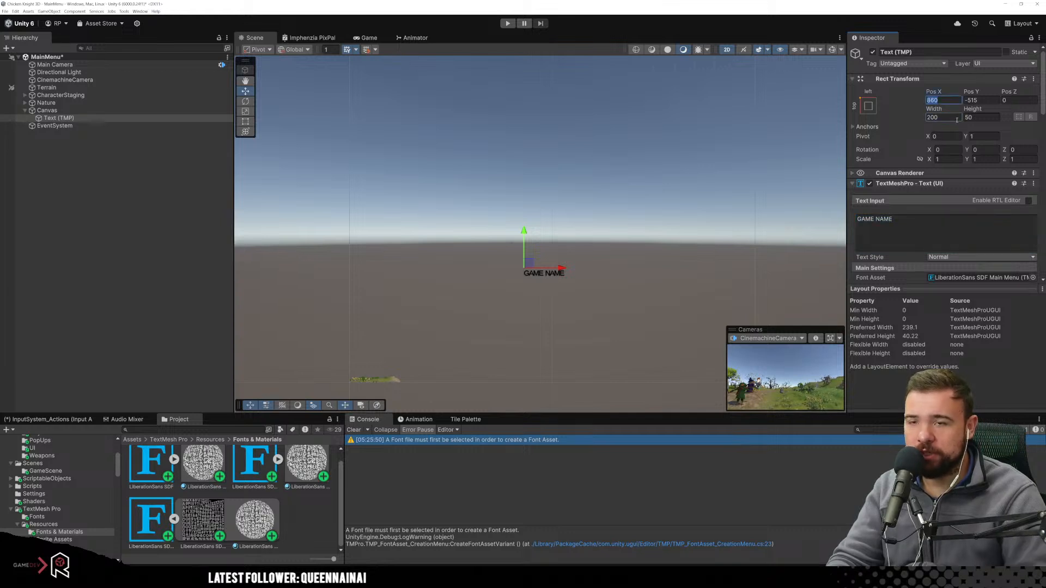
text(0)
key(Tab)
text(0)
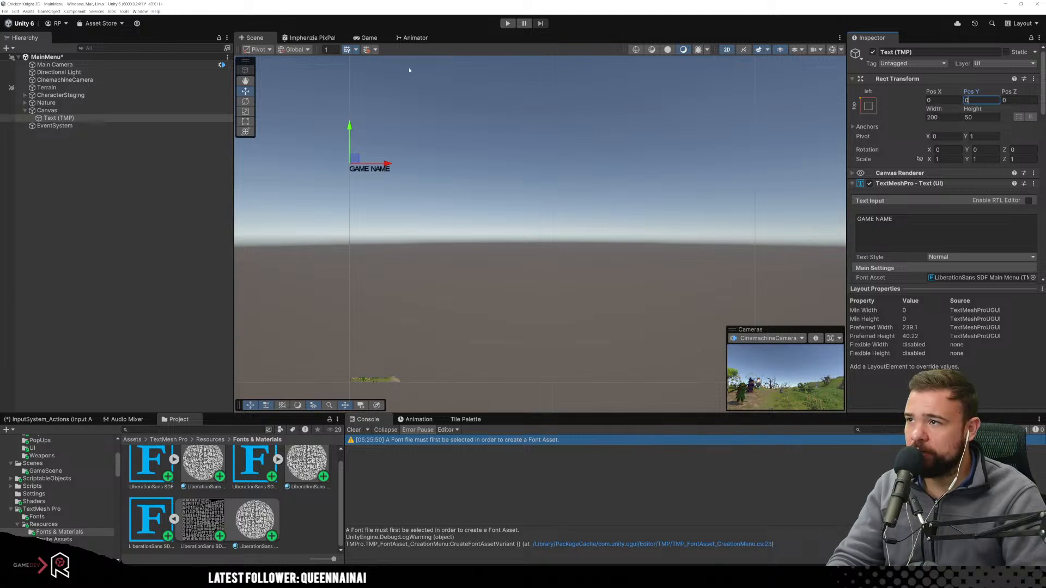
click(376, 38)
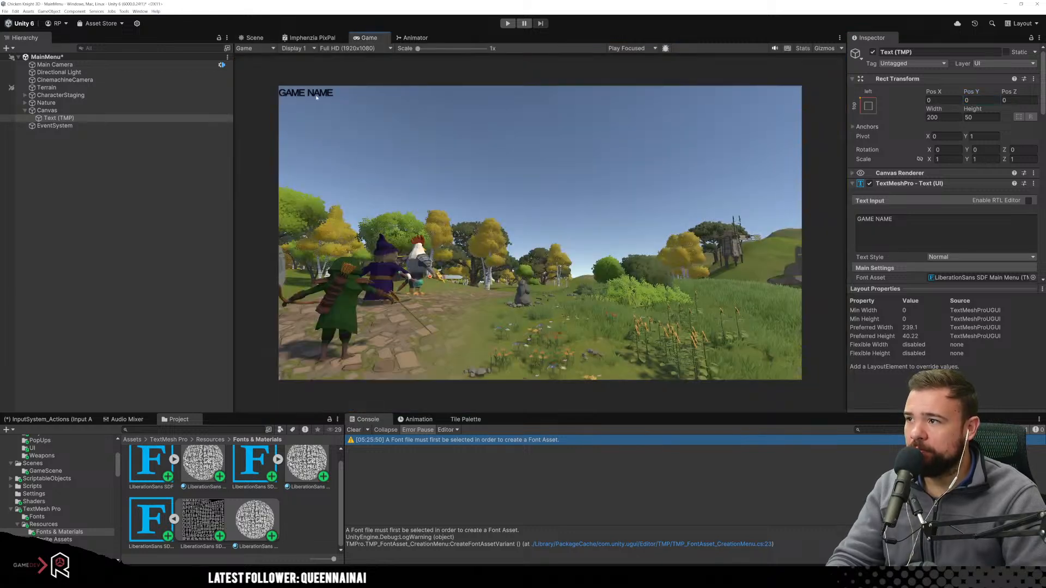
click(252, 38)
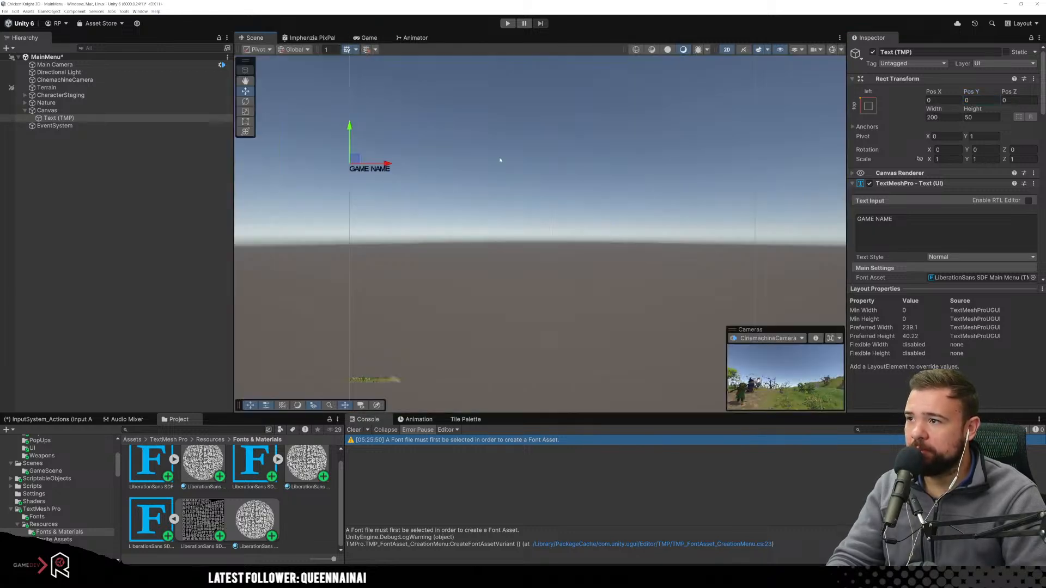
Set both the width and height of the GAME NAME text's Rect Transform to 0.
scroll(926, 218, down, 5)
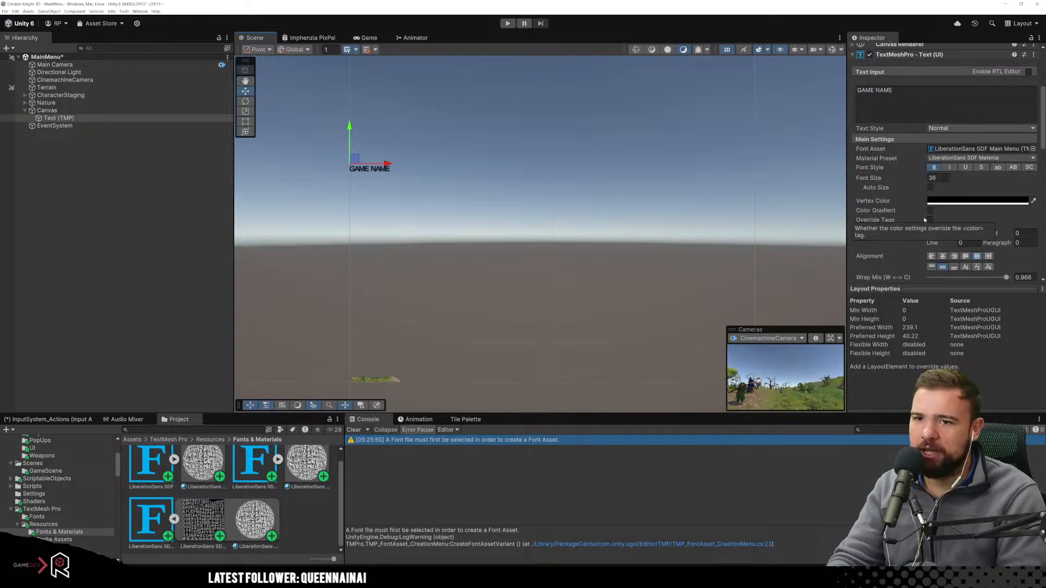
scroll(924, 217, up, 5)
click(866, 126)
click(942, 117)
text(0)
key(Return)
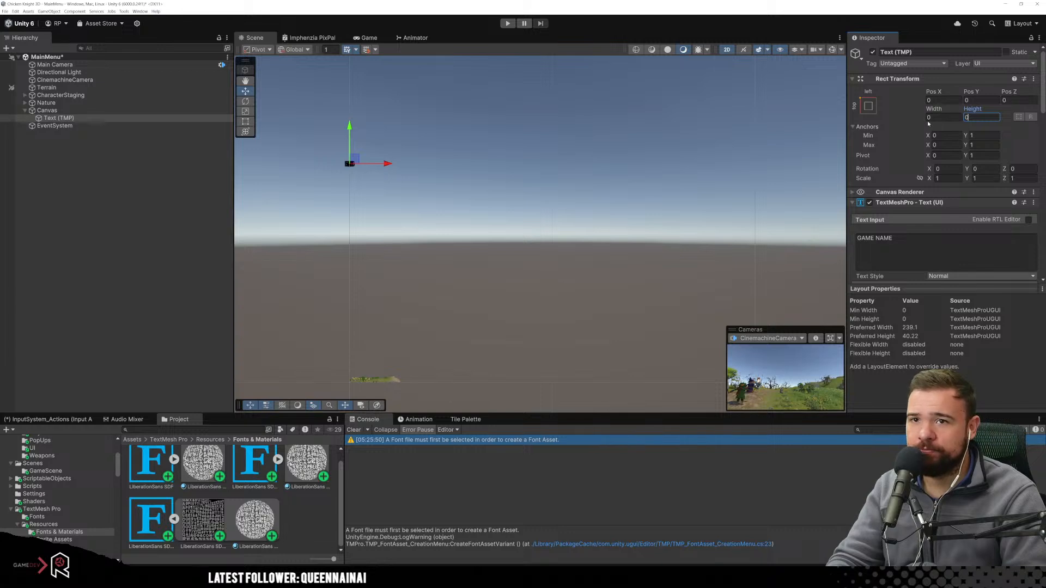
click(926, 124)
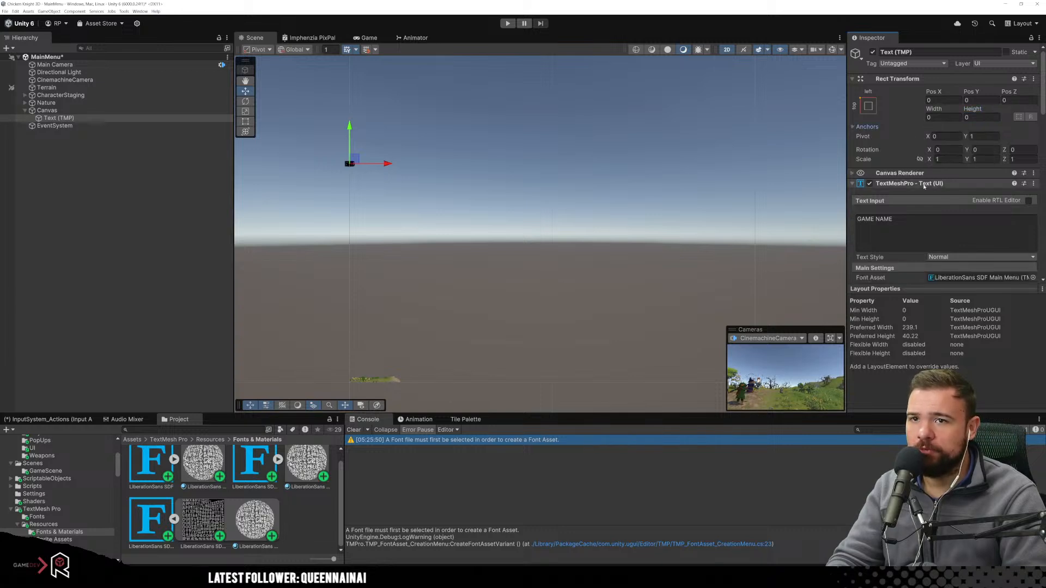
Align the GAME NAME text to the left horizontally and to the top vertically.
scroll(920, 175, down, 2)
scroll(921, 179, down, 2)
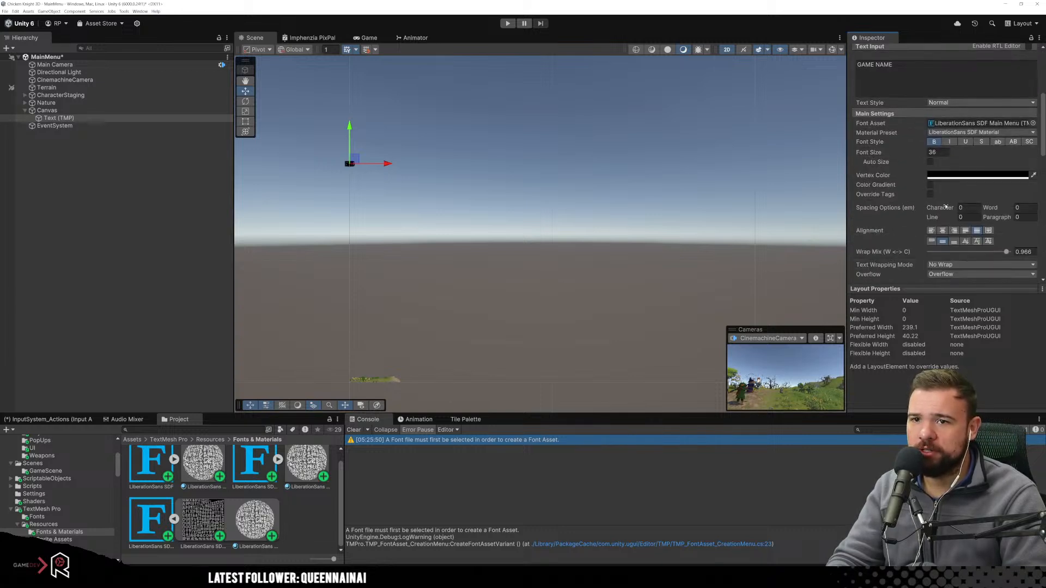
scroll(946, 208, down, 2)
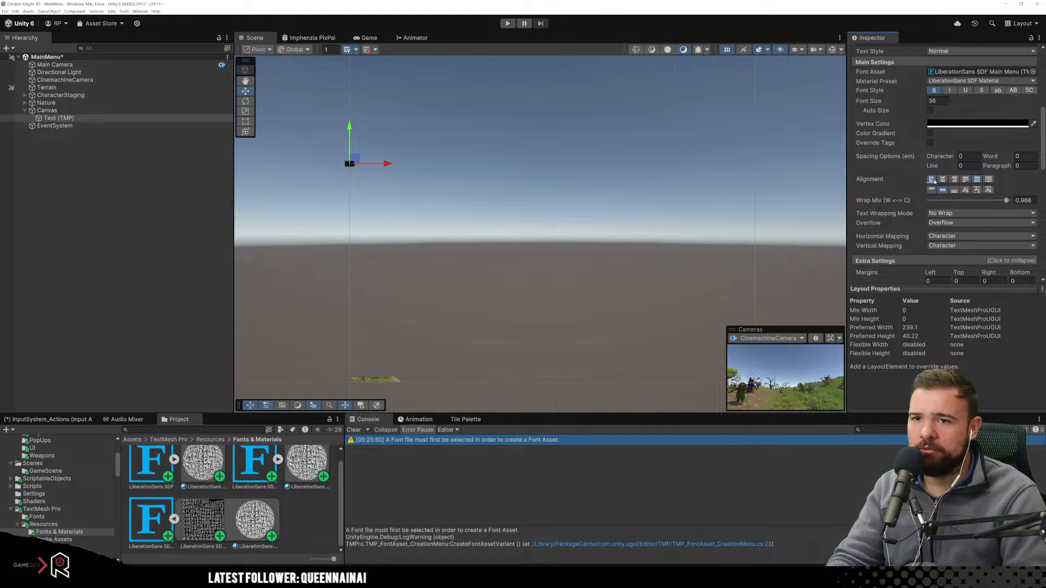
click(939, 181)
click(932, 180)
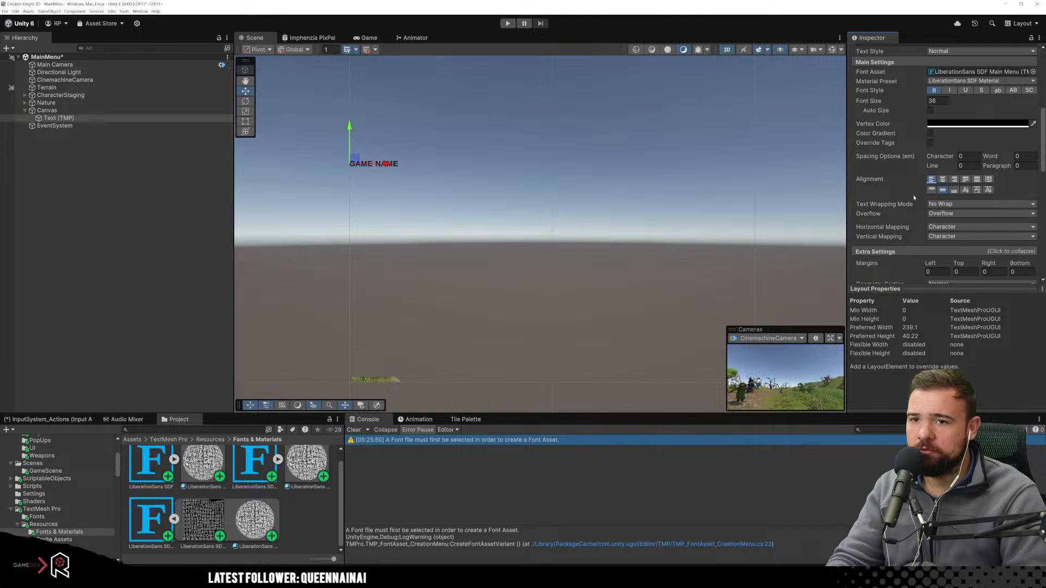
click(932, 190)
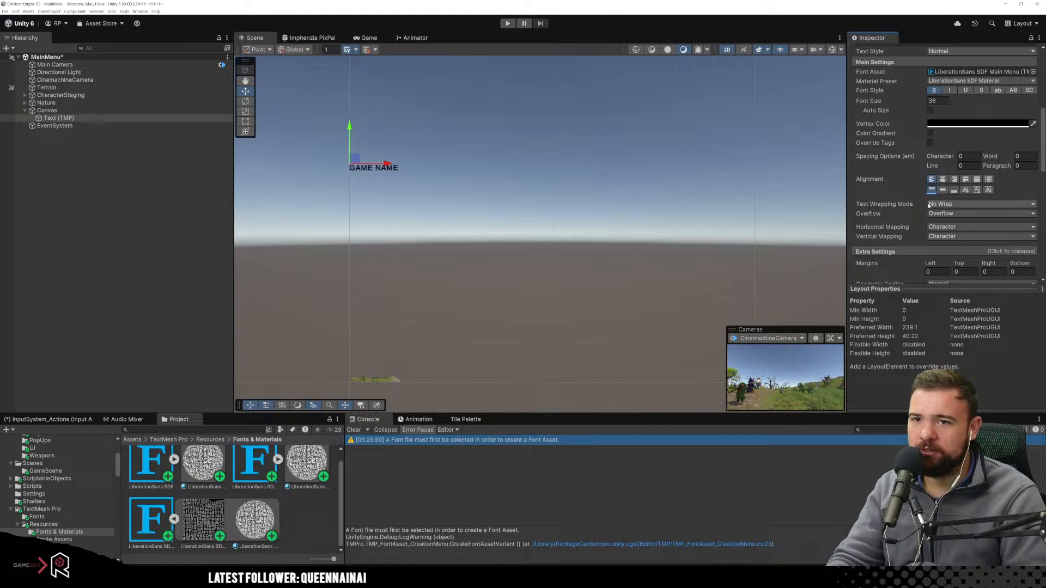
Increase the GAME NAME text's font size to about 141.7.
scroll(929, 205, up, 2)
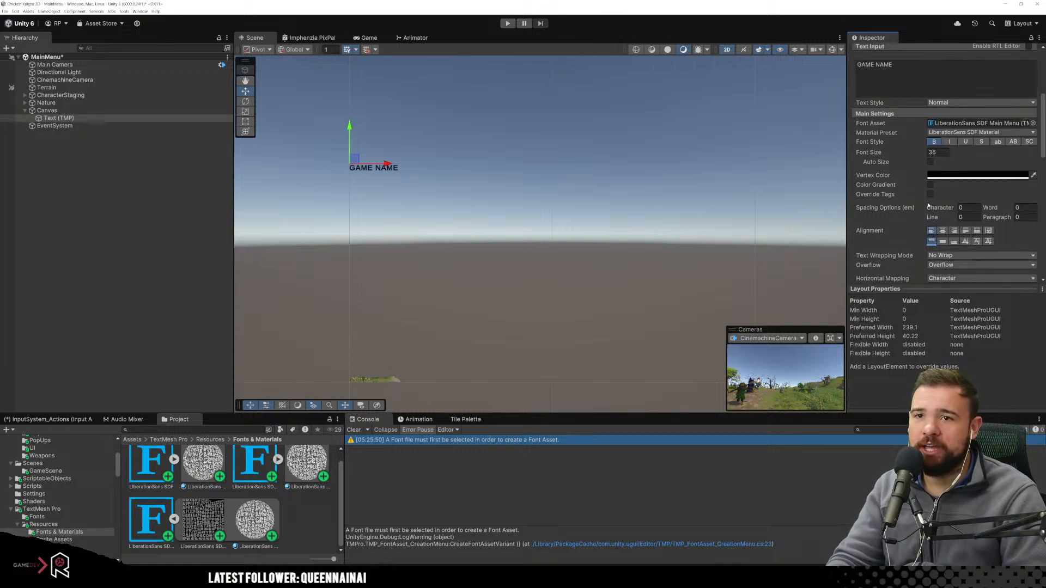
click(933, 127)
drag(933, 128, 7, 140)
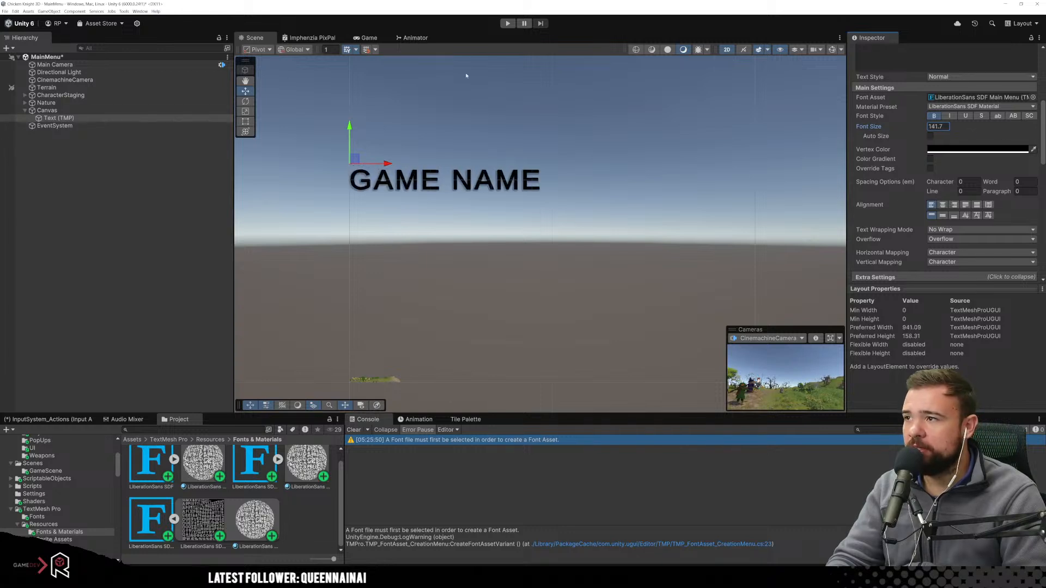
Offset the GAME NAME text from the canvas corner to X 58.5 and Y -22.3, judging the placement in the Game view.
click(358, 40)
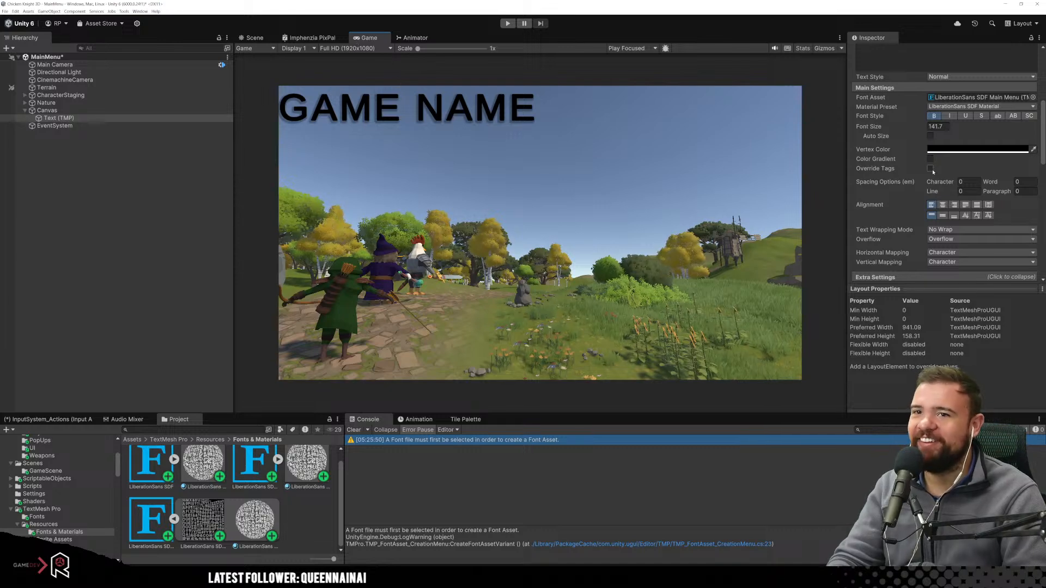
scroll(937, 176, up, 6)
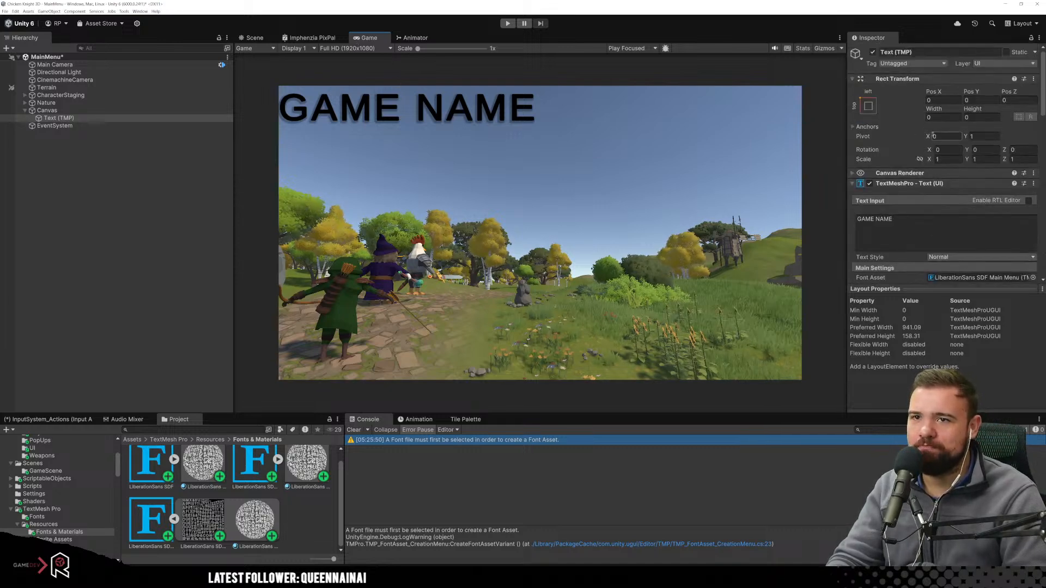
drag(933, 92, 836, 209)
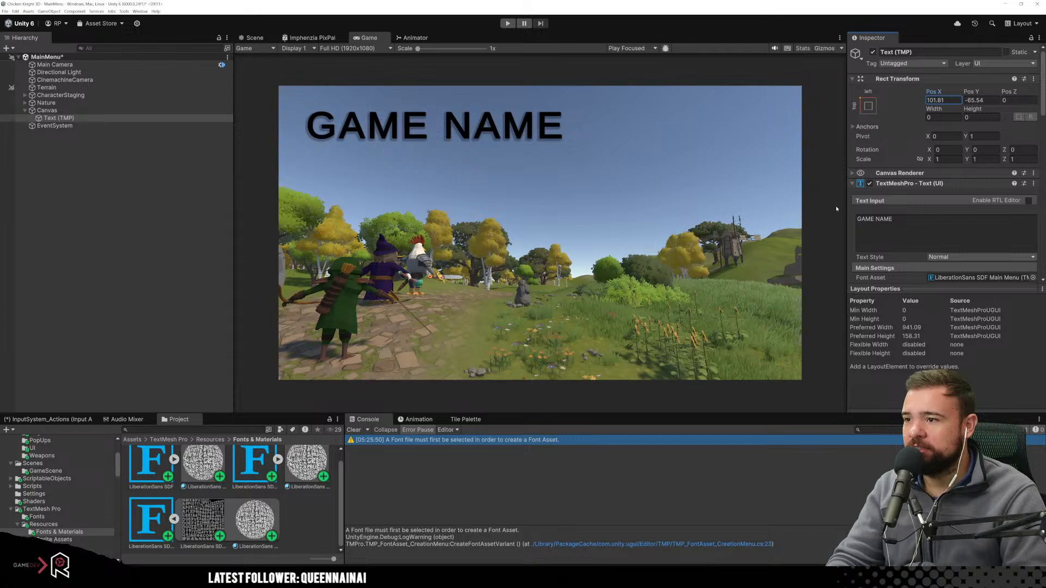
drag(836, 208, 773, 206)
drag(968, 93, 1041, 135)
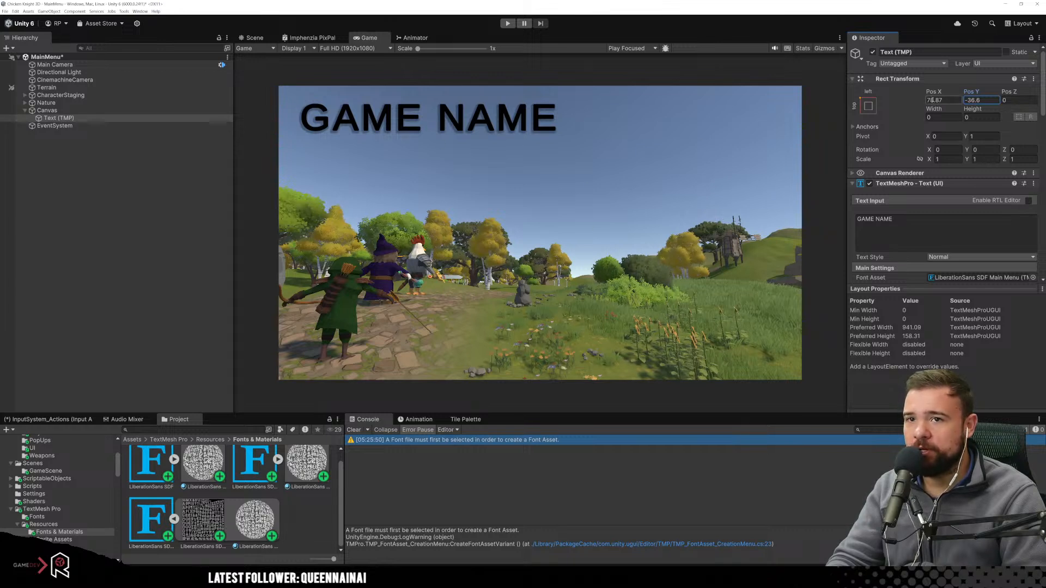
drag(934, 92, 895, 101)
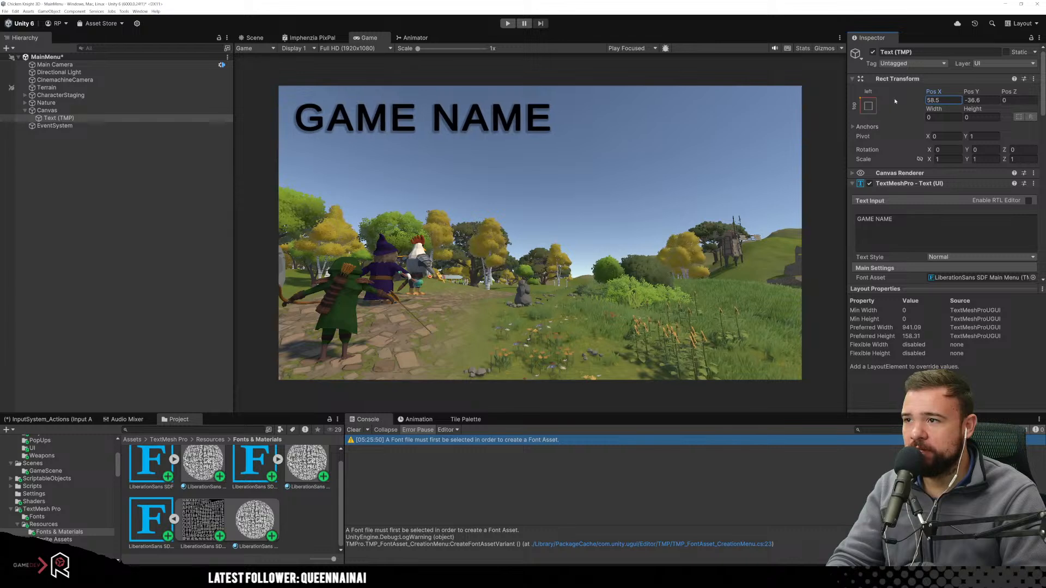
drag(977, 94, 1007, 103)
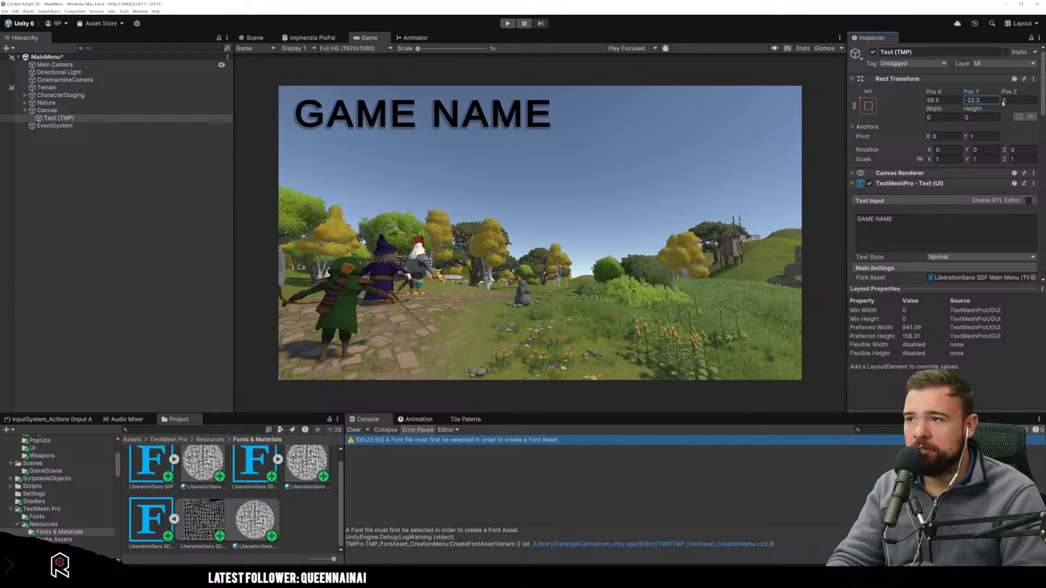
Set the GAME NAME text's font size to 120.
scroll(953, 169, down, 1)
scroll(922, 265, down, 1)
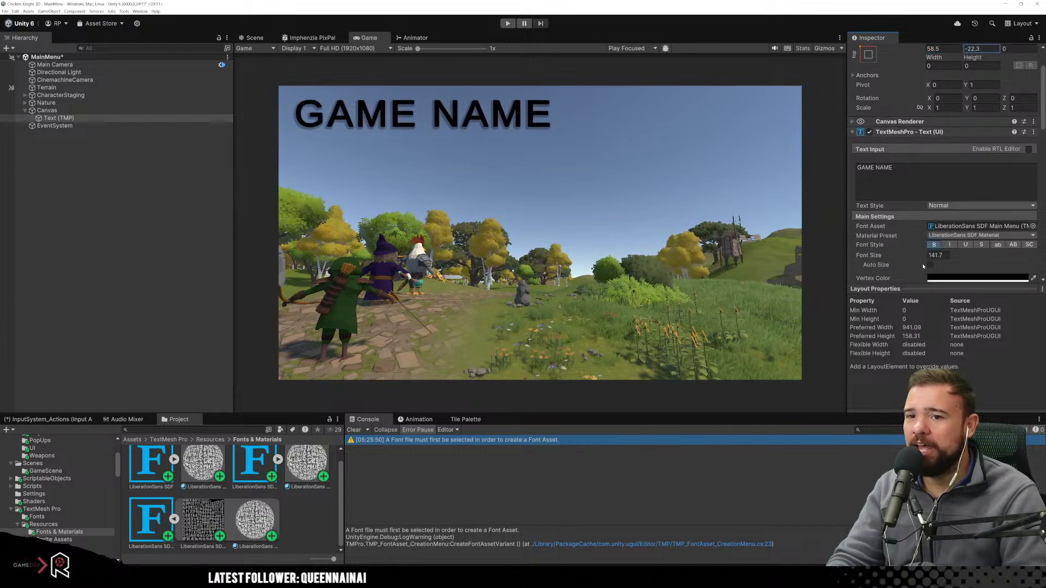
drag(924, 260, 871, 273)
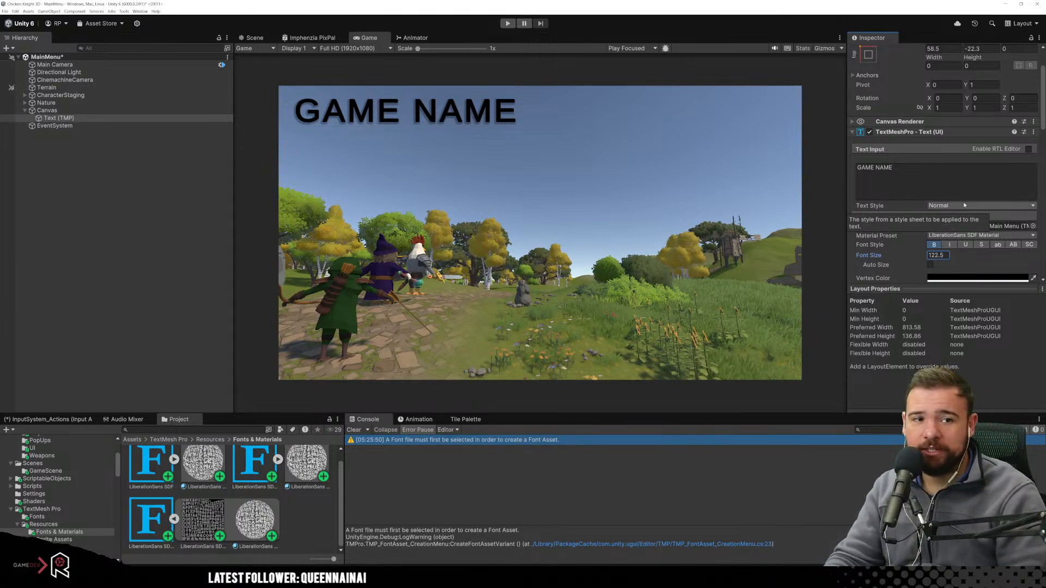
click(920, 185)
click(937, 254)
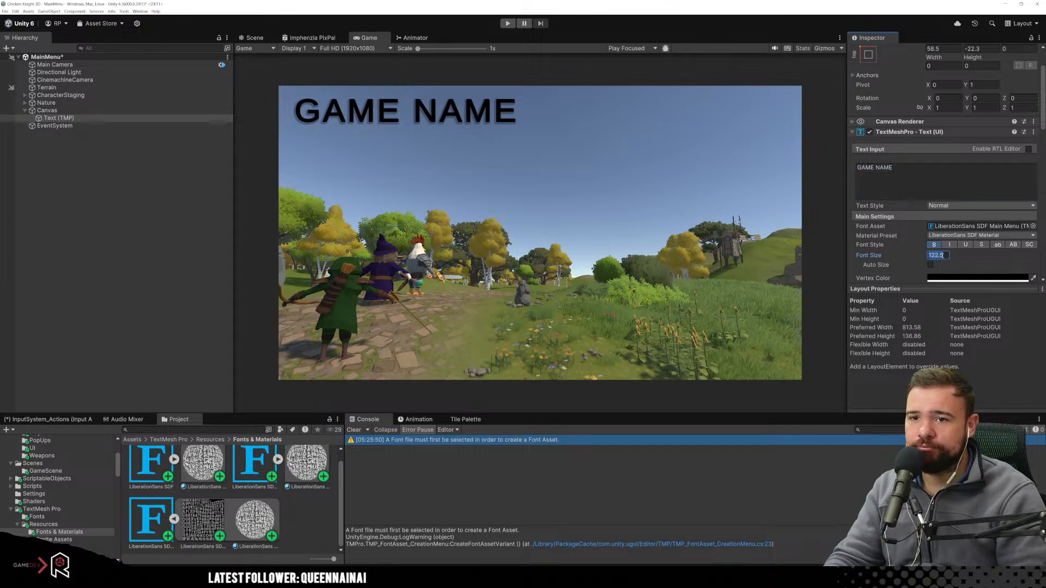
text(120)
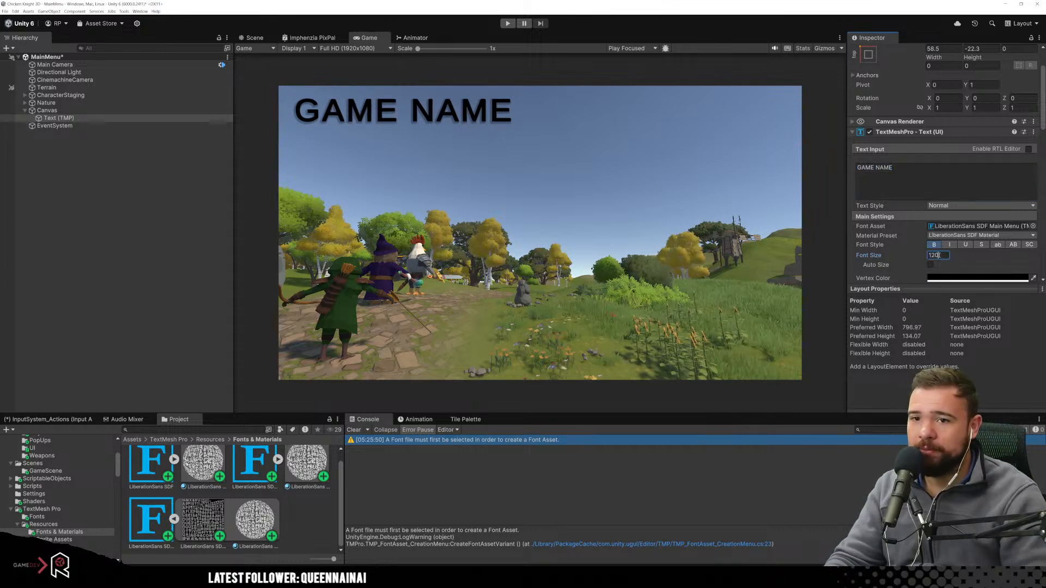
click(117, 168)
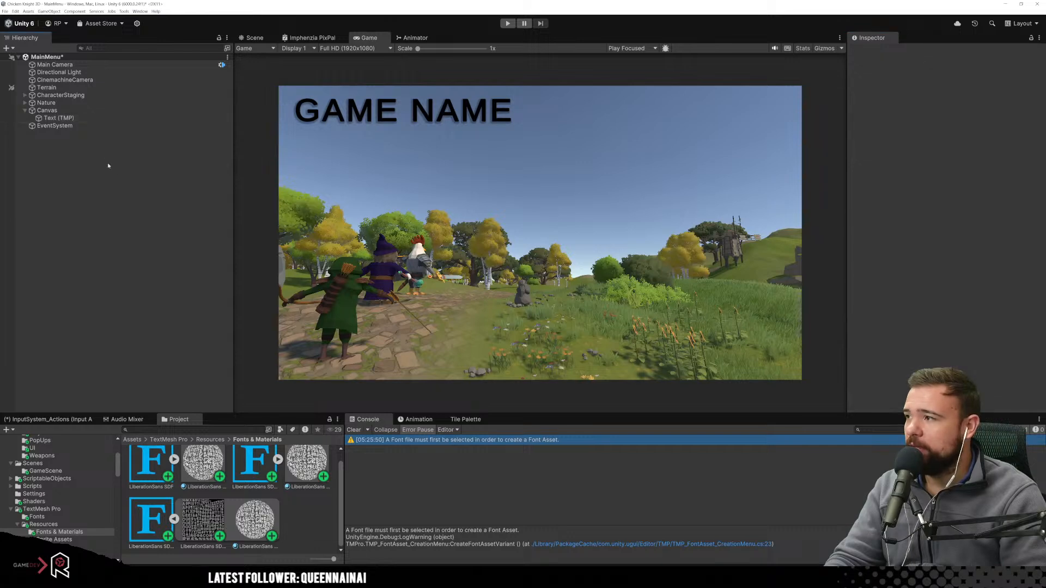
Rename the Text (TMP) object under the Canvas as GameTitle.
click(73, 118)
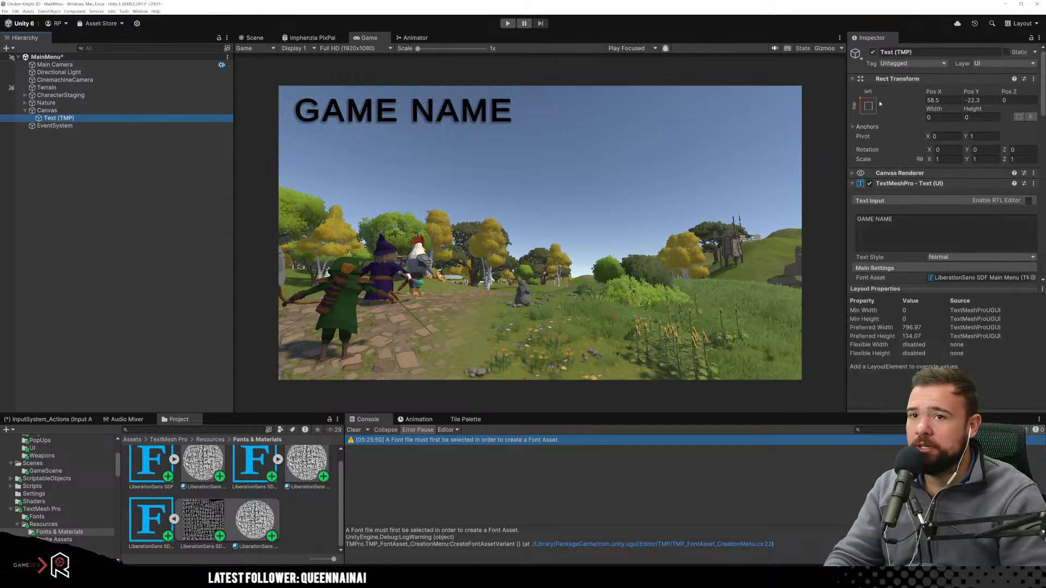
click(934, 49)
text(Games)
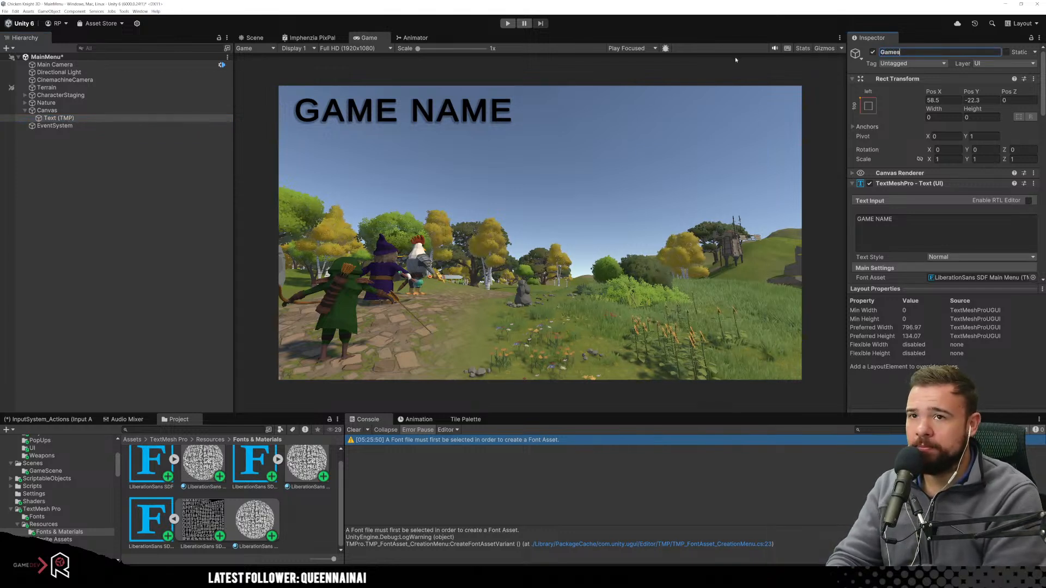
key(BackSpace)
text(Name)
key(BackSpace)
key(BackSpace)
key(BackSpace)
text(Title)
key(Return)
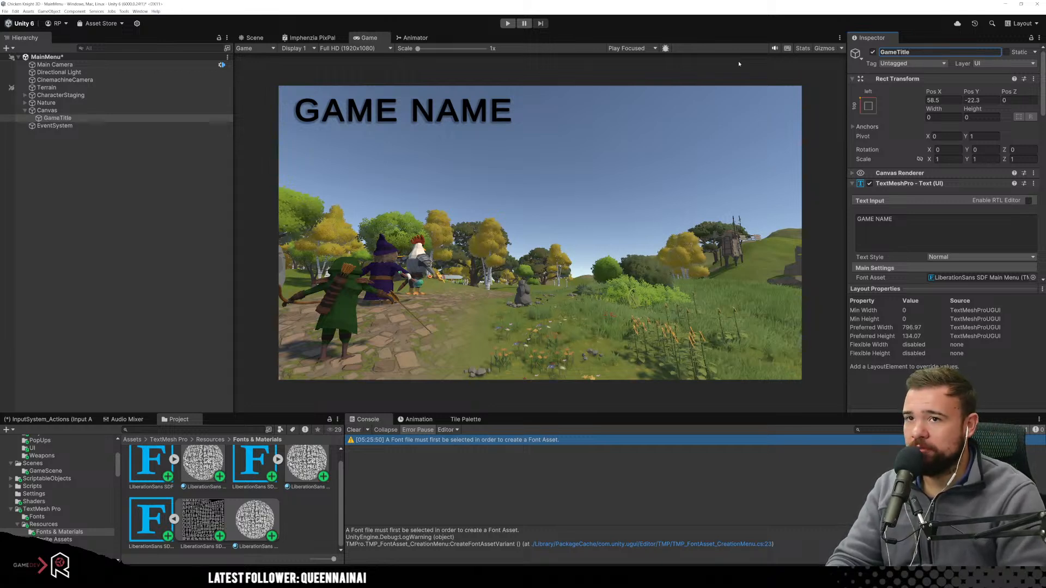
Add a TextMeshPro button as a child of the Canvas, keeping its default name.
click(94, 110)
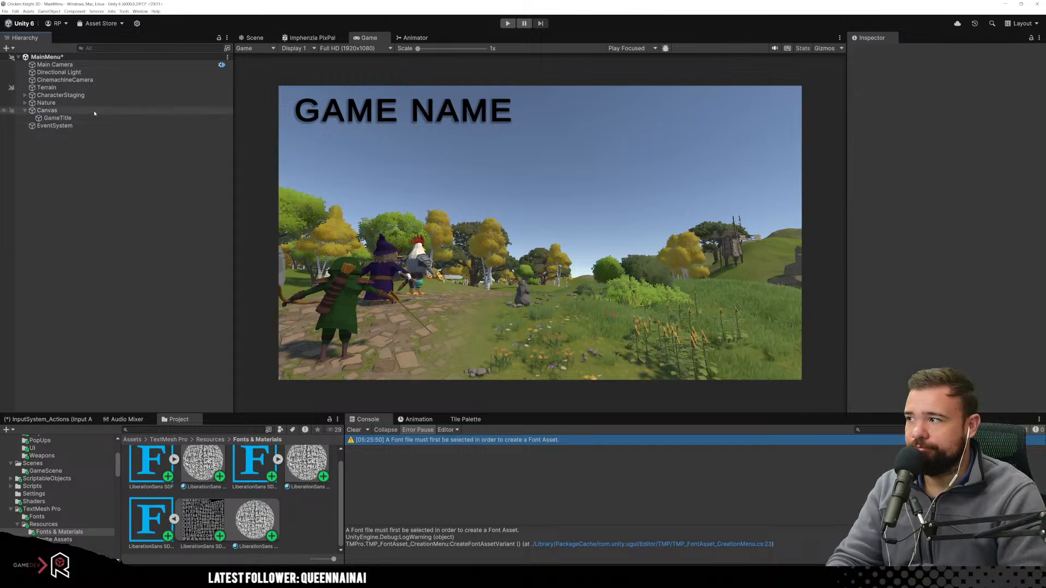
right_click(94, 111)
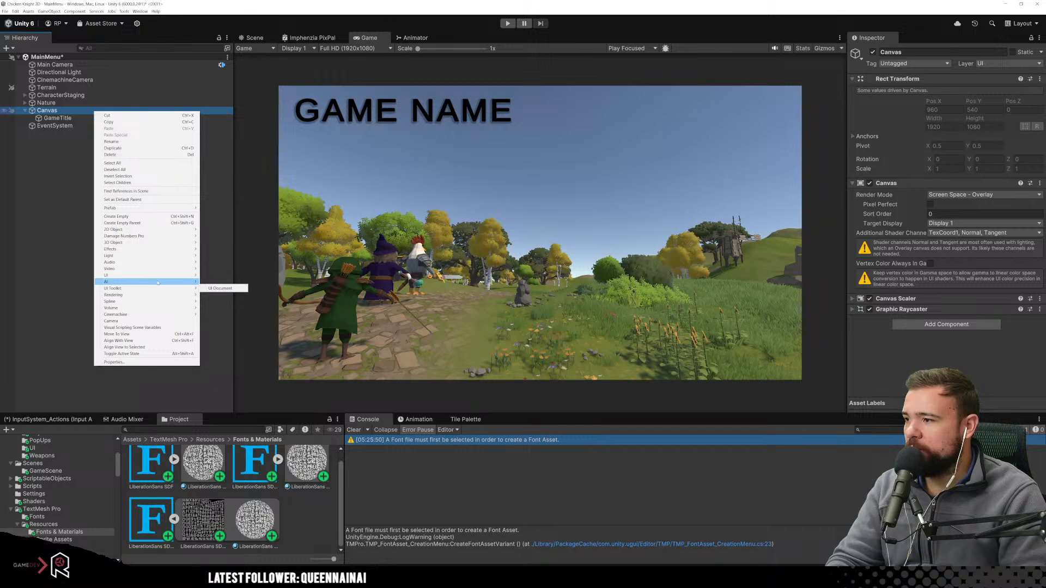
mouse_move(158, 275)
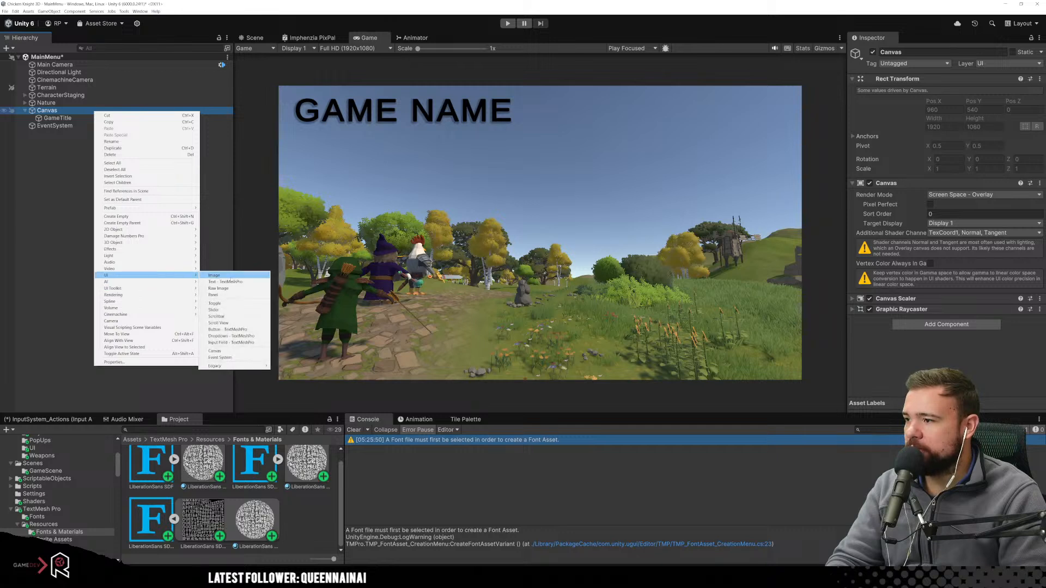
click(240, 329)
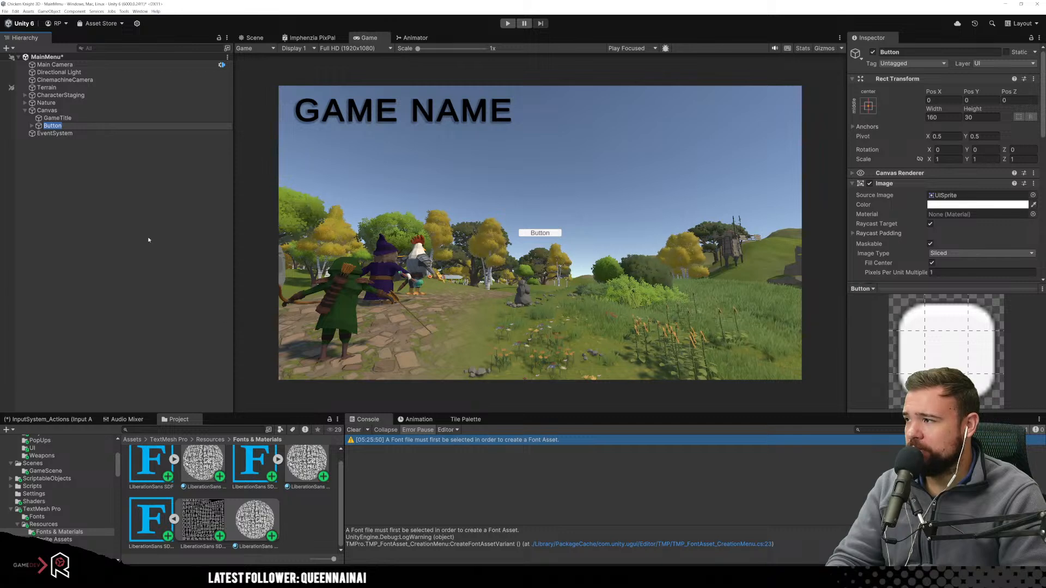
key(Return)
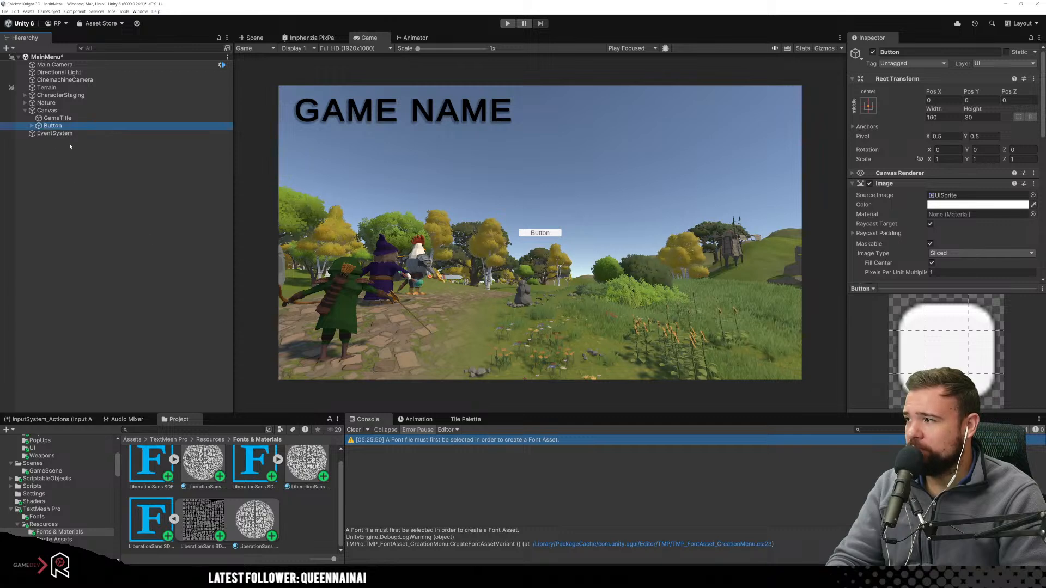
click(82, 179)
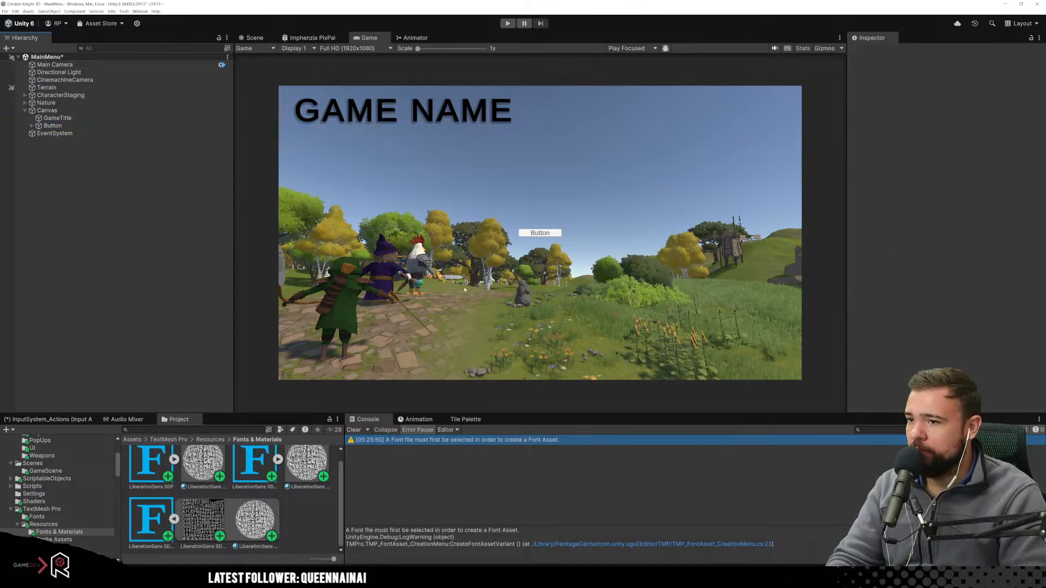
Duplicate the Canvas button twice to have three buttons.
click(80, 119)
click(79, 126)
key(ctrl+d)
key(ctrl+d)
click(91, 174)
click(80, 134)
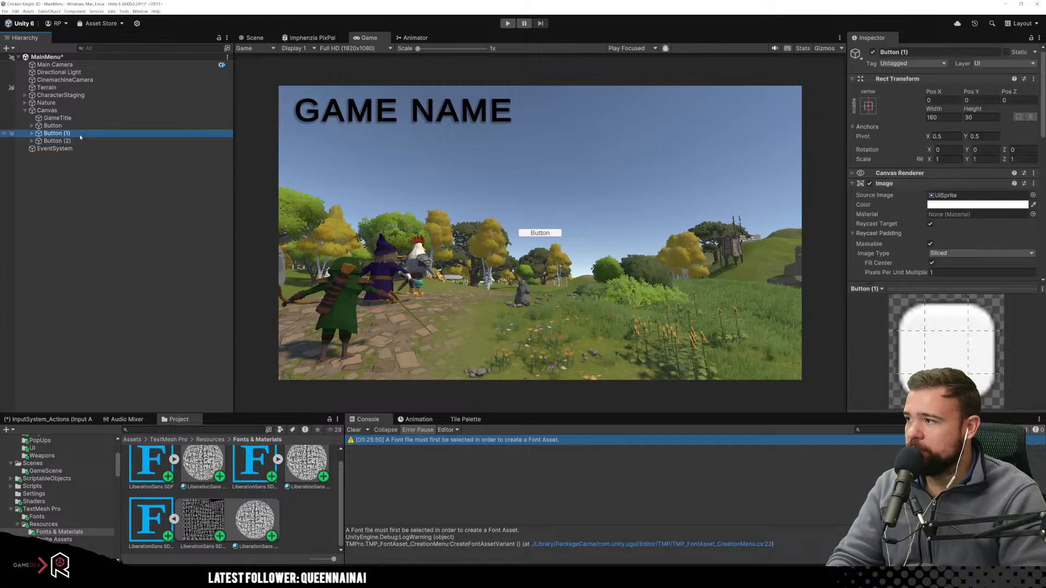
Rename the first button under the Canvas as NewGameButton.
click(79, 127)
click(893, 51)
text(New)
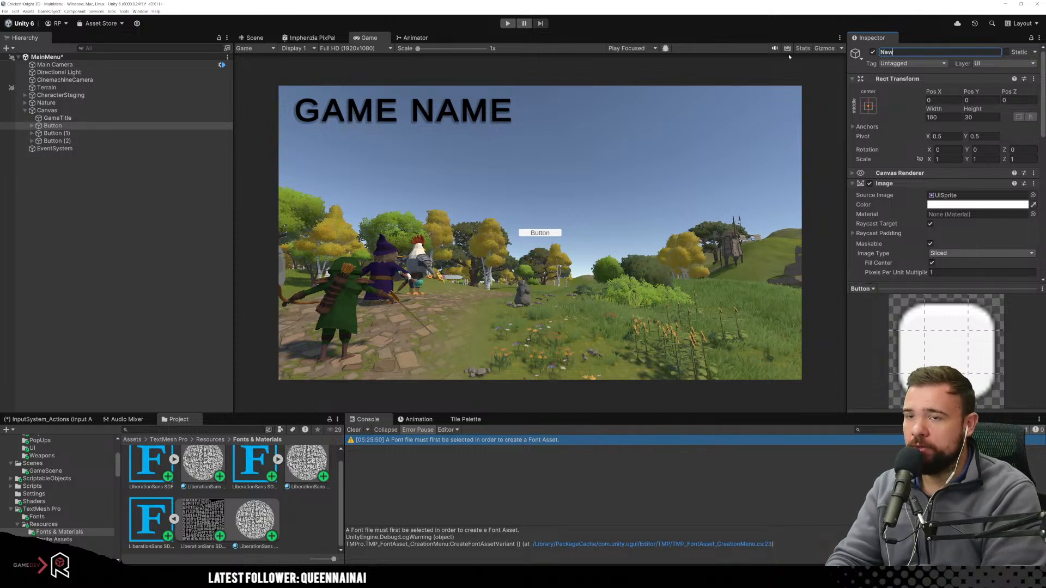
text(GameButton)
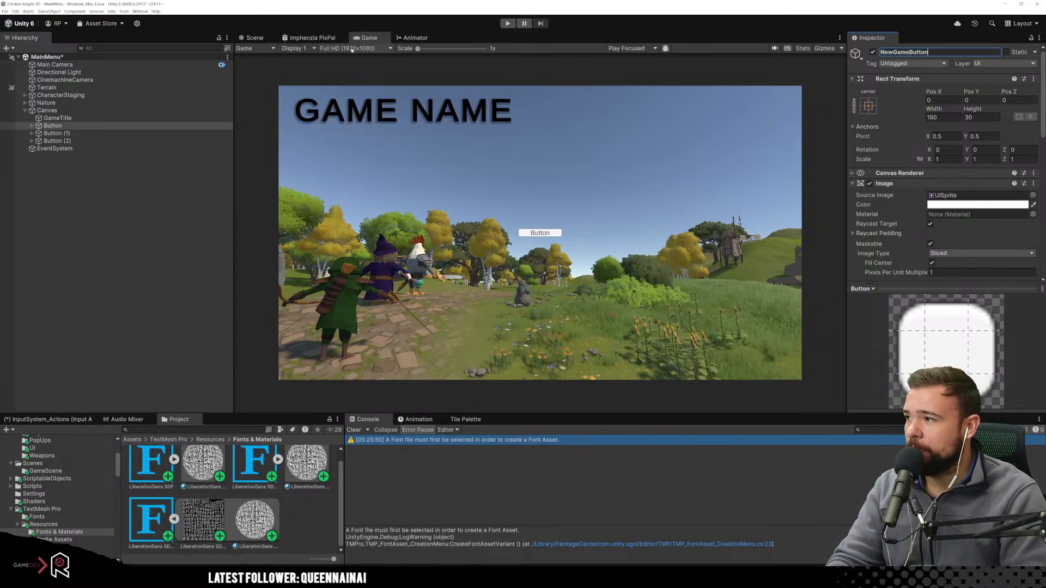
key(Return)
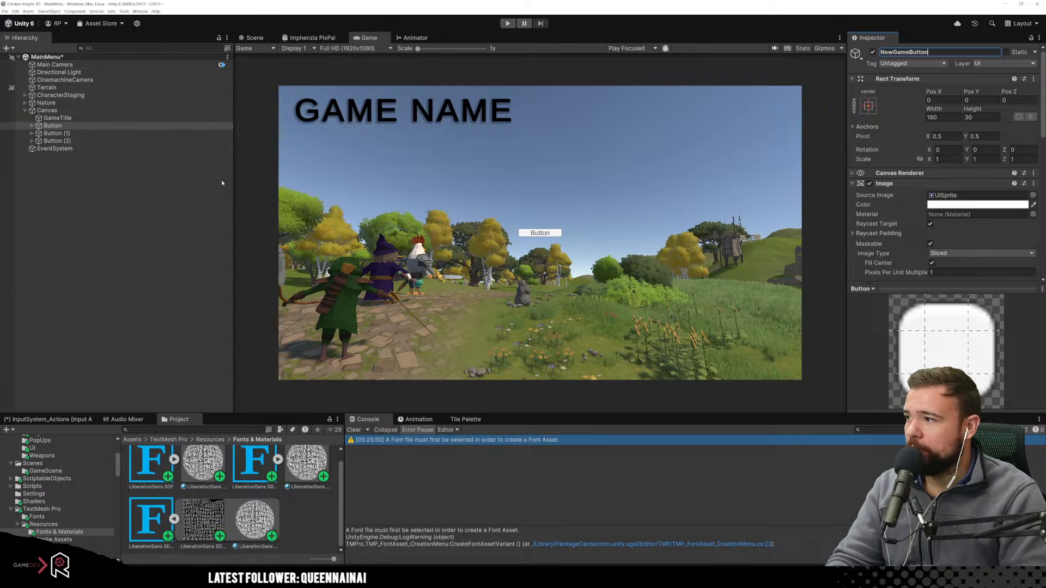
Rename the second button, Button (1), as Settings.
click(176, 133)
click(916, 53)
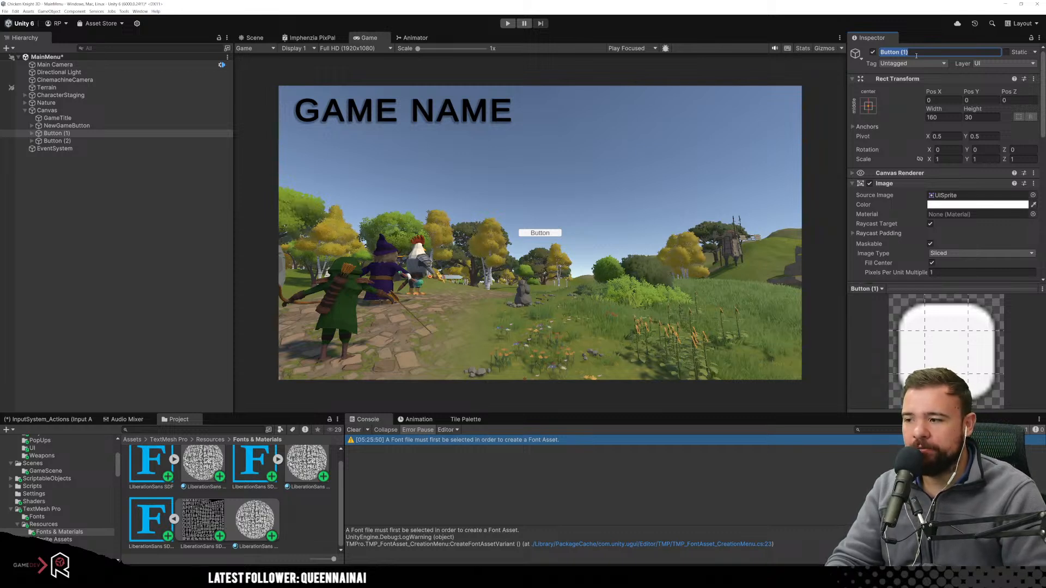
text(Set)
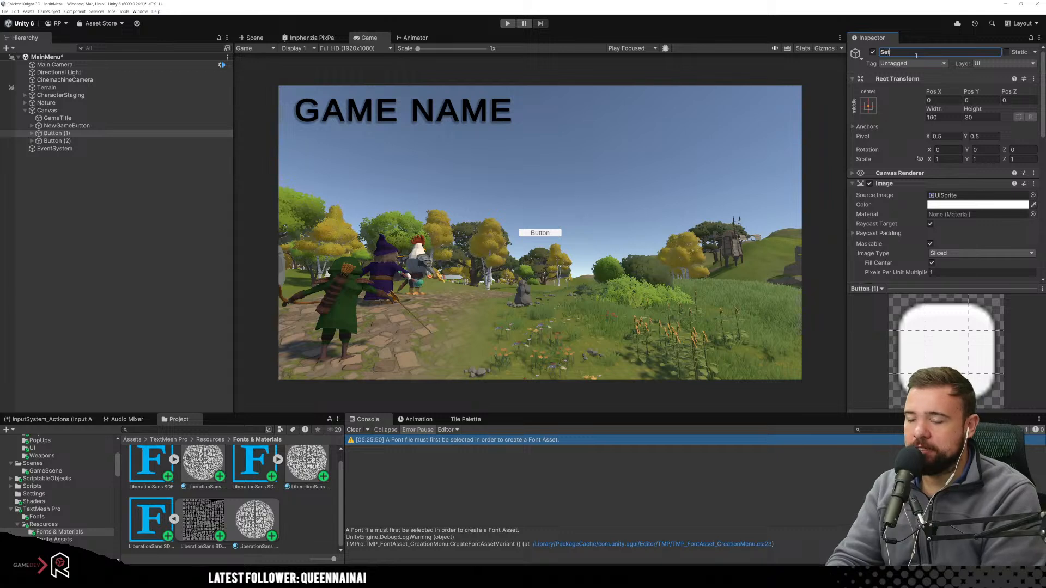
text(tings)
key(Return)
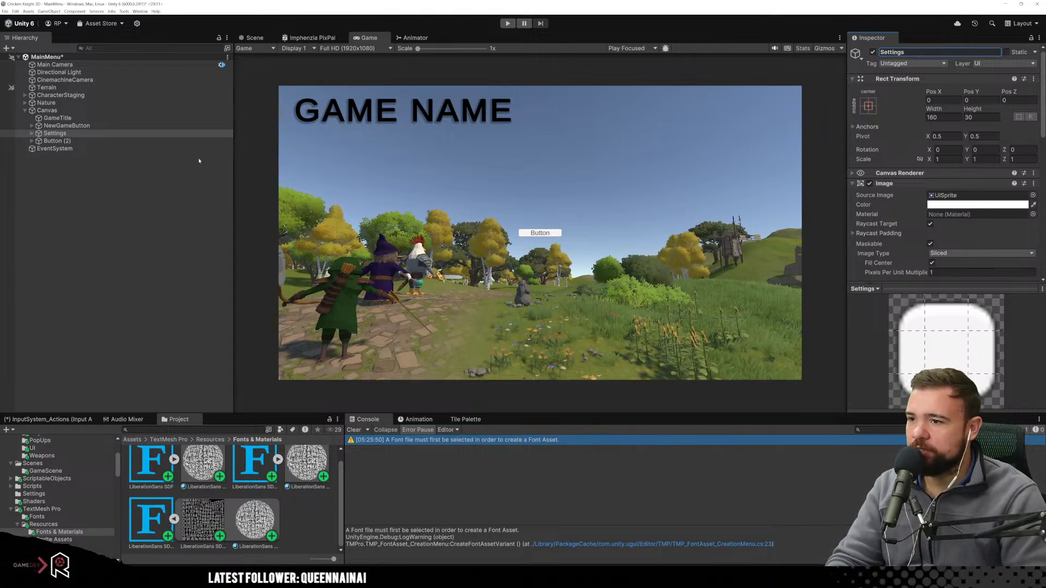
Rename the third button, Button (2), as Exit.
click(54, 141)
click(926, 52)
text(Exit)
key(Return)
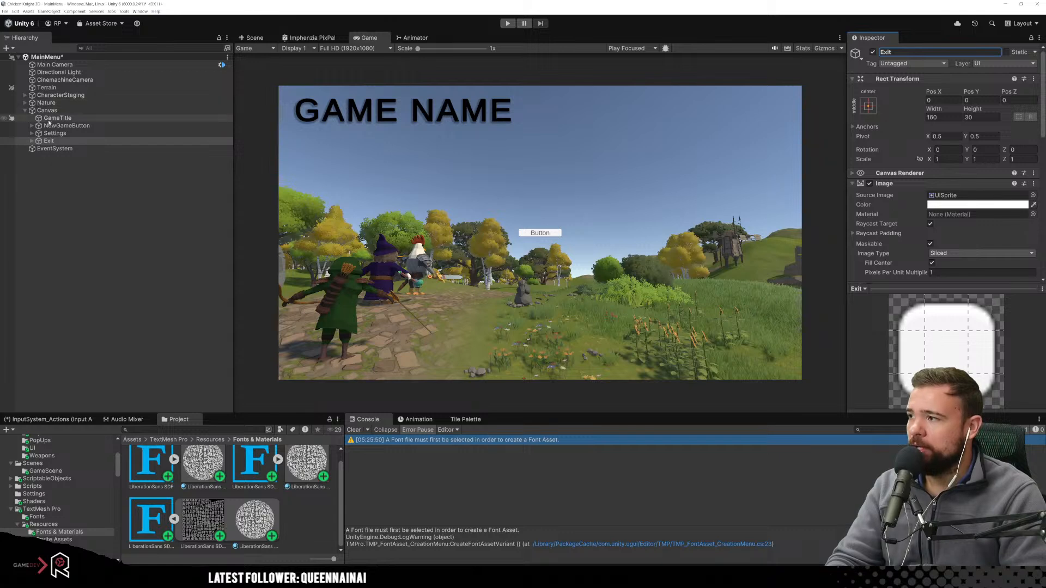
Group the NewGameButton, Settings and Exit buttons under a new empty parent object named Buttons.
click(109, 125)
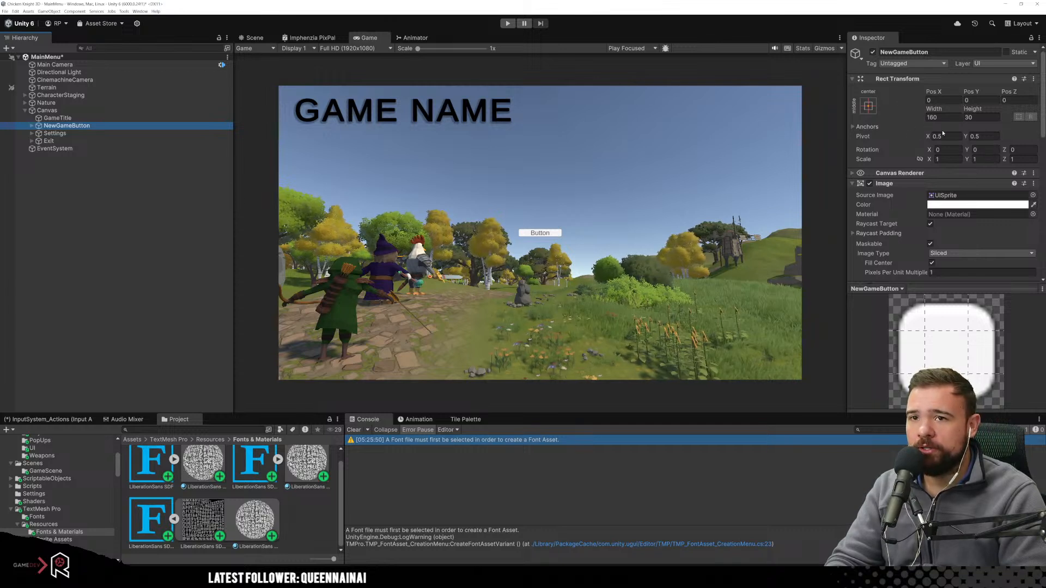
click(108, 165)
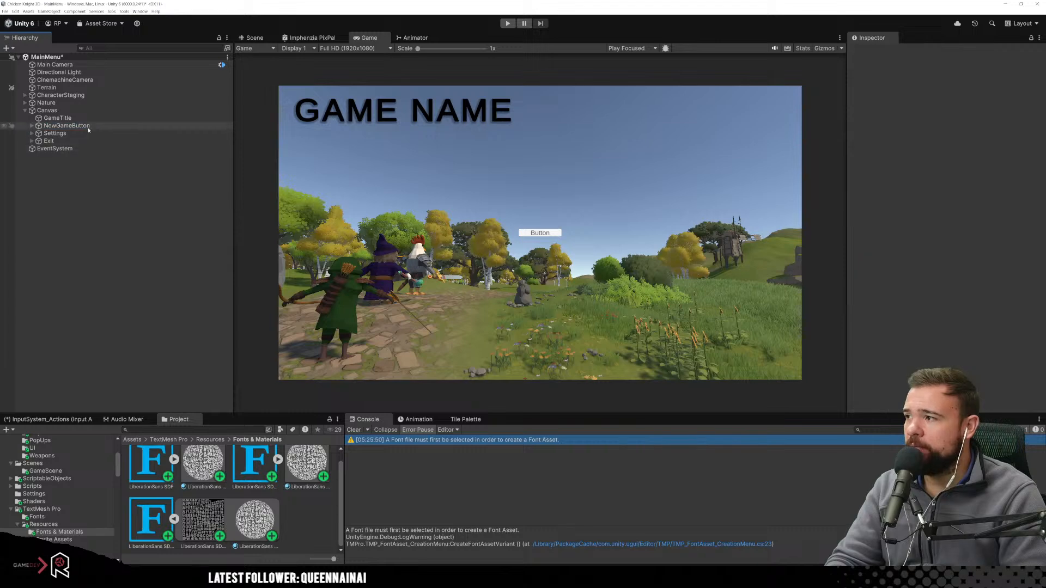
click(88, 129)
shift+click(82, 140)
right_click(74, 124)
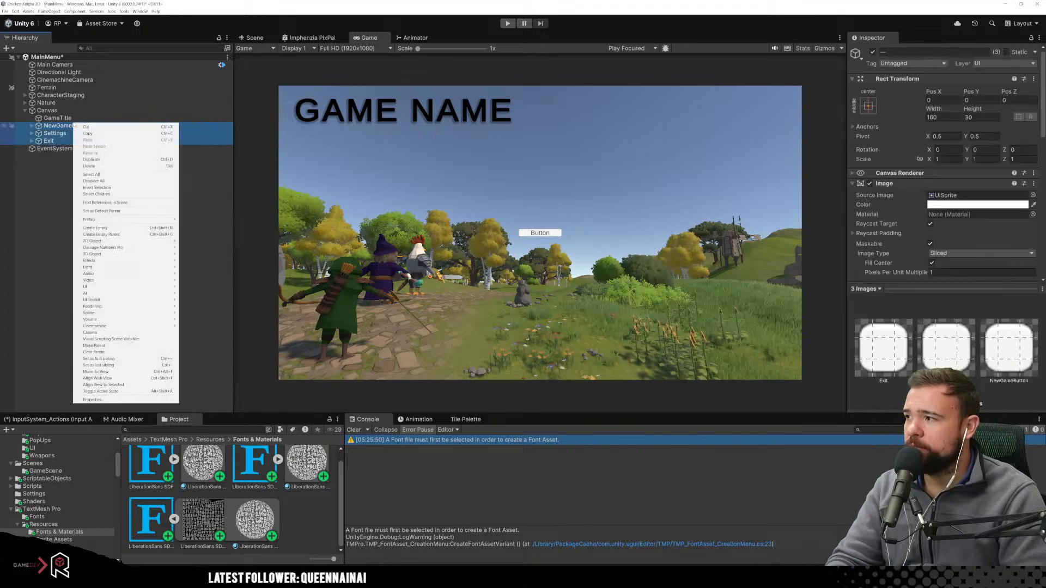
click(103, 234)
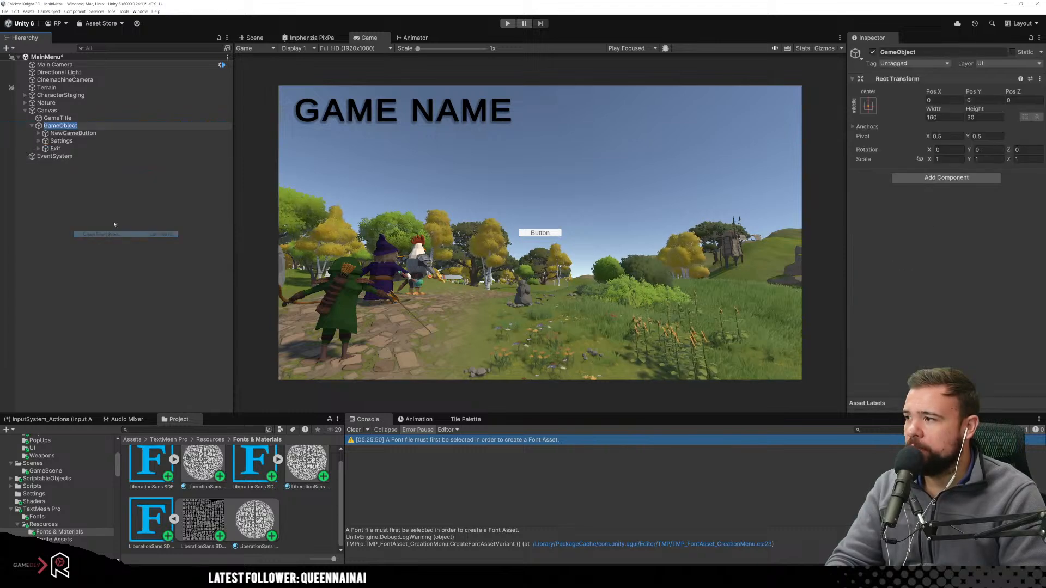
text(Buttons)
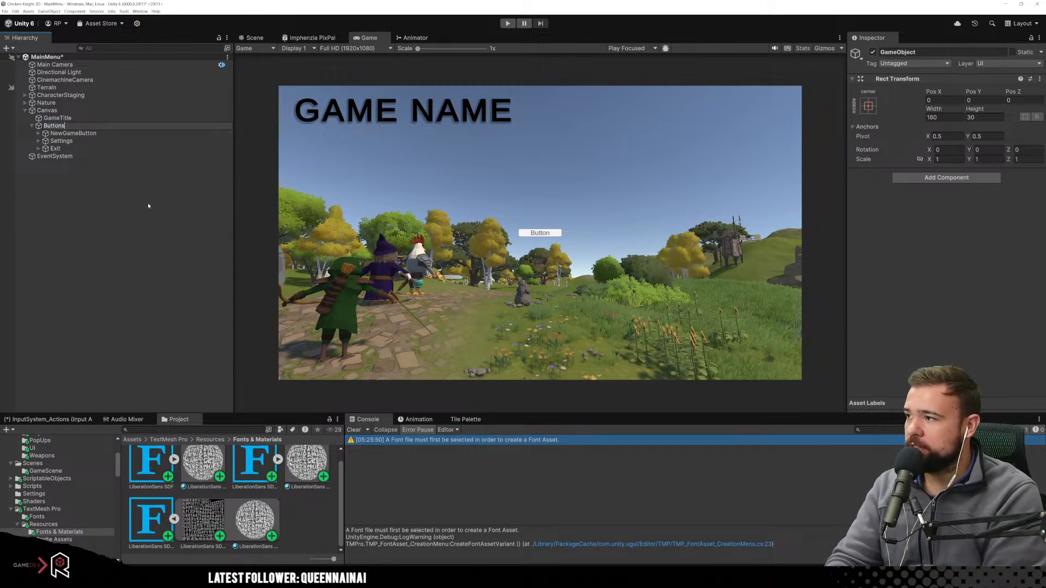
key(Return)
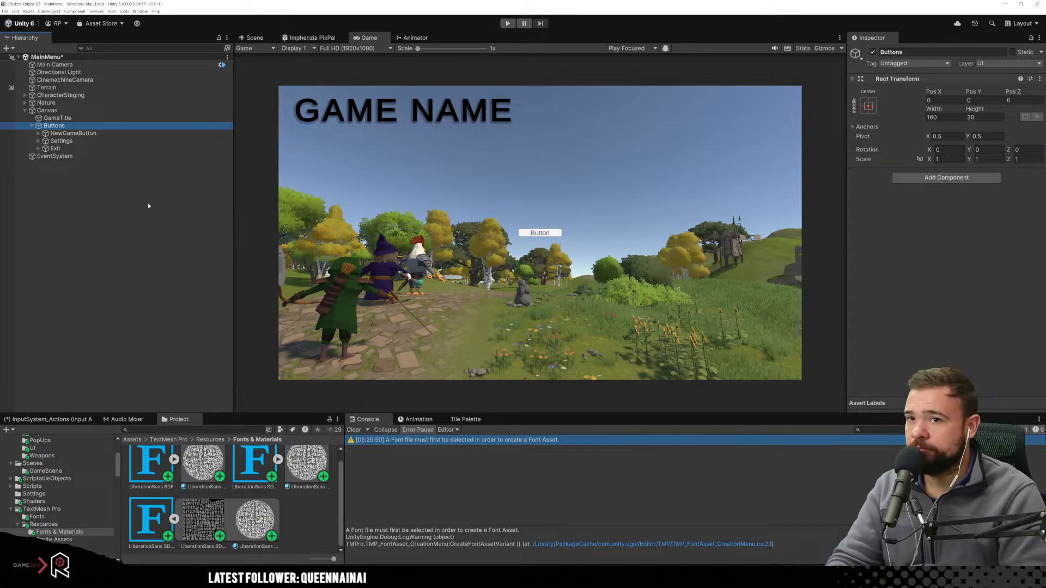
click(154, 193)
click(100, 125)
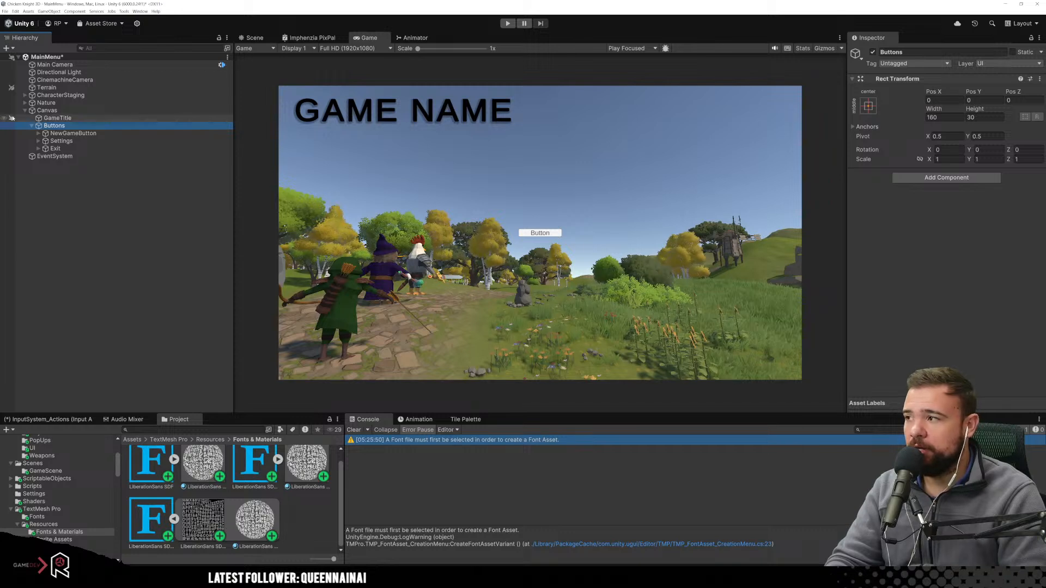
Raise the NewGameButton above the other buttons by setting its Pos Y to 40.
click(79, 133)
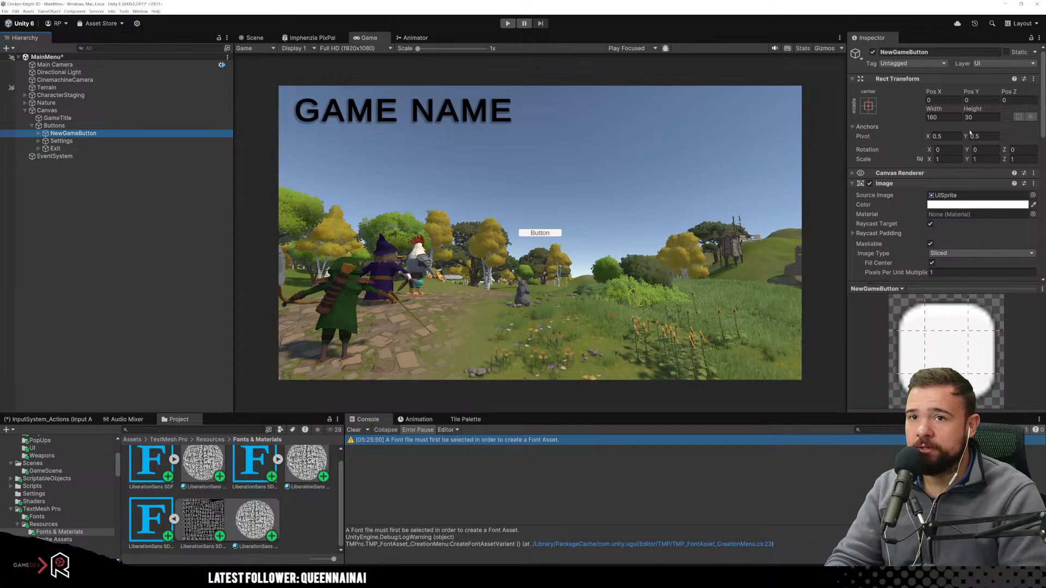
click(969, 100)
text(33)
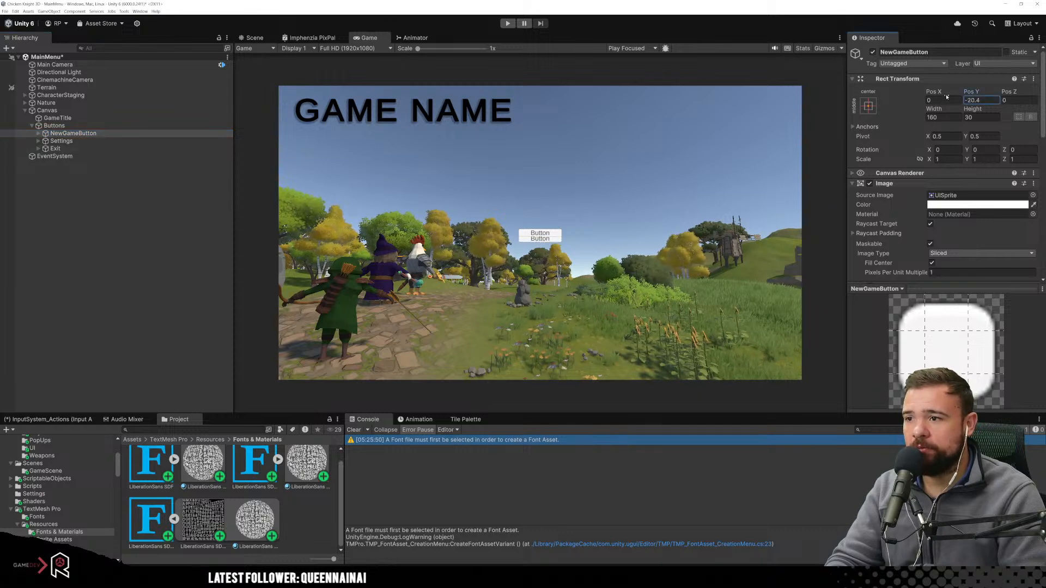
drag(1014, 97, 1019, 98)
click(973, 100)
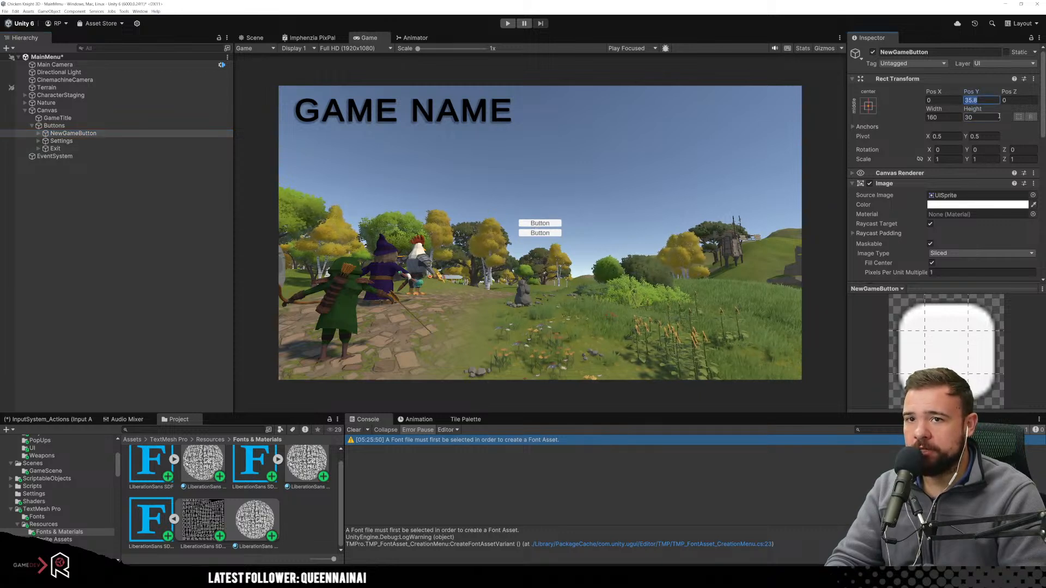
text(40)
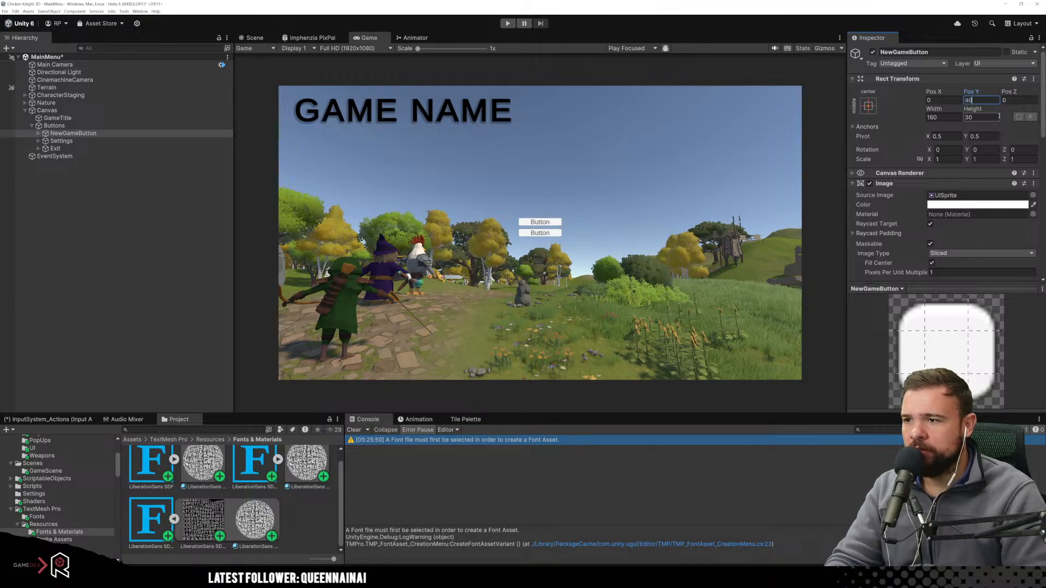
Lower the Exit button below the Settings button by setting its Pos Y to -40.
click(60, 148)
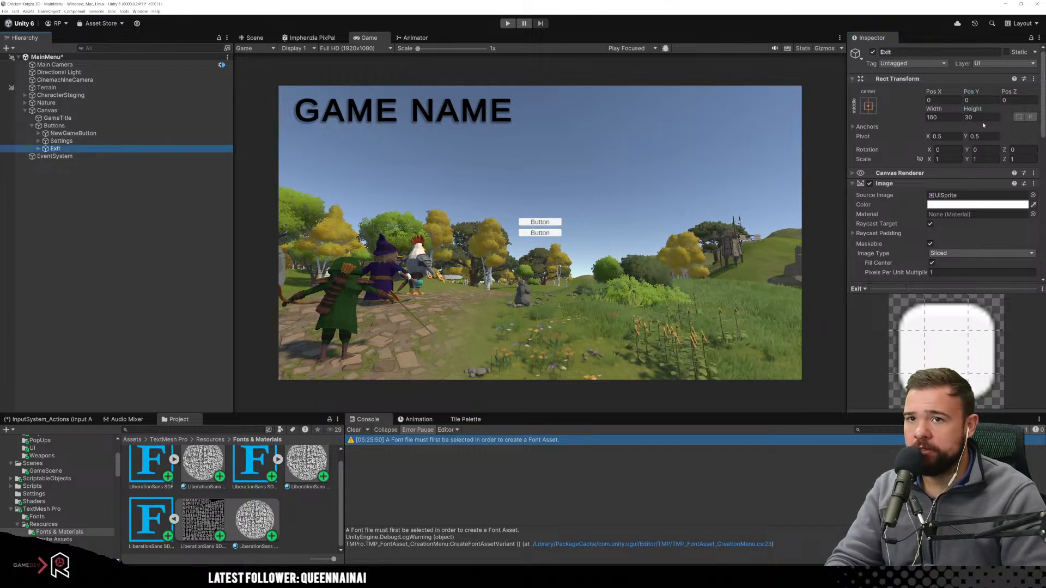
click(979, 100)
text(-40)
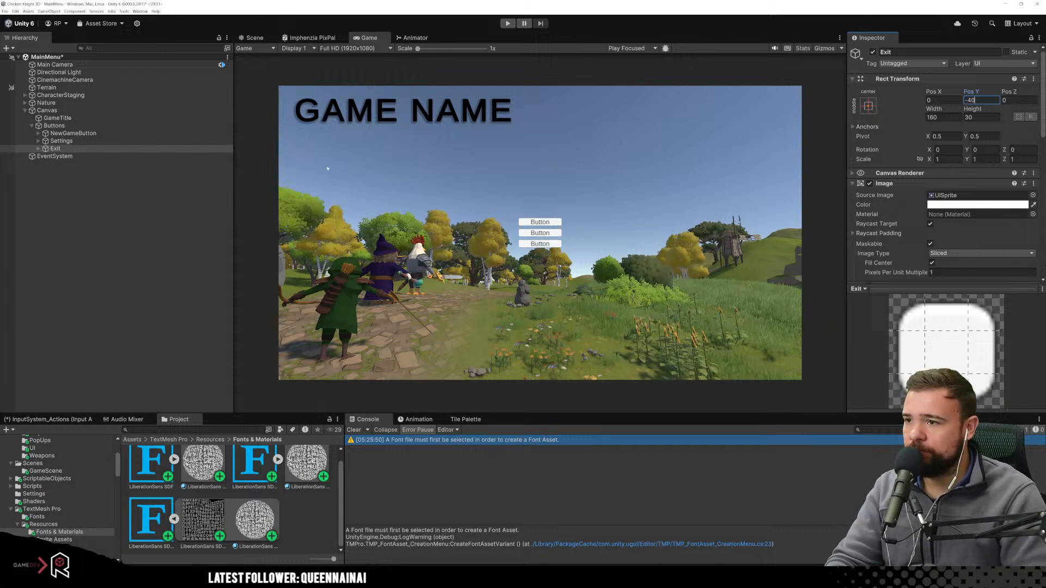
Move the whole Buttons group under the game title, to about Pos X -514.8 and Pos Y 247.48.
click(61, 140)
click(73, 132)
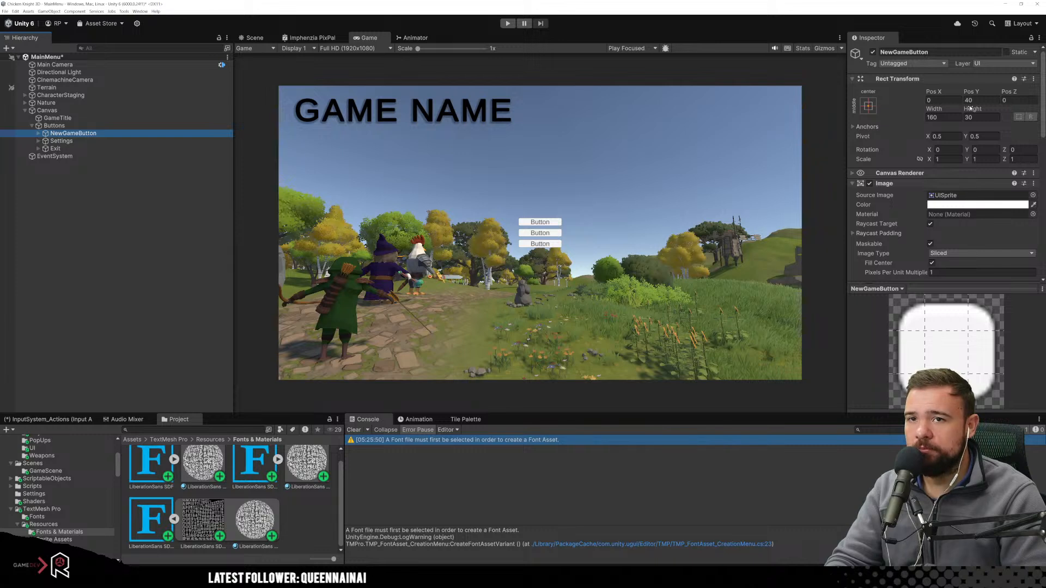
key(Up)
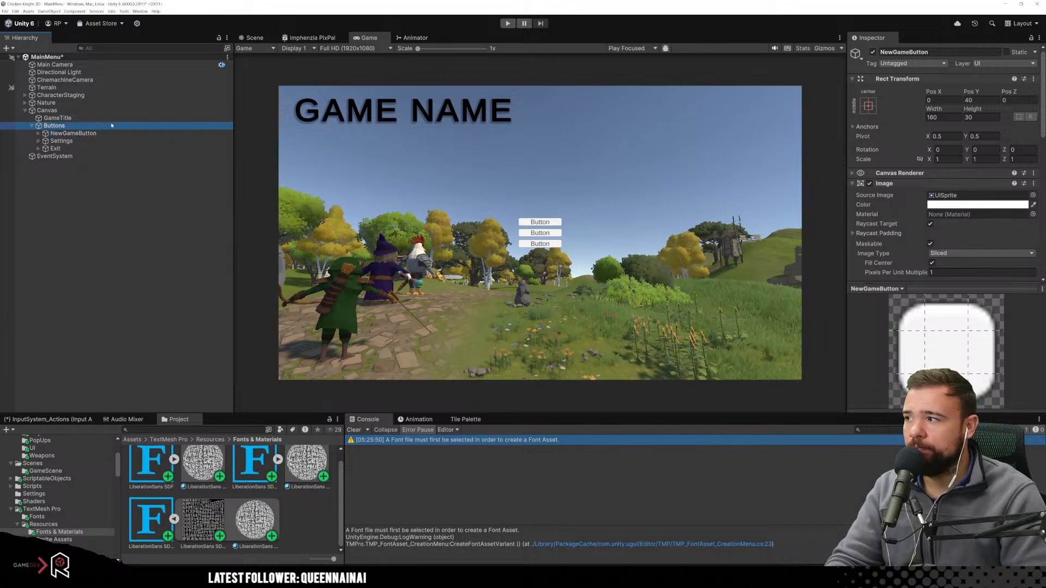
drag(929, 93, 497, 269)
drag(973, 92, 694, 227)
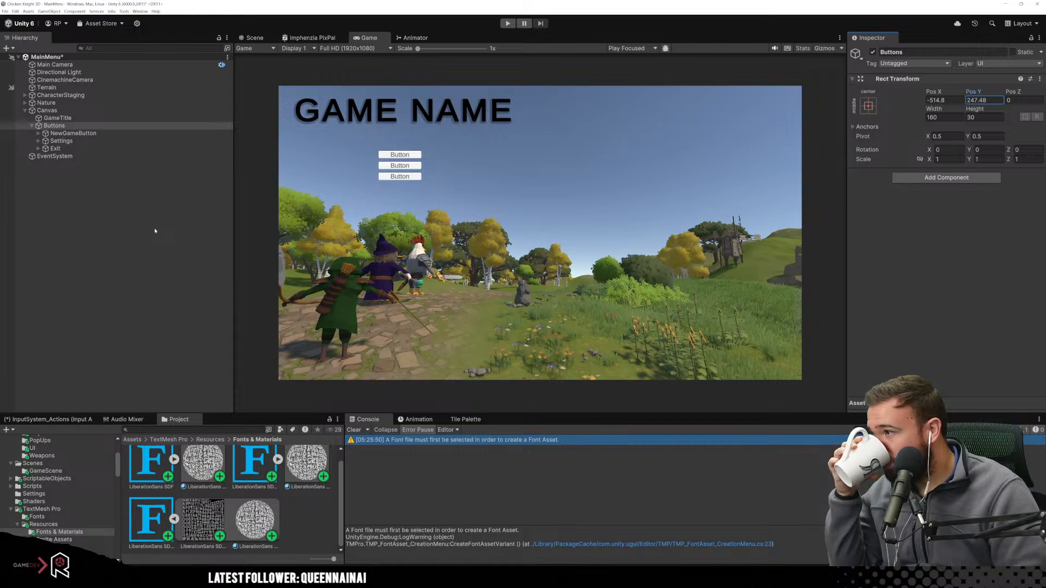
click(131, 148)
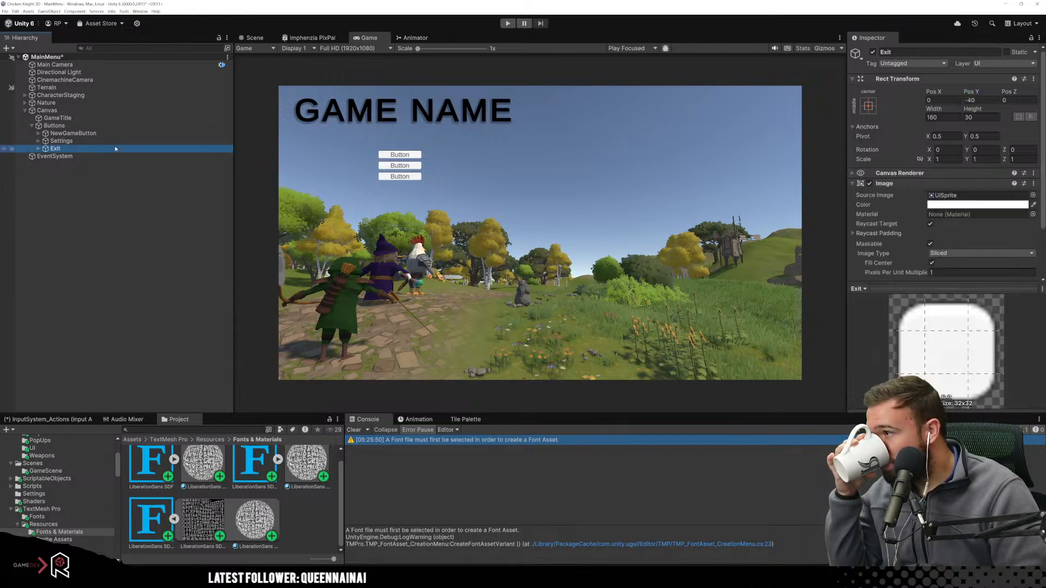
click(113, 142)
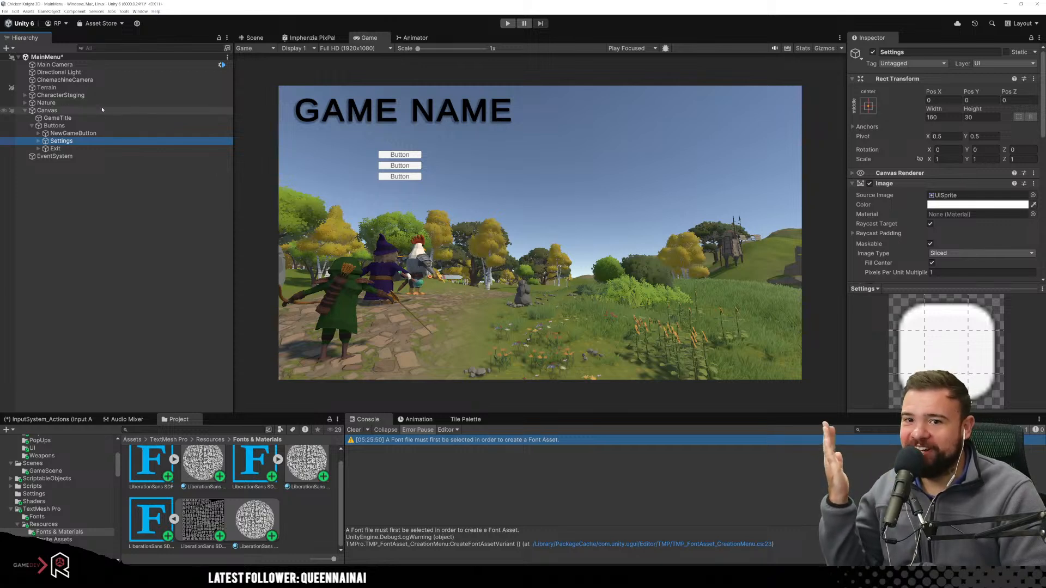
click(123, 148)
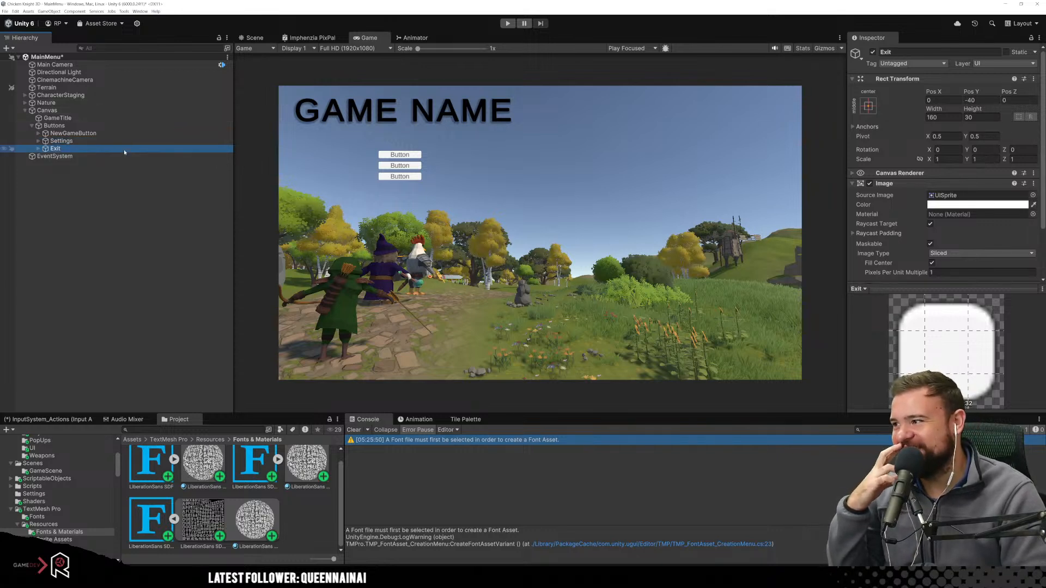
click(65, 133)
click(61, 141)
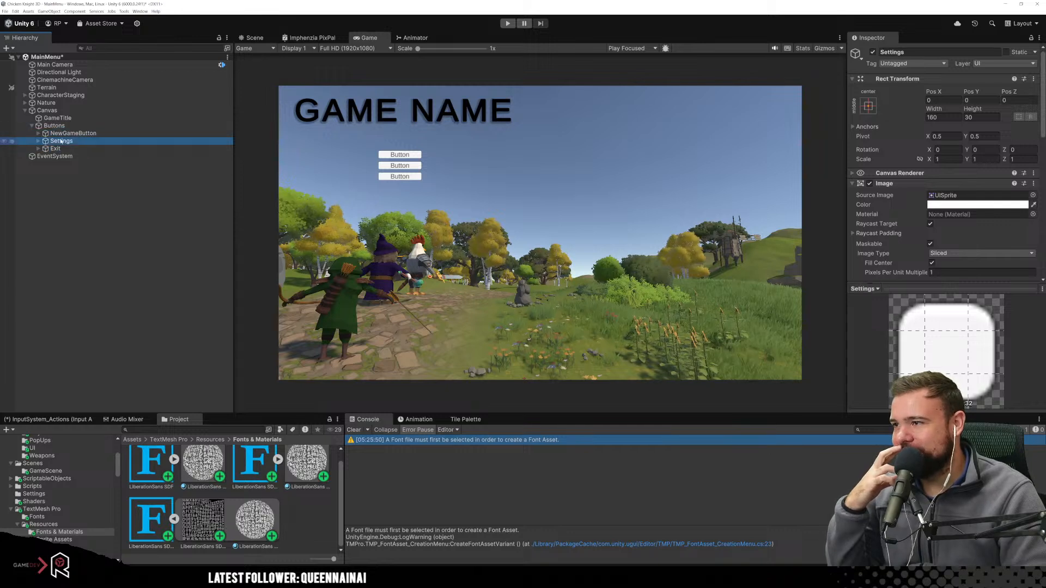
Enlarge the NewGameButton to a width of 350 and a height of 50.
click(109, 133)
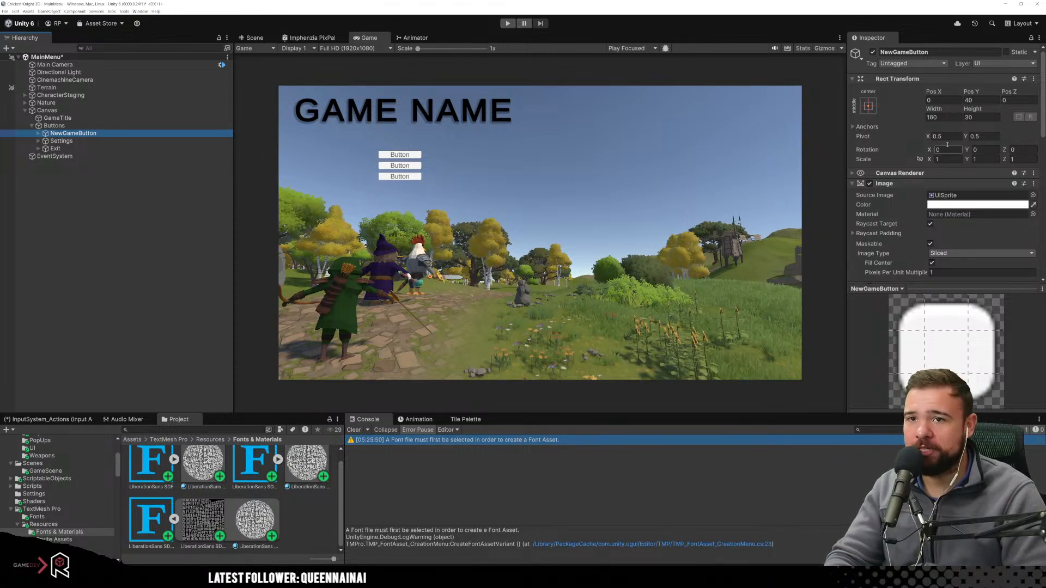
drag(928, 109, 954, 109)
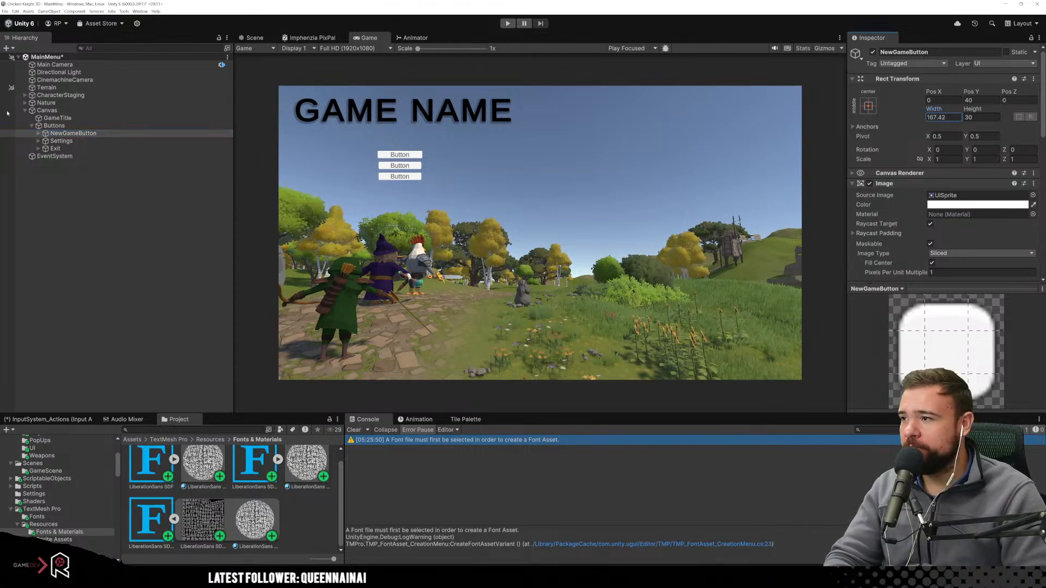
drag(205, 134, 878, 200)
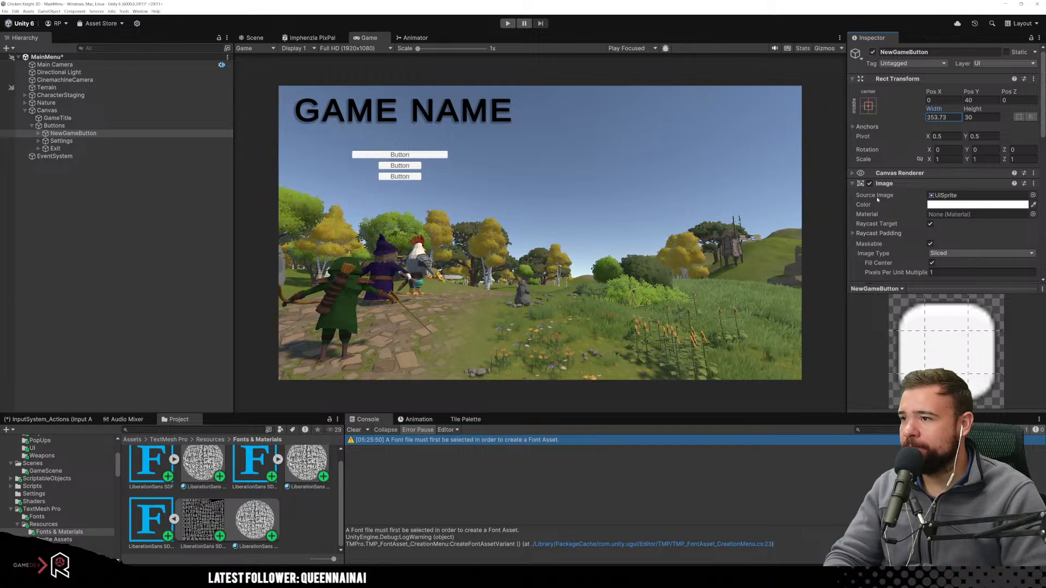
text(350)
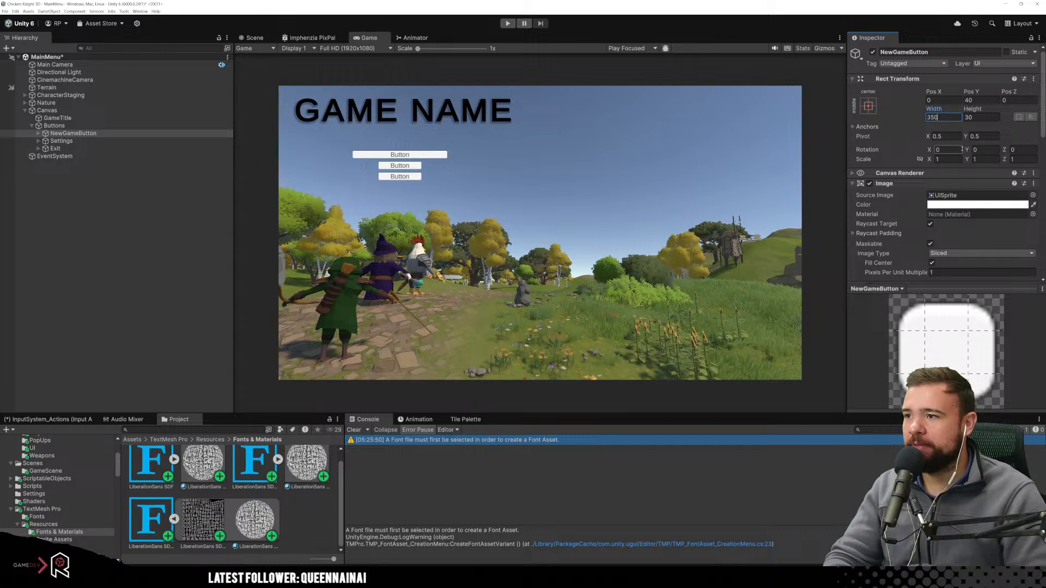
click(981, 118)
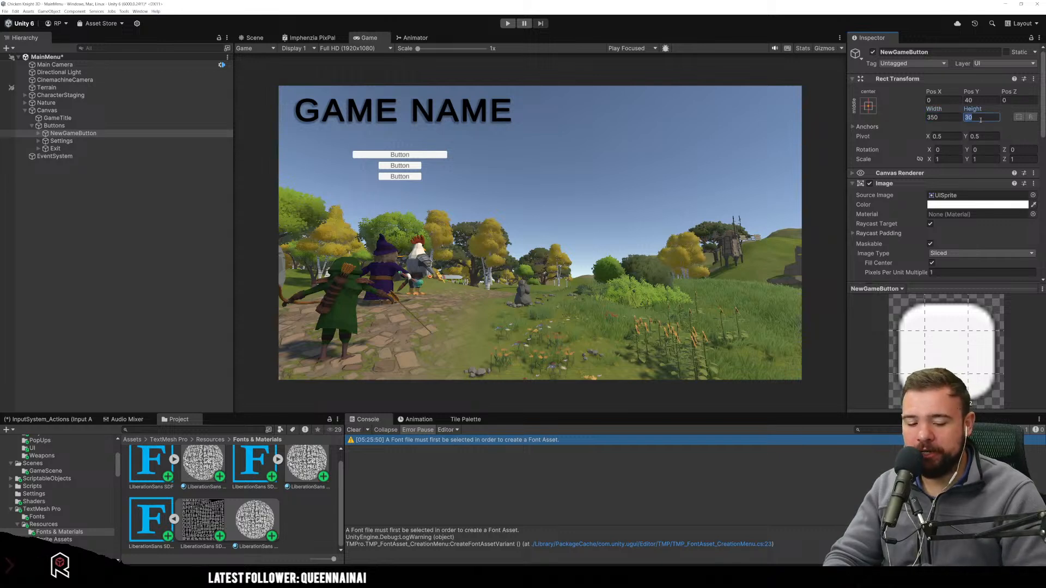
text(50)
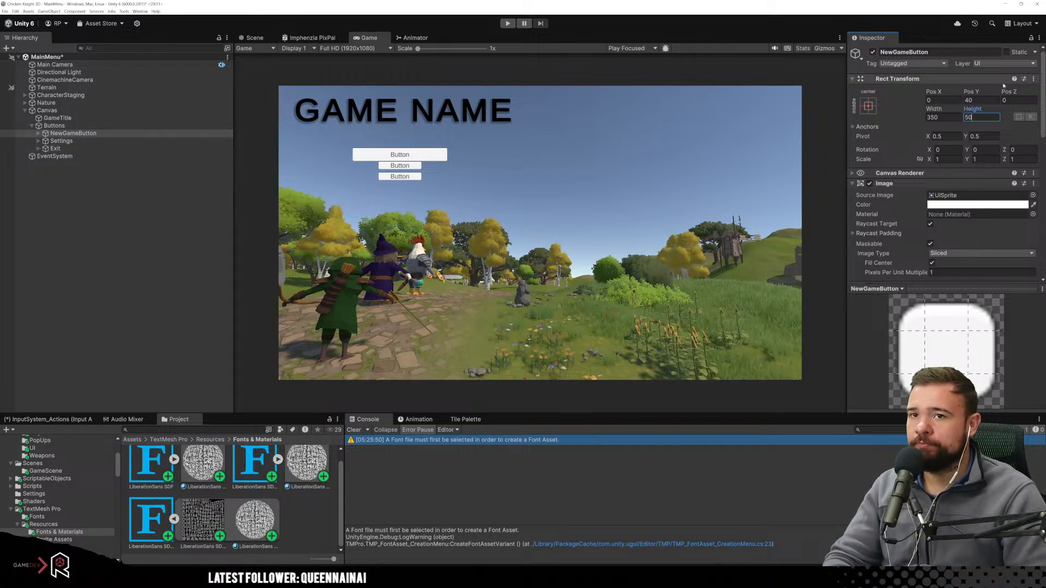
Try a Pos Y of 80 for the NewGameButton, and adjust it to about 54.3.
click(974, 99)
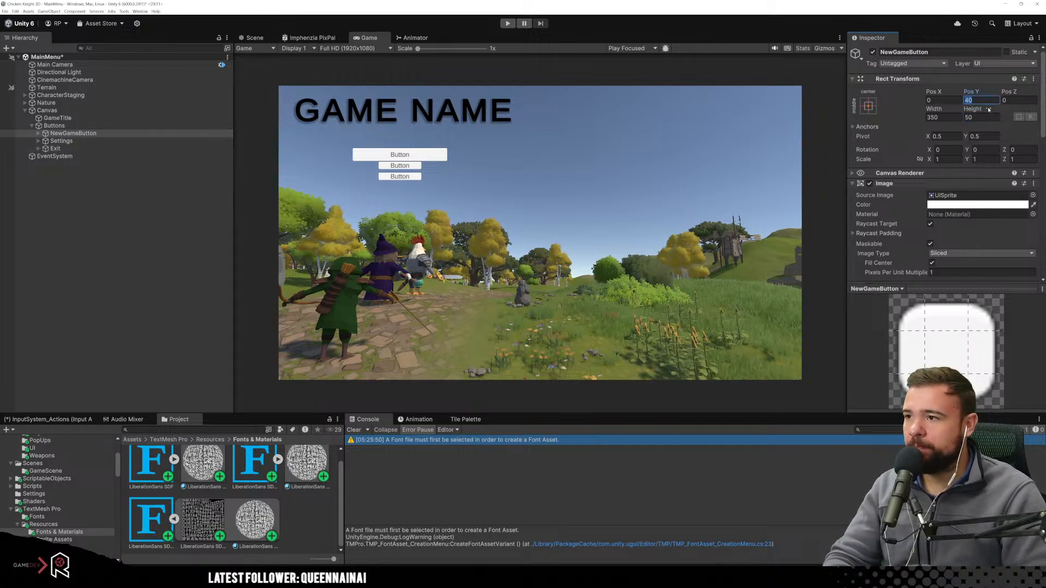
text(80)
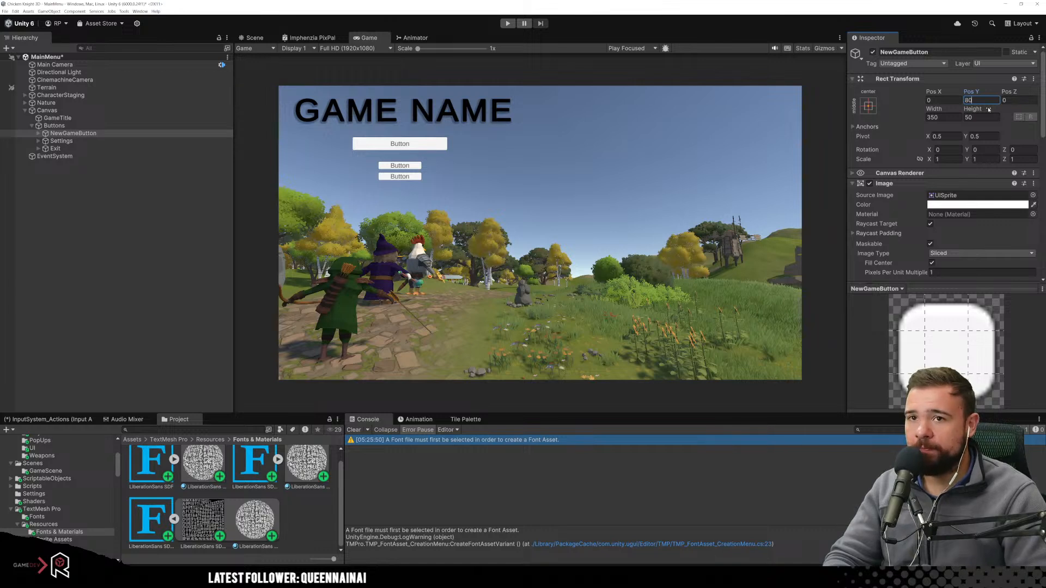
drag(971, 94, 758, 104)
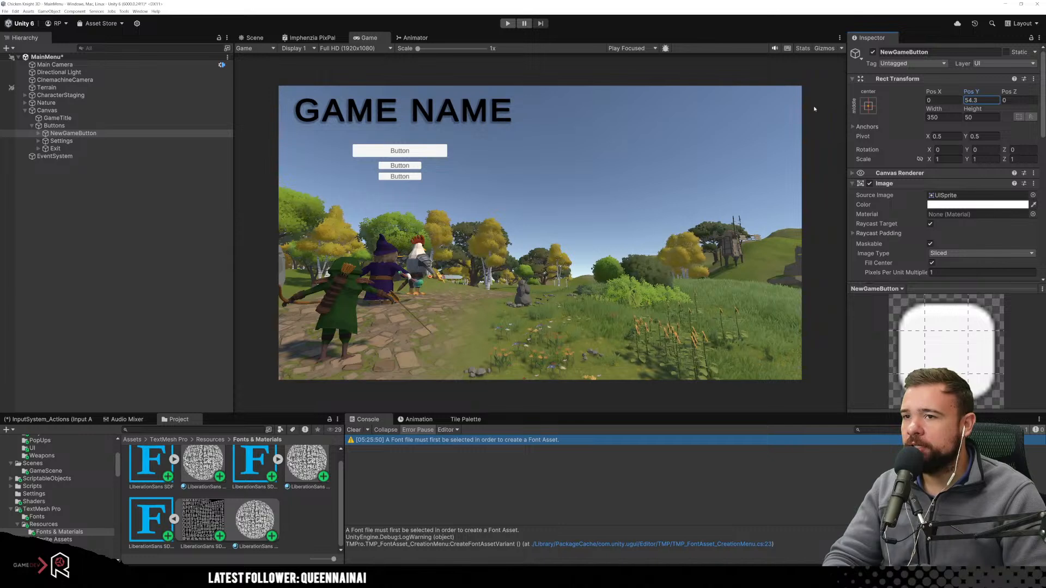
Resize the Settings button to a width of 350 and a height of 50.
click(132, 142)
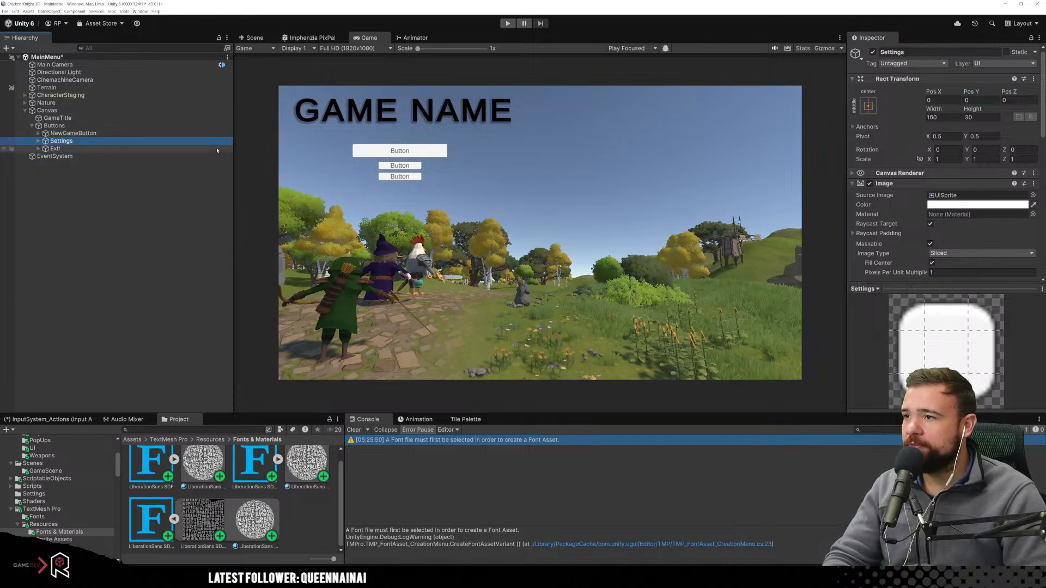
click(950, 117)
text(350)
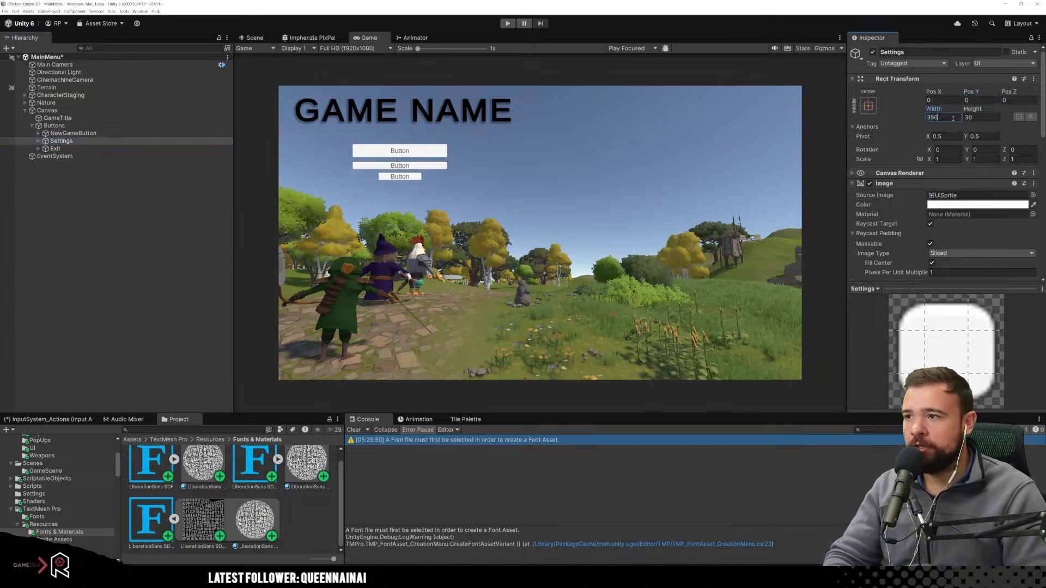
key(Tab)
text(50)
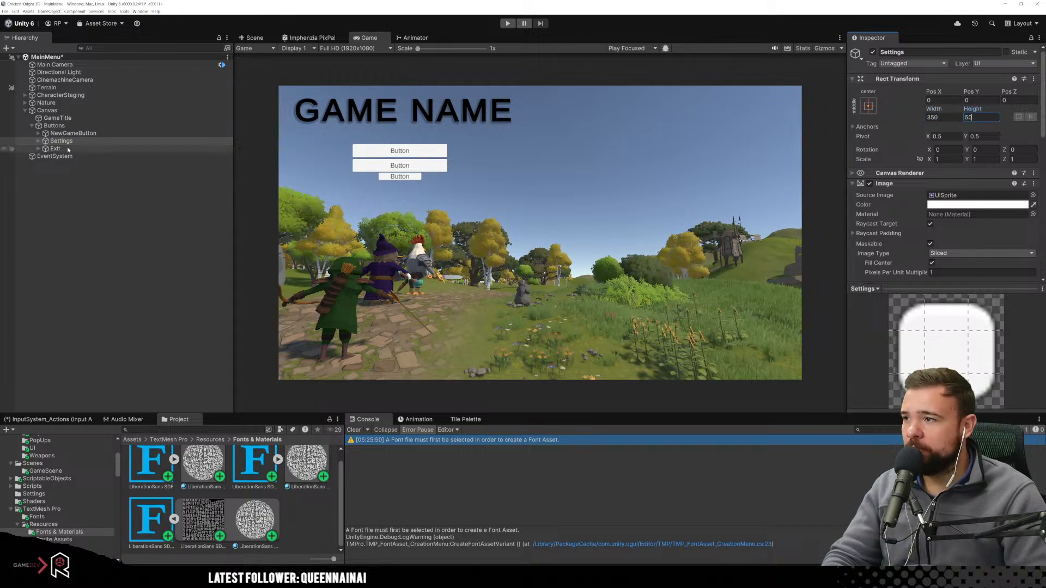
Resize the Exit button to a width of 350 and a height of 50.
click(65, 148)
click(951, 117)
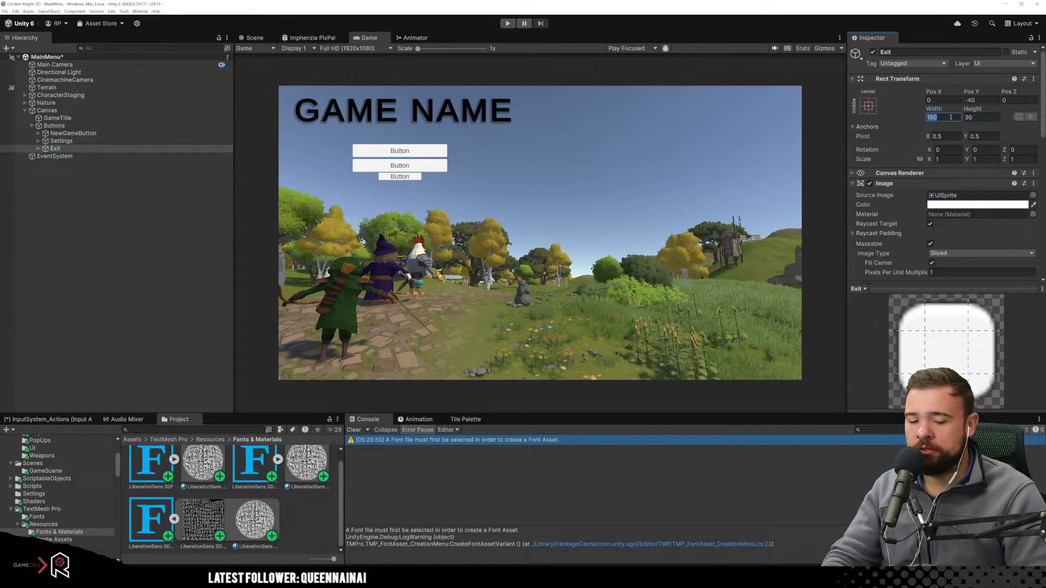
text(350)
key(Tab)
text(50)
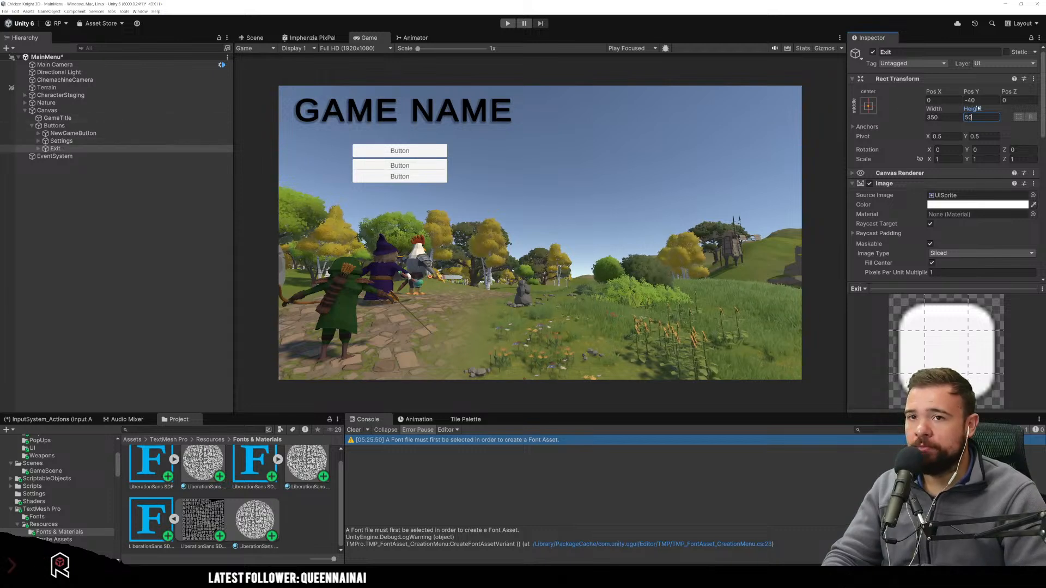
Move the Exit button down to a Pos Y of -60, clear of the Settings button.
drag(975, 93, 942, 94)
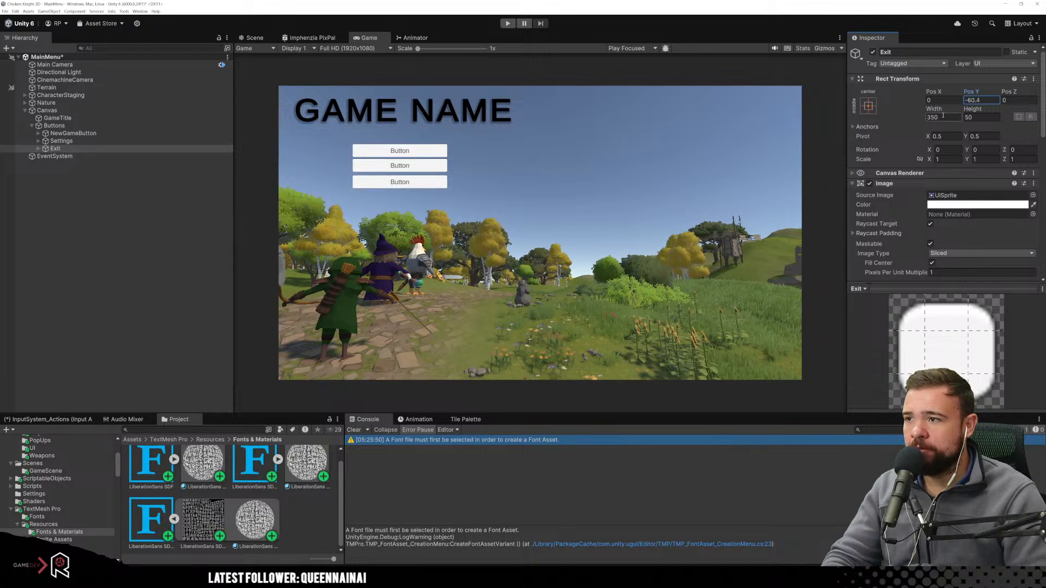
click(978, 100)
key(BackSpace)
key(BackSpace)
Set the NewGameButton's Pos Y to 60 for even spacing between the three buttons.
click(73, 133)
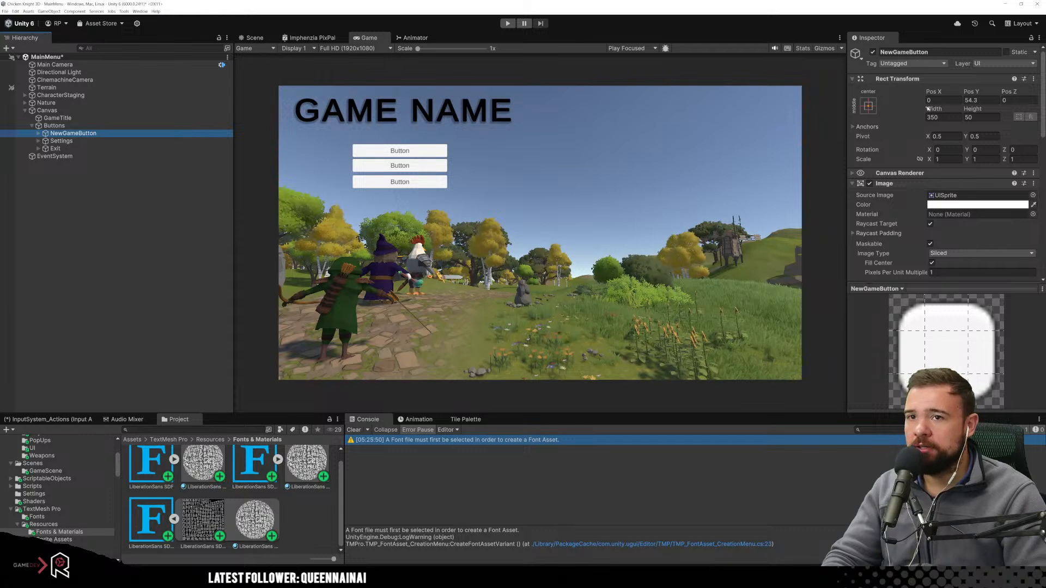
double_click(971, 100)
text(60)
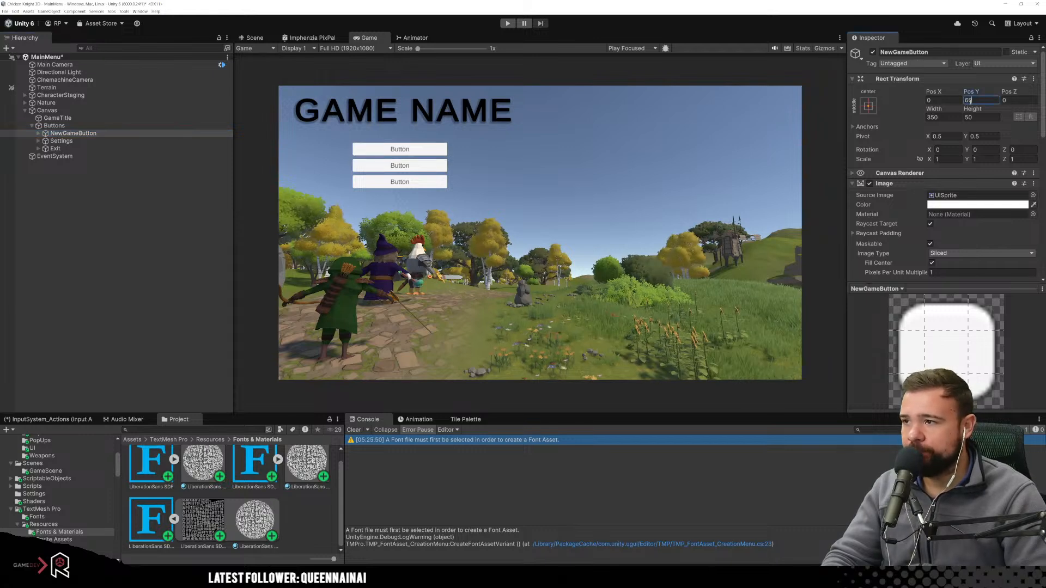
Change the label text of the NewGameButton to New Game.
click(37, 133)
click(70, 140)
click(938, 233)
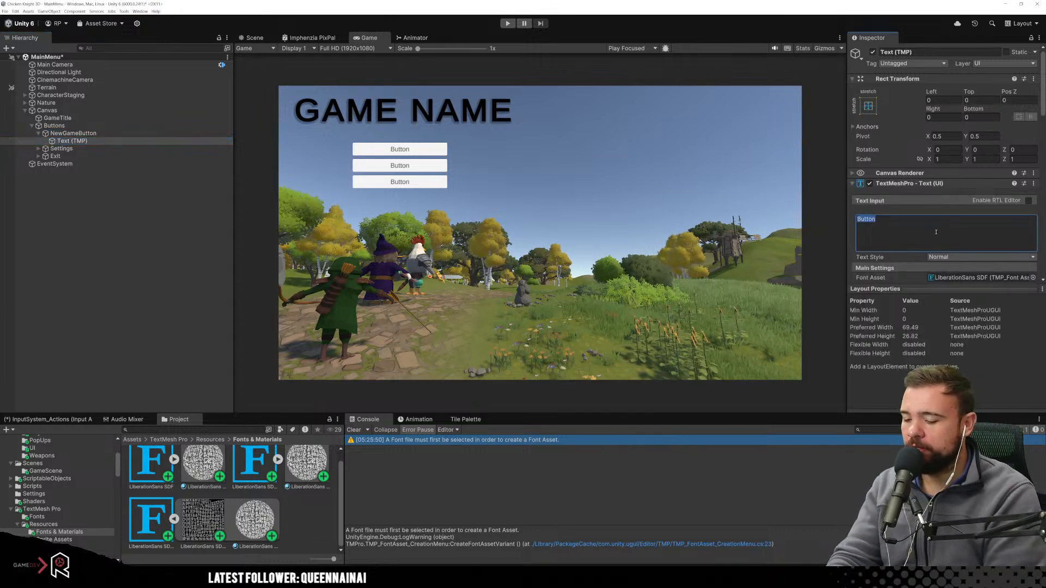
text(New)
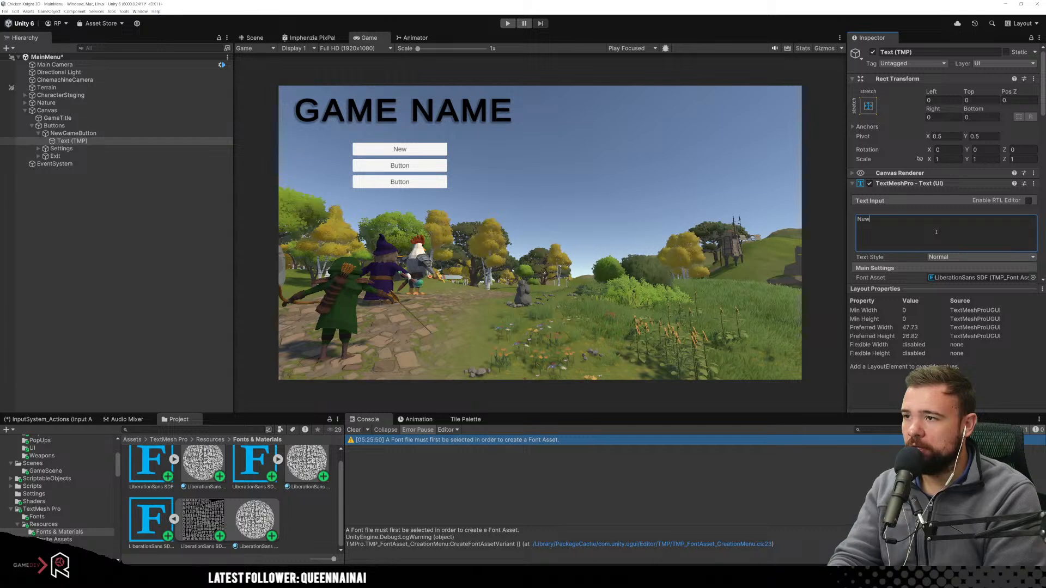
text( Game)
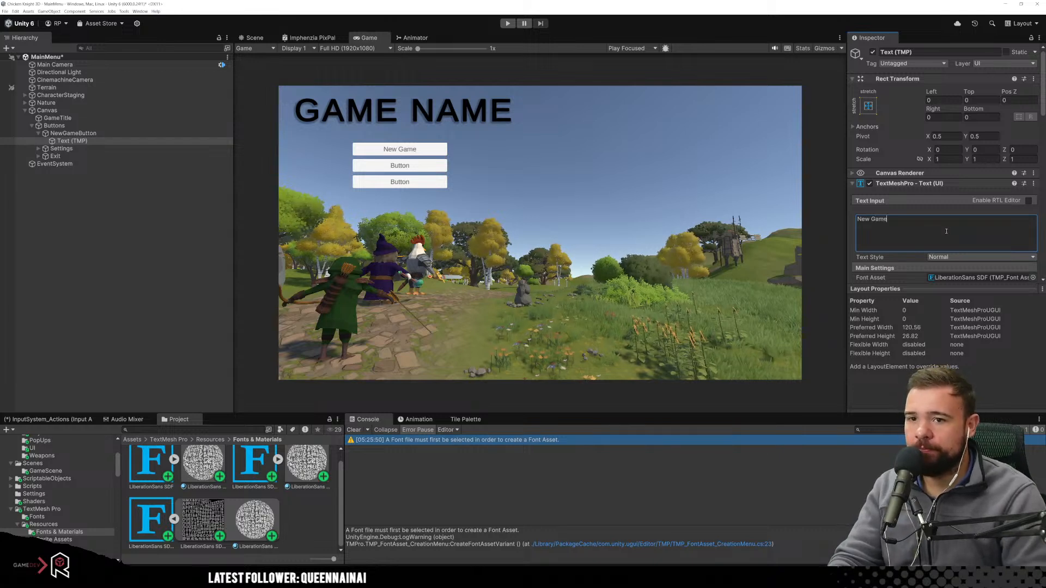
Set the New Game label's font size to 40 and make the text bold.
scroll(947, 240, down, 3)
drag(906, 205, 943, 204)
click(942, 204)
text(40)
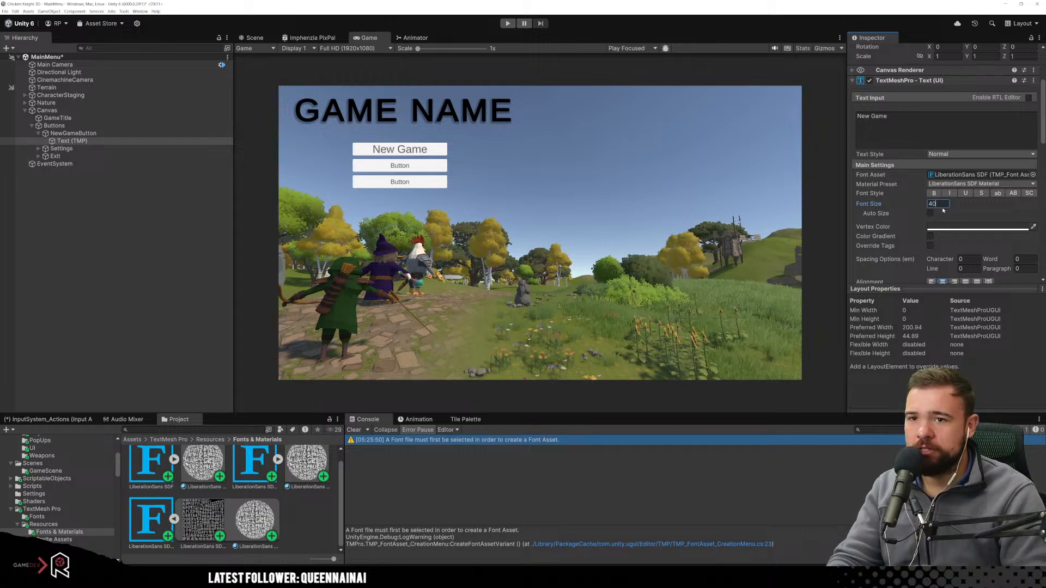
click(933, 194)
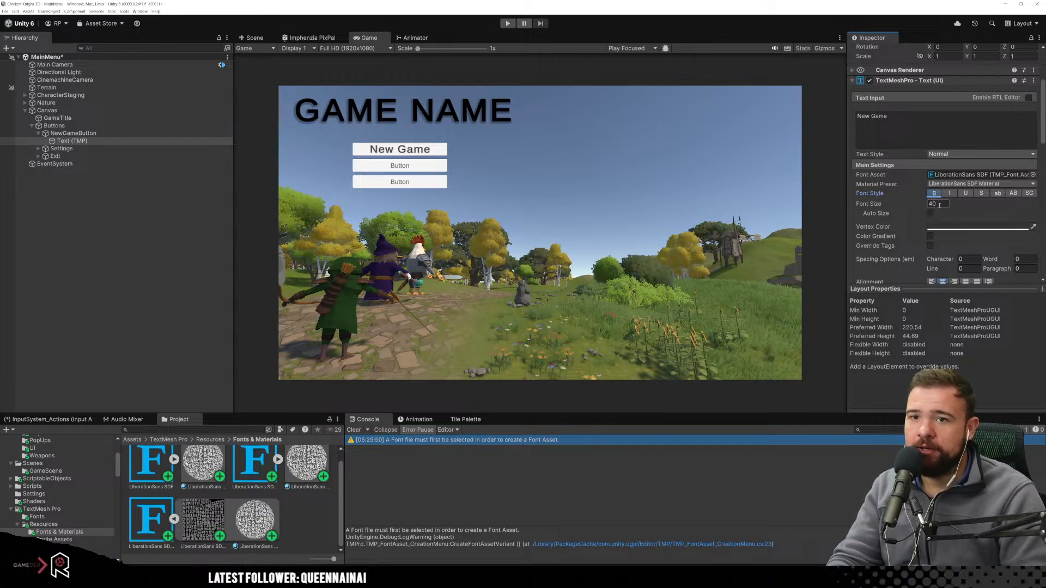
Format the New Game label in uppercase at font size 35 with Text Wrapping Mode set to No Wrap.
click(1013, 193)
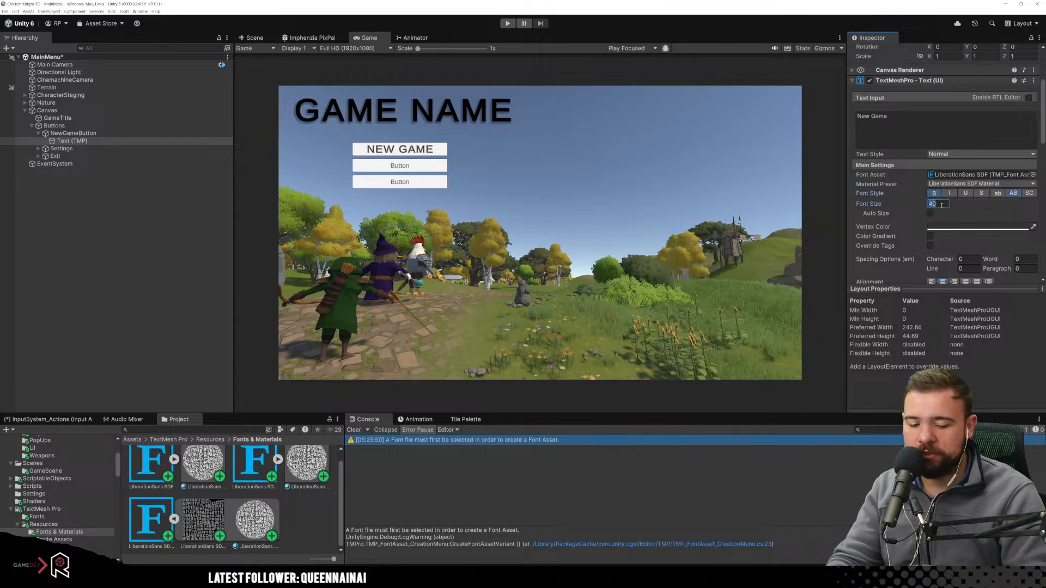
text(35)
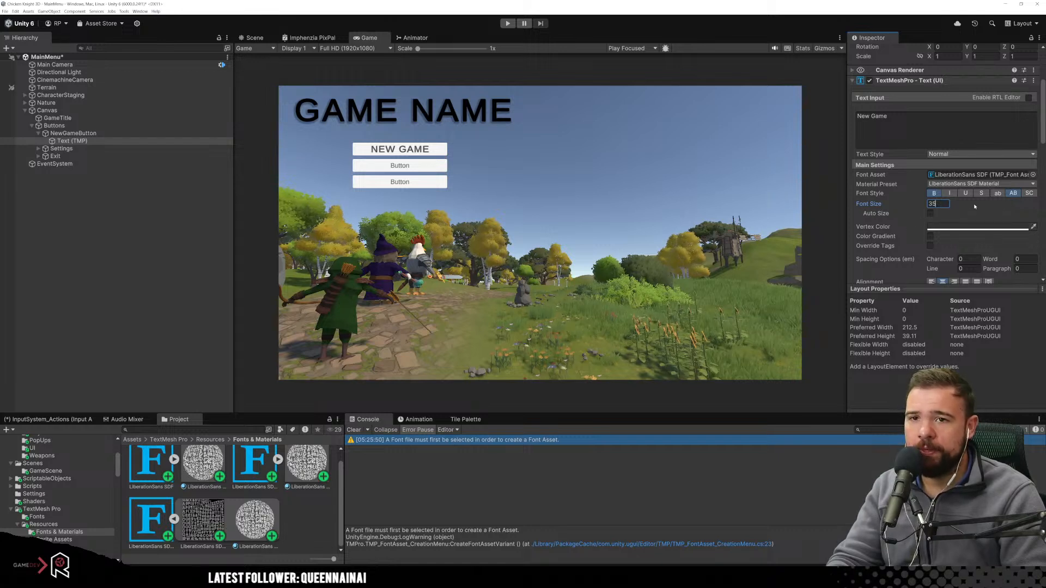
scroll(1001, 206, down, 3)
scroll(960, 247, down, 6)
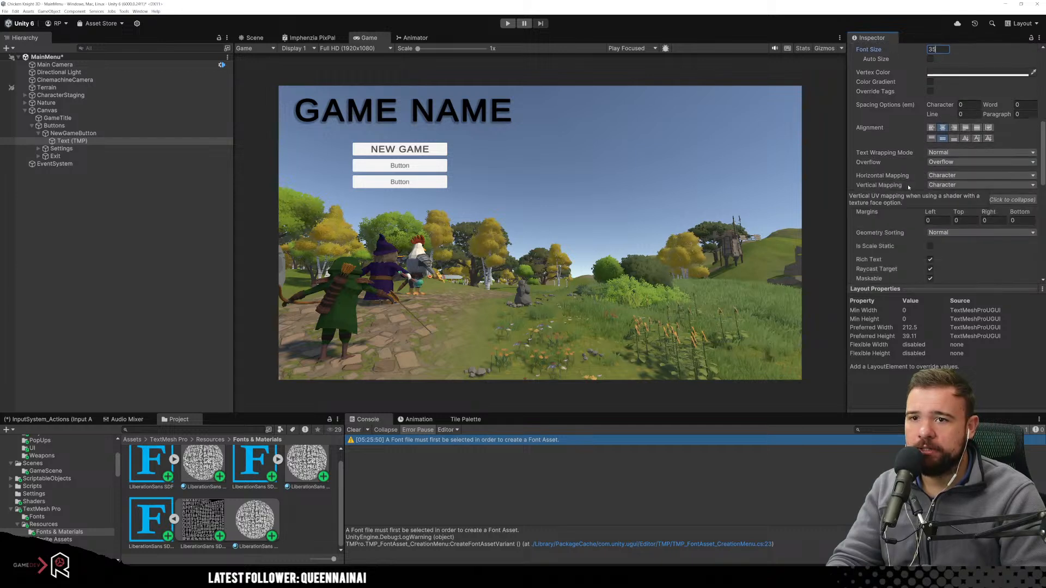
click(937, 152)
click(952, 162)
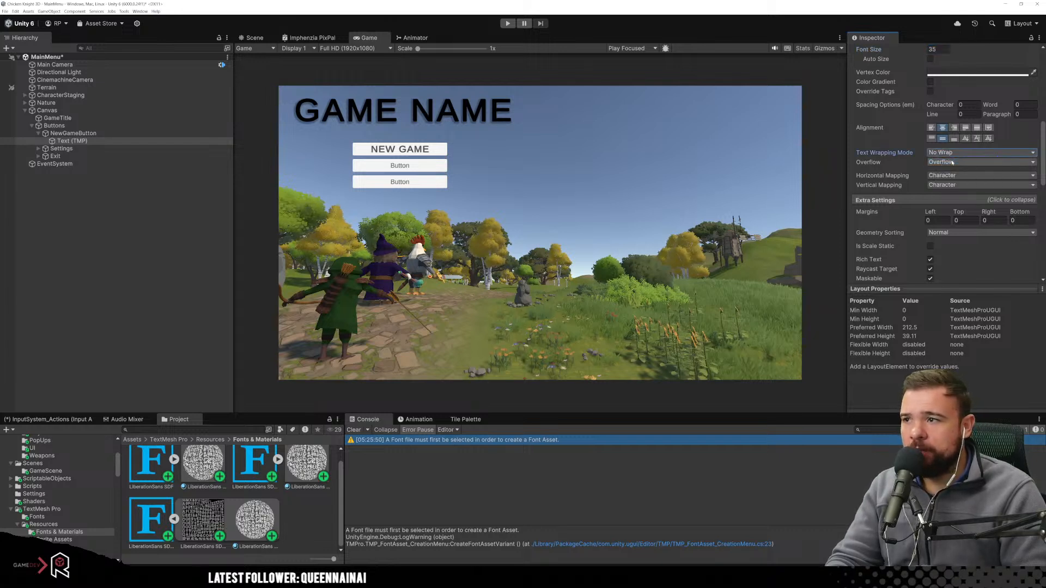
scroll(936, 170, down, 10)
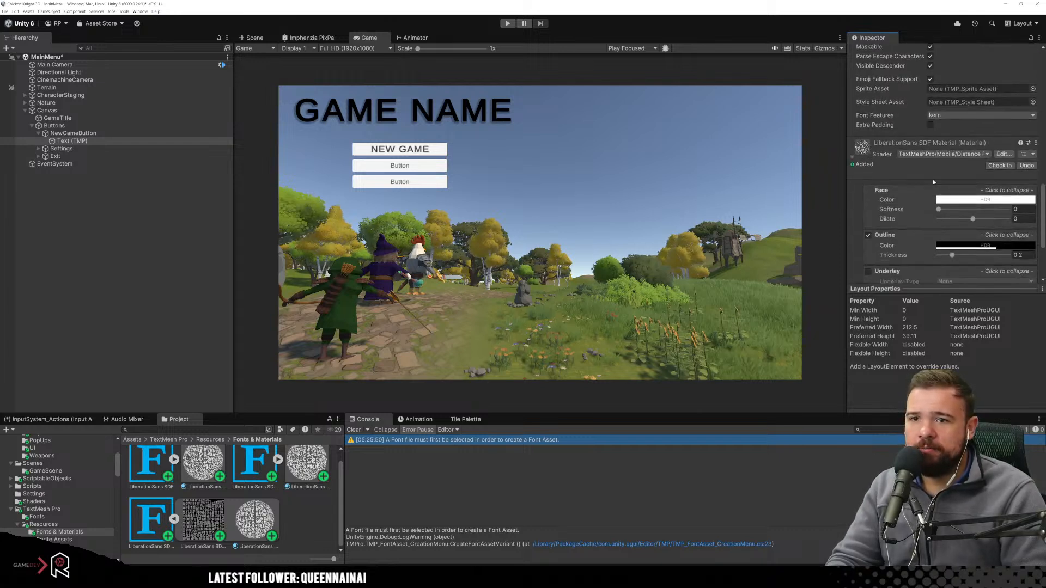
scroll(933, 182, up, 8)
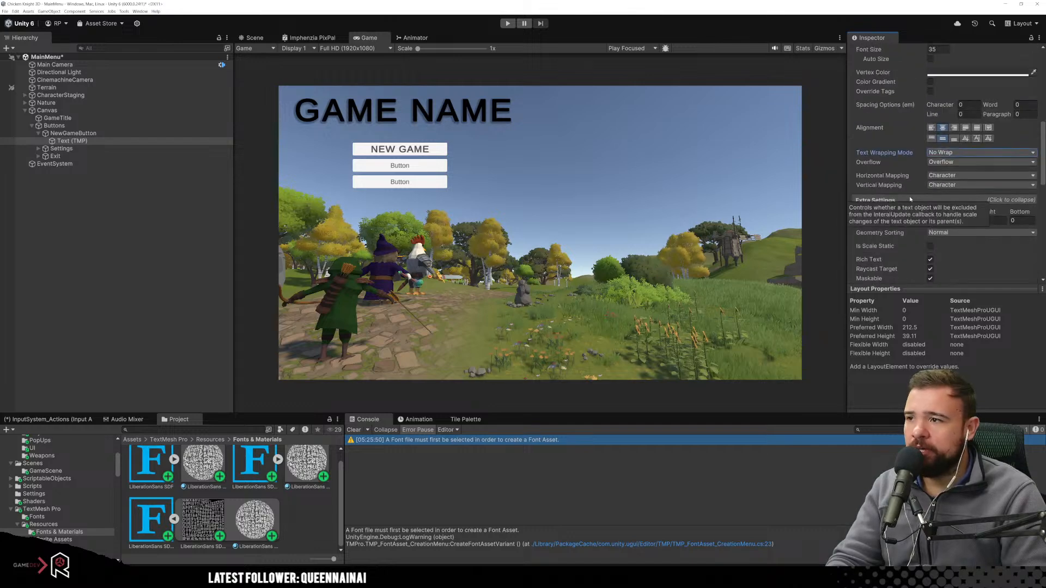
scroll(910, 200, up, 2)
click(944, 228)
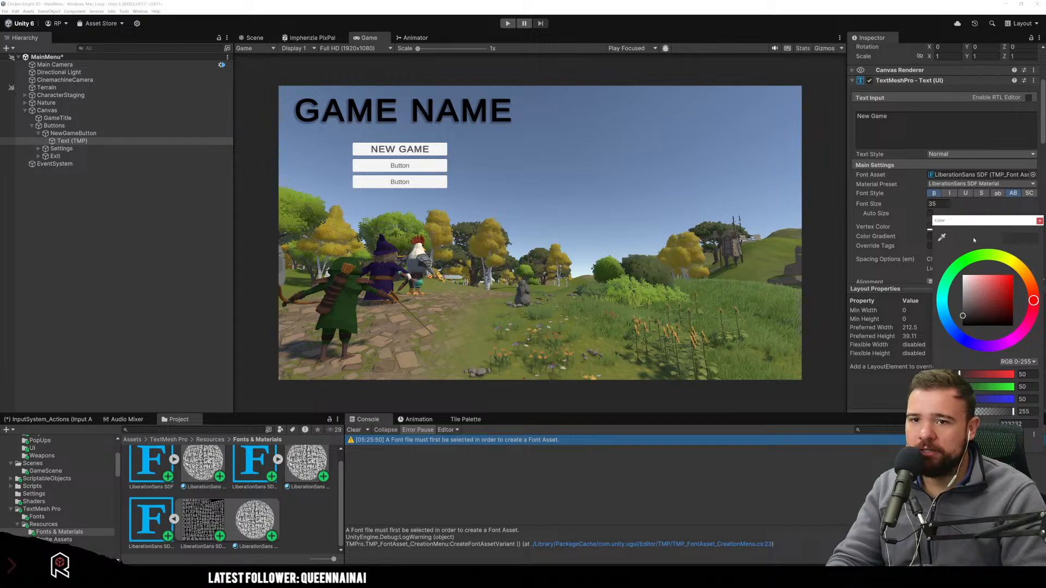
click(975, 202)
Try orange, green and yellow tints as the NewGameButton's Normal Color and return it to white.
click(66, 132)
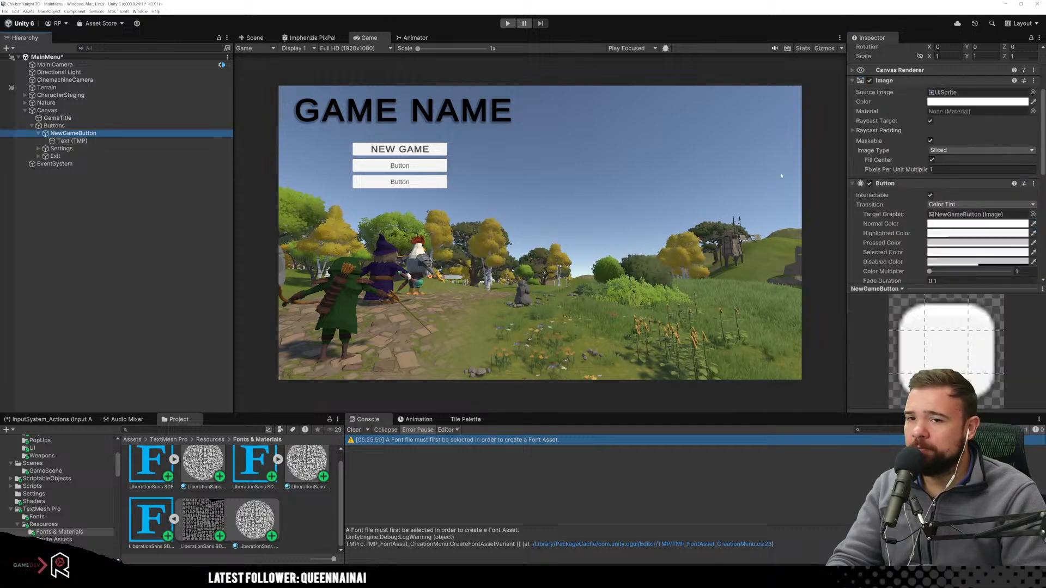
scroll(959, 220, down, 3)
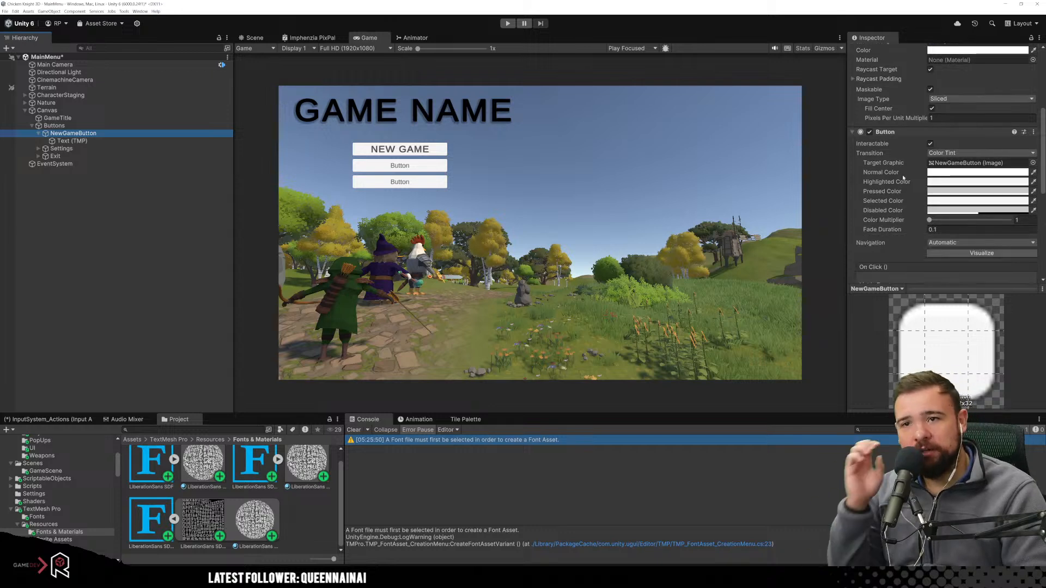
click(969, 173)
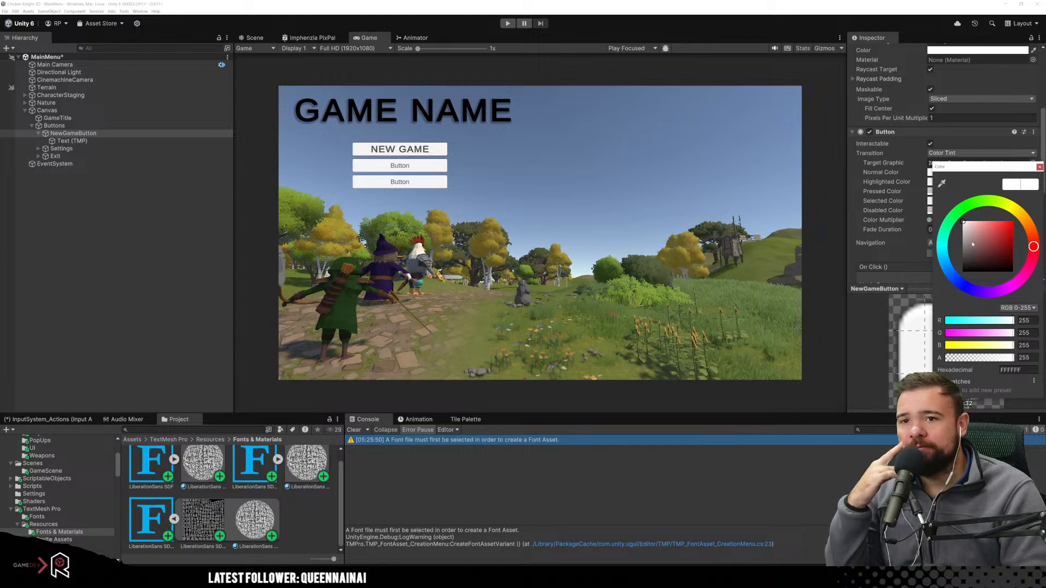
click(924, 173)
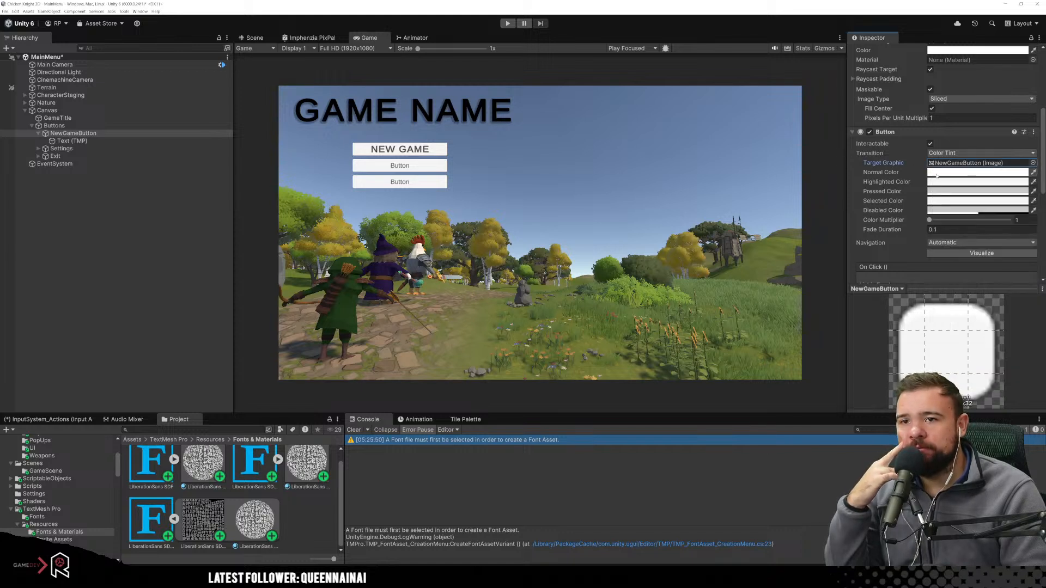
click(936, 175)
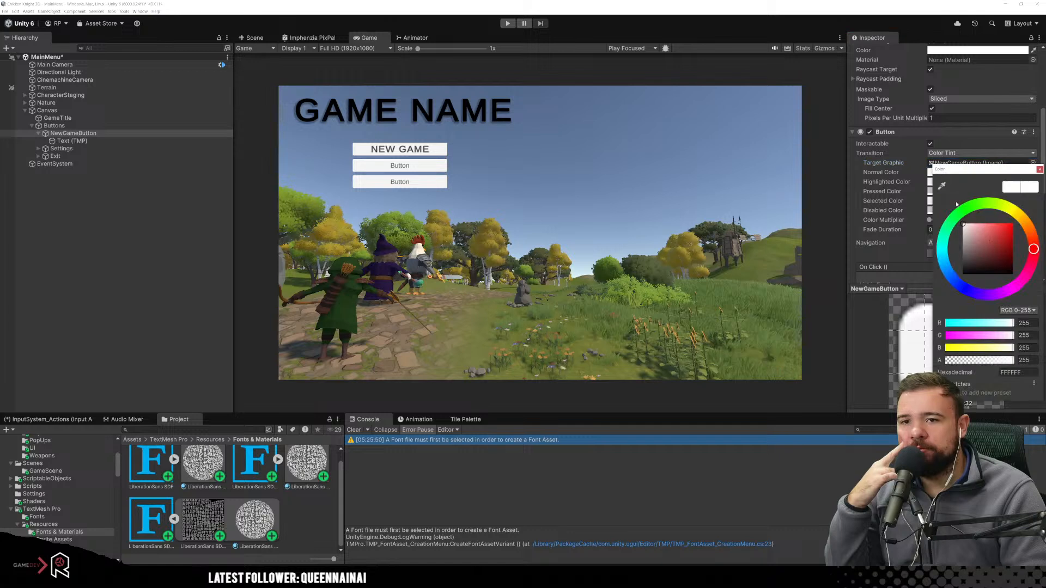
click(1024, 226)
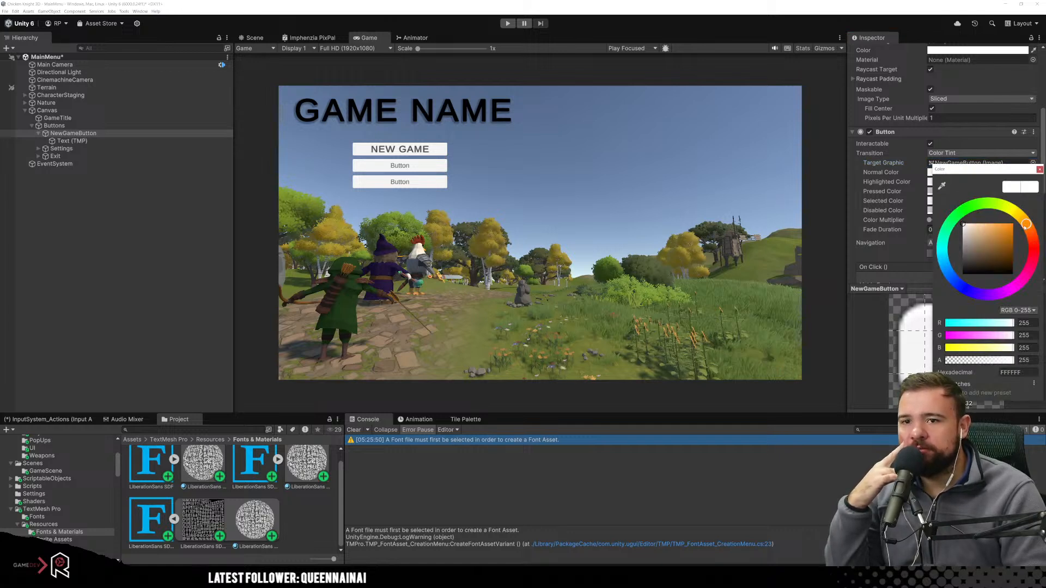
drag(964, 226, 983, 228)
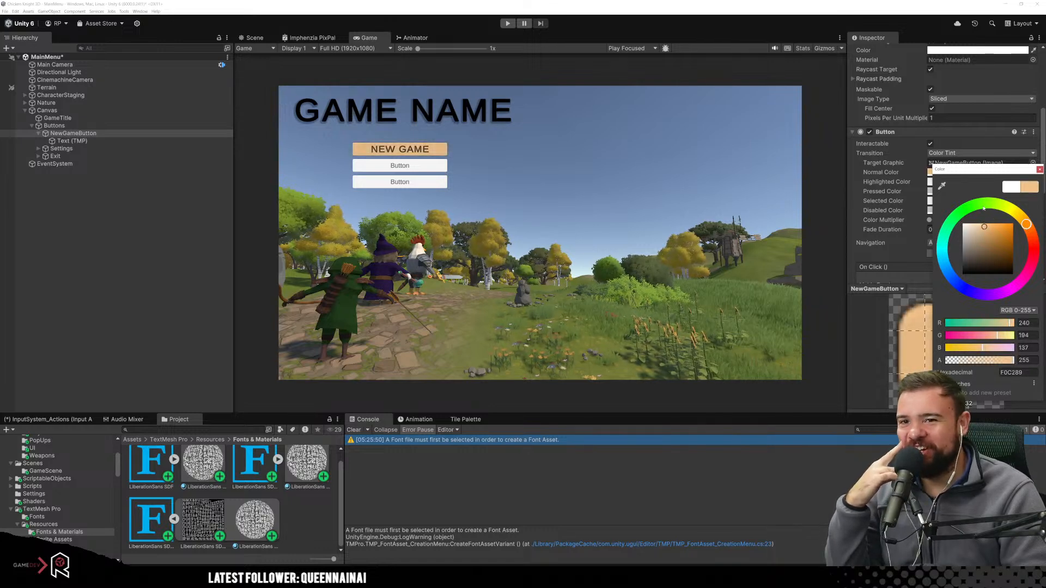
click(977, 205)
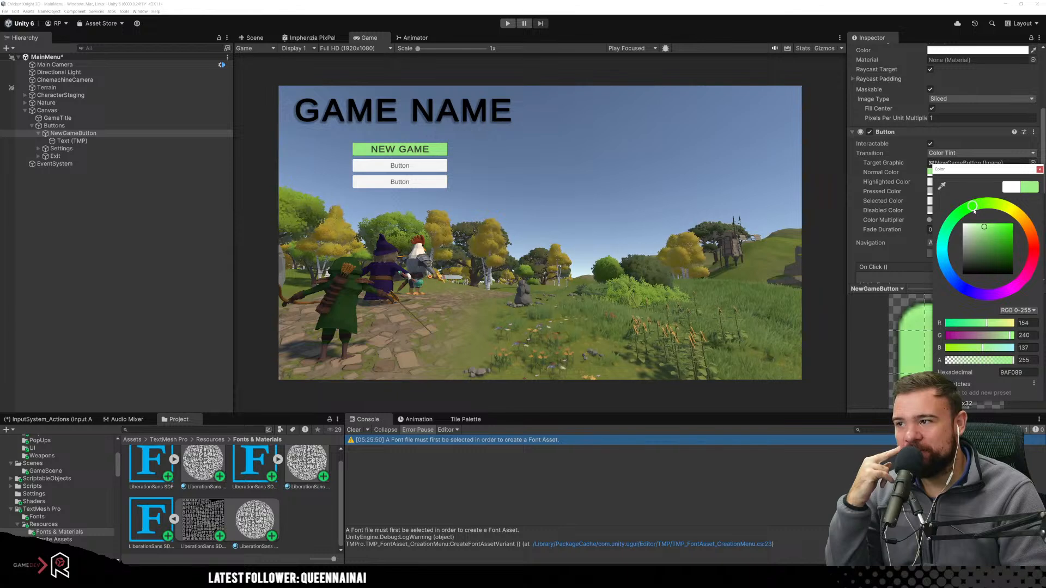
drag(977, 205, 1000, 232)
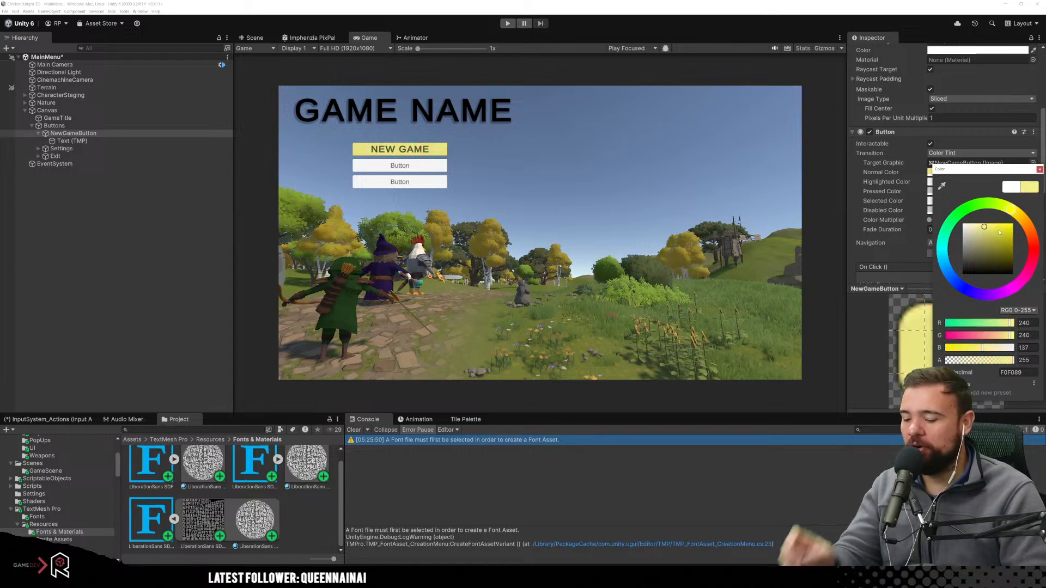
drag(1000, 232, 963, 224)
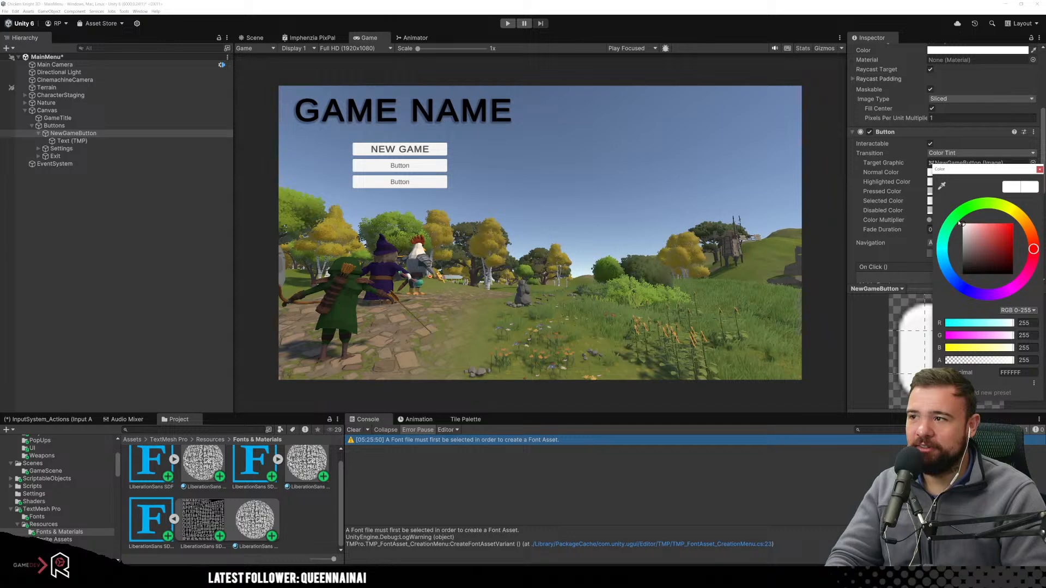
click(917, 181)
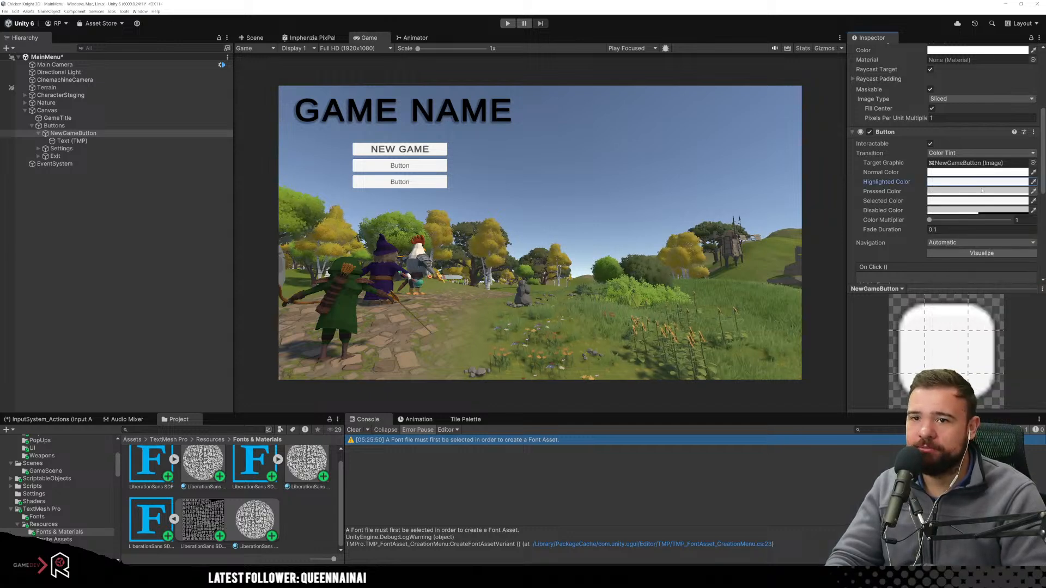
Examine the NewGameButton's color states, click event list, material settings and Target Graphic choices.
click(977, 191)
click(919, 174)
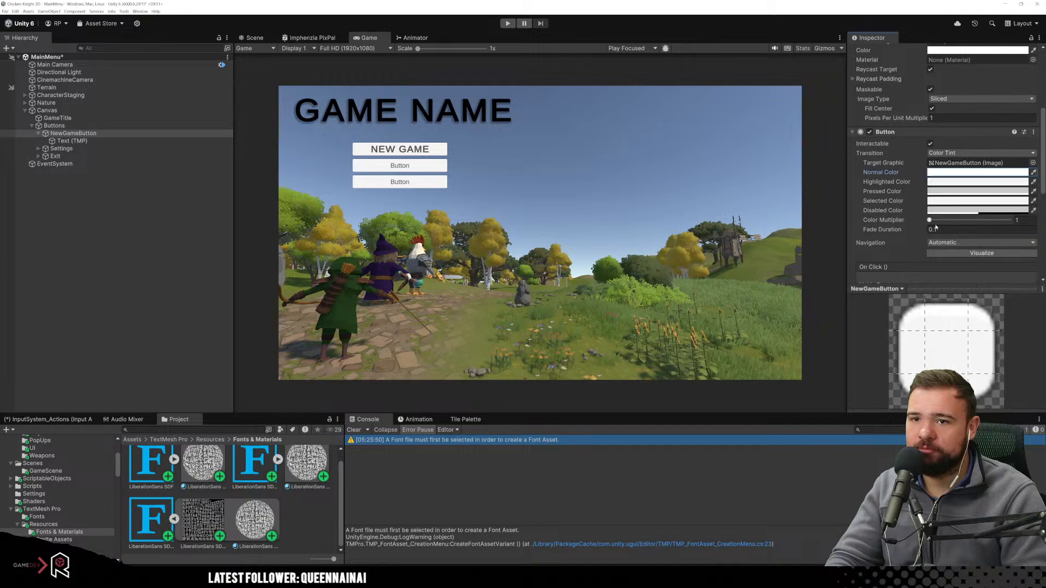
scroll(935, 226, down, 2)
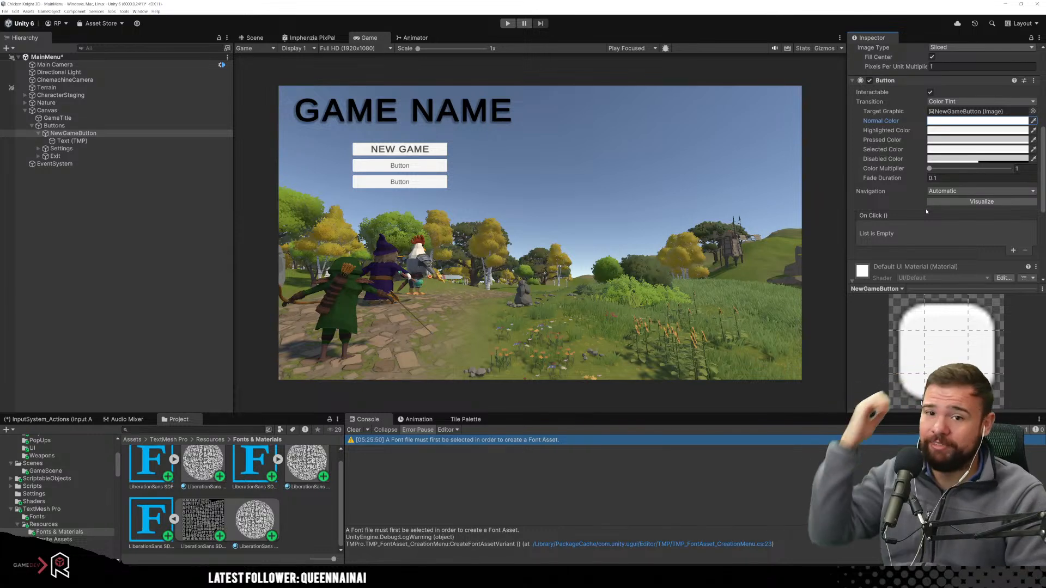
scroll(954, 166, down, 3)
scroll(951, 170, down, 2)
scroll(917, 209, down, 2)
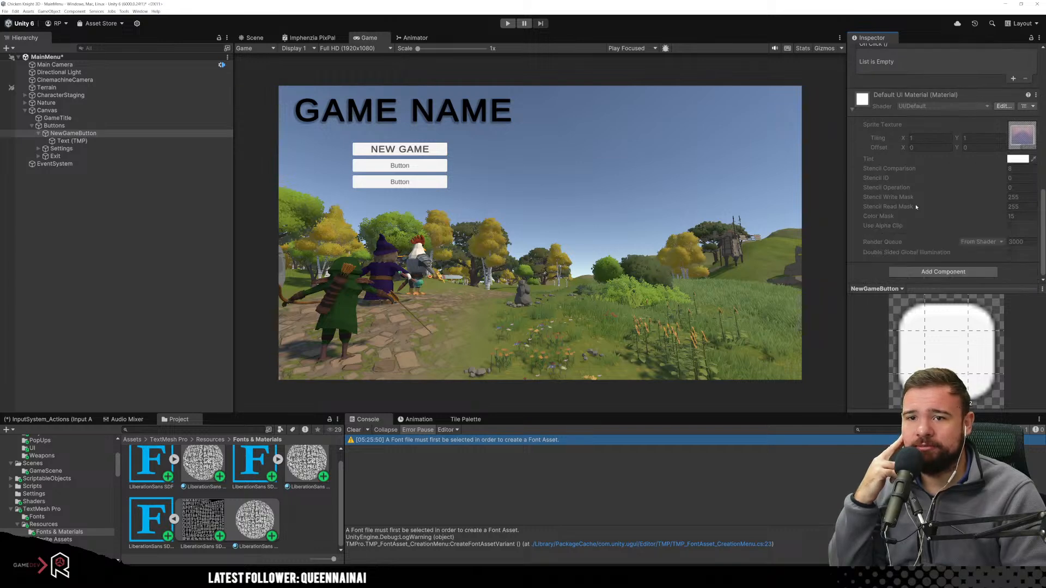
scroll(915, 206, up, 10)
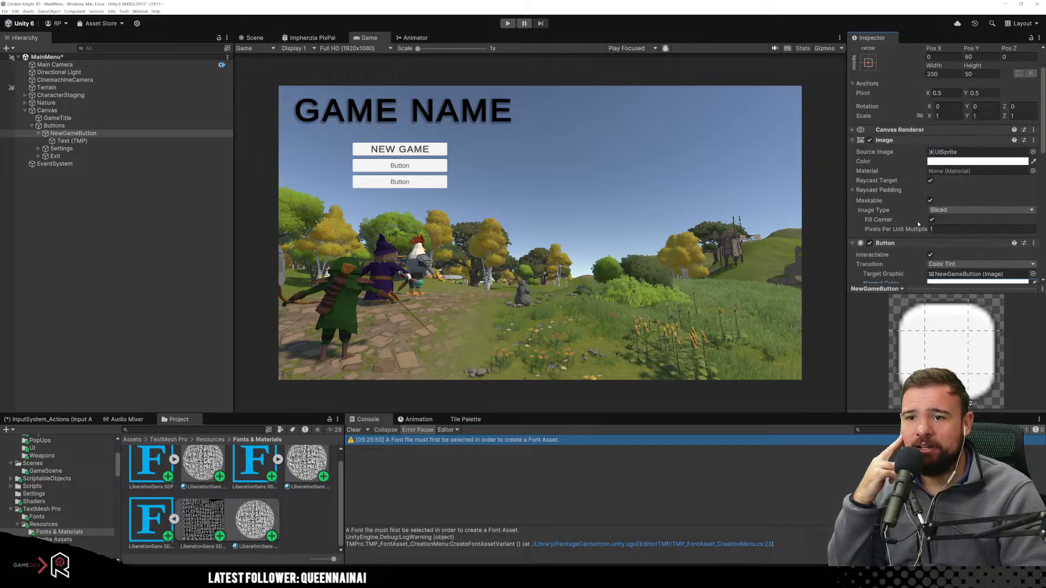
scroll(918, 223, down, 5)
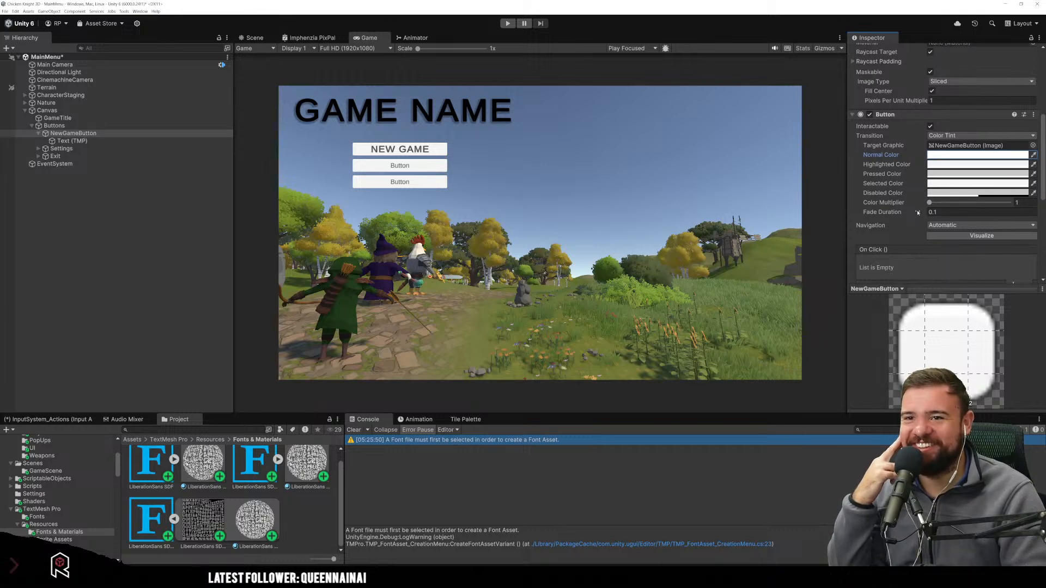
click(955, 146)
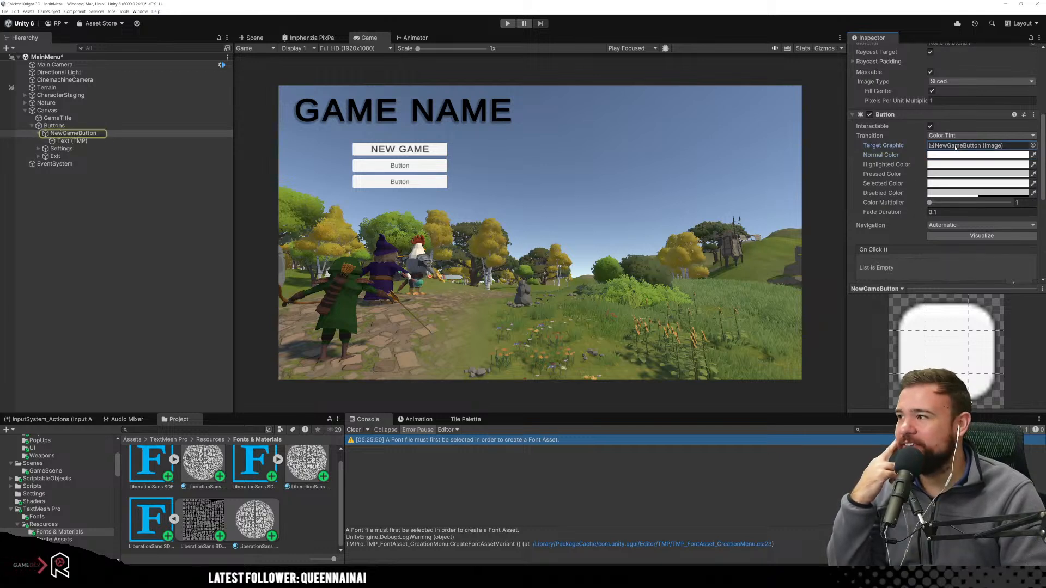
click(1033, 145)
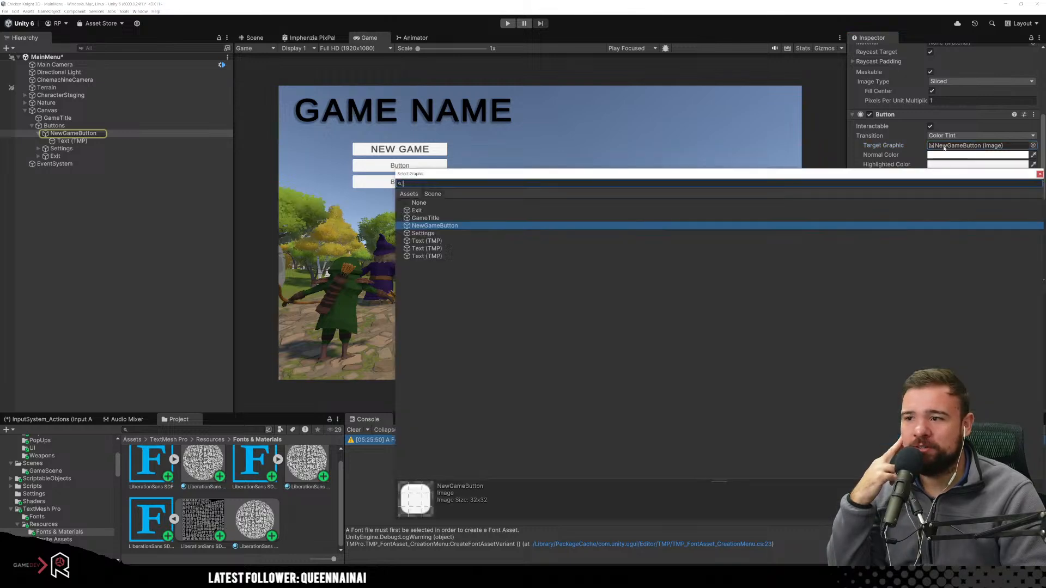
click(1039, 174)
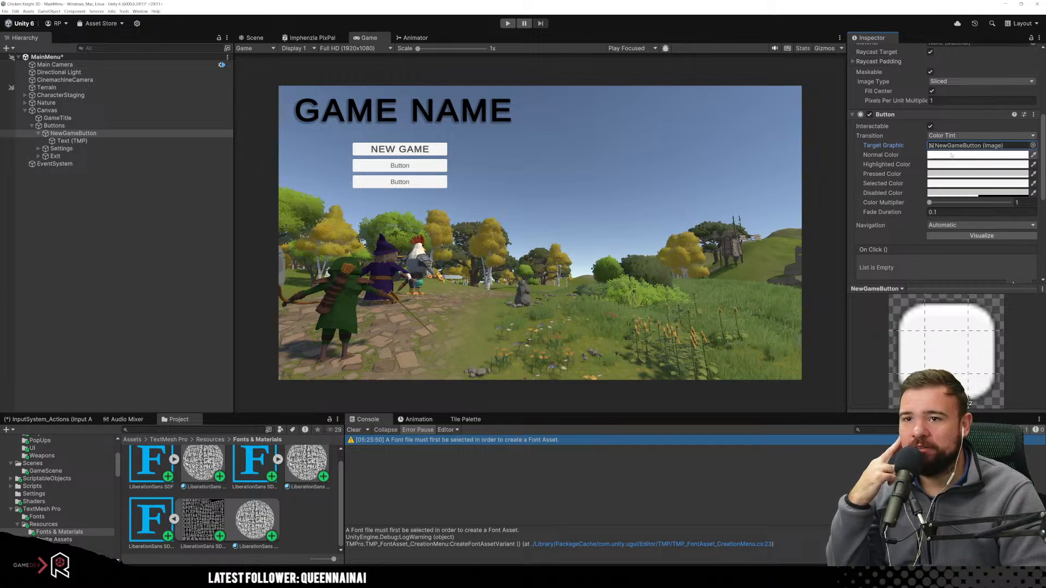
Try decorative sprites such as Arc Icon, checkmark and Centre Dot 2 as the NewGameButton's Source Image.
scroll(901, 155, up, 3)
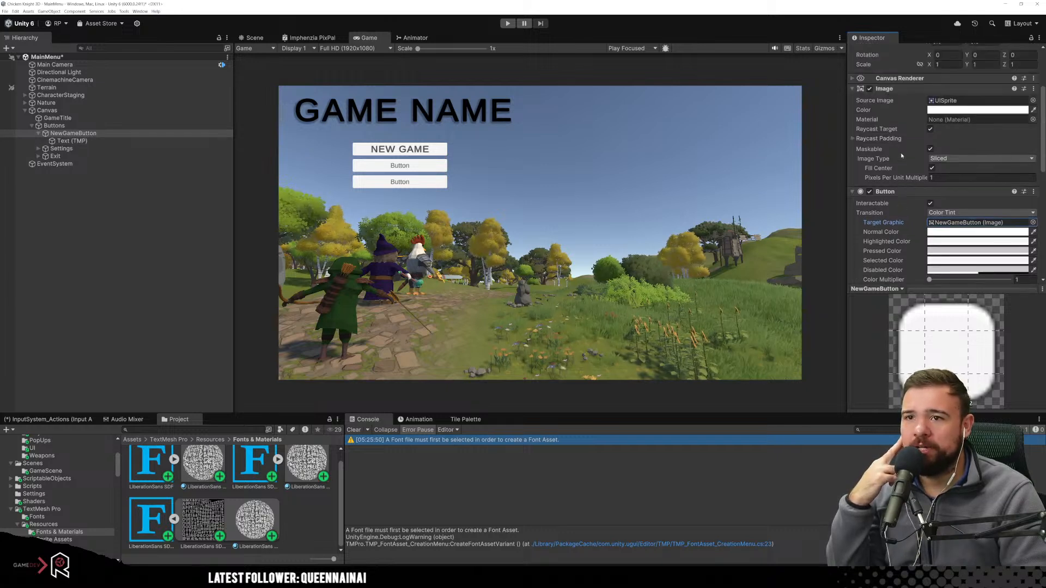
click(1033, 101)
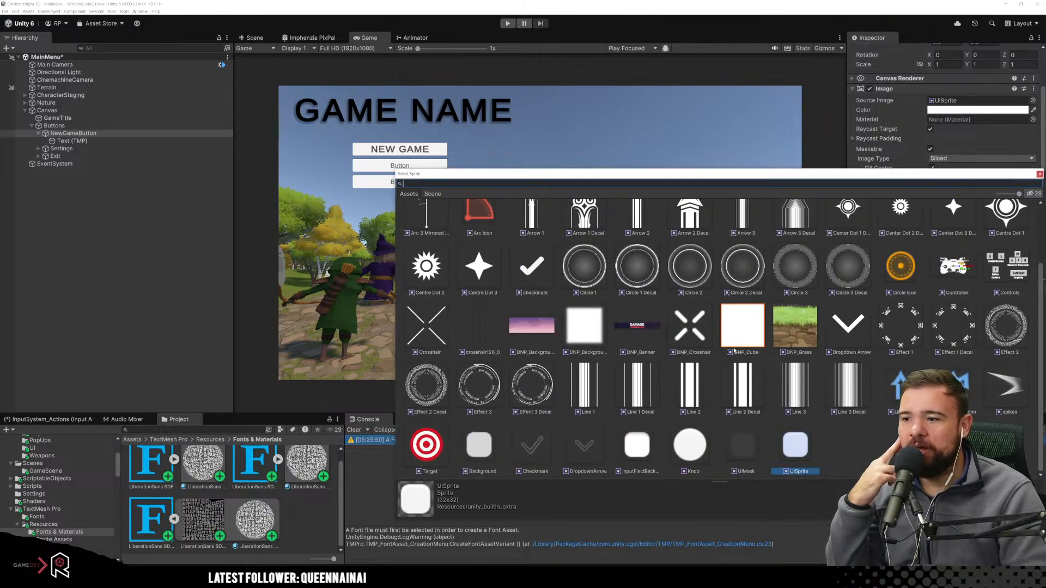
scroll(708, 350, up, 3)
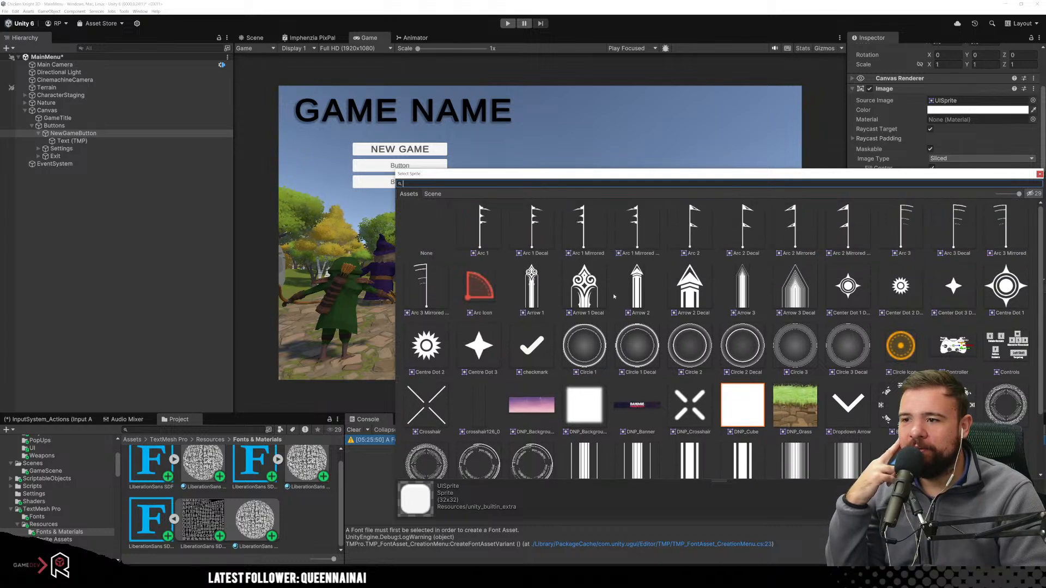
click(526, 295)
click(461, 292)
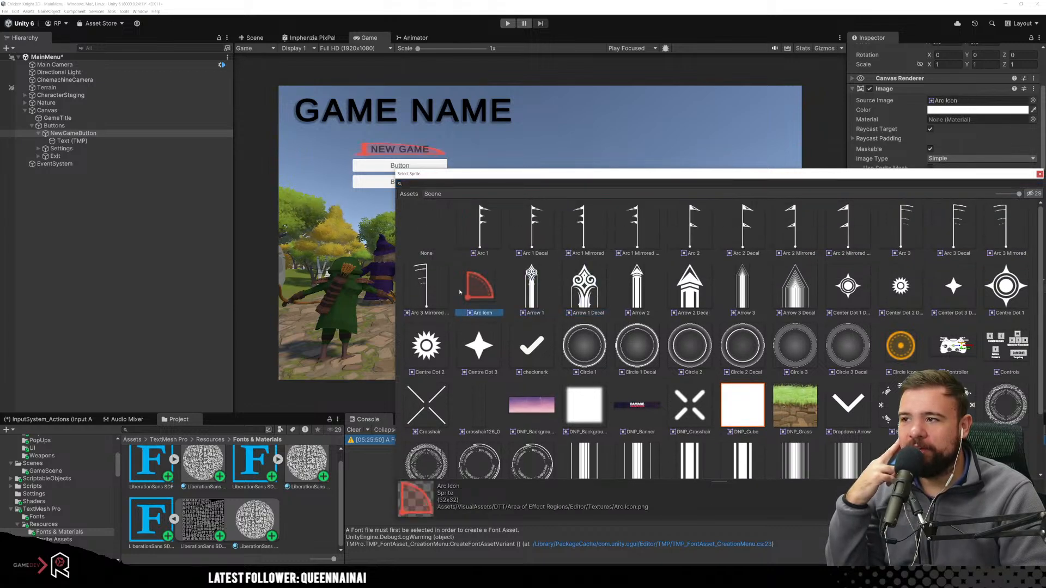
click(477, 338)
click(542, 346)
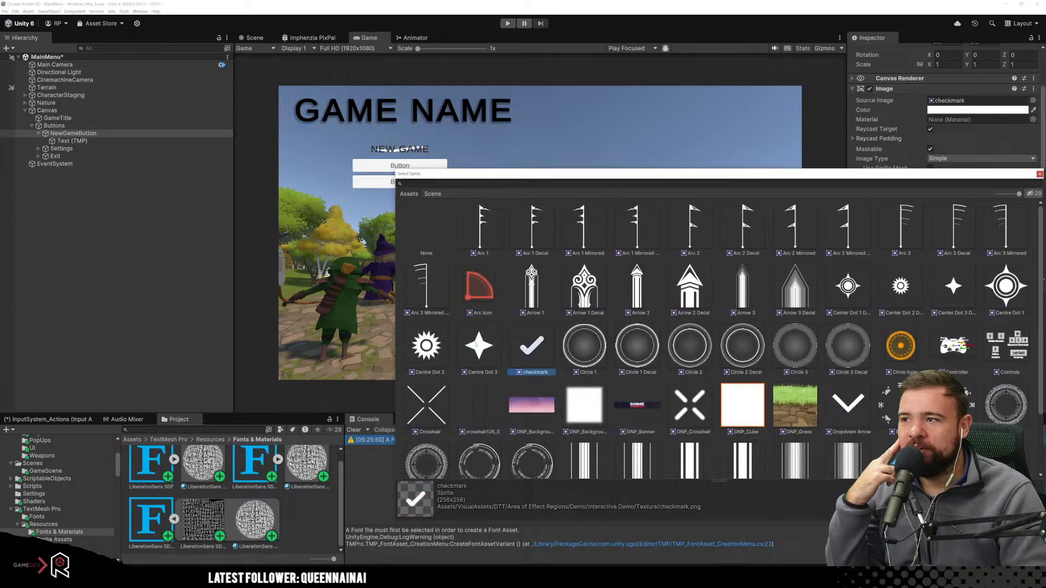
click(426, 346)
Compare background sprites such as DNP_Background, InputFieldBackground and Background for the NewGameButton, and set its Source Image to UISprite.
scroll(887, 363, down, 2)
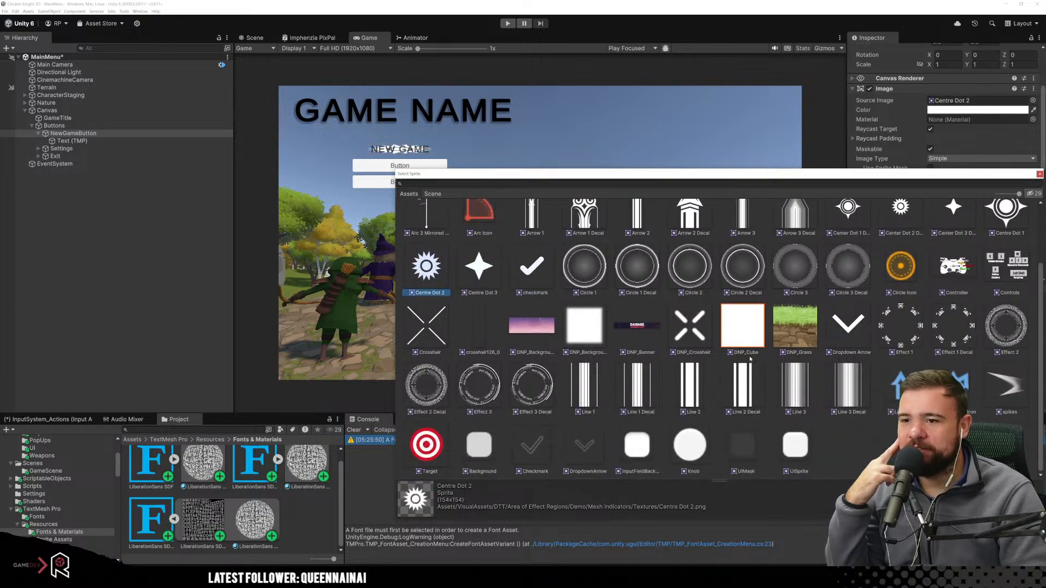
click(743, 327)
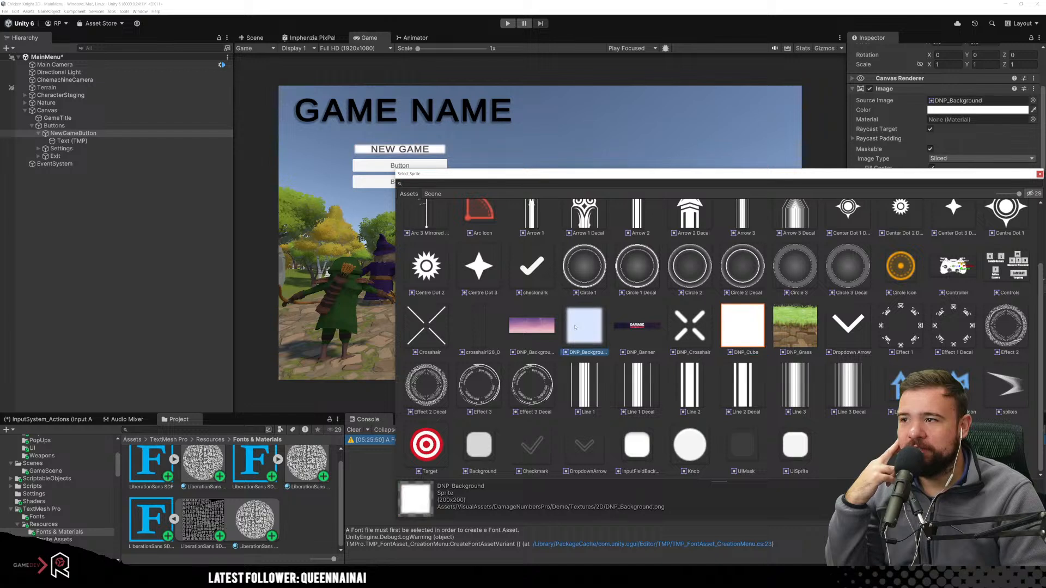
click(588, 384)
click(637, 444)
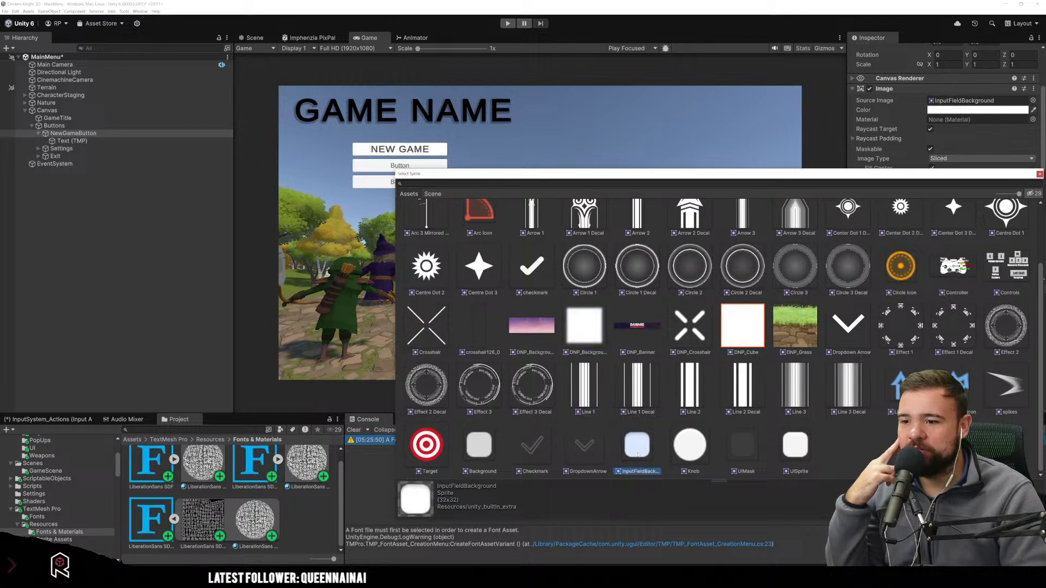
click(473, 448)
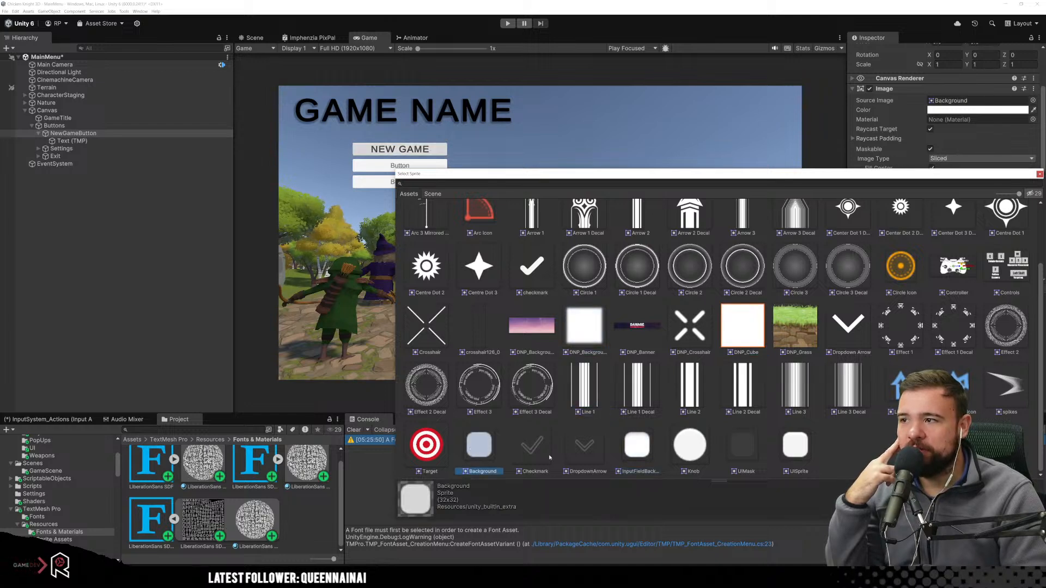
click(795, 449)
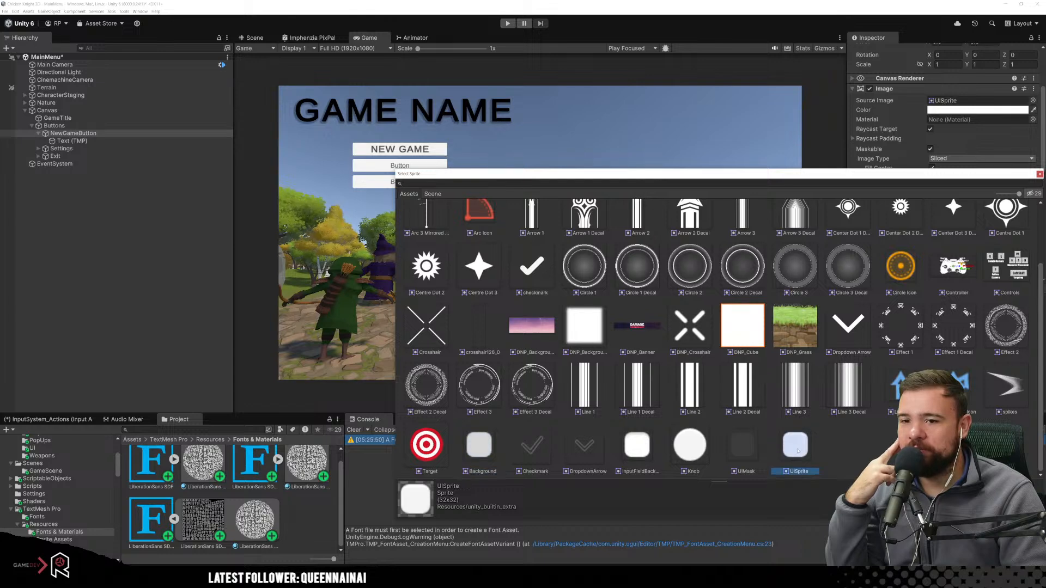
scroll(768, 419, up, 2)
scroll(768, 420, down, 3)
key(Escape)
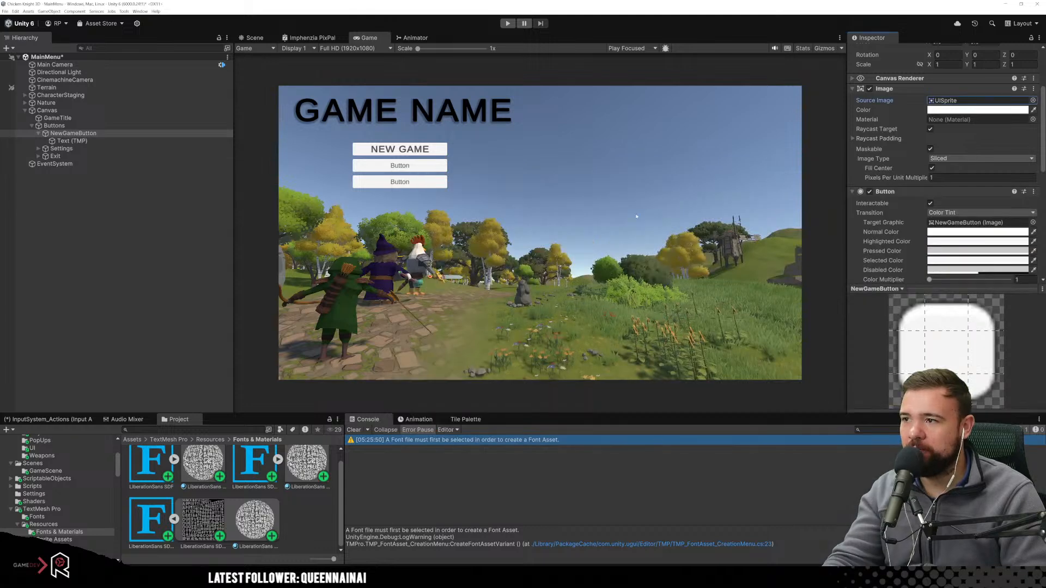
Try Sprite Swap and Animation as the NewGameButton's Transition mode and return it to Color Tint.
scroll(905, 243, down, 3)
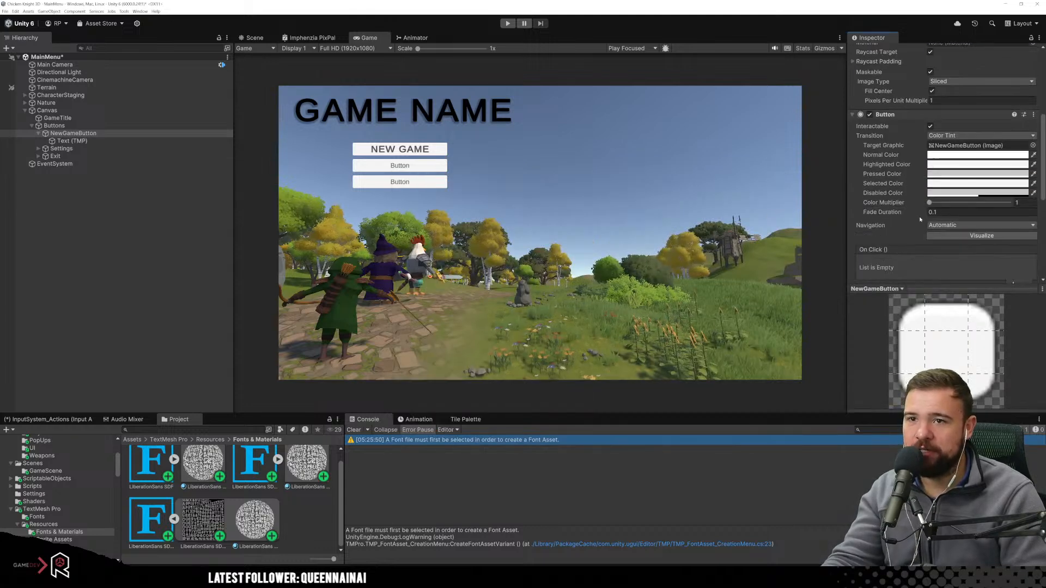
click(973, 136)
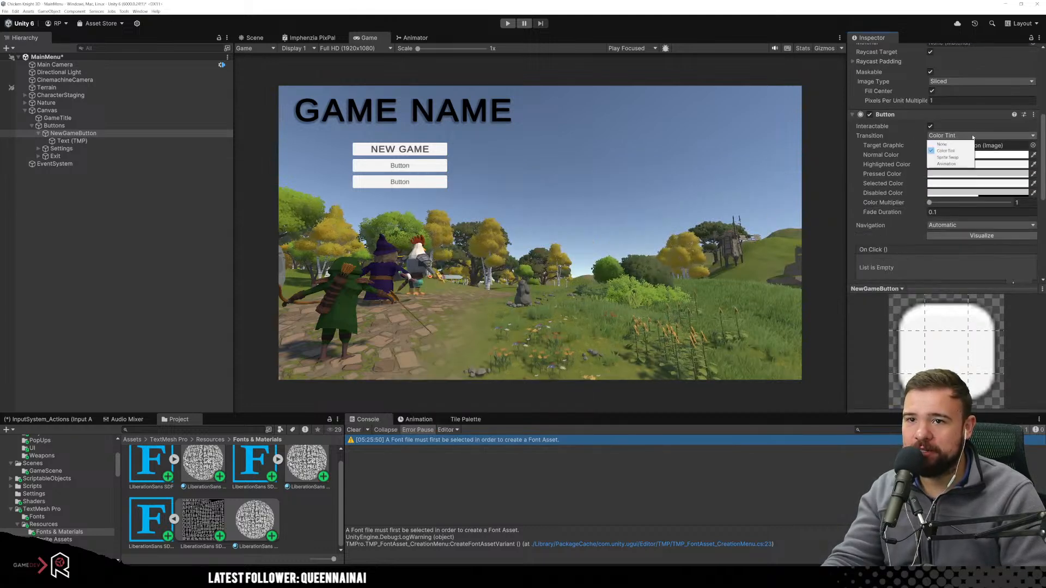
click(952, 157)
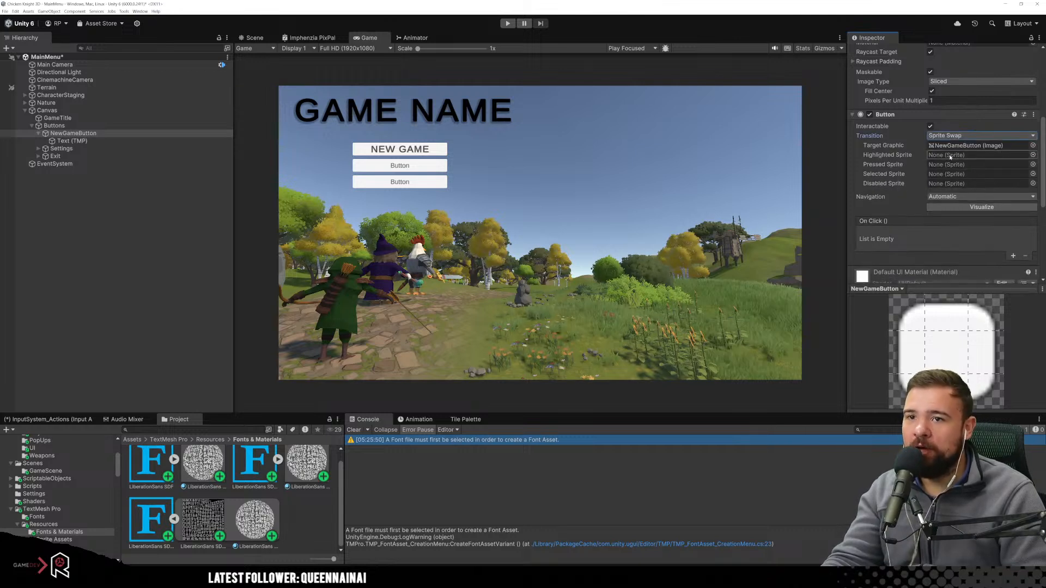
click(957, 136)
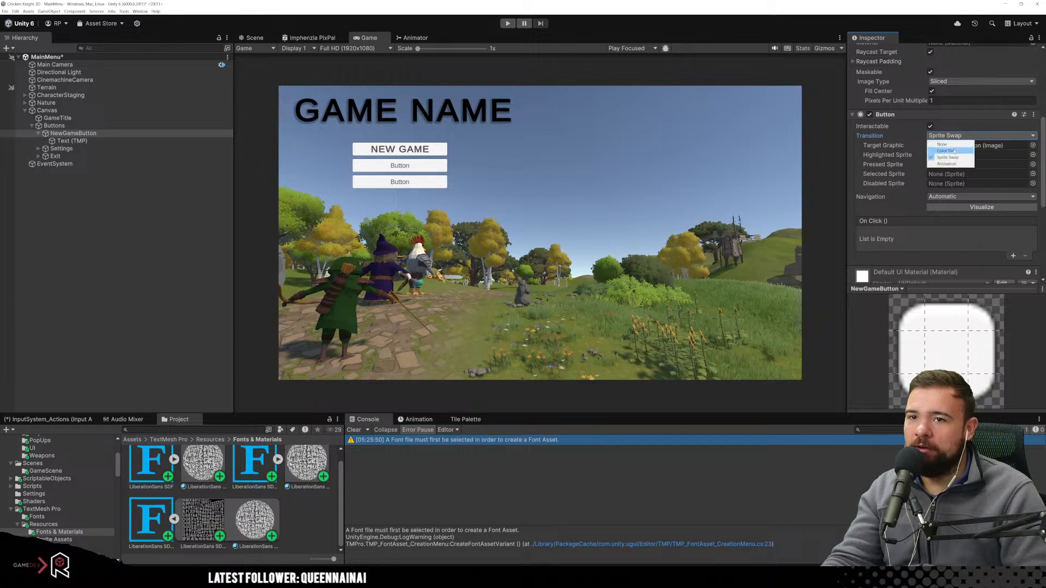
click(951, 163)
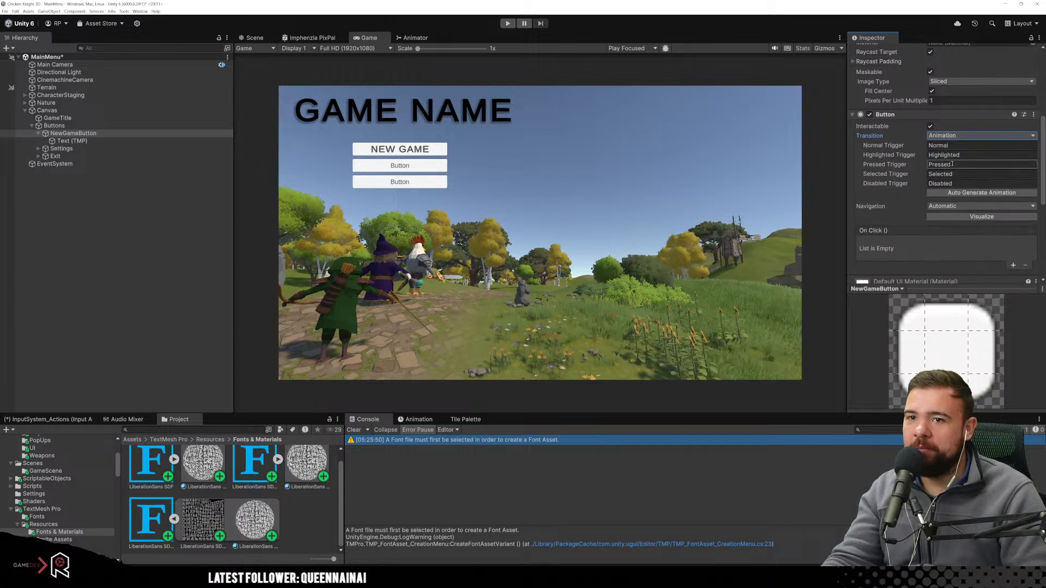
click(958, 135)
click(950, 149)
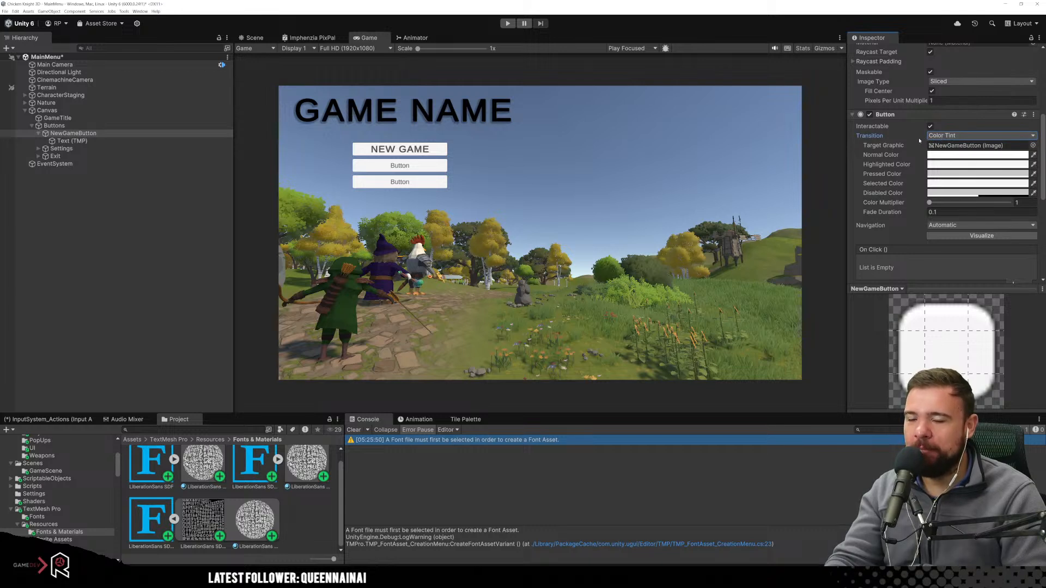
scroll(919, 140, up, 2)
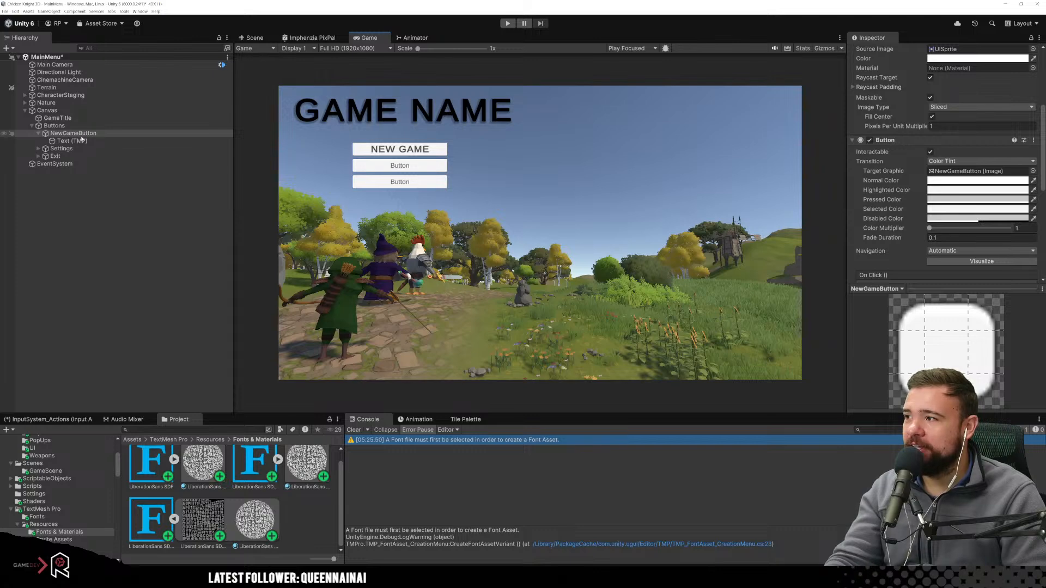
Change the text of the Settings button's label to "Settings".
click(61, 148)
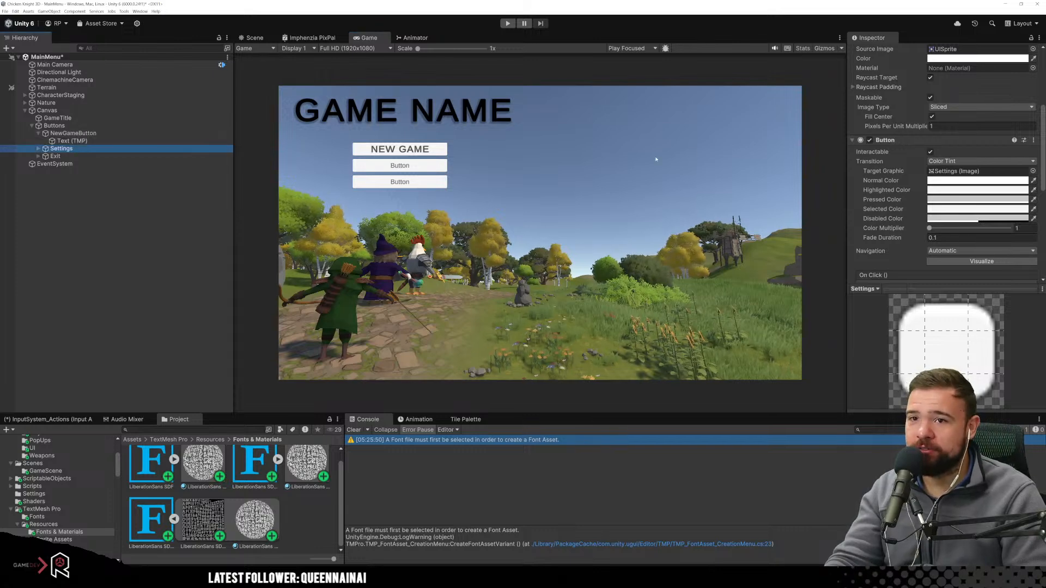
click(38, 148)
click(71, 157)
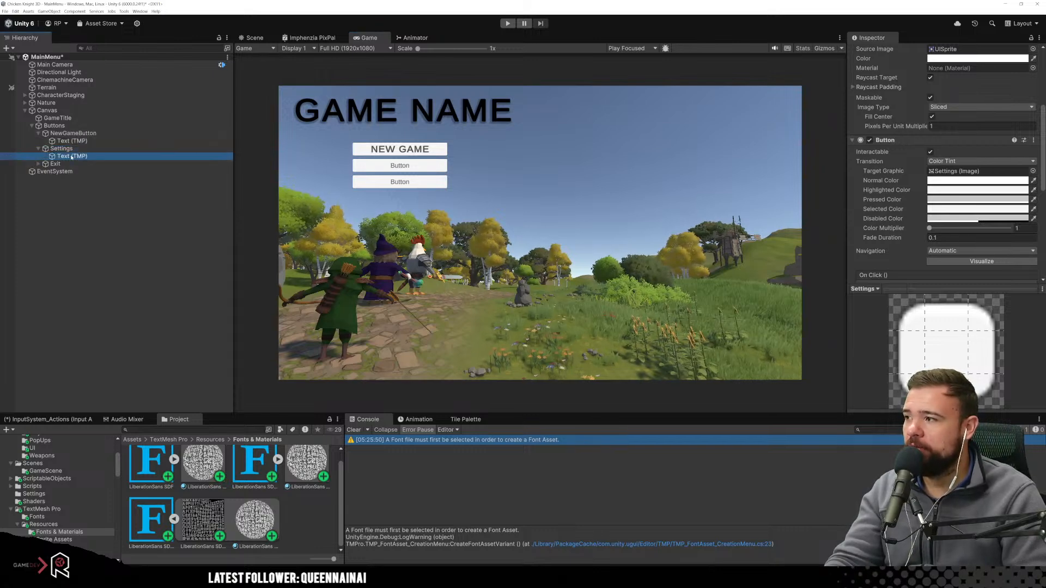
click(893, 134)
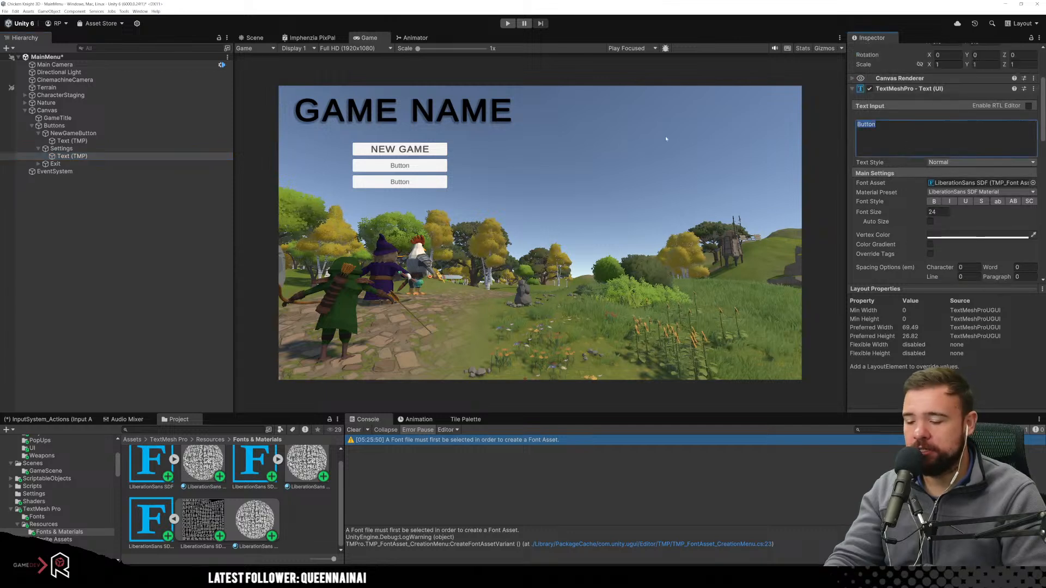
text(Setting)
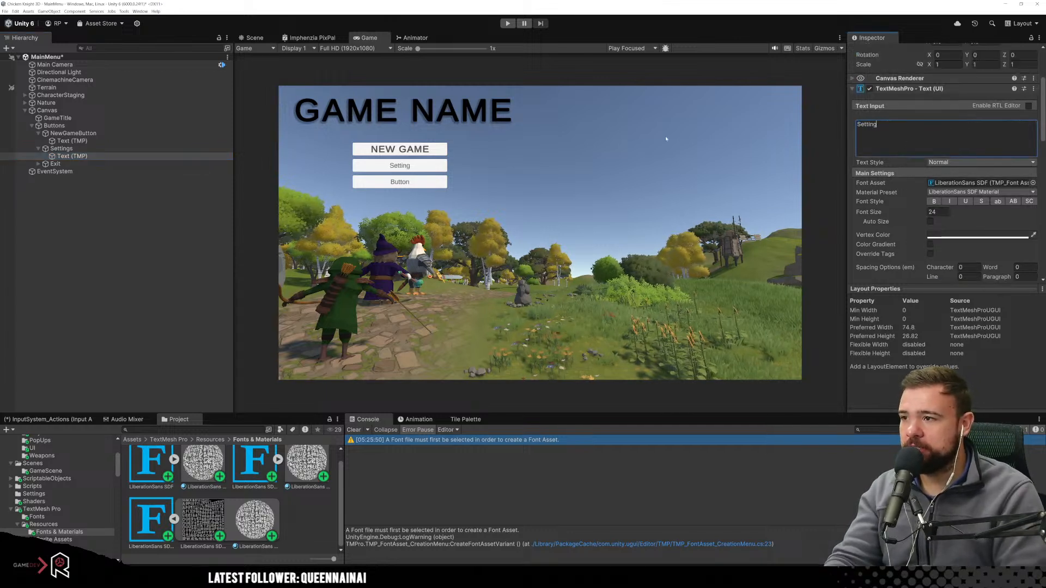
text(s)
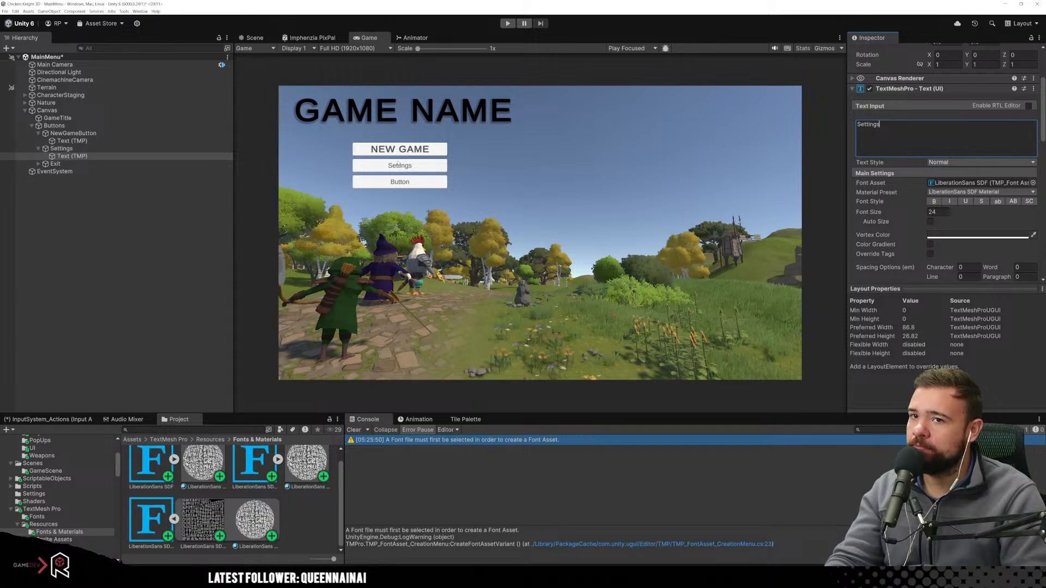
Format the Settings button's label with font size 35, bold, uppercase and the No Wrap text wrapping mode.
click(932, 212)
text(35)
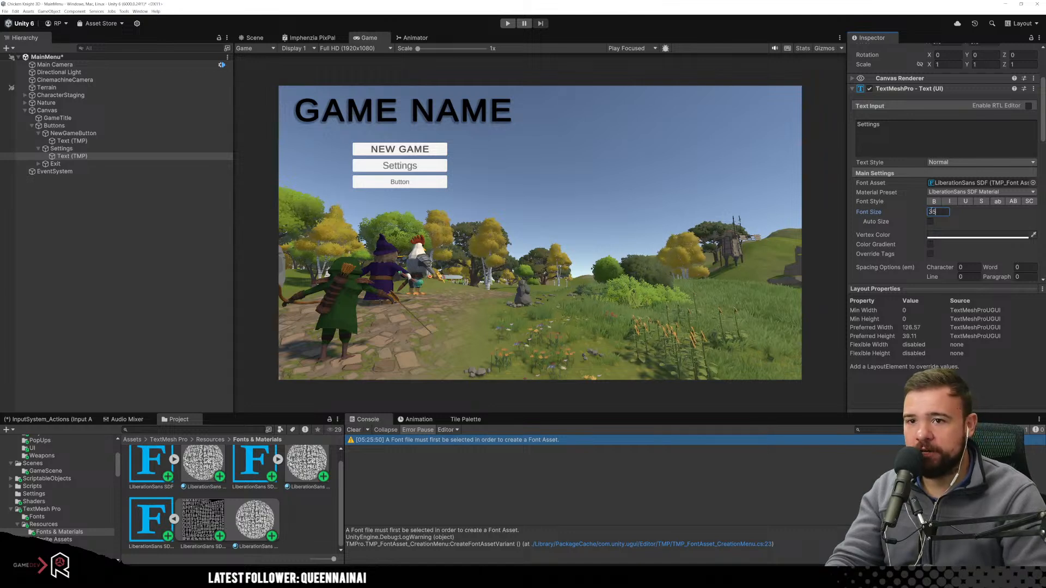
click(934, 201)
click(1014, 202)
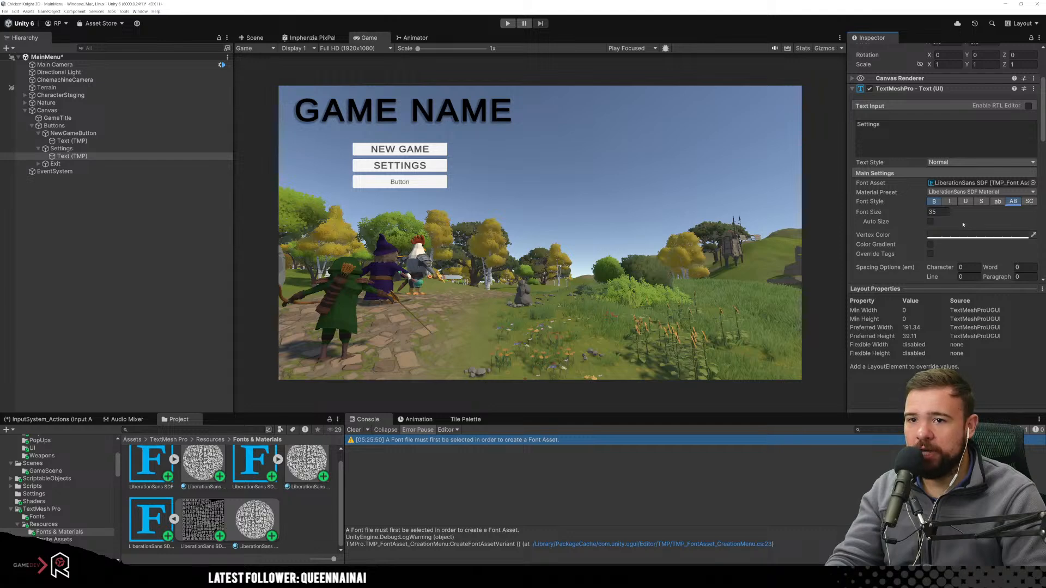
scroll(967, 231, down, 3)
click(955, 239)
click(951, 246)
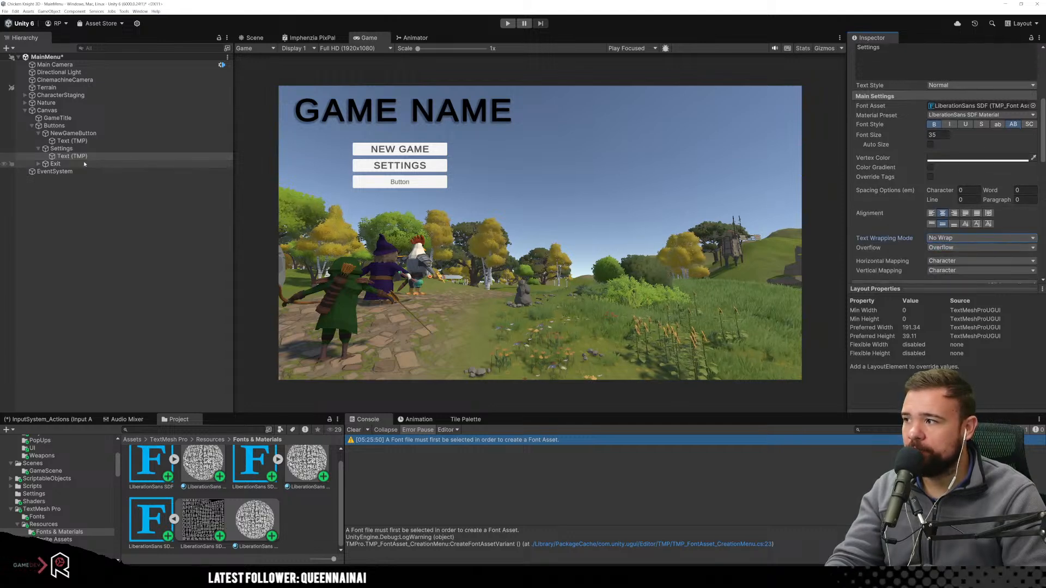
Format the Exit button's label with font size 35, uppercase, bold and the No Wrap text wrapping mode.
click(55, 164)
click(39, 164)
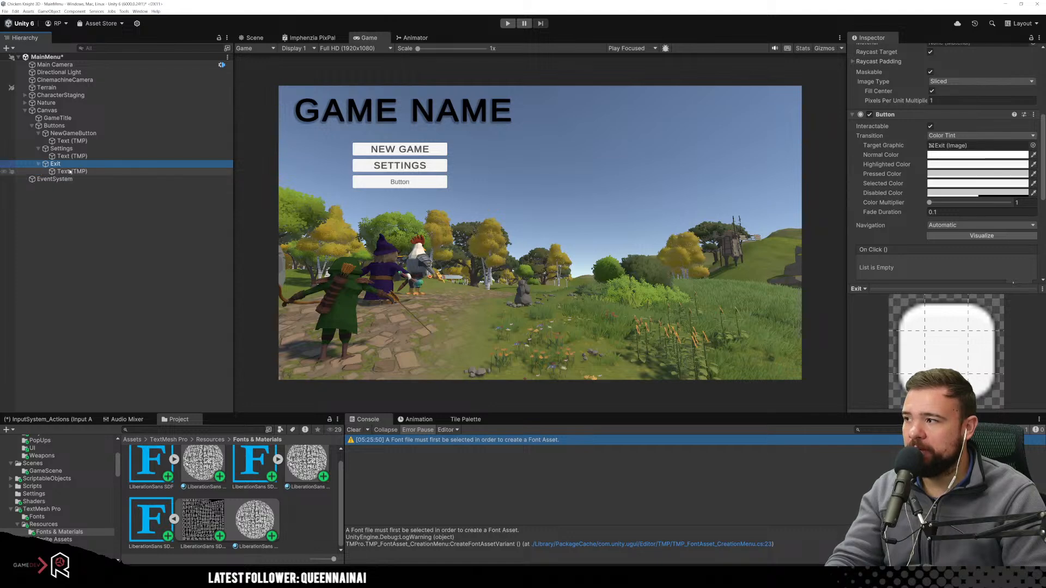
click(73, 171)
click(928, 135)
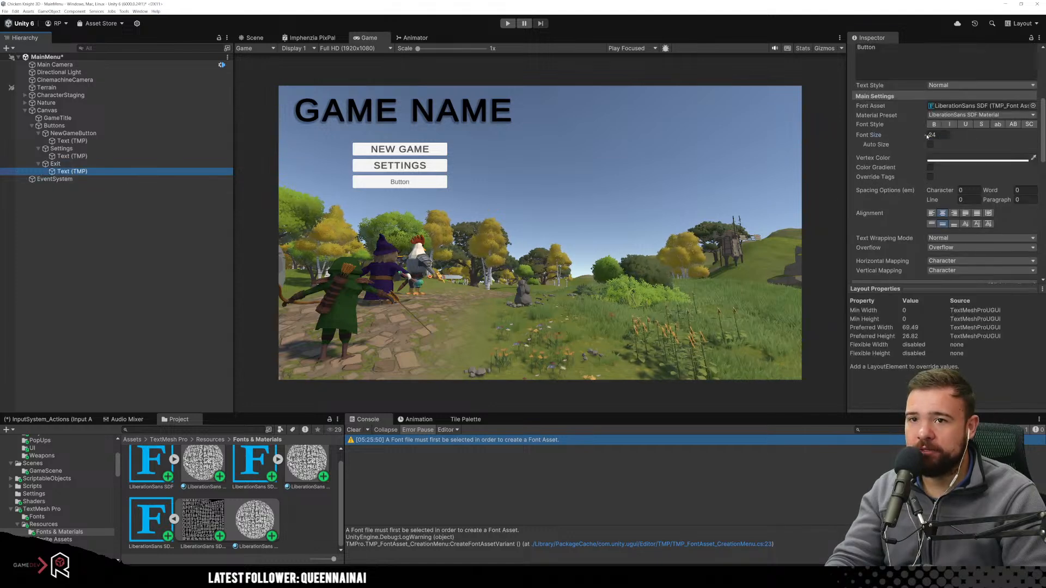
text(35)
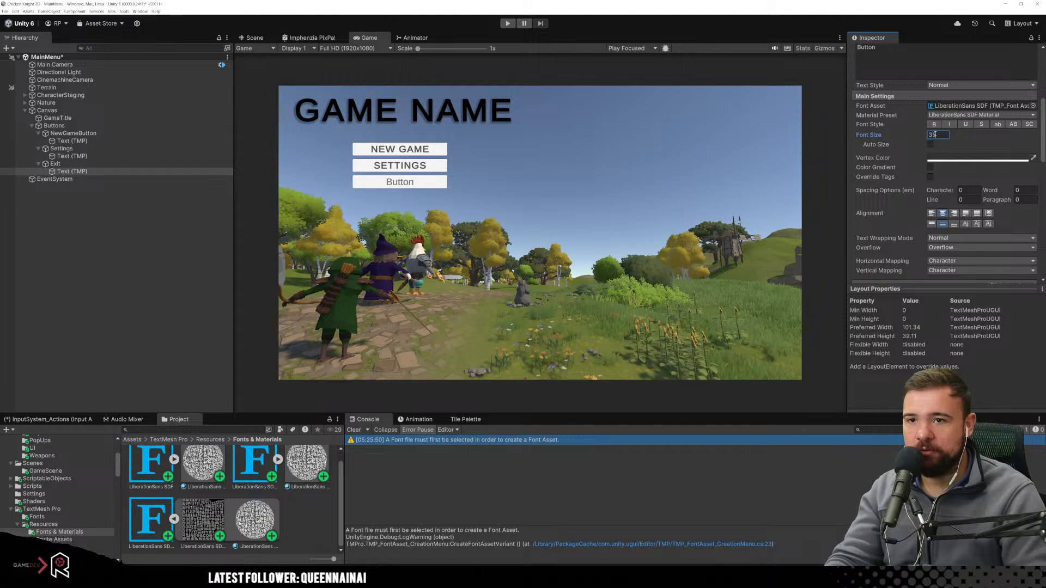
click(1013, 125)
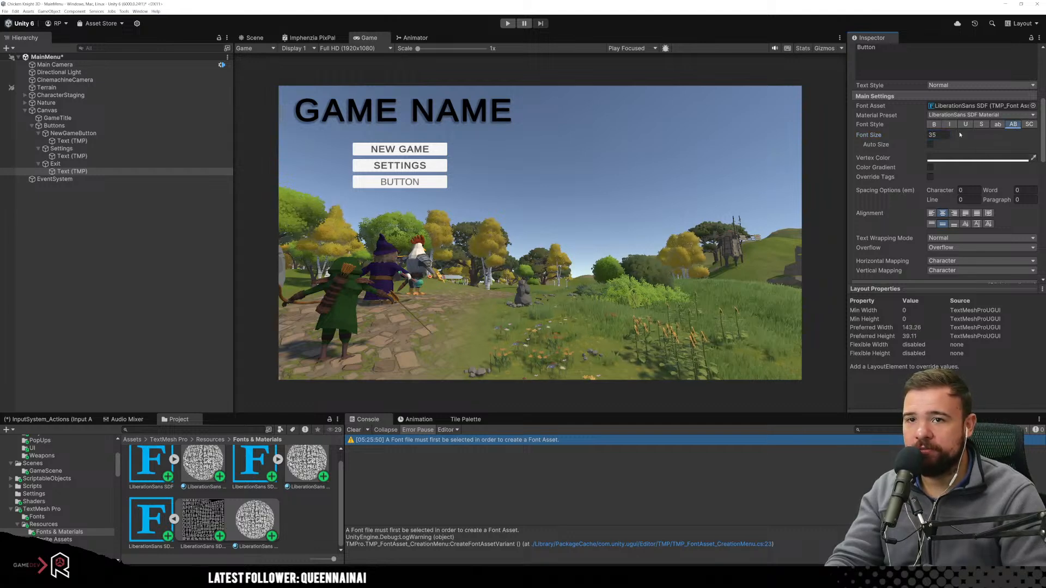
click(939, 125)
click(955, 238)
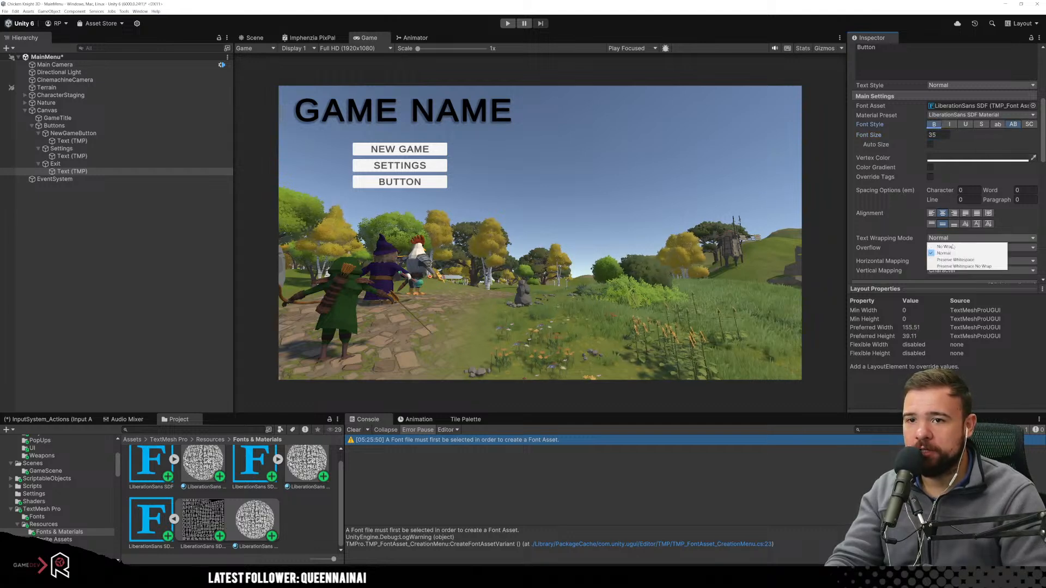
click(951, 250)
Replace the Exit button's label text with "Quit game".
scroll(926, 164, up, 3)
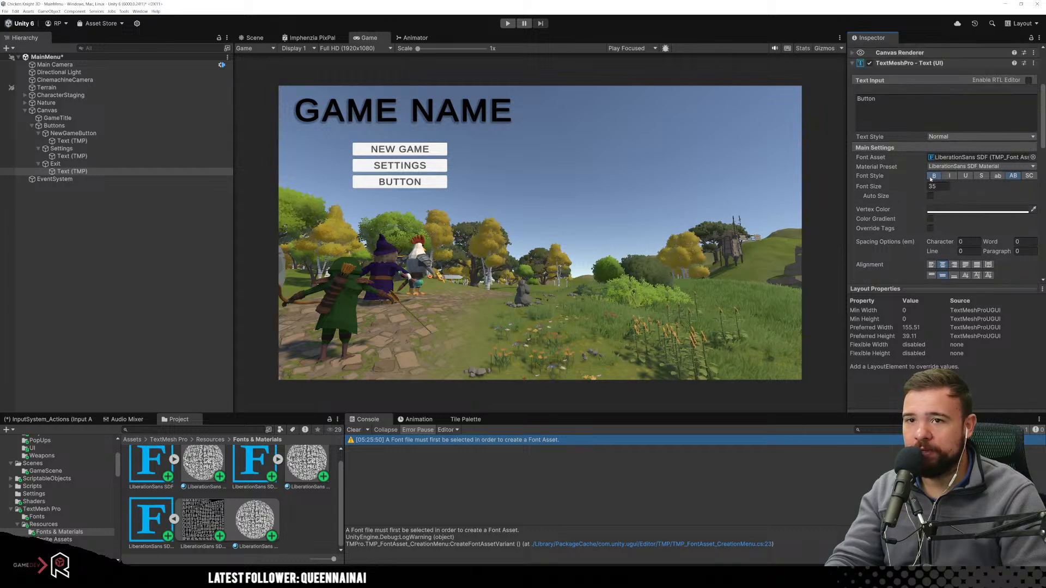
double_click(866, 99)
text(Ex)
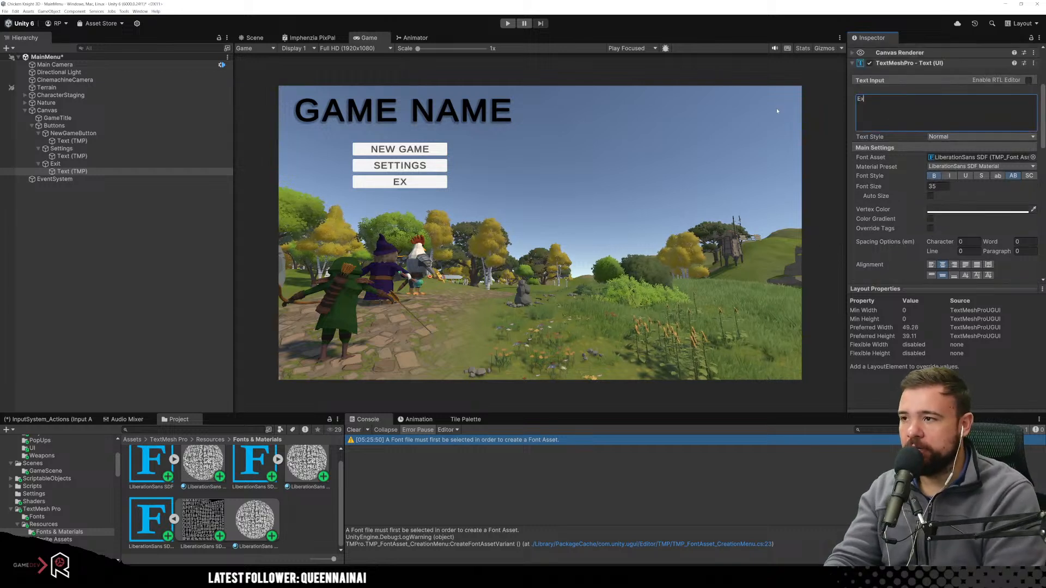
text(it game)
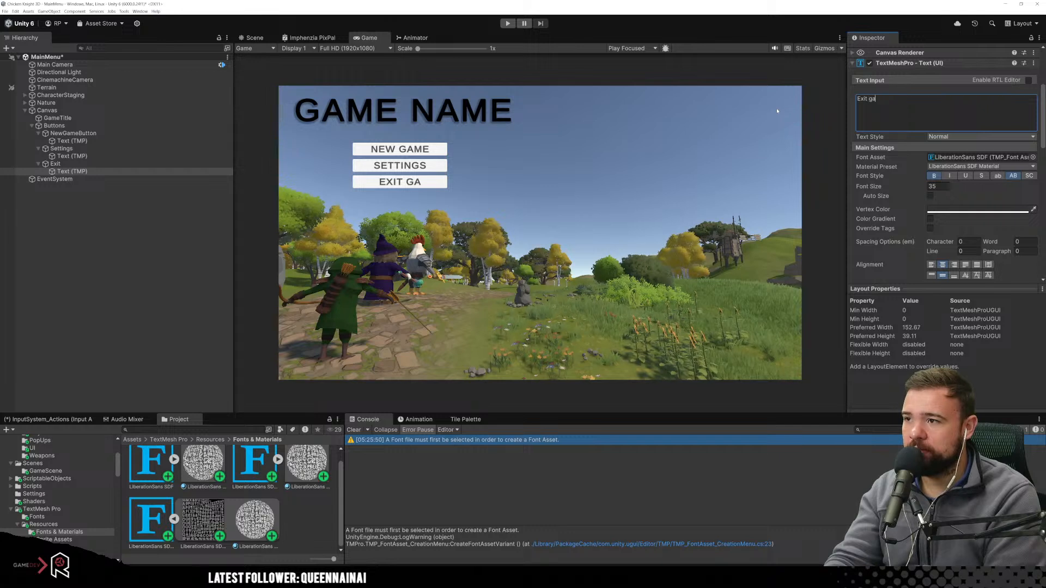
key(BackSpace)
key(BackSpace)
key(BackSpace)
key(BackSpace)
key(BackSpace)
key(BackSpace)
key(BackSpace)
key(BackSpace)
key(BackSpace)
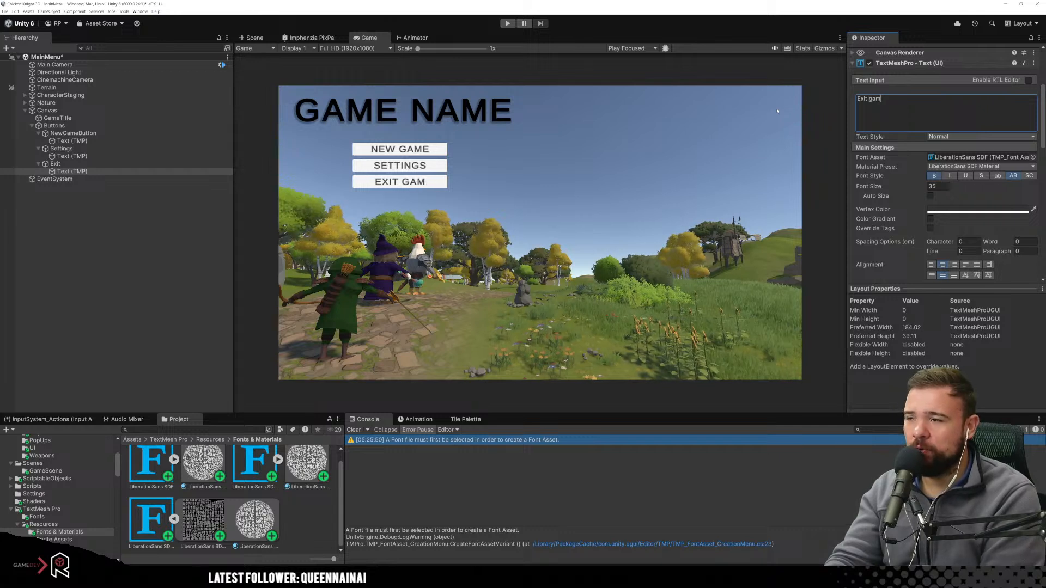
text(Quit game)
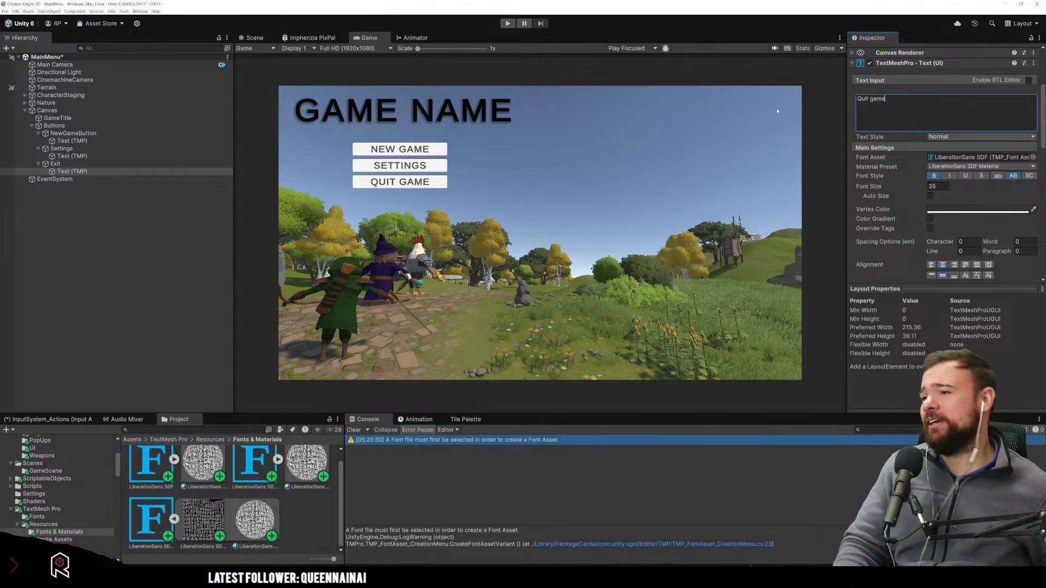
click(588, 198)
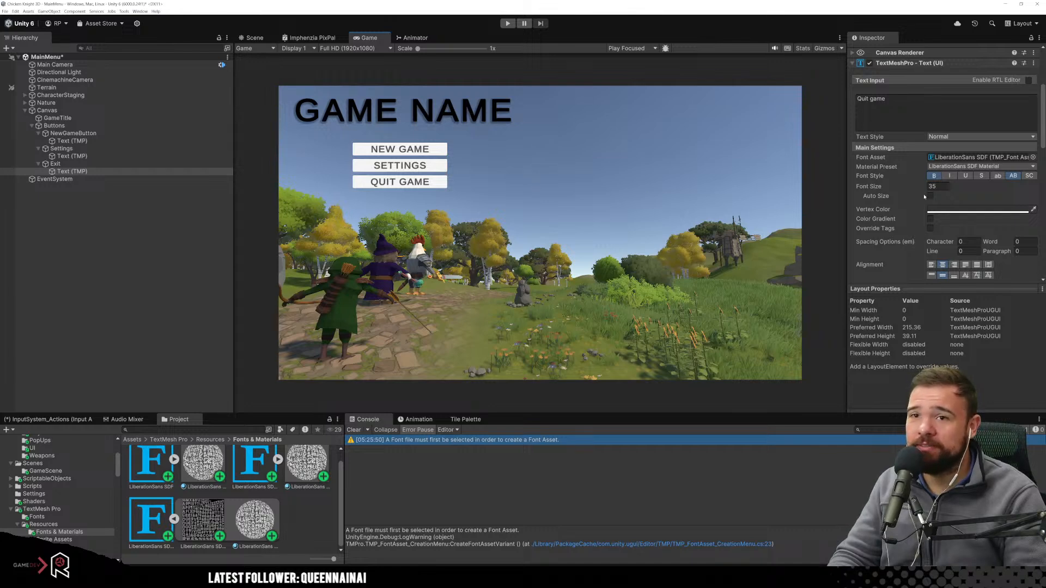
Review the transform, Image and Button properties of the Exit, Settings and NewGameButton objects.
scroll(952, 193, up, 5)
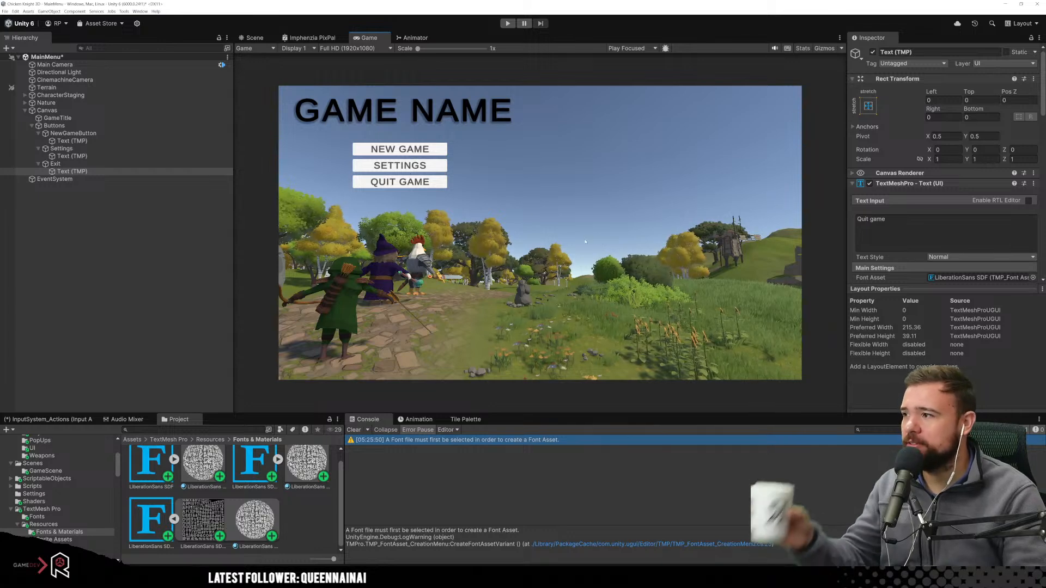
click(109, 164)
click(105, 149)
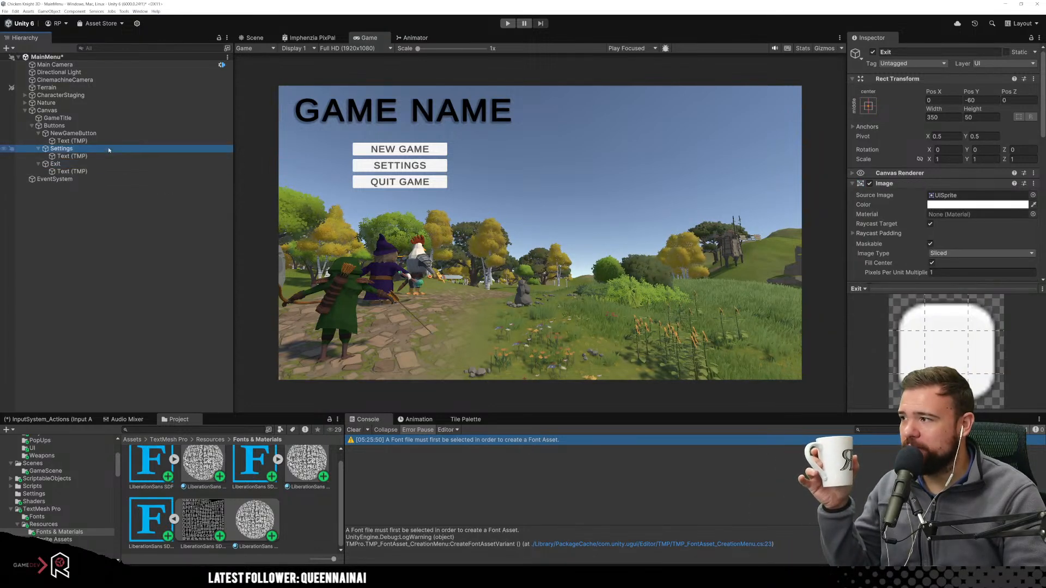
click(100, 133)
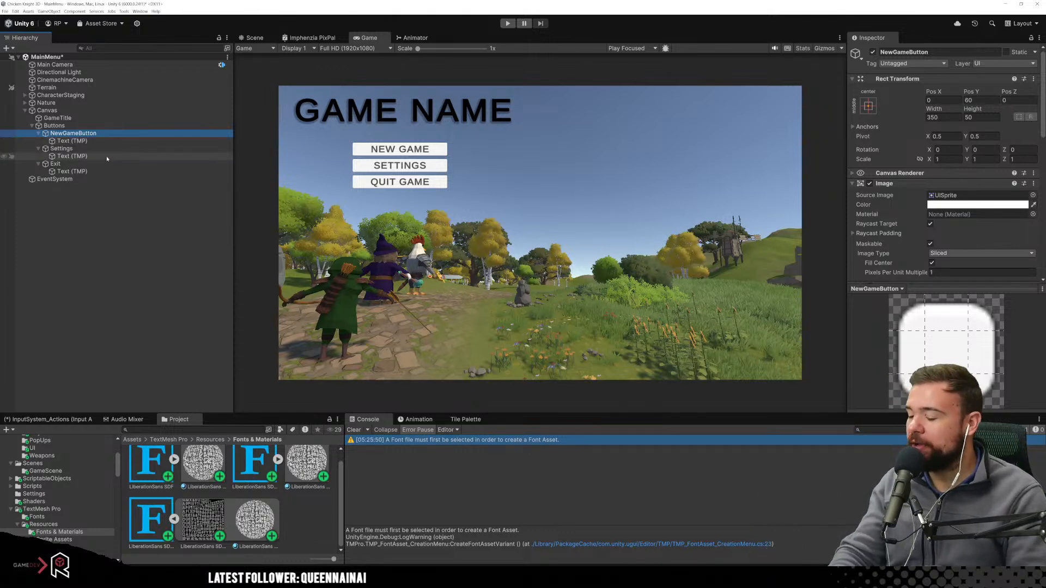
click(105, 150)
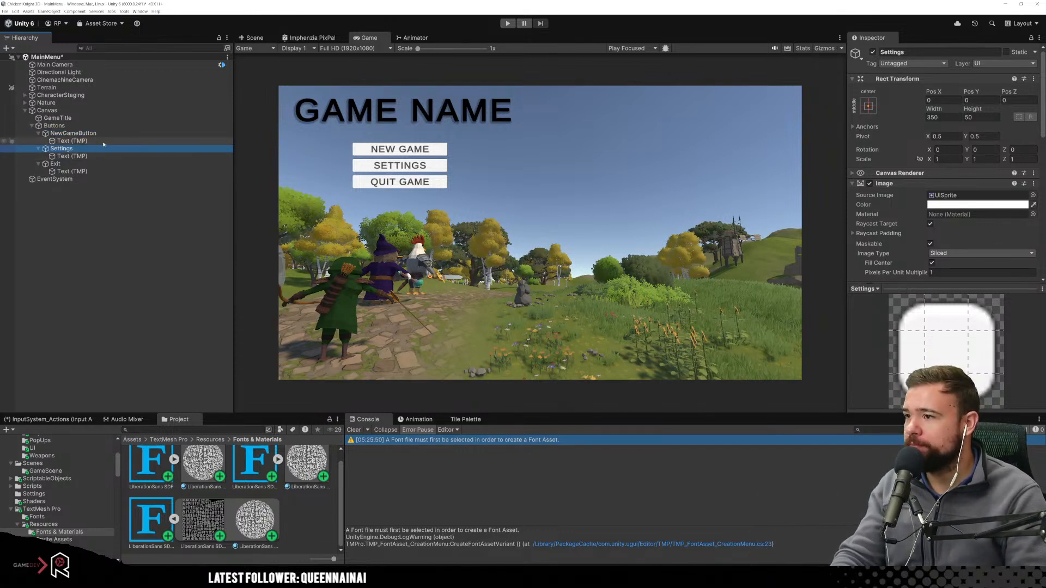
scroll(936, 203, down, 4)
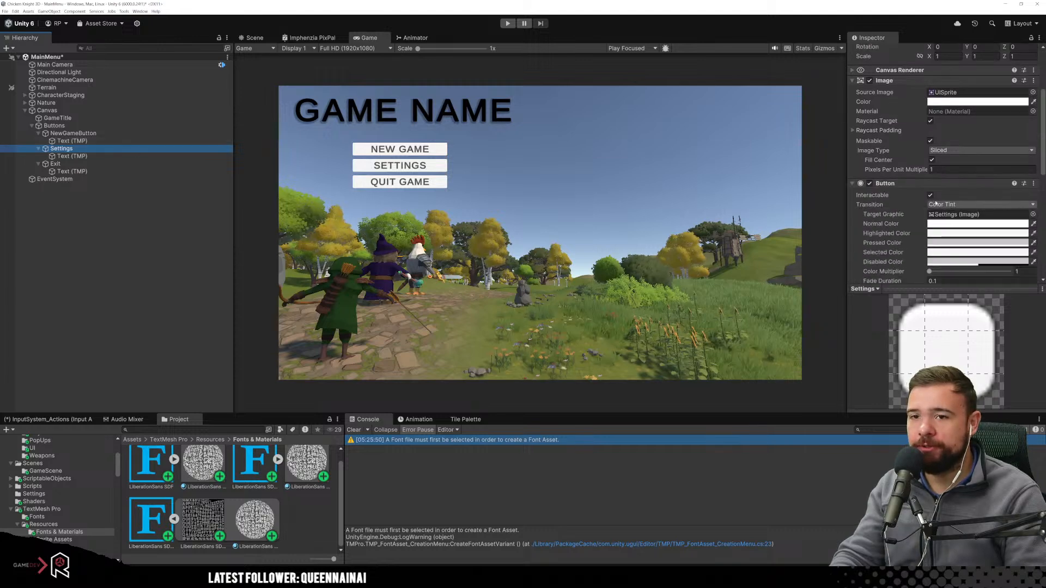
scroll(949, 205, up, 2)
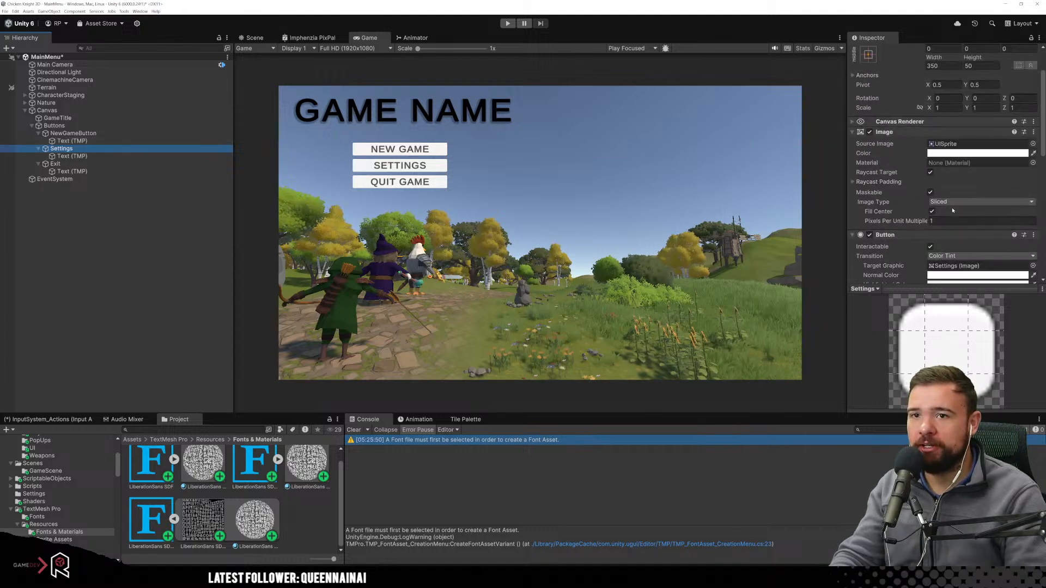
Save the MainMenu scene and check the menu layout in the Scene view and the Game view.
click(160, 221)
key(ctrl+s)
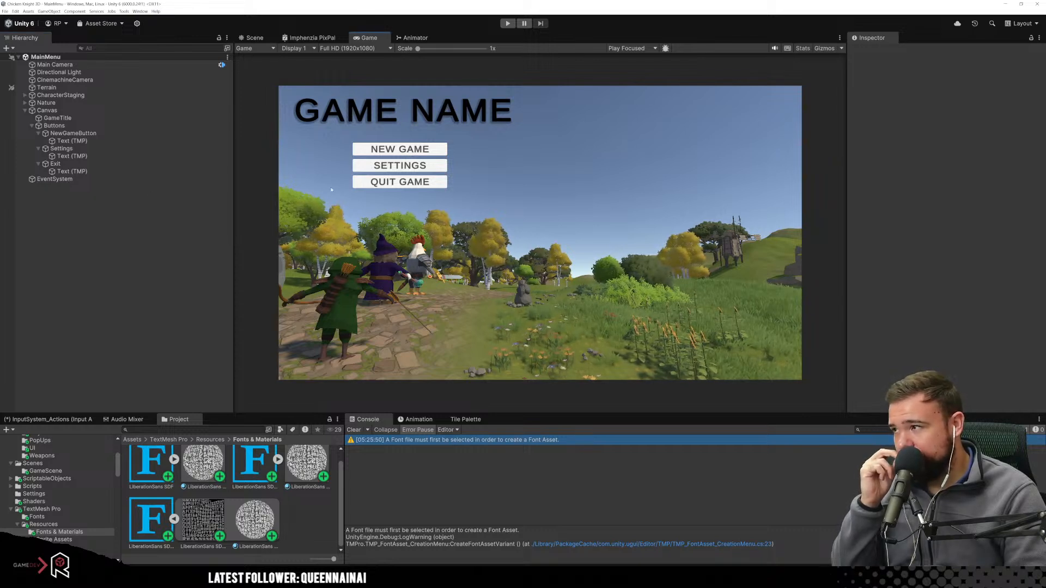
click(252, 39)
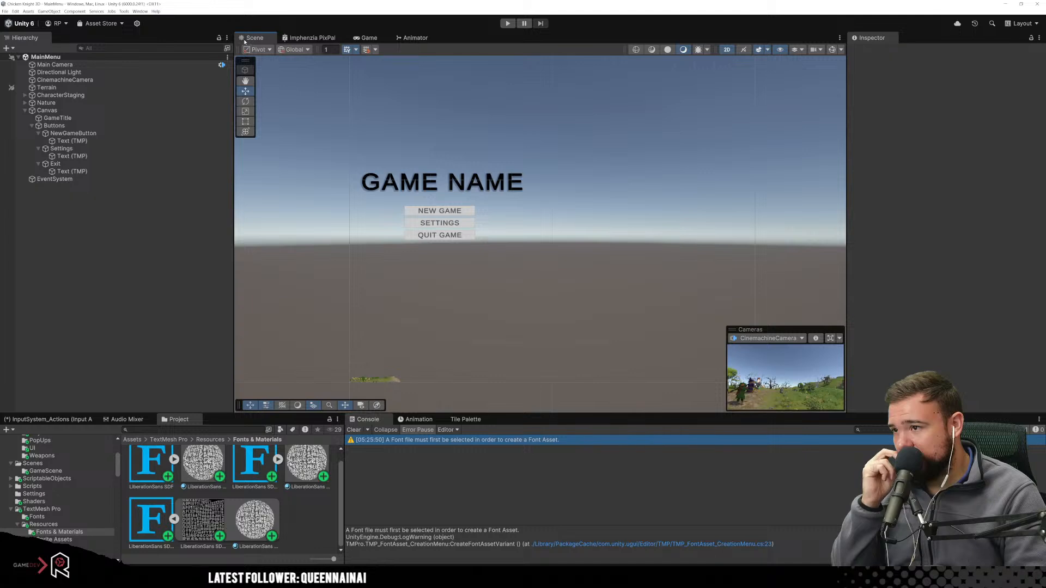
click(367, 37)
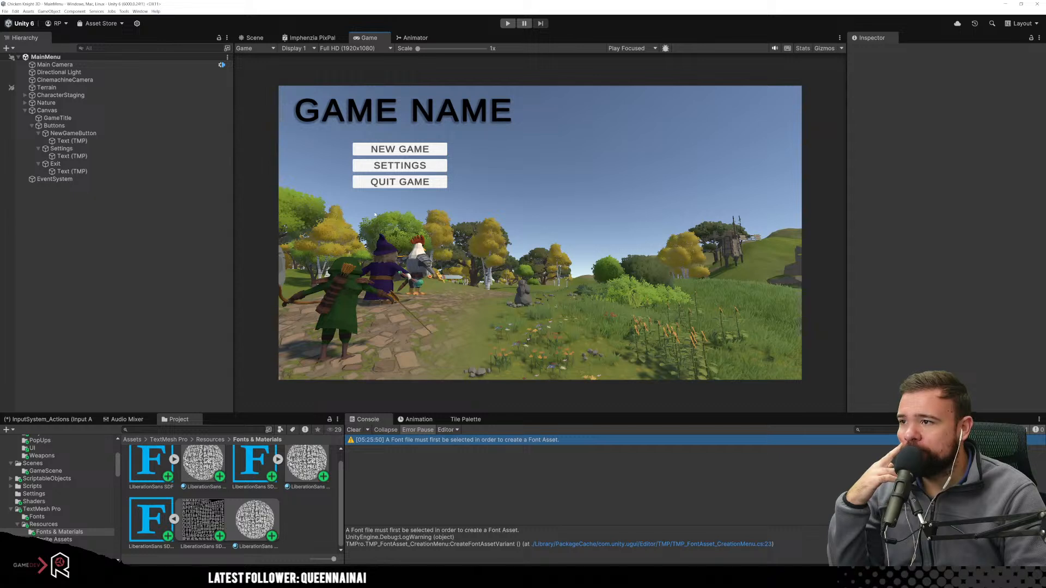
Delete KnightCharacter, RangerCharacter and WizardCharacter from the CharacterStaging group and save the scene.
click(25, 95)
click(70, 103)
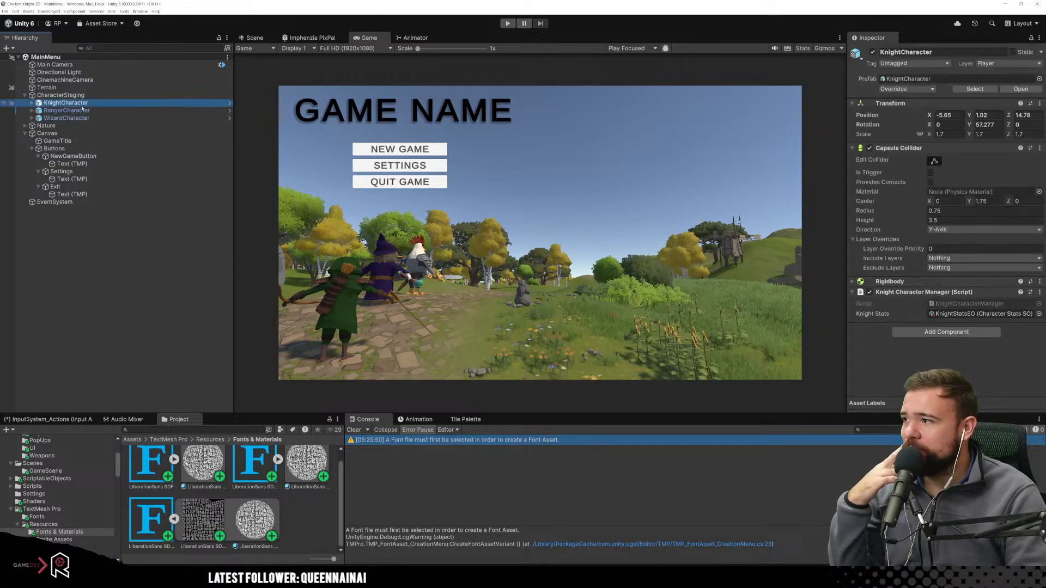
click(82, 110)
click(108, 118)
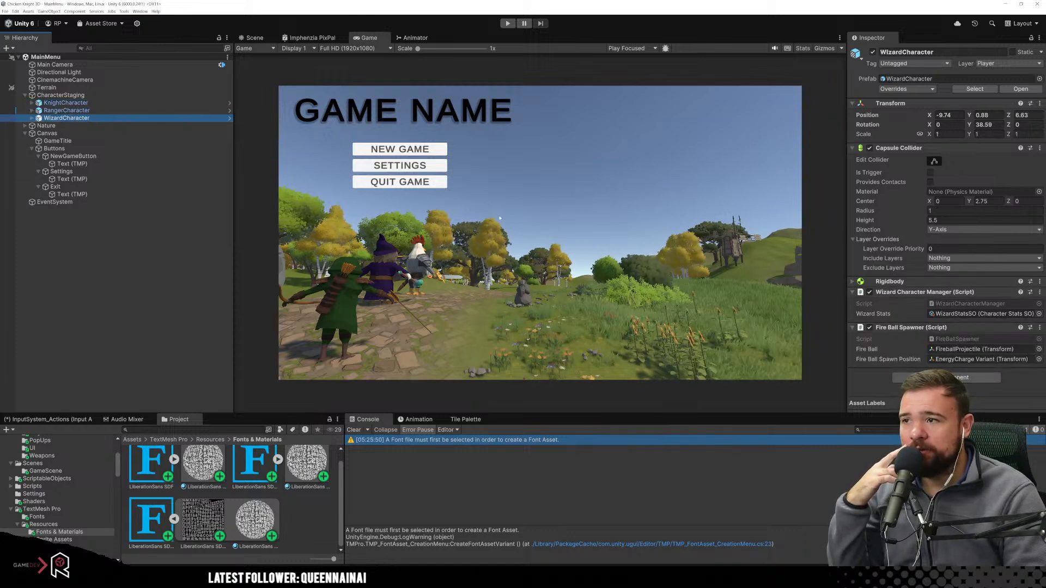
click(109, 103)
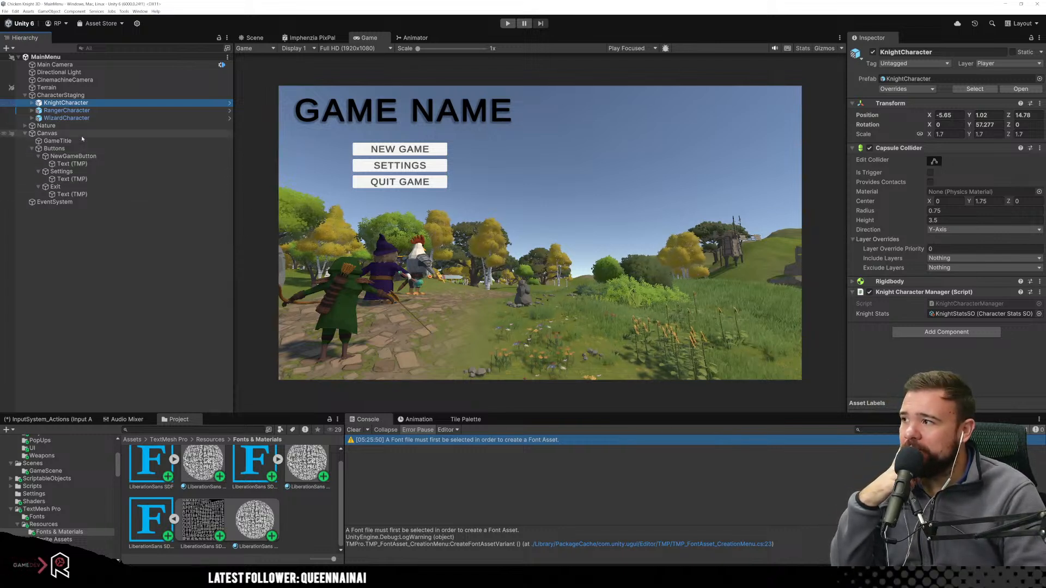
shift+click(87, 118)
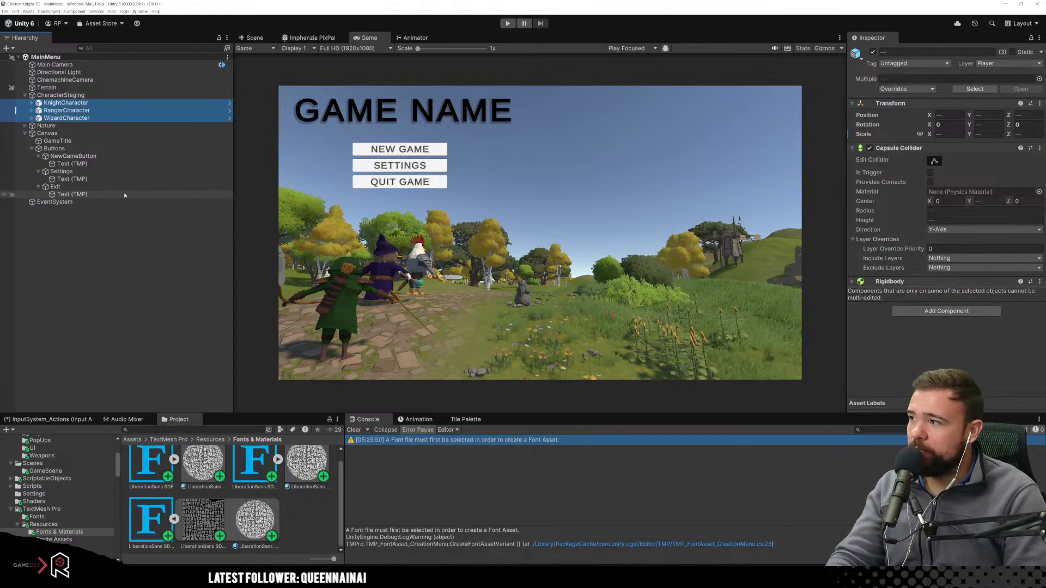
key(Delete)
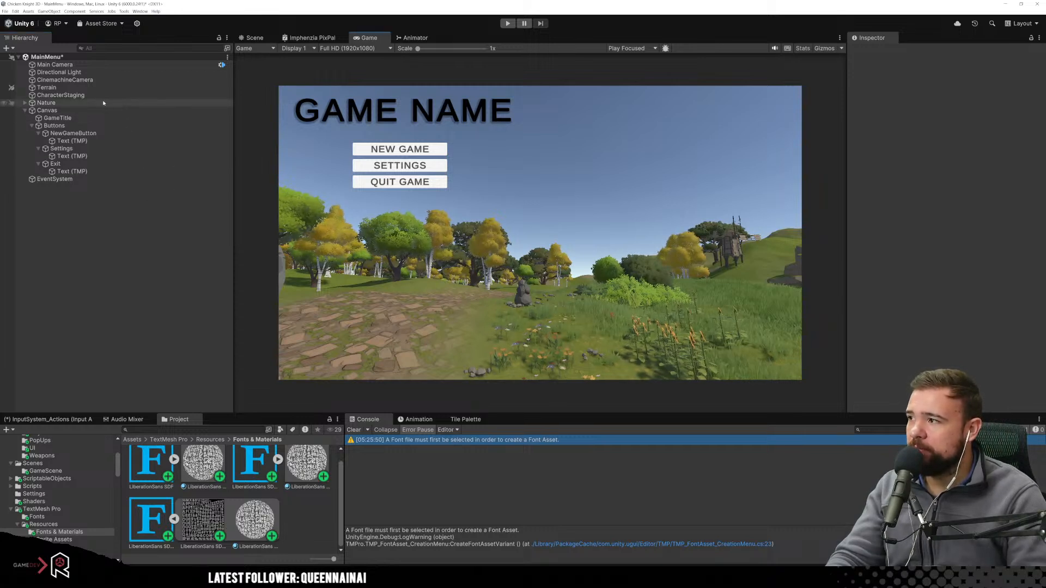
click(163, 95)
click(498, 273)
key(ctrl+s)
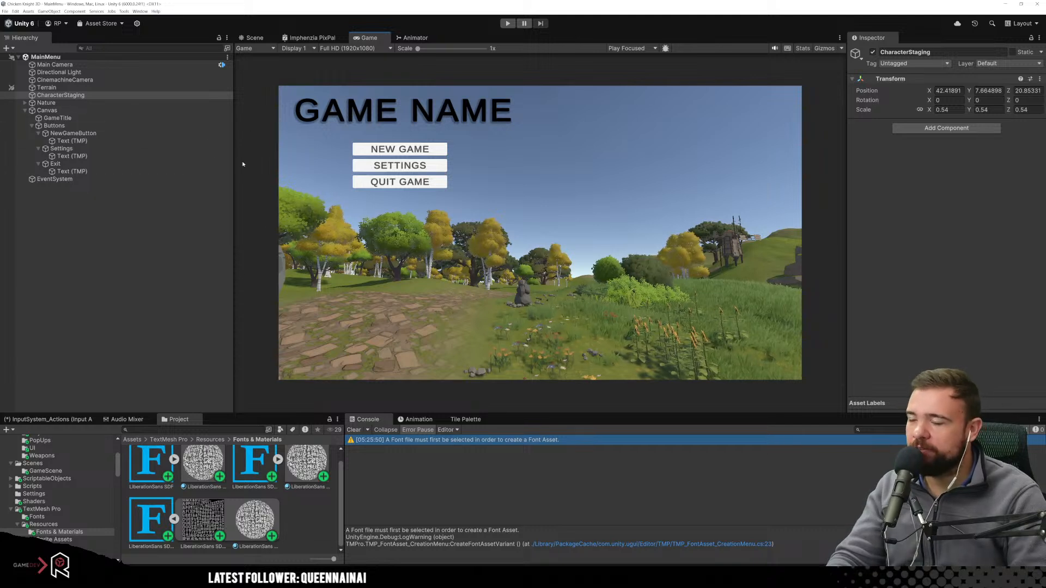
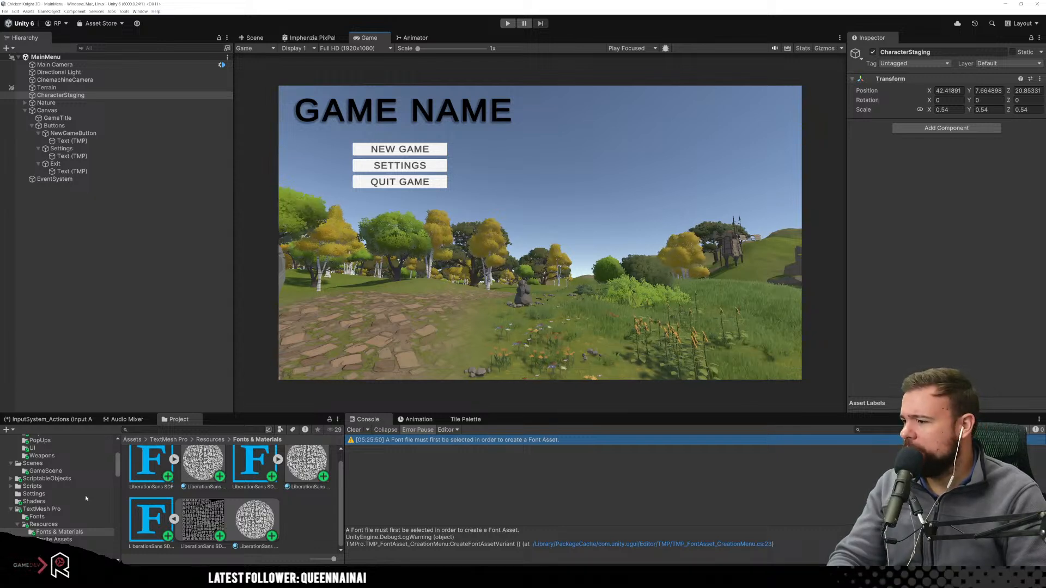
Open the VisualAssets/Characters folder among the project assets and show its contents as a compact list.
scroll(52, 489, down, 7)
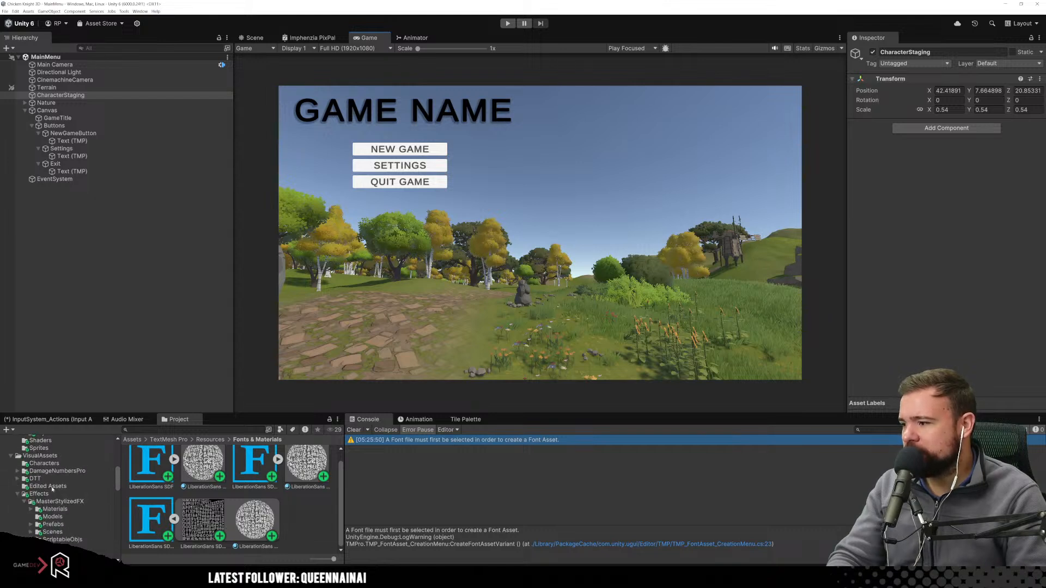
click(44, 463)
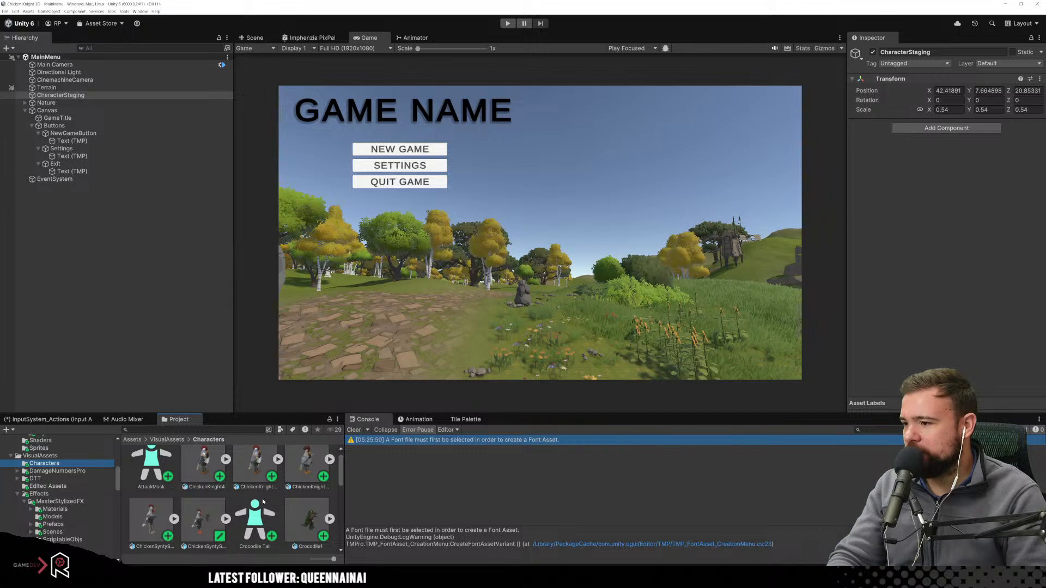
scroll(244, 507, down, 2)
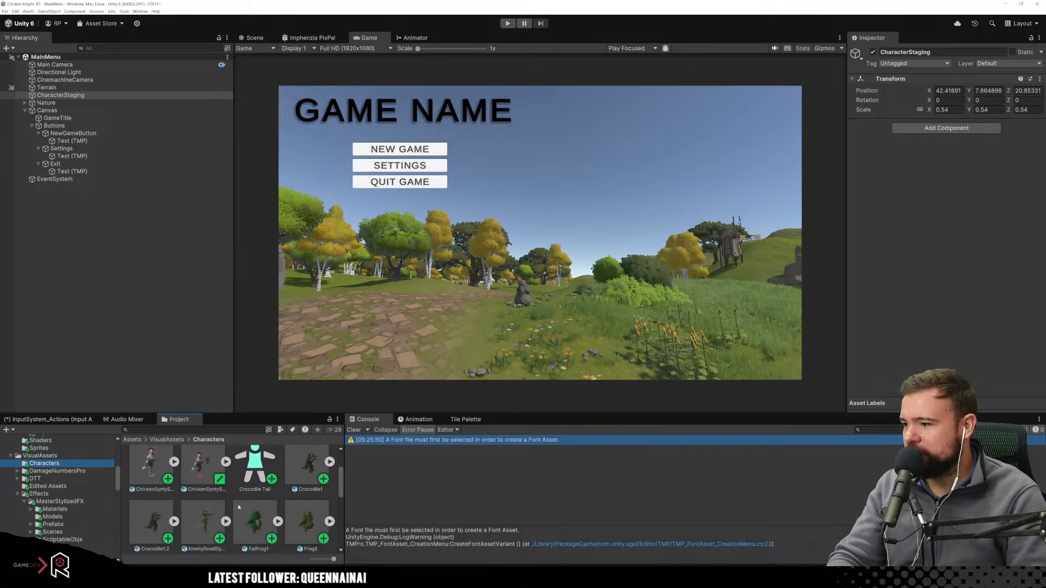
scroll(228, 507, up, 2)
scroll(228, 506, up, 1)
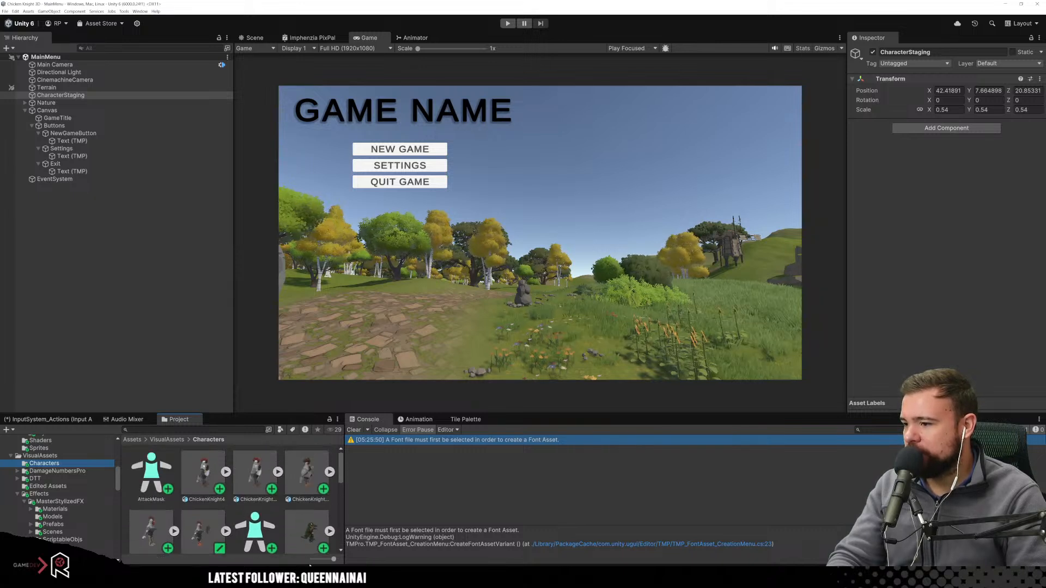
click(309, 559)
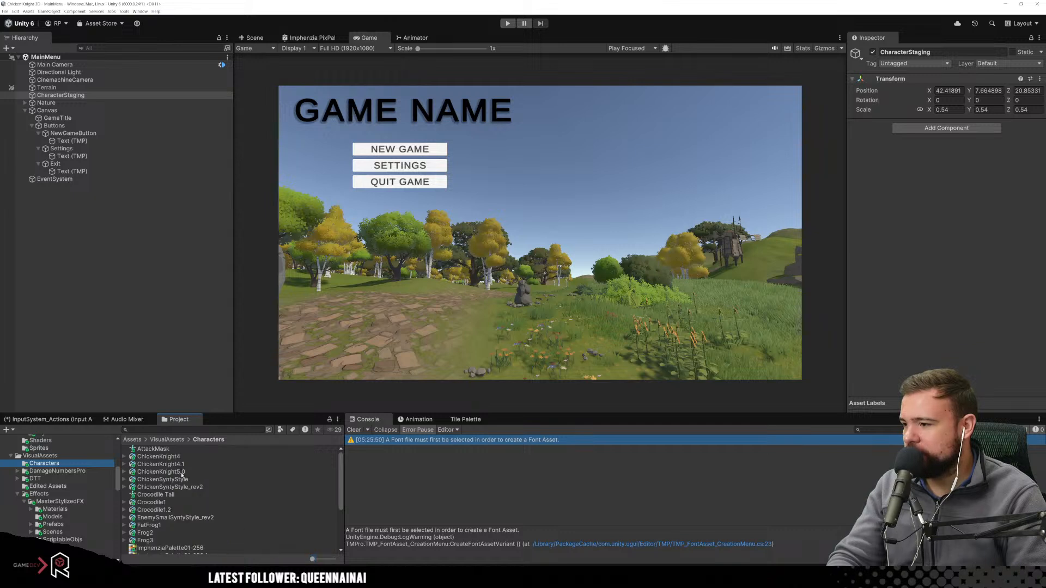
Compare the previews of the ChickenKnight and ChickenSyntyStyle models in the Characters folder, ending on ChickenKnight5.0.
click(162, 472)
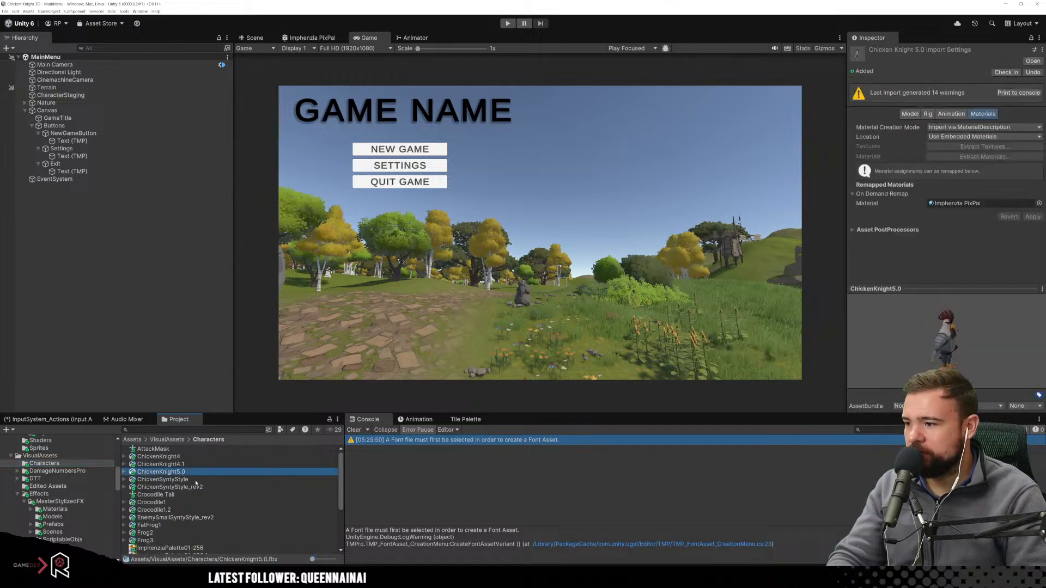
click(195, 481)
click(184, 488)
click(182, 487)
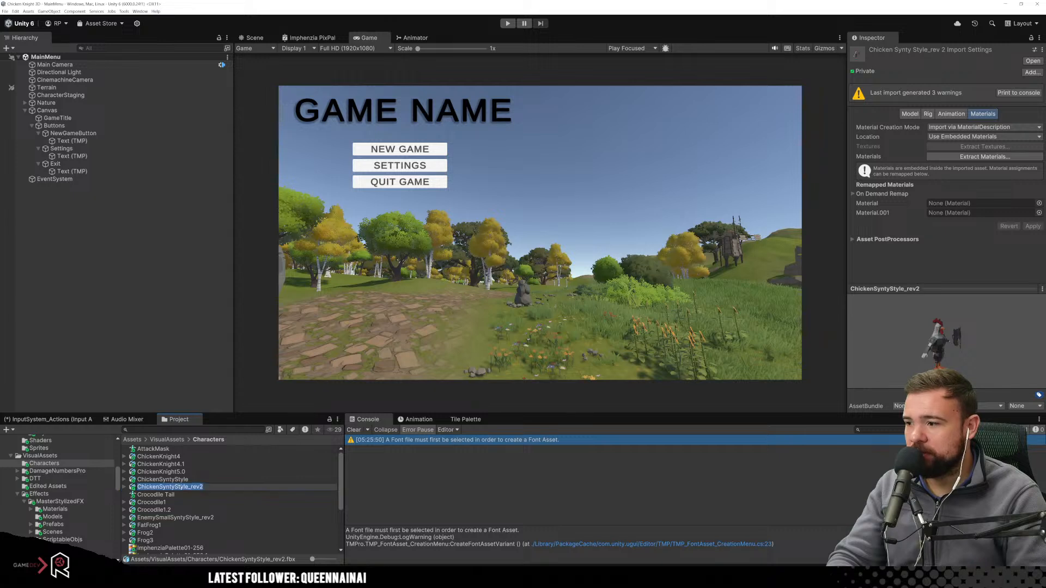
click(188, 482)
key(Up)
key(Down)
key(Down)
key(Down)
key(Up)
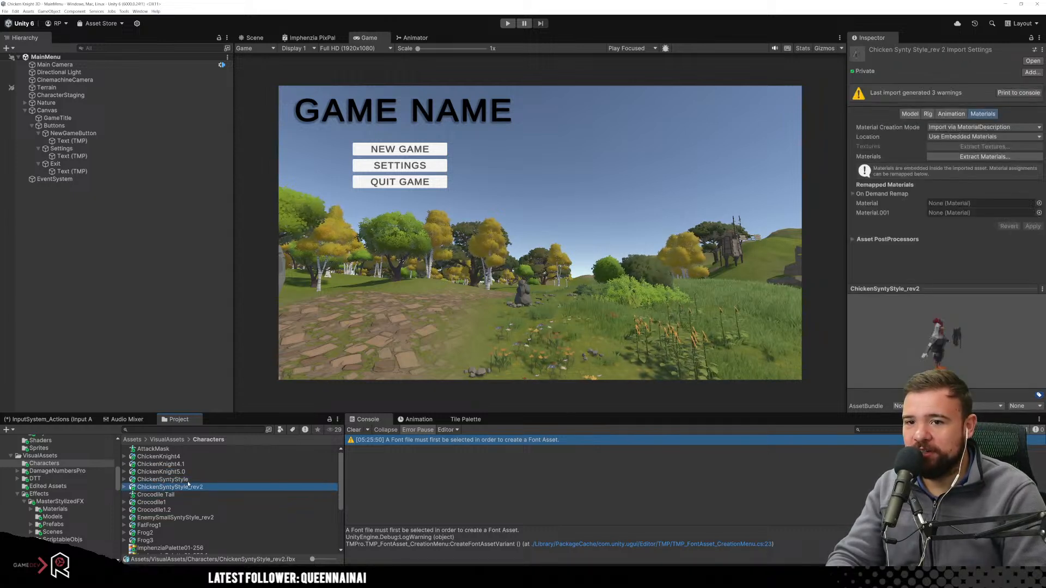
key(Up)
key(Up)
key(Up)
key(Down)
key(Up)
key(Up)
key(Down)
key(Down)
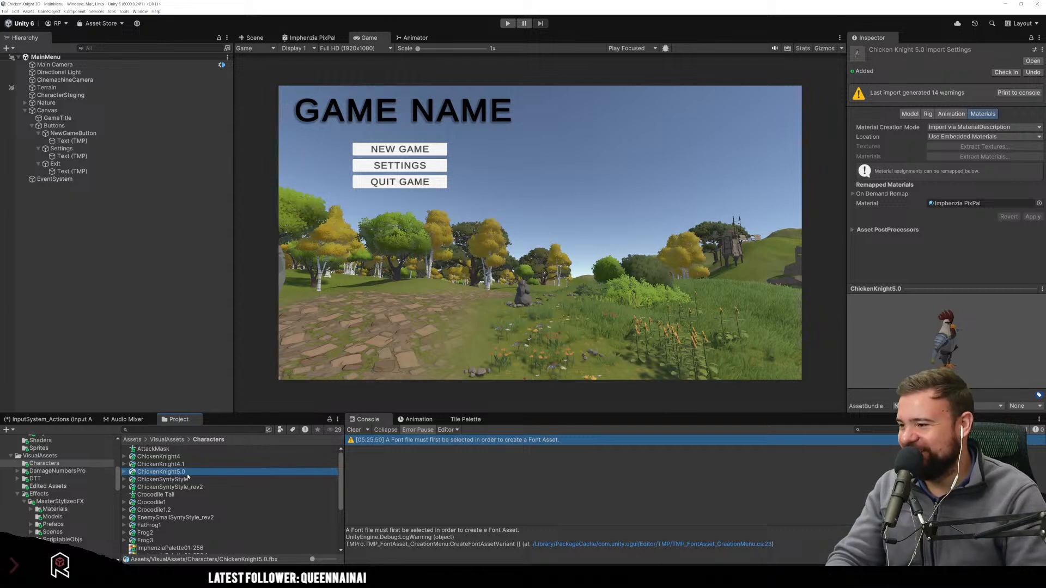
Place ChickenKnight5.0 on the stone path near CharacterStaging in the 3D Scene view and inspect its child parts and Animator component.
click(464, 313)
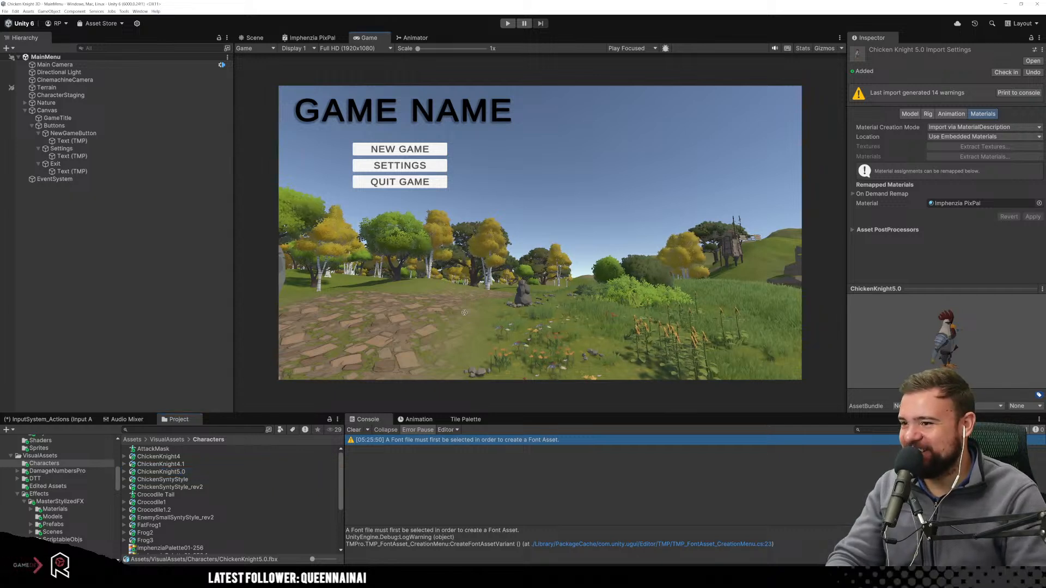
click(254, 37)
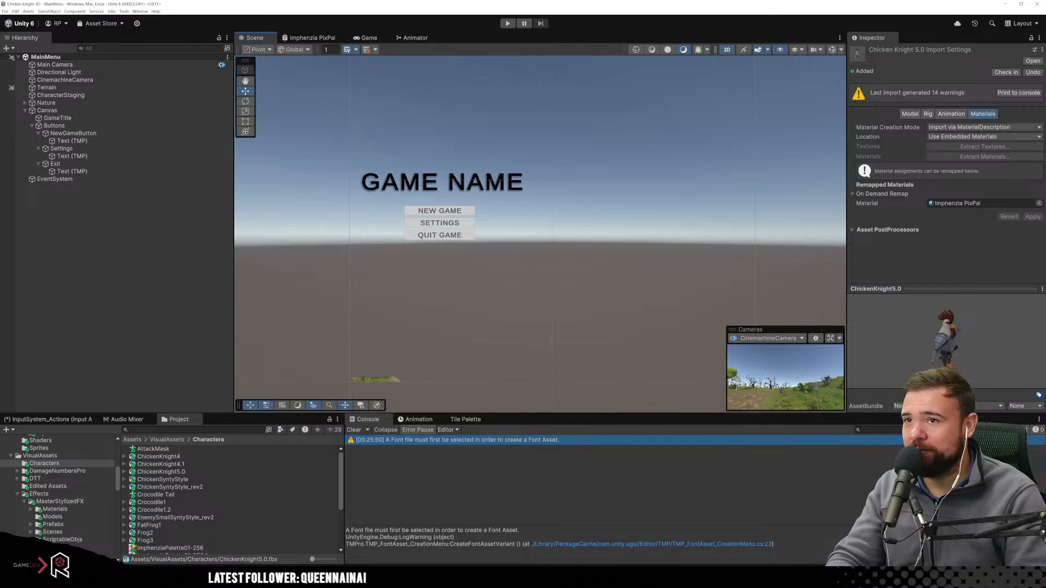
click(731, 49)
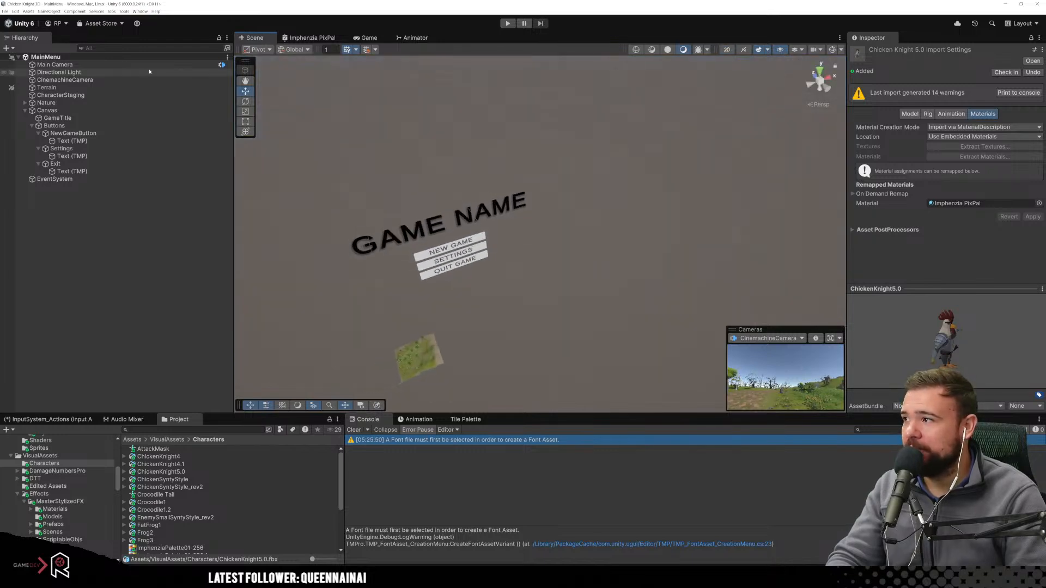
double_click(72, 96)
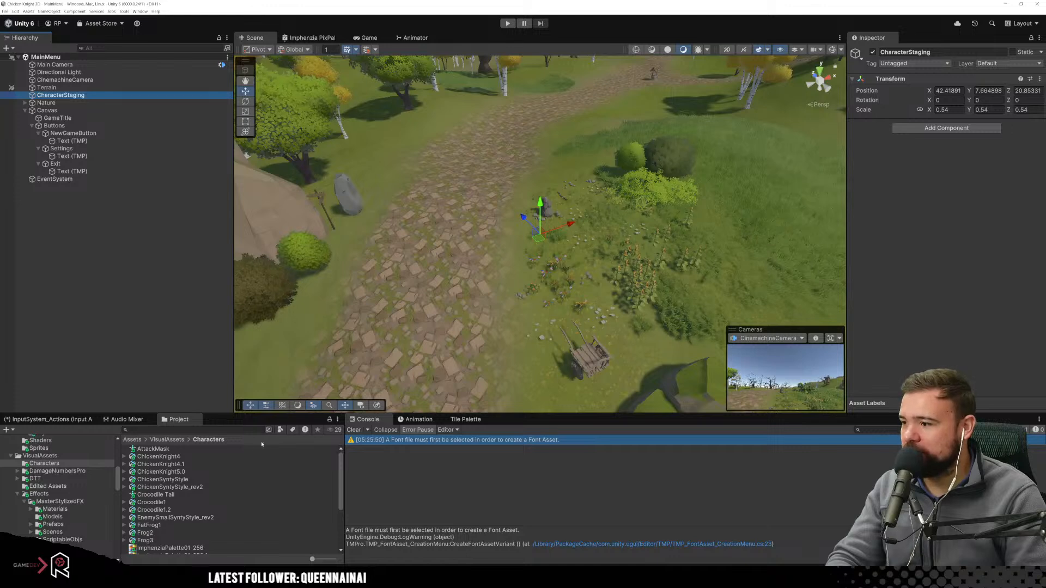
drag(190, 473, 467, 214)
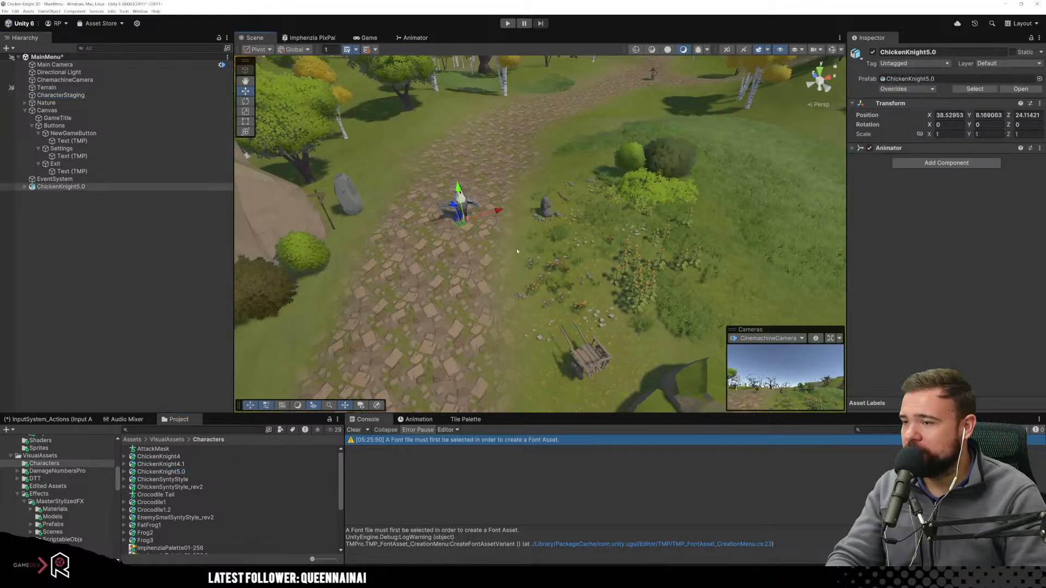
click(25, 187)
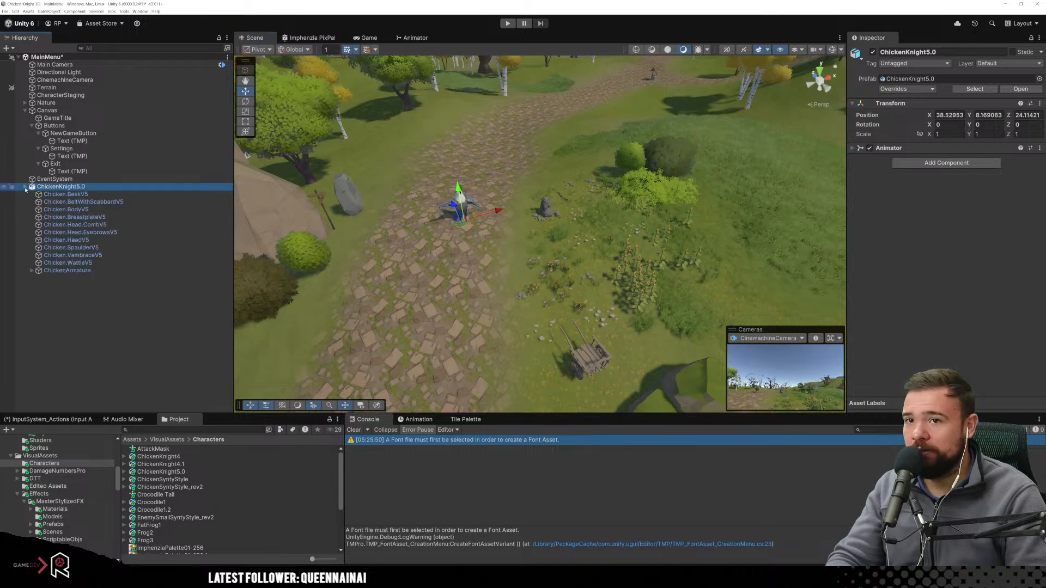
click(25, 187)
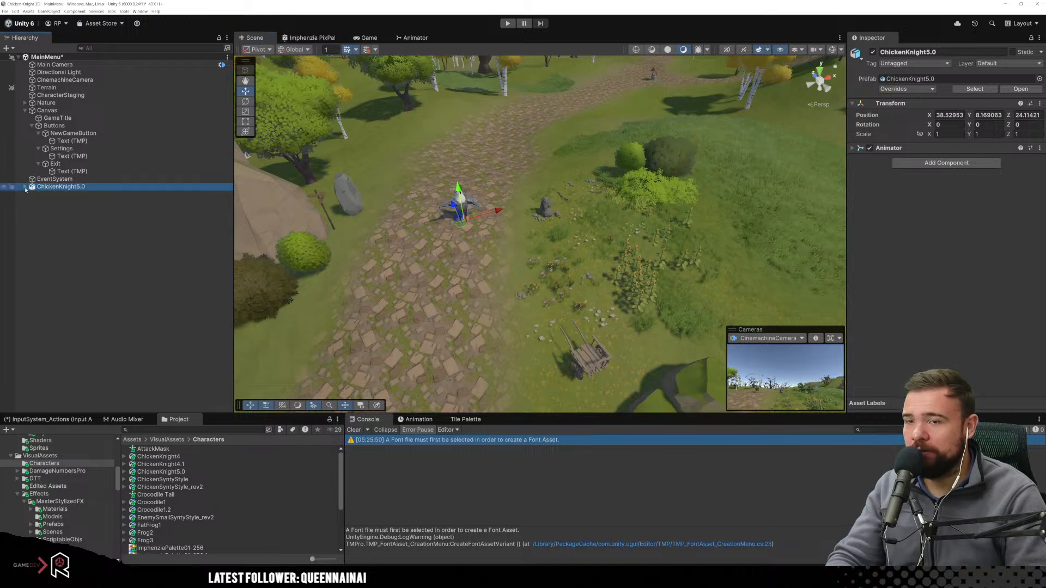
click(851, 148)
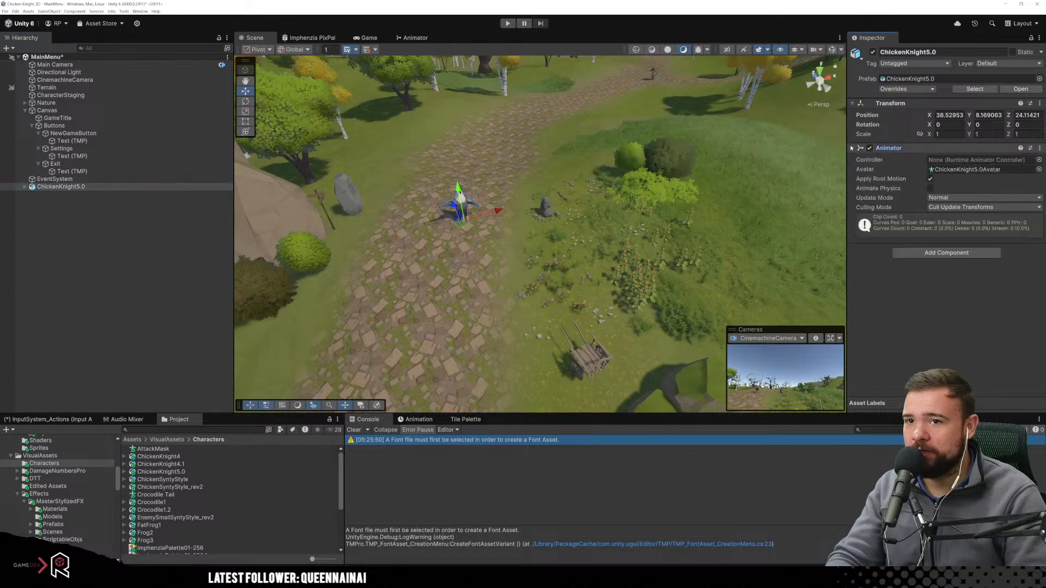
click(851, 148)
Place the RobinRanger2.1 model from the Characters folder on the stone path near ChickenKnight5.0.
right_drag(765, 213, 636, 217)
middle_drag(636, 216, 463, 196)
scroll(496, 201, up, 4)
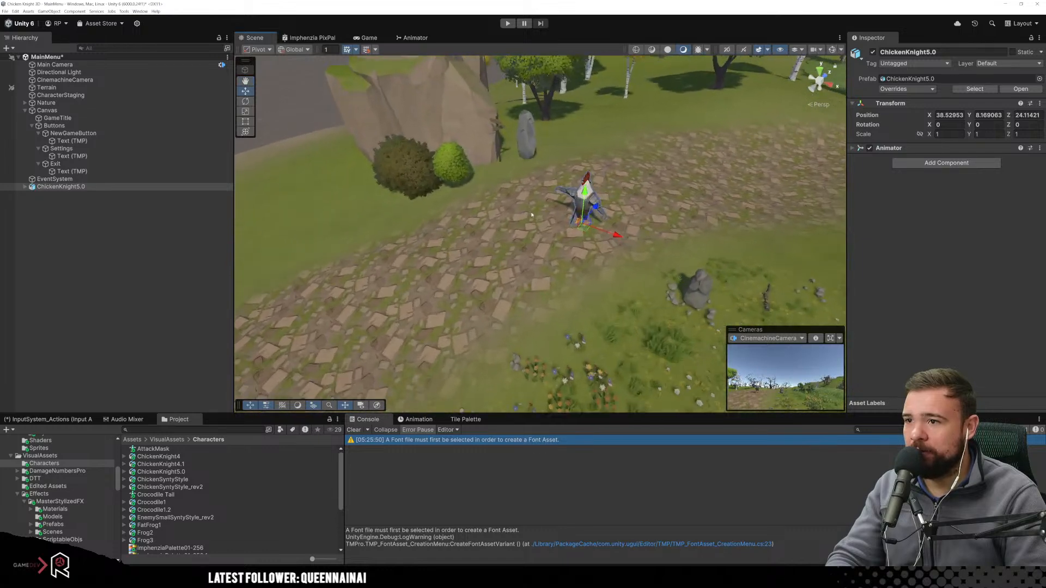
scroll(532, 215, down, 1)
scroll(532, 215, down, 1)
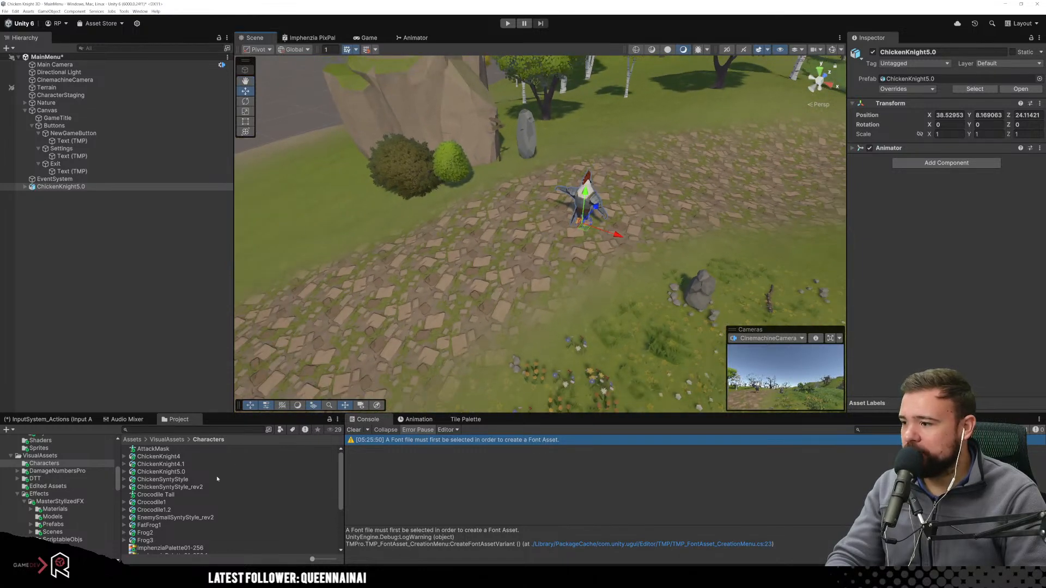
scroll(217, 479, down, 2)
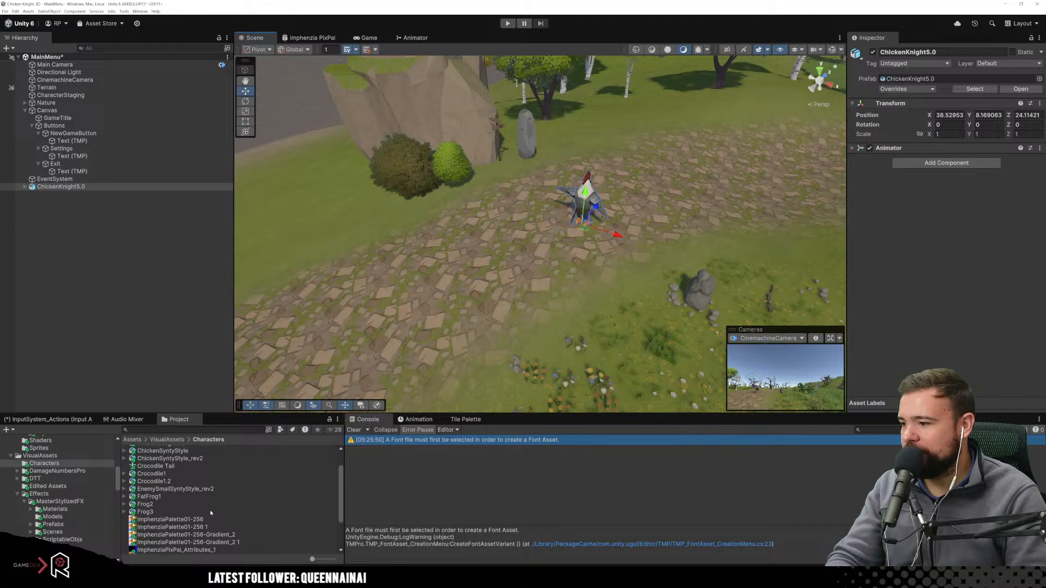
scroll(203, 508, down, 2)
scroll(205, 508, down, 2)
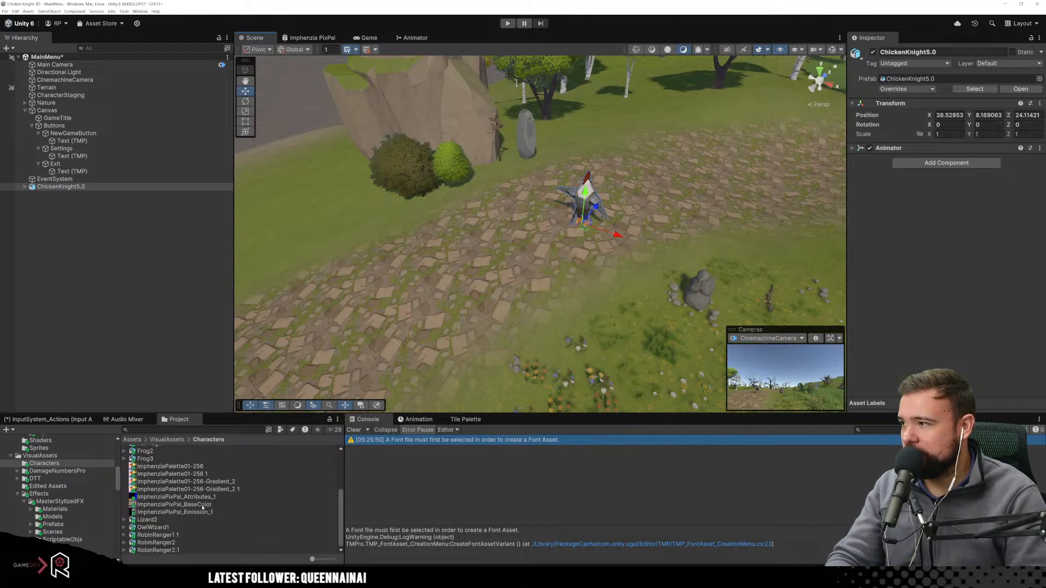
click(170, 551)
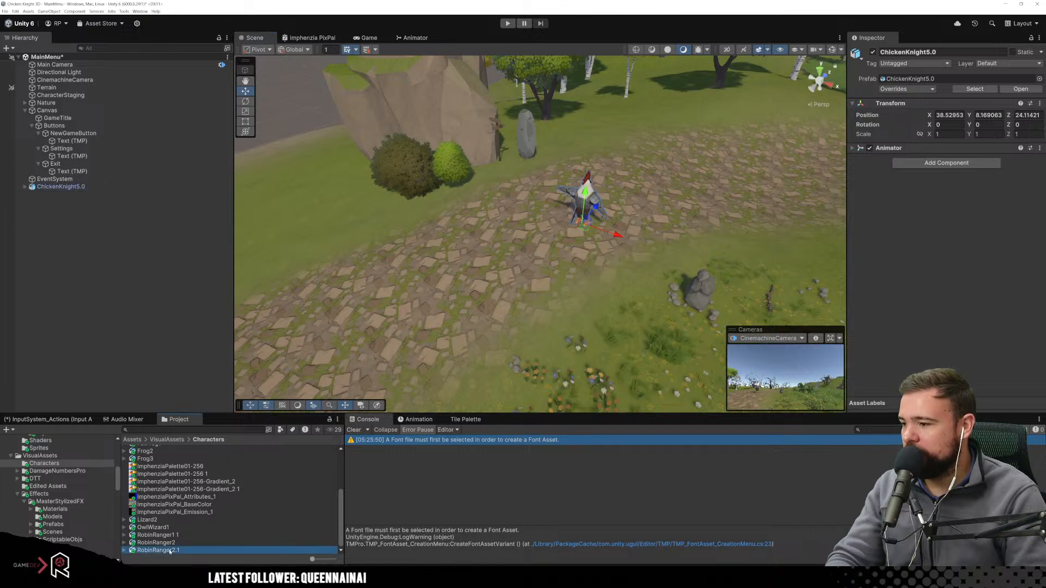
drag(170, 550, 506, 247)
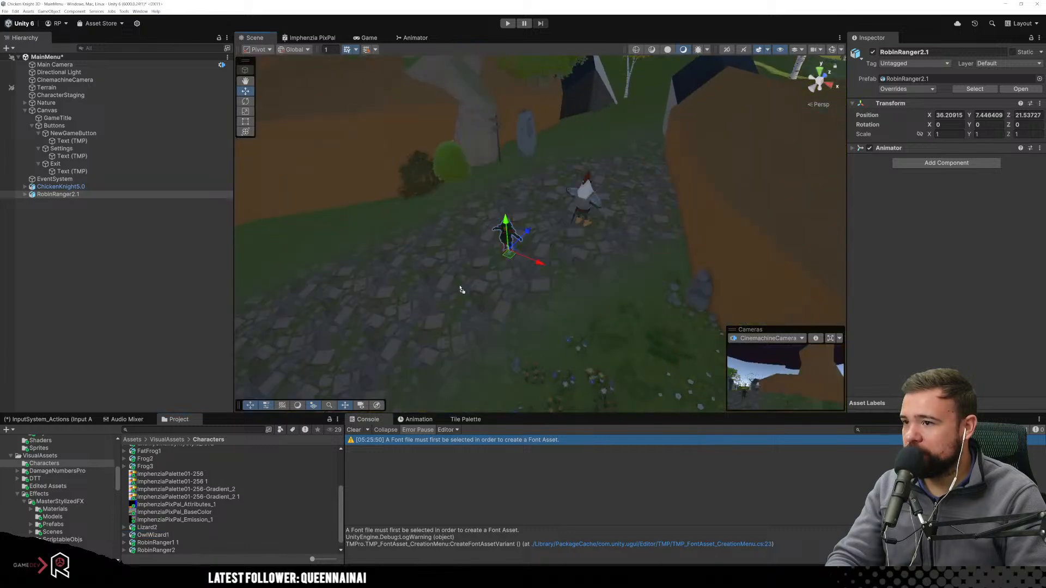
Place the OwlWizard1 model on the stone path near RobinRanger2.1 and check its size against the other characters.
drag(461, 289, 448, 290)
scroll(472, 330, down, 15)
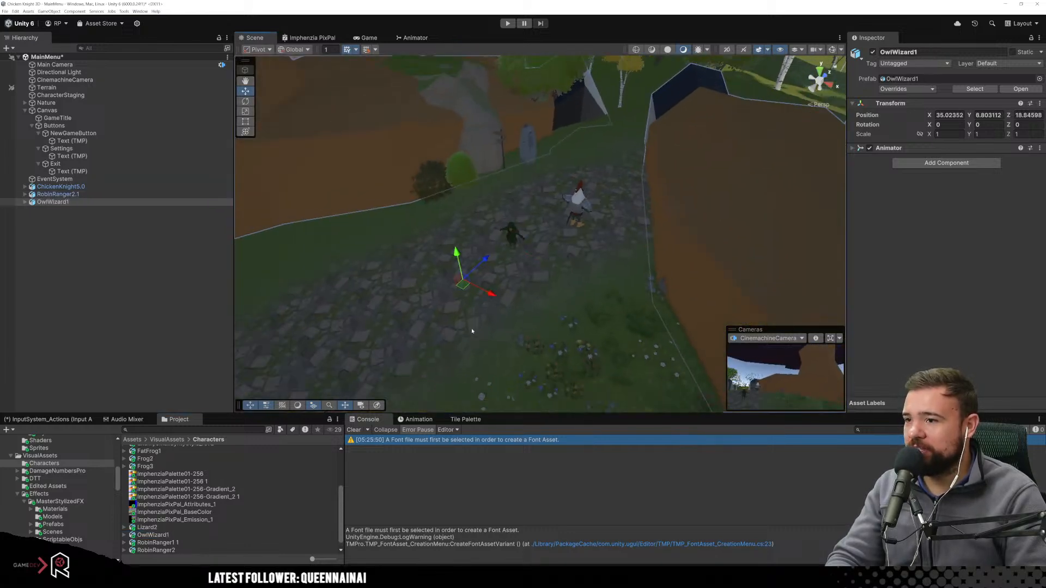
scroll(487, 334, down, 15)
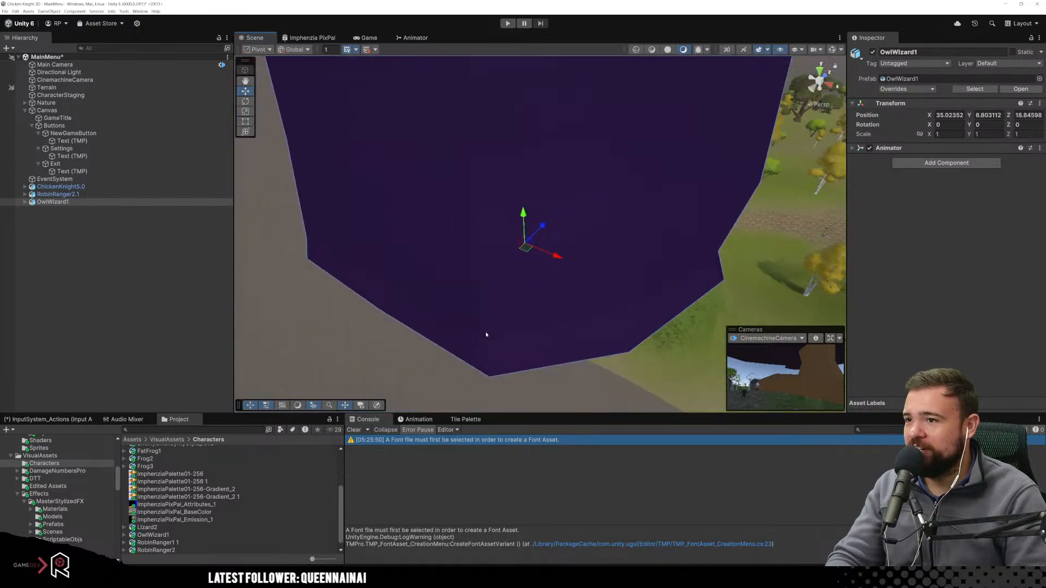
scroll(510, 332, up, 10)
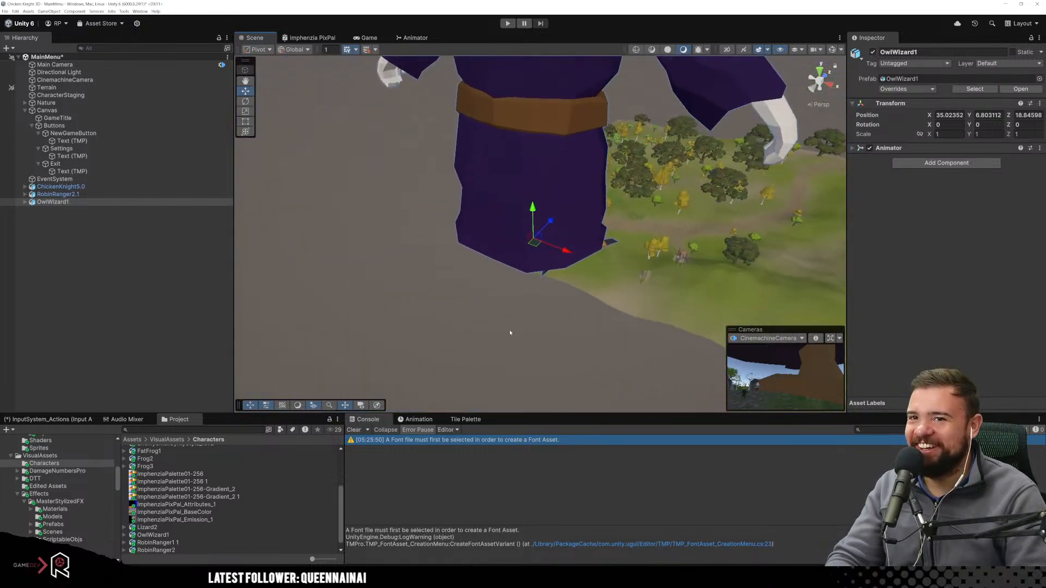
scroll(510, 332, up, 12)
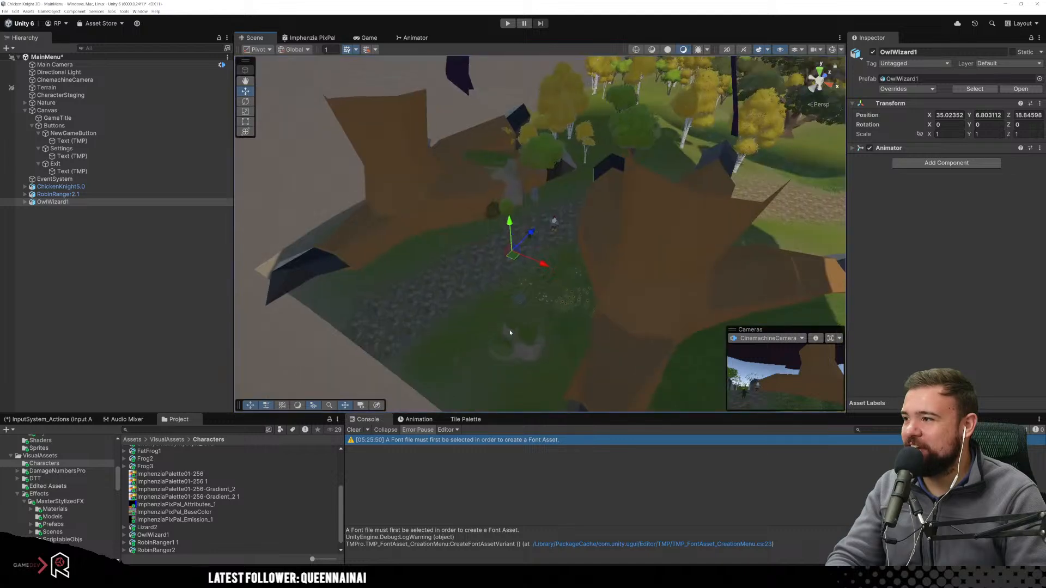
scroll(510, 333, up, 5)
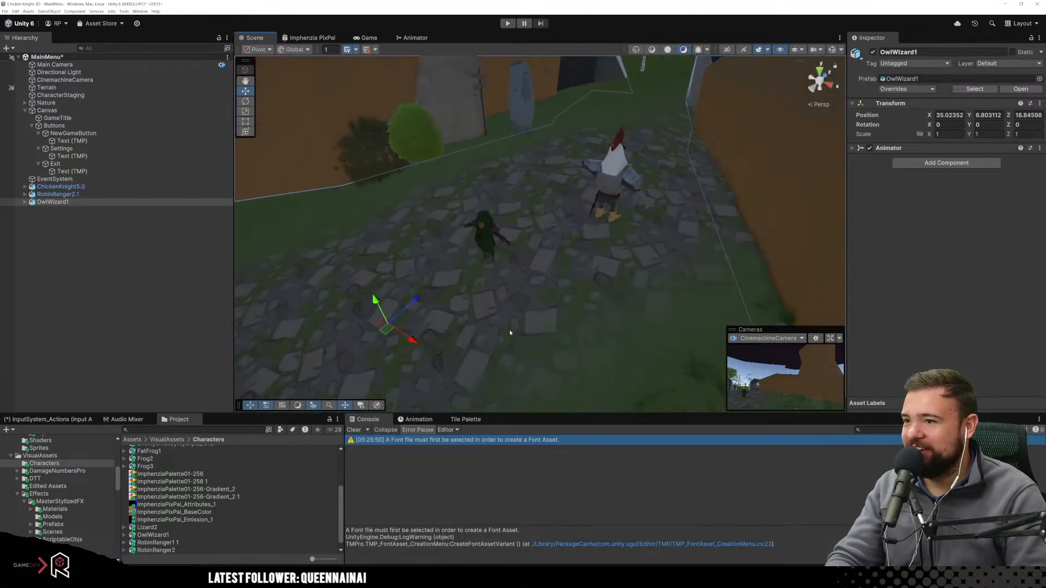
scroll(510, 333, down, 2)
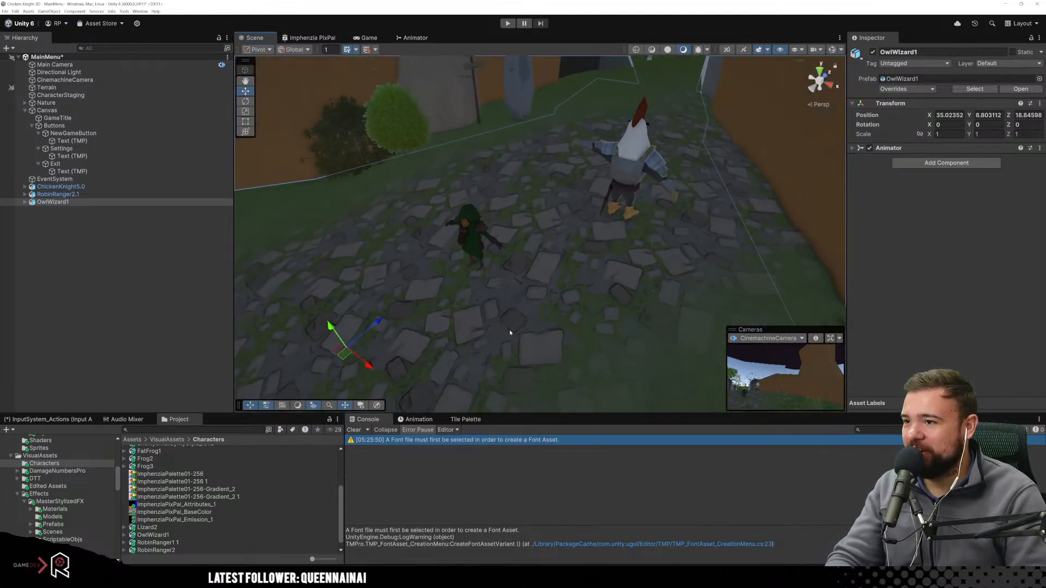
Compare the transform scale and position of OwlArmature, RobinArmature and ChickenArmature inside the three placed characters.
click(57, 187)
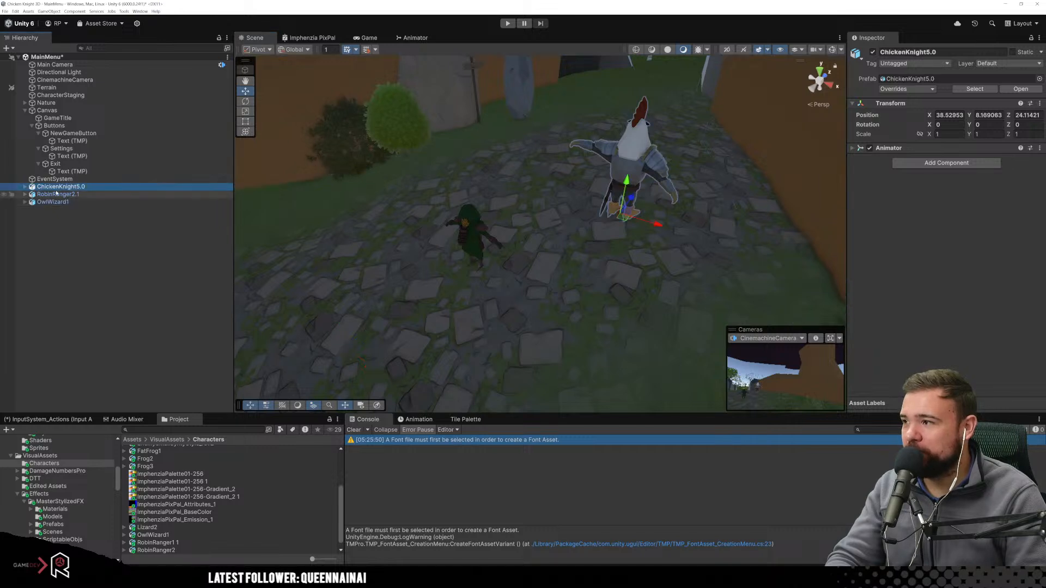
click(57, 195)
click(50, 202)
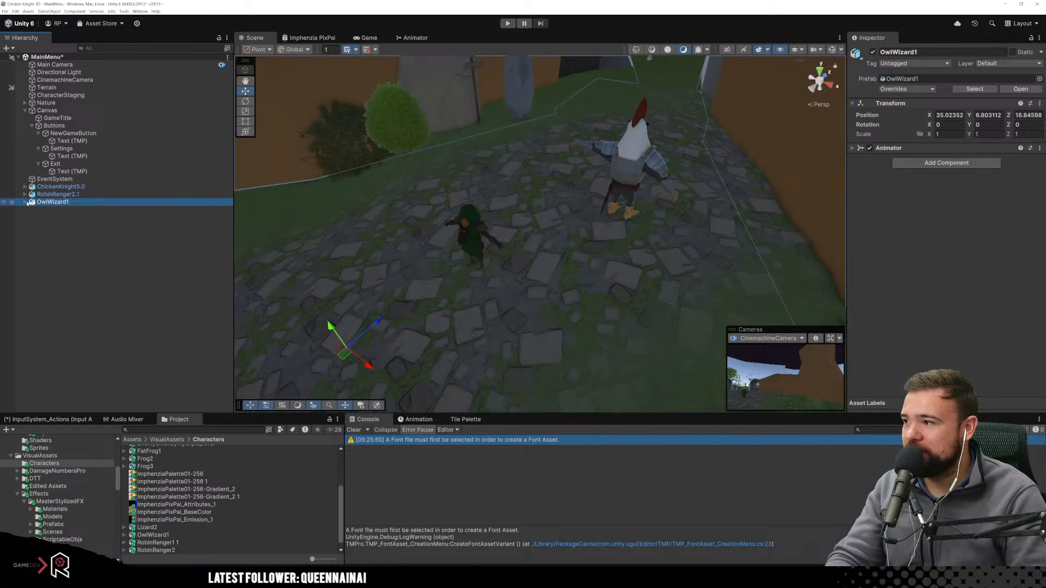
click(26, 202)
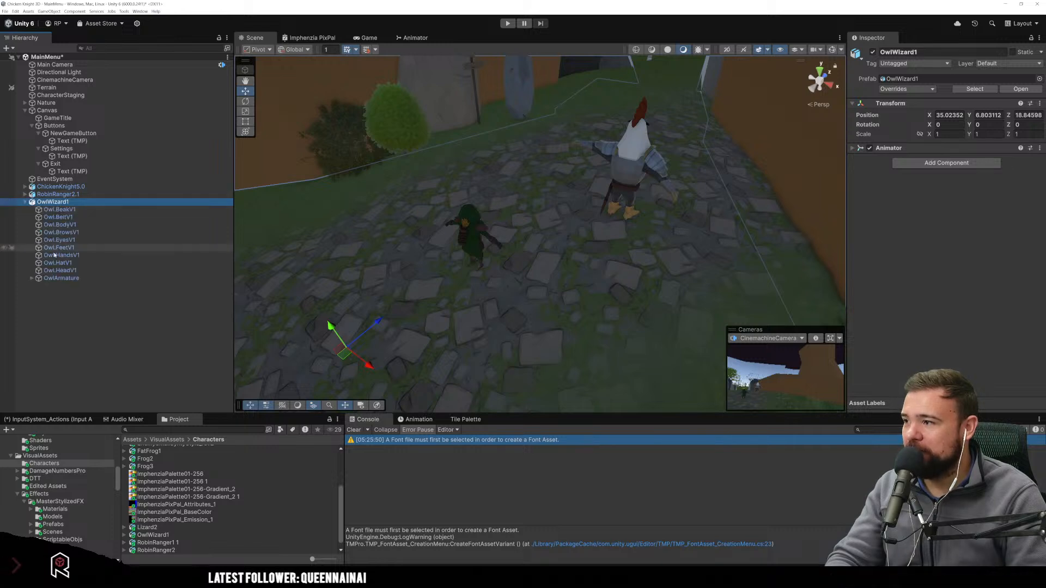
click(59, 279)
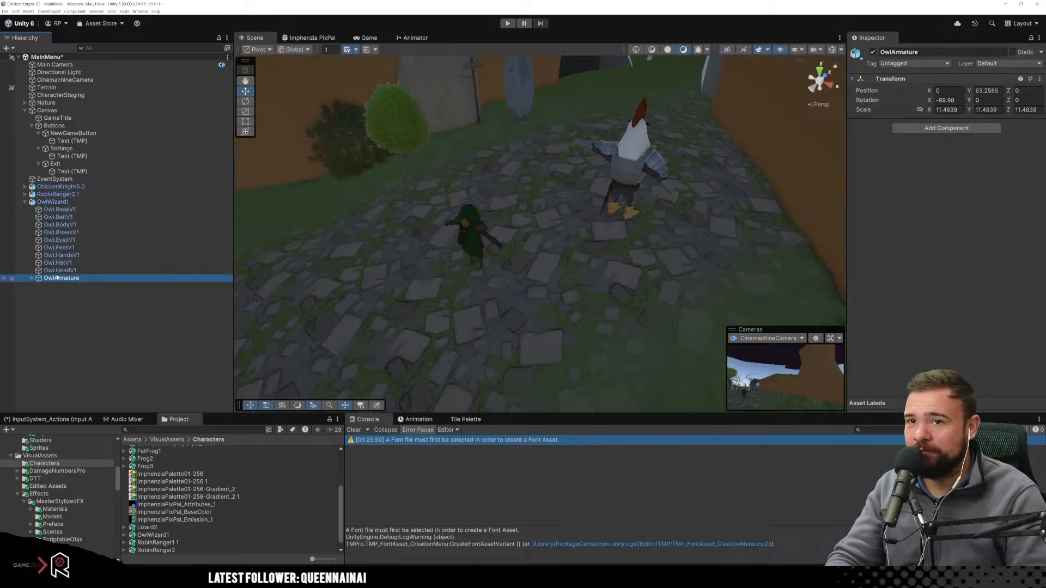
click(25, 195)
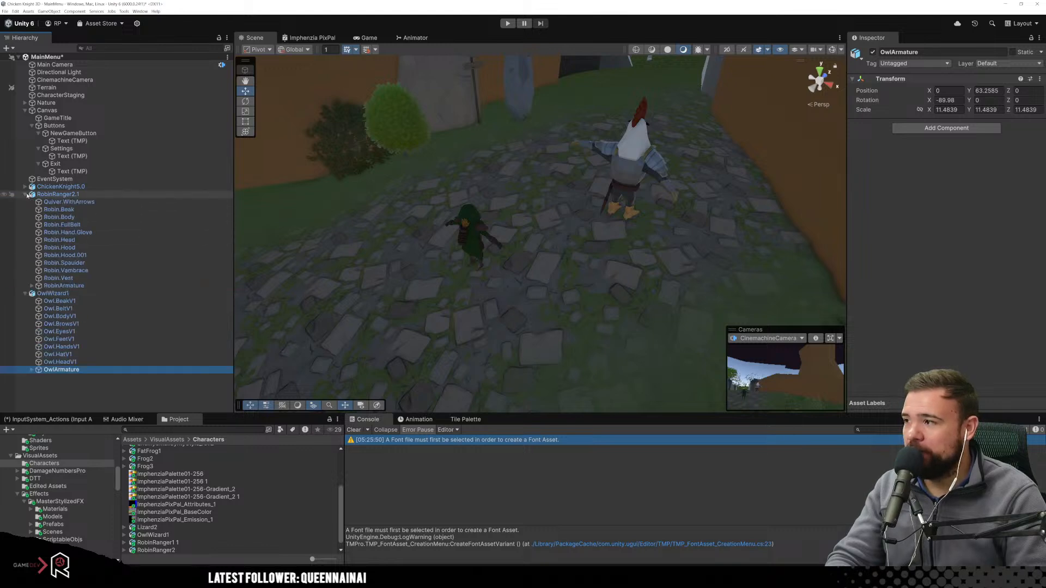
click(63, 286)
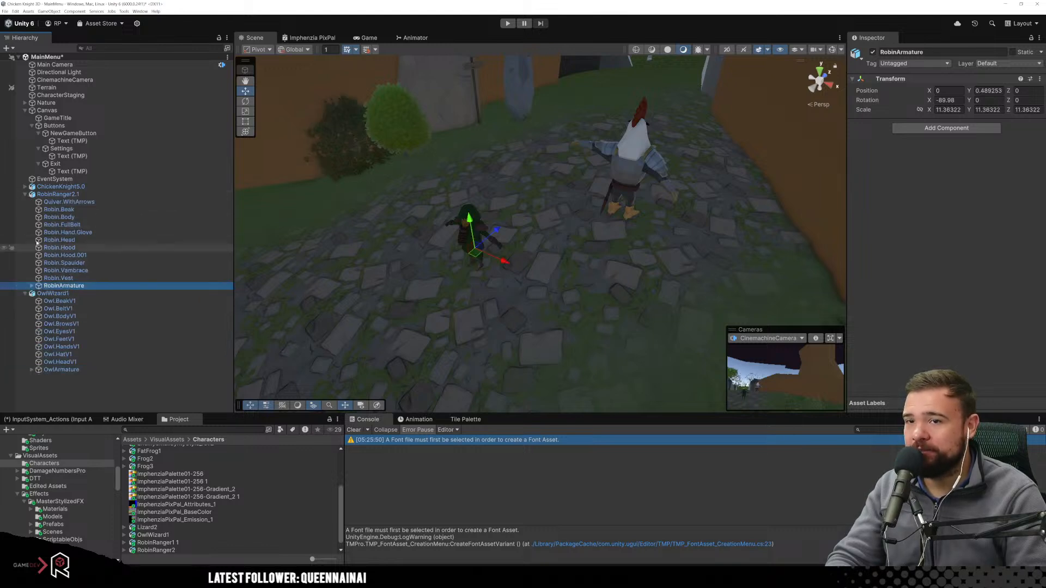
click(25, 187)
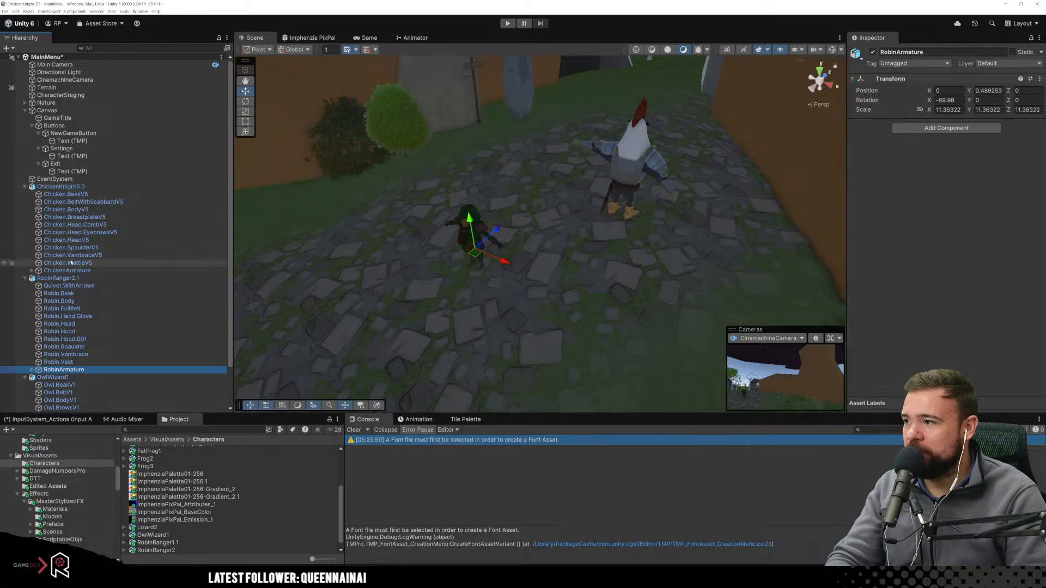
click(70, 271)
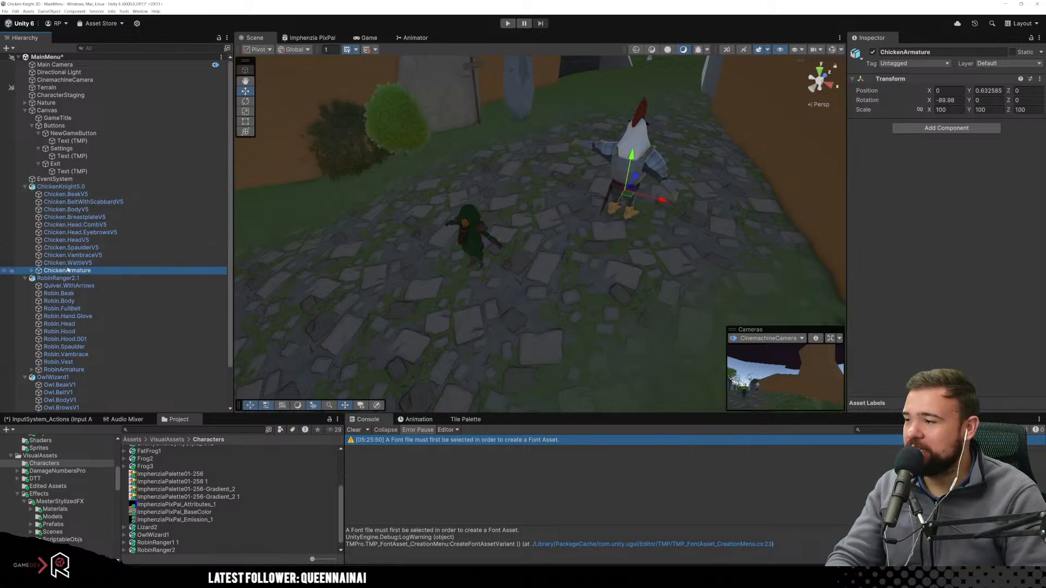
scroll(68, 268, down, 2)
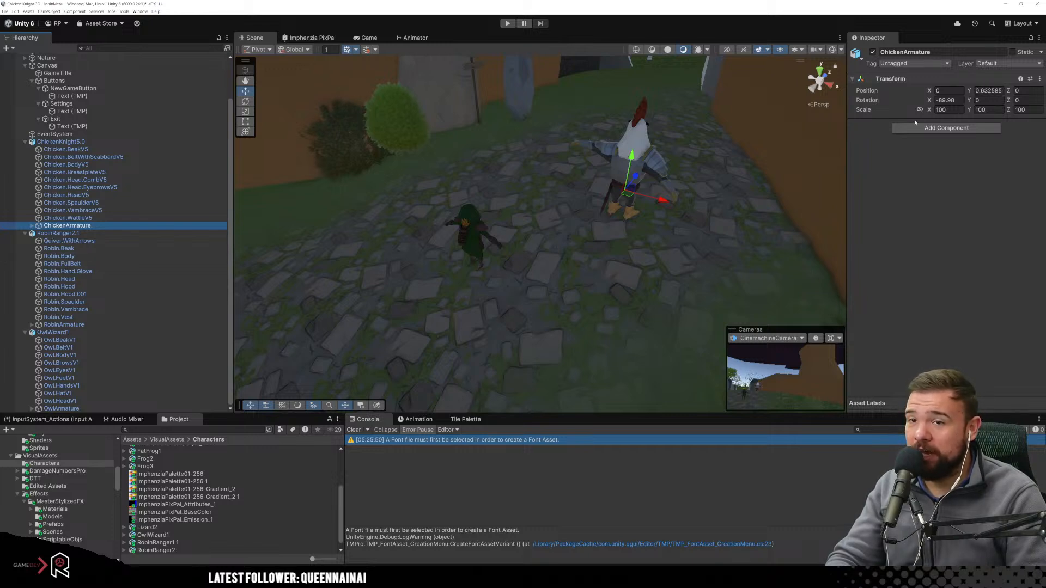
click(68, 325)
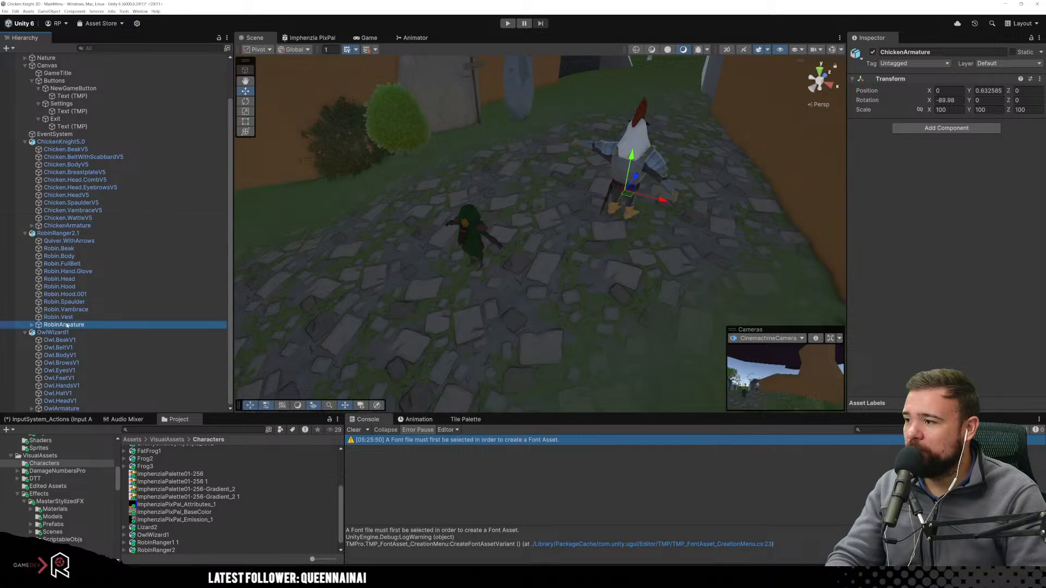
click(61, 408)
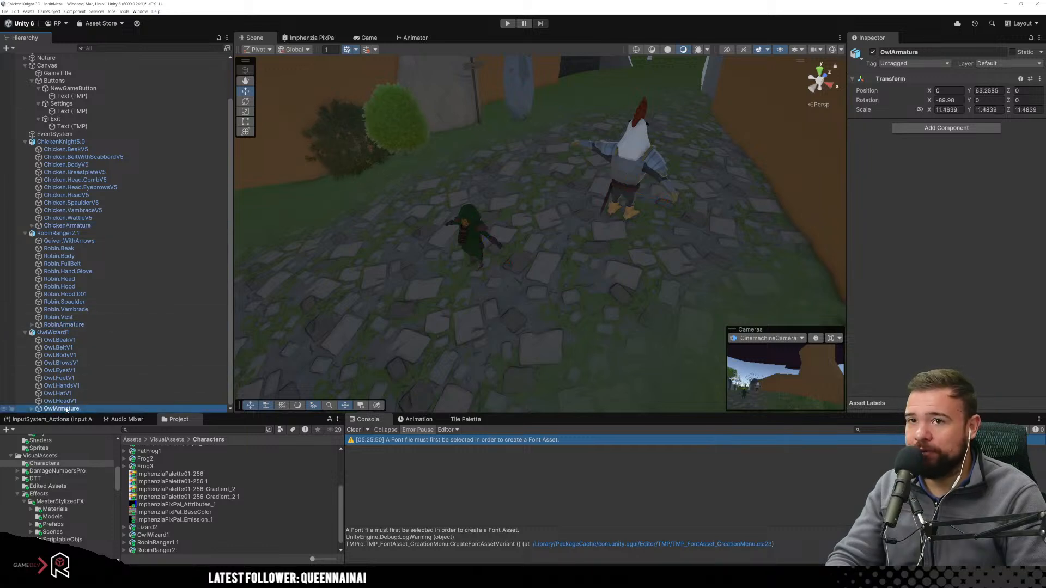
Focus on OwlWizard1 and set its uniform scale to 0.01 on all axes.
click(79, 333)
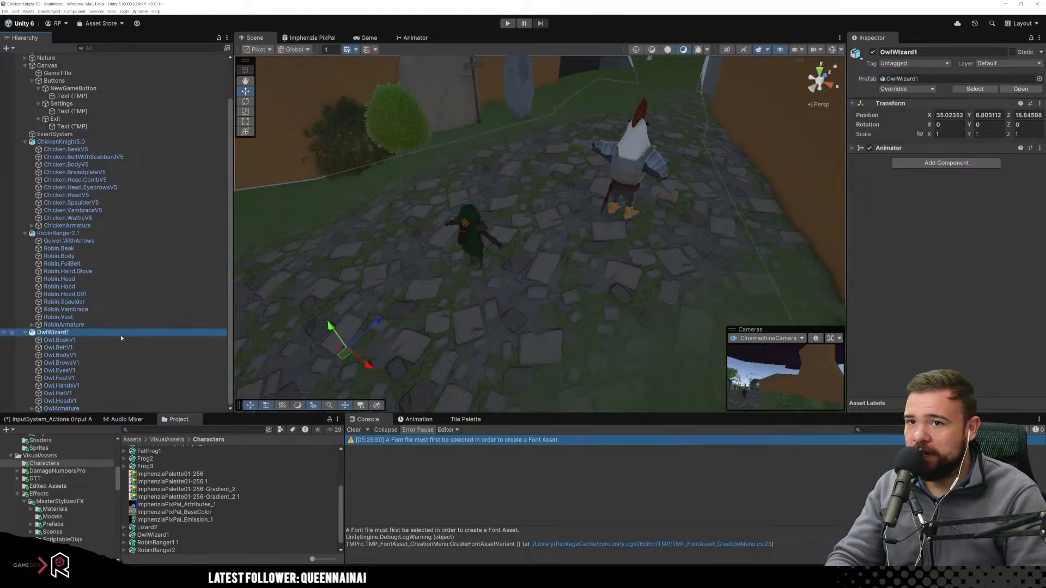
double_click(83, 331)
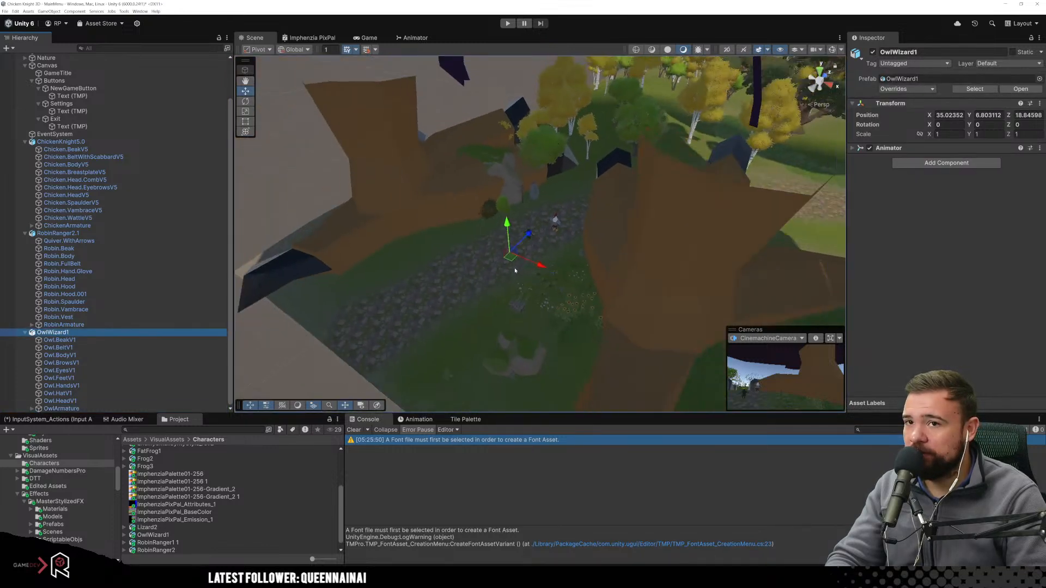
scroll(516, 270, down, 10)
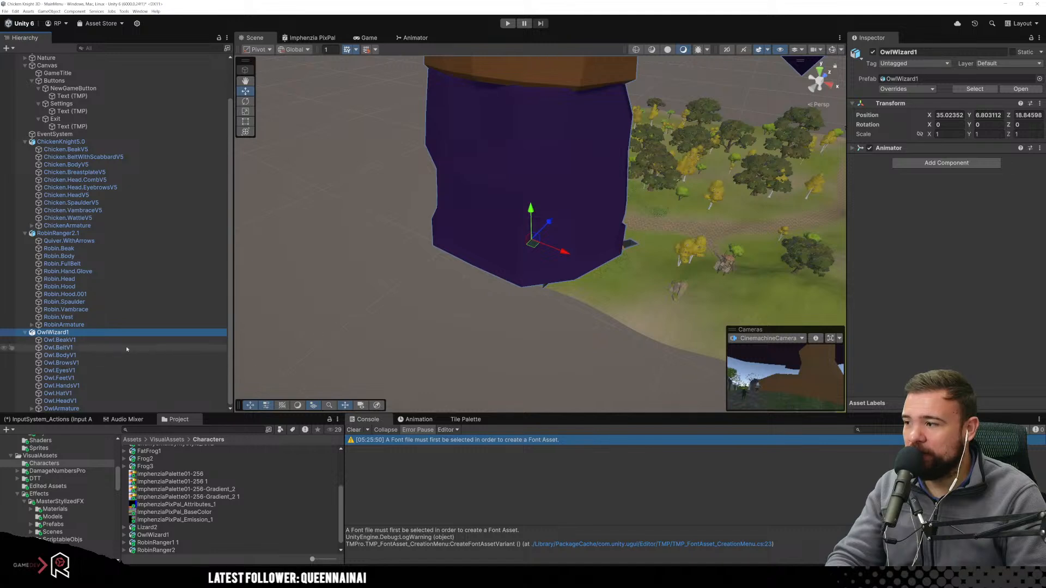
scroll(204, 510, down, 1)
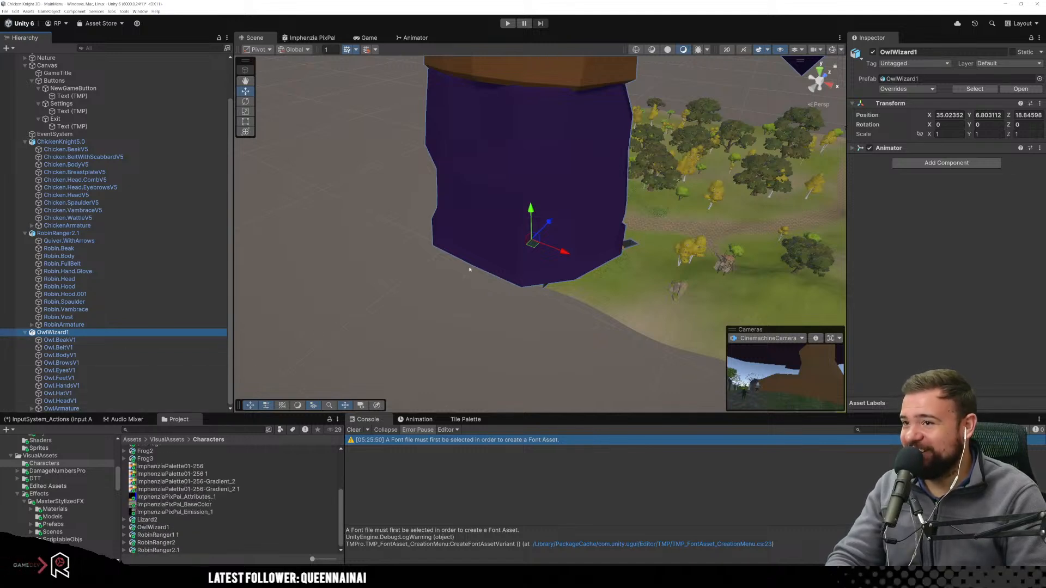
click(920, 135)
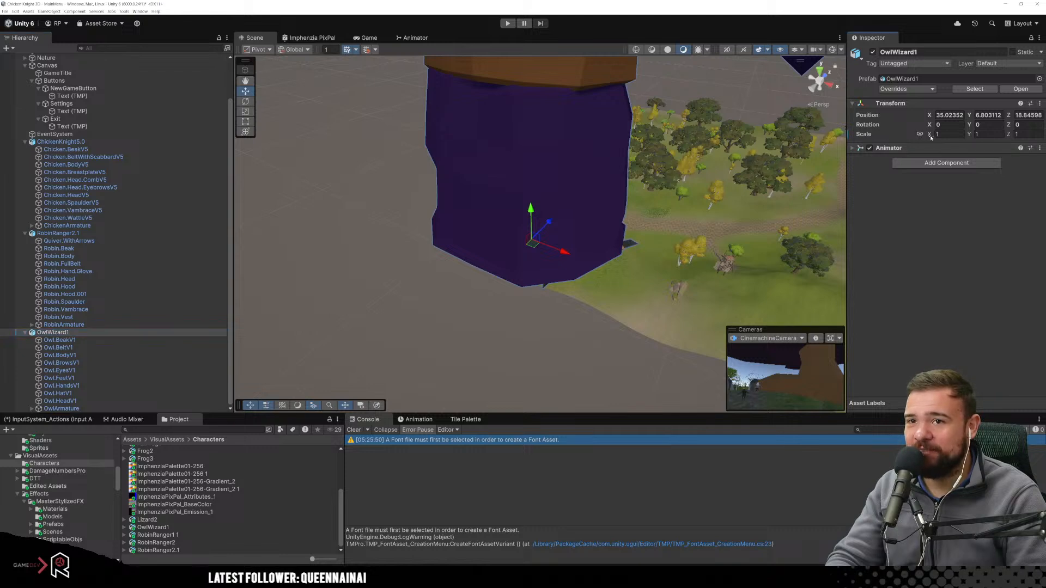
text(-5)
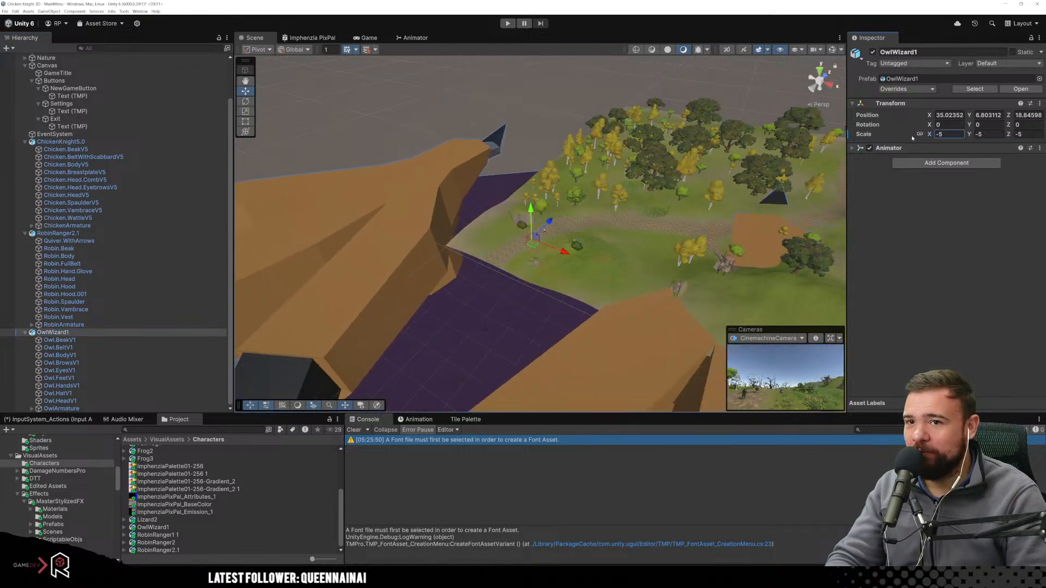
key(BackSpace)
key(BackSpace)
text(1)
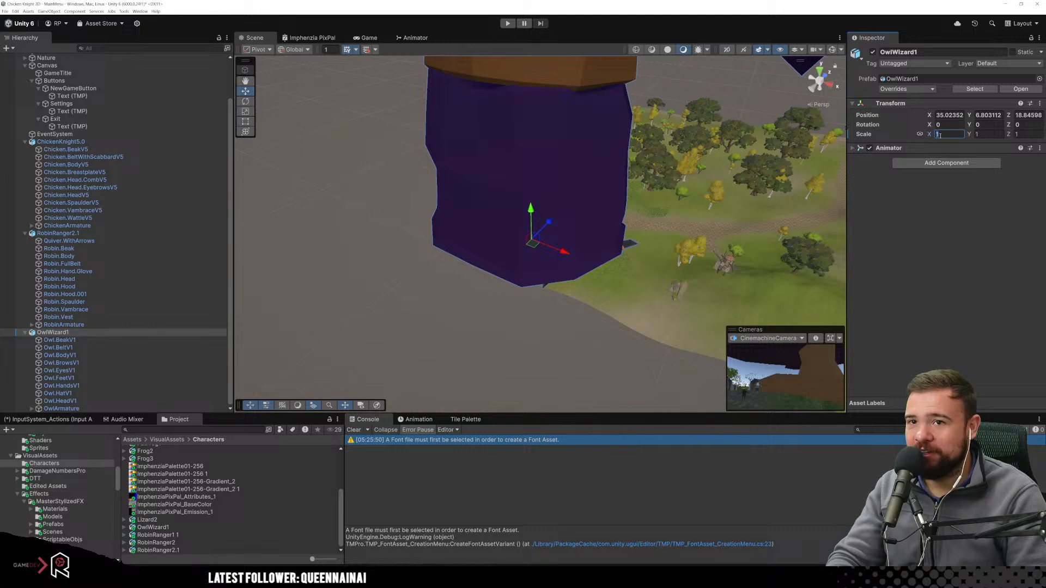
key(BackSpace)
text(0.0)
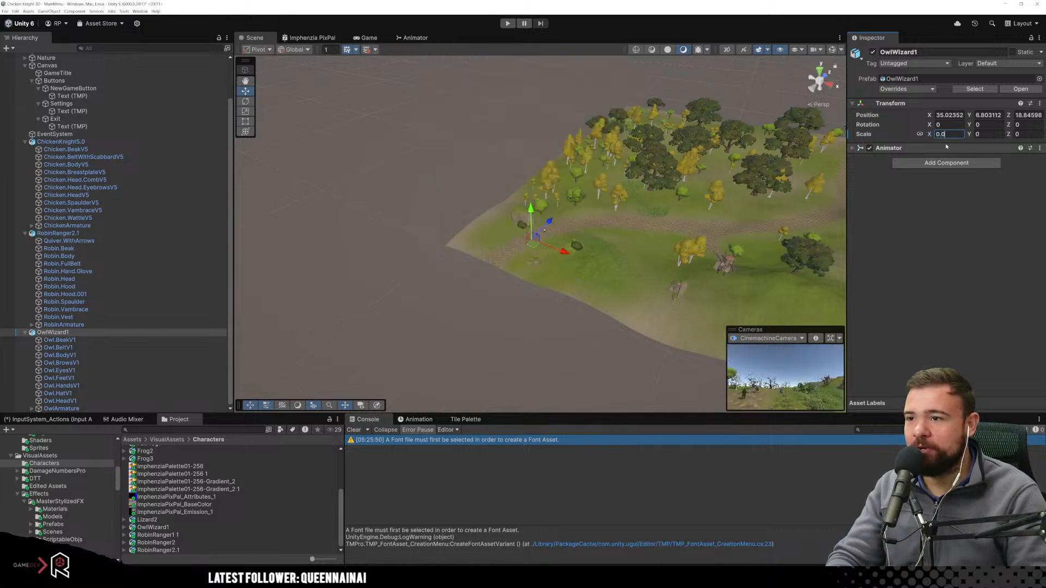
click(433, 289)
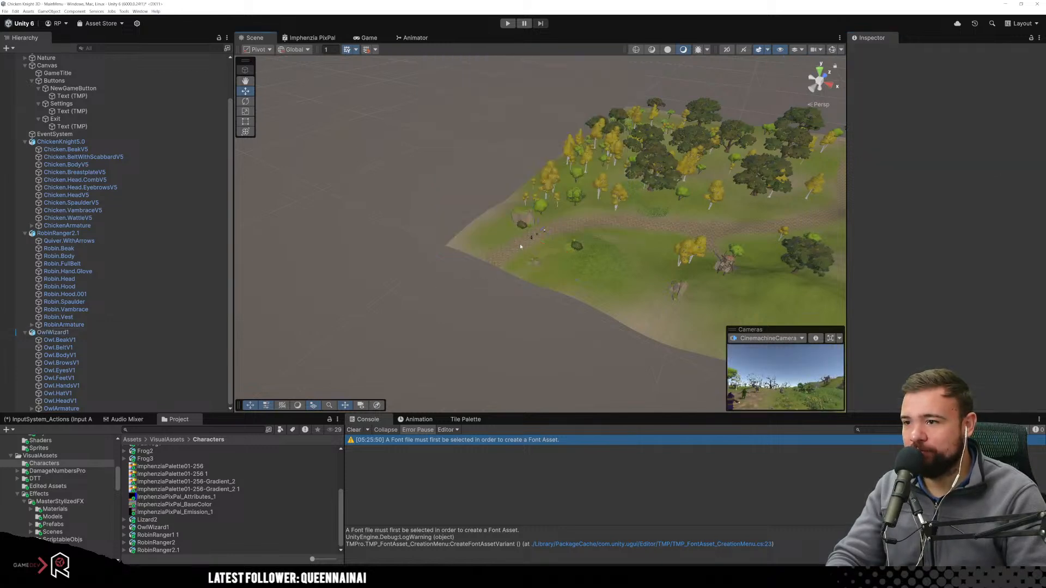
Set the uniform scale of RobinRanger2.1 to 1.5 on all axes.
scroll(521, 241, up, 8)
scroll(522, 242, up, 10)
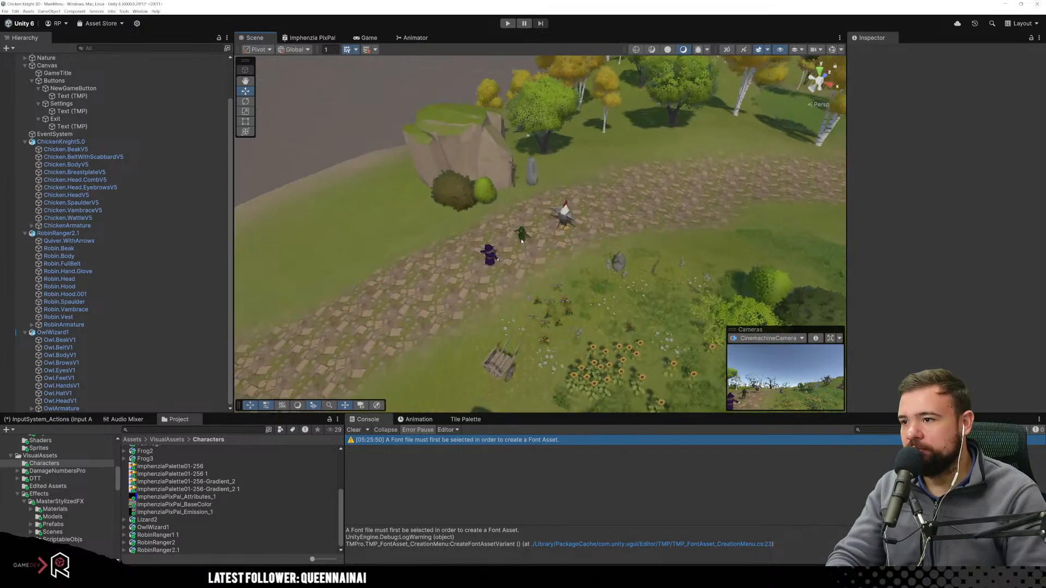
alt+drag(425, 256, 532, 226)
scroll(531, 226, up, 2)
scroll(532, 226, up, 2)
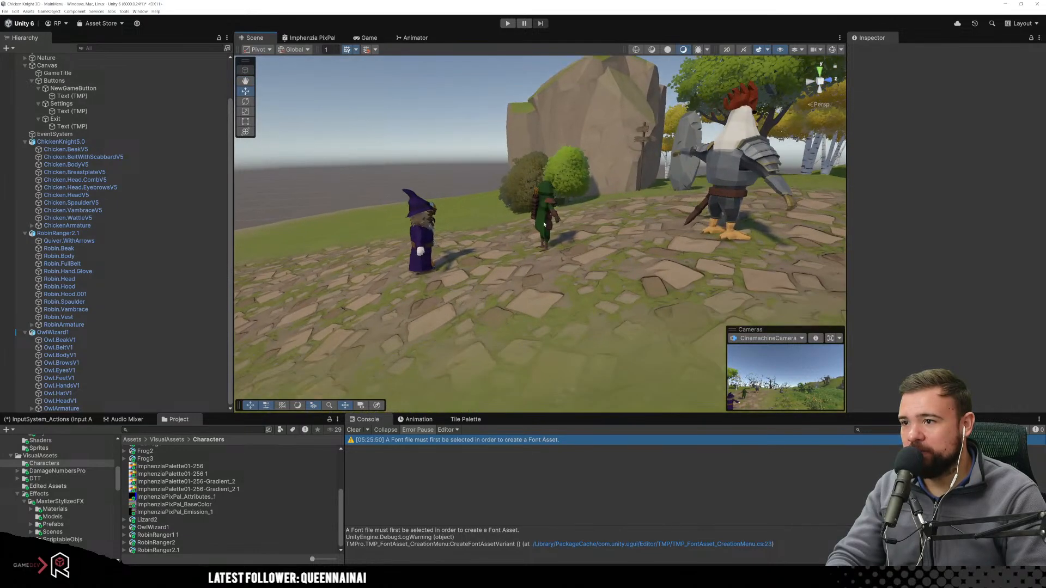
click(546, 224)
middle_drag(554, 267, 536, 295)
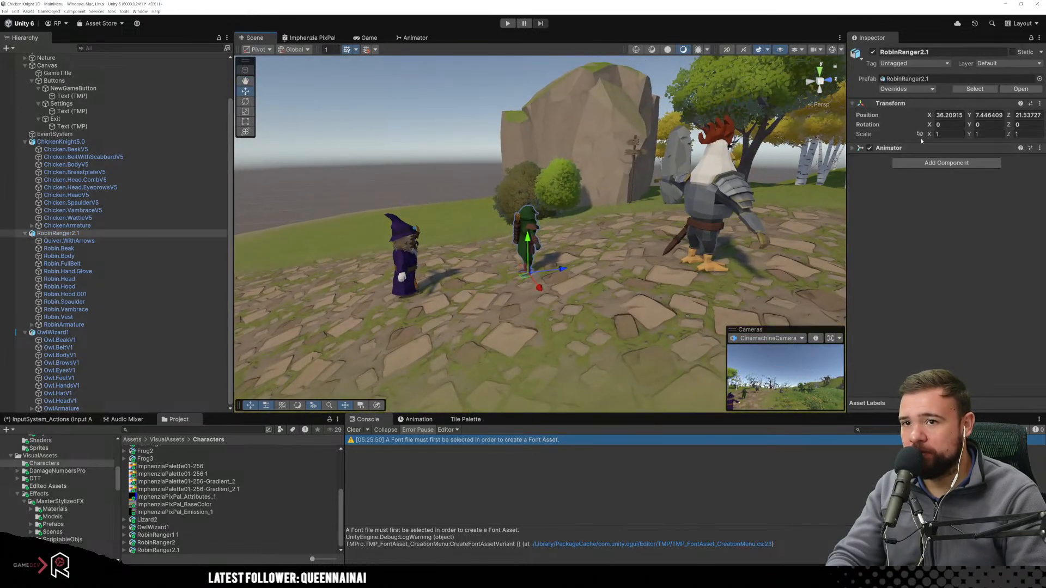
click(947, 136)
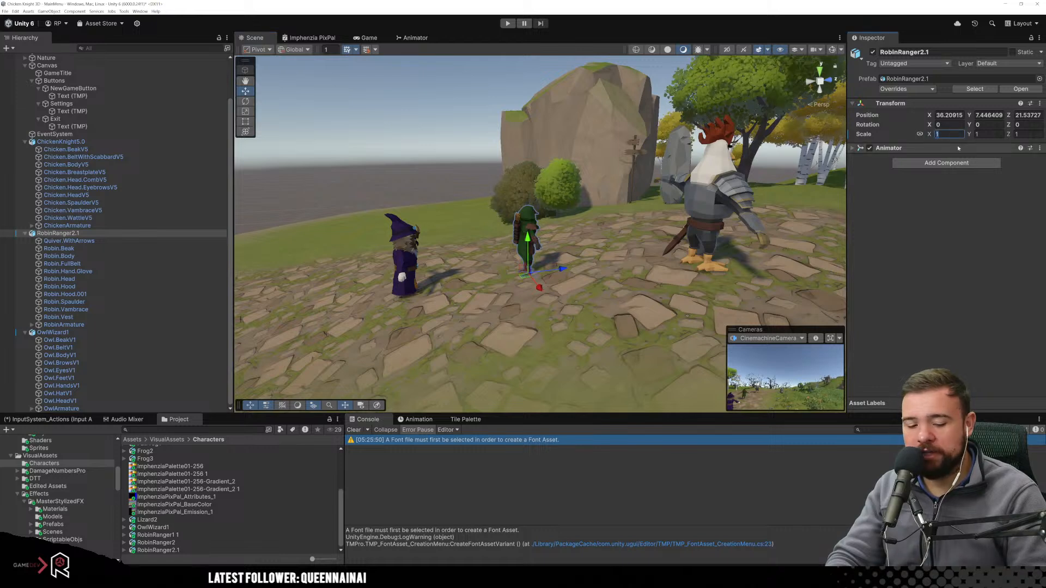
text(.2)
key(BackSpace)
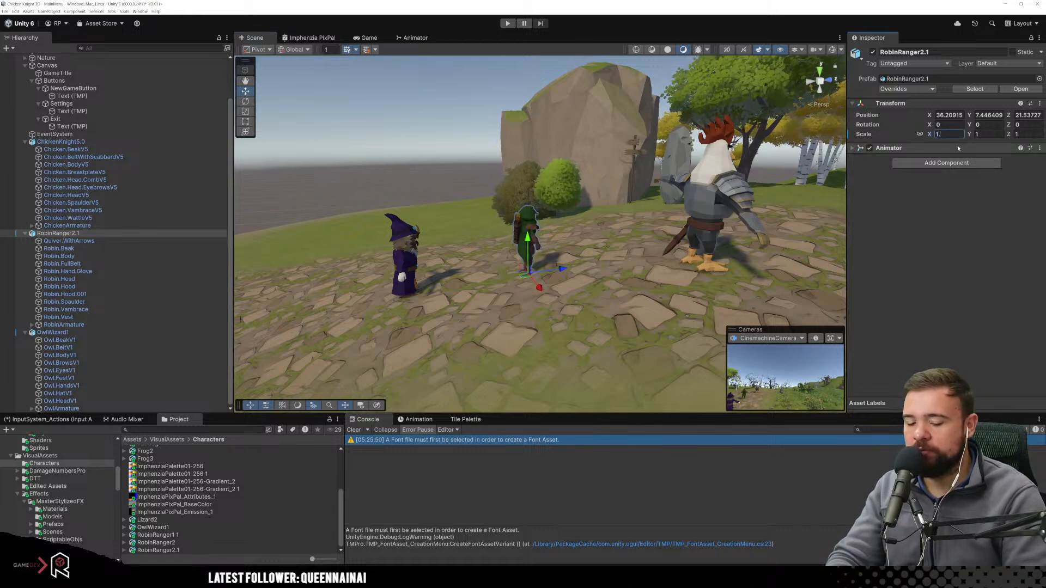
text(5)
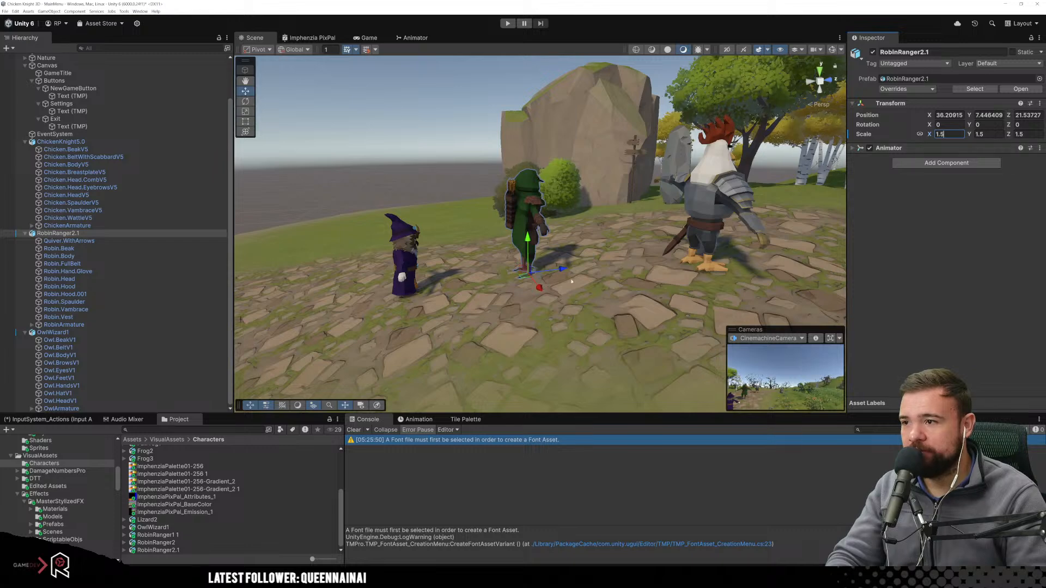
Set the uniform scale of OwlWizard1 to 0.015 on all axes.
click(412, 254)
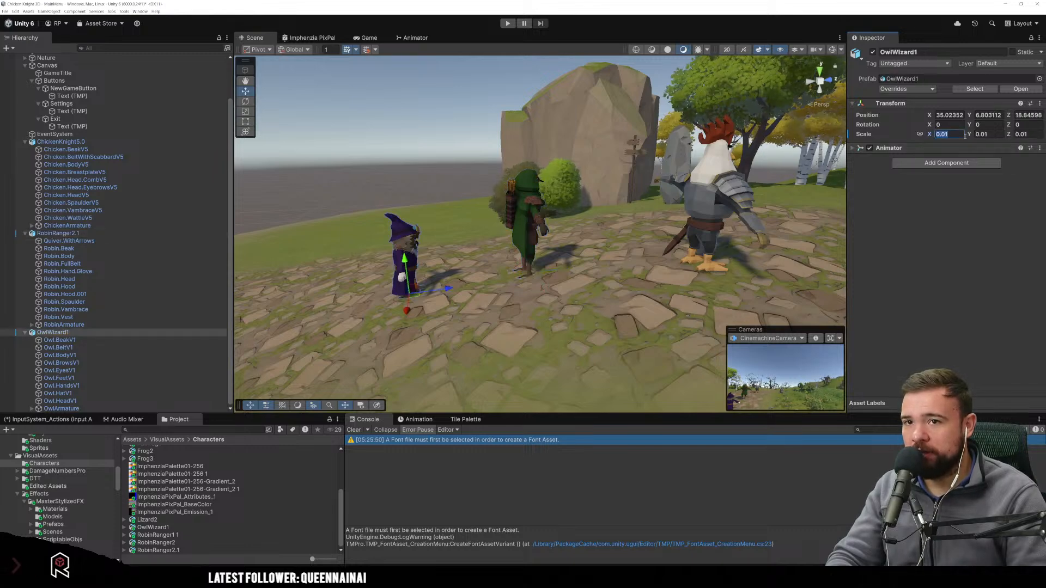
text(5)
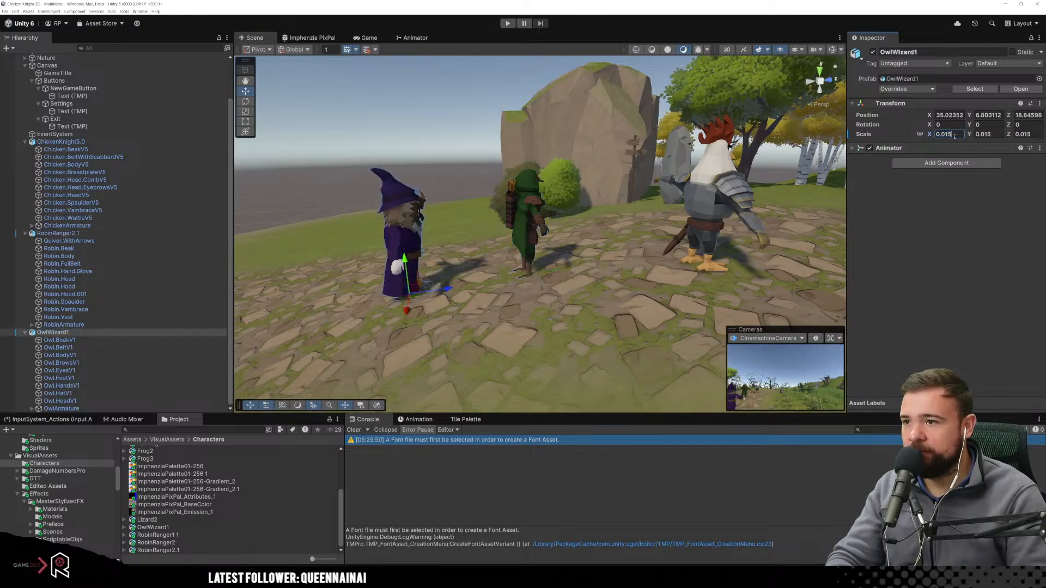
right_drag(595, 261, 624, 267)
middle_drag(624, 266, 633, 268)
right_drag(633, 269, 551, 278)
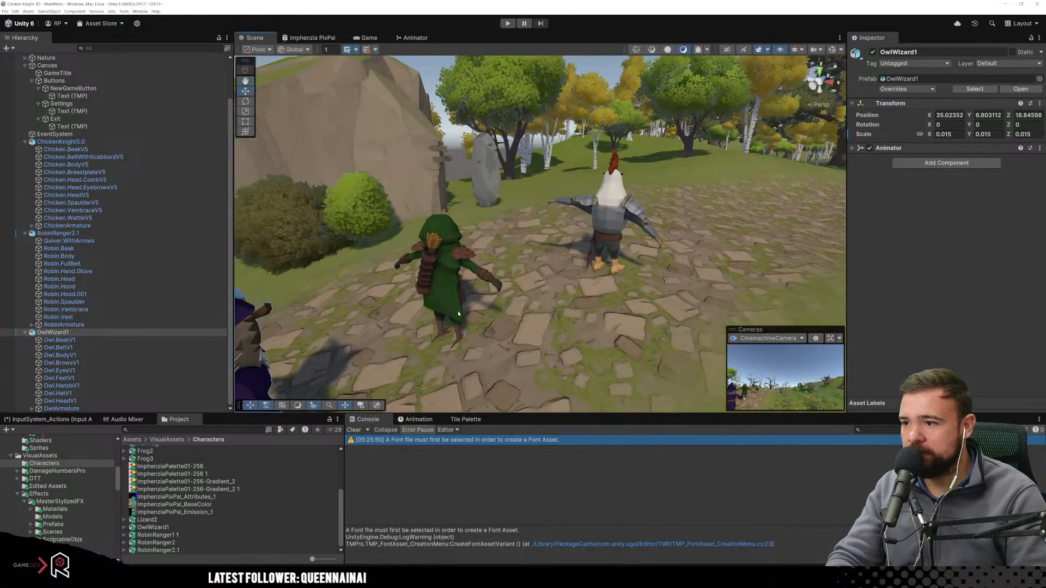
Compare the three characters from the front and move RobinRanger2.1 closer to ChickenKnight5.0 on the path.
click(458, 313)
scroll(458, 313, down, 3)
click(613, 215)
right_drag(613, 216, 506, 210)
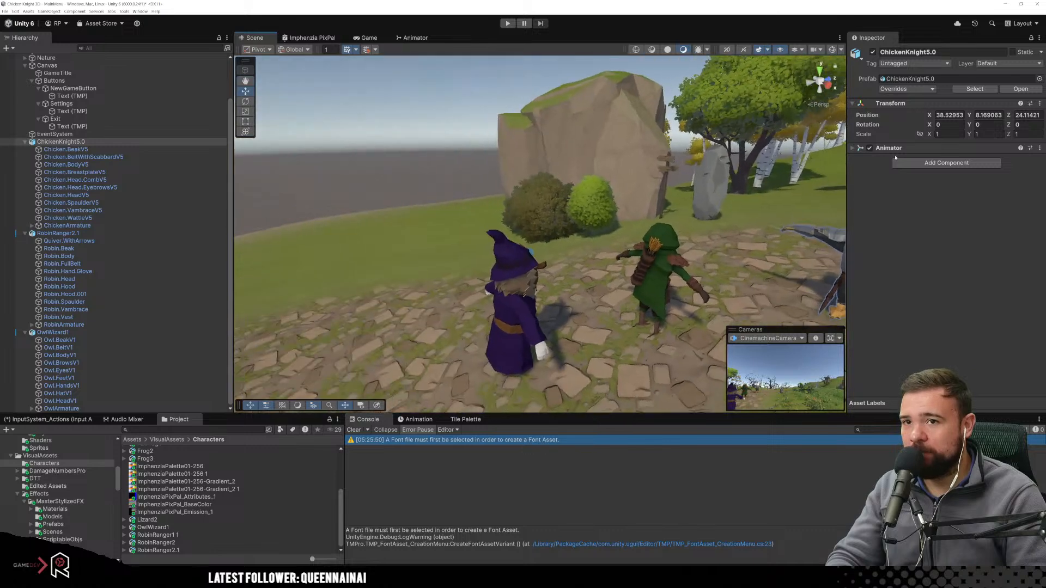
key(d)
right_drag(735, 240, 503, 219)
key(d)
key(s)
key(d)
key(s)
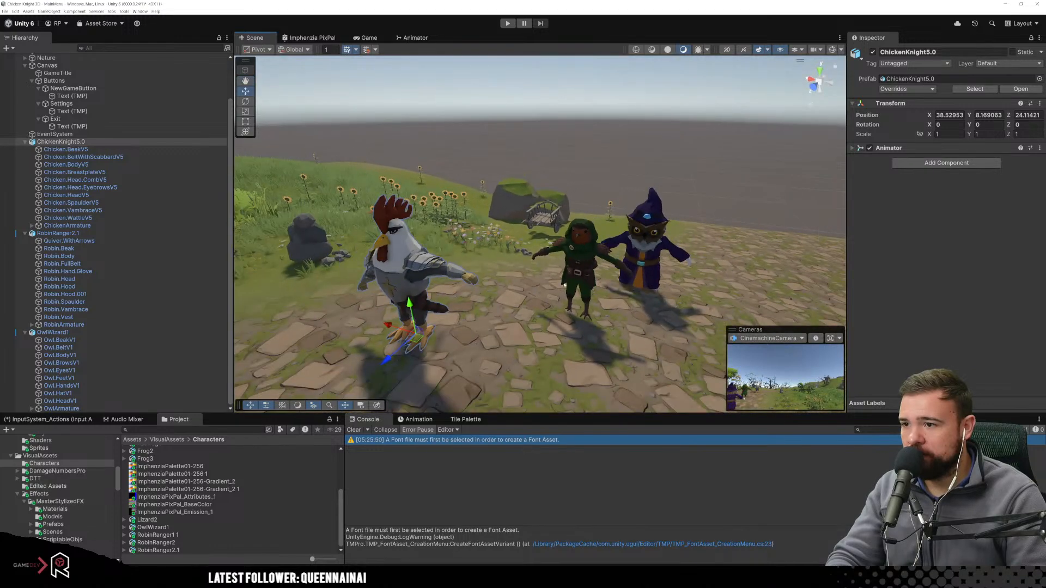
click(577, 274)
drag(576, 321, 551, 296)
Adjust the heights of ChickenKnight5.0 to about Y 8.185 and OwlWizard1 to about Y 6.9 on the path surface.
click(405, 318)
click(416, 316)
click(416, 314)
drag(413, 311, 413, 306)
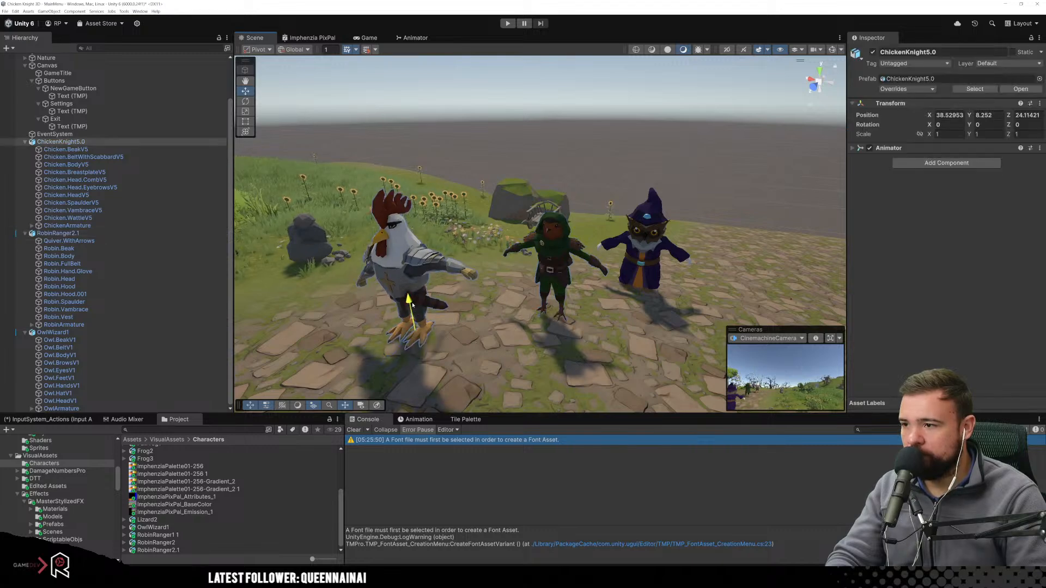
click(646, 262)
drag(643, 256, 643, 250)
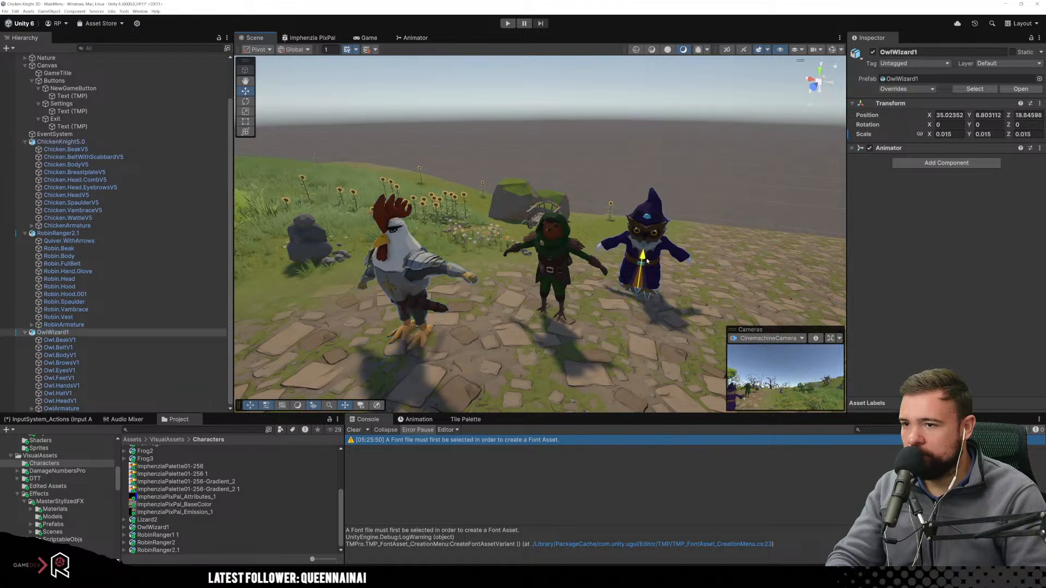
Shift OwlWizard1 to about X 34.32, Z 19.37 and move RobinRanger2.1 behind it at the rear of the group.
right_drag(641, 253, 569, 312)
key(d)
key(s)
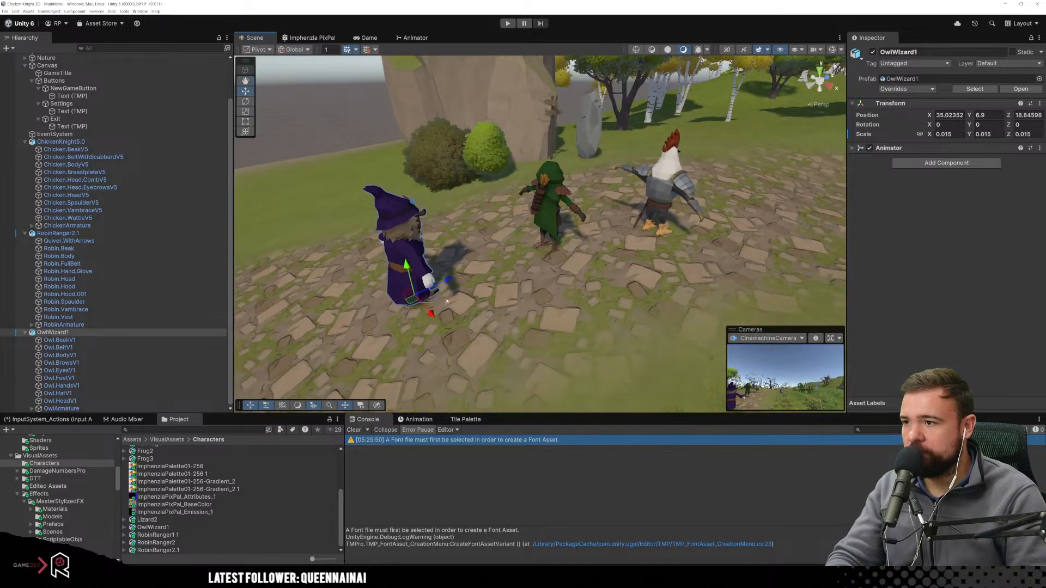
drag(410, 305, 418, 282)
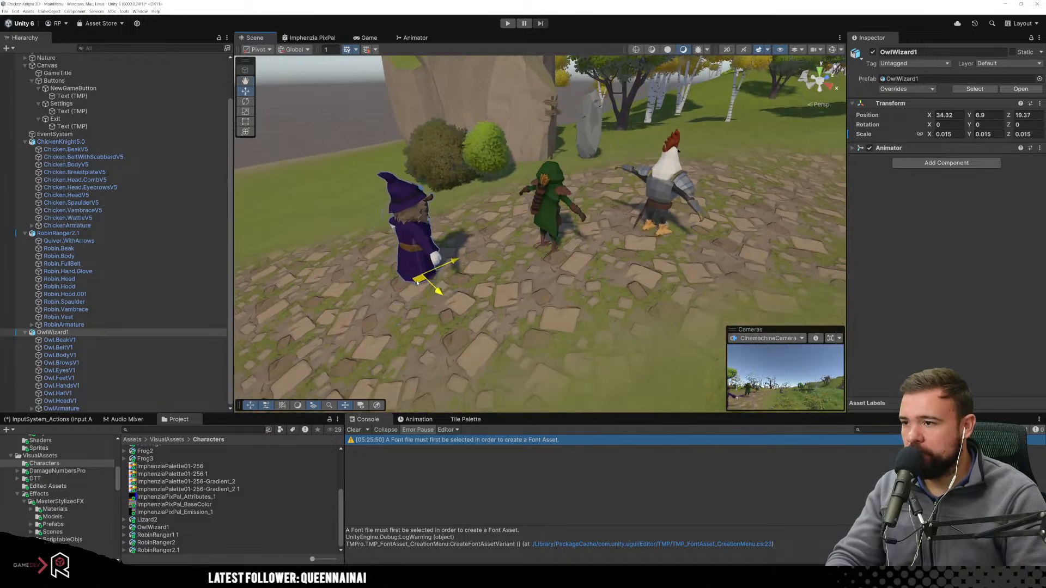
click(545, 232)
drag(548, 245, 348, 302)
Place OwlWizard1 in the middle at about X 35.6, Y 7.7, Z 22.5 and RobinRanger2.1 behind it at about X 35.3, Z 19.1.
click(478, 255)
drag(485, 269, 537, 257)
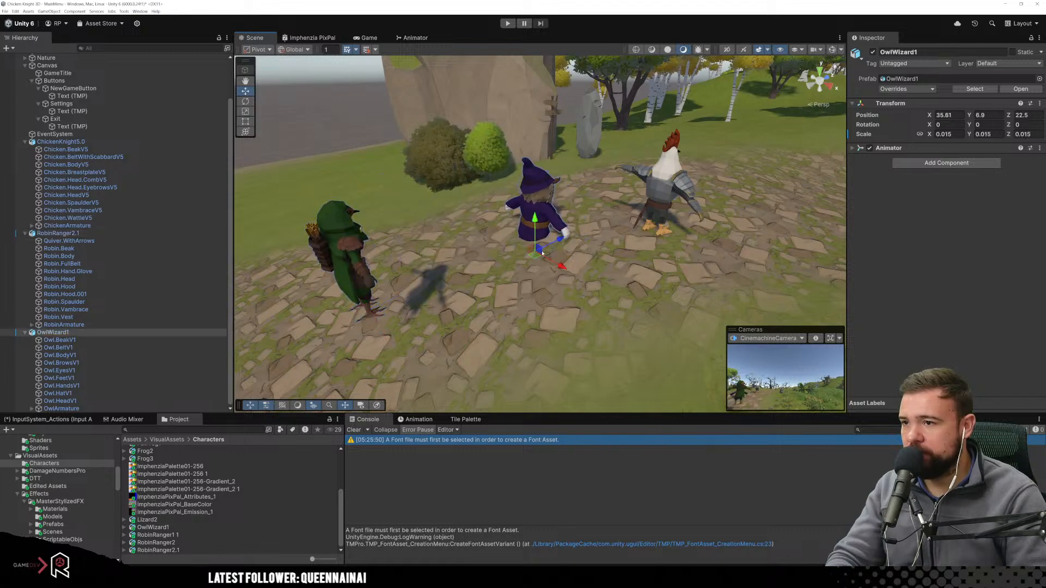
click(531, 225)
click(532, 217)
drag(535, 220, 536, 194)
click(366, 244)
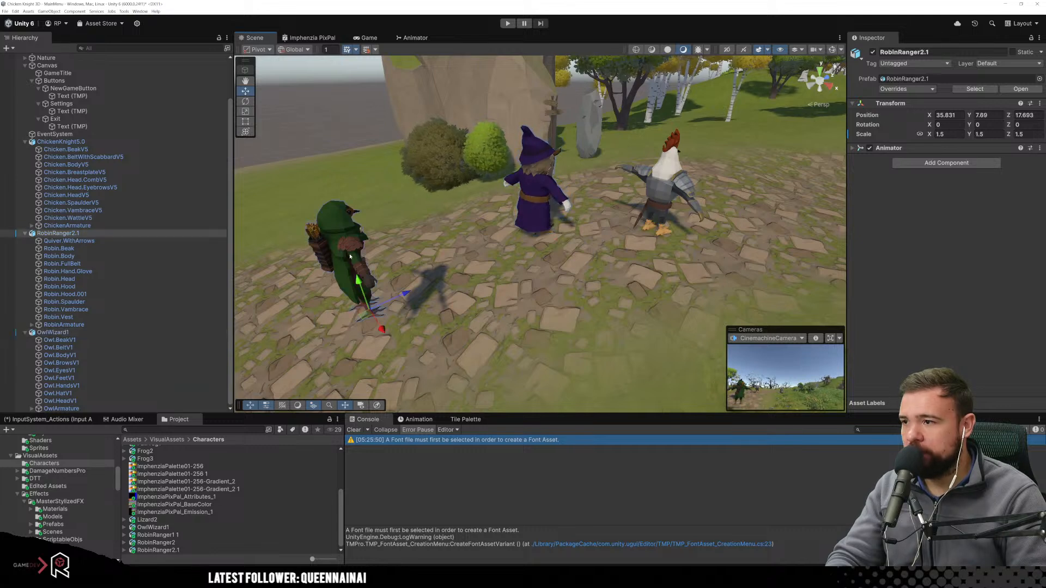
drag(366, 309, 419, 273)
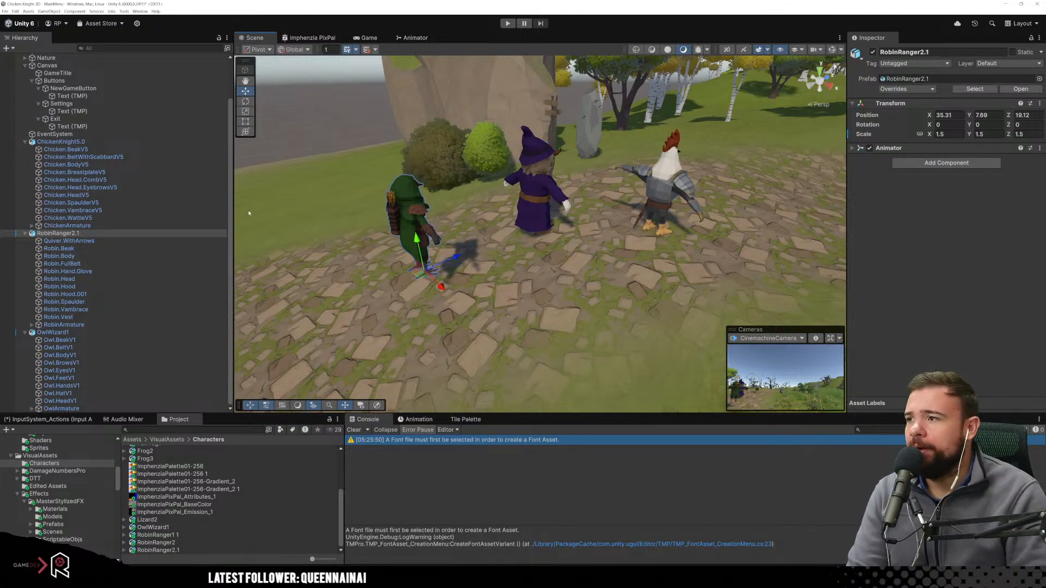
Rotate RobinRanger2.1, OwlWizard1 and ChickenKnight5.0 around Y to turn them across the path, with ChickenKnight5.0 at about 40 degrees.
key(e)
drag(464, 280, 468, 245)
click(540, 217)
drag(538, 232, 505, 262)
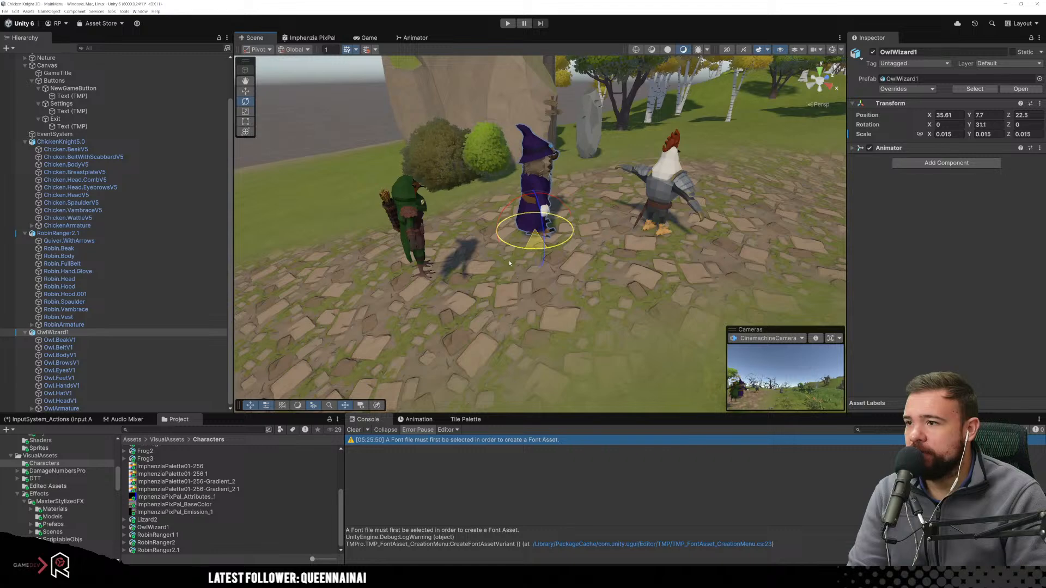
click(656, 228)
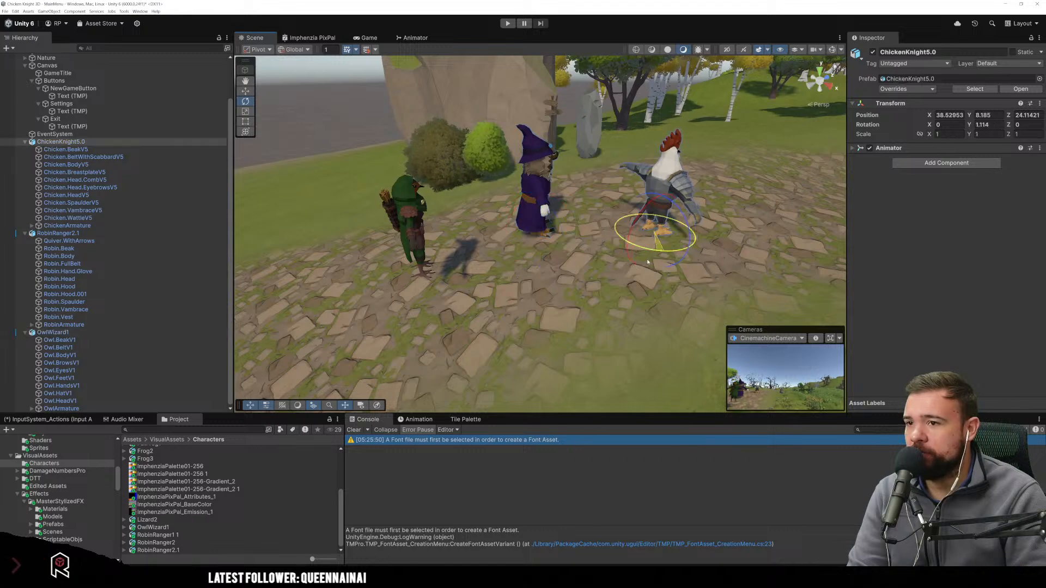
drag(650, 261, 613, 259)
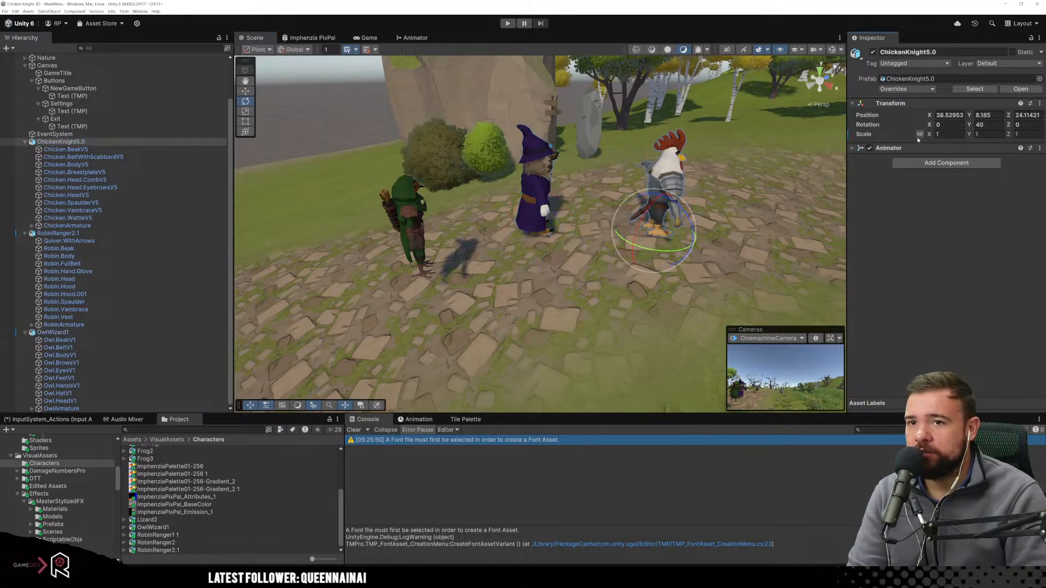
Set ChickenKnight5.0's uniform scale to 1.3 and move it to about X 37.9, Z 25.06 on the path.
drag(931, 137, 938, 136)
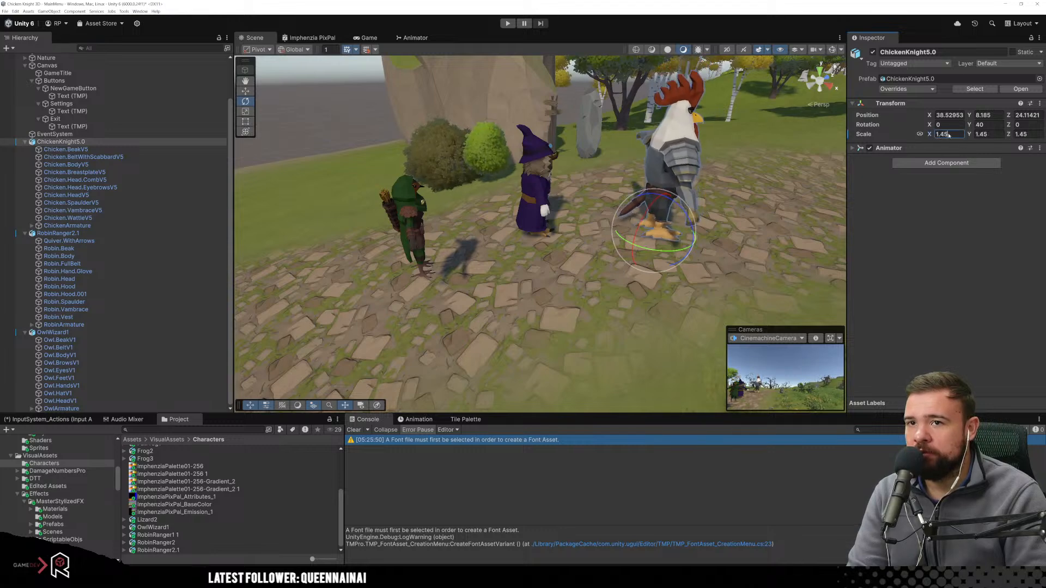
text(1.3)
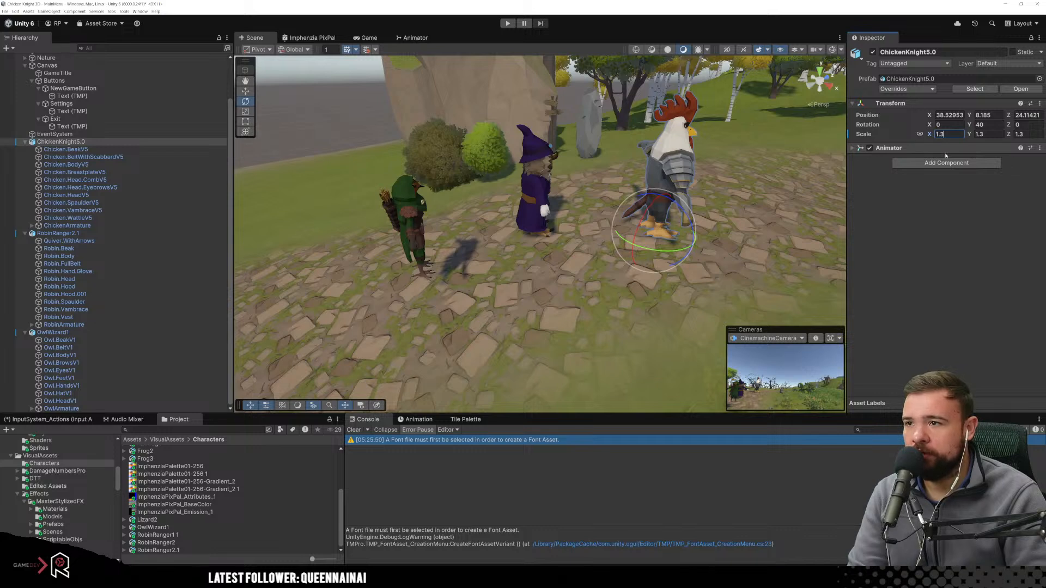
click(246, 91)
drag(656, 234, 652, 217)
Check how the three characters frame with the main menu in the Game view and return to the Scene view.
right_drag(578, 296, 637, 298)
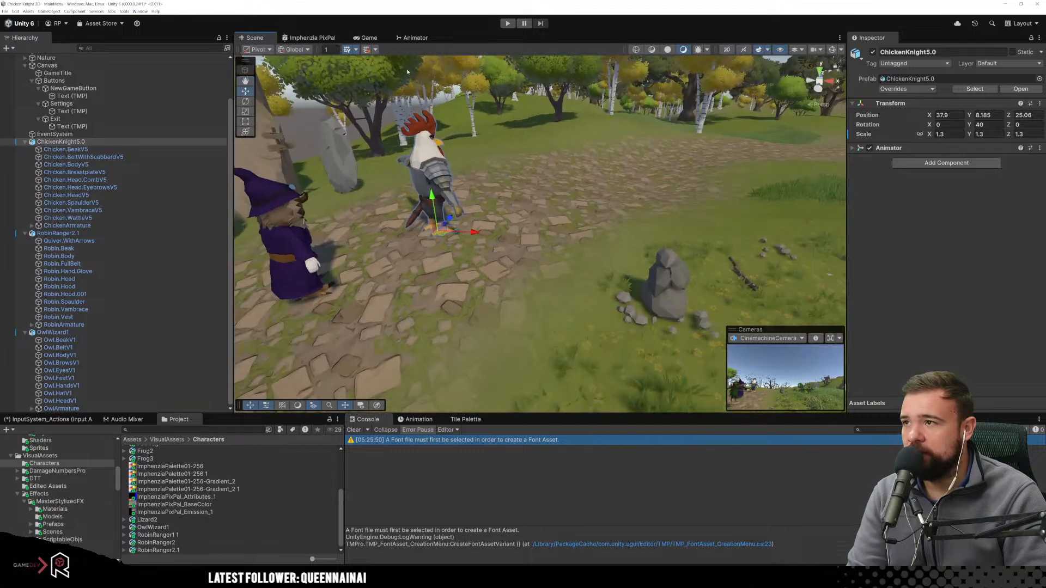
click(376, 38)
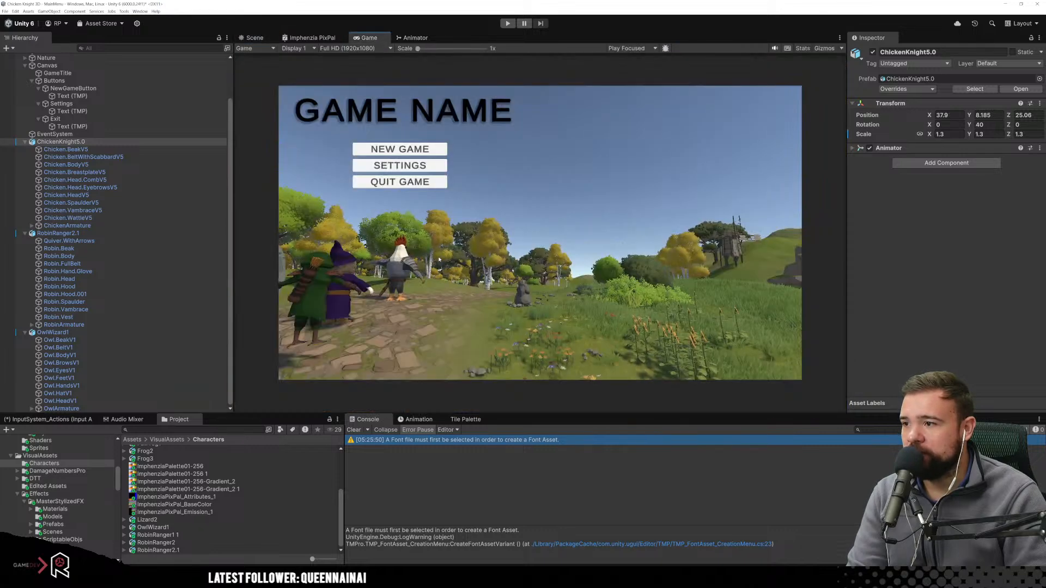
click(254, 38)
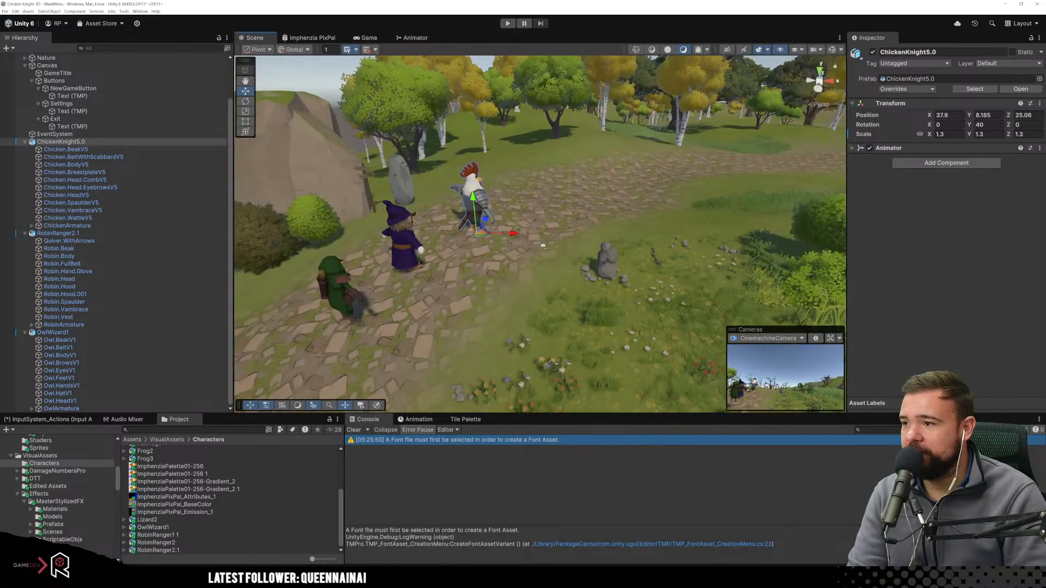
Lower RobinRanger2.1 onto the path at about X 35.29, Y 6.92, Z 18.9 and check its framing in the Game view.
click(643, 240)
right_drag(643, 240, 574, 285)
scroll(574, 285, up, 3)
middle_drag(512, 332, 568, 279)
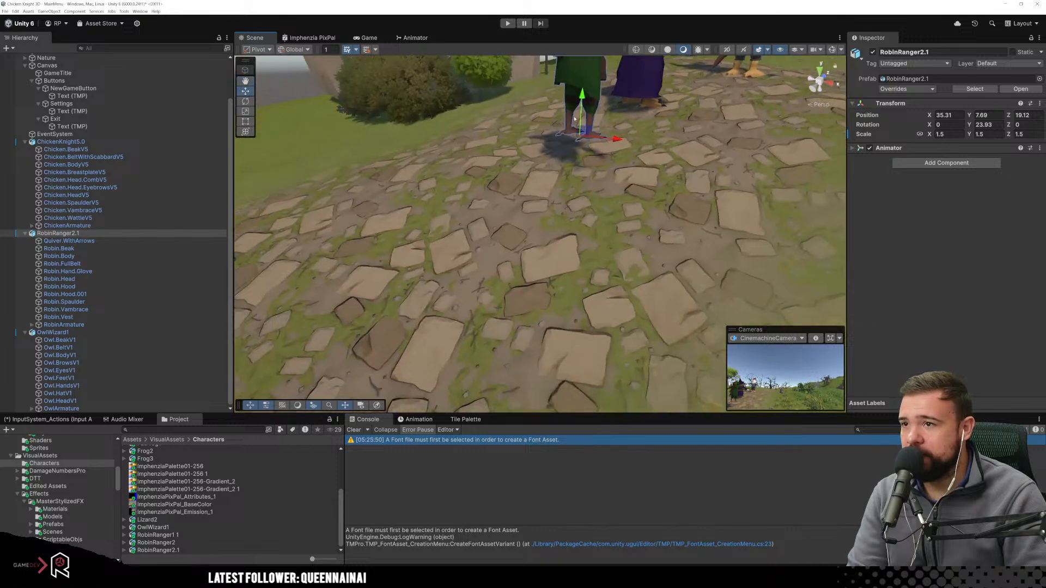
drag(579, 106, 580, 148)
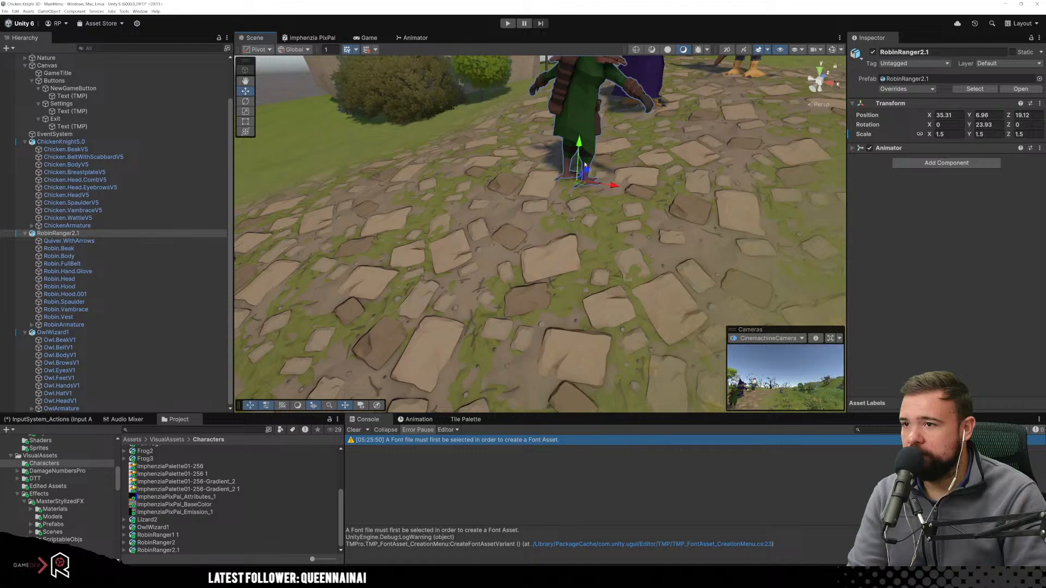
drag(586, 185, 572, 171)
middle_drag(612, 212, 485, 280)
click(366, 38)
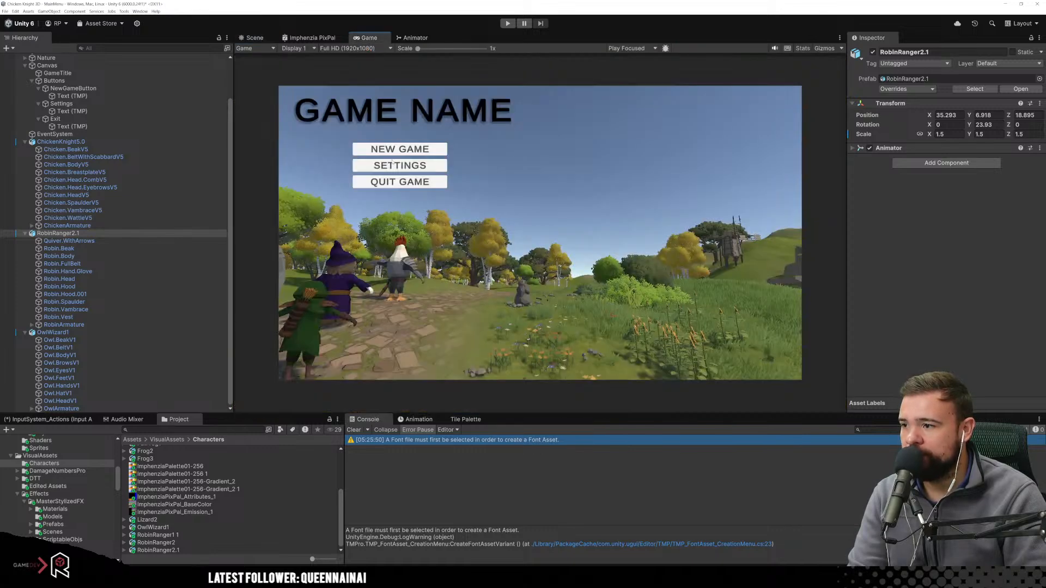
click(255, 38)
Move OwlWizard1 along the path to about X 36.15, Z 21.81 and check its framing in the Game view.
click(434, 227)
scroll(434, 227, down, 5)
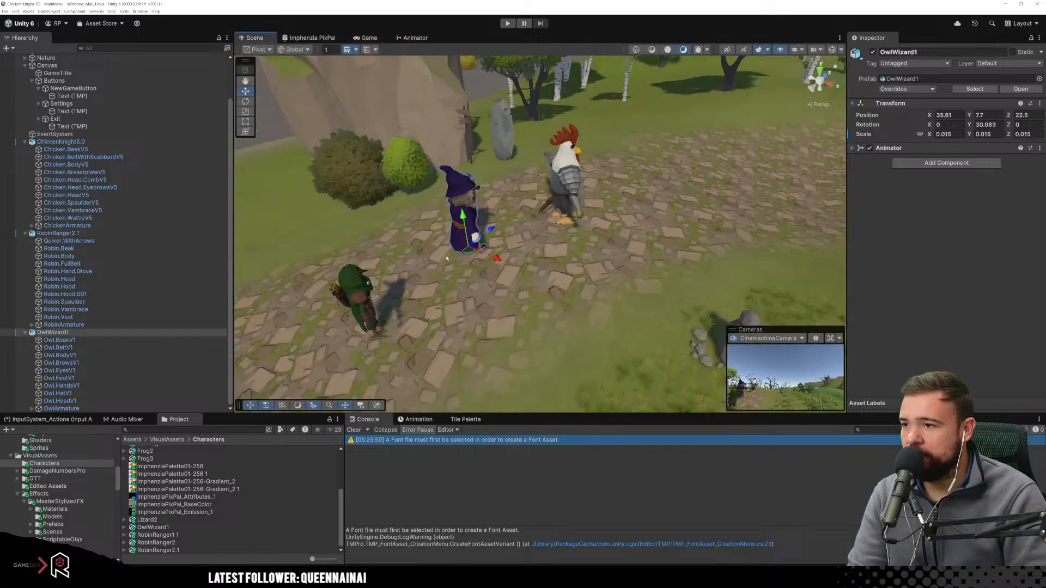
drag(476, 262, 470, 274)
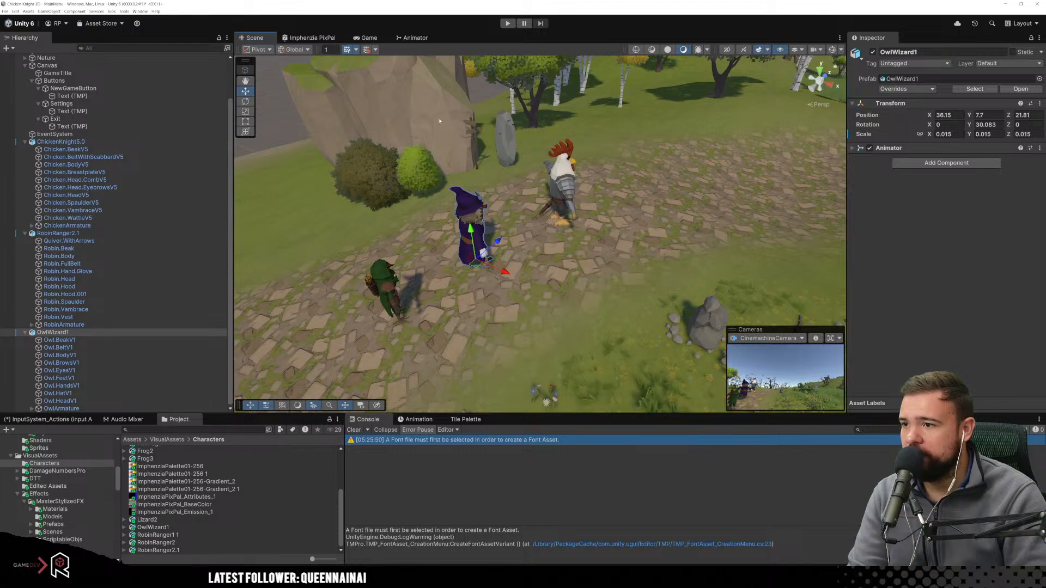
click(370, 38)
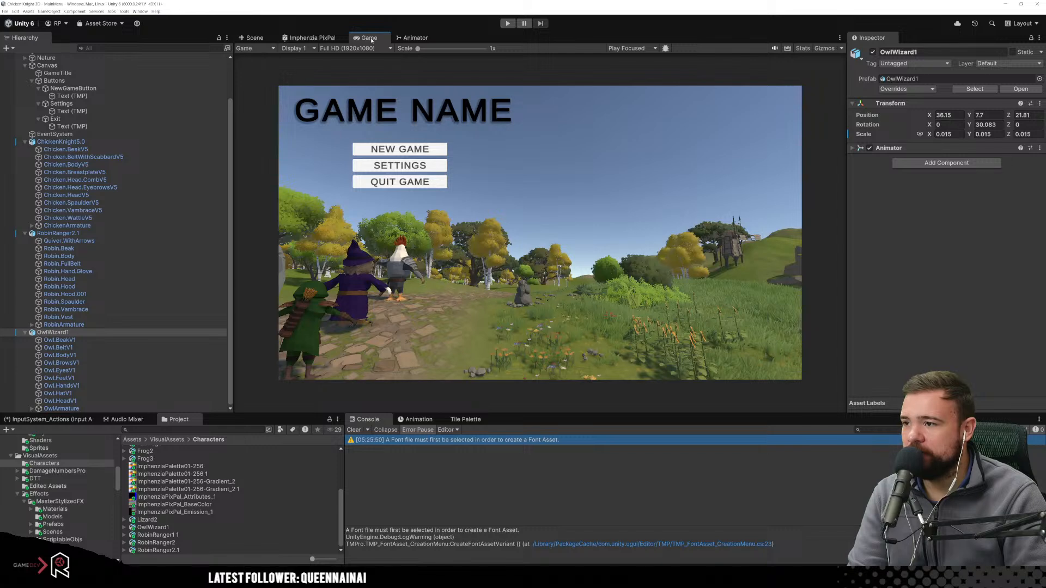
click(253, 38)
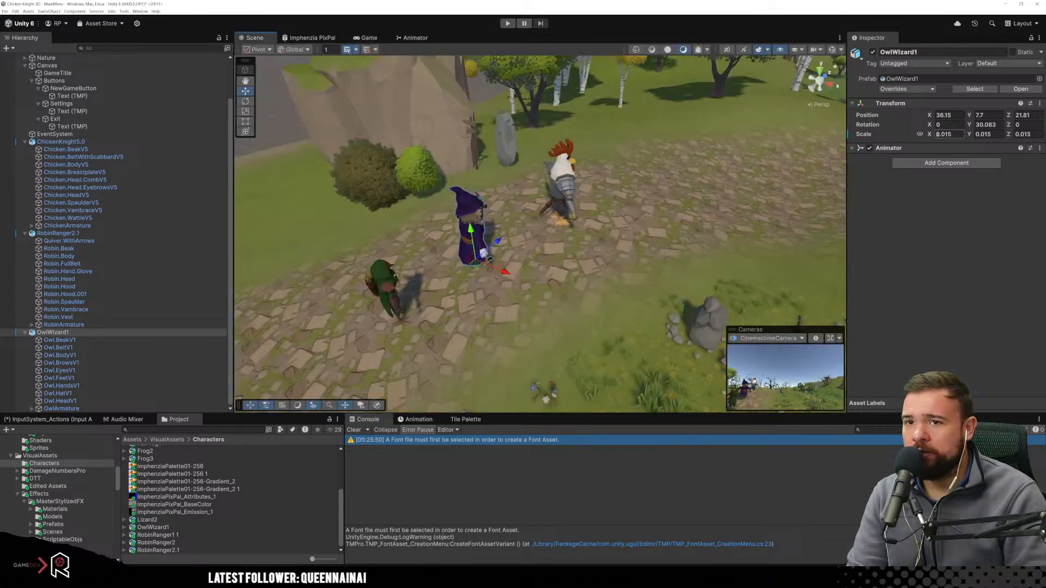
Set OwlWizard1's uniform scale to 0.013 and check its size against the other characters in the Game view.
click(950, 134)
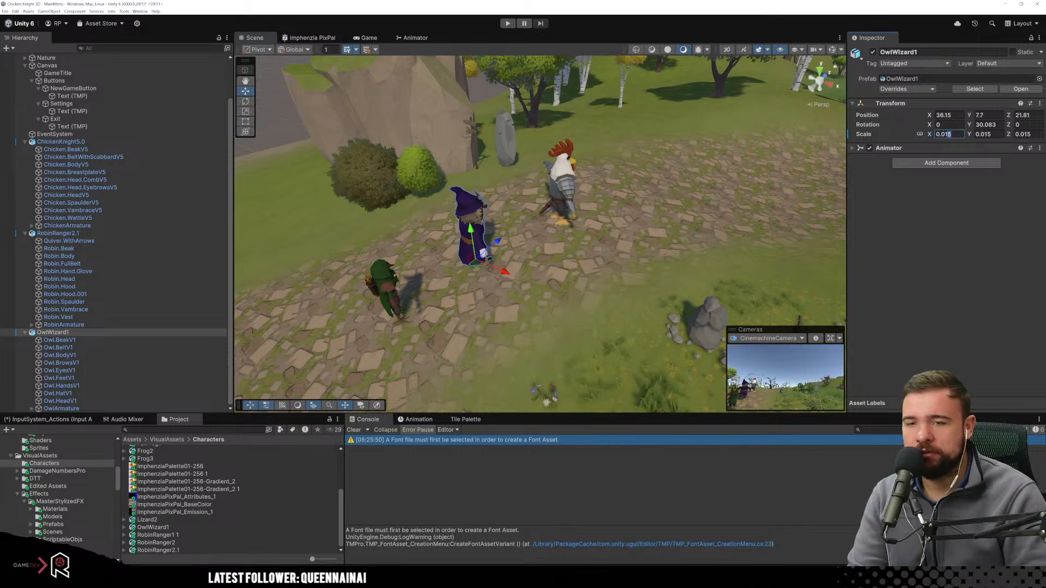
key(BackSpace)
text(3)
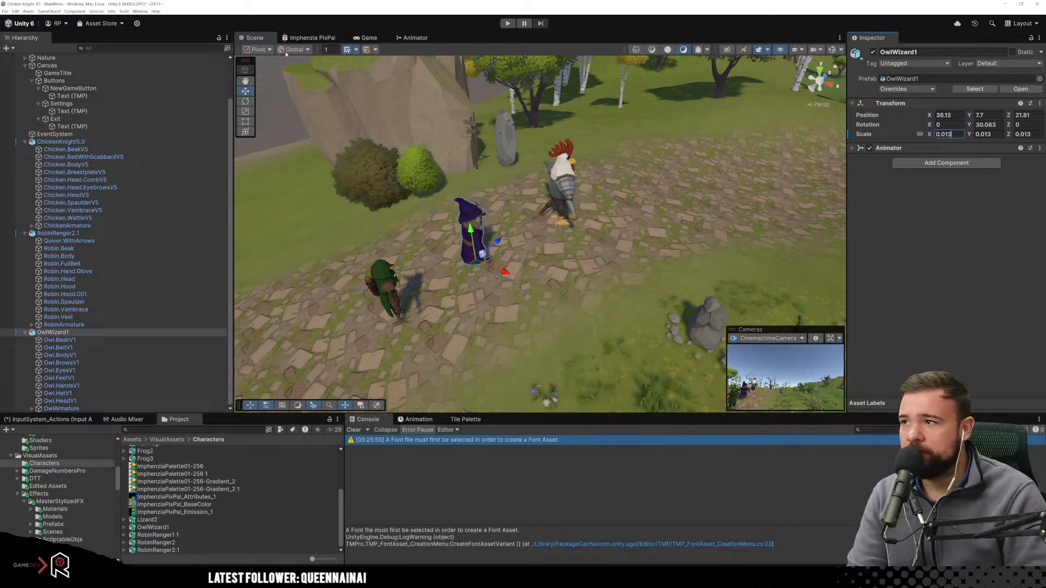
click(367, 38)
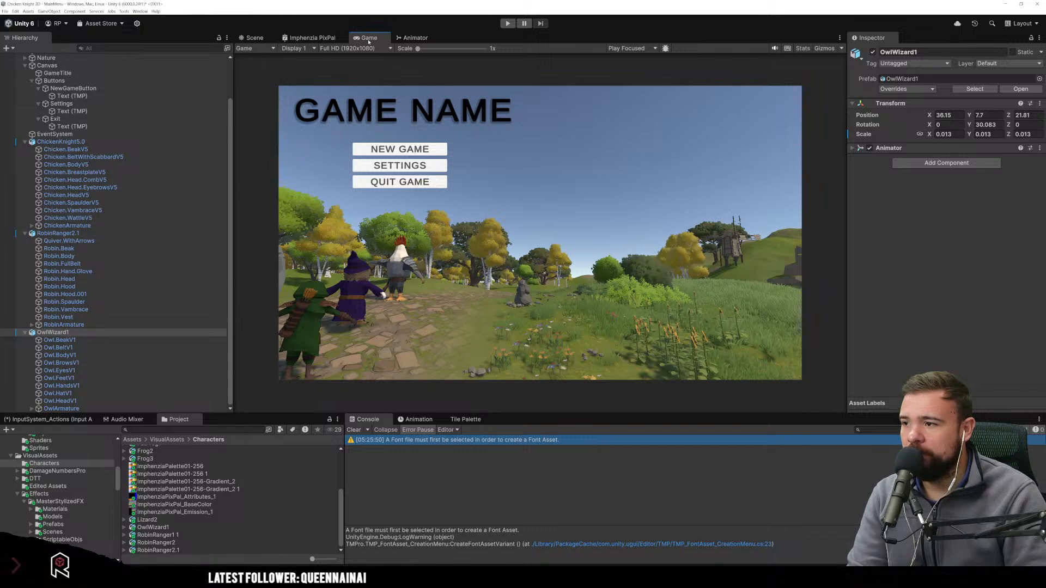
click(259, 39)
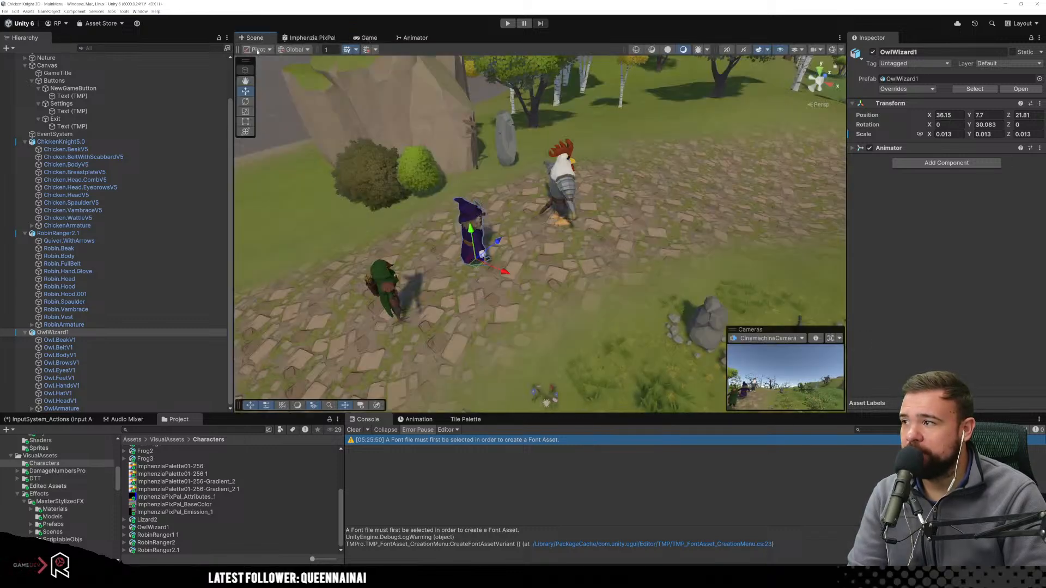
Collapse the character hierarchies, wrap ChickenKnight5.0 and RobinRanger2.1 in empty parent objects, and try the same for OwlWizard1.
click(25, 233)
click(25, 286)
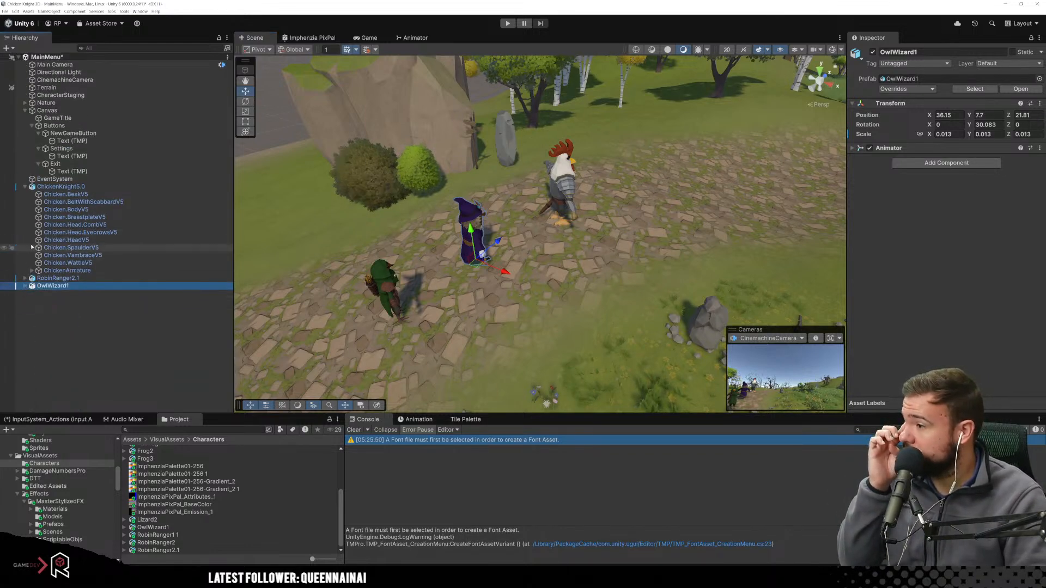
click(25, 187)
click(33, 187)
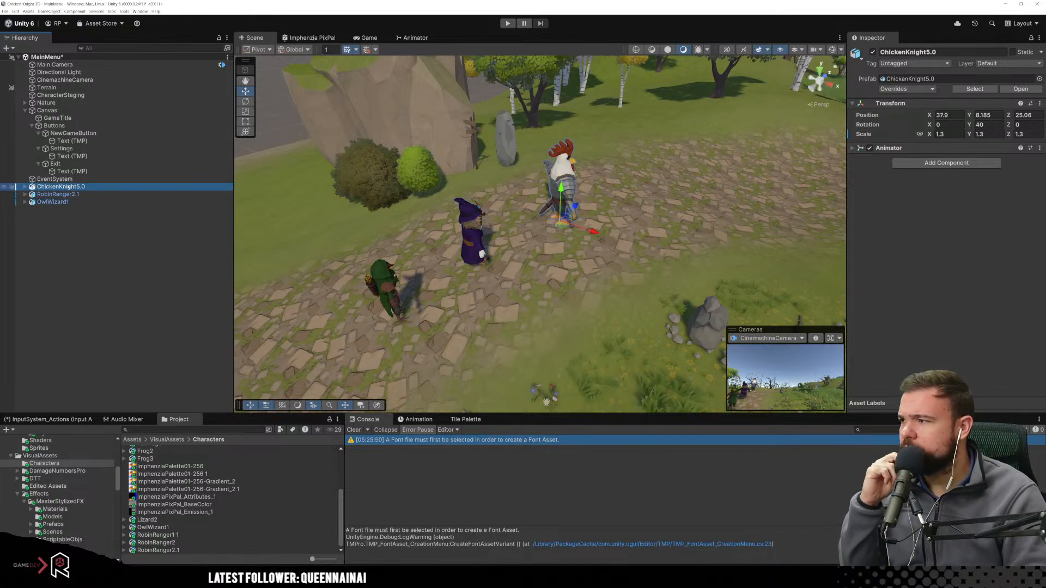
right_click(68, 188)
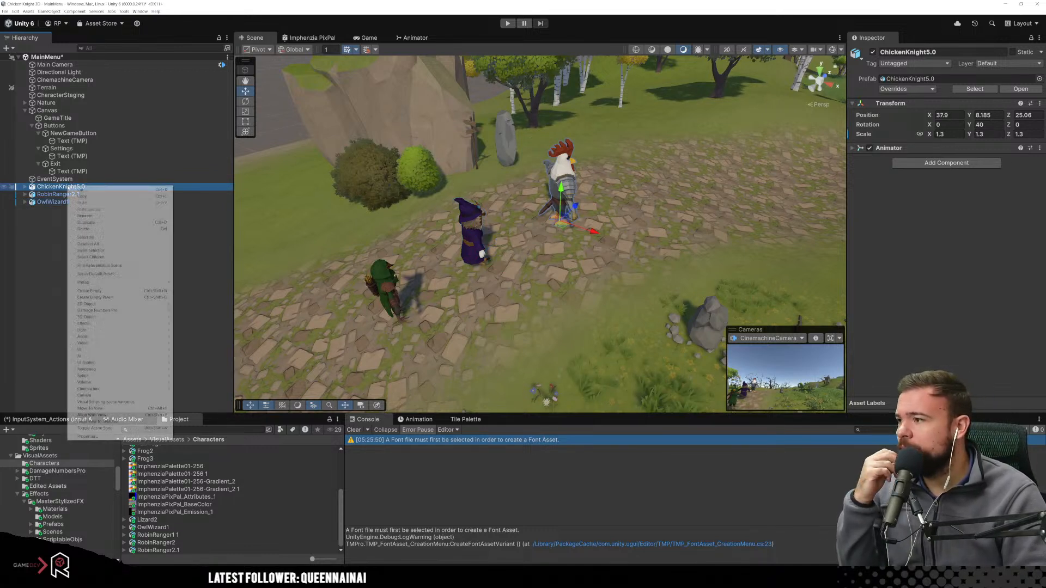
click(127, 298)
right_click(73, 202)
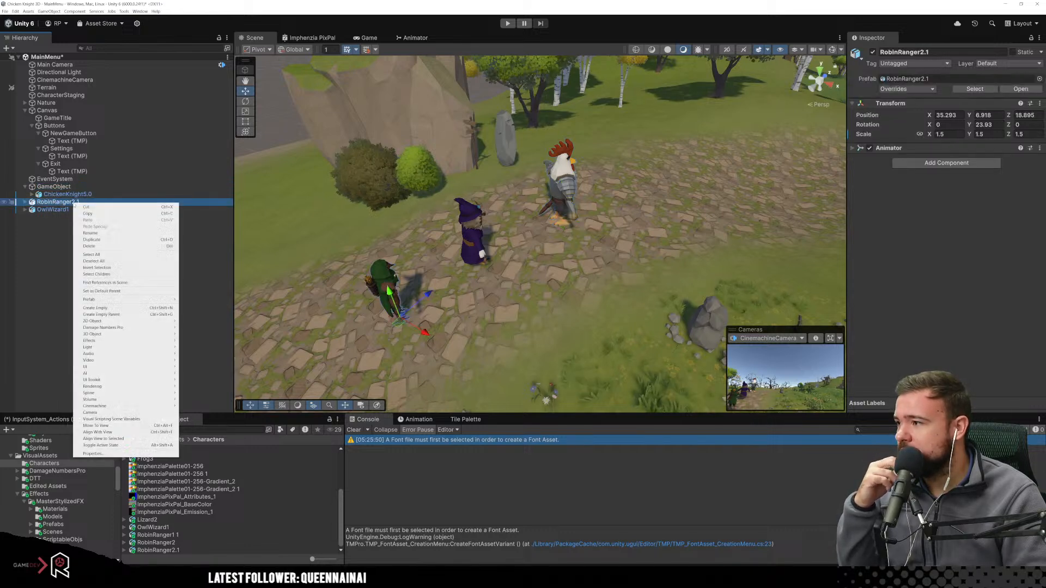
click(101, 314)
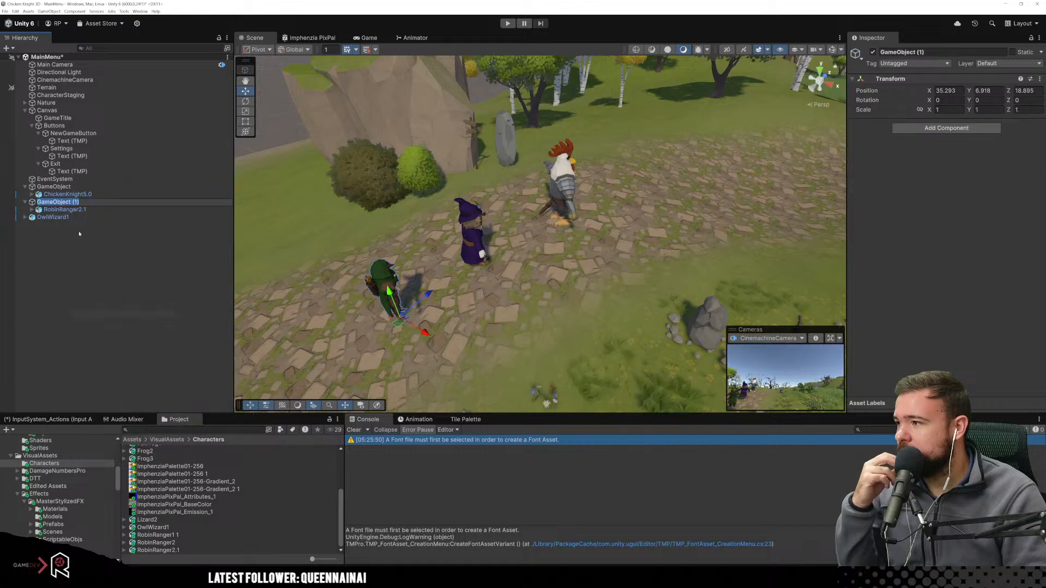
right_click(73, 219)
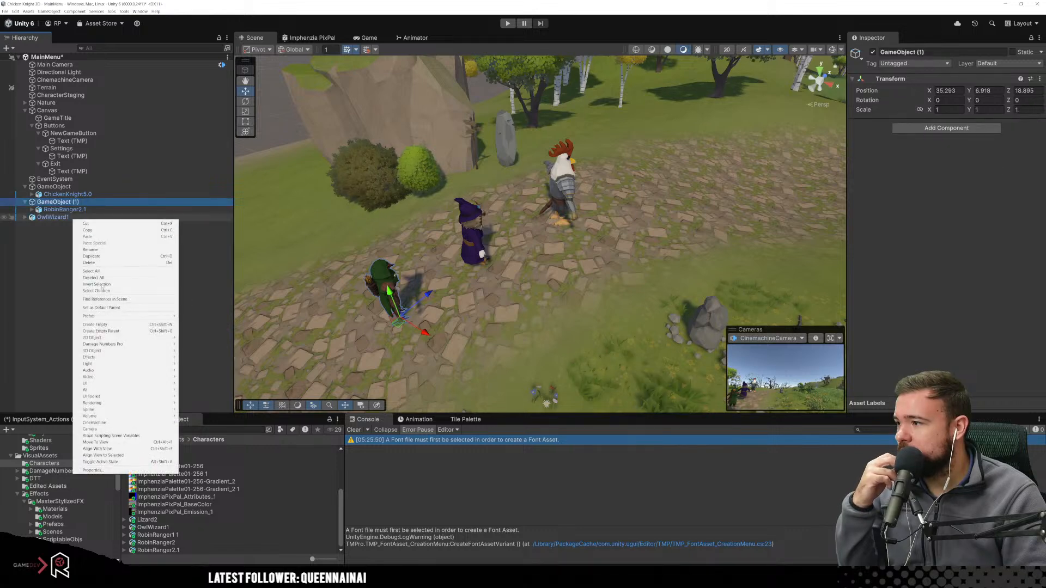
click(101, 332)
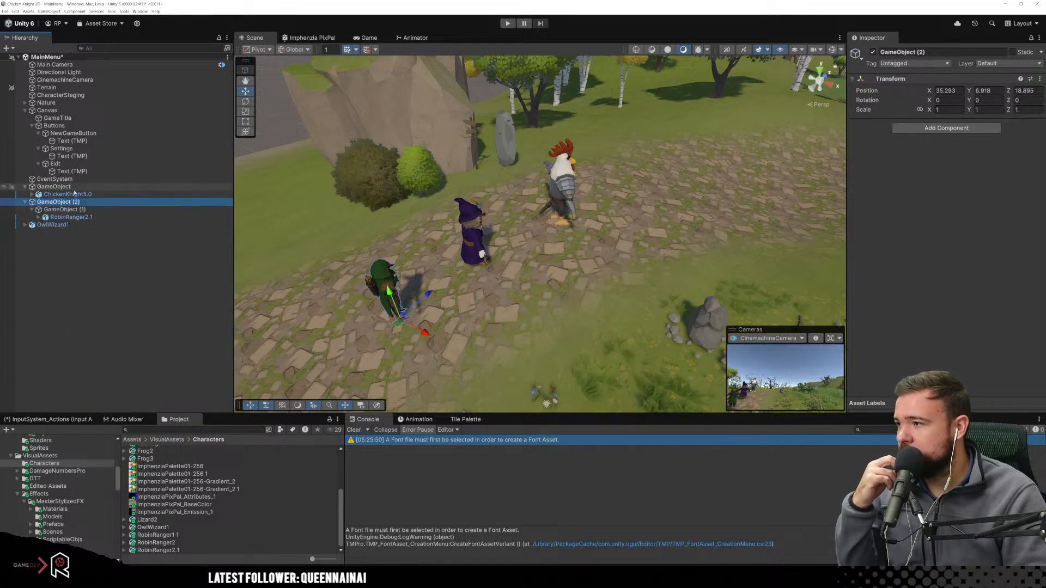
Rename the empty parent of ChickenKnight5.0 as StageChicken.
click(60, 186)
click(926, 51)
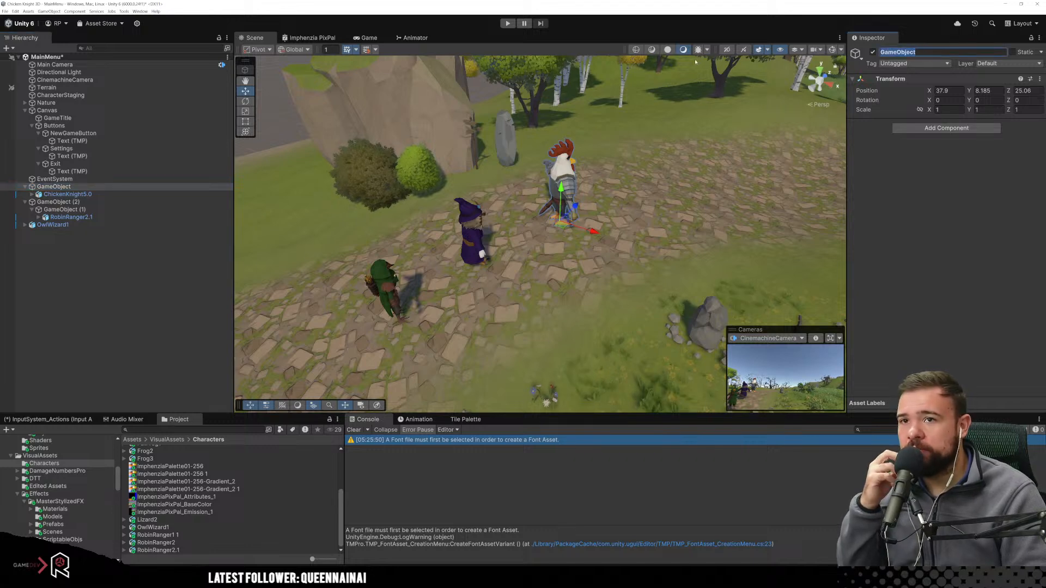
text(Stage)
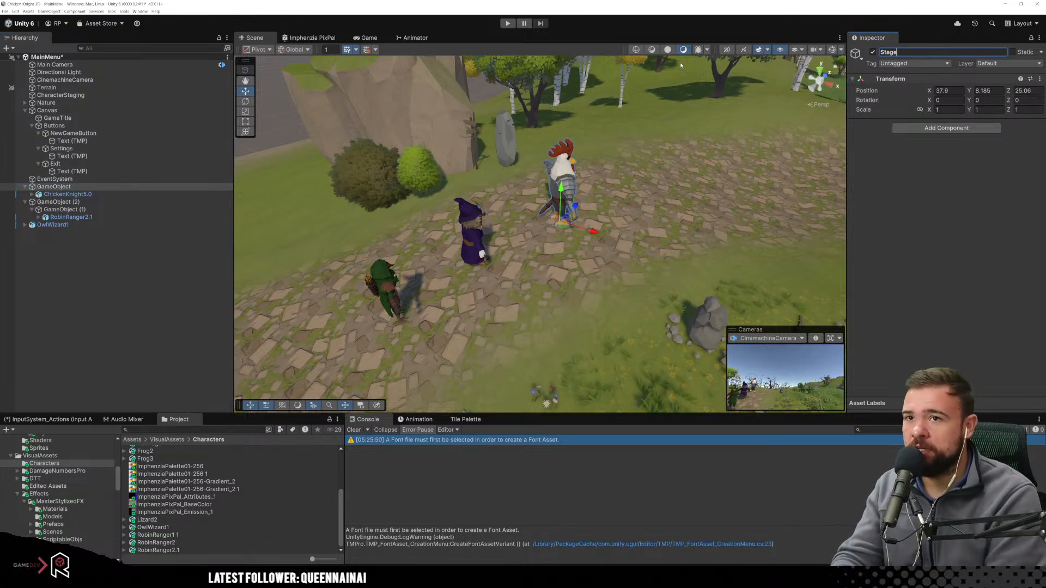
text(C)
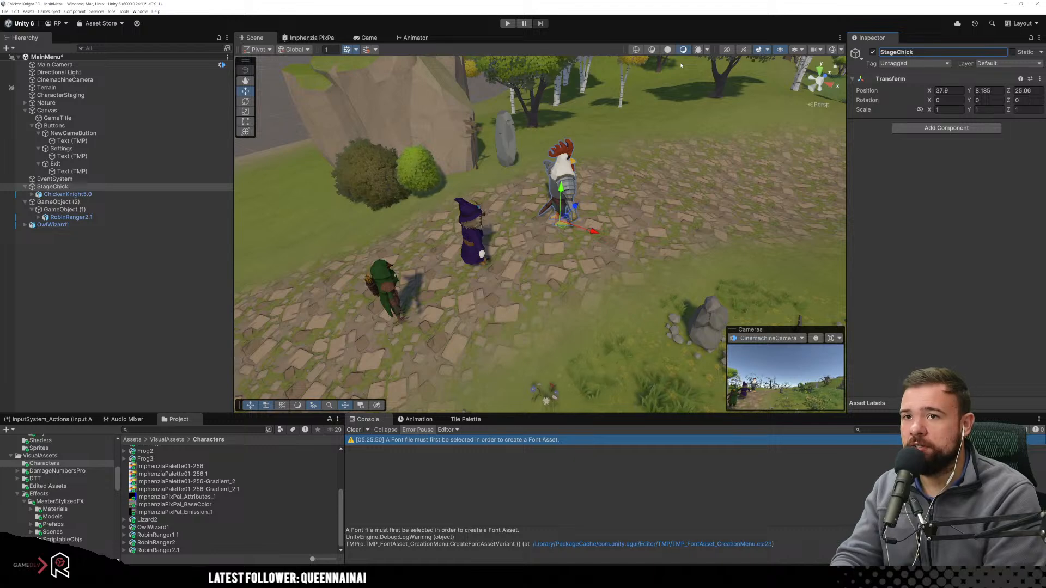
text(hick)
key(Return)
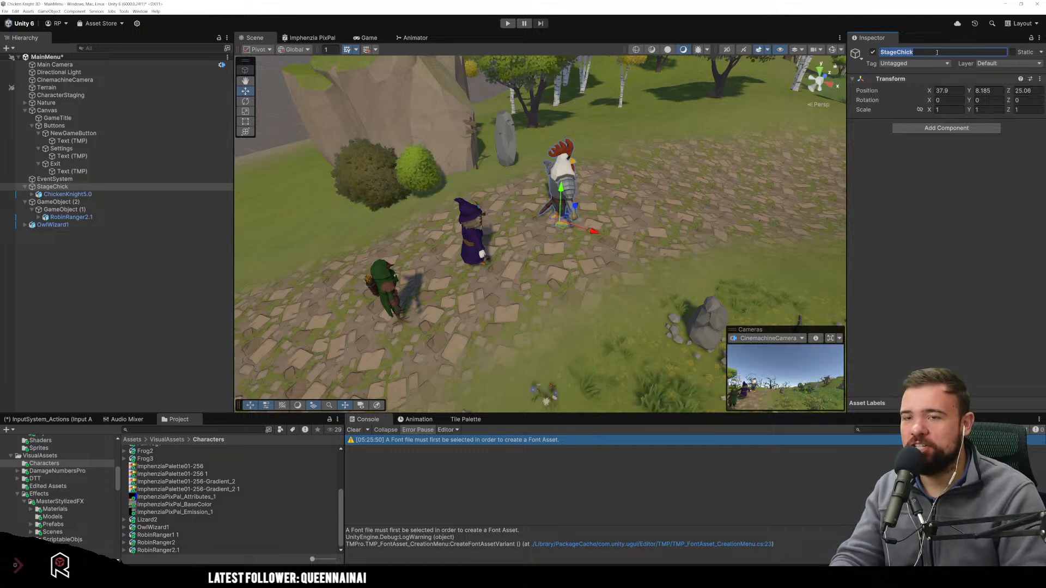
click(937, 53)
text(en)
key(Return)
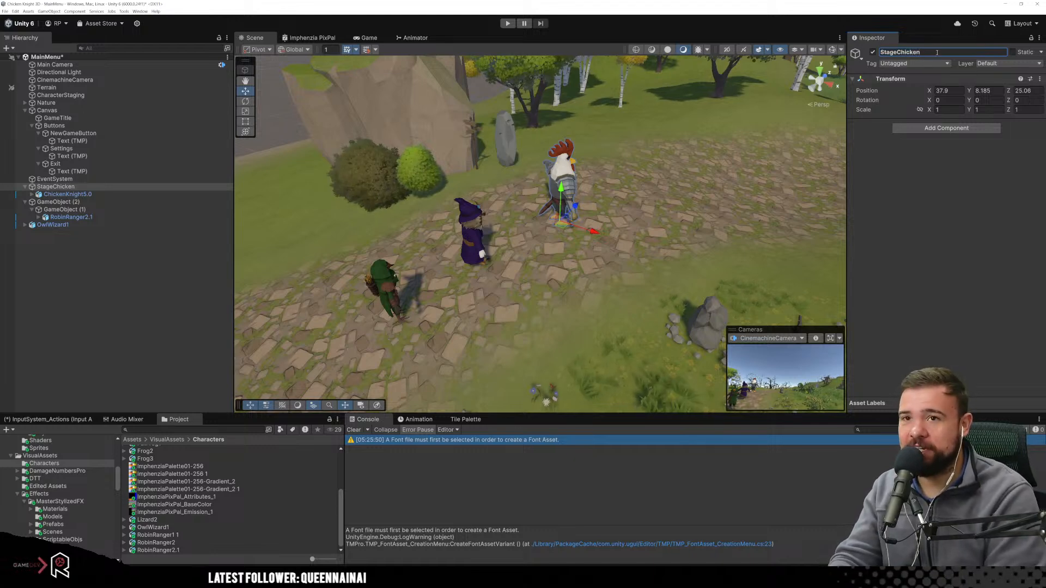
Rename the outermost empty parent of RobinRanger2.1 as StageRobin.
click(136, 202)
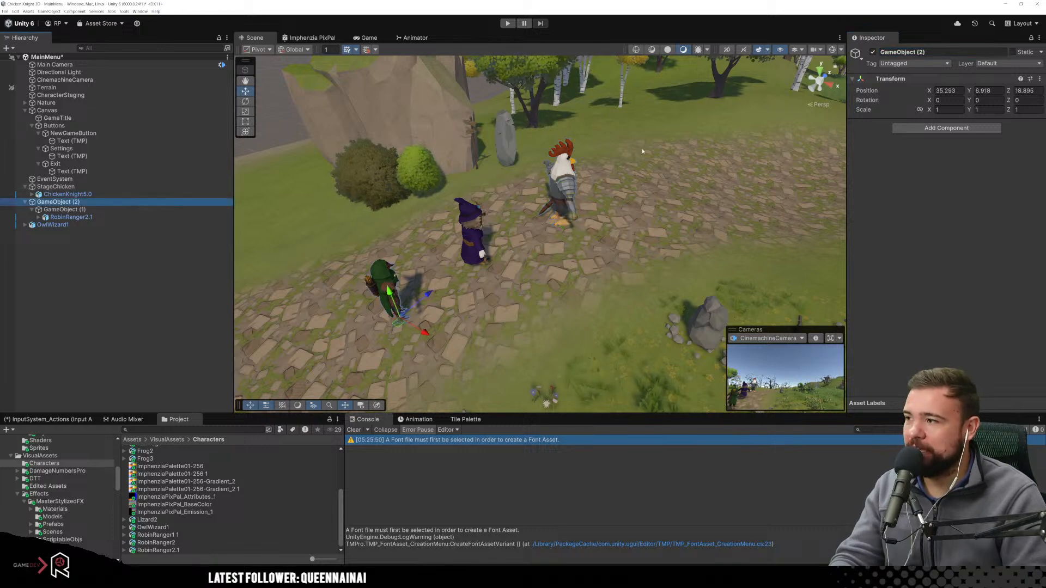
click(938, 53)
key(ctrl+a)
text(Stage)
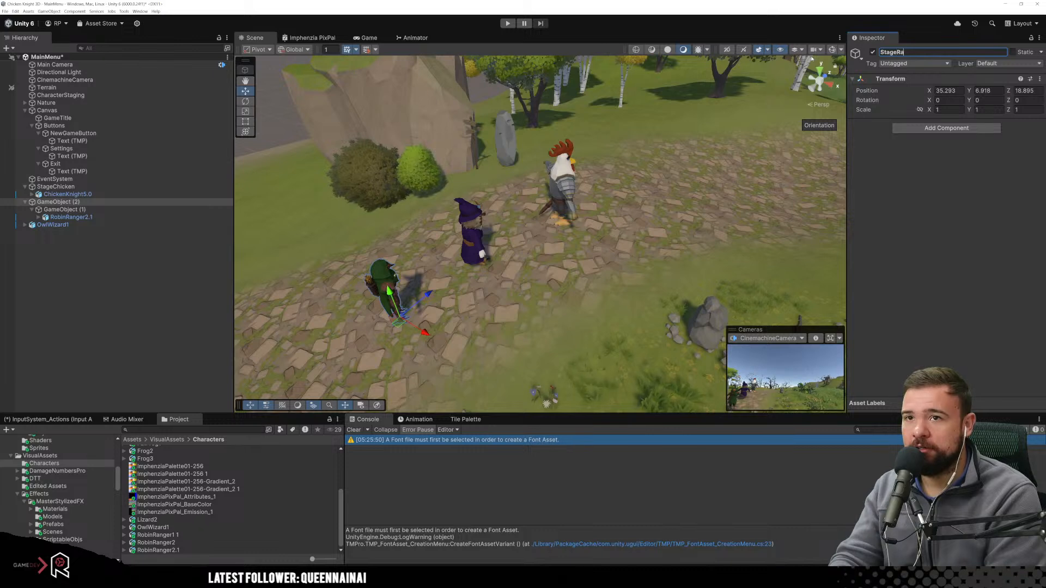
key(BackSpace)
key(BackSpace)
key(BackSpace)
text(obin)
key(Return)
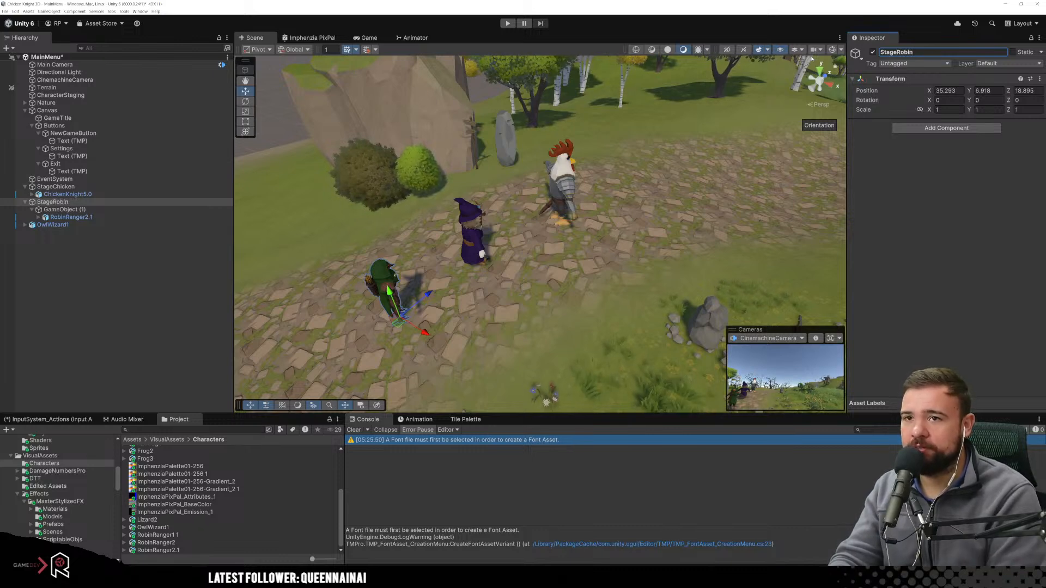
Move RobinRanger2.1 directly under StageRobin and delete the leftover empty GameObject (1).
click(82, 210)
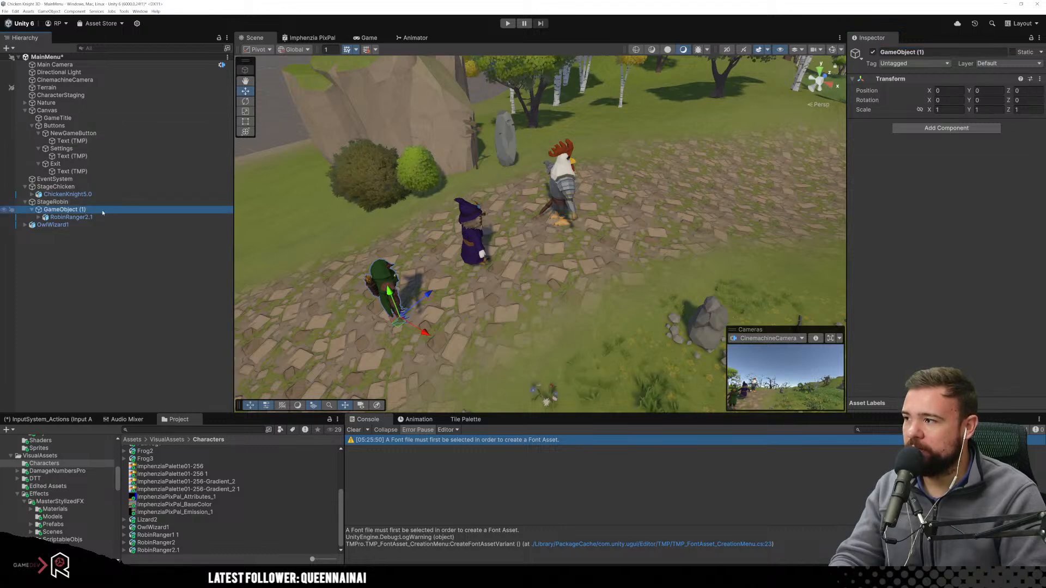
click(69, 217)
drag(66, 217, 62, 211)
click(82, 217)
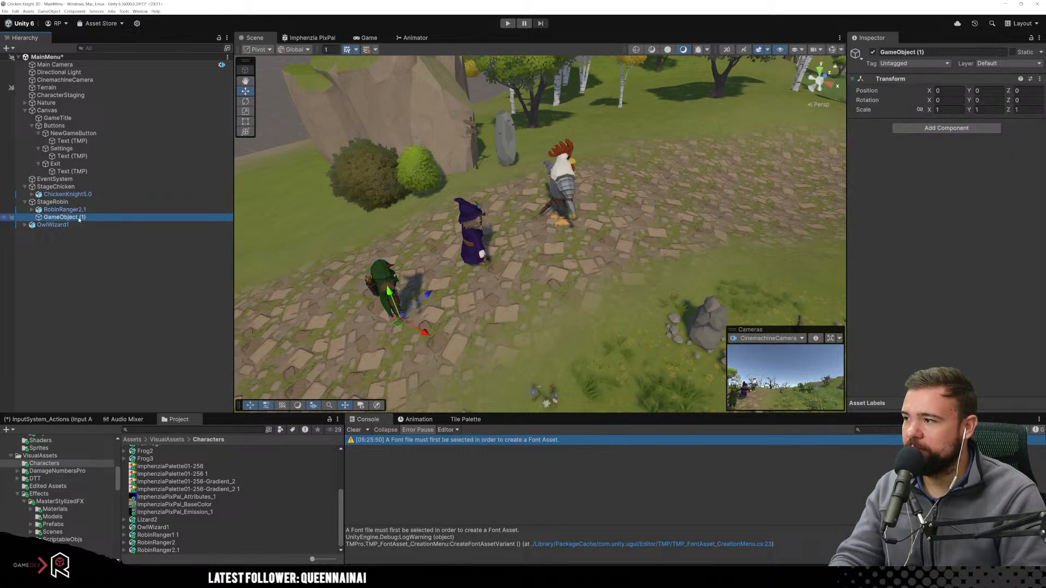
key(Delete)
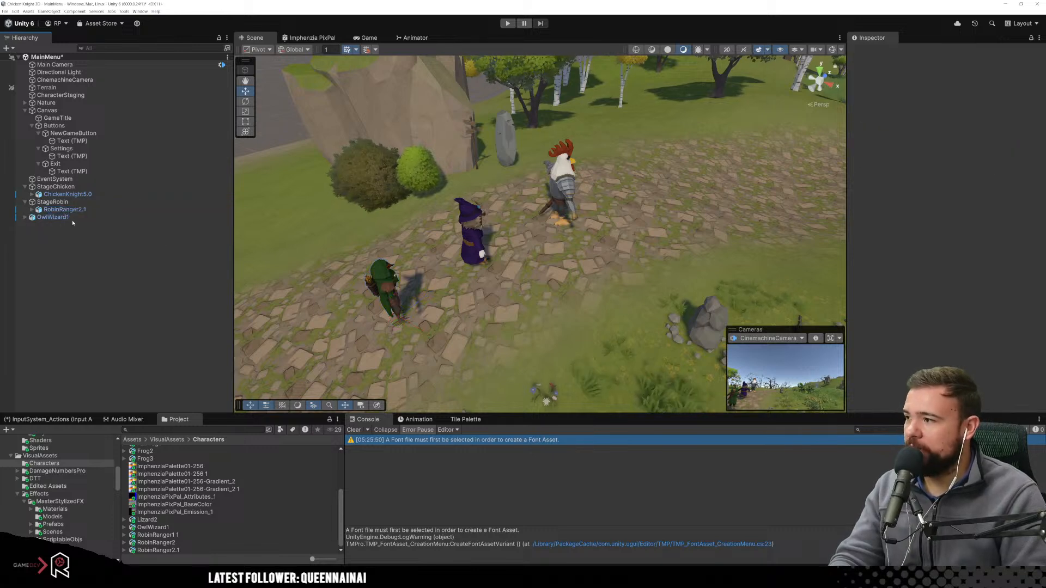
Wrap OwlWizard1 in an empty parent object and name it StageOwl.
click(73, 219)
right_click(68, 218)
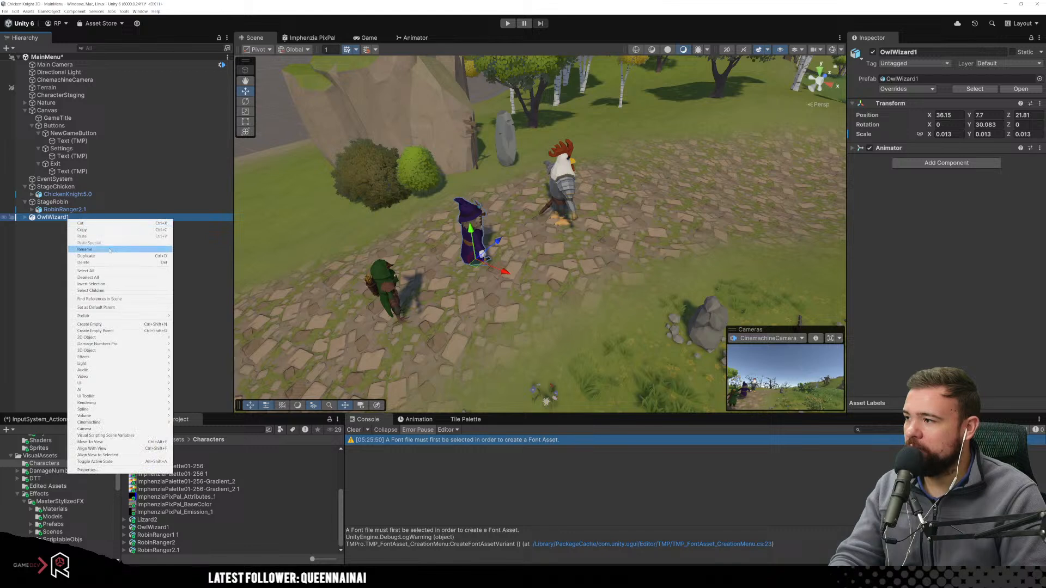
click(95, 330)
click(920, 53)
text(StageOwl)
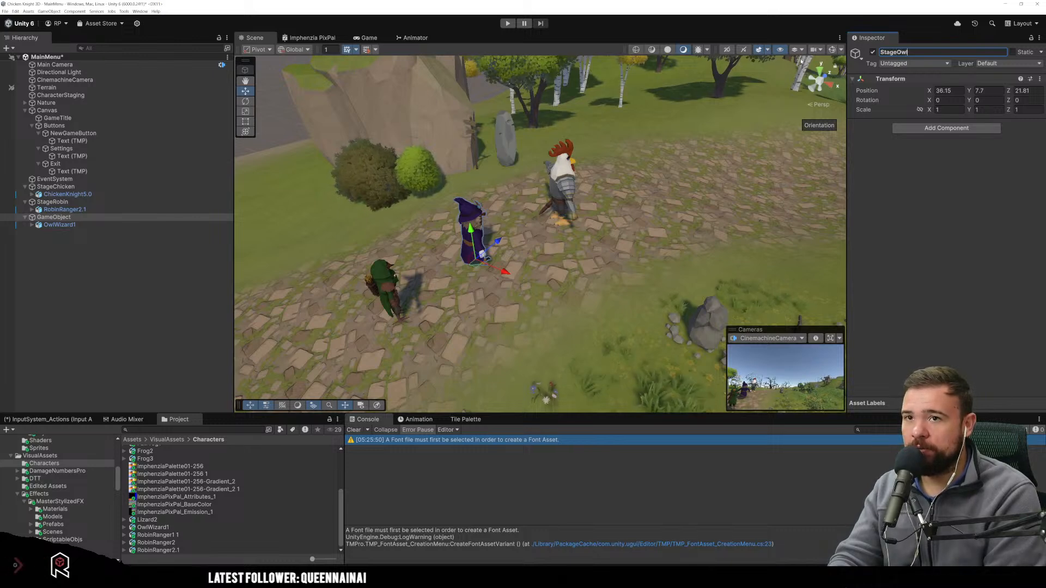
key(Return)
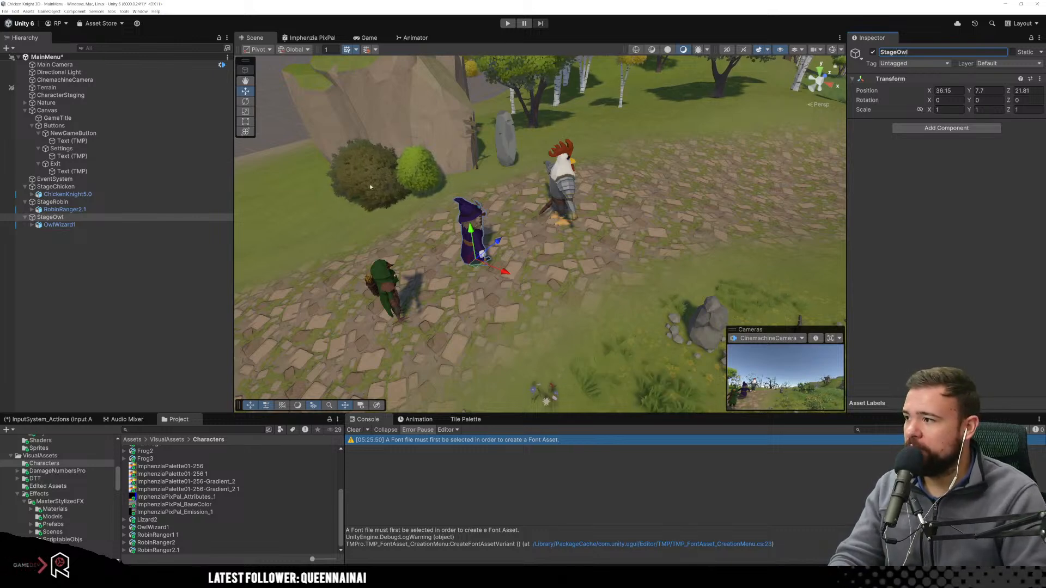
Move StageChicken, StageRobin and StageOwl, together with the selected ChickenKnight5.0 and RobinRanger2.1, under CharacterStaging.
click(87, 188)
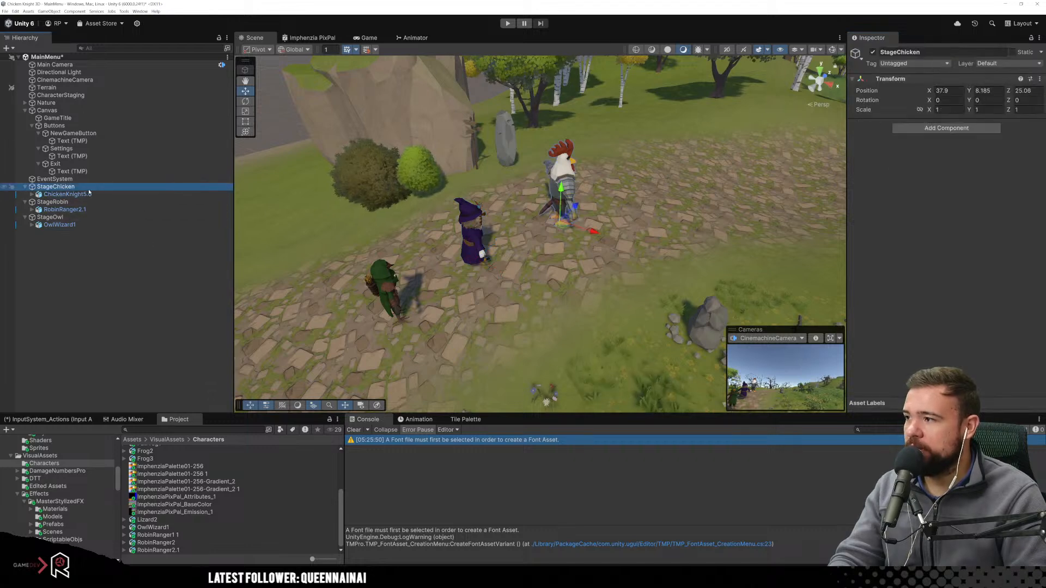
shift+click(50, 218)
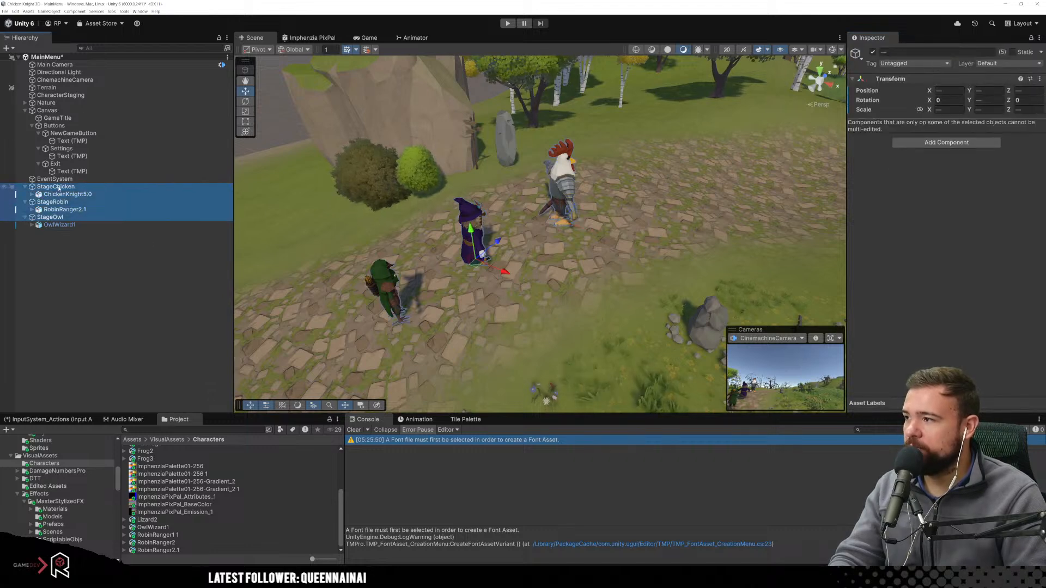
drag(58, 188, 65, 96)
click(86, 263)
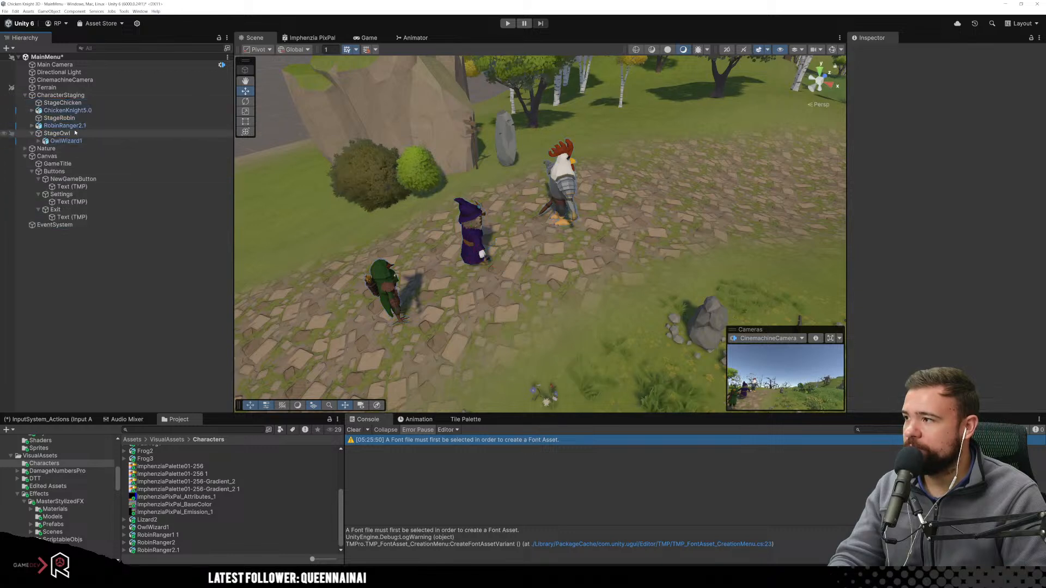
Move ChickenKnight5.0 under StageChicken and RobinRanger2.1 under StageRobin.
click(31, 134)
click(43, 127)
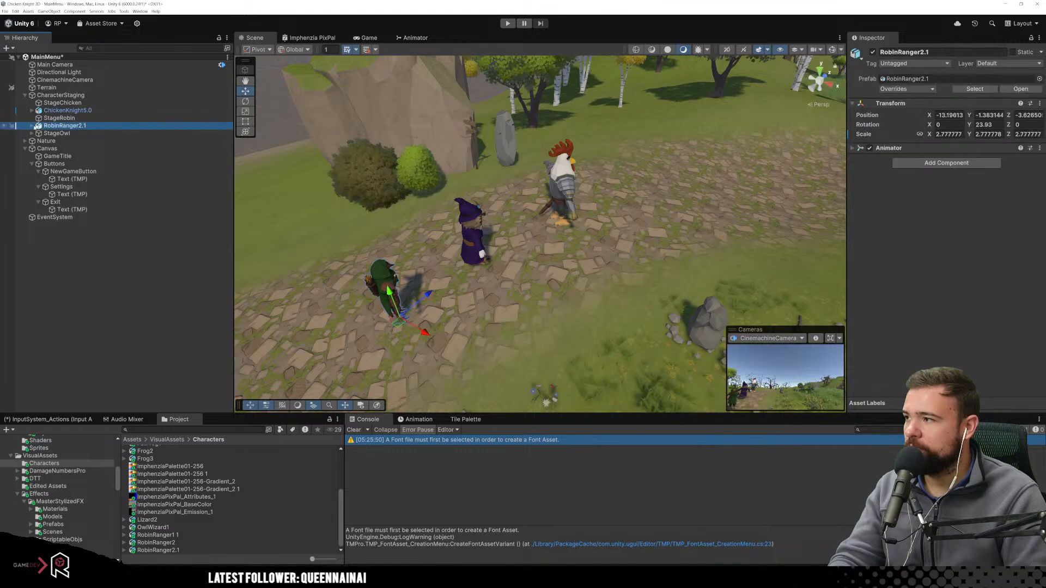
click(31, 126)
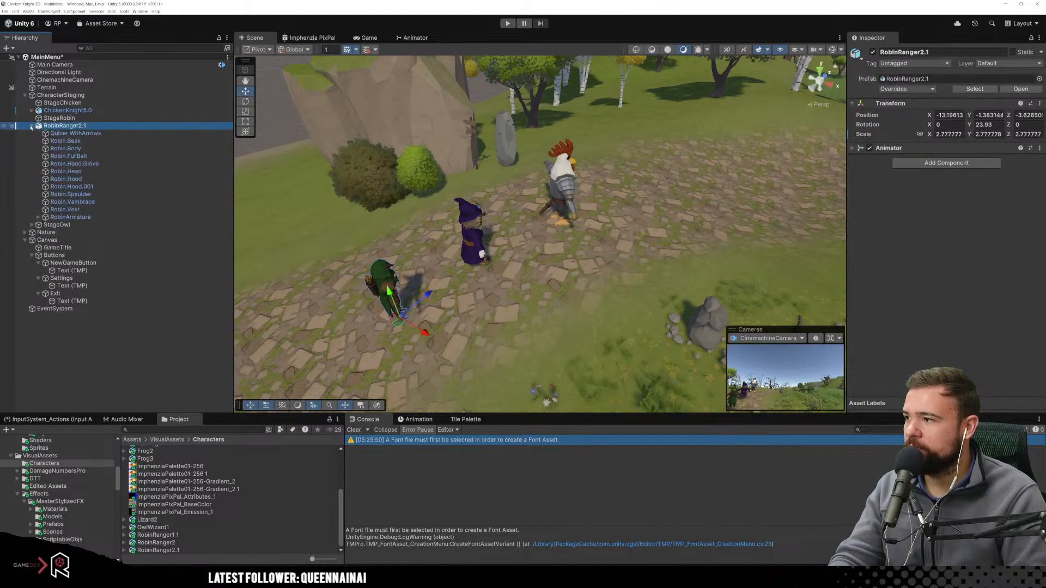
click(31, 125)
click(32, 134)
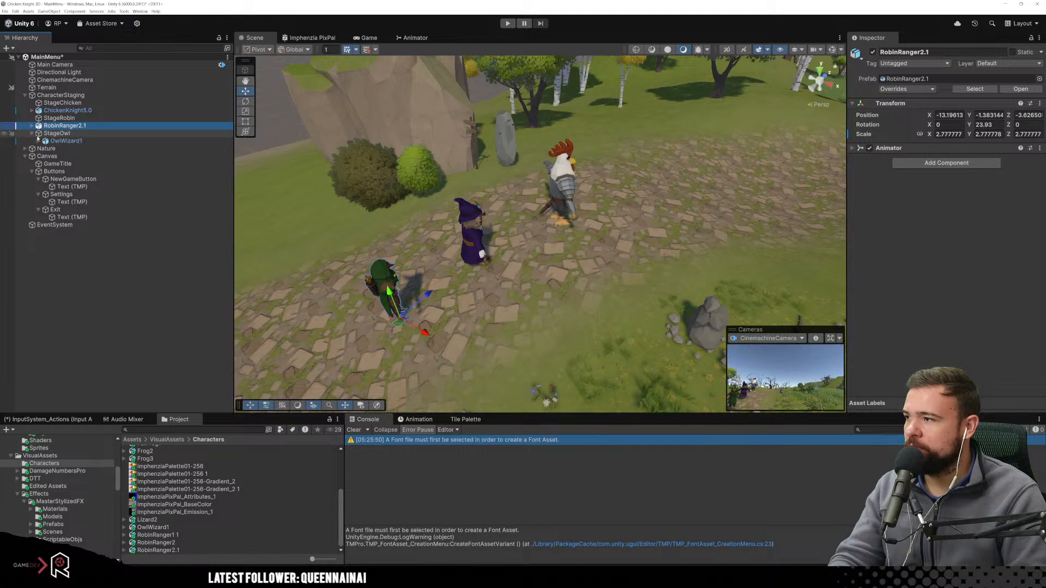
click(41, 111)
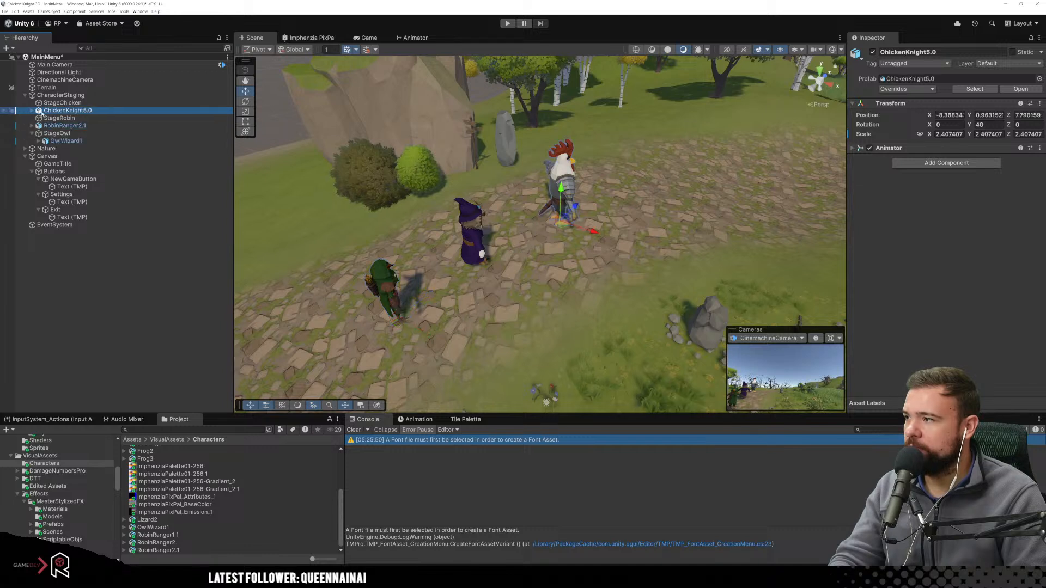
drag(64, 111, 57, 118)
click(59, 125)
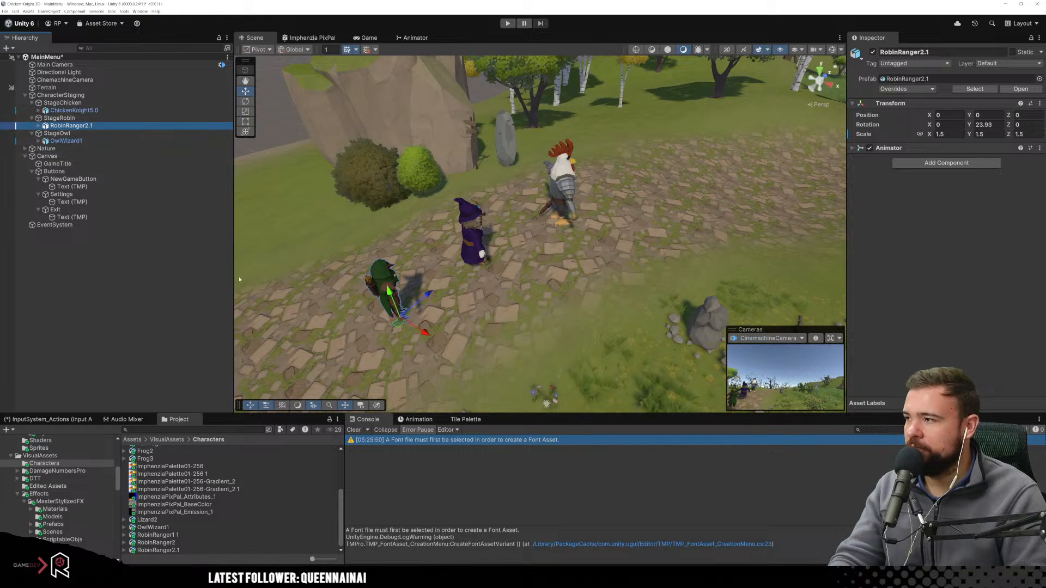
Check the nested OwlWizard1 and ChickenKnight5.0 models, examining the chicken's Animator component settings.
click(65, 141)
click(91, 132)
click(74, 110)
click(861, 168)
click(853, 149)
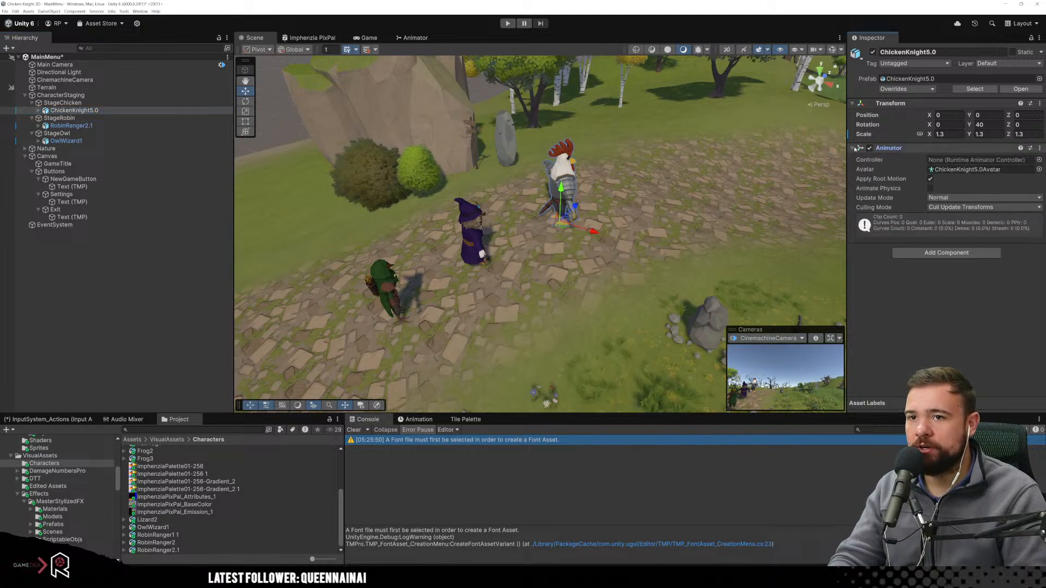
click(854, 148)
Create a folder named Staged inside Animations/KnightCharacter.
scroll(57, 474, up, 10)
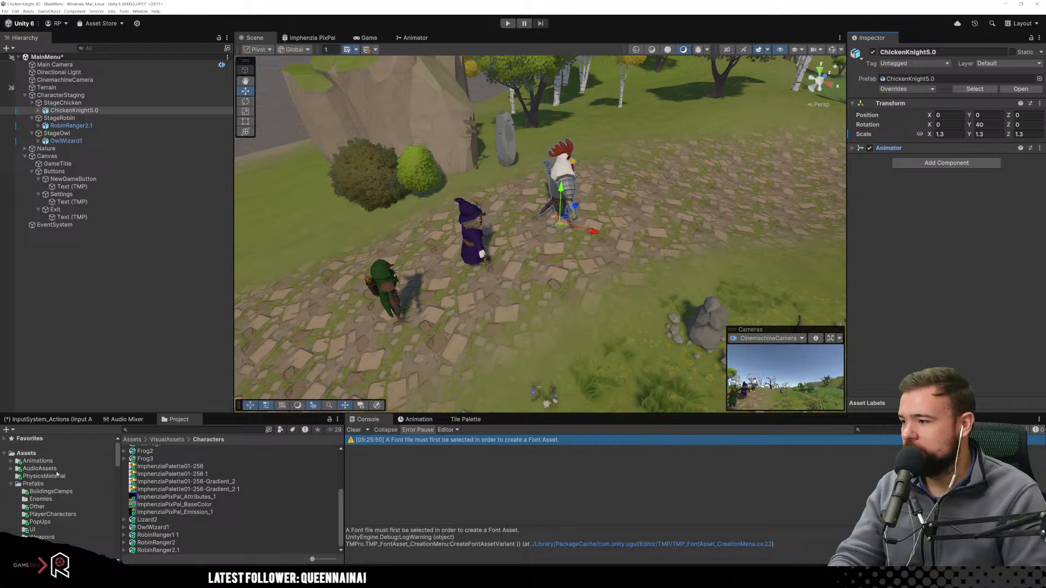
click(38, 462)
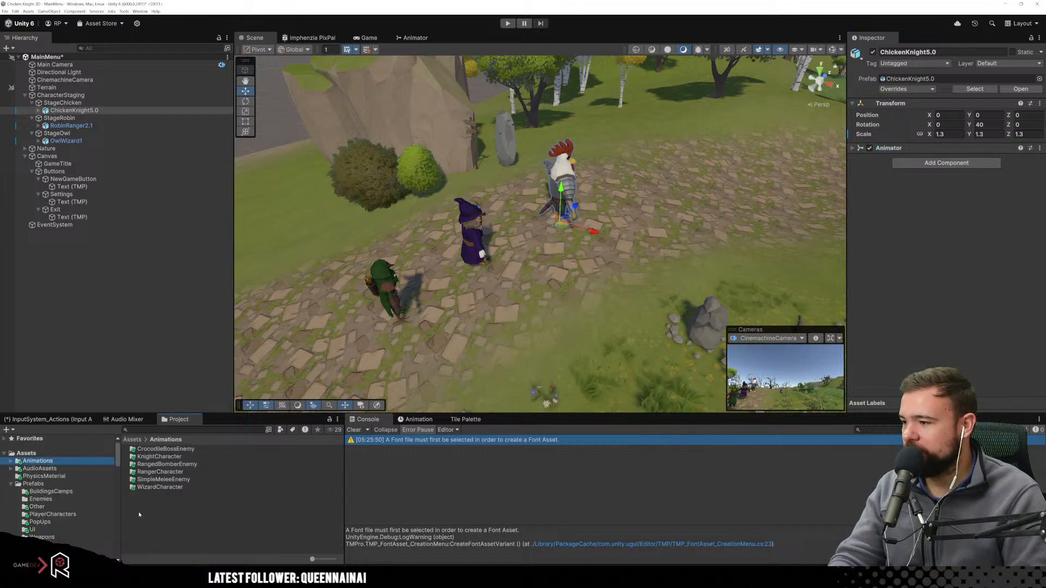
click(181, 458)
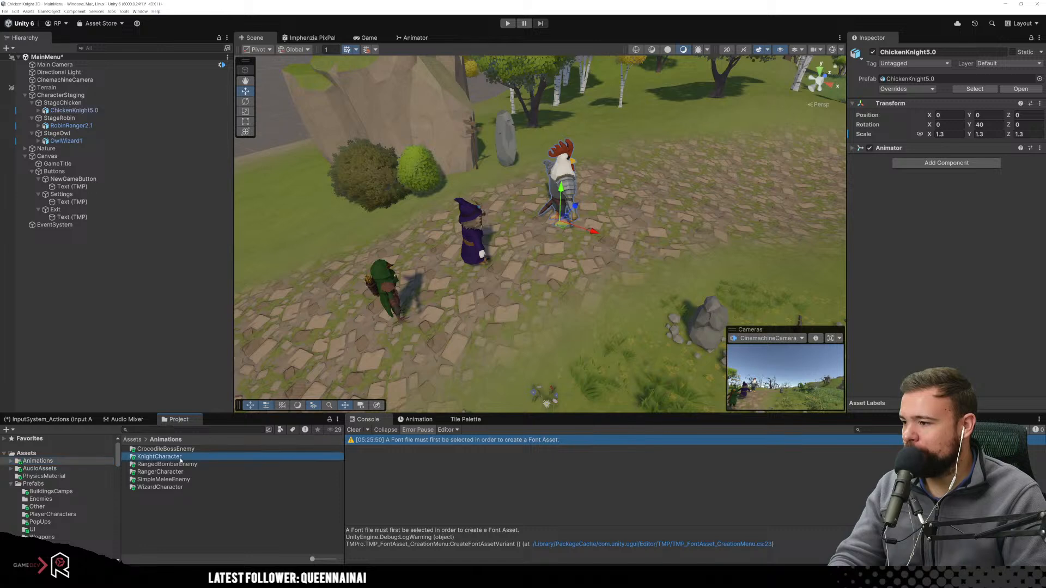
double_click(181, 458)
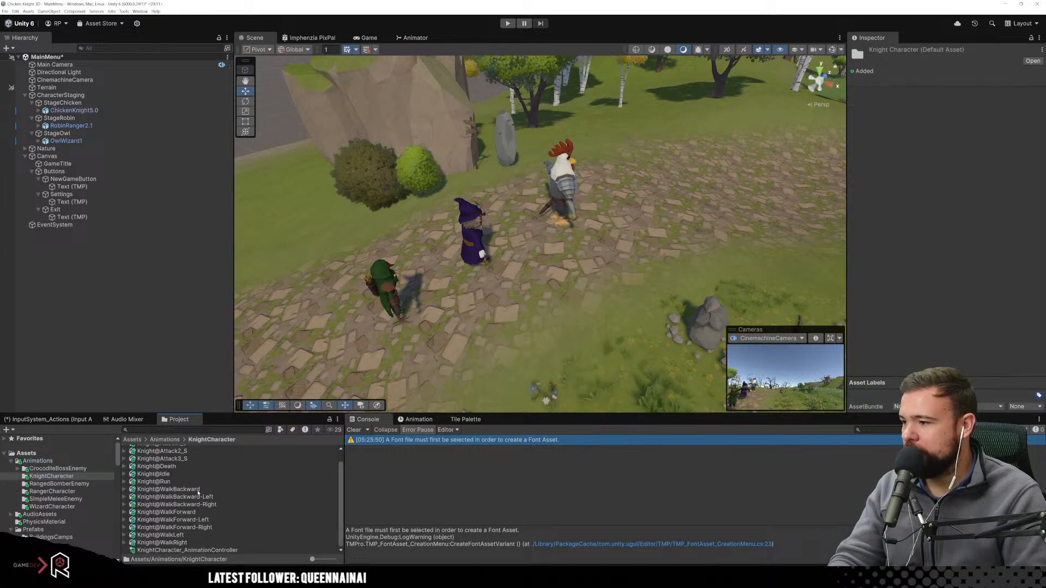
right_click(63, 477)
mouse_move(124, 297)
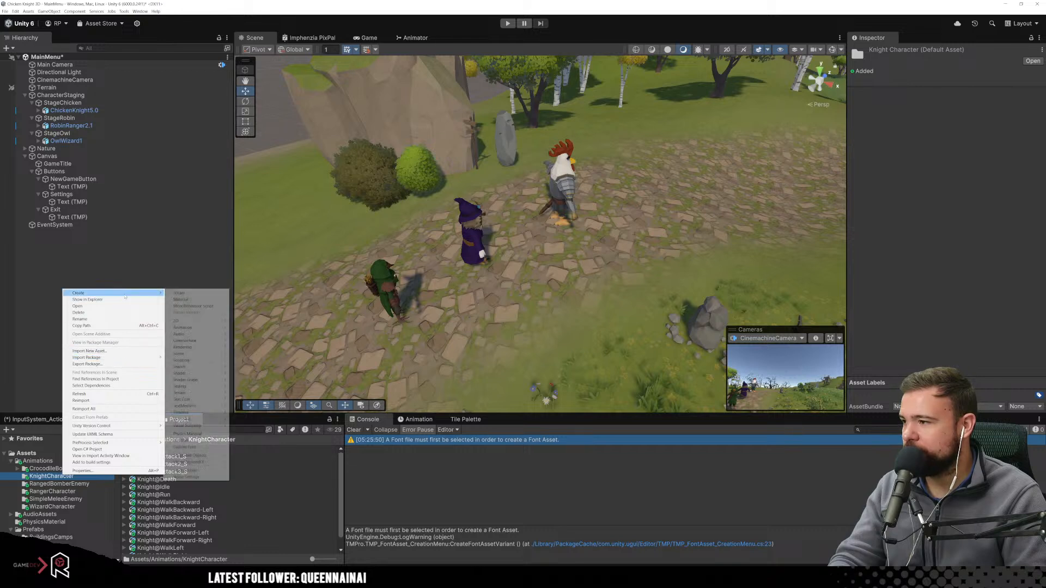
click(179, 293)
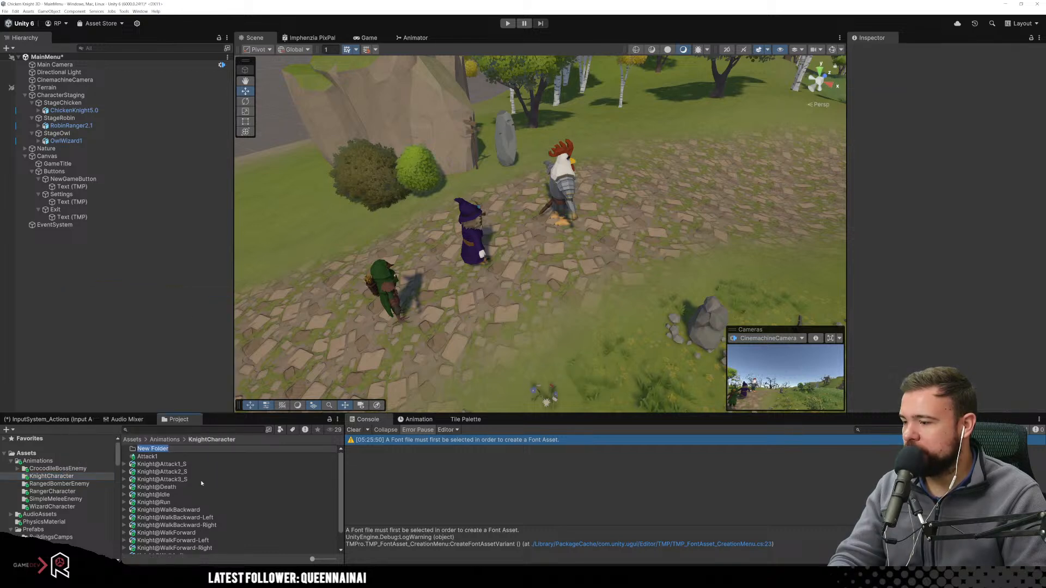
text(Staged)
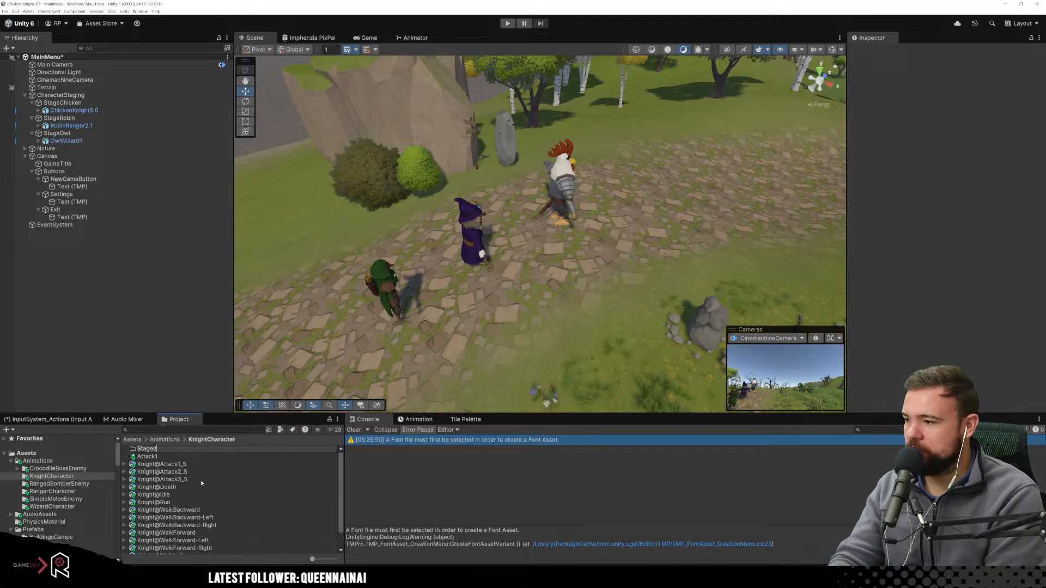
key(Return)
Create a second folder named InGame inside KnightCharacter.
right_click(60, 476)
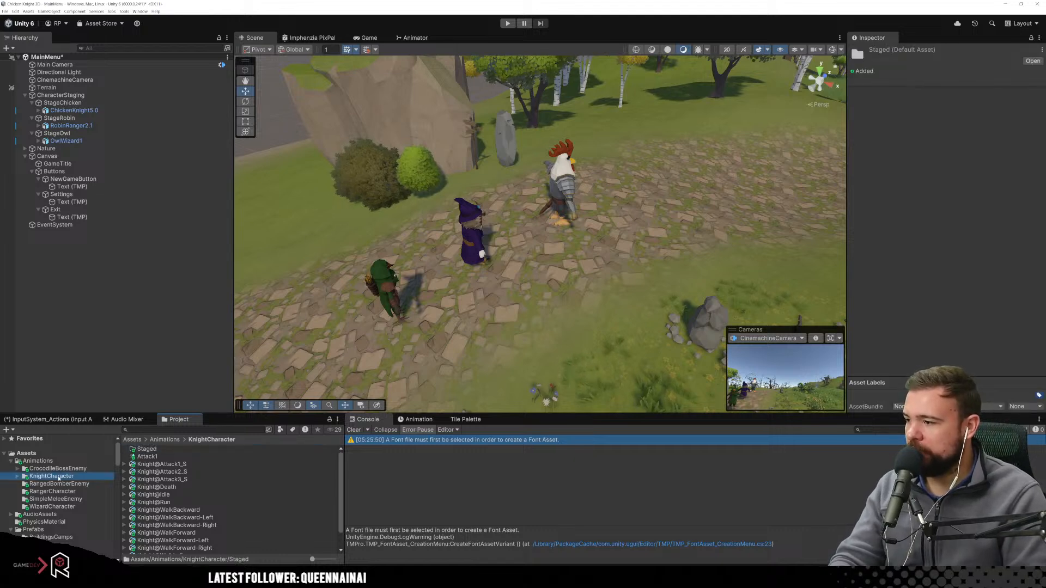
mouse_move(109, 295)
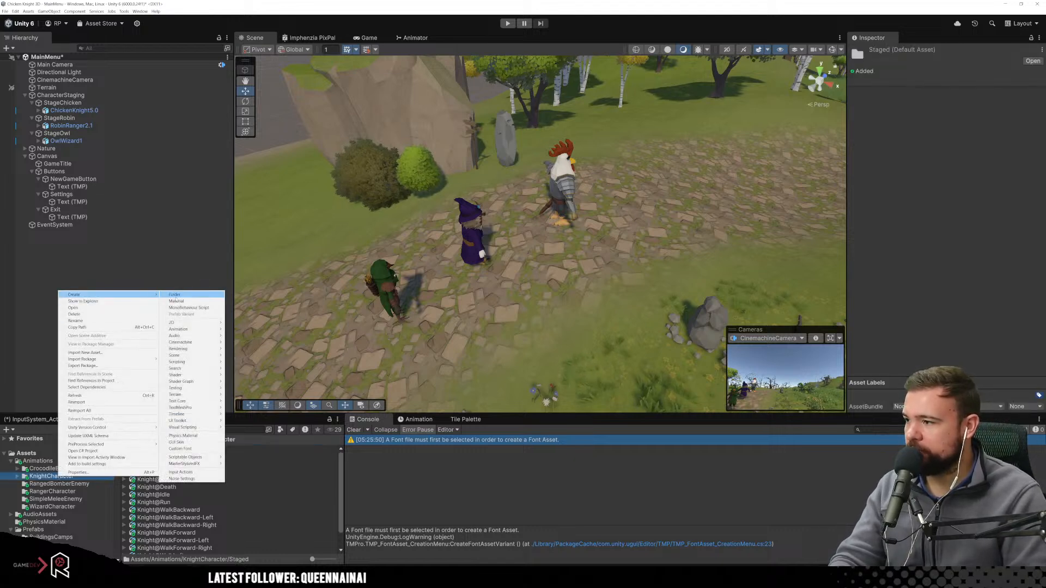
click(191, 294)
key(BackSpace)
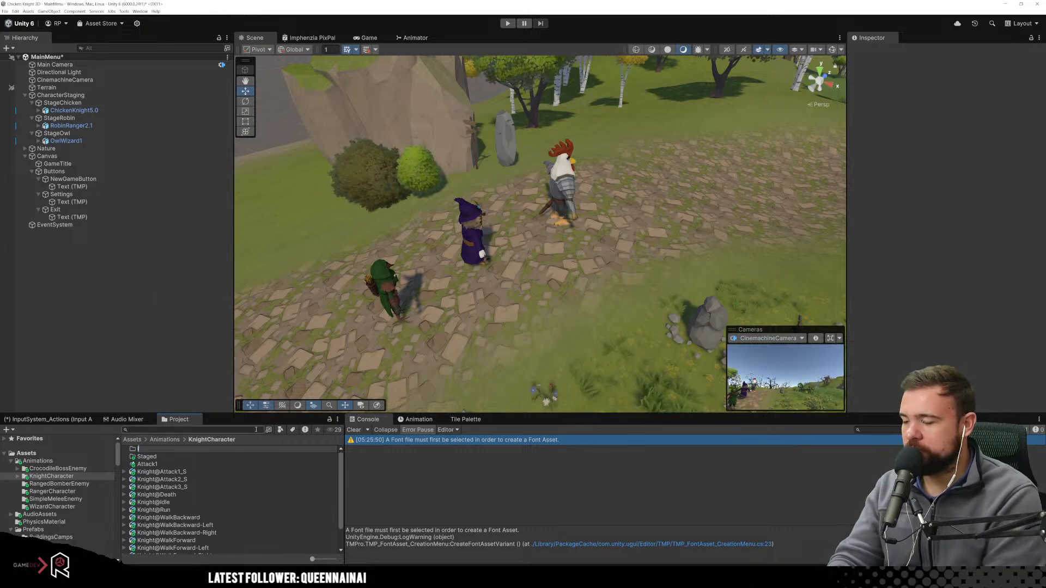
text(InGam)
key(Return)
Move every KnightCharacter asset from Attack1 through KnightCharacter_AnimationController into the InGame folder.
click(195, 457)
key(Down)
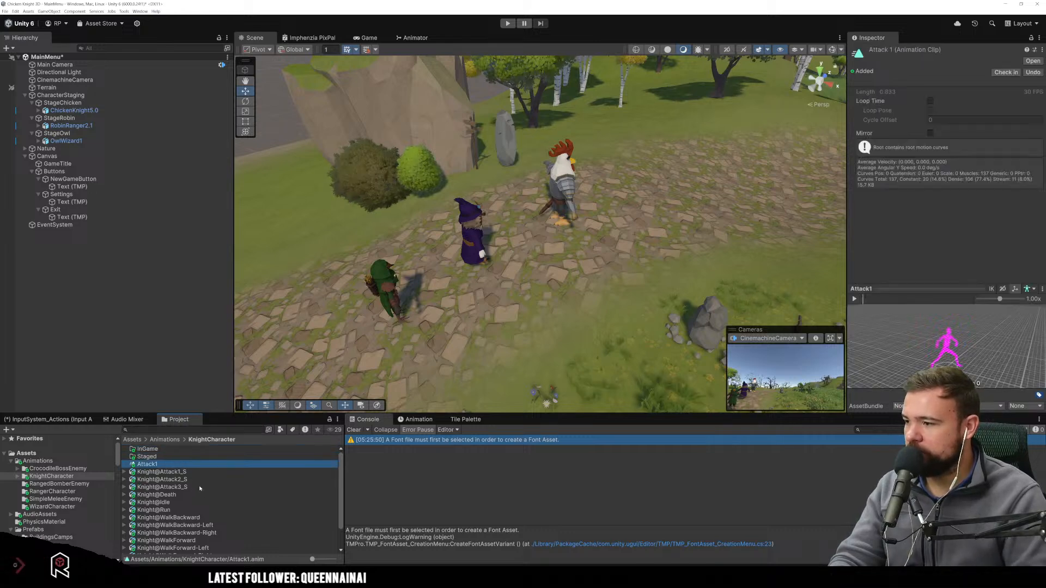
scroll(204, 496, down, 3)
shift+click(180, 550)
scroll(167, 480, up, 2)
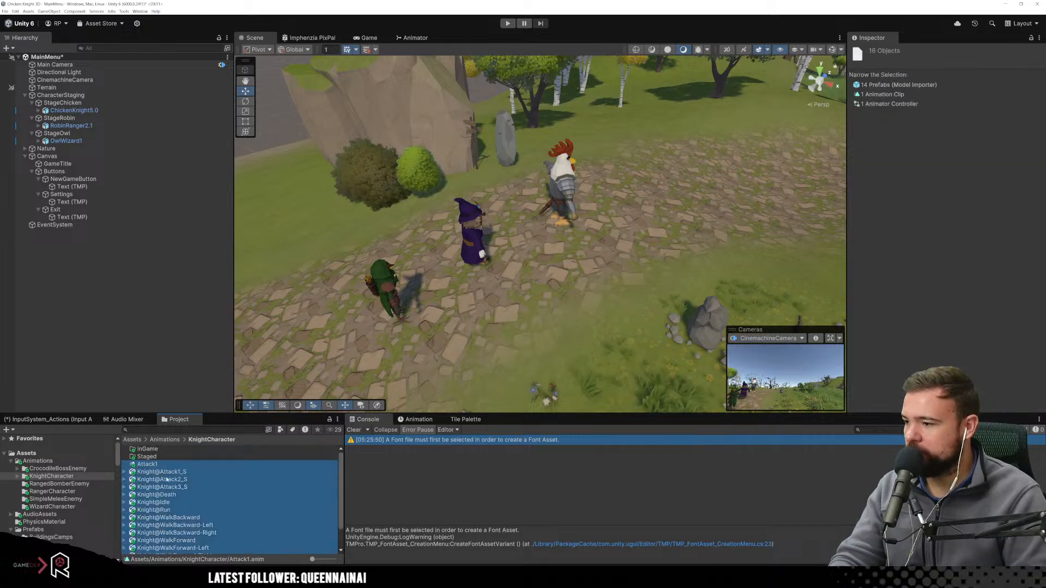
drag(146, 451, 146, 457)
click(147, 458)
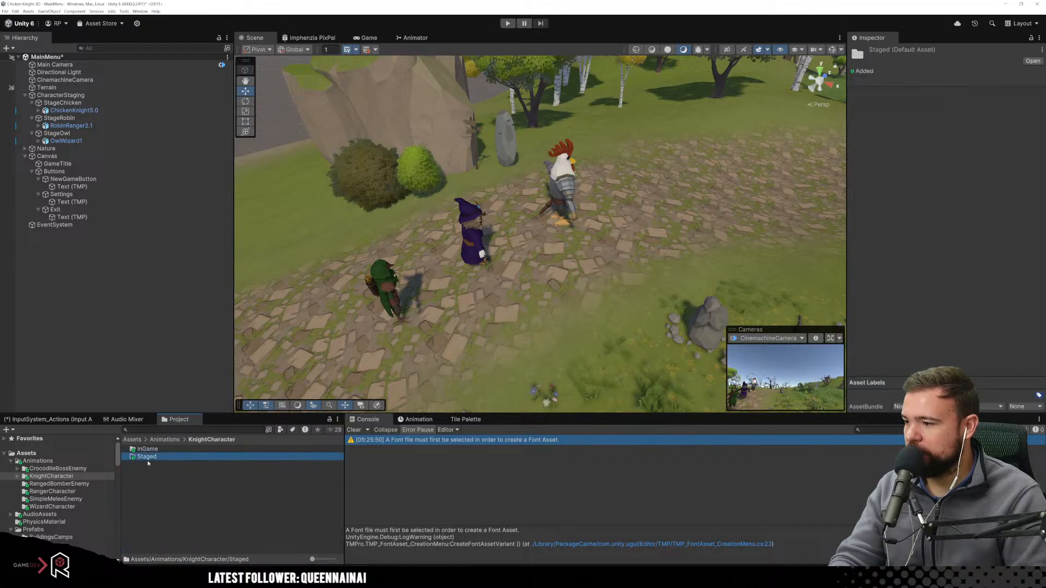
Create a folder named Staged inside Animations/RangerCharacter.
click(61, 483)
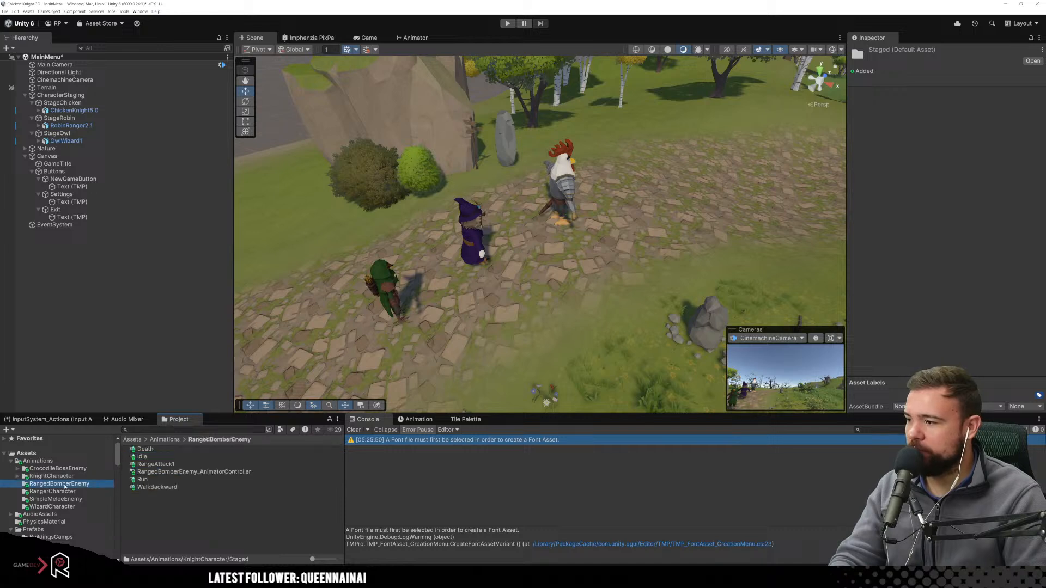
click(67, 476)
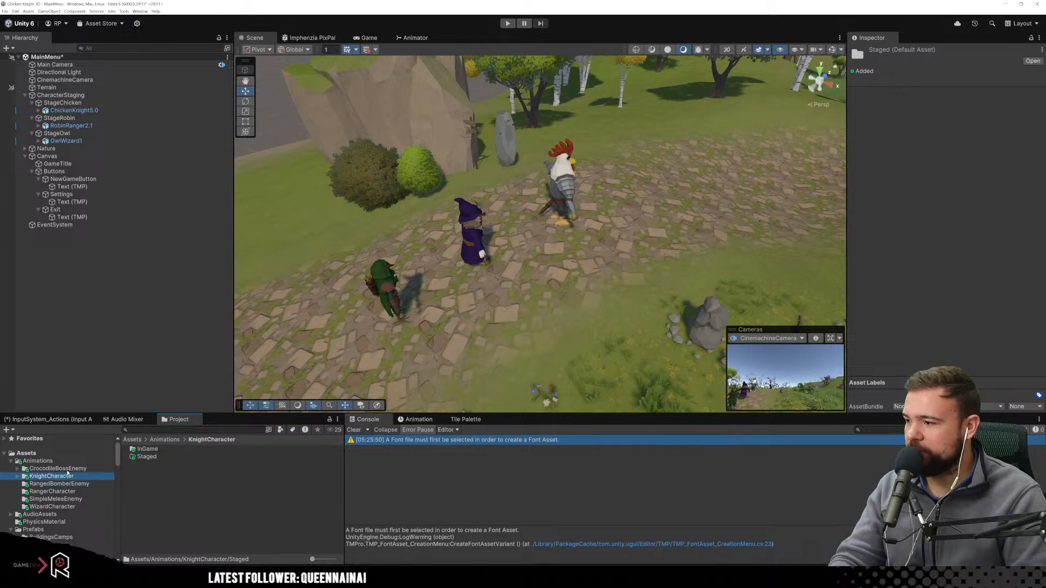
click(52, 491)
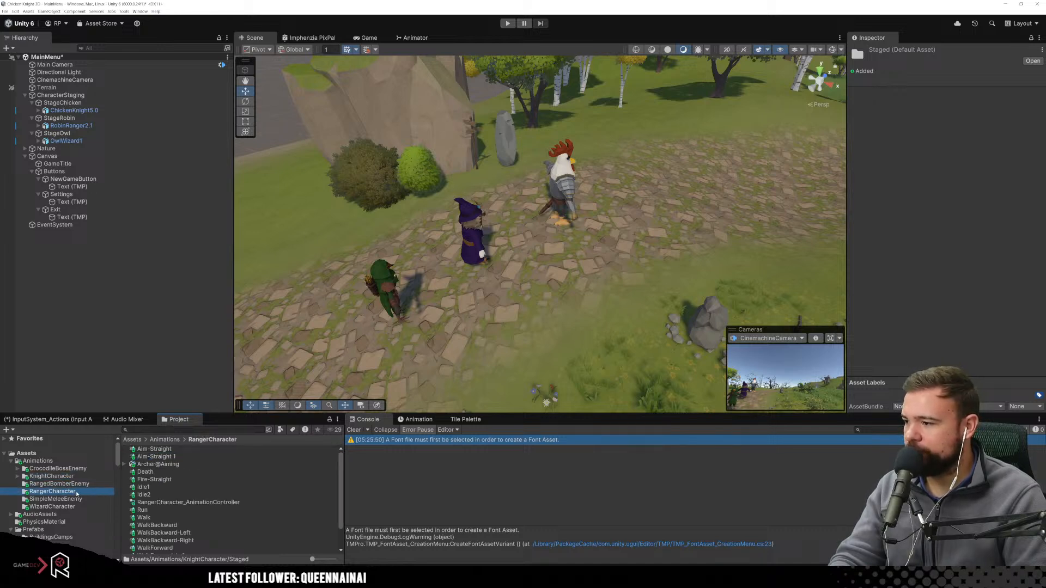
right_click(77, 493)
mouse_move(90, 311)
click(192, 310)
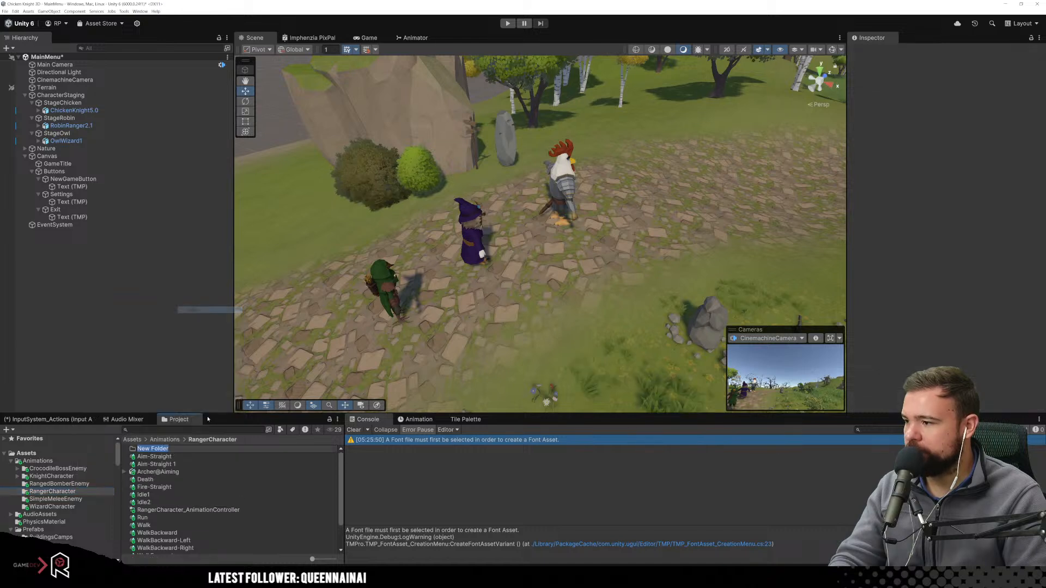
text(Staged)
key(Return)
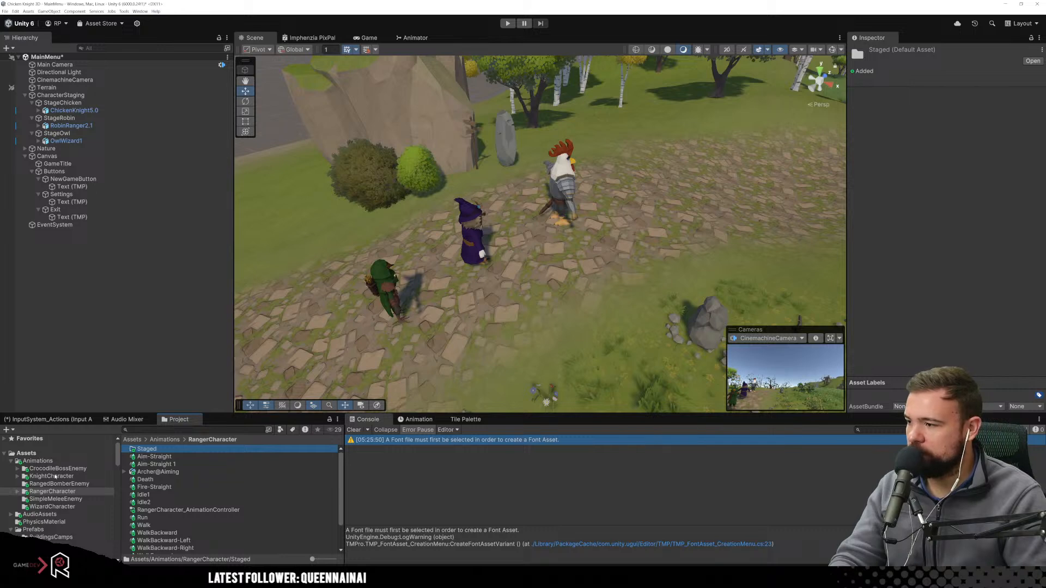
Duplicate RangerCharacter's Staged folder and rename the copy as InGame.
click(54, 476)
click(55, 492)
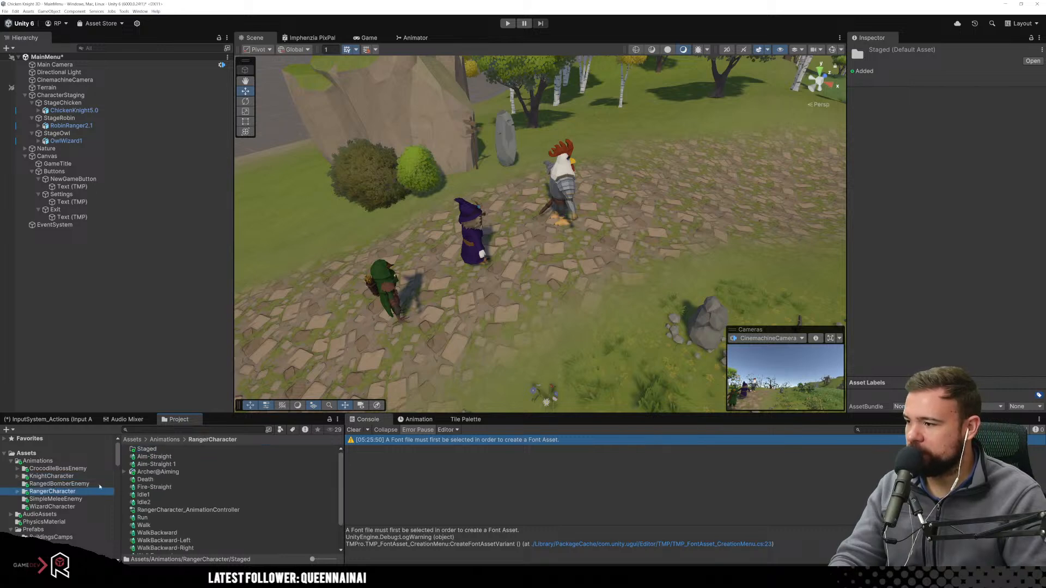
click(160, 450)
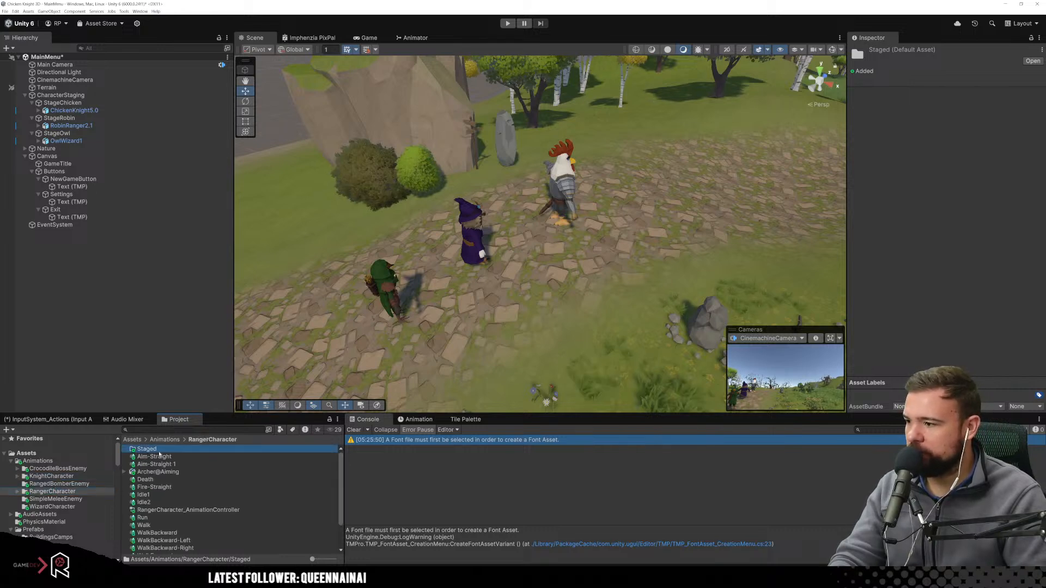
key(ctrl+d)
key(F2)
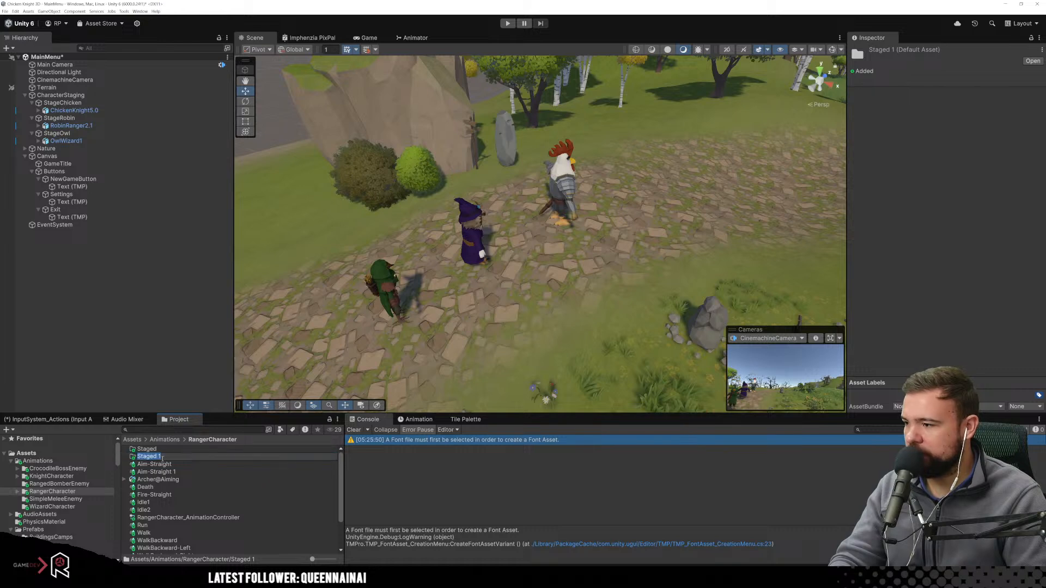
text(InG)
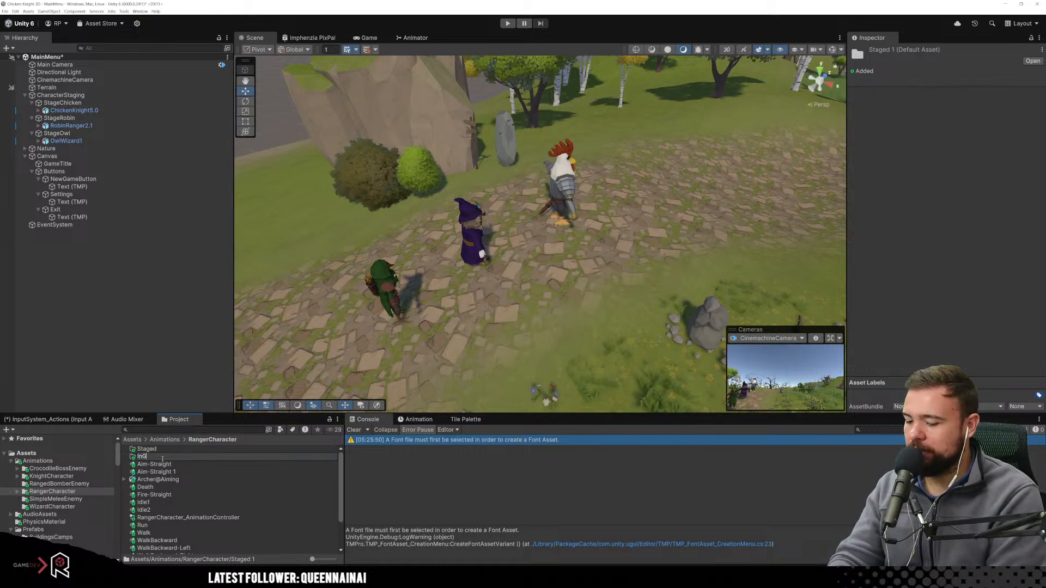
text(ame)
key(Return)
Copy RangerCharacter's empty InGame and Staged folders into WizardCharacter.
click(163, 457)
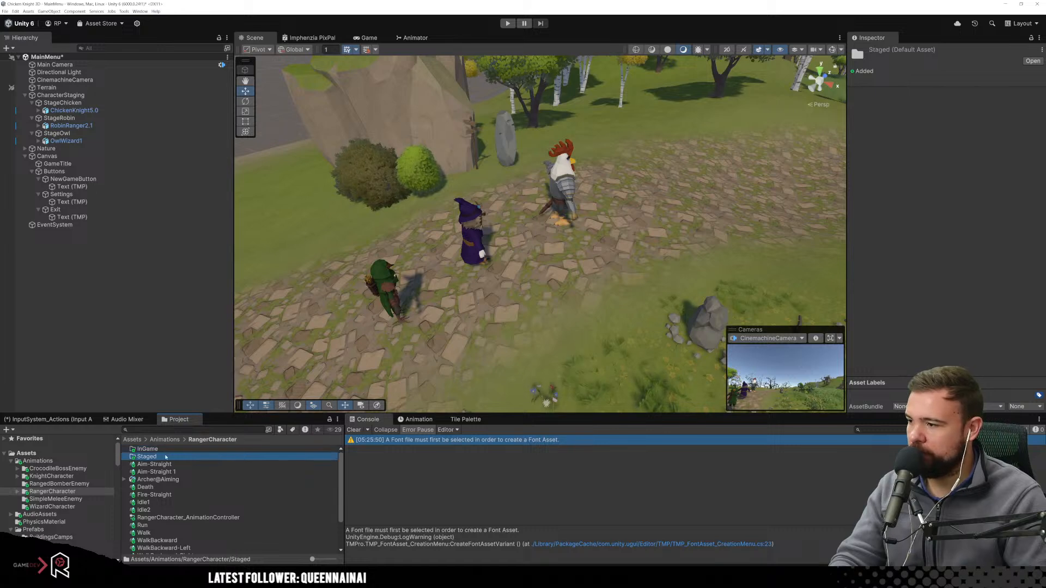
ctrl+click(169, 450)
drag(60, 499, 52, 506)
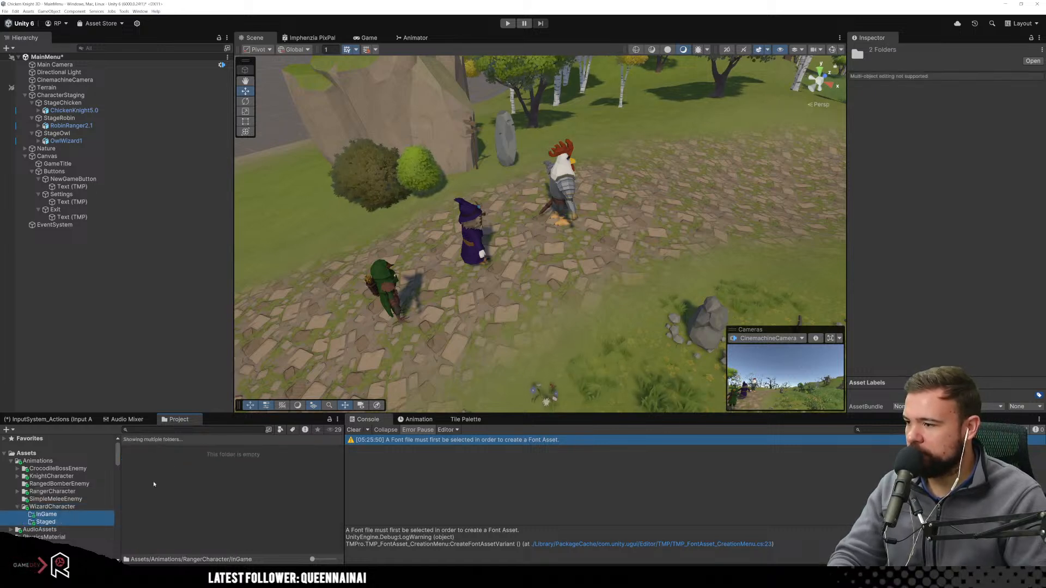
click(53, 491)
Move all WizardCharacter animation clips and its animator controller into its InGame folder, and expand the RangerCharacter folder.
click(63, 506)
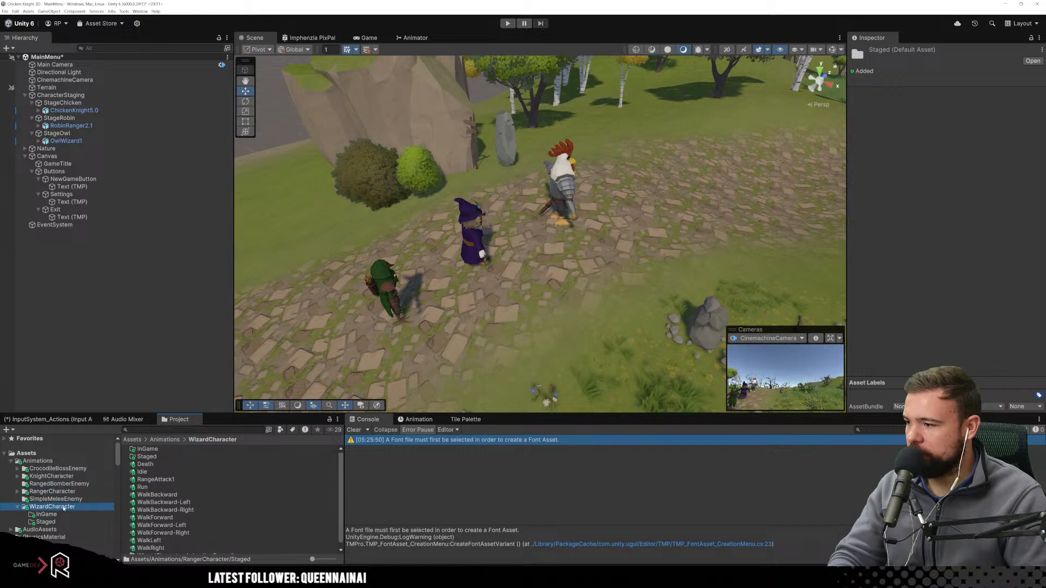
click(142, 465)
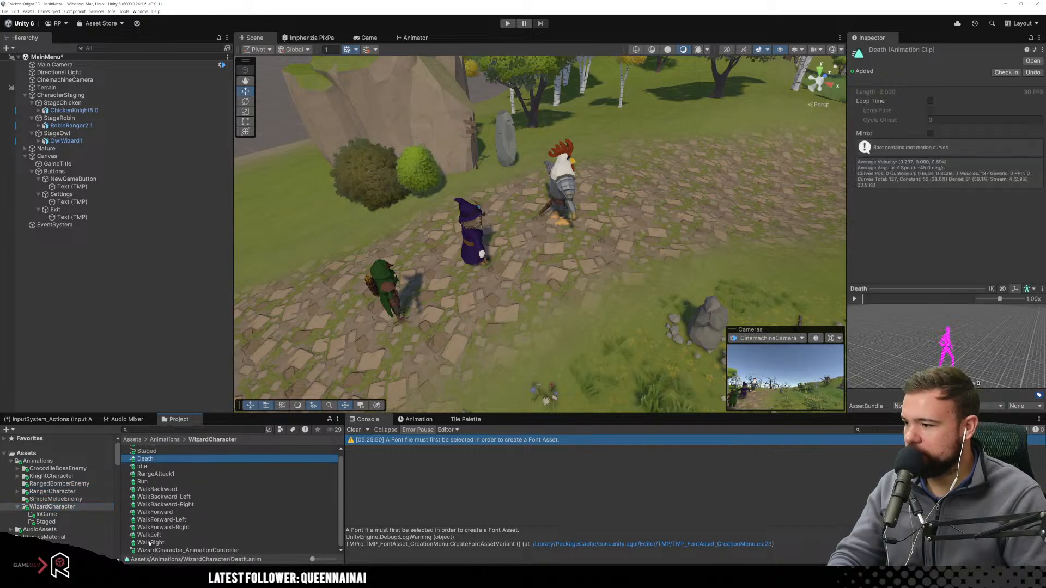
shift+click(149, 550)
scroll(161, 528, up, 1)
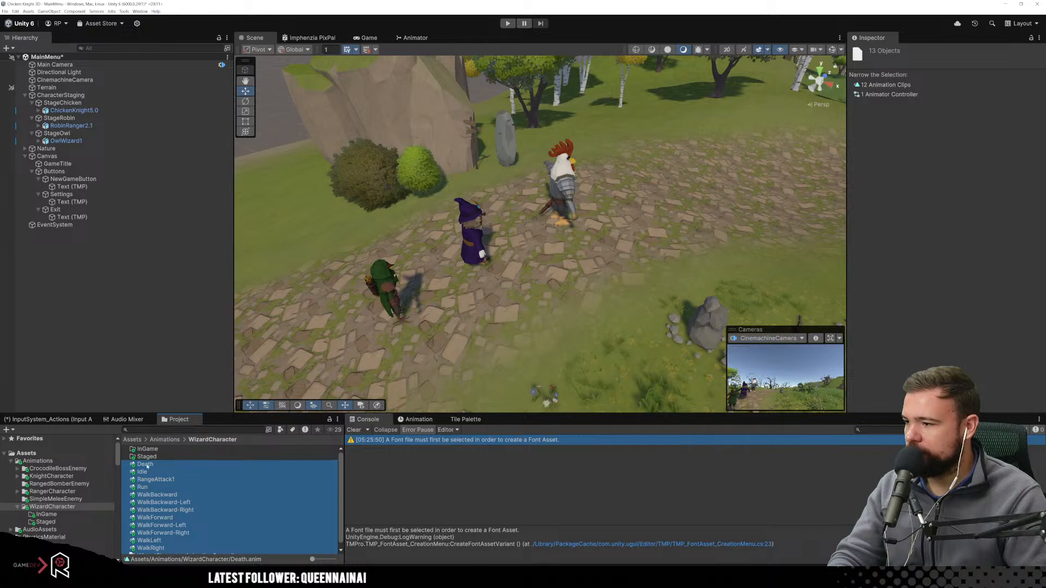
drag(150, 451, 149, 450)
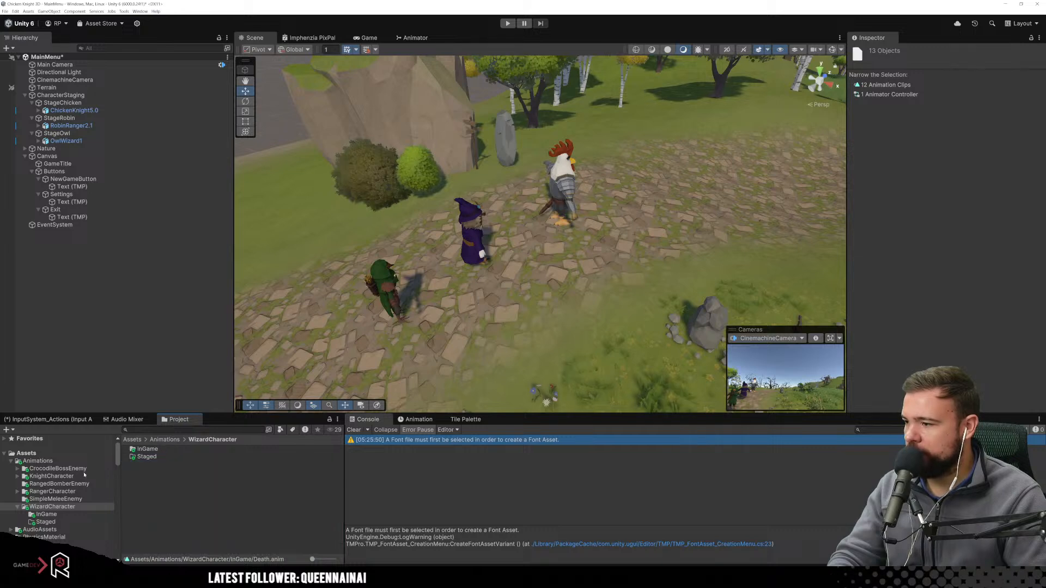
click(18, 491)
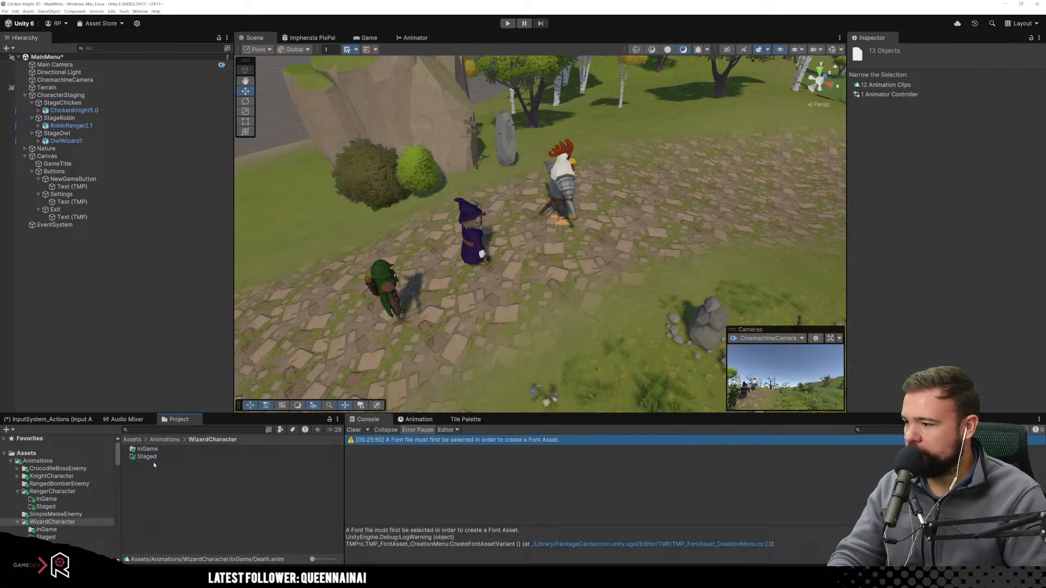
Move all RangerCharacter animation clips, the animator controller and the Archer@Aiming model into its InGame folder, and open KnightCharacter's Staged folder.
click(44, 491)
click(150, 465)
scroll(150, 523, down, 3)
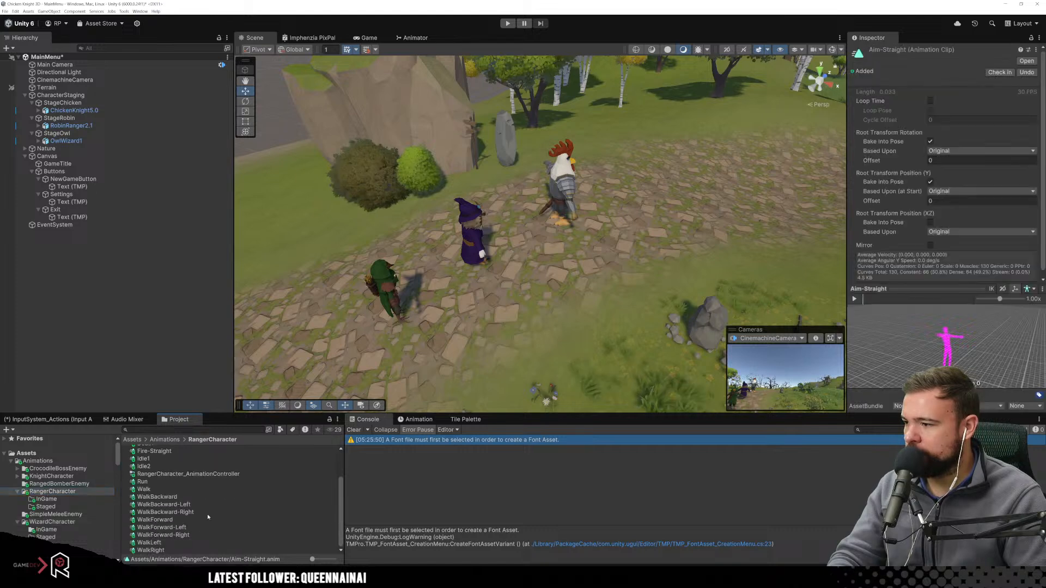
shift+click(150, 550)
scroll(163, 536, up, 2)
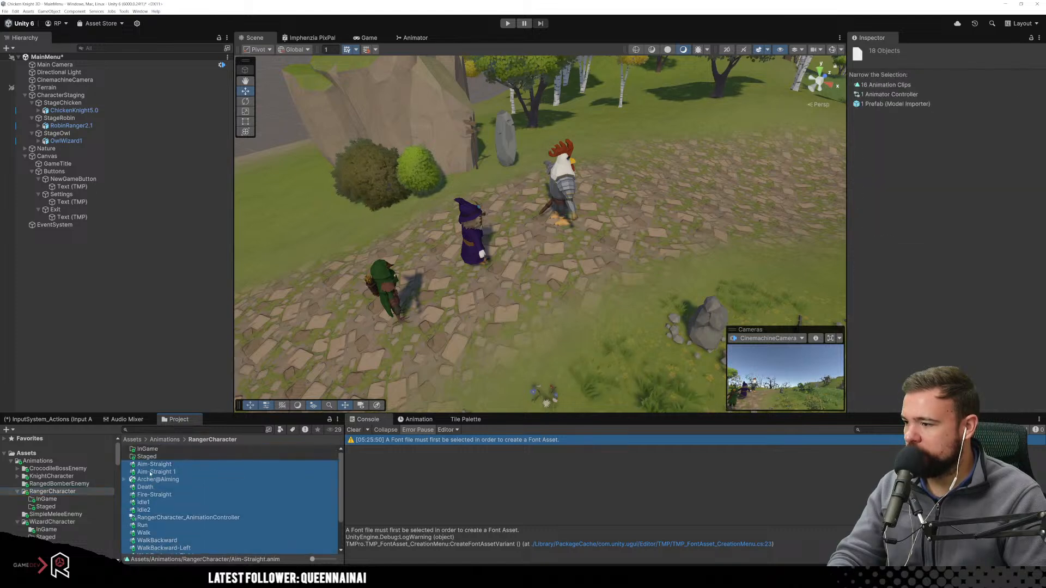
drag(159, 451, 159, 452)
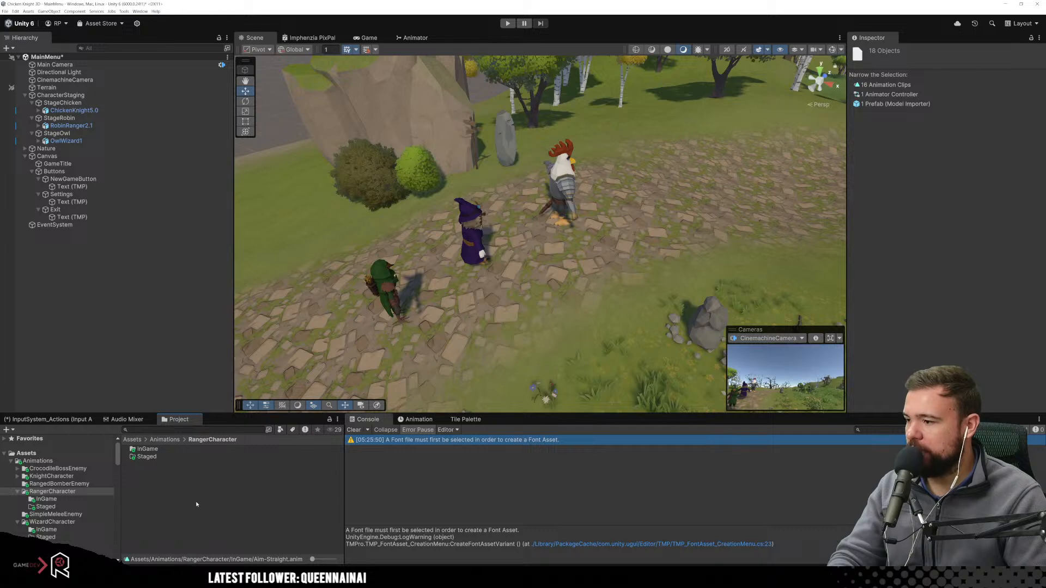
click(18, 477)
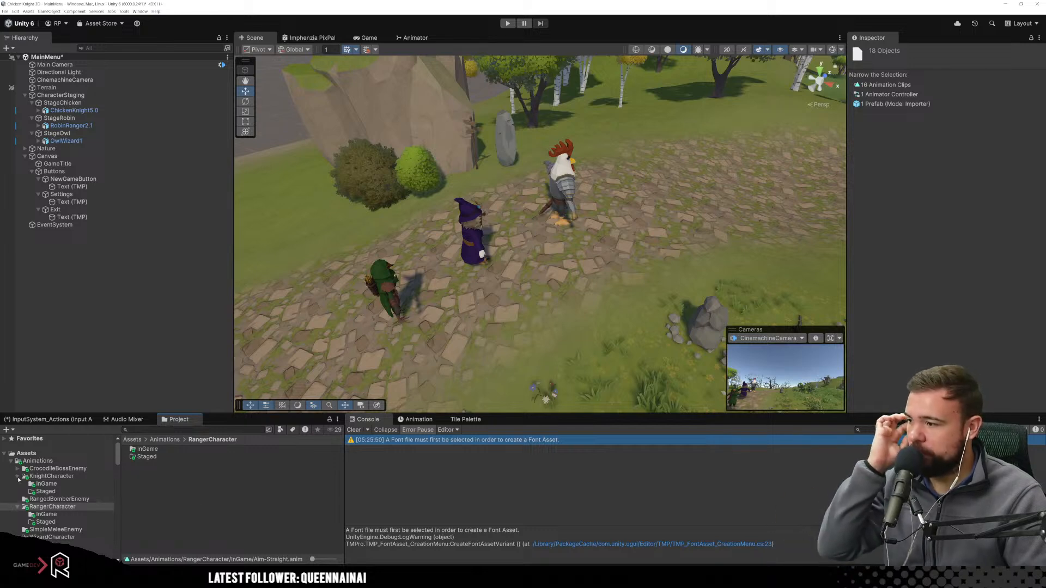
click(46, 491)
right_click(185, 470)
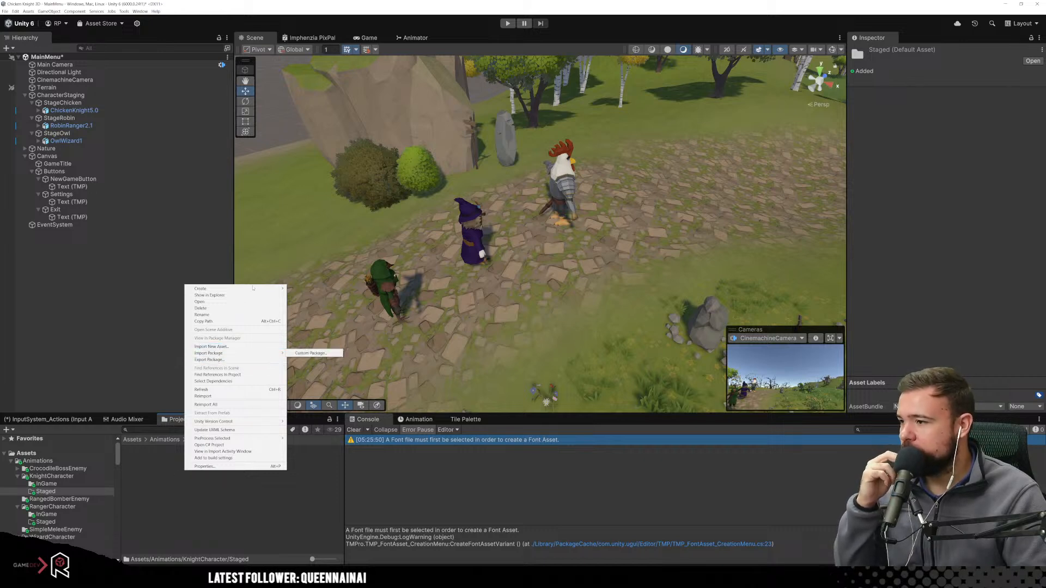
mouse_move(261, 291)
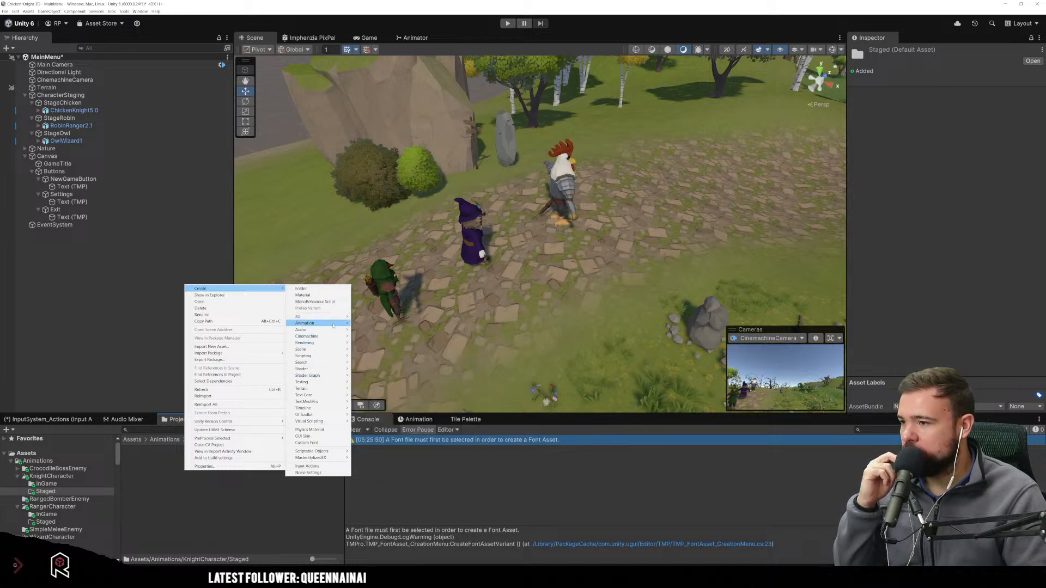
mouse_move(316, 323)
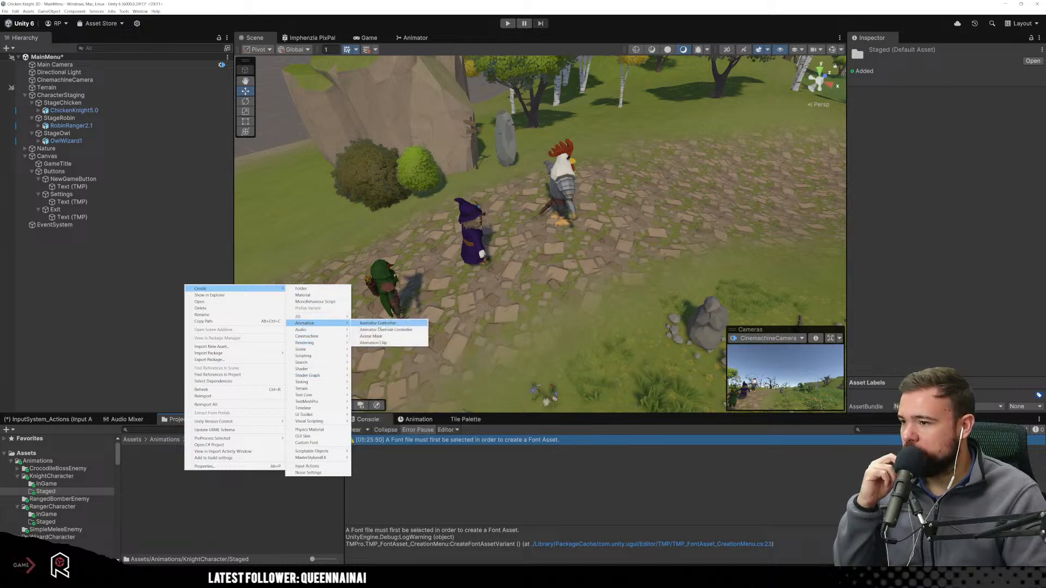
click(402, 326)
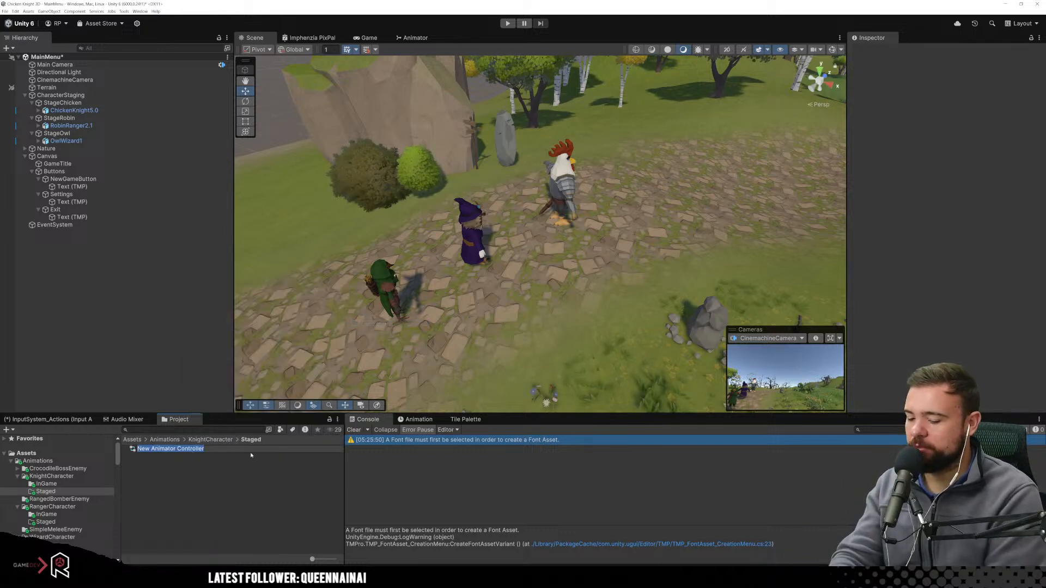
text(S)
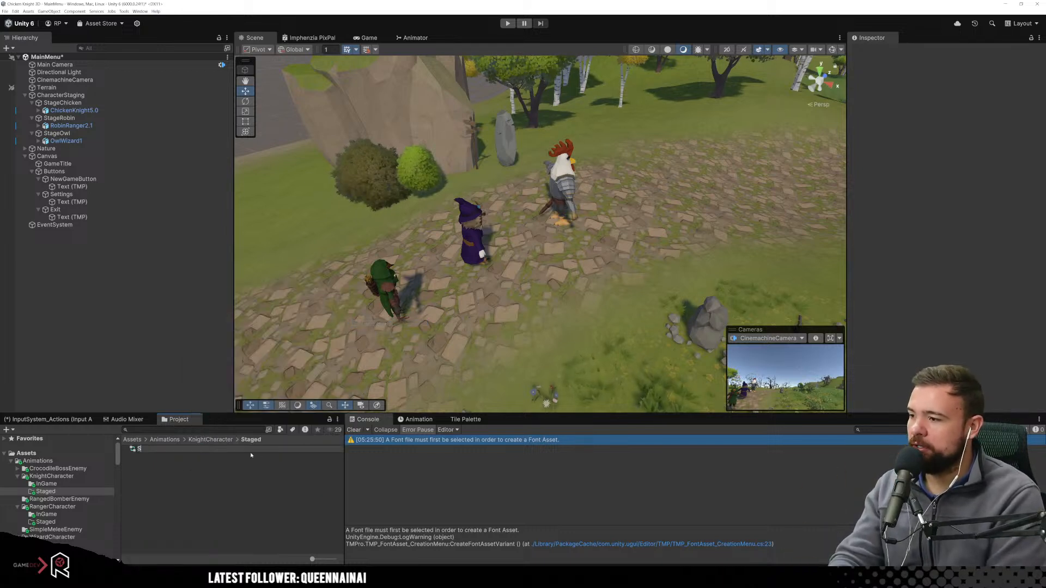
key(Escape)
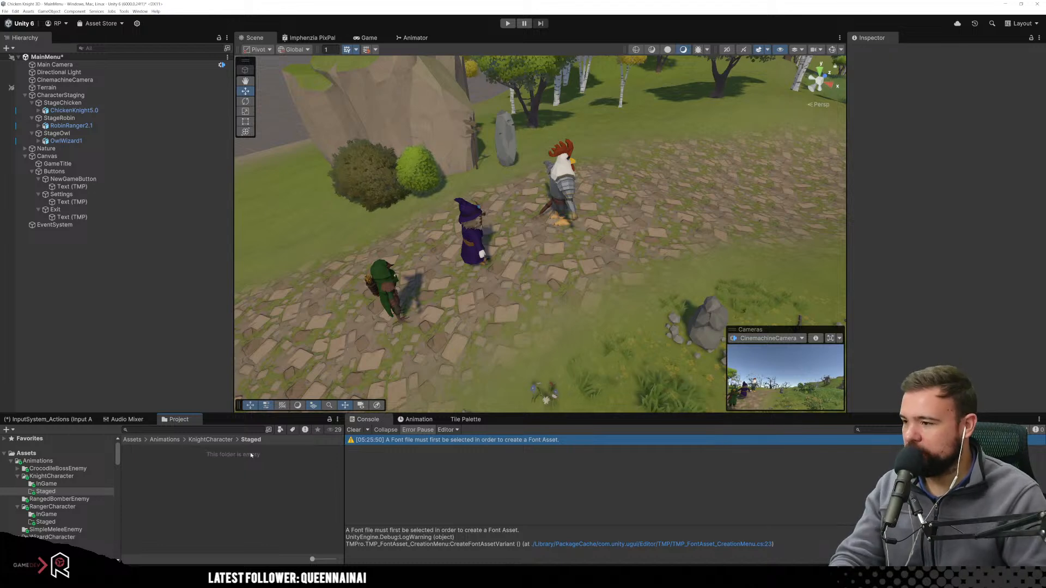
Create an animator controller named StageChicken_AnimatorController in KnightCharacter's Staged folder.
right_click(251, 455)
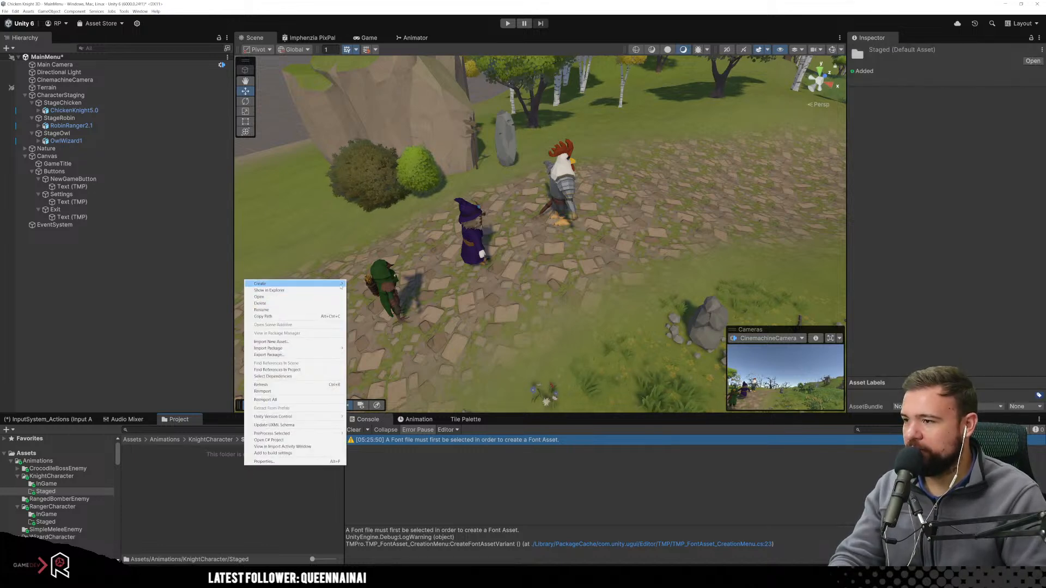
mouse_move(340, 284)
mouse_move(382, 318)
click(448, 318)
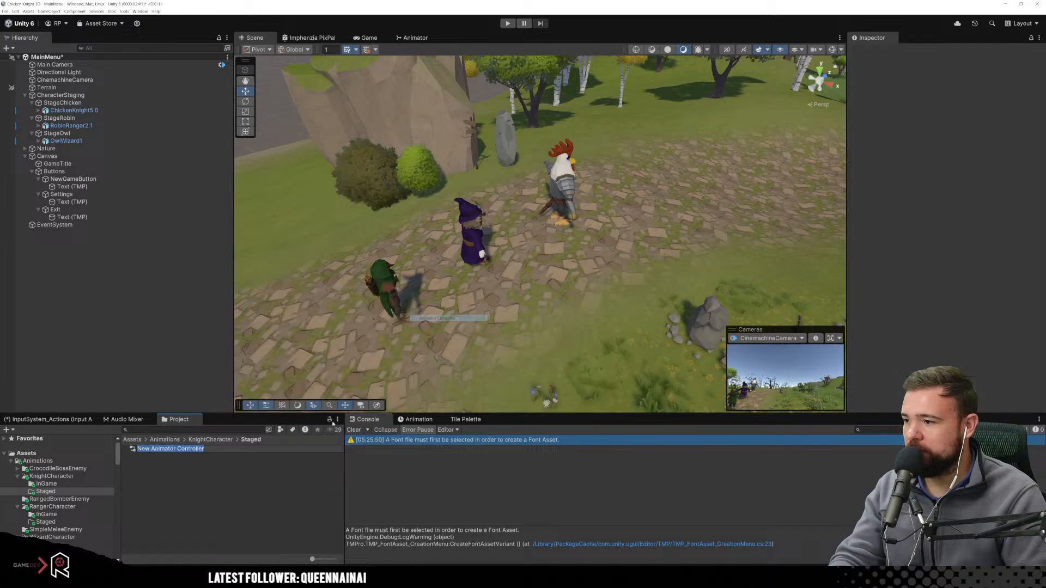
key(Home)
key(Delete)
key(Delete)
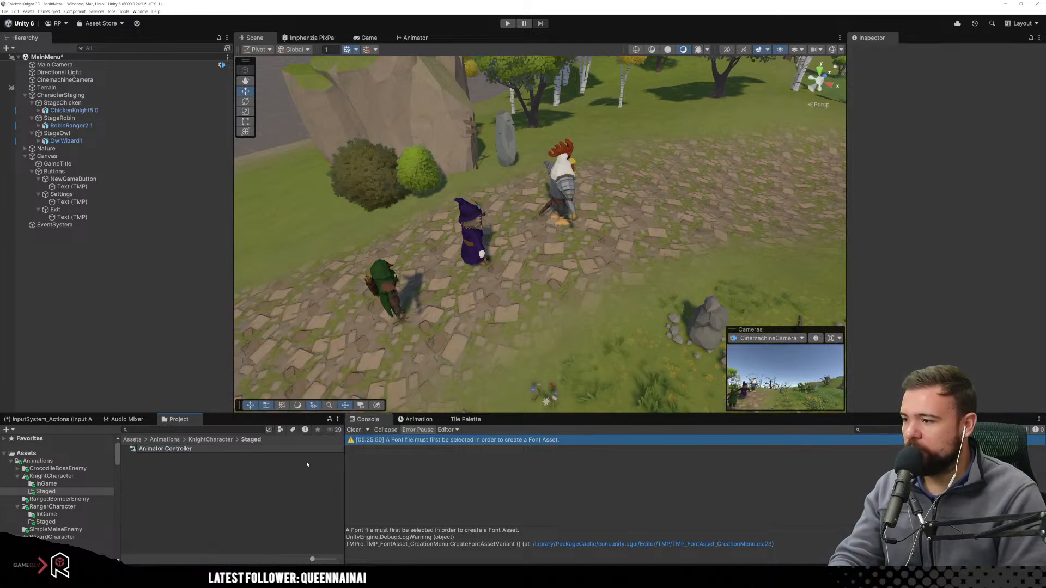
key(Delete)
text(Stage)
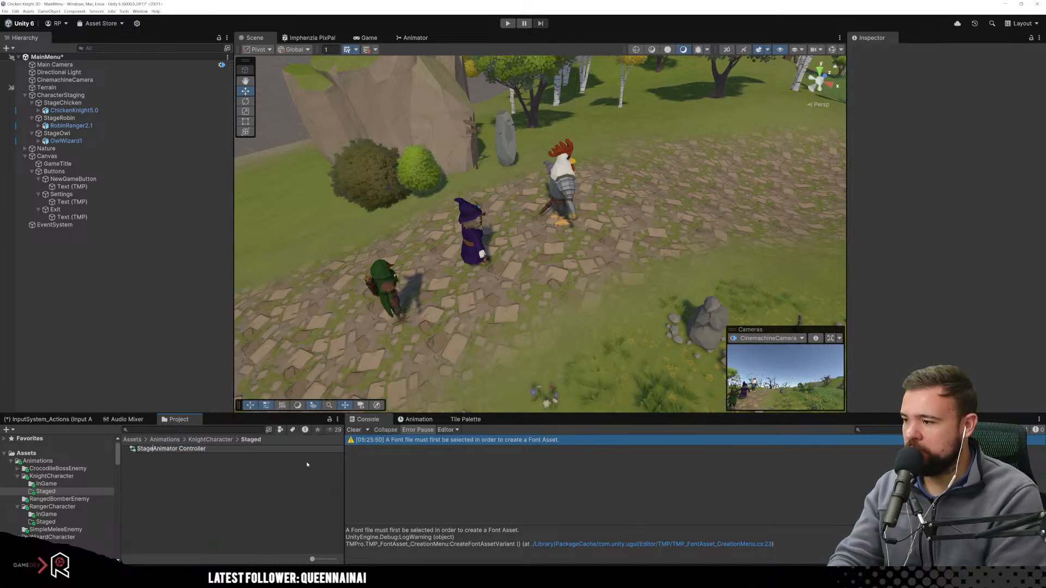
text(Chicke)
text(n_)
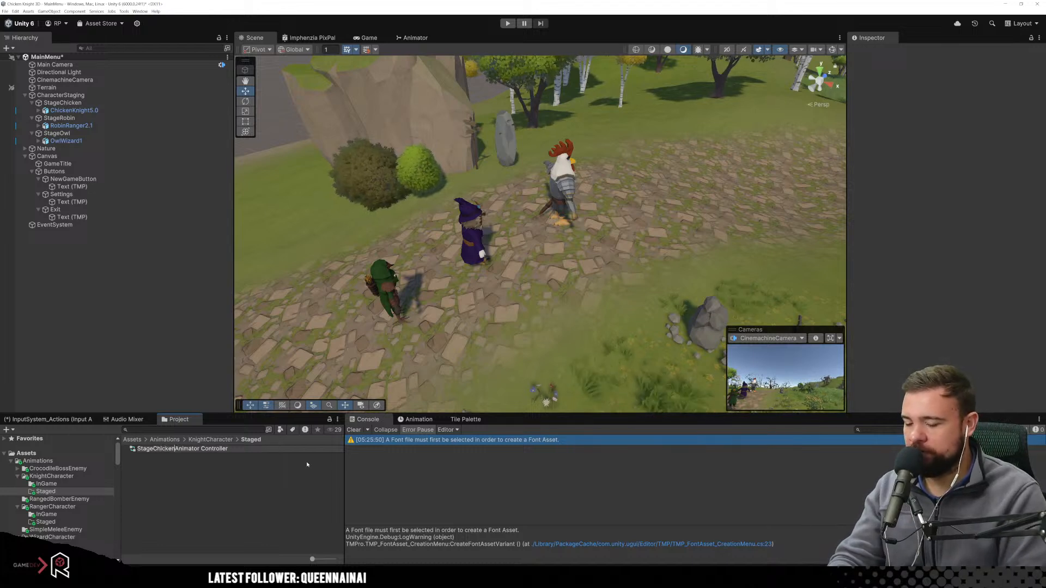
key(Right)
key(Right)
key(Right)
key(Right)
key(Right)
key(Right)
key(Right)
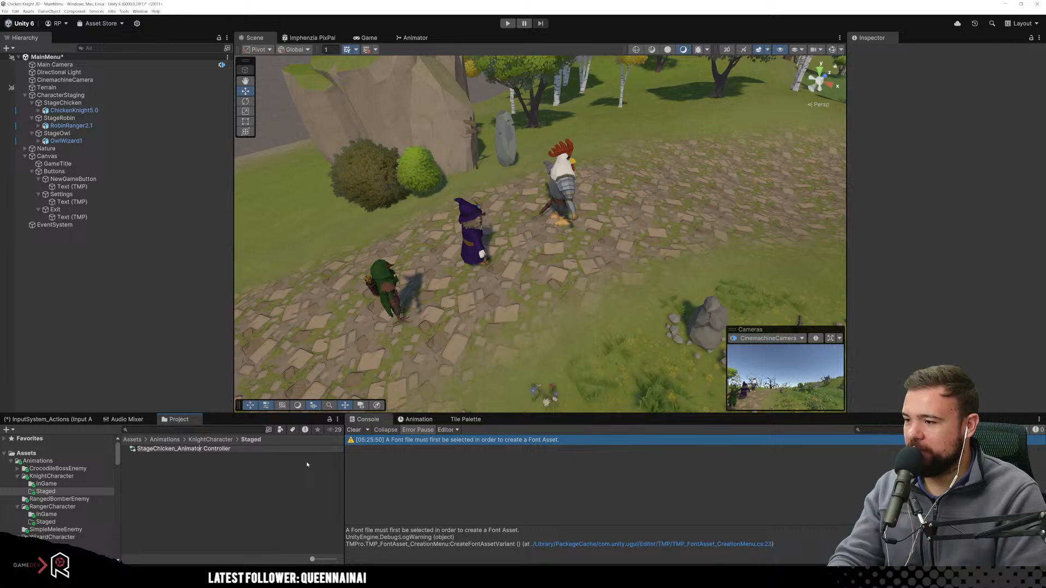
key(Right)
key(Delete)
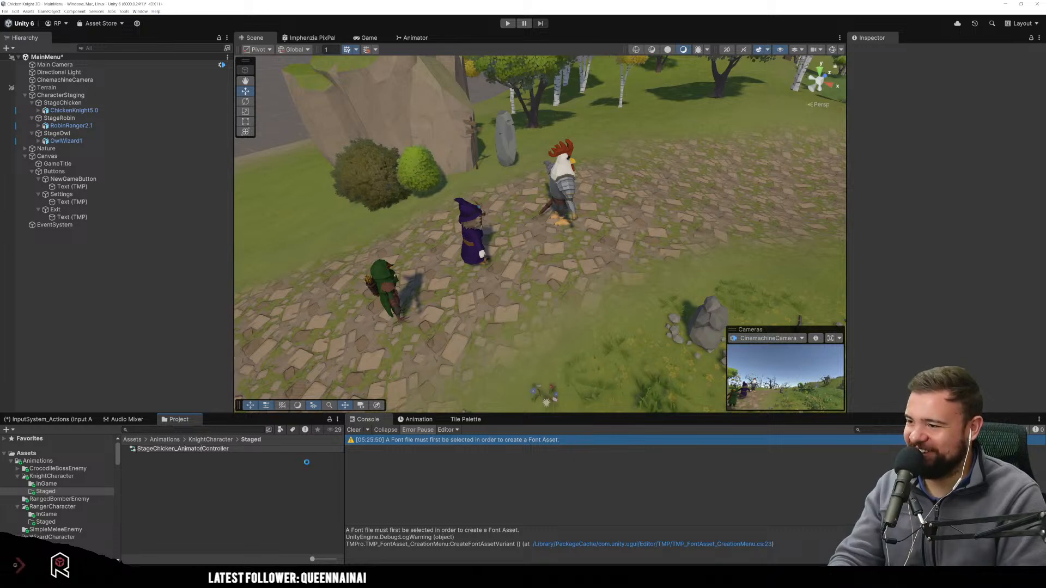
key(Return)
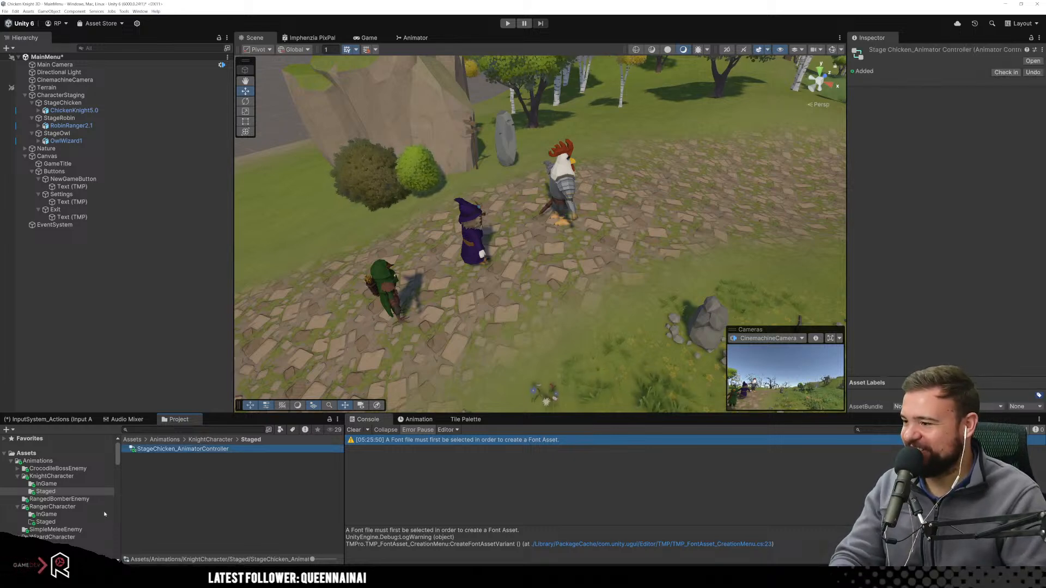
Copy StageChicken_AnimatorController into the Staged folders of RangerCharacter and WizardCharacter.
click(78, 521)
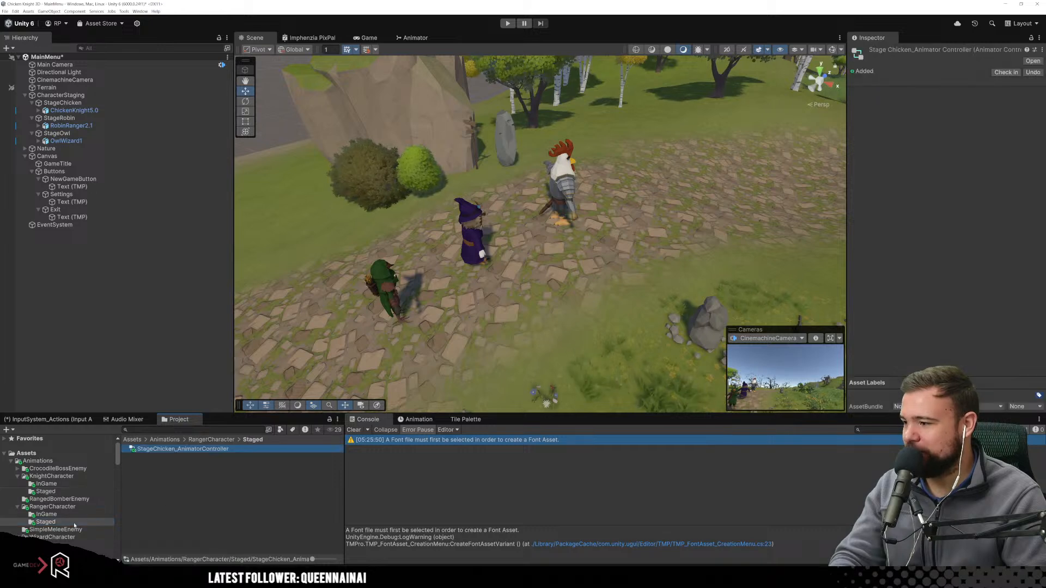
click(70, 553)
click(167, 472)
key(ctrl+v)
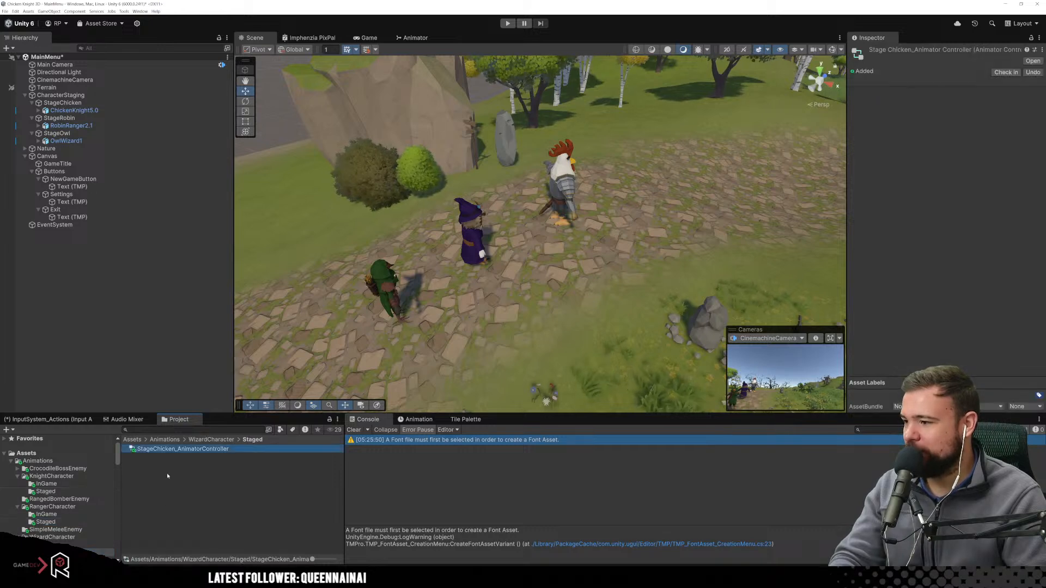
Rename the controller copy in RangerCharacter's Staged folder as StageRobin_AnimatorController.
click(63, 521)
click(163, 450)
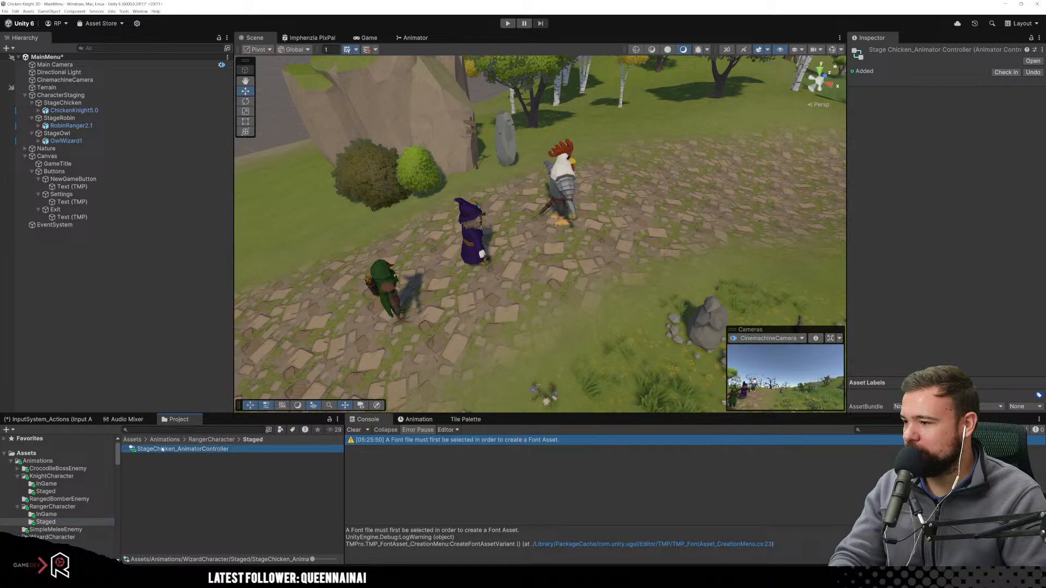
key(F2)
click(175, 451)
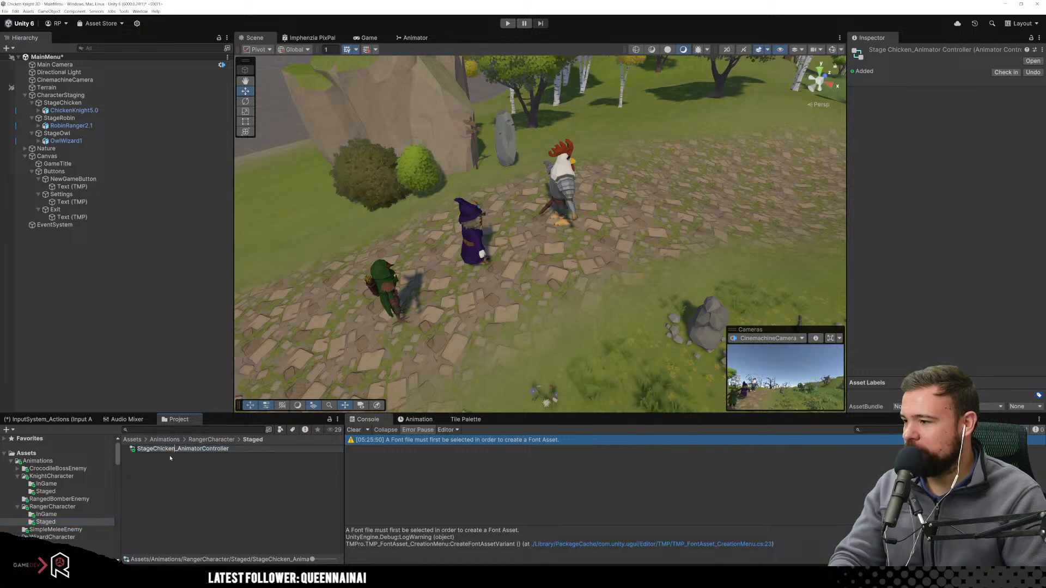
key(BackSpace)
key(BackSpace)
key(BackSpace)
key(BackSpace)
key(BackSpace)
key(BackSpace)
text(Rob)
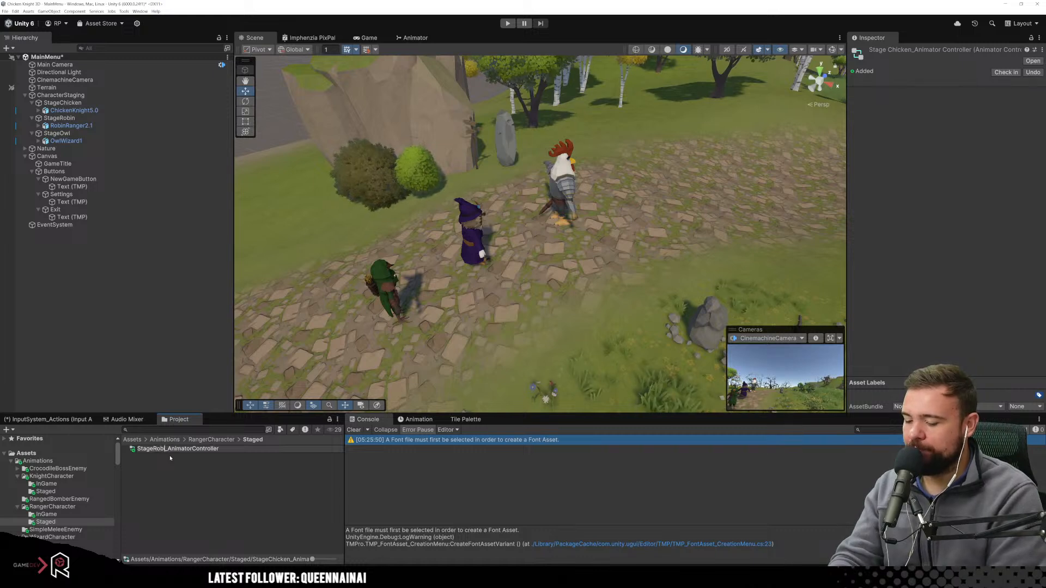
text(in)
key(Return)
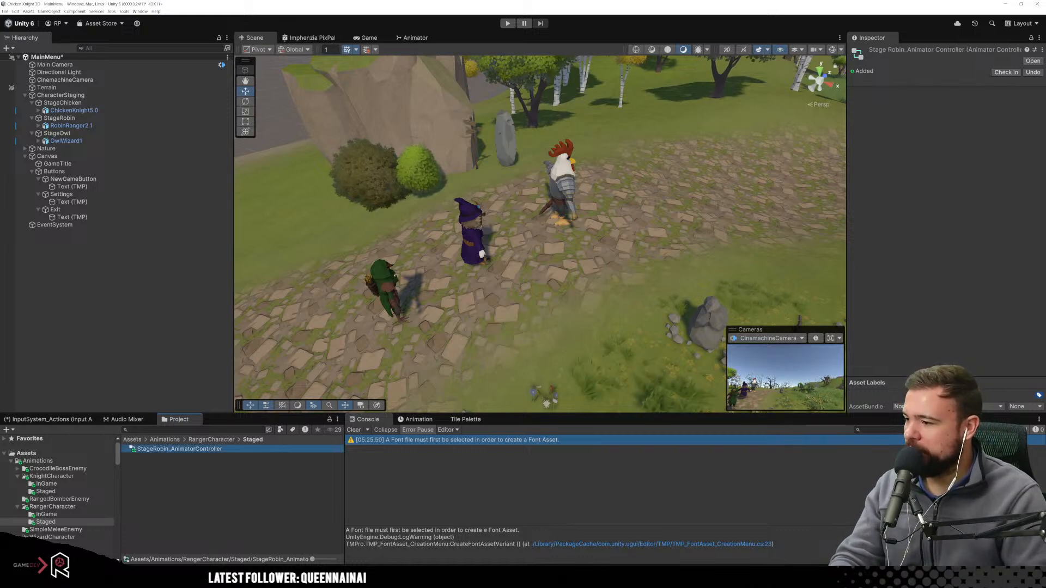
Rename the controller copy in WizardCharacter's Staged folder as StageOwl_AnimatorController.
click(48, 545)
click(48, 553)
click(180, 450)
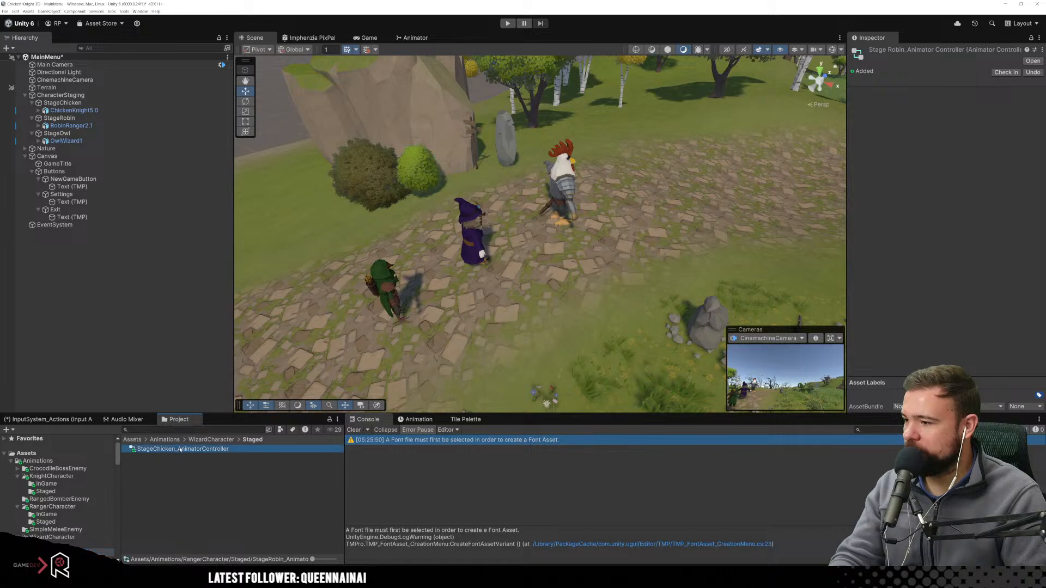
right_click(180, 449)
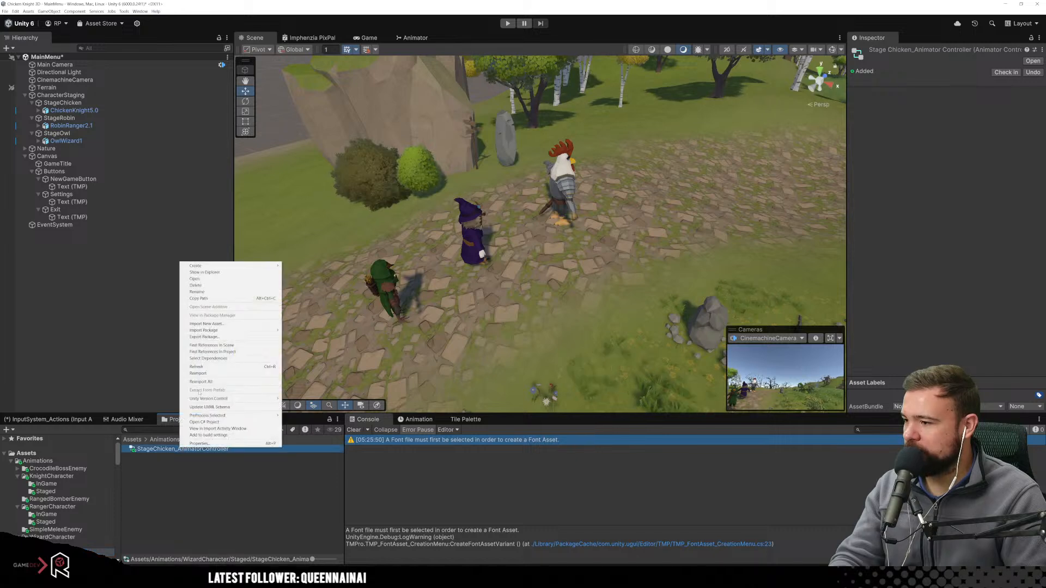
click(202, 291)
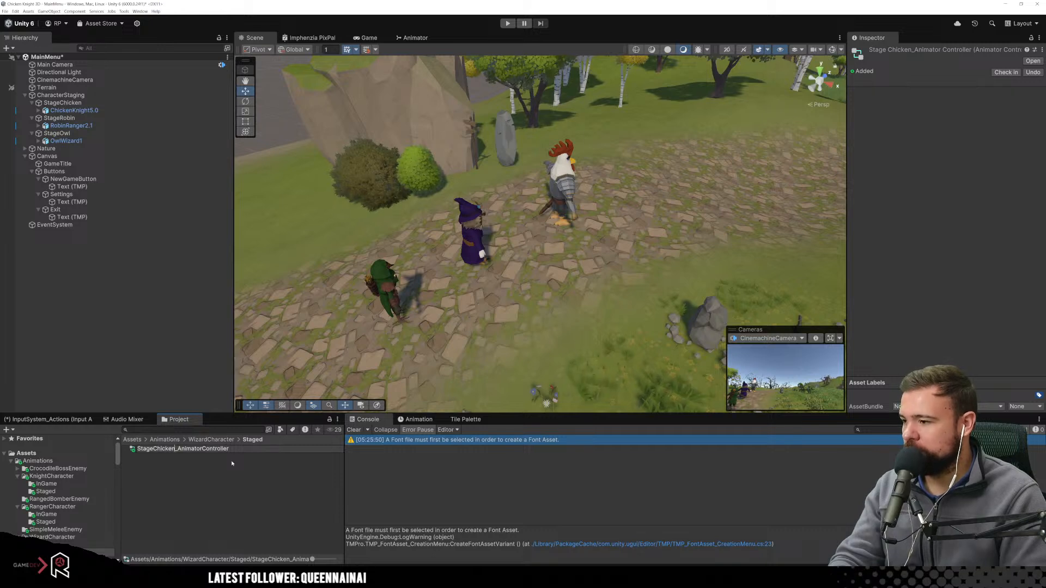
key(BackSpace)
key(BackSpace)
key(BackSpace)
key(BackSpace)
key(BackSpace)
key(BackSpace)
key(BackSpace)
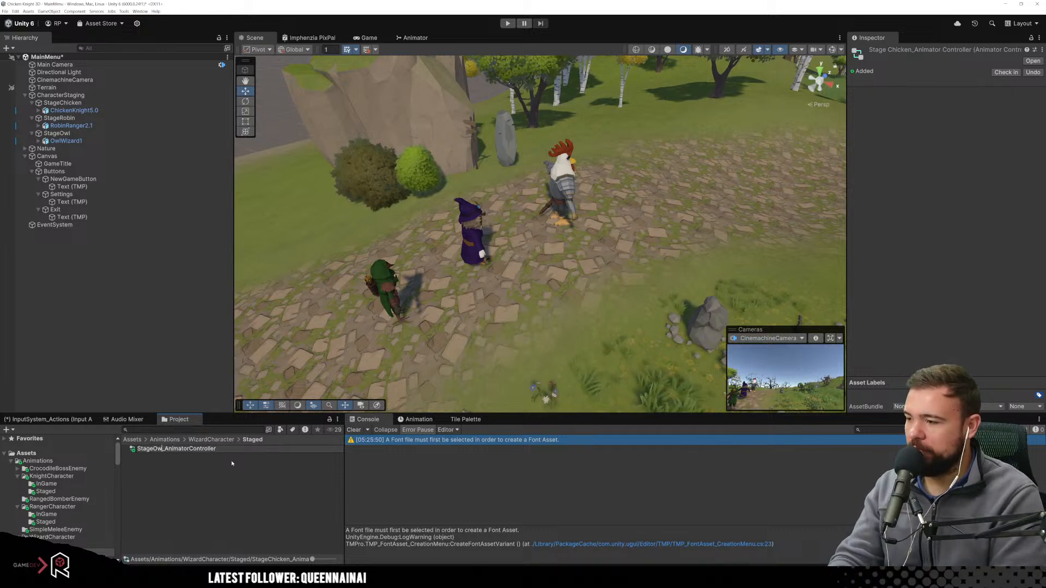
text(Owl)
key(Return)
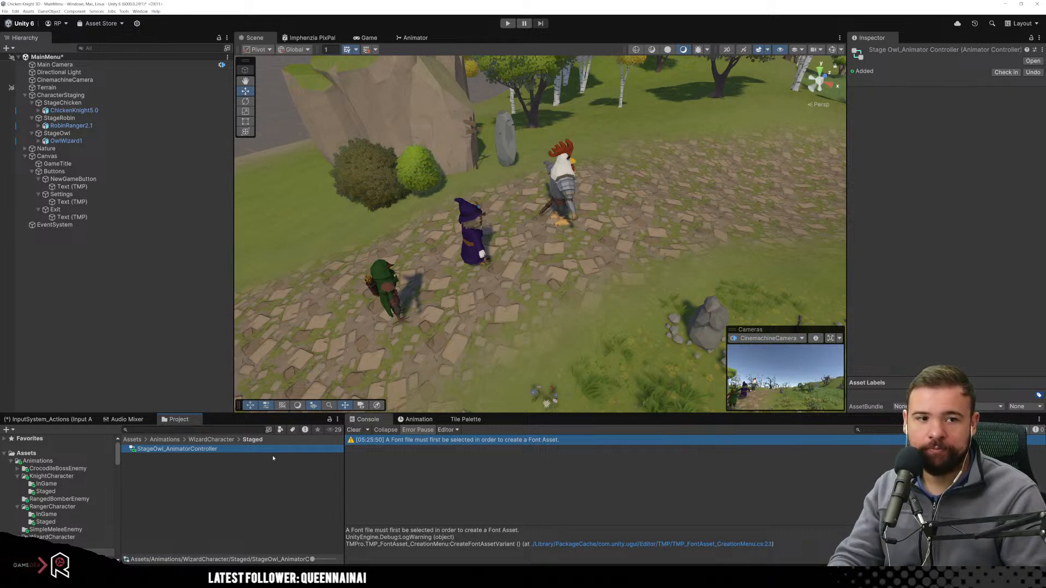
click(235, 462)
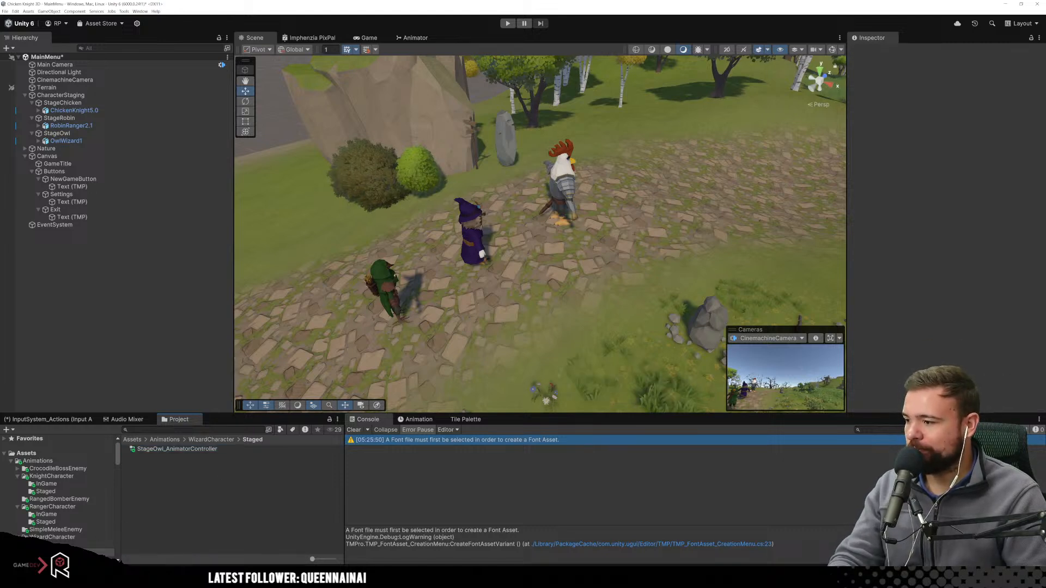
Assign StageChicken_AnimatorController from KnightCharacter's Staged folder as the Animator controller of ChickenKnight5.0.
click(61, 546)
click(60, 530)
click(58, 515)
click(61, 493)
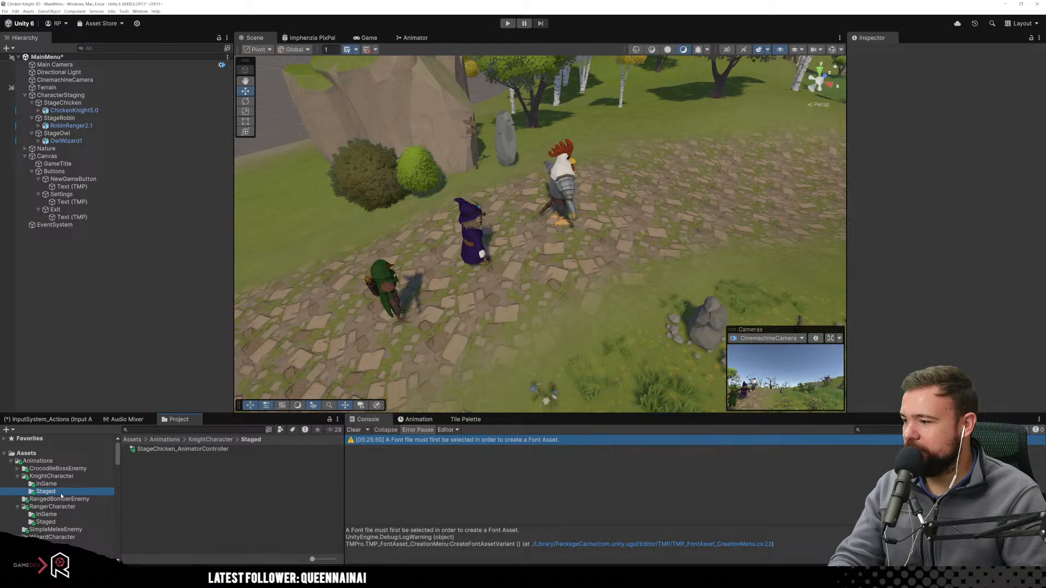
click(74, 110)
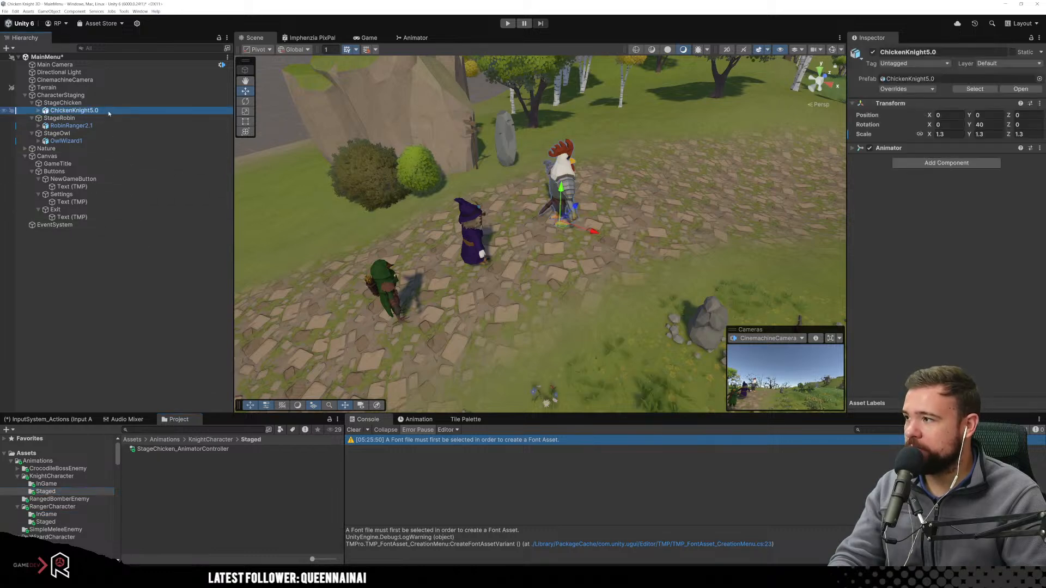
click(915, 148)
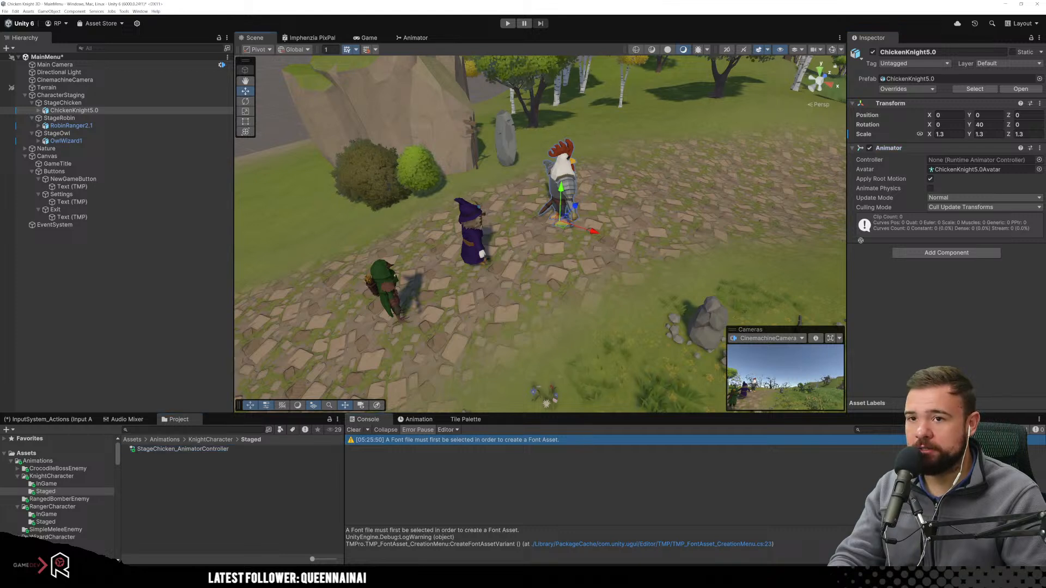
drag(943, 166, 948, 160)
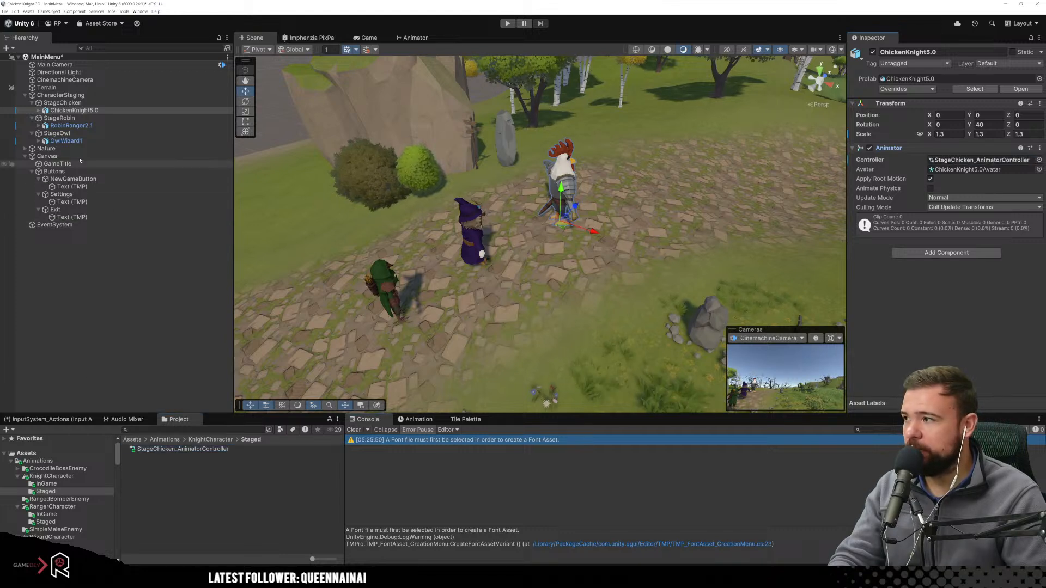
Assign StageRobin_AnimatorController from RangerCharacter's Staged folder as the Animator controller of RobinRanger2.1.
click(93, 127)
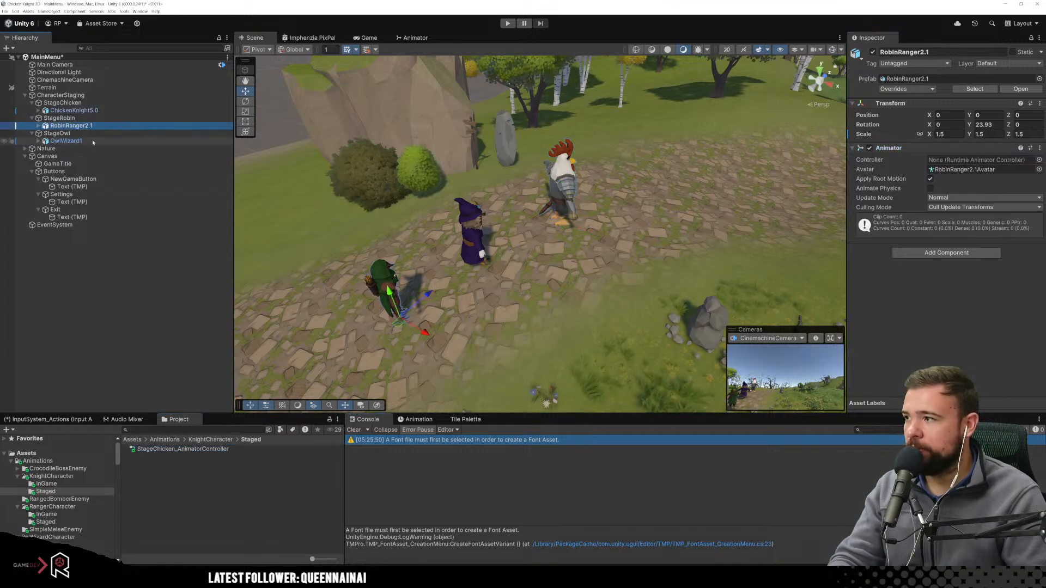
click(45, 521)
drag(180, 449, 944, 163)
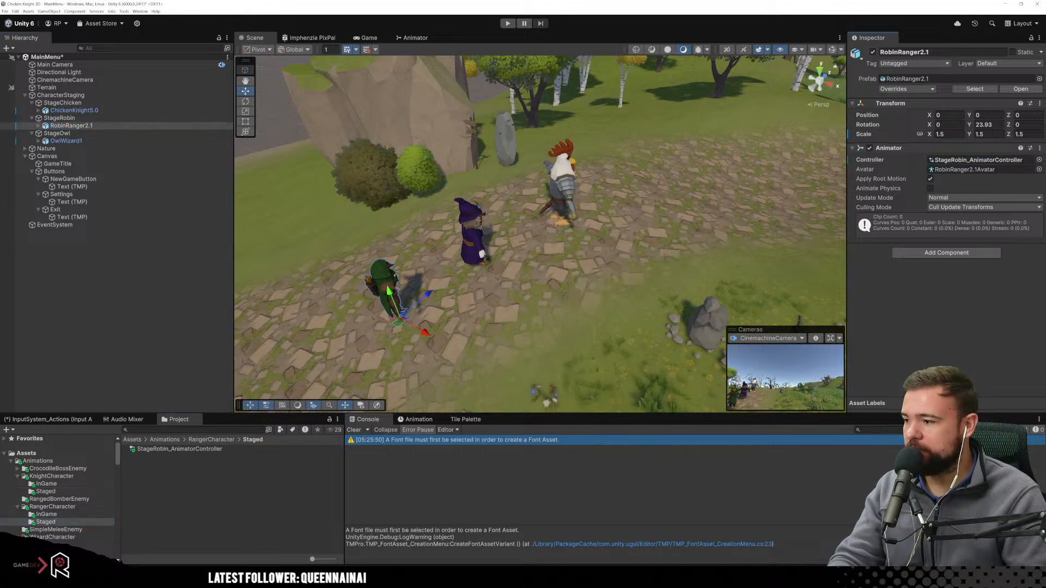
Assign StageOwl_AnimatorController from WizardCharacter's Staged folder as the Animator controller of OwlWizard1.
click(48, 545)
click(45, 553)
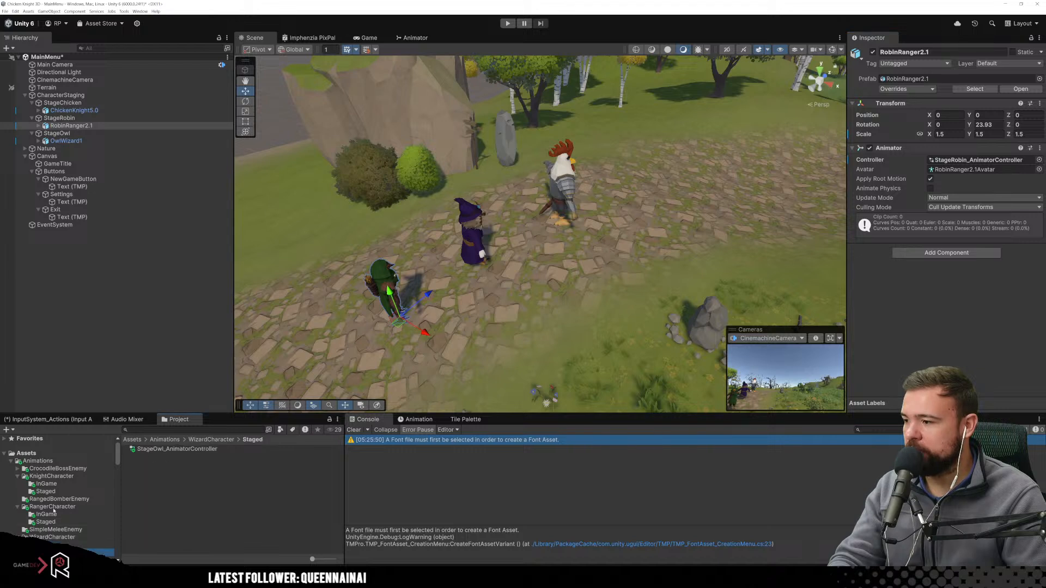
click(66, 141)
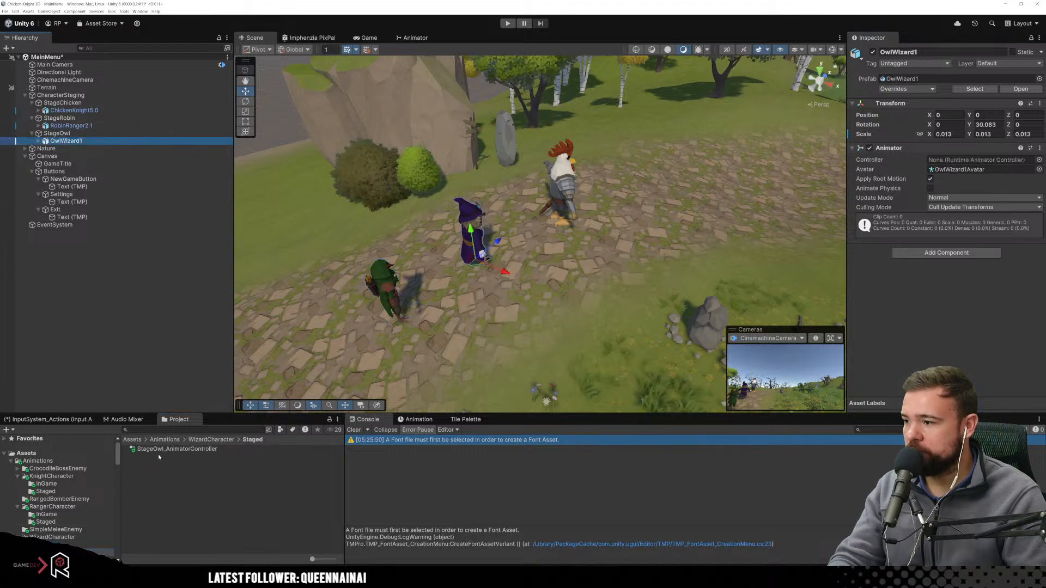
drag(168, 449, 969, 161)
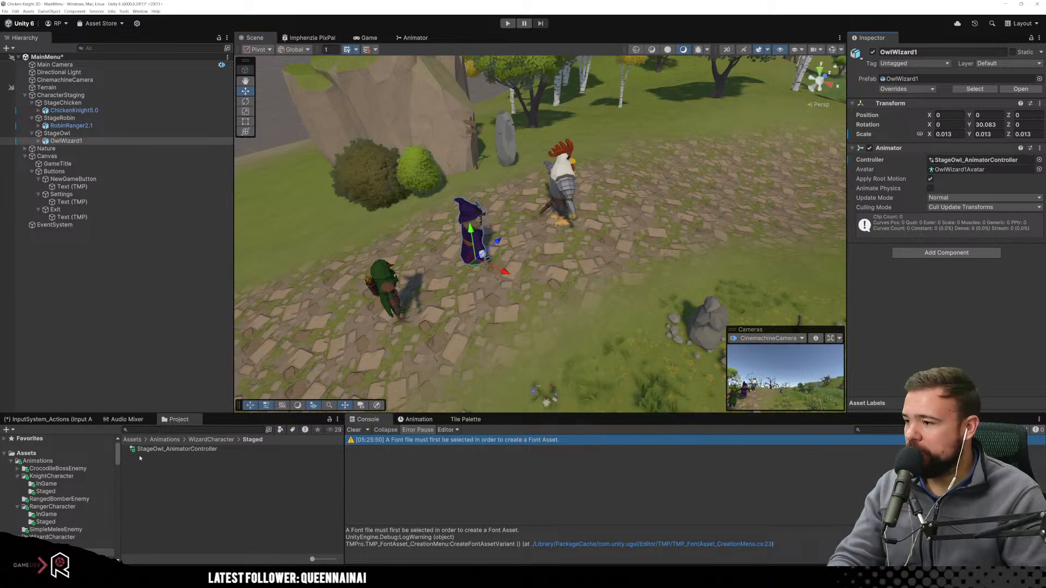
Open the Animations folder of the Archer Warrior Mecanim Animation Pack inside VisualAssets' ExplosiveLLC folder.
scroll(86, 501, down, 5)
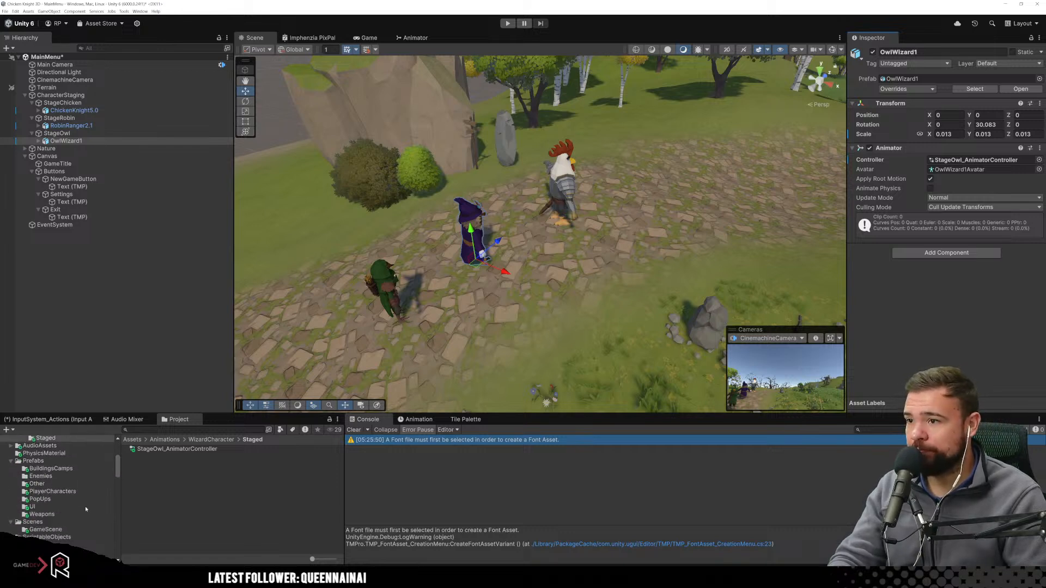
scroll(85, 505, down, 6)
scroll(85, 510, down, 5)
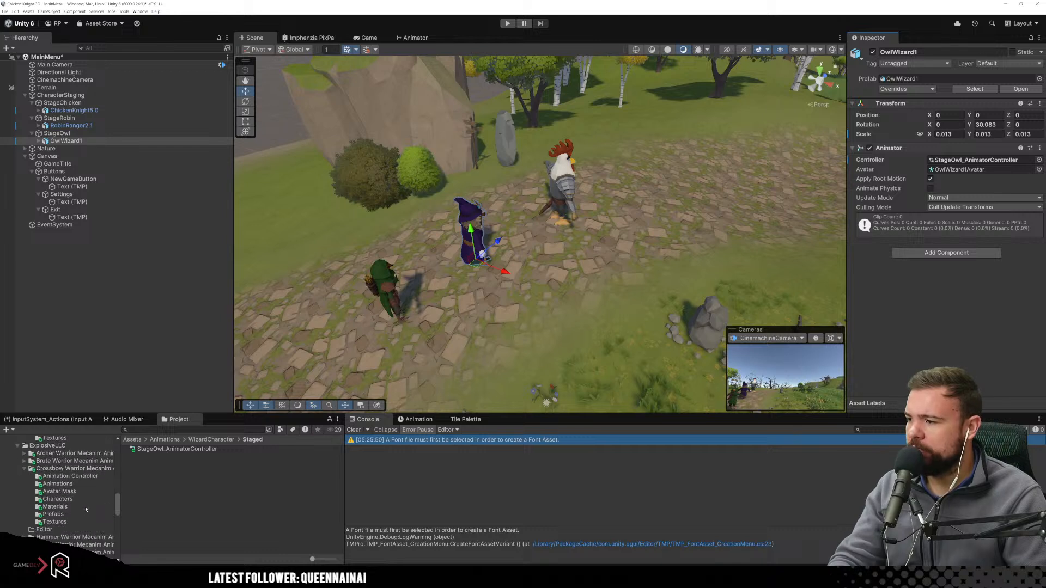
scroll(85, 509, down, 6)
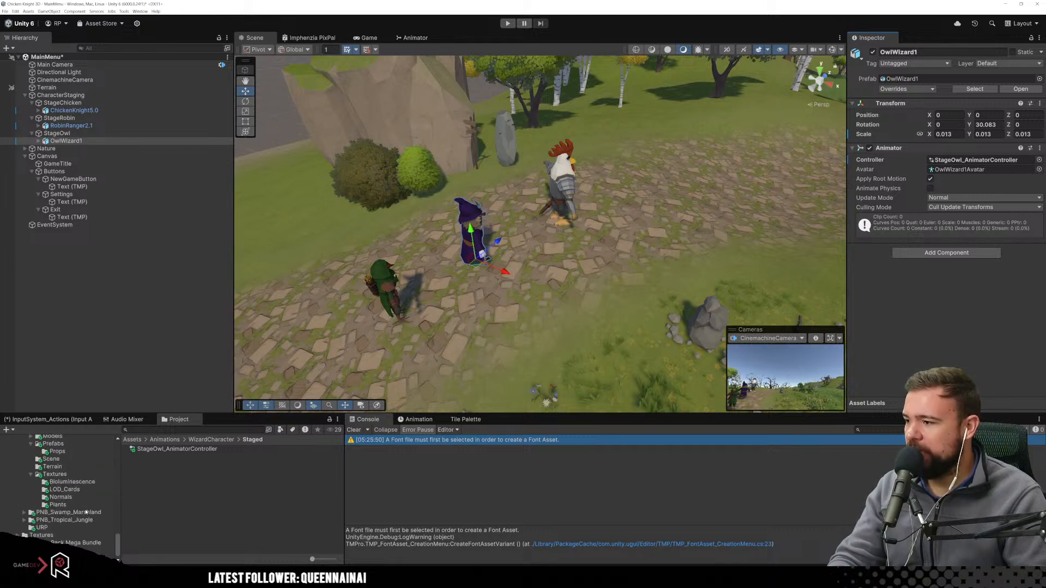
scroll(85, 512, up, 5)
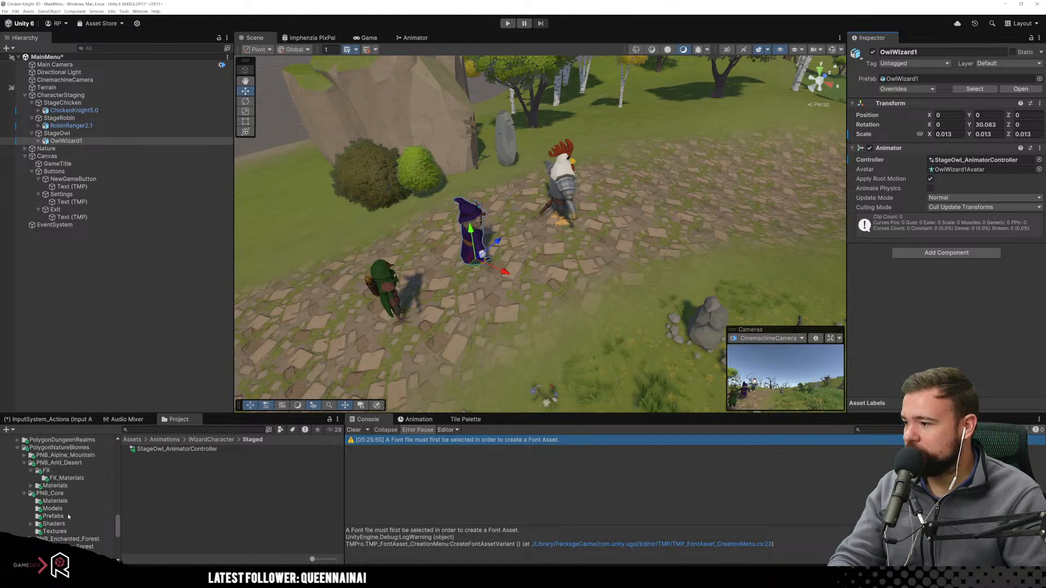
scroll(51, 520, up, 3)
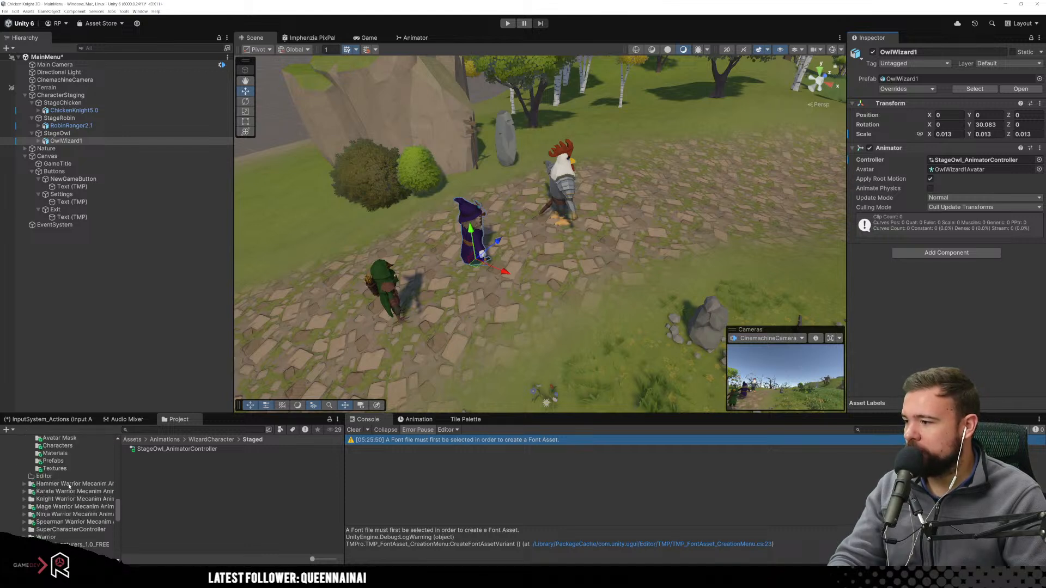
scroll(69, 490, up, 2)
click(29, 444)
scroll(50, 474, up, 3)
click(51, 478)
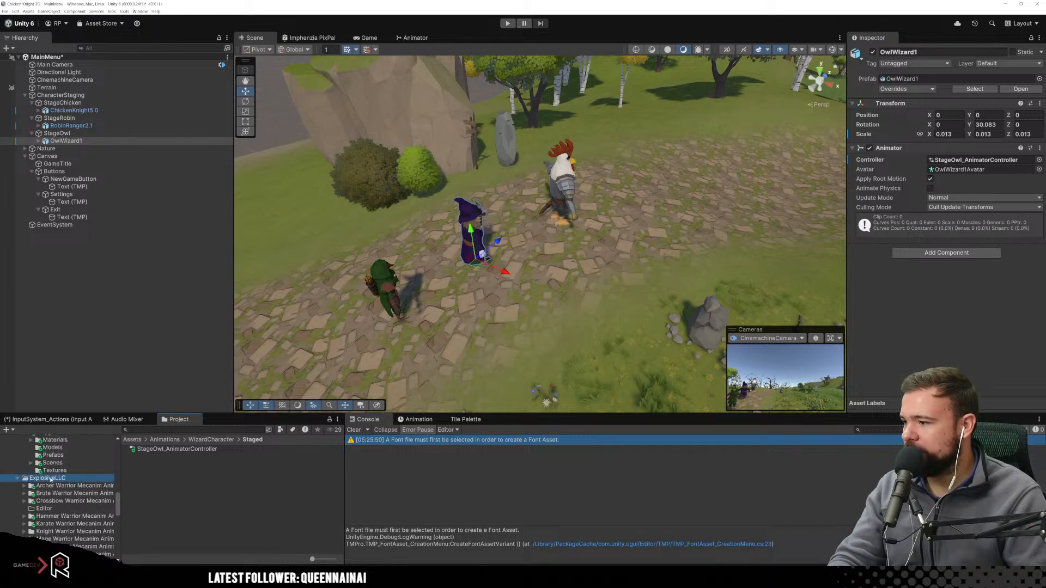
double_click(201, 451)
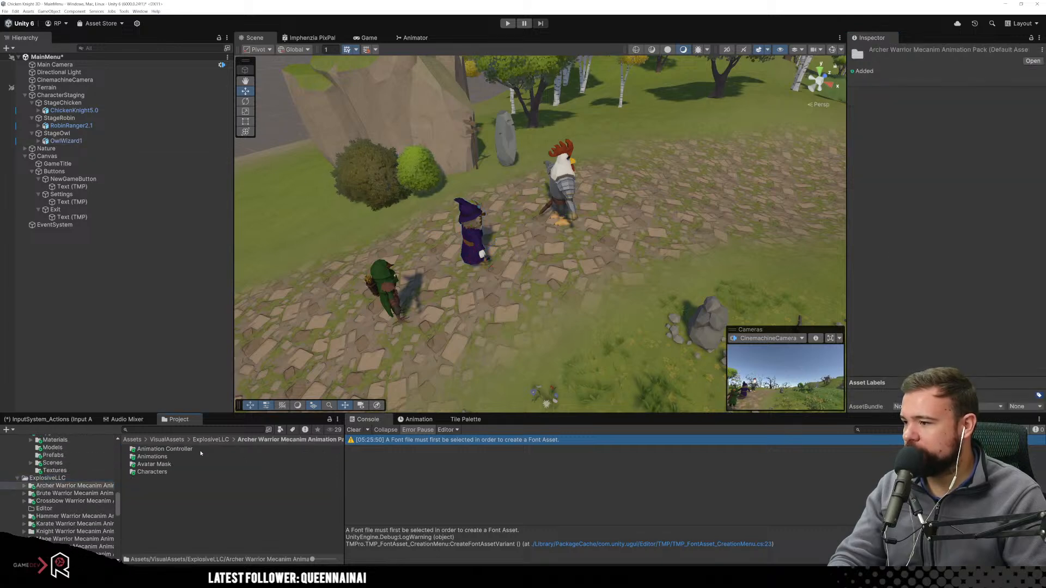
click(152, 457)
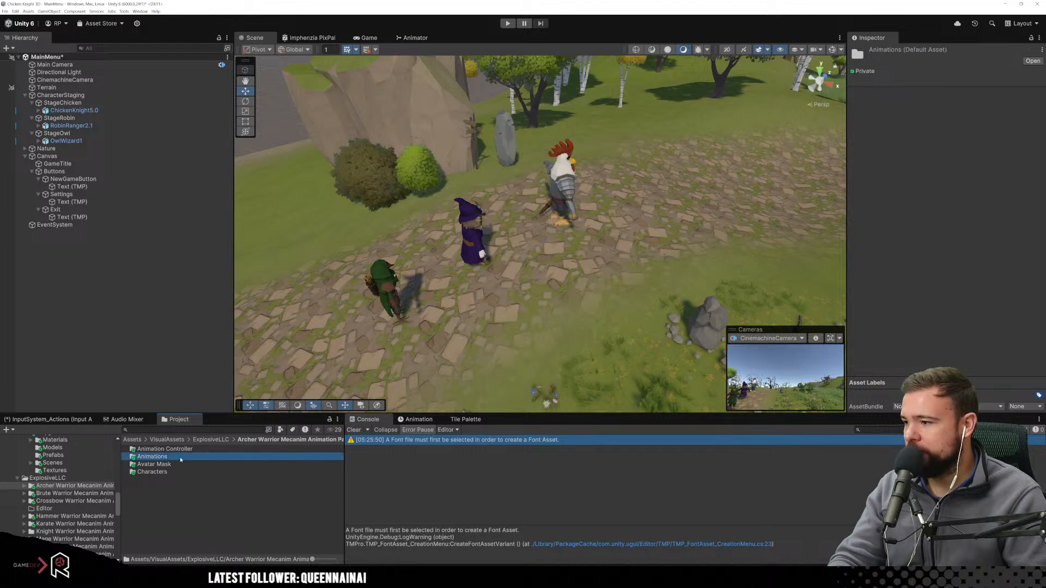
double_click(153, 456)
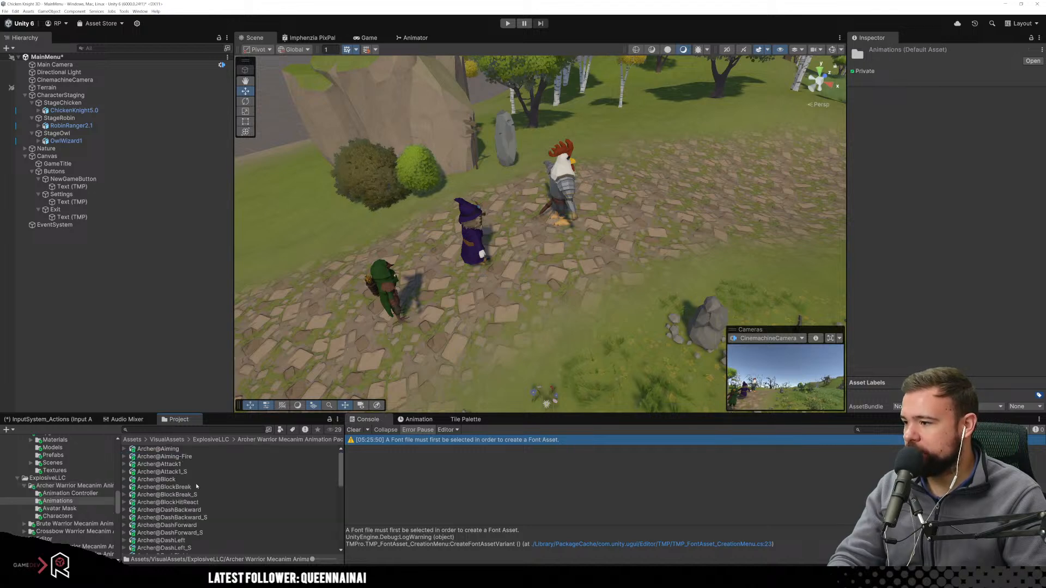
Copy the Archer@Idle-Sheathed animation into RangerCharacter's Staged folder.
scroll(183, 484, down, 10)
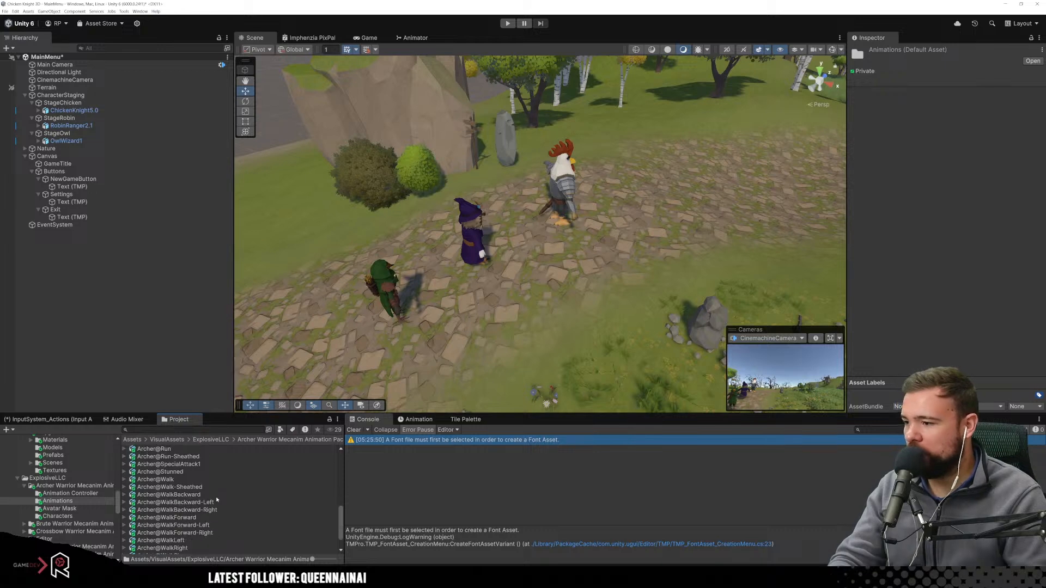
scroll(215, 490, up, 3)
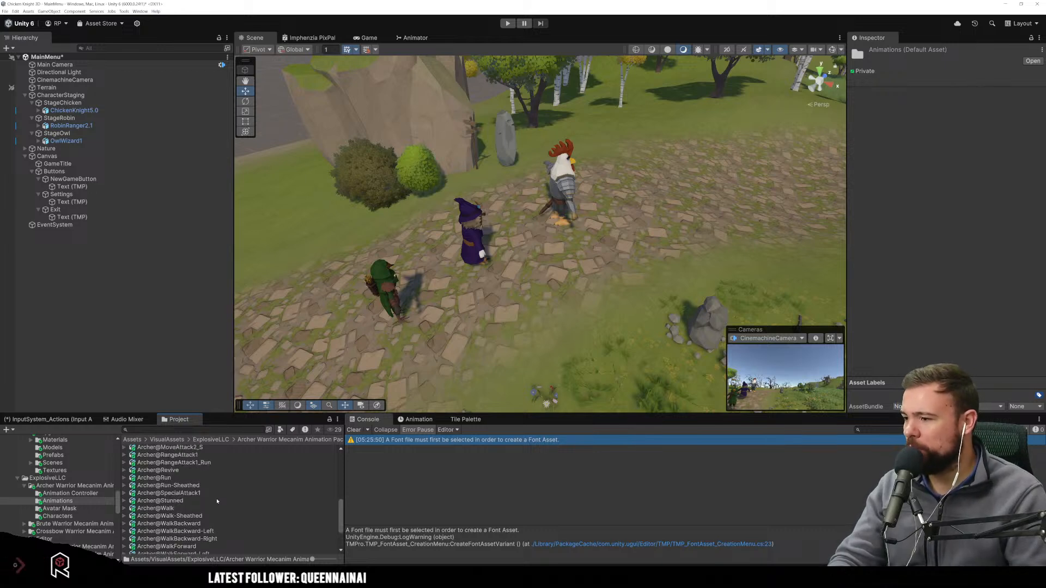
scroll(209, 478, down, 5)
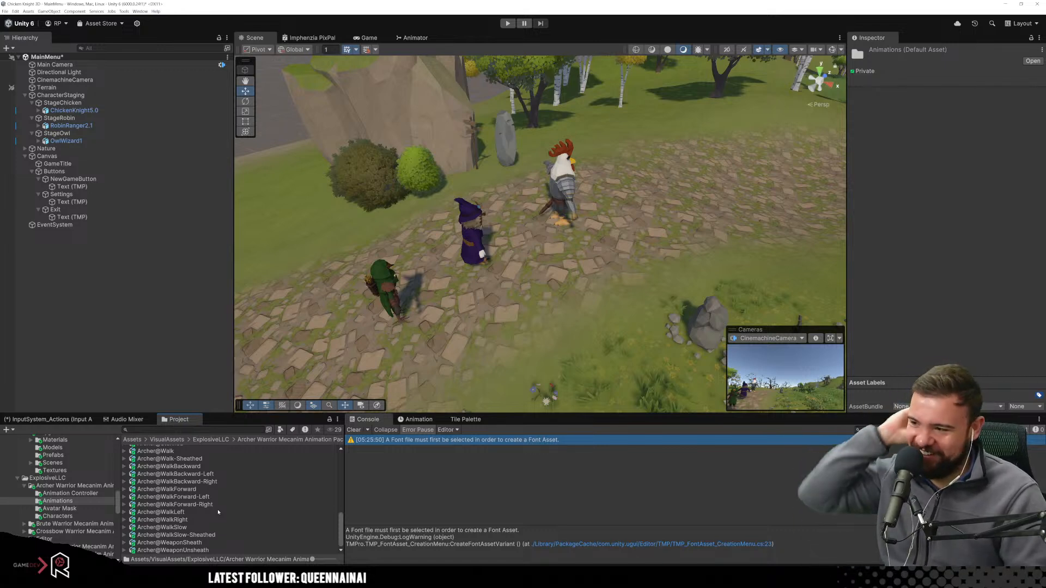
scroll(218, 512, up, 3)
scroll(218, 512, down, 3)
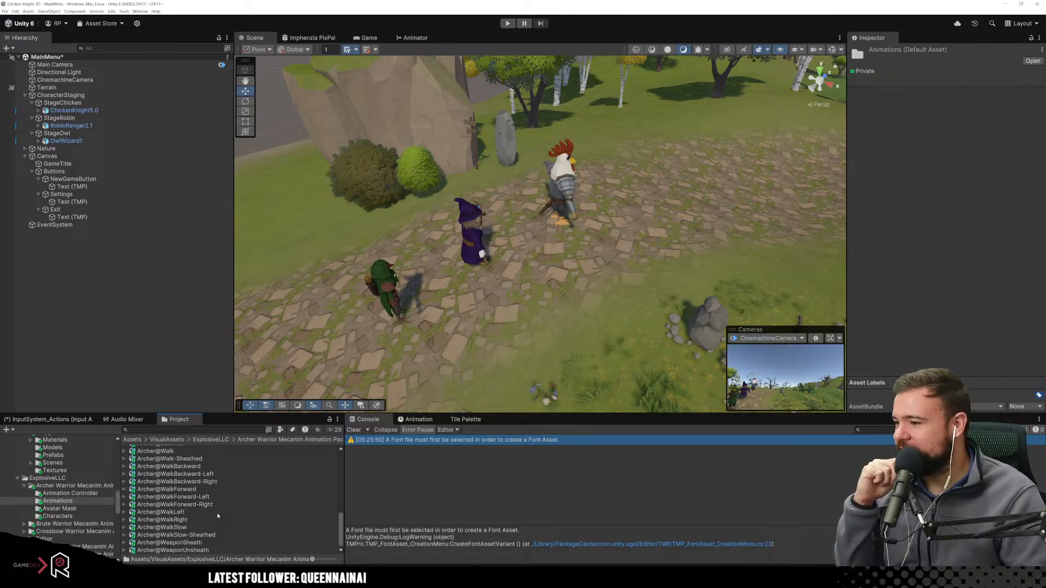
scroll(221, 517, up, 5)
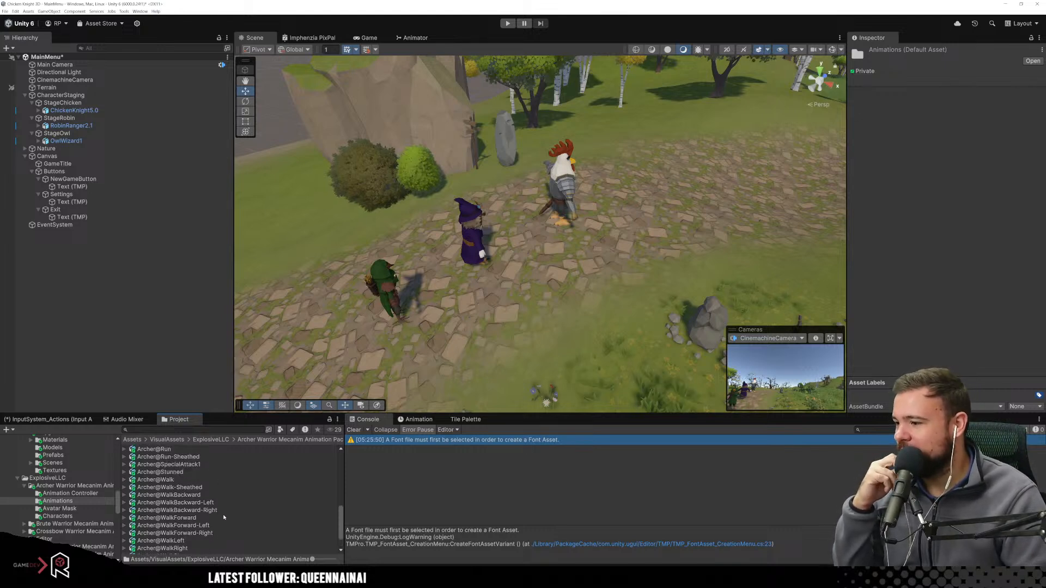
scroll(224, 517, up, 2)
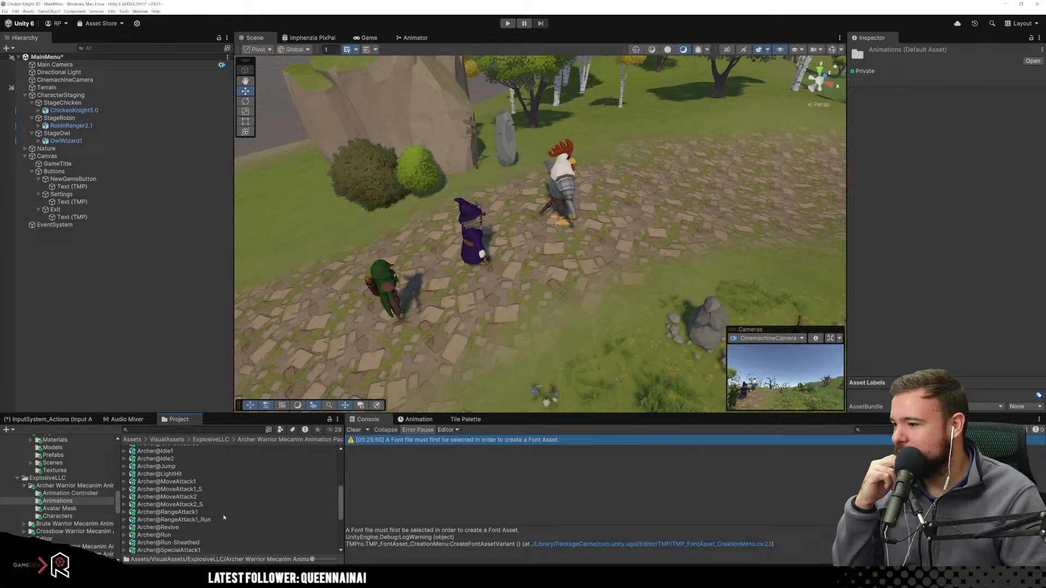
scroll(223, 517, up, 3)
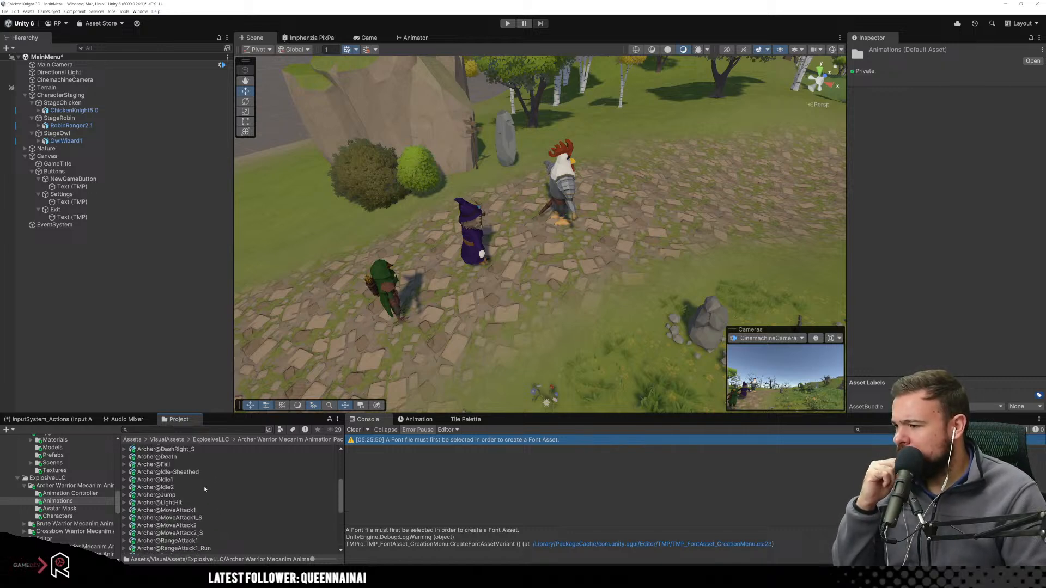
click(205, 473)
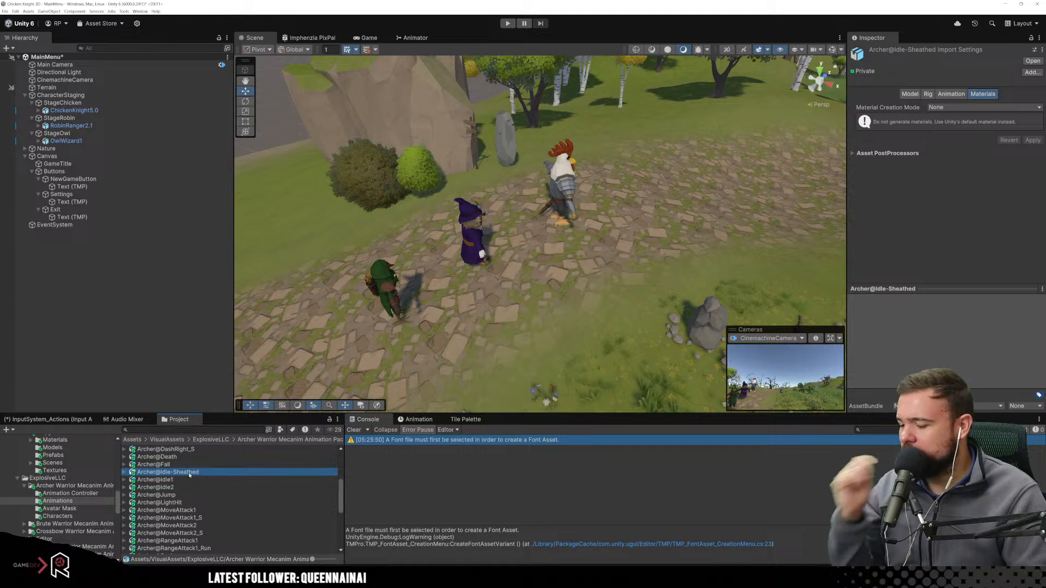
scroll(78, 477, up, 5)
scroll(77, 484, up, 10)
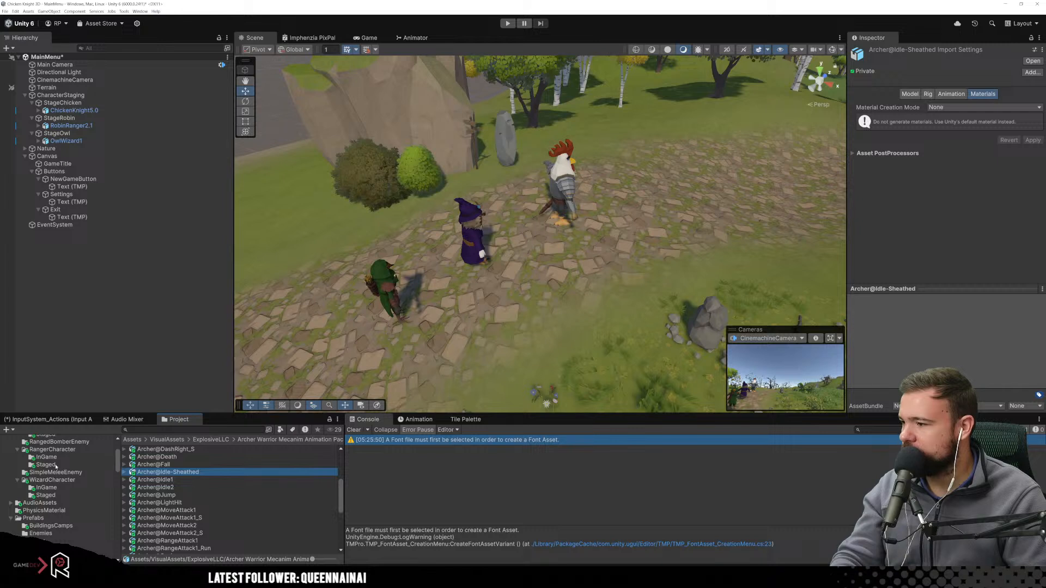
drag(56, 467, 48, 465)
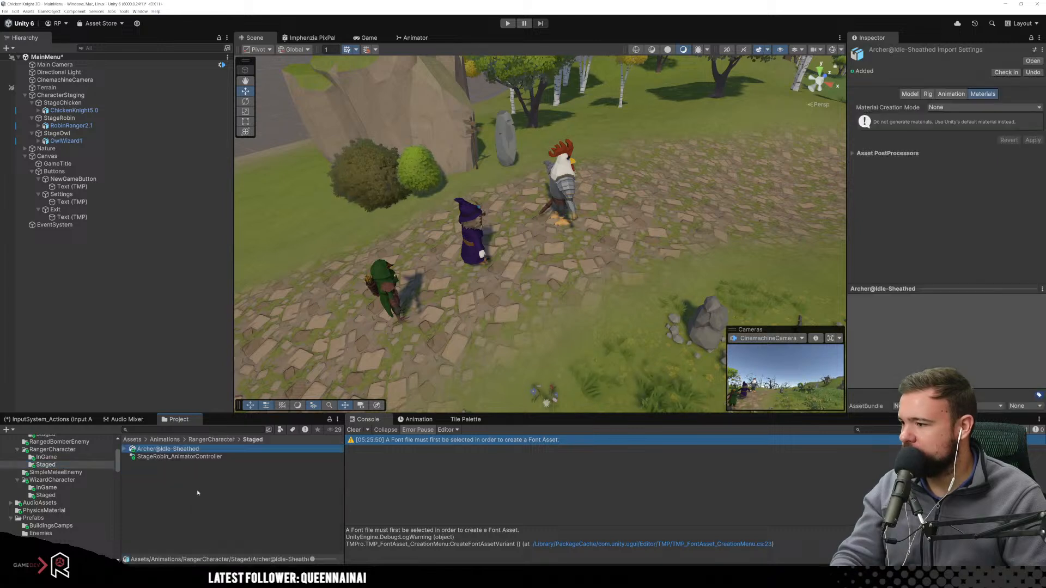
Open the Animations folder of ExplosiveLLC's Knight Warrior Mecanim Animation Pack.
scroll(73, 490, down, 10)
scroll(75, 490, down, 10)
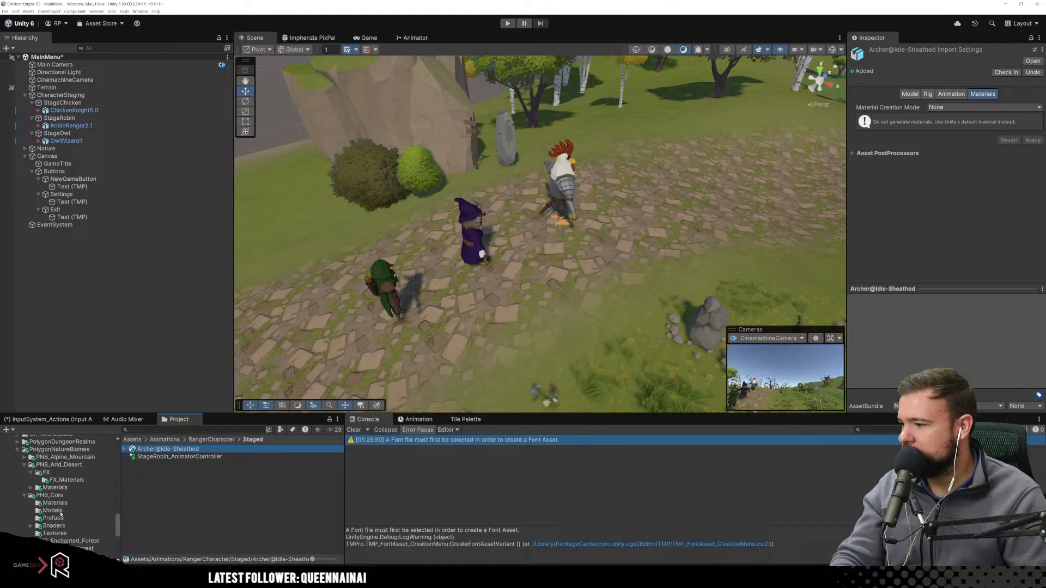
scroll(58, 514, down, 5)
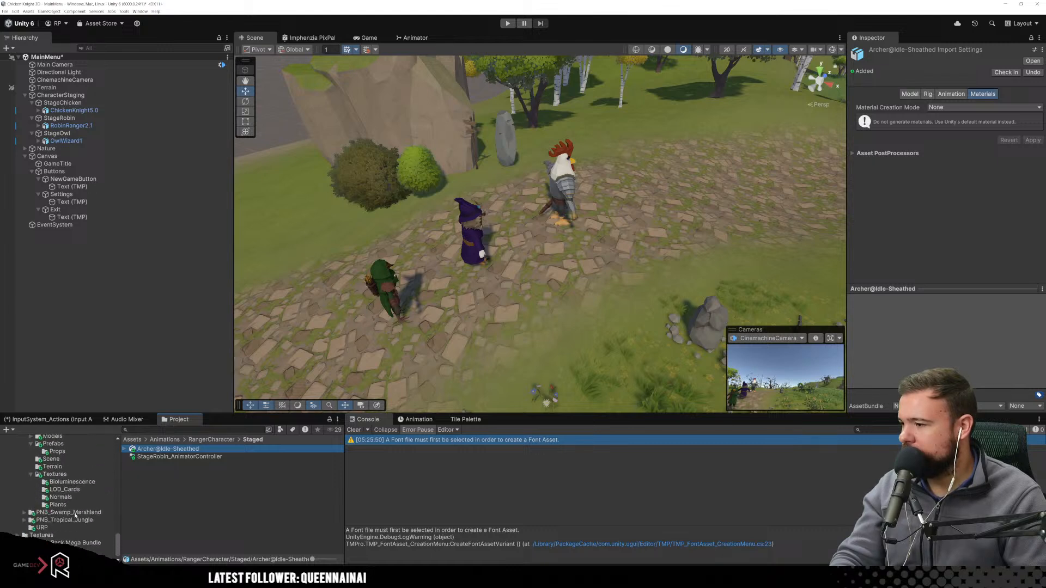
scroll(77, 516, up, 10)
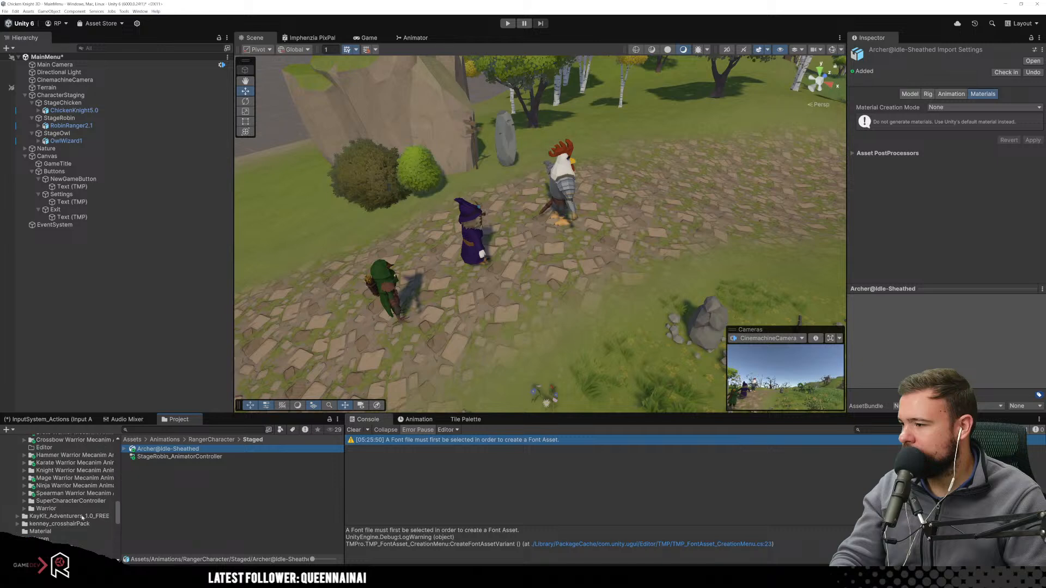
click(85, 472)
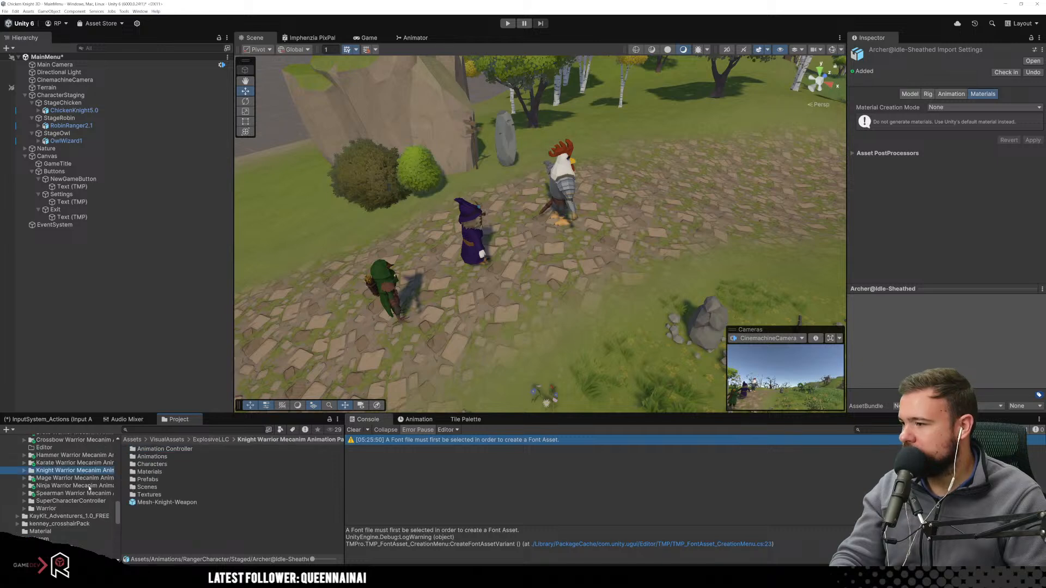
click(165, 465)
click(162, 458)
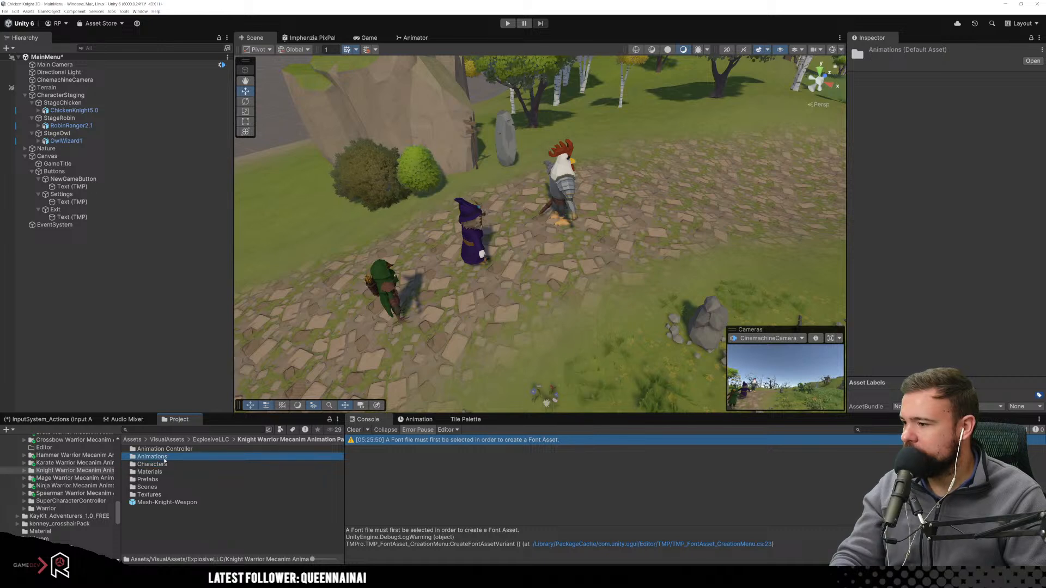
double_click(165, 461)
Copy the Knight@Idle-Sheathed animation into KnightCharacter's Staged folder.
scroll(180, 485, down, 5)
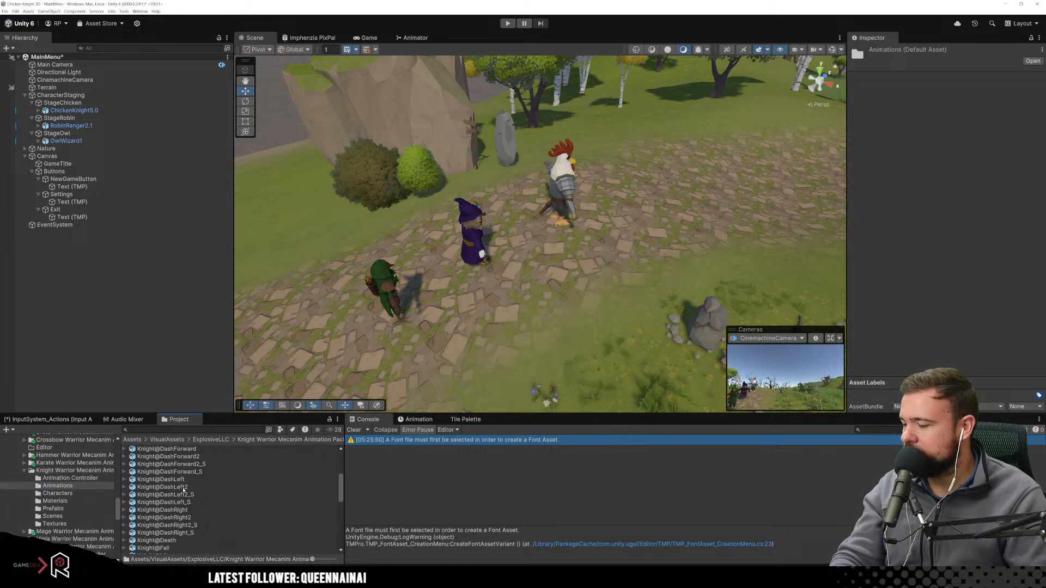
scroll(183, 489, down, 3)
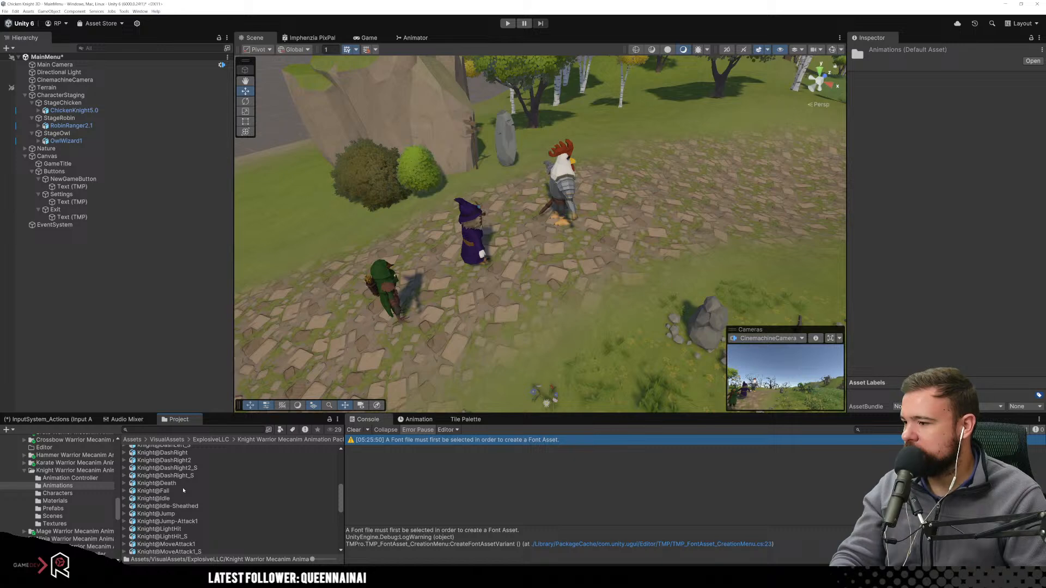
click(185, 506)
scroll(90, 499, up, 10)
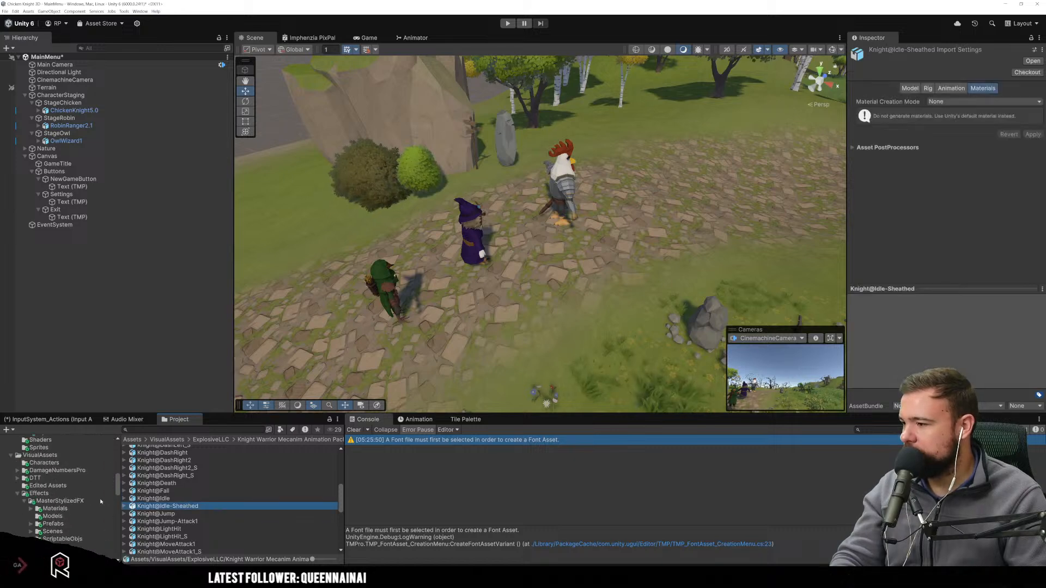
scroll(86, 500, up, 5)
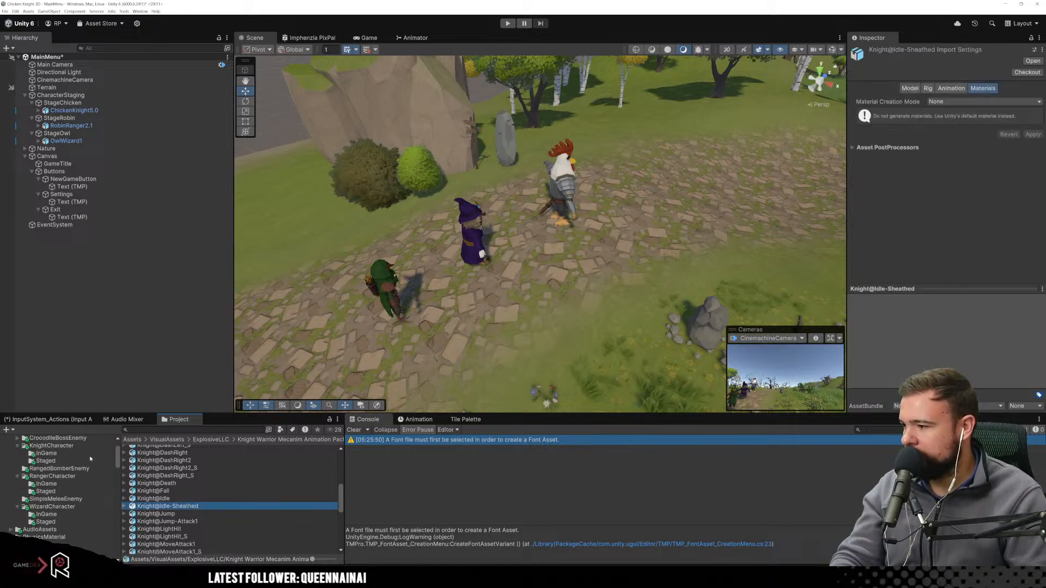
drag(53, 462, 52, 461)
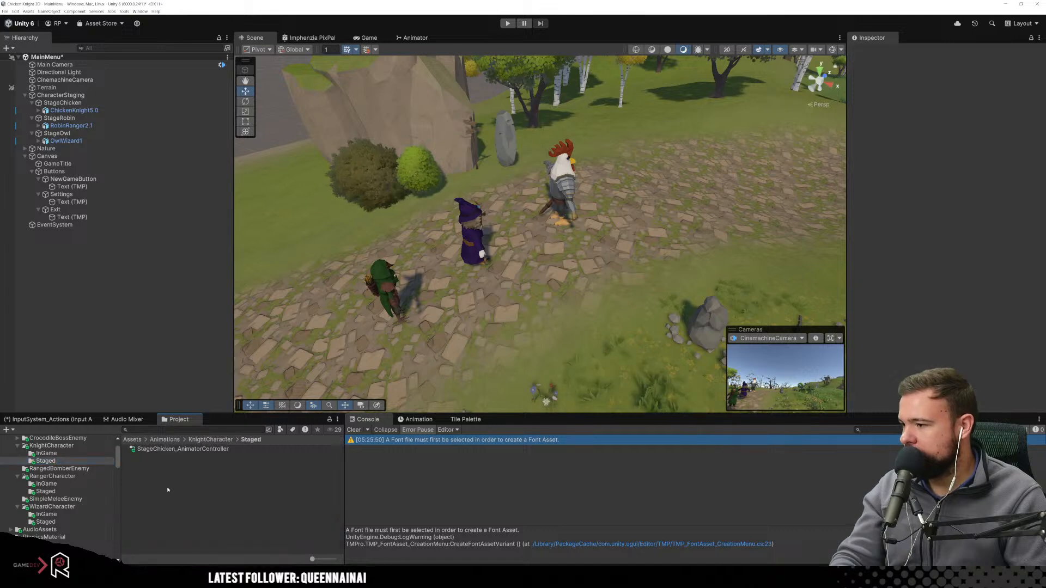
Open the Animations folder of ExplosiveLLC's Mage Warrior Mecanim Animation Pack.
scroll(78, 487, down, 15)
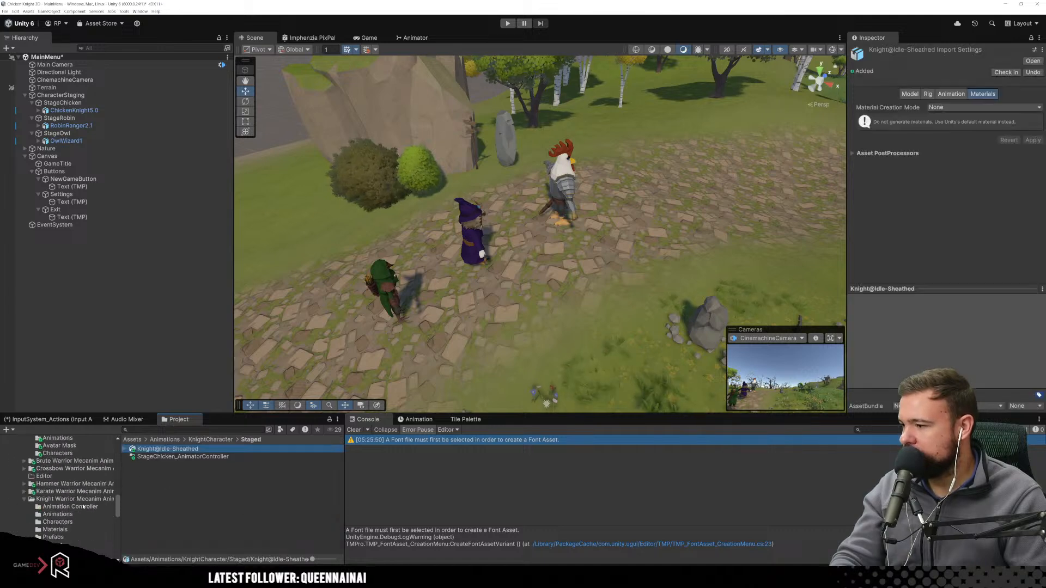
scroll(85, 506, up, 10)
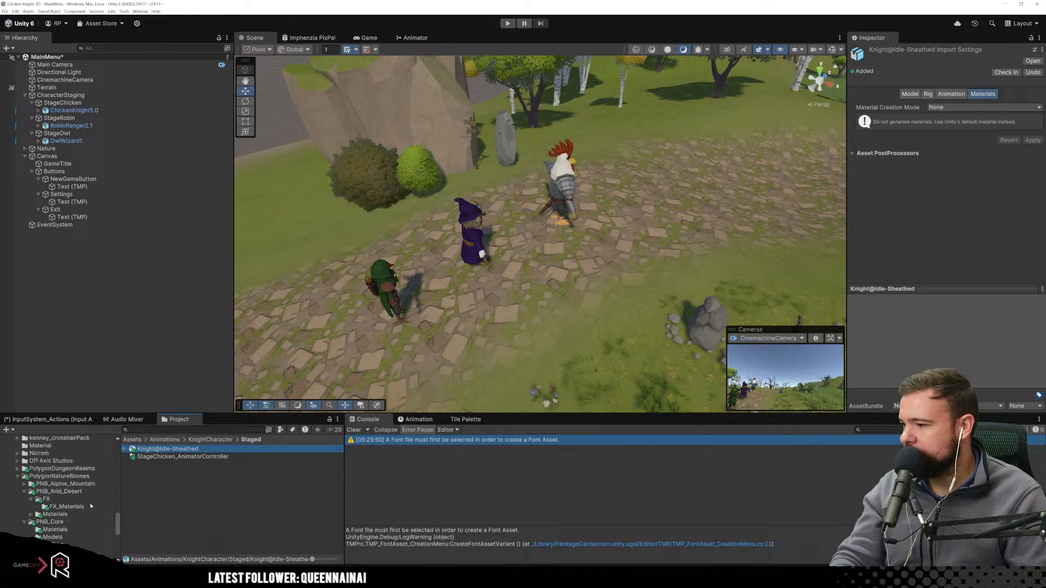
scroll(87, 500, up, 2)
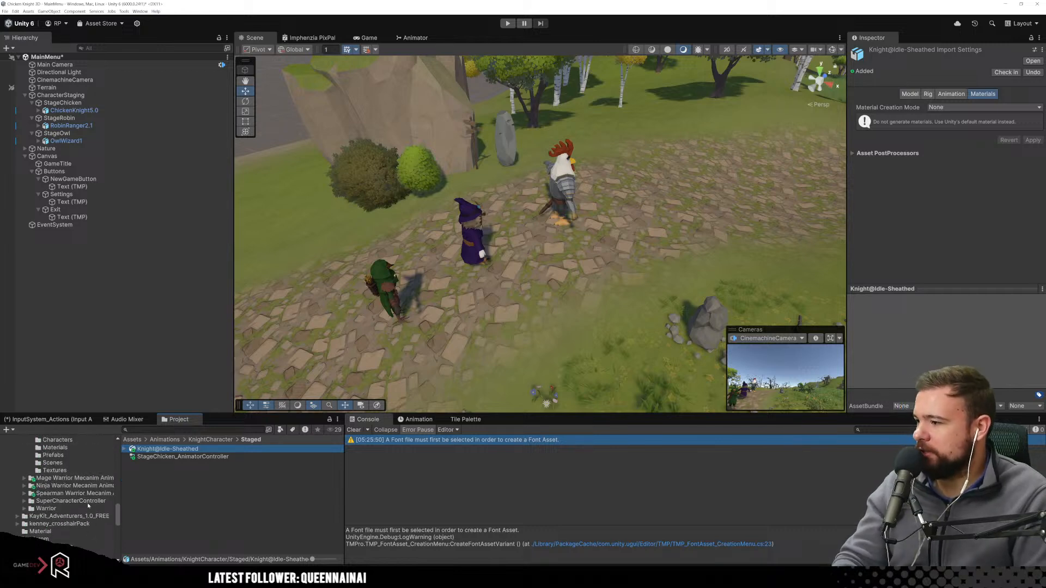
scroll(80, 487, up, 2)
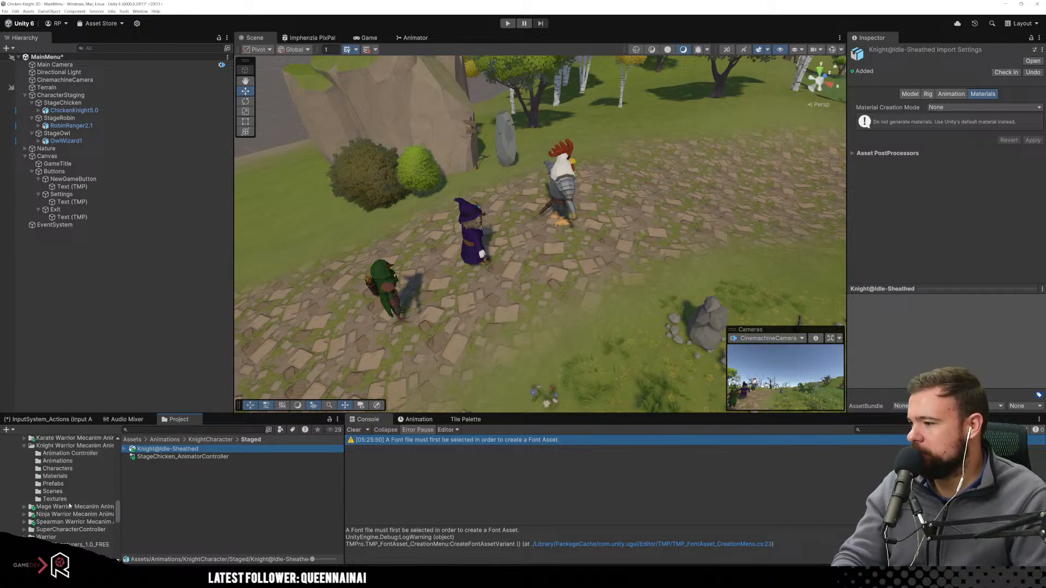
click(75, 506)
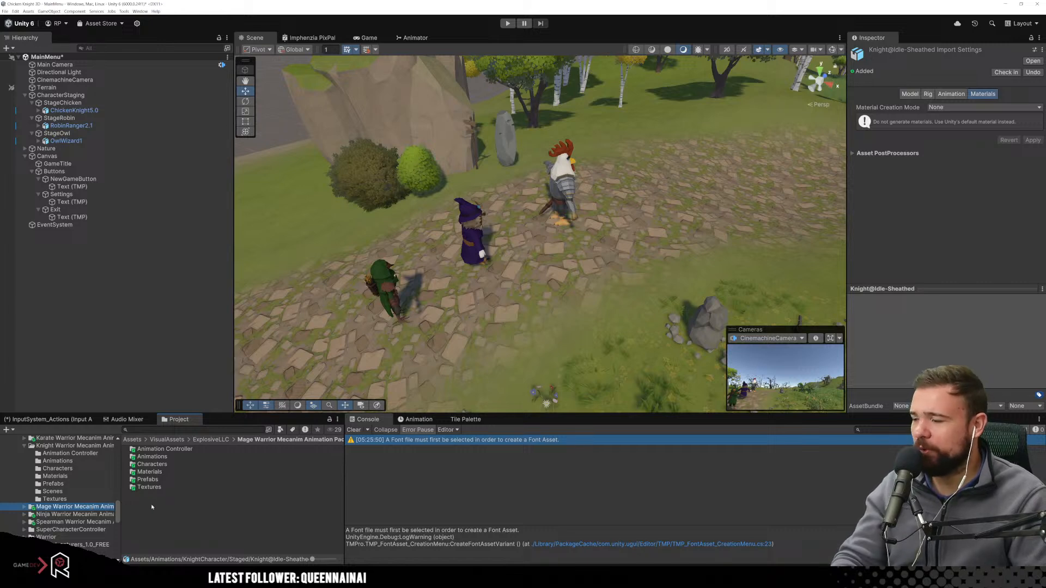
scroll(61, 498, up, 4)
scroll(61, 497, up, 2)
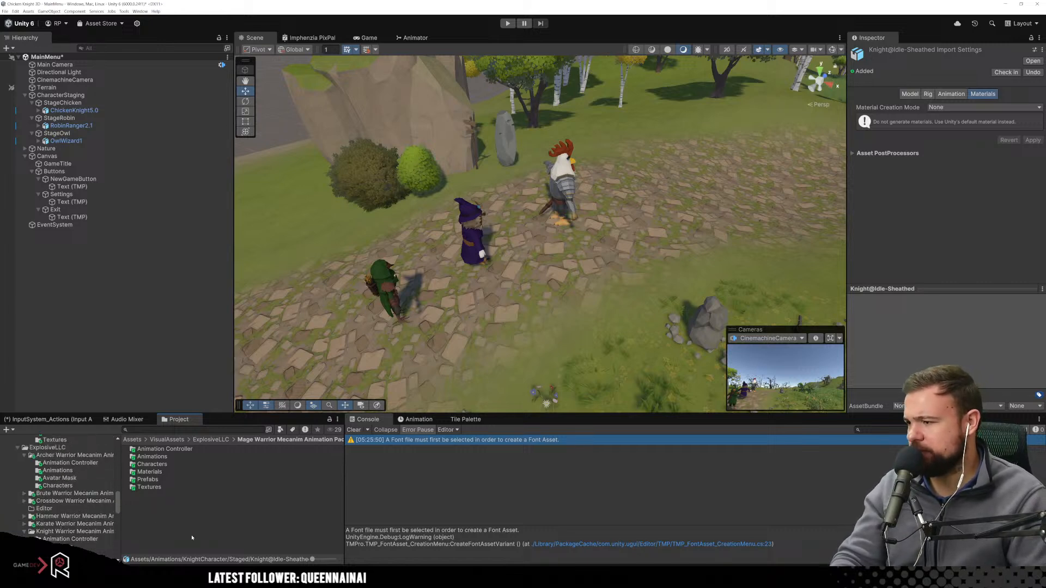
double_click(158, 459)
Copy the Mage@Idle-Sheathed animation into WizardCharacter's Staged folder.
scroll(184, 495, down, 3)
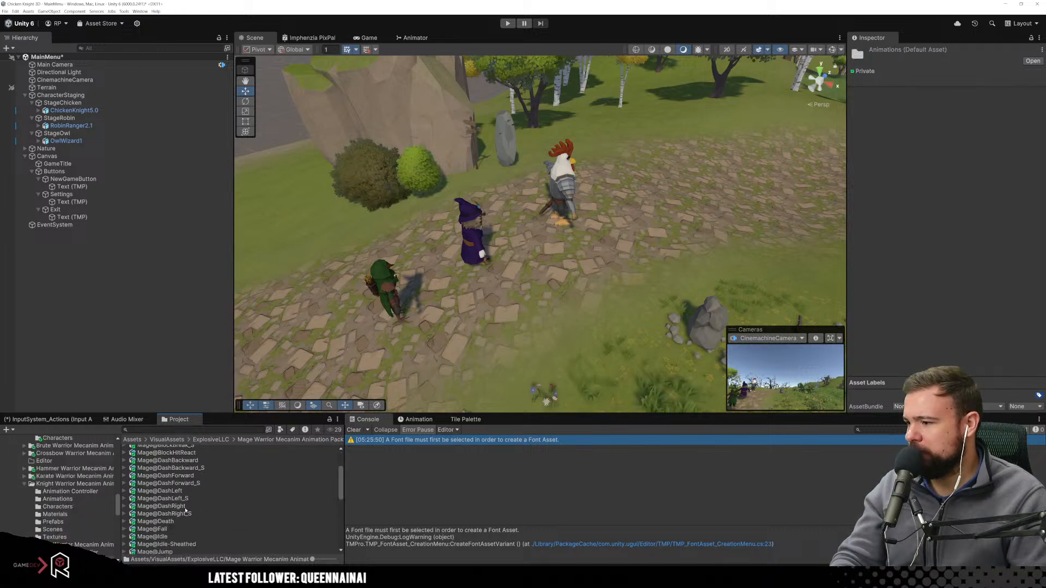
scroll(184, 529, down, 2)
click(178, 515)
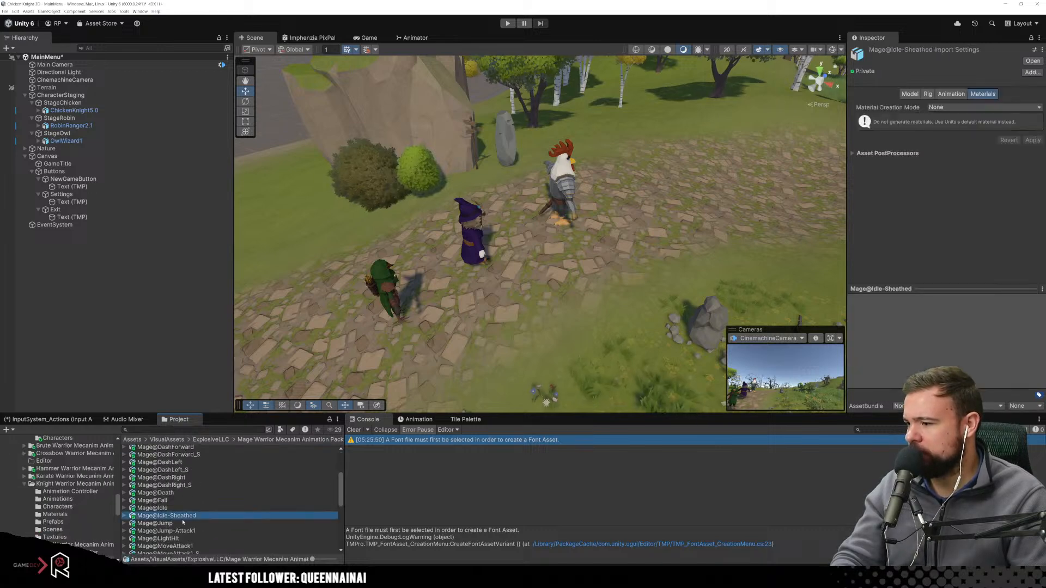
scroll(81, 508, up, 10)
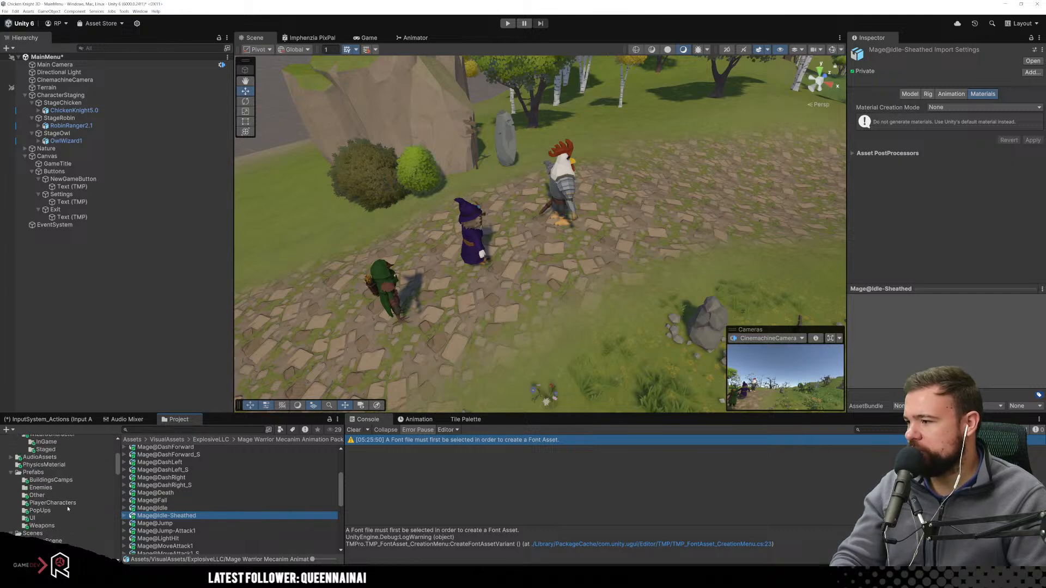
scroll(68, 506, down, 2)
drag(72, 508, 46, 523)
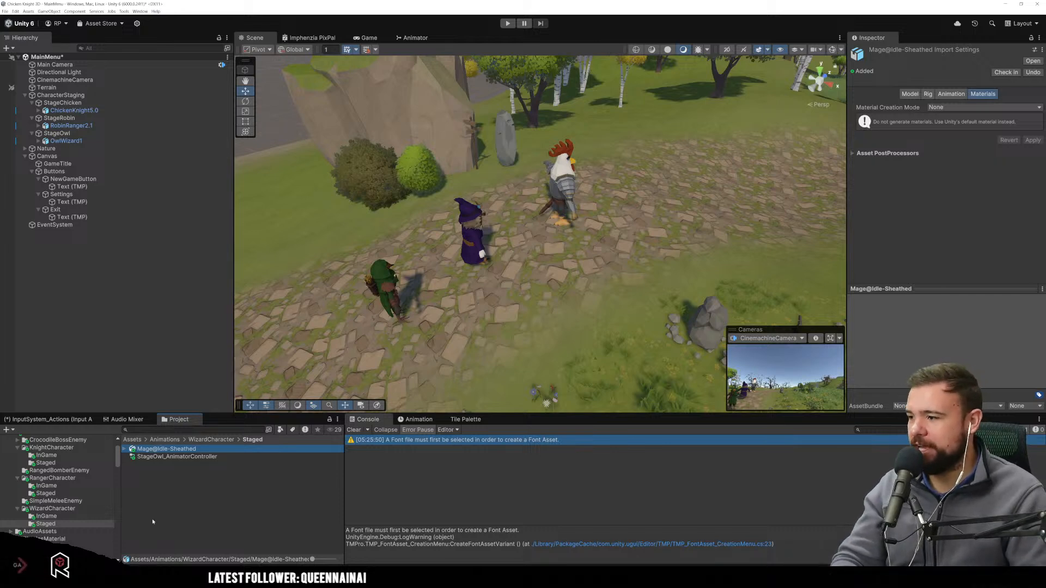
Open StageOwl_AnimatorController and add the Mage's Idle-Sheathed clip as its default state, placed between Entry and Exit.
double_click(180, 457)
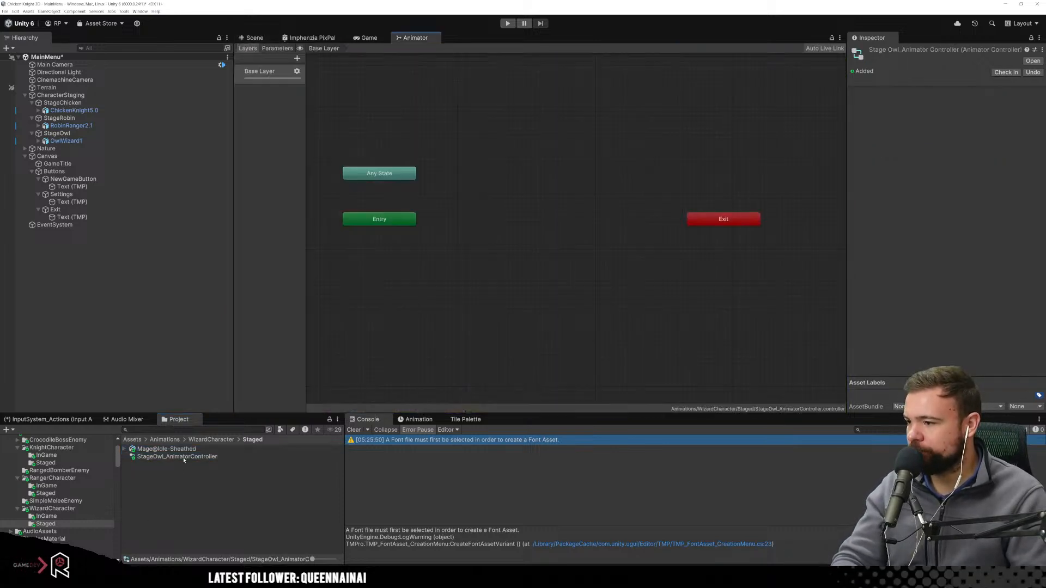
click(125, 449)
drag(163, 464, 485, 261)
drag(583, 226, 551, 218)
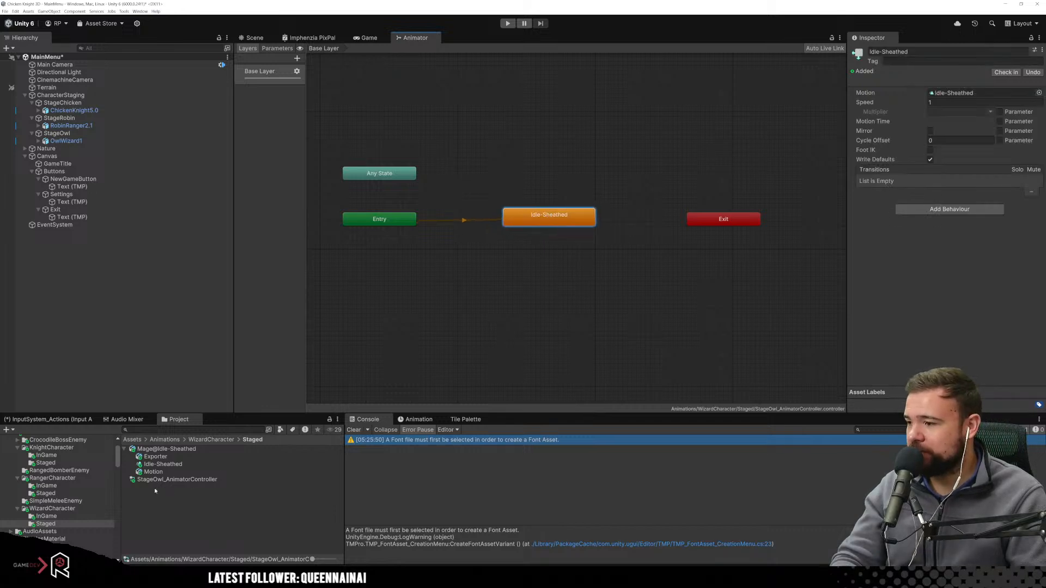
Add the Archer's Idle-Sheathed clip as the default state of StageRobin_AnimatorController in RangerCharacter's Staged folder.
click(47, 493)
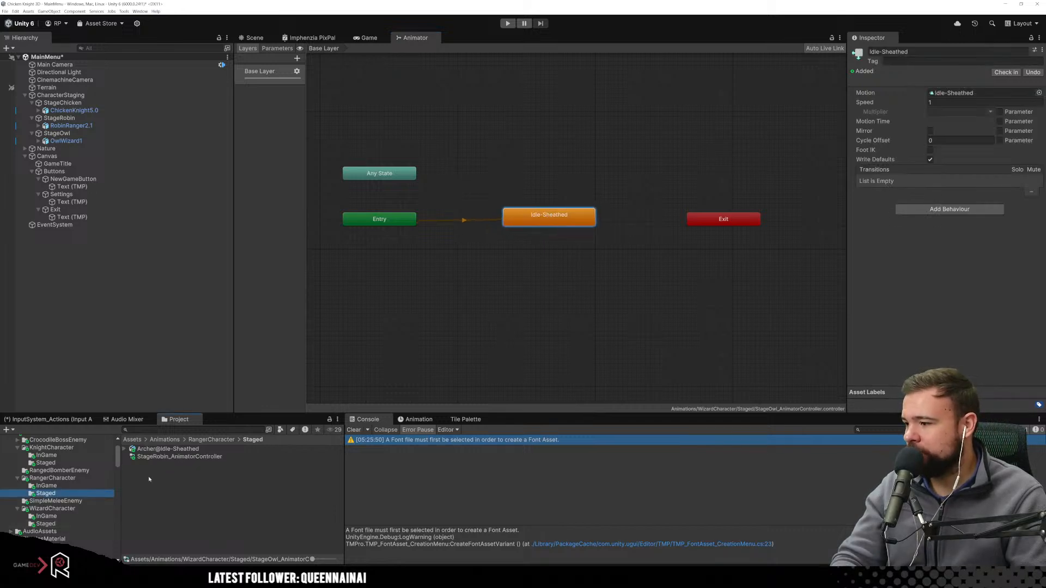
click(186, 457)
click(124, 449)
drag(162, 464, 537, 292)
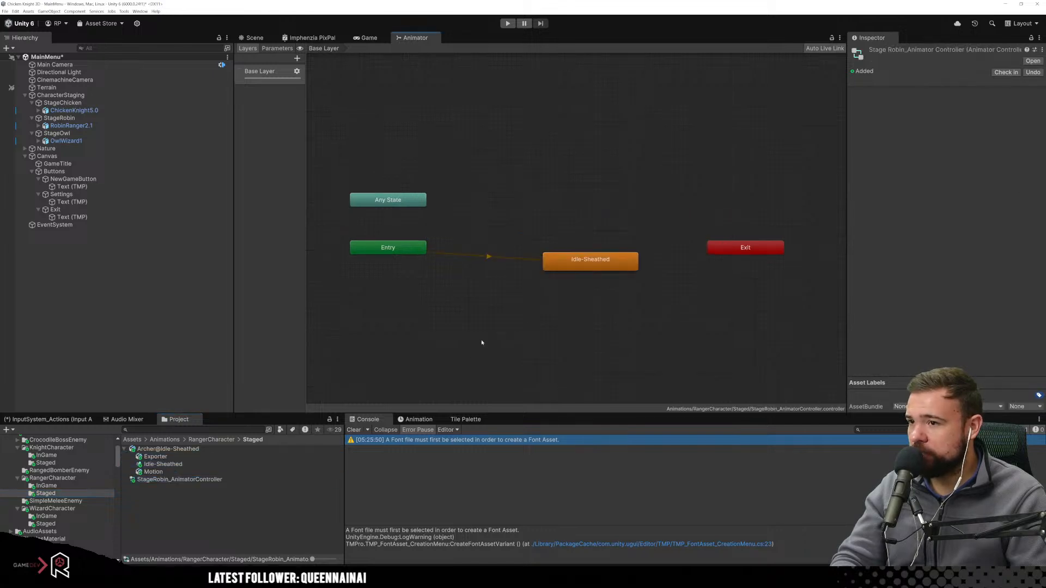
Add the Knight's Idle-Sheathed clip as the default state of StageChicken_AnimatorController in KnightCharacter's Staged folder.
click(46, 462)
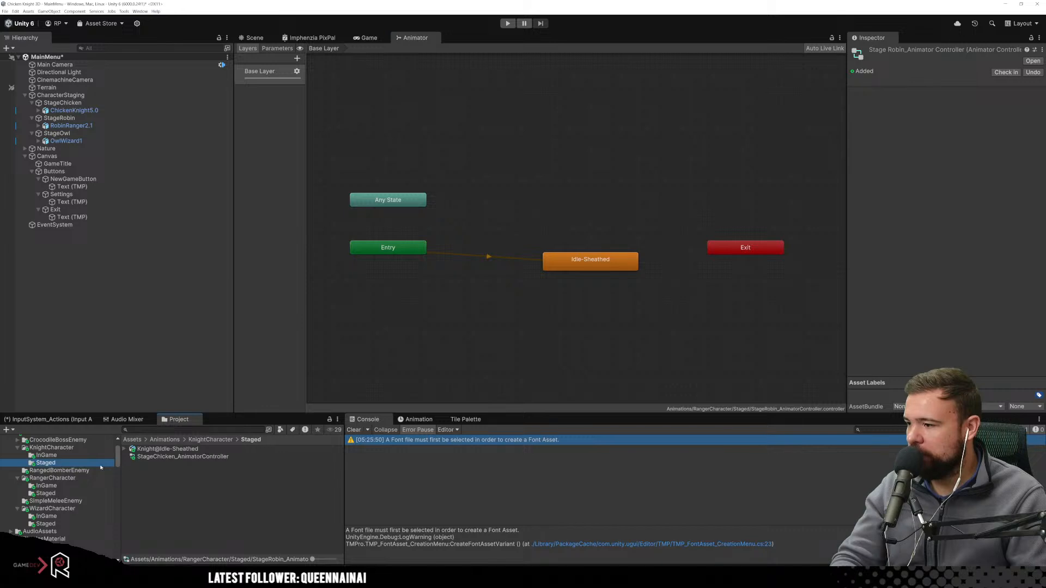
click(179, 458)
double_click(178, 459)
double_click(179, 458)
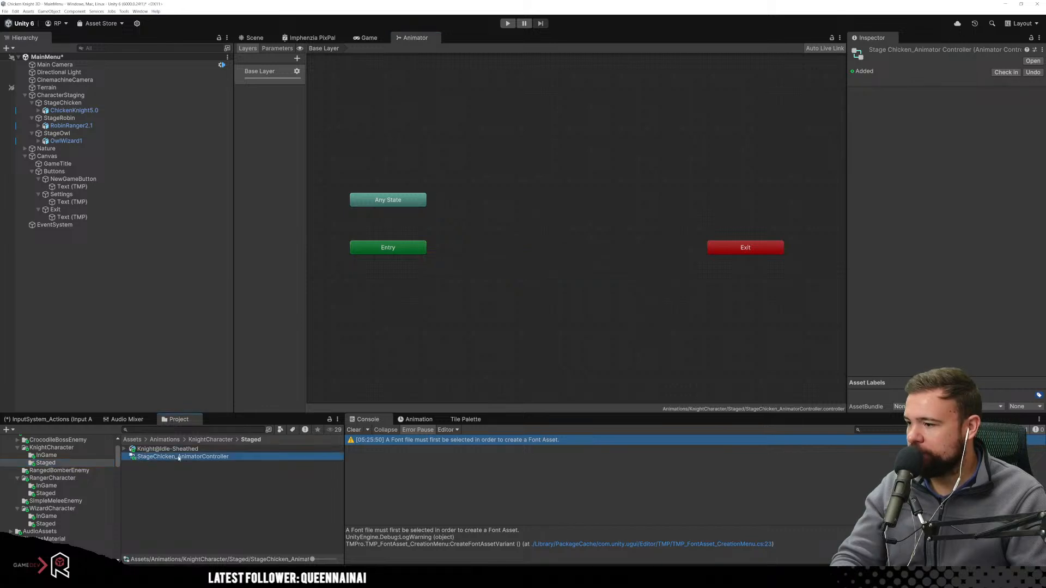
click(165, 456)
click(125, 449)
drag(161, 464, 516, 299)
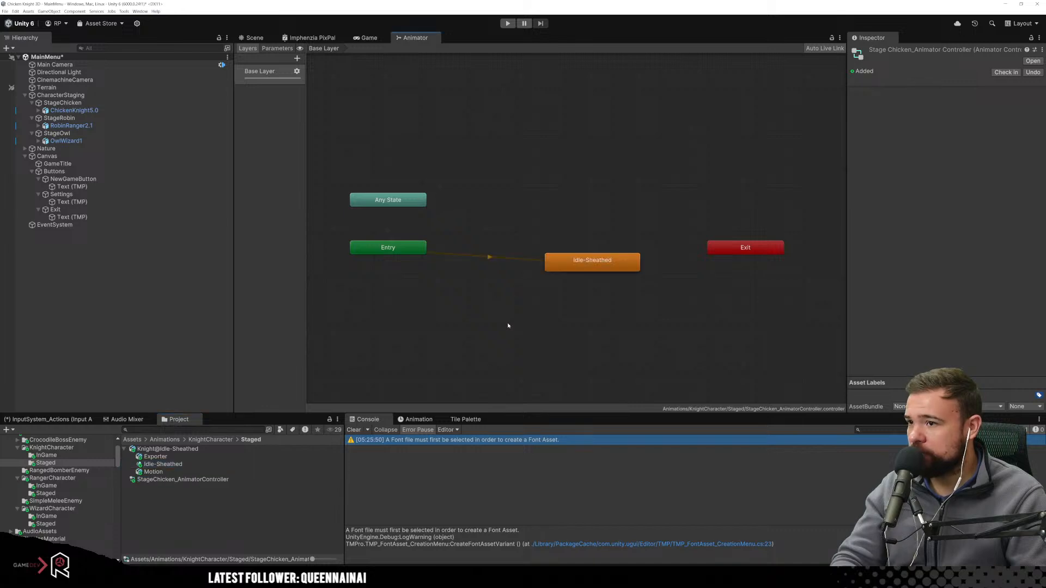
Save the MainMenu scene and run it in Play mode.
click(508, 317)
key(ctrl+s)
click(255, 37)
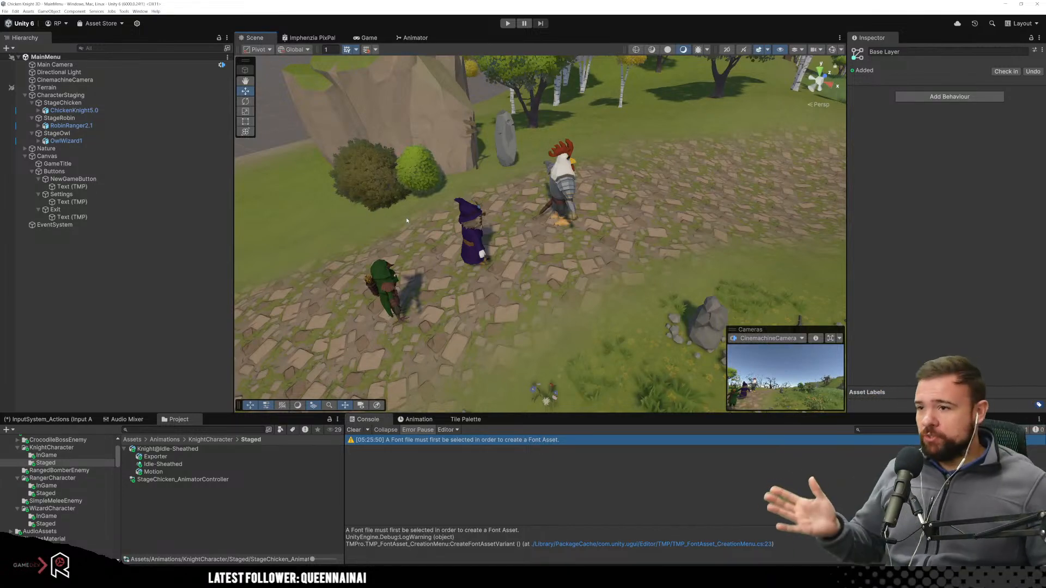
click(507, 23)
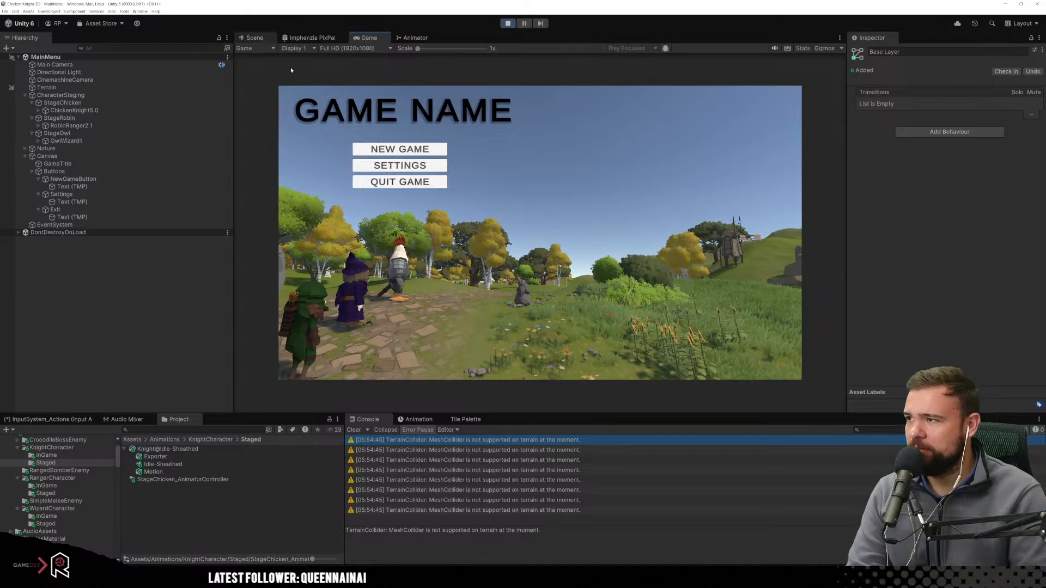
Examine the idle animations of the robin, owl and chicken in the Scene view while the game runs.
click(255, 38)
right_drag(567, 275, 466, 247)
middle_drag(654, 349, 594, 290)
right_drag(594, 290, 525, 267)
middle_drag(700, 300, 574, 300)
scroll(574, 300, up, 3)
scroll(576, 299, up, 3)
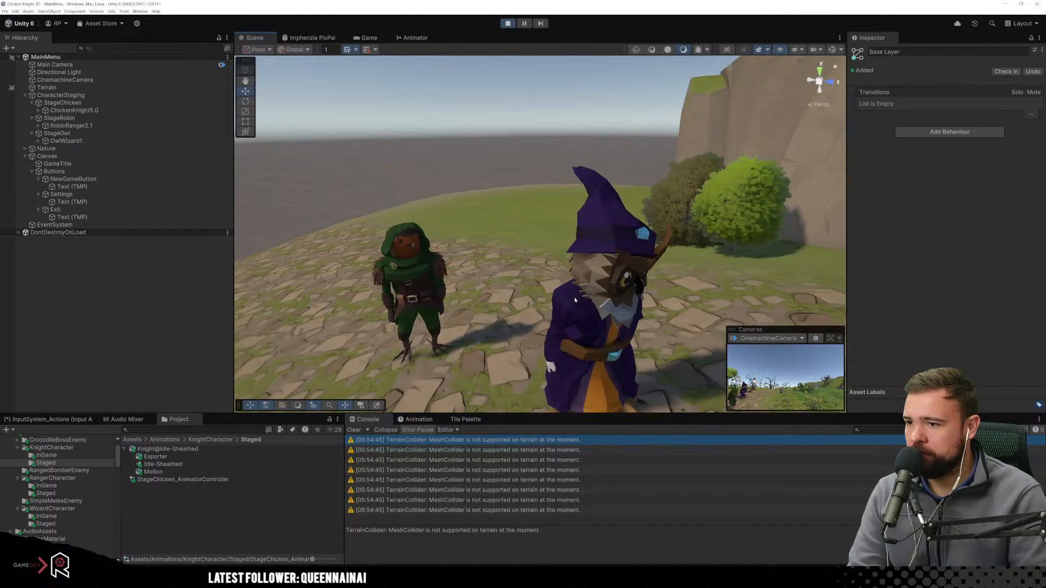
right_drag(576, 299, 600, 352)
middle_drag(393, 349, 600, 299)
right_drag(572, 299, 642, 235)
middle_drag(763, 231, 518, 267)
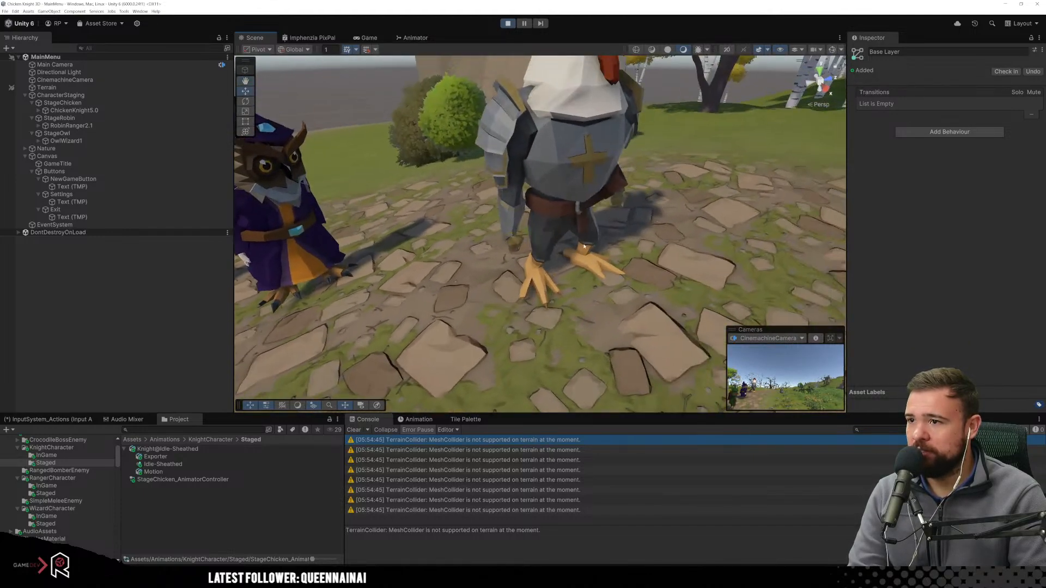
right_drag(676, 266, 597, 242)
middle_drag(597, 242, 518, 240)
right_drag(550, 245, 471, 236)
middle_drag(472, 236, 499, 245)
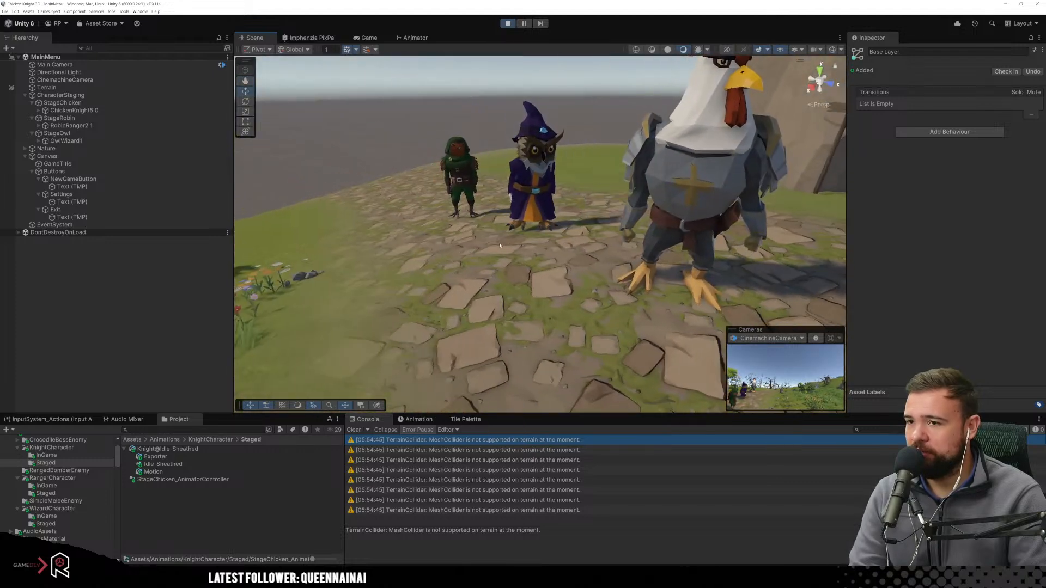
scroll(500, 245, down, 3)
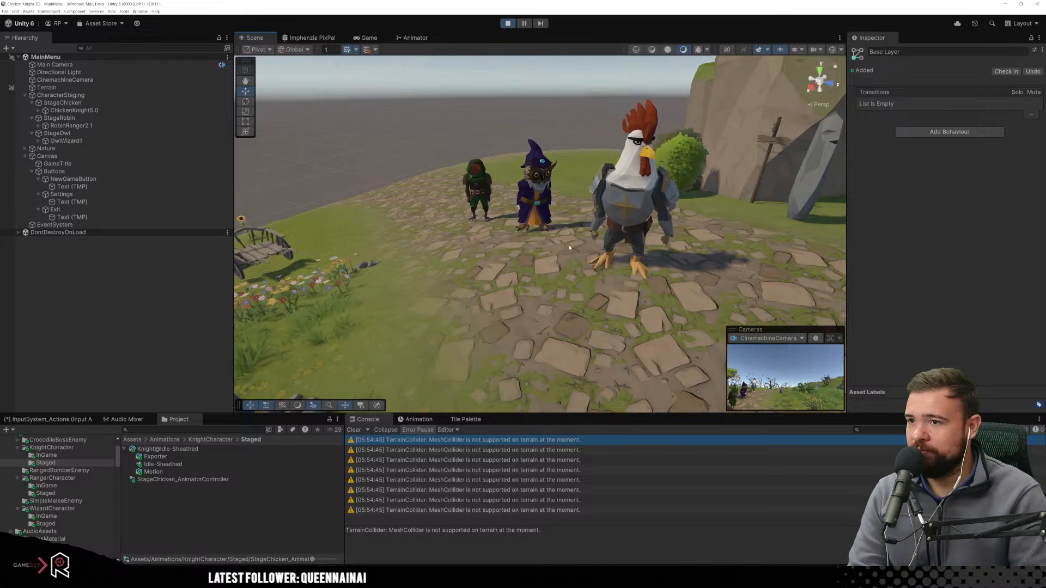
Inspect the chicken knight's idle animation up close alongside the other staged characters, and stop Play mode.
scroll(570, 248, up, 3)
right_drag(570, 247, 611, 246)
scroll(612, 246, up, 2)
middle_drag(523, 179, 543, 267)
right_drag(543, 268, 626, 264)
middle_drag(482, 278, 500, 162)
scroll(501, 162, up, 3)
scroll(499, 166, down, 3)
right_drag(499, 168, 507, 201)
middle_drag(507, 201, 527, 243)
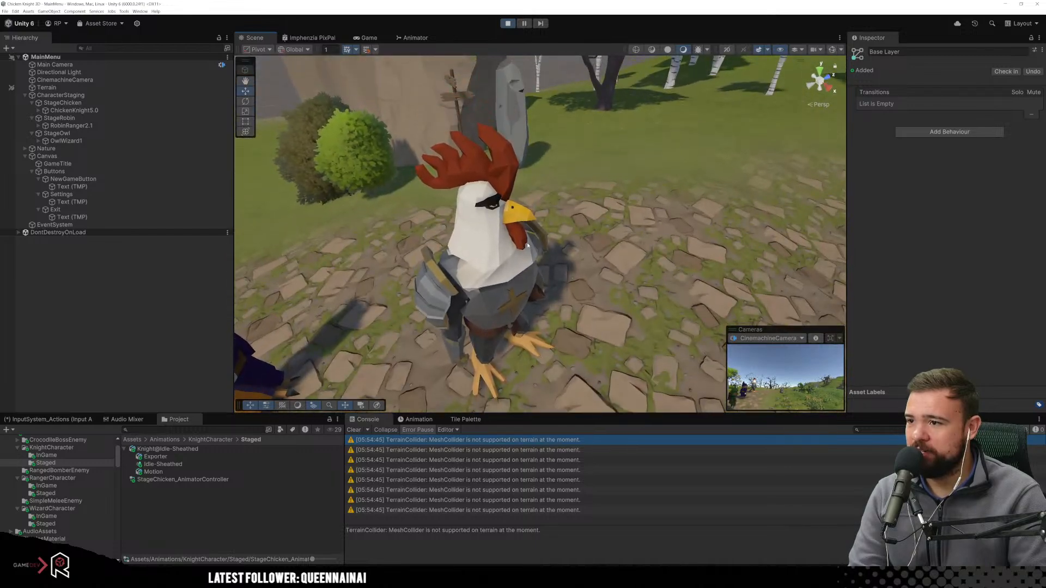
scroll(527, 245, down, 4)
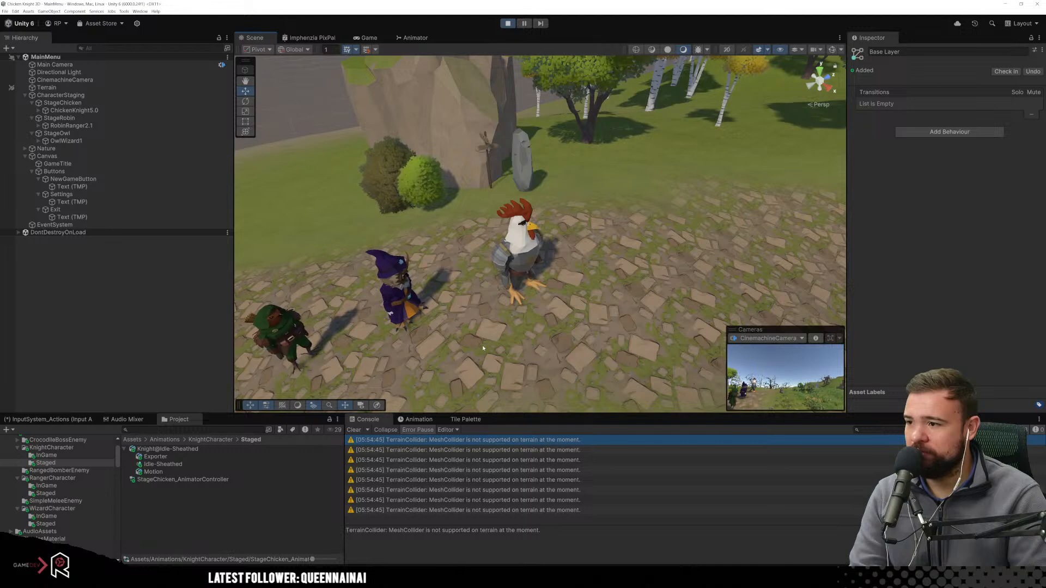
middle_drag(490, 351, 531, 328)
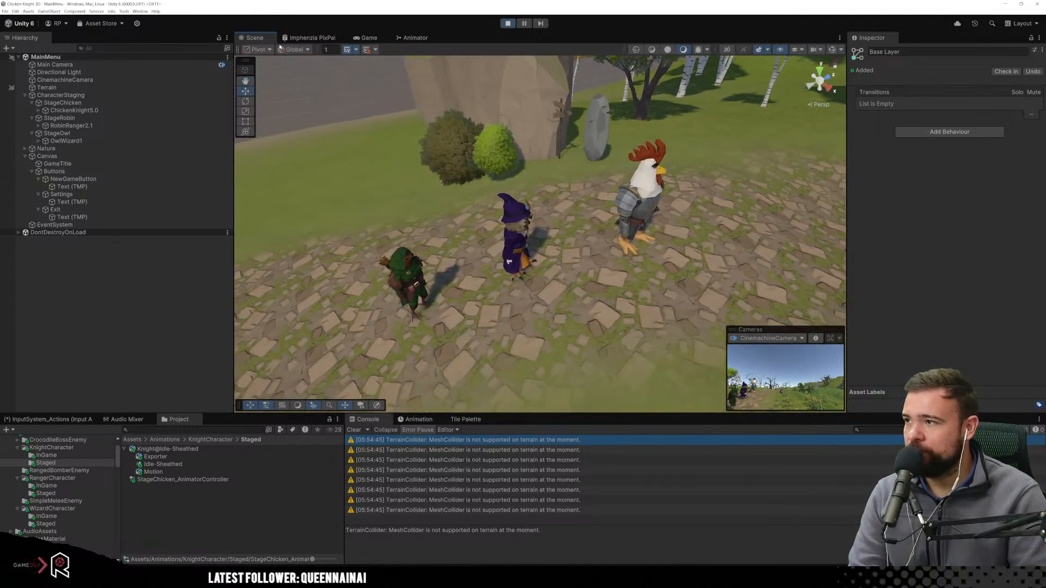
click(514, 25)
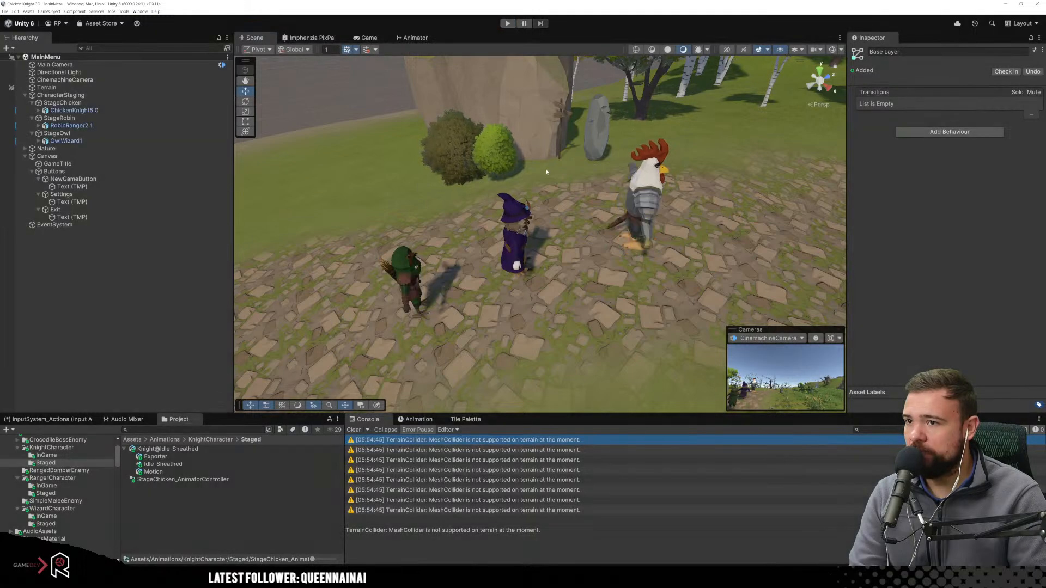
Preview the Idle-Sheathed clip on OwlWizard1 in the Animation window and view the owl up close.
click(92, 141)
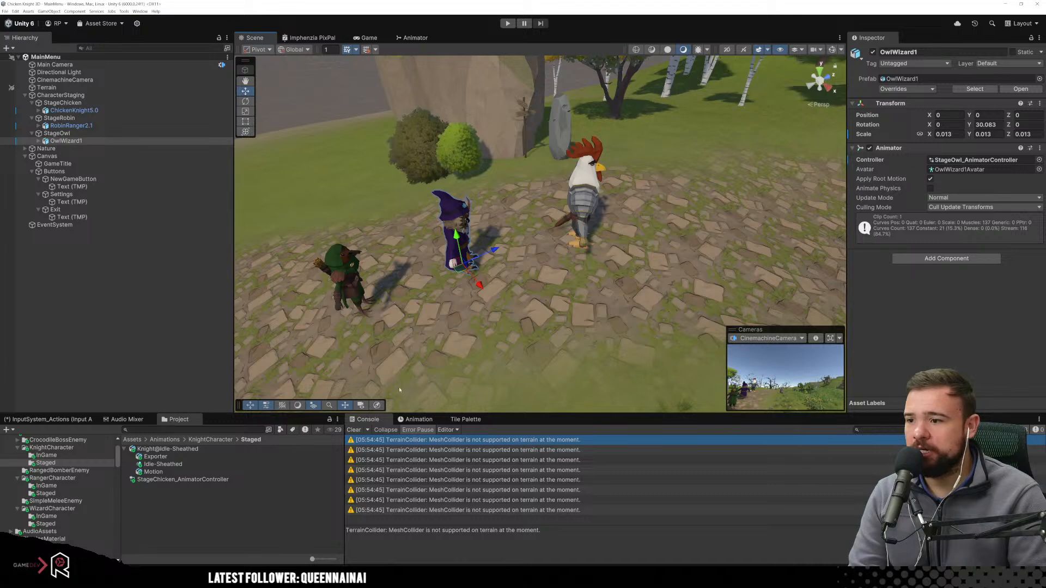
click(417, 420)
click(416, 431)
right_drag(490, 283, 571, 298)
key(d)
key(w)
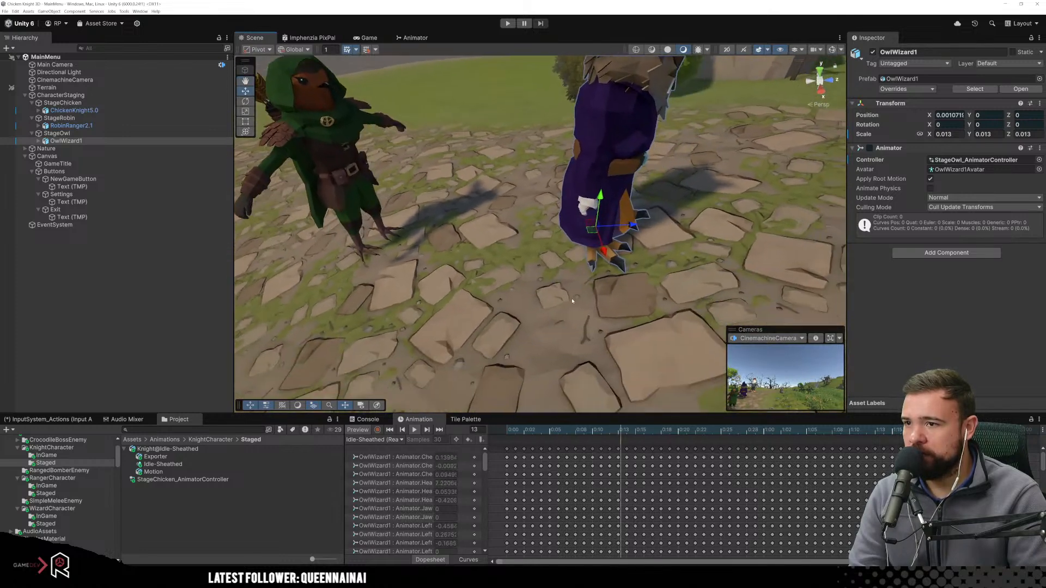
Rotate OwlWizard1 about its vertical axis to about 48 degrees.
click(250, 100)
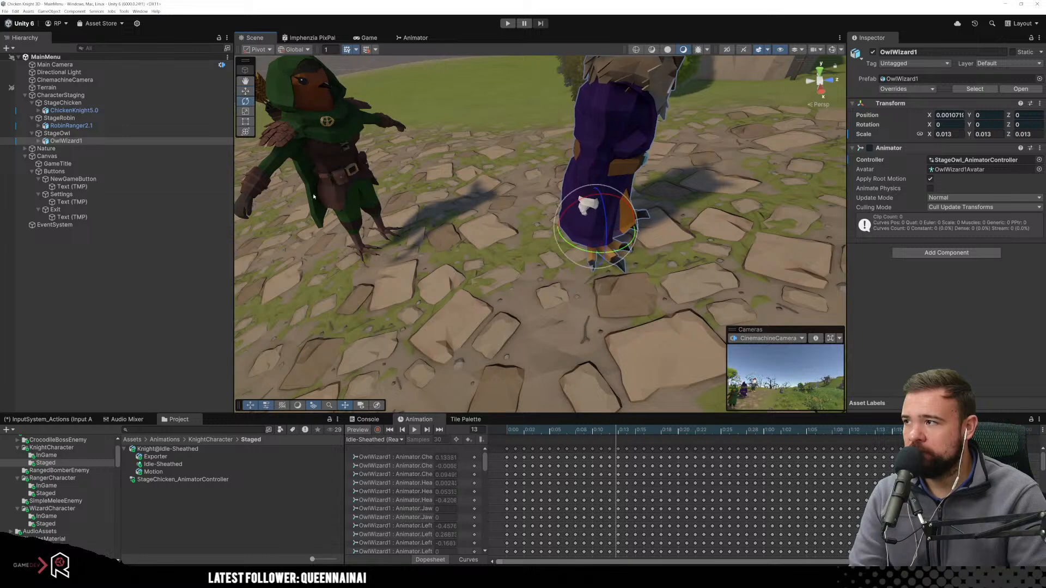
drag(618, 254, 571, 264)
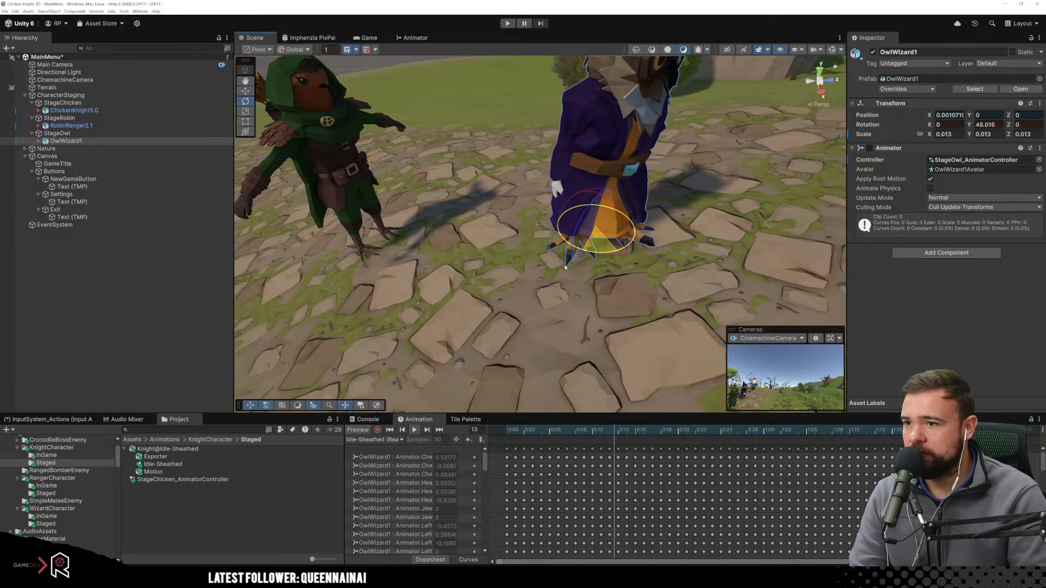
click(548, 290)
scroll(549, 291, down, 5)
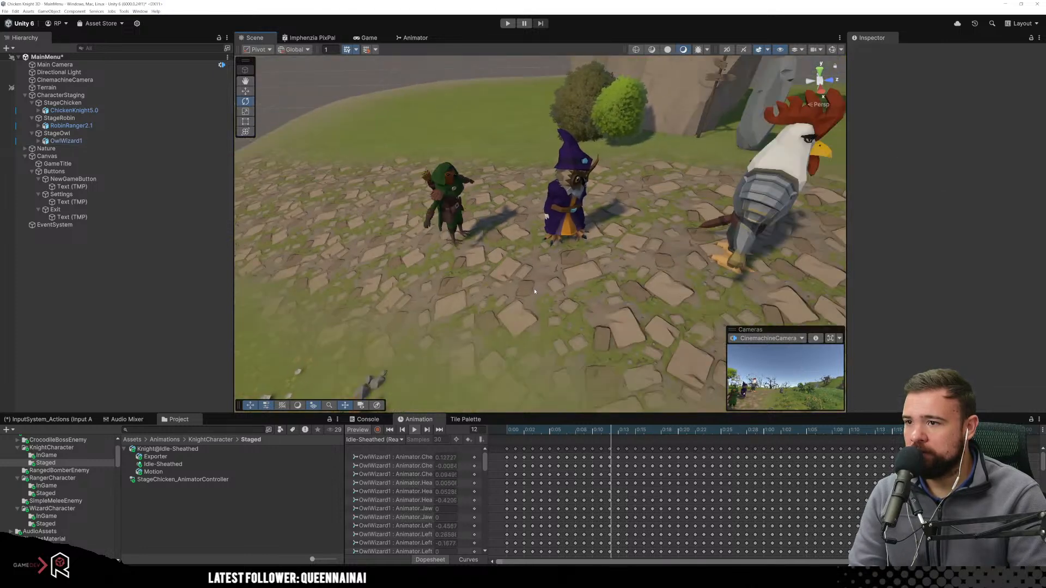
Rotate ChickenKnight5.0 about its vertical axis to about 59 degrees.
click(455, 223)
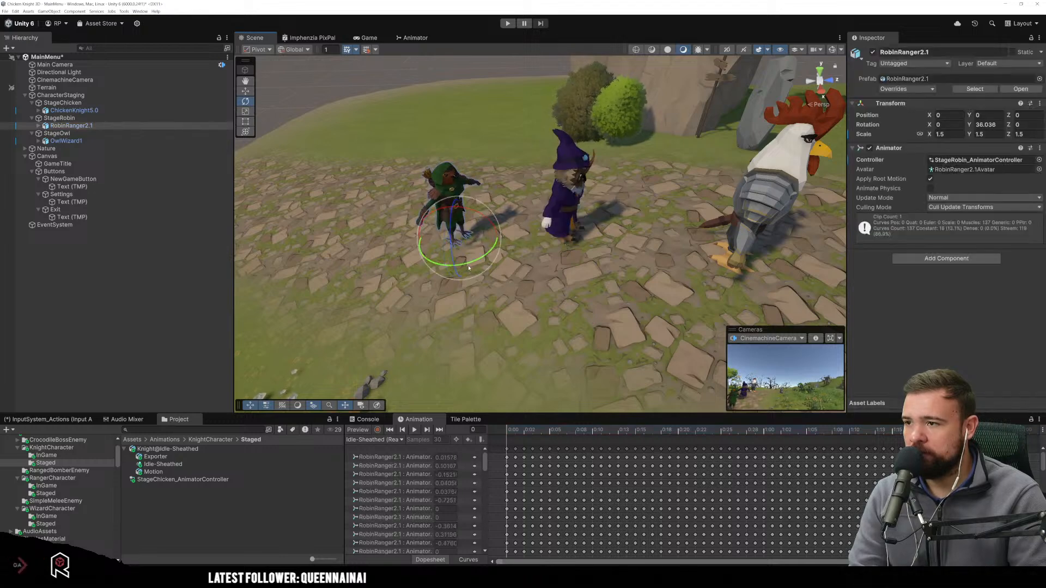
click(754, 217)
key(f)
drag(595, 275, 567, 297)
Try lowering StageOwl to Y position -0.11 and -0.15 during Play mode, and stop Play mode.
click(507, 23)
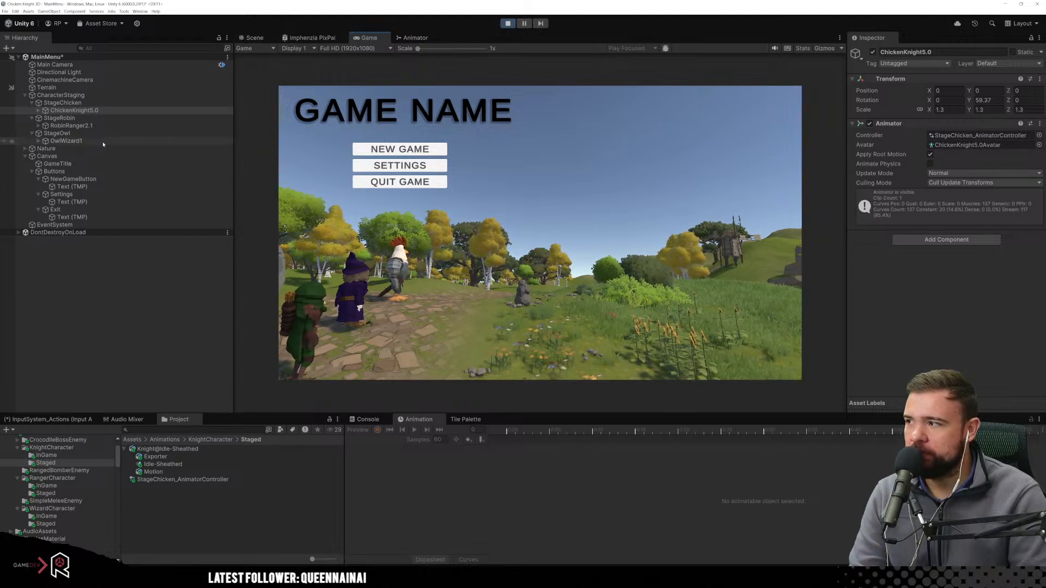
click(87, 134)
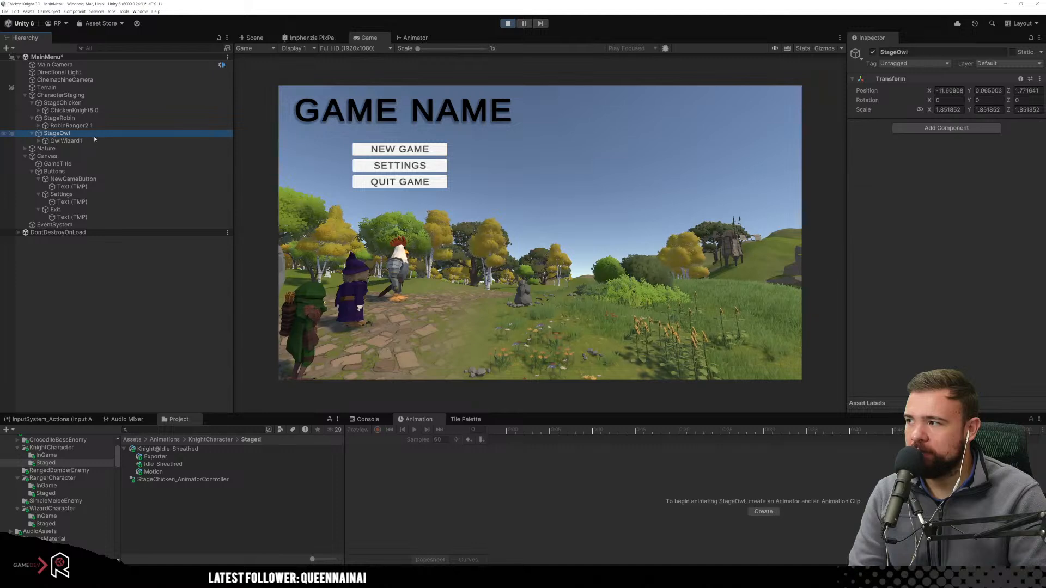
click(87, 141)
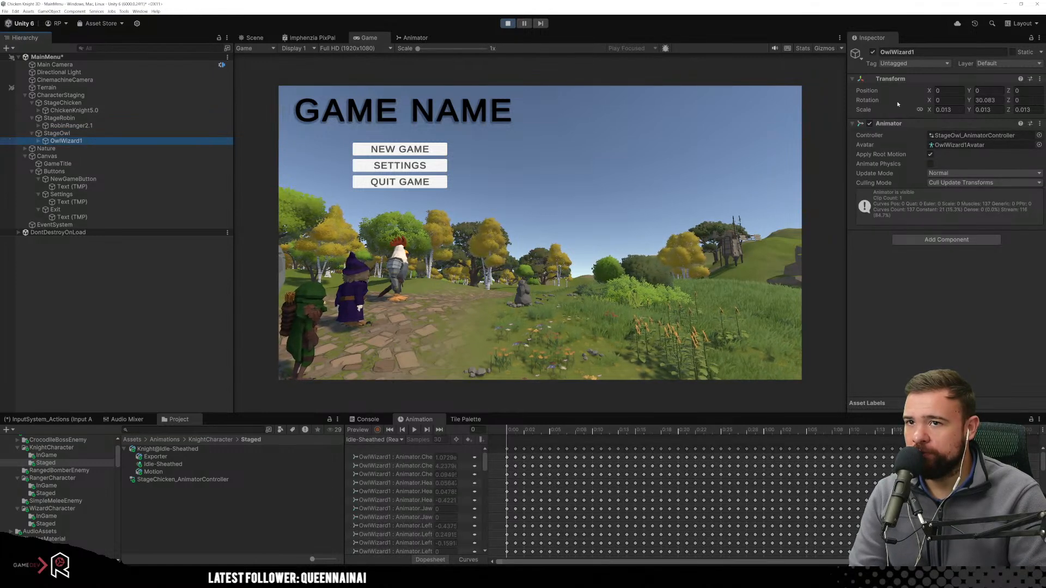
click(74, 136)
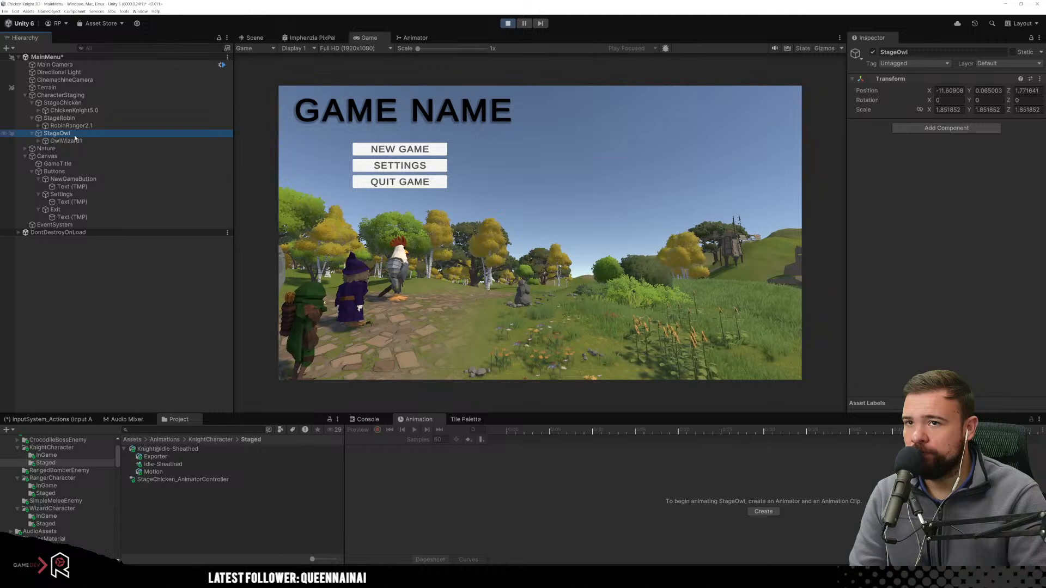
click(973, 91)
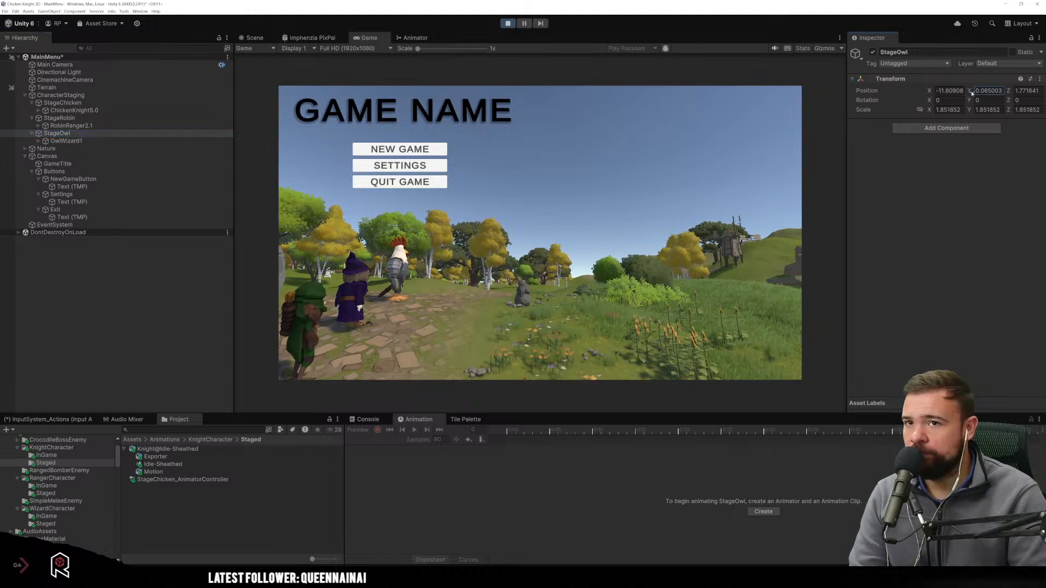
text(-0.11)
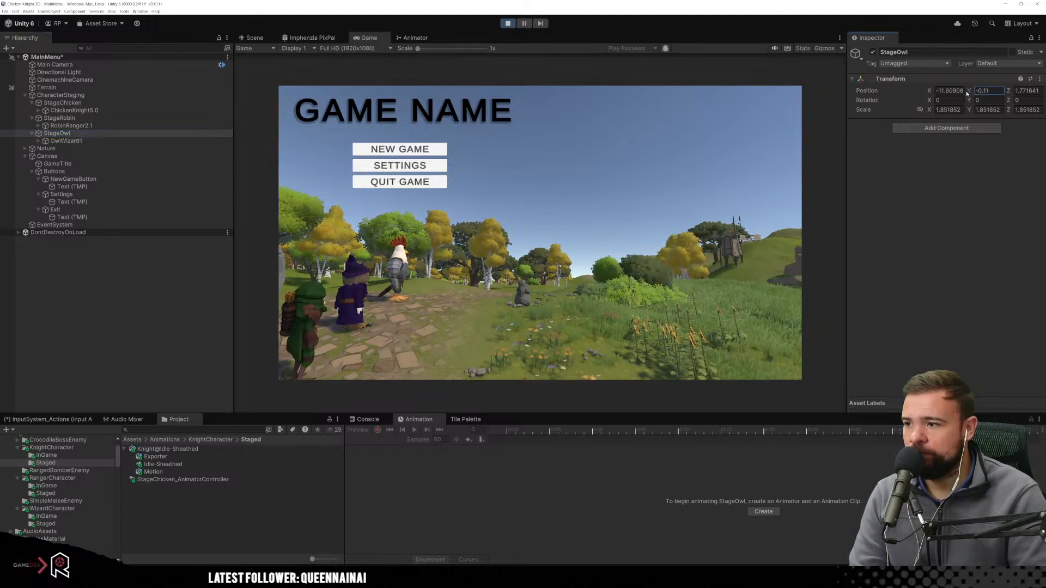
drag(967, 93, 966, 92)
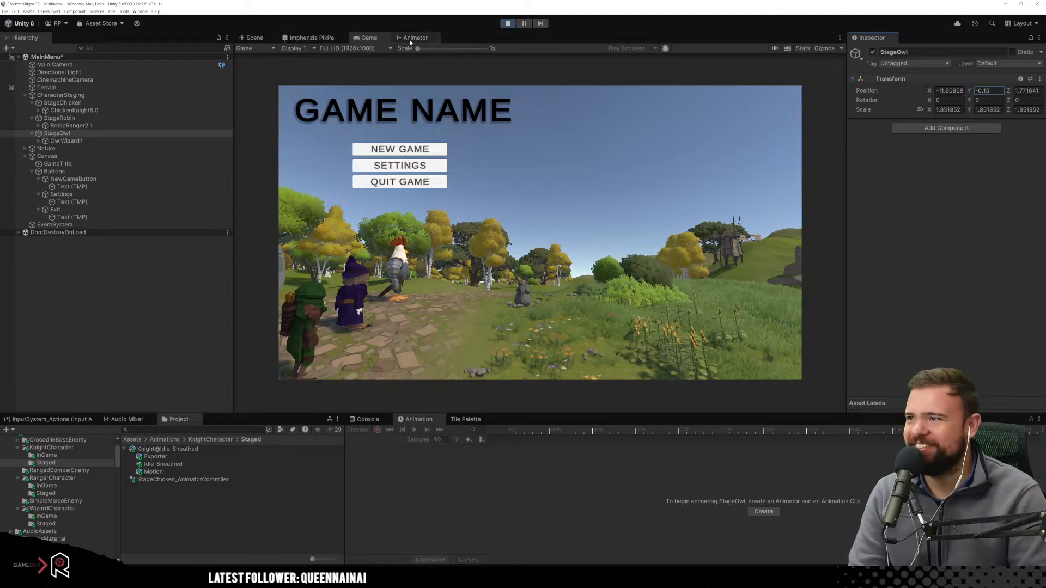
click(507, 25)
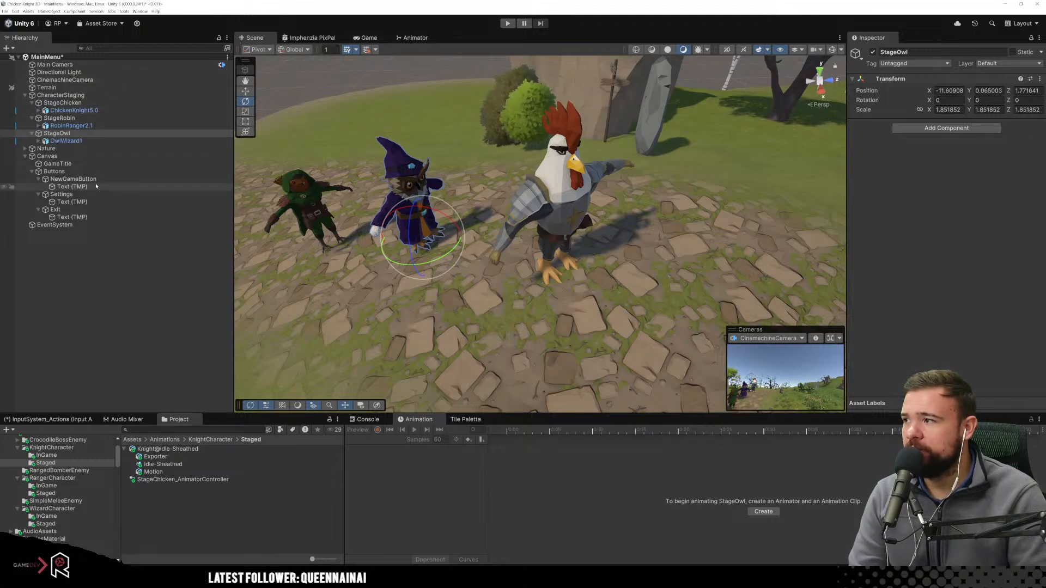
Enable Foot IK on the Idle-Sheathed state in the OwlWizard1, RobinRanger2.1 and ChickenKnight5.0 animator controllers.
click(66, 140)
click(415, 38)
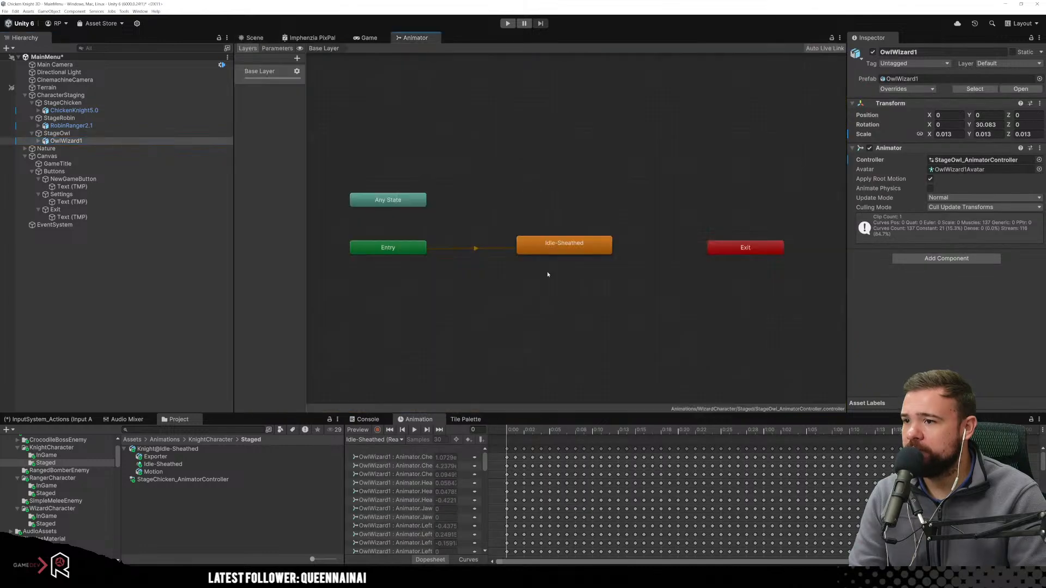
click(561, 248)
click(931, 150)
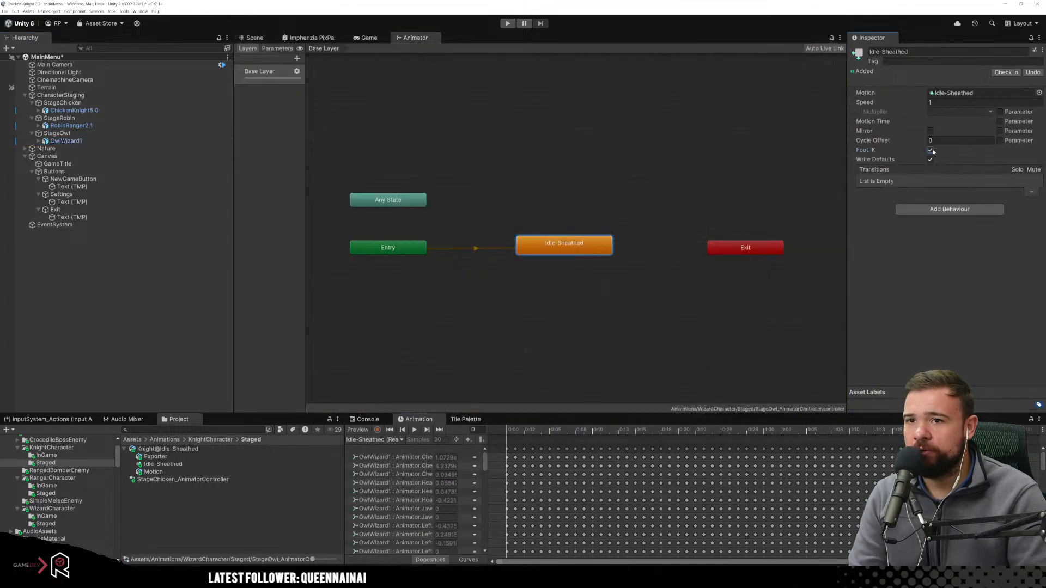
click(95, 126)
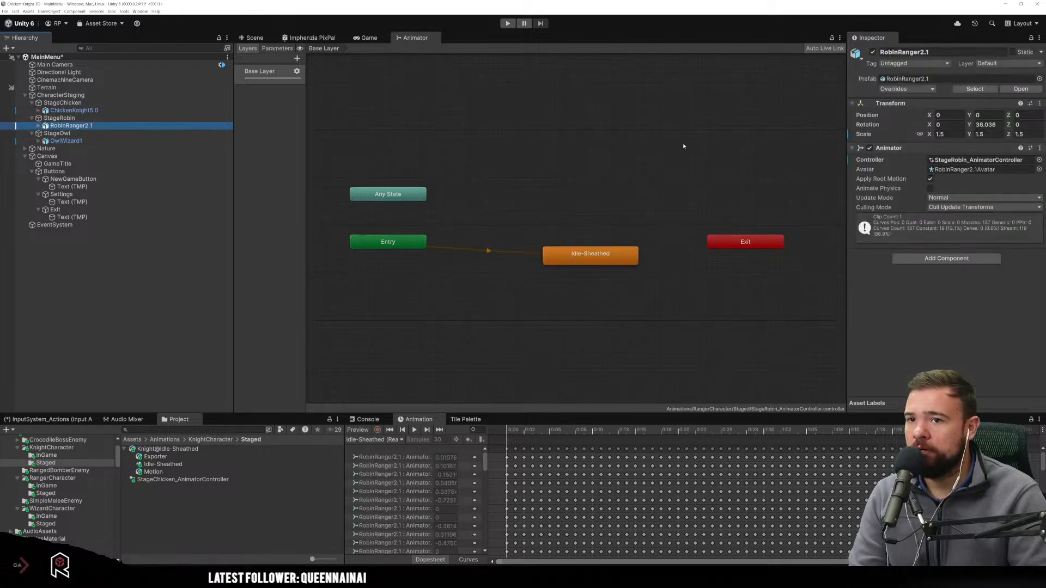
click(567, 256)
click(567, 257)
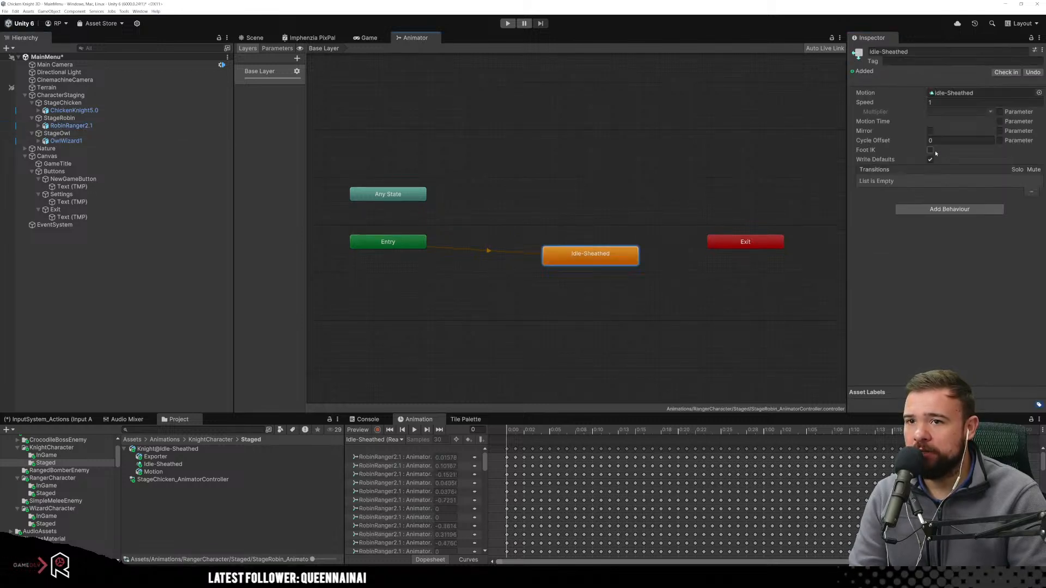
click(74, 110)
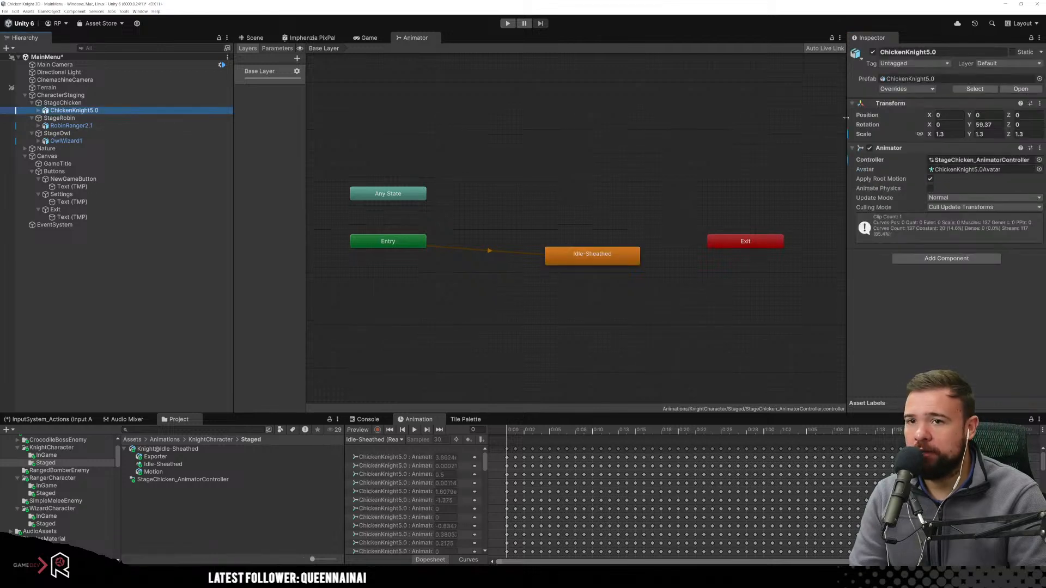
click(603, 257)
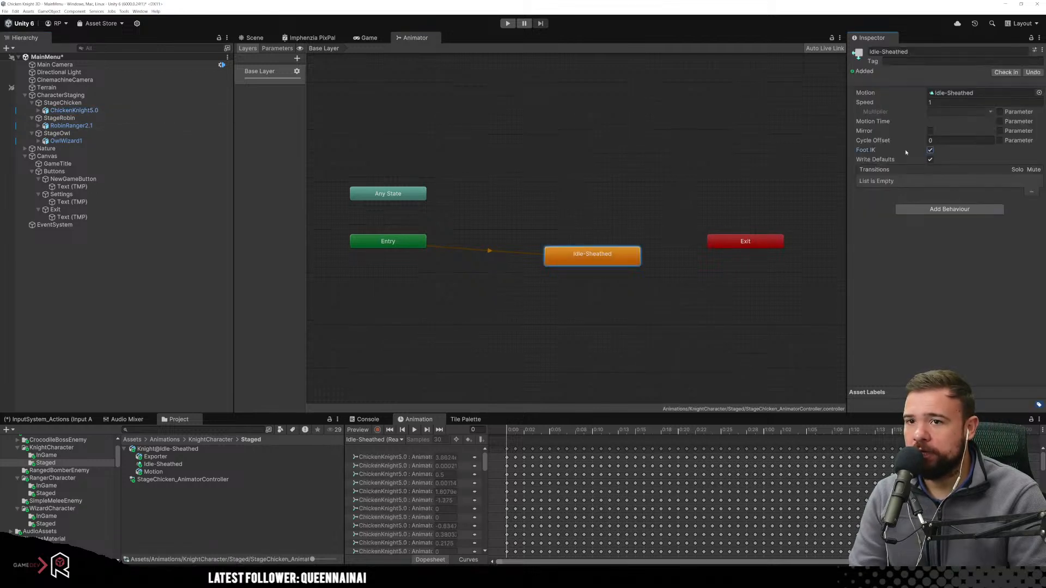
Enable IK Pass on the Base Layer of the ChickenKnight5.0, RobinRanger2.1 and OwlWizard1 animator controllers.
click(259, 76)
click(296, 72)
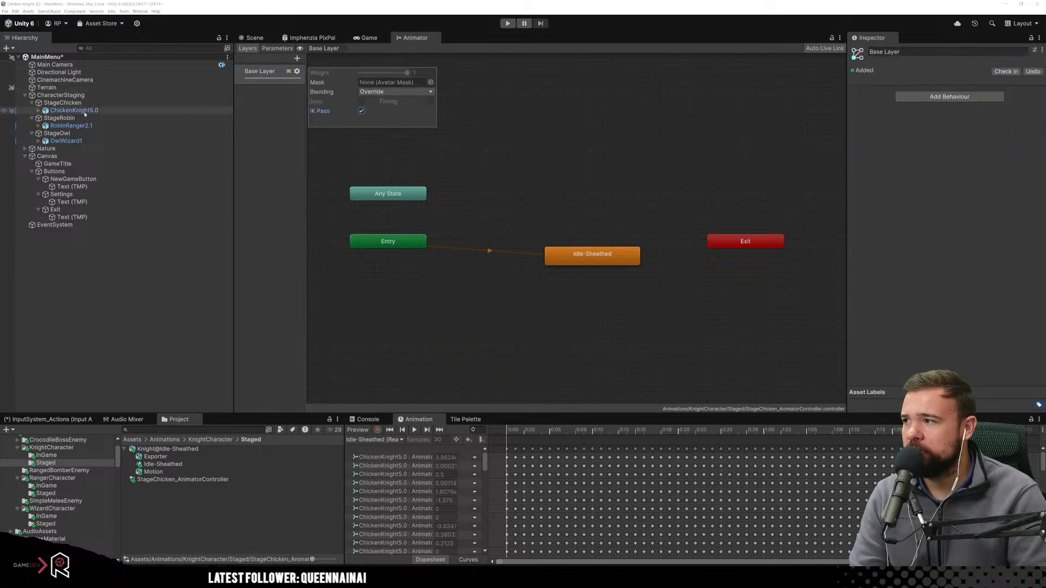
click(71, 126)
click(297, 72)
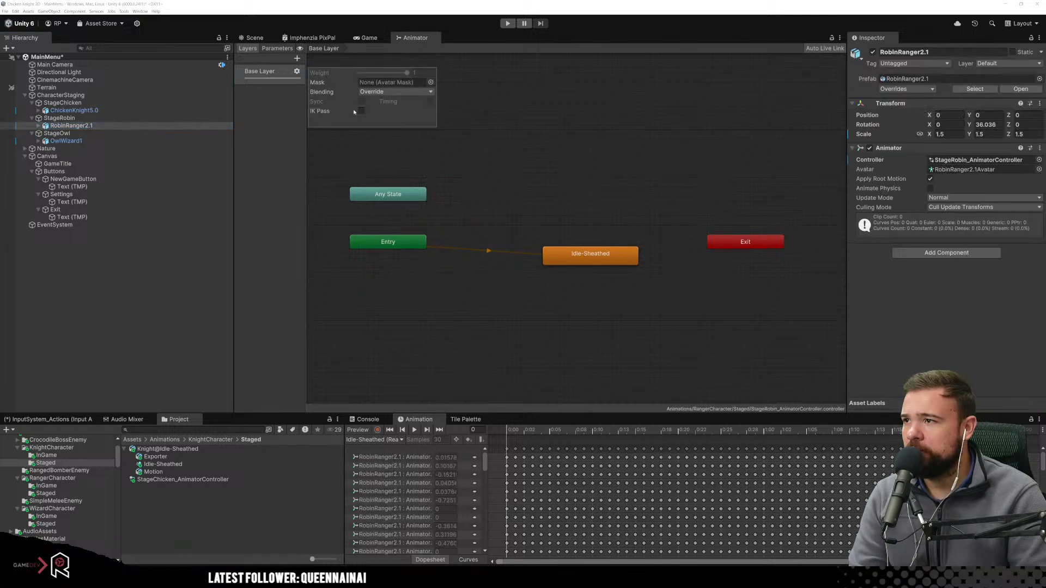
click(98, 140)
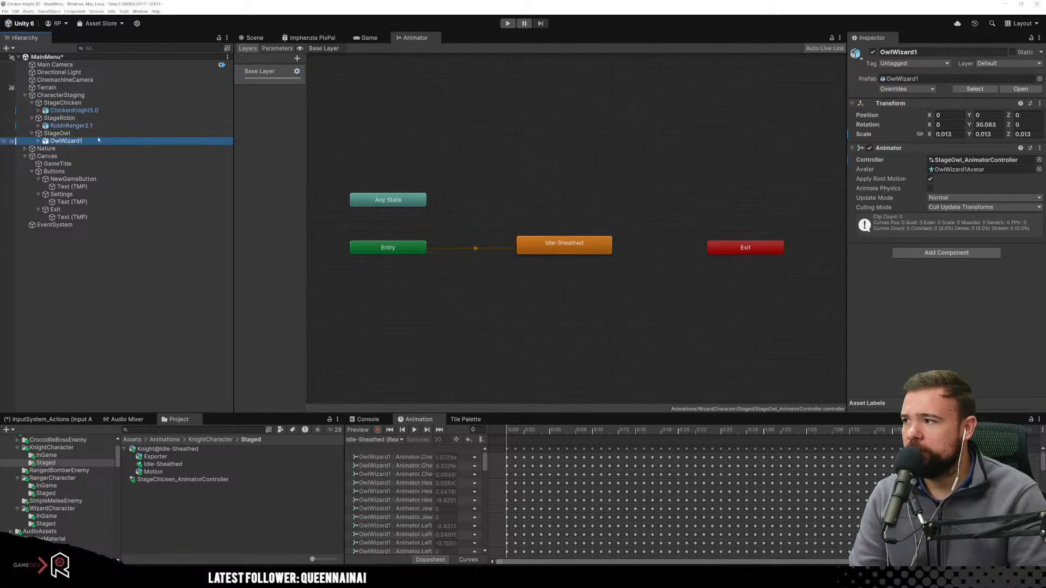
click(297, 71)
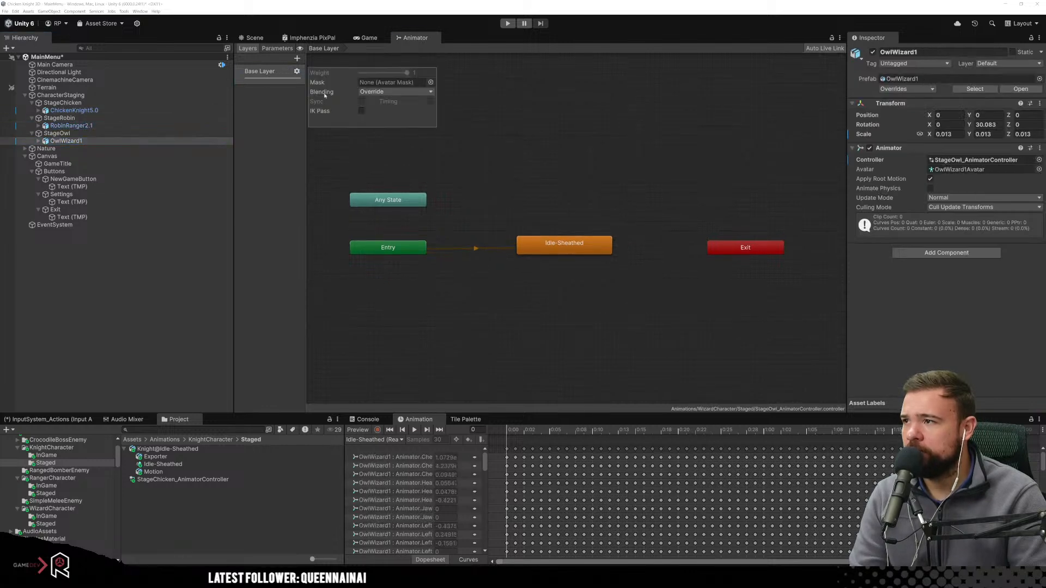
click(426, 142)
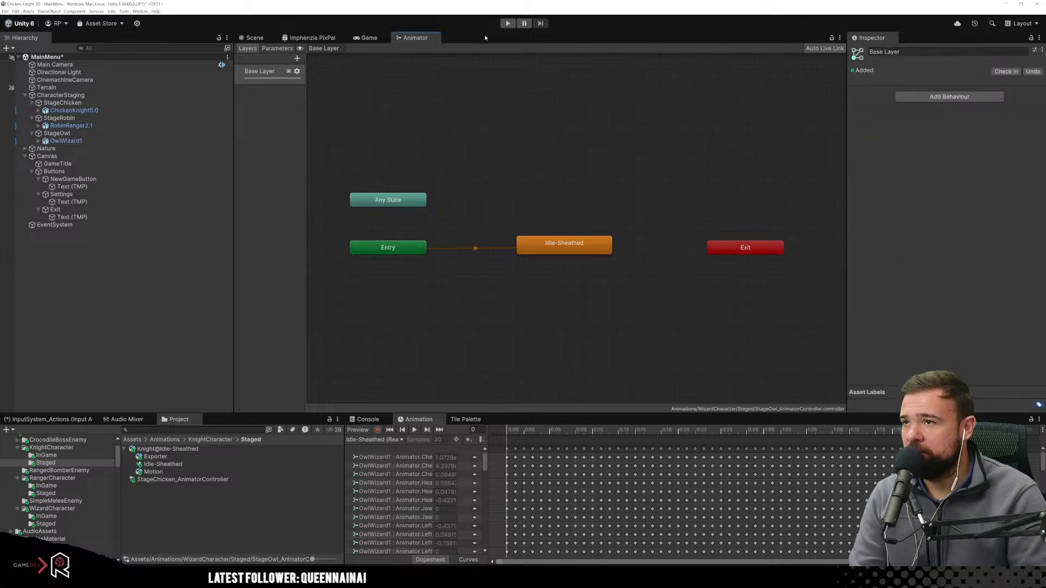
Play-test the main menu with the three idle characters, check the Console, and stop Play mode.
click(506, 25)
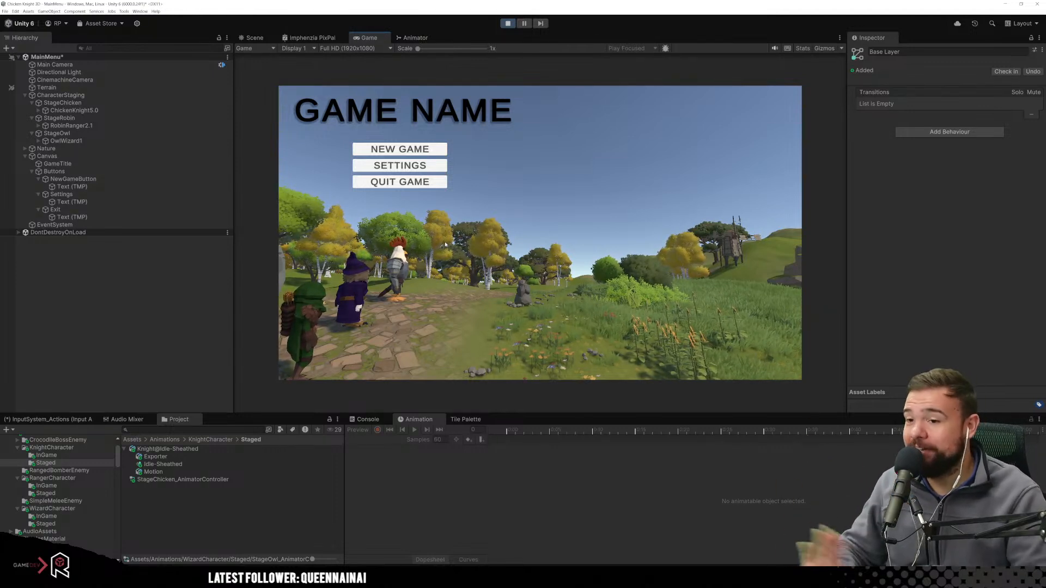
click(372, 420)
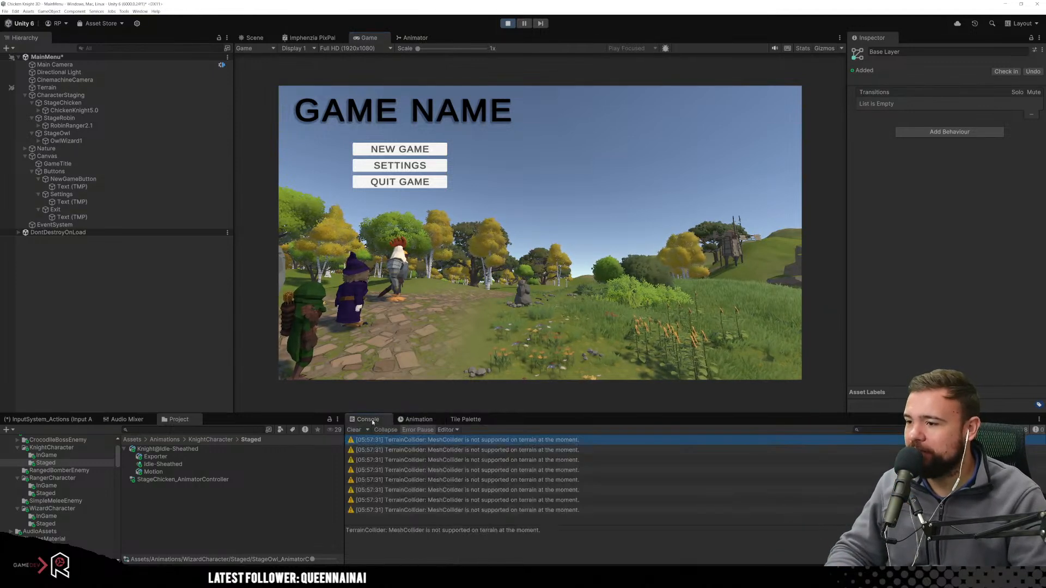
click(416, 419)
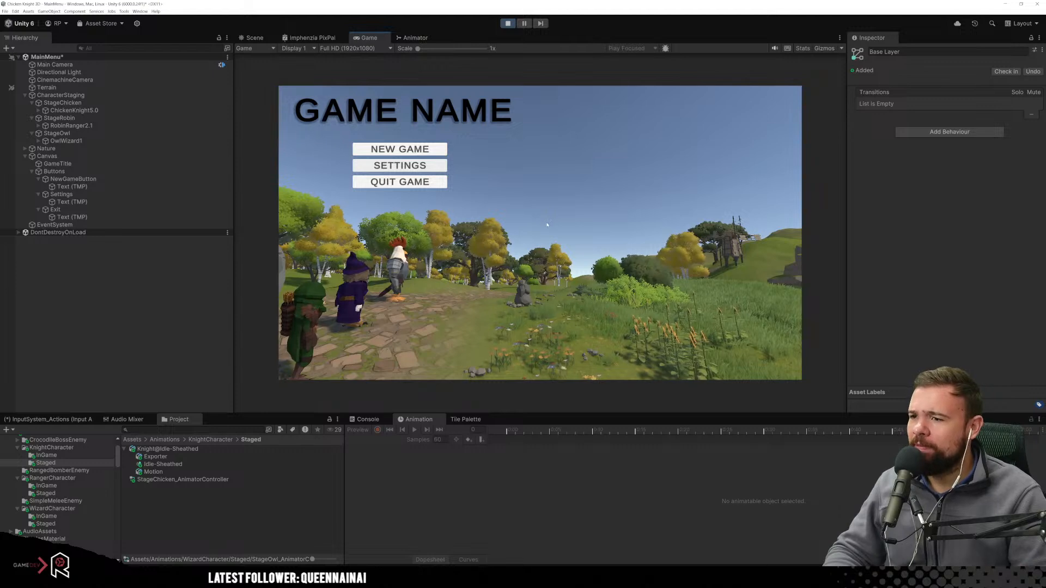
key(ctrl+p)
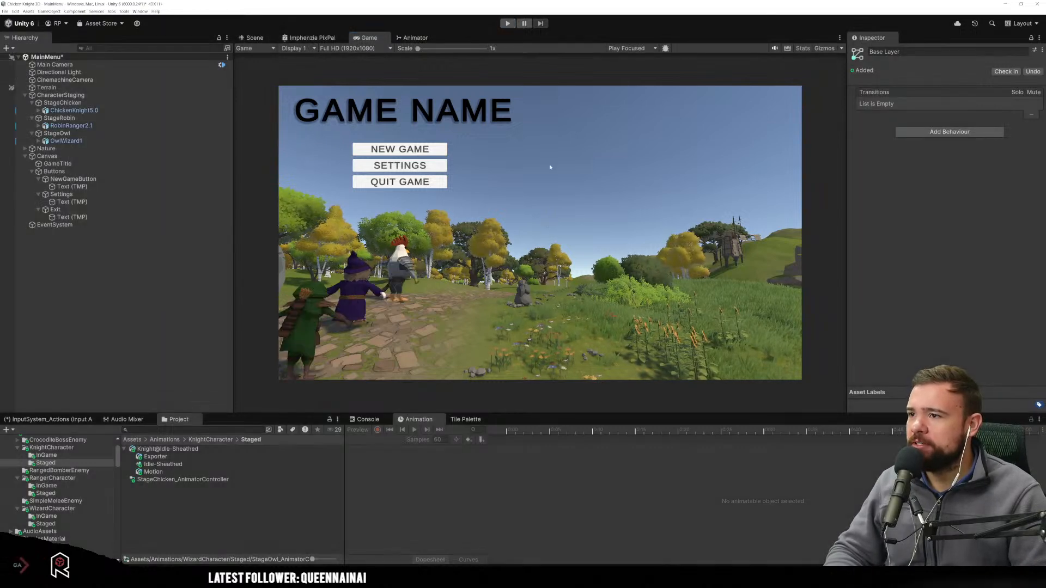
Collapse the Canvas and CharacterStaging groups in the scene hierarchy and clear the selection.
click(24, 157)
click(24, 157)
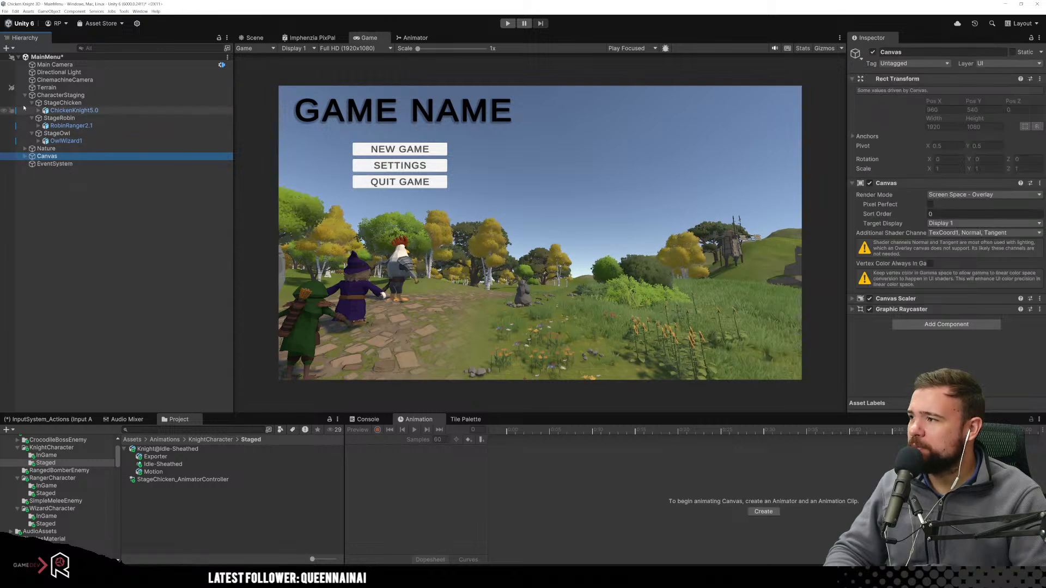
click(24, 96)
click(56, 165)
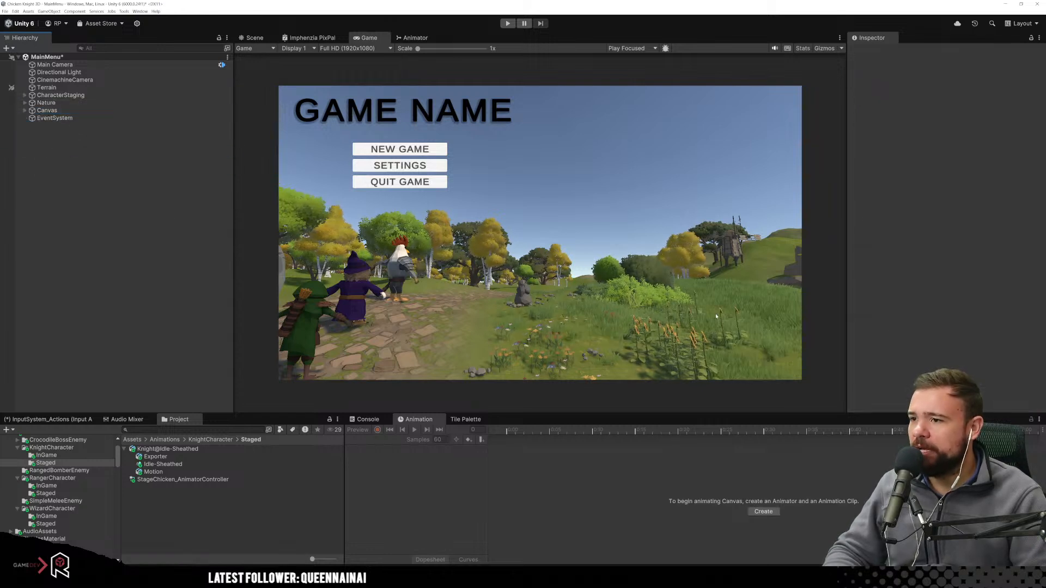
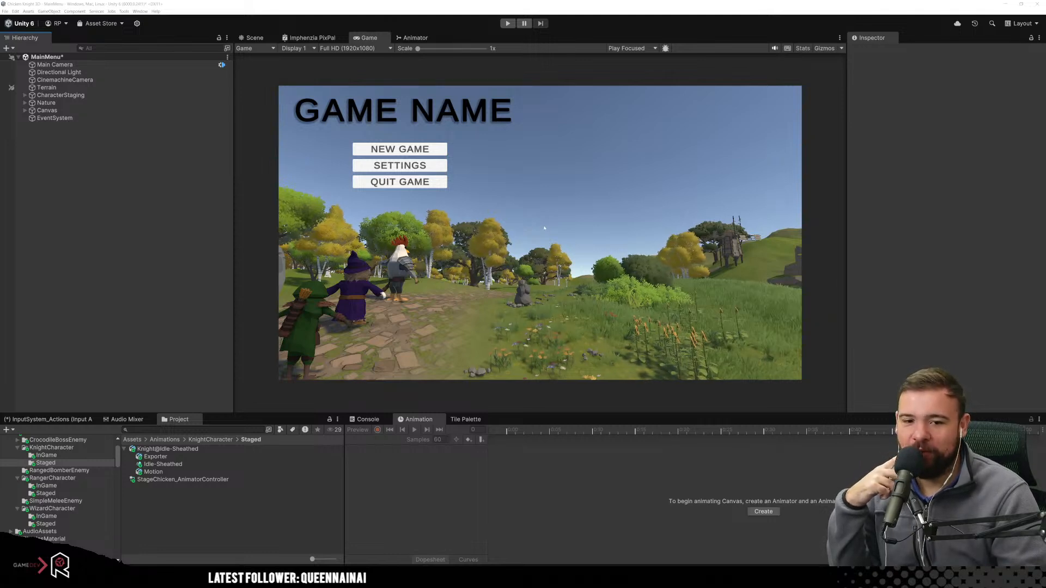
Run the main menu once more, stop Play mode and save the MainMenu scene.
key(ctrl+p)
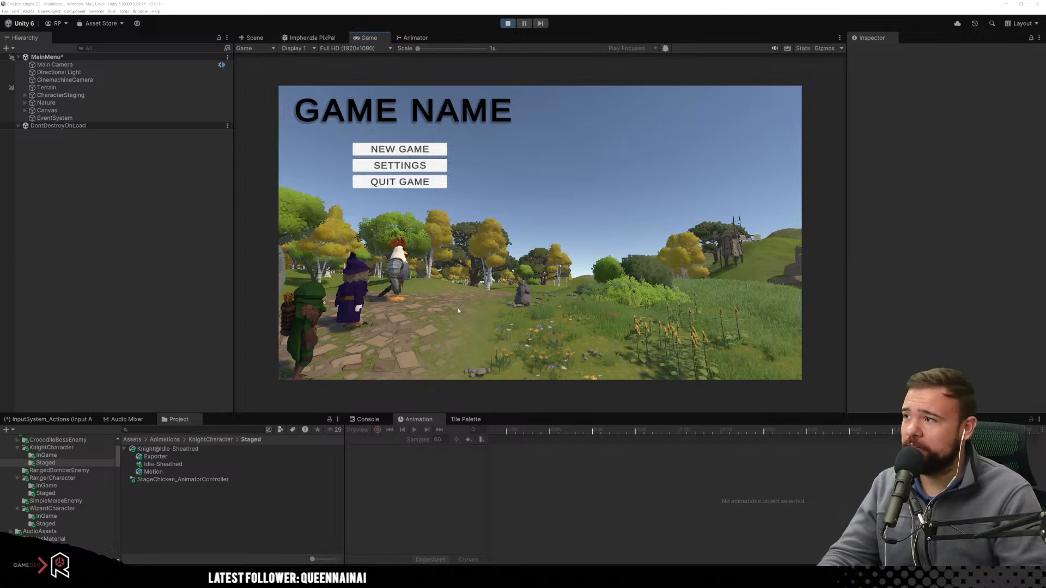
click(508, 24)
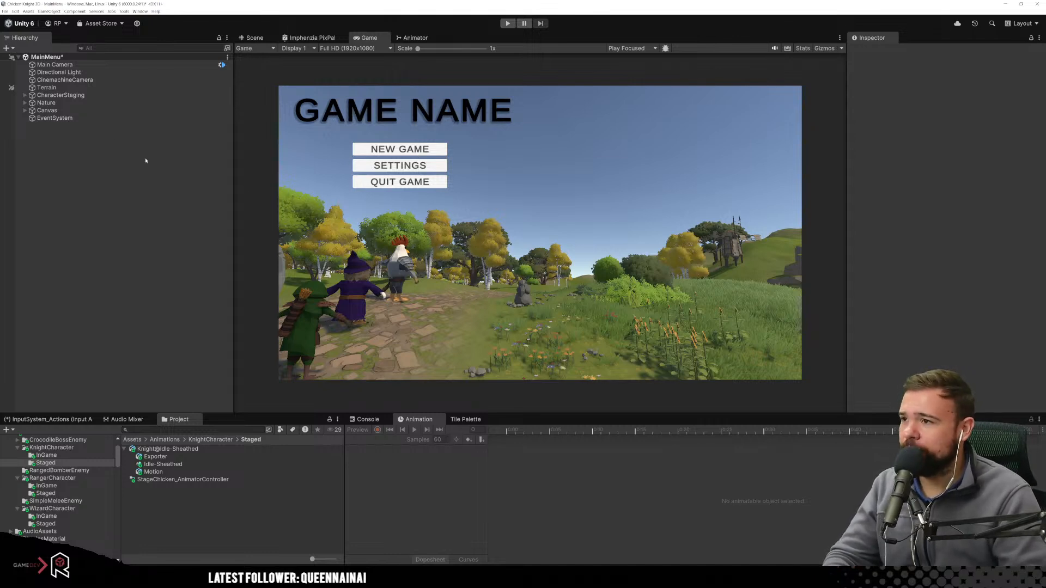
key(ctrl+s)
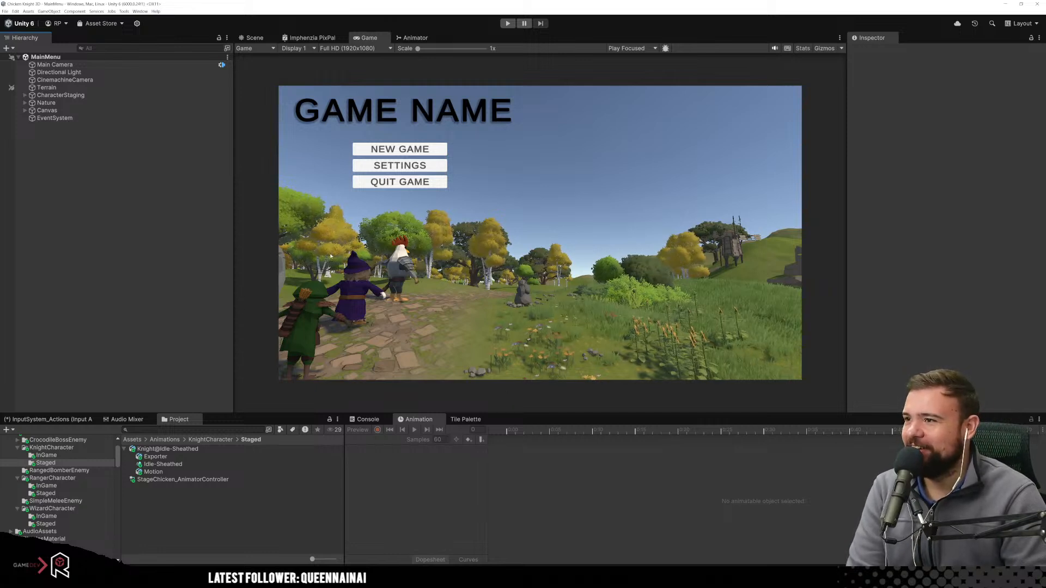
Open the KitchenChaosTut project from Unity Hub.
click(523, 577)
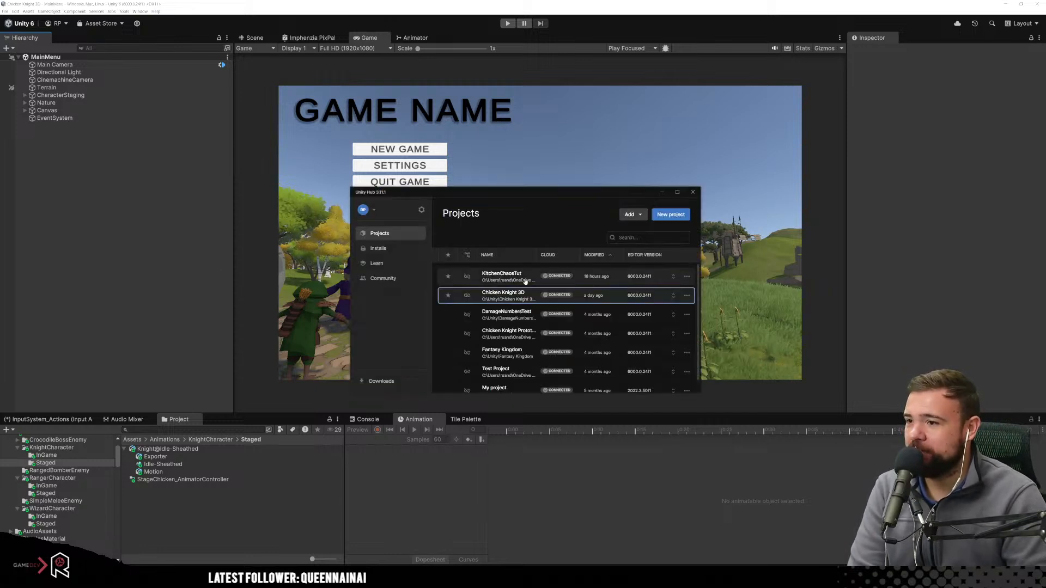
click(491, 279)
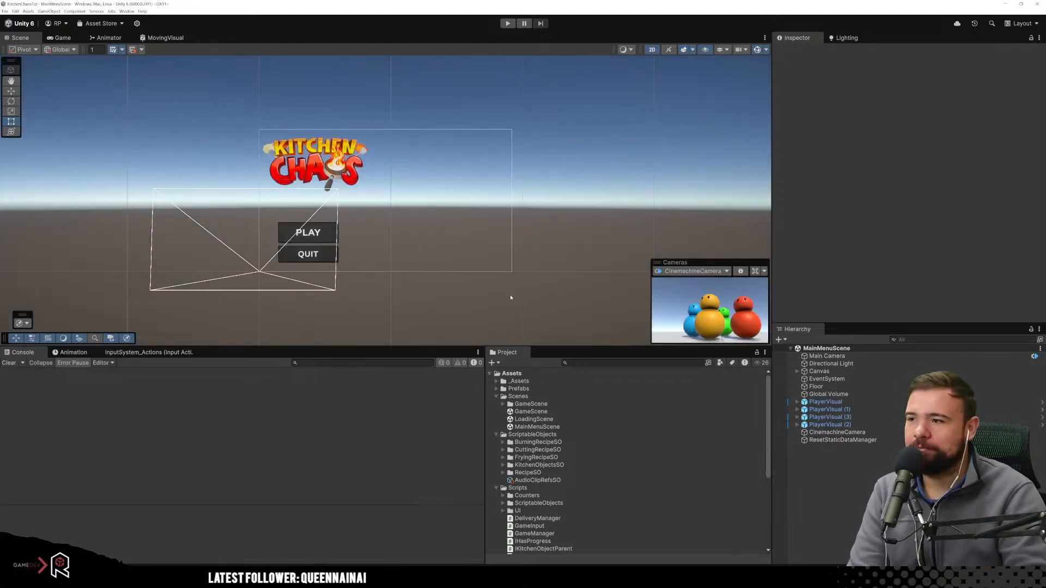
Examine the Image, Button, Outline and Shadow settings of PlayButton in the Kitchen Chaos main menu.
middle_drag(448, 248, 486, 270)
scroll(439, 249, up, 8)
scroll(501, 261, up, 1)
scroll(555, 256, up, 1)
click(387, 233)
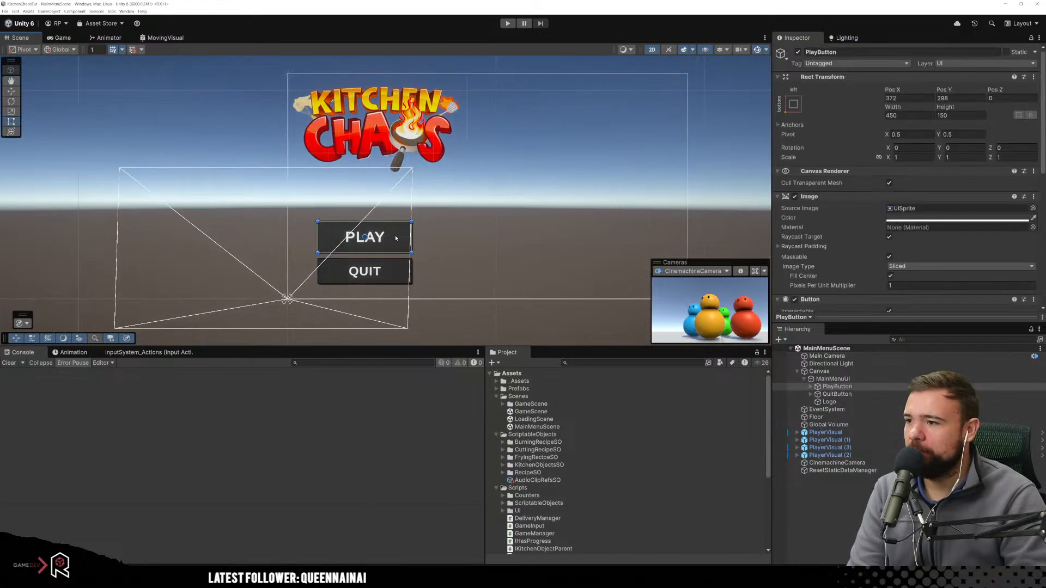
scroll(868, 172, down, 5)
scroll(852, 190, down, 6)
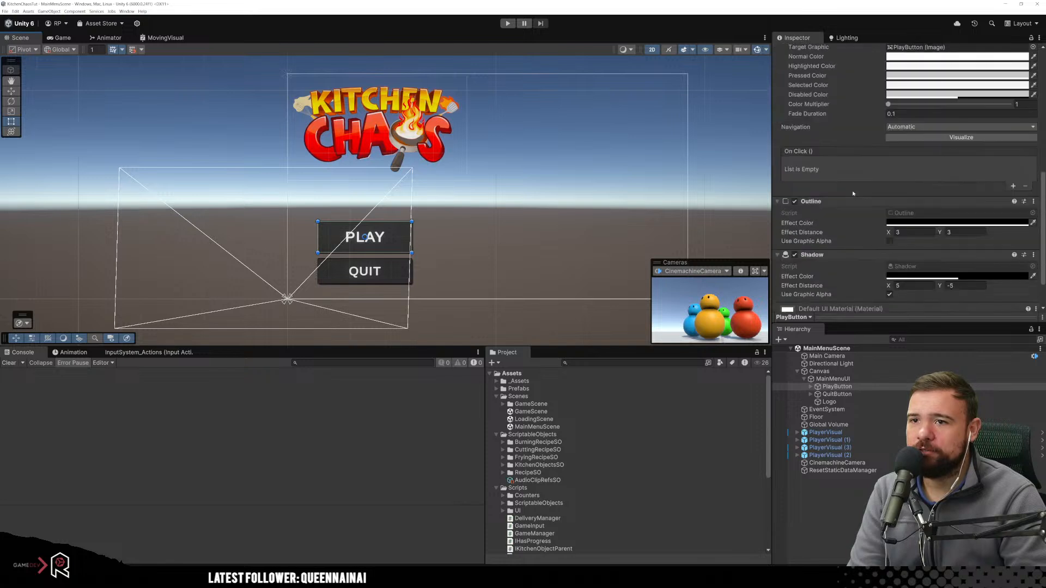
scroll(851, 199, up, 4)
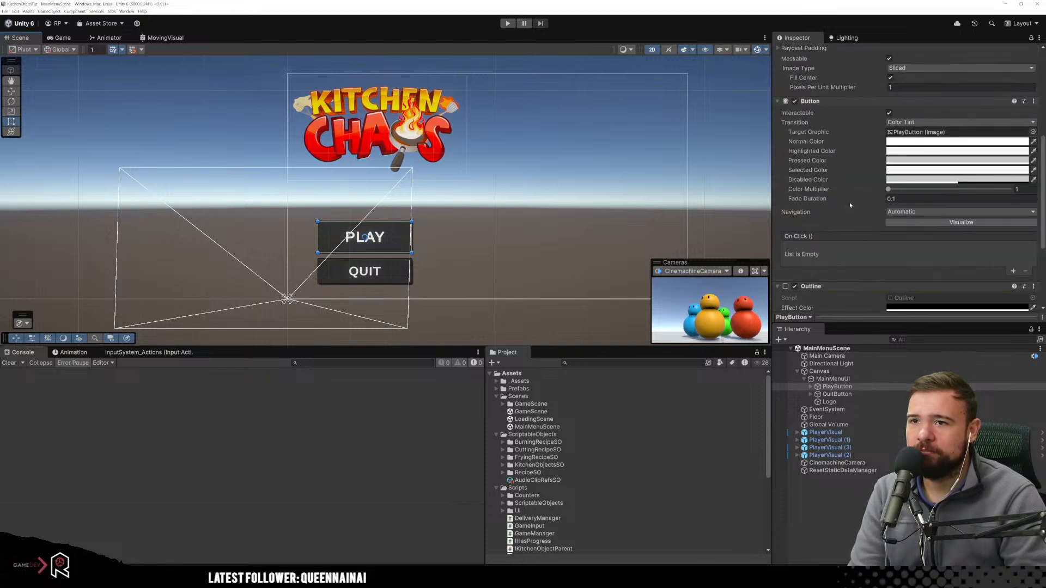
scroll(850, 205, up, 5)
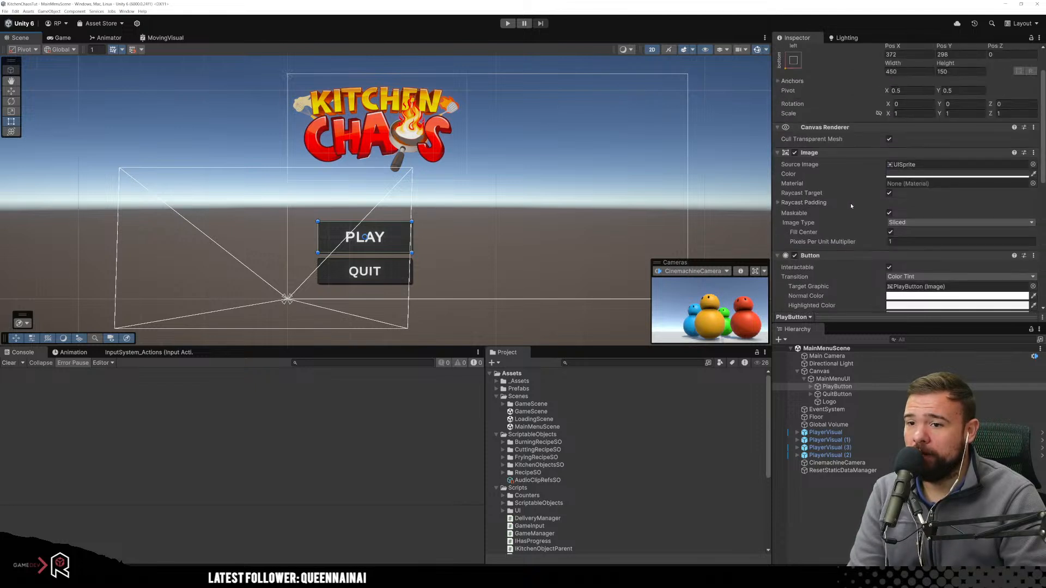
Try the saved custom, 2 by 3 and 4 Split window layouts in the Kitchen Chaos project.
click(1033, 24)
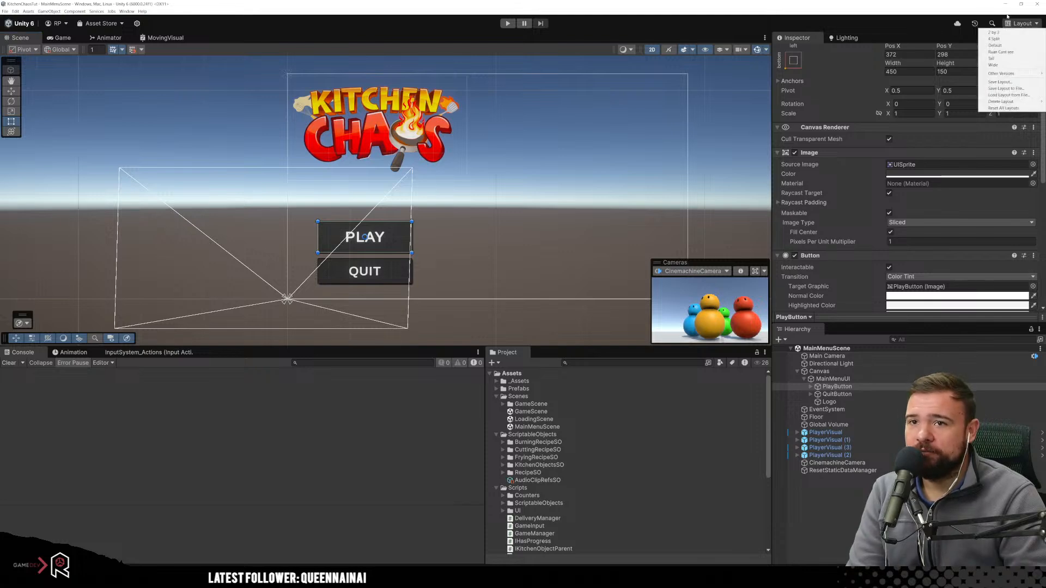
click(1007, 53)
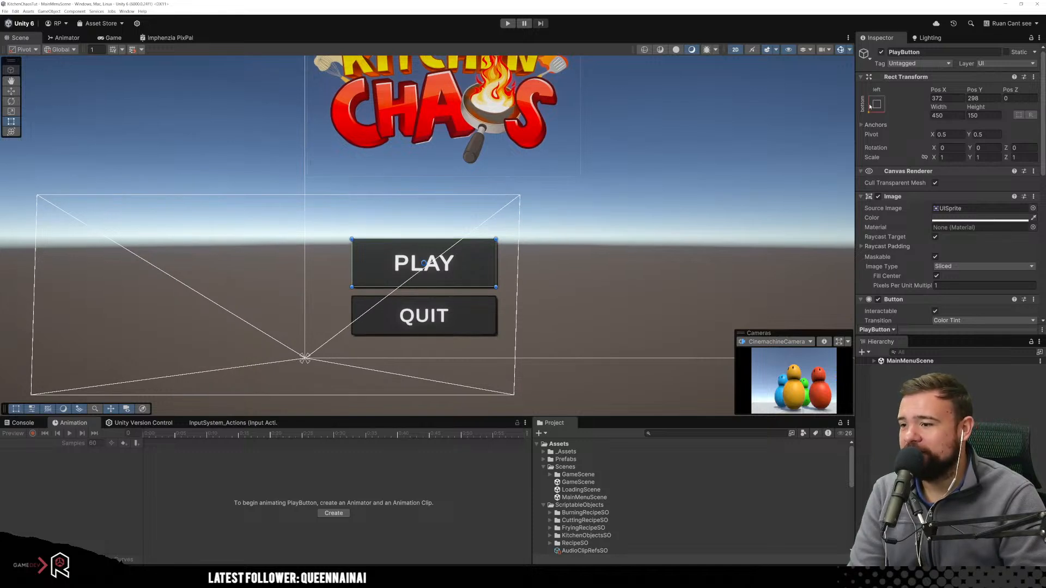
click(1017, 24)
click(1013, 33)
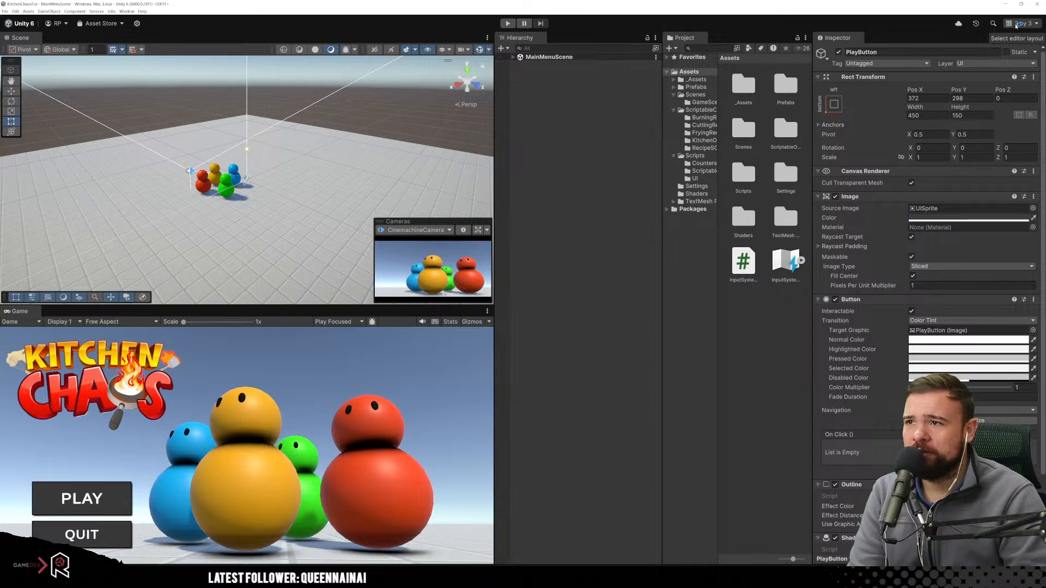
click(1017, 24)
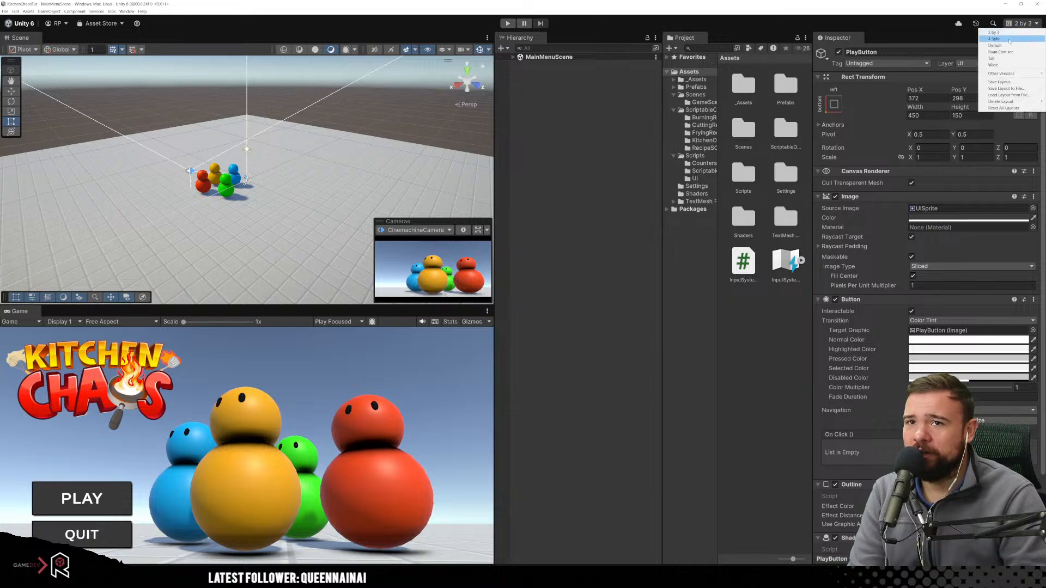
click(1008, 39)
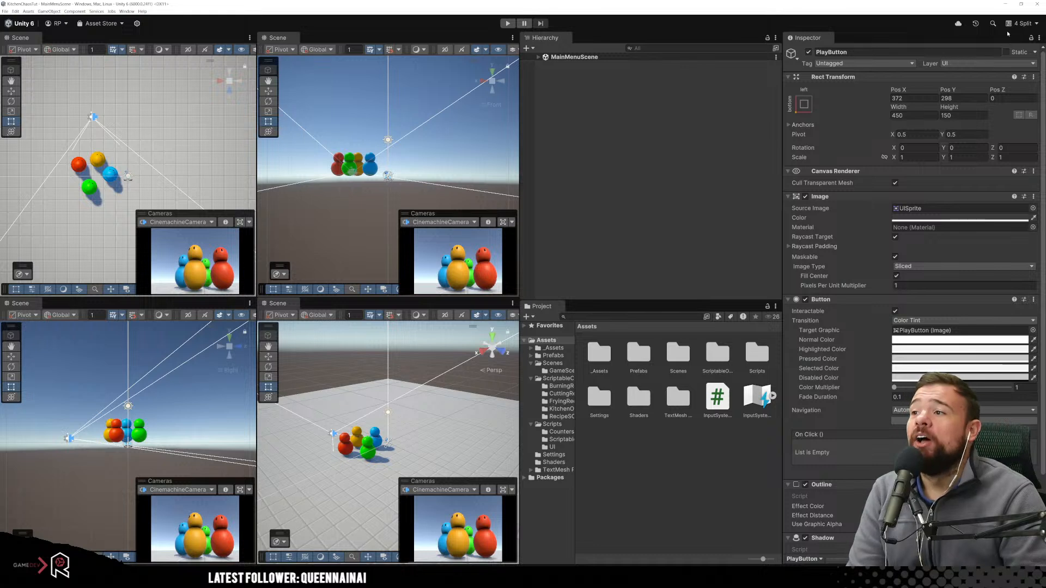
Switch the editor window layout to Default.
click(1026, 22)
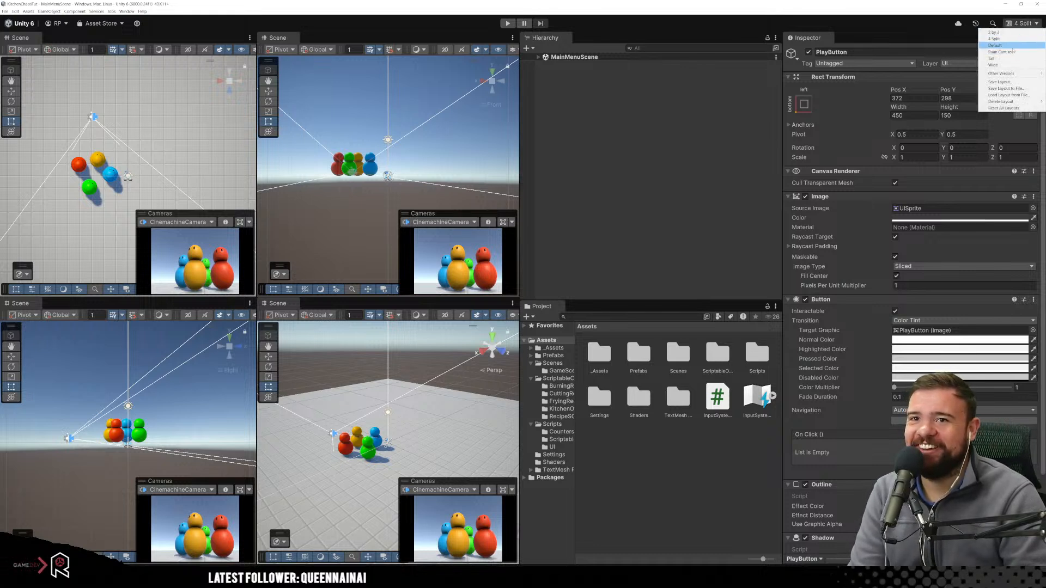
click(994, 45)
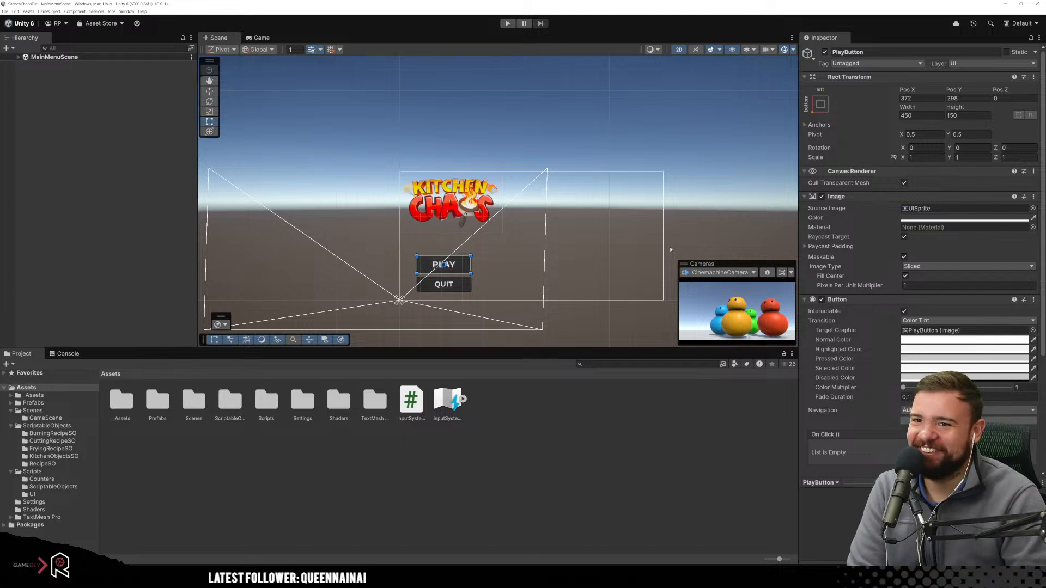
Examine the components of the PlayButton and QuitButton objects under MainMenuUI, collapsing PlayButton's Image and Button components.
scroll(839, 210, down, 4)
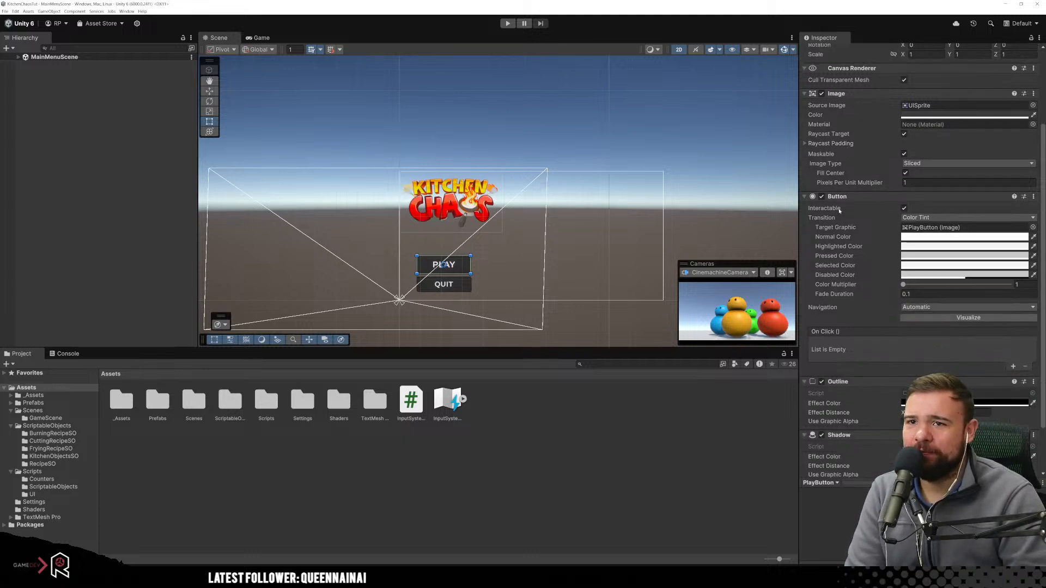
scroll(839, 210, up, 3)
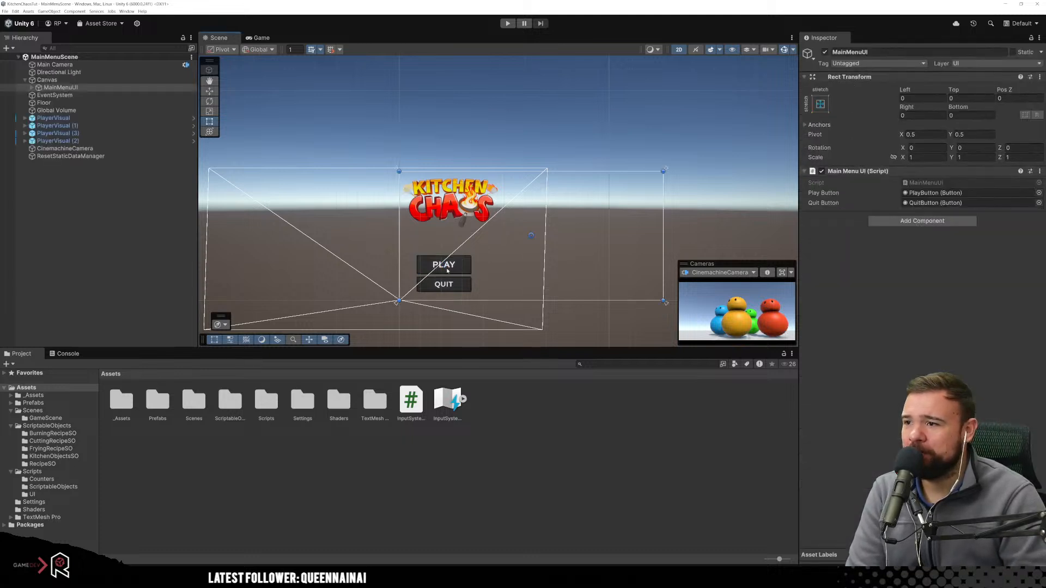
click(62, 105)
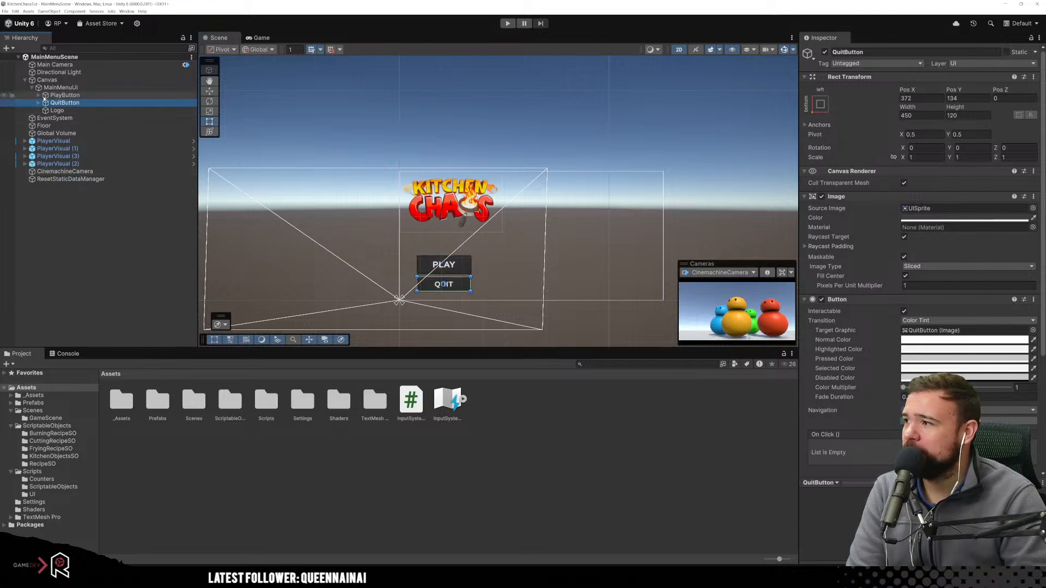
click(38, 96)
click(75, 103)
click(75, 98)
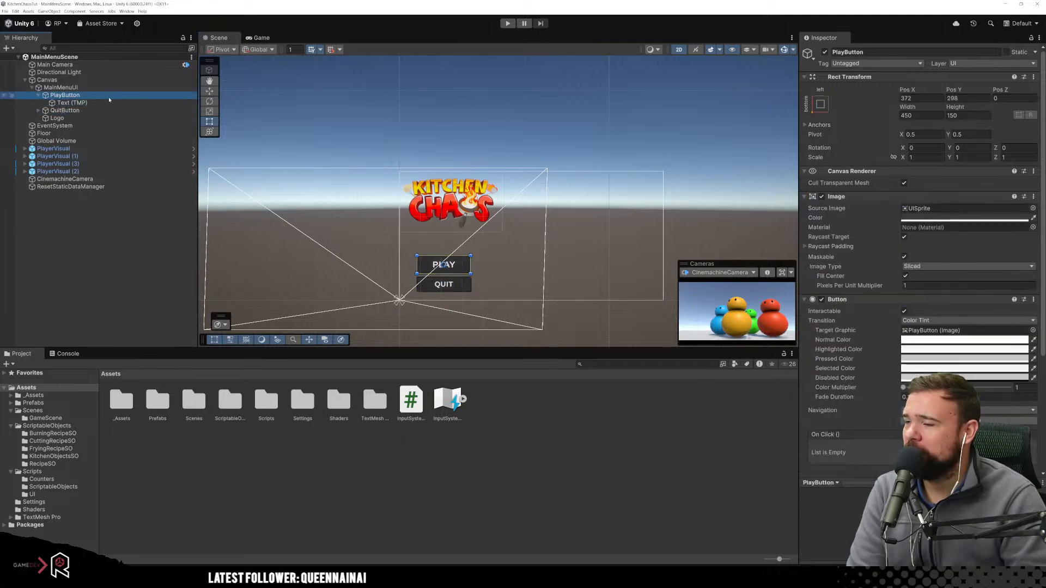
scroll(858, 293, down, 5)
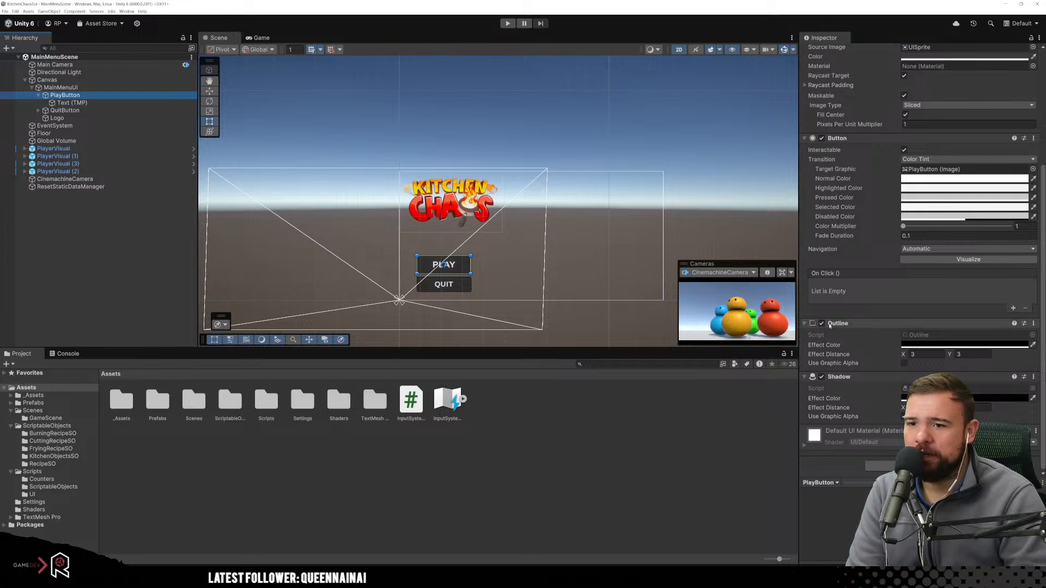
scroll(840, 240, up, 5)
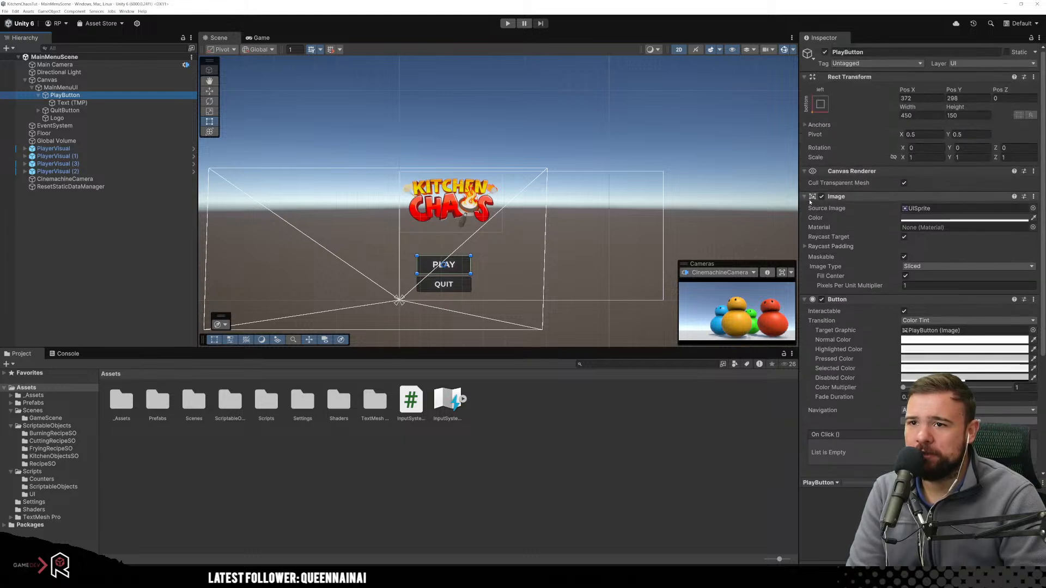
click(804, 197)
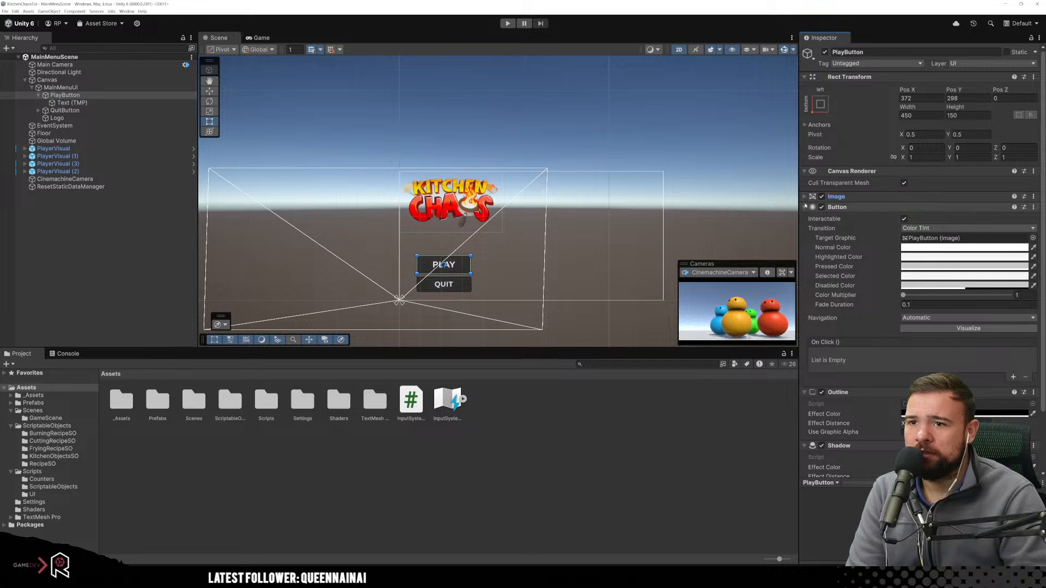
click(805, 207)
Open the script attached to the MainMenuUI object and examine its button fields and the click listeners in Awake.
click(57, 87)
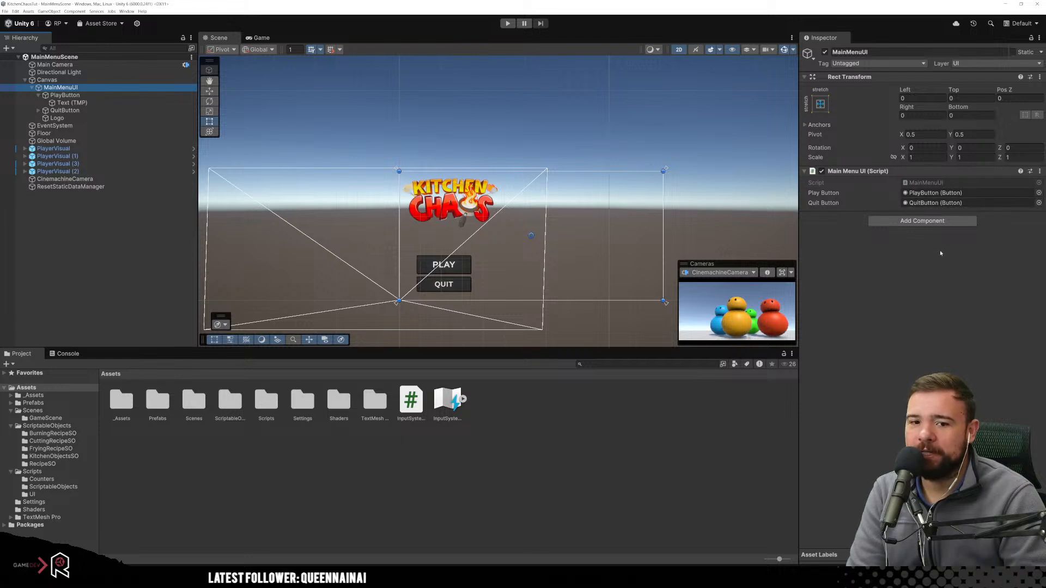
double_click(941, 185)
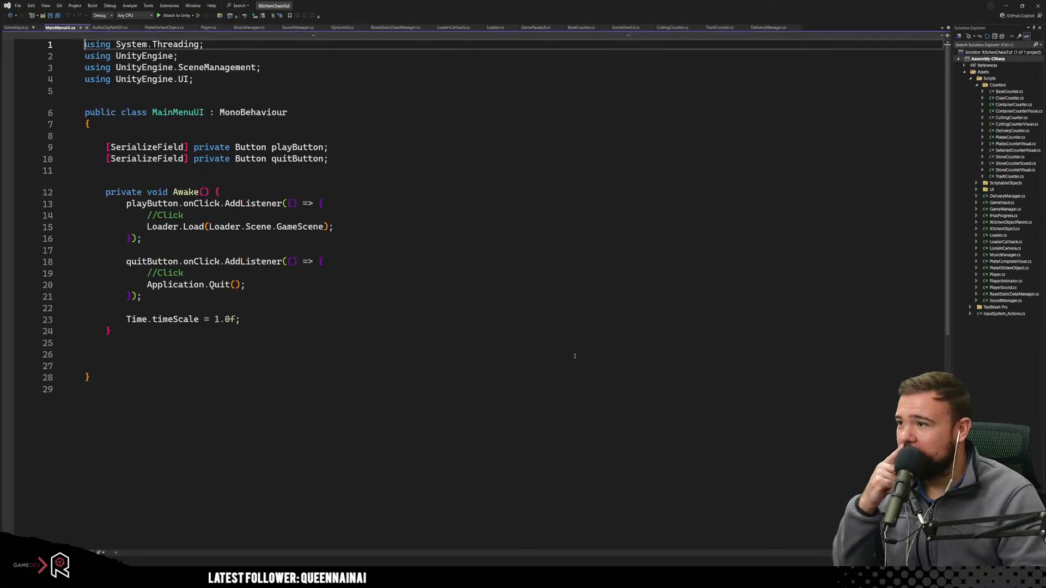
click(355, 293)
click(202, 240)
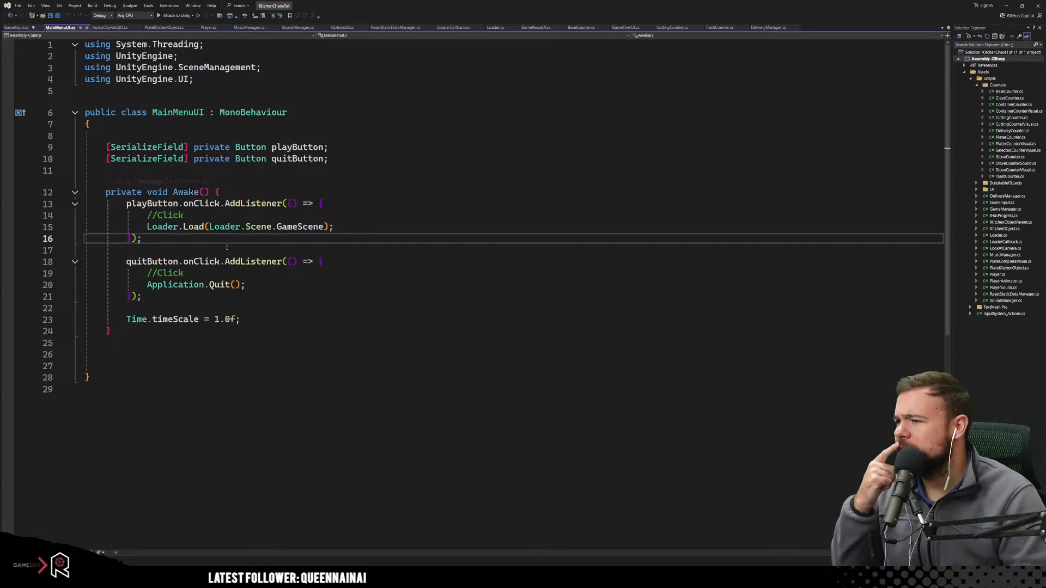
click(228, 137)
drag(182, 147, 309, 159)
click(224, 192)
drag(157, 192, 230, 194)
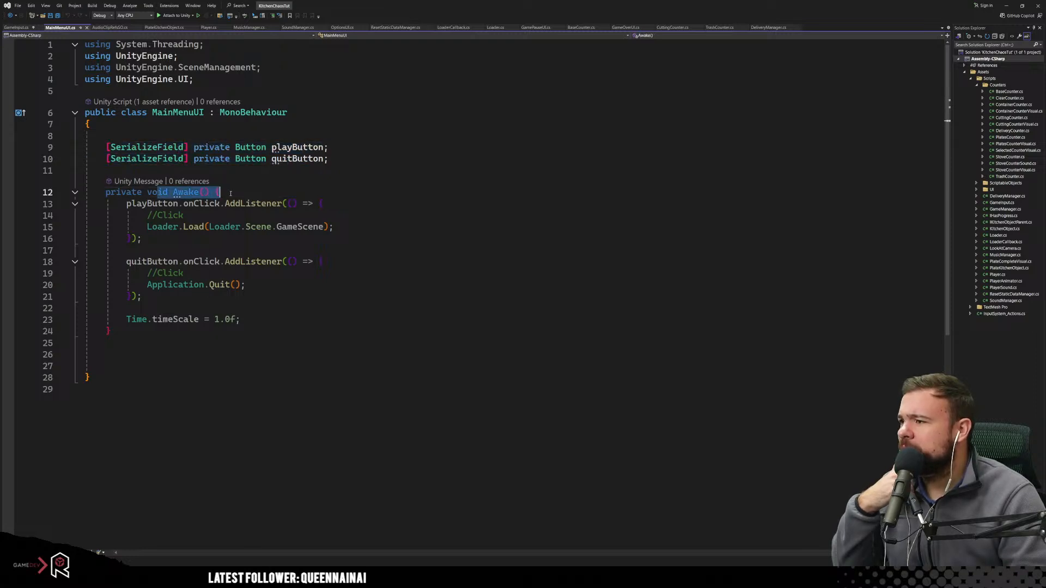
click(184, 216)
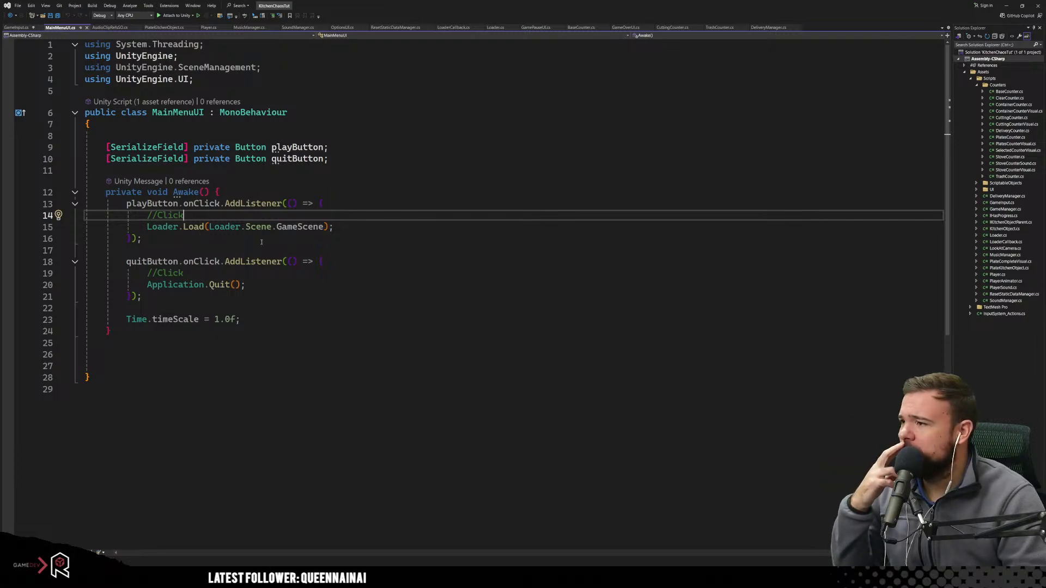
click(162, 203)
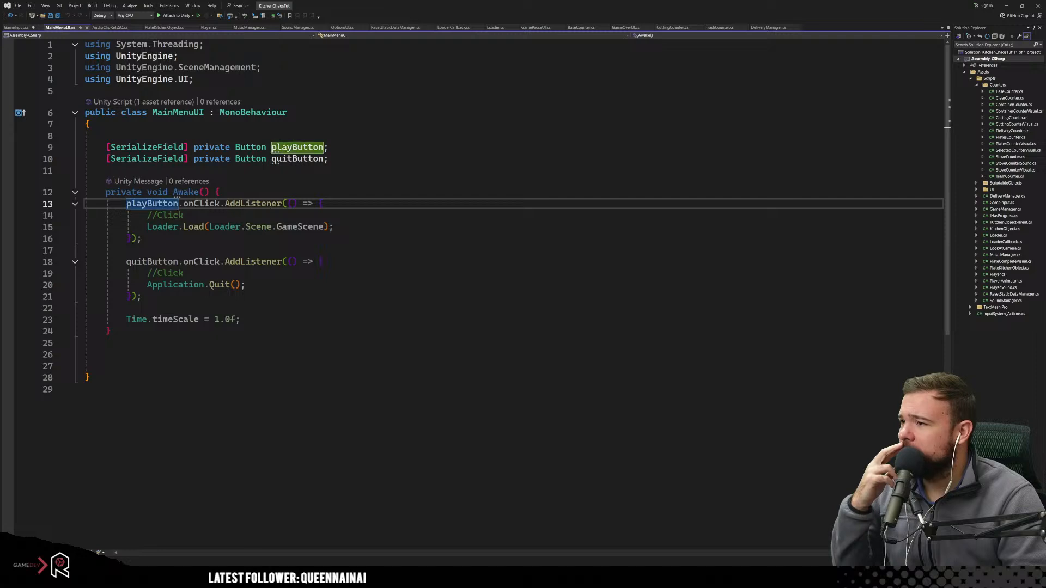
click(155, 262)
click(304, 294)
click(190, 226)
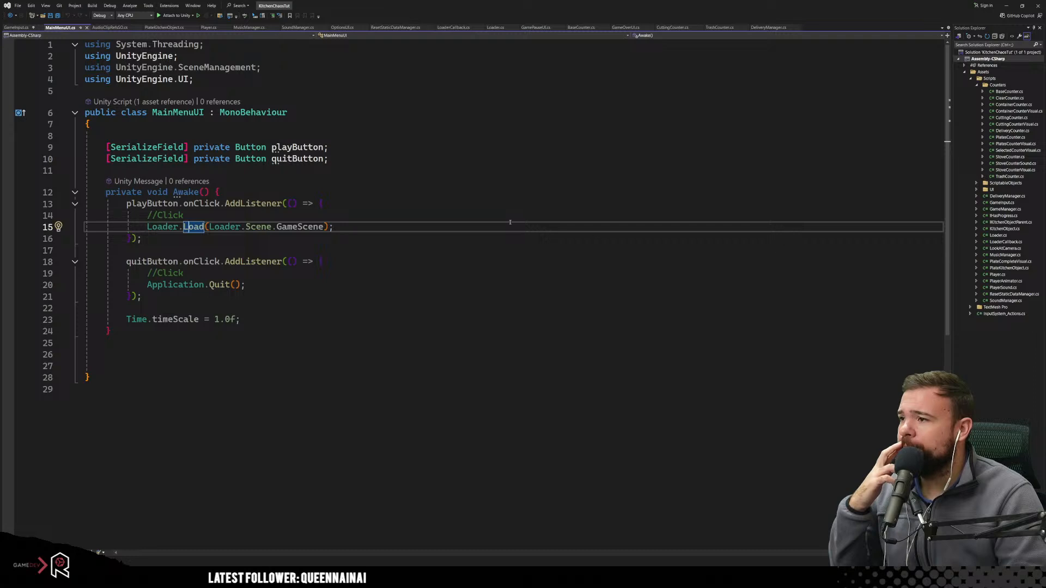
Return to the Chicken Knight 3D project and add a new script component named MainMenuUI to the Canvas's Buttons object.
key(alt+Tab)
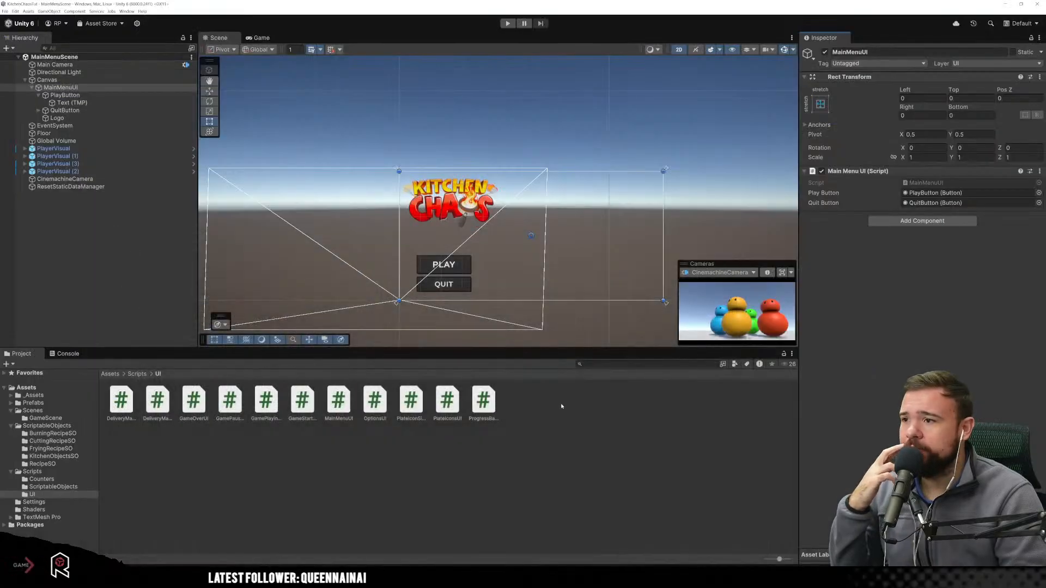
mouse_move(259, 583)
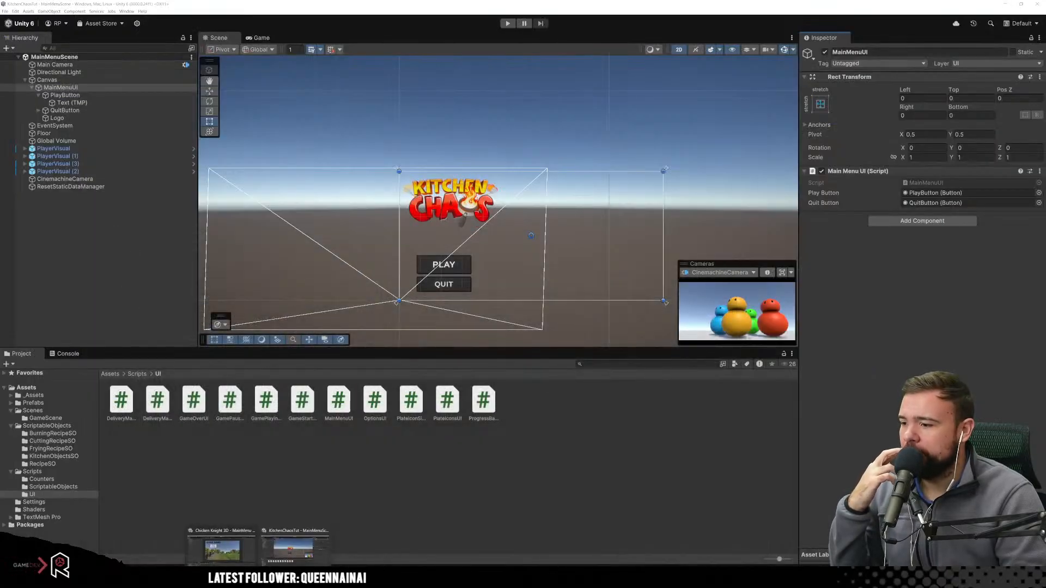
click(223, 550)
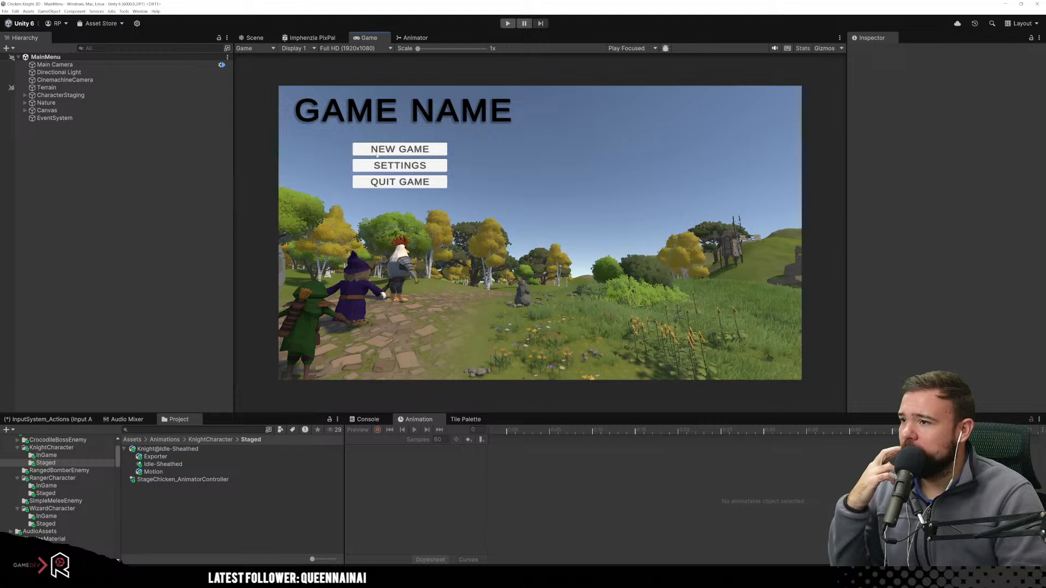
click(52, 111)
click(25, 110)
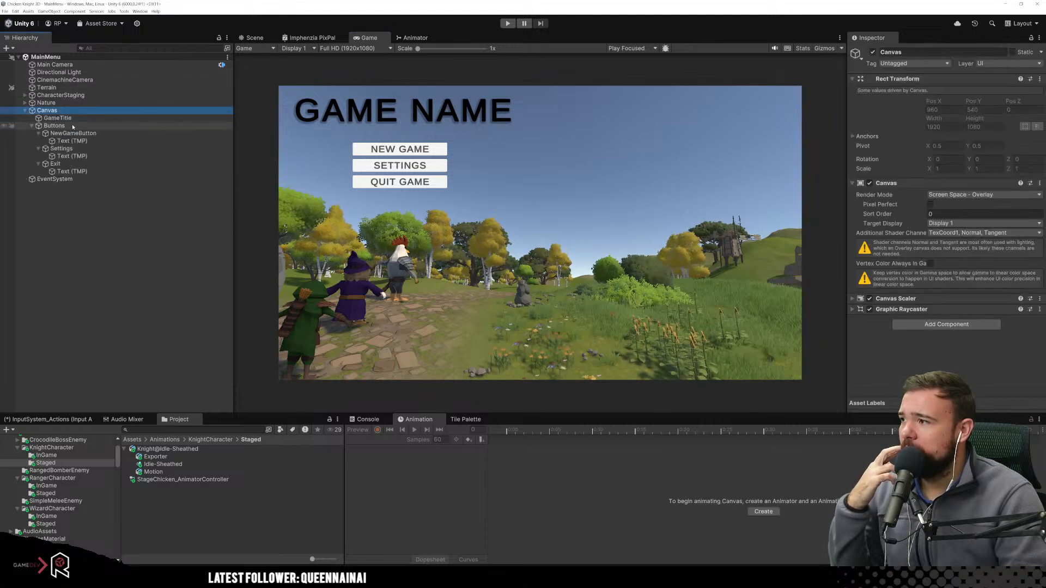
click(55, 125)
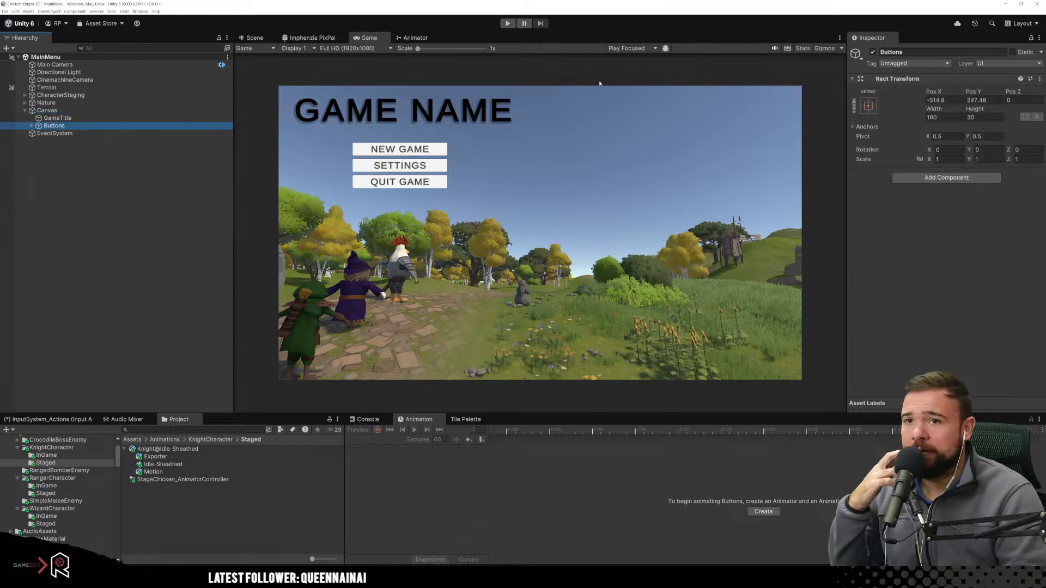
click(942, 177)
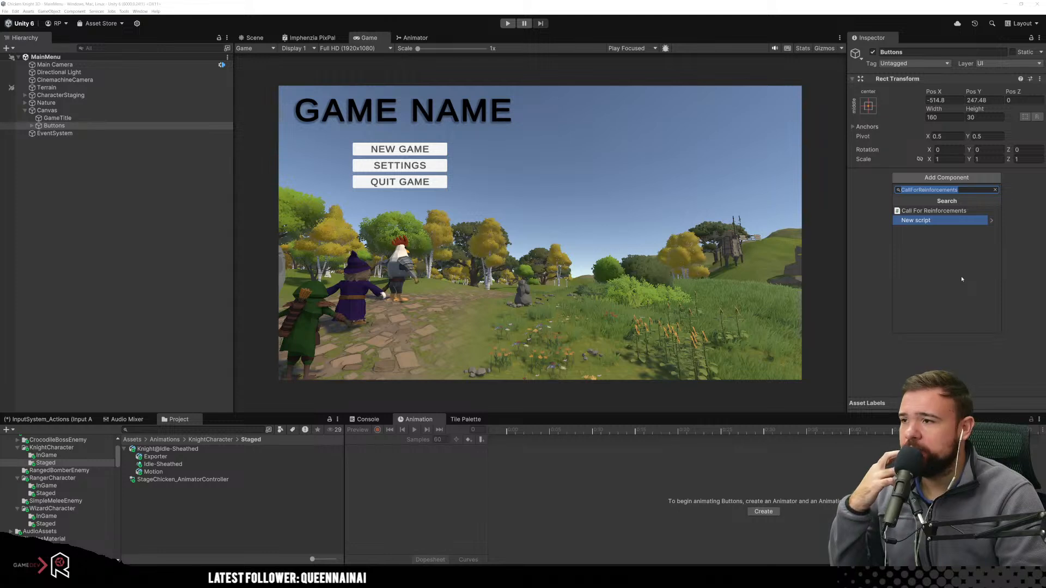
text(Mai)
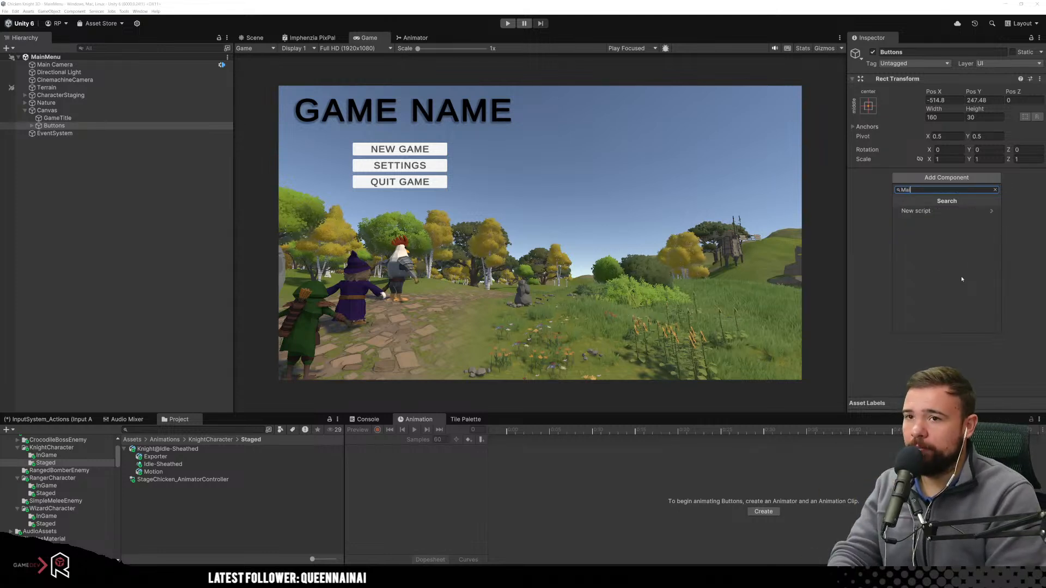
text(nMenuUI)
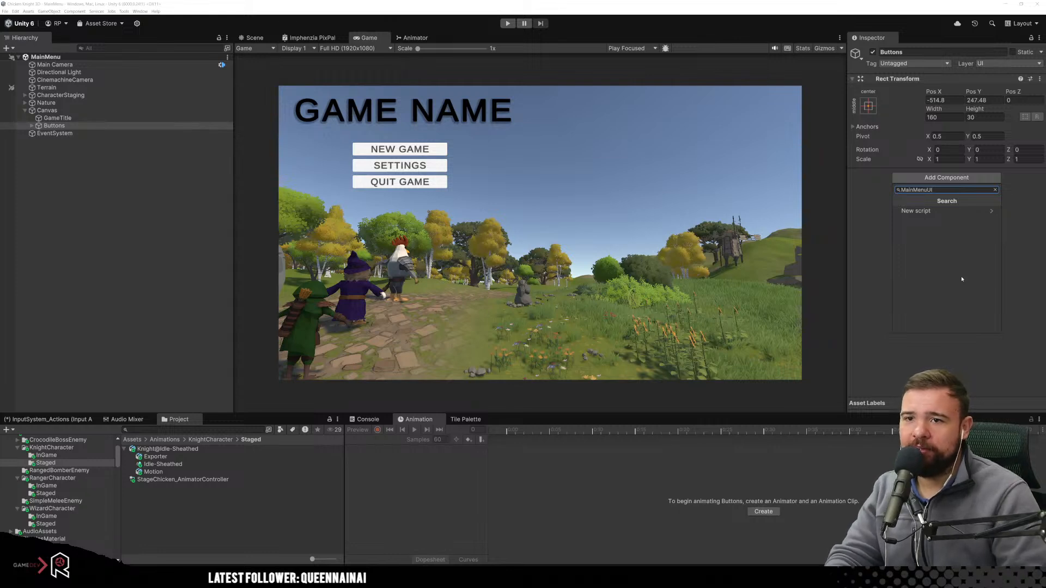
click(954, 213)
click(948, 324)
Switch to Visual Studio and open the new MainMenuUI.cs script.
key(alt+Tab)
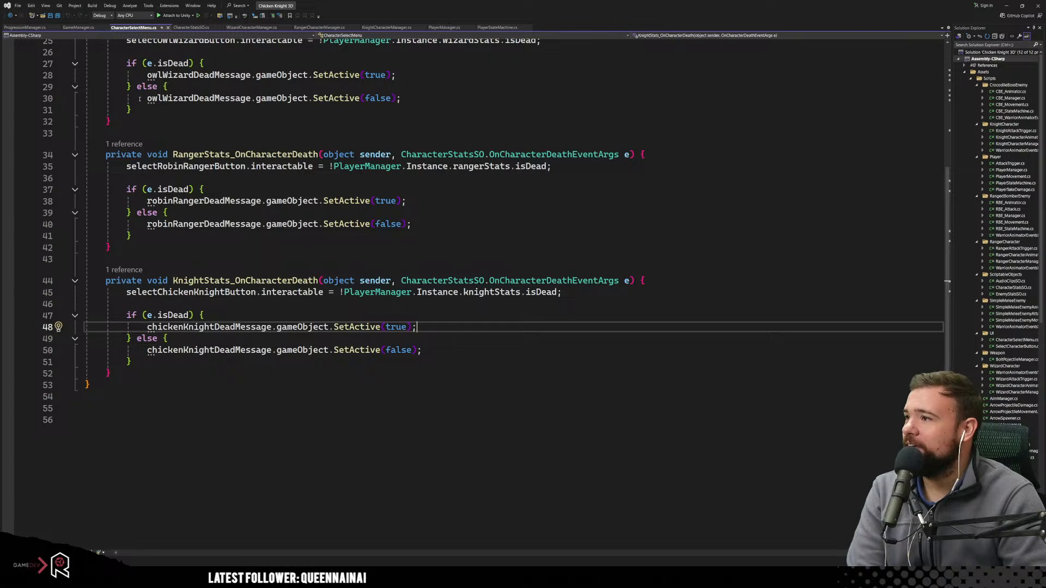
scroll(1004, 218, down, 15)
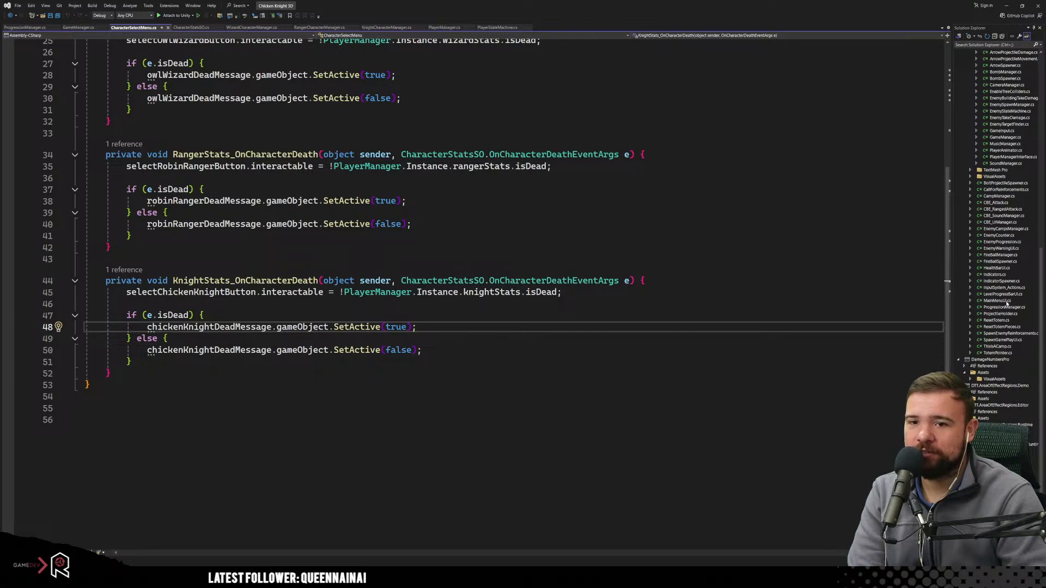
double_click(1007, 304)
click(146, 233)
drag(147, 233, 119, 118)
click(105, 99)
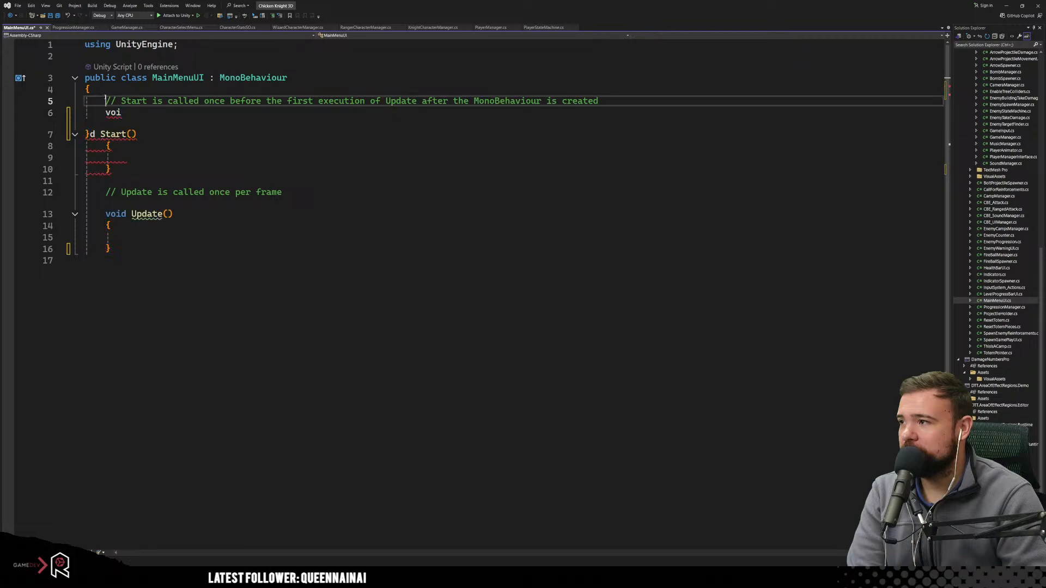
key(ctrl+z)
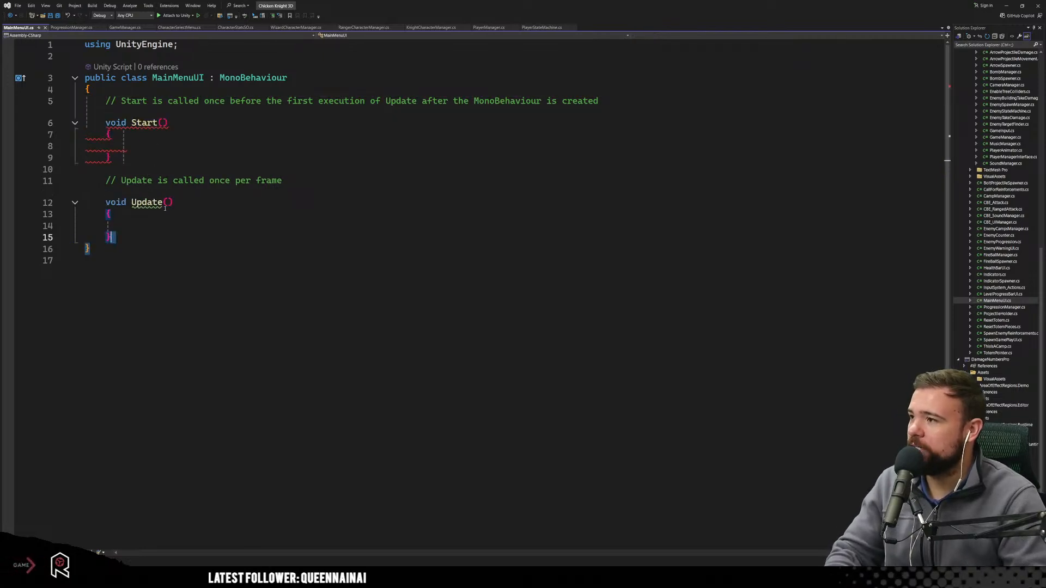
Delete the template Start and Update methods and their comments from the MainMenuUI class.
drag(112, 238, 106, 100)
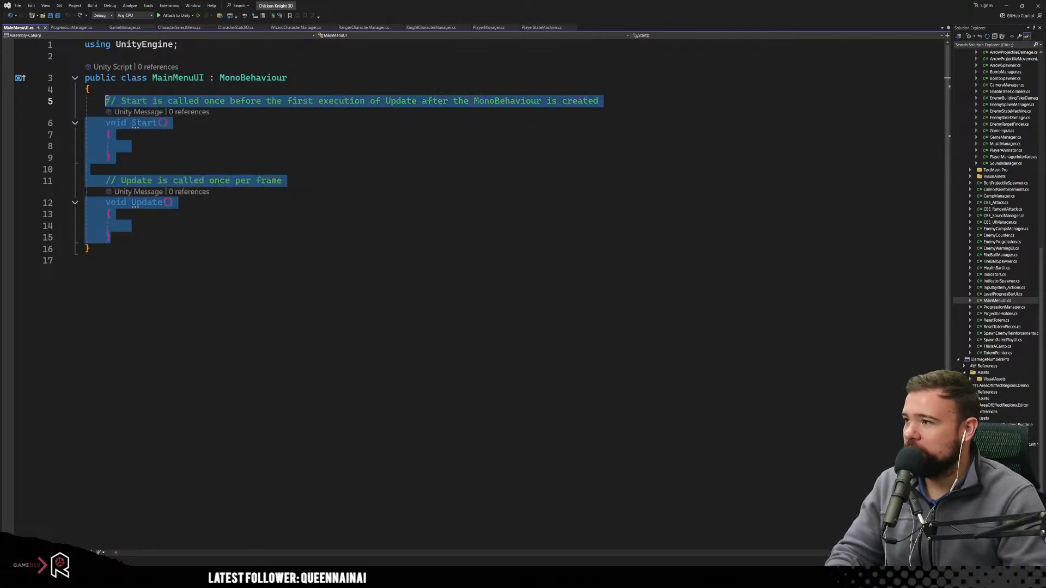
key(Delete)
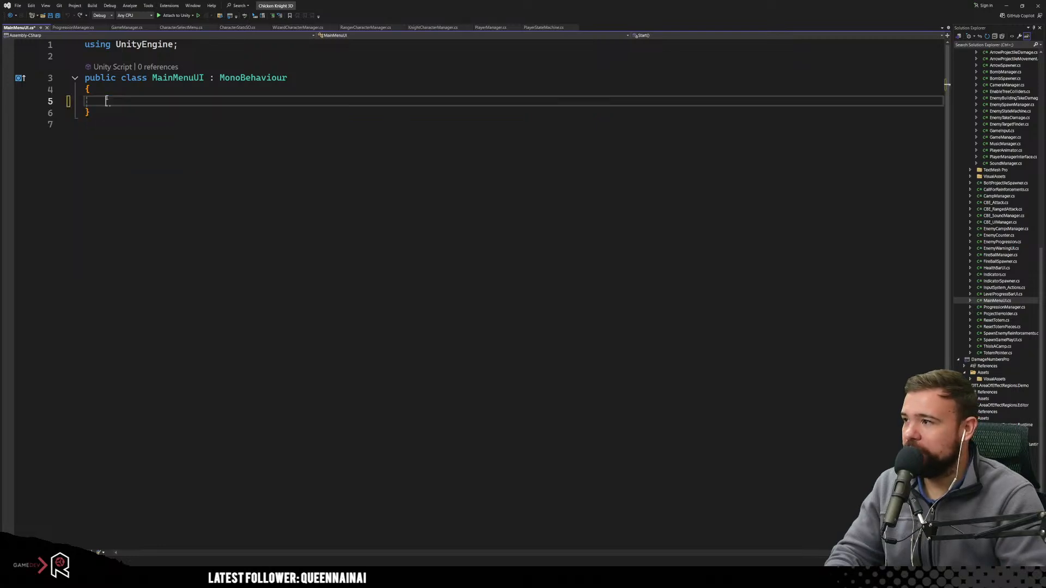
Insert several blank lines inside the empty MainMenuUI class body to make room for new code.
key(Return)
key(Return)
key(Return)
key(Up)
key(Up)
key(Up)
key(Return)
text(chickenKnightDeadMessage)
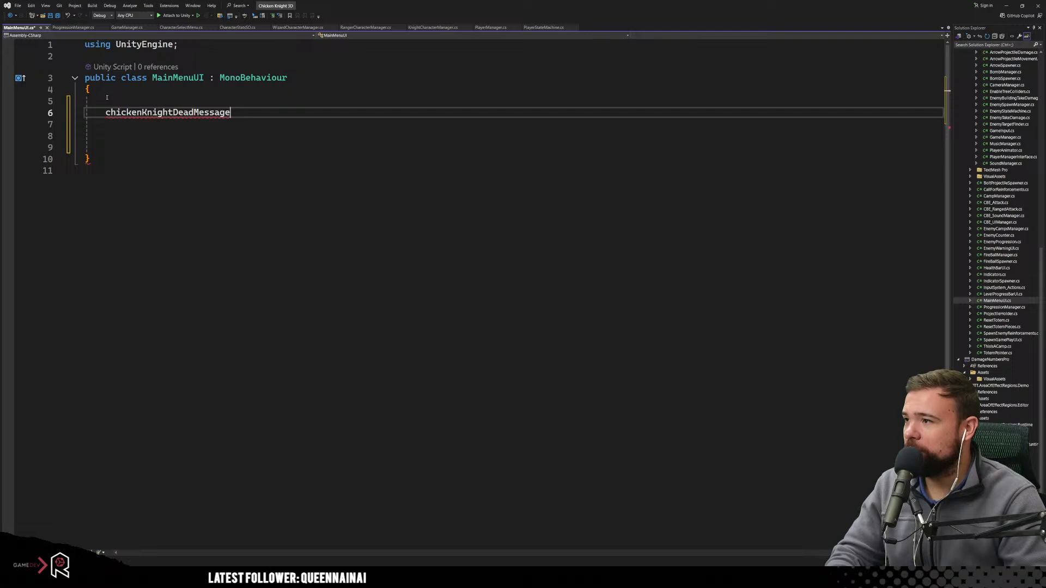
key(ctrl+z)
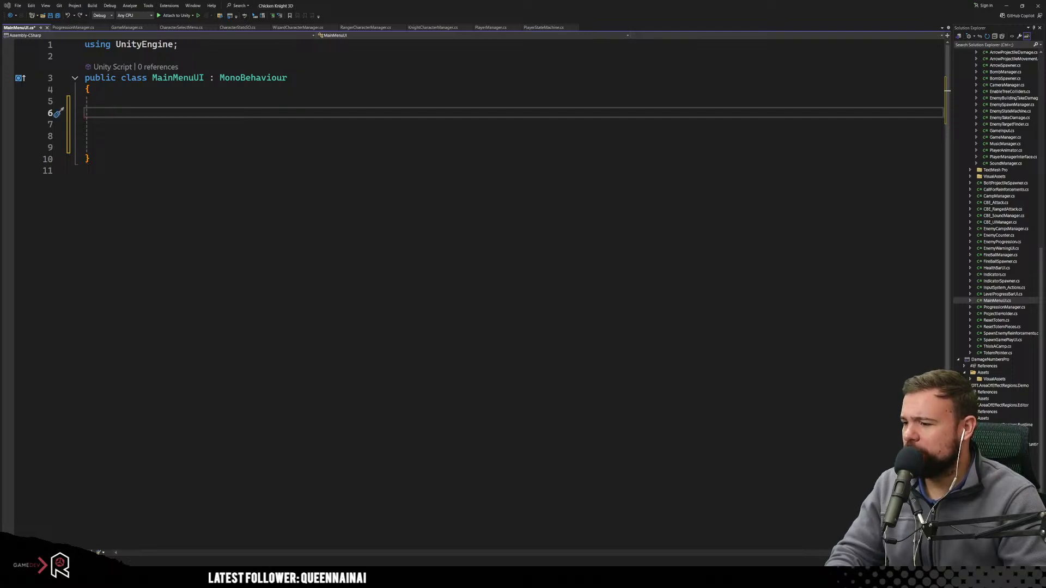
Switch to the KitchenChaosTut project and copy the button fields and the whole Awake method from its MainMenuUI class.
click(276, 577)
click(285, 543)
click(254, 352)
drag(255, 352, 109, 141)
key(ctrl+c)
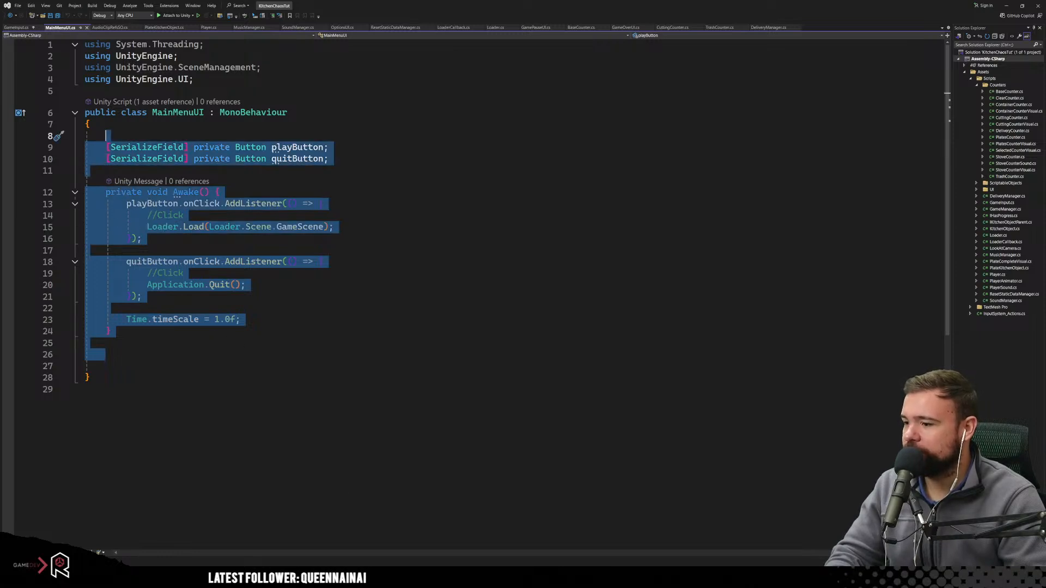
Return to the Chicken Knight 3D project and paste the copied button fields and Awake method into the MainMenuUI class.
mouse_move(276, 578)
click(236, 541)
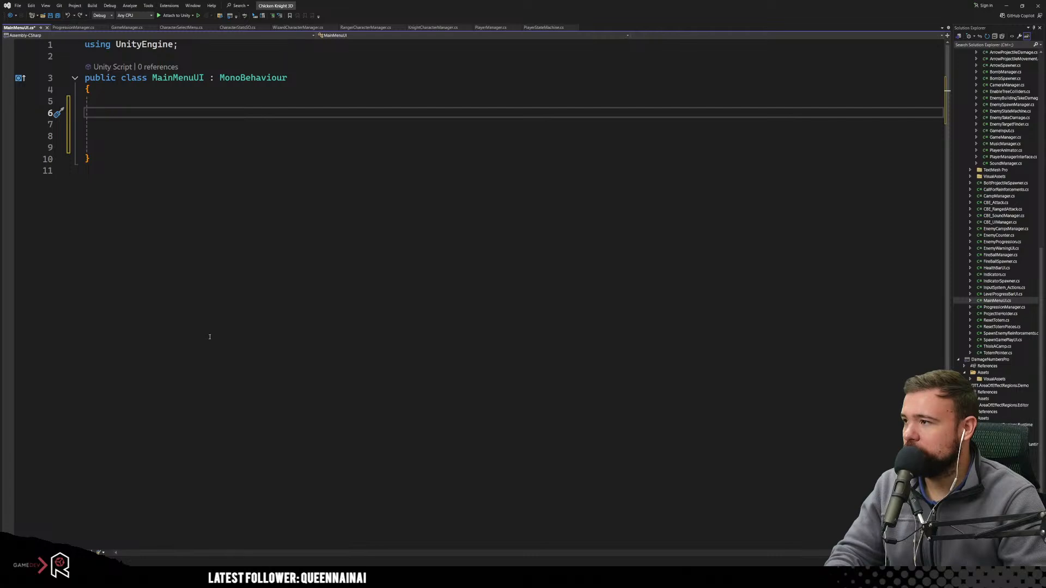
key(ctrl+v)
click(325, 180)
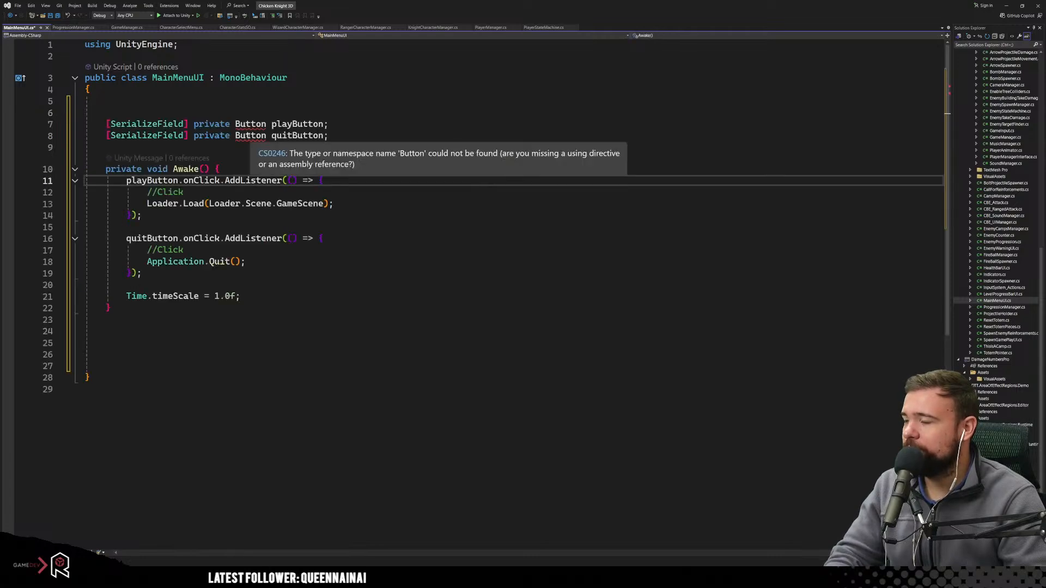
click(250, 123)
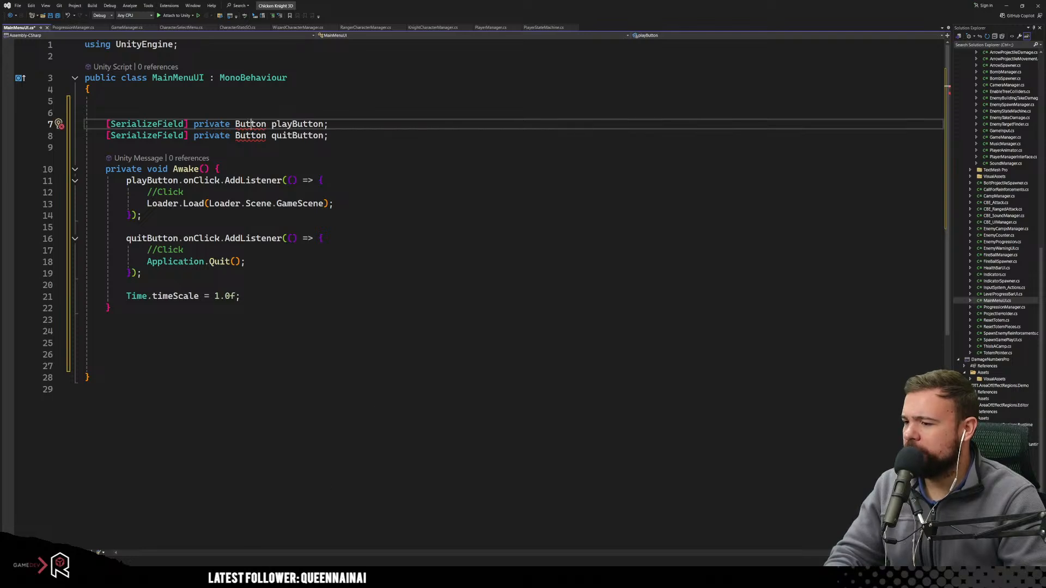
Copy all four using directives, from System.Threading to UnityEngine.UI, from the KitchenChaosTut MainMenuUI script.
click(275, 577)
mouse_move(307, 556)
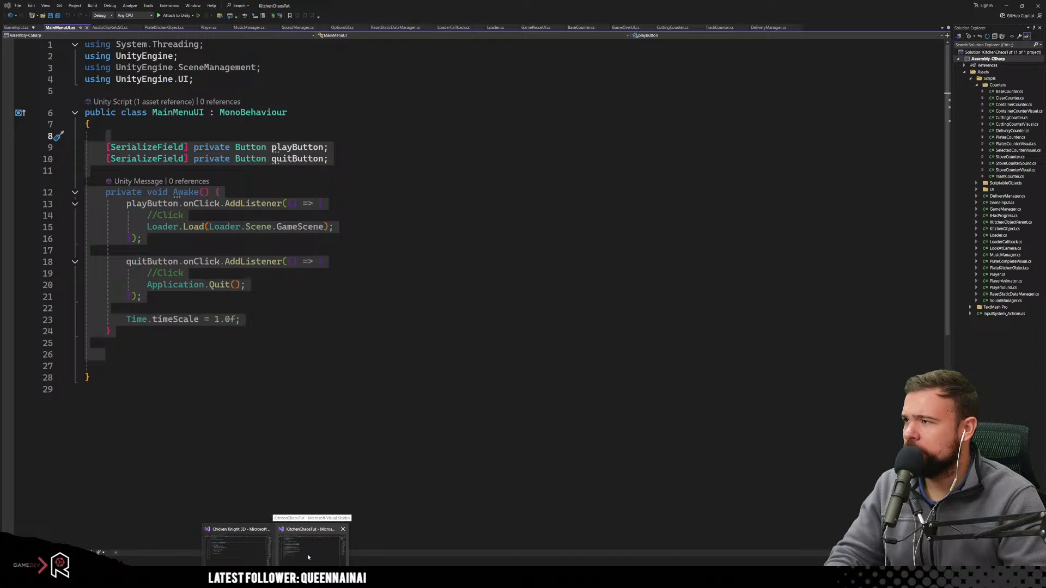
click(308, 556)
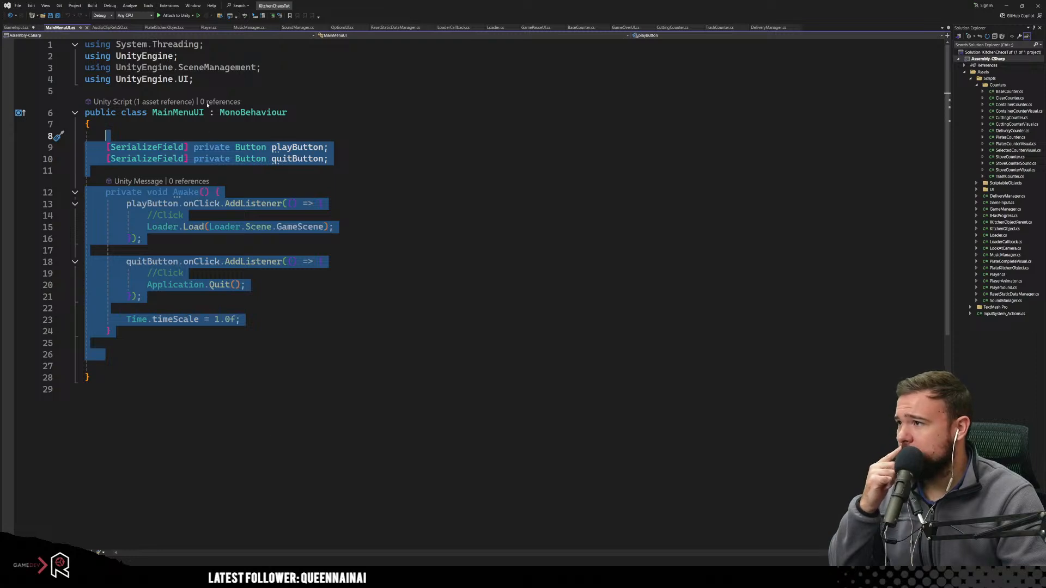
click(201, 79)
drag(201, 79, 92, 55)
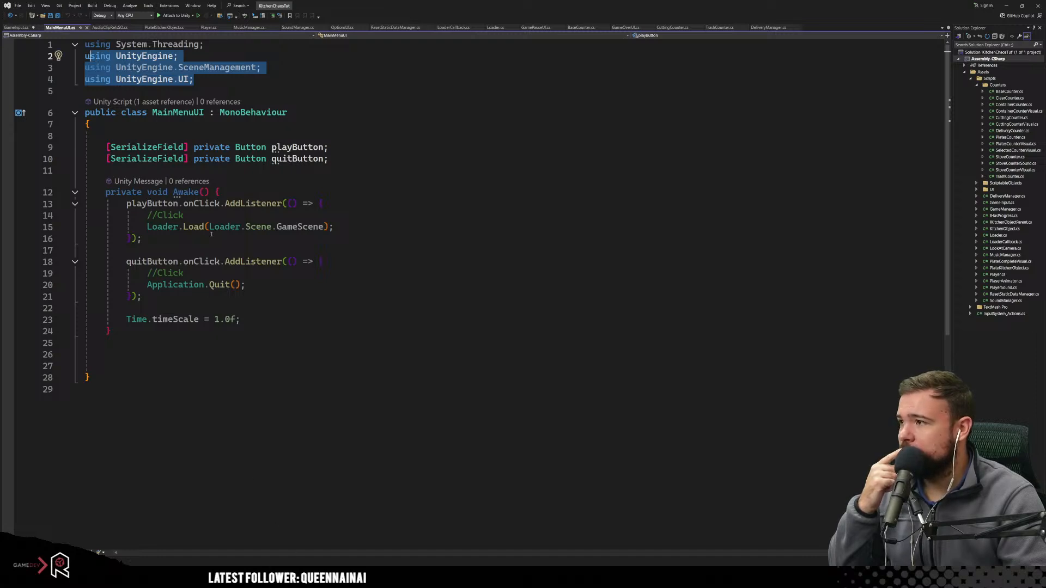
click(125, 101)
drag(264, 136, 248, 126)
drag(192, 79, 85, 44)
key(ctrl+c)
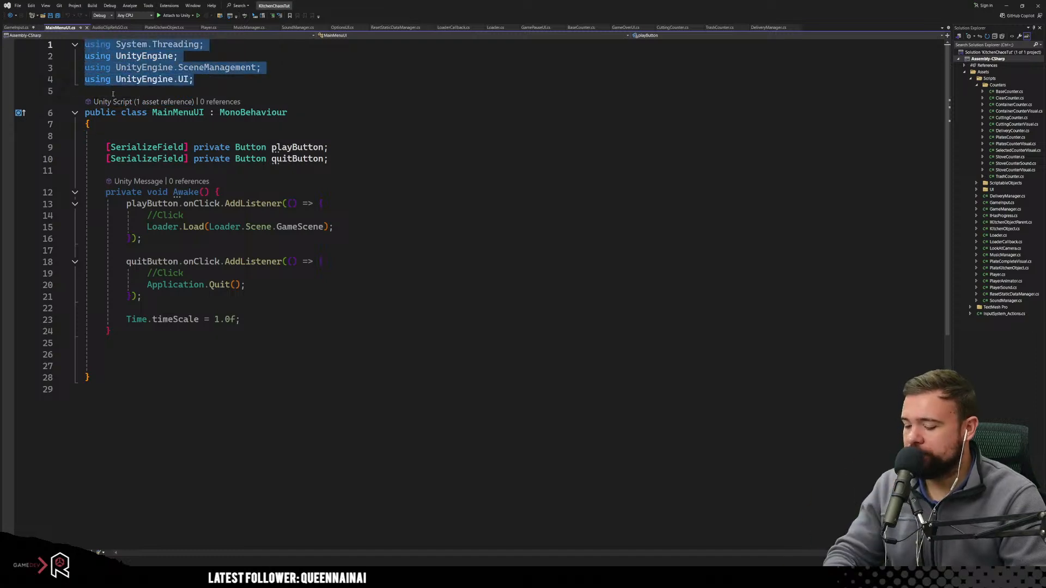
Paste the copied using directives over the existing one at the start of Chicken Knight 3D's MainMenuUI.cs and save the script.
click(275, 578)
click(260, 549)
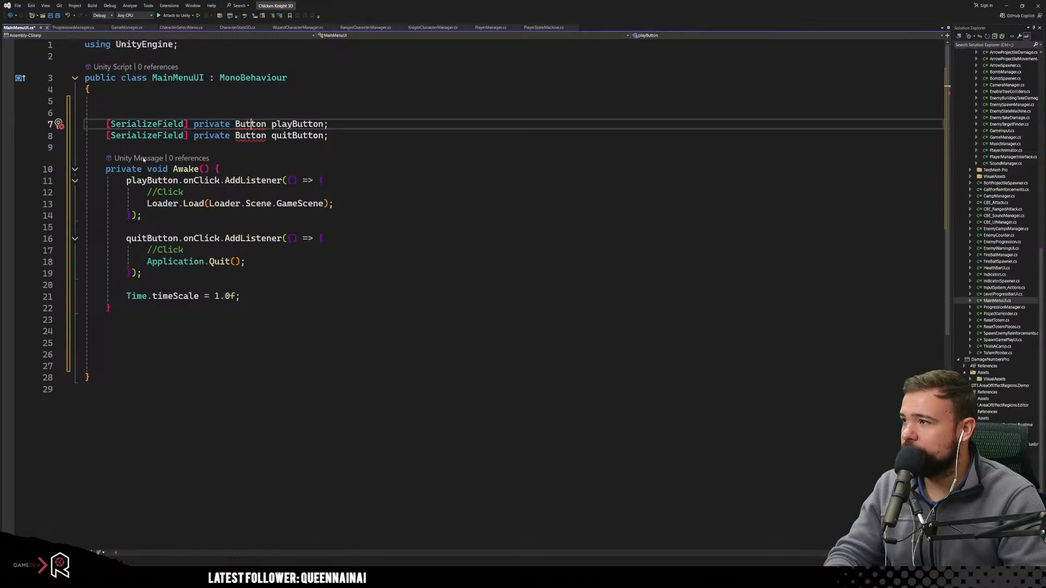
click(82, 44)
key(ctrl+v)
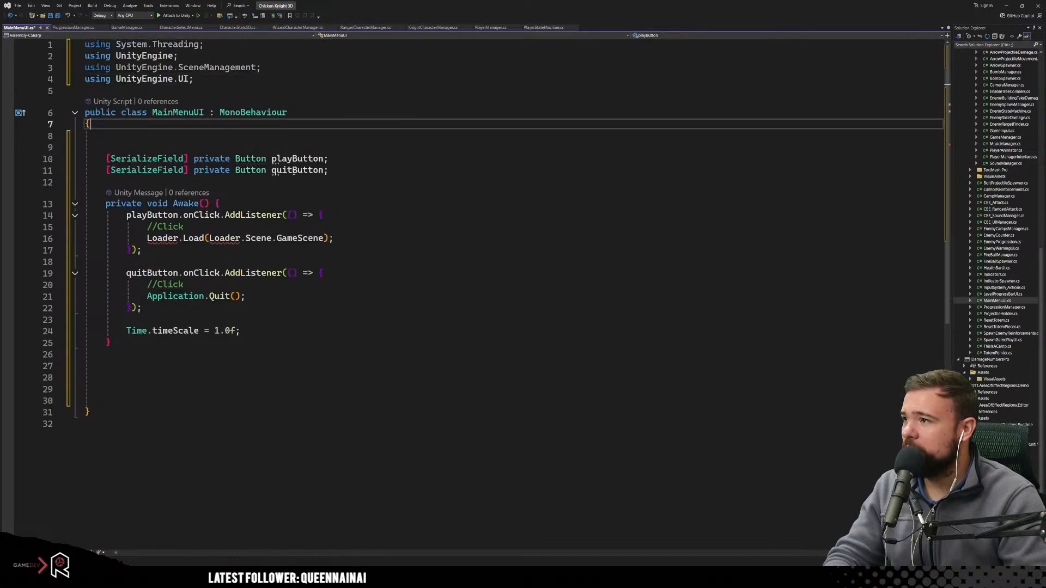
click(376, 307)
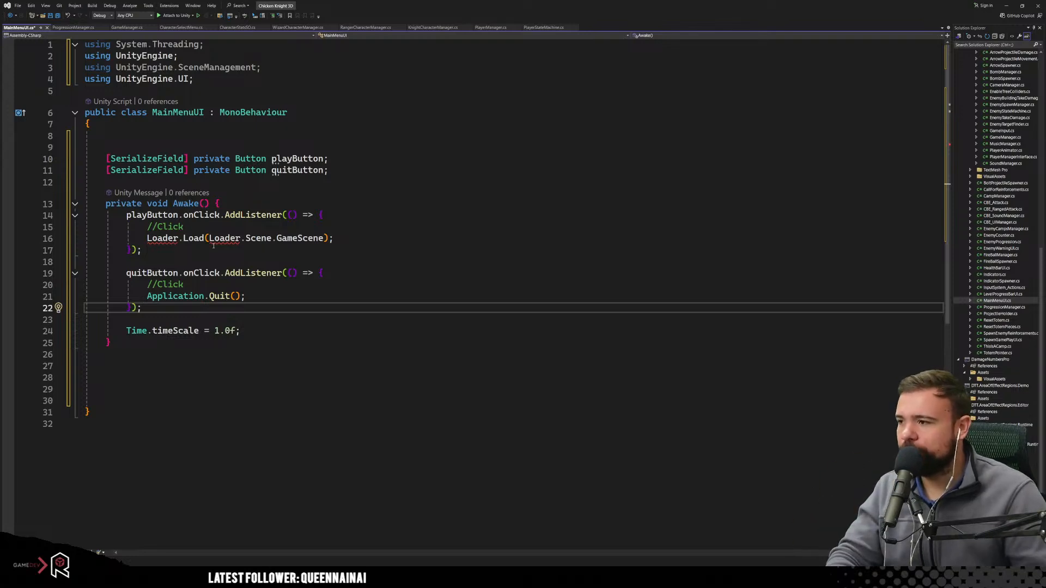
key(Down)
key(Down)
key(Down)
key(ctrl+s)
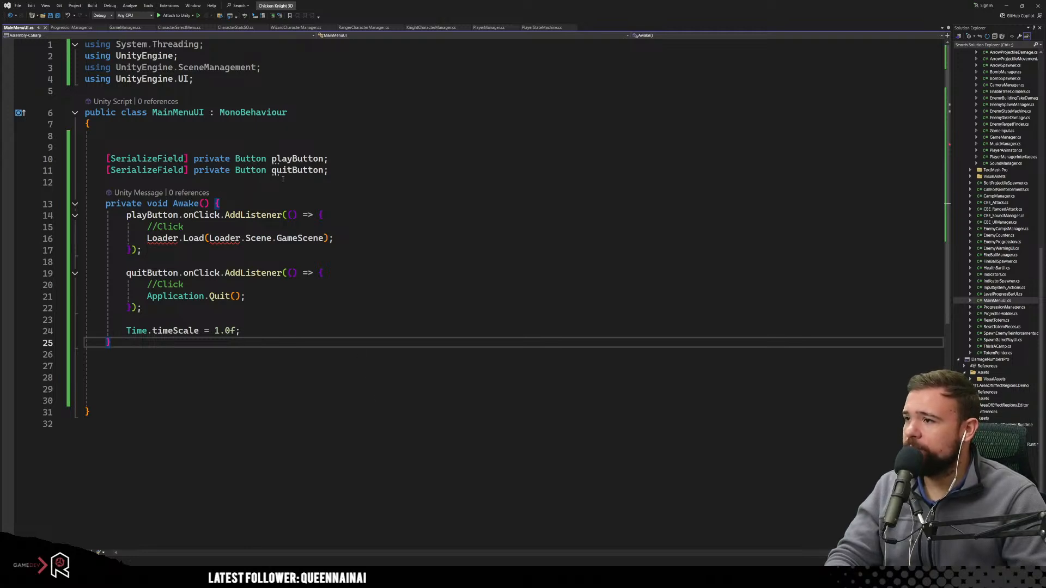
Rename the playButton field to newGame throughout the MainMenuUI script.
click(325, 200)
click(294, 159)
key(ctrl+r)
key(ctrl+r)
text(NewGame)
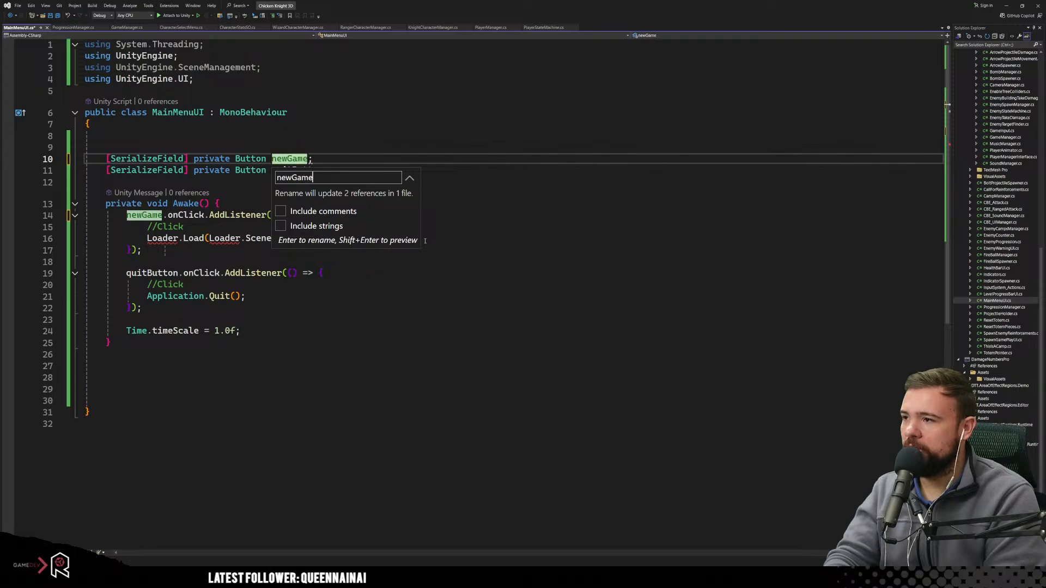
Rename the newGame button field to newGameButton throughout the MainMenuUI script.
text(Button)
key(Return)
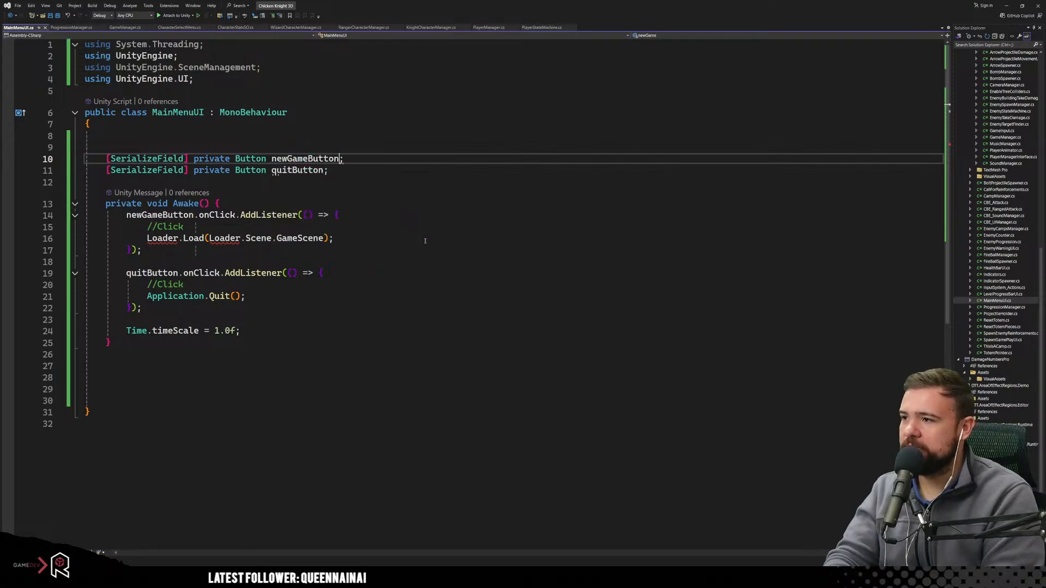
click(425, 241)
key(Down)
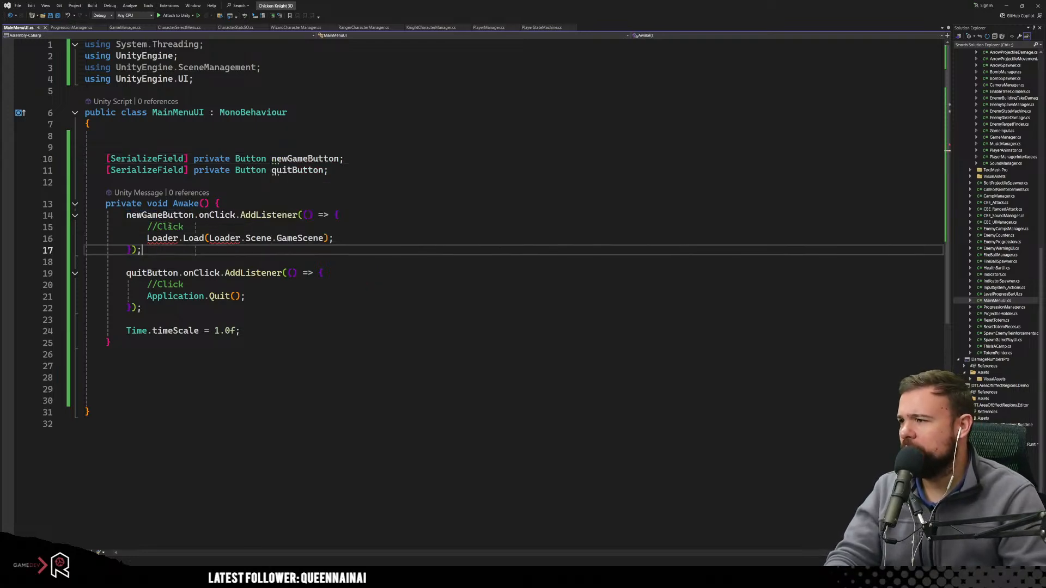
click(285, 315)
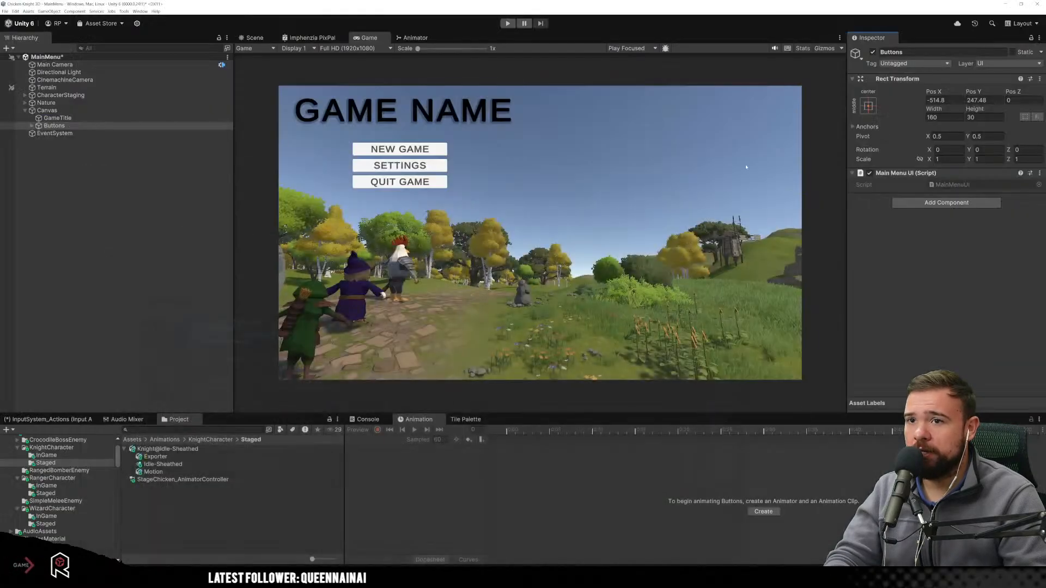
In Unity, expand the Buttons object under Canvas and open its attached MainMenuUI script.
click(54, 111)
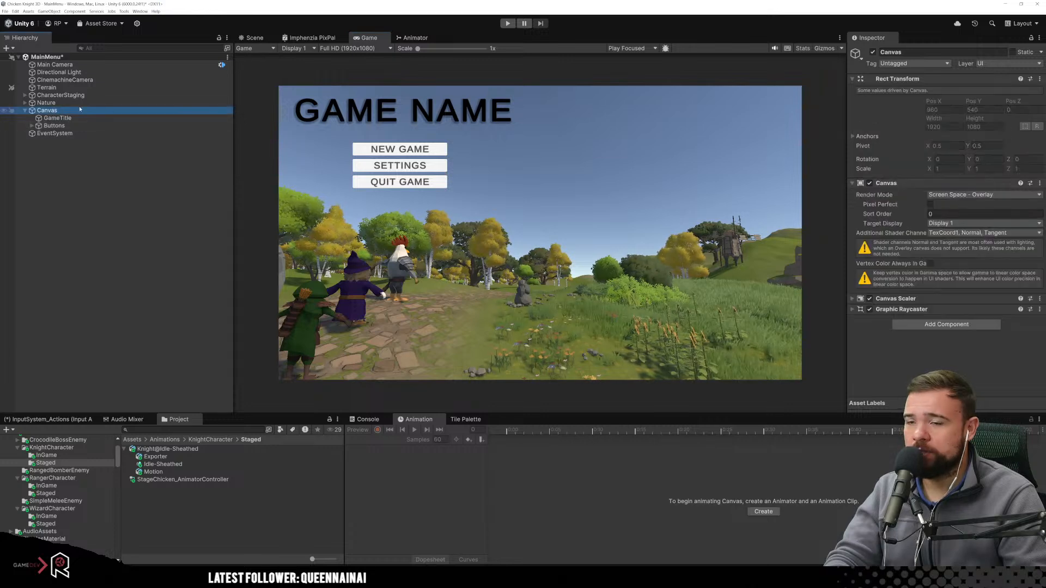
click(66, 125)
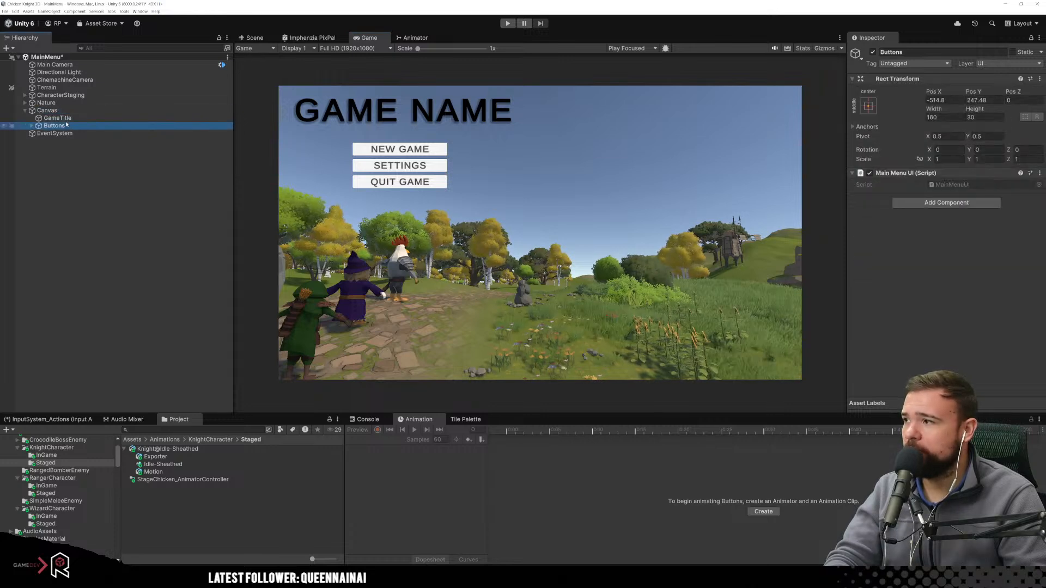
click(32, 126)
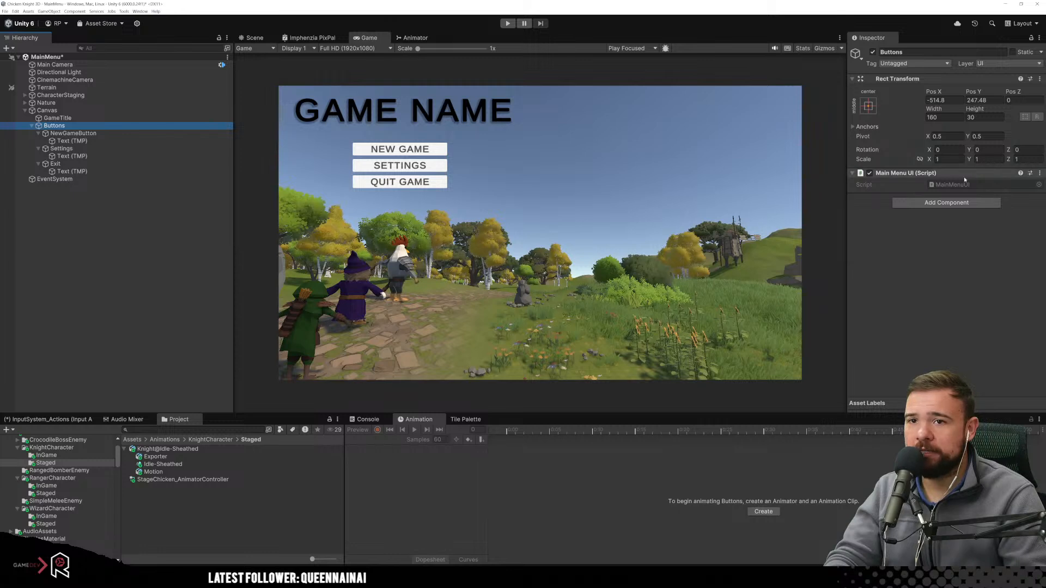
click(936, 185)
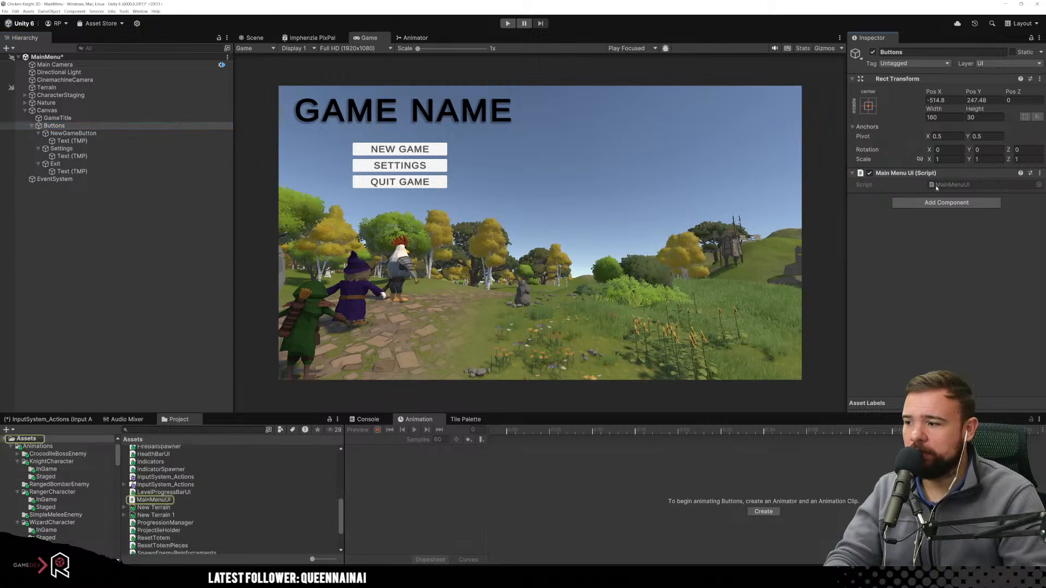
double_click(936, 185)
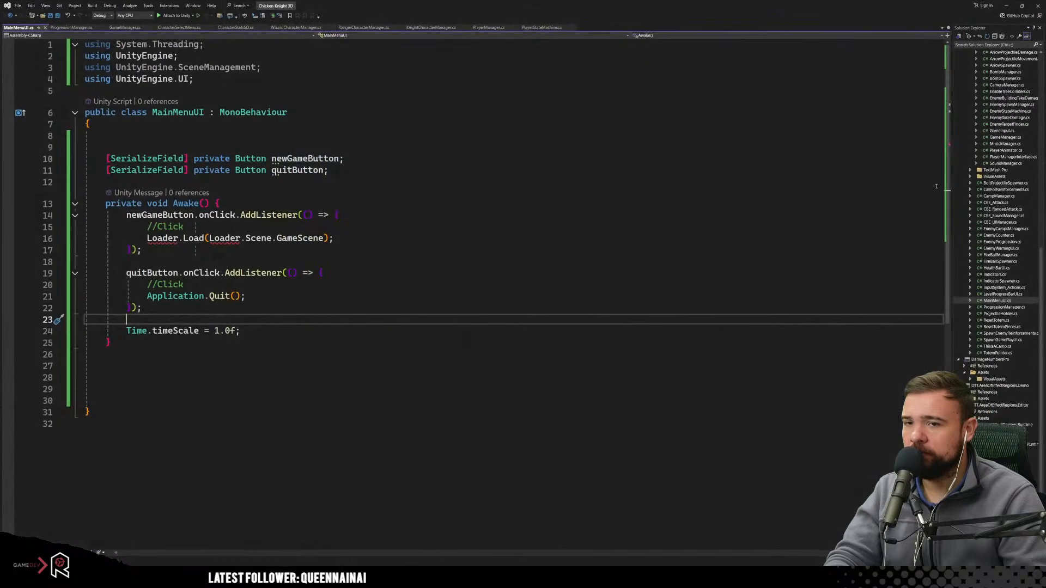
Comment out the Loader.Load(Loader.Scene.GameScene) call in the new game button's listener and save the script.
click(410, 215)
key(Up)
key(Up)
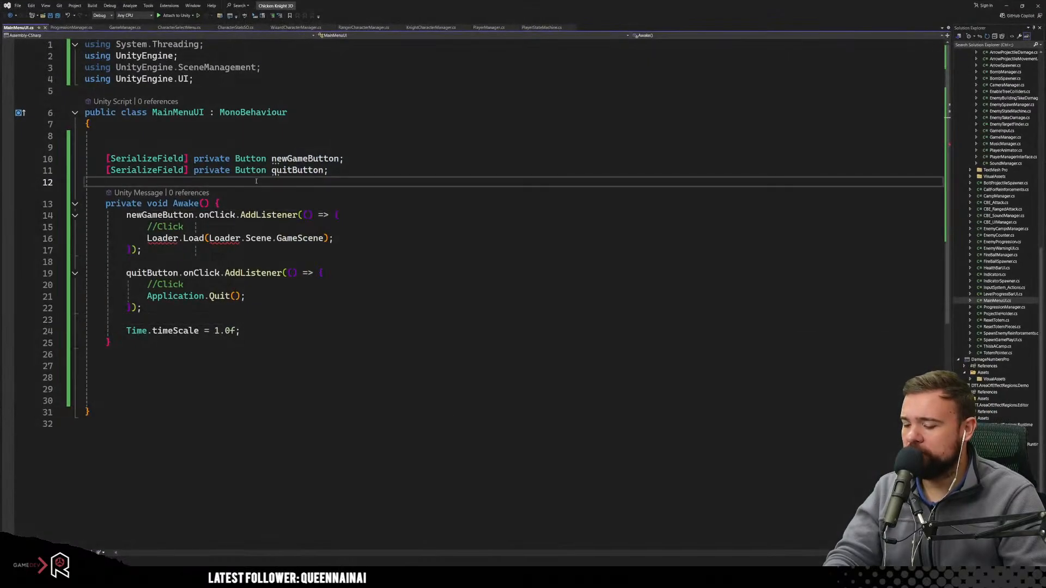
click(358, 402)
click(240, 330)
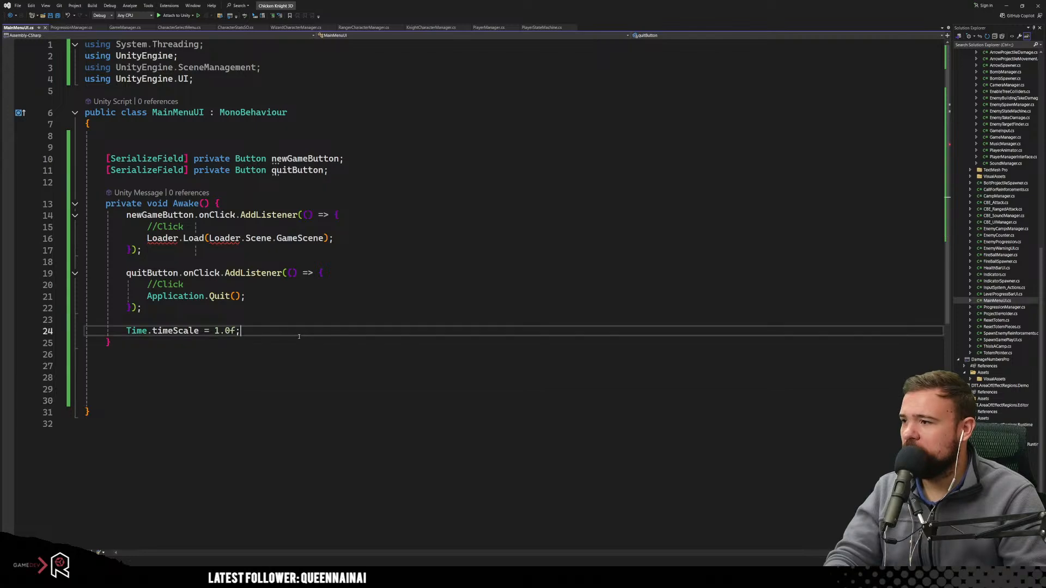
click(146, 238)
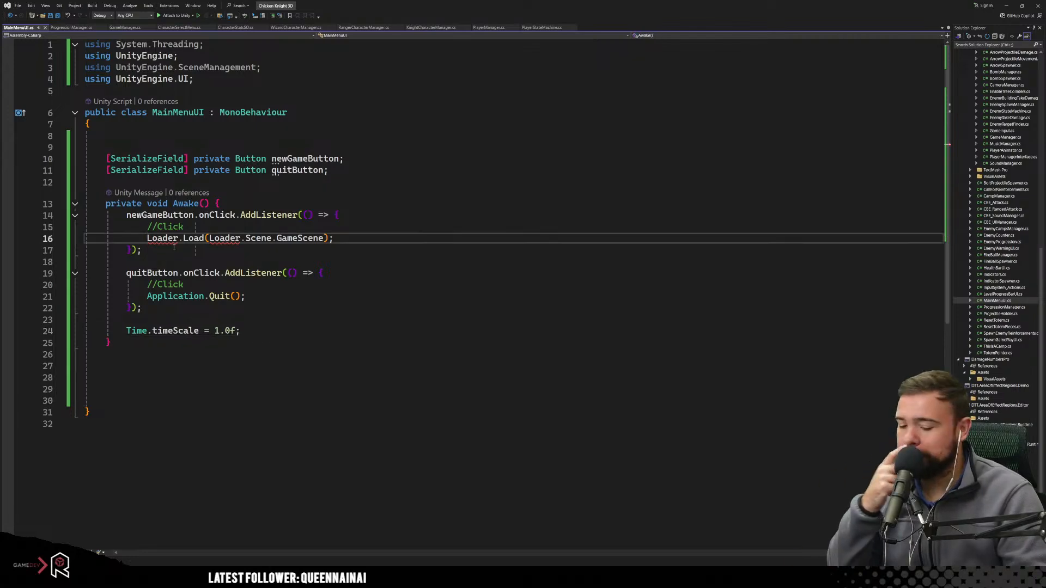
text(//)
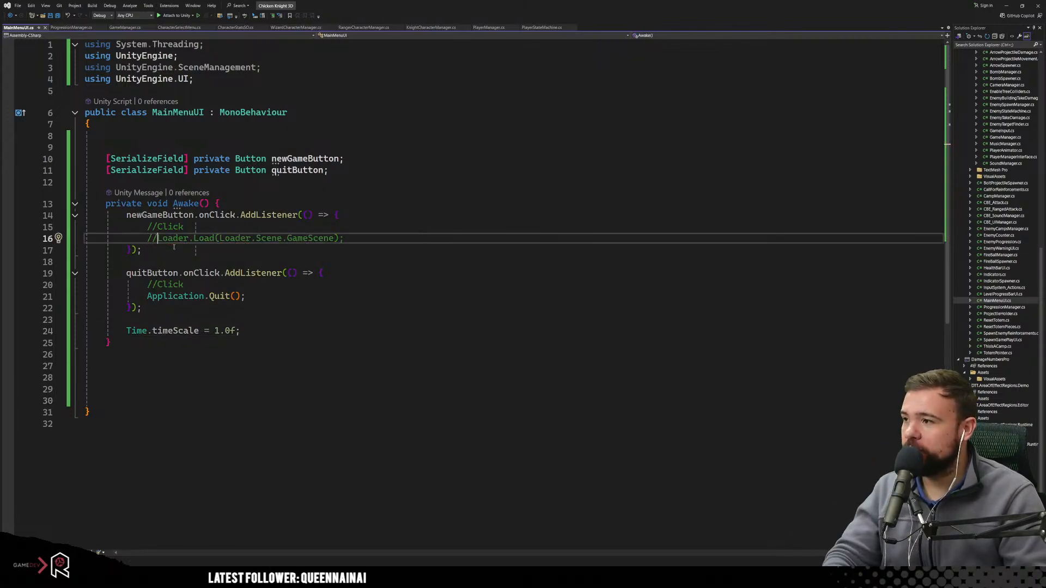
click(355, 268)
key(ctrl+s)
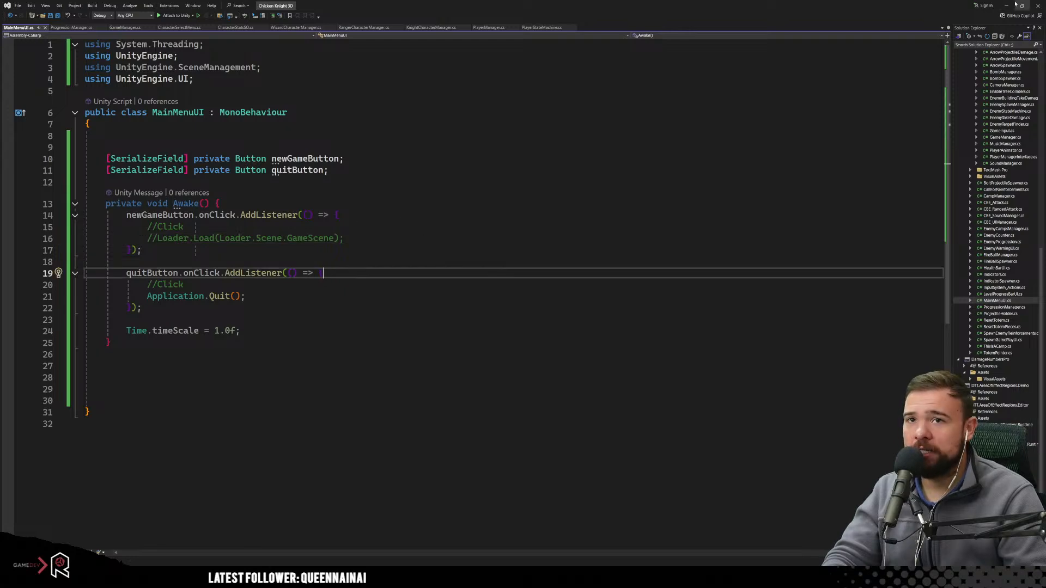
Back in Unity, assign NewGameButton to New Game Button and Exit to Quit Button on the Main Menu UI component.
key(alt+Tab)
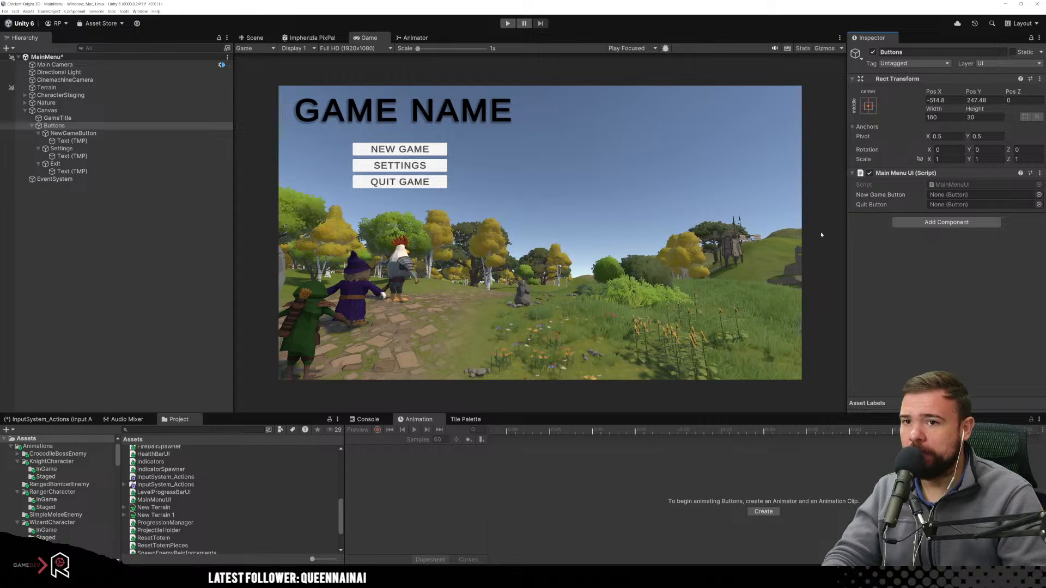
drag(85, 134, 935, 196)
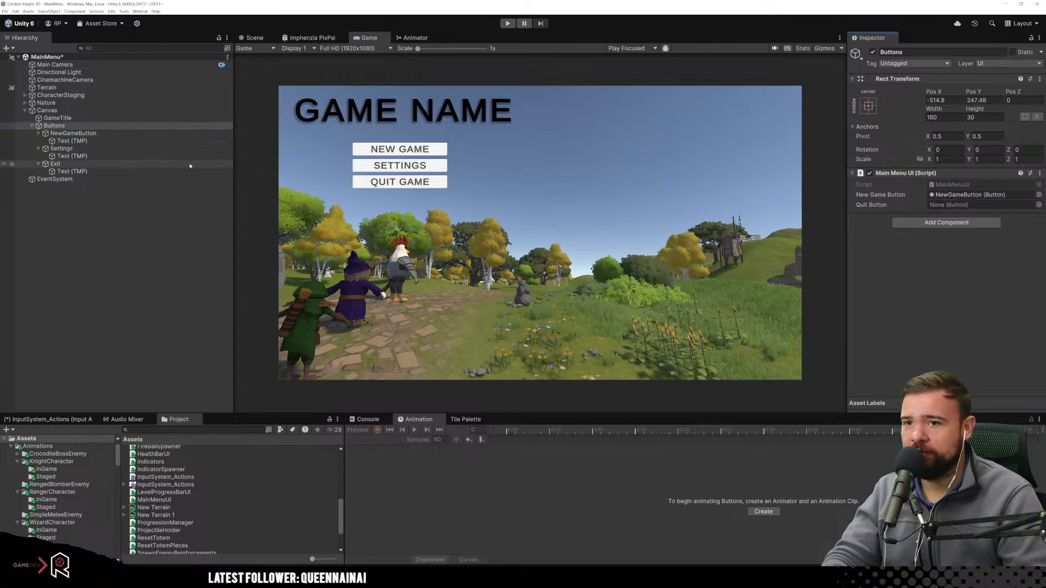
drag(279, 183, 958, 204)
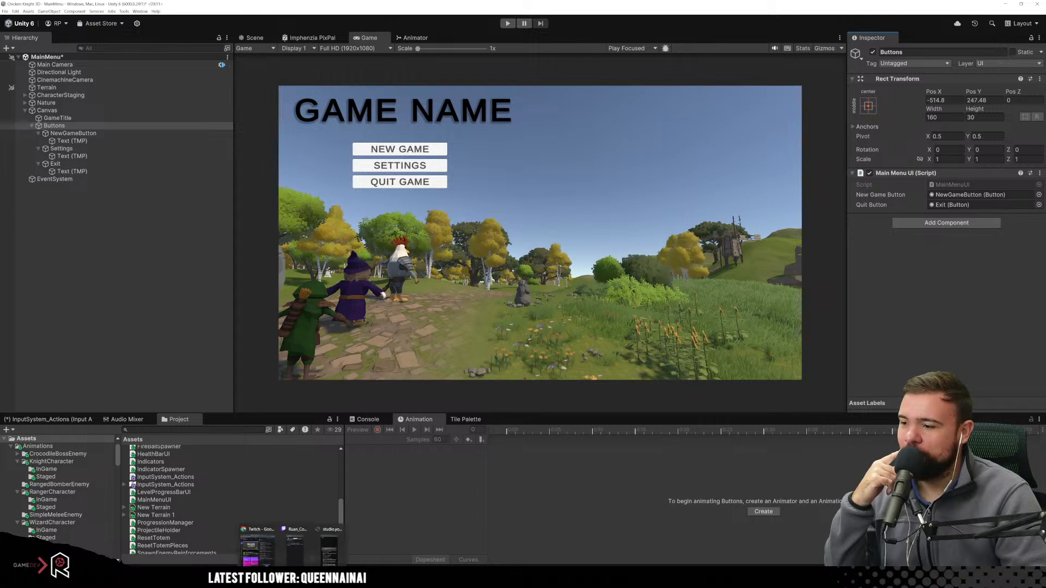
Switch to the KitchenChaosTut project in Visual Studio and open the Loader class from its MainMenuUI script.
mouse_move(275, 577)
click(298, 563)
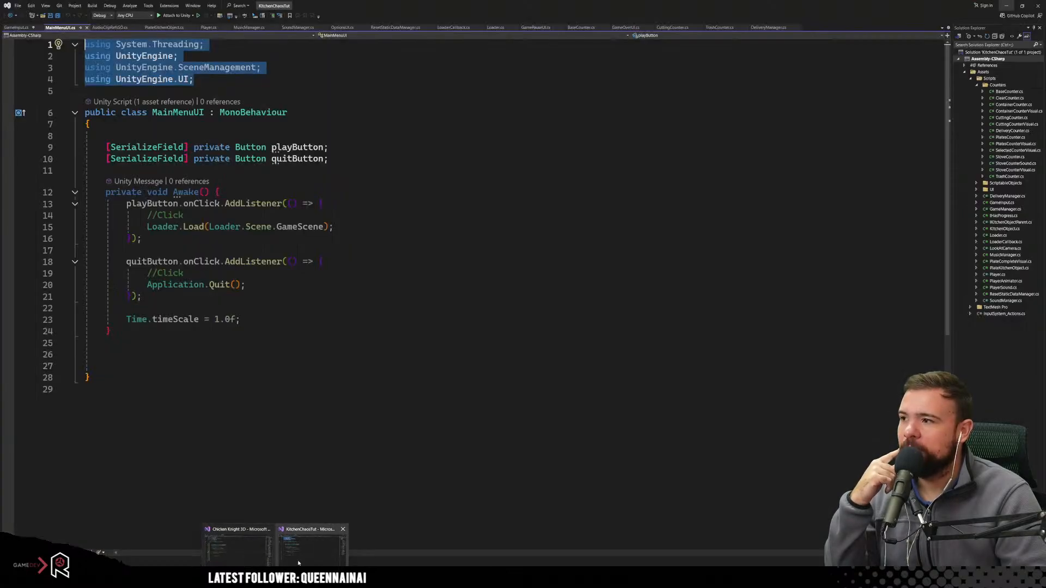
click(163, 238)
click(165, 228)
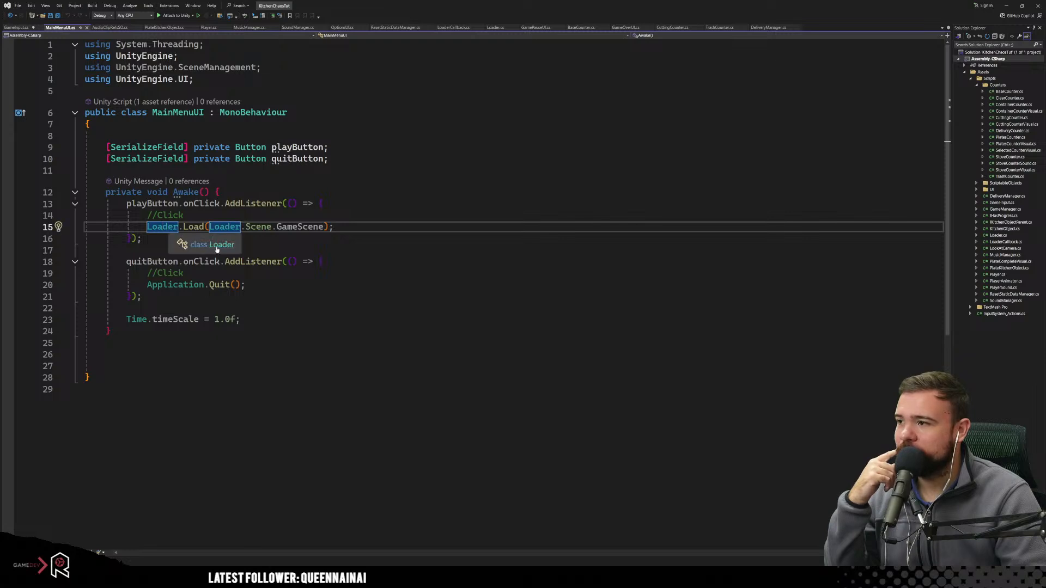
click(213, 246)
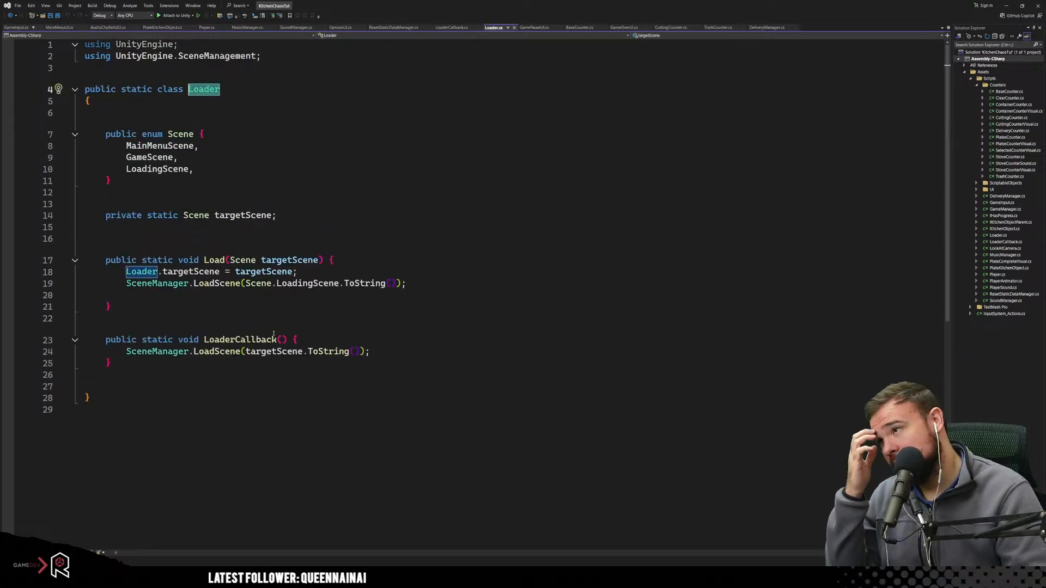
Examine the Scene enum and the targetScene field in the Loader class.
click(338, 203)
click(365, 146)
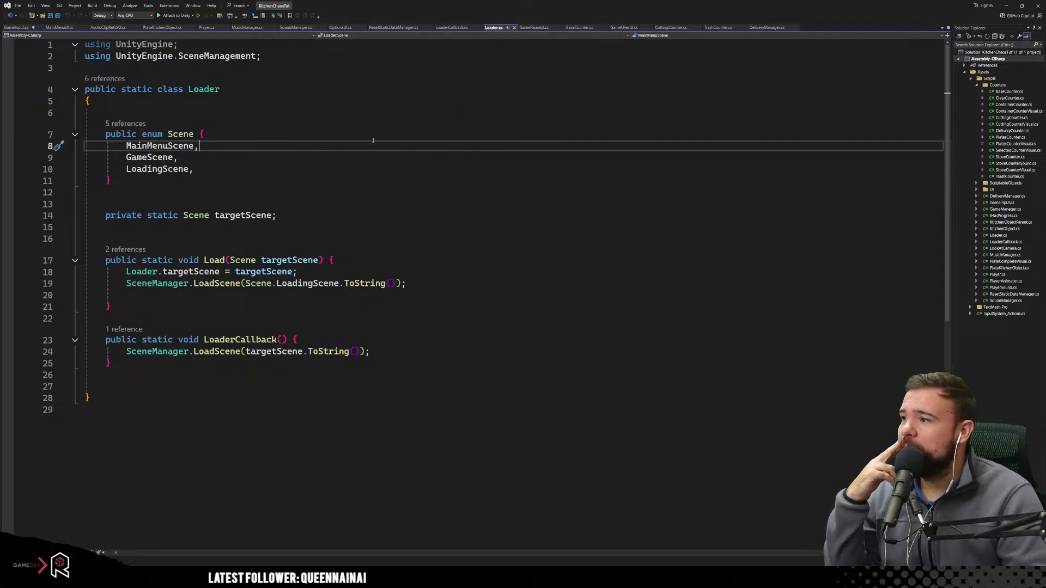
click(294, 170)
click(191, 205)
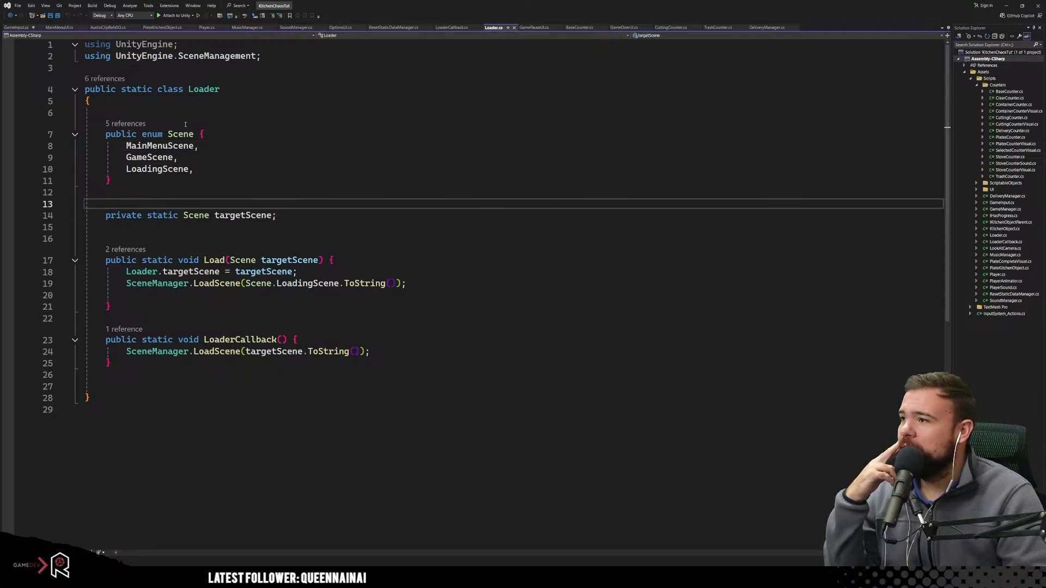
drag(187, 113, 221, 180)
click(367, 192)
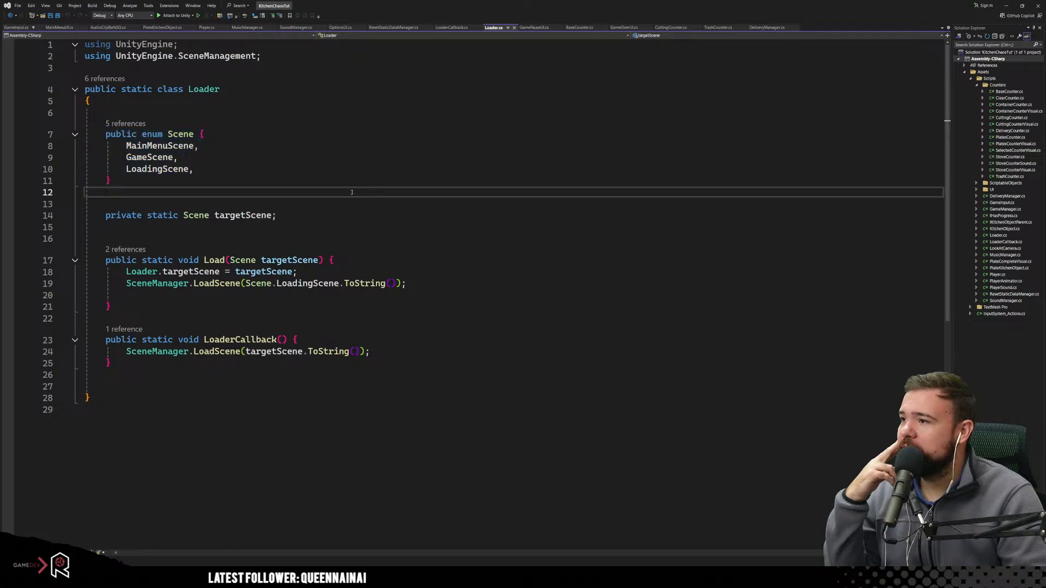
click(435, 237)
click(313, 228)
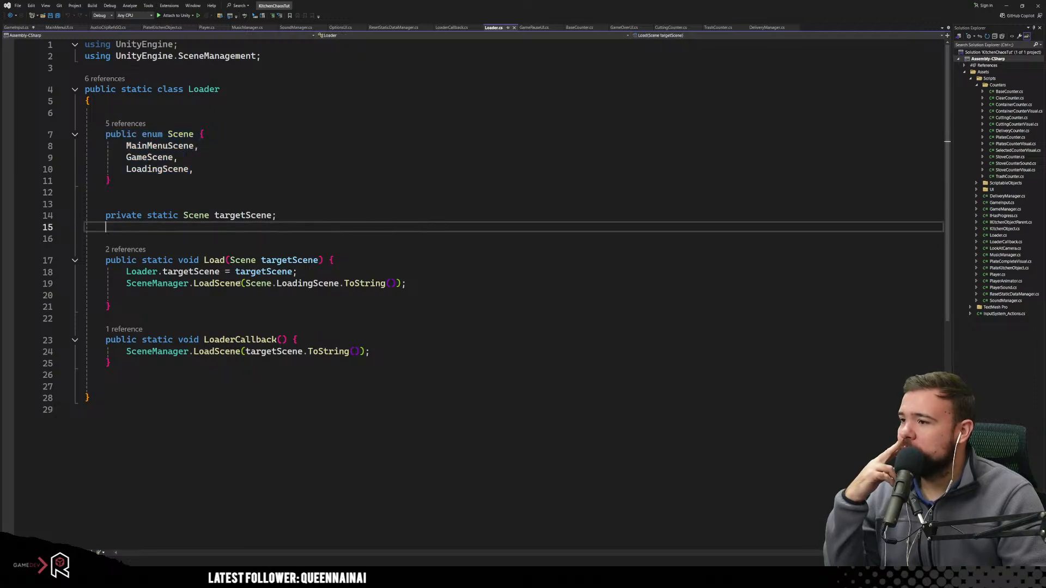
Examine how the Load method stores the target scene and calls SceneManager.LoadScene with the loading scene.
click(223, 260)
click(227, 297)
drag(127, 273, 220, 275)
click(267, 309)
double_click(176, 285)
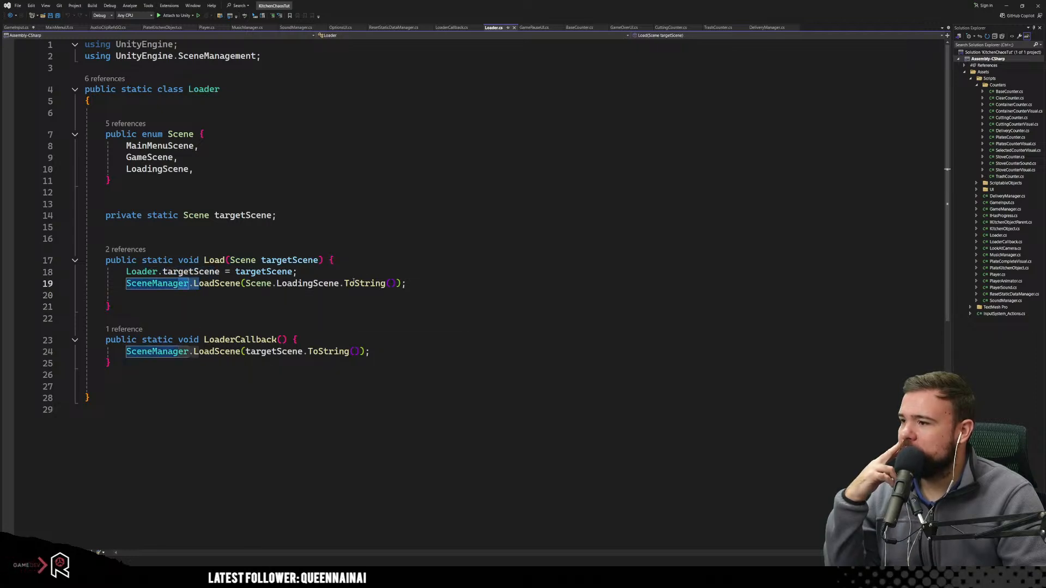
click(354, 262)
drag(275, 285, 319, 290)
click(360, 285)
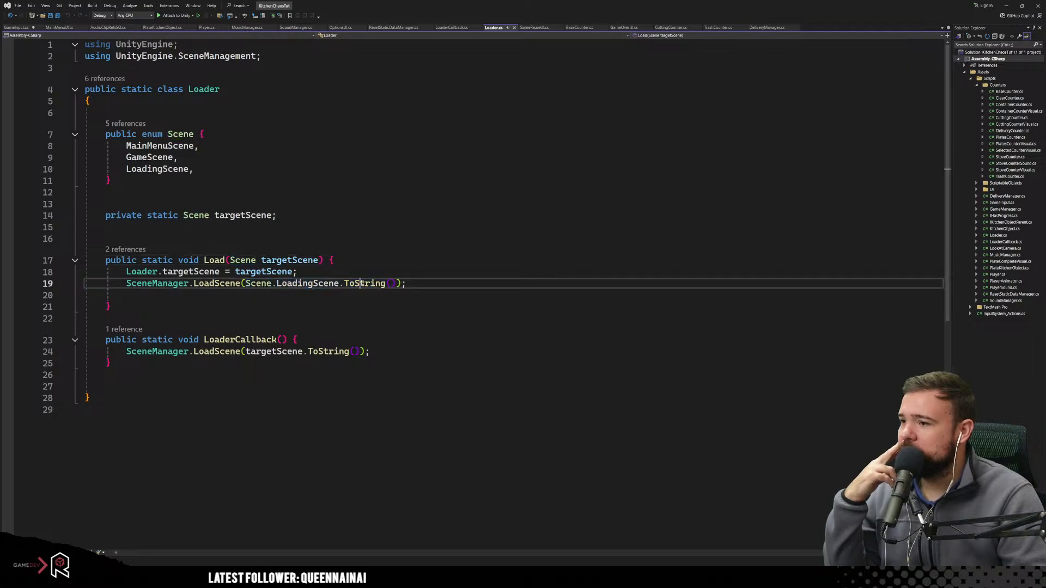
click(258, 299)
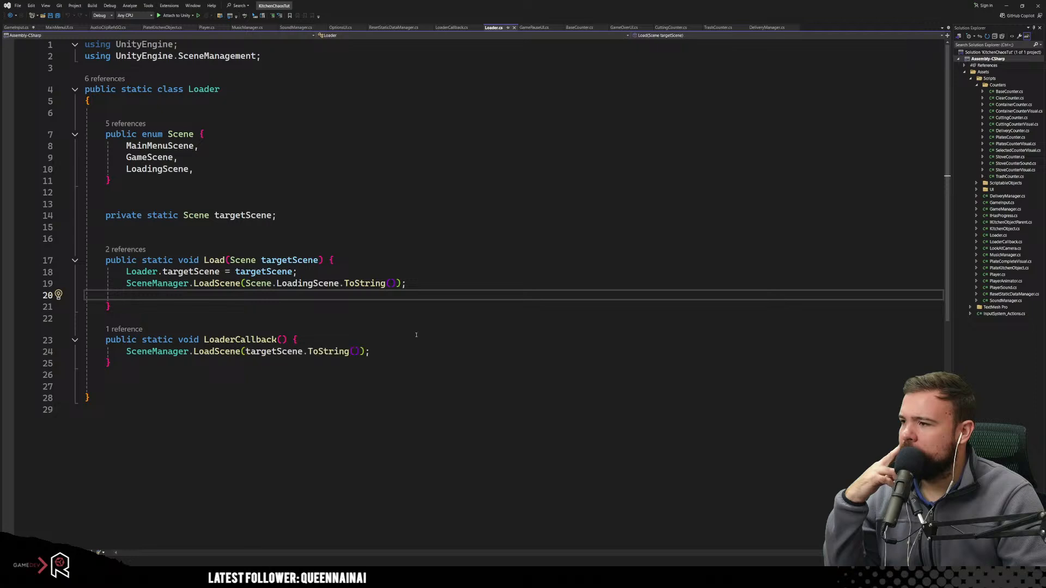
Follow the LoaderCallback method's reference to the LoaderCallback script and read its Update code.
click(381, 339)
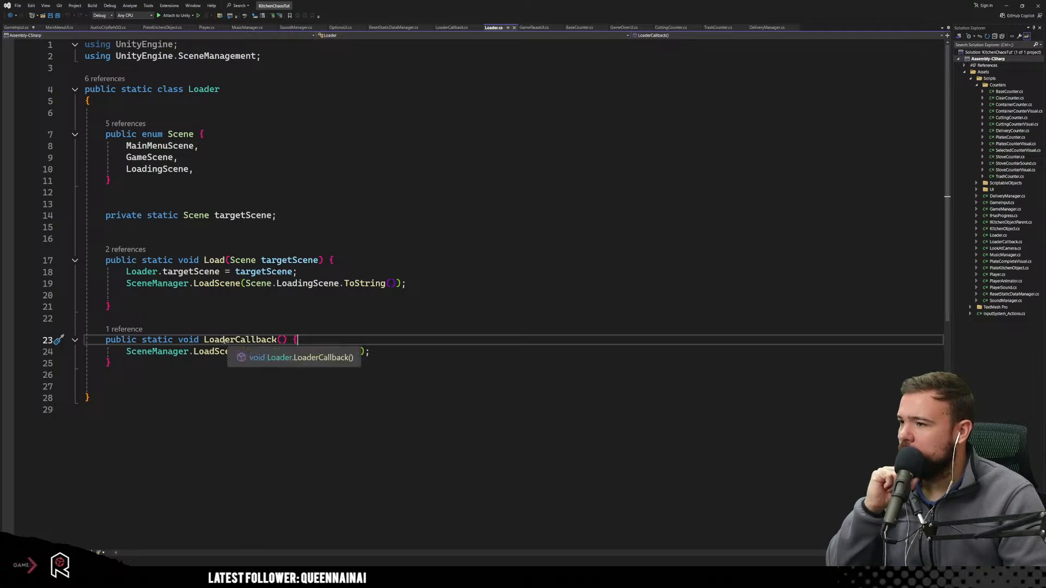
key(Up)
key(Up)
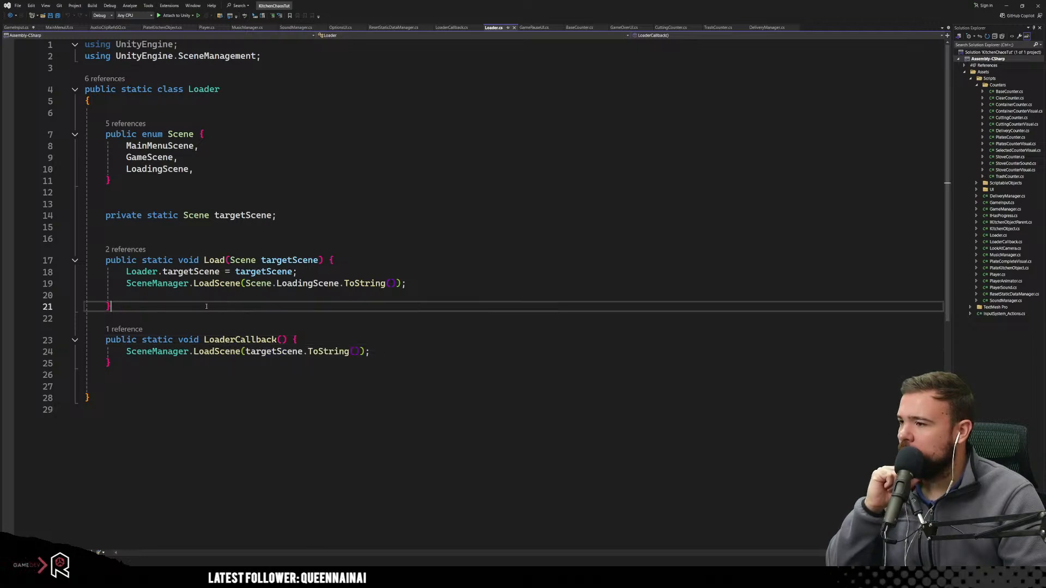
click(127, 329)
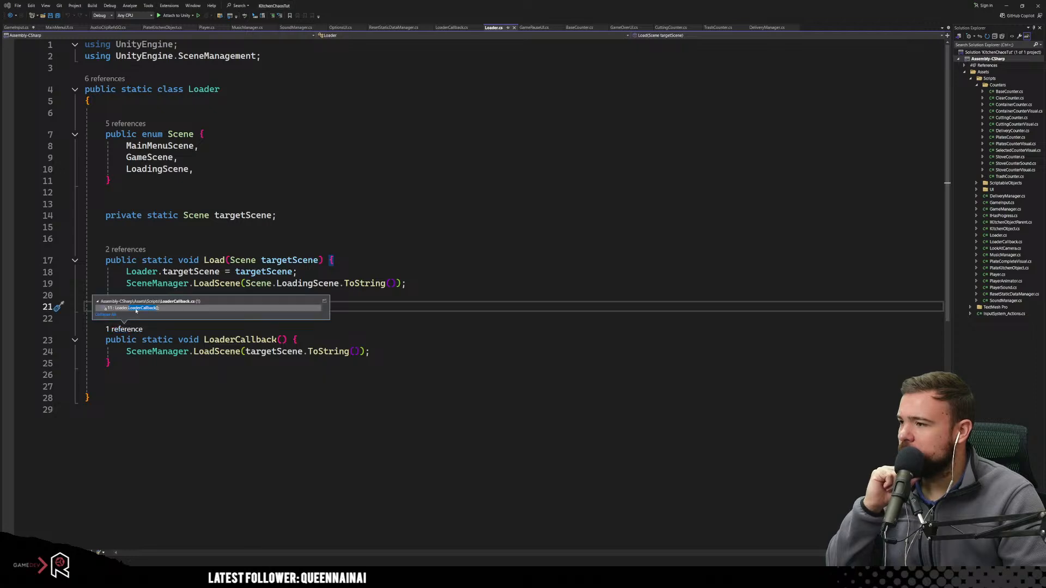
click(135, 309)
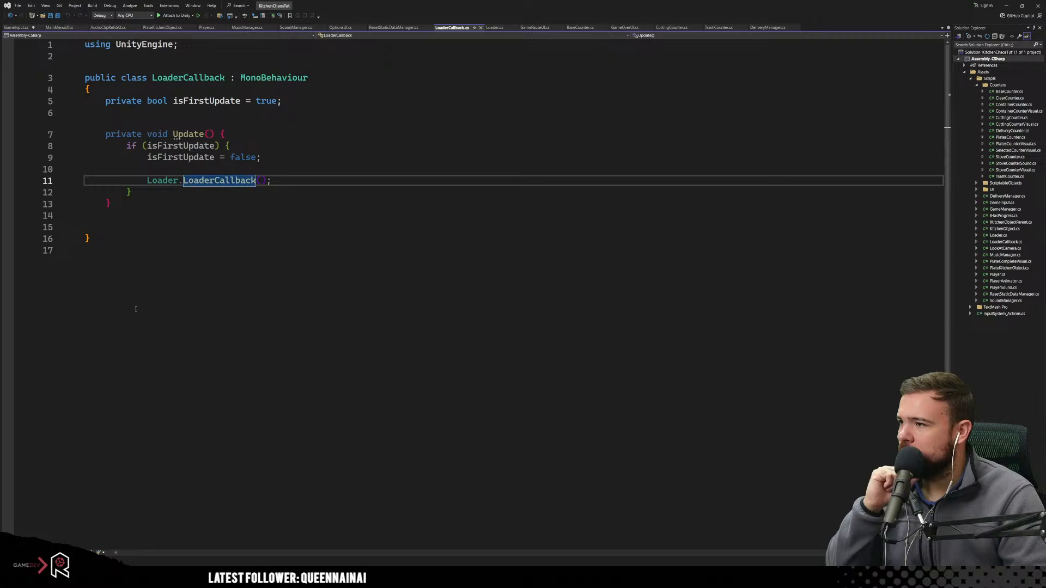
click(222, 242)
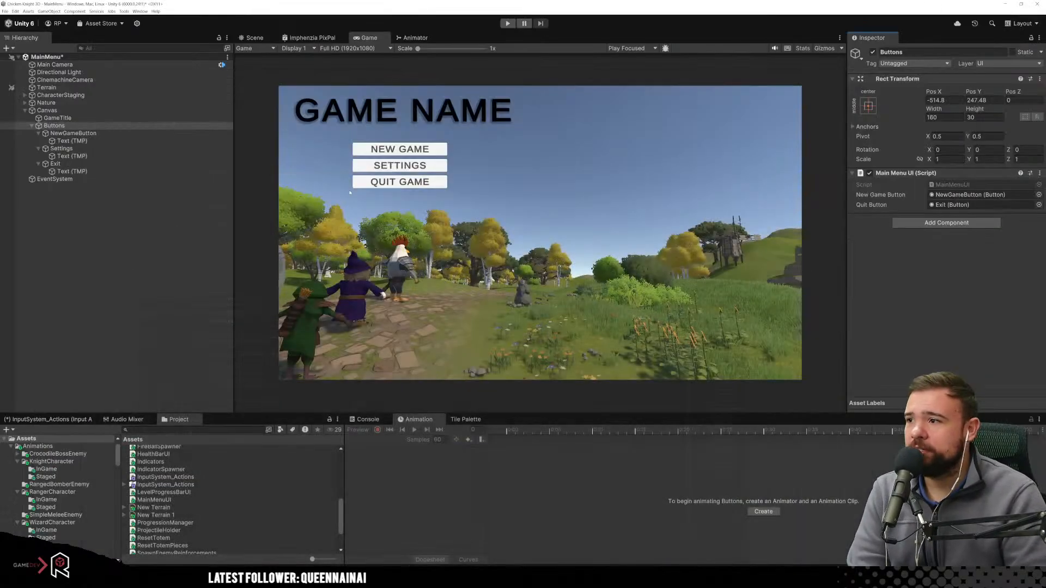
Switch to the Kitchen Chaos project in Unity and inspect the loading, main menu and game scenes in its Scenes folder.
click(258, 577)
click(293, 548)
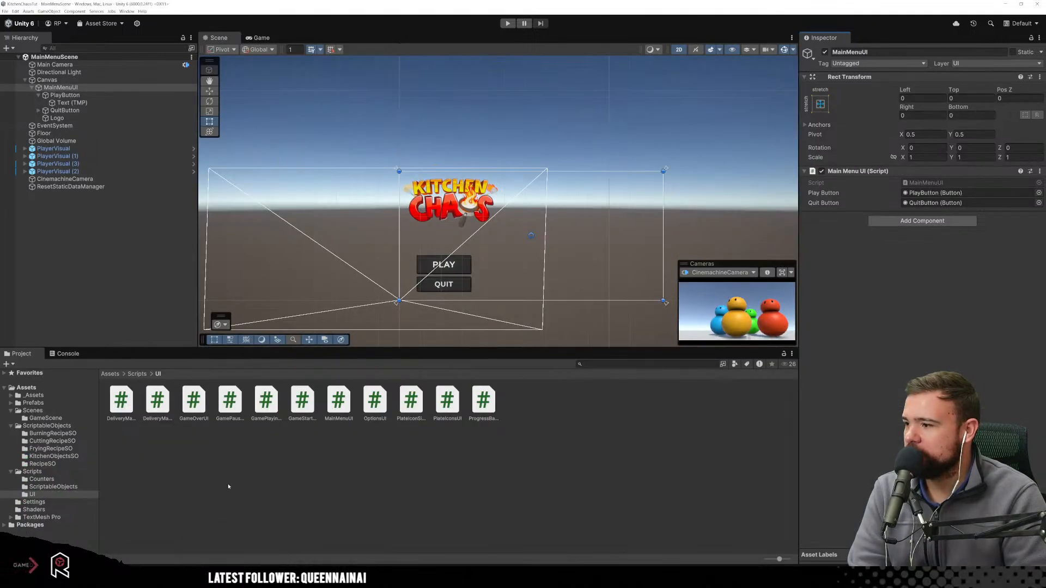
click(46, 472)
click(49, 412)
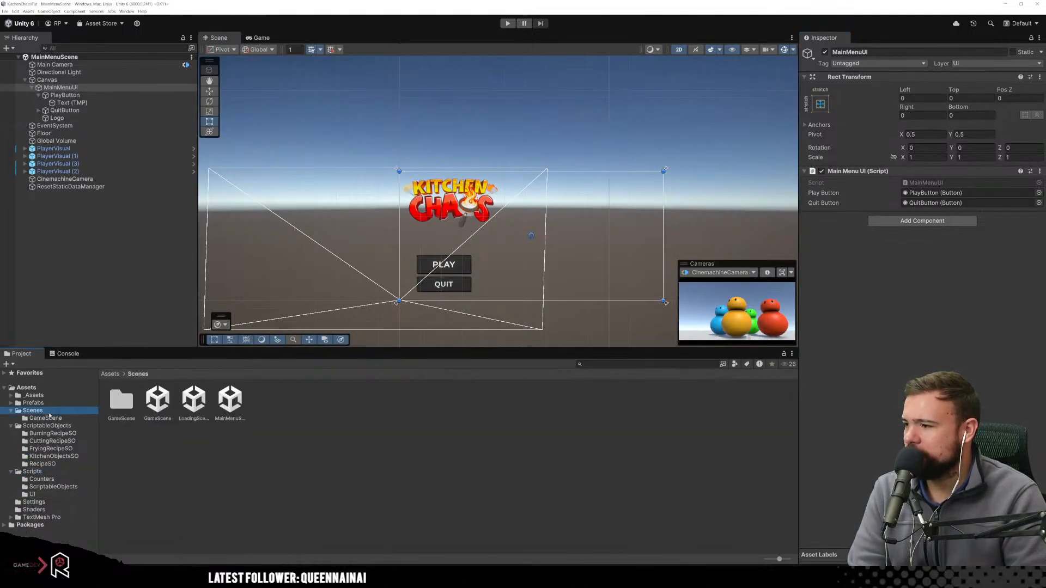
click(213, 463)
click(195, 420)
click(231, 420)
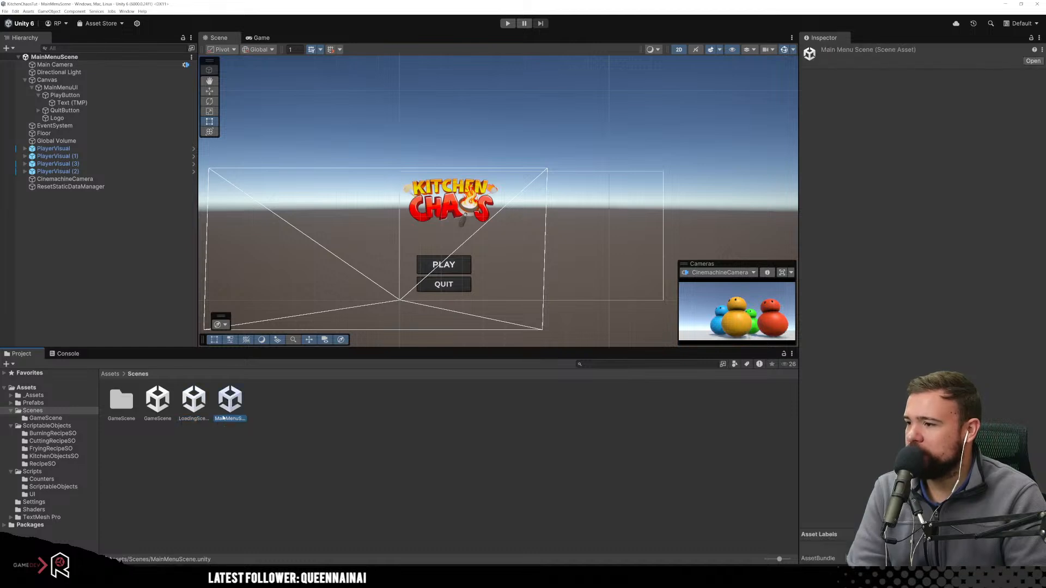
click(157, 405)
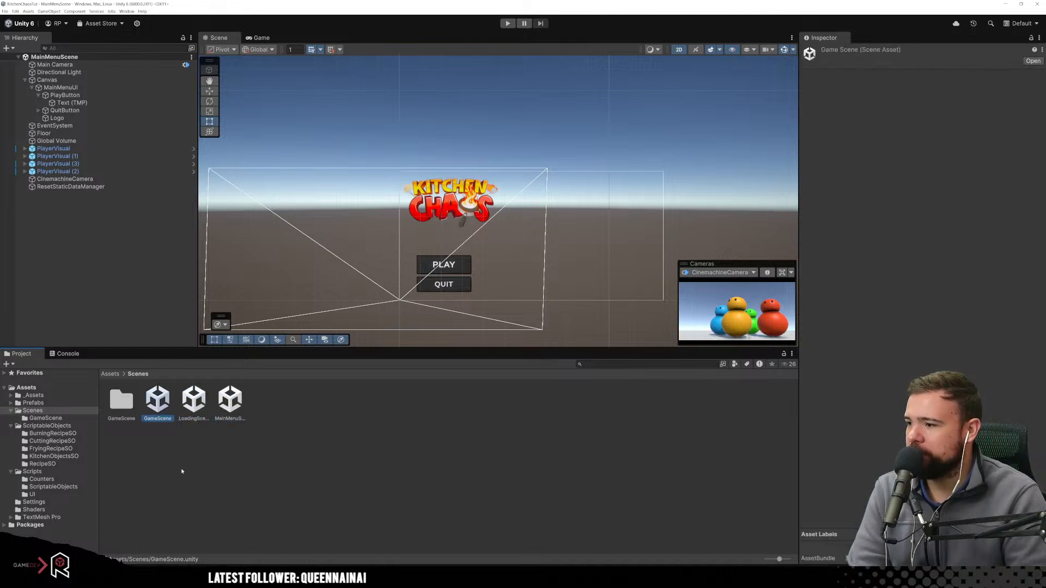
Open the Kitchen Chaos loading scene and inspect its camera, light, canvas and event system objects.
double_click(194, 400)
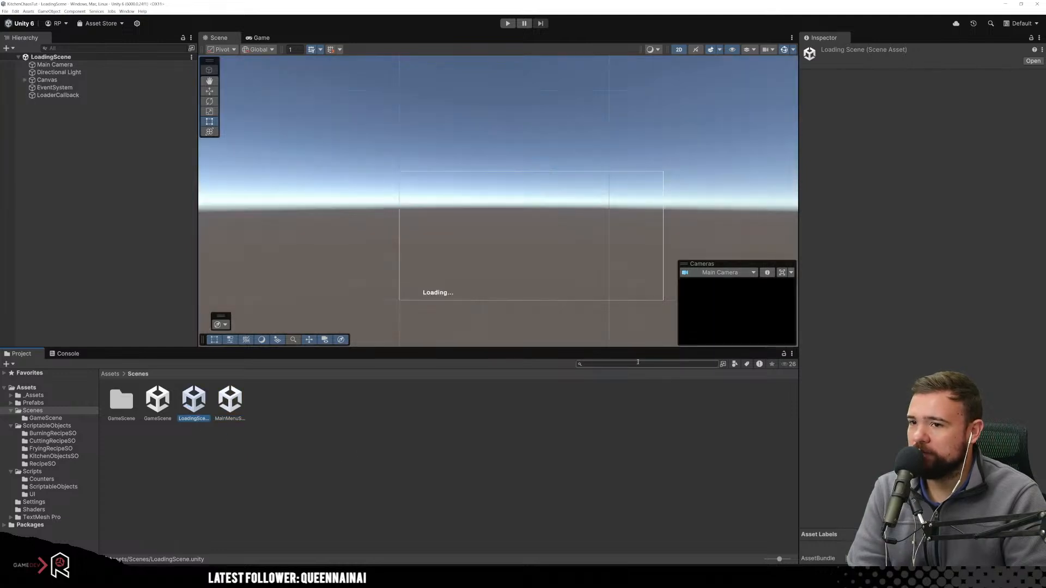
click(54, 64)
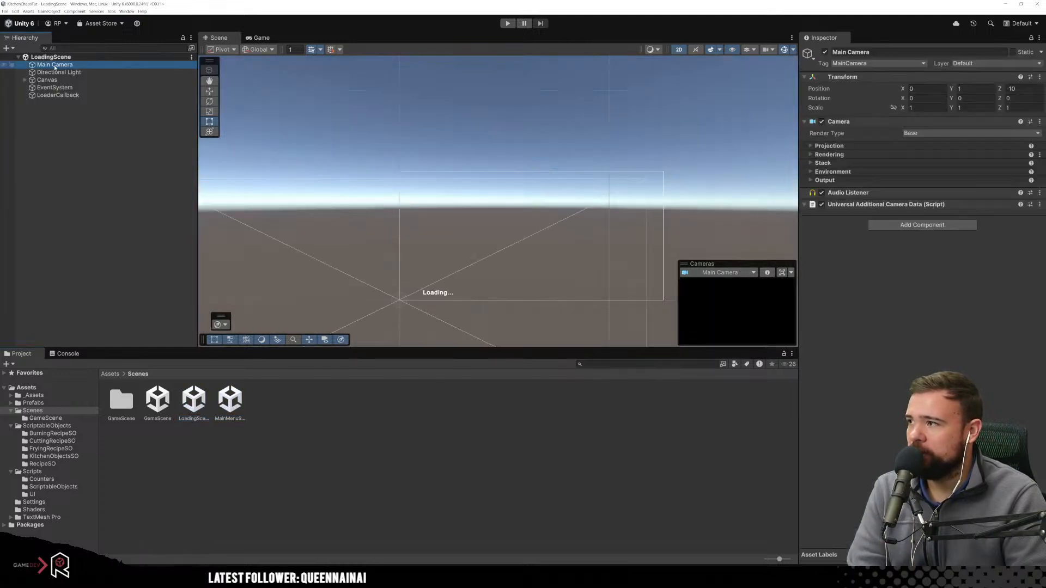
click(57, 74)
click(55, 79)
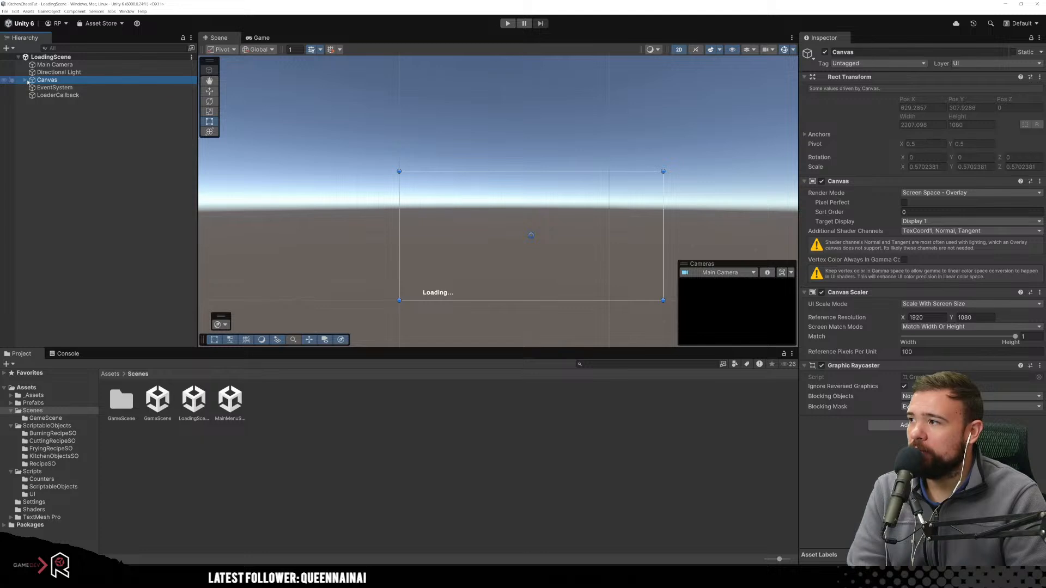
click(55, 65)
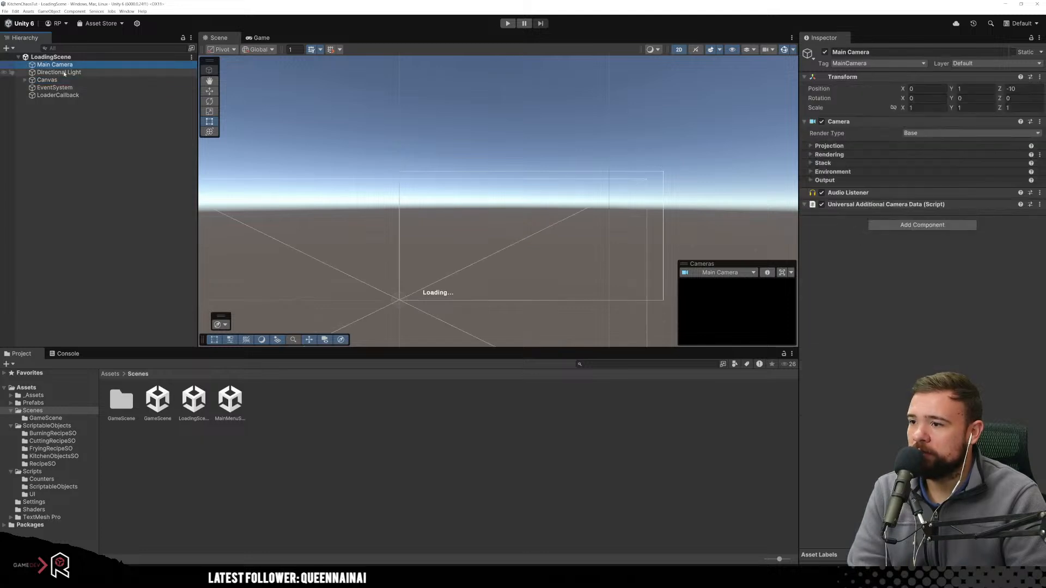
click(54, 87)
click(52, 82)
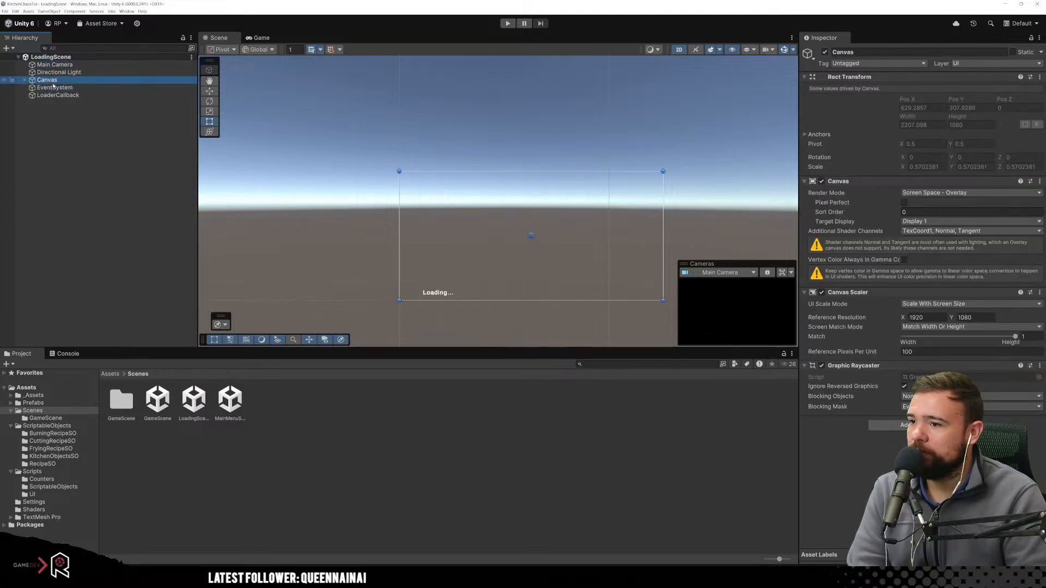
click(50, 117)
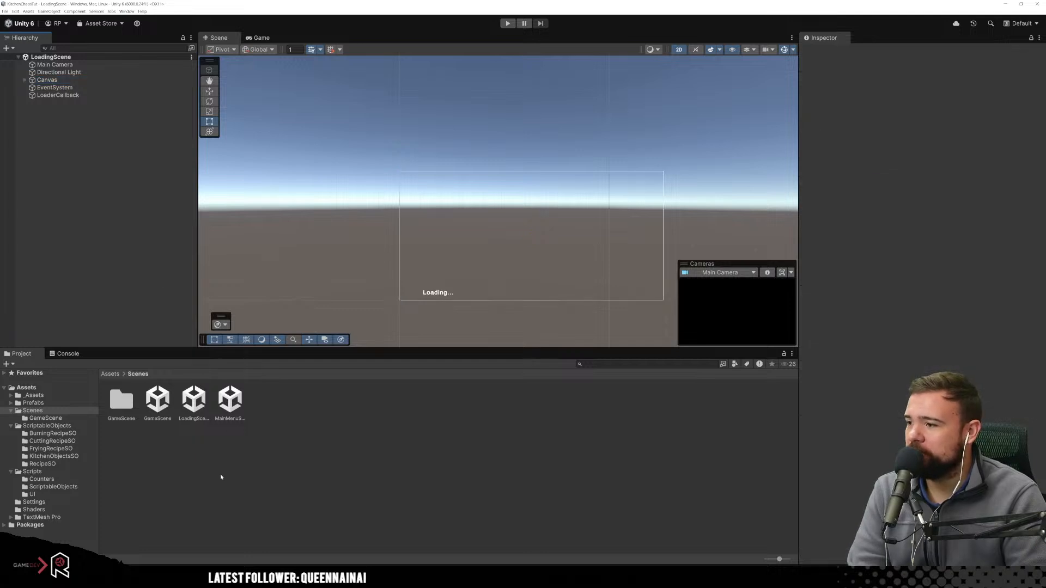
right_click(171, 391)
click(297, 454)
right_click(190, 402)
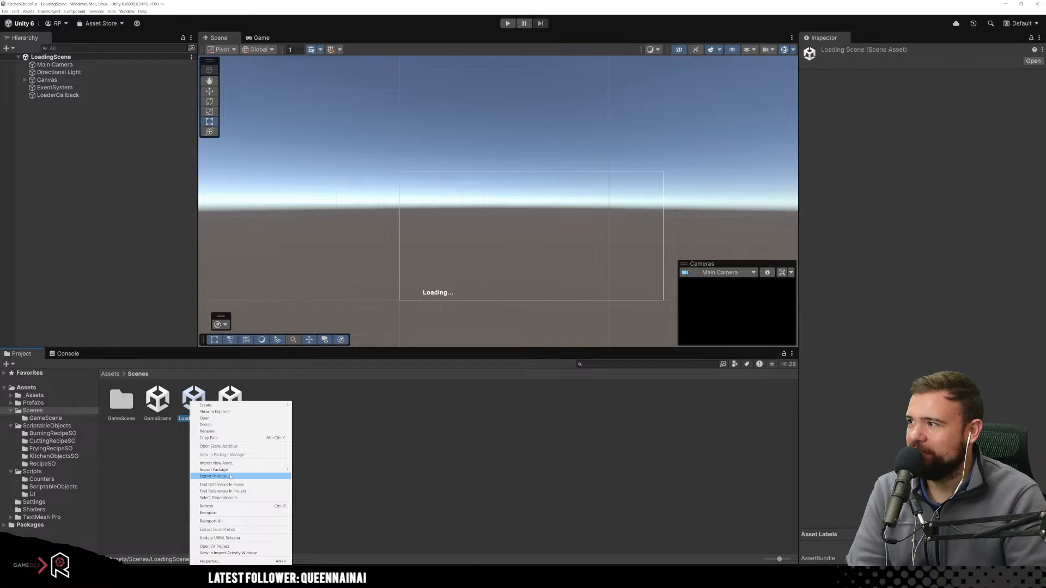
click(424, 481)
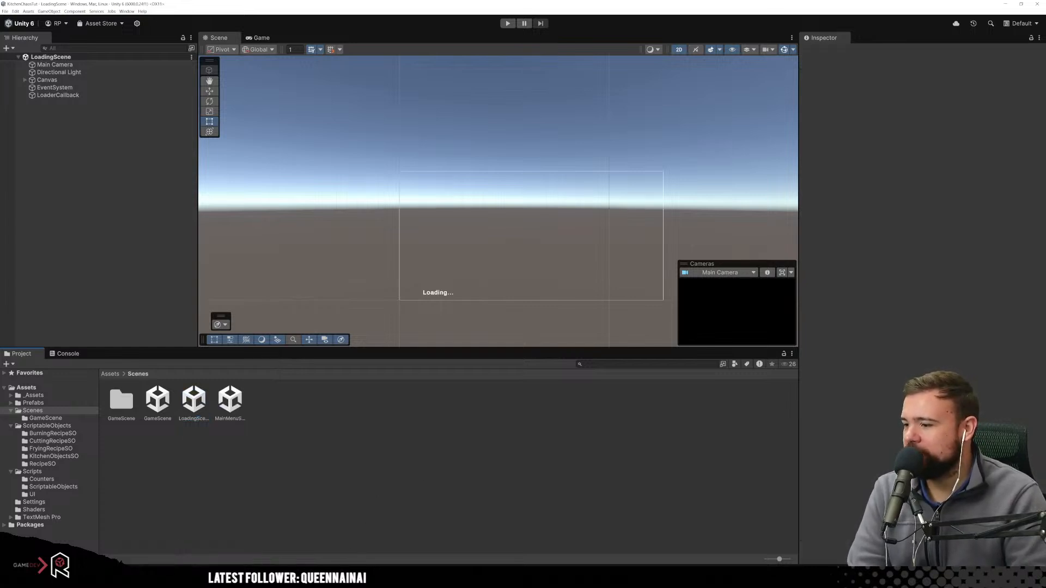
Switch to the Chicken Knight 3D project in Unity and browse its Scenes folder, including the GameScene subfolder.
click(222, 545)
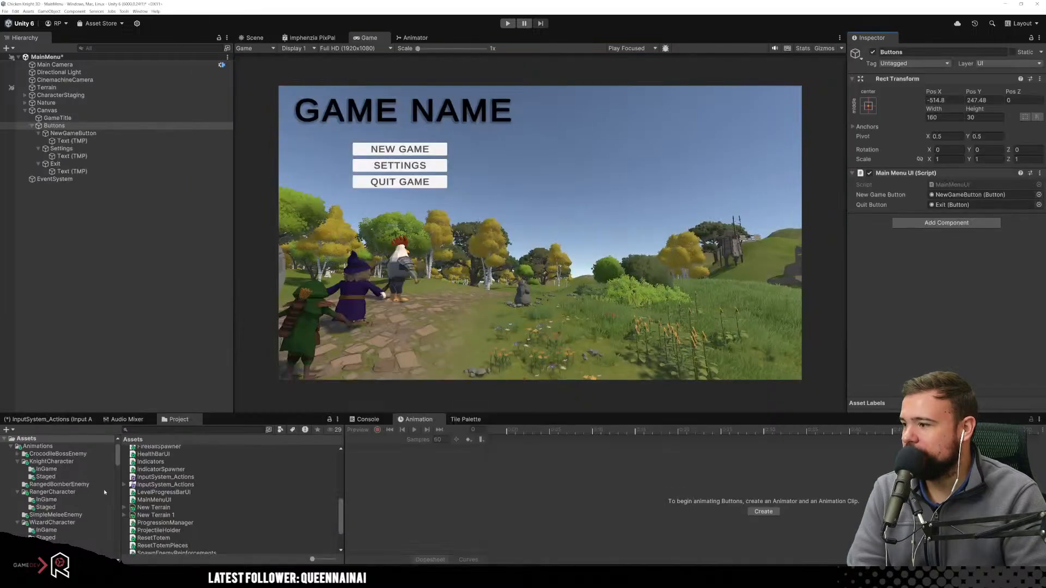
scroll(49, 533, down, 5)
scroll(54, 507, up, 2)
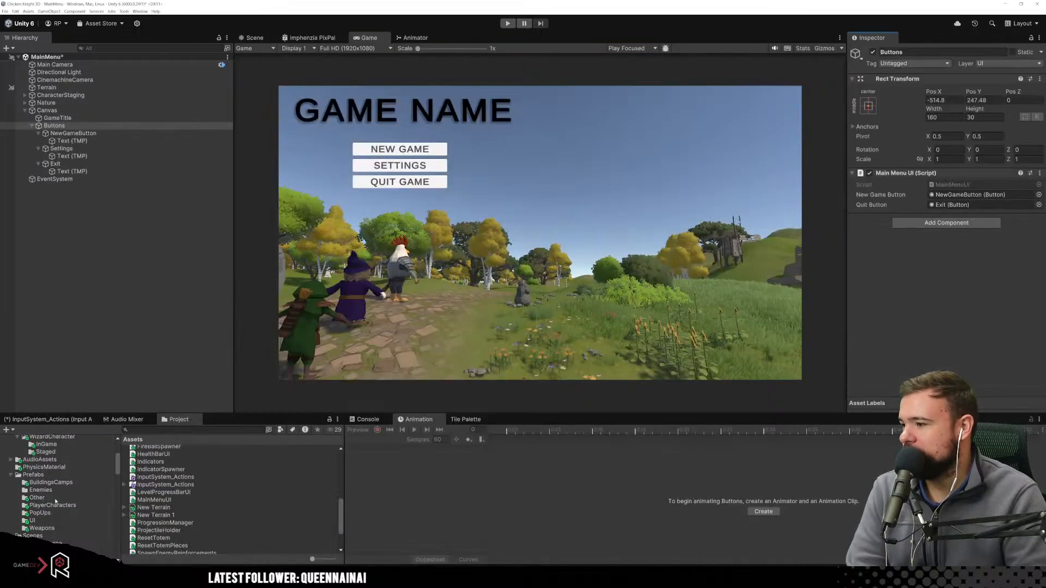
scroll(71, 501, down, 2)
click(32, 507)
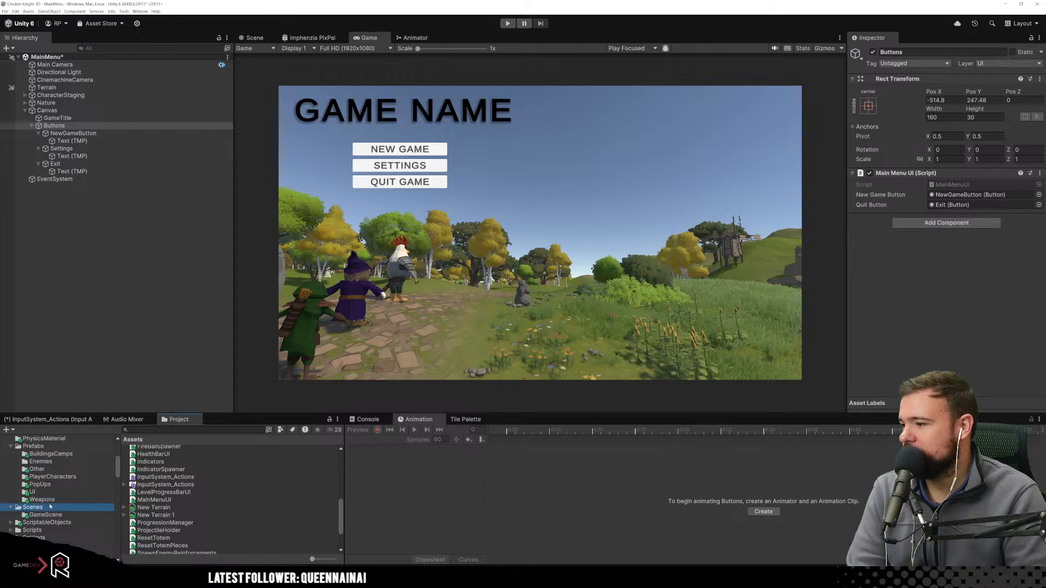
double_click(163, 449)
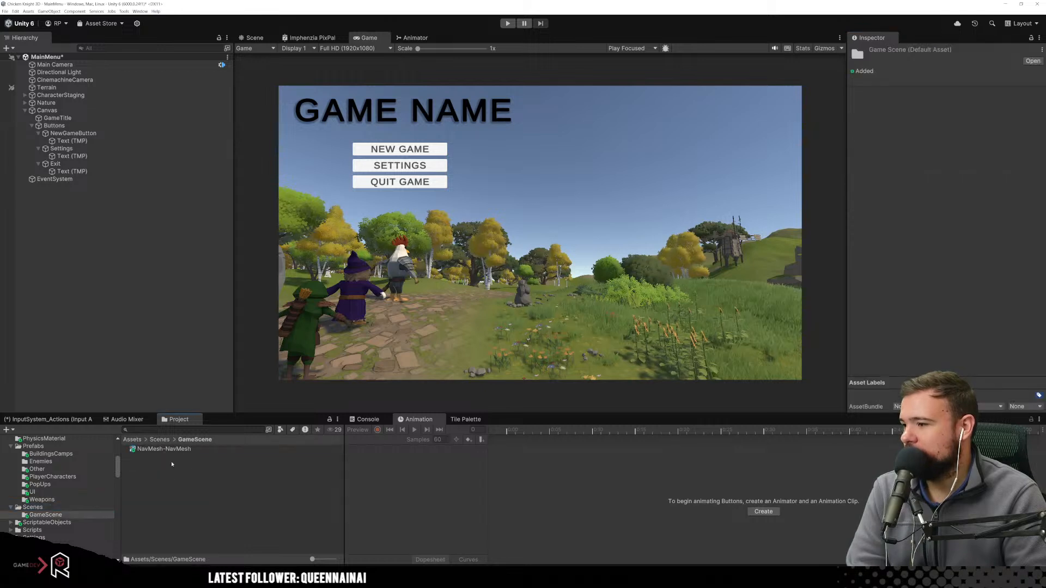
click(163, 450)
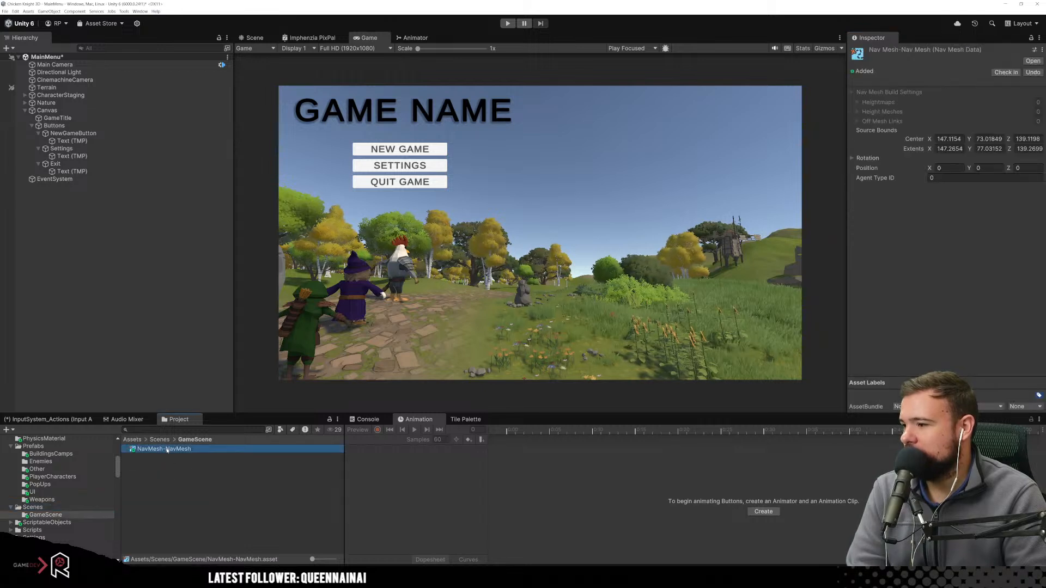
click(160, 440)
Create a new scene named Loading in the Scenes folder and open it.
right_click(165, 493)
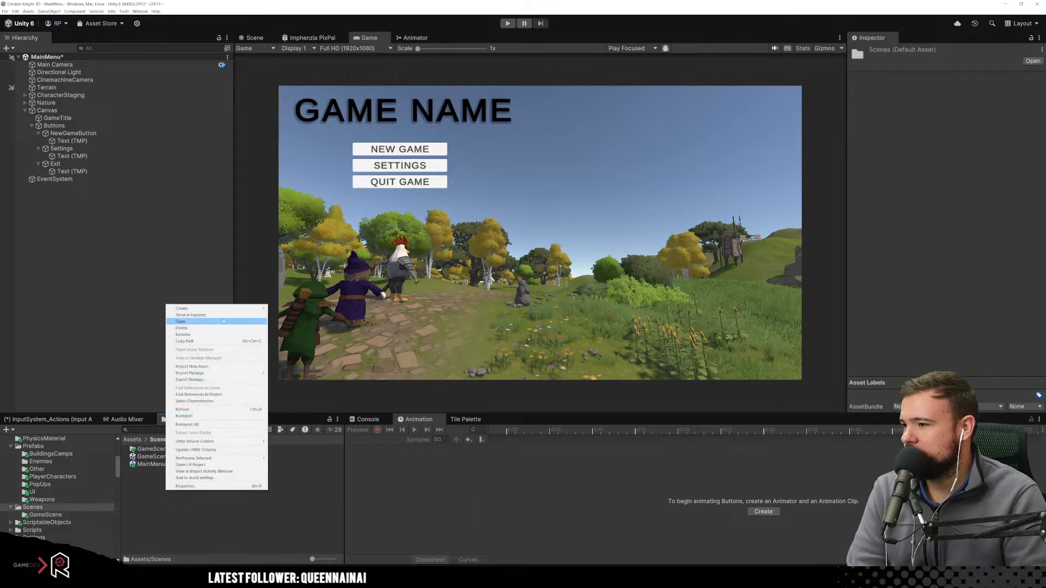
mouse_move(229, 308)
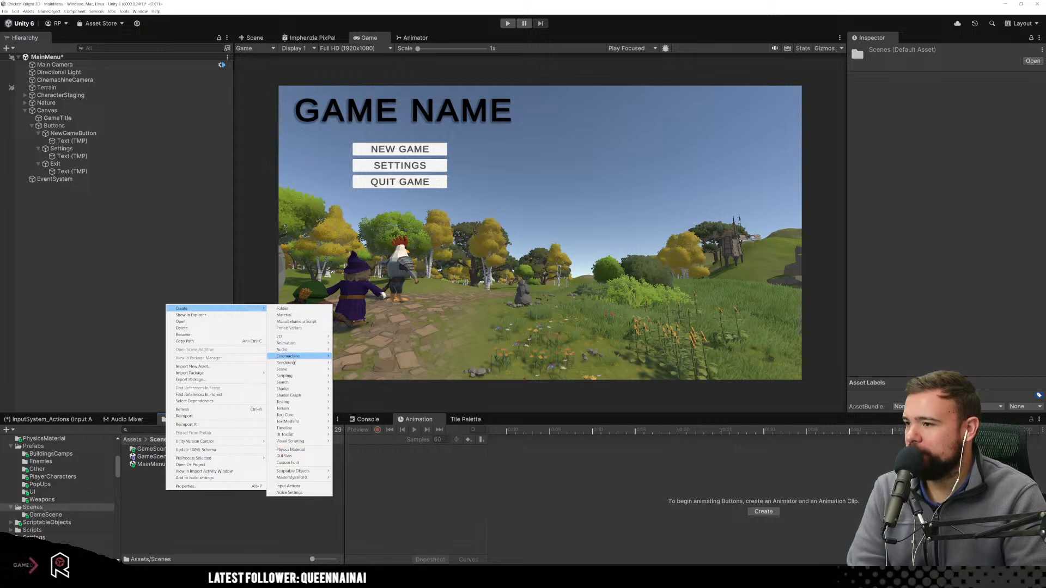
mouse_move(294, 371)
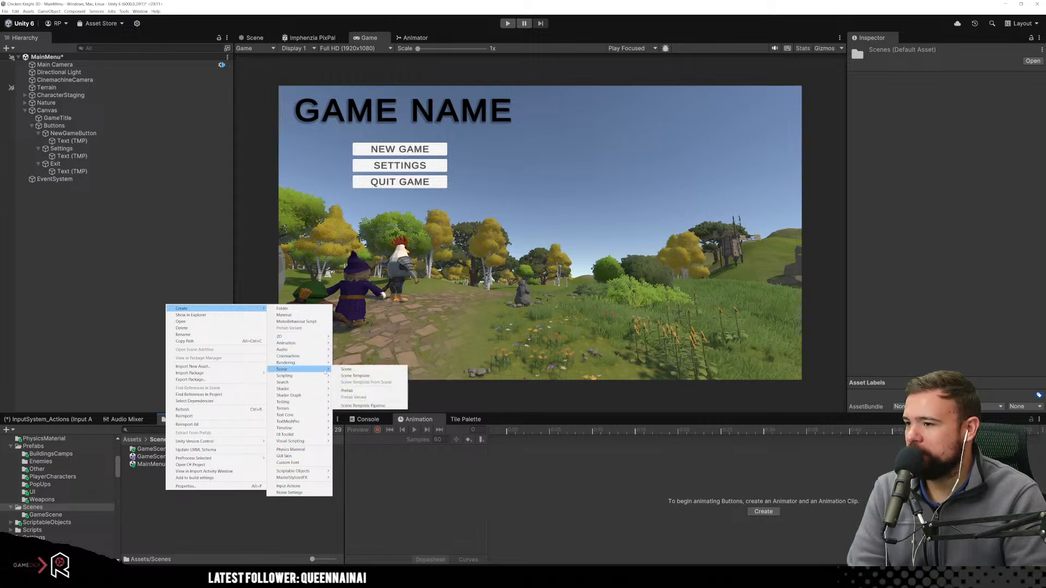
click(354, 370)
text(Loa)
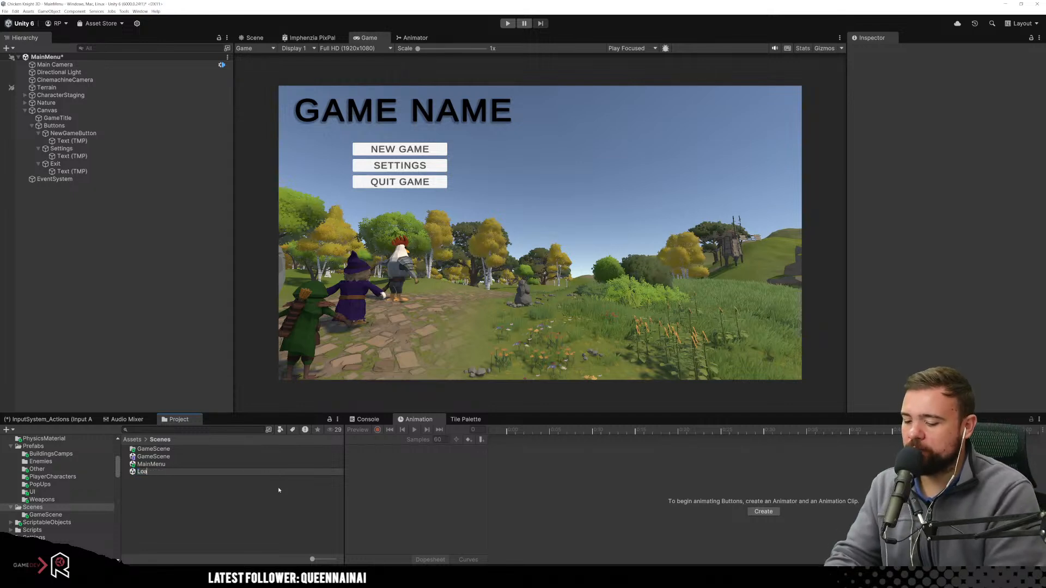
text(ding)
key(Return)
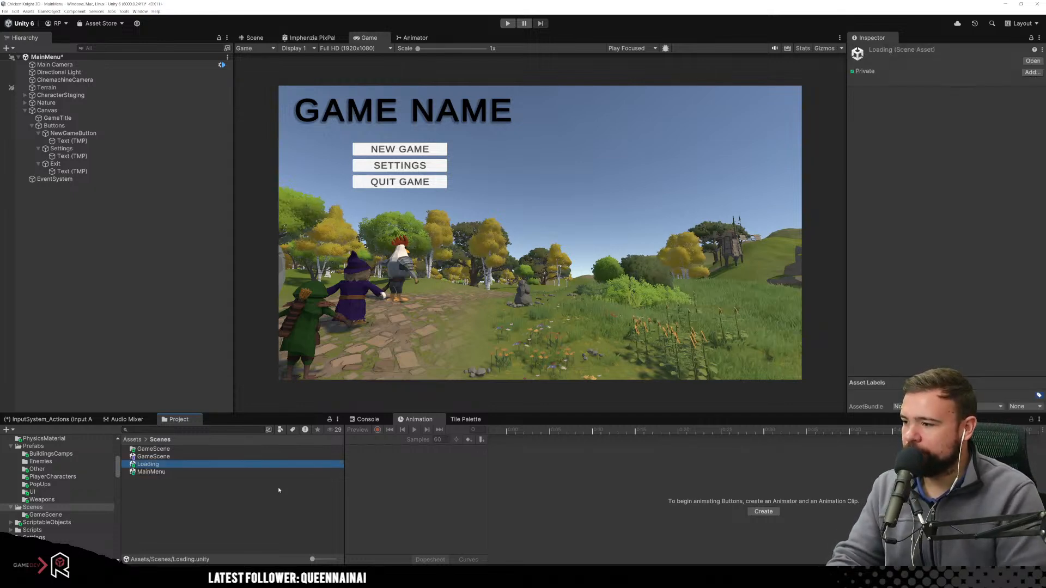
double_click(199, 464)
click(528, 303)
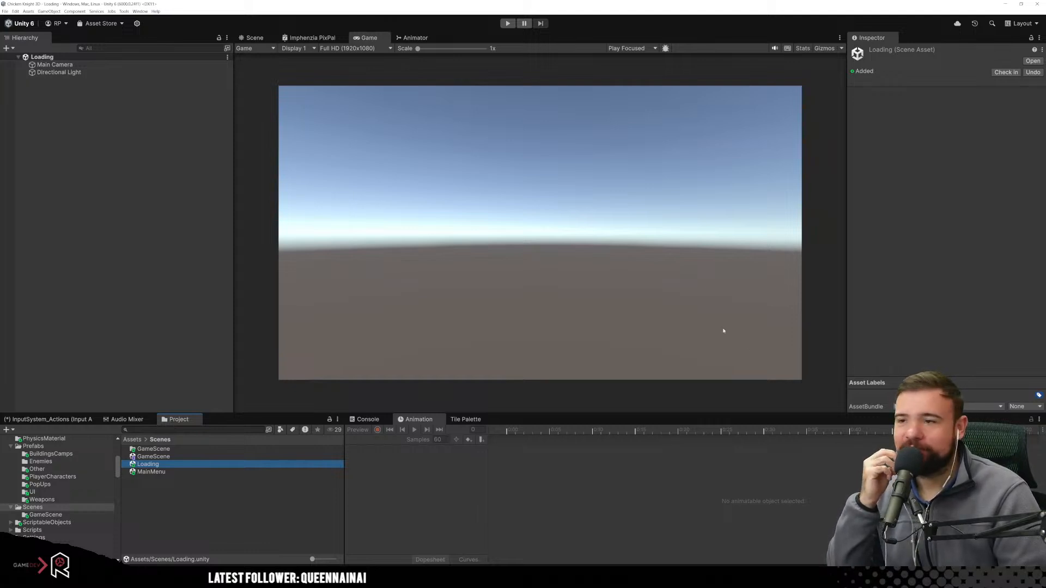
Add a TextMeshPro UI text object to the Loading scene.
click(93, 109)
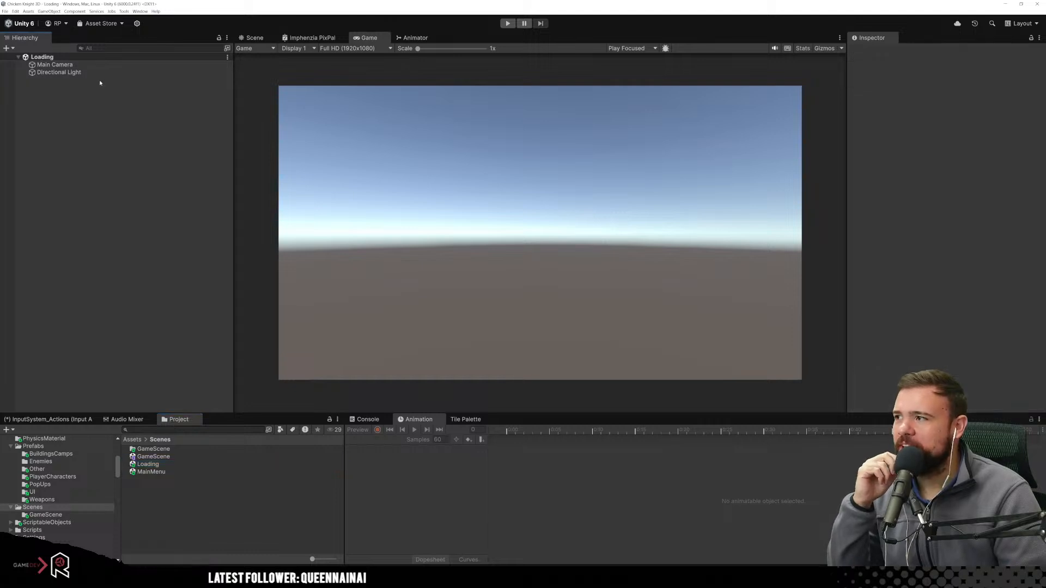
right_click(87, 107)
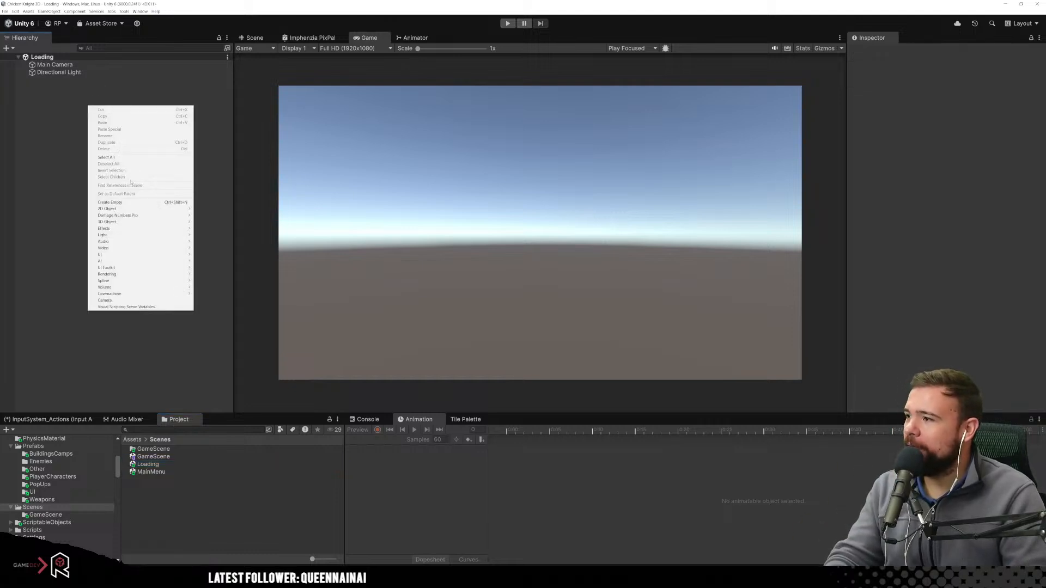
click(66, 94)
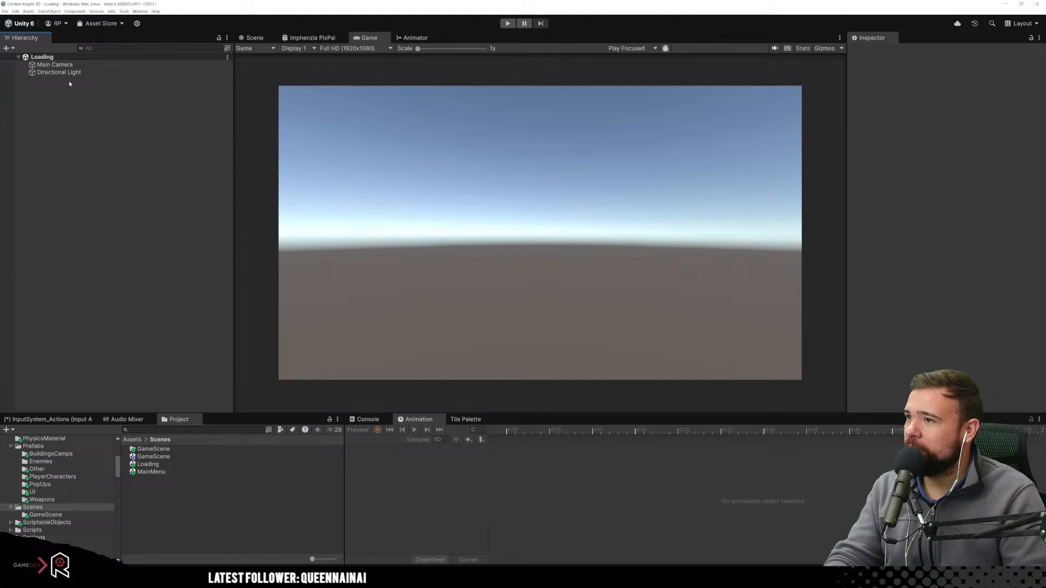
right_click(70, 82)
mouse_move(155, 185)
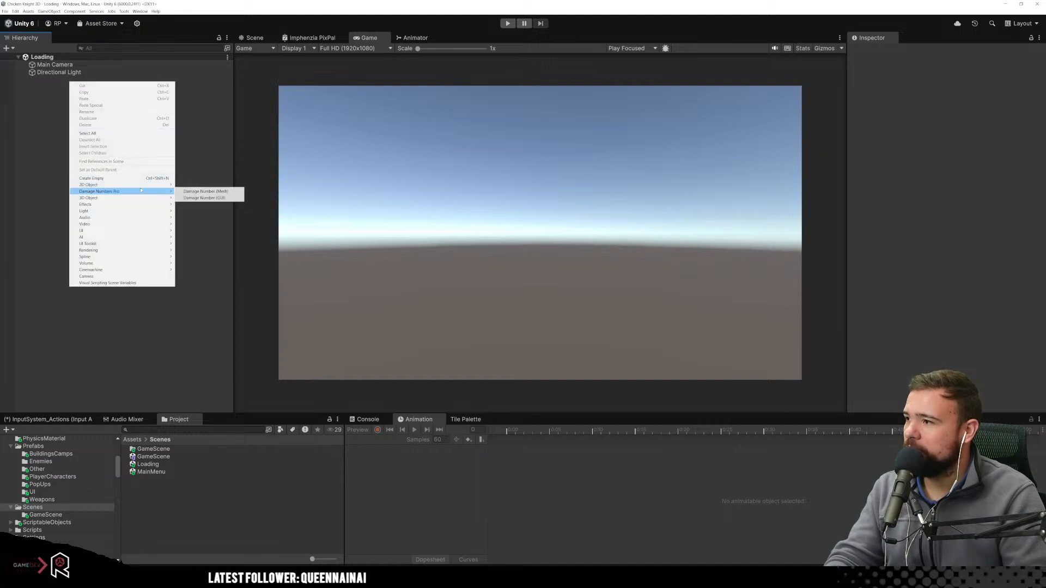
mouse_move(134, 231)
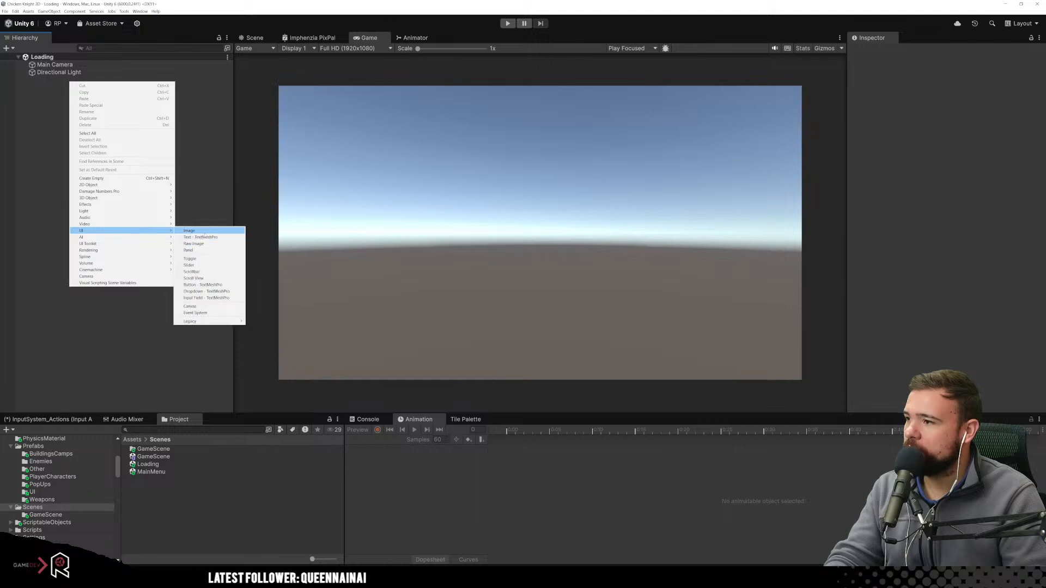
click(218, 239)
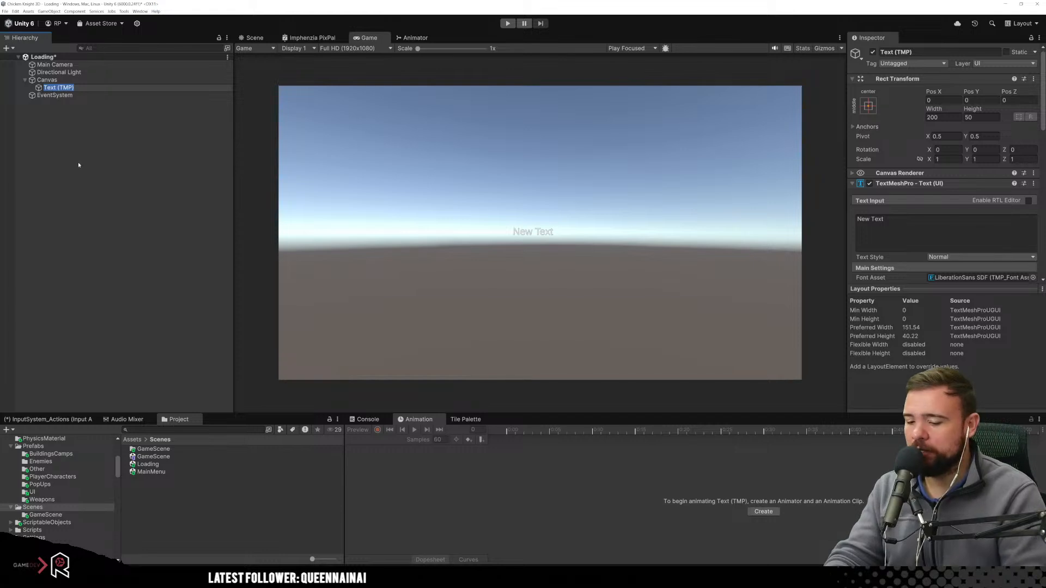
Name the new text object LoadingText and set its text content to "Loading...".
text(Loading.)
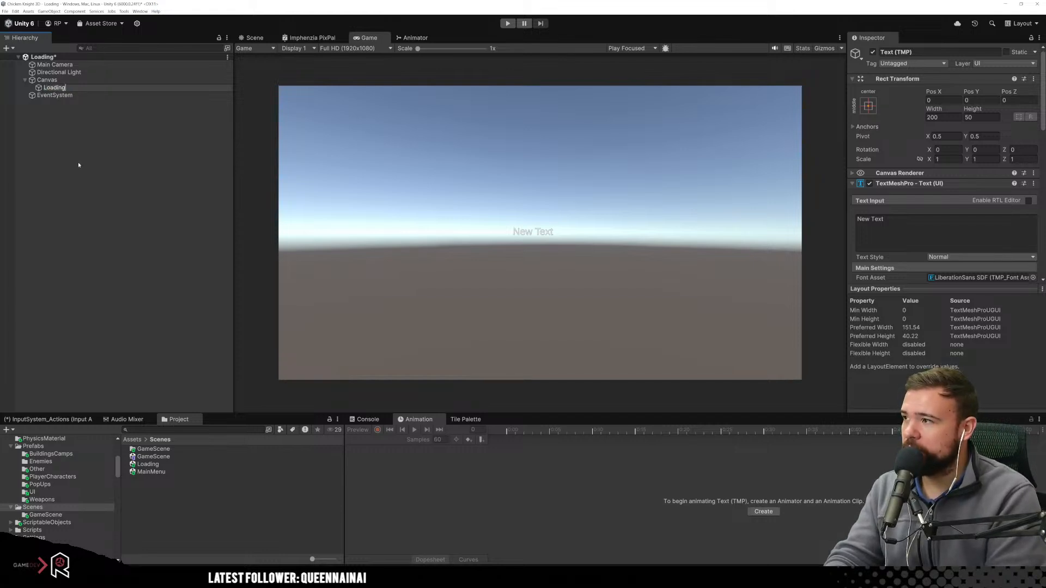
text(..)
key(BackSpace)
key(BackSpace)
key(BackSpace)
text(Test)
key(BackSpace)
key(BackSpace)
text(xt)
key(Return)
click(934, 233)
text(Loading...)
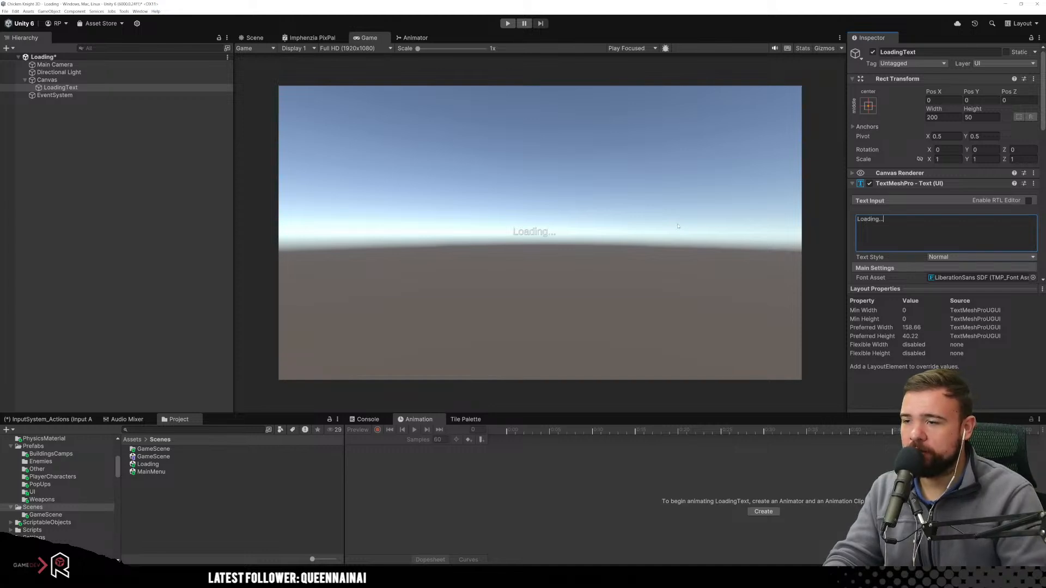
Anchor LoadingText with its pivot at the canvas's bottom-left corner, and set Pos X, Pos Y, width and height to 0.
click(869, 106)
click(901, 222)
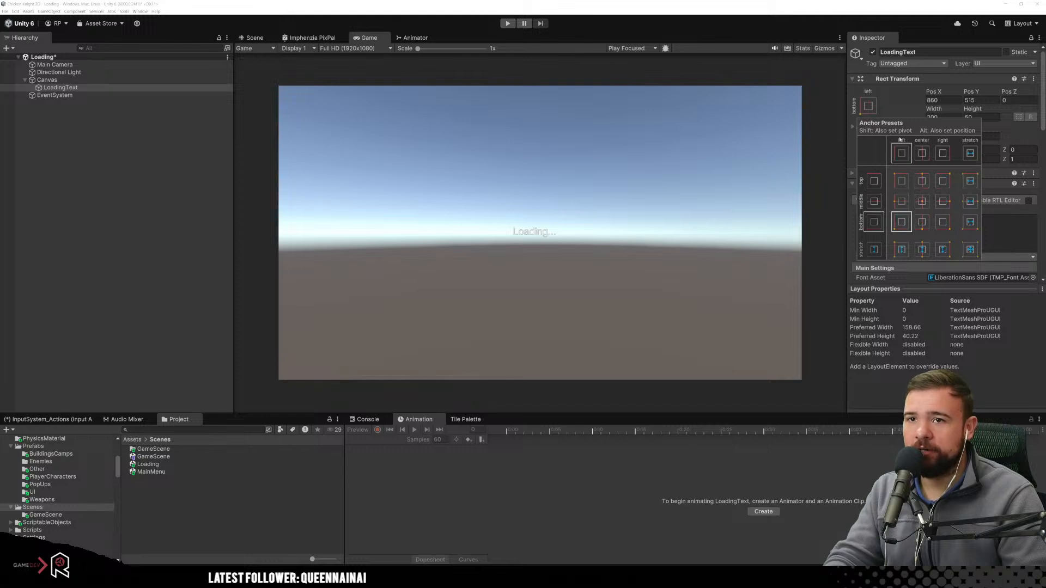
click(920, 106)
click(938, 101)
text(0)
key(Tab)
text(0)
key(Tab)
key(Tab)
text(0)
key(Tab)
text(0)
Align the loading text to the bottom and set its text wrapping mode to No Wrap.
scroll(946, 120, down, 5)
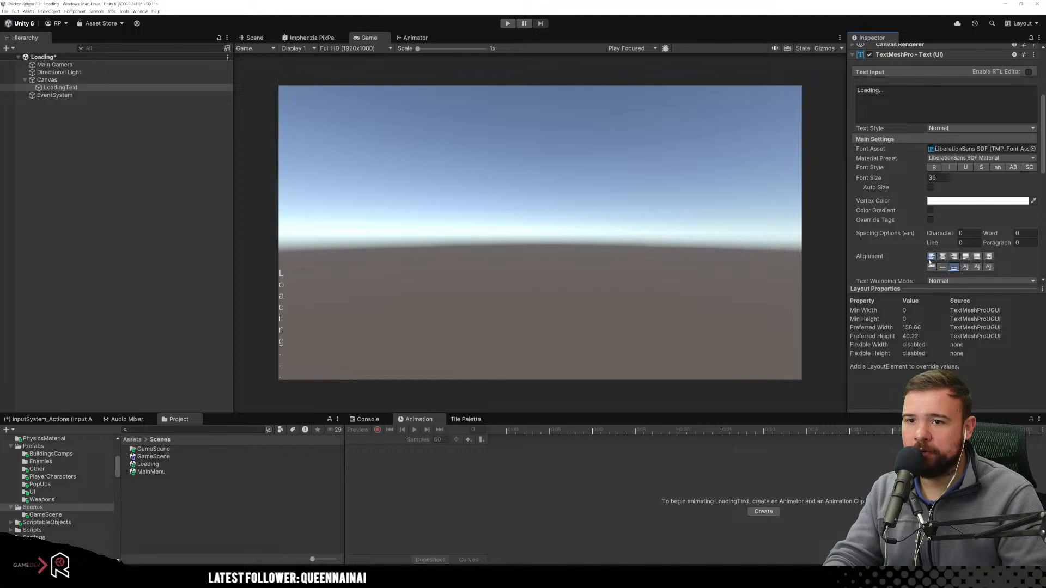
scroll(968, 236, down, 3)
click(953, 204)
click(950, 215)
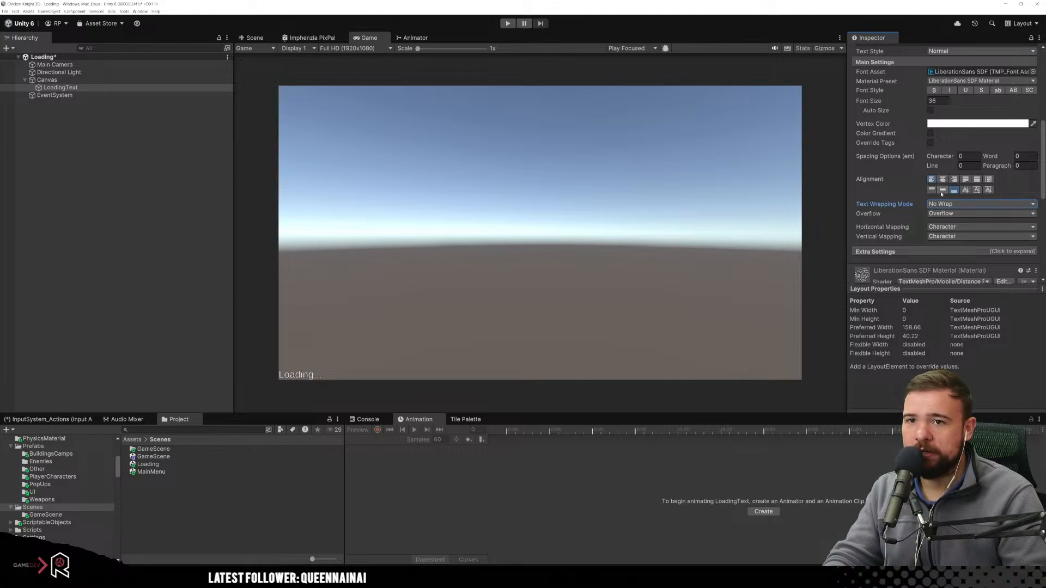
Make the loading text bold and set its font size to 50.
scroll(942, 191, up, 1)
click(934, 115)
drag(907, 128, 1, 136)
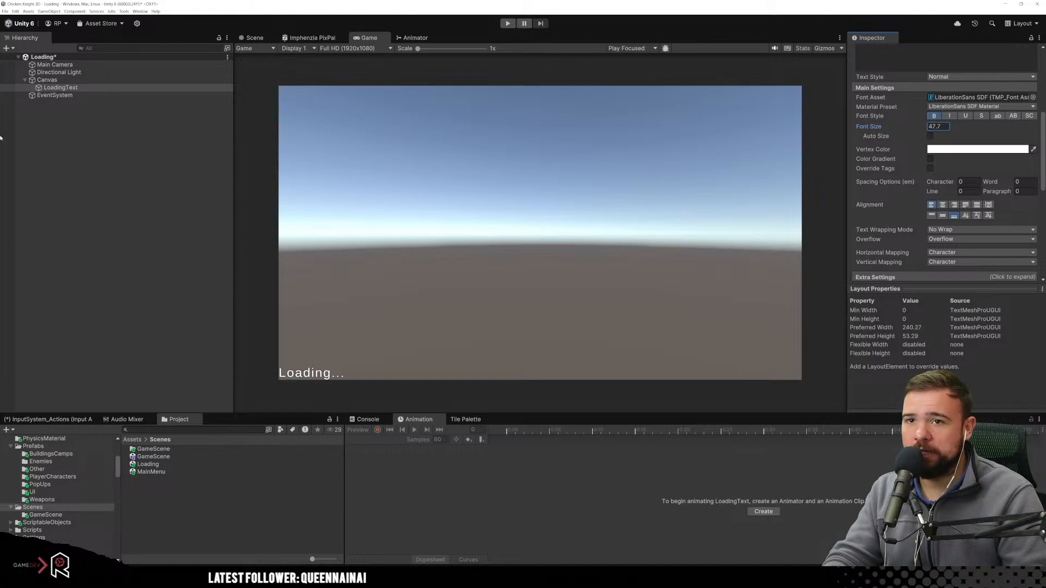
click(937, 127)
text(50)
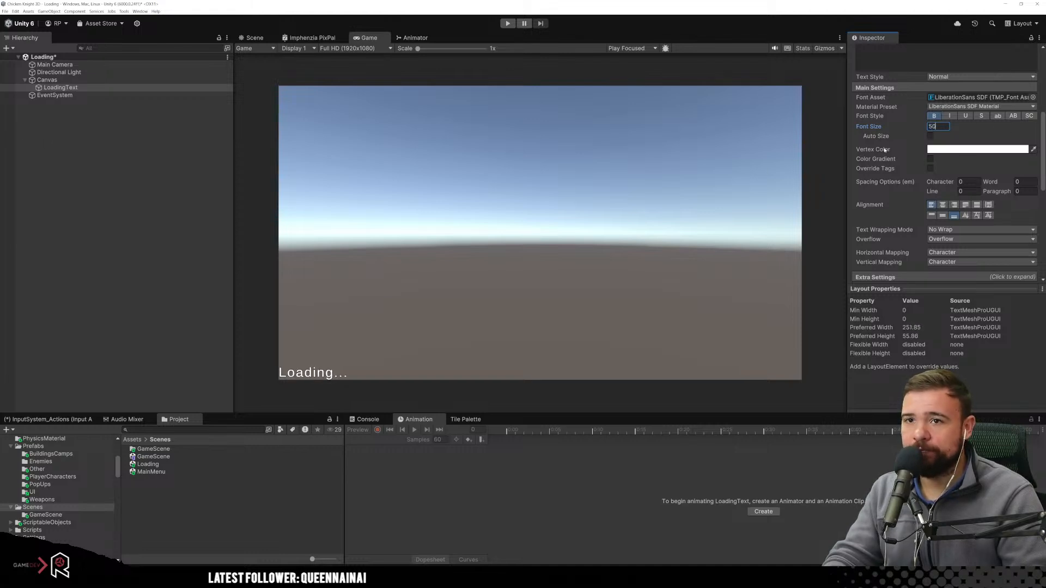
Offset LoadingText from the canvas corner by setting both Pos X and Pos Y to 50.
scroll(885, 150, up, 7)
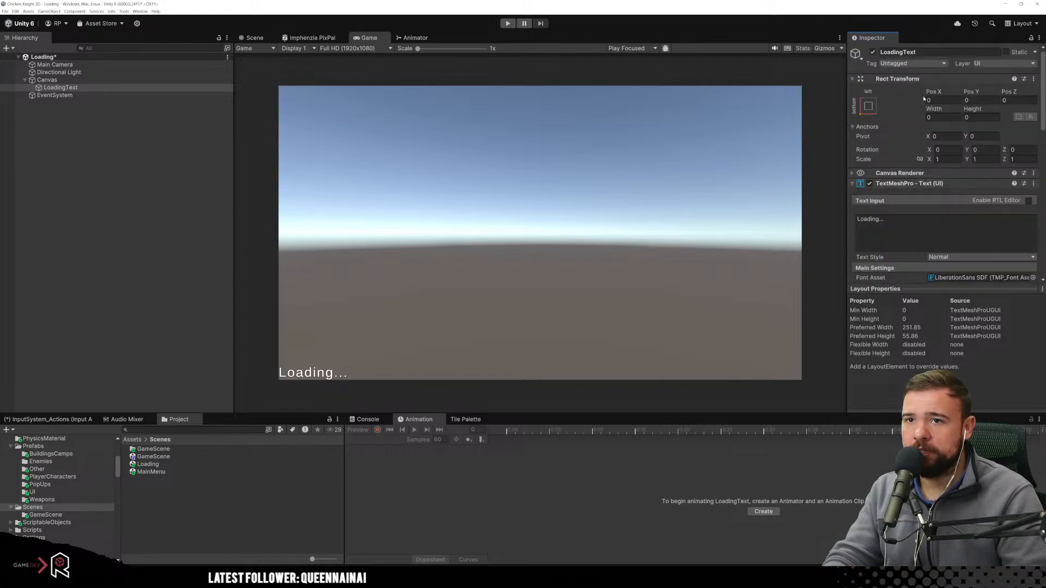
drag(929, 92, 8, 119)
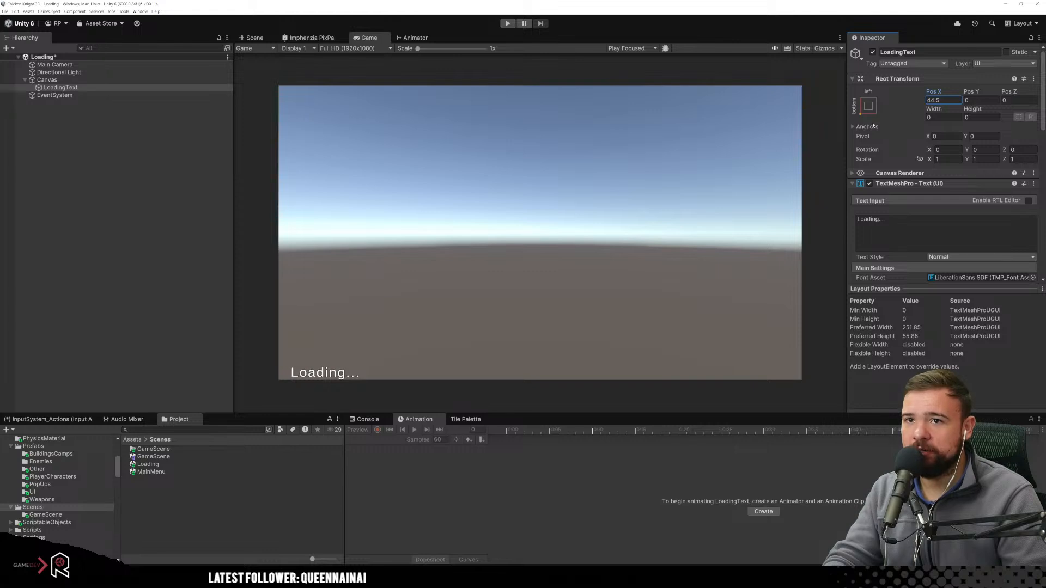
click(937, 100)
text(50)
key(Tab)
text(50)
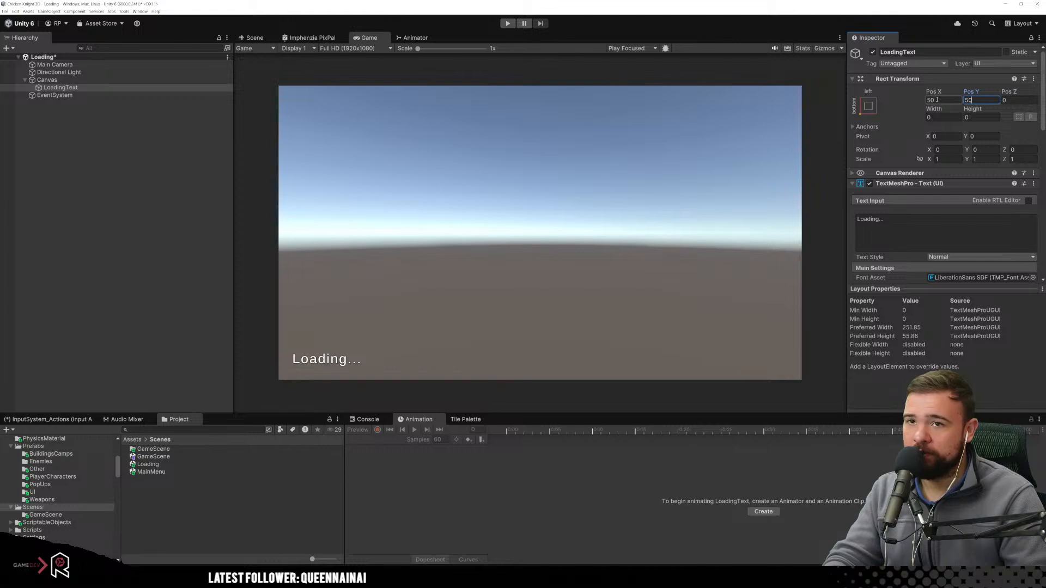
Set LoadingText's Pos X to 100.
drag(934, 92, 600, 117)
click(946, 100)
text(100)
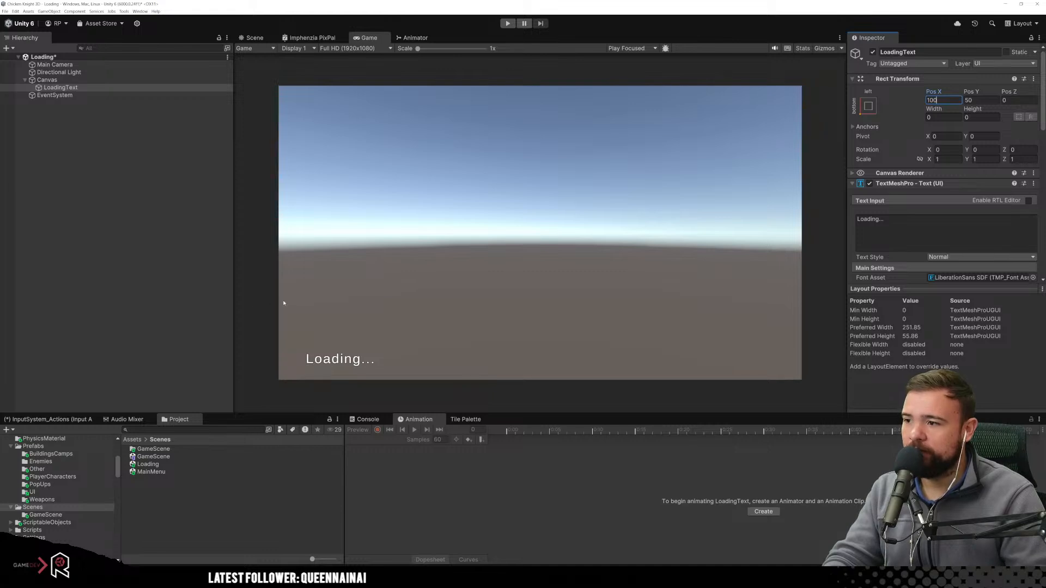
click(97, 156)
Examine the rendering settings of the Loading scene's Main Camera.
click(54, 64)
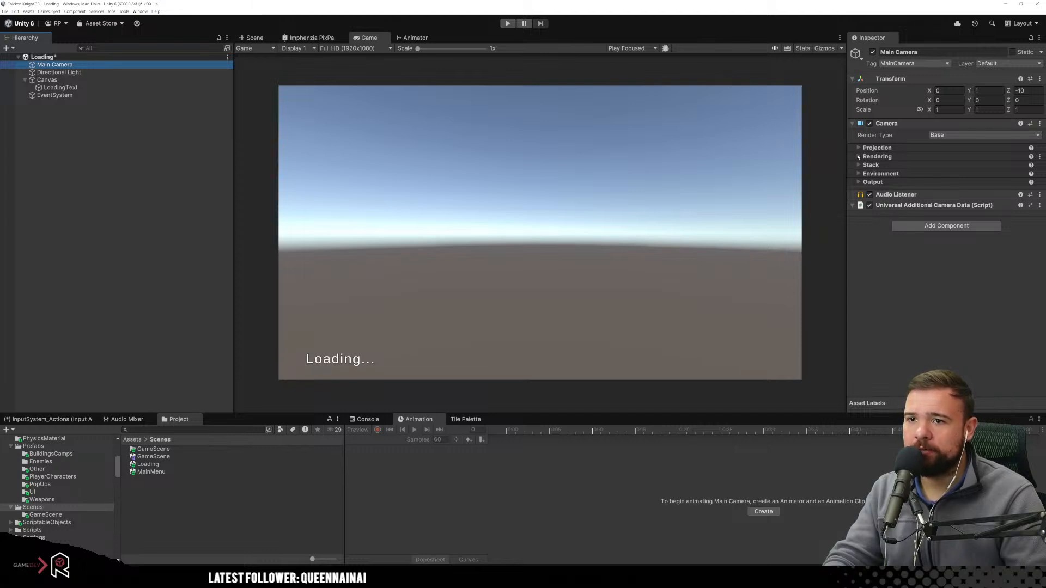
click(859, 157)
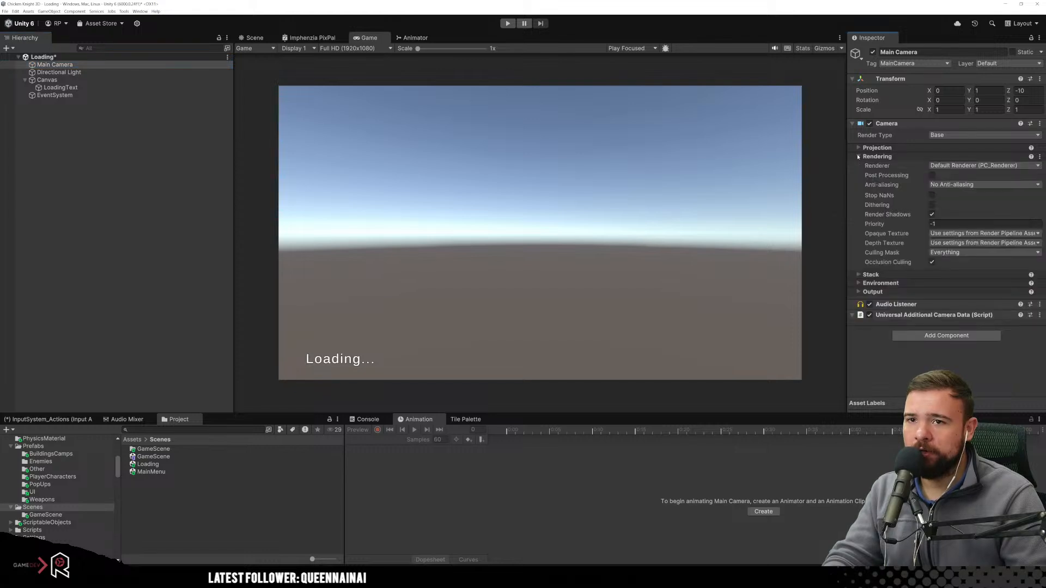
click(859, 157)
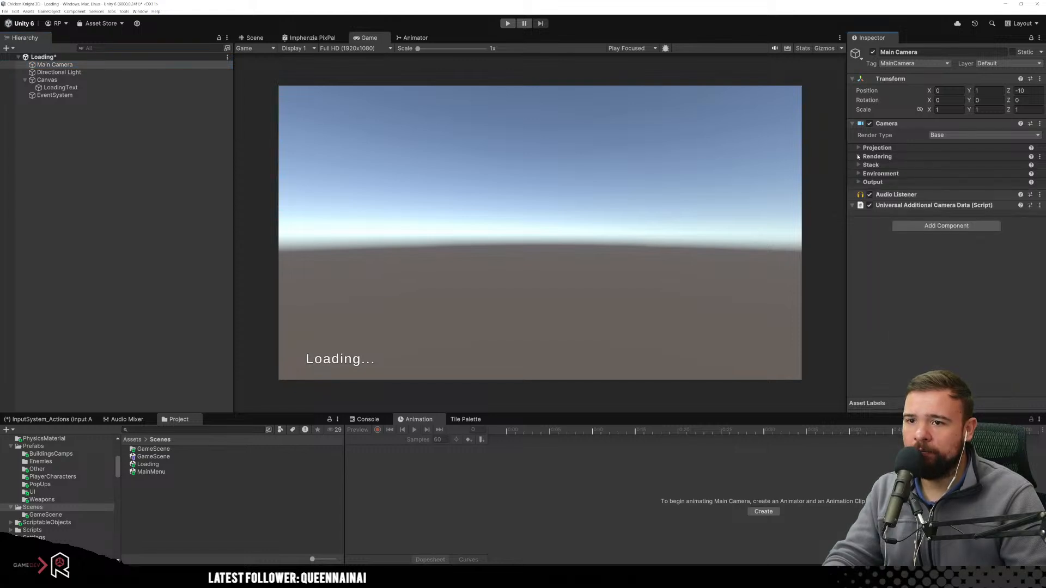
click(88, 109)
Try the Screen Space - Camera render mode on the Canvas, and restore Screen Space - Overlay.
click(47, 80)
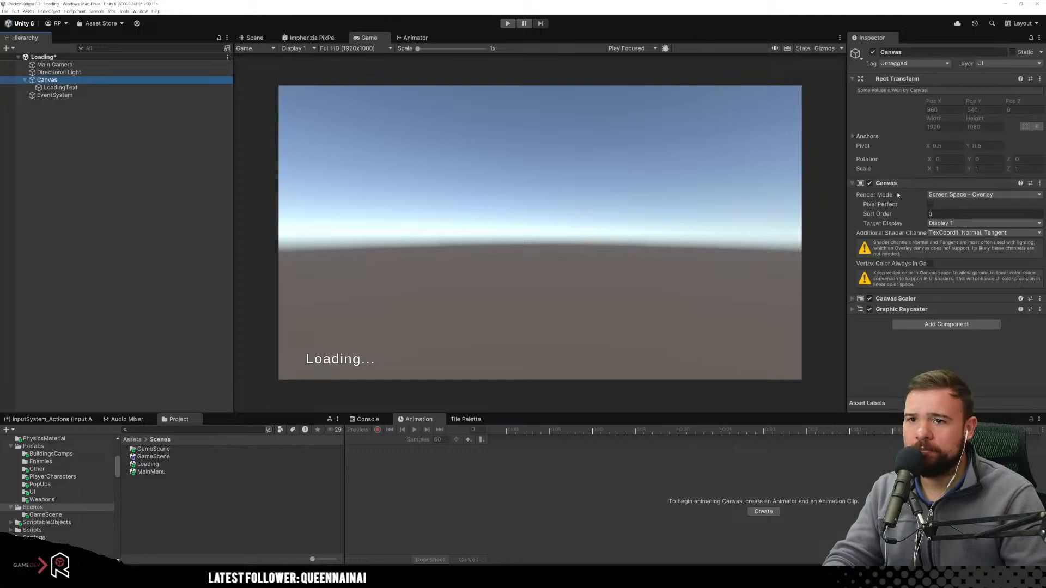
click(951, 195)
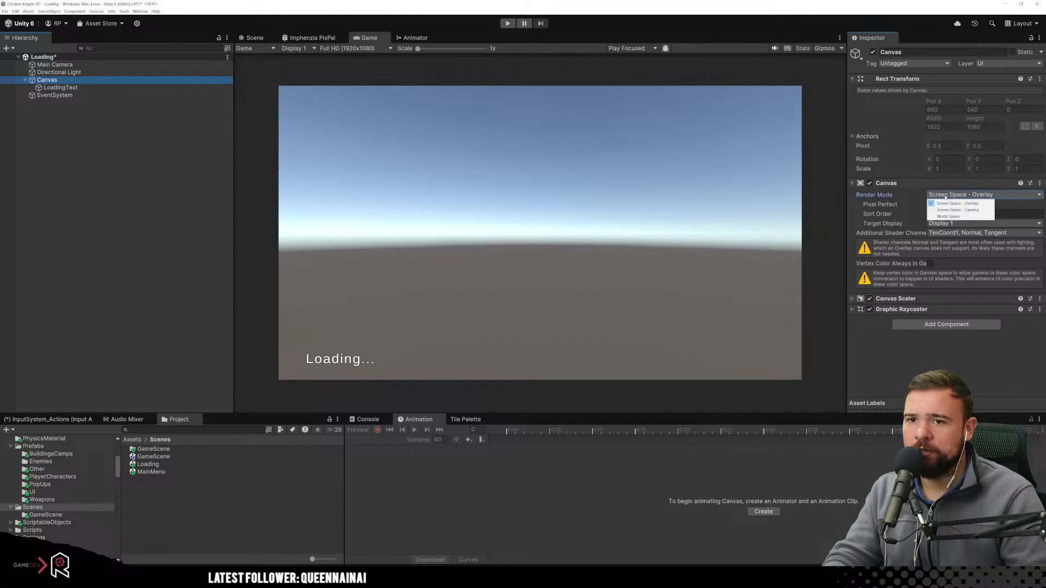
click(951, 210)
click(939, 195)
click(945, 201)
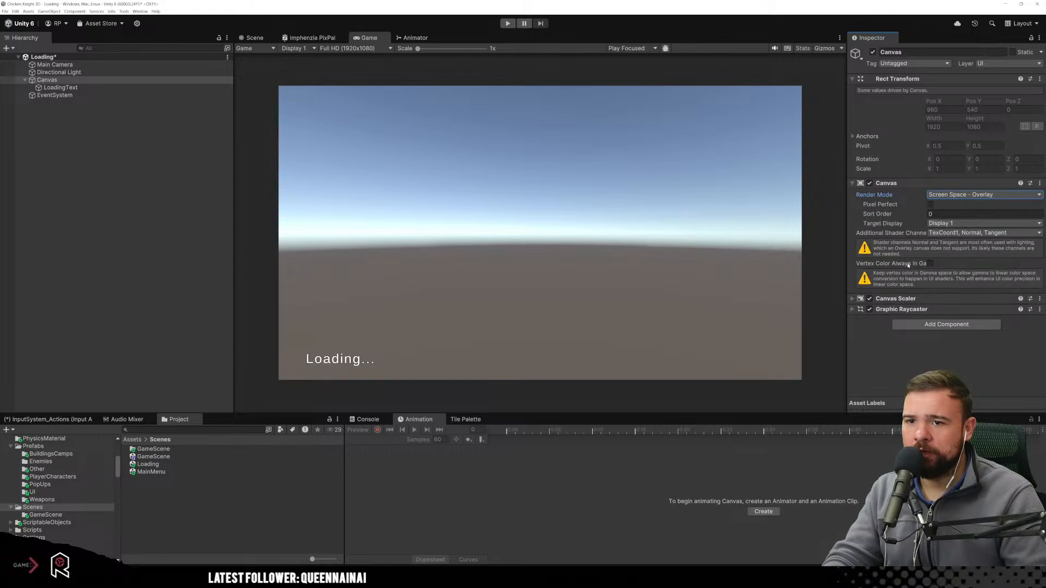
Examine the Canvas Scaler and Graphic Raycaster settings of the Canvas.
click(896, 298)
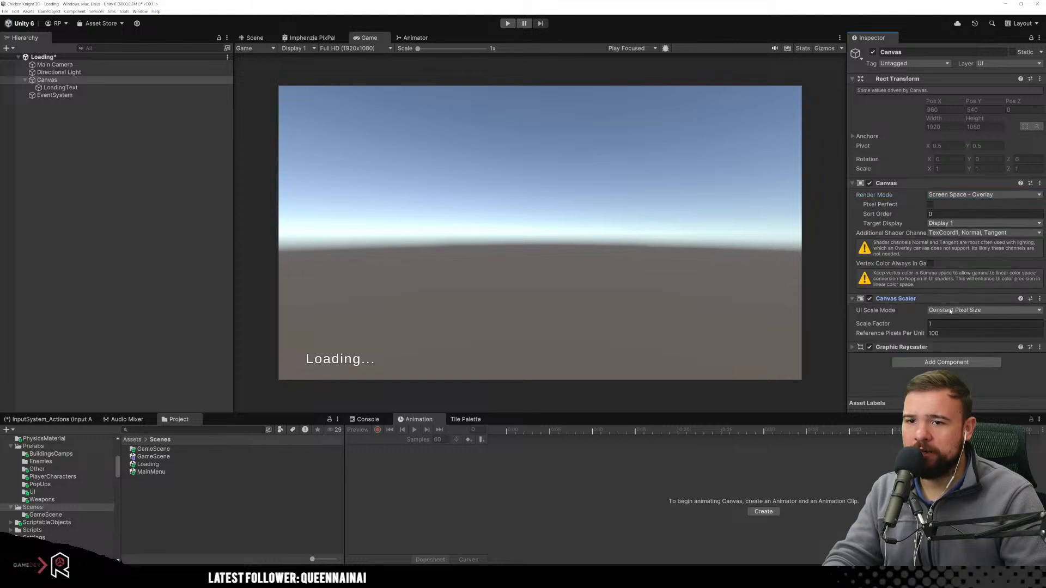
click(902, 347)
scroll(969, 218, down, 1)
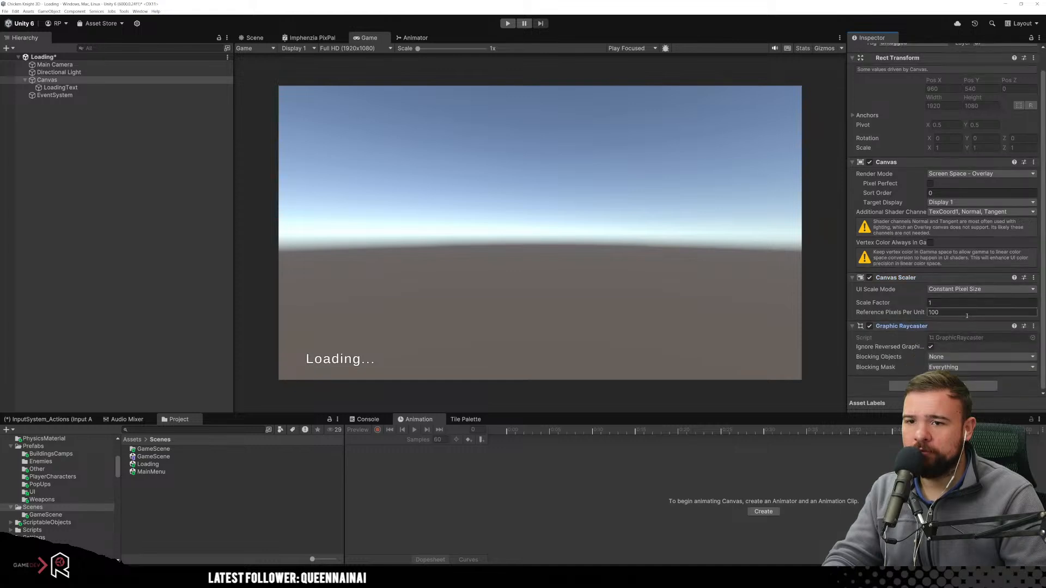
scroll(1014, 52, up, 1)
Save the Loading scene.
click(122, 157)
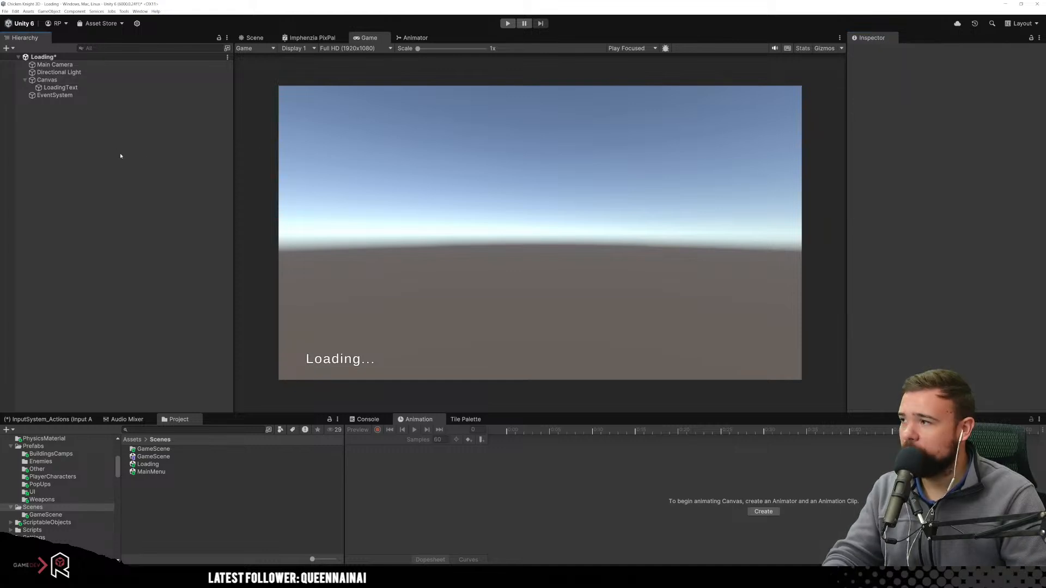
key(ctrl+s)
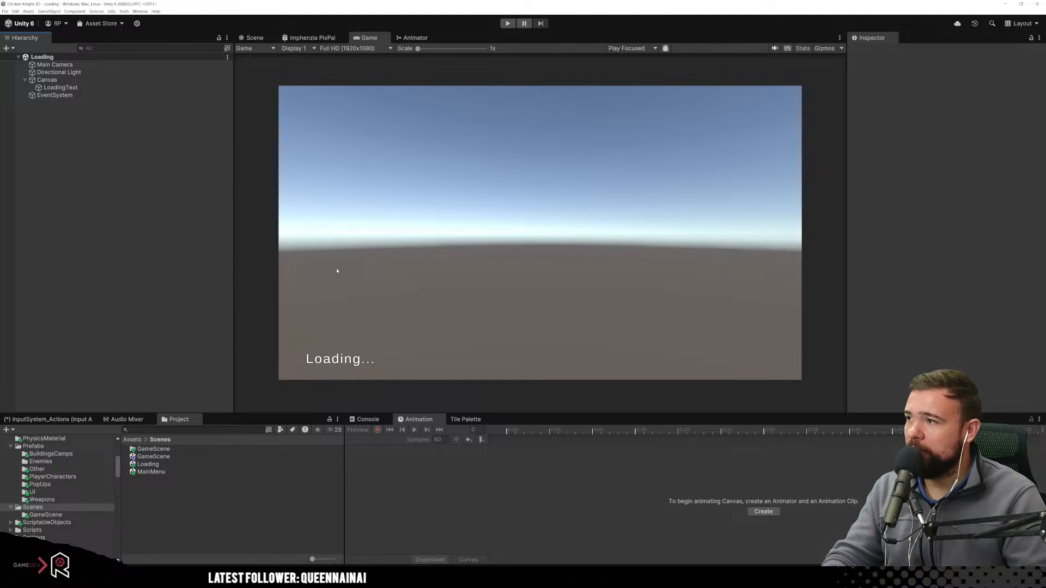
Switch to the KitchenChaosTut project and examine the Directional Light, Main Camera and Canvas of its LoadingScene.
mouse_move(259, 578)
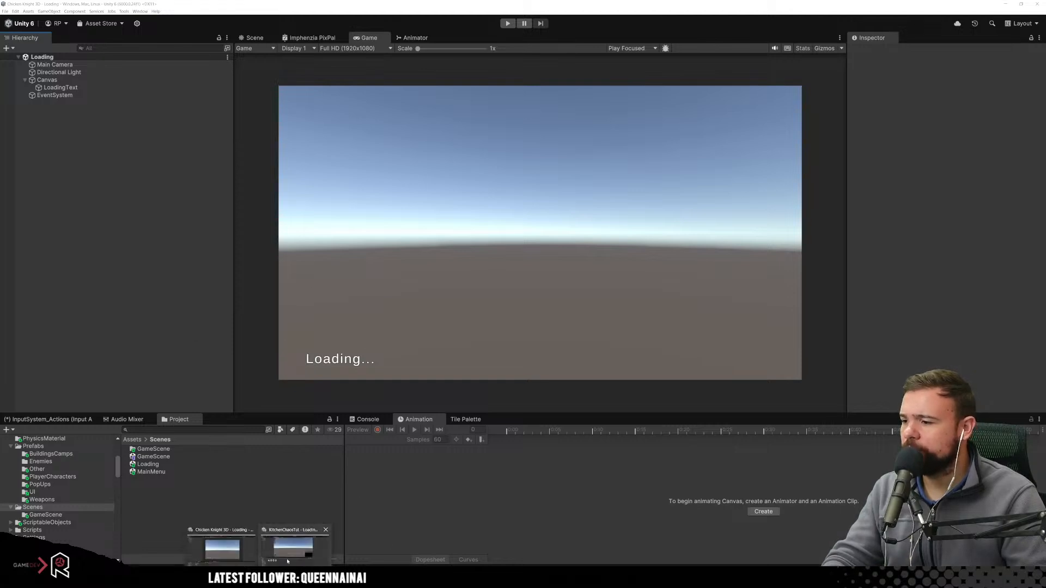
click(288, 561)
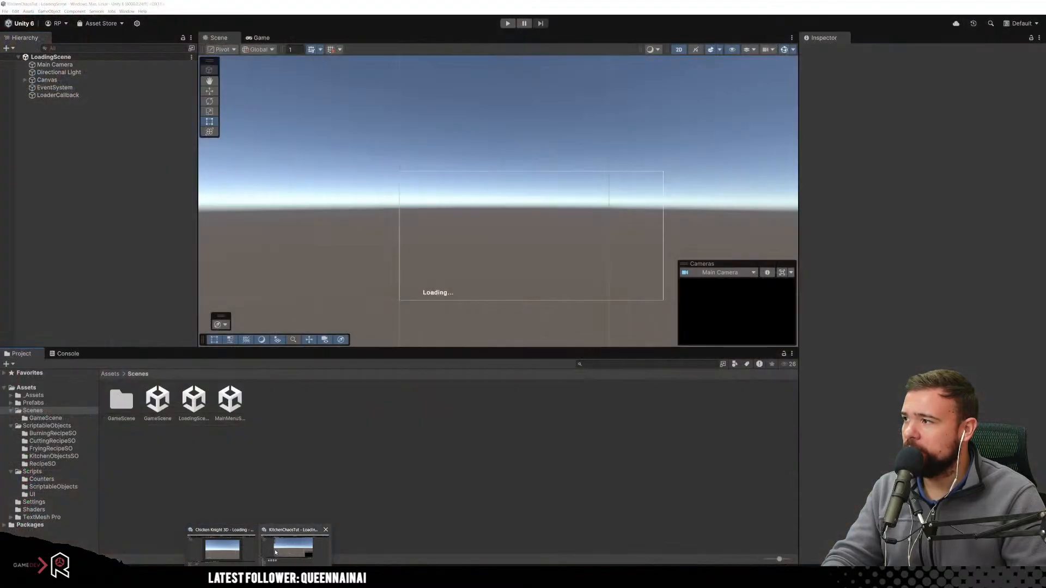
click(293, 548)
click(71, 65)
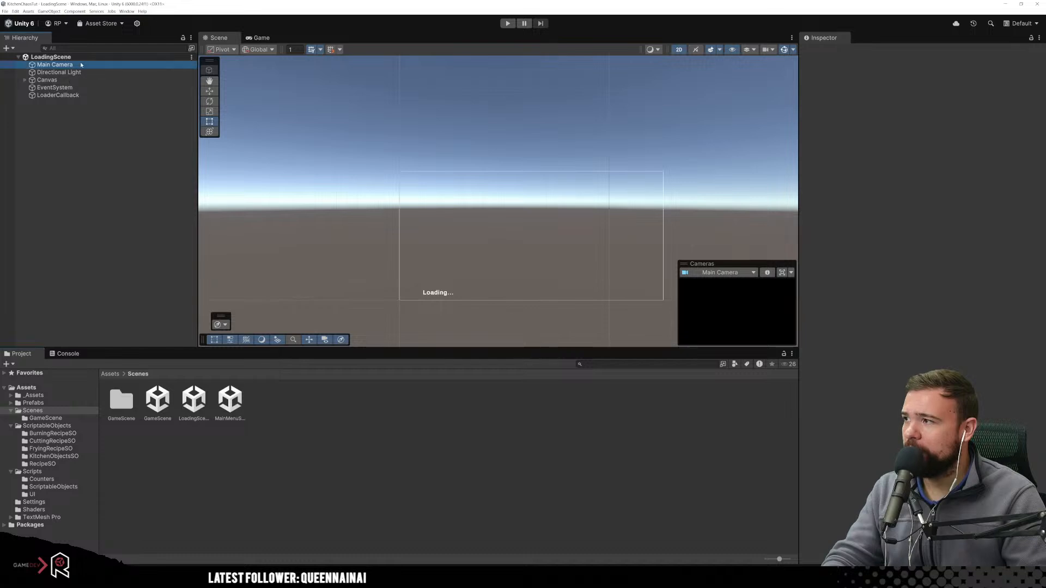
click(71, 72)
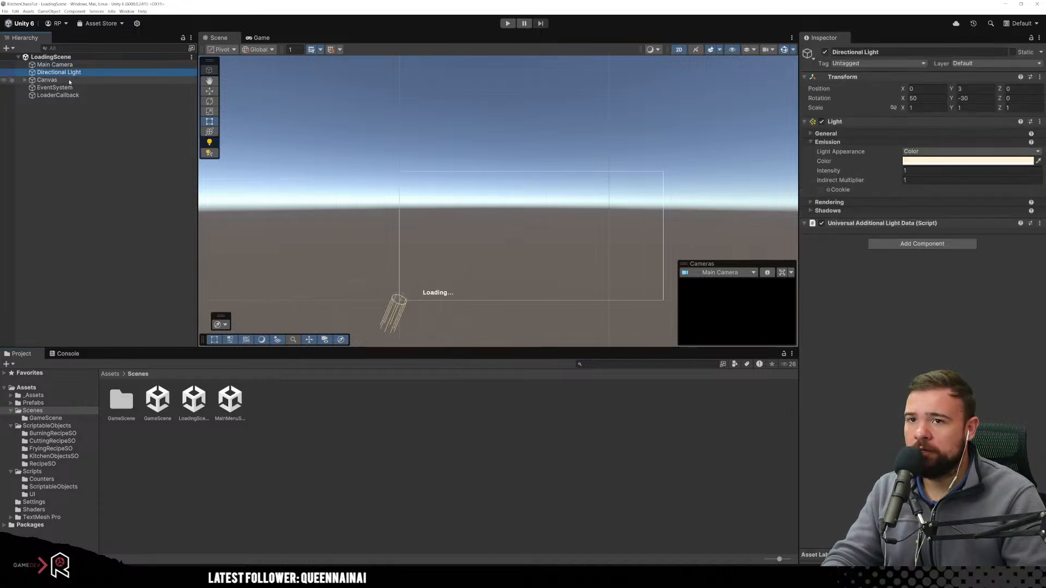
click(73, 66)
click(57, 83)
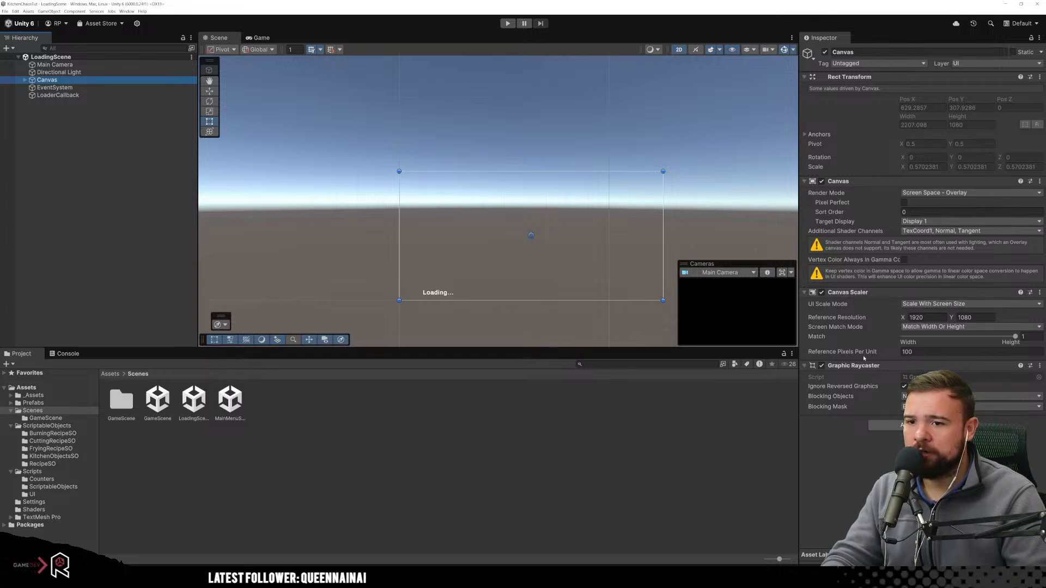
Examine the projection, rendering and environment settings of the Main Camera in Kitchen Chaos's LoadingScene.
click(54, 65)
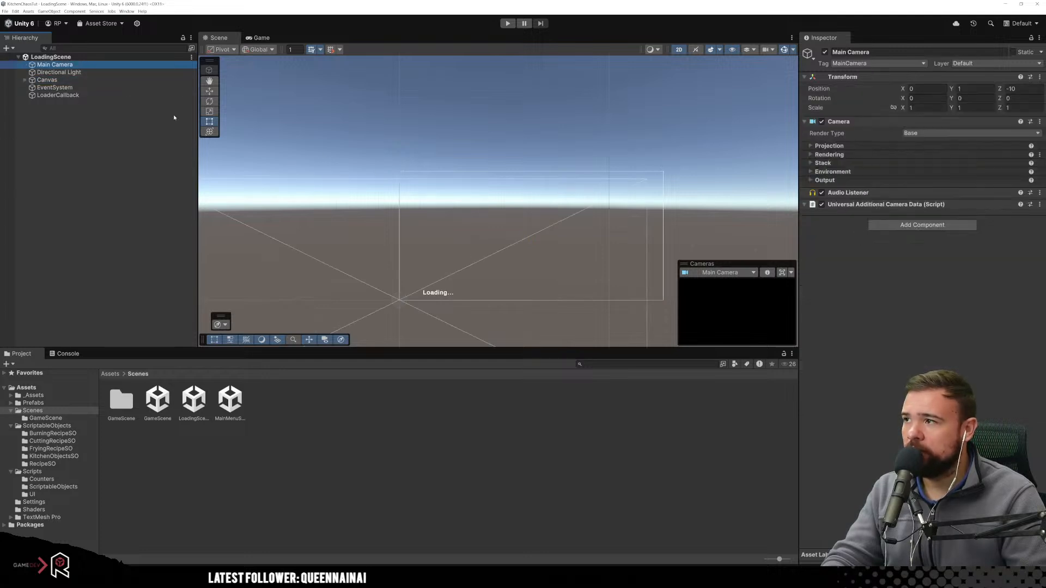
click(846, 146)
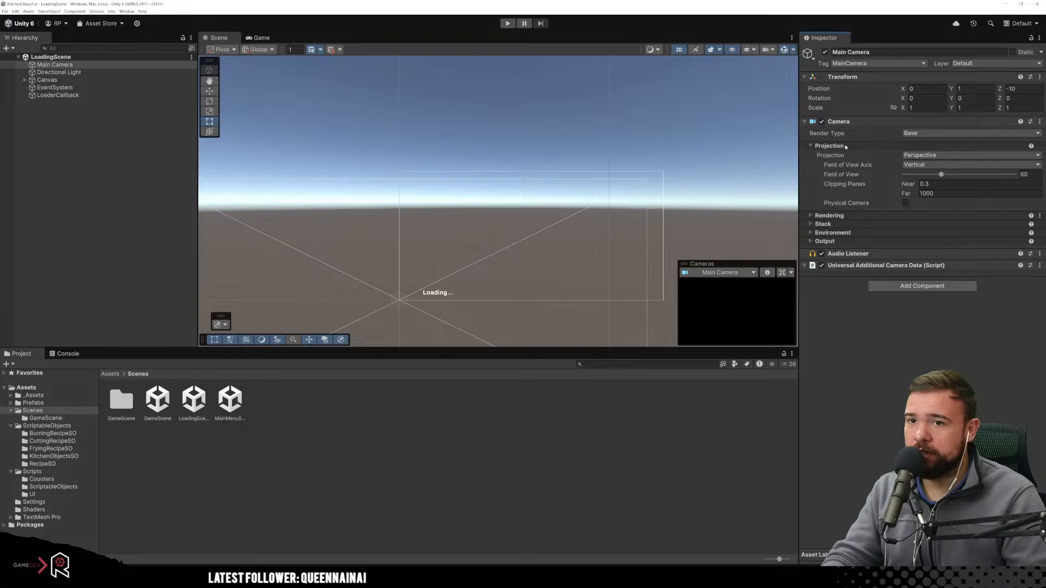
click(845, 146)
click(865, 156)
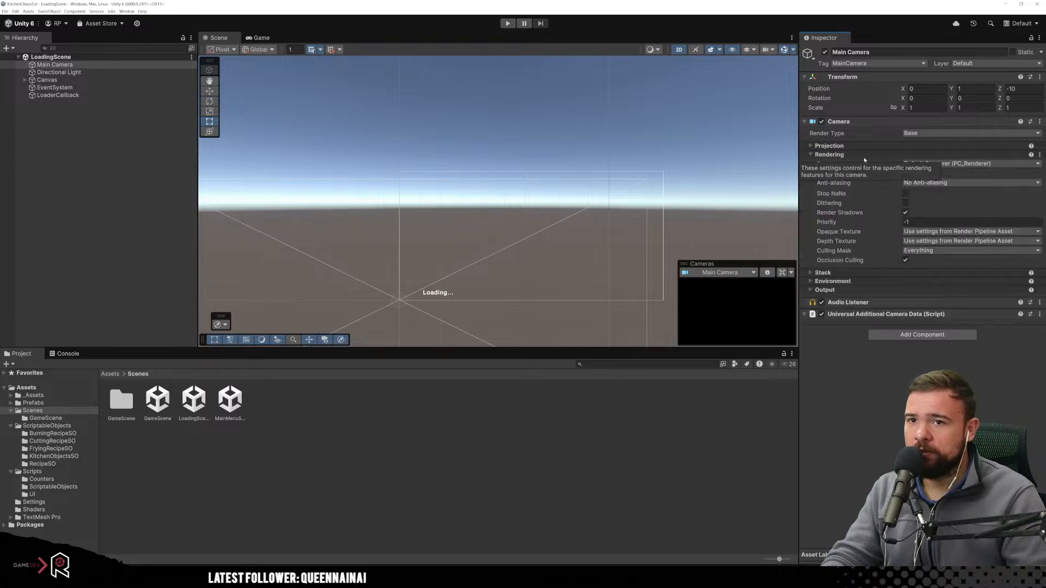
click(844, 155)
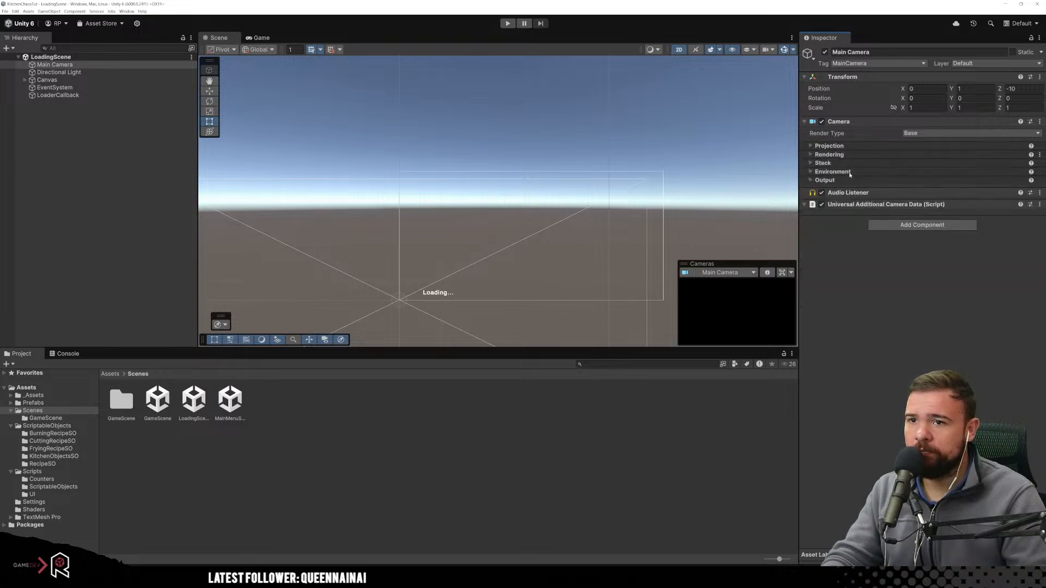
click(836, 172)
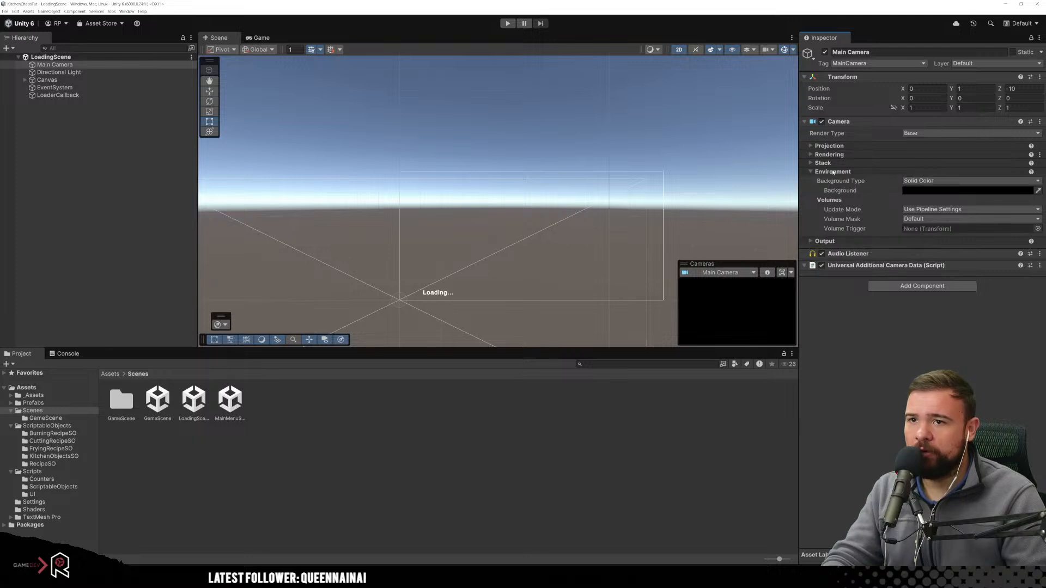
Switch back to the Chicken Knight 3D project and give the Loading scene's Main Camera a Solid Color background in black.
click(258, 578)
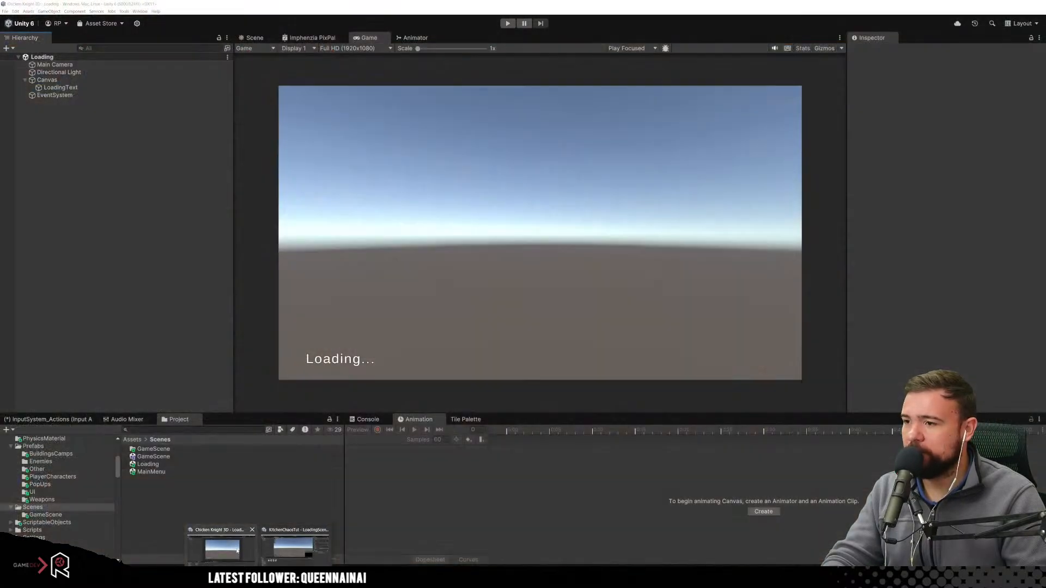
click(237, 551)
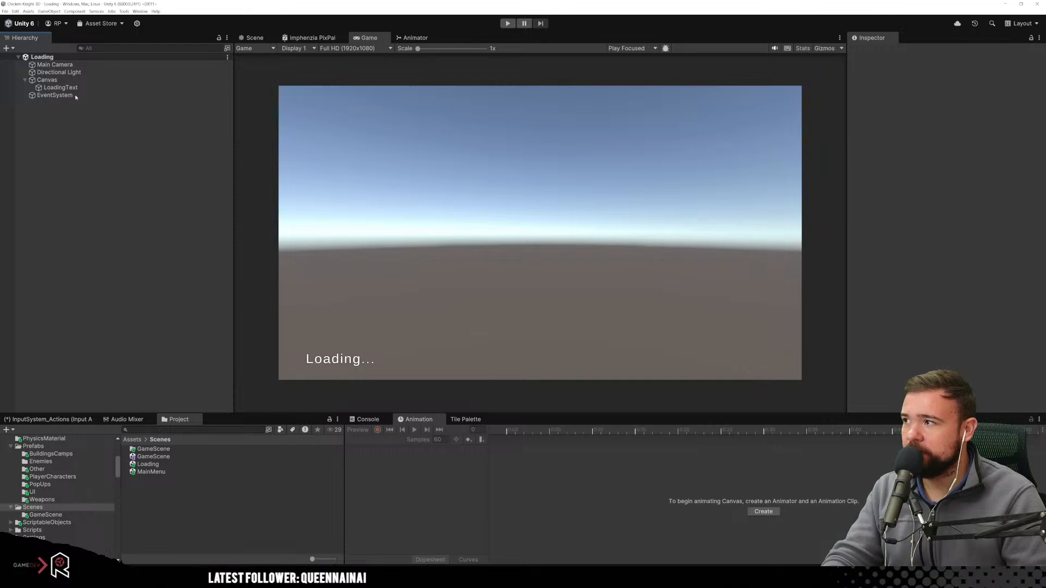
click(54, 64)
click(880, 173)
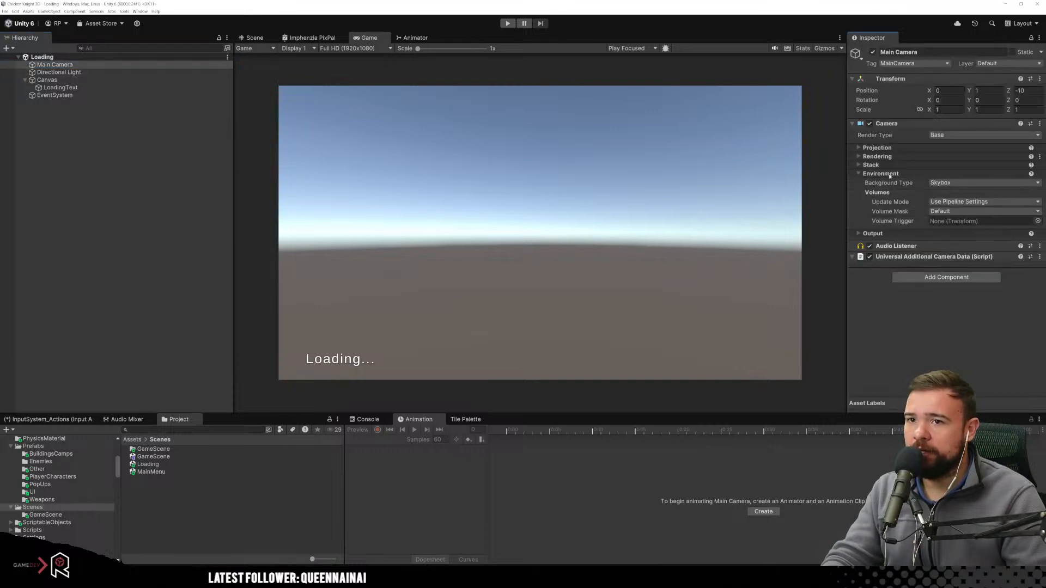
click(955, 186)
click(956, 198)
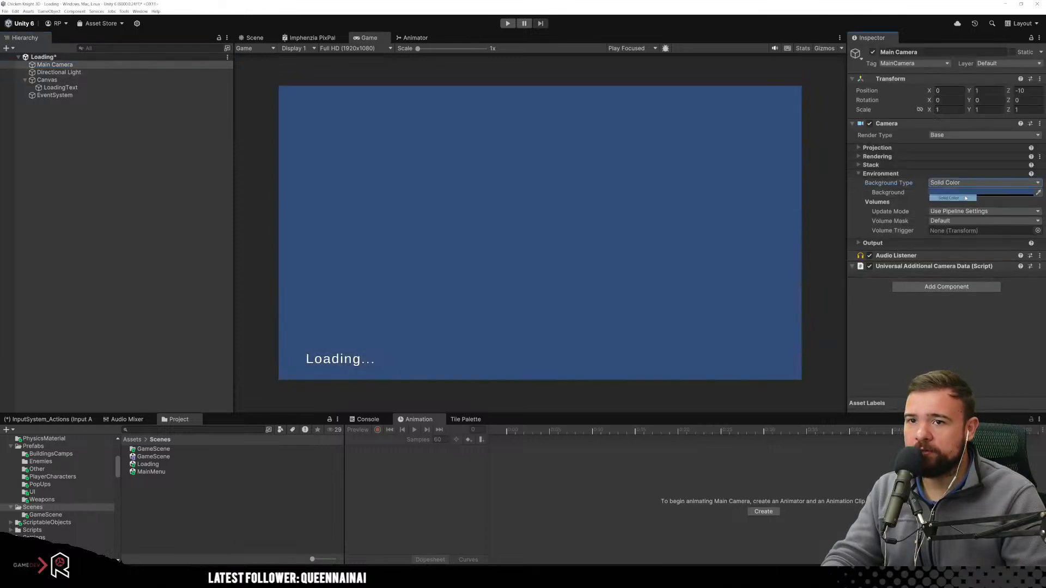
click(954, 192)
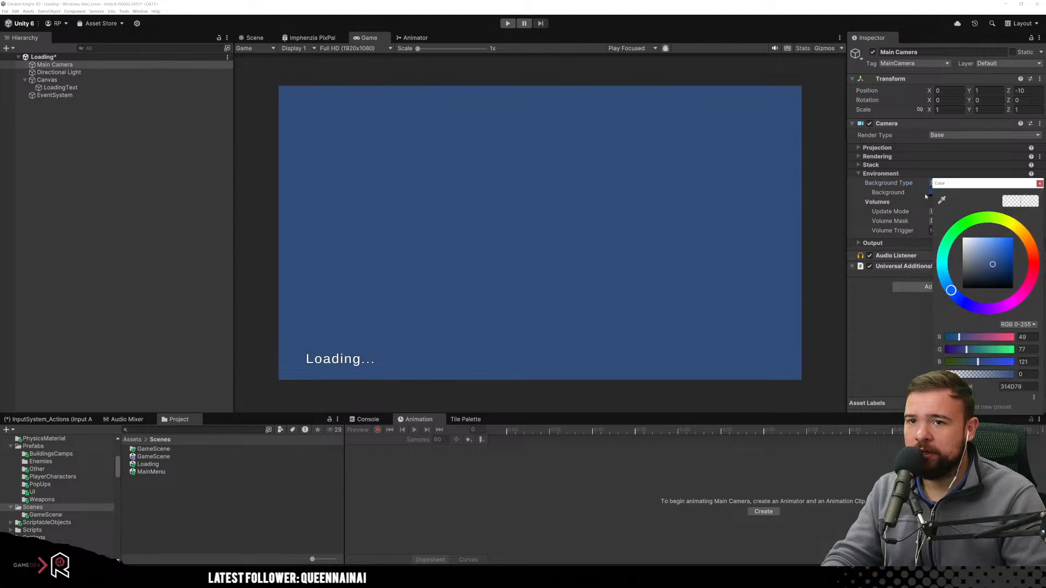
drag(983, 266, 984, 297)
click(881, 321)
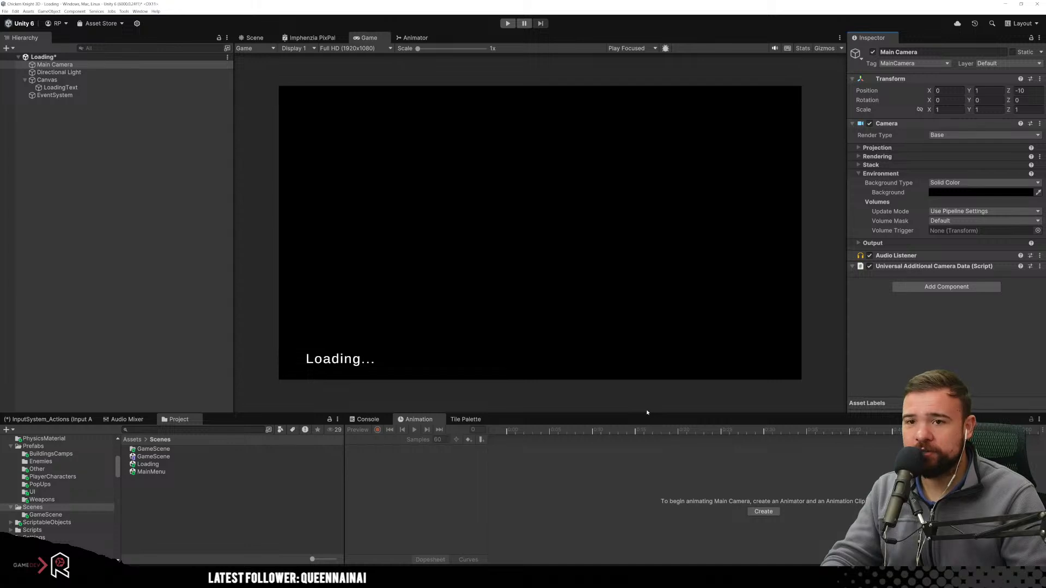
Try the Uninitialized background type on the Main Camera, and return it to Solid Color.
click(959, 182)
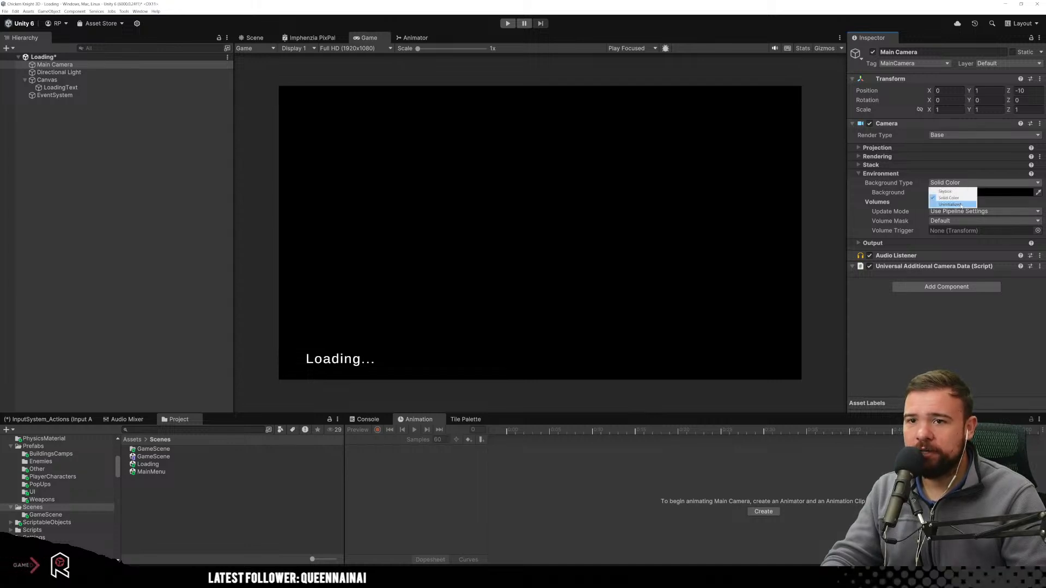
click(1012, 200)
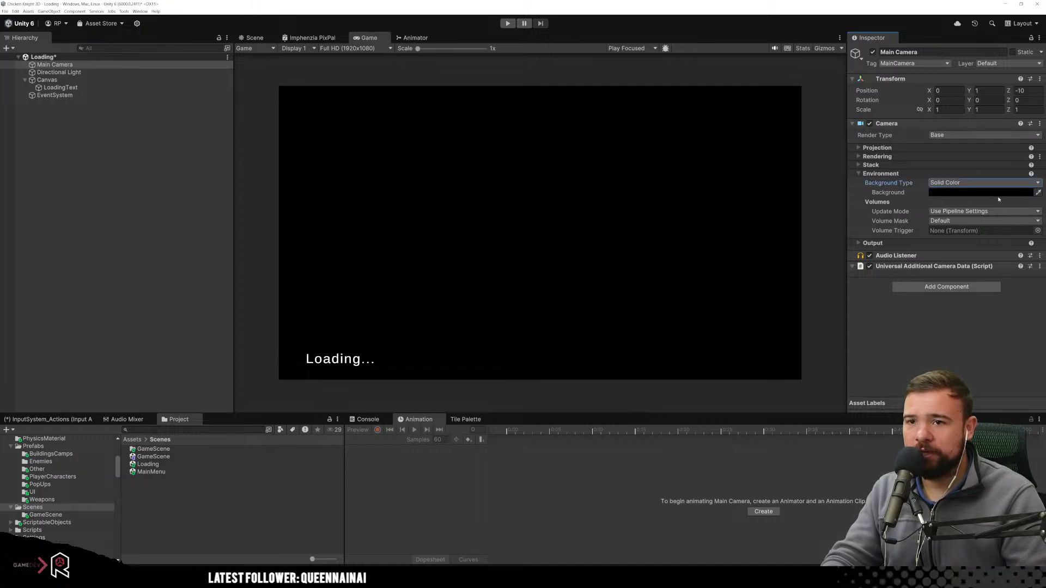
click(949, 184)
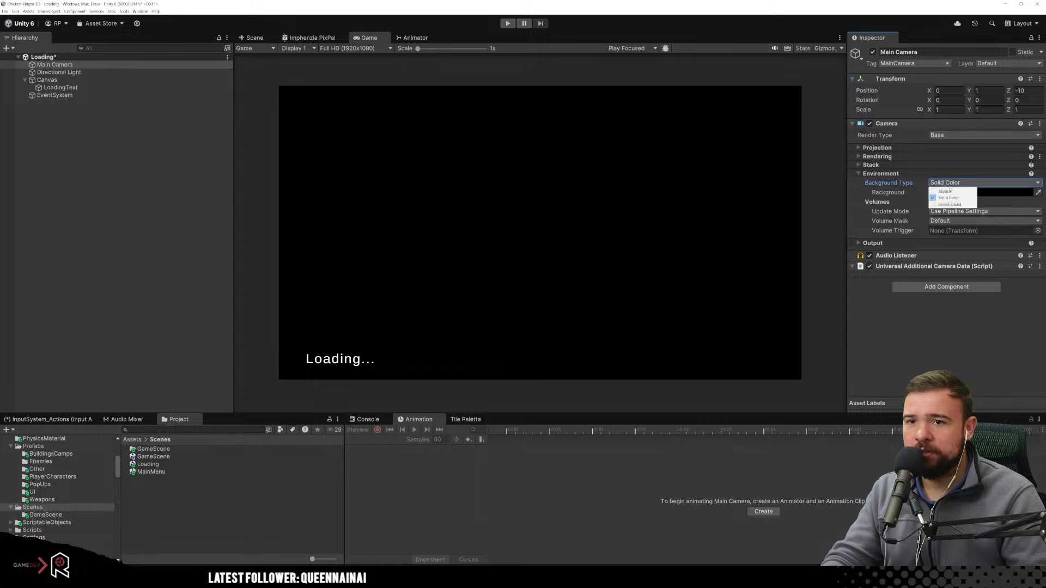
click(948, 196)
click(949, 183)
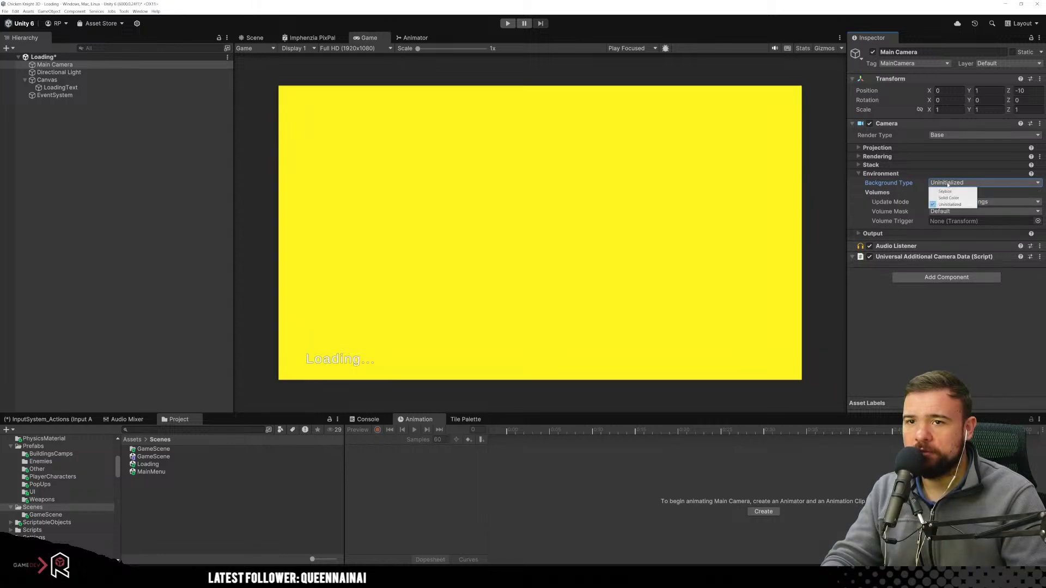
click(948, 196)
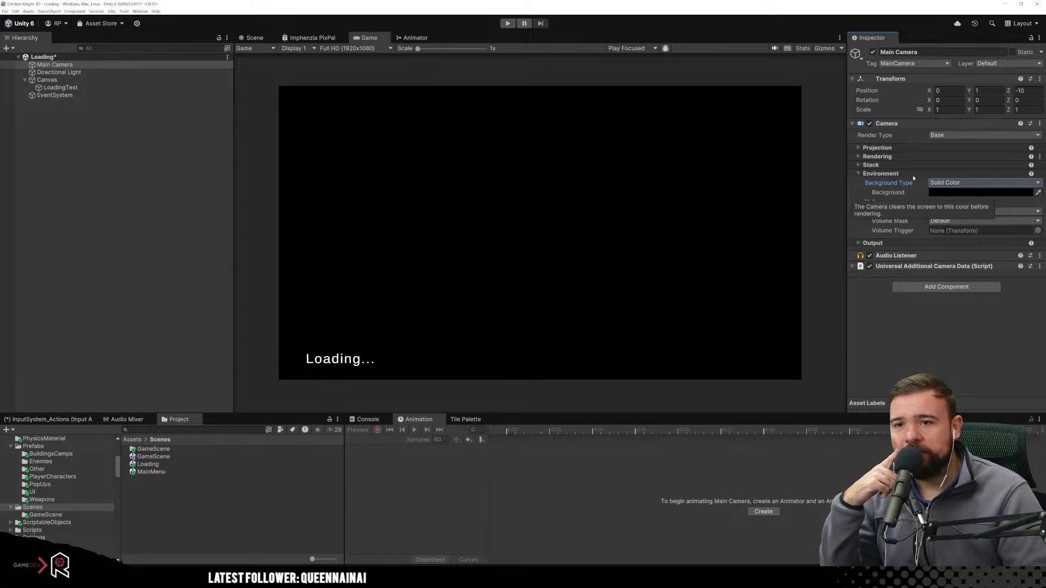
Examine the Main Camera's stack, rendering, projection and output settings.
click(880, 165)
click(886, 165)
click(886, 156)
click(886, 156)
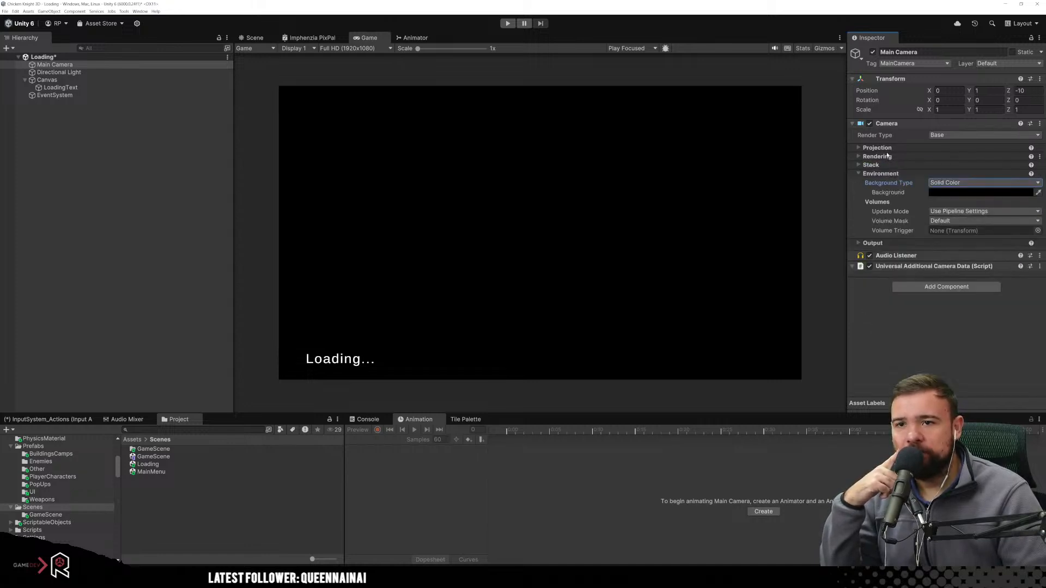
click(890, 148)
click(890, 148)
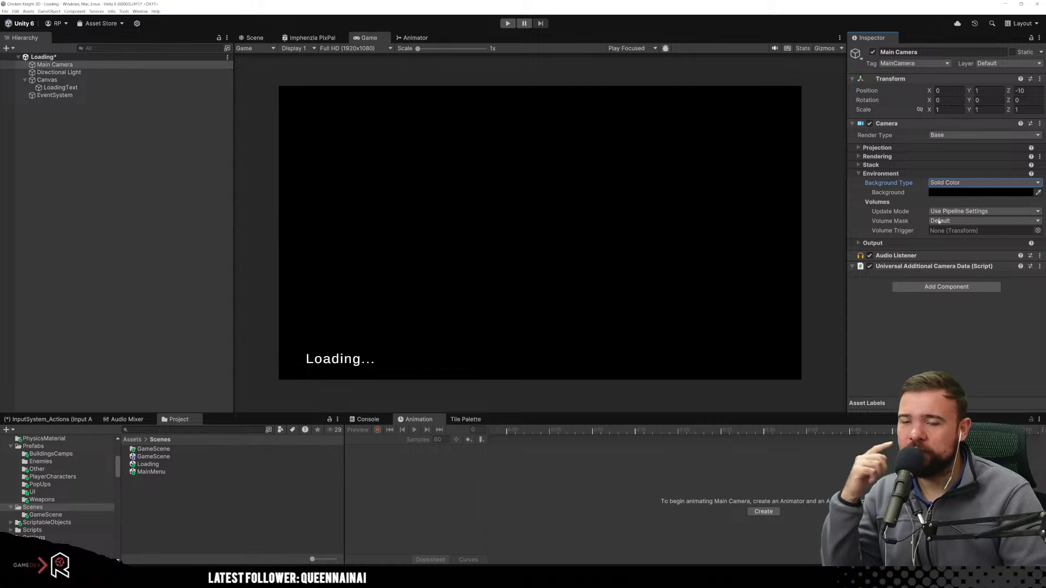
click(873, 243)
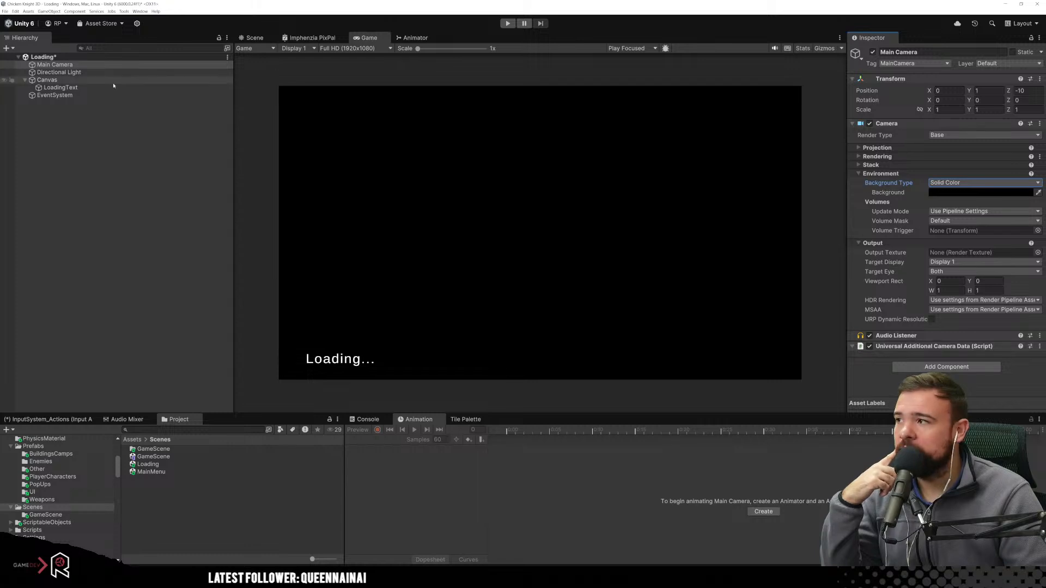
Set the UI Scale Mode of the Loading scene's Canvas to Scale With Screen Size.
click(60, 88)
click(47, 80)
scroll(908, 310, down, 1)
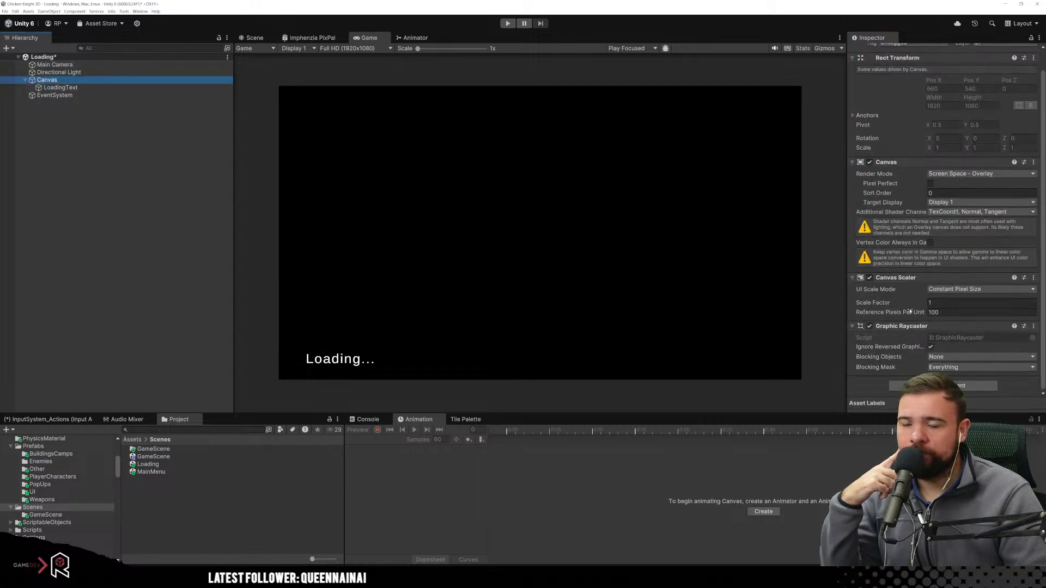
click(943, 290)
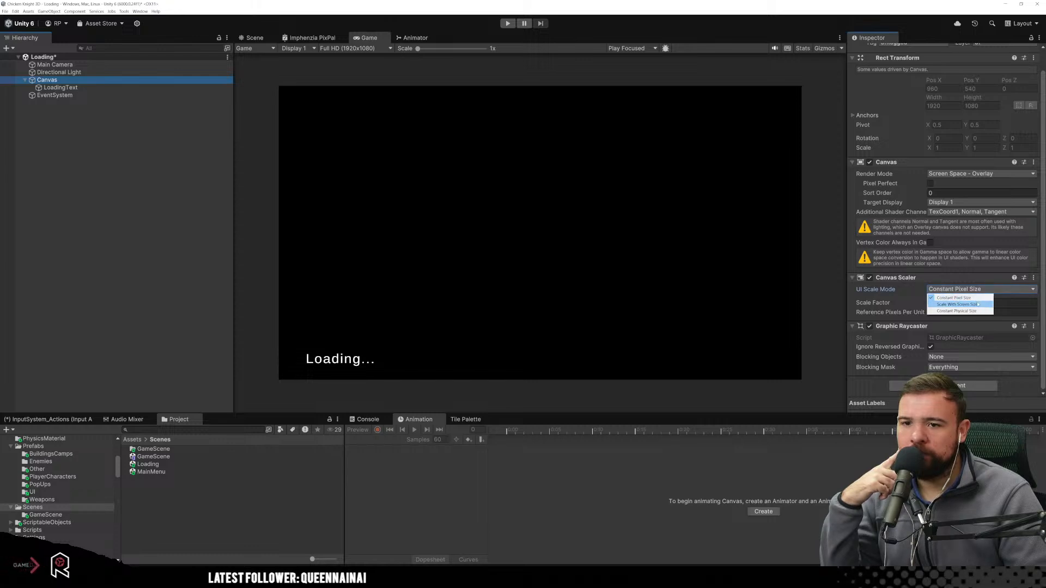
click(957, 304)
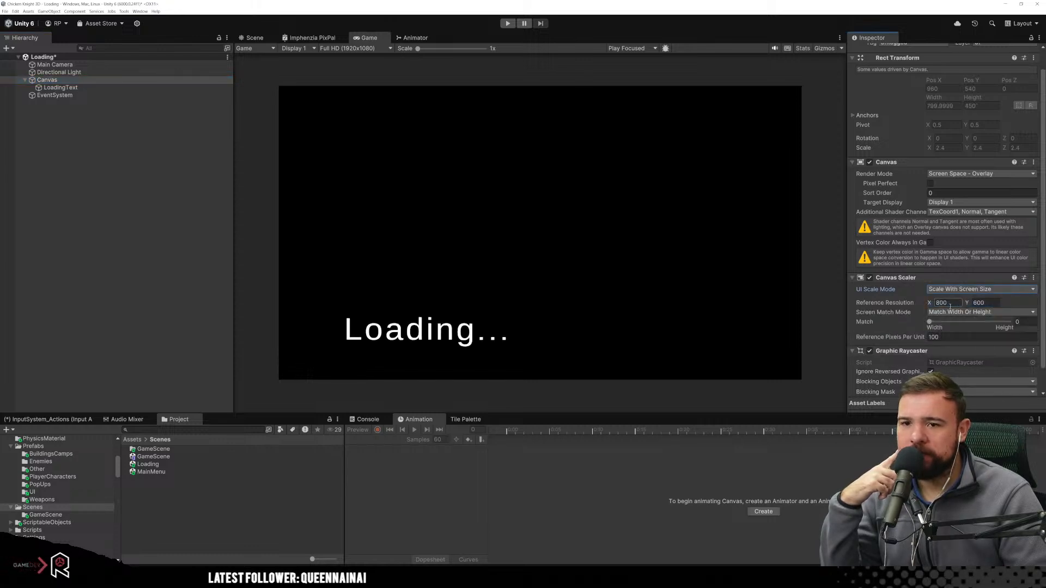
Set the Canvas Scaler's reference resolution to 1920 by 1080 and save the scene.
click(949, 304)
text(19)
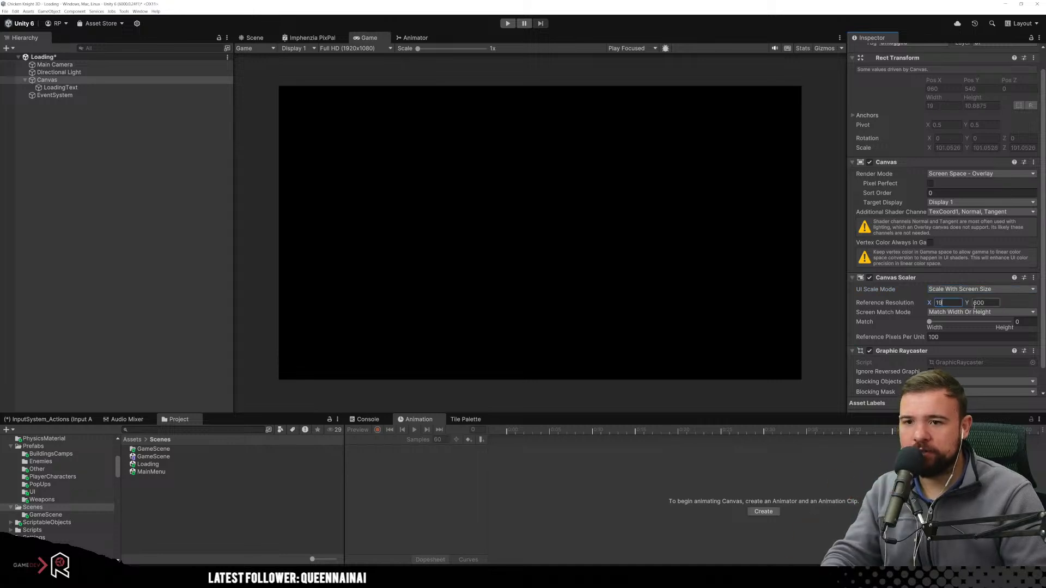
text(00)
click(974, 304)
text(10)
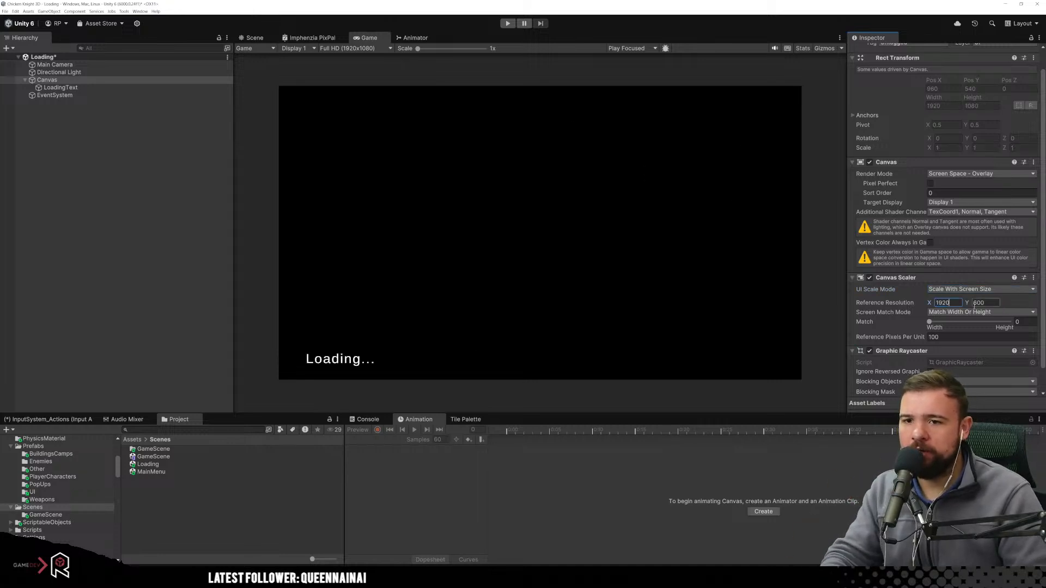
text(80)
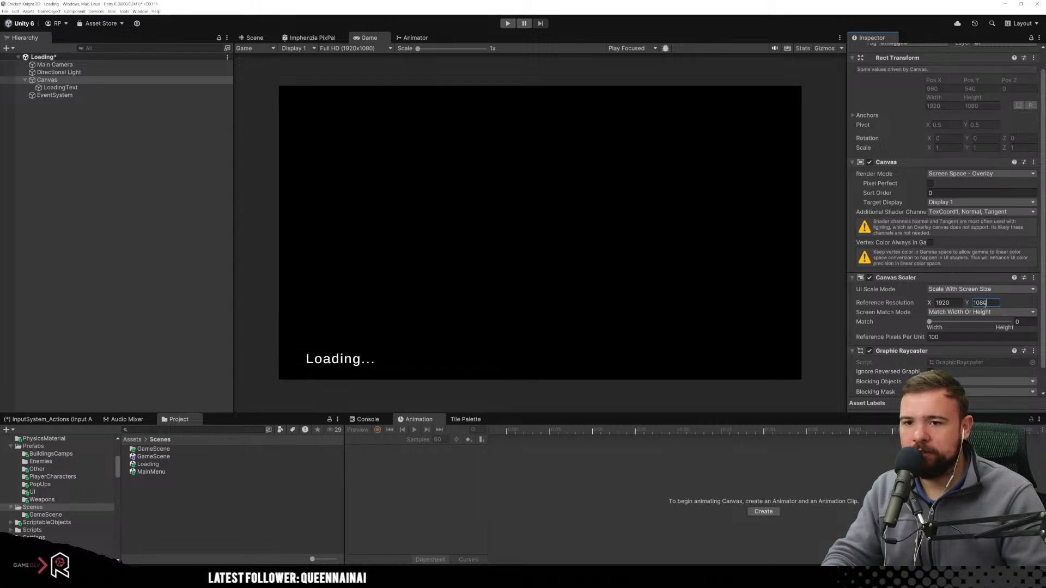
key(ctrl+s)
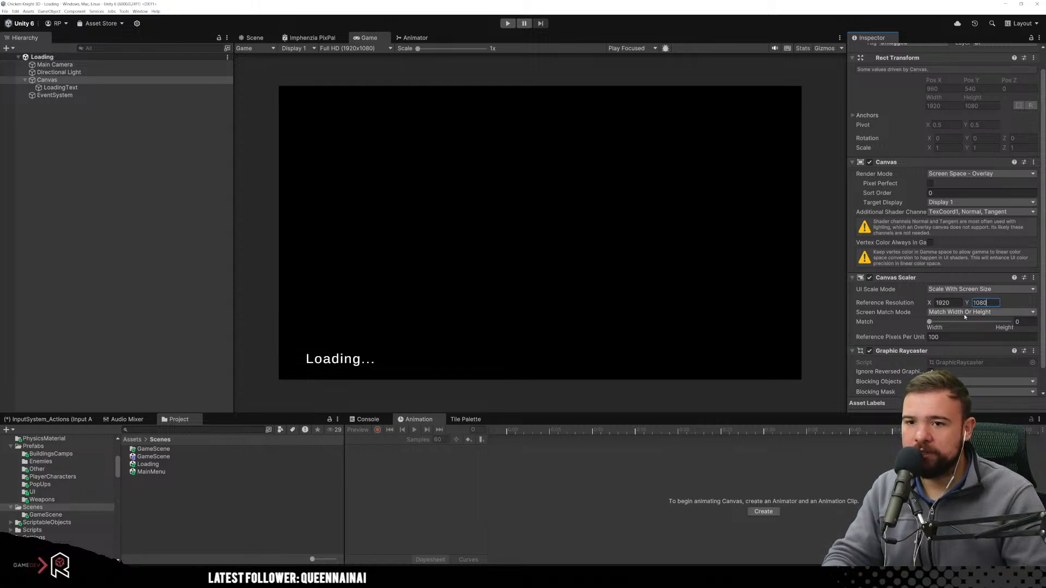
Try shifting the Canvas Scaler's match towards Height, return it to 0, save the scene and deselect the Canvas.
drag(926, 323, 1009, 322)
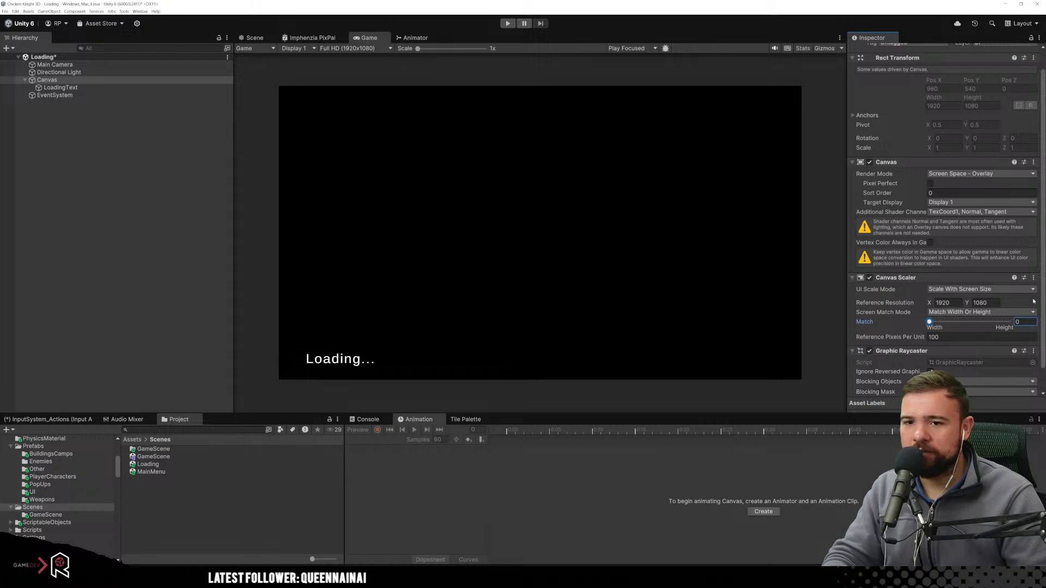
key(ctrl+s)
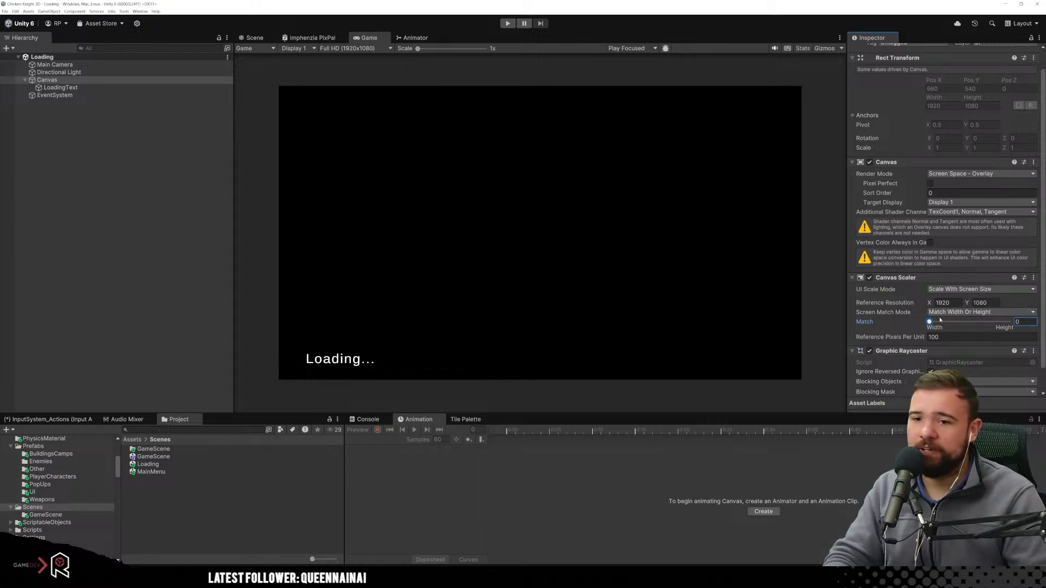
click(77, 109)
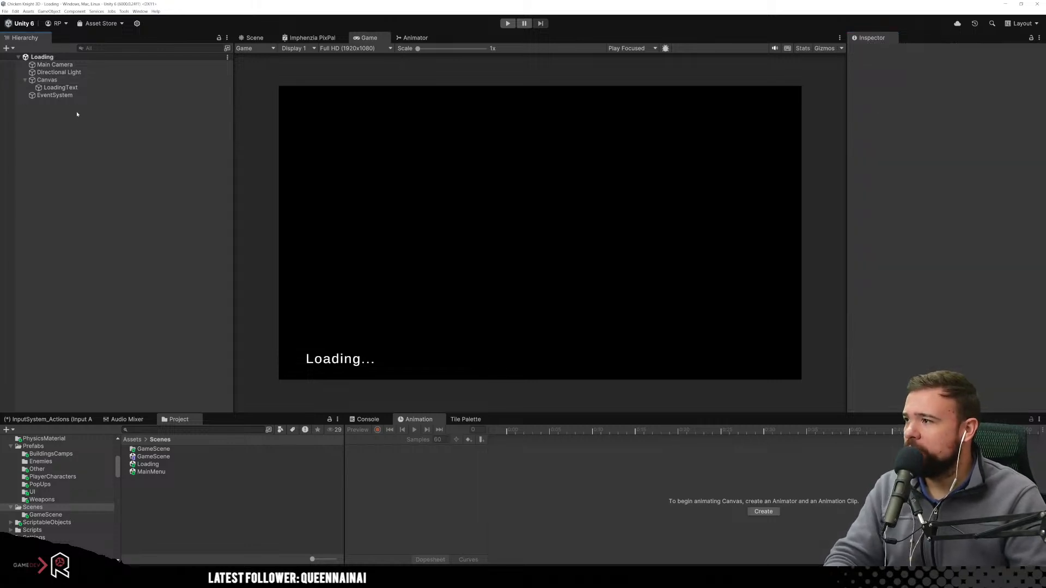
Switch to the Kitchen Chaos project and inspect the components of the LoaderCallback object in its LoadingScene.
mouse_move(259, 578)
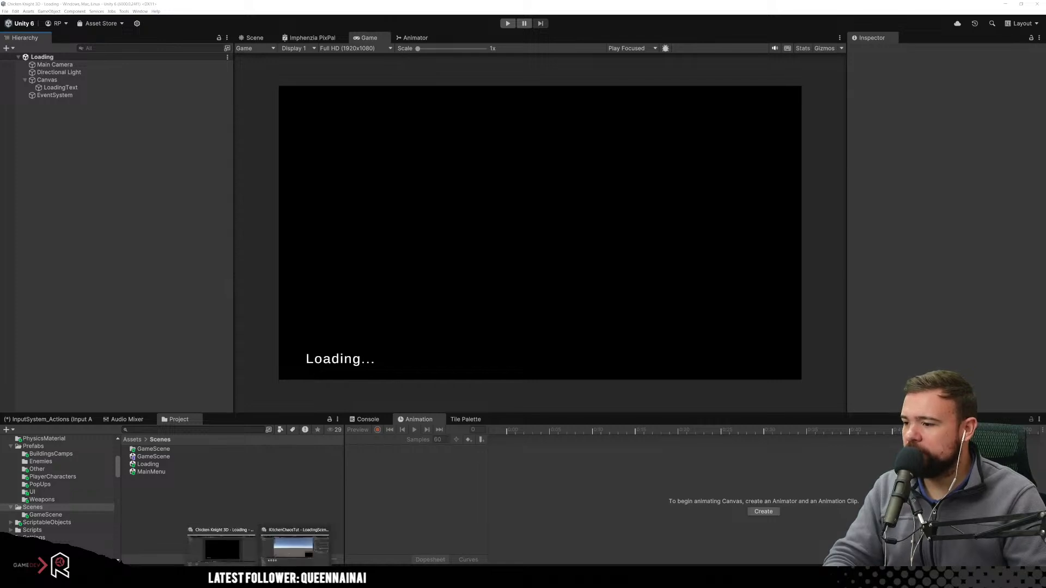
click(292, 549)
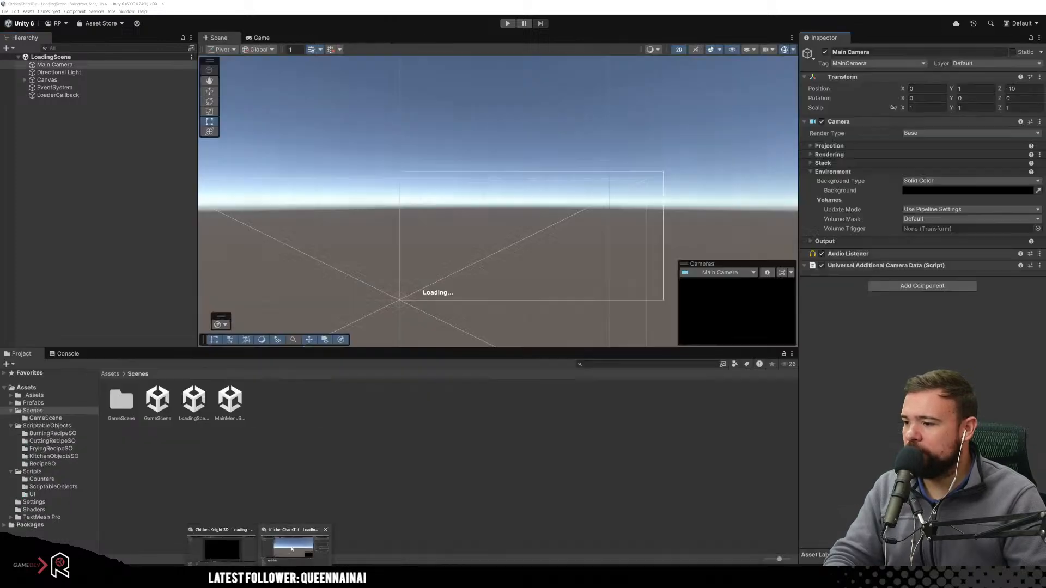
click(81, 95)
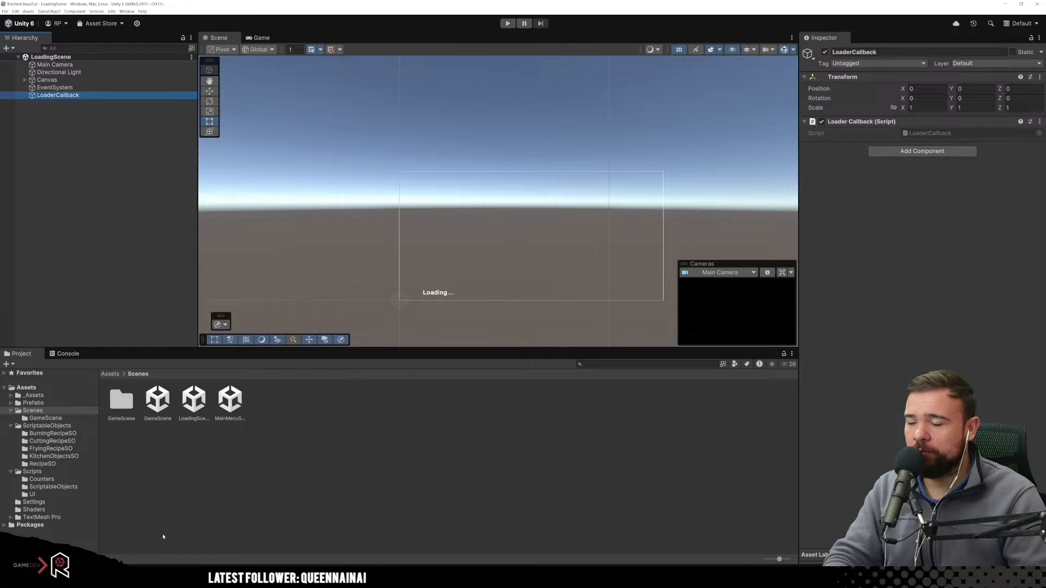
Switch back to the Chicken Knight 3D project and create an empty object named LoaderCallback in the Loading scene.
mouse_move(259, 578)
click(222, 548)
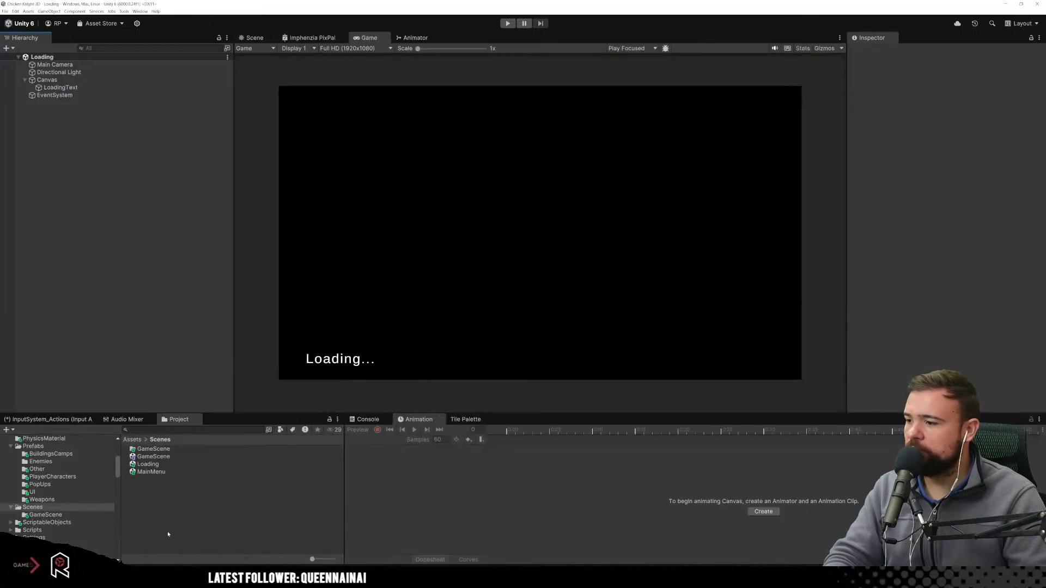
right_click(109, 228)
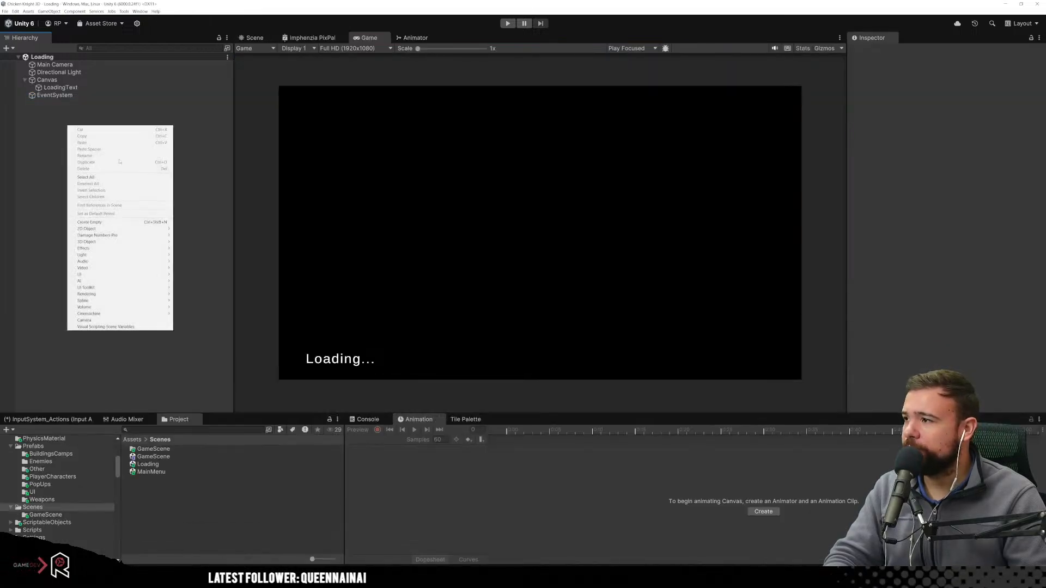
click(110, 223)
text(Lo)
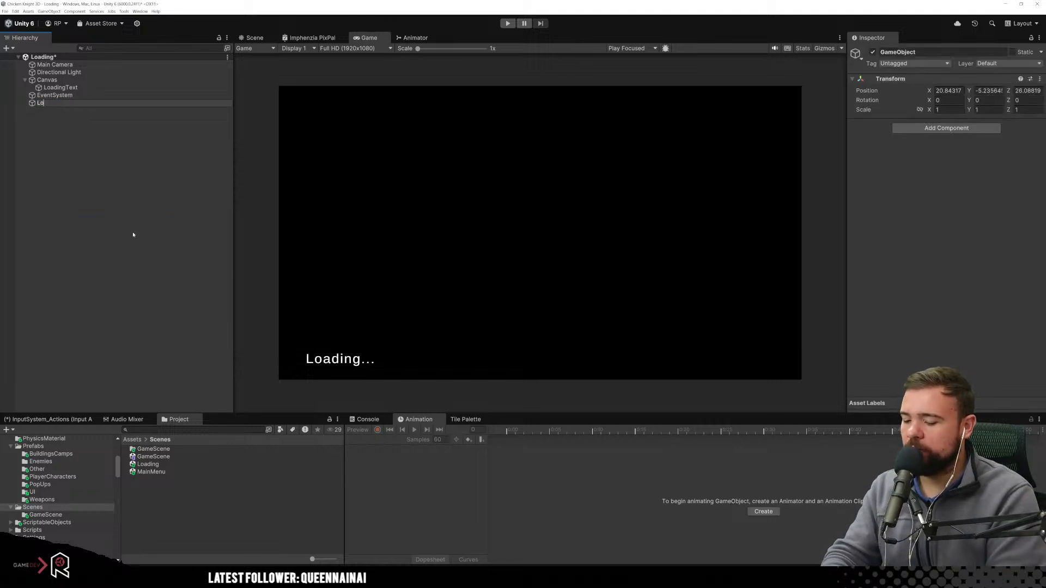
text(aderC)
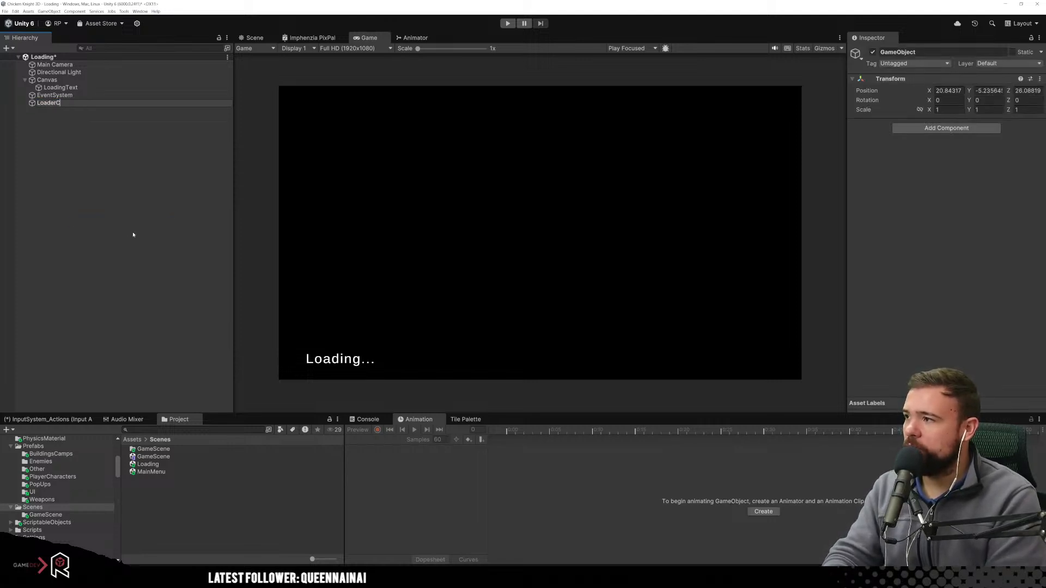
text(allback)
key(Return)
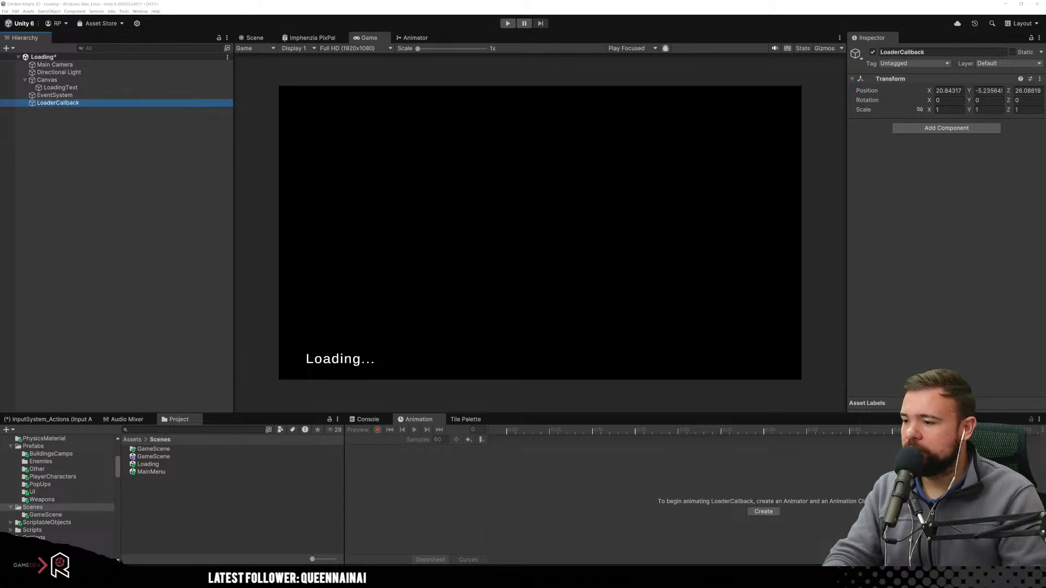
Create a new script component named LoaderCallback on the LoaderCallback object.
mouse_move(258, 578)
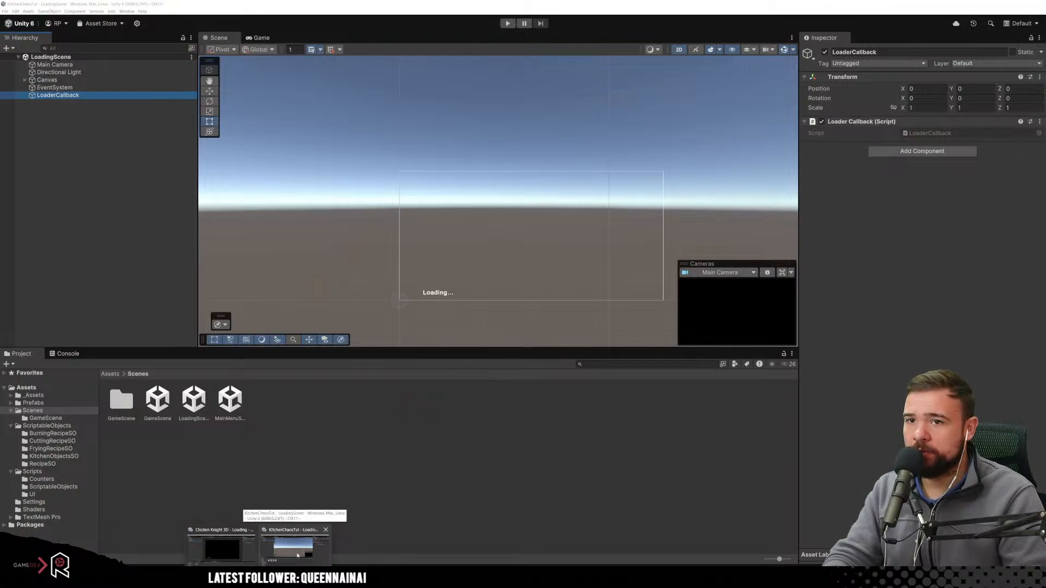
text(LoaderCallback)
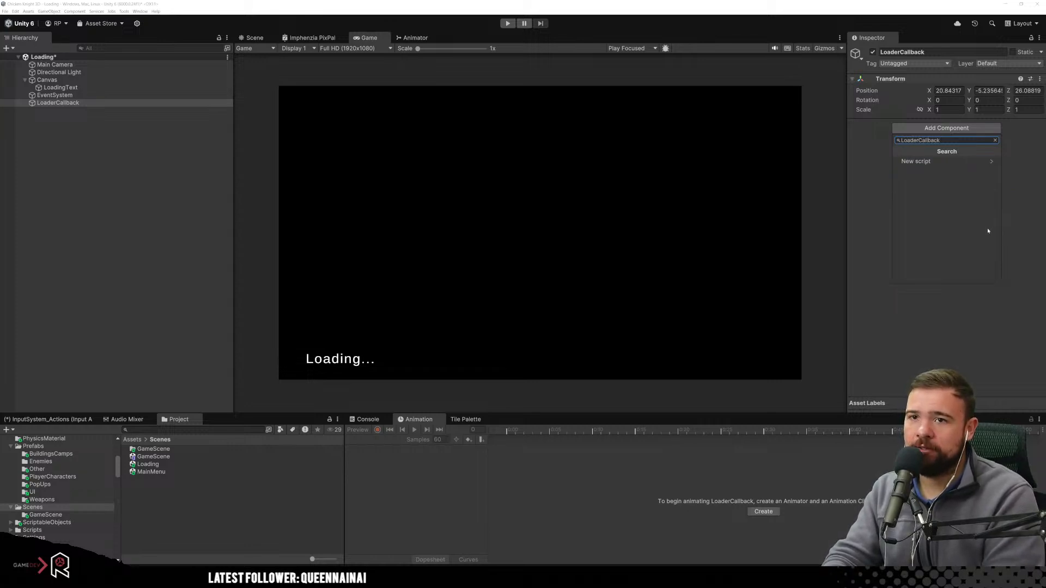
click(949, 163)
click(935, 275)
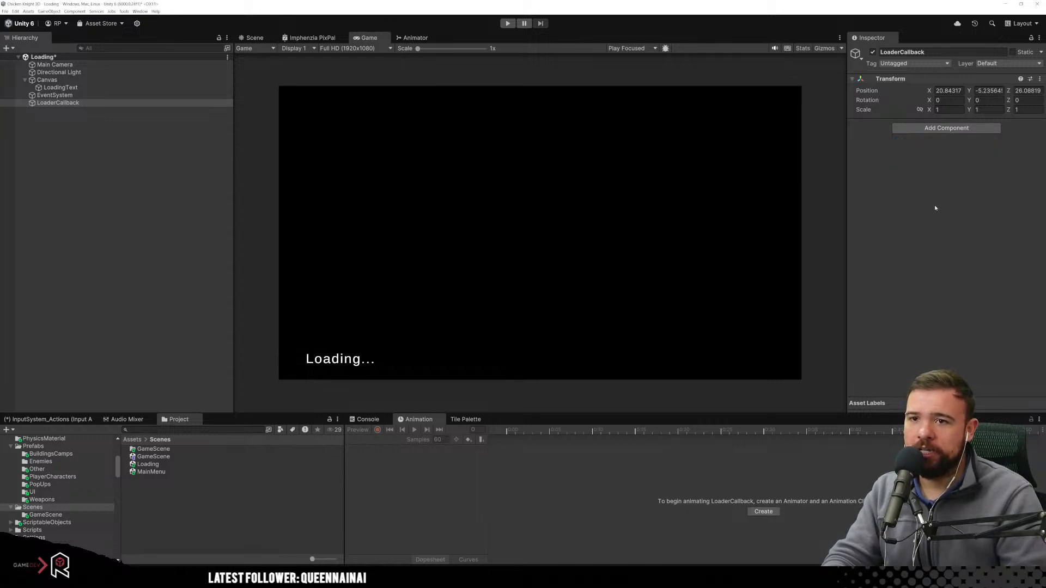
Switch to Kitchen Chaos's LoaderCallback script in Visual Studio and copy its isFirstUpdate field and Update method.
key(alt+Tab)
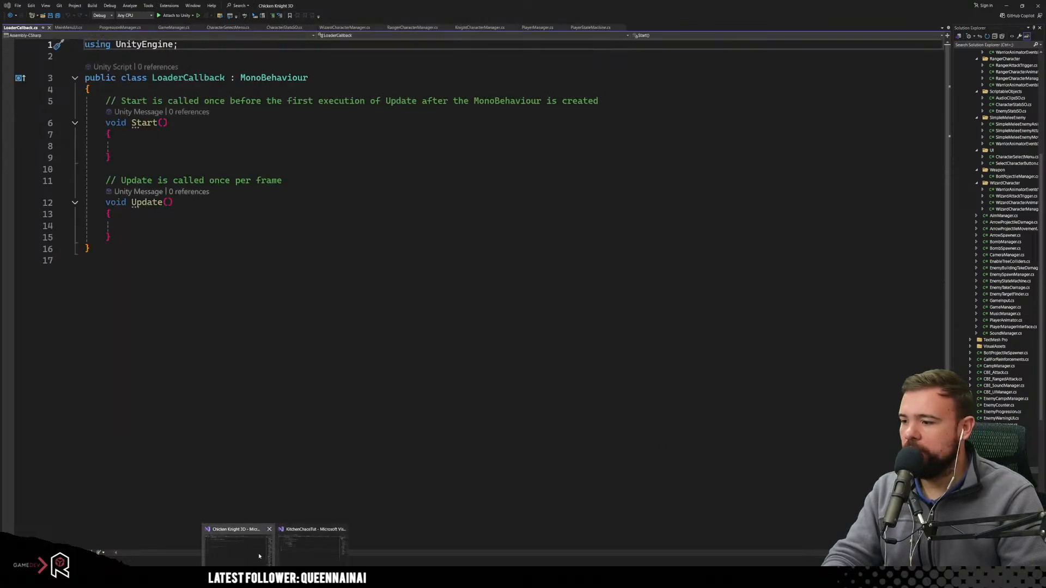
click(300, 551)
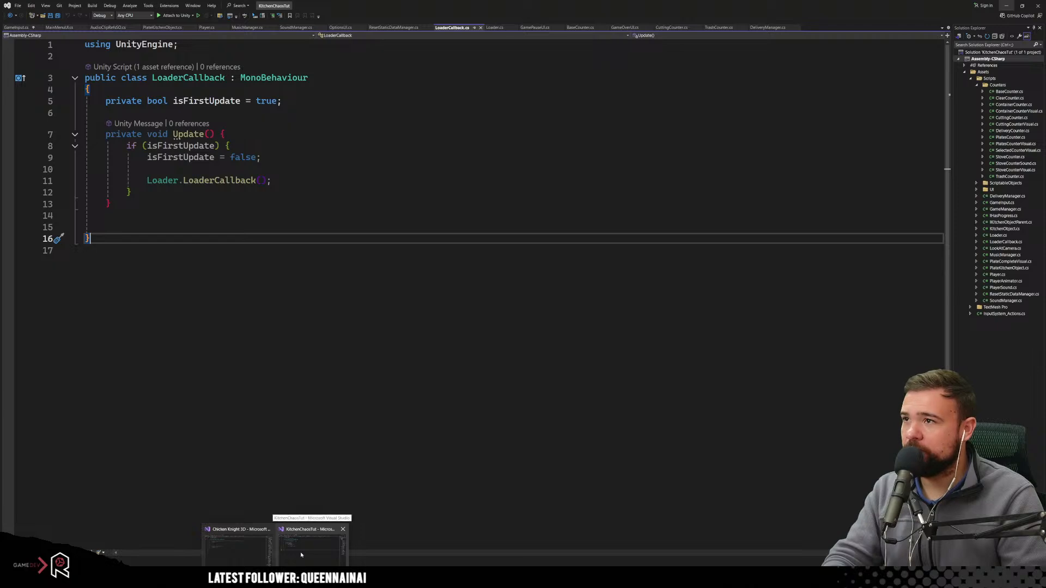
click(301, 554)
click(217, 279)
drag(105, 101, 110, 204)
key(ctrl+c)
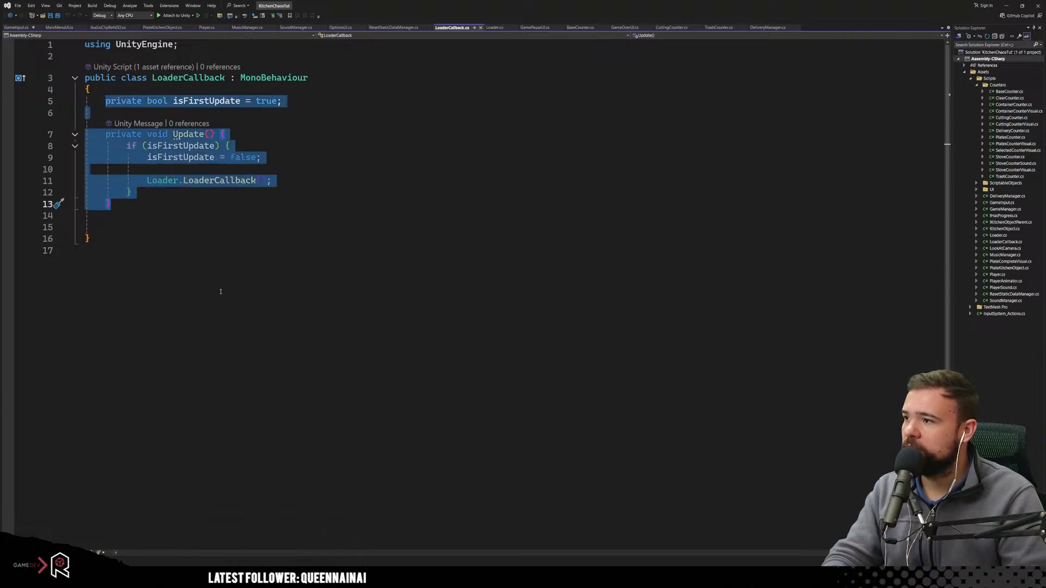
Replace the default Start and Update methods in Chicken Knight 3D's LoaderCallback script with the copied isFirstUpdate field and Update method.
click(276, 578)
click(257, 557)
click(219, 278)
click(151, 235)
drag(151, 235, 105, 100)
key(ctrl+v)
click(278, 105)
click(375, 125)
click(215, 202)
key(Return)
click(384, 158)
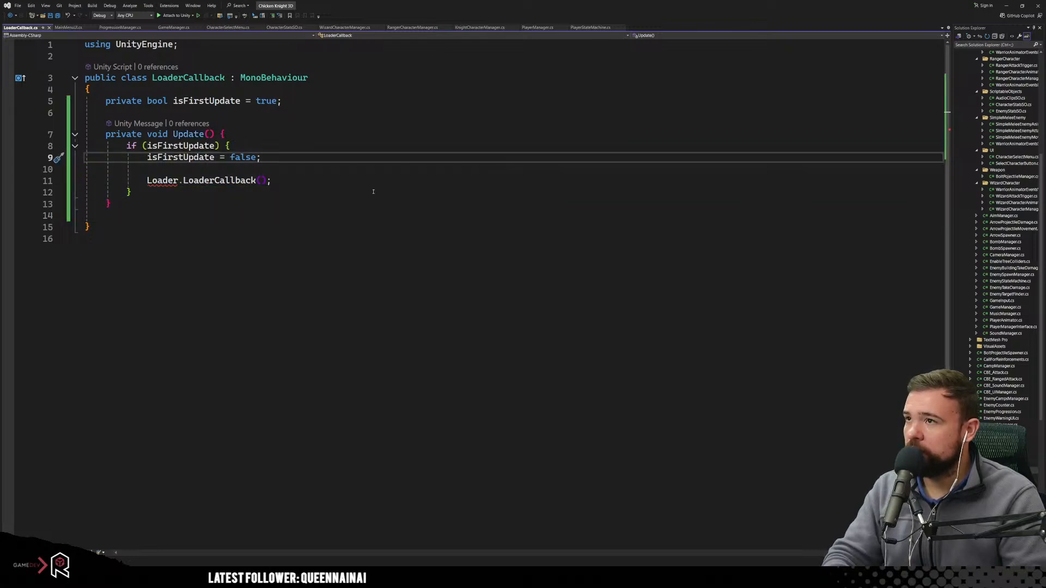
click(381, 191)
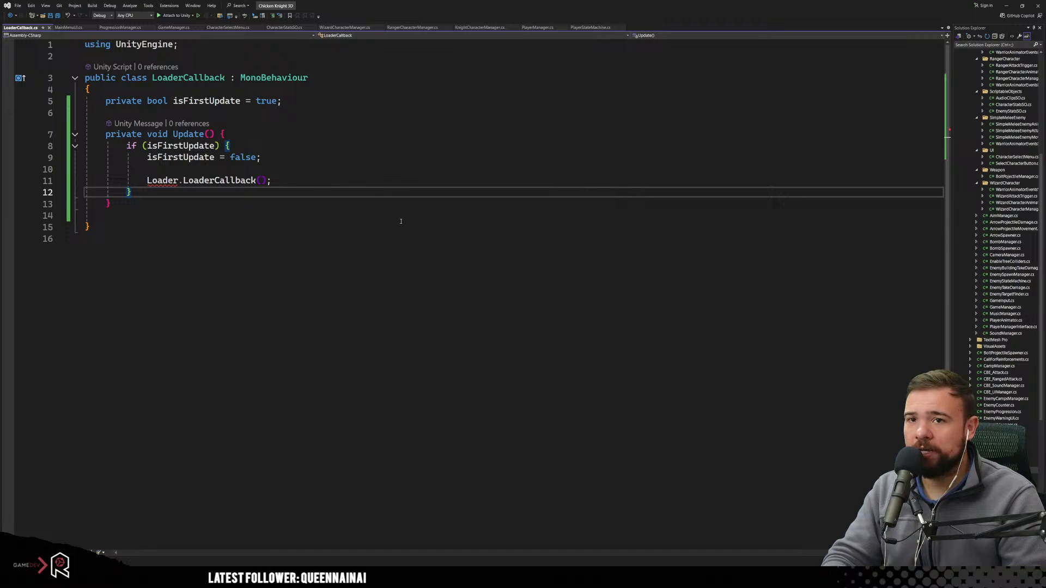
click(400, 220)
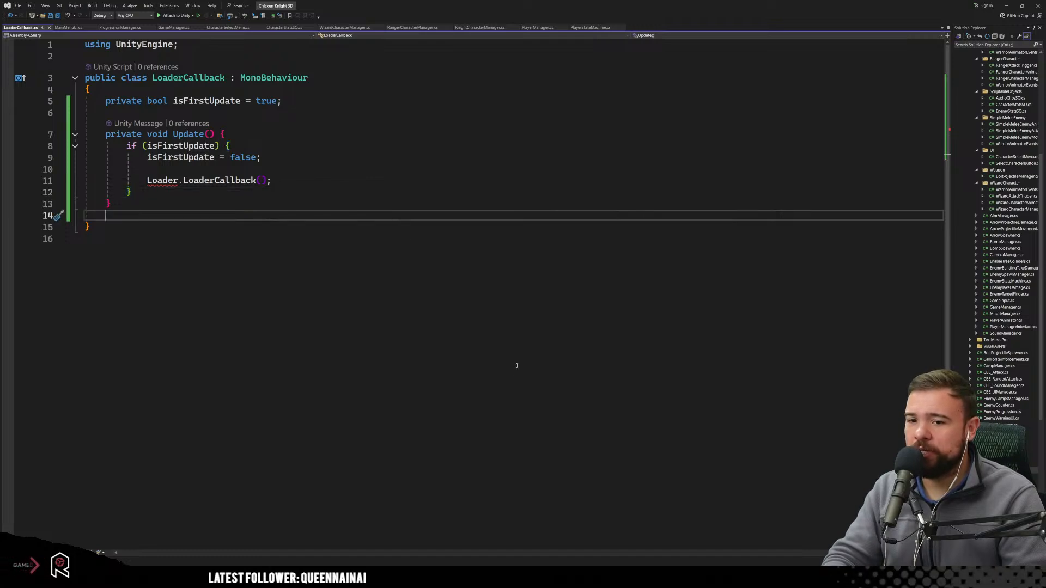
Examine the Loader class behind Kitchen Chaos's LoaderCallback script, including its Scene enum and load methods, and return to the Chicken Knight 3D Unity project.
click(1006, 5)
click(415, 251)
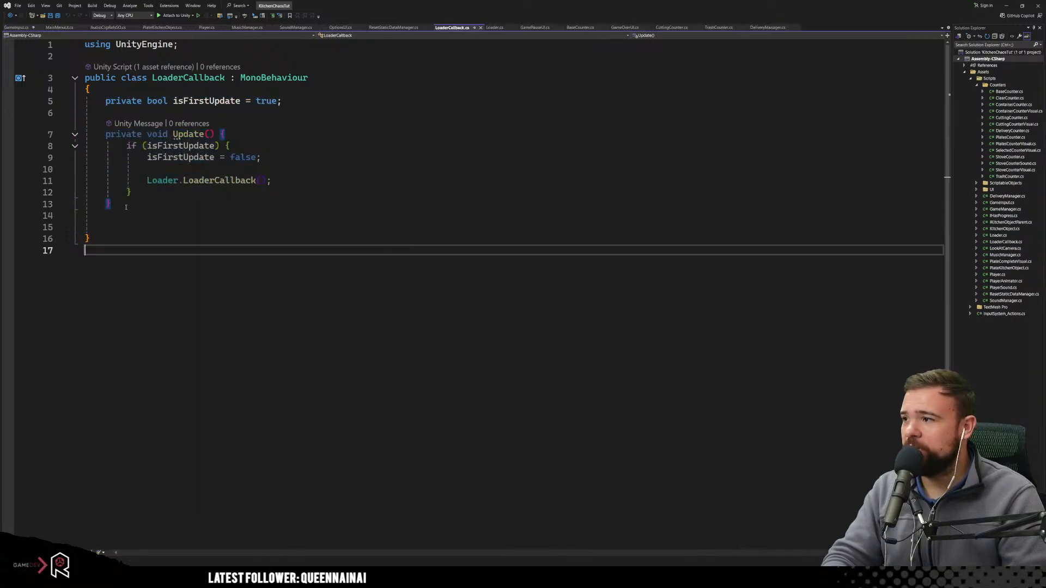
click(172, 179)
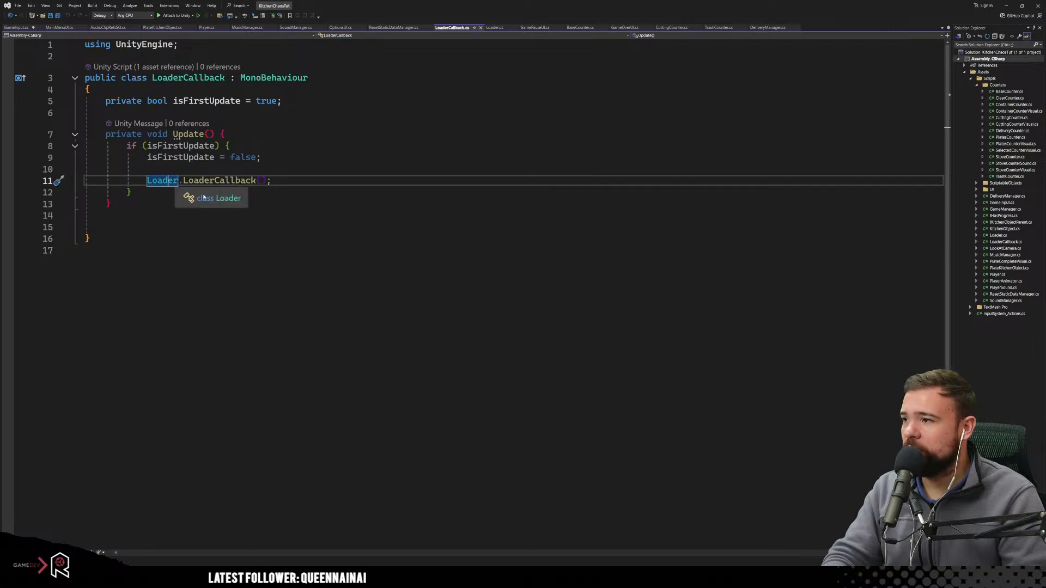
click(217, 198)
click(420, 188)
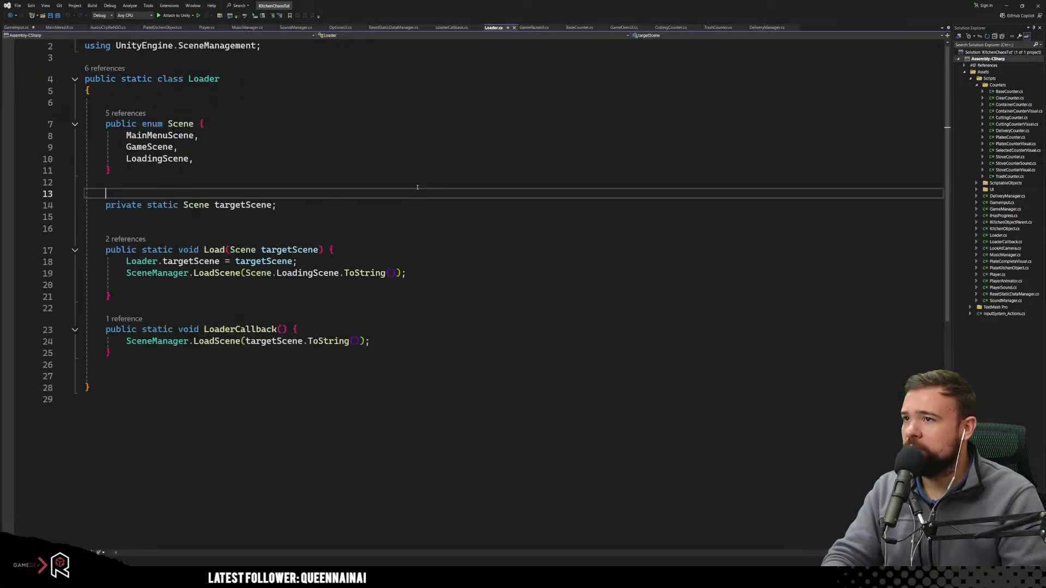
scroll(421, 187, up, 1)
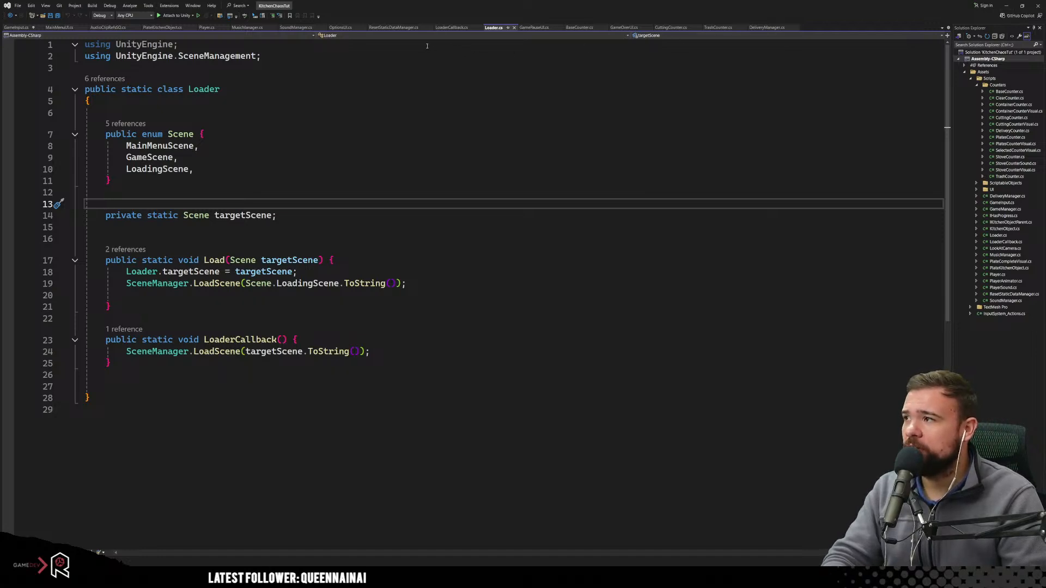
click(445, 27)
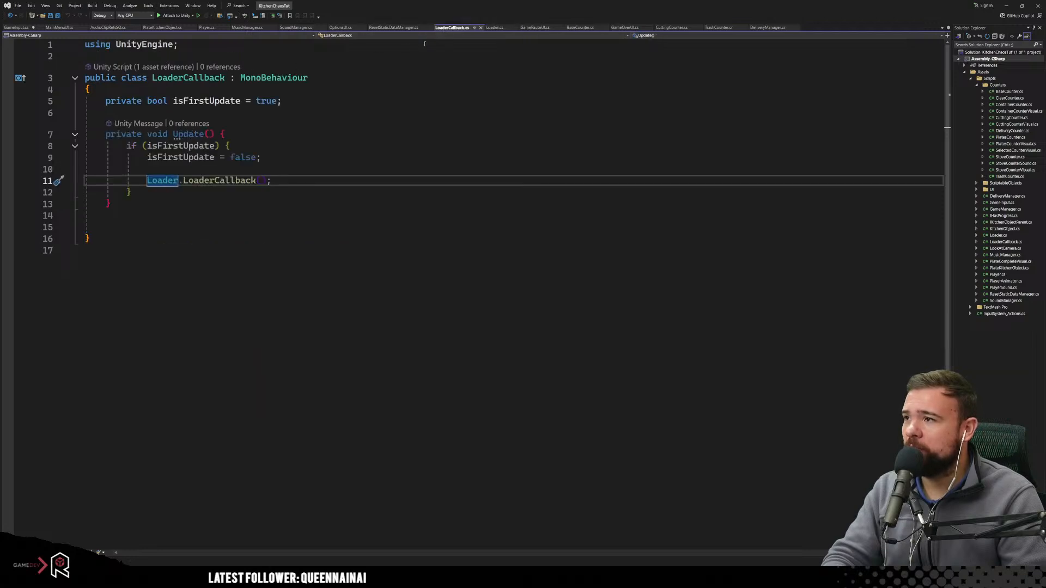
click(494, 28)
click(356, 135)
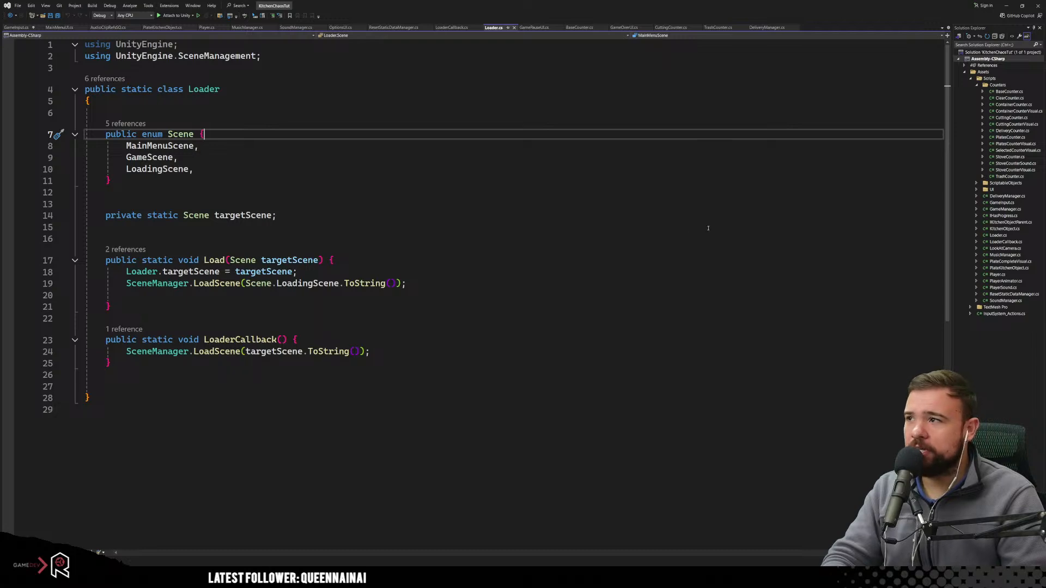
click(612, 264)
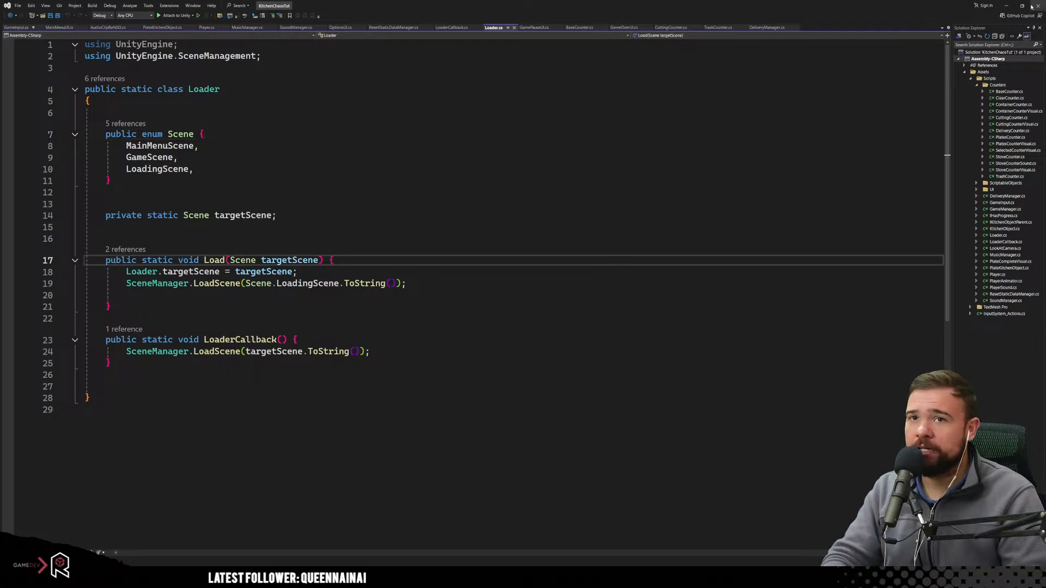
click(1007, 5)
click(211, 497)
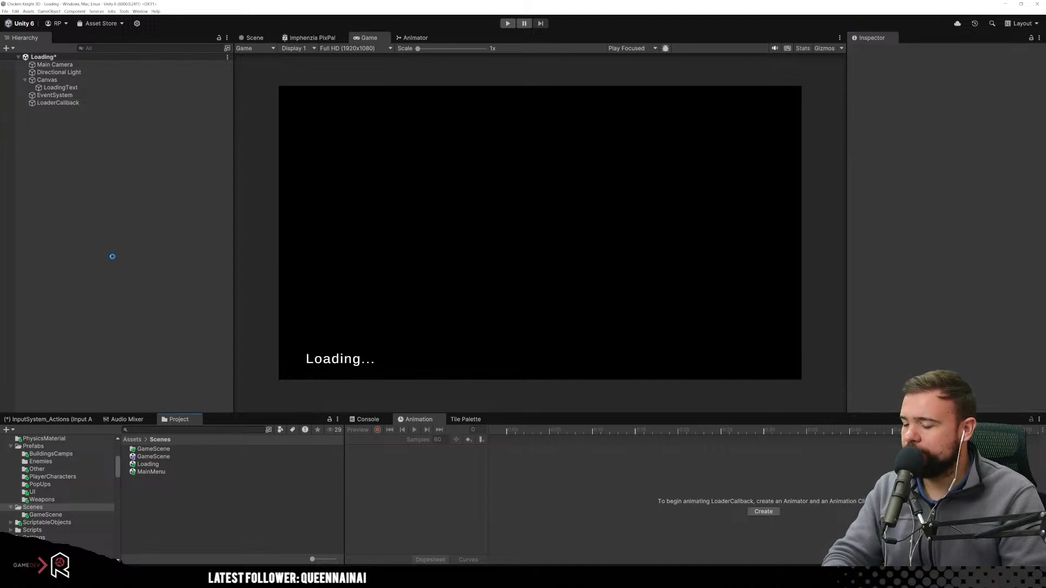
Switch to the Kitchen Chaos Unity project and locate the Loader script in its Scripts folder.
mouse_move(244, 569)
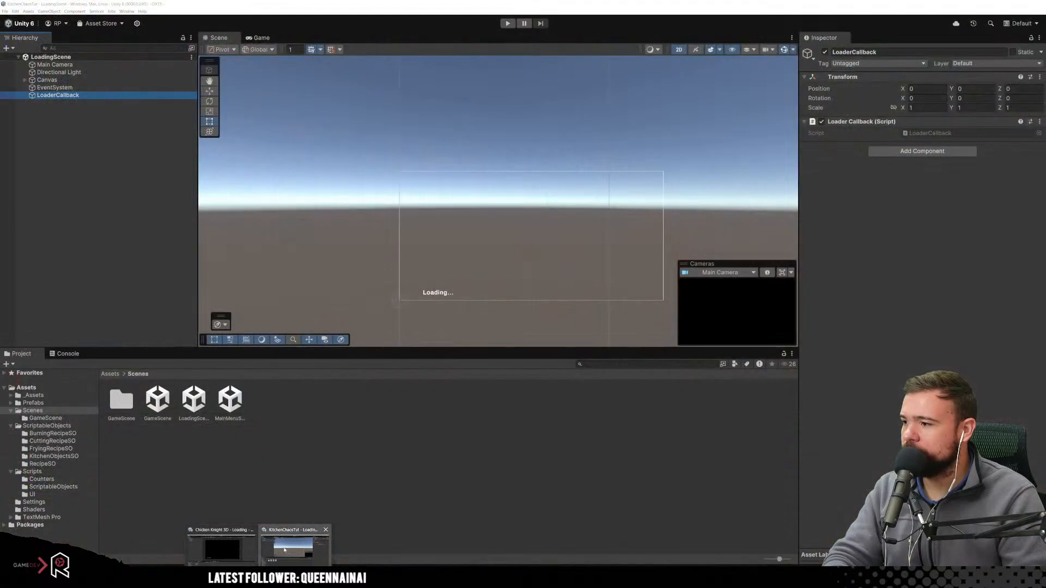
click(284, 550)
click(156, 479)
click(33, 402)
click(53, 456)
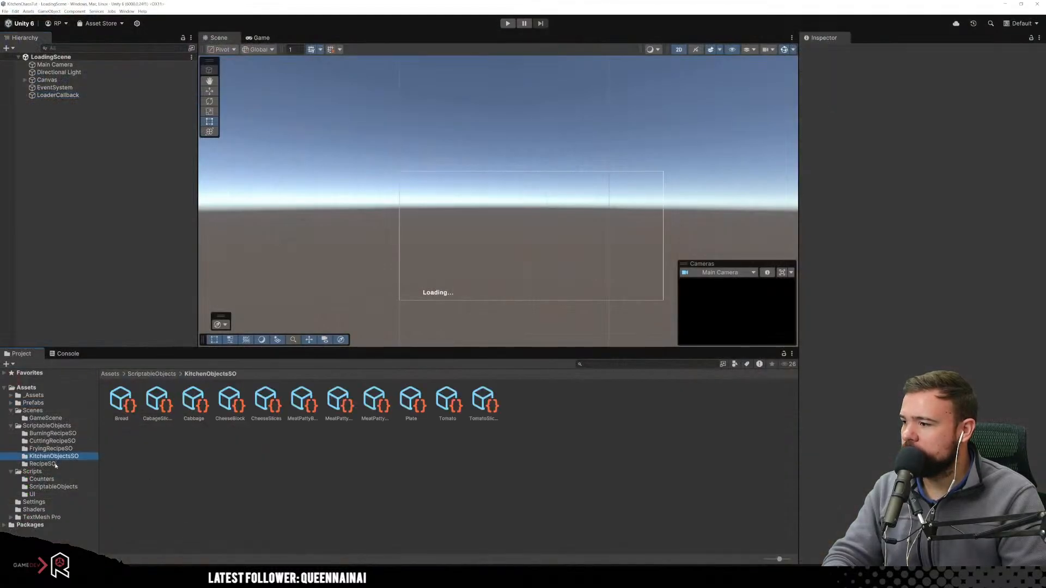
click(56, 471)
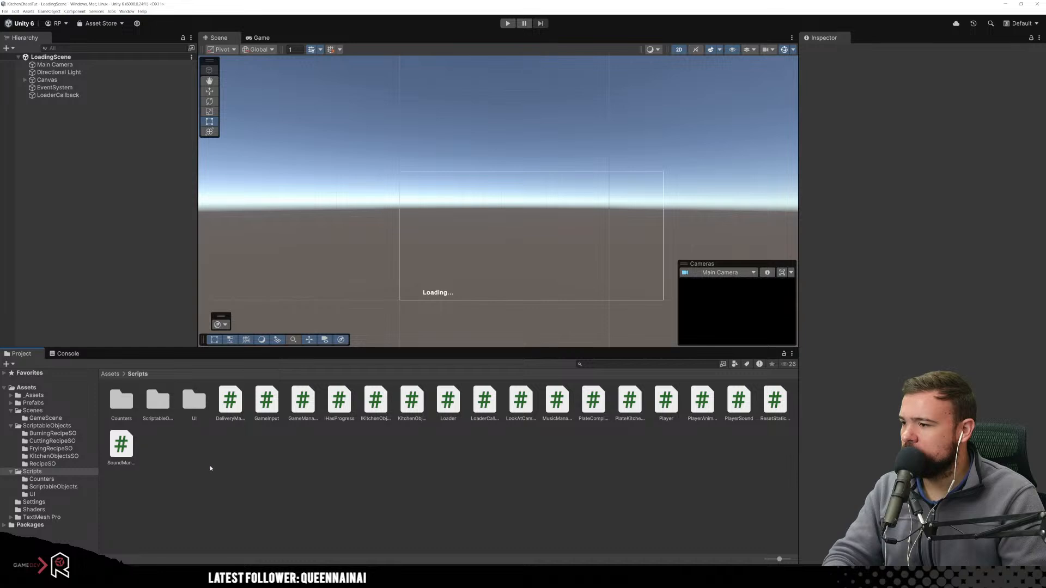
click(449, 403)
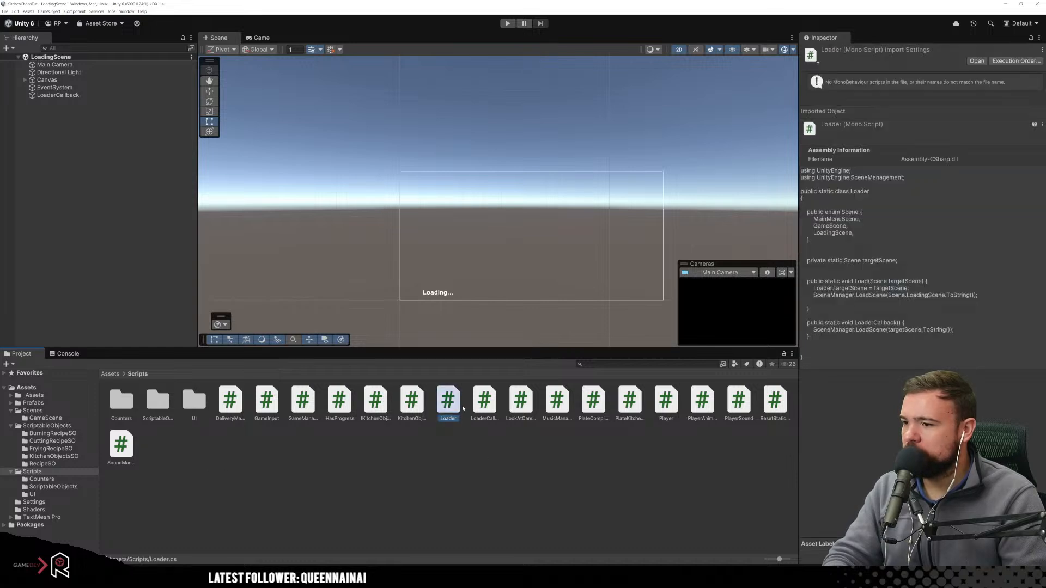
right_click(459, 419)
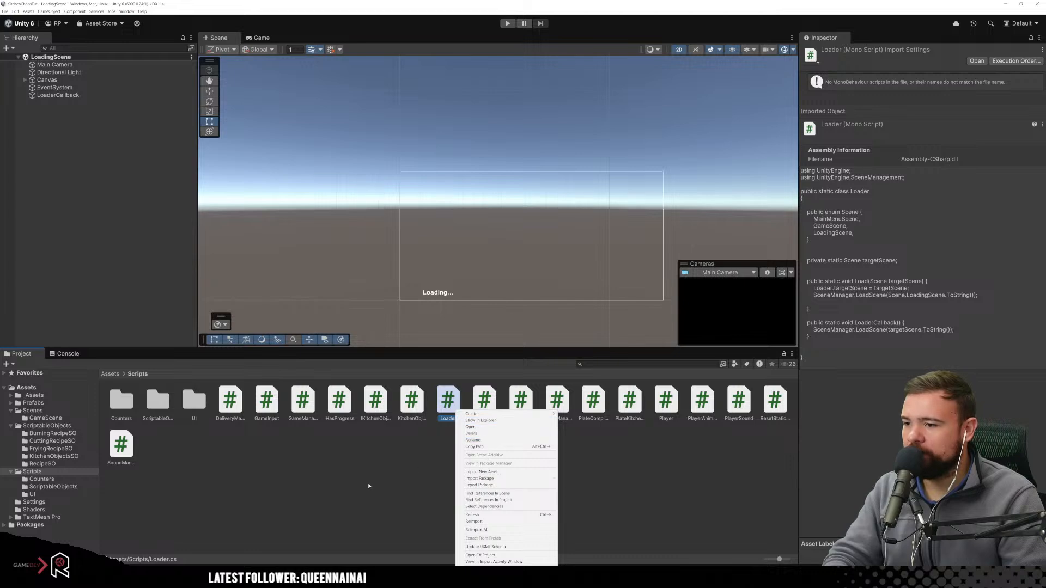
click(399, 460)
Switch to Kitchen Chaos's Loader script in Visual Studio and copy its entire code.
key(alt+Tab)
click(156, 363)
key(Down)
key(Down)
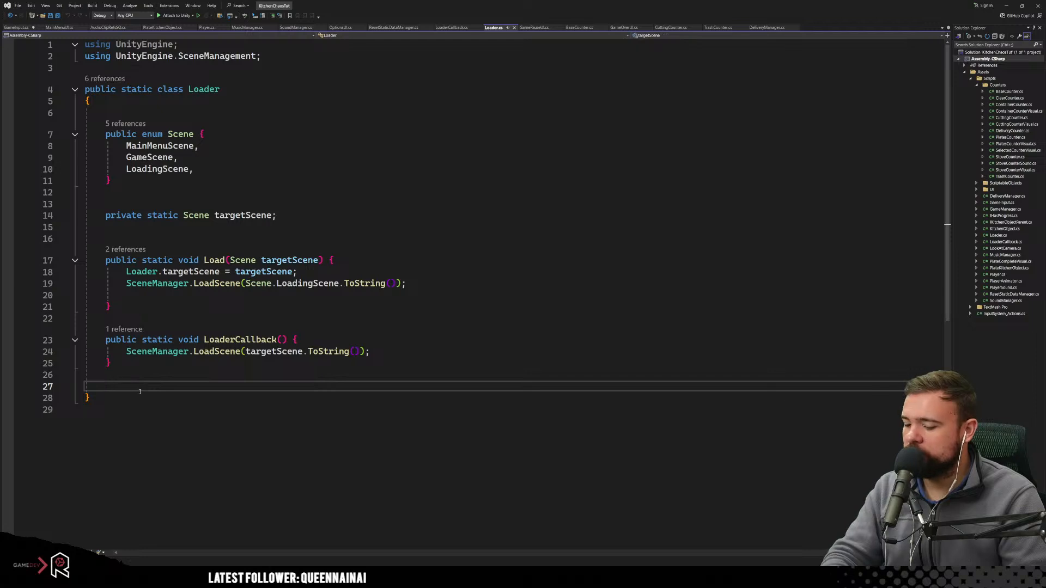
key(ctrl+a)
key(ctrl+c)
click(592, 152)
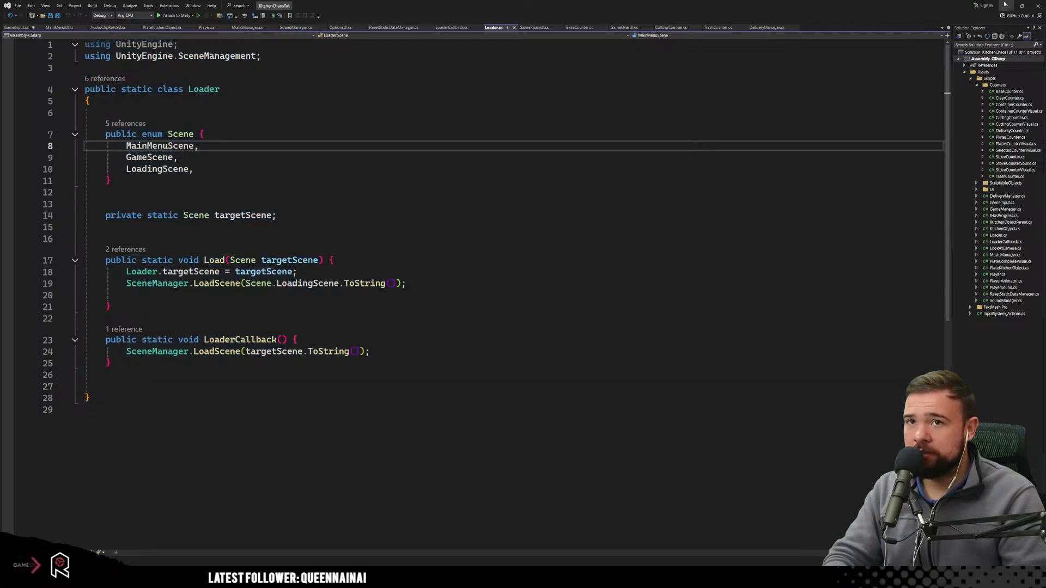
Switch to the Chicken Knight 3D Unity project and create an empty C# script named Loader in the Scripts folder.
key(alt+Tab)
mouse_move(258, 578)
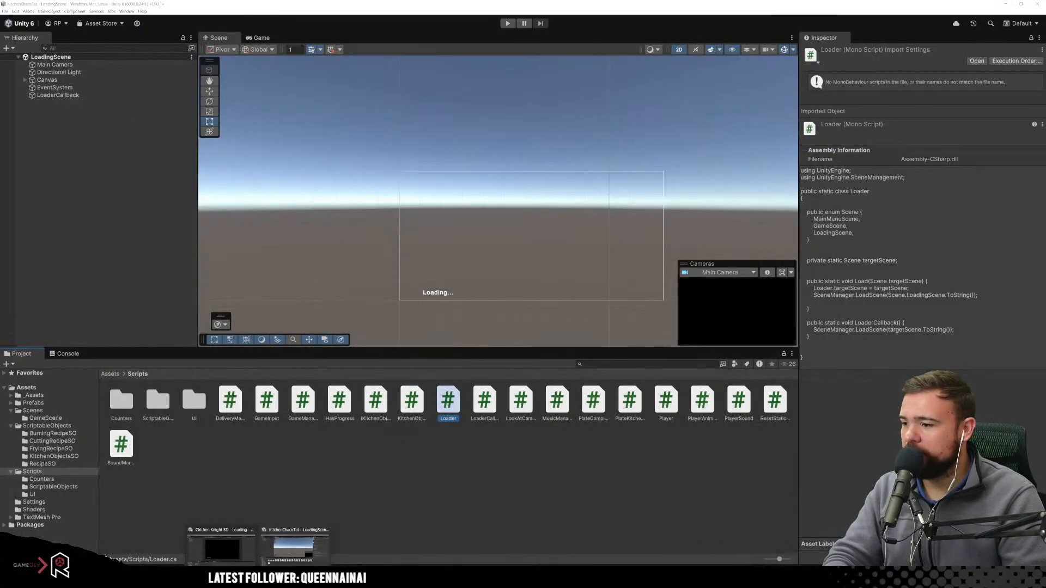
click(212, 558)
scroll(80, 512, down, 4)
click(47, 447)
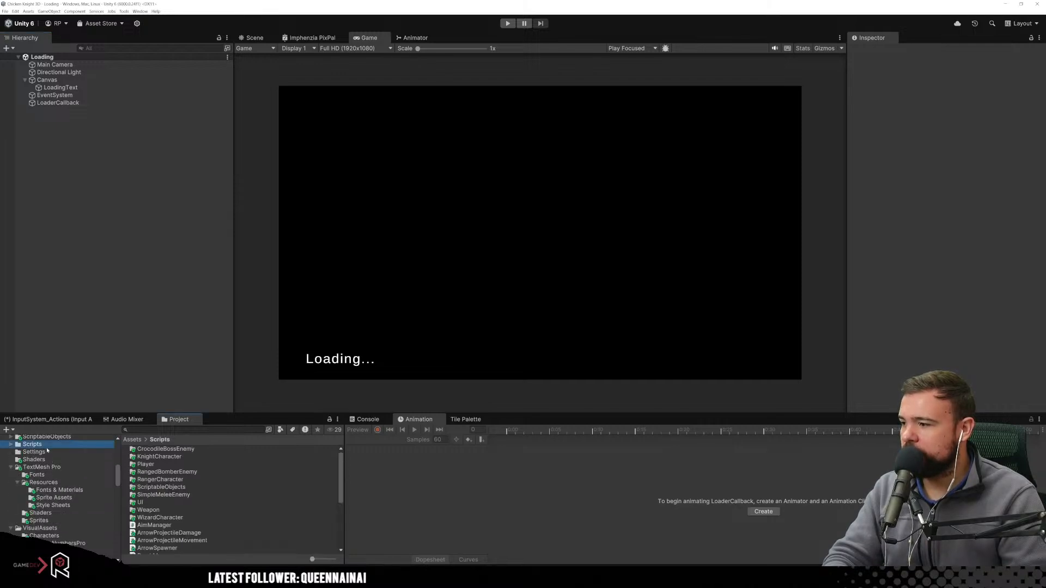
scroll(254, 496, down, 5)
right_click(286, 504)
mouse_move(389, 320)
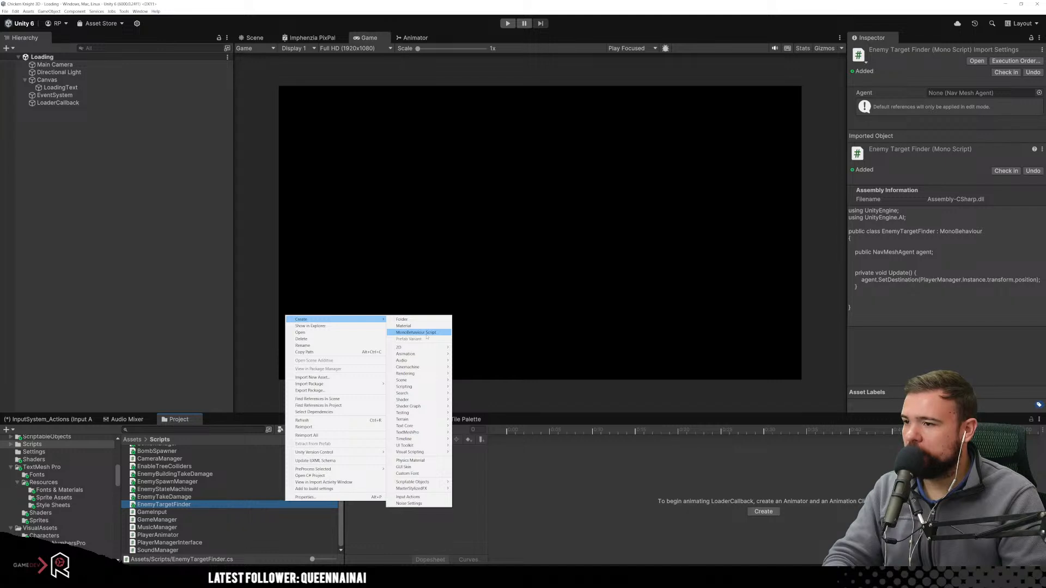
mouse_move(417, 387)
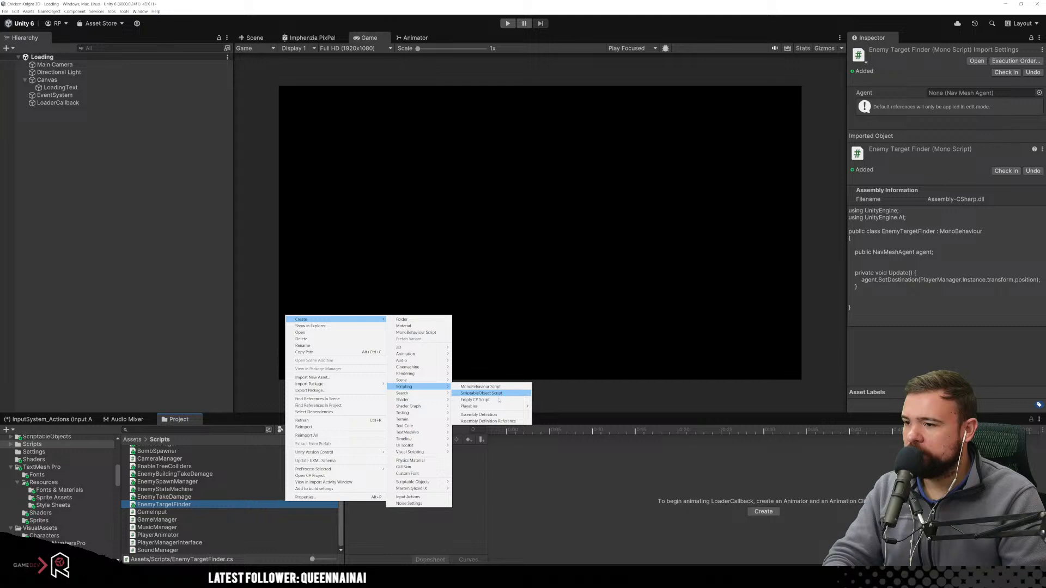
click(485, 400)
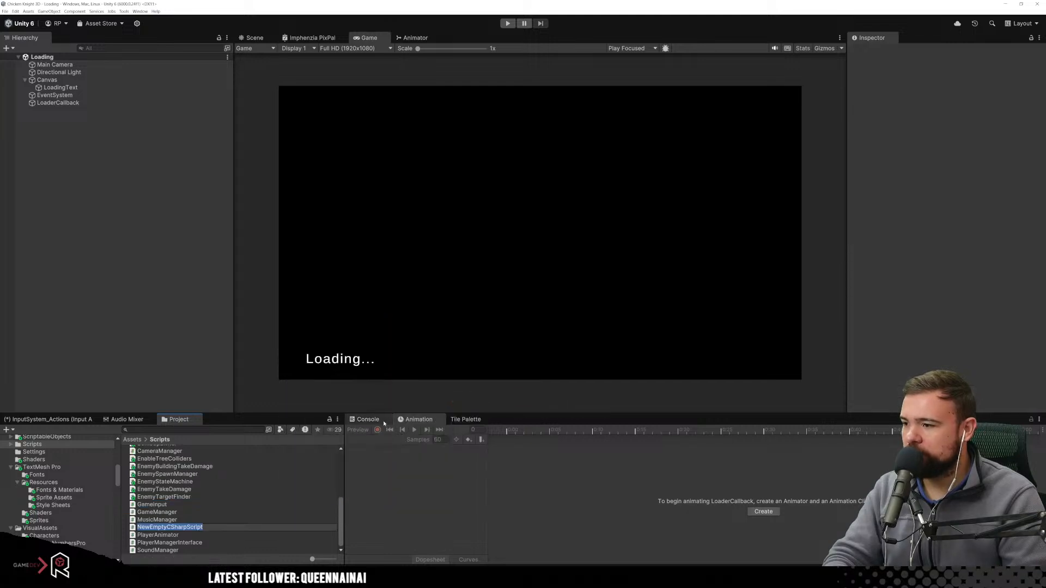
text(Loader.LoaderCallback();)
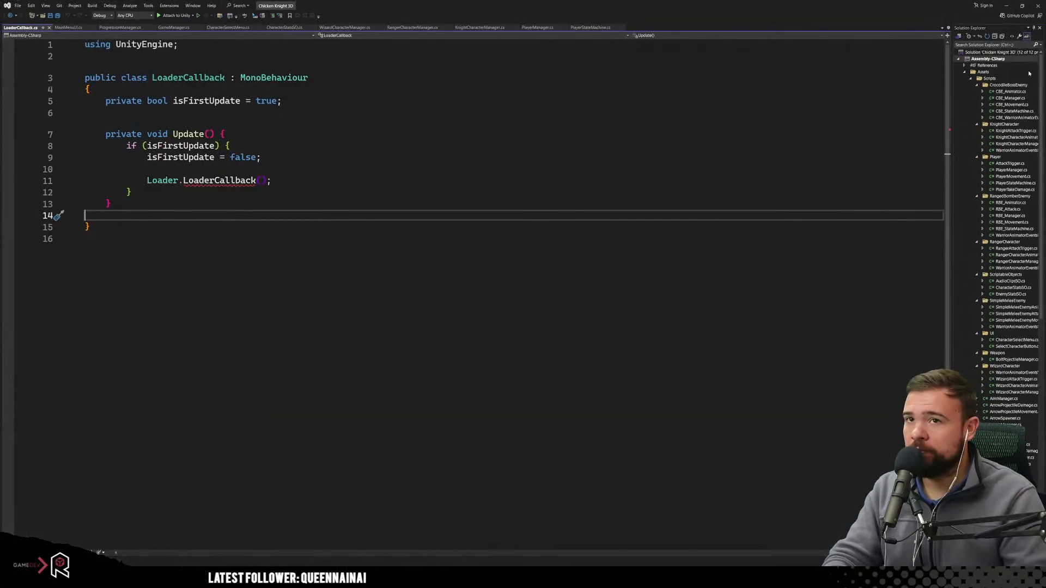
Open Chicken Knight 3D's new Loader script, replace all its code with the copied Loader class, and save it.
click(1006, 5)
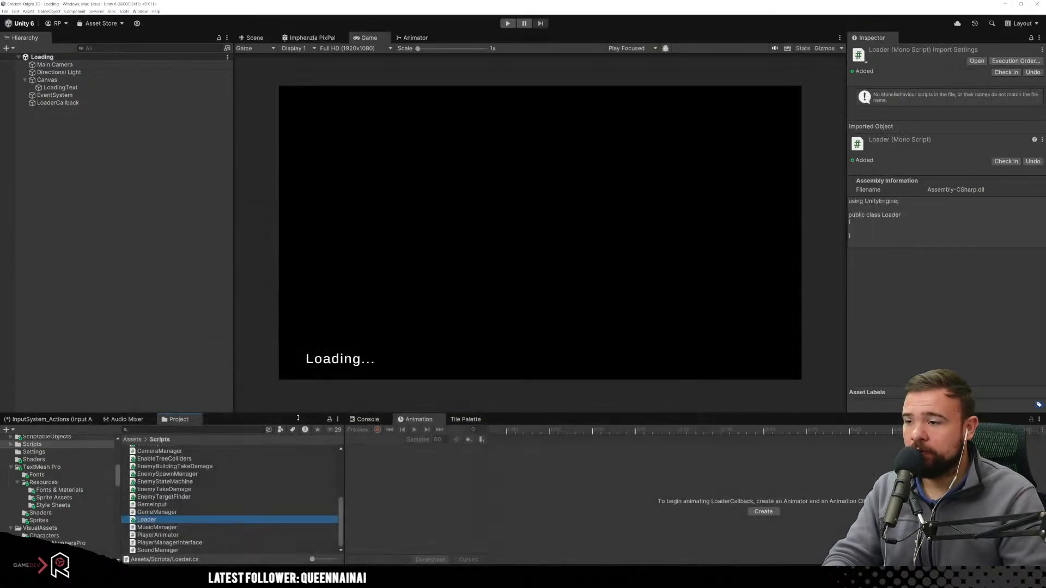
double_click(206, 523)
key(ctrl+a)
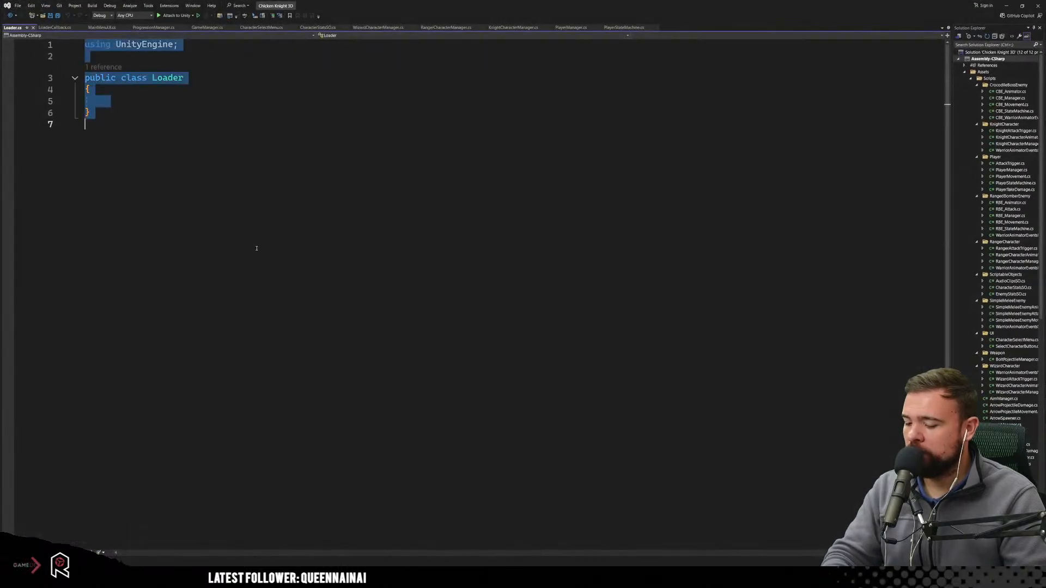
key(ctrl+v)
click(445, 229)
key(ctrl+s)
Check the pasted Loader class against the Loader.LoaderCallback() call in the LoaderCallback script.
click(331, 171)
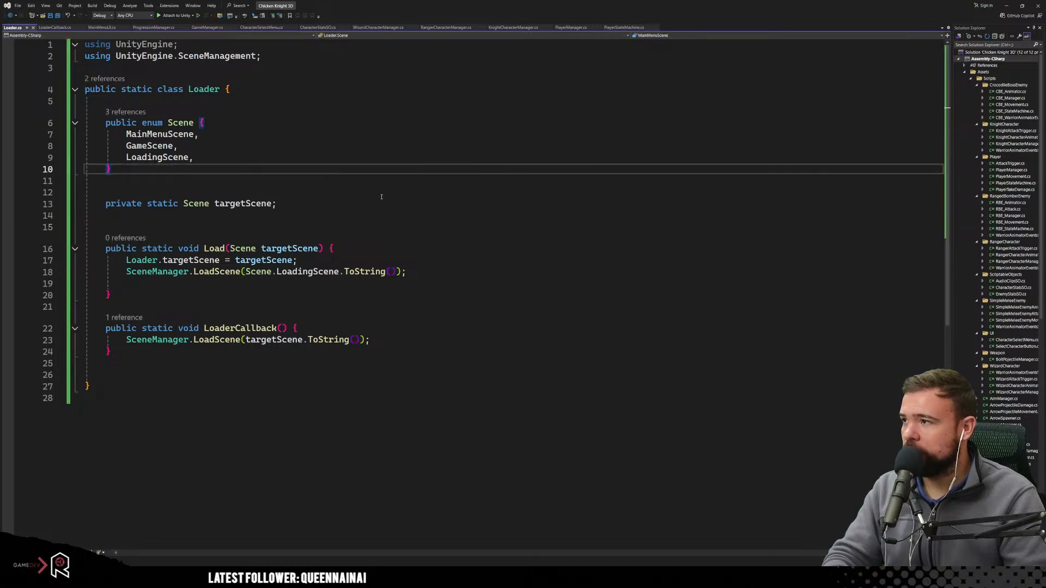
click(382, 202)
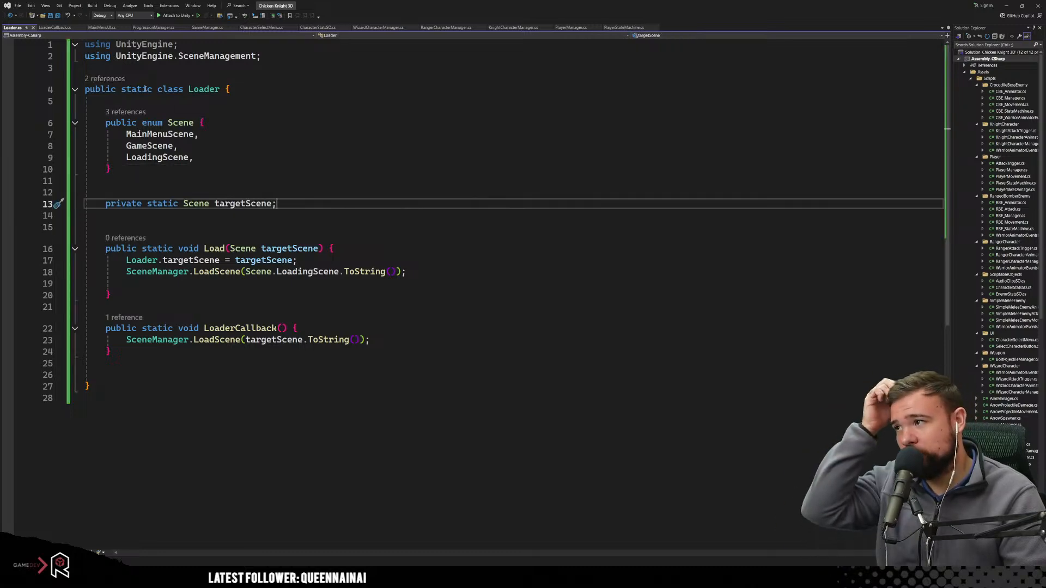
click(302, 133)
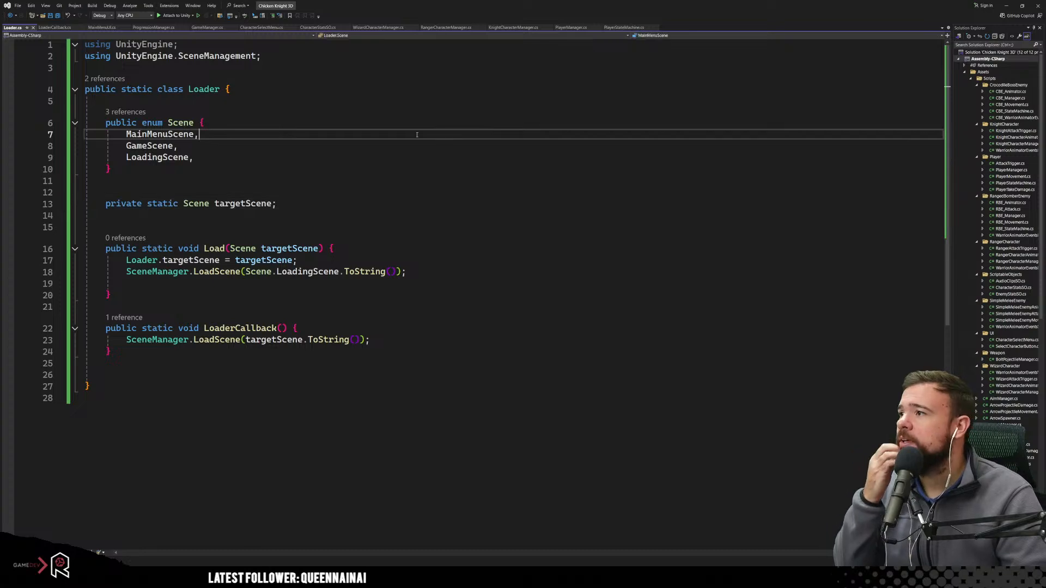
click(55, 27)
click(266, 157)
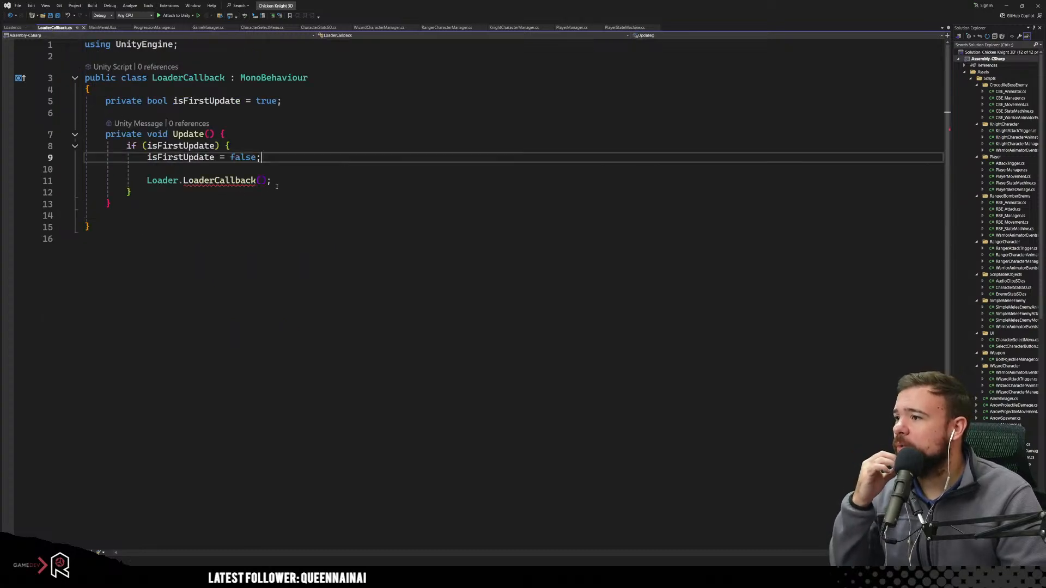
click(88, 227)
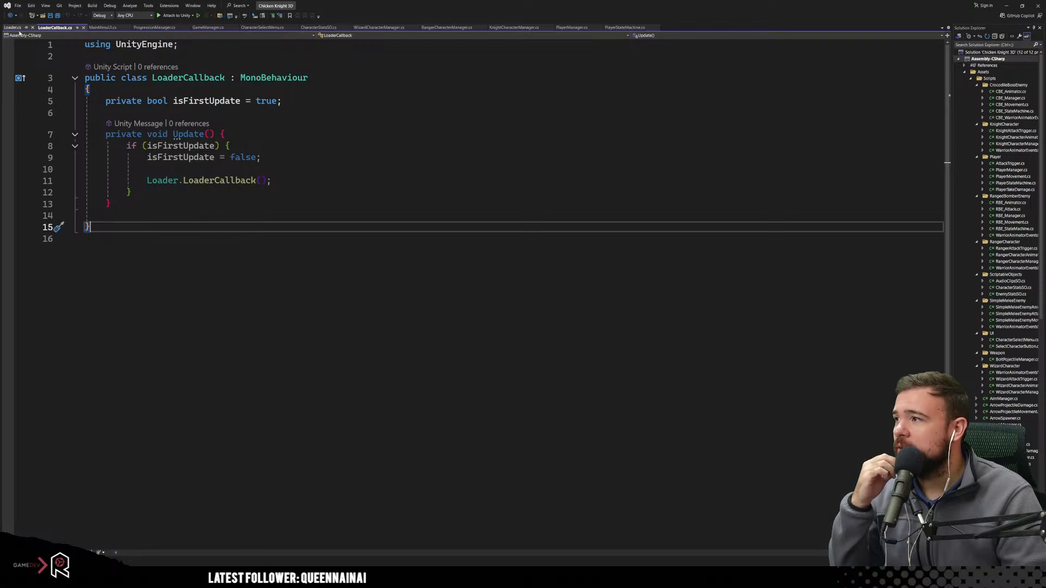
click(13, 28)
click(323, 179)
click(376, 215)
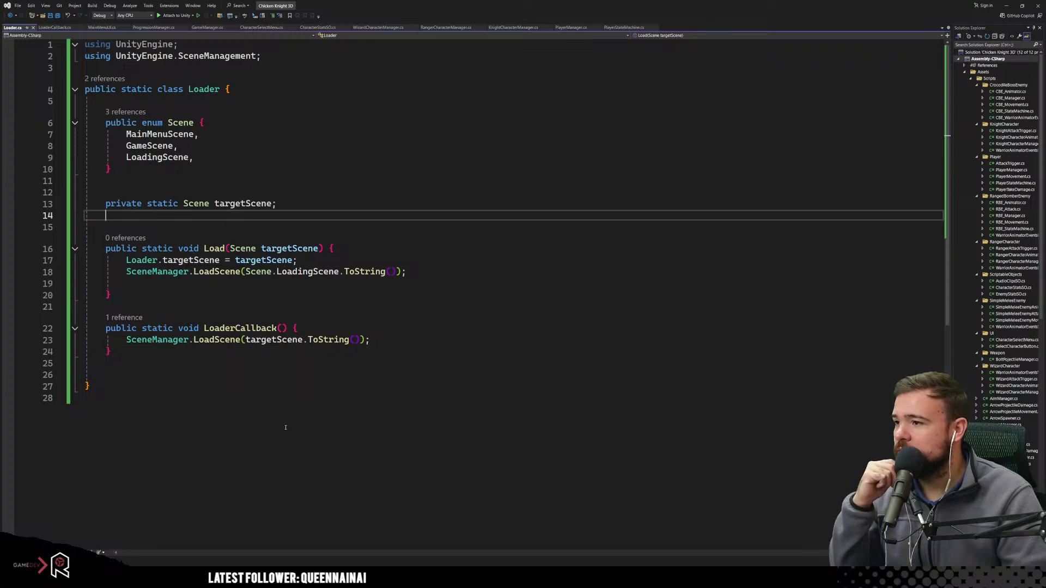
click(436, 407)
click(489, 340)
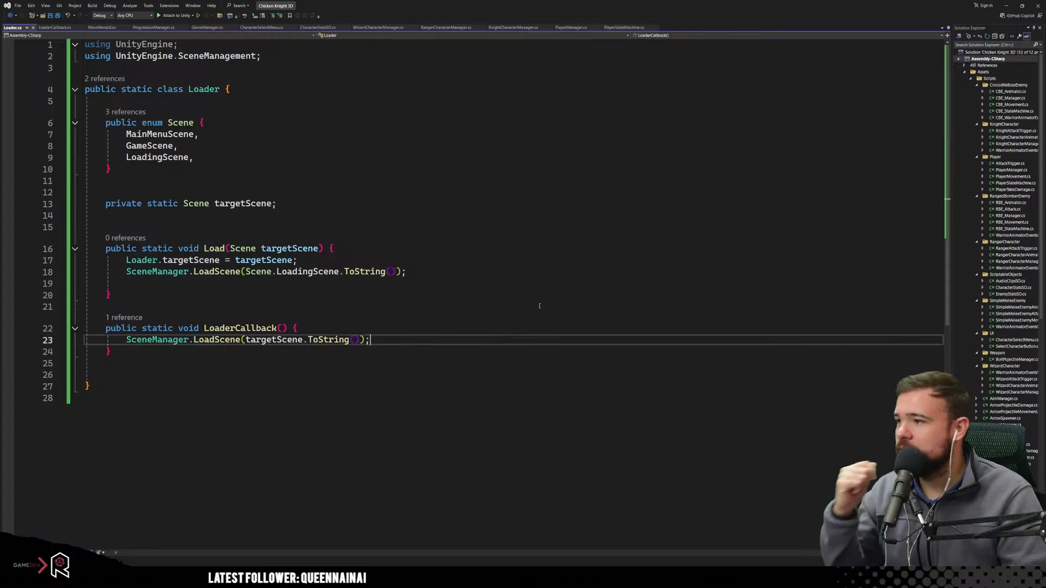
Examine the static Loader class declaration, its Scene enum entries and the private static targetScene field.
click(345, 203)
click(352, 165)
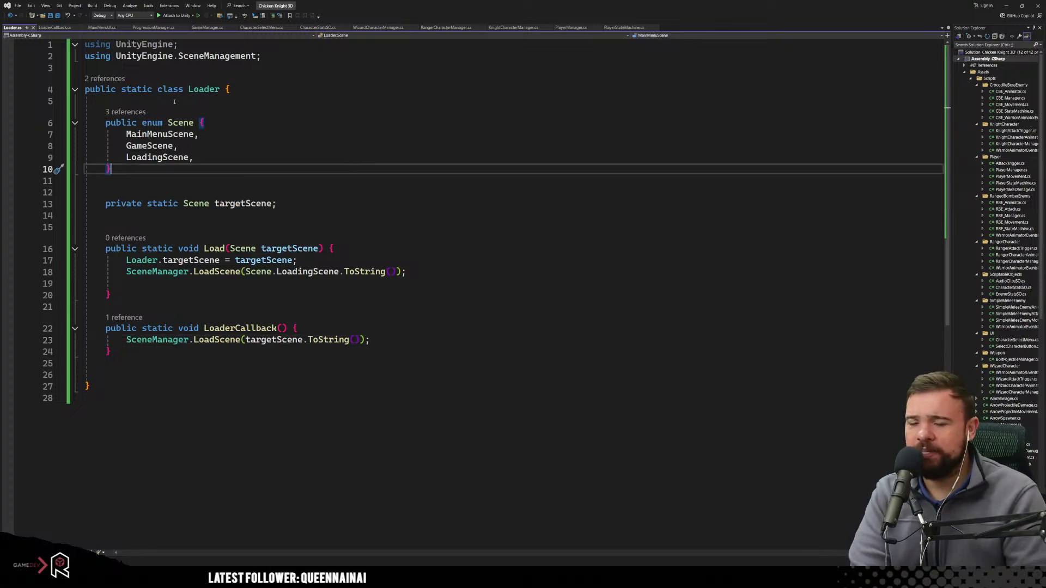
click(130, 92)
click(254, 132)
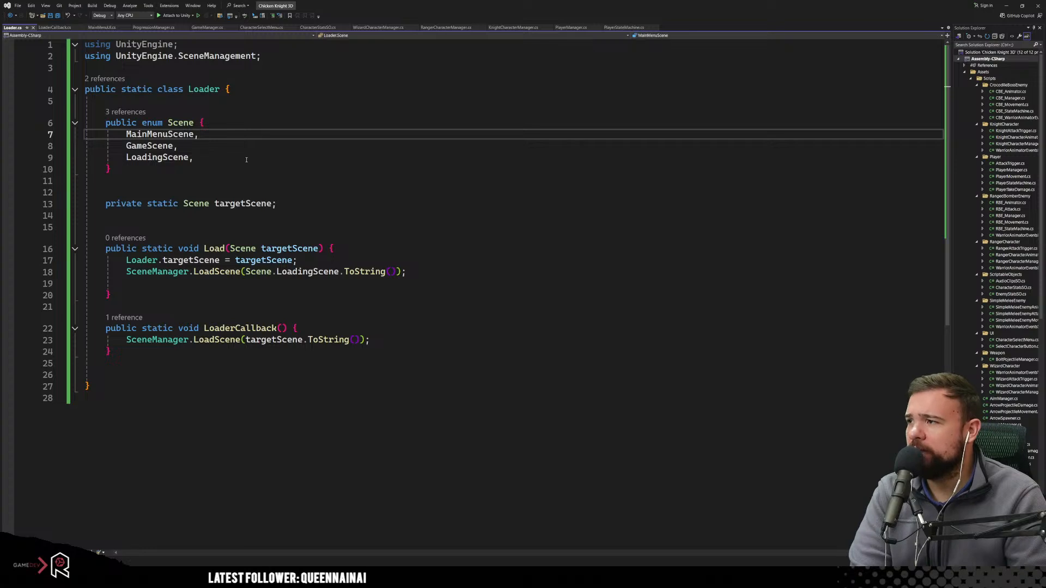
click(264, 181)
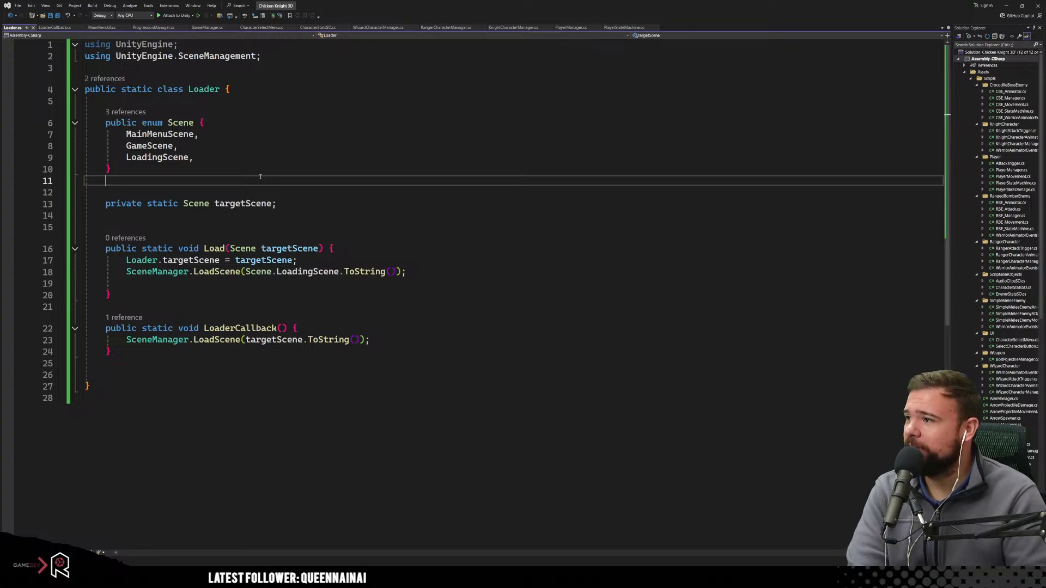
key(Down)
key(Down)
key(End)
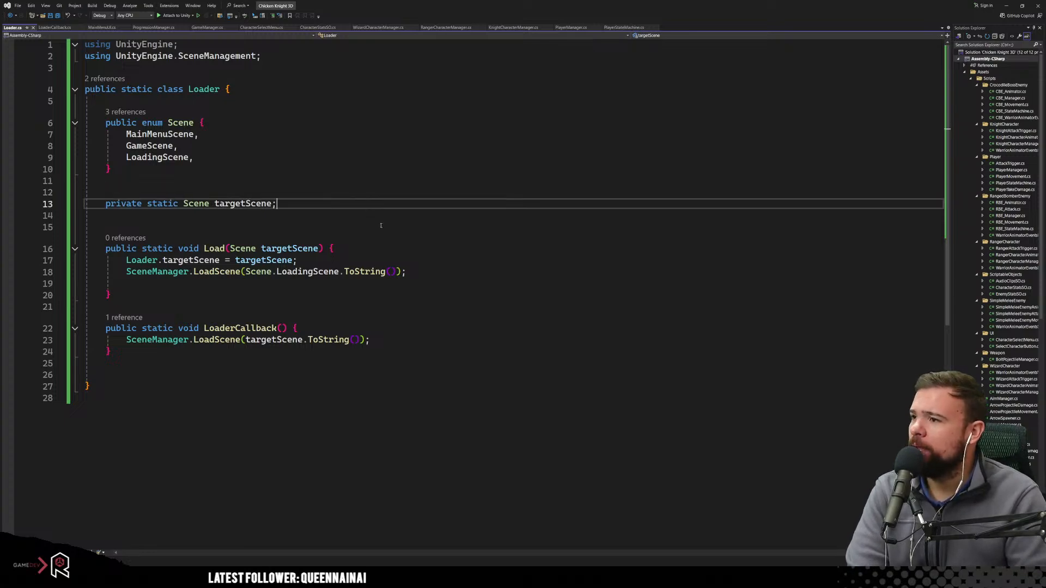
click(210, 220)
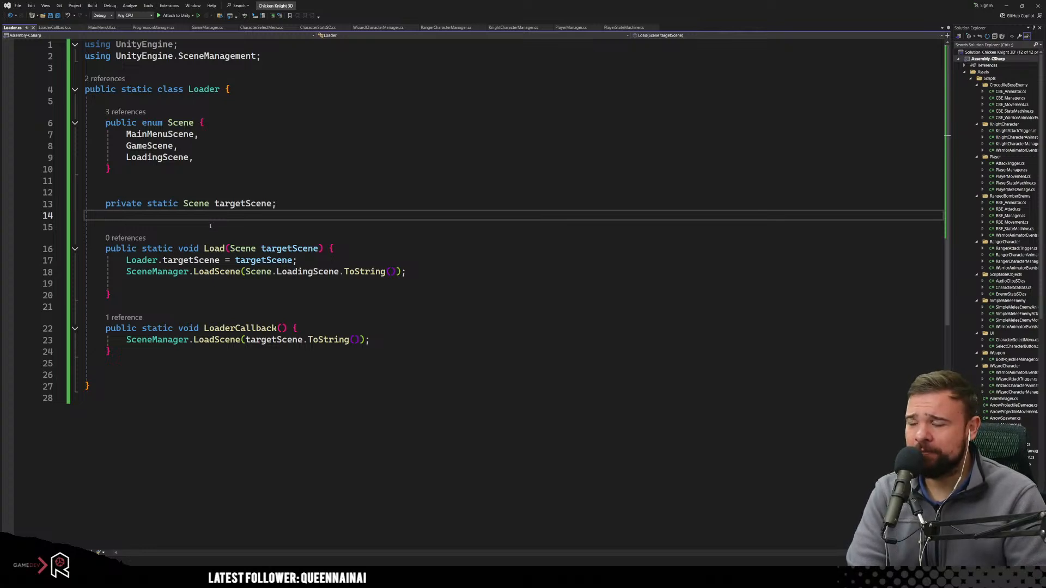
key(Down)
click(135, 89)
drag(184, 204, 252, 204)
click(299, 217)
click(271, 227)
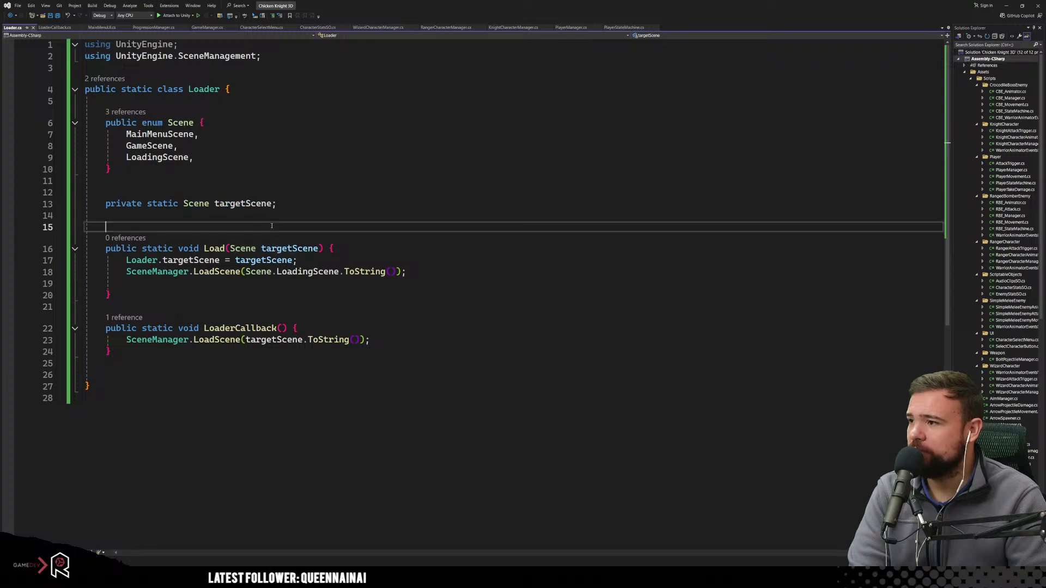
click(235, 204)
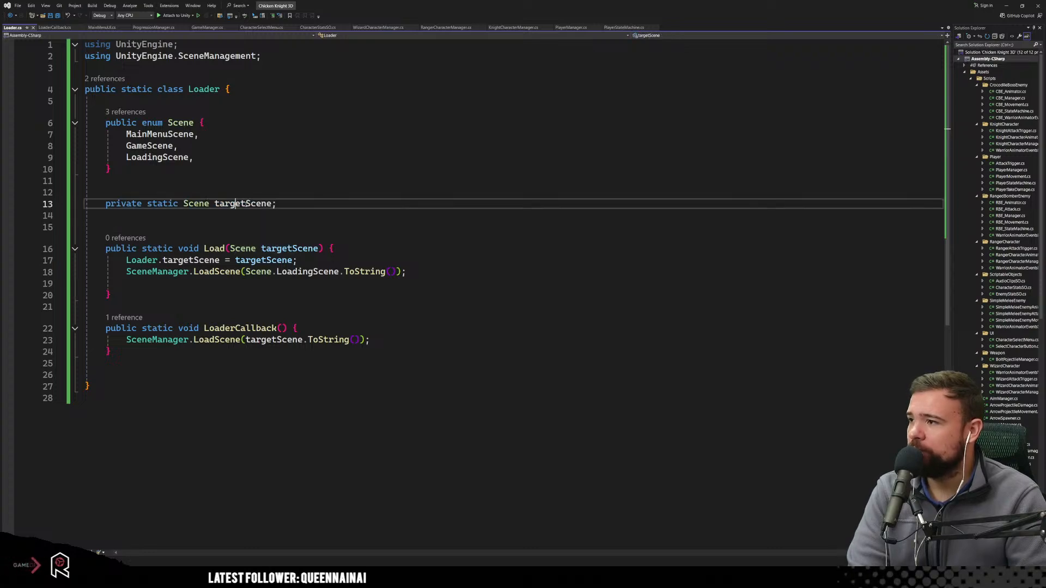
click(280, 225)
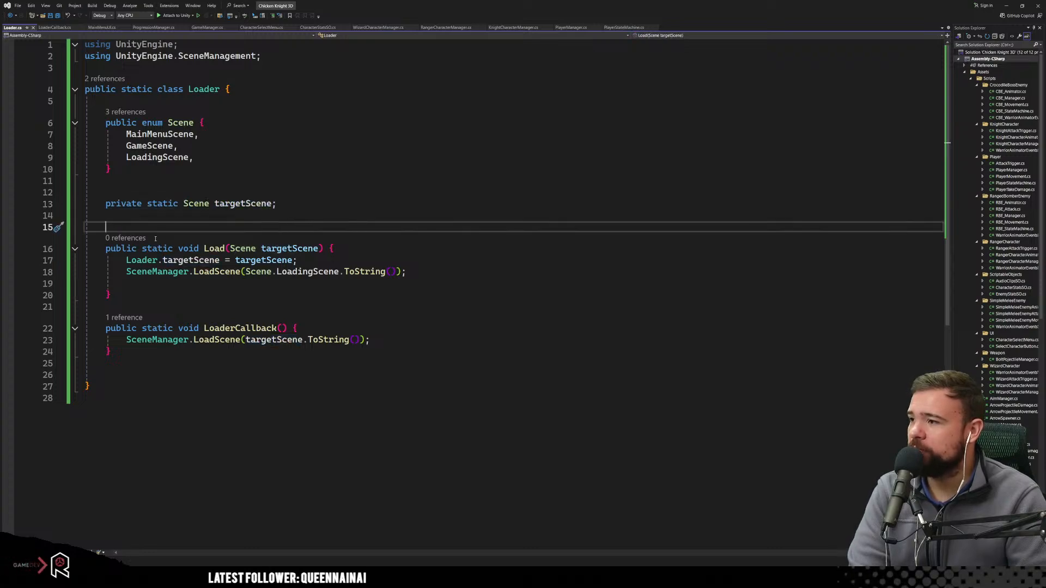
Examine the Load method's targetScene parameter, its assignment to Loader.targetScene and the LoadScene call for LoadingScene.
click(205, 248)
click(292, 248)
click(326, 214)
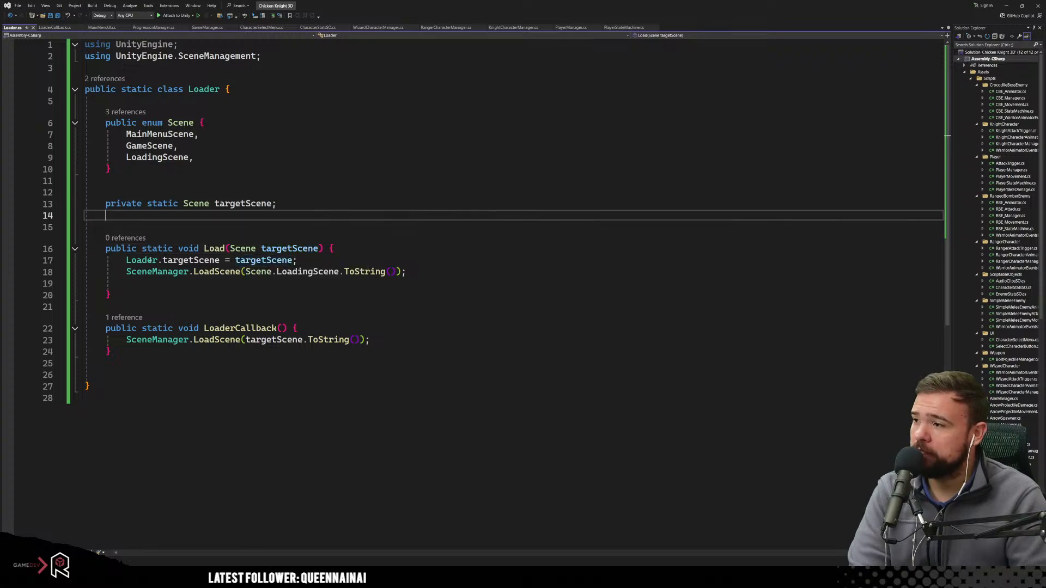
click(191, 260)
click(272, 261)
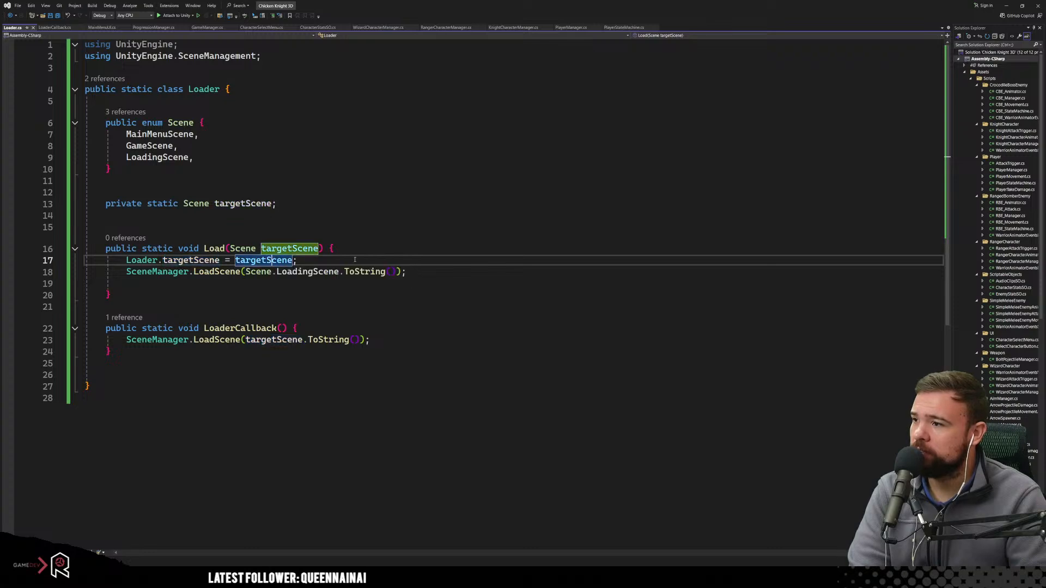
click(172, 248)
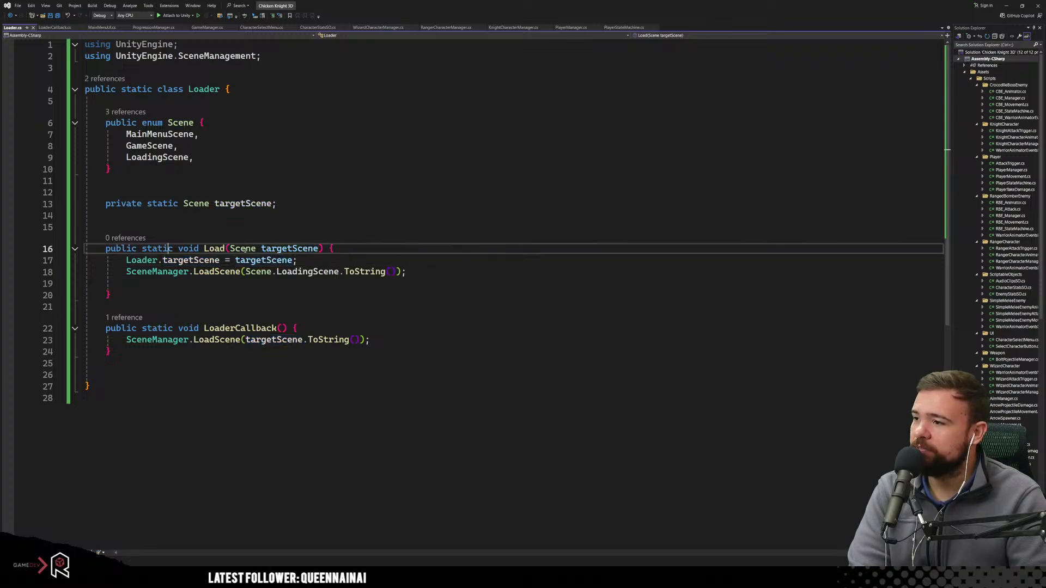
click(220, 307)
click(205, 271)
click(260, 278)
click(208, 273)
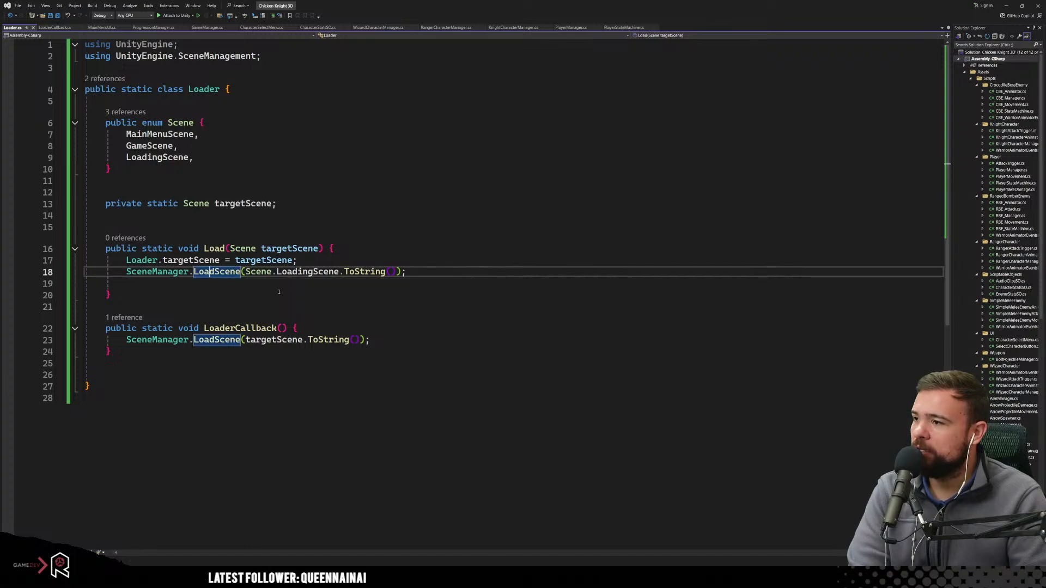
click(361, 299)
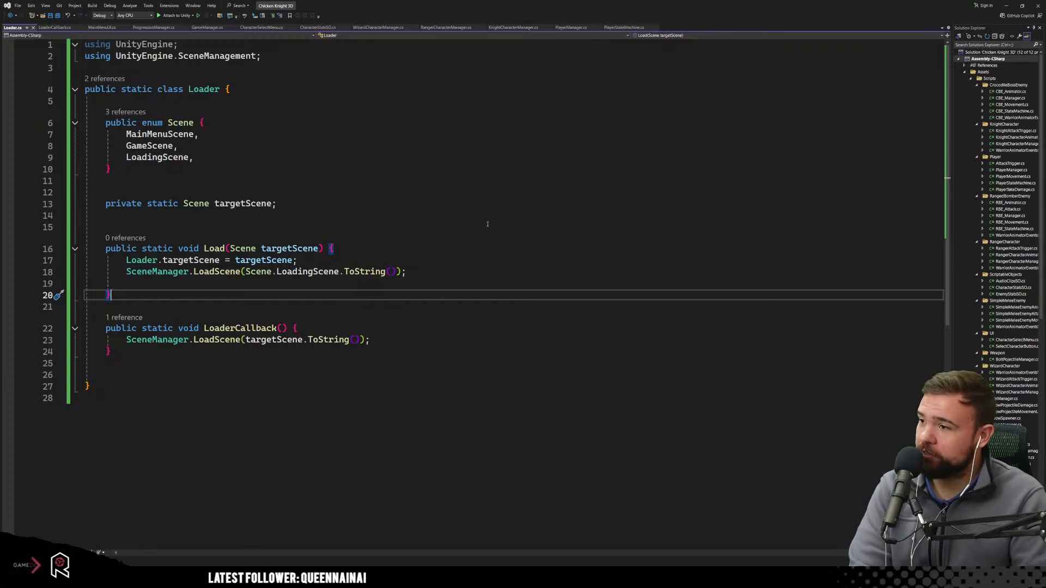
Examine Loader's LoaderCallback method and the isFirstUpdate check that calls it in the LoaderCallback script's Update method.
click(354, 364)
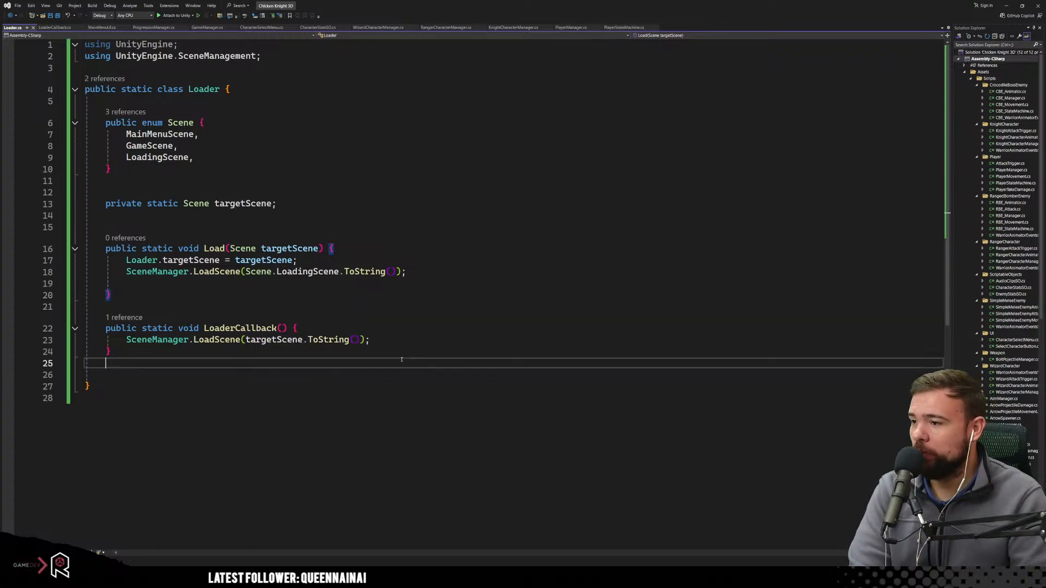
click(430, 308)
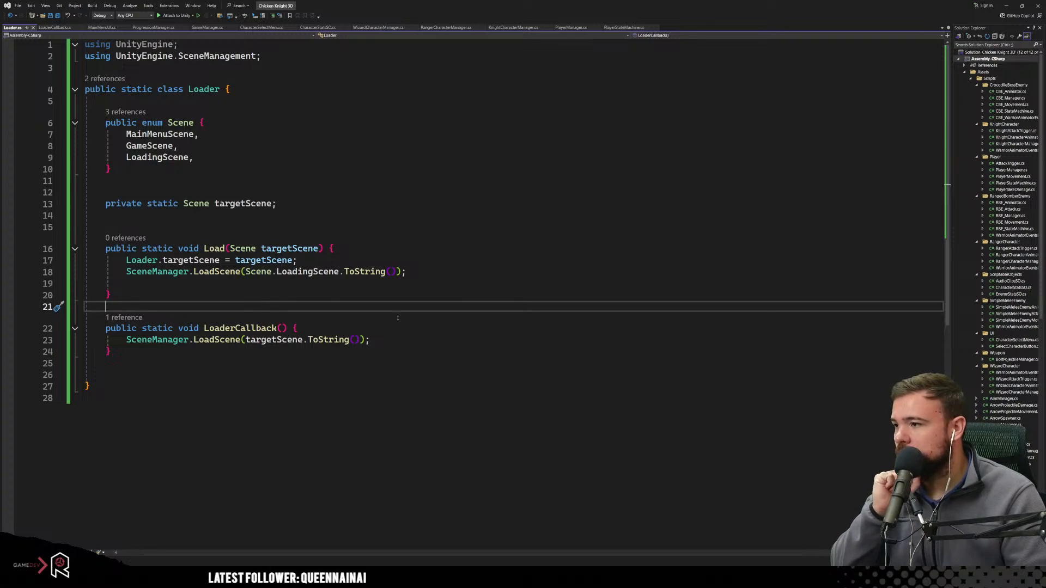
click(55, 27)
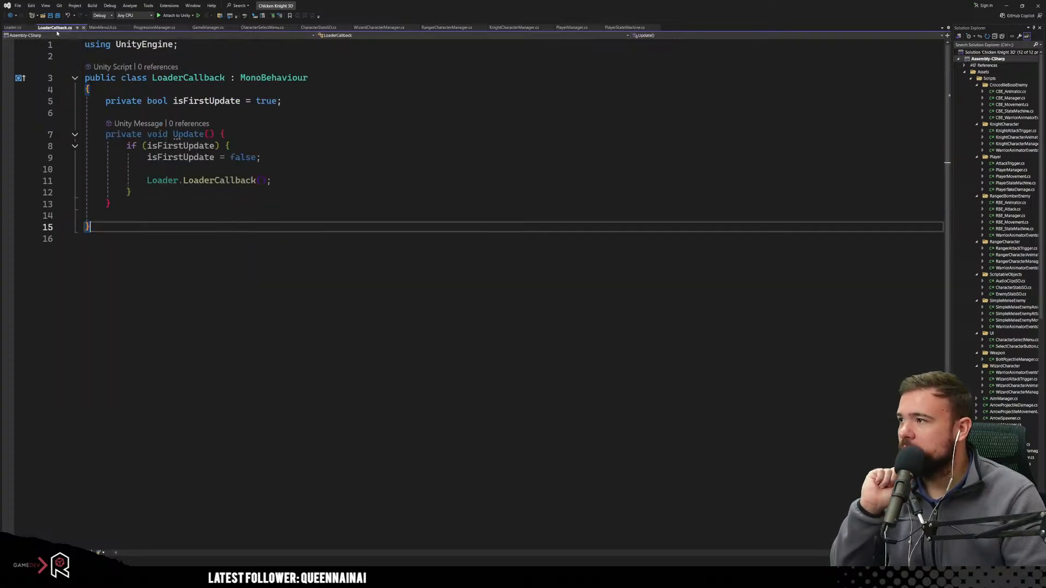
click(337, 170)
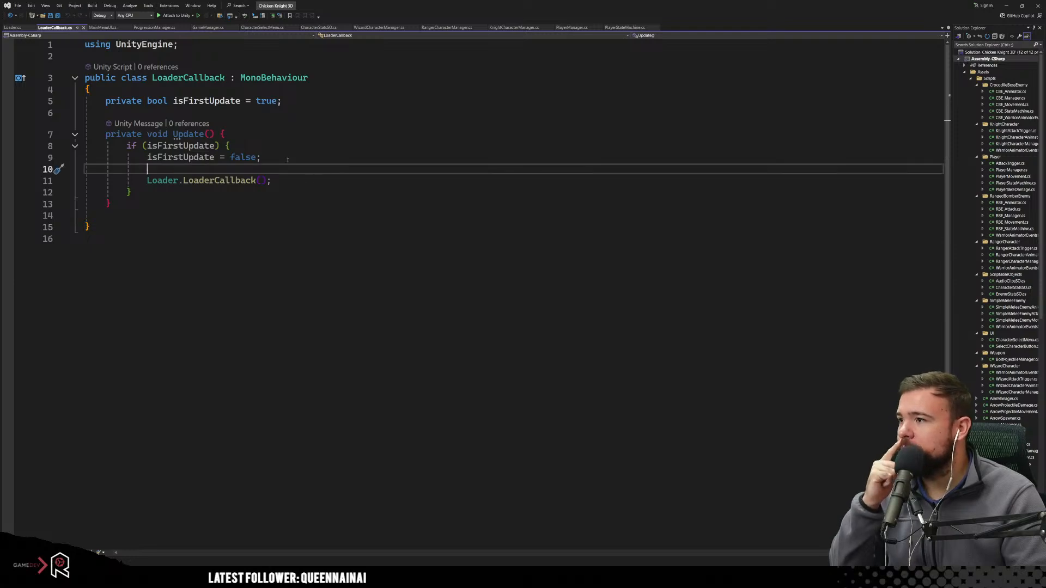
click(191, 146)
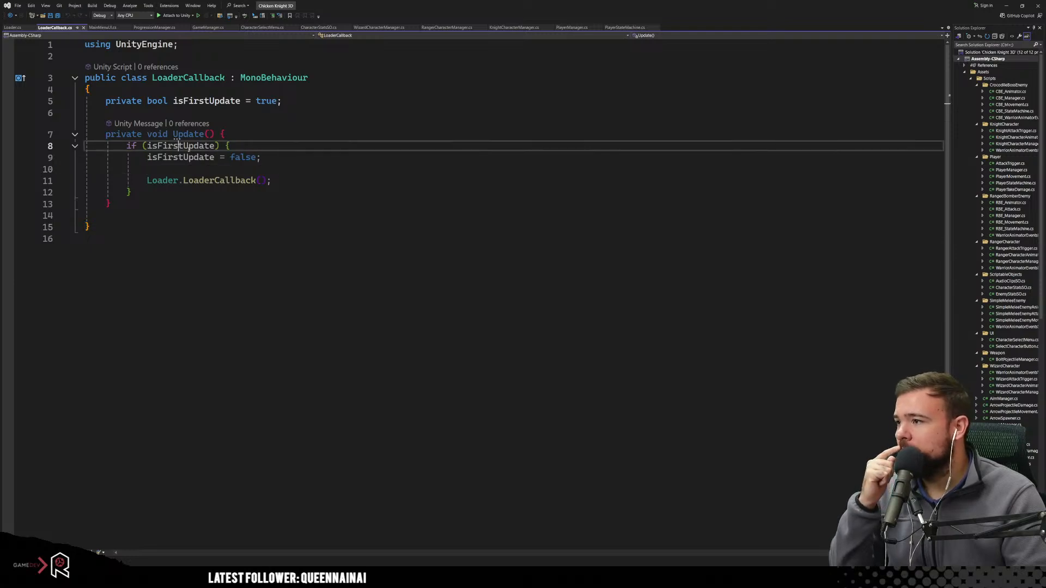
click(302, 170)
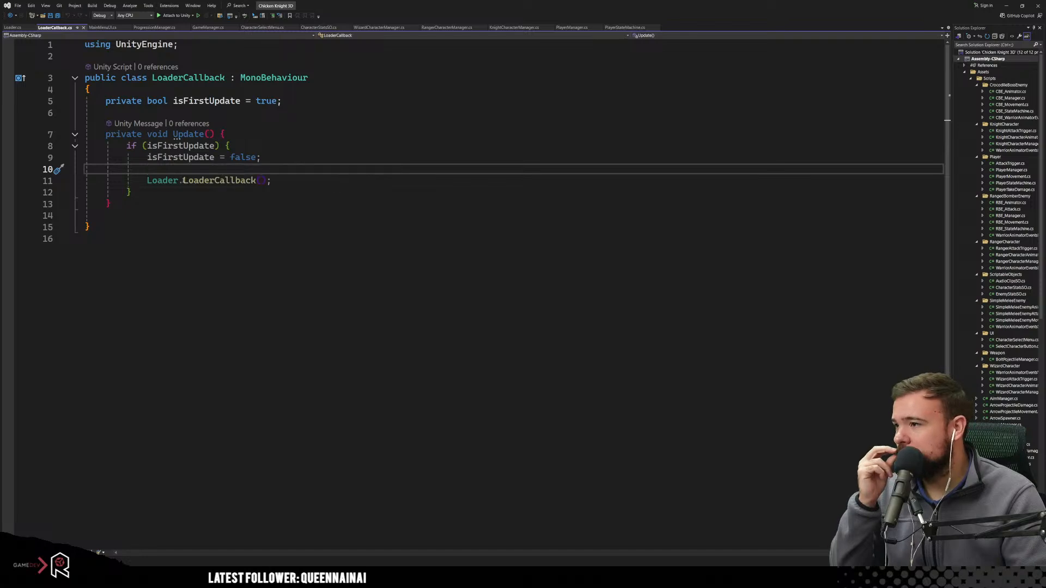
click(332, 182)
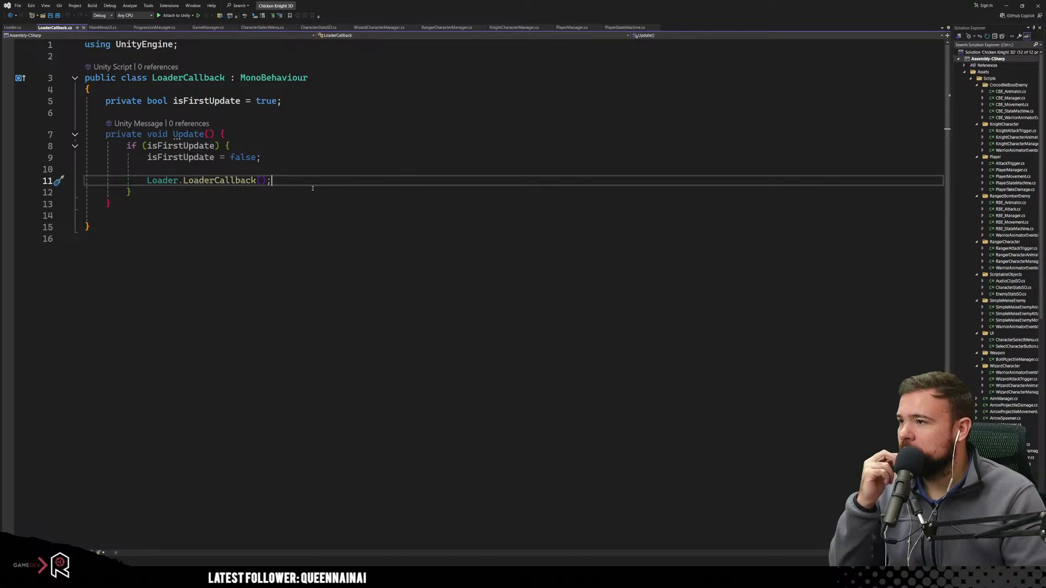
click(343, 161)
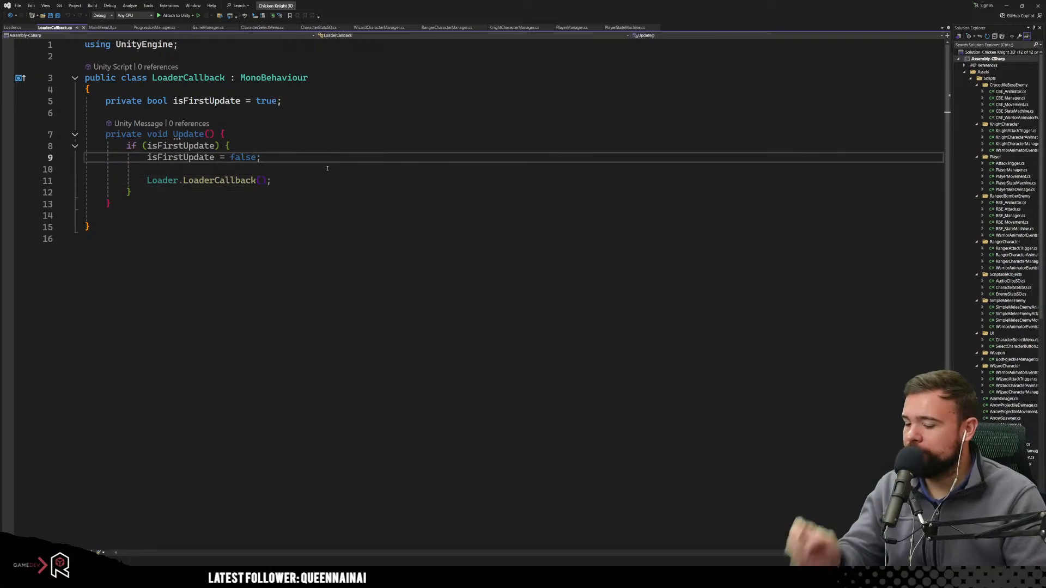
key(Up)
key(Up)
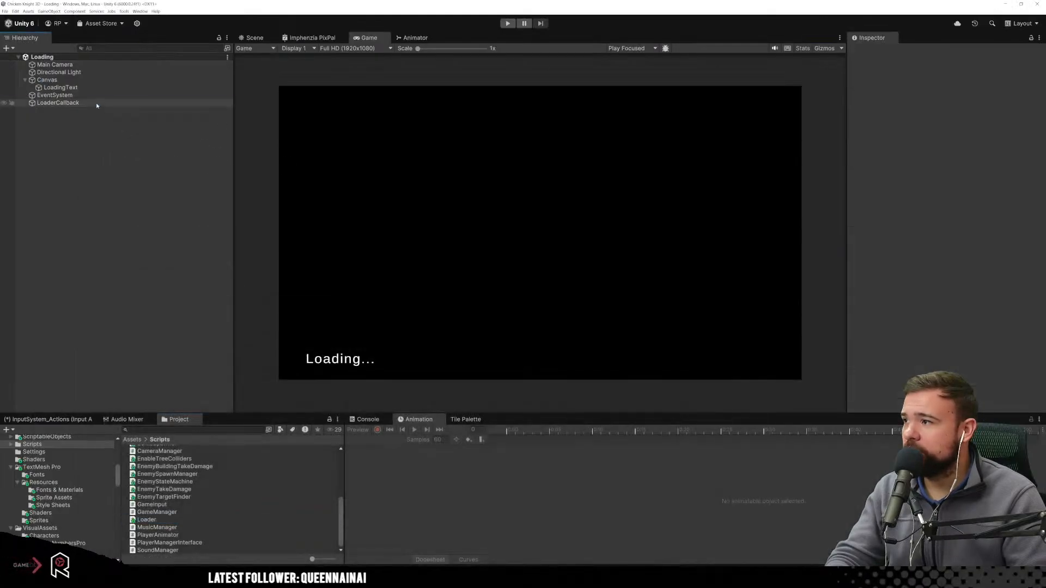
Check the LoaderCallback object's script component in the Loading scene and open the MainMenu scene from the Scenes folder.
click(96, 103)
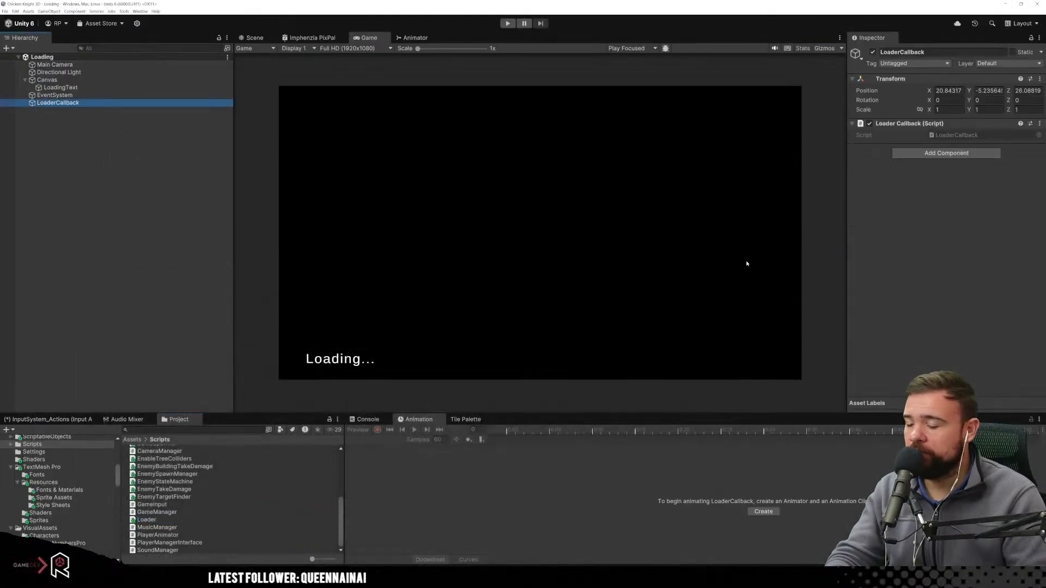
click(960, 187)
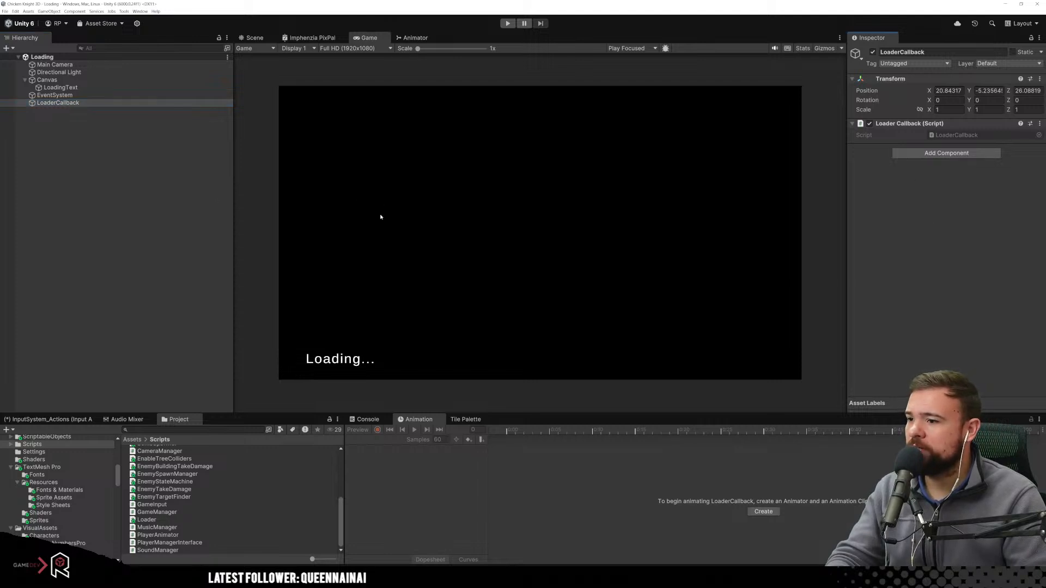
scroll(241, 511, up, 5)
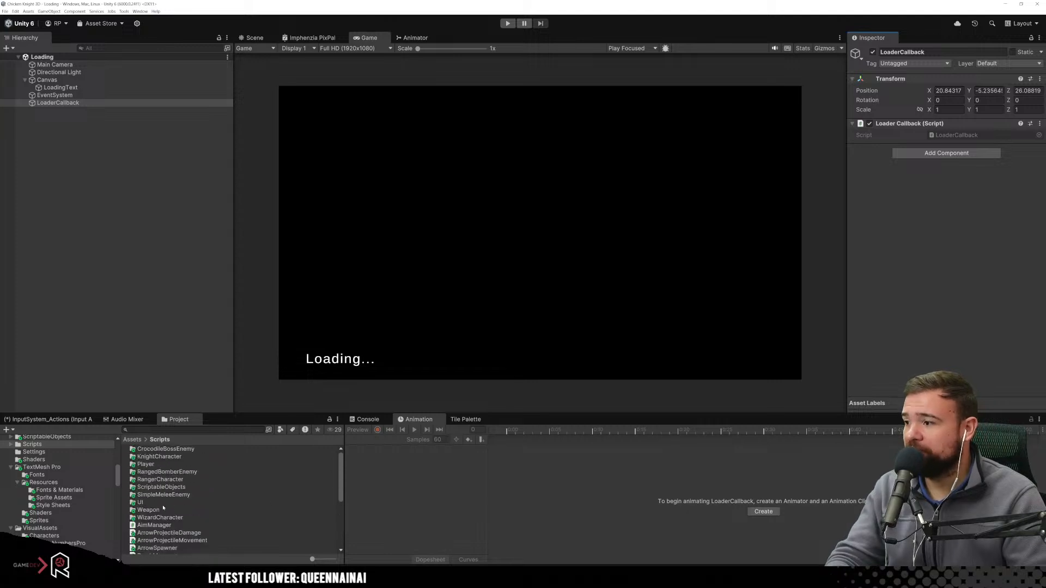
scroll(49, 502, up, 3)
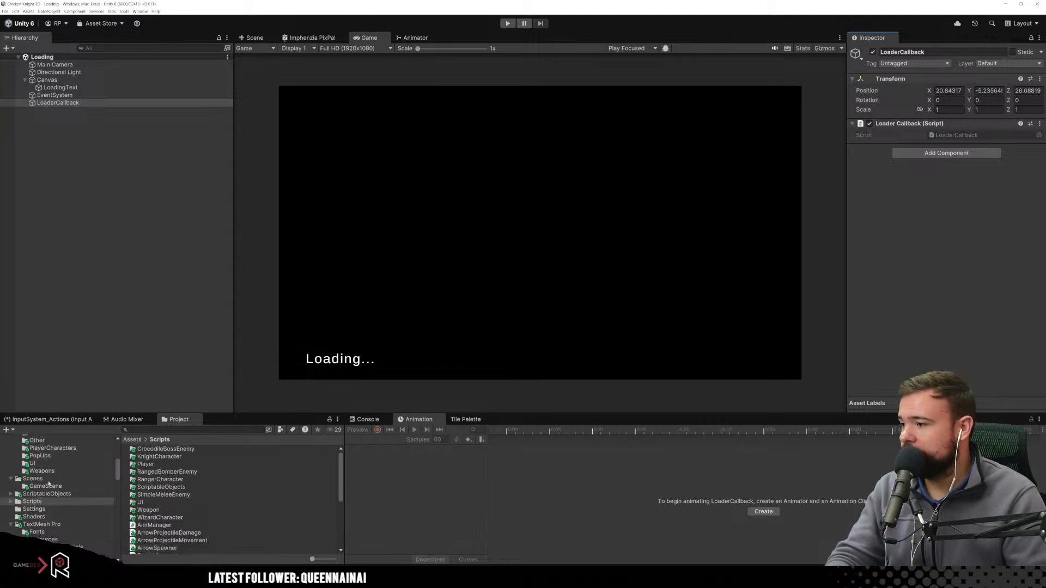
click(33, 478)
click(153, 456)
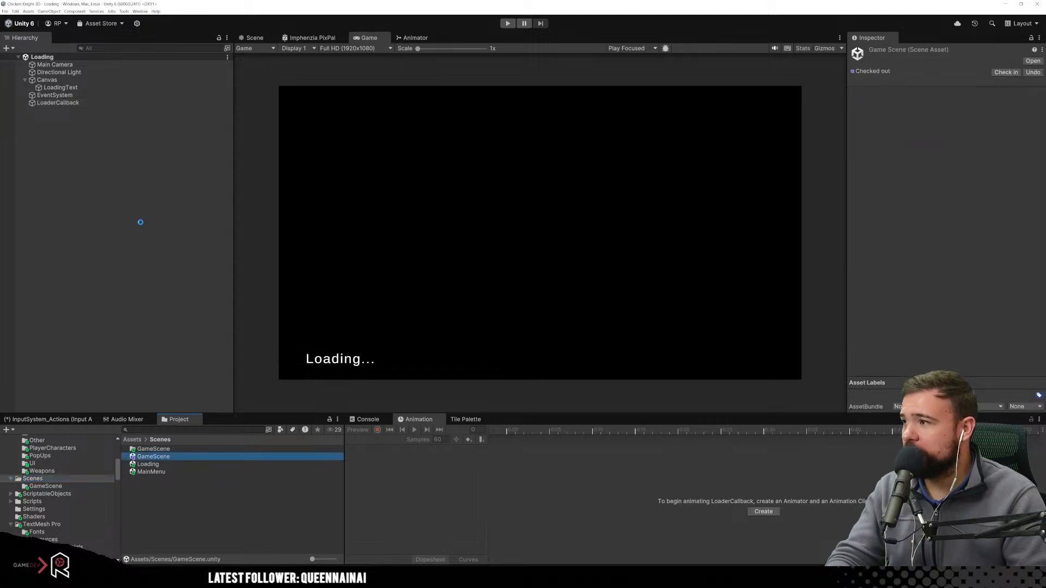
double_click(152, 472)
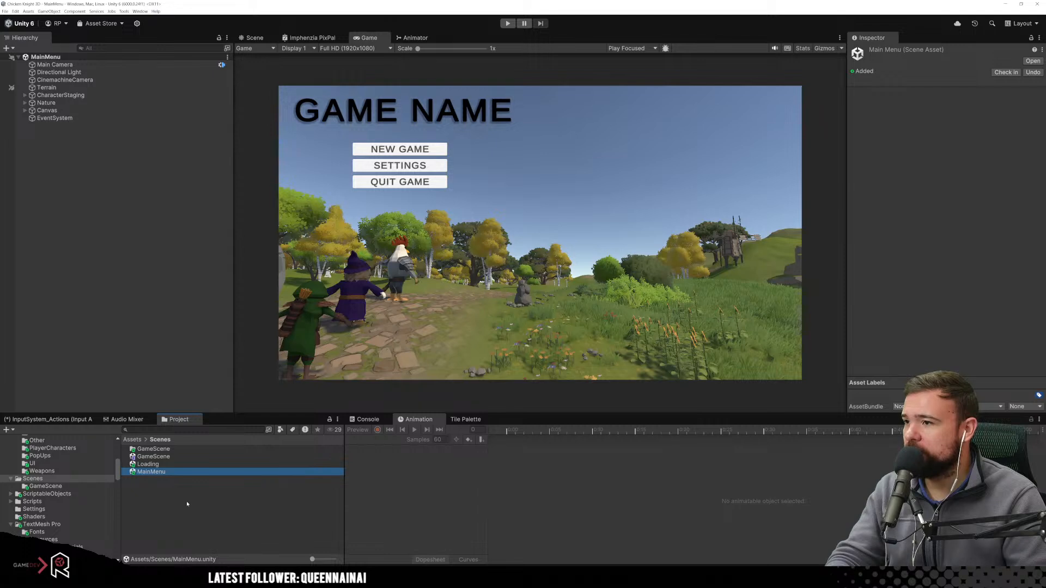
click(100, 185)
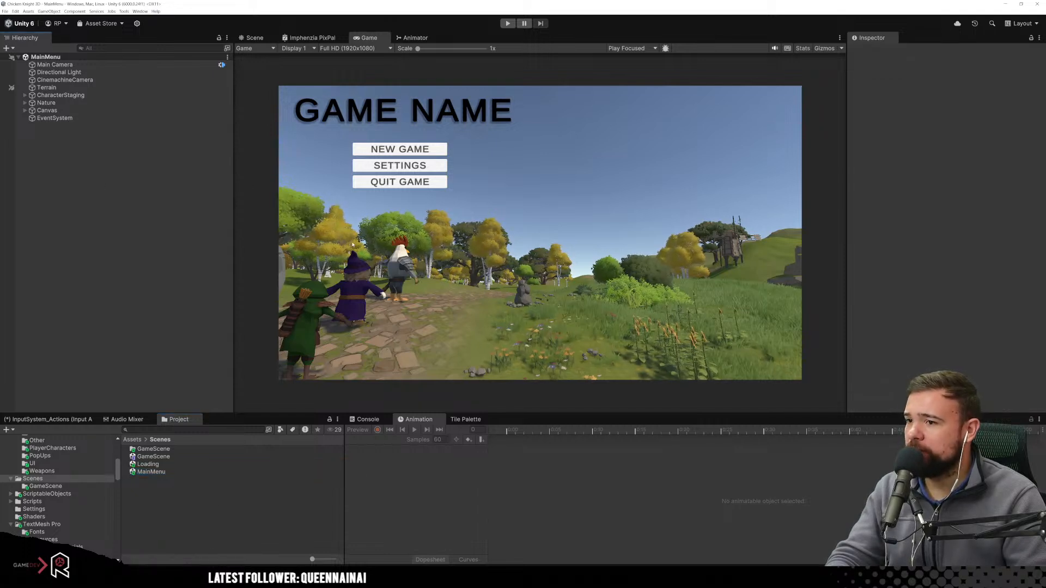
Look through the Project Settings categories for the build scene list.
click(5, 12)
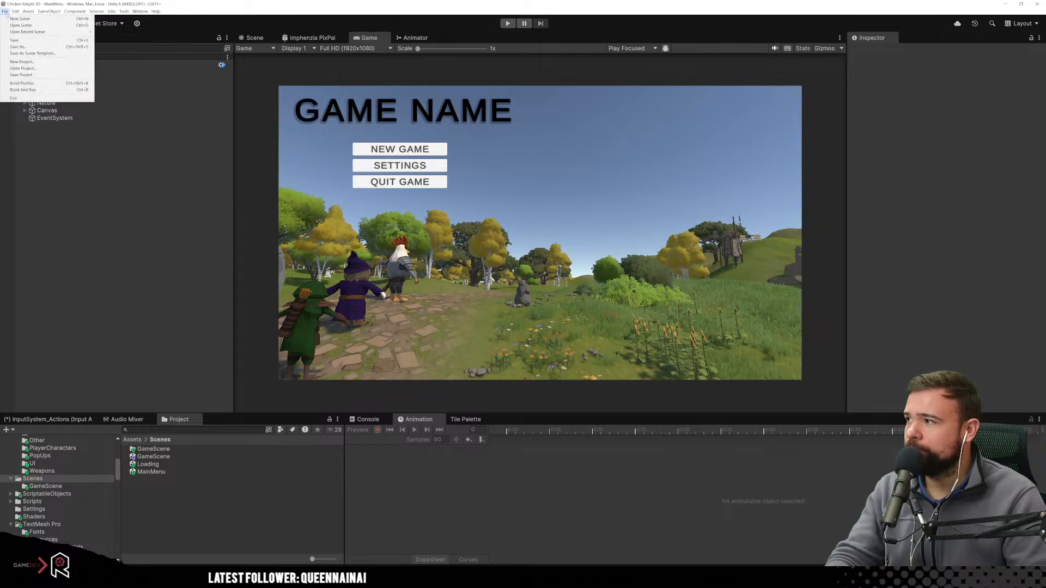
mouse_move(14, 13)
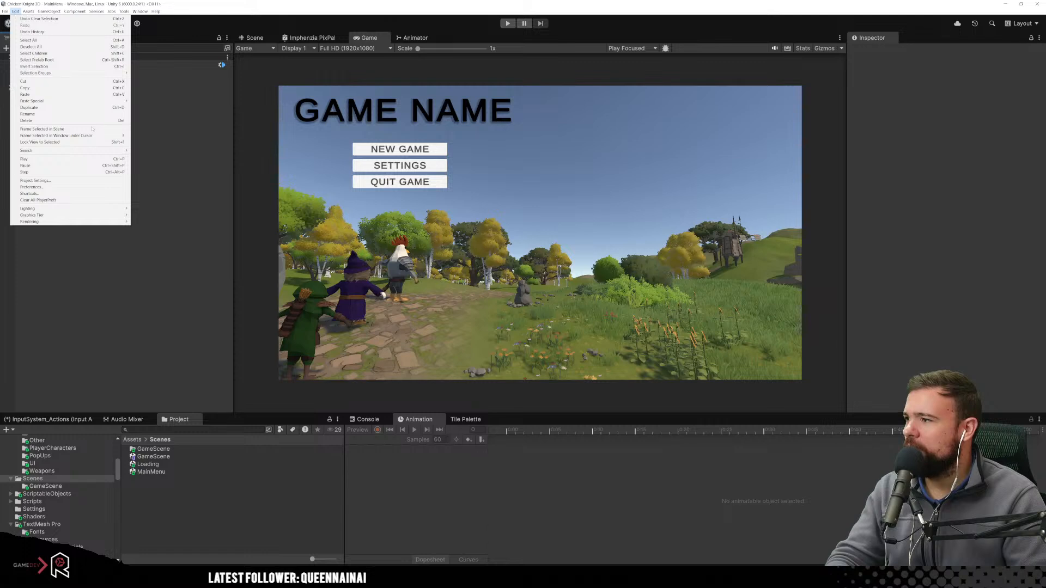
click(81, 183)
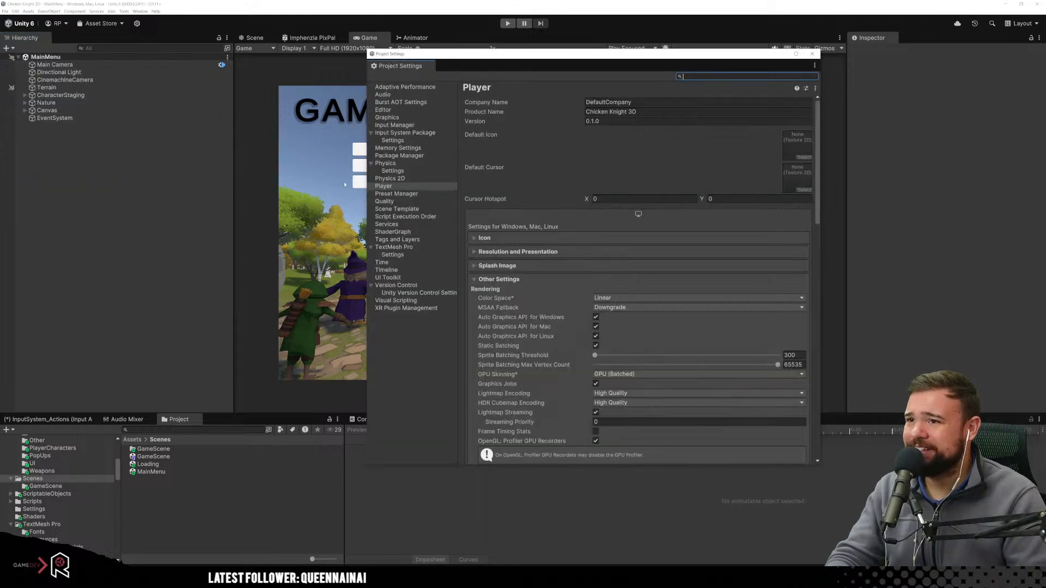
click(406, 87)
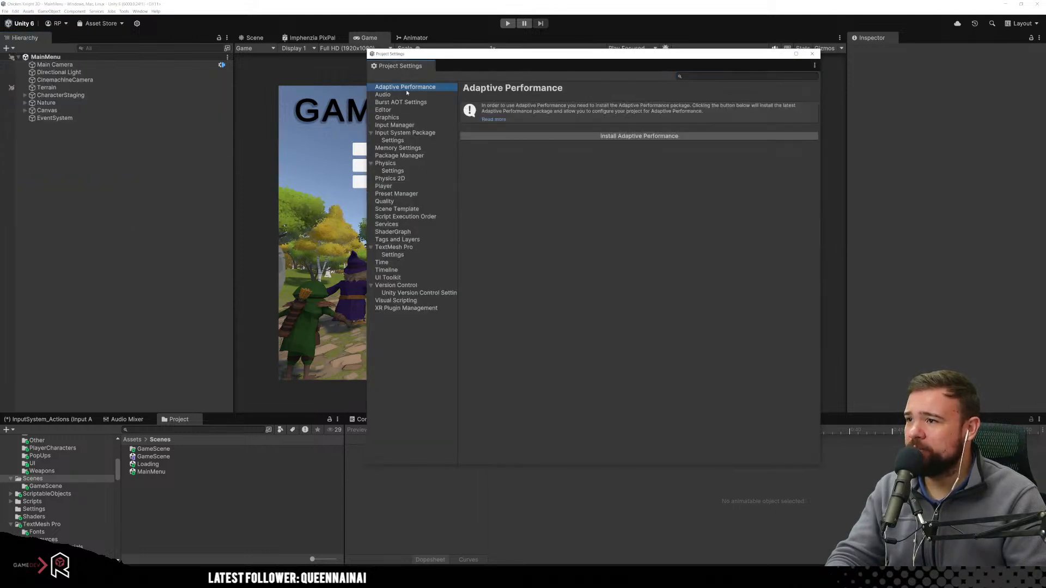
key(Down)
key(Down)
key(Down)
key(Down)
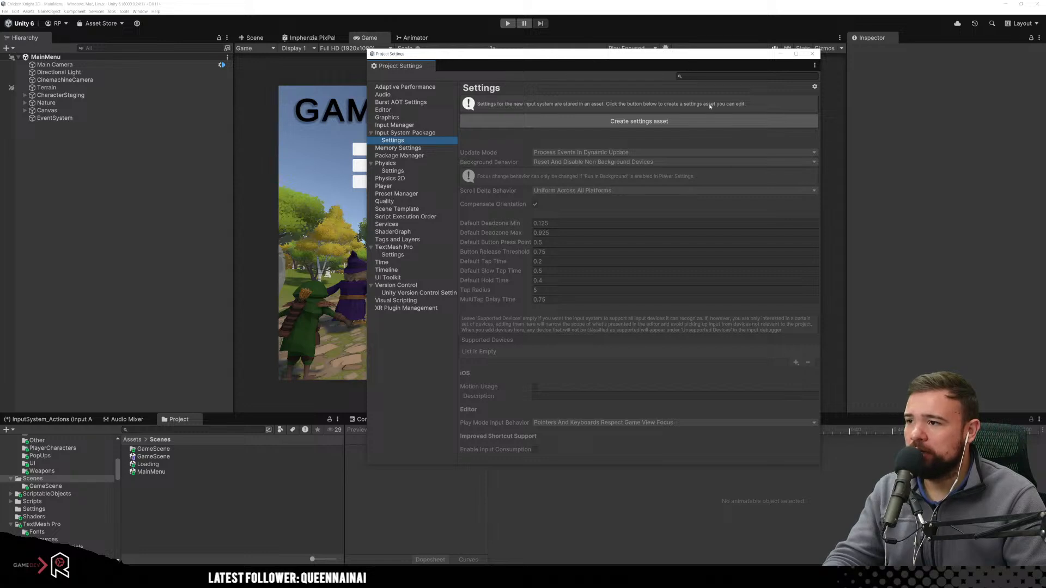
click(811, 54)
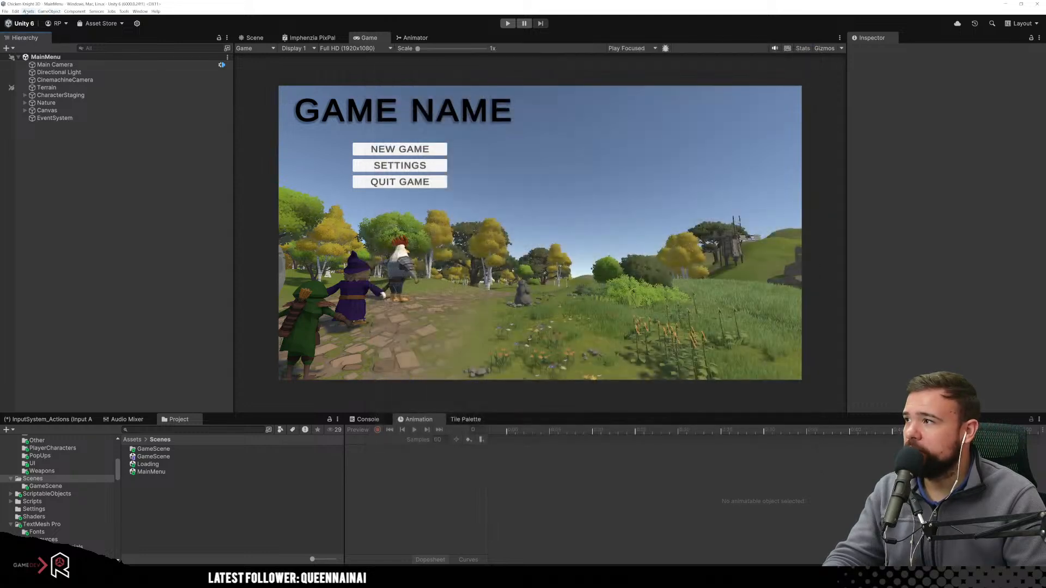
Add the open MainMenu scene to the shared scene list in Build Profiles.
click(17, 12)
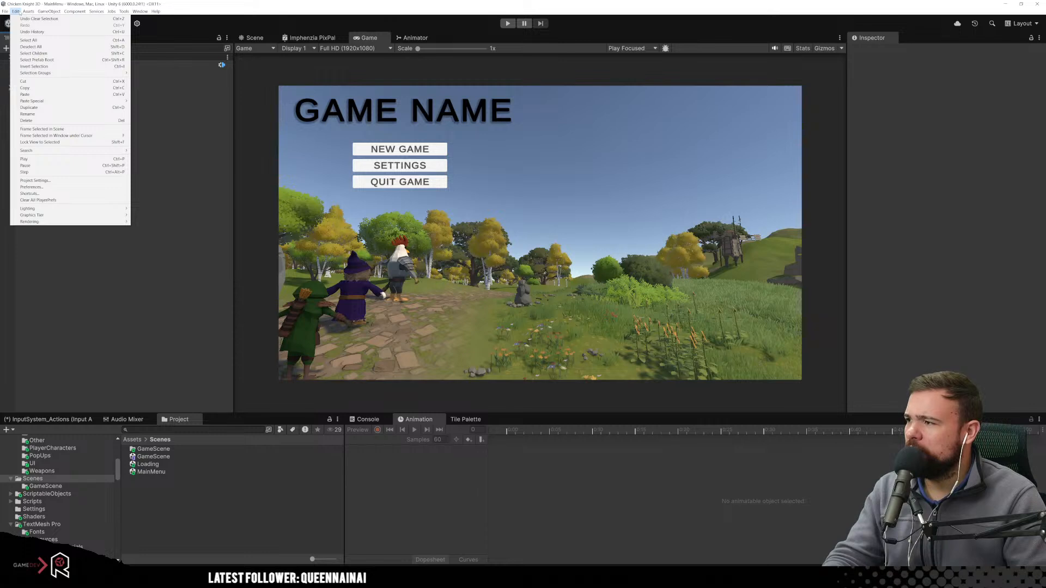
mouse_move(2, 14)
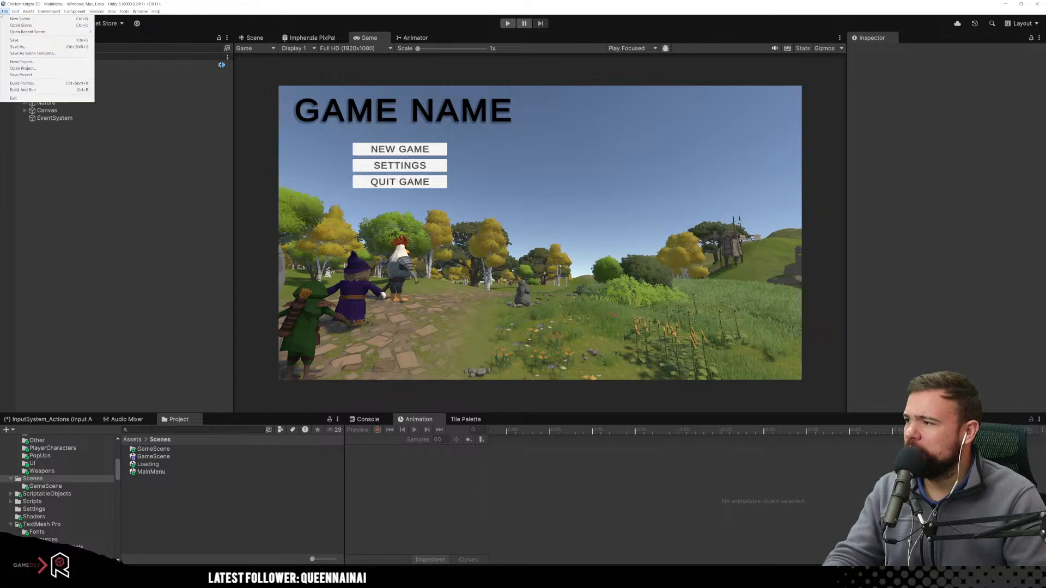
click(49, 83)
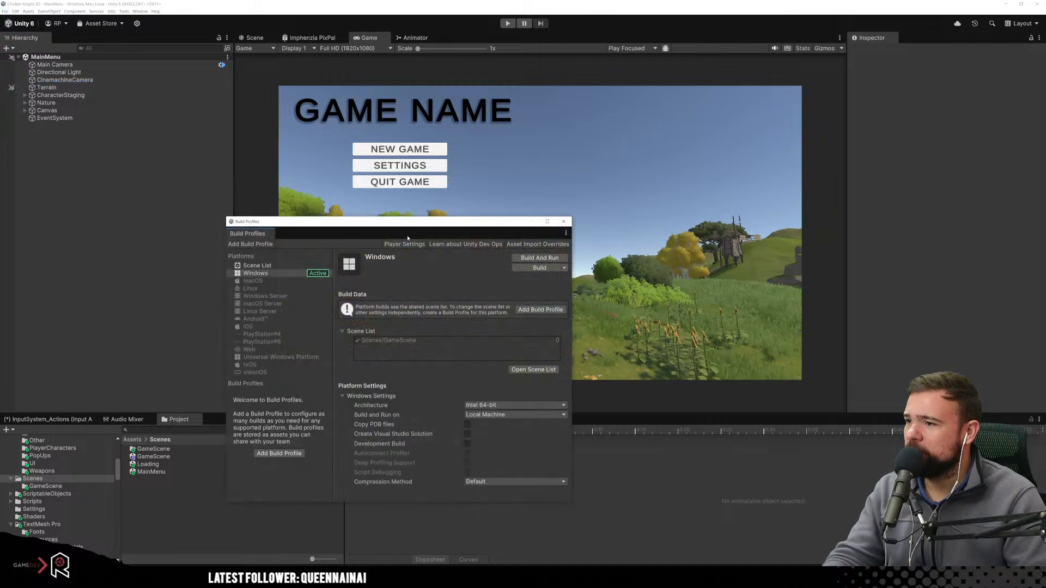
drag(408, 225, 514, 126)
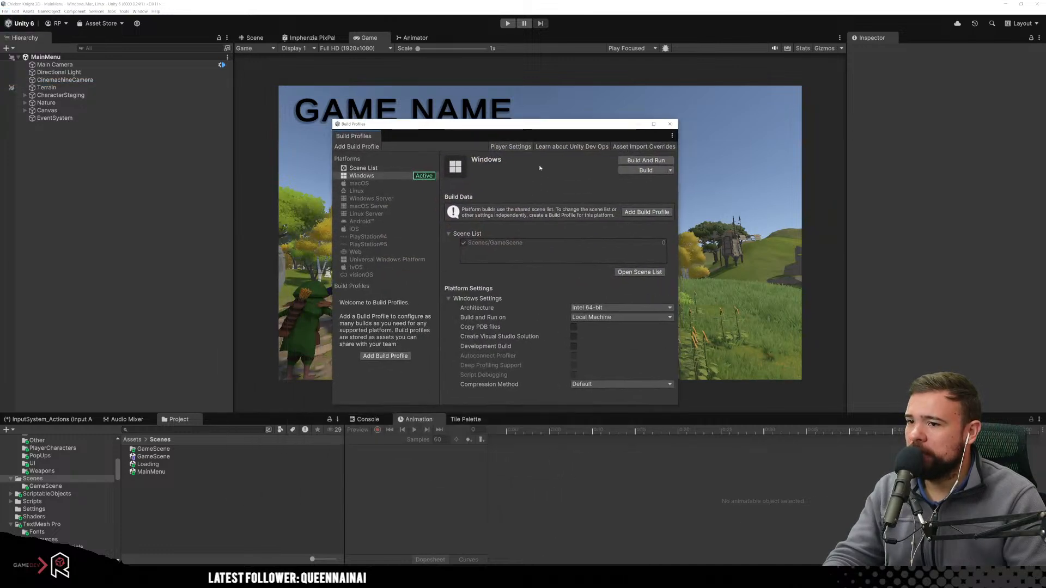
click(632, 272)
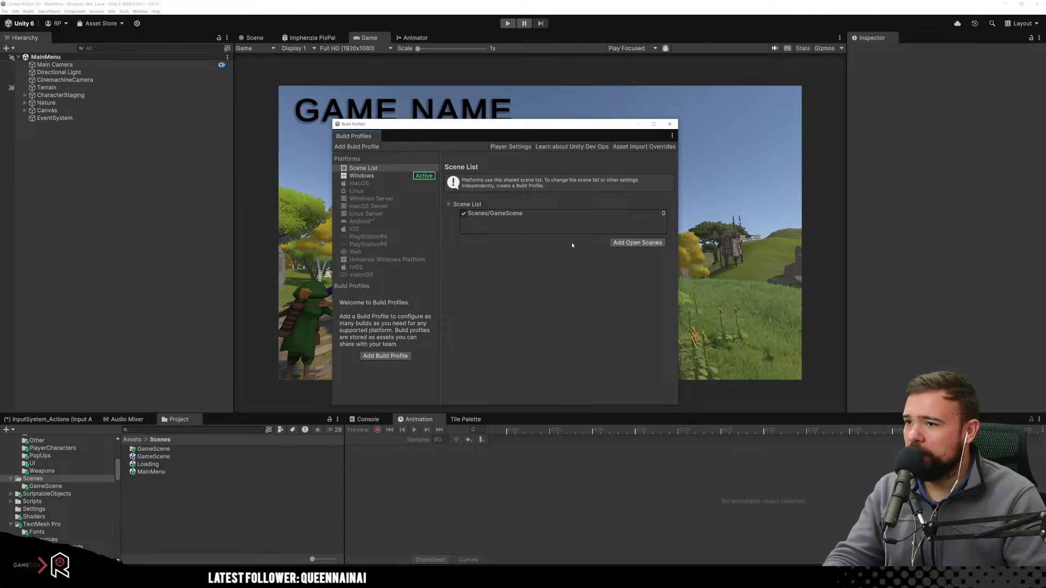
click(632, 243)
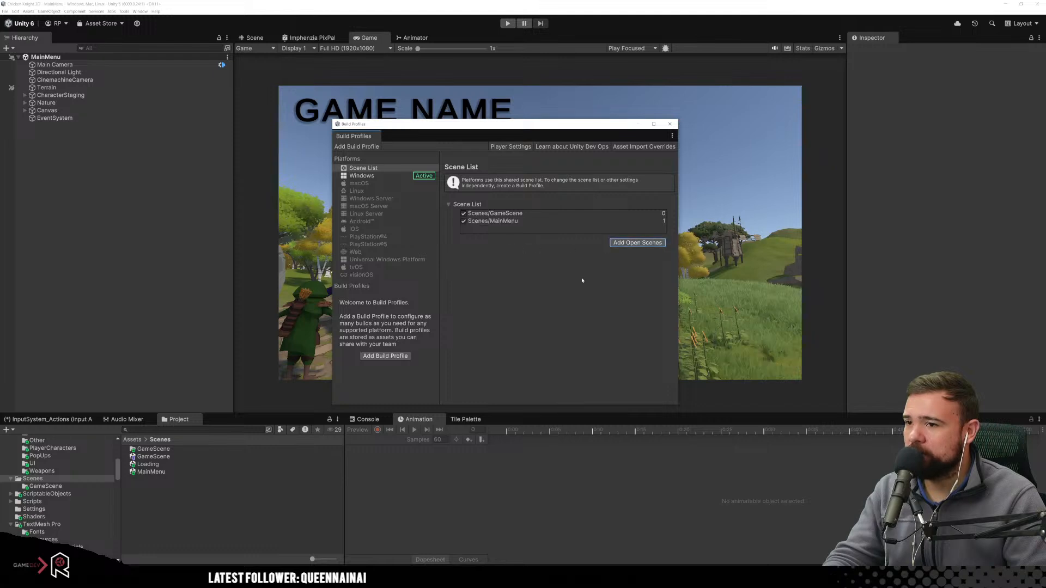
Put MainMenu ahead of GameScene in the build scene list and add the Loading scene after them.
click(495, 221)
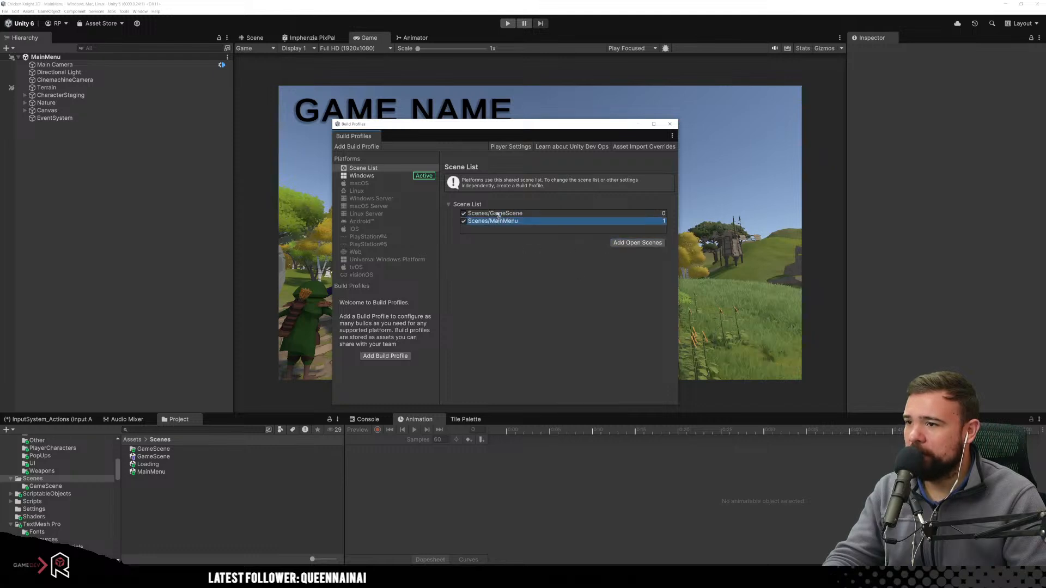
drag(499, 209, 497, 211)
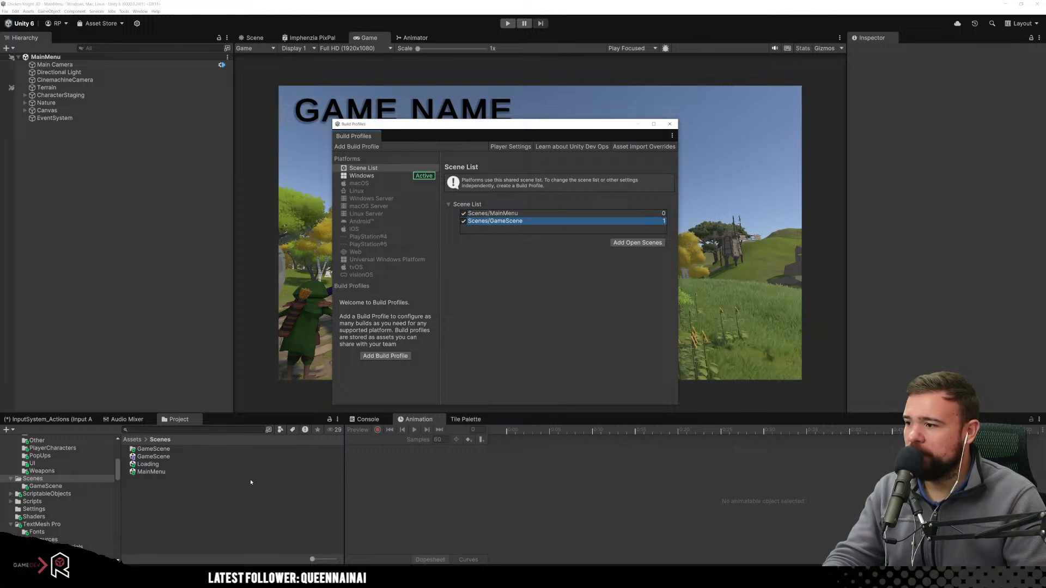
drag(164, 466, 505, 262)
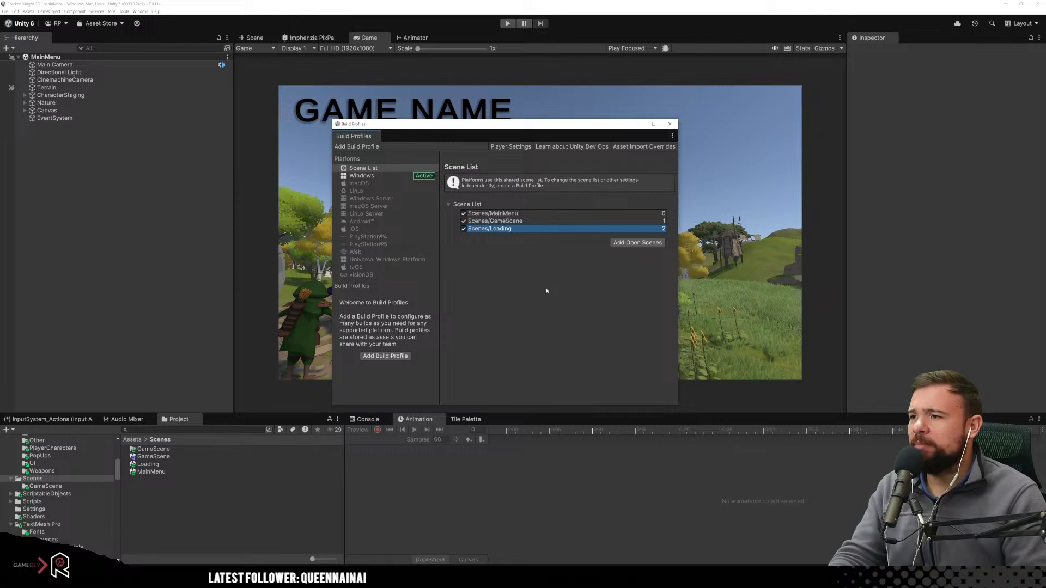
click(364, 176)
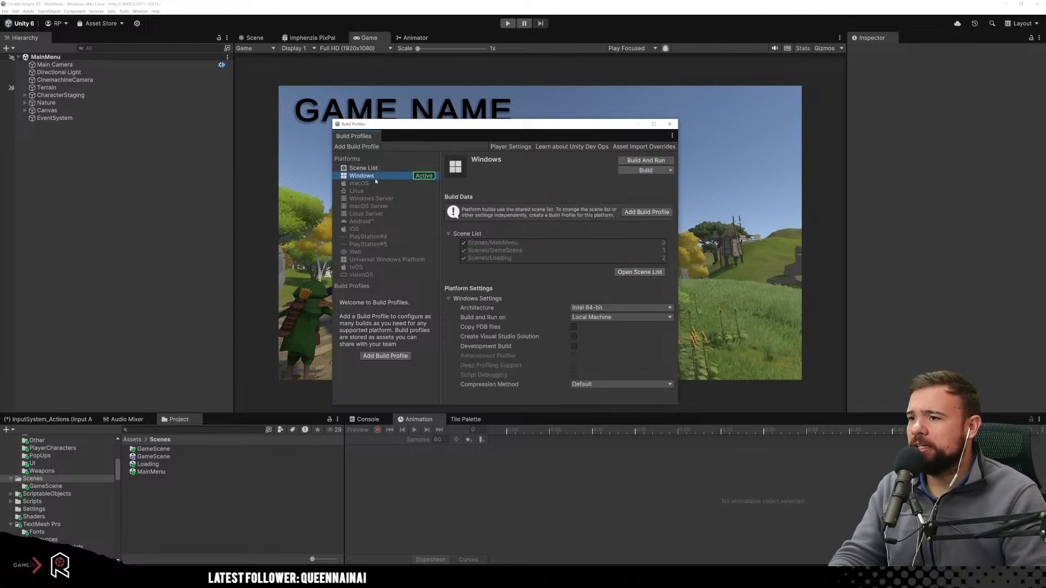
click(376, 168)
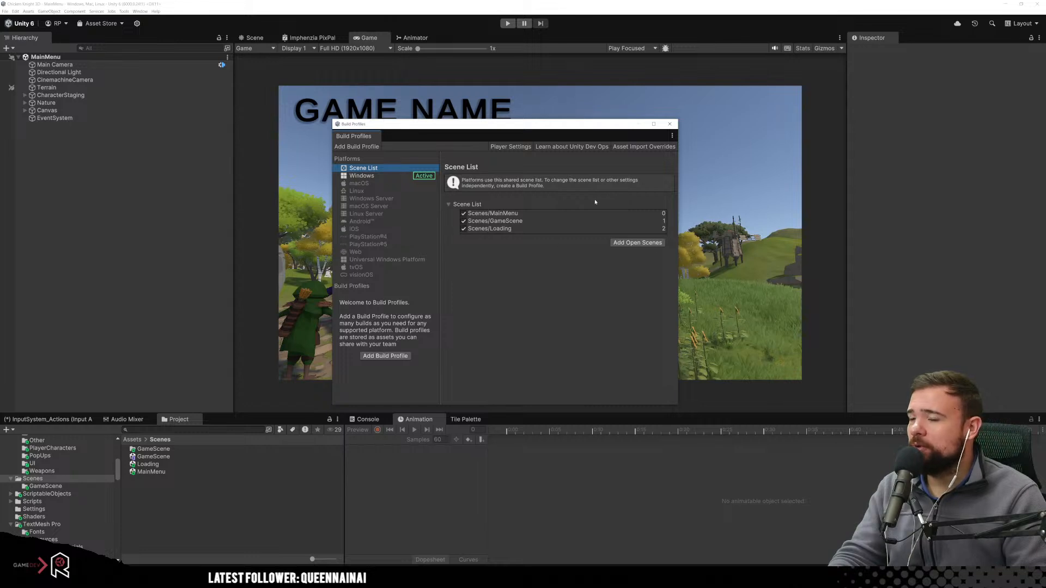
click(670, 124)
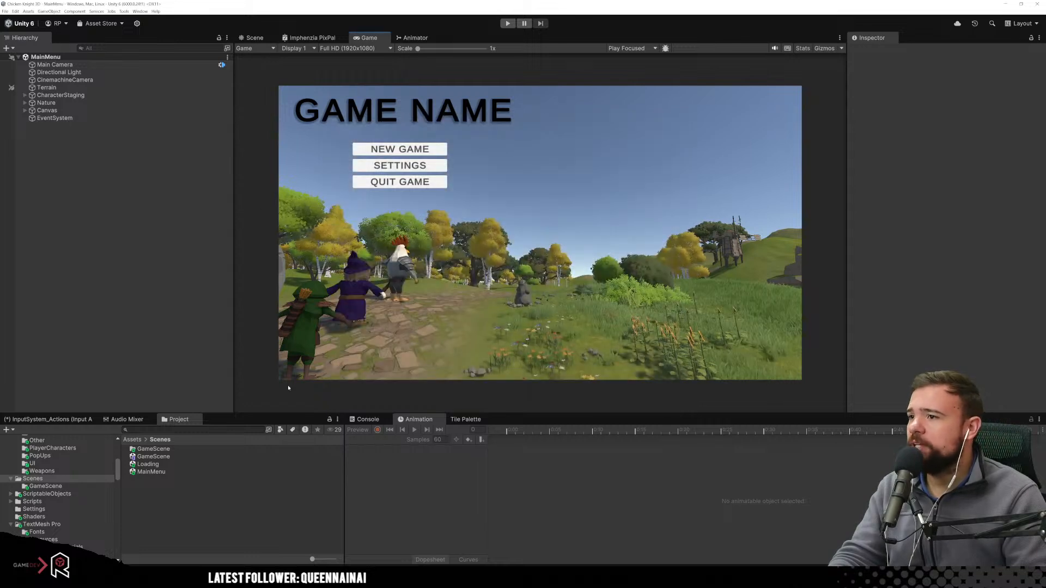
Switch to the KitchenChaos project and check the scene names and order in its build scene list.
mouse_move(259, 579)
click(291, 553)
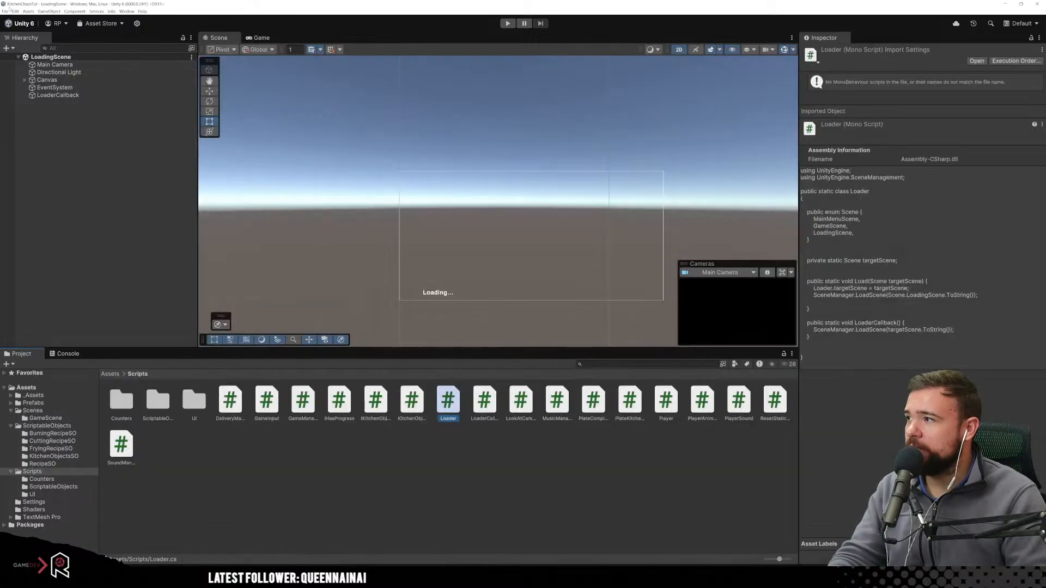
click(5, 10)
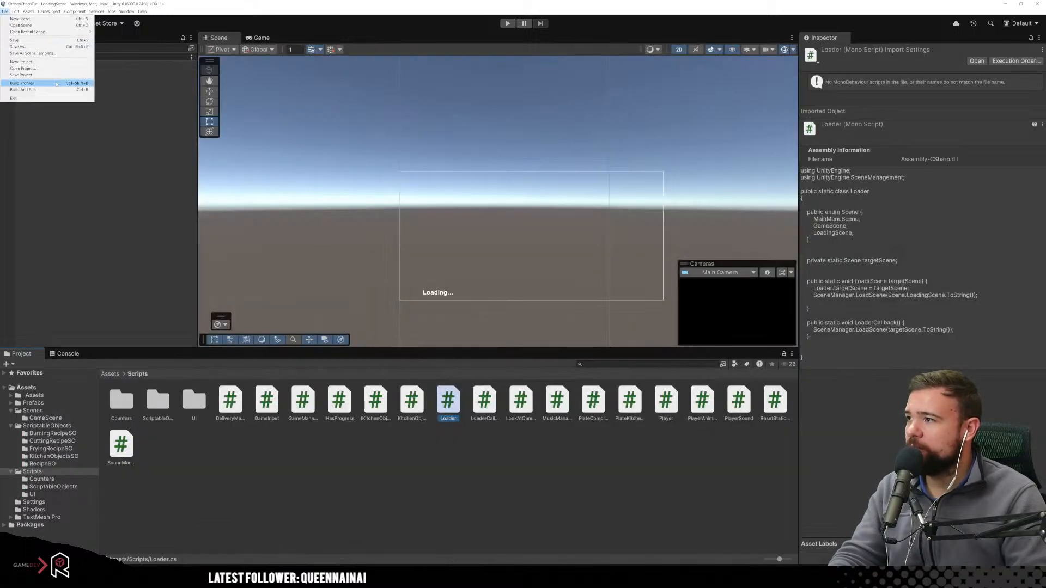
click(25, 83)
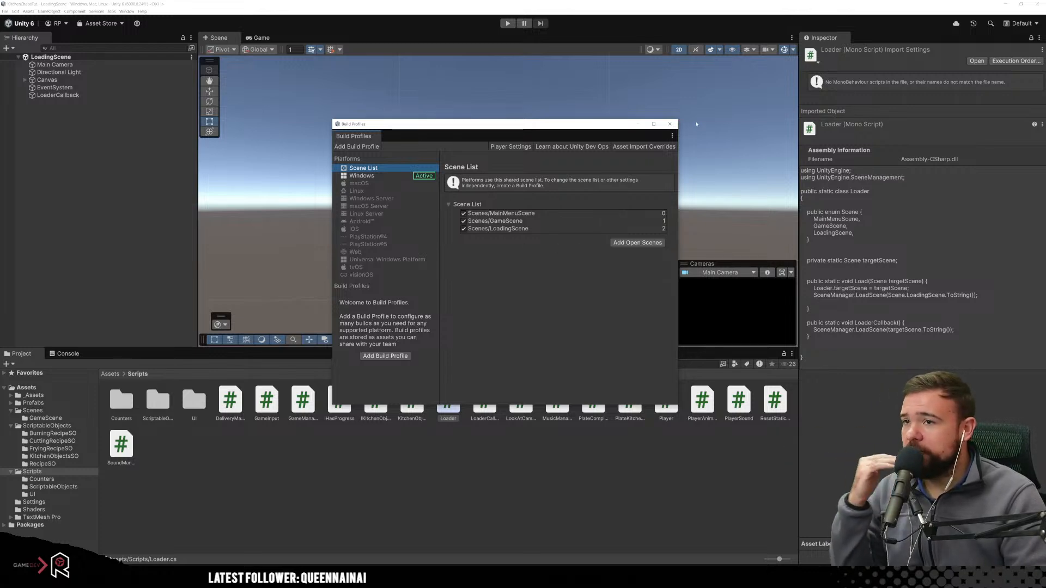
click(670, 124)
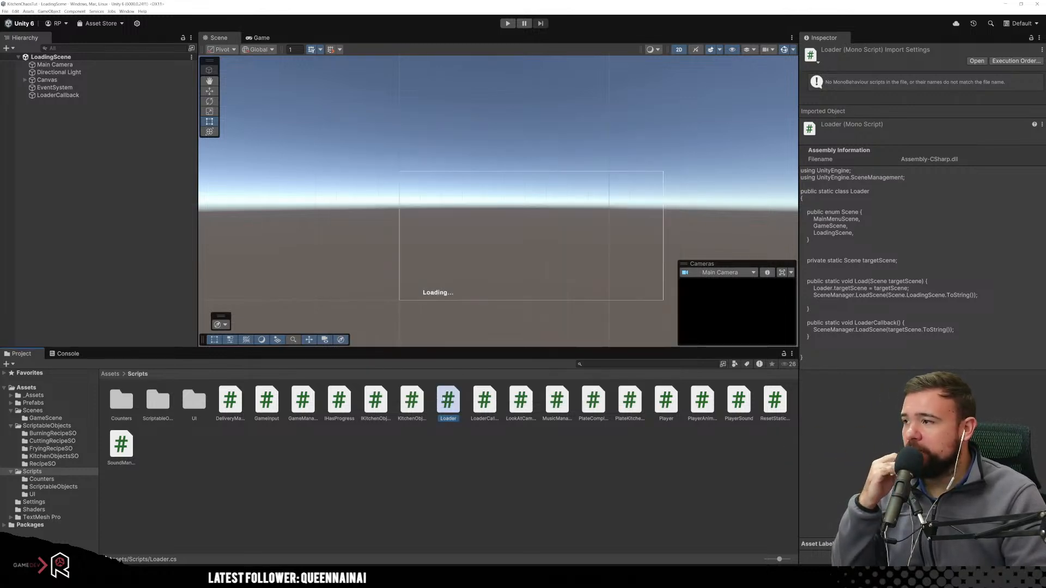
Open the KitchenChaos Loader script and check the scene names in its Scene enum.
double_click(448, 400)
click(219, 191)
click(151, 148)
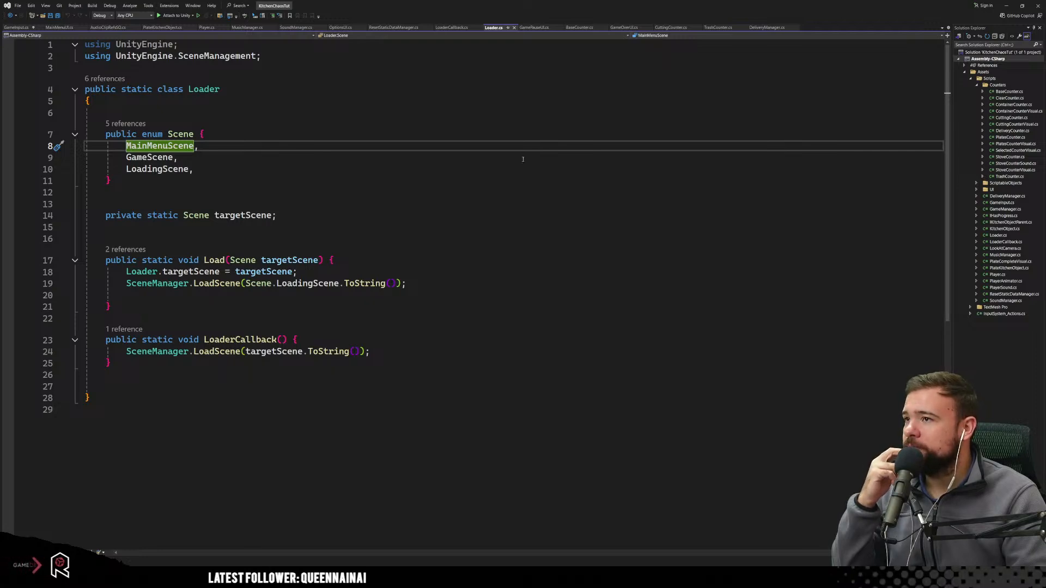
click(1006, 6)
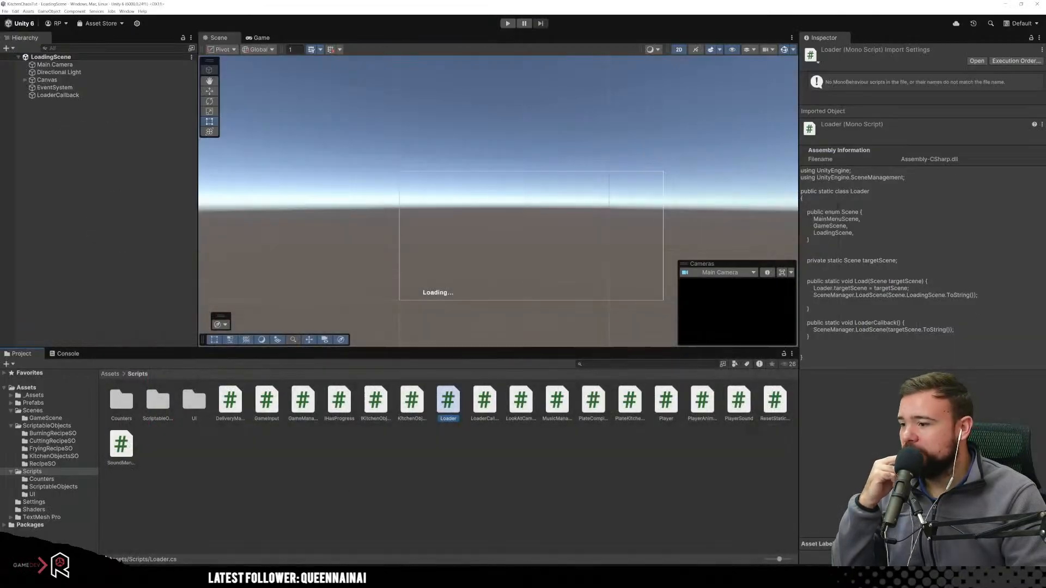
Switch back to the Chicken Knight 3D project and rename the MainMenu scene to MainMenuScene.
mouse_move(258, 577)
click(225, 552)
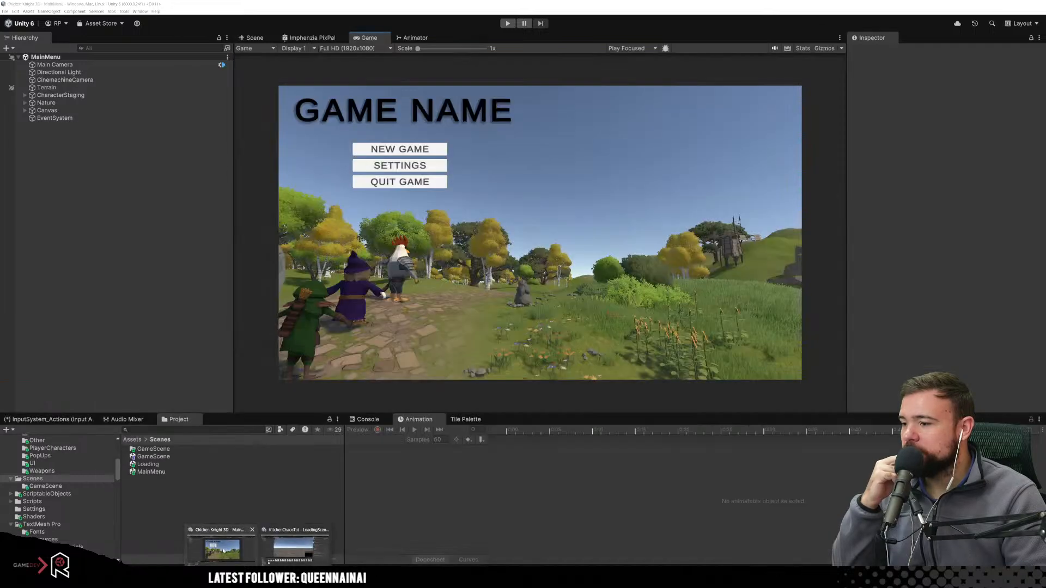
click(151, 473)
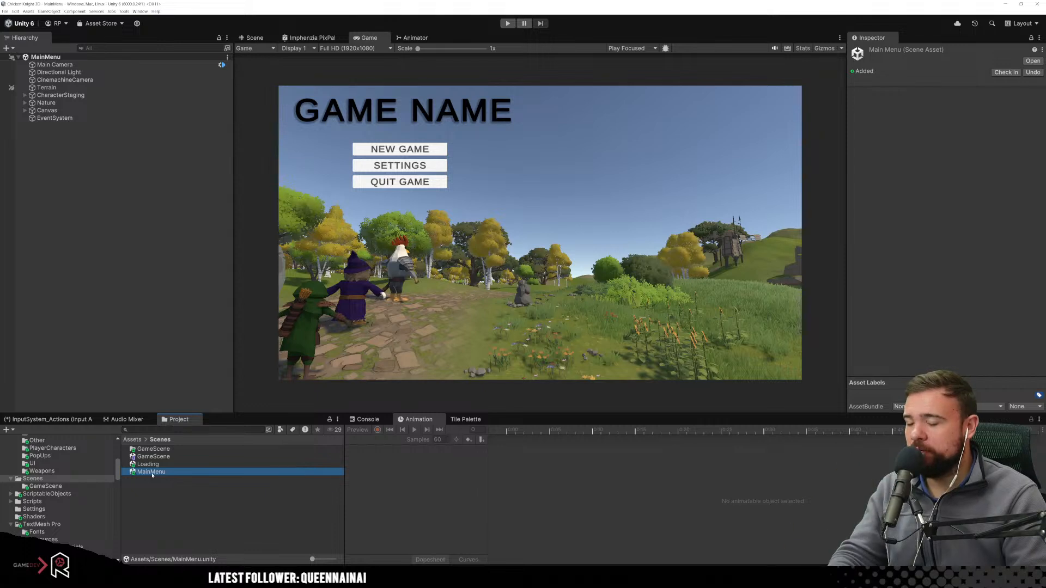
click(153, 475)
click(175, 474)
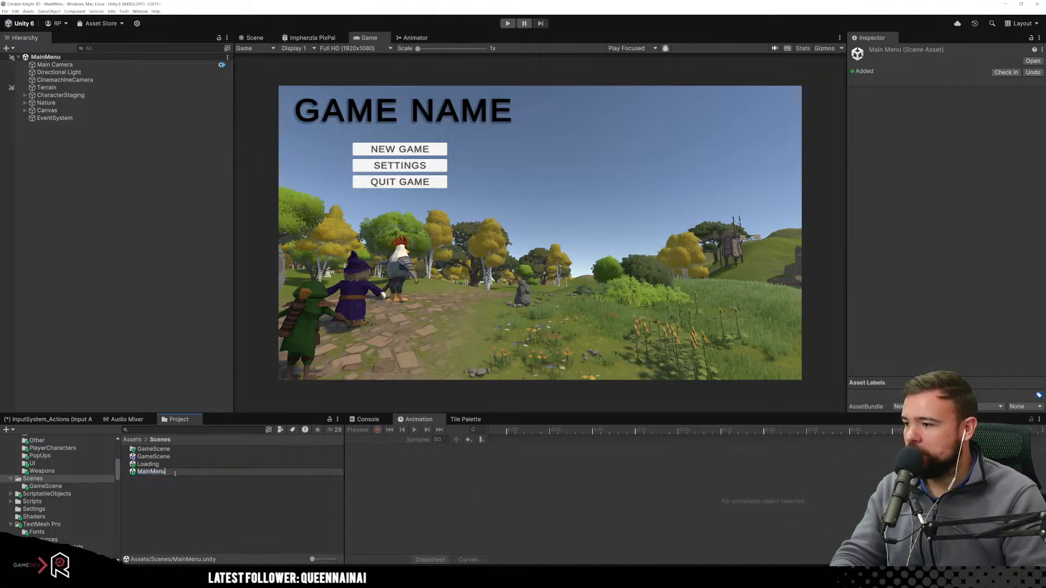
text(Scene)
key(Return)
Rename the Loading scene asset to LoadingScene.
click(173, 464)
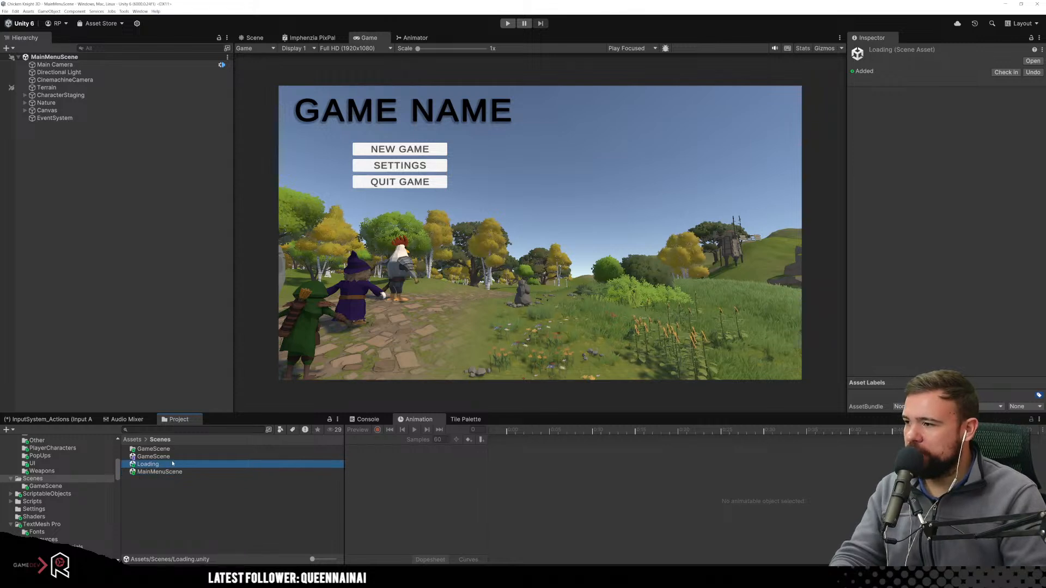
click(173, 464)
click(172, 464)
text(S)
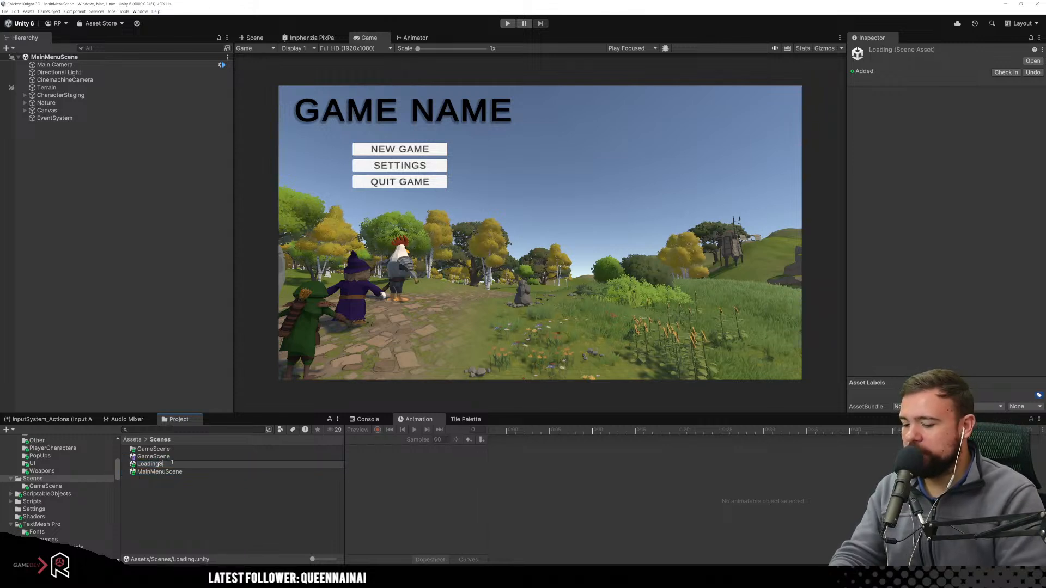
text(cene)
key(Return)
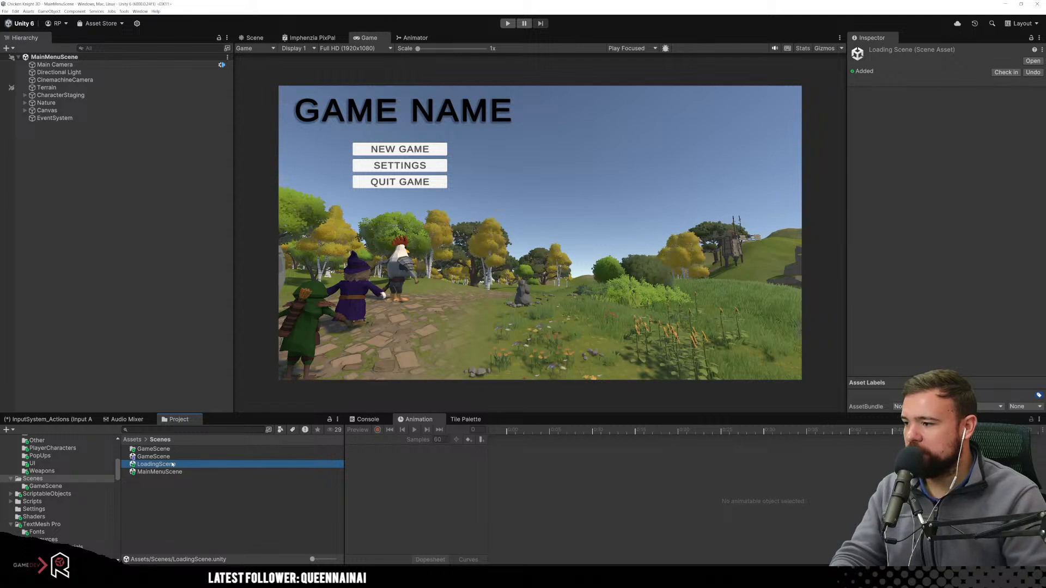
click(192, 491)
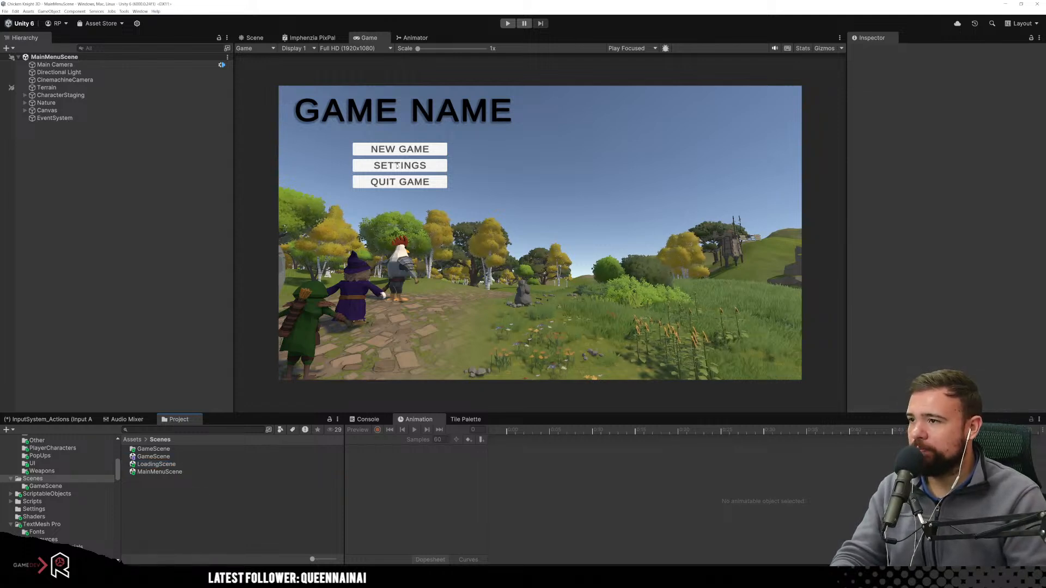
Open the MainMenuUI script attached to the Buttons object under the Canvas.
click(97, 103)
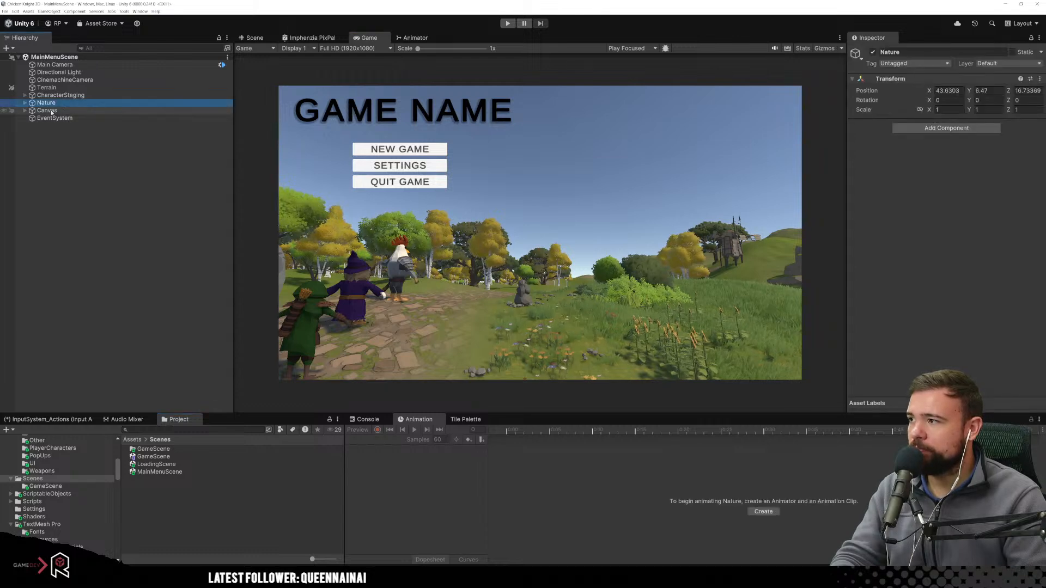
click(26, 111)
click(53, 126)
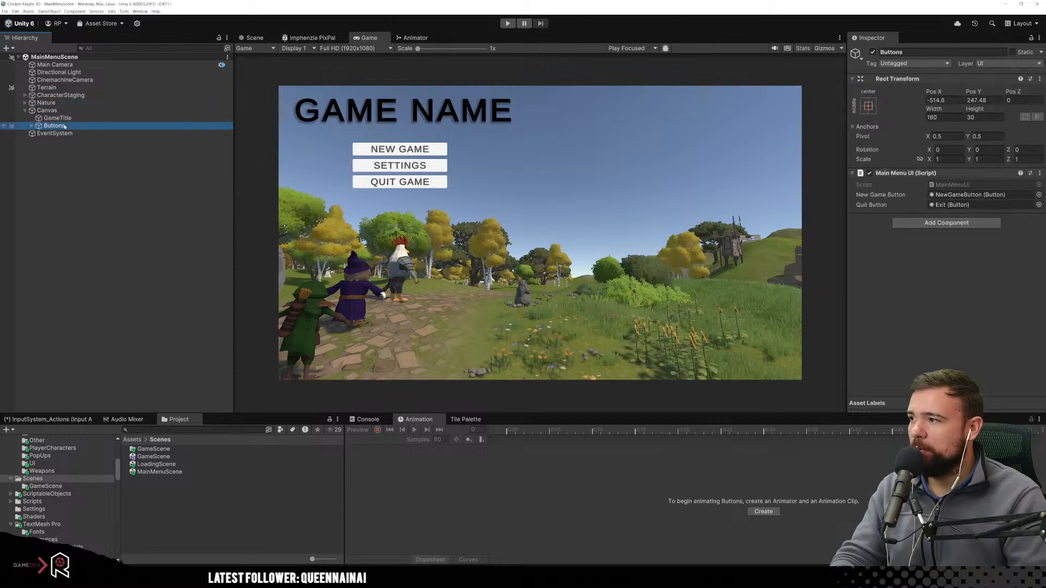
double_click(952, 184)
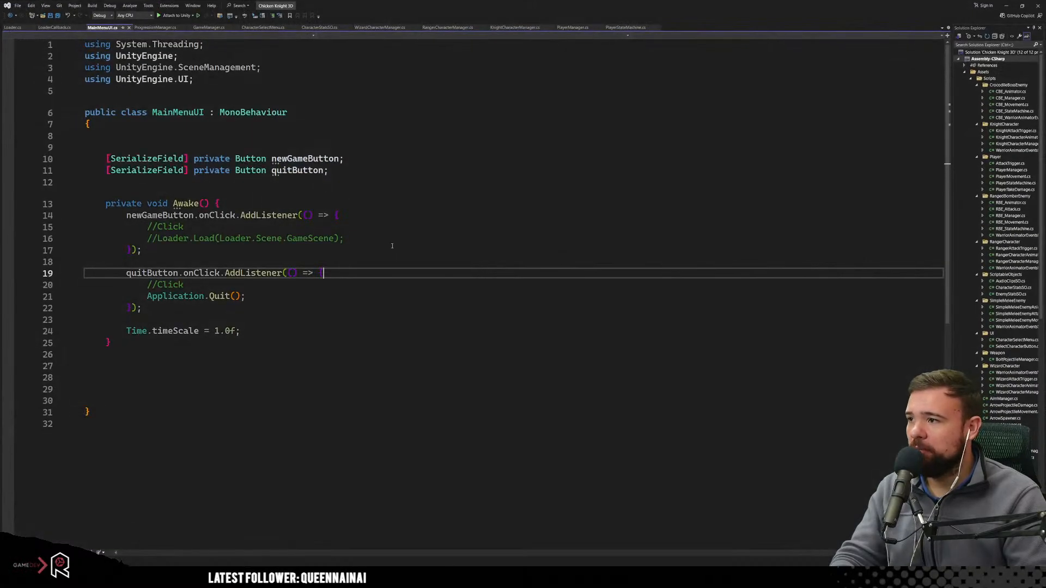
Uncomment the Loader.Load(Loader.Scene.GameScene) line in the new game button's click listener and save the MainMenuUI script.
click(336, 353)
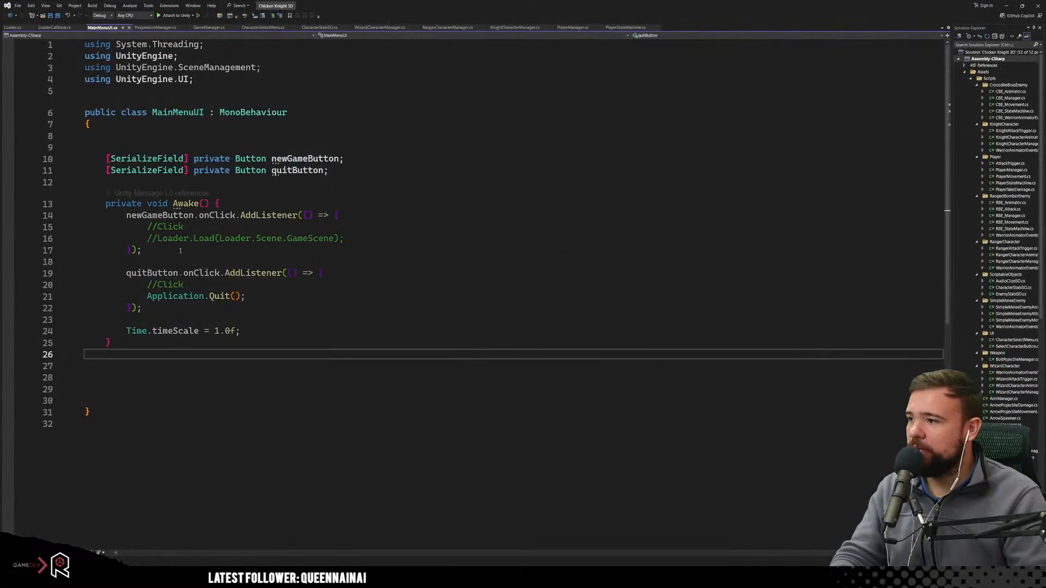
click(158, 238)
key(ctrl+k)
key(ctrl+u)
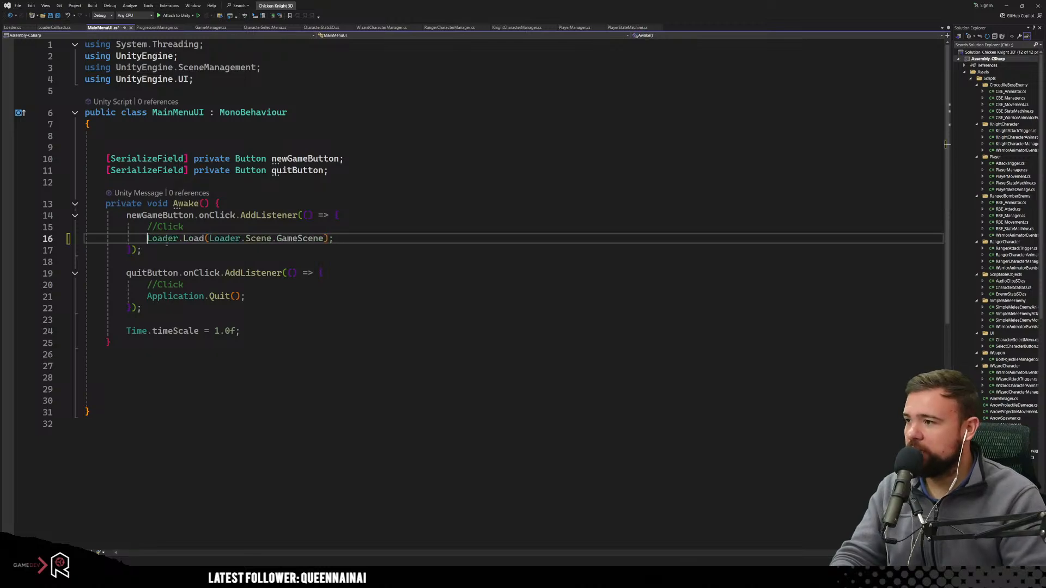
click(307, 329)
key(ctrl+s)
click(467, 271)
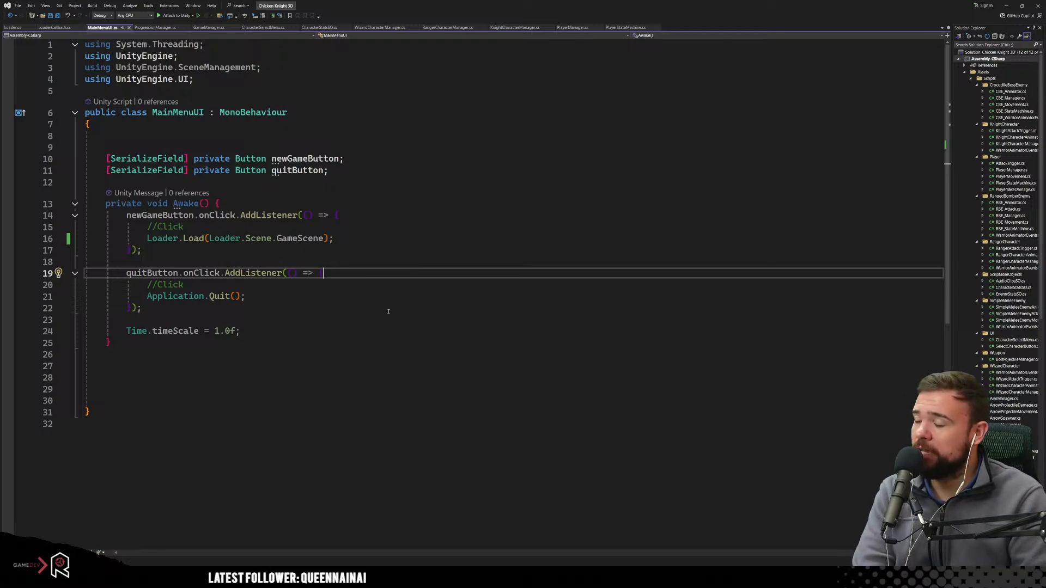
drag(224, 239, 304, 239)
click(370, 295)
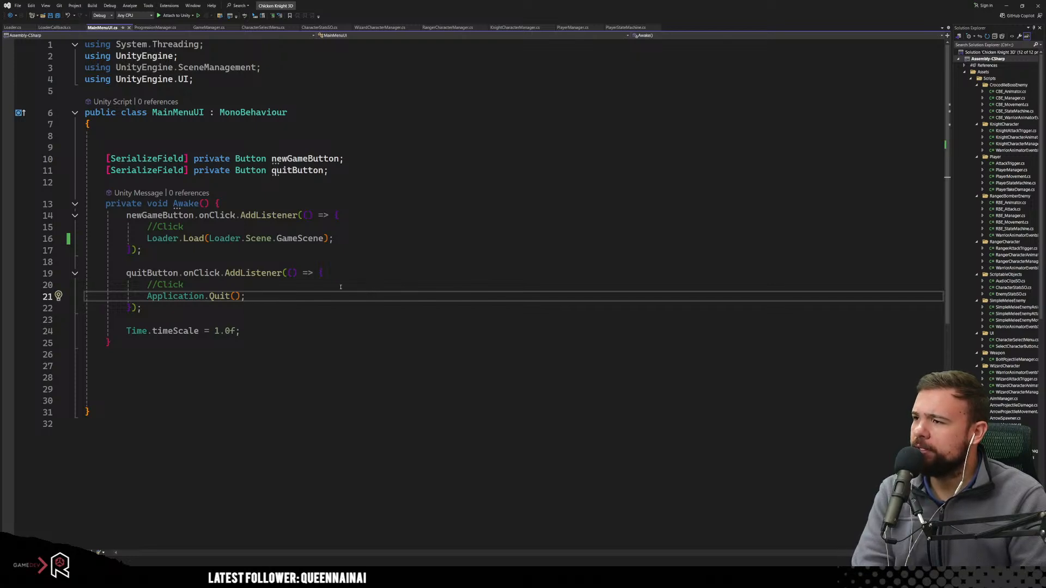
click(507, 244)
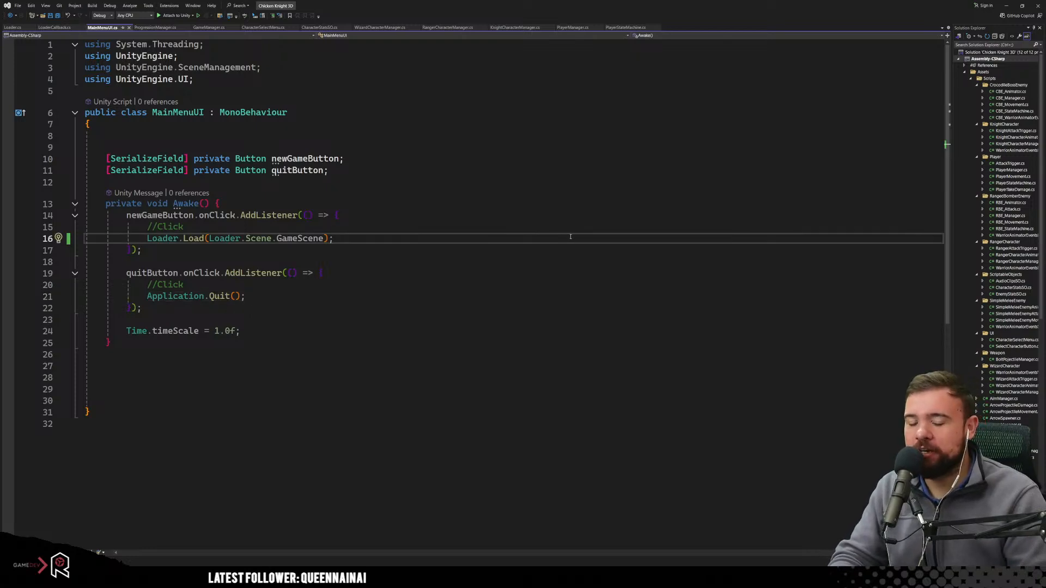
click(459, 159)
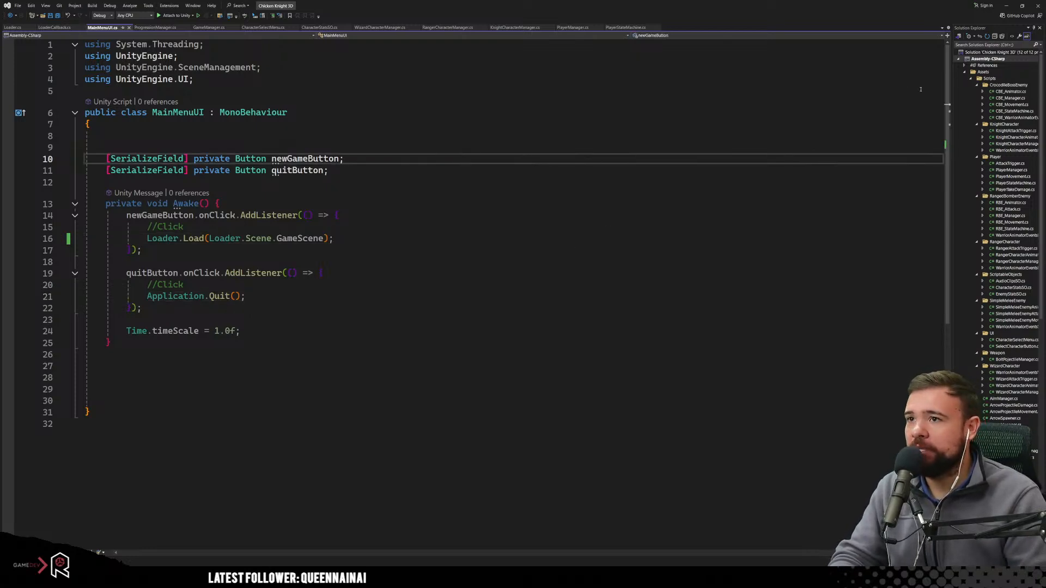
Return to Unity, run the main menu scene in play mode and start a new game from the menu.
click(1006, 6)
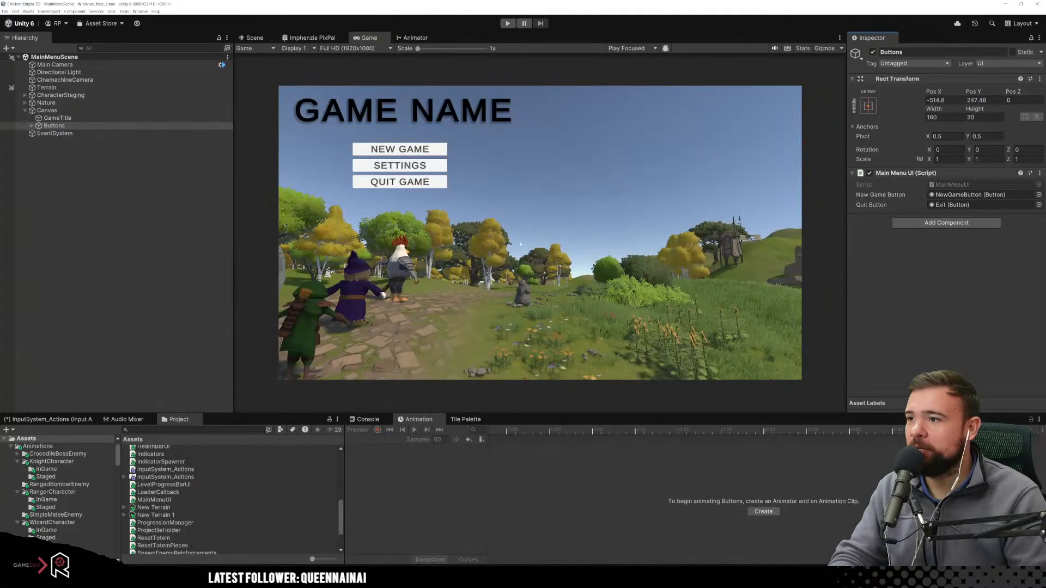
key(ctrl+p)
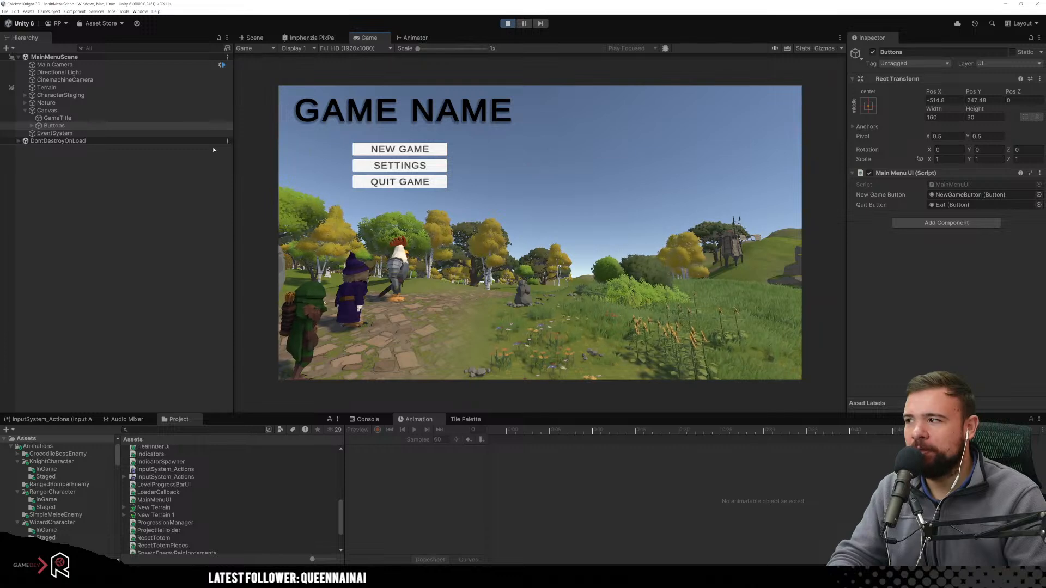
click(19, 140)
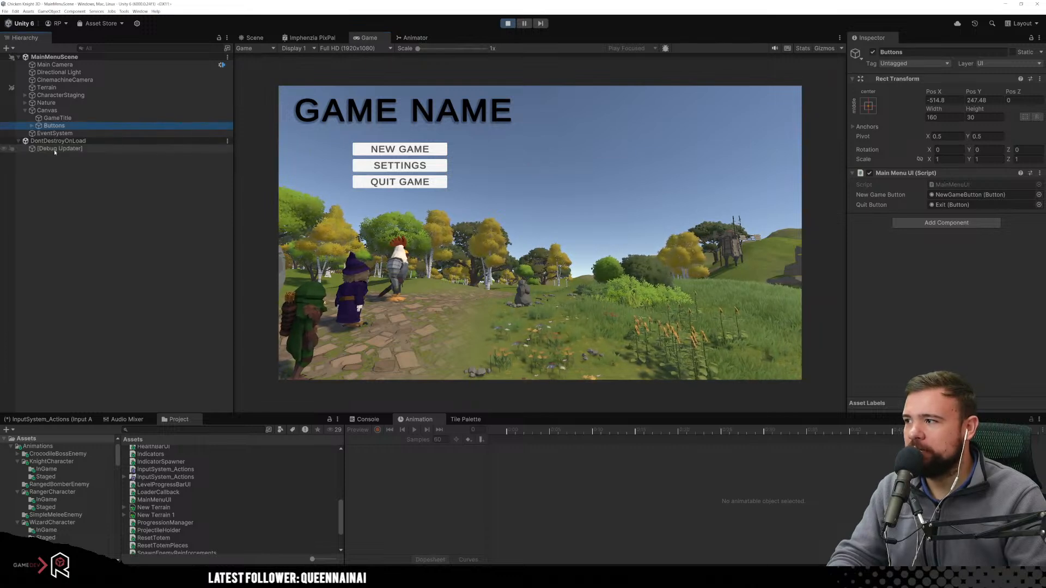
click(19, 140)
click(391, 151)
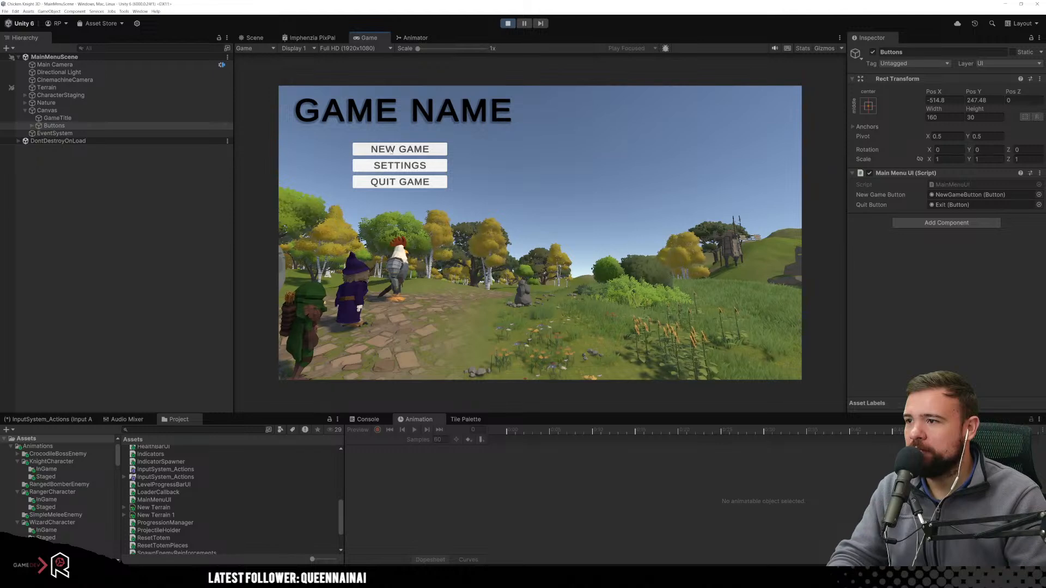
click(404, 155)
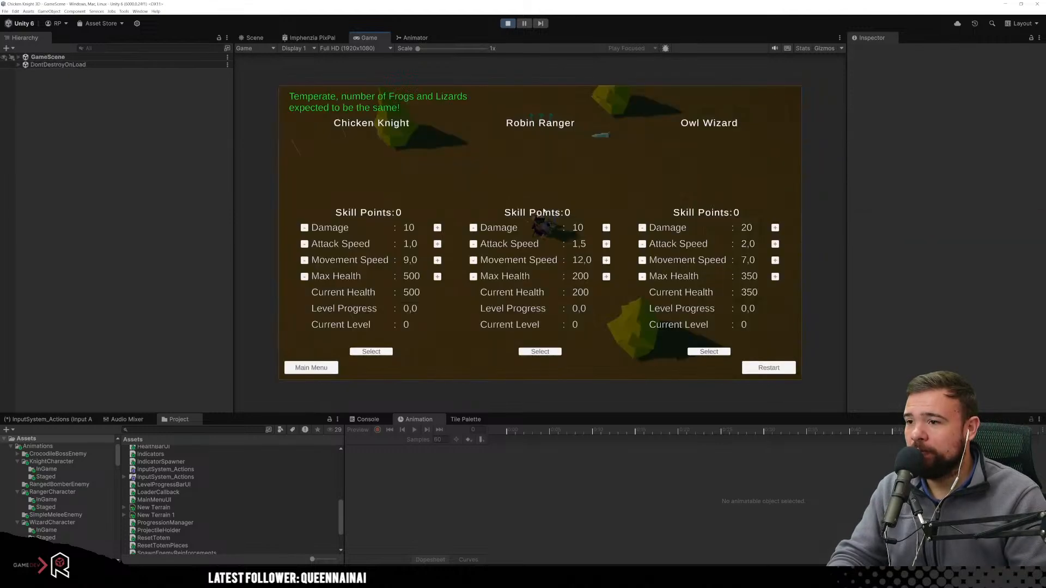
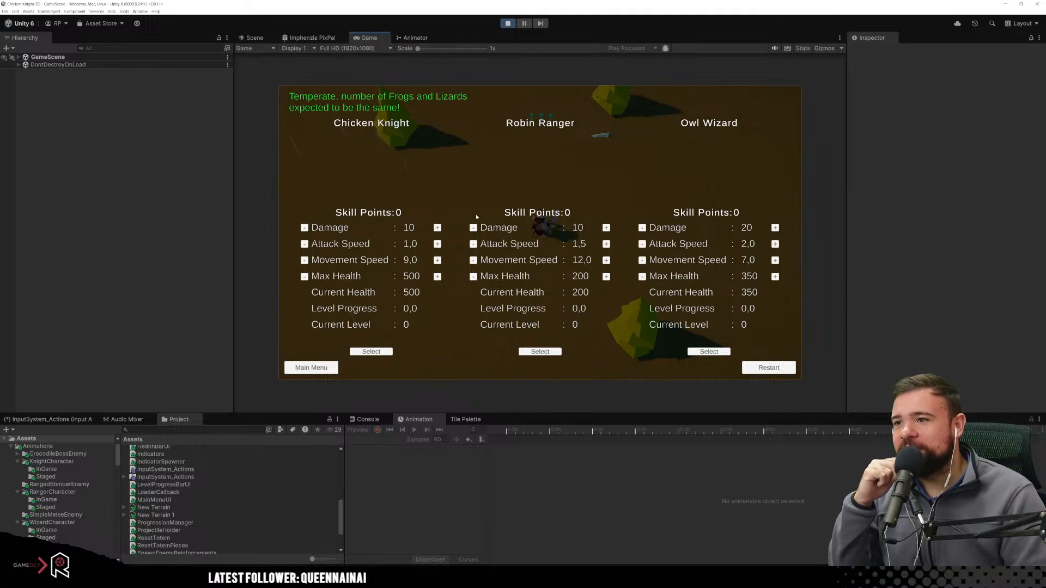
Select the Robin Ranger character and move it across the desert map to test the loaded game scene.
click(530, 352)
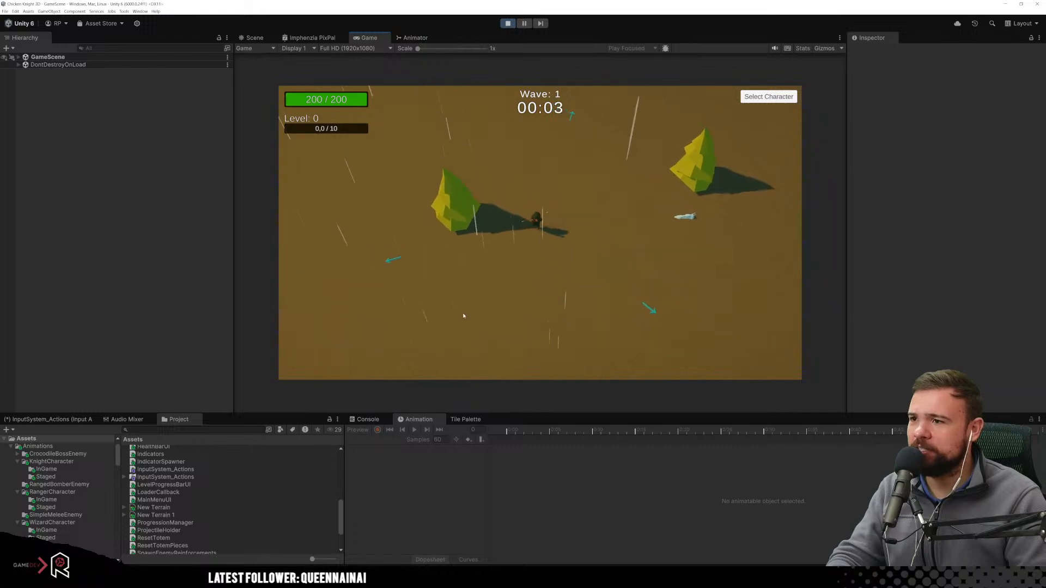
key(w)
key(d)
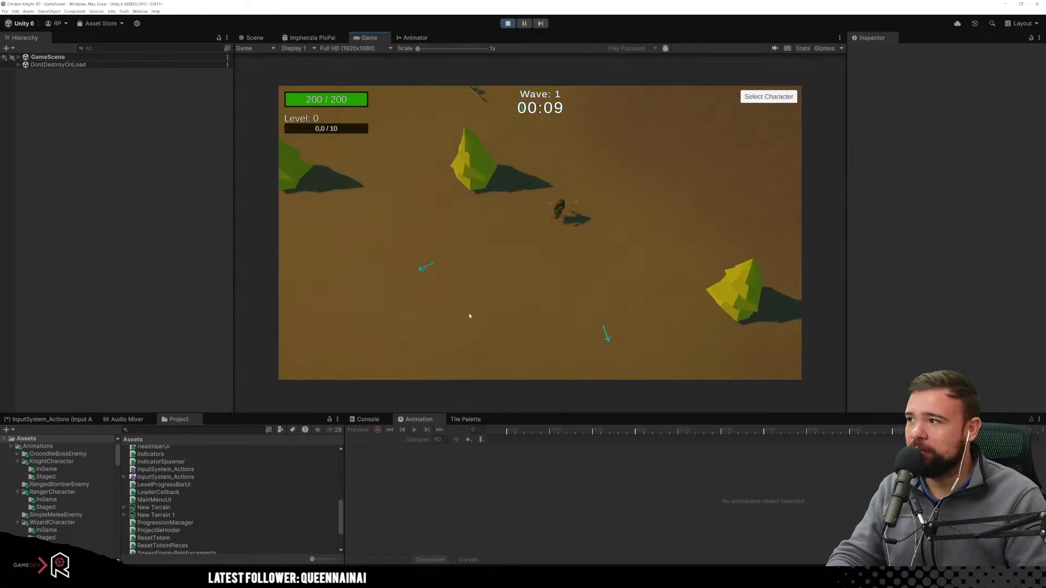
key(s)
key(d)
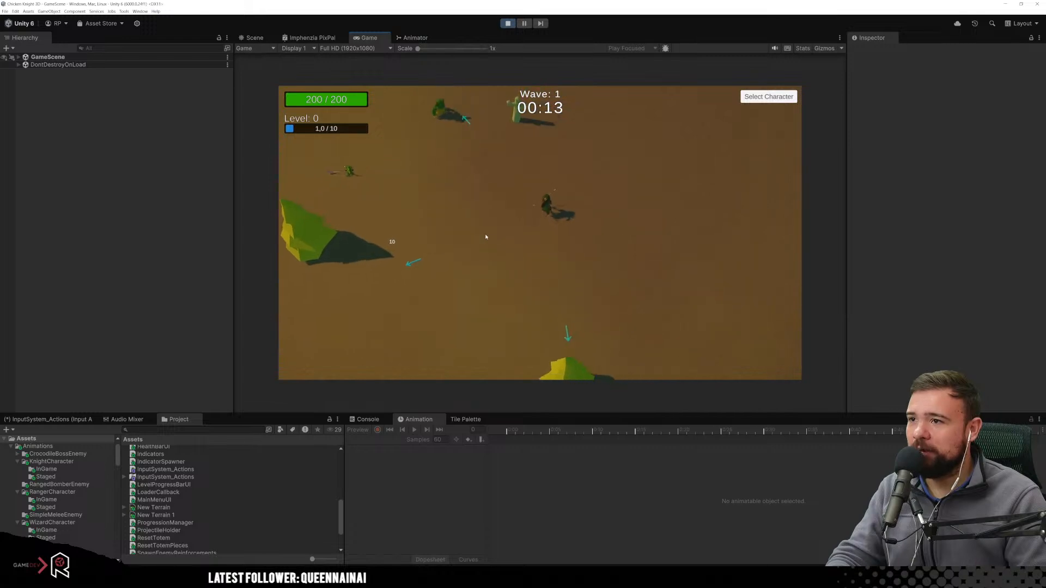
Shoot the first approaching wave 1 enemies with the ranger while moving around to dodge them.
click(470, 154)
key(a)
click(462, 155)
key(s)
click(459, 158)
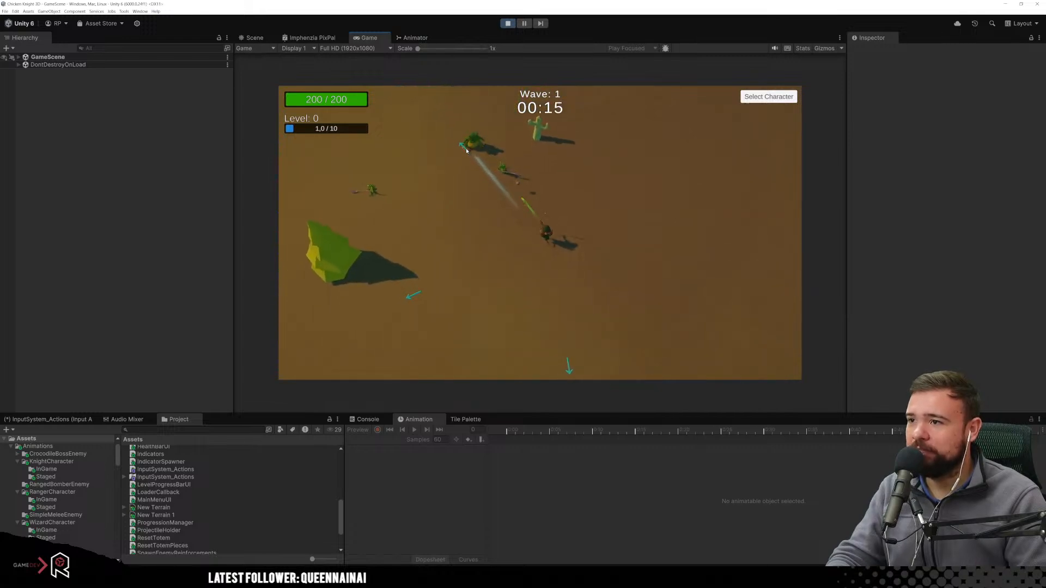
key(d)
click(448, 179)
key(w)
click(442, 199)
key(d)
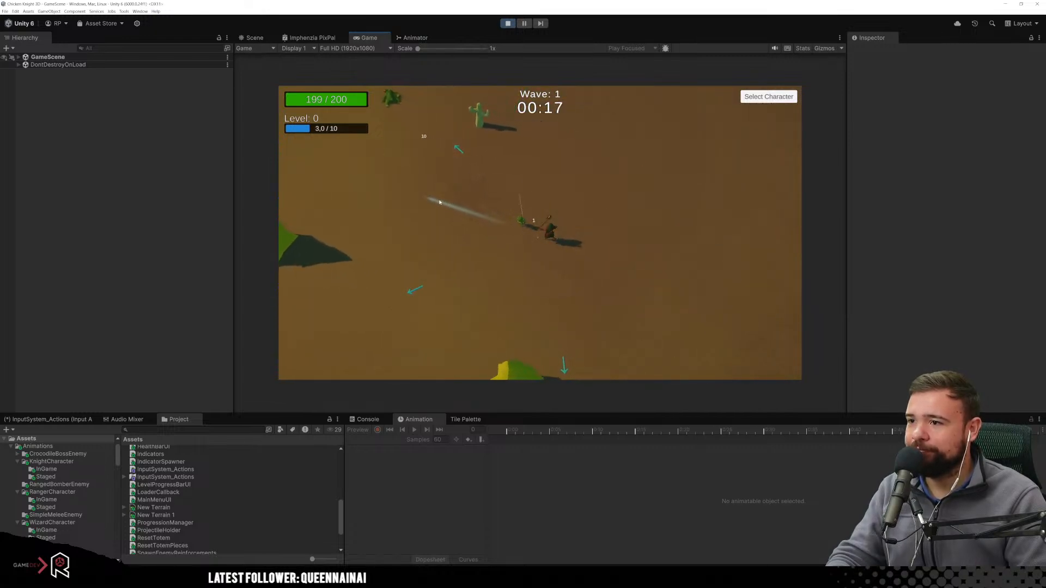
click(439, 196)
click(475, 220)
click(478, 216)
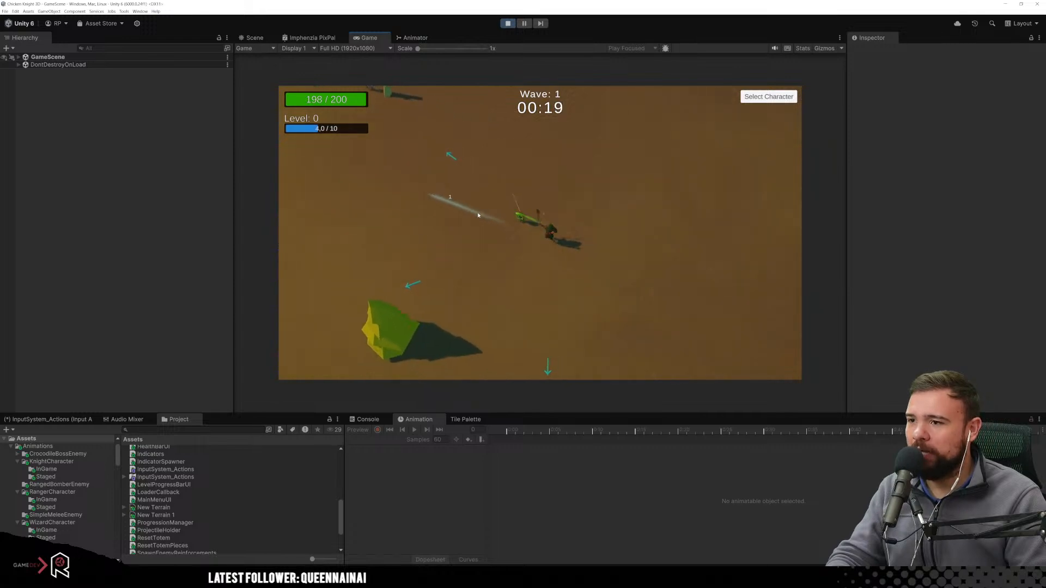
key(w)
click(461, 330)
key(d)
click(417, 328)
key(s)
key(s)
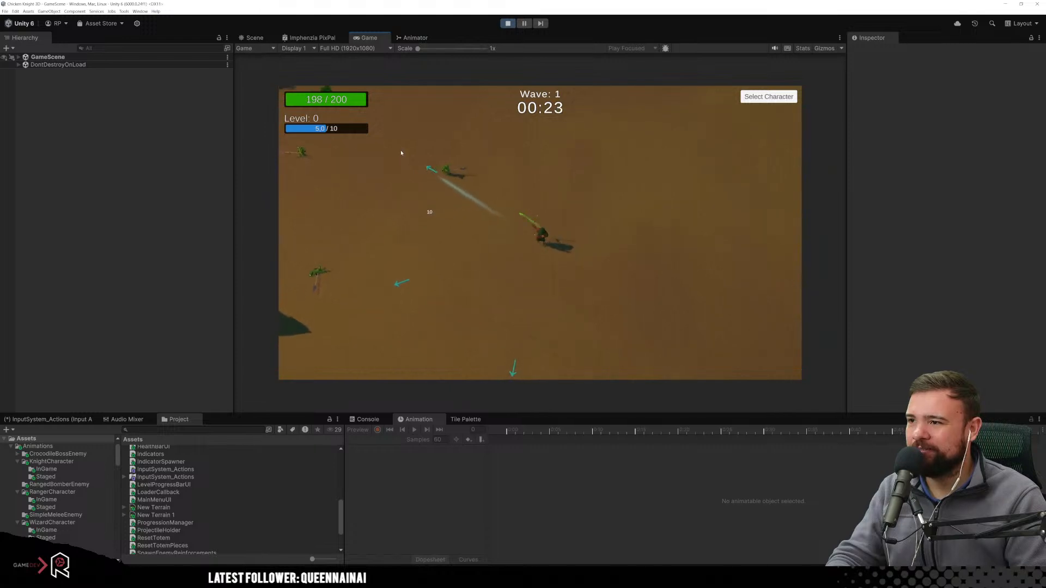
Run the ranger up to the large rocks and back around the long tent to the totem by the campfire.
key(w)
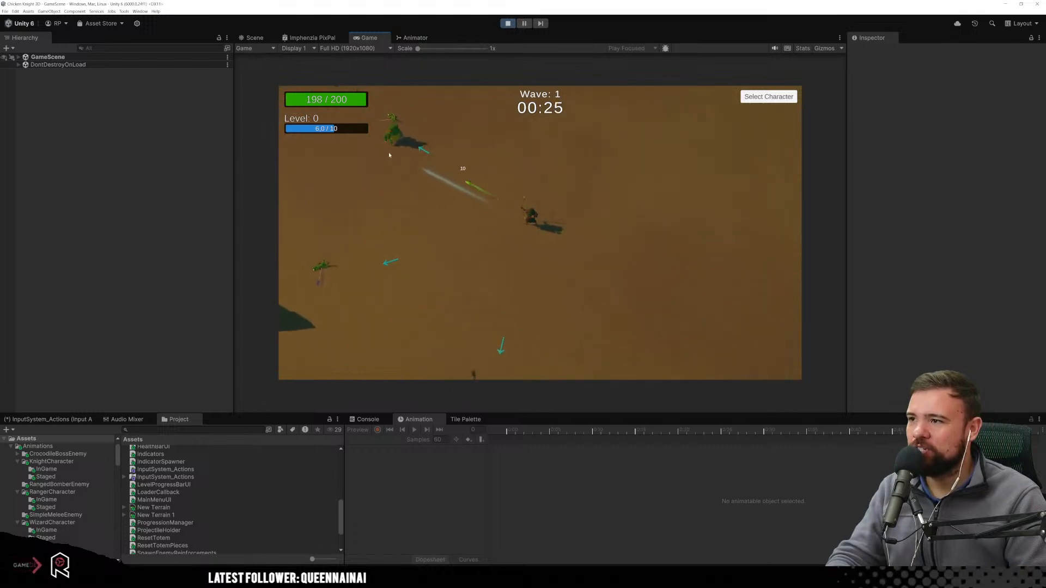
key(w)
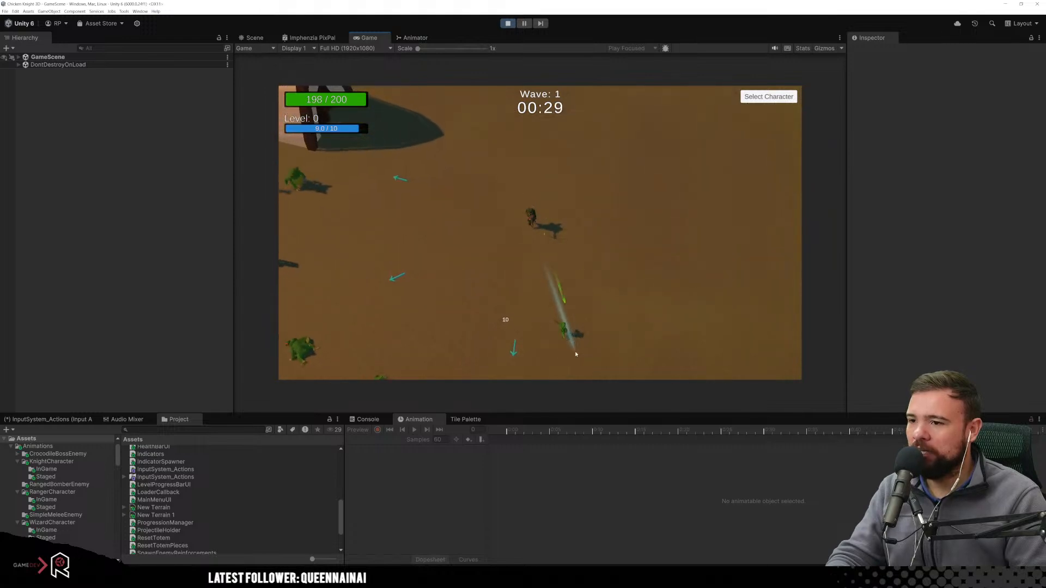
key(w)
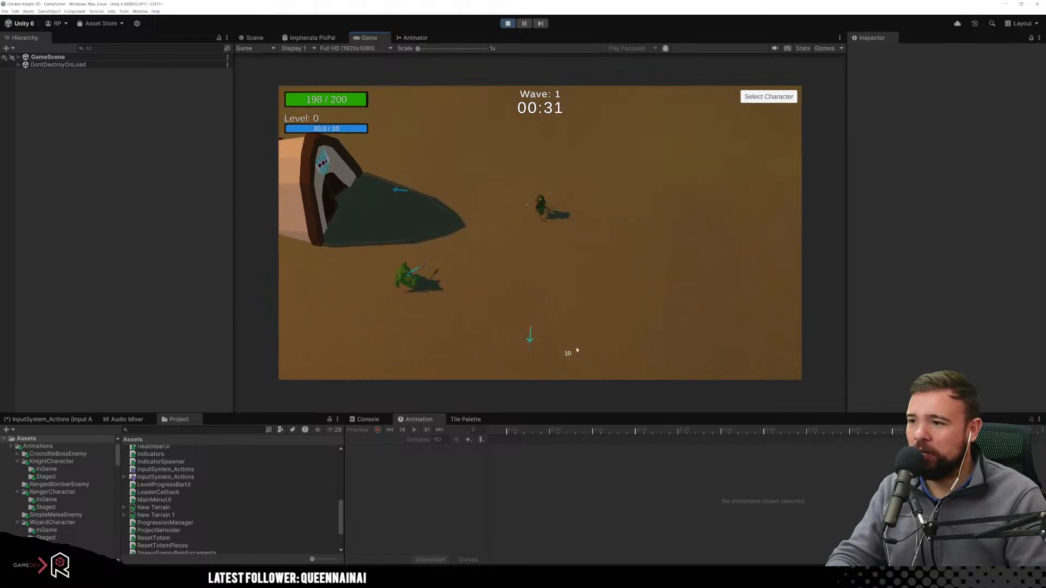
key(w)
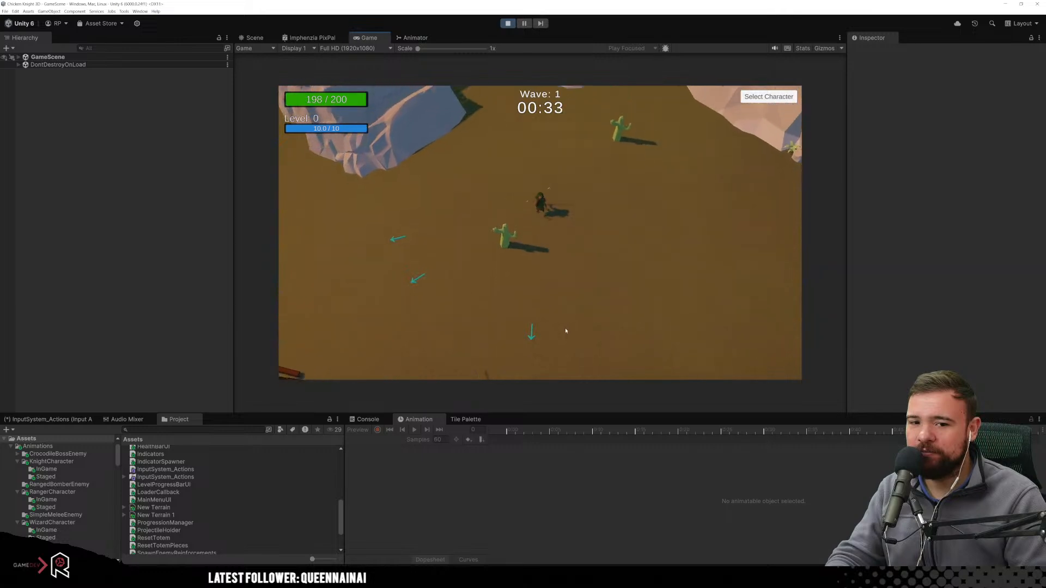
key(a)
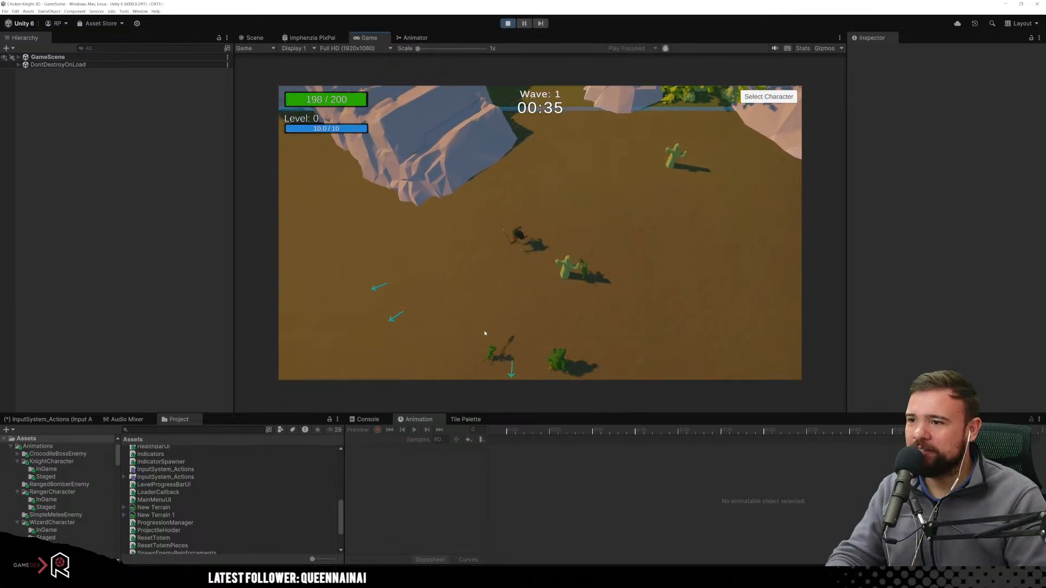
key(s)
key(s)
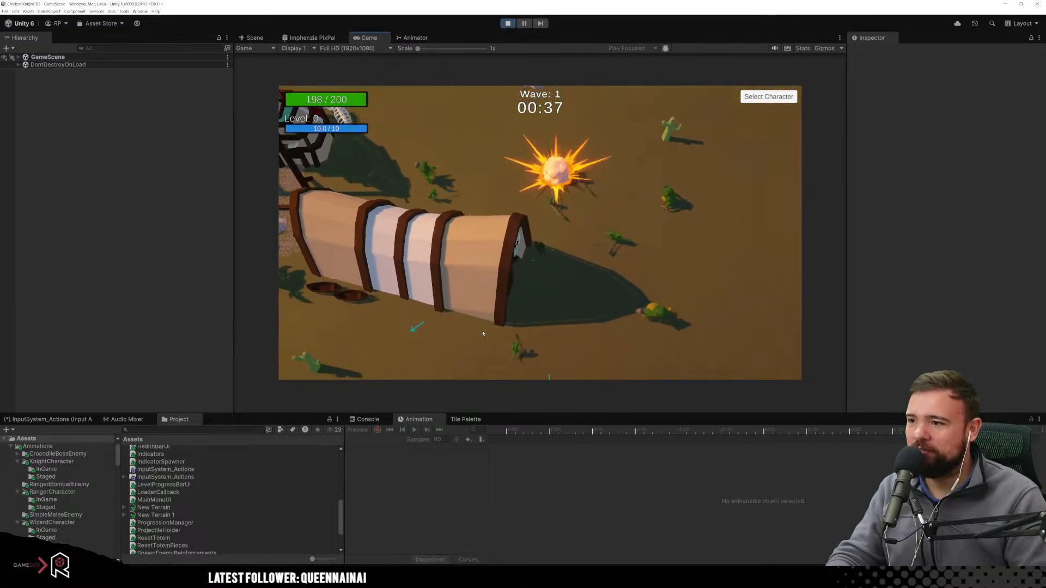
key(a)
key(a)
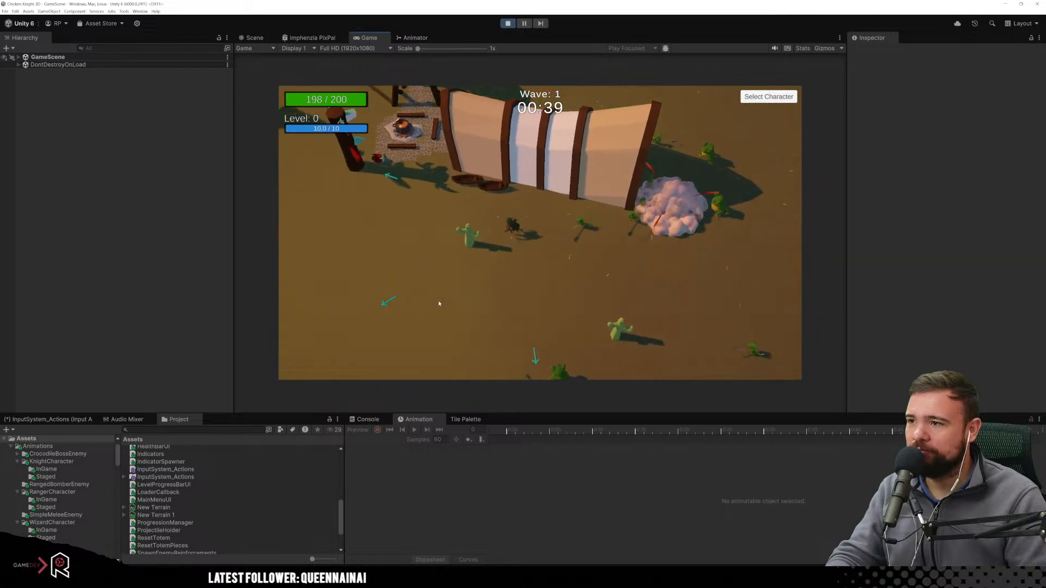
key(a)
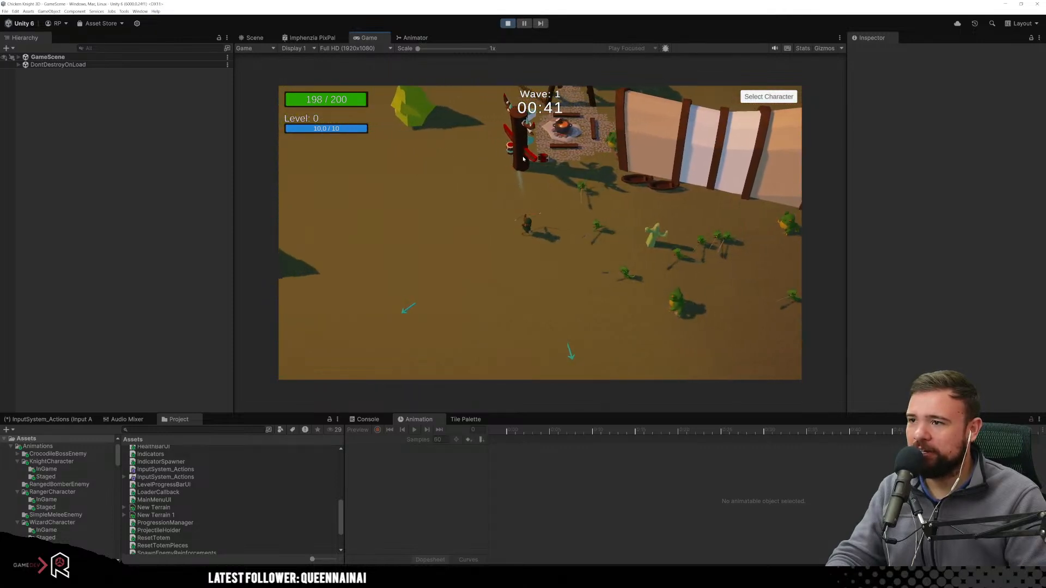
Attack the totem beside the first camp while steering the ranger through the surrounding enemies.
key(w)
key(a)
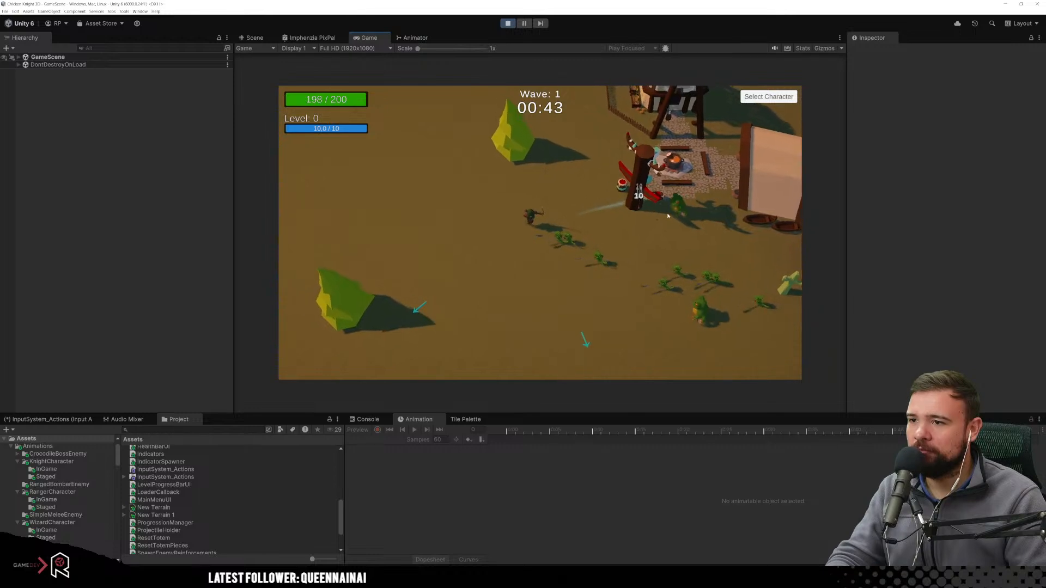
key(s)
key(d)
key(s)
key(d)
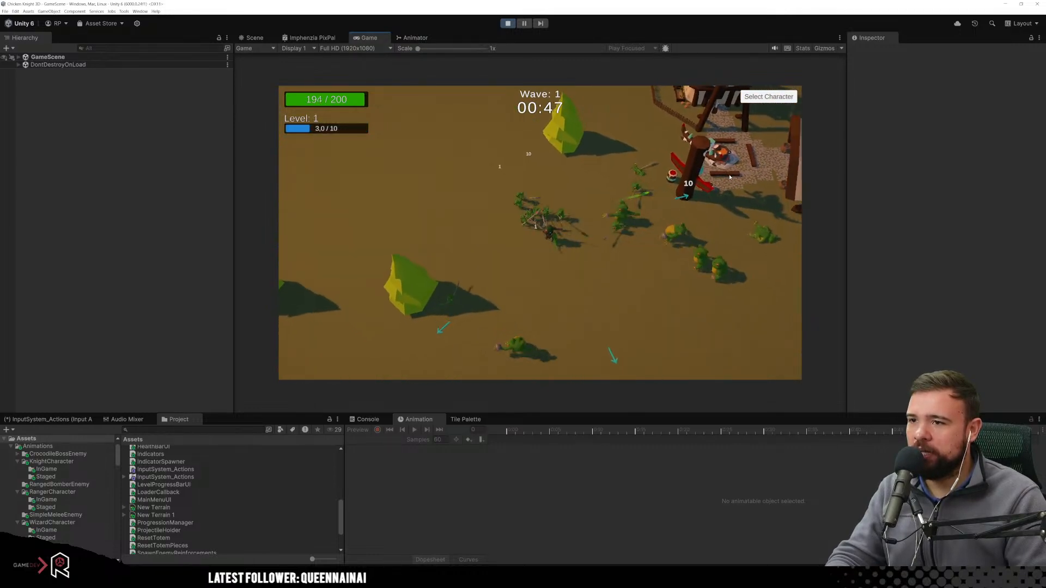
key(d)
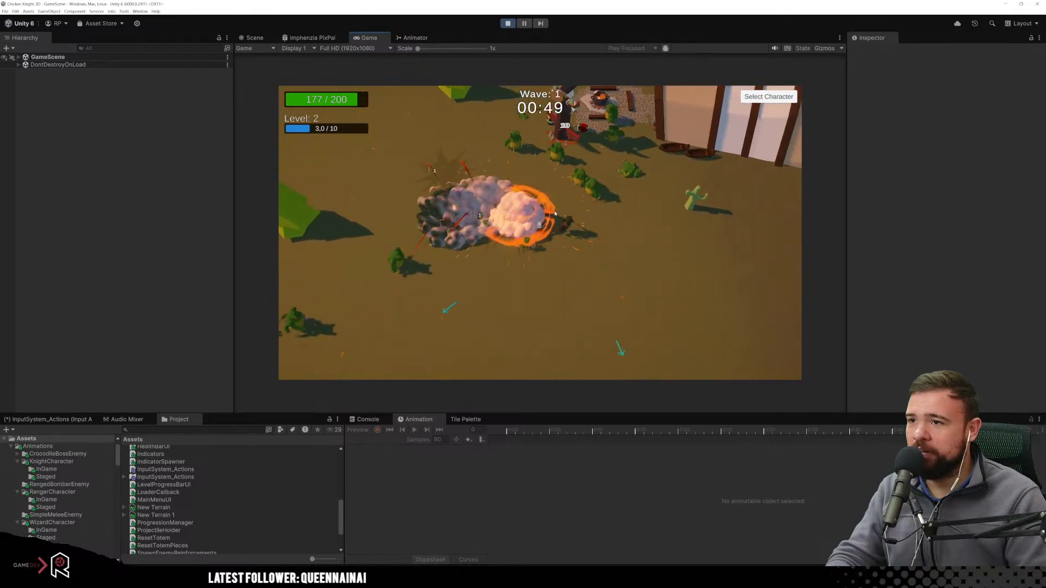
Retreat from the enemy horde towards the second camp, shooting the pursuing frogs and lizards on the way.
key(s)
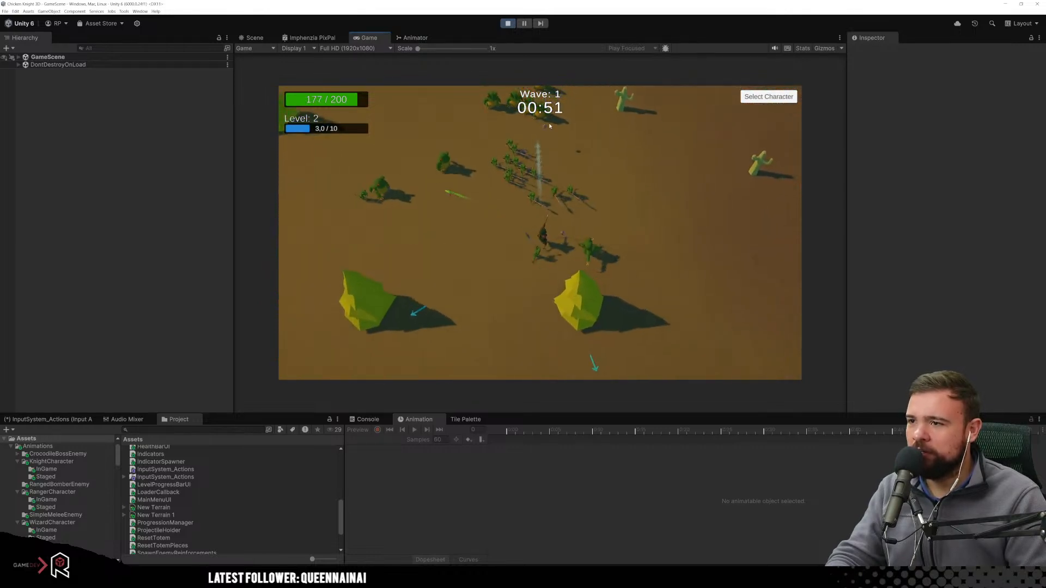
key(d)
key(s)
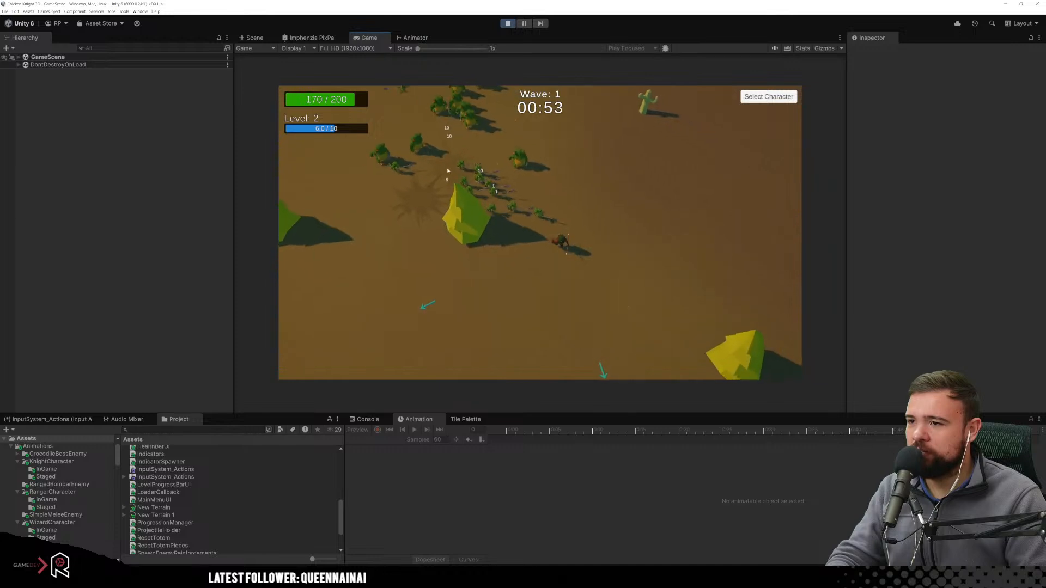
key(d)
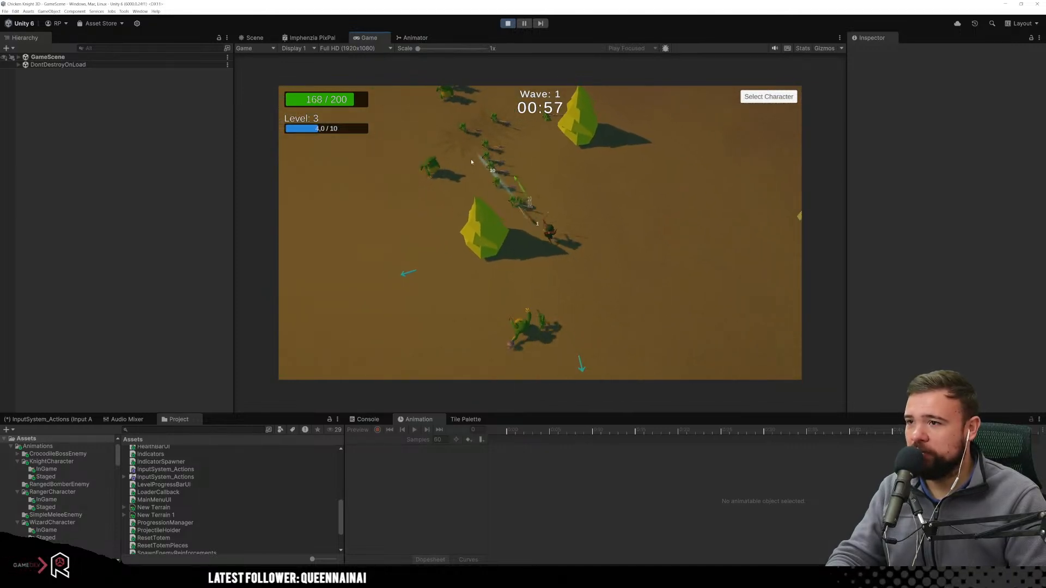
key(s)
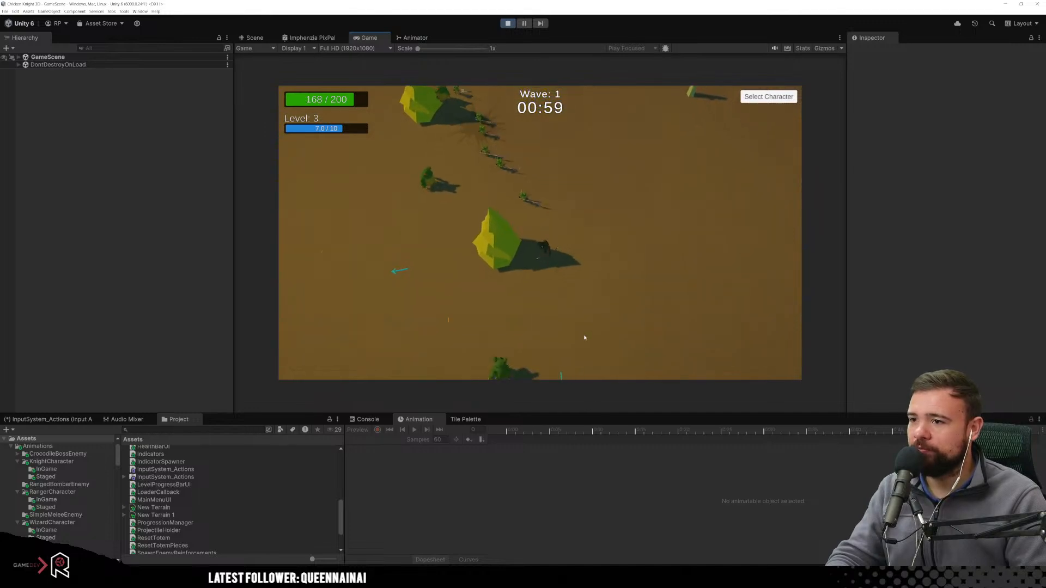
key(s)
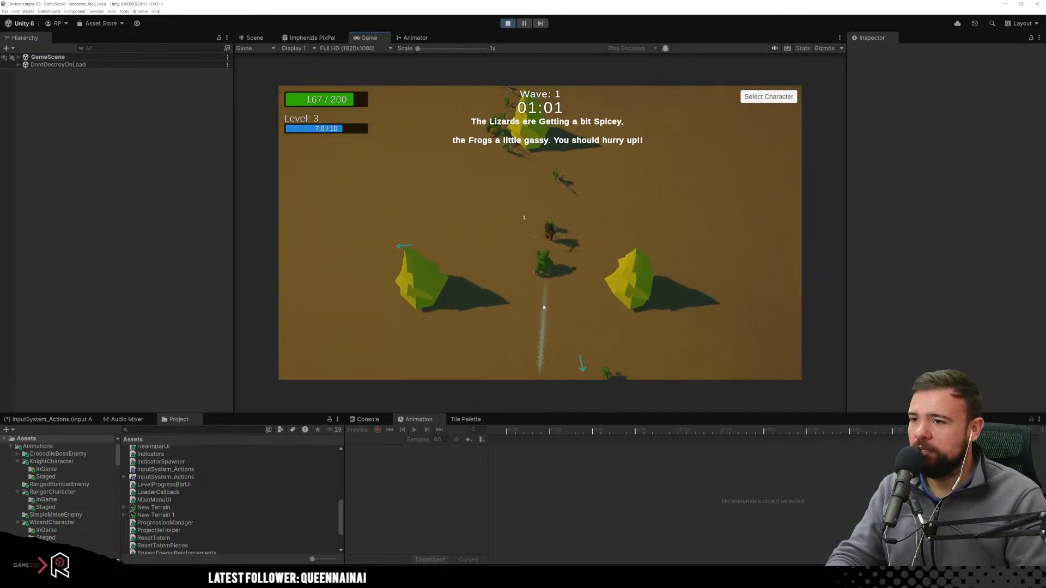
key(s)
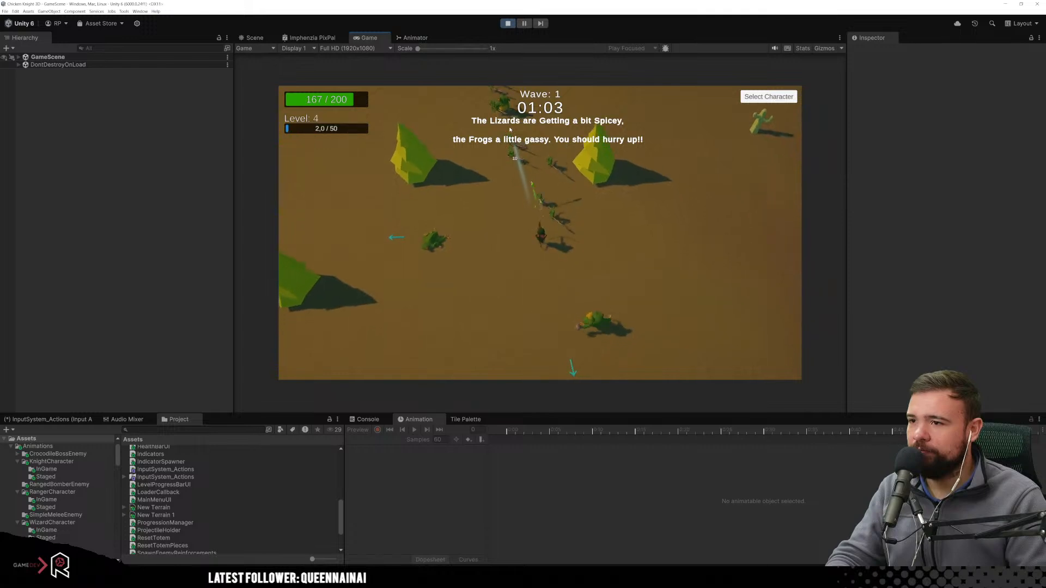
key(s)
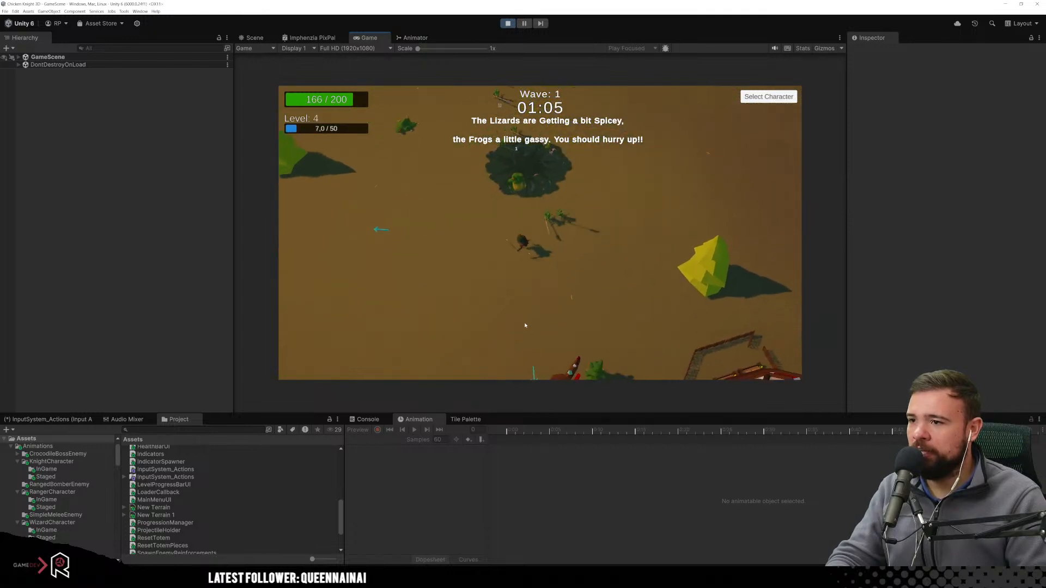
Circle the totem at the second camp and shoot it while evading the exploding enemies.
key(s)
key(a)
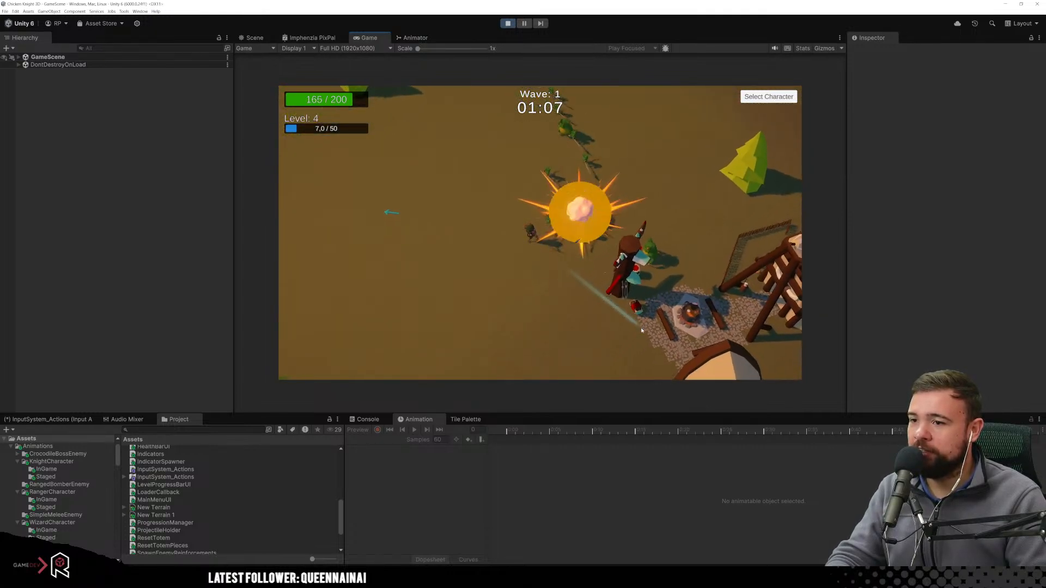
key(s)
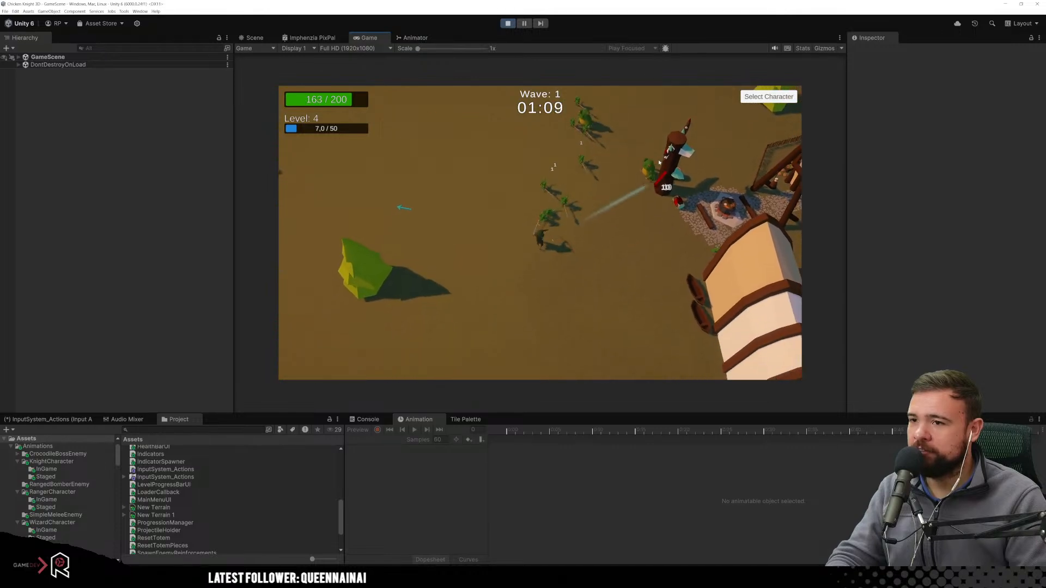
key(d)
key(w)
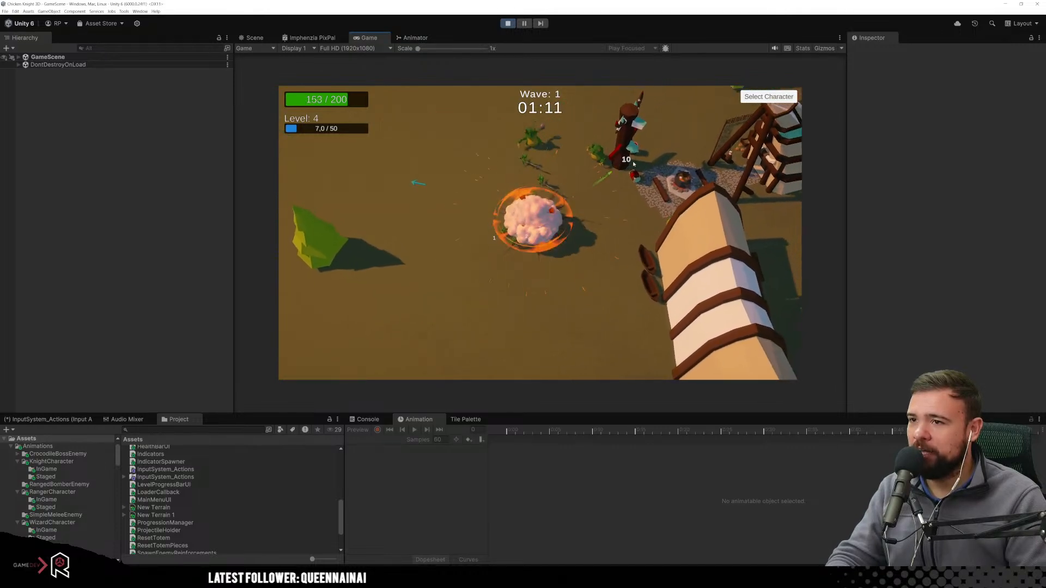
key(a)
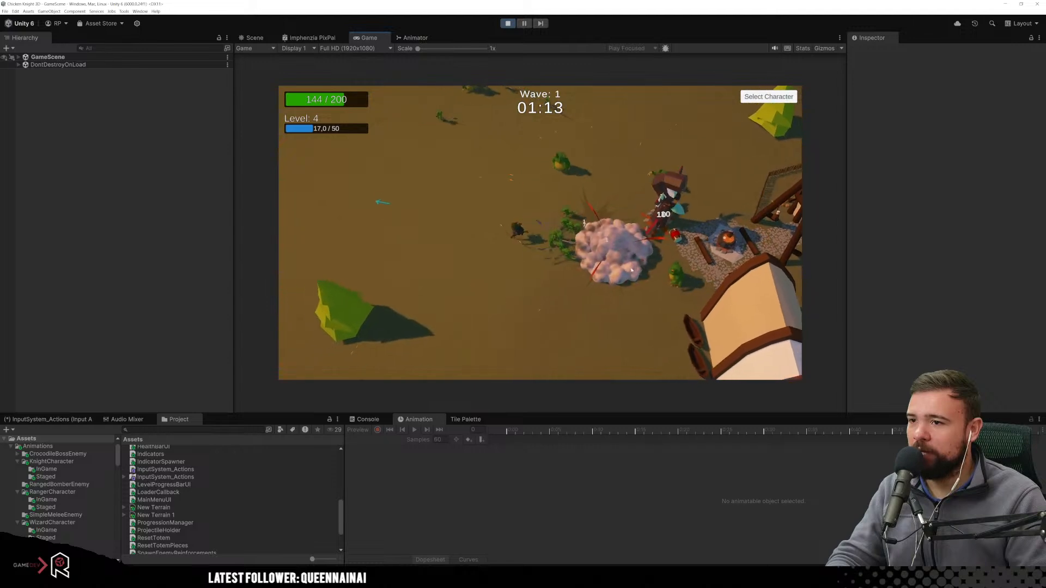
key(w)
key(d)
key(a)
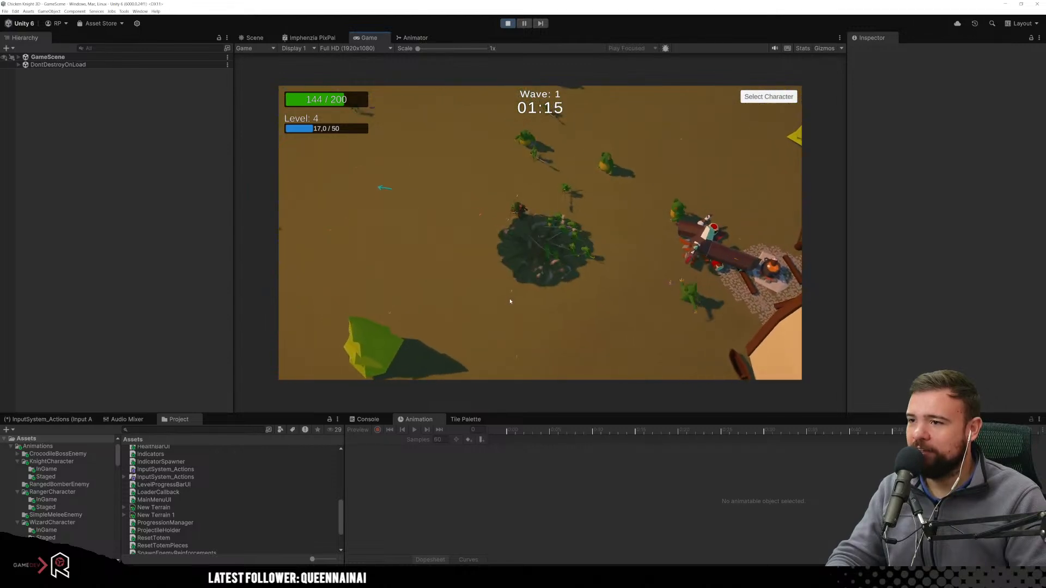
Lead the ranger away from the second camp across the open field, shooting the pursuing frogs and lizards.
key(s)
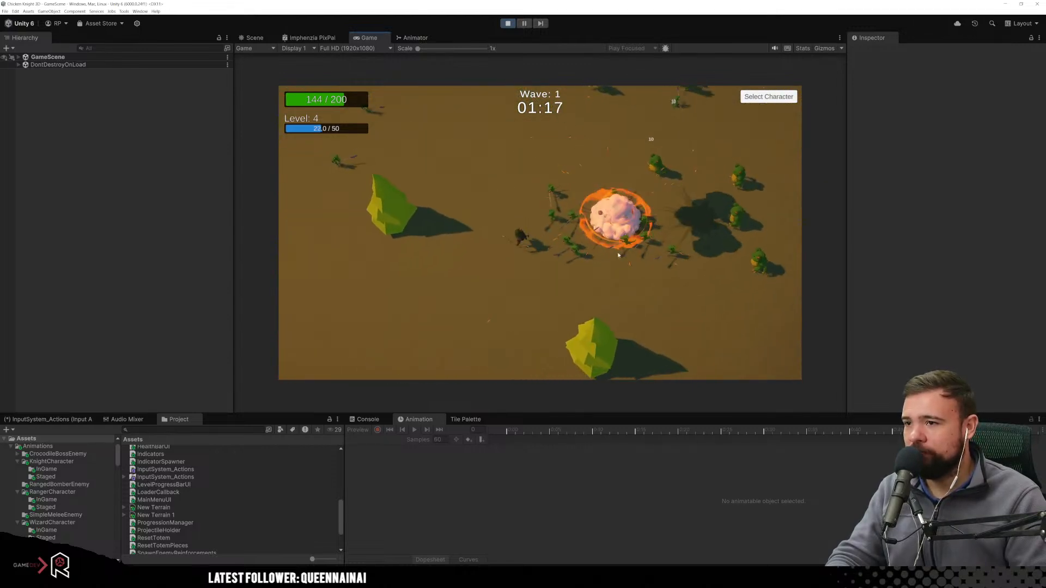
key(a)
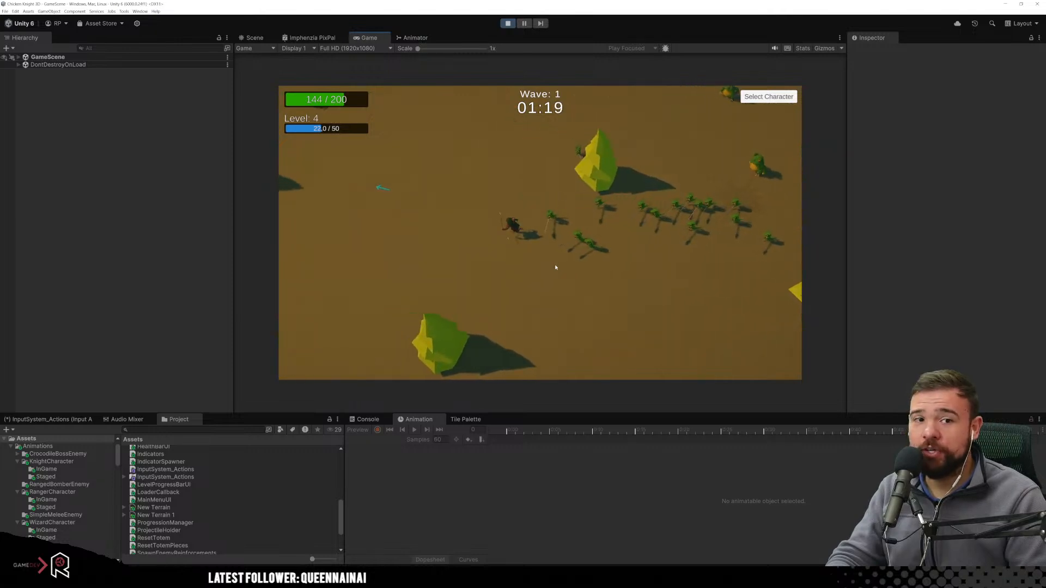
key(a)
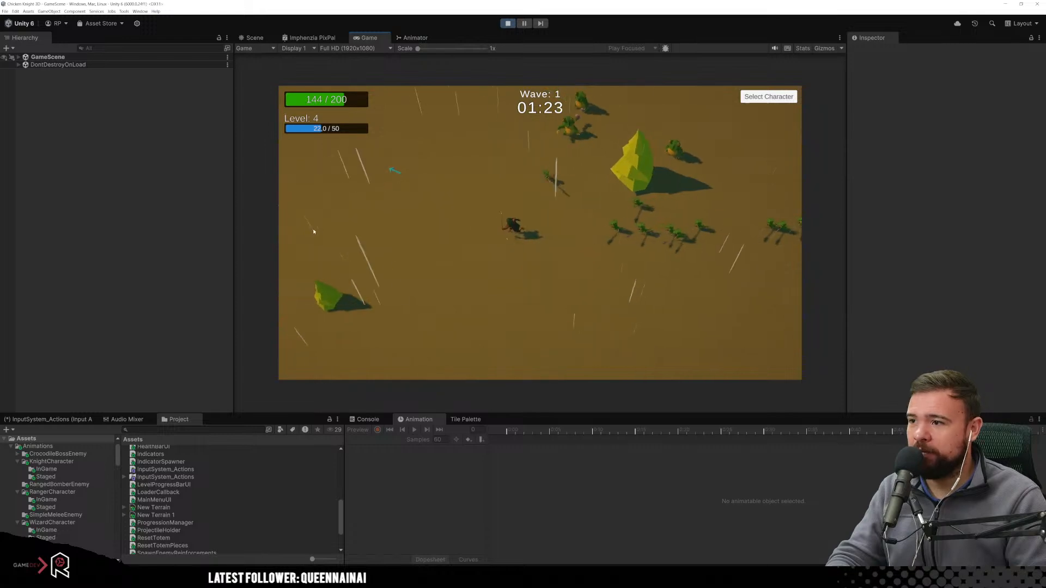
key(a)
key(w)
key(a)
key(w)
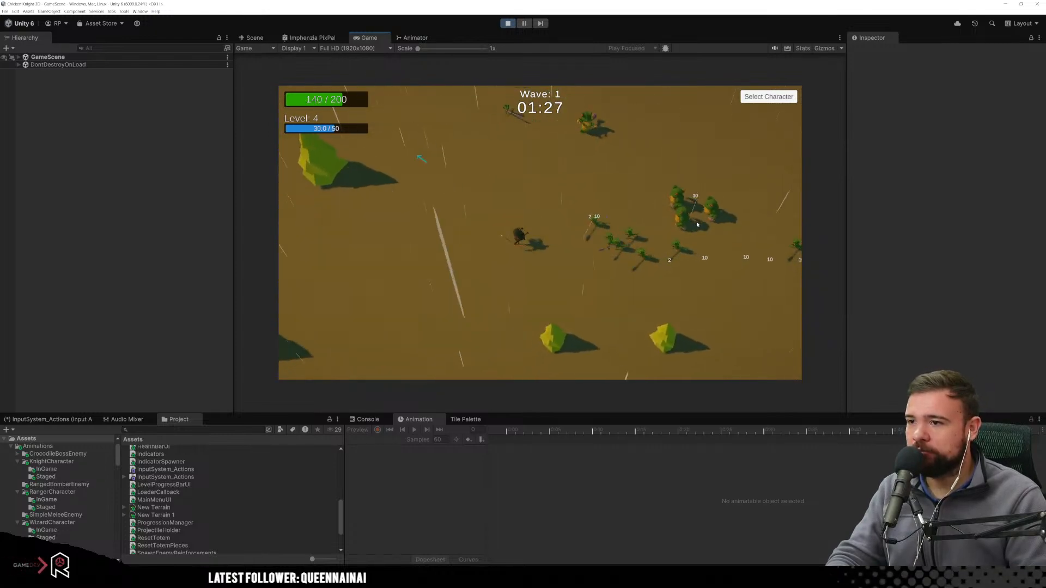
key(a)
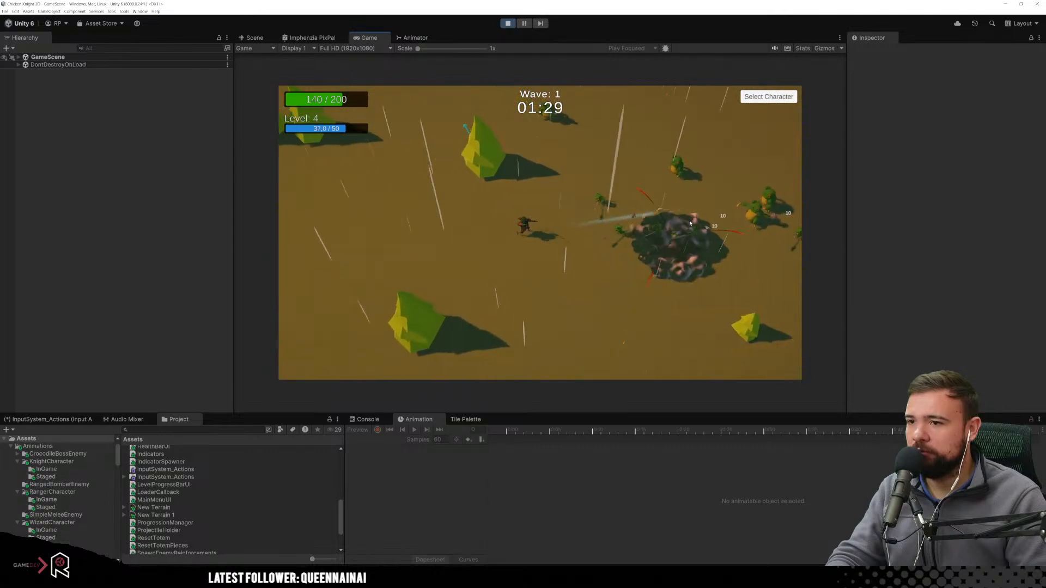
key(a)
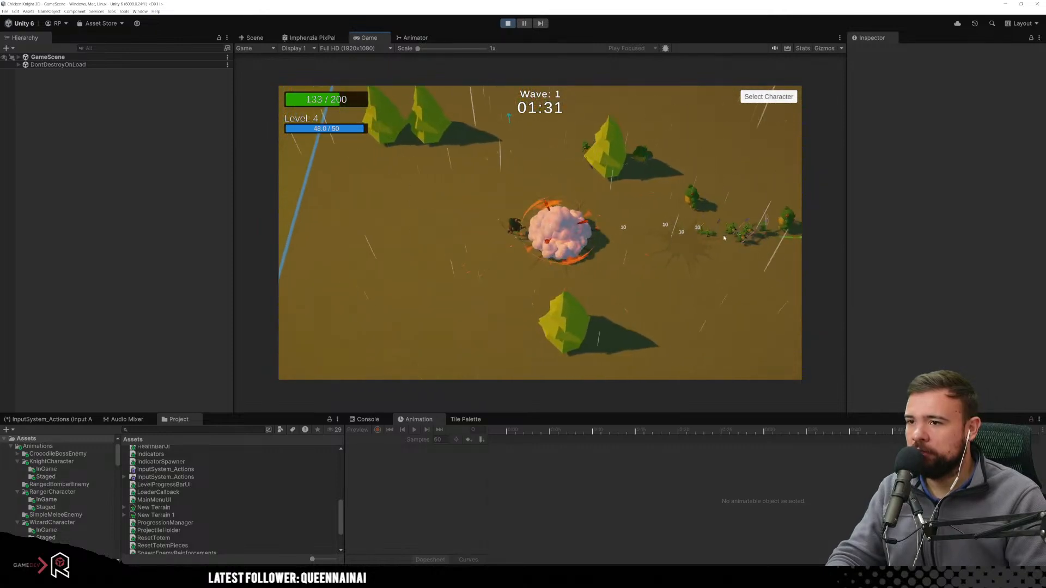
Loop the ranger around the enemy group past the large rocks to the totem at the third camp.
key(a)
key(s)
key(d)
key(w)
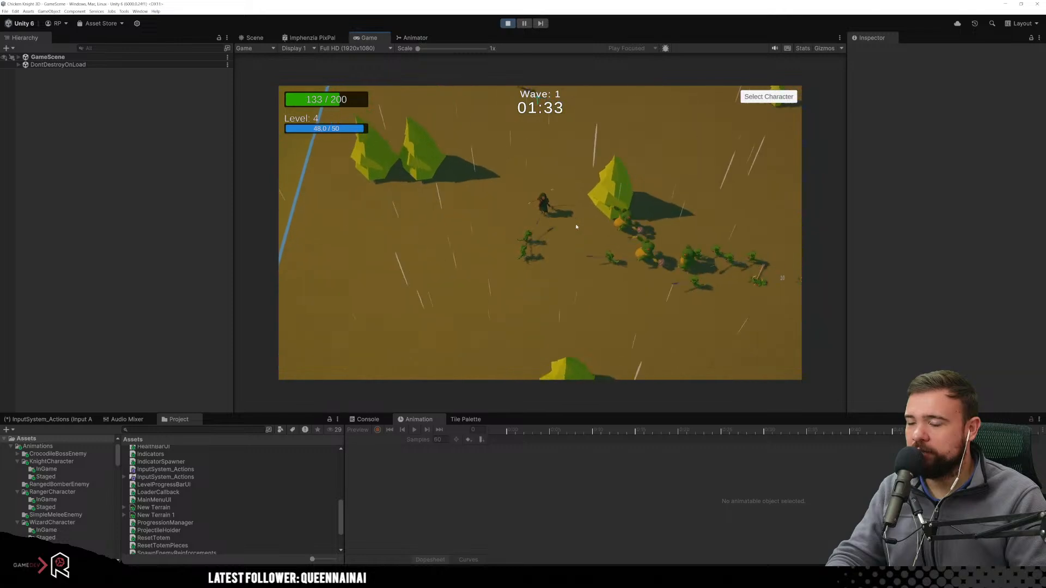
key(w)
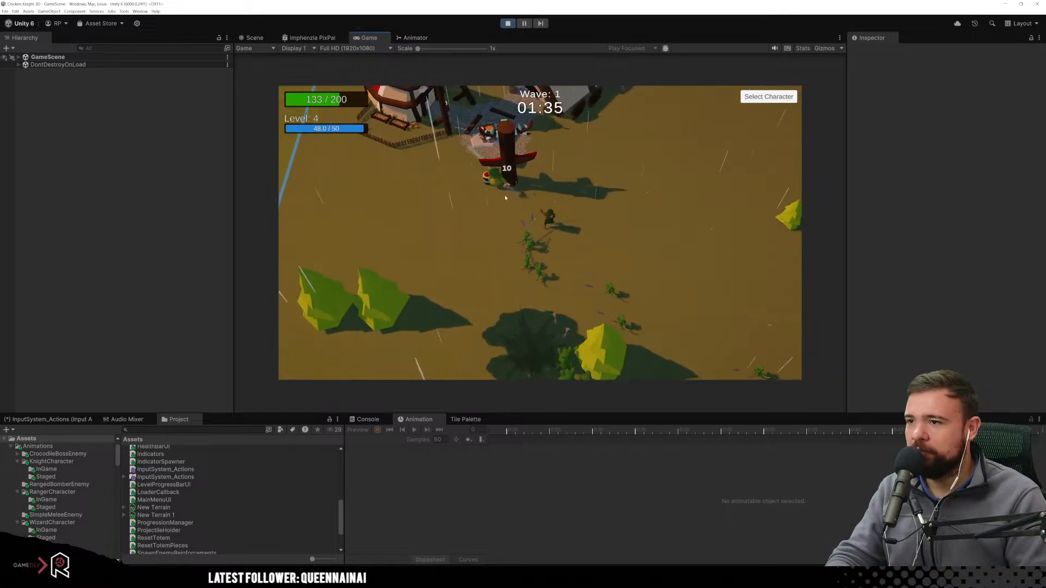
Circle the ranger beside the third camp's totem and shoot it amid the attacking frogs and lizards.
key(d)
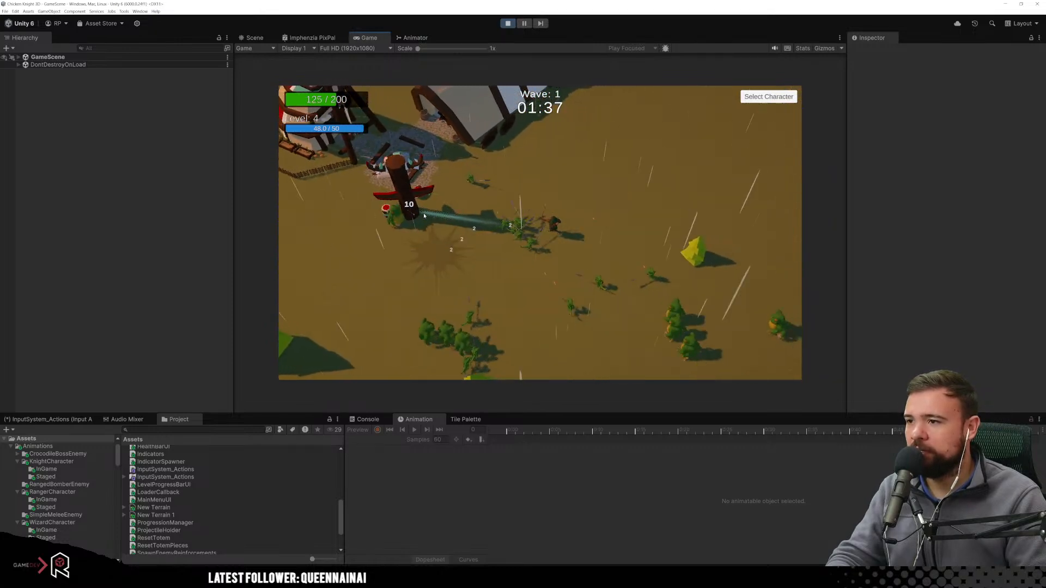
key(w)
key(a)
key(s)
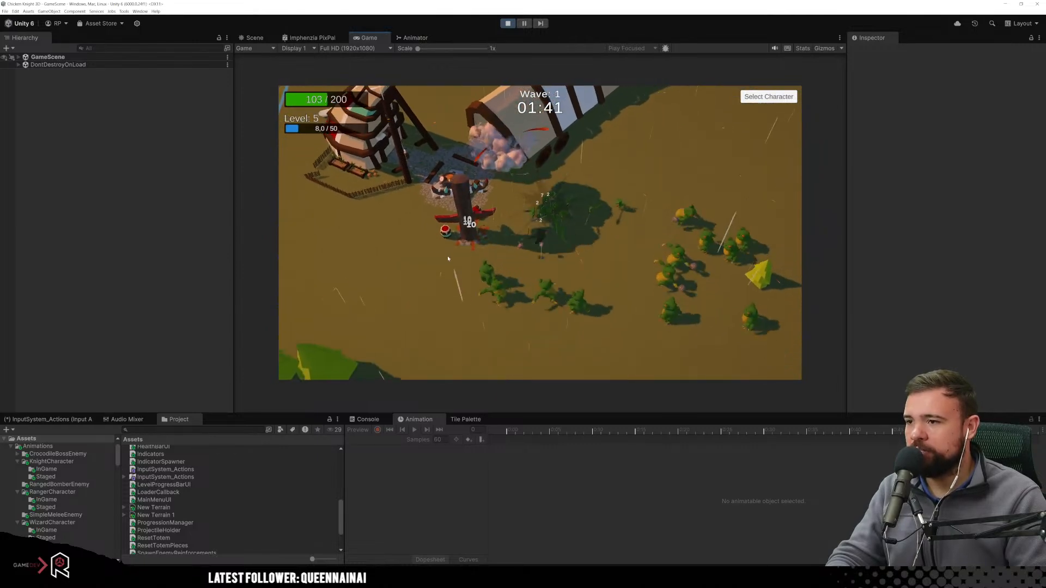
Flee with the ranger from the third camp through the horde into the open field.
key(s)
key(d)
key(s)
key(d)
key(d)
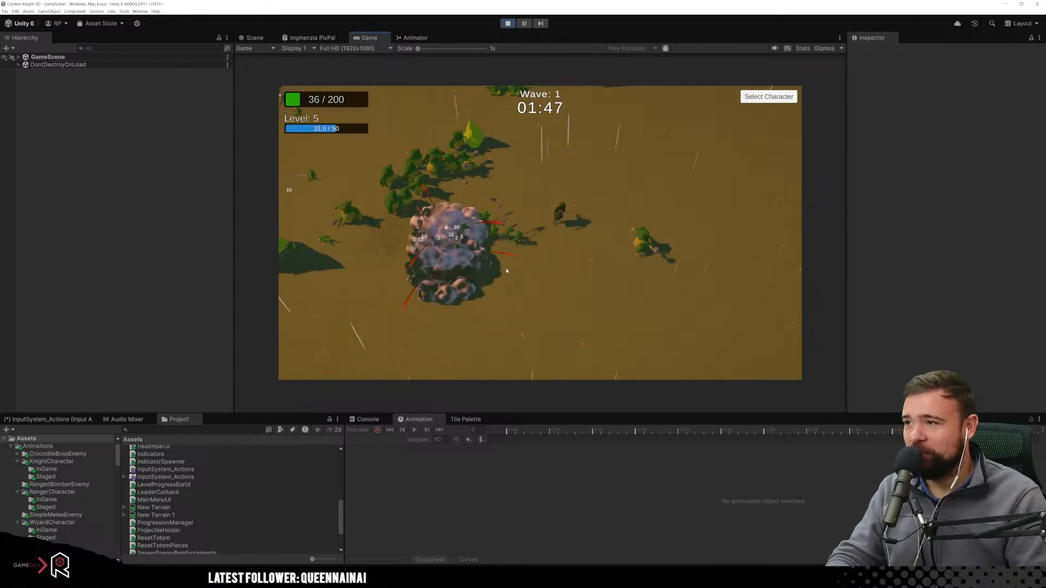
Weave the ranger around the chasing enemies in the open field while shooting the frogs and lizards.
key(d)
key(w)
key(d)
key(w)
key(a)
key(s)
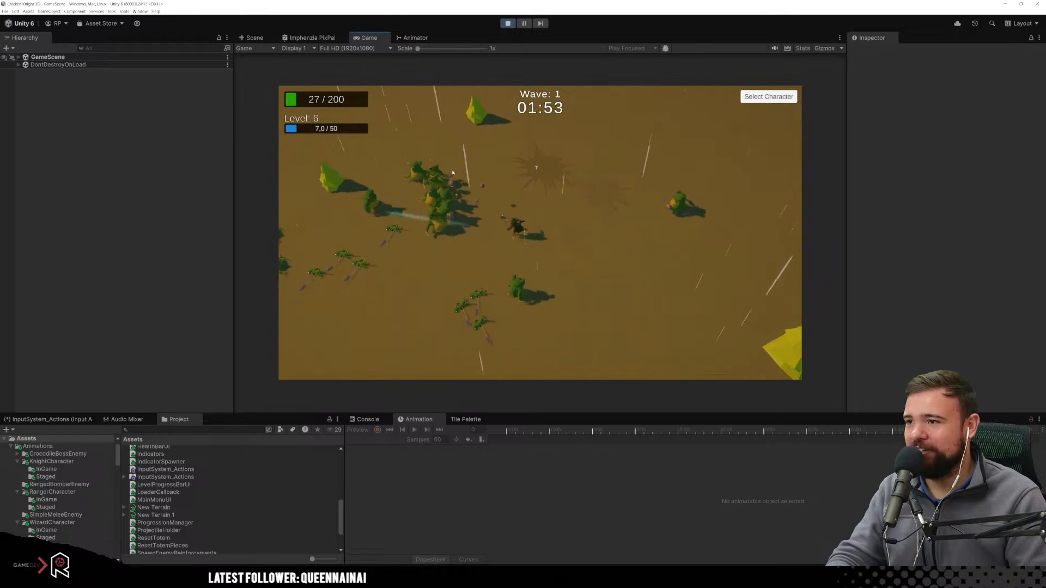
key(w)
key(d)
key(d)
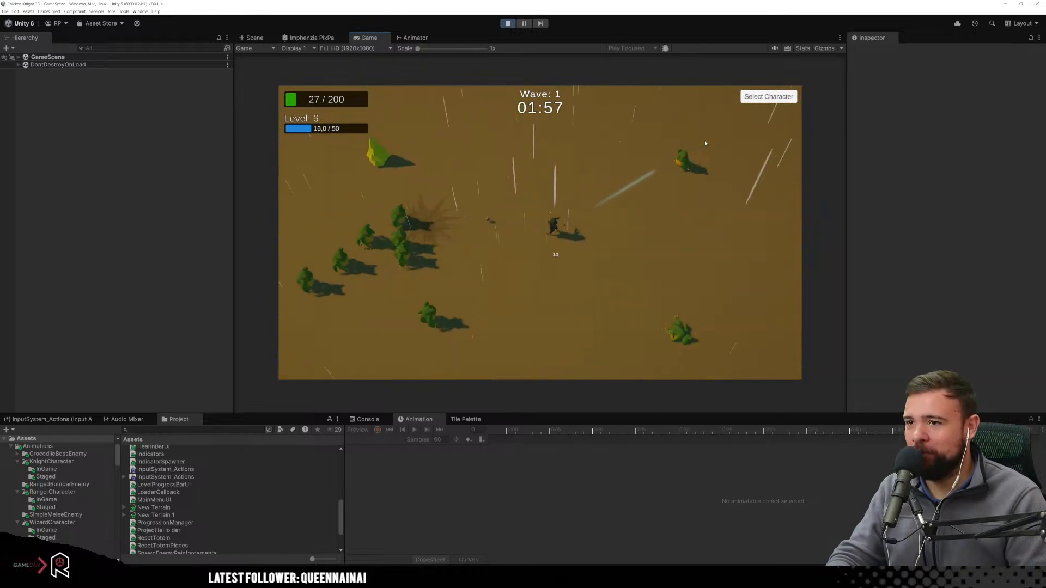
Keep the ranger fighting the closing frogs and lizards past the two-minute mark of wave 1.
key(a)
key(s)
key(d)
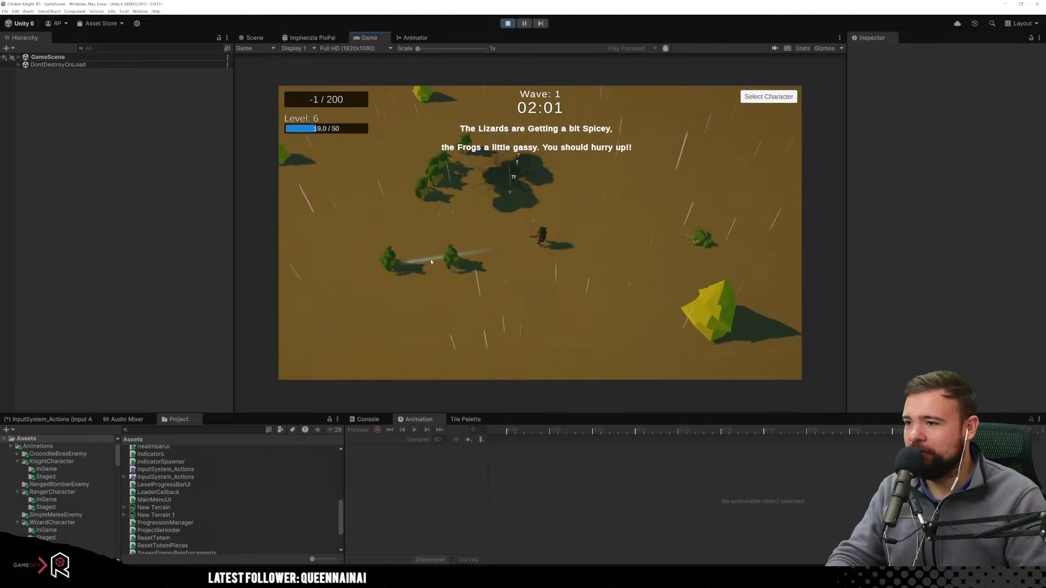
key(d)
key(w)
key(a)
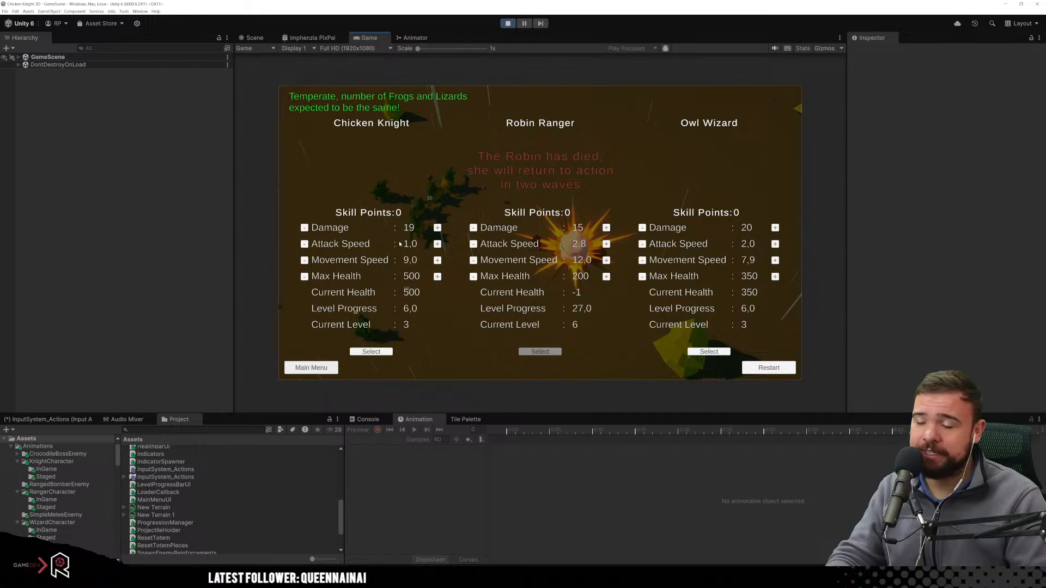
Switch to the Chicken Knight and fight the nearby enemies with his sword.
click(373, 352)
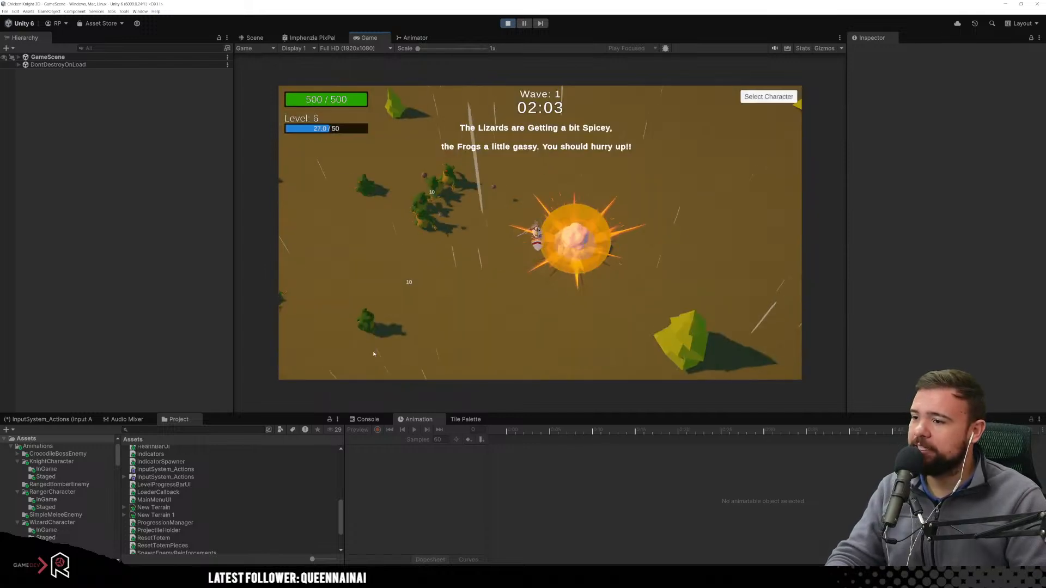
key(a)
key(w)
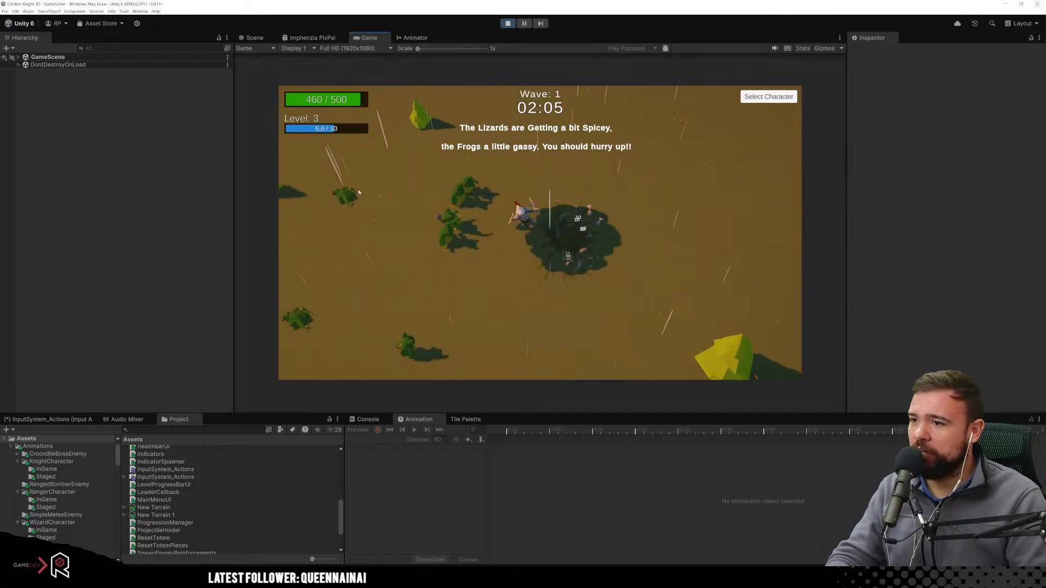
key(s)
key(d)
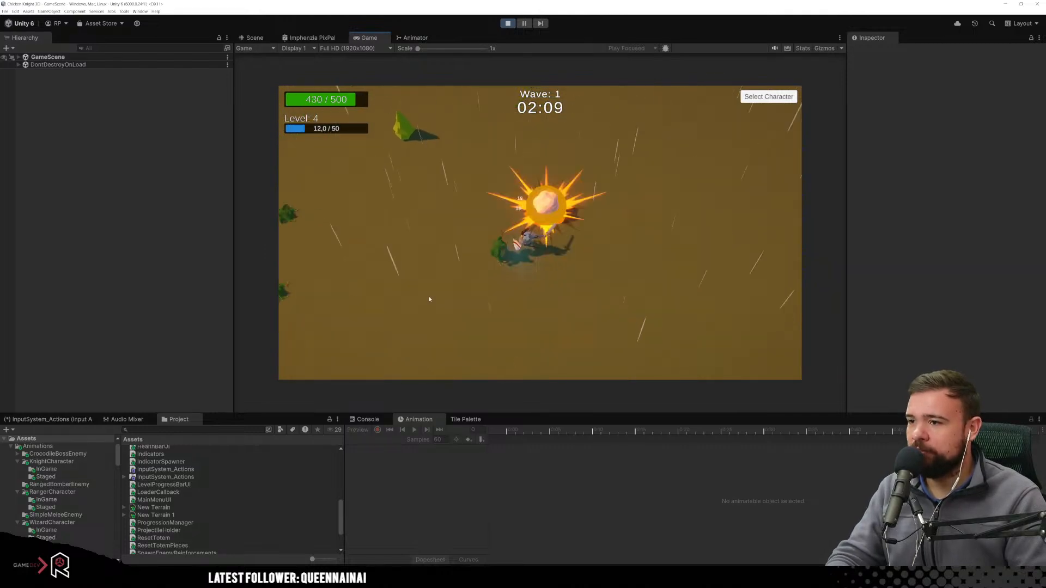
Select the Chicken Knight for wave 2 and run him to the totem by the long tent's campfire.
key(Escape)
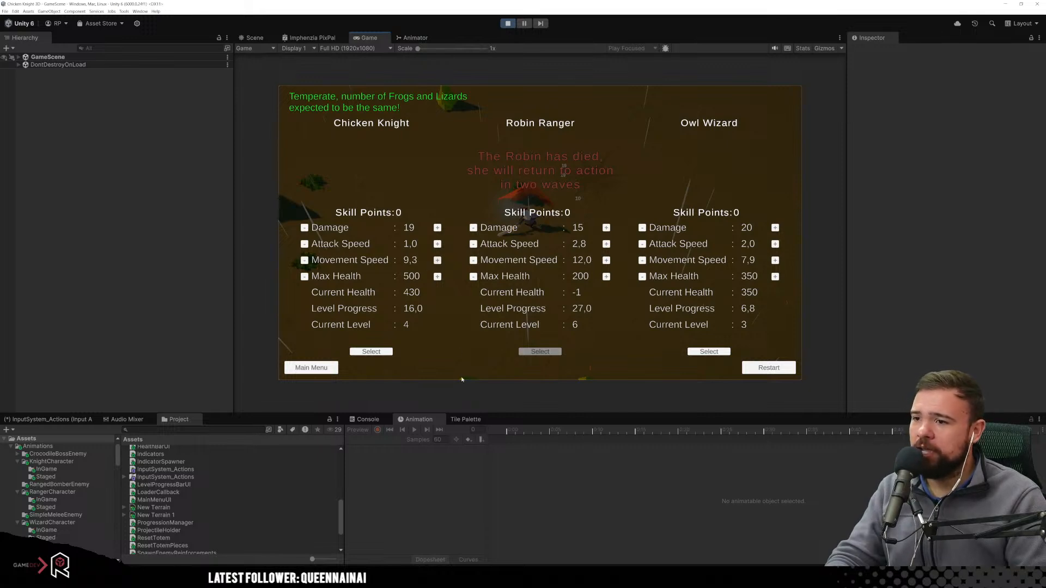
click(379, 352)
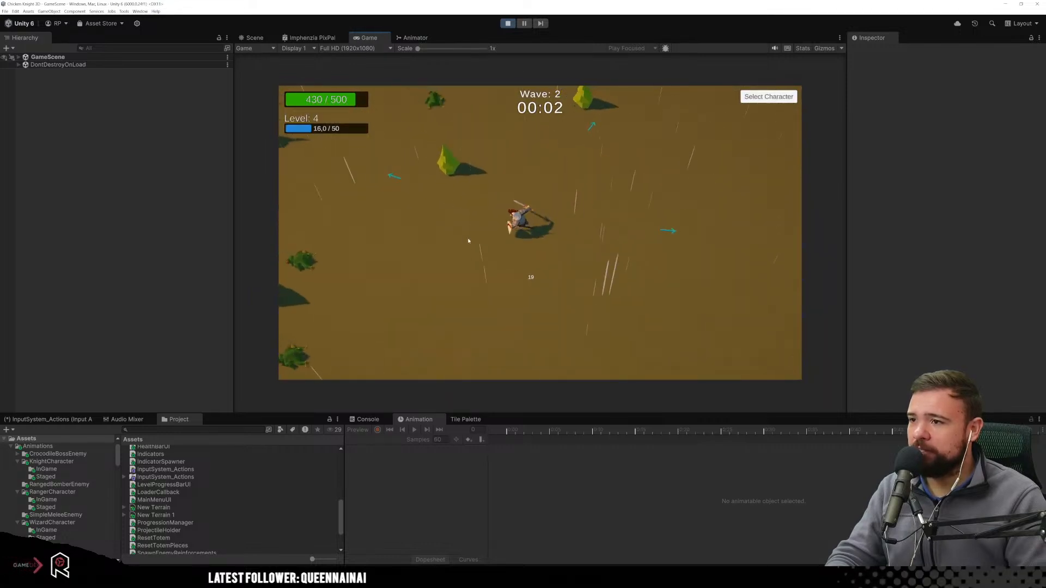
key(w)
key(a)
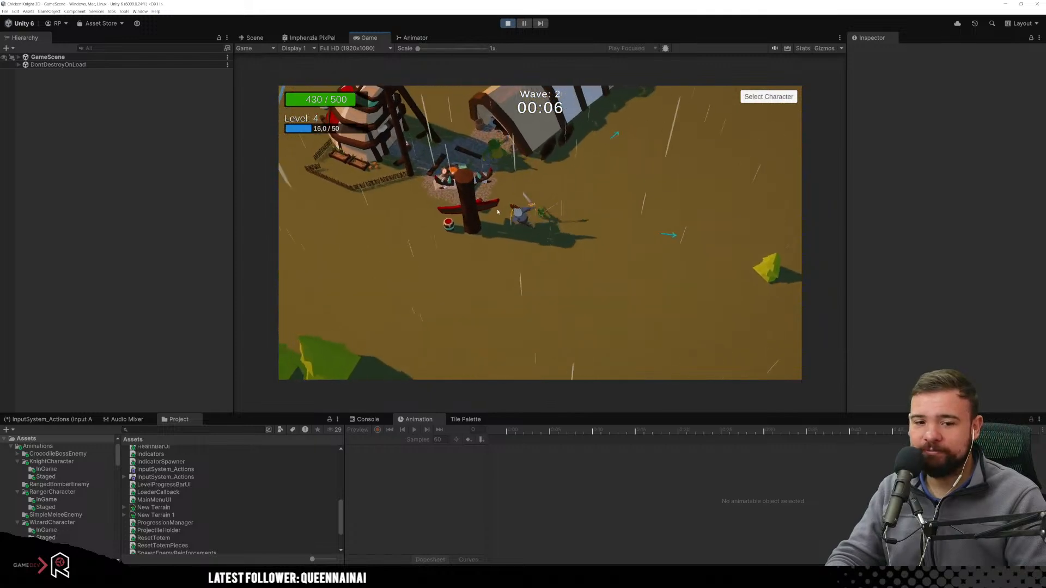
Destroy the totem beside the campfire with the Chicken Knight's sword and step away from the explosion.
key(a)
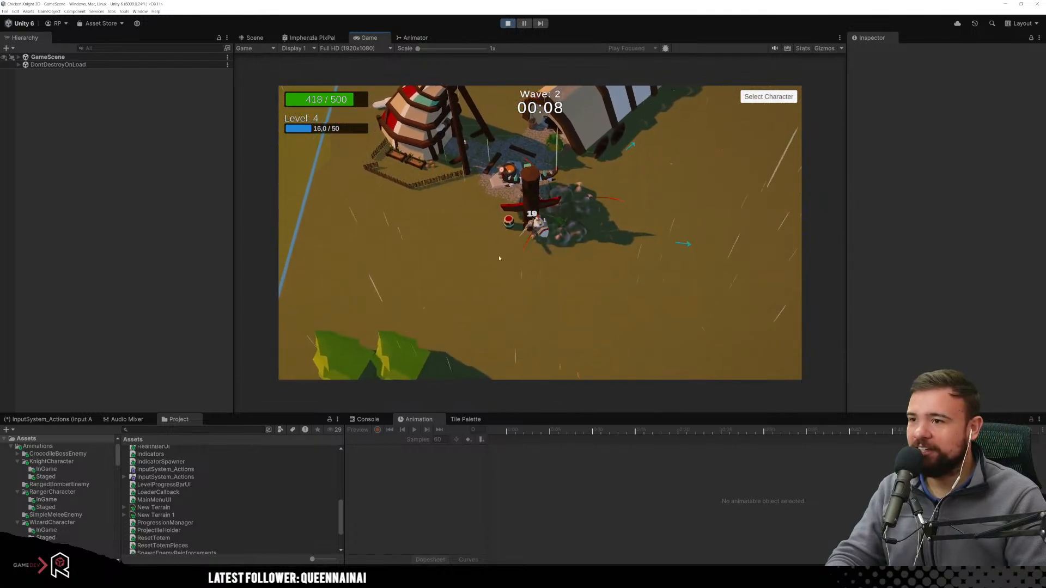
key(s)
key(d)
key(w)
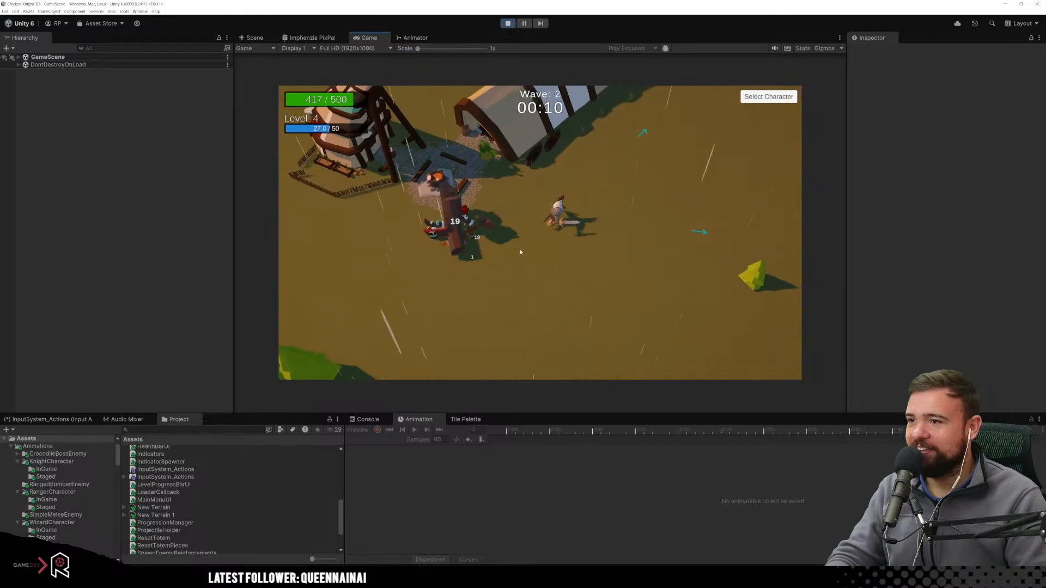
Run the Chicken Knight past the long tent and diagonally across the field, following the cyan indicator arrow.
key(w)
key(d)
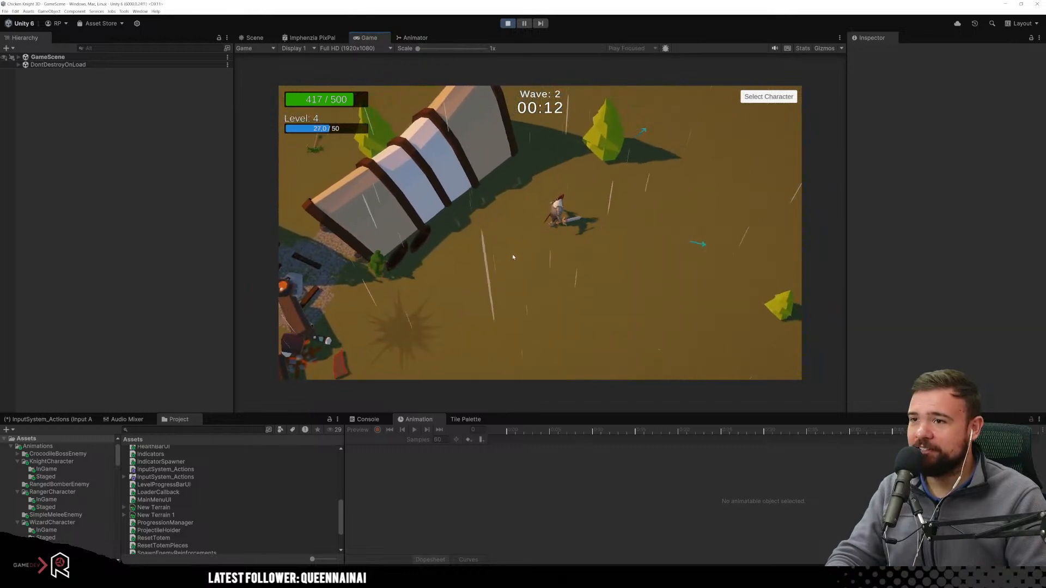
key(w)
key(d)
key(w)
key(d)
key(w)
key(d)
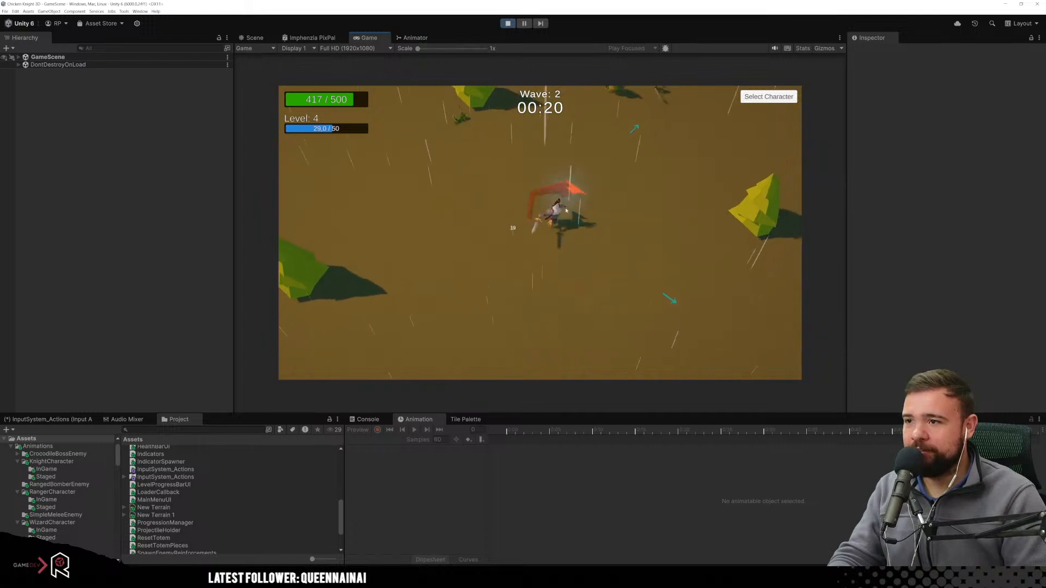
Strike the approaching lizards and frogs between the rocks while advancing the Chicken Knight along the indicator arrow.
key(w)
key(d)
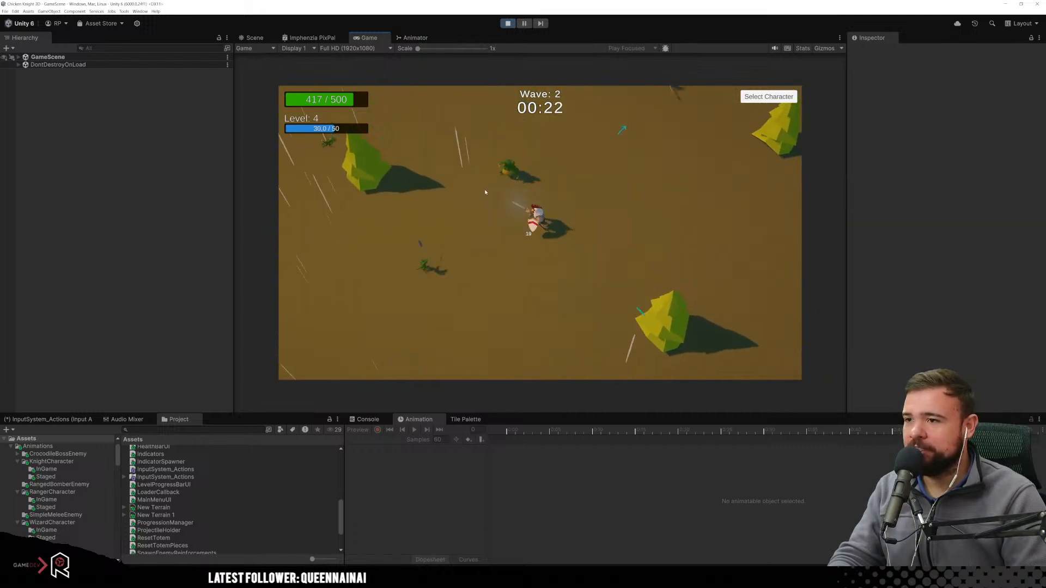
key(a)
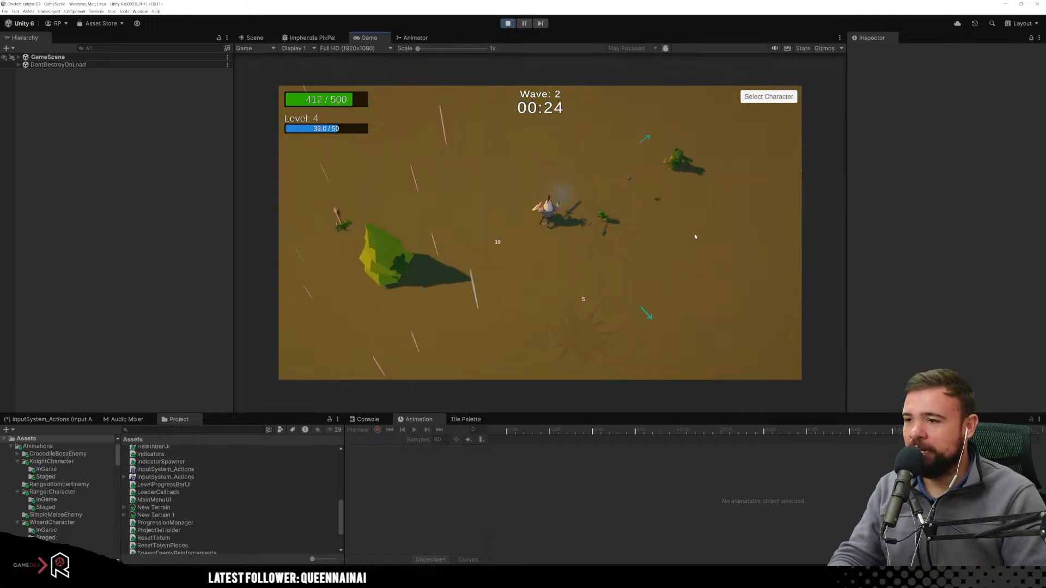
key(w)
key(d)
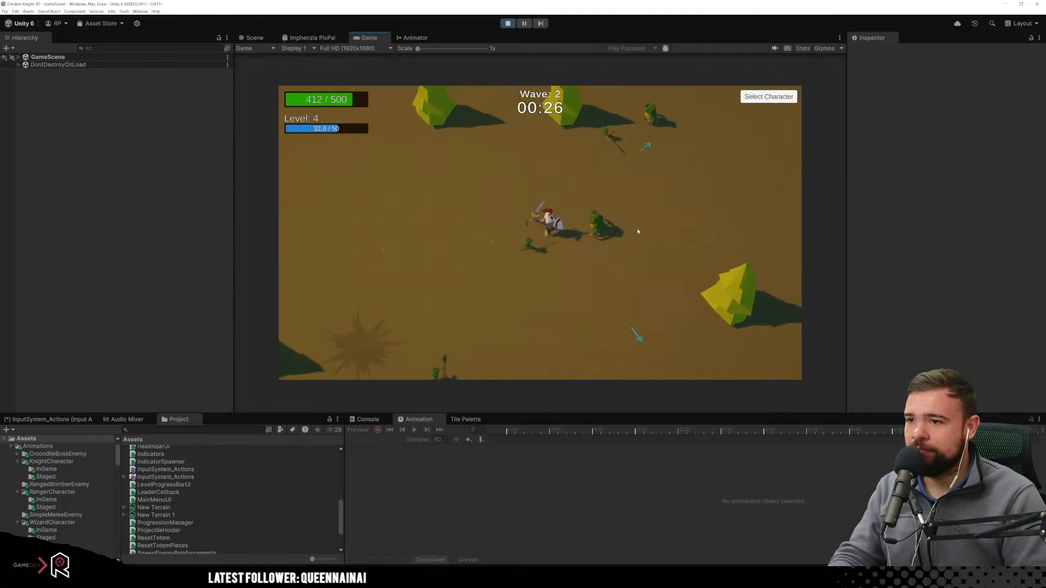
Advance the Chicken Knight through the scattered enemies to the totem at the next camp.
key(w)
key(d)
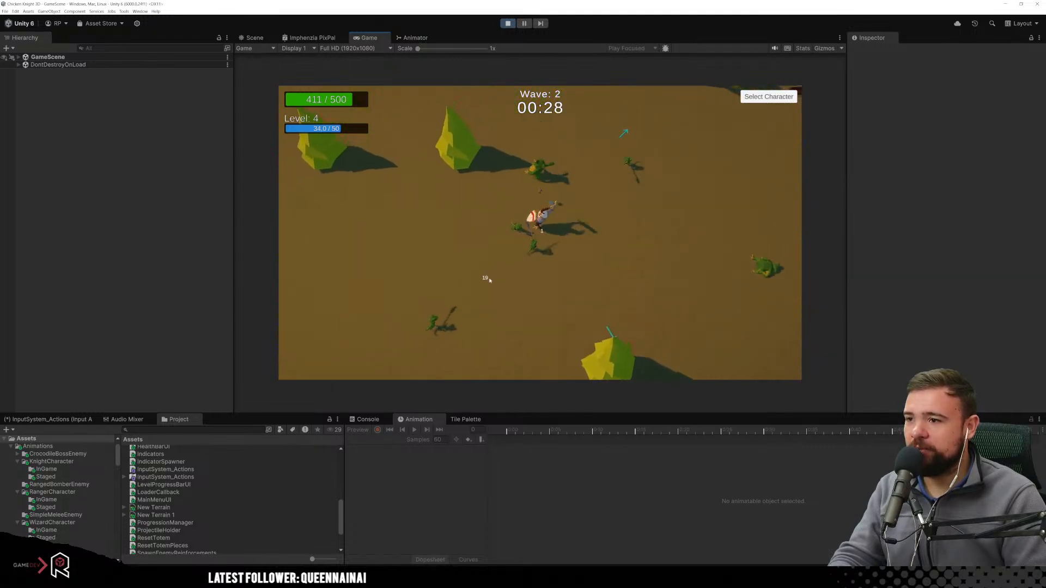
key(w)
key(d)
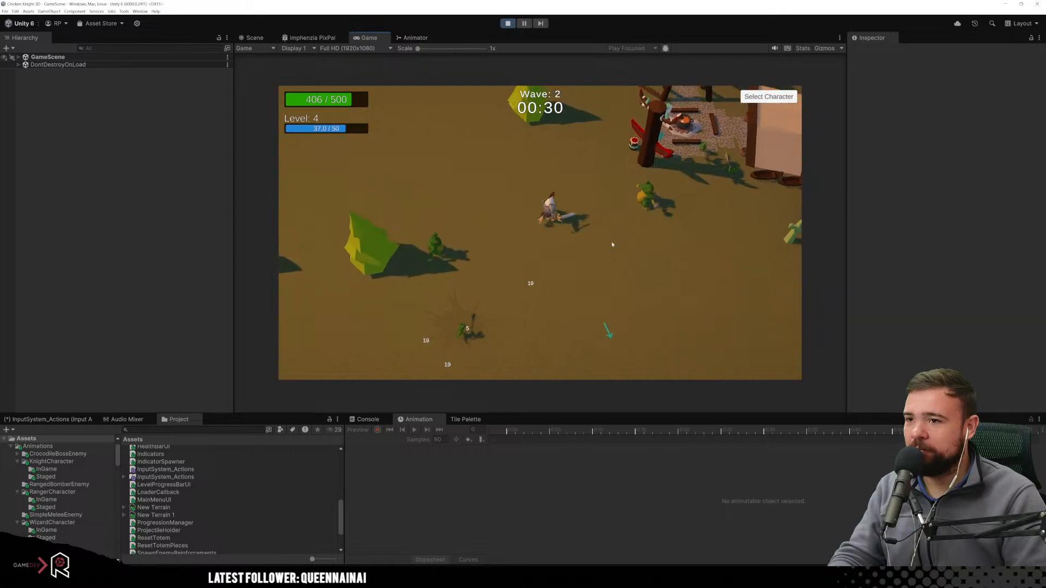
key(w)
key(d)
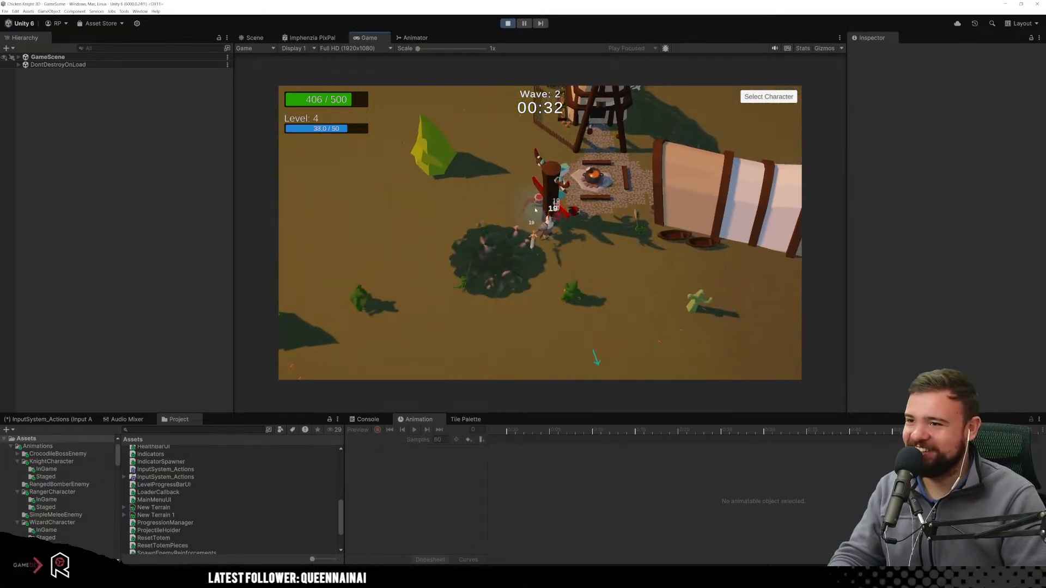
Destroy the second totem of wave 2 with sword strikes beside the camp.
key(d)
key(w)
key(s)
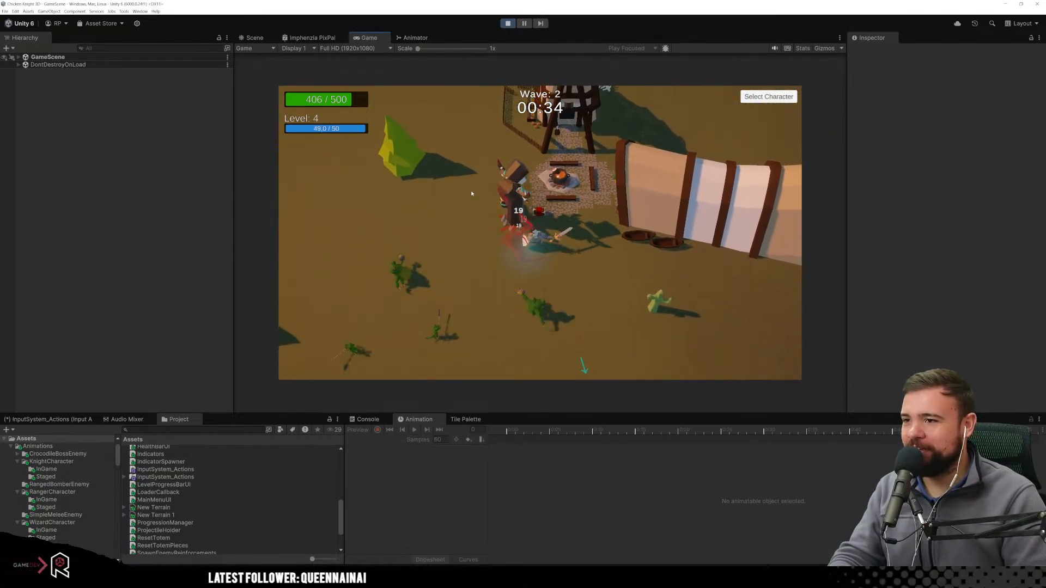
Run the Chicken Knight away from the fallen totem past the rocks, following the cyan indicator arrow.
key(s)
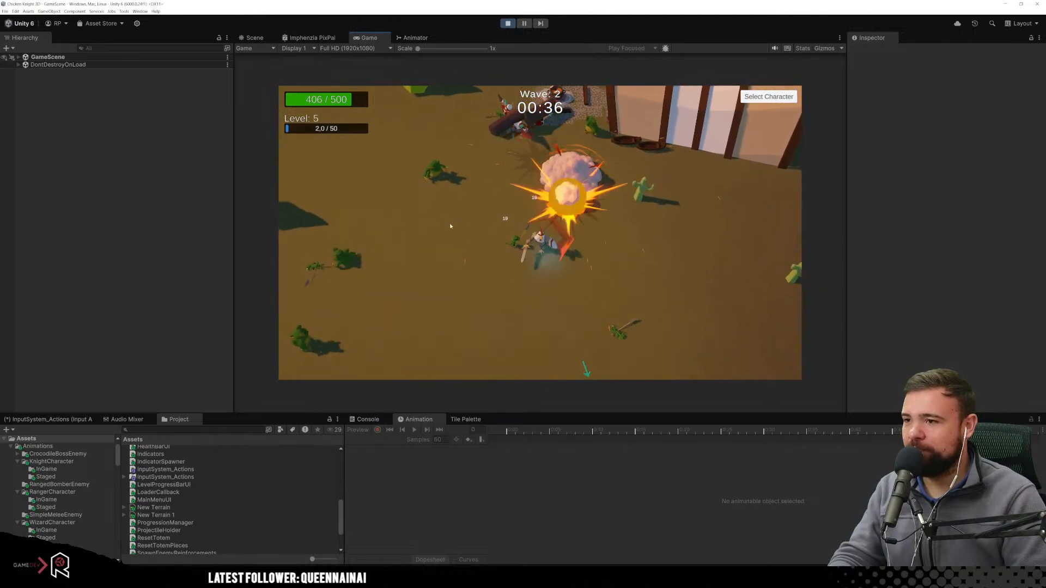
key(s)
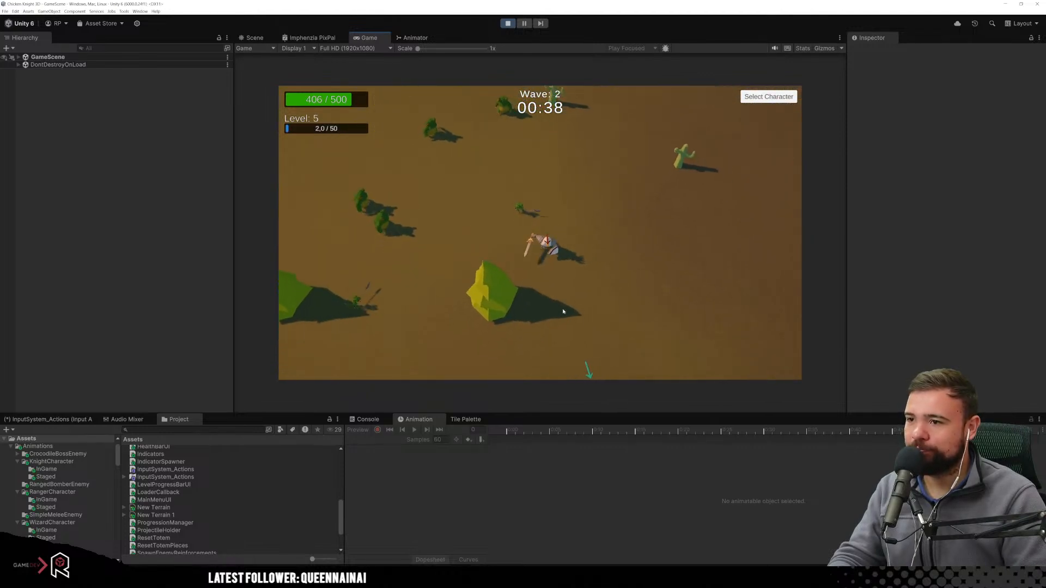
key(s)
key(d)
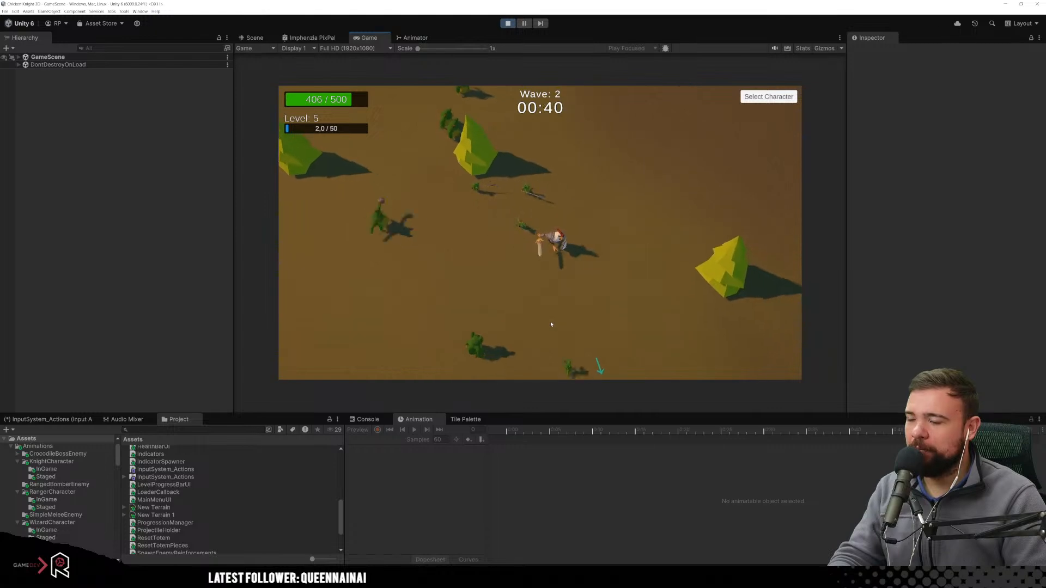
key(s)
key(d)
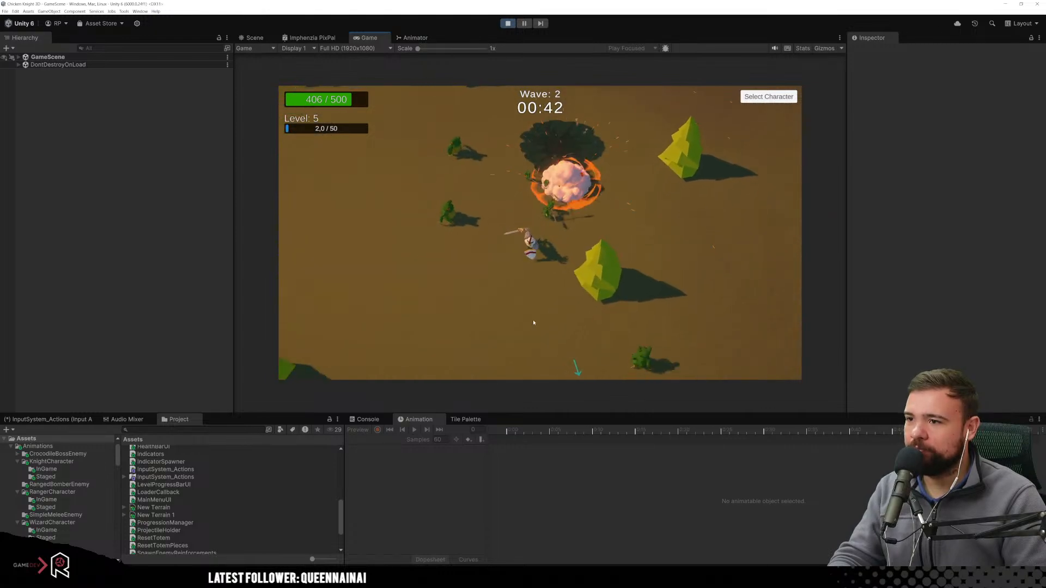
Fend off the pursuing lizards and frogs while advancing the Chicken Knight toward the last indicated totem.
key(s)
click(491, 113)
key(s)
key(d)
key(s)
key(s)
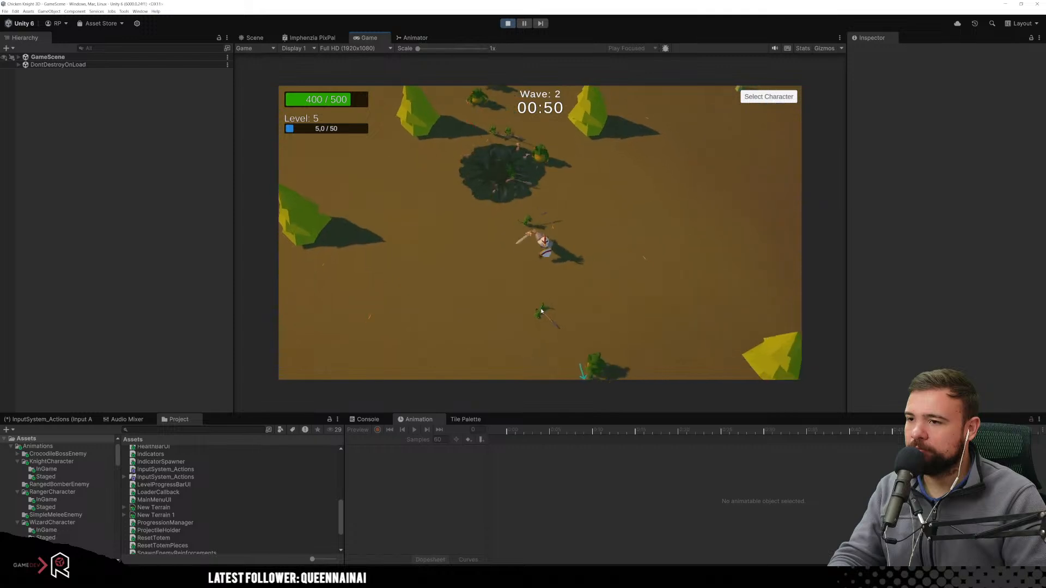
Destroy the last totem of wave 2 beside the striped tent and pull the Chicken Knight back into the open field.
key(s)
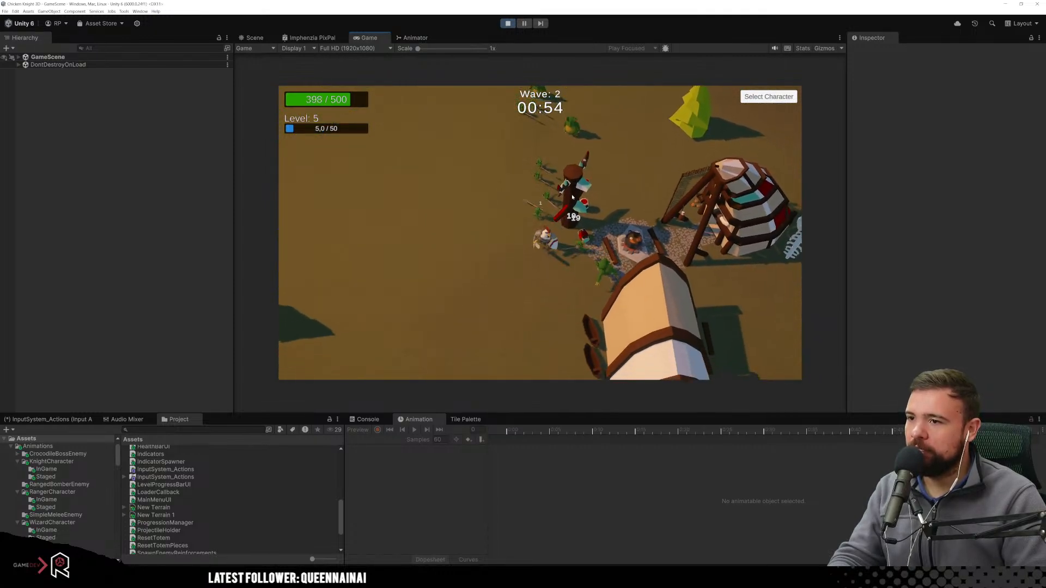
key(d)
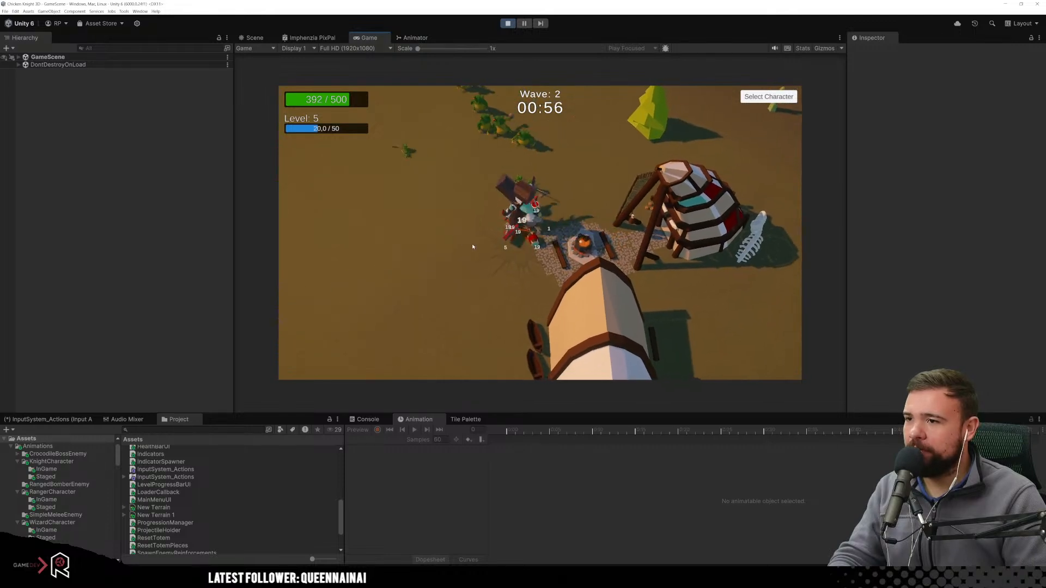
key(w)
key(a)
key(w)
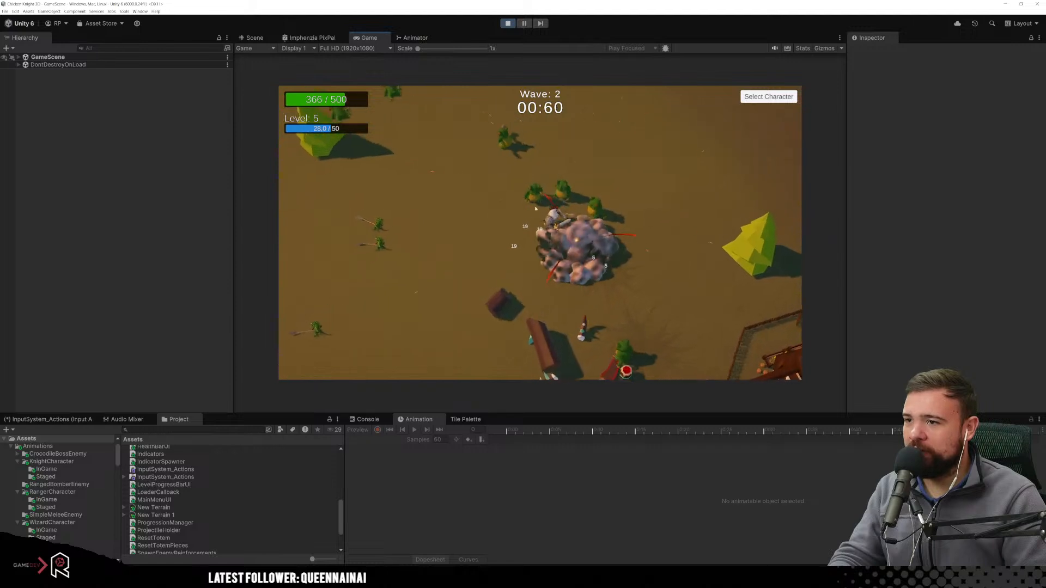
Cut down the frogs and lizards surrounding the Chicken Knight in the field beyond the destroyed camp.
key(d)
key(w)
key(a)
key(s)
key(w)
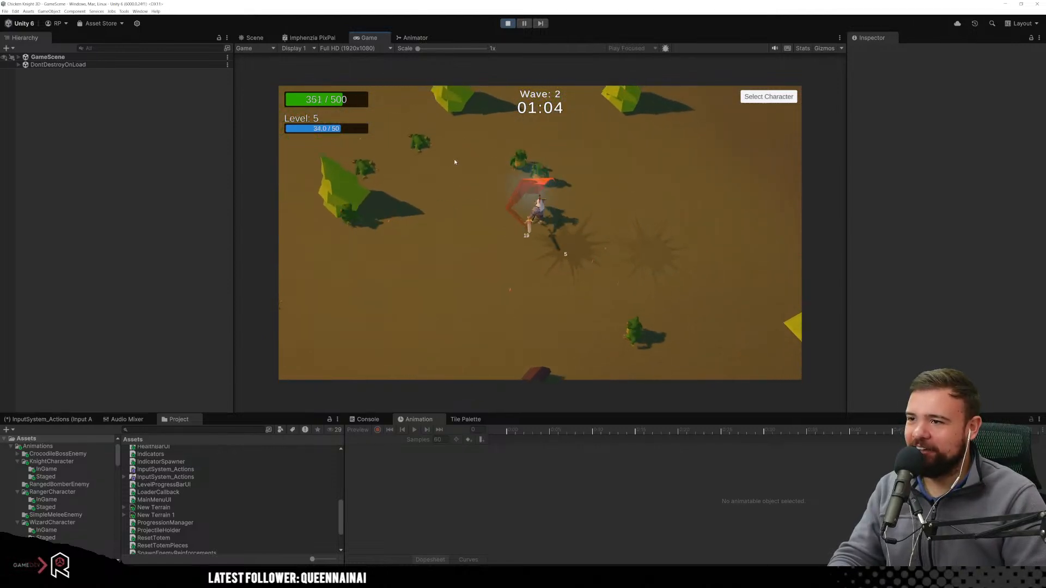
key(w)
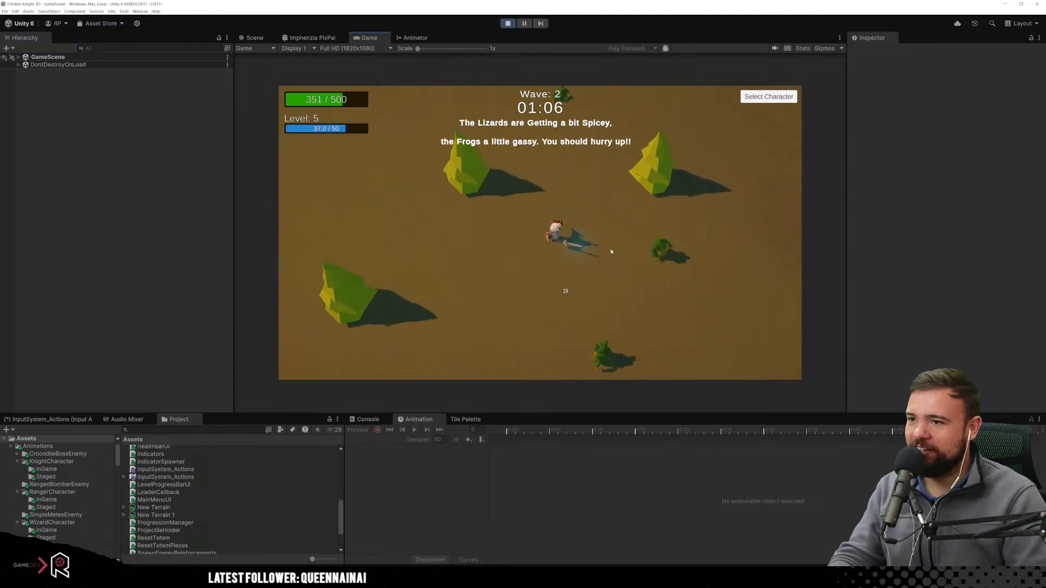
Engage the scattered frogs between the rocks with the Chicken Knight's sword.
key(s)
key(d)
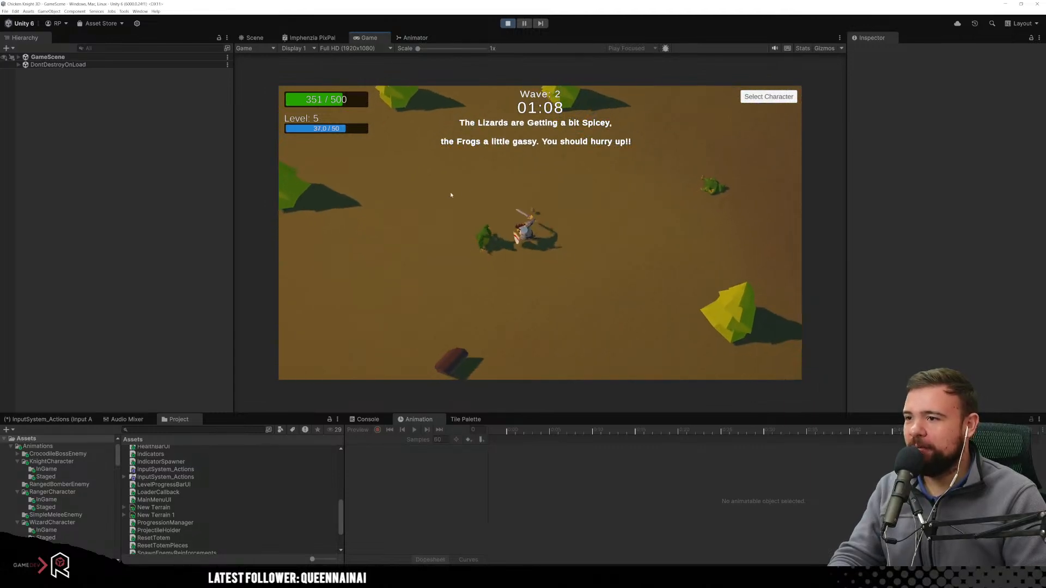
key(a)
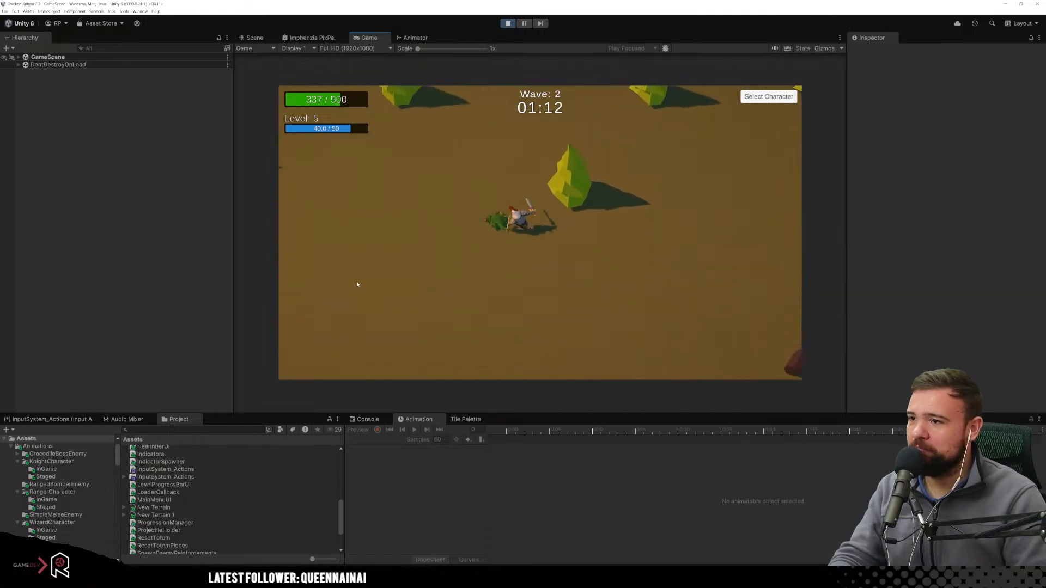
key(w)
key(a)
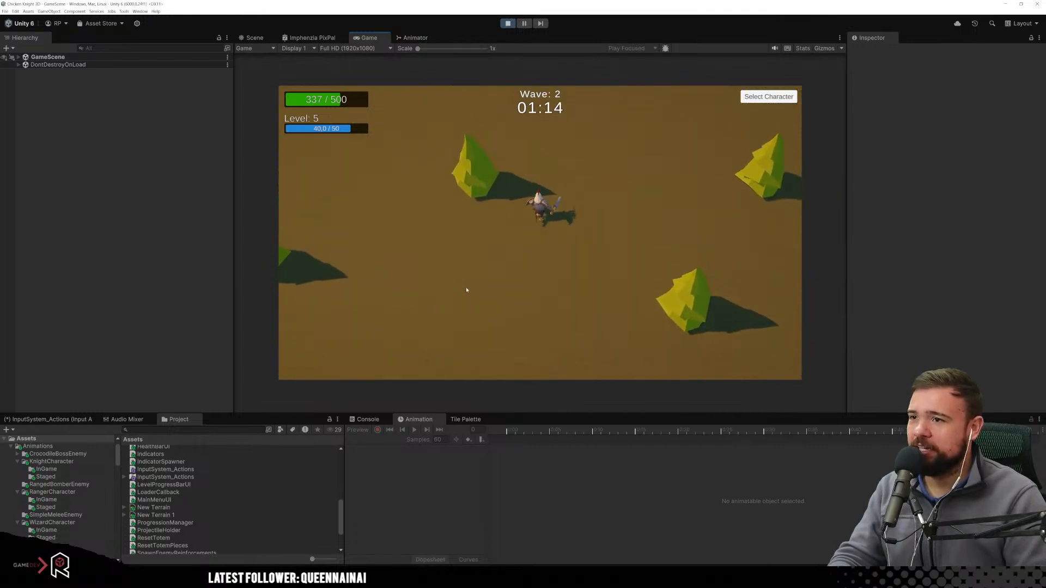
Hunt the remaining wave 2 enemies with the Chicken Knight while moving clear of the frog explosions.
key(w)
key(d)
key(d)
key(w)
key(a)
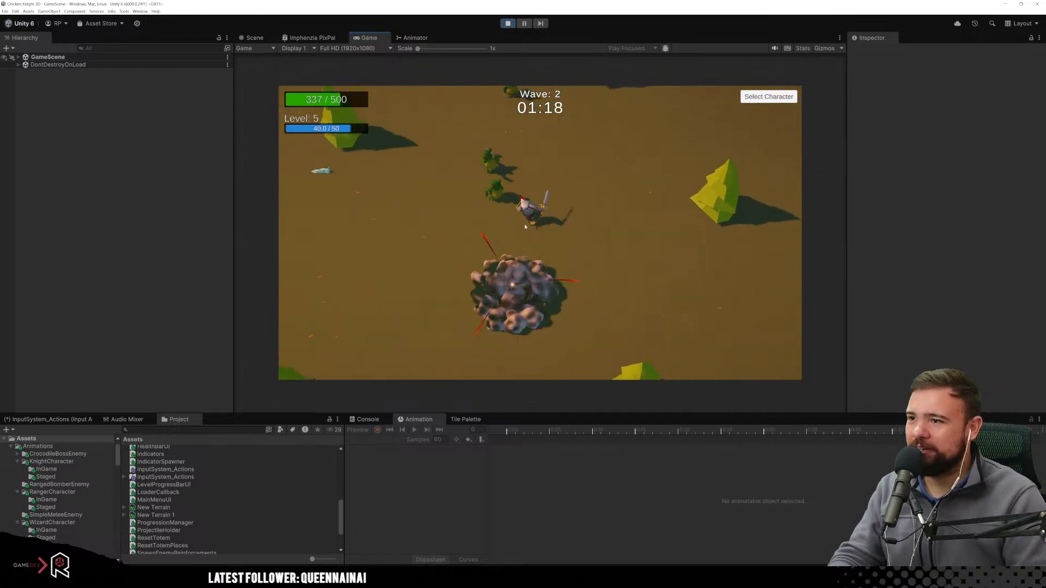
key(d)
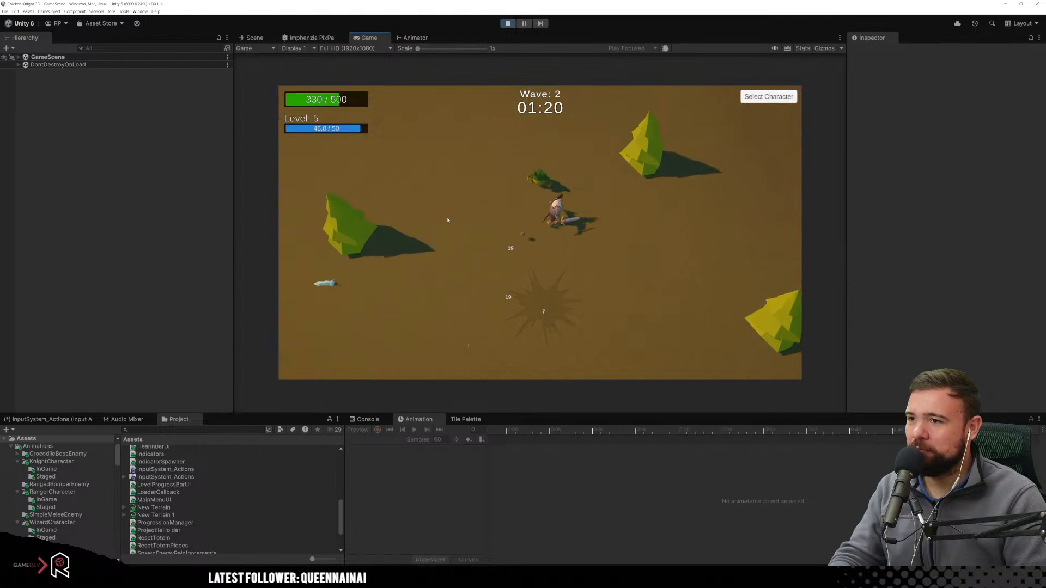
Select the Owl Wizard for wave 3 and move him across the field past the rocks.
key(Escape)
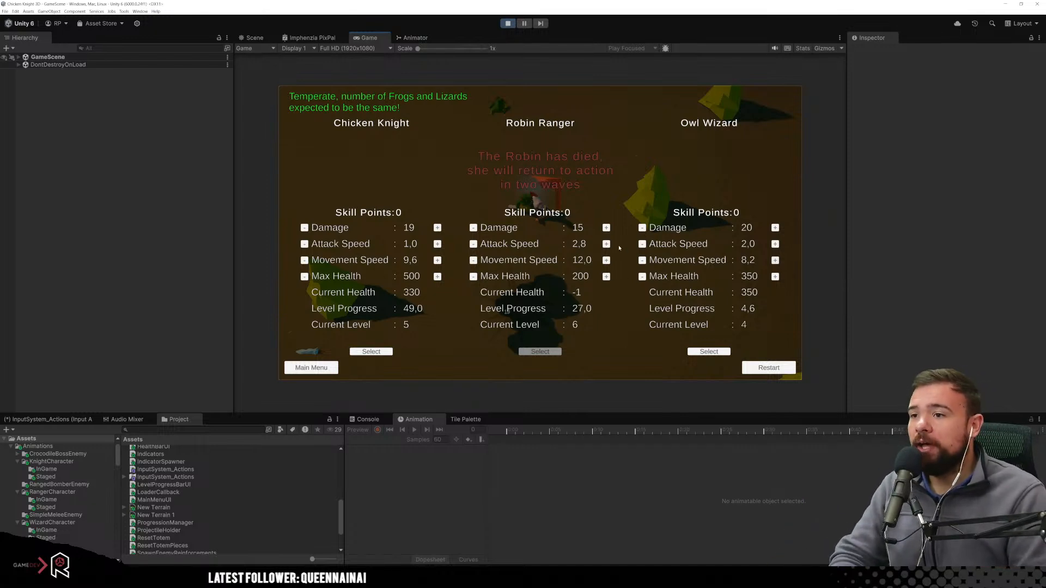
click(697, 352)
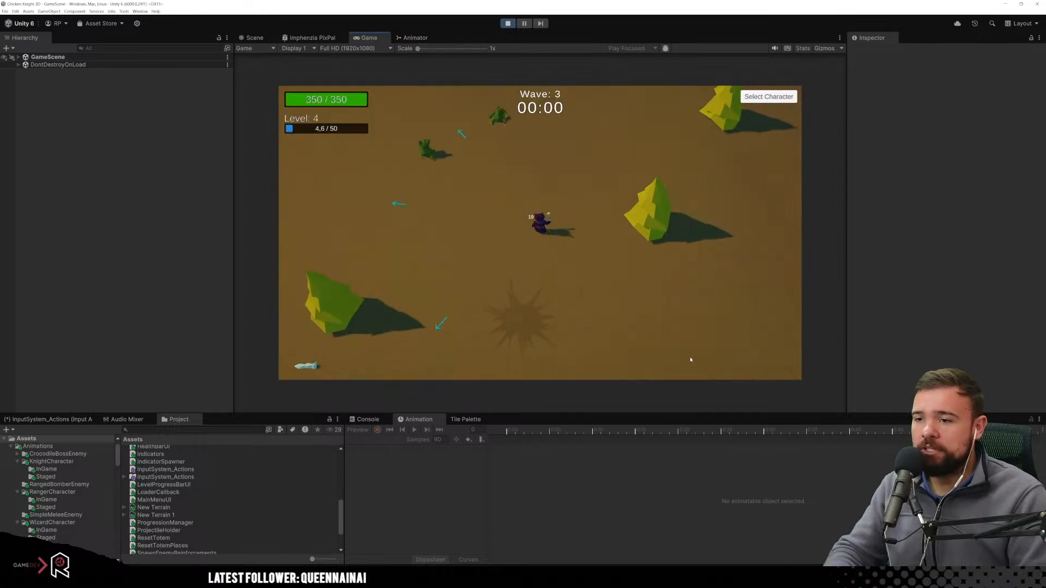
key(w)
key(a)
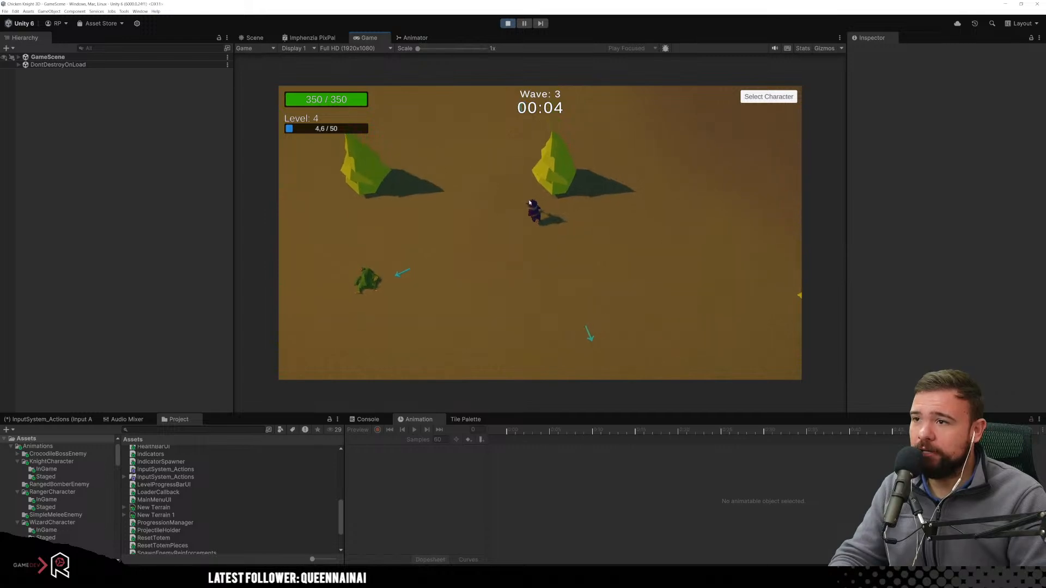
Advance the Owl Wizard to the nearest camp while casting fireballs at the enemies and the totem.
click(581, 128)
key(w)
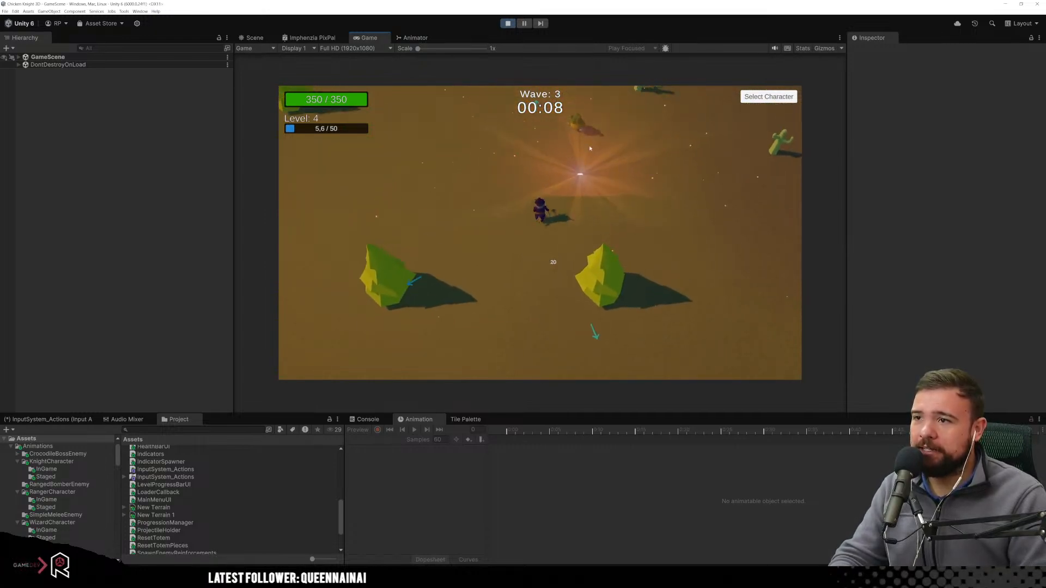
key(d)
click(530, 124)
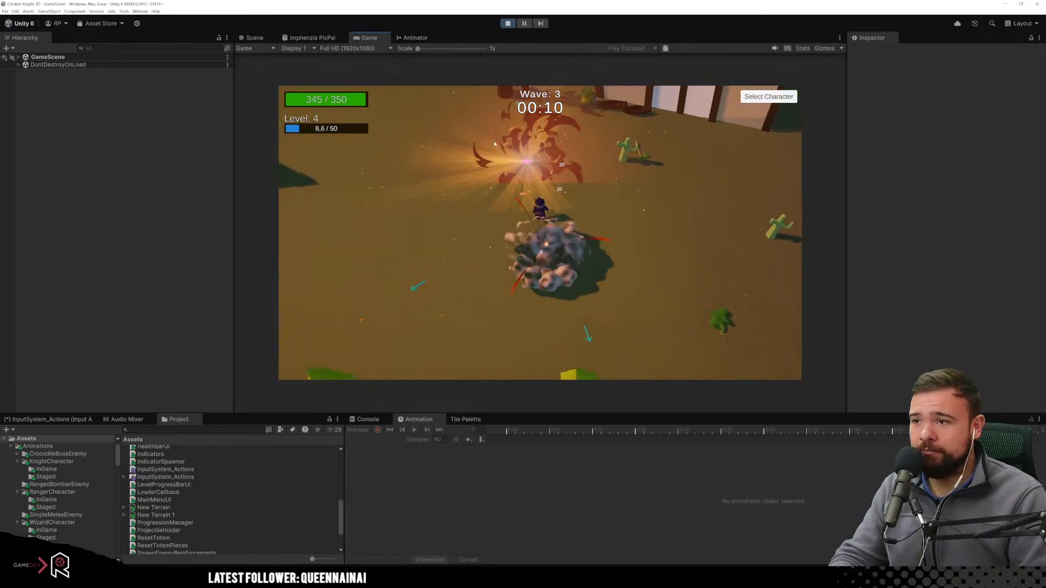
click(530, 165)
key(a)
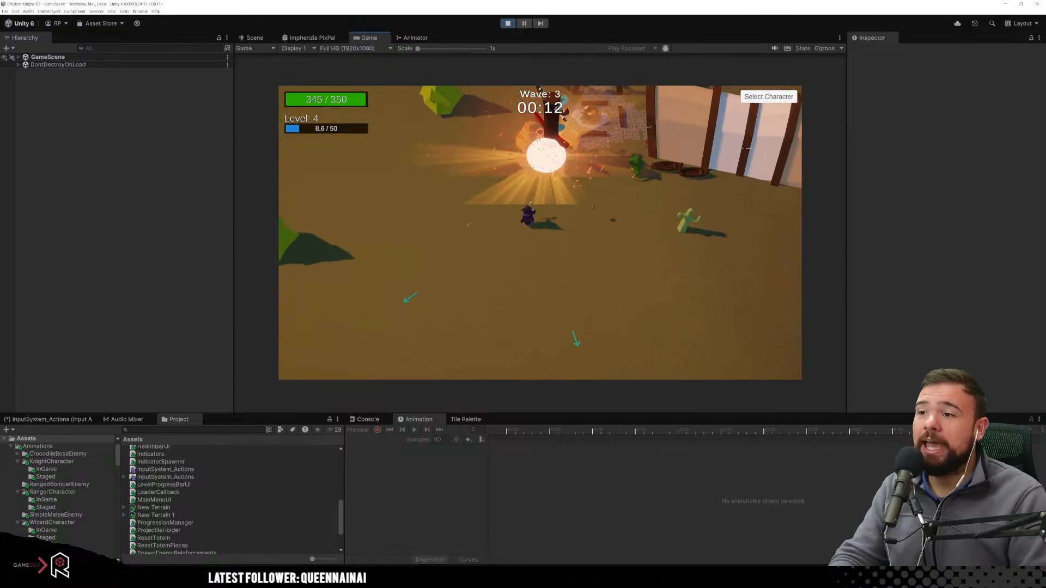
Bombard the first totem of wave 3 beside the campfire with the Owl Wizard's fireballs from a distance.
click(640, 154)
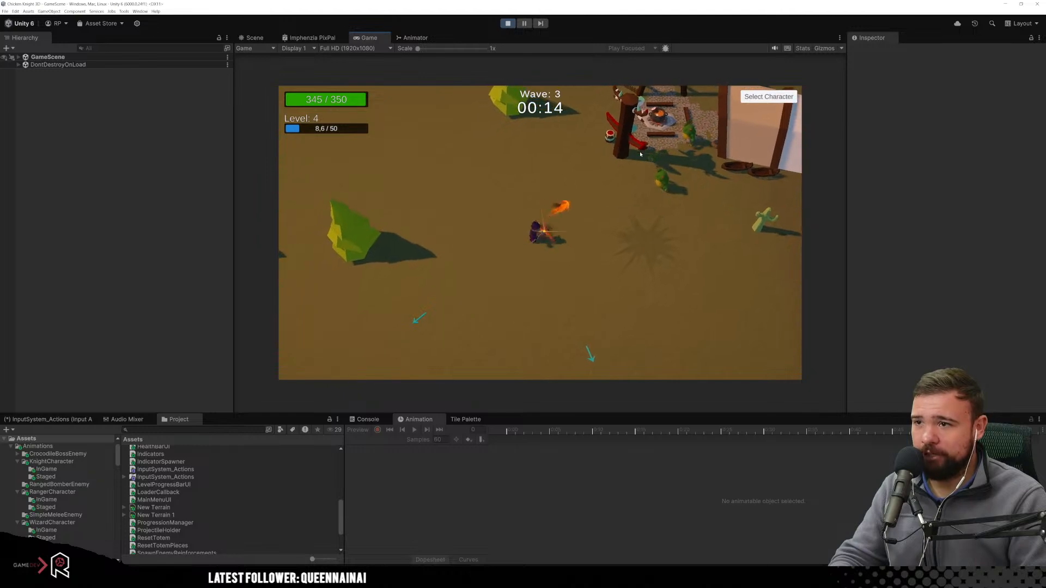
key(s)
key(d)
key(a)
click(643, 155)
Move the Owl Wizard toward the next totem while casting fireballs at the lizards and frogs between the rocks.
key(s)
click(564, 266)
key(d)
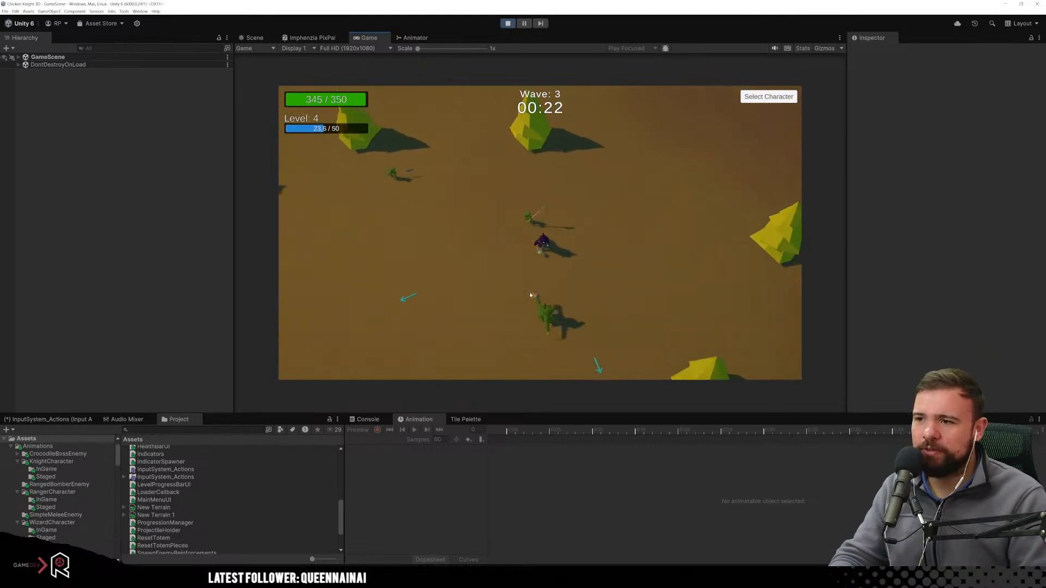
key(a)
key(d)
click(499, 206)
click(474, 183)
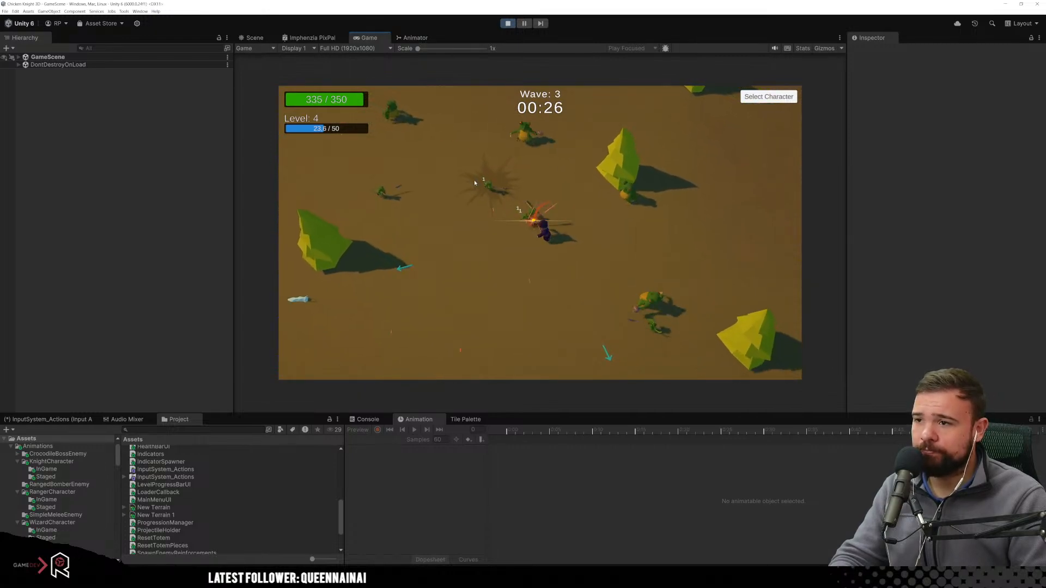
click(473, 184)
key(d)
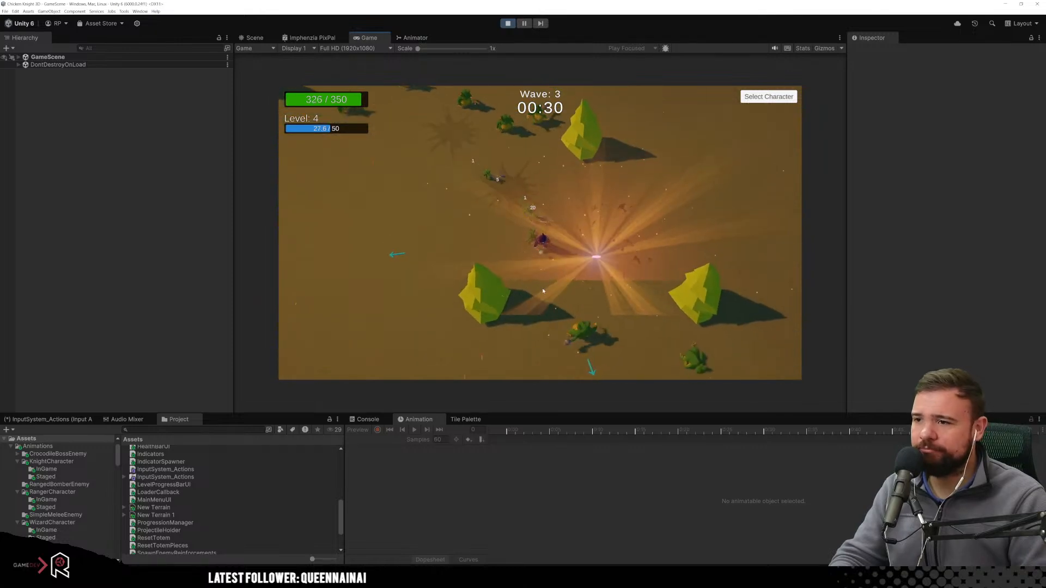
Lead the Owl Wizard through the chasing enemies to the totem at the striped tent camp.
key(s)
key(s)
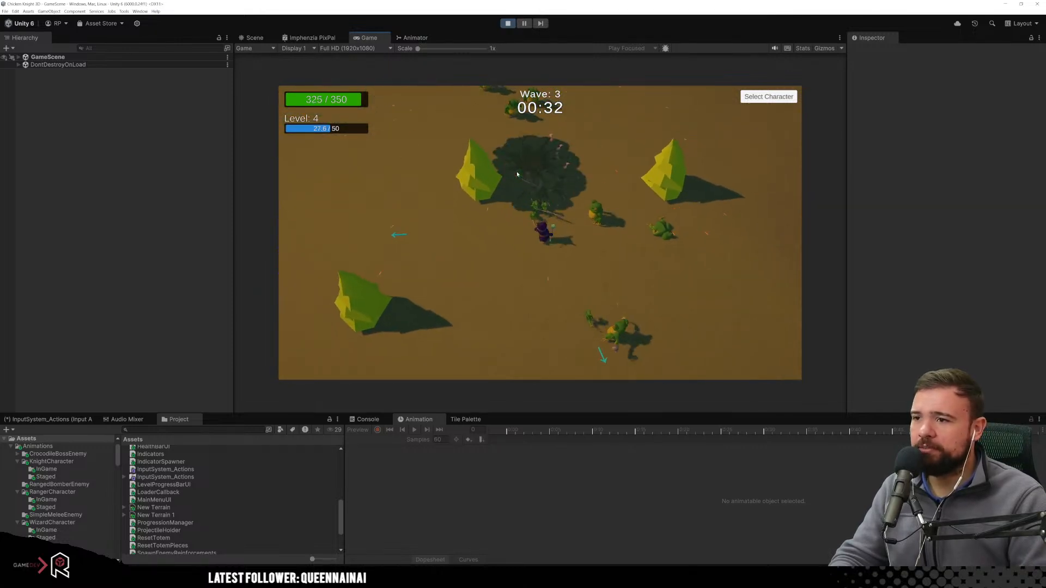
key(s)
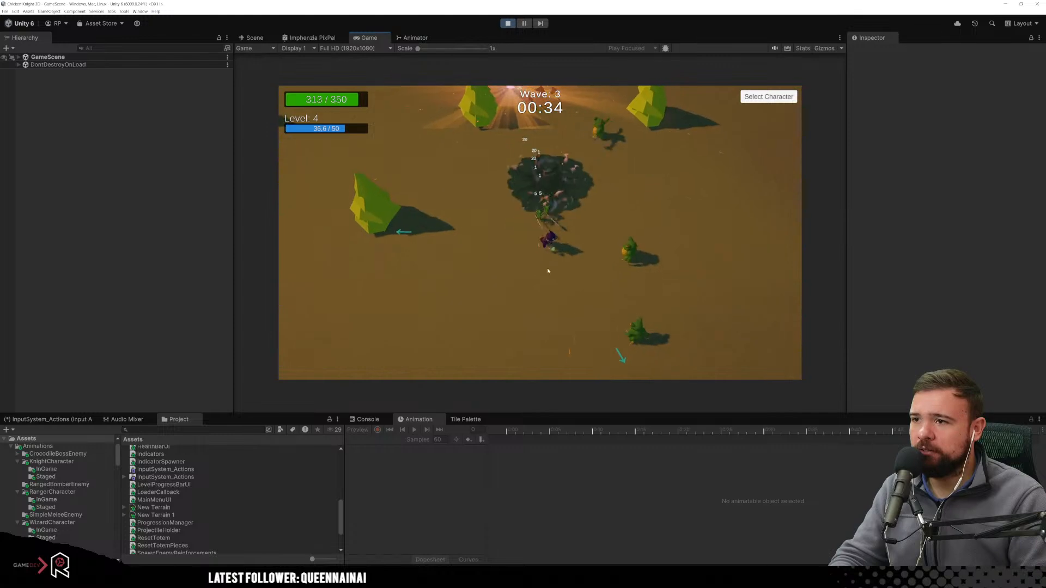
key(s)
key(d)
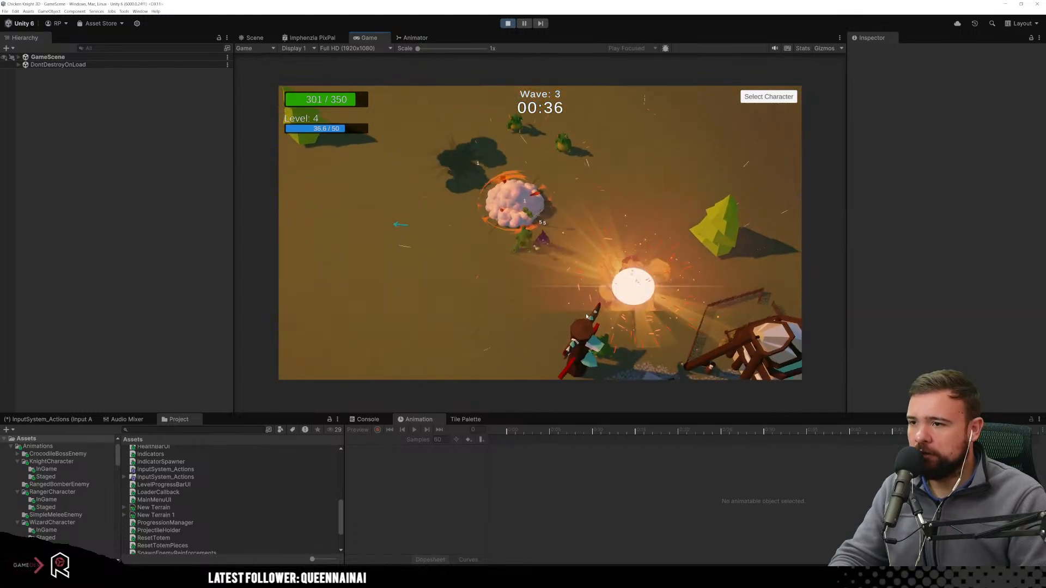
key(s)
key(d)
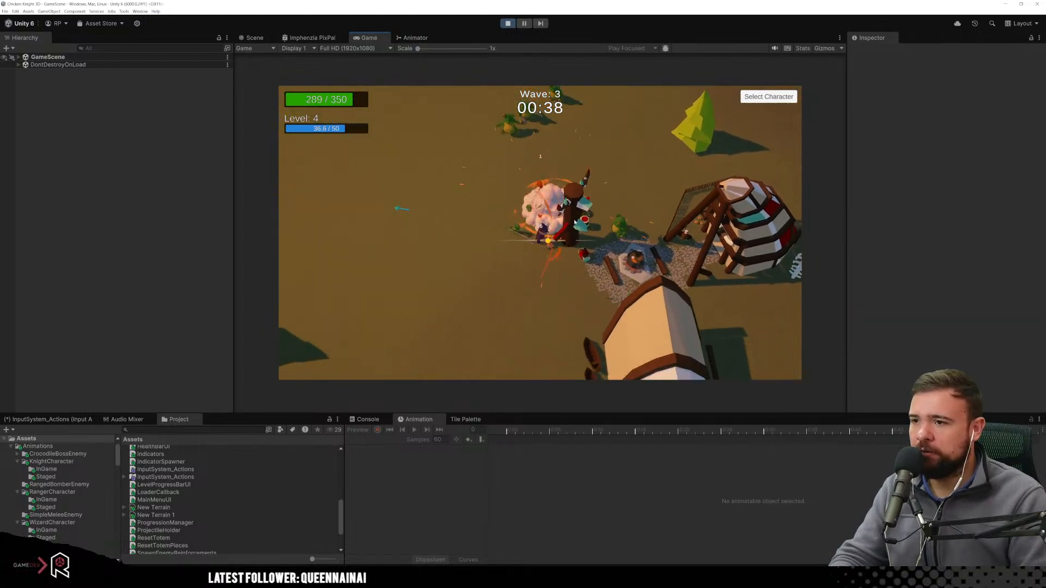
Destroy the second totem of wave 3 with fireballs while circling the Owl Wizard around the long tent.
key(s)
key(d)
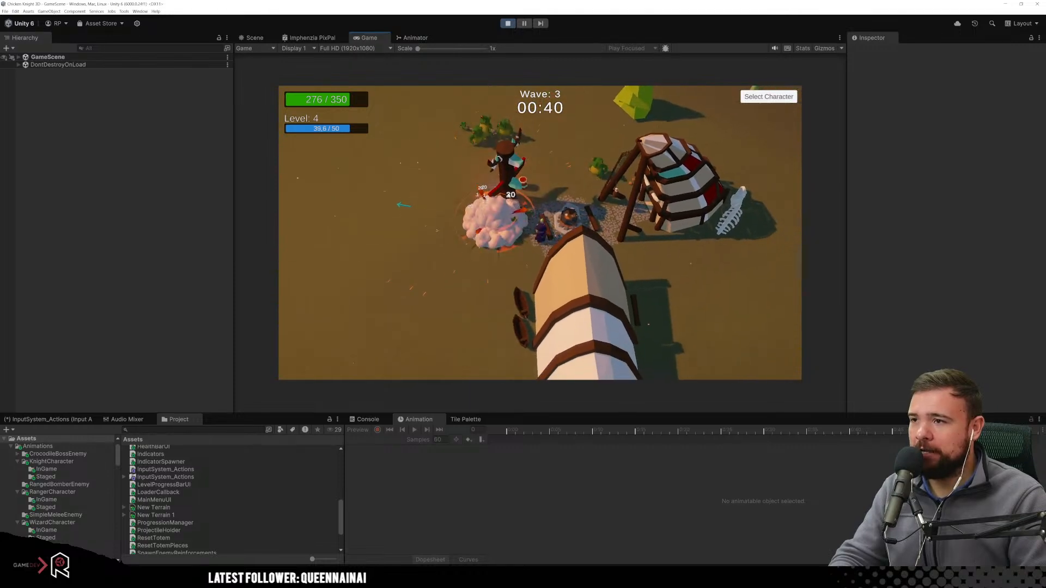
key(s)
key(a)
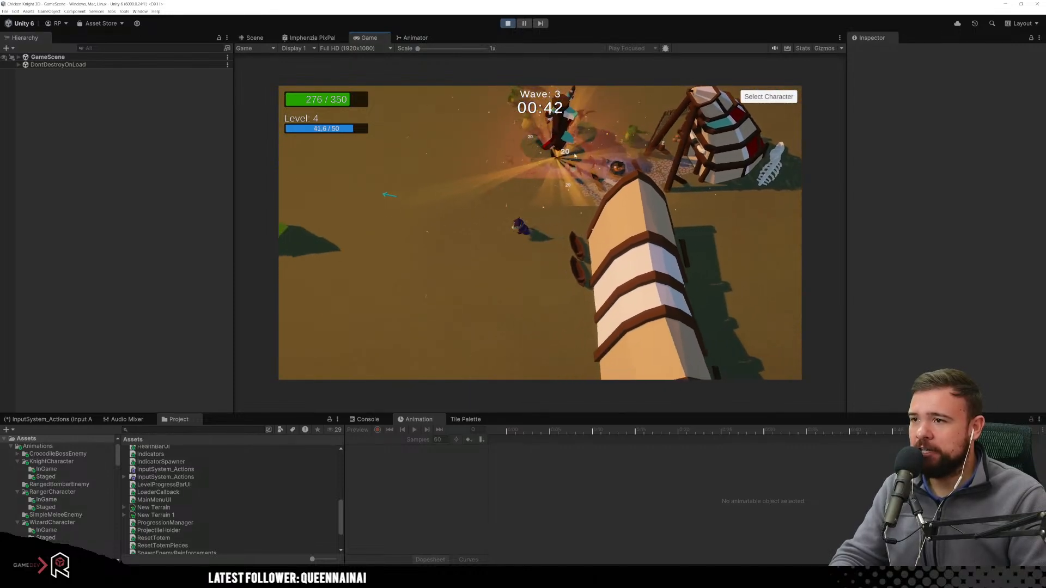
key(a)
key(s)
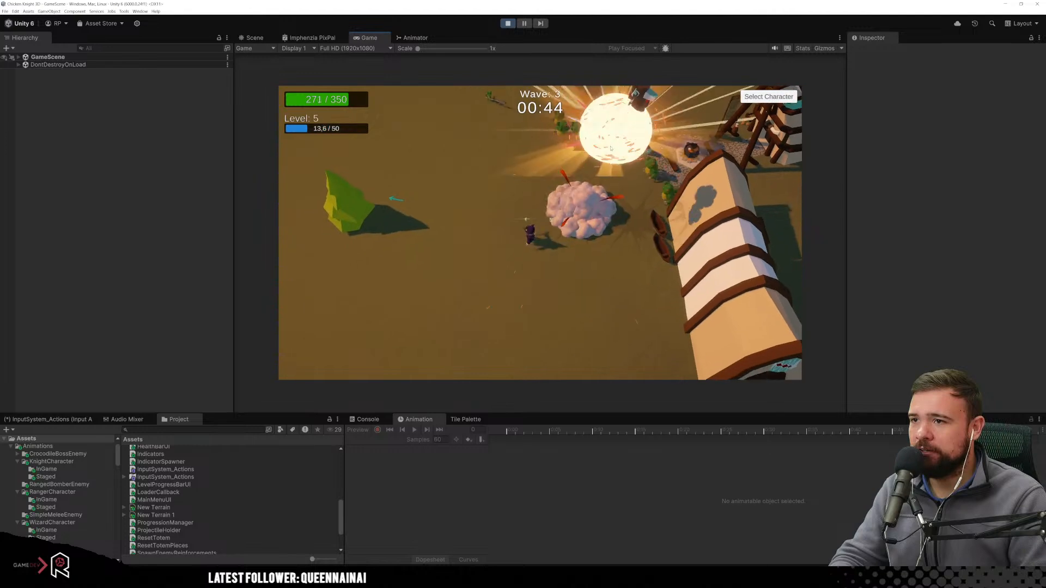
Lead the Owl Wizard away from the long tent across the open field toward the remaining totem, casting fireballs at the pursuing enemies.
key(a)
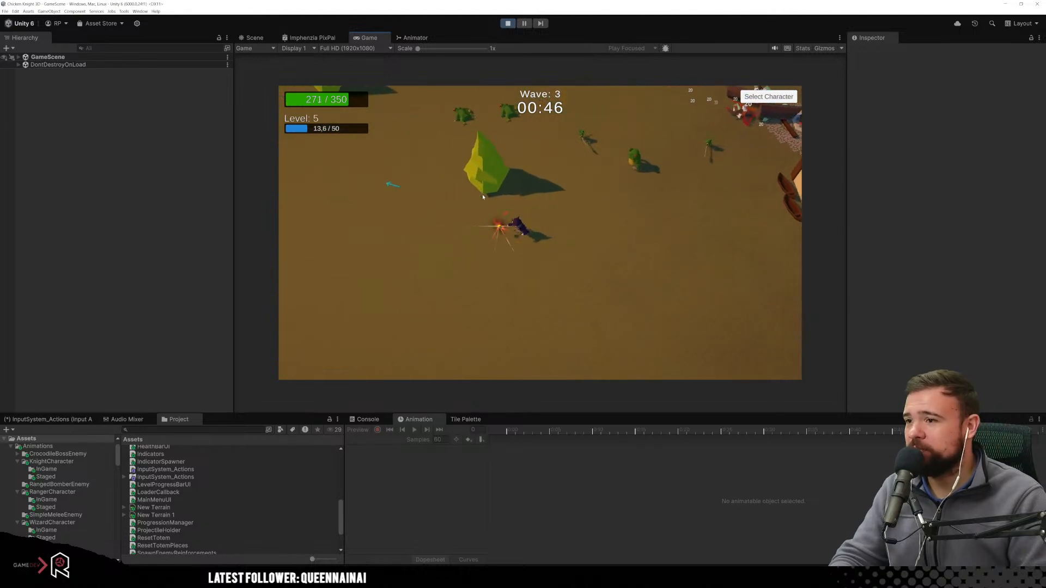
key(a)
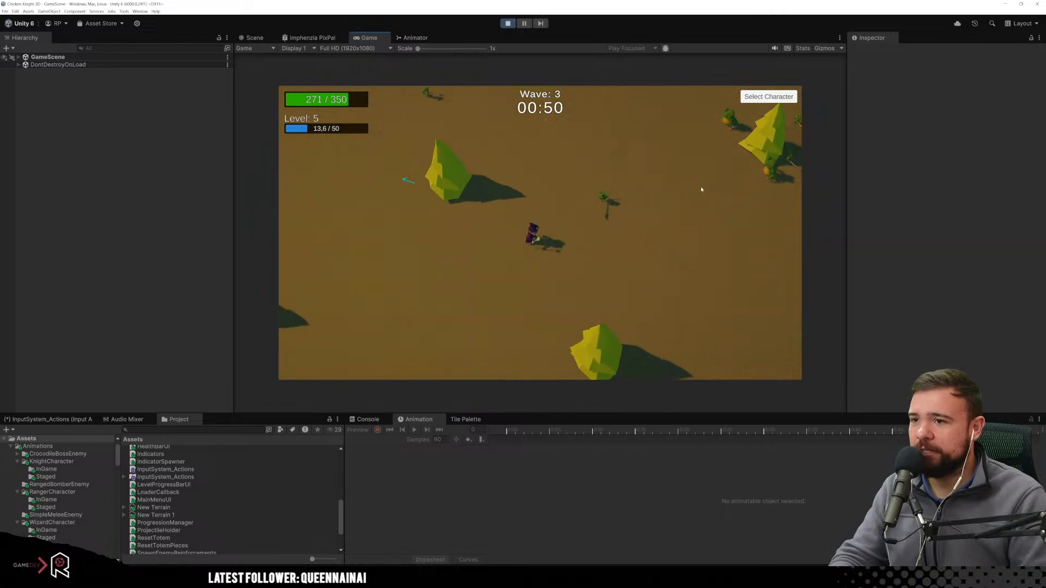
key(a)
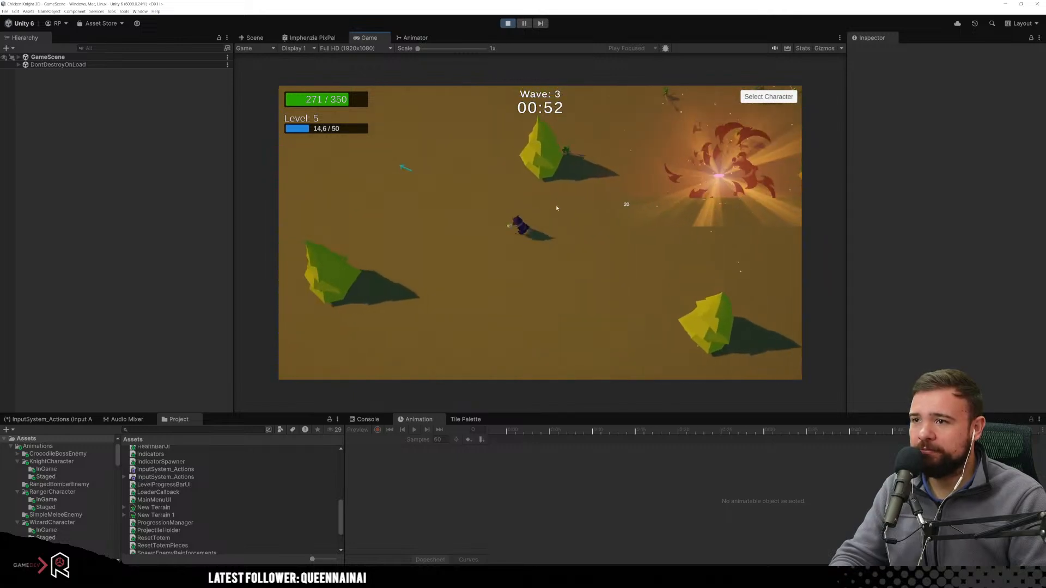
key(a)
key(a)
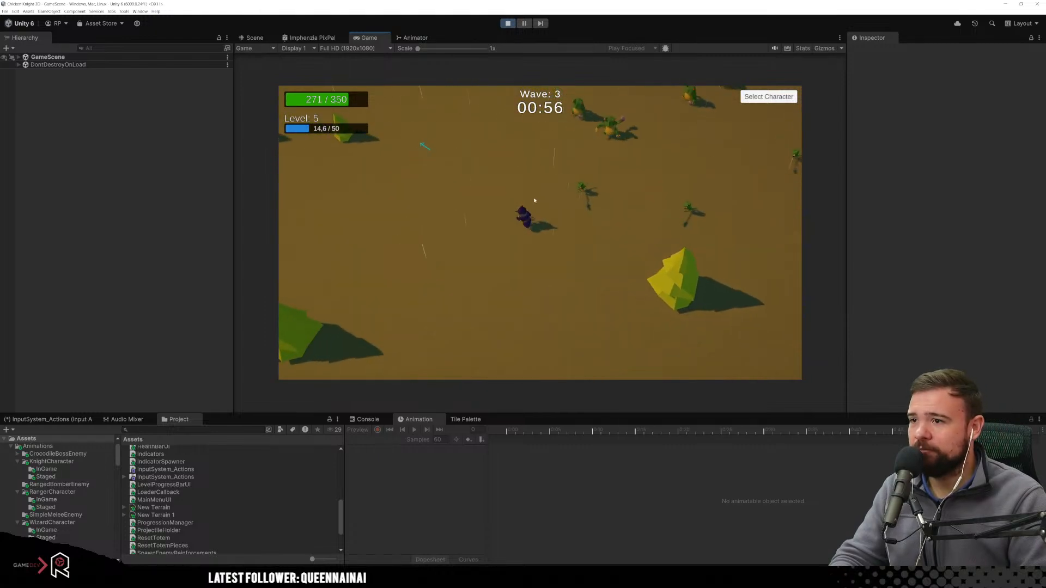
key(a)
Run the Owl Wizard past the yellow-green rocks to the last camp while dodging the chasing lizards and exploding frogs.
key(w)
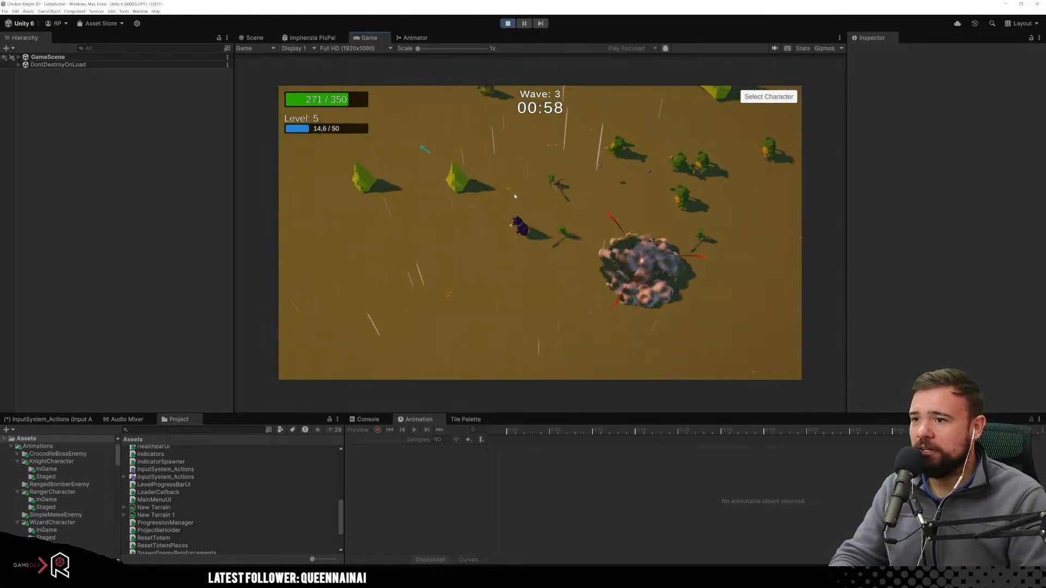
key(w)
key(a)
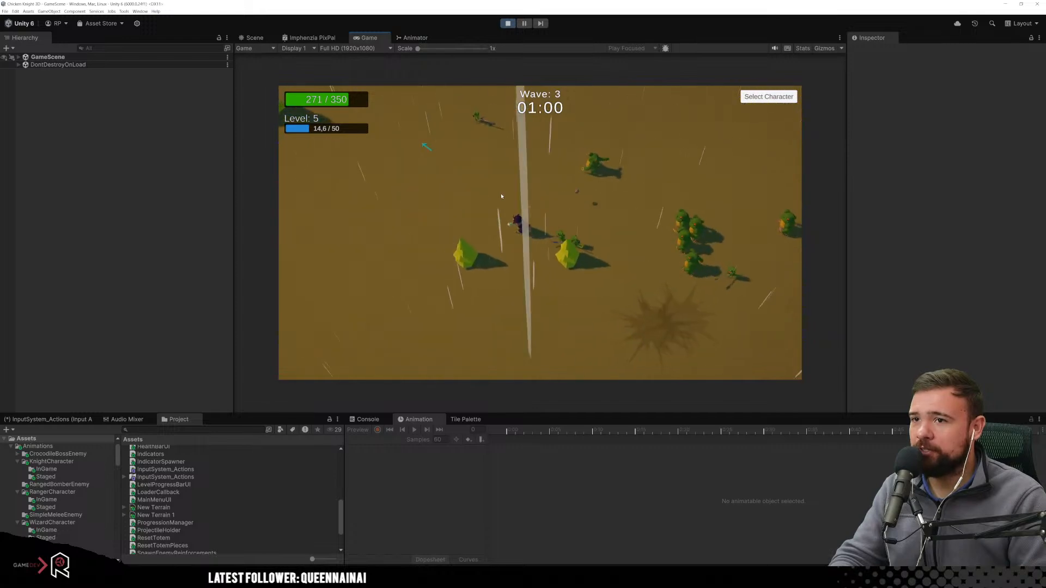
key(a)
key(w)
key(a)
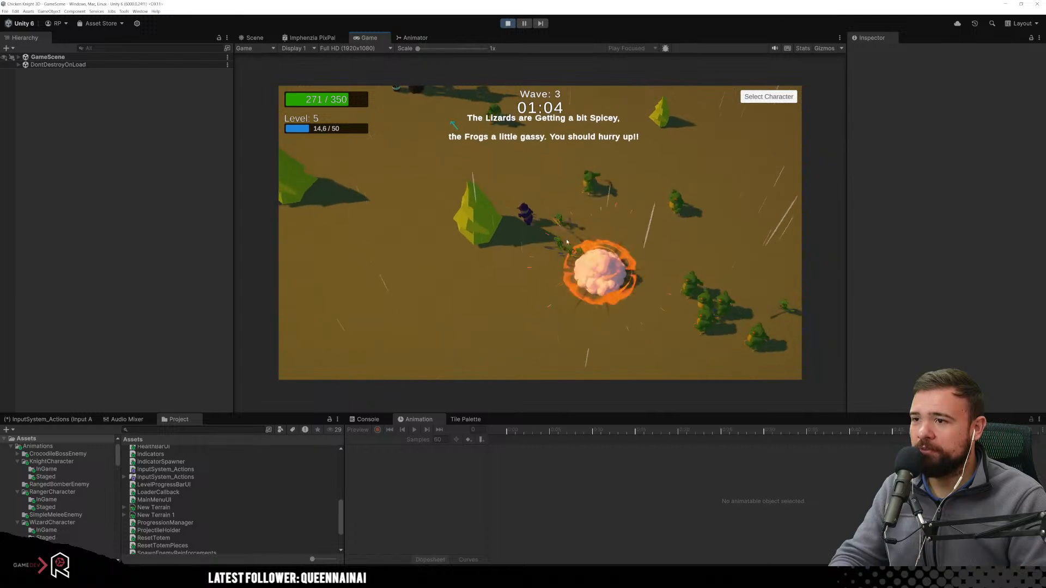
key(w)
key(a)
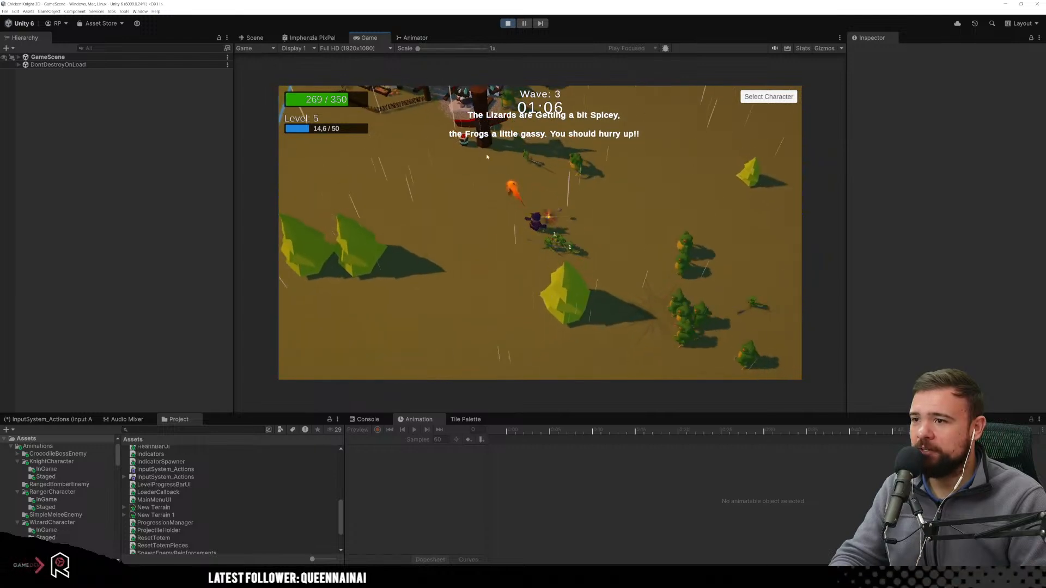
Destroy the third totem of wave 3 at the camp beside the fenced tent while moving the Owl Wizard around it.
key(w)
key(a)
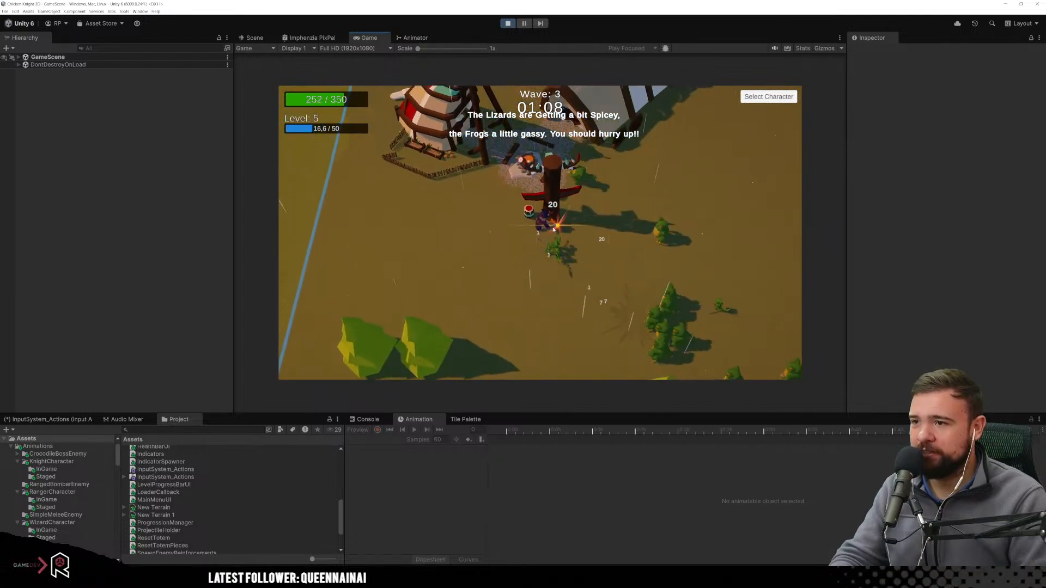
key(w)
key(a)
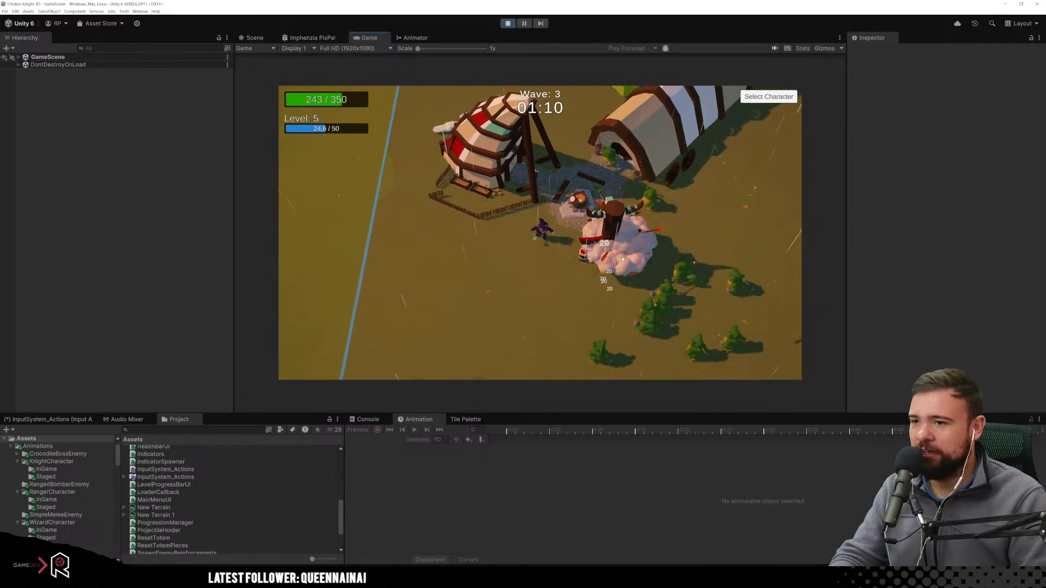
key(s)
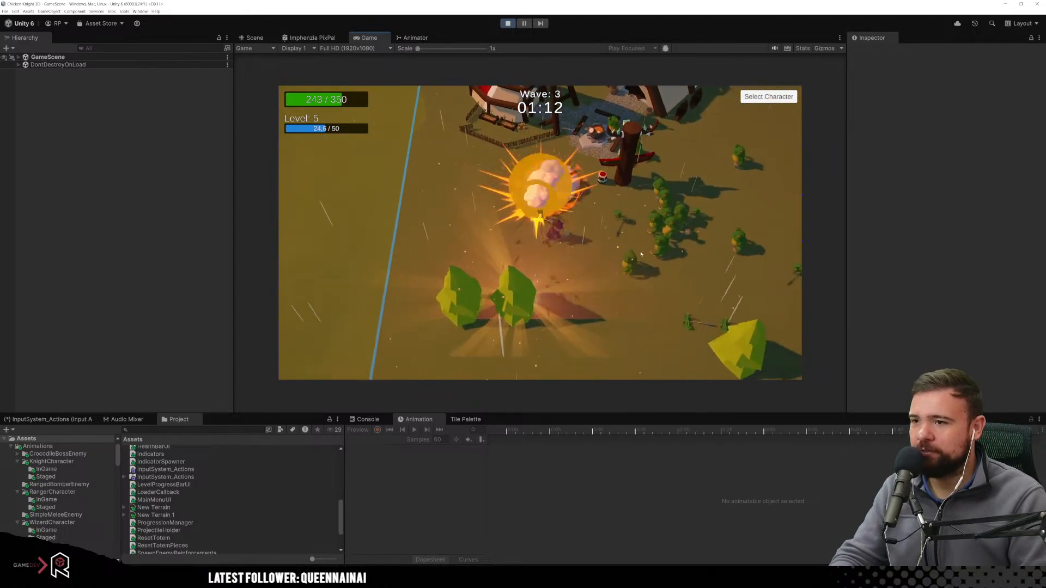
key(d)
key(w)
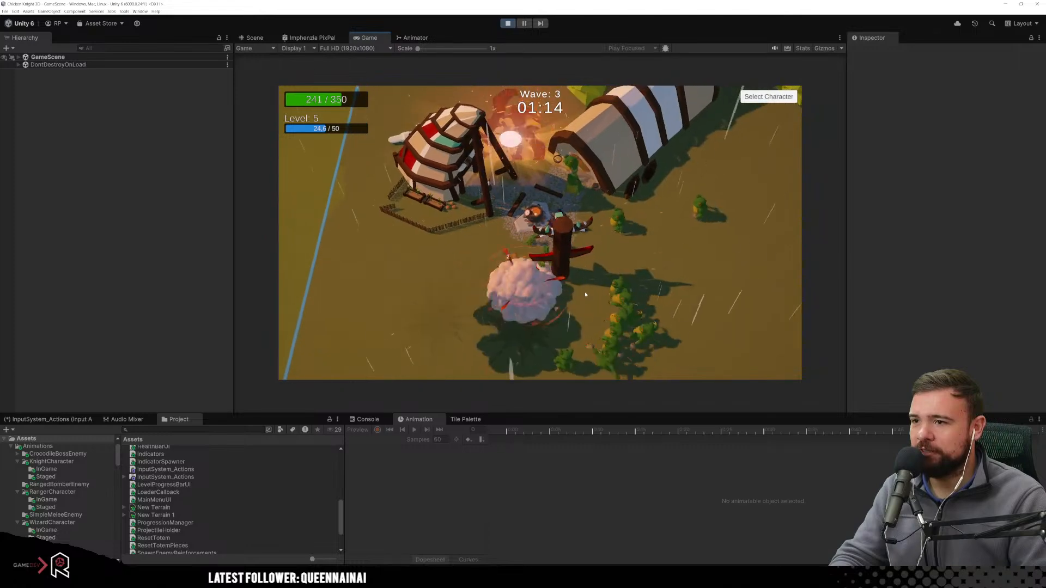
key(d)
key(s)
key(s)
key(a)
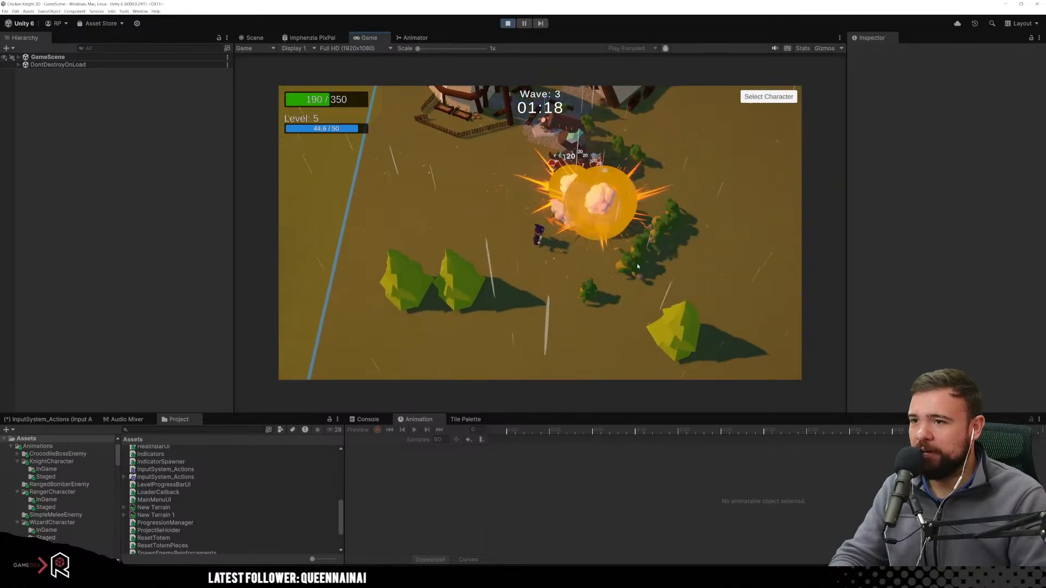
Retreat the Owl Wizard from the destroyed totem into the open ground between the rocks, firing back at the pursuing enemies.
key(s)
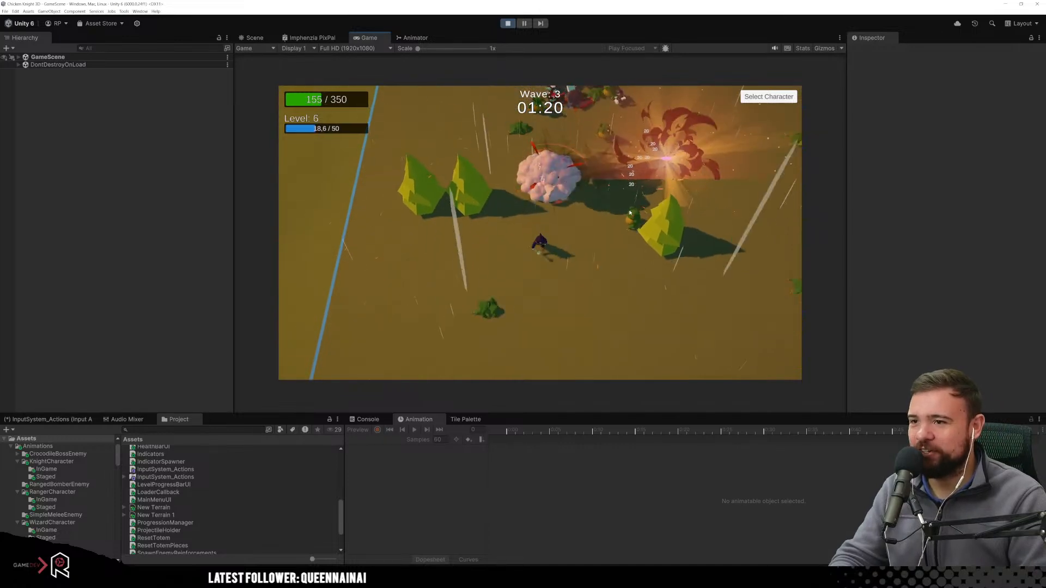
key(s)
key(d)
key(d)
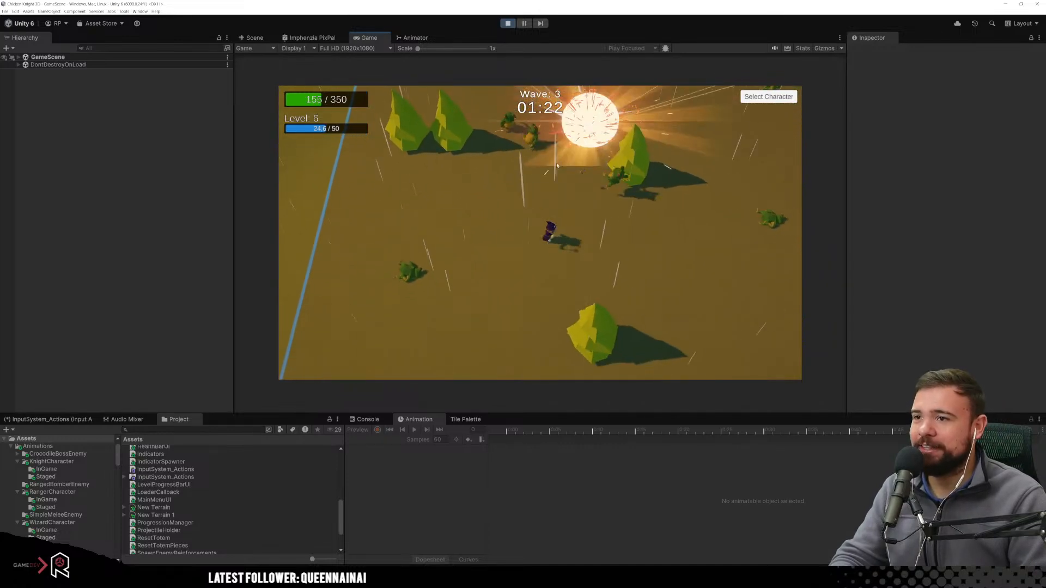
key(w)
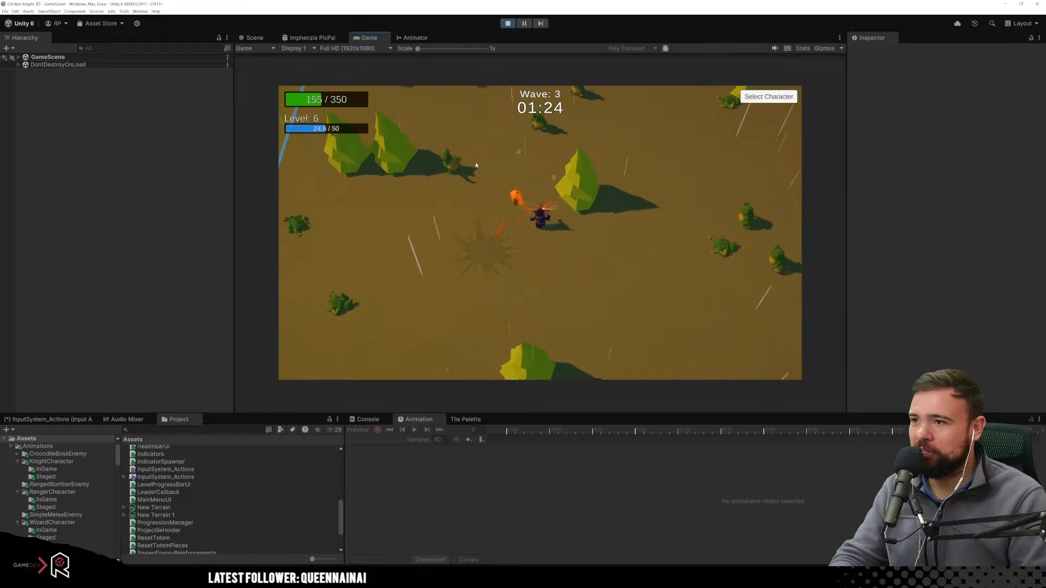
Clear the remaining wave 3 enemies with fireballs between the totem debris and the paired rocks.
key(a)
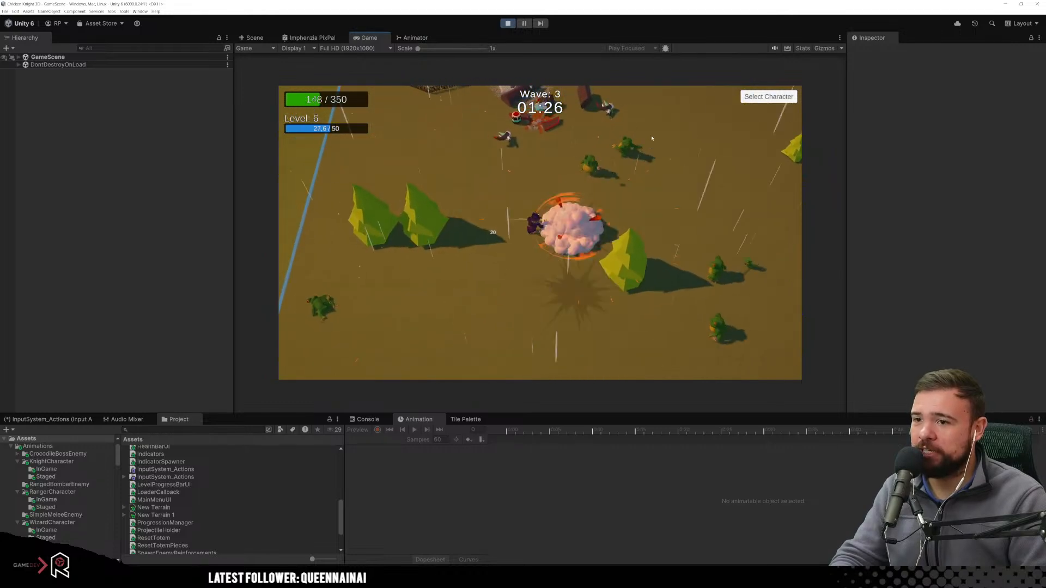
key(w)
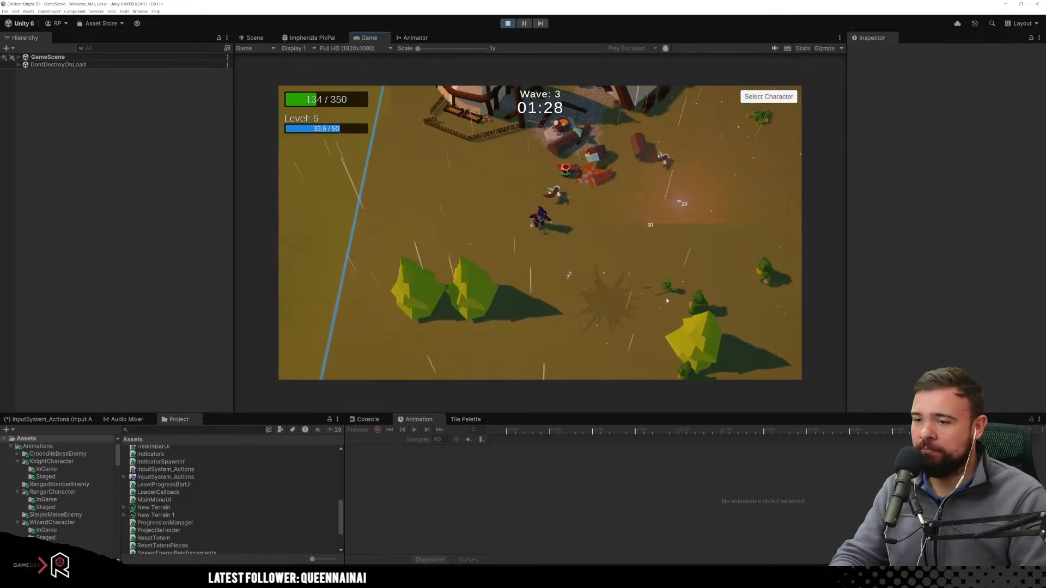
key(a)
key(s)
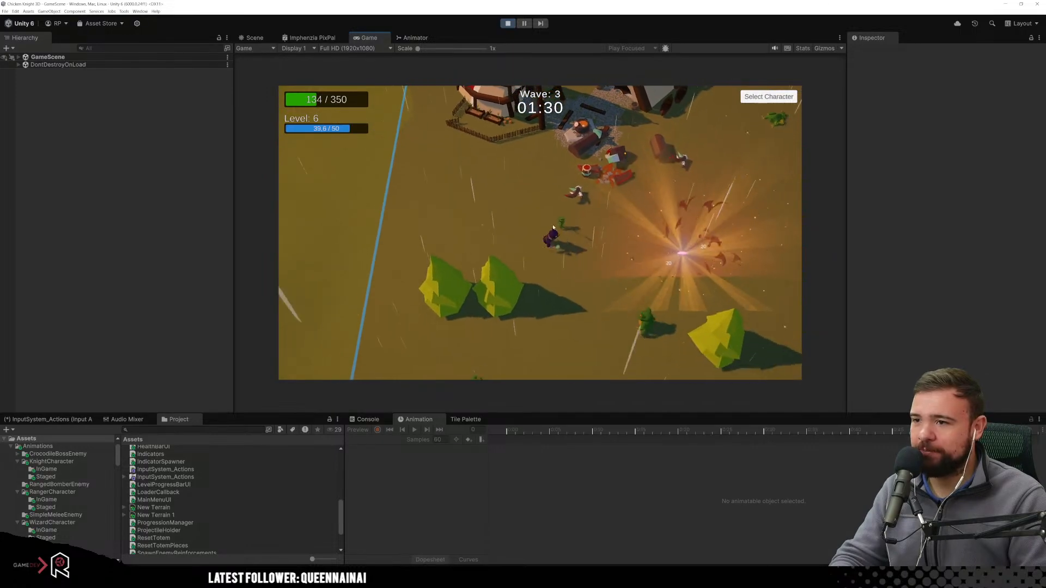
key(d)
key(a)
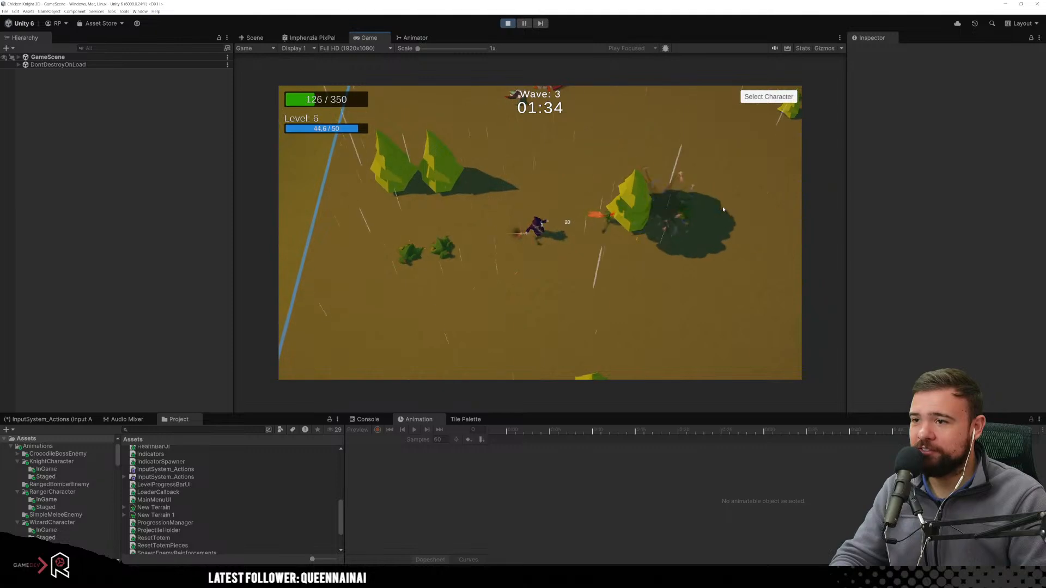
Select Robin Ranger in the character selection menu and start wave 4 with that character.
key(Escape)
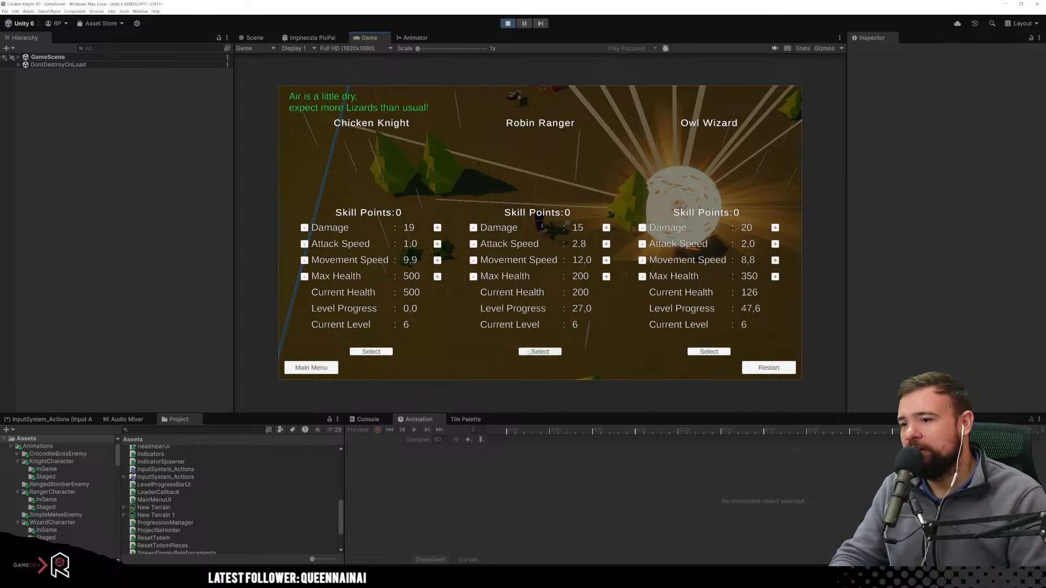
click(528, 352)
key(d)
key(s)
click(598, 157)
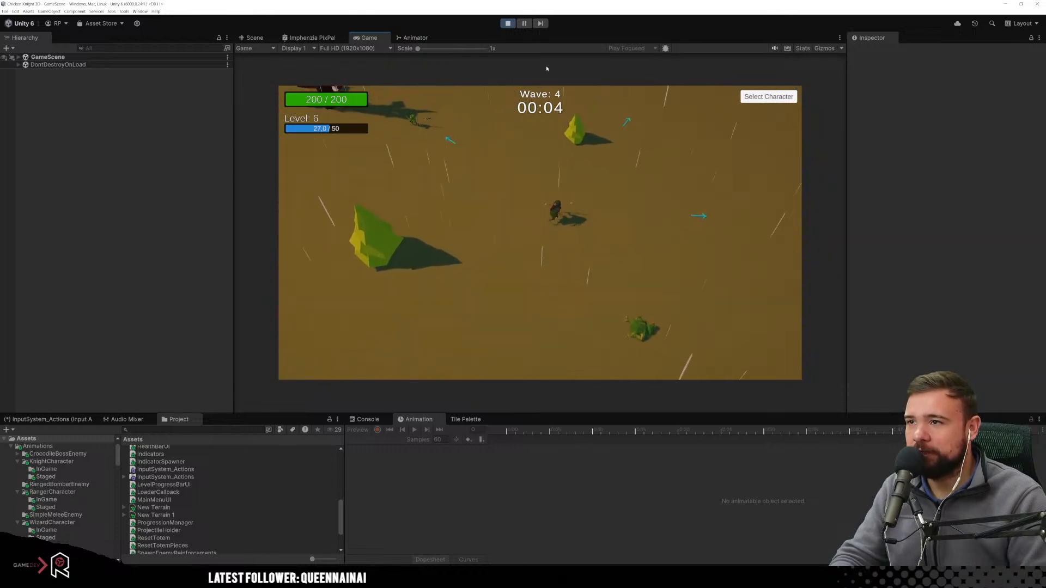
Shoot at the approaching wave 4 enemies while strafing Robin Ranger, and end the playtest.
click(455, 158)
key(s)
key(a)
key(d)
key(a)
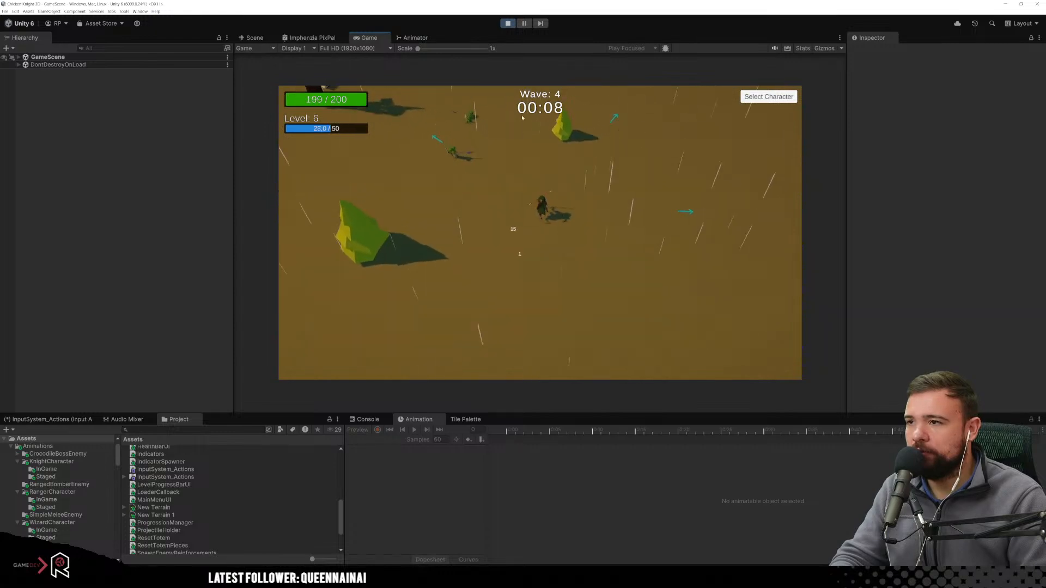
key(ctrl+p)
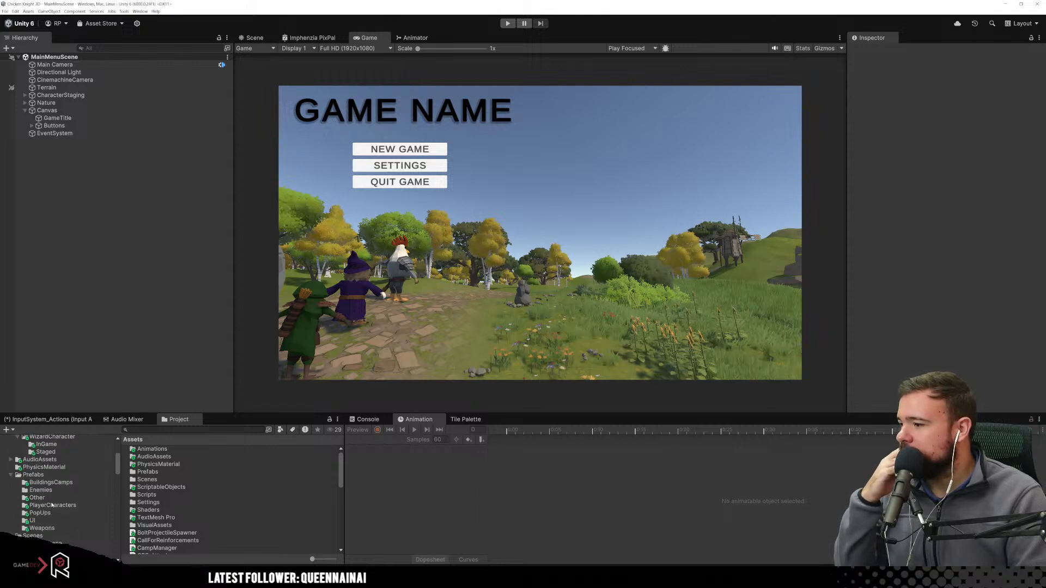
Open the GameScene scene from the project's Scenes folder.
click(46, 486)
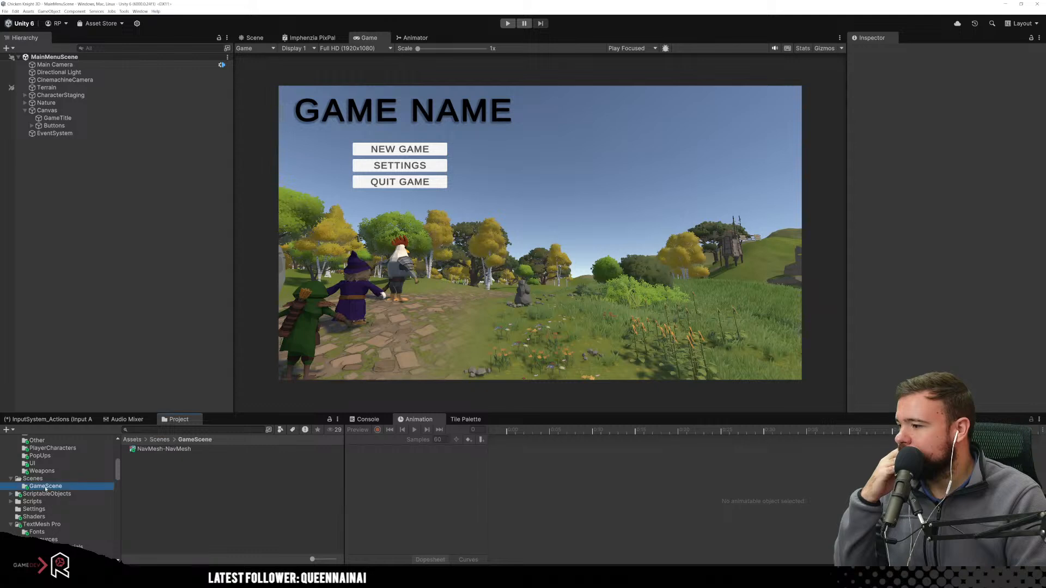
click(55, 479)
click(162, 487)
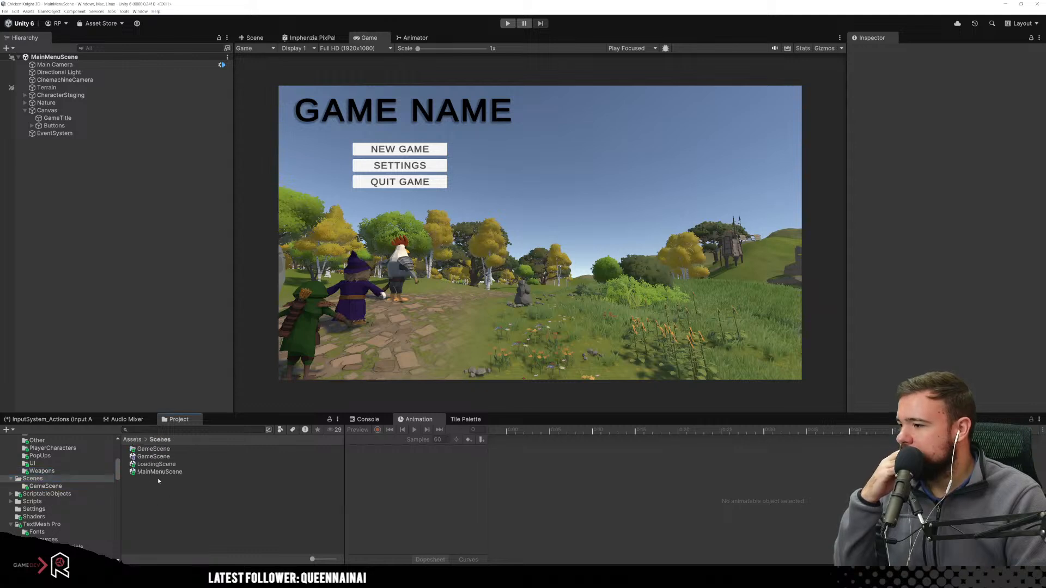
double_click(153, 457)
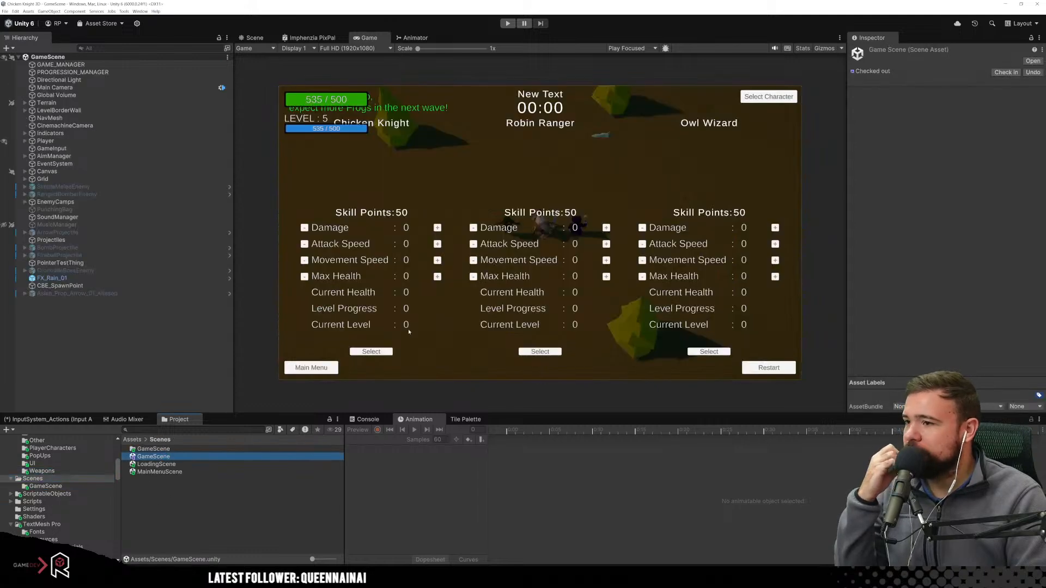
Expand the Canvas in the scene hierarchy and select its GamePlayingUI object.
click(322, 369)
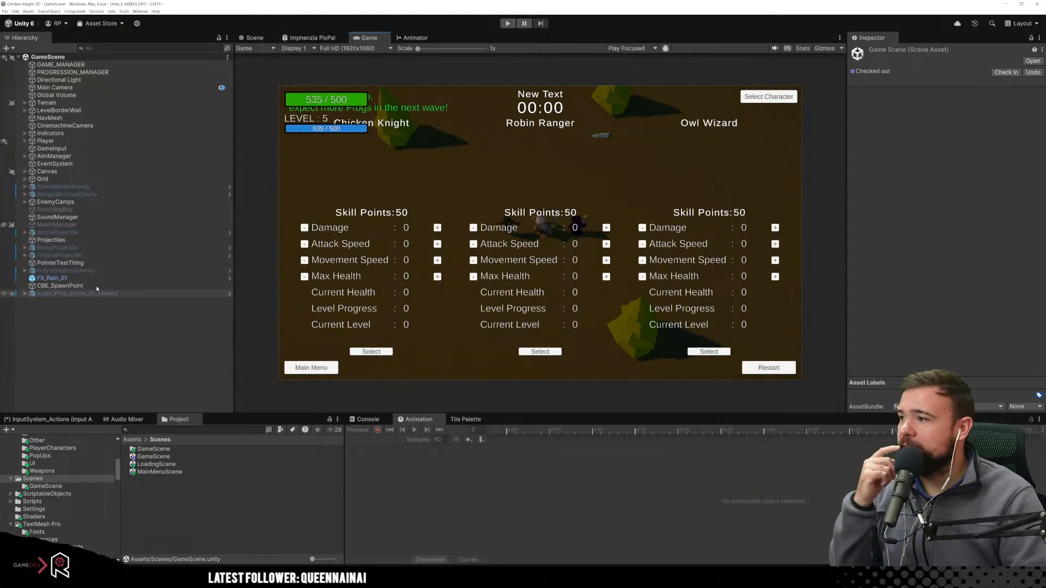
click(34, 164)
click(28, 171)
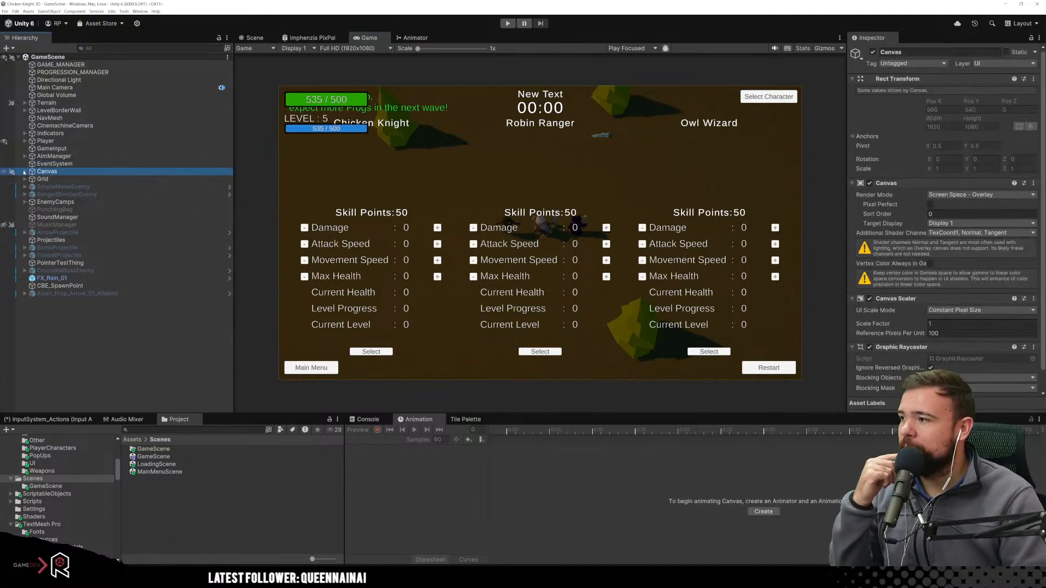
click(24, 171)
click(64, 187)
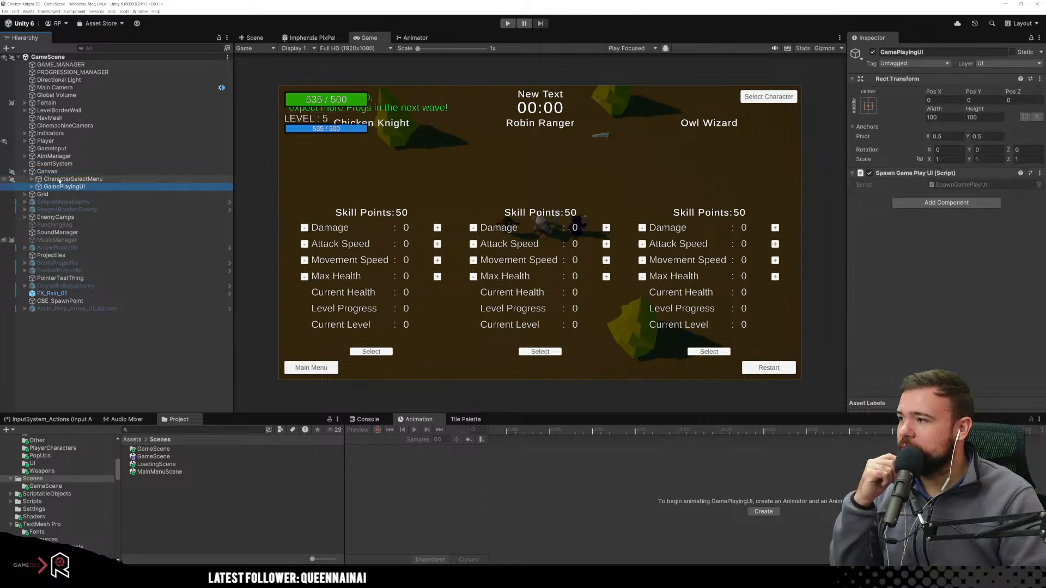
Group RestartButton and MainMenu of CharacterSelectMenu under a new empty parent named NavigationButton.
click(32, 187)
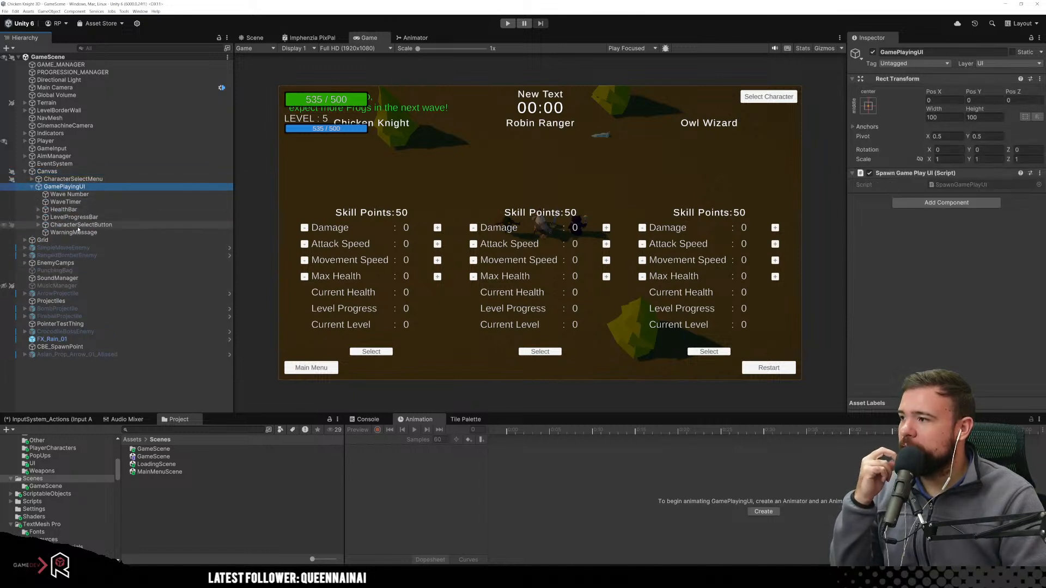
click(33, 186)
click(31, 179)
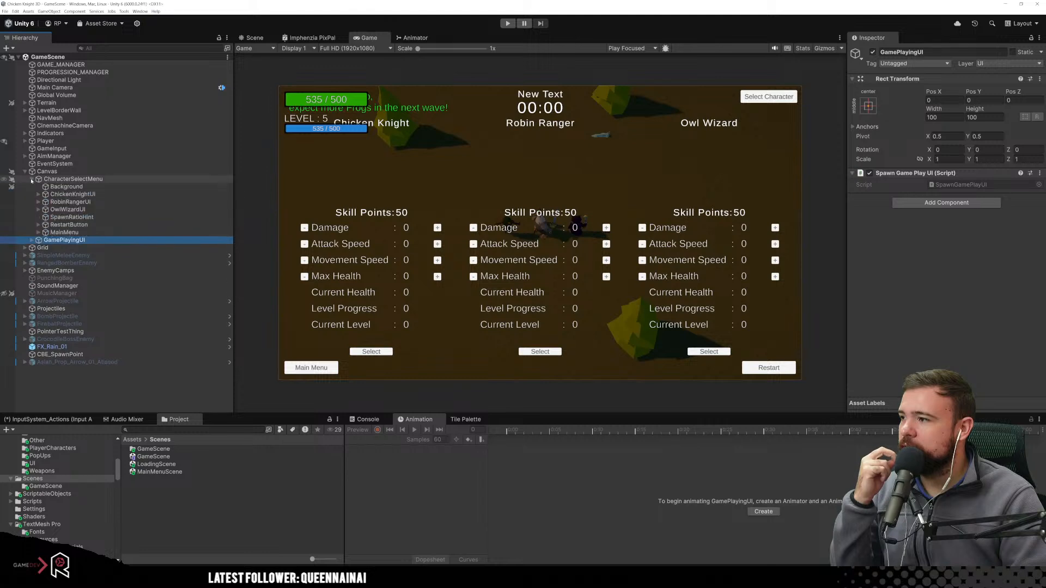
click(81, 232)
click(91, 225)
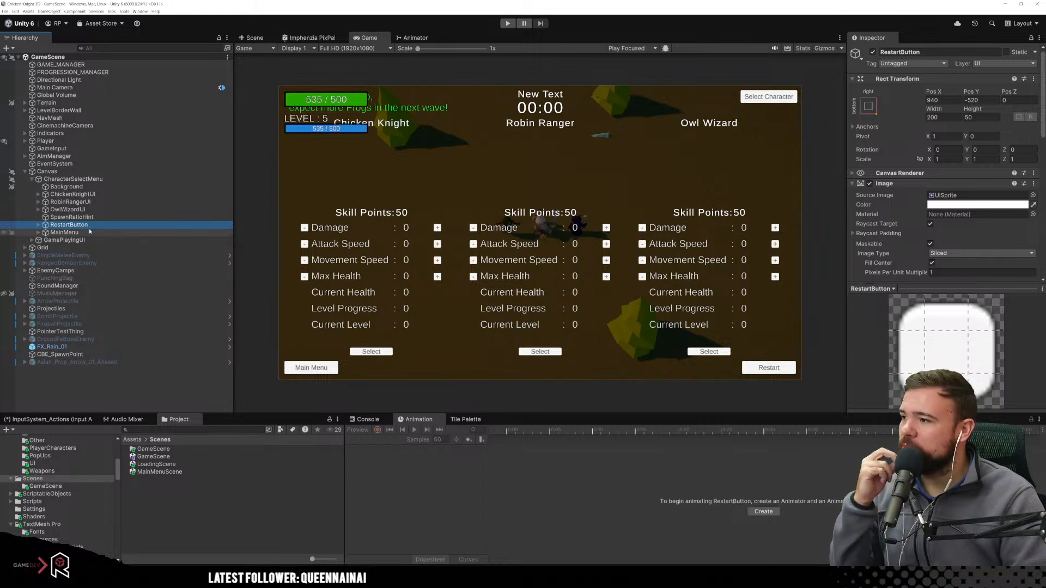
ctrl+click(90, 232)
right_click(91, 232)
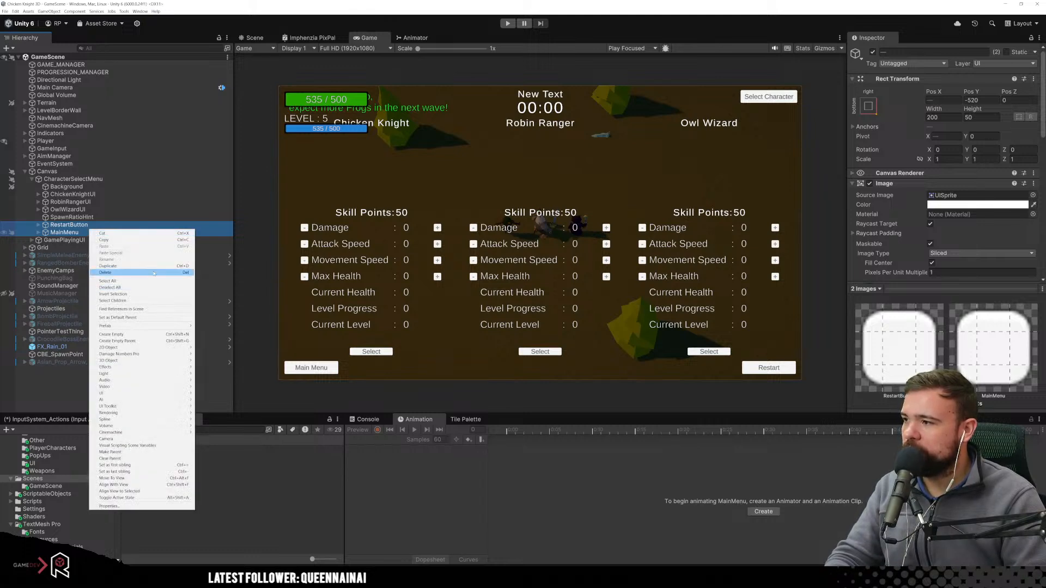
click(153, 341)
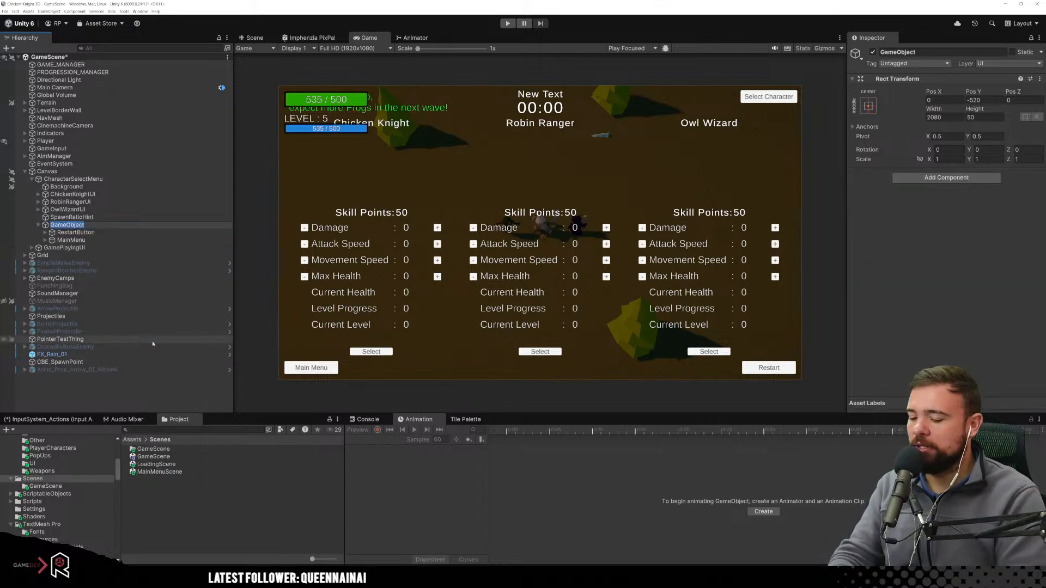
text(NavigationButton)
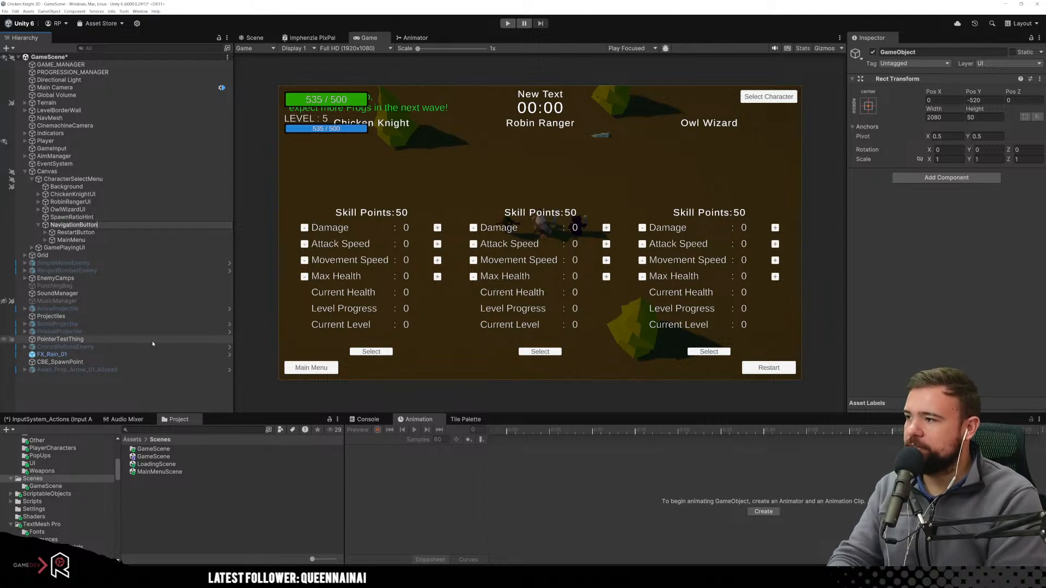
key(Return)
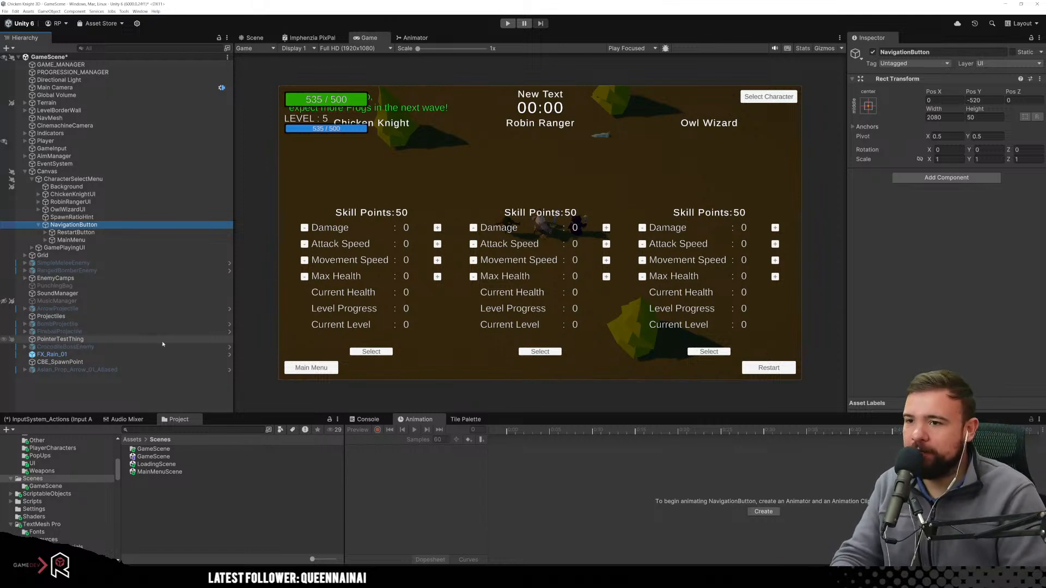
Select the NavigationButton object and start adding a component to it.
click(104, 232)
click(83, 247)
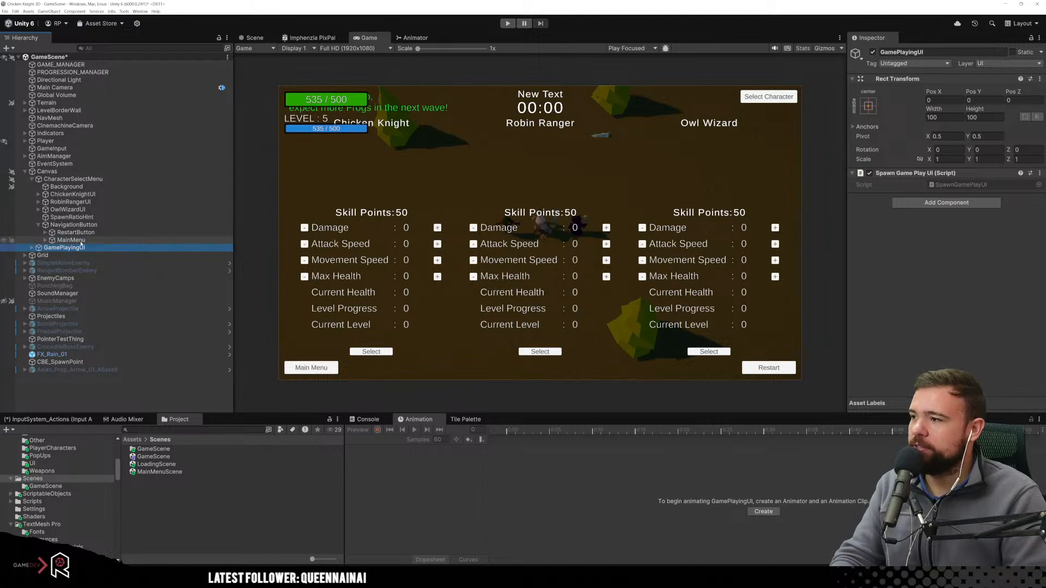
key(Up)
key(Up)
key(Up)
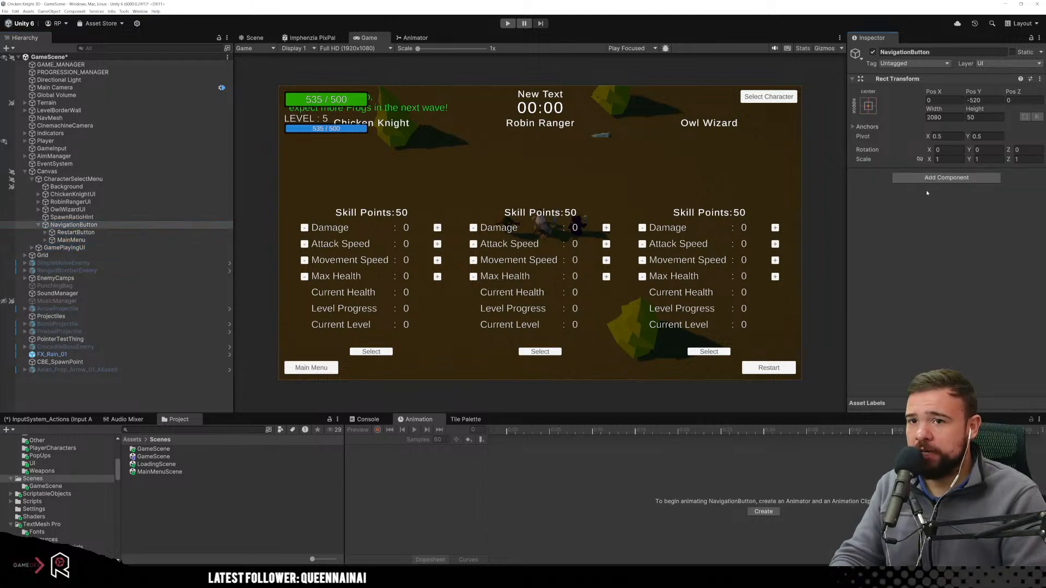
click(946, 177)
text(Navi)
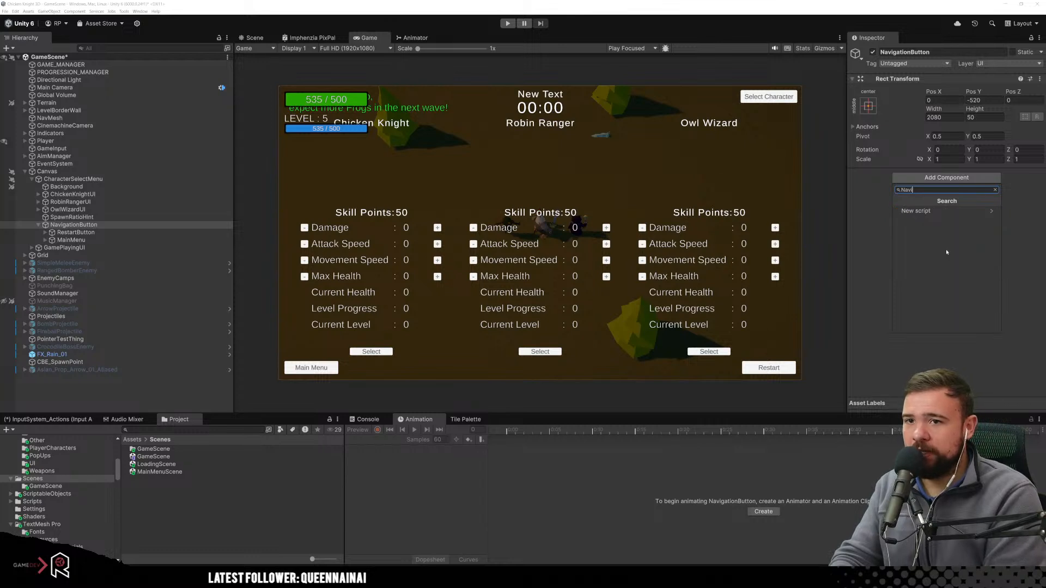
text(gationV)
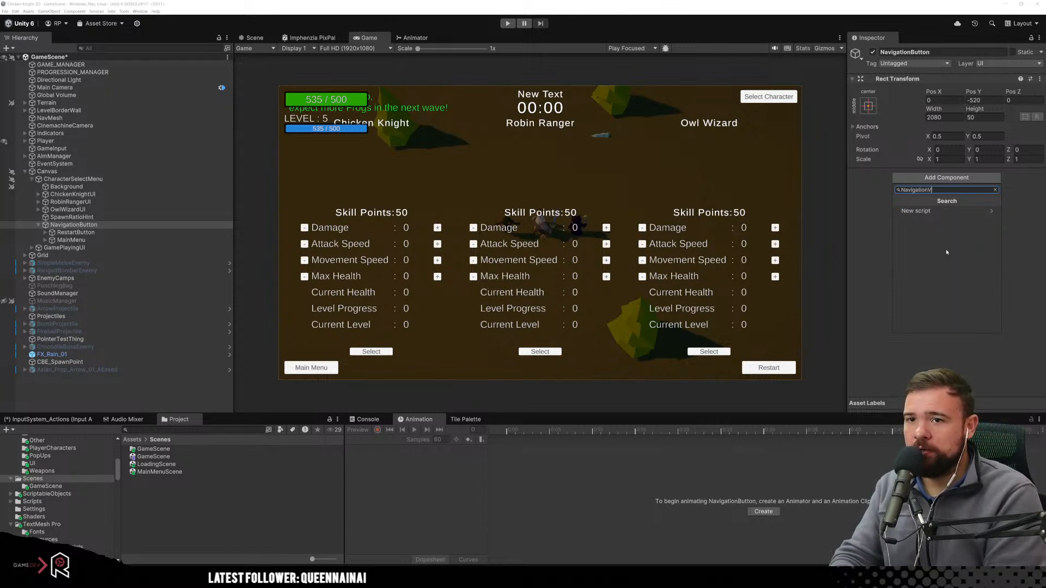
key(BackSpace)
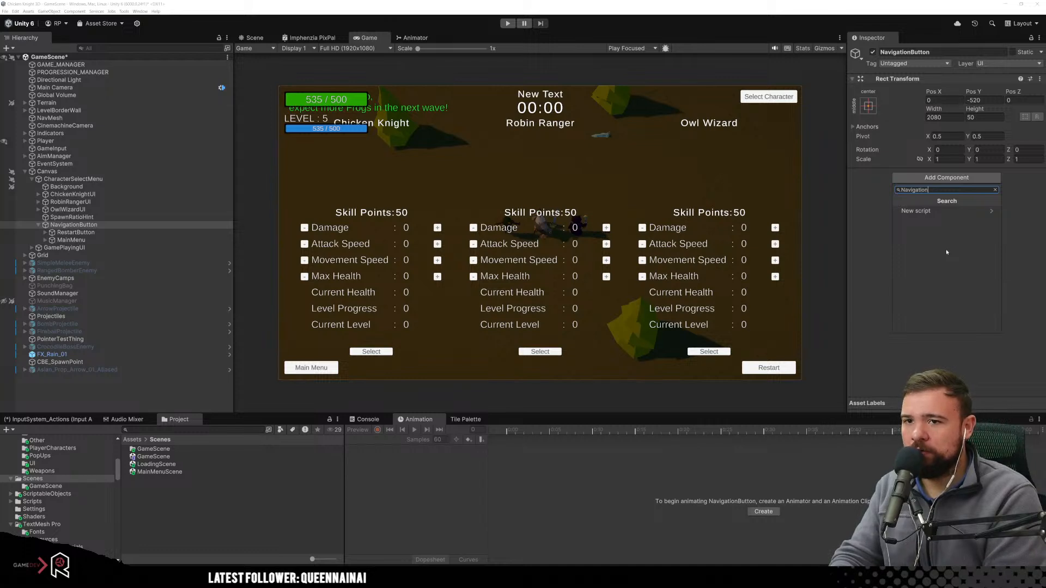
key(ctrl+a)
key(BackSpace)
Create a new script named ChangeSceneButtons and attach it to the NavigationButton object.
text(Charg)
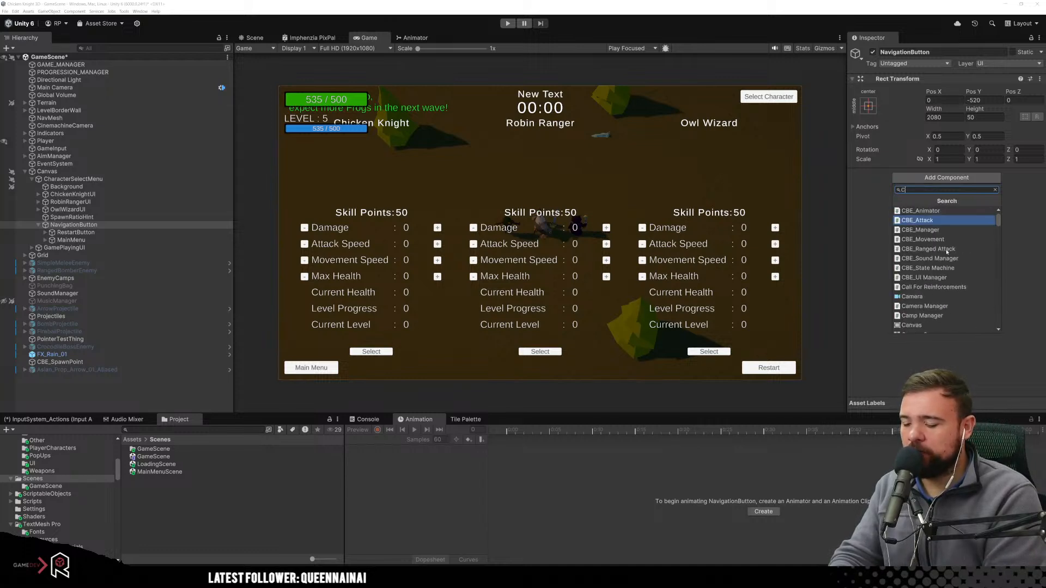
key(BackSpace)
key(BackSpace)
text(ng)
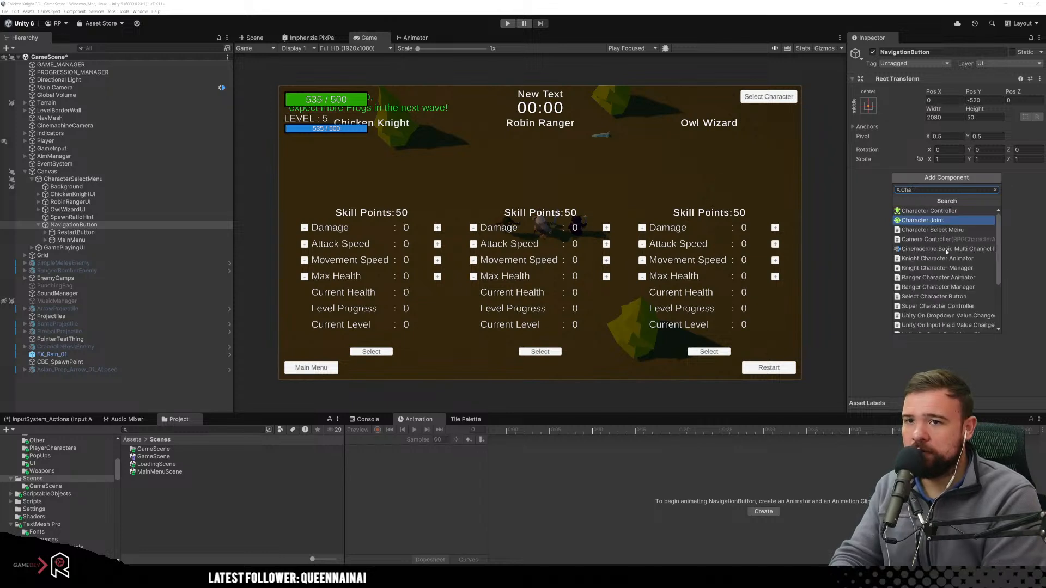
text(eSce)
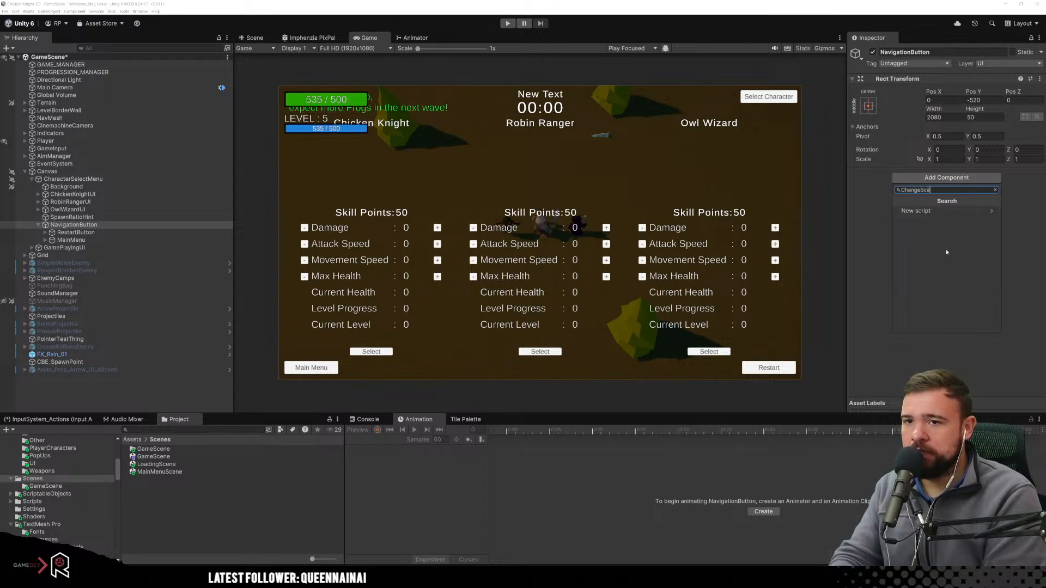
text(neButton)
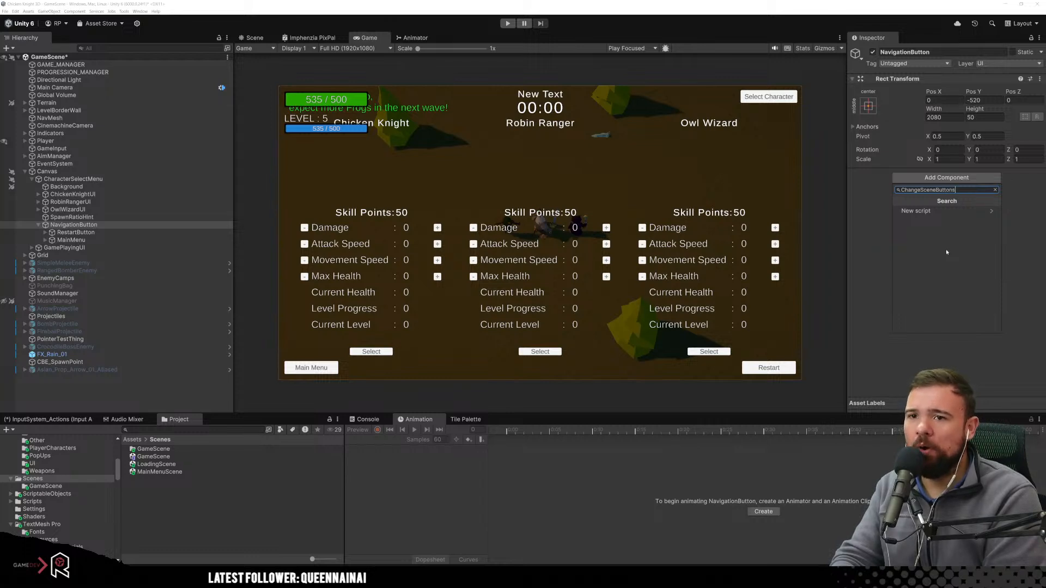
text(s)
key(Return)
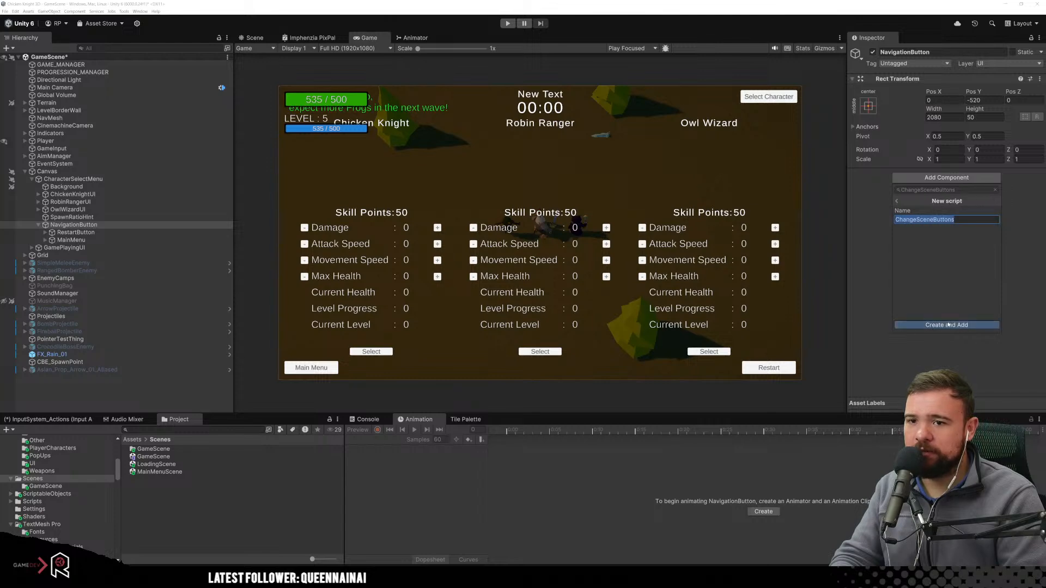
click(946, 325)
key(alt+Tab)
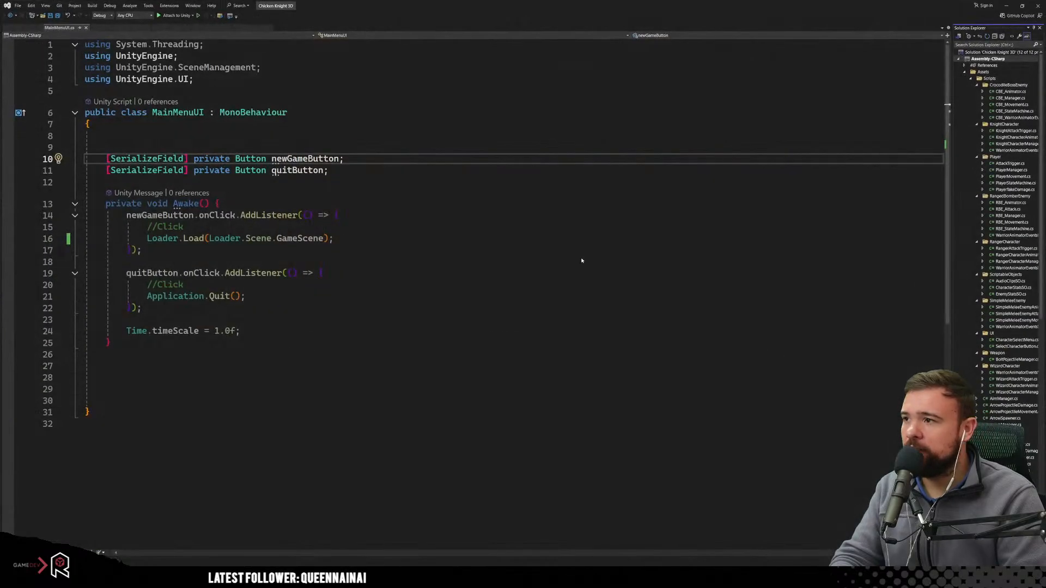
key(alt+Tab)
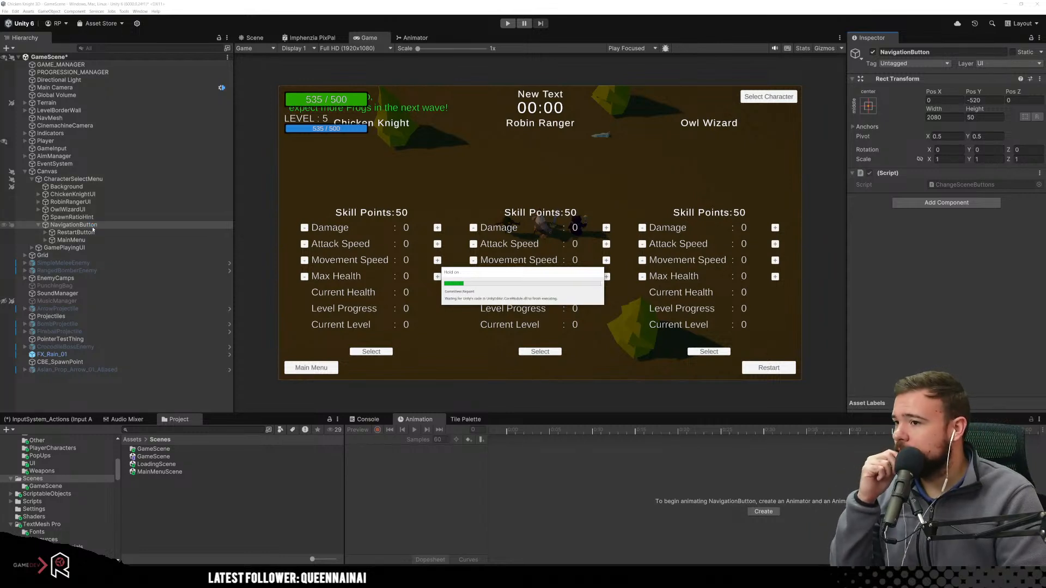
Rename the NavigationButton object as ChangeSceneButtons.
click(81, 225)
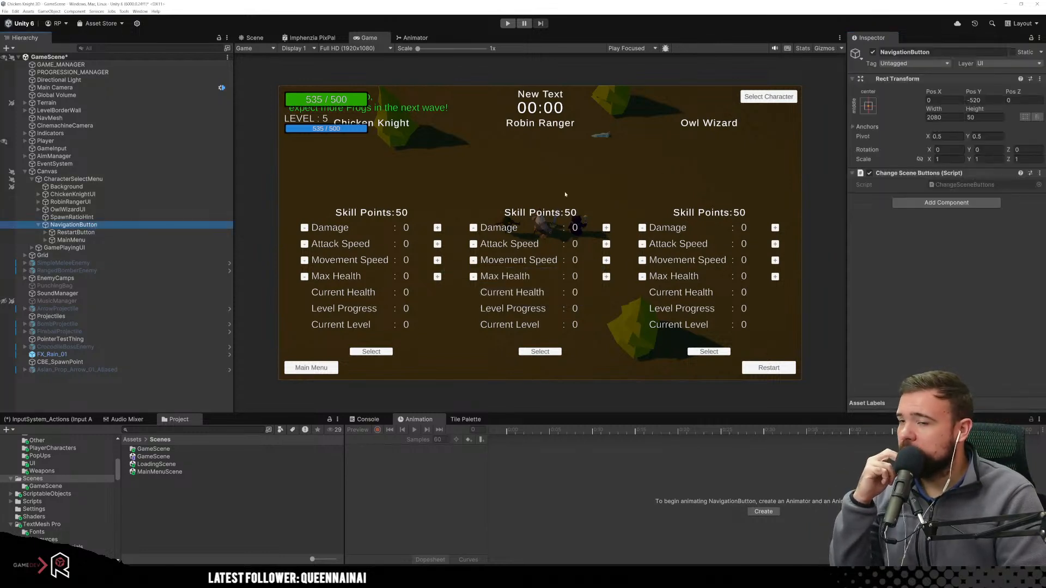
click(904, 52)
text(Chan)
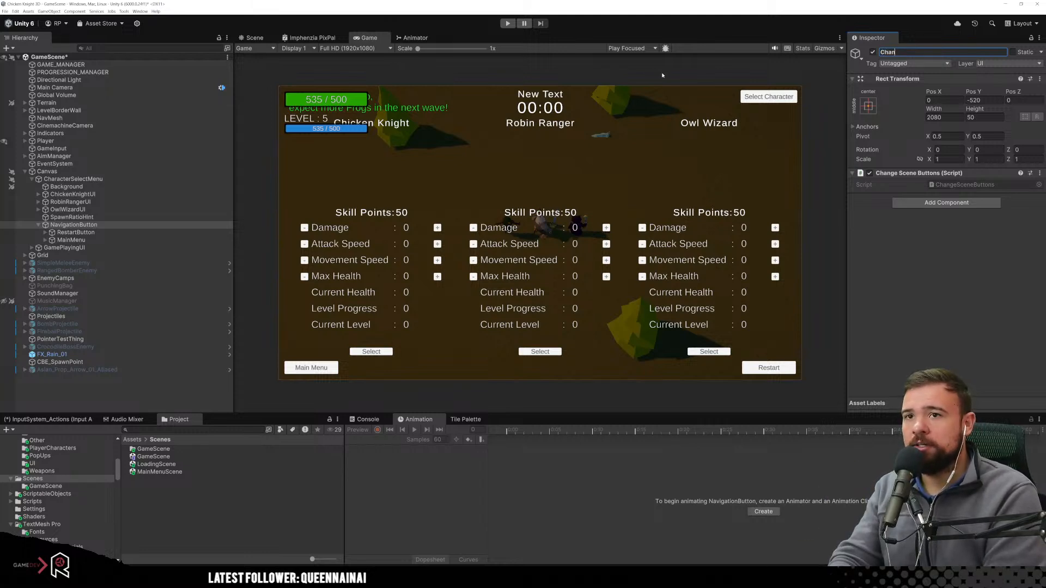
text(geScene)
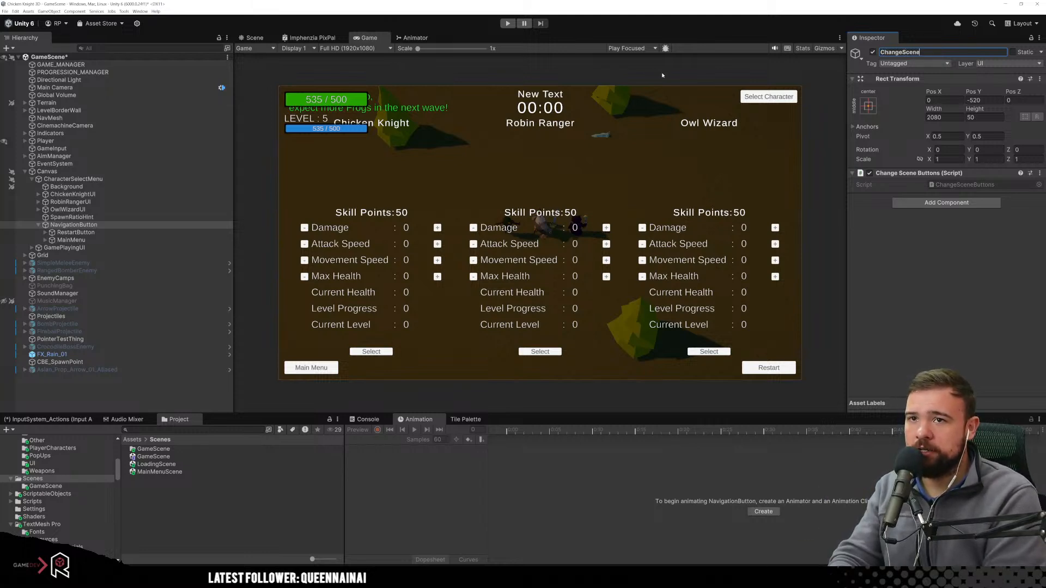
text(Button)
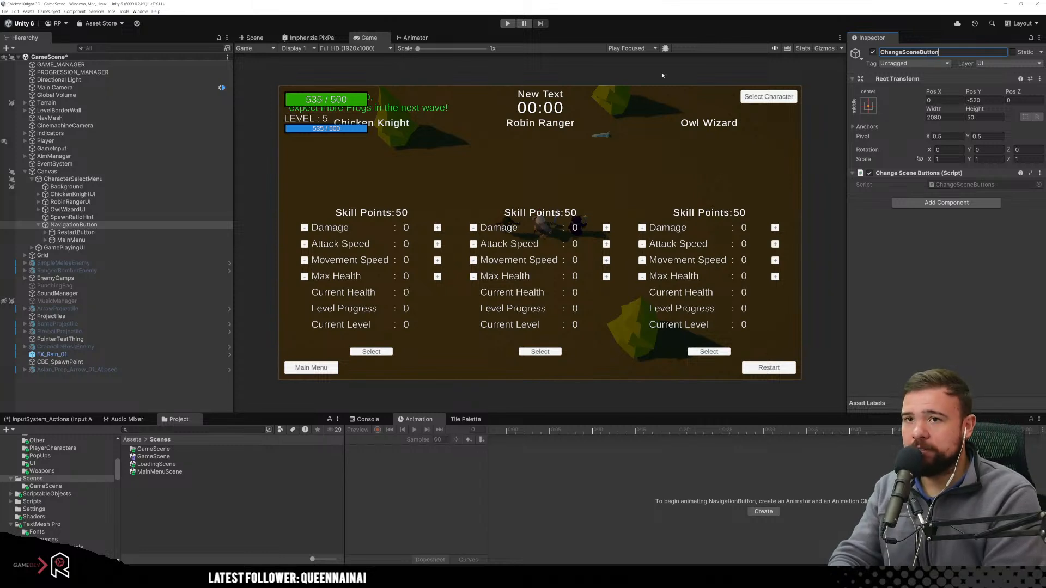
text(s)
key(Return)
Open the ChangeSceneButtons script in Visual Studio and delete its default Start and Update methods with their comments.
click(940, 229)
double_click(964, 186)
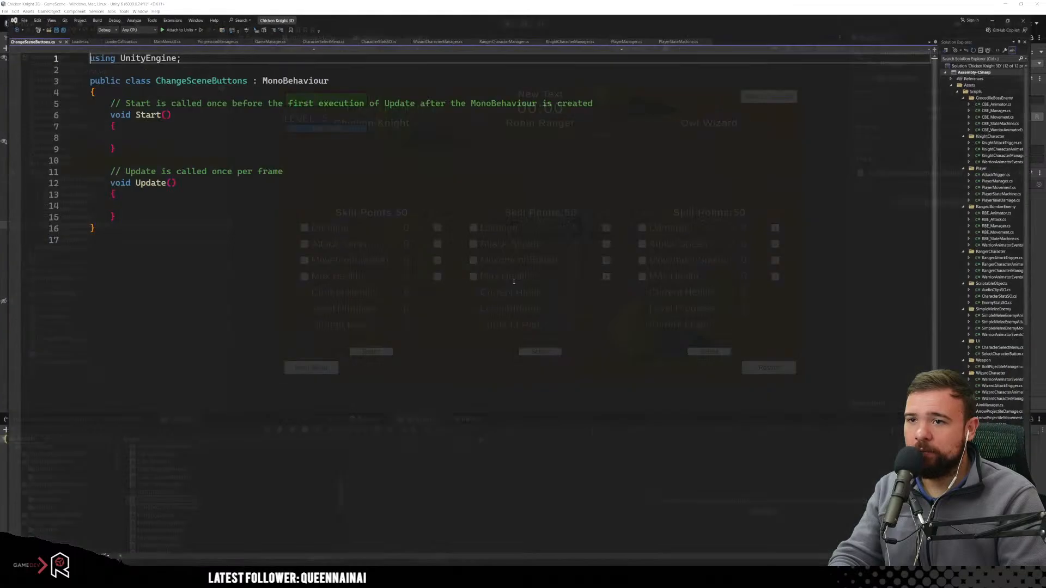
drag(205, 241, 102, 103)
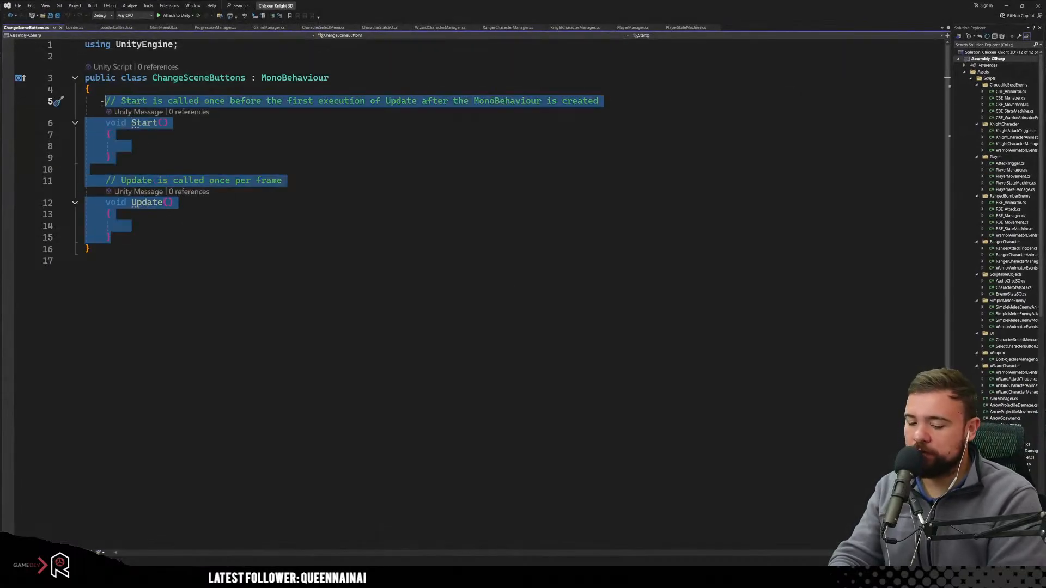
key(BackSpace)
Declare a [SerializeField] field mainMenuButton of the UnityEngine.UI Button type in the ChangeSceneButtons class.
text([SerializeField])
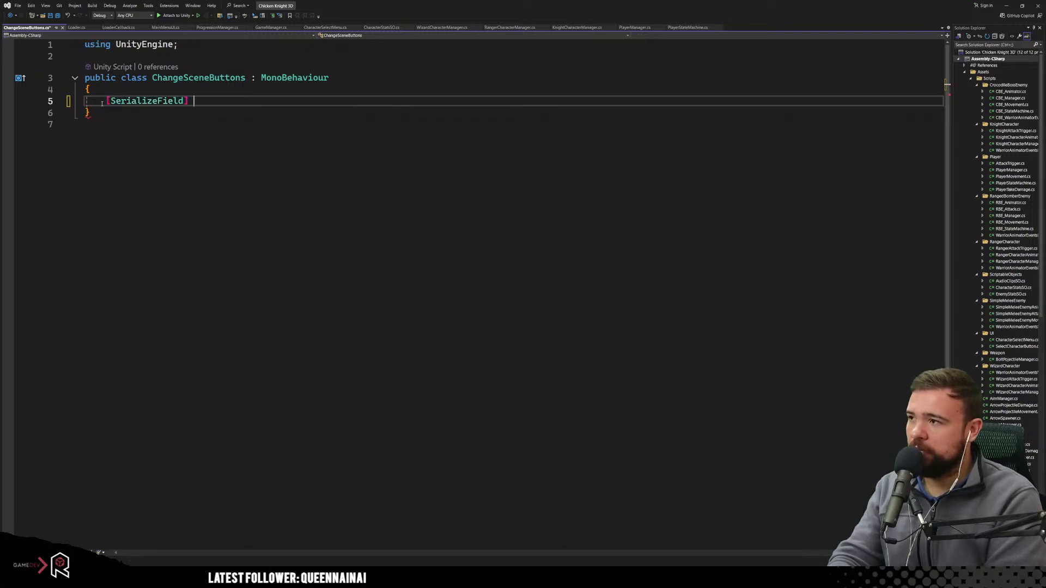
text( button)
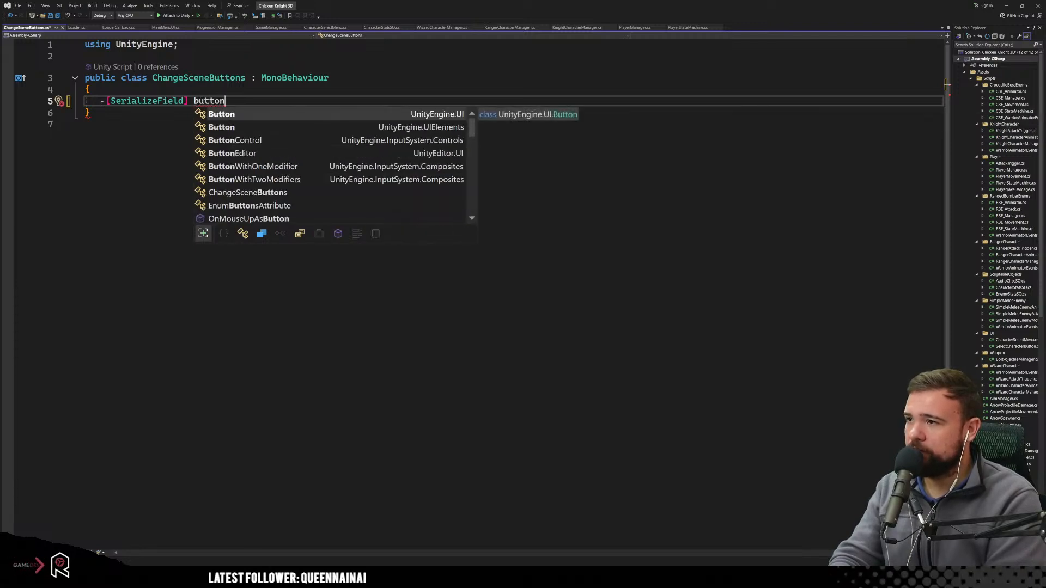
key(Tab)
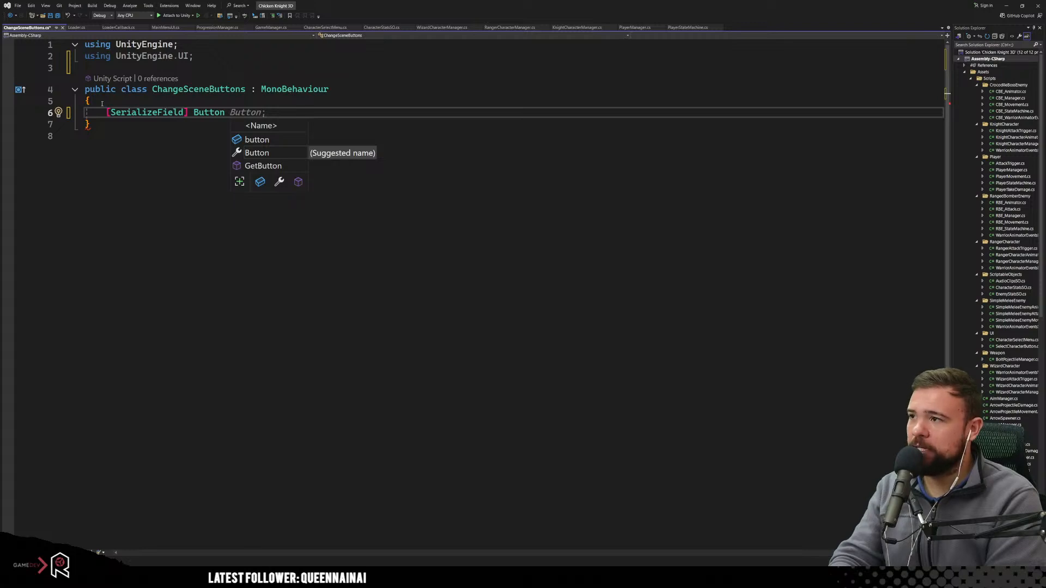
text(mainMenu)
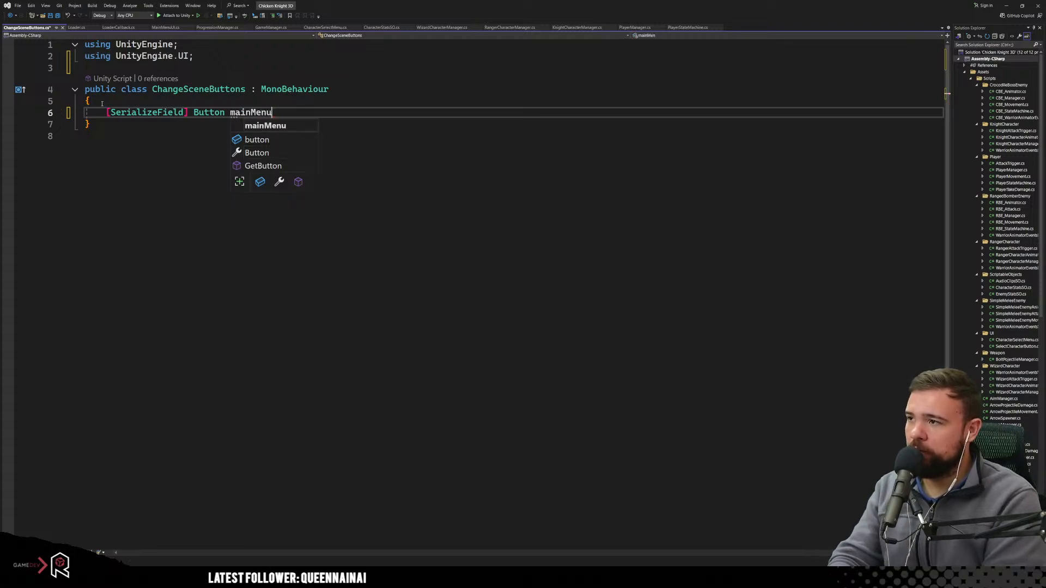
text(Button;)
Declare a second [SerializeField] Button field named restartButton below mainMenuButton.
key(Return)
key(Tab)
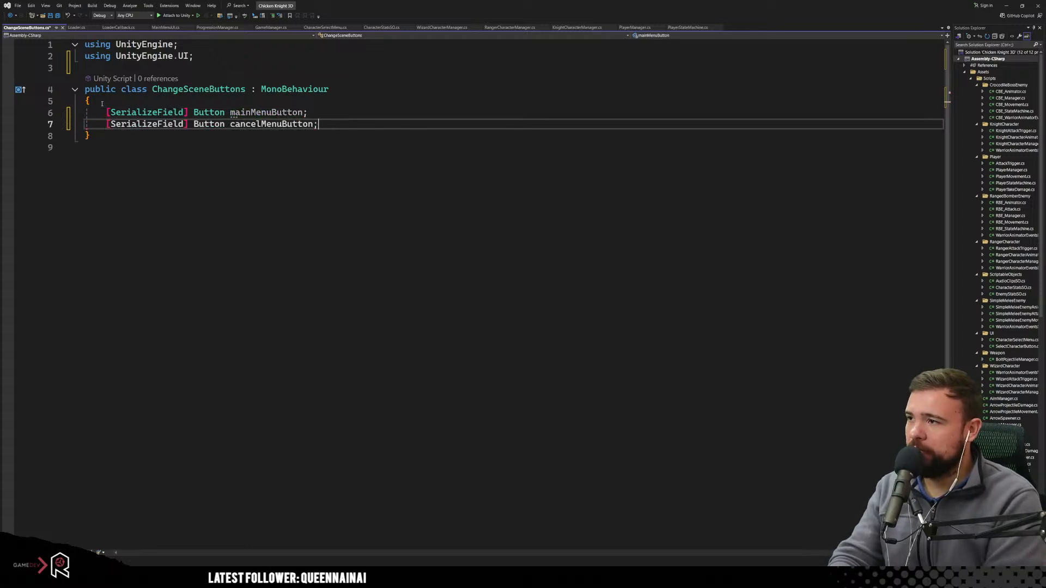
key(Left)
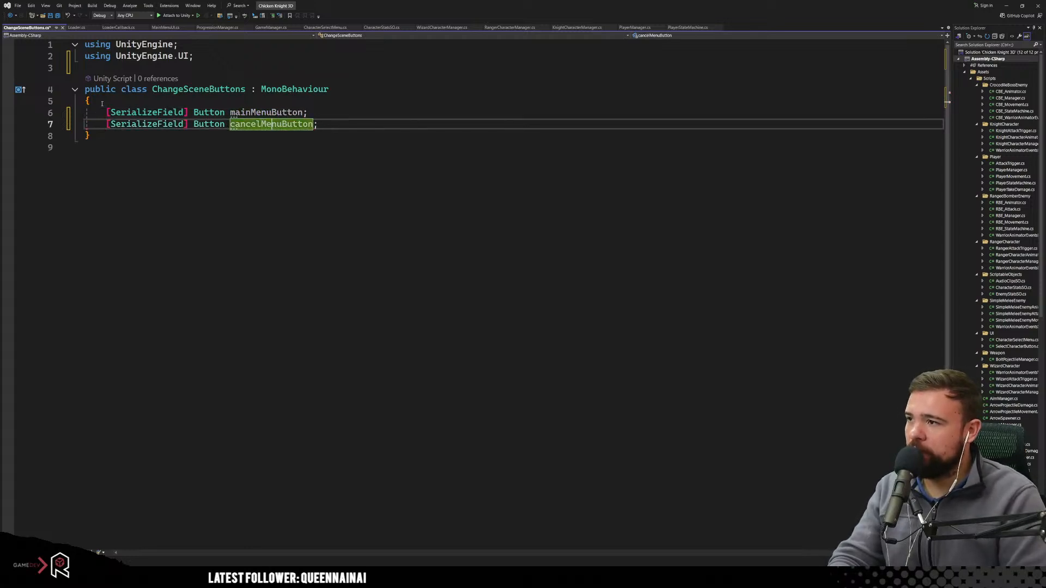
key(BackSpace)
key(BackSpace)
key(BackSpace)
key(BackSpace)
key(BackSpace)
key(BackSpace)
key(BackSpace)
key(BackSpace)
key(BackSpace)
key(BackSpace)
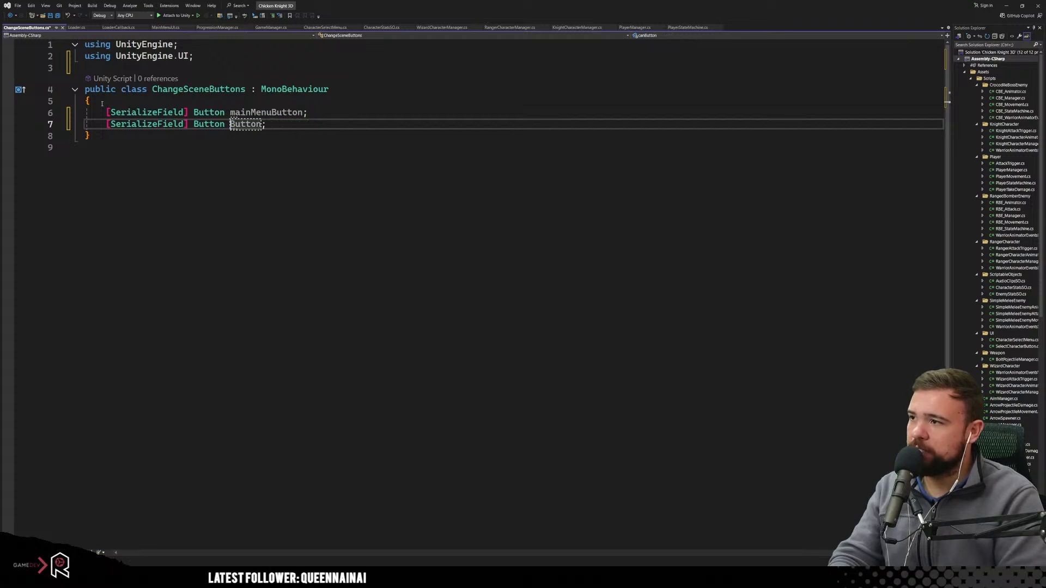
text(restart)
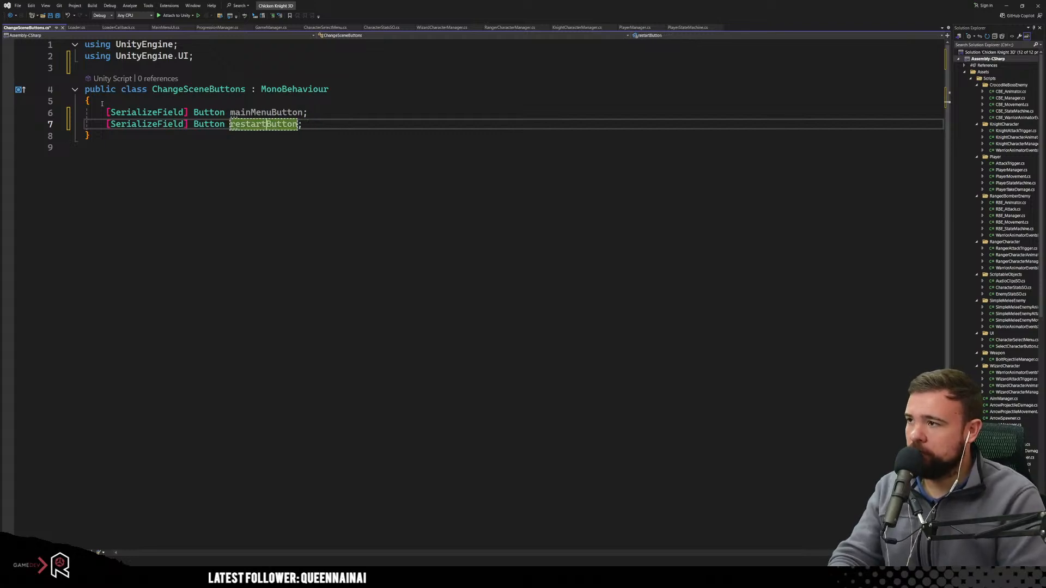
Add blank lines below the restartButton declaration in the ChangeSceneButtons class and save the script.
click(123, 131)
click(336, 129)
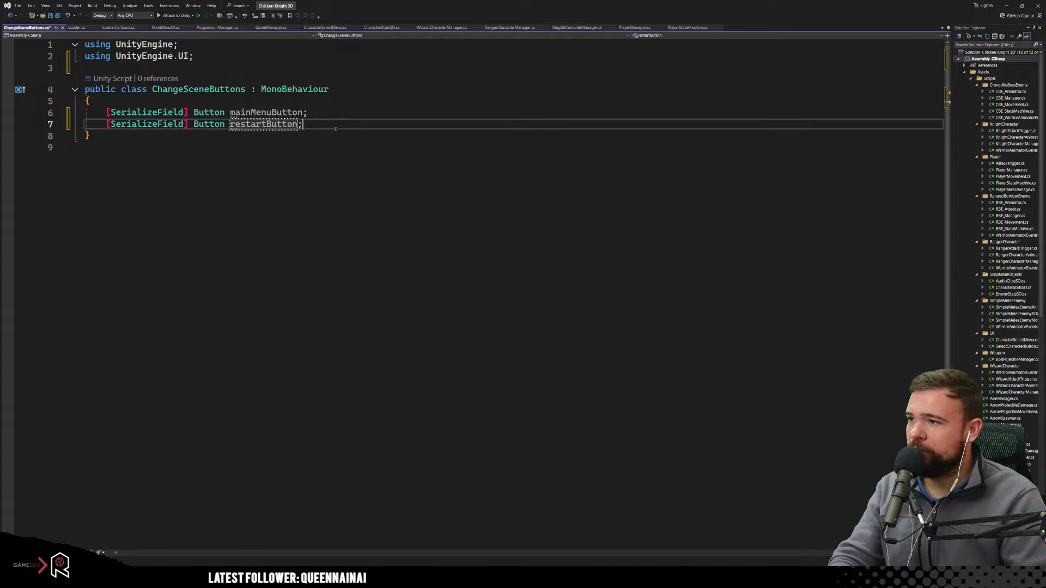
key(Return)
key(Return)
key(Return)
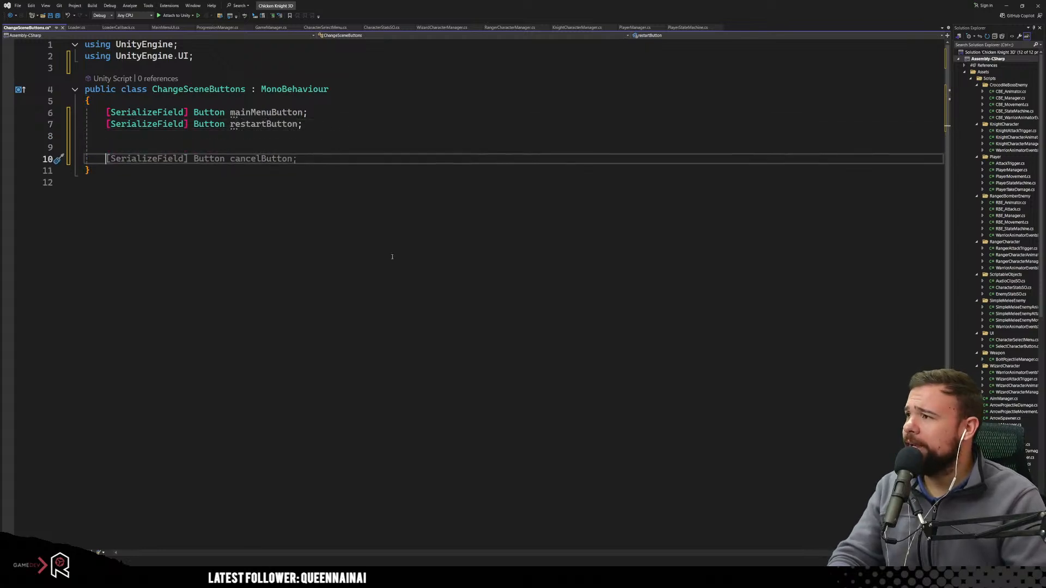
key(ctrl+s)
Copy the Awake method with its two button listeners from MainMenuUI.cs into the ChangeSceneButtons class below the fields.
click(166, 27)
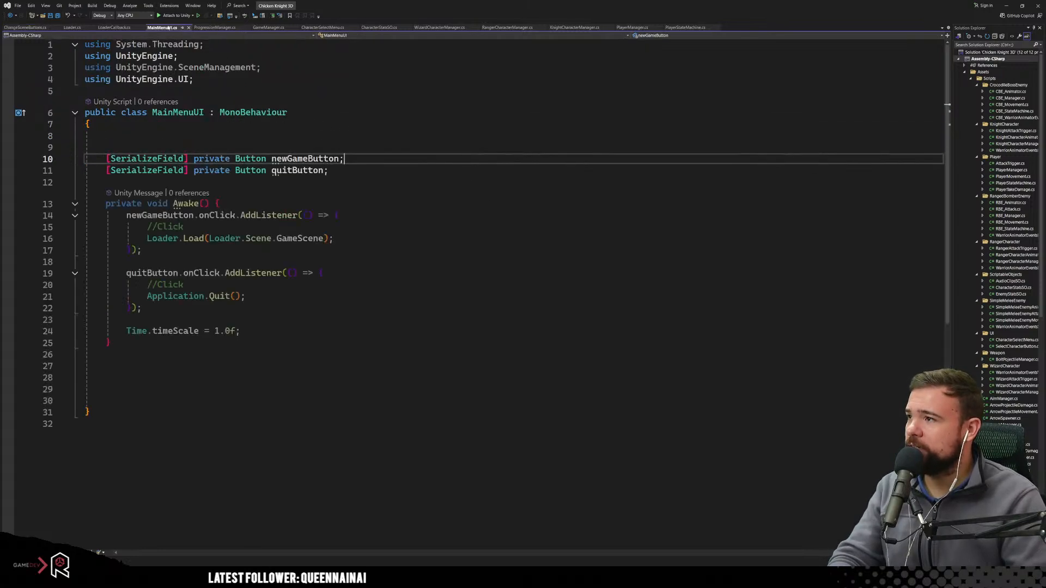
click(245, 295)
drag(107, 203, 215, 341)
key(ctrl+c)
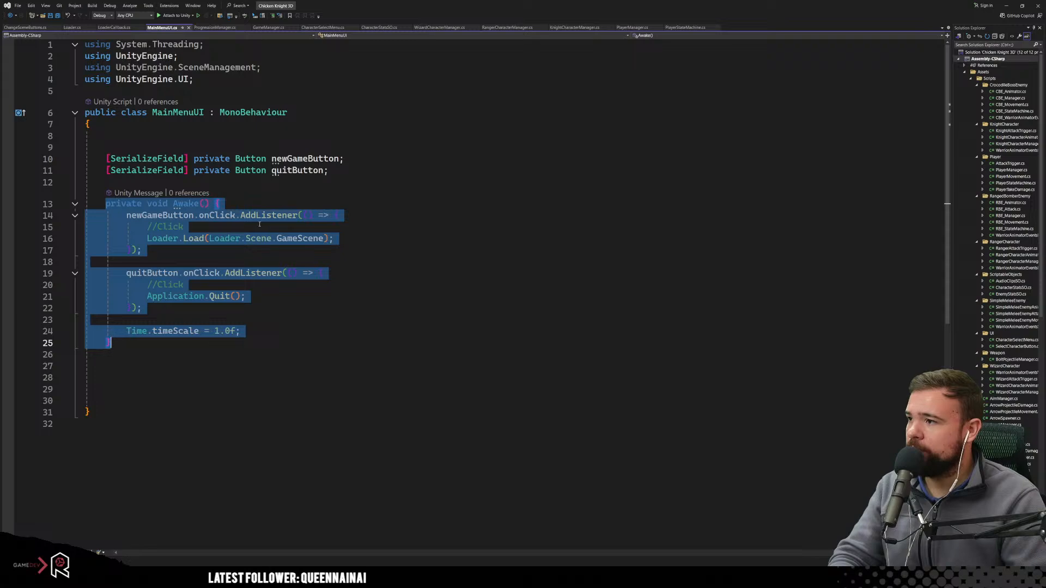
key(ctrl+Tab)
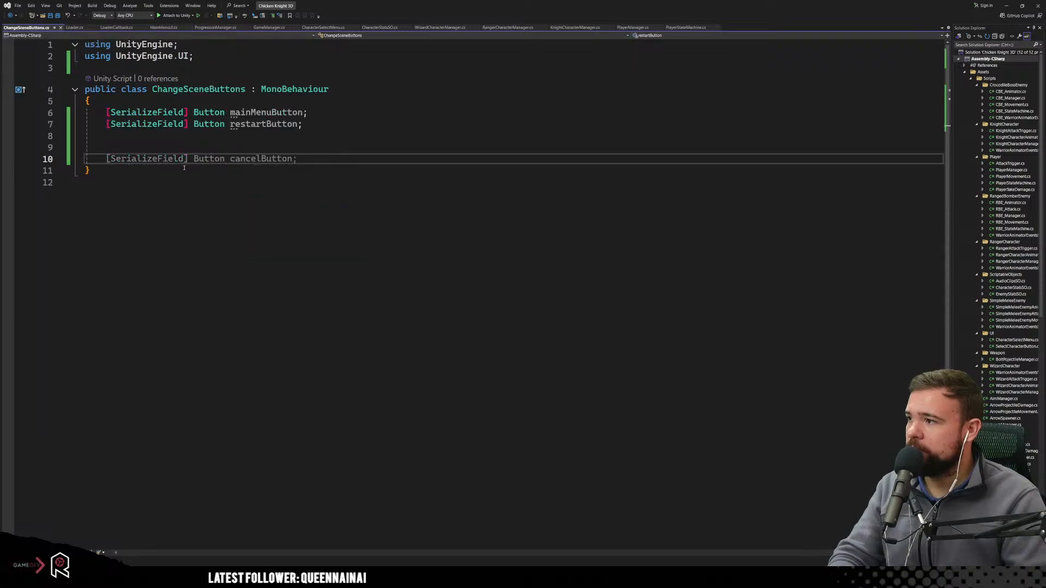
key(ctrl+v)
key(Up)
key(Up)
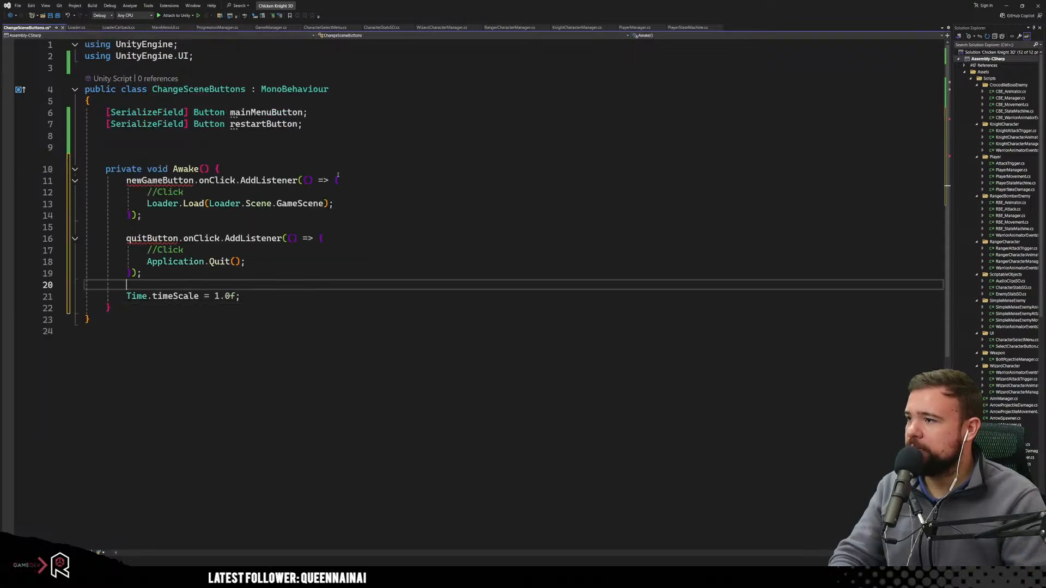
click(305, 165)
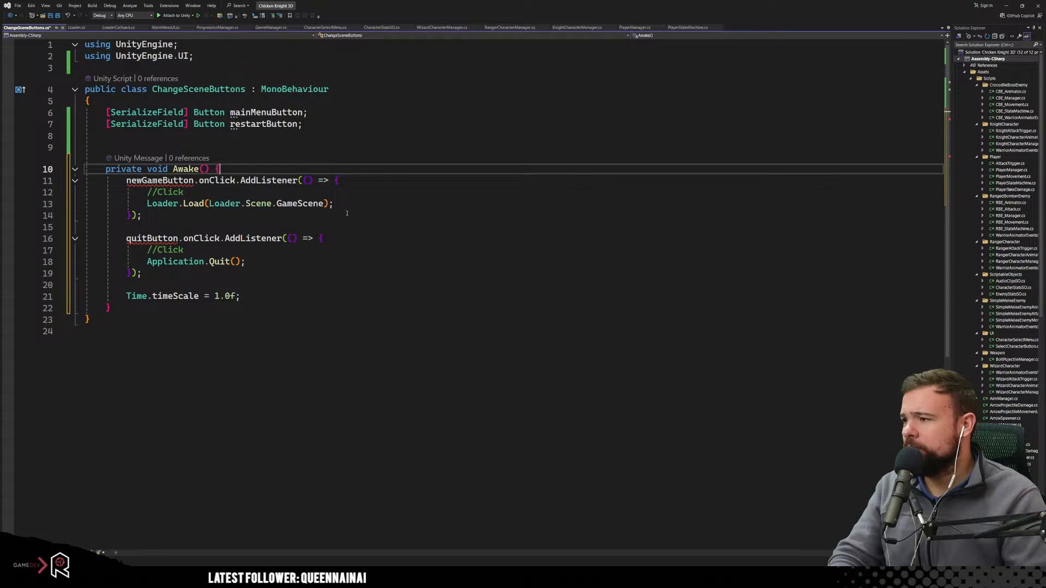
Delete the Time.timeScale line and the leftover blank line at the end of the Awake method.
click(244, 281)
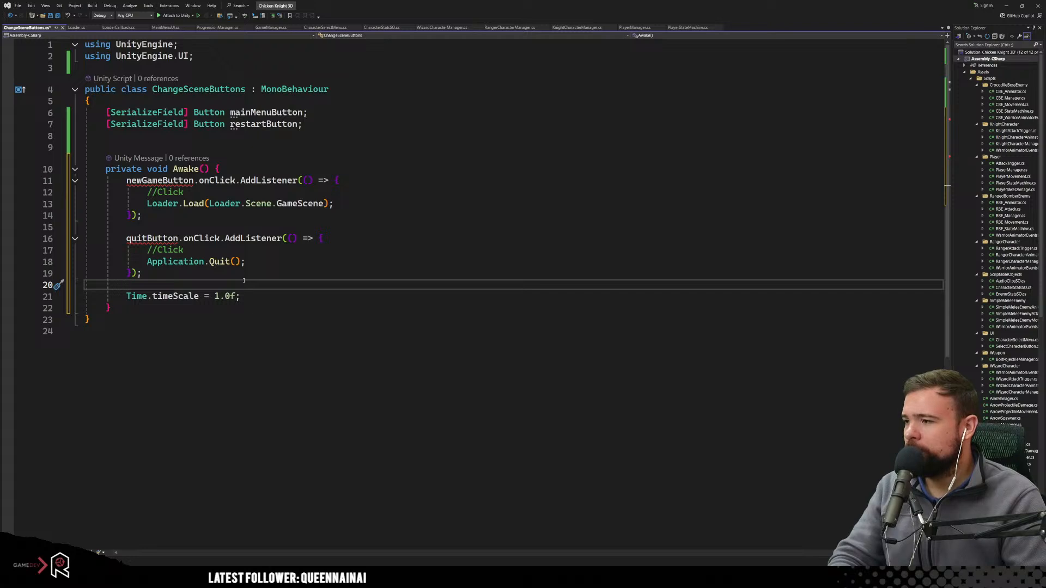
drag(244, 280, 261, 292)
key(BackSpace)
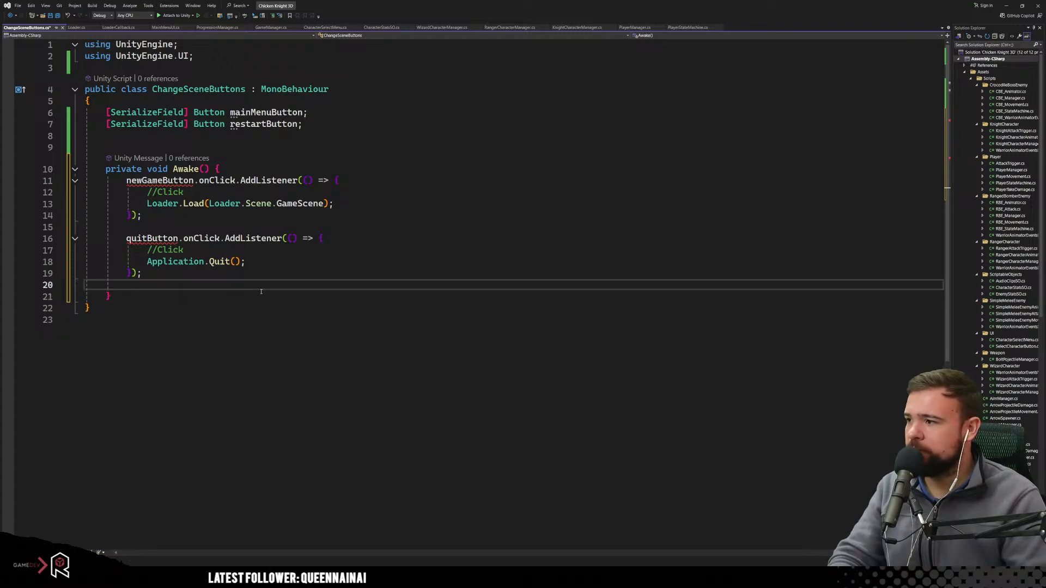
click(264, 277)
key(Delete)
click(231, 317)
click(184, 216)
Remove the //Click comment from the newGameButton listener.
click(231, 192)
key(shift+Home)
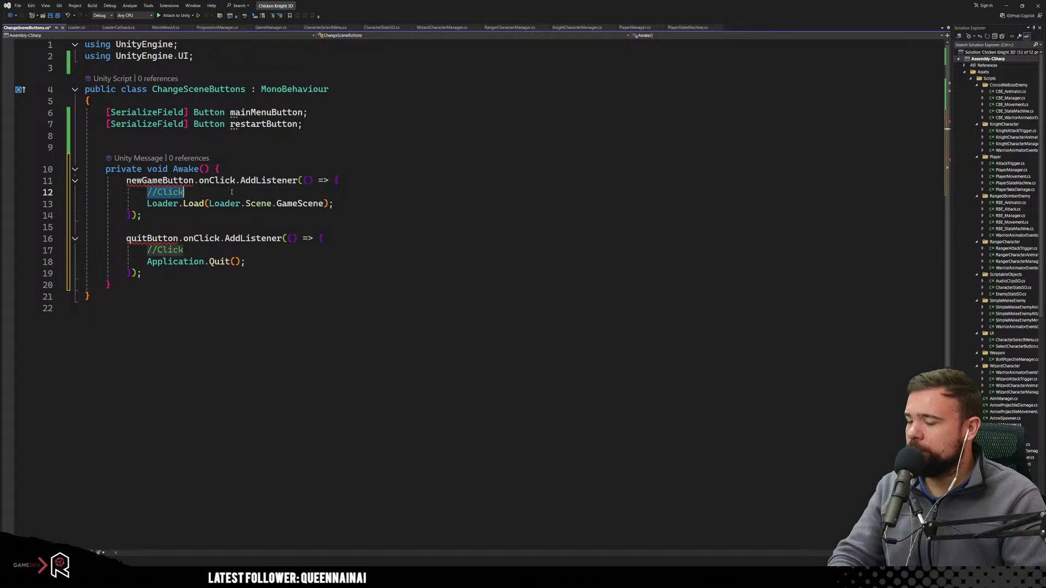
key(BackSpace)
key(Down)
key(Down)
Replace newGameButton with mainMenuButton in the first listener of Awake.
double_click(265, 112)
key(ctrl+c)
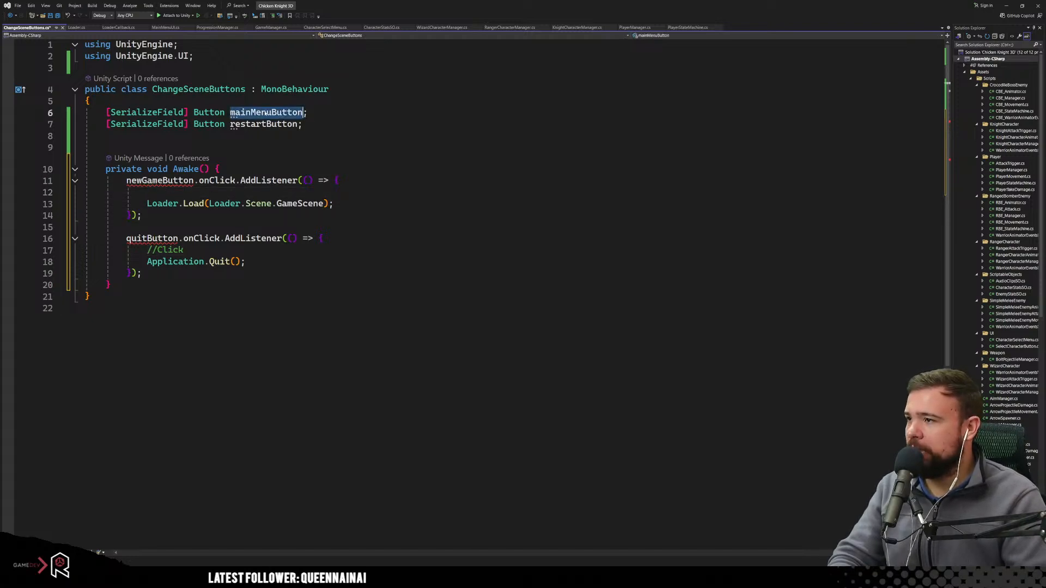
double_click(160, 180)
key(ctrl+v)
key(Down)
key(Down)
key(Down)
Change the scene loaded by the mainMenuButton listener to Loader.Scene.MainMenuScene.
click(305, 204)
double_click(300, 204)
text(man)
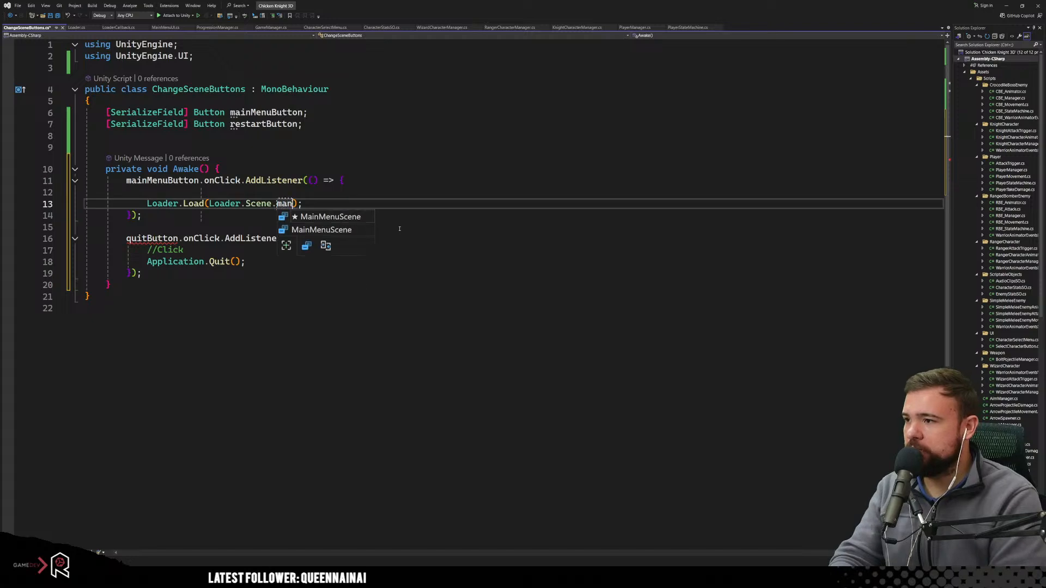
click(330, 217)
Delete the quitButton listener block from the Awake method.
click(305, 295)
drag(208, 278, 132, 231)
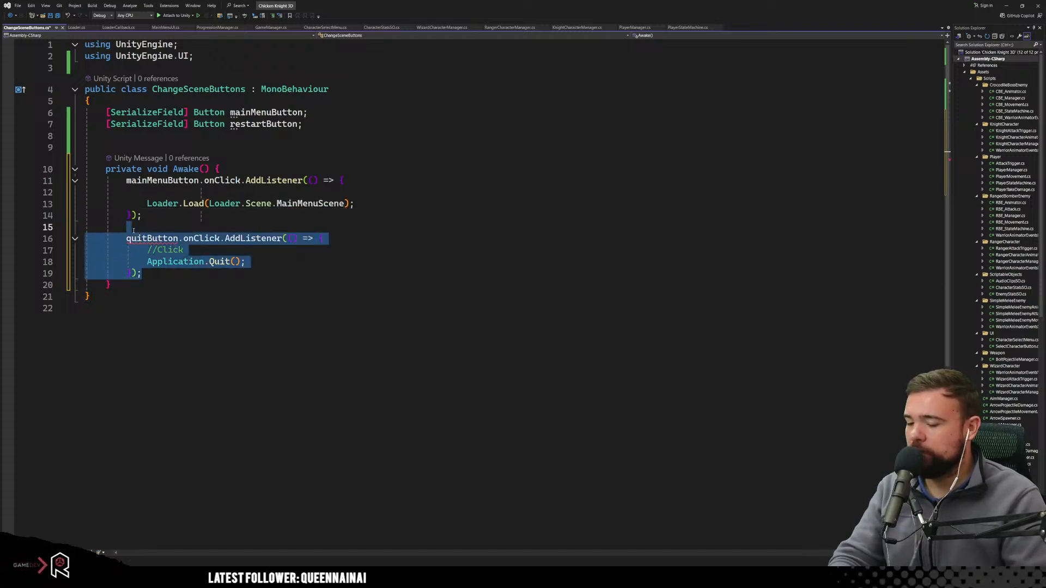
key(Delete)
Duplicate the mainMenuButton listener below itself in Awake, separated by a blank line.
key(shift+Up)
key(shift+Up)
key(shift+Up)
key(shift+Up)
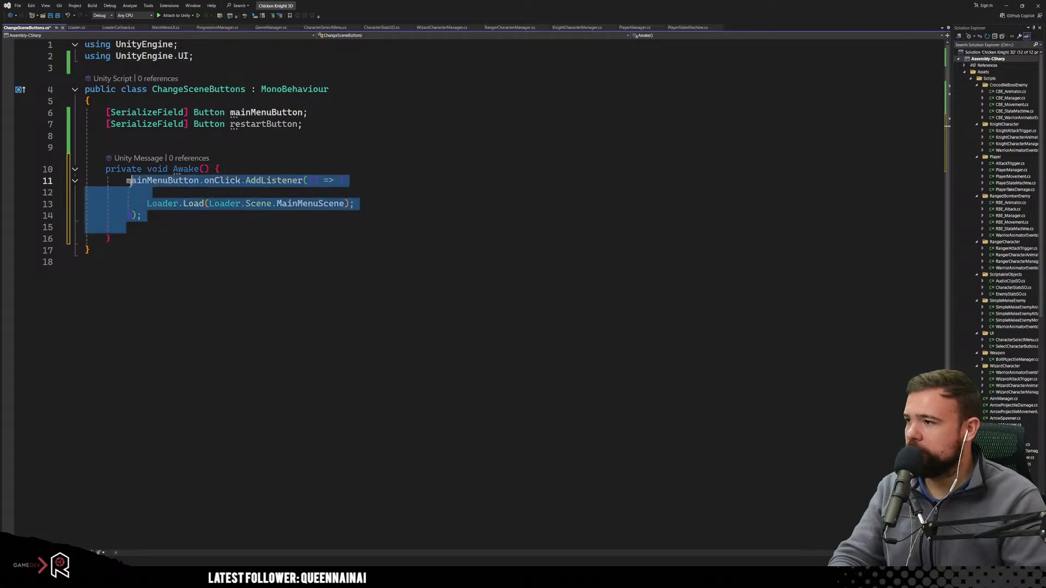
key(ctrl+c)
click(172, 223)
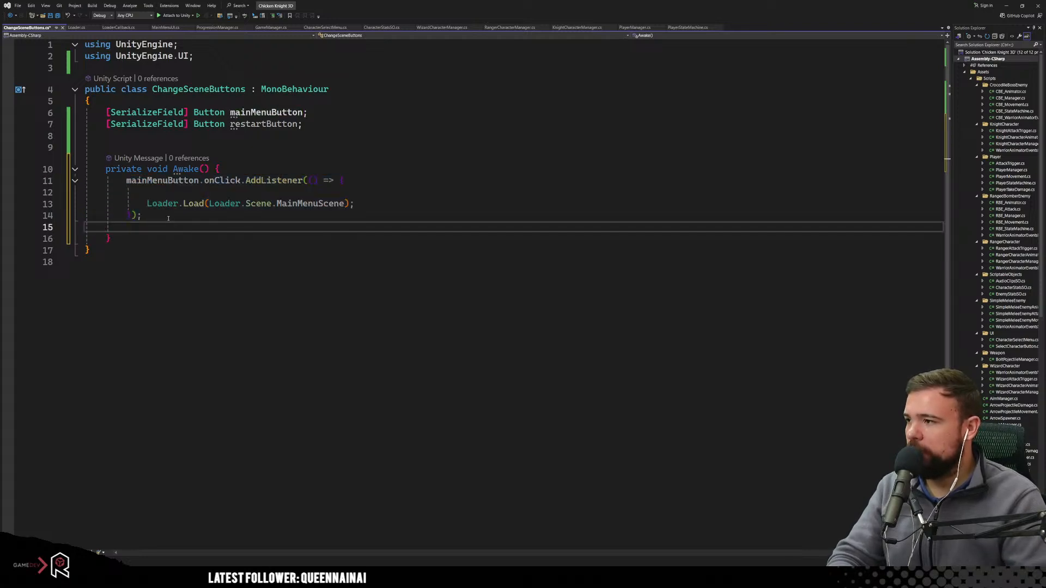
key(ctrl+v)
click(176, 222)
key(Return)
click(306, 331)
click(313, 263)
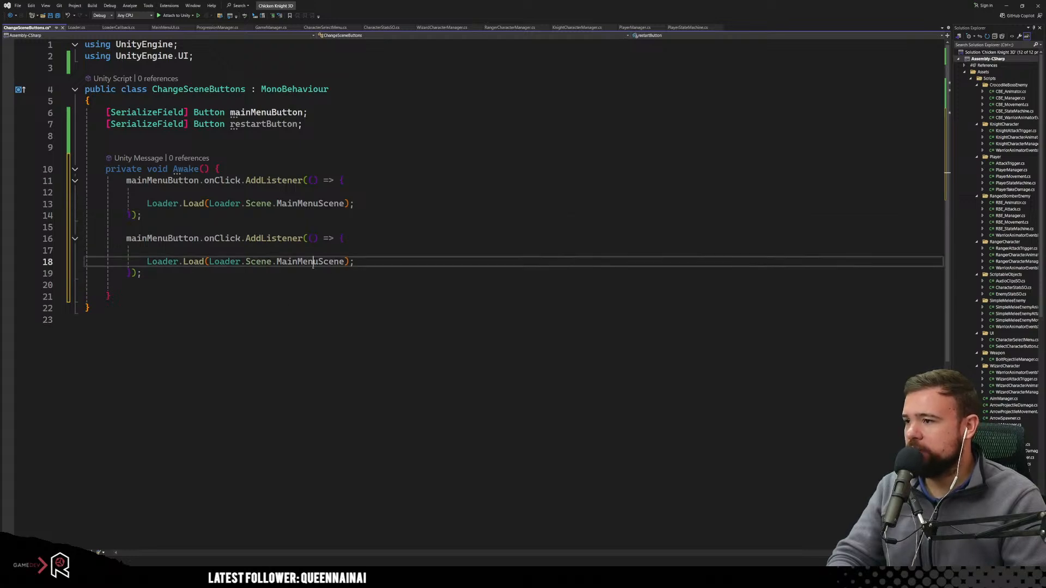
Replace mainMenuButton with restartButton in the duplicated listener.
click(267, 125)
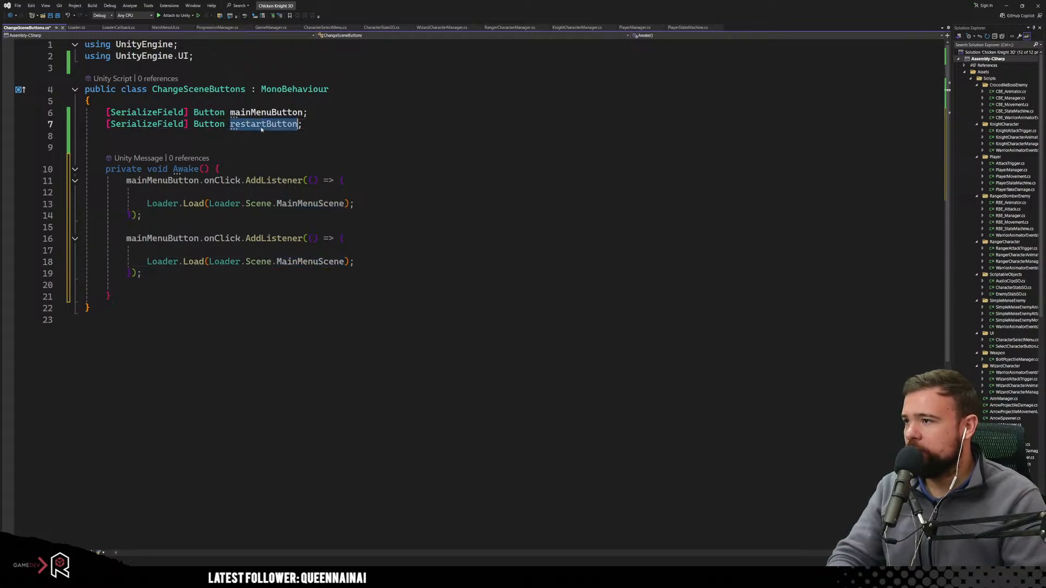
click(152, 227)
click(152, 238)
double_click(151, 239)
key(ctrl+v)
Make the restartButton listener load Loader.Scene.GameScene and save the script.
click(284, 307)
double_click(308, 262)
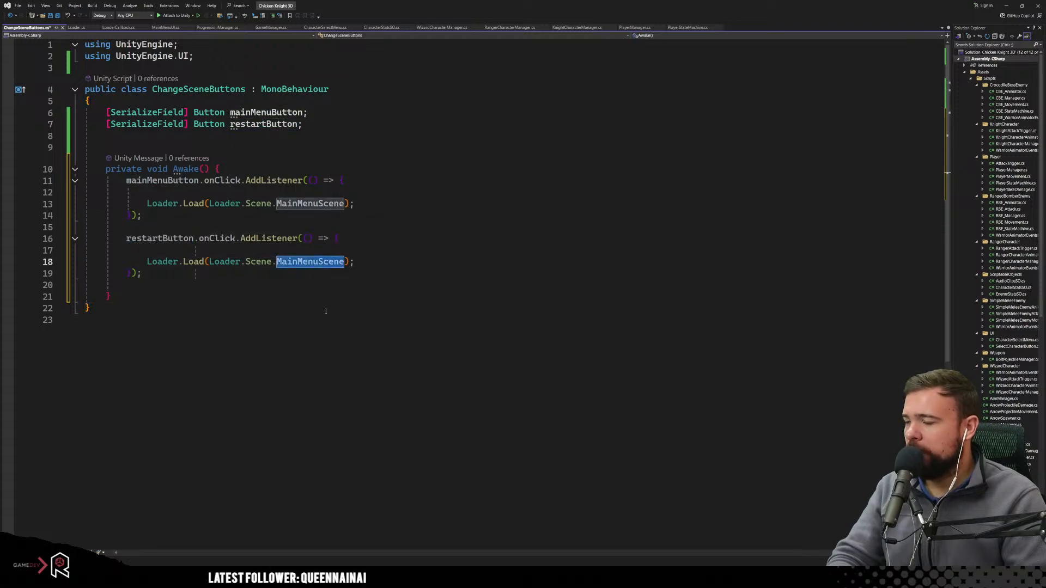
text(GameScene)
click(326, 311)
click(342, 284)
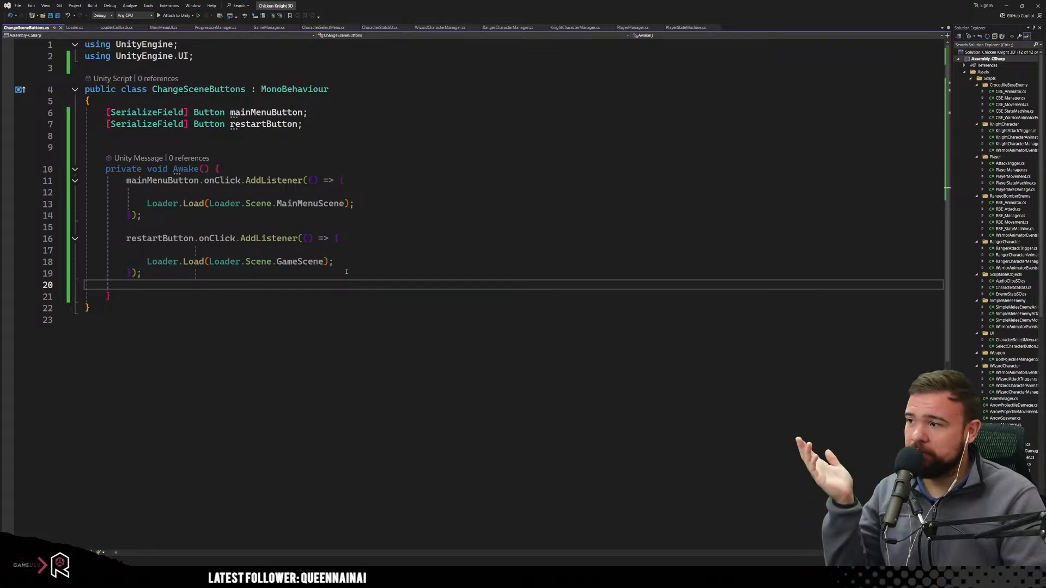
click(346, 268)
click(385, 201)
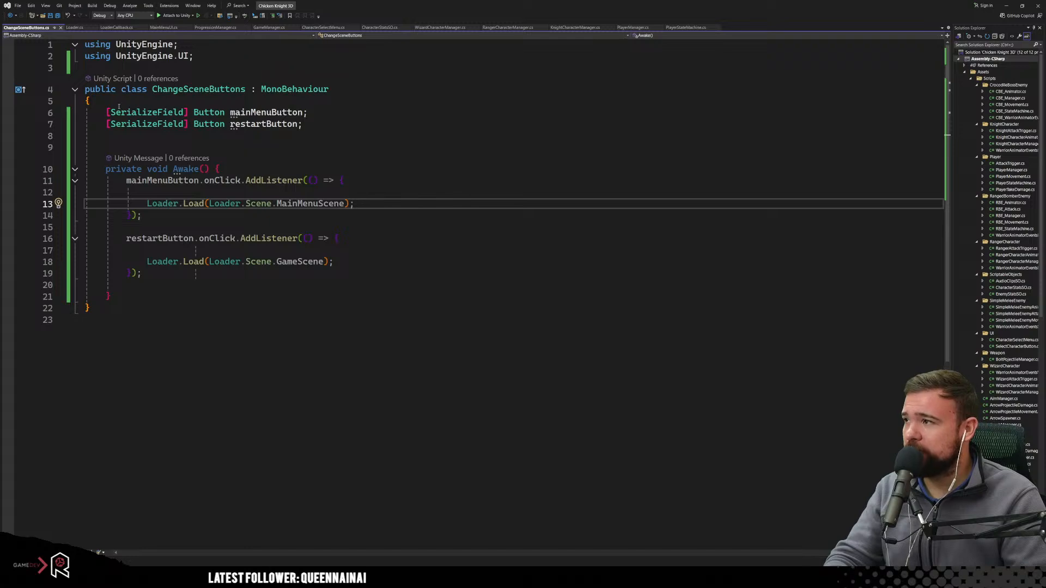
Switch to Unity, assign the MainMenu and RestartButton objects to the script's Main Menu Button and Restart Button fields, and save the scene.
key(alt+Tab)
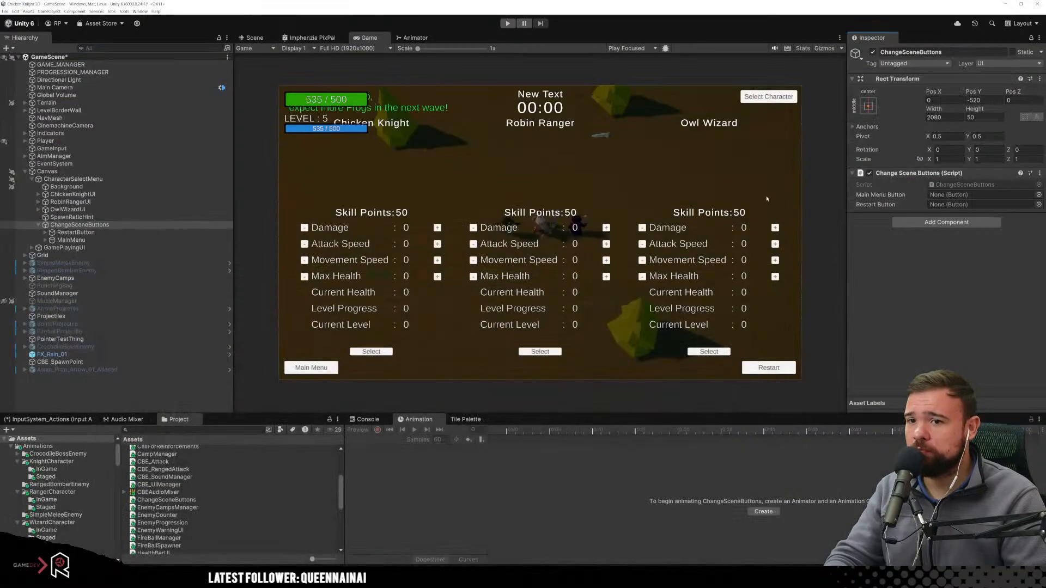
drag(159, 234, 959, 195)
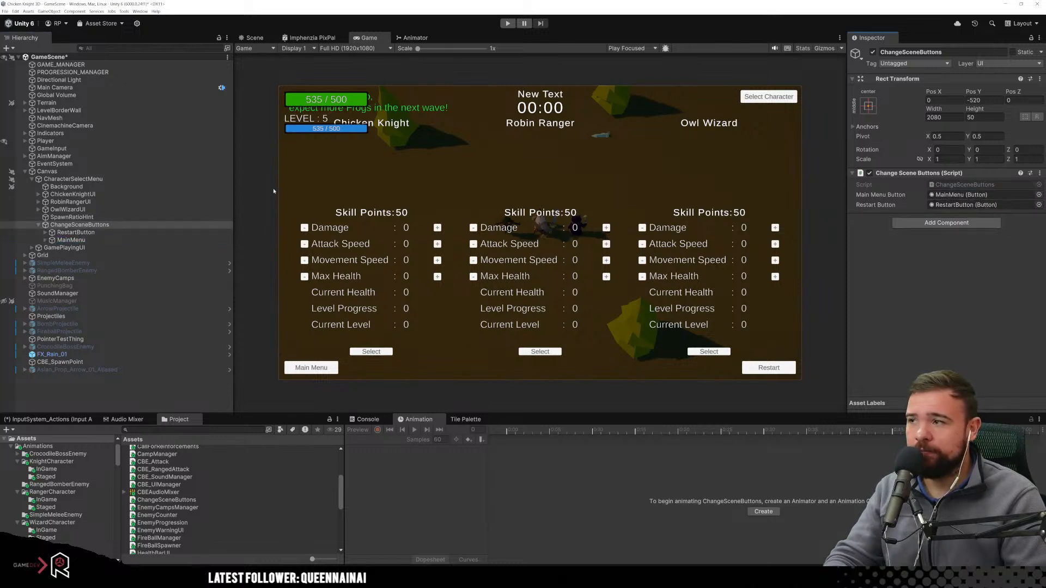
key(ctrl+s)
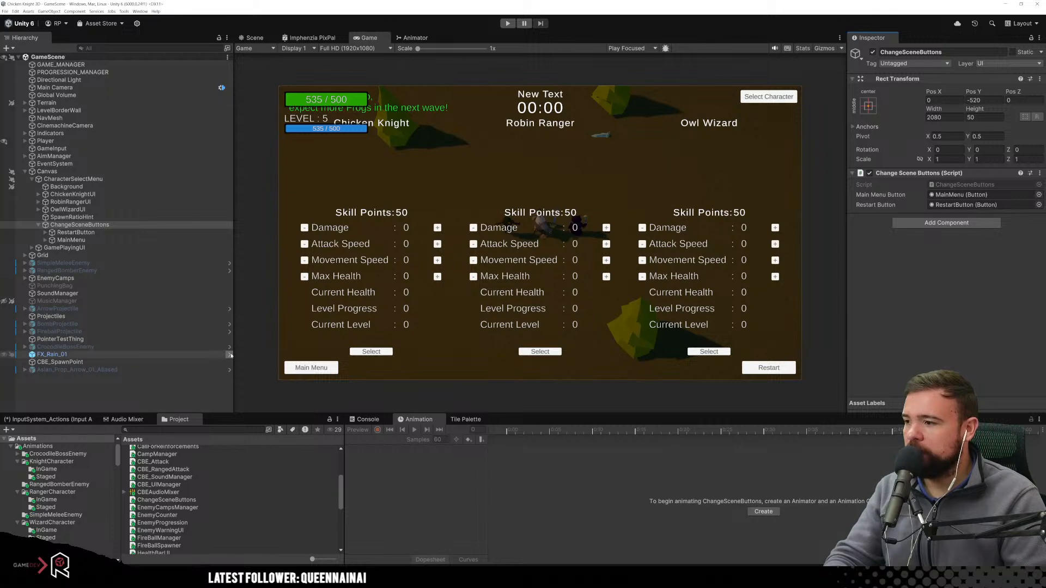
Play the scene, test the Main Menu button, and start a new game with the Robin Ranger selected.
click(508, 24)
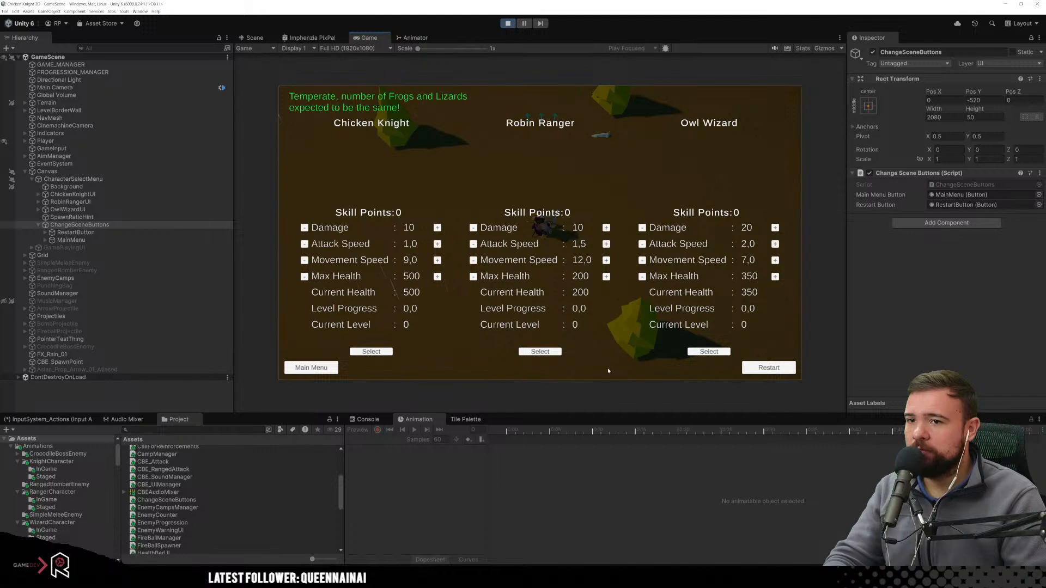
click(330, 370)
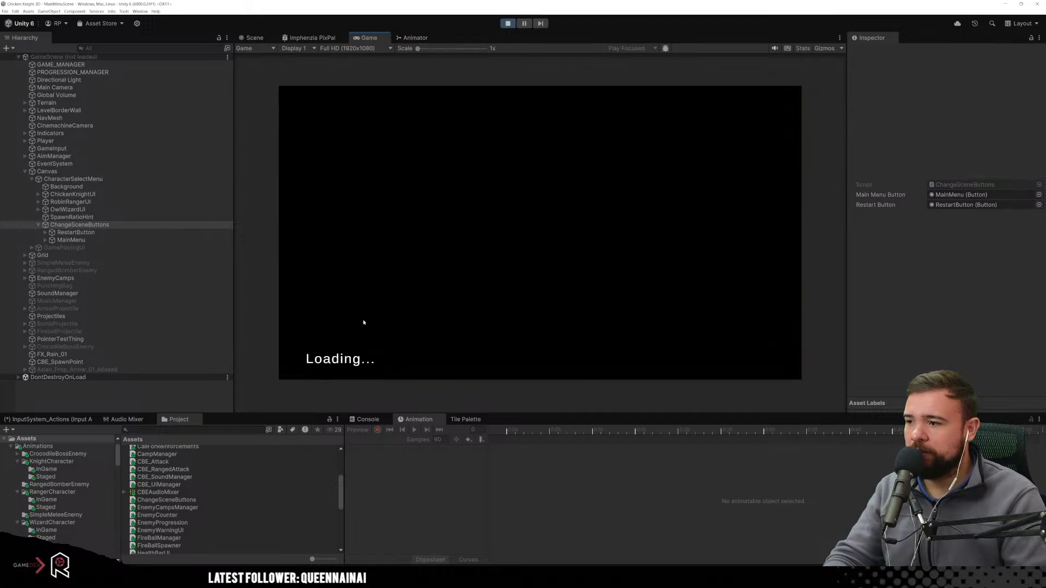
click(418, 148)
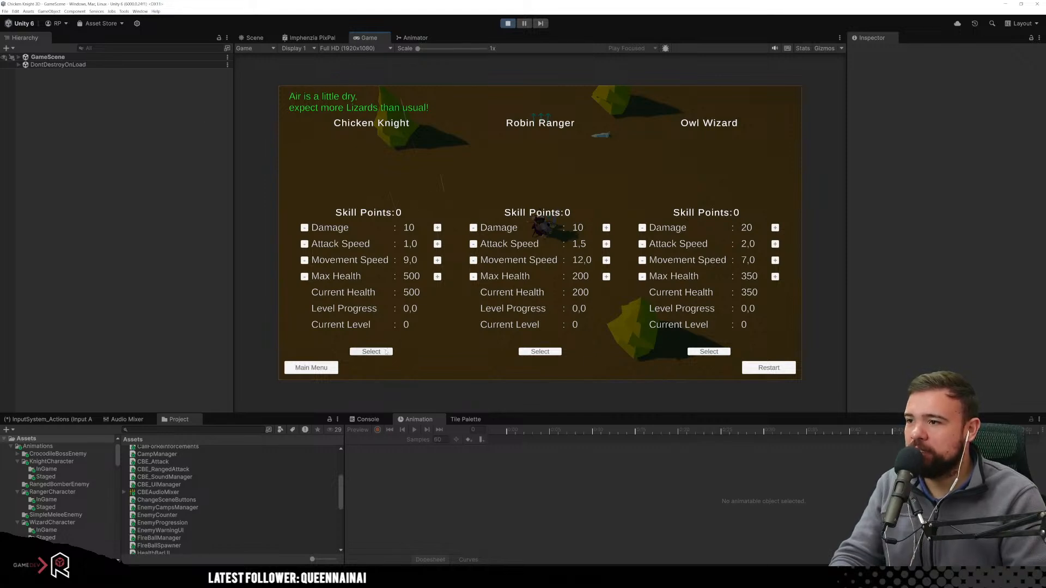
click(541, 352)
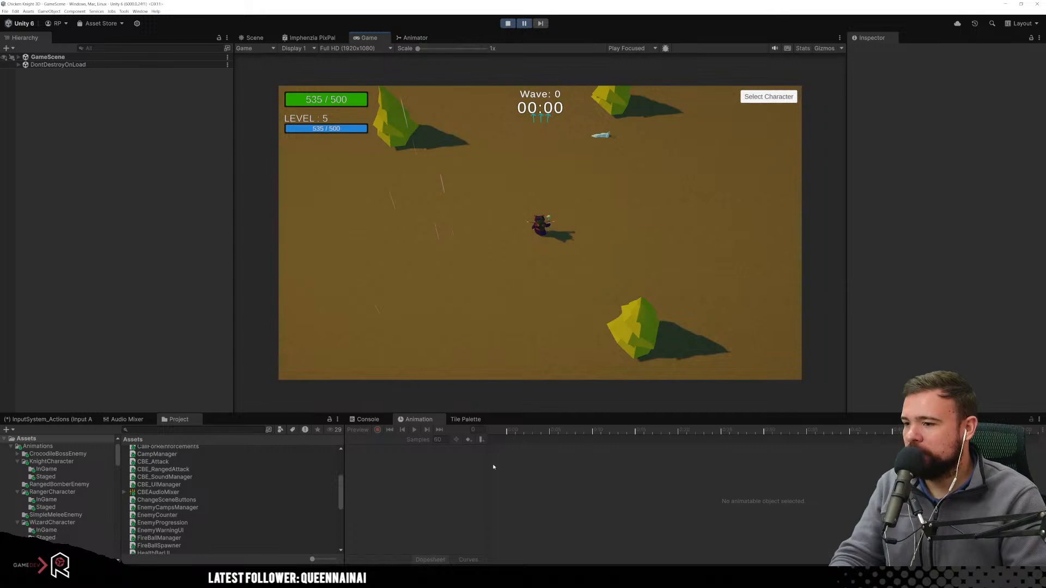
Examine the MissingReferenceException and its full stack trace in the Console.
click(368, 418)
click(450, 521)
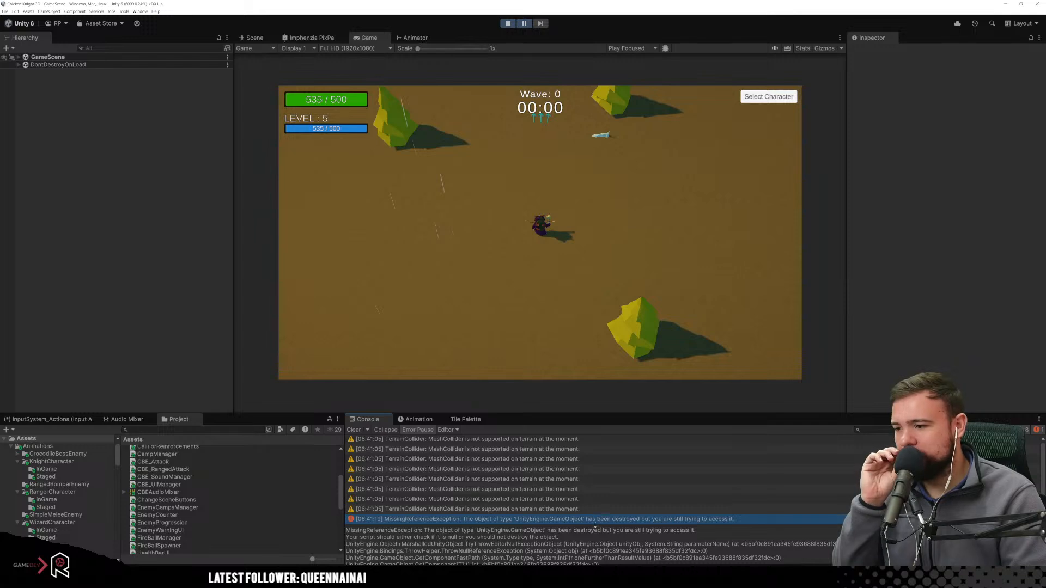
scroll(527, 545, down, 2)
scroll(469, 547, down, 4)
scroll(469, 548, down, 3)
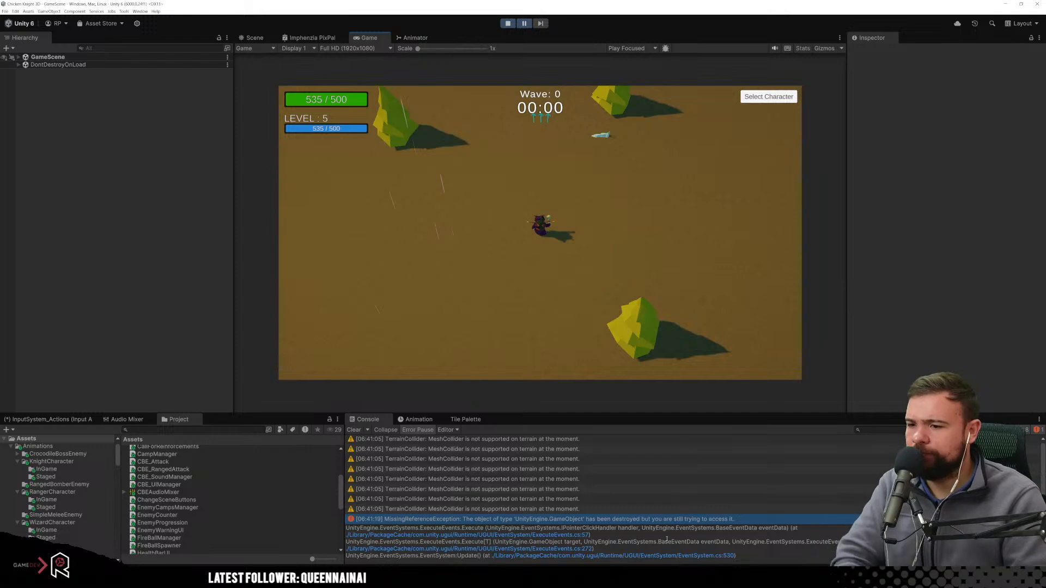
Resume the game briefly, pause it again, and examine which script calls in the stack trace lead to the exception.
click(524, 22)
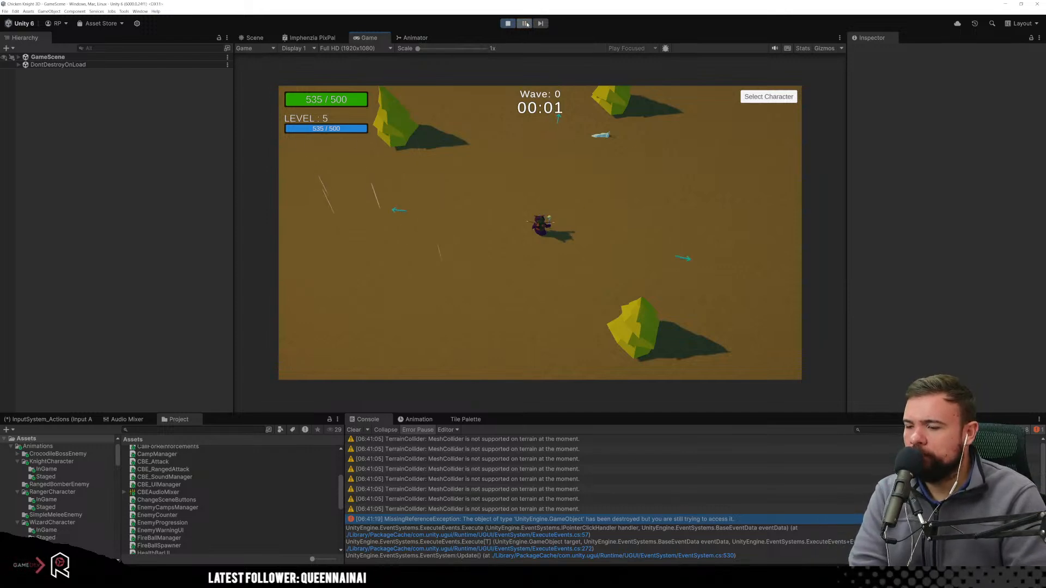
click(525, 24)
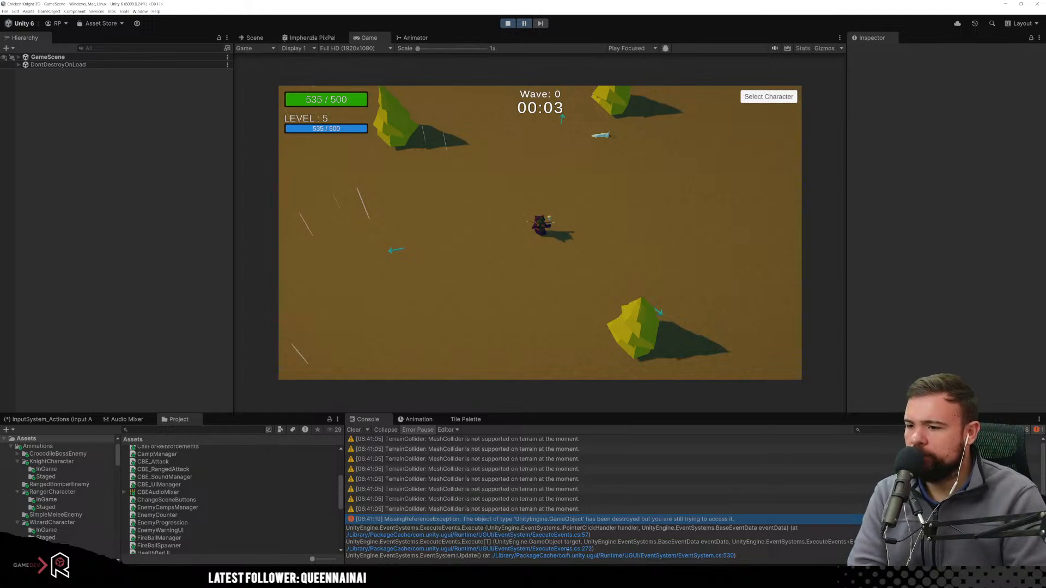
scroll(568, 551, up, 2)
scroll(568, 552, up, 2)
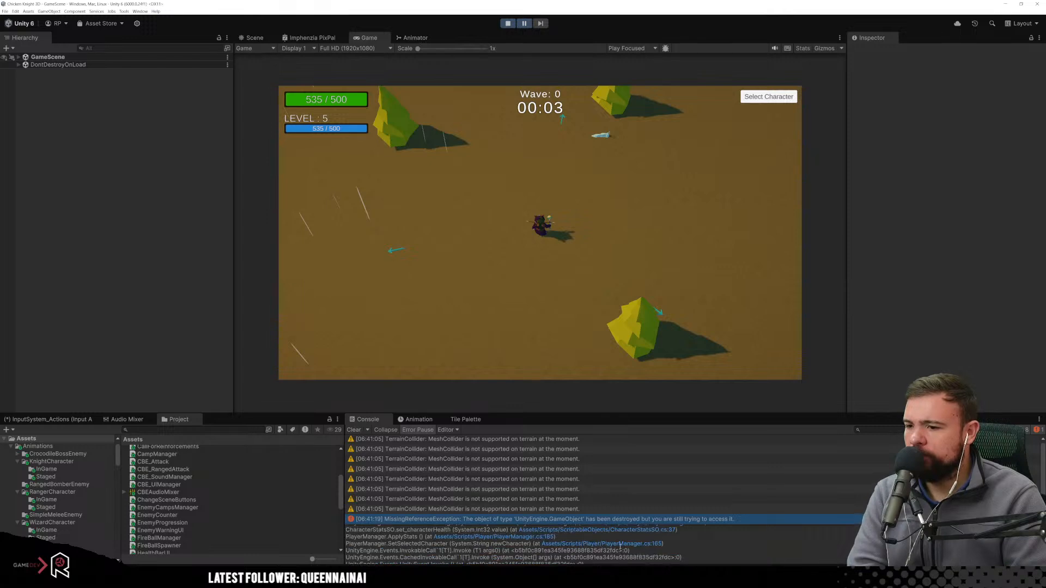
scroll(527, 543, up, 2)
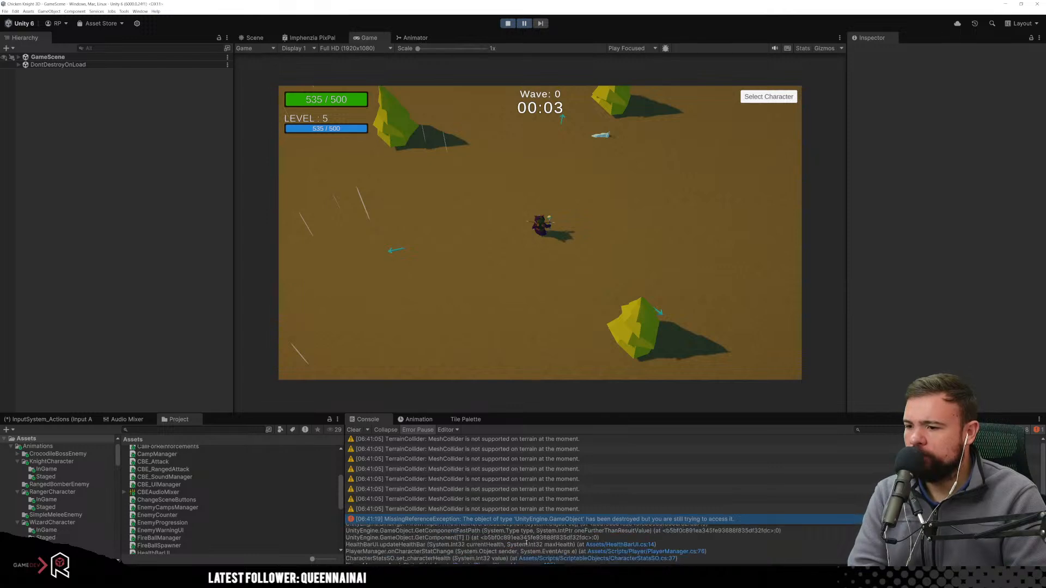
scroll(614, 549, down, 2)
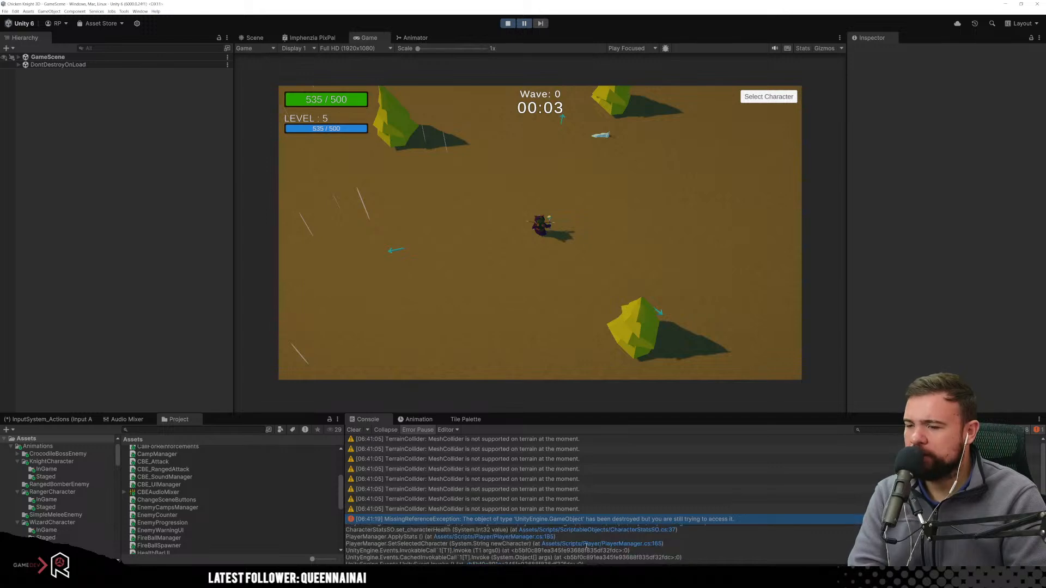
scroll(586, 545, up, 2)
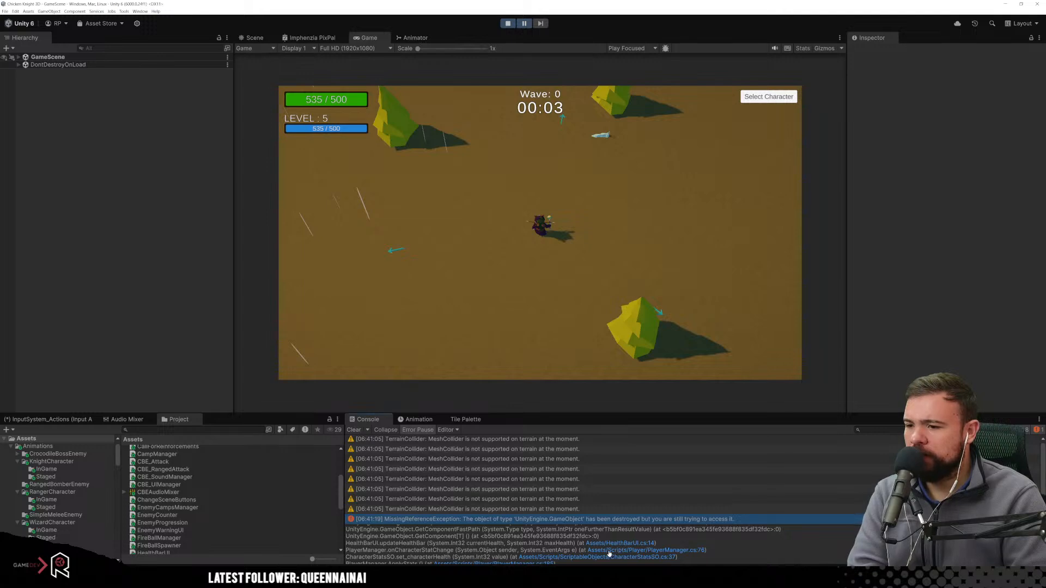
Read the rest of the MissingReferenceException's stack trace down to its final event system calls.
scroll(661, 556, down, 2)
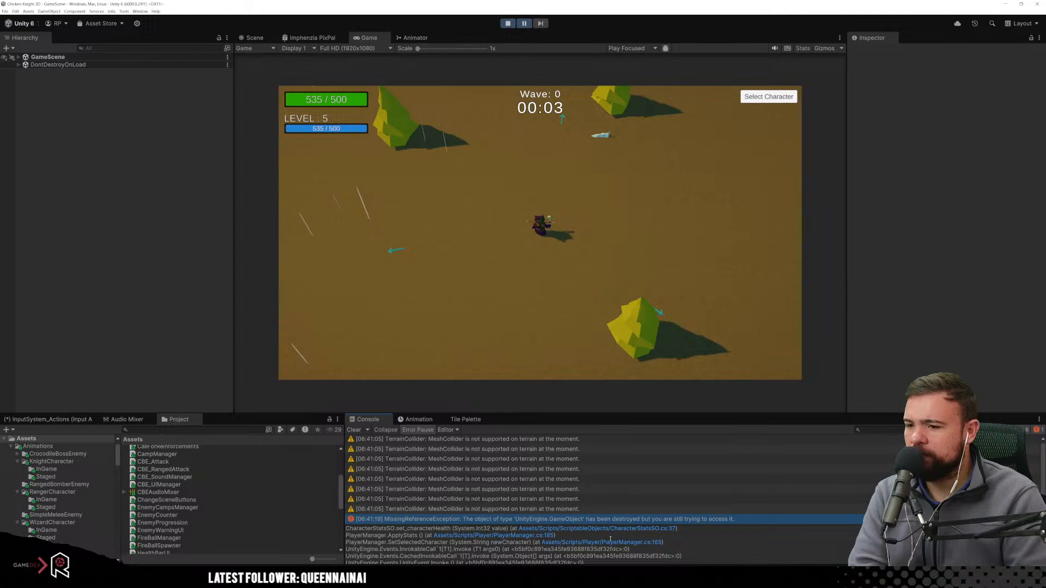
scroll(605, 544, down, 2)
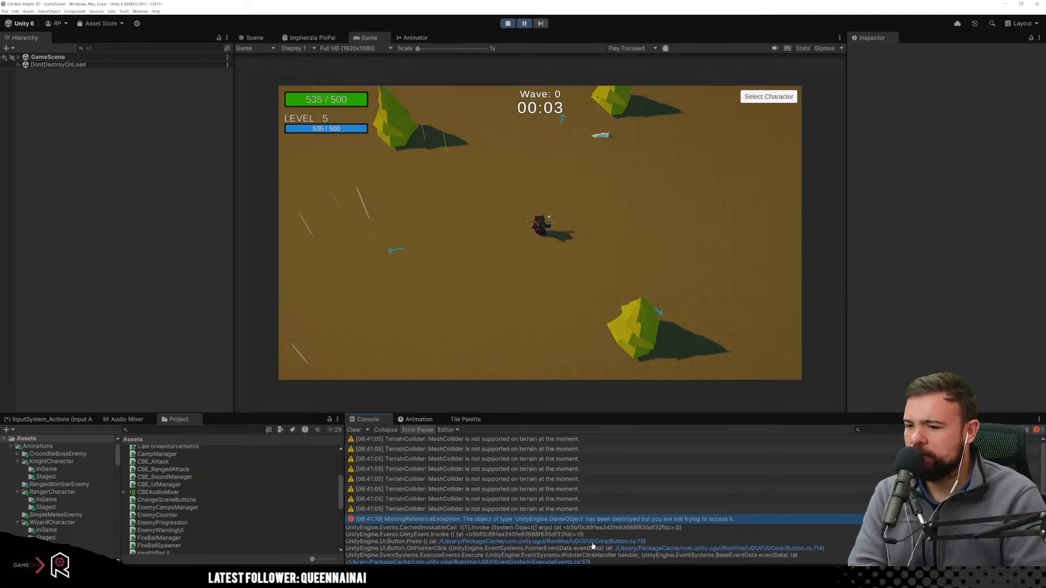
scroll(535, 547, down, 2)
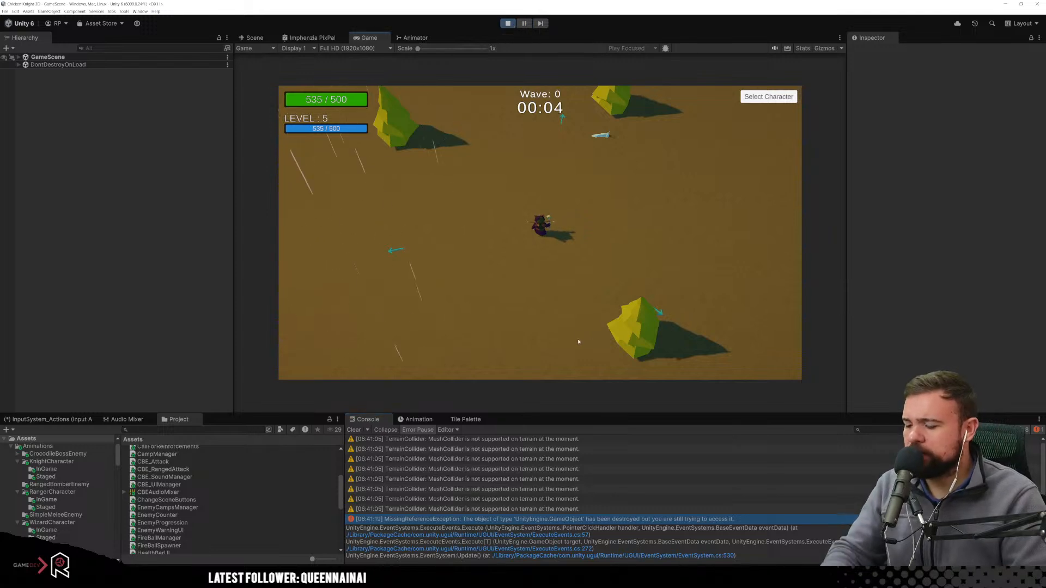
Resume the game, move the character around, and inspect its model up close before returning to the wide view.
key(w)
key(d)
key(s)
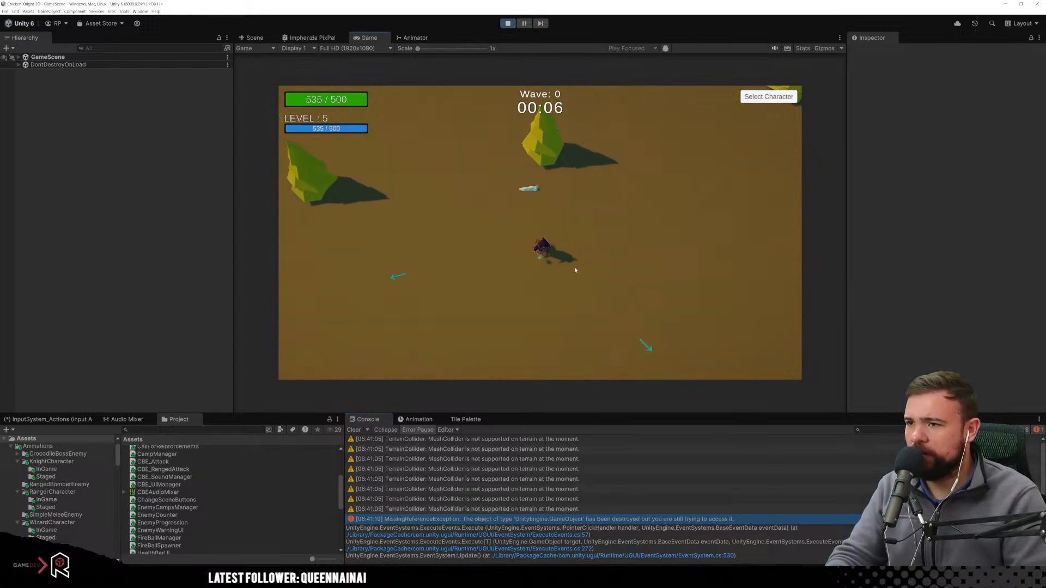
scroll(539, 294, up, 5)
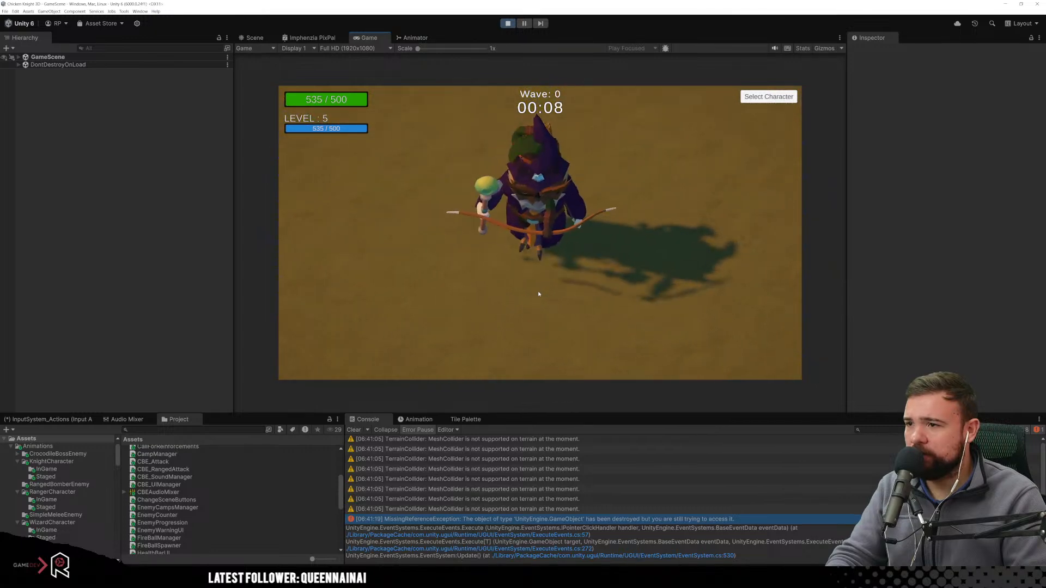
scroll(590, 288, down, 5)
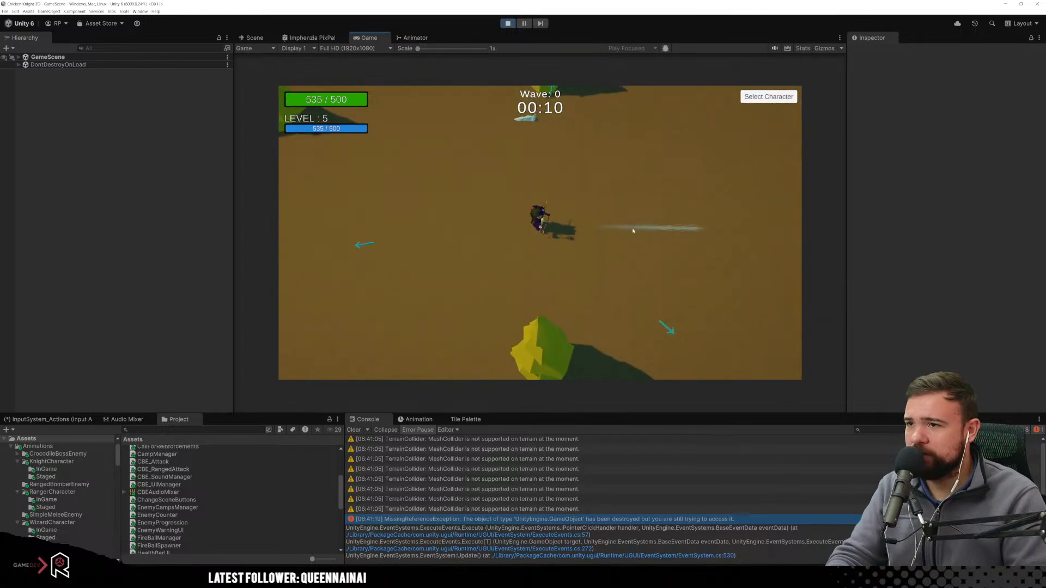
Walk the character across the map to the enemy camp and trigger a test attack on the way.
key(w)
key(w)
key(w)
key(w)
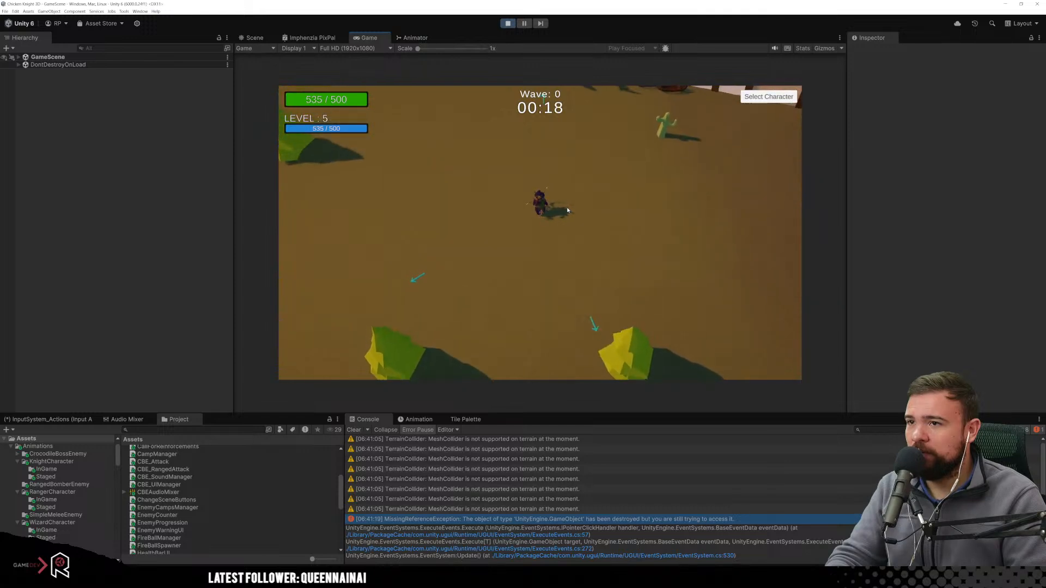
key(w)
click(568, 210)
key(a)
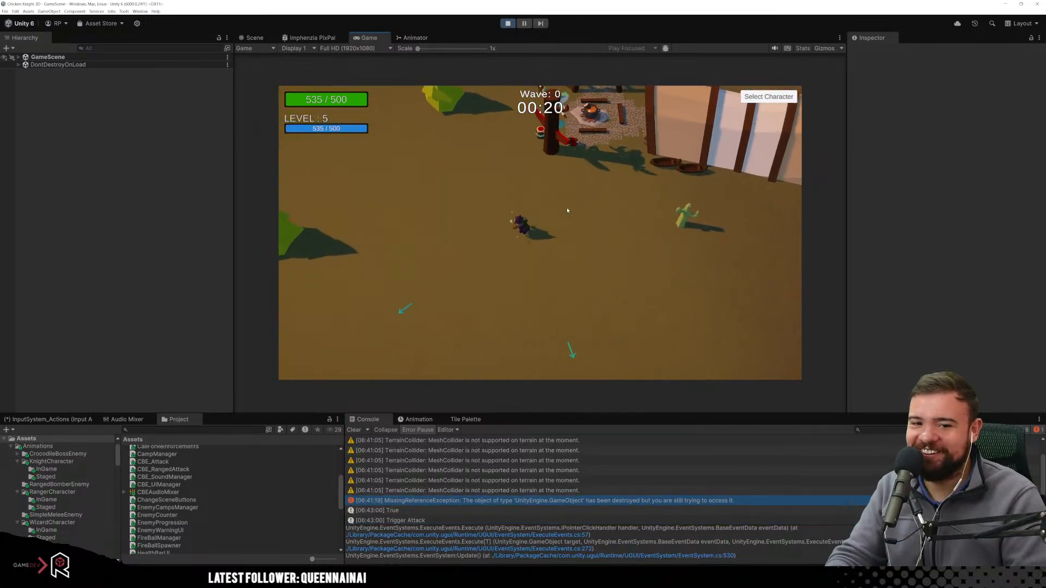
key(w)
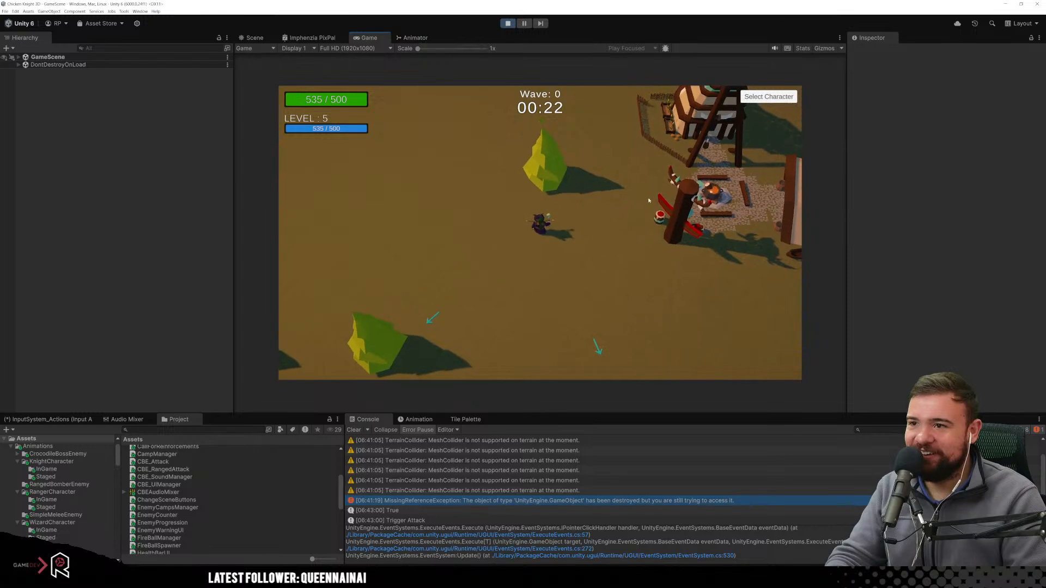
Attack the totem at the edge of the enemy camp until it is destroyed.
click(697, 251)
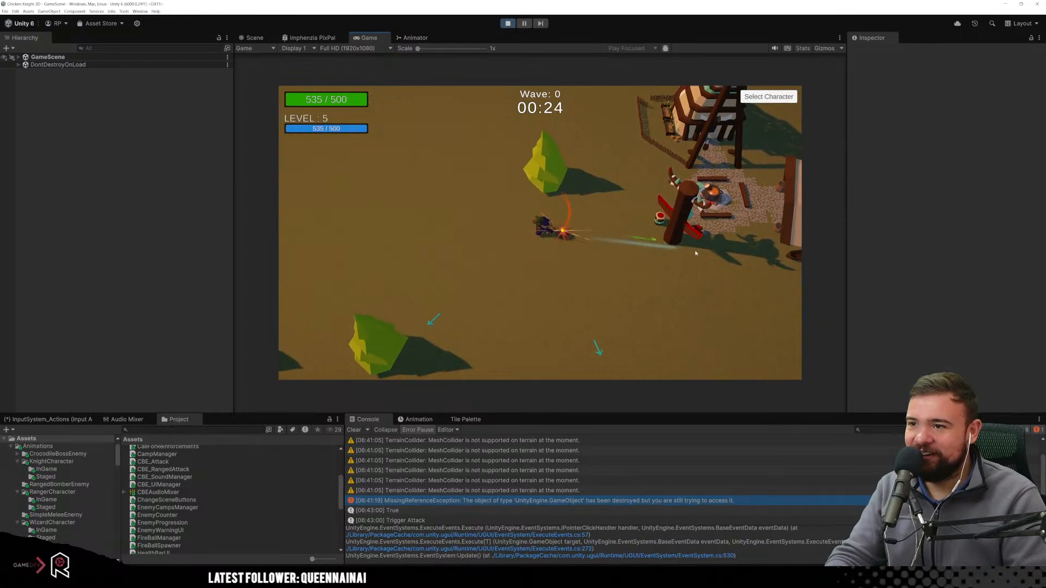
key(d)
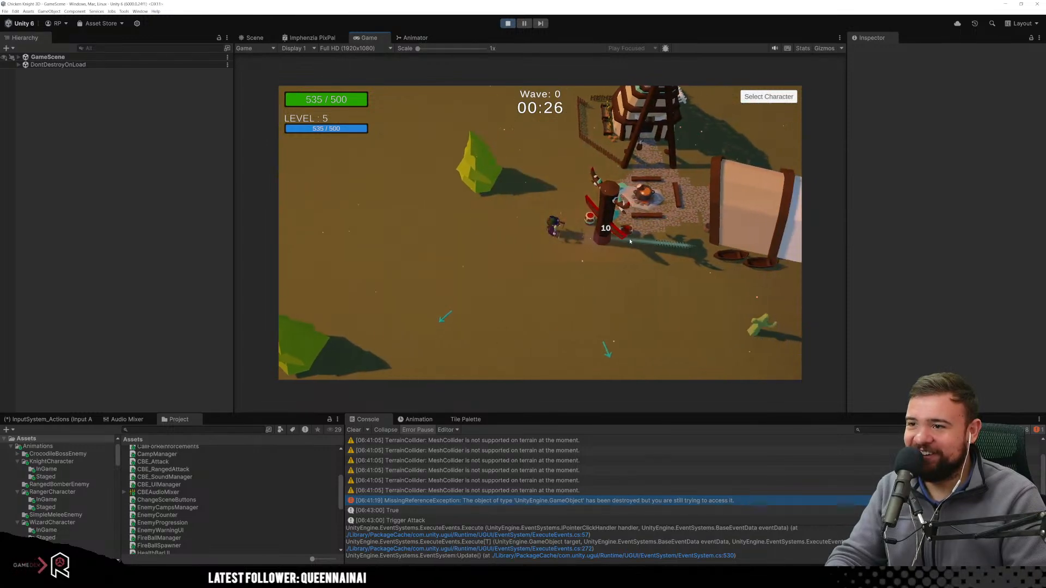
click(623, 240)
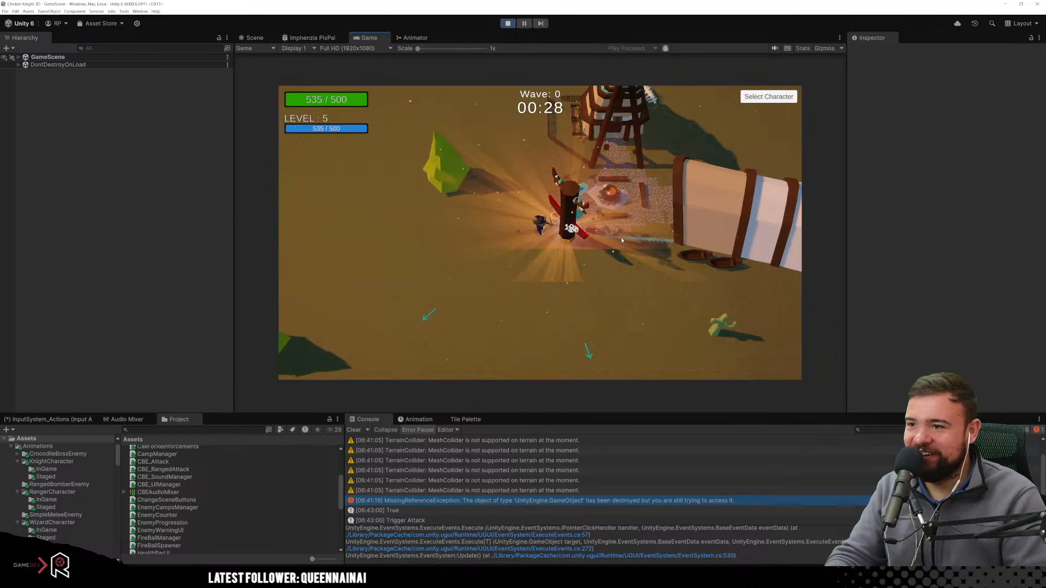
key(d)
key(s)
click(553, 202)
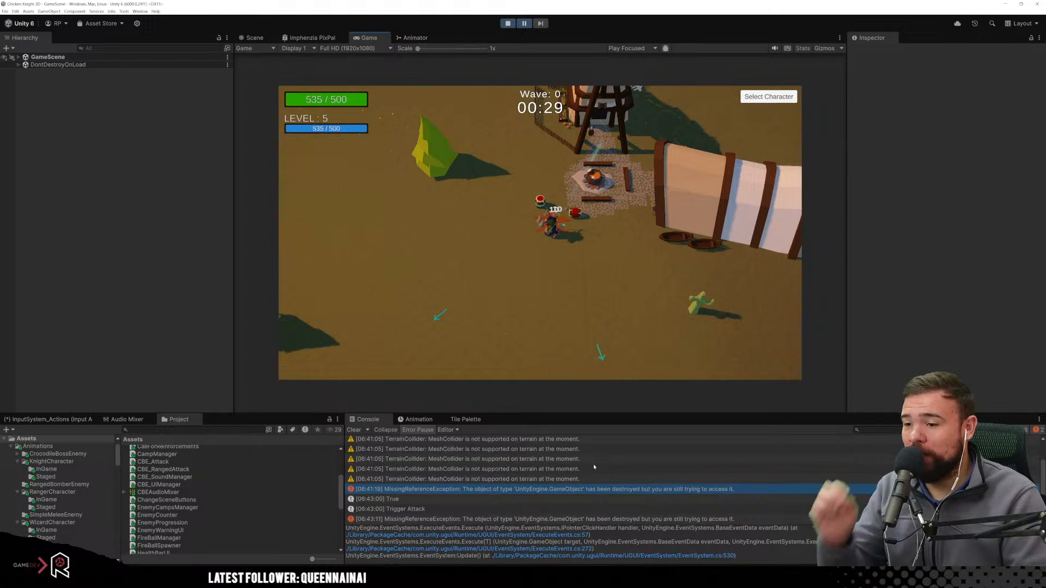
Examine the stack trace of the newest MissingReferenceException and its ArrowDamageZone object, and stop play mode.
click(430, 519)
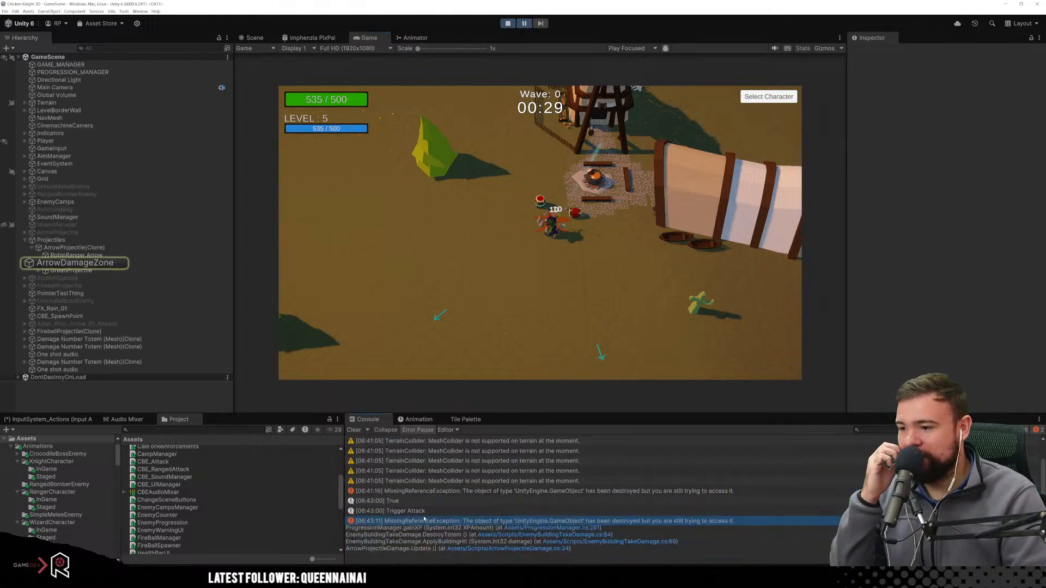
click(134, 271)
click(132, 265)
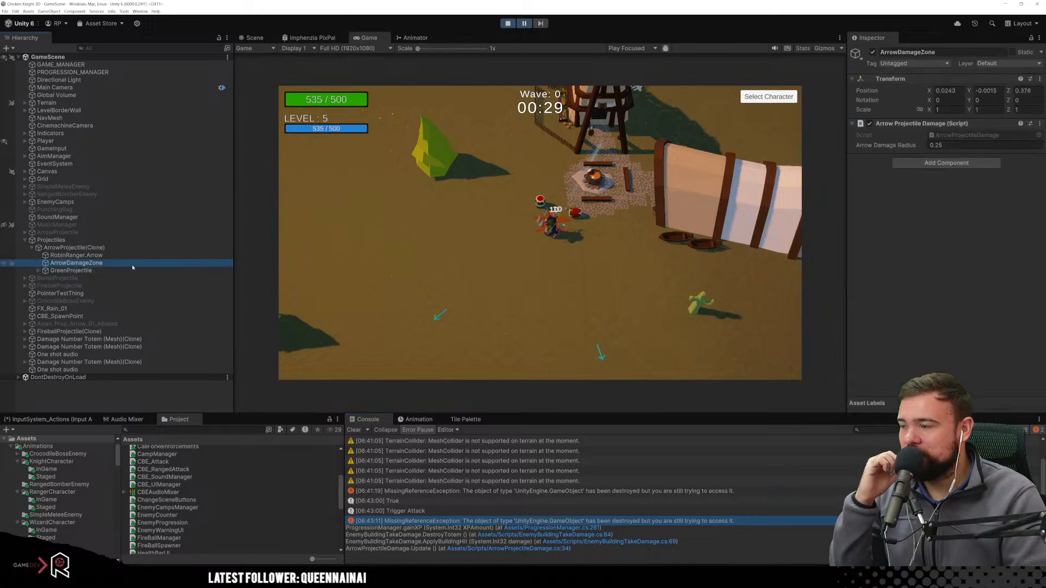
click(502, 23)
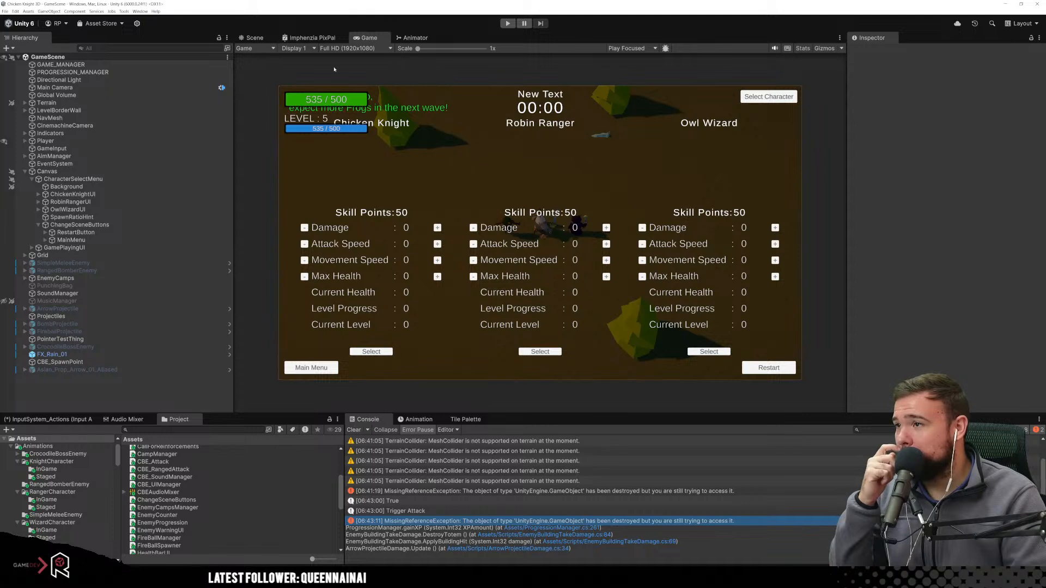
Clear the Console and open MainMenuScene from the project's Scenes folder.
scroll(203, 467, up, 4)
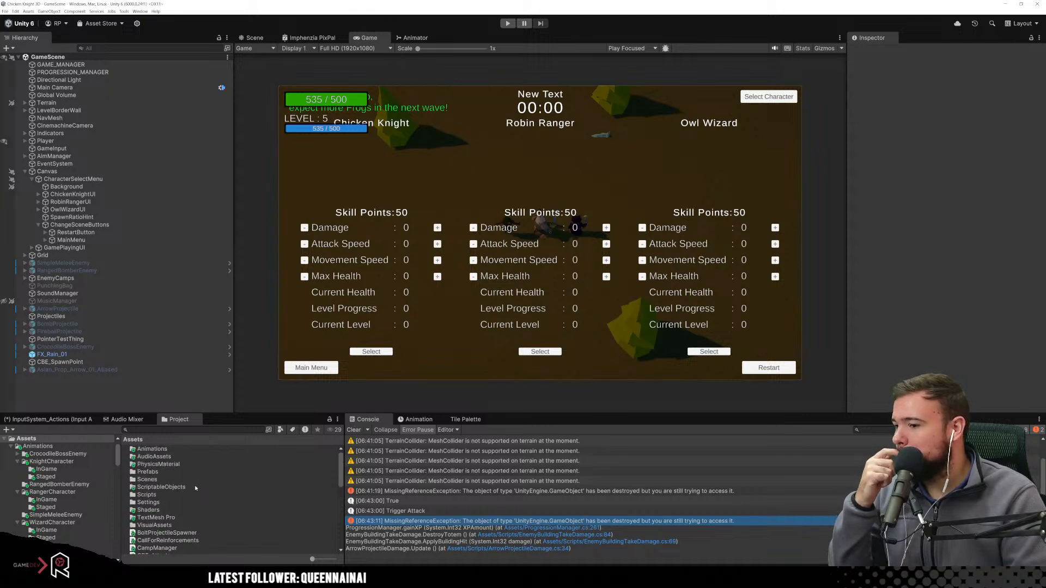
click(354, 430)
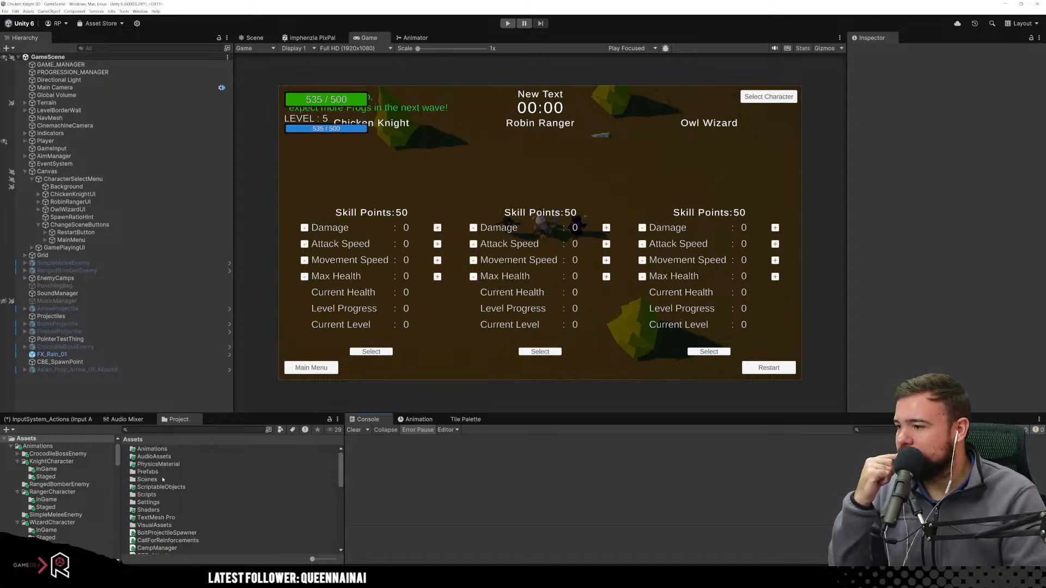
click(47, 469)
click(46, 477)
scroll(86, 497, down, 4)
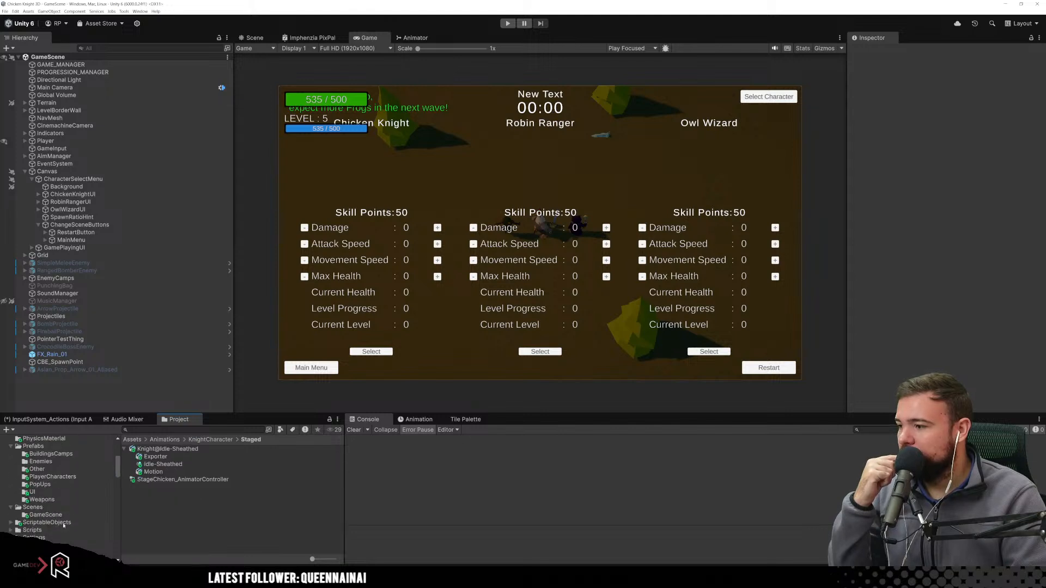
click(46, 515)
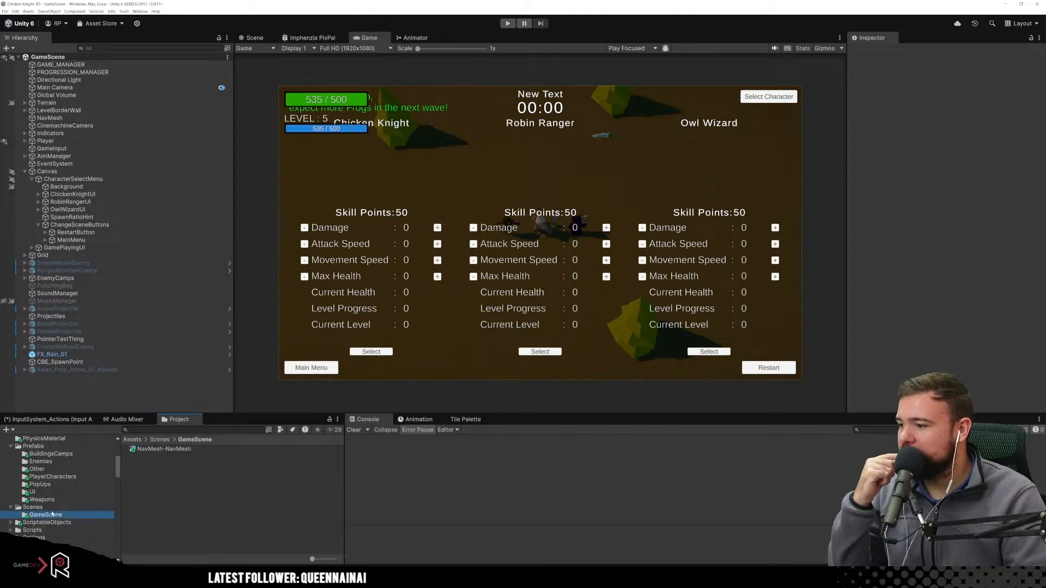
click(55, 509)
click(153, 456)
click(159, 472)
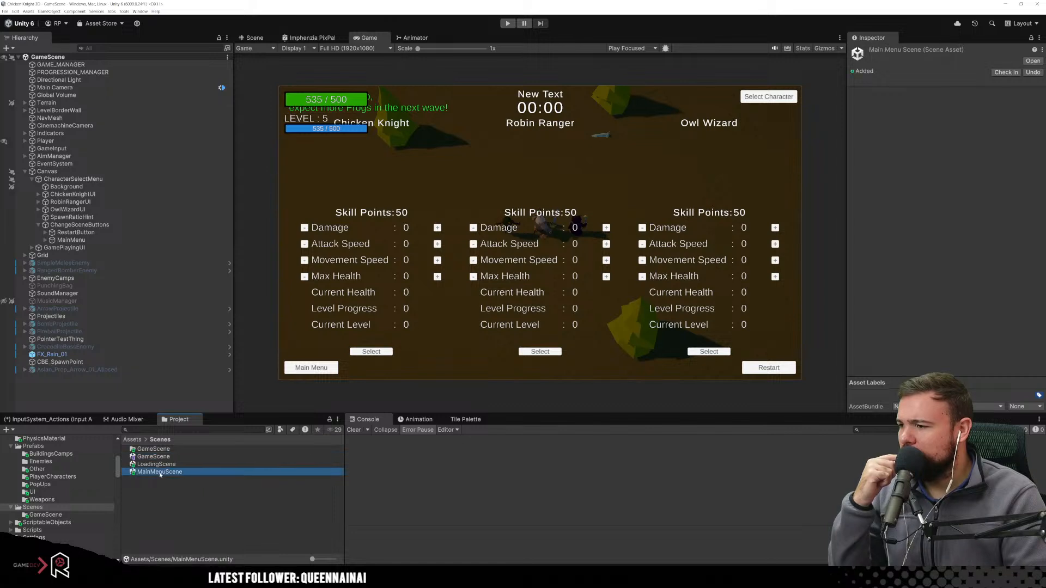
double_click(159, 471)
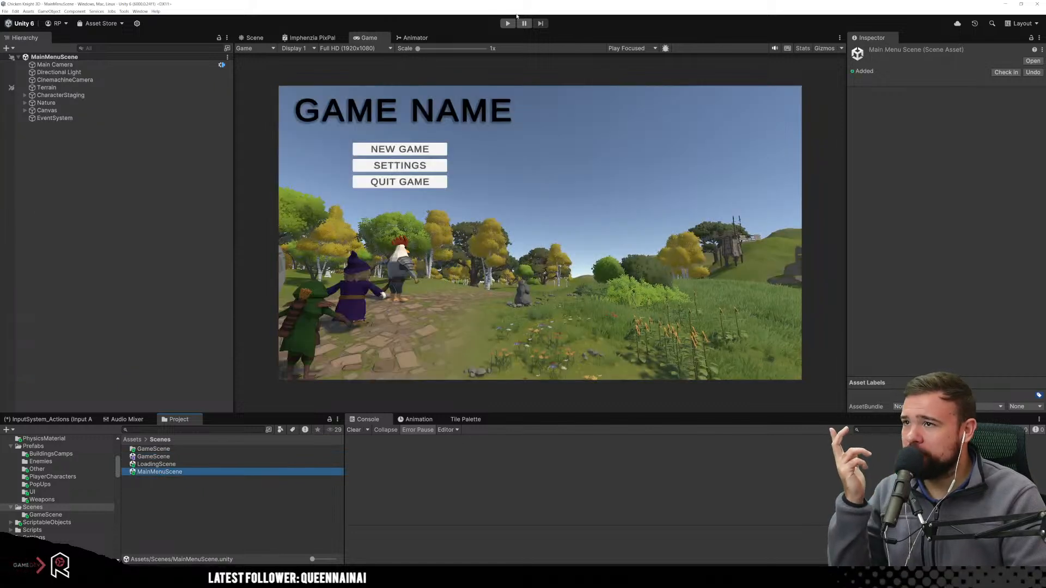
Play from the main menu, start a new game, return to the main menu, and start another game with the Robin Ranger selected.
click(507, 23)
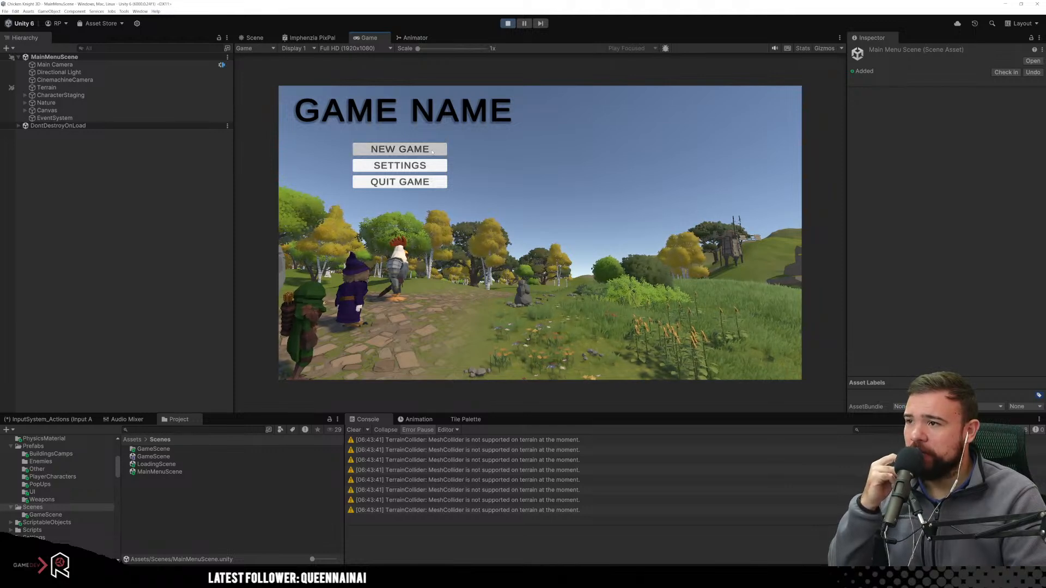
click(433, 152)
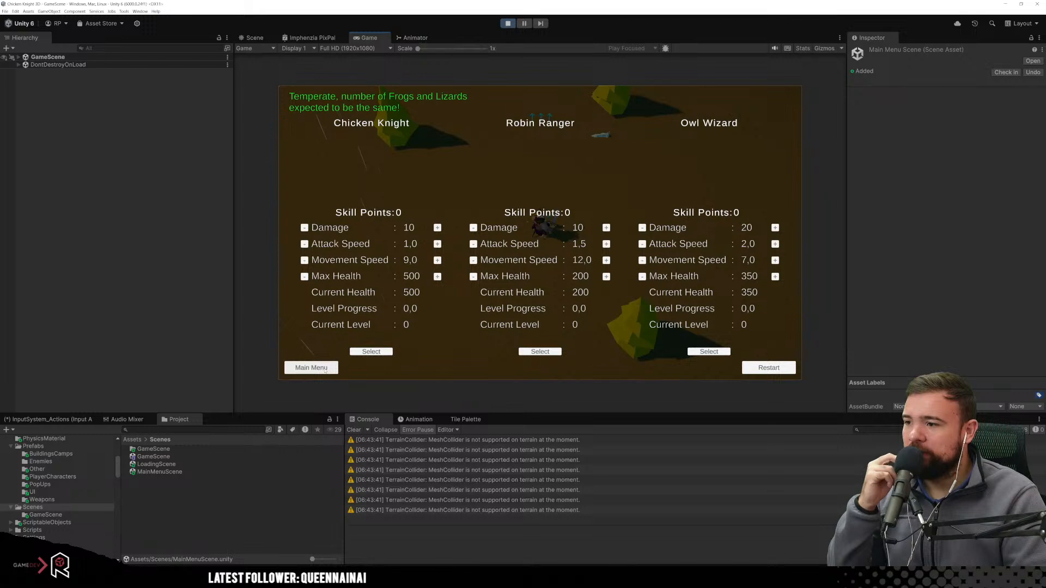
click(354, 429)
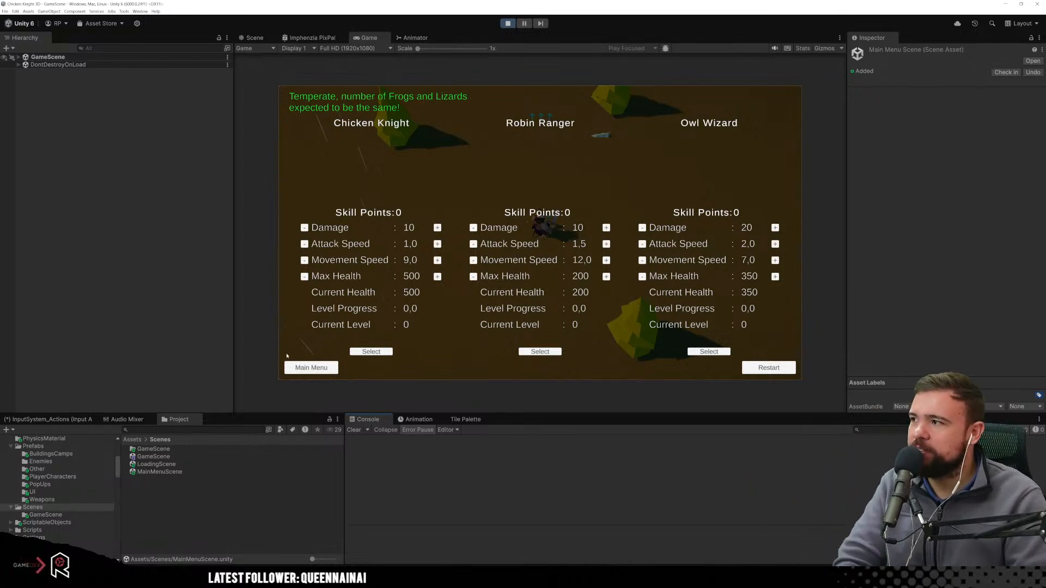
click(314, 363)
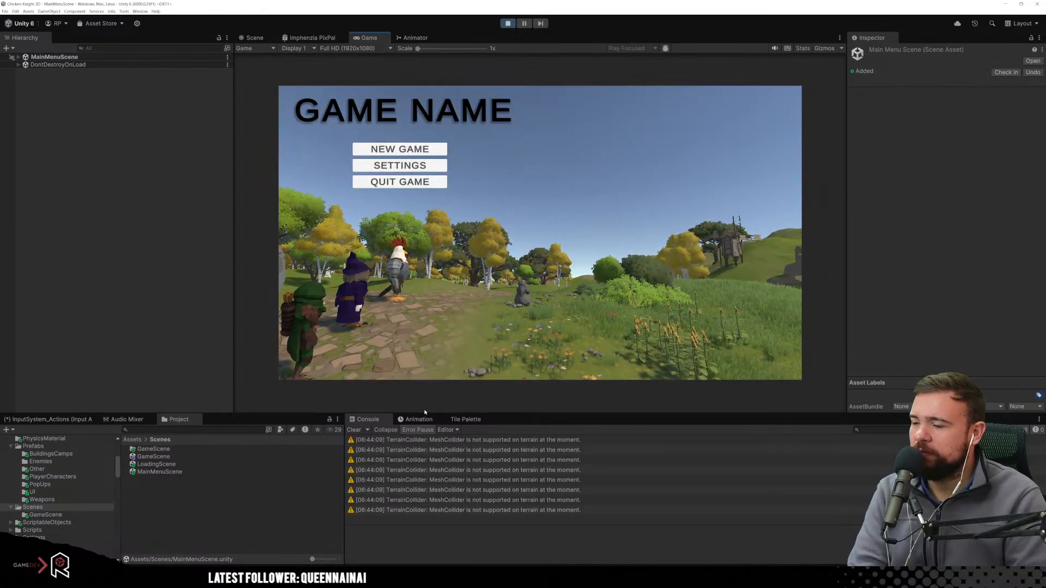
click(402, 149)
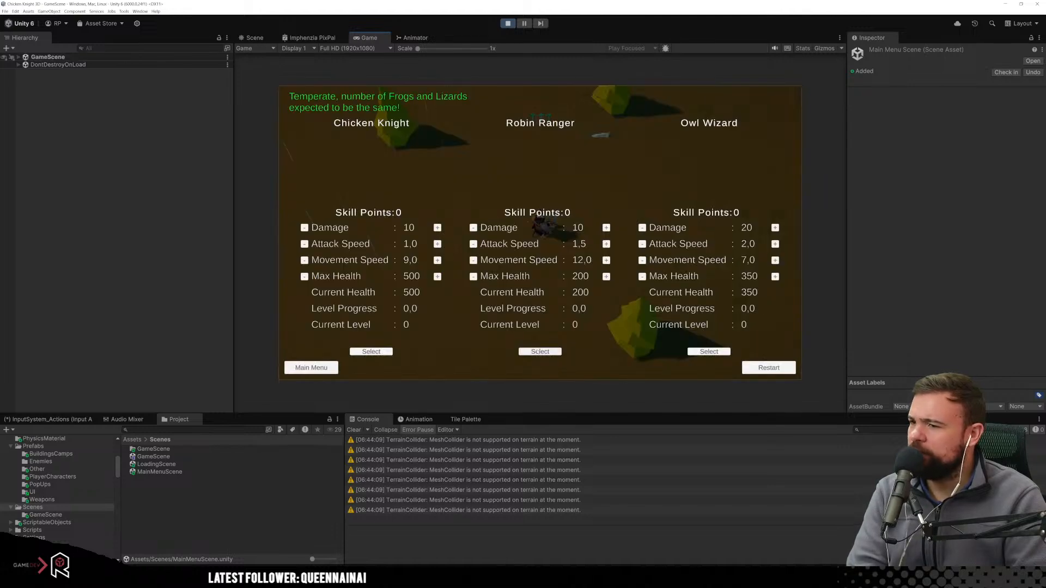
click(540, 351)
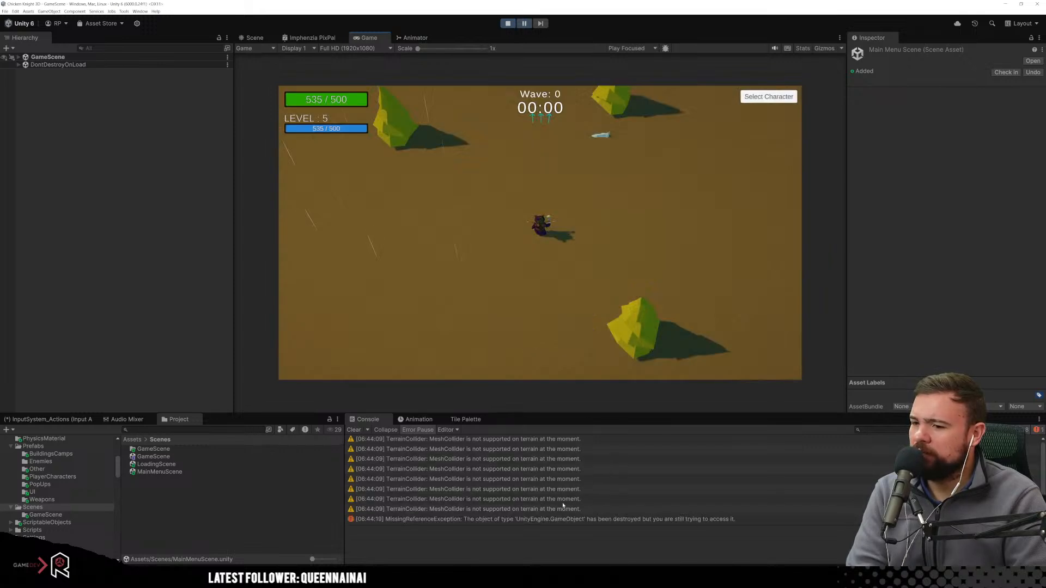
Examine the MissingReferenceException's script calls in the Console and stop play mode.
click(568, 519)
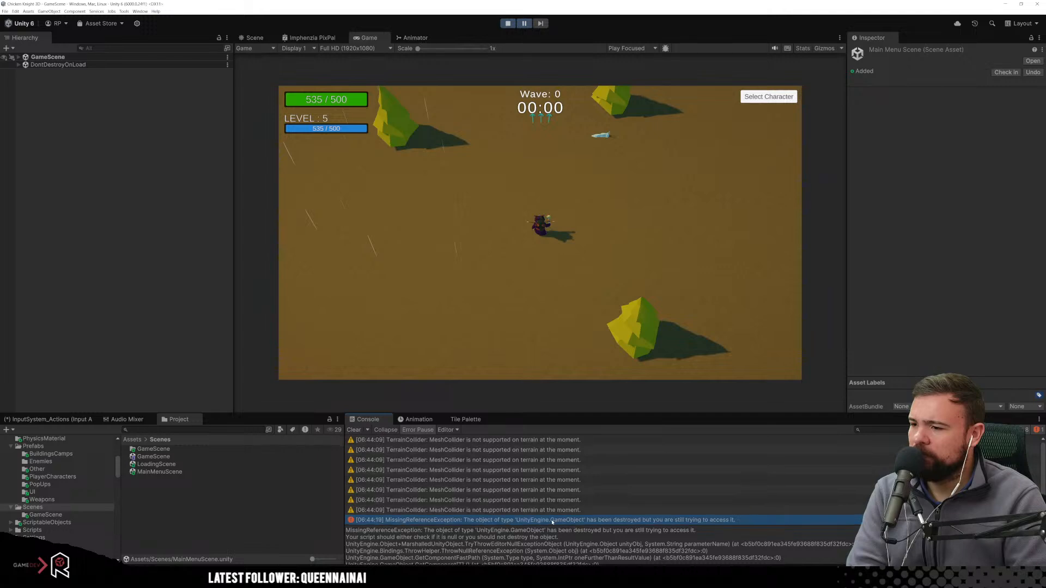
scroll(645, 548, down, 5)
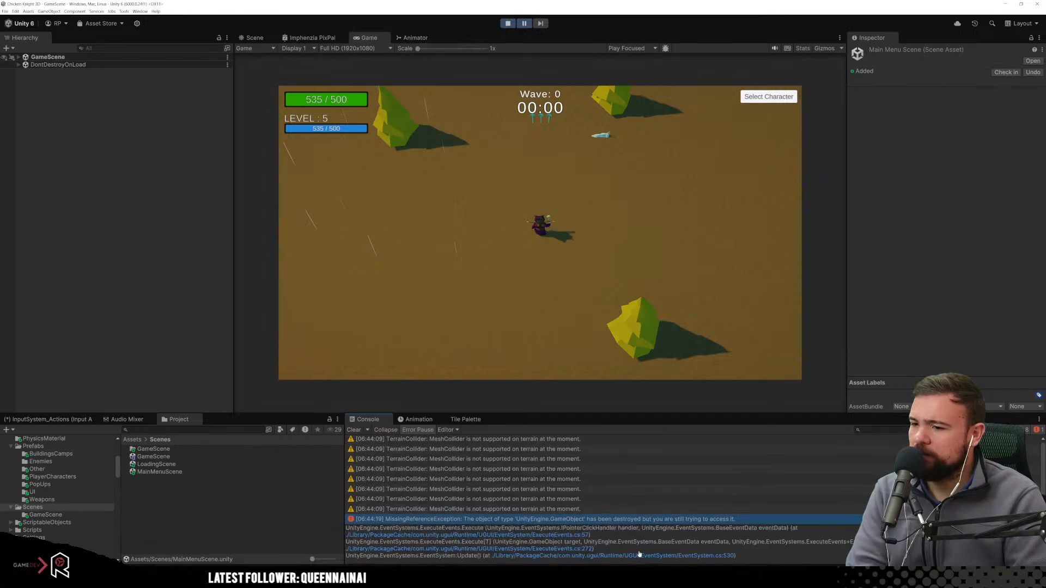
scroll(633, 555, up, 2)
scroll(632, 551, up, 2)
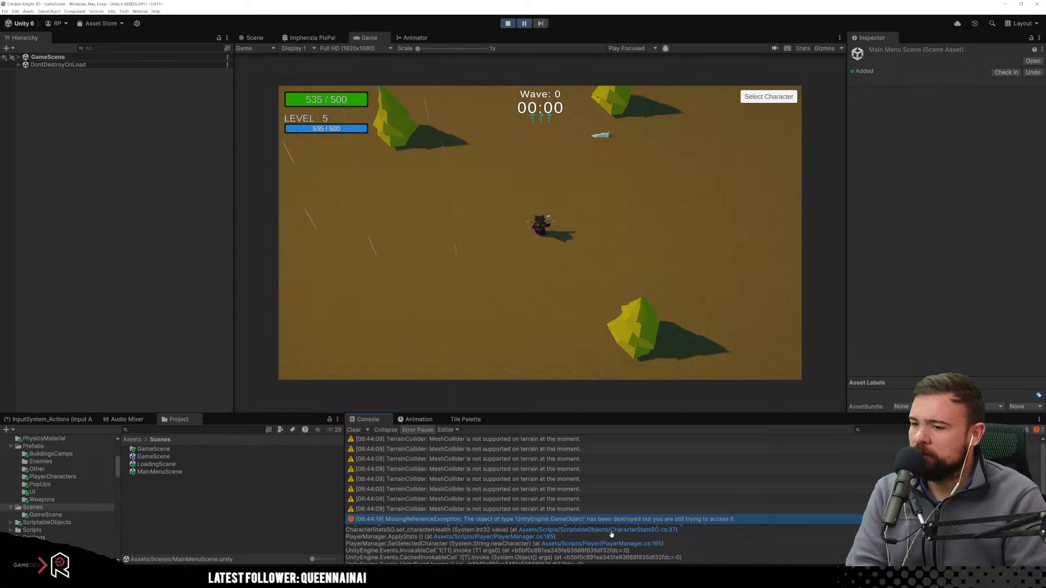
click(507, 24)
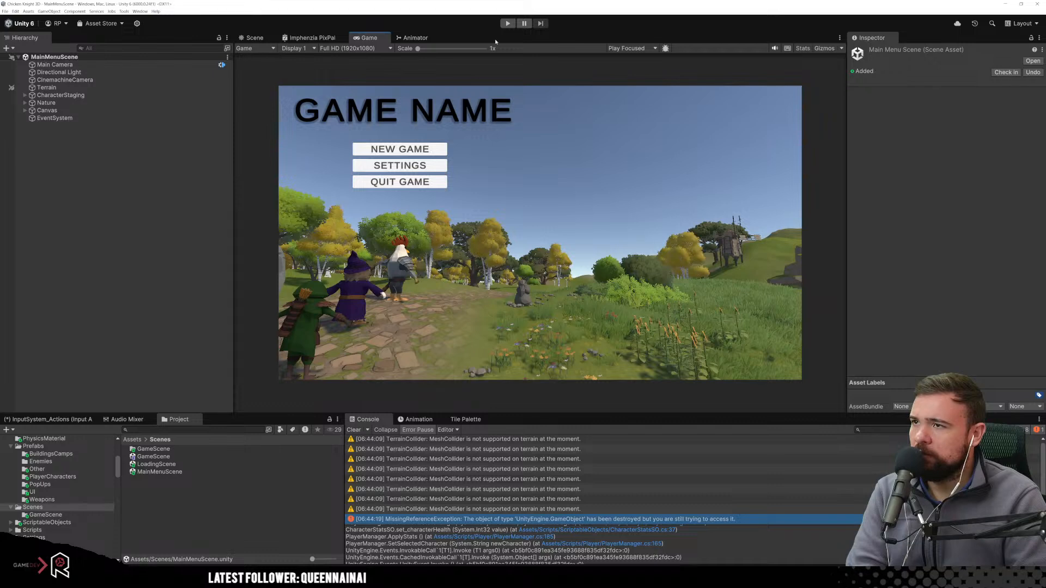
Play MainMenuScene again, inspect a TerrainCollider warning in the Console, and start a new game.
click(507, 24)
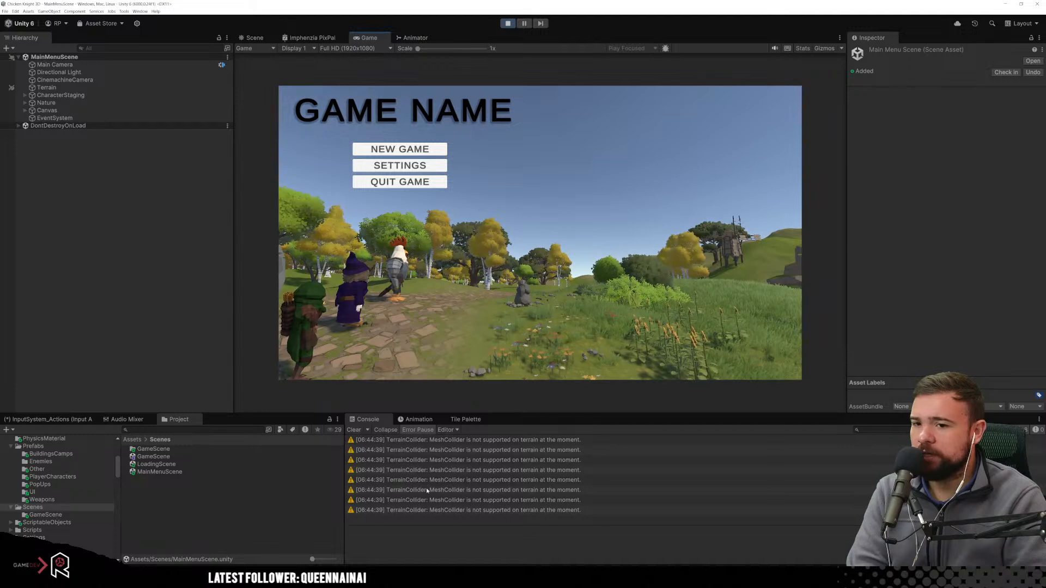
click(458, 481)
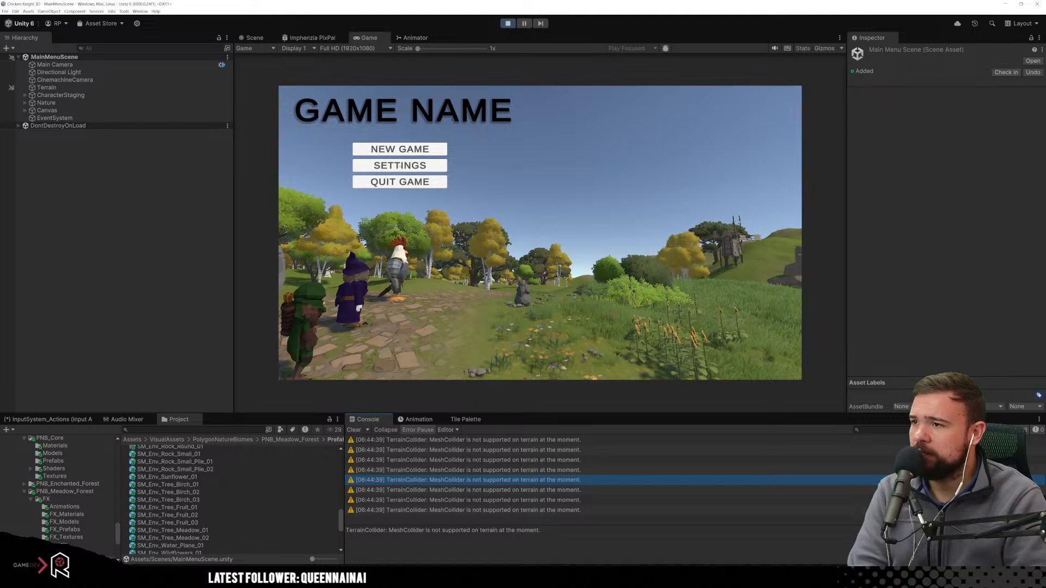
click(399, 149)
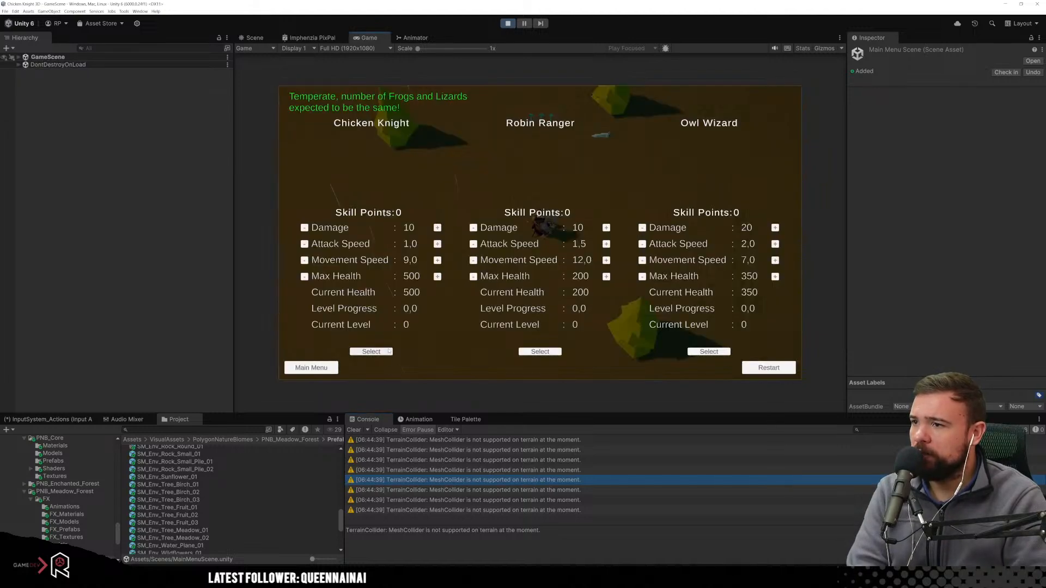
Return to the main menu, start a new game, and expand GameScene's Player object in the hierarchy.
click(301, 366)
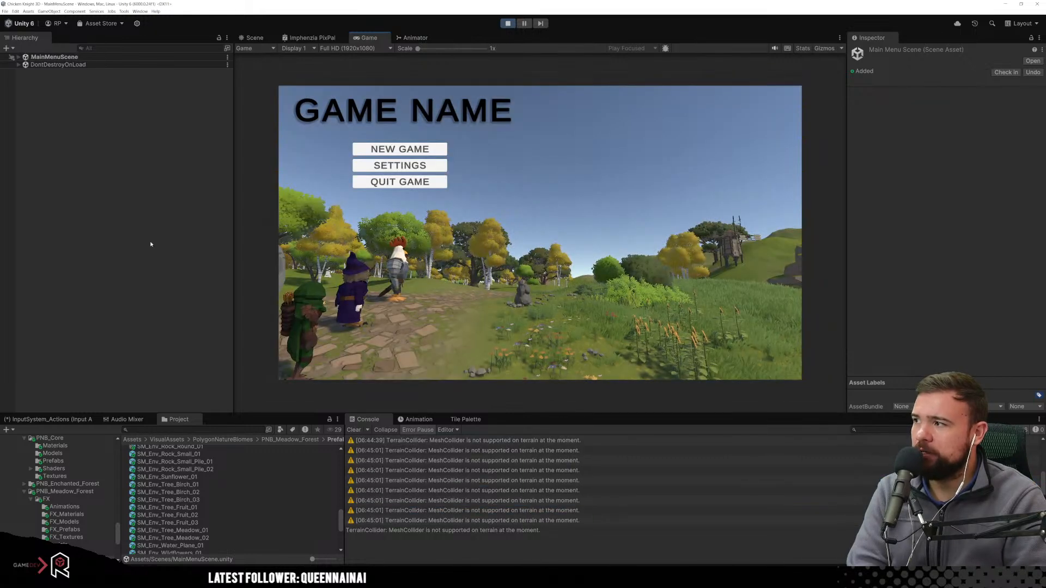
click(19, 57)
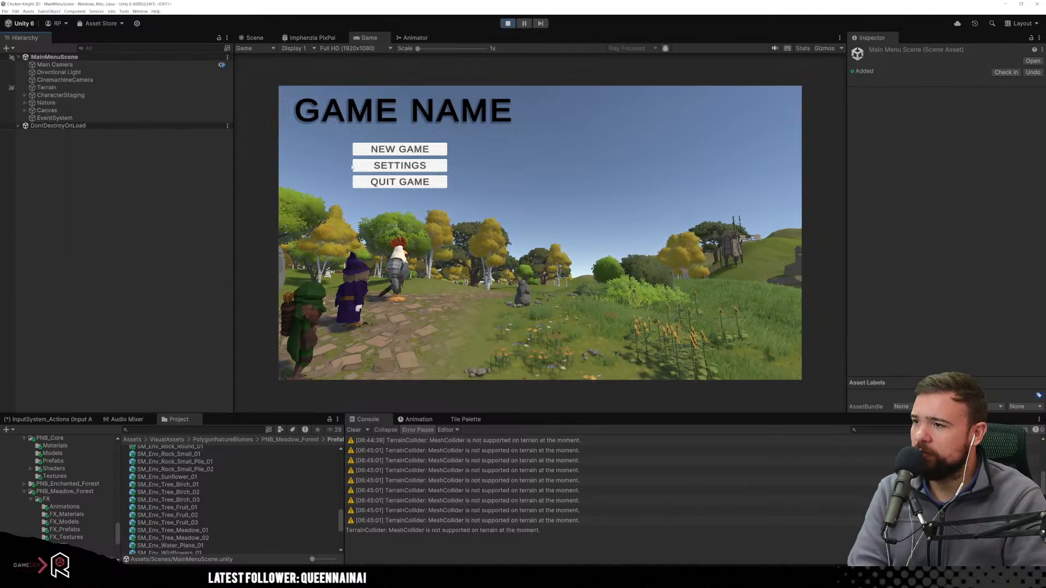
click(376, 149)
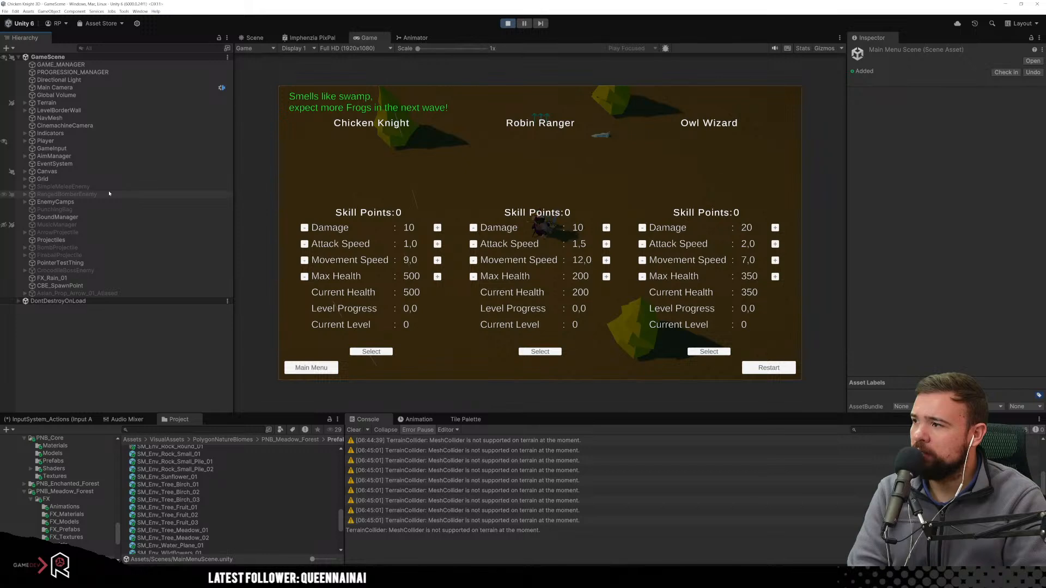
click(25, 140)
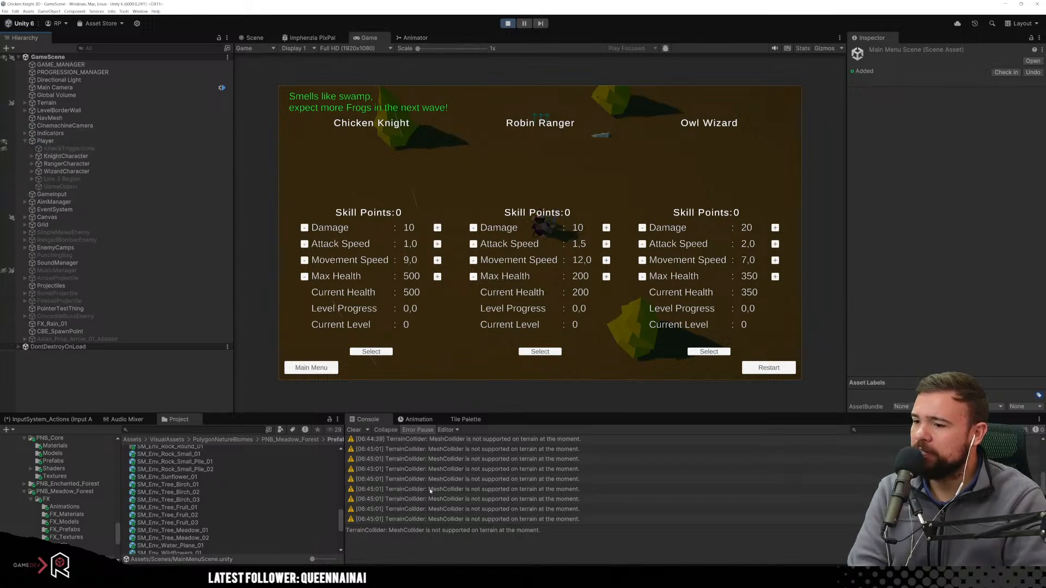
Clear the Console, select the Chicken Knight, and inspect the spawned character up close in the Game view.
click(354, 430)
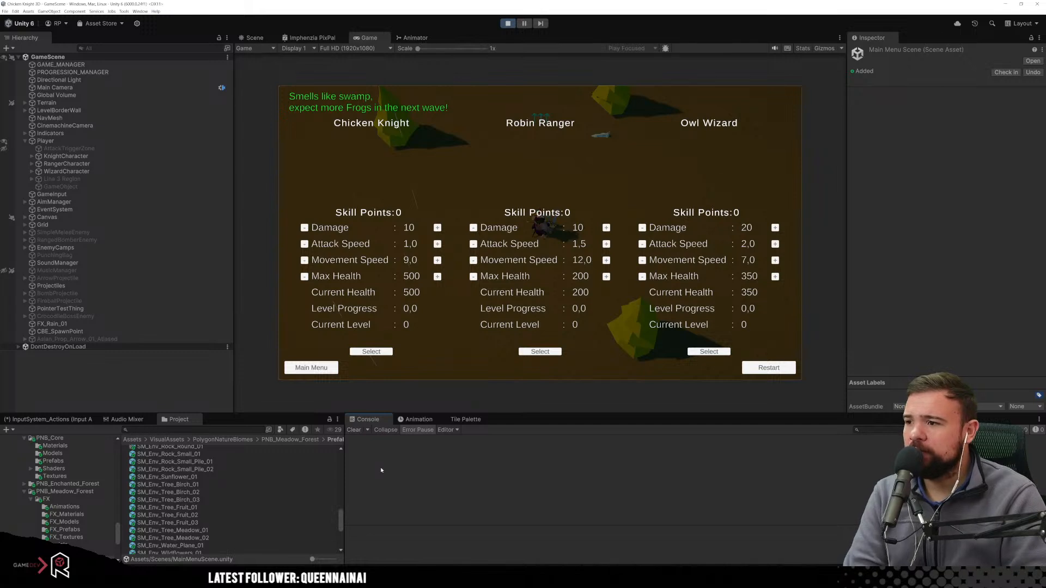
click(381, 352)
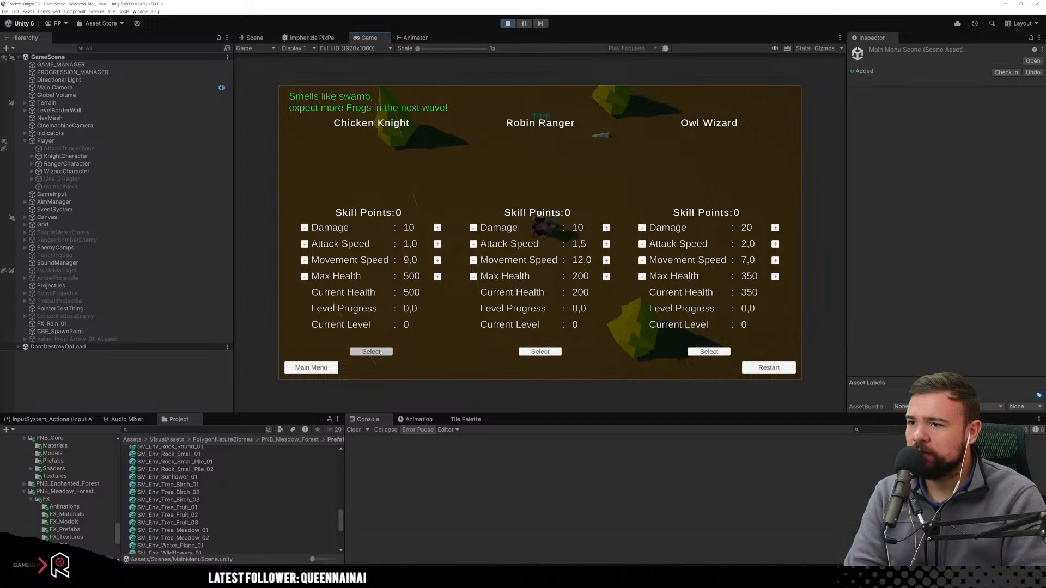
click(381, 352)
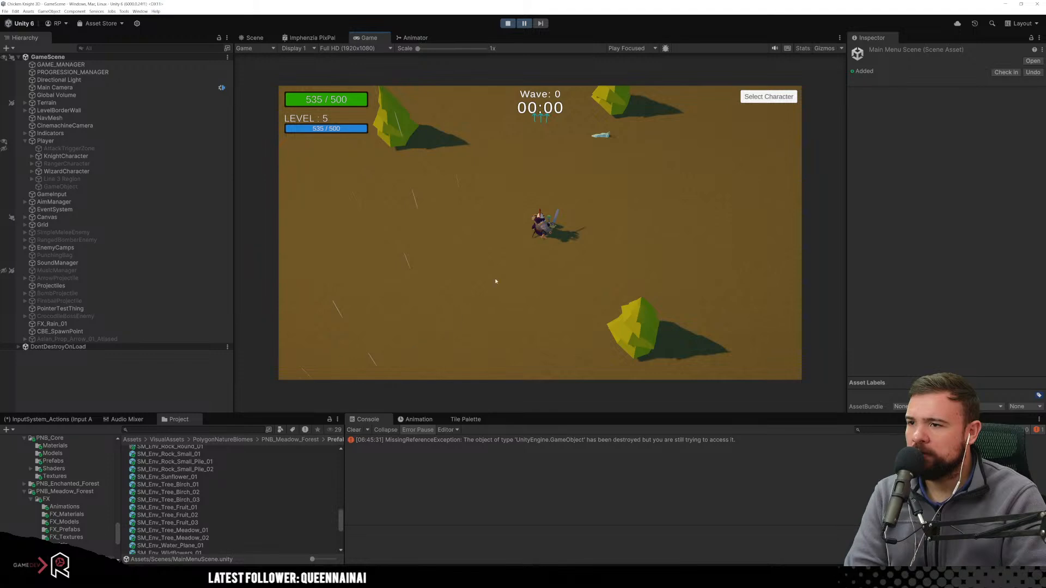
scroll(559, 246, up, 1)
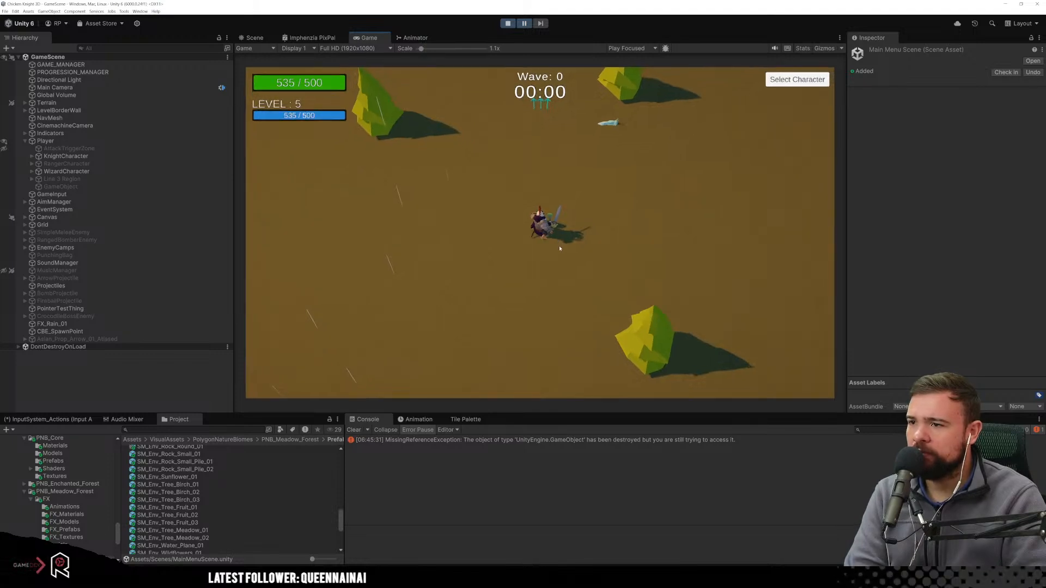
scroll(559, 245, up, 5)
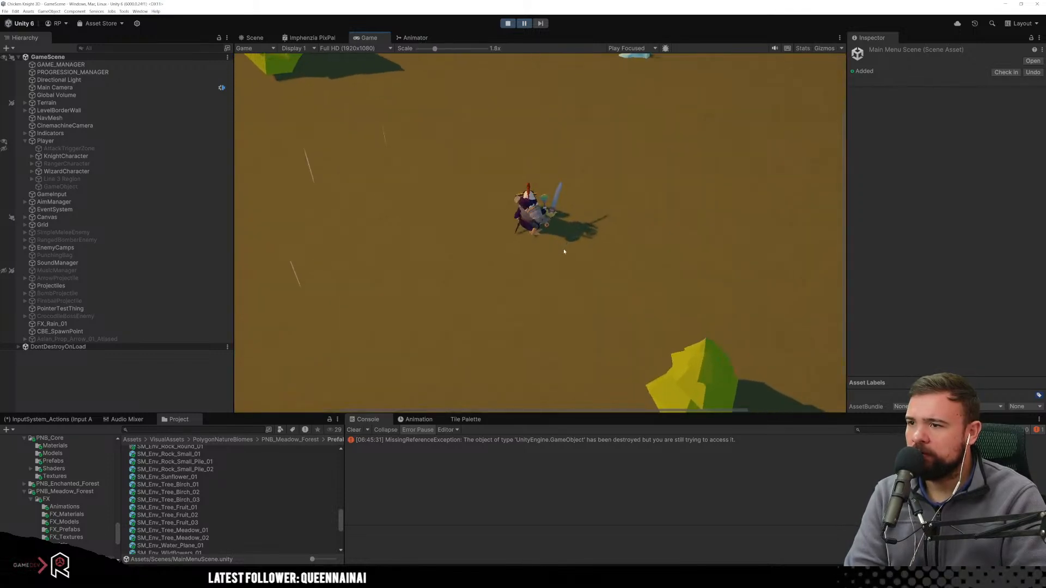
scroll(564, 267, down, 6)
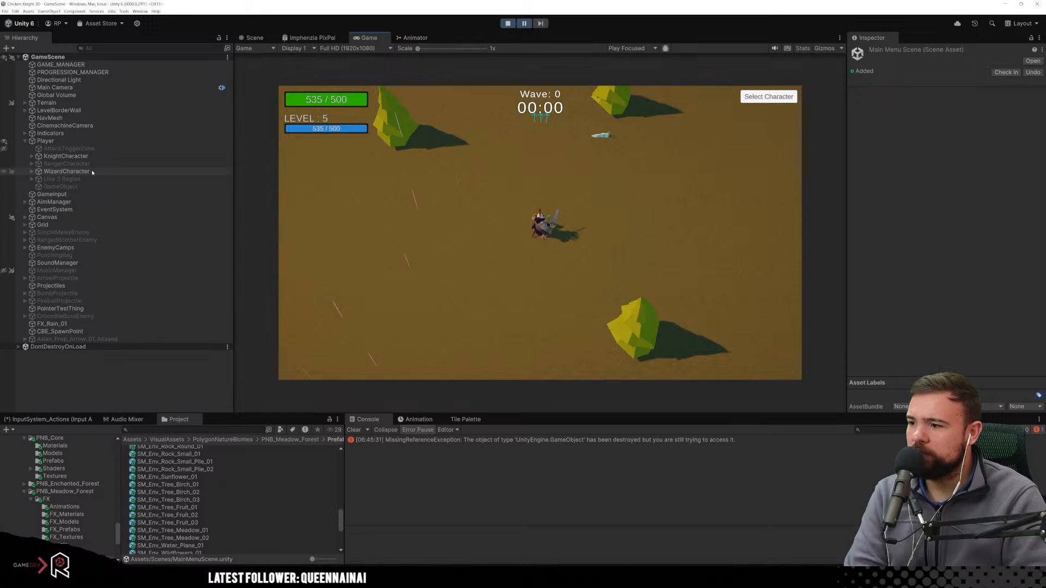
Examine the new MissingReferenceException's full stack trace in the Console for the project script calls.
click(488, 440)
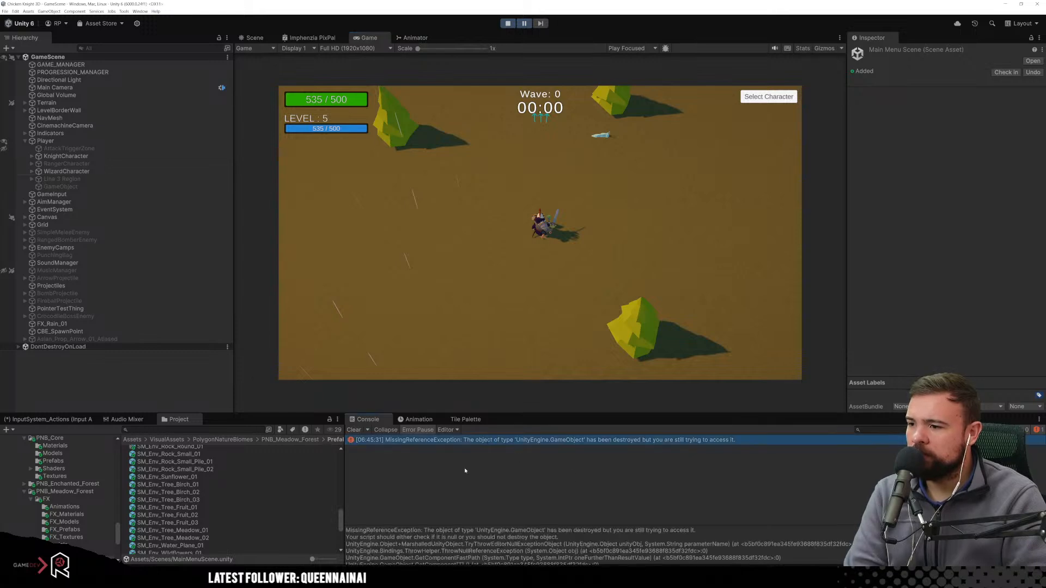
scroll(672, 543, down, 2)
scroll(672, 542, down, 2)
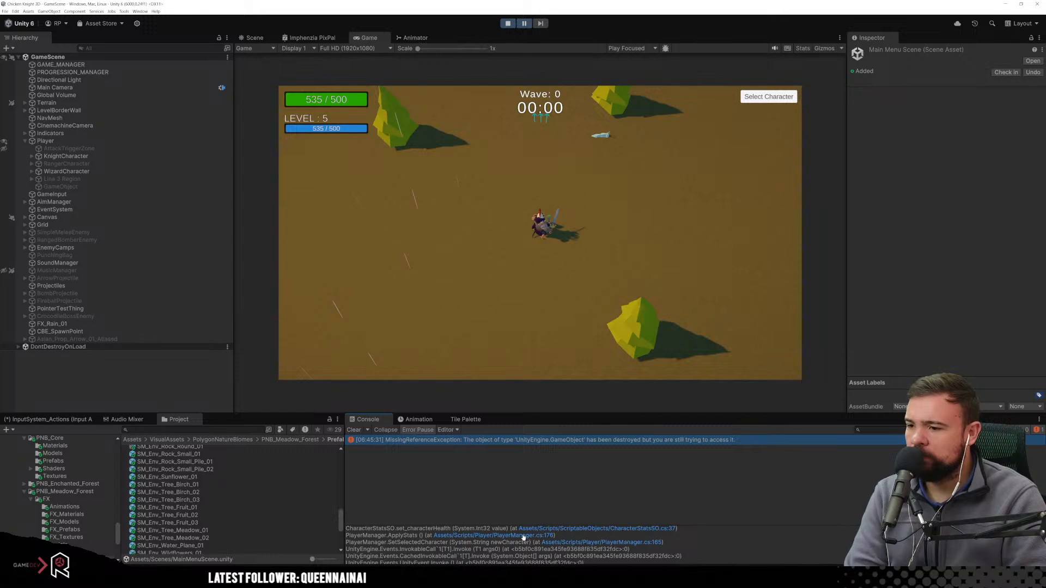
scroll(520, 537, down, 2)
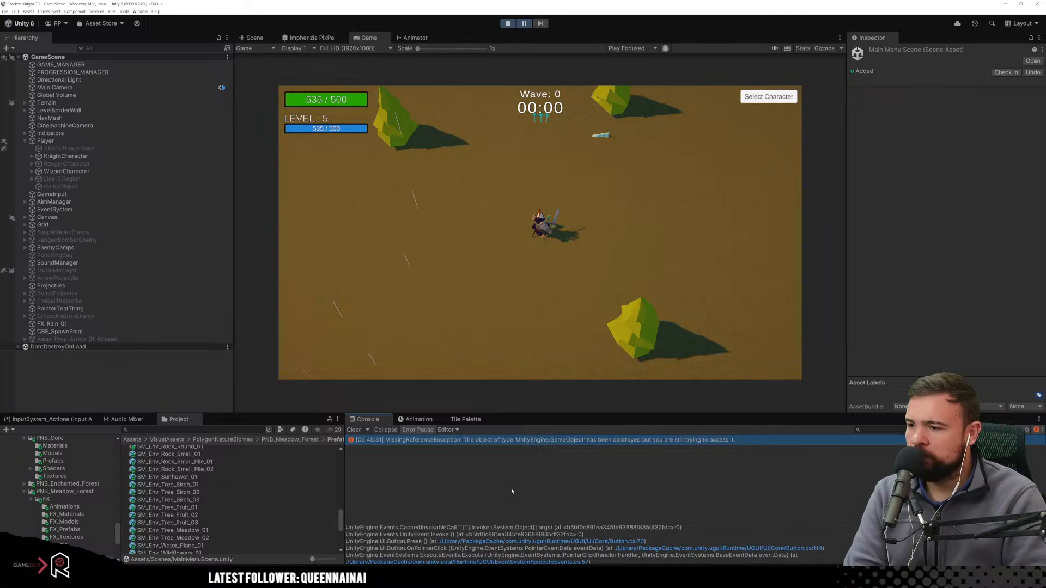
scroll(587, 543, down, 2)
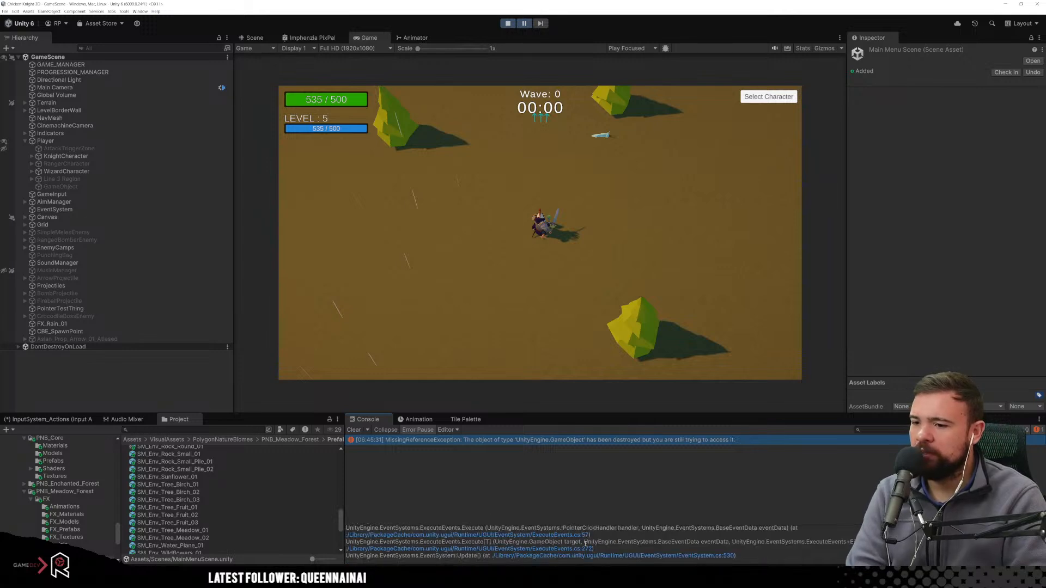
scroll(586, 543, up, 2)
scroll(586, 547, up, 2)
scroll(586, 546, up, 2)
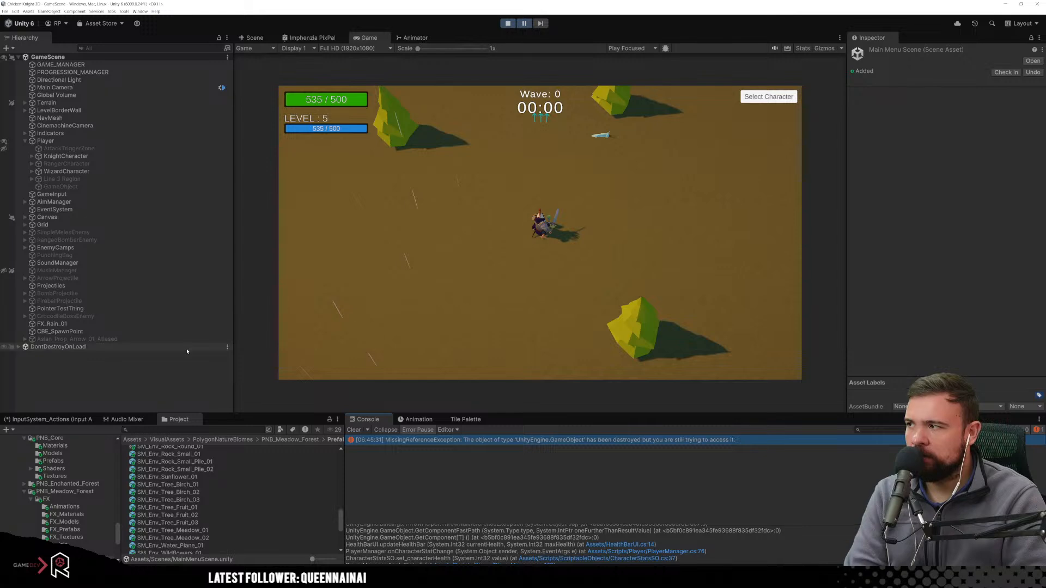
Inspect the Player object's Player Manager references, resume the game briefly, and pause it again.
click(119, 148)
click(118, 141)
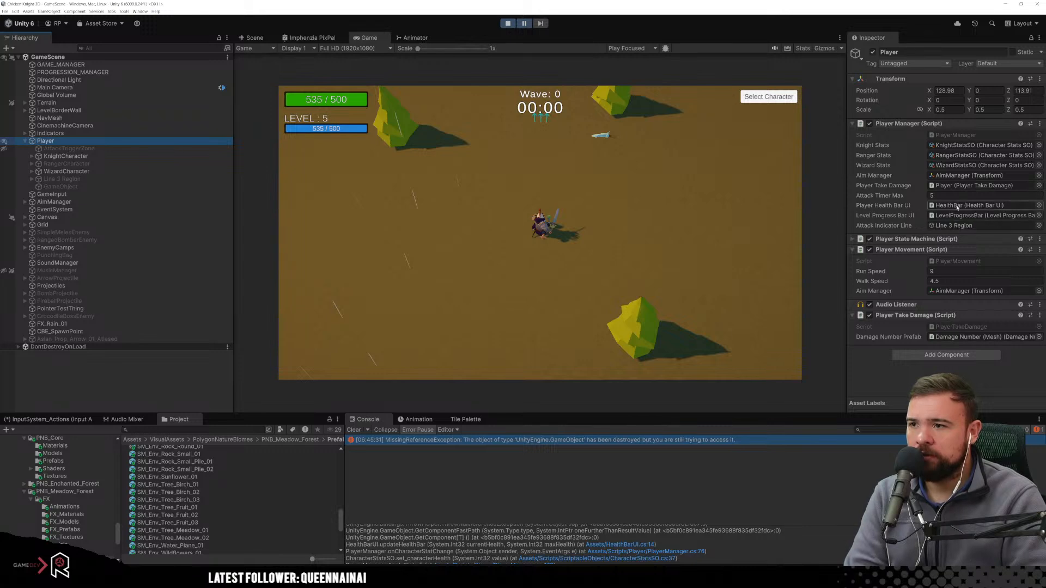
click(524, 24)
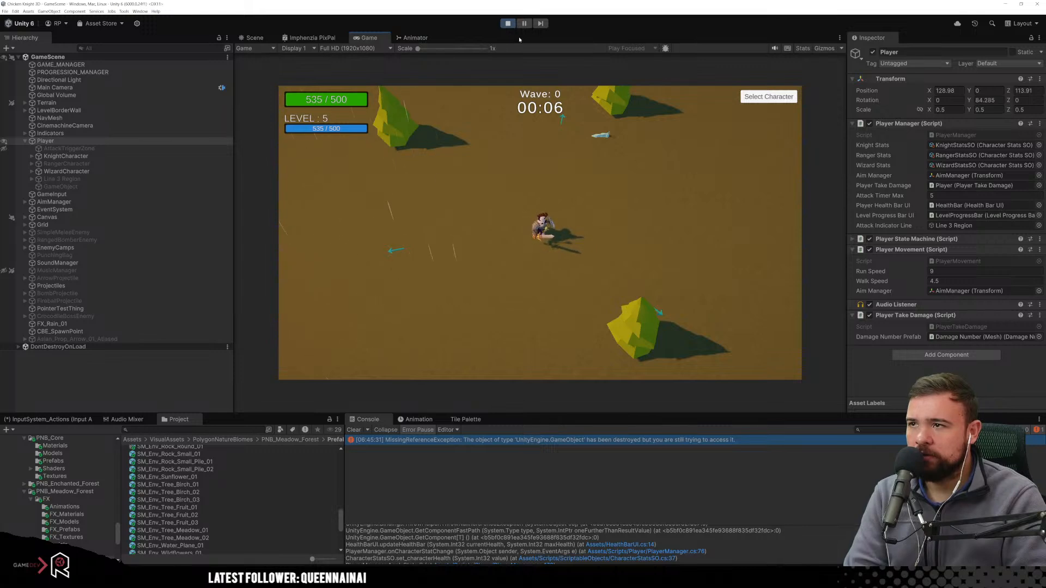
click(523, 23)
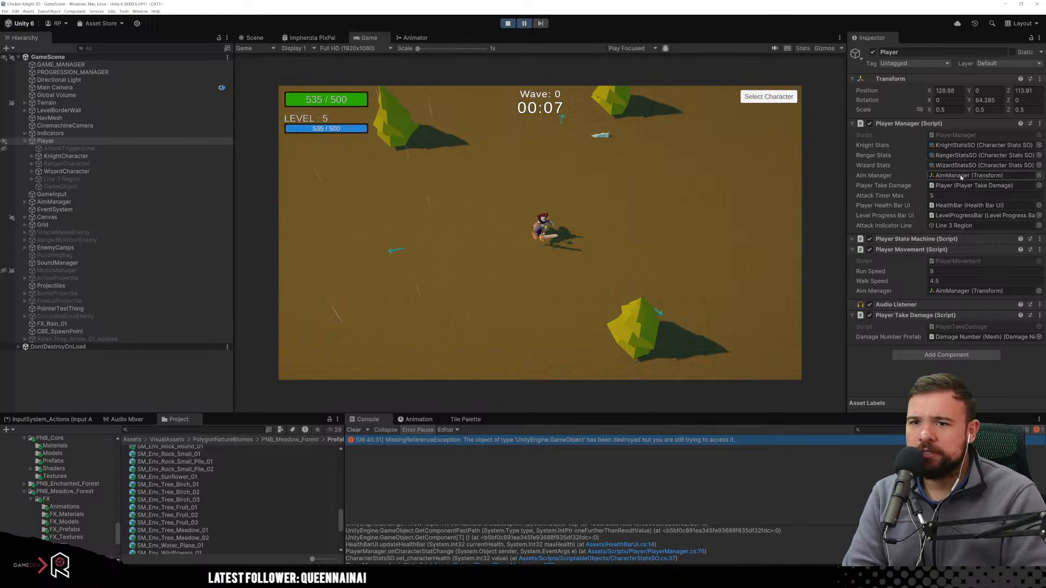
Review the rest of the exception's stack trace and inspect the Canvas object's children in the hierarchy.
scroll(585, 546, down, 5)
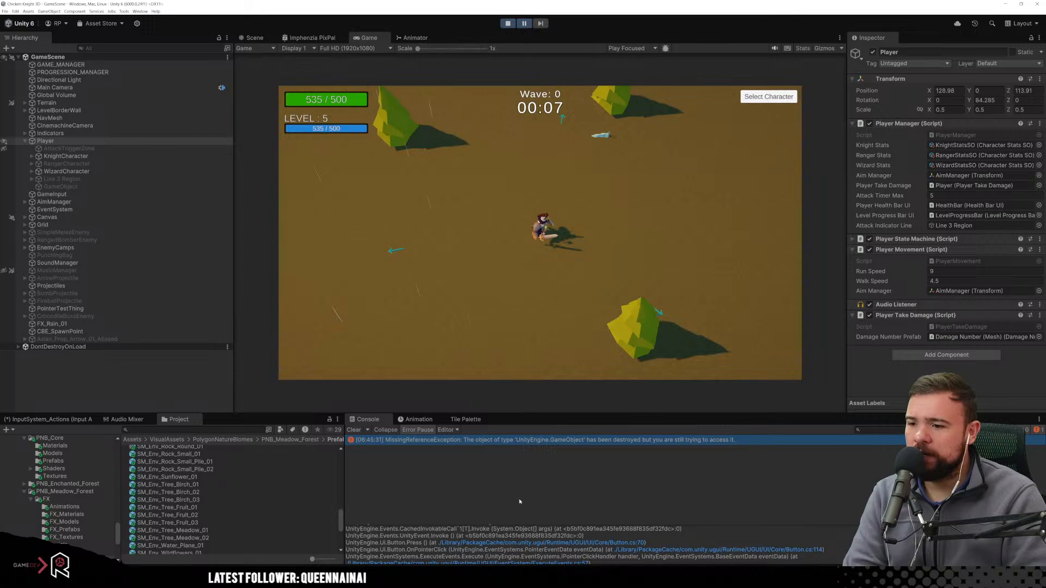
scroll(587, 563, down, 2)
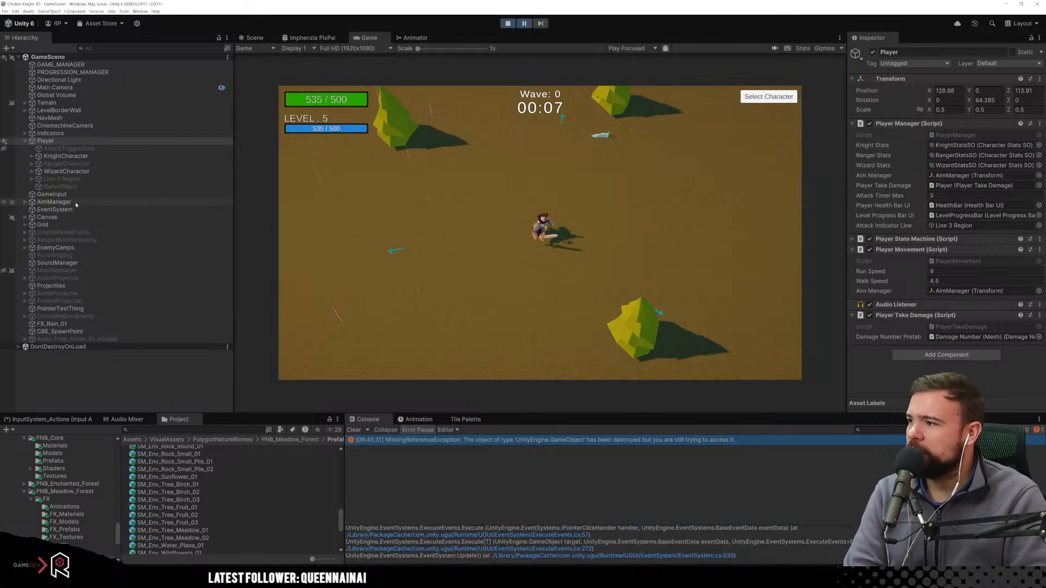
click(34, 217)
click(24, 218)
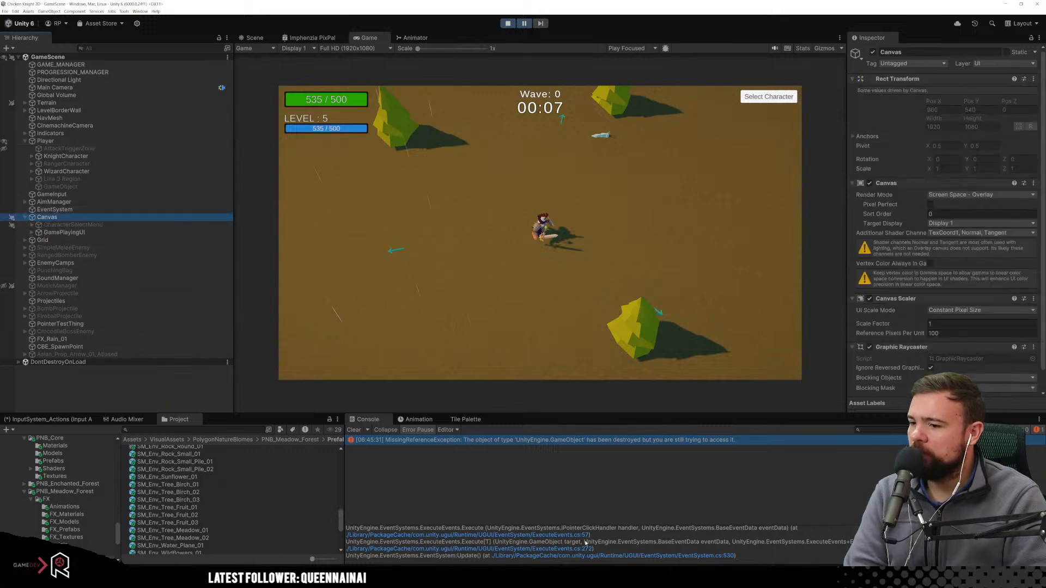
scroll(589, 540, up, 5)
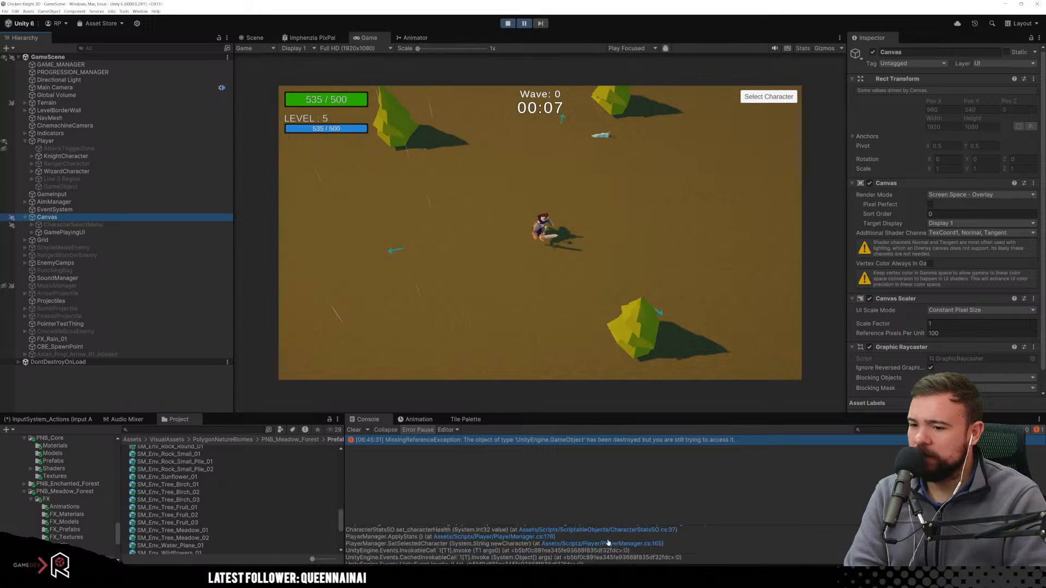
Open PlayerManager.cs at line 76 from the stack trace in Visual Studio and check where playerHealthBarUI and onCharacterStatChange are used.
click(616, 545)
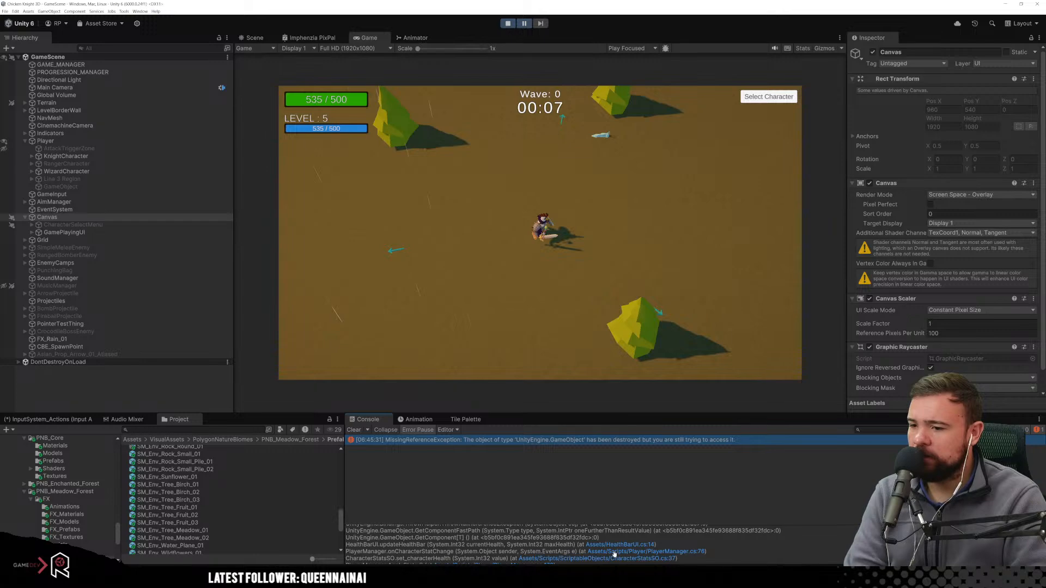
click(613, 551)
click(436, 302)
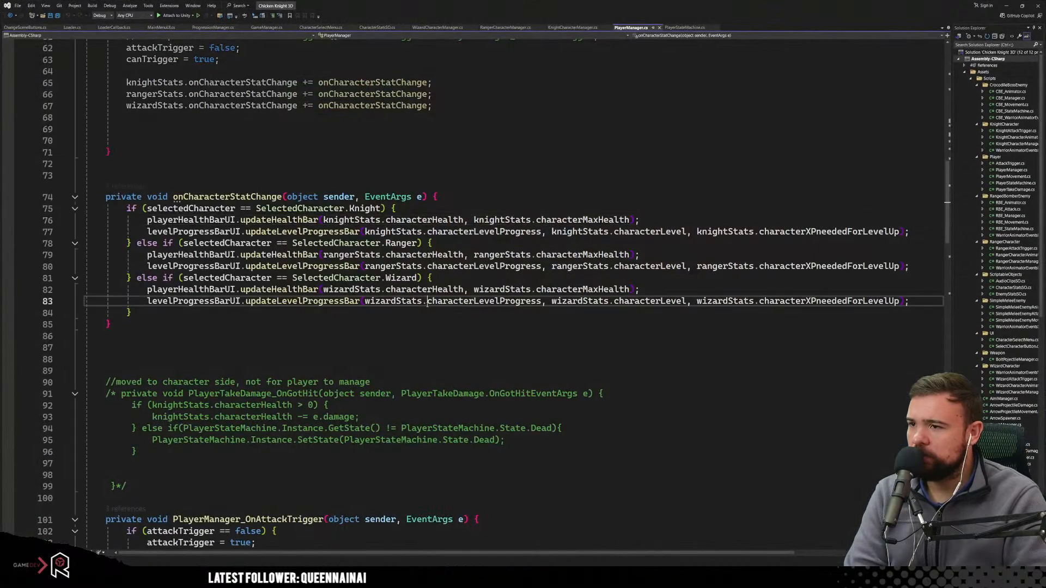
click(210, 220)
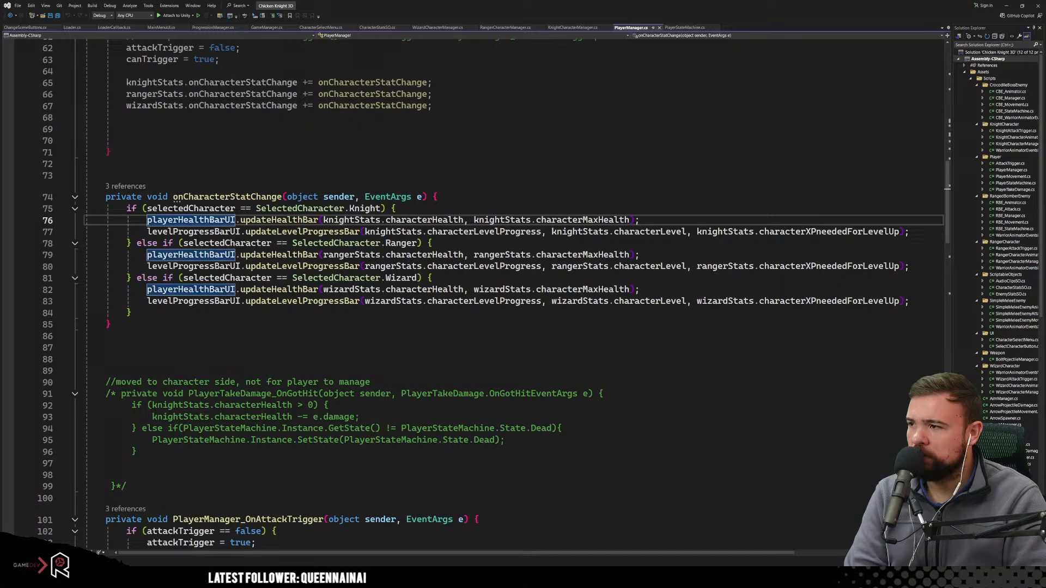
click(215, 198)
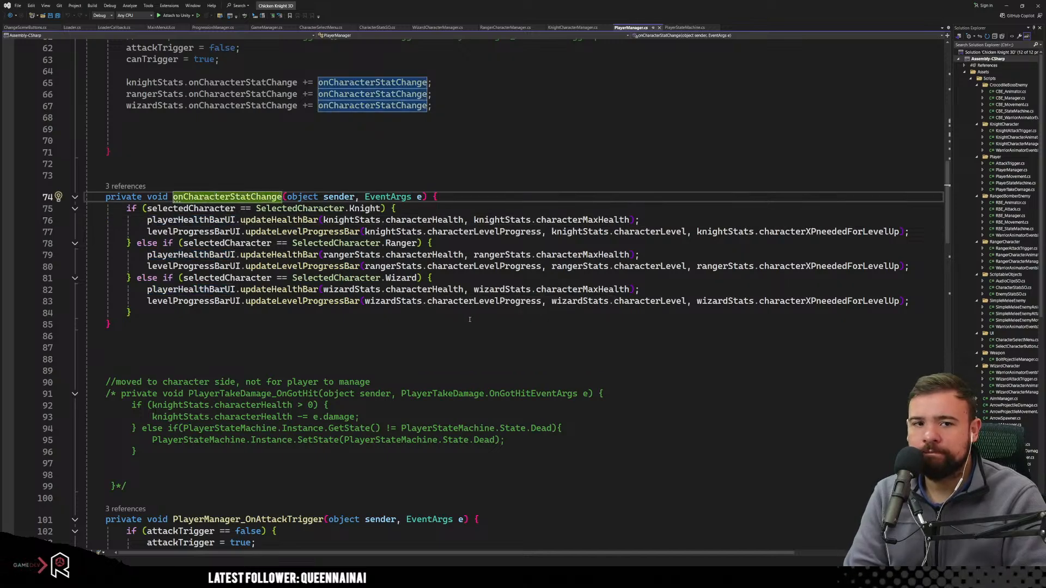
Examine PlayerManager.cs's event subscriptions in Start, the updateHealthBar calls, and the serialized health bar and level progress bar fields.
scroll(487, 314, up, 4)
click(487, 314)
click(197, 164)
click(432, 301)
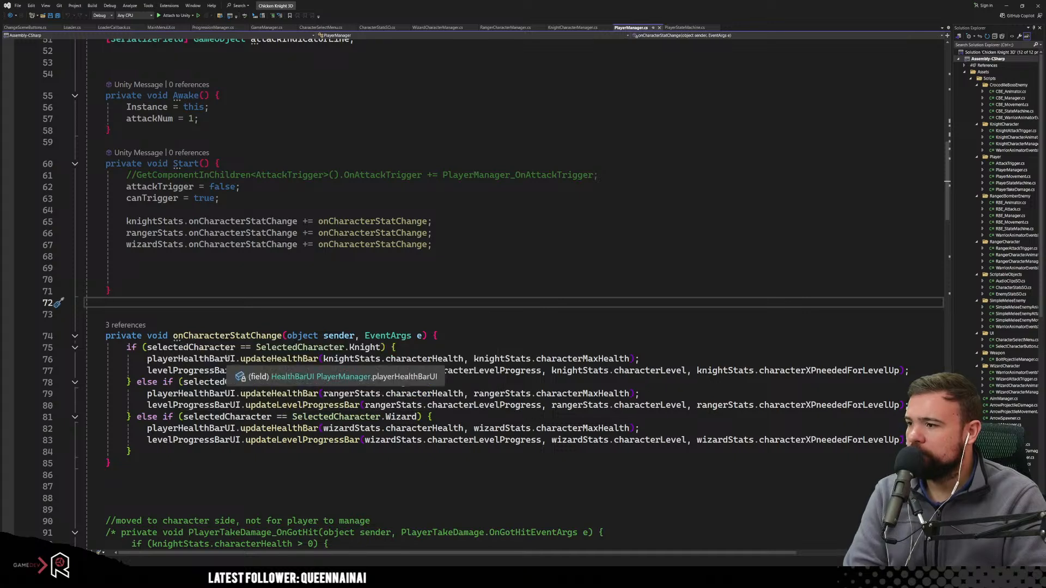
click(277, 358)
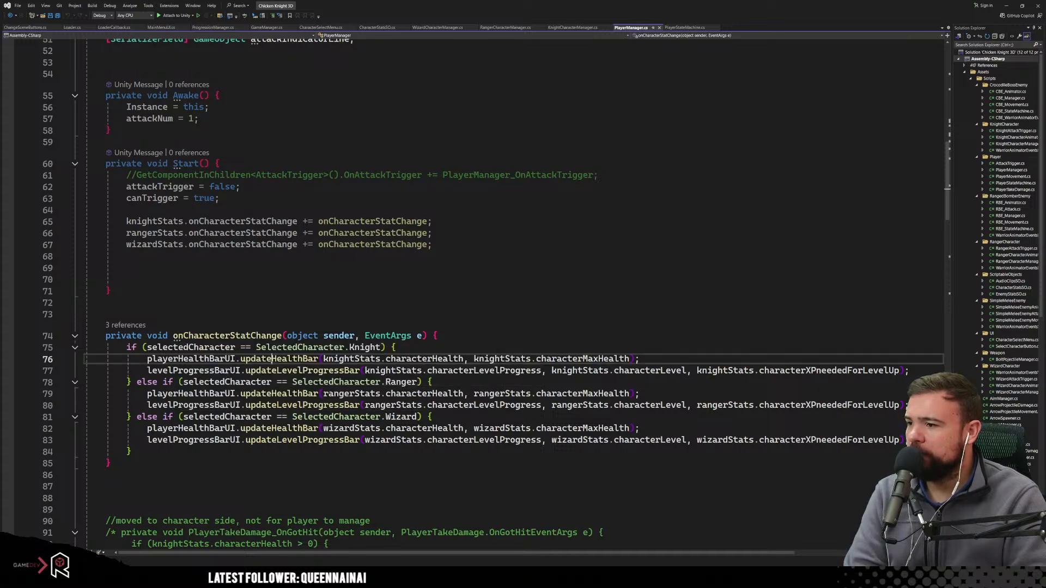
scroll(365, 399, up, 6)
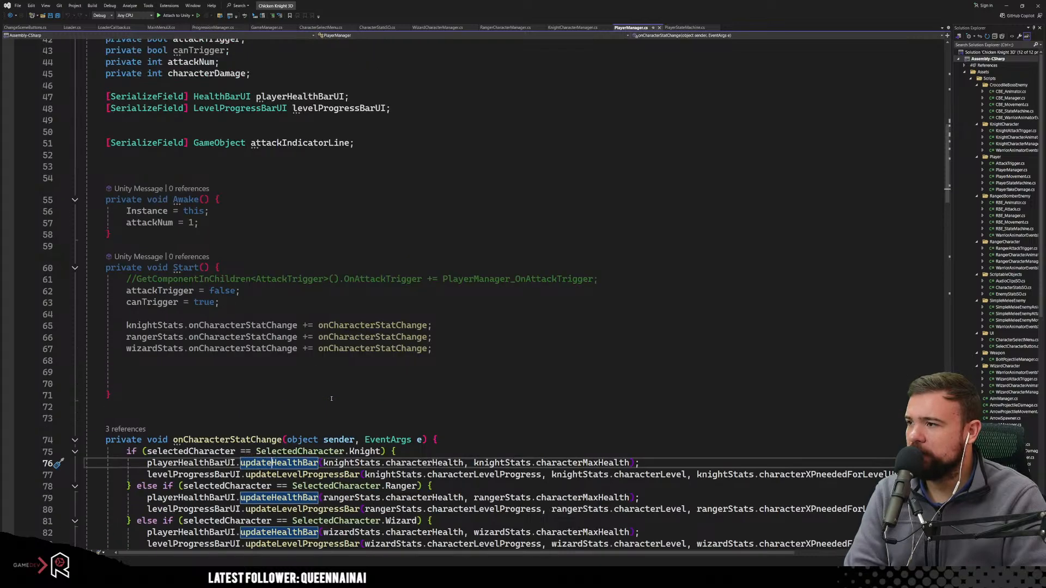
scroll(365, 399, up, 4)
scroll(365, 398, down, 10)
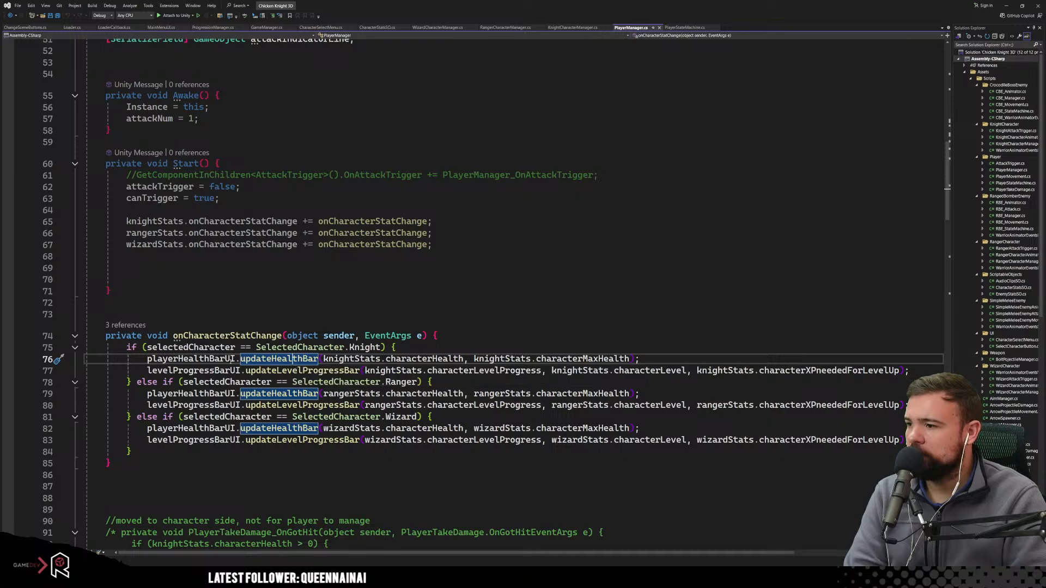
scroll(232, 372, up, 4)
scroll(243, 385, up, 5)
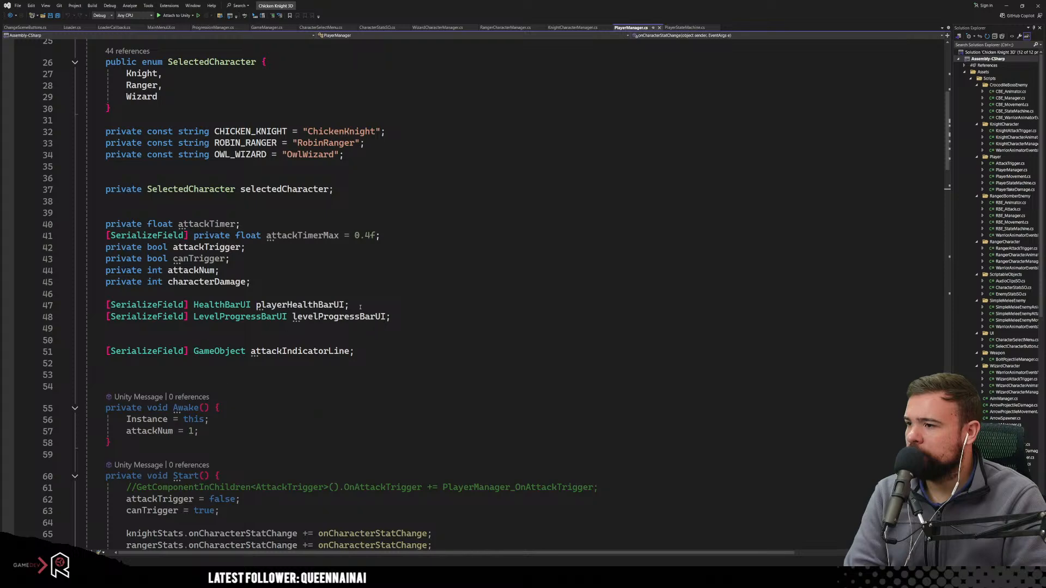
scroll(320, 337, down, 10)
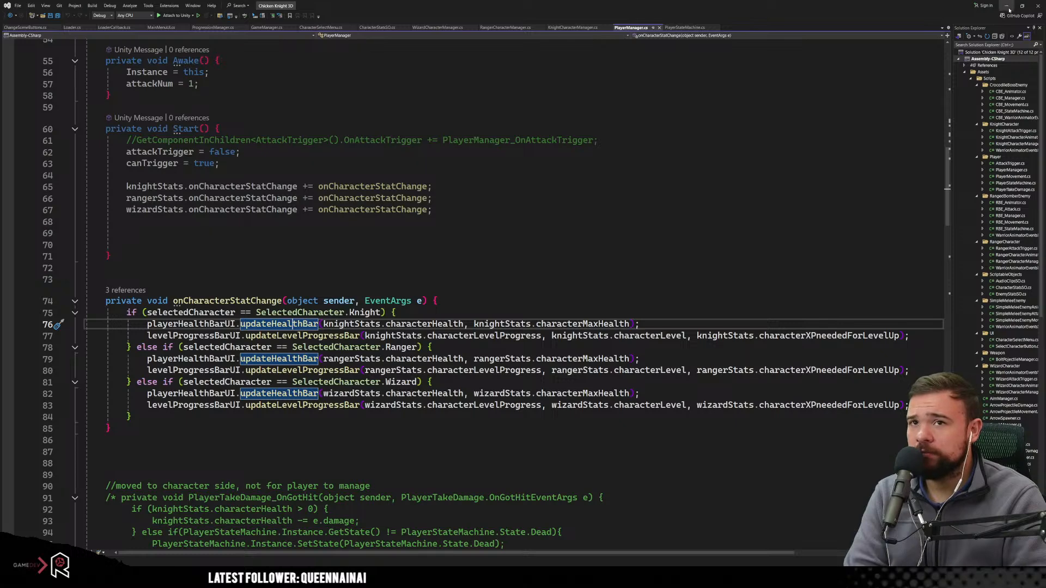
Switch back to Unity and open HealthBarUI.cs at line 14 from the exception's stack trace to inspect updateHealthBar.
key(alt+Tab)
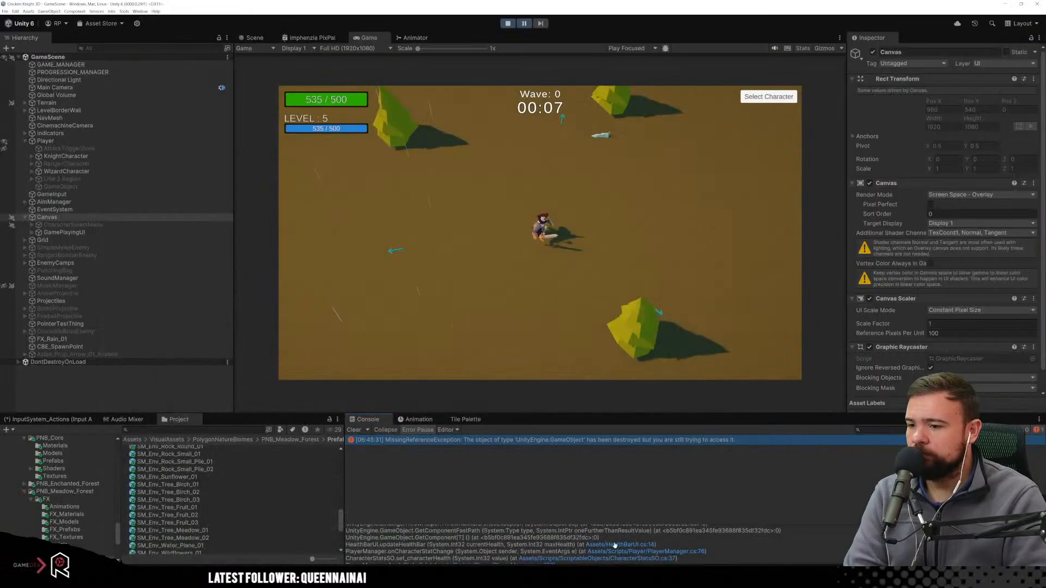
click(613, 547)
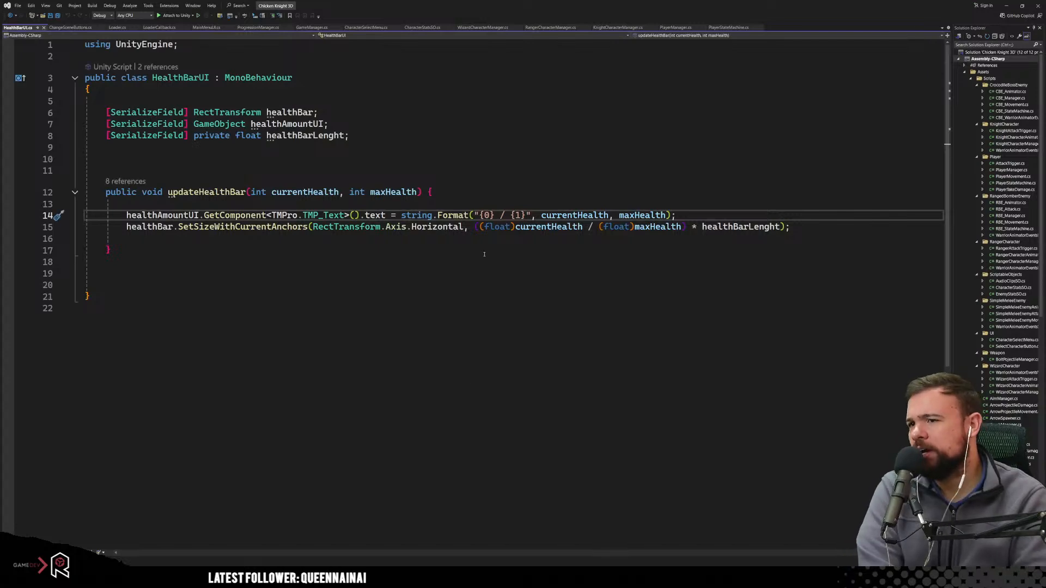
click(484, 254)
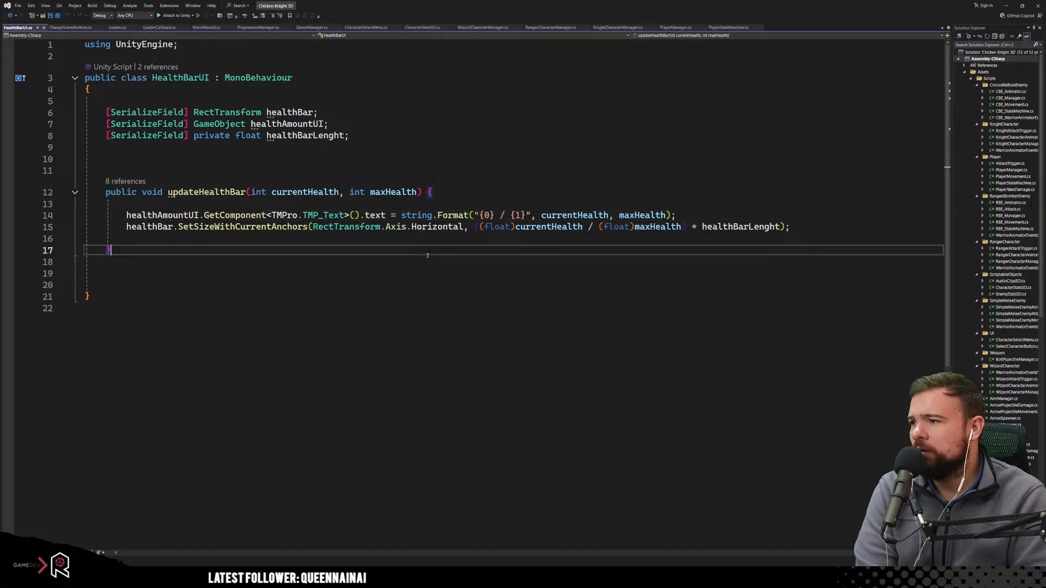
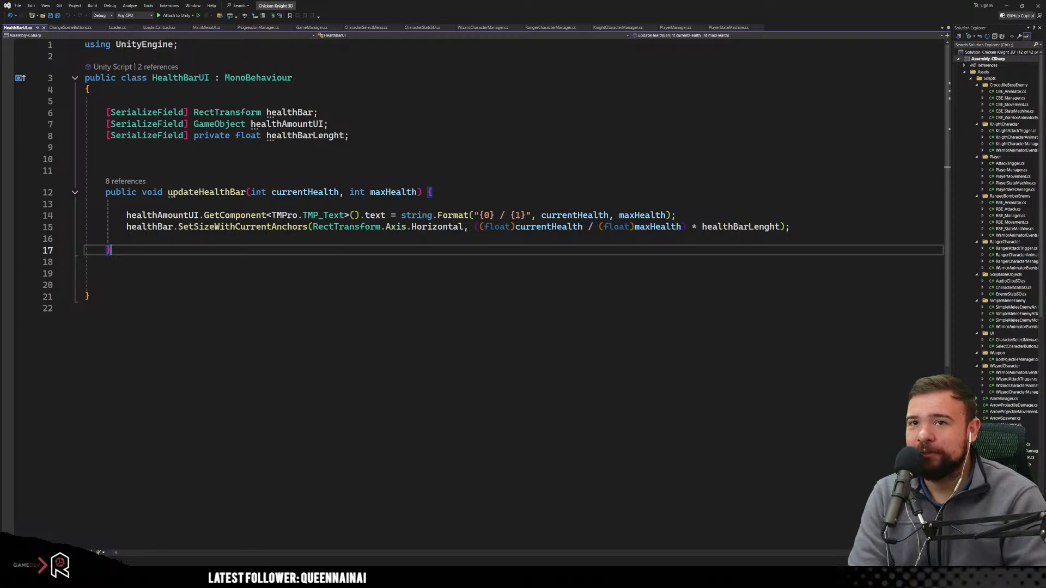
Switch back to Unity and follow the stack trace to PlayerManager.cs line 76 and CharacterStatsSO.cs line 37 to check the onCharacterStatChange call.
key(alt+Tab)
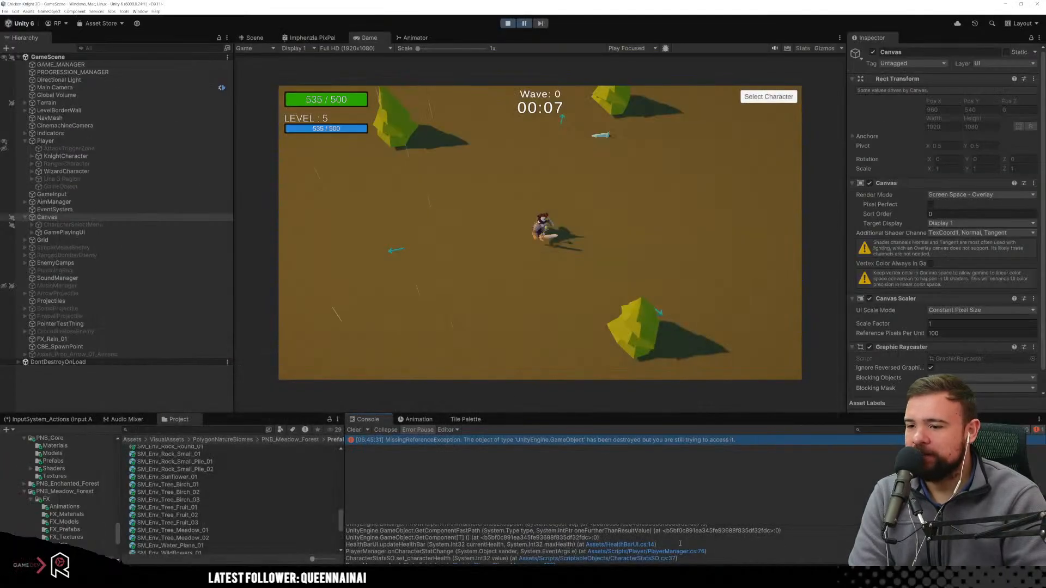
click(653, 552)
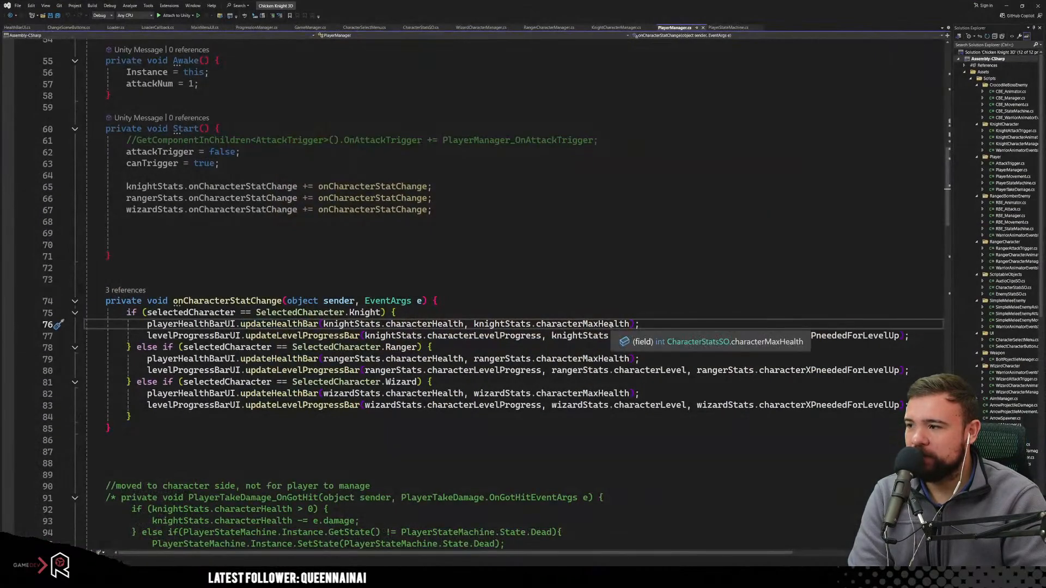
key(alt+Tab)
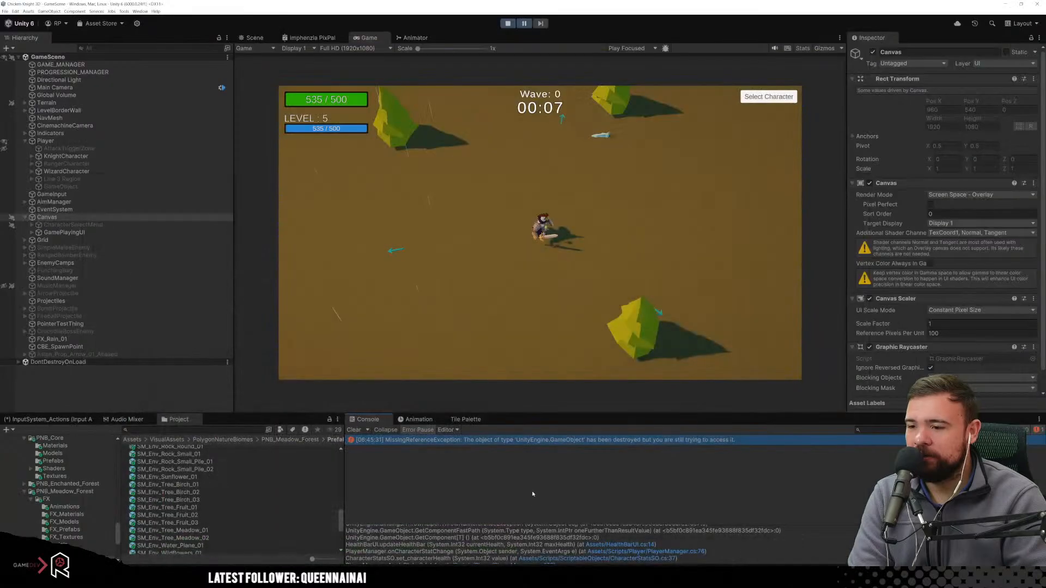
click(557, 559)
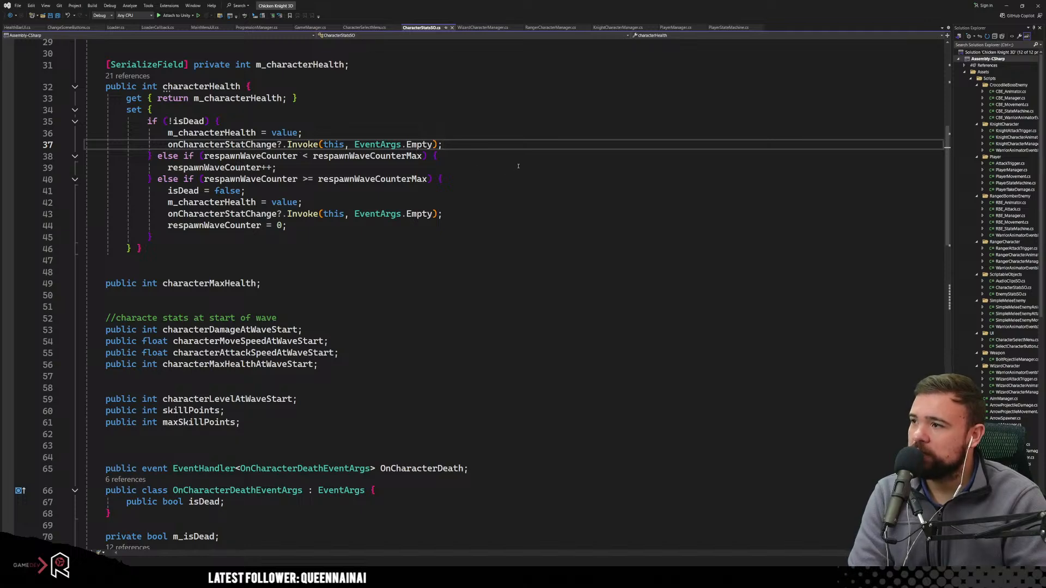
Return to Unity and follow the exception's stack trace to PlayerManager.cs lines 176 and 165 to examine ApplyStats and its caller.
click(1006, 5)
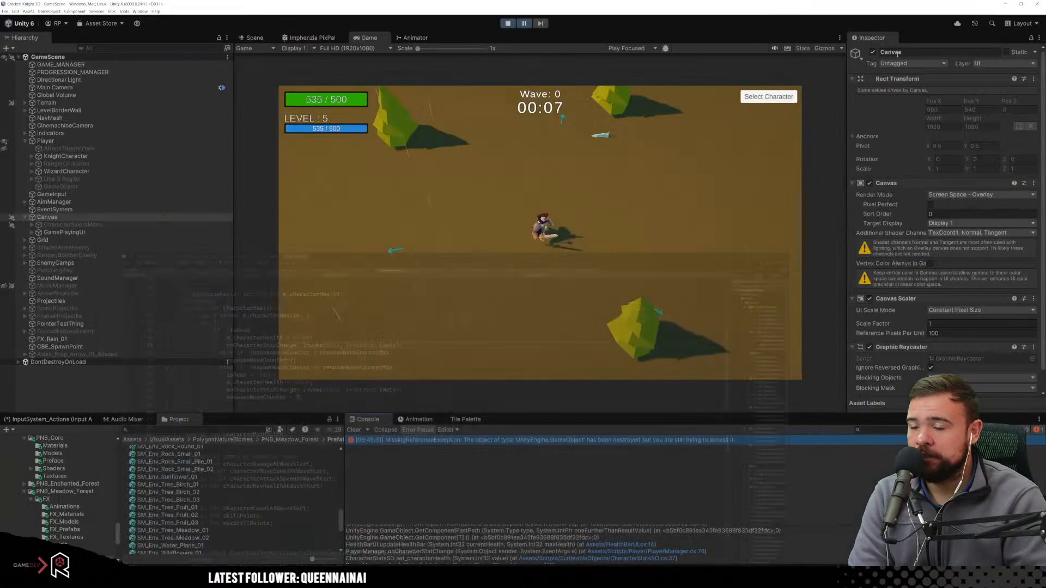
scroll(673, 548, down, 2)
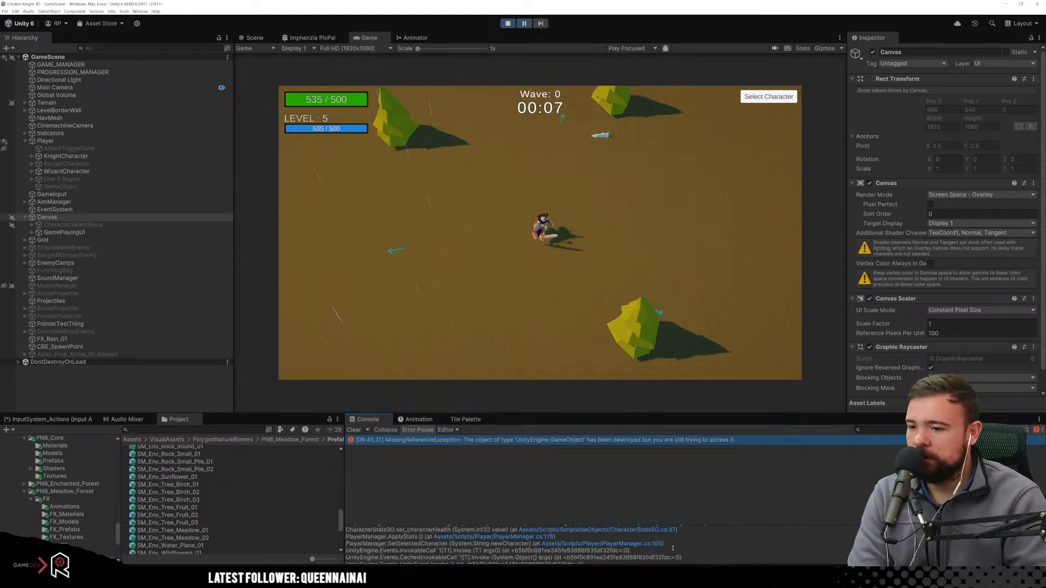
click(526, 537)
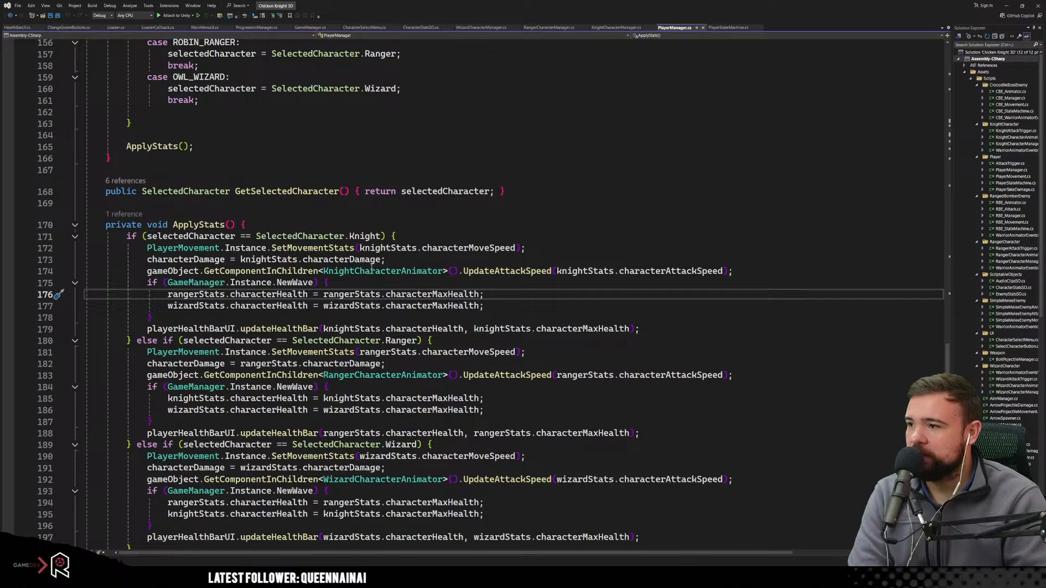
click(1007, 6)
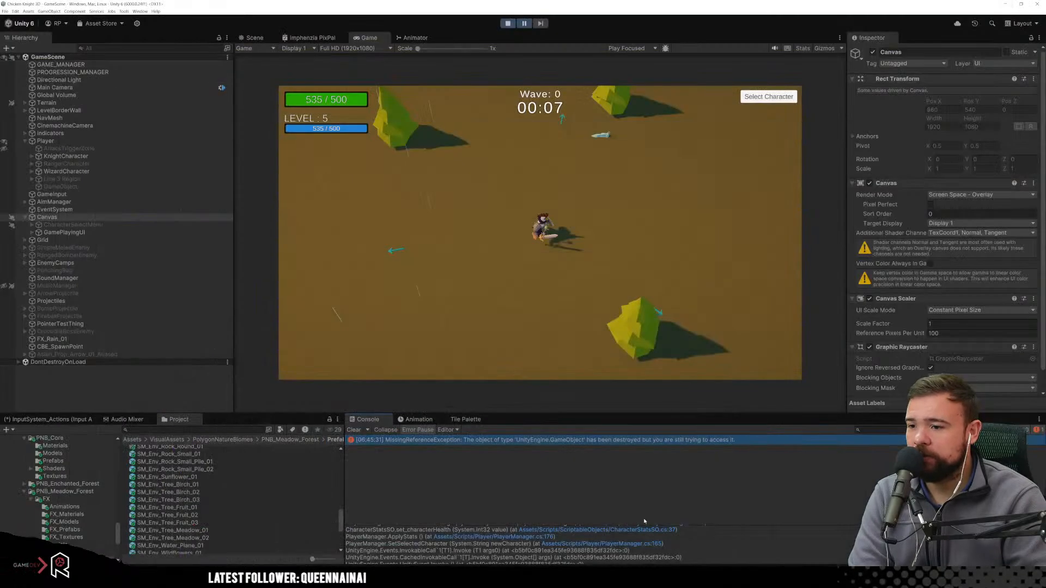
click(581, 544)
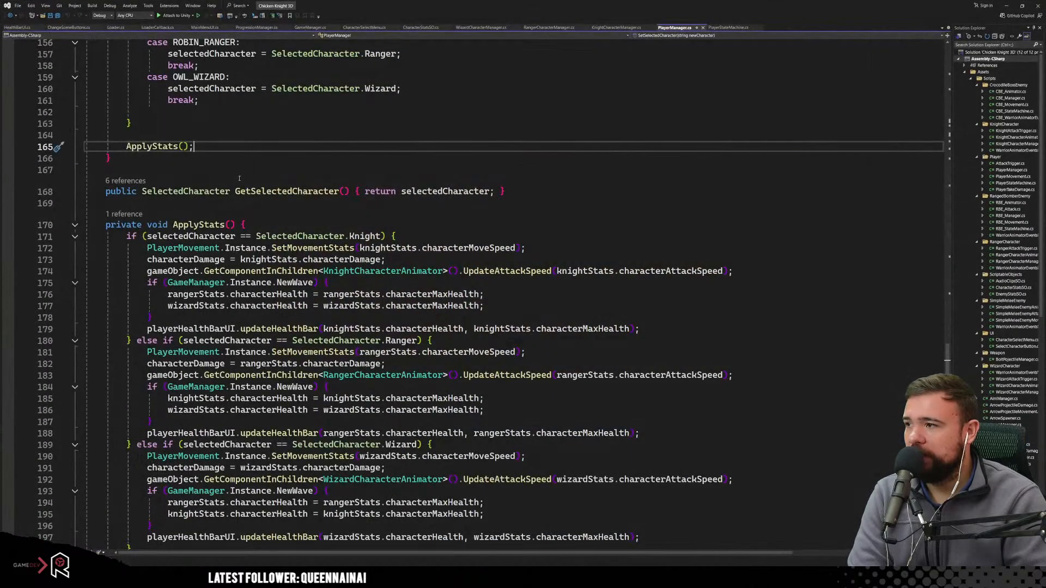
Switch back to Unity and read through the MissingReferenceException's message and full stack trace in the Console.
click(1006, 6)
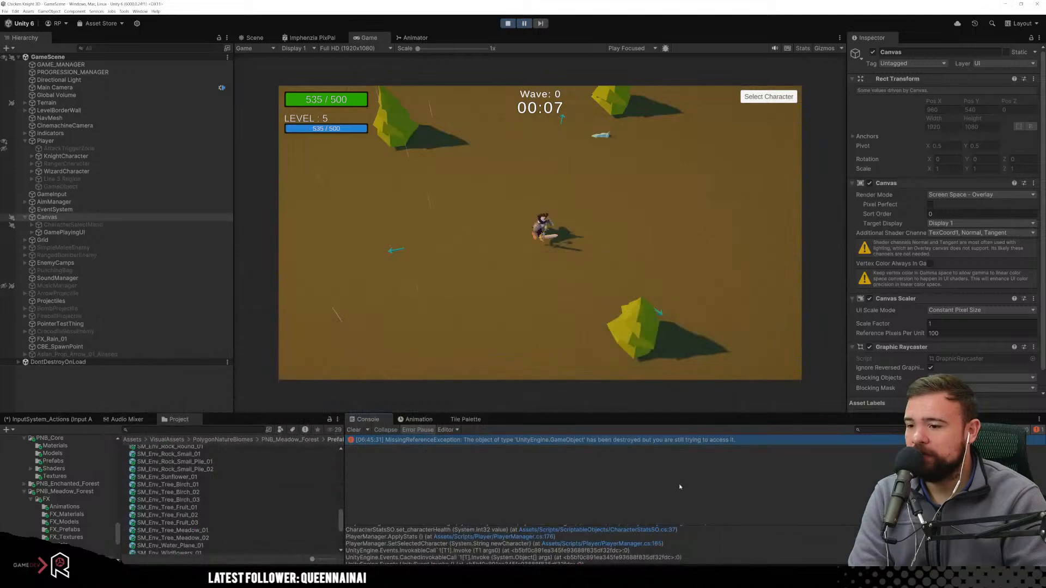
scroll(672, 542, down, 2)
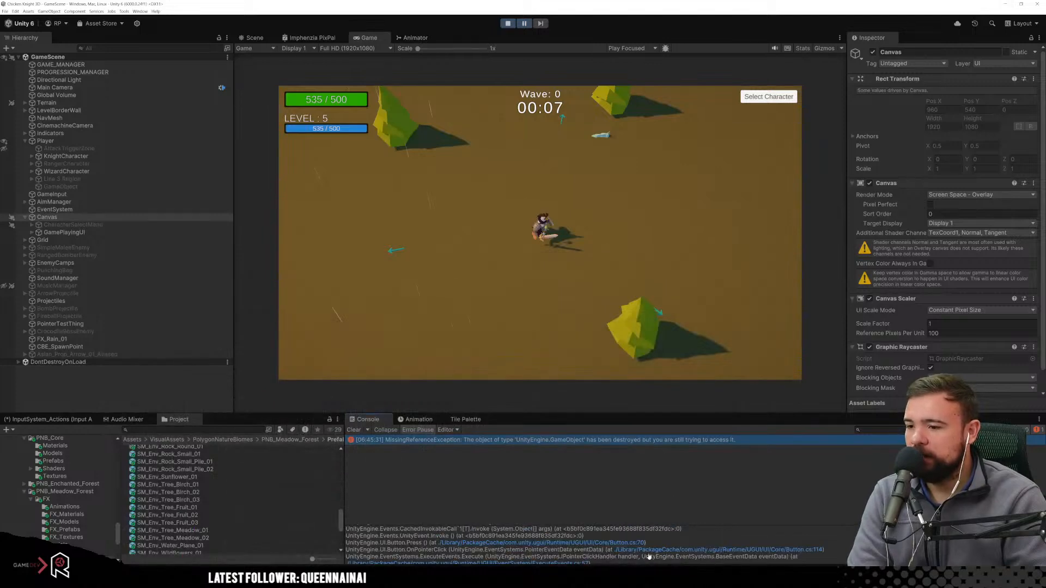
scroll(598, 547, up, 2)
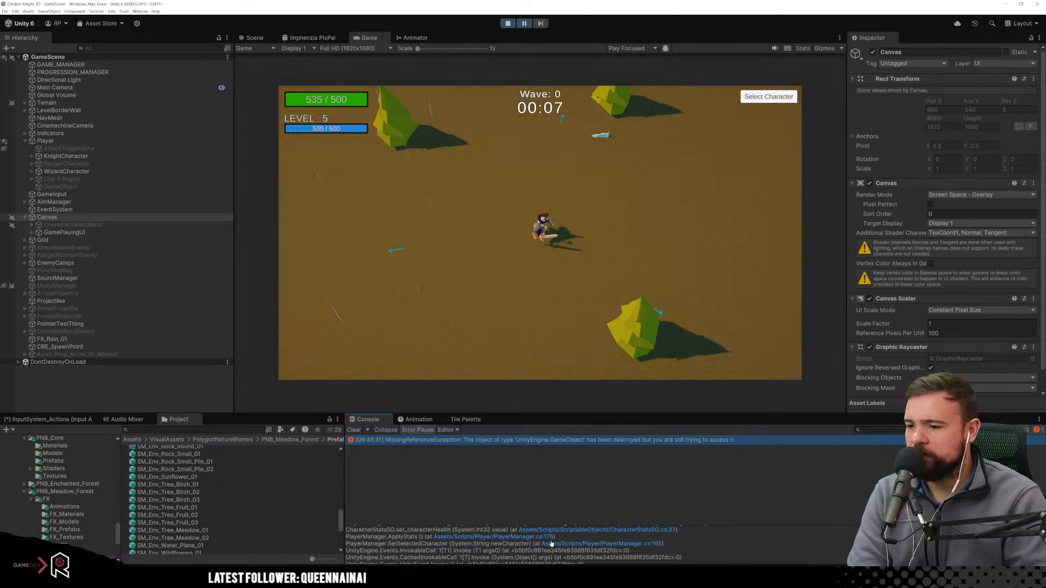
scroll(582, 538, up, 2)
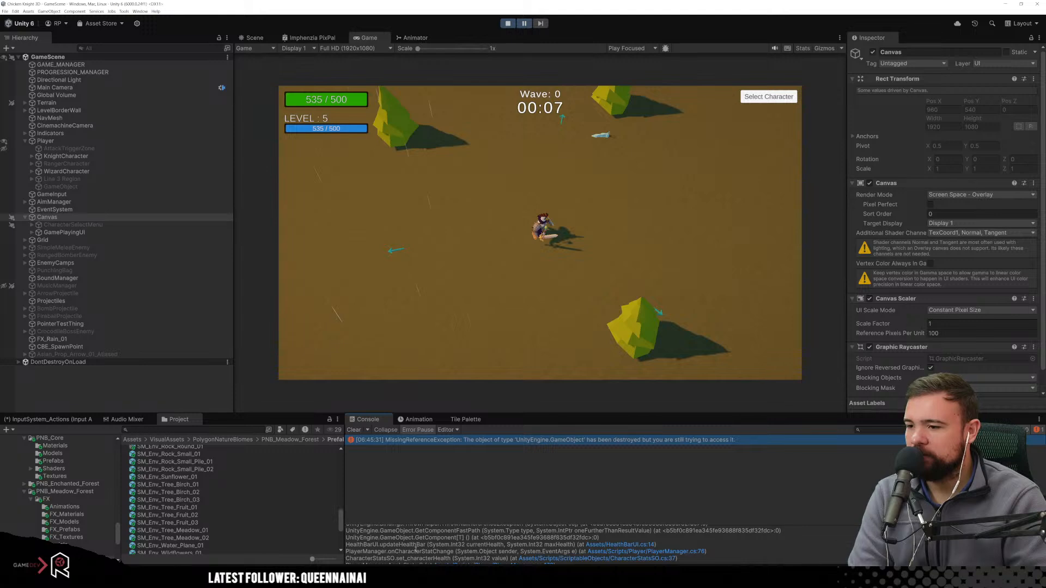
scroll(528, 551, up, 2)
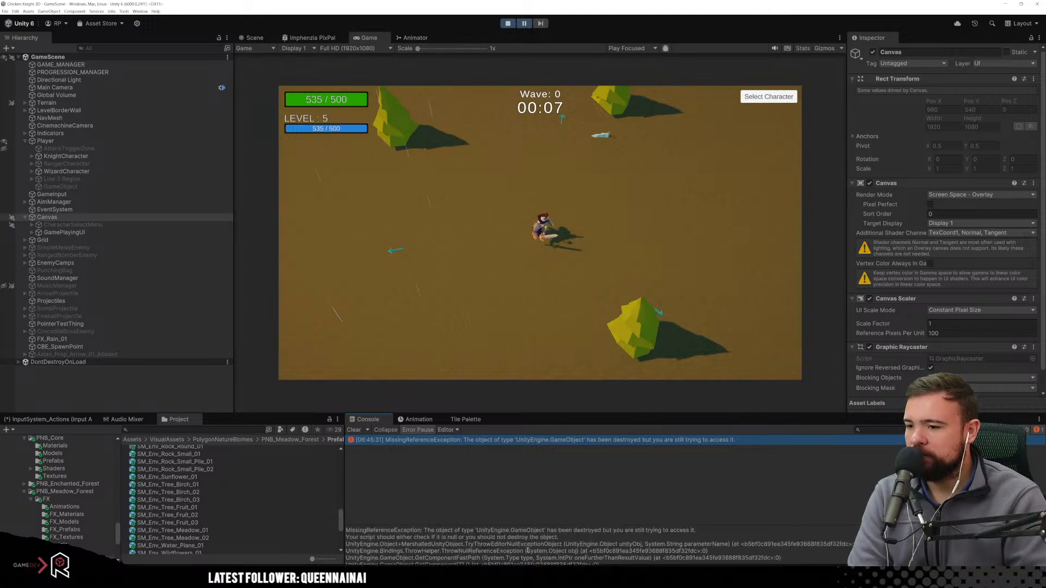
drag(376, 537, 543, 541)
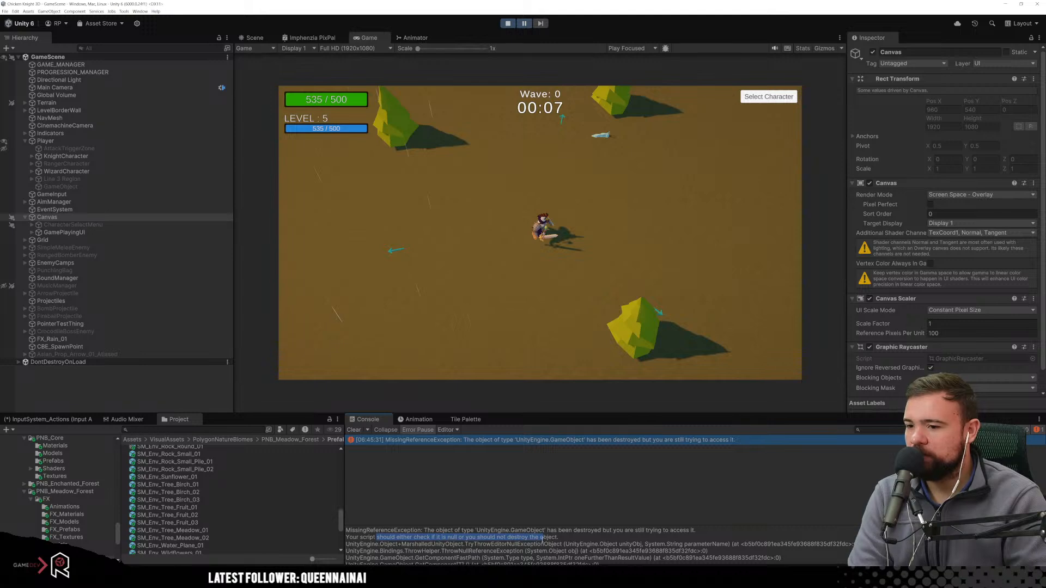
scroll(591, 551, down, 2)
scroll(590, 551, up, 2)
scroll(588, 546, down, 2)
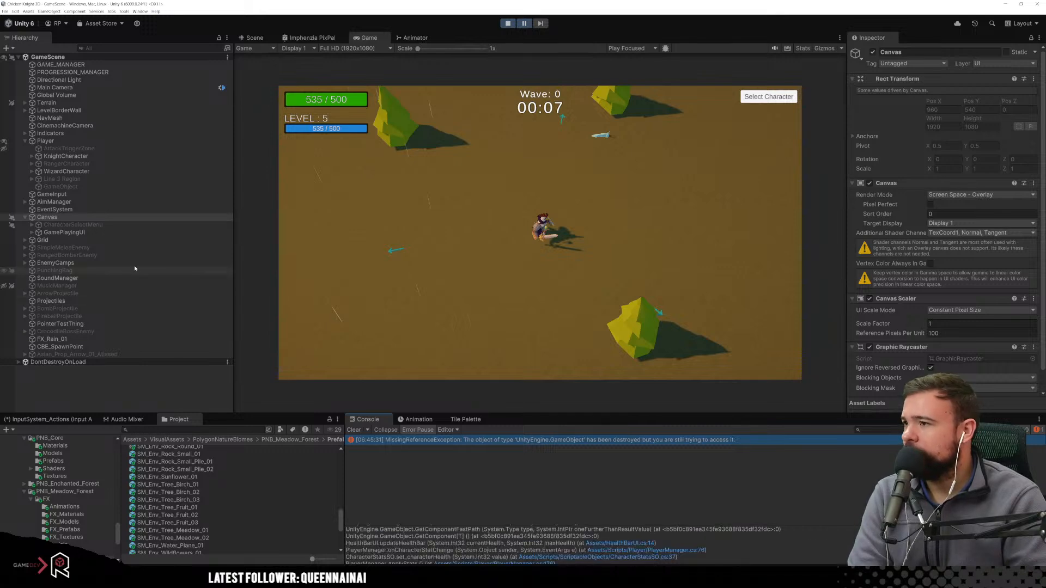
Expand GamePlayingUI and HealthBar in the hierarchy and inspect the Background, Health and HealthAmount children and HealthBar's script references.
click(32, 232)
click(40, 255)
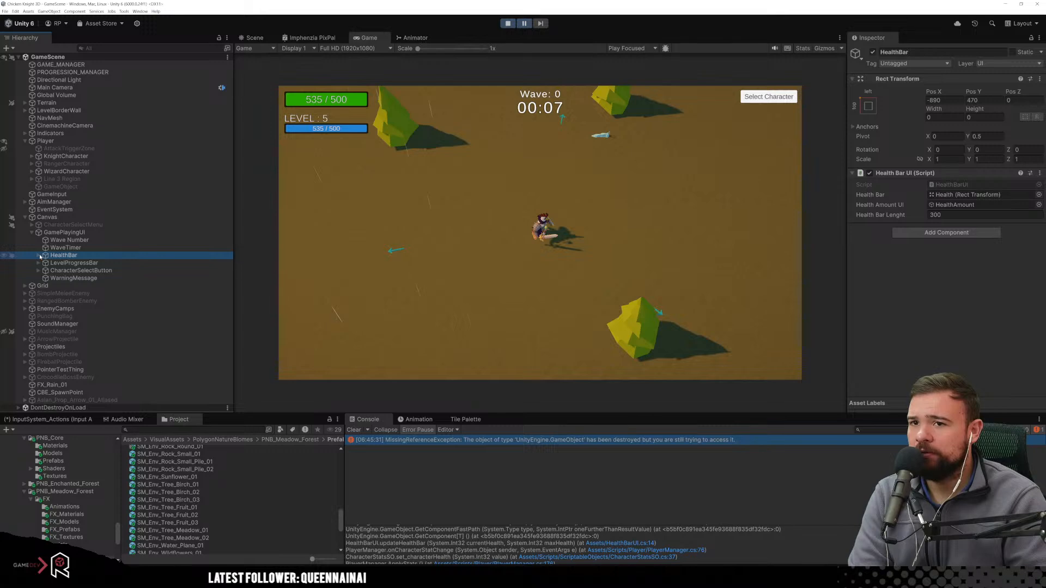
click(38, 255)
click(103, 264)
click(94, 270)
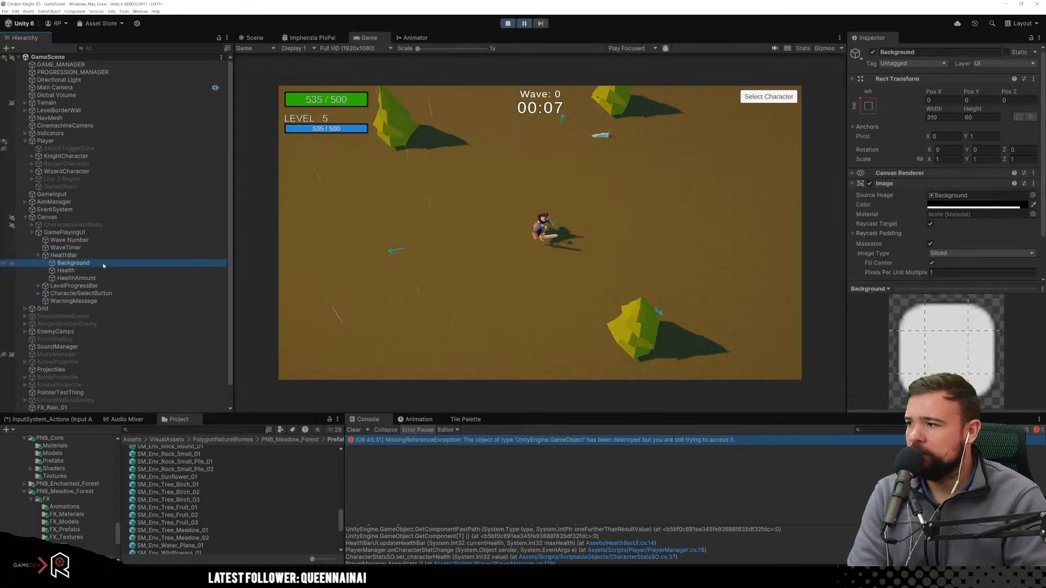
click(87, 278)
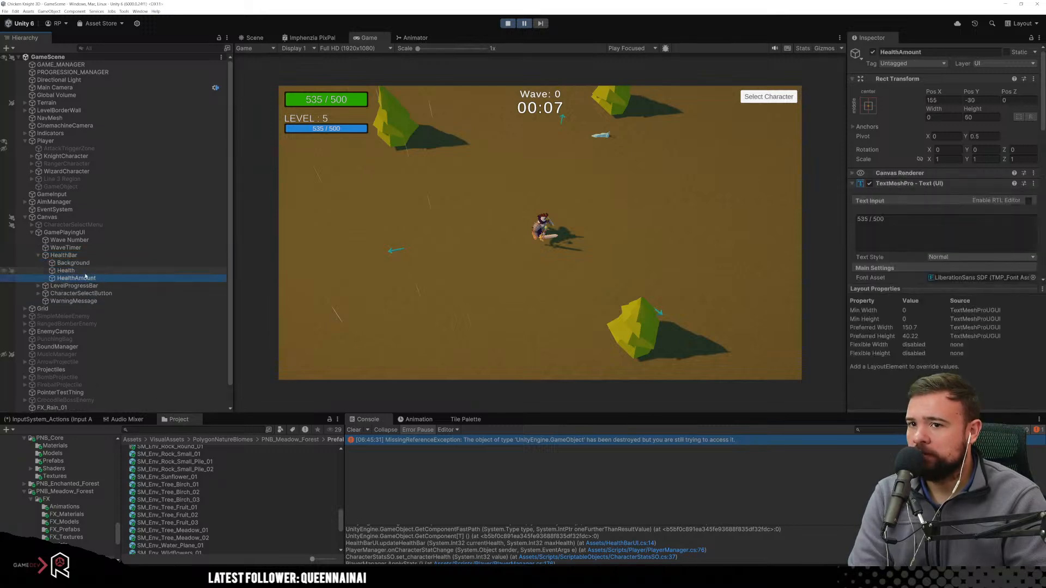
click(84, 271)
click(83, 263)
click(83, 256)
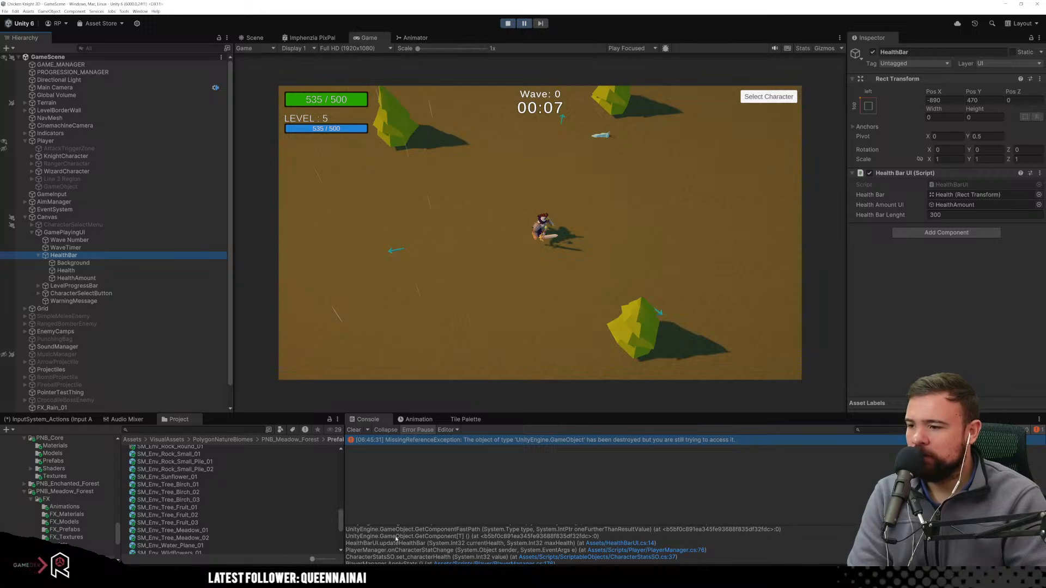
Open HealthBarUI.cs at line 14 from the stack trace and examine the healthAmountUI field and its GetComponent call in updateHealthBar.
click(618, 544)
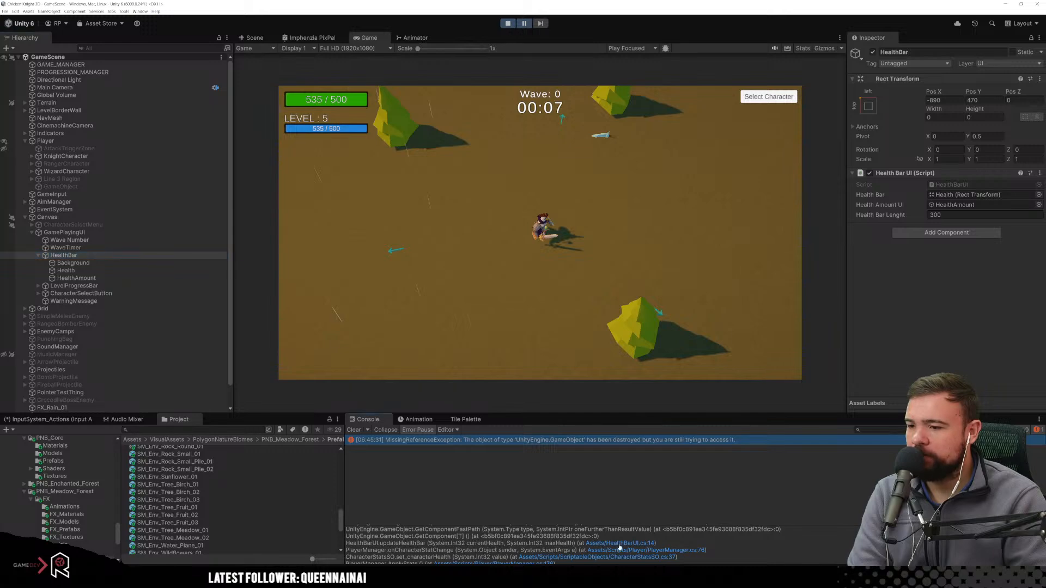
click(359, 262)
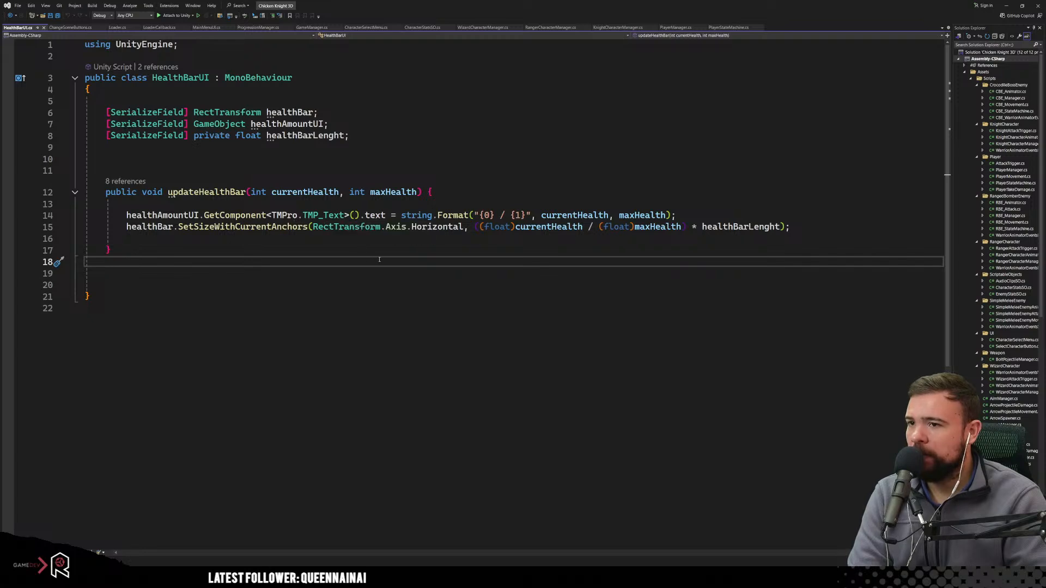
click(329, 218)
drag(272, 216, 402, 217)
click(104, 273)
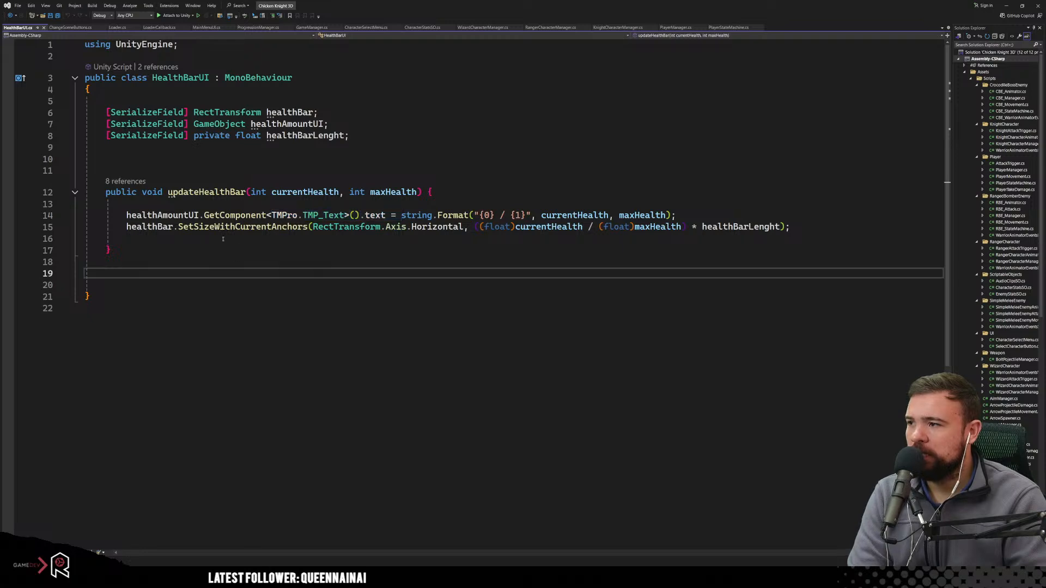
click(235, 216)
click(251, 249)
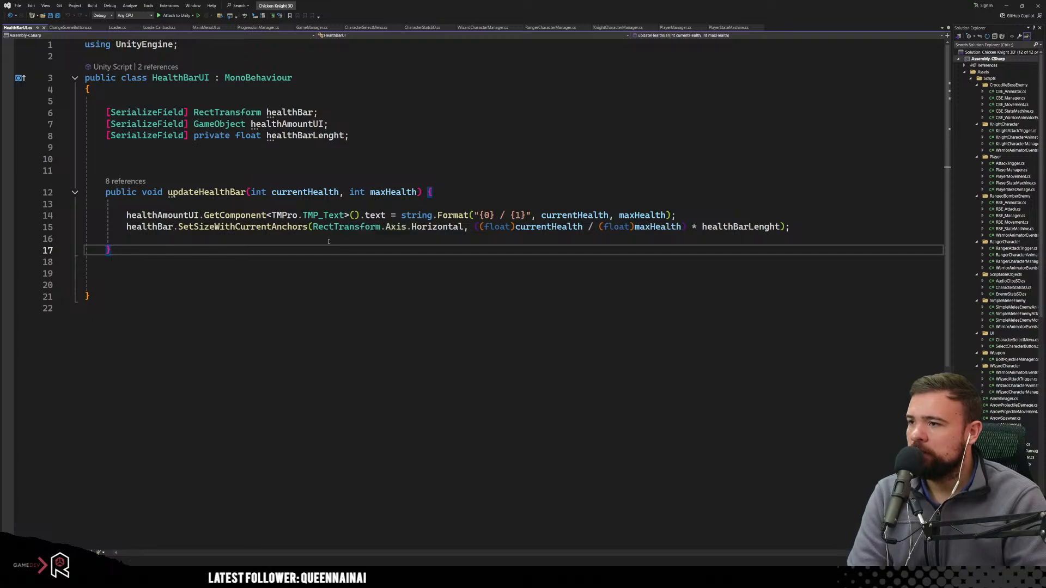
double_click(162, 216)
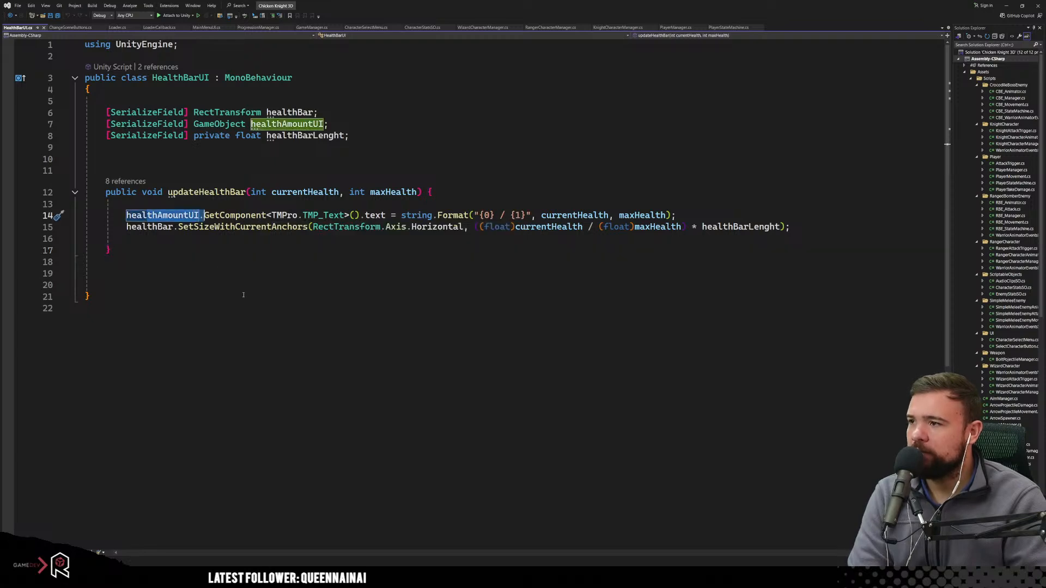
click(220, 215)
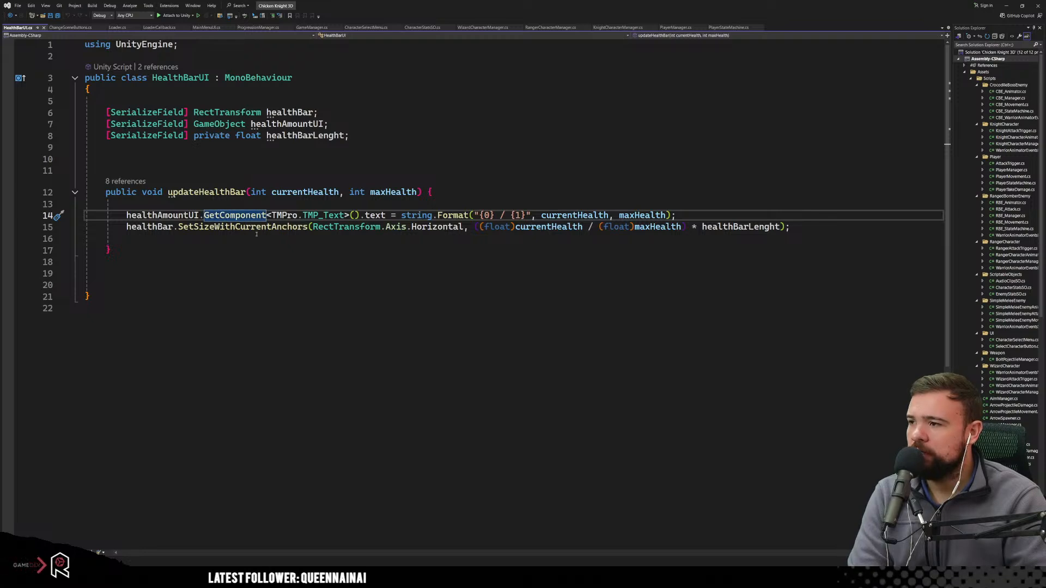
Switch back to Unity and compare the HealthAmount object with the references on HealthBar's Health Bar UI component.
key(alt+Tab)
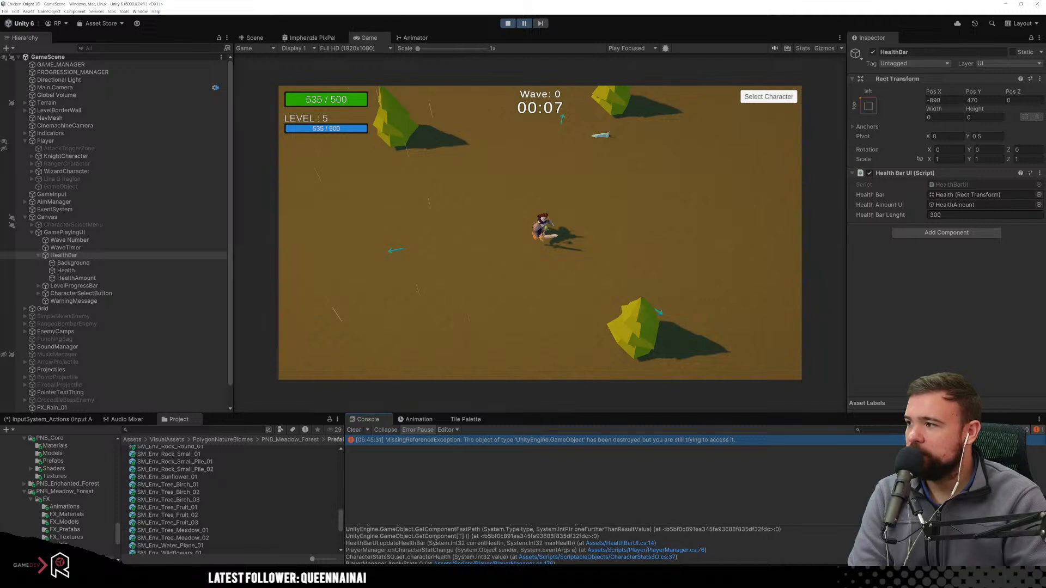
click(104, 277)
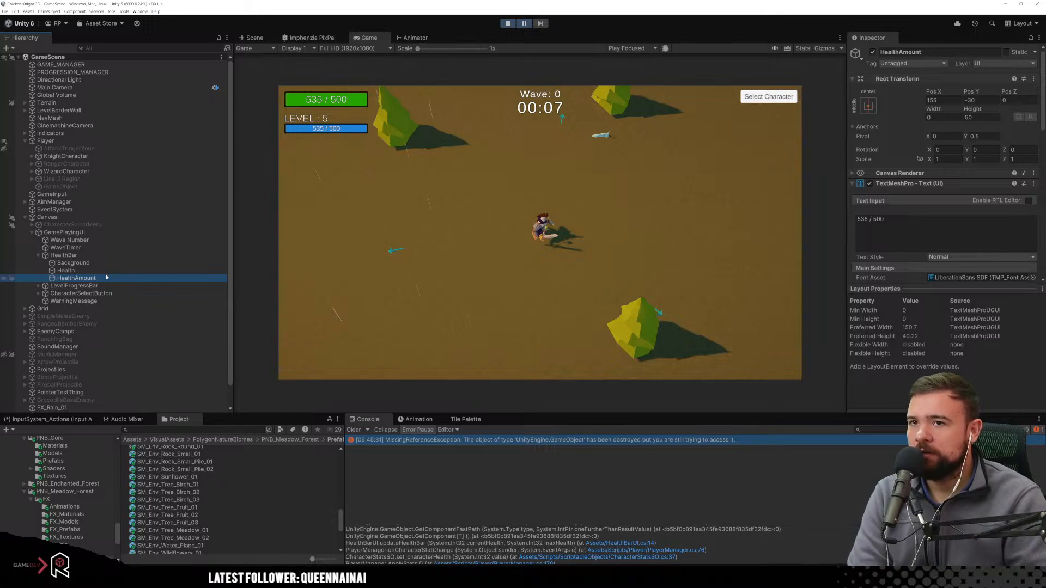
key(Up)
click(76, 278)
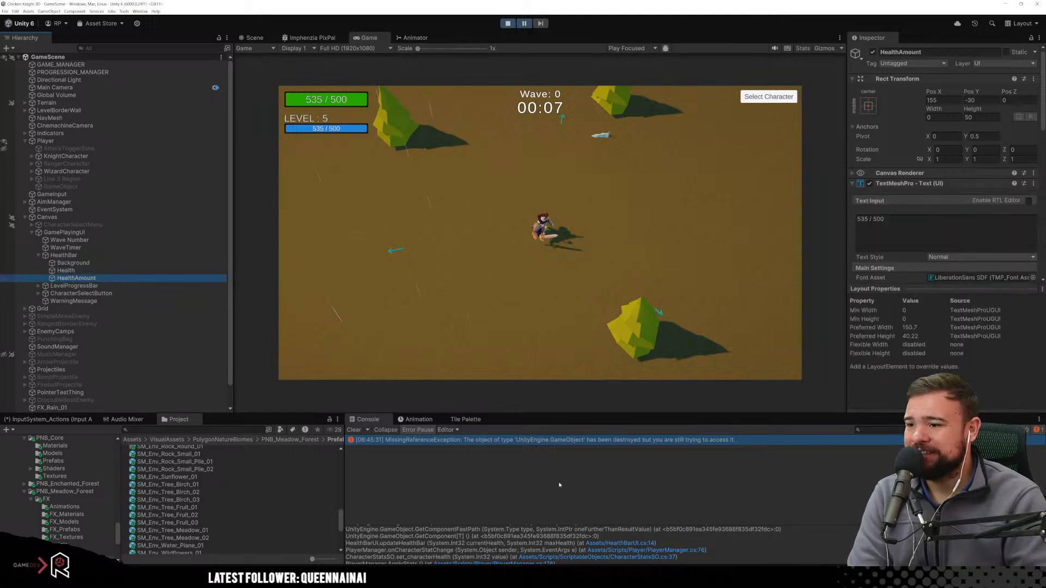
click(71, 255)
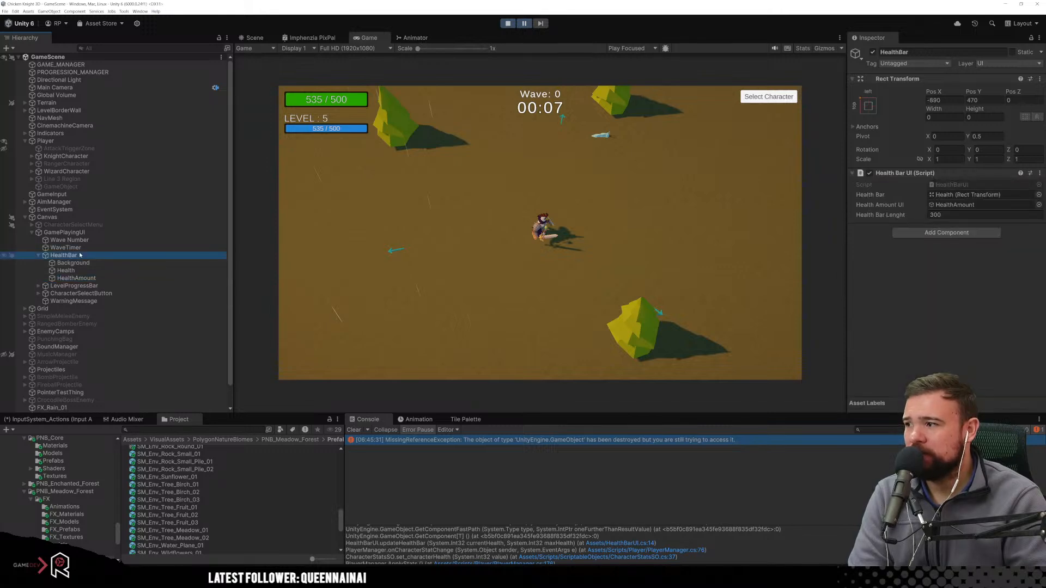
Open the HealthBarUI script from HealthBar's component and review its serialized fields and the updateHealthBar method.
double_click(948, 186)
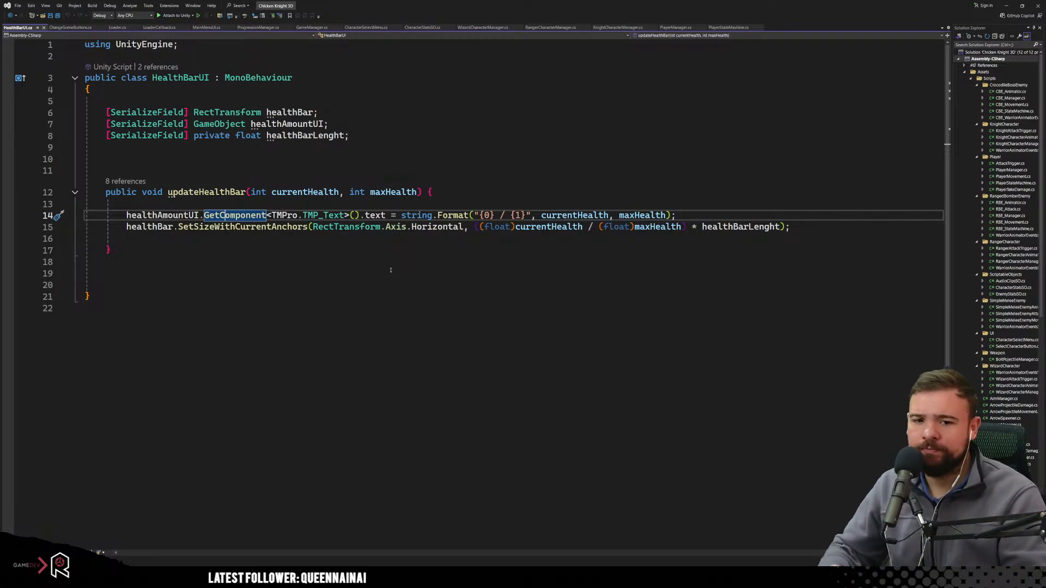
click(642, 349)
click(723, 207)
click(715, 228)
click(638, 333)
click(448, 263)
click(87, 307)
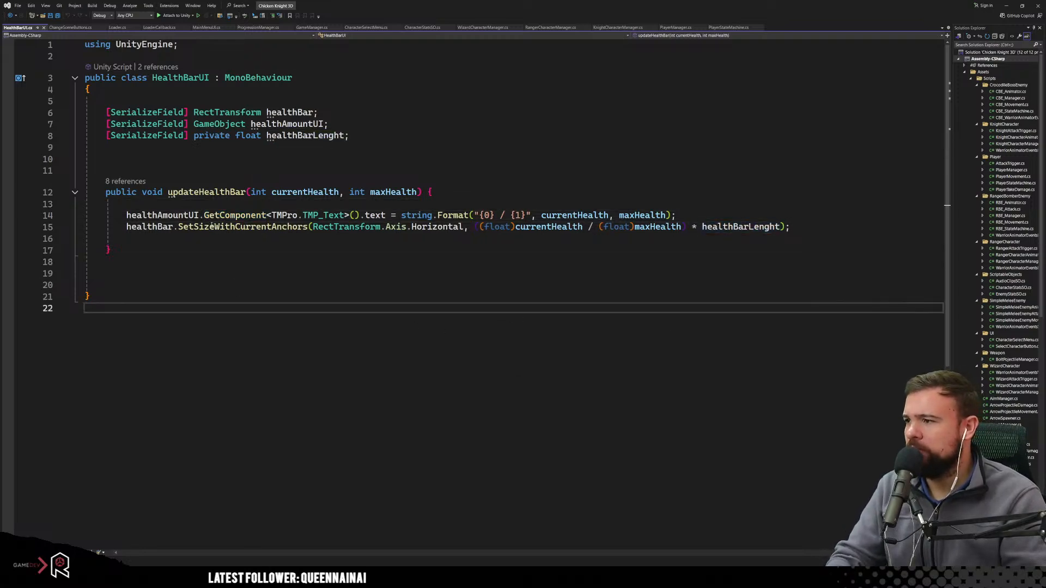
click(375, 263)
Reread the MissingReferenceException stack trace in Unity and reopen HealthBarUI.cs from it to examine the healthAmountUI line in updateHealthBar.
key(alt+Tab)
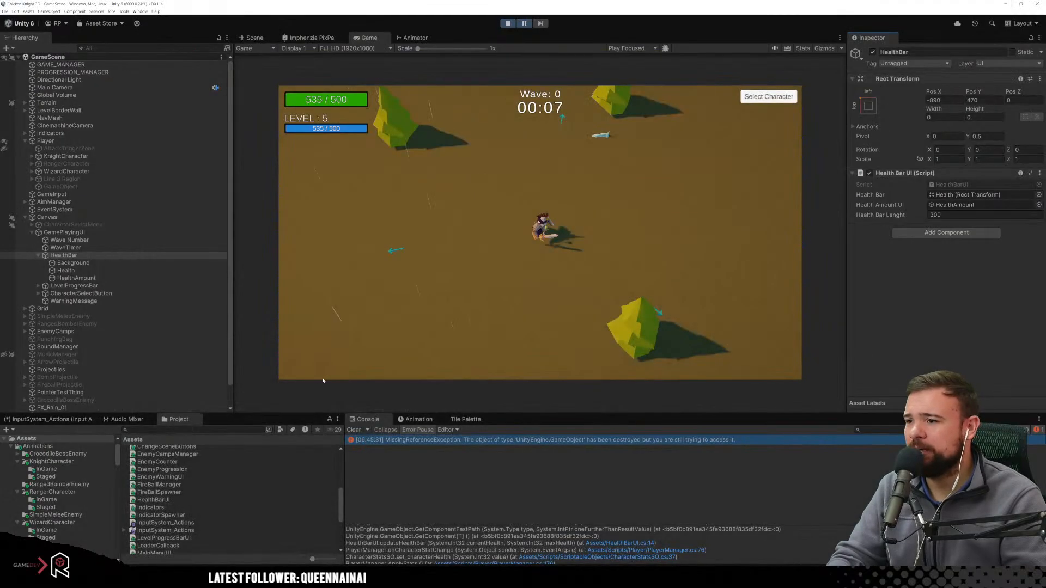
scroll(529, 543, up, 2)
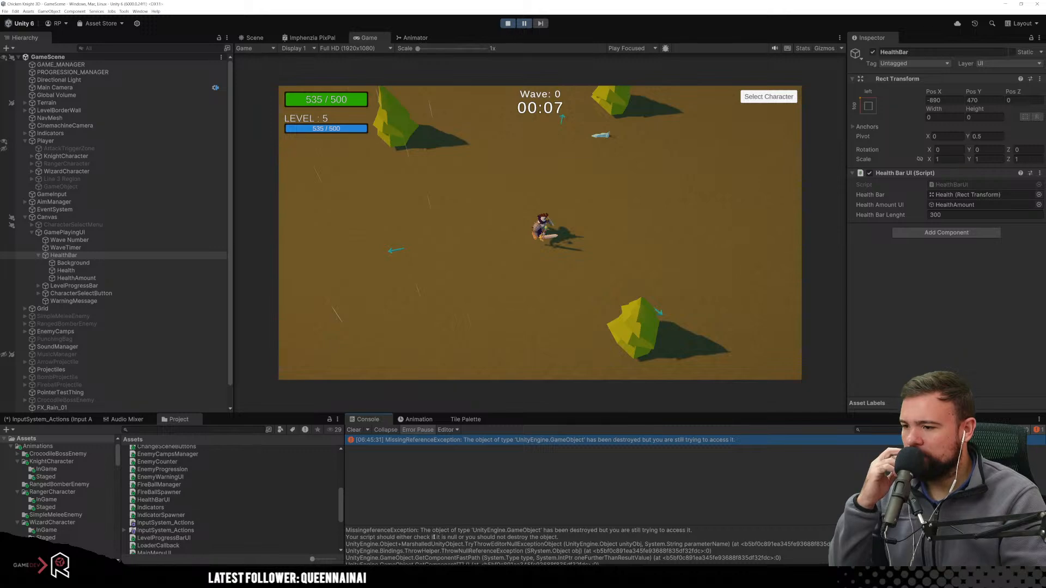
scroll(609, 545, down, 2)
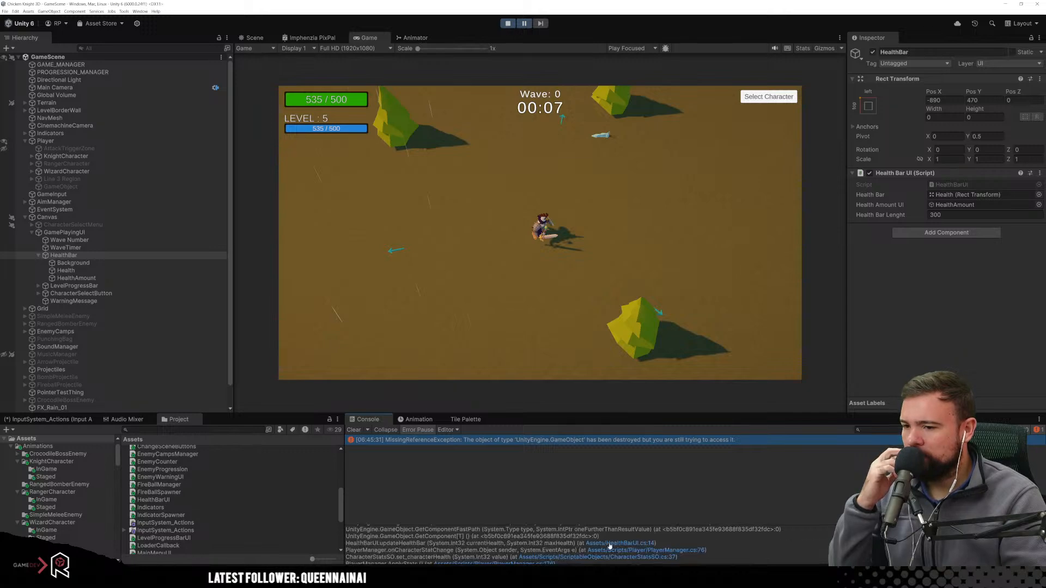
click(609, 543)
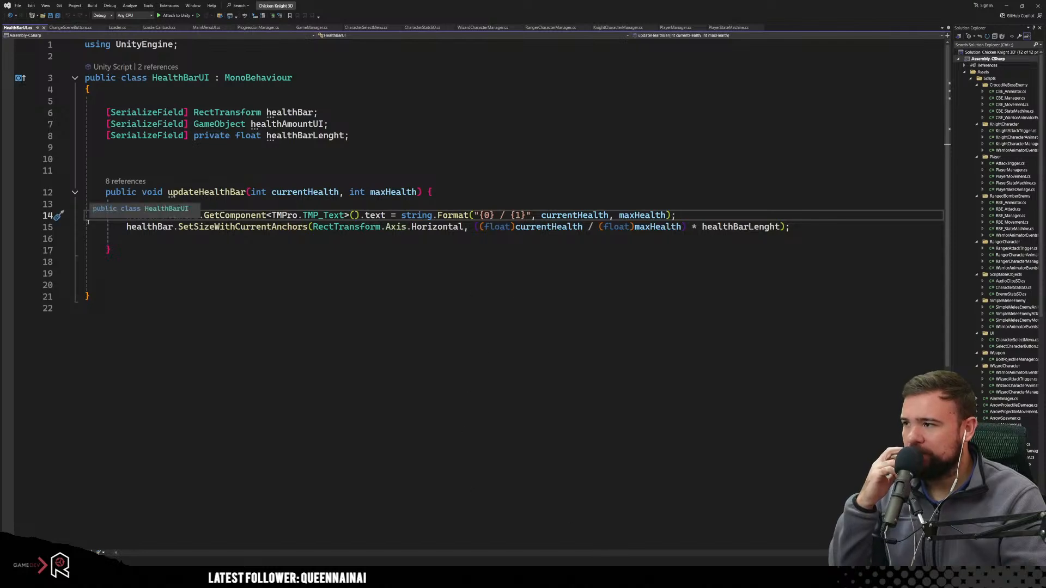
click(183, 260)
click(710, 216)
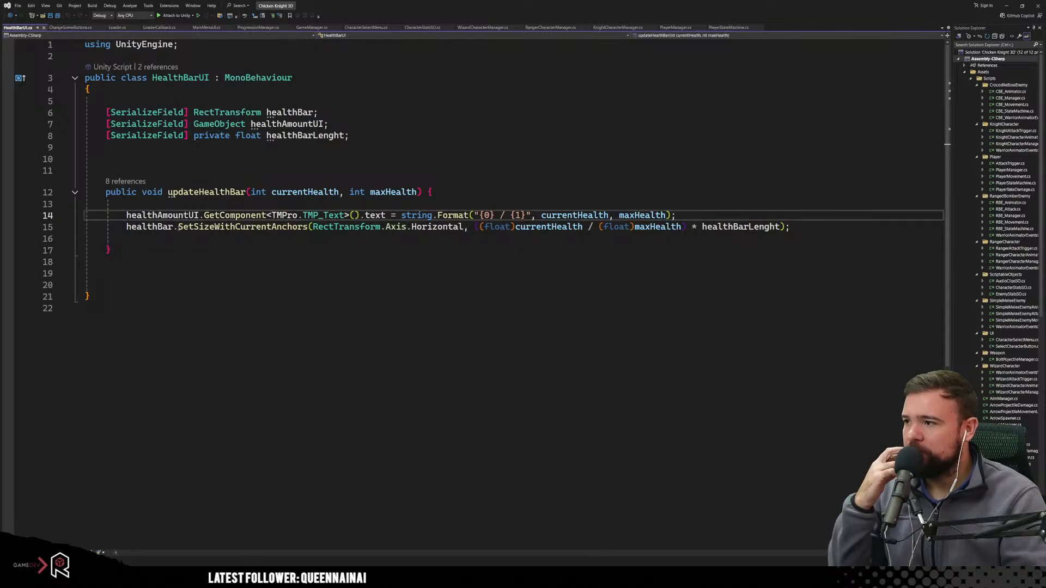
click(127, 216)
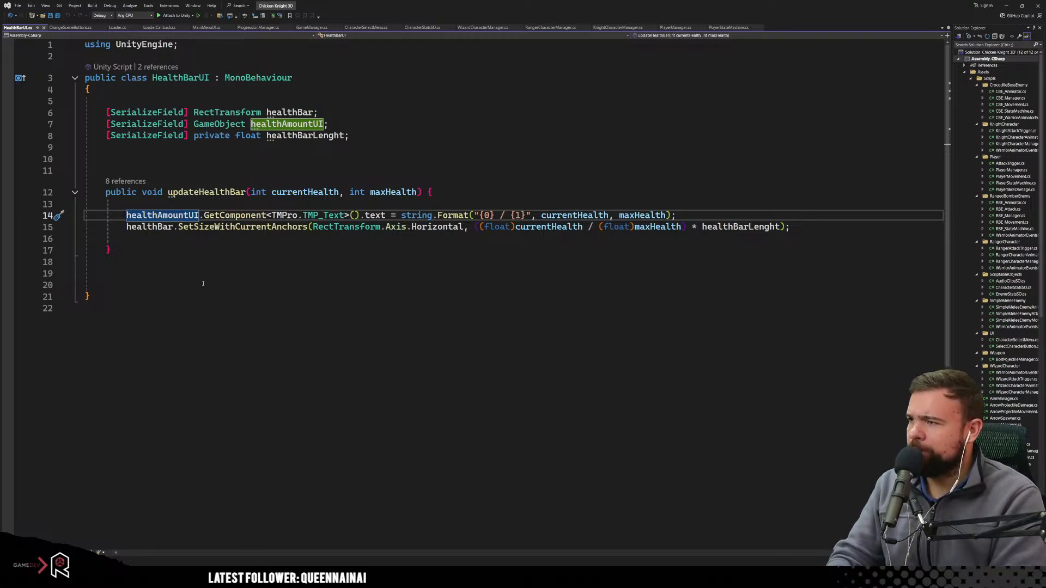
text(game)
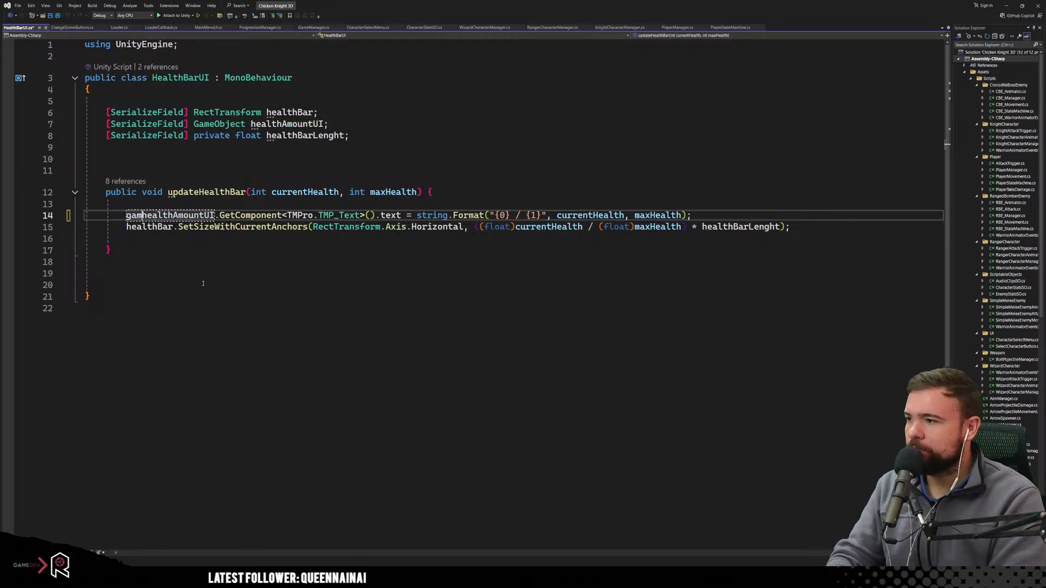
key(BackSpace)
key(BackSpace)
key(BackSpace)
key(BackSpace)
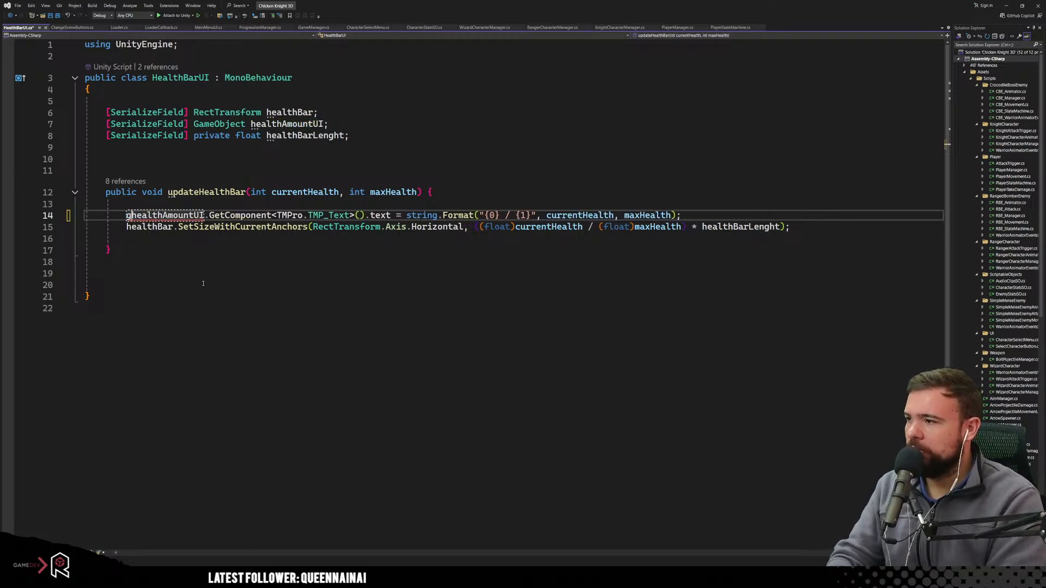
Insert blank lines above the healthAmountUI text assignment in updateHealthBar and start a local variable declaration of type TMP_Text.
key(Return)
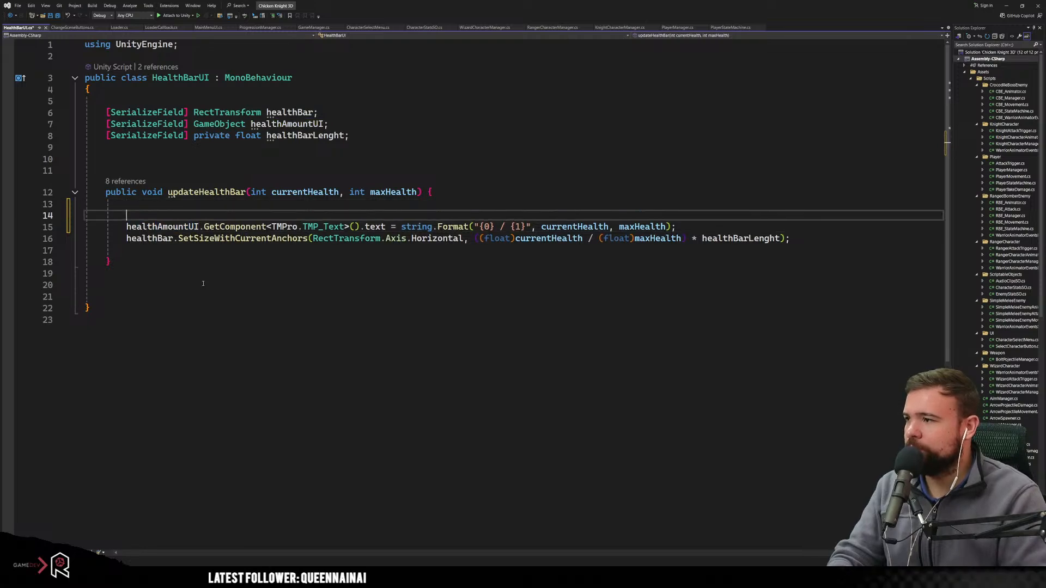
key(Return)
key(Up)
key(Up)
text(TMPro)
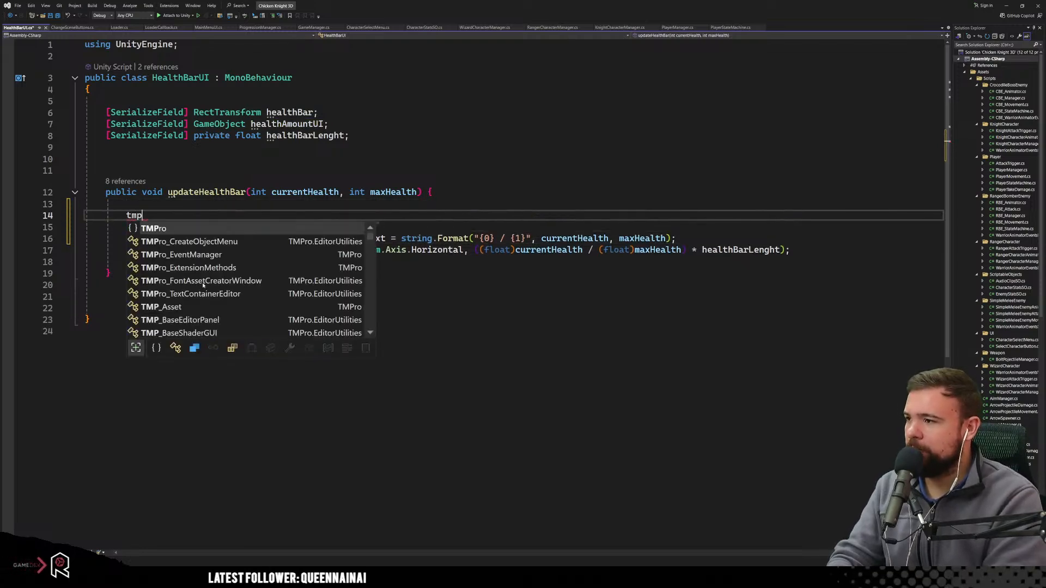
key(Tab)
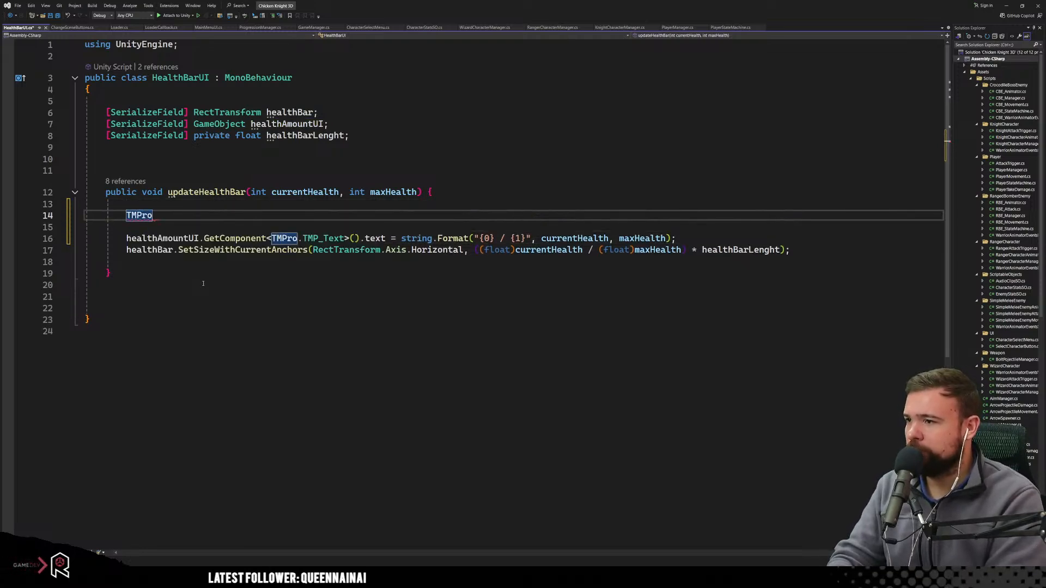
key(BackSpace)
key(BackSpace)
key(BackSpace)
text(P)
key(BackSpace)
text(P)
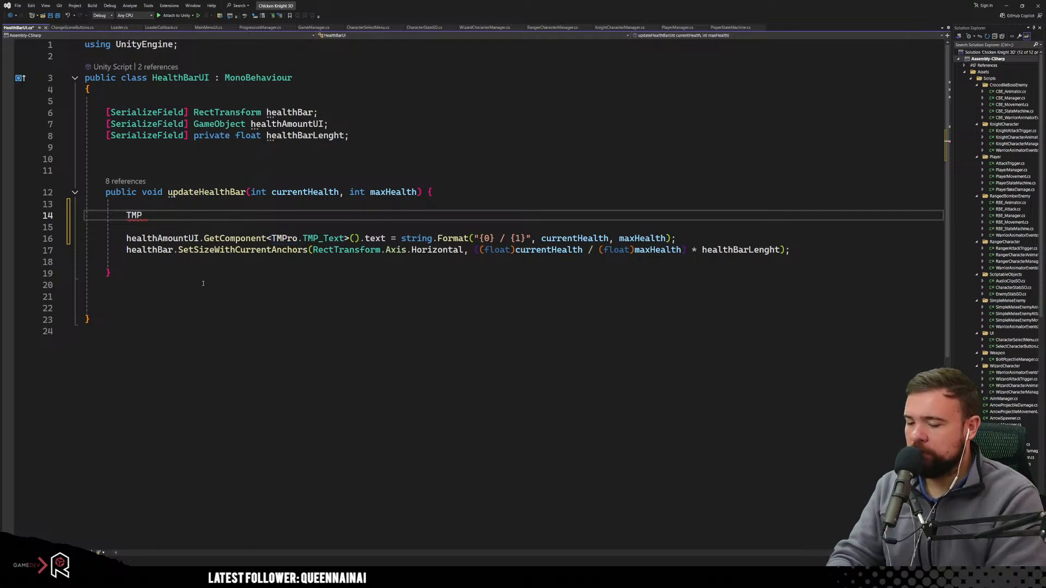
text(_text)
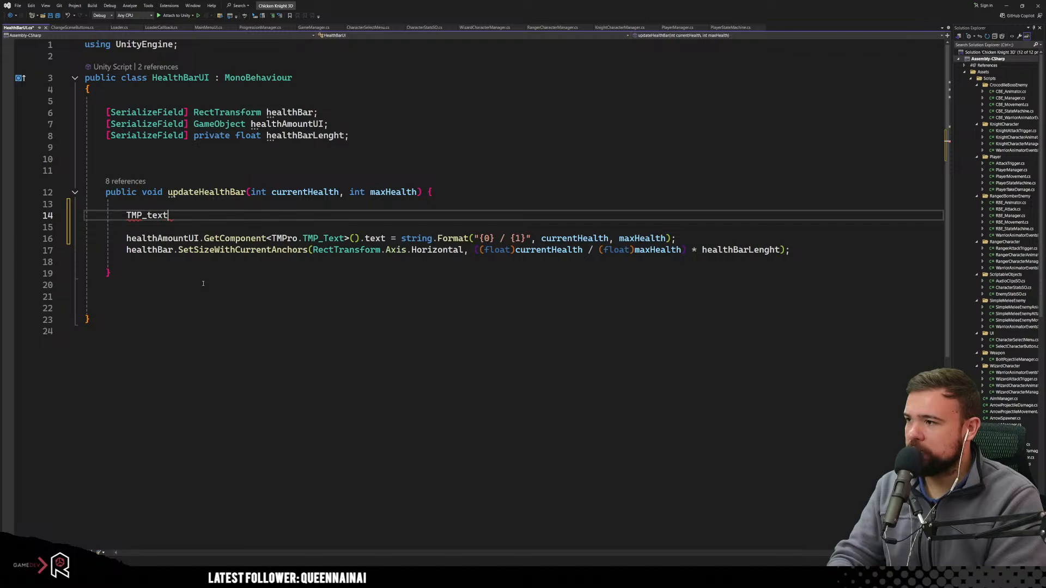
key(Tab)
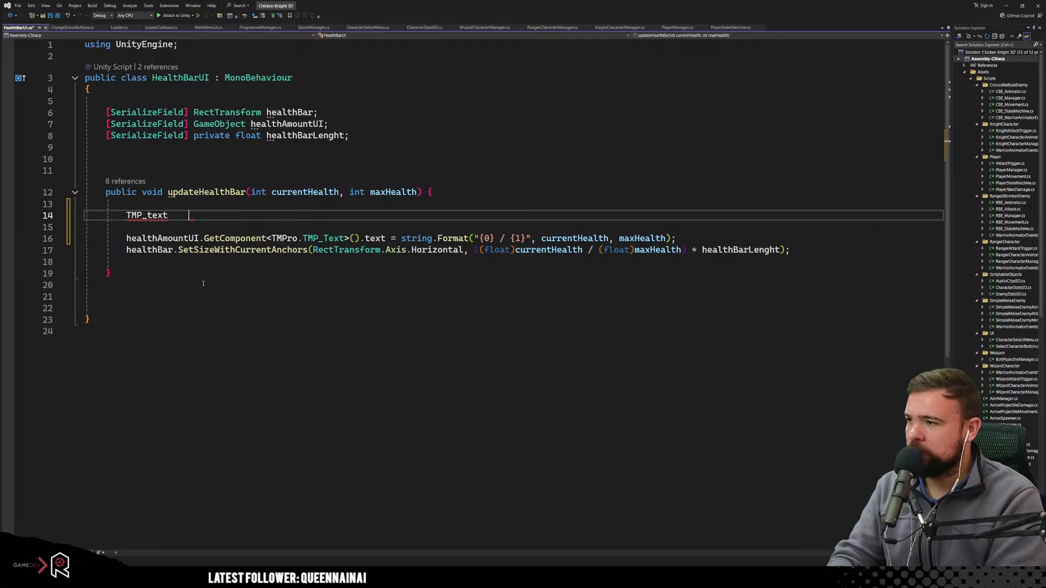
key(BackSpace)
key(BackSpace)
key(BackSpace)
key(BackSpace)
text(Text)
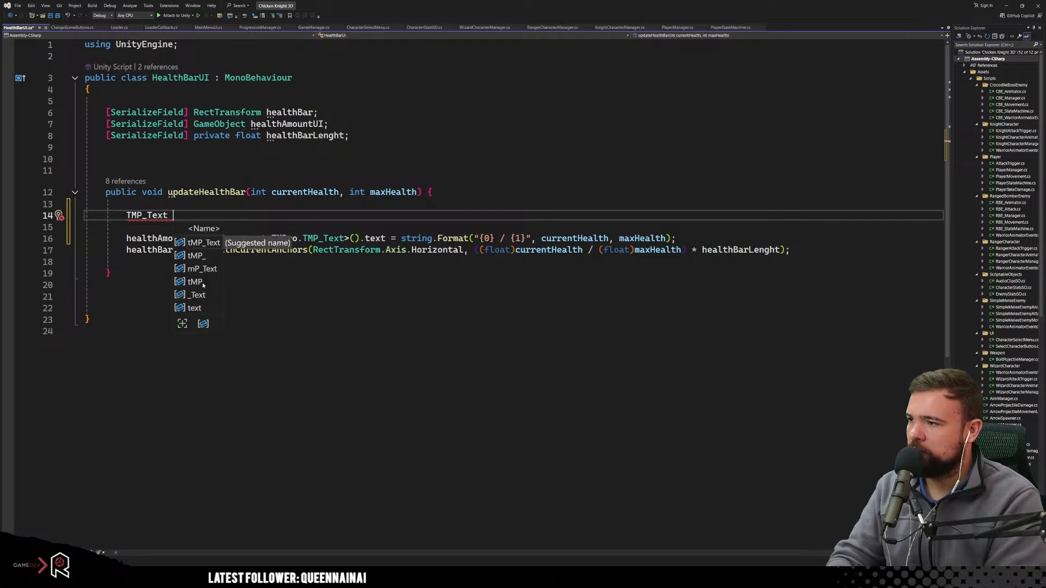
Name the new TMP_Text local variable healthAmountText and end its declaration.
key(BackSpace)
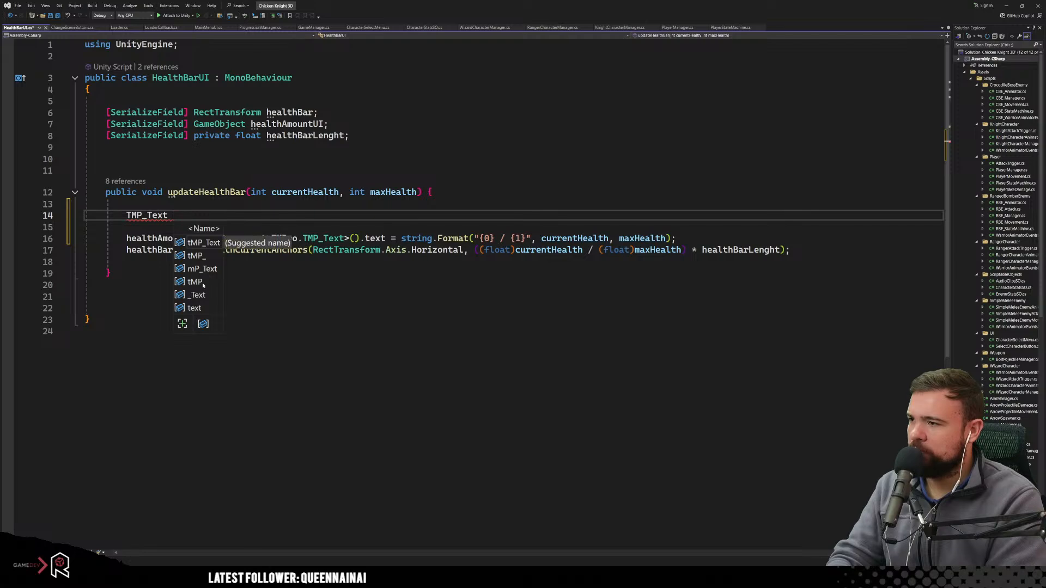
text(health)
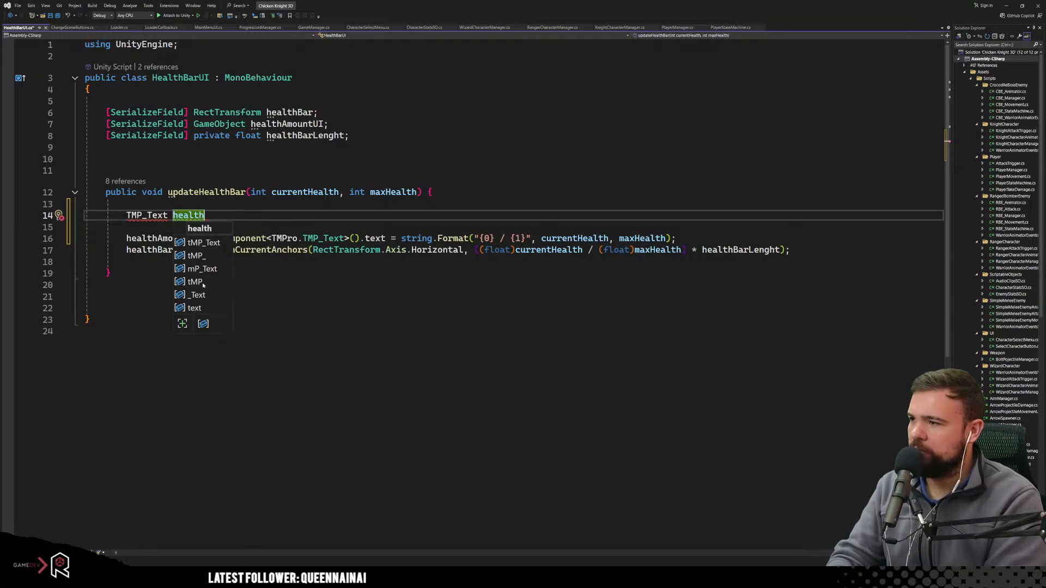
text(Amou)
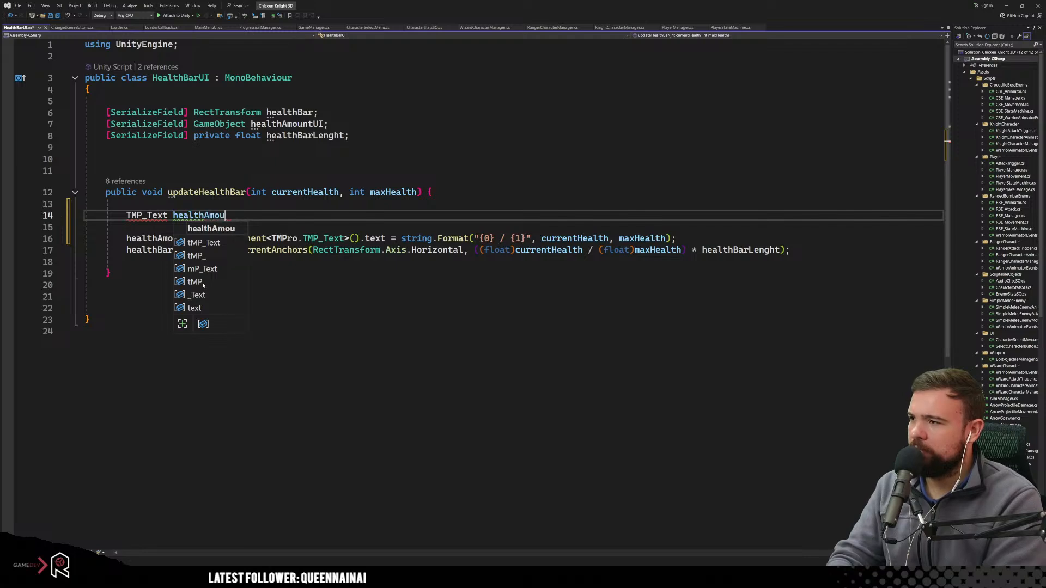
text(ntText;)
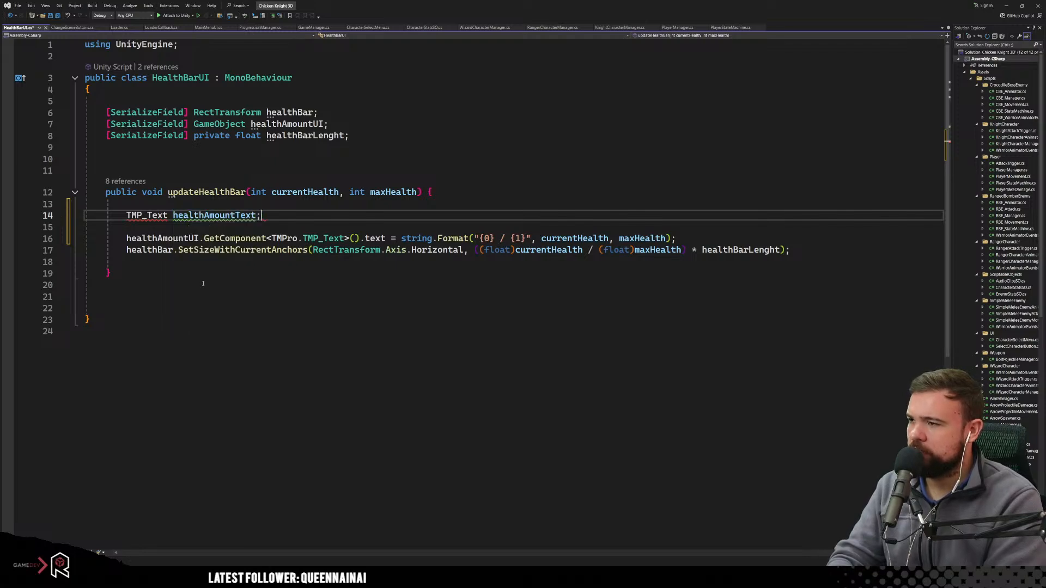
Check the type error on the healthAmountText declaration and qualify its type as TMPro.TMP_Text.
click(203, 283)
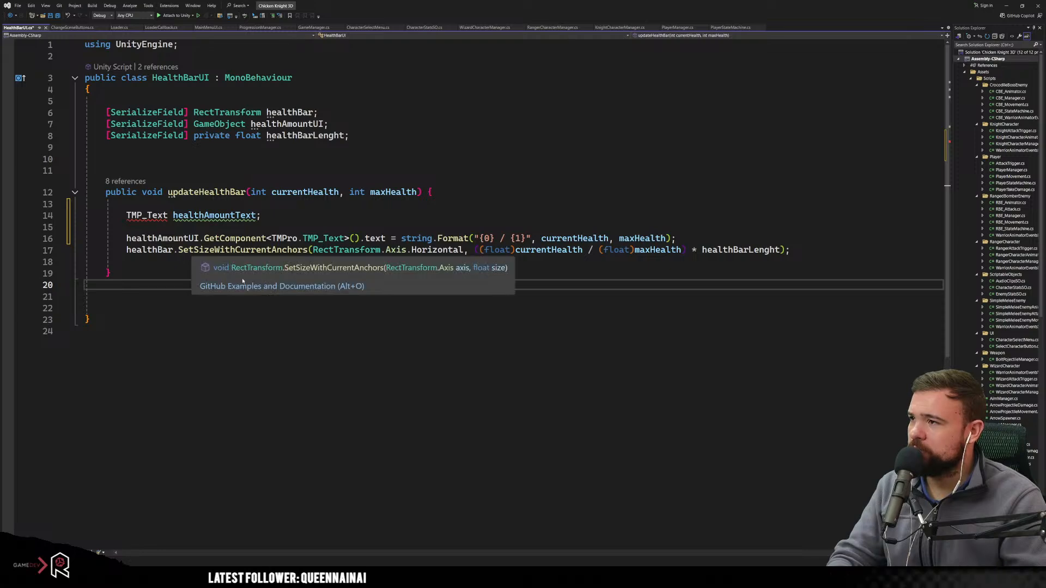
click(147, 216)
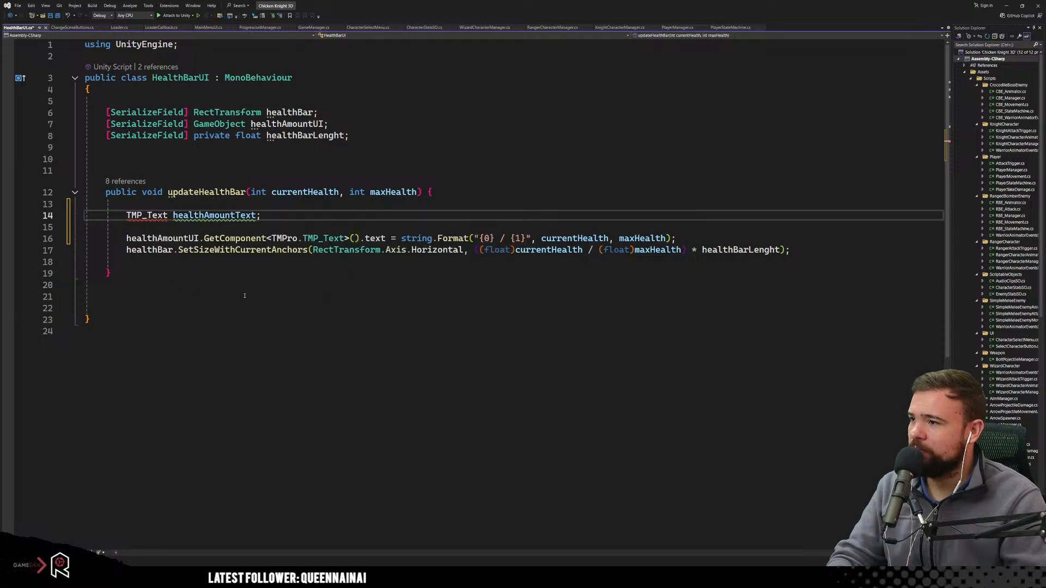
click(238, 280)
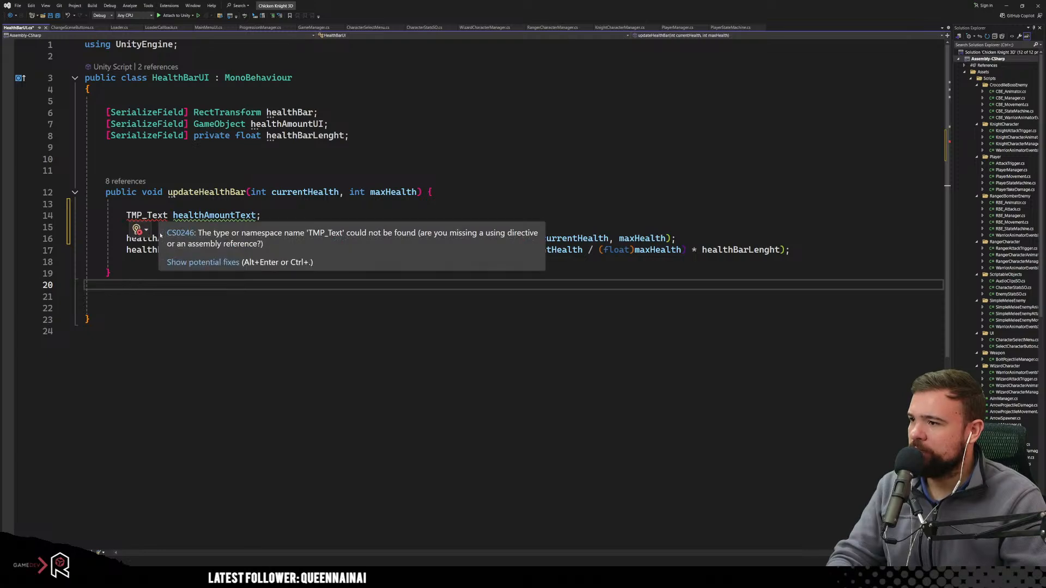
click(127, 215)
text(TMPP)
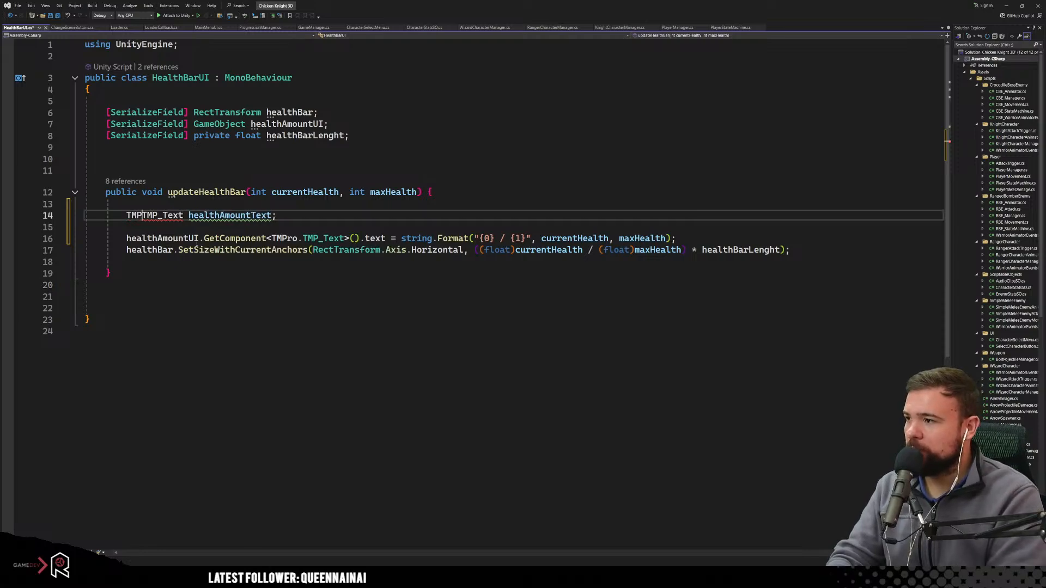
text(ro.)
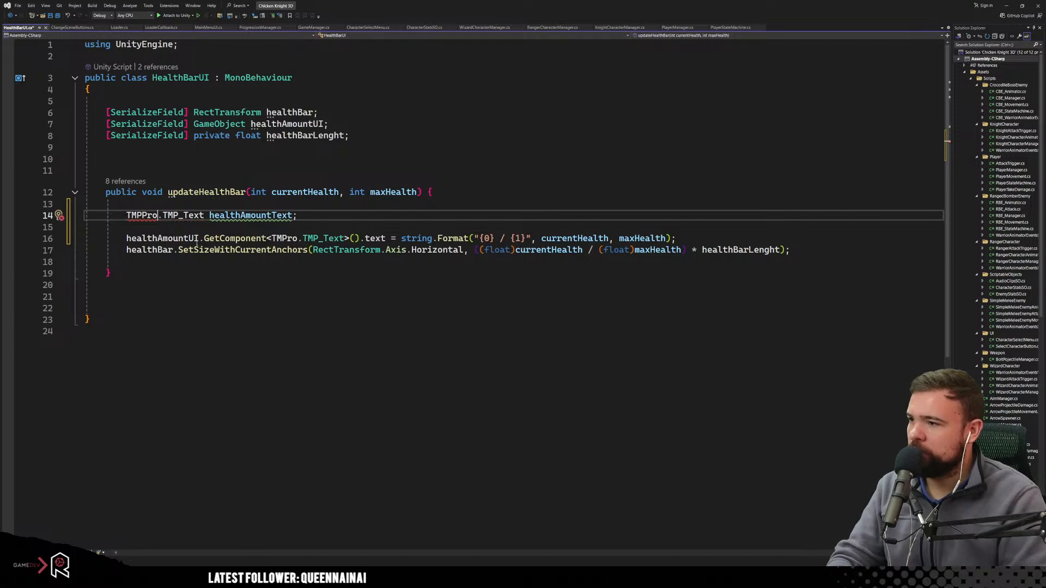
key(Left)
key(Left)
key(Left)
key(Left)
key(BackSpace)
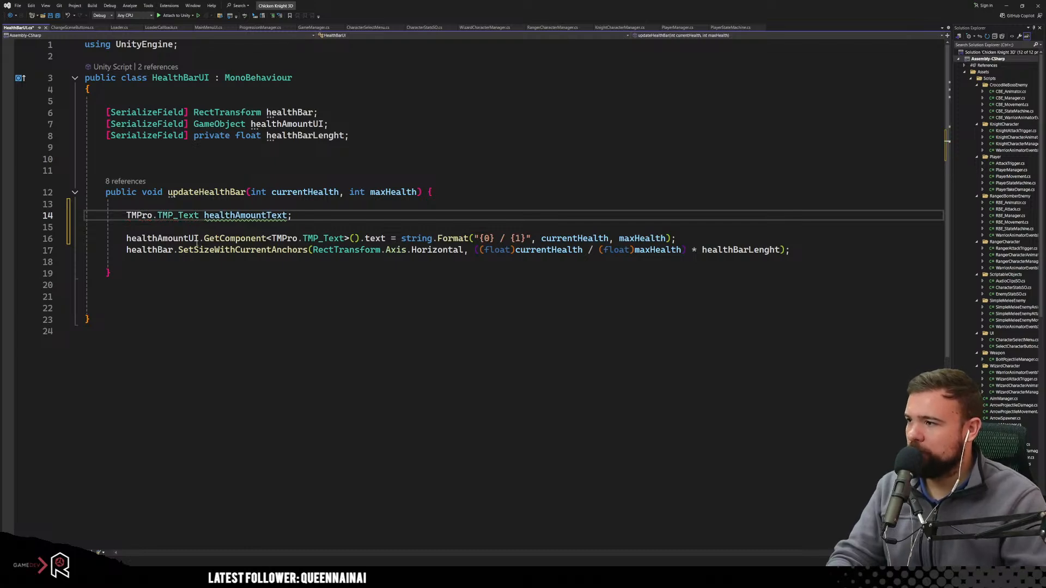
Initialize healthAmountText with healthAmountUI.GetComponent<TMPro.TMP_Text>(), reusing the call from the existing text assignment.
click(287, 305)
click(251, 216)
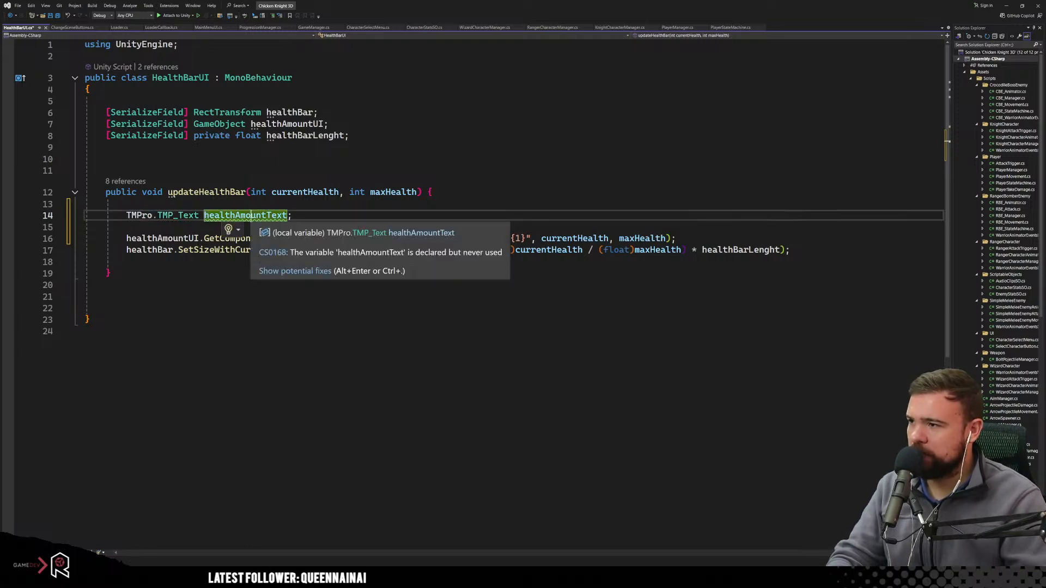
click(264, 333)
click(300, 229)
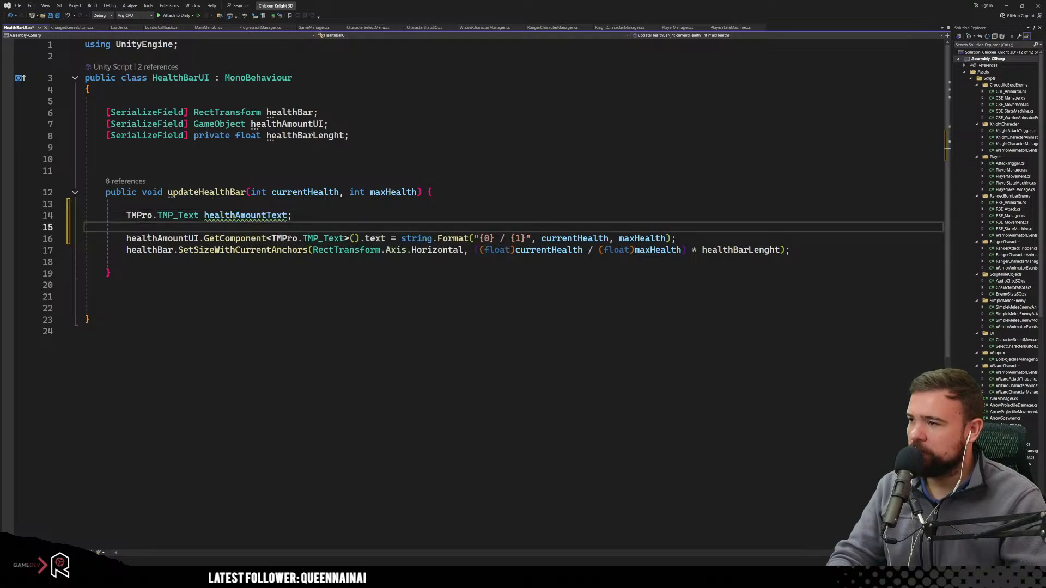
click(287, 217)
text(=)
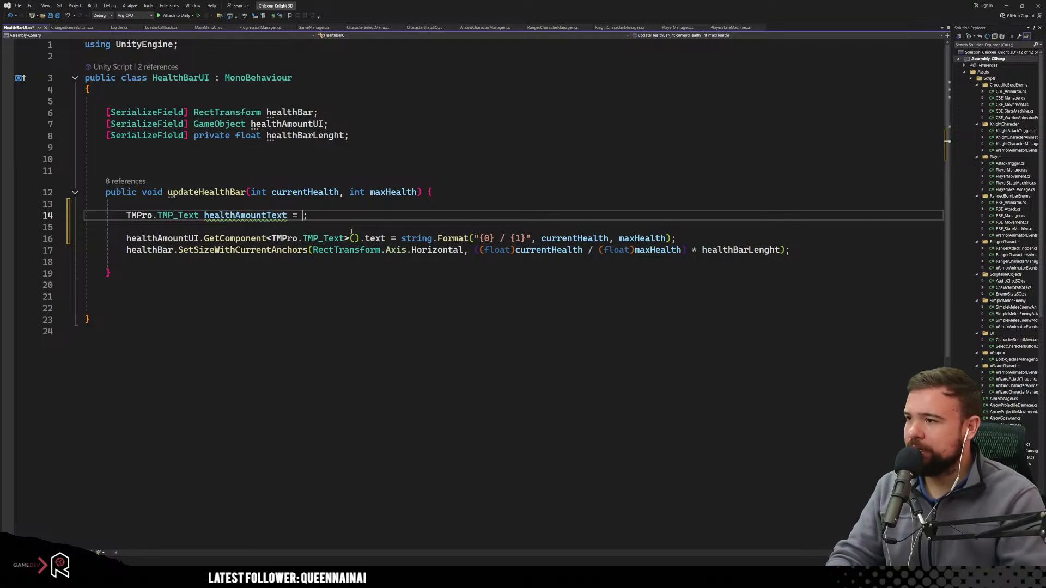
drag(360, 238, 127, 238)
key(ctrl+c)
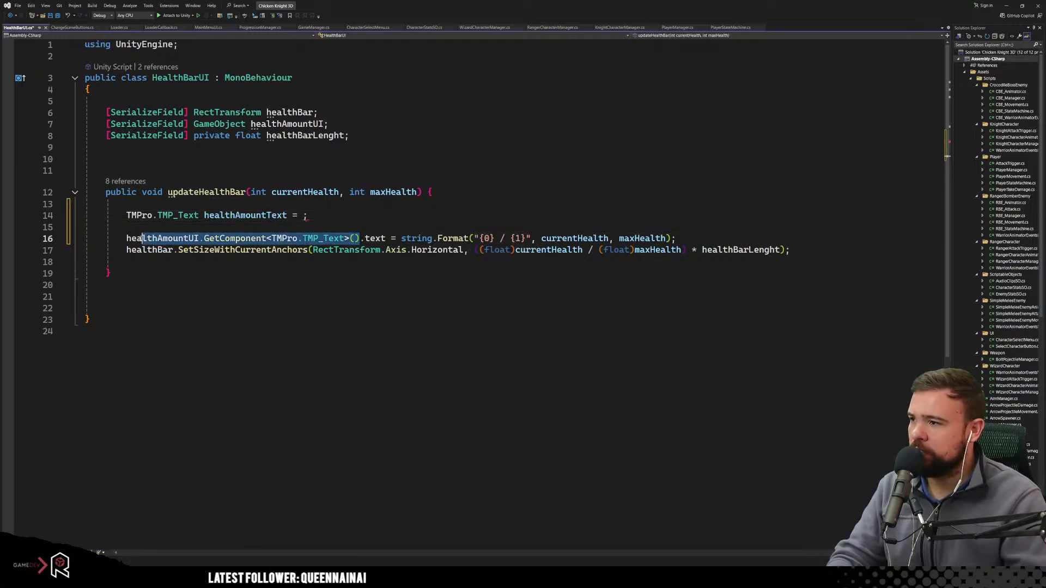
click(306, 215)
key(ctrl+v)
Add an empty if block checking healthAmountText != null directly below the healthAmountText declaration in updateHealthBar.
key(Down)
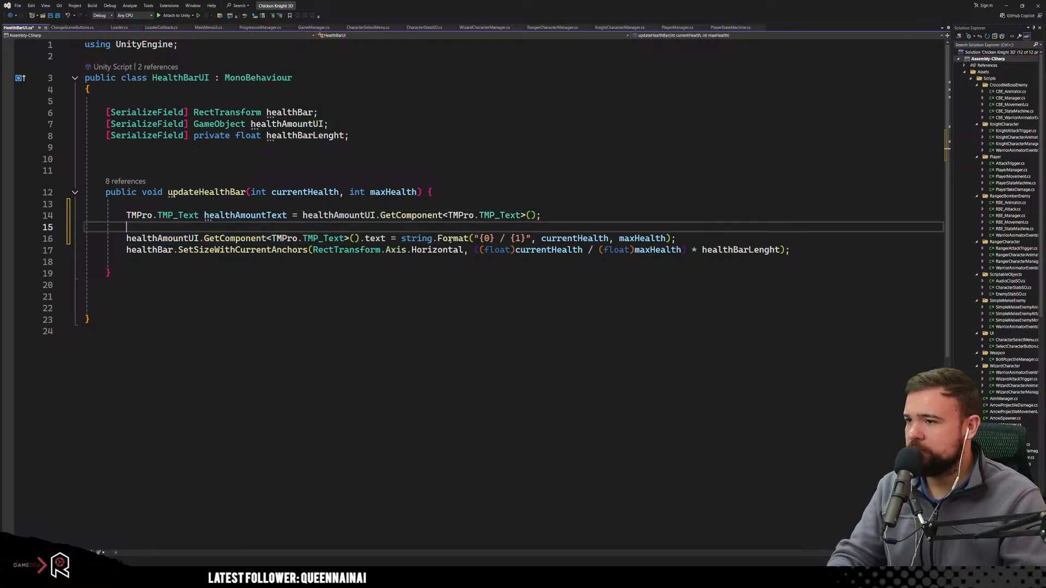
key(Return)
key(Up)
text(if hea)
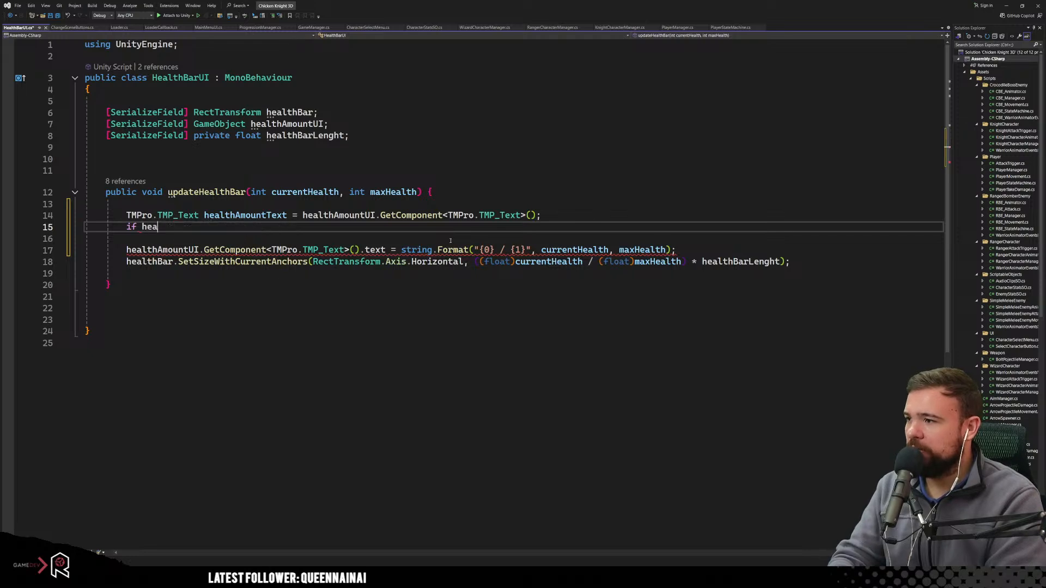
key(BackSpace)
key(BackSpace)
key(BackSpace)
key(Tab)
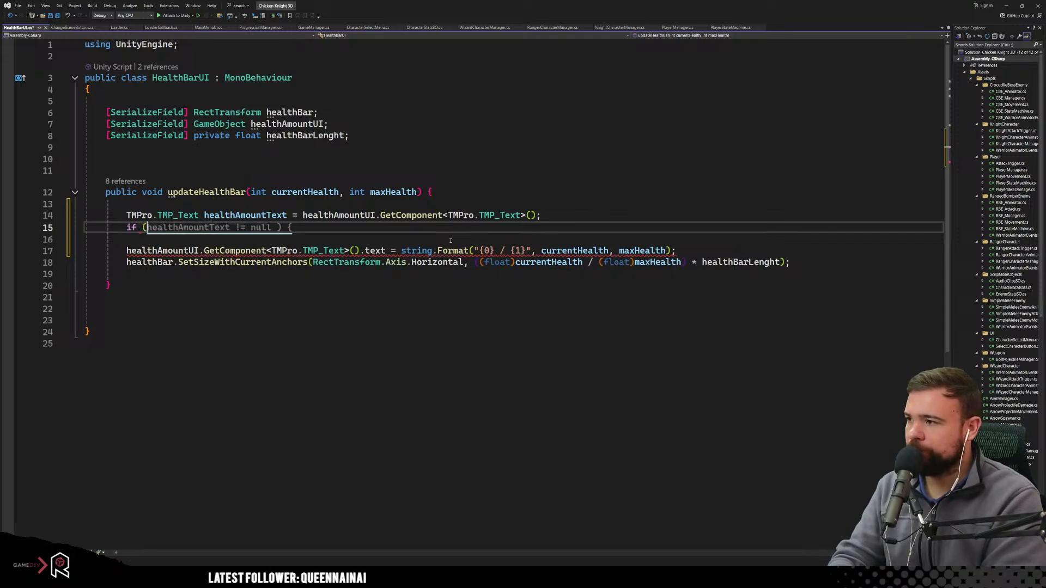
text(})
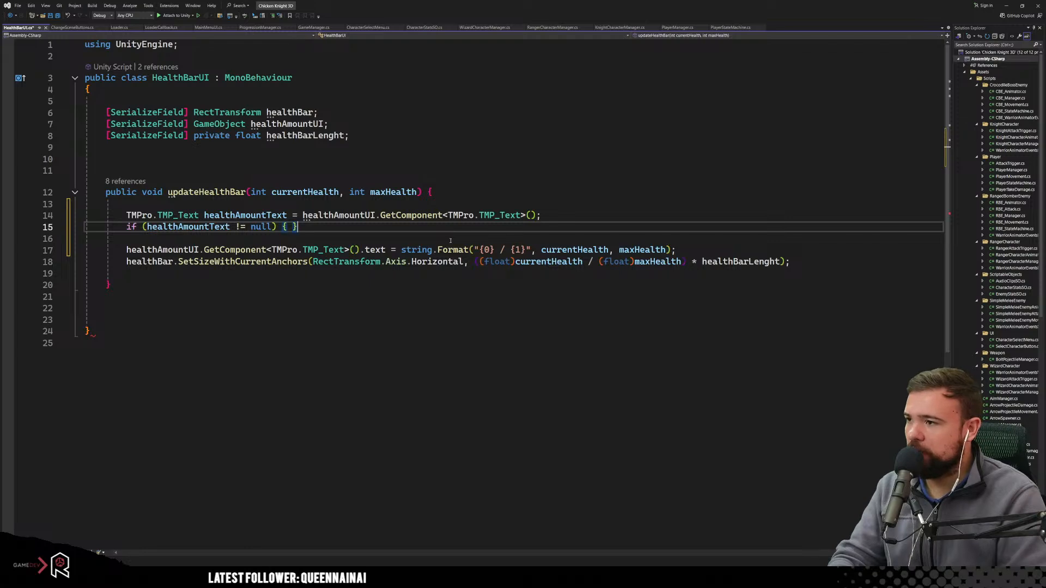
key(Left)
key(Return)
key(Return)
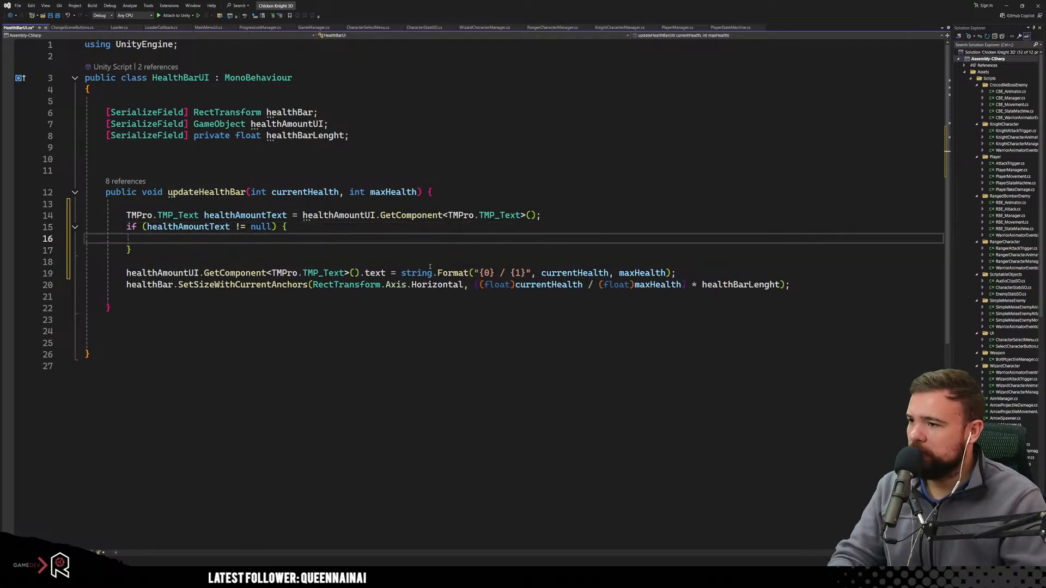
Inside the null check, assign healthAmountText.text the string.Format("{0} / {1}", currentHealth, maxHealth) expression copied from the old text assignment.
text(healthAmountText)
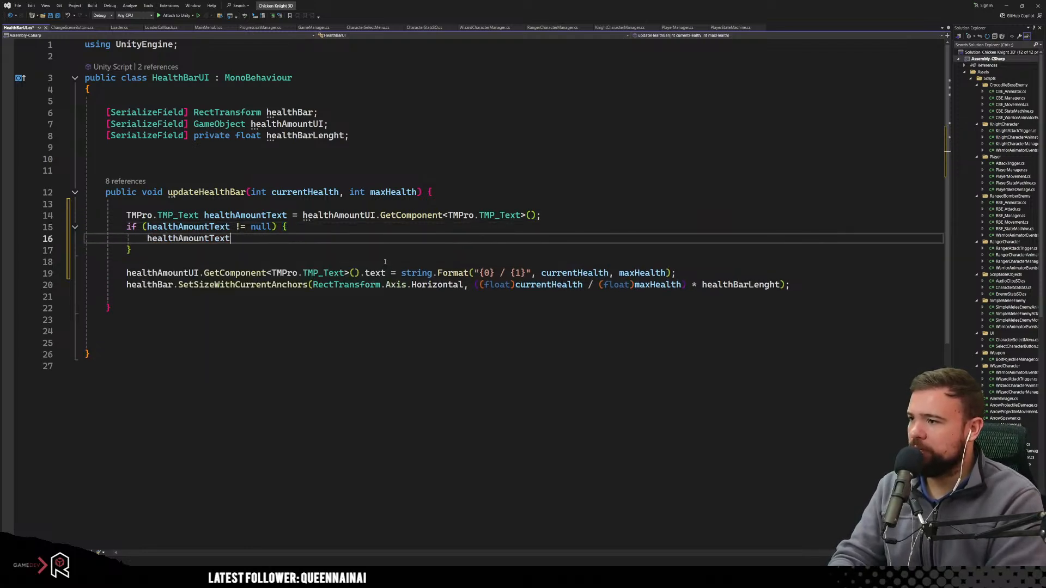
text(.te)
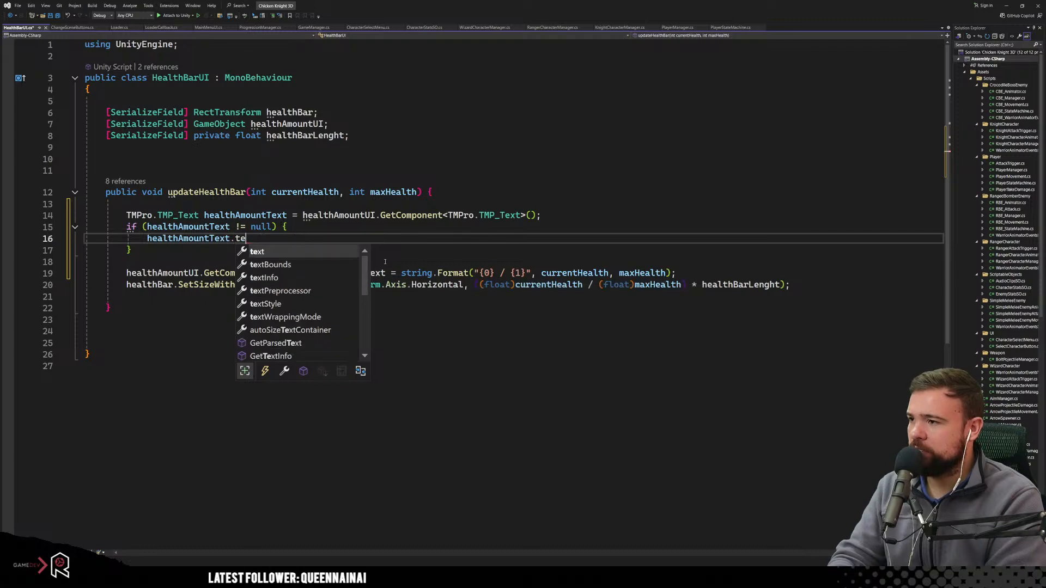
text(xt =)
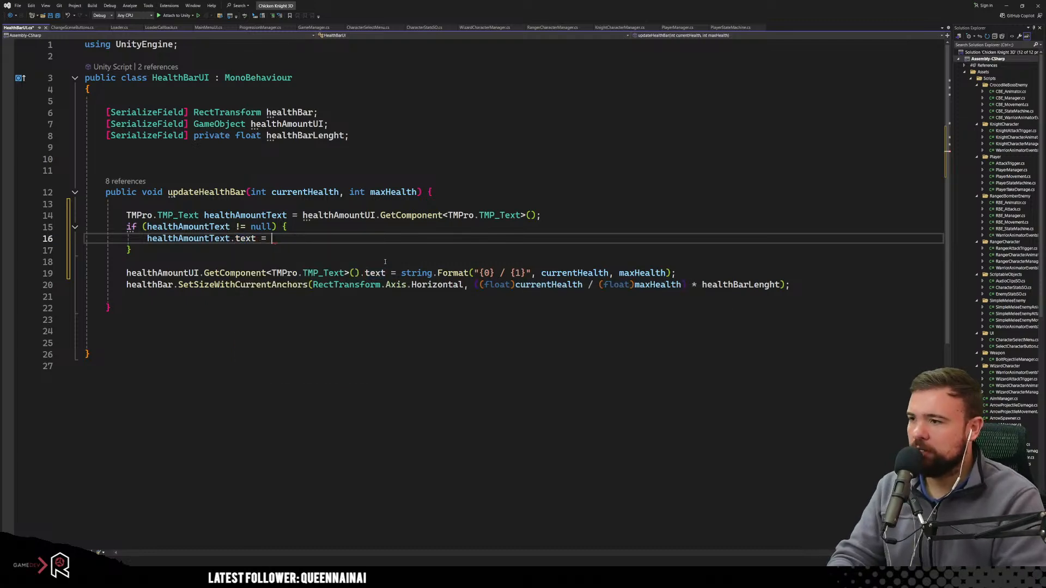
drag(404, 273, 711, 271)
key(ctrl+c)
click(375, 261)
click(365, 245)
click(365, 240)
key(ctrl+v)
Comment out the old healthAmountUI.GetComponent text assignment and save the HealthBarUI script.
click(111, 308)
click(127, 273)
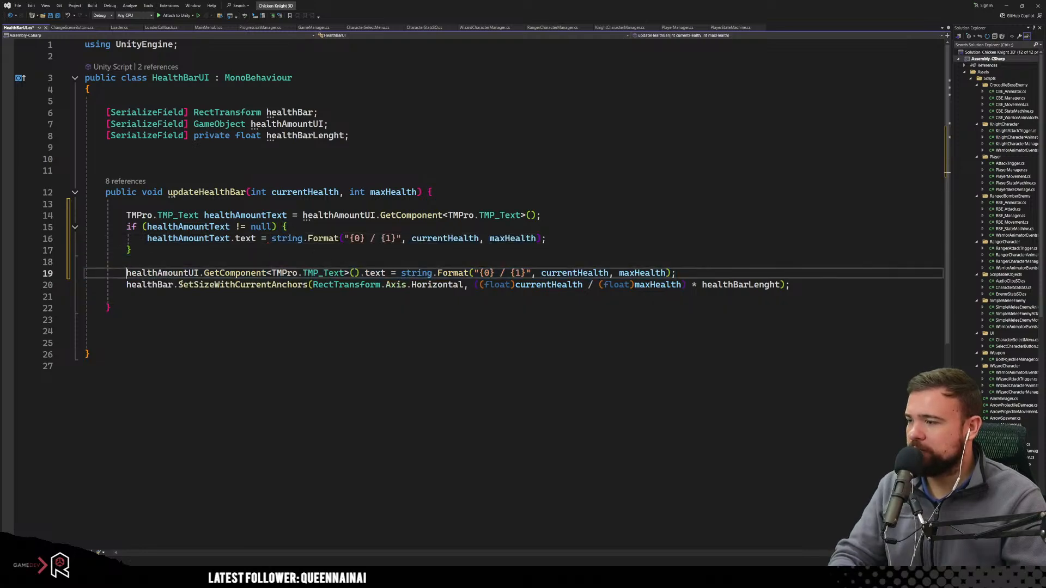
text(//)
click(260, 340)
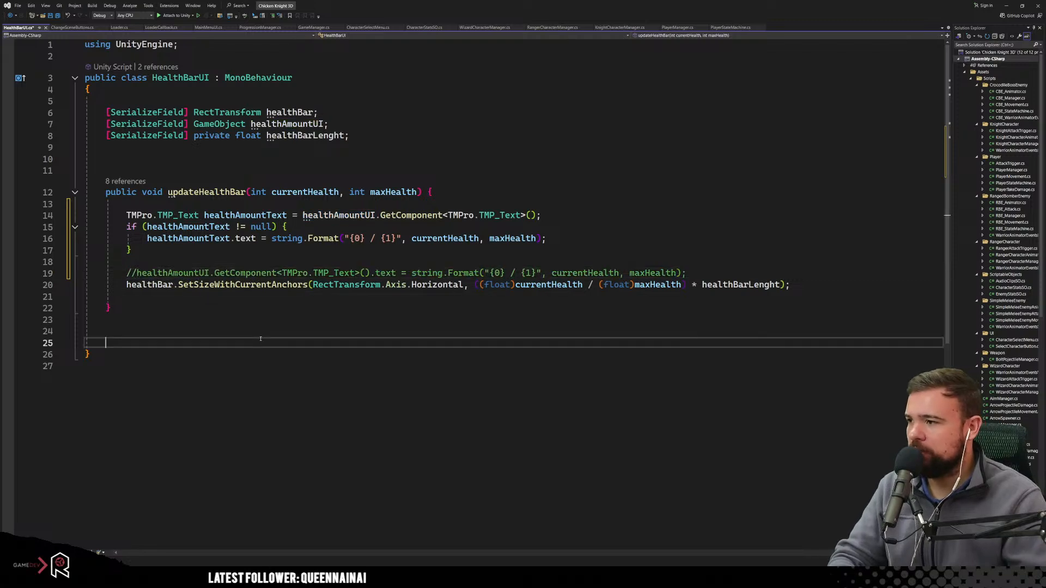
key(ctrl+s)
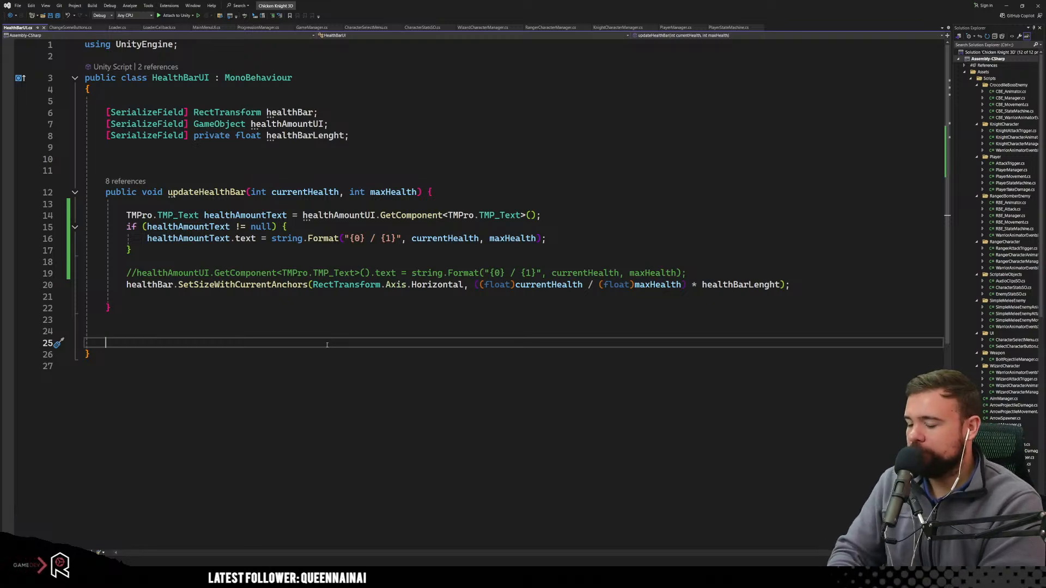
Switch to Unity and play-test the scene reload: start a new game, return to the main menu, start again and select Chicken Knight.
click(479, 160)
click(1003, 3)
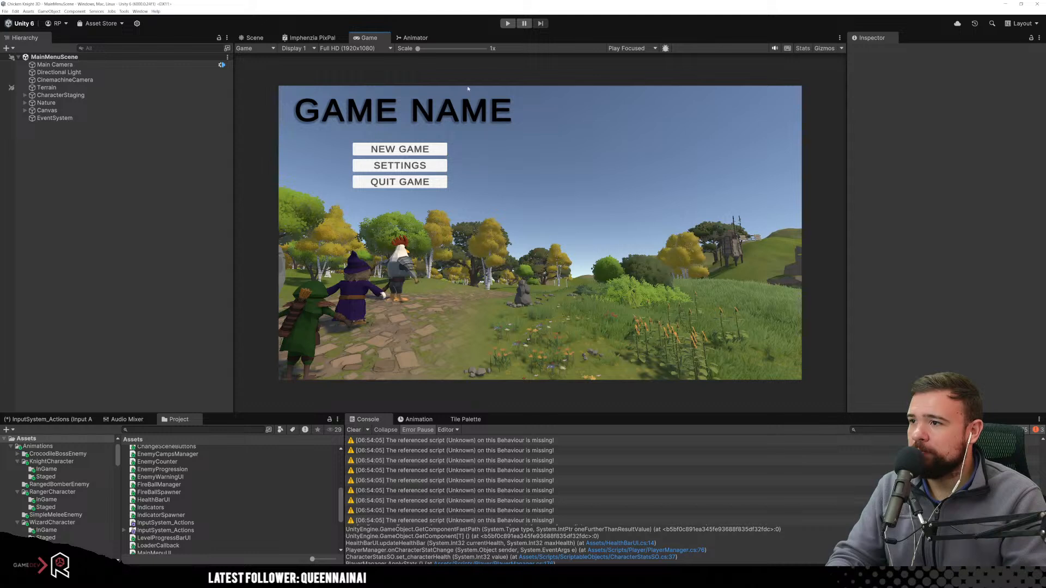
key(ctrl+p)
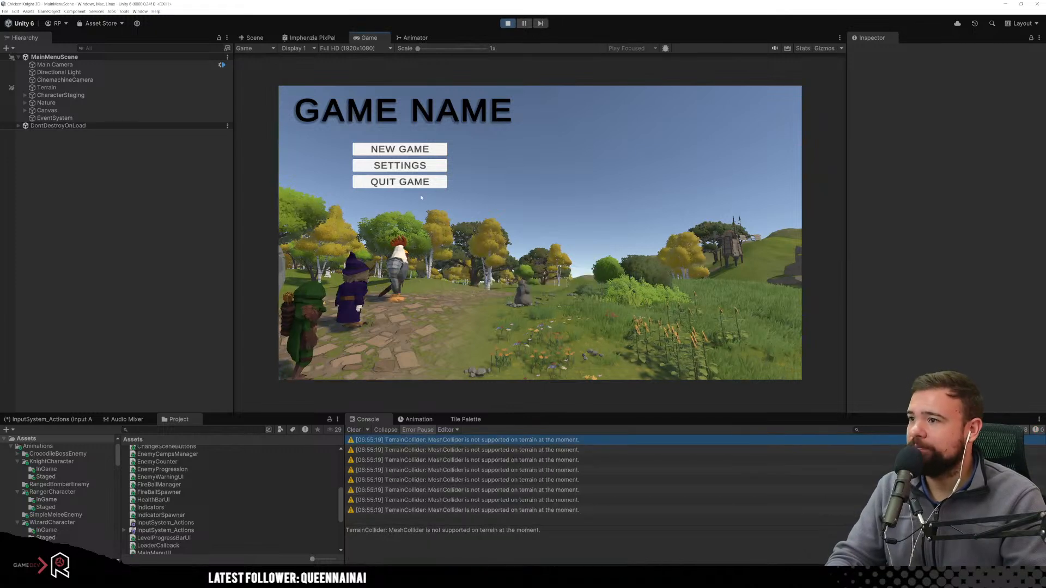
click(397, 150)
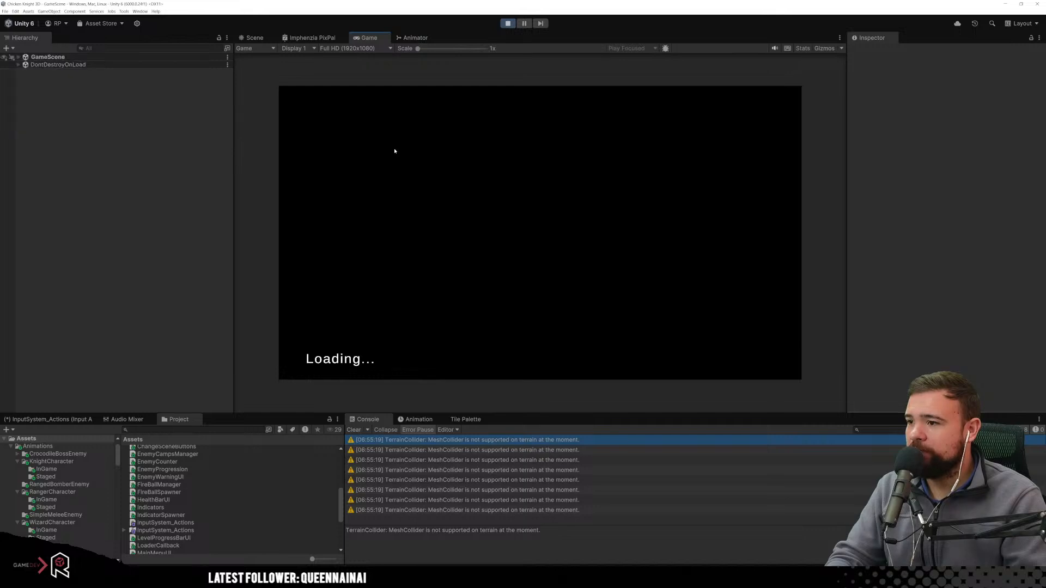
click(309, 369)
click(400, 150)
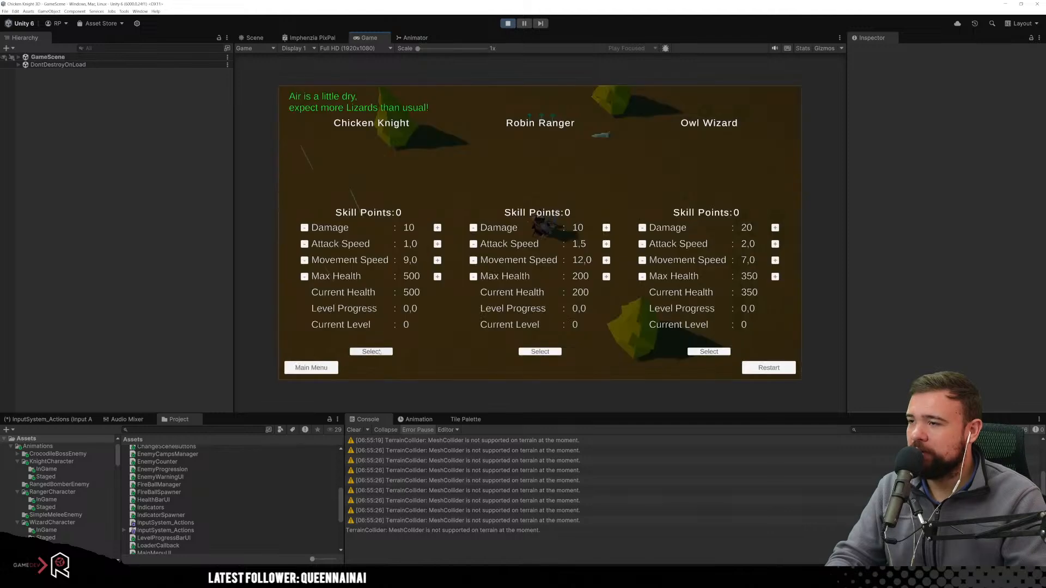
click(380, 352)
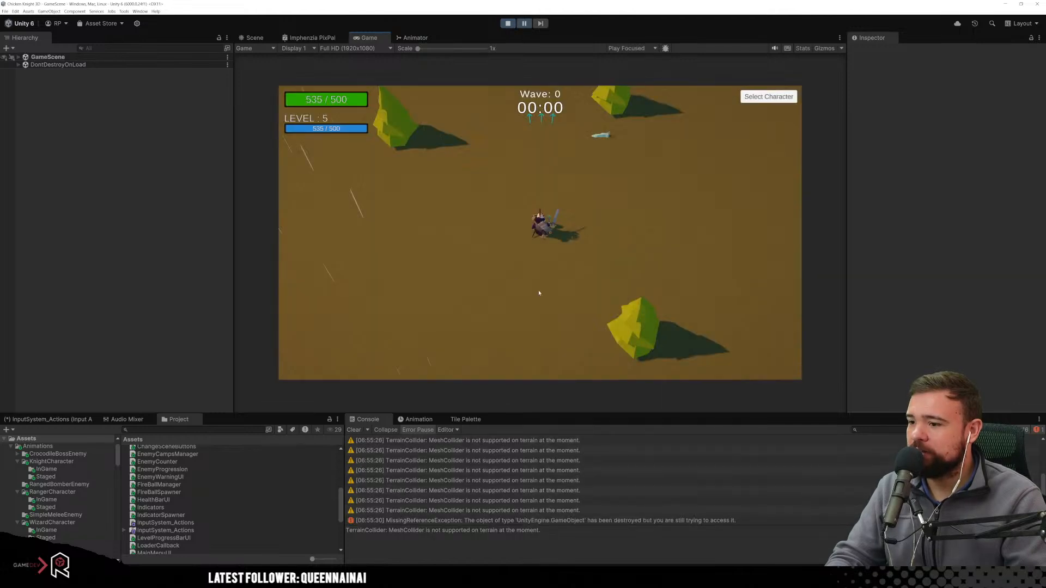
Examine the MissingReferenceException's stack trace and open the HealthBarUI line it references.
click(464, 520)
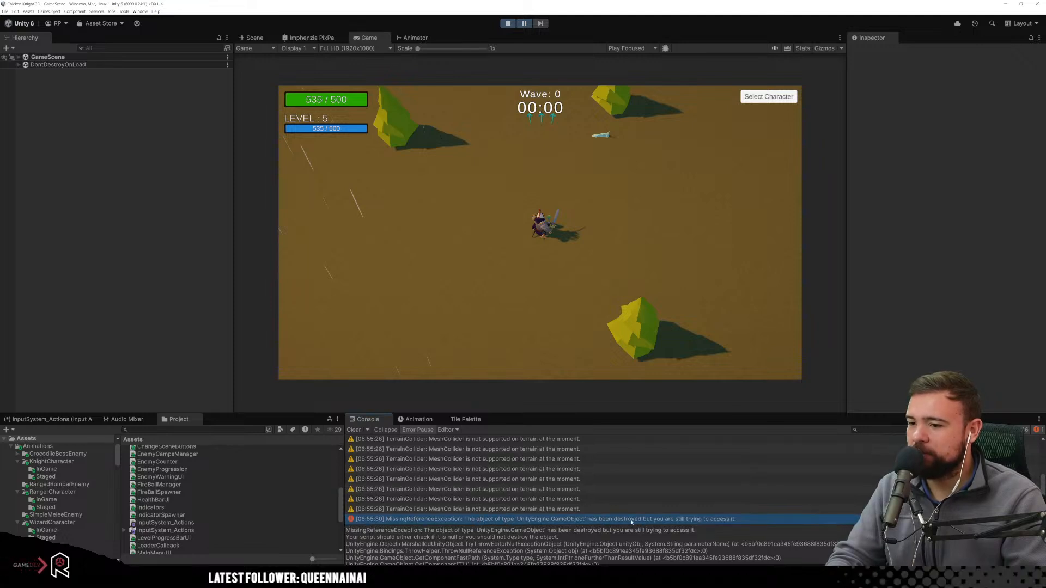
scroll(502, 547, down, 3)
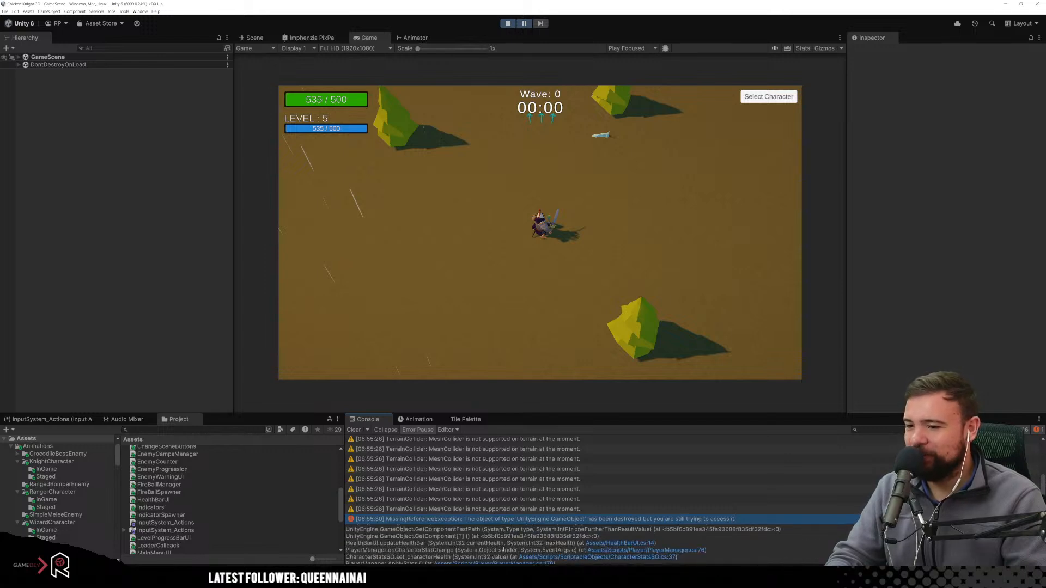
click(607, 543)
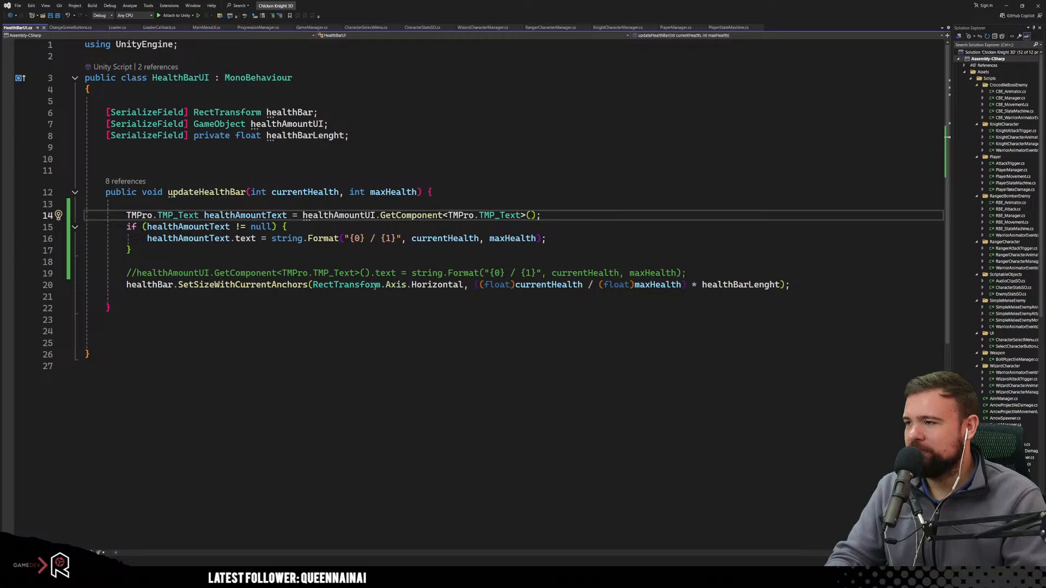
Insert an opening if (healthAmountUI != null) { statement above the healthAmountText declaration in updateHealthBar.
click(263, 296)
click(193, 203)
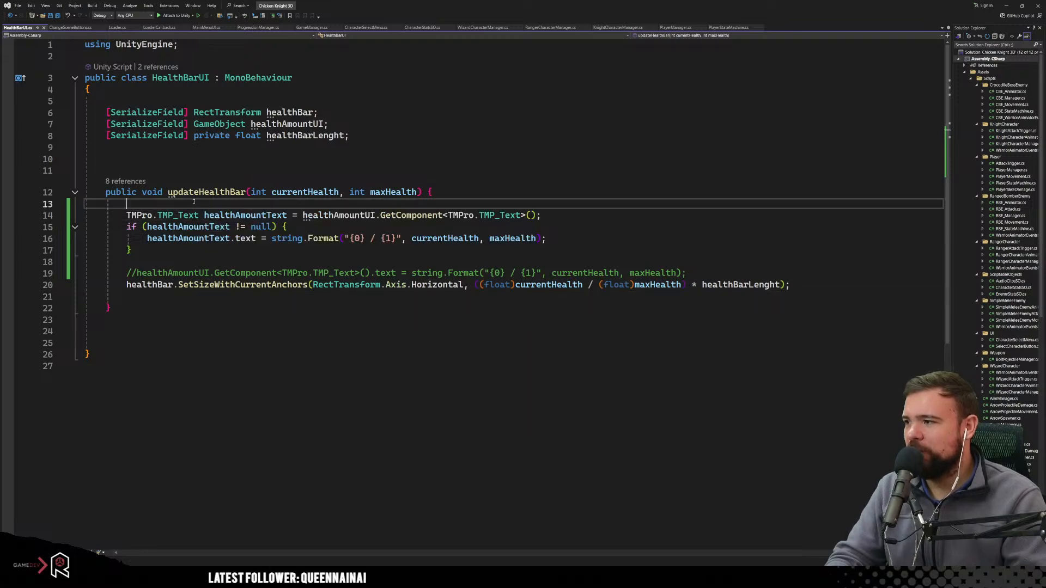
key(Return)
key(Return)
key(Up)
text(if )
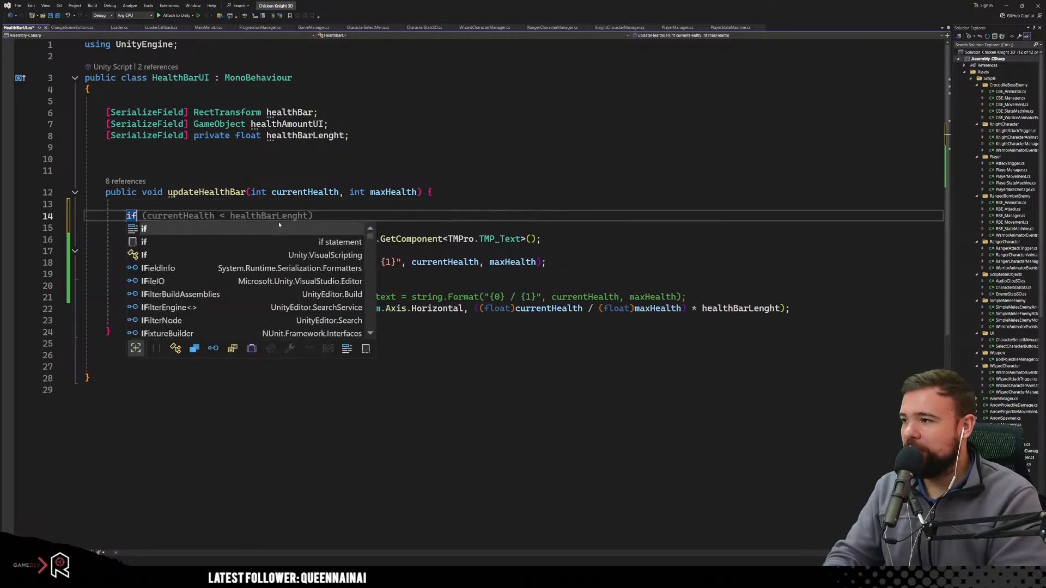
text((healthAmountUI)
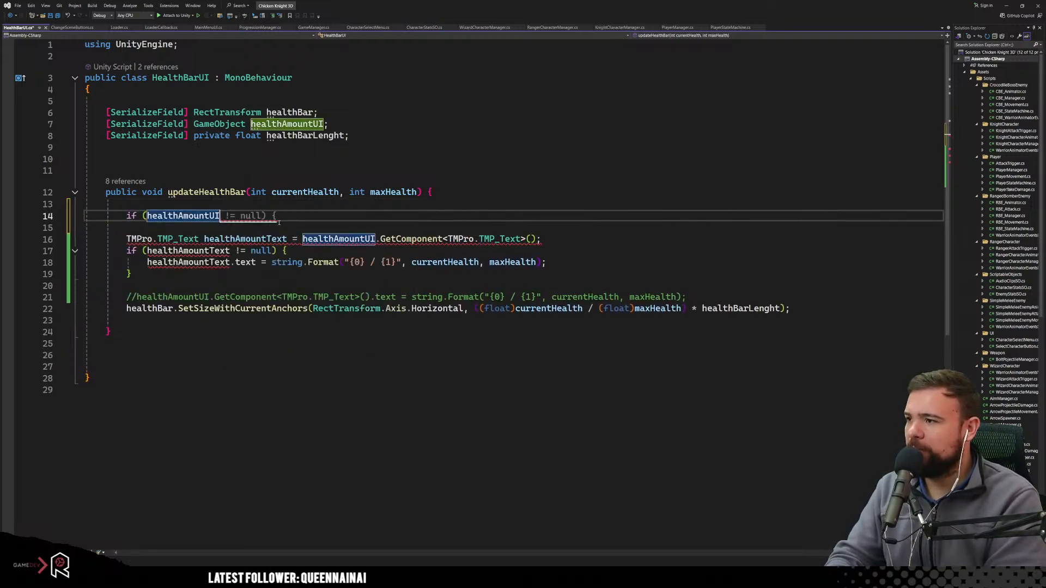
key(Tab)
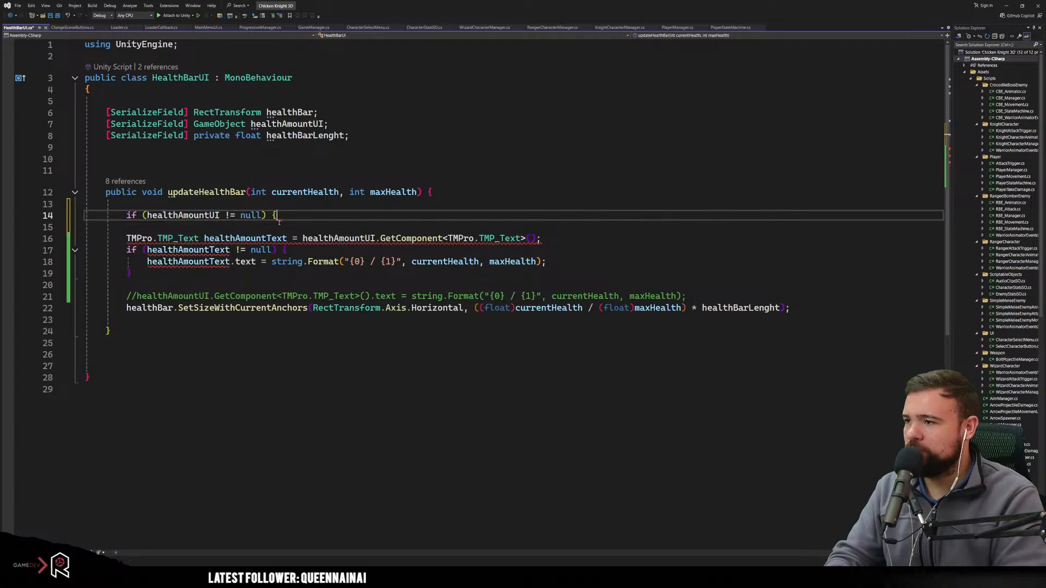
Close the healthAmountUI null check after the inner healthAmountText block and save the script.
click(220, 273)
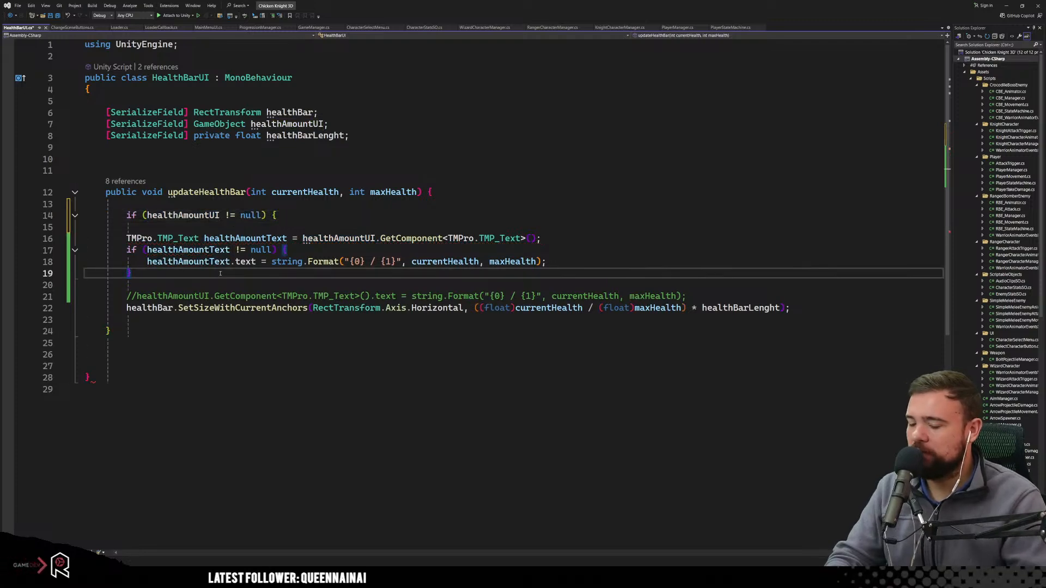
key(Return)
text(})
click(471, 220)
key(ctrl+s)
click(565, 179)
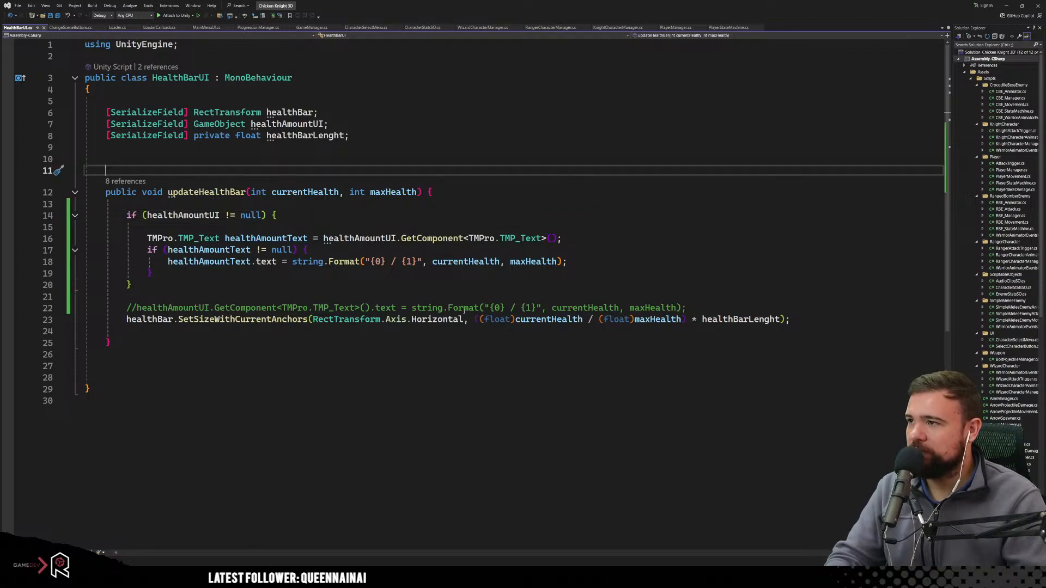
Switch to Unity, stop the paused game, run it again from the main menu scene and clear the console.
click(1006, 7)
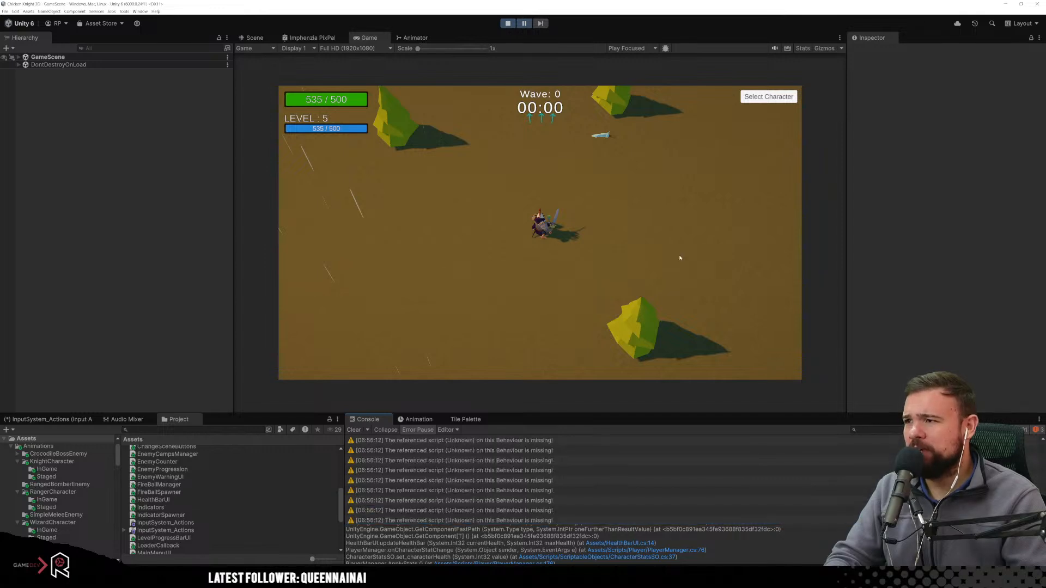
click(507, 24)
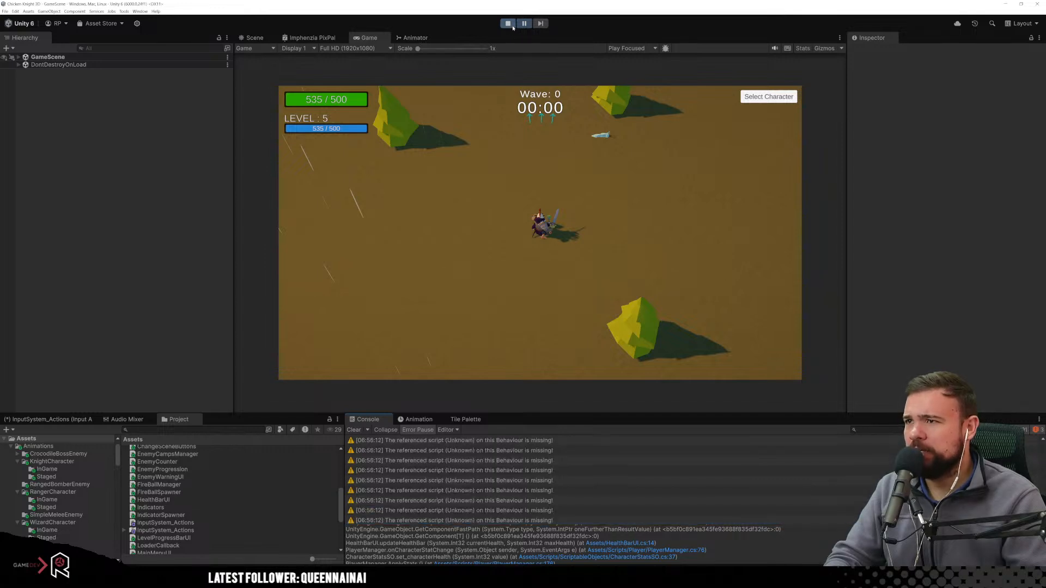
key(ctrl+p)
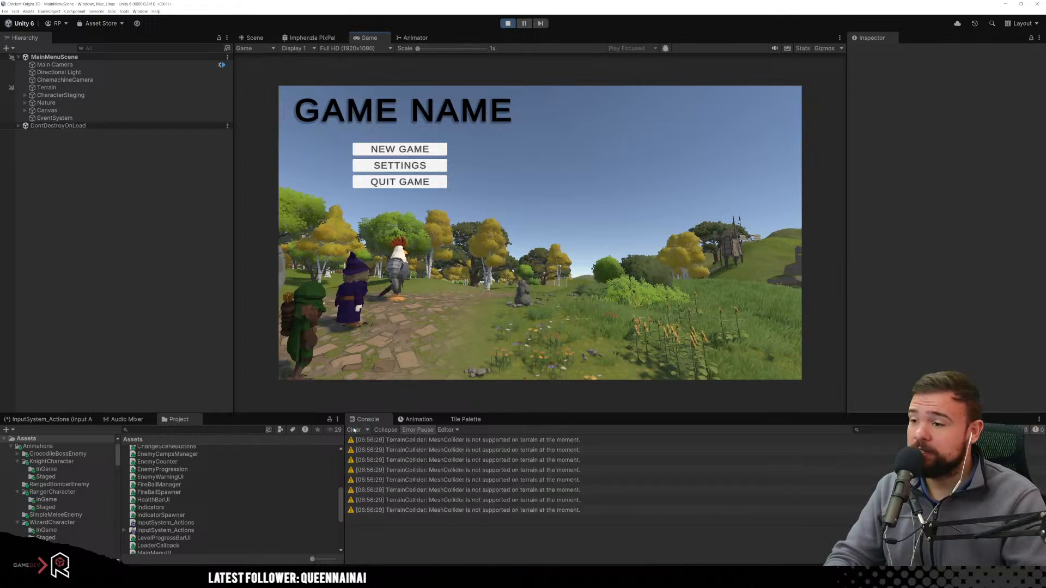
click(354, 430)
Retest the scene reload by starting a new game, returning to the main menu, starting again and selecting Chicken Knight.
click(399, 150)
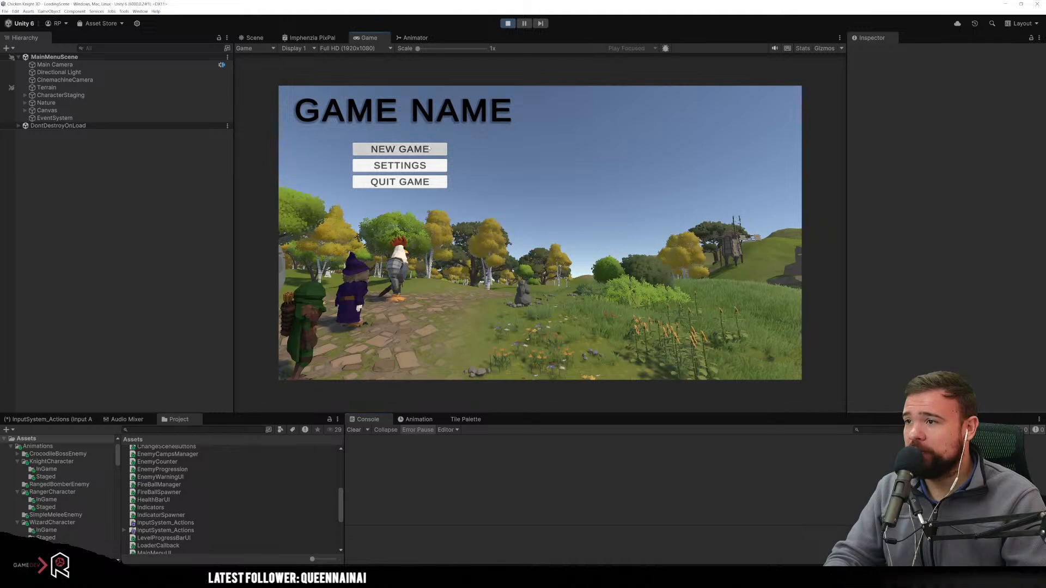
click(311, 367)
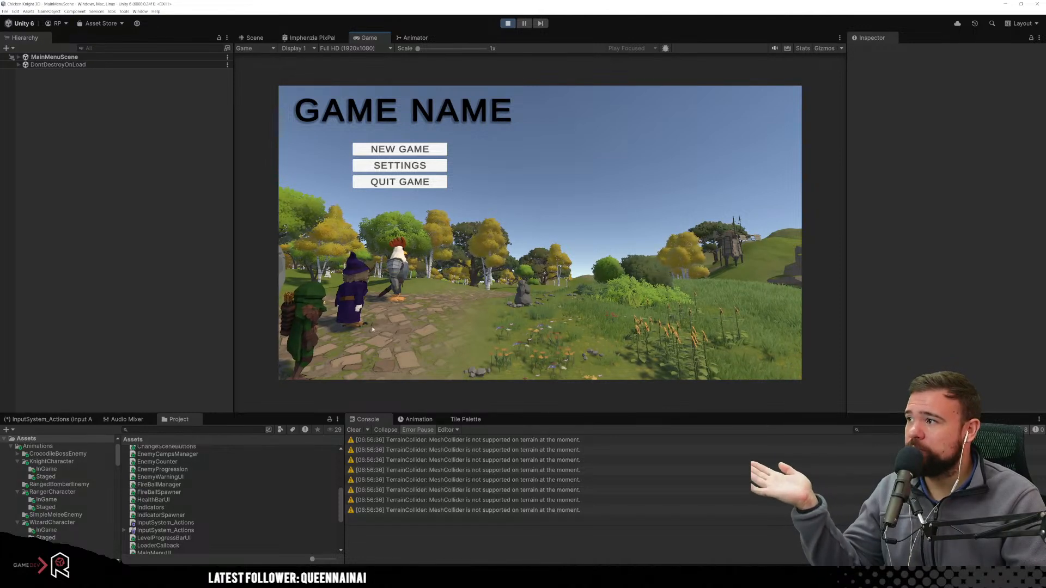
click(400, 149)
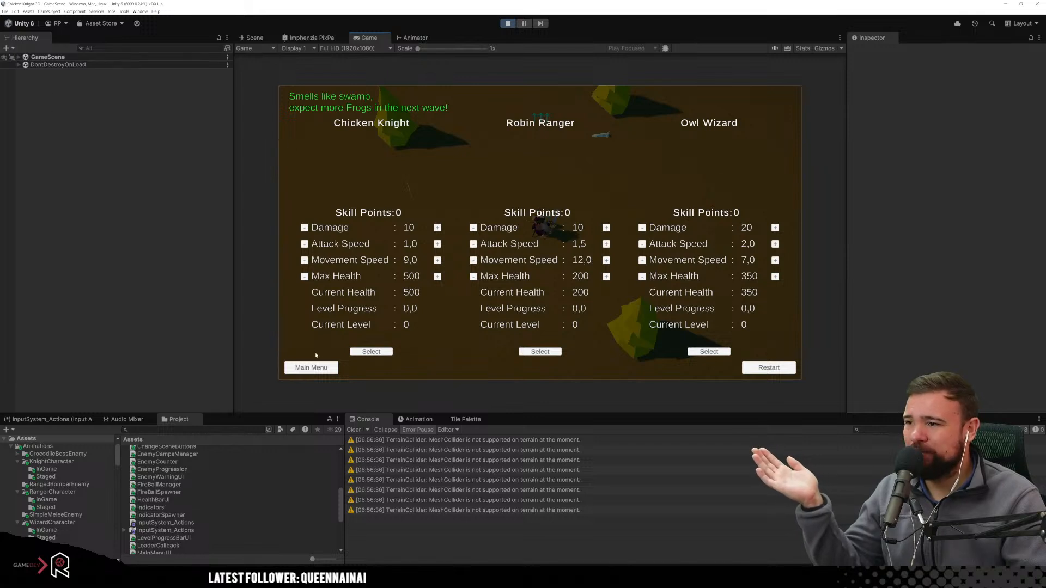
click(378, 351)
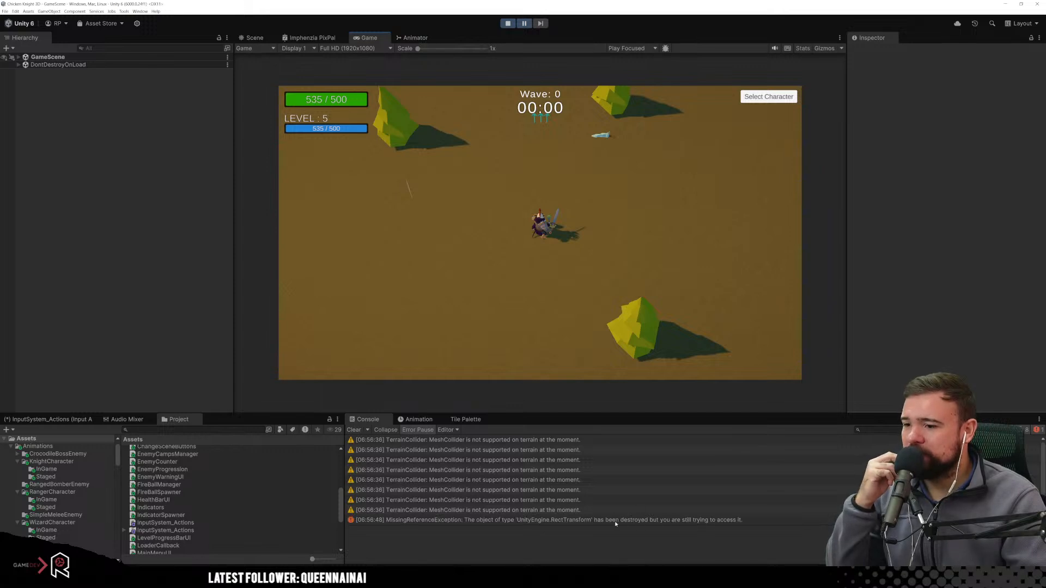
Examine the RectTransform MissingReferenceException's stack trace and open the HealthBarUI line it points to.
click(571, 520)
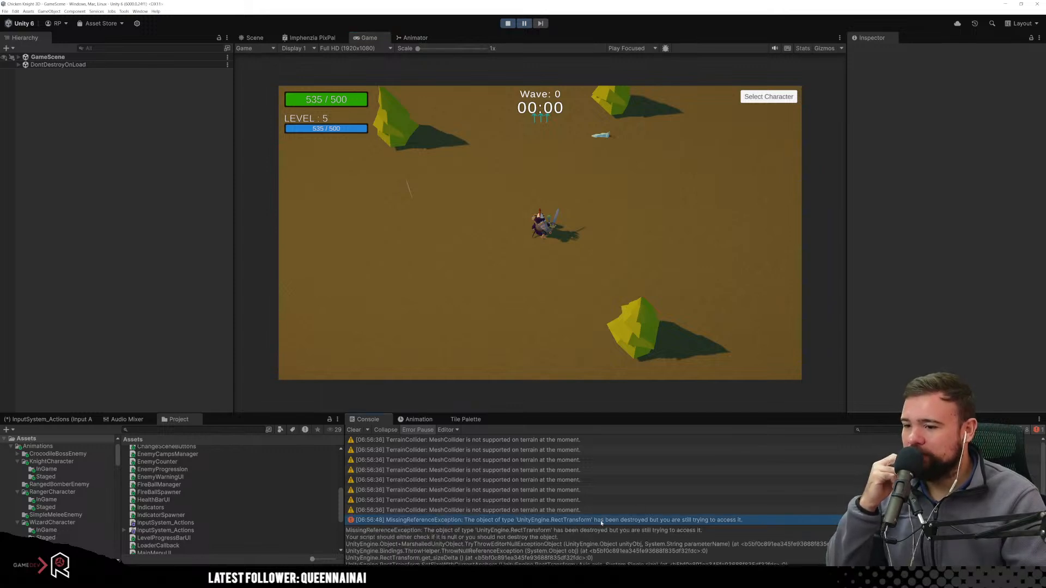
scroll(601, 528, down, 2)
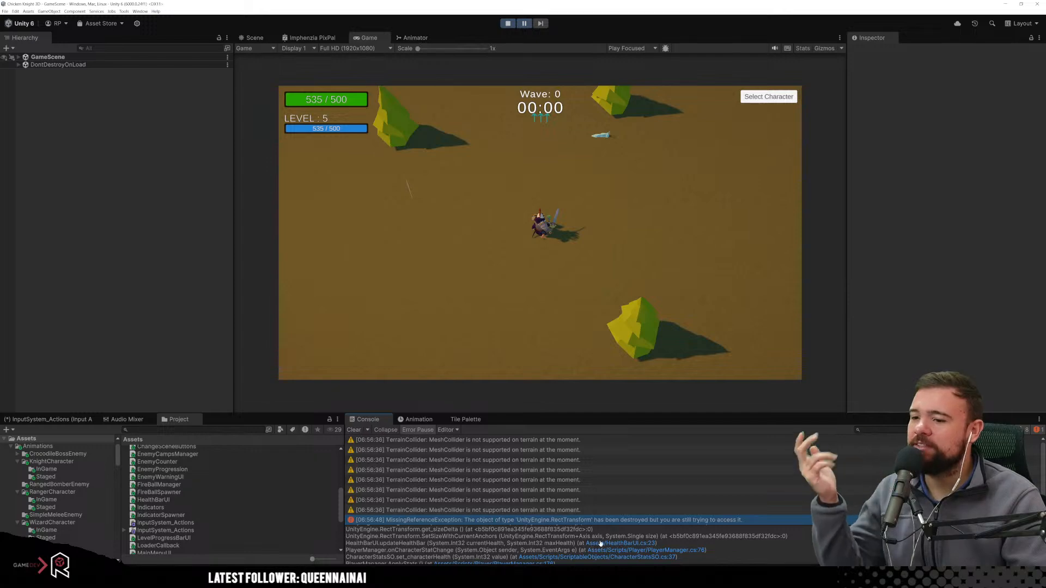
click(612, 543)
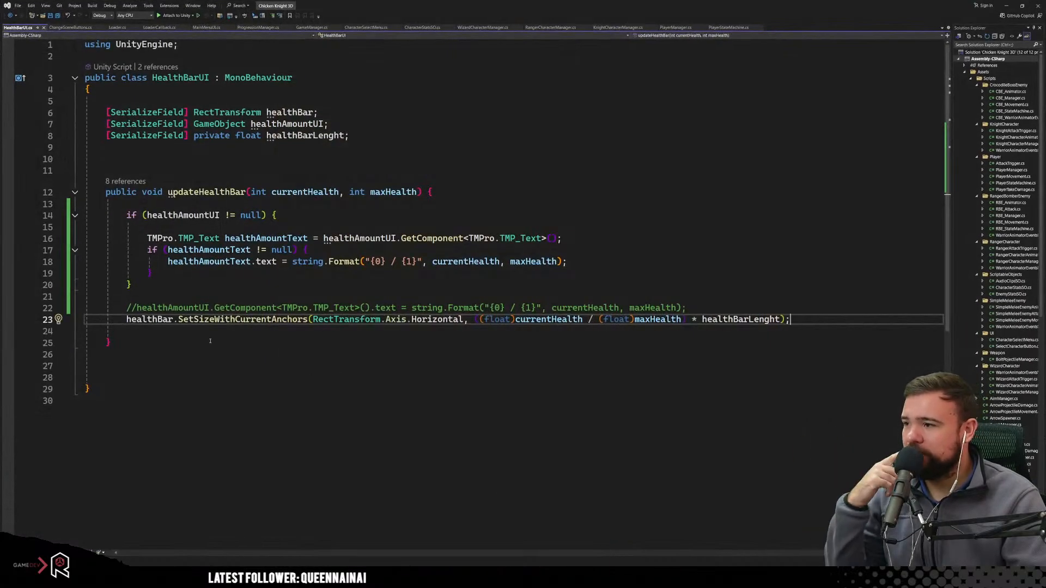
Add the condition if (healthBar != null) on its own line above the healthBar.SetSizeWithCurrentAnchors call in updateHealthBar.
click(703, 307)
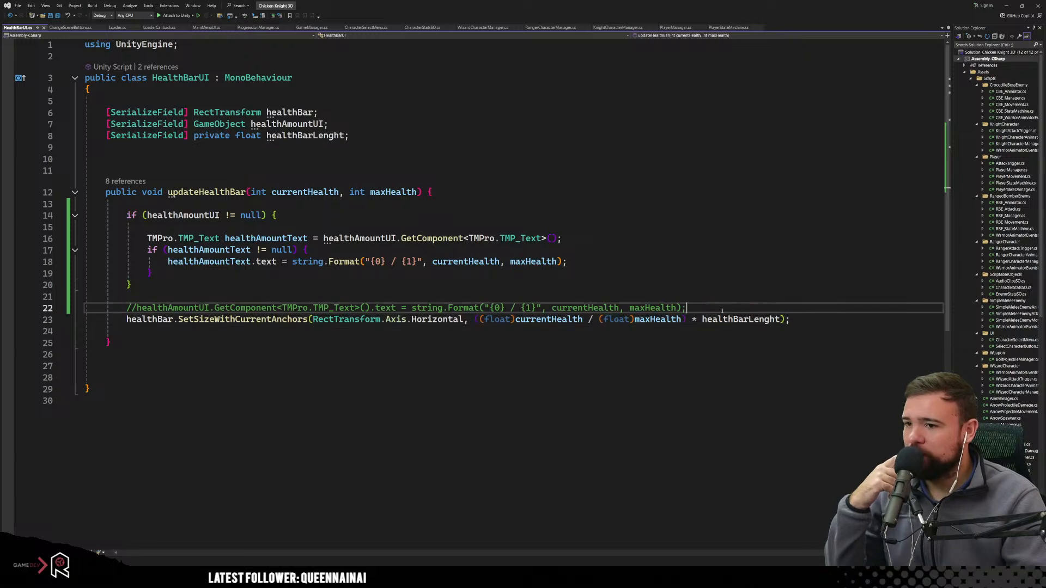
key(Return)
key(Return)
key(Return)
key(Up)
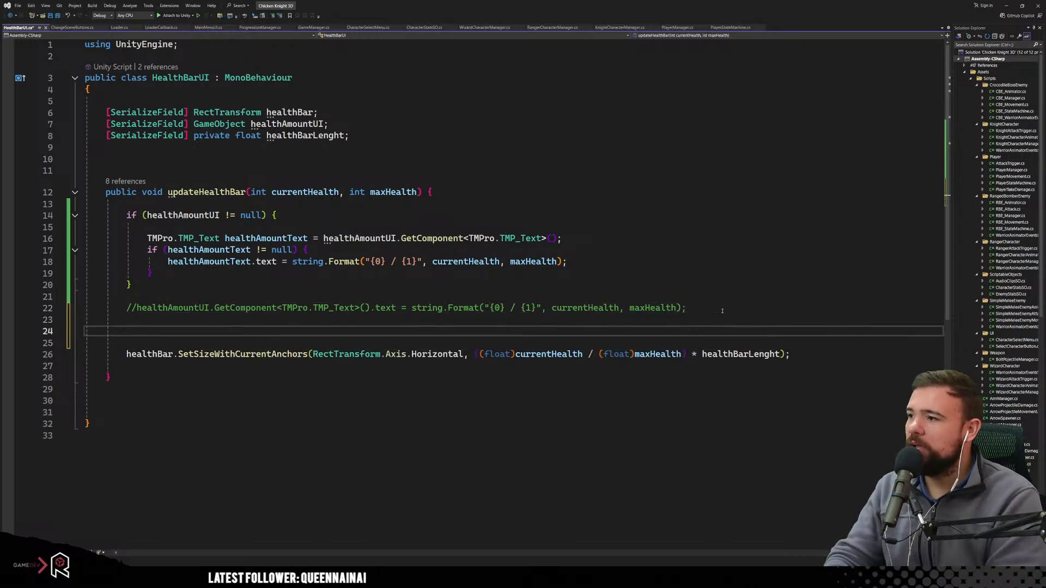
text(if)
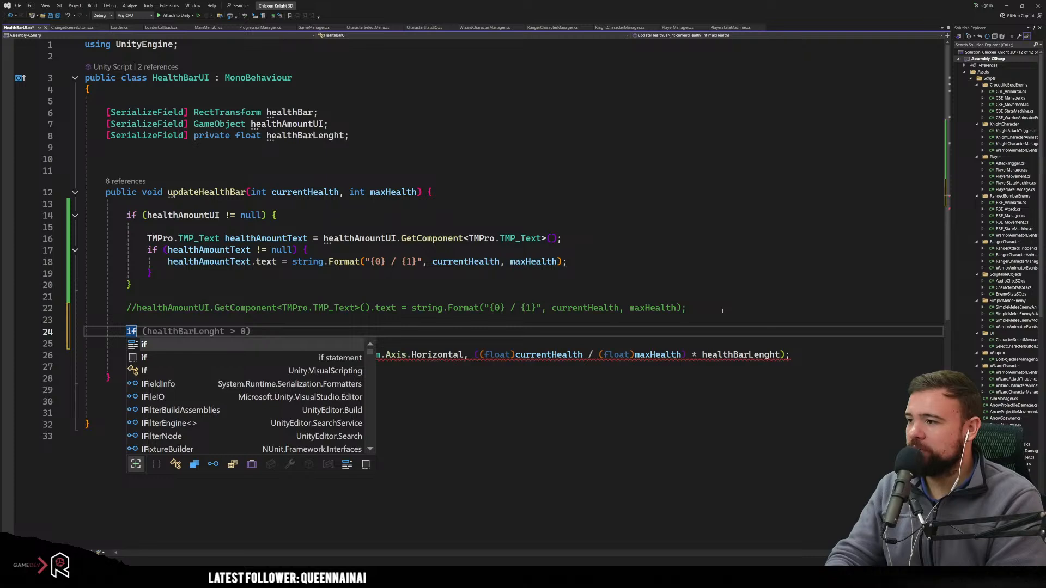
key(Escape)
key(Tab)
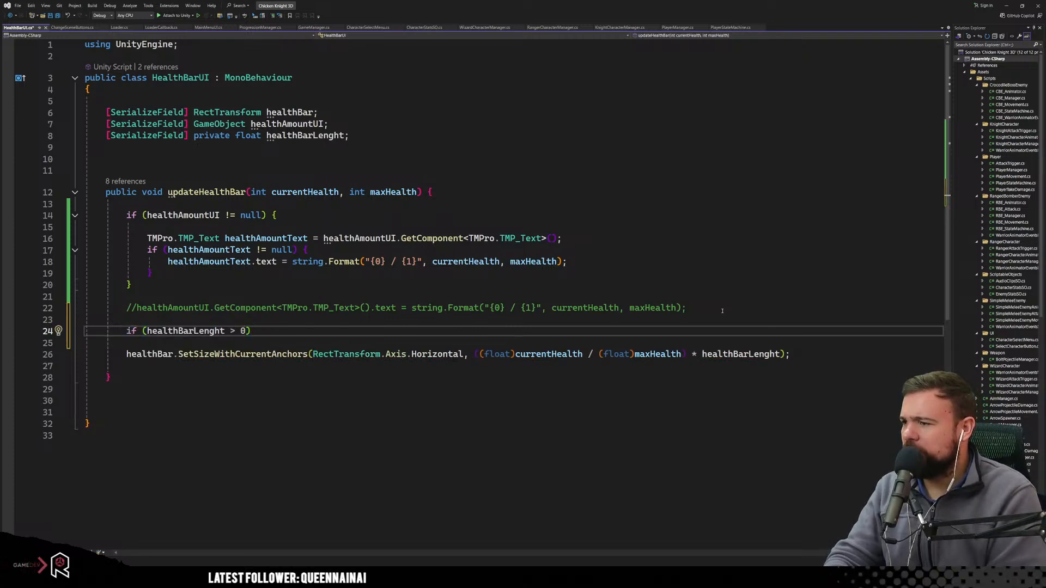
key(BackSpace)
key(BackSpace)
key(BackSpace)
key(BackSpace)
key(BackSpace)
key(BackSpace)
key(BackSpace)
key(BackSpace)
key(BackSpace)
key(BackSpace)
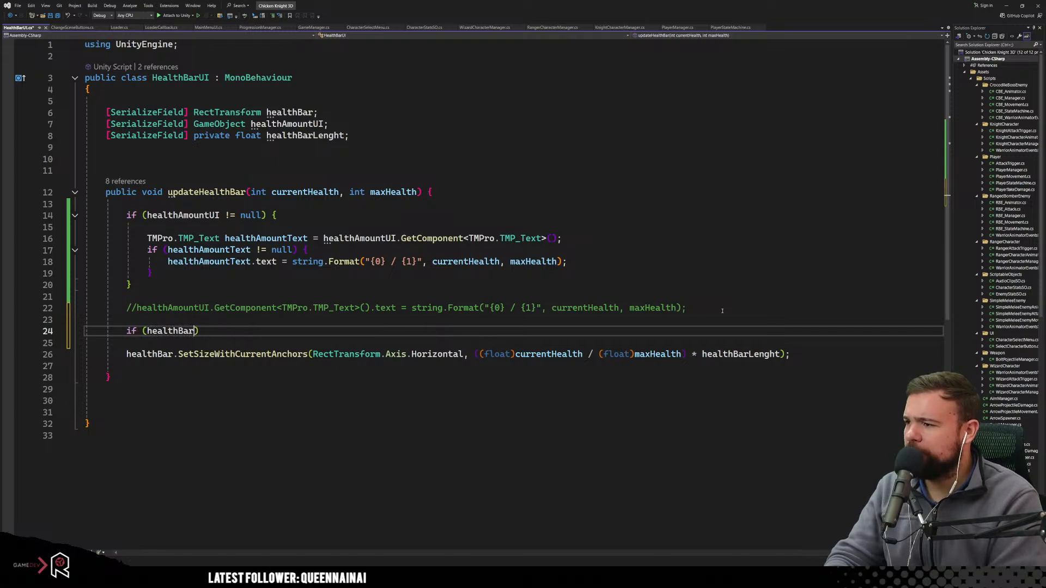
text(!=)
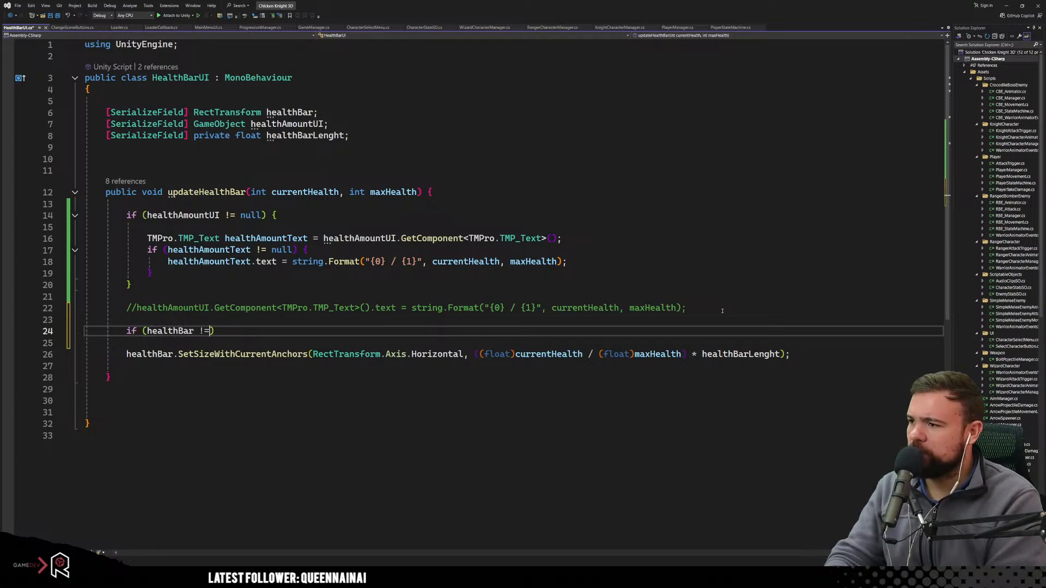
text(MipmapLimitDescriptor)
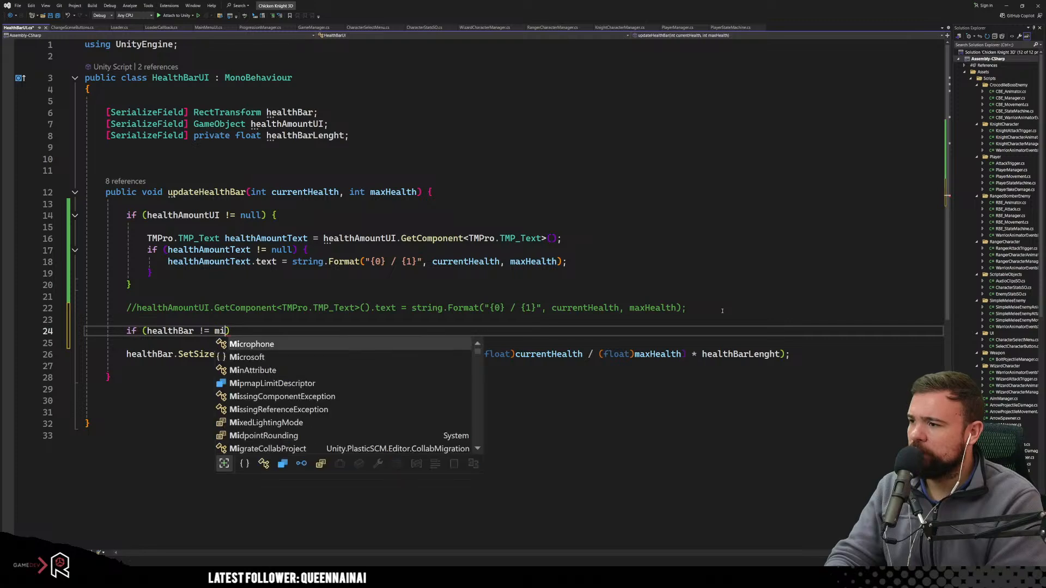
key(BackSpace)
key(BackSpace)
key(BackSpace)
key(BackSpace)
key(BackSpace)
key(BackSpace)
key(BackSpace)
key(BackSpace)
key(BackSpace)
key(BackSpace)
key(BackSpace)
key(BackSpace)
key(BackSpace)
key(BackSpace)
key(BackSpace)
key(BackSpace)
key(BackSpace)
key(BackSpace)
key(BackSpace)
key(BackSpace)
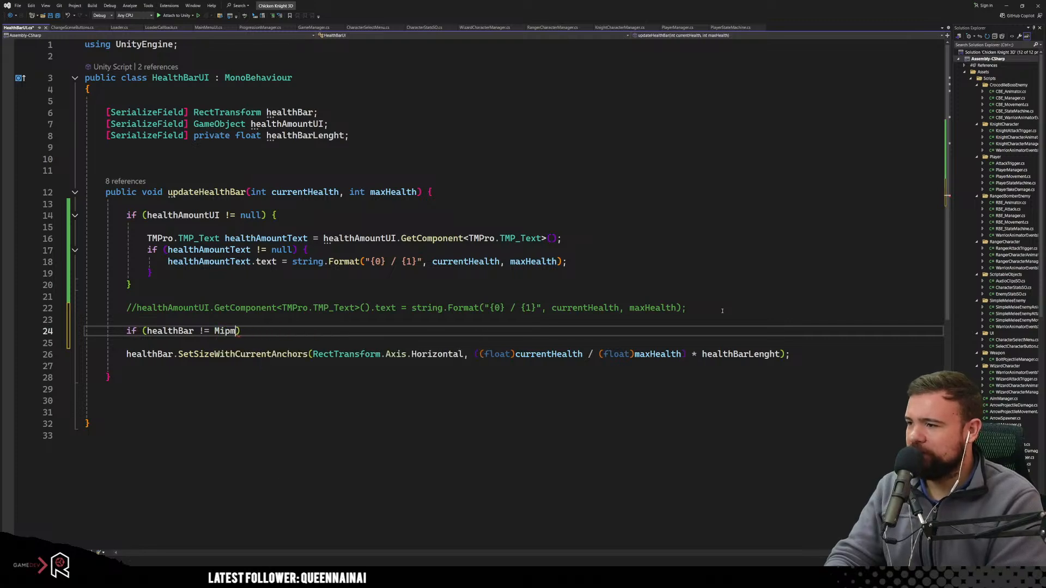
text(null)
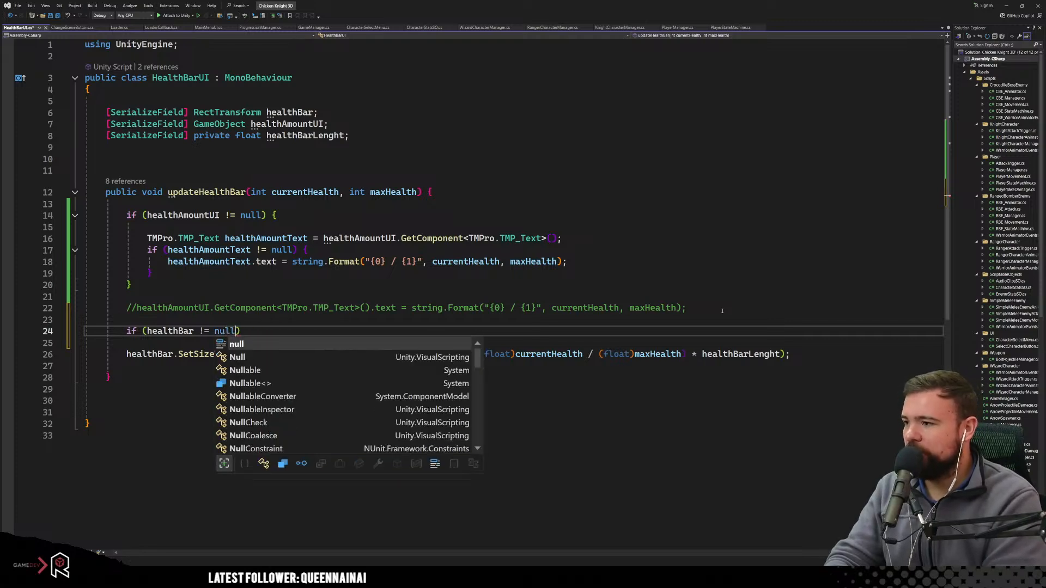
key(BackSpace)
key(BackSpace)
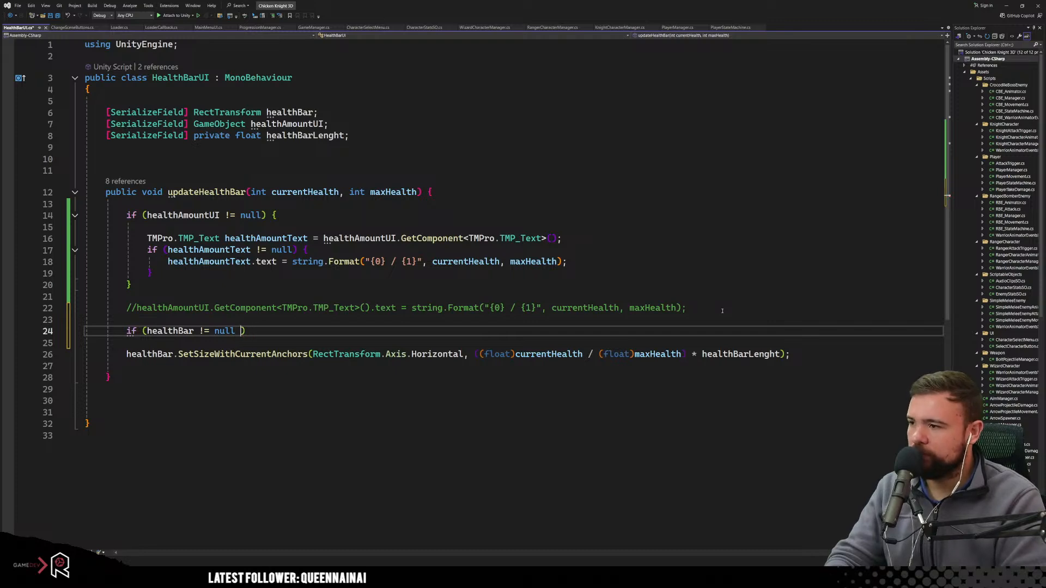
Enclose the SetSizeWithCurrentAnchors call in the healthBar null check's braces, remove the blank line inside the block and save the script.
text({)
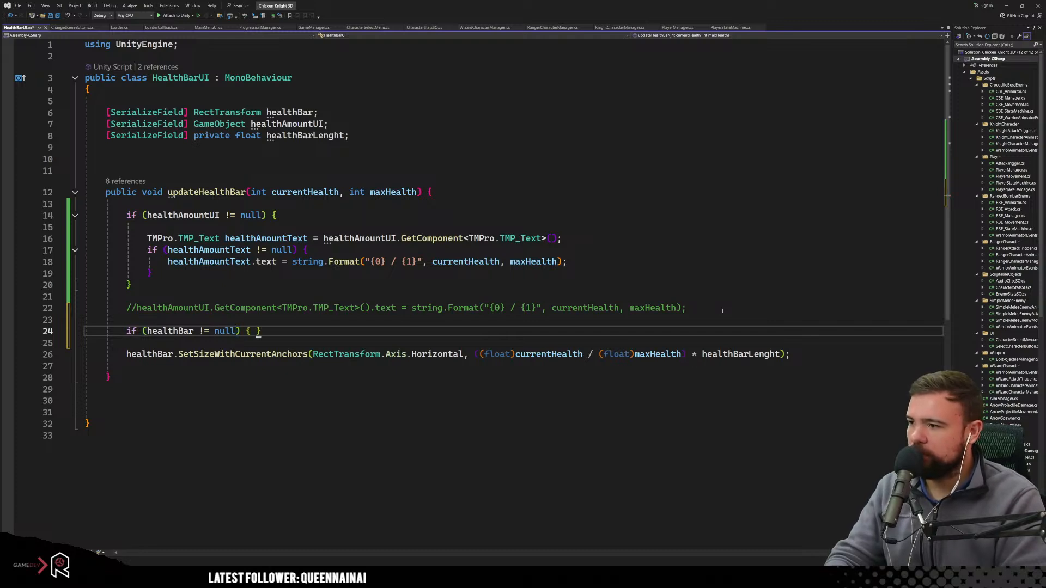
key(Delete)
key(Down)
key(Down)
key(Down)
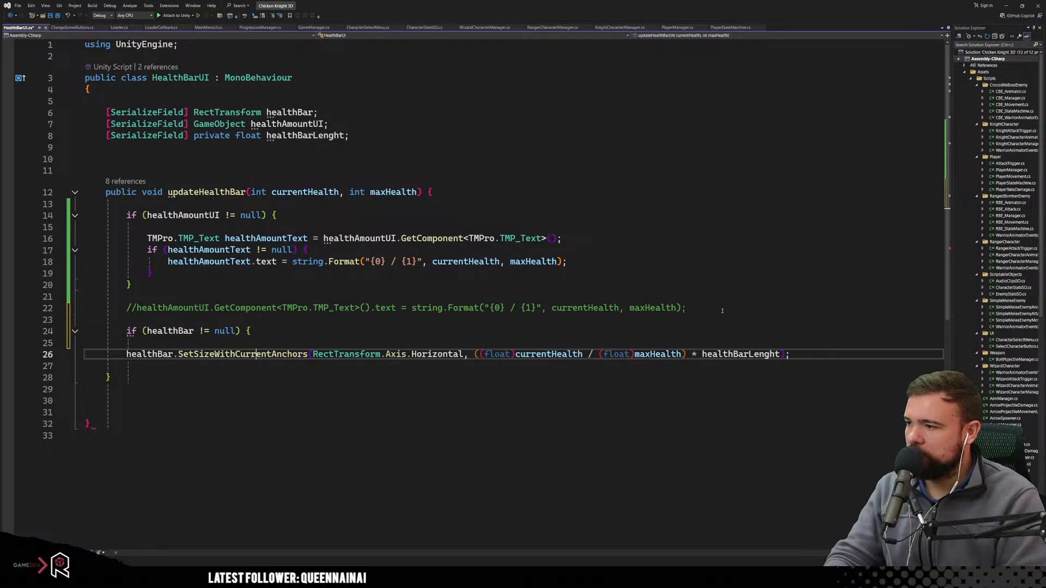
text(})
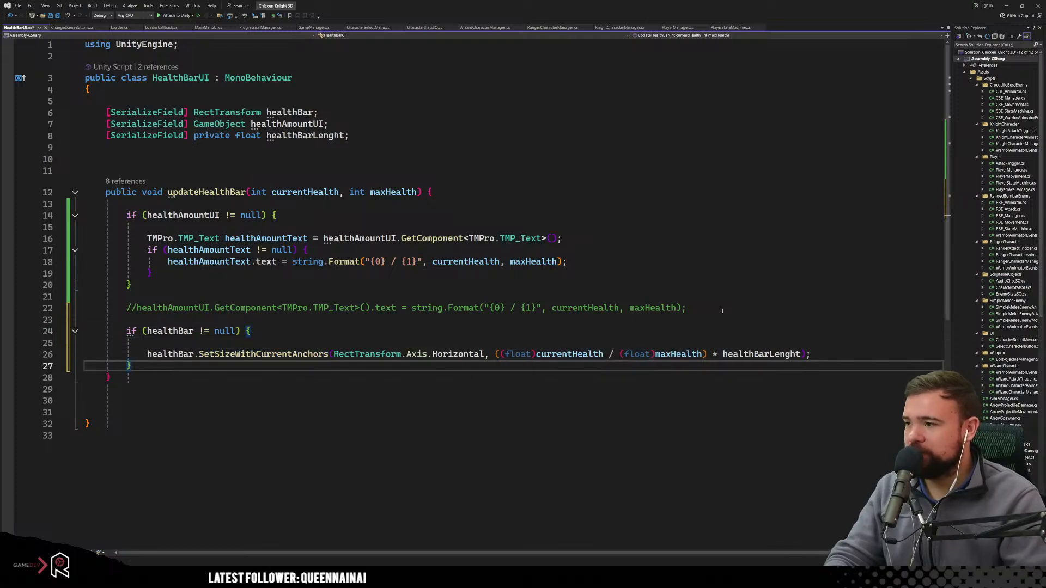
click(653, 320)
click(580, 331)
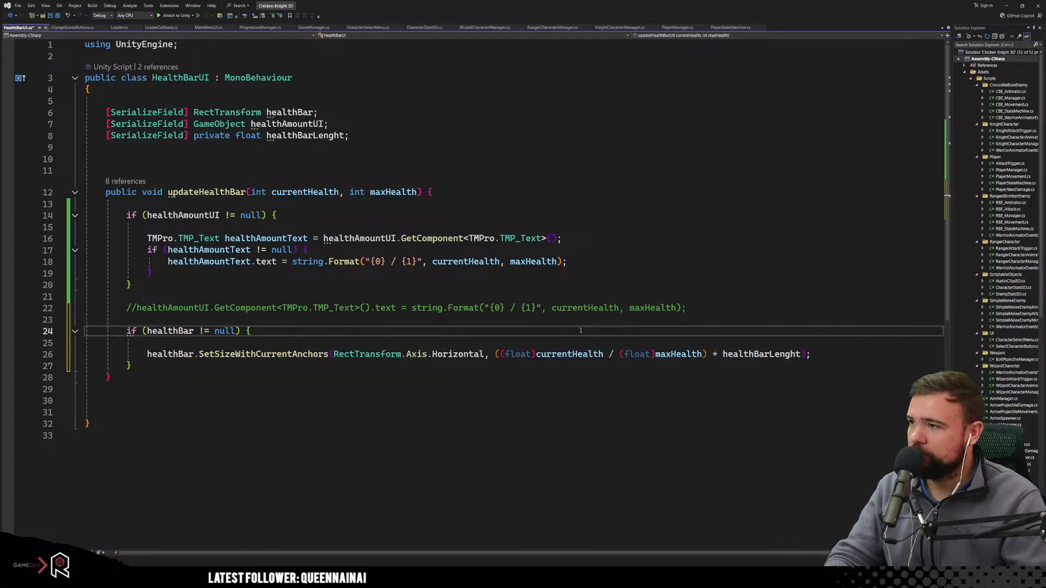
key(Delete)
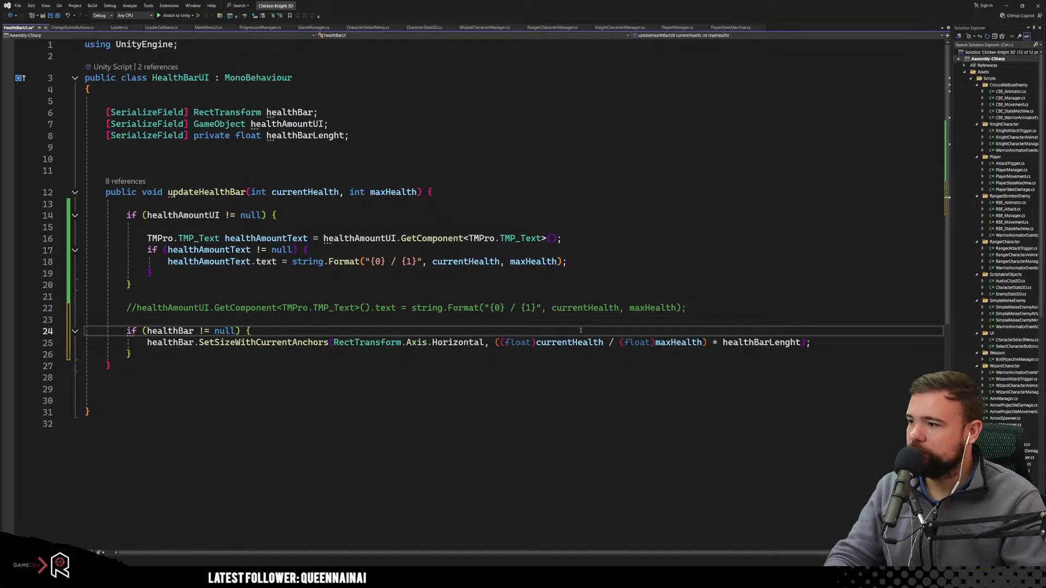
click(447, 385)
key(ctrl+s)
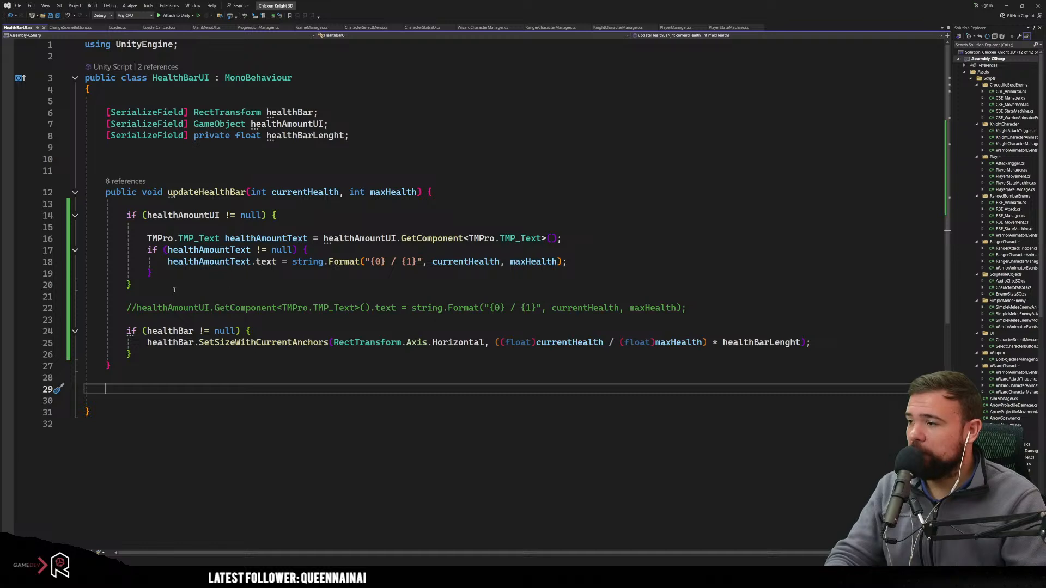
Replace the healthAmountText code inside the healthAmountUI null check with the commented-out healthAmountUI.GetComponent<TMPro.TMP_Text>().text line.
drag(137, 307, 828, 307)
key(ctrl+c)
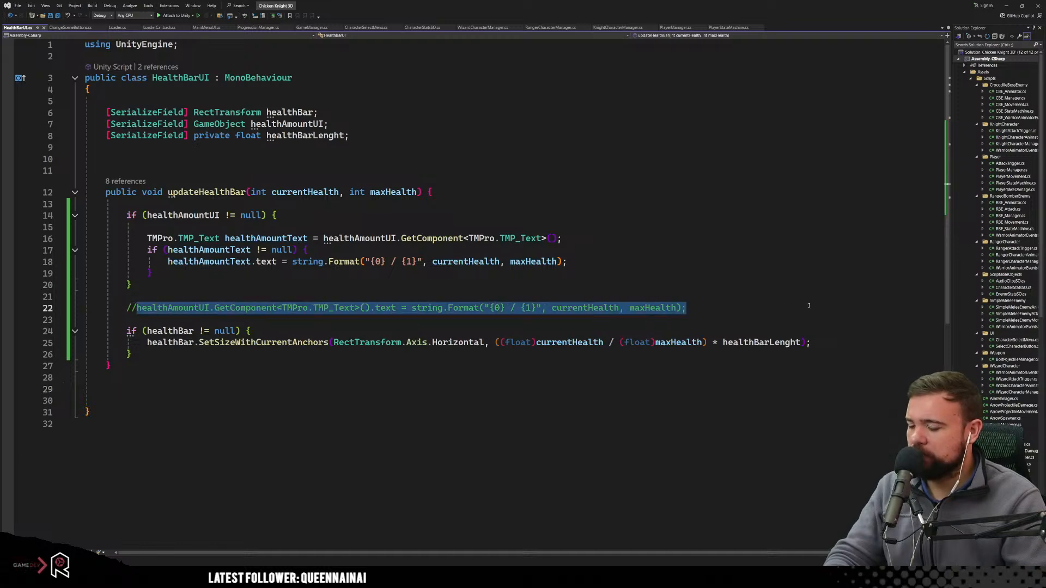
key(Delete)
click(326, 227)
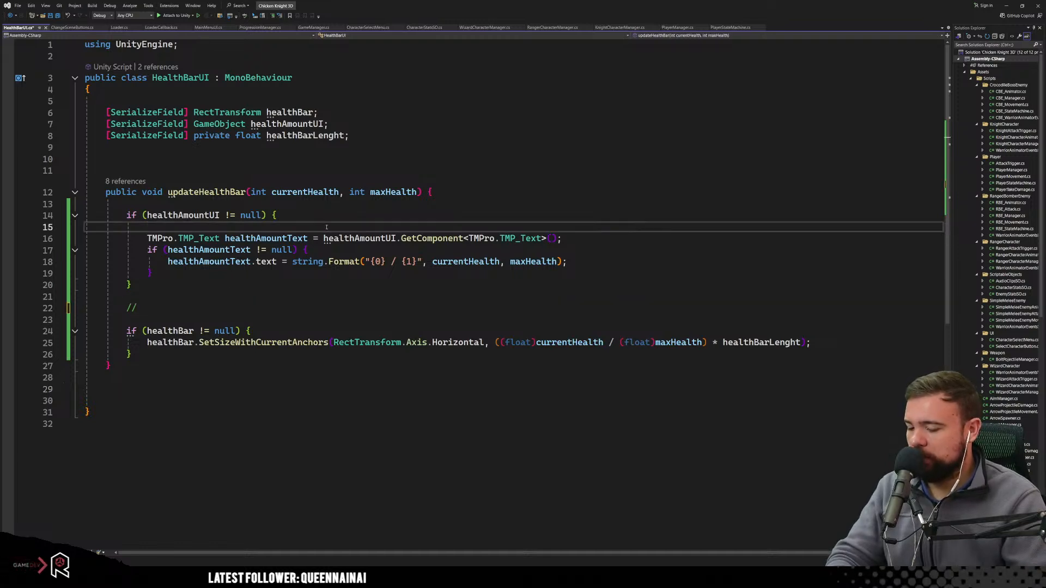
key(ctrl+v)
mouse_move(147, 238)
mouse_down()
mouse_move(305, 251)
mouse_move(229, 272)
mouse_up()
key(Delete)
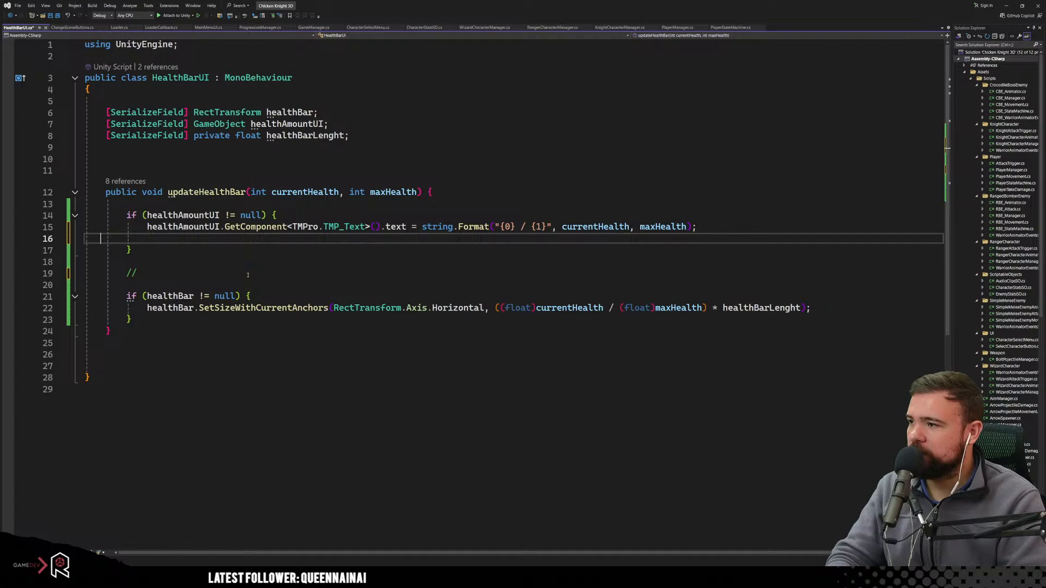
key(BackSpace)
Delete the leftover comment slashes and surplus blank lines between the two null checks and save HealthBarUI.
drag(248, 275, 239, 245)
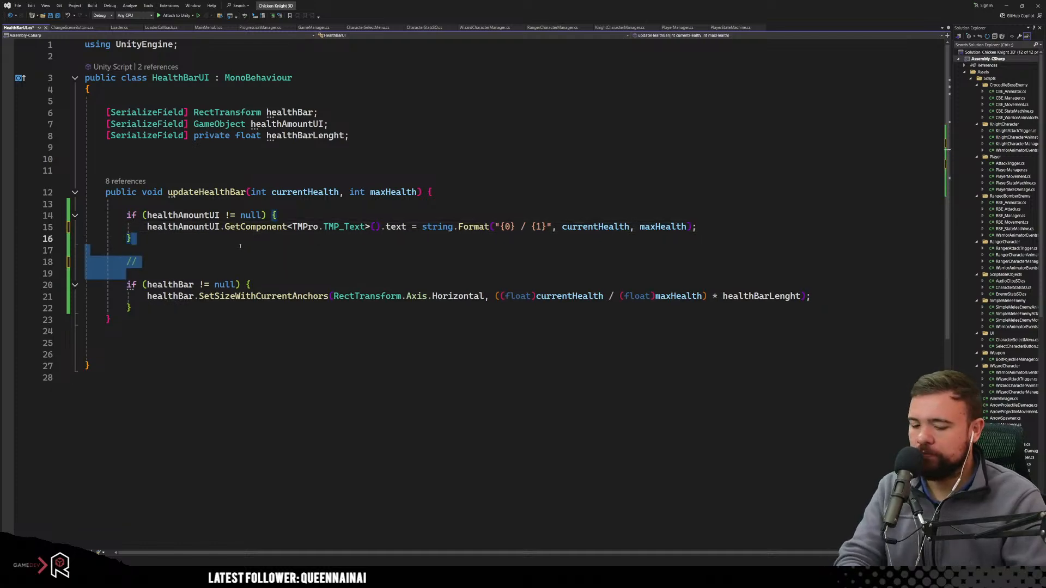
key(Delete)
click(233, 325)
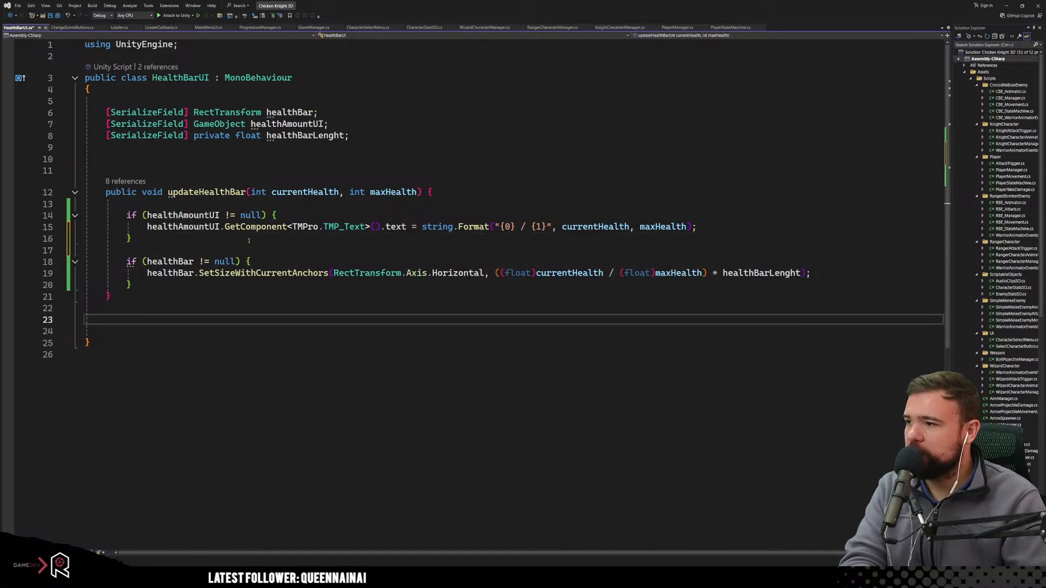
click(262, 262)
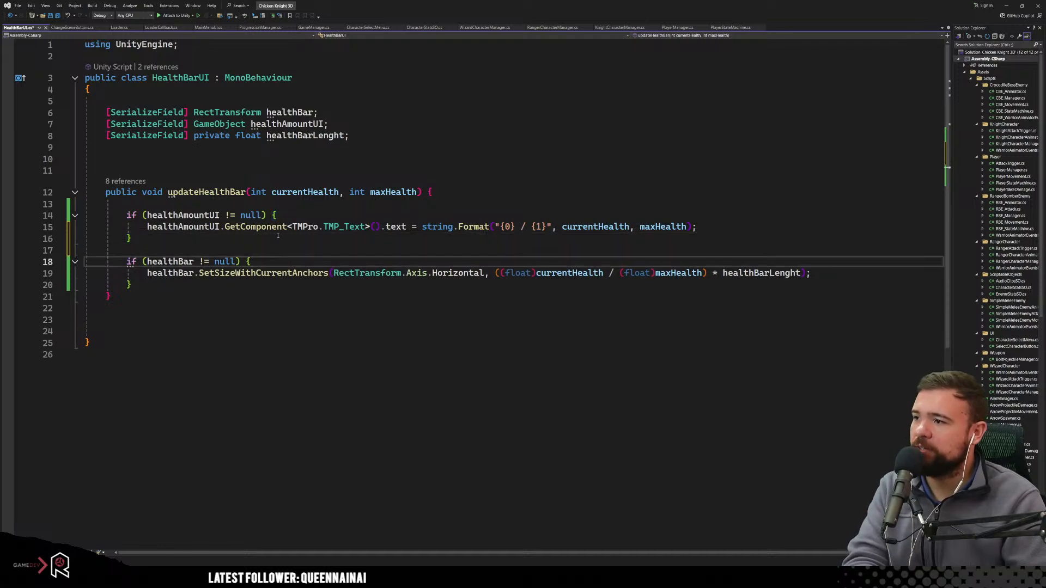
key(Down)
key(Down)
key(Down)
key(Down)
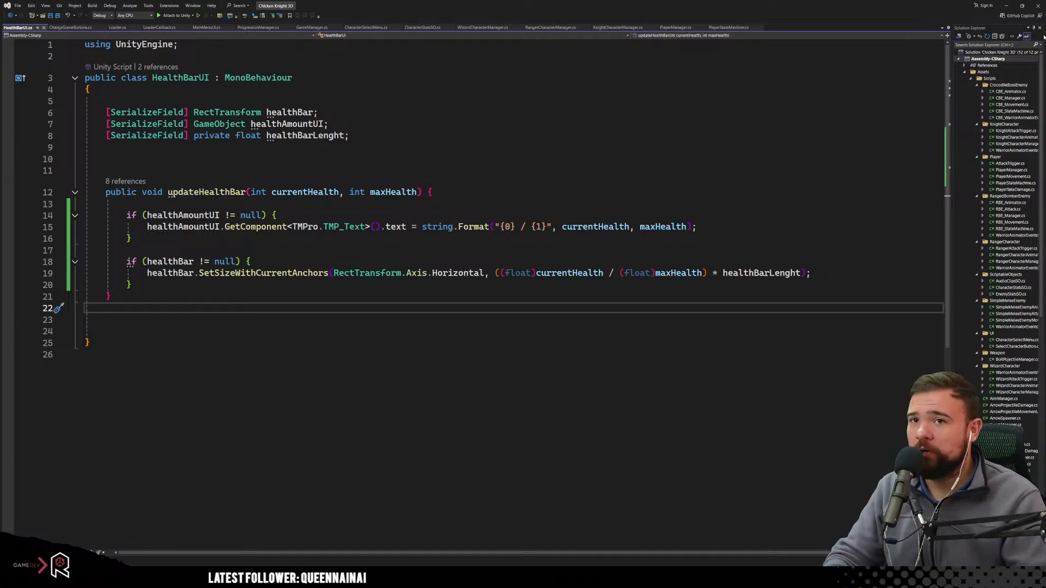
Switch to Unity, stop the paused game and run it again from the main menu scene.
key(alt+Tab)
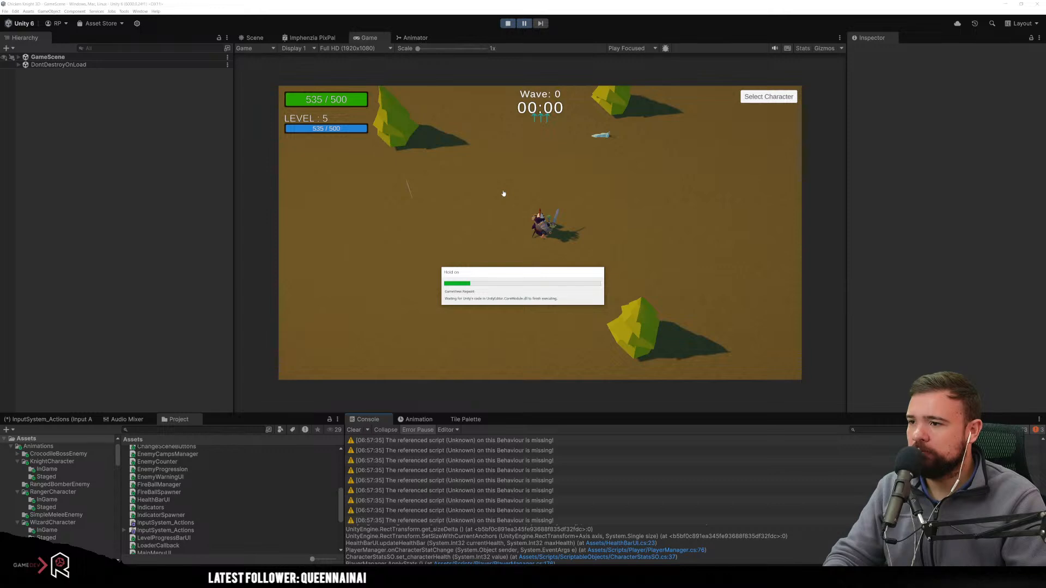
click(507, 23)
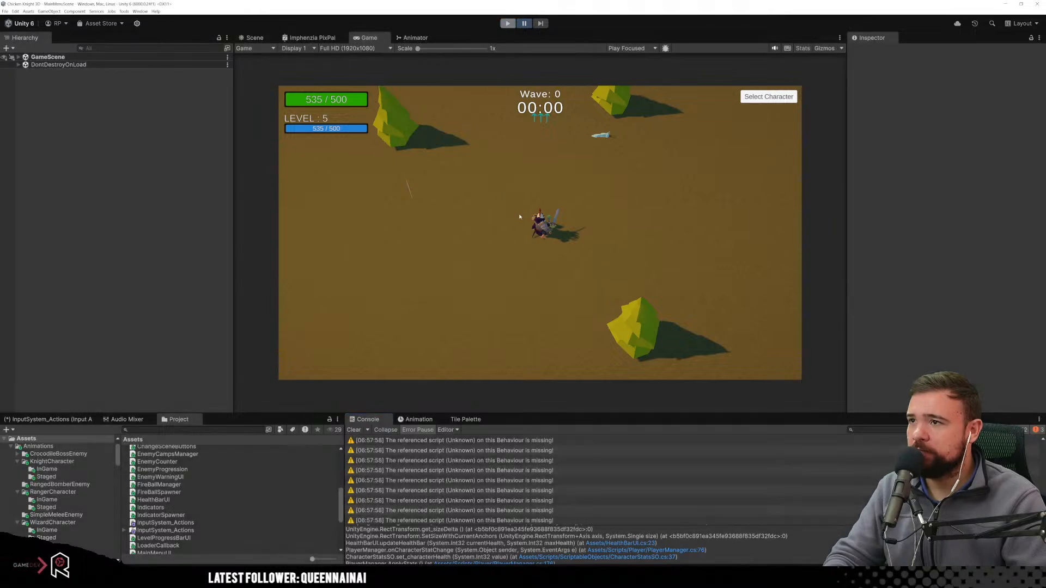
click(507, 24)
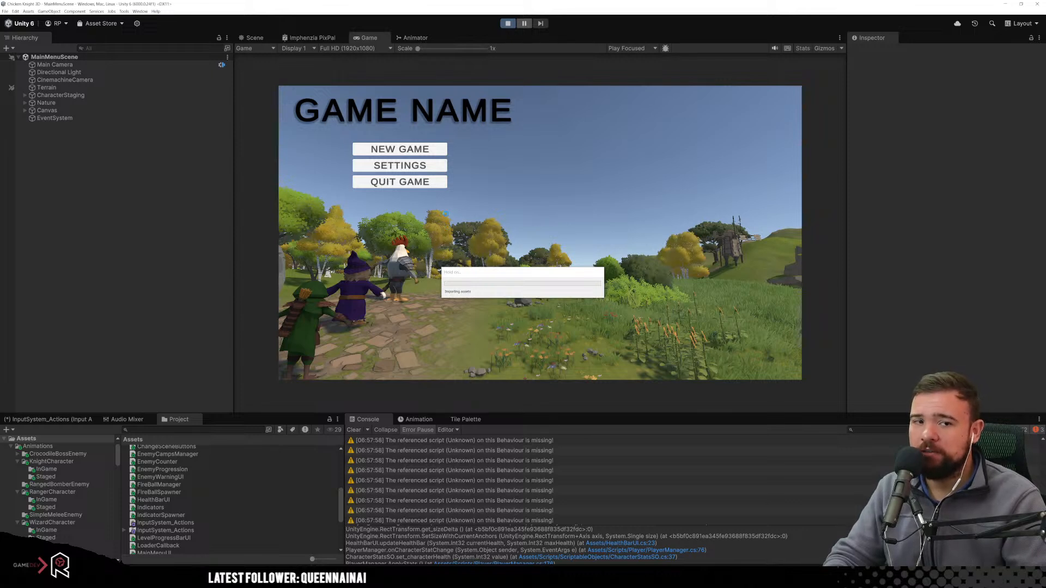
Retest the scene reload by starting a new game, returning to the main menu, starting again and selecting Chicken Knight.
click(400, 150)
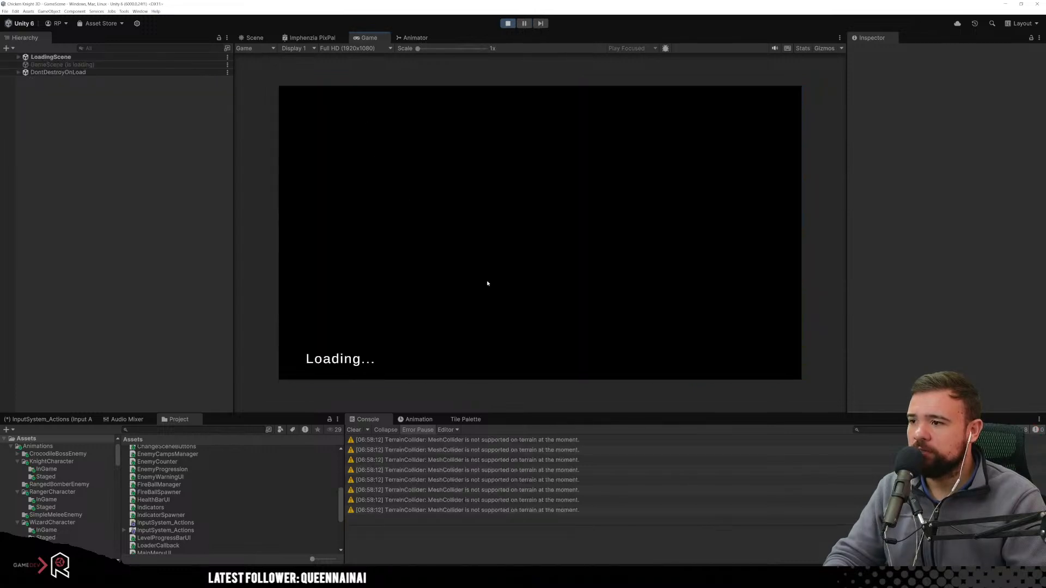
click(311, 368)
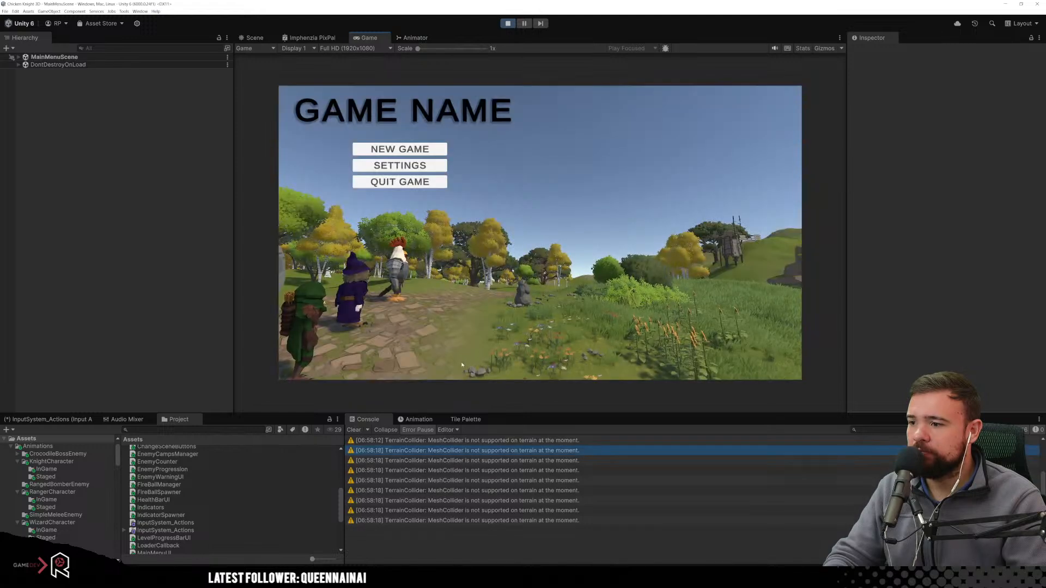
click(400, 149)
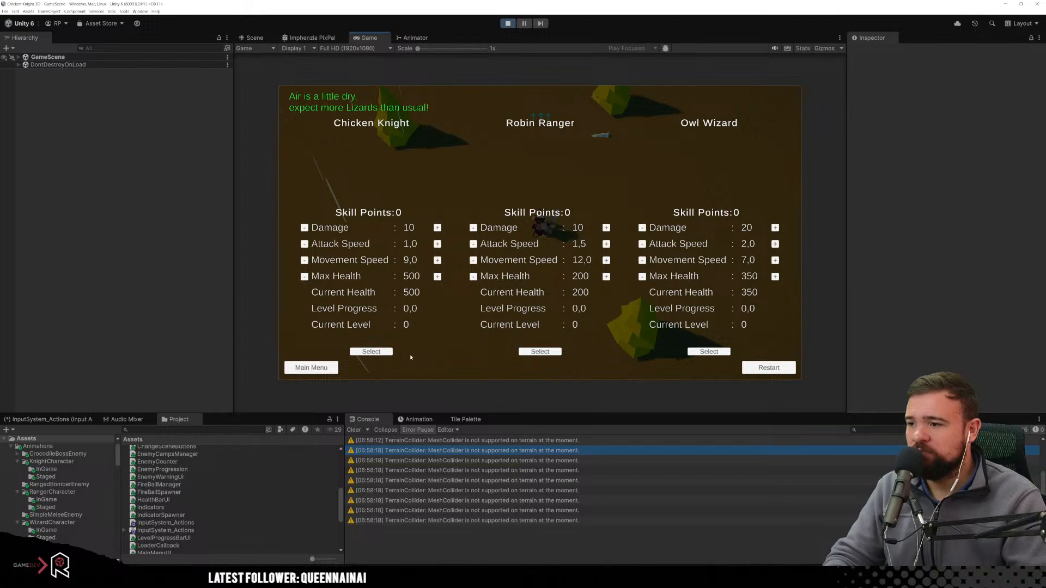
click(373, 352)
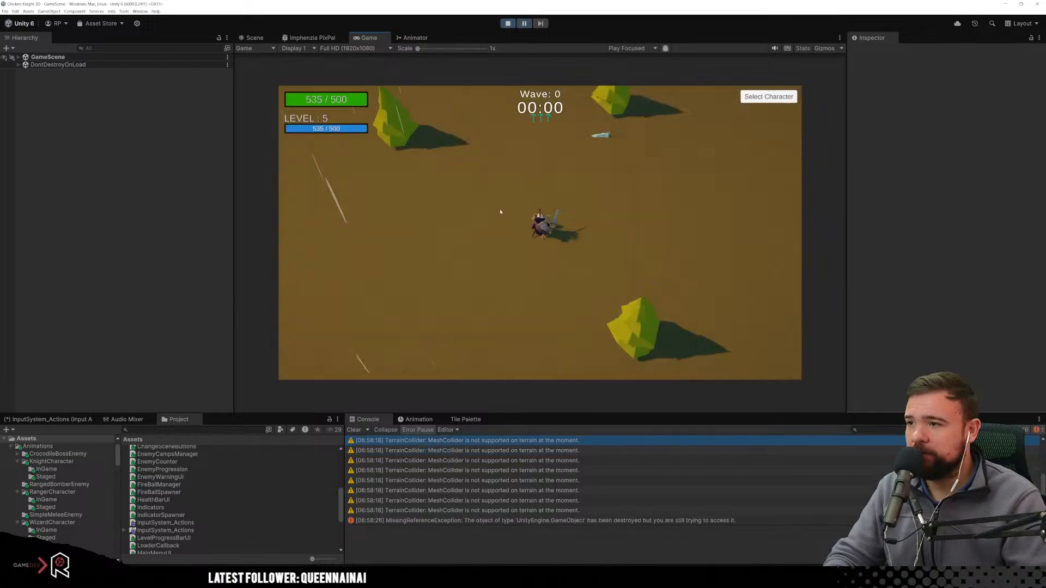
Examine the GameObject MissingReferenceException's stack trace and open the LevelProgressBarUI line it points to.
click(564, 521)
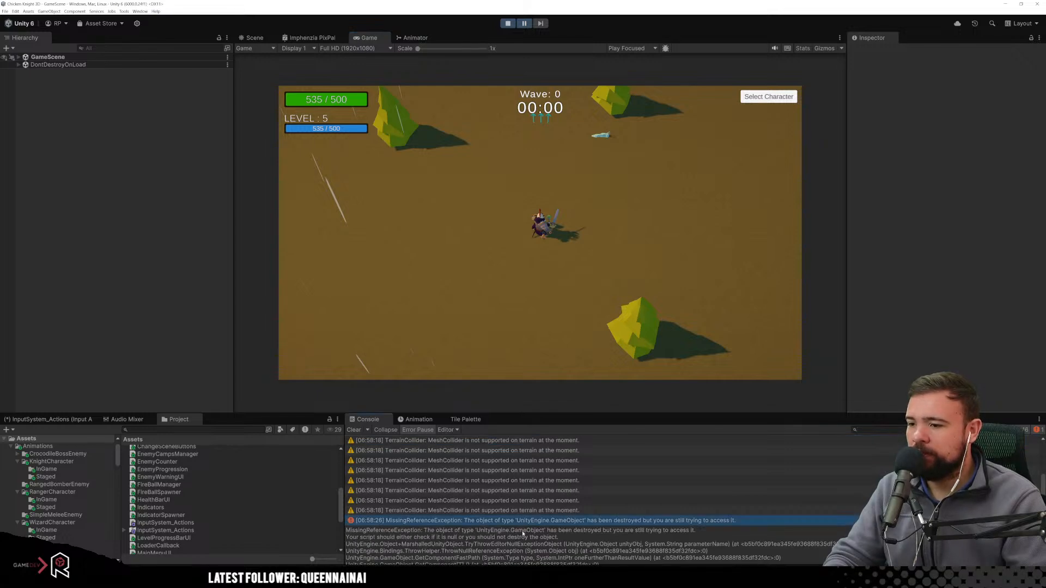
scroll(611, 542, down, 2)
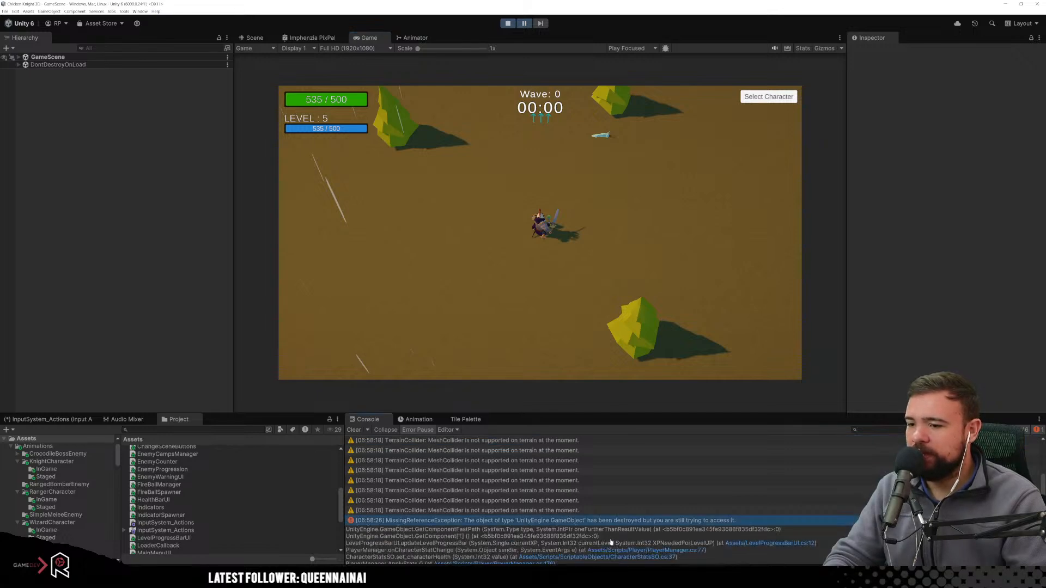
click(763, 543)
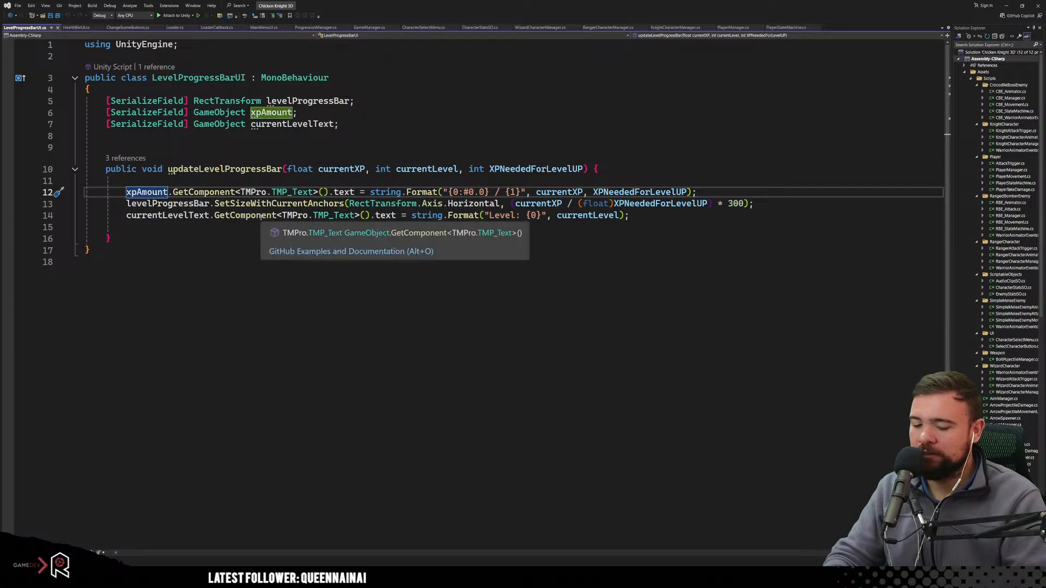
Begin an if block at the start of updateLevelProgressBar with the condition levelProgressBar != null.
key(ctrl+Return)
key(ctrl+Return)
text(if(levelProgressBar)
key(Tab)
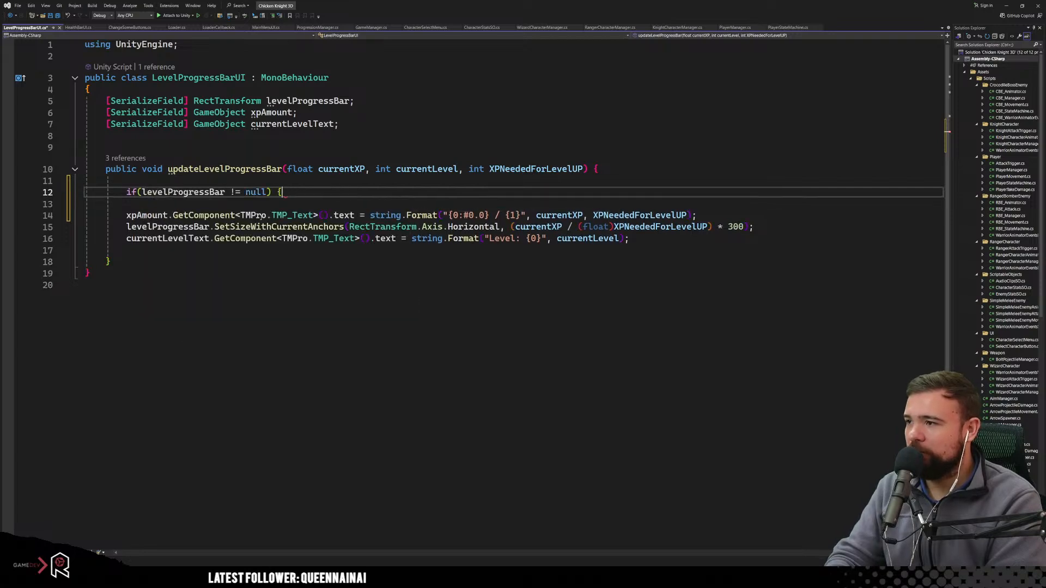
Extend the if condition with && xpAmount != null.
click(270, 192)
text(&)
text(& xp)
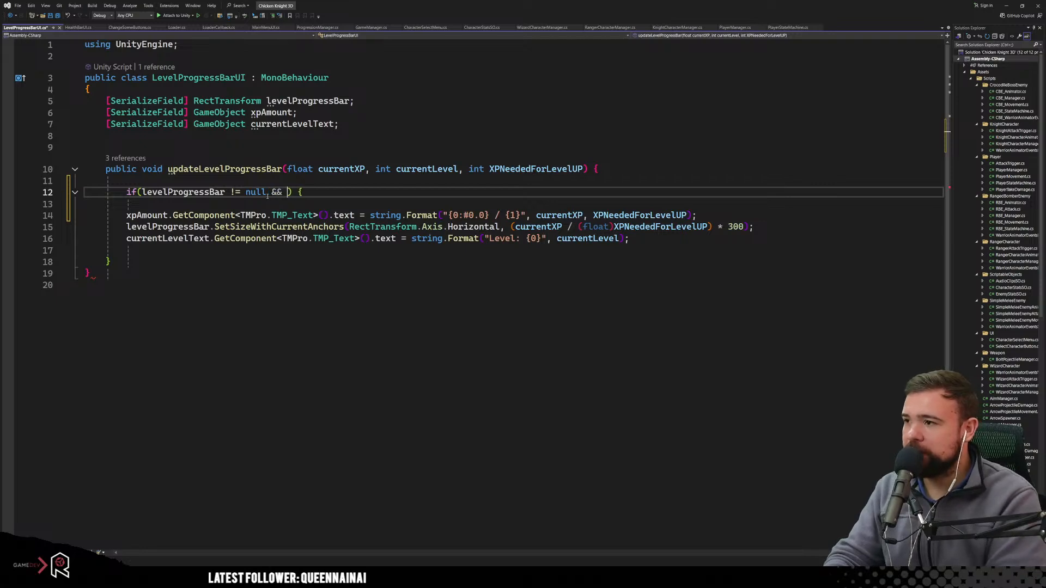
key(Tab)
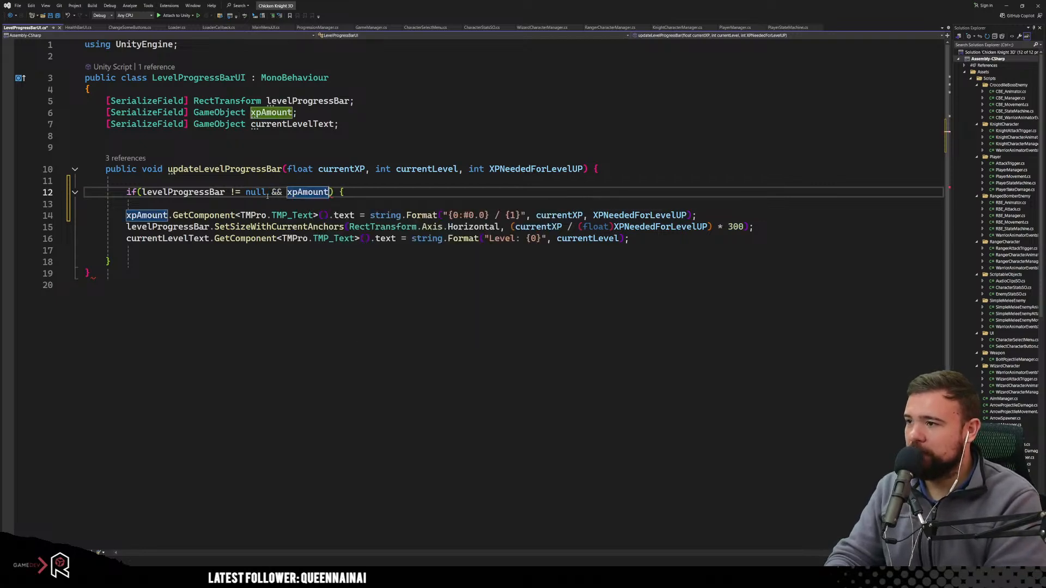
text(!=)
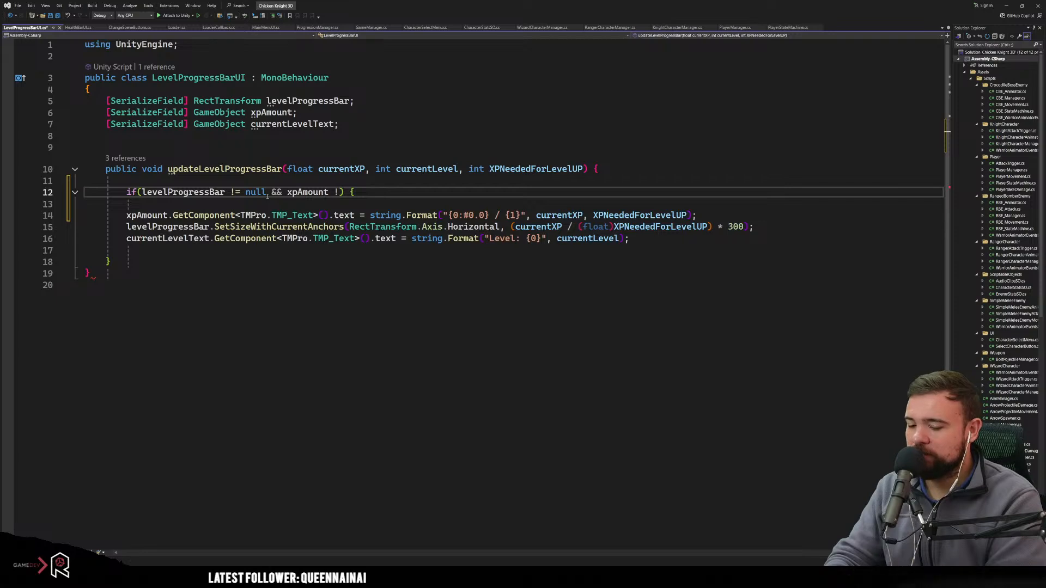
text( null )
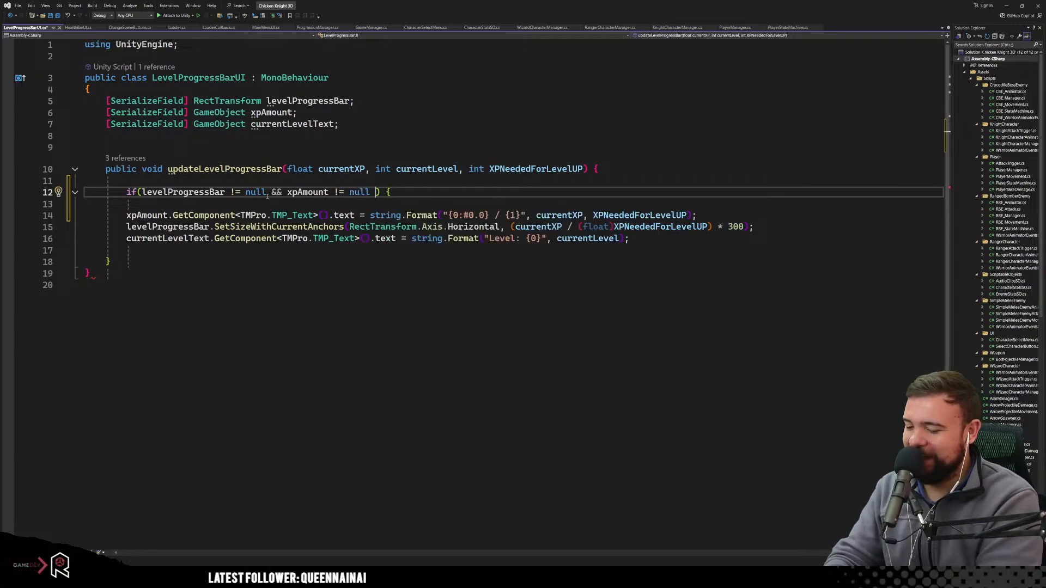
Add && currentLevelText != null as the third check in the if condition.
text(&& )
text(curr)
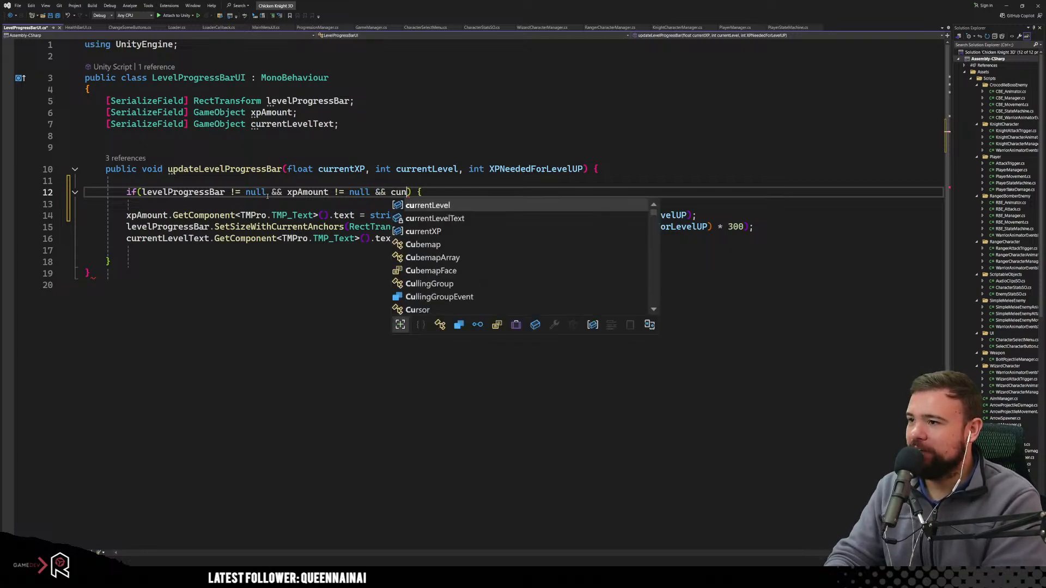
text(ne)
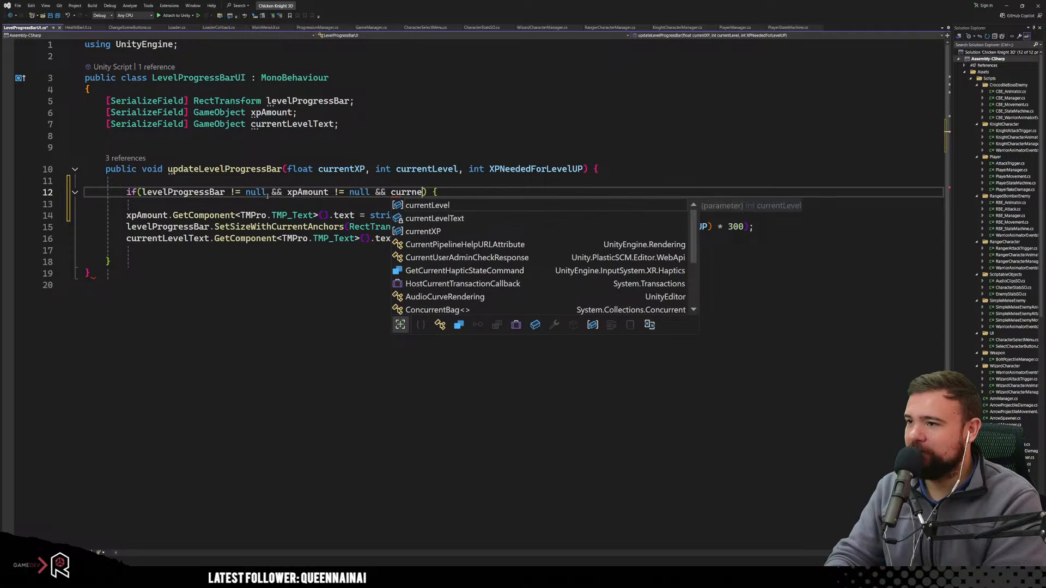
key(Down)
key(Tab)
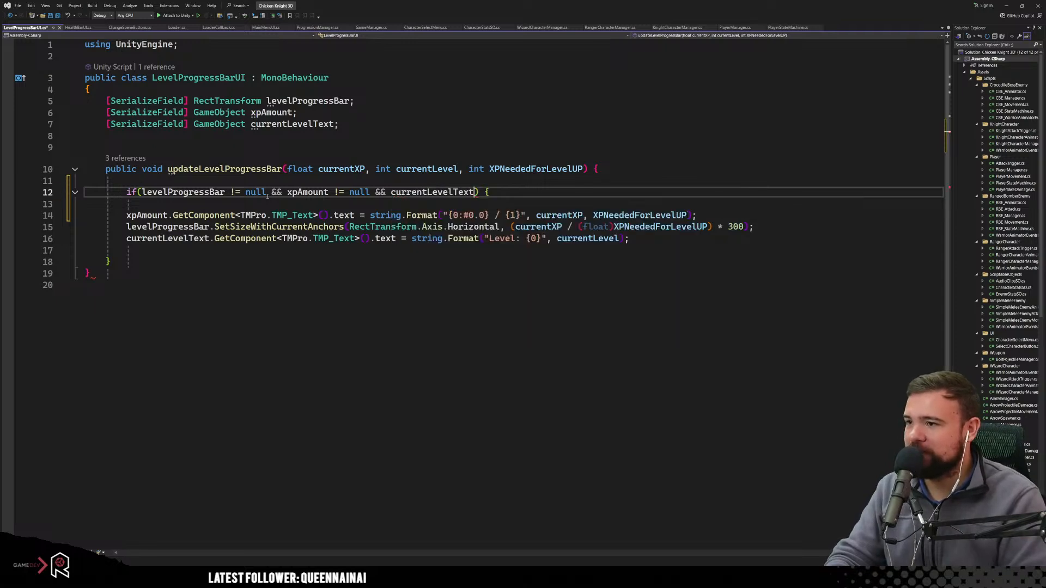
text(!= nul)
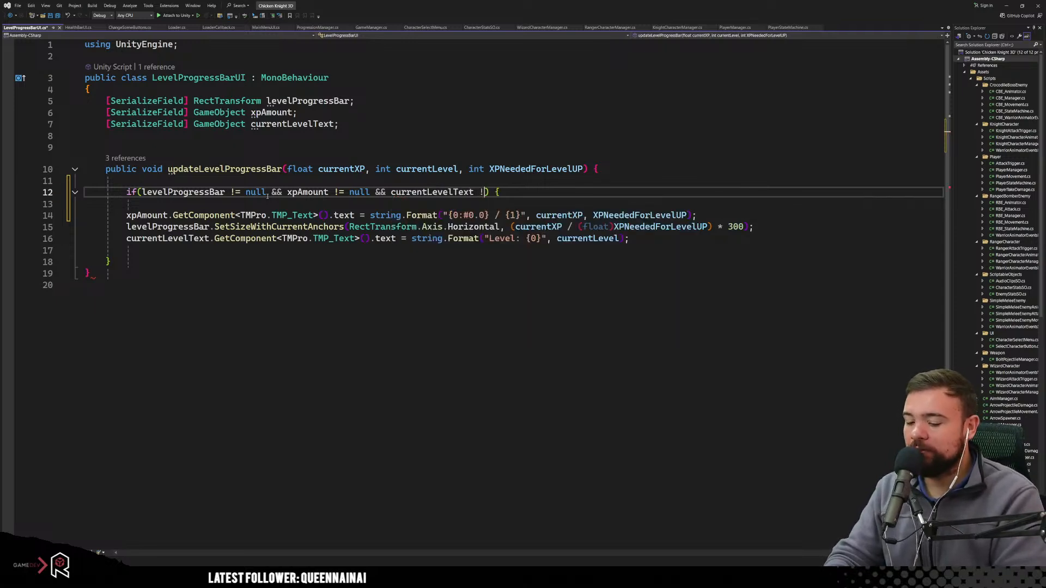
text(l)
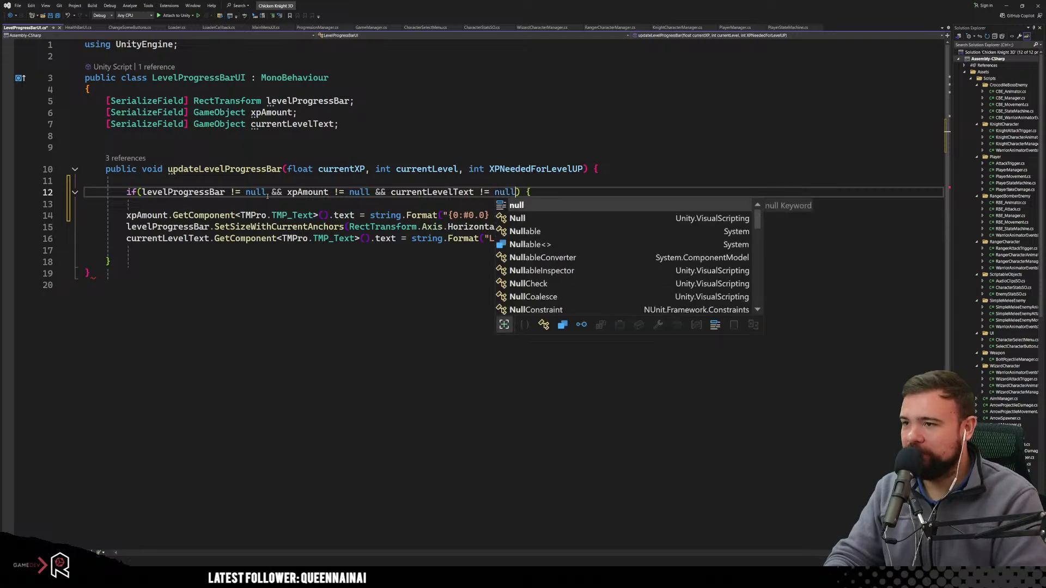
Close the if block after the currentLevelText line and save the LevelProgressBarUI script.
click(203, 264)
click(209, 253)
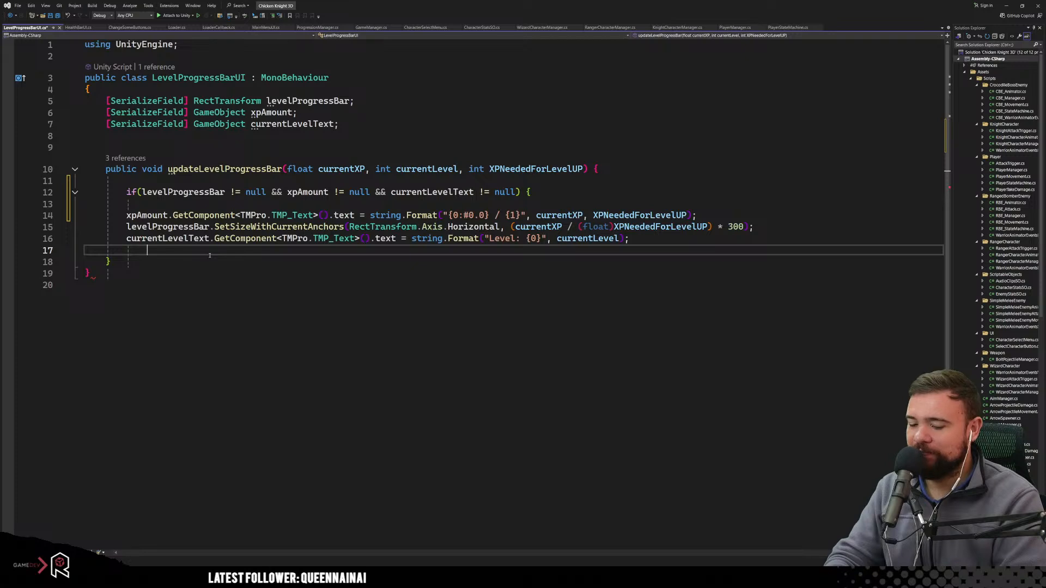
text(})
click(305, 315)
key(ctrl+s)
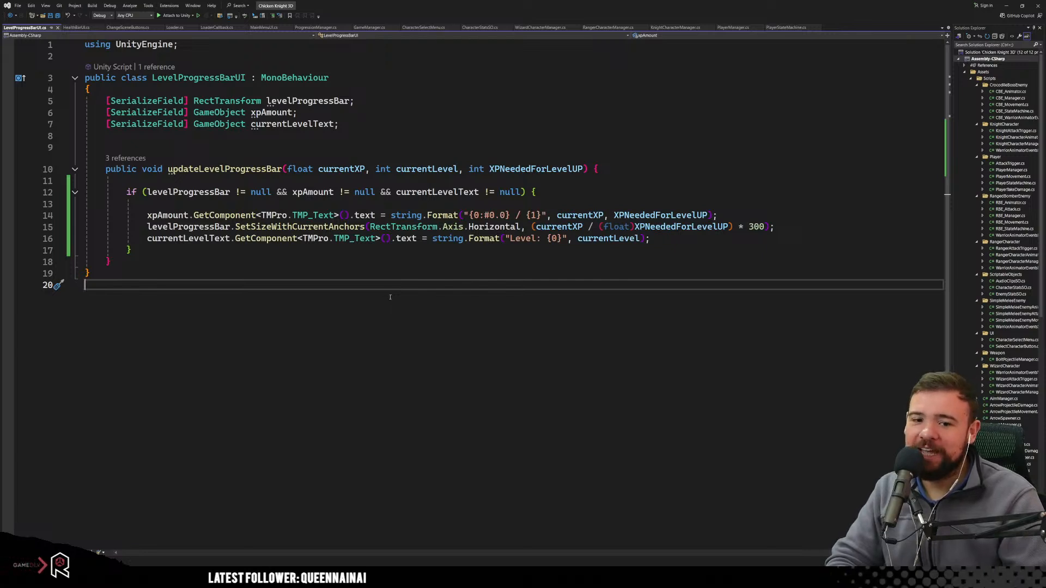
click(388, 257)
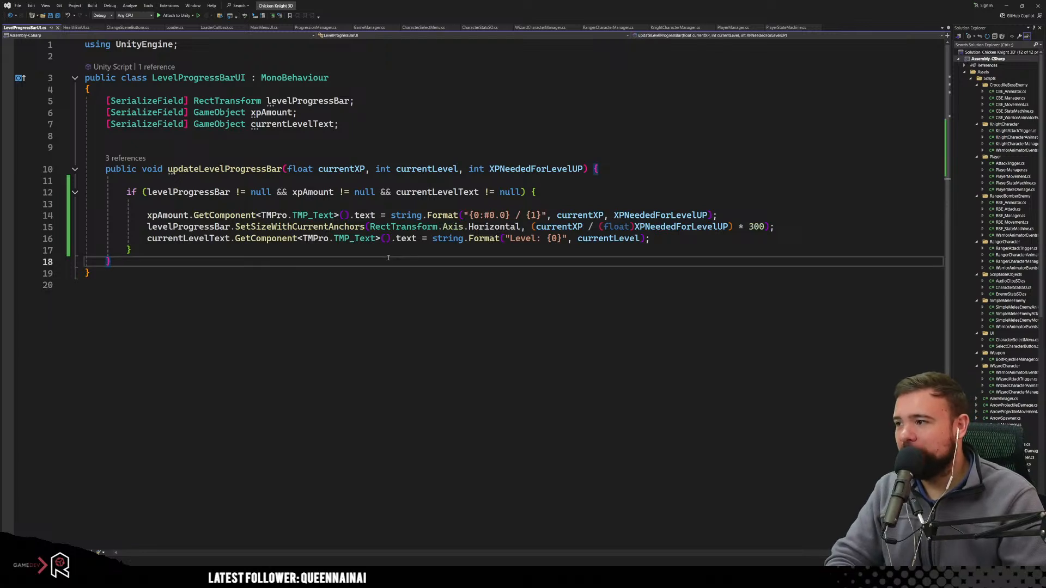
click(787, 172)
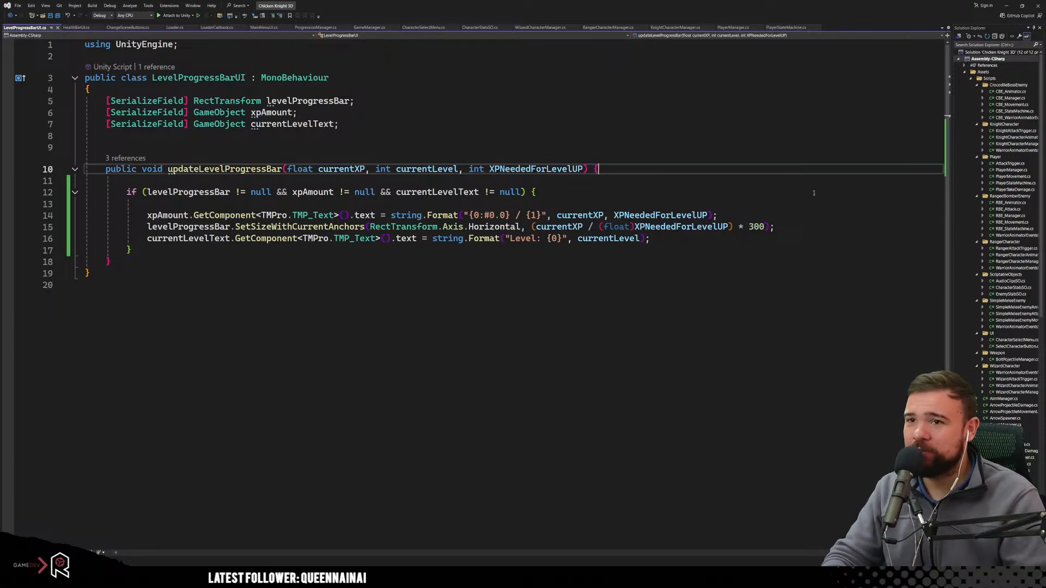
Return to Unity, end the paused play session and start the game again from MainMenuScene.
click(1006, 5)
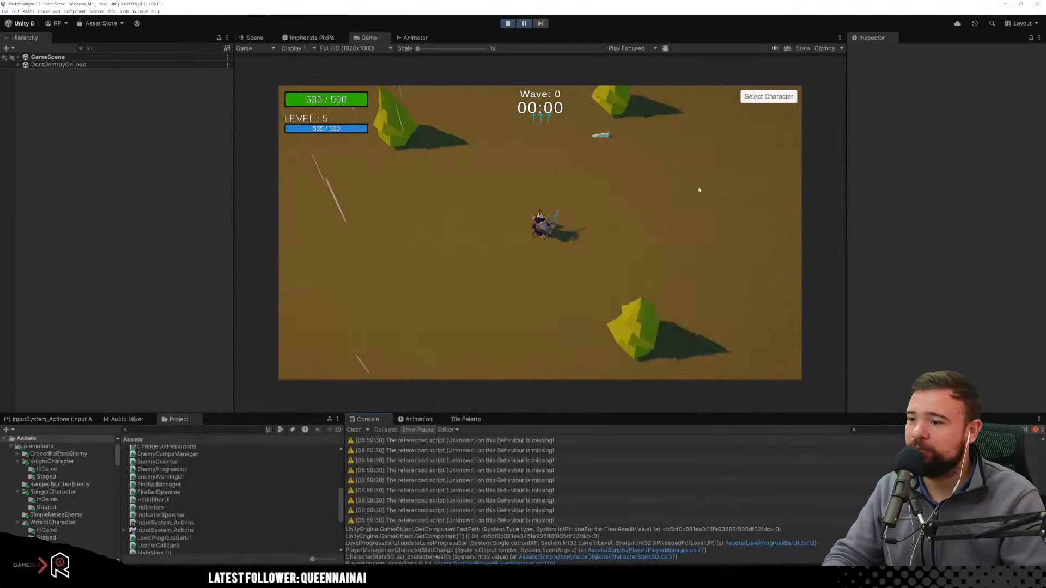
click(507, 23)
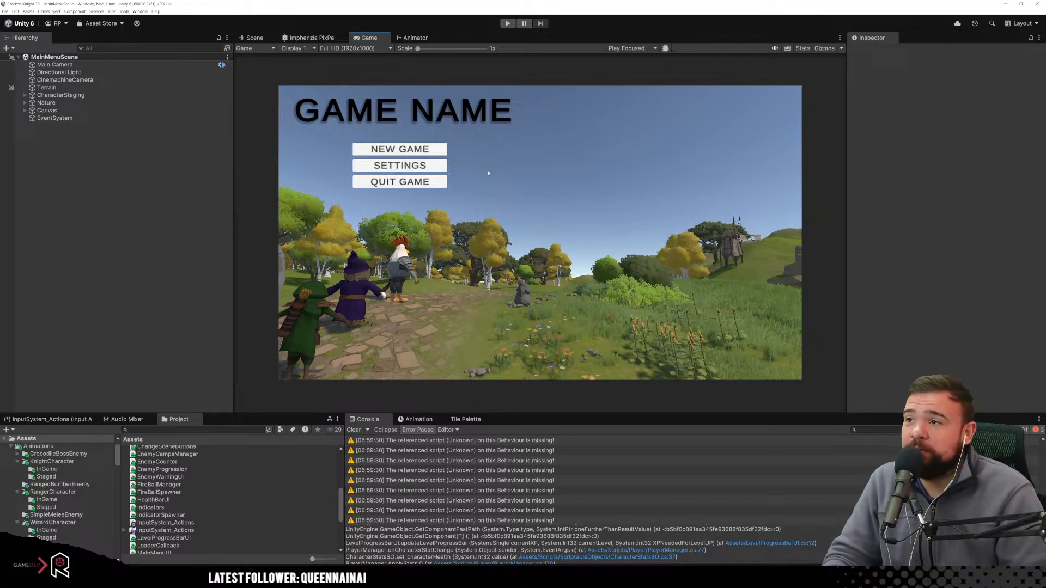
click(507, 23)
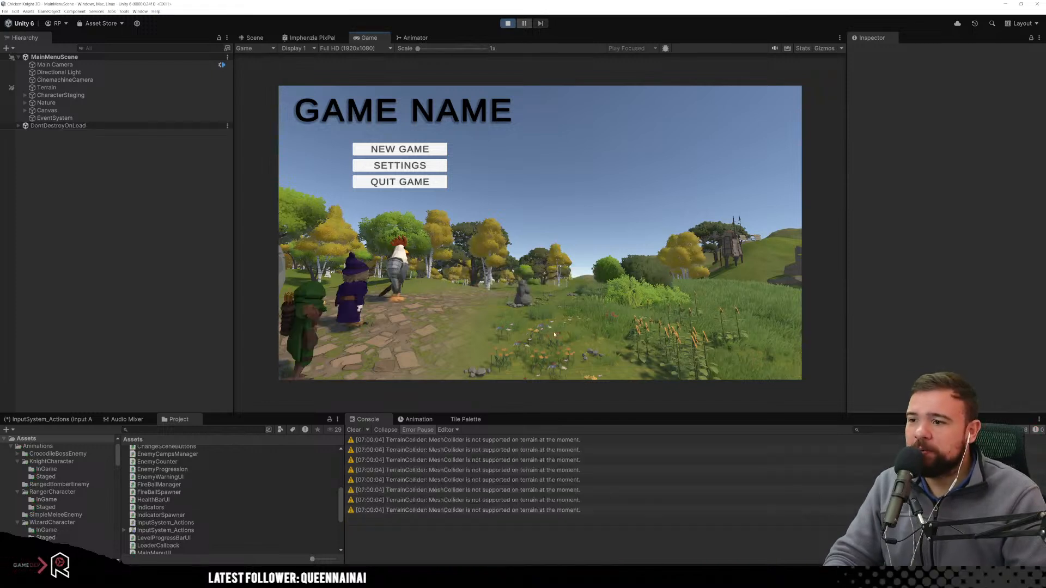
Test the scene reload by starting a new game, returning to the main menu, starting again and selecting Chicken Knight.
click(444, 151)
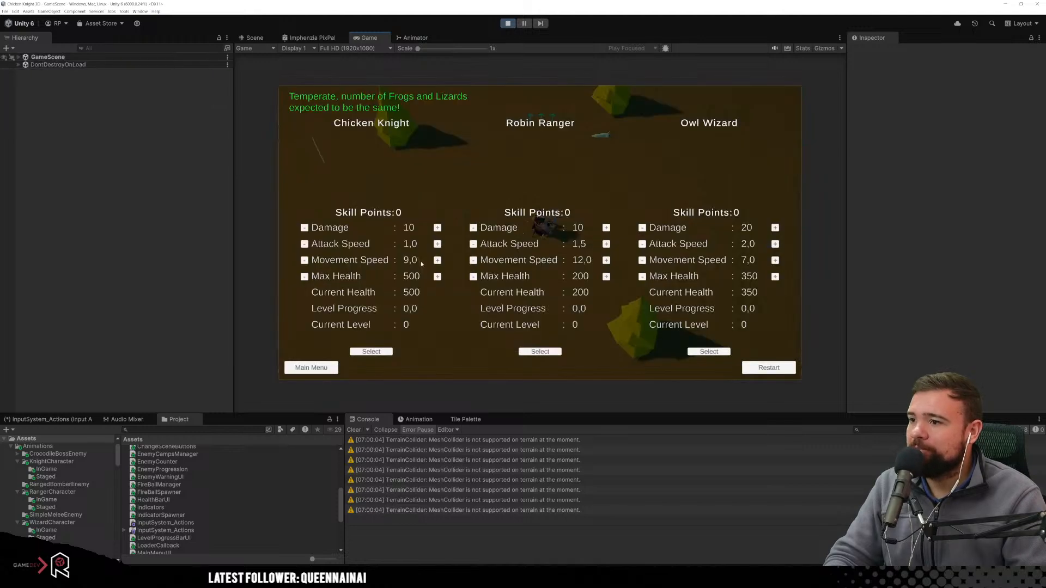
click(331, 368)
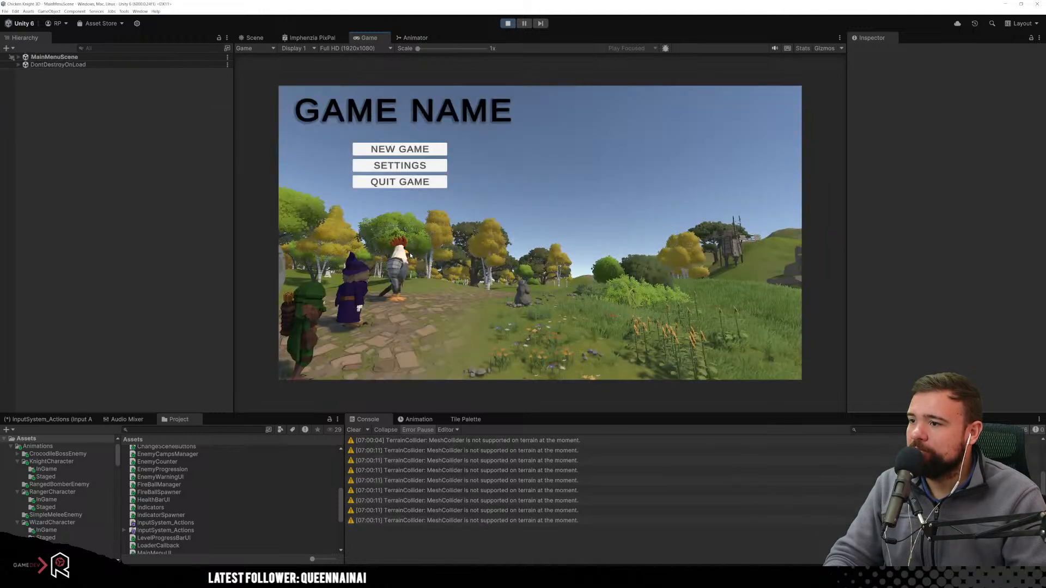
click(426, 148)
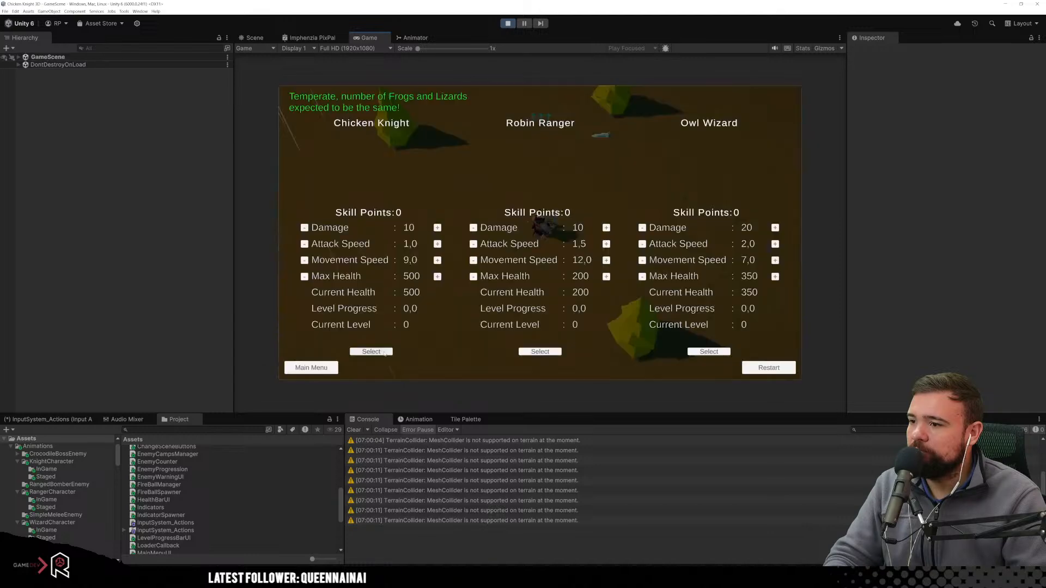
click(383, 352)
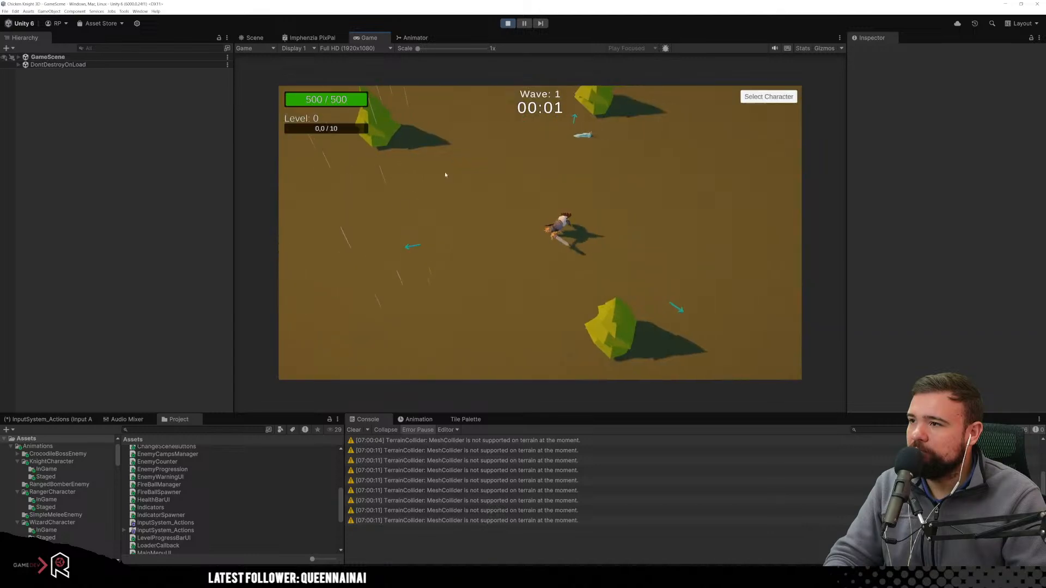
Move Chicken Knight across the map to the approaching enemies to test the level progress bar after the reload.
key(d)
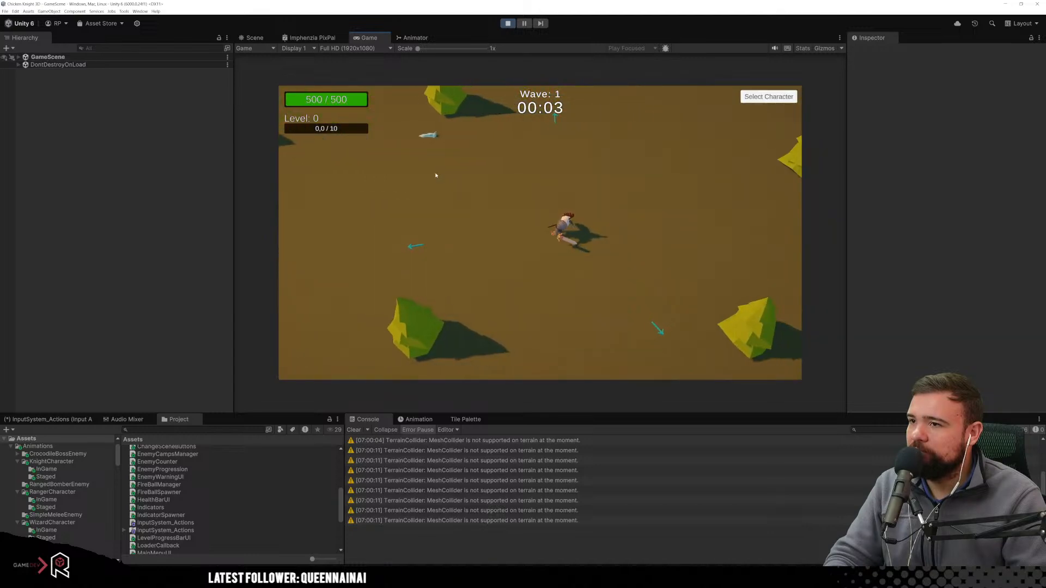
key(w)
key(w)
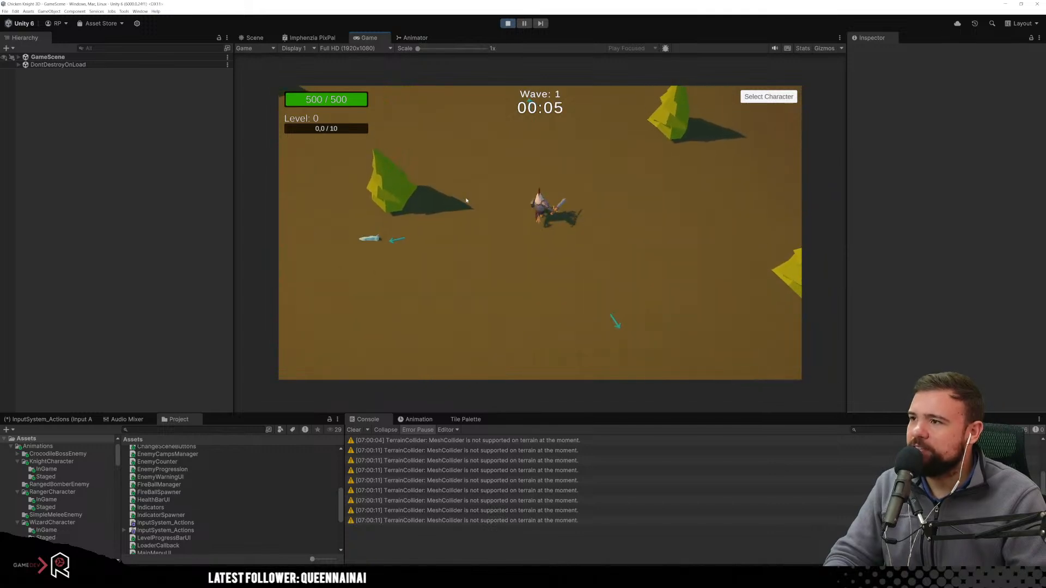
key(w)
key(a)
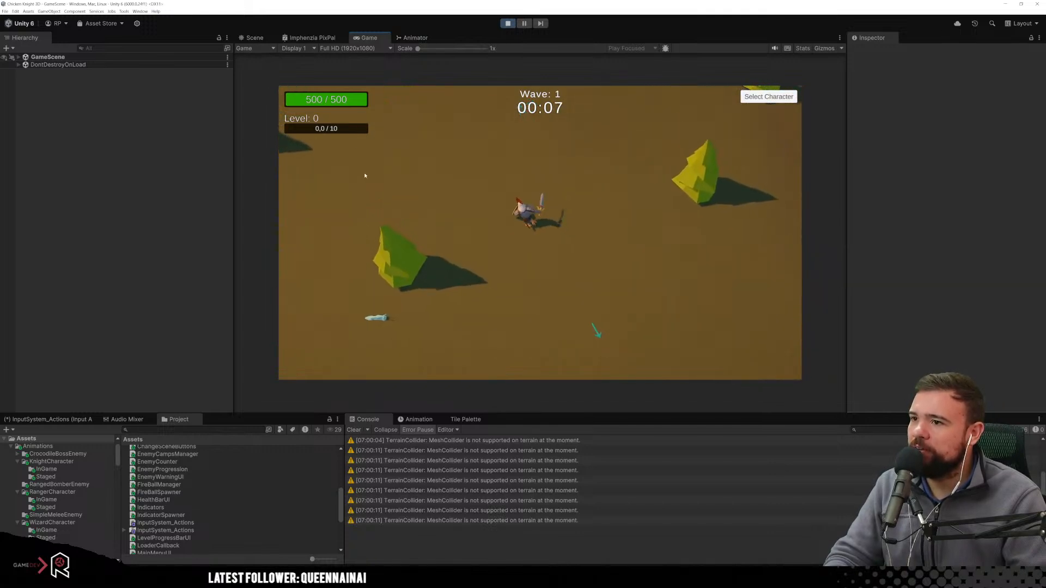
key(w)
key(a)
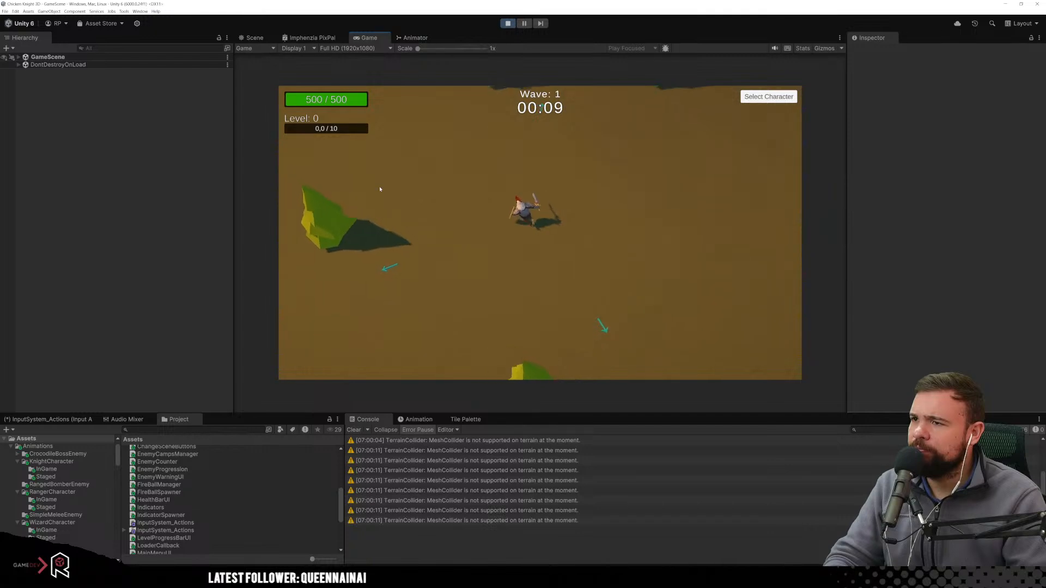
key(w)
key(d)
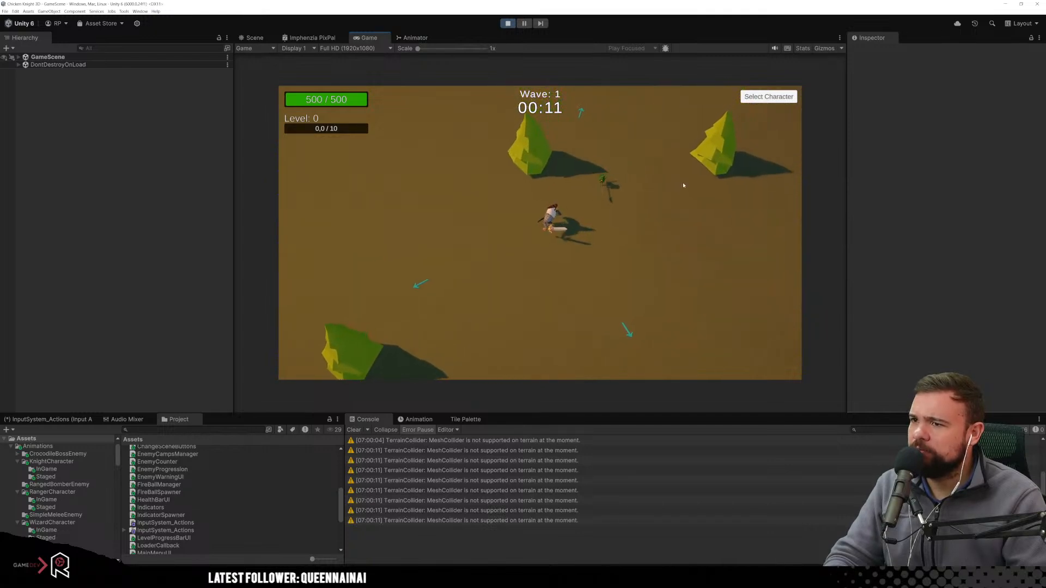
key(w)
key(d)
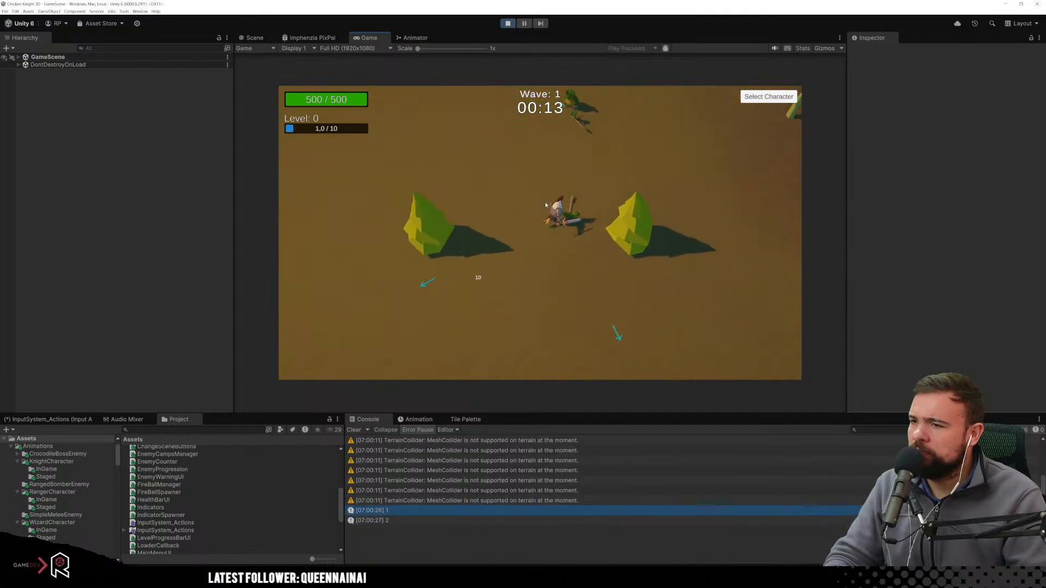
key(w)
key(d)
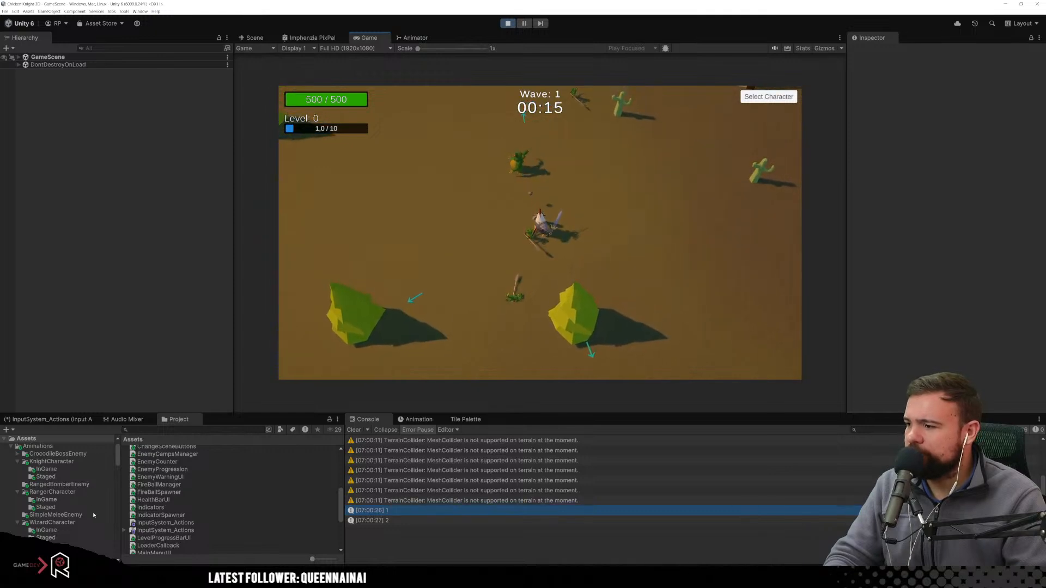
key(w)
key(d)
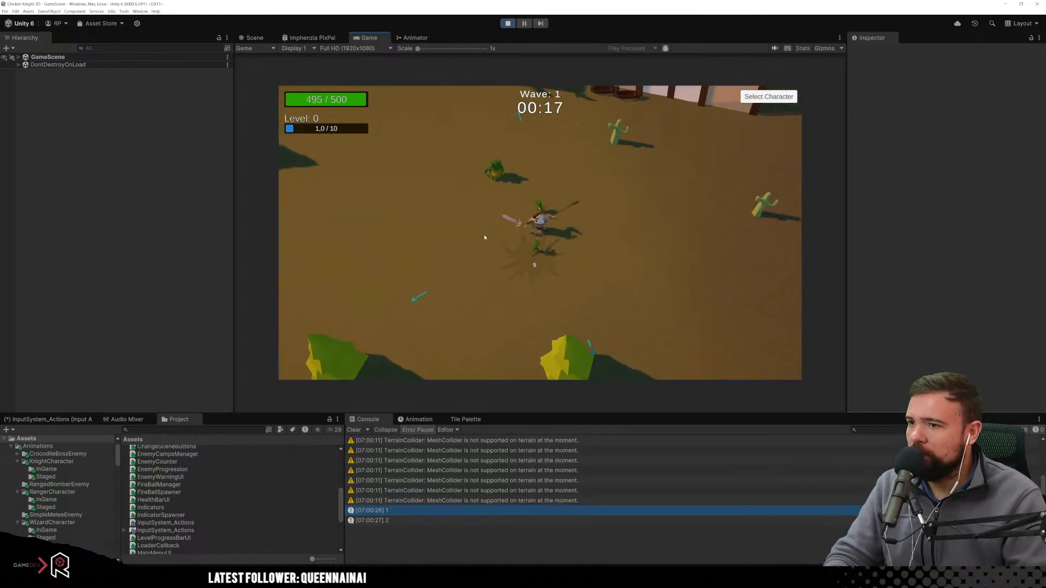
Playtest the level progress bar by fighting the nearby lizards and moving Chicken Knight up to the first enemy camp.
click(456, 305)
key(w)
click(441, 314)
click(421, 263)
key(d)
key(w)
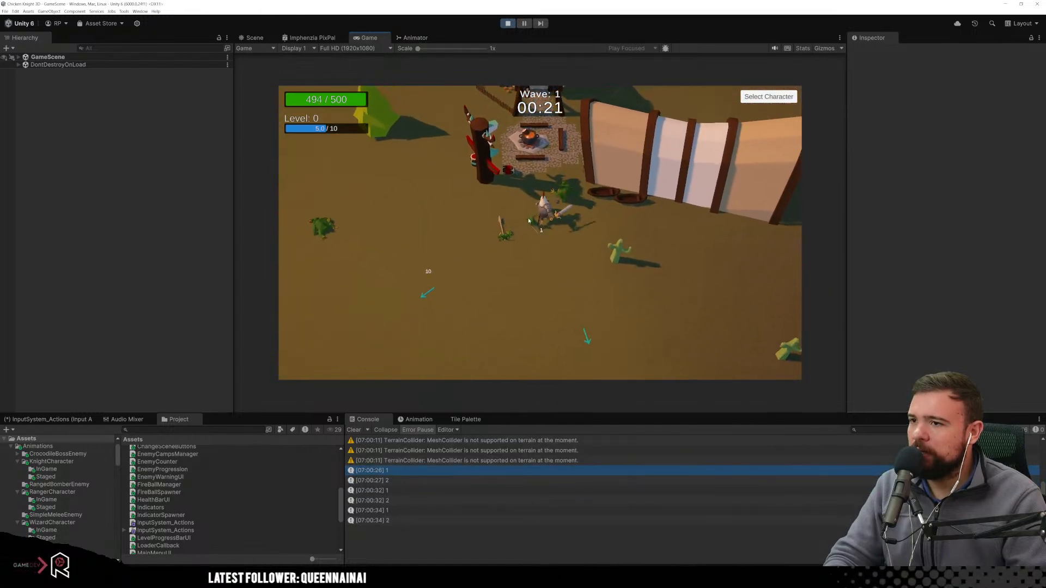
Attack the first camp's totem and the enemies around it until the totem breaks, testing the health and level bars.
click(512, 217)
key(a)
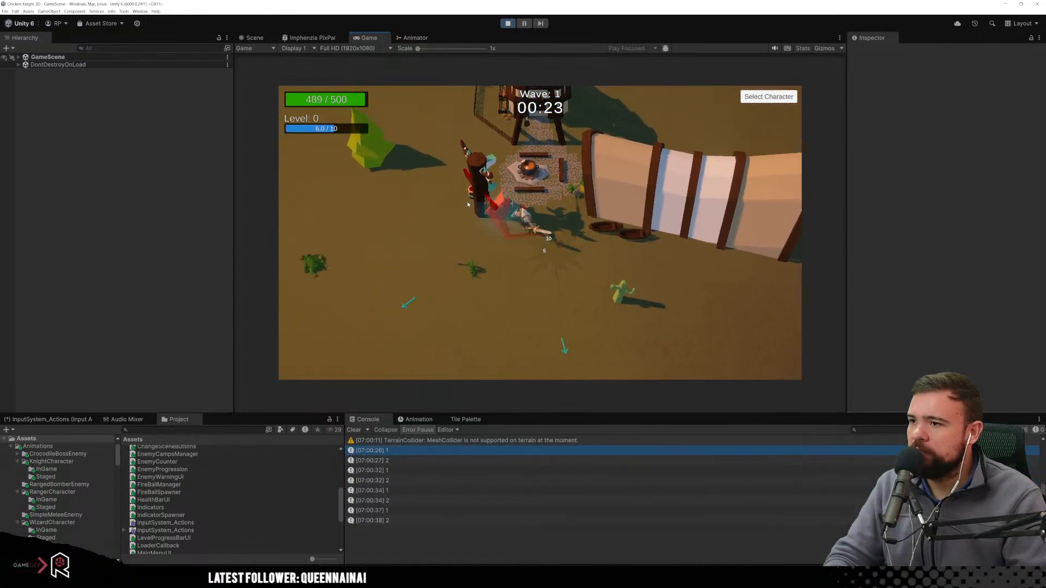
click(579, 175)
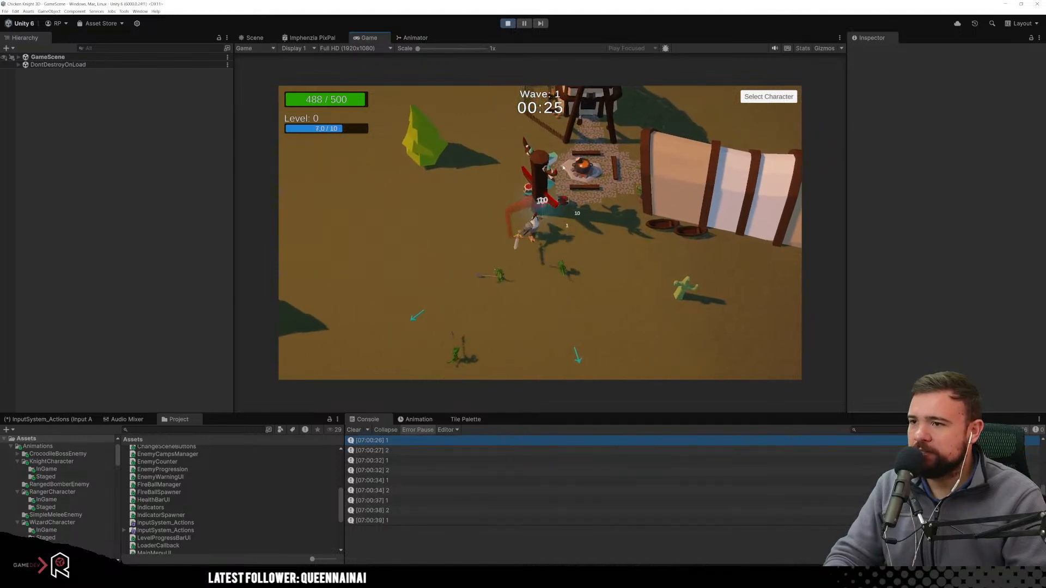
key(s)
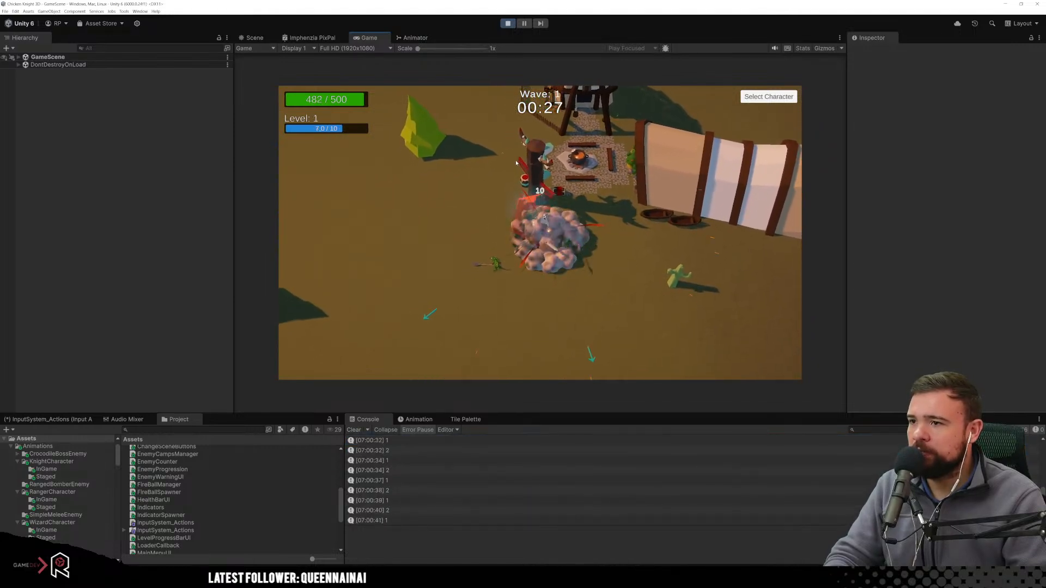
key(d)
click(470, 222)
key(s)
key(s)
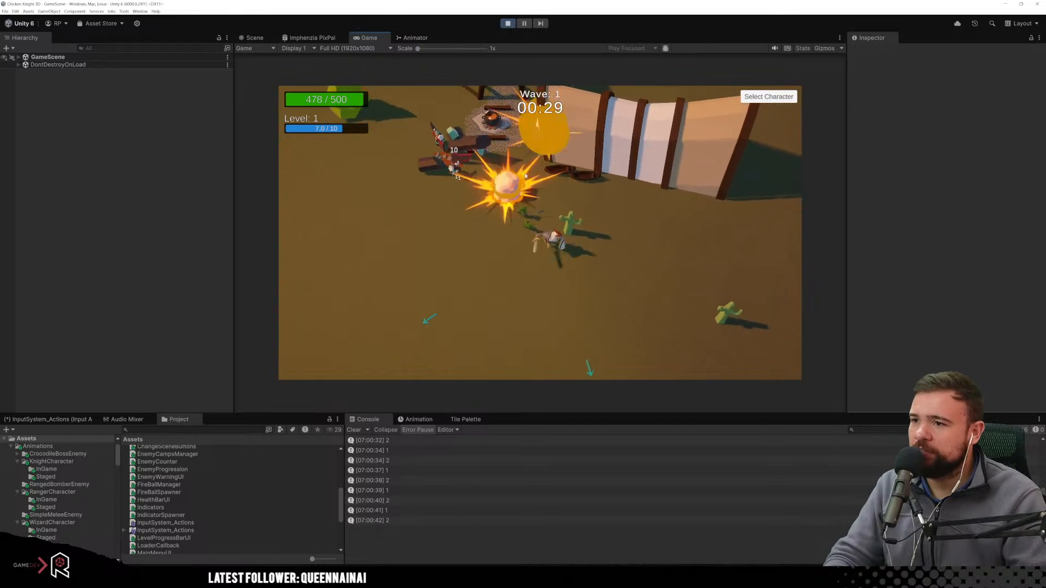
Lead Chicken Knight down the map from the broken totem, defeating the pursuing enemies to gain experience and level up.
click(525, 178)
click(561, 272)
key(s)
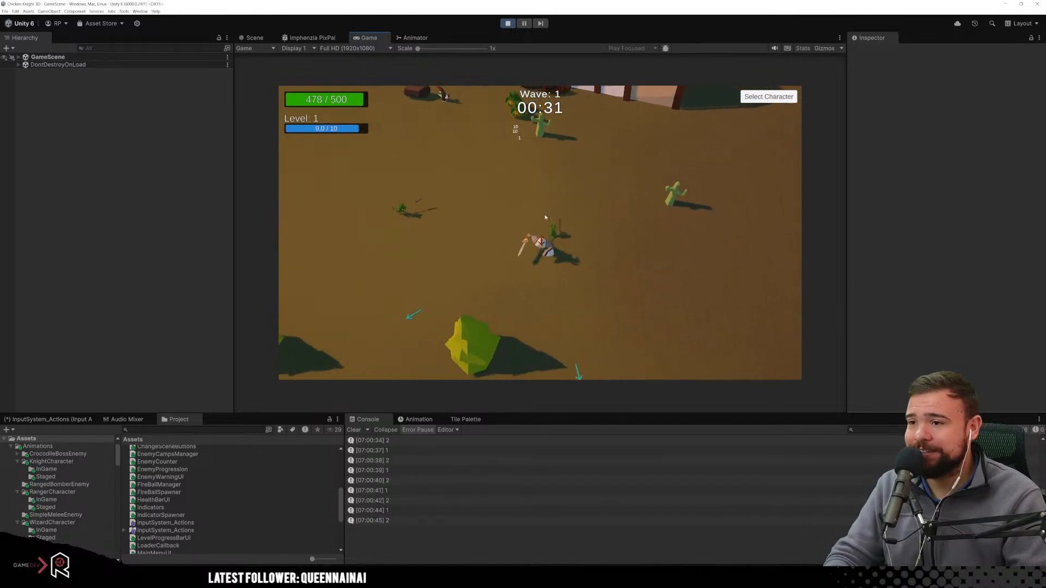
key(s)
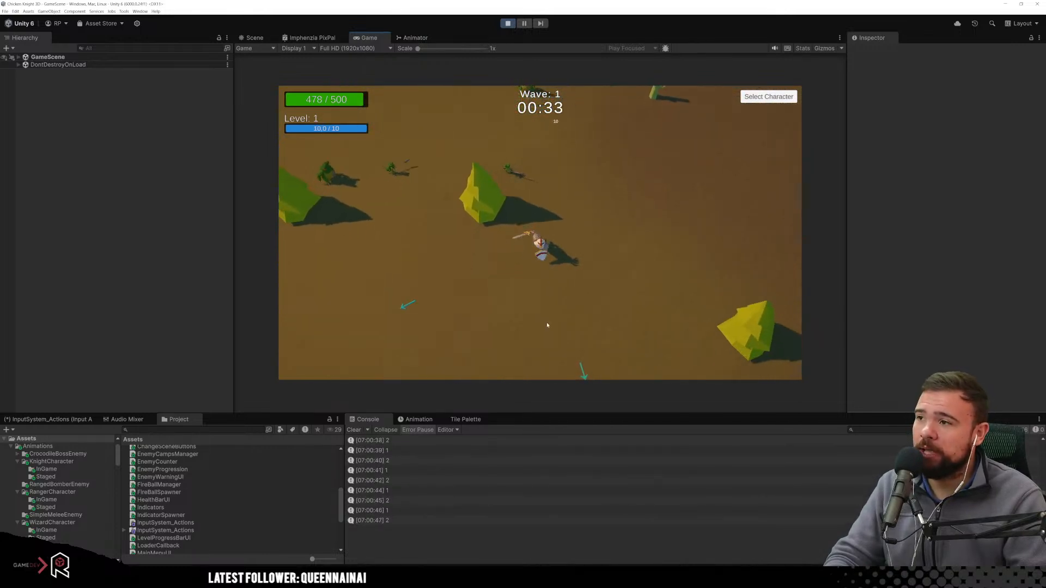
key(s)
key(d)
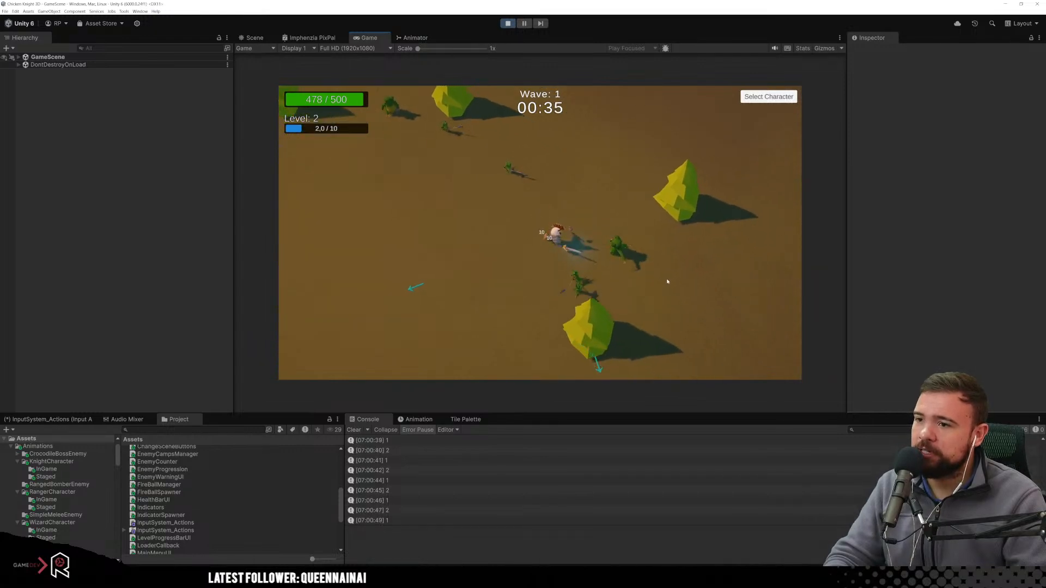
key(s)
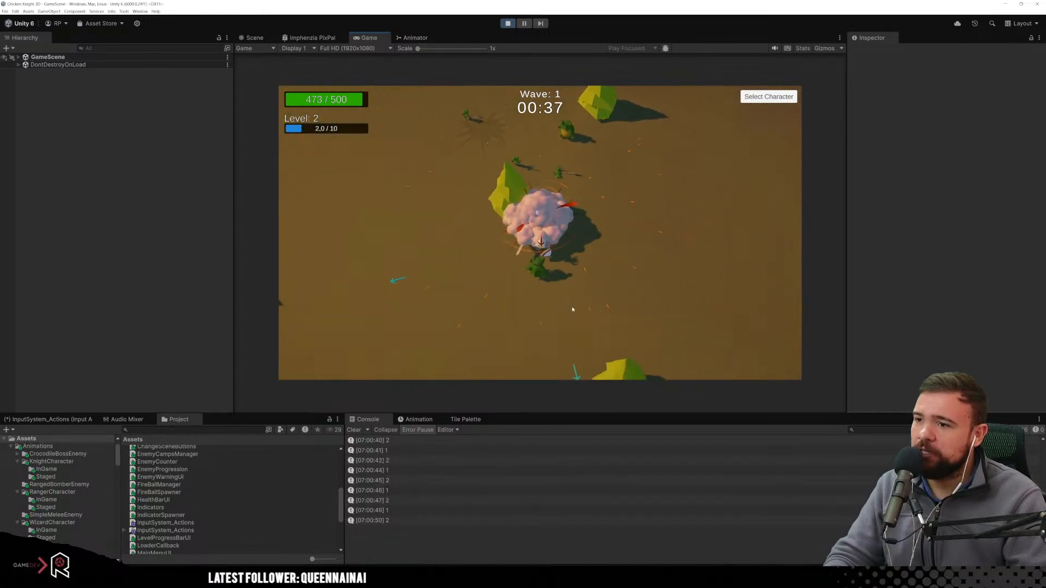
key(s)
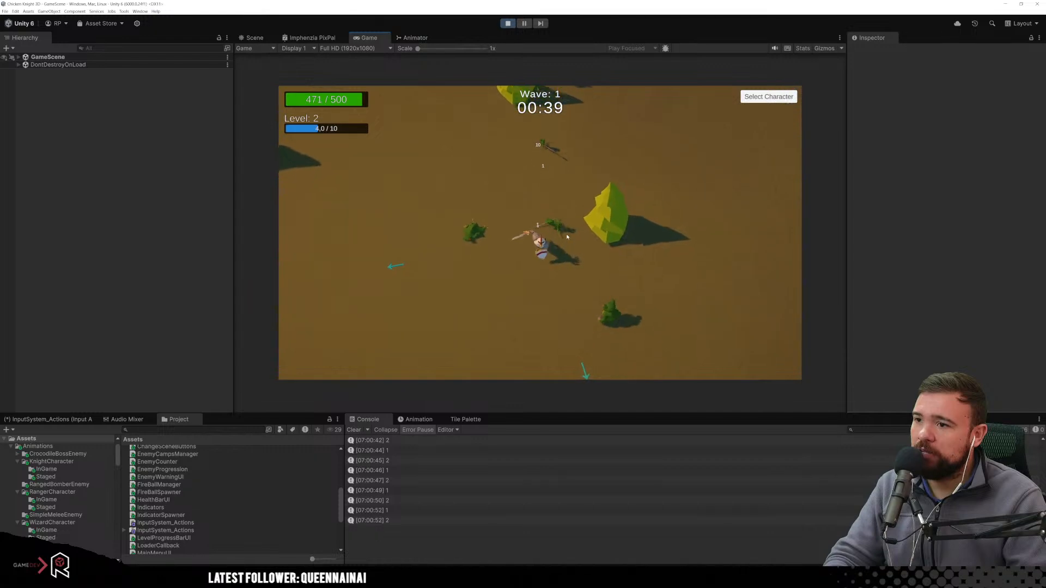
key(s)
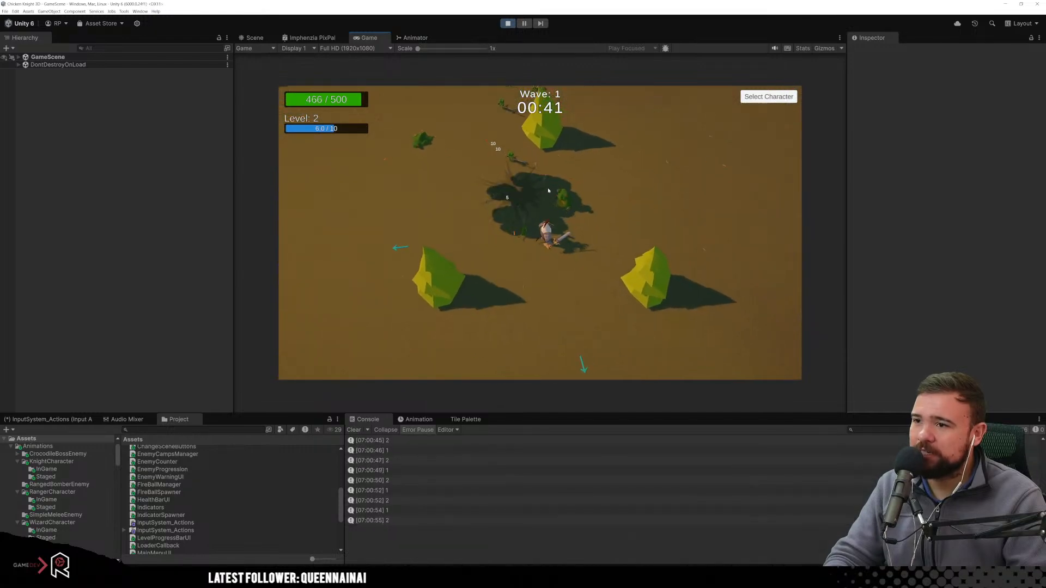
key(s)
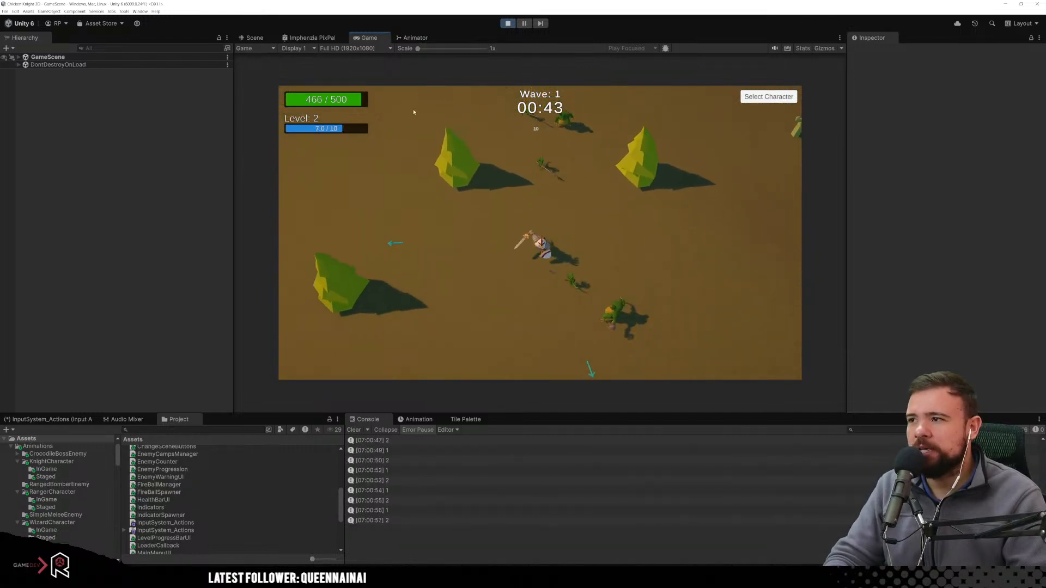
Guide Chicken Knight past the frogs and lizards to the second enemy camp and start attacking its totem.
key(d)
key(s)
key(d)
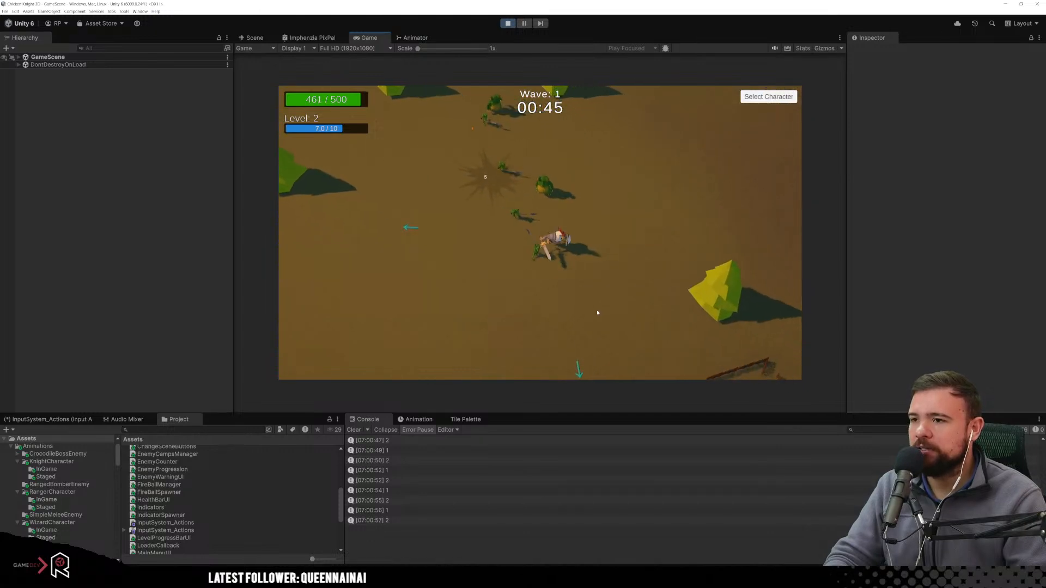
key(s)
key(a)
click(567, 261)
click(566, 207)
key(s)
key(d)
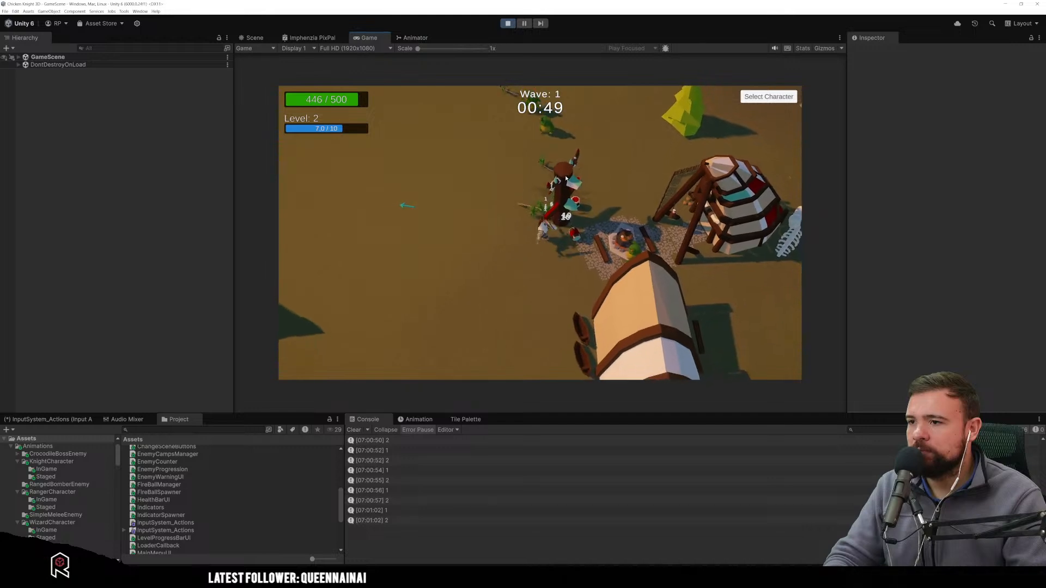
Finish destroying the second camp's totem and pull Chicken Knight back from the enemies swarming it.
key(a)
click(599, 205)
click(604, 207)
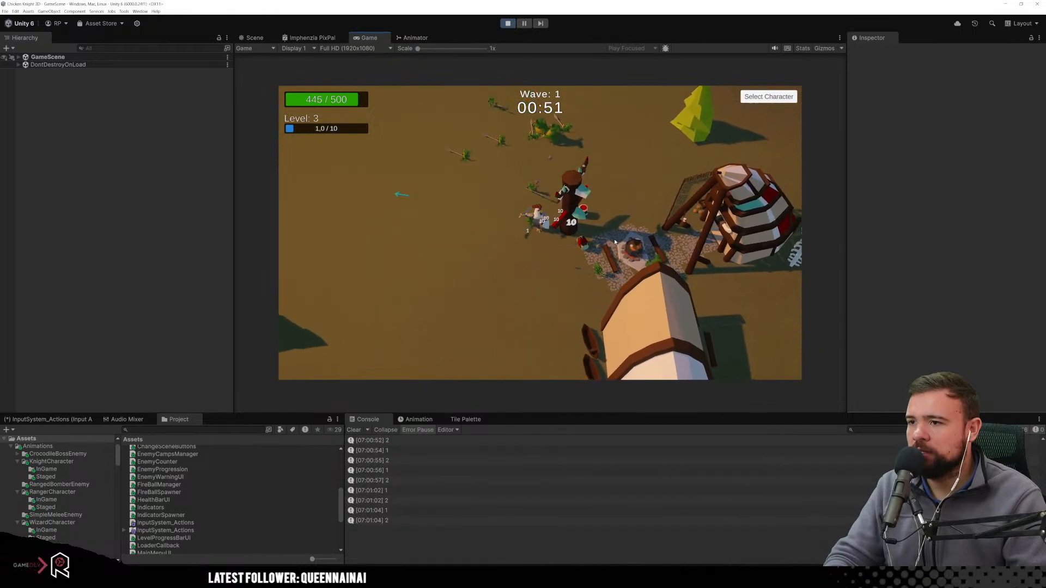
key(a)
key(w)
click(369, 235)
click(368, 236)
key(a)
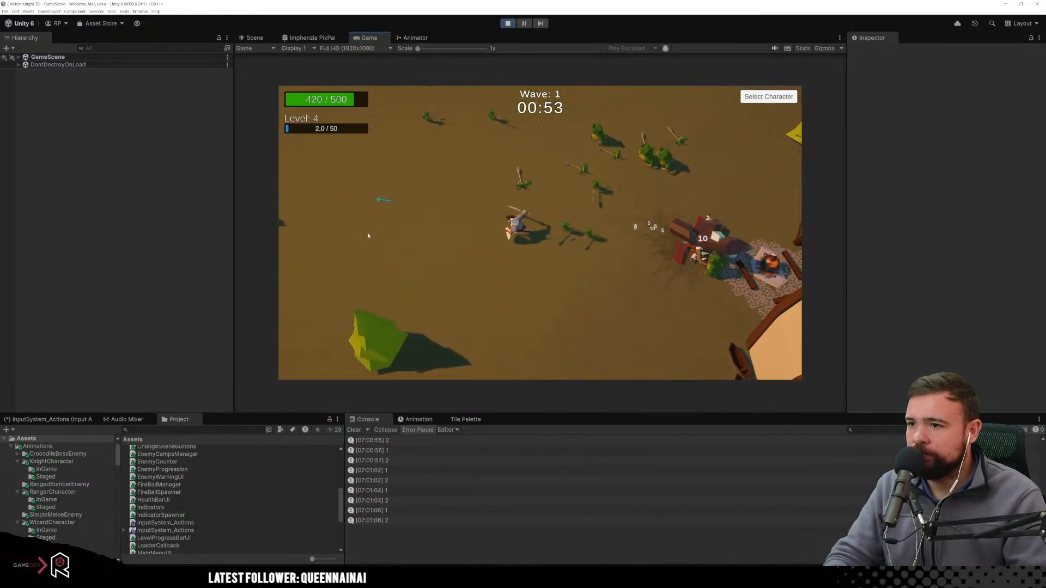
Run Chicken Knight across the map ahead of the pursuing enemies, following the indicator arrow to the third enemy camp.
key(a)
key(w)
key(a)
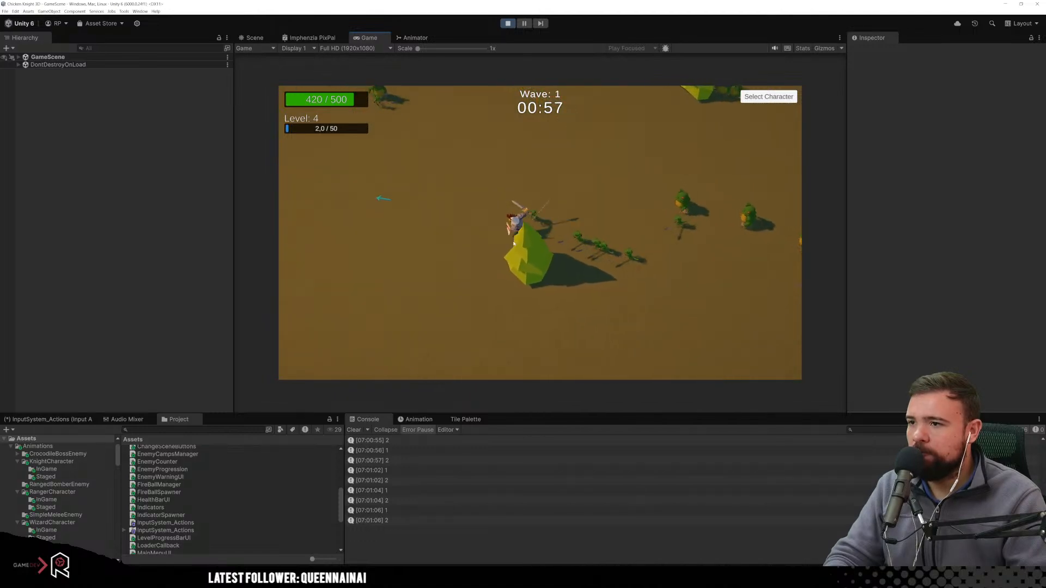
key(a)
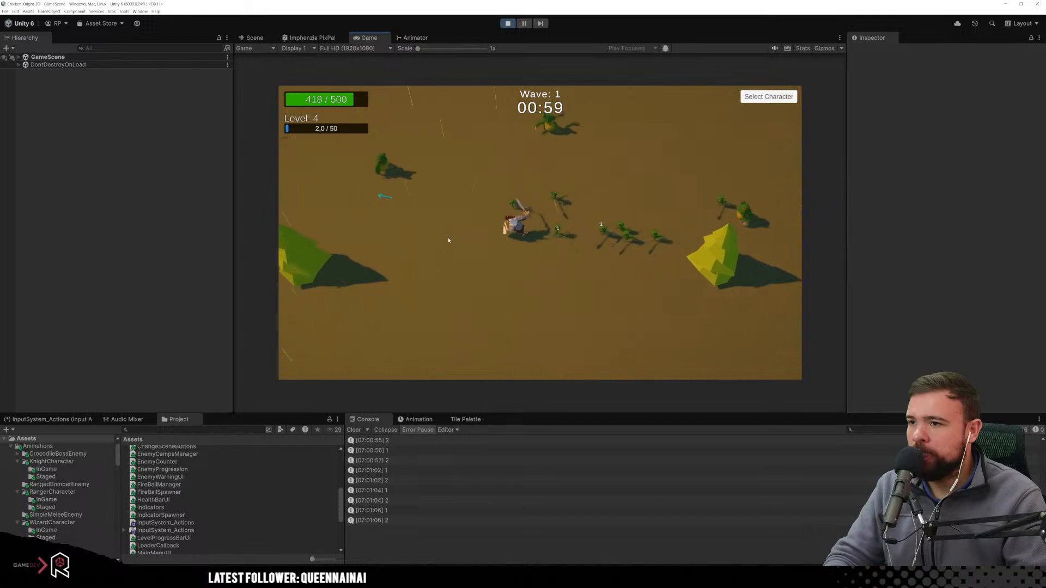
key(a)
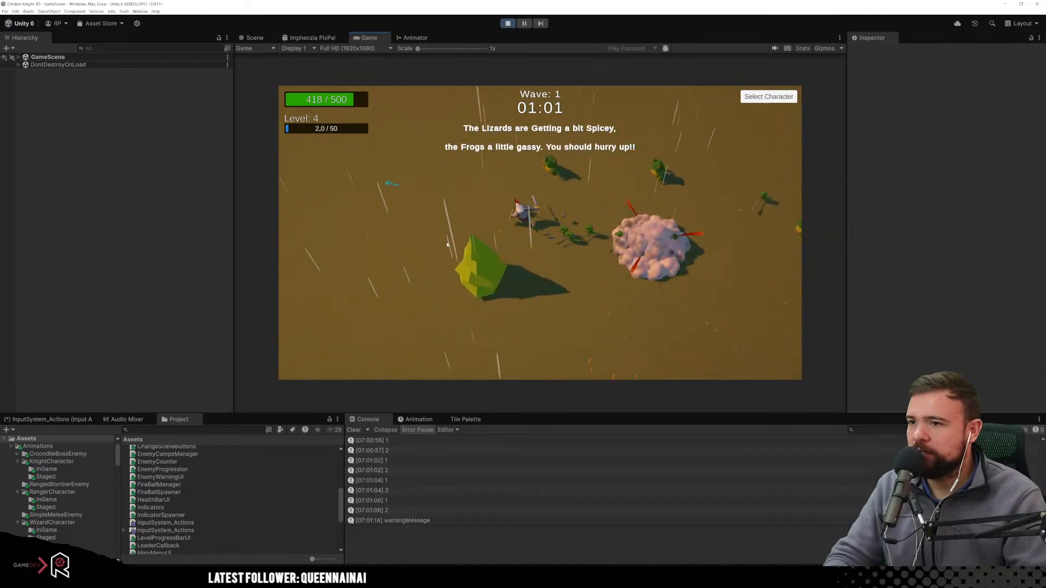
key(a)
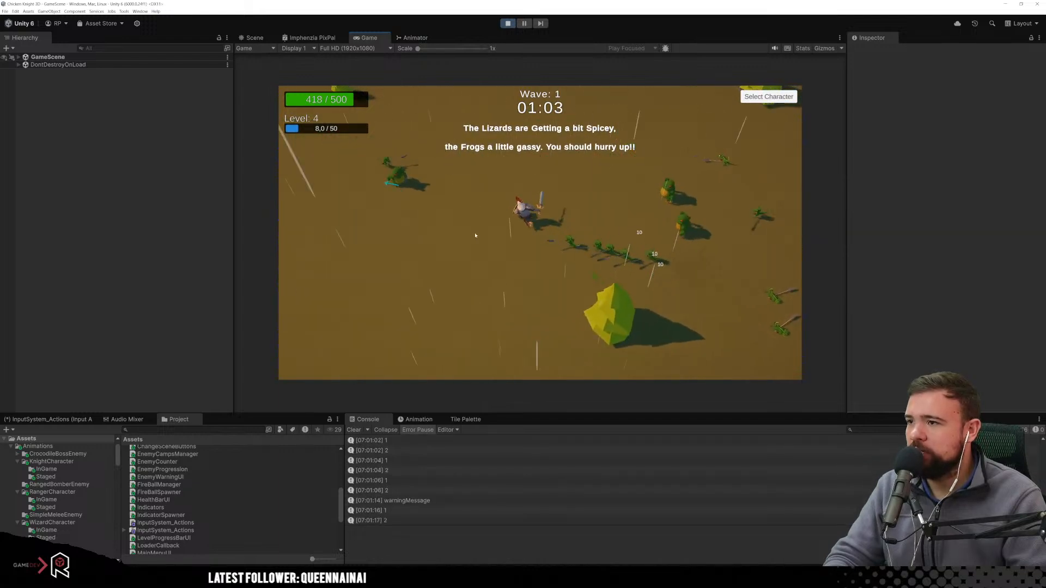
key(a)
key(w)
key(a)
key(w)
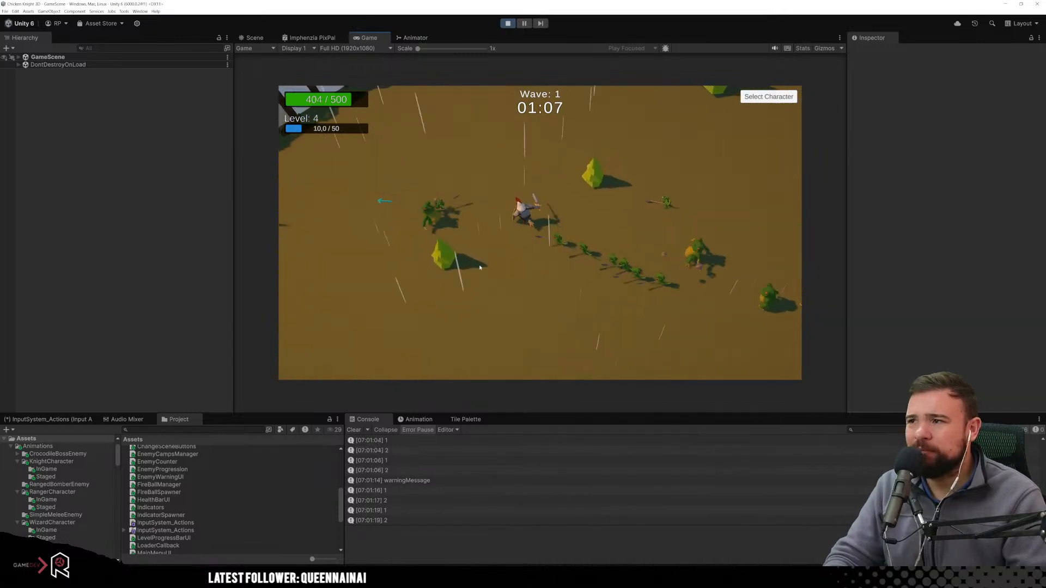
key(a)
key(w)
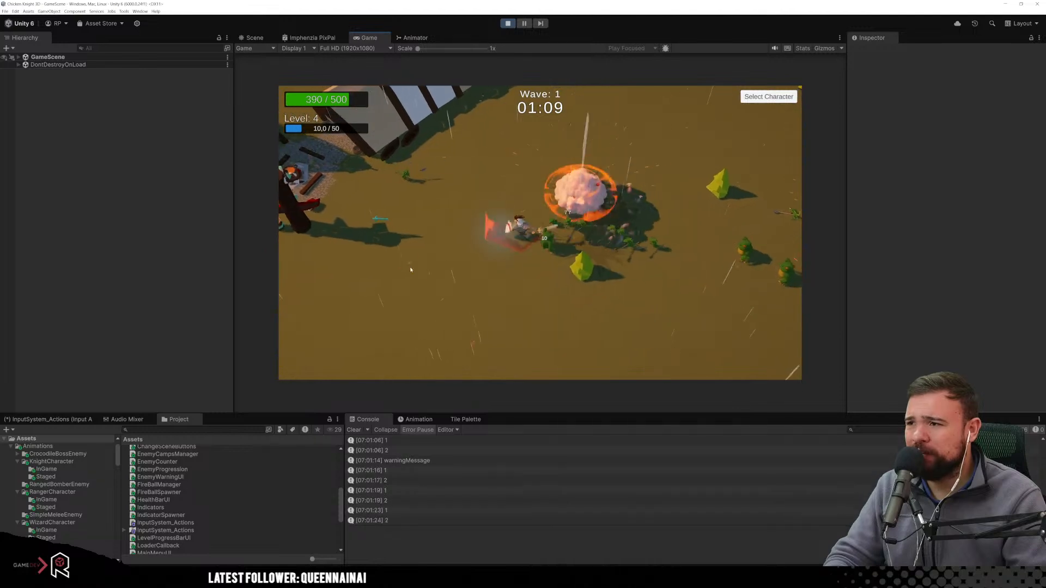
key(a)
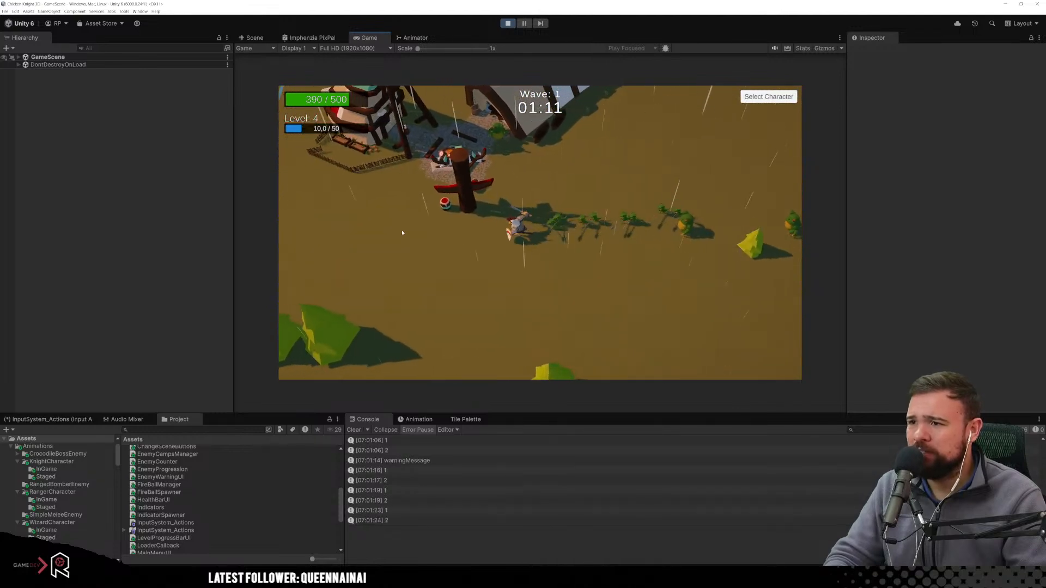
key(a)
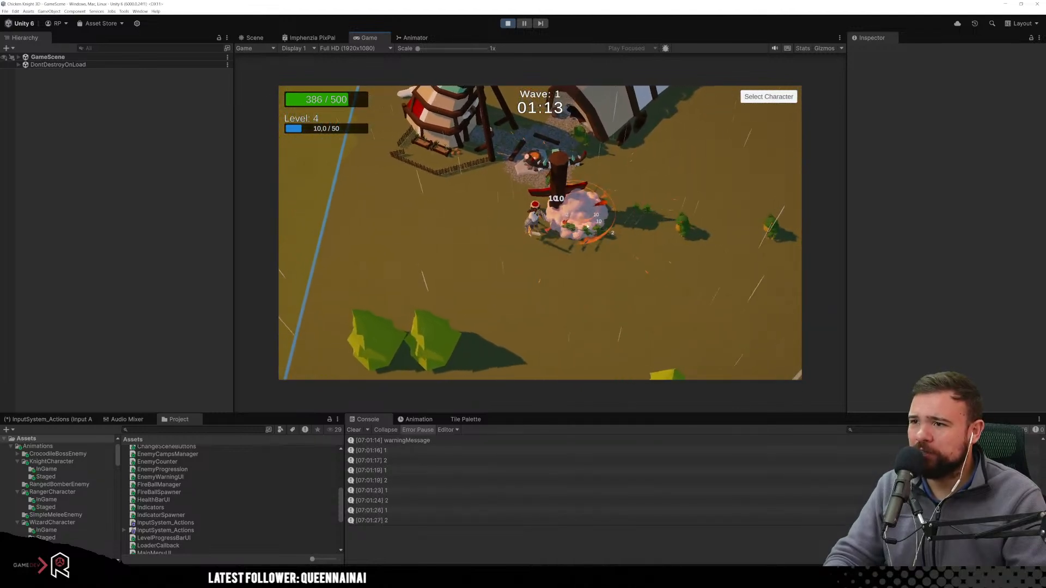
Circle the third camp's totem, fighting the gathered enemies until the totem breaks, to keep testing the experience gain.
key(w)
key(d)
key(s)
key(w)
key(a)
key(d)
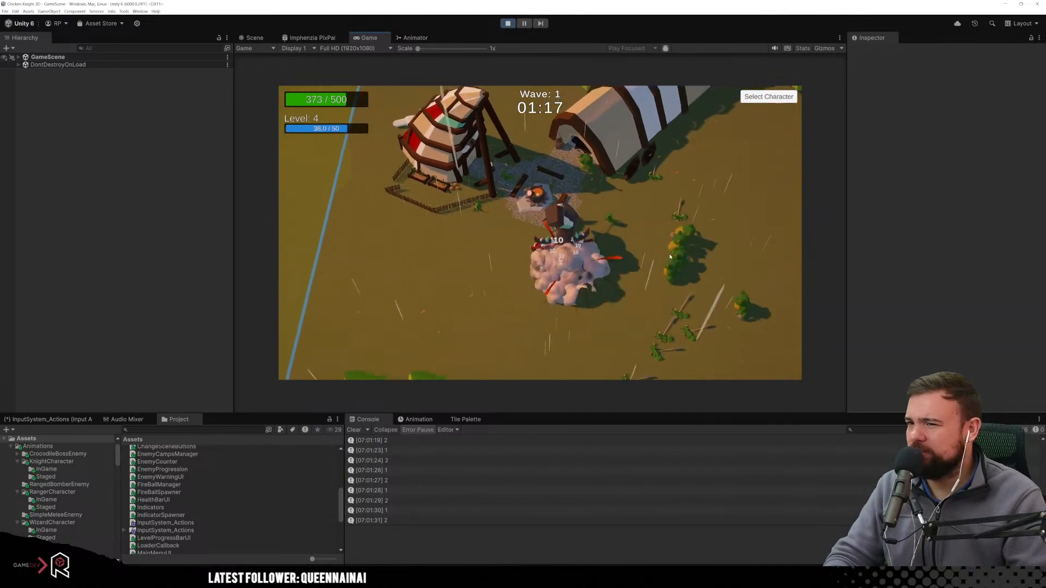
key(s)
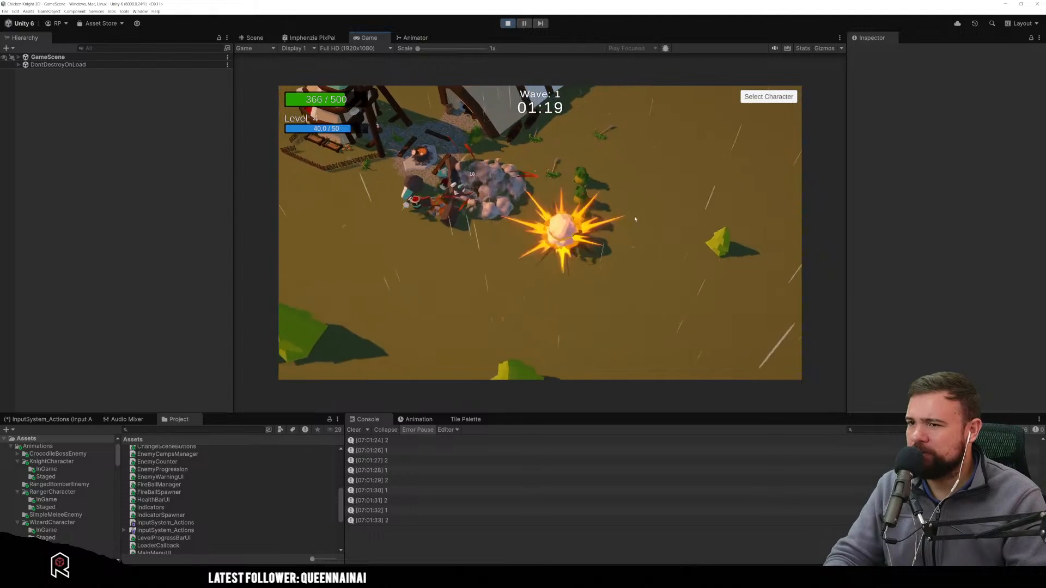
Loop Chicken Knight past the tent and back through the third camp's ruins, fighting enemies to reach the next level.
key(w)
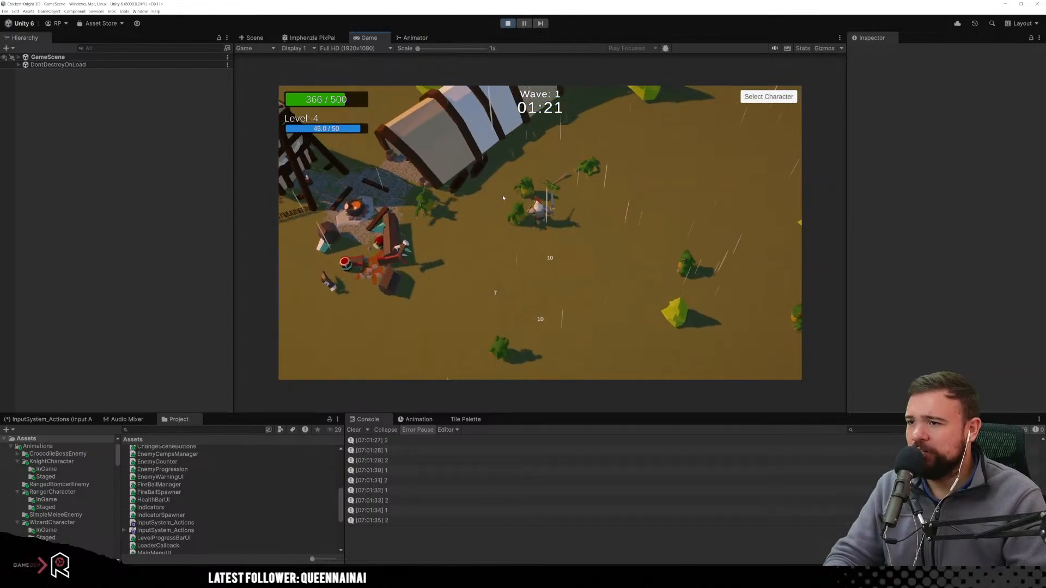
key(a)
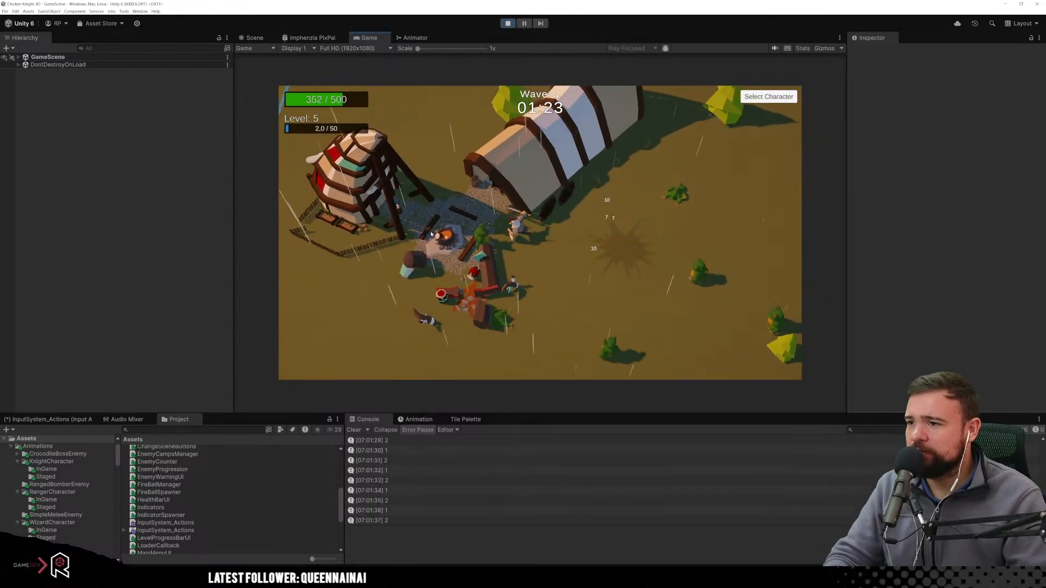
key(s)
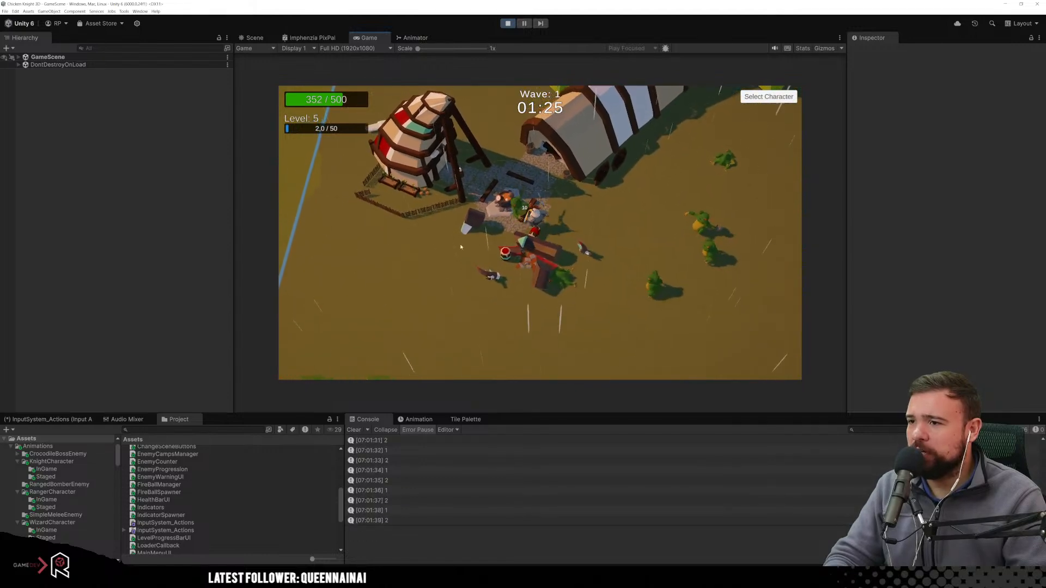
key(s)
key(d)
key(d)
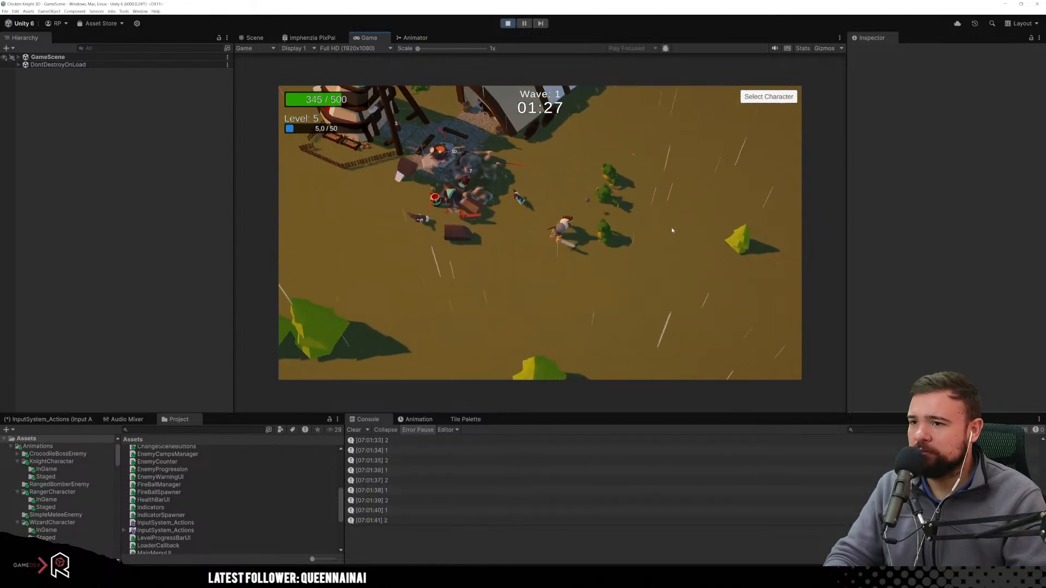
Lead Chicken Knight away from the third camp into the open field and fight the remaining frogs there.
key(w)
key(d)
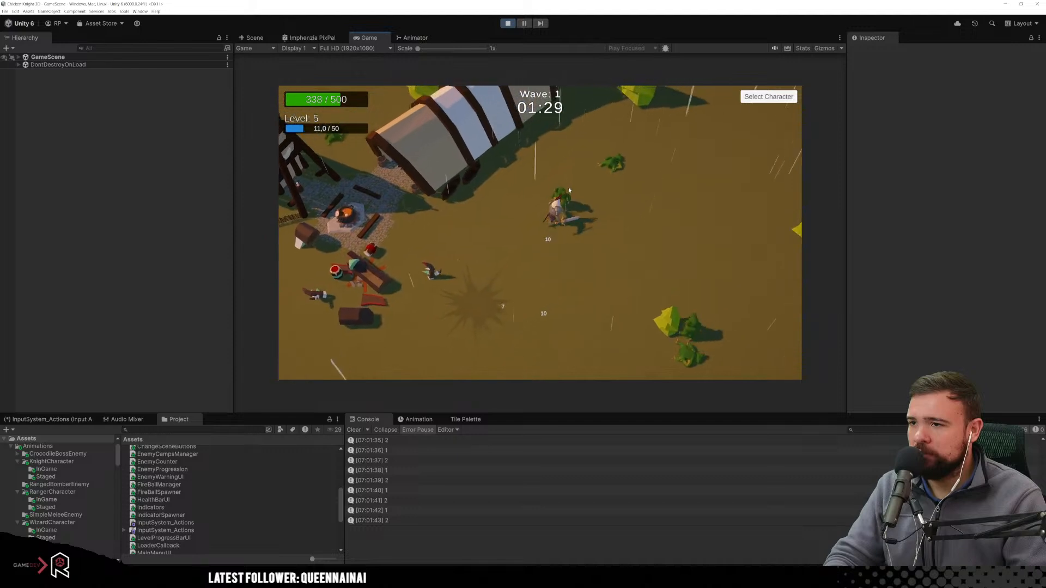
key(s)
key(s)
key(d)
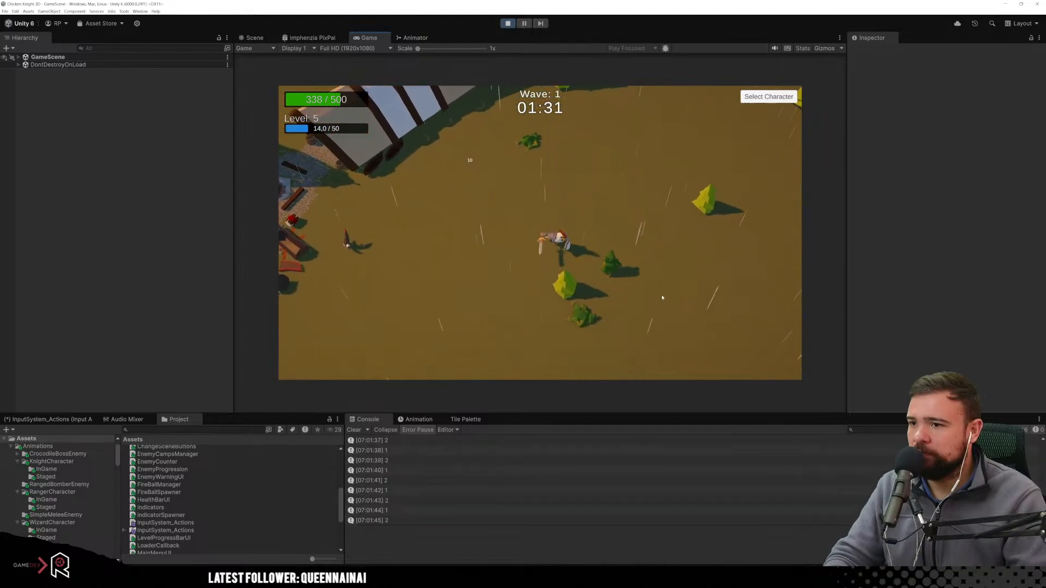
key(d)
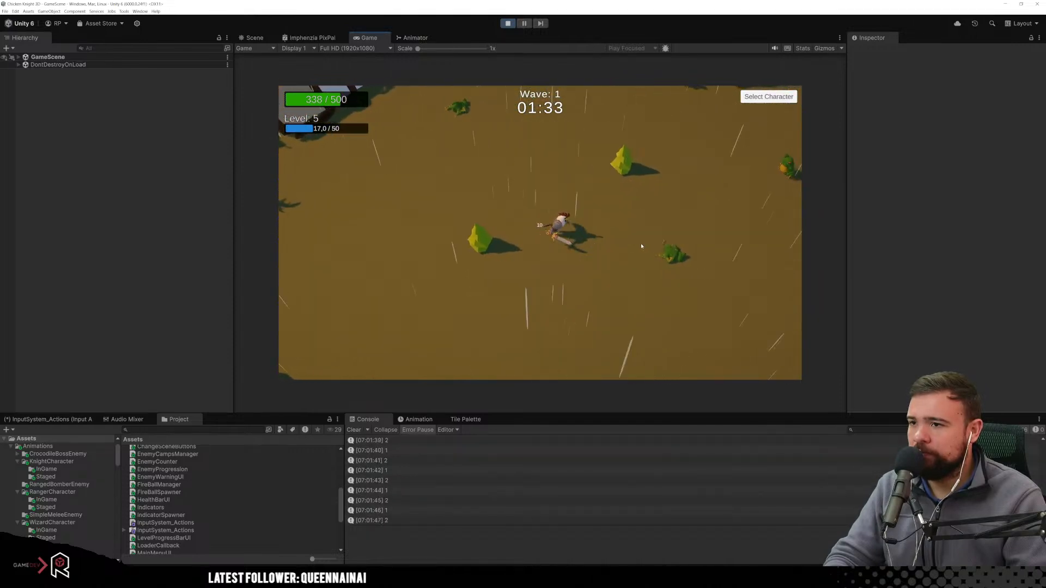
key(d)
key(w)
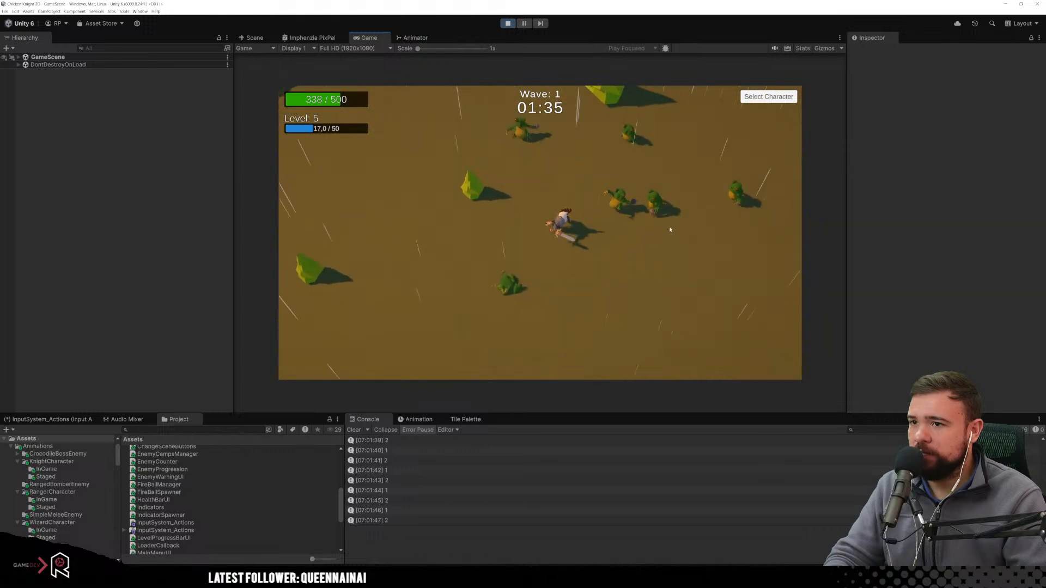
key(d)
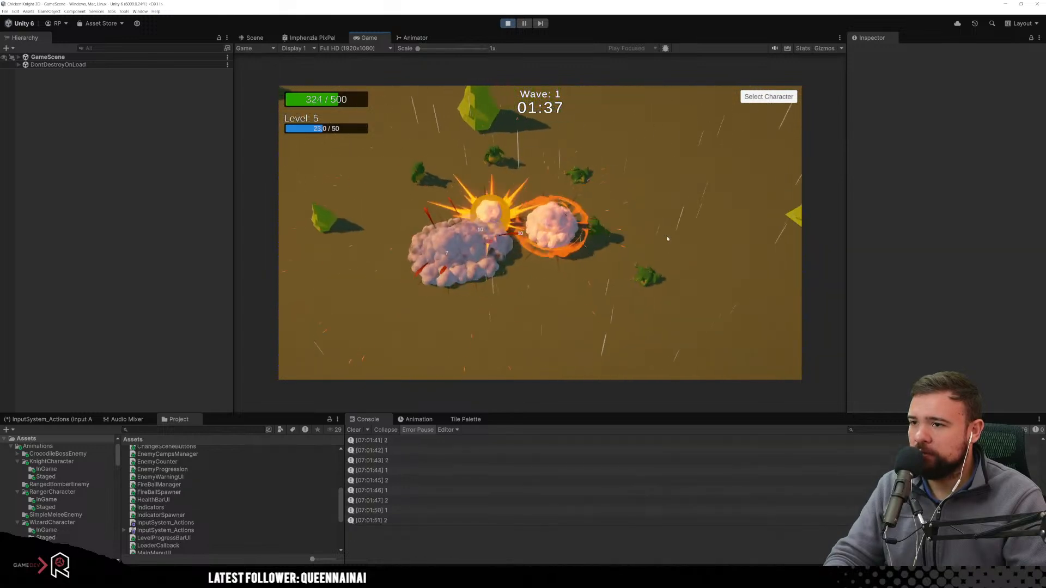
Circle Chicken Knight around the frogs in the open field near the rocks and attack the remaining ones.
key(a)
key(w)
key(a)
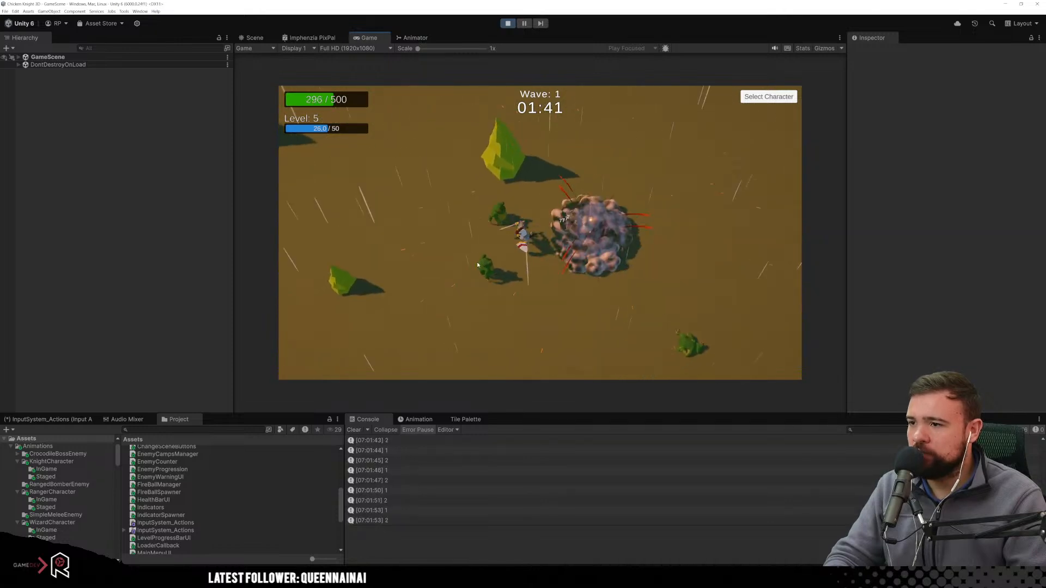
key(w)
click(509, 195)
key(a)
click(510, 194)
key(s)
key(d)
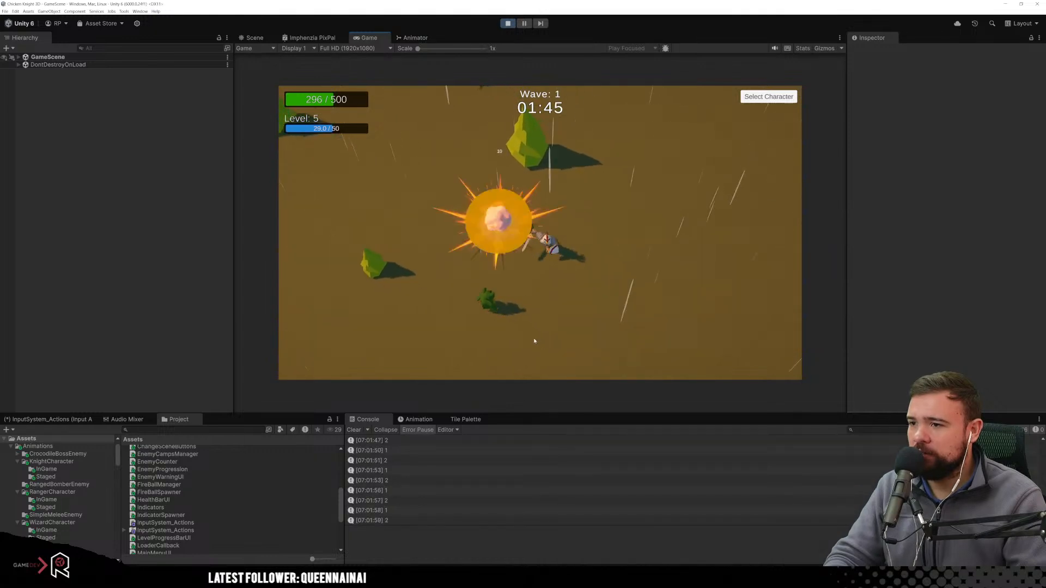
key(a)
click(450, 253)
Leave the match for the main menu and start a new game with Robin Ranger to test reloading GameScene.
key(Escape)
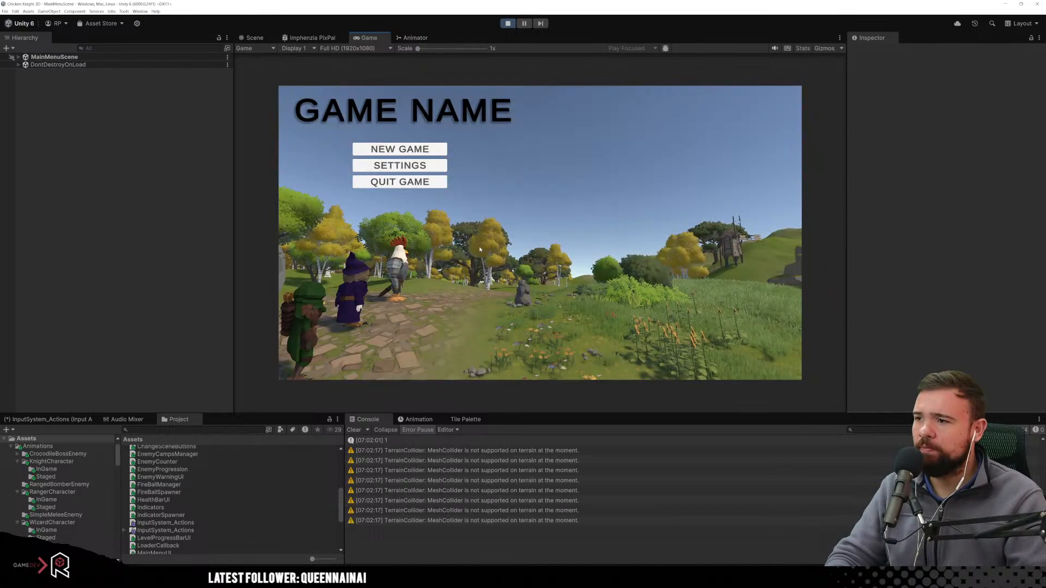
click(429, 154)
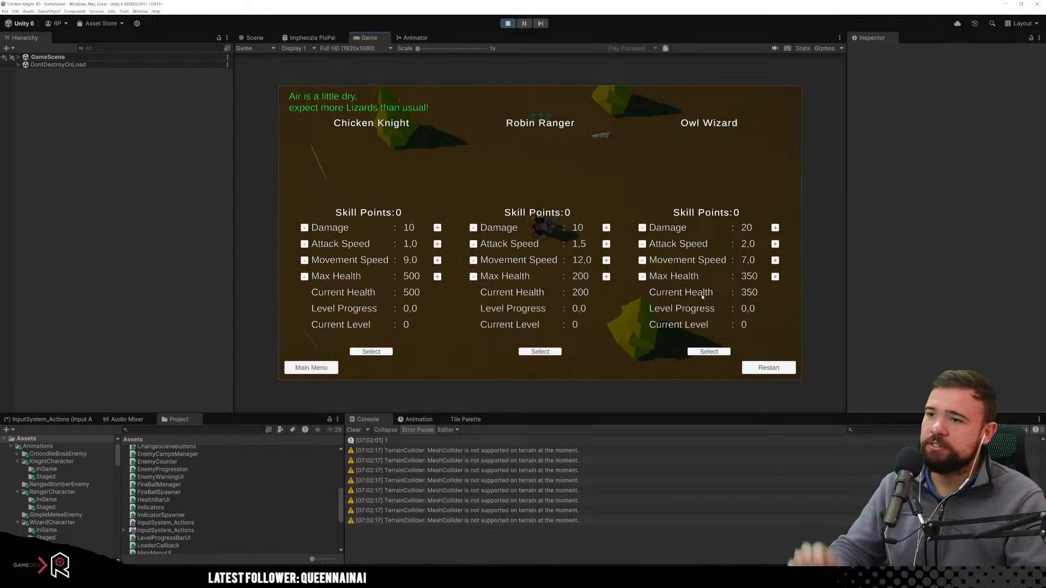
click(549, 352)
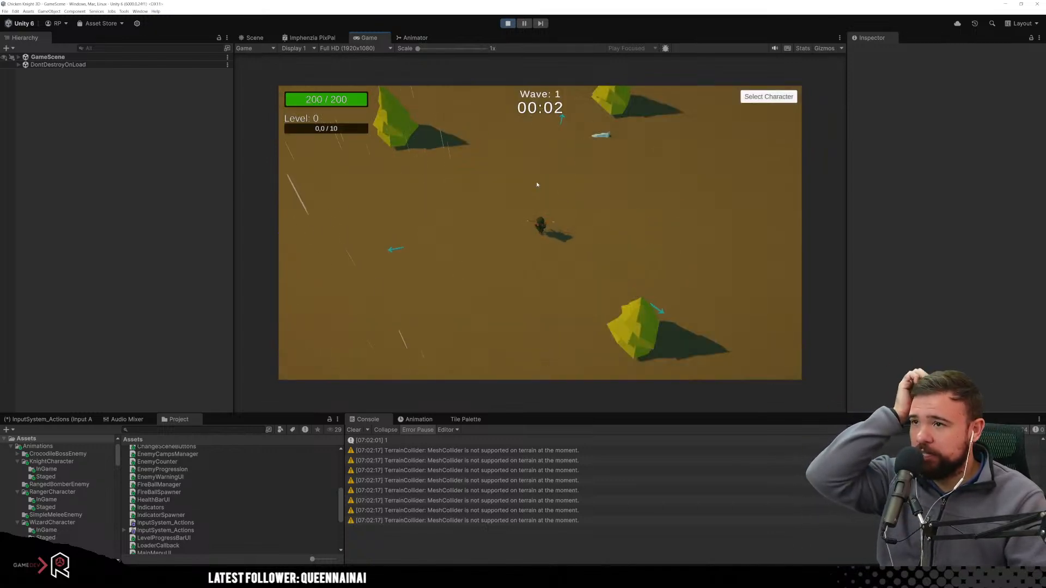
Stop the playtest and review the console log for exceptions from the reloaded scene.
click(508, 23)
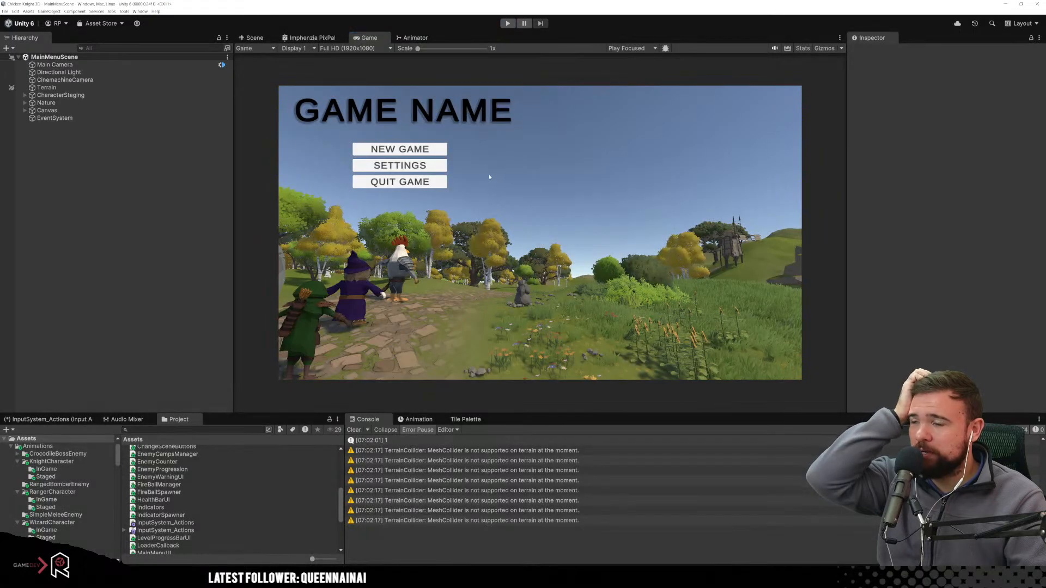
scroll(526, 471, up, 5)
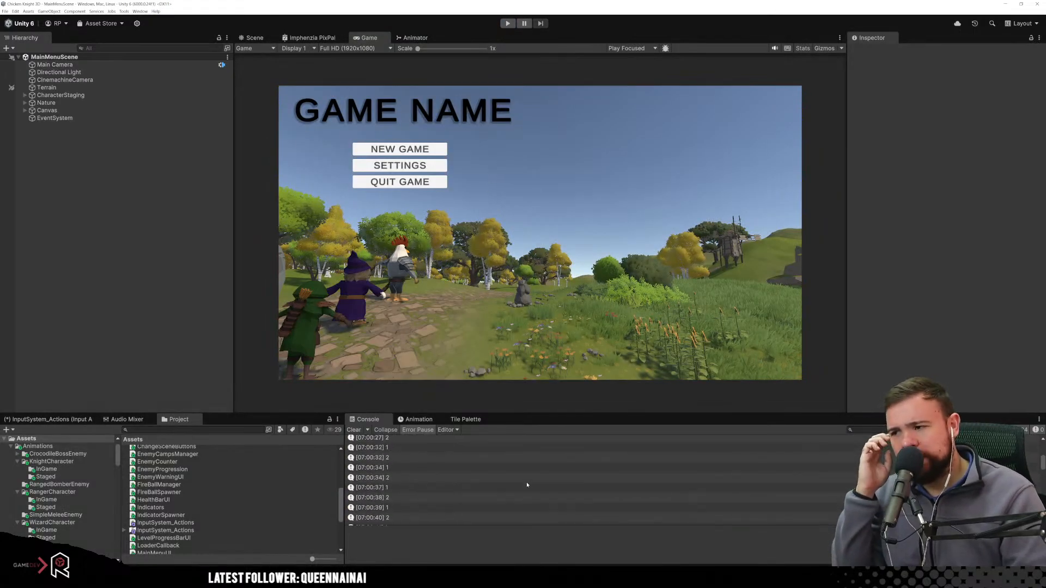
scroll(527, 484, up, 3)
scroll(527, 484, down, 5)
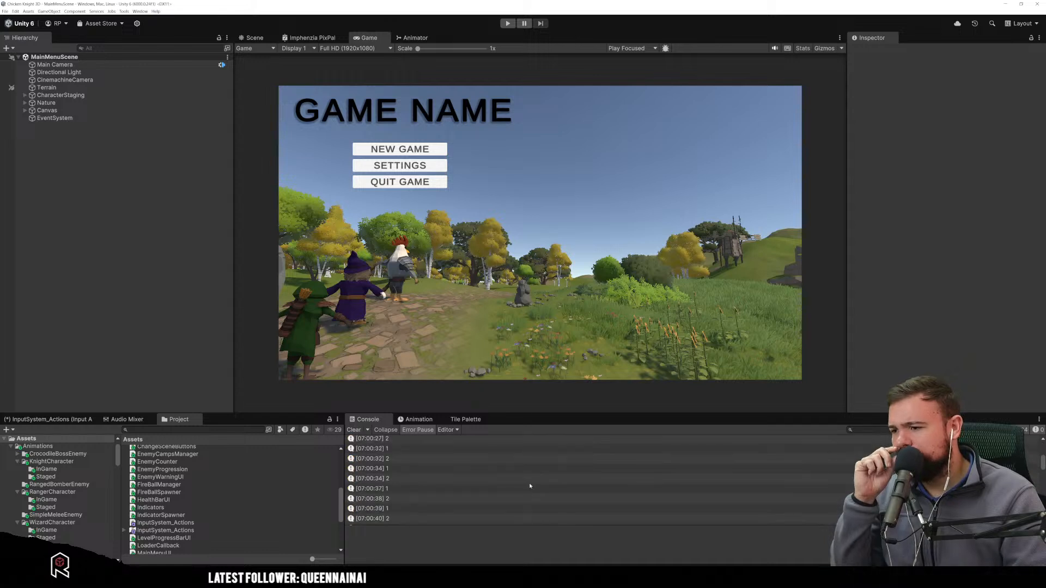
scroll(529, 490, down, 10)
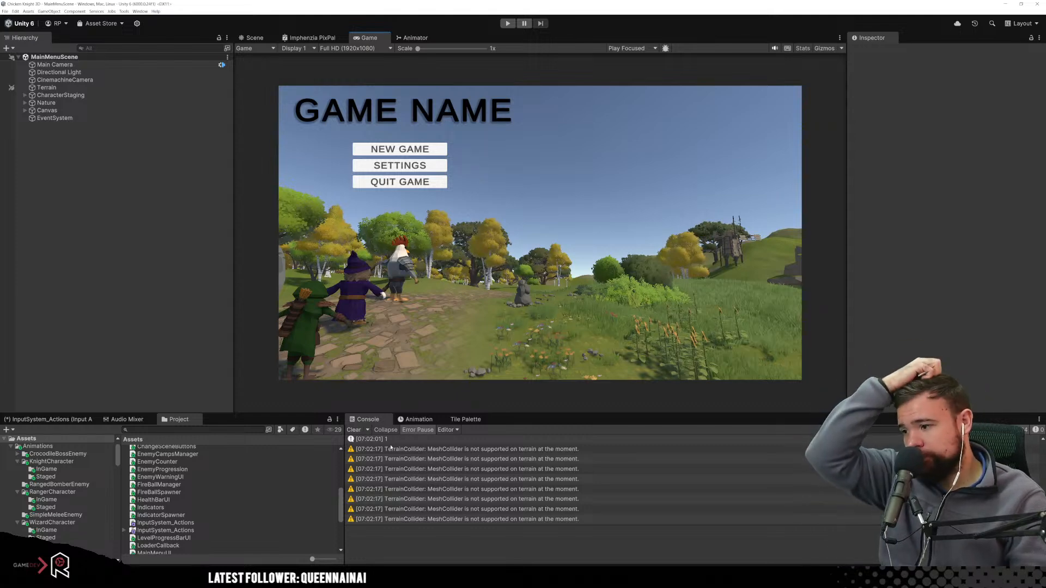
Switch to the KitchenChaosTut Unity project and open its GameScene to examine the UI layout for reference.
mouse_move(276, 580)
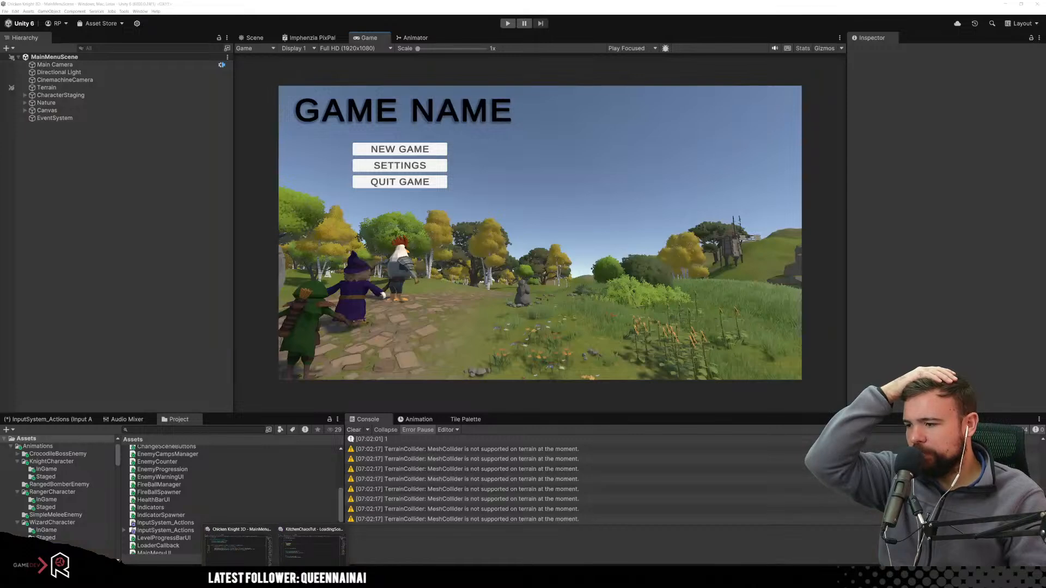
click(309, 545)
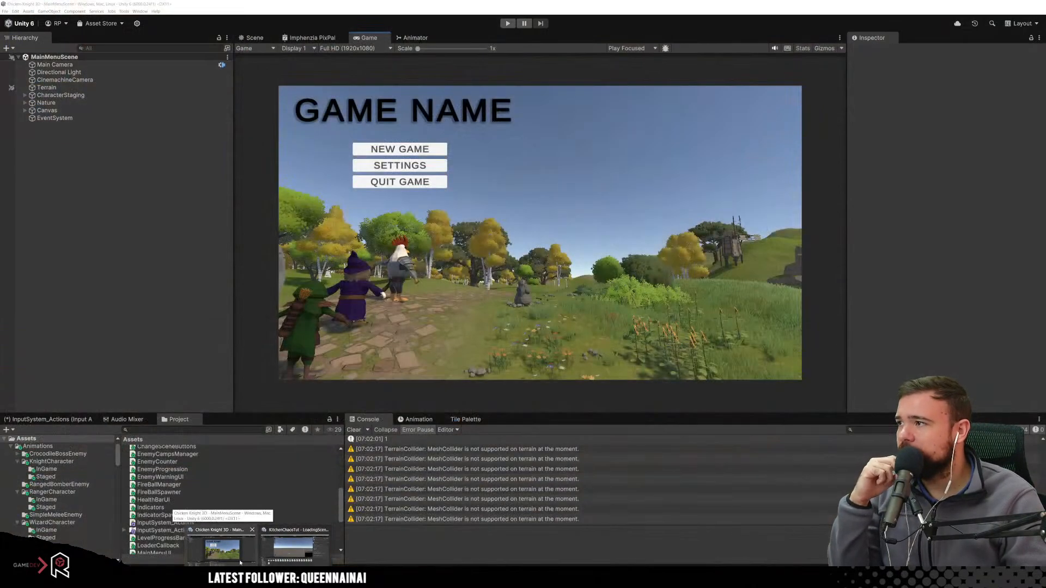
click(271, 562)
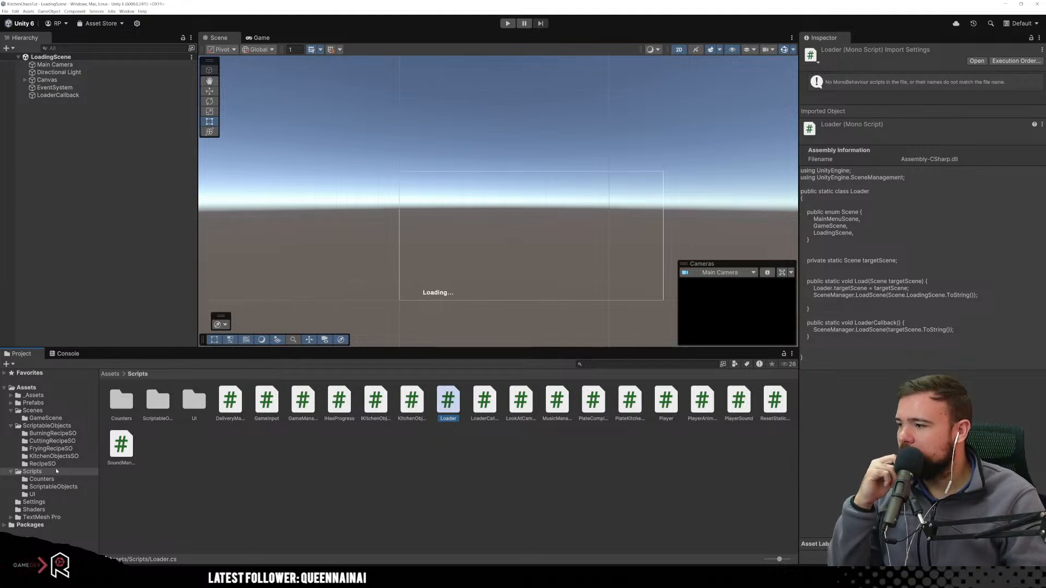
click(32, 410)
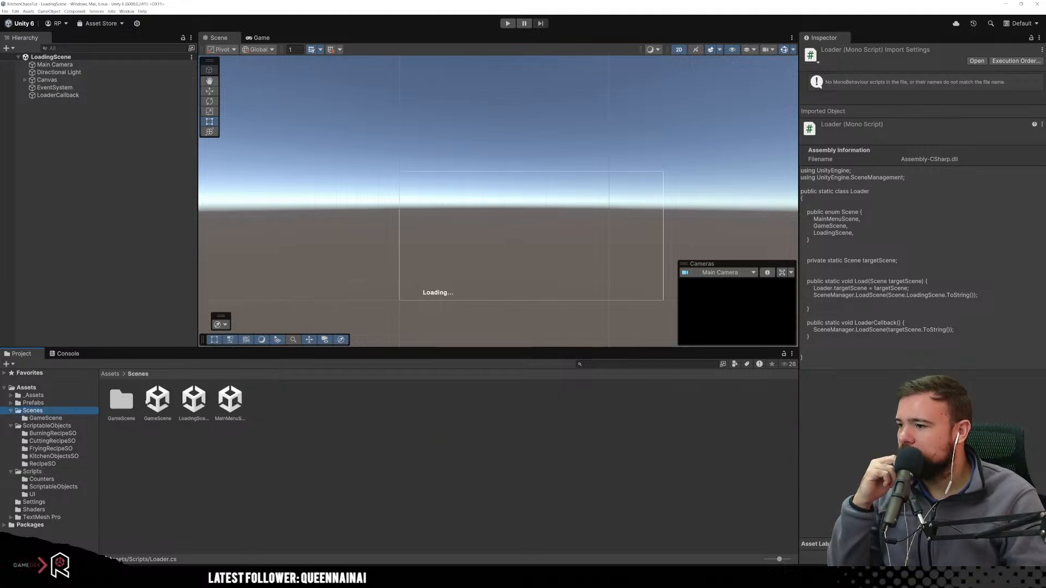
click(158, 402)
double_click(158, 402)
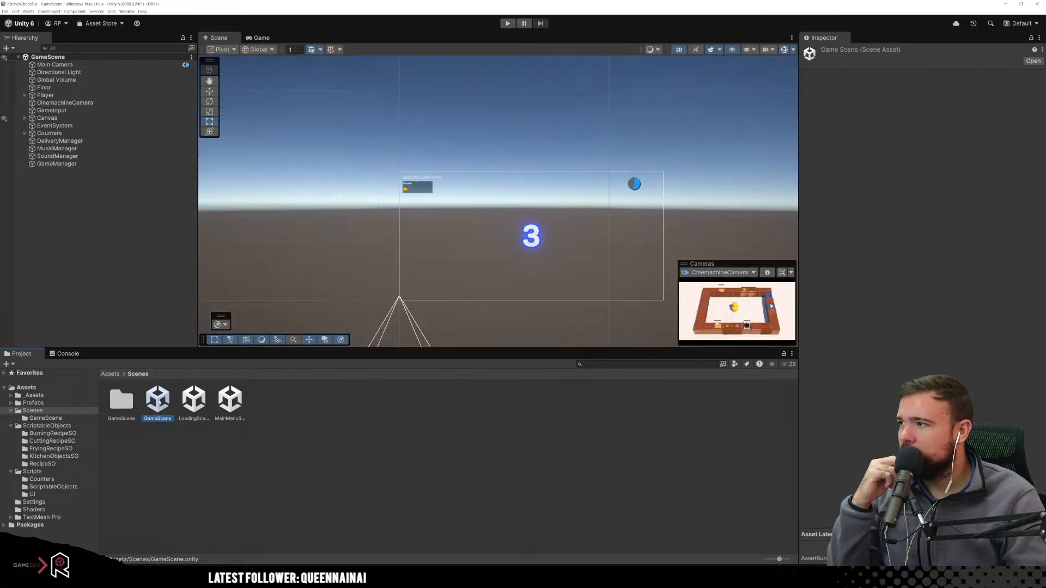
scroll(530, 260, up, 8)
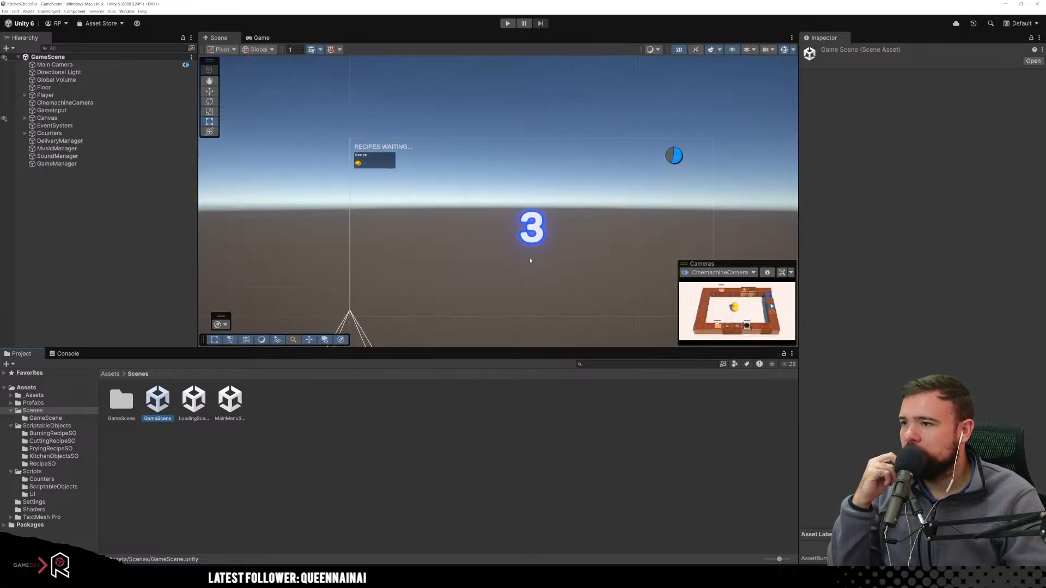
drag(478, 196, 591, 274)
Inspect the UI objects under the Canvas and open the DeliveryManagerUI script in Visual Studio.
click(150, 125)
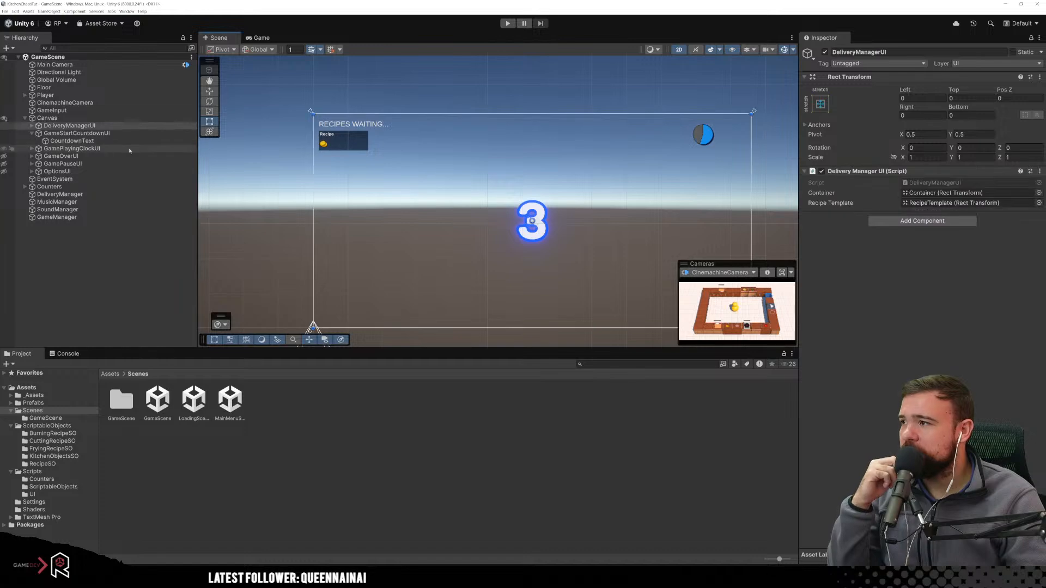
click(104, 148)
click(70, 133)
click(70, 125)
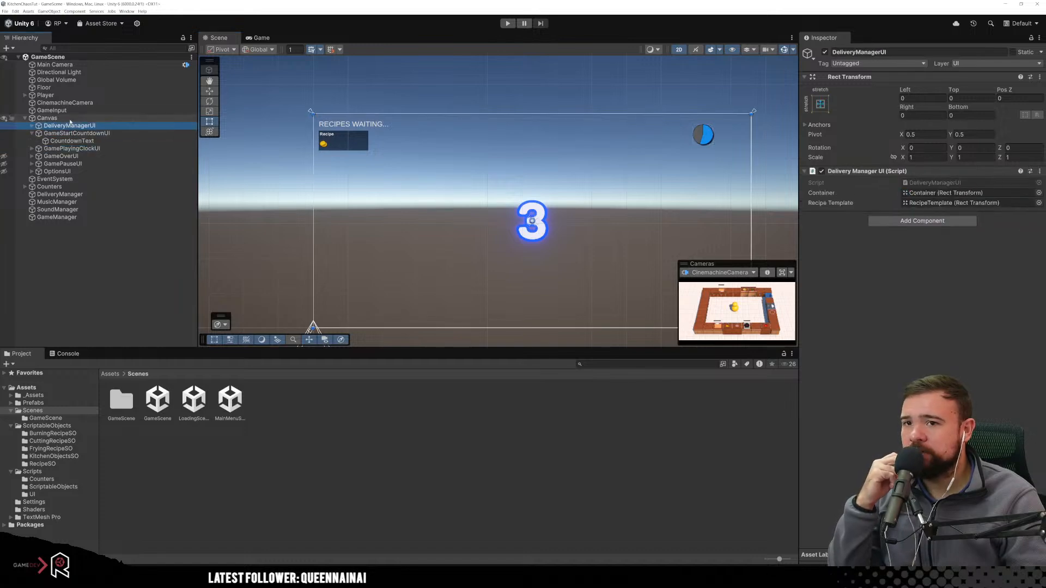
double_click(978, 186)
Examine how DeliveryManagerUI references its container and template, subscribes to DeliveryManager events in Start and refreshes through UpdateVisual.
click(350, 195)
click(169, 180)
click(229, 225)
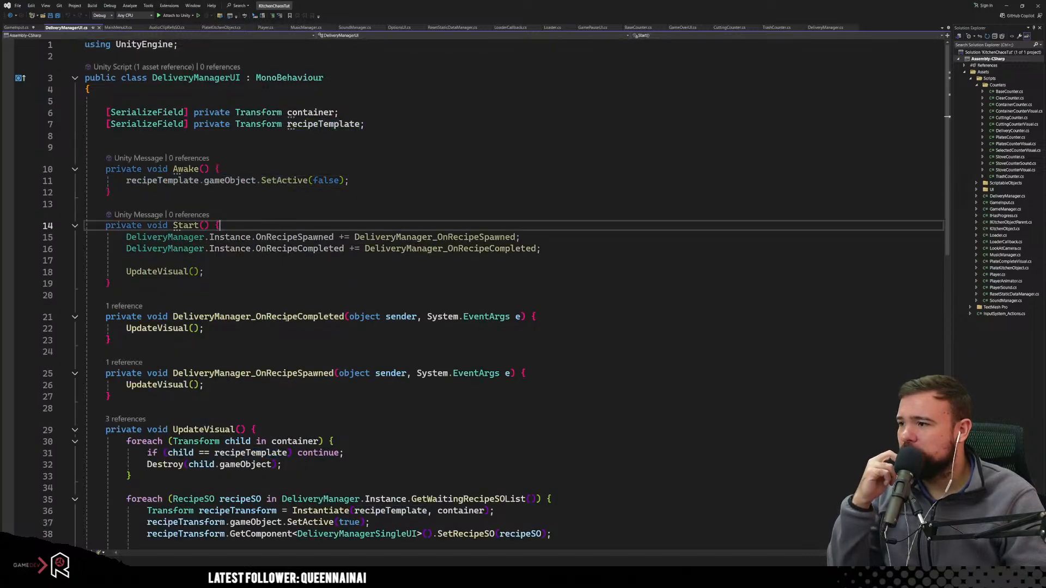
scroll(253, 358, down, 3)
click(216, 382)
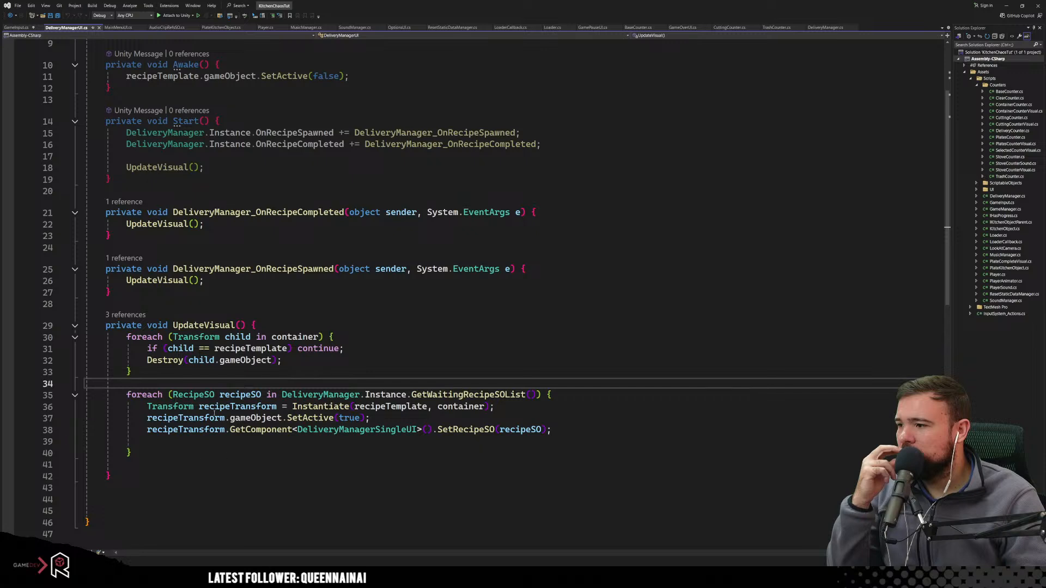
scroll(193, 441, up, 3)
drag(272, 113, 314, 113)
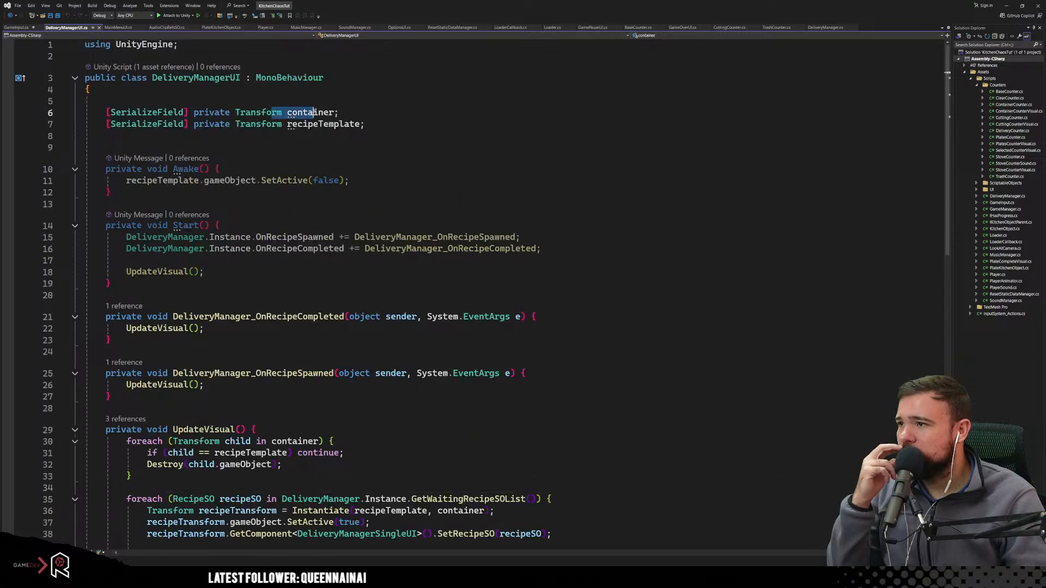
click(372, 172)
scroll(347, 226, down, 3)
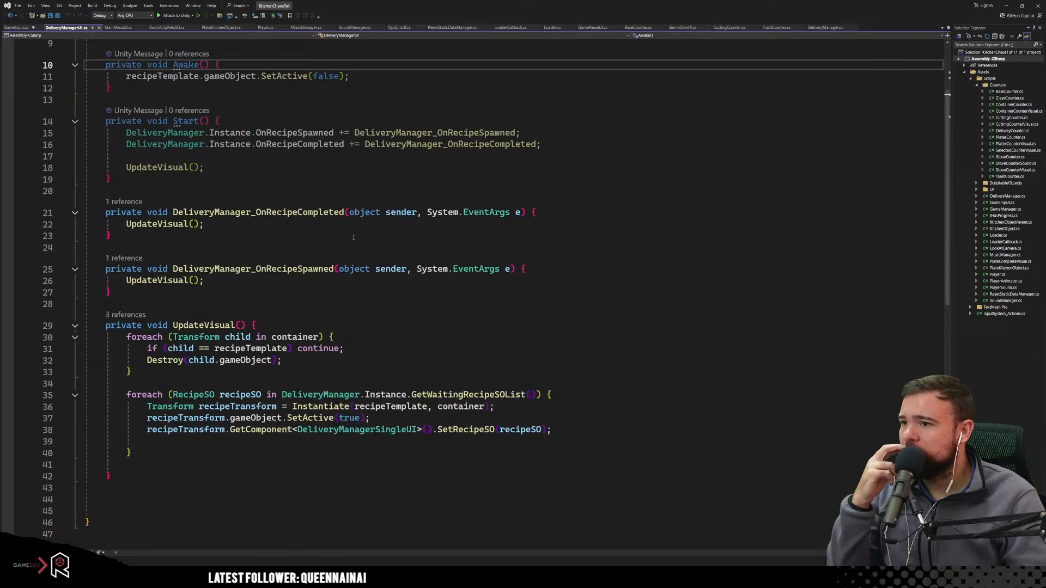
scroll(344, 227, up, 3)
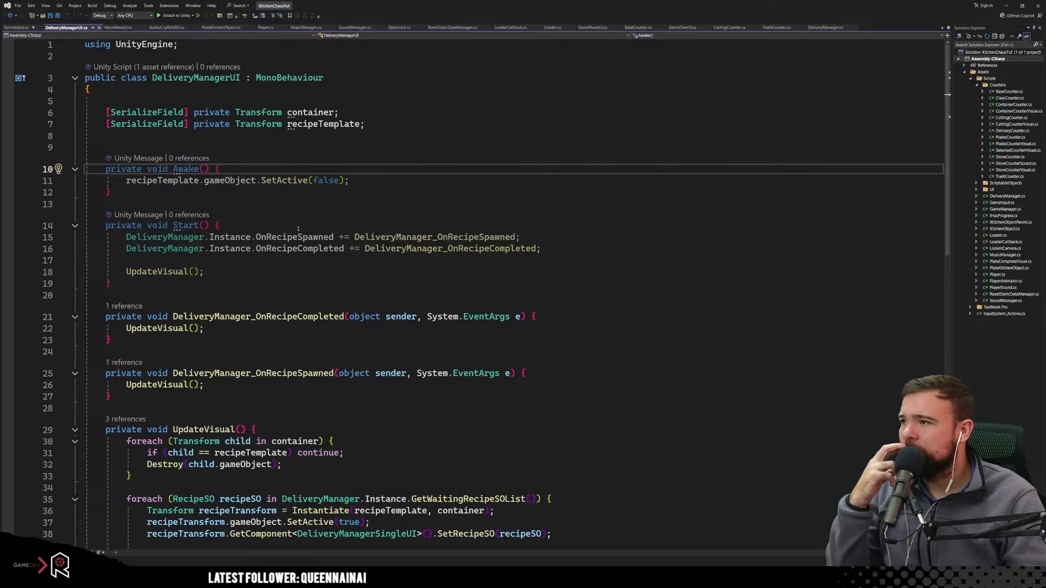
scroll(299, 229, down, 2)
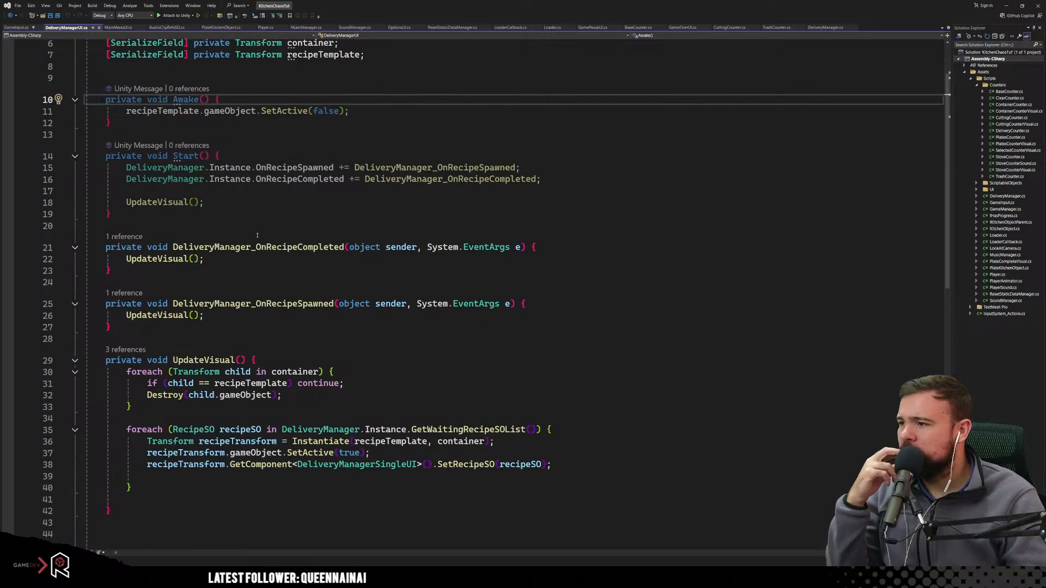
scroll(238, 235, up, 1)
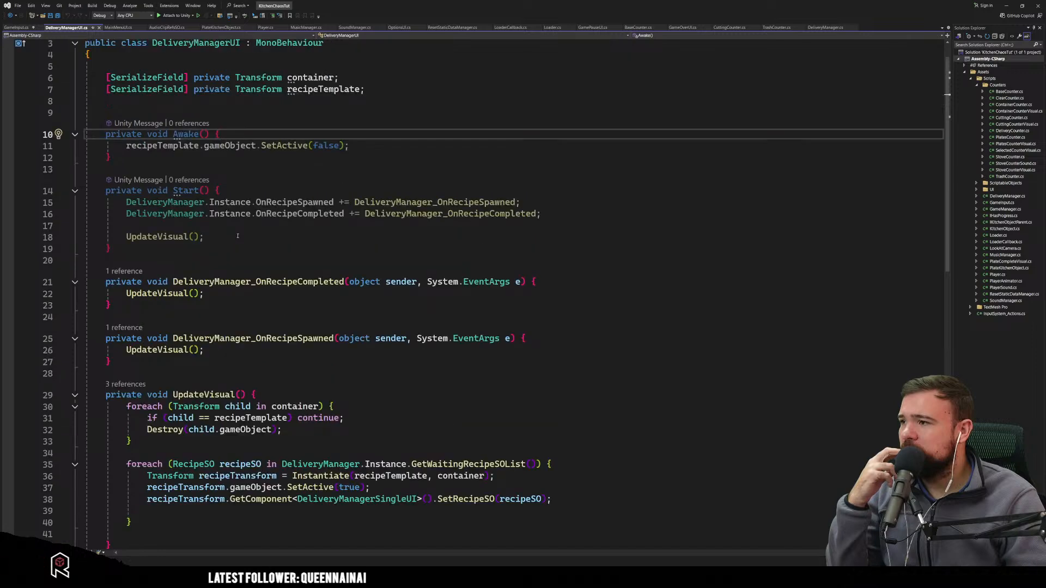
scroll(238, 235, up, 1)
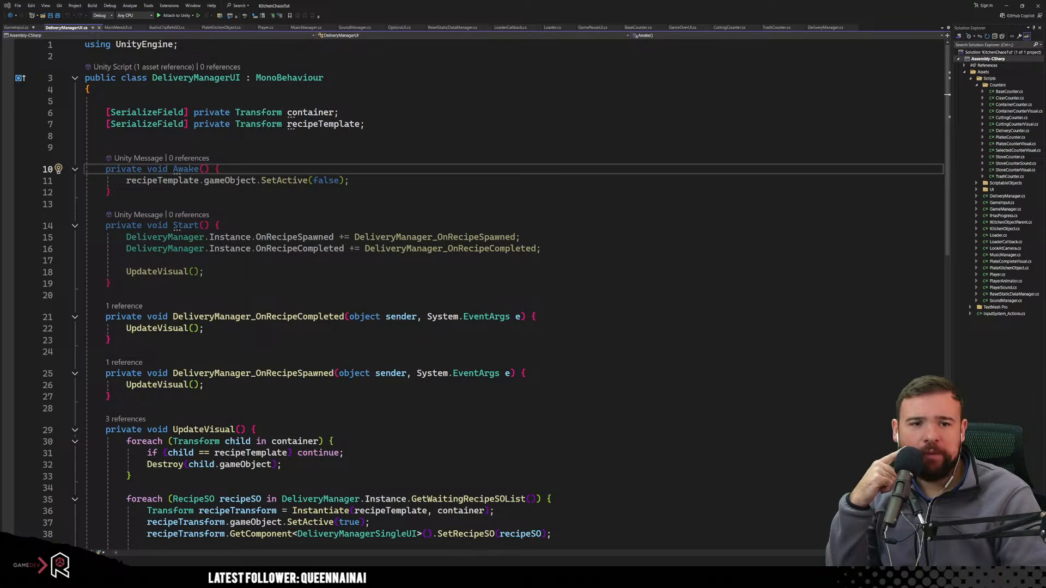
click(724, 298)
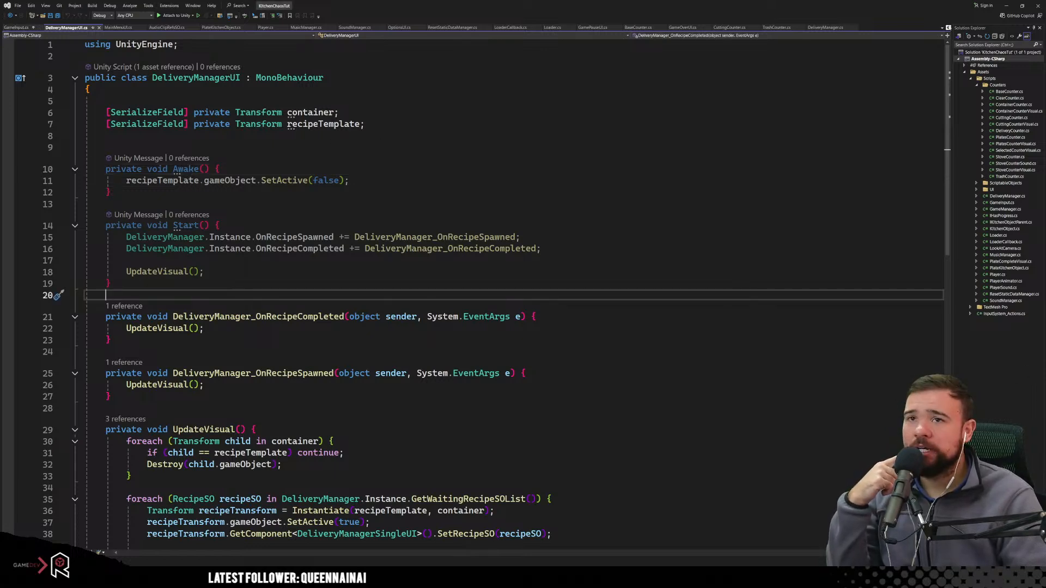
Leave the reference script and switch back to the Chicken Knight 3D Unity project.
key(alt+Tab)
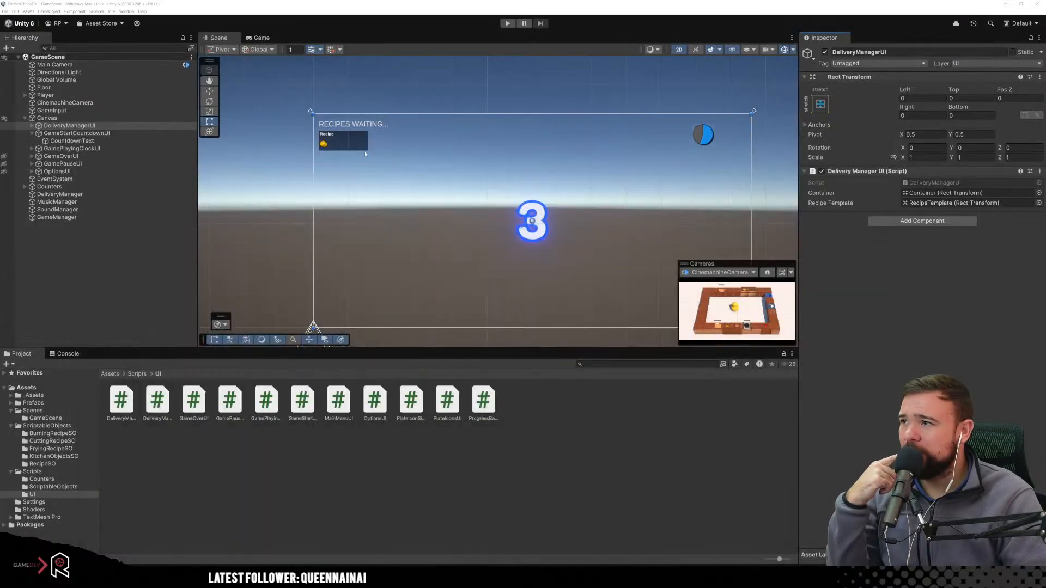
mouse_move(292, 577)
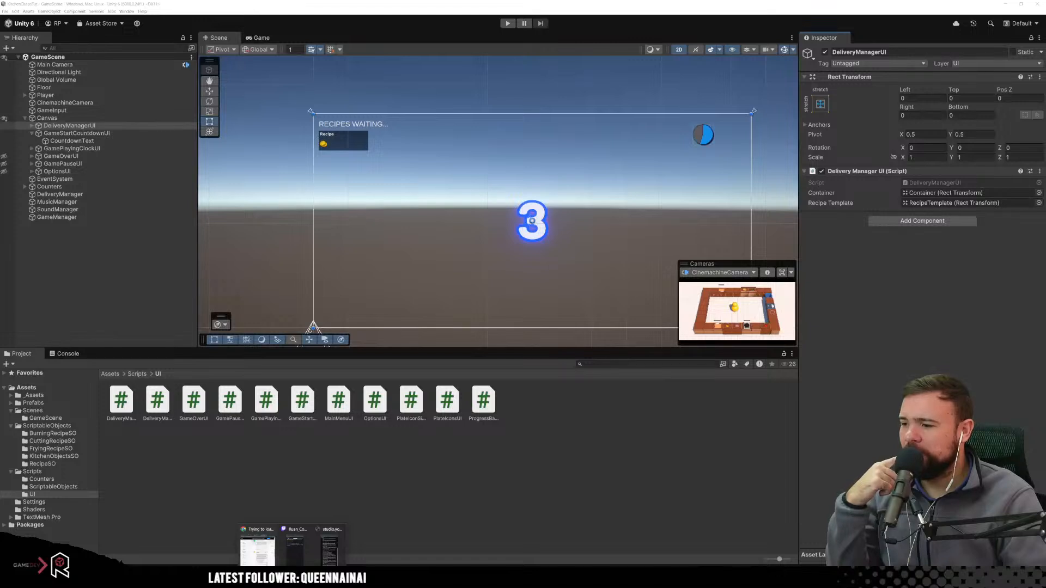
click(239, 553)
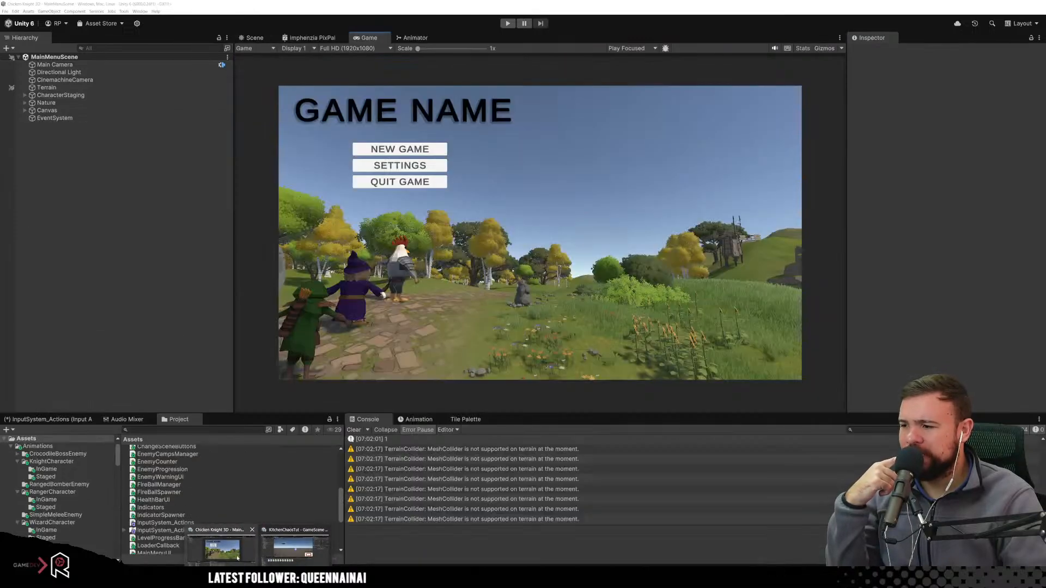